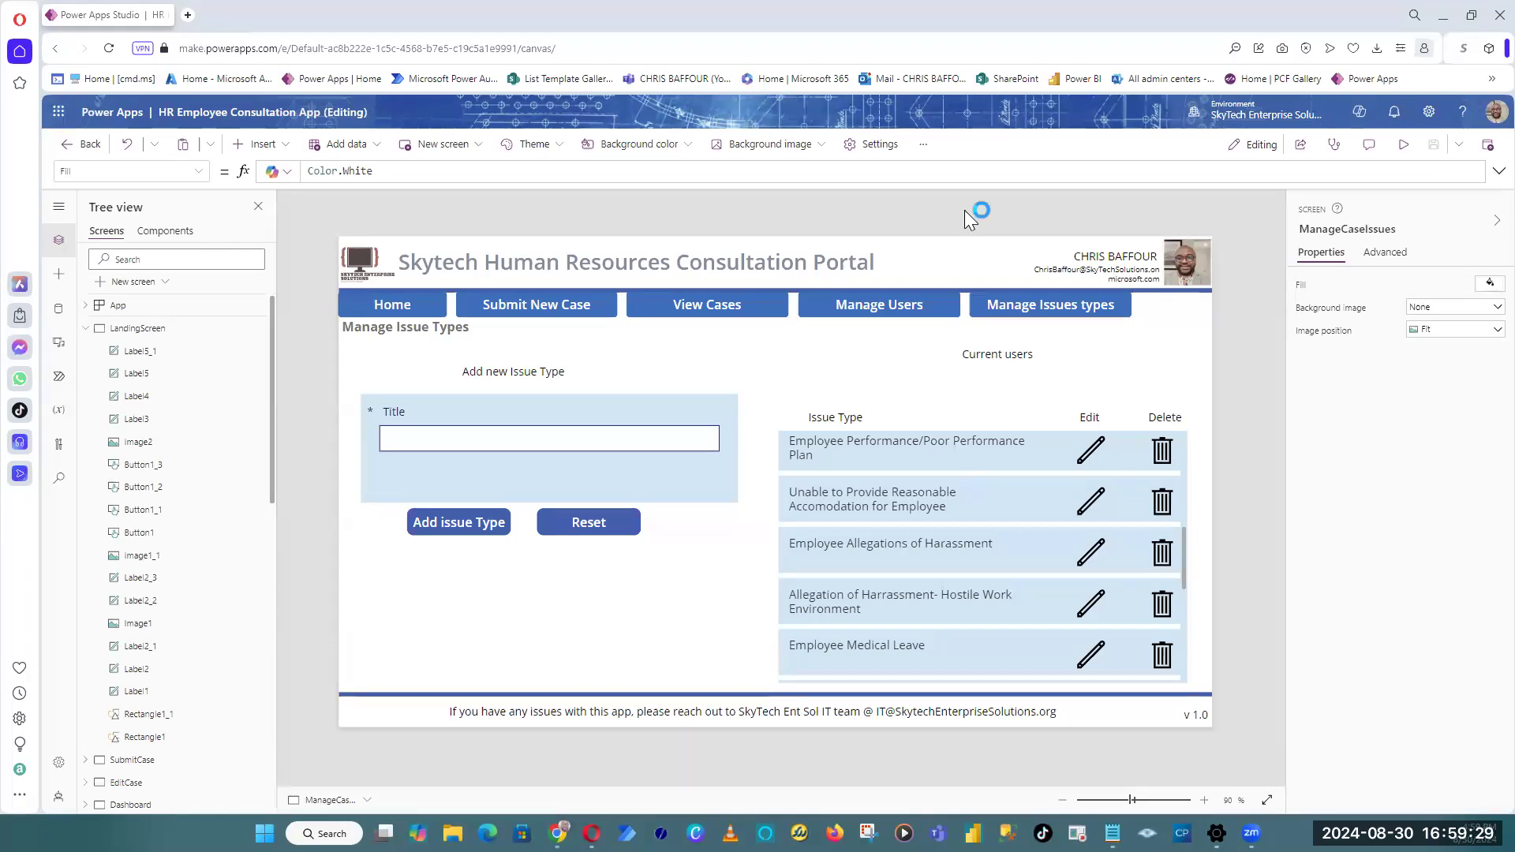
# Step: Collapse the control lists of LandingScreen and ManageCaseIssues, and preview the Requirements screen before returning to the editor
pyautogui.click(86, 327)
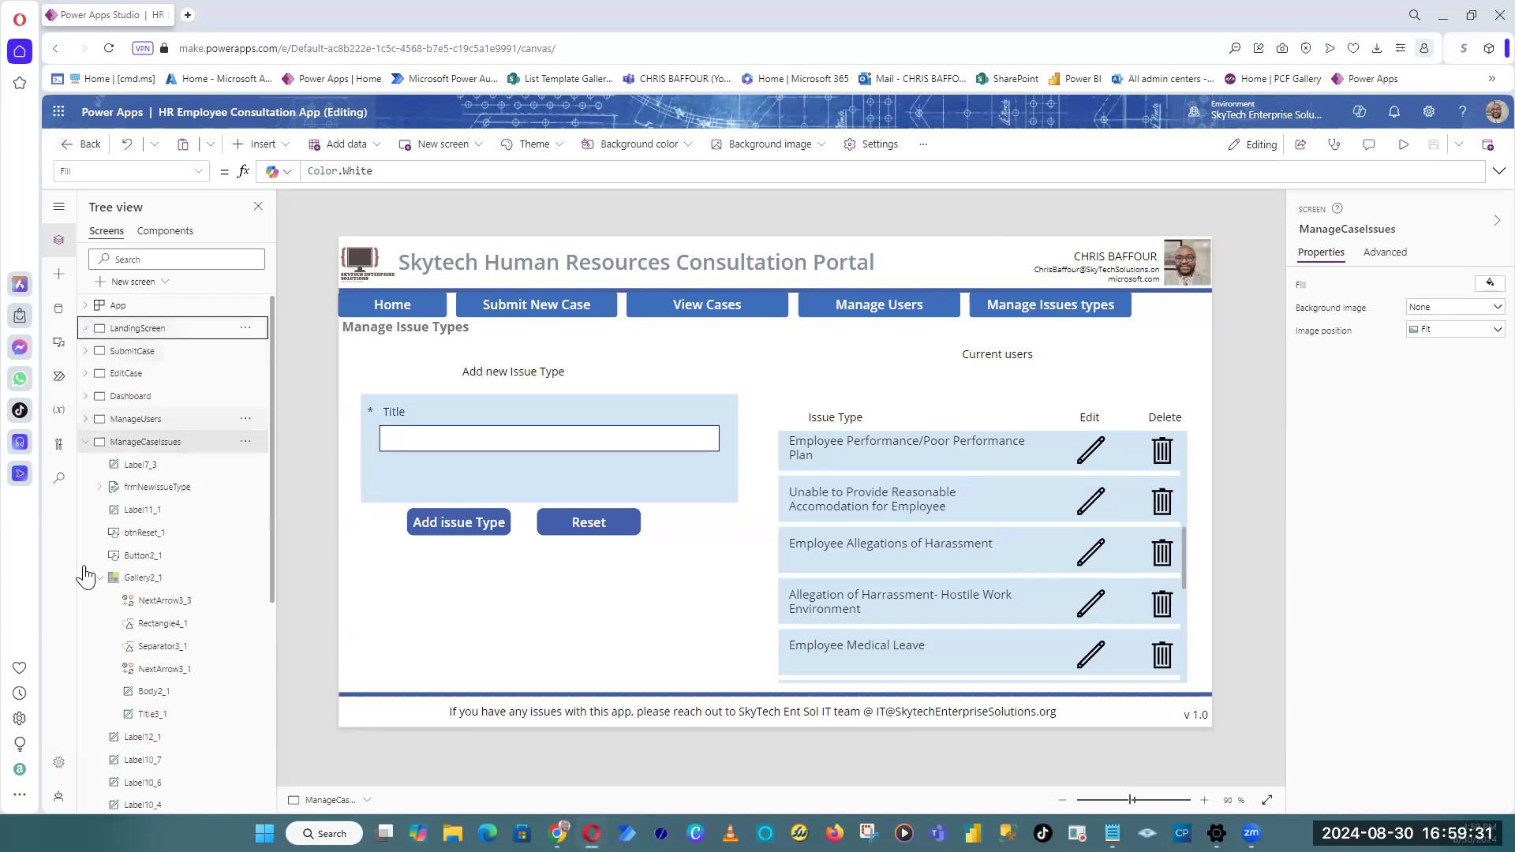
pyautogui.click(87, 442)
pyautogui.click(136, 465)
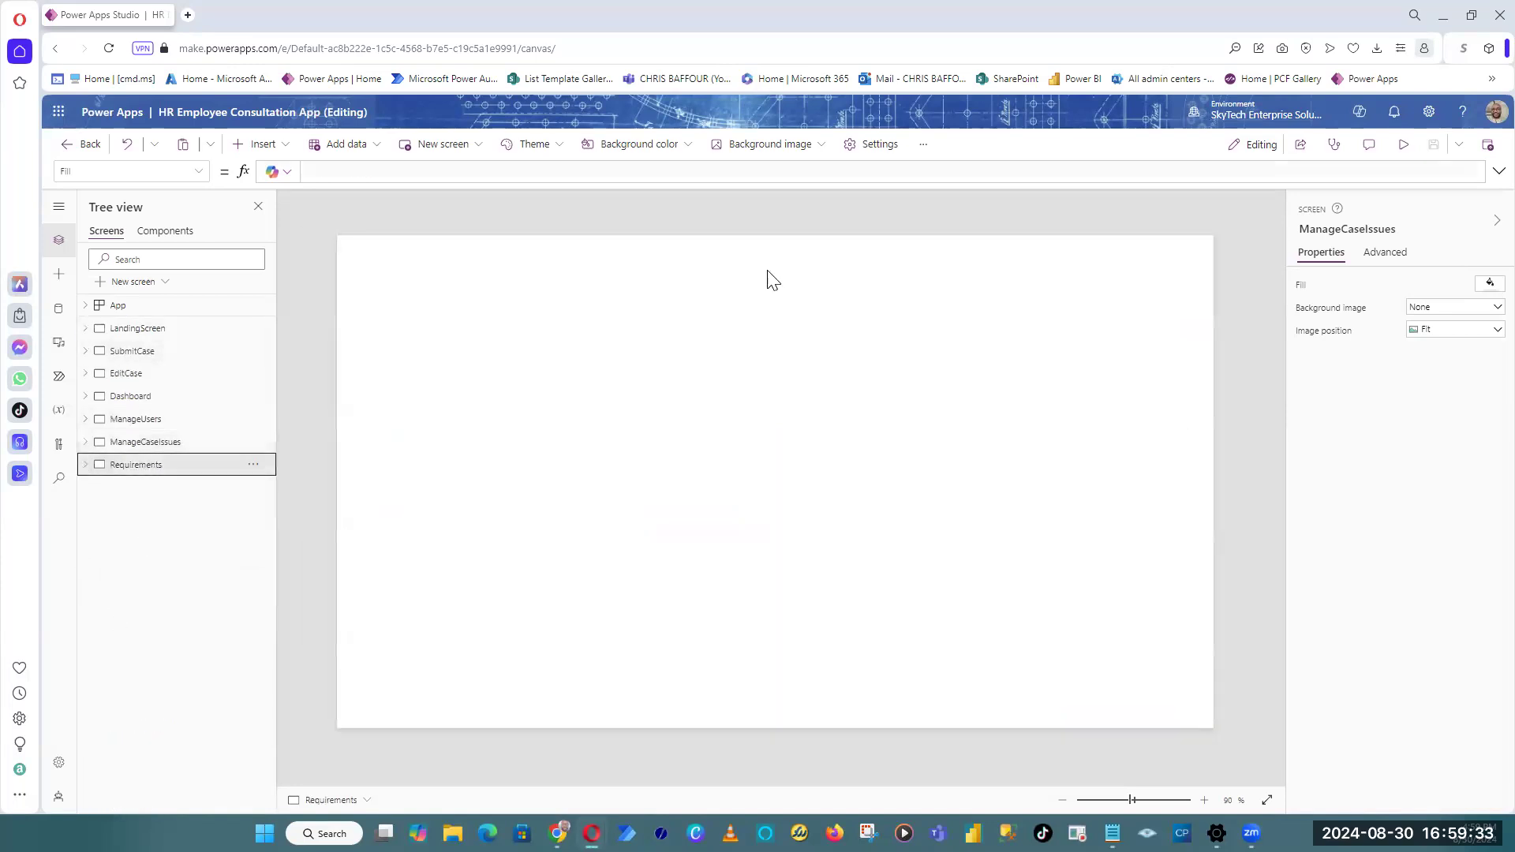
pyautogui.click(162, 506)
pyautogui.click(158, 442)
pyautogui.click(172, 467)
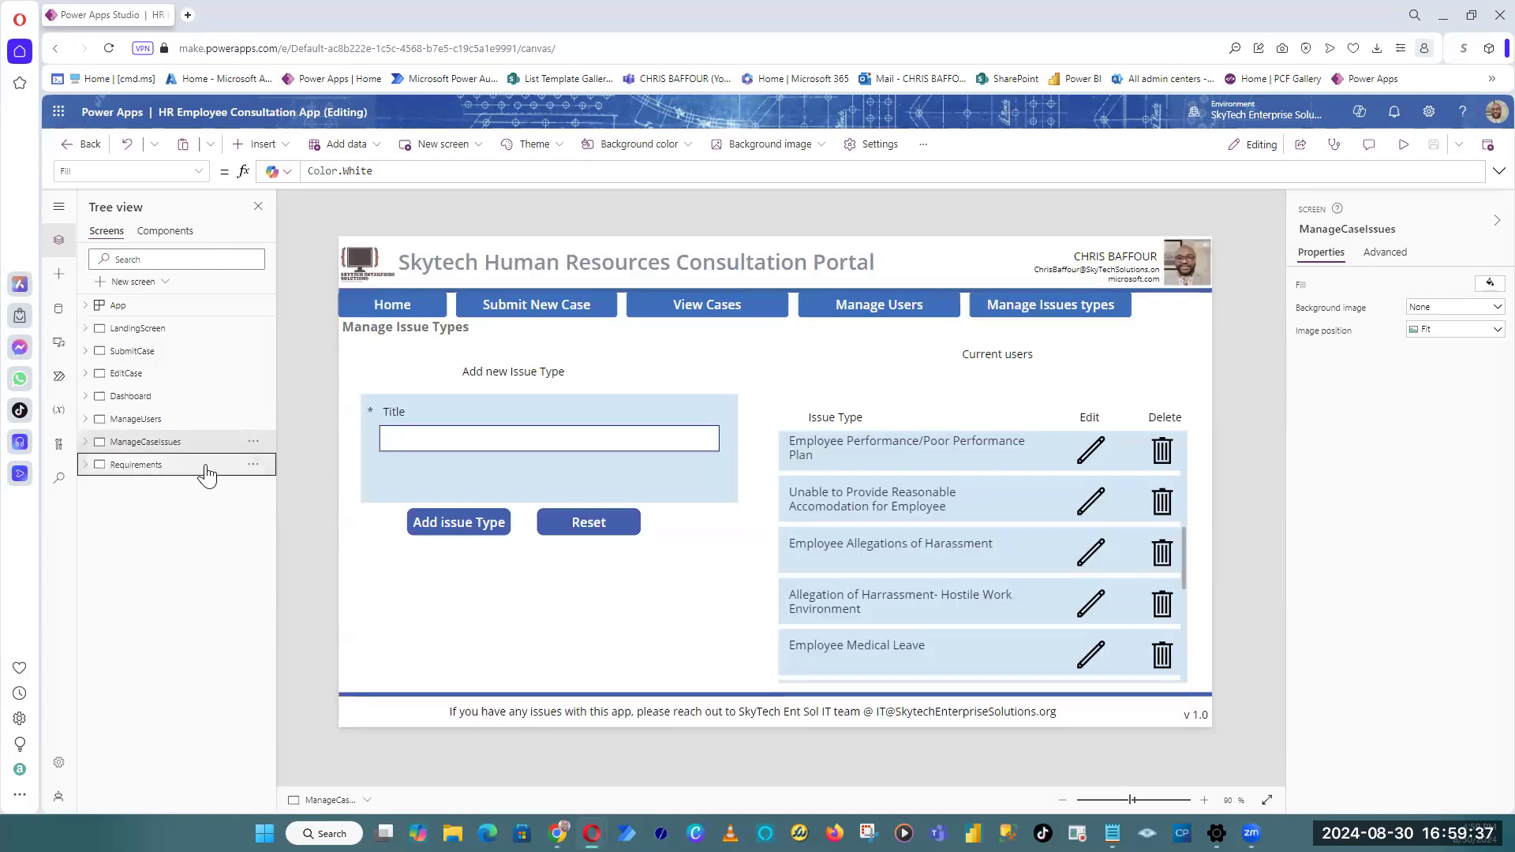
pyautogui.click(1404, 146)
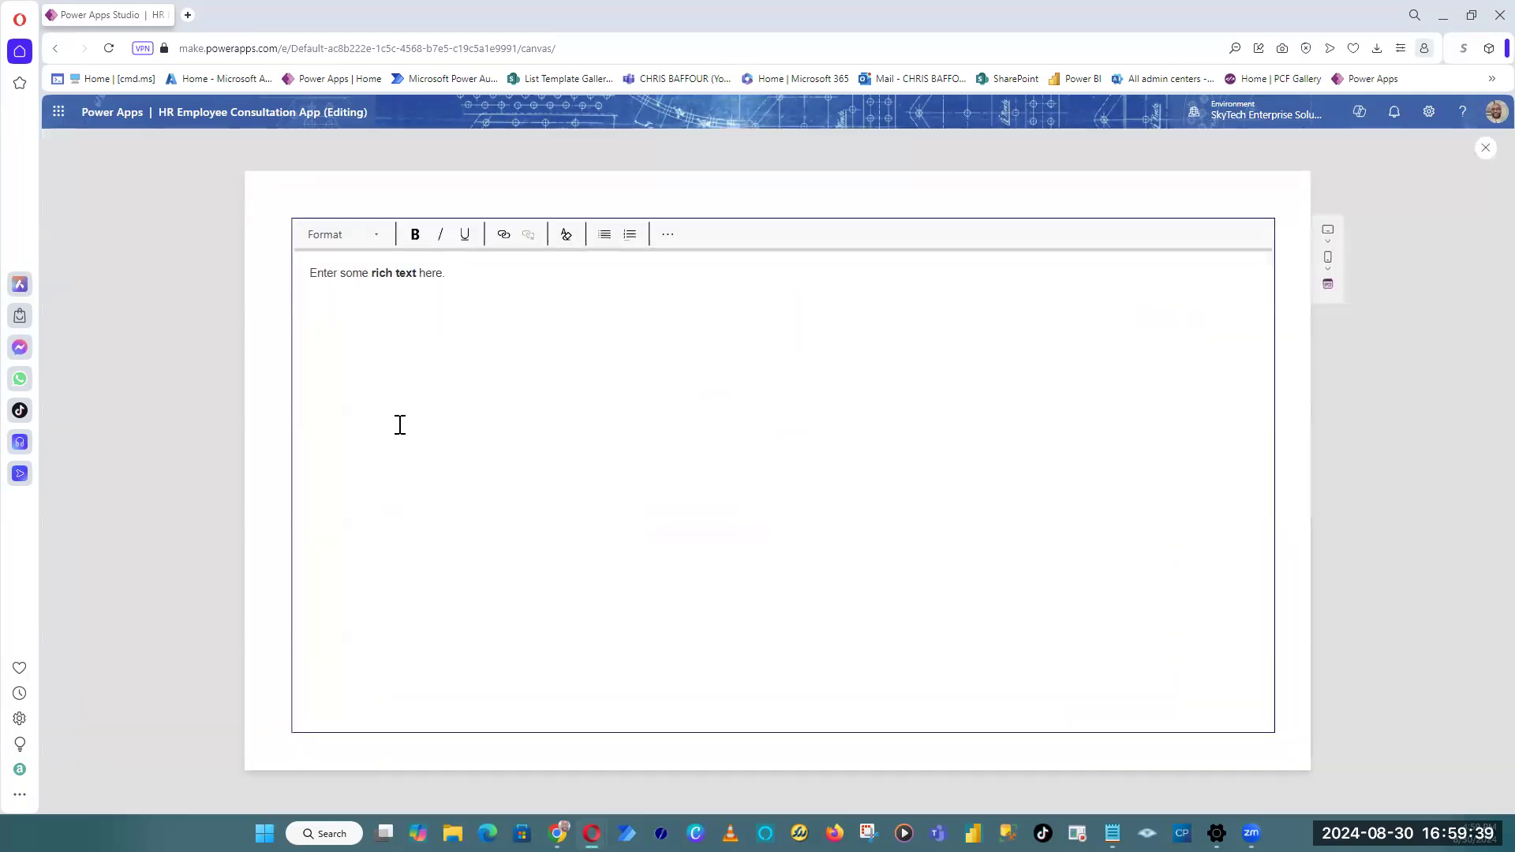
pyautogui.click(1487, 149)
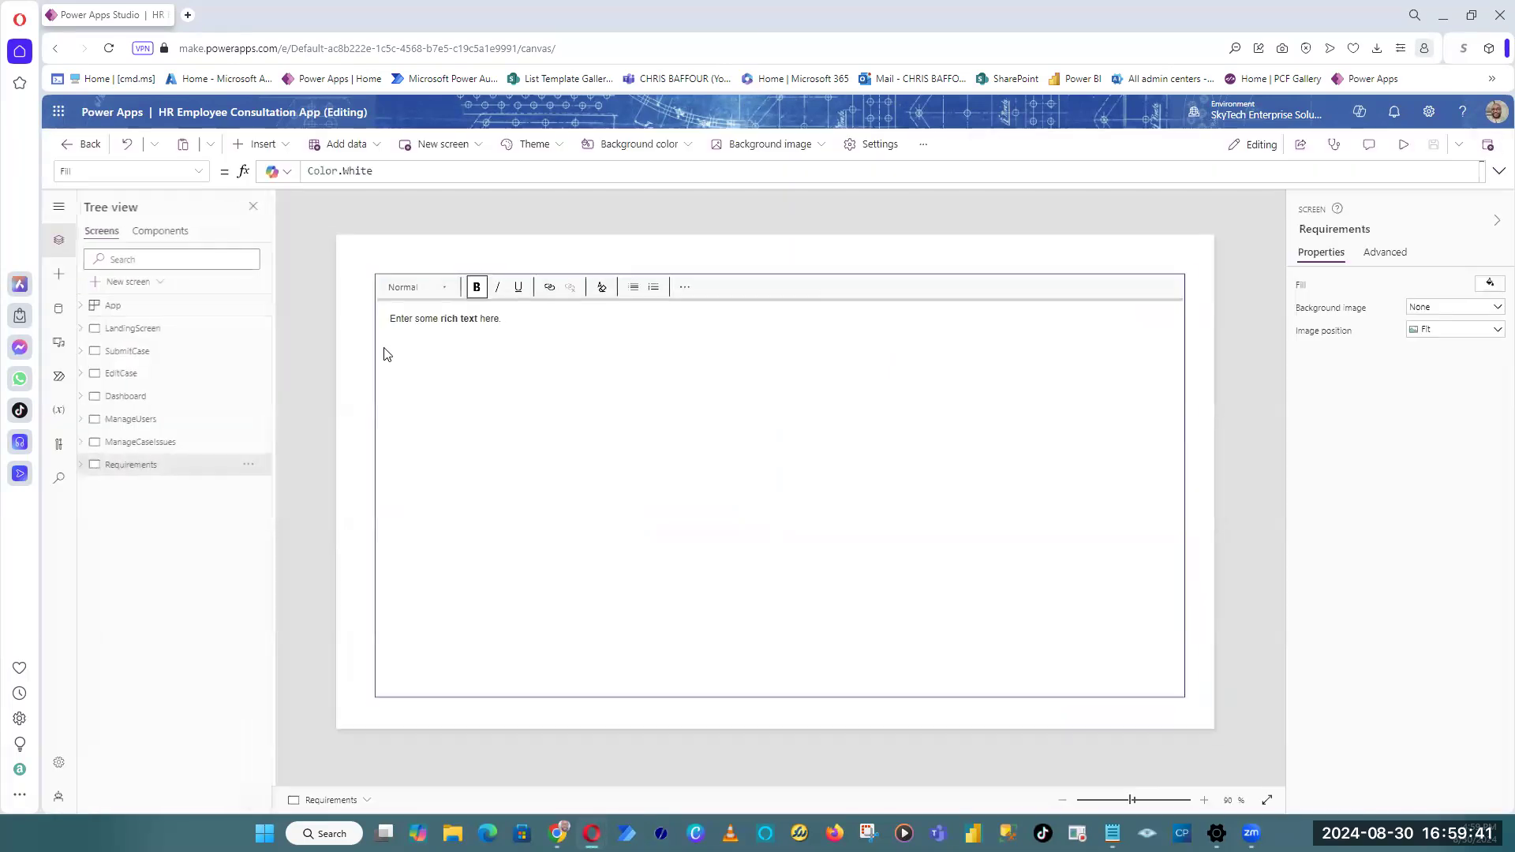
# Step: Review the App object's properties and the layouts of LandingScreen and SubmitCase
pyautogui.click(133, 312)
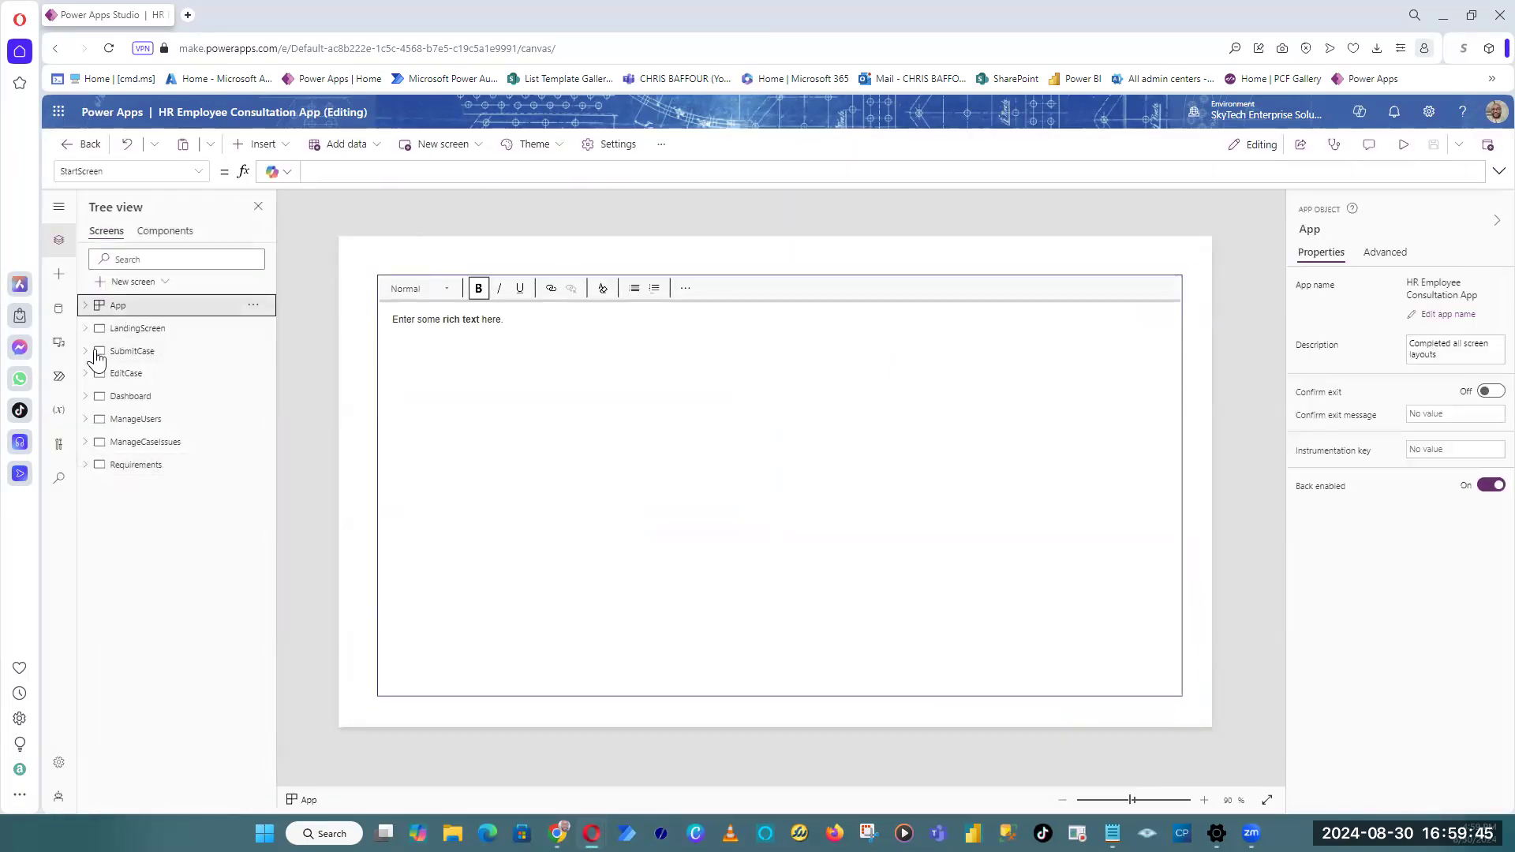
pyautogui.click(169, 333)
pyautogui.click(154, 352)
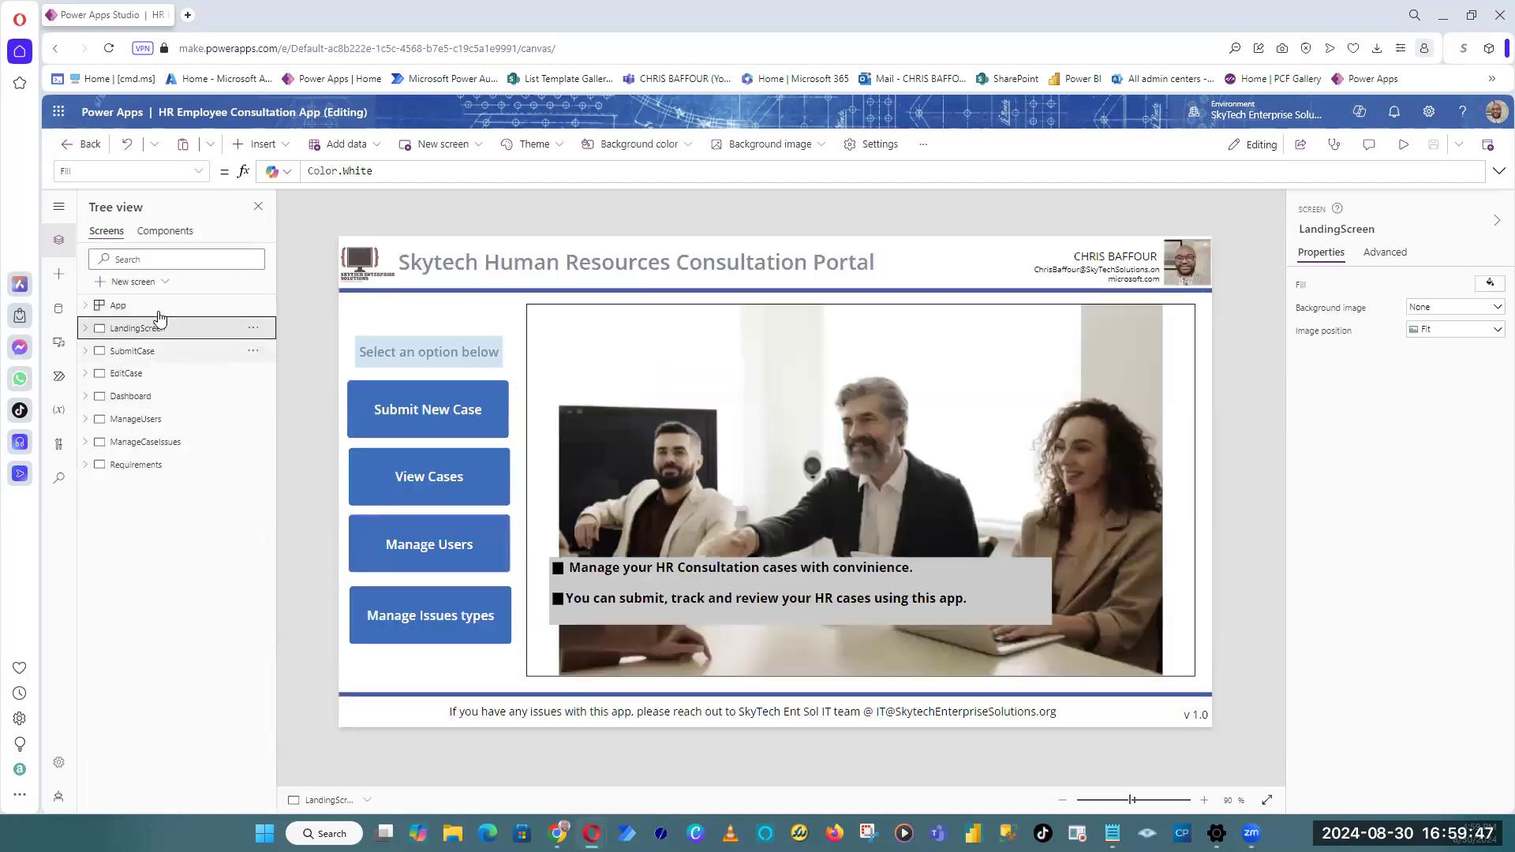
pyautogui.click(157, 308)
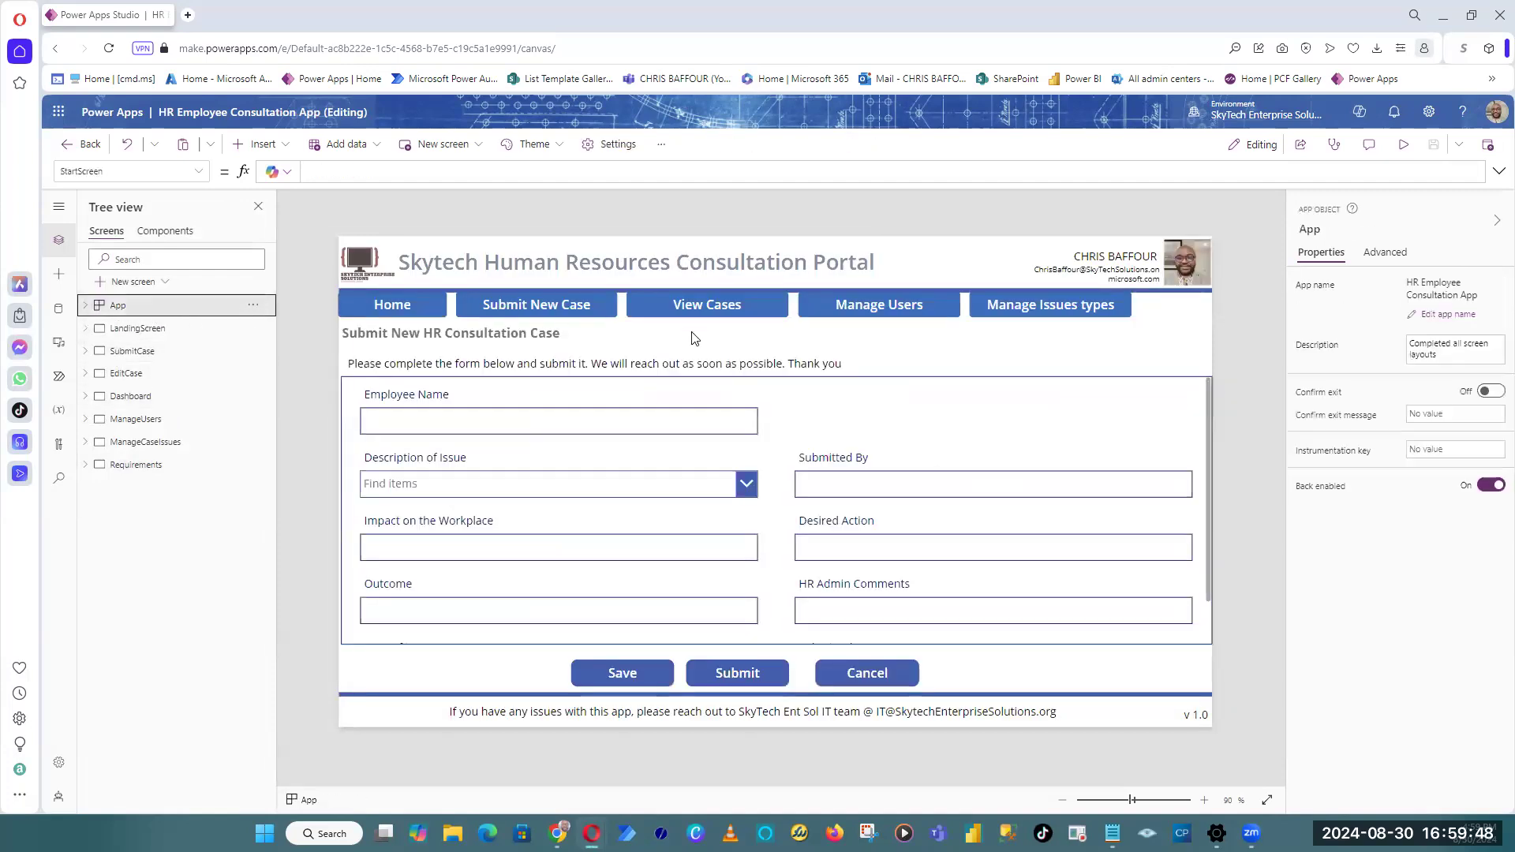
pyautogui.click(253, 305)
pyautogui.click(272, 375)
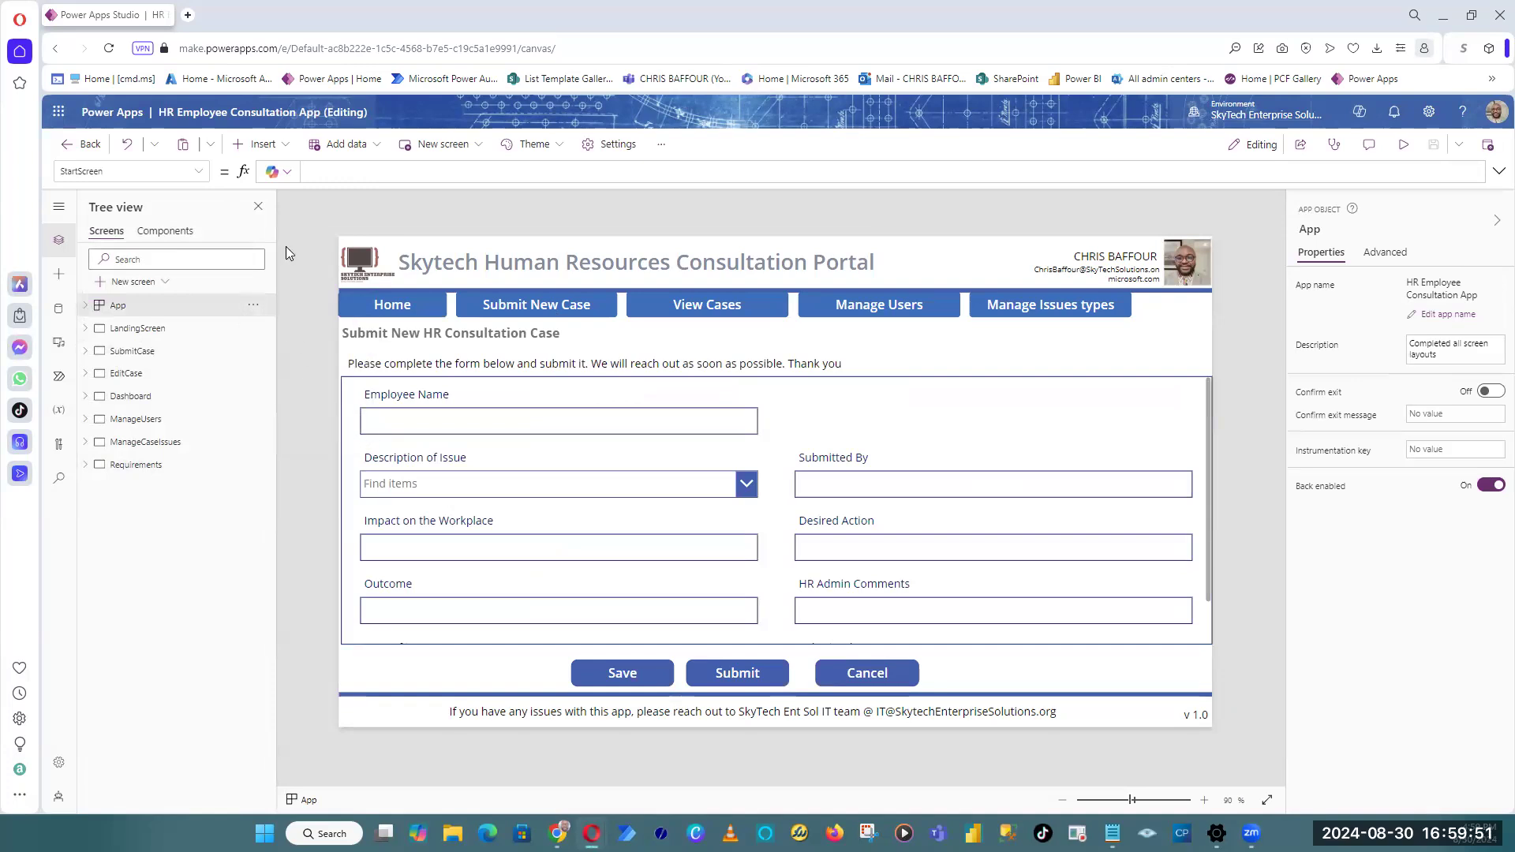
pyautogui.click(859, 223)
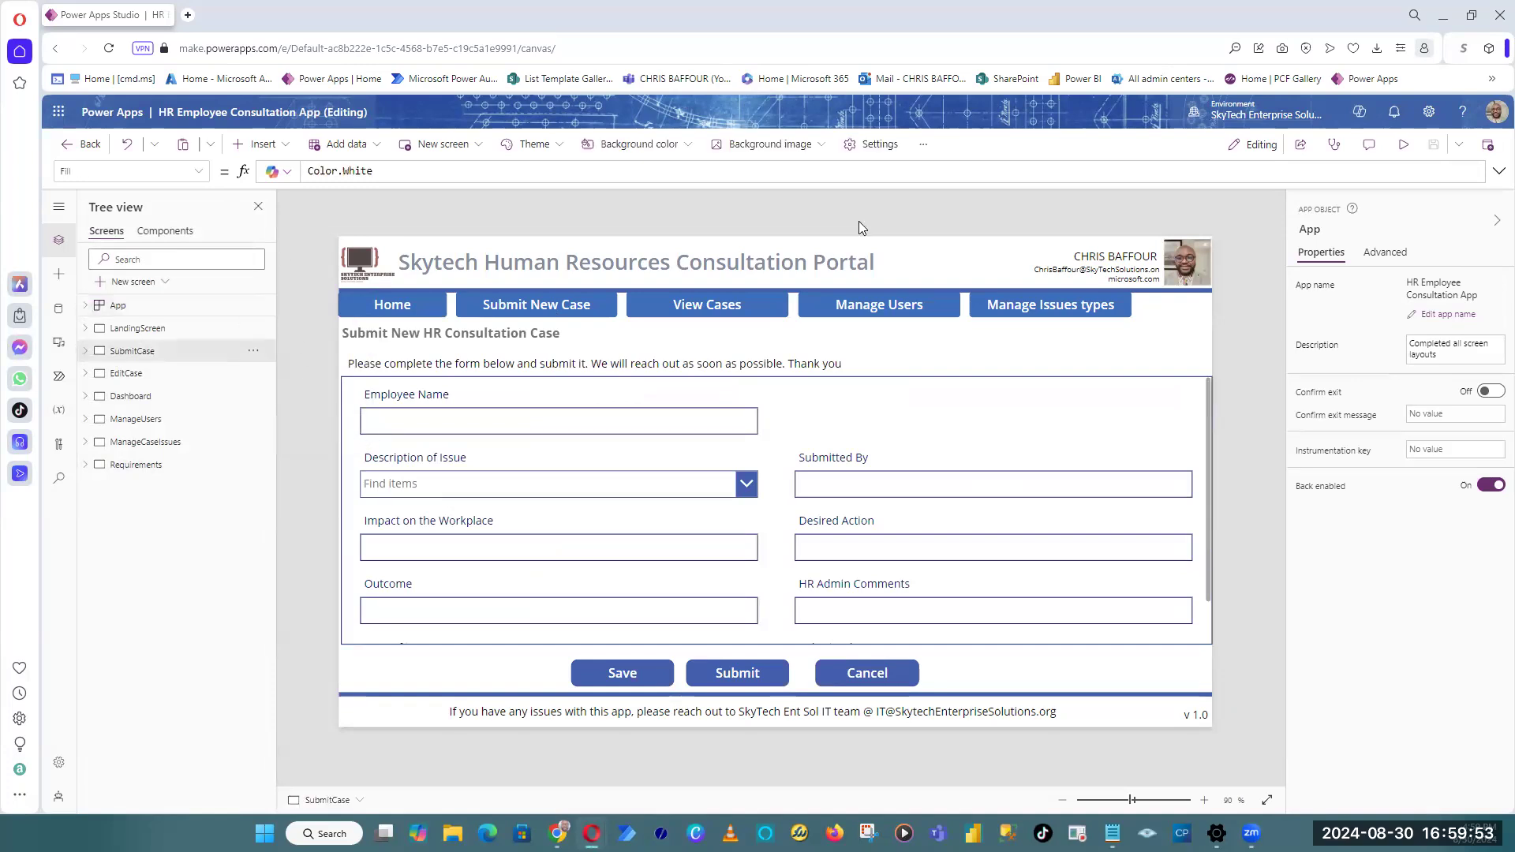
# Step: Preview the app from LandingScreen and return to the editor
pyautogui.click(138, 328)
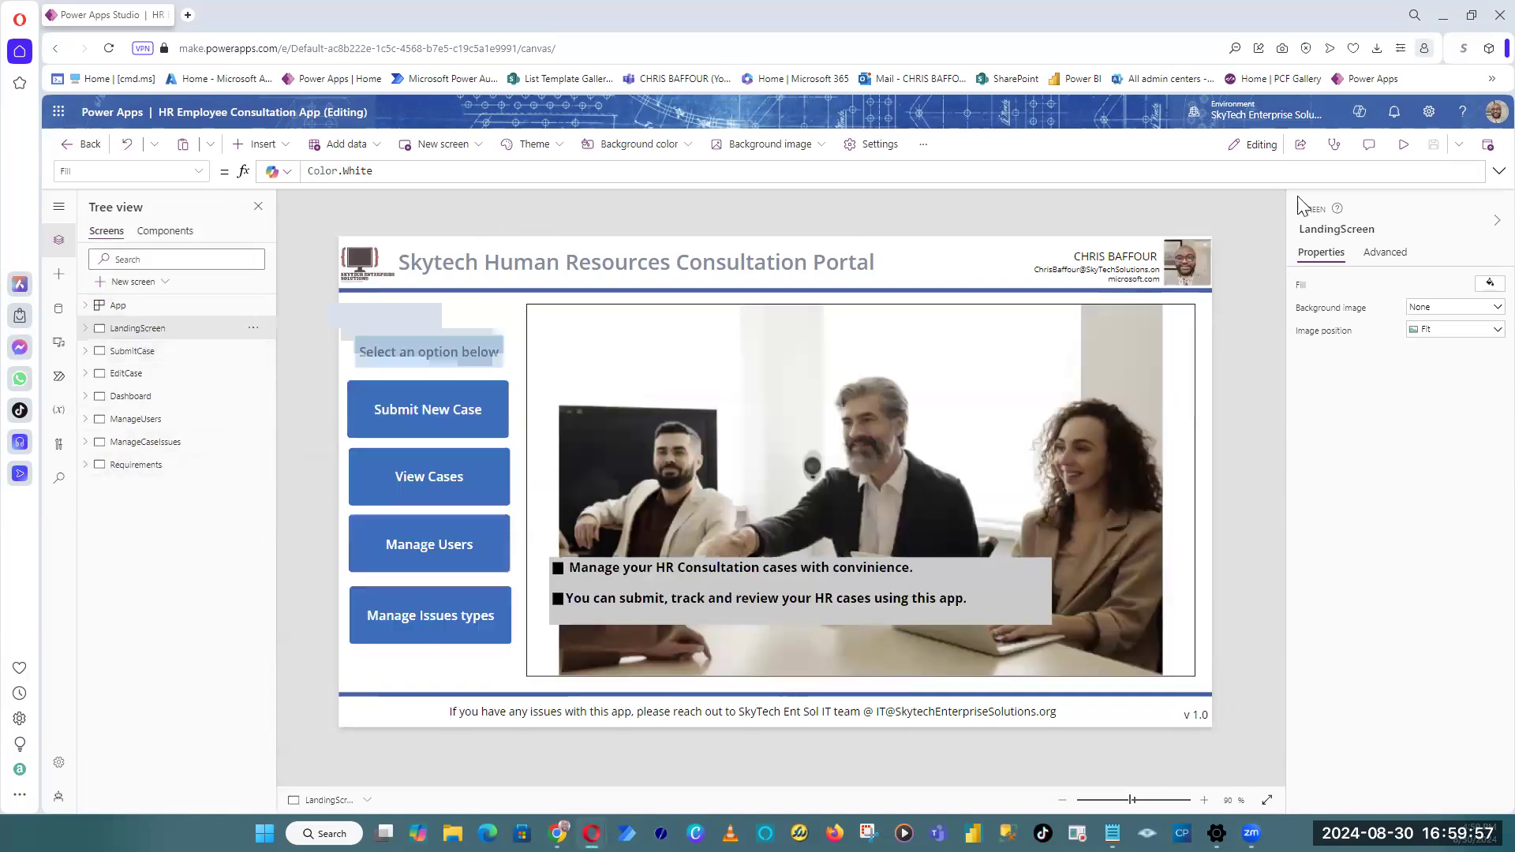
pyautogui.click(1403, 144)
pyautogui.click(1483, 154)
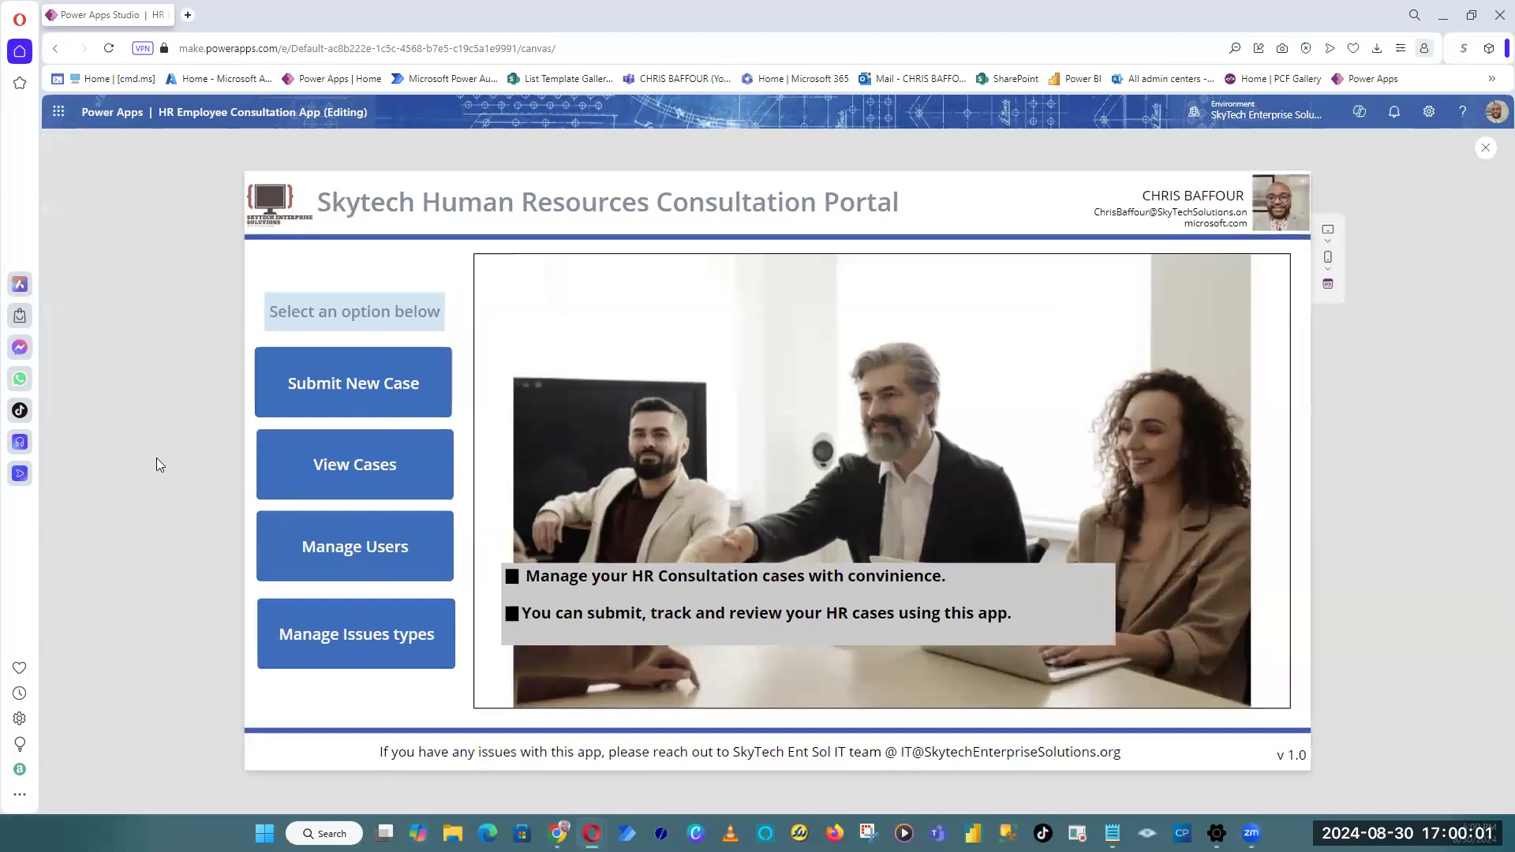
# Step: Inspect the rich text editor control on the Requirements screen
pyautogui.click(136, 465)
pyautogui.click(85, 464)
pyautogui.click(155, 491)
pyautogui.click(422, 403)
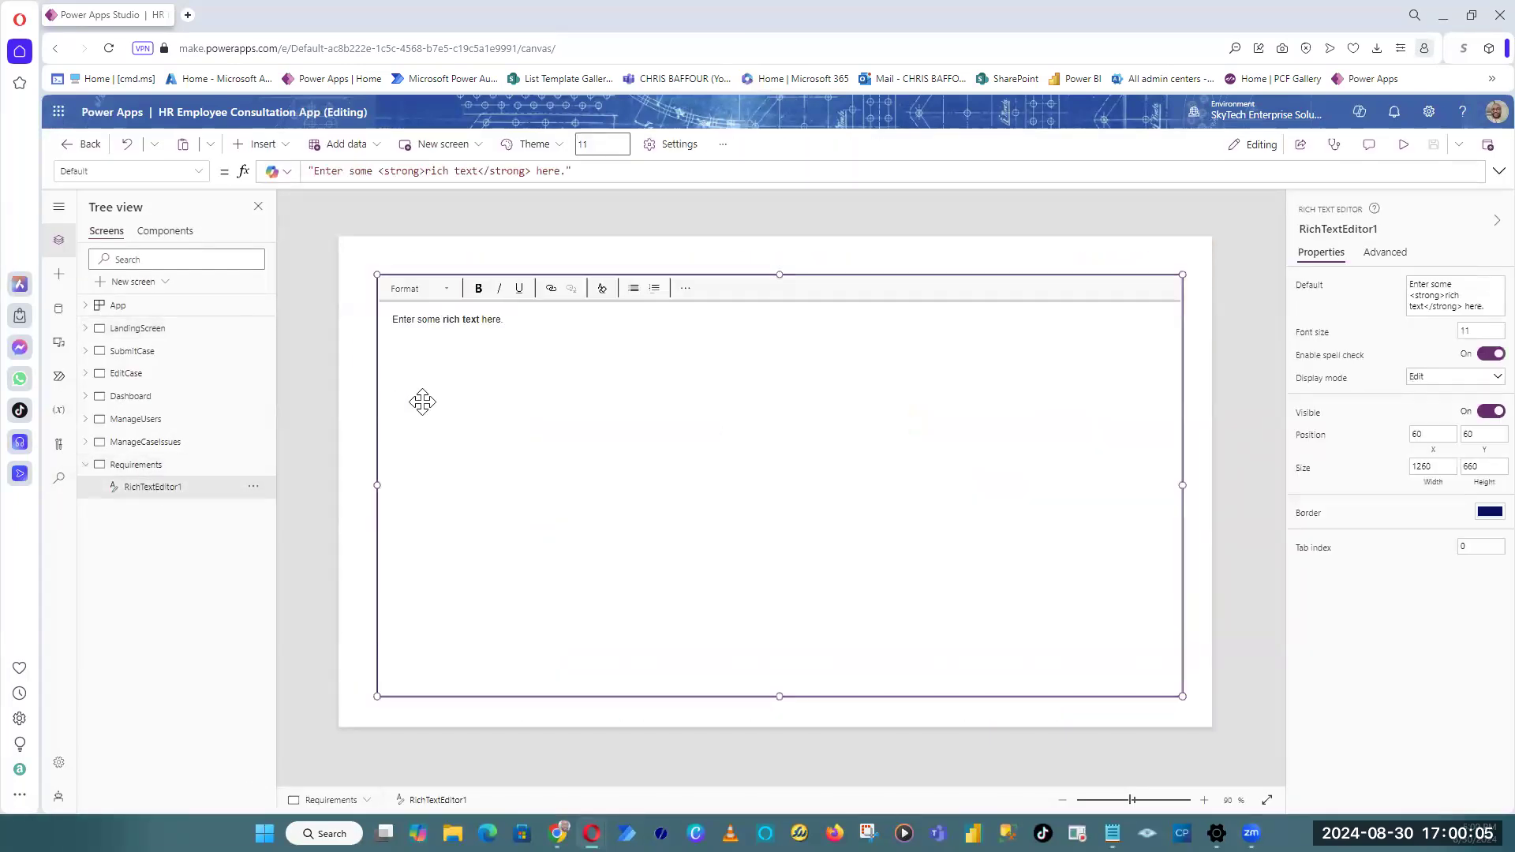
pyautogui.click(359, 371)
# Step: Preview the app from LandingScreen and visit the Manage Issue Types, Manage Users, View Cases and Submit New Case pages
pyautogui.click(150, 329)
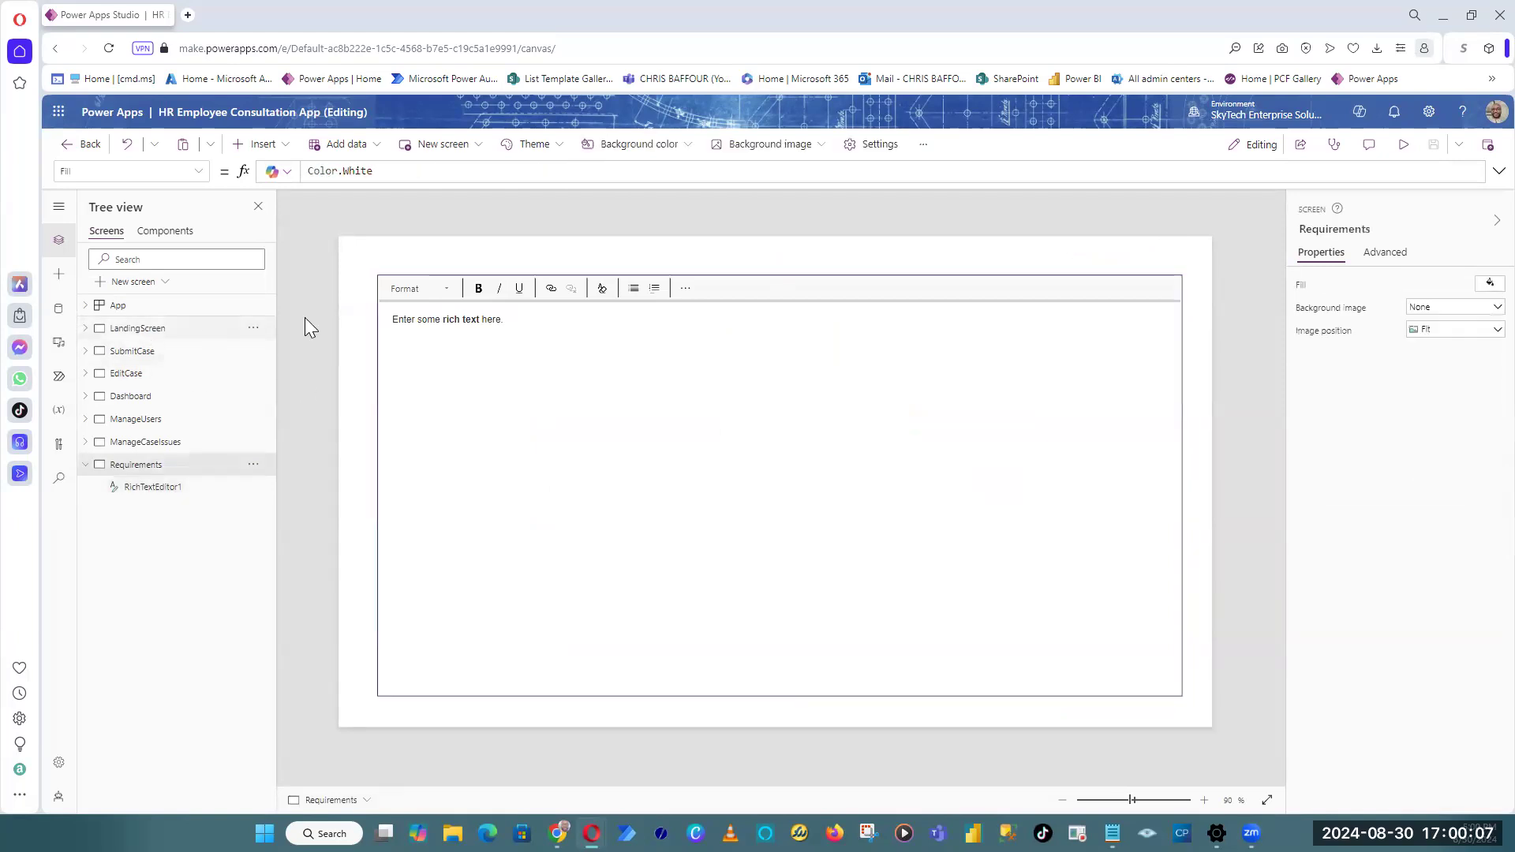
pyautogui.click(1404, 145)
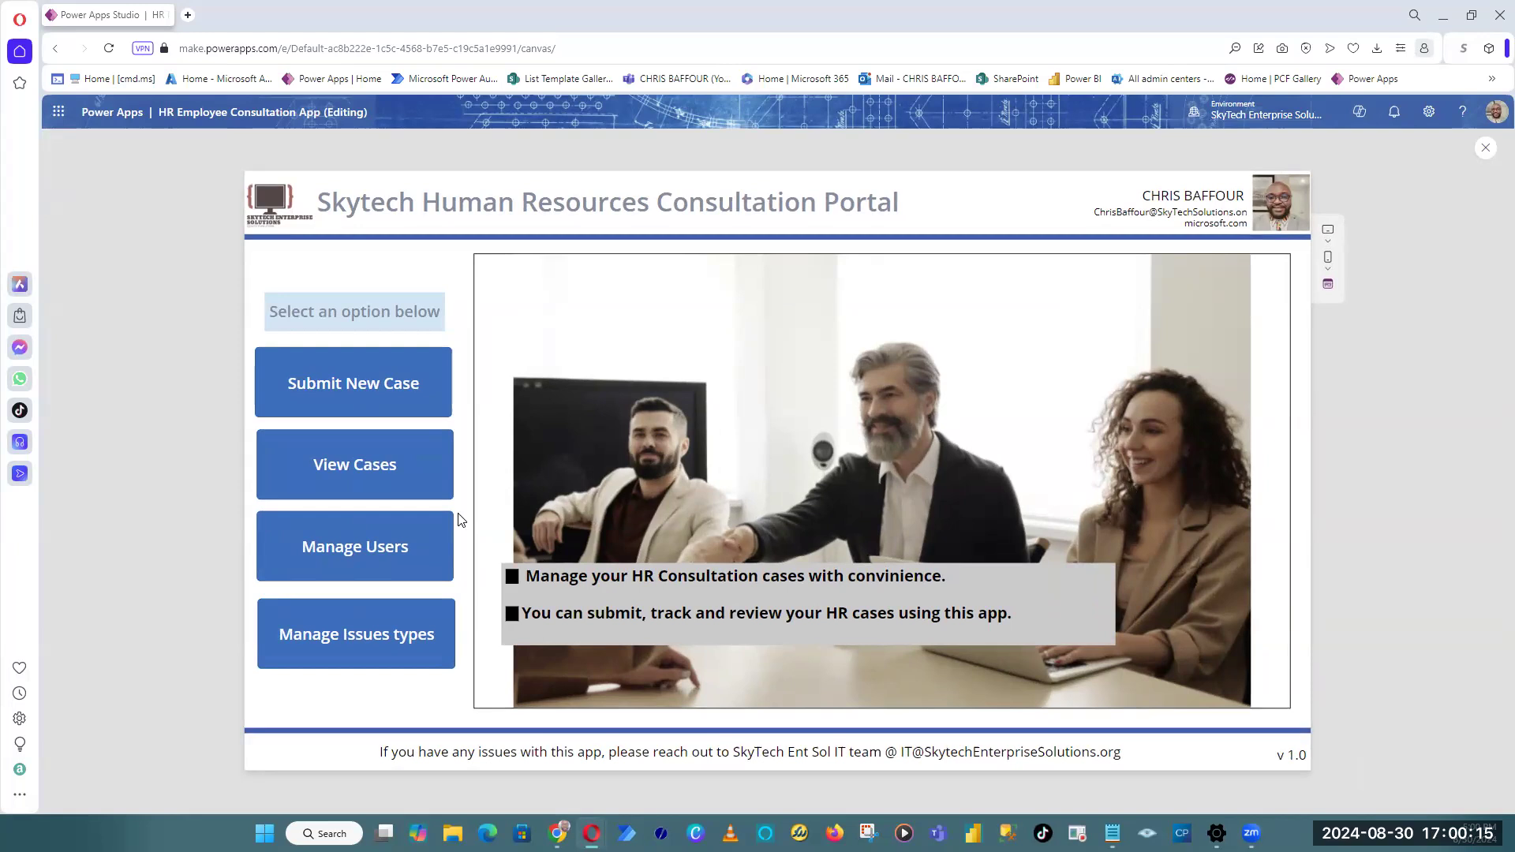
pyautogui.click(389, 661)
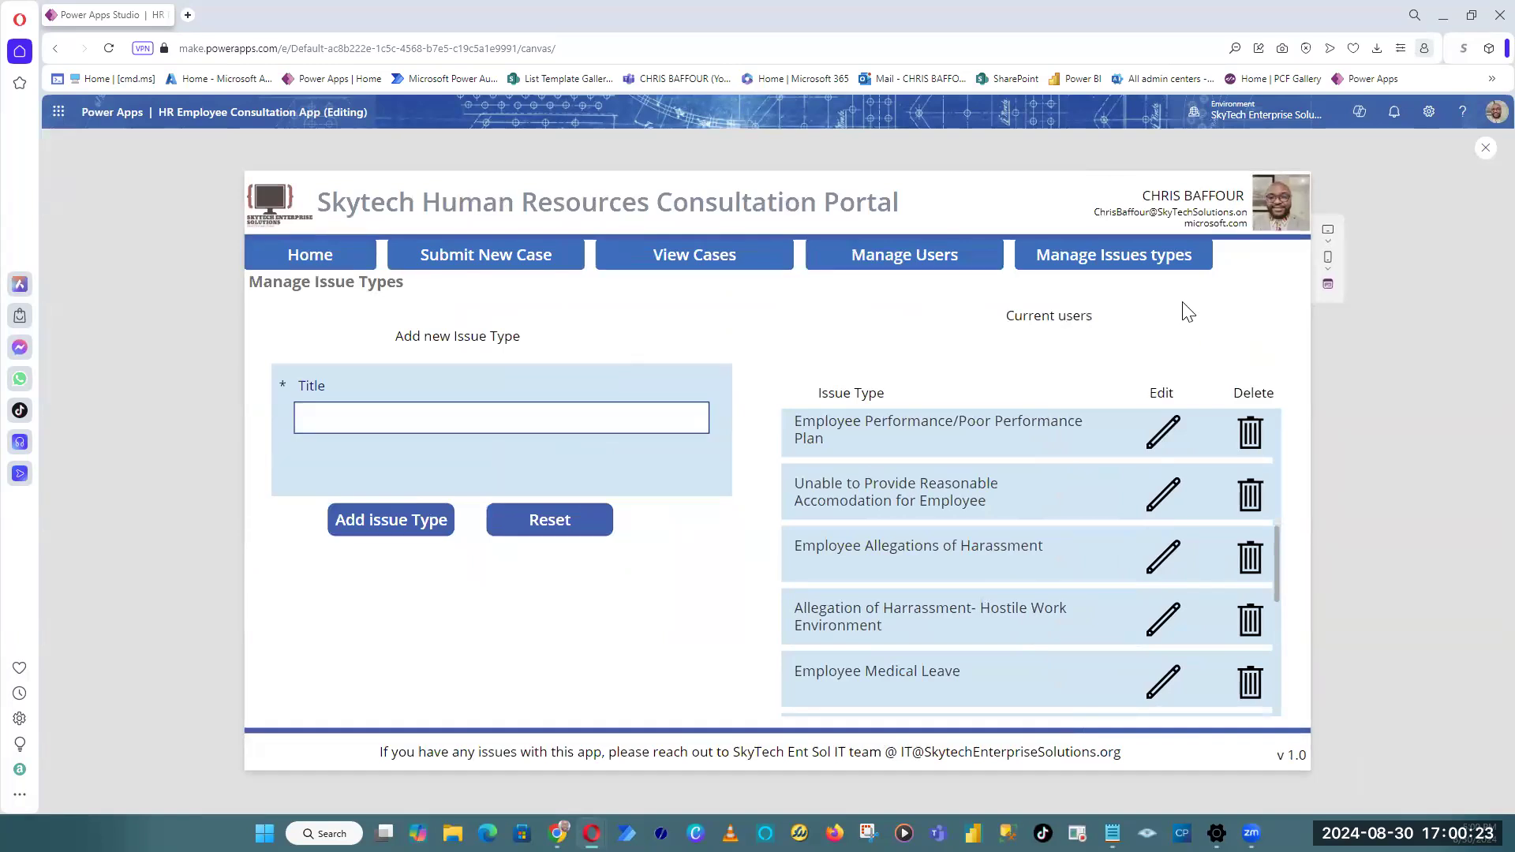
pyautogui.moveTo(405, 284); pyautogui.dragTo(247, 286)
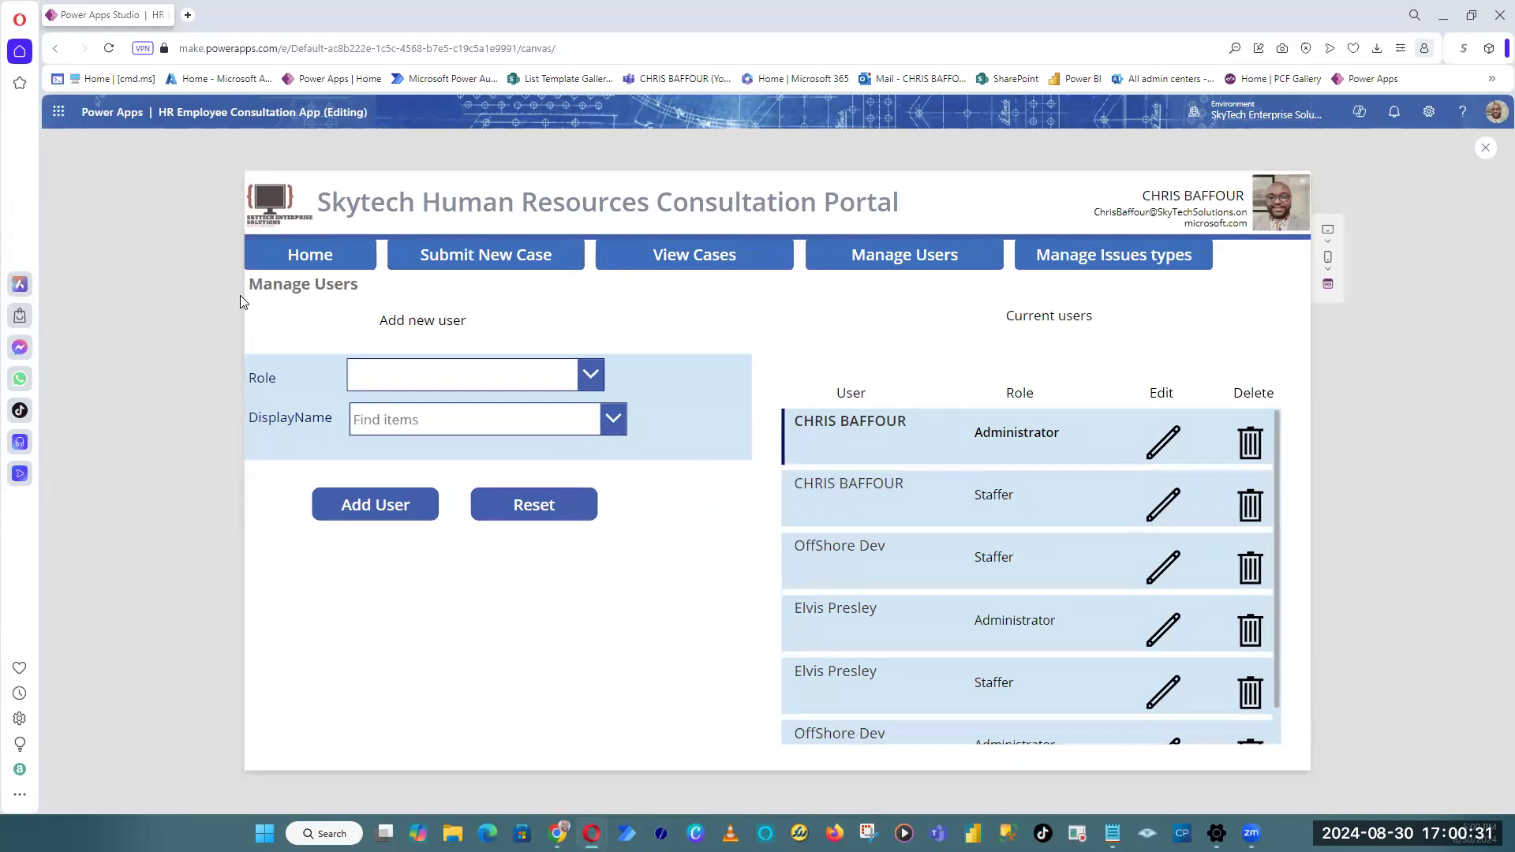
pyautogui.click(653, 267)
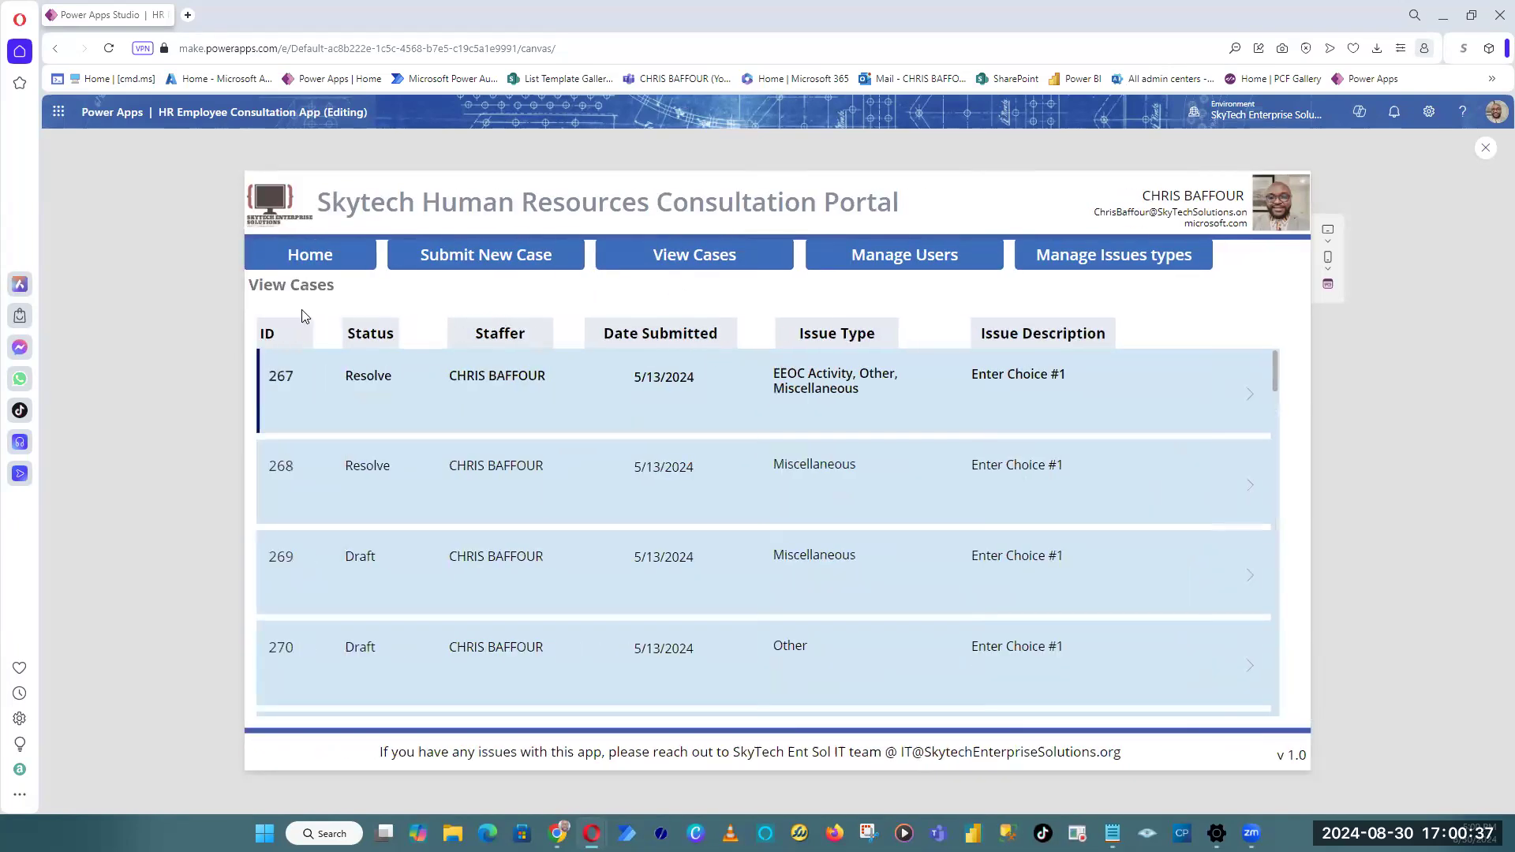
pyautogui.click(477, 268)
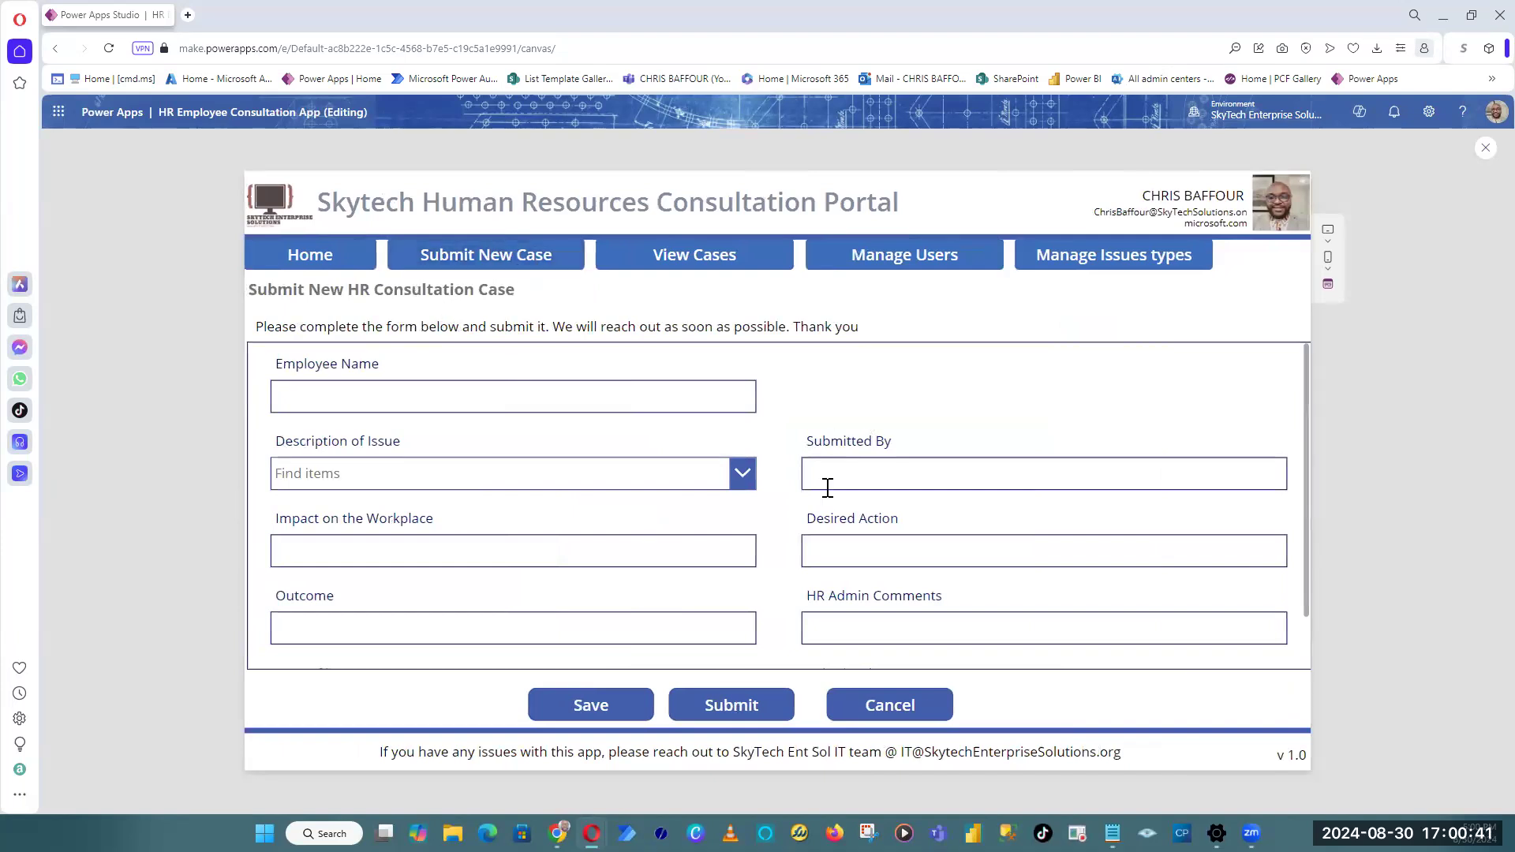
# Step: Examine the fields, the Description of Issue choices and the page title of the Submit New HR Consultation Case form
pyautogui.moveTo(1306, 405)
pyautogui.mouseDown()
pyautogui.moveTo(1315, 595)
pyautogui.moveTo(1308, 403)
pyautogui.mouseUp()
pyautogui.click(742, 474)
pyautogui.click(835, 402)
pyautogui.moveTo(345, 290); pyautogui.dragTo(300, 295)
pyautogui.click(422, 292)
# Step: View the Manage Issue Types list down to its last entry and exit the preview
pyautogui.click(1203, 262)
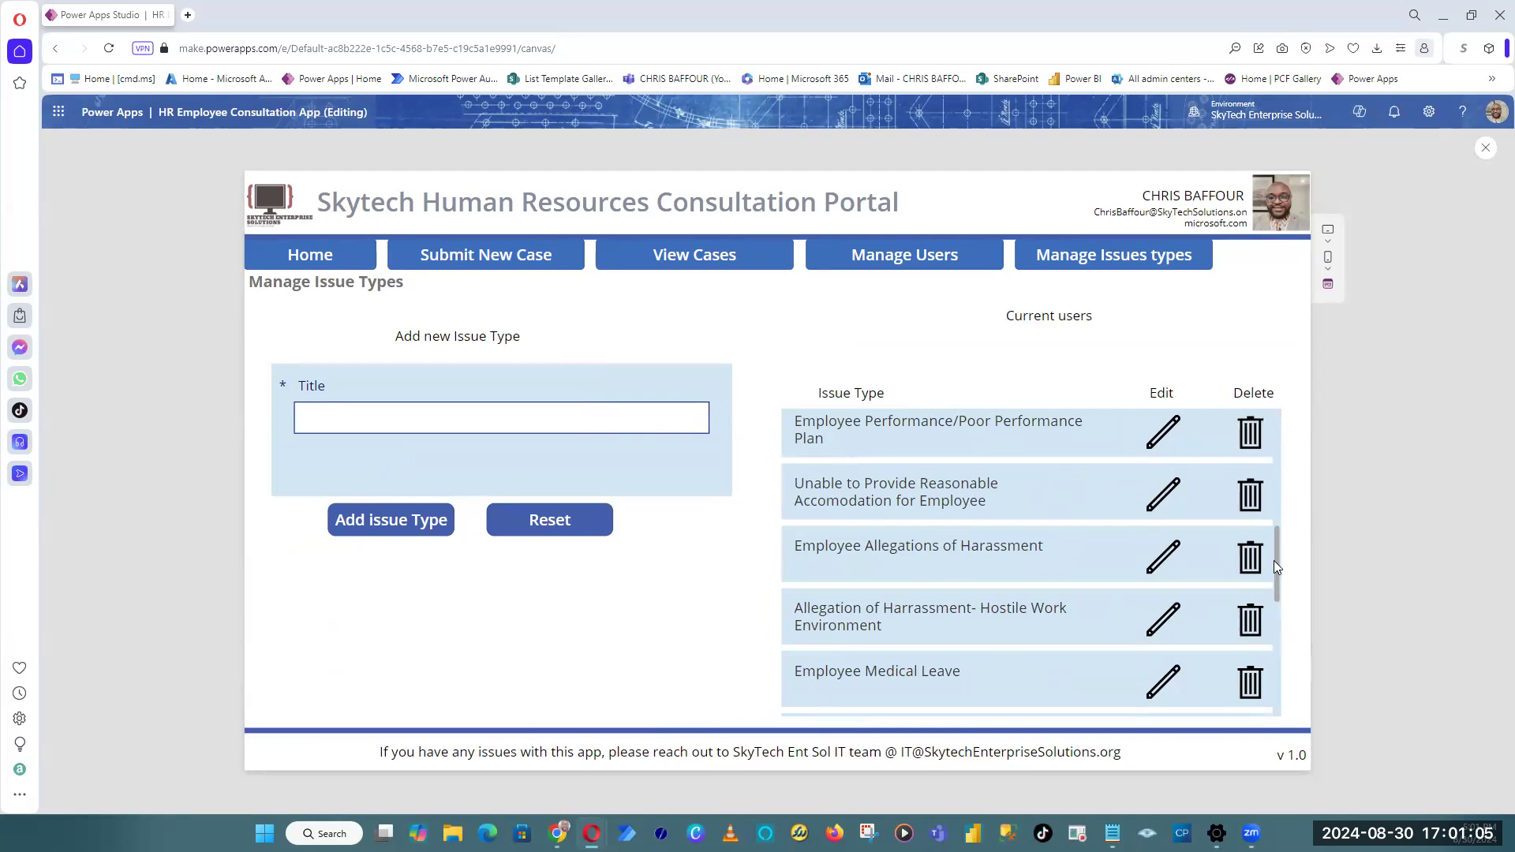
pyautogui.moveTo(1273, 561); pyautogui.dragTo(1258, 707)
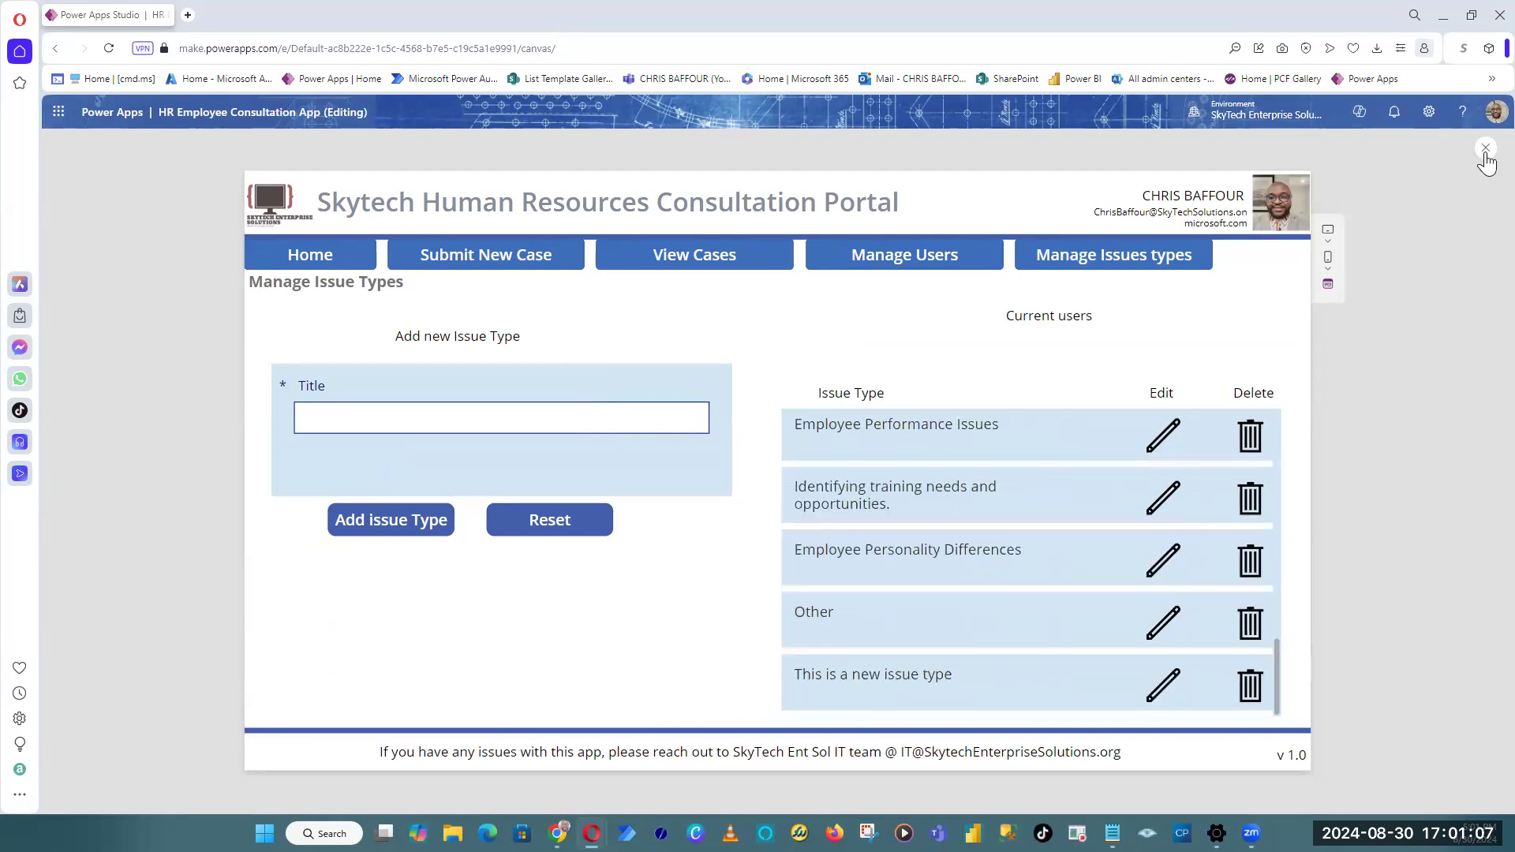
pyautogui.press('Escape')
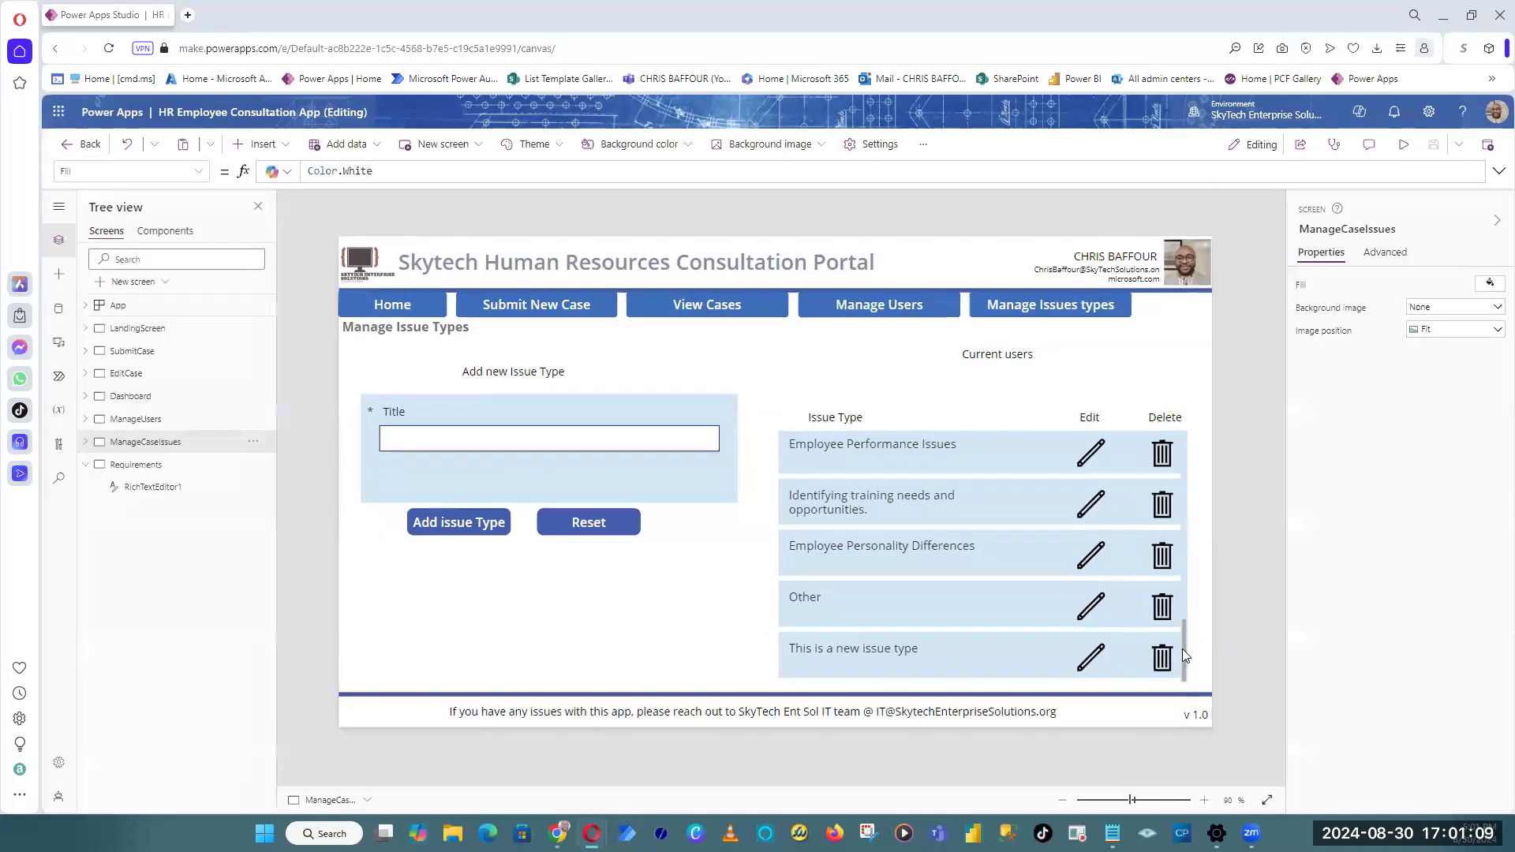
# Step: Rename the trash icon in the issue type gallery as Ic_Delete
pyautogui.click(1182, 649)
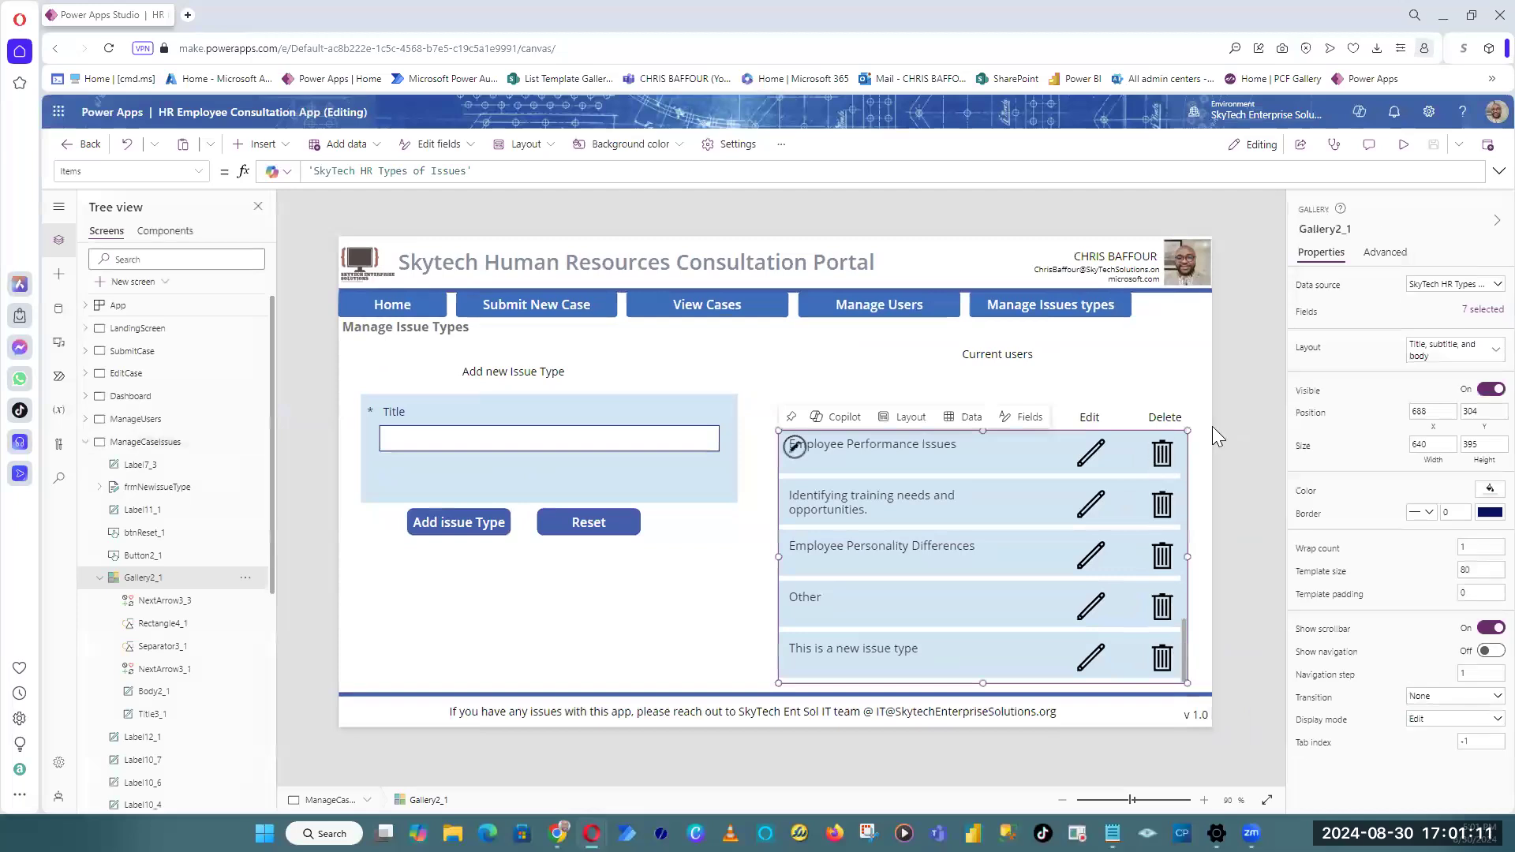
pyautogui.click(1163, 454)
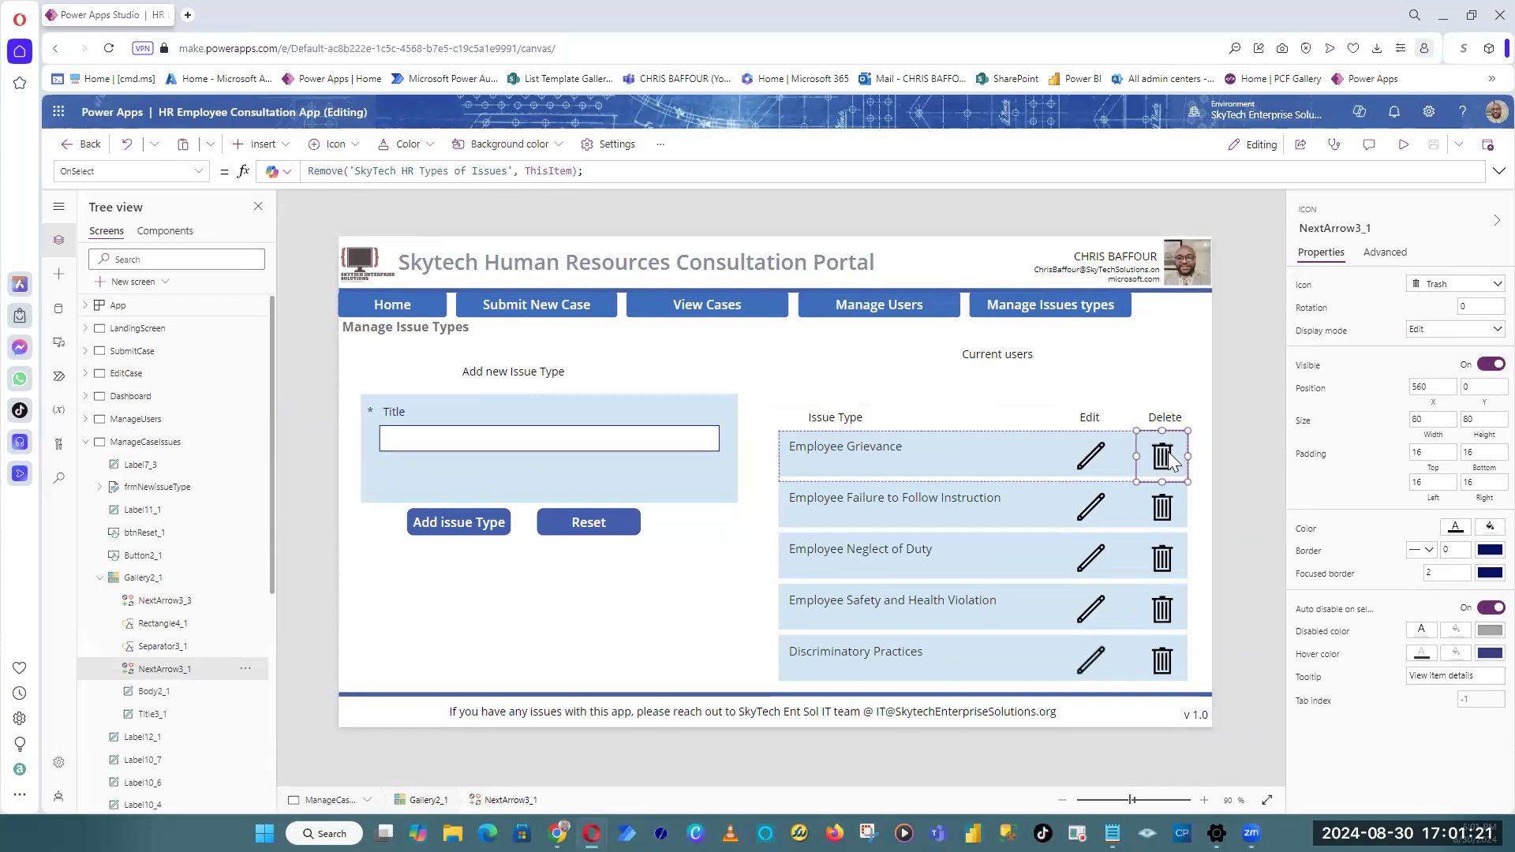
pyautogui.click(1373, 228)
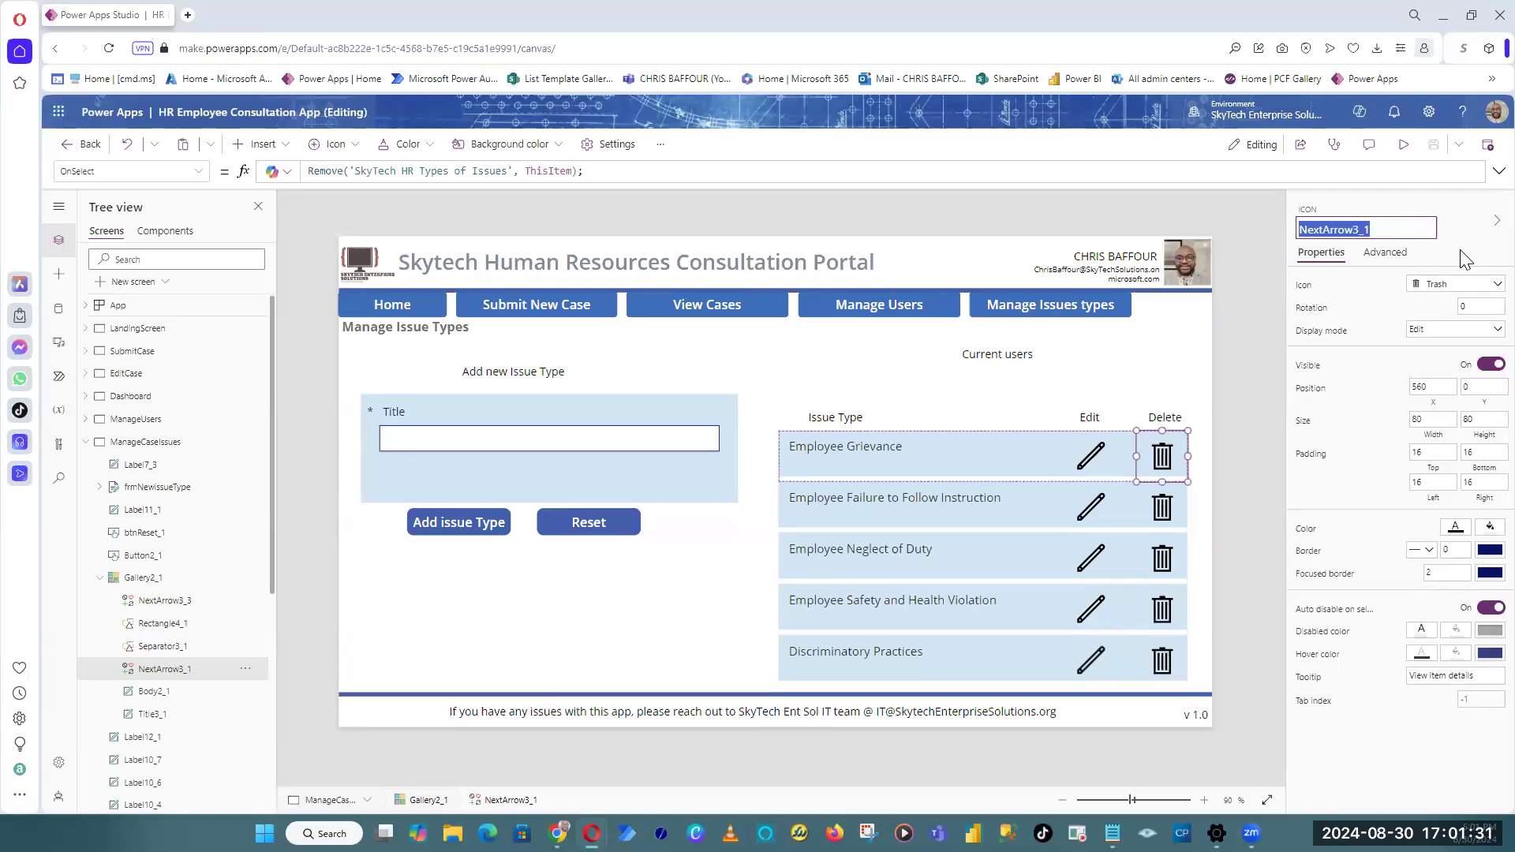
pyautogui.write('Ic')
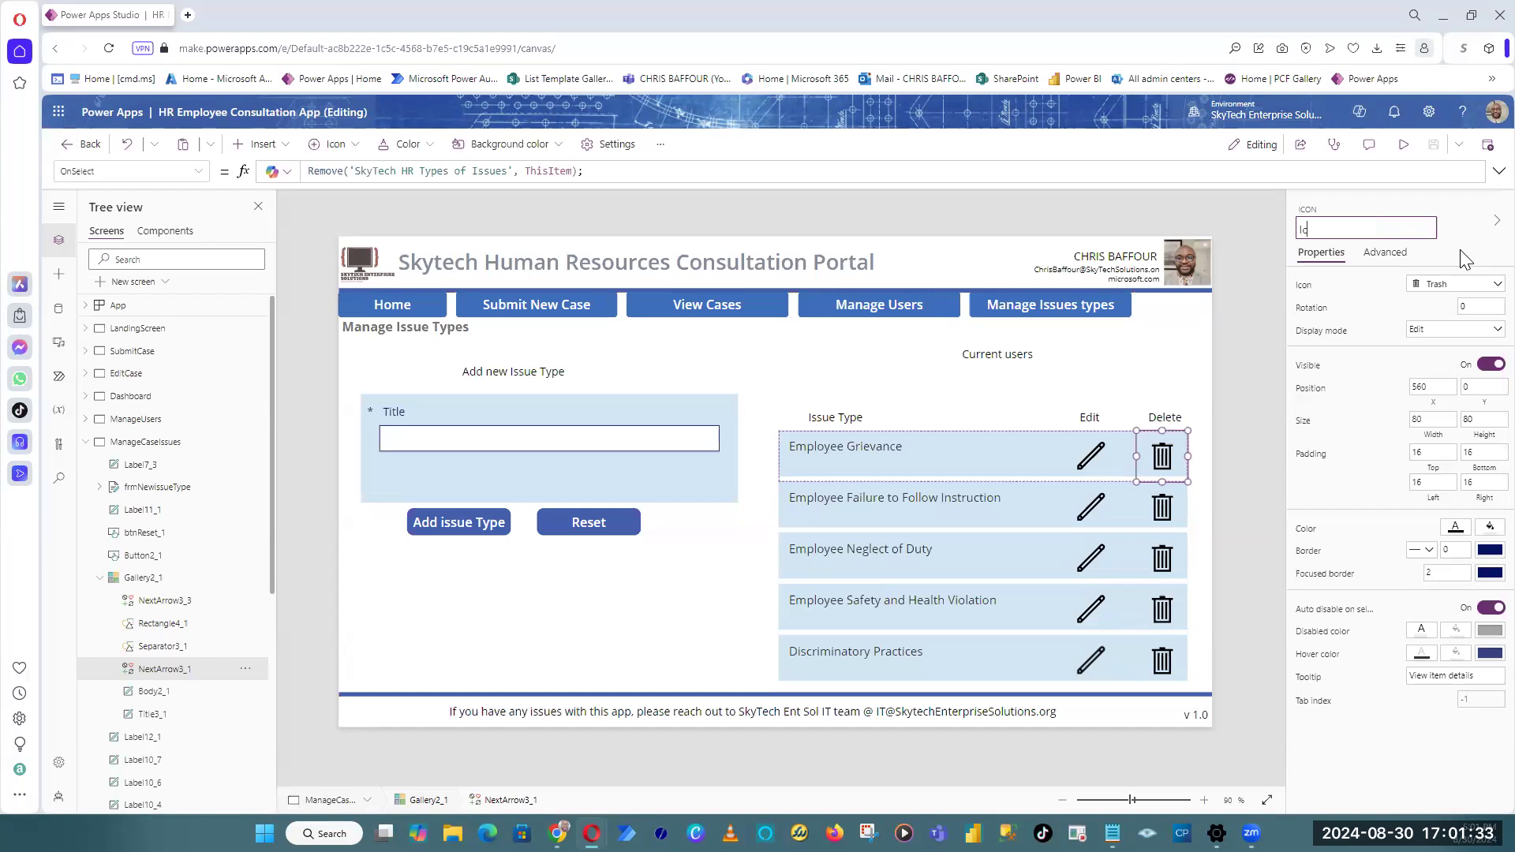
pyautogui.write('_Delete')
pyautogui.press('Return')
pyautogui.click(1460, 251)
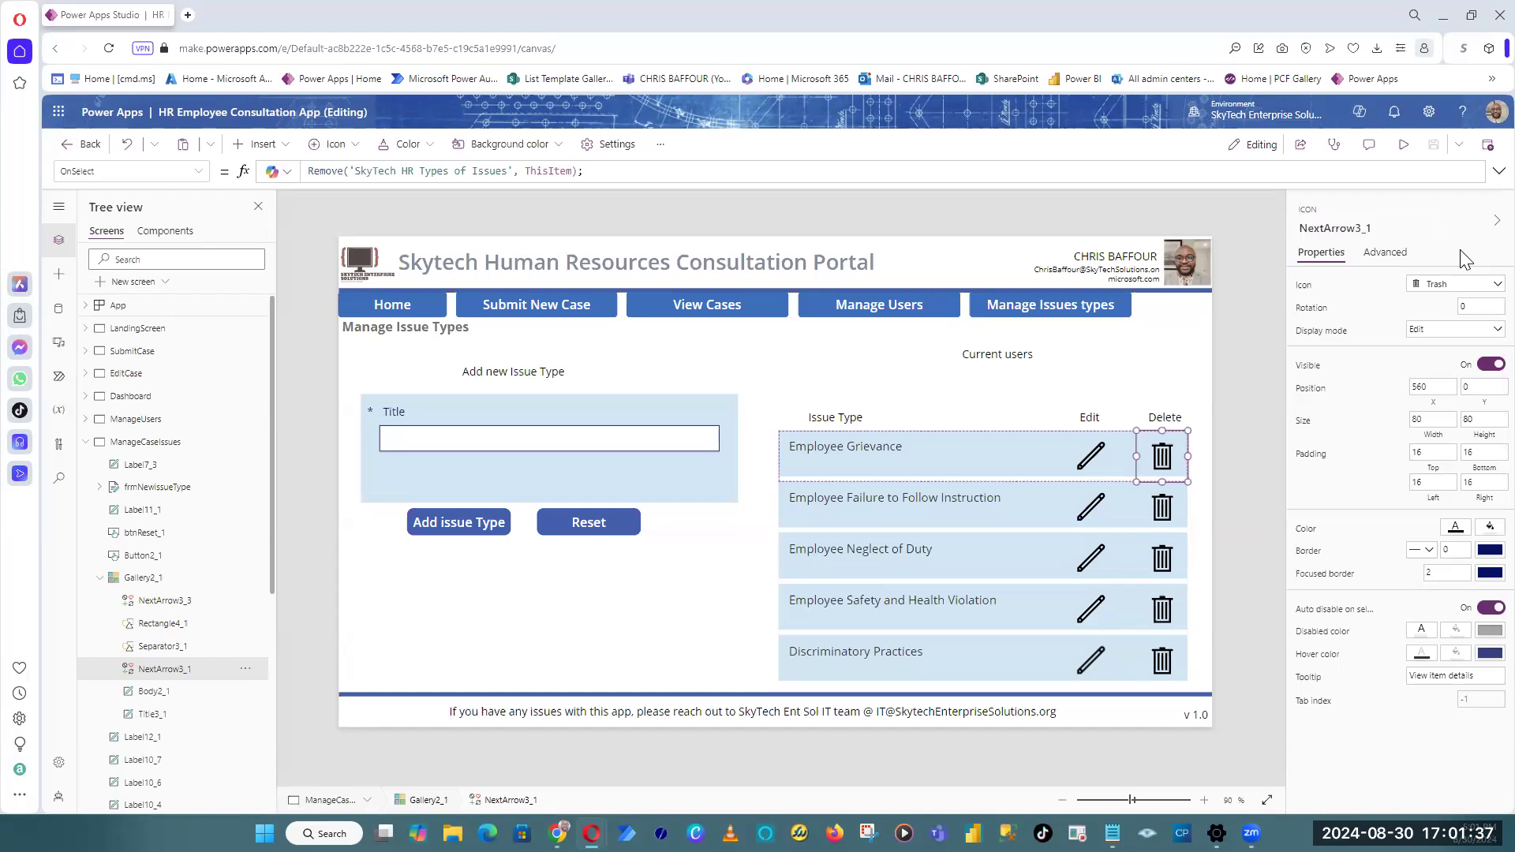
# Step: Rename the pencil icon in the issue type gallery as Ic_Edit
pyautogui.click(1096, 457)
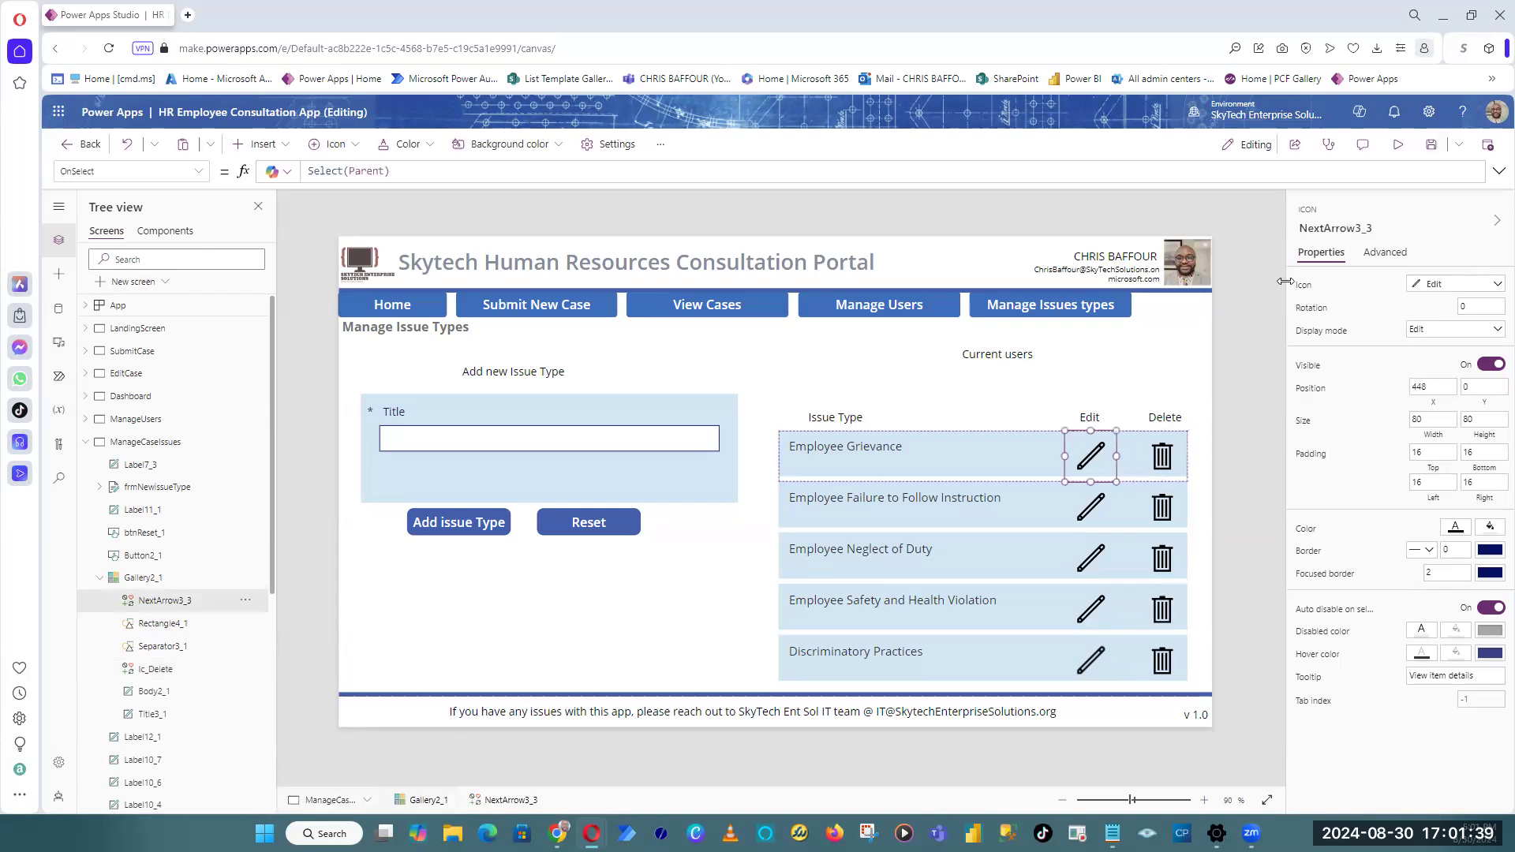
pyautogui.click(1351, 227)
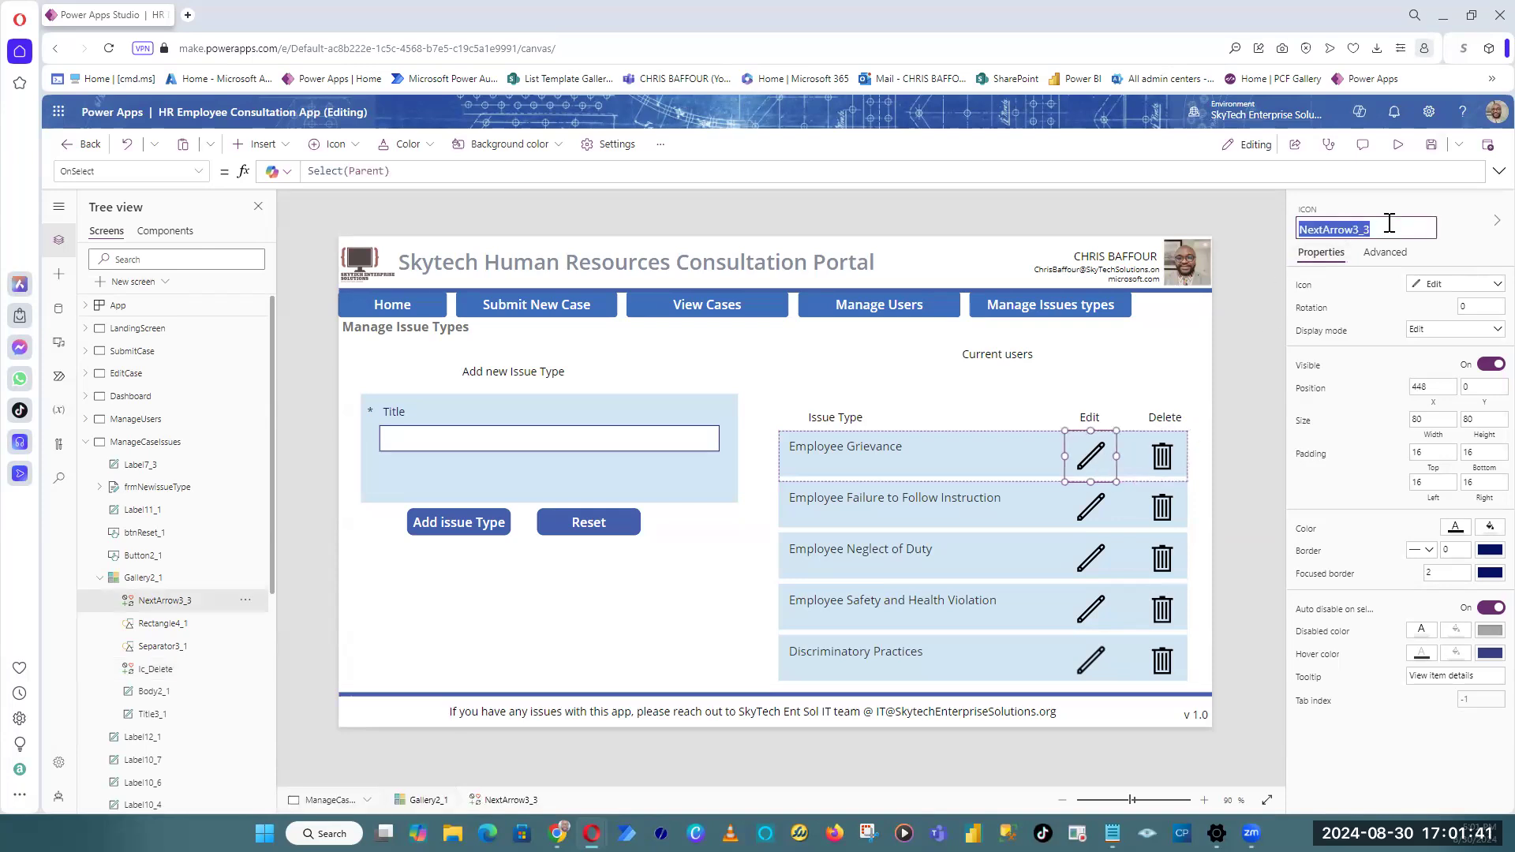
pyautogui.press('BackSpace')
pyautogui.write('Ic_Edit')
pyautogui.press('Return')
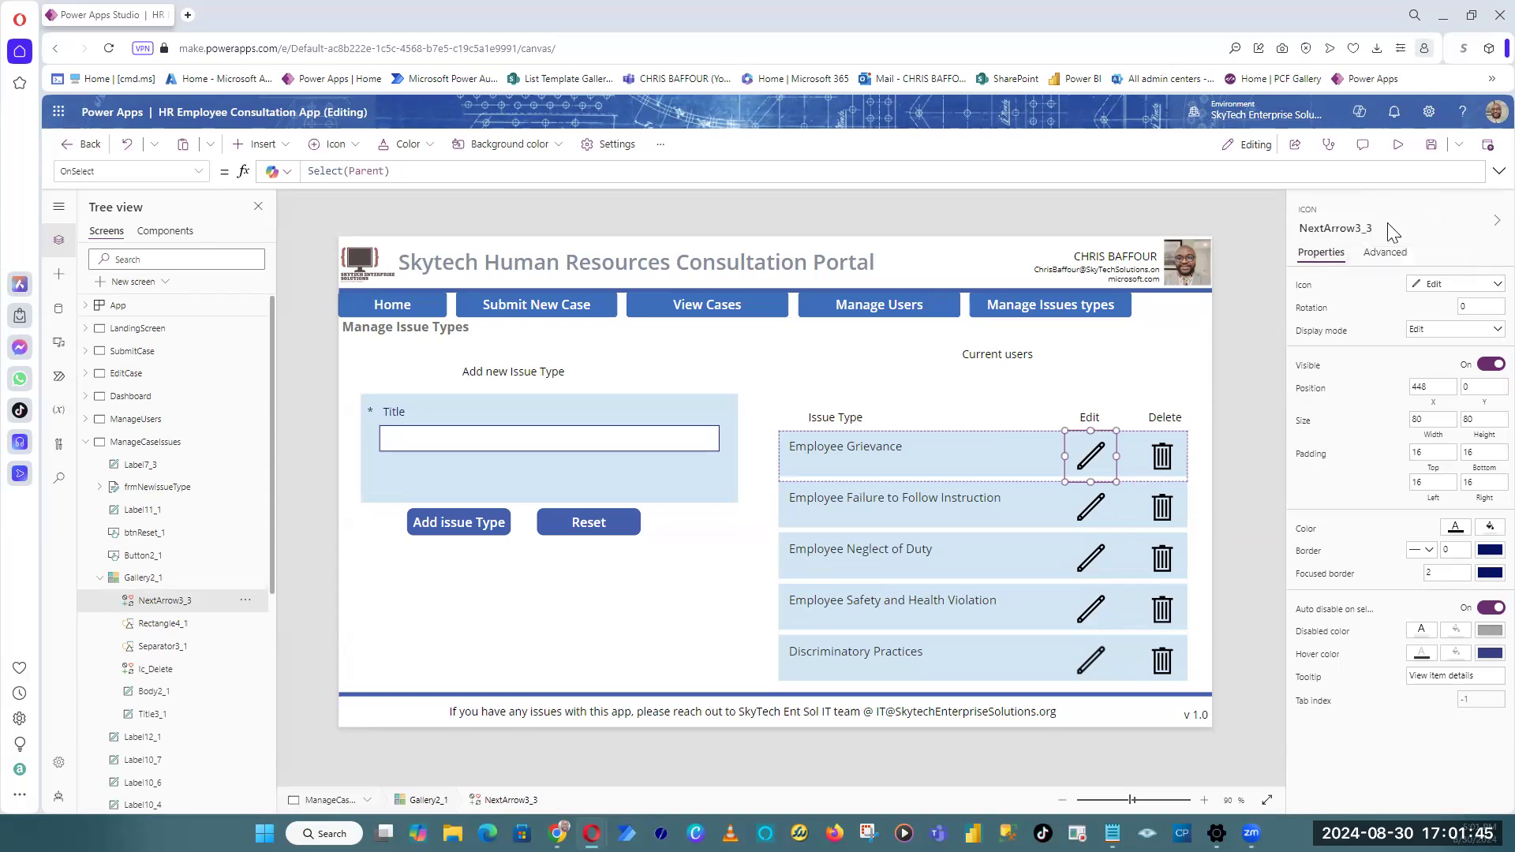
pyautogui.click(1222, 465)
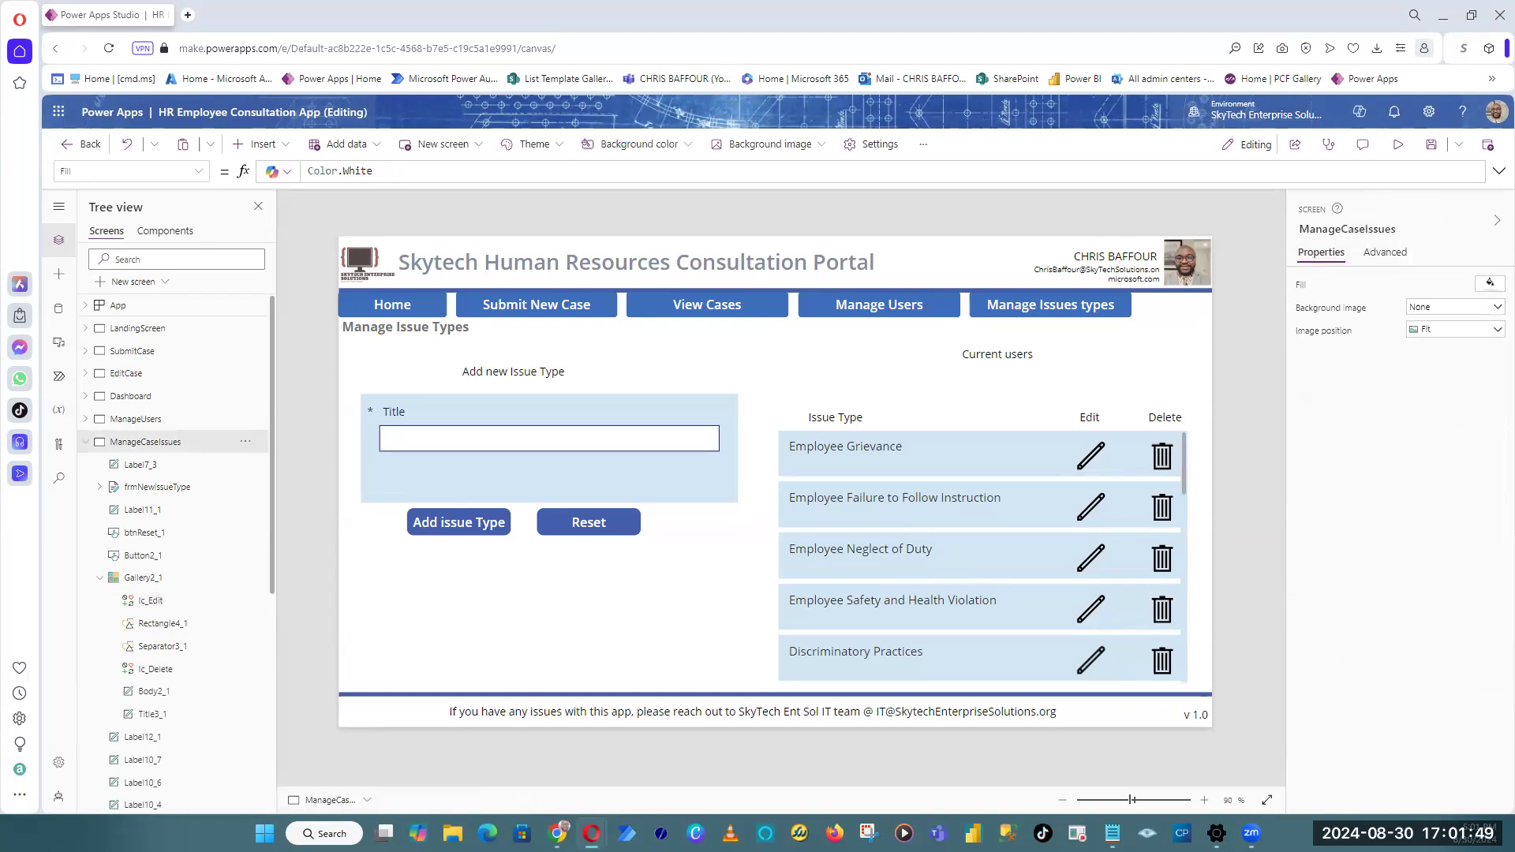
# Step: Move the Add issue Type button closer to the Reset button on the same row
pyautogui.click(486, 527)
pyautogui.keyDown('shift'); pyautogui.click(572, 528); pyautogui.keyUp('shift')
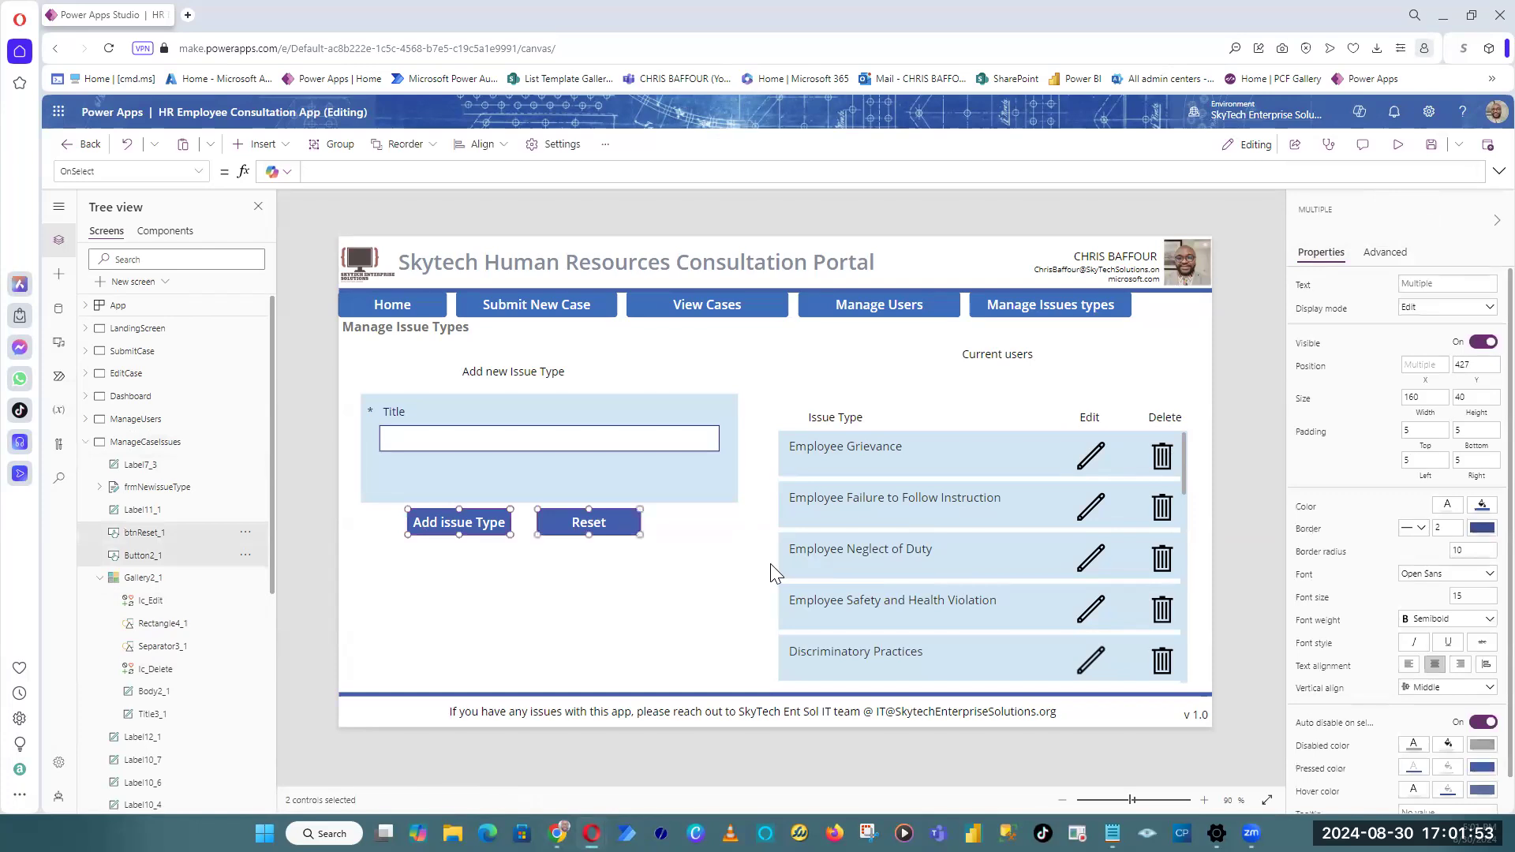
pyautogui.click(436, 544)
pyautogui.moveTo(484, 525); pyautogui.dragTo(504, 526)
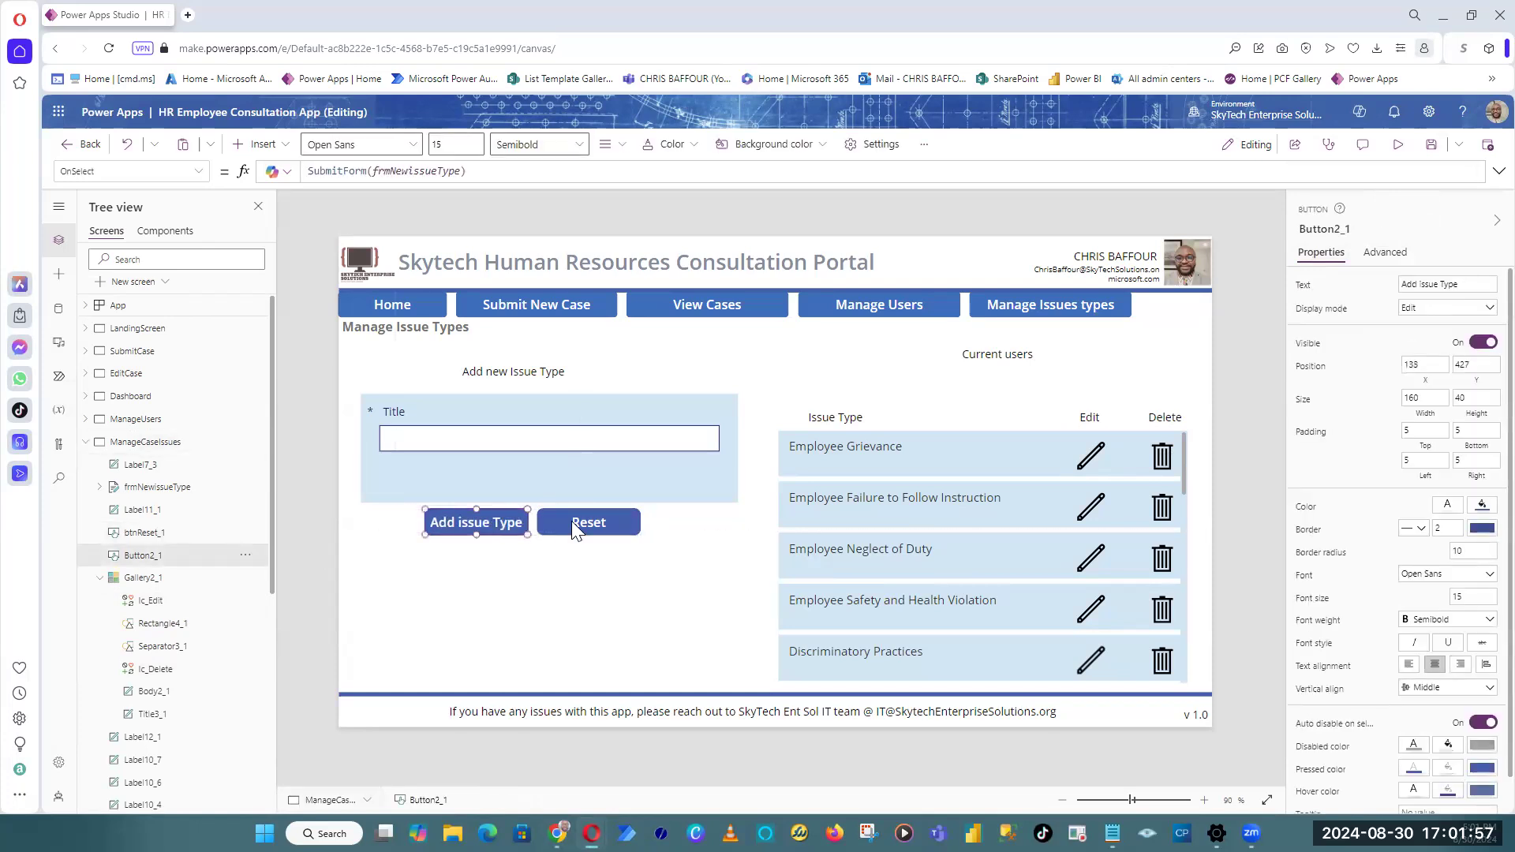
# Step: Check the border radius shared by the Add issue Type and Reset buttons, and select the Reset button alone
pyautogui.keyDown('shift'); pyautogui.click(572, 521); pyautogui.keyUp('shift')
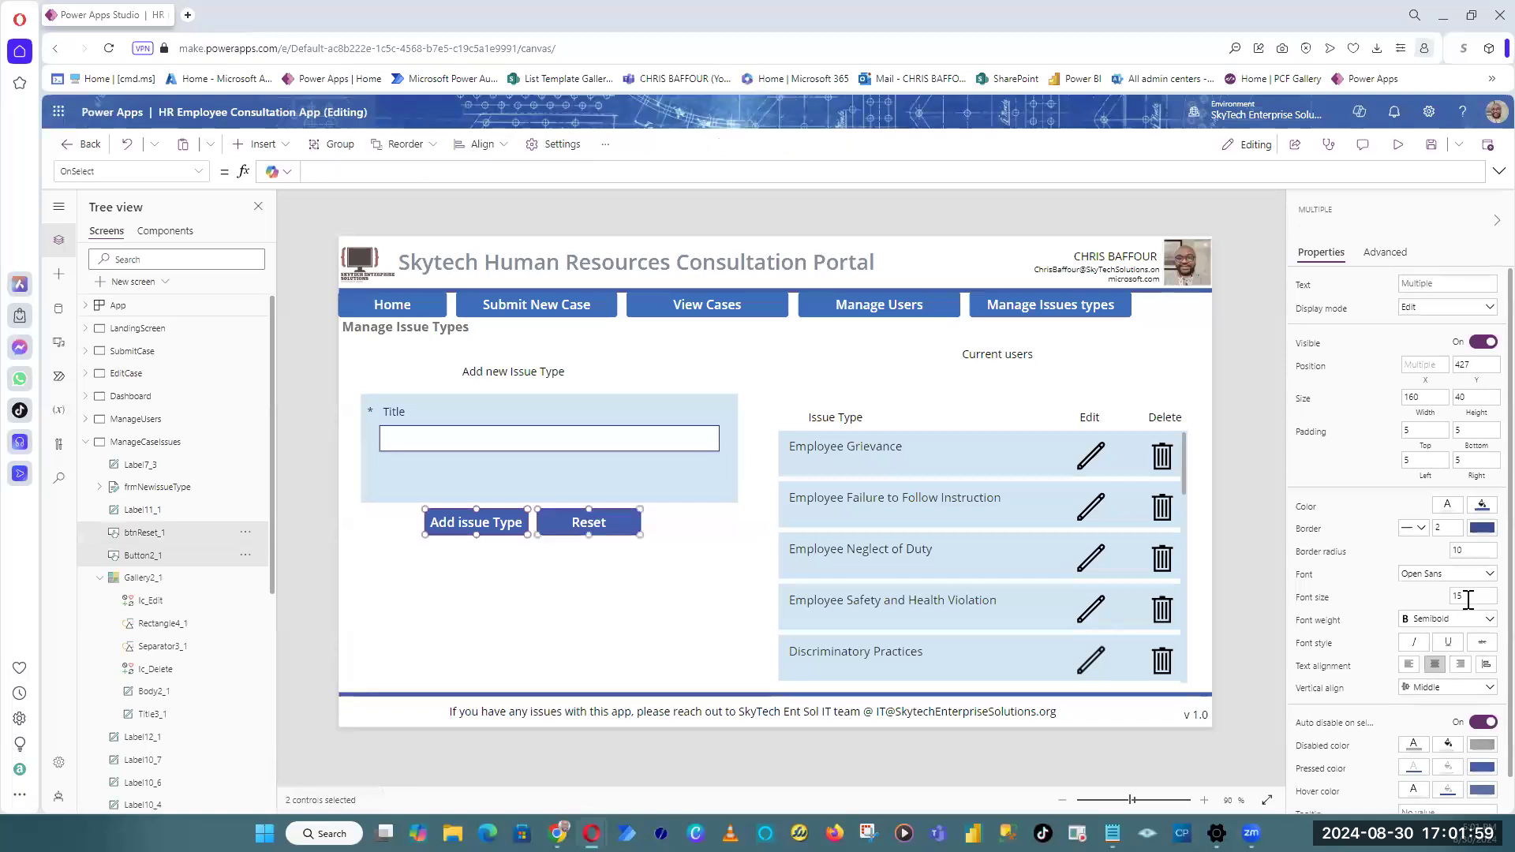
pyautogui.click(1473, 550)
pyautogui.click(586, 588)
pyautogui.click(569, 533)
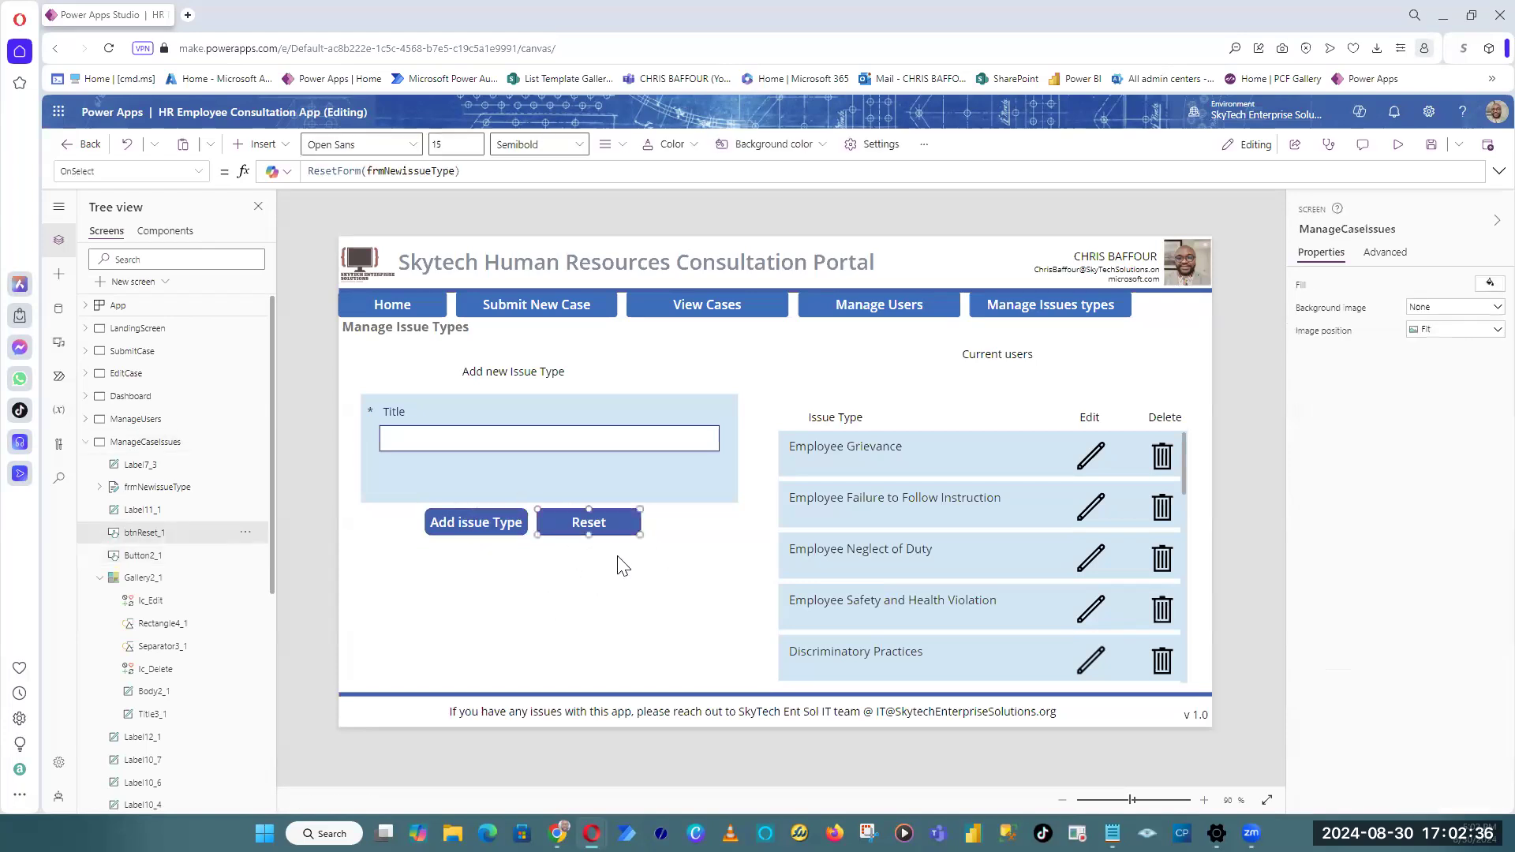
# Step: Check the border radius of the Add issue Type button
pyautogui.click(509, 533)
pyautogui.click(588, 520)
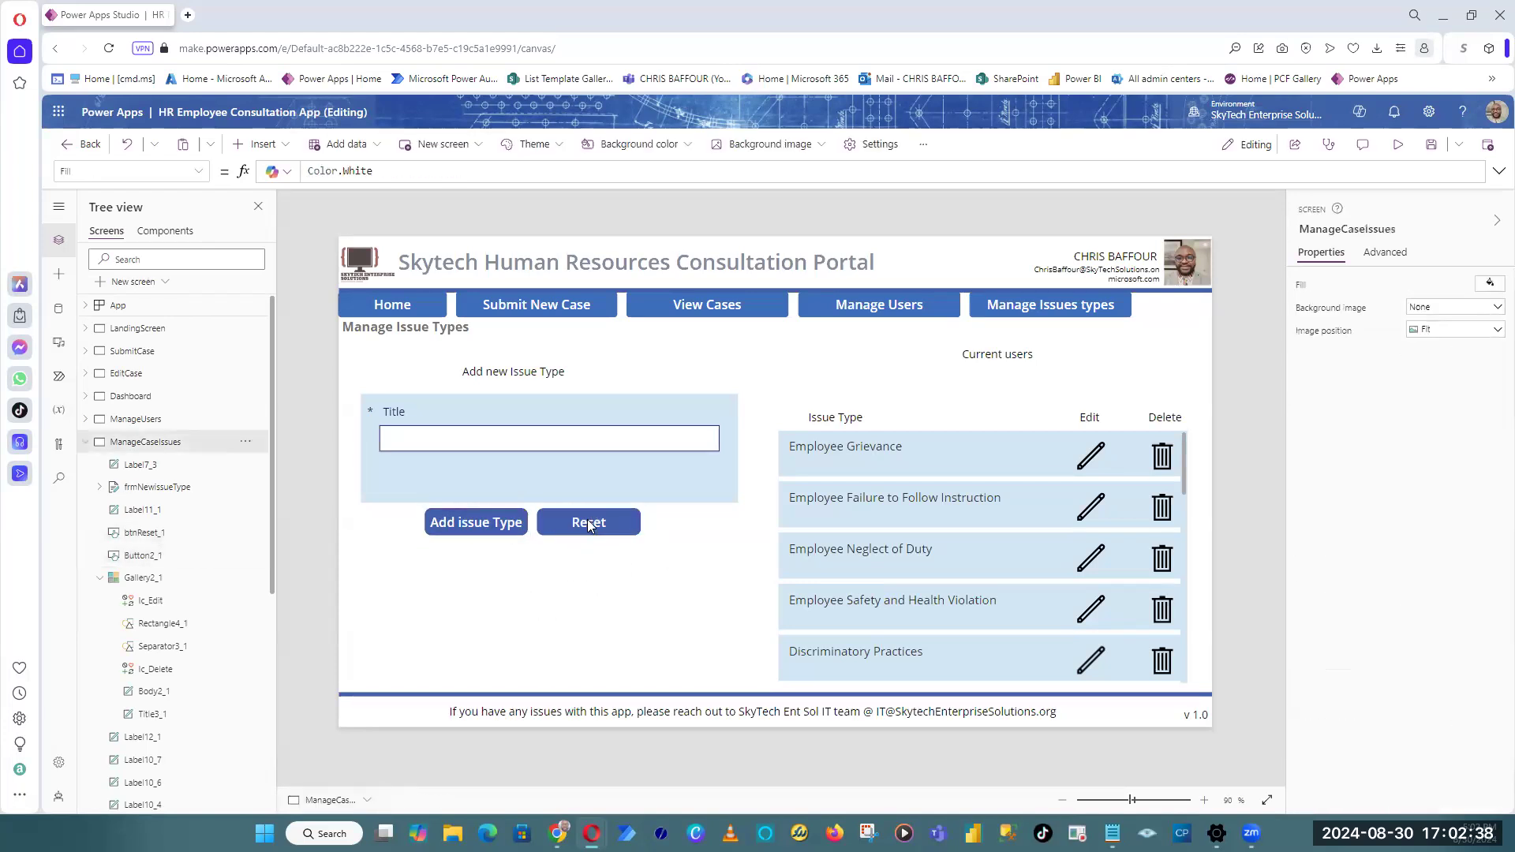
pyautogui.click(512, 528)
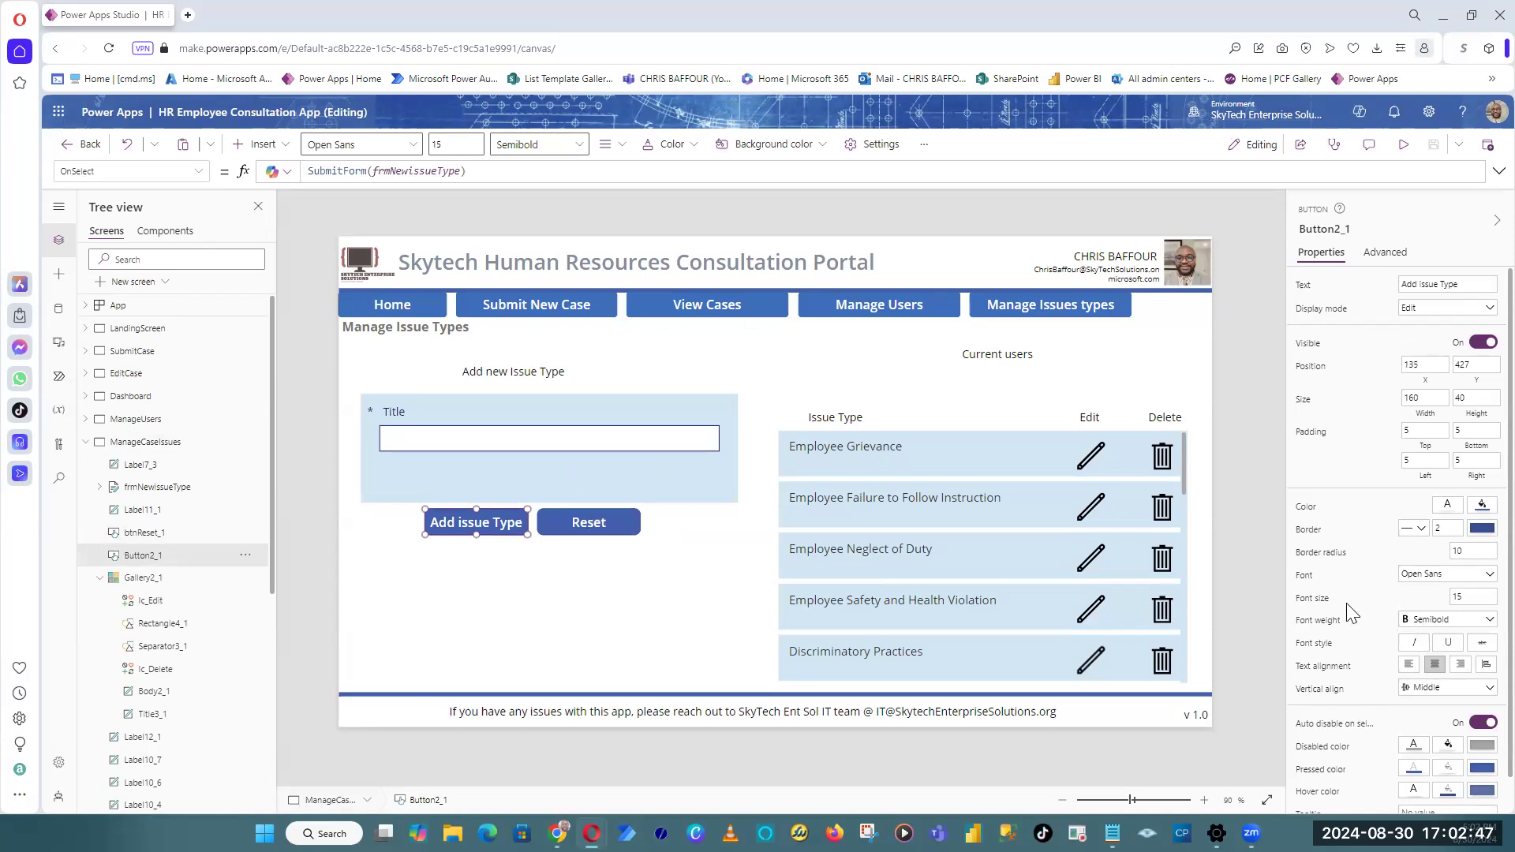
pyautogui.click(1471, 550)
pyautogui.doubleClick(1470, 551)
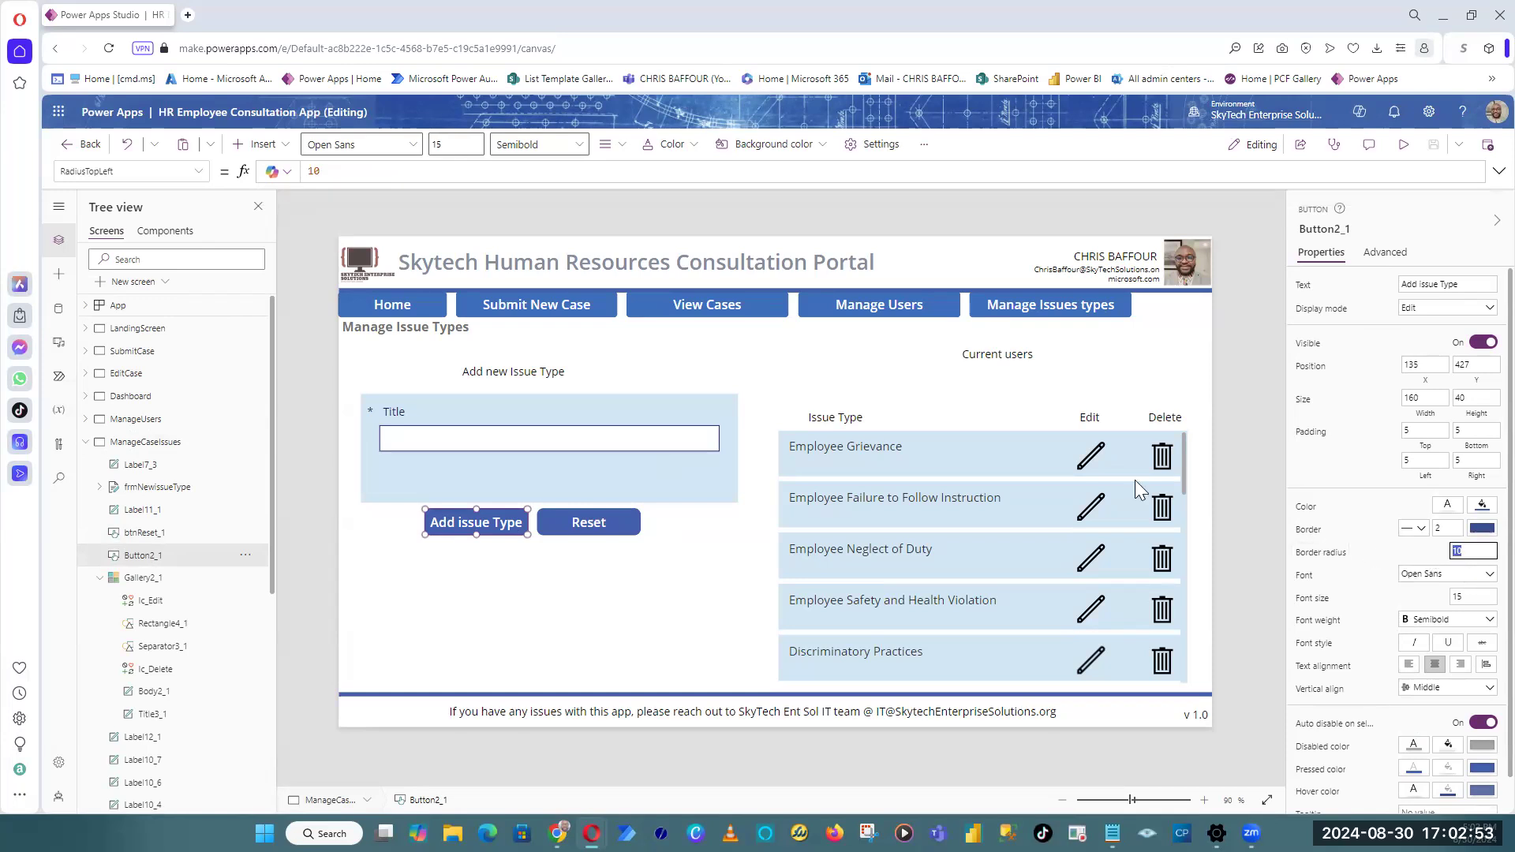
pyautogui.click(1330, 555)
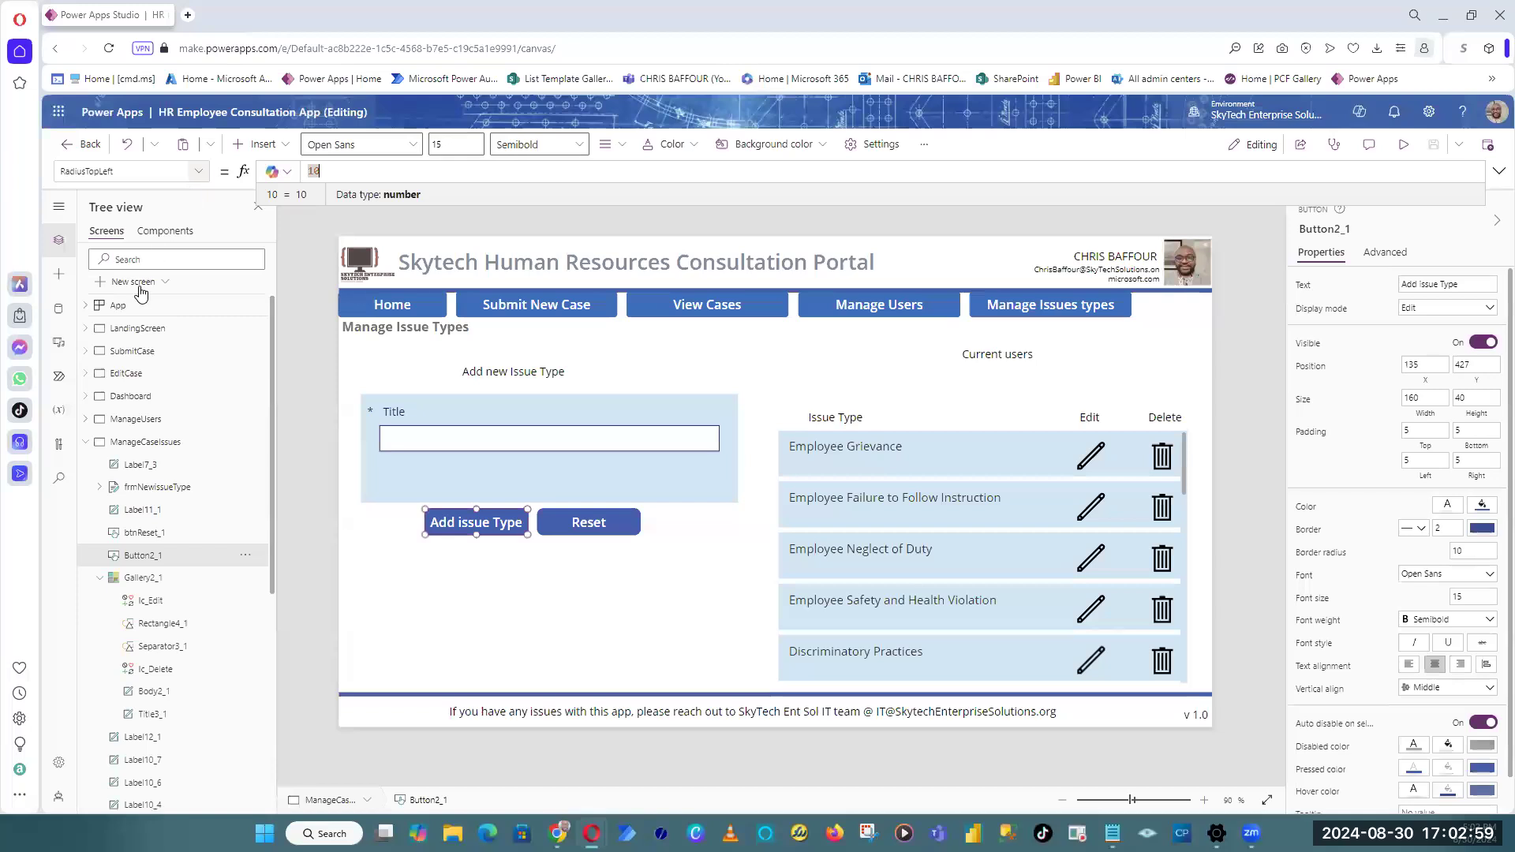
# Step: Set the RadiusTopLeft property of the Add issue Type button to 5
pyautogui.click(199, 171)
pyautogui.click(316, 173)
pyautogui.click(396, 539)
pyautogui.click(464, 521)
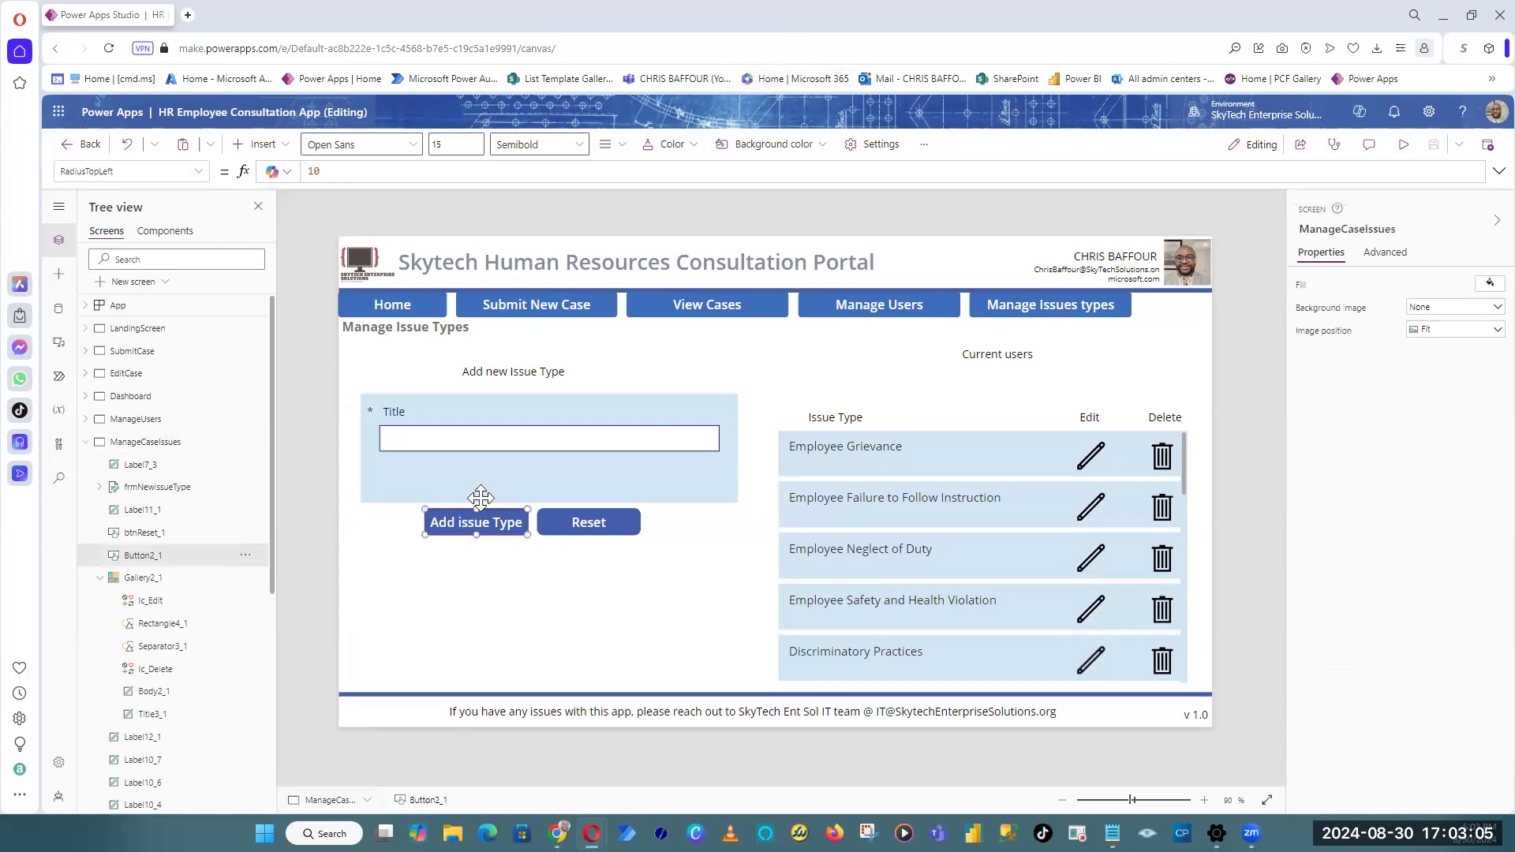
pyautogui.click(334, 168)
pyautogui.press('BackSpace')
pyautogui.press('BackSpace')
pyautogui.write('5')
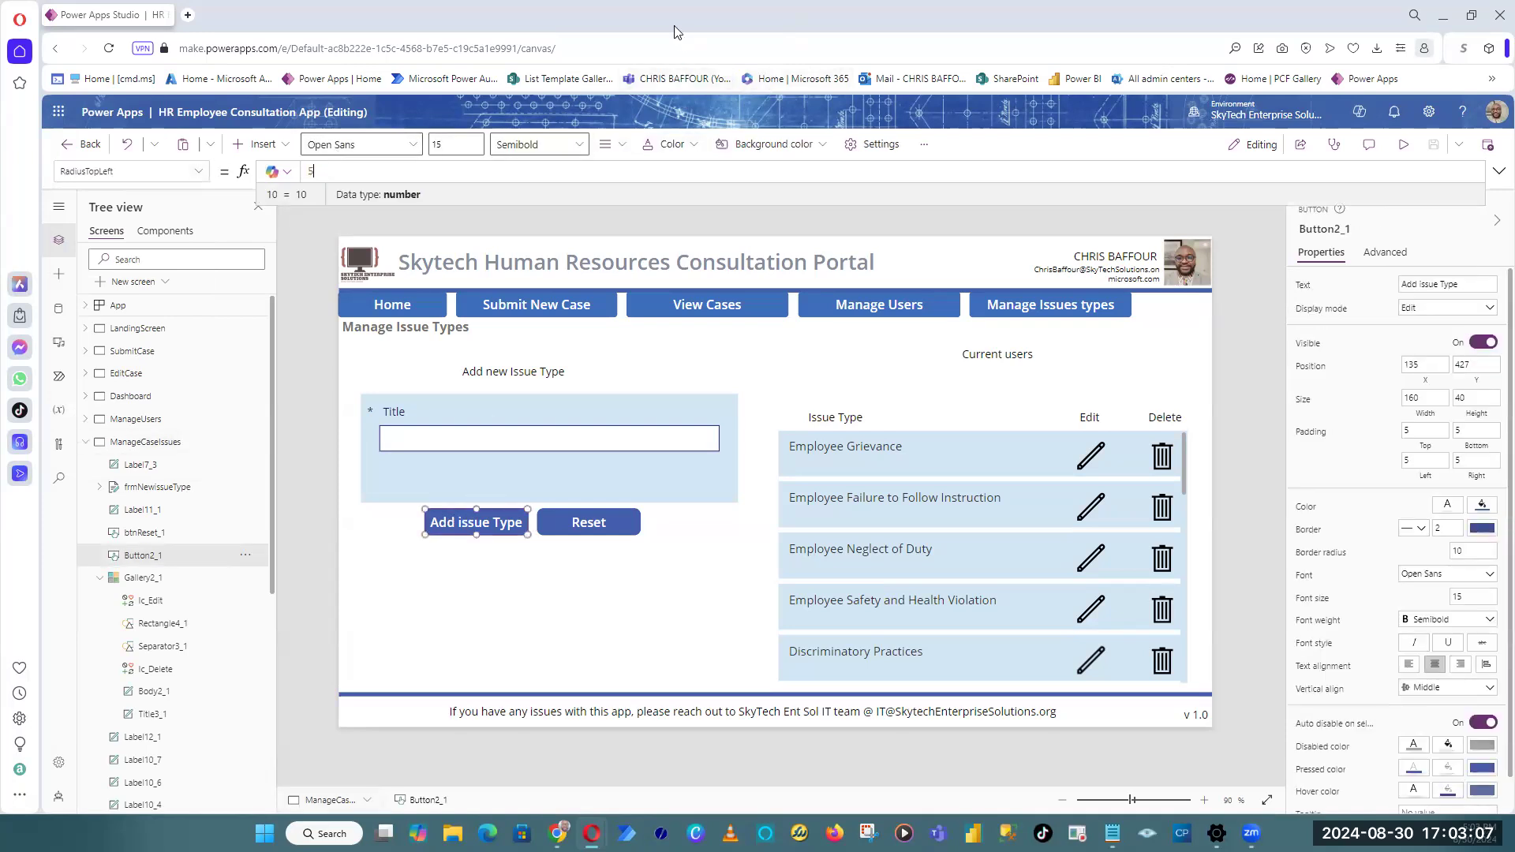
pyautogui.click(317, 418)
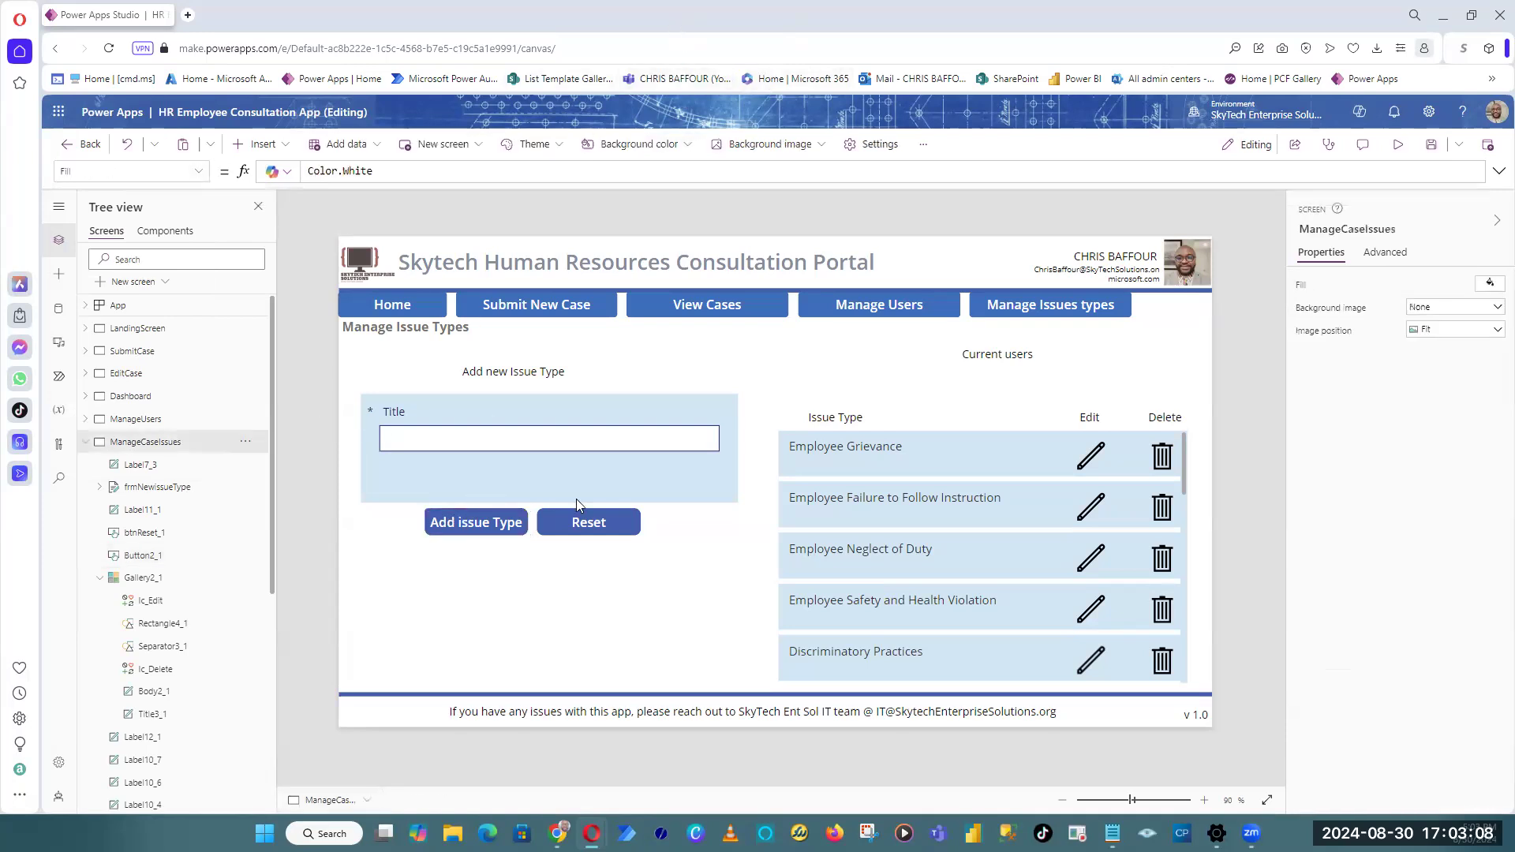
pyautogui.click(494, 530)
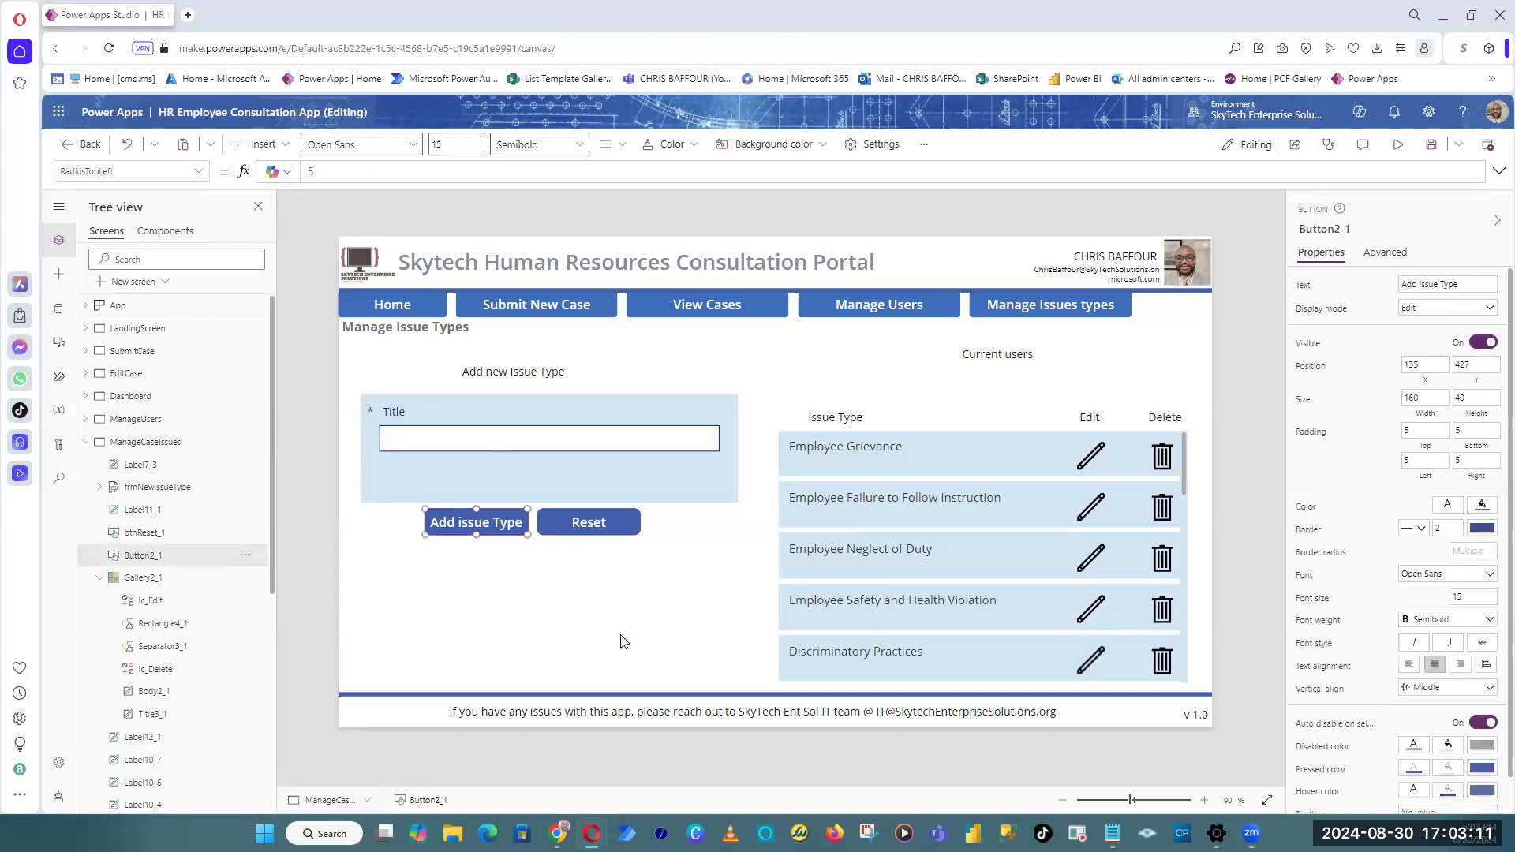
# Step: Set the border radius of the Reset button to 5
pyautogui.scroll(2, 624, 637)
pyautogui.scroll(2, 624, 637)
pyautogui.click(517, 502)
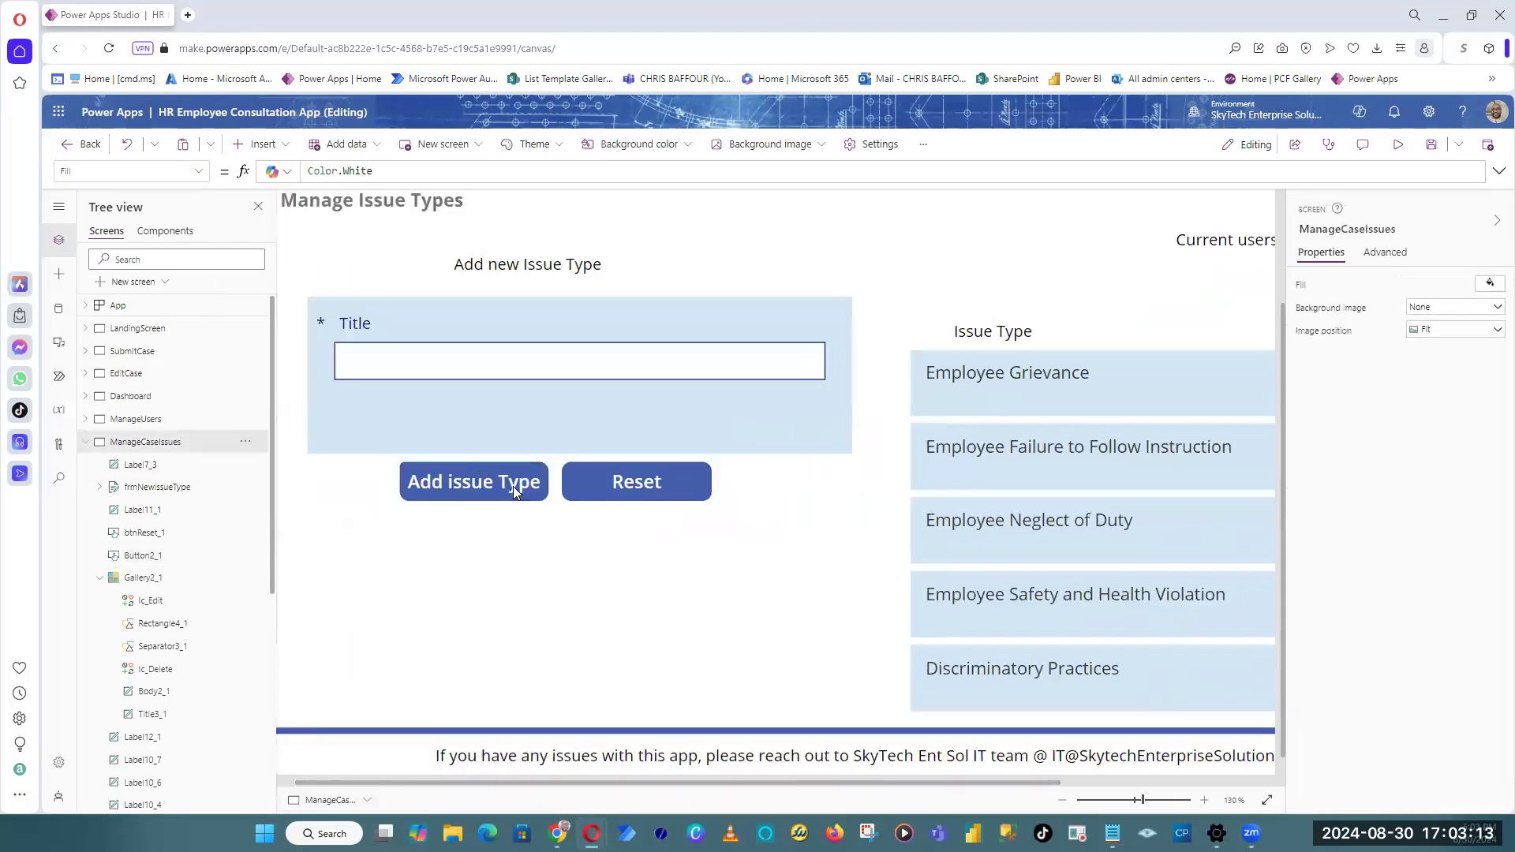
pyautogui.click(630, 490)
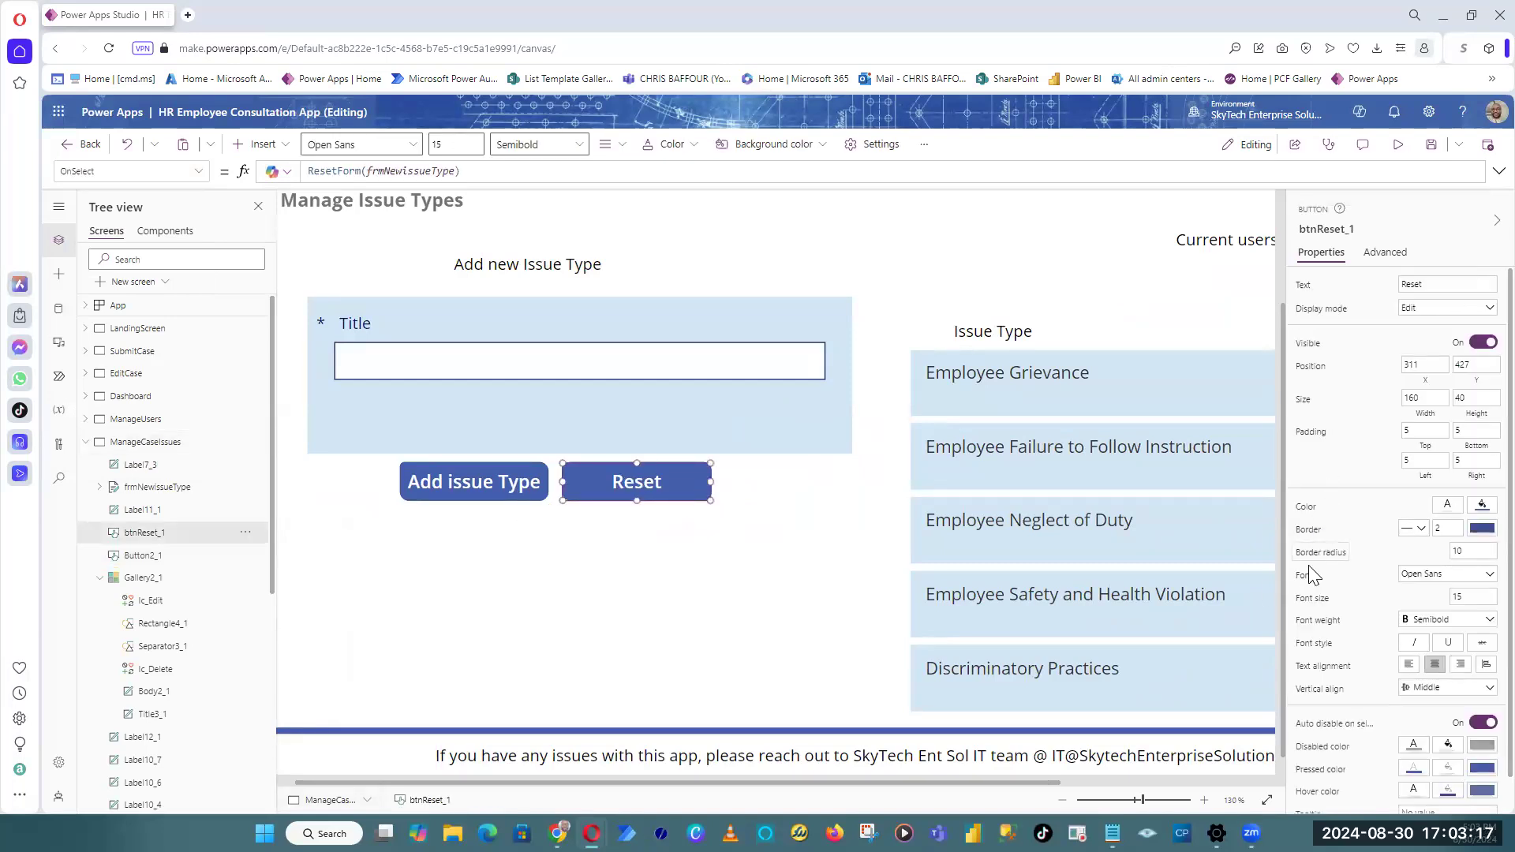
pyautogui.click(1473, 551)
pyautogui.write('5')
pyautogui.click(1357, 458)
pyautogui.click(579, 632)
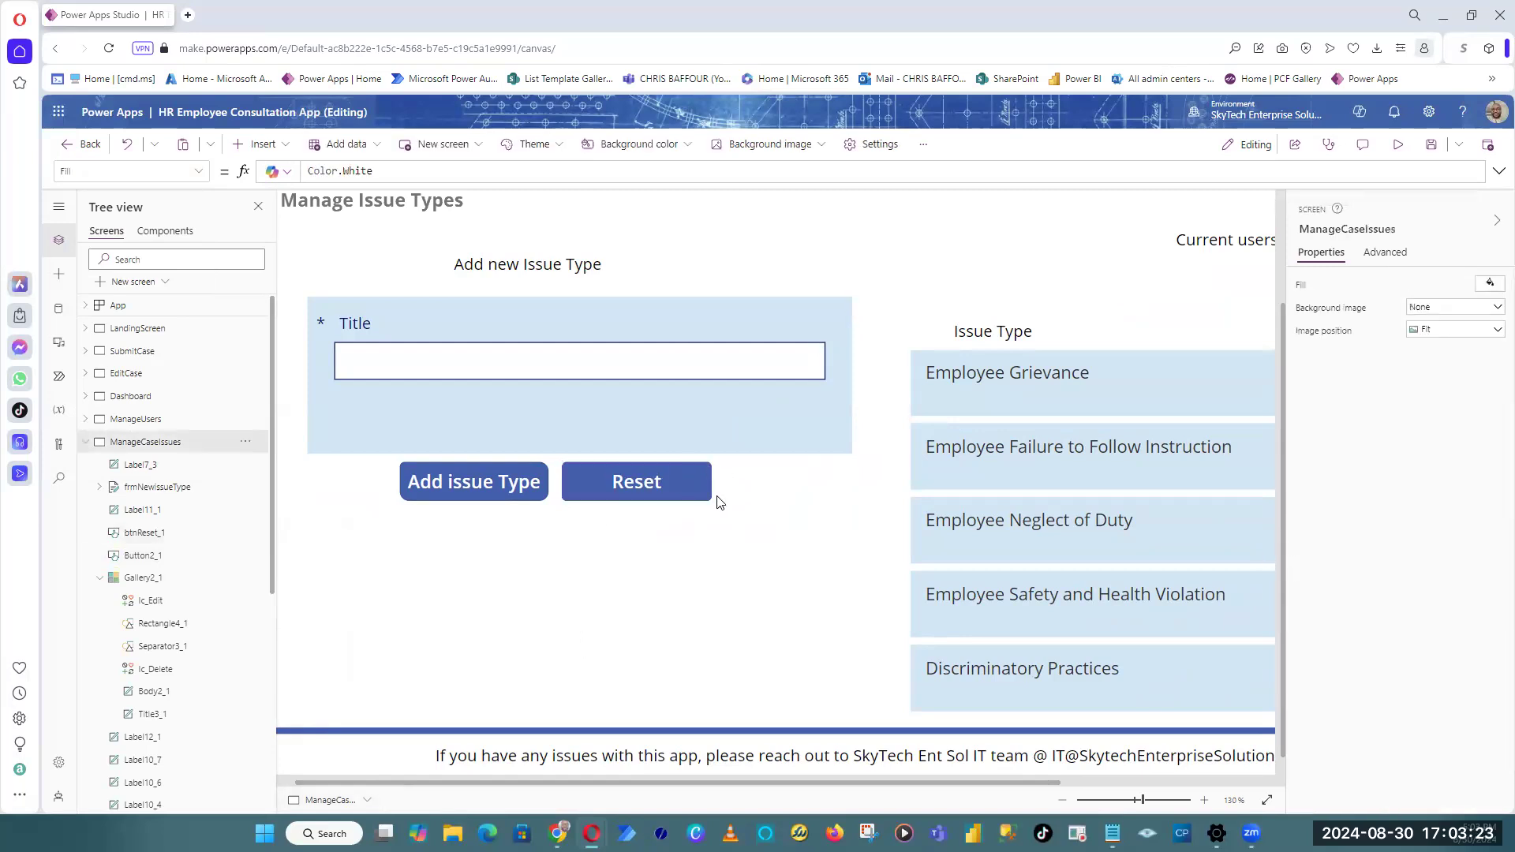
# Step: Set the RadiusTopRight property of the Add issue Type button to 5
pyautogui.click(541, 484)
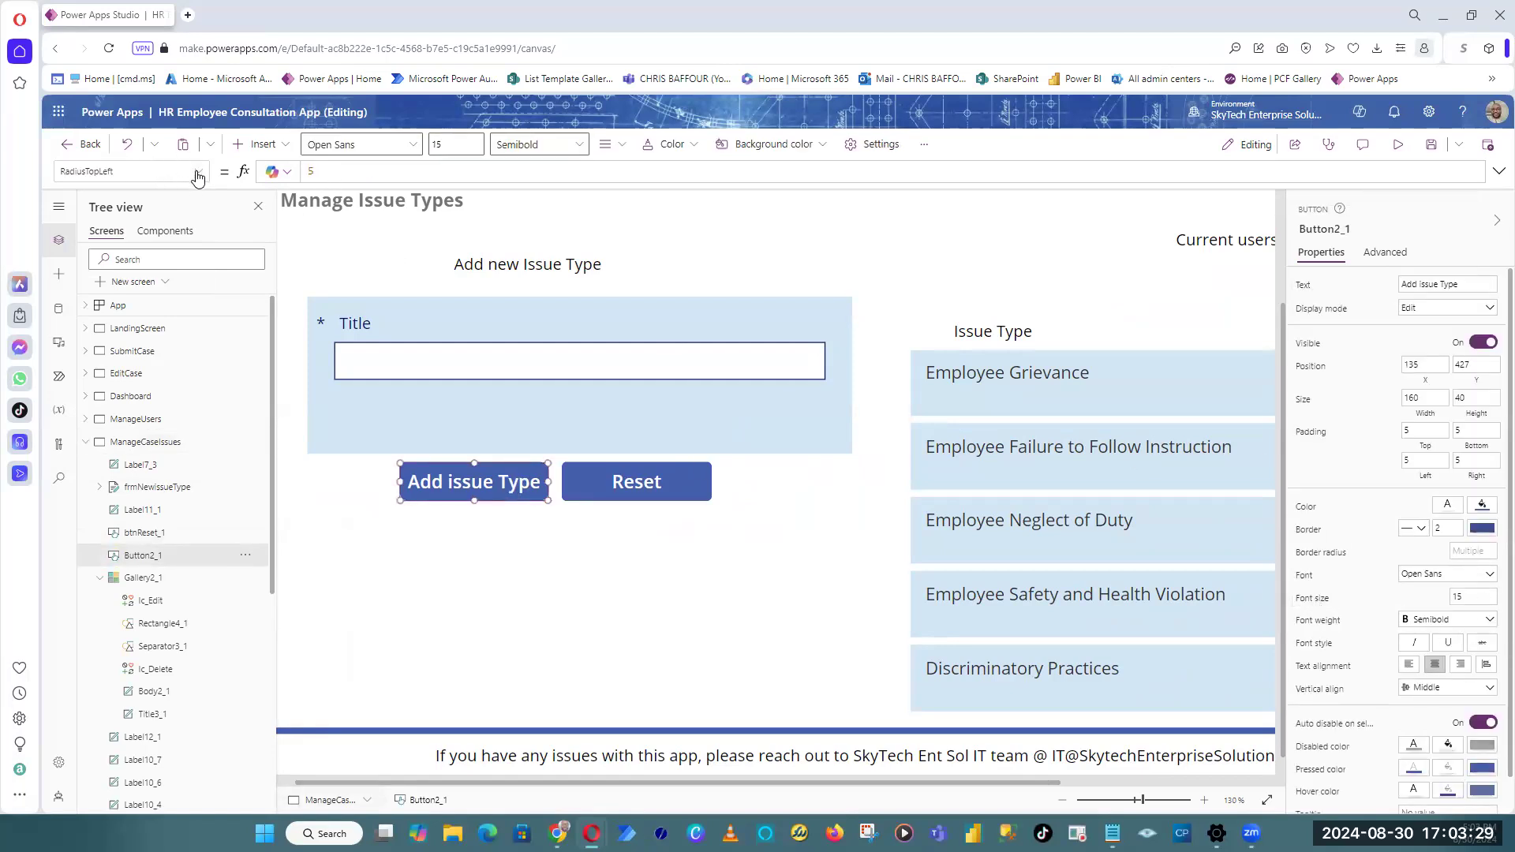
pyautogui.click(467, 608)
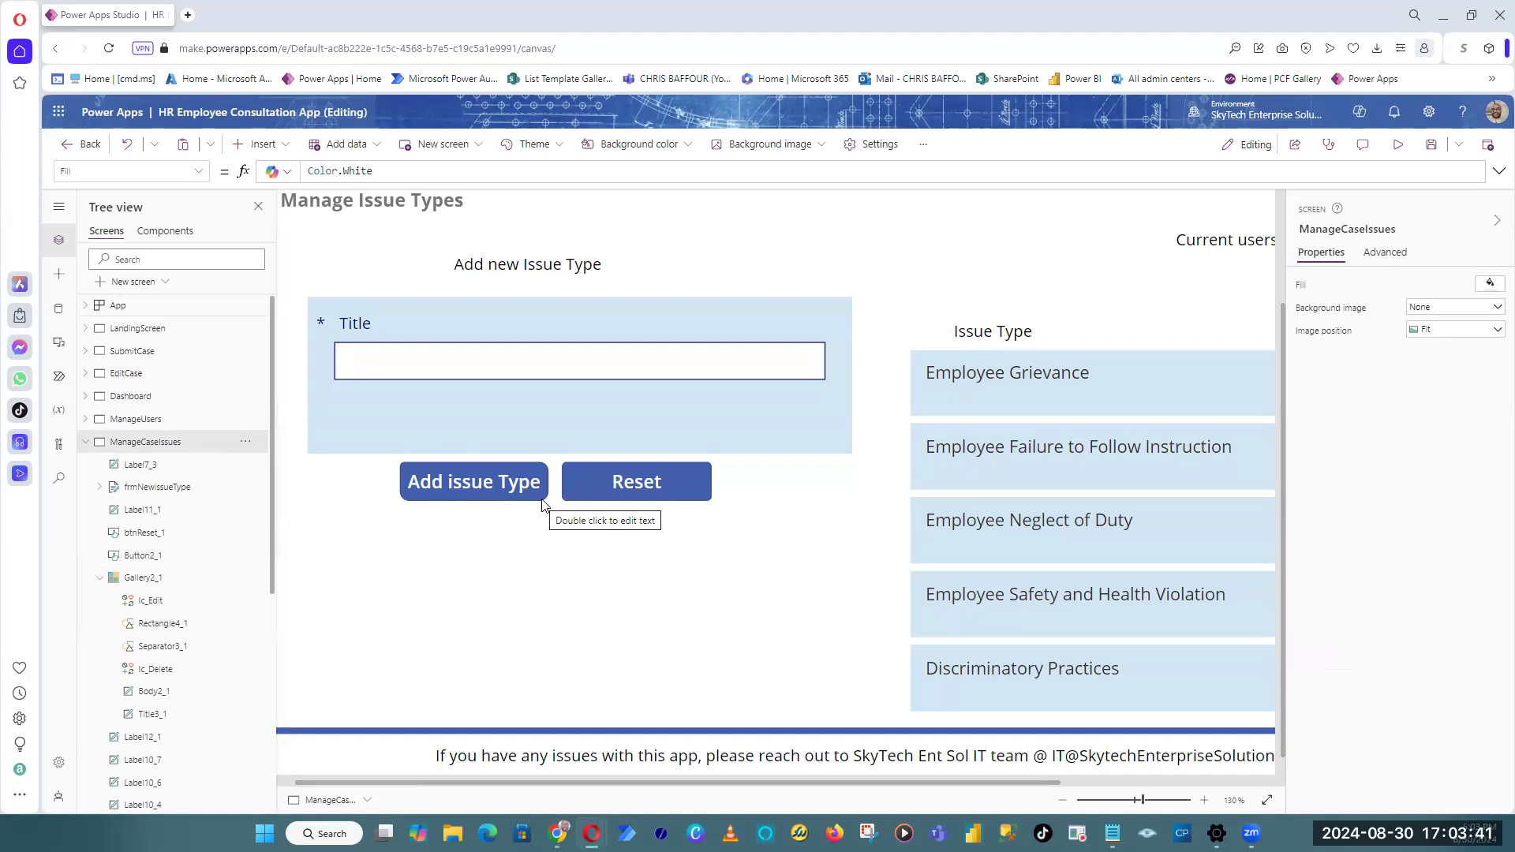
pyautogui.click(495, 496)
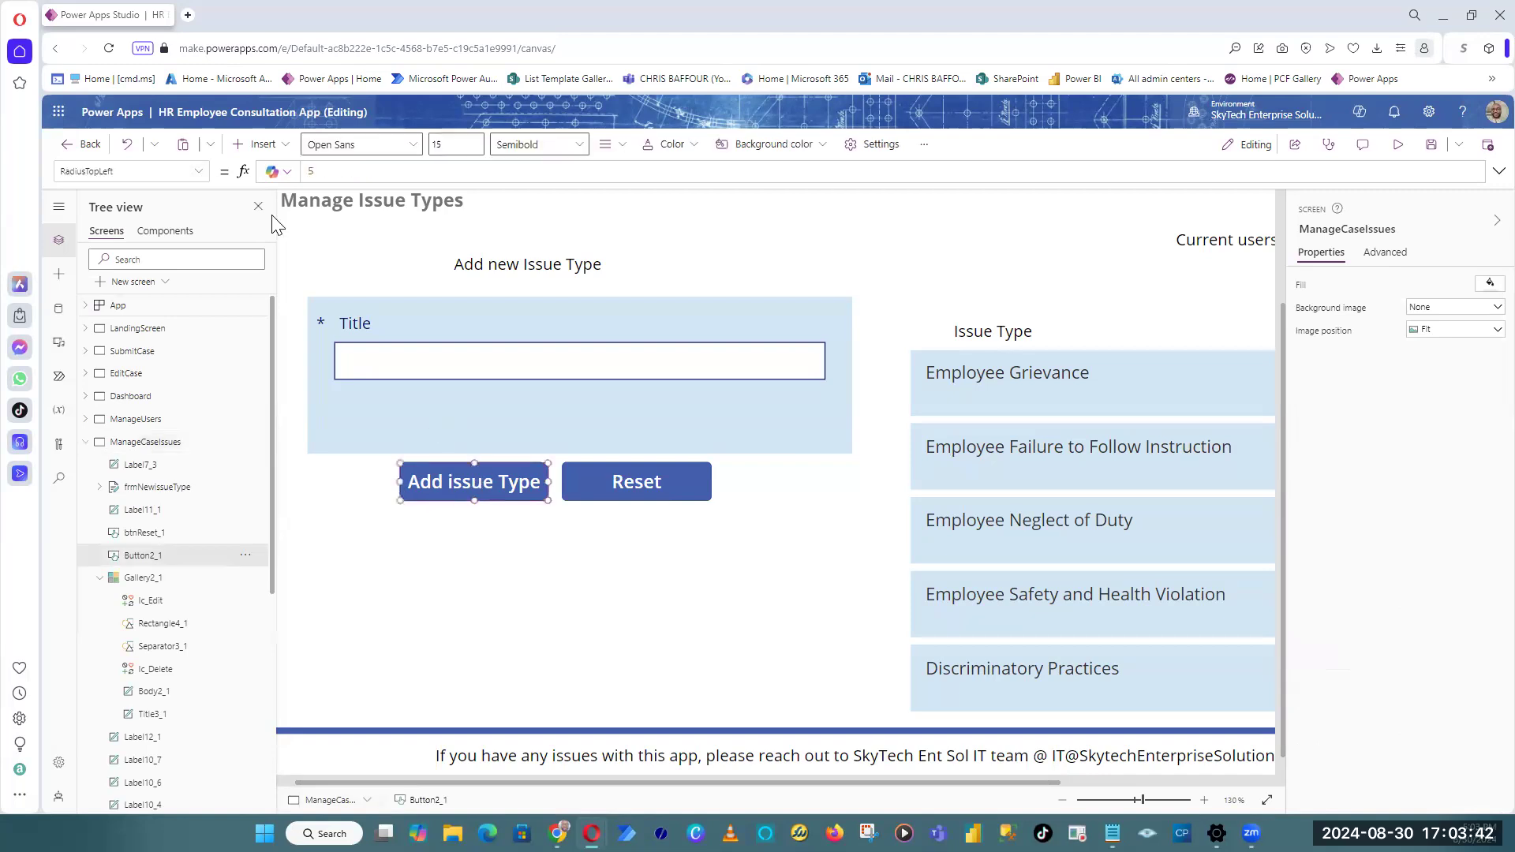
pyautogui.click(198, 174)
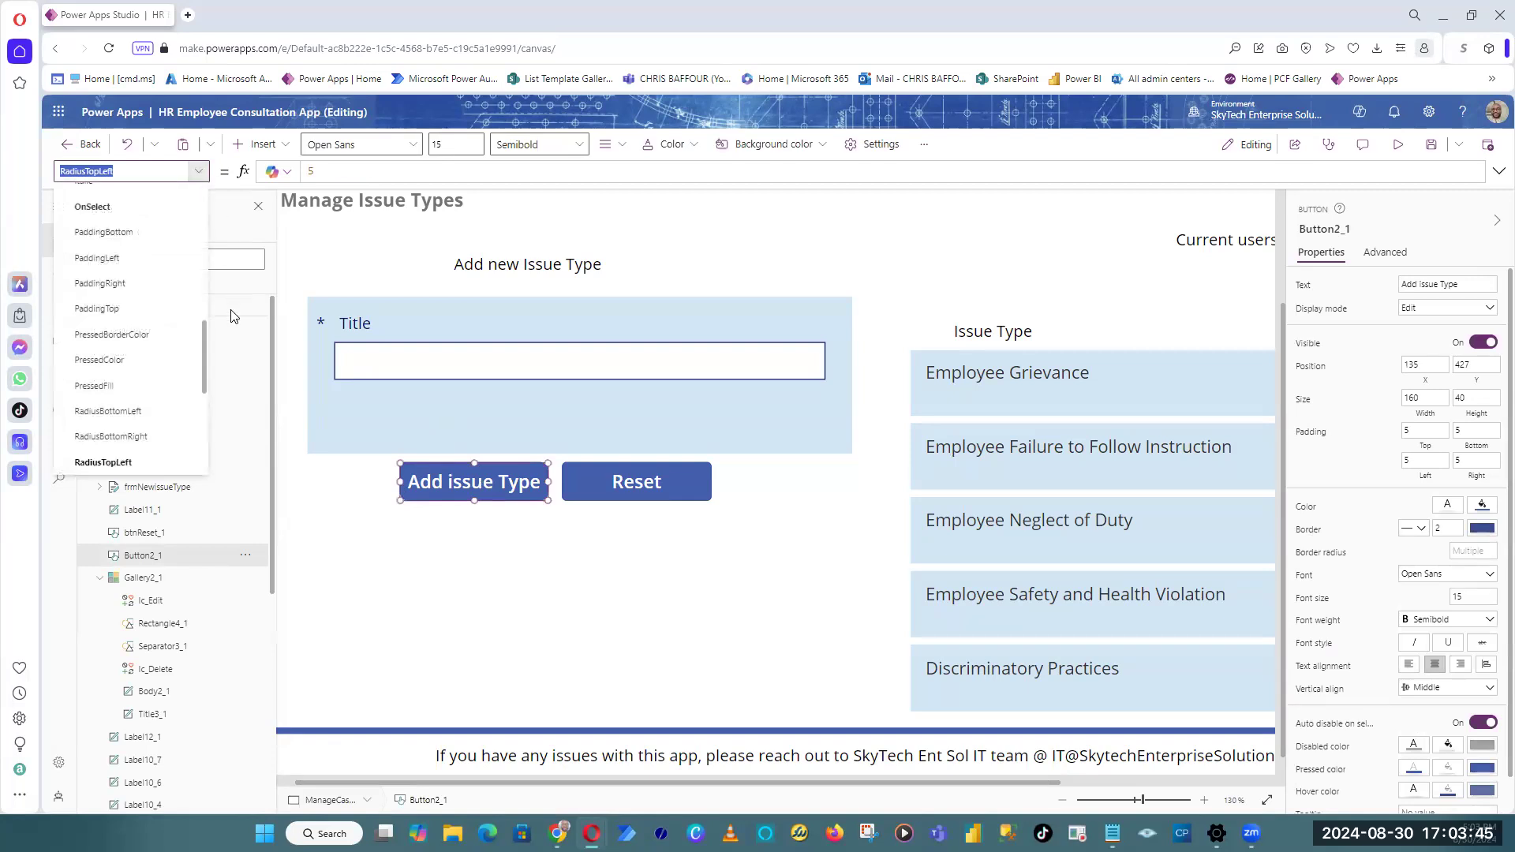
pyautogui.scroll(-1, 181, 410)
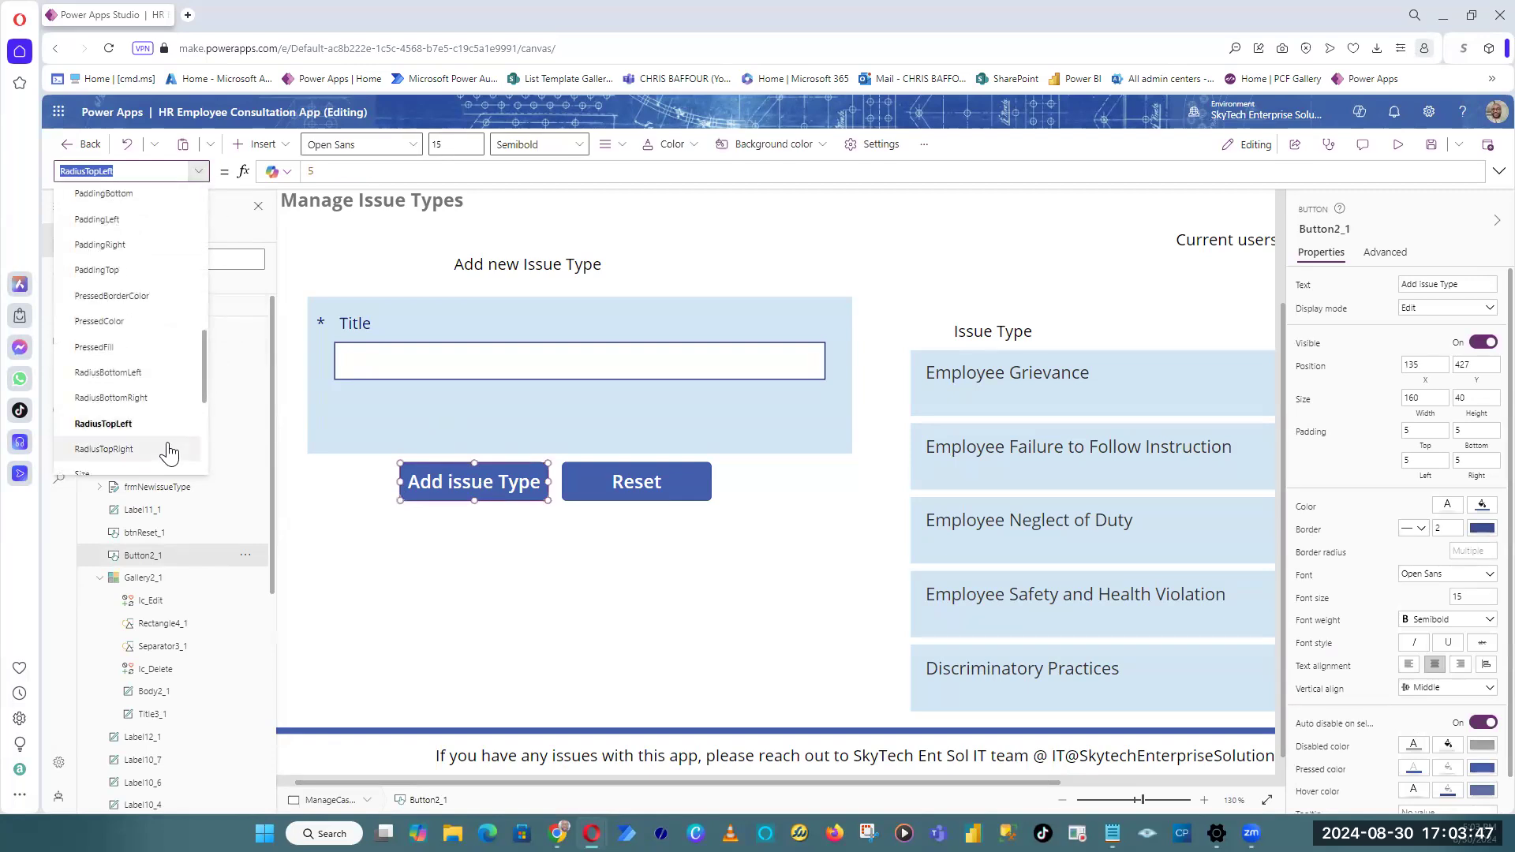
pyautogui.click(122, 449)
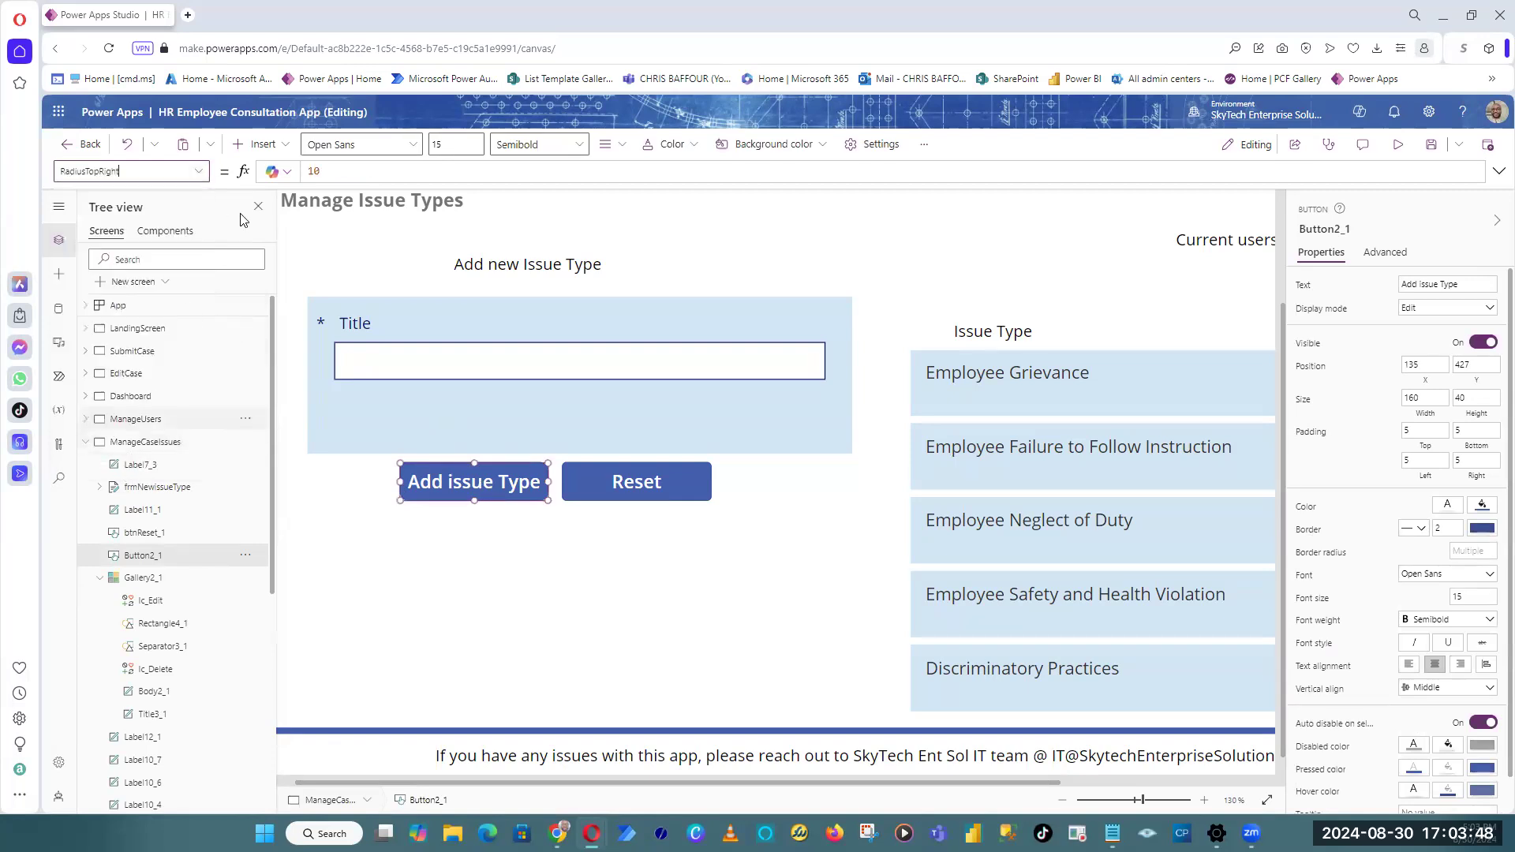
pyautogui.doubleClick(316, 172)
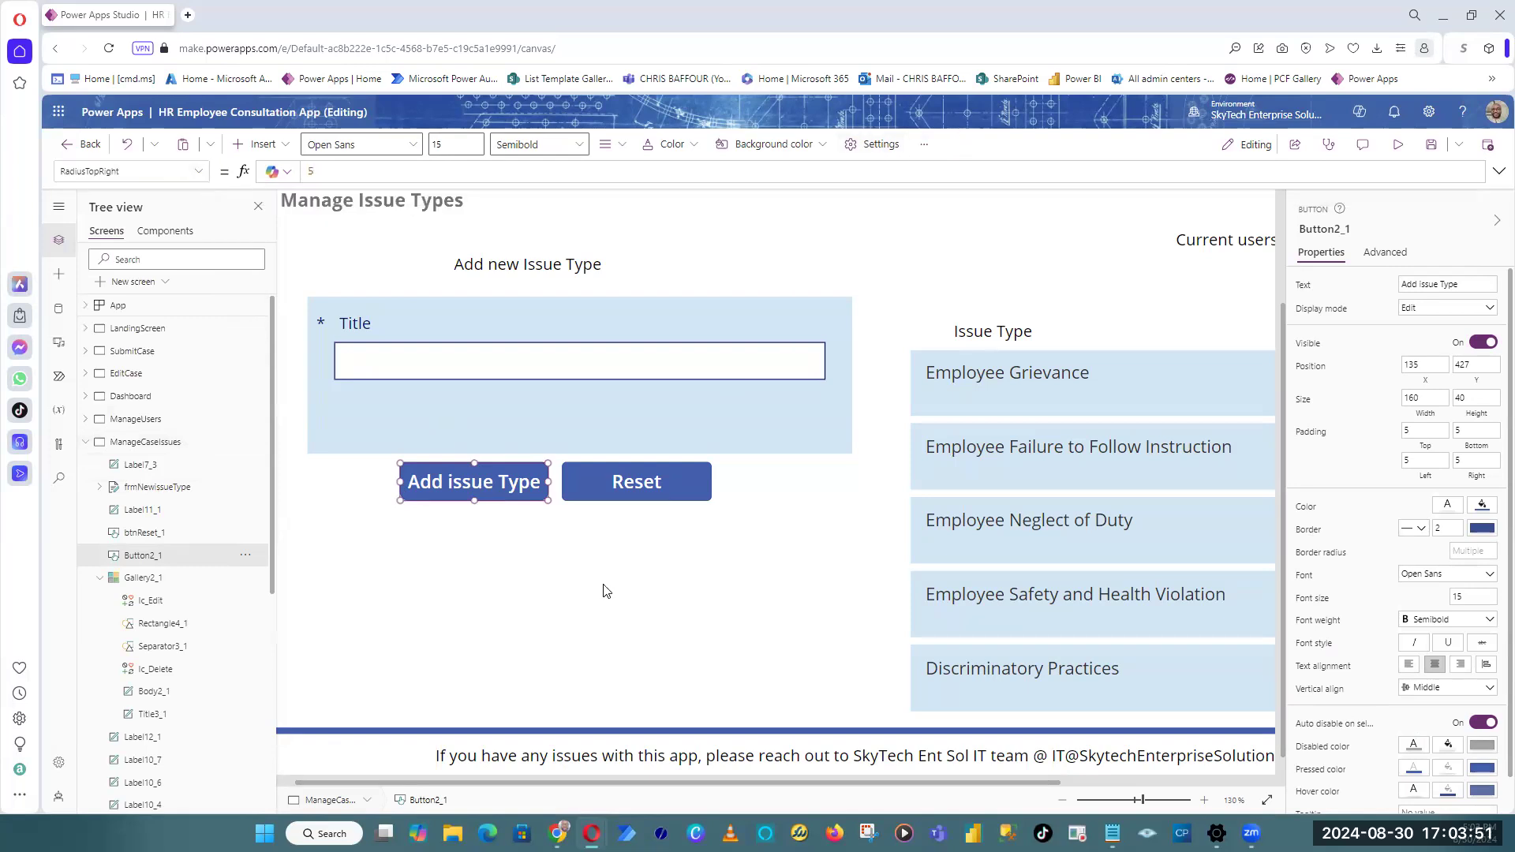
pyautogui.click(521, 461)
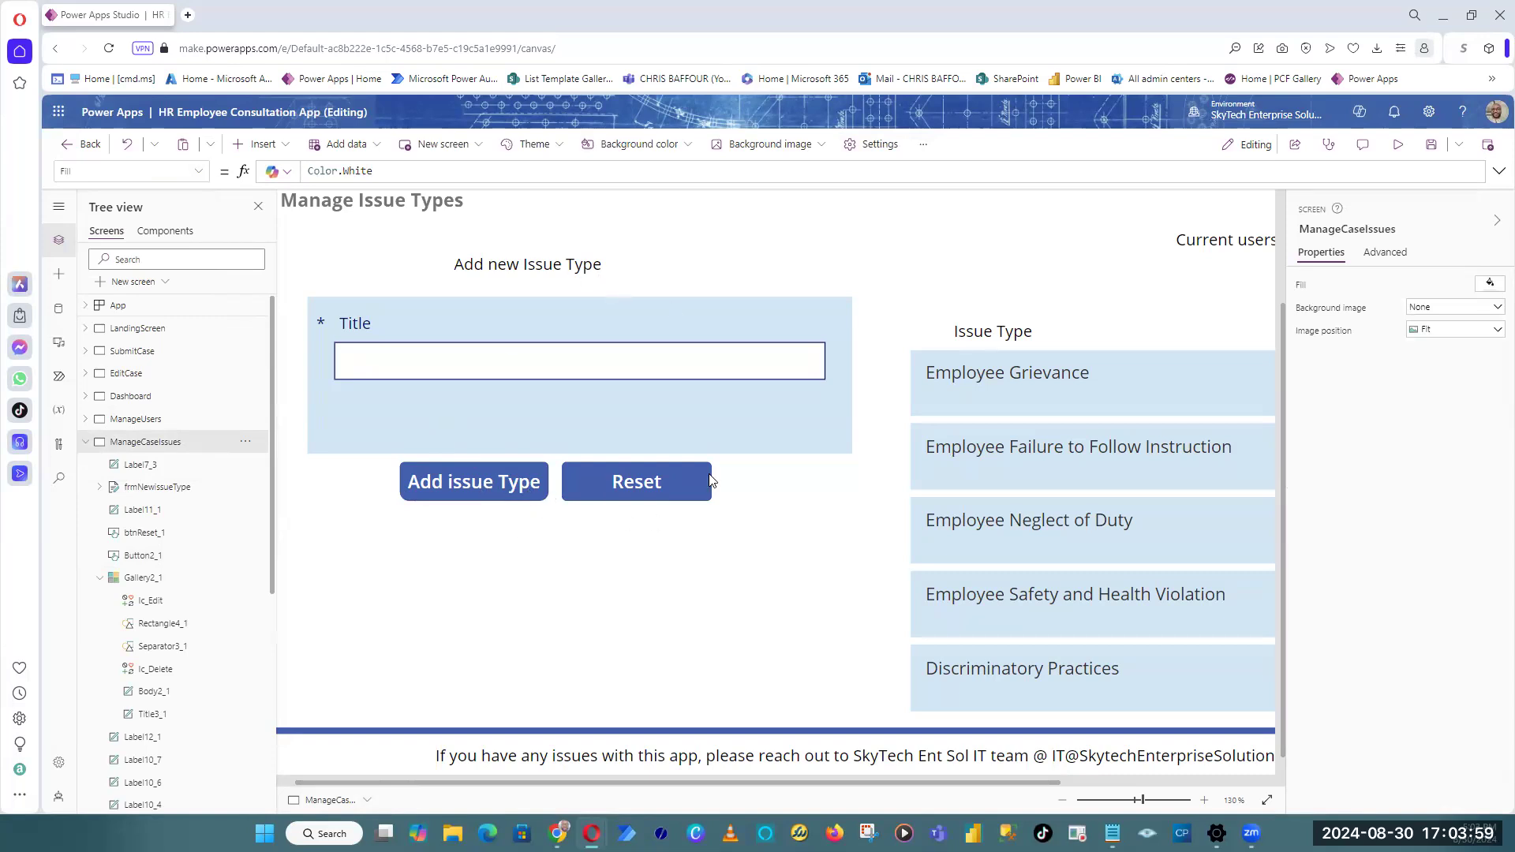
# Step: Try to apply a shared border radius of 5 to the Add issue Type and Reset buttons together
pyautogui.scroll(-1, 713, 480)
pyautogui.scroll(-1, 624, 550)
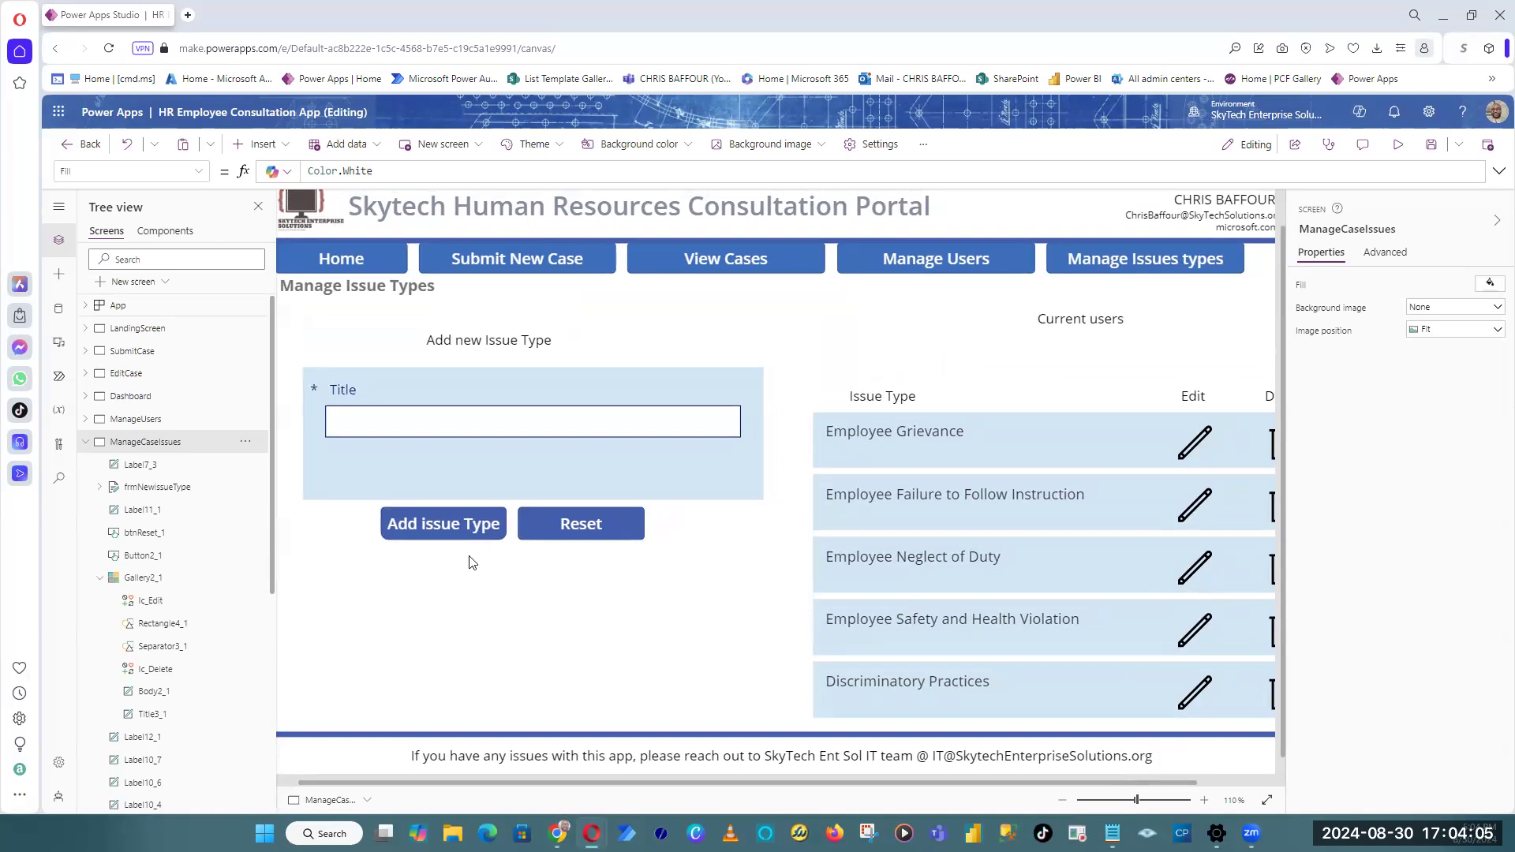
pyautogui.click(609, 536)
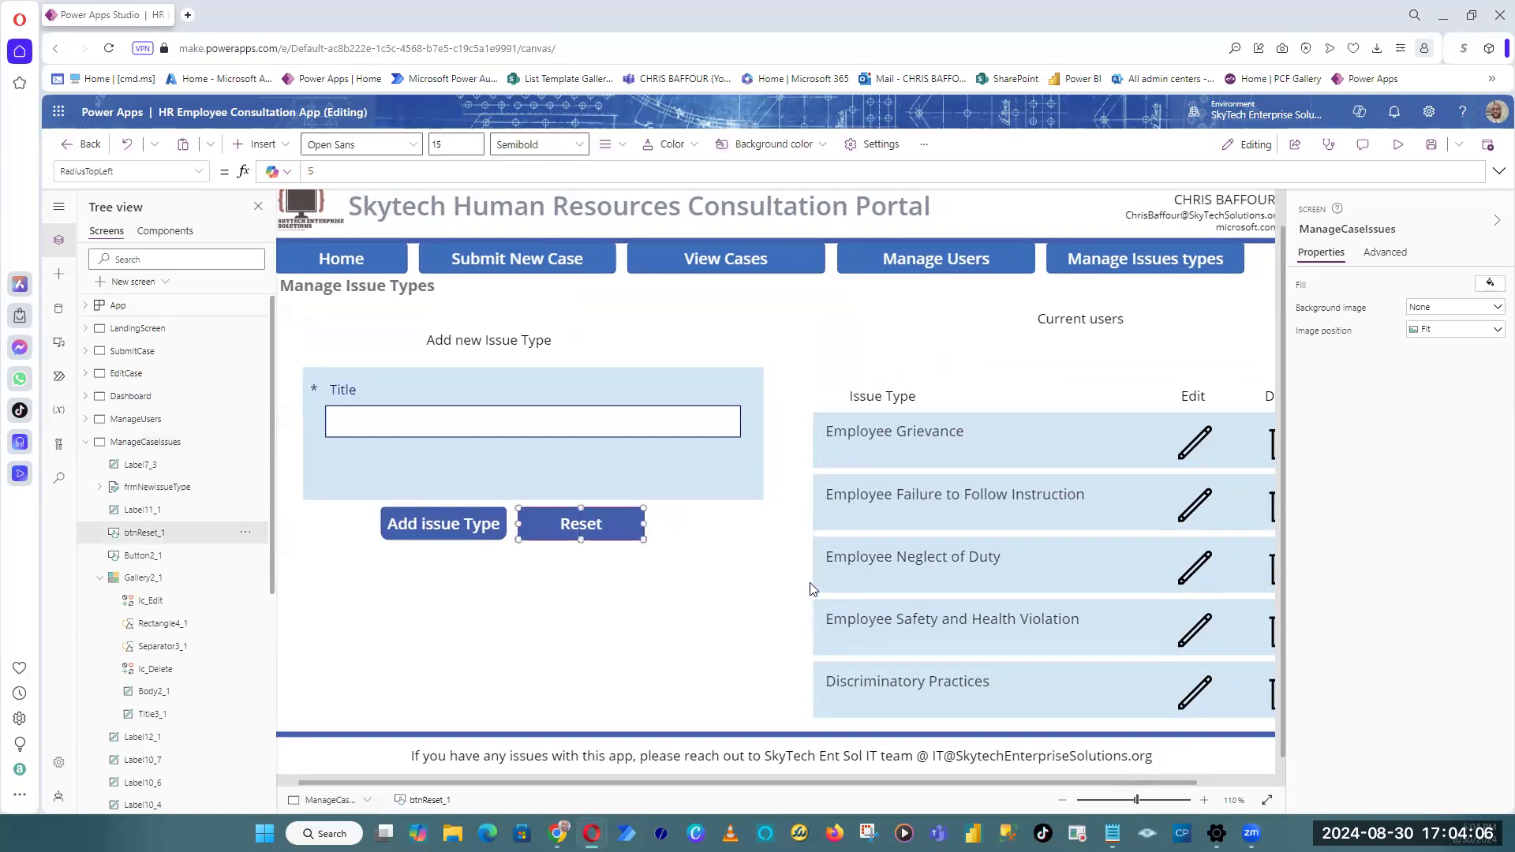
pyautogui.keyDown('shift'); pyautogui.click(474, 521); pyautogui.keyUp('shift')
pyautogui.click(1452, 550)
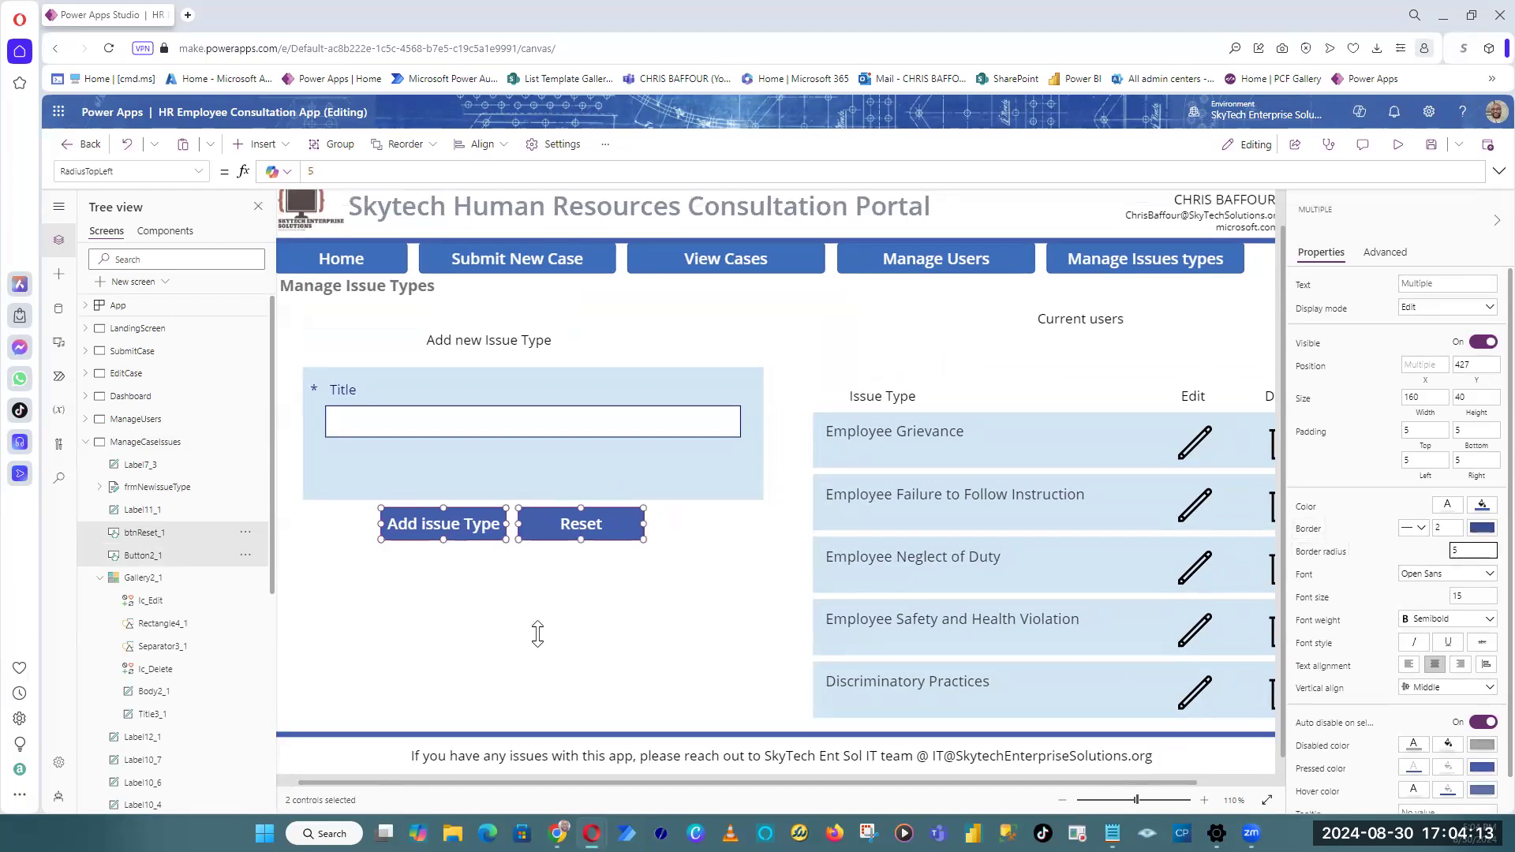
pyautogui.click(582, 558)
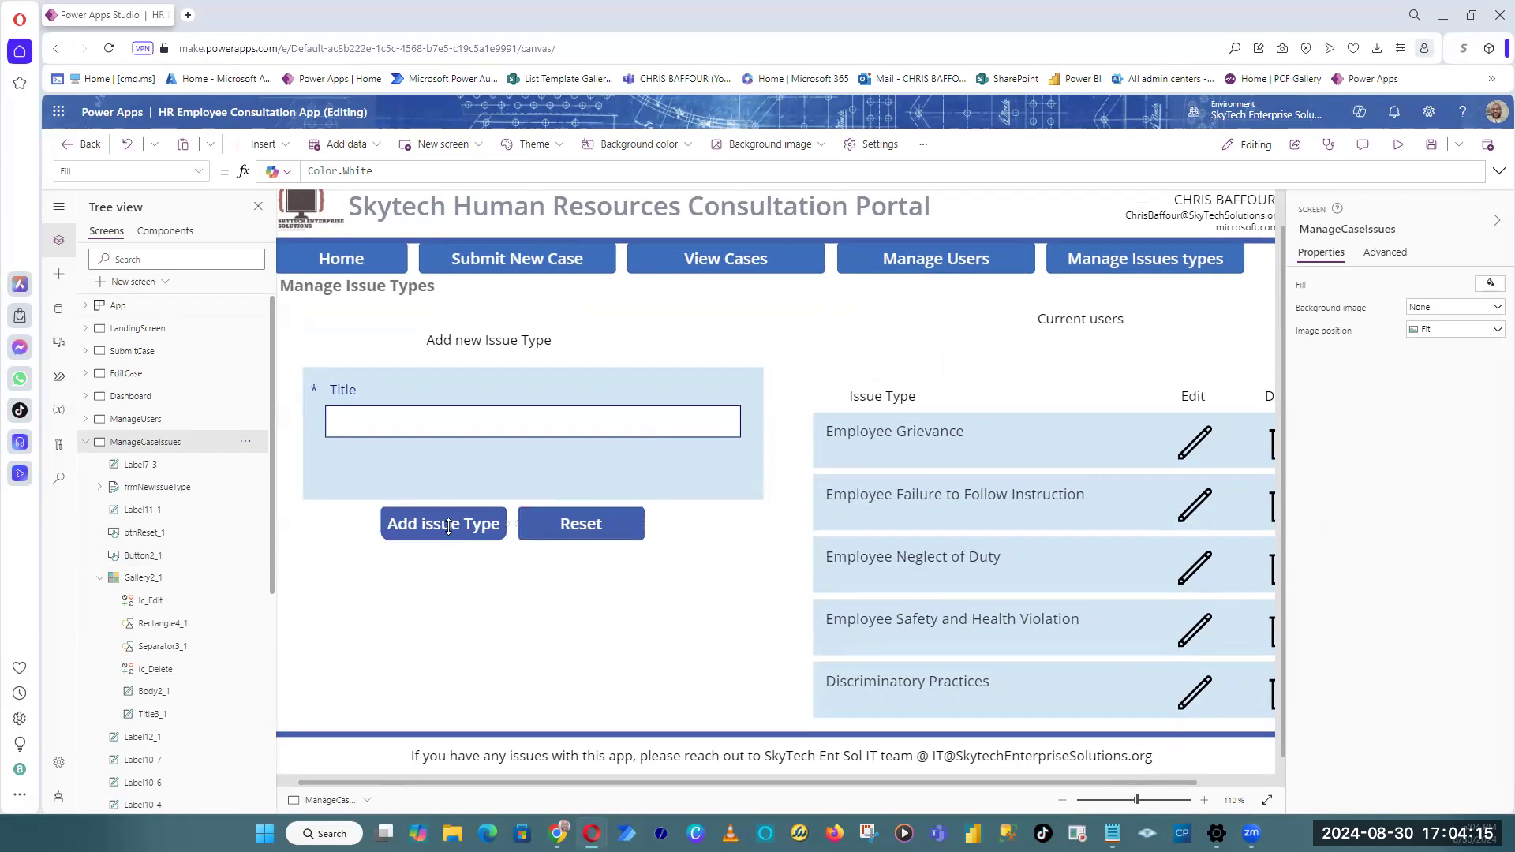
pyautogui.click(449, 524)
pyautogui.keyDown('shift'); pyautogui.click(606, 523); pyautogui.keyUp('shift')
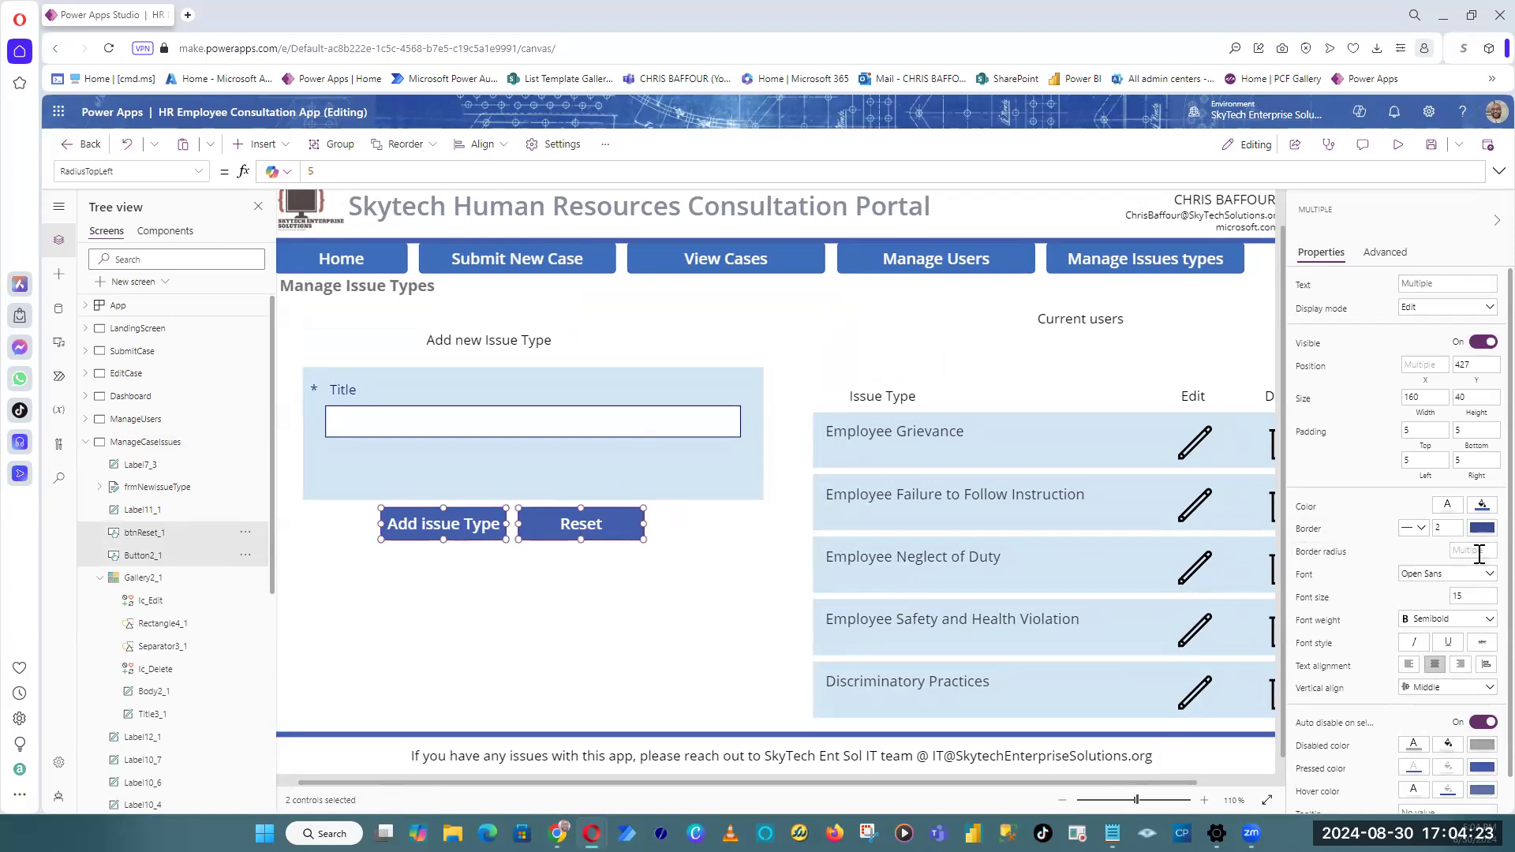
pyautogui.click(1335, 559)
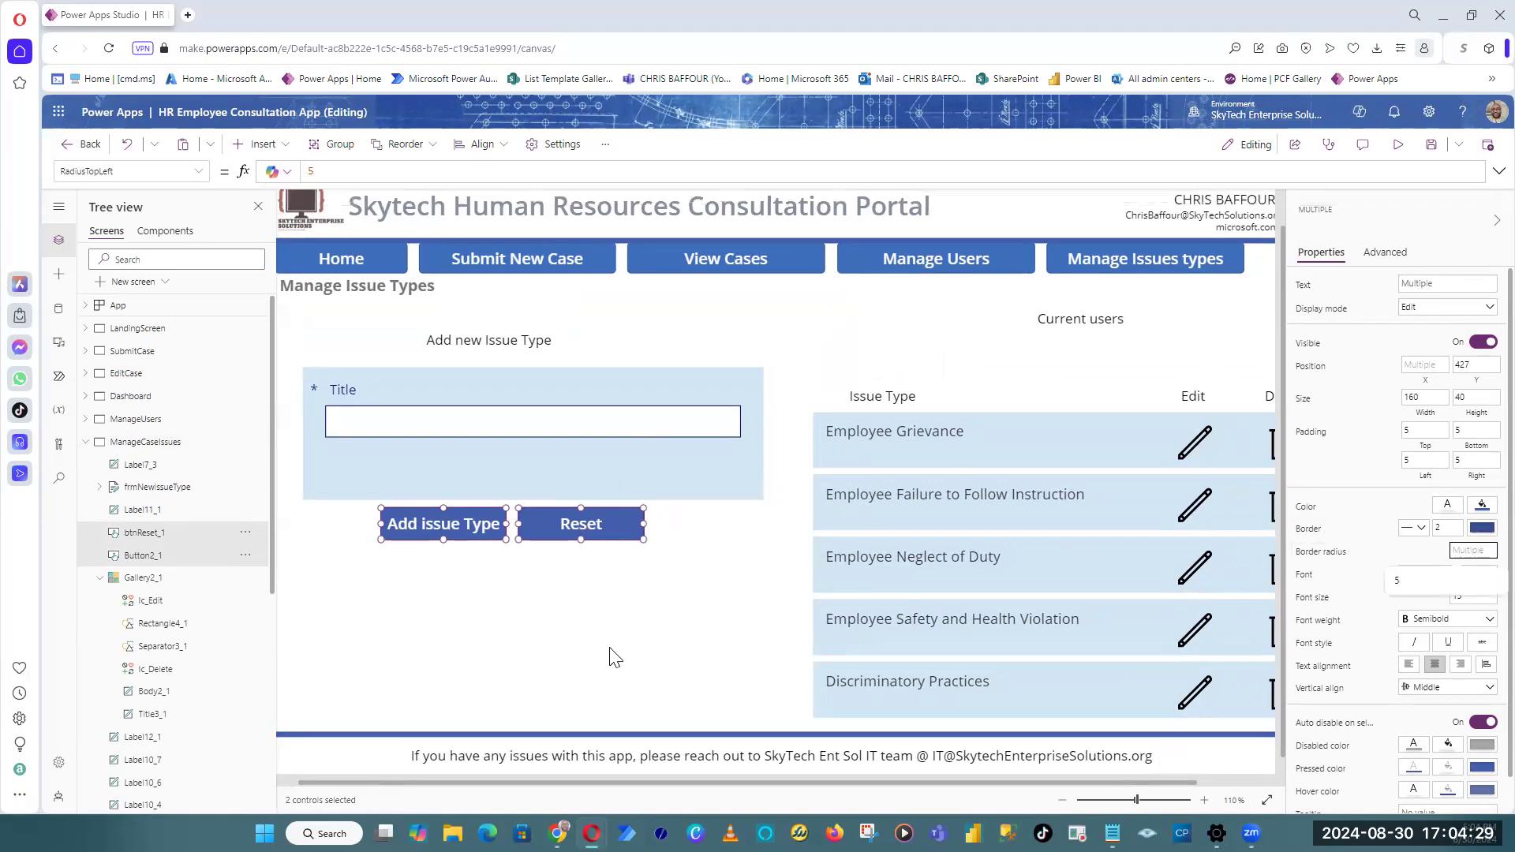
# Step: Check the border radius of the Reset button on its own
pyautogui.click(612, 528)
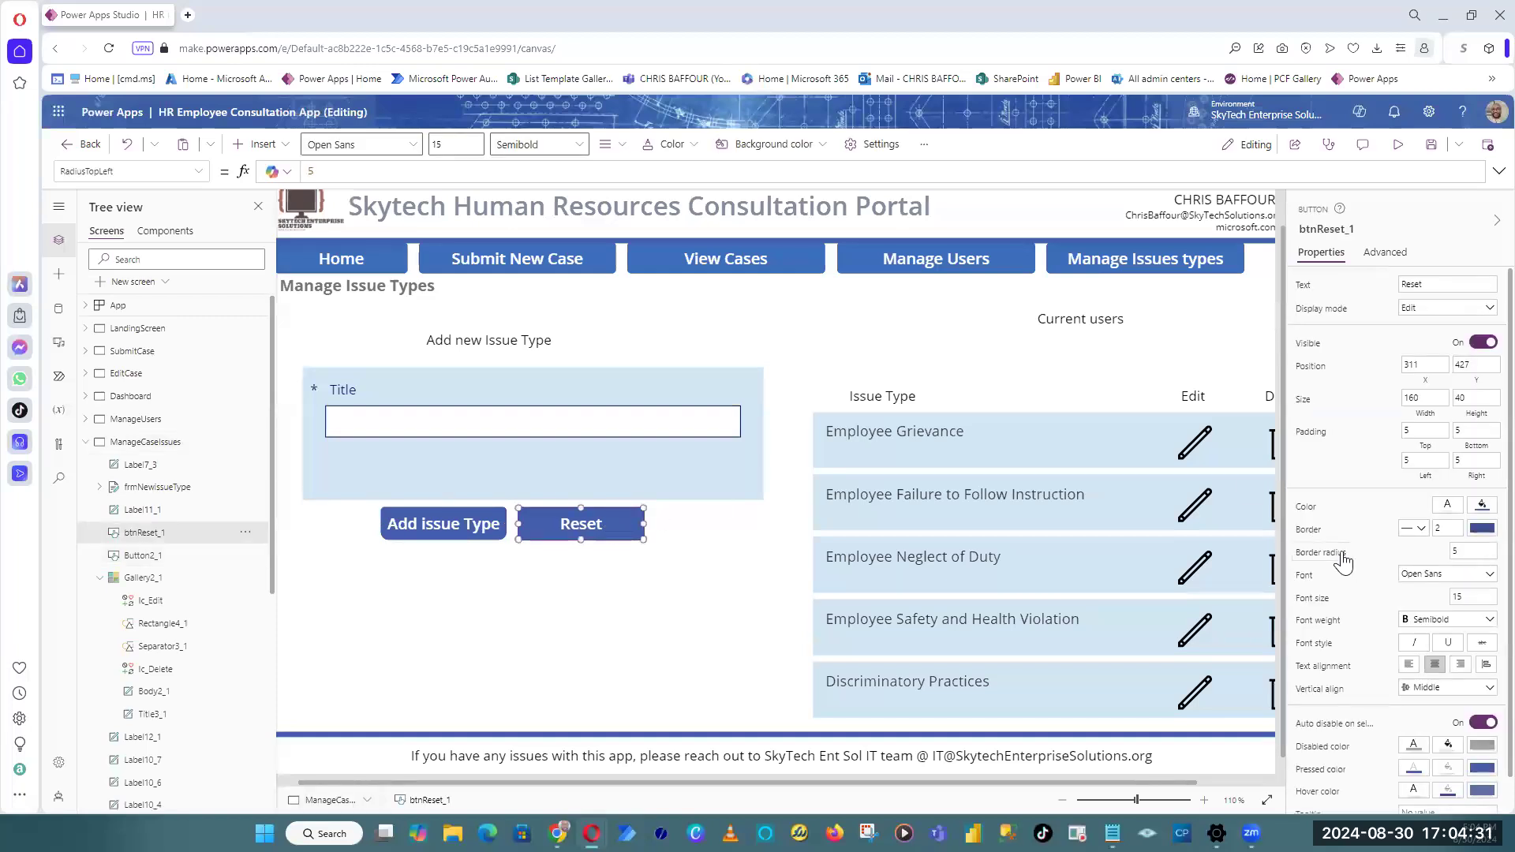
pyautogui.click(1446, 551)
pyautogui.click(1419, 554)
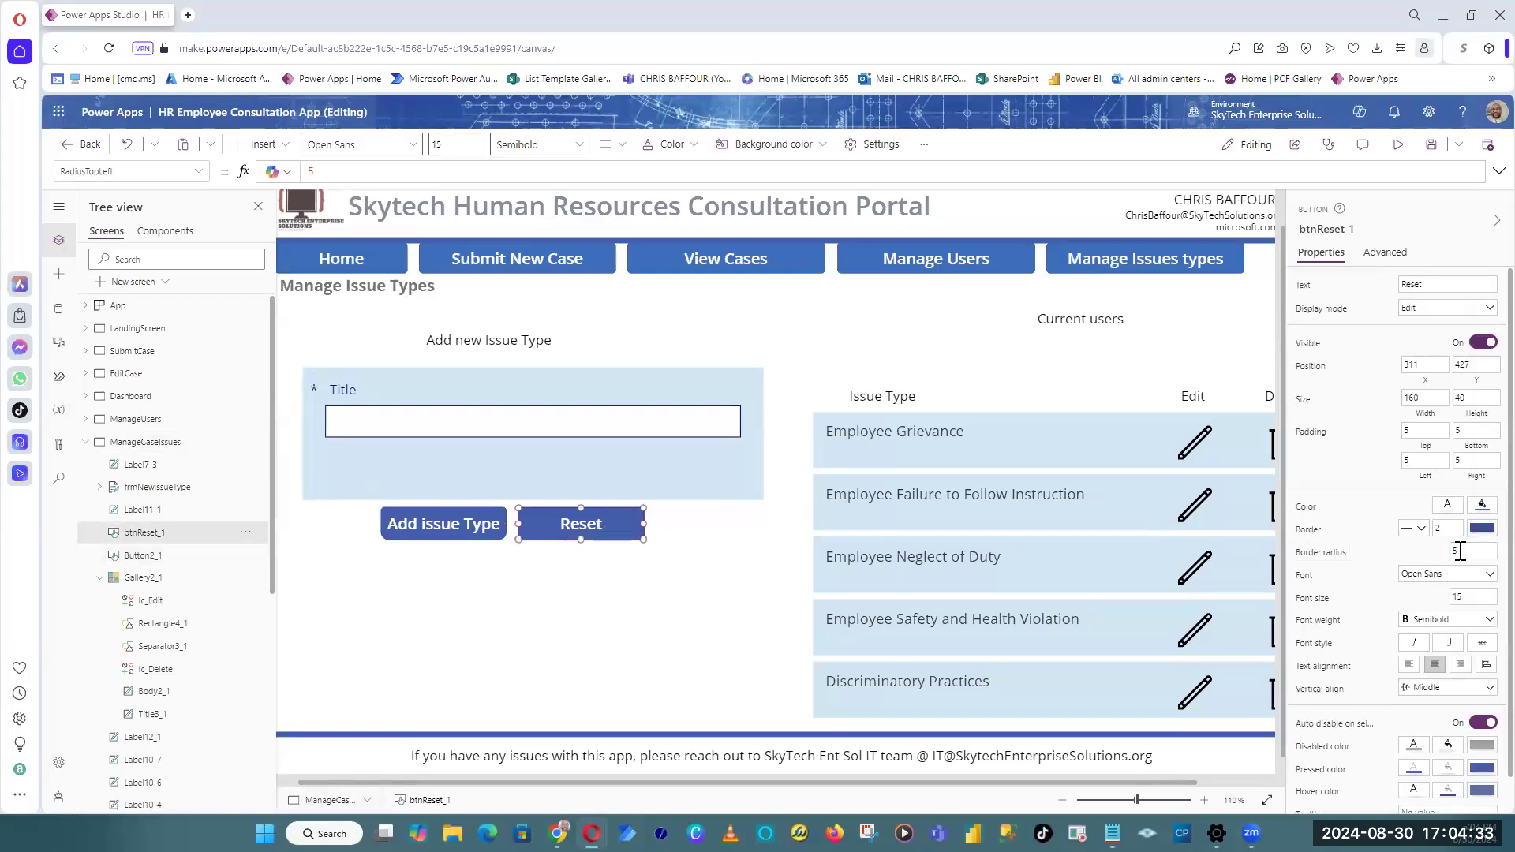
# Step: Try 10 as the RadiusTopLeft value of the Add issue Type button and compare it with the Reset button
pyautogui.click(478, 534)
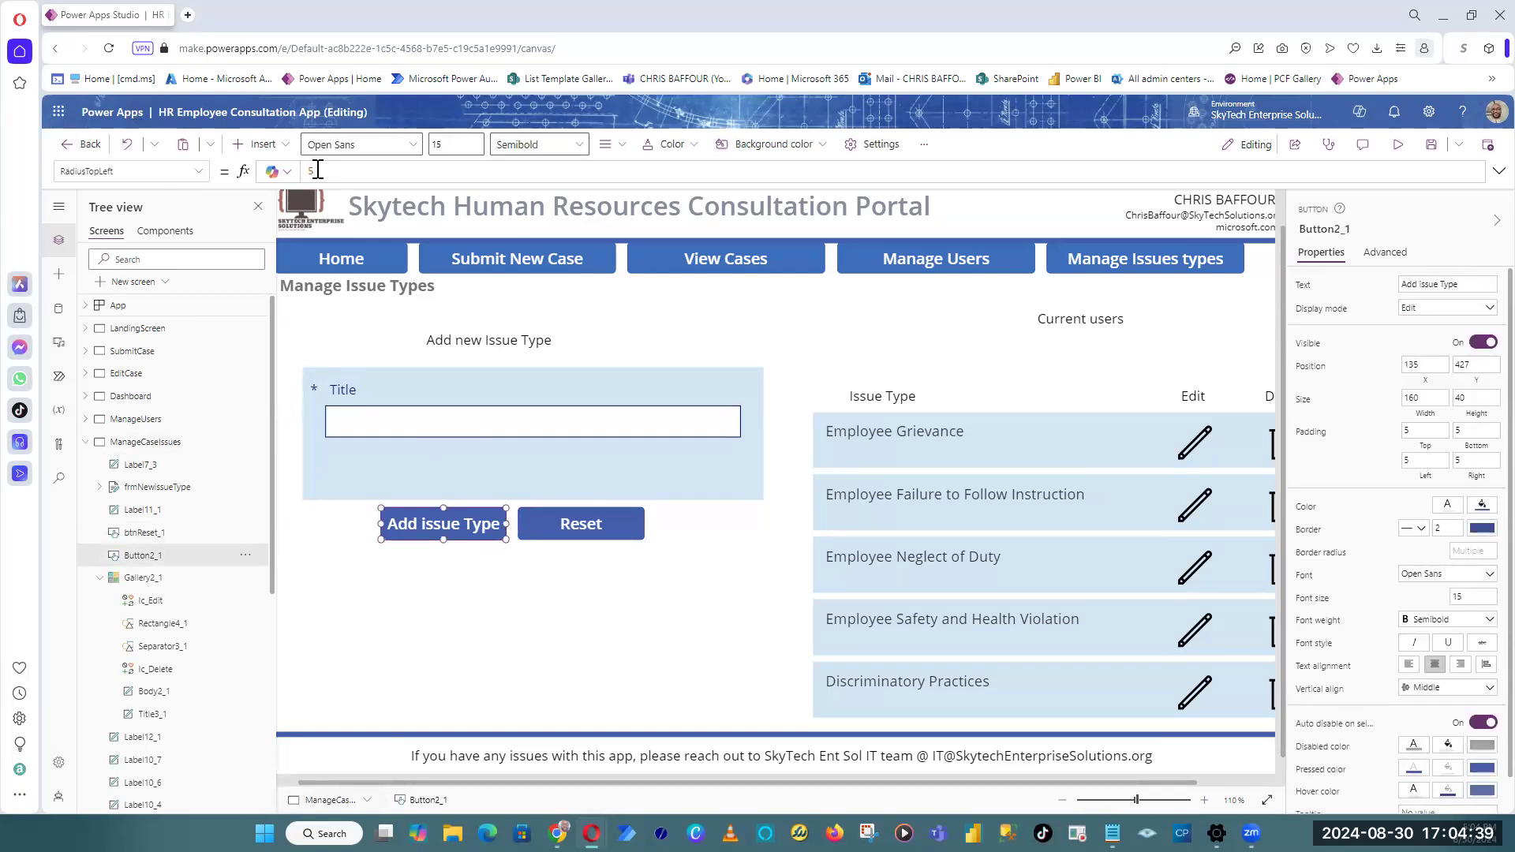
pyautogui.click(317, 171)
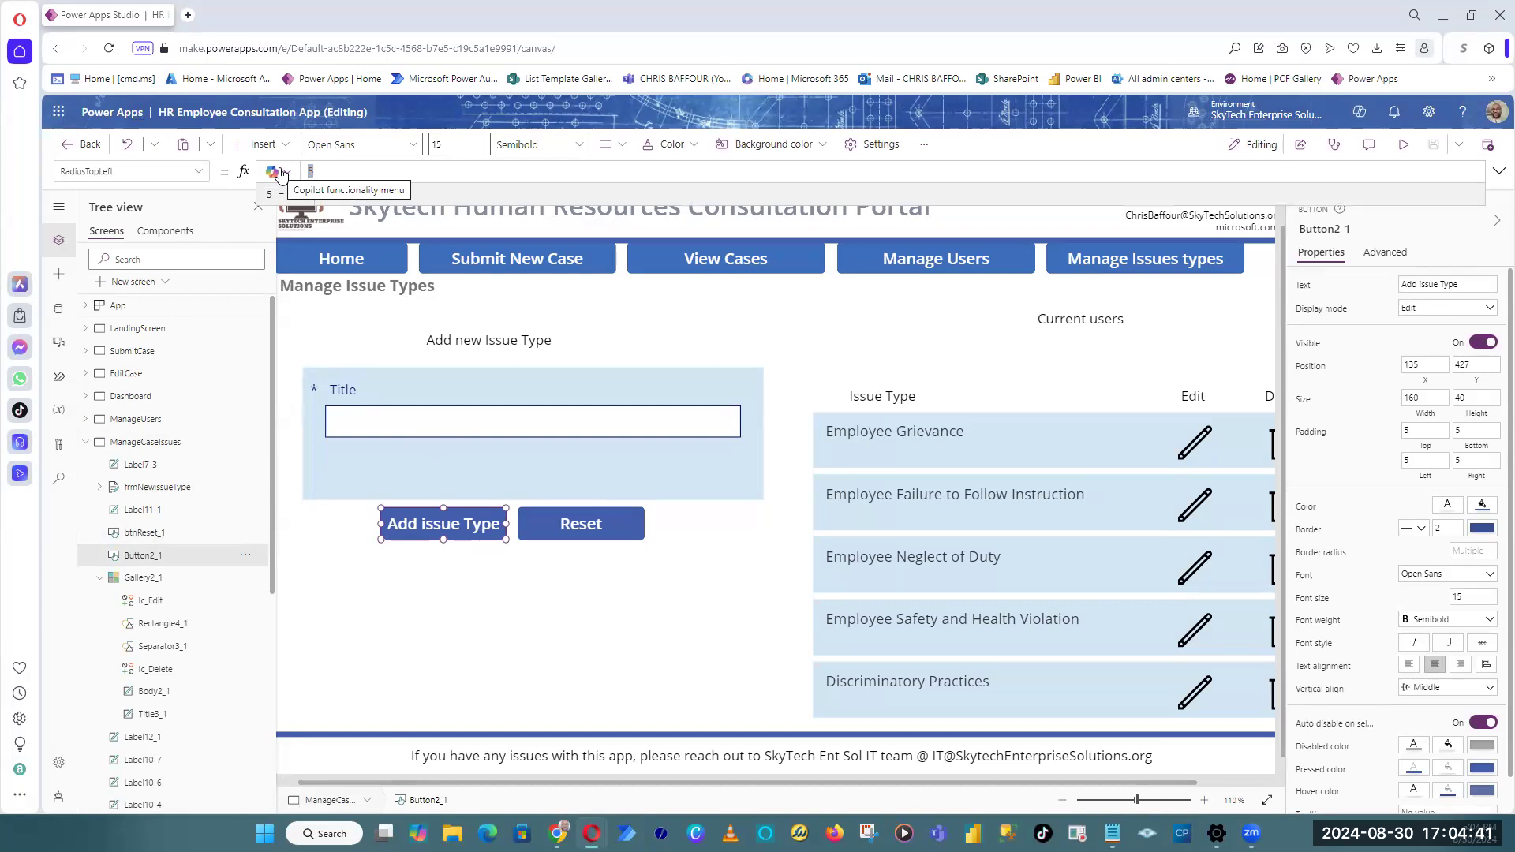
pyautogui.click(493, 584)
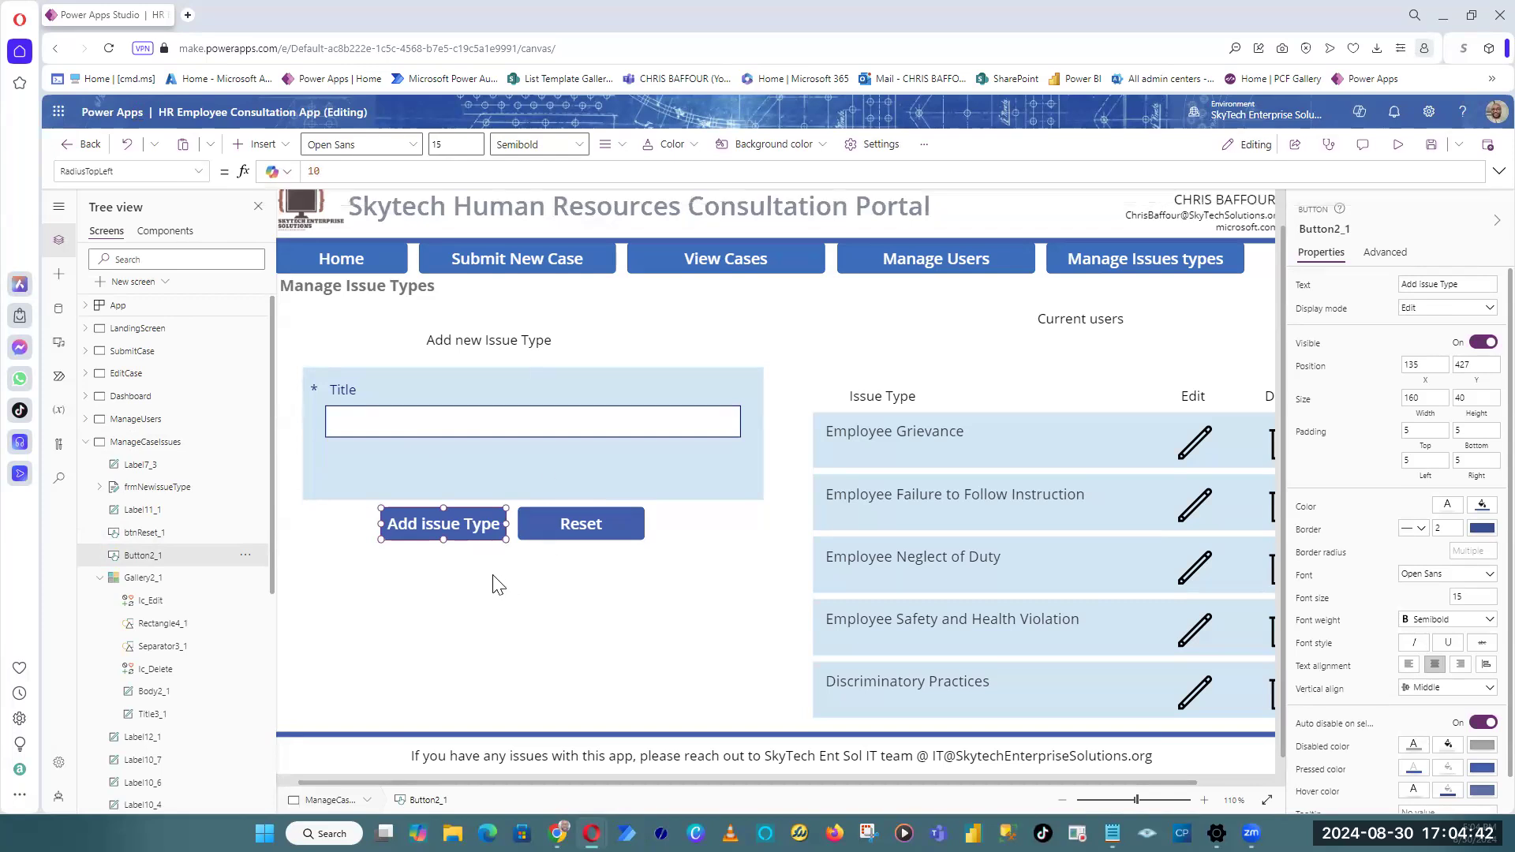
pyautogui.click(474, 527)
pyautogui.click(566, 607)
pyautogui.click(566, 522)
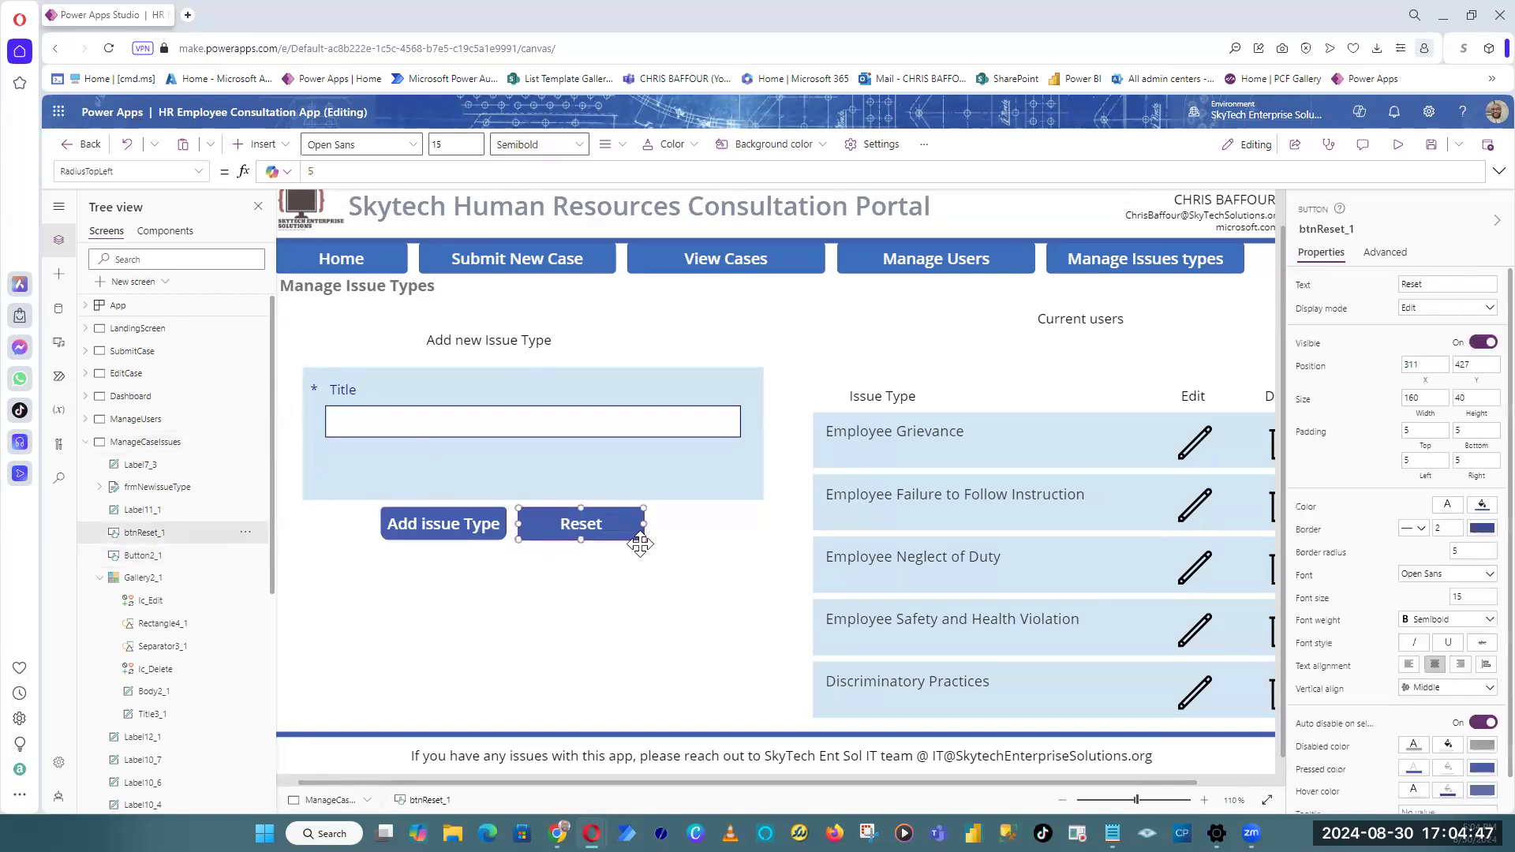
# Step: Move the Add issue Type button to X 24 near the form's edge and place a copy of the Reset button below the button row
pyautogui.moveTo(450, 527); pyautogui.dragTo(332, 522)
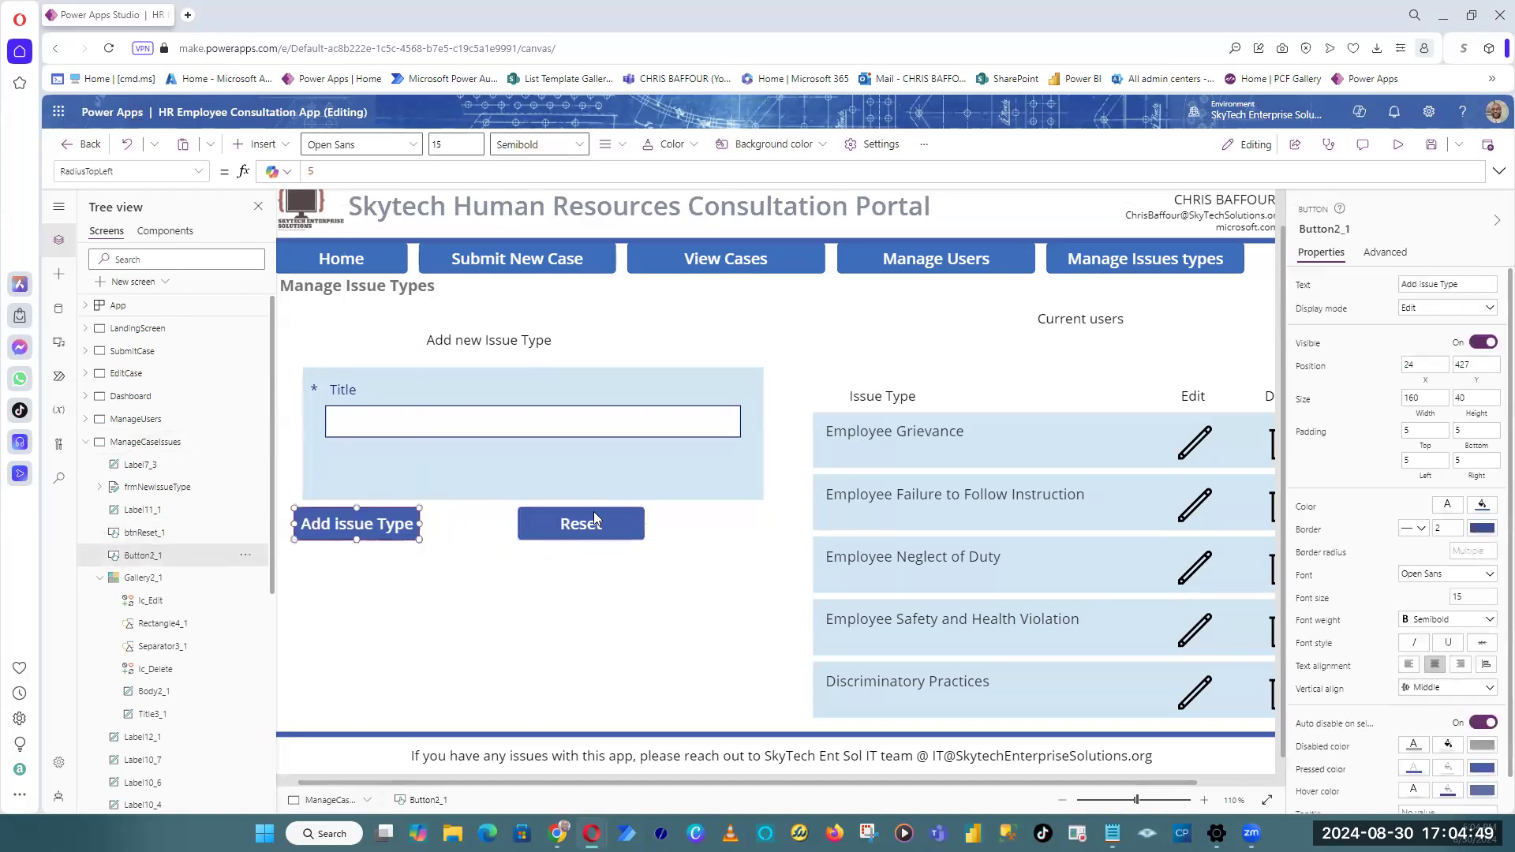
pyautogui.click(616, 525)
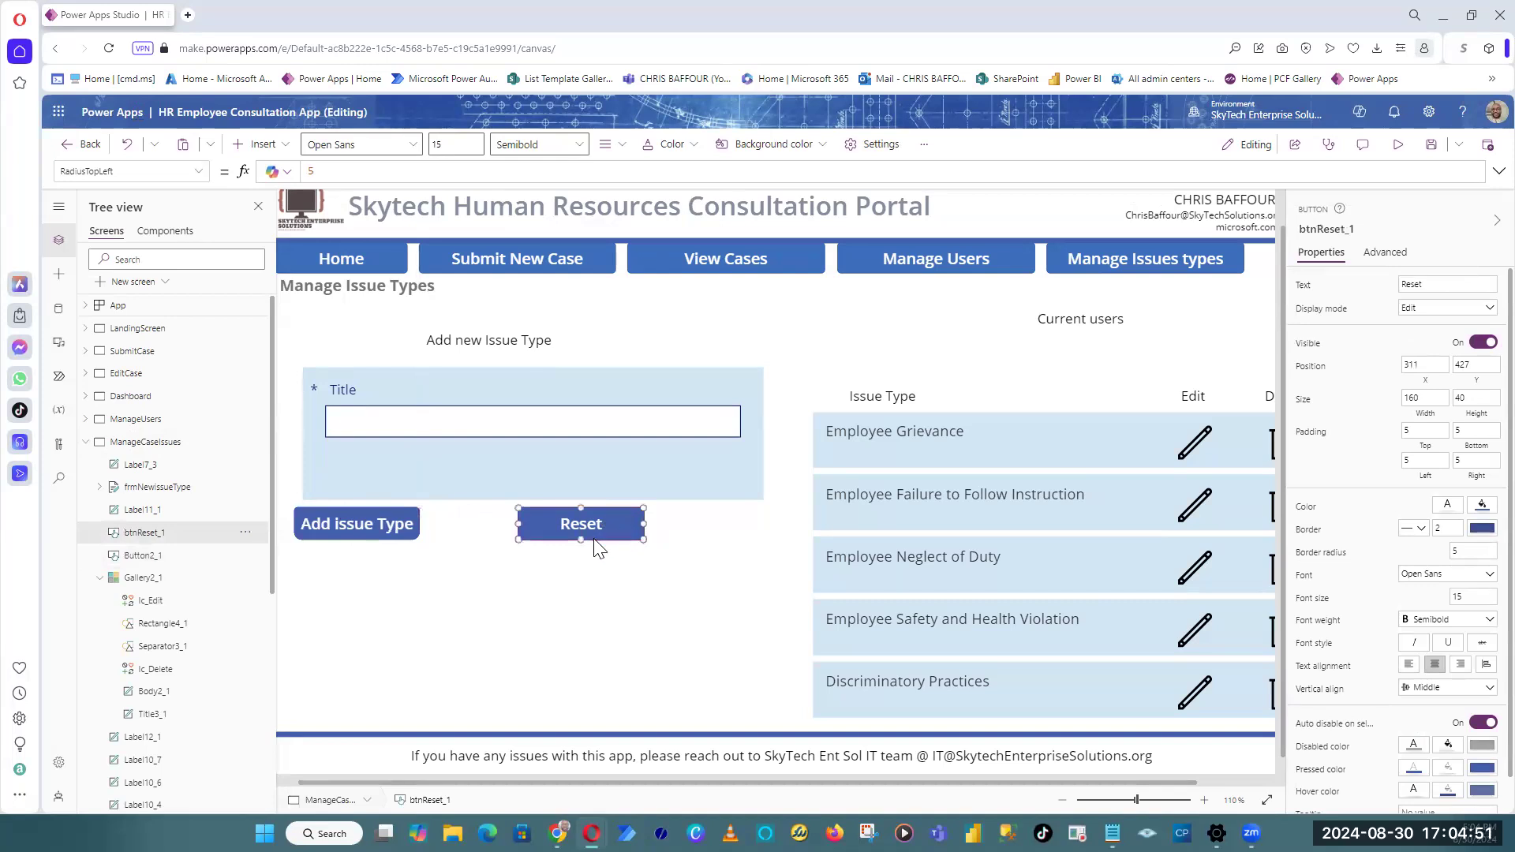
pyautogui.hotkey('ctrl', 'c')
pyautogui.hotkey('ctrl', 'v')
pyautogui.moveTo(596, 548); pyautogui.dragTo(440, 584)
# Step: Copy the Add issue Type button's OnSelect formula SubmitForm(frmNewissueType) into the Reset button copy below the row
pyautogui.click(348, 533)
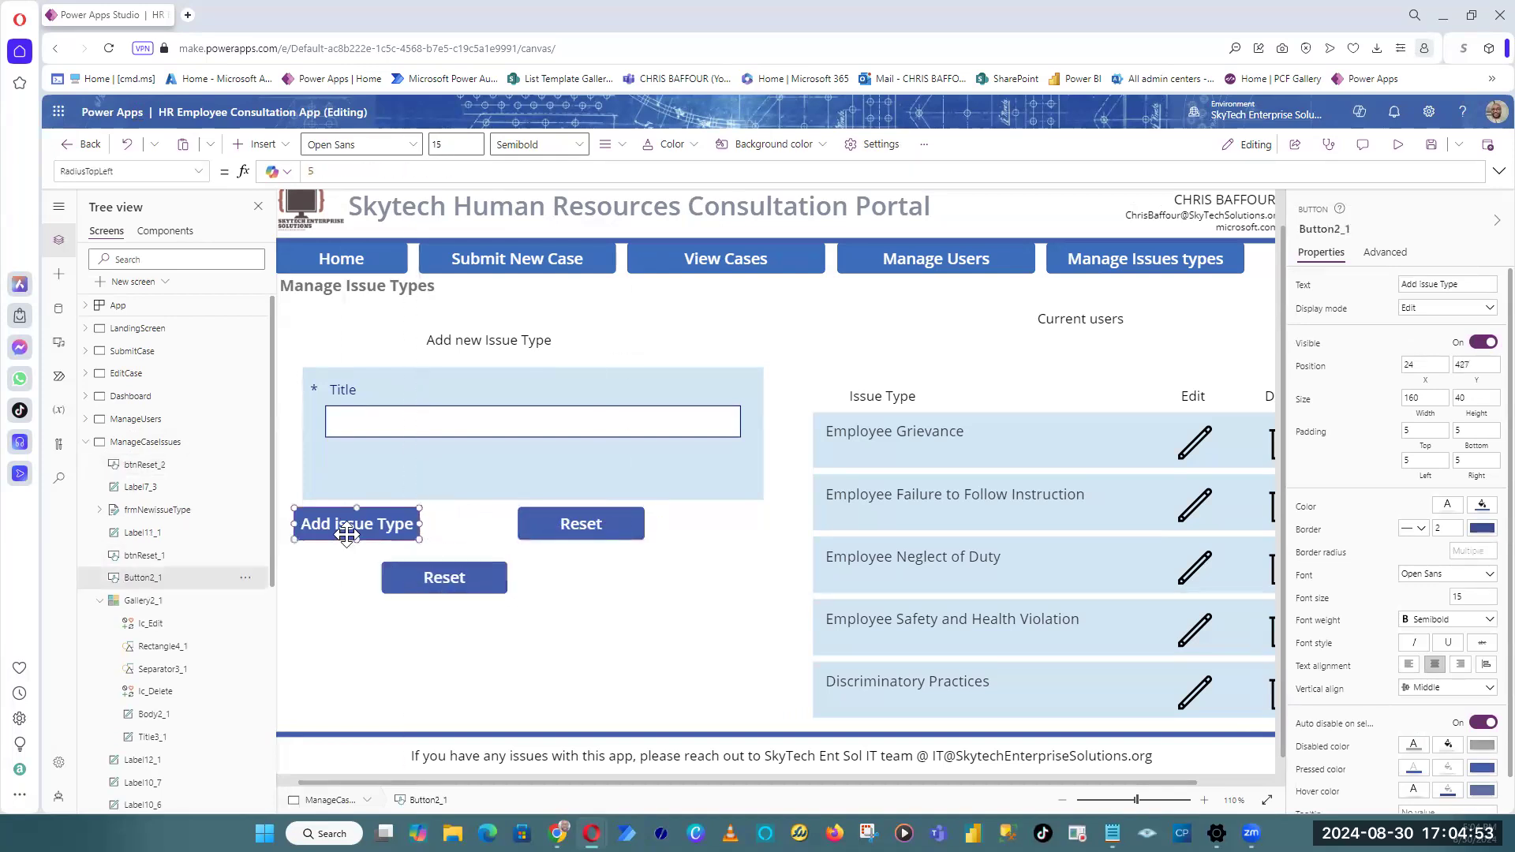
pyautogui.click(198, 171)
pyautogui.scroll(2, 98, 363)
pyautogui.click(93, 412)
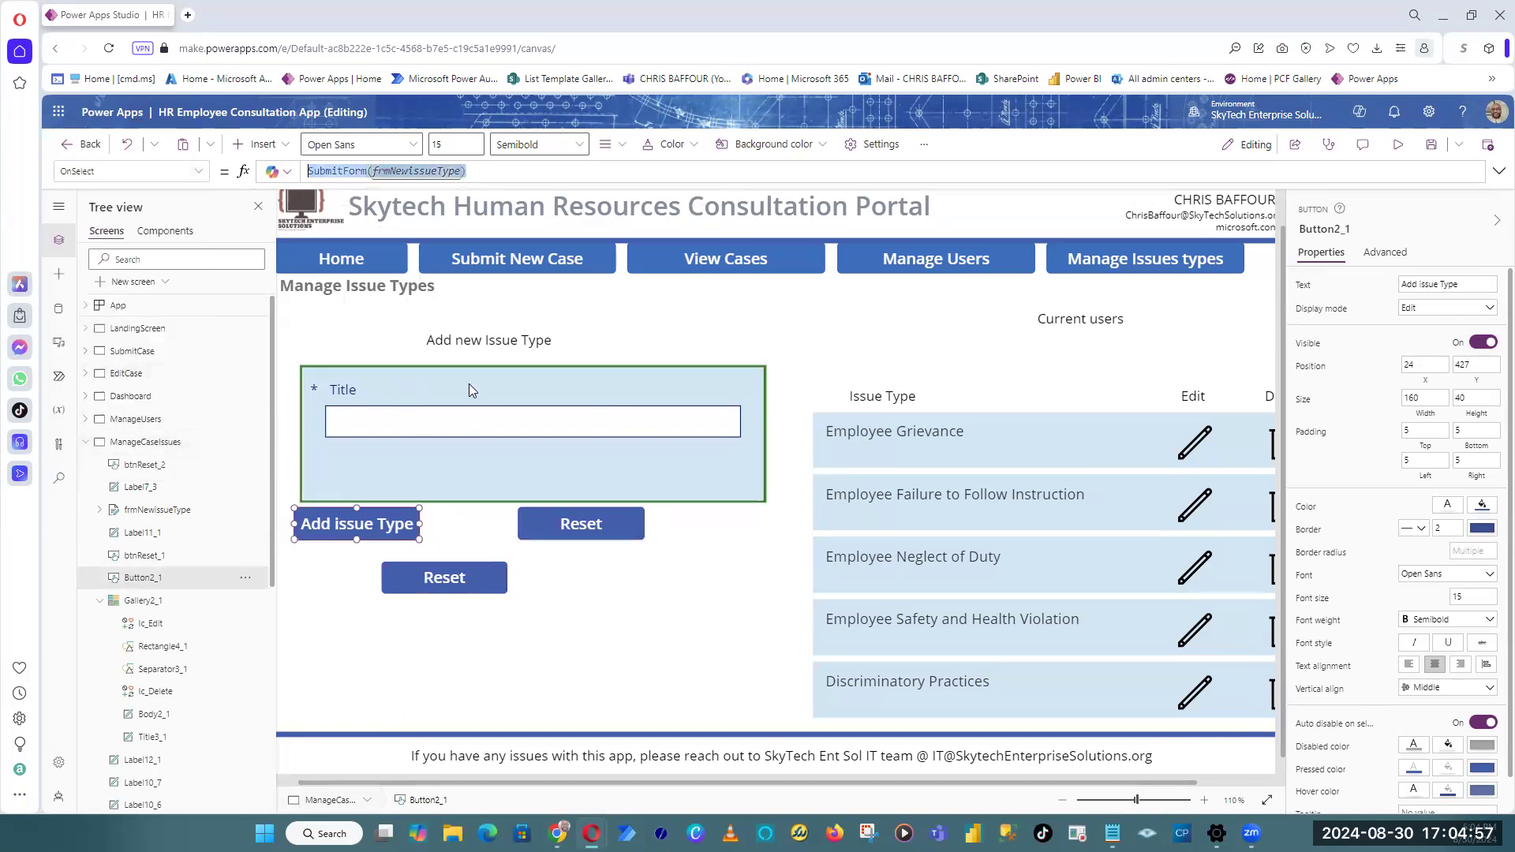
pyautogui.click(434, 583)
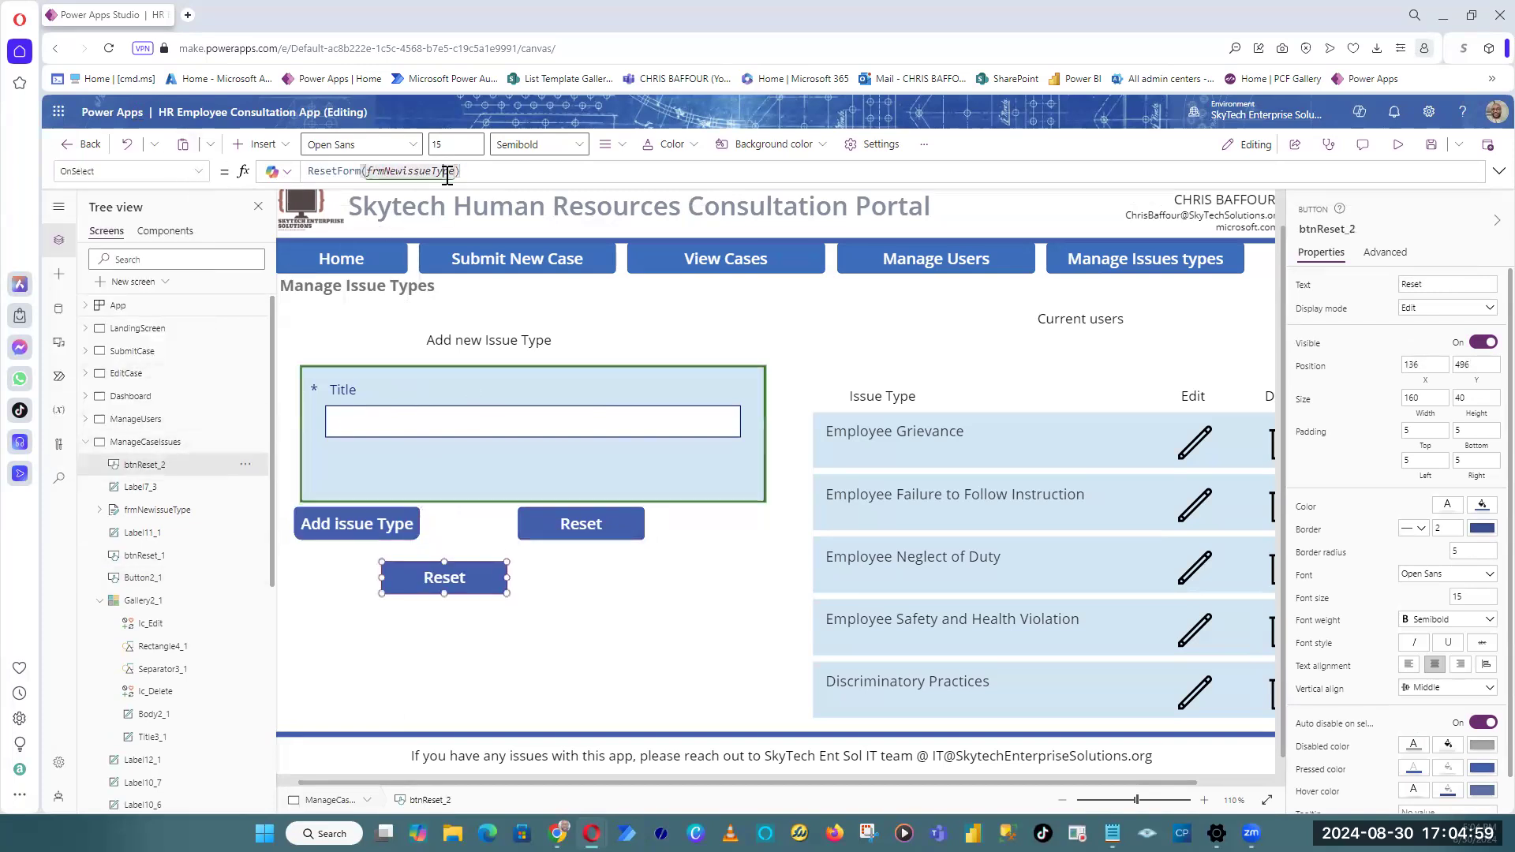
# Step: Label the lower Reset button copy "Add issue Type", reusing the original button's text
pyautogui.click(351, 521)
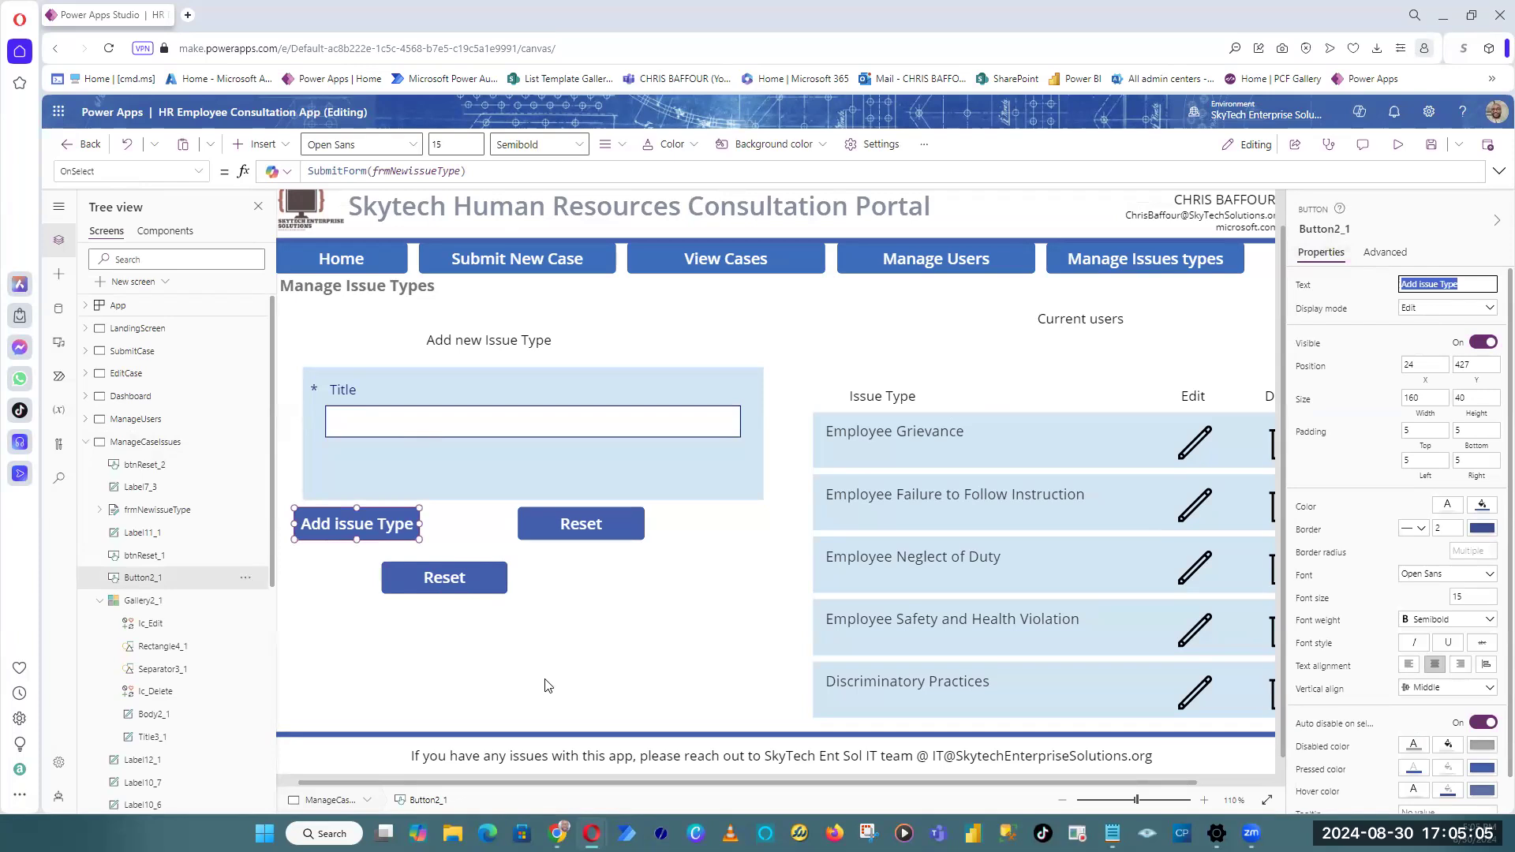
pyautogui.click(476, 578)
pyautogui.doubleClick(1443, 294)
pyautogui.hotkey('ctrl', 'v')
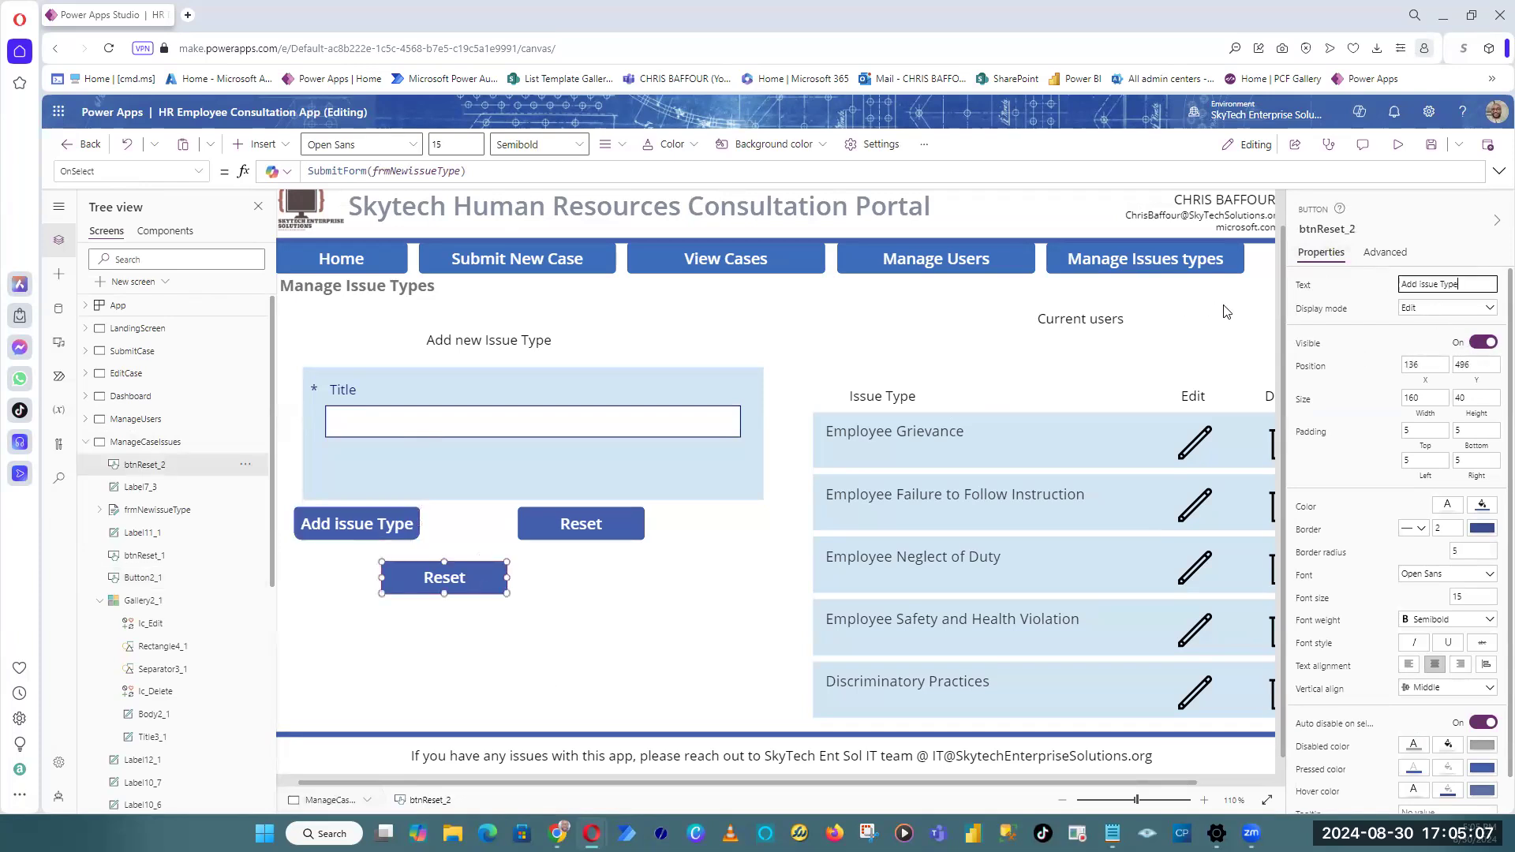
pyautogui.click(596, 528)
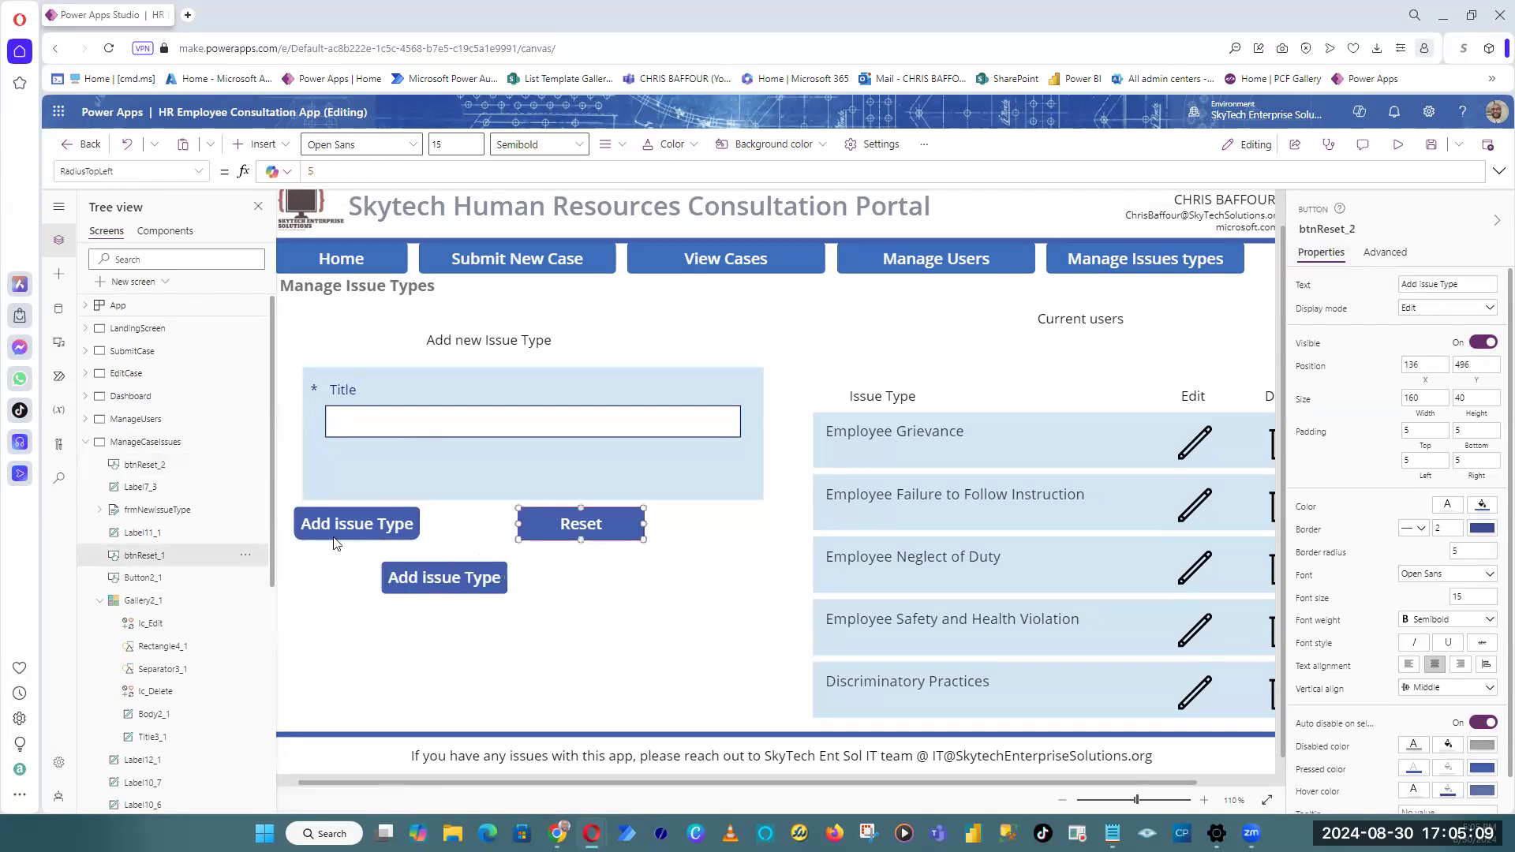
# Step: Delete the original Add issue Type button and move its replacement beside Reset at X 136, Y 427
pyautogui.click(333, 535)
pyautogui.press('Delete')
pyautogui.click(418, 580)
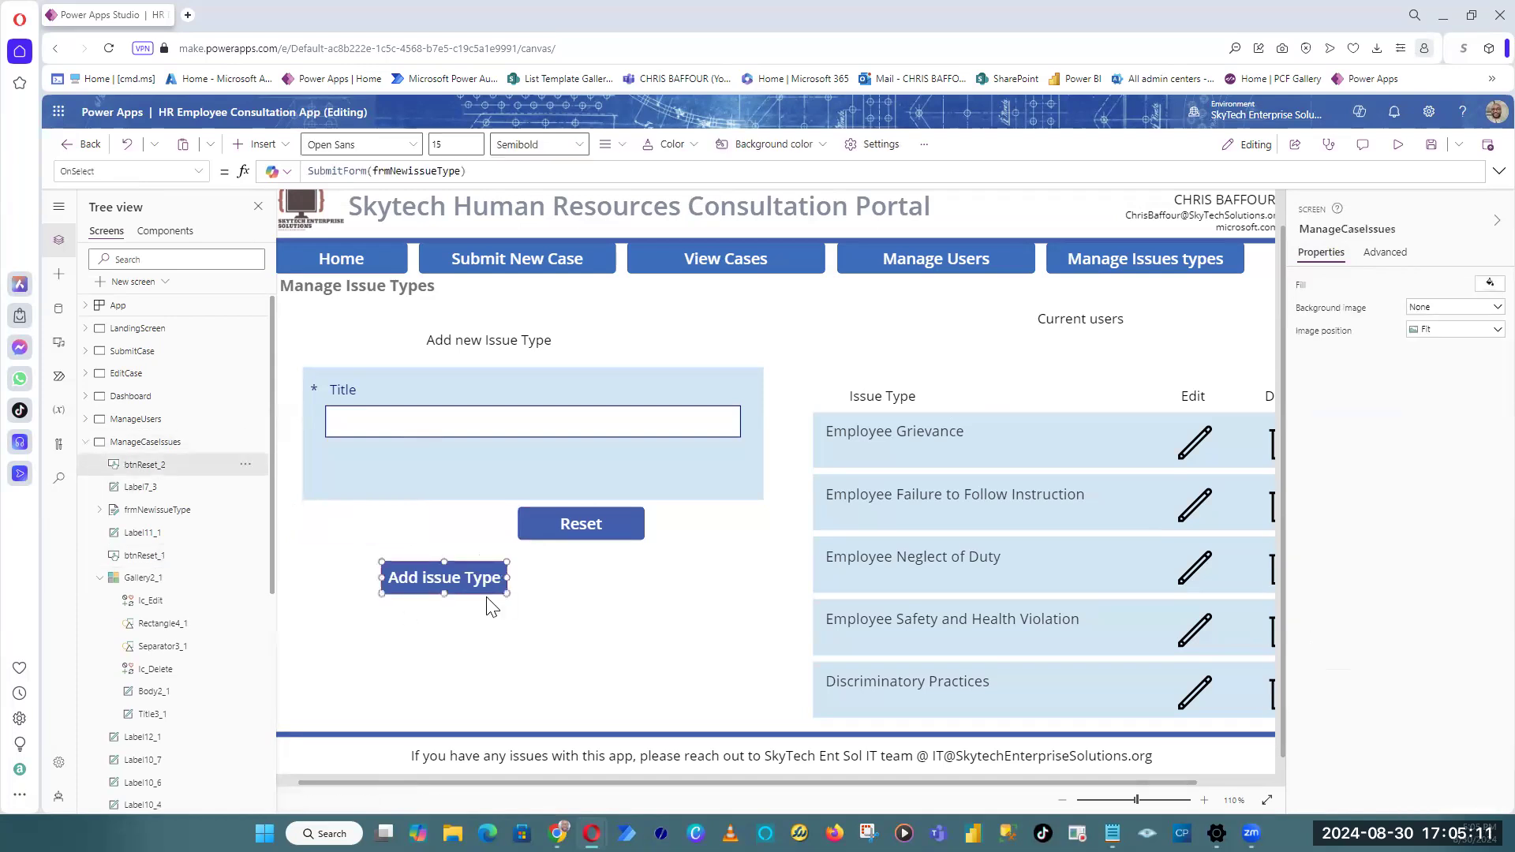
pyautogui.moveTo(408, 526)
pyautogui.mouseDown()
pyautogui.moveTo(413, 513)
pyautogui.moveTo(404, 525)
pyautogui.mouseUp()
pyautogui.click(569, 649)
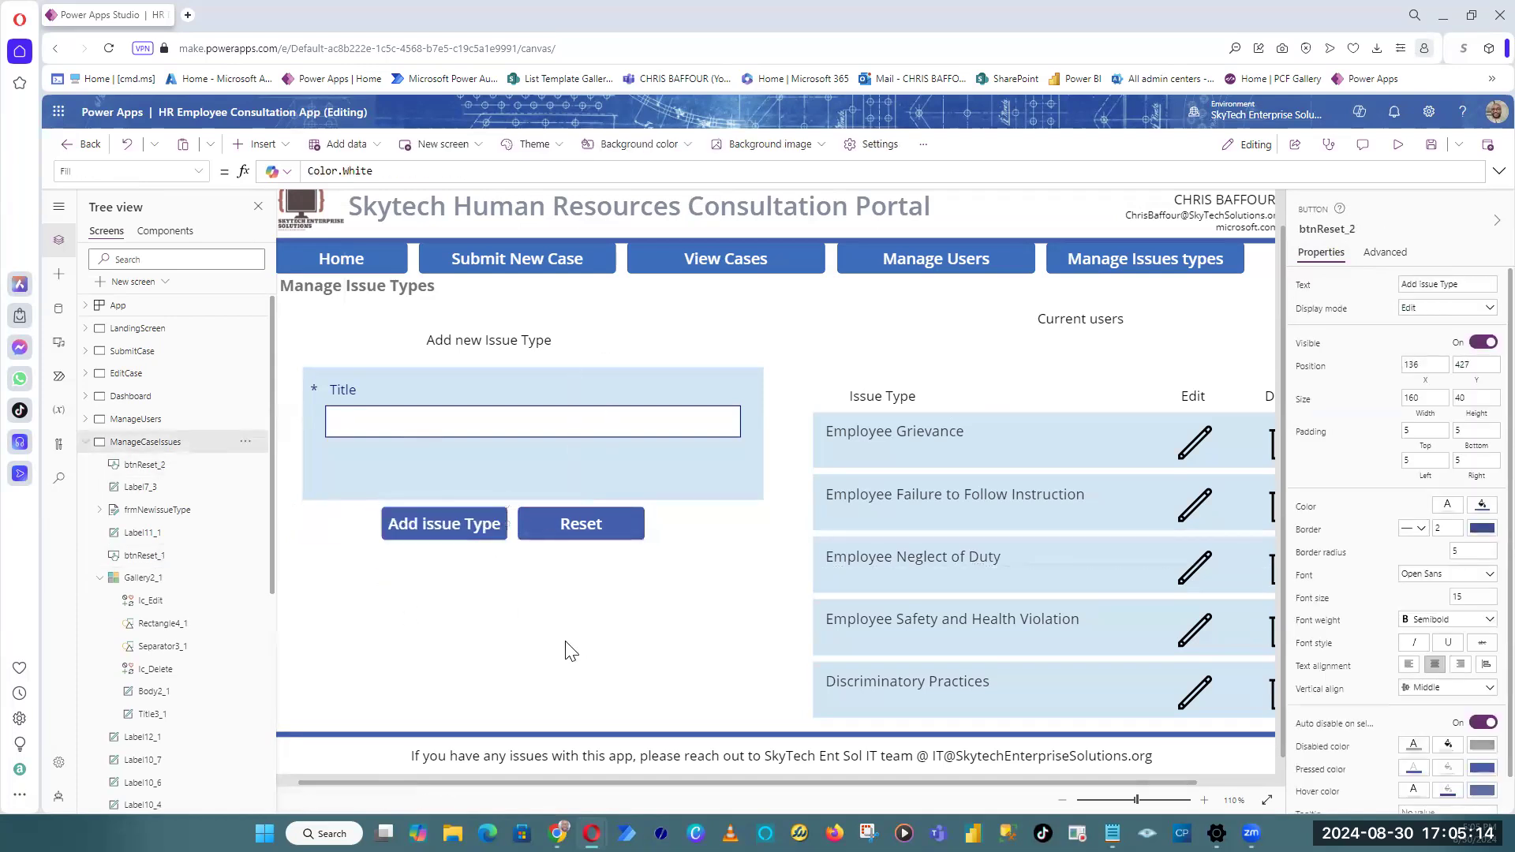
# Step: Set the font size of the Add issue Type and Reset buttons to 13 and save the app
pyautogui.click(465, 527)
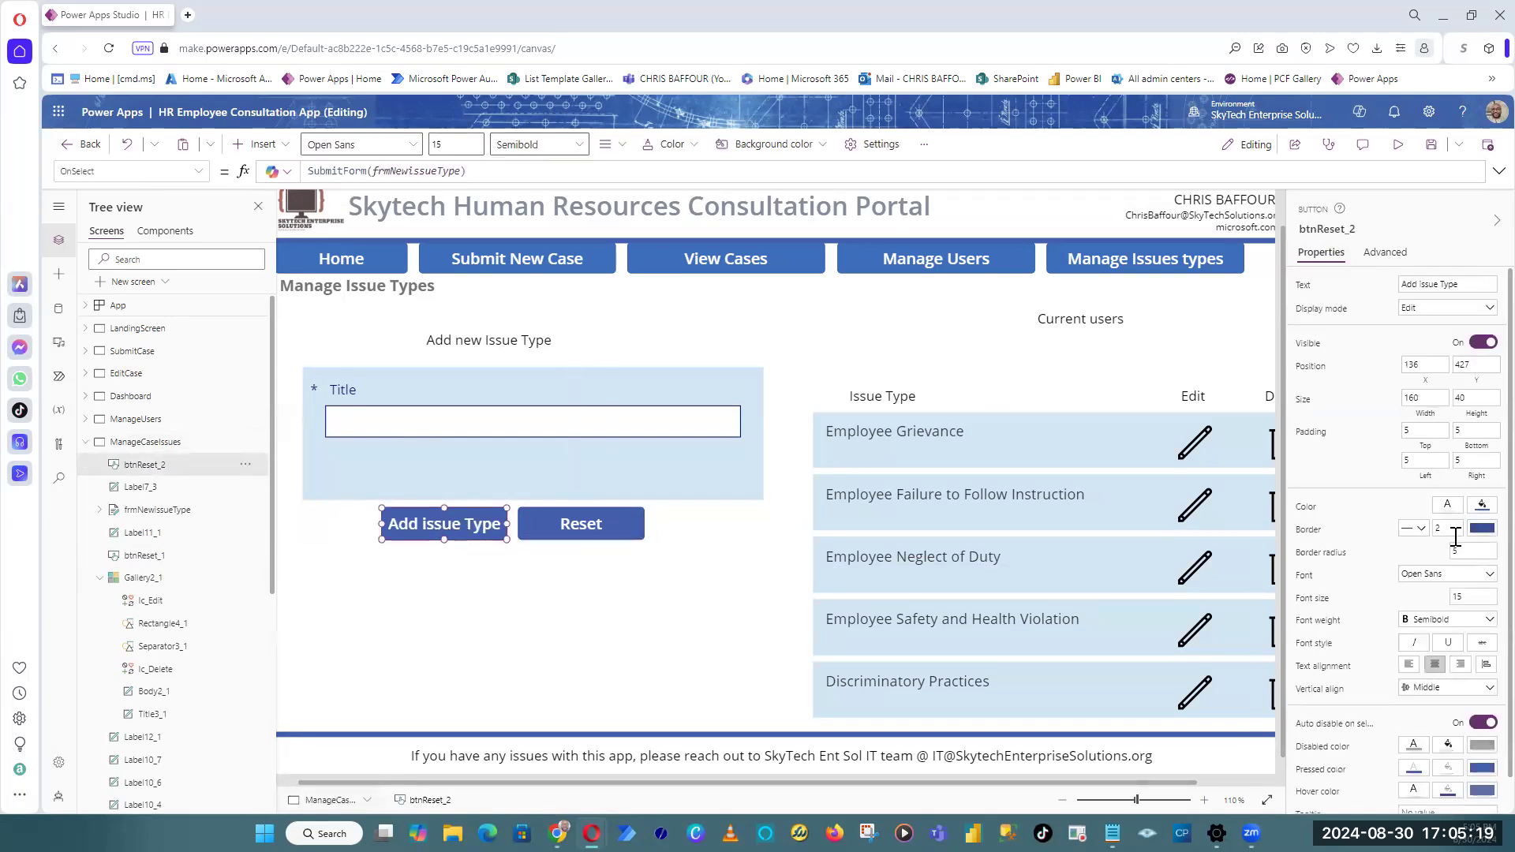
pyautogui.click(1438, 623)
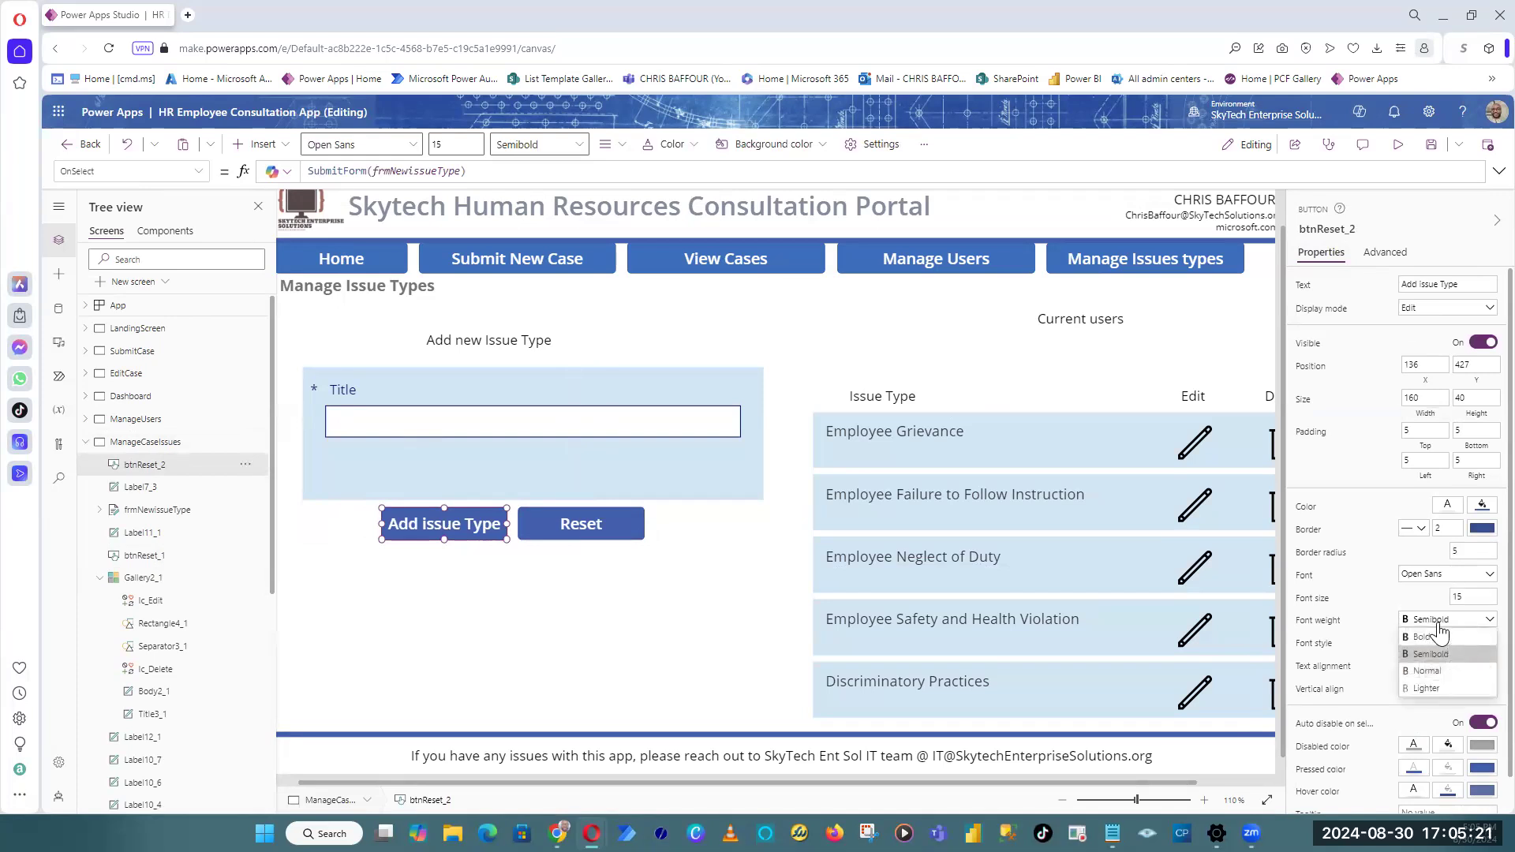
pyautogui.click(1484, 344)
pyautogui.moveTo(1471, 599); pyautogui.dragTo(1377, 598)
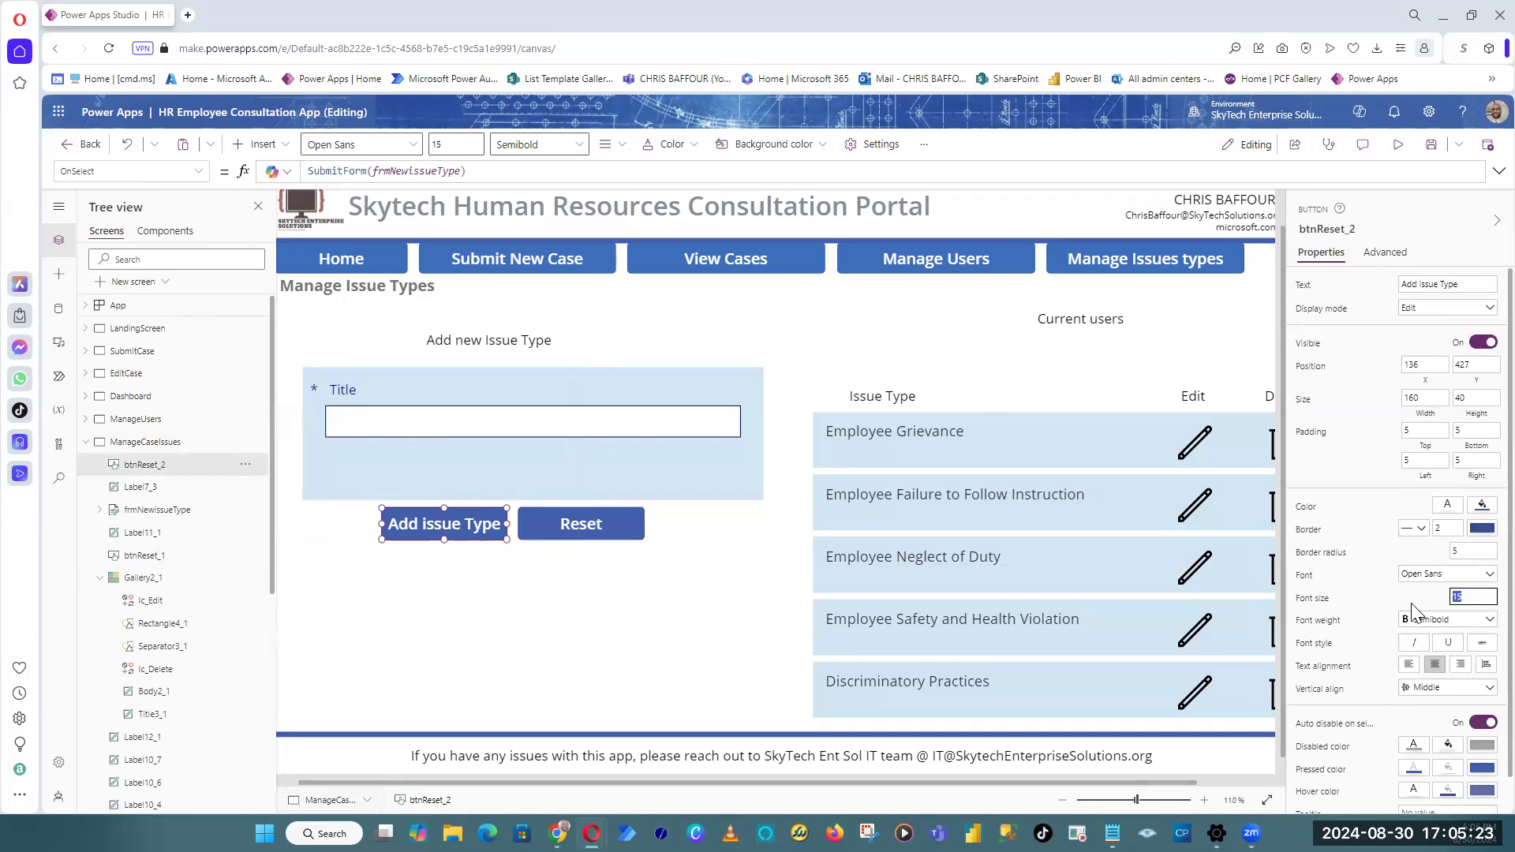
pyautogui.write('13')
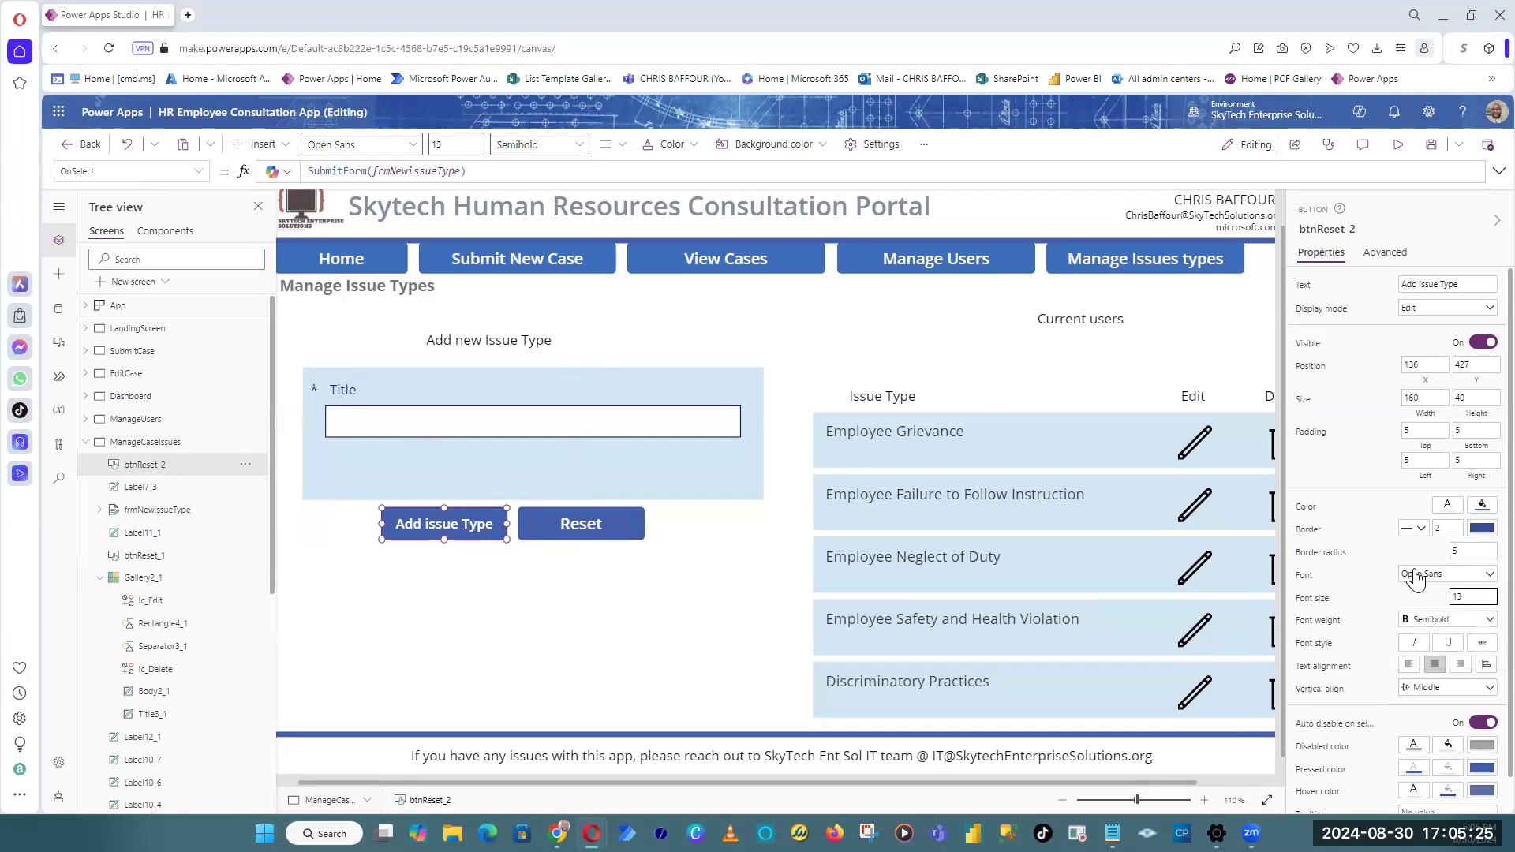
pyautogui.click(614, 546)
pyautogui.moveTo(1476, 599); pyautogui.dragTo(1345, 606)
pyautogui.write('13')
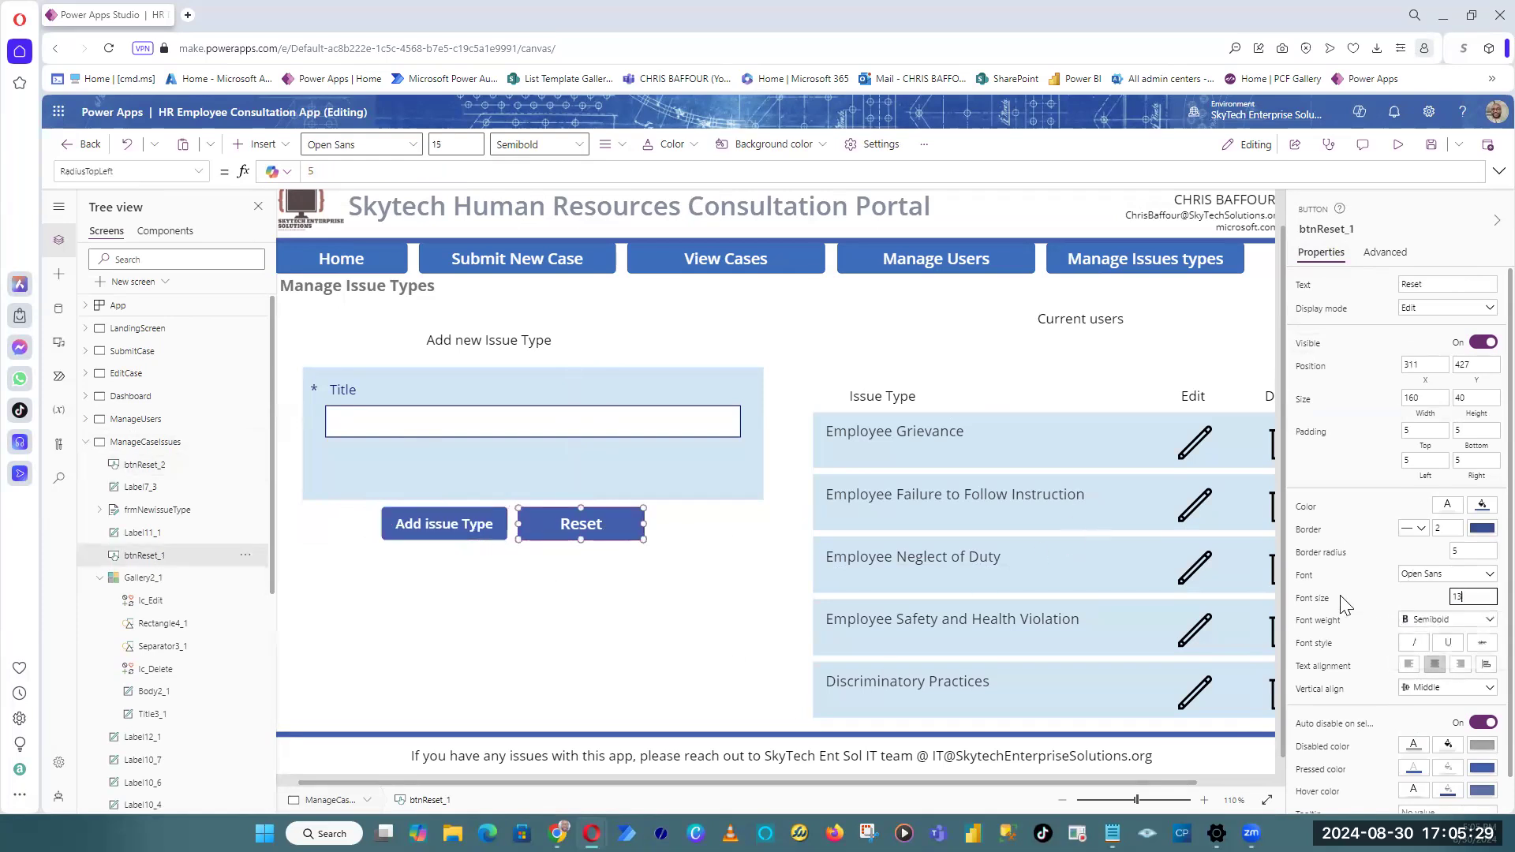
pyautogui.click(557, 624)
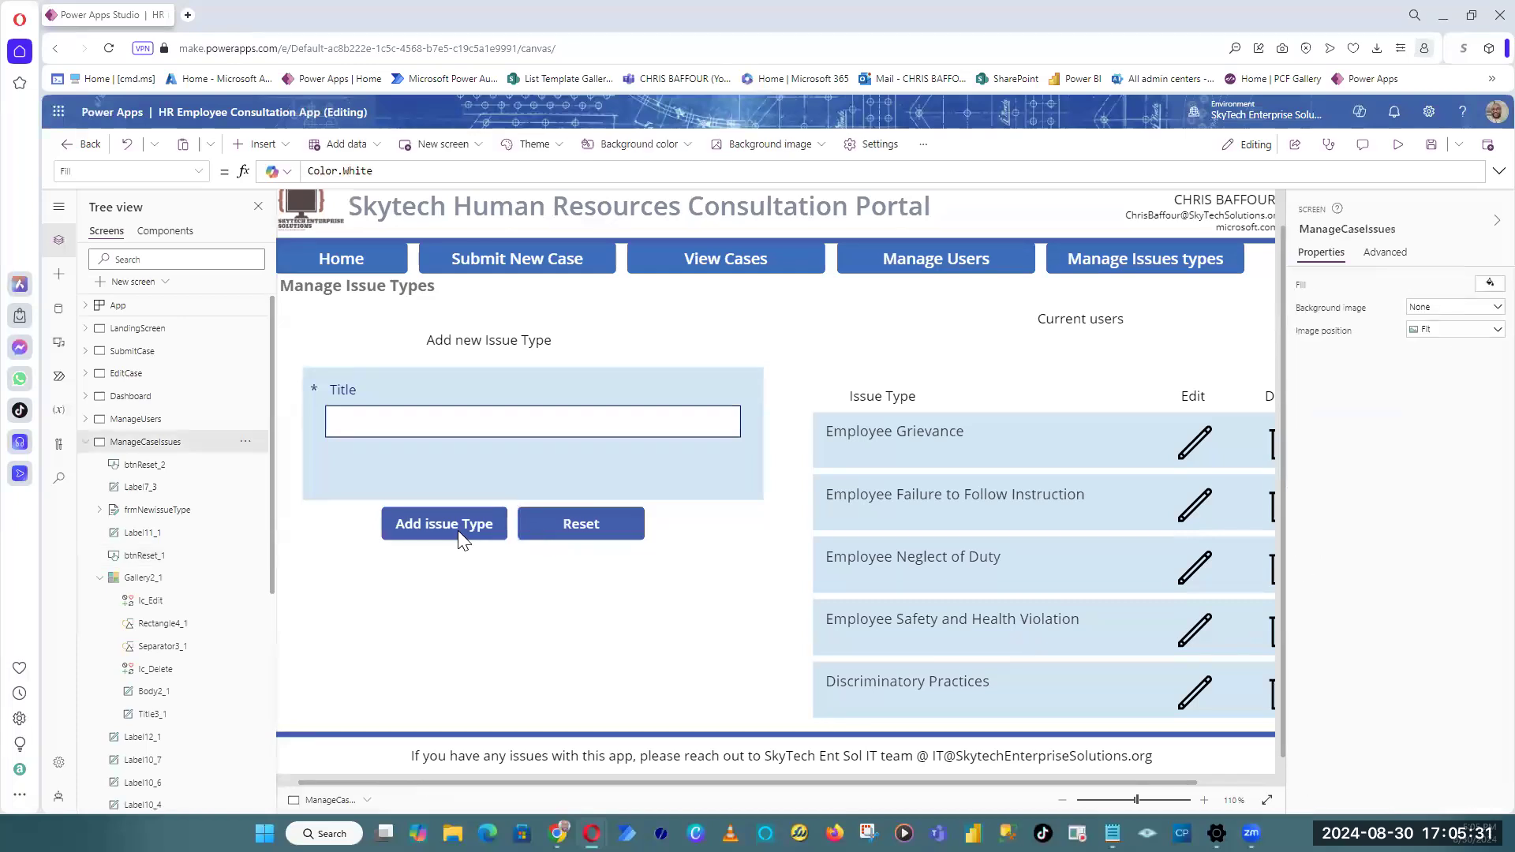
pyautogui.hotkey('ctrl', 's')
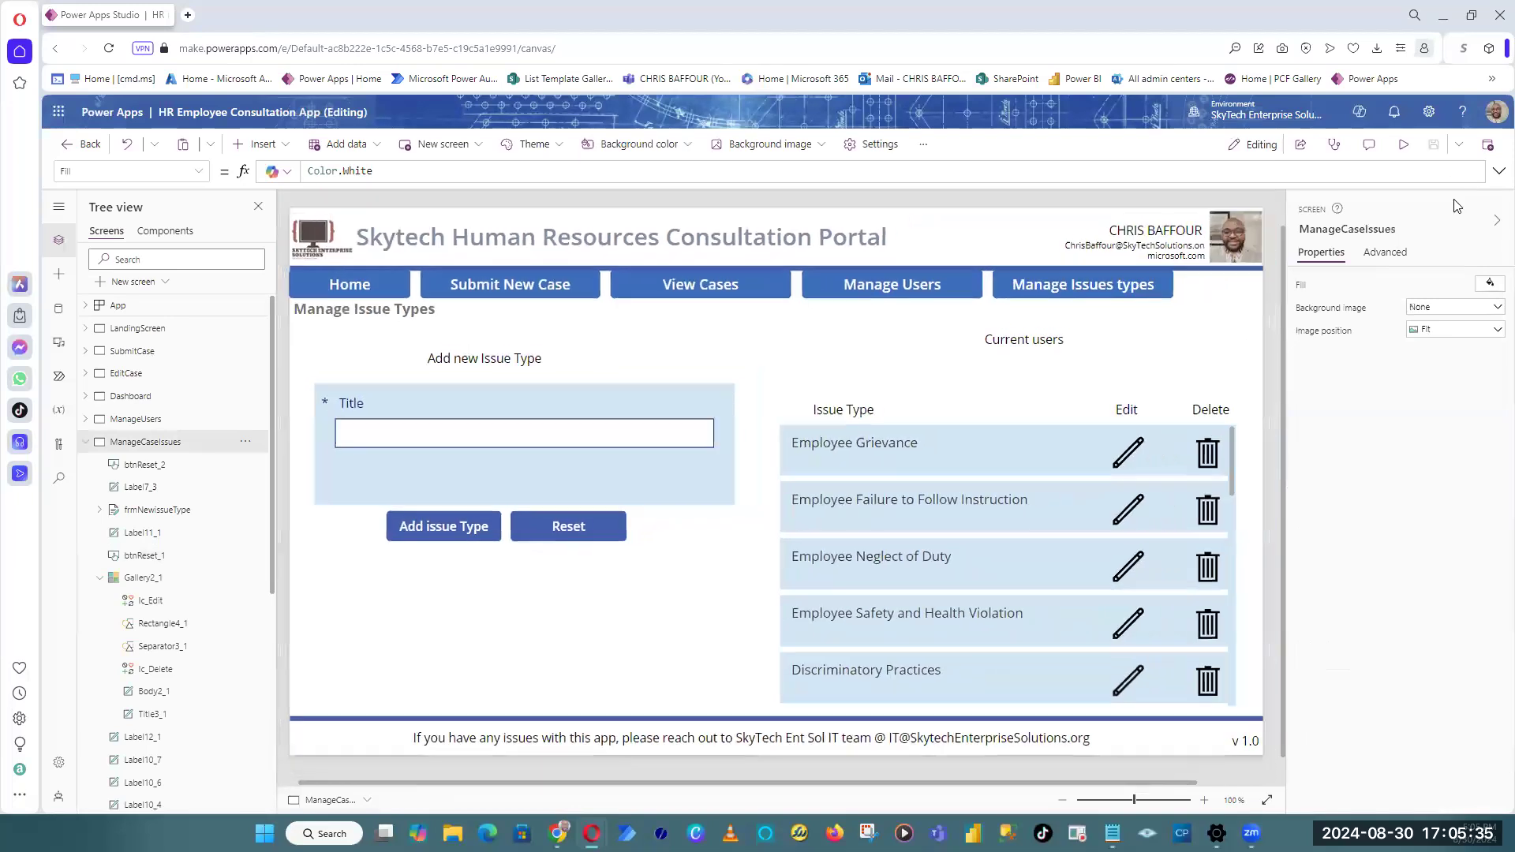
# Step: Preview the app and submit an issue type titled "New issue type 100" through the form
pyautogui.click(1404, 144)
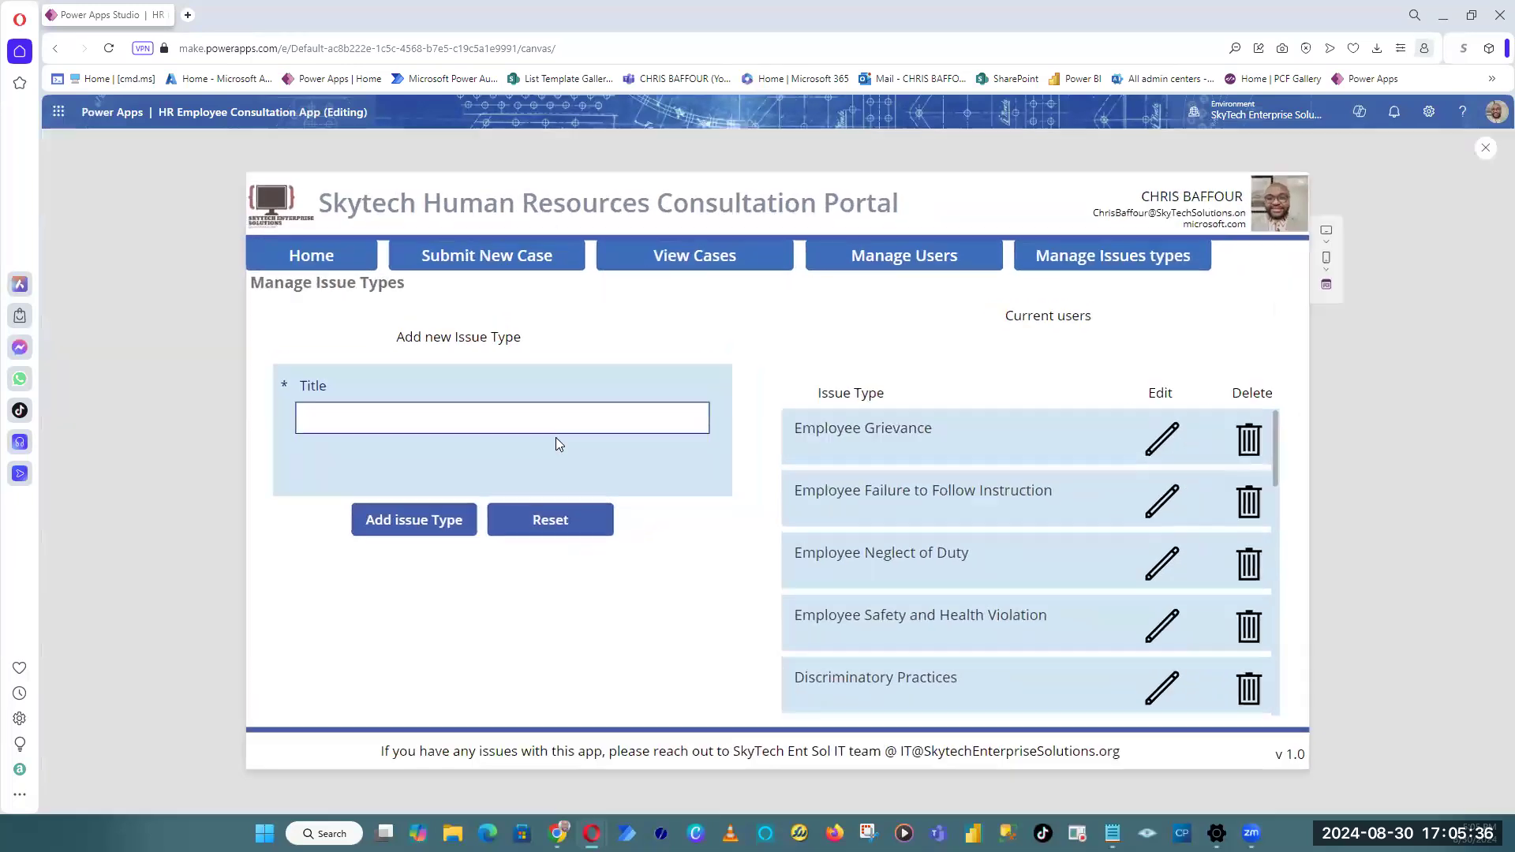
pyautogui.click(436, 425)
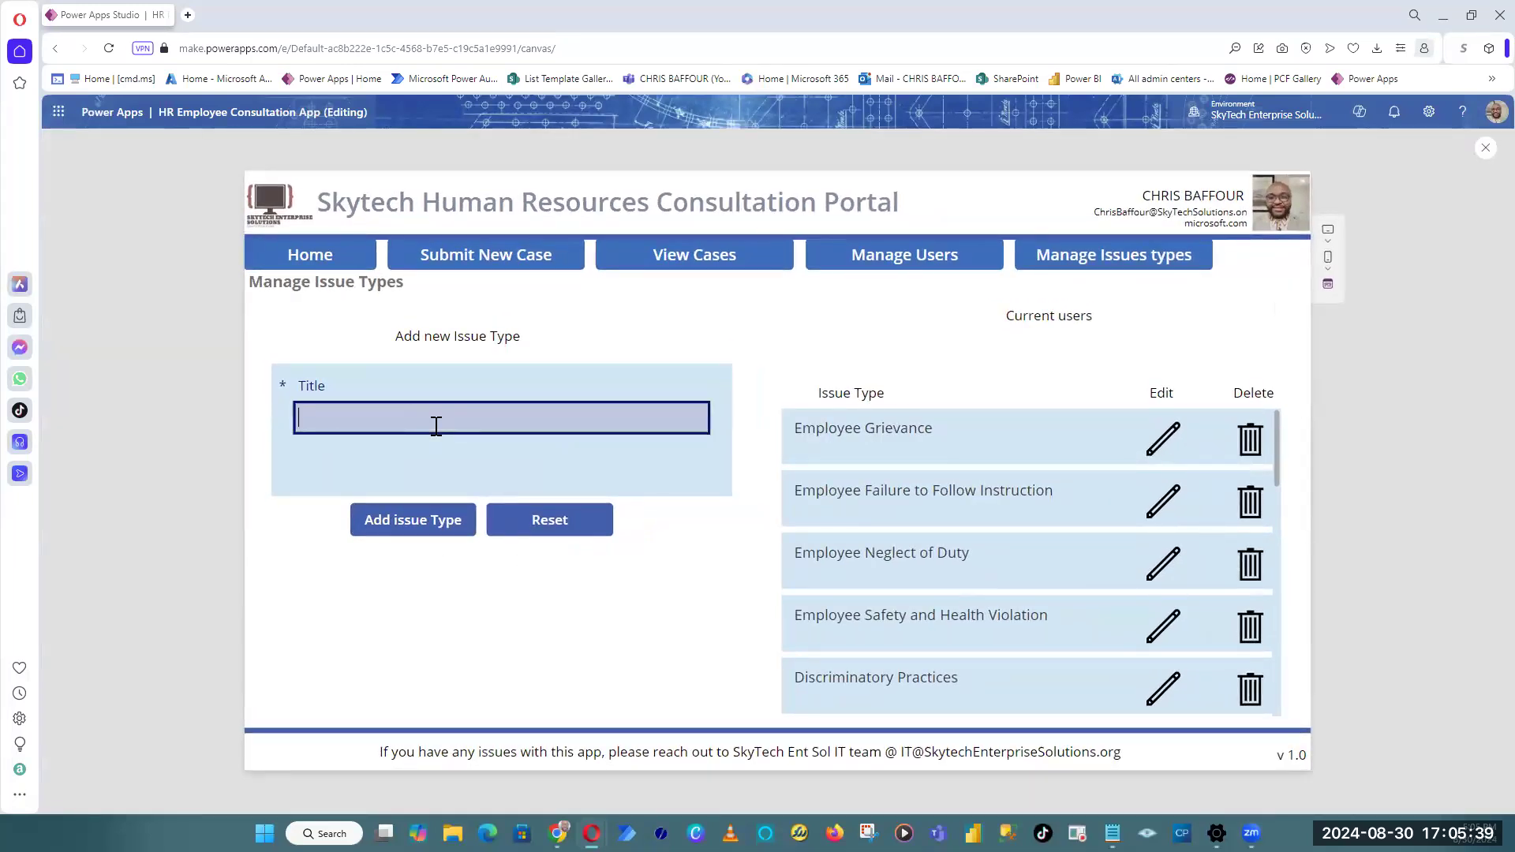
pyautogui.write('New issue type')
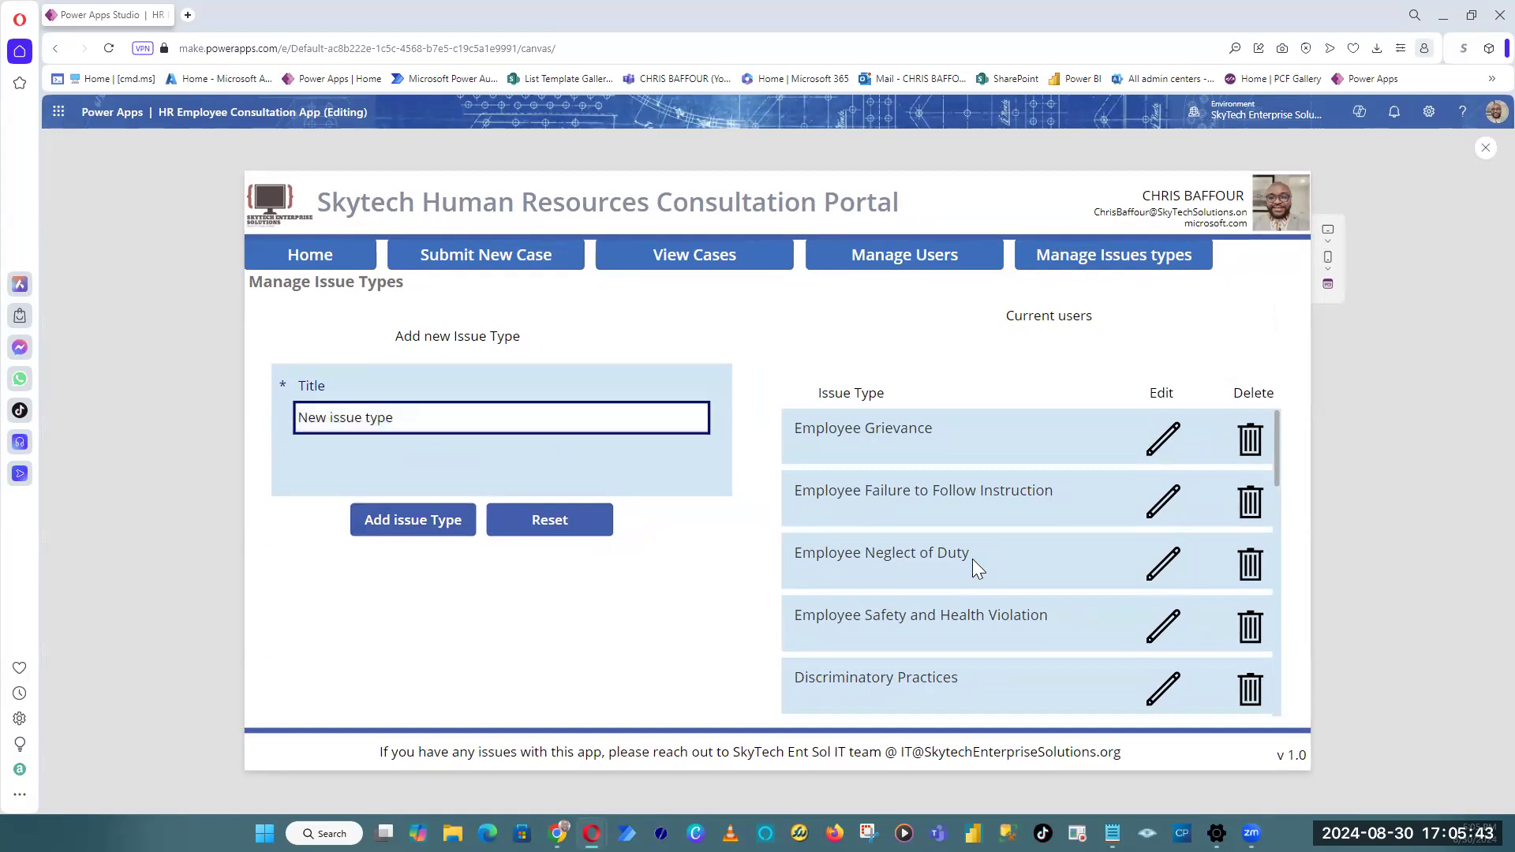
pyautogui.scroll(-10, 972, 558)
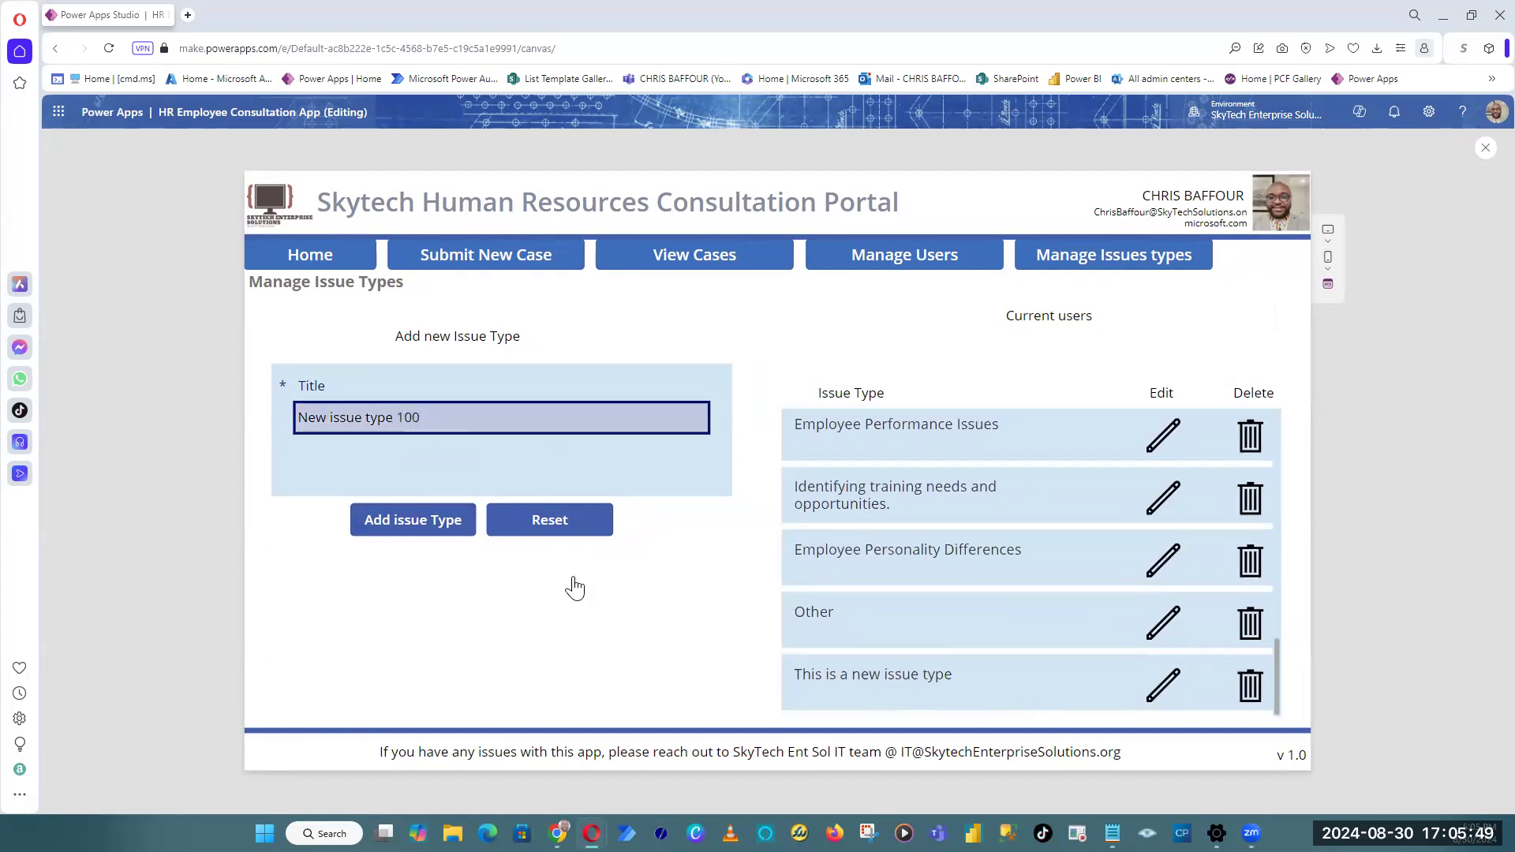
pyautogui.click(417, 531)
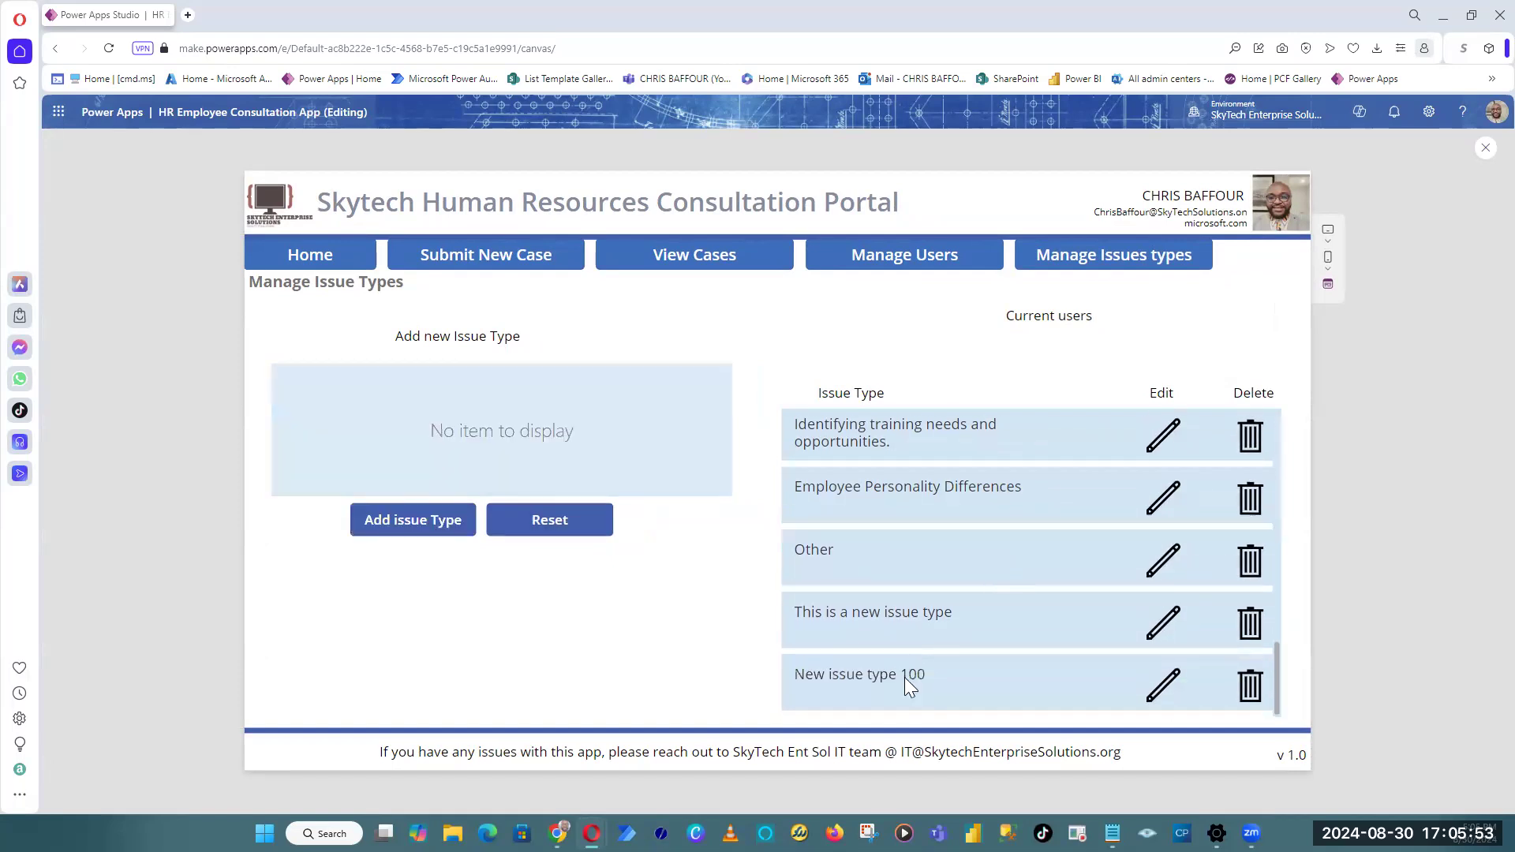
# Step: Delete the "New issue type 100" entry from the issue type list and reset the form
pyautogui.moveTo(947, 680); pyautogui.dragTo(793, 675)
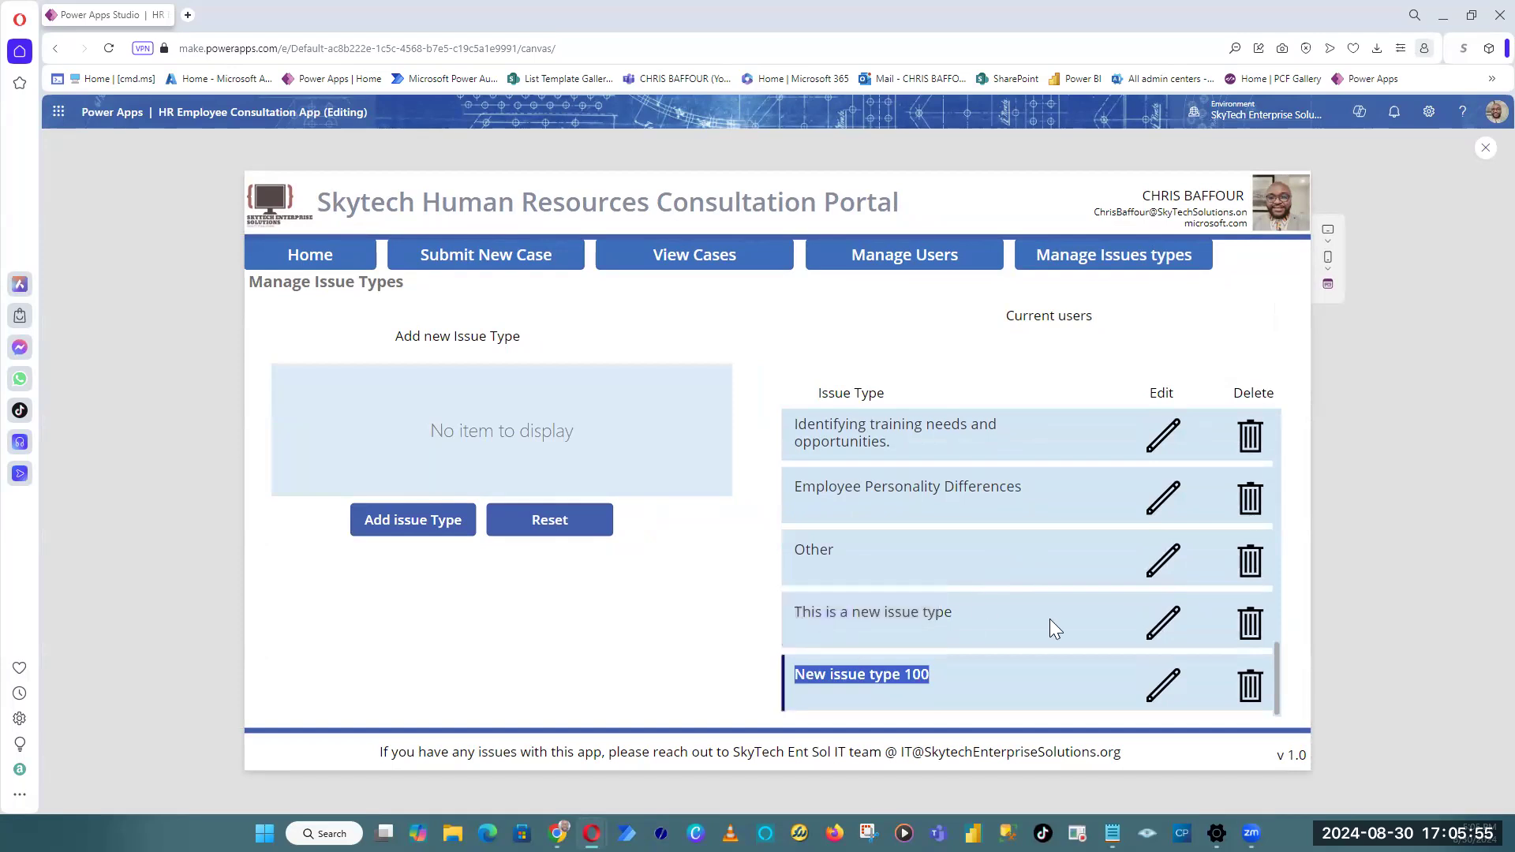
pyautogui.click(1253, 699)
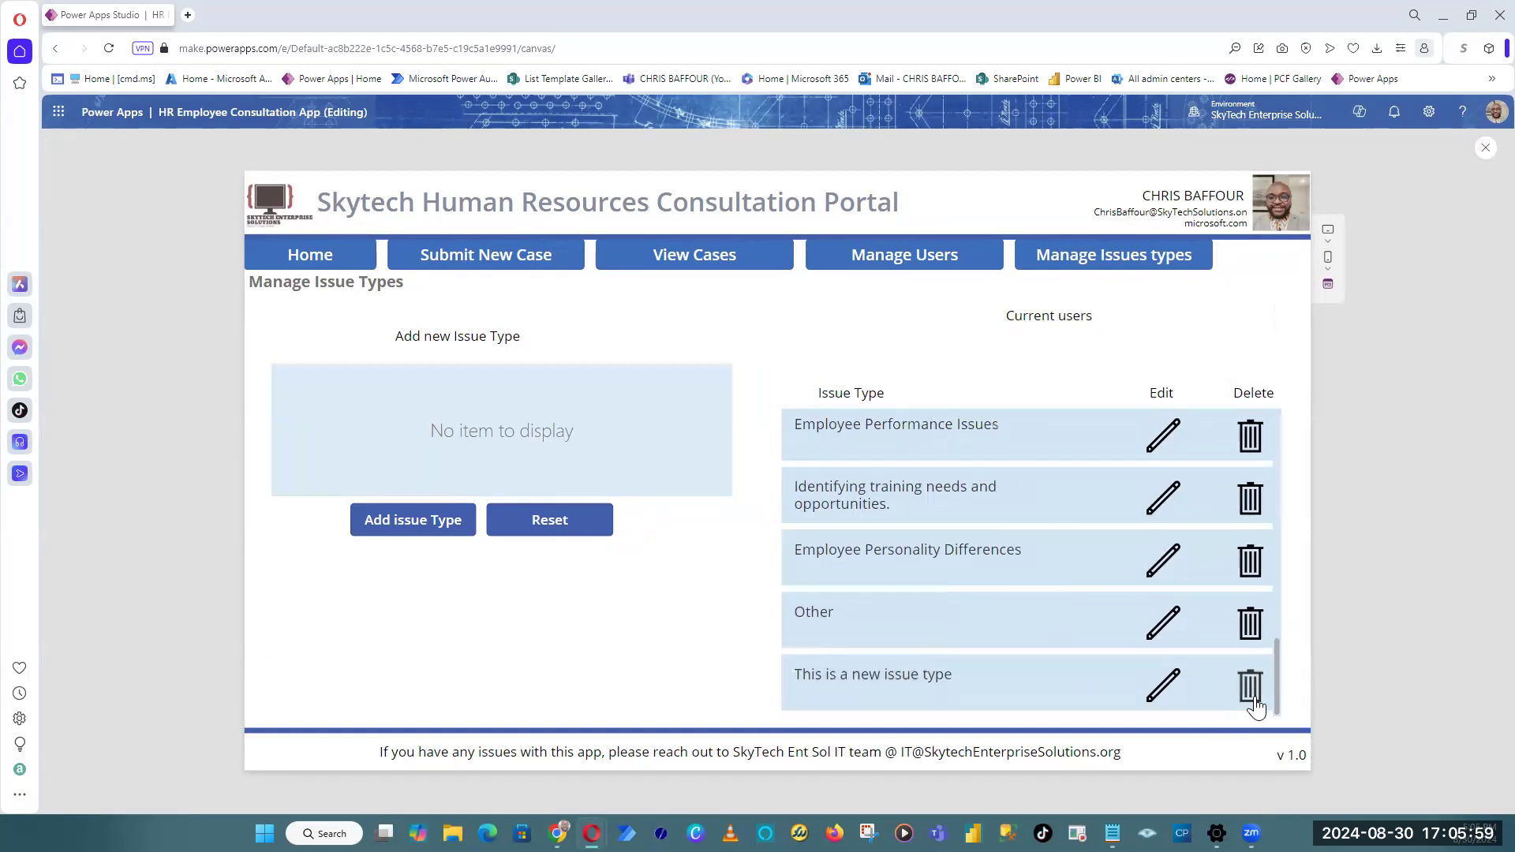
pyautogui.click(549, 523)
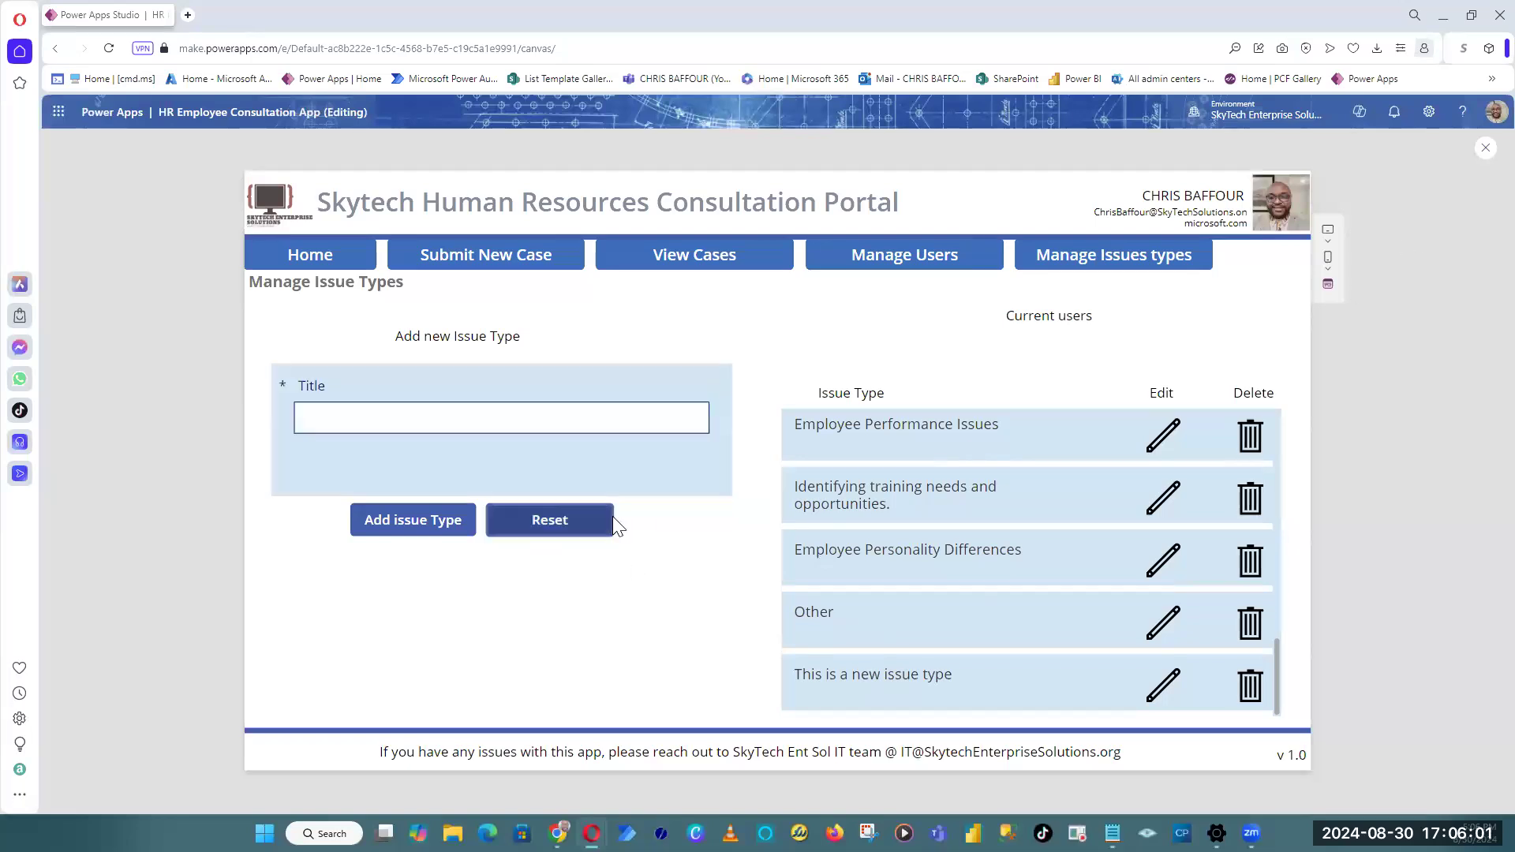
# Step: Submit another test issue type titled "00000" and close the app preview
pyautogui.click(426, 422)
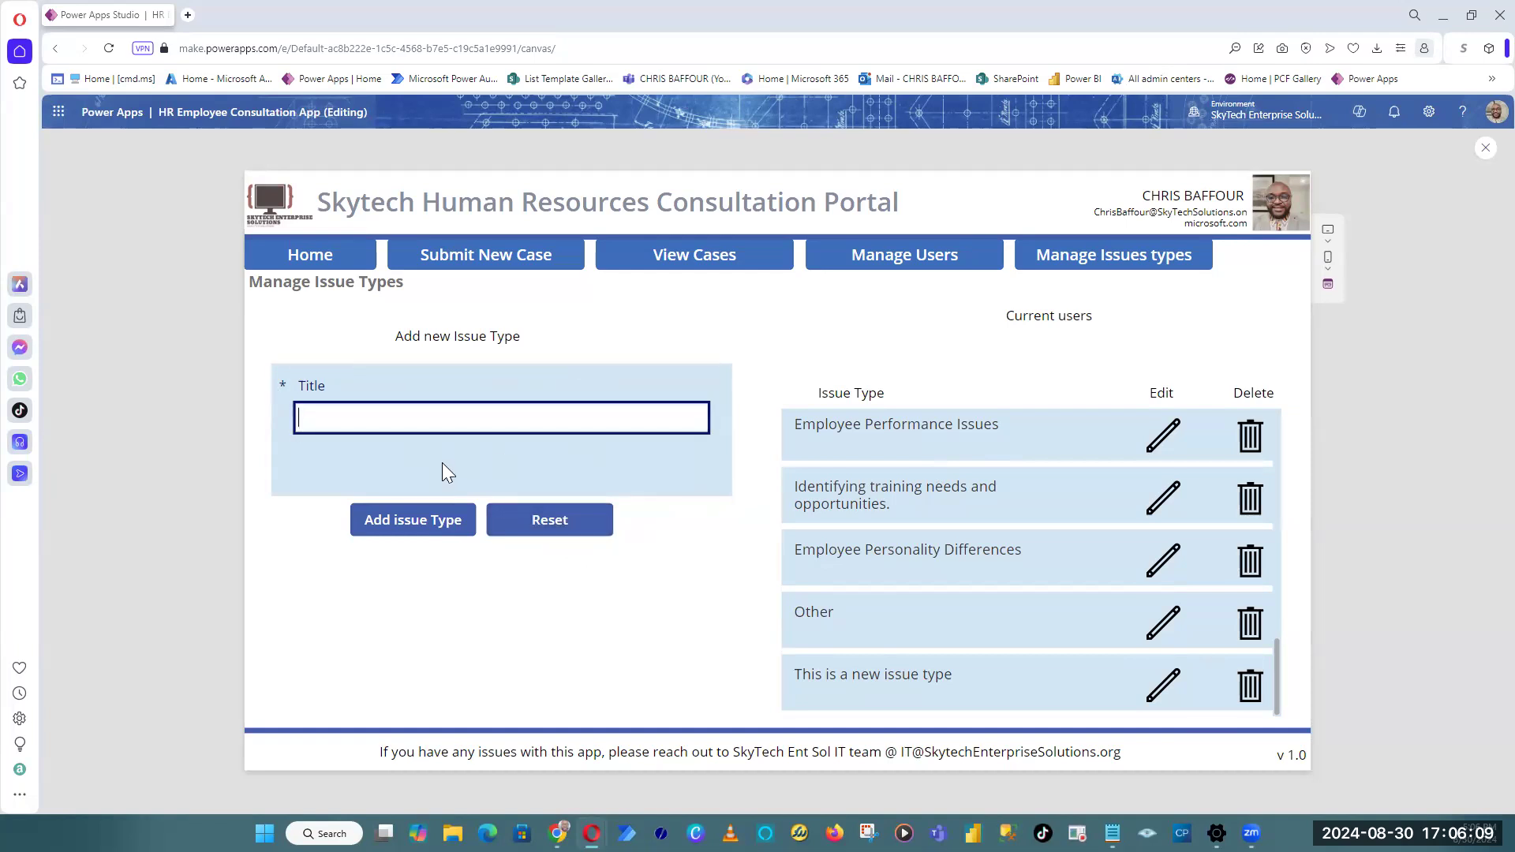
pyautogui.write('00000')
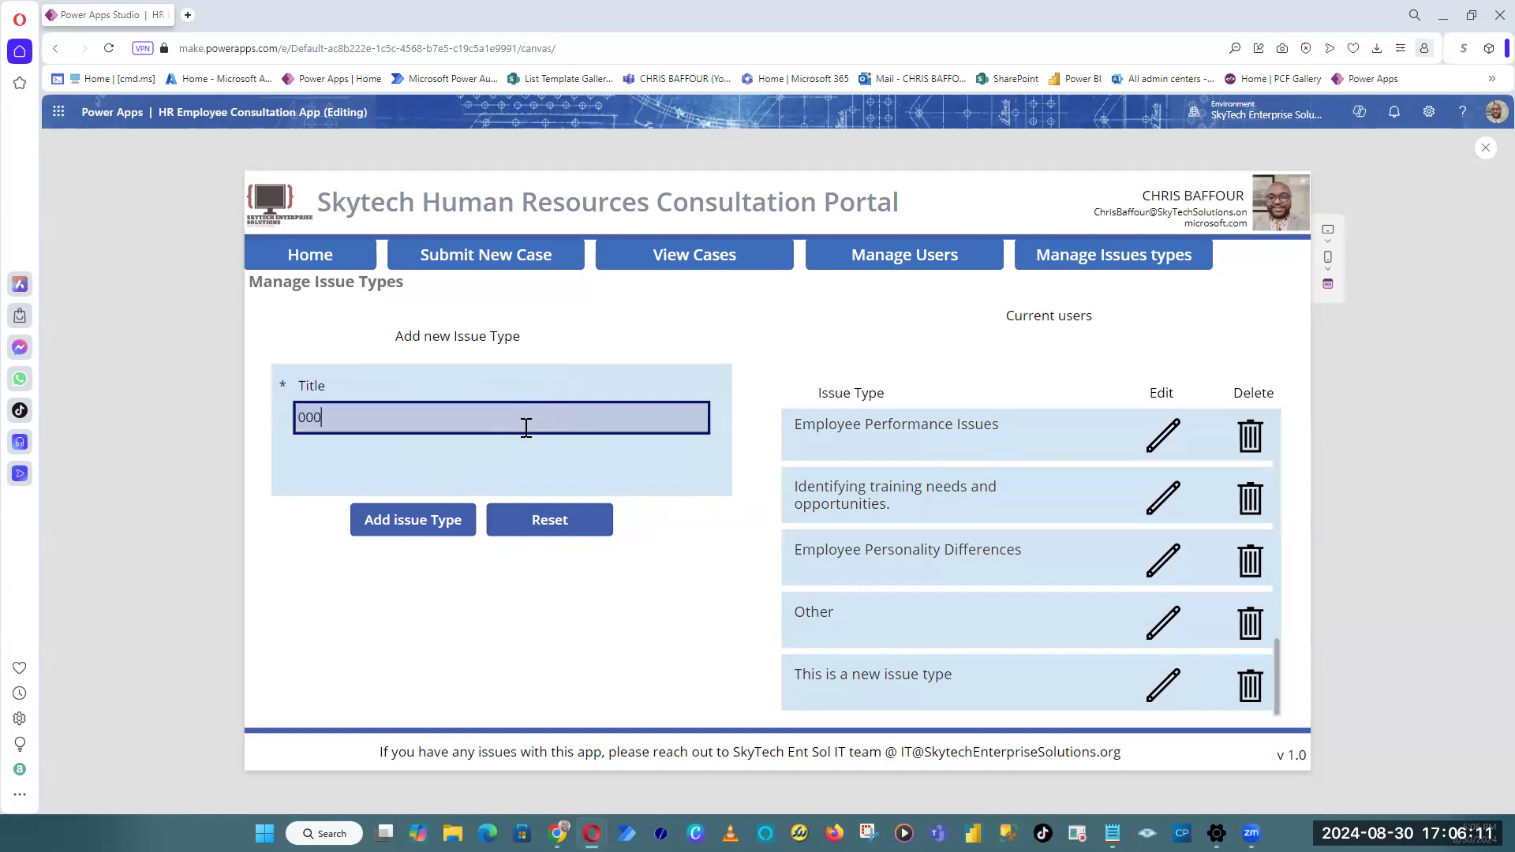
pyautogui.click(410, 522)
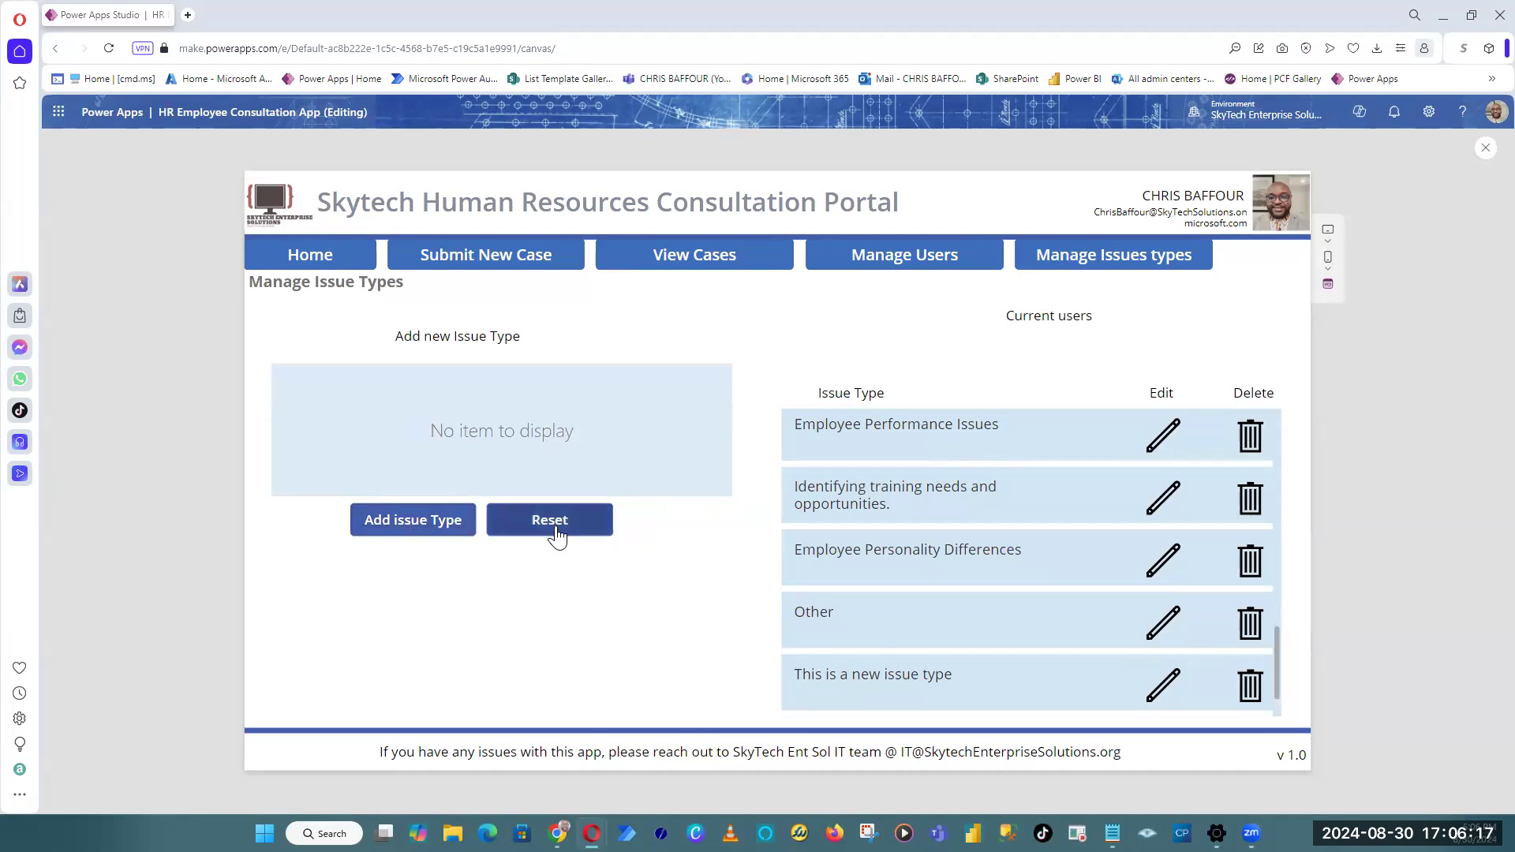
pyautogui.click(1486, 149)
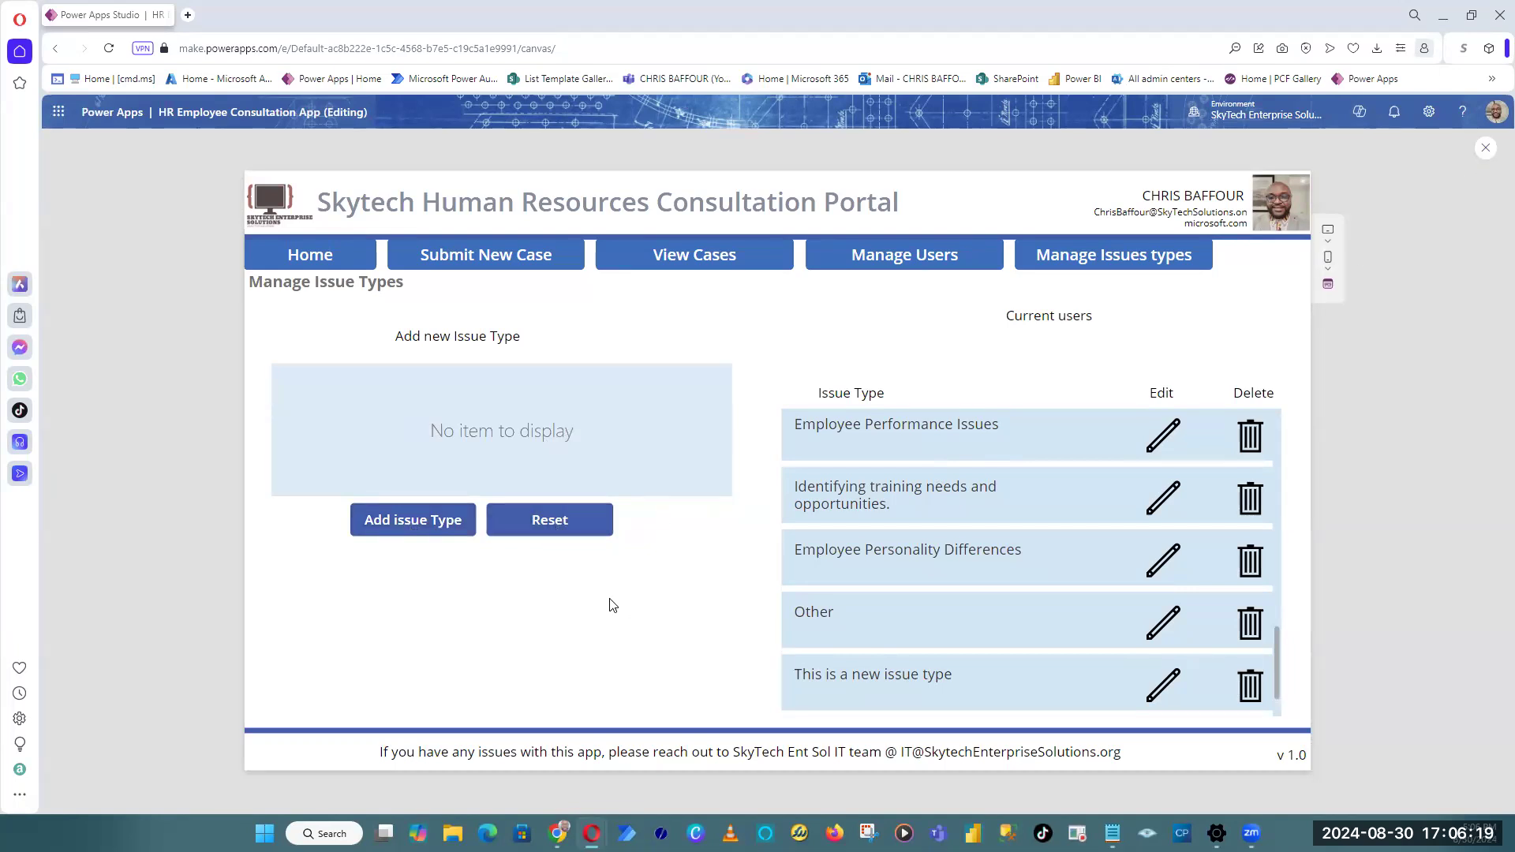
# Step: Copy the ResetForm(frmNewissueType) formula from the Reset button's OnSelect property
pyautogui.click(591, 531)
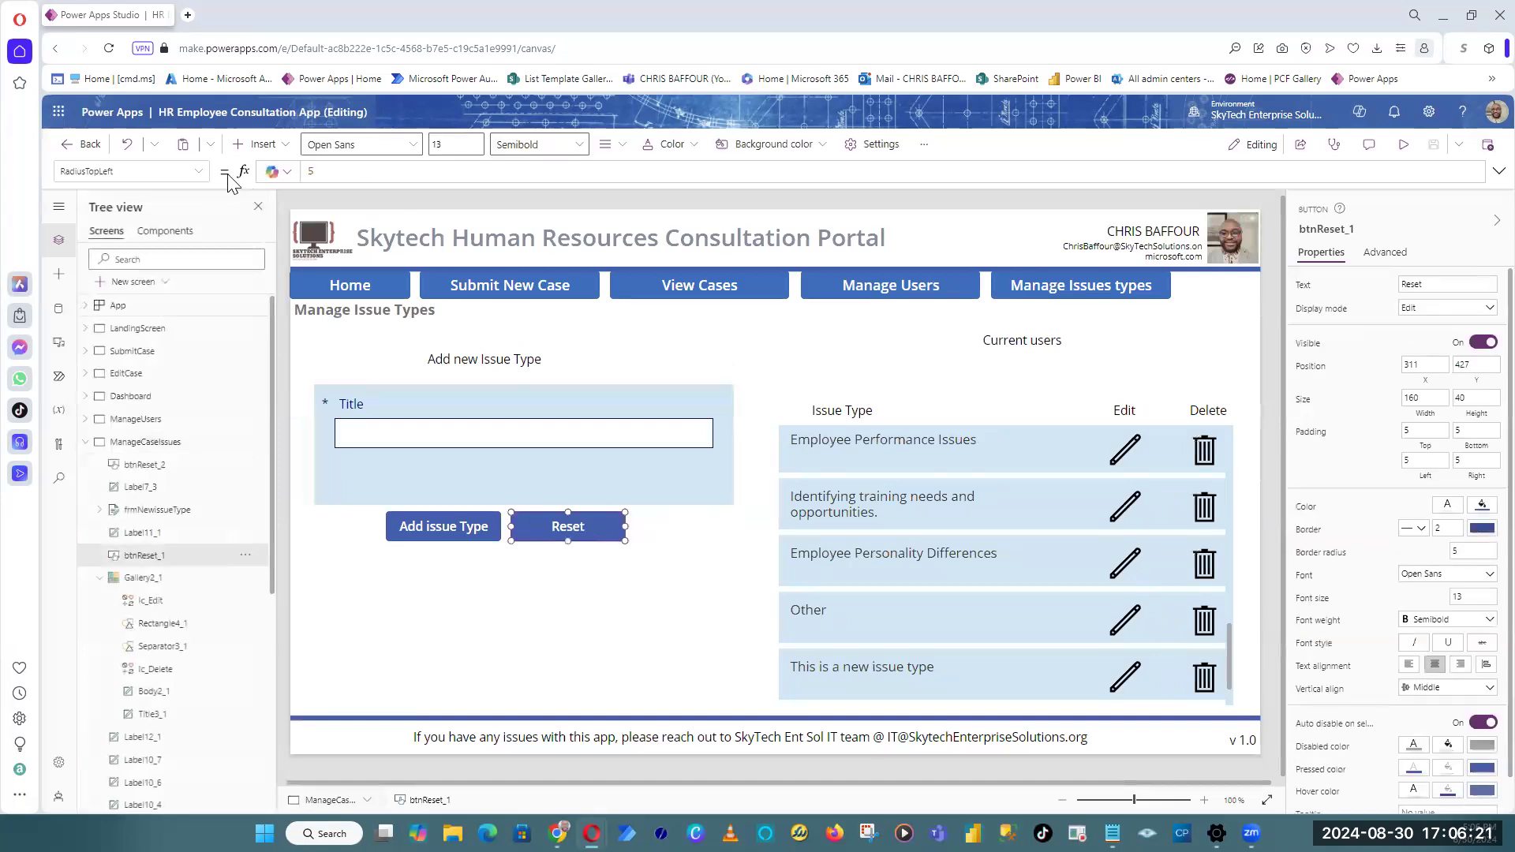
pyautogui.click(197, 171)
pyautogui.scroll(2, 145, 383)
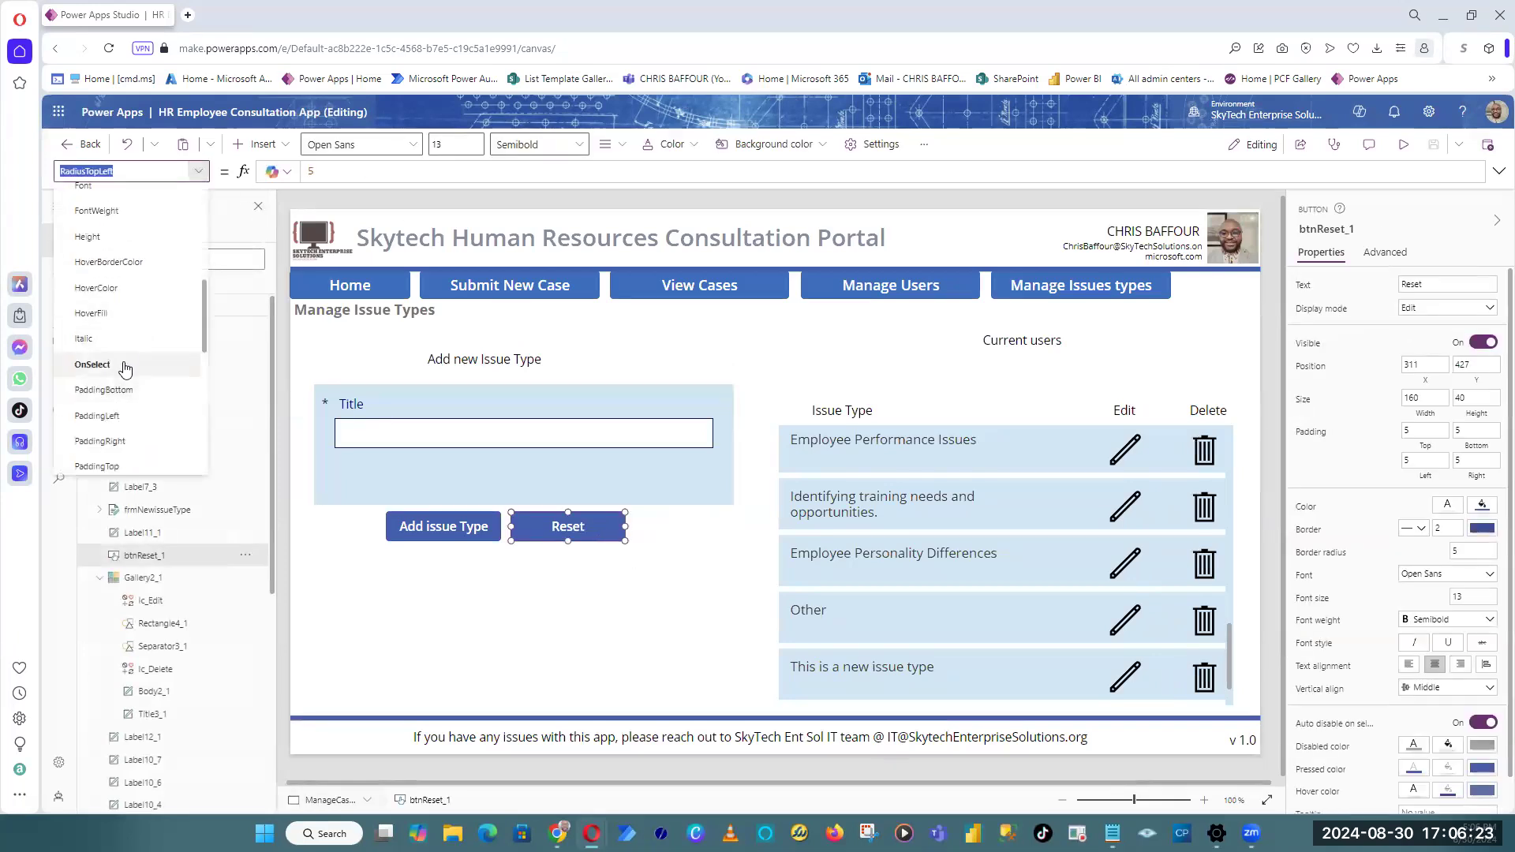
pyautogui.click(122, 367)
pyautogui.moveTo(502, 178); pyautogui.dragTo(80, 192)
pyautogui.hotkey('ctrl', 'c')
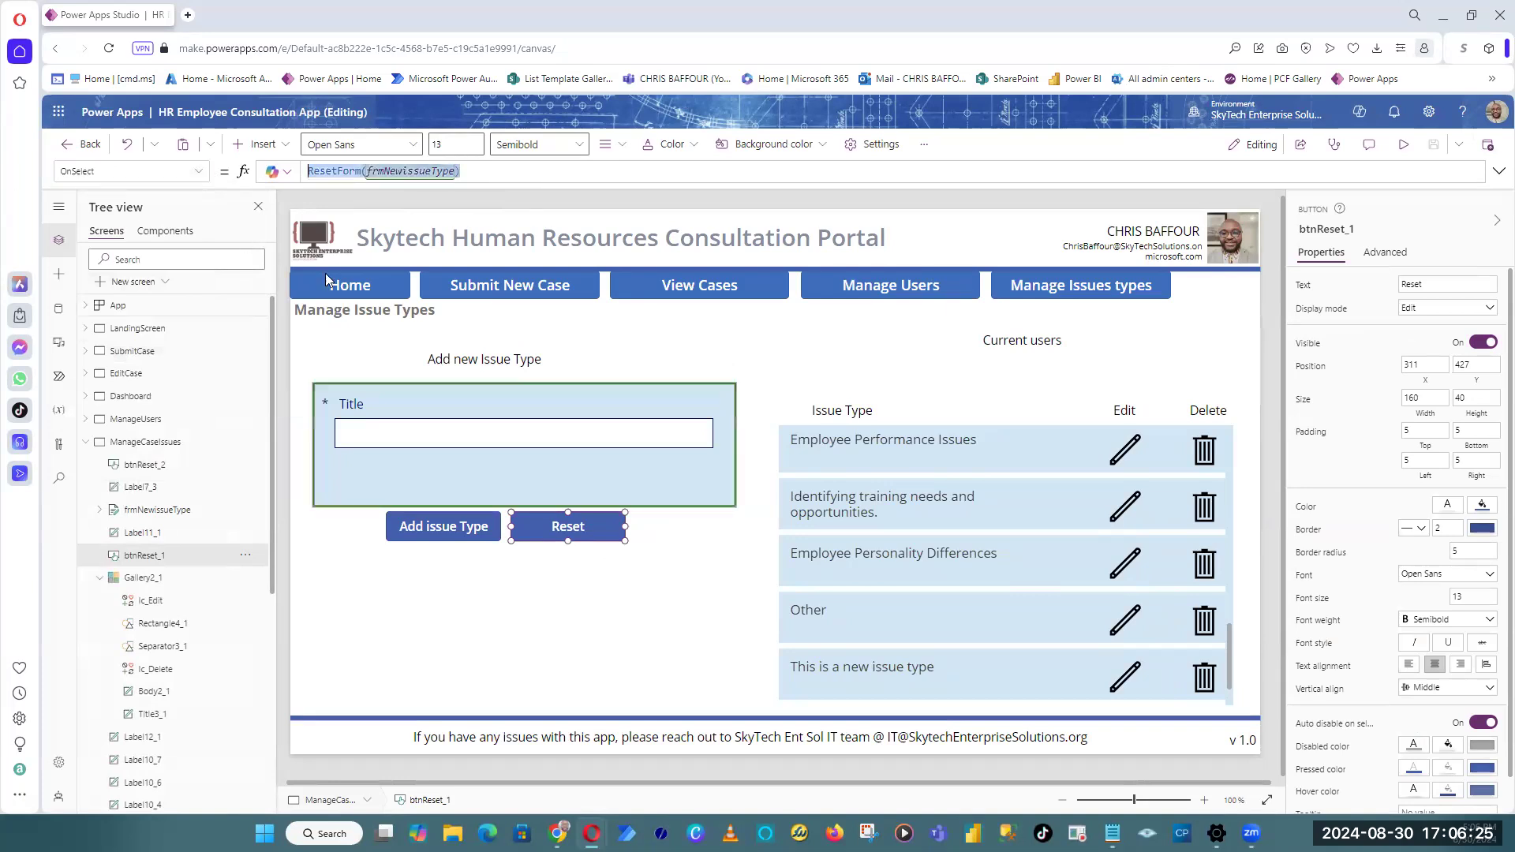
pyautogui.click(396, 626)
# Step: Append ResetForm(frmNewissueType) after SubmitForm in the Add issue Type button's OnSelect formula, separated by a semicolon, and save the app
pyautogui.click(440, 525)
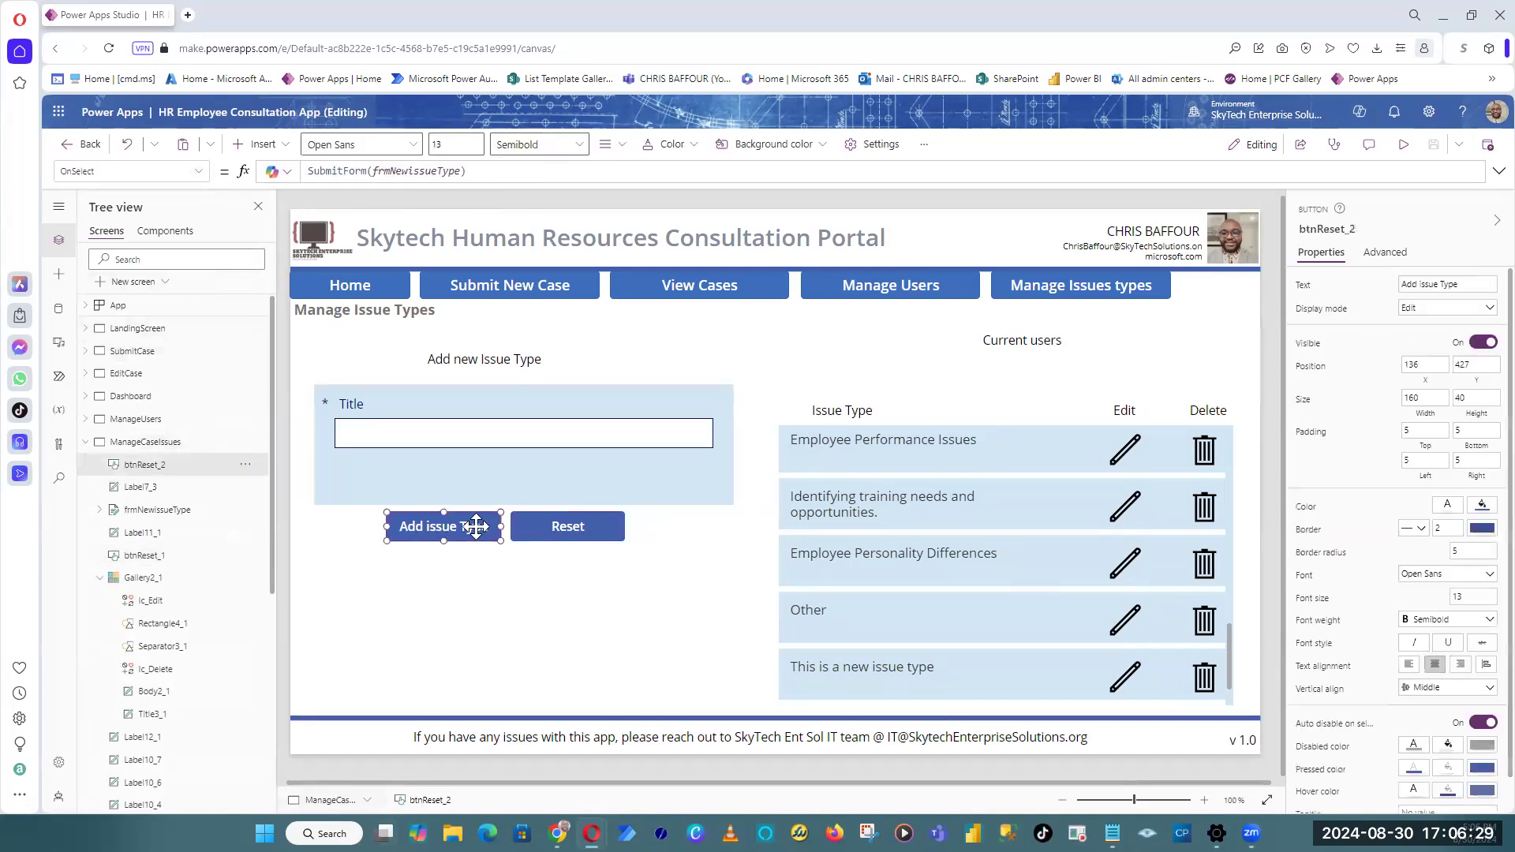
pyautogui.click(483, 172)
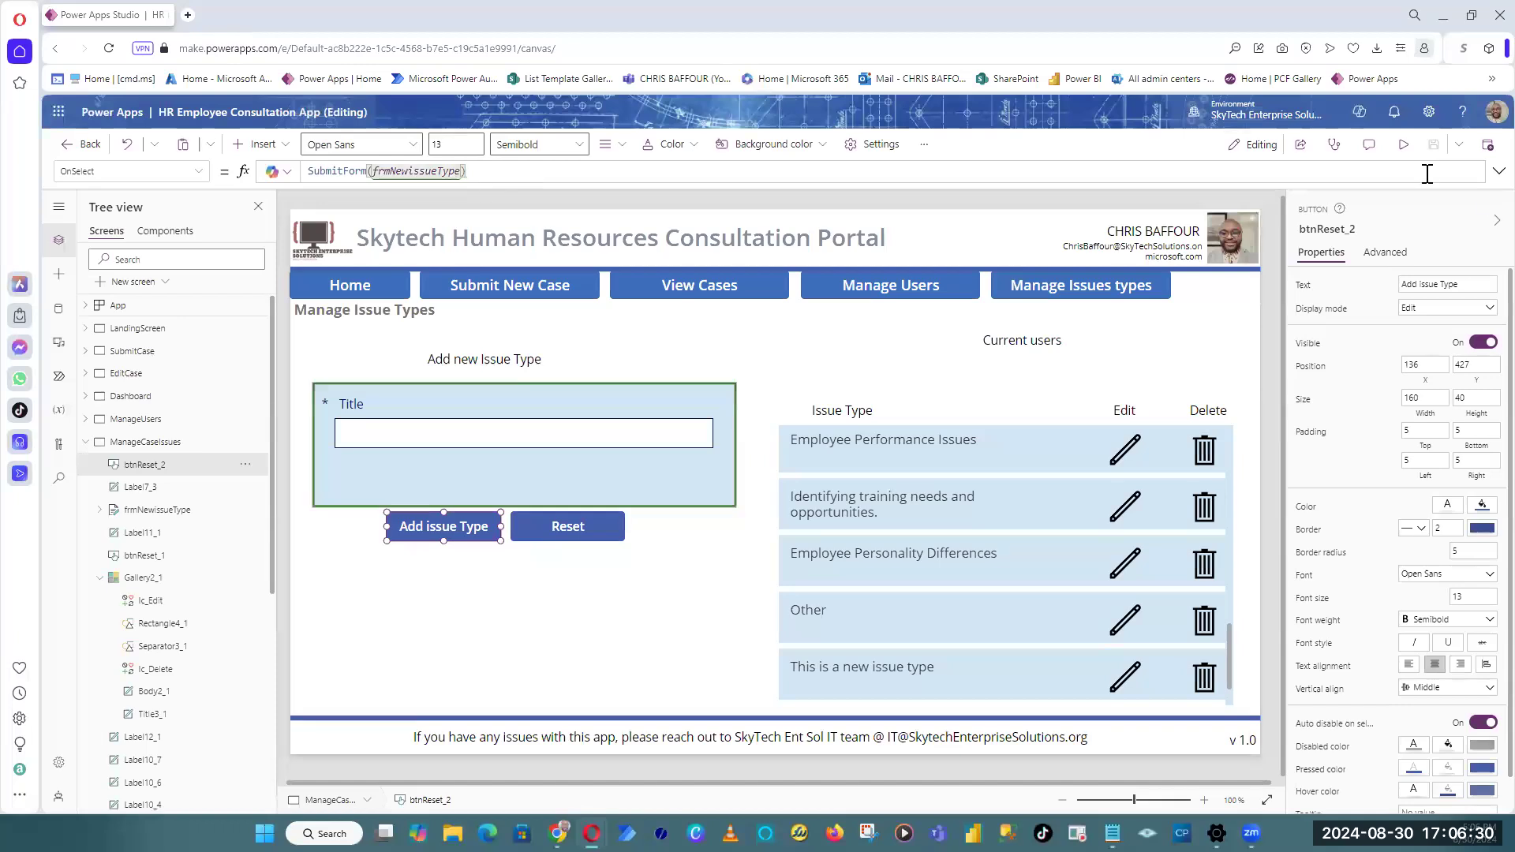
pyautogui.click(1499, 172)
pyautogui.click(576, 183)
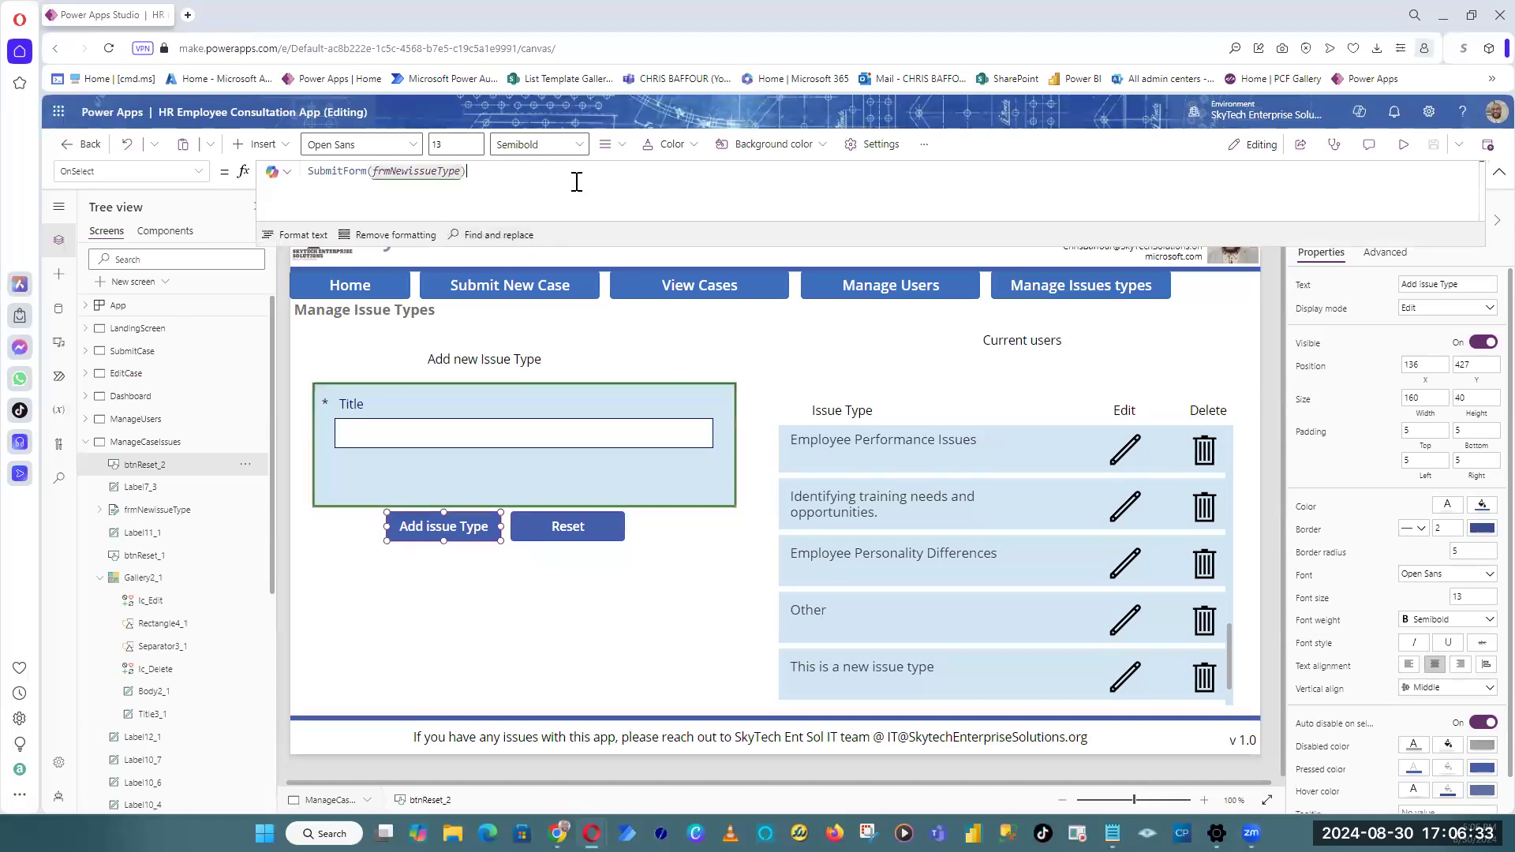
pyautogui.write(';')
pyautogui.press('Return')
pyautogui.hotkey('ctrl', 'v')
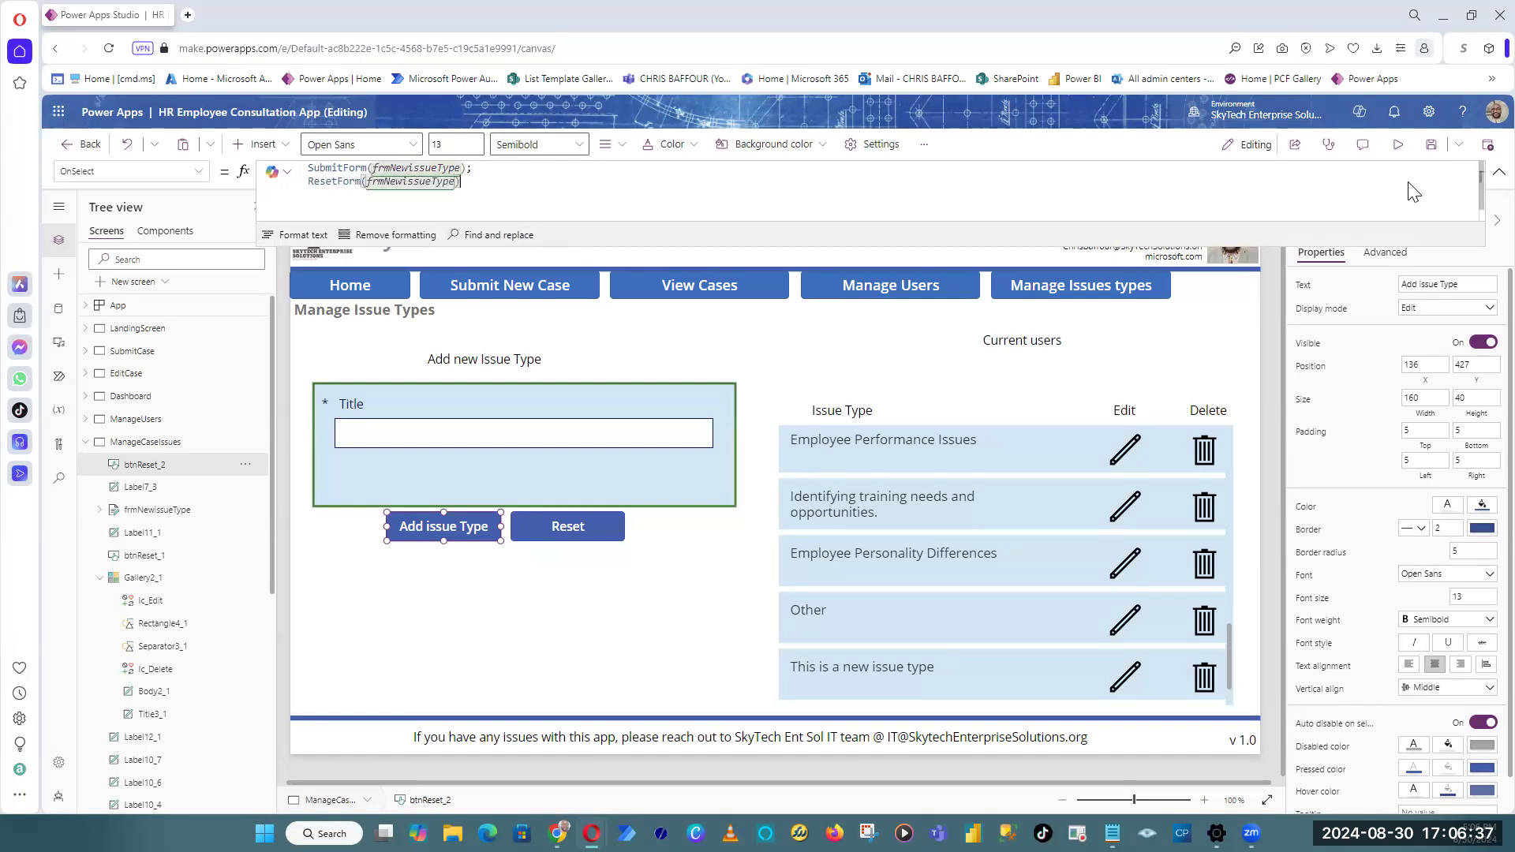
pyautogui.click(1431, 145)
pyautogui.click(1497, 176)
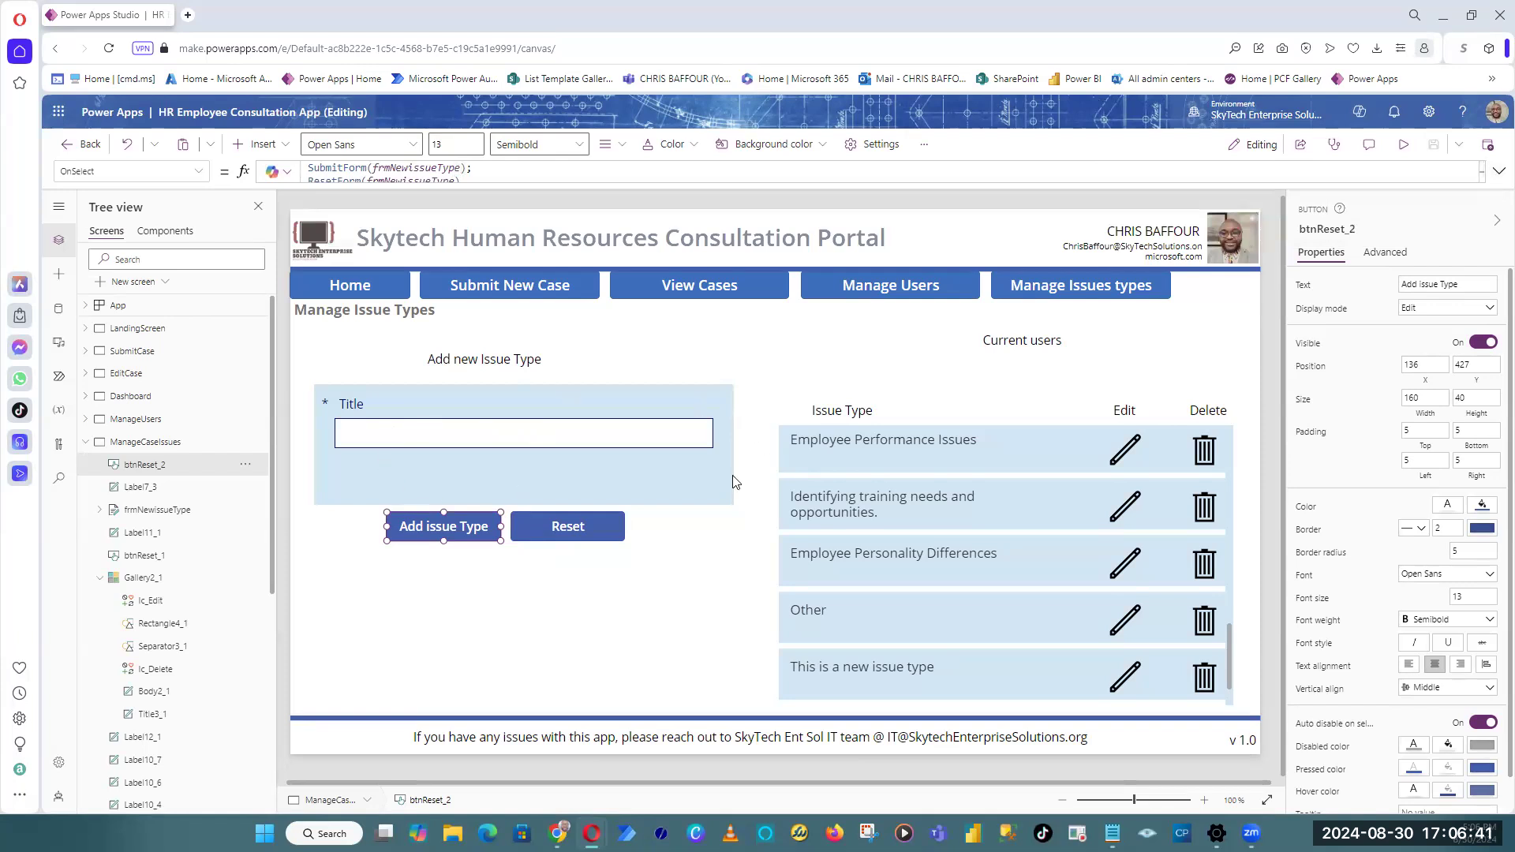
# Step: Preview the app, reset the new issue type form, and reload the Manage Issue Types screen by way of Home
pyautogui.click(1404, 145)
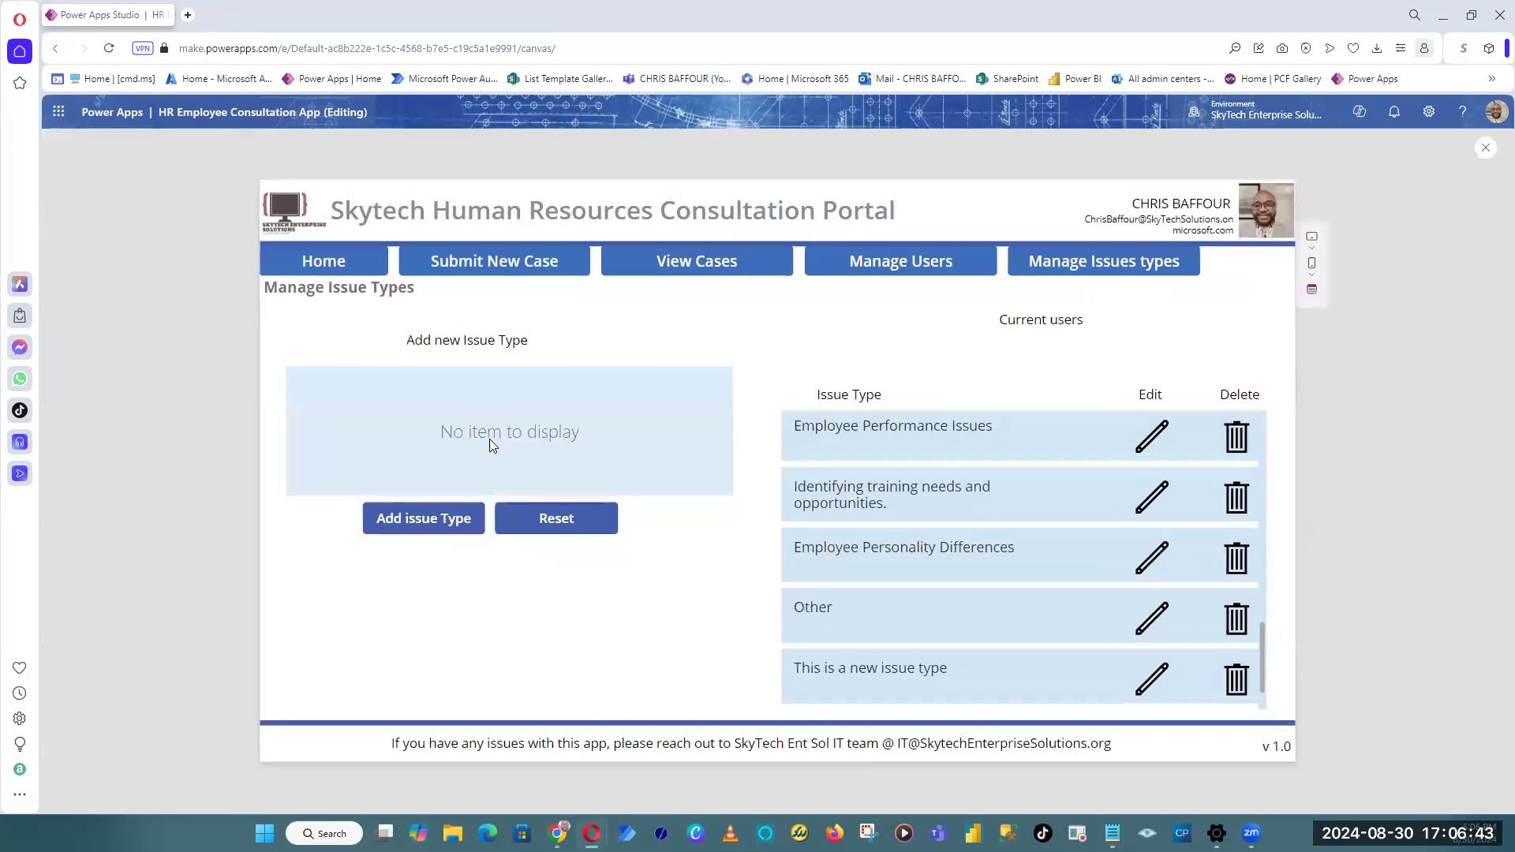
pyautogui.click(590, 523)
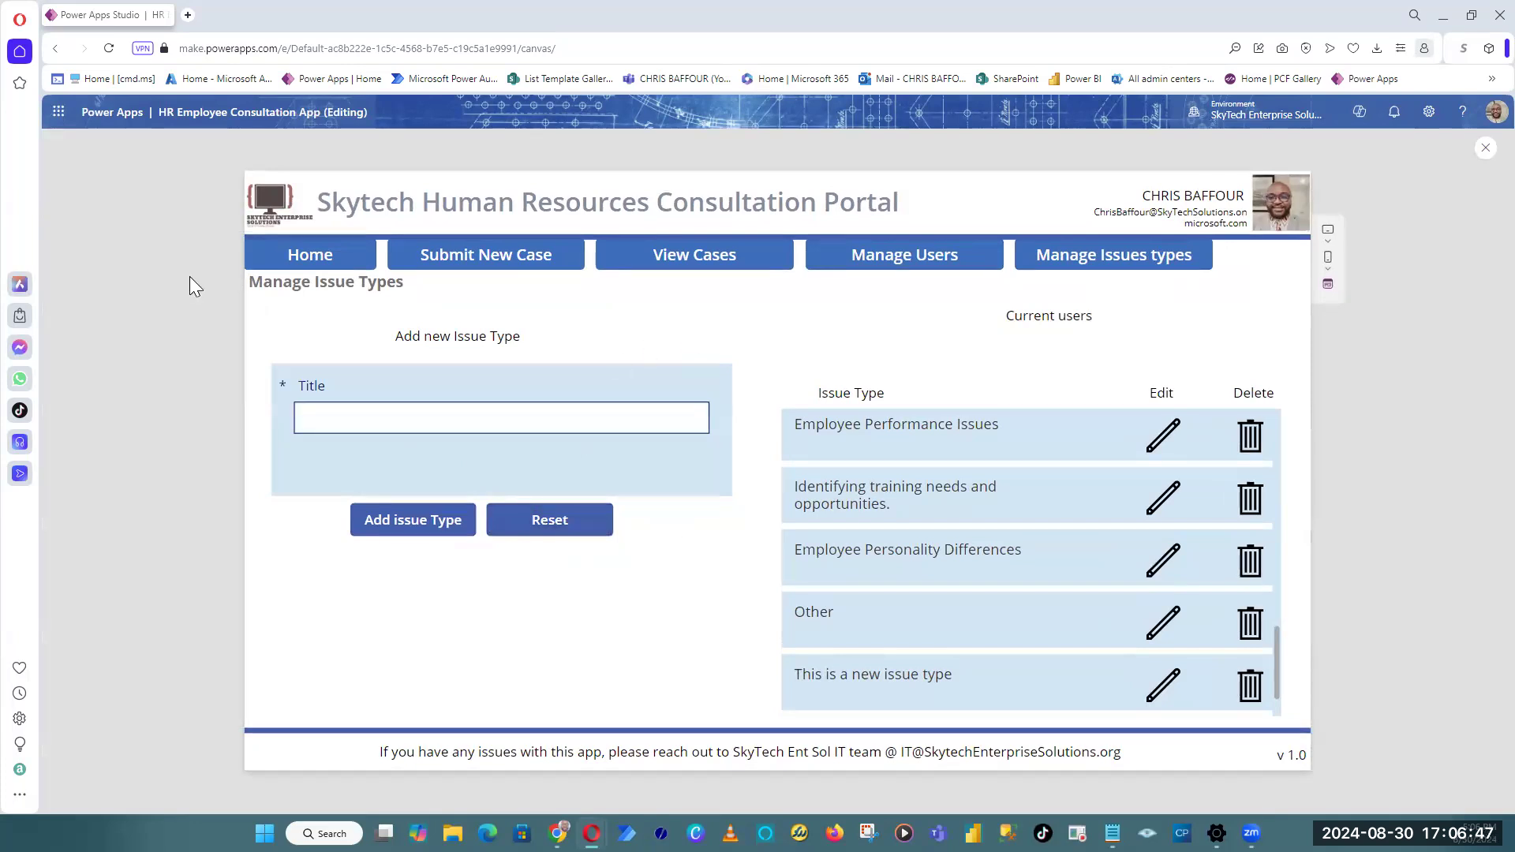
pyautogui.click(310, 255)
pyautogui.click(383, 663)
# Step: Submit an issue type titled "test issue", check the end of the issue type list, and close the preview
pyautogui.click(493, 417)
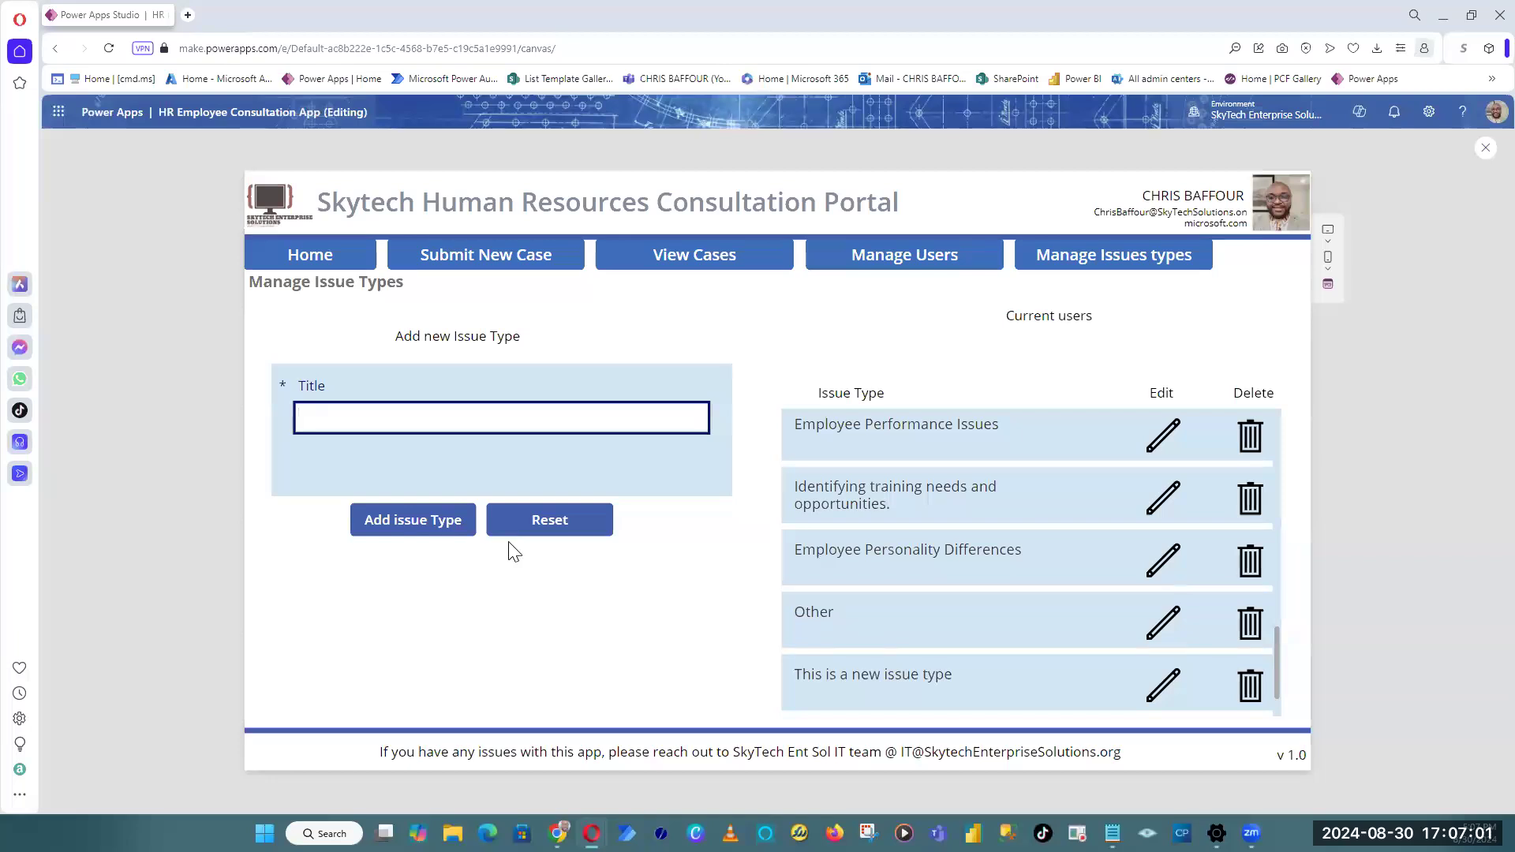
pyautogui.write('test issue')
pyautogui.click(414, 526)
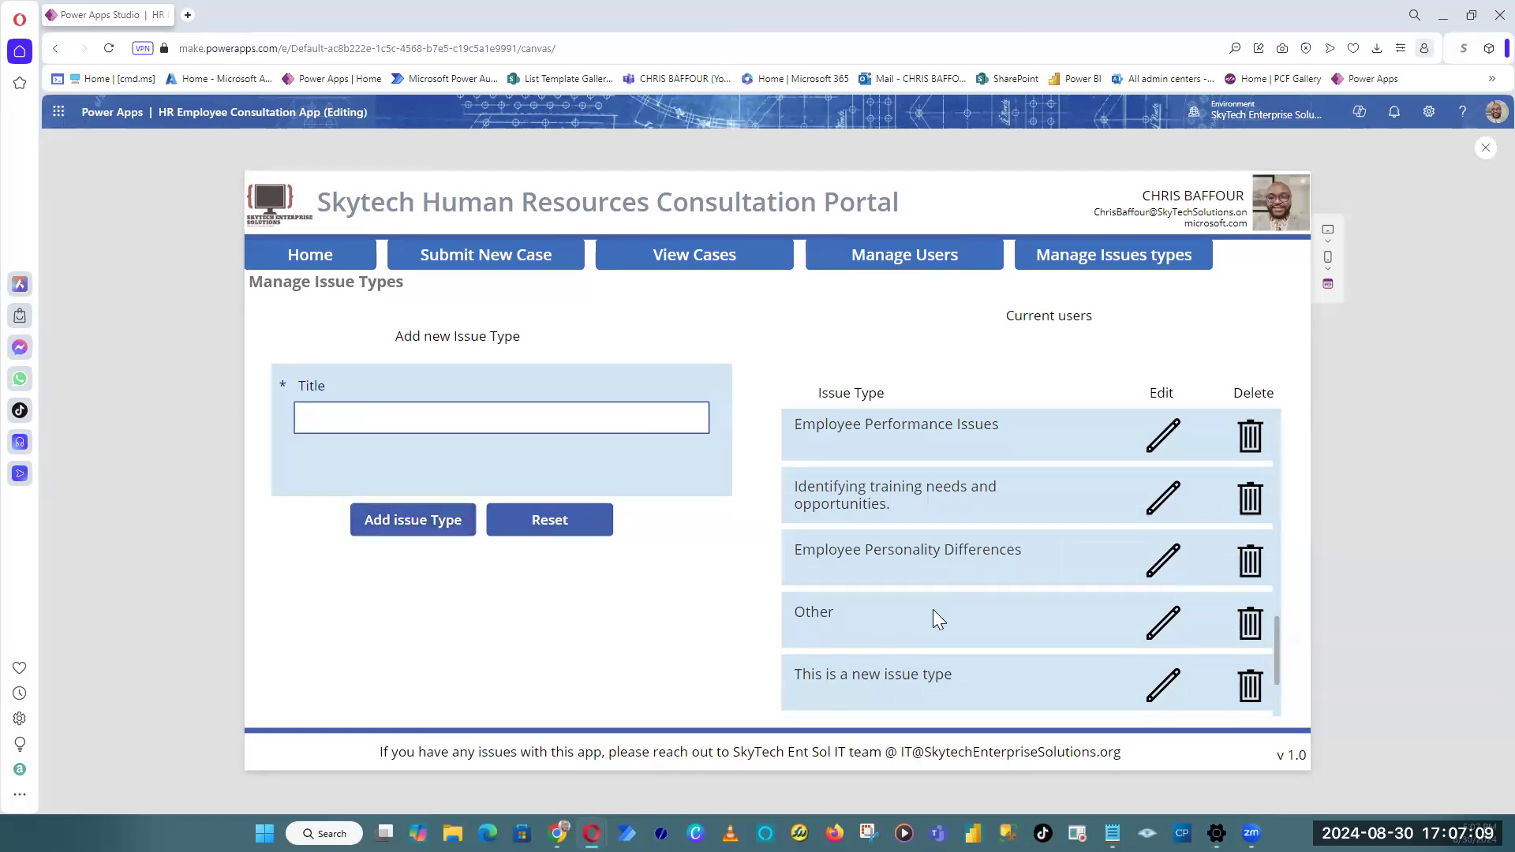
pyautogui.scroll(-2, 1091, 559)
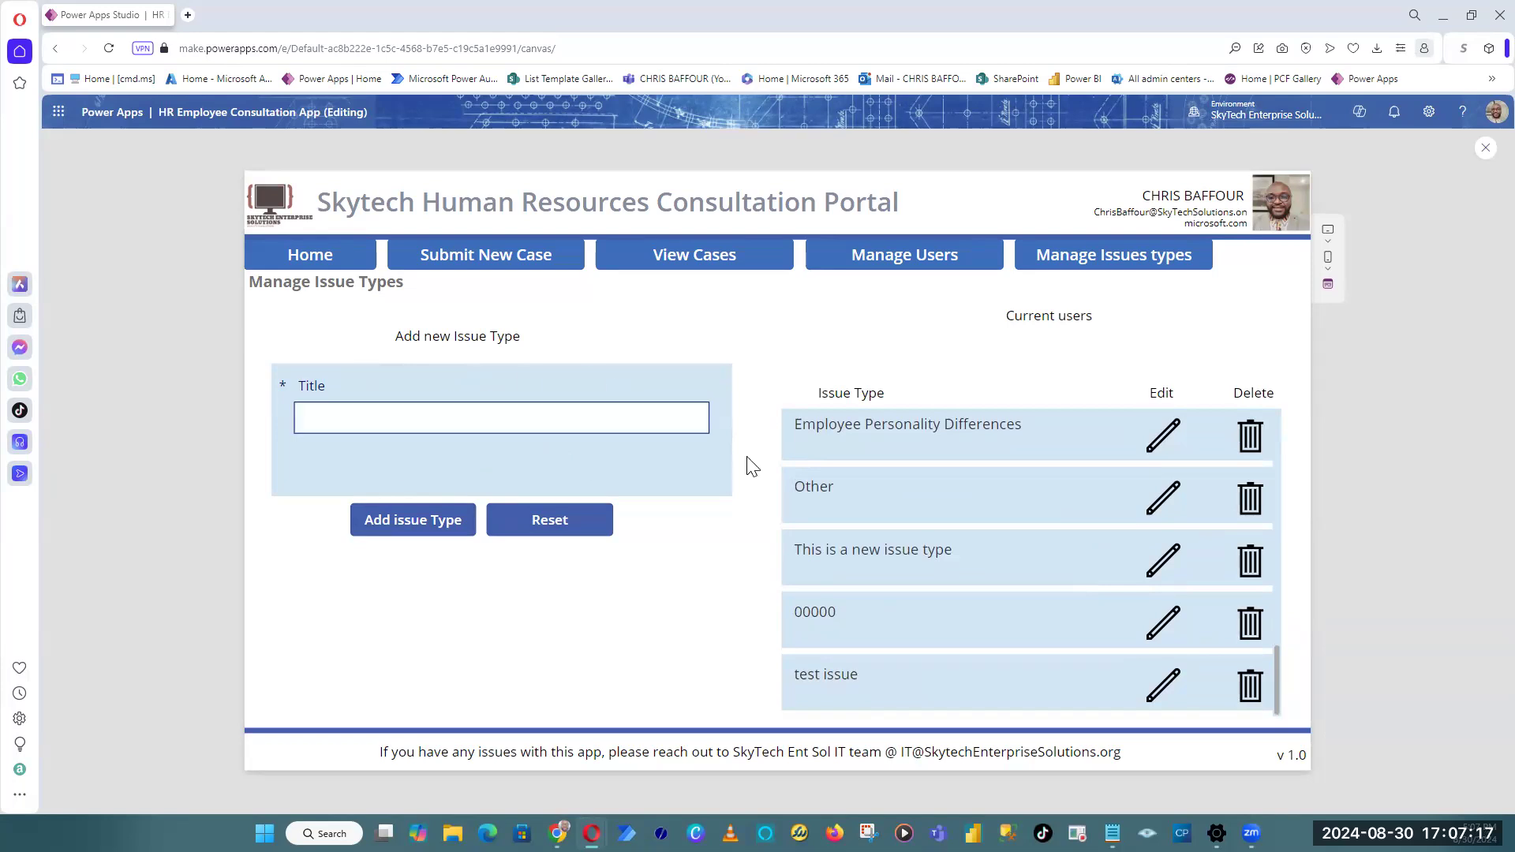
pyautogui.click(1486, 148)
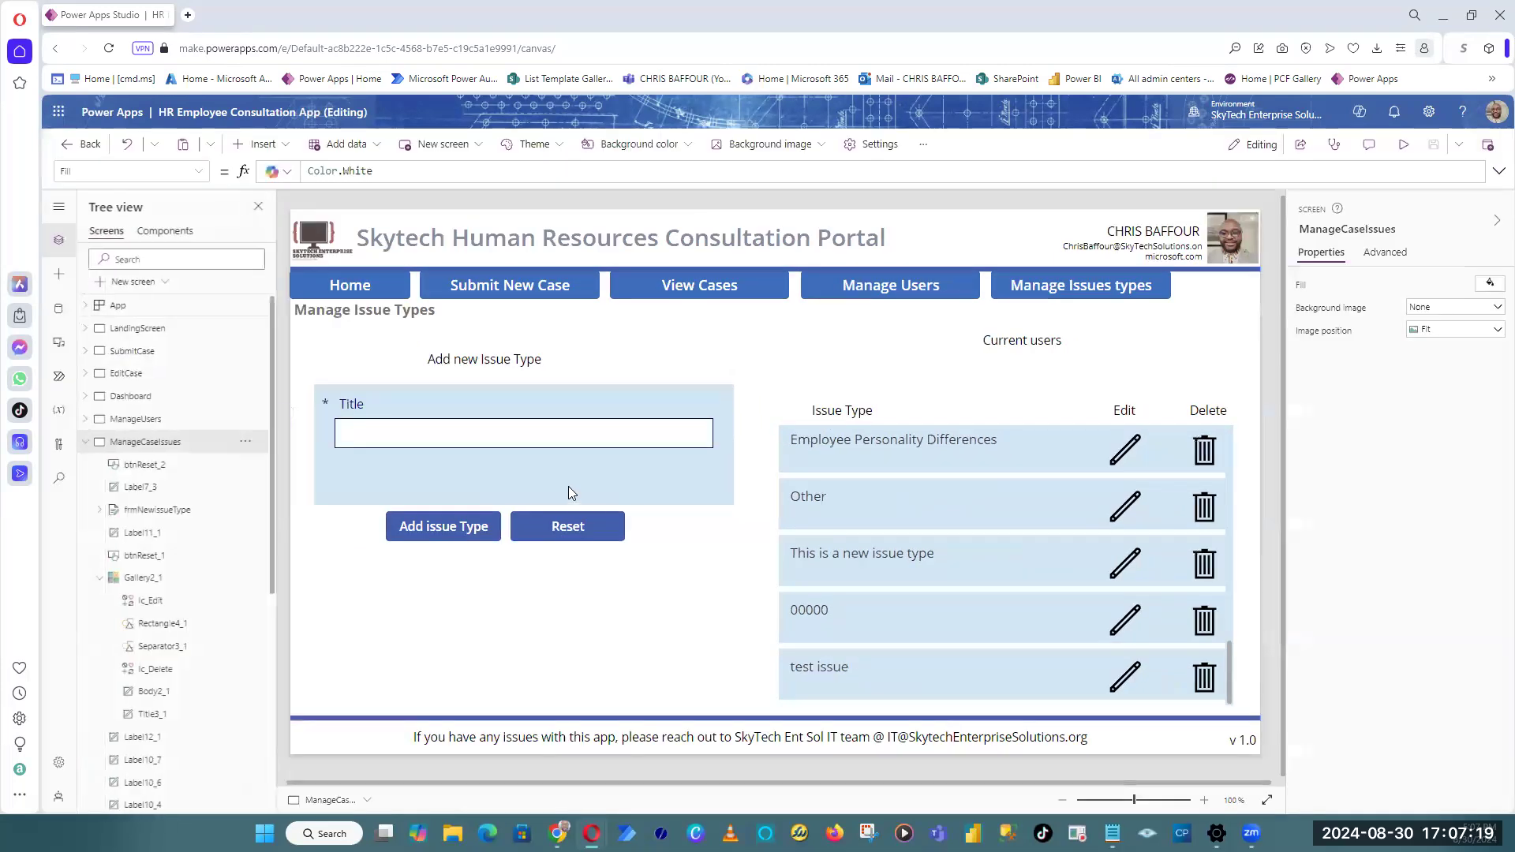
# Step: Shorten the new issue type form to a height of about 130 and move its two buttons up directly beneath it
pyautogui.click(568, 486)
pyautogui.moveTo(520, 500); pyautogui.dragTo(521, 476)
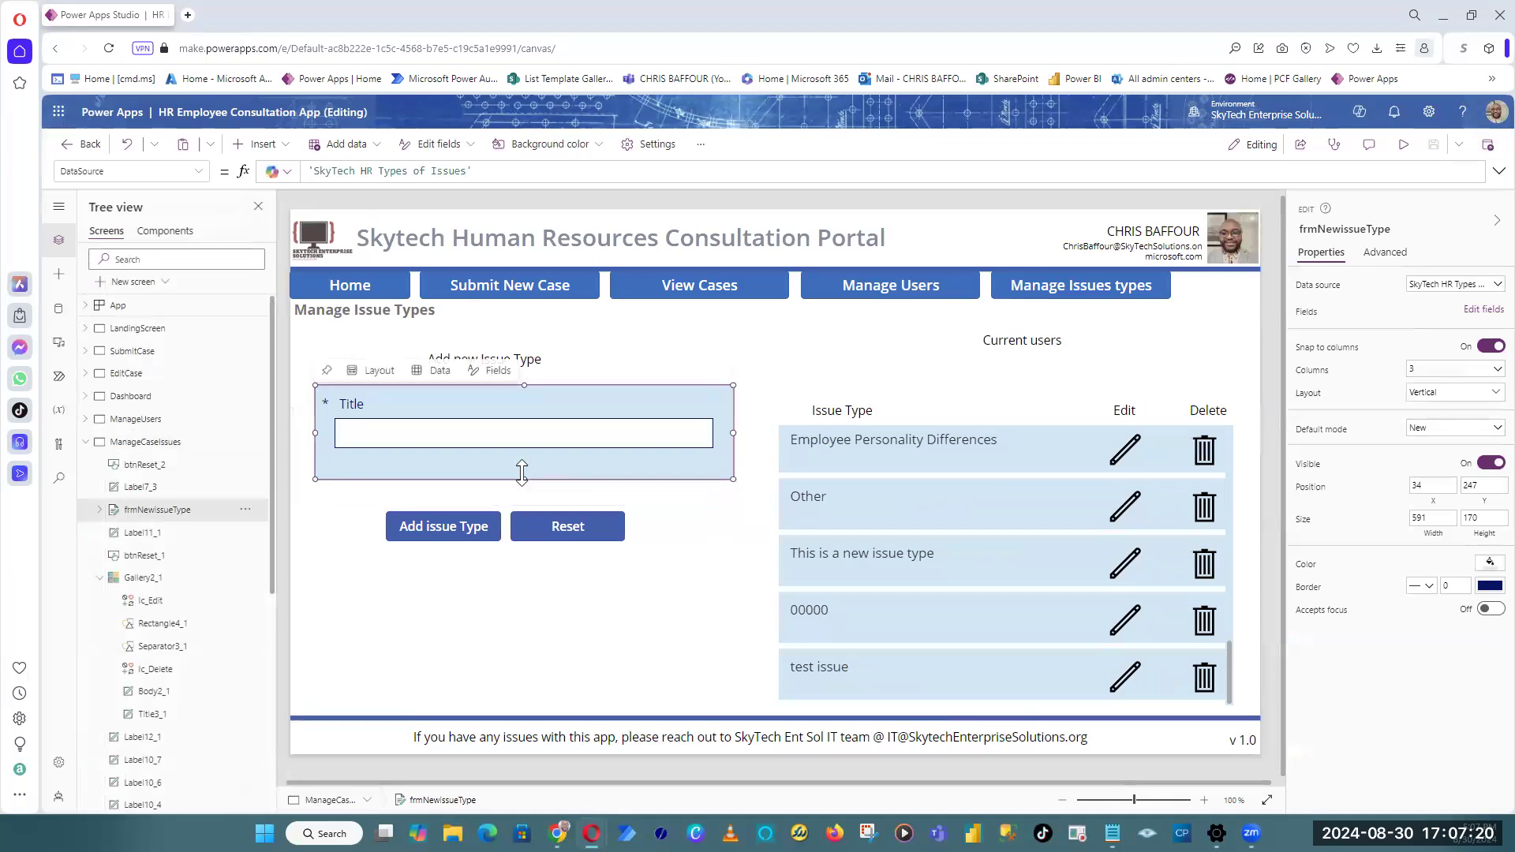
pyautogui.click(486, 534)
pyautogui.keyDown('shift'); pyautogui.click(553, 536); pyautogui.keyUp('shift')
pyautogui.moveTo(553, 537); pyautogui.dragTo(552, 502)
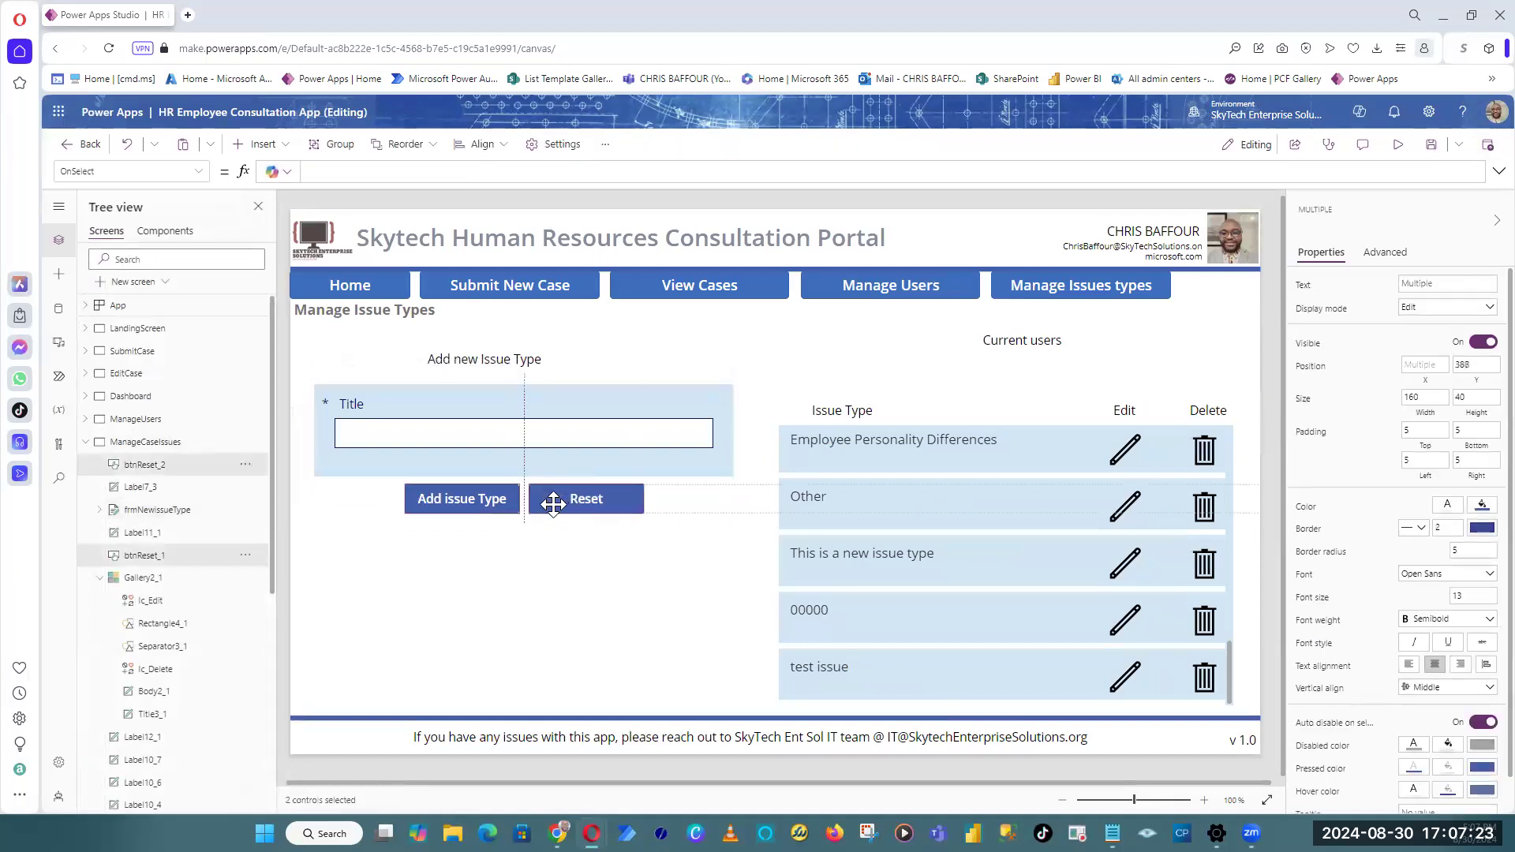
pyautogui.click(517, 591)
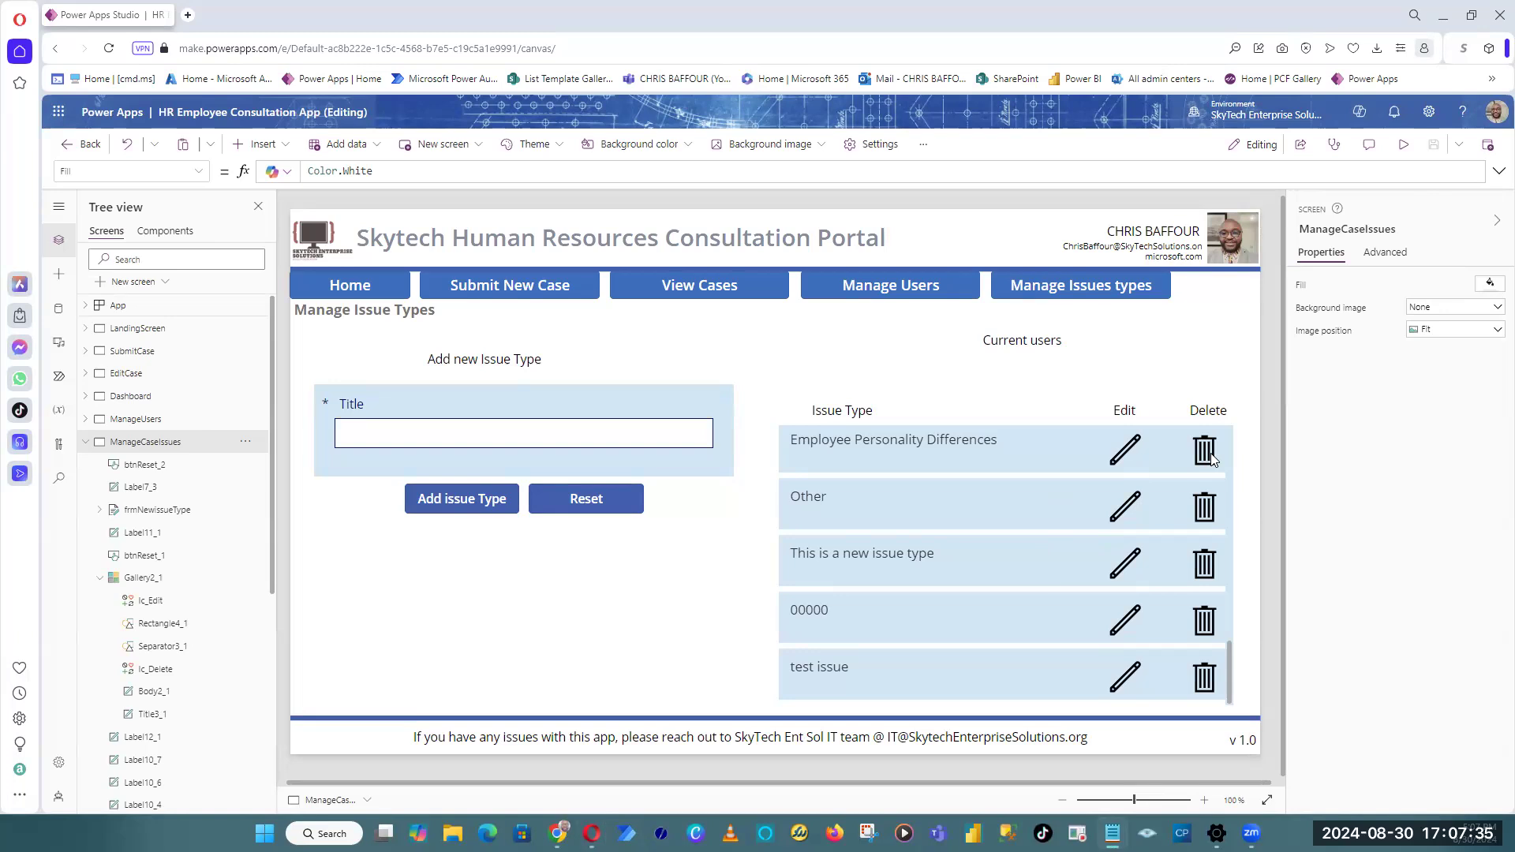
# Step: Examine the gallery's Edit icon formula, the last entries in the issue type list, and the gallery's data source
pyautogui.click(1122, 451)
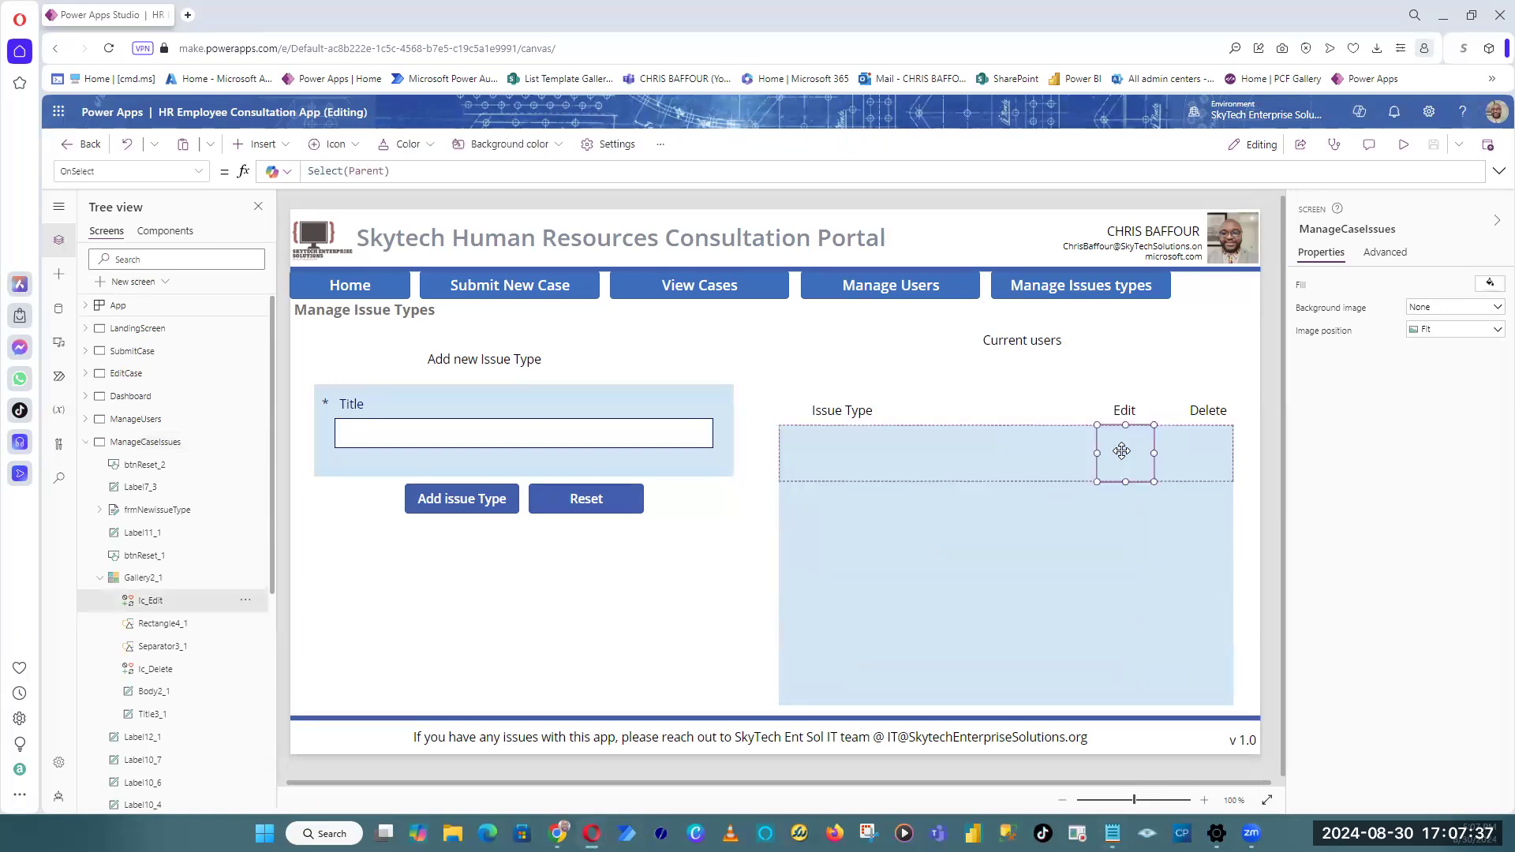
pyautogui.click(1269, 430)
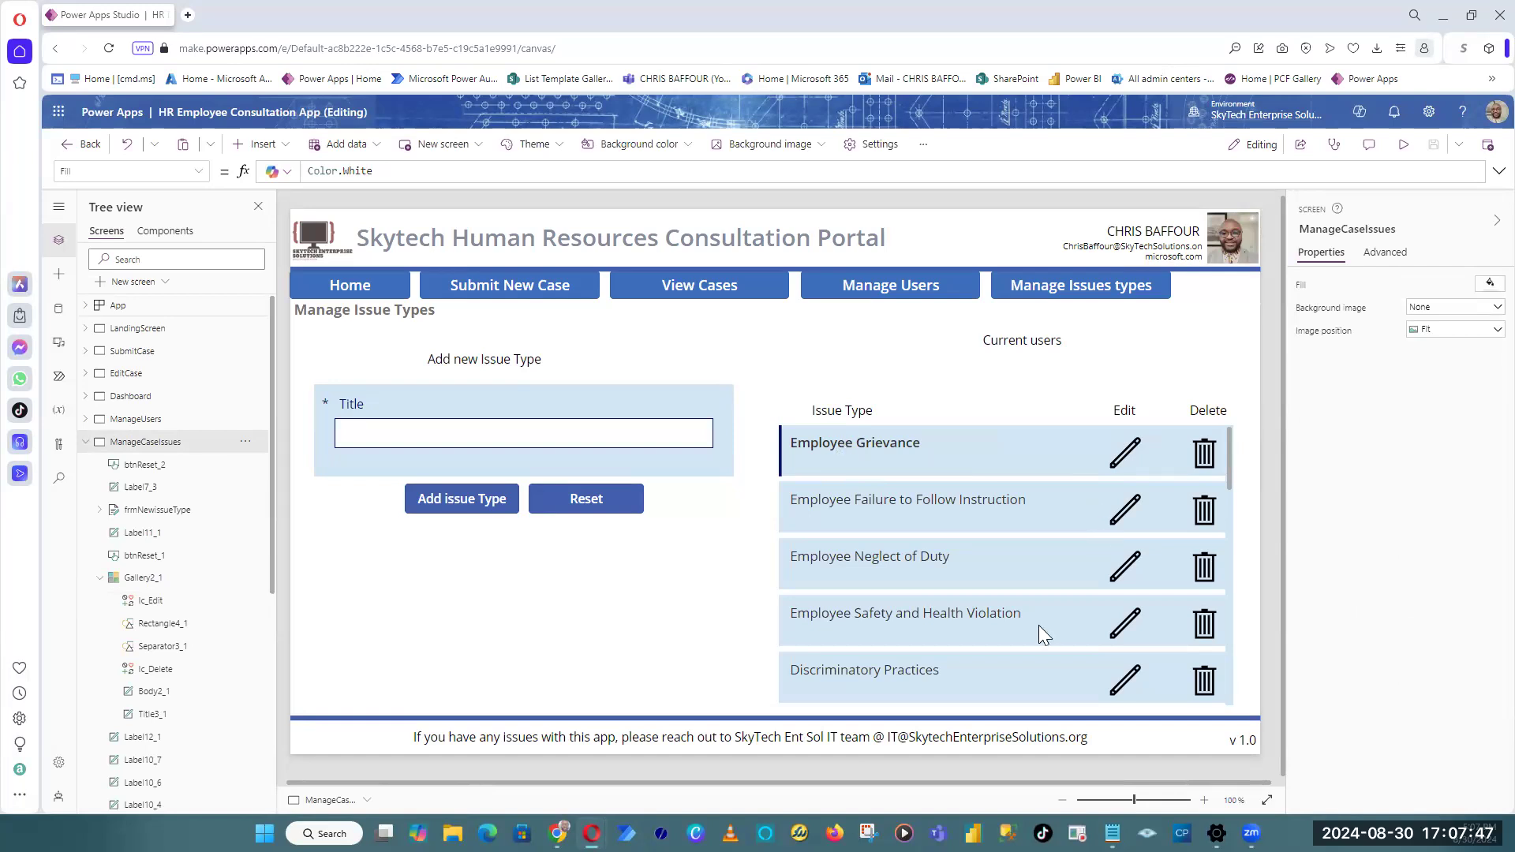
pyautogui.scroll(-10, 1039, 627)
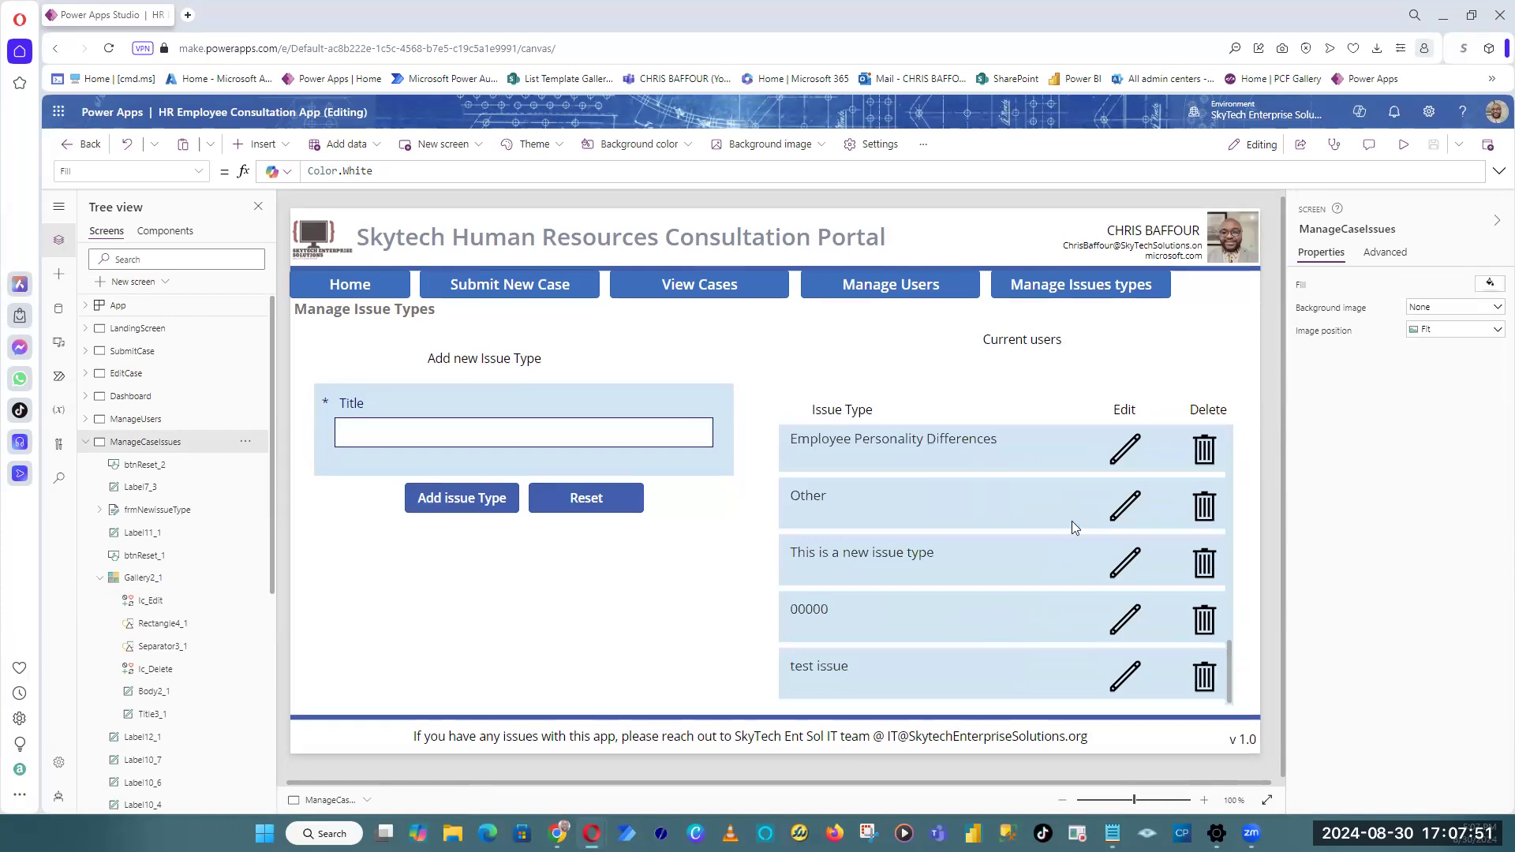
pyautogui.click(1229, 665)
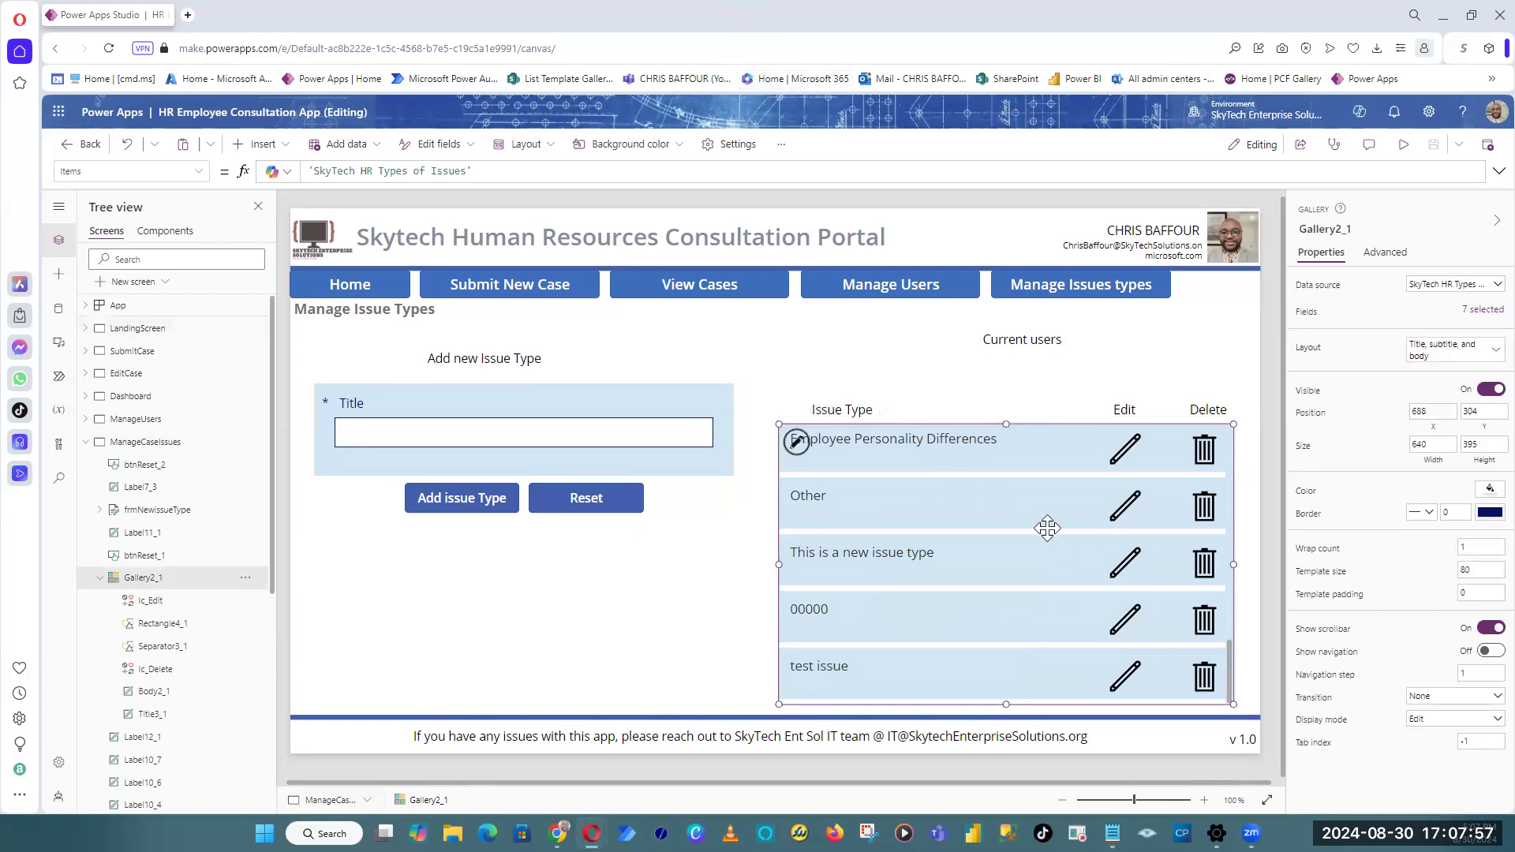
# Step: Open the SkyTech HR Types of Issues SharePoint list from the app's data sources, then return to Power Apps Studio and select the Edit icon
pyautogui.click(67, 318)
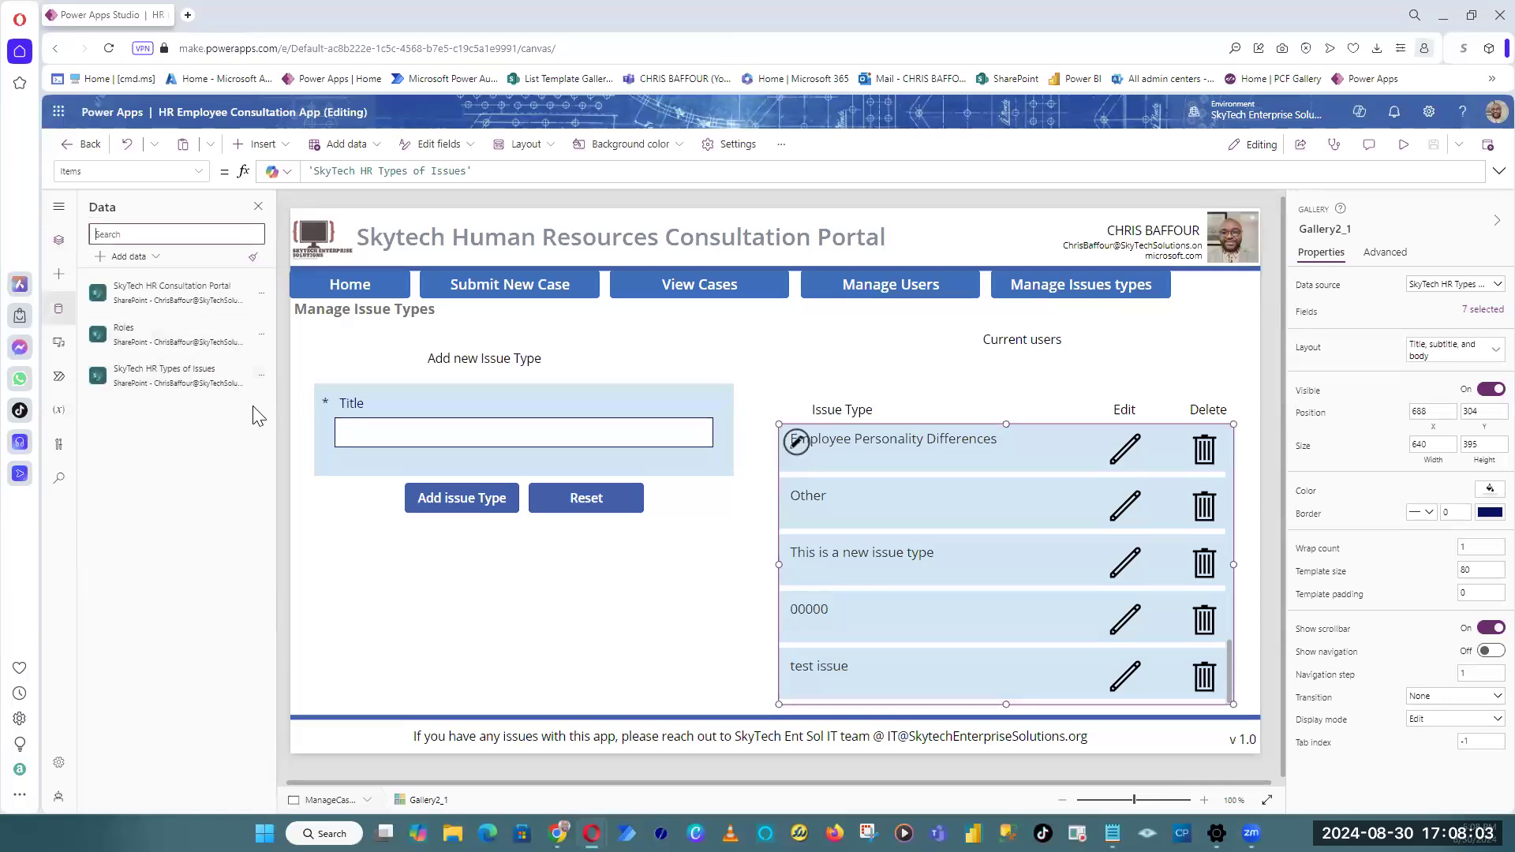
pyautogui.click(257, 379)
pyautogui.click(294, 403)
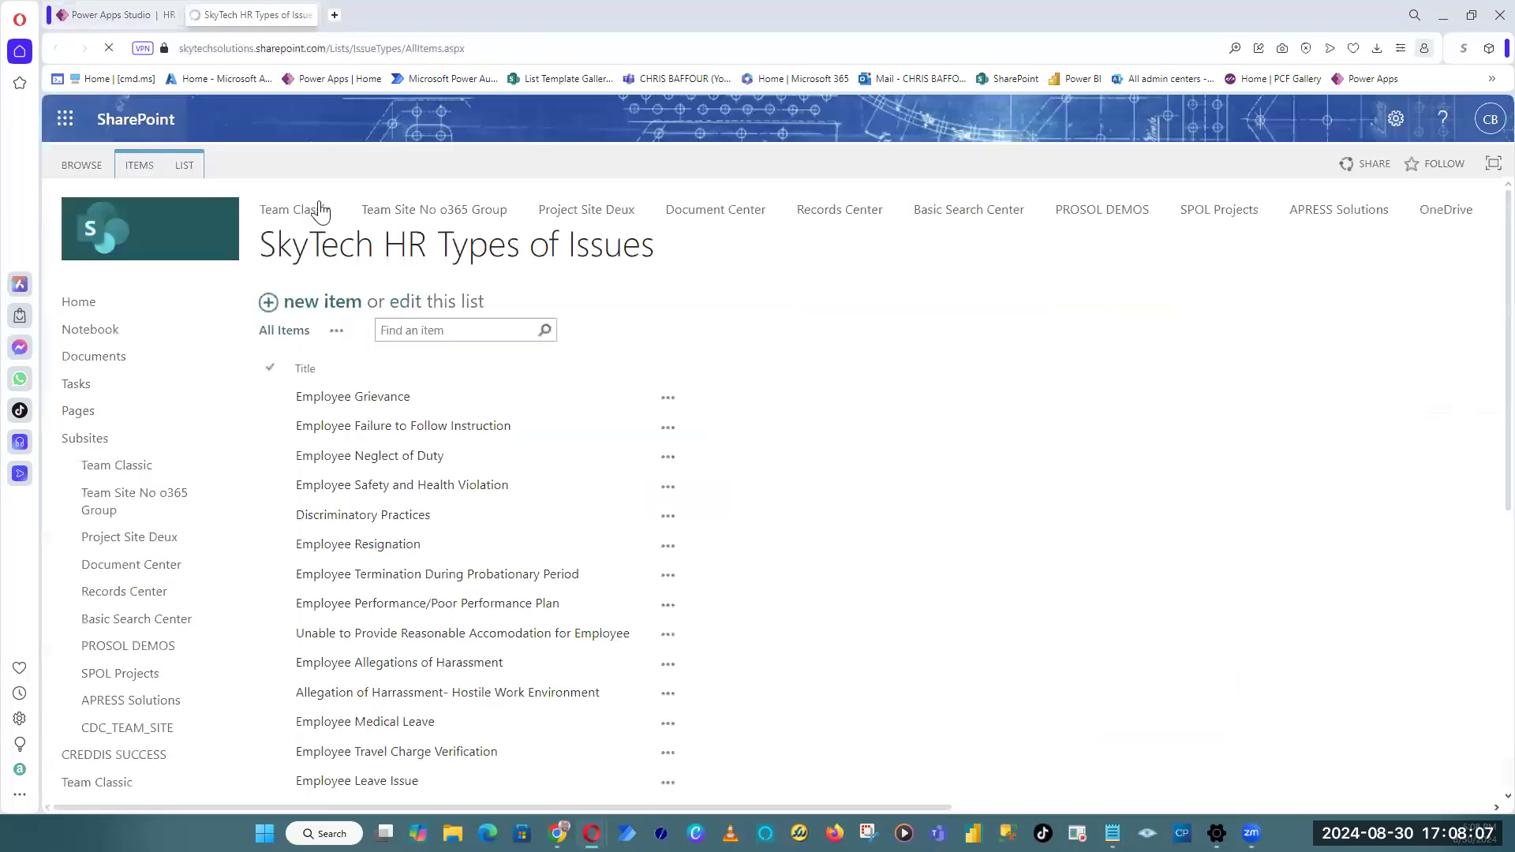
pyautogui.click(88, 15)
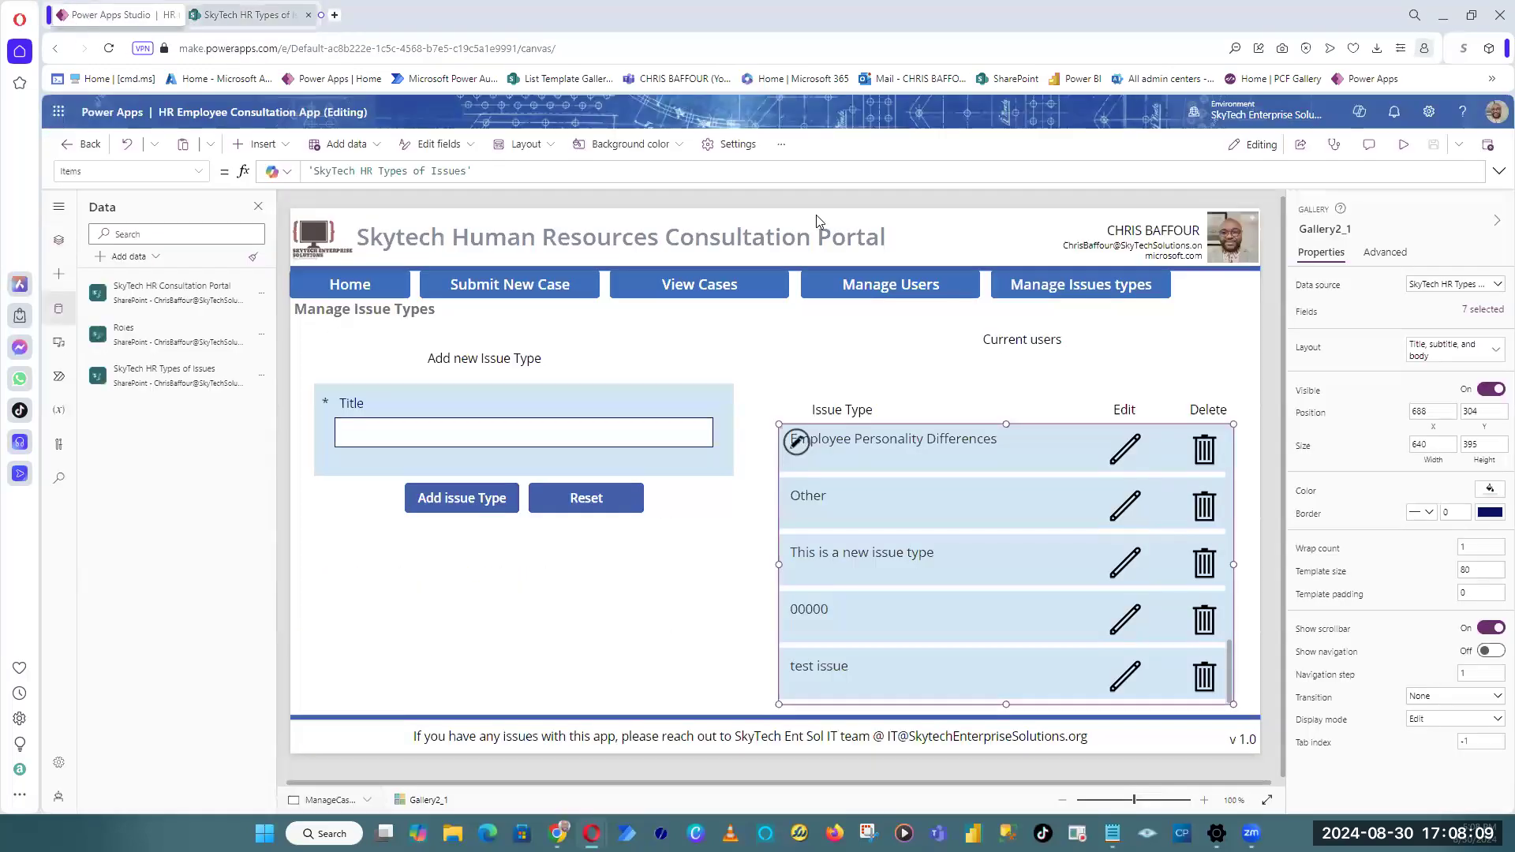
pyautogui.click(1266, 526)
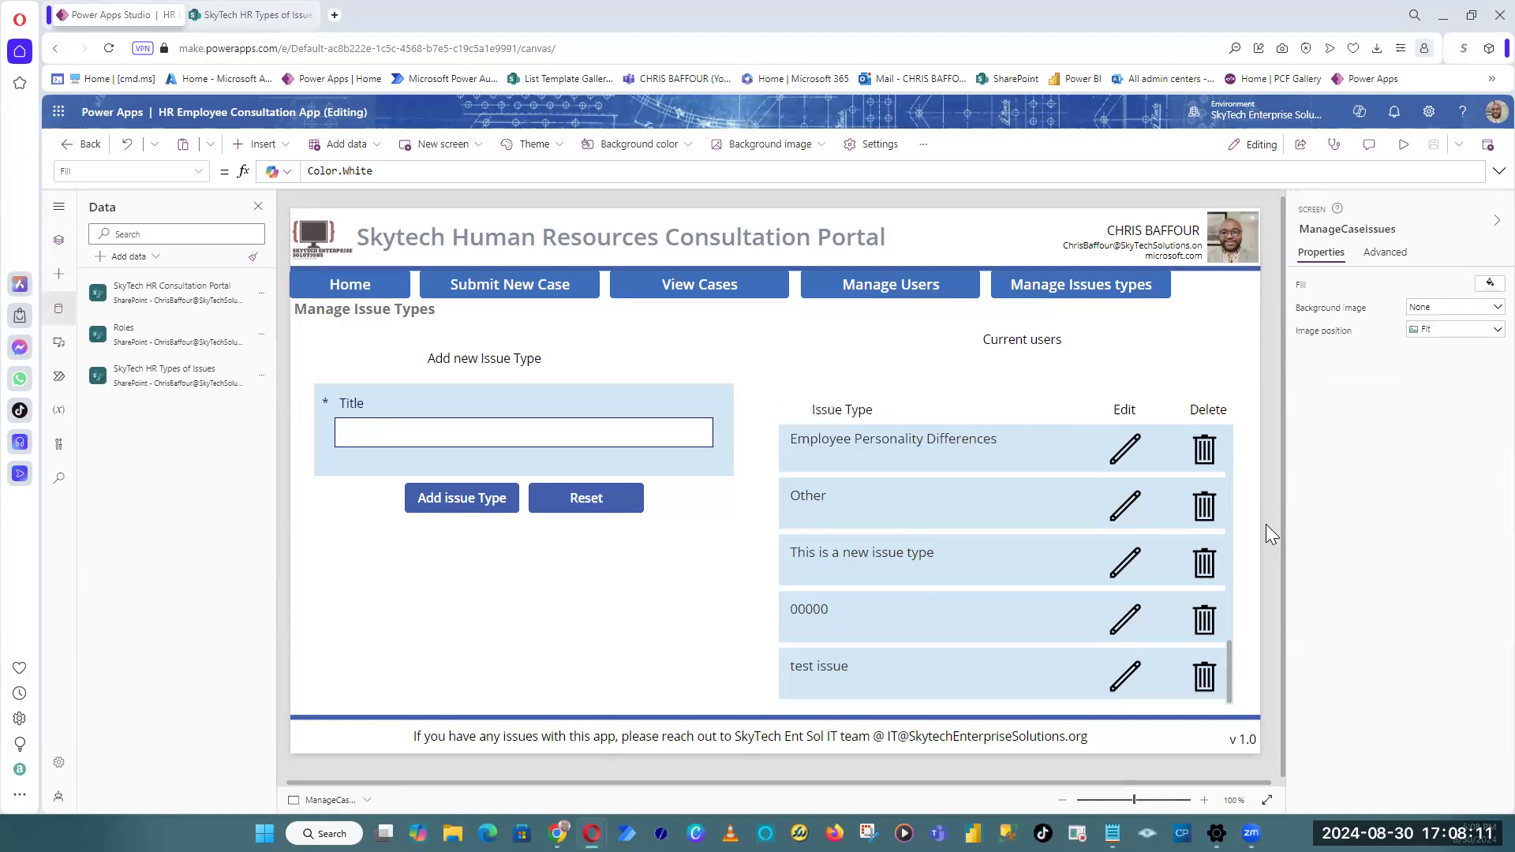
pyautogui.click(1127, 445)
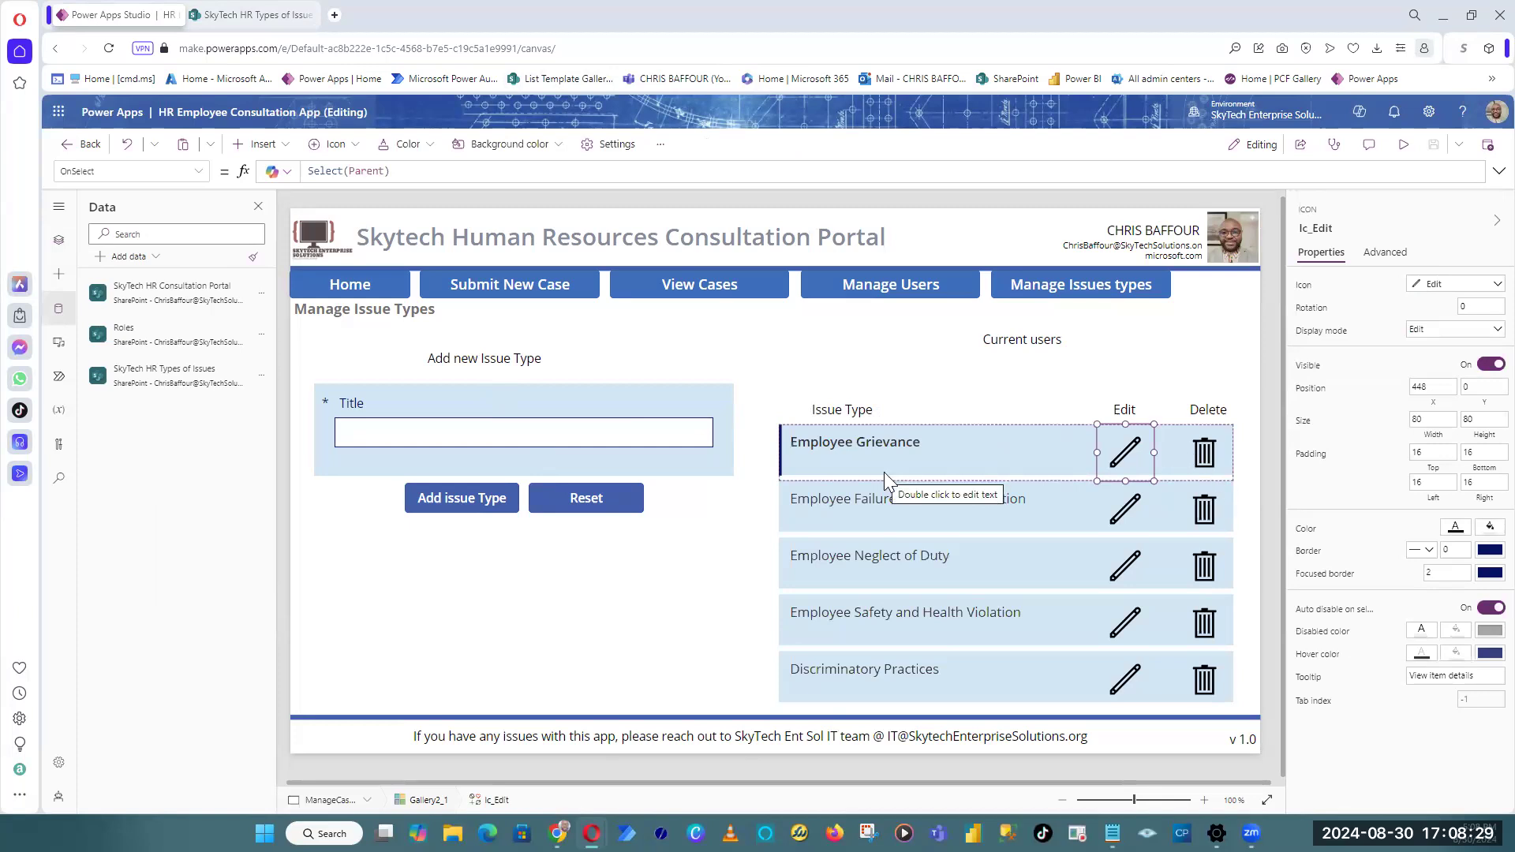
# Step: Copy the new issue type form together with its Add issue Type and Reset buttons
pyautogui.click(473, 364)
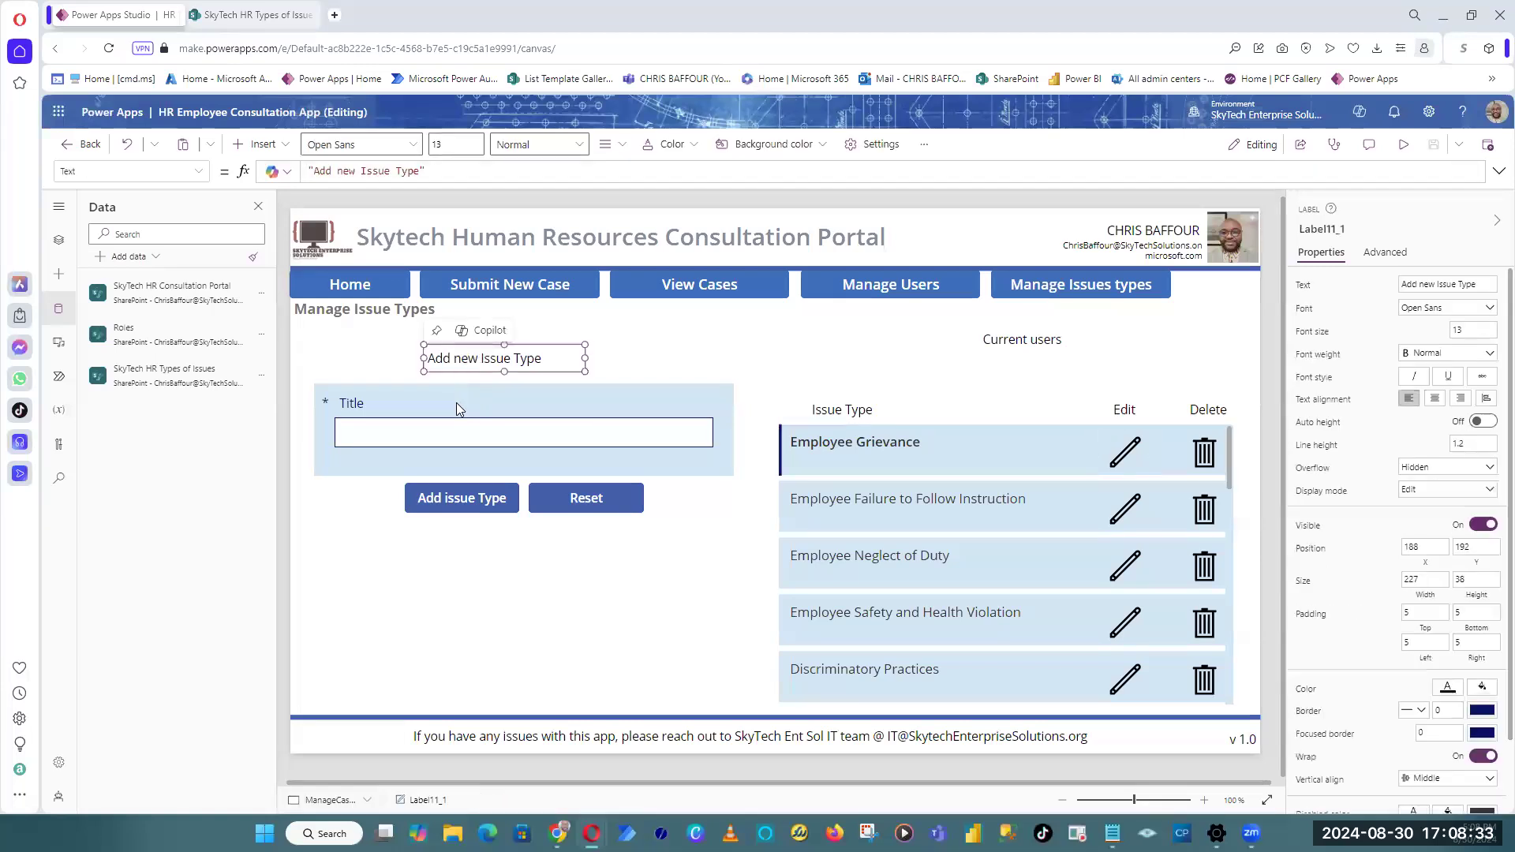
pyautogui.click(458, 403)
pyautogui.click(663, 476)
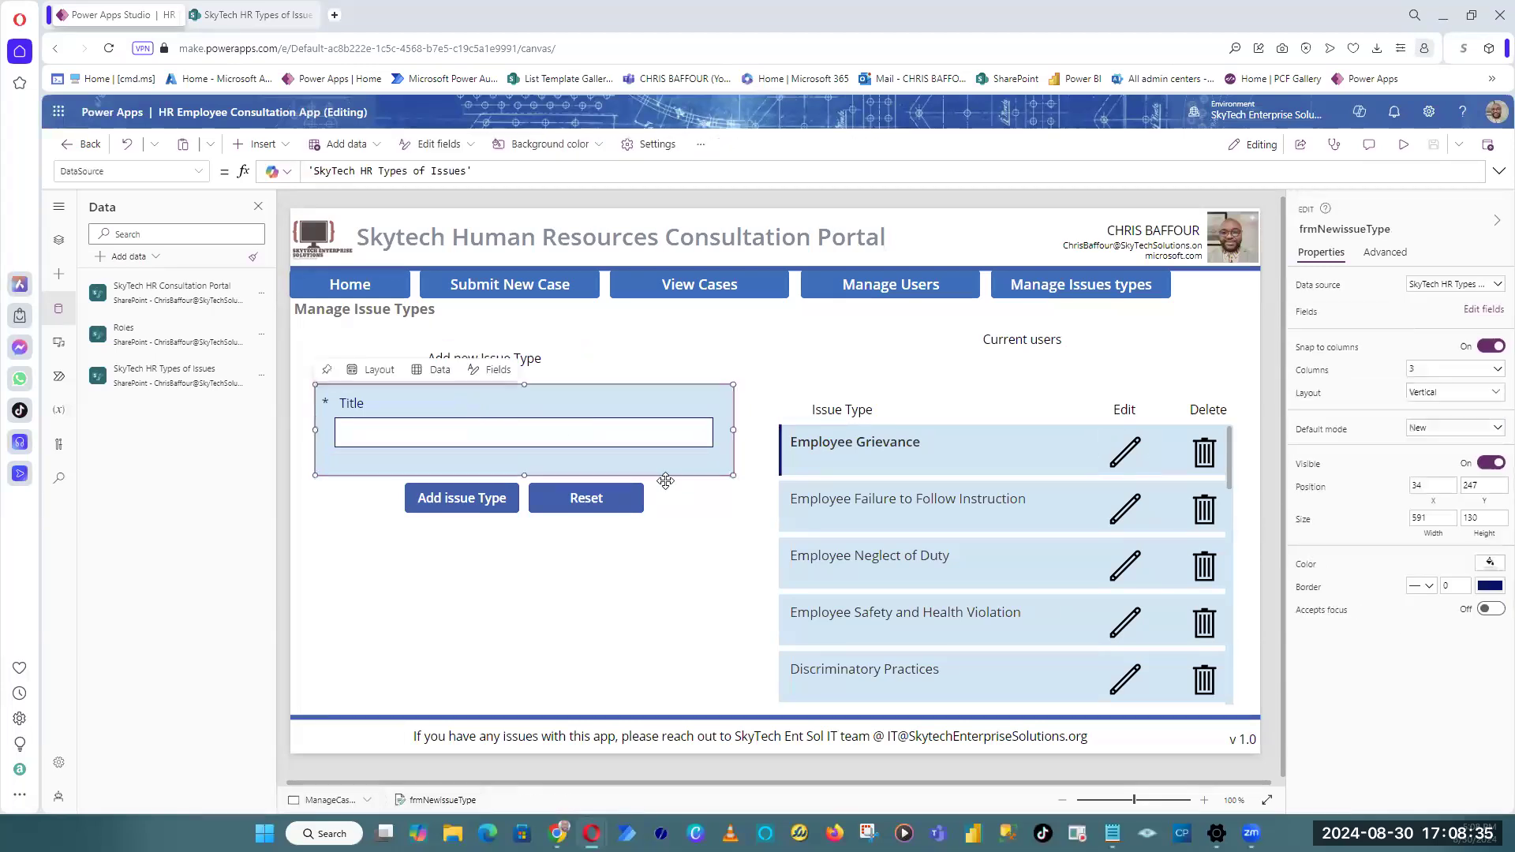
pyautogui.click(597, 502)
pyautogui.keyDown('ctrl'); pyautogui.click(505, 511); pyautogui.keyUp('ctrl')
pyautogui.click(564, 591)
pyautogui.moveTo(738, 547); pyautogui.dragTo(301, 387)
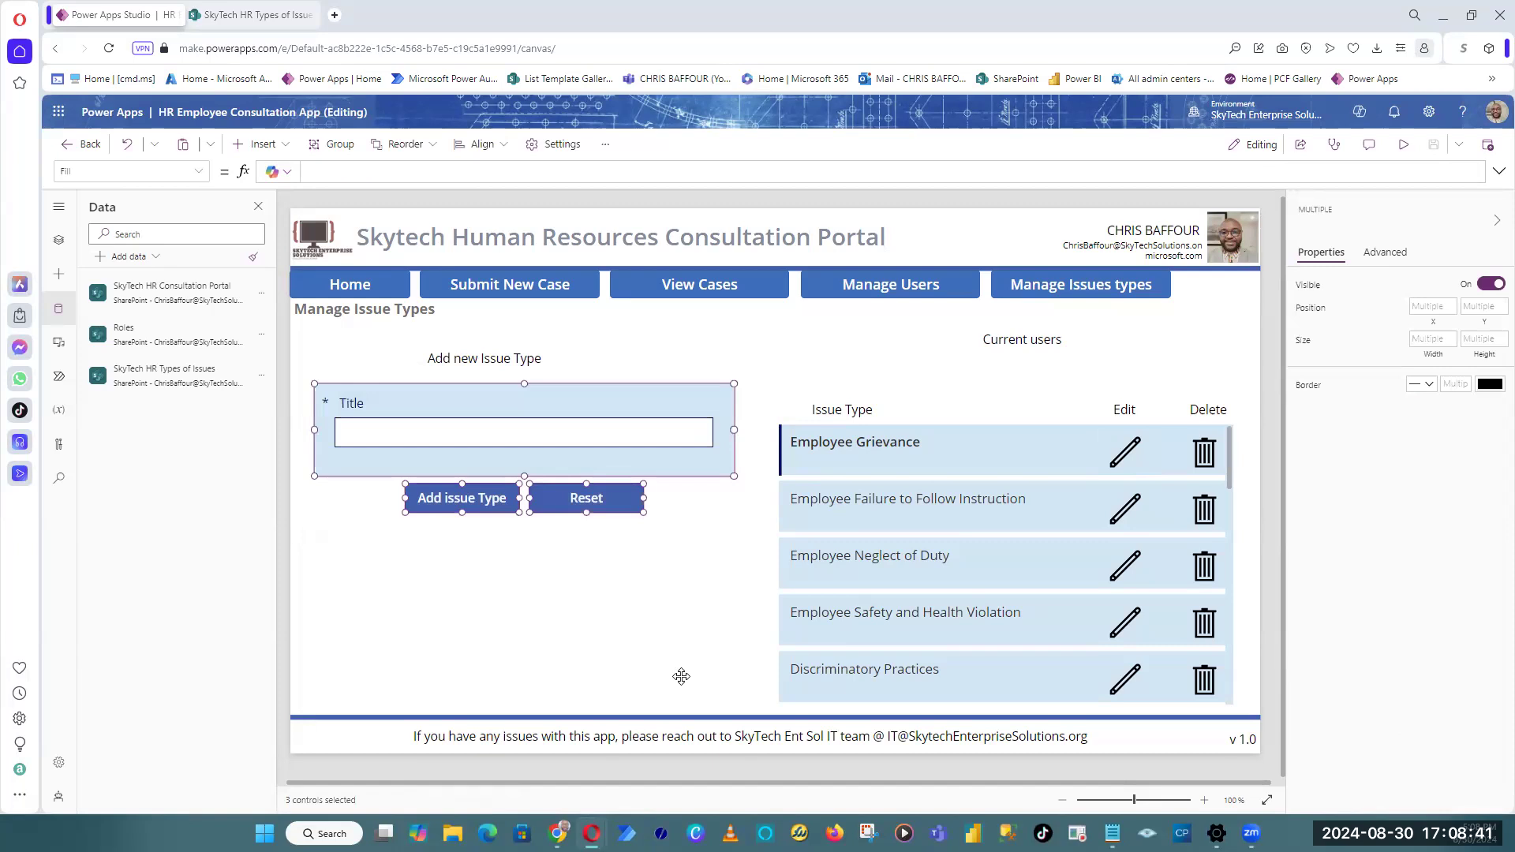
pyautogui.rightClick(619, 406)
pyautogui.click(687, 440)
# Step: Paste the copied form and buttons onto the screen and place them below the originals, with the form at about Y 487
pyautogui.rightClick(661, 592)
pyautogui.moveTo(702, 600)
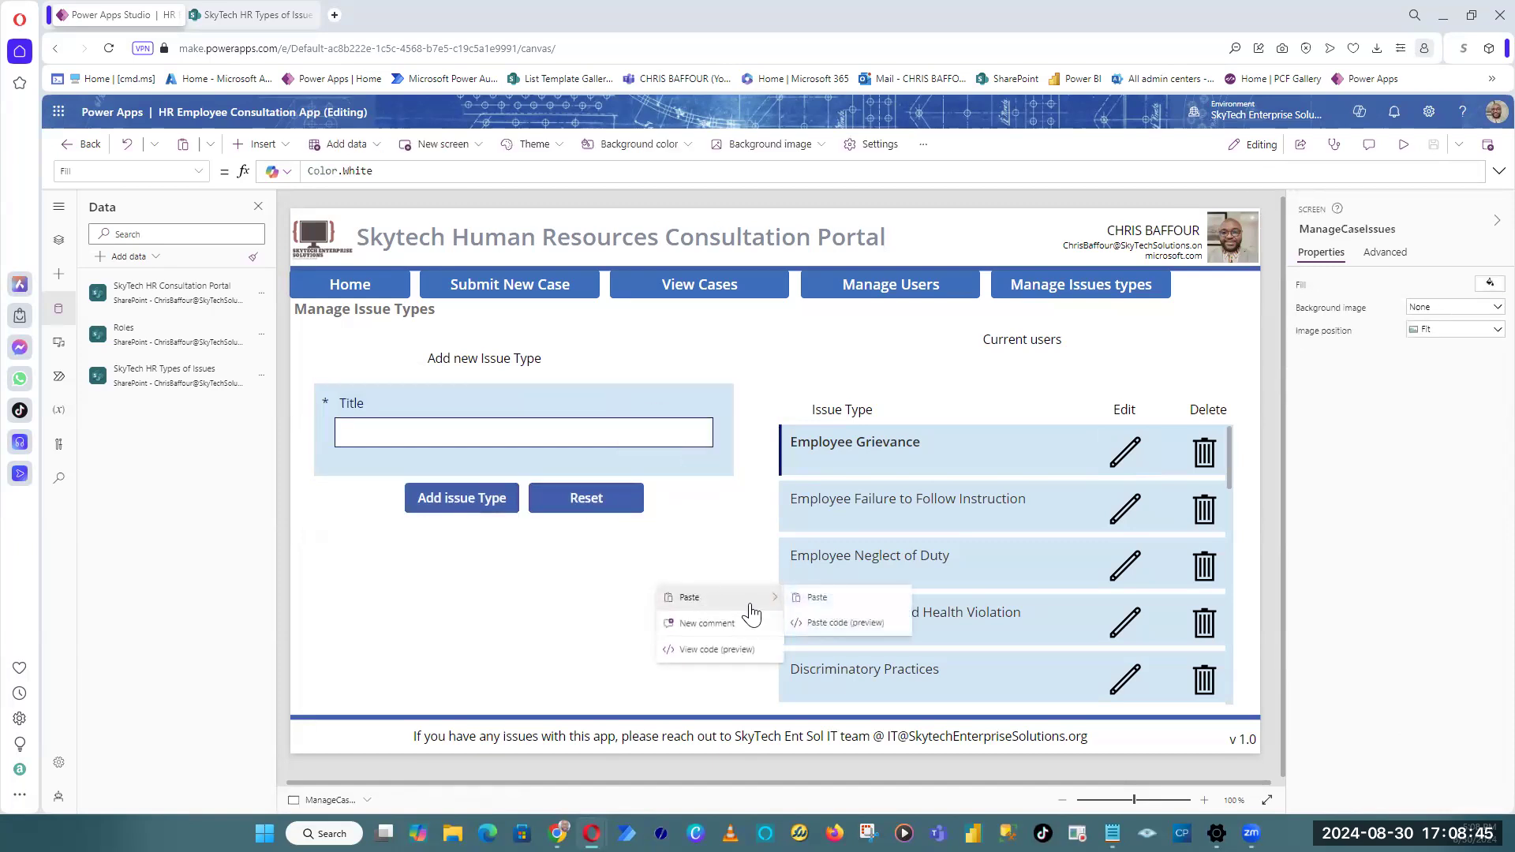
pyautogui.click(832, 604)
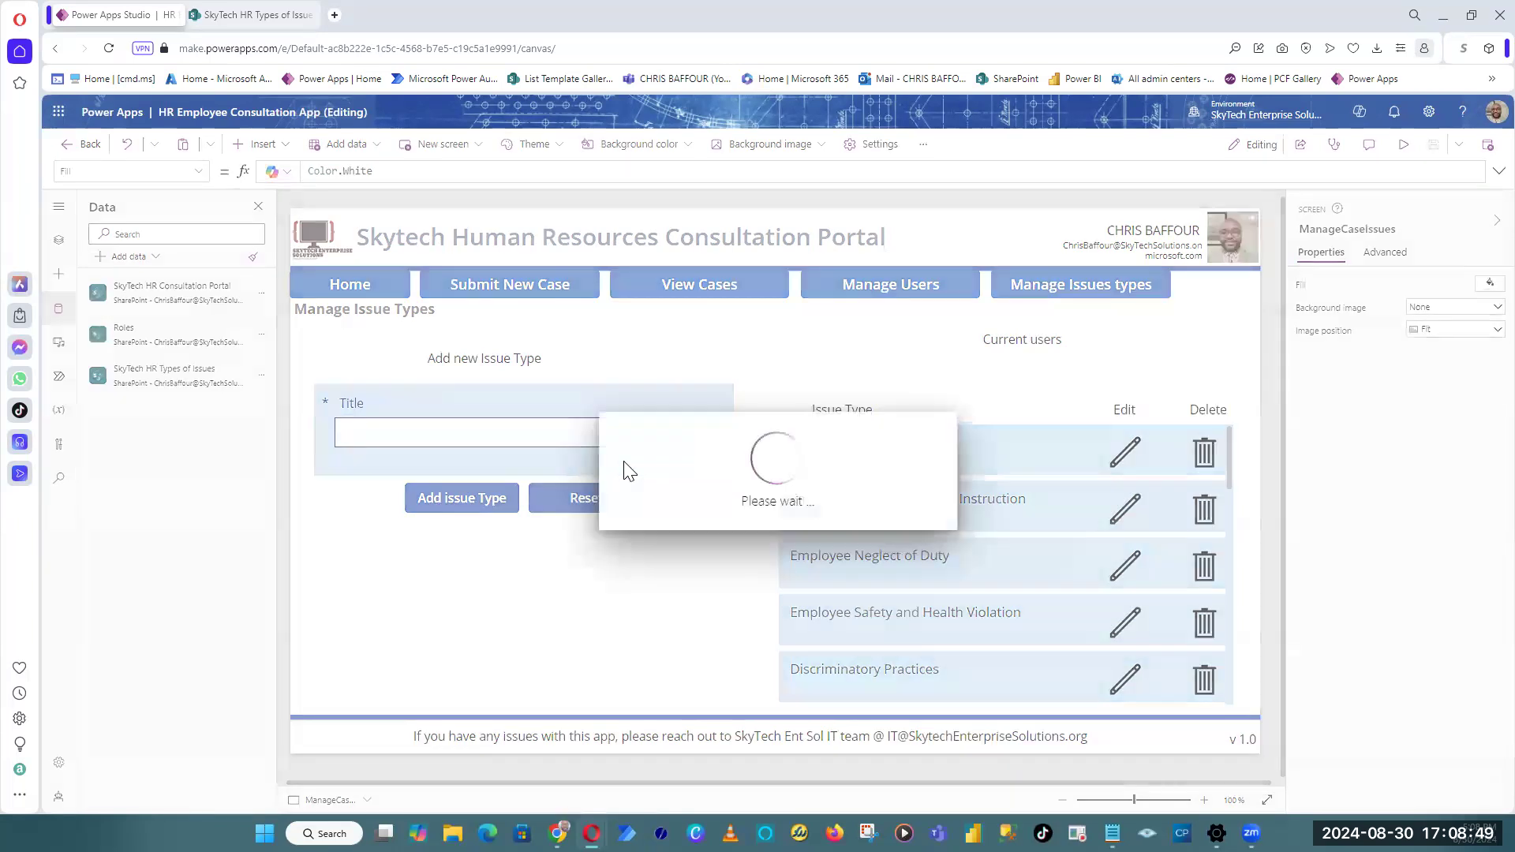
pyautogui.moveTo(625, 394); pyautogui.dragTo(611, 551)
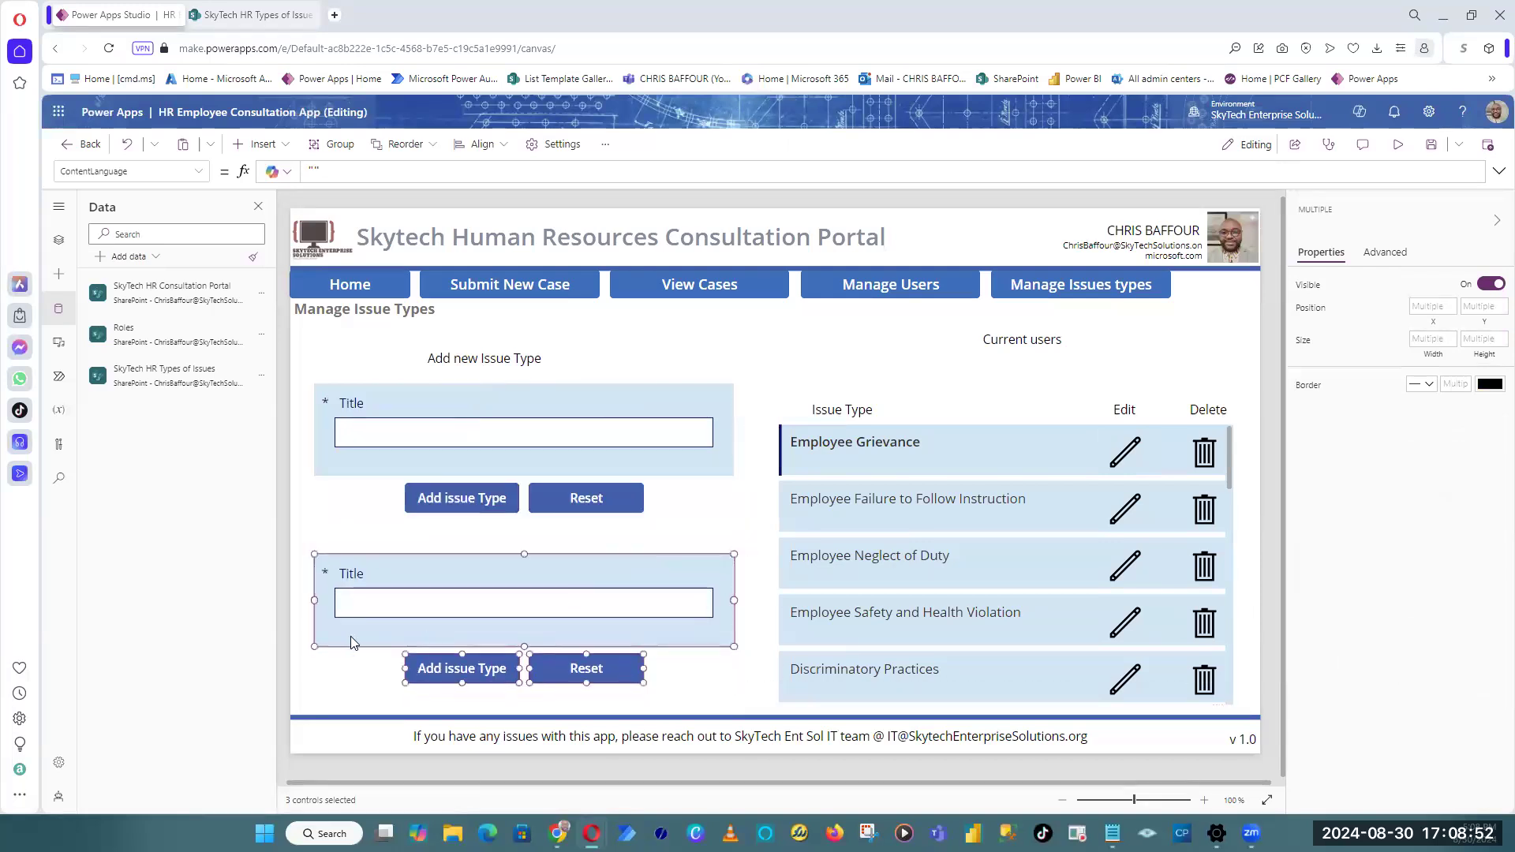
pyautogui.click(286, 606)
# Step: Rename the lower, duplicated form to frmEditIssue
pyautogui.click(706, 570)
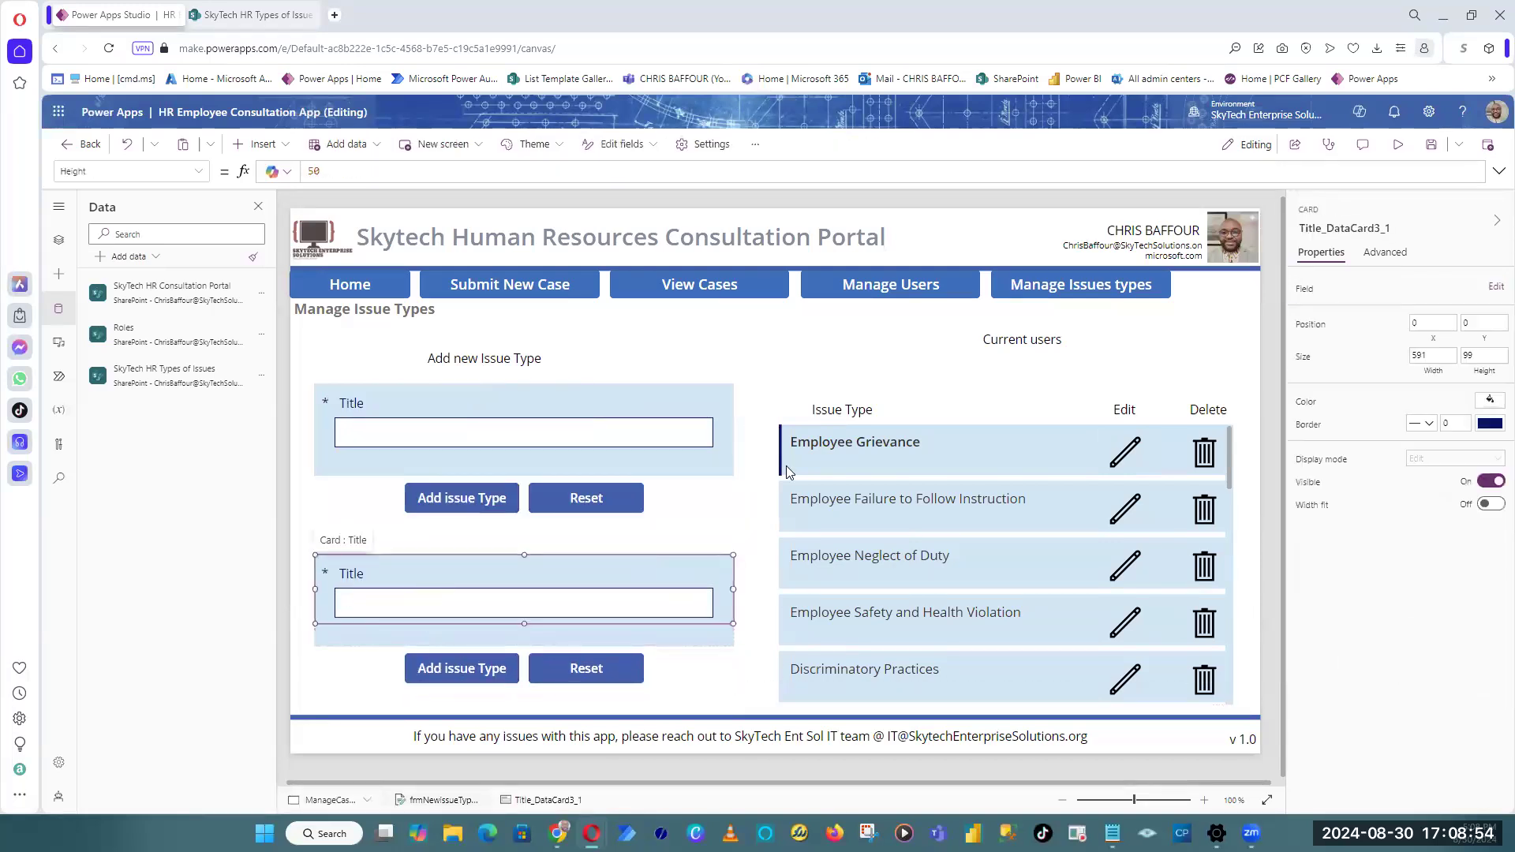
pyautogui.click(706, 635)
pyautogui.click(1379, 227)
pyautogui.click(1379, 227)
pyautogui.moveTo(1317, 228); pyautogui.dragTo(1433, 225)
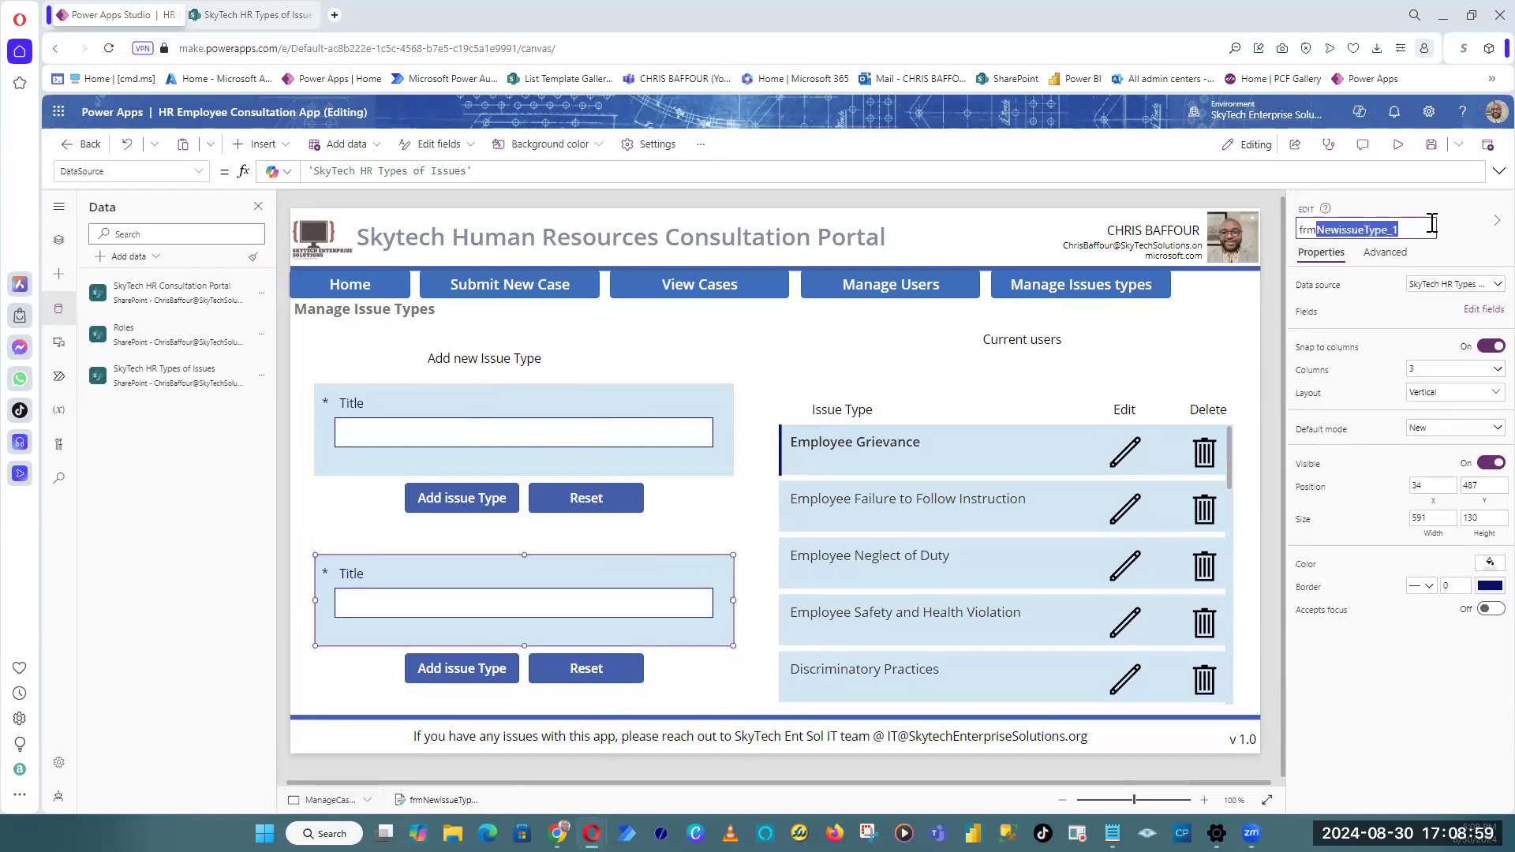
pyautogui.write('EditIs')
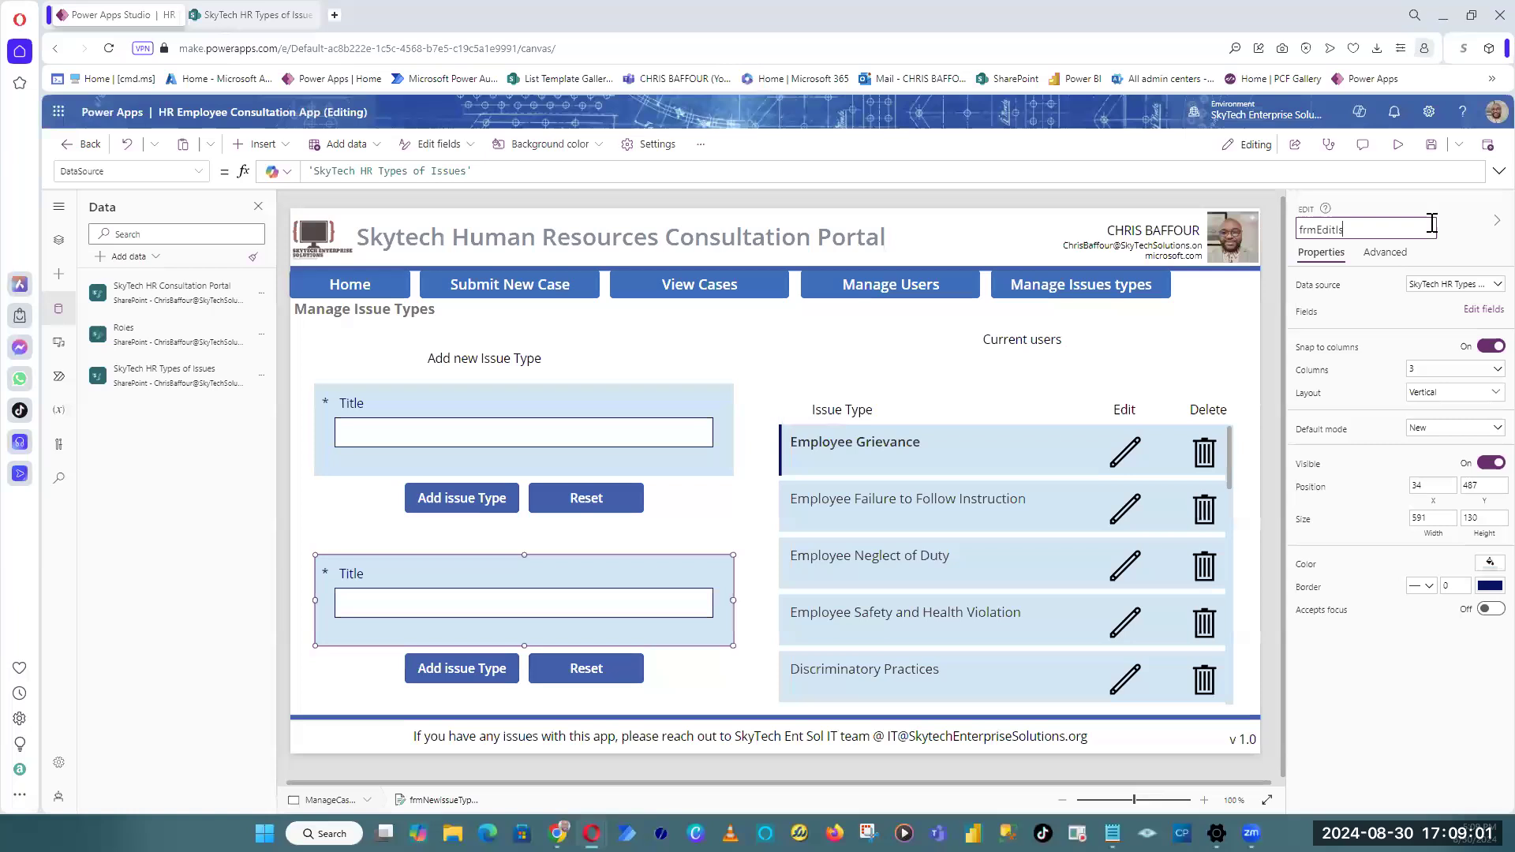
pyautogui.write('sue')
pyautogui.press('Return')
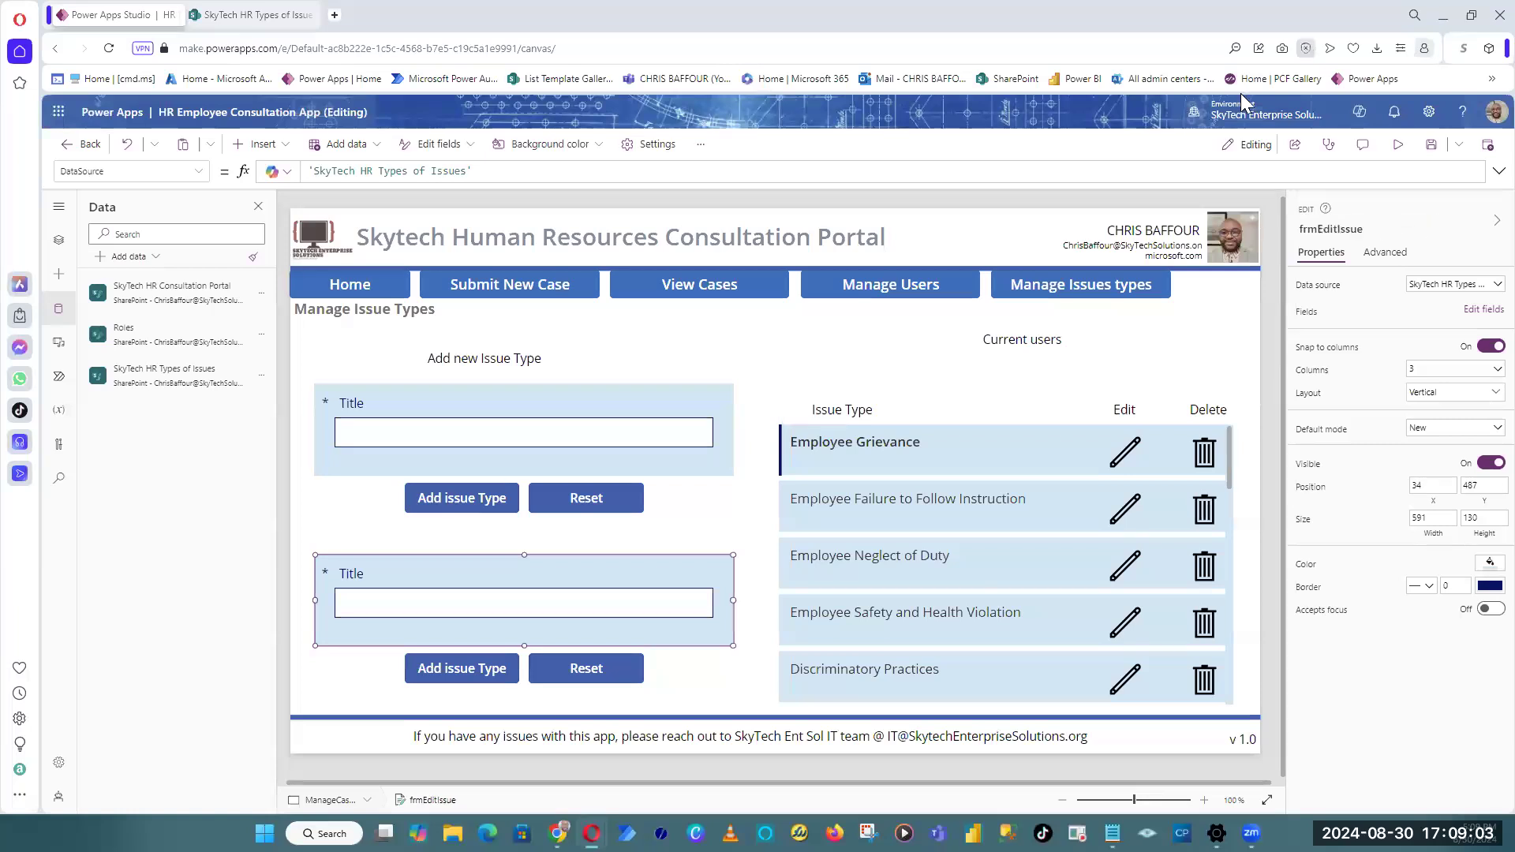
pyautogui.click(1261, 411)
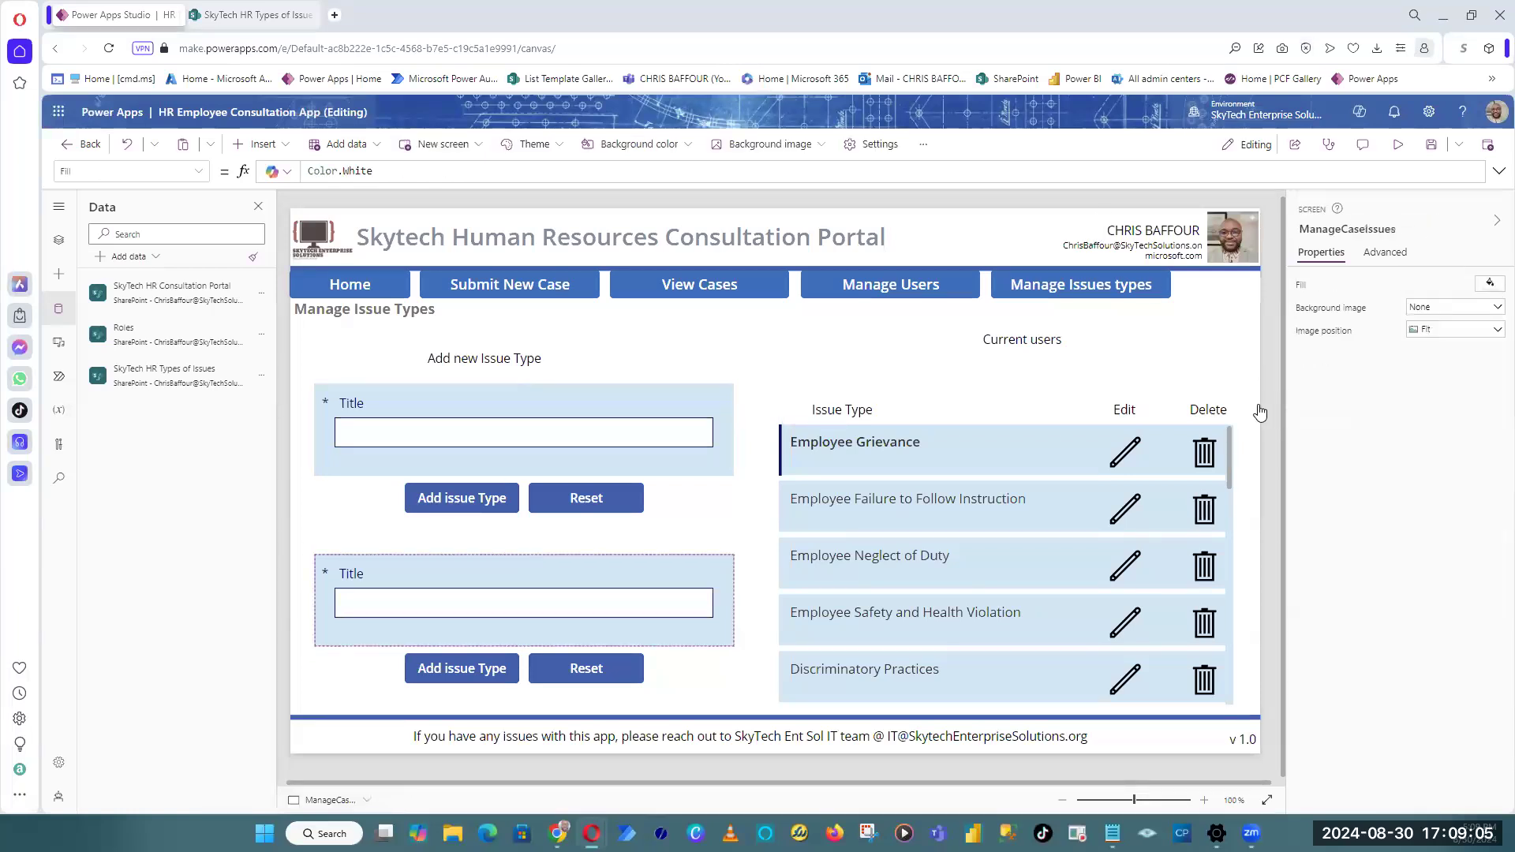
# Step: Inspect the Edit icon's OnSelect formula, and copy the name of the lower form, frmEditIssue
pyautogui.click(1131, 468)
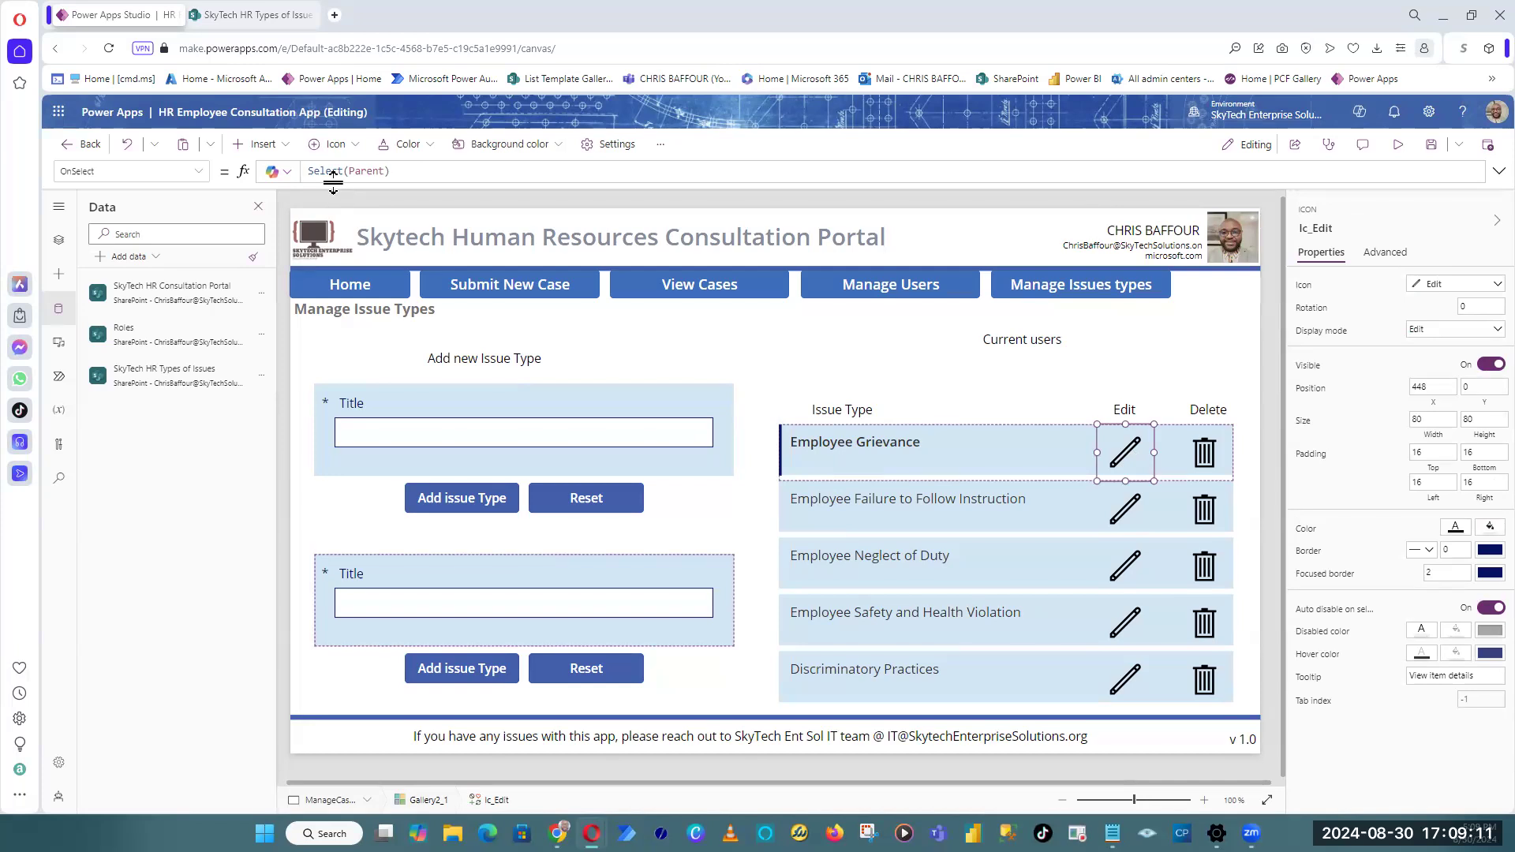
pyautogui.moveTo(333, 186); pyautogui.dragTo(338, 230)
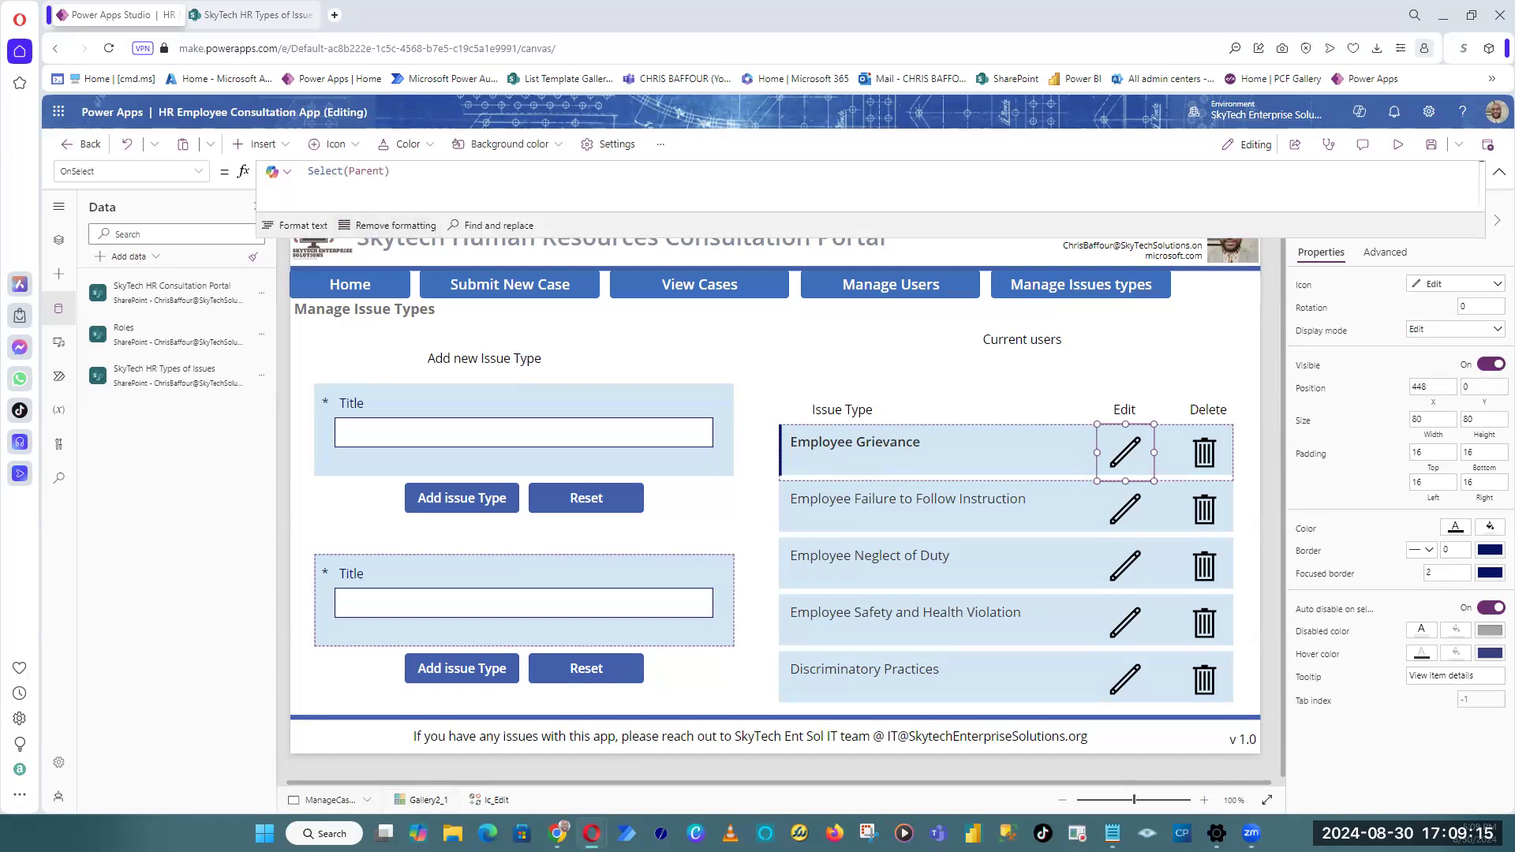
pyautogui.click(720, 641)
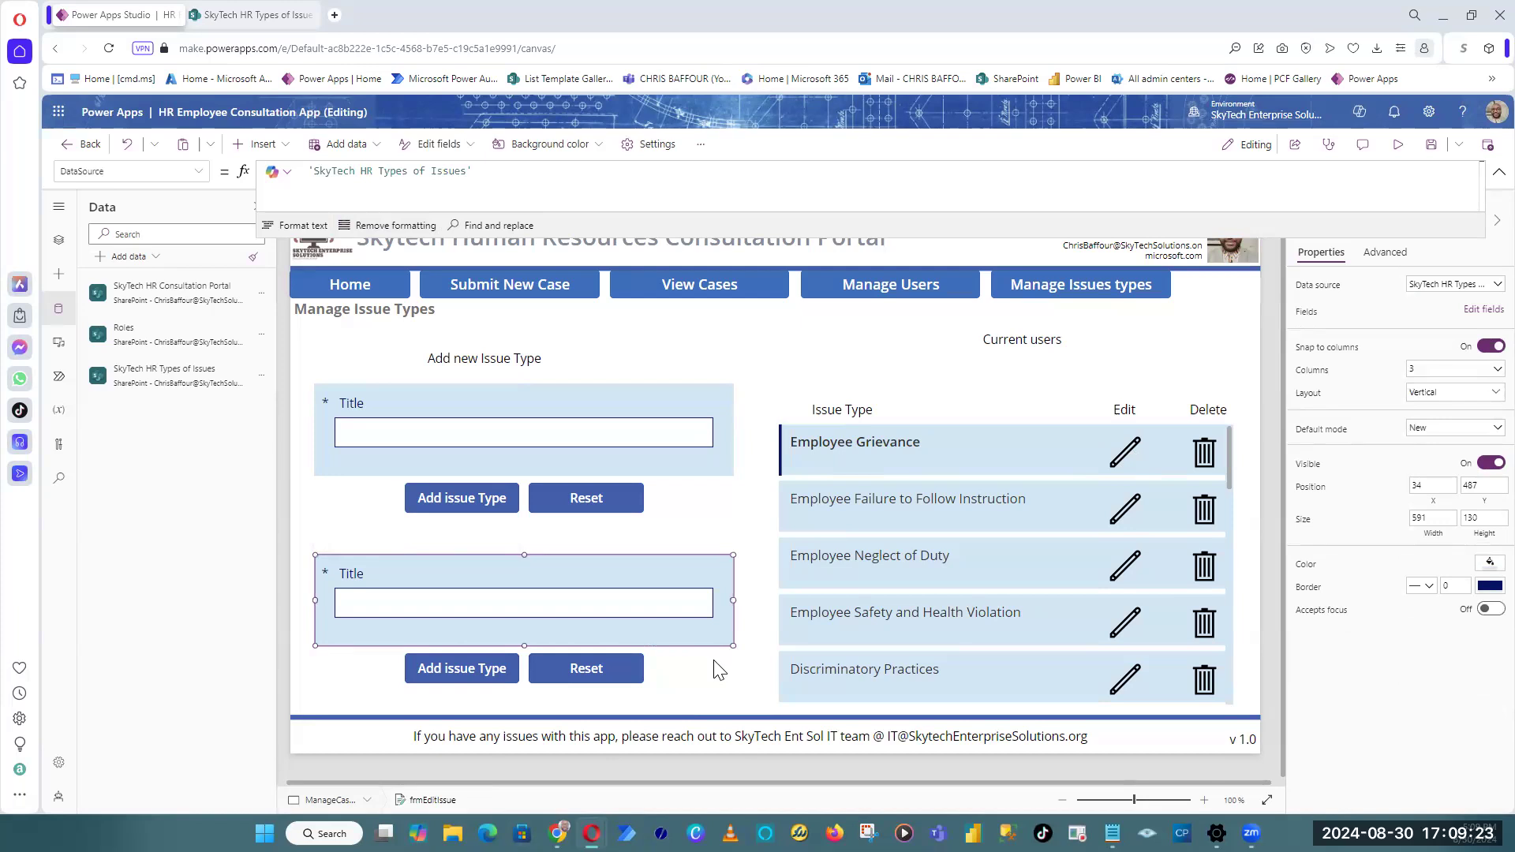
pyautogui.moveTo(716, 635)
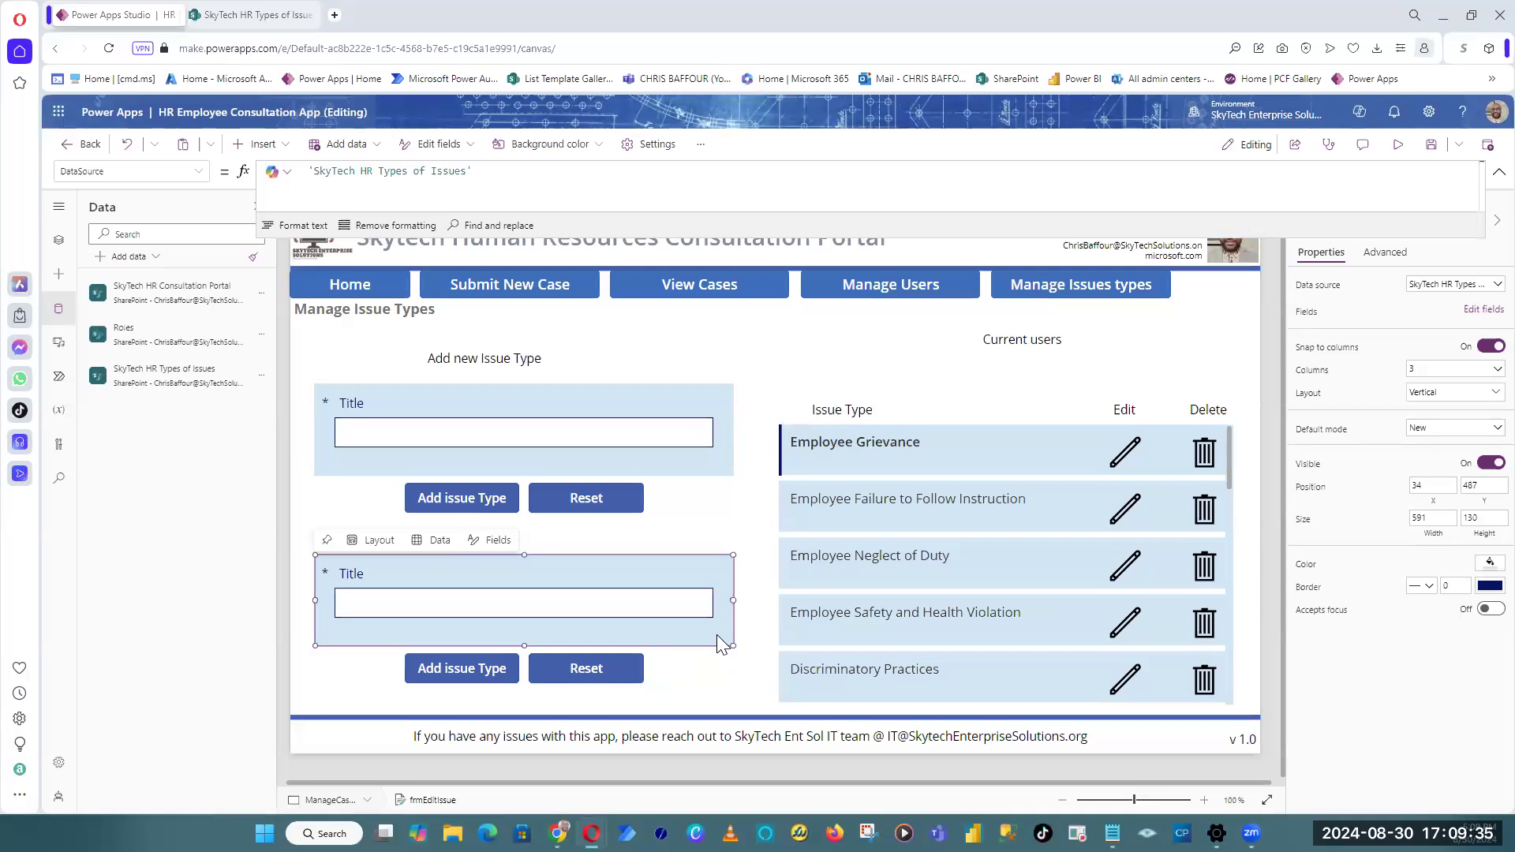
pyautogui.click(1498, 171)
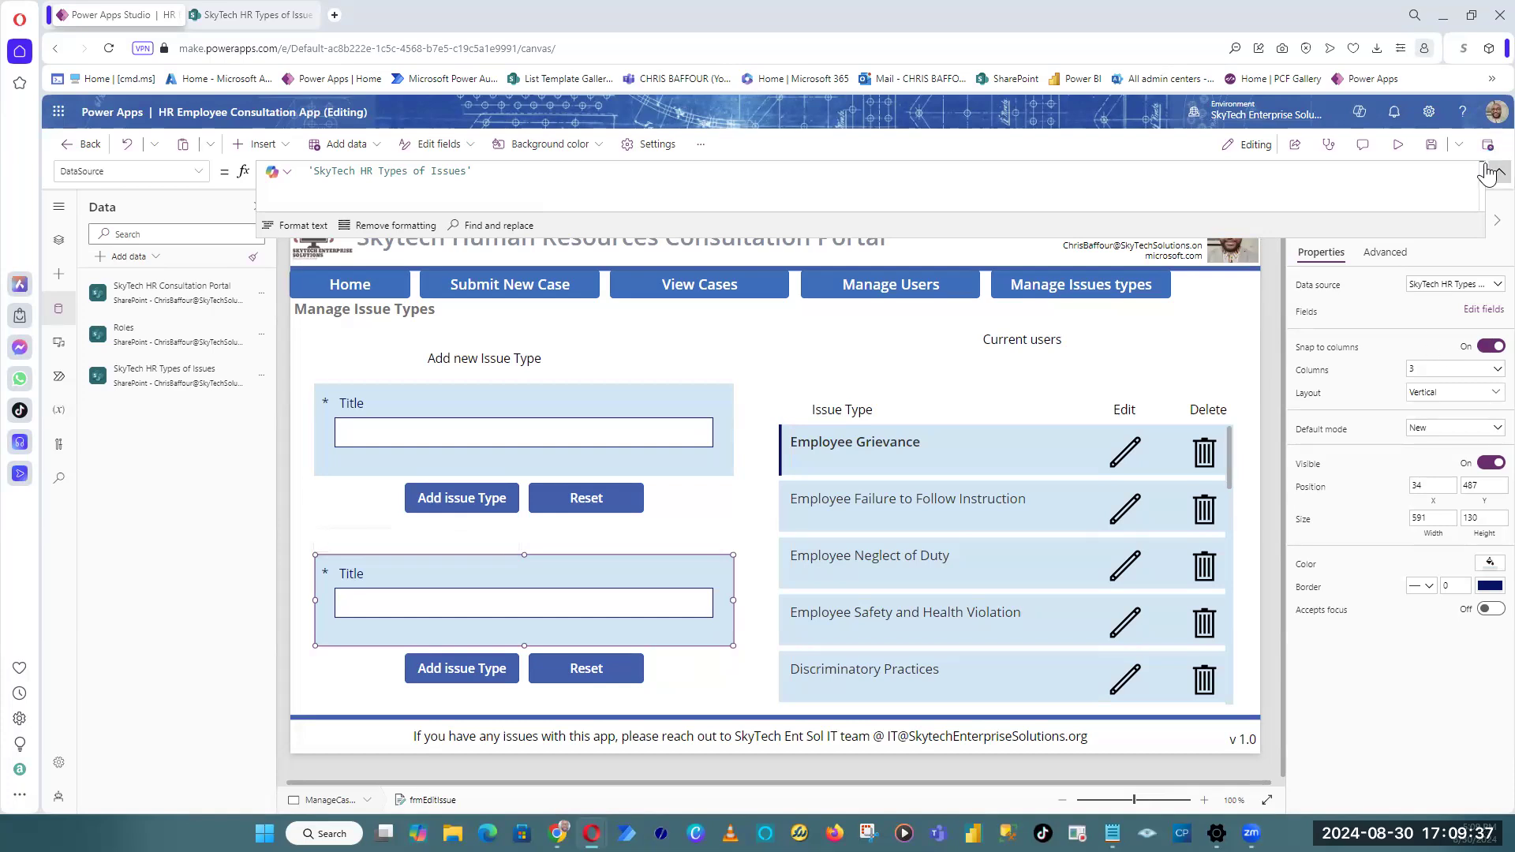
pyautogui.click(1340, 230)
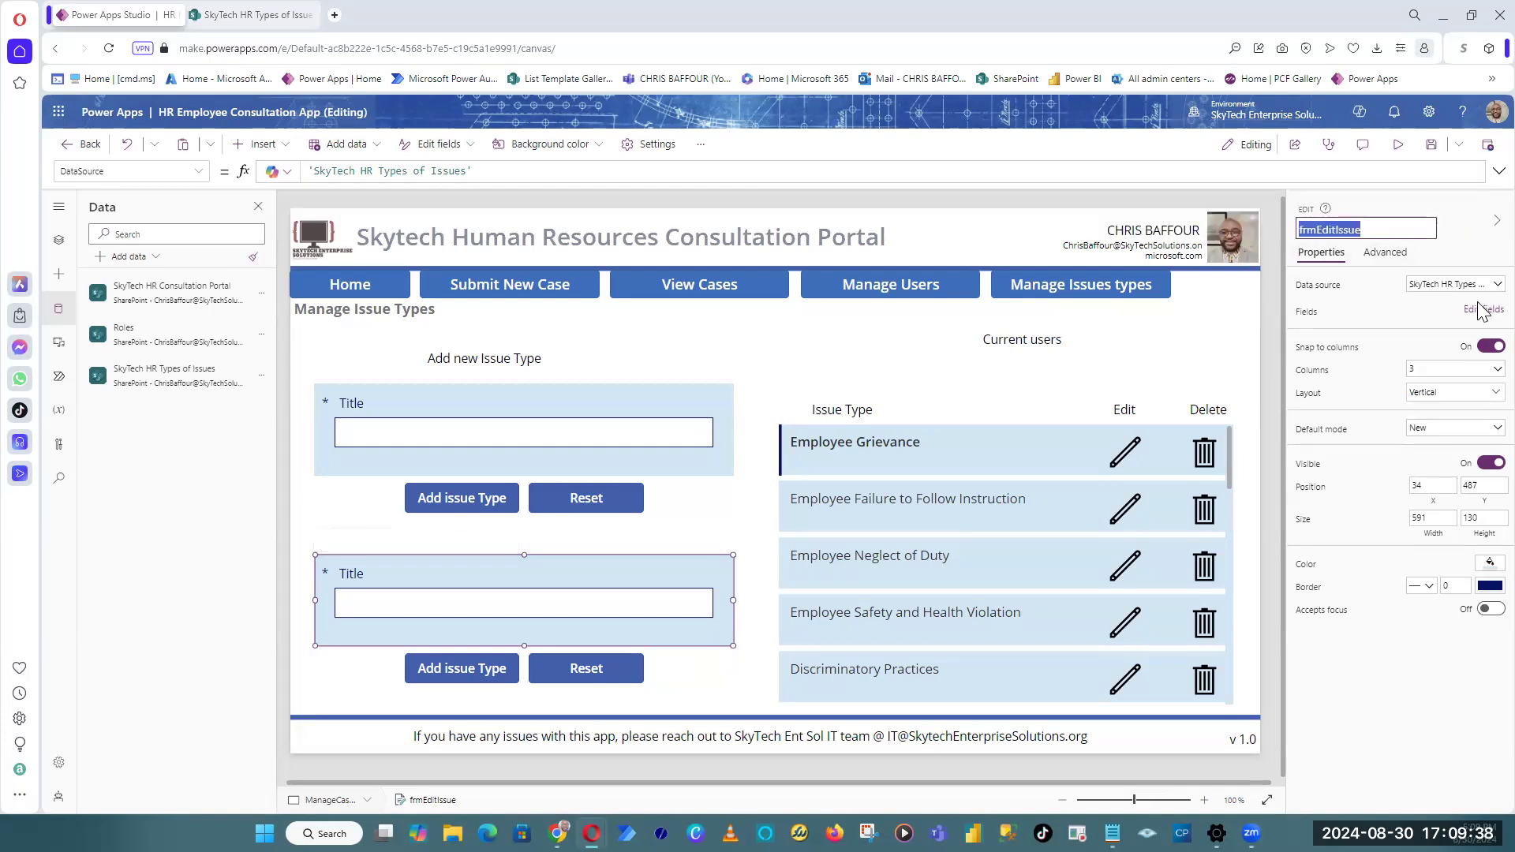
pyautogui.rightClick(1344, 230)
pyautogui.click(1235, 302)
pyautogui.click(306, 727)
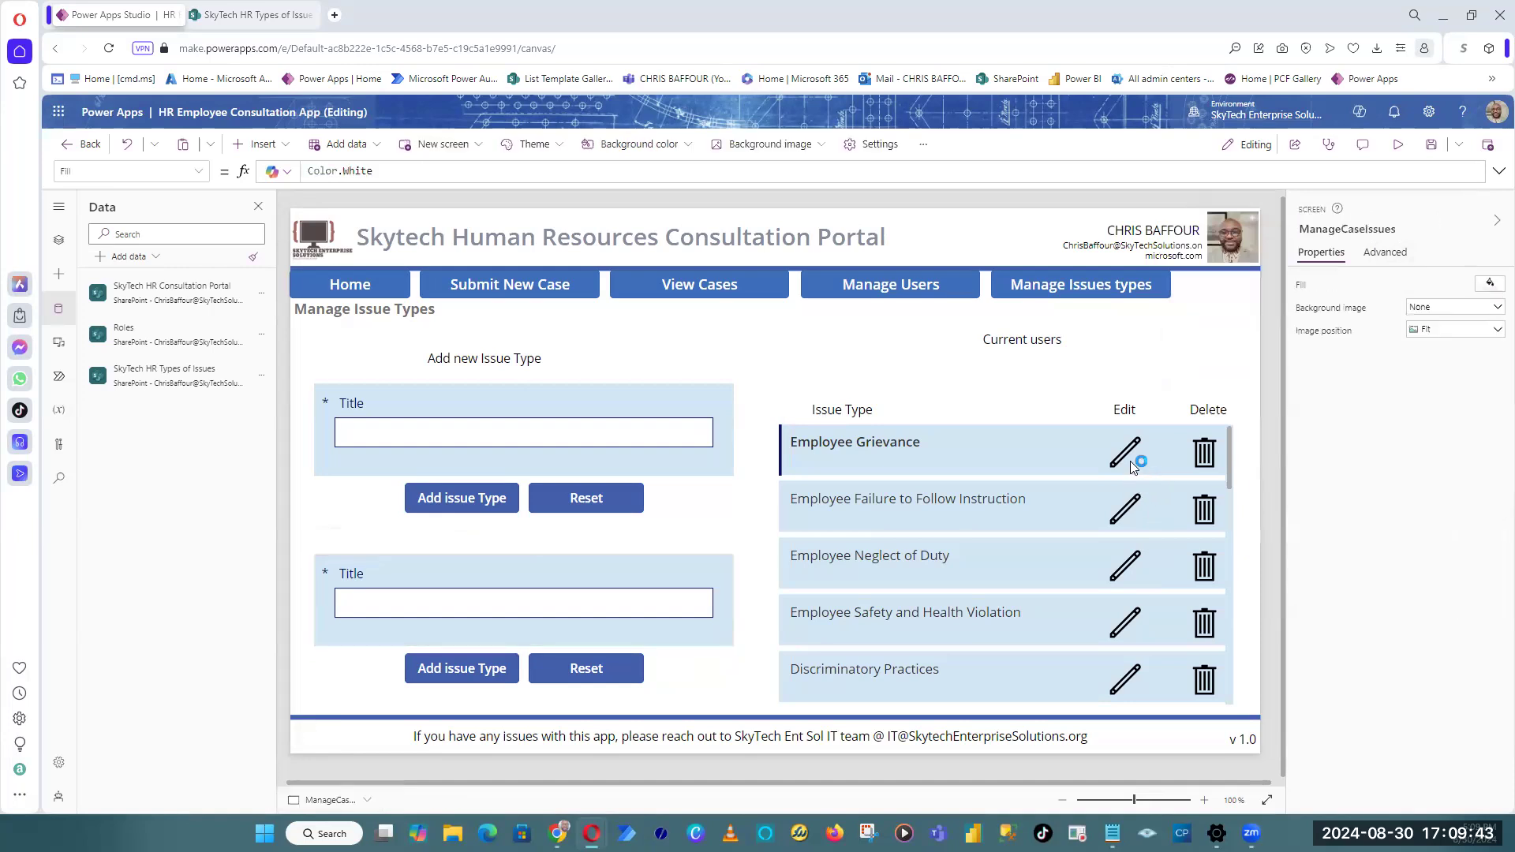
# Step: Set the gallery Edit icon's OnSelect formula to EditForm(frmEditIssue);
pyautogui.click(1134, 467)
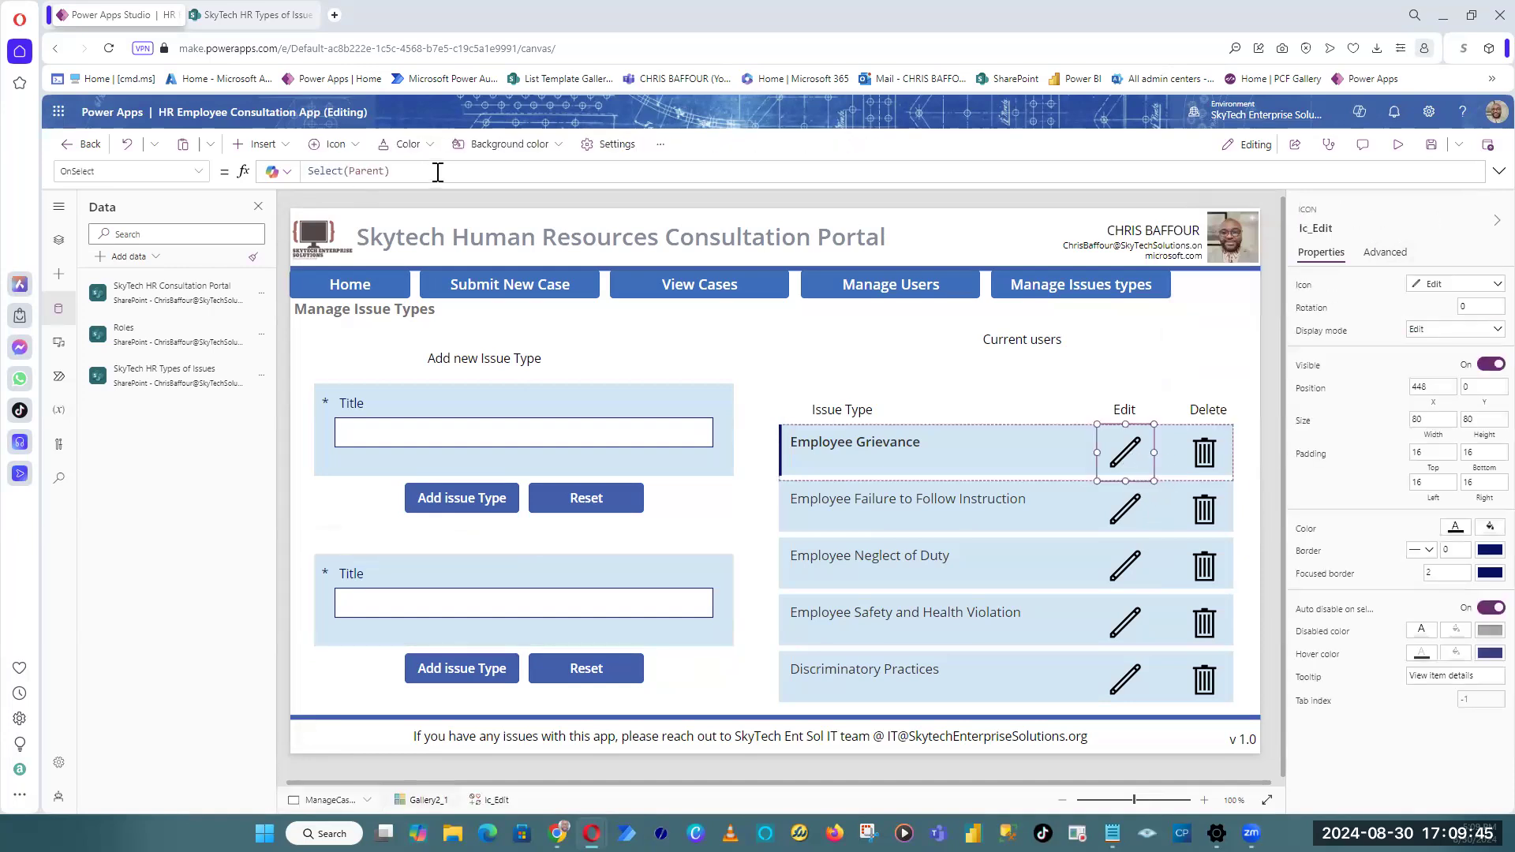
pyautogui.moveTo(434, 176); pyautogui.dragTo(101, 180)
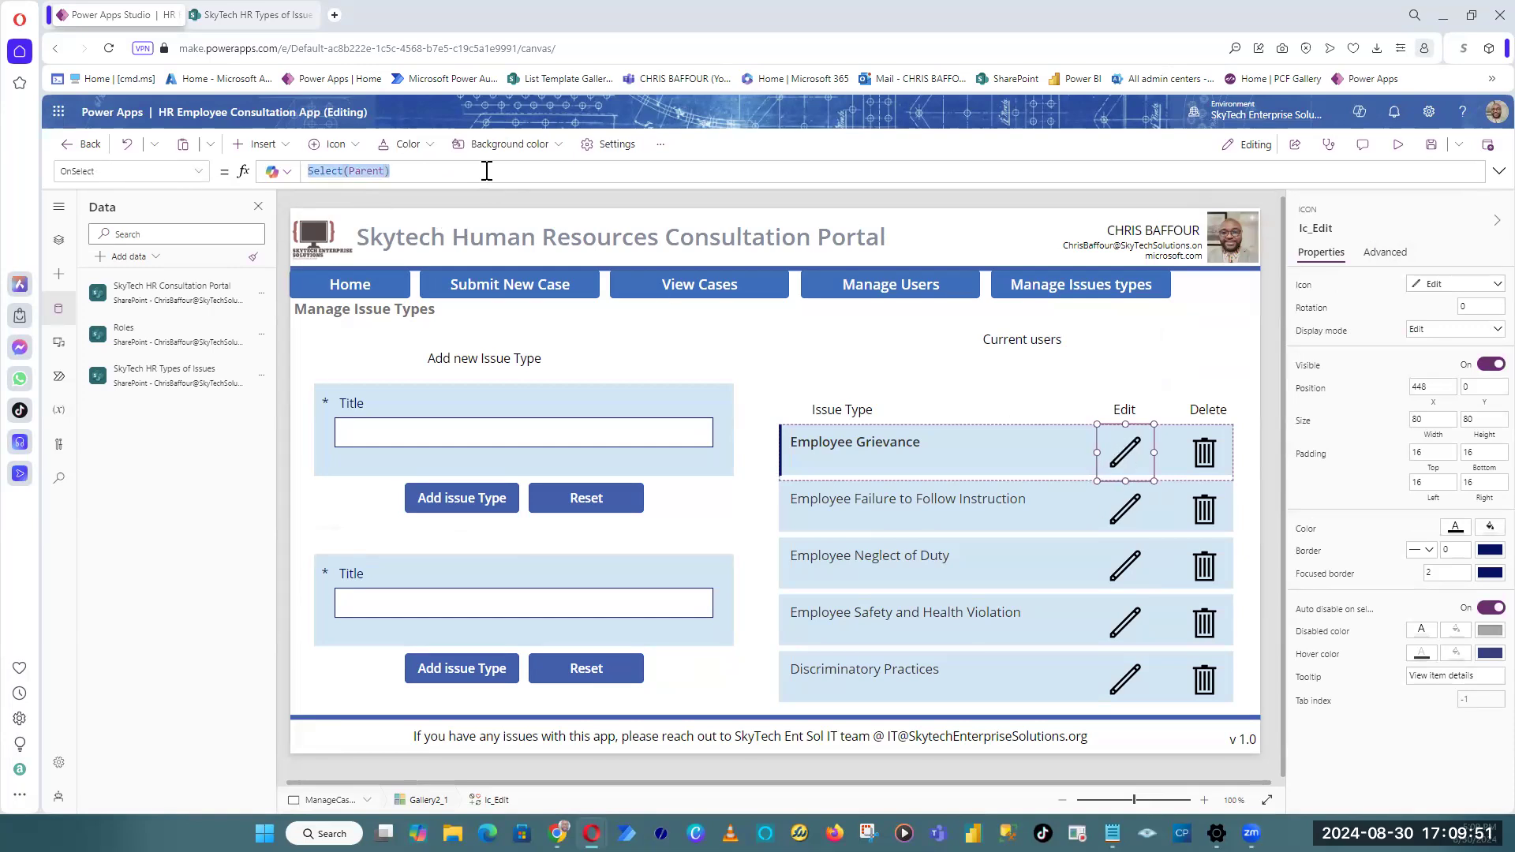
pyautogui.write('Edit')
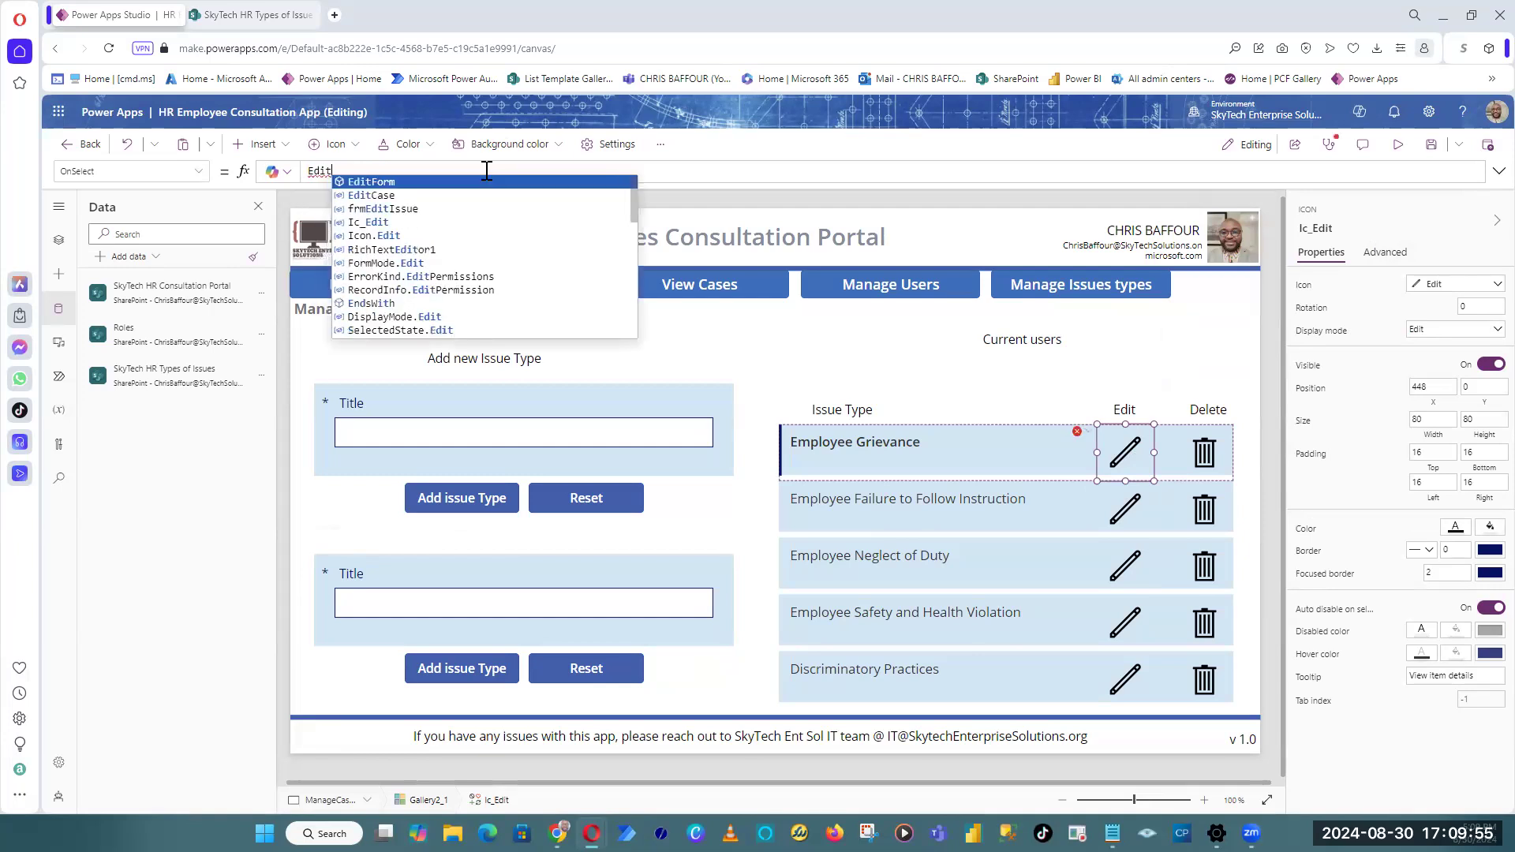
pyautogui.write('Form(')
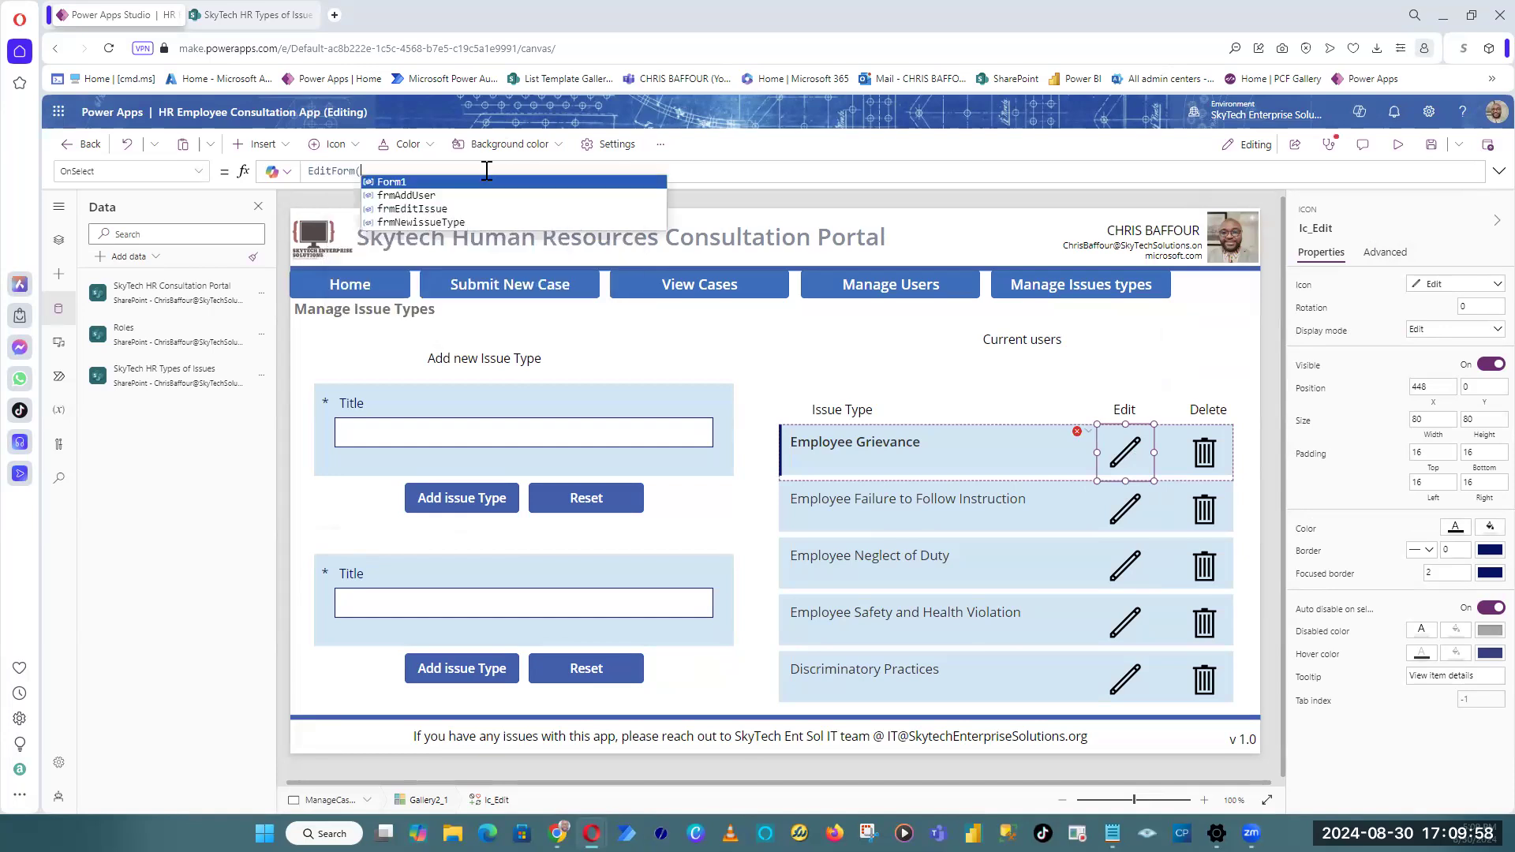
pyautogui.hotkey('ctrl', 'v')
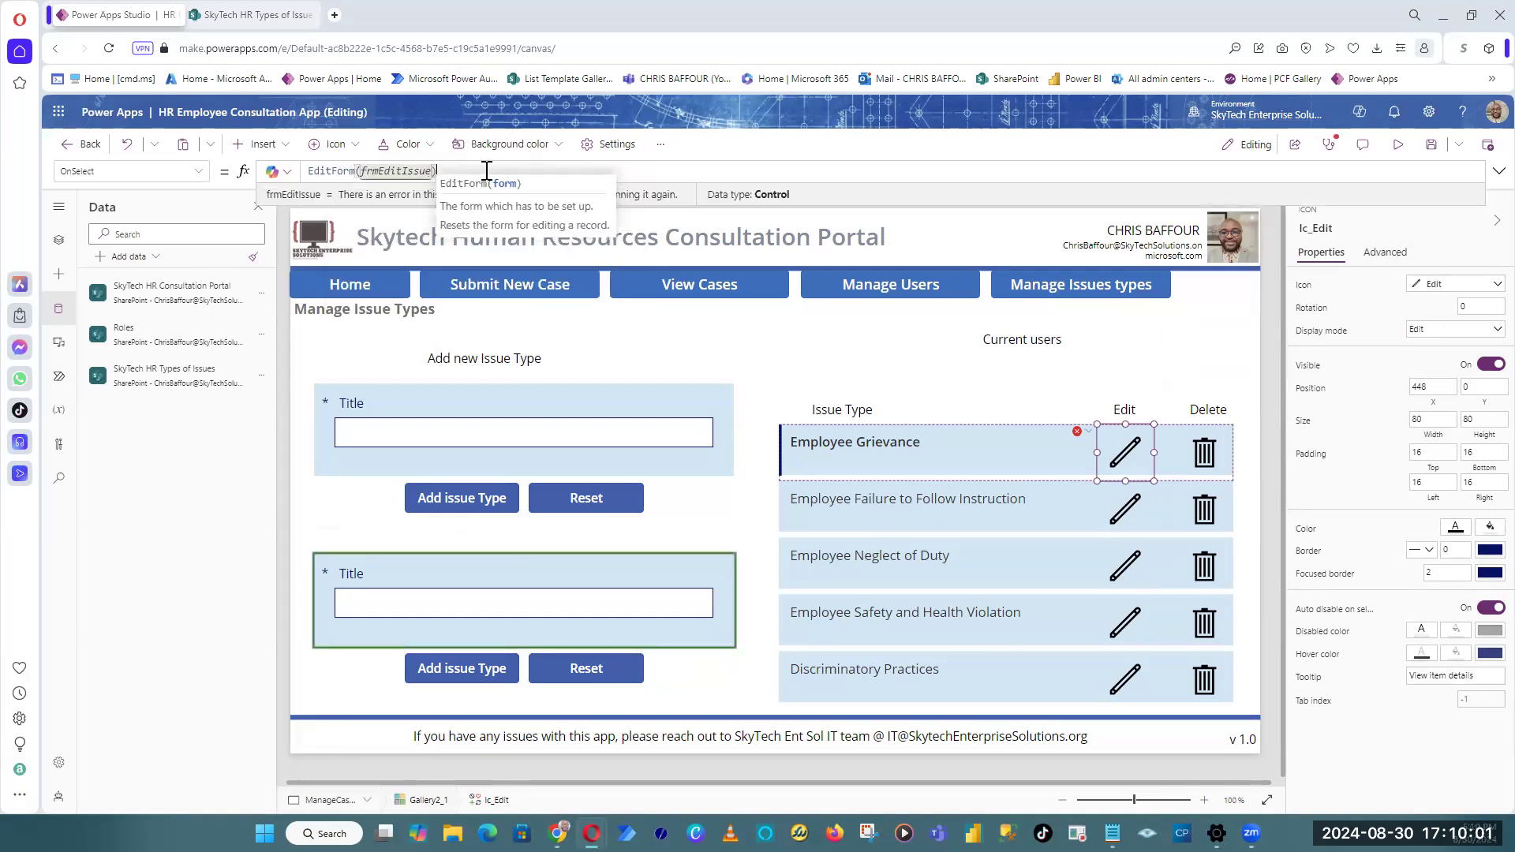
pyautogui.write(');')
pyautogui.hotkey('shift', 'Return')
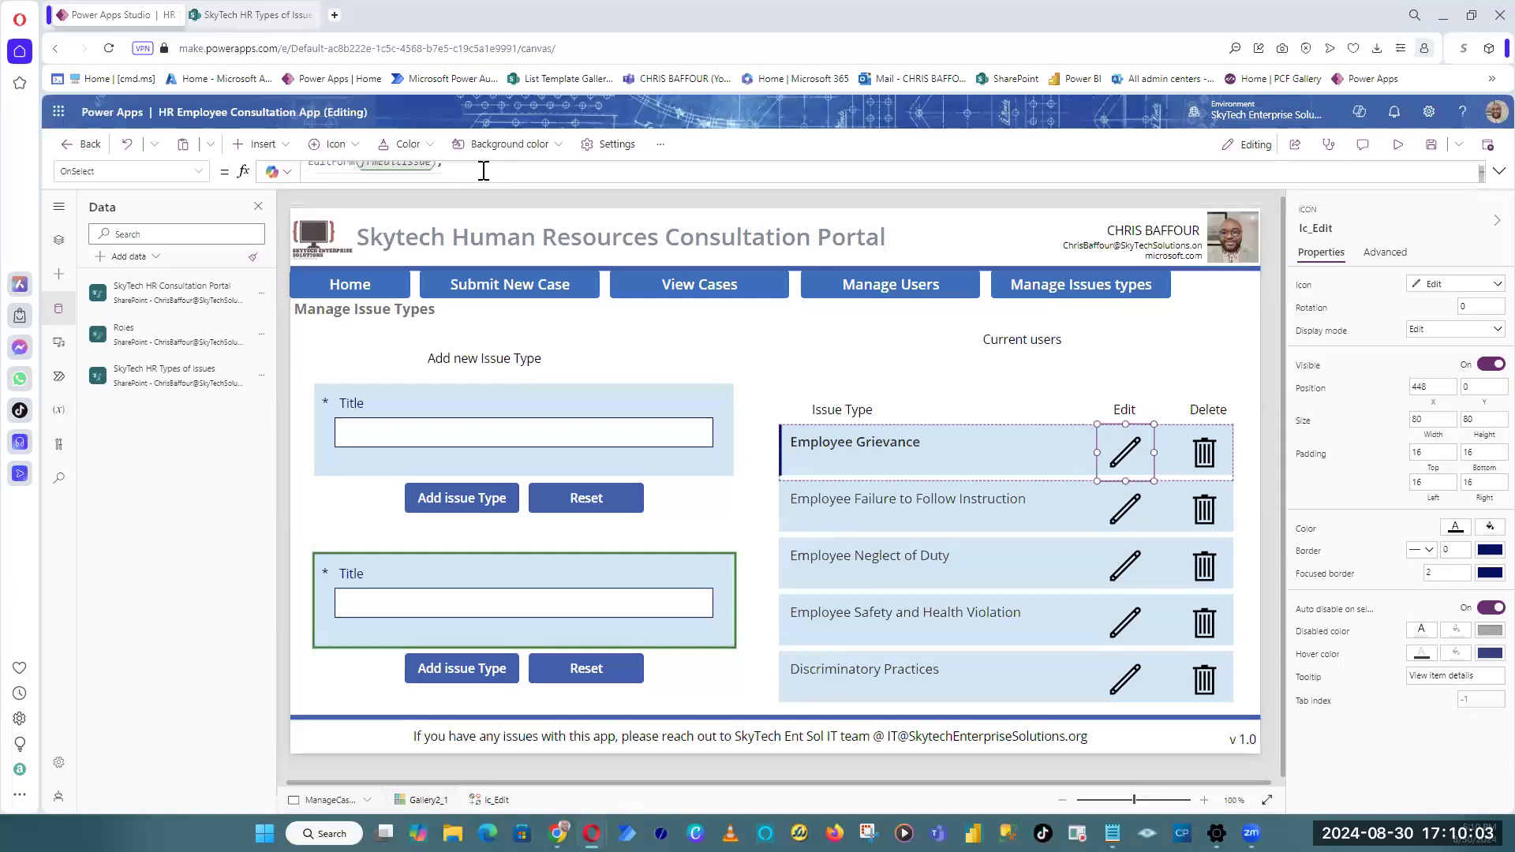
pyautogui.click(1498, 172)
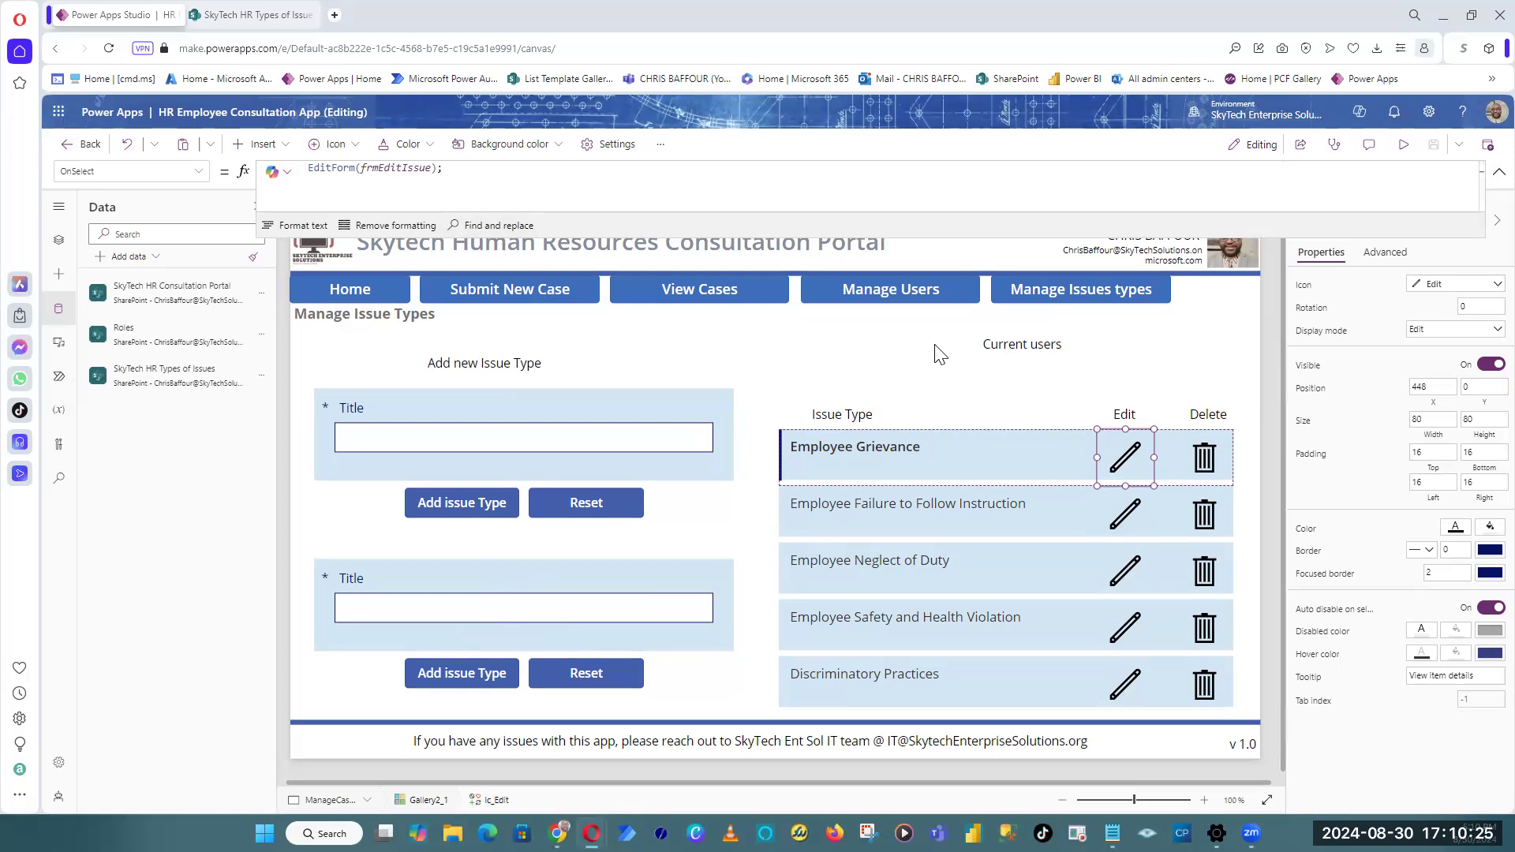
pyautogui.click(494, 170)
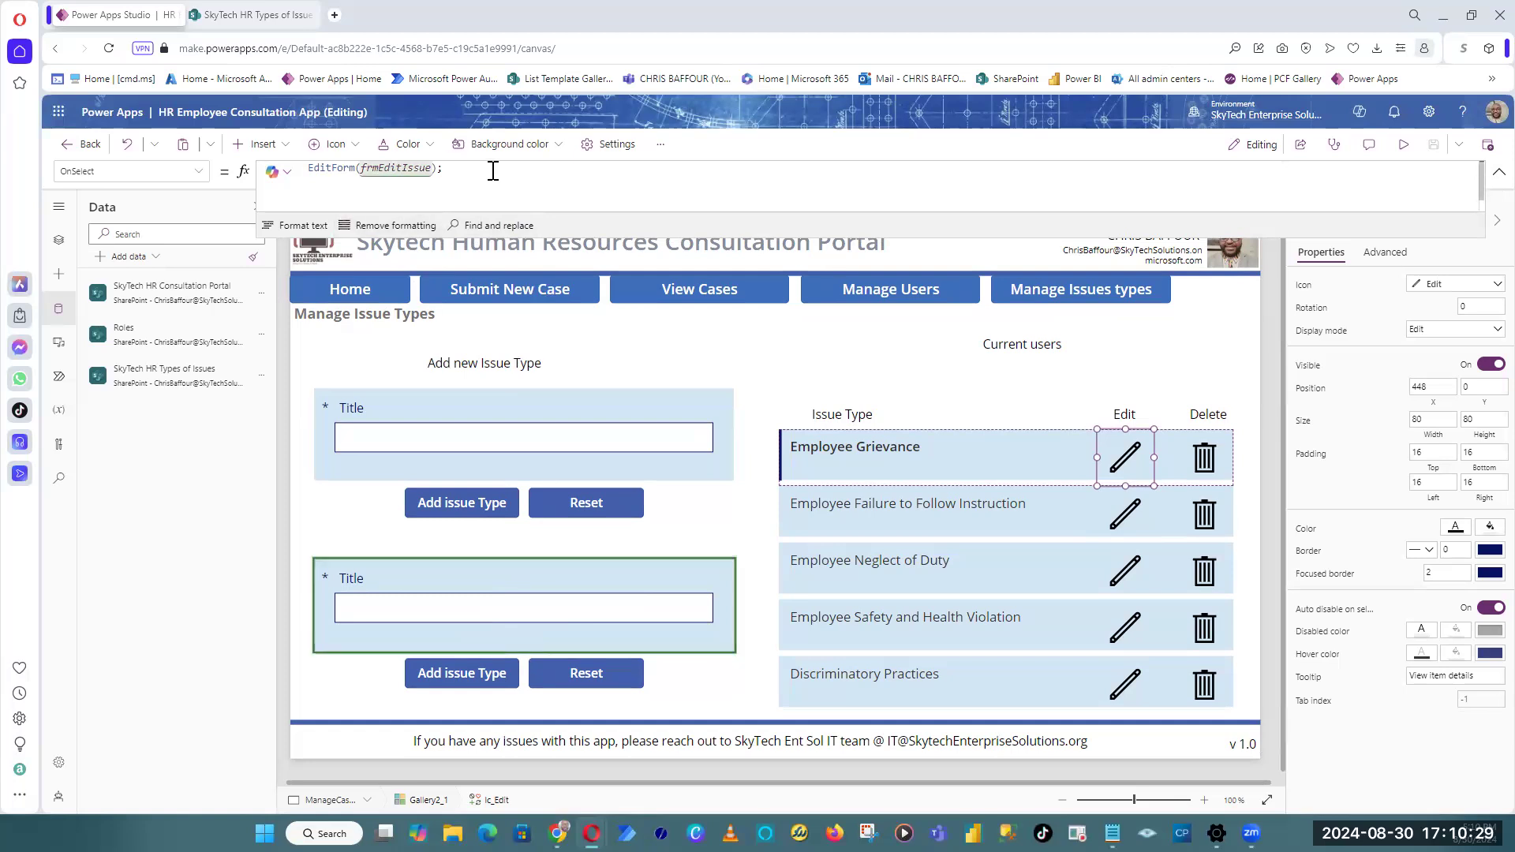
pyautogui.hotkey('shift', 'Return')
pyautogui.write('Navi')
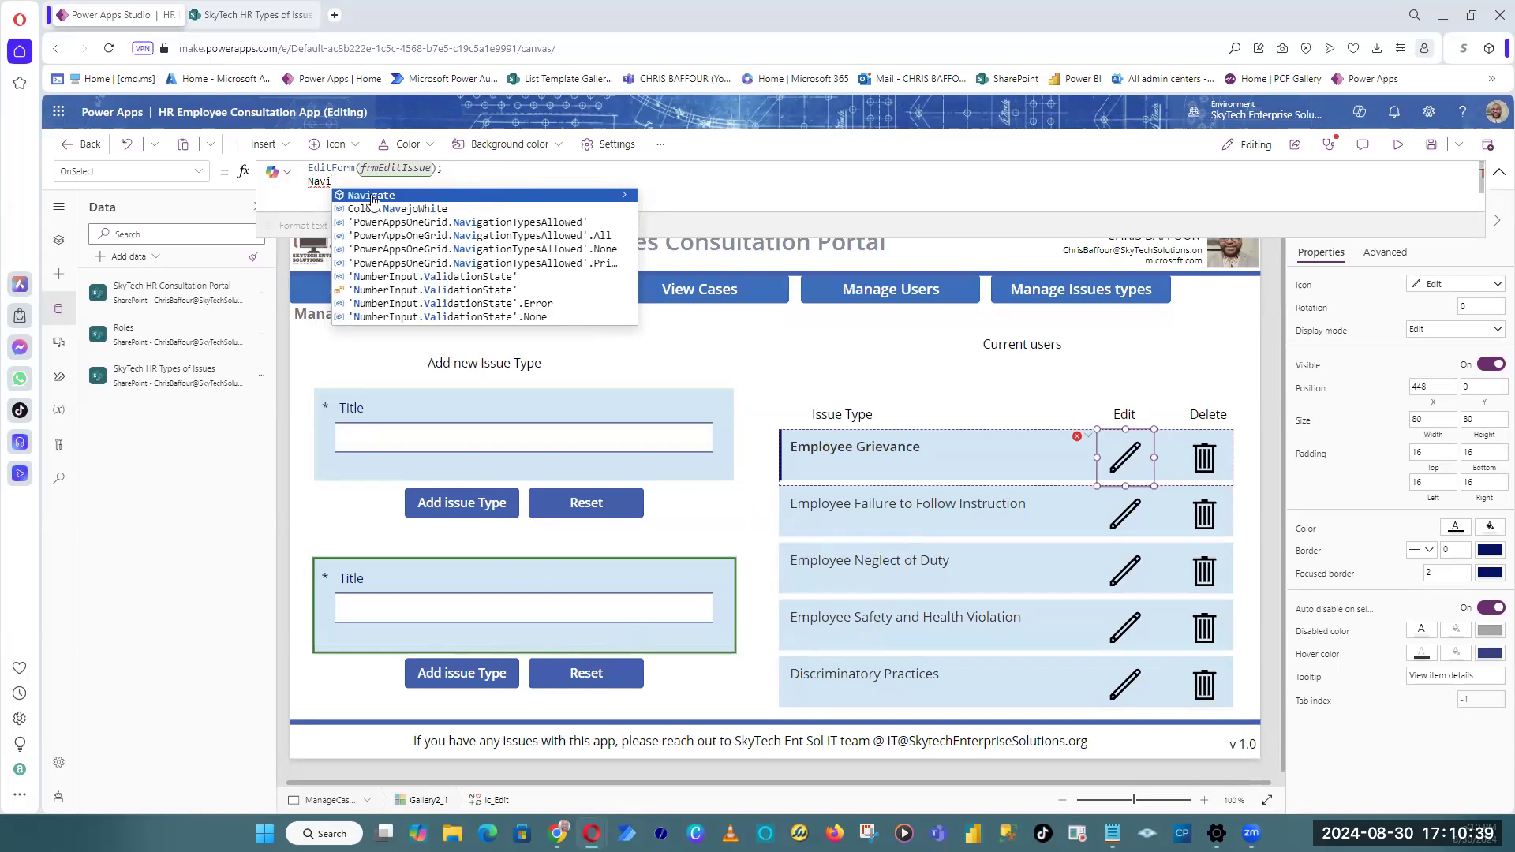
pyautogui.moveTo(331, 181); pyautogui.dragTo(305, 181)
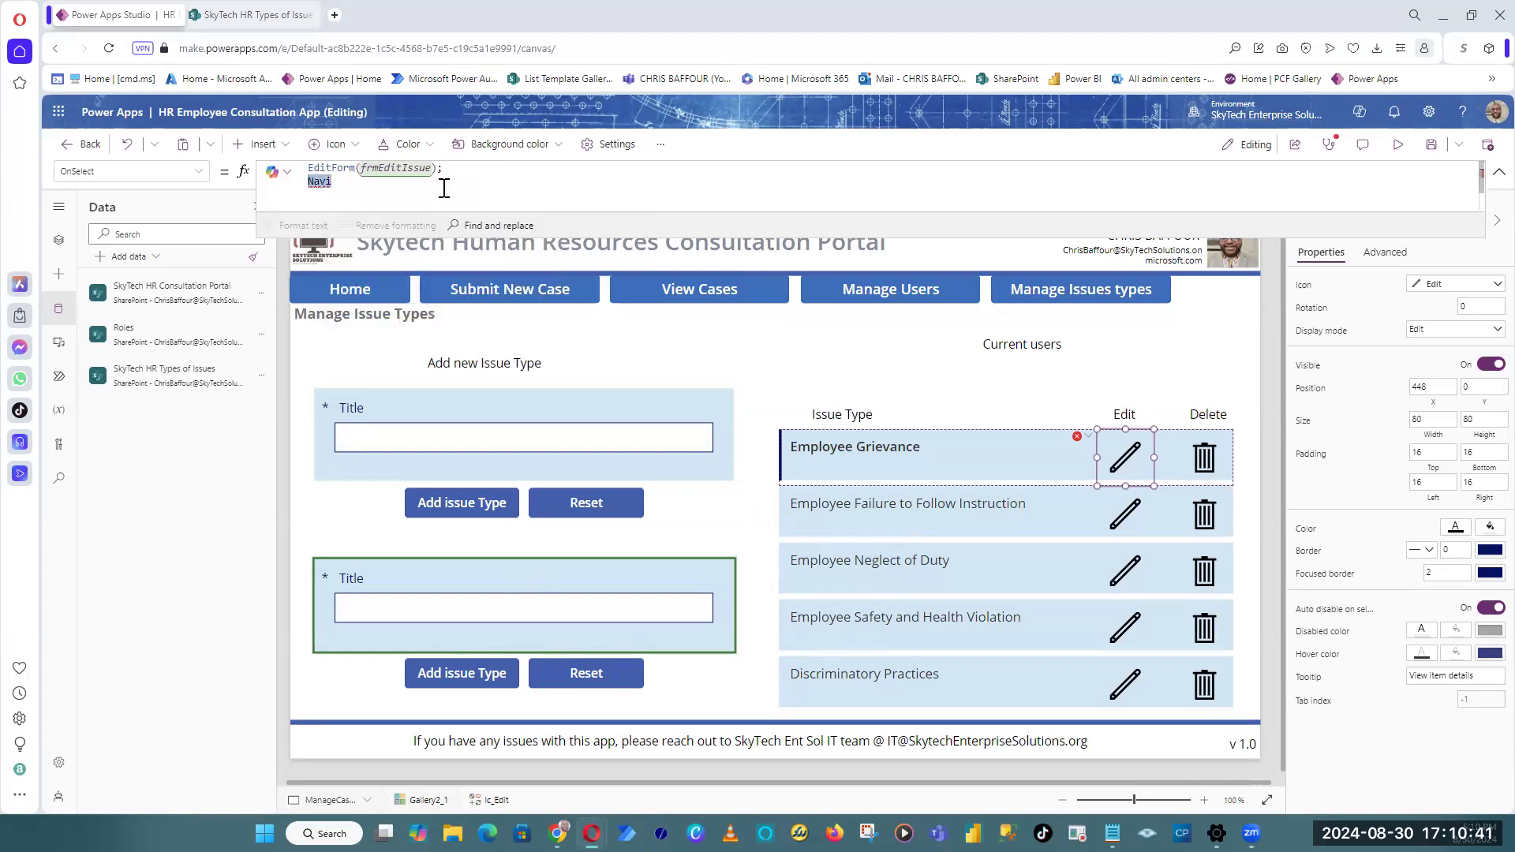
pyautogui.press('BackSpace')
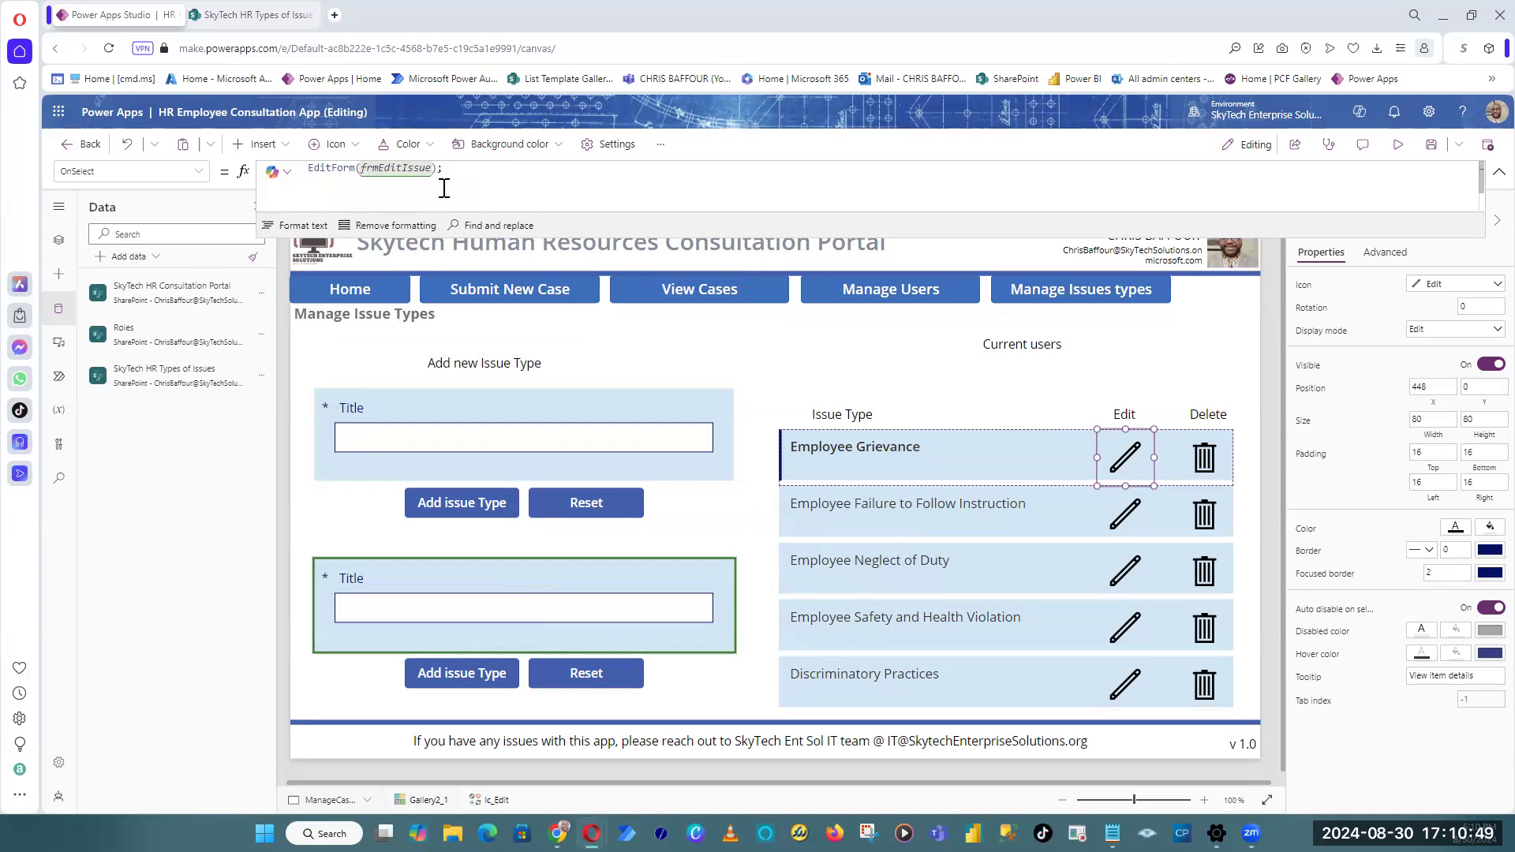
# Step: Open the Item property of the lower form, frmEditIssue, for editing
pyautogui.click(691, 670)
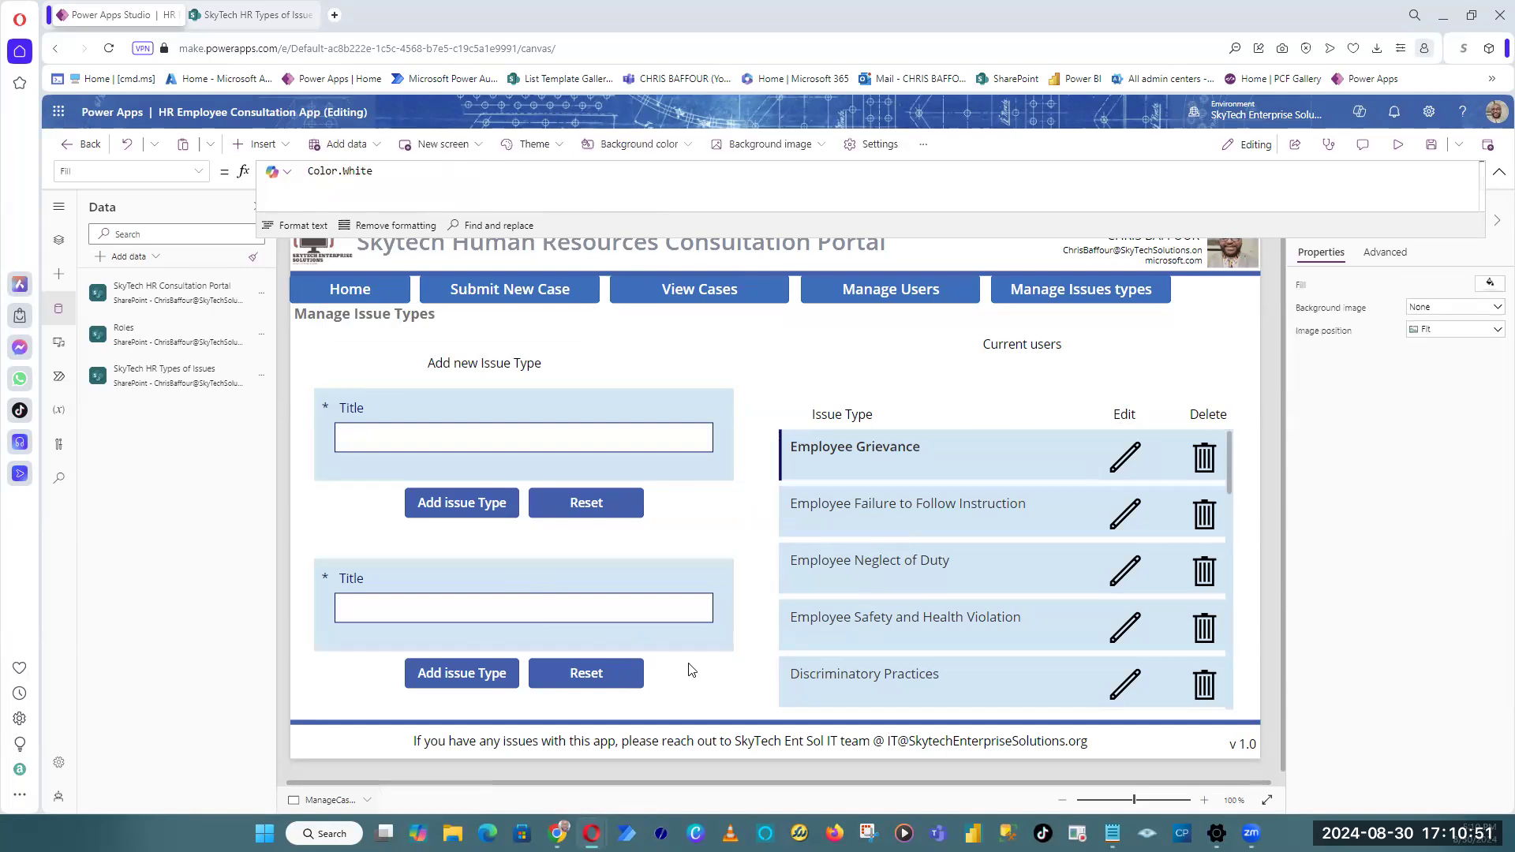
pyautogui.click(708, 649)
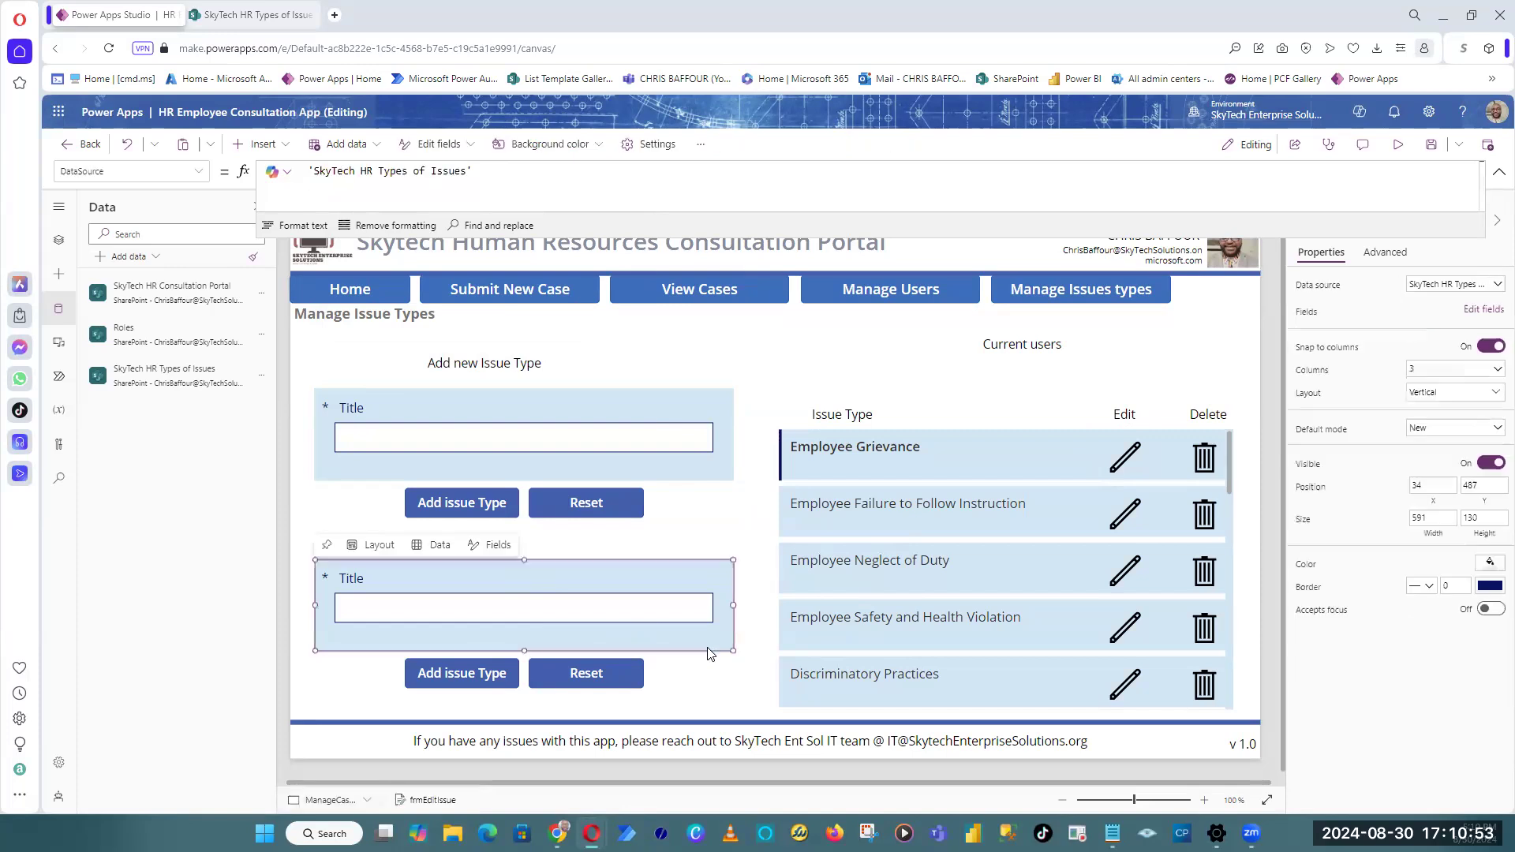
pyautogui.click(204, 173)
pyautogui.scroll(-3, 161, 426)
pyautogui.click(114, 285)
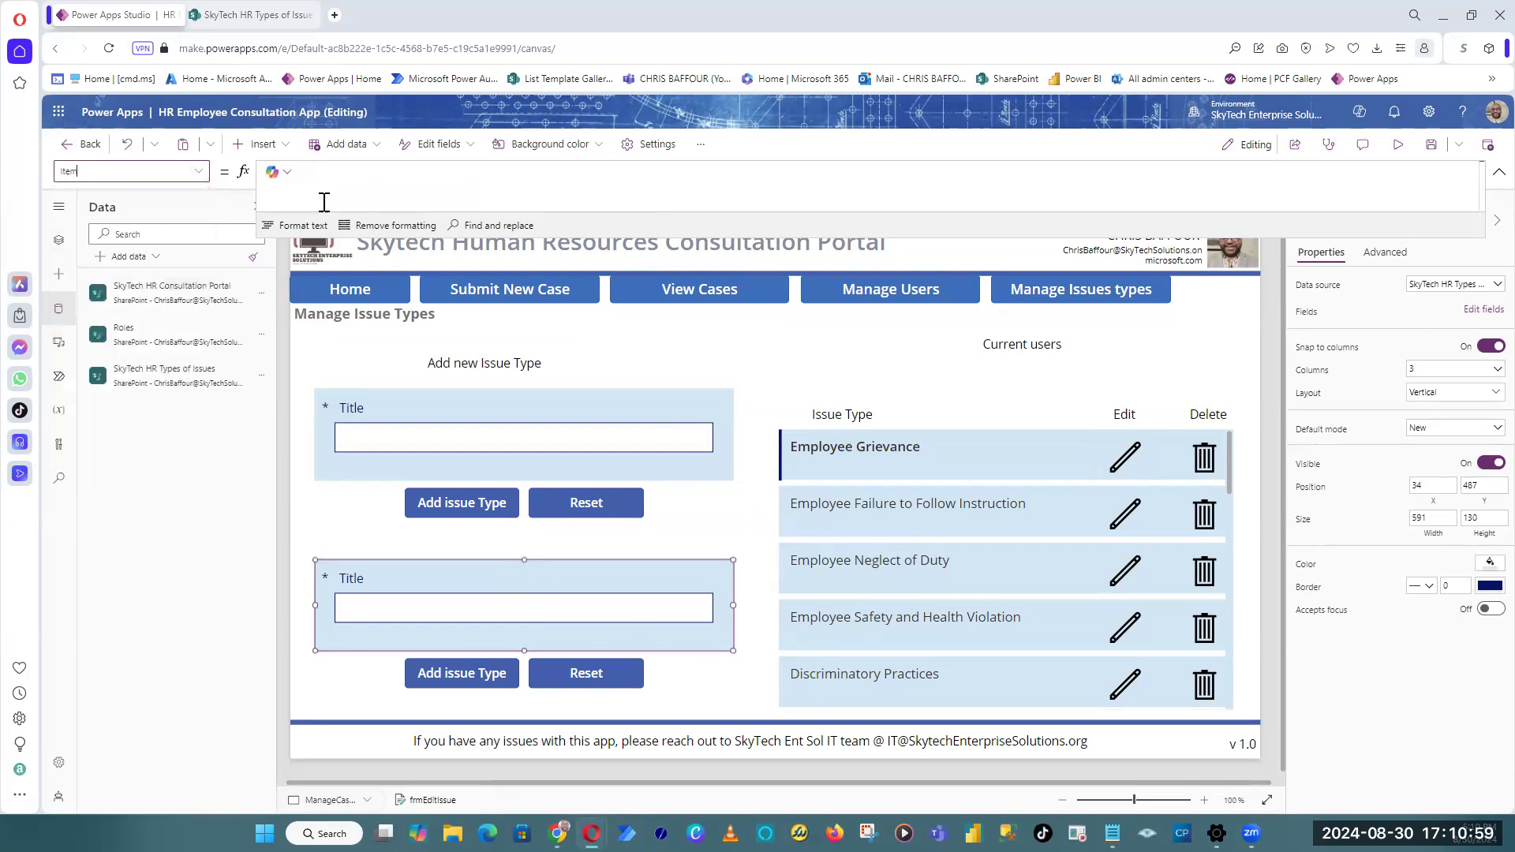
pyautogui.click(389, 177)
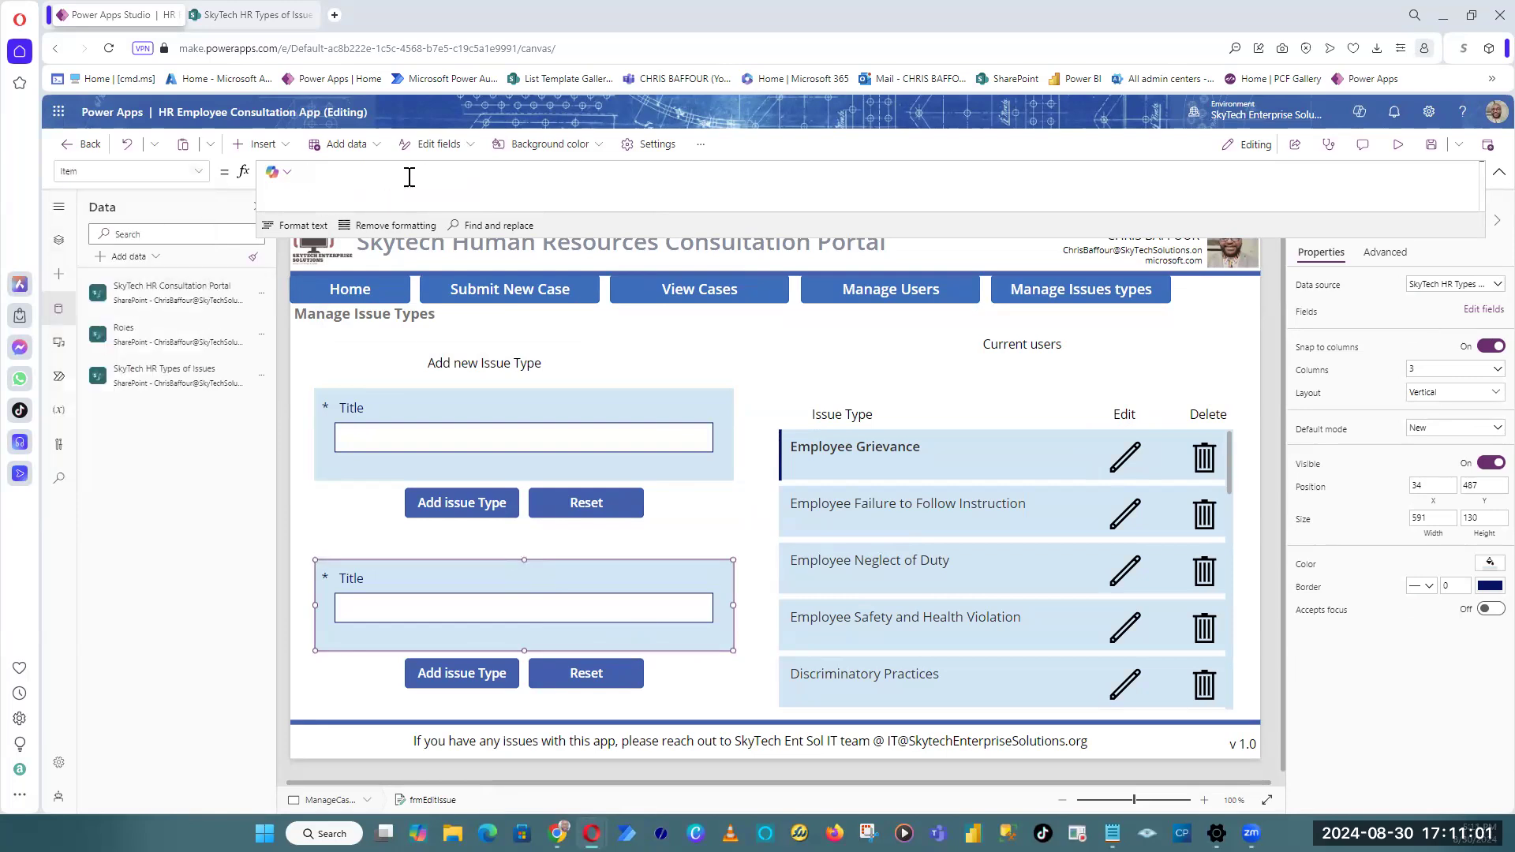
# Step: Rename the issue types gallery to gal_IssueTypes
pyautogui.click(1232, 483)
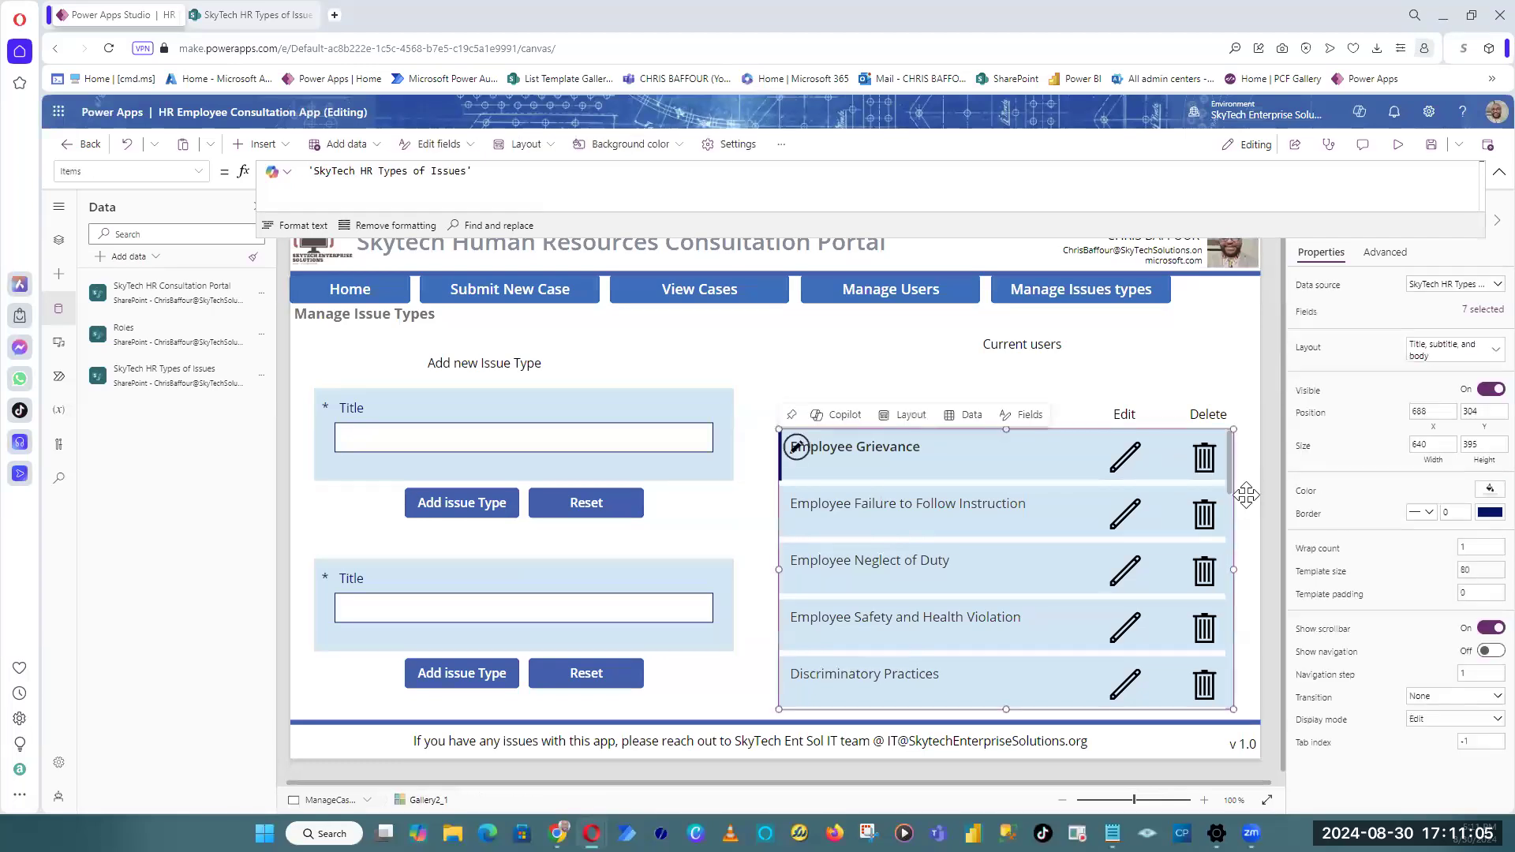
pyautogui.click(1498, 172)
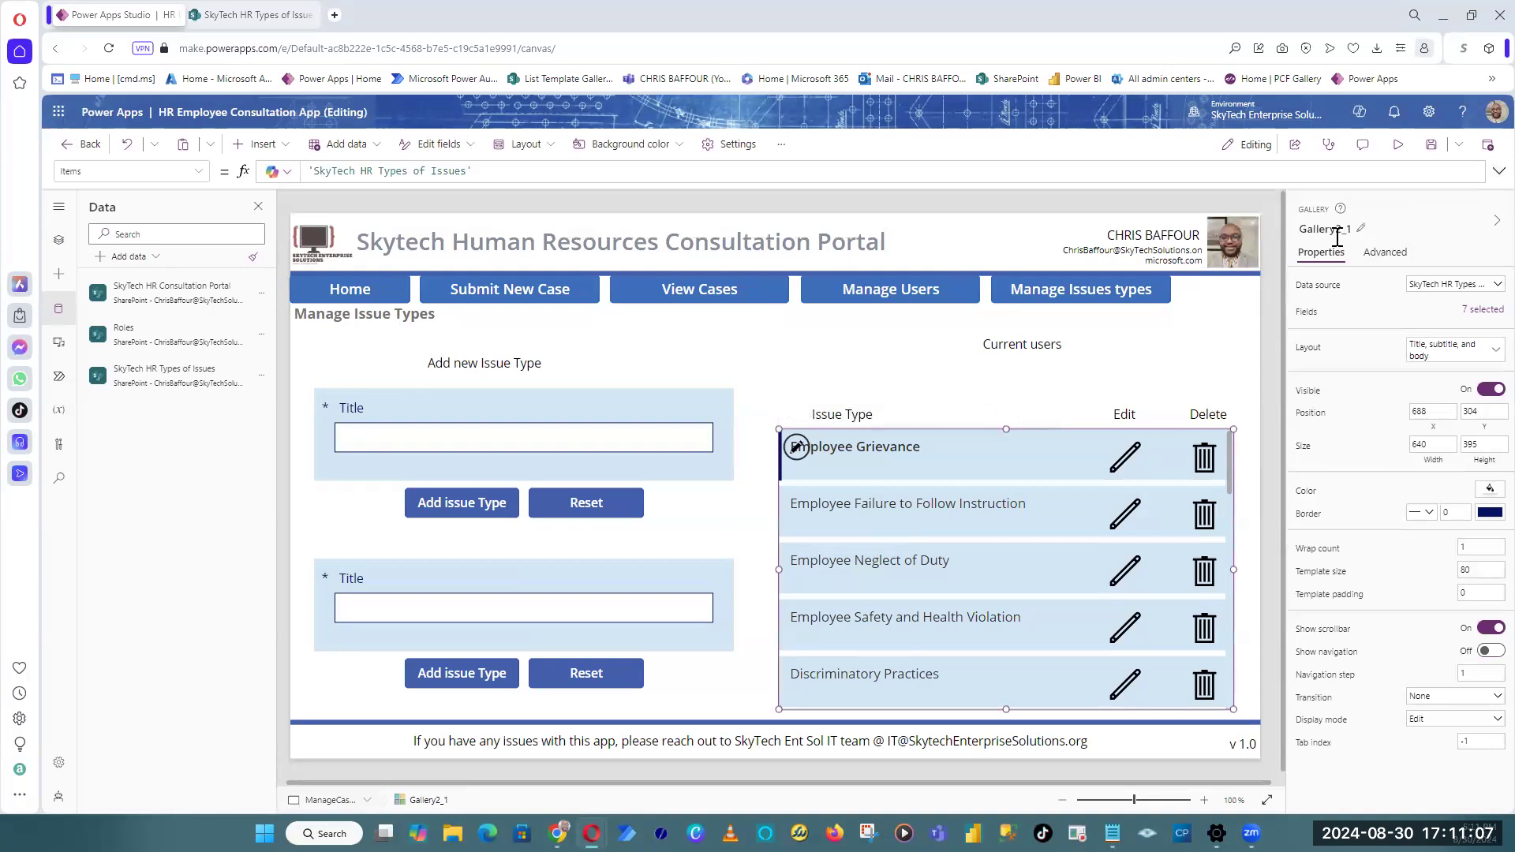
pyautogui.click(1337, 233)
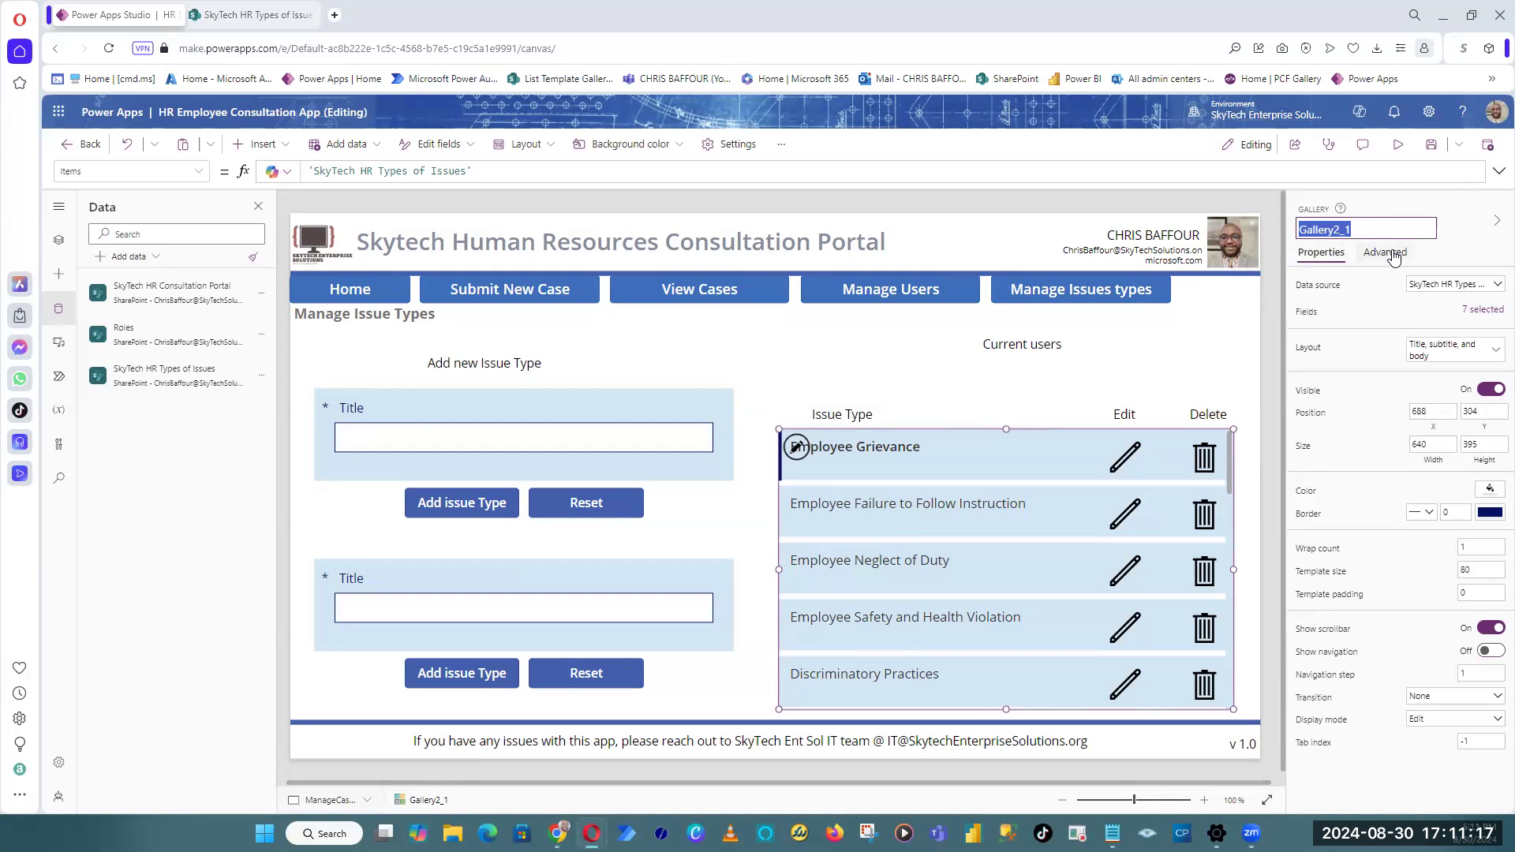
pyautogui.write('gal_IsssueTypes')
pyautogui.press('Return')
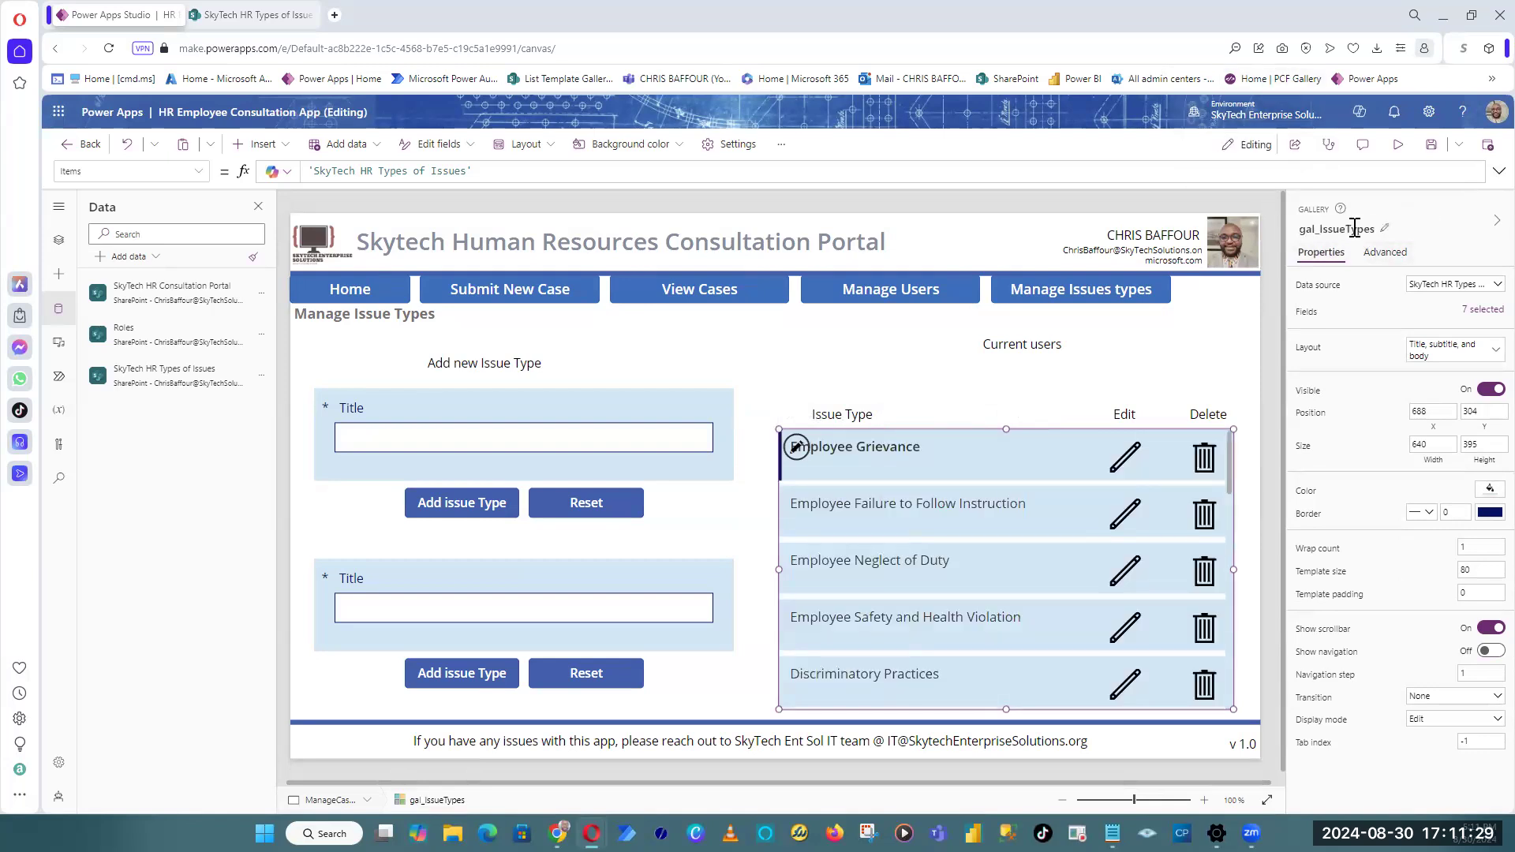
# Step: Set the Item property of frmEditIssue to gal_IssueTypes.Selected and save the app
pyautogui.click(723, 647)
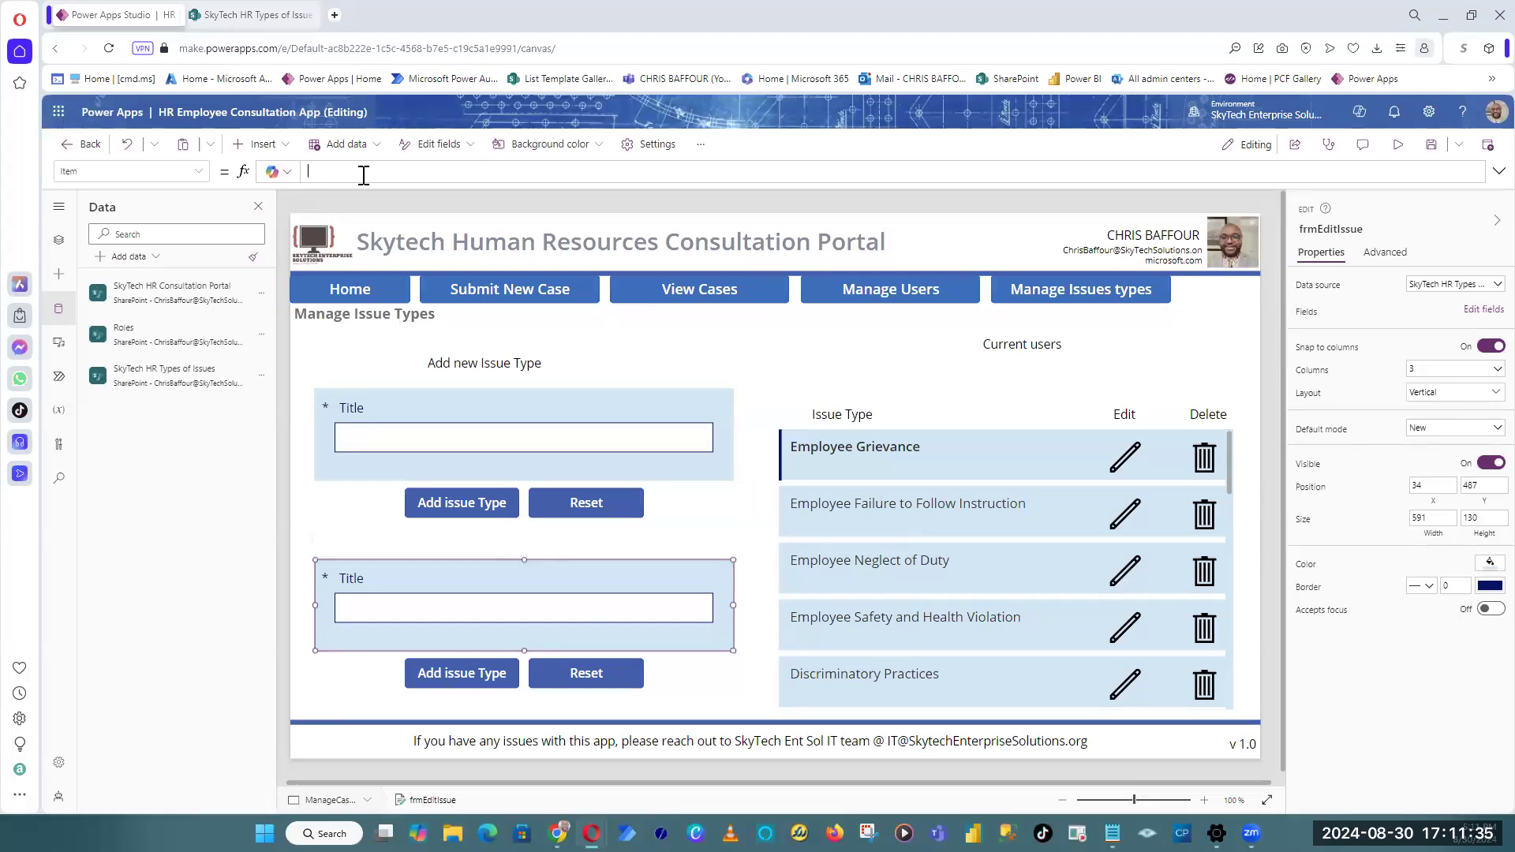
pyautogui.write('gal_IssueTypes')
pyautogui.write('.')
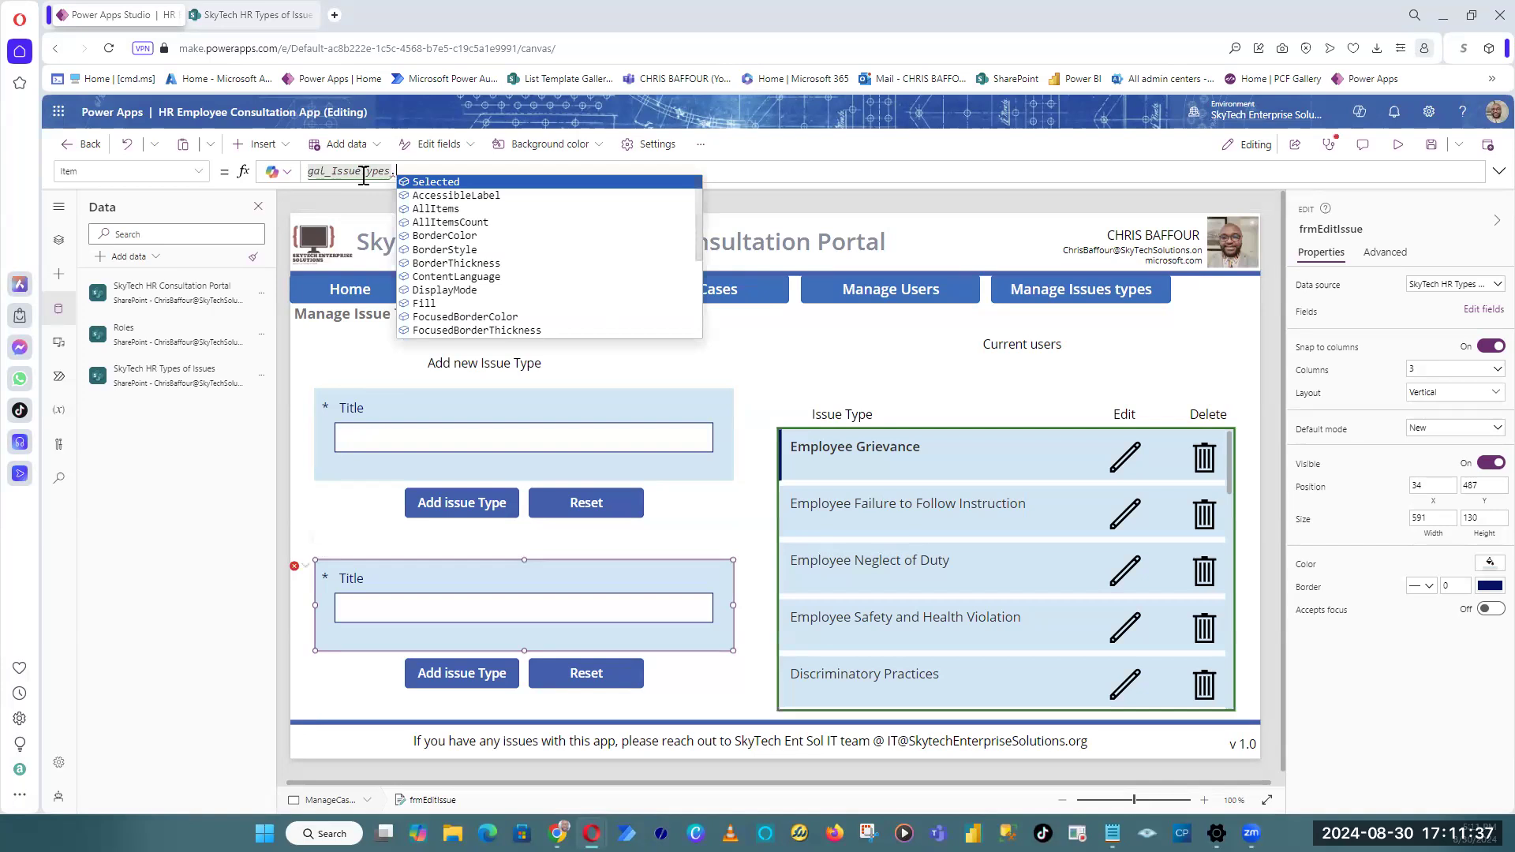
pyautogui.press('Tab')
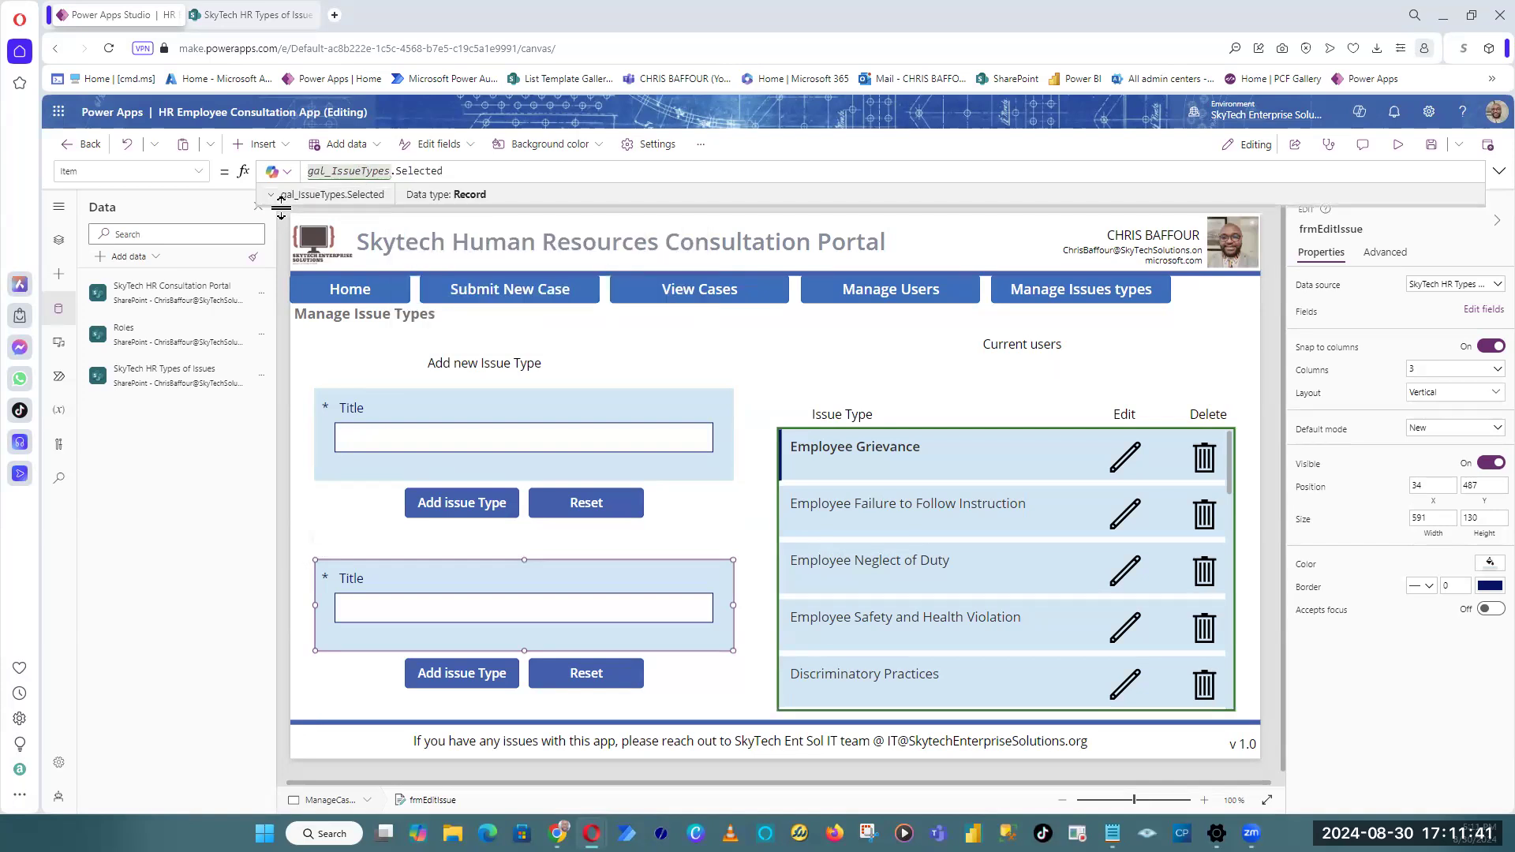
pyautogui.click(1431, 145)
# Step: Preview the app, test the Edit icons of the "test issue" and "00000" entries, and return to editing
pyautogui.click(1405, 147)
pyautogui.scroll(-5, 1086, 677)
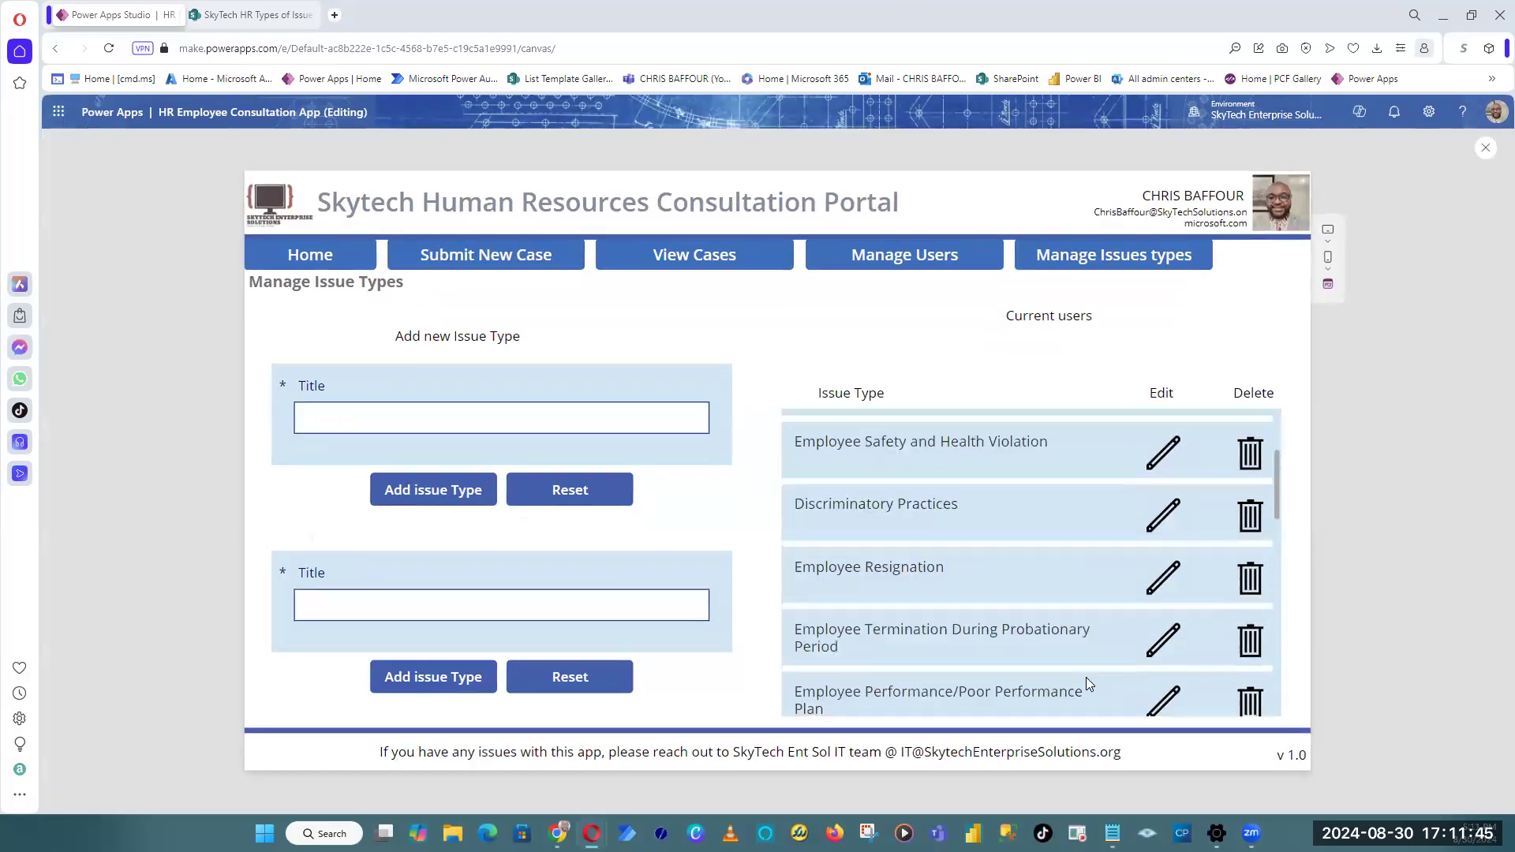
pyautogui.scroll(-5, 1158, 552)
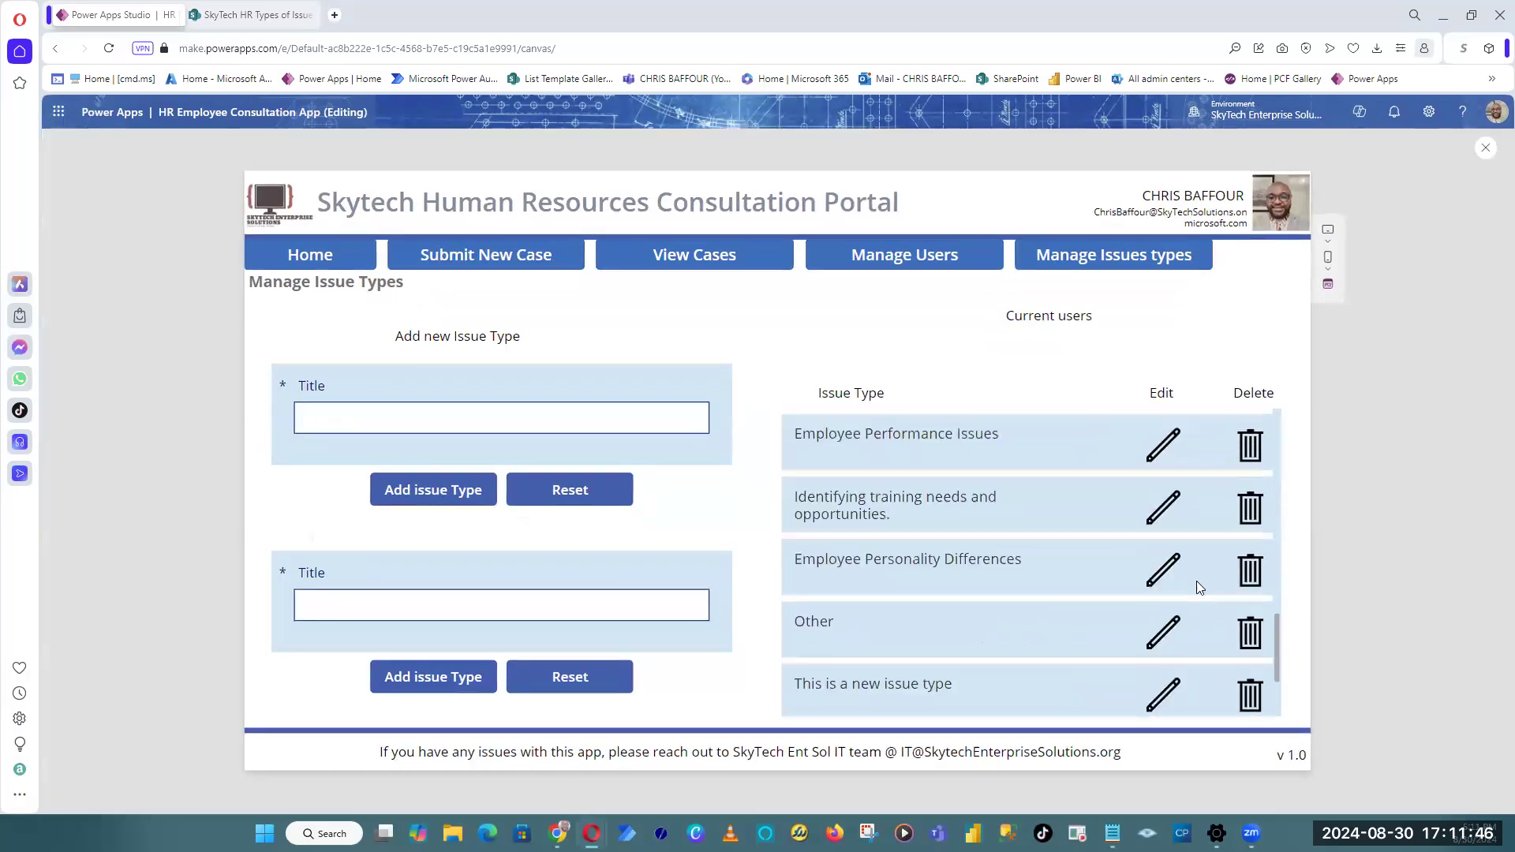
pyautogui.click(1169, 693)
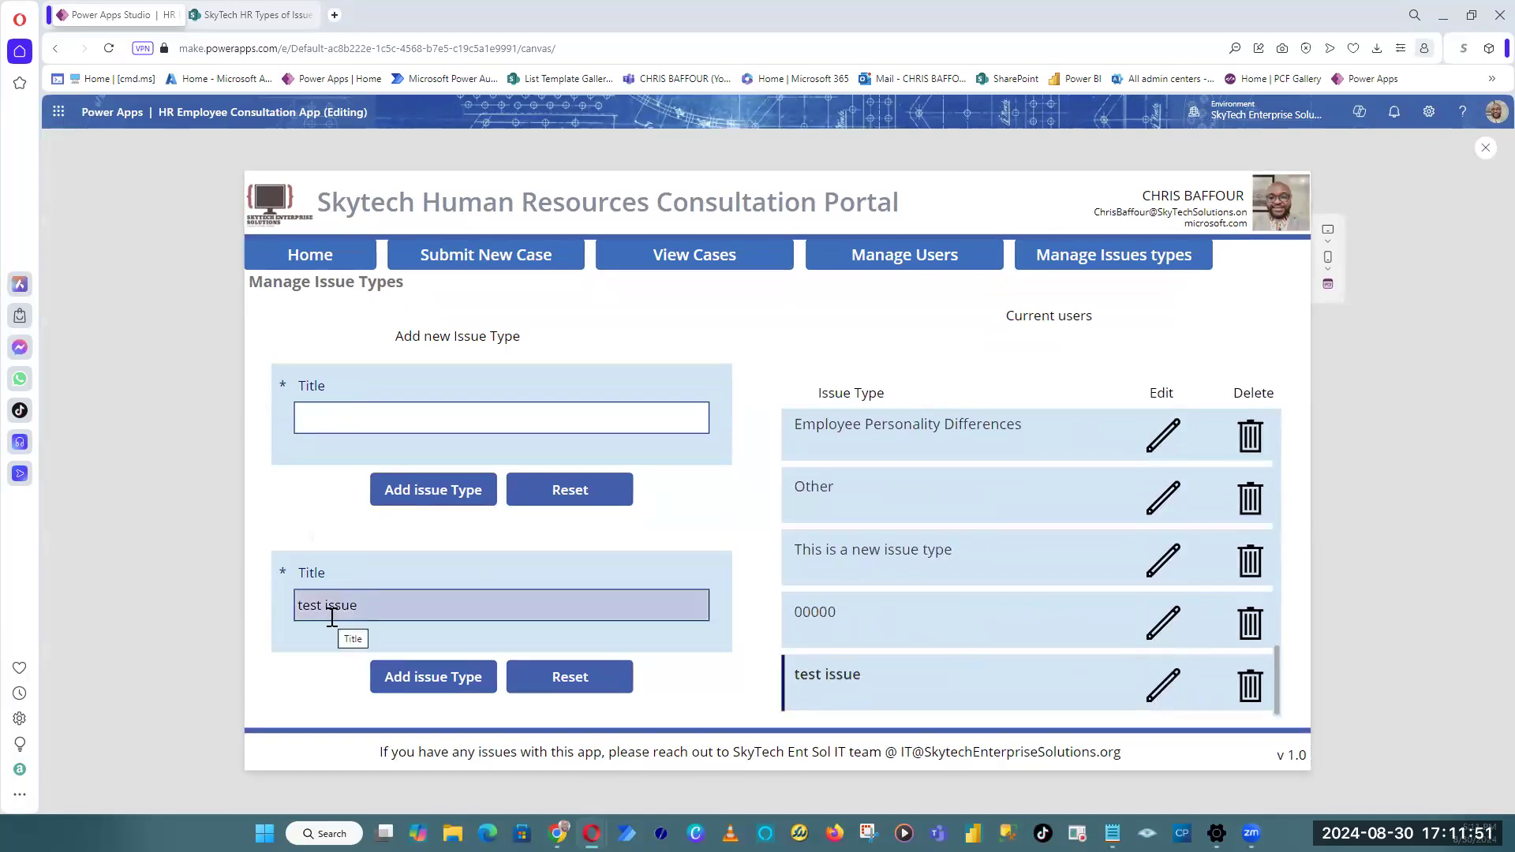
pyautogui.click(1168, 626)
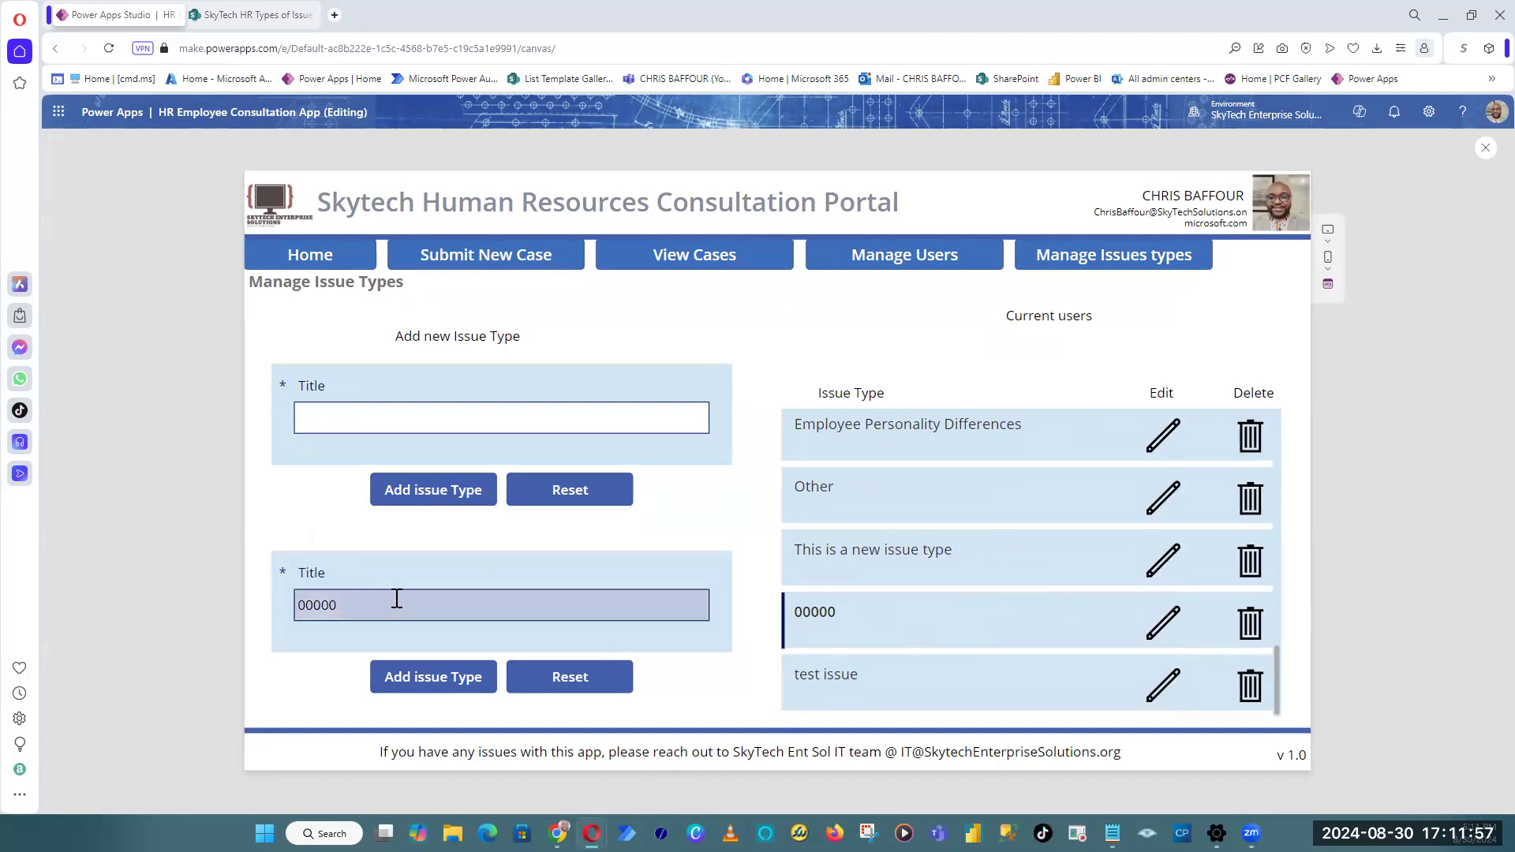
pyautogui.click(1485, 147)
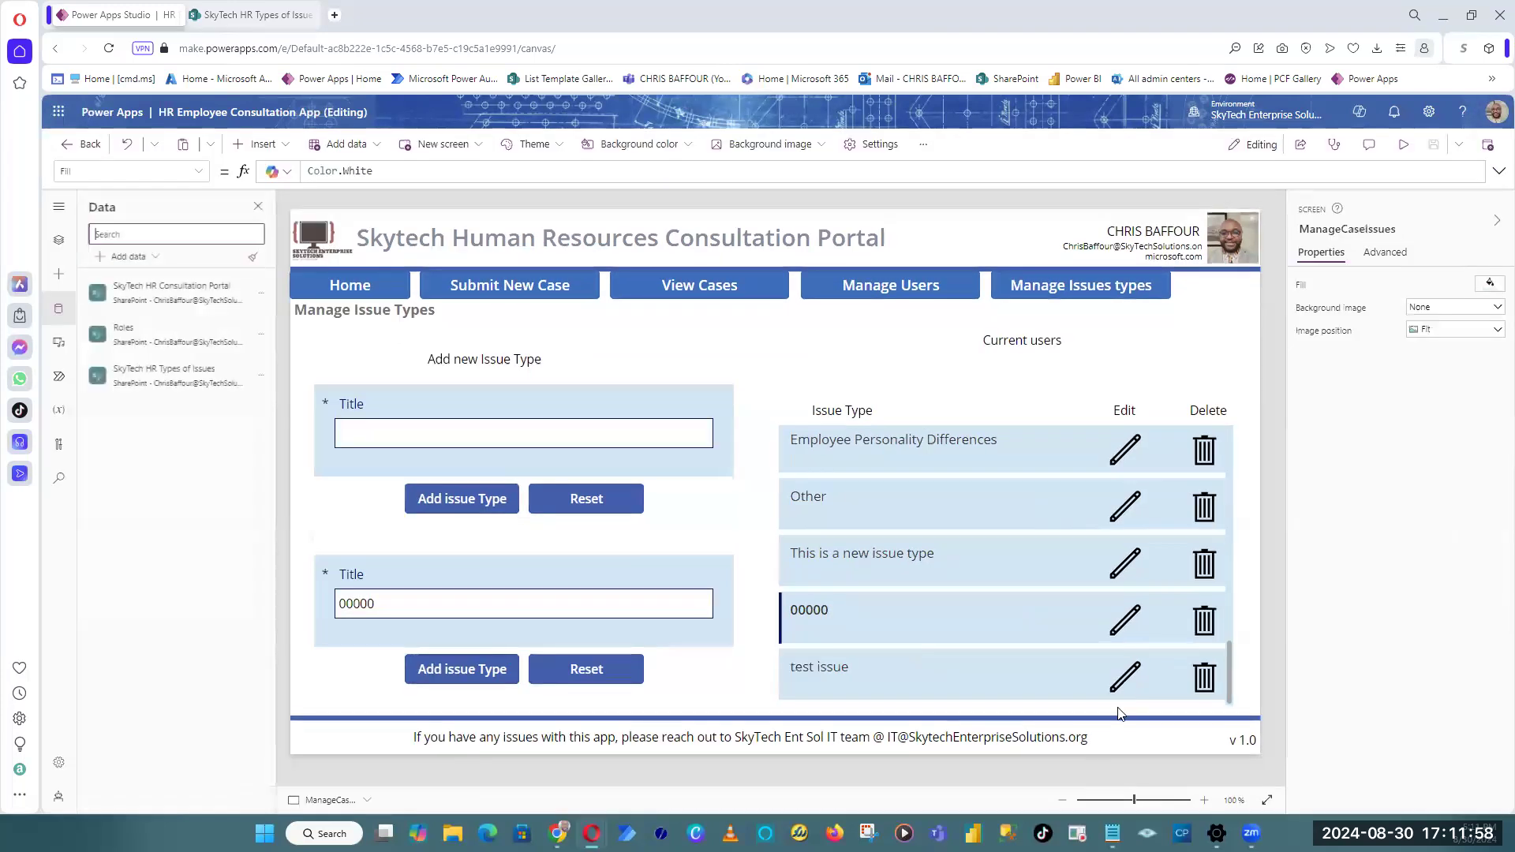
# Step: Resize the gallery's Edit icon to about 77 wide and 72 high
pyautogui.click(1136, 502)
pyautogui.moveTo(1154, 481)
pyautogui.mouseDown()
pyautogui.moveTo(1139, 467)
pyautogui.moveTo(1152, 477)
pyautogui.mouseUp()
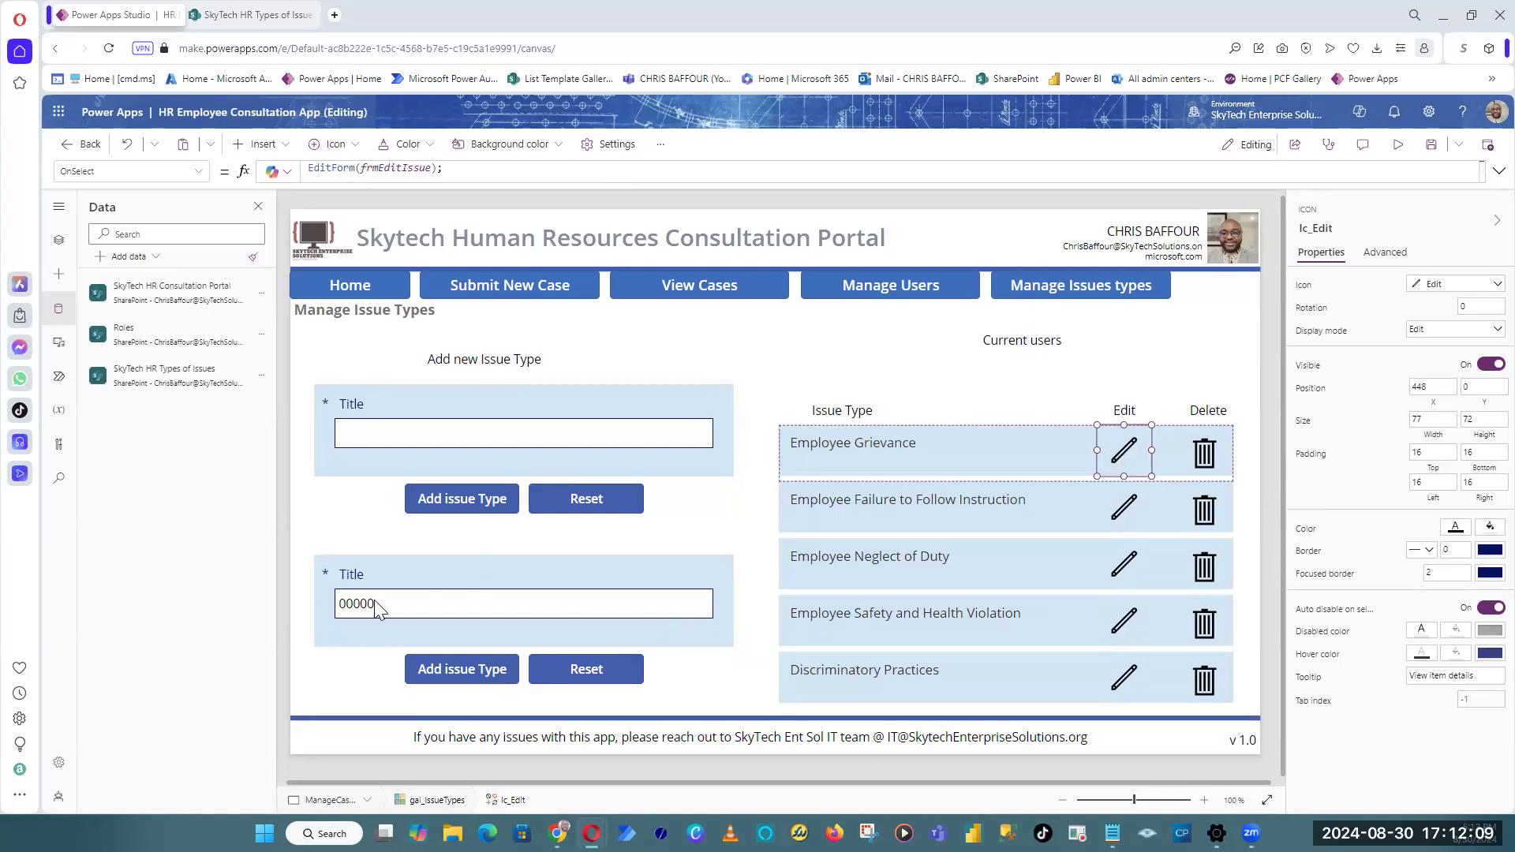
# Step: Preview the app, test the Edit icon of the "This is a new issue type" entry, and return to editing
pyautogui.click(459, 586)
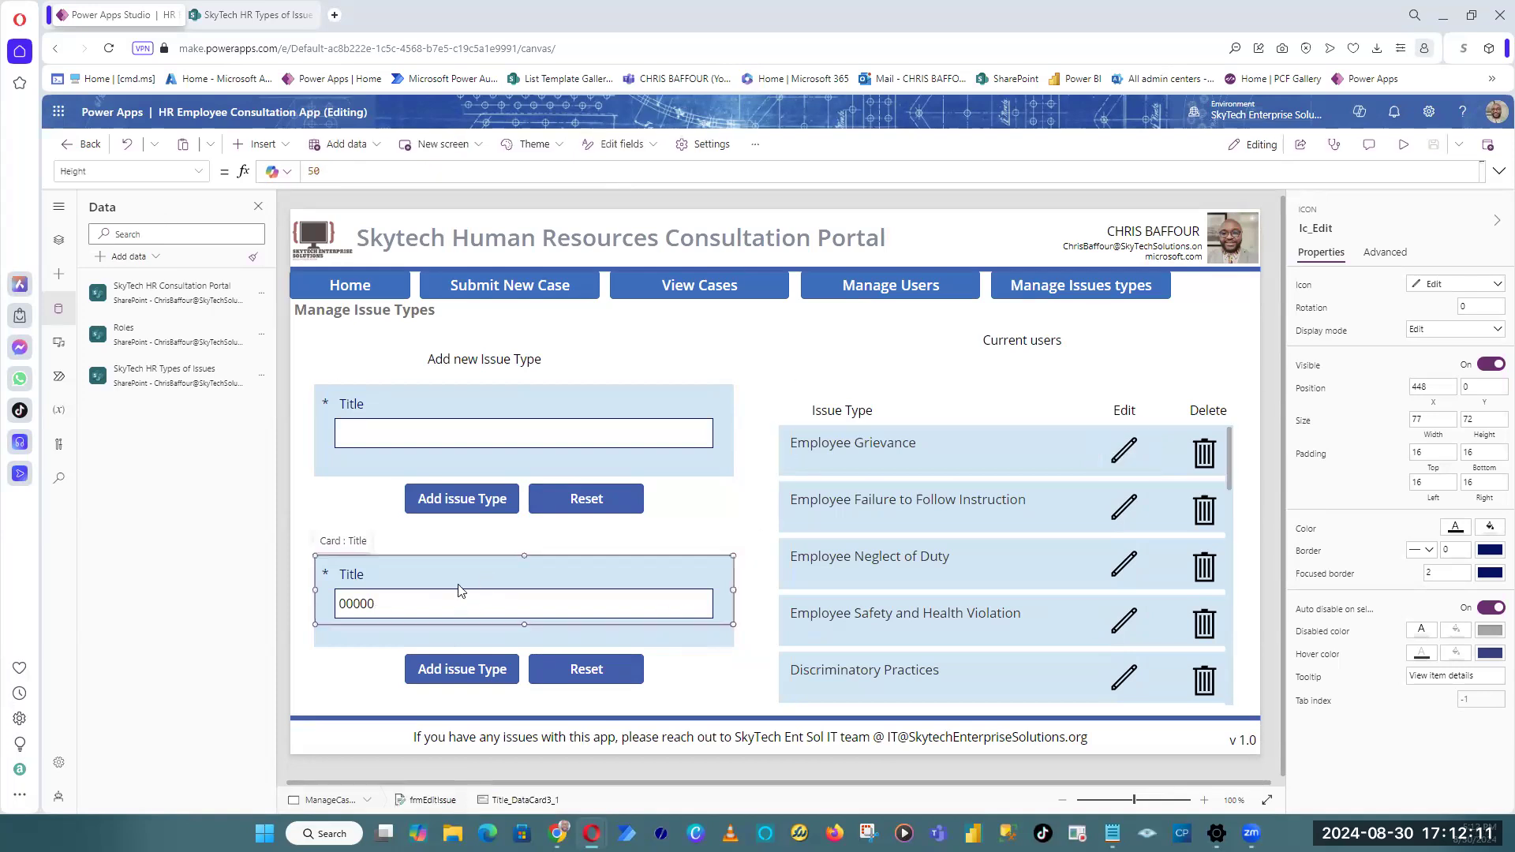
pyautogui.click(507, 633)
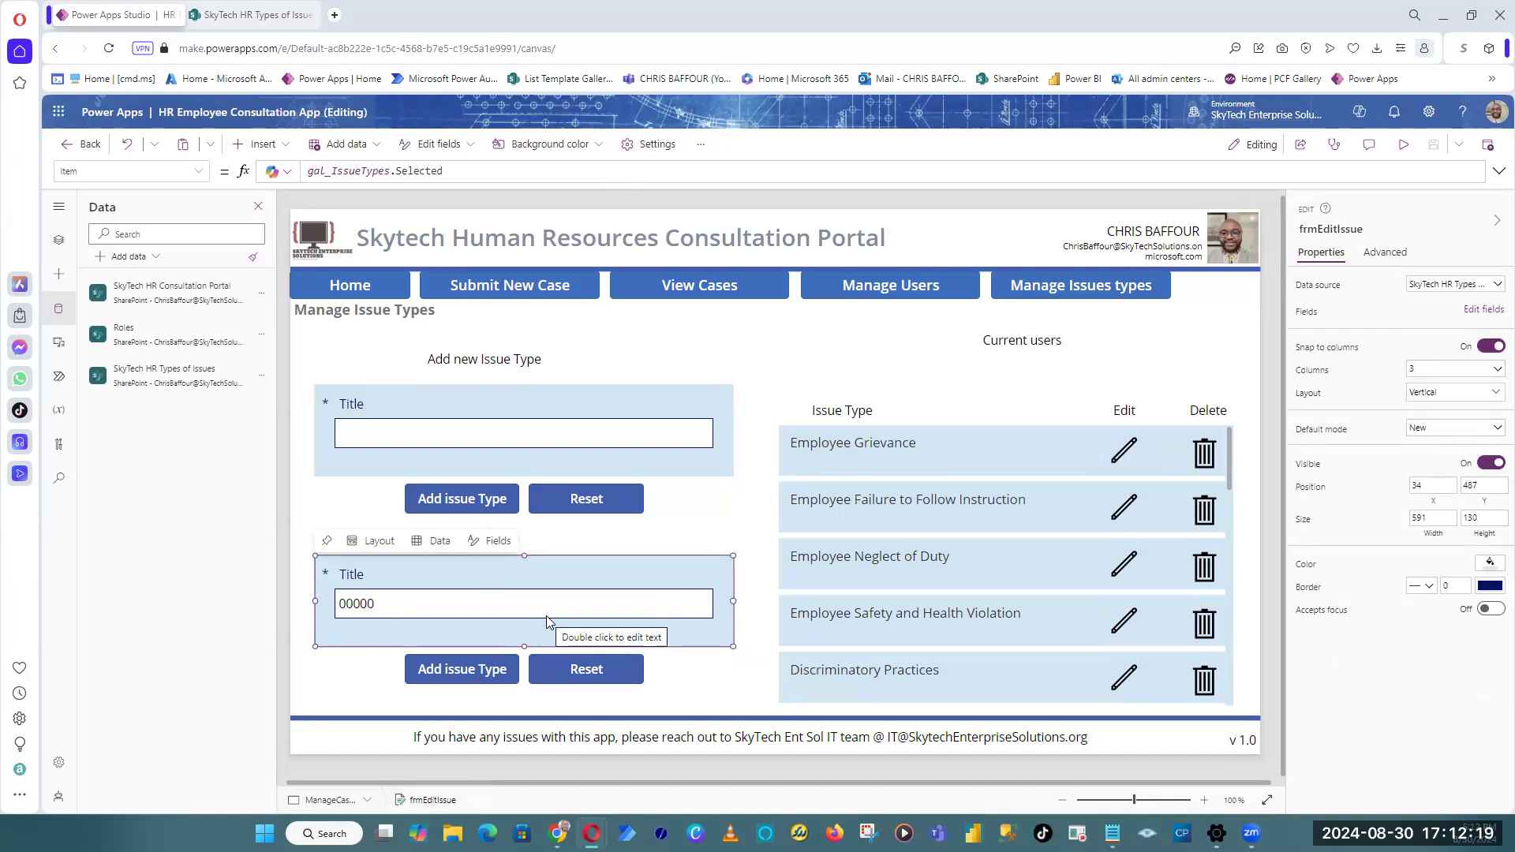
pyautogui.click(1273, 650)
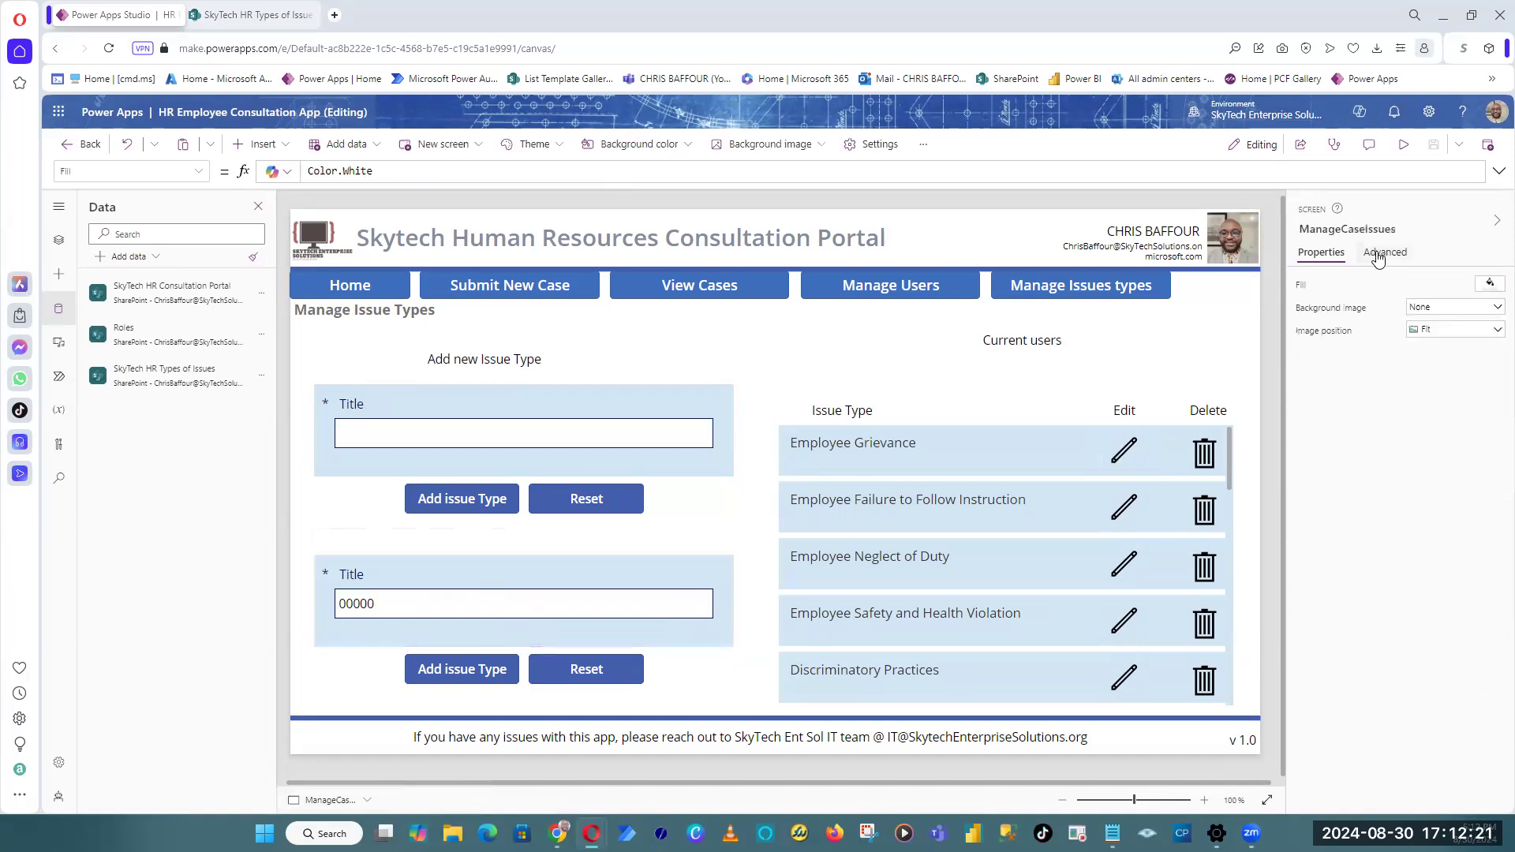
pyautogui.click(1404, 144)
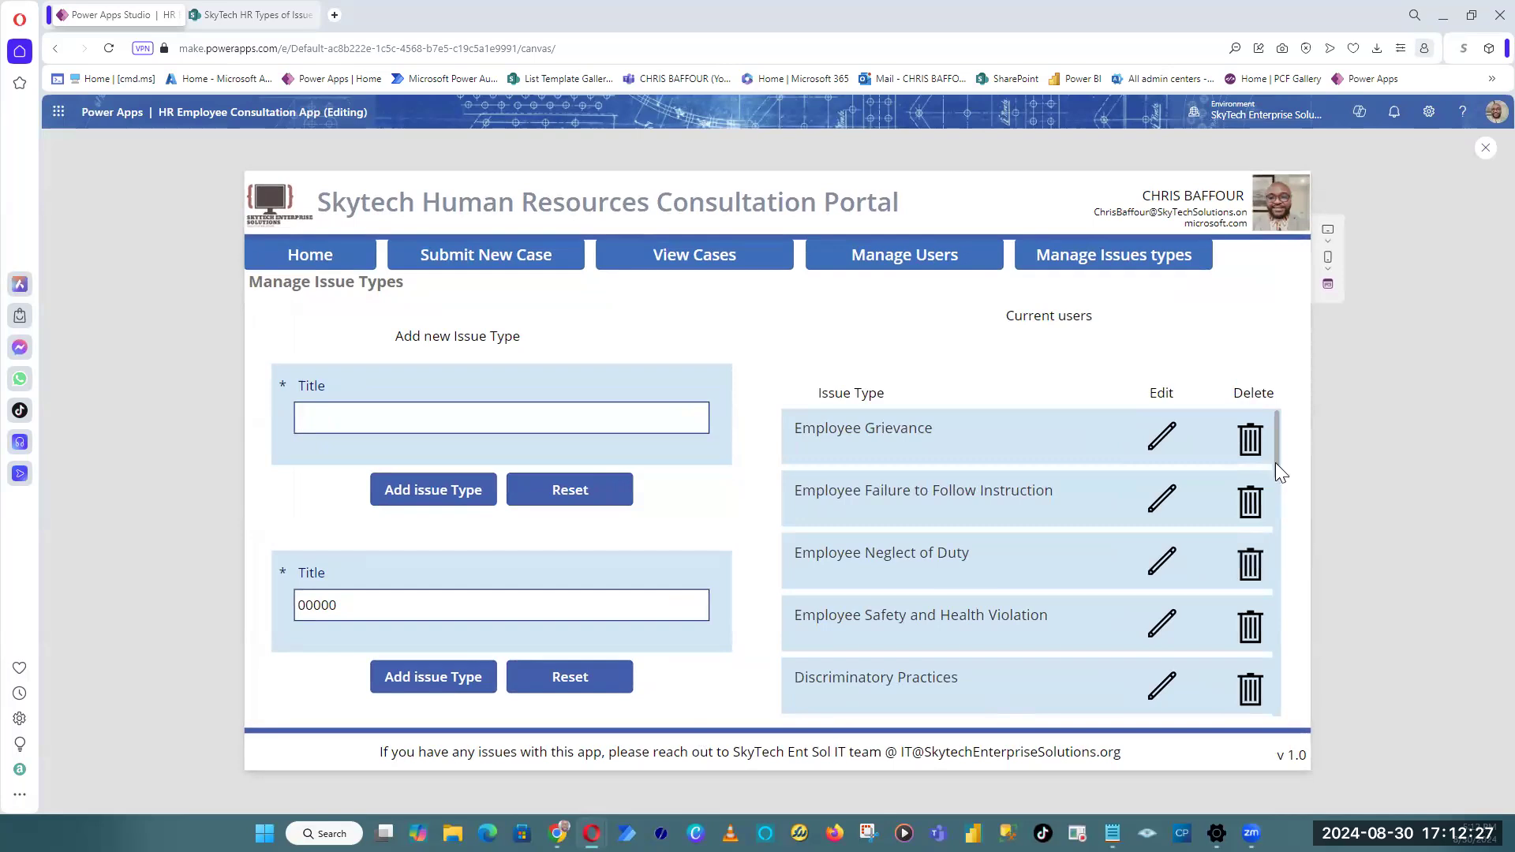
pyautogui.moveTo(1275, 462); pyautogui.dragTo(1272, 693)
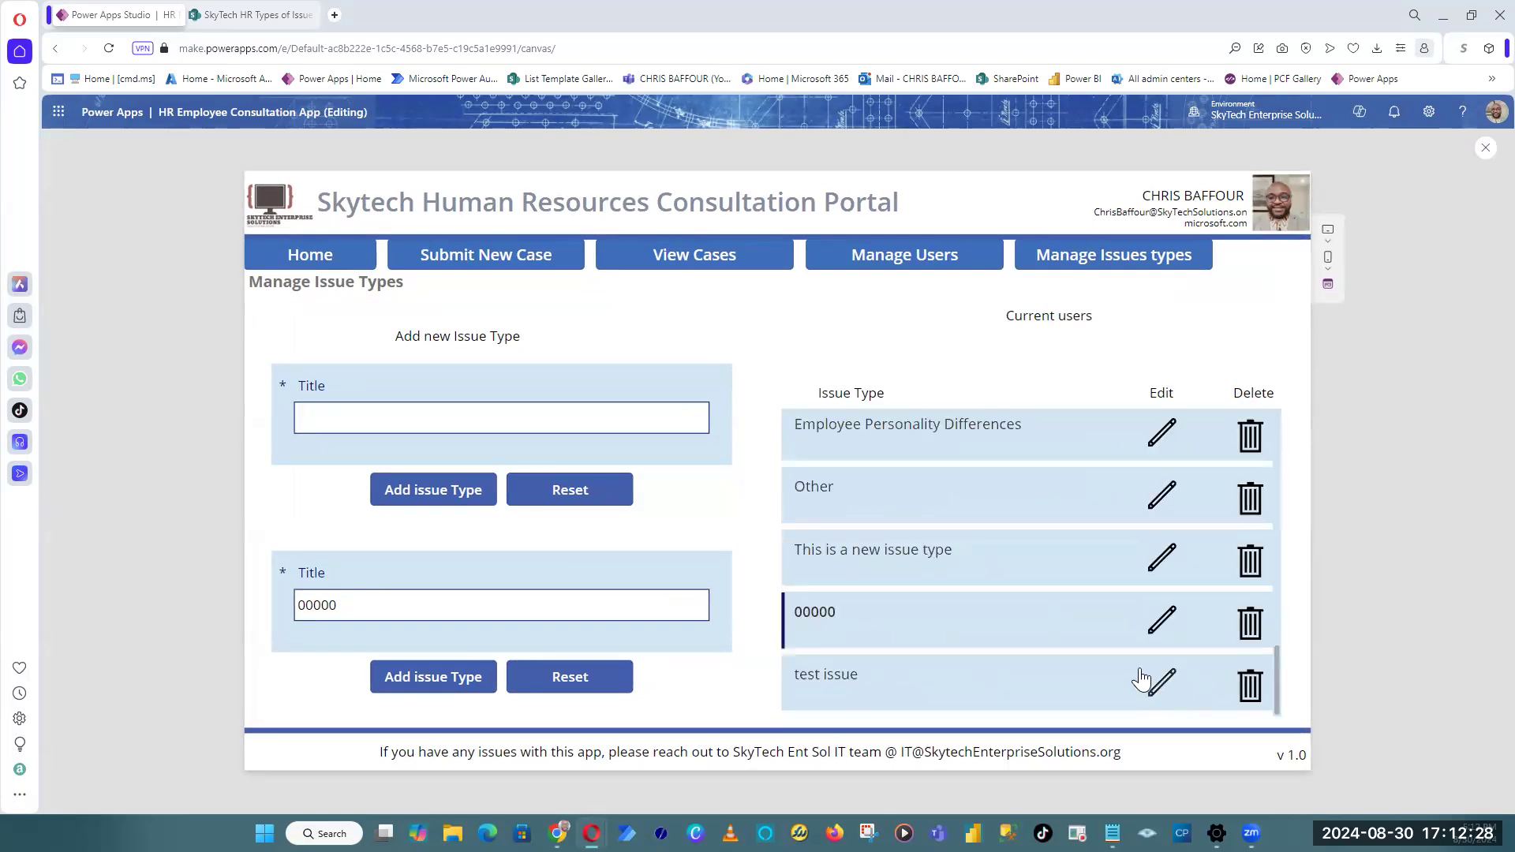
pyautogui.click(1158, 562)
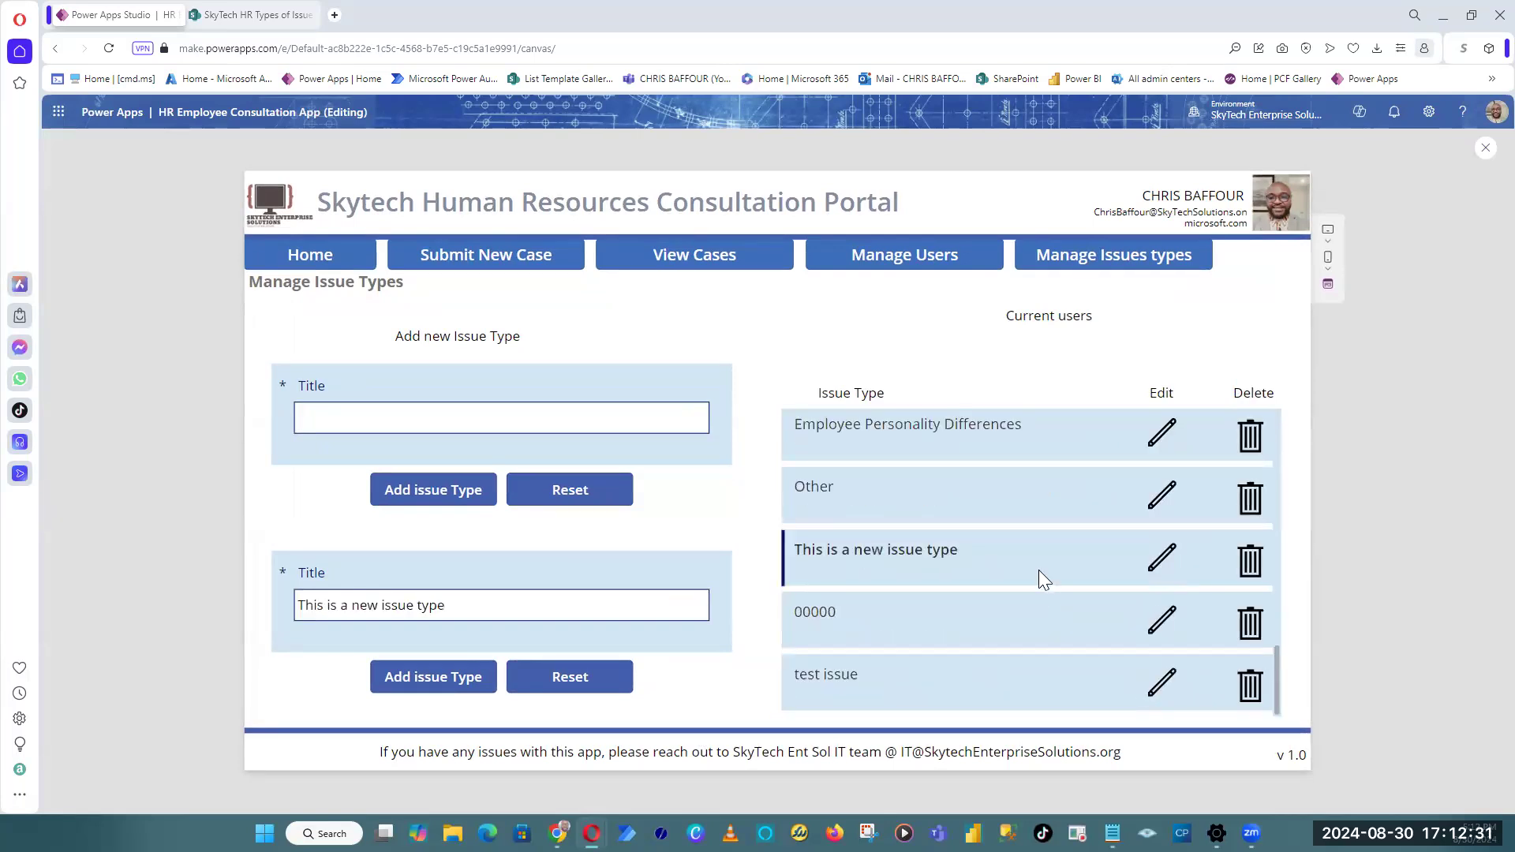
pyautogui.click(1485, 154)
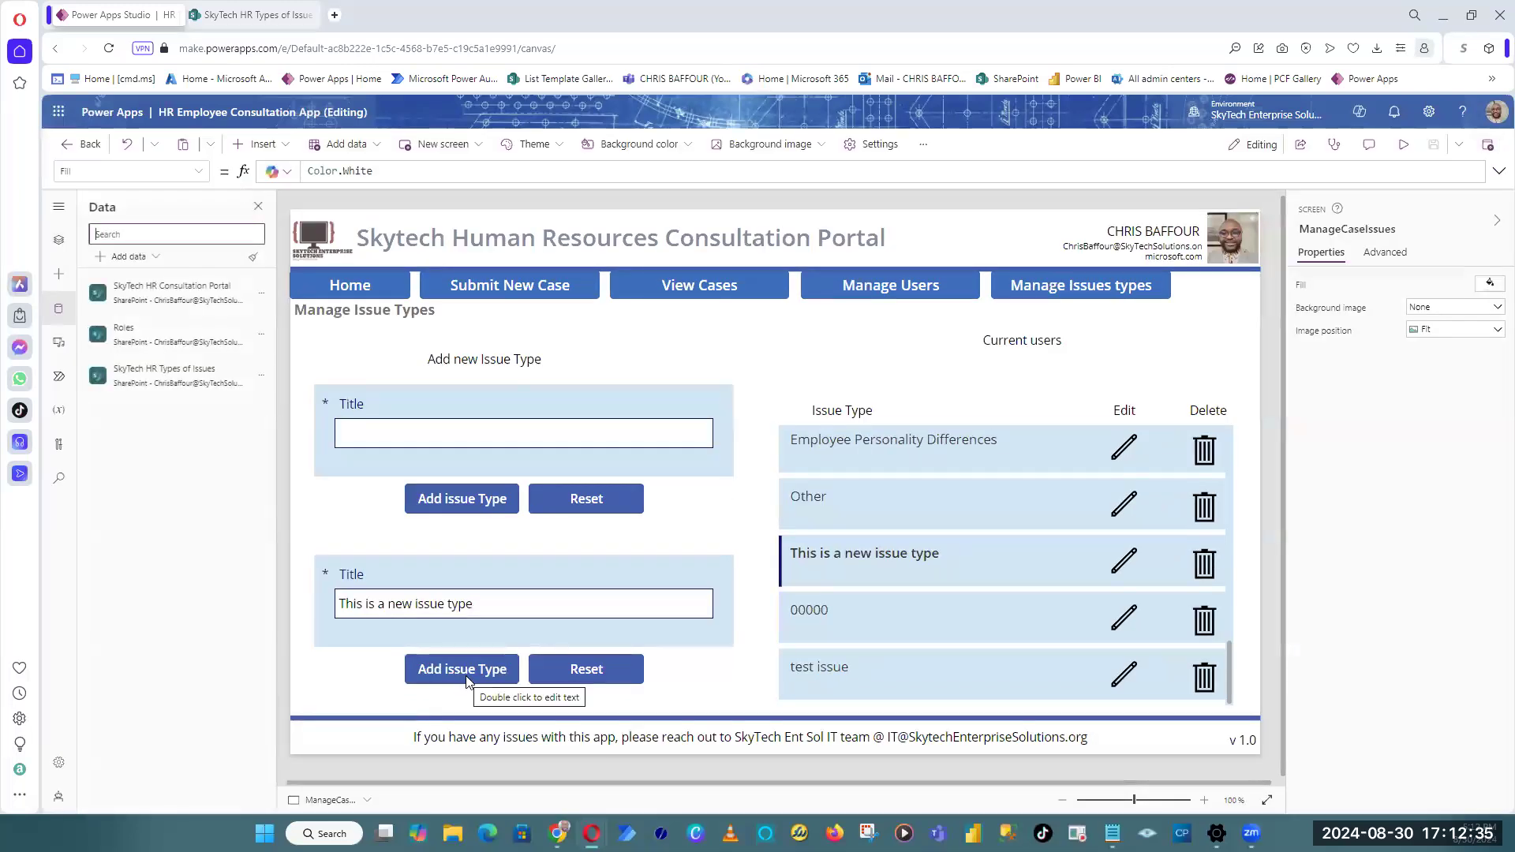
# Step: Check the OnSelect formula of the second form's Add issue Type button against the names of both forms
pyautogui.click(465, 677)
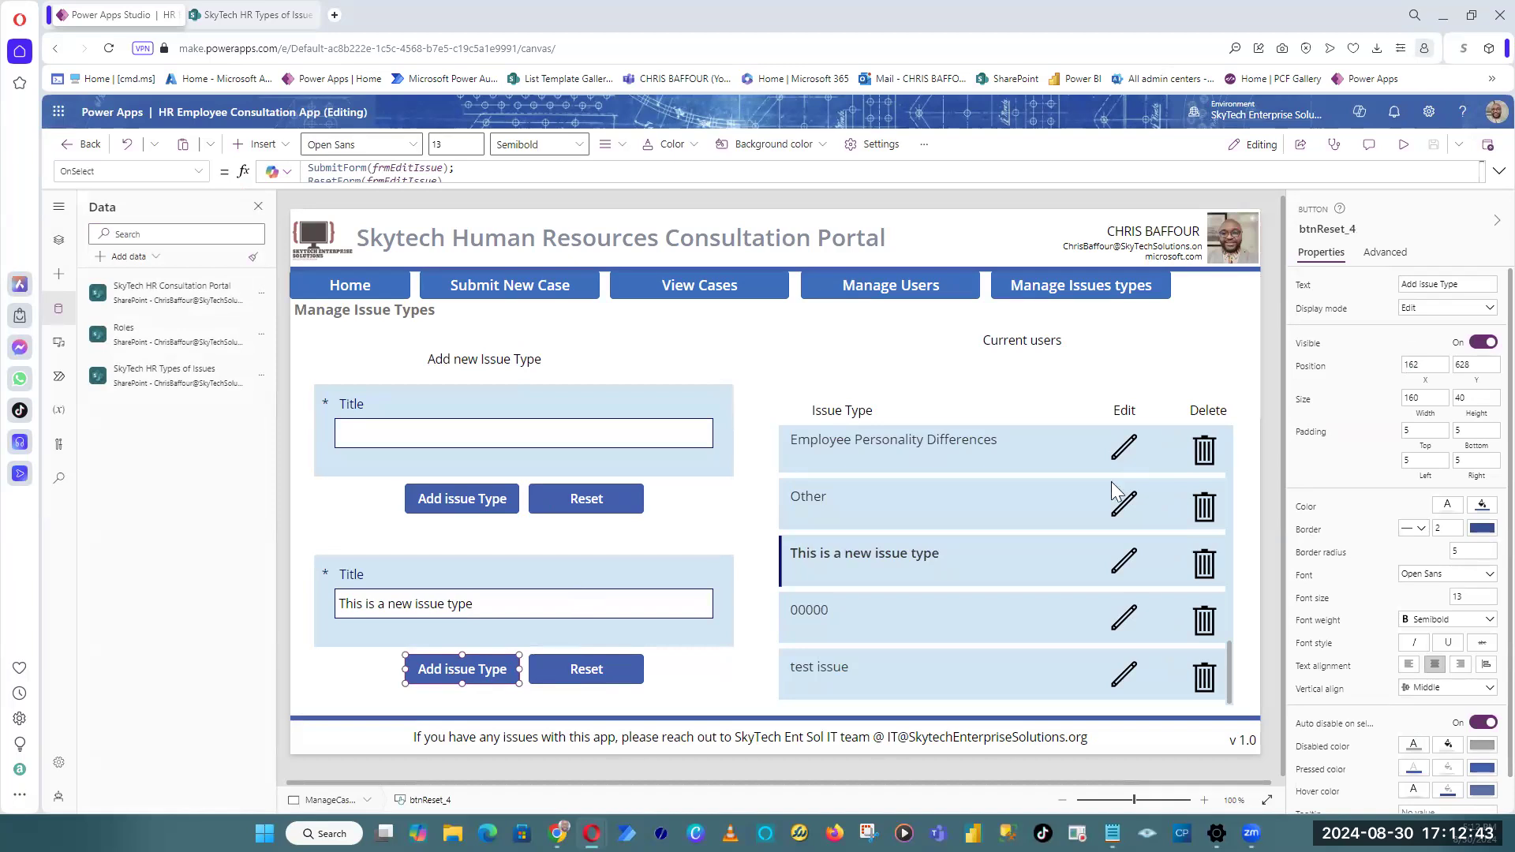
pyautogui.moveTo(405, 184); pyautogui.dragTo(404, 230)
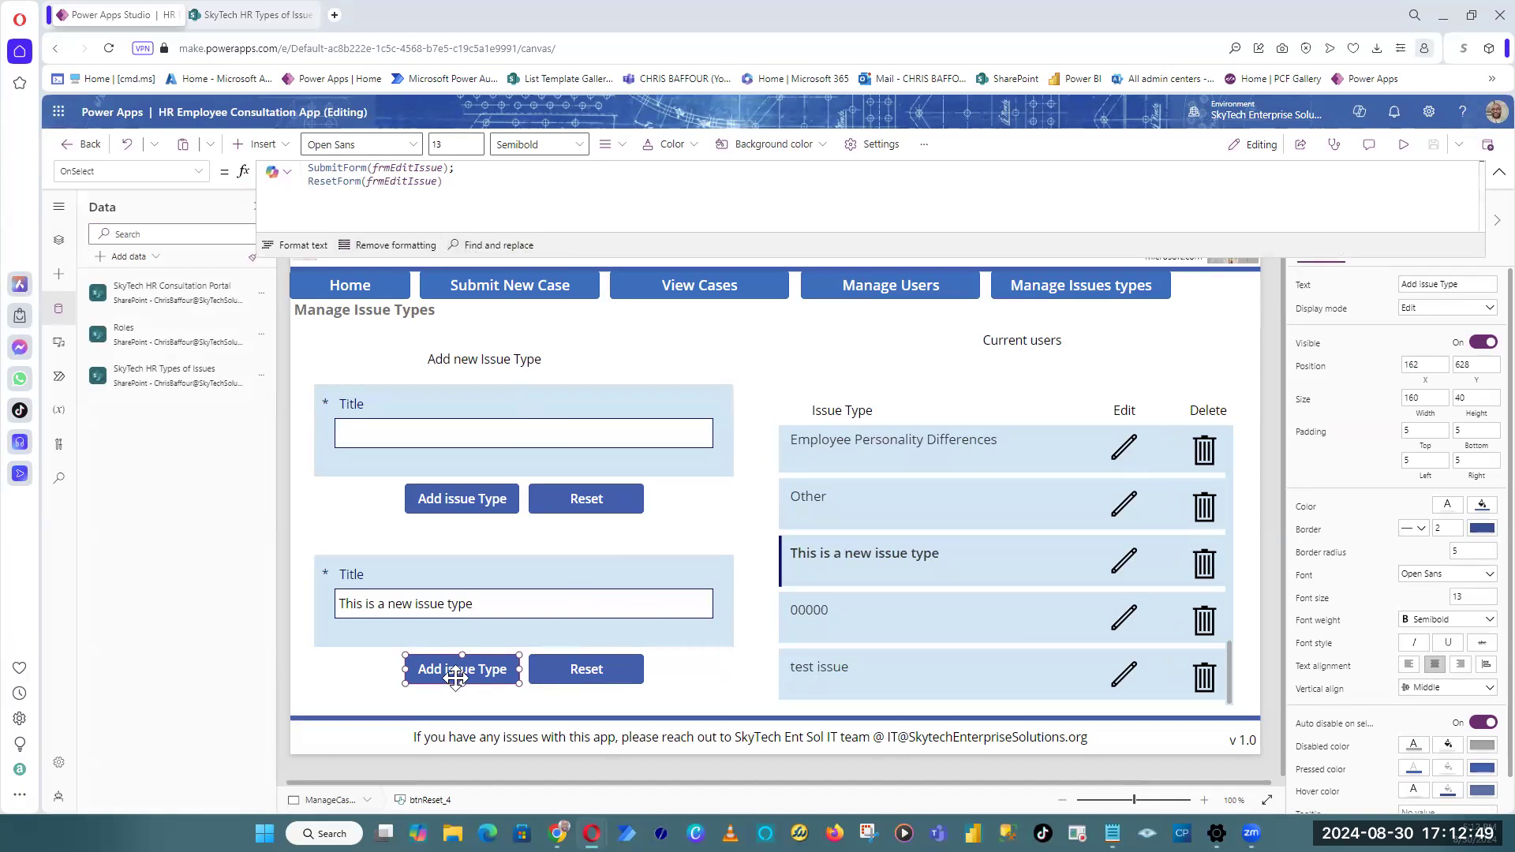
pyautogui.click(495, 410)
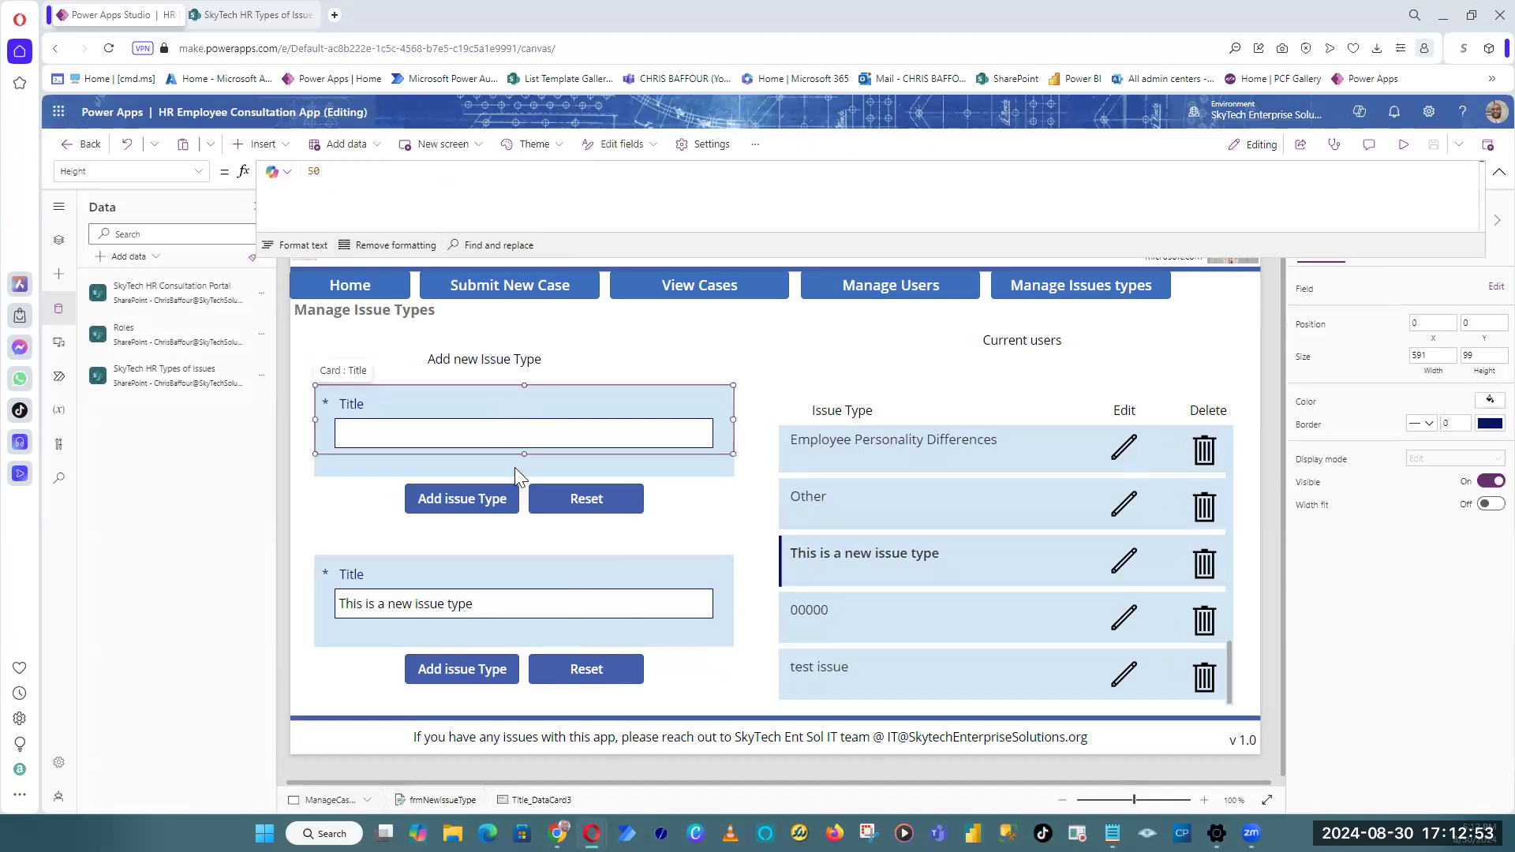
pyautogui.click(515, 467)
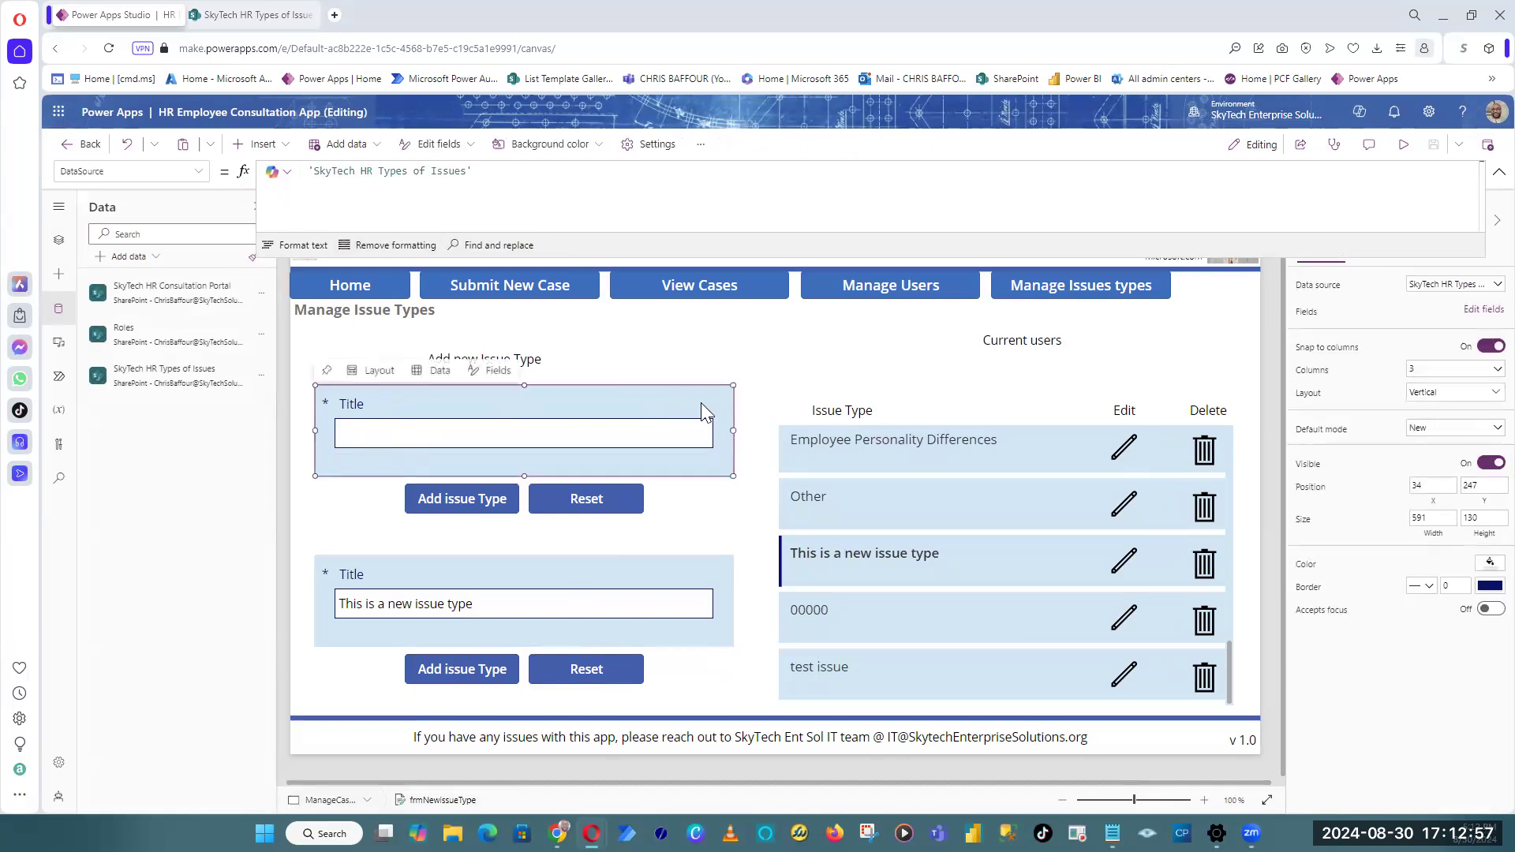
pyautogui.click(1499, 171)
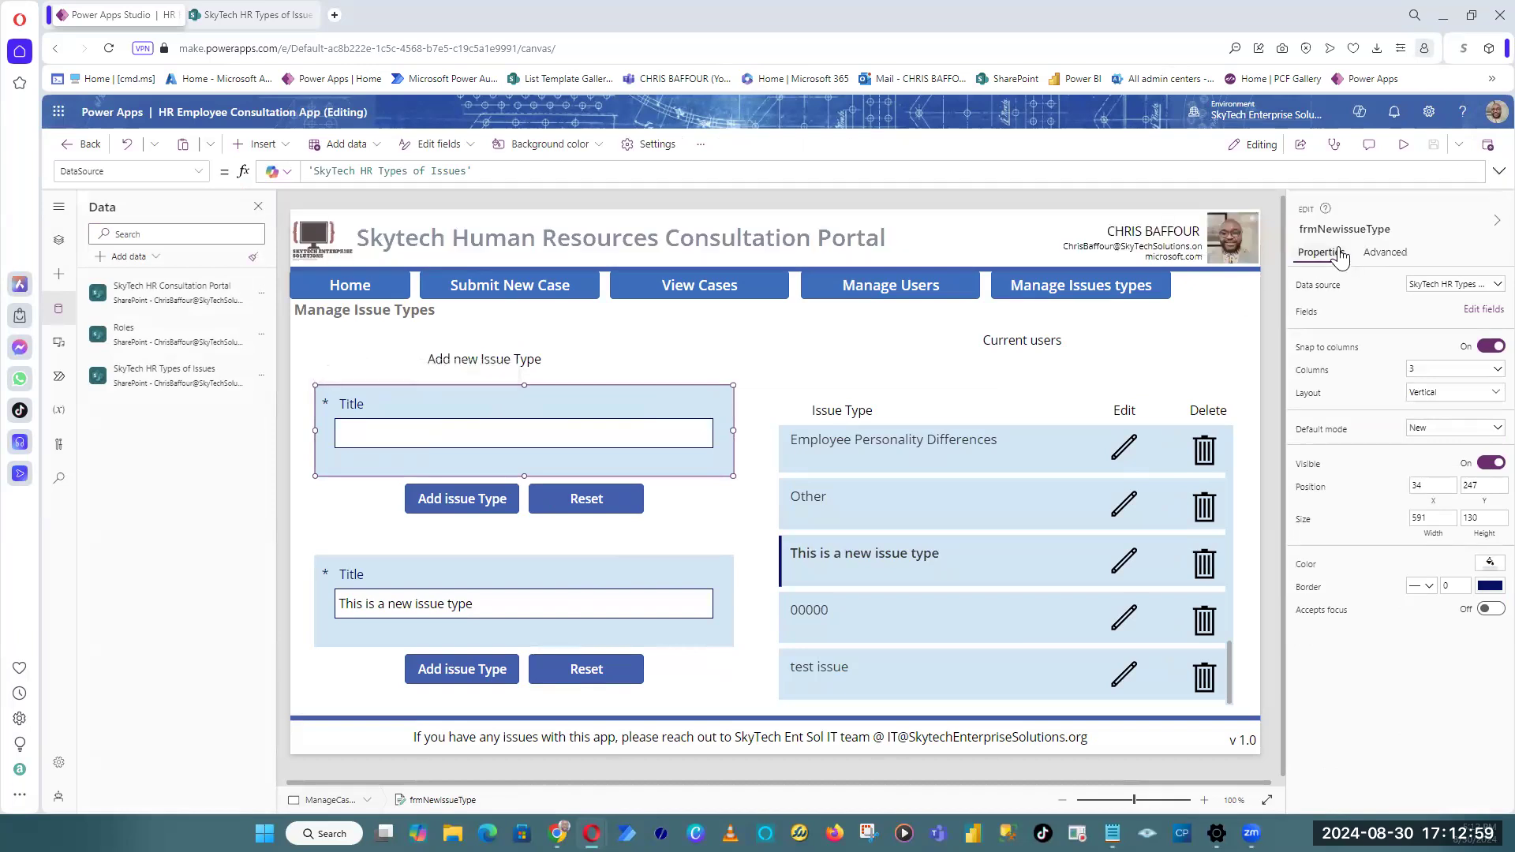
pyautogui.click(680, 643)
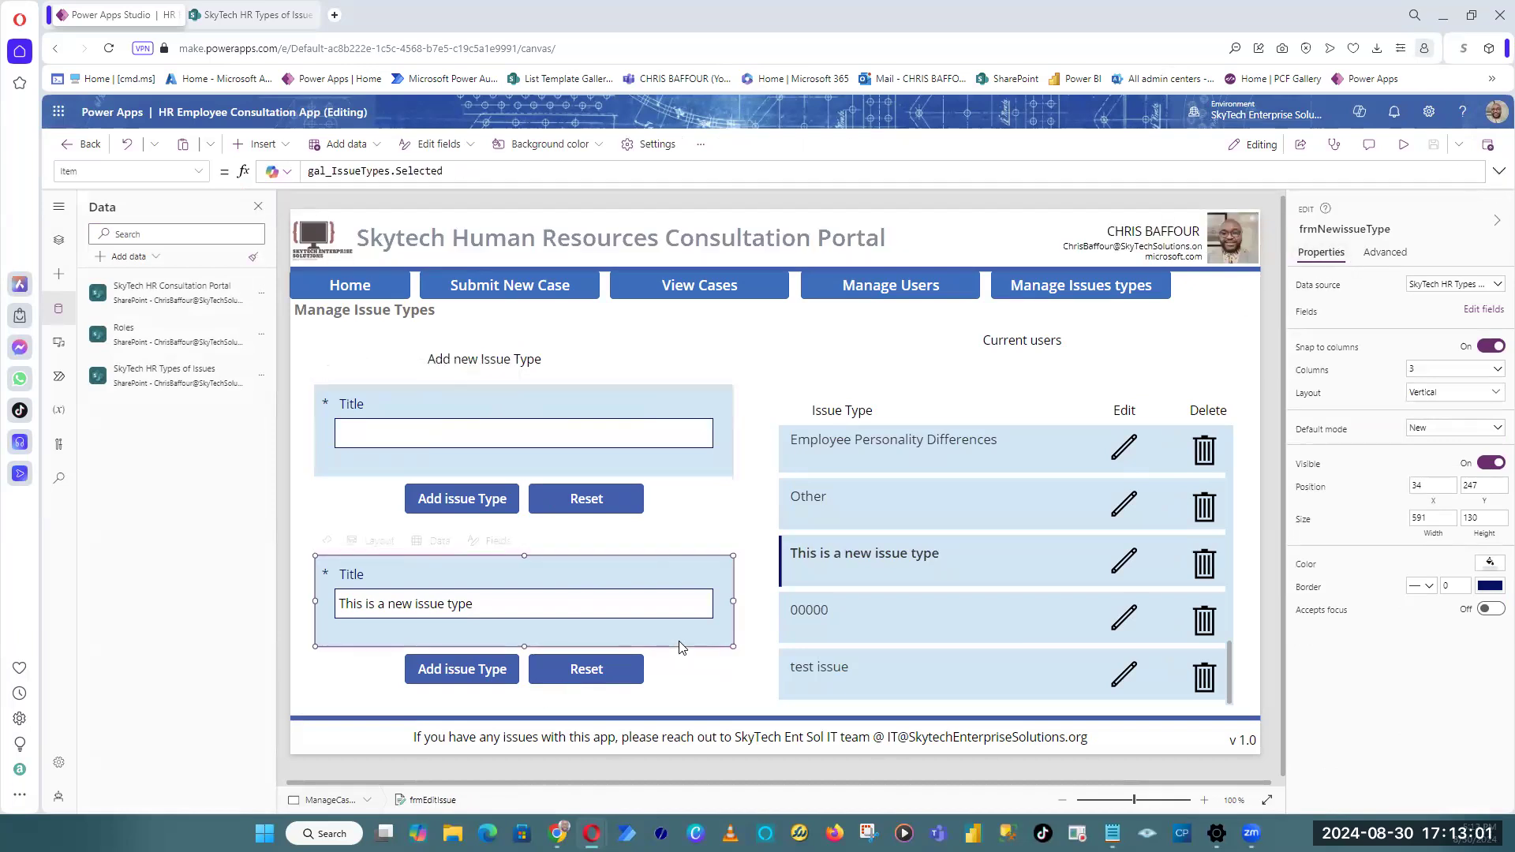
pyautogui.click(1346, 228)
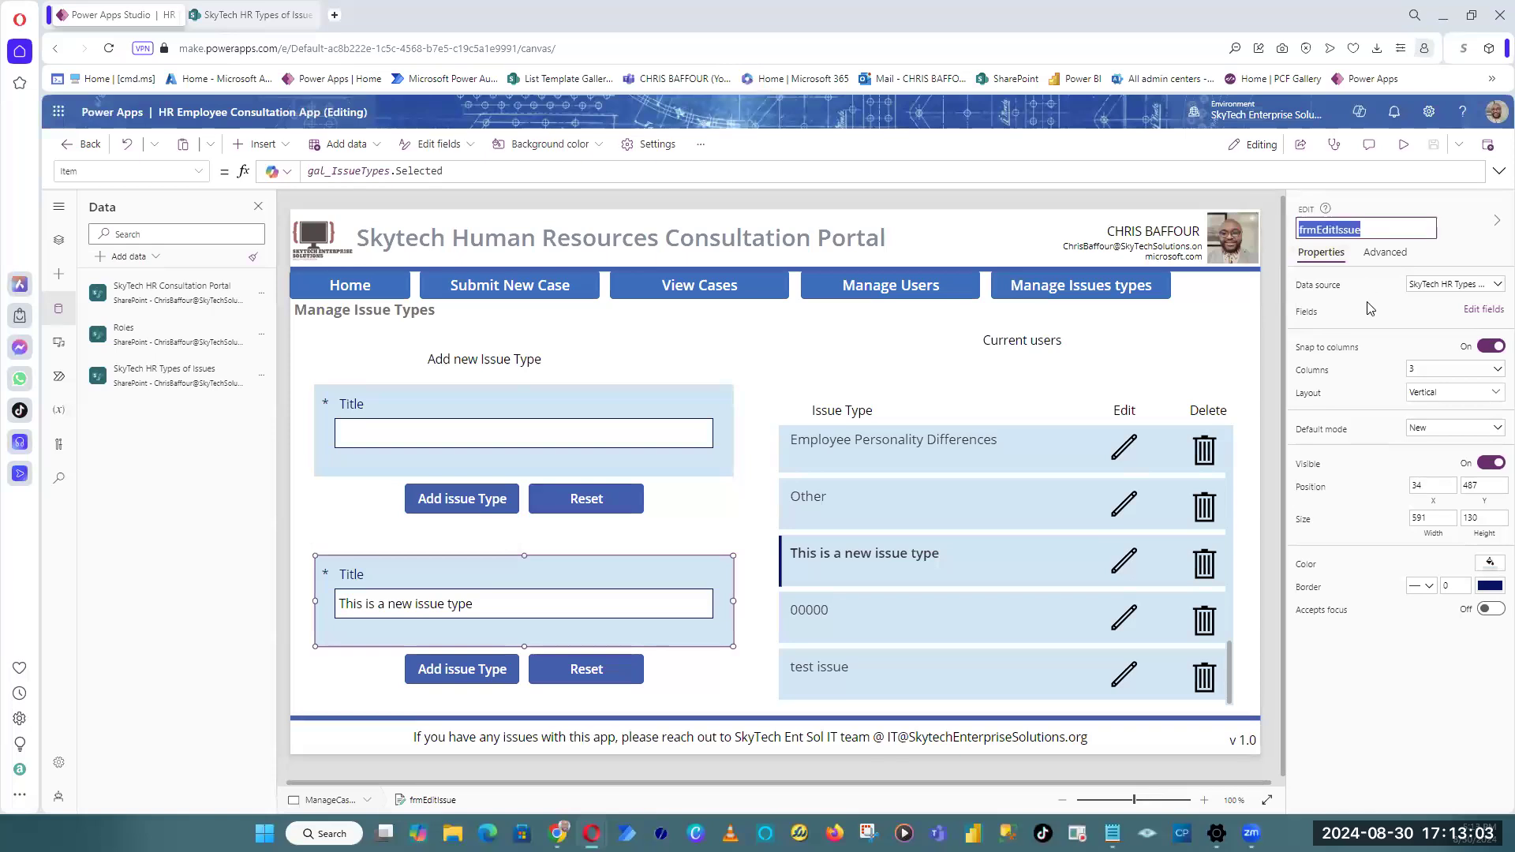
pyautogui.click(474, 671)
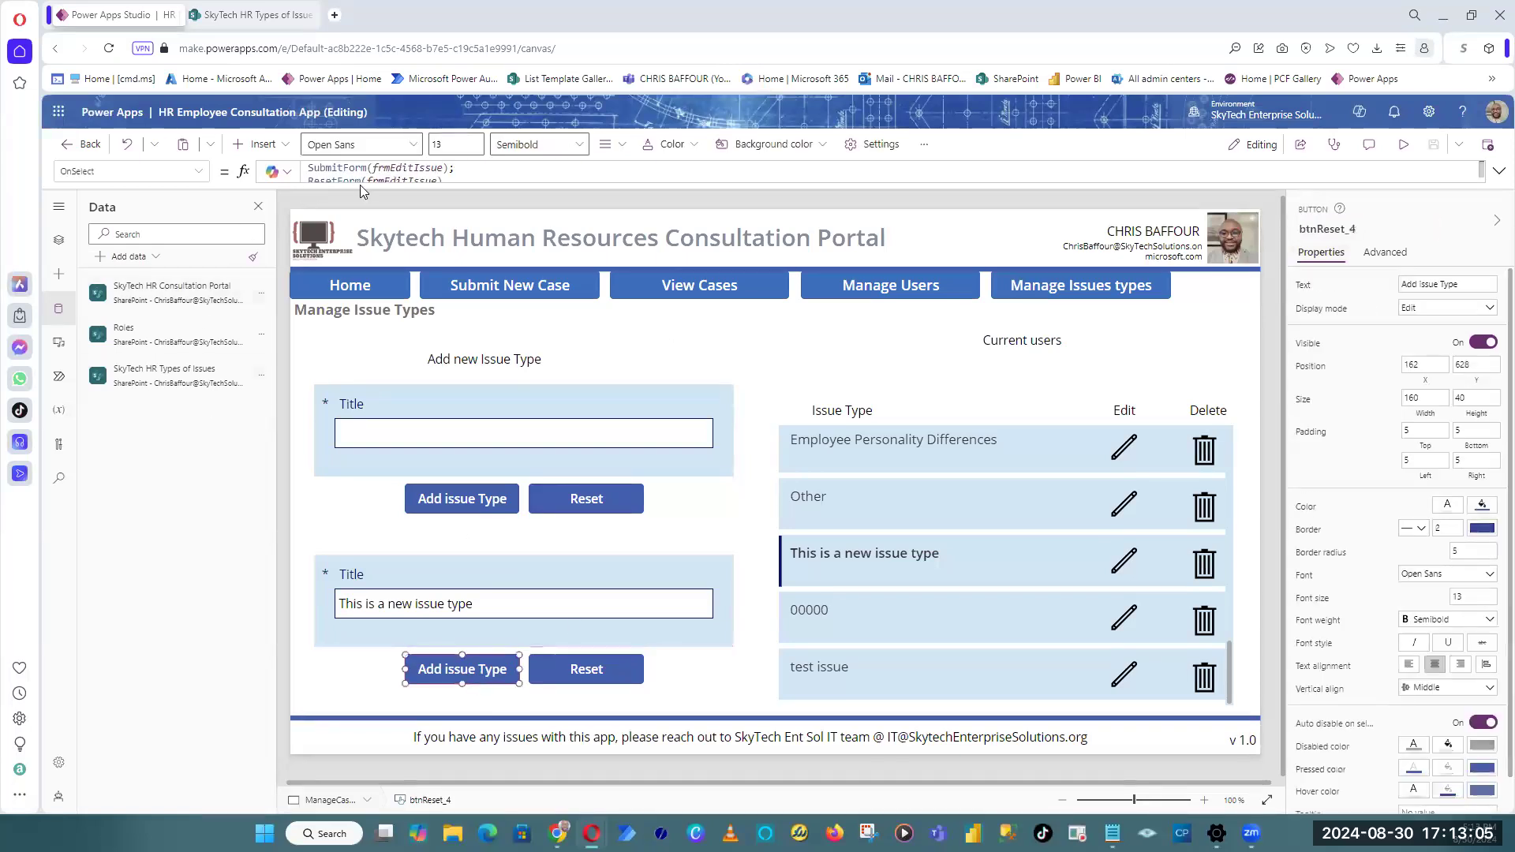
pyautogui.click(356, 212)
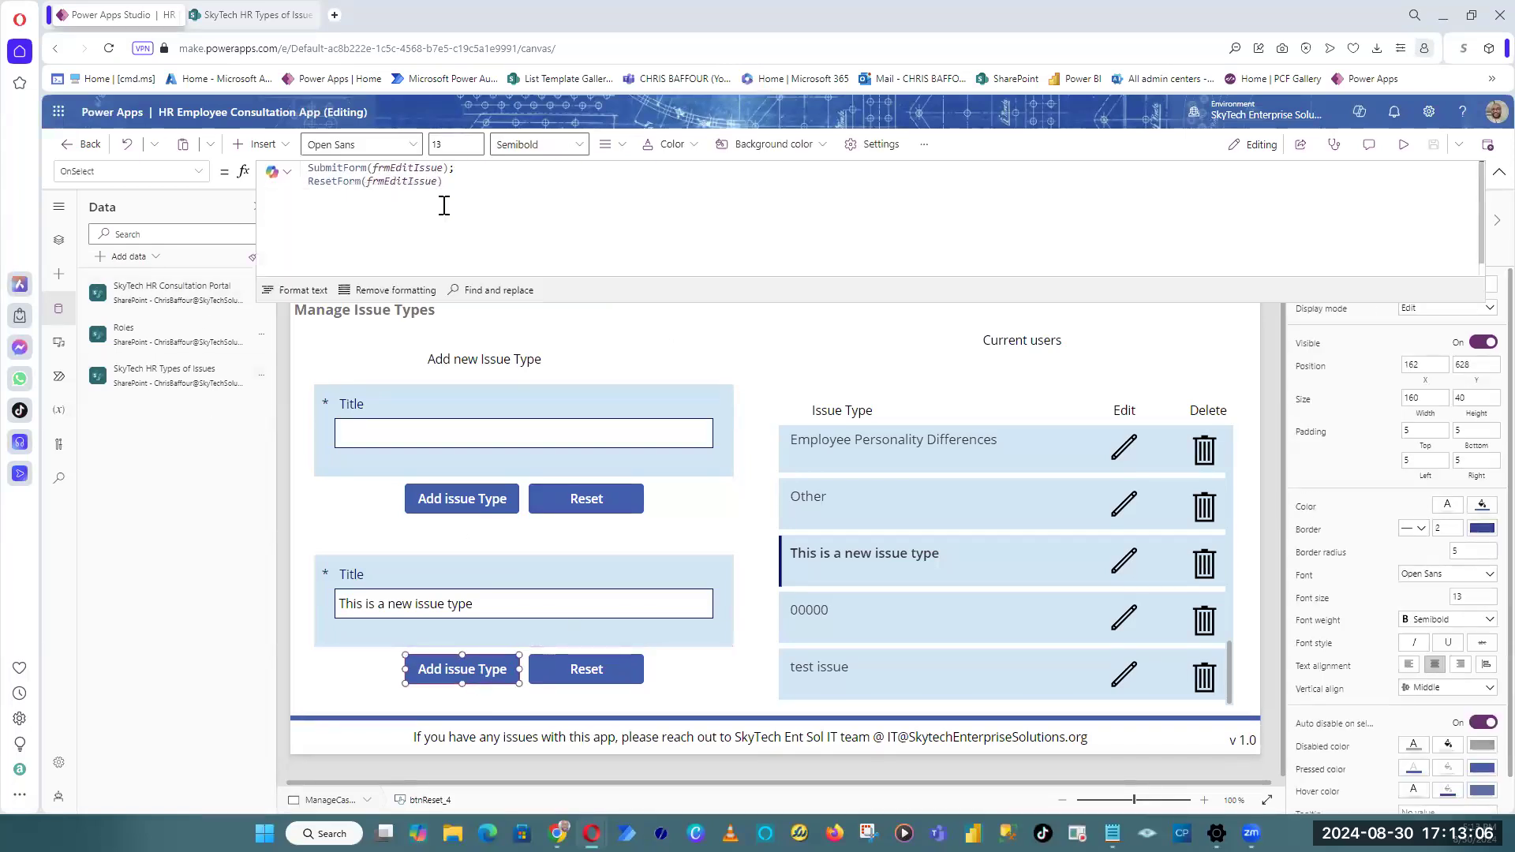
pyautogui.doubleClick(405, 168)
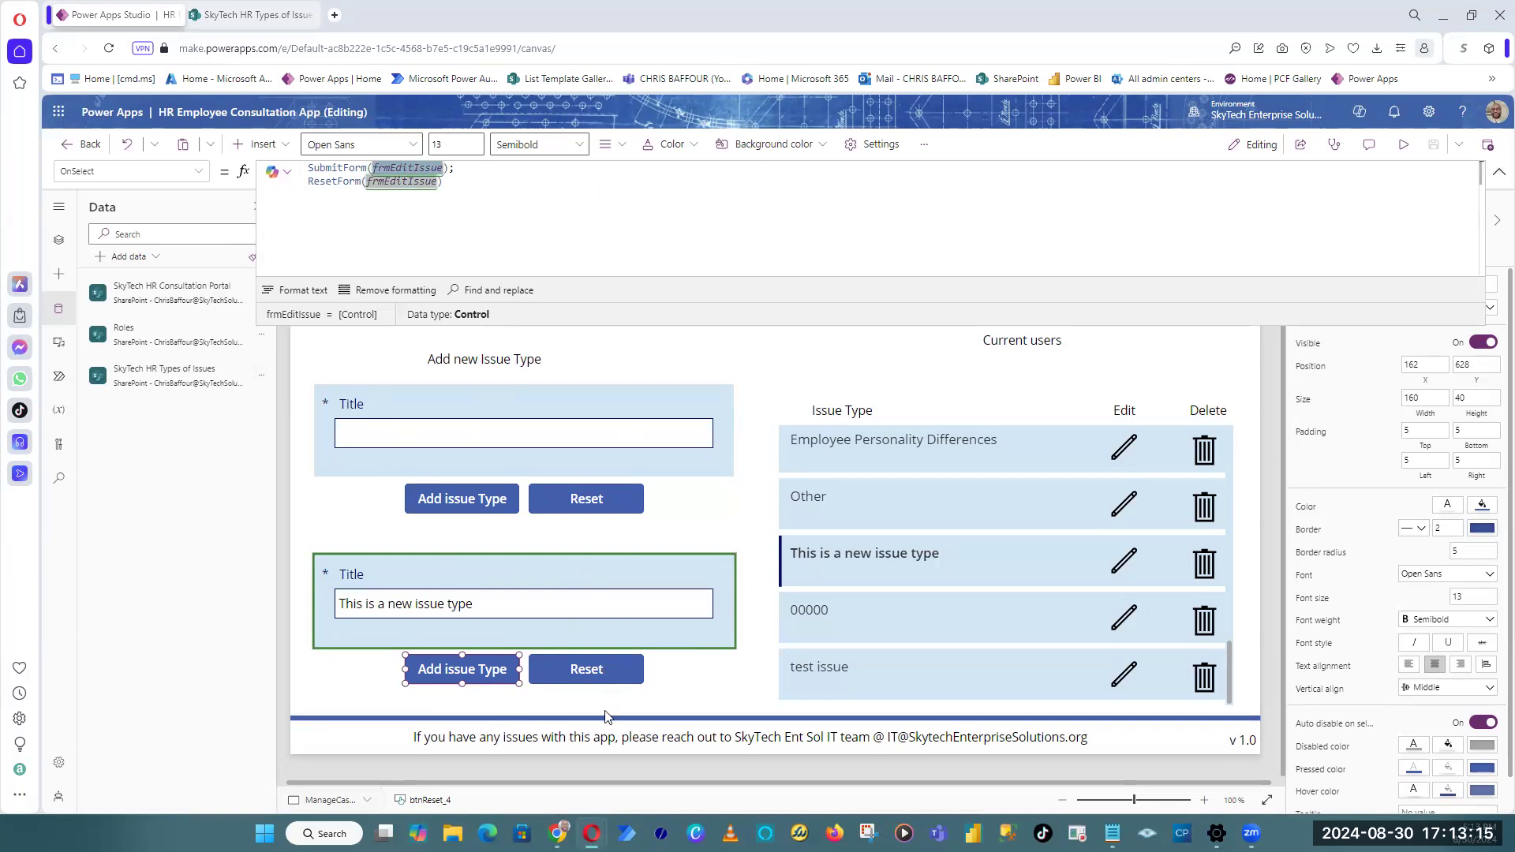
pyautogui.click(469, 184)
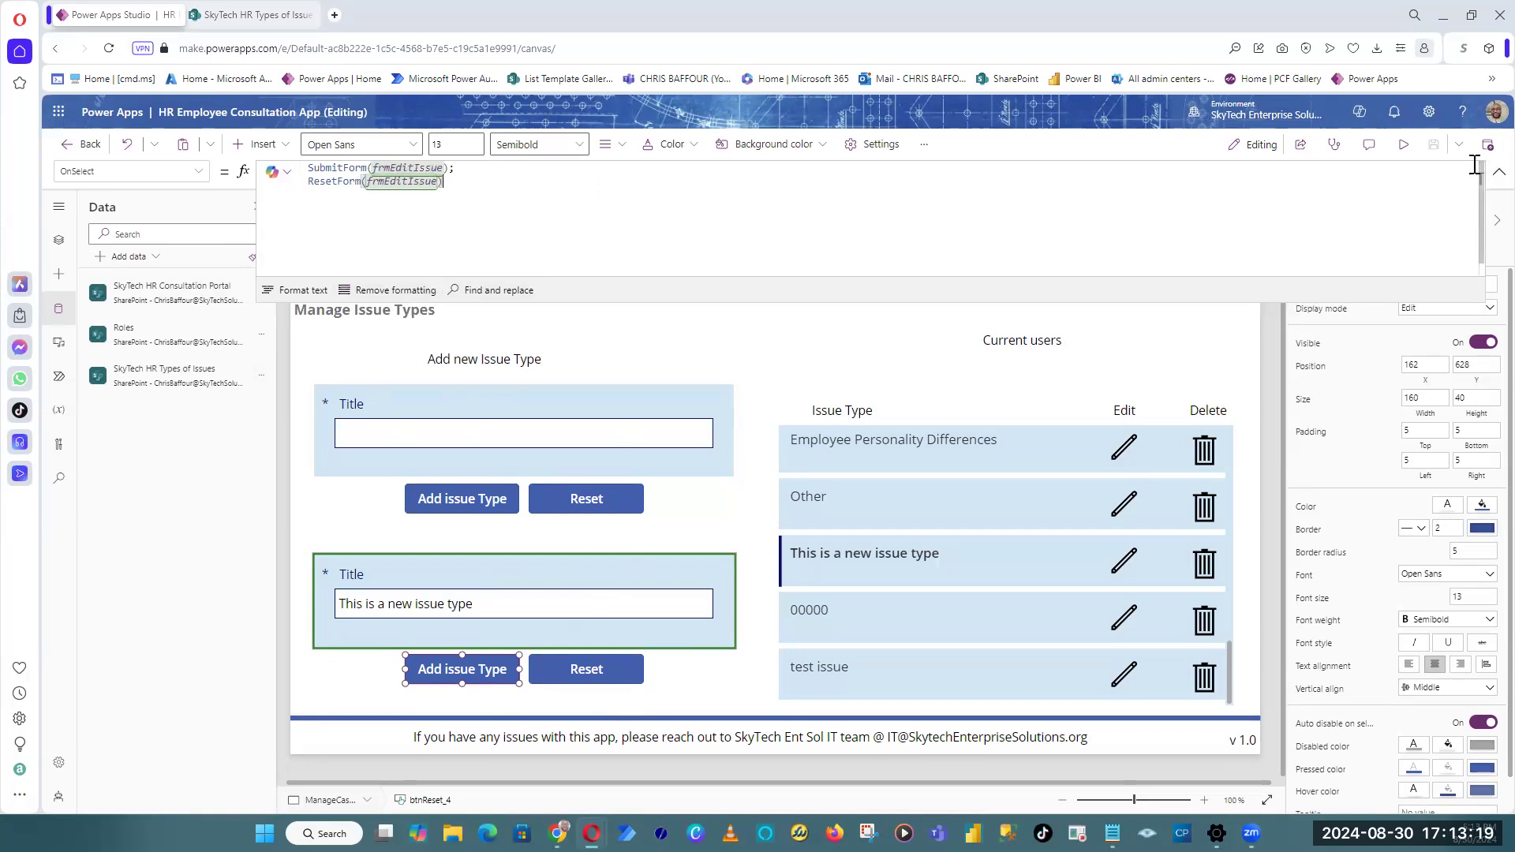
# Step: Preview the app and test the Reset buttons of both forms, using "test" as a sample title in each
pyautogui.click(1404, 144)
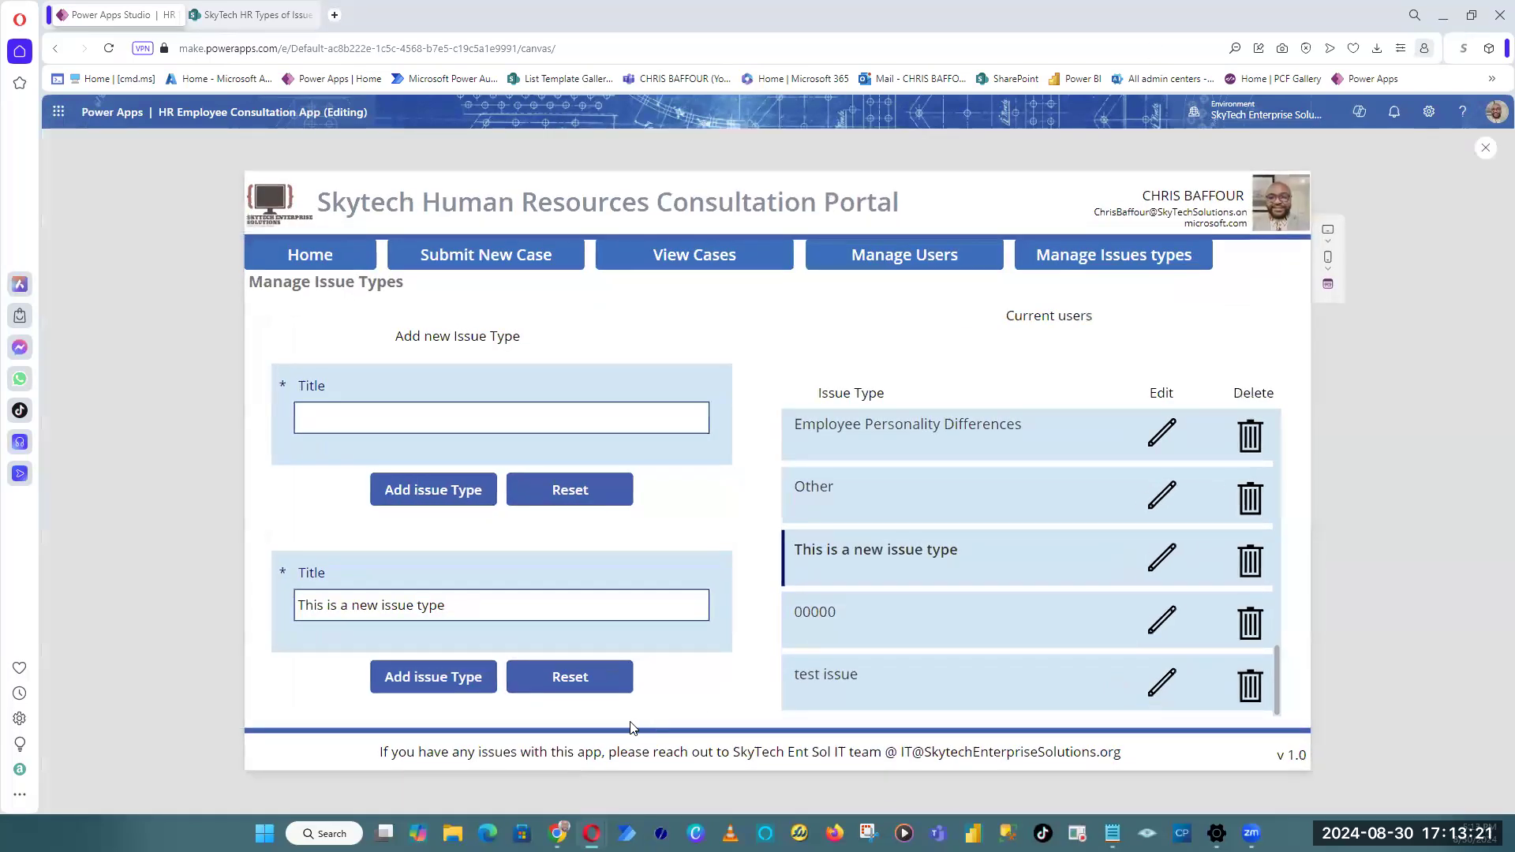
pyautogui.click(590, 688)
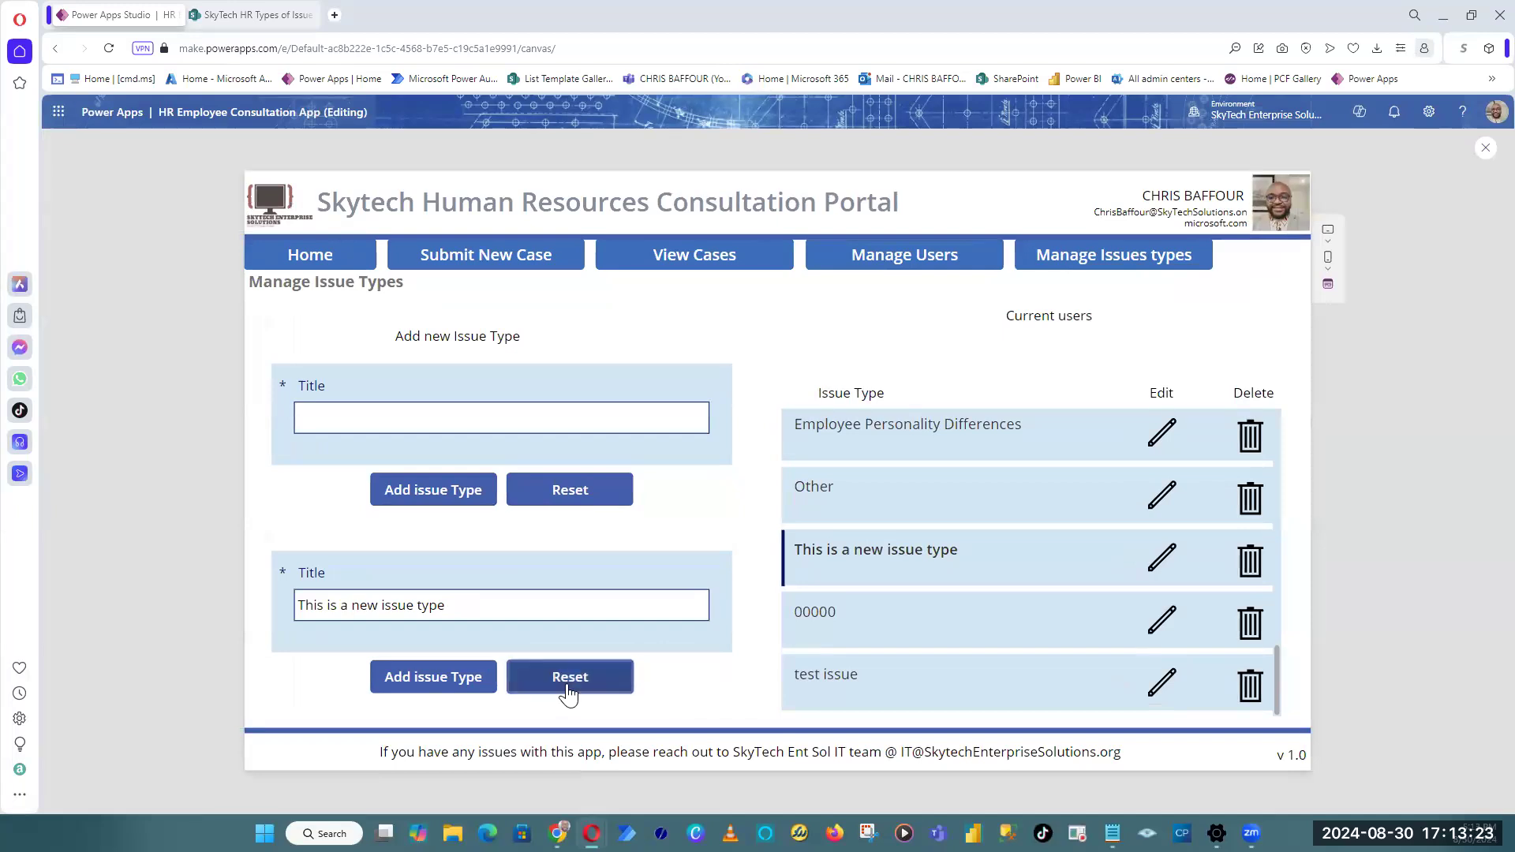
pyautogui.click(414, 422)
pyautogui.write('test')
pyautogui.click(562, 495)
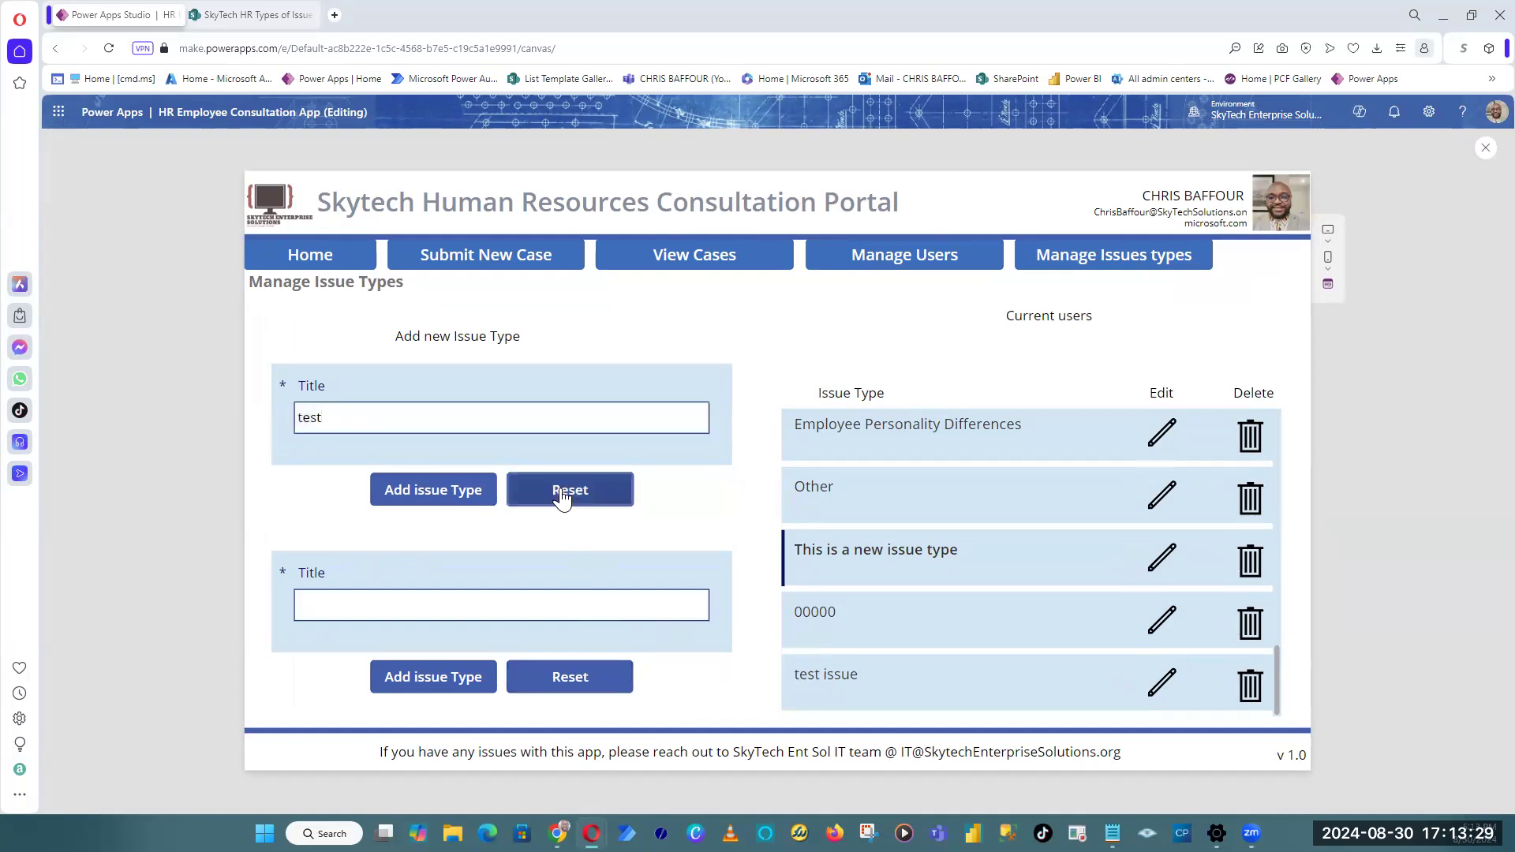
pyautogui.click(494, 609)
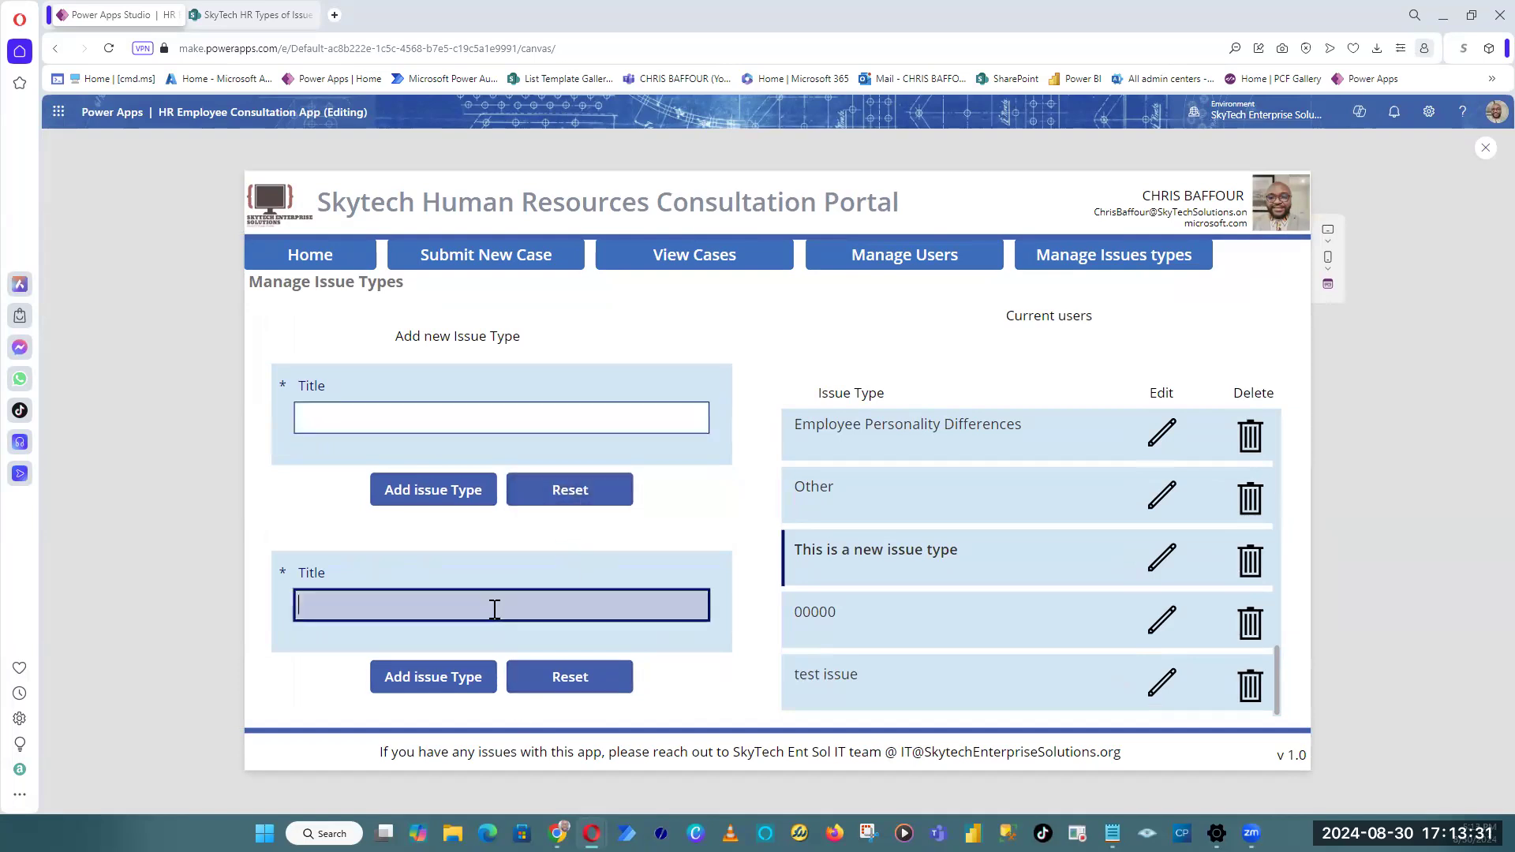
pyautogui.write('test')
pyautogui.click(564, 678)
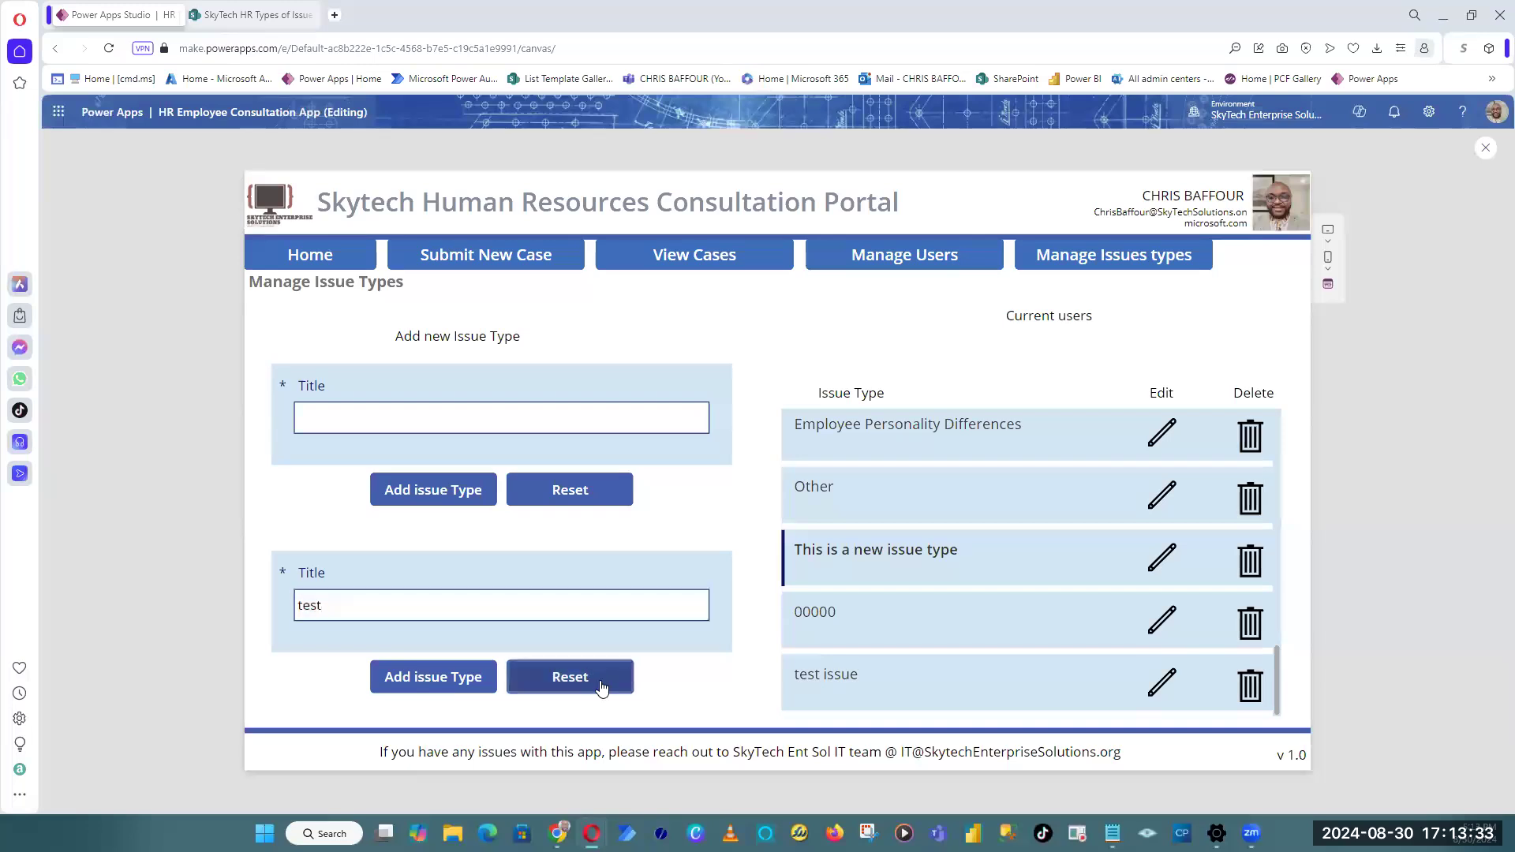
# Step: Enter "Latest Issue type" as the title in the second form and submit it as an issue type
pyautogui.click(387, 606)
pyautogui.write('NewaLatest')
pyautogui.hotkey('ctrl', 'a')
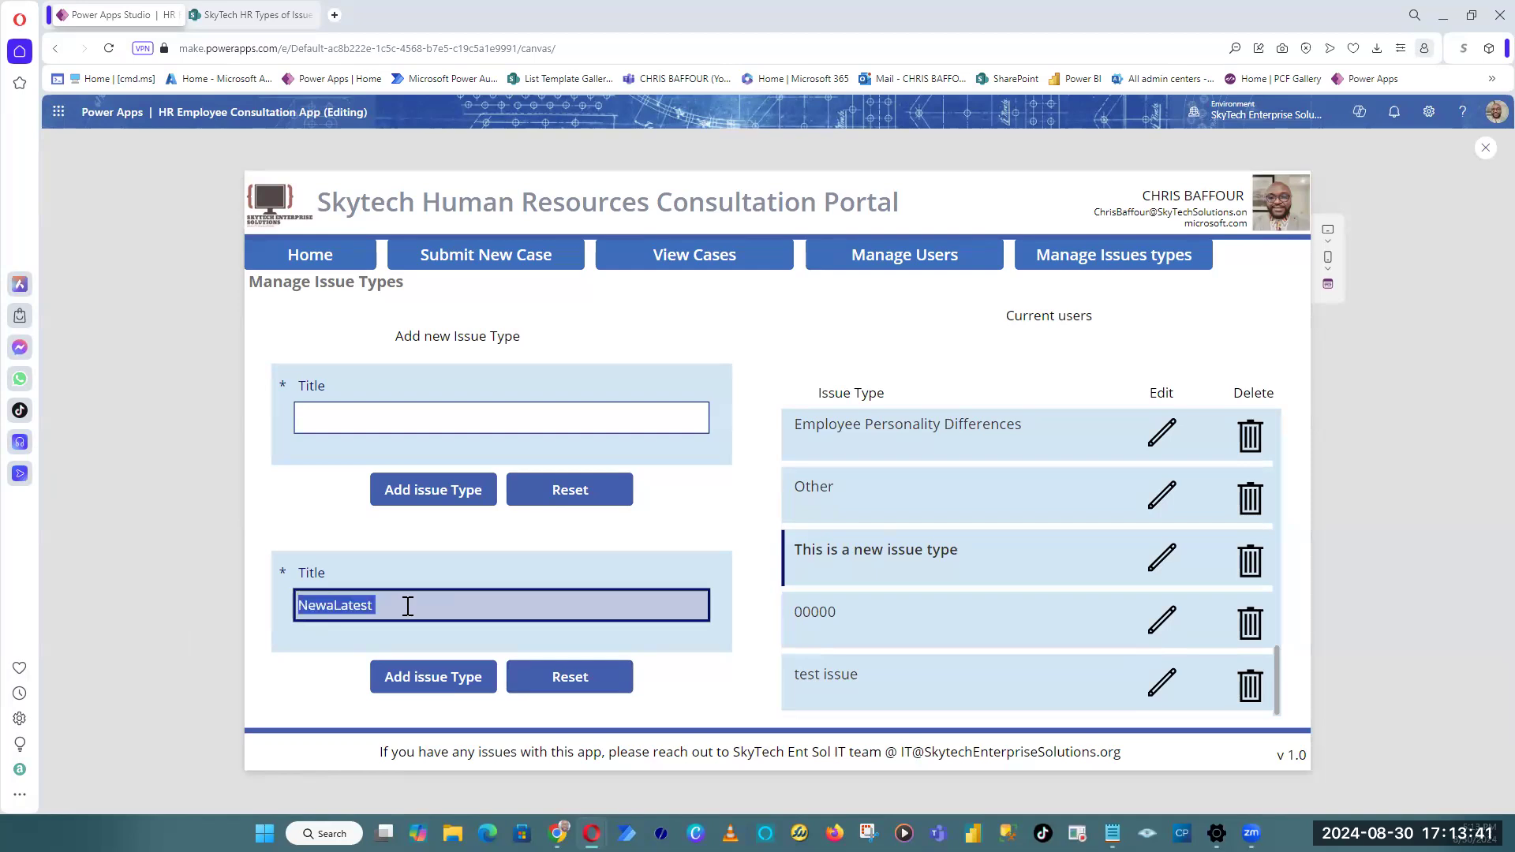
pyautogui.write('Latest Issue type')
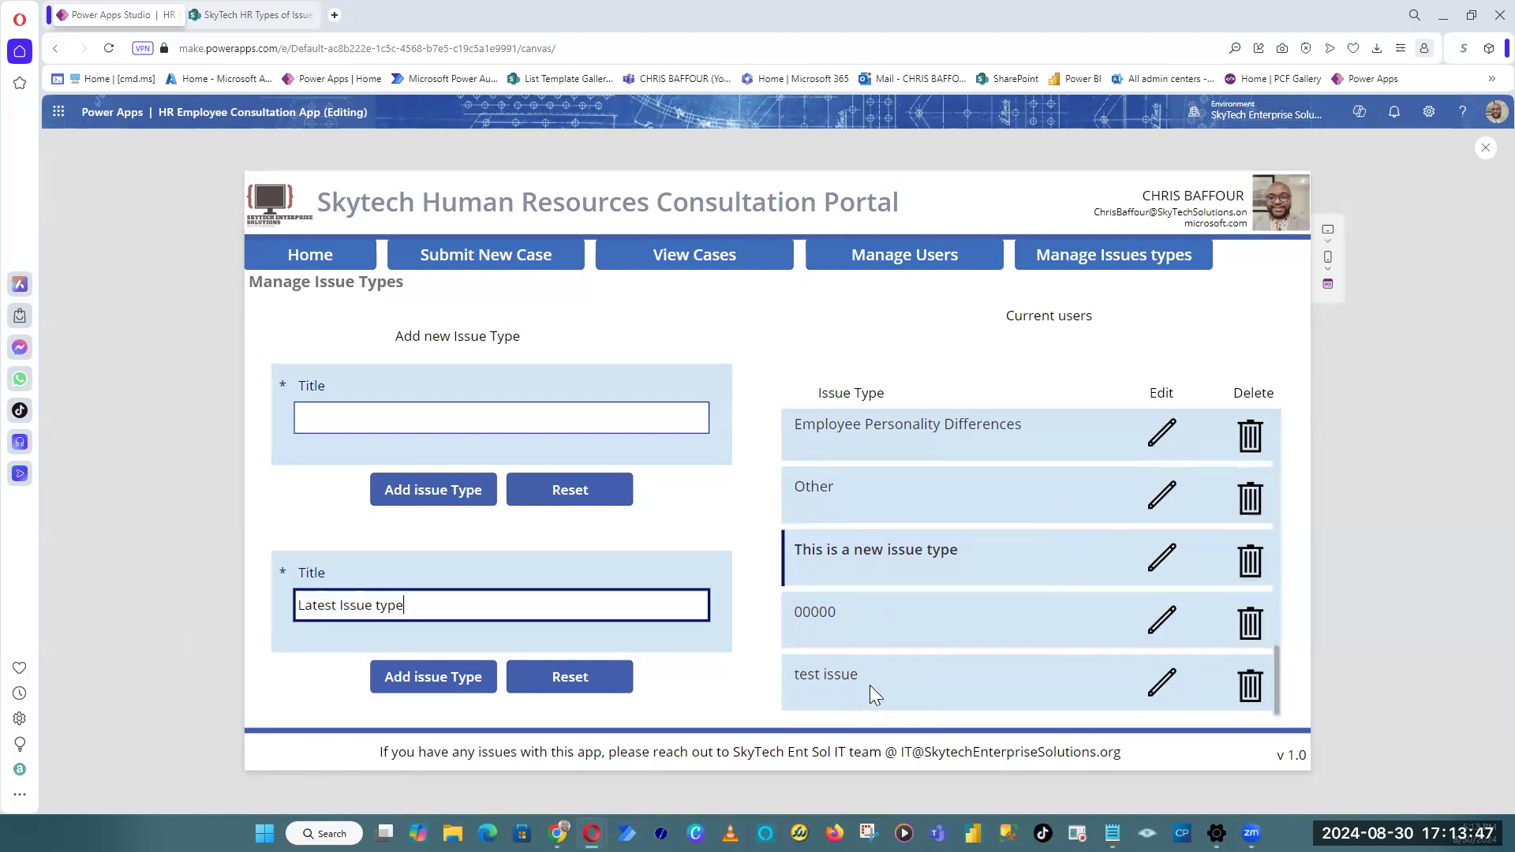
pyautogui.click(426, 679)
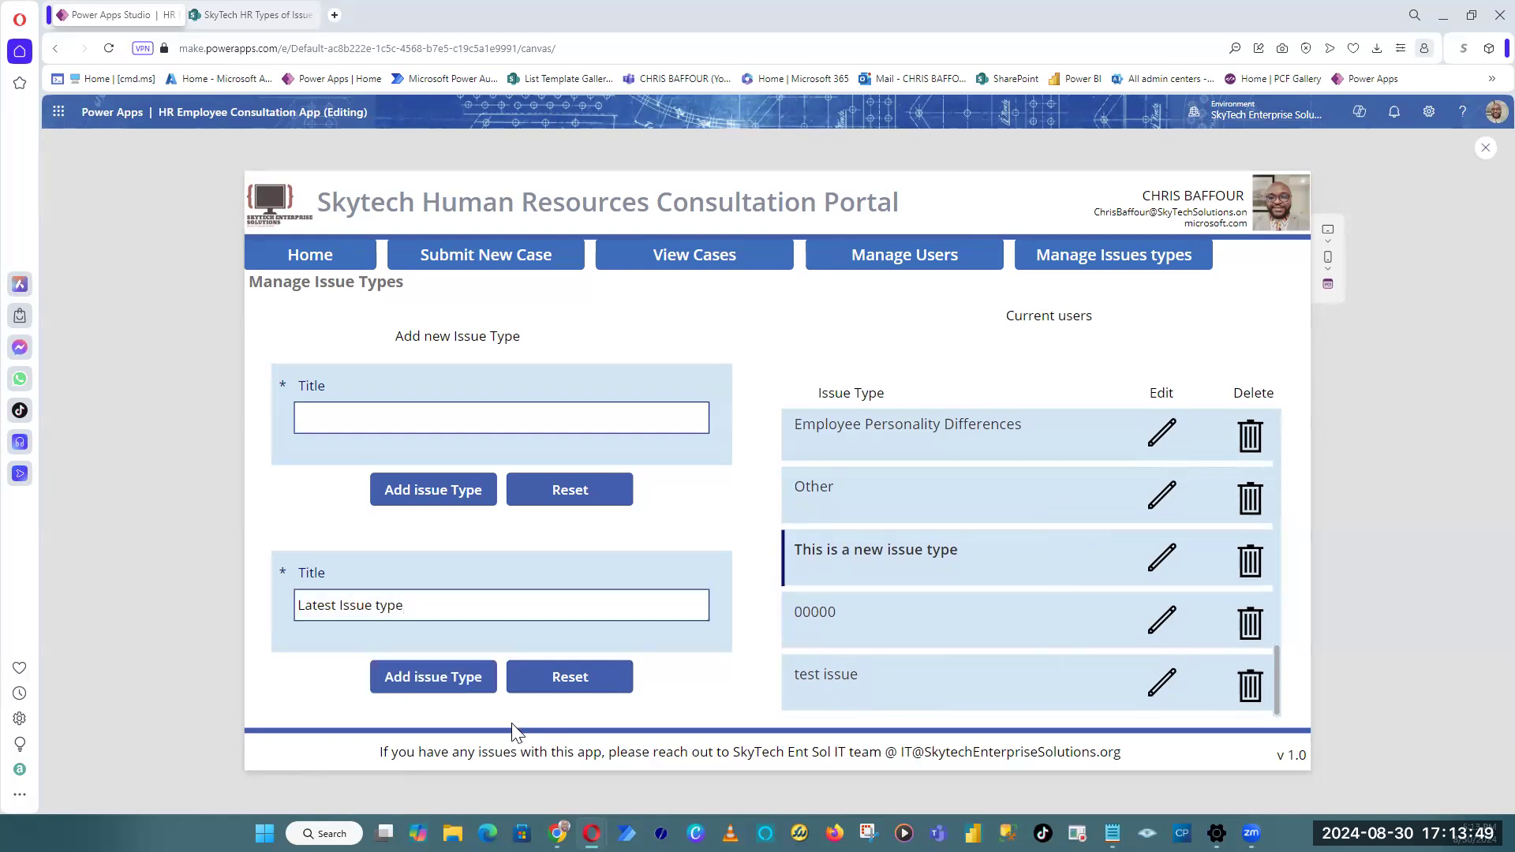
# Step: Check the end of the issue types gallery for the "Latest Issue type" entry and return to editing
pyautogui.scroll(-2, 1067, 590)
pyautogui.moveTo(931, 675); pyautogui.dragTo(797, 680)
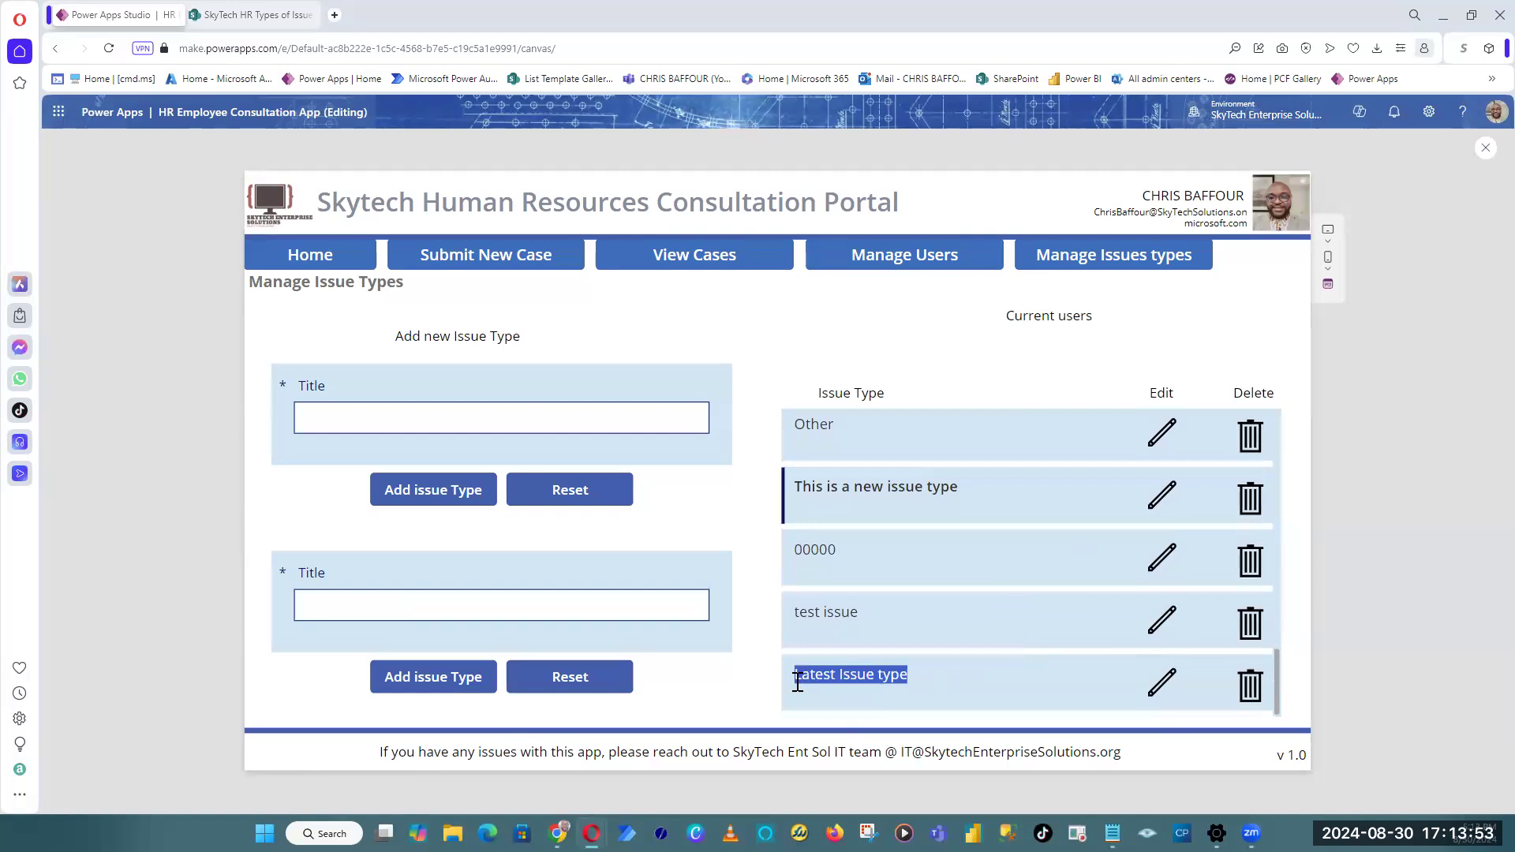
pyautogui.moveTo(797, 680); pyautogui.dragTo(792, 679)
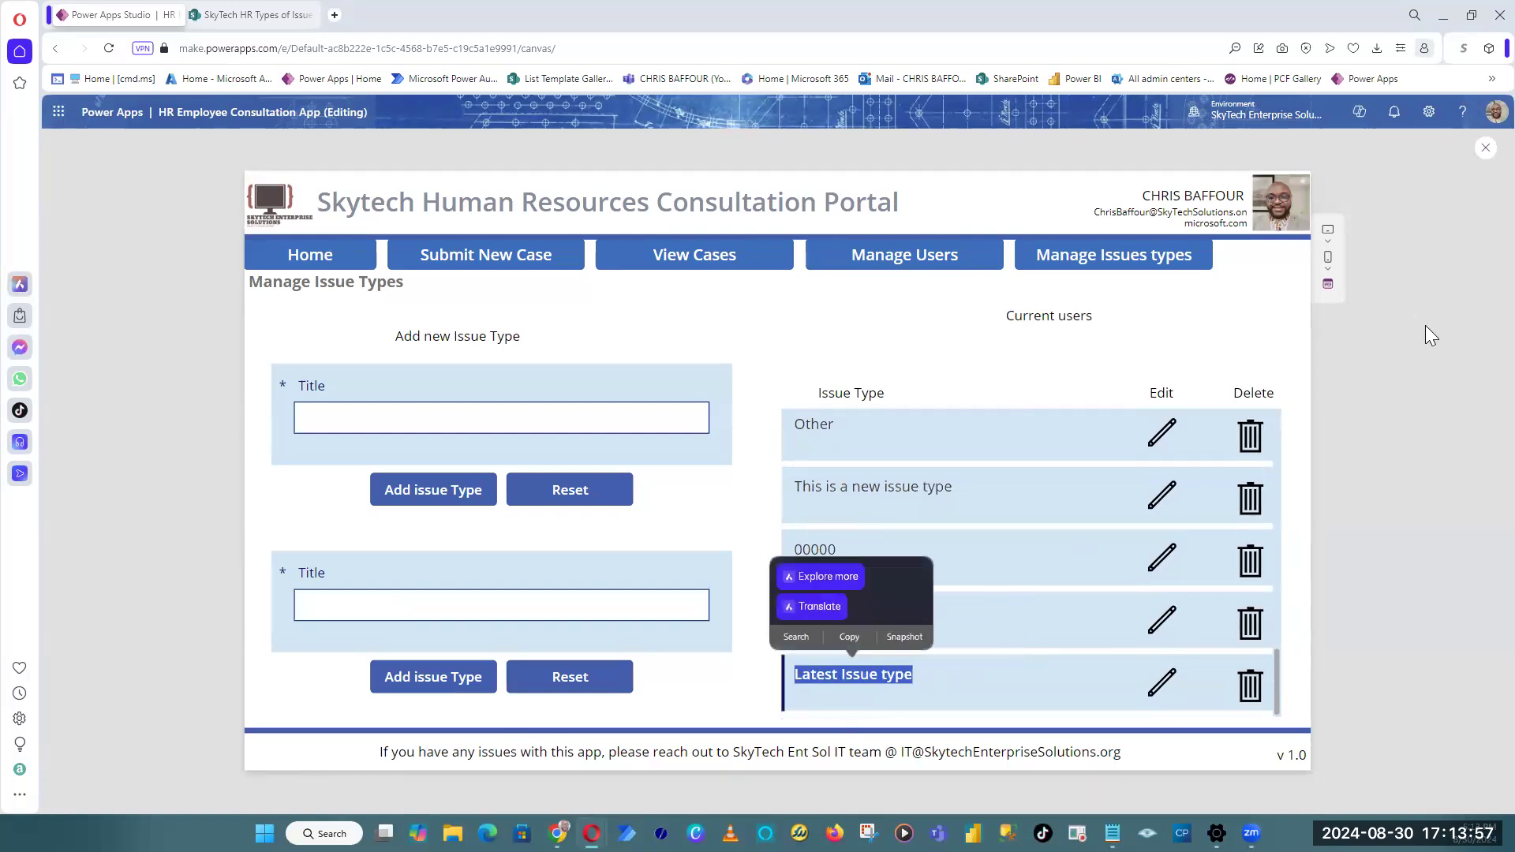
pyautogui.scroll(5, 1042, 612)
pyautogui.scroll(3, 1045, 603)
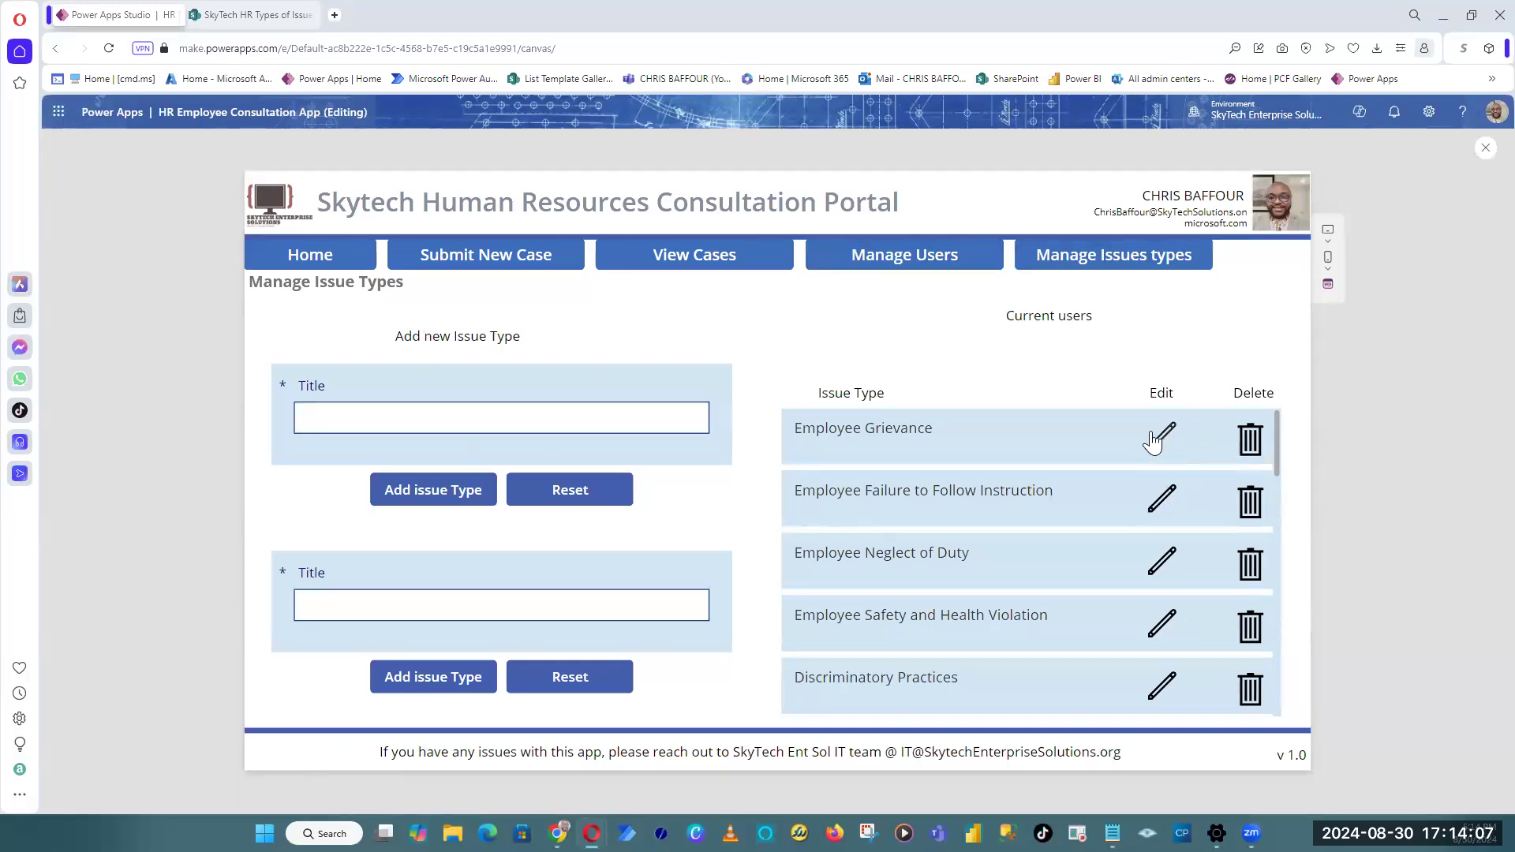
pyautogui.click(1484, 162)
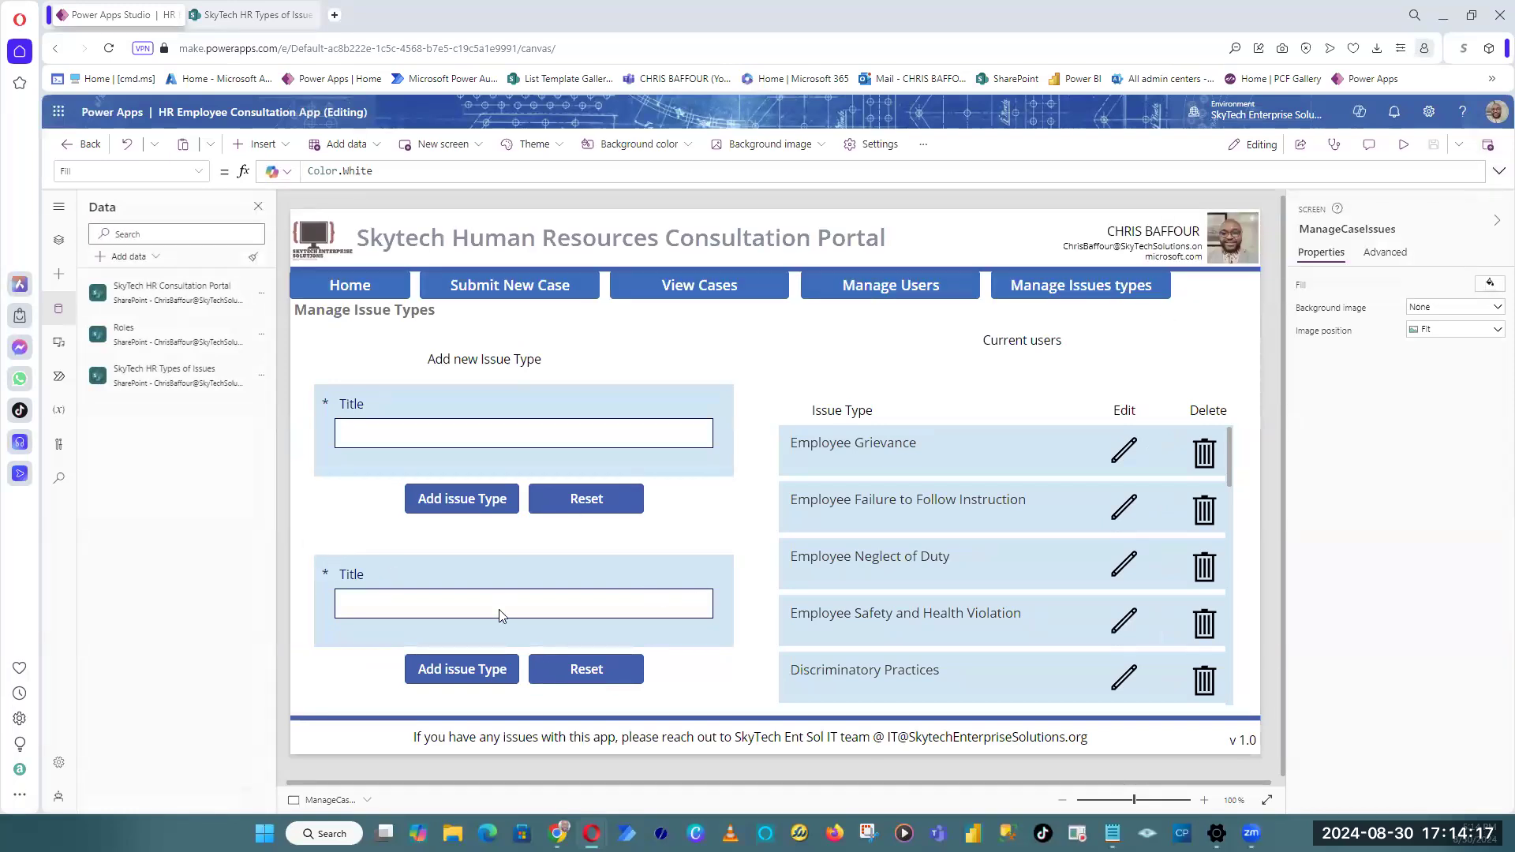
pyautogui.moveTo(742, 699); pyautogui.dragTo(314, 554)
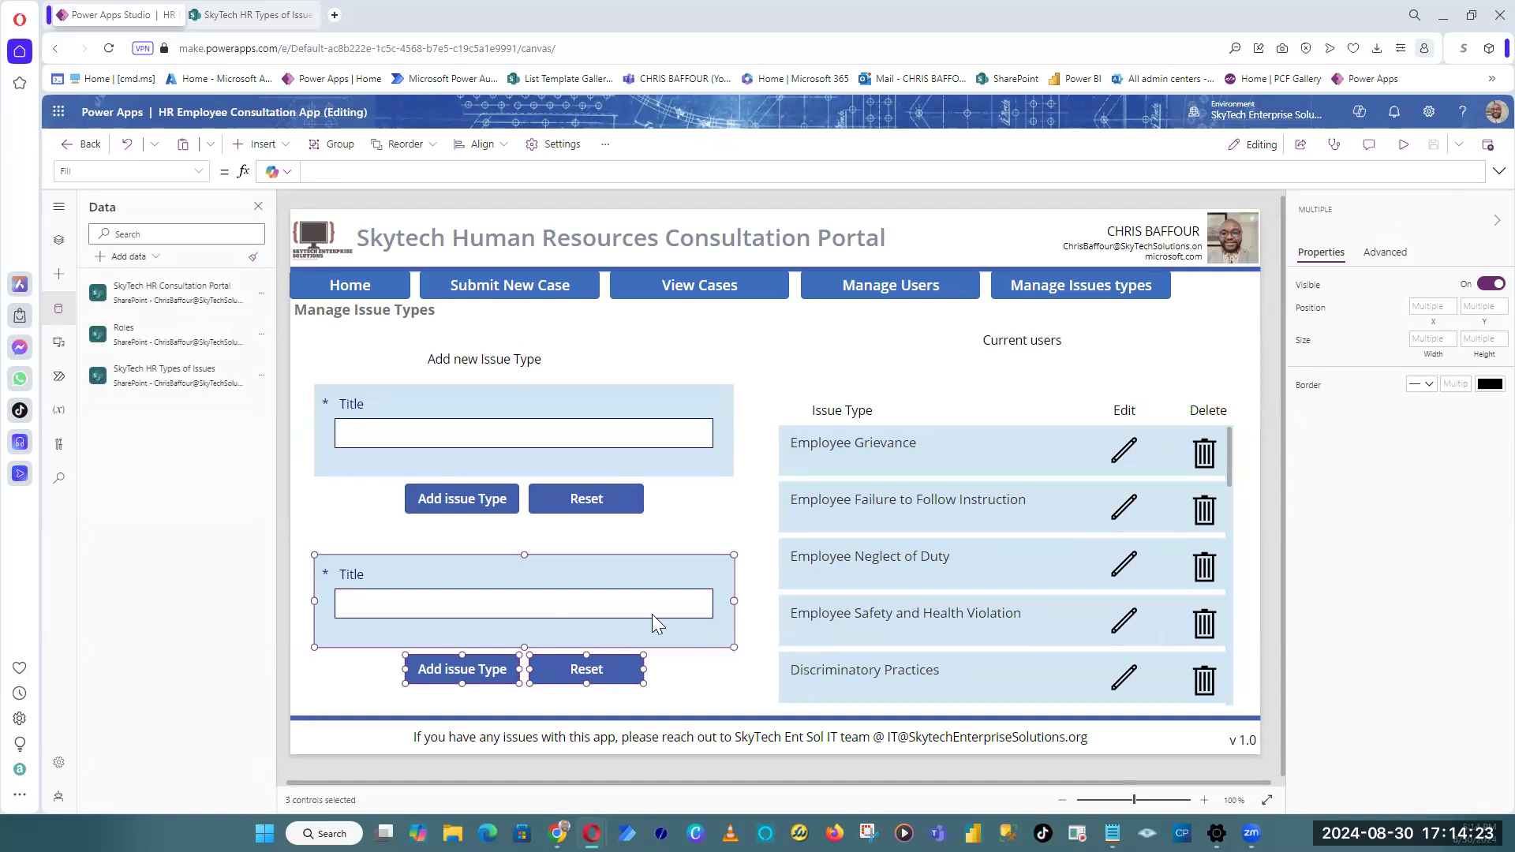
pyautogui.click(1268, 485)
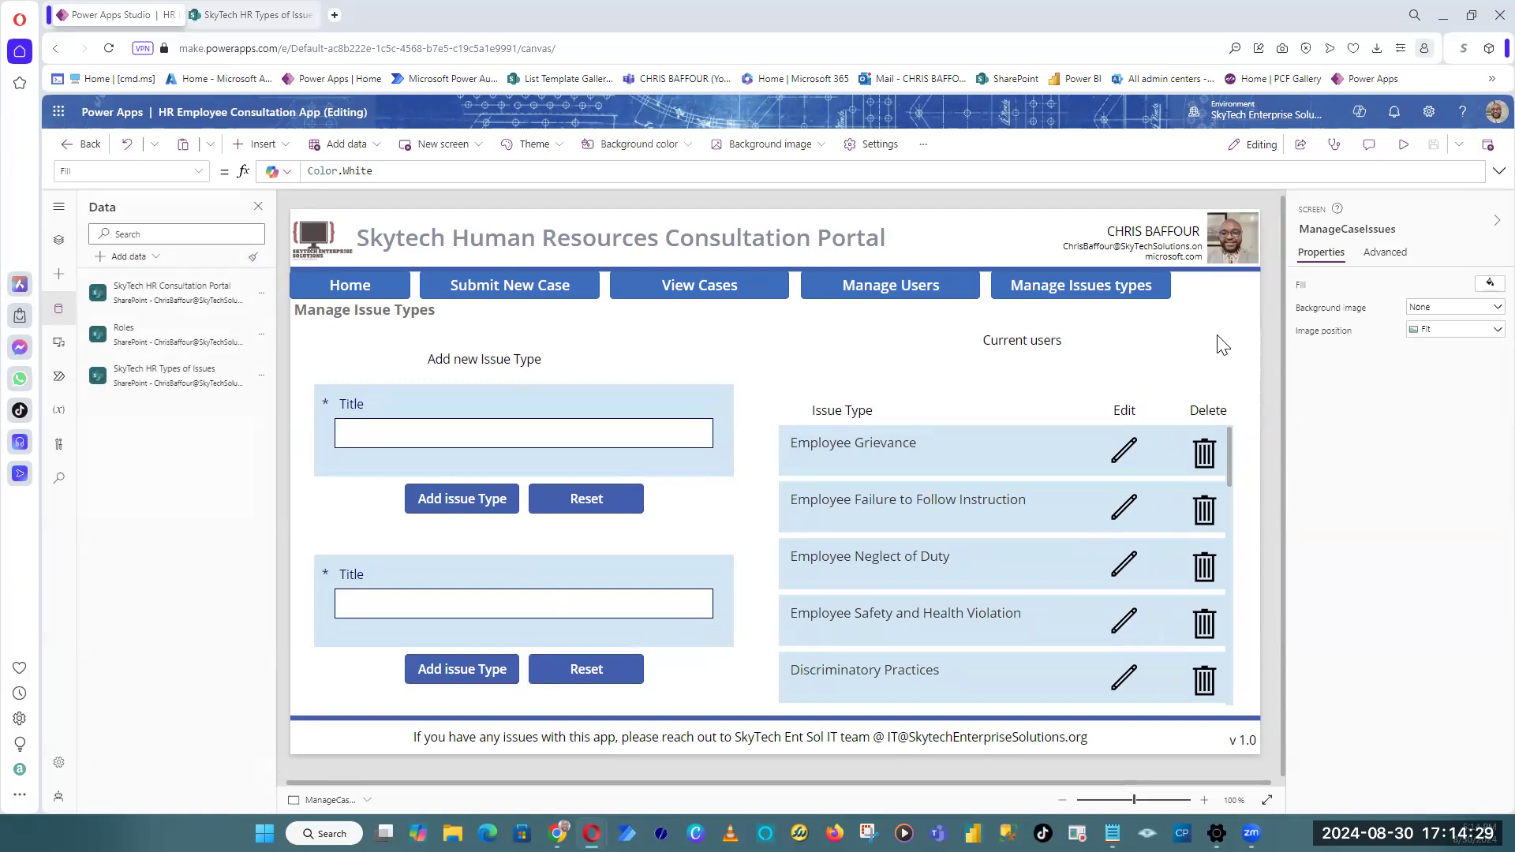
pyautogui.moveTo(307, 540); pyautogui.dragTo(787, 714)
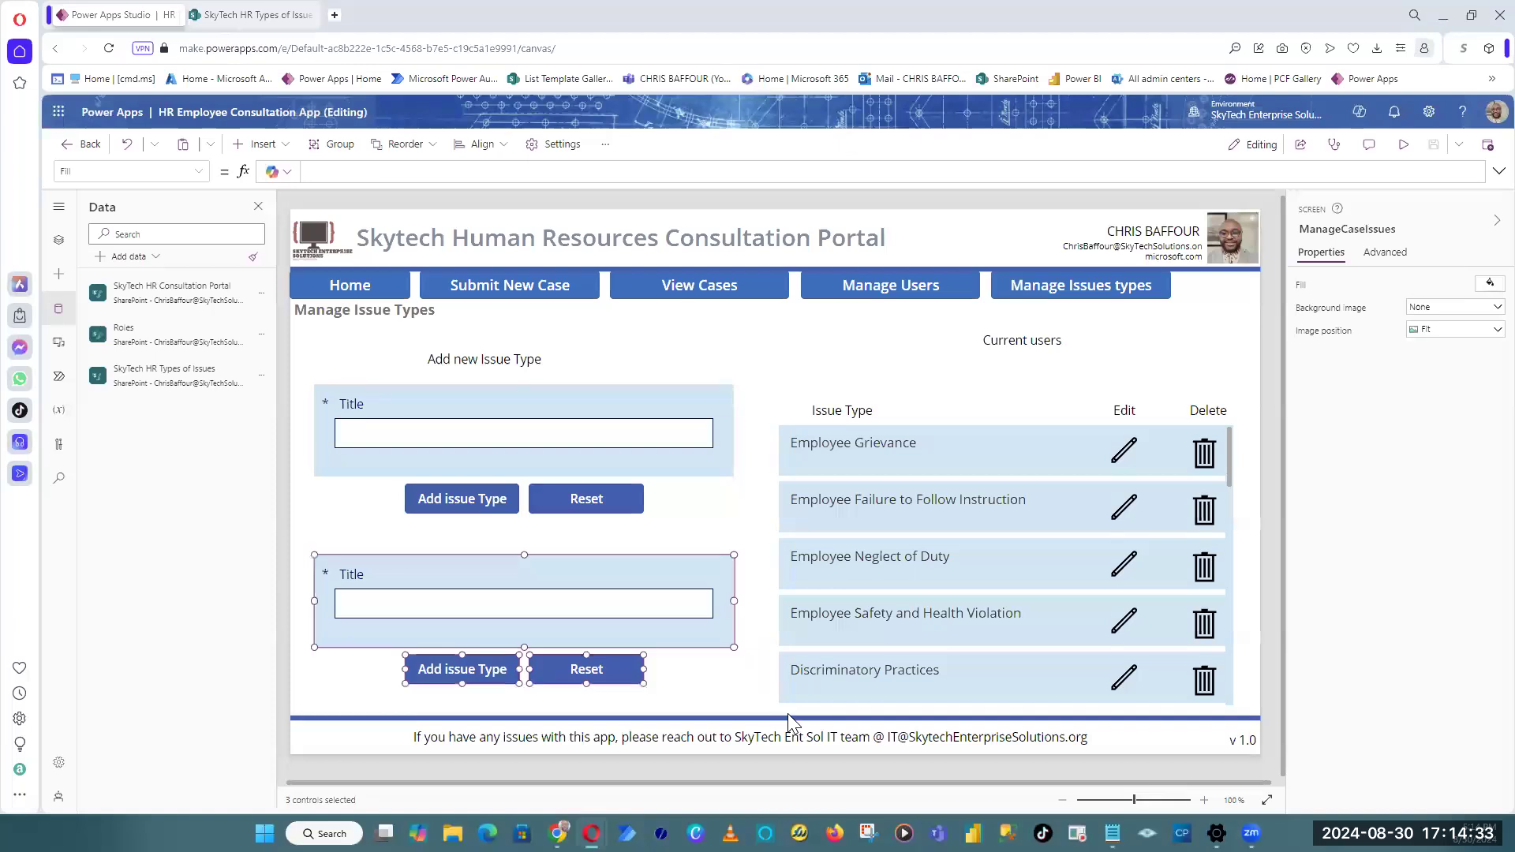
pyautogui.click(1269, 390)
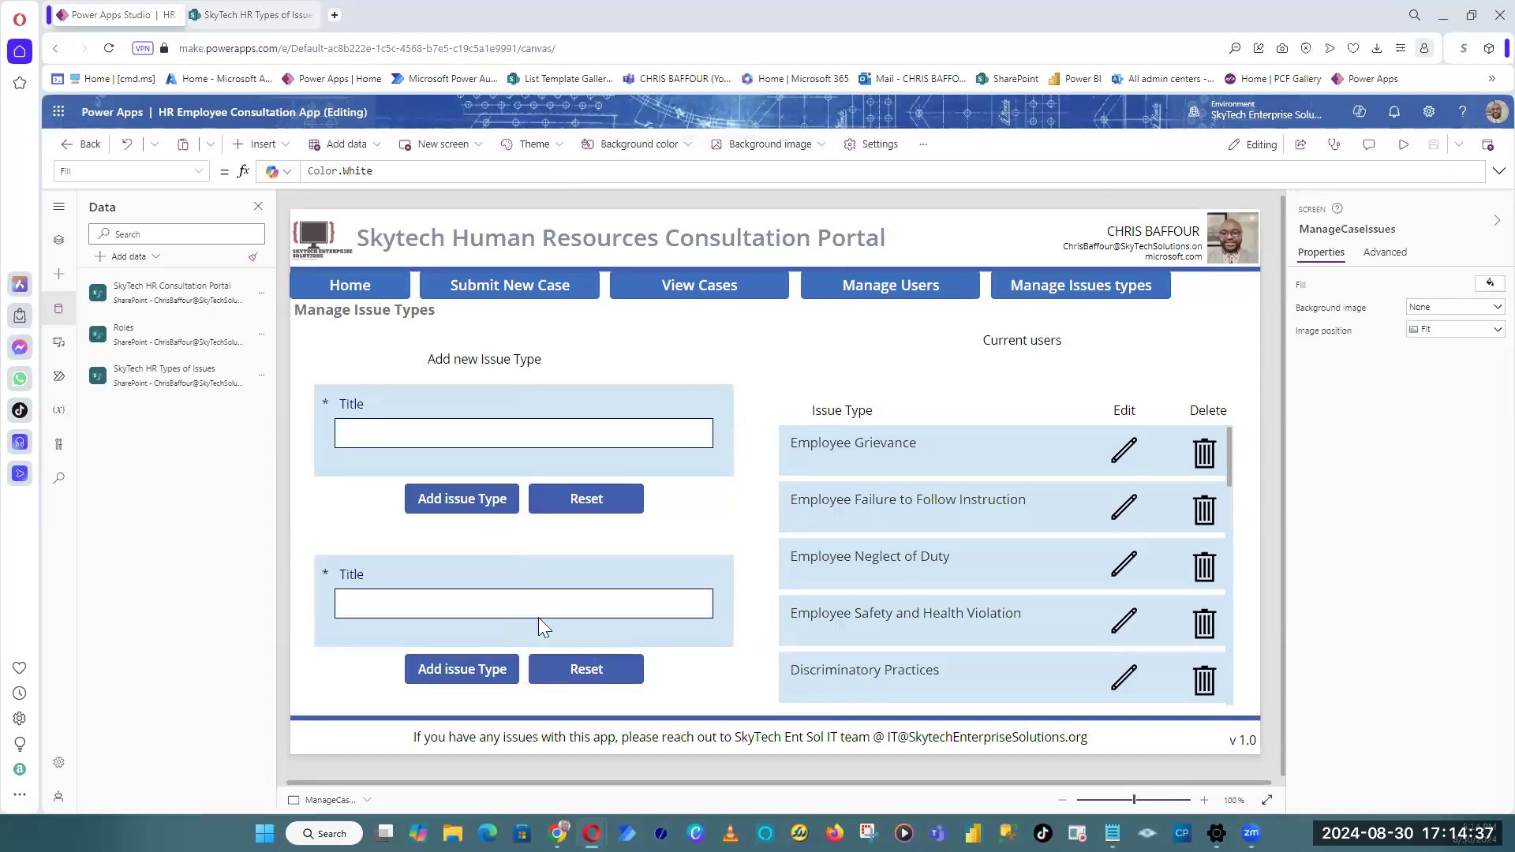
pyautogui.moveTo(308, 544); pyautogui.dragTo(775, 675)
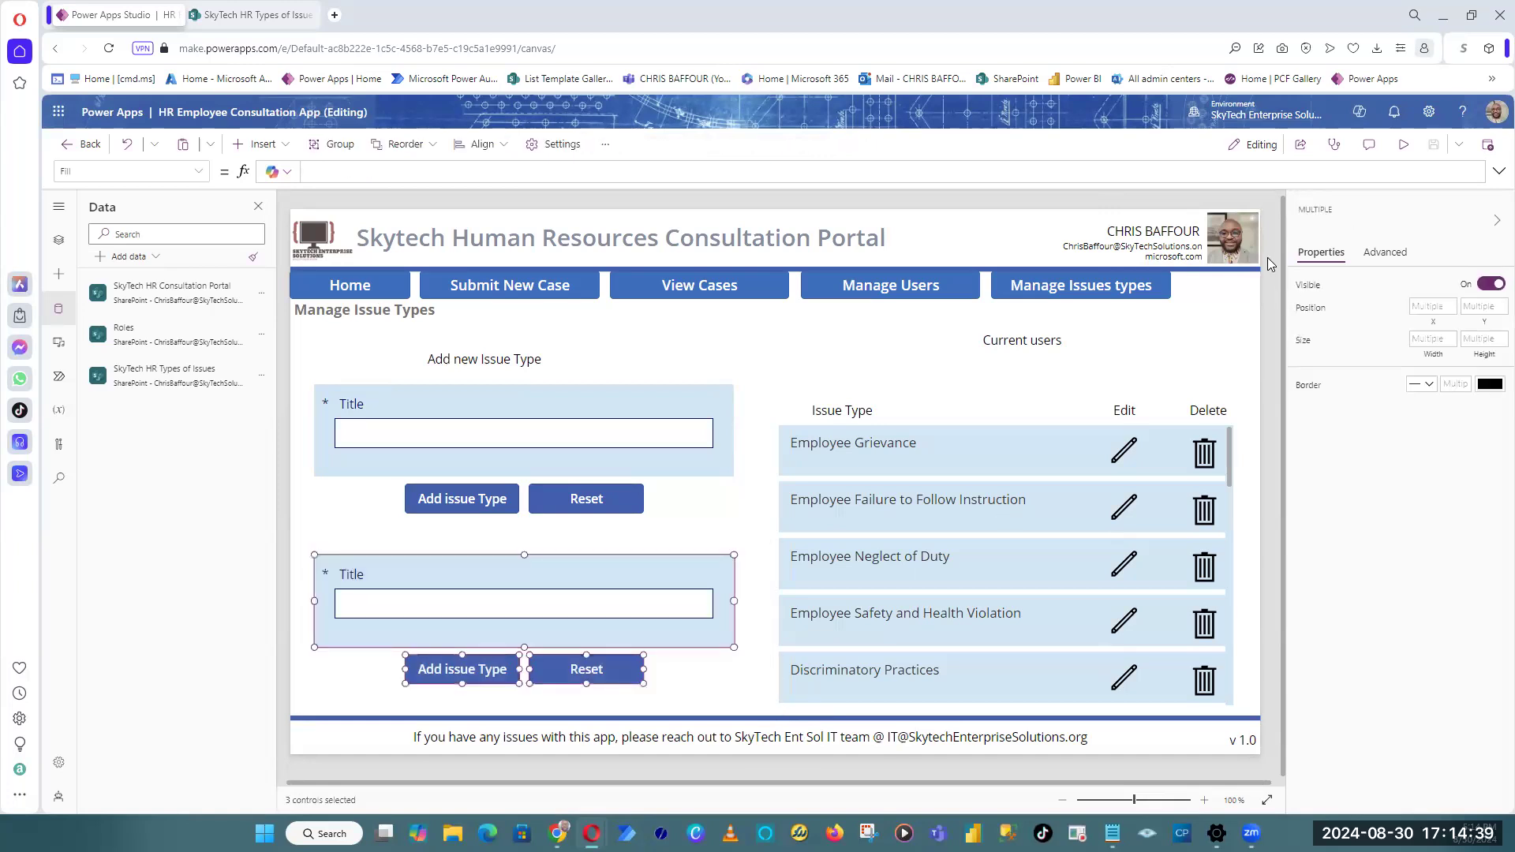
# Step: Insert a text label above the second form reading "Edit Selected Issue Type"
pyautogui.click(284, 146)
pyautogui.click(305, 237)
pyautogui.moveTo(374, 263); pyautogui.dragTo(501, 541)
pyautogui.doubleClick(1444, 285)
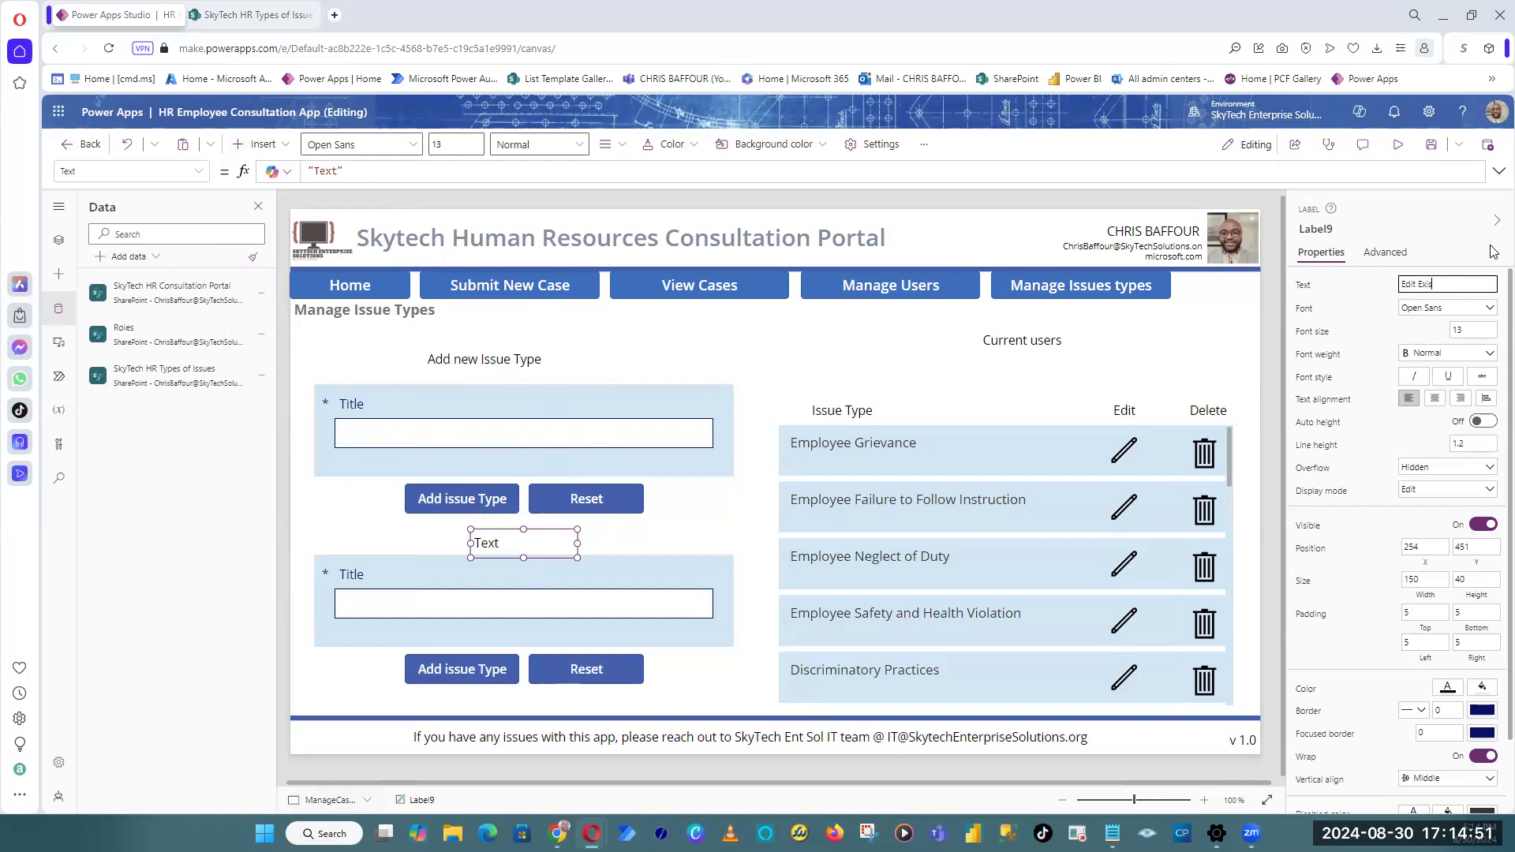
pyautogui.press('BackSpace')
pyautogui.press('BackSpace')
pyautogui.press('BackSpace')
pyautogui.press('BackSpace')
pyautogui.press('BackSpace')
pyautogui.press('BackSpace')
pyautogui.press('BackSpace')
pyautogui.press('BackSpace')
pyautogui.write('Selected Issue Type')
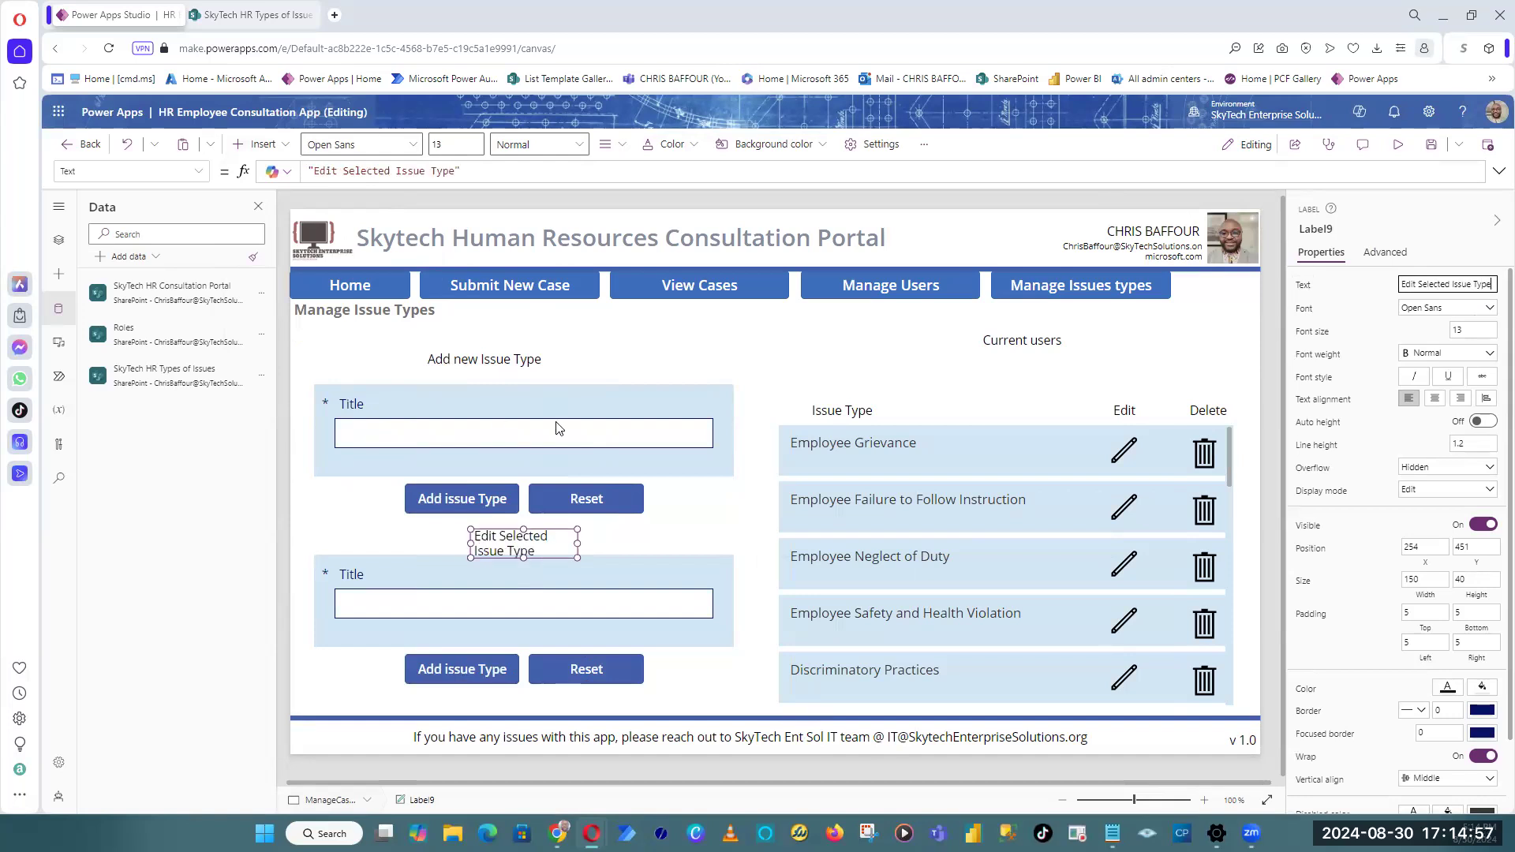
# Step: Widen the "Edit Selected Issue Type" label to about 266, with centred Semibold text on one line
pyautogui.moveTo(579, 544); pyautogui.dragTo(537, 543)
pyautogui.click(1456, 354)
pyautogui.click(1456, 388)
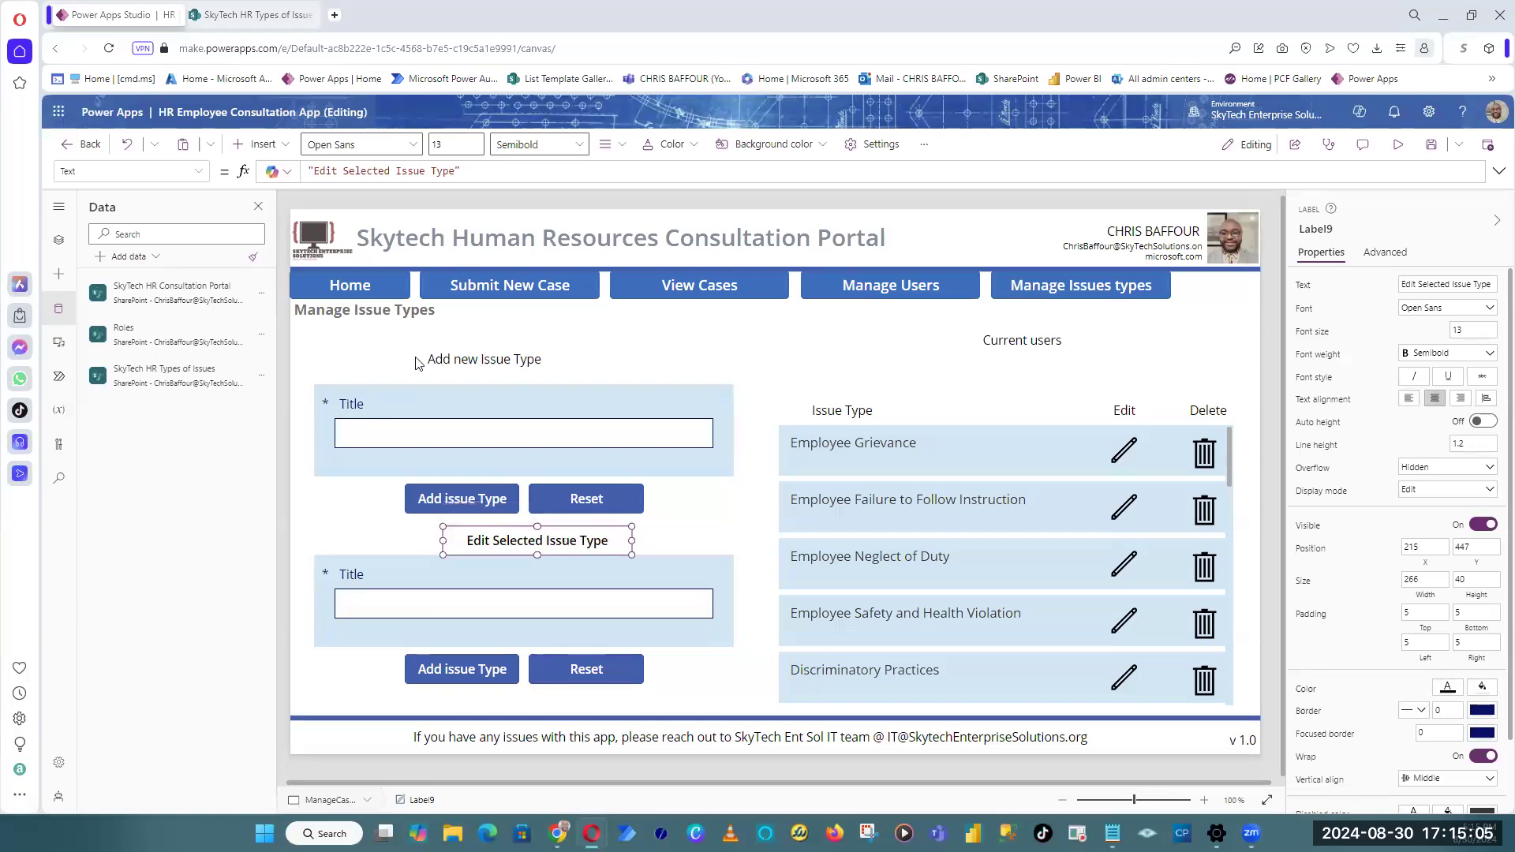
# Step: Move the "Add new Issue Type" label just above the first form and make its text centred and Semibold
pyautogui.click(493, 360)
pyautogui.moveTo(509, 374); pyautogui.dragTo(534, 388)
pyautogui.click(1434, 398)
pyautogui.click(1434, 356)
pyautogui.click(1444, 387)
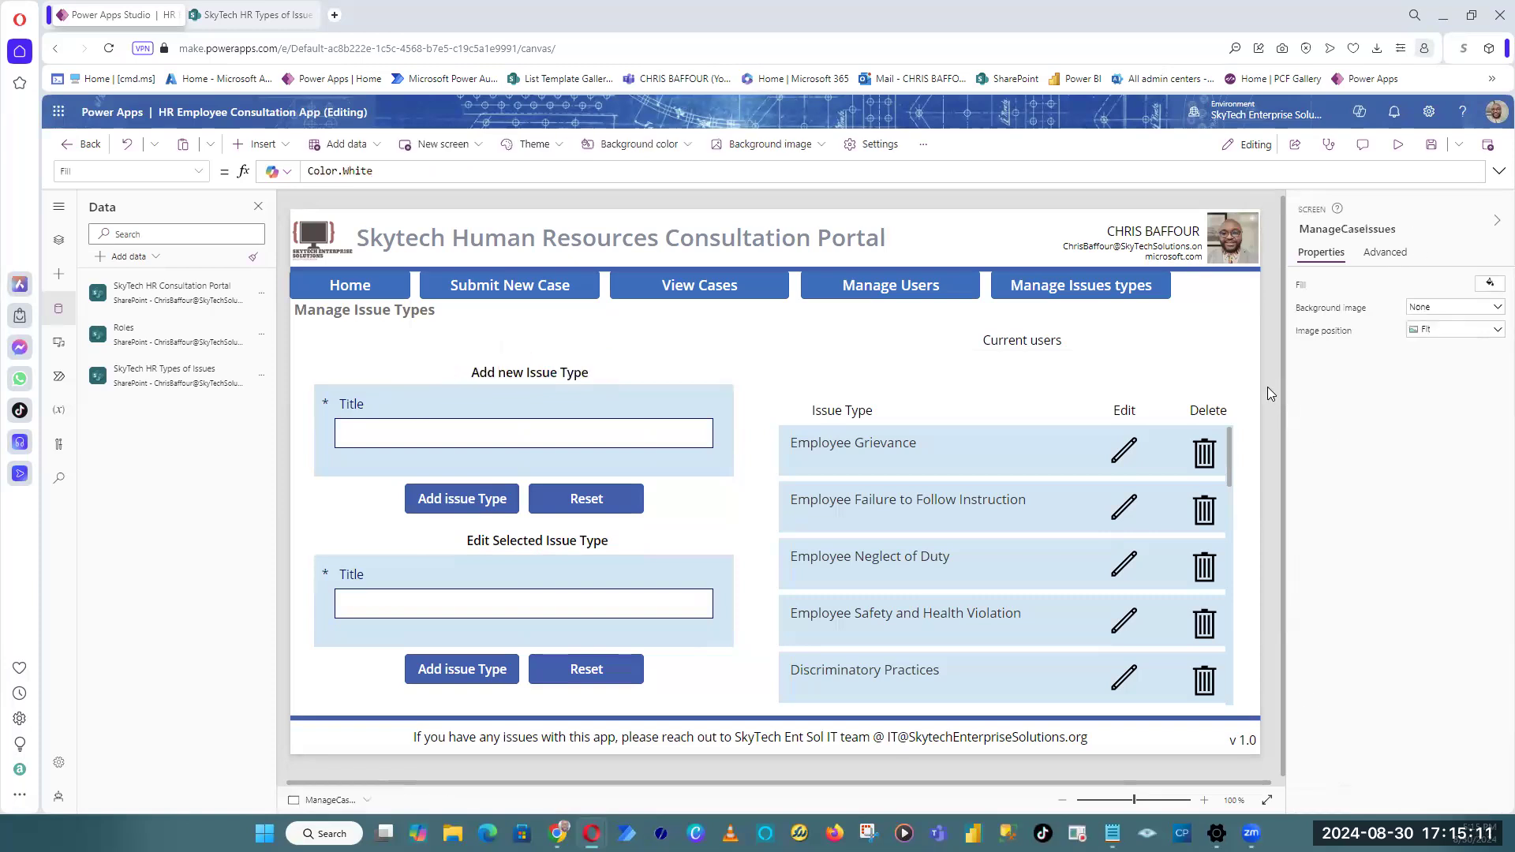
# Step: Shift the "Edit Selected Issue Type" label to about X 196 so it is centred over the second form
pyautogui.click(499, 544)
pyautogui.moveTo(500, 544); pyautogui.dragTo(486, 544)
pyautogui.click(282, 546)
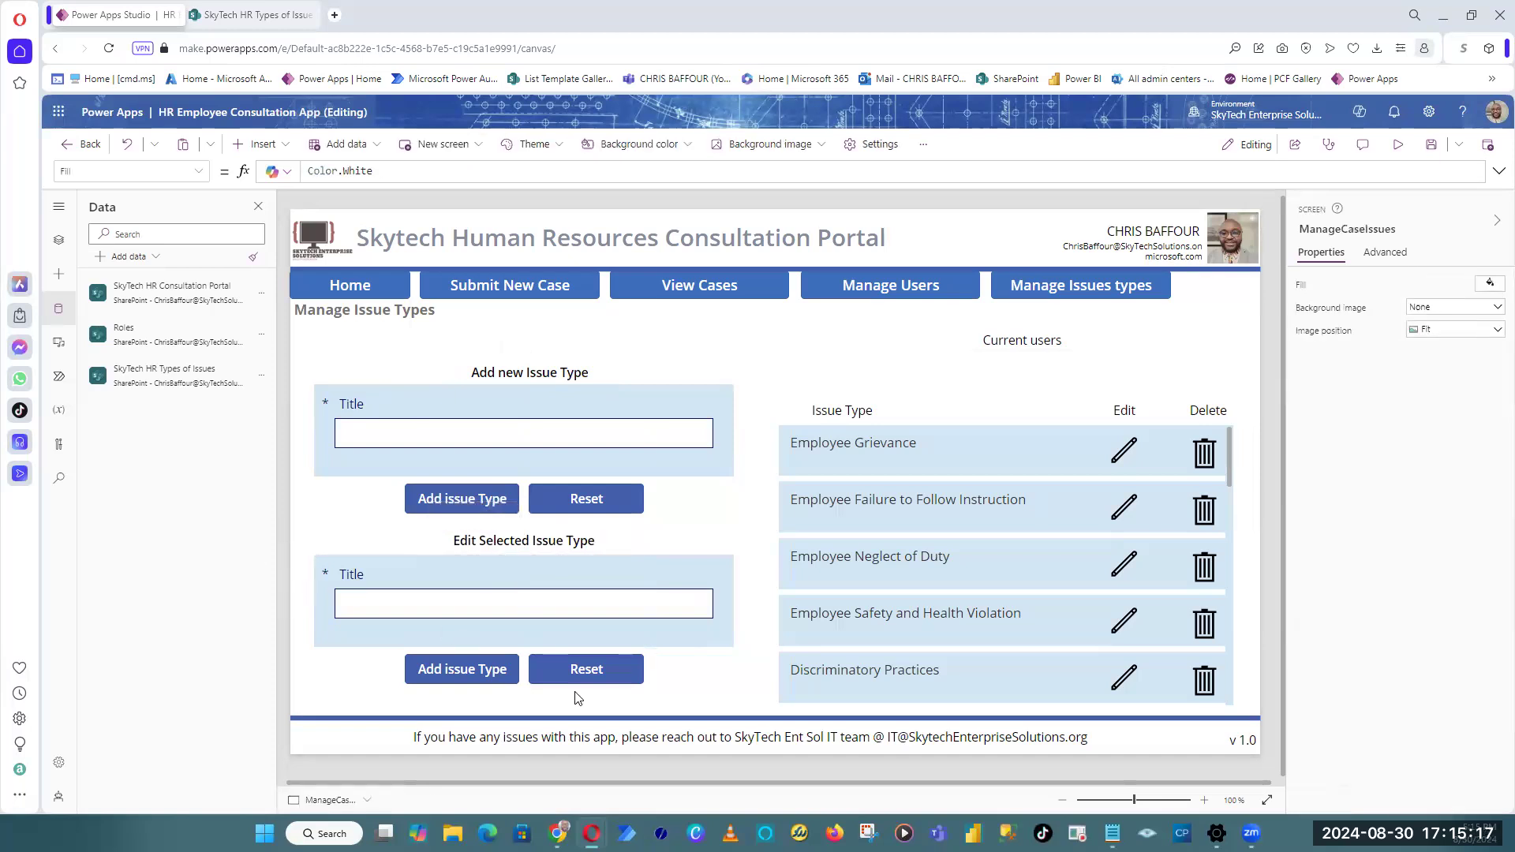
# Step: Change the text of the second form's Add issue Type button to "Edit issue Type"
pyautogui.click(468, 672)
pyautogui.doubleClick(1410, 284)
pyautogui.write('Edit issue Type')
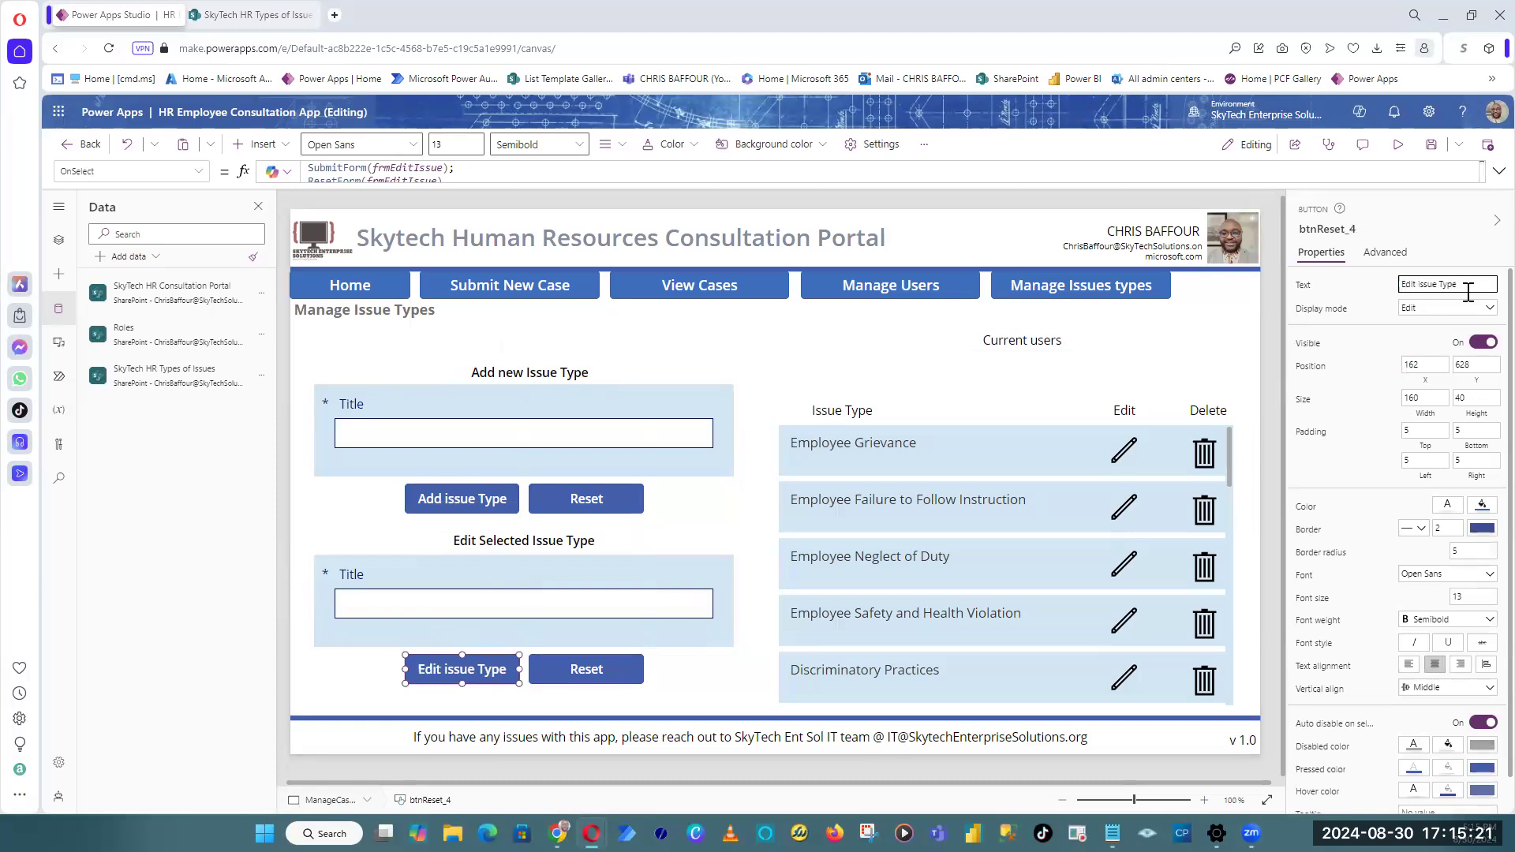
pyautogui.click(282, 568)
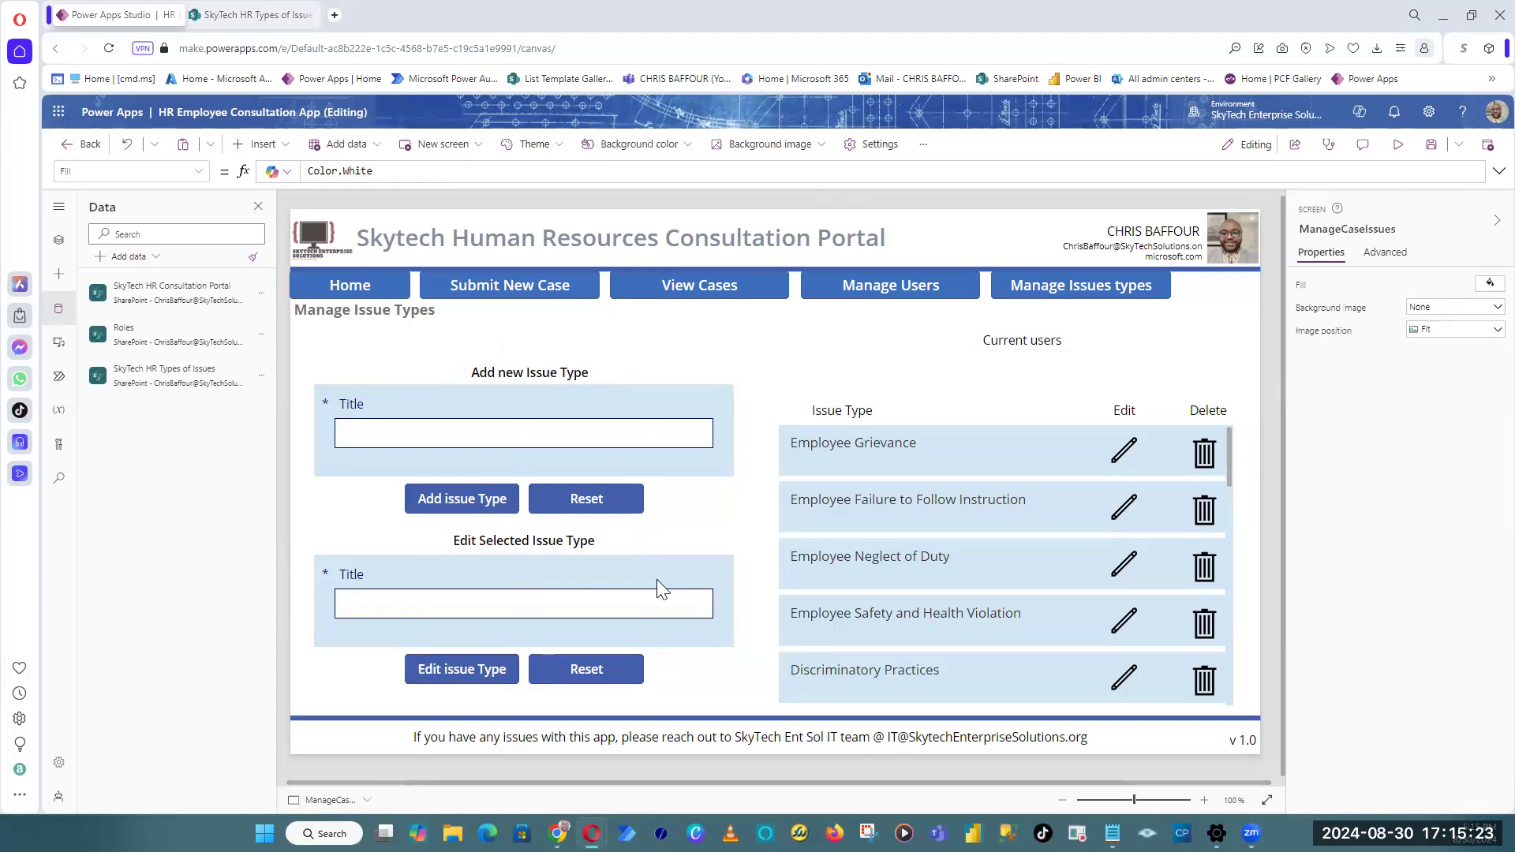
# Step: Insert a rectangle on the Manage Issue Types screen and fill it with black
pyautogui.click(282, 152)
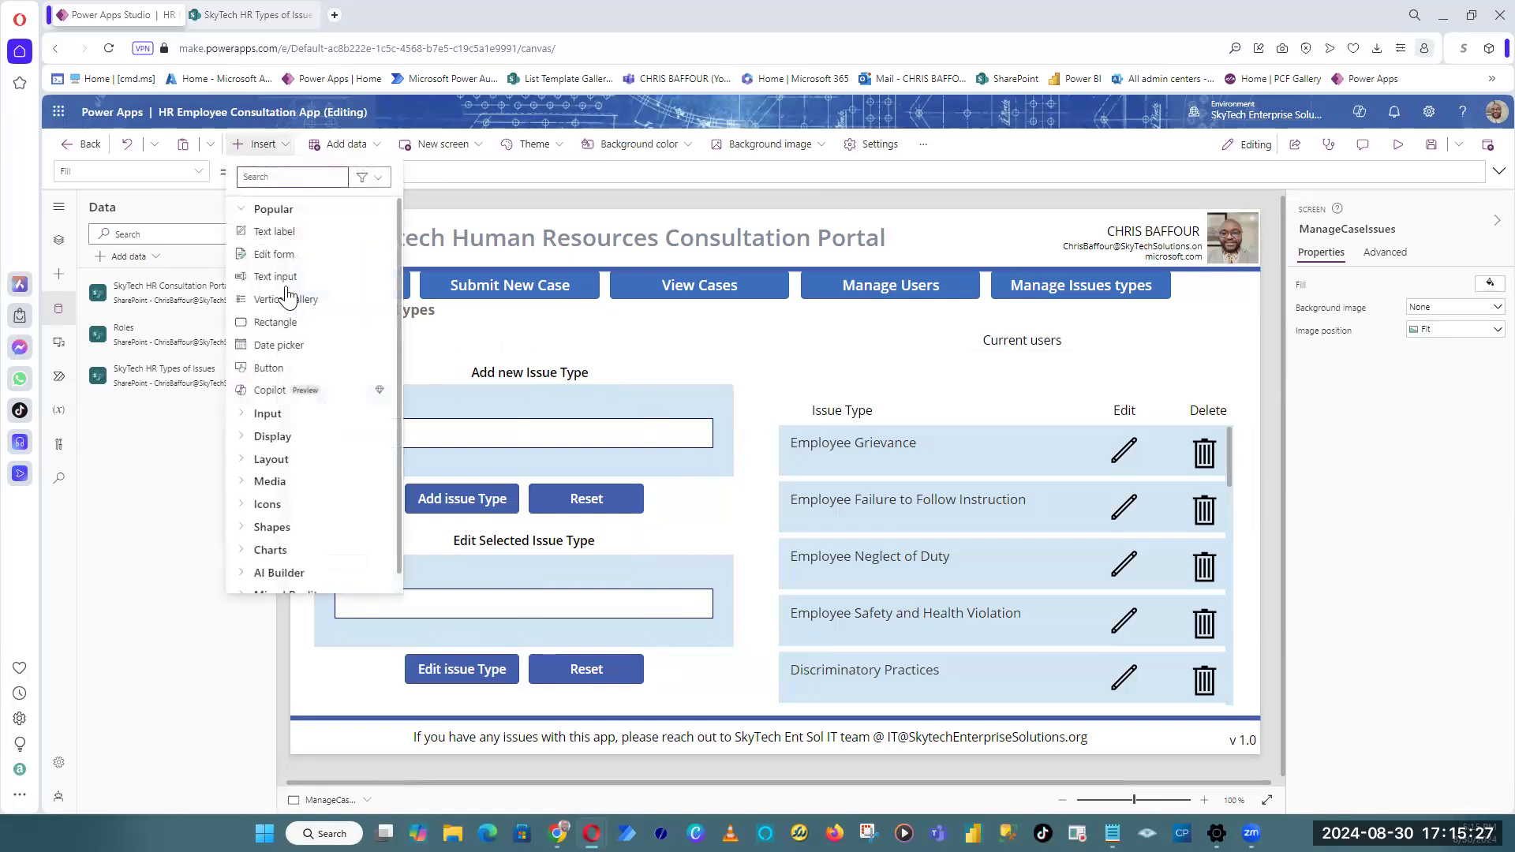
pyautogui.click(289, 324)
pyautogui.moveTo(382, 277); pyautogui.dragTo(335, 230)
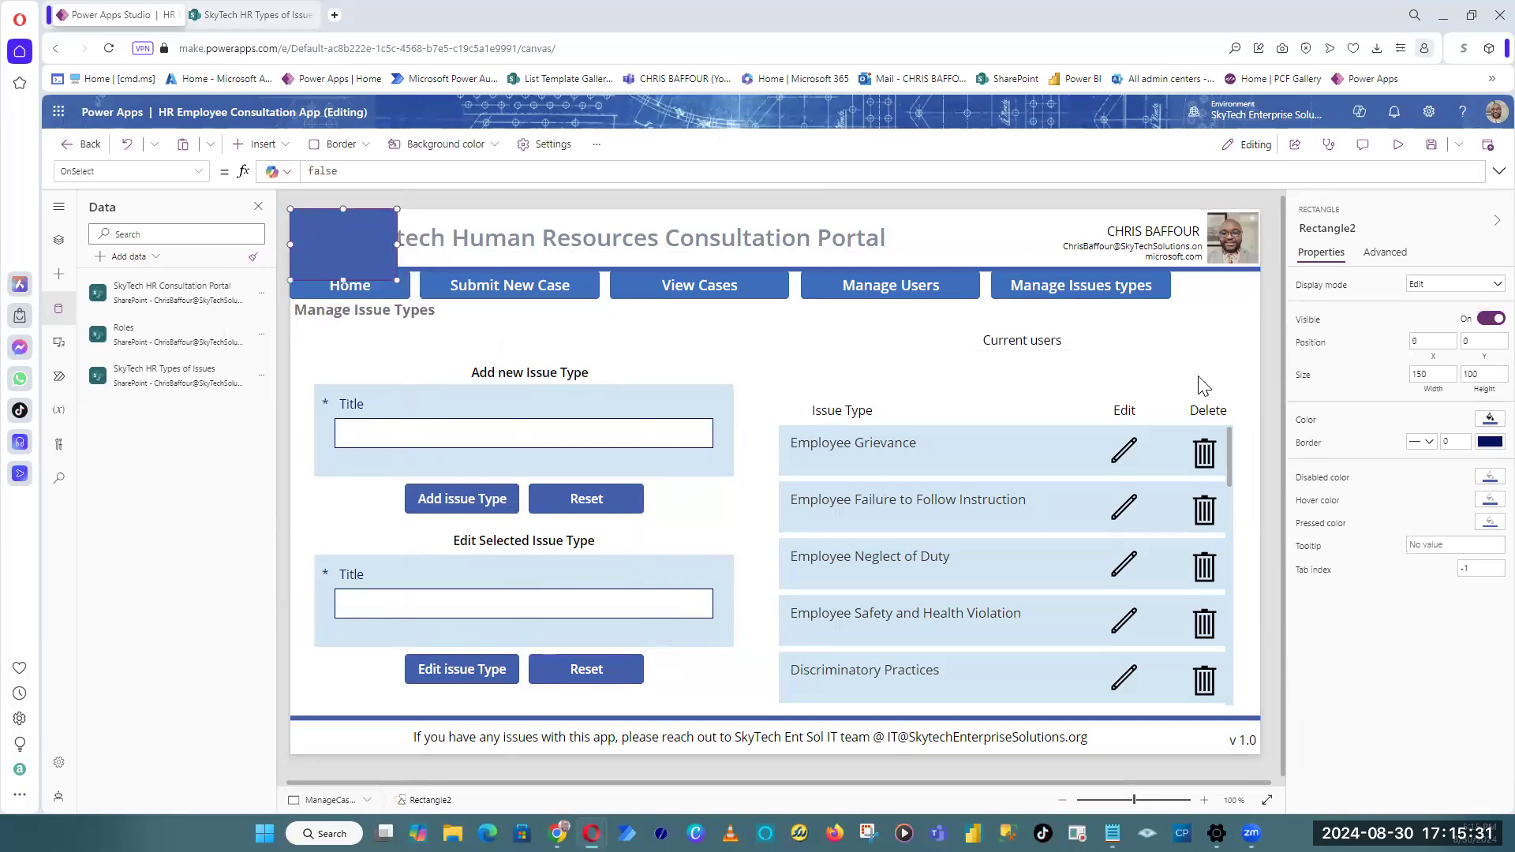
pyautogui.click(1488, 426)
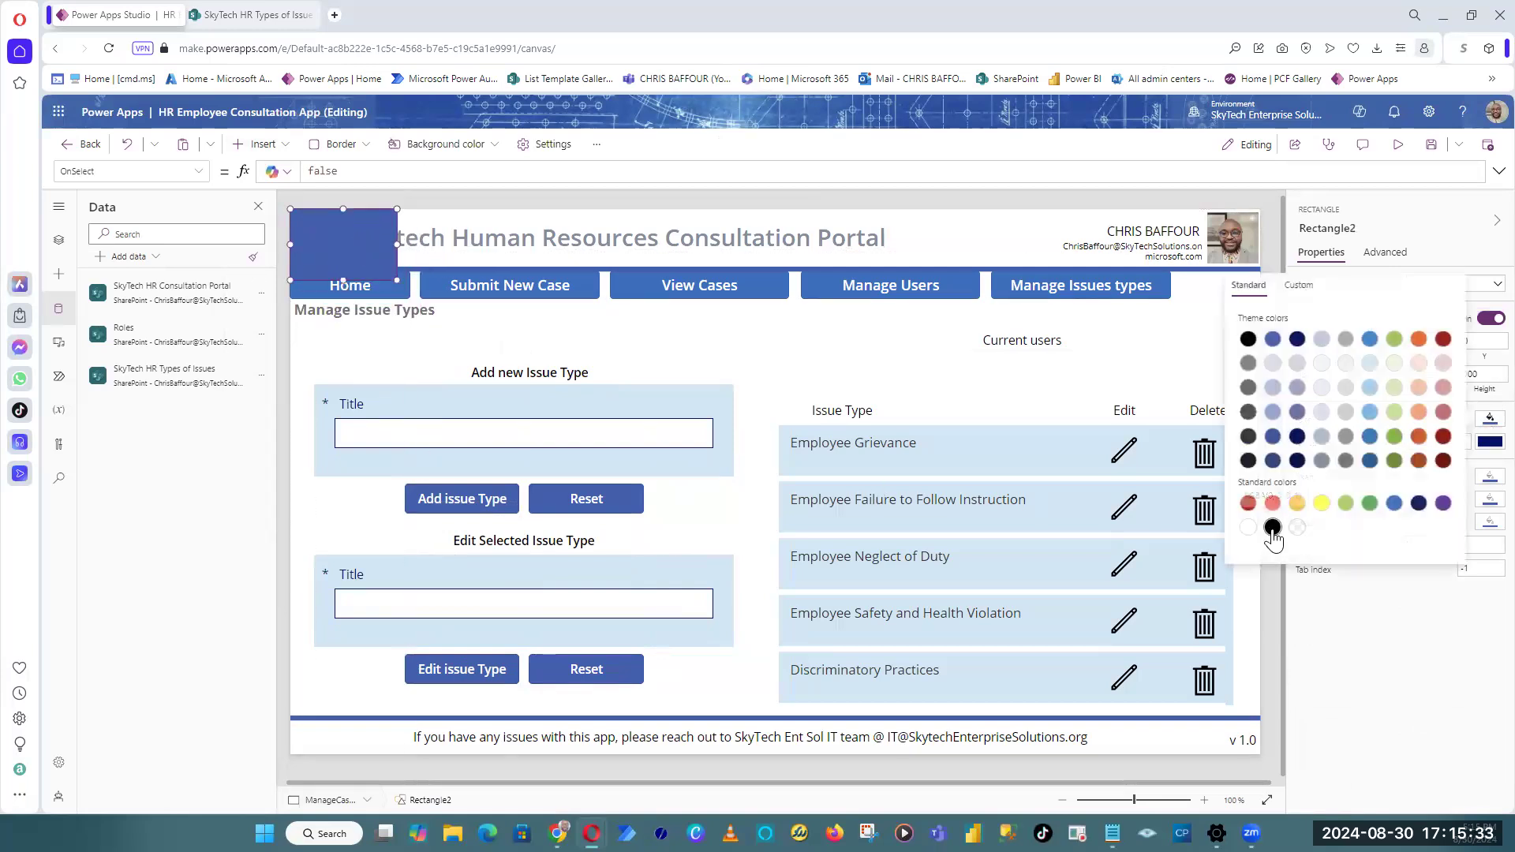
pyautogui.click(1273, 528)
pyautogui.click(1430, 639)
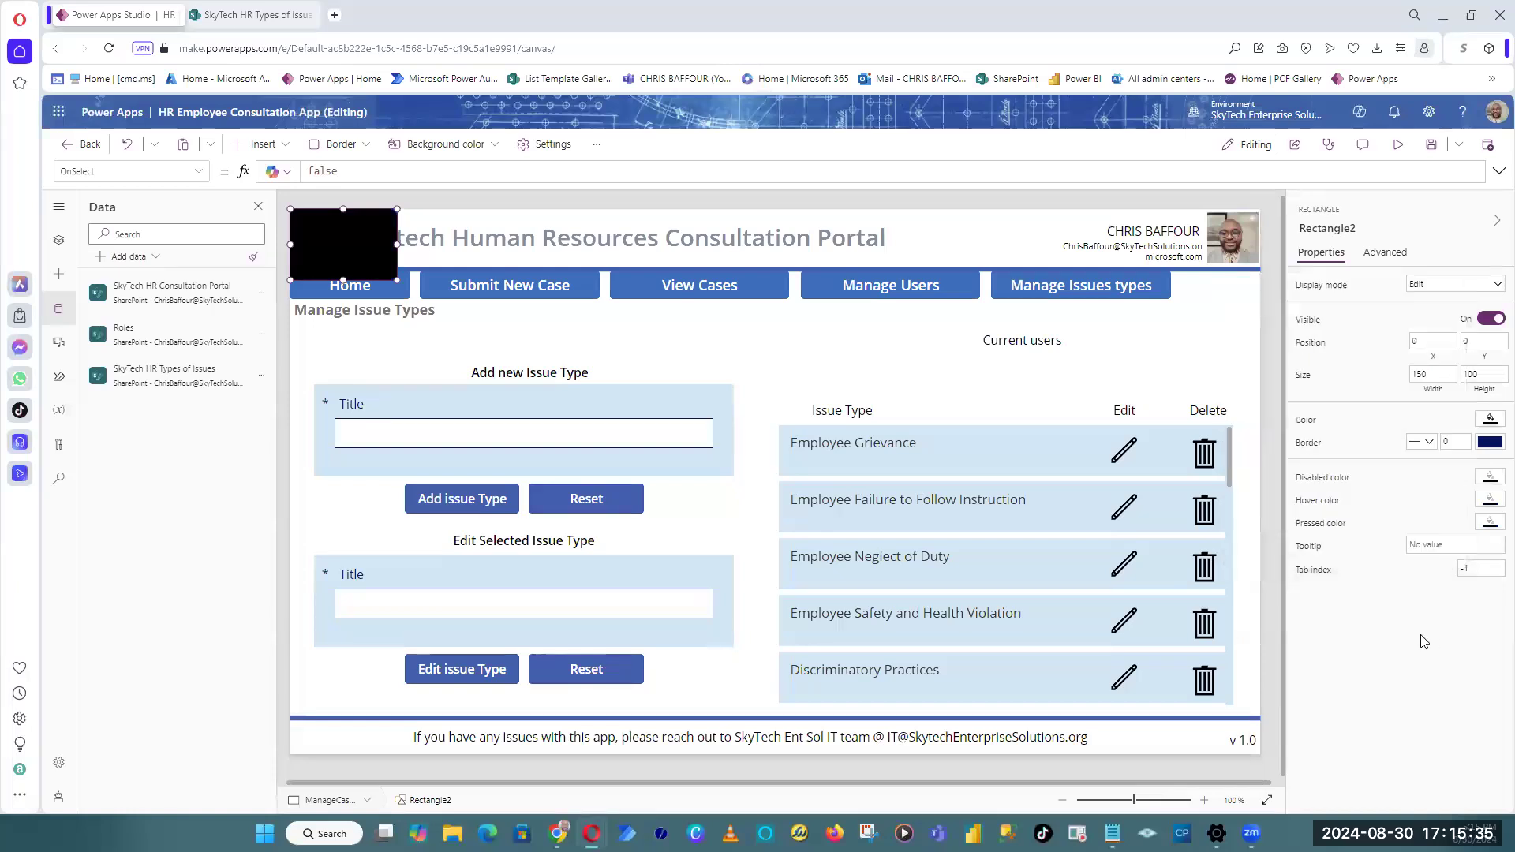
# Step: Make the rectangle's black fill semi-transparent with a custom alpha of about 68
pyautogui.click(1490, 418)
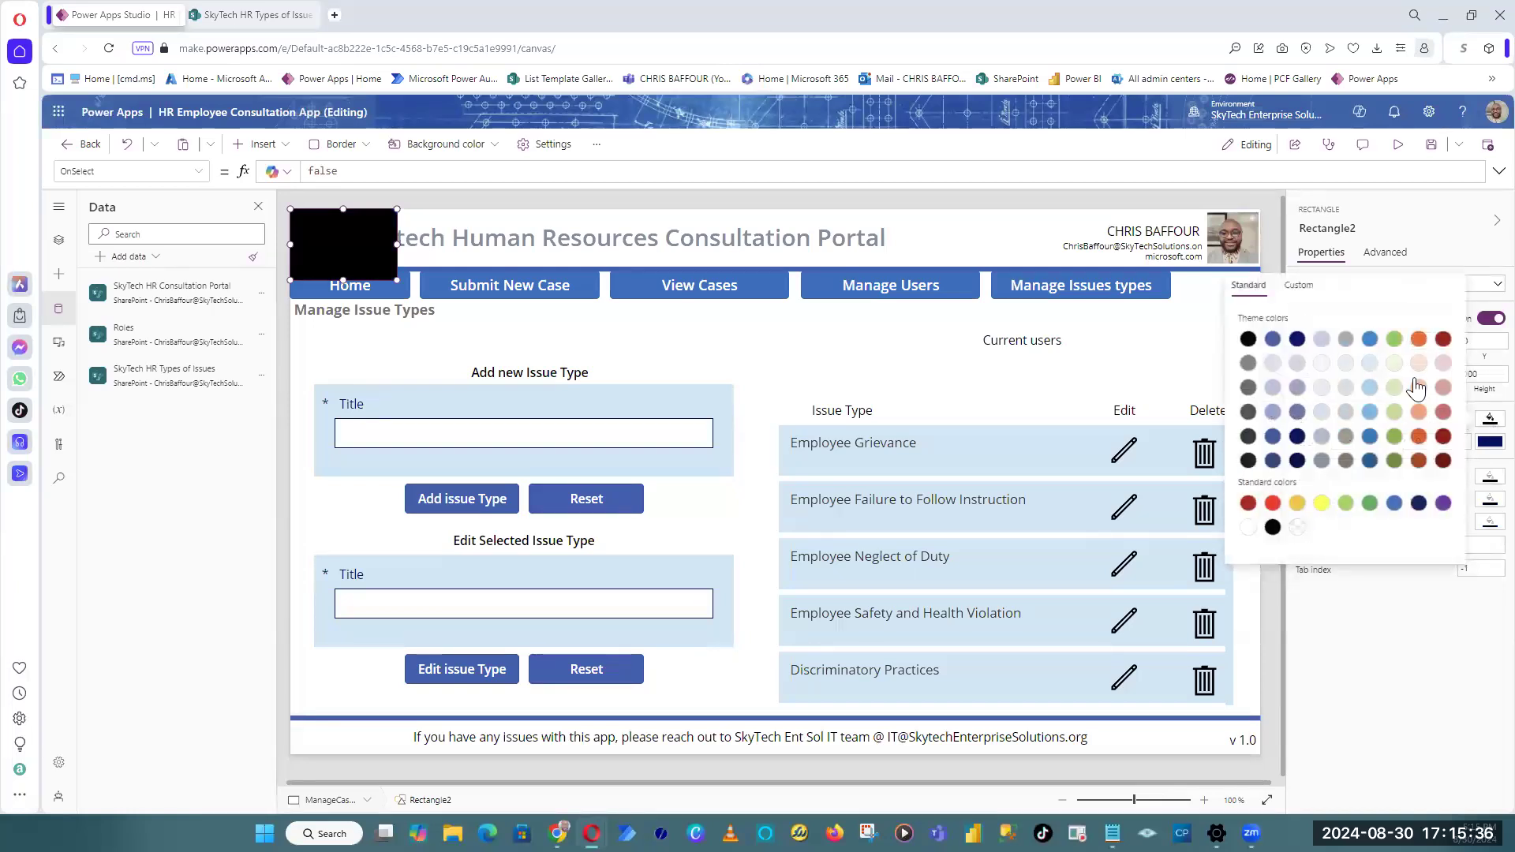
pyautogui.click(1326, 287)
pyautogui.moveTo(1453, 503); pyautogui.dragTo(1394, 506)
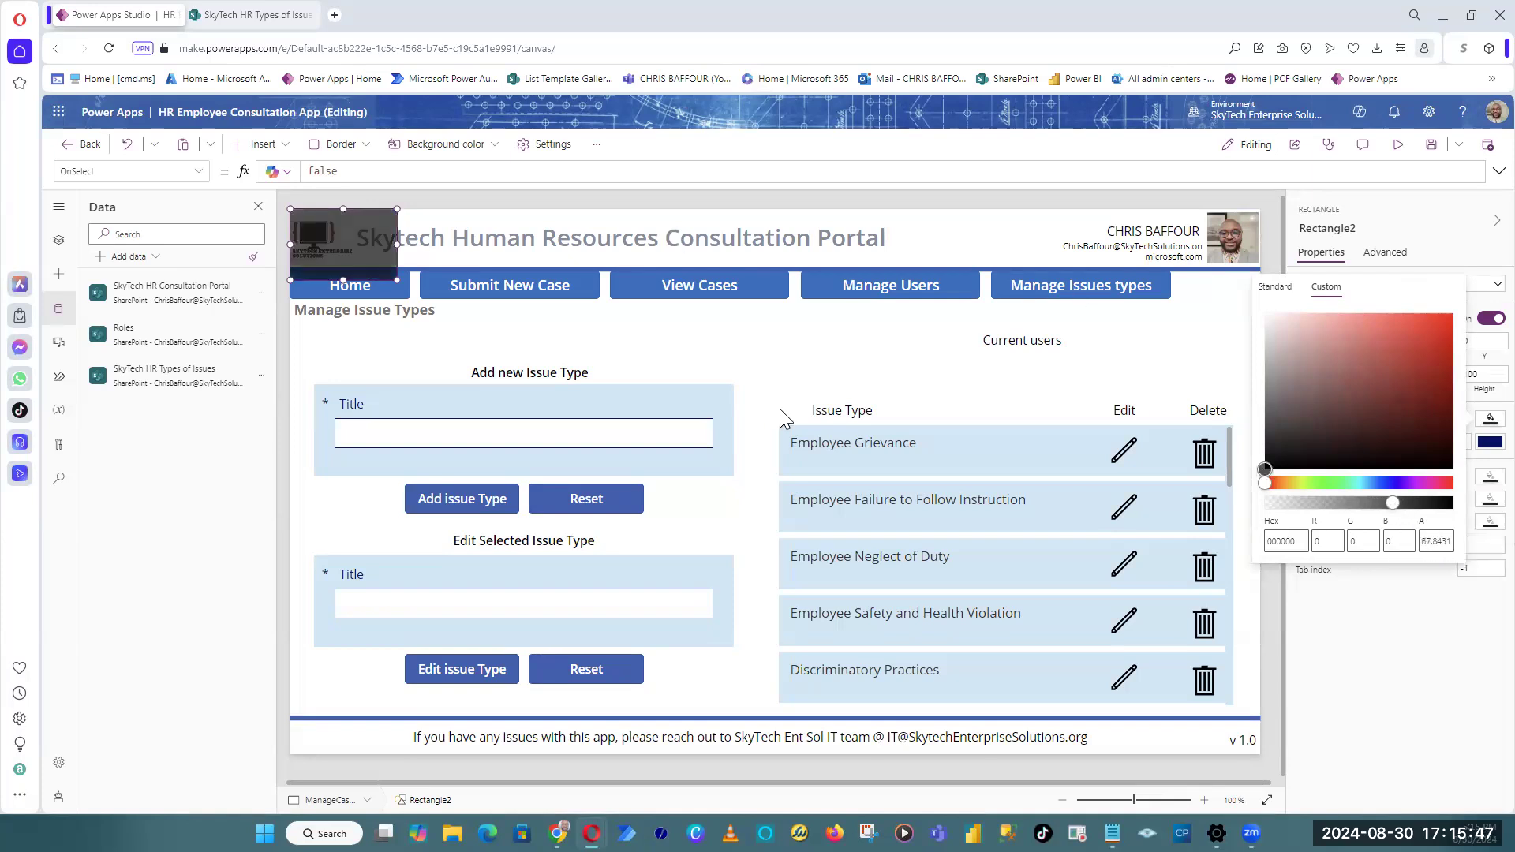
pyautogui.click(1406, 679)
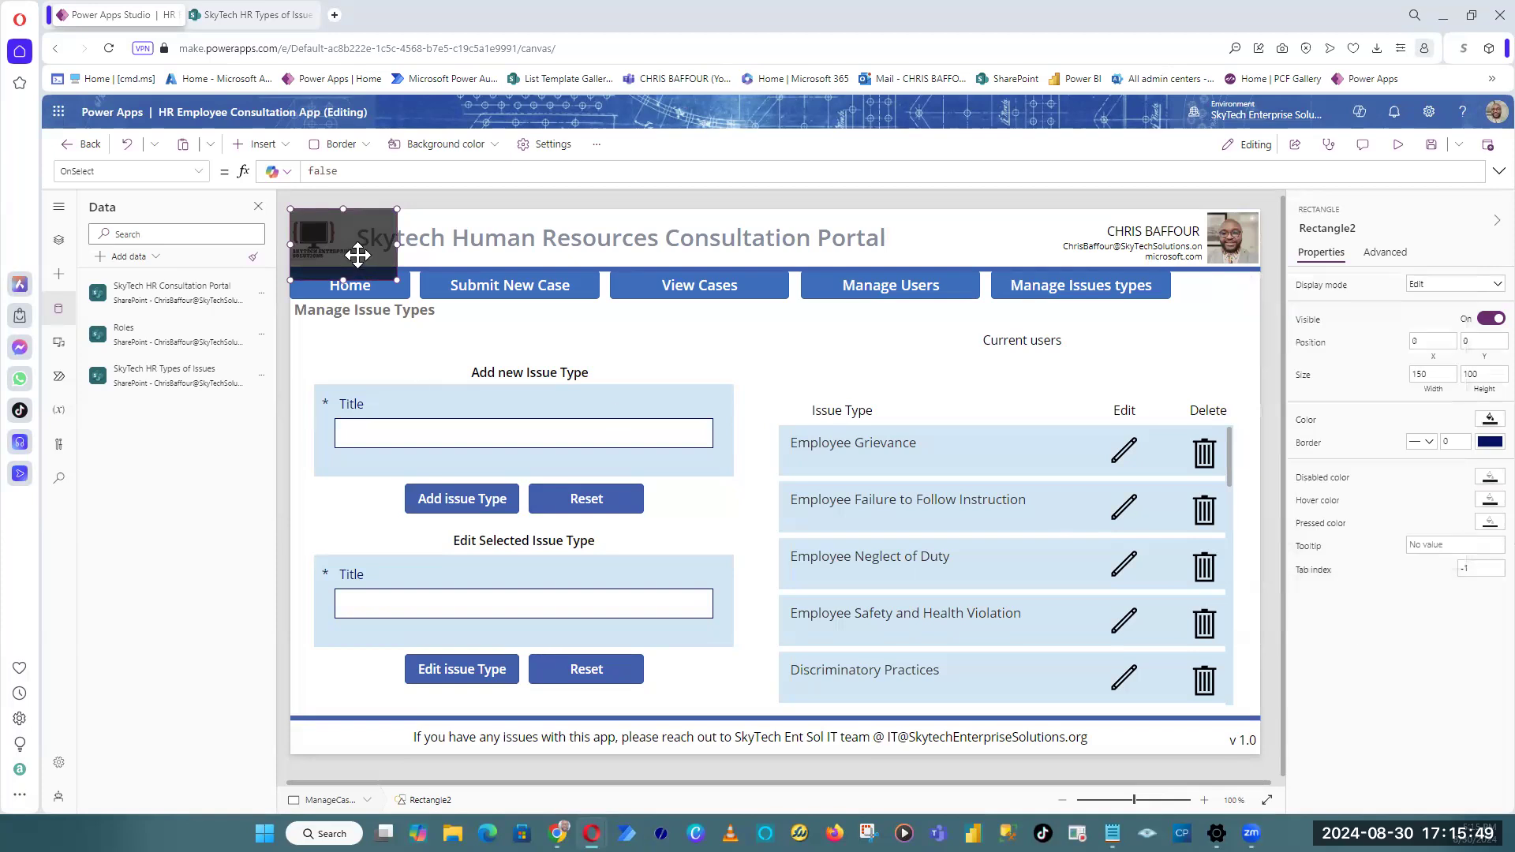
# Step: Stretch the rectangle over the screen down to the edit label, about 1364 by 428, and rename it rct_IssueTypes
pyautogui.moveTo(829, 422); pyautogui.dragTo(1260, 555)
pyautogui.click(1335, 229)
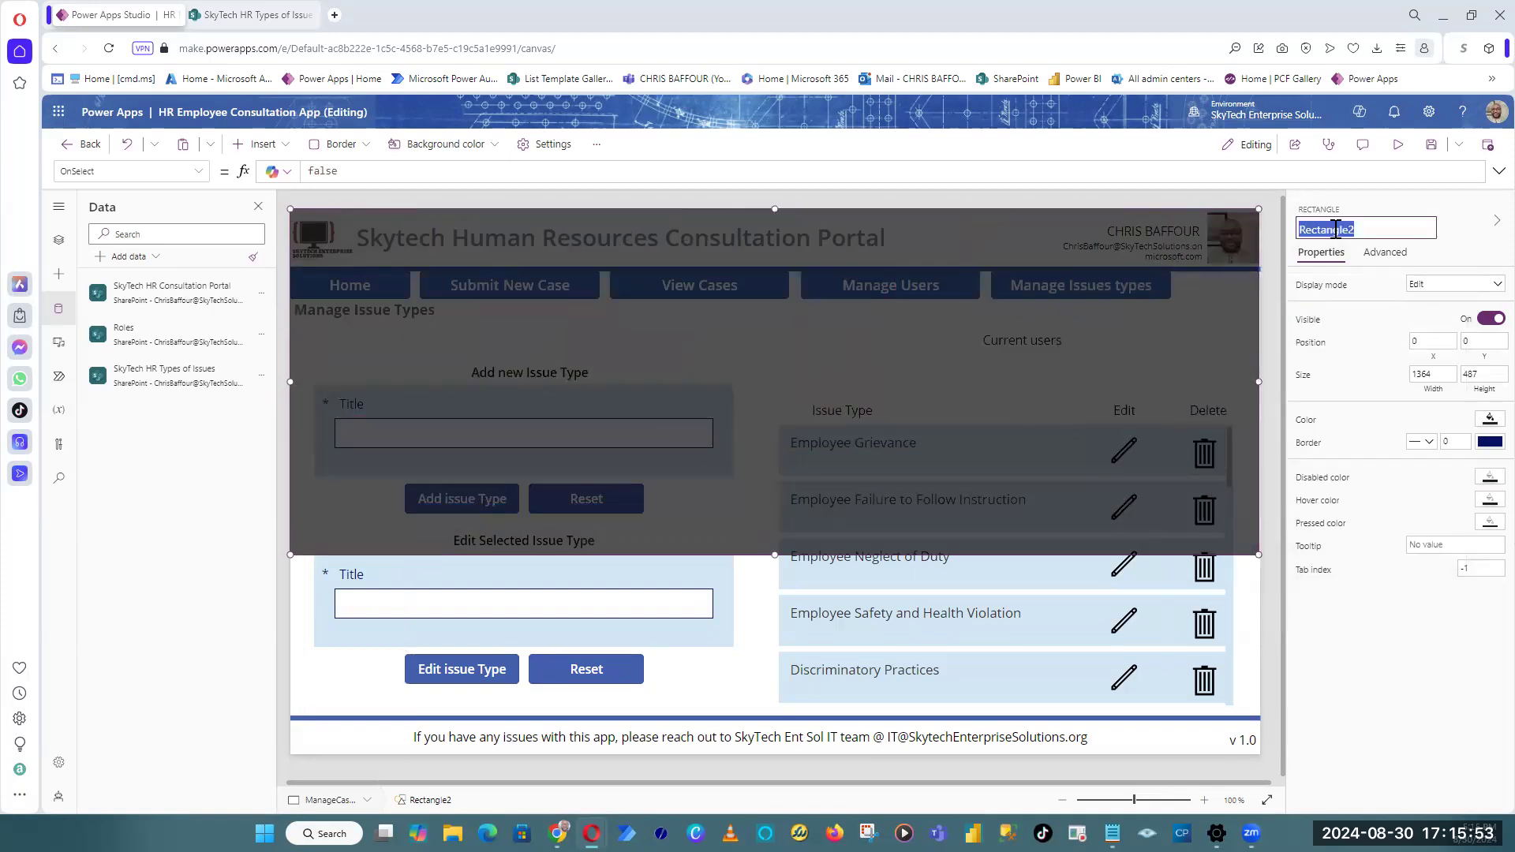
pyautogui.write('rctIssueTypes')
pyautogui.press('Return')
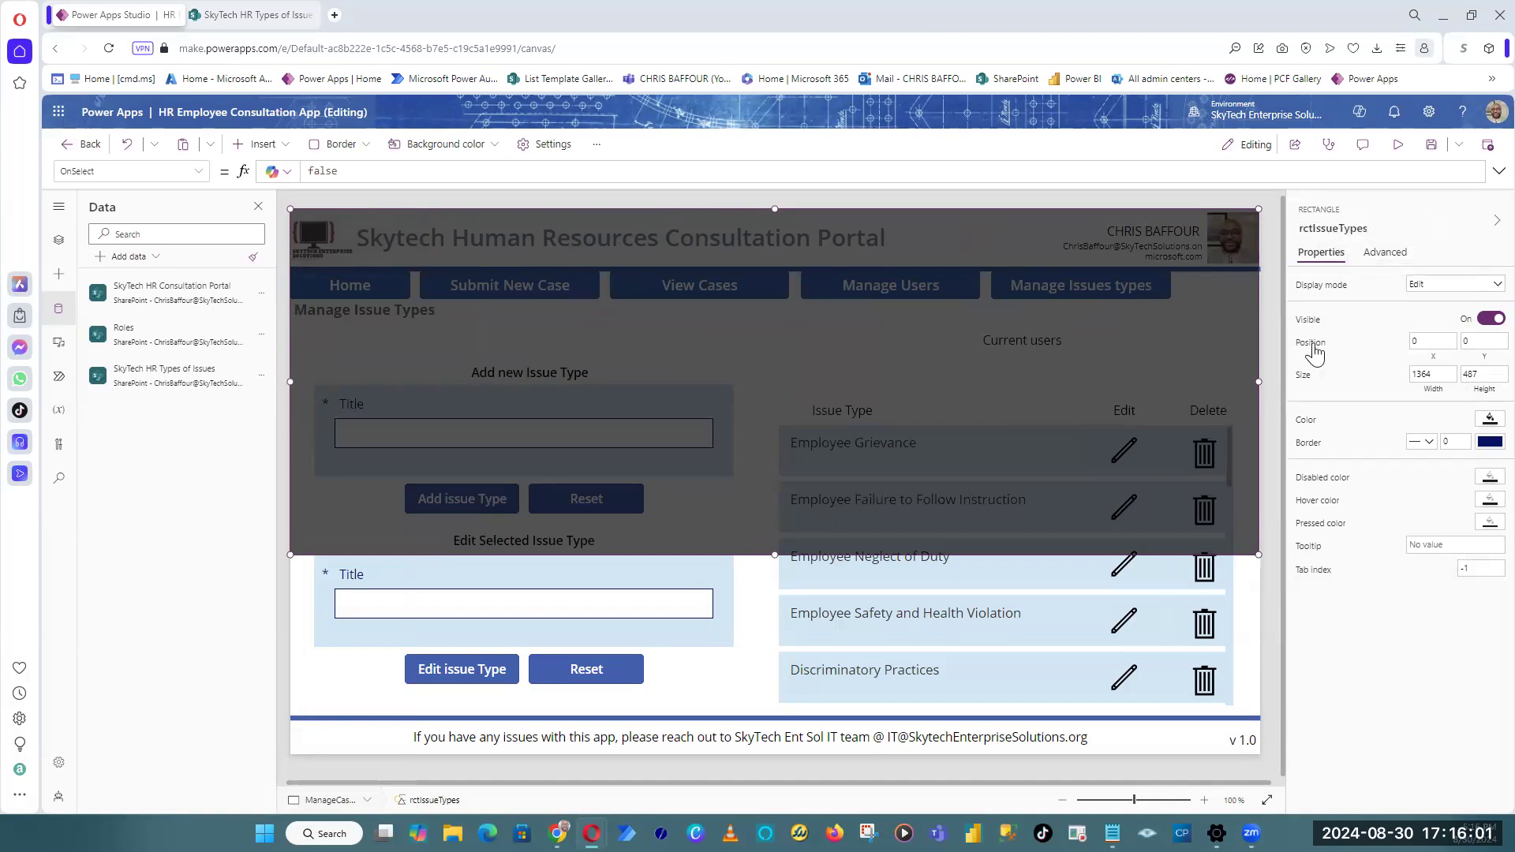
pyautogui.click(1327, 228)
pyautogui.click(1321, 230)
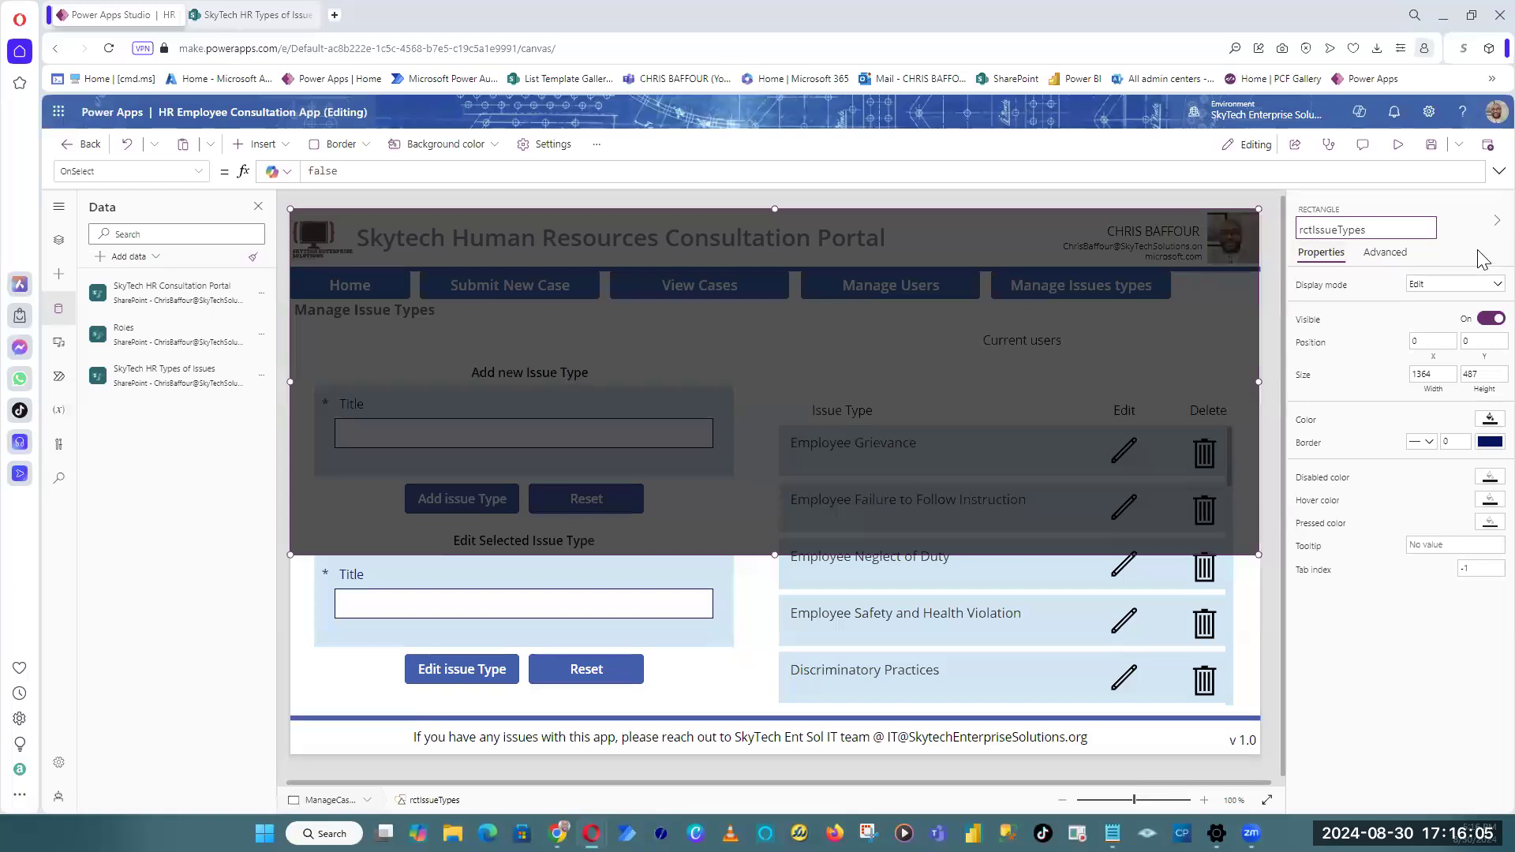
pyautogui.write('_')
pyautogui.press('Return')
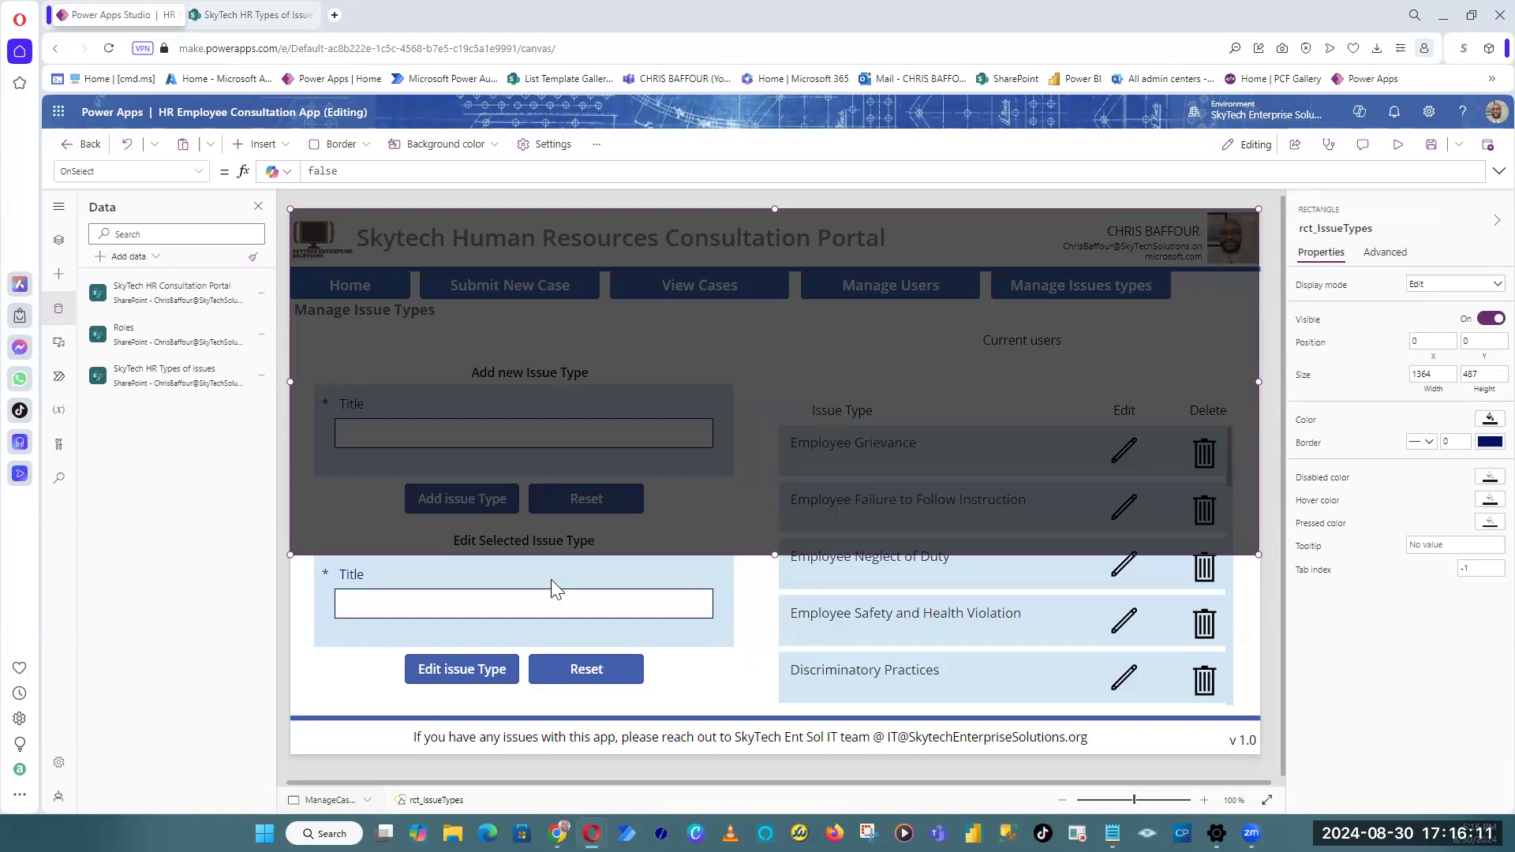
pyautogui.moveTo(775, 555); pyautogui.dragTo(777, 512)
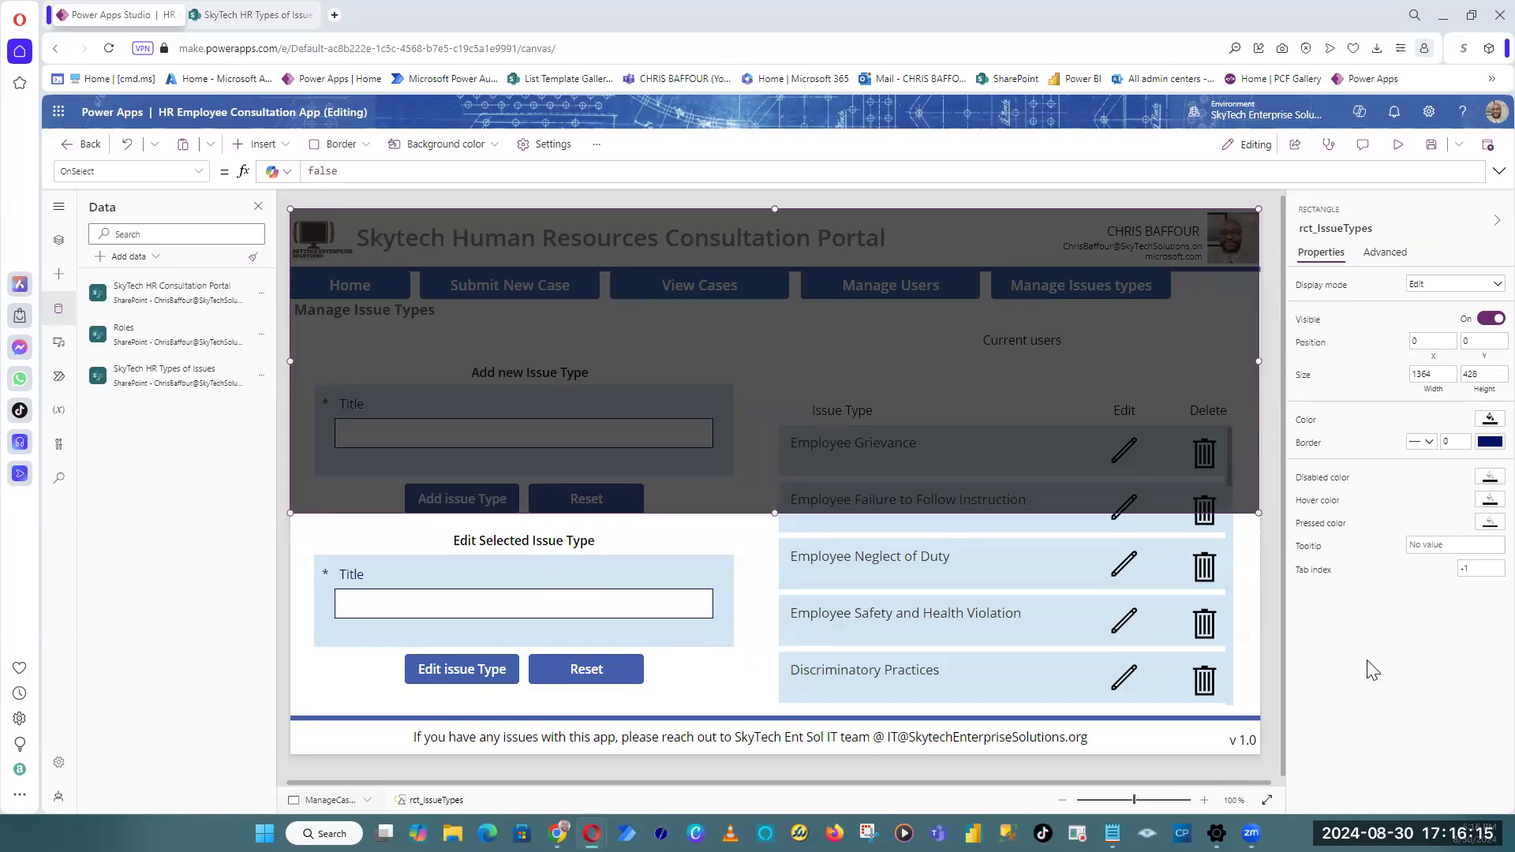
# Step: Rename the "Edit Selected Issue Type" label control as lbl_EditIssueTypes
pyautogui.click(552, 544)
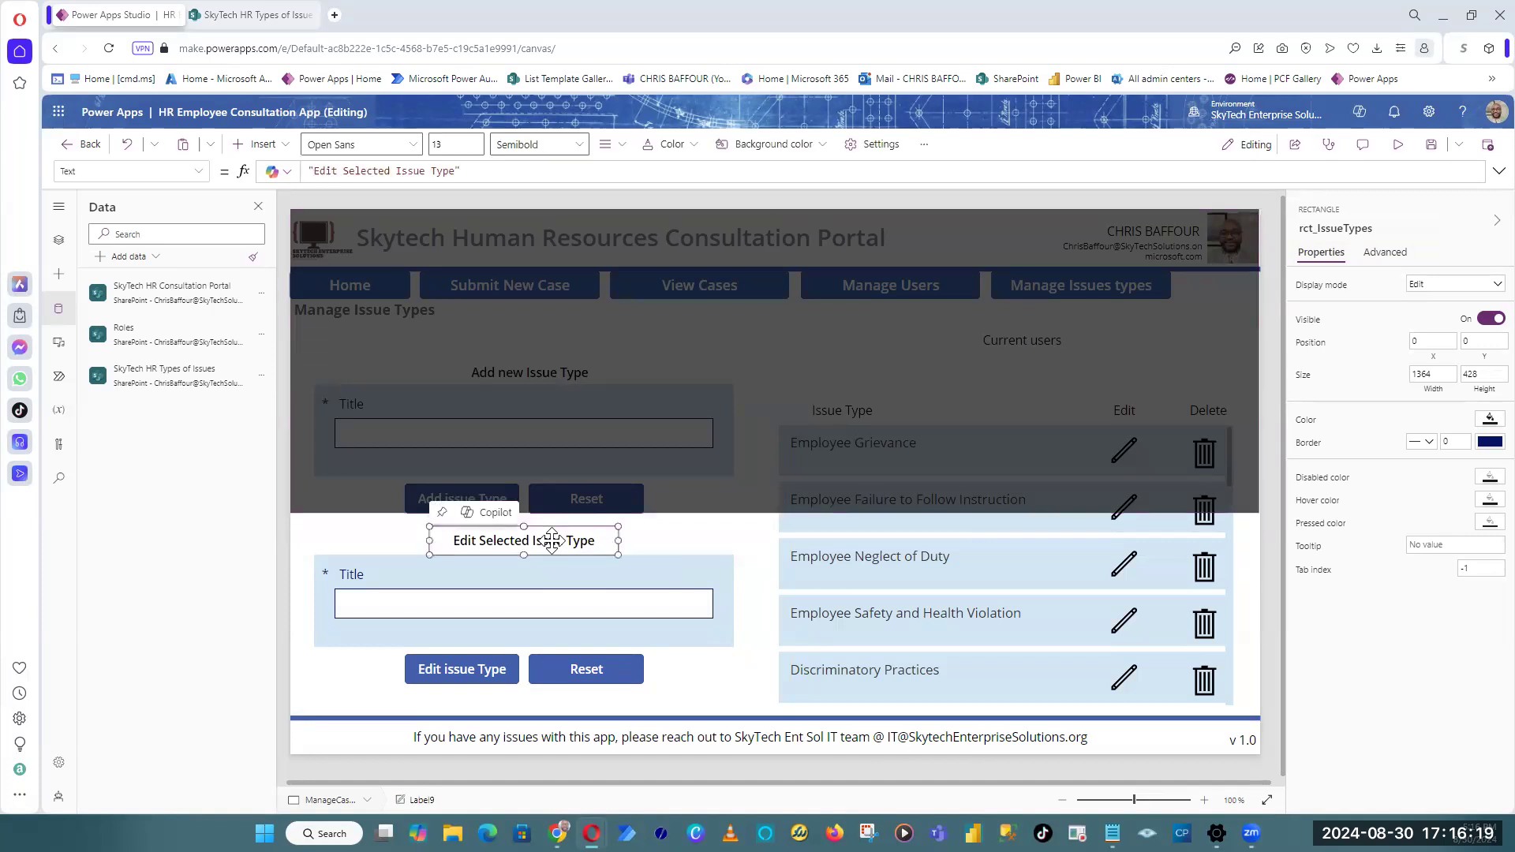
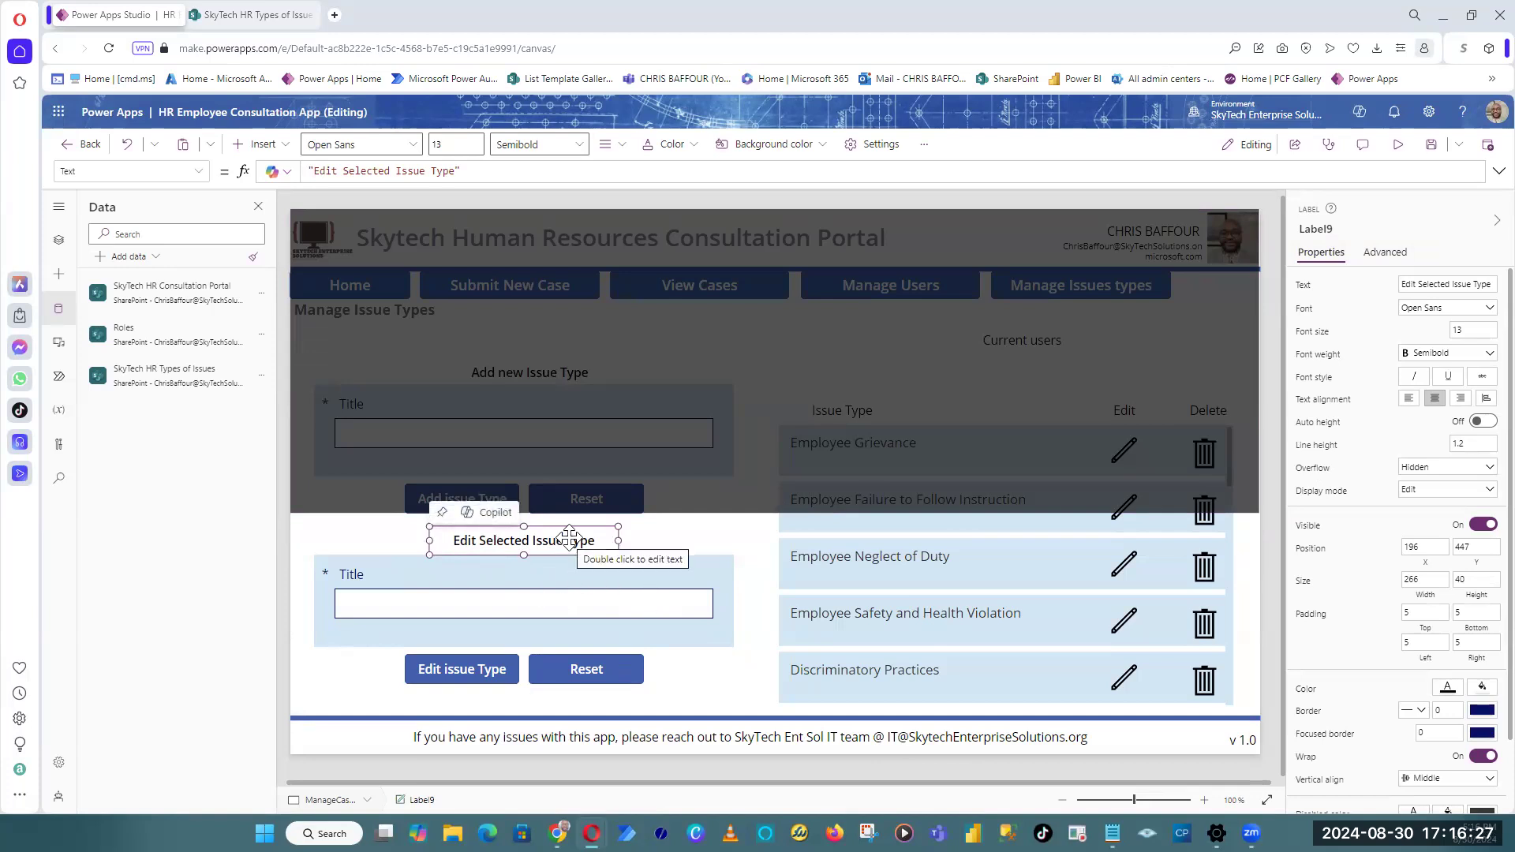
pyautogui.click(1328, 229)
pyautogui.press('BackSpace')
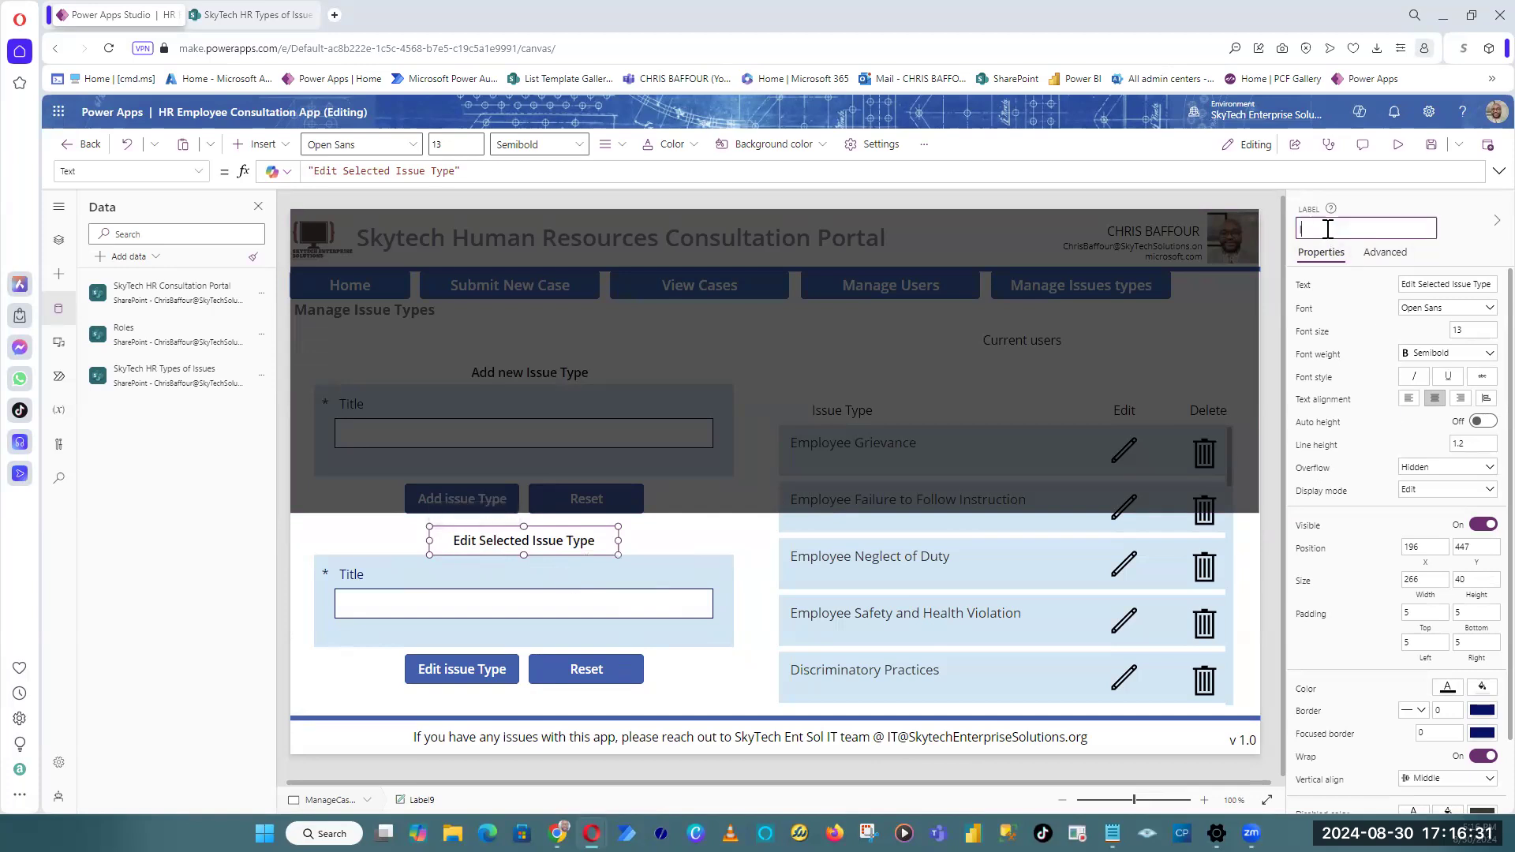
pyautogui.write('lbl_EditIssueTypes')
pyautogui.press('Return')
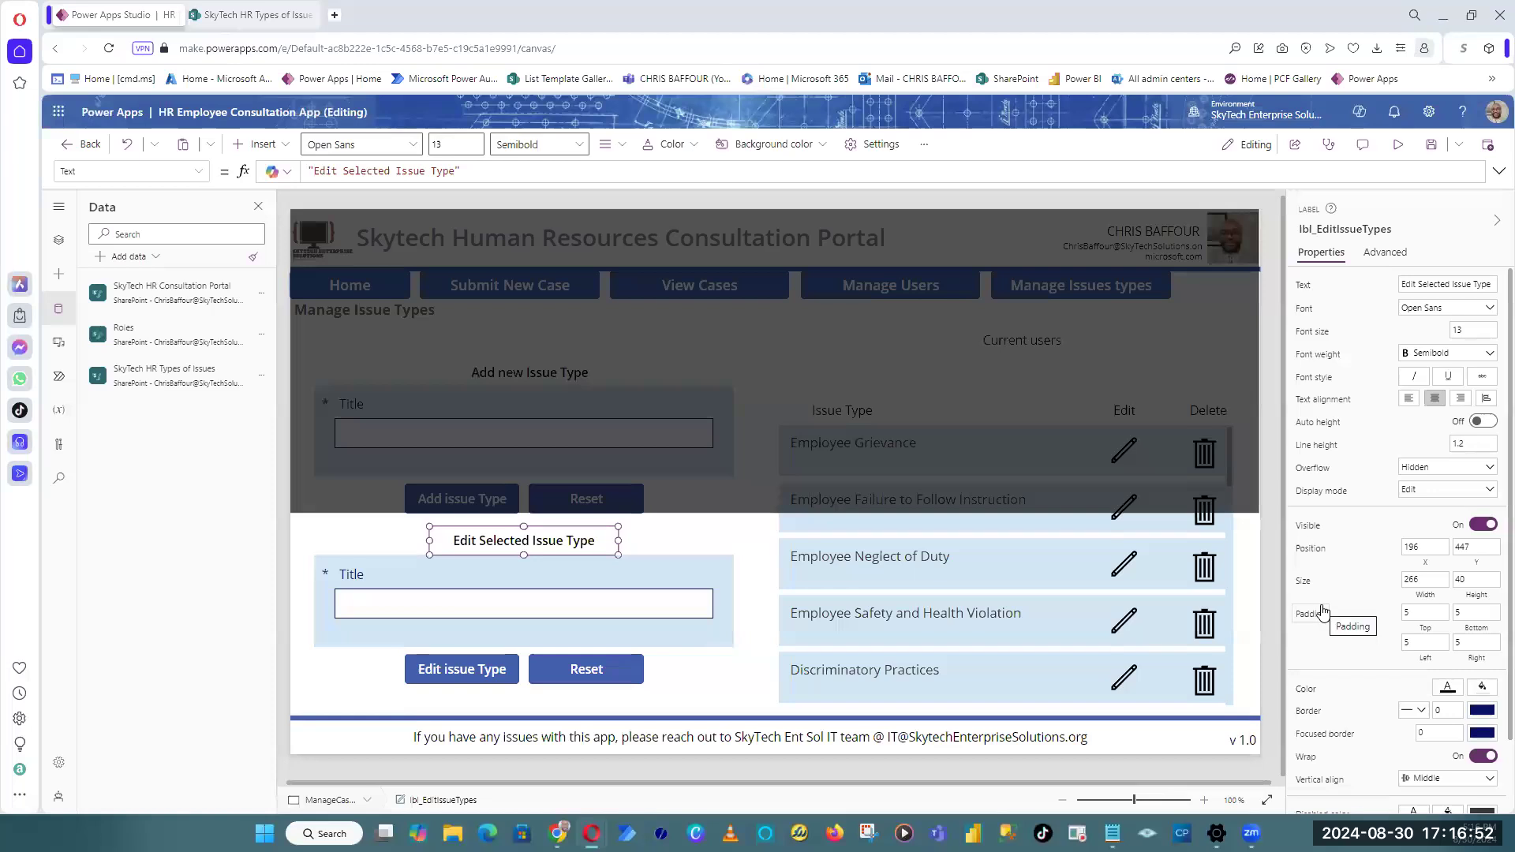
pyautogui.click(281, 699)
pyautogui.click(501, 540)
pyautogui.click(362, 631)
pyautogui.click(479, 537)
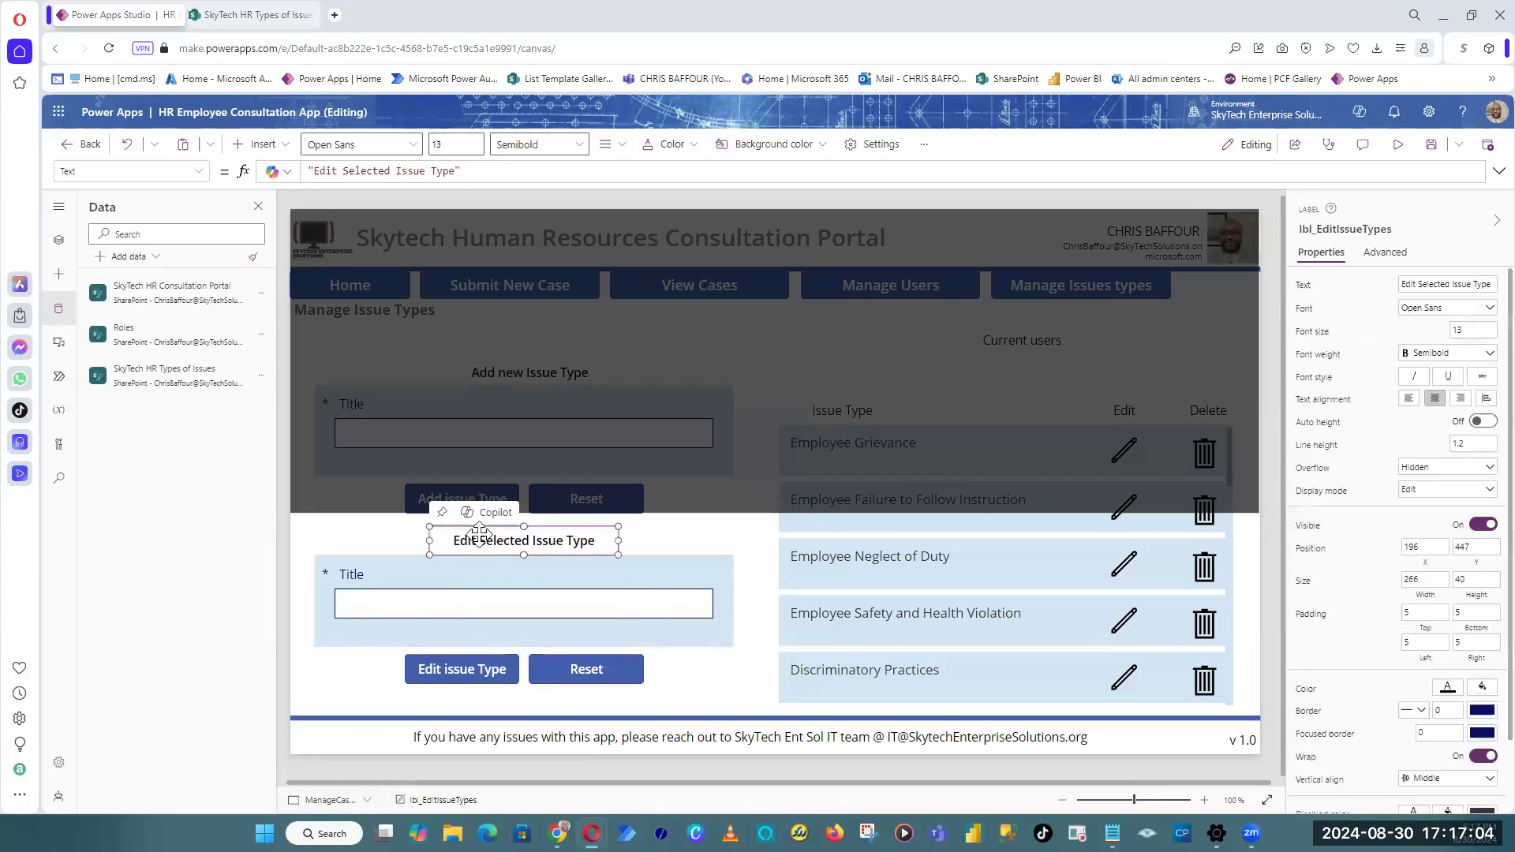
pyautogui.click(380, 625)
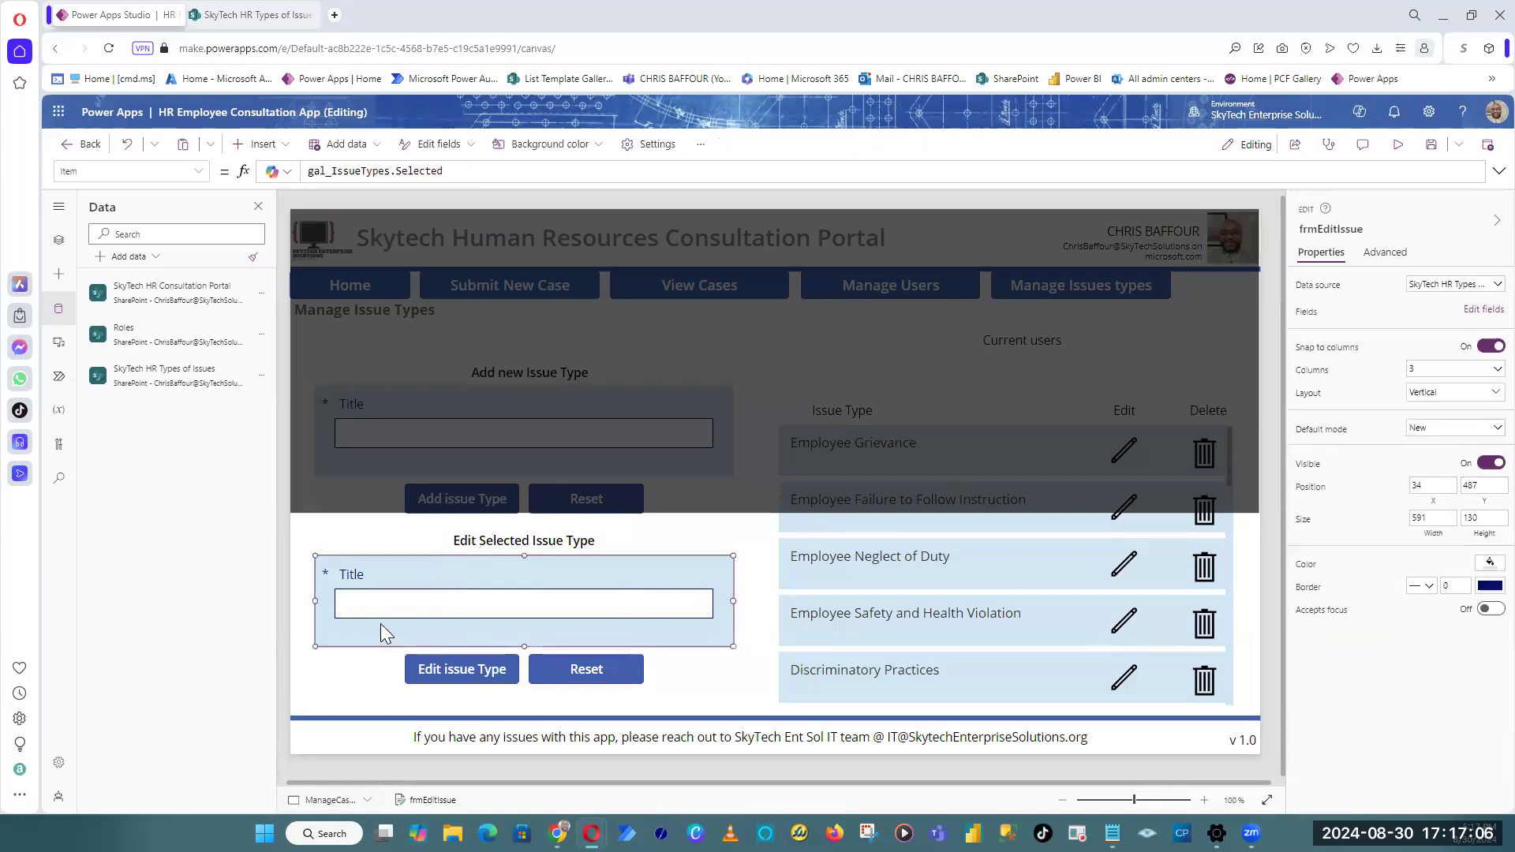
pyautogui.click(491, 544)
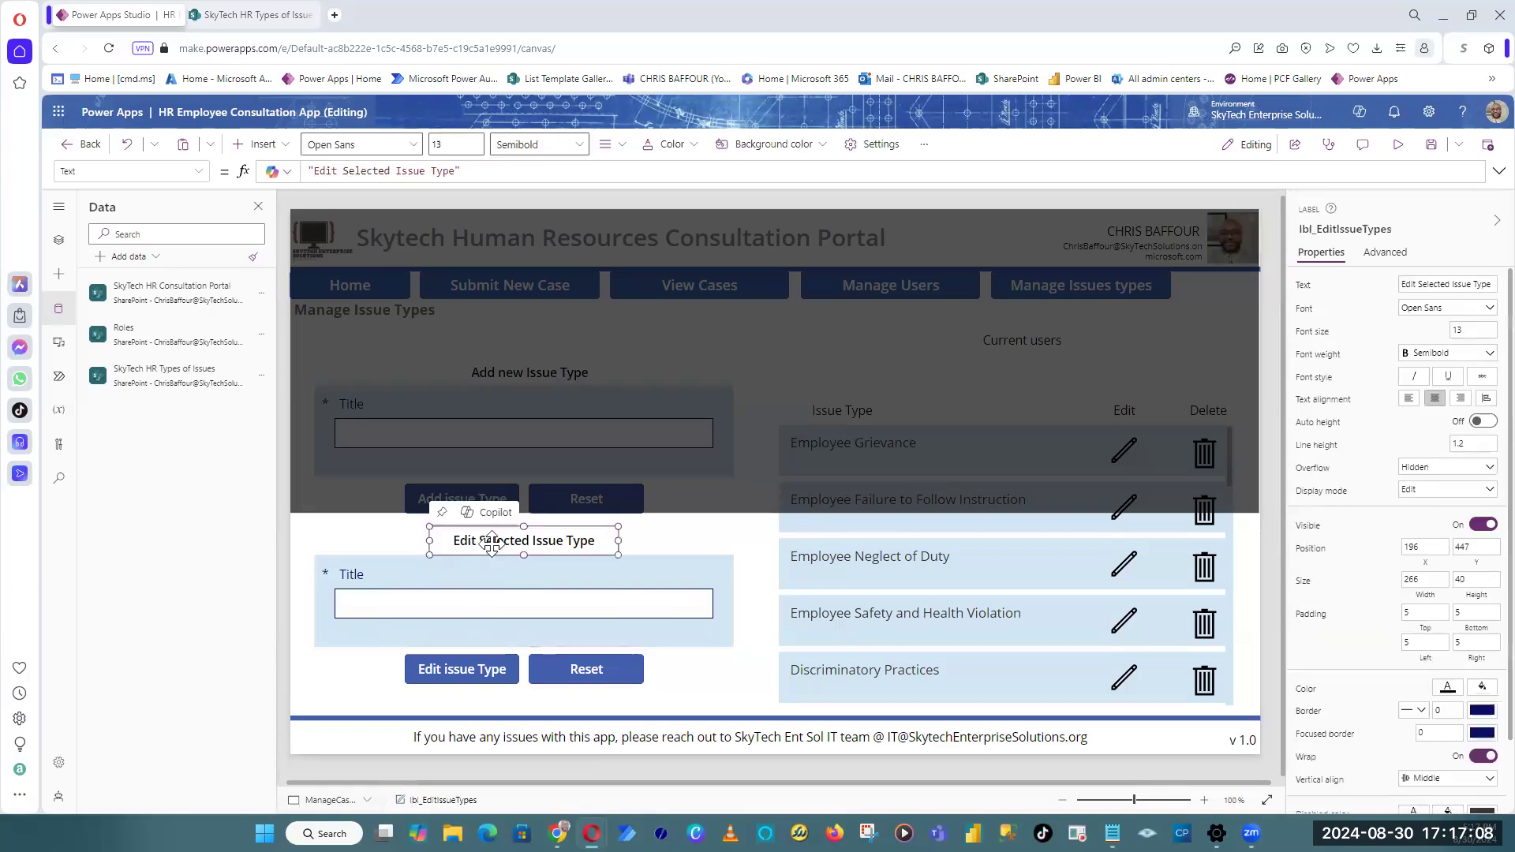
pyautogui.click(400, 639)
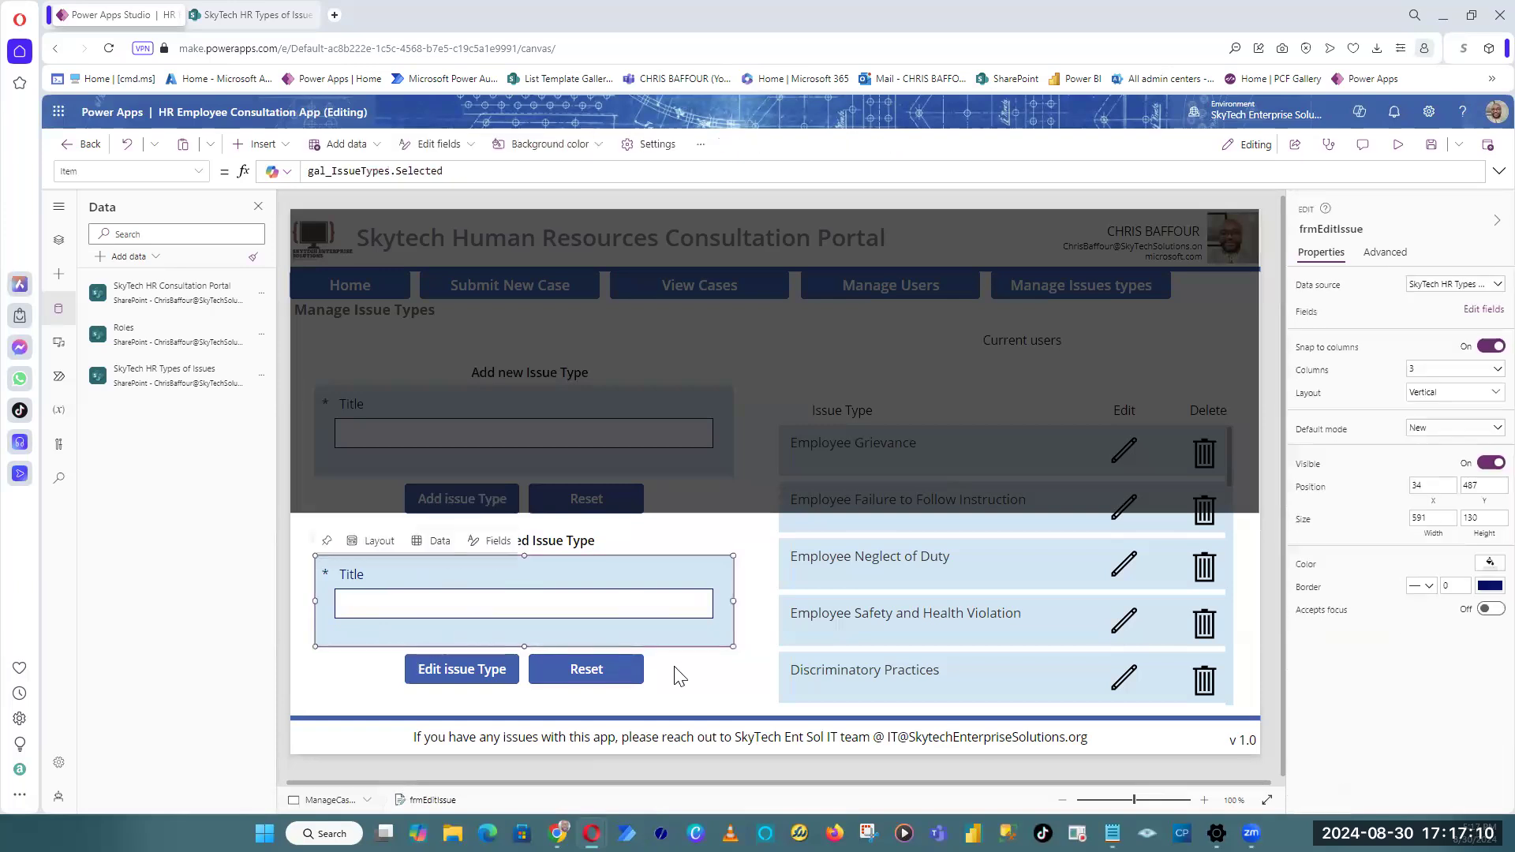
# Step: Group the edit label, frmEditIssue, its two buttons and the rct_IssueTypes rectangle, naming the group grp_EditIssues
pyautogui.click(761, 694)
pyautogui.moveTo(734, 695); pyautogui.dragTo(339, 525)
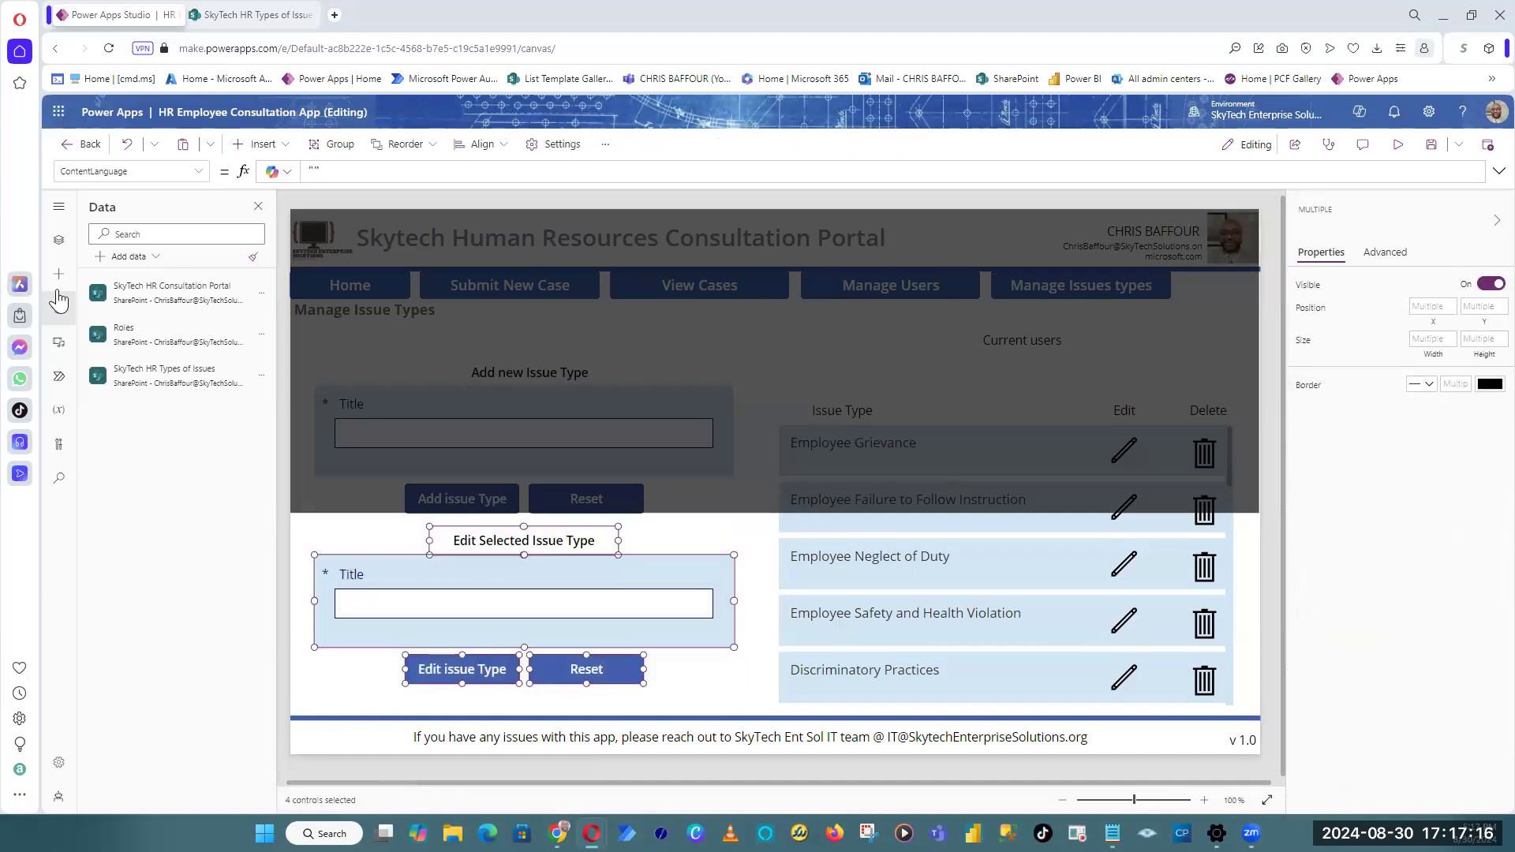
pyautogui.click(58, 240)
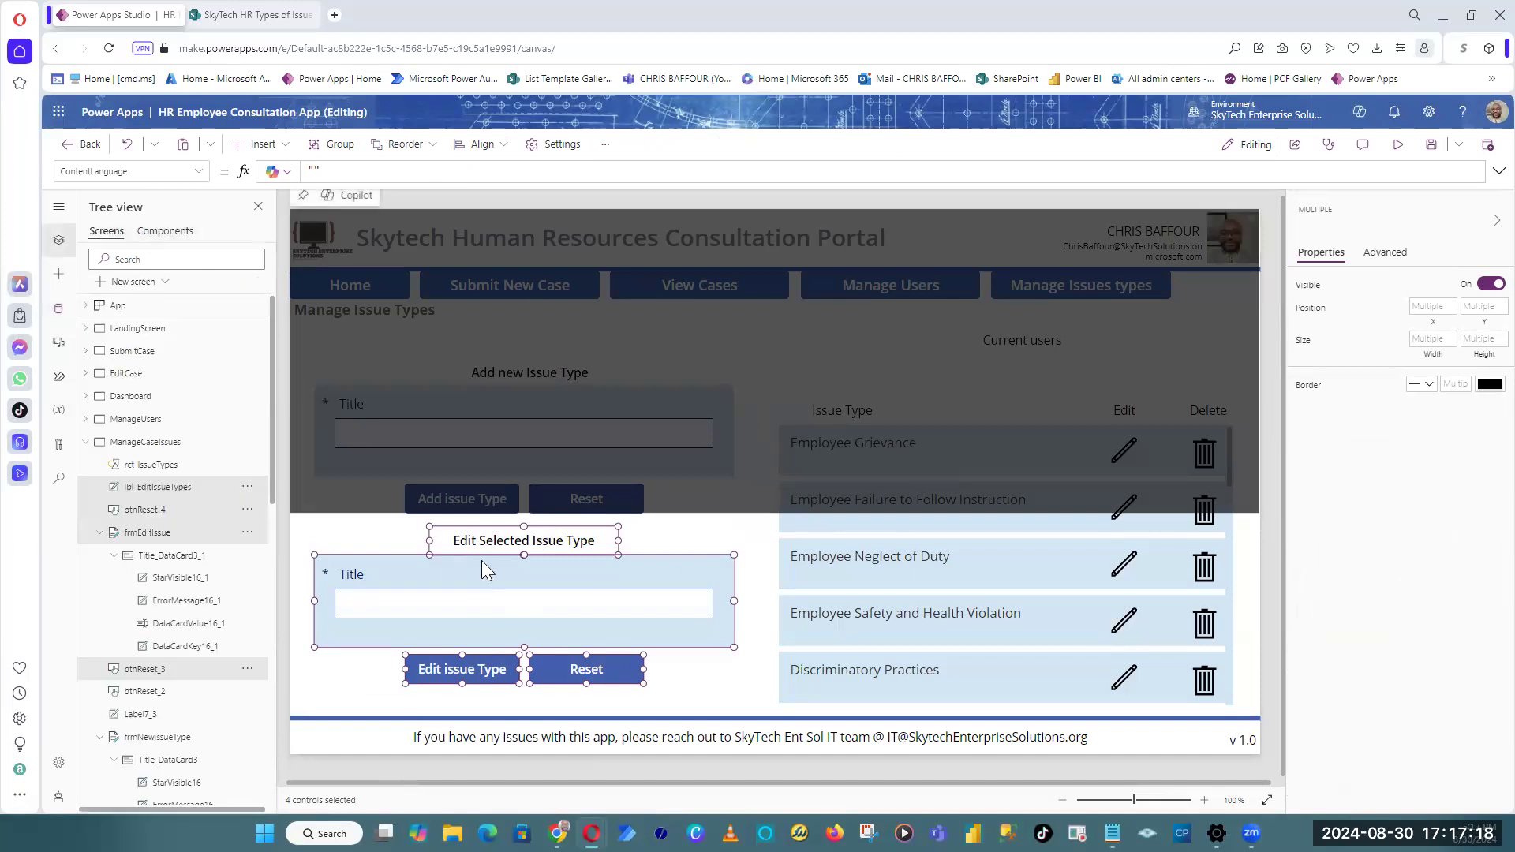
pyautogui.keyDown('ctrl'); pyautogui.click(180, 471); pyautogui.keyUp('ctrl')
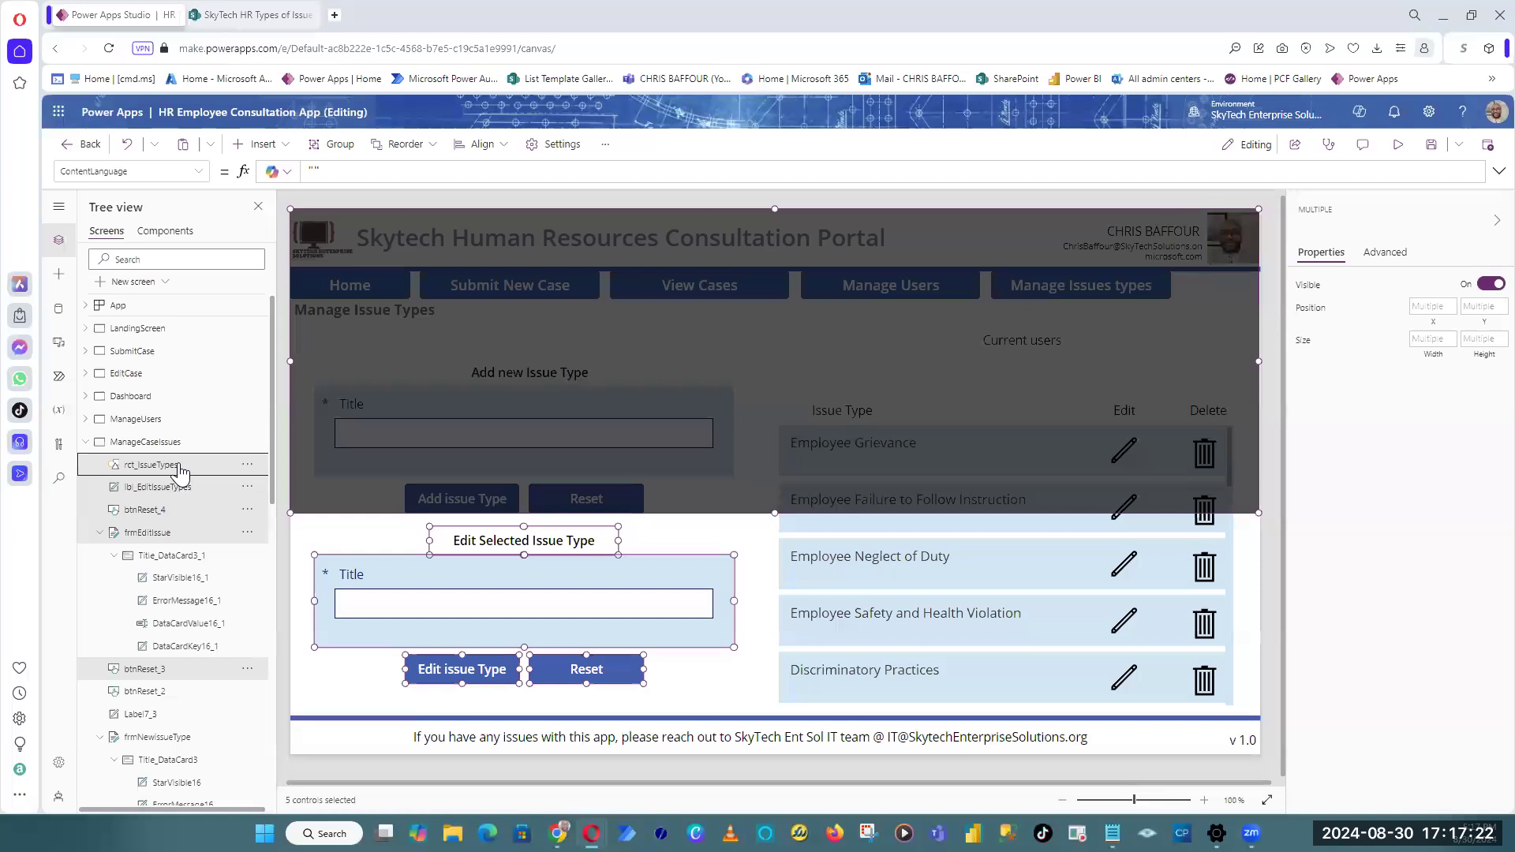
pyautogui.rightClick(180, 471)
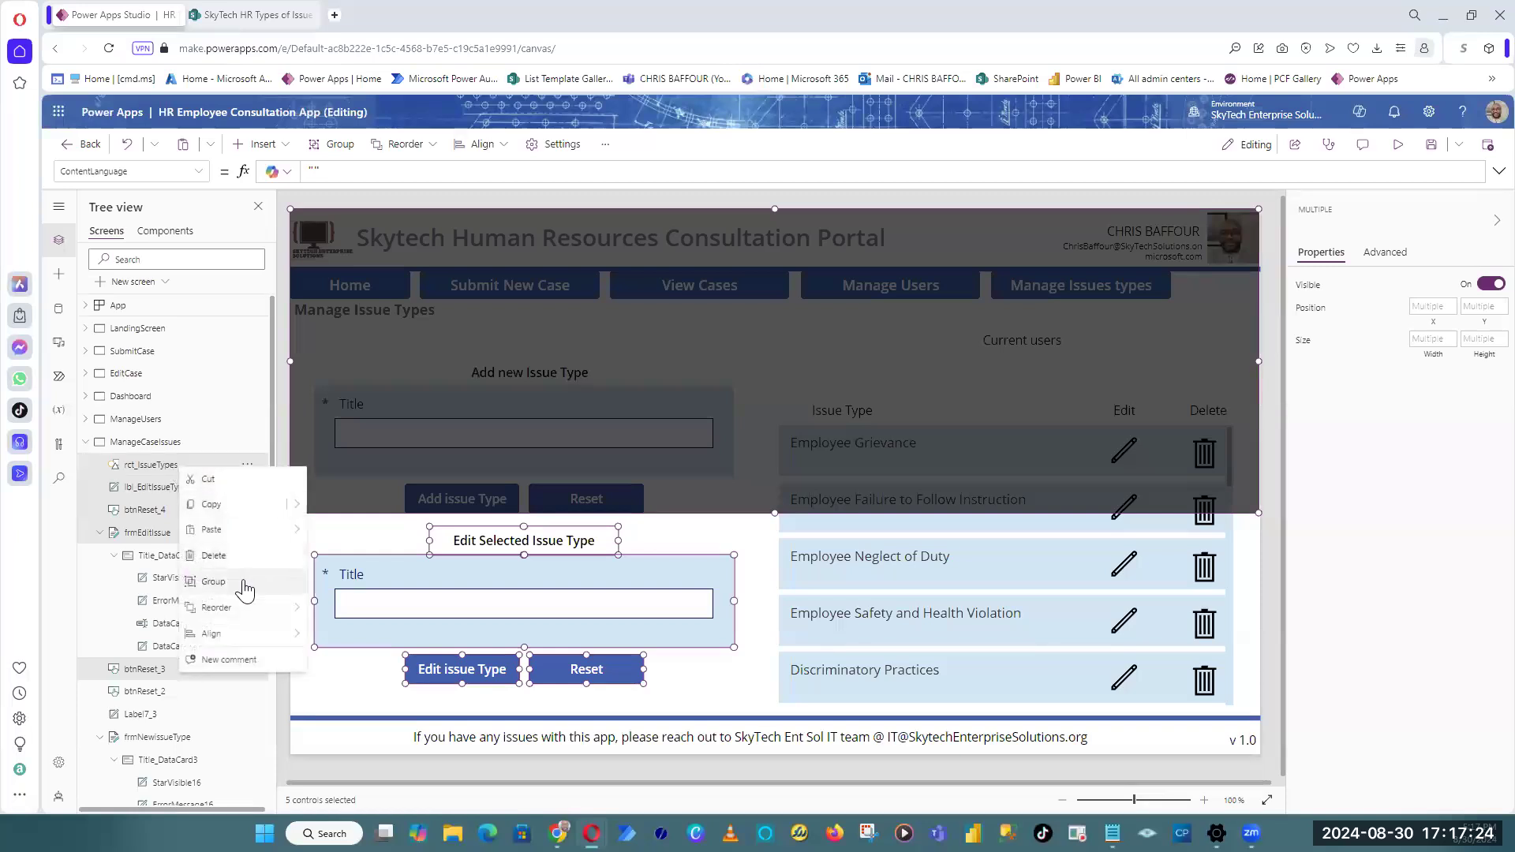
pyautogui.click(213, 582)
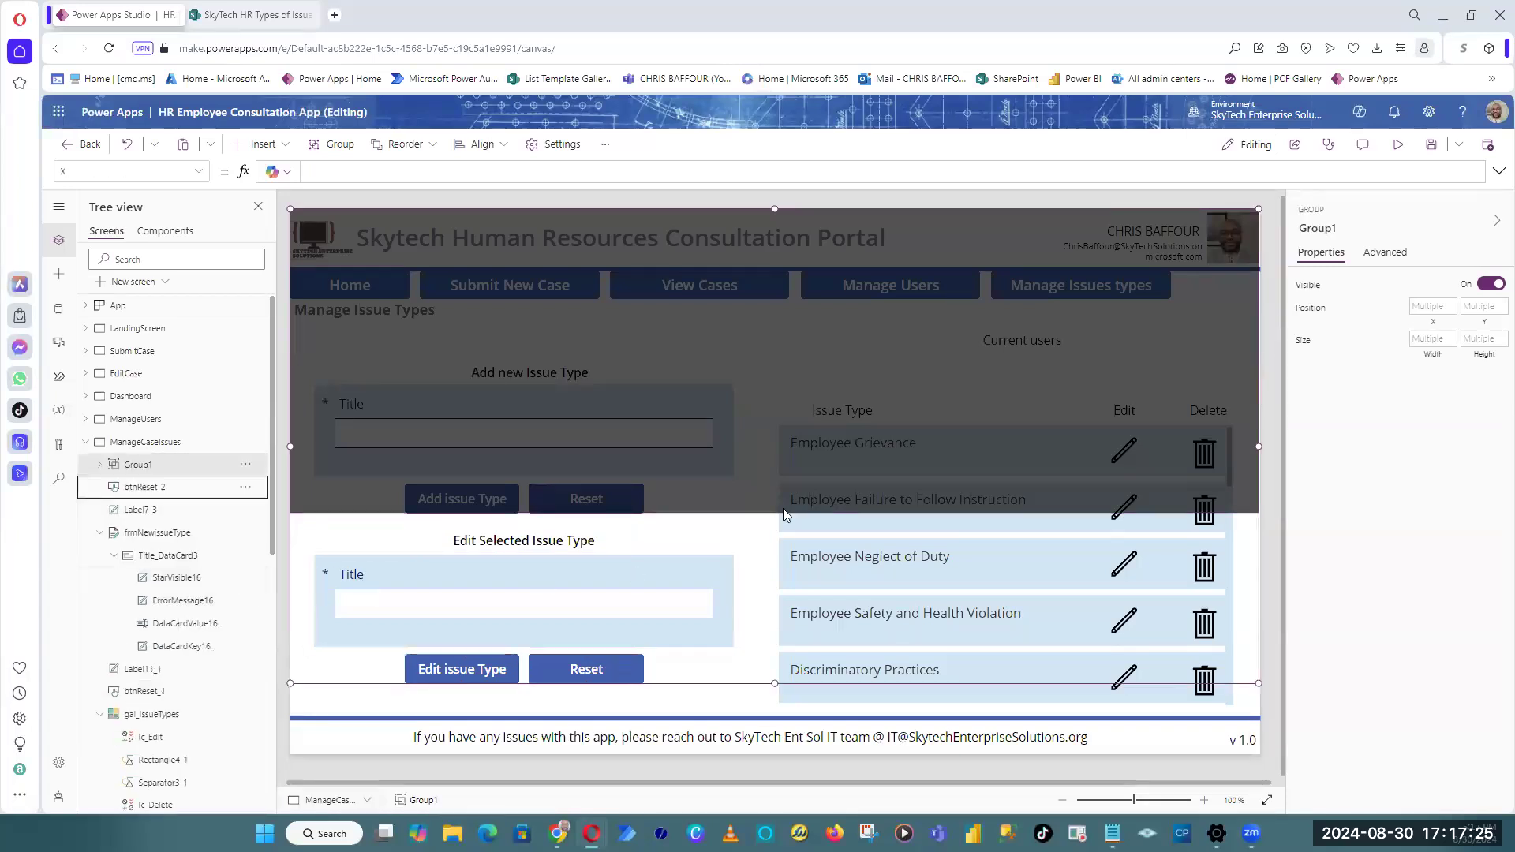
pyautogui.click(1341, 230)
pyautogui.write('grp')
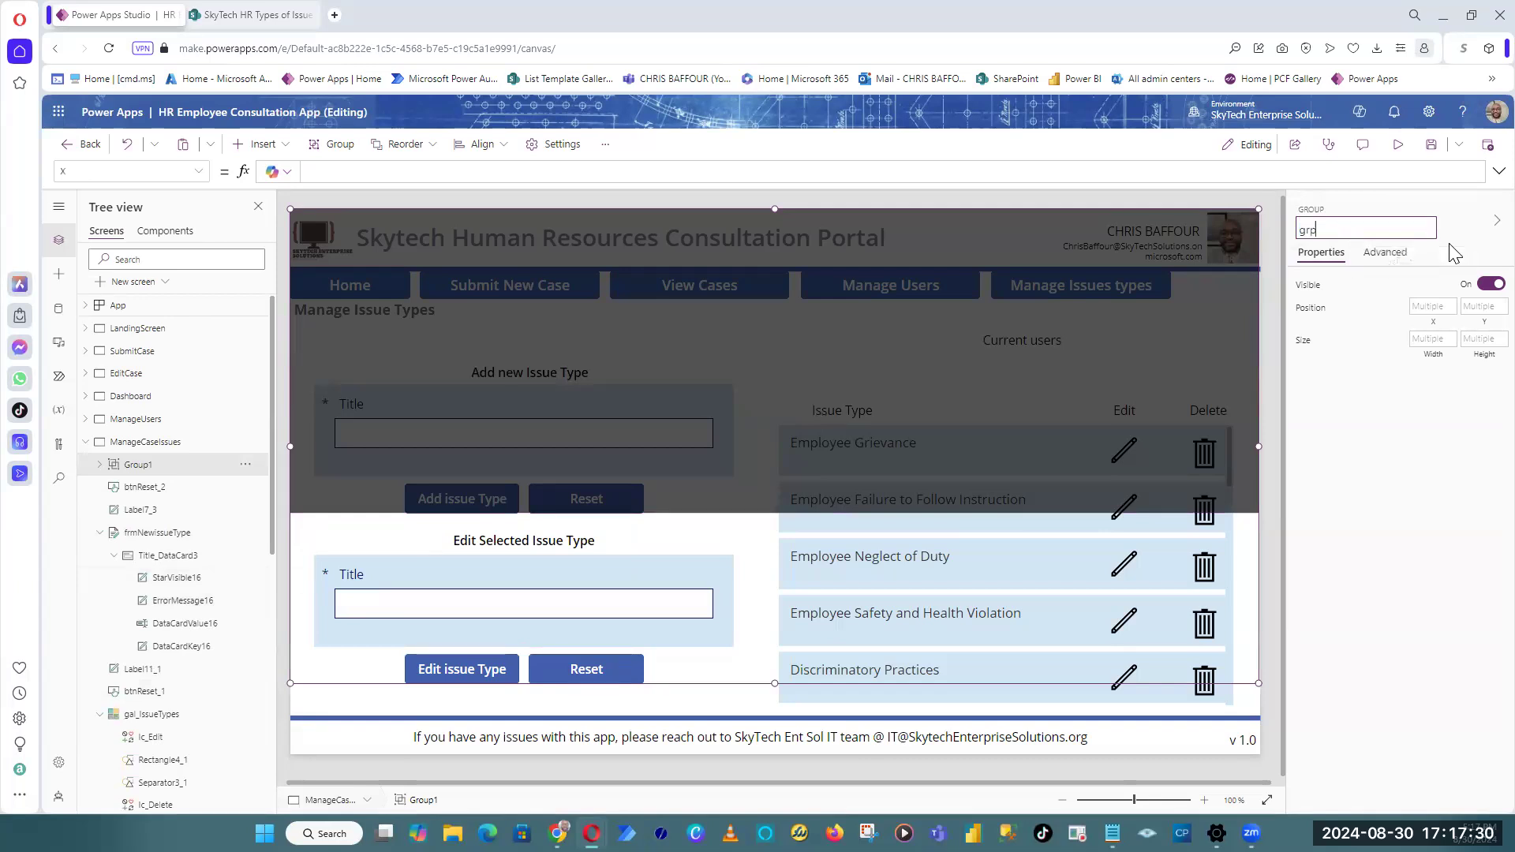
pyautogui.write('_EditIssues')
pyautogui.press('Return')
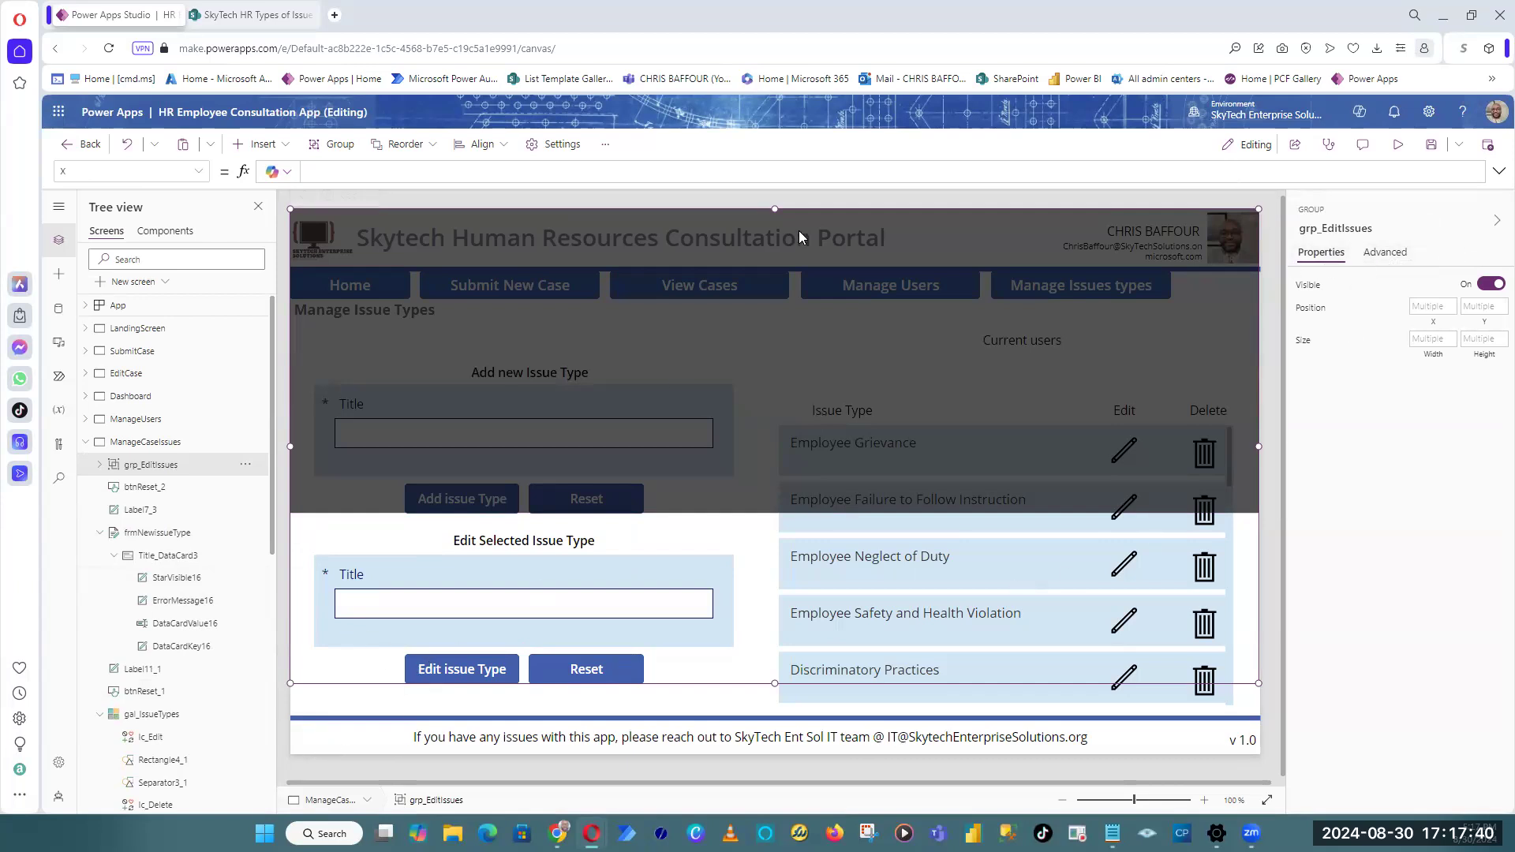
# Step: Stretch the grp_EditIssues group down to the bottom edge of the app screen
pyautogui.moveTo(772, 208)
pyautogui.mouseDown()
pyautogui.moveTo(768, 328)
pyautogui.moveTo(772, 204)
pyautogui.mouseUp()
pyautogui.moveTo(775, 698); pyautogui.dragTo(766, 756)
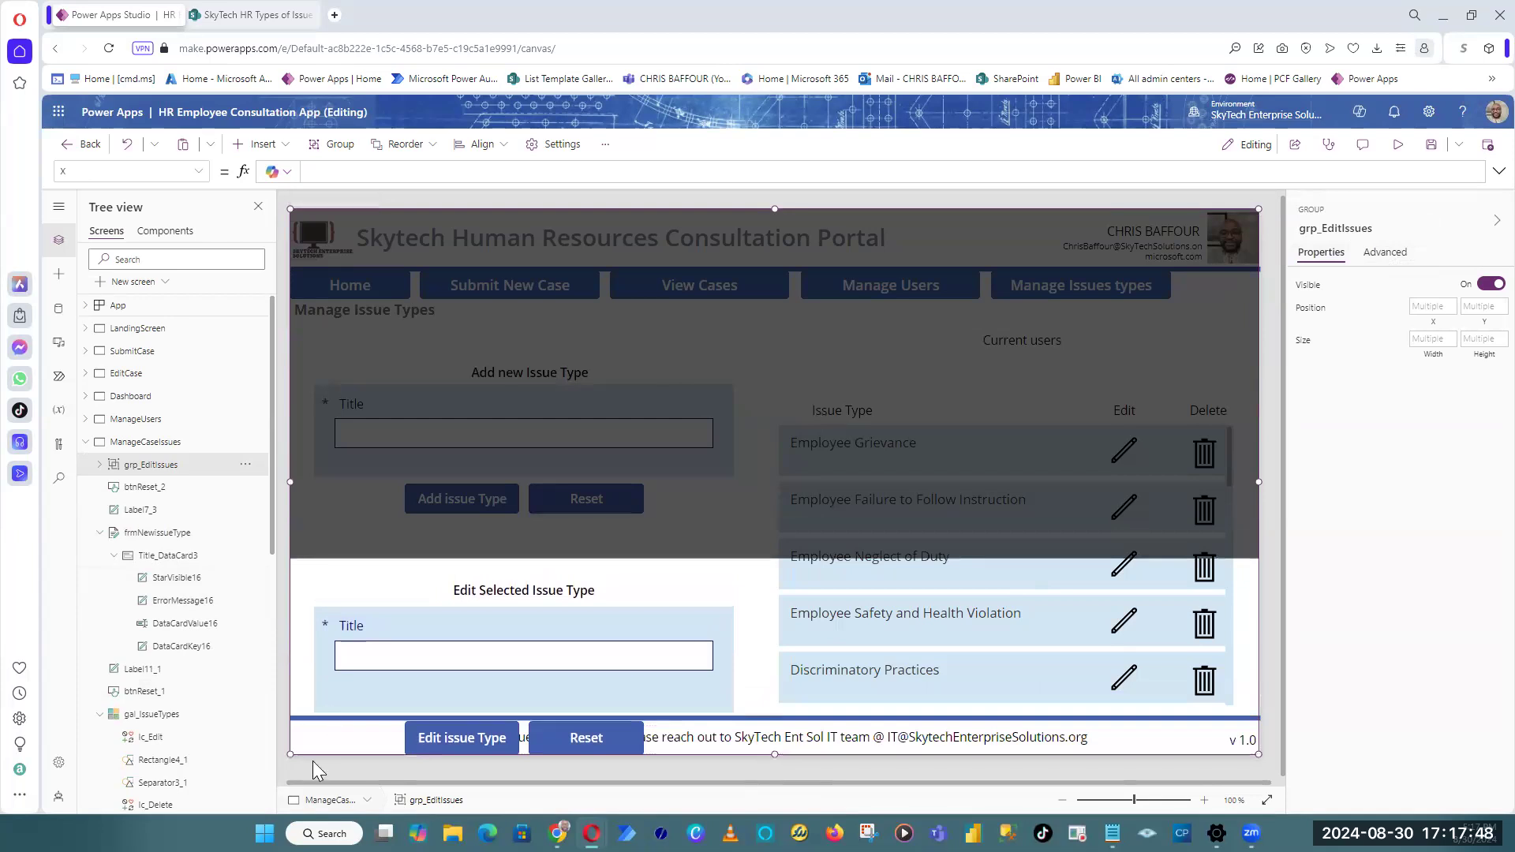
pyautogui.click(519, 592)
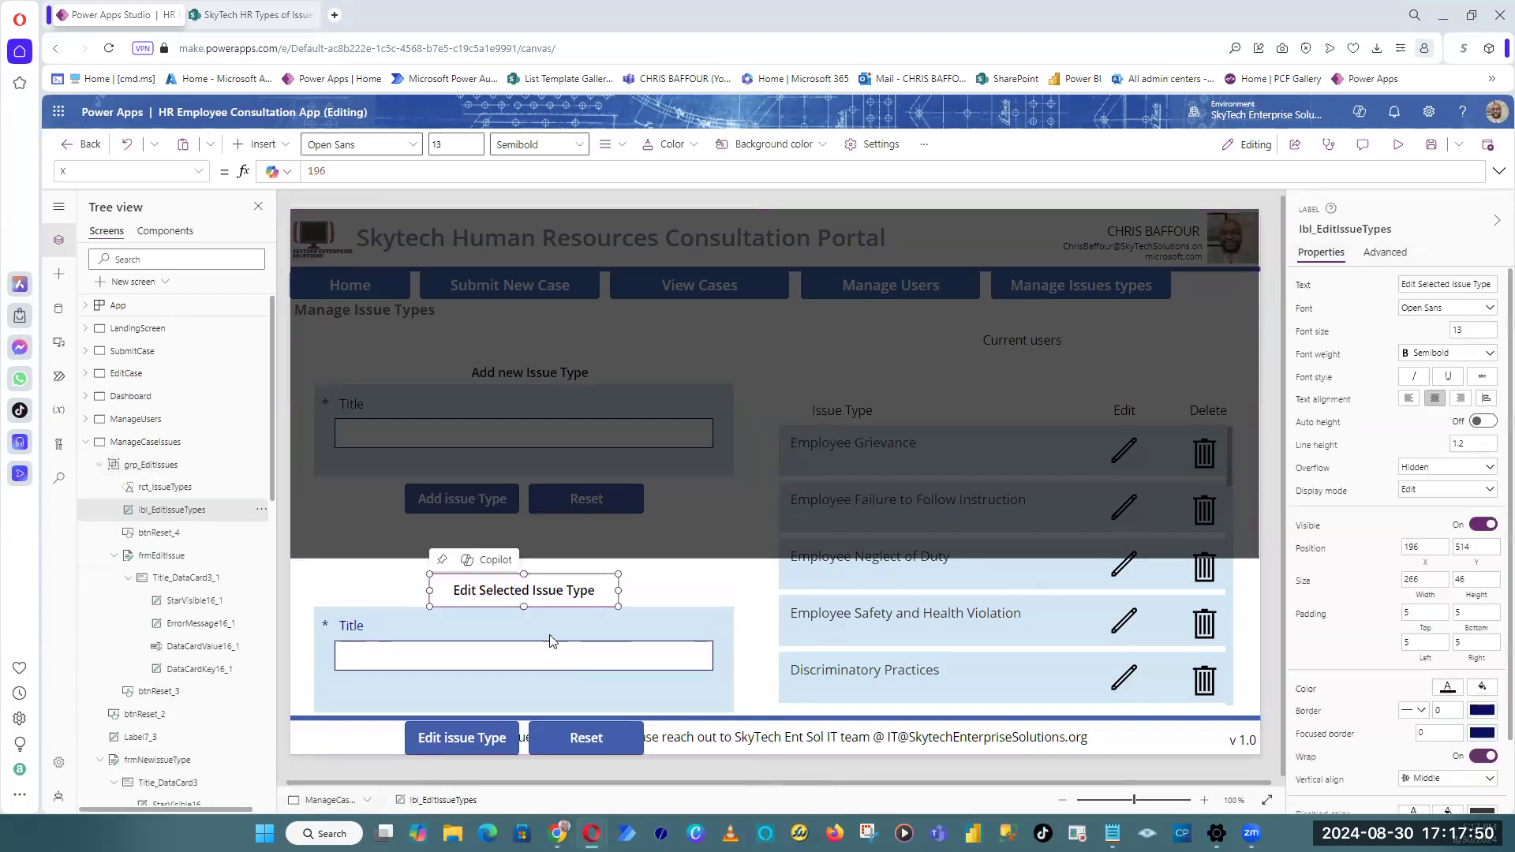
pyautogui.click(719, 668)
# Step: Move the "Edit Selected Issue Type" label up onto the dark overlay, at about X 513, Y 264, and bring it to the front
pyautogui.click(535, 596)
pyautogui.click(535, 588)
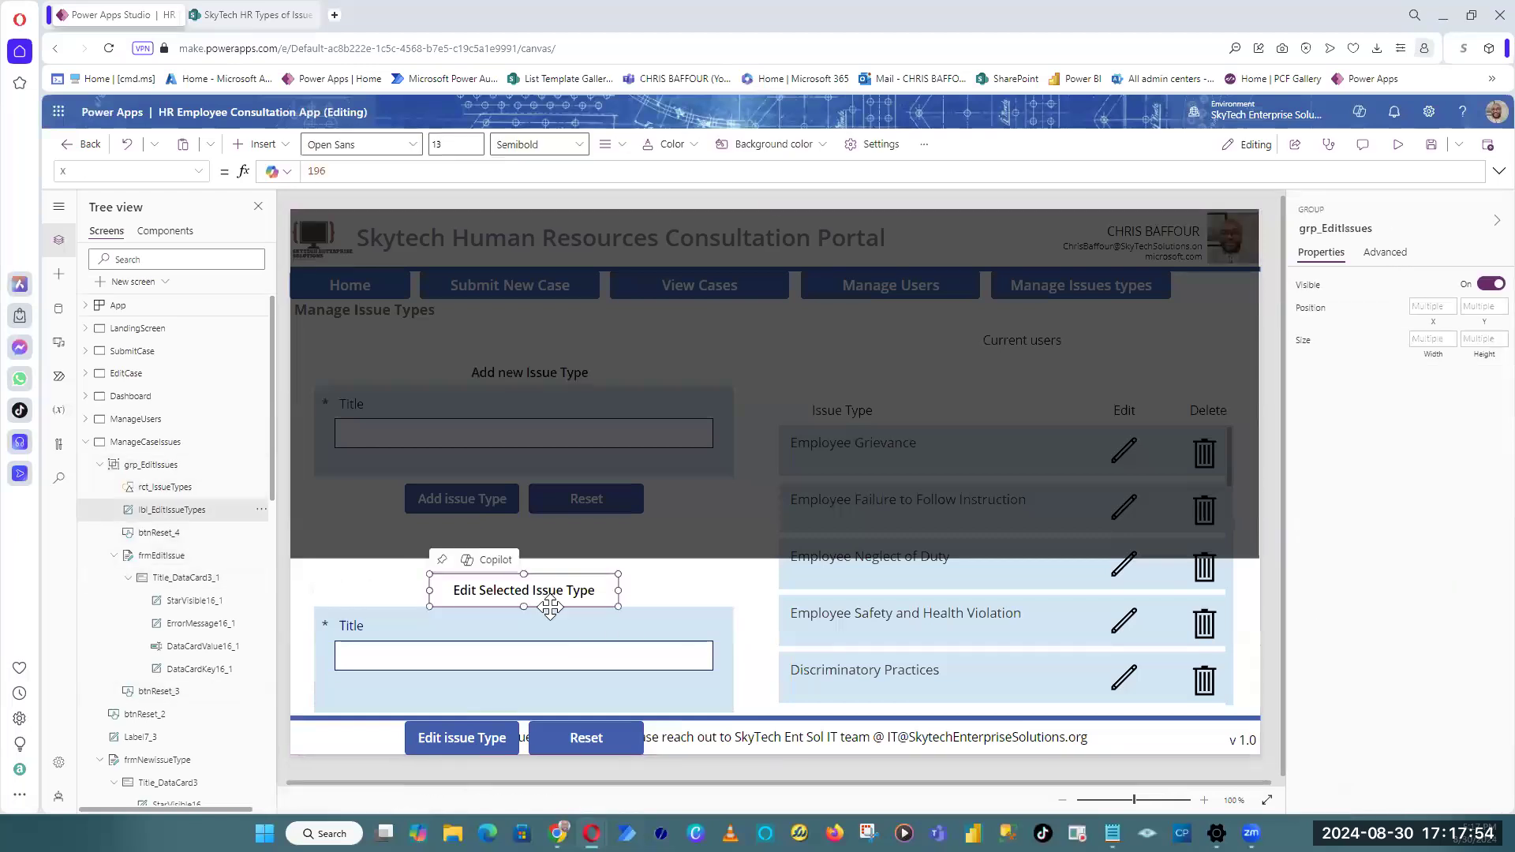
pyautogui.moveTo(535, 579); pyautogui.dragTo(744, 416)
pyautogui.rightClick(748, 431)
pyautogui.moveTo(797, 509)
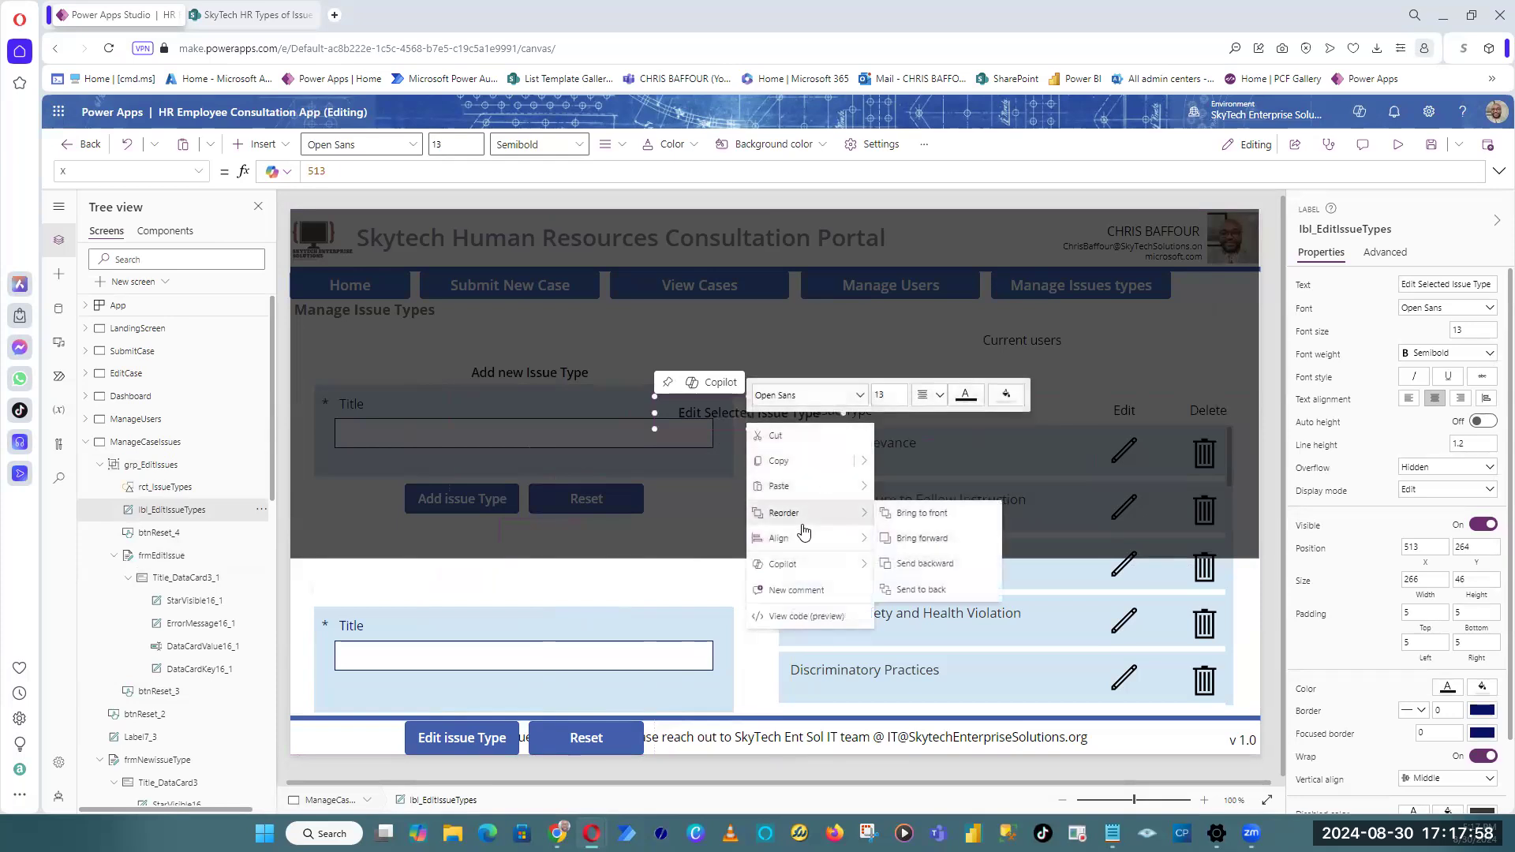
pyautogui.click(943, 513)
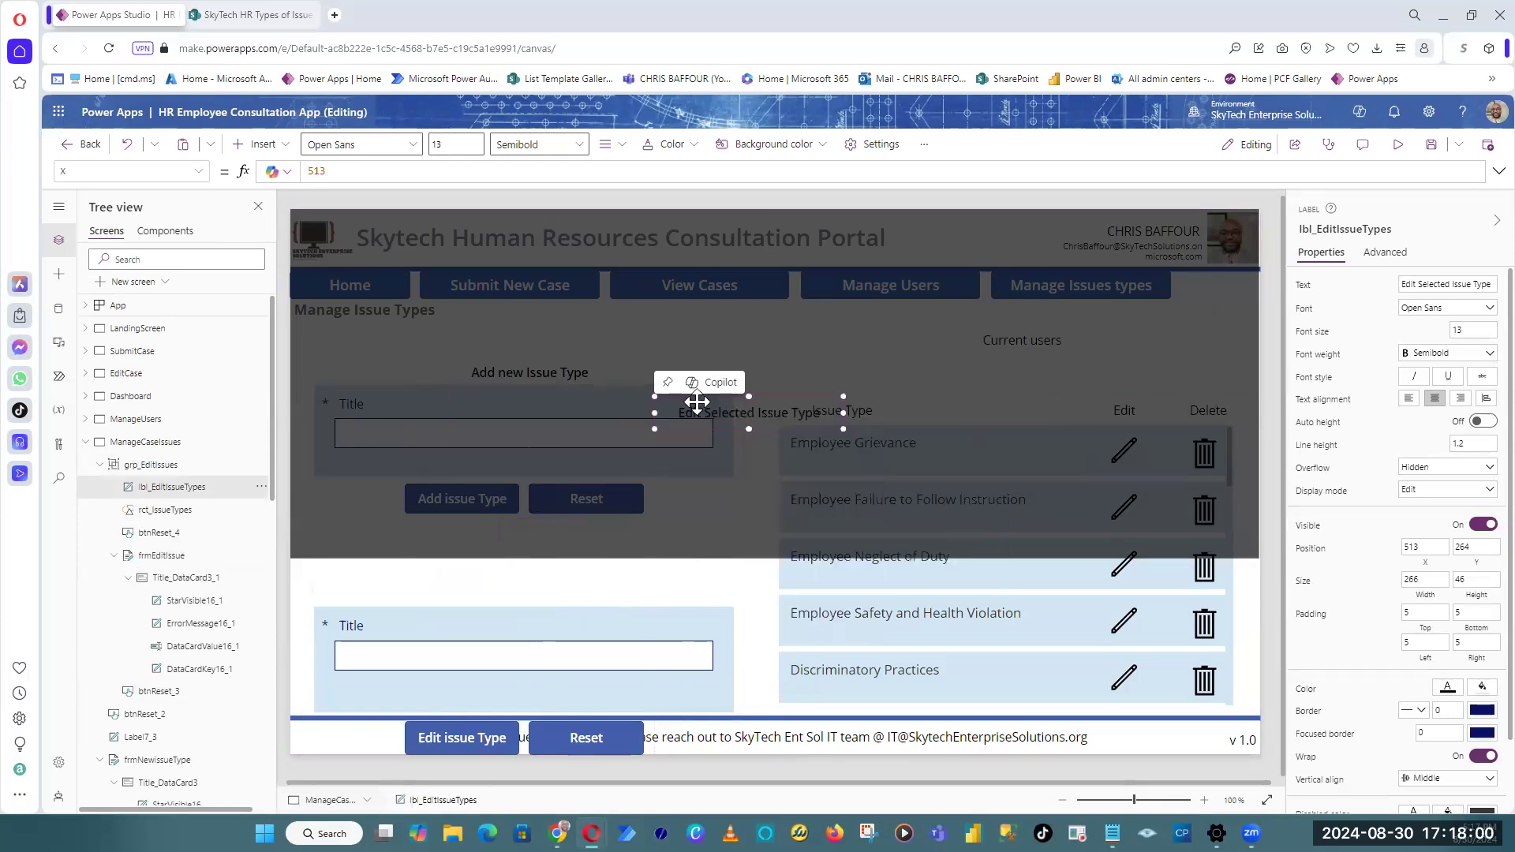
# Step: Try moving frmEditIssue up onto the overlay at about X 392, Y 303, and shortening the rct_IssueTypes rectangle
pyautogui.click(515, 623)
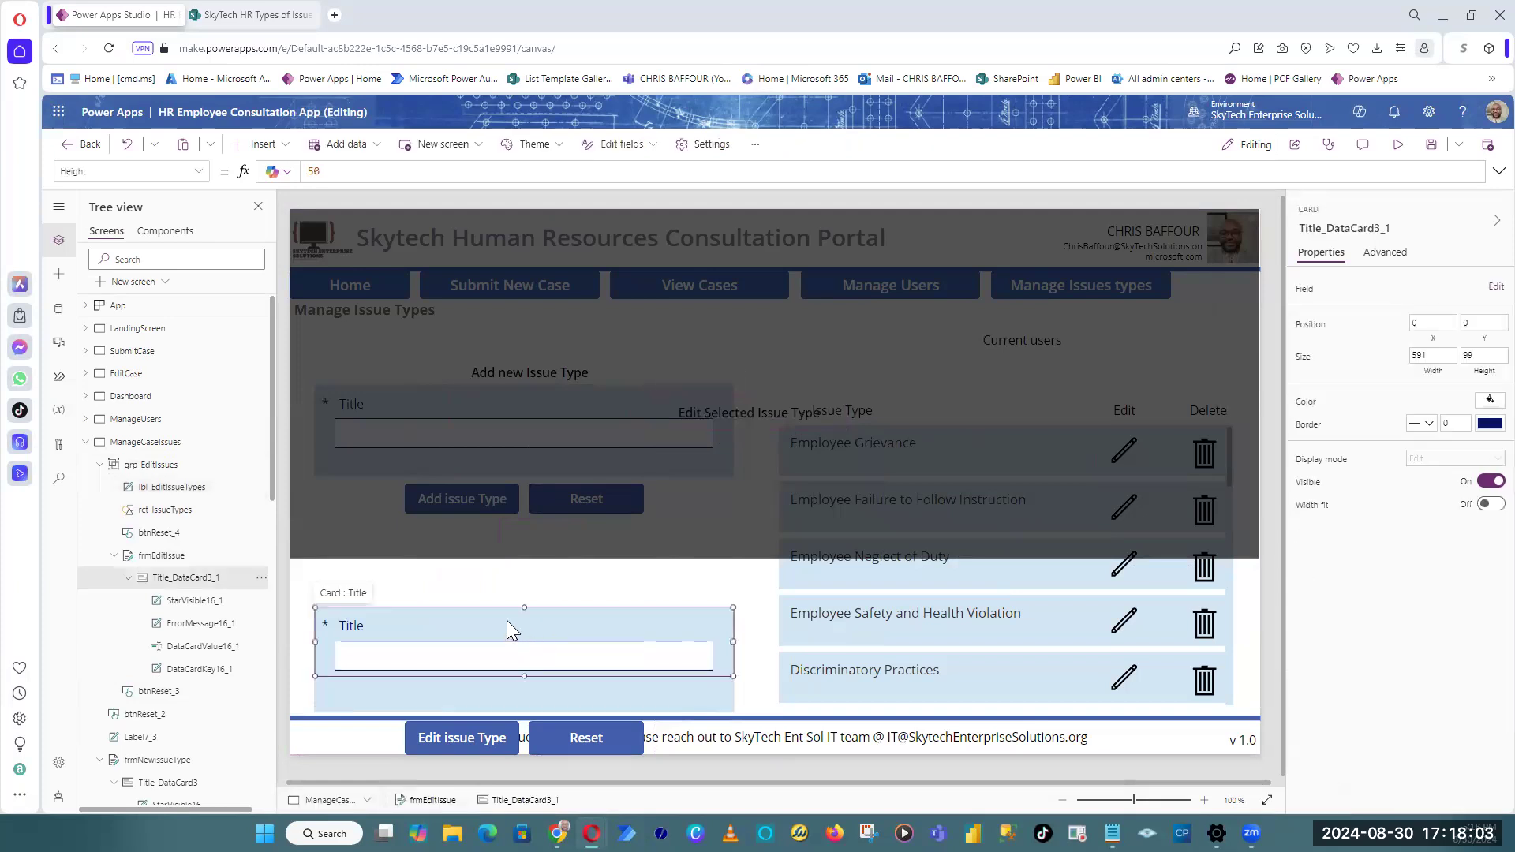
pyautogui.click(499, 693)
pyautogui.moveTo(483, 605); pyautogui.dragTo(737, 425)
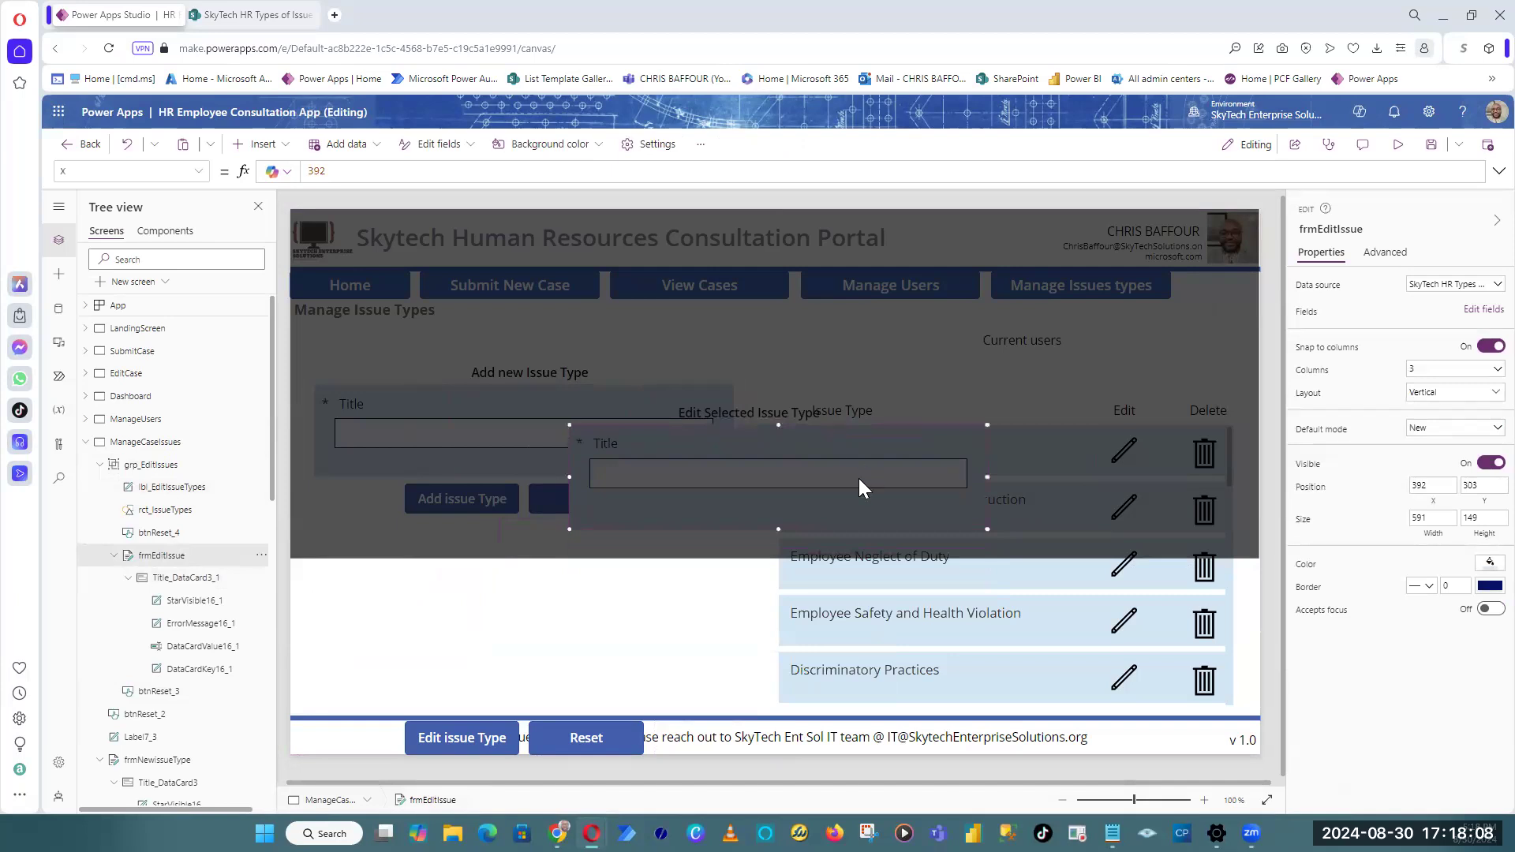
pyautogui.click(846, 528)
pyautogui.moveTo(775, 558); pyautogui.dragTo(782, 384)
pyautogui.click(764, 445)
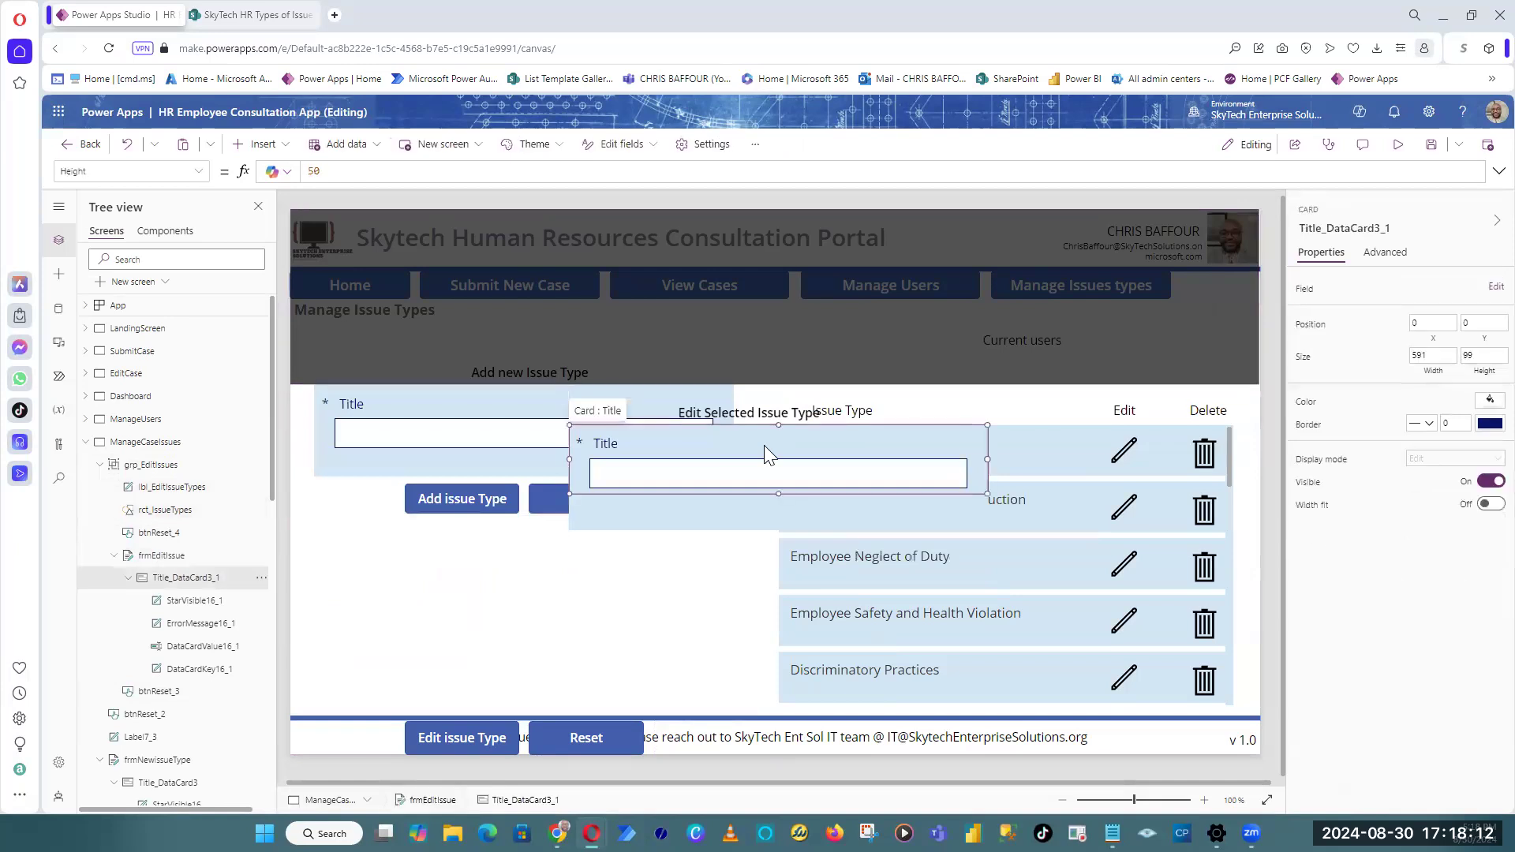
# Step: Undo the overlay rectangle's resize and the edit form's move
pyautogui.hotkey('ctrl', 'z')
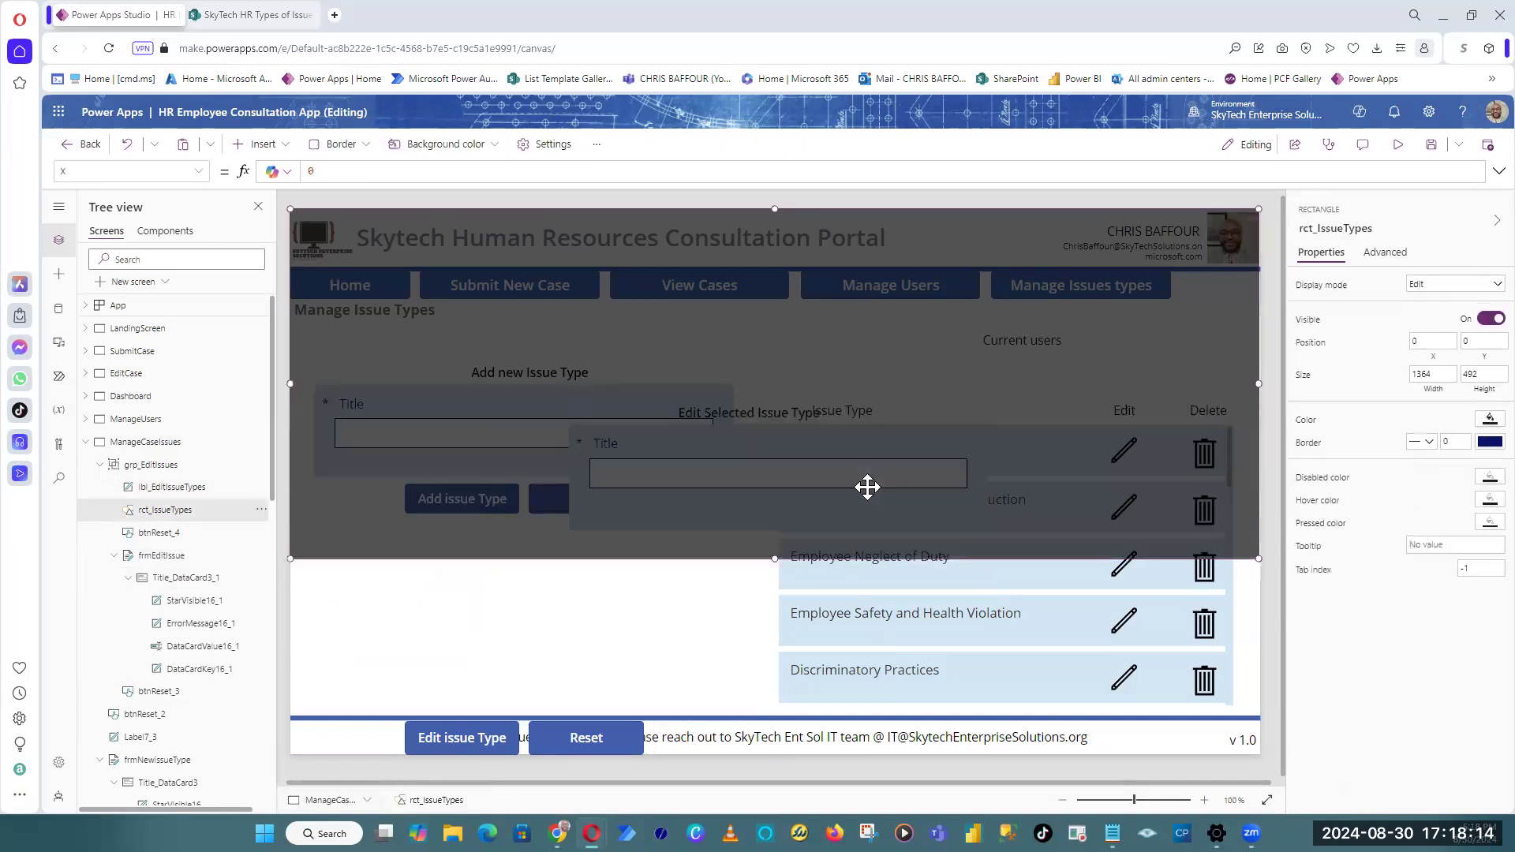
pyautogui.hotkey('ctrl', 'z')
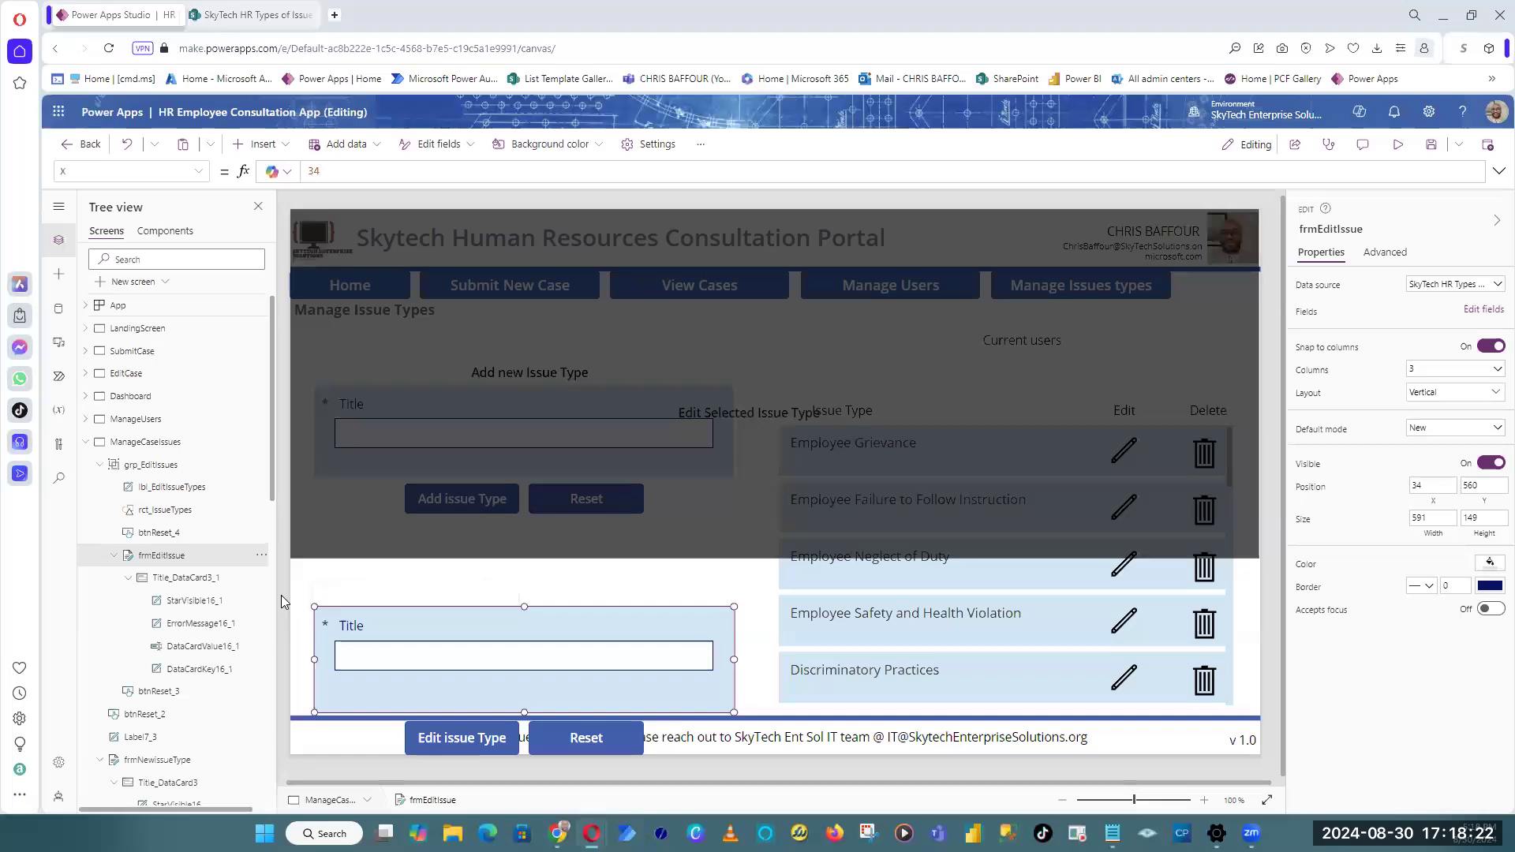
pyautogui.click(414, 601)
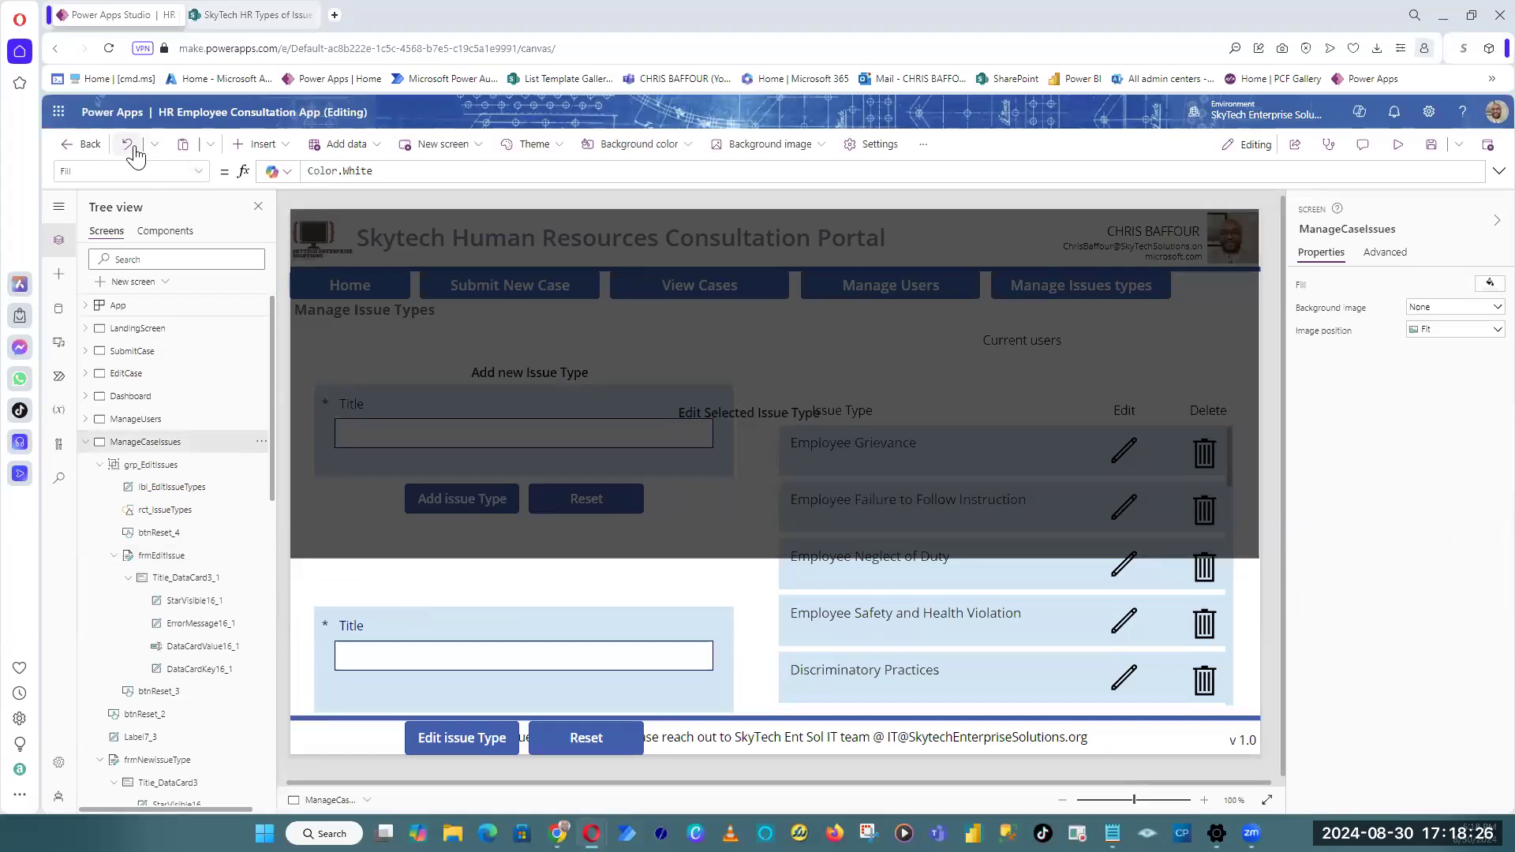
# Step: Bring the lbl_EditIssueTypes label to the front again and move it back above the edit form, at about X 176, Y 514
pyautogui.click(198, 487)
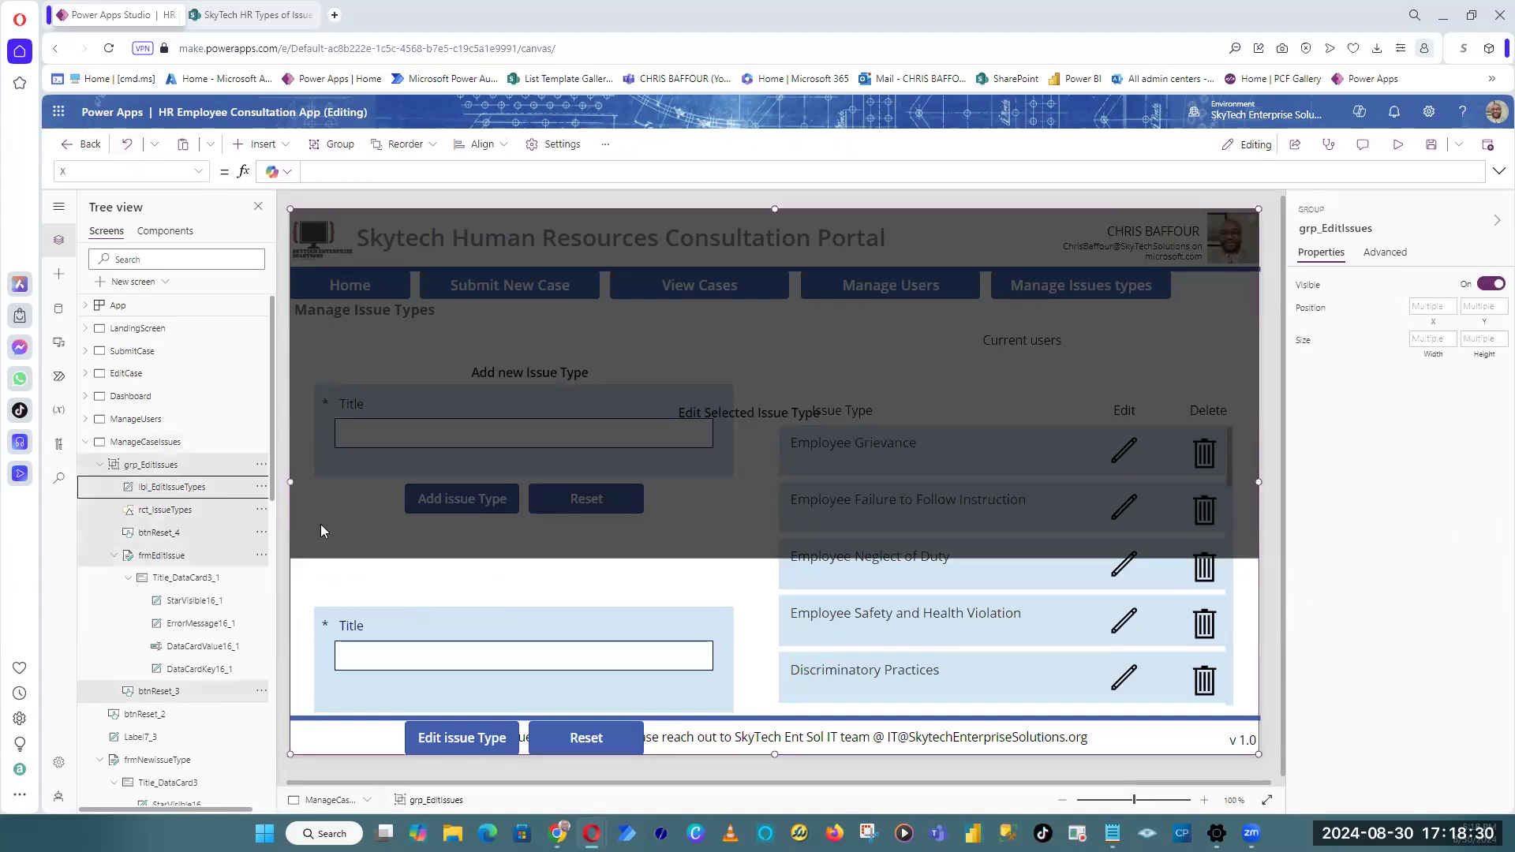
pyautogui.click(261, 489)
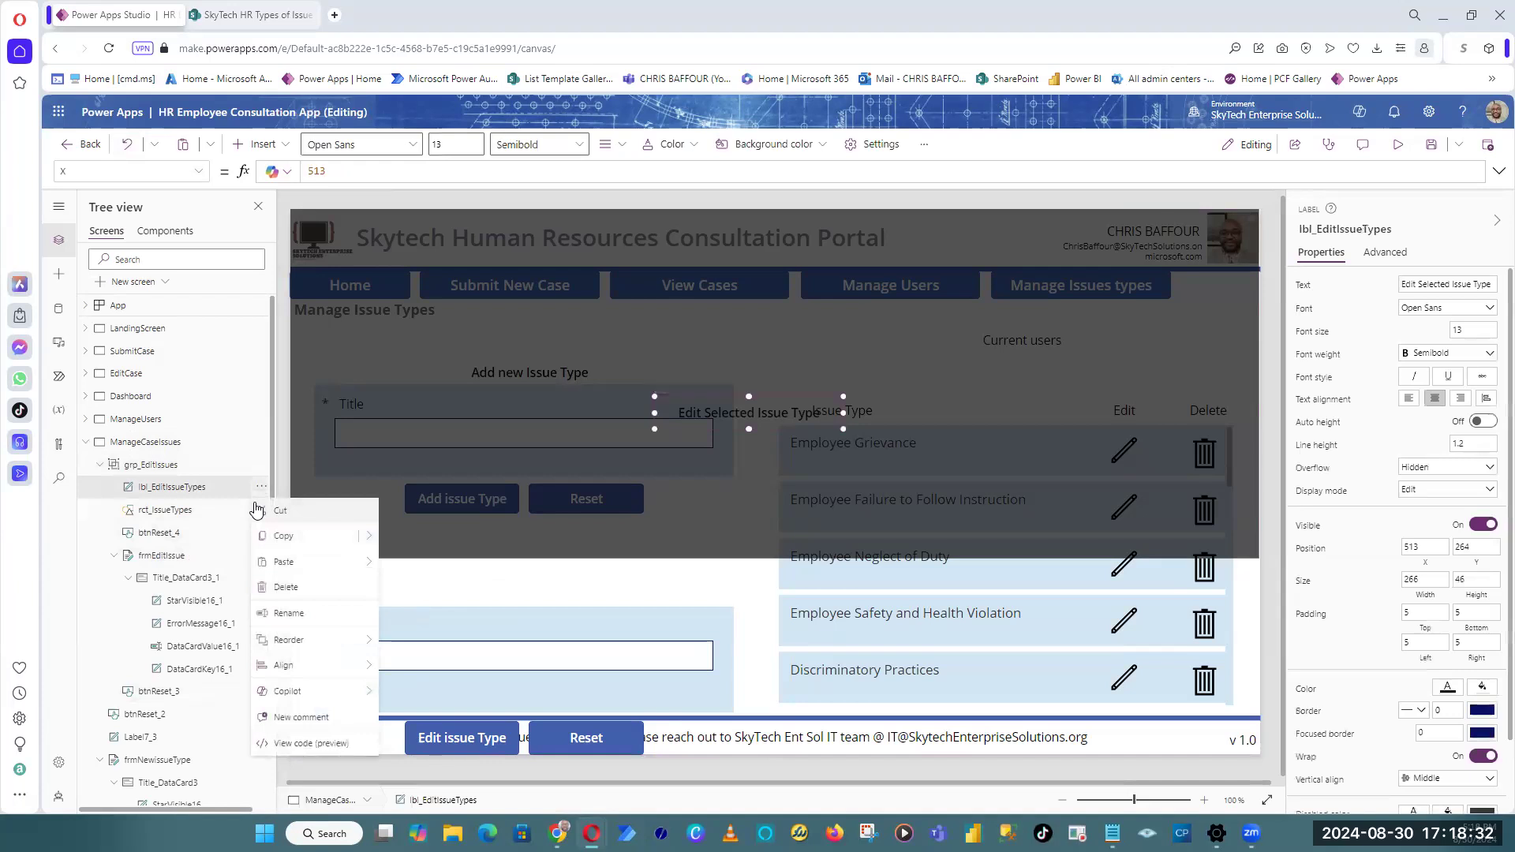
pyautogui.moveTo(339, 639)
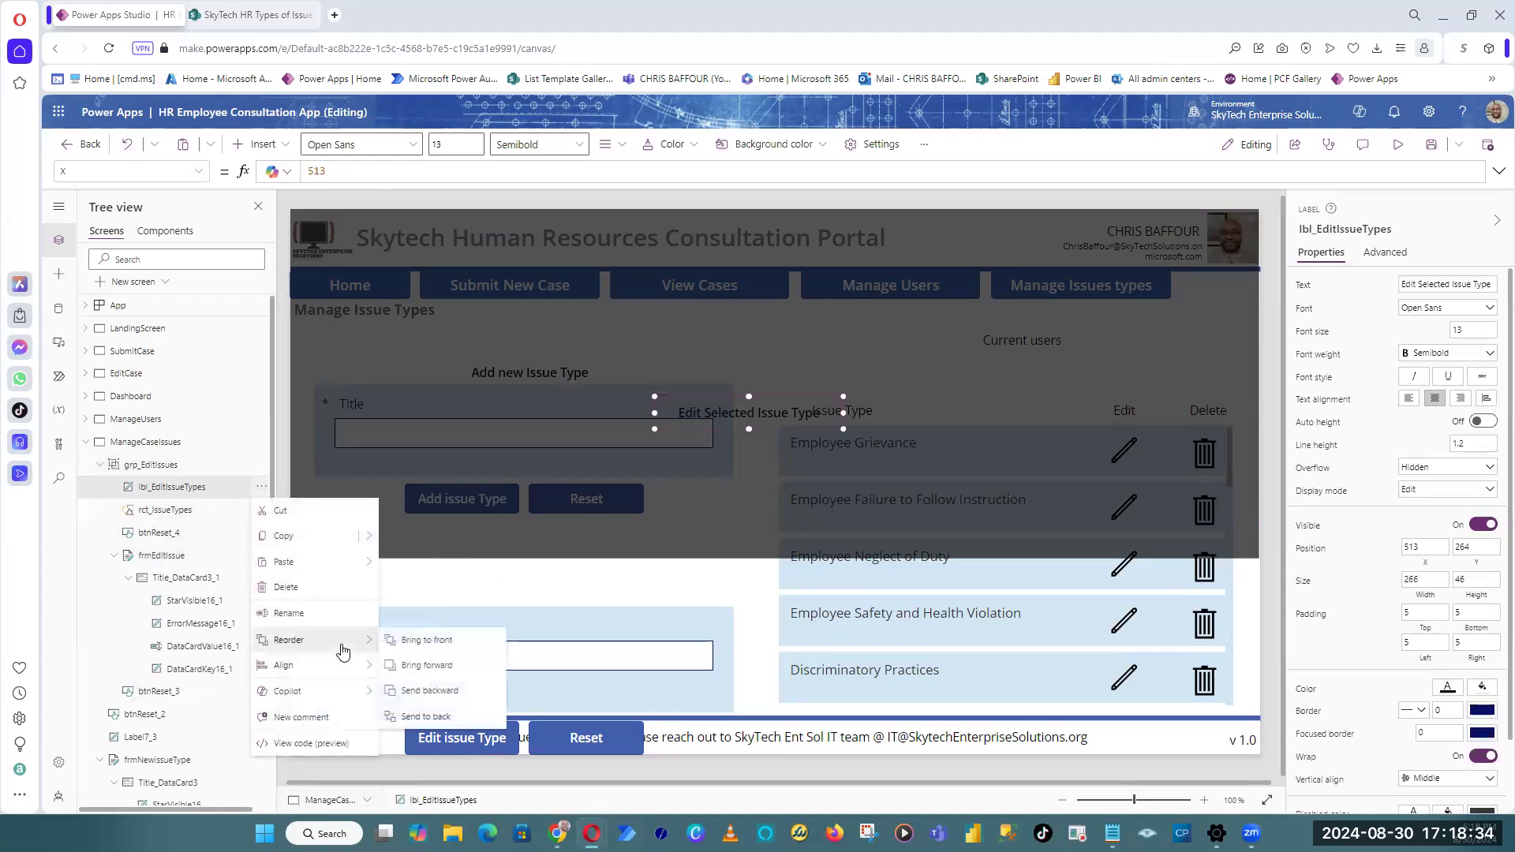
pyautogui.click(455, 638)
pyautogui.moveTo(734, 413); pyautogui.dragTo(513, 590)
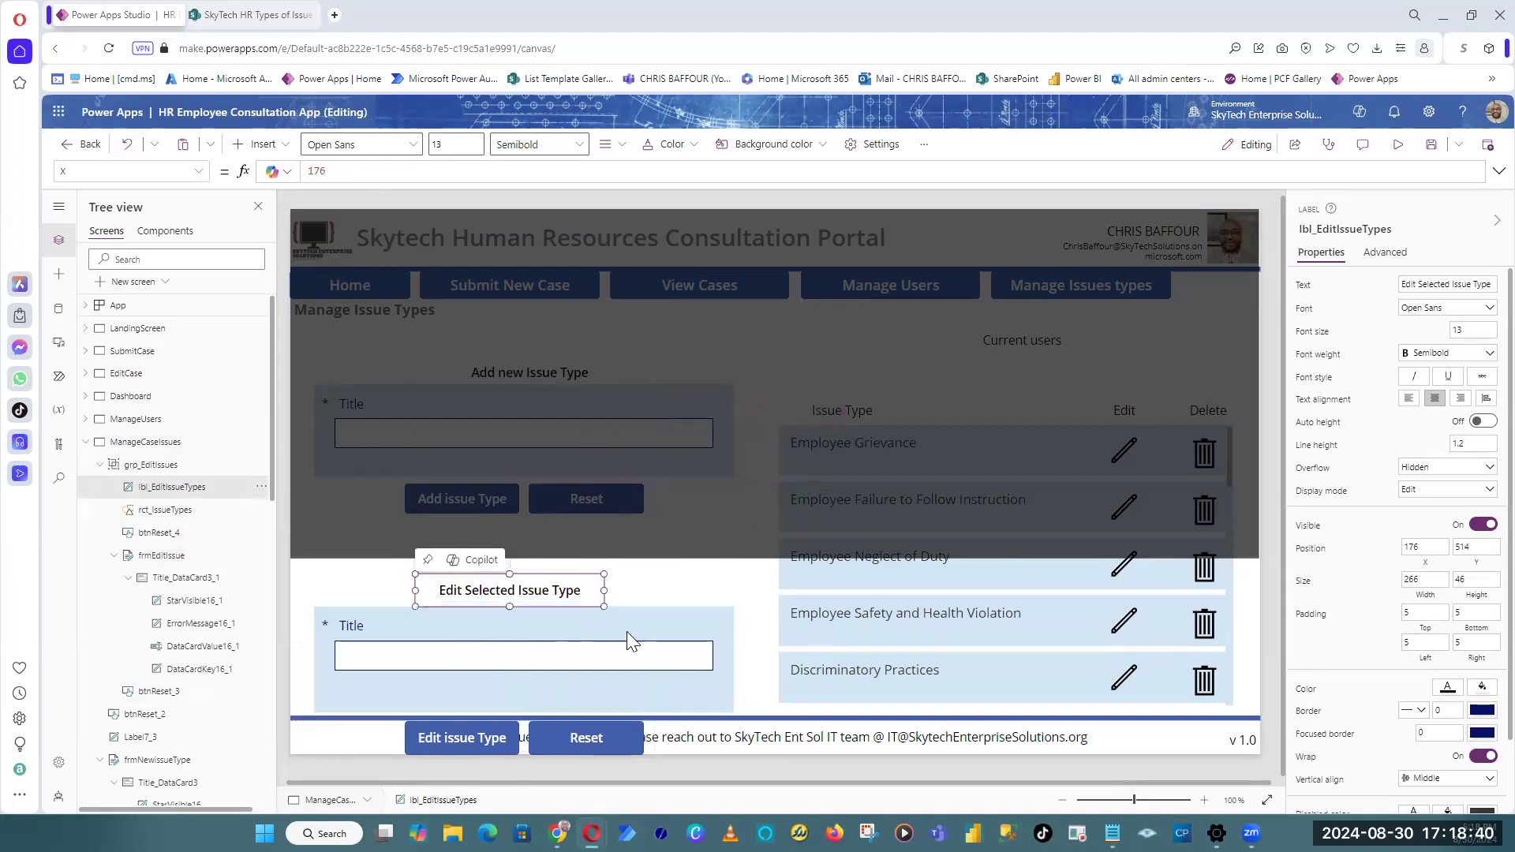
pyautogui.click(628, 632)
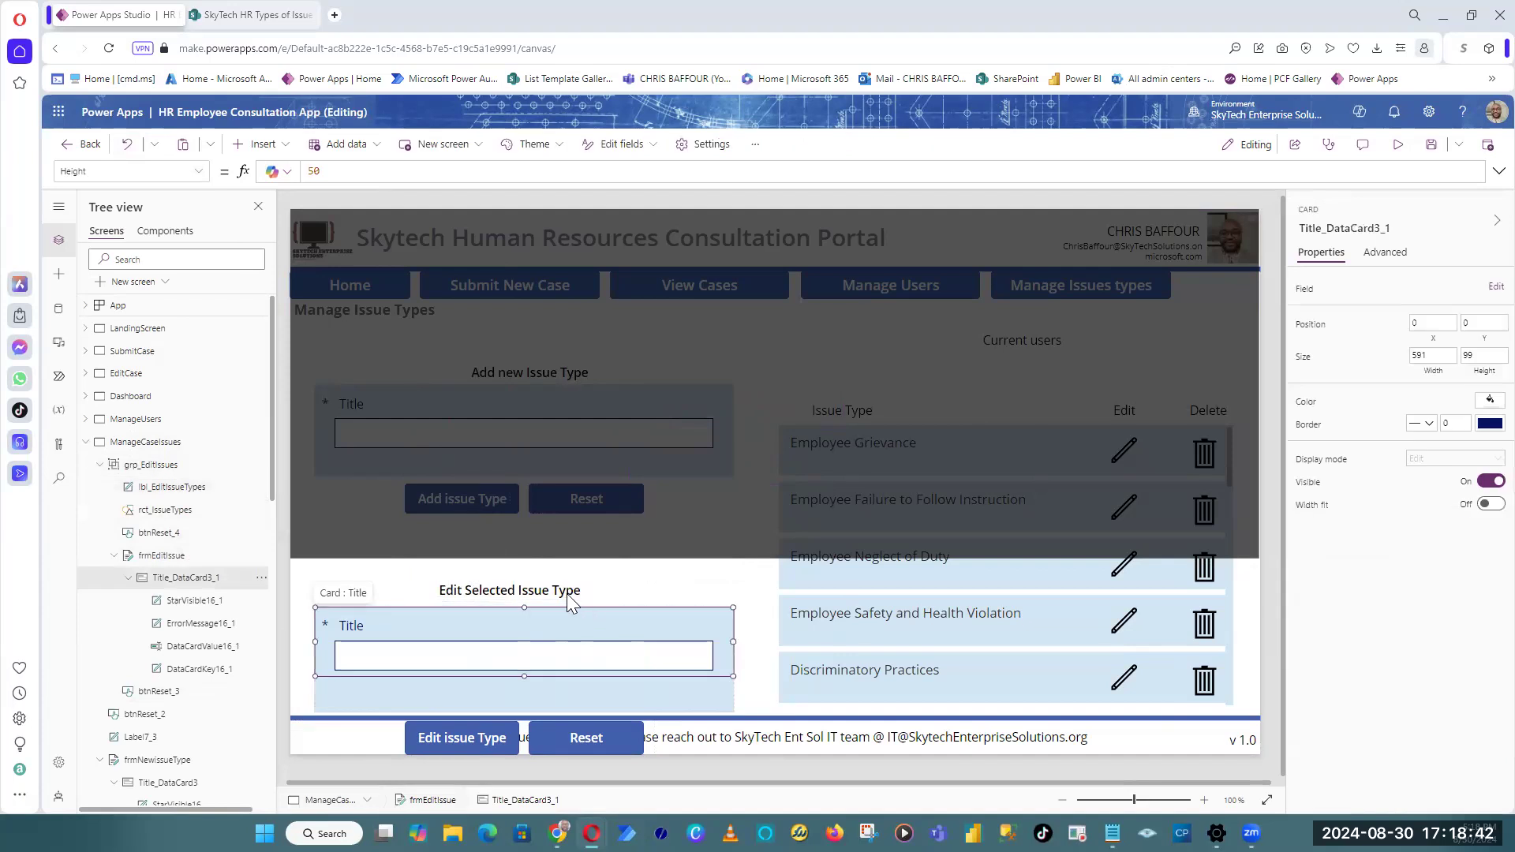
pyautogui.click(540, 594)
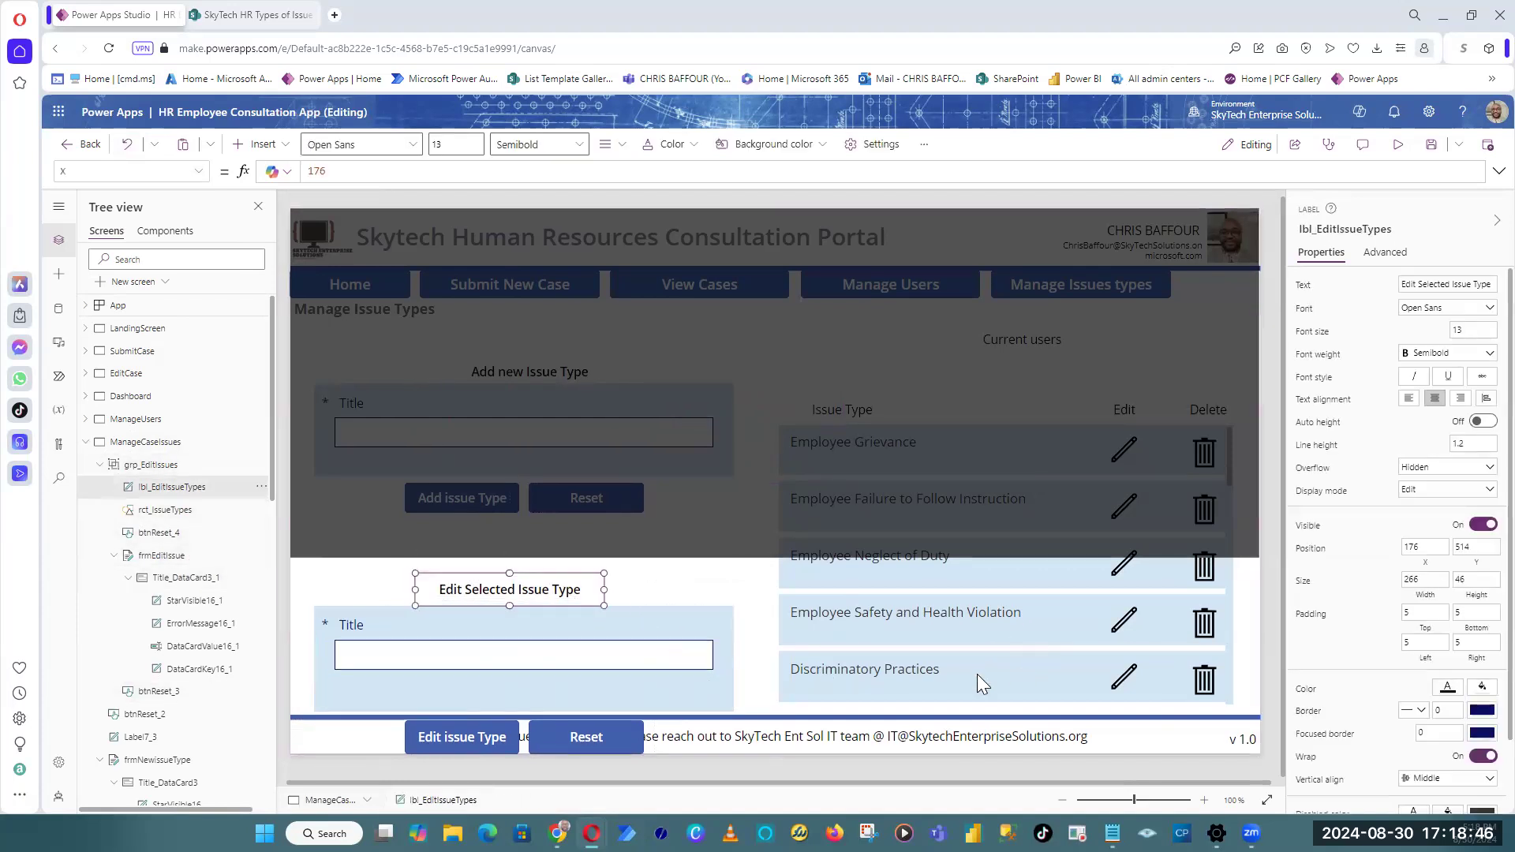
# Step: Shorten the rct_IssueTypes overlay rectangle to a height of about 293
pyautogui.click(600, 736)
pyautogui.click(719, 494)
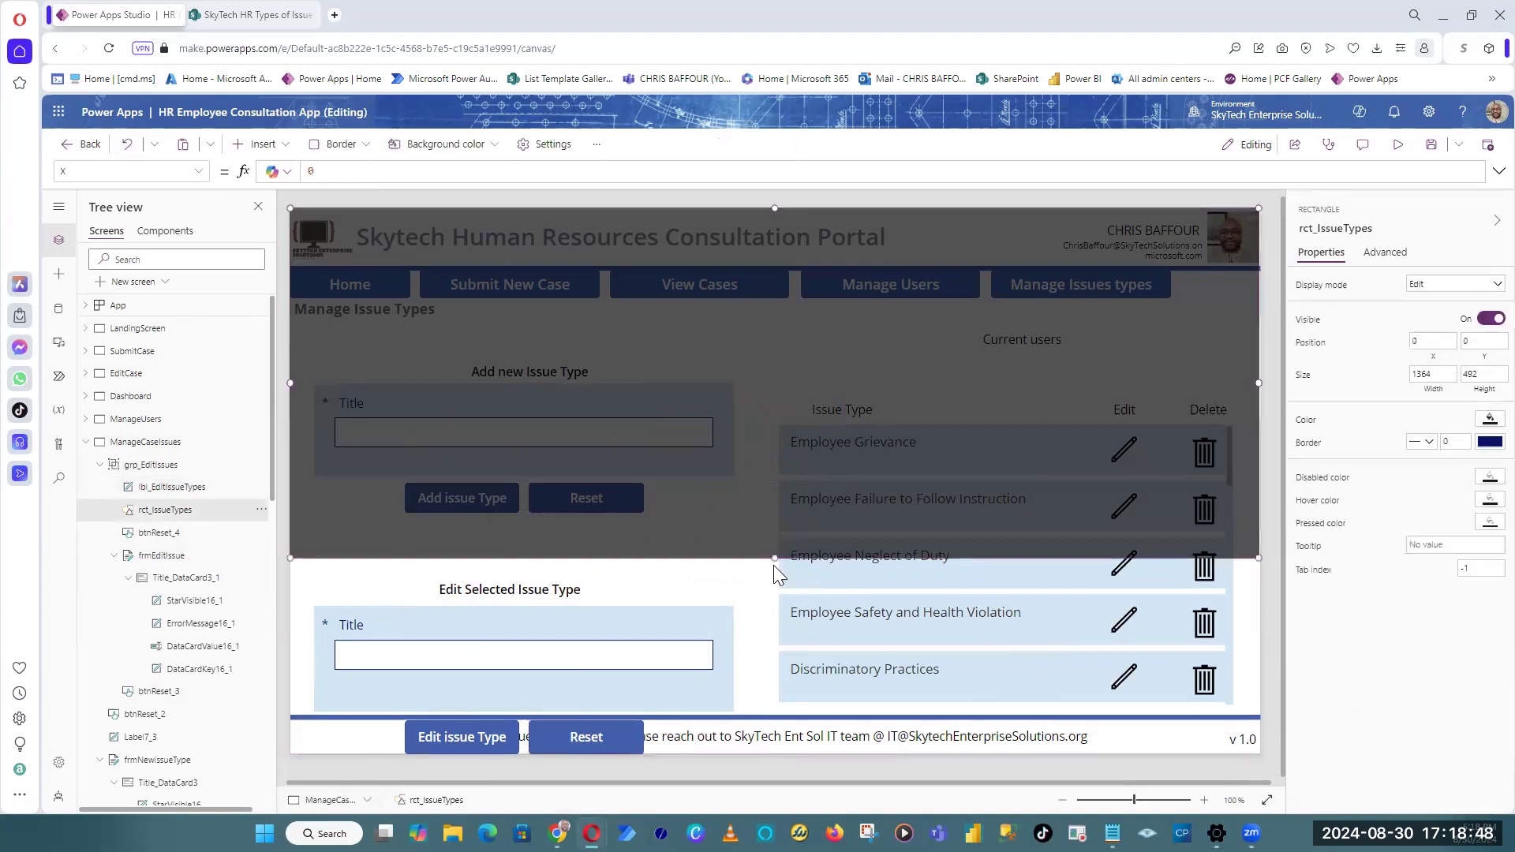
pyautogui.moveTo(771, 559); pyautogui.dragTo(775, 416)
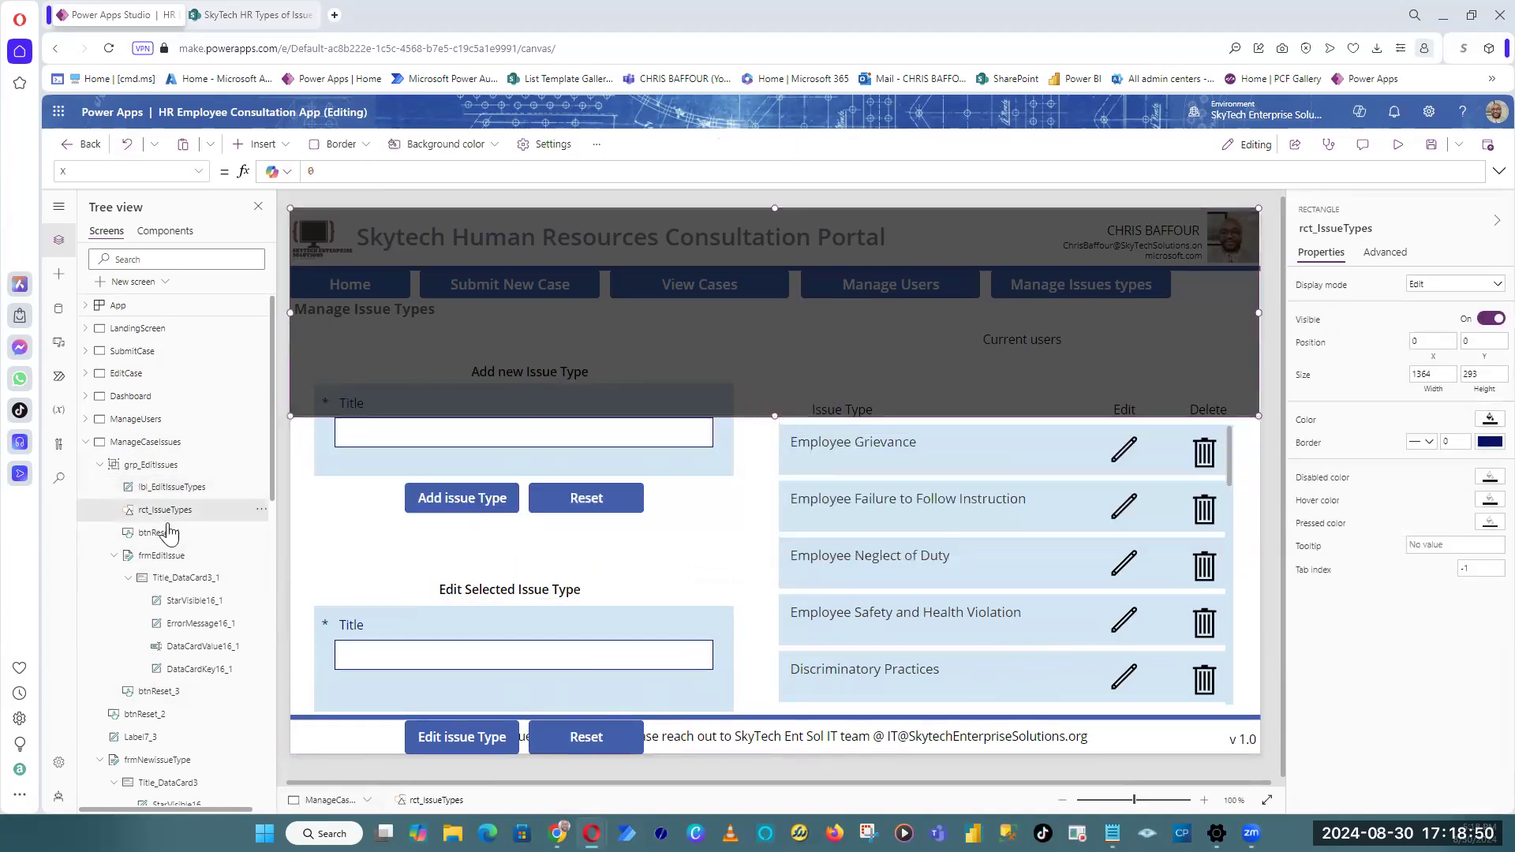
# Step: Move the "Edit Selected Issue Type" label up below the add form's buttons, at about X 196, Y 458
pyautogui.click(166, 467)
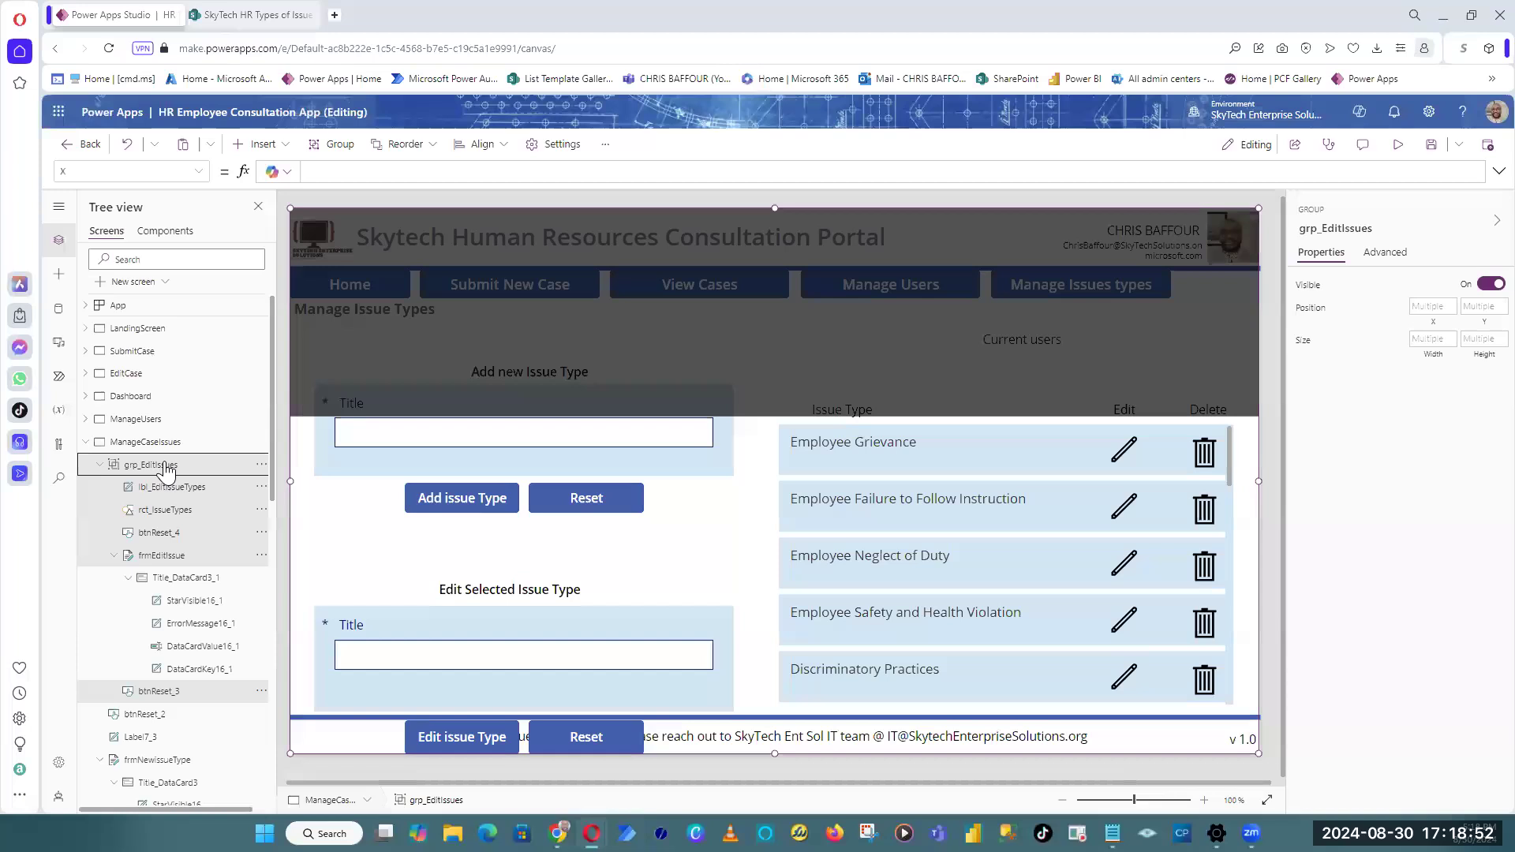
pyautogui.click(656, 621)
pyautogui.click(577, 610)
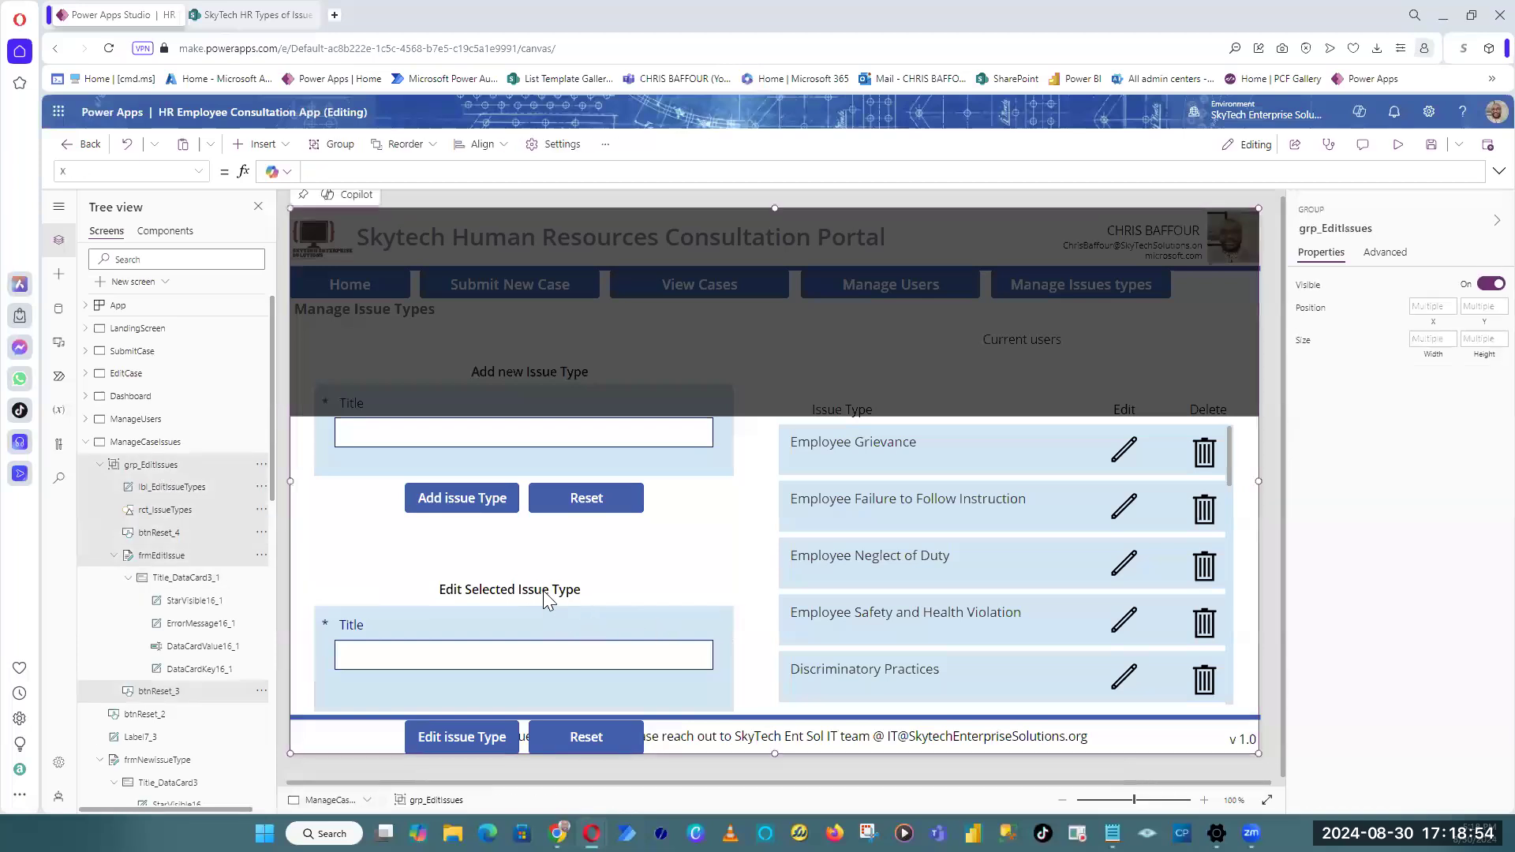
pyautogui.click(524, 588)
pyautogui.moveTo(525, 589); pyautogui.dragTo(531, 548)
# Step: Move frmEditIssue up so it sits directly beneath the "Edit Selected Issue Type" label
pyautogui.click(598, 625)
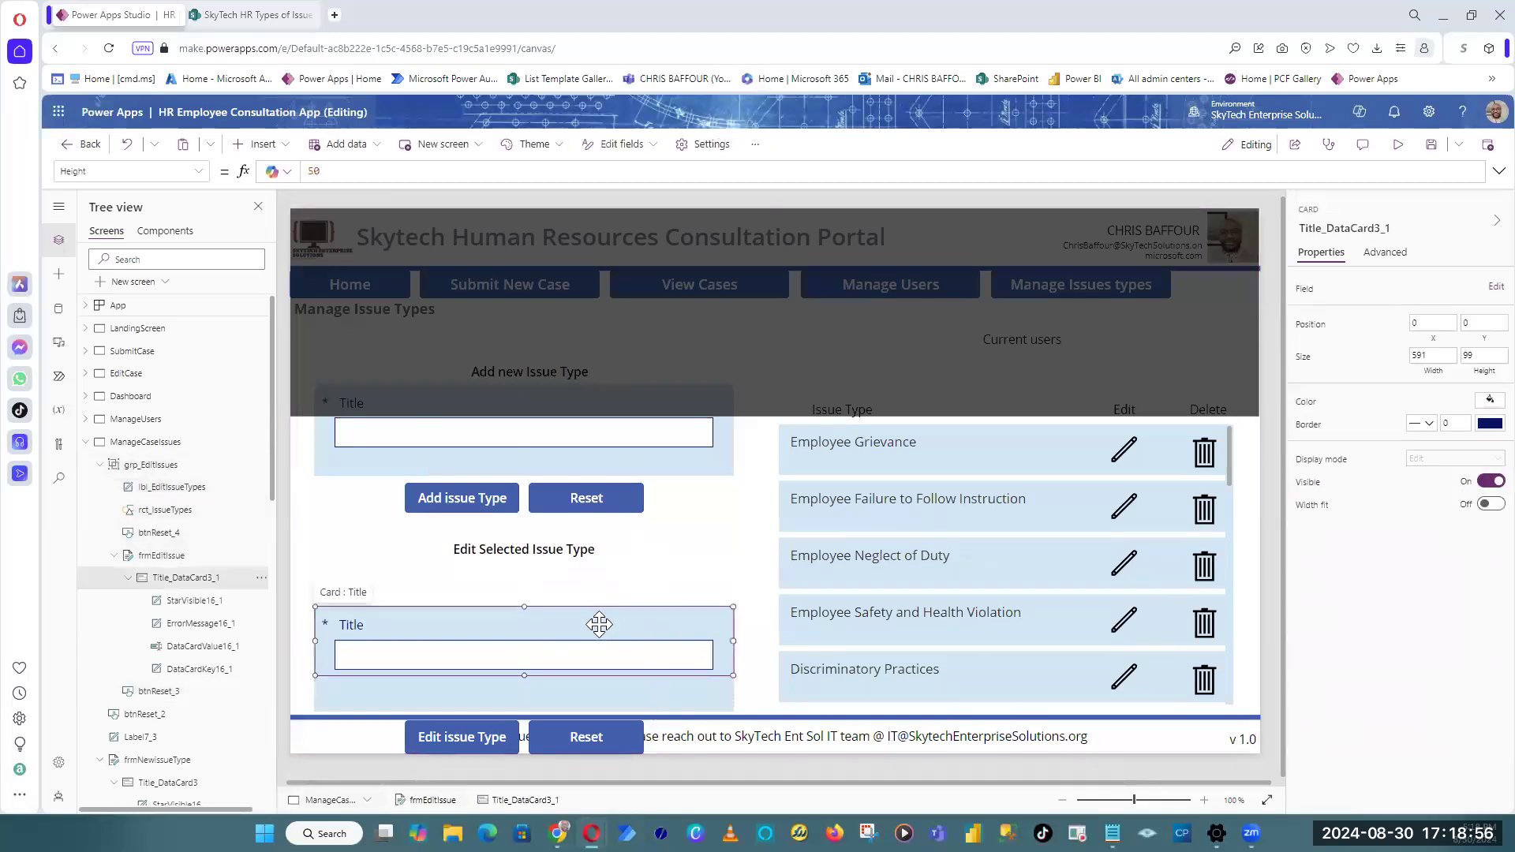
pyautogui.click(599, 625)
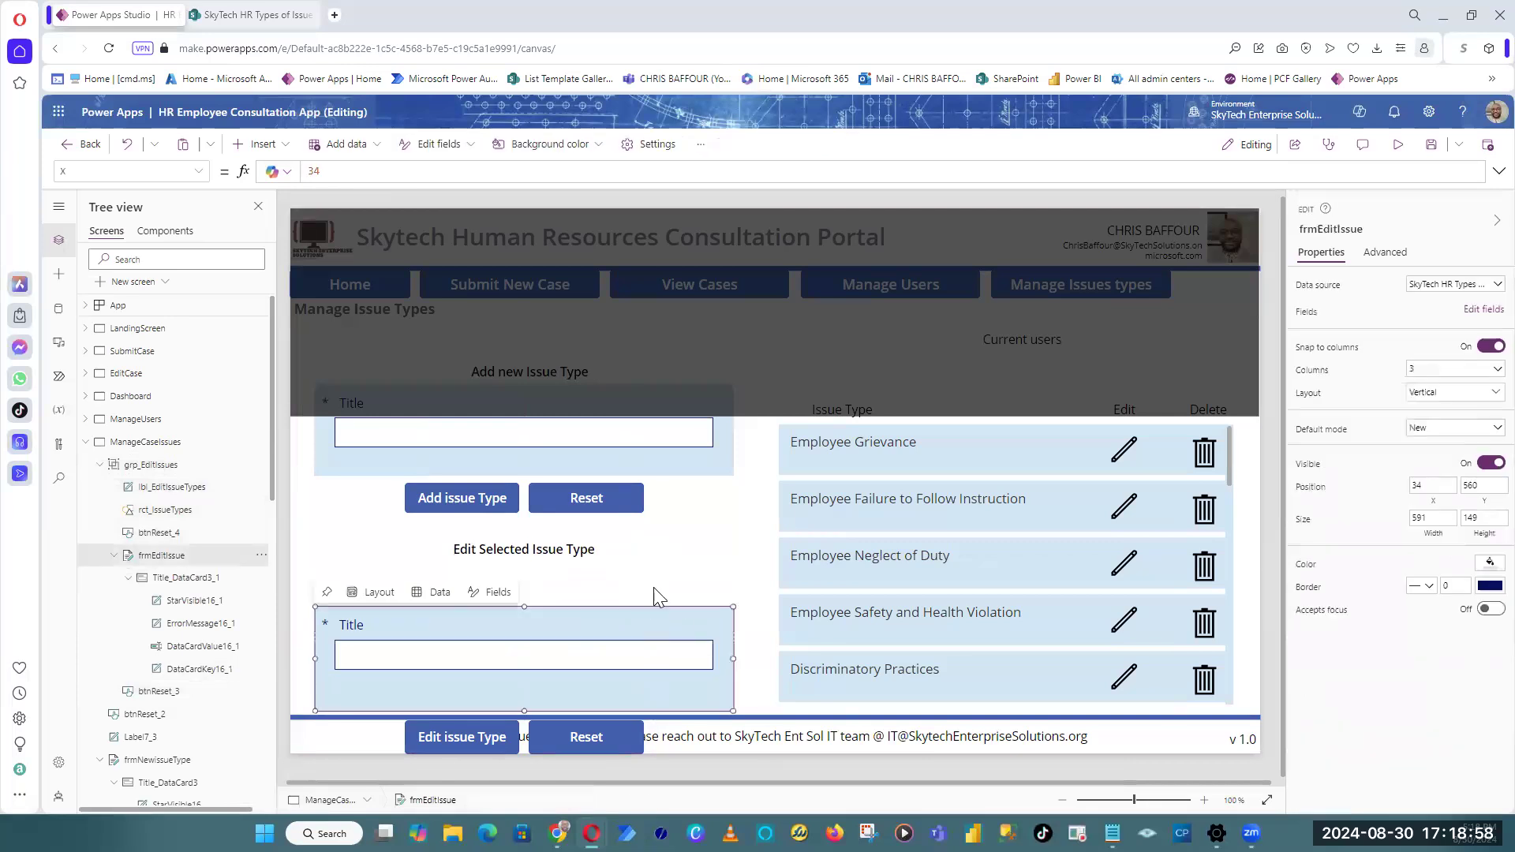
pyautogui.moveTo(654, 603); pyautogui.dragTo(666, 558)
# Step: Move the Edit issue Type and Reset buttons up together to about Y 642, and shorten the edit form slightly above them
pyautogui.click(595, 730)
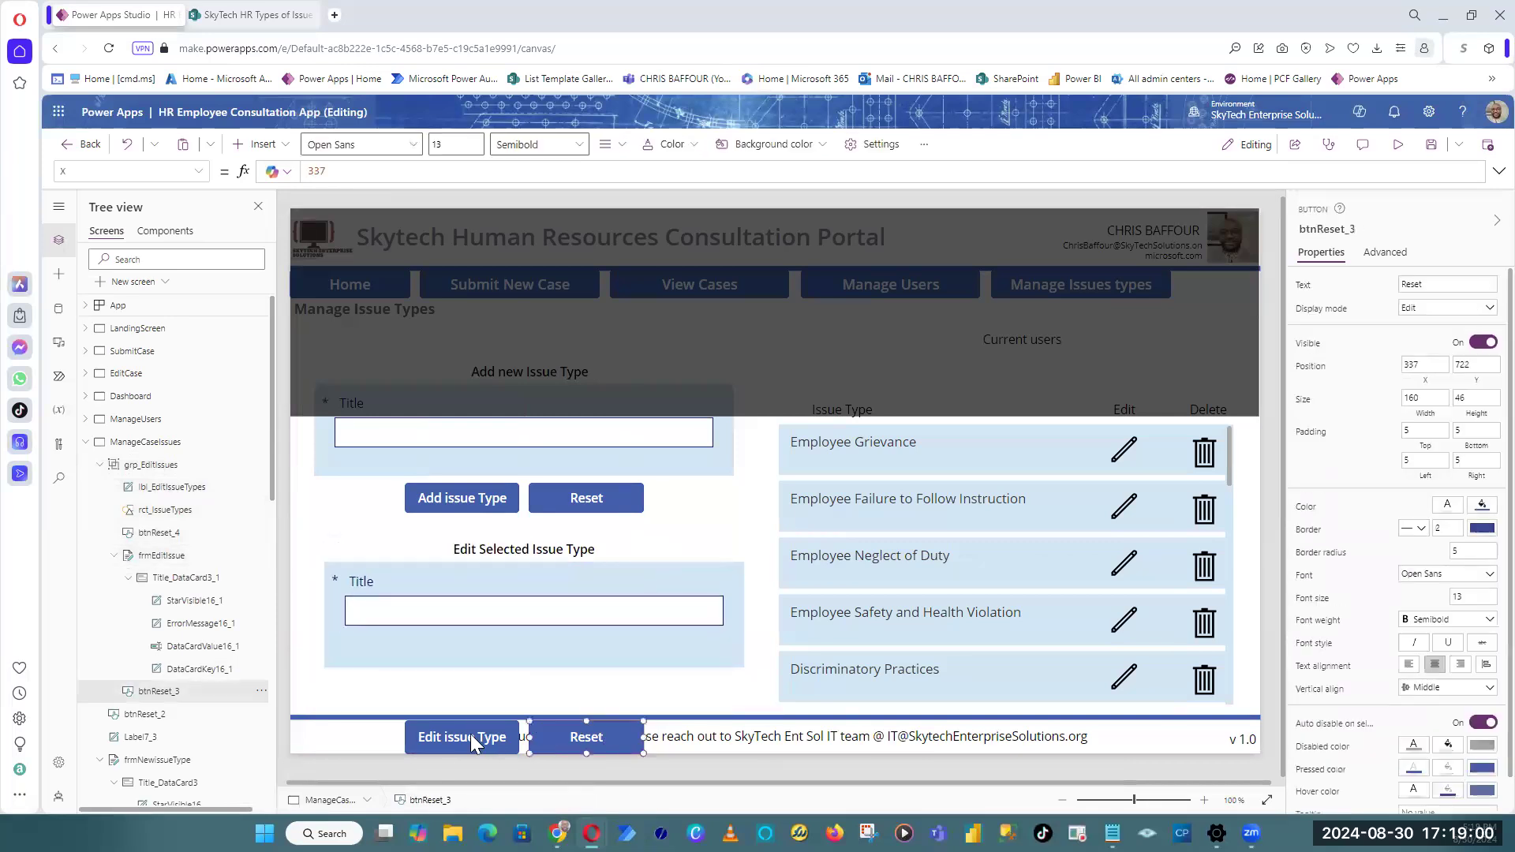
pyautogui.keyDown('shift'); pyautogui.click(471, 734); pyautogui.keyUp('shift')
pyautogui.moveTo(470, 734); pyautogui.dragTo(498, 670)
pyautogui.click(528, 641)
pyautogui.click(562, 693)
pyautogui.keyDown('shift'); pyautogui.click(503, 683); pyautogui.keyUp('shift')
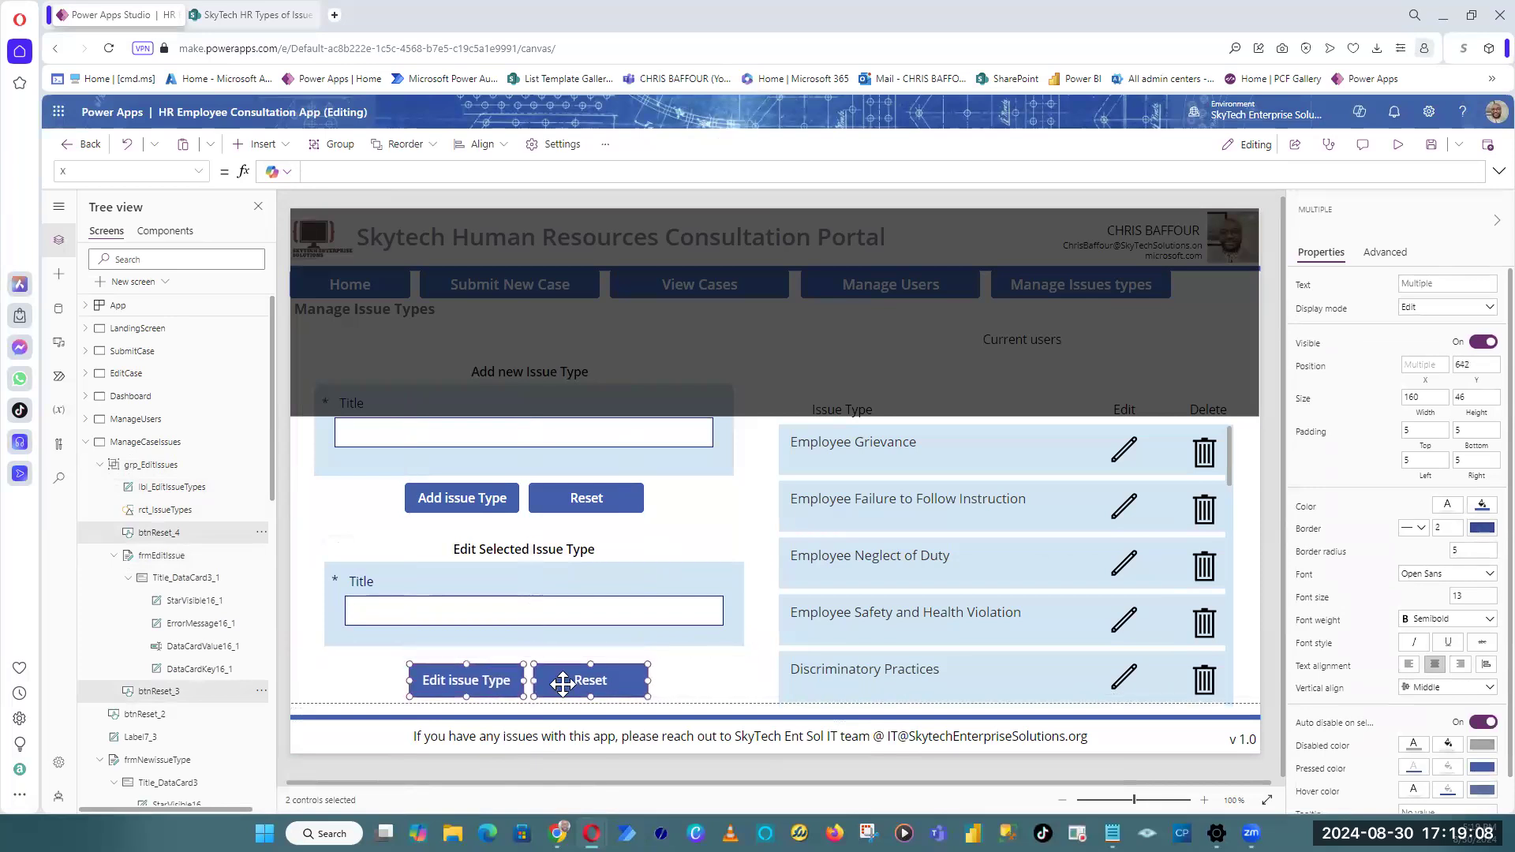
# Step: Ungroup grp_EditIssues so its label, rectangle, form and buttons are separate controls
pyautogui.click(541, 552)
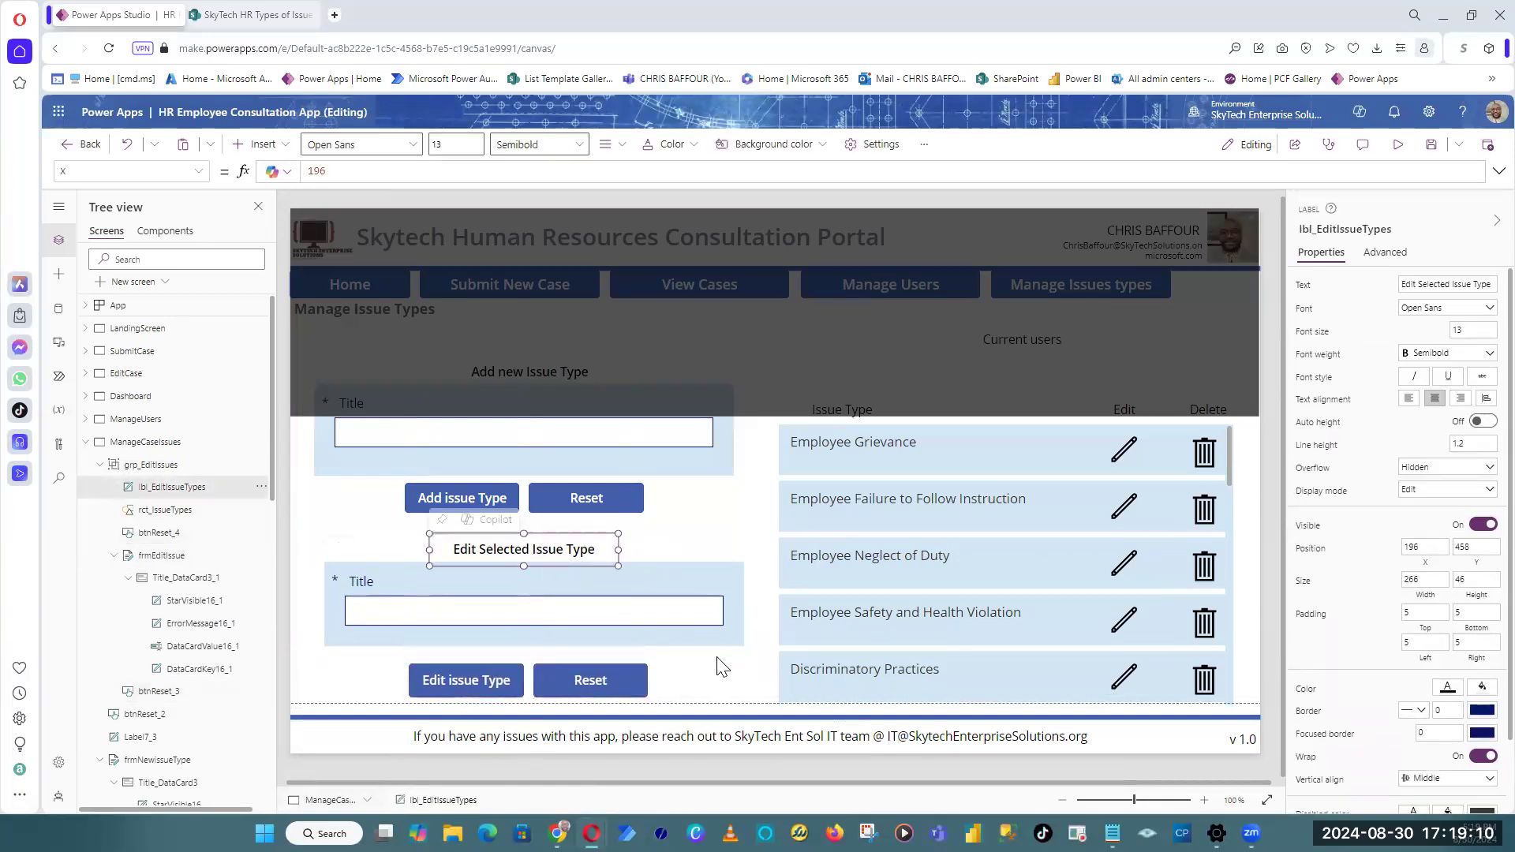
pyautogui.moveTo(763, 692); pyautogui.dragTo(322, 542)
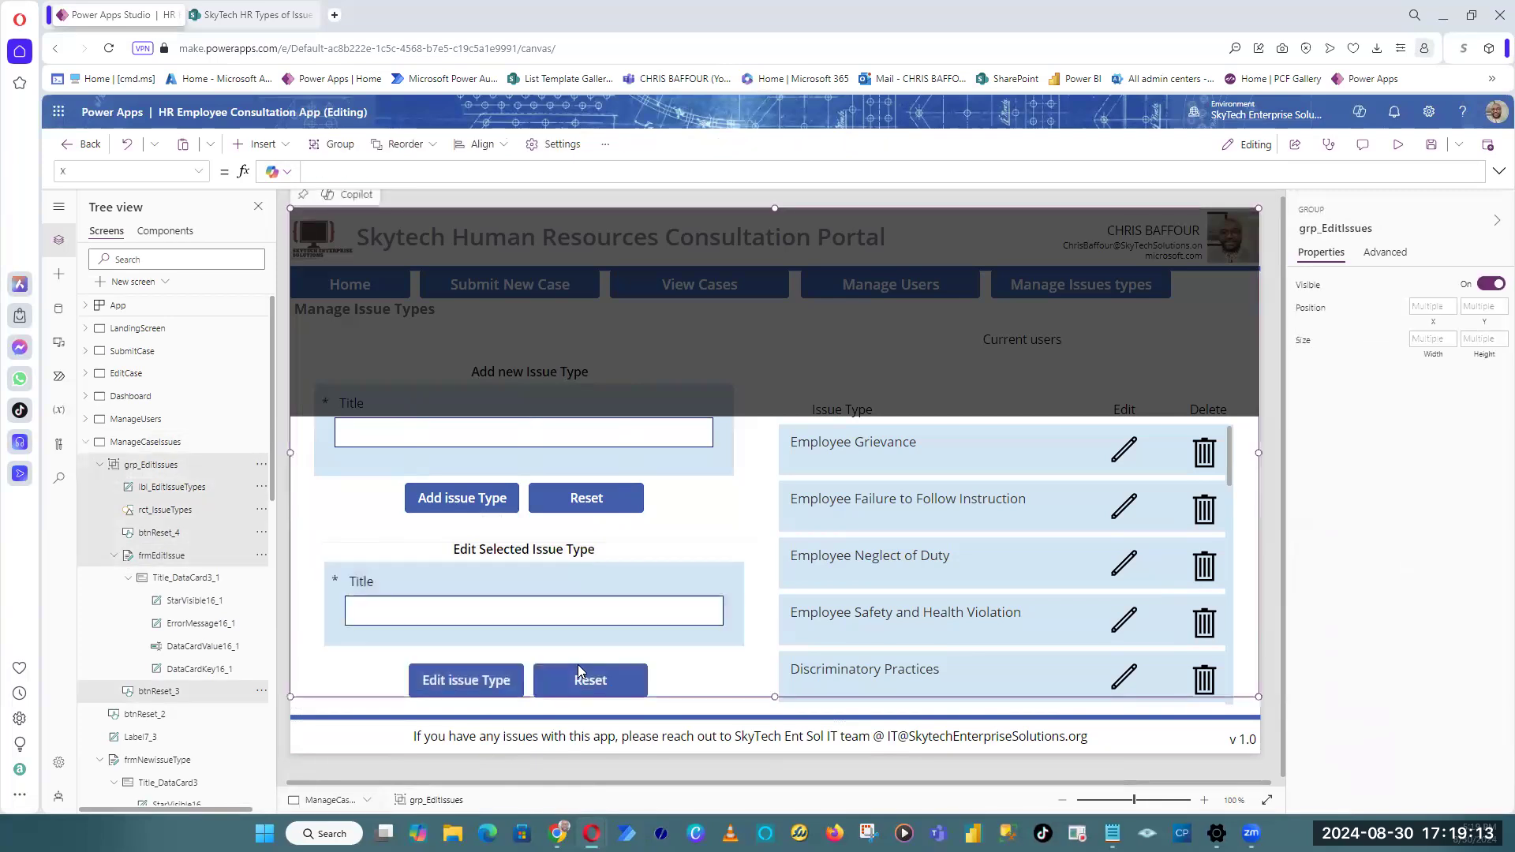
pyautogui.rightClick(198, 467)
pyautogui.click(262, 605)
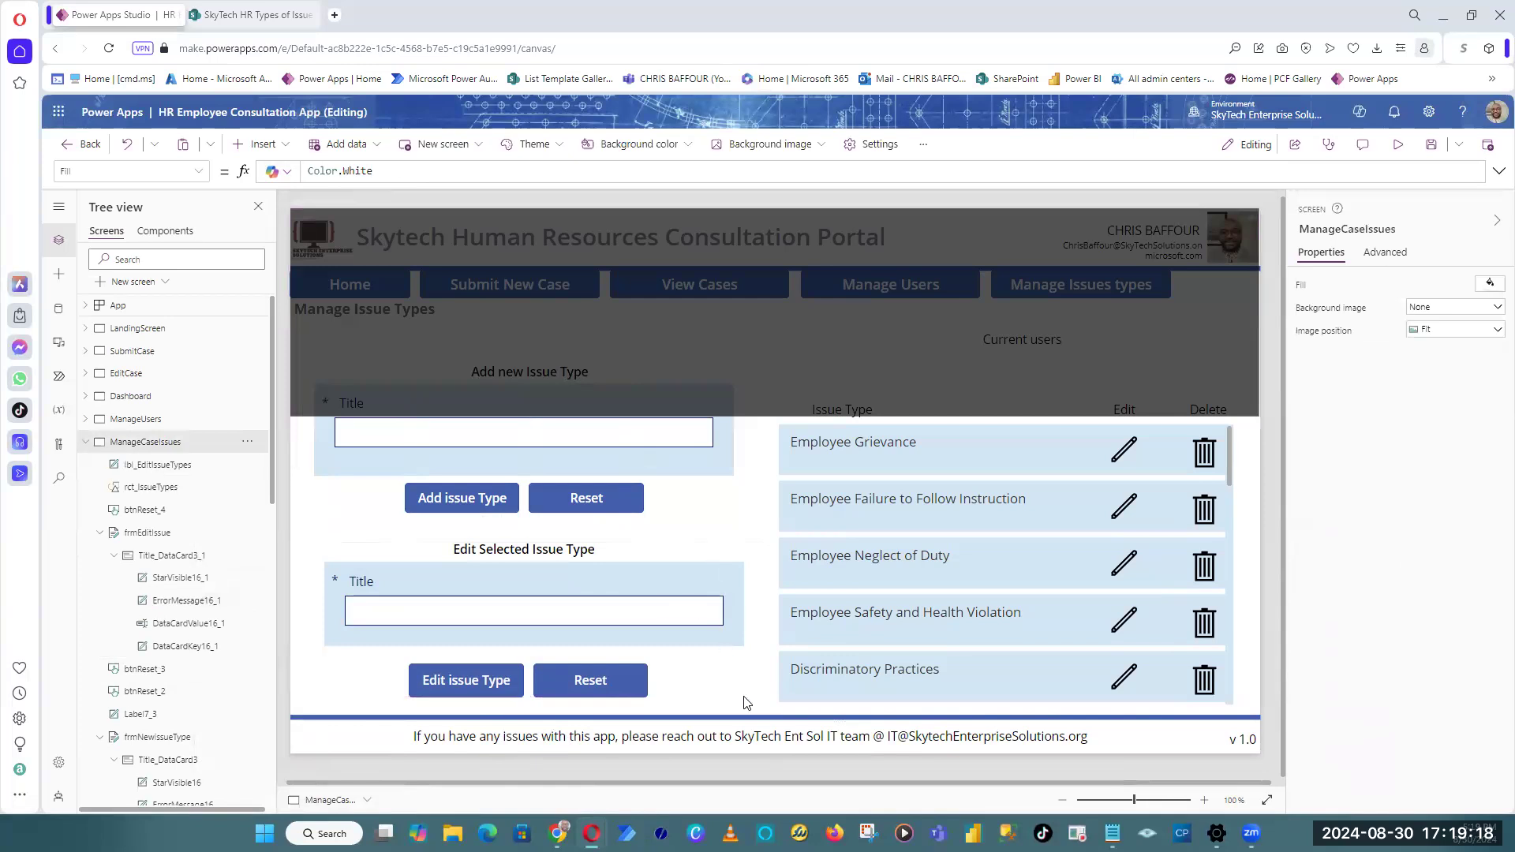
# Step: Group the edit label, edit form, Edit issue Type and Reset buttons, and name the group grp_EditIssuesControls
pyautogui.moveTo(746, 702); pyautogui.dragTo(312, 529)
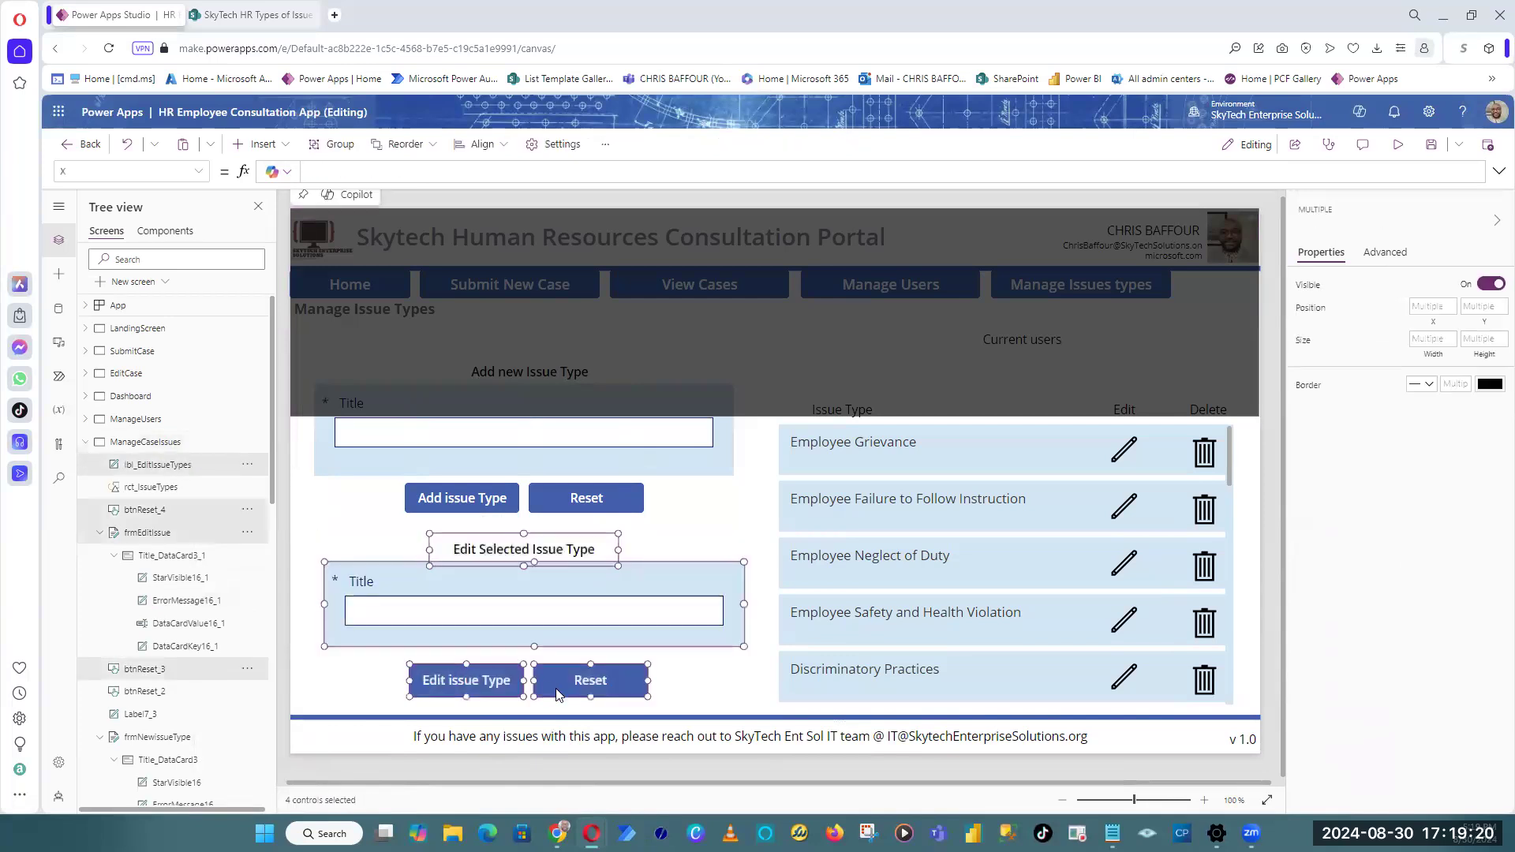
pyautogui.rightClick(557, 543)
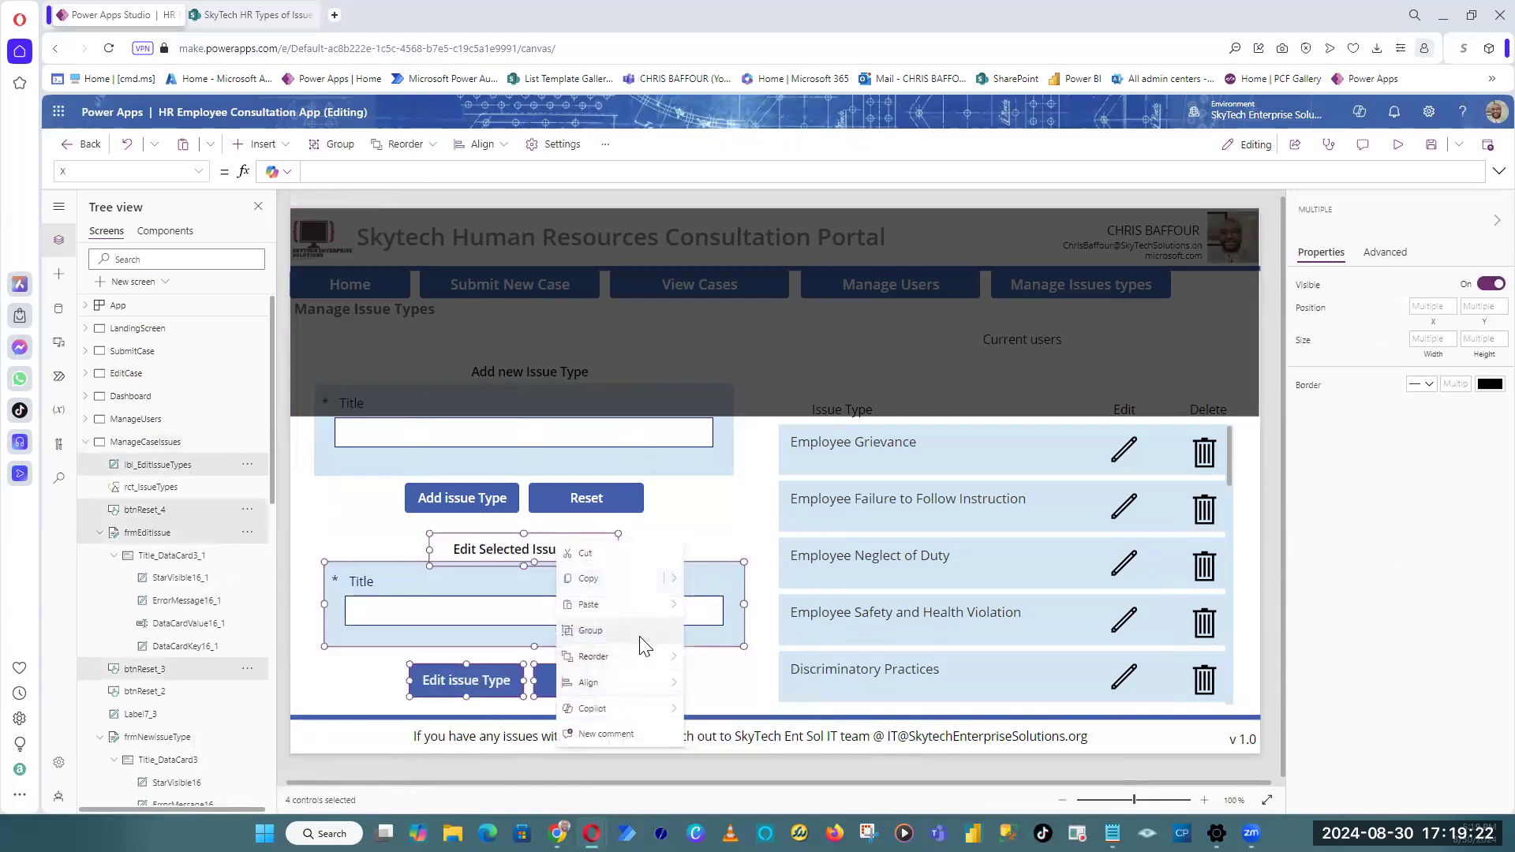
pyautogui.click(590, 630)
pyautogui.click(1318, 228)
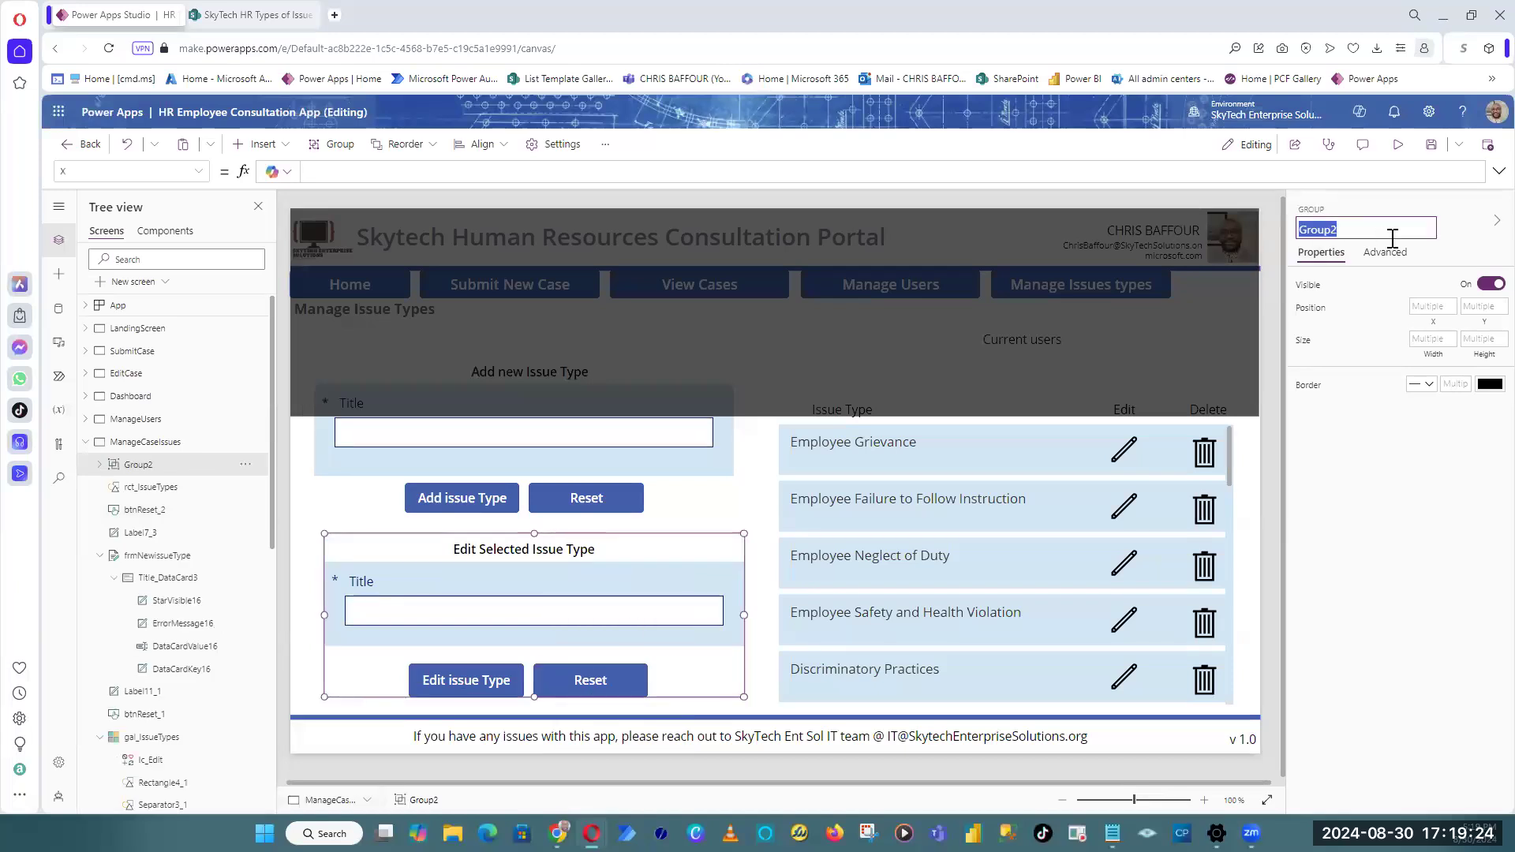
pyautogui.write('grp_Edi')
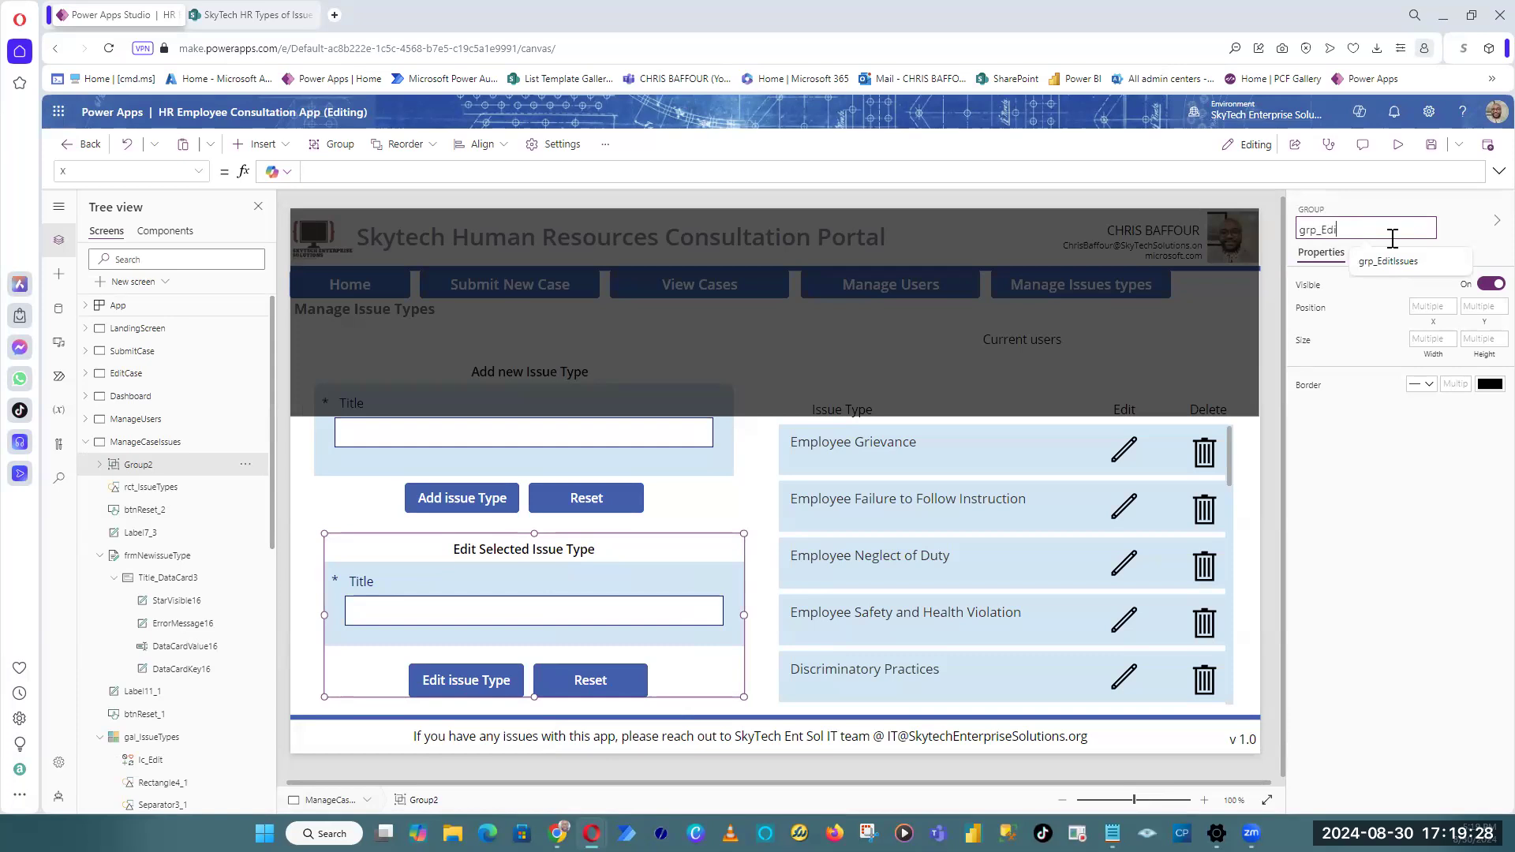
pyautogui.write('tIssuesControls')
pyautogui.press('Return')
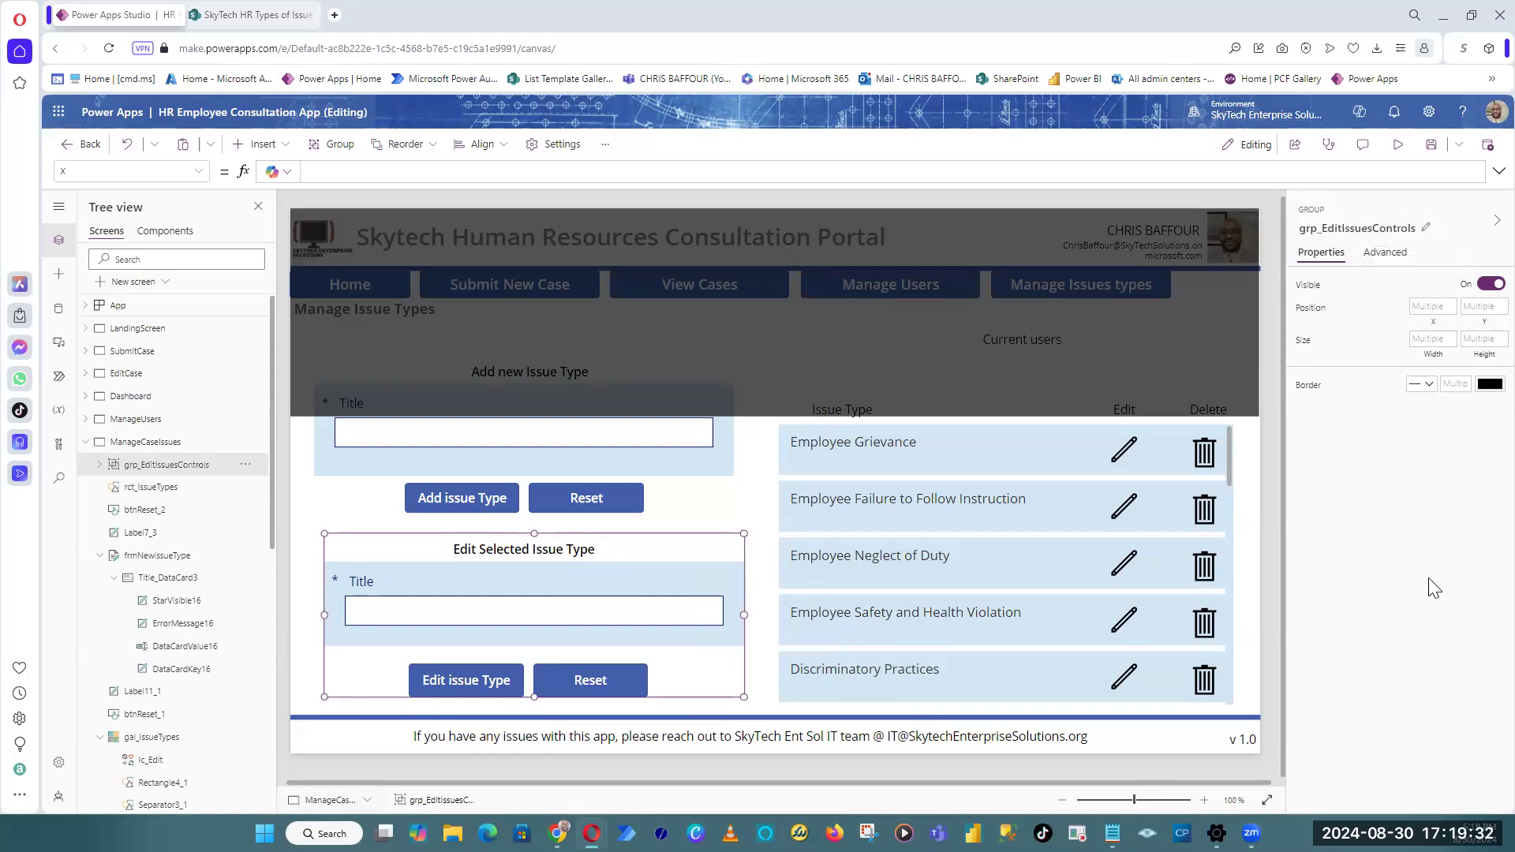
# Step: Bring grp_EditIssuesControls forward one level and move it up to the middle of the screen, between the add form and issue list
pyautogui.moveTo(658, 532); pyautogui.dragTo(662, 394)
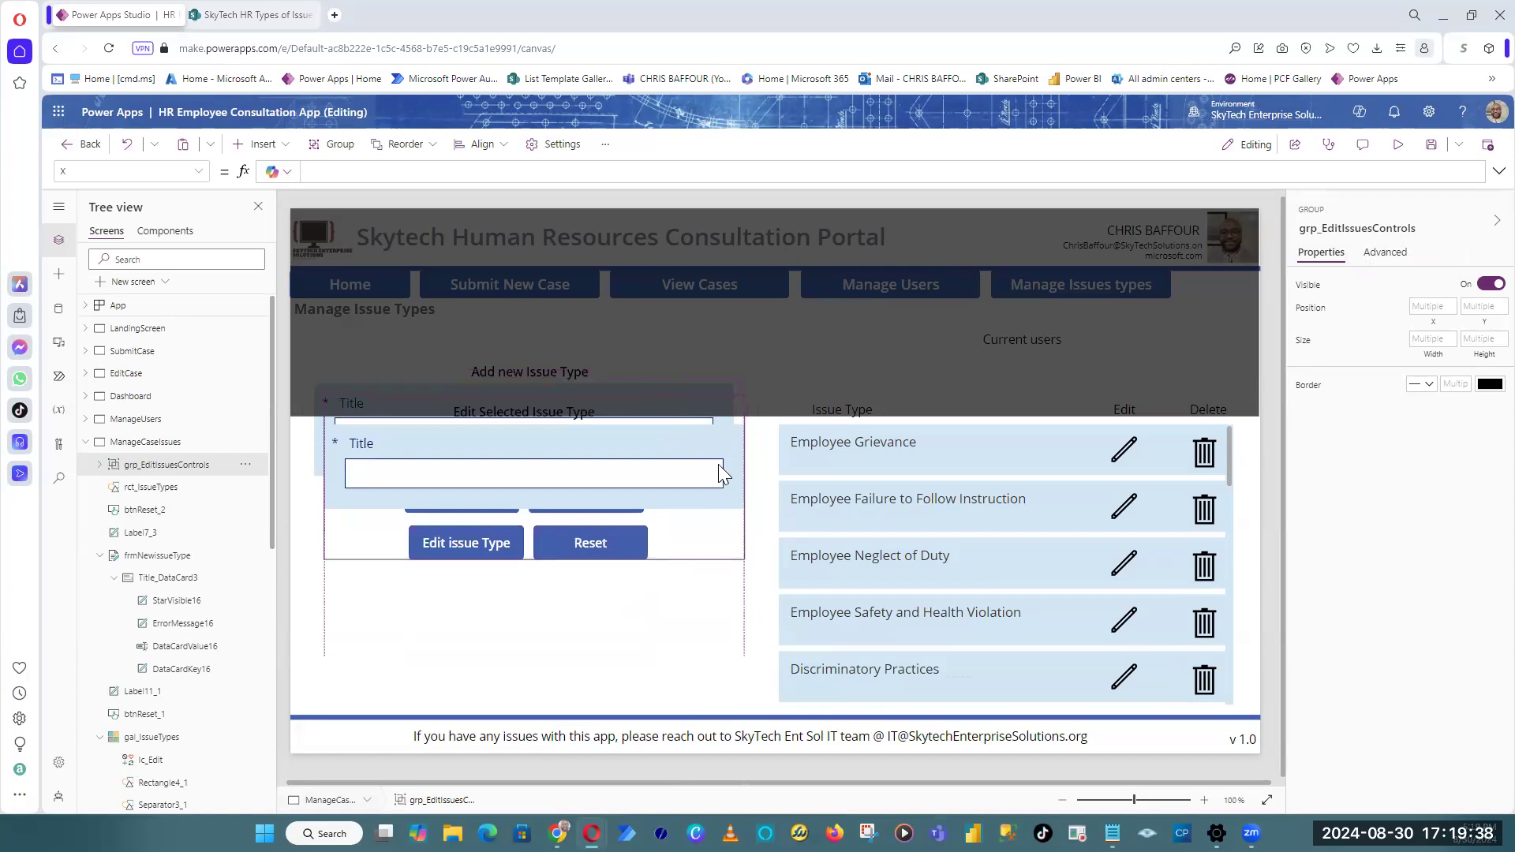
pyautogui.click(245, 465)
pyautogui.moveTo(335, 701)
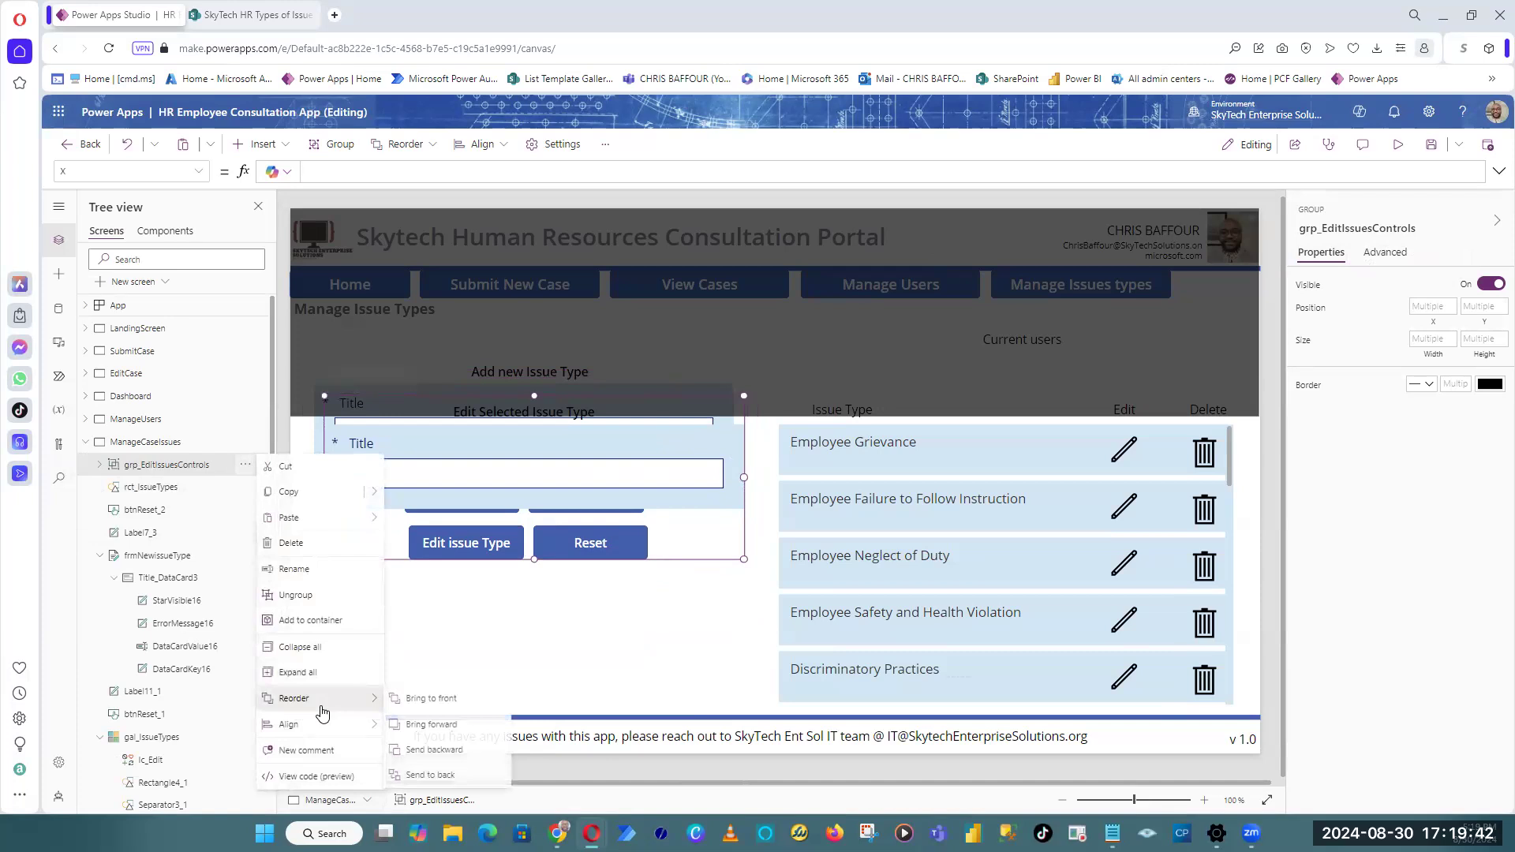
pyautogui.click(456, 726)
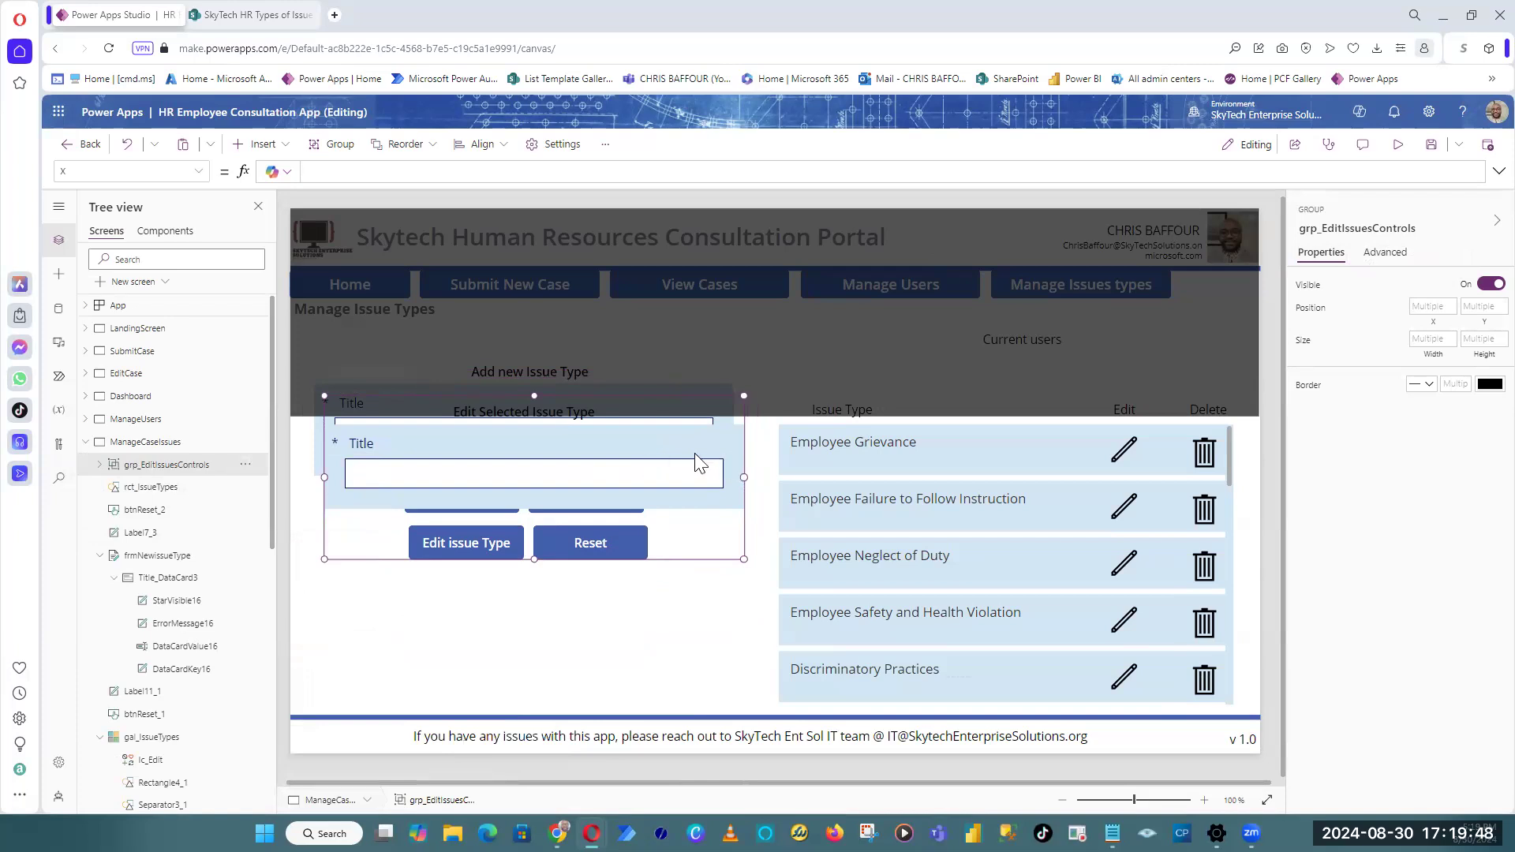
pyautogui.moveTo(555, 392); pyautogui.dragTo(764, 355)
# Step: Stretch the dark rct_IssueTypes overlay down to cover the whole screen at 1364 by 768
pyautogui.click(793, 361)
pyautogui.moveTo(774, 414); pyautogui.dragTo(755, 753)
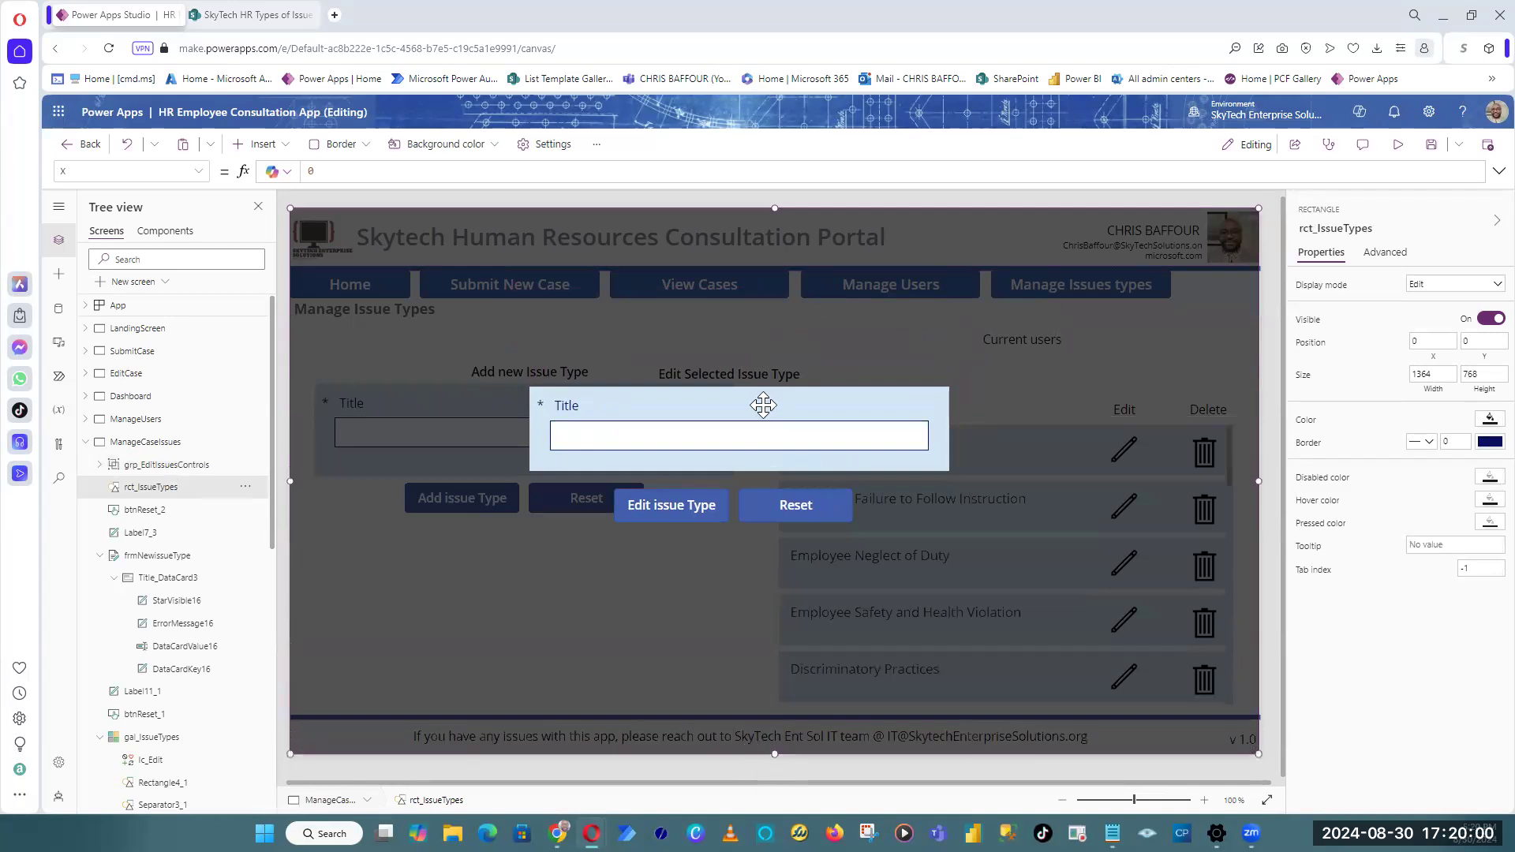
pyautogui.click(1269, 387)
# Step: Bring the "Edit Selected Issue Type" label to the front and nudge it to about X 491, Y 205
pyautogui.click(754, 400)
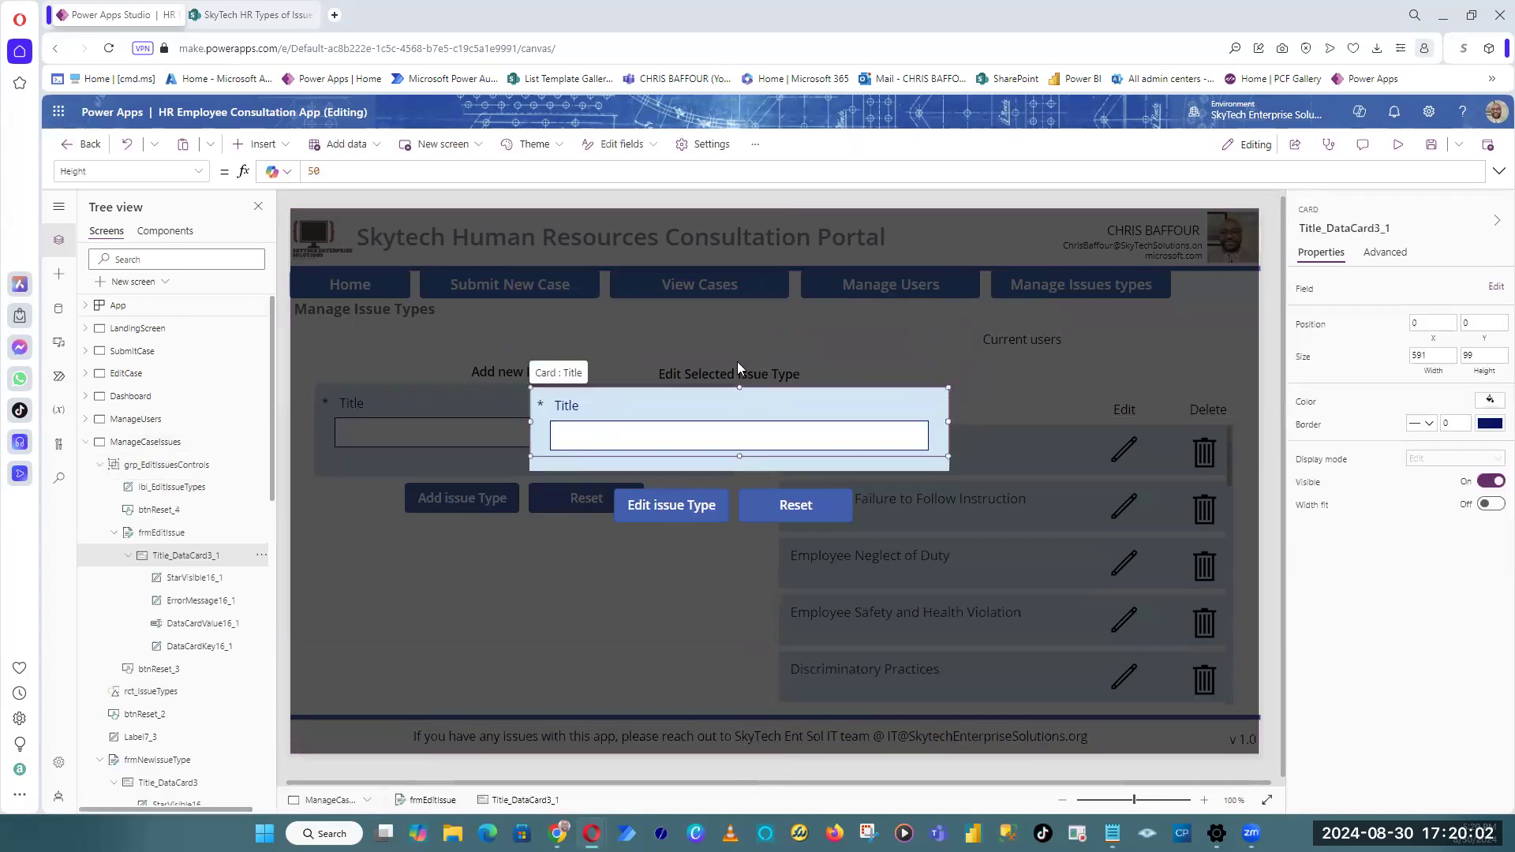
pyautogui.click(737, 362)
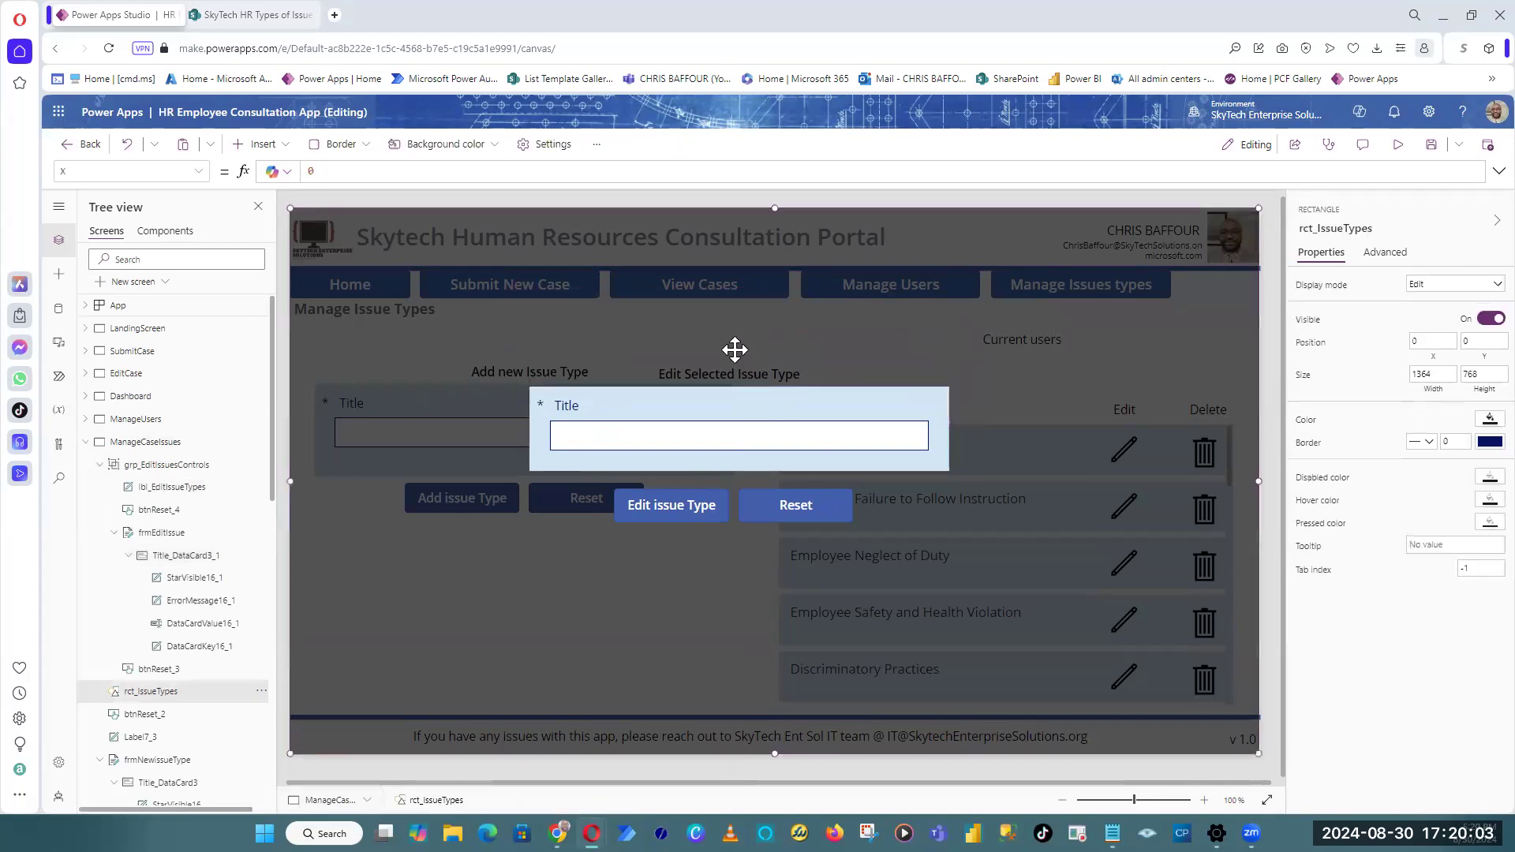
pyautogui.click(210, 497)
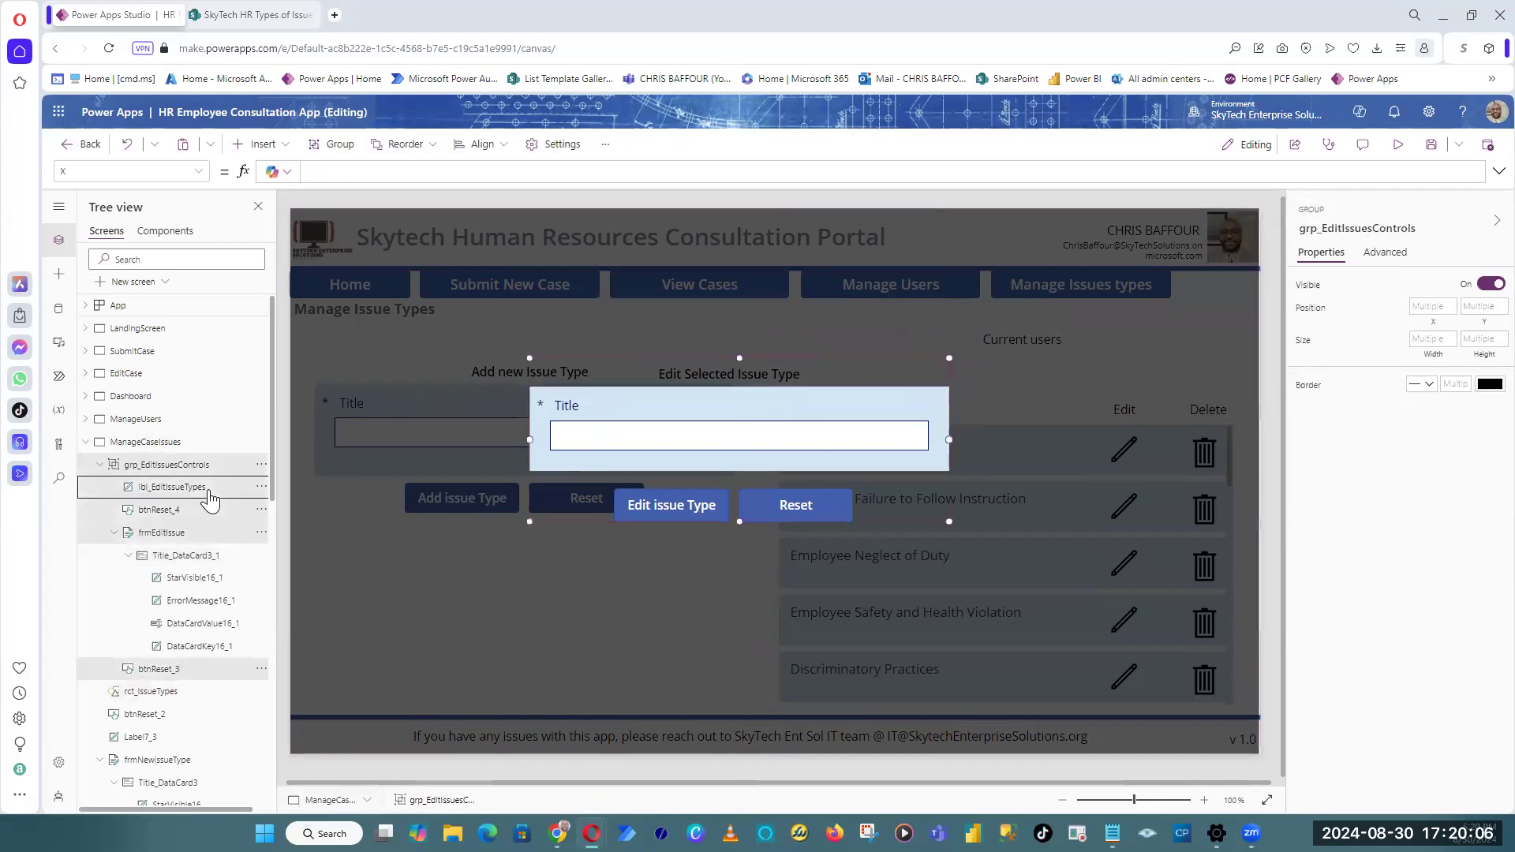
pyautogui.click(261, 487)
pyautogui.moveTo(318, 647)
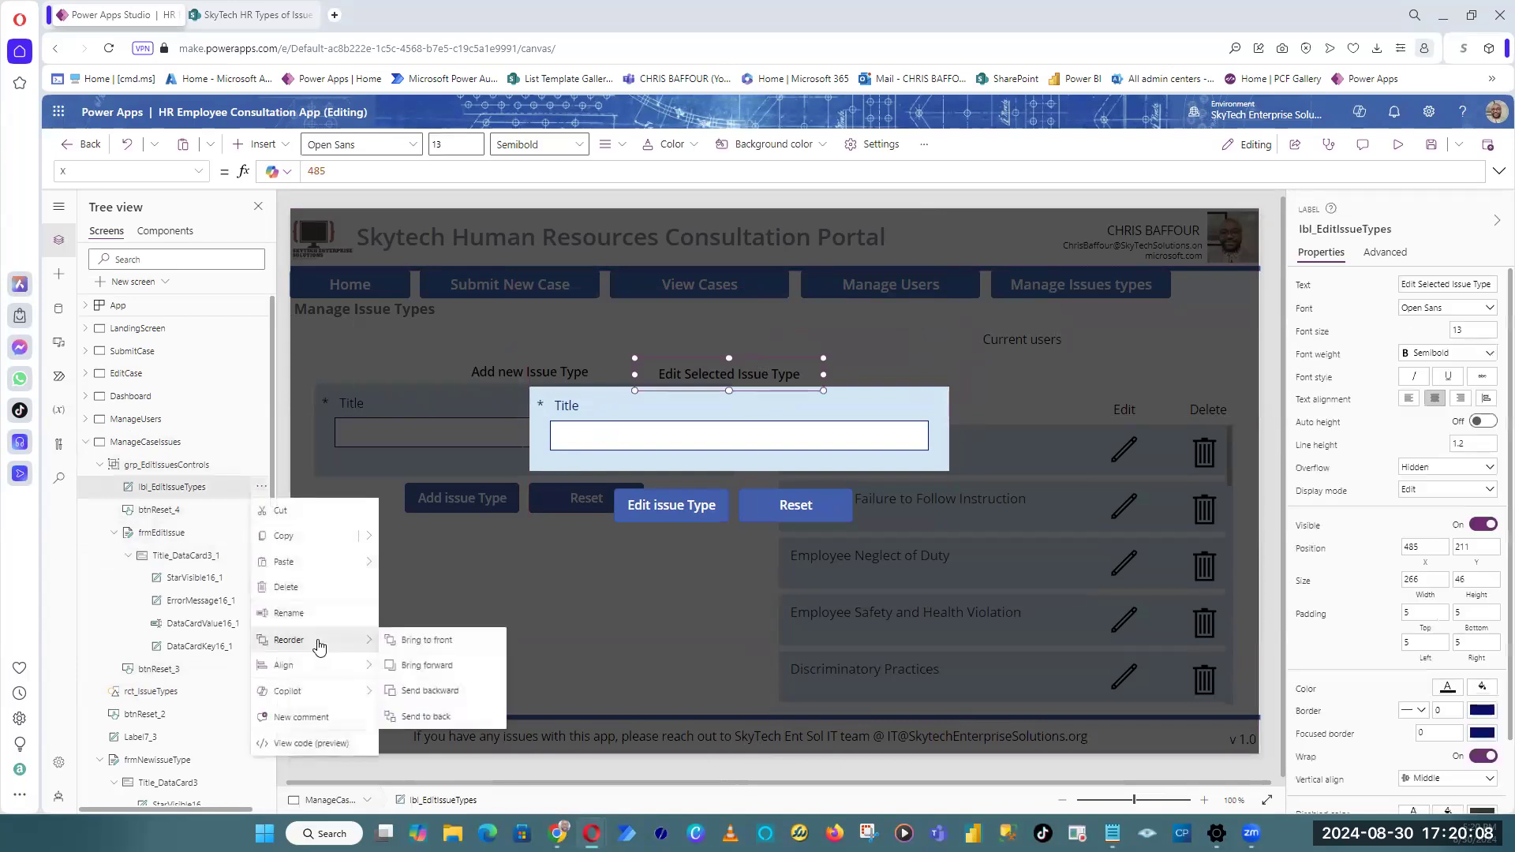
pyautogui.click(431, 640)
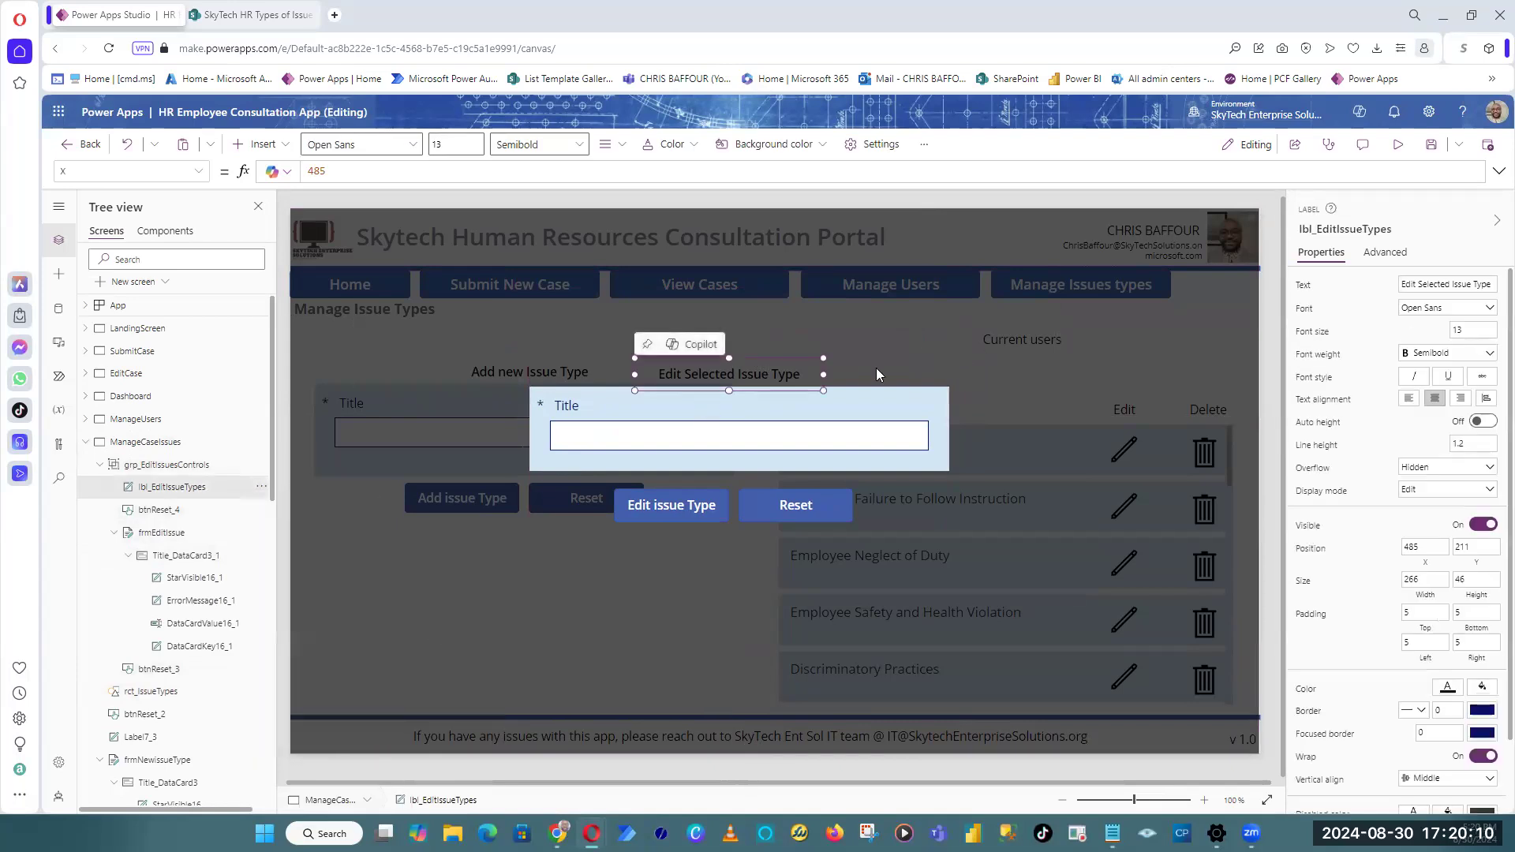
pyautogui.moveTo(749, 365); pyautogui.dragTo(753, 368)
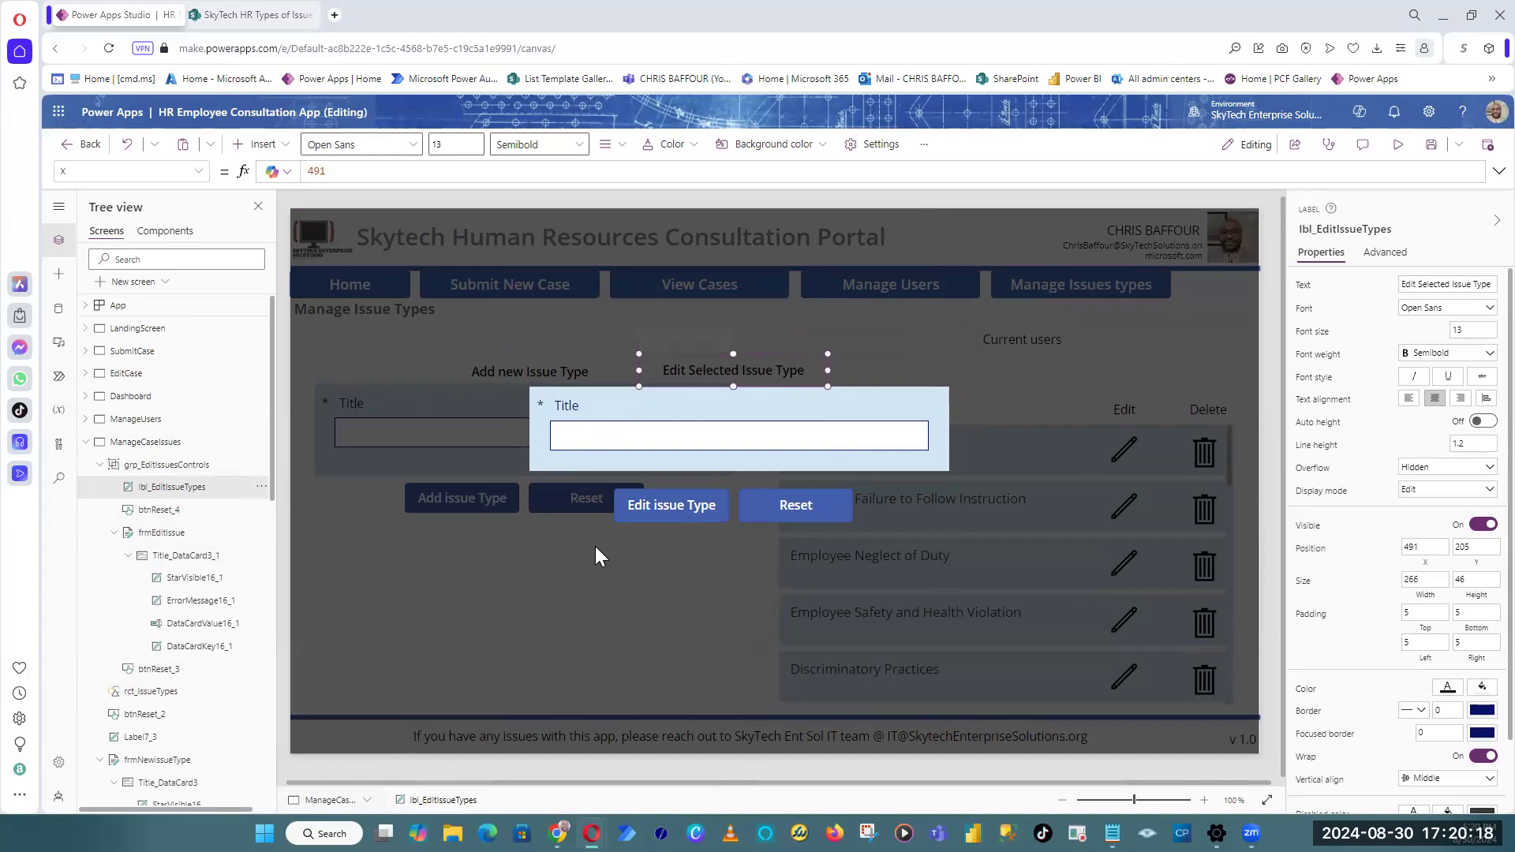
# Step: Narrow the rct_IssueTypes overlay to about 386 wide, covering only the left part of the screen
pyautogui.click(984, 675)
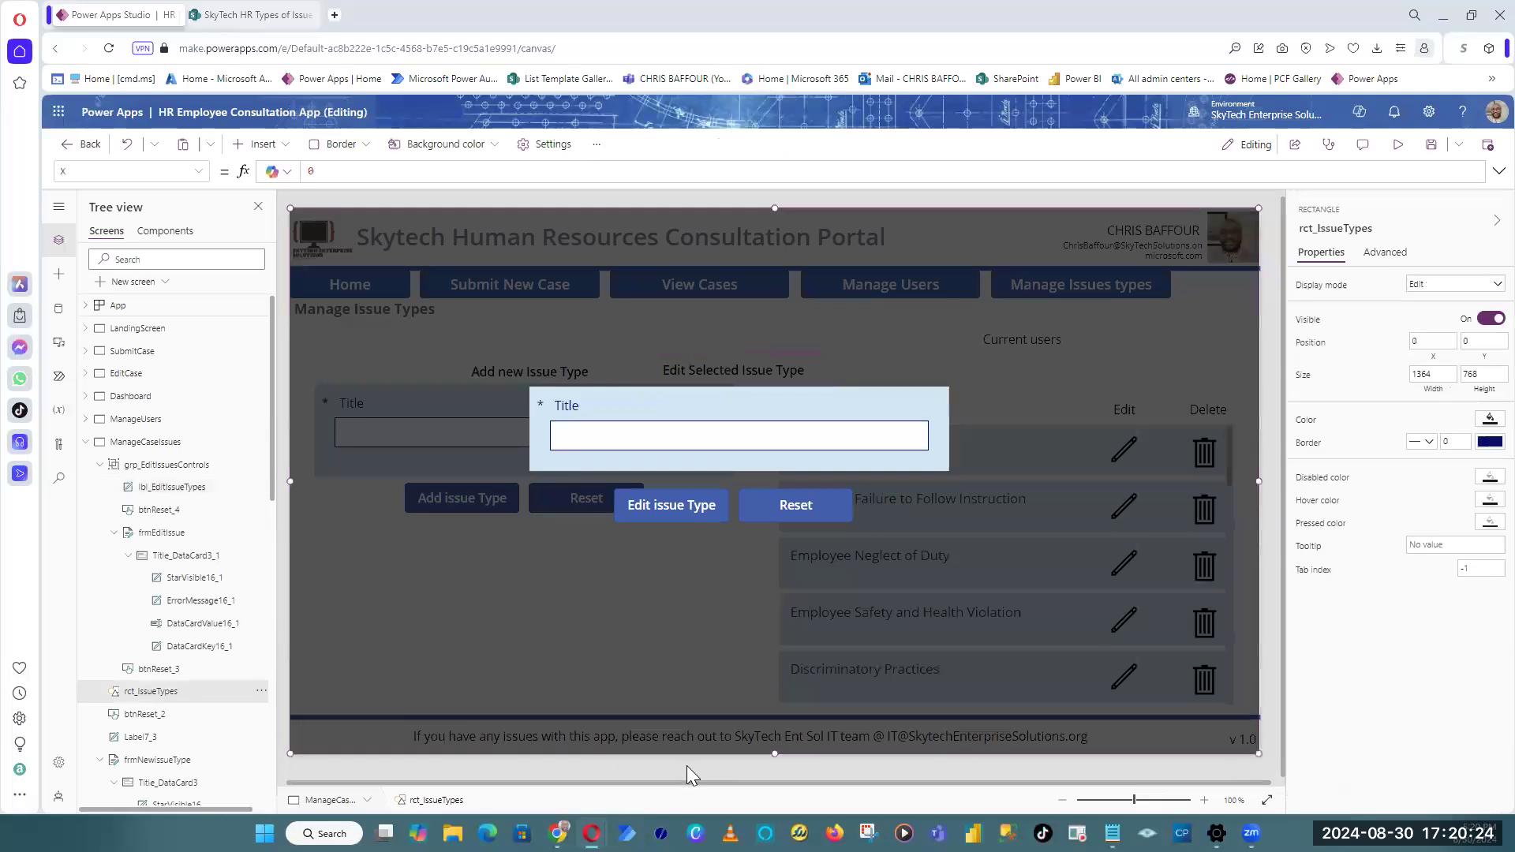
pyautogui.moveTo(1259, 753); pyautogui.dragTo(564, 750)
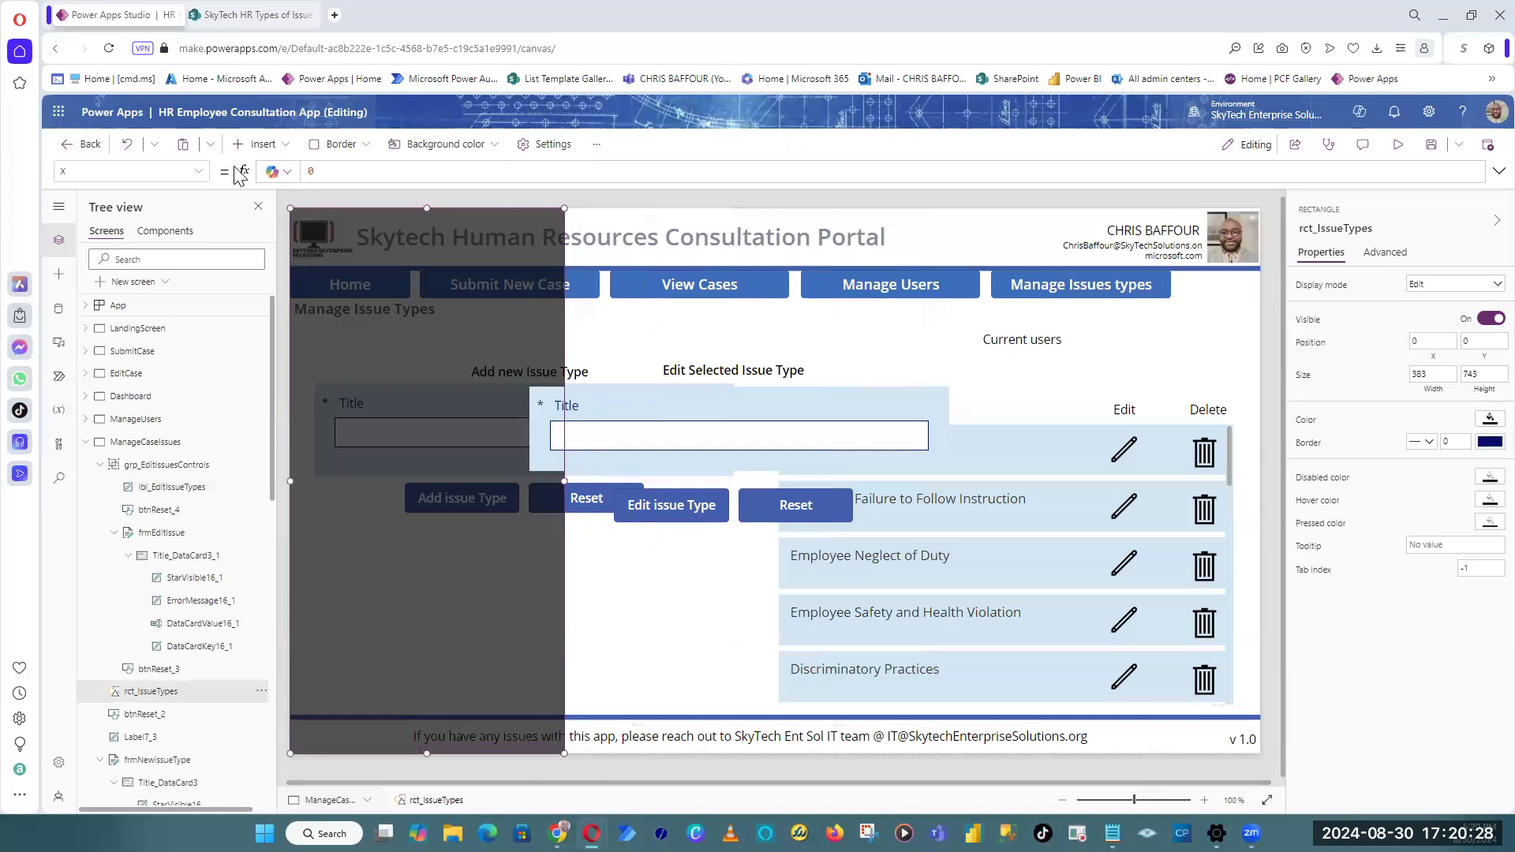
# Step: Insert a new rectangle about 353 by 146 at about X 727, Y 105 and fill it white
pyautogui.click(261, 143)
pyautogui.click(340, 324)
pyautogui.moveTo(382, 277); pyautogui.dragTo(856, 309)
pyautogui.moveTo(913, 354); pyautogui.dragTo(1056, 386)
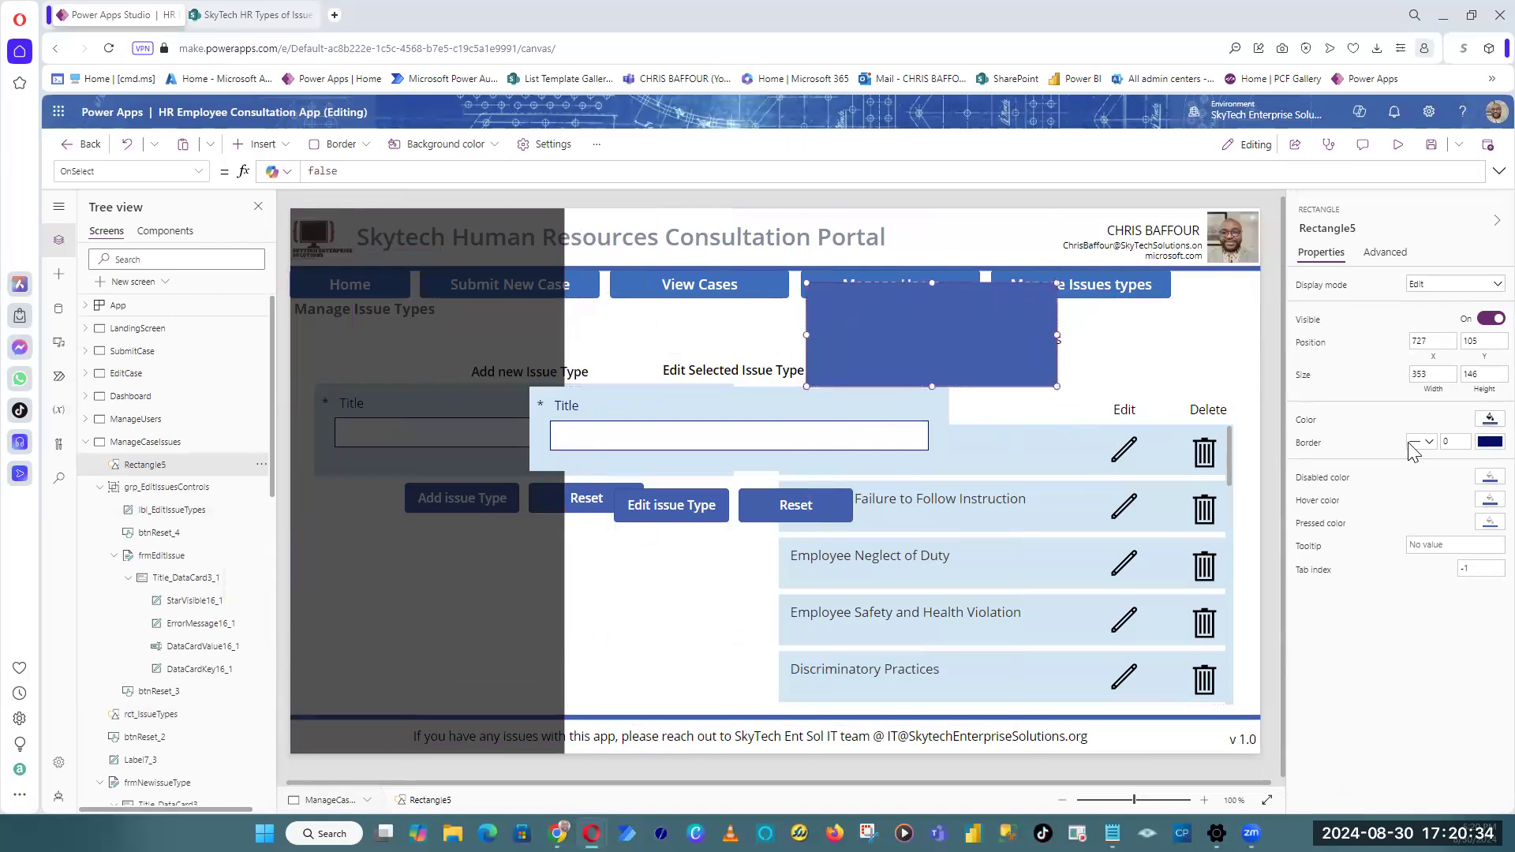
pyautogui.click(1488, 421)
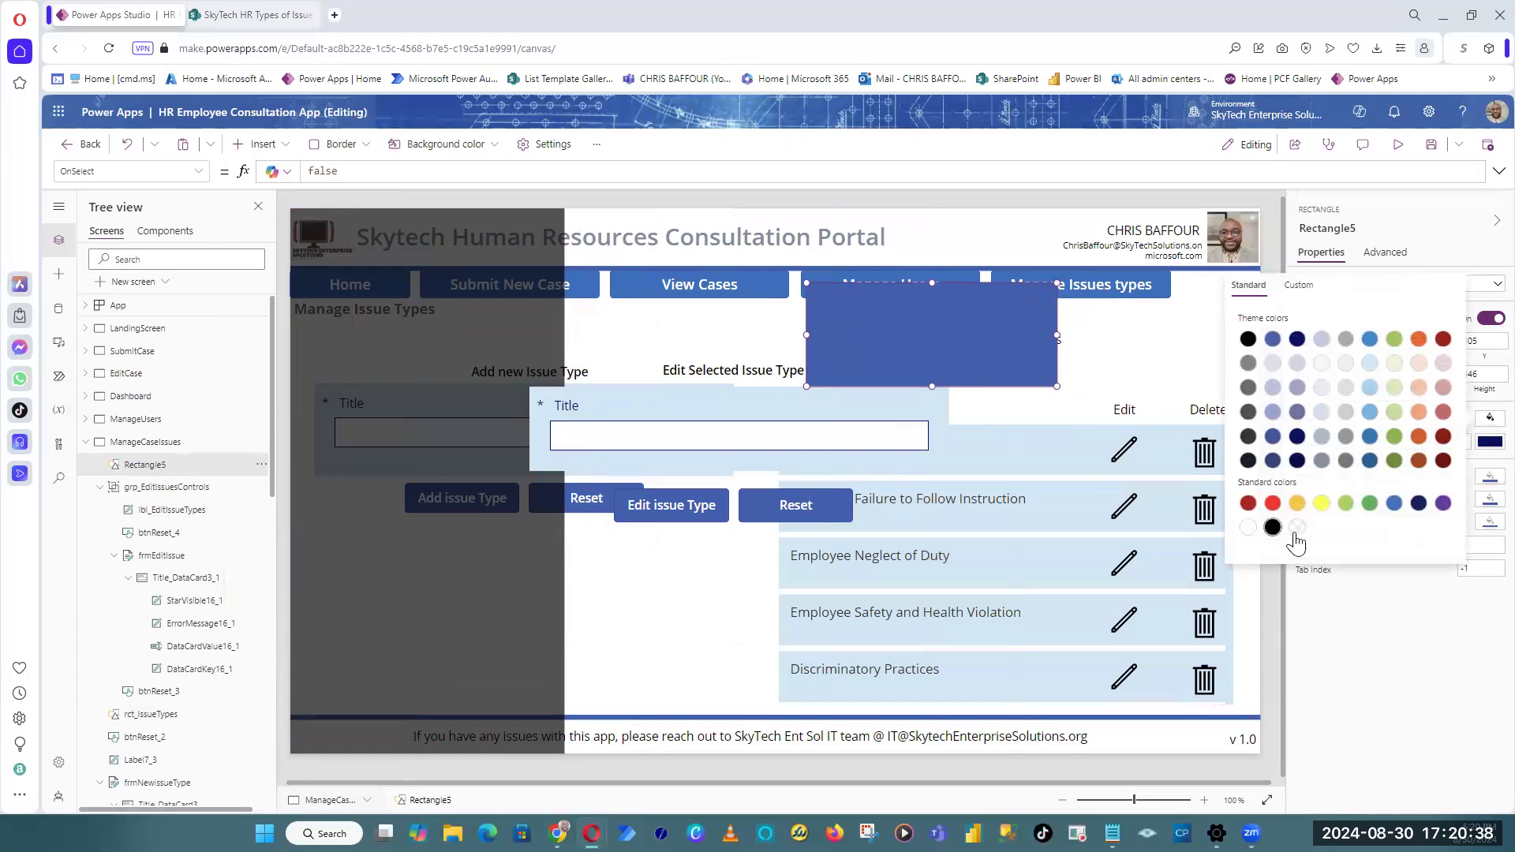
pyautogui.click(1297, 527)
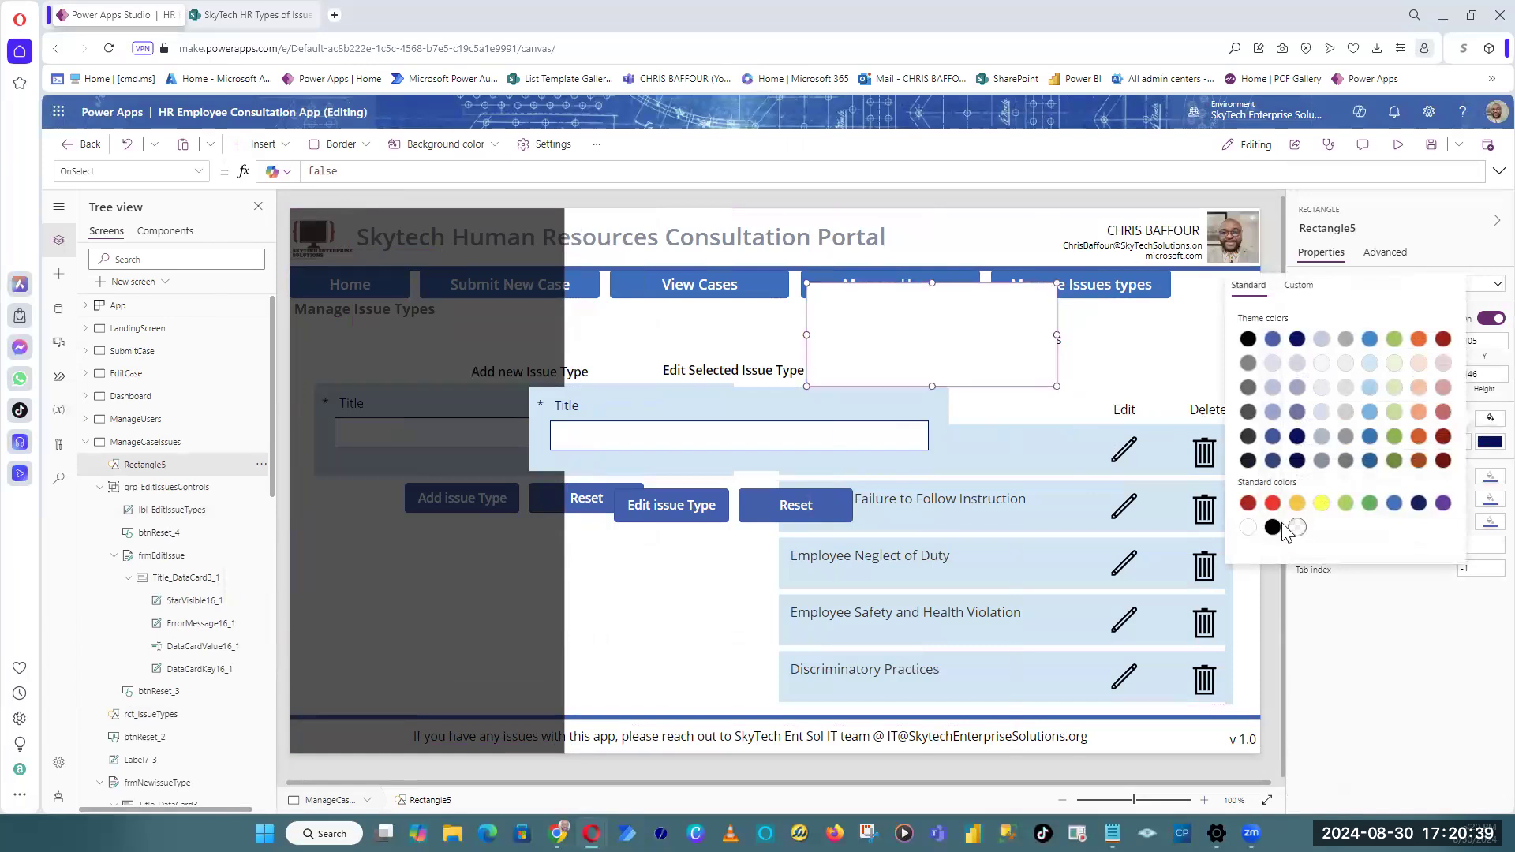
pyautogui.click(1356, 237)
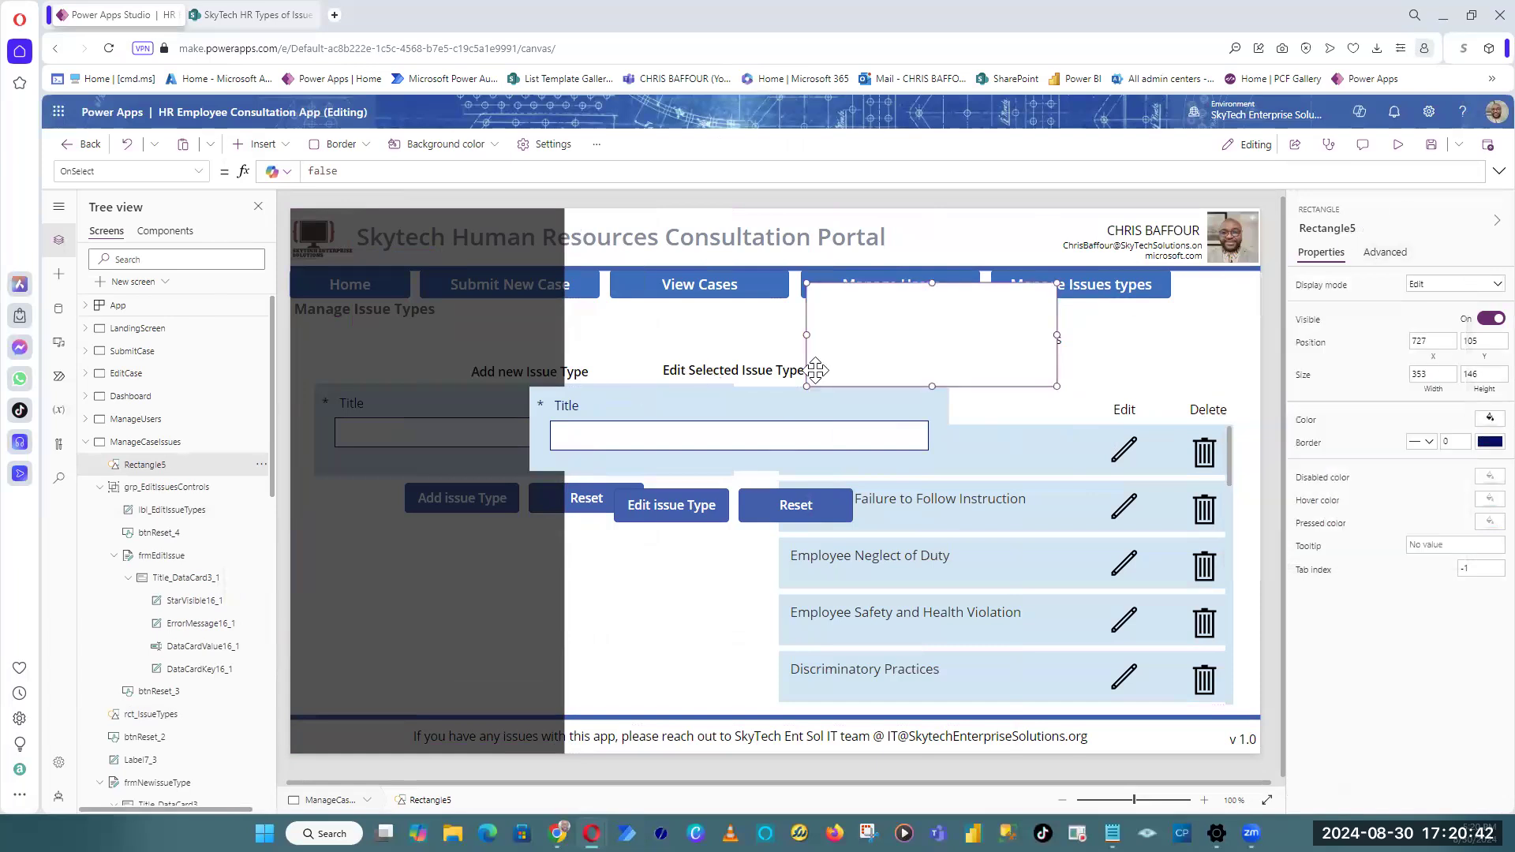
# Step: Widen the white rectangle to about 856, move it to the screen's top edge at X 204, and make it about 194 high
pyautogui.moveTo(807, 334); pyautogui.dragTo(449, 335)
pyautogui.moveTo(786, 344); pyautogui.dragTo(771, 297)
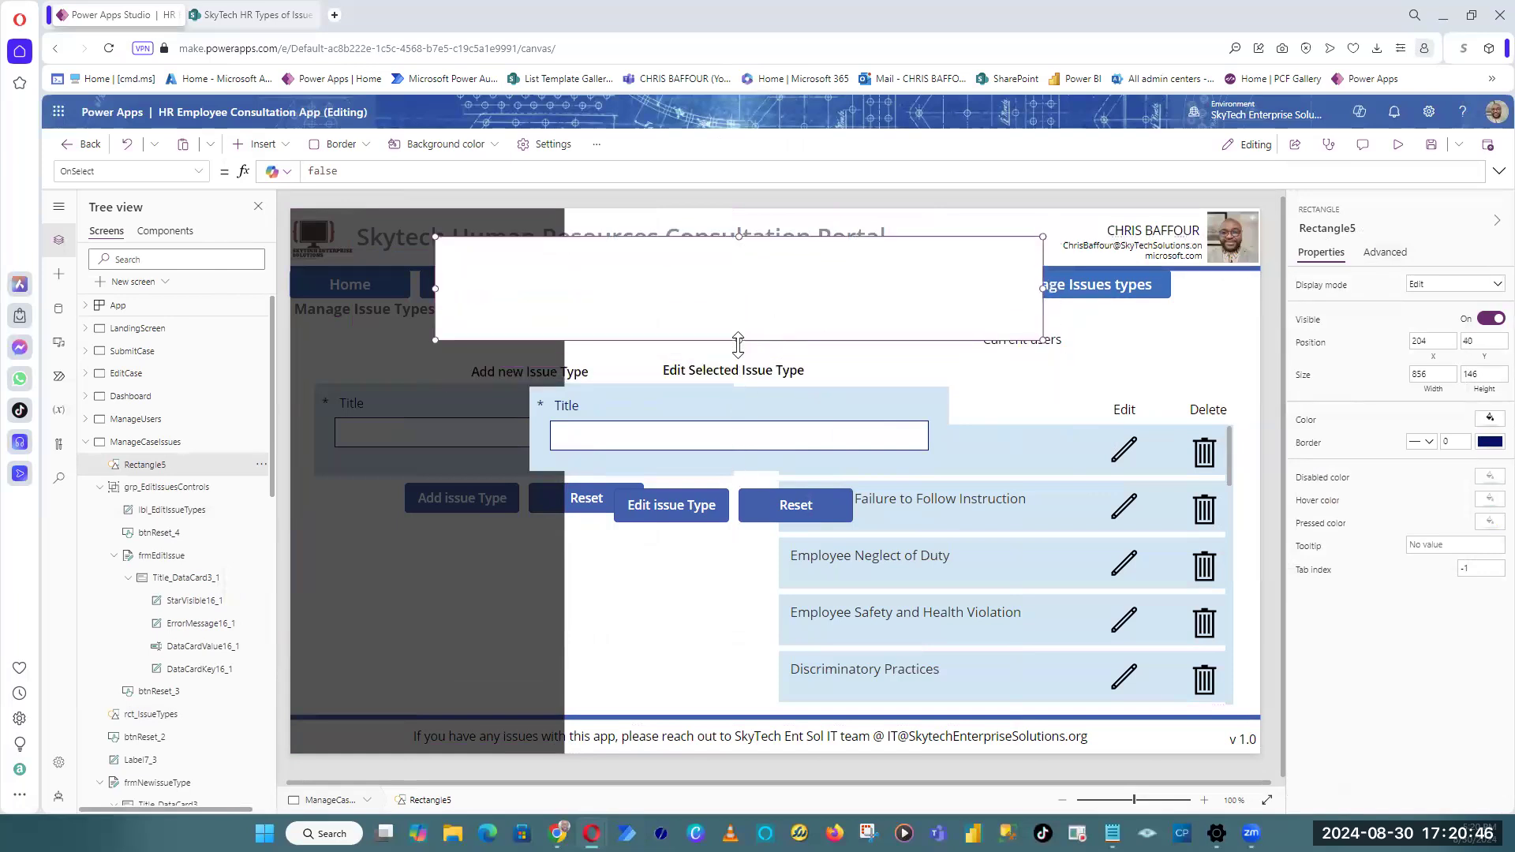
pyautogui.moveTo(737, 345); pyautogui.dragTo(734, 409)
pyautogui.moveTo(764, 316); pyautogui.dragTo(765, 287)
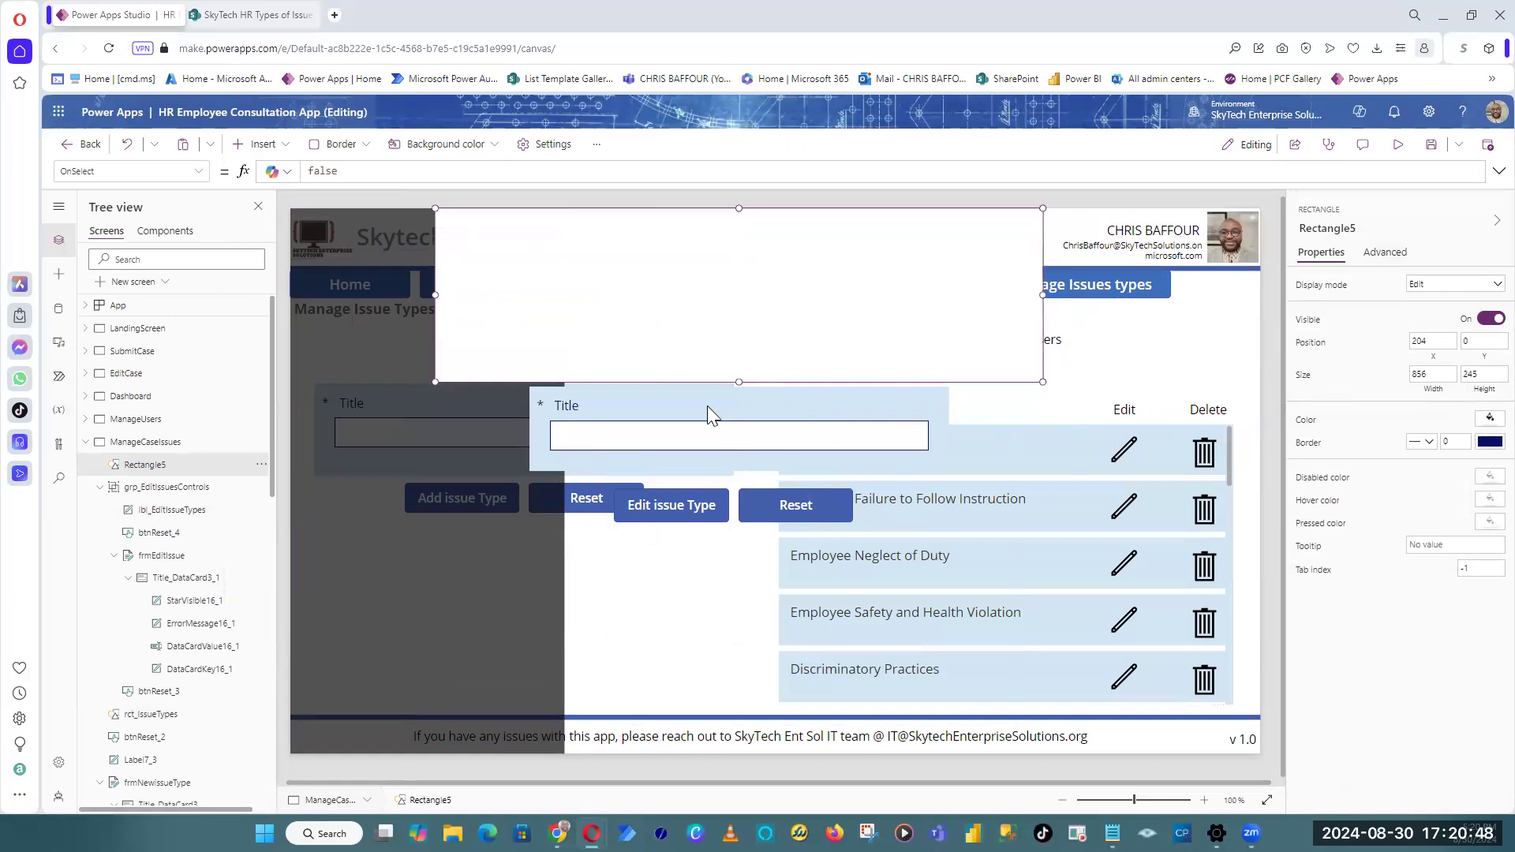
pyautogui.moveTo(736, 382); pyautogui.dragTo(735, 345)
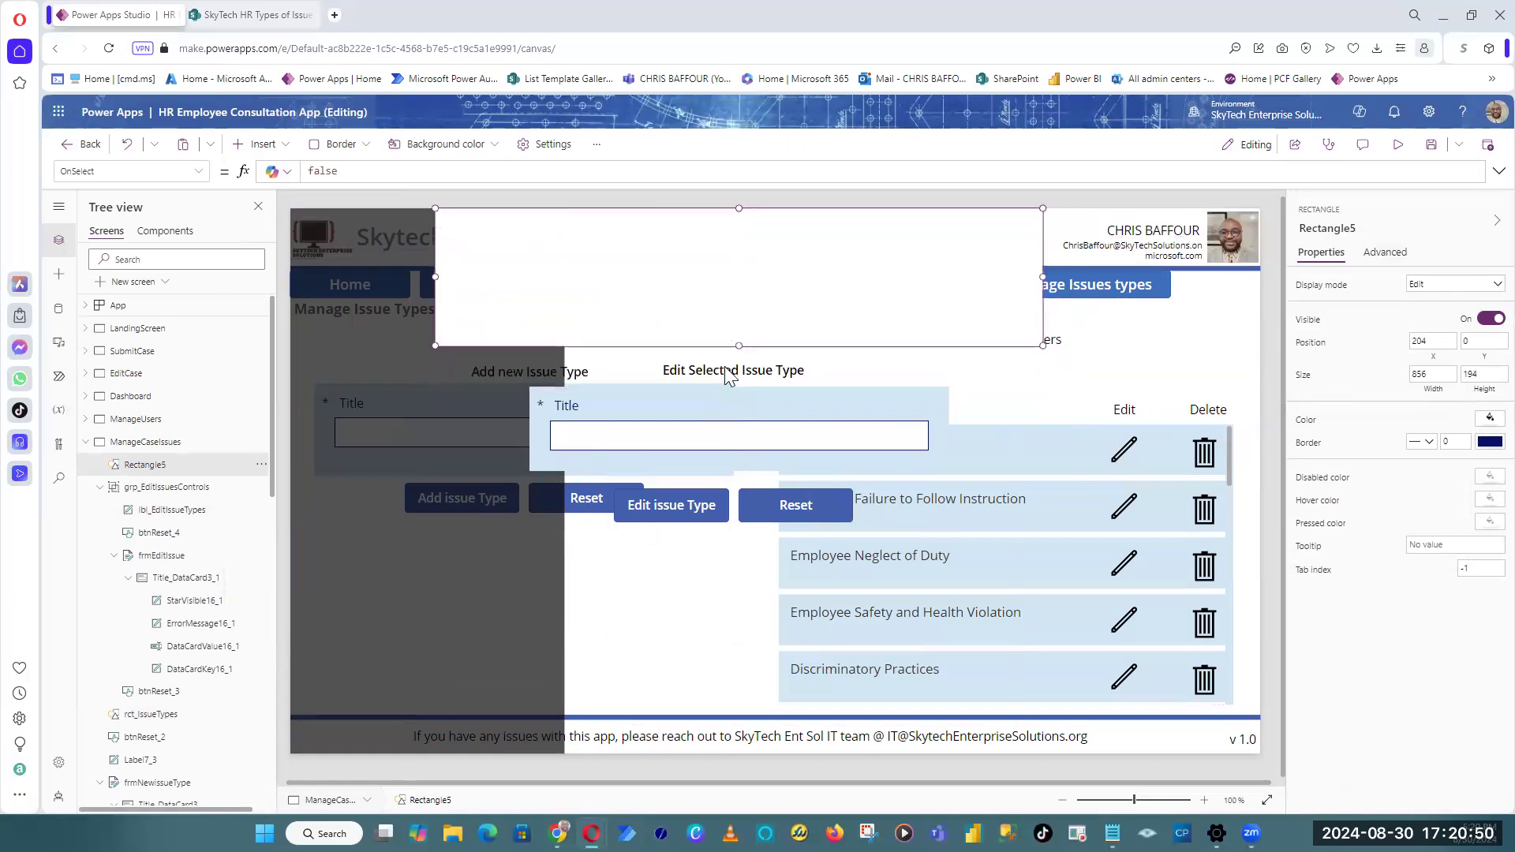
# Step: Move the white rectangle down to about X 253, Y 150 and place grp_EditIssuesControls over it
pyautogui.click(730, 376)
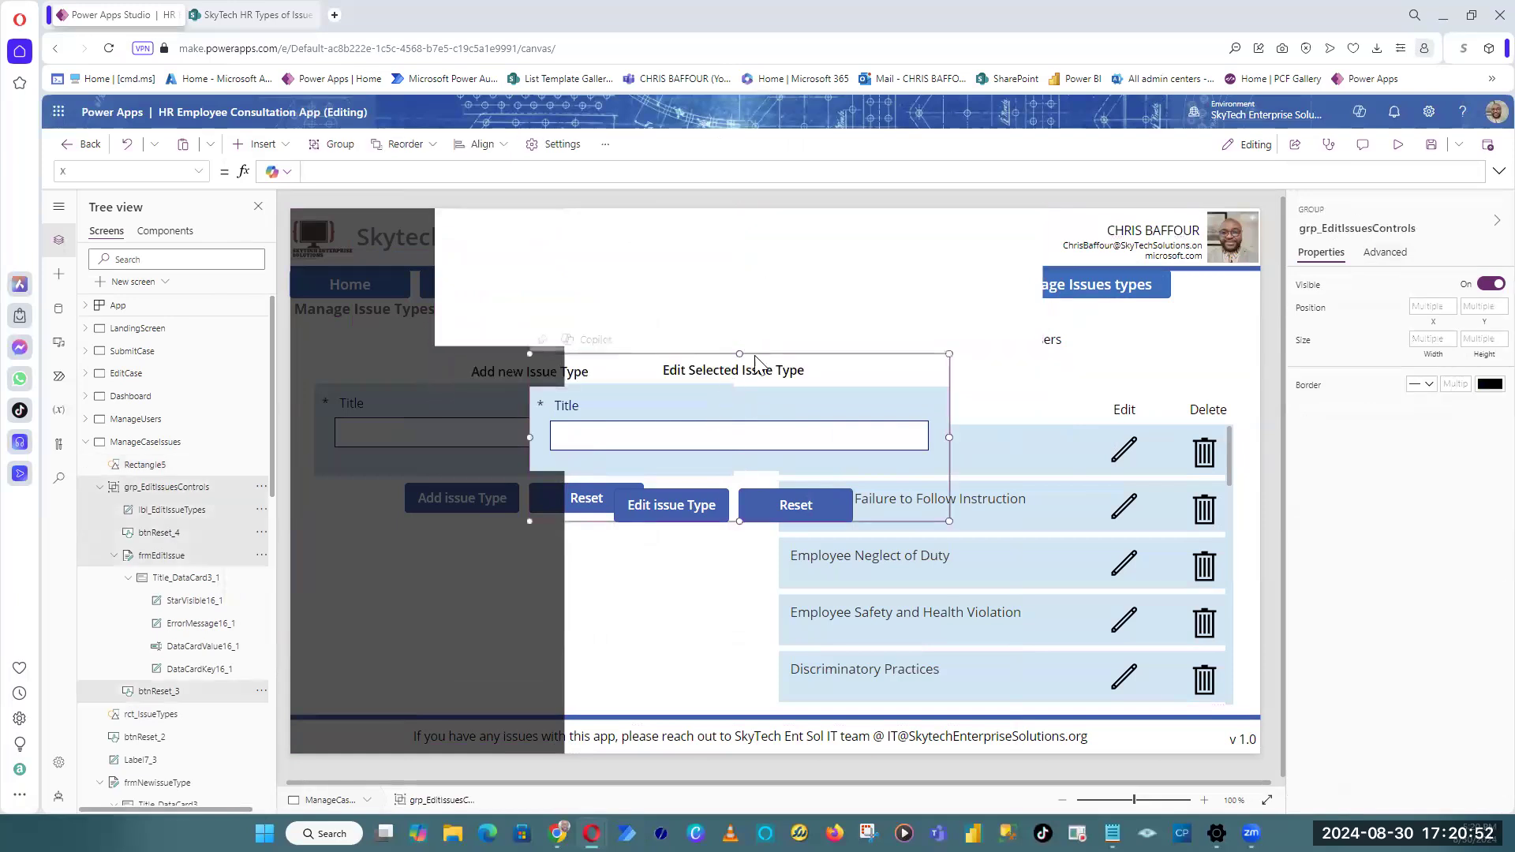
pyautogui.moveTo(789, 357); pyautogui.dragTo(852, 495)
pyautogui.moveTo(820, 286); pyautogui.dragTo(857, 390)
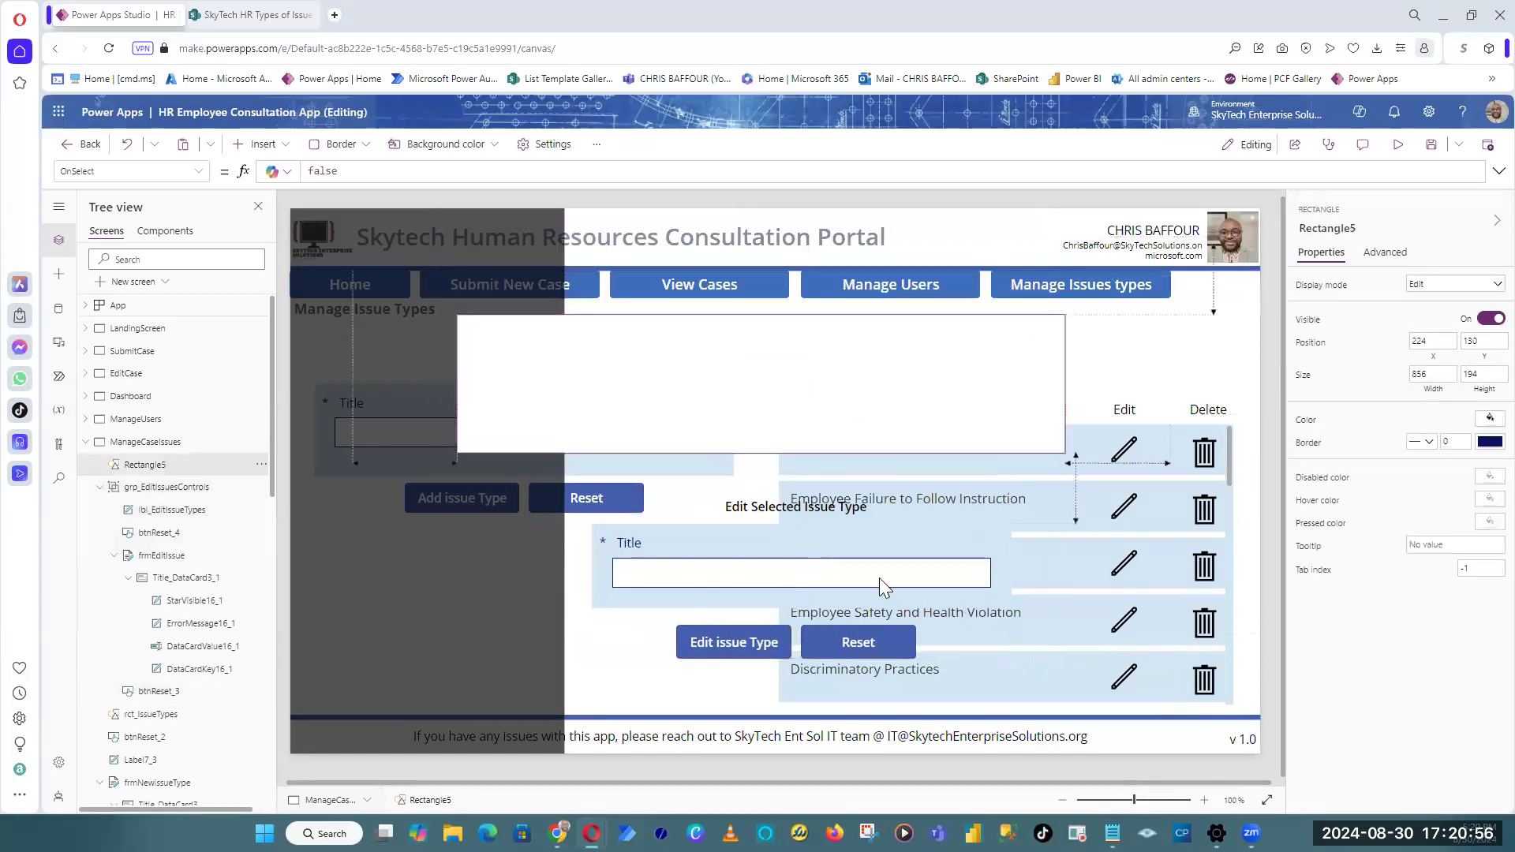
pyautogui.click(873, 528)
pyautogui.click(839, 488)
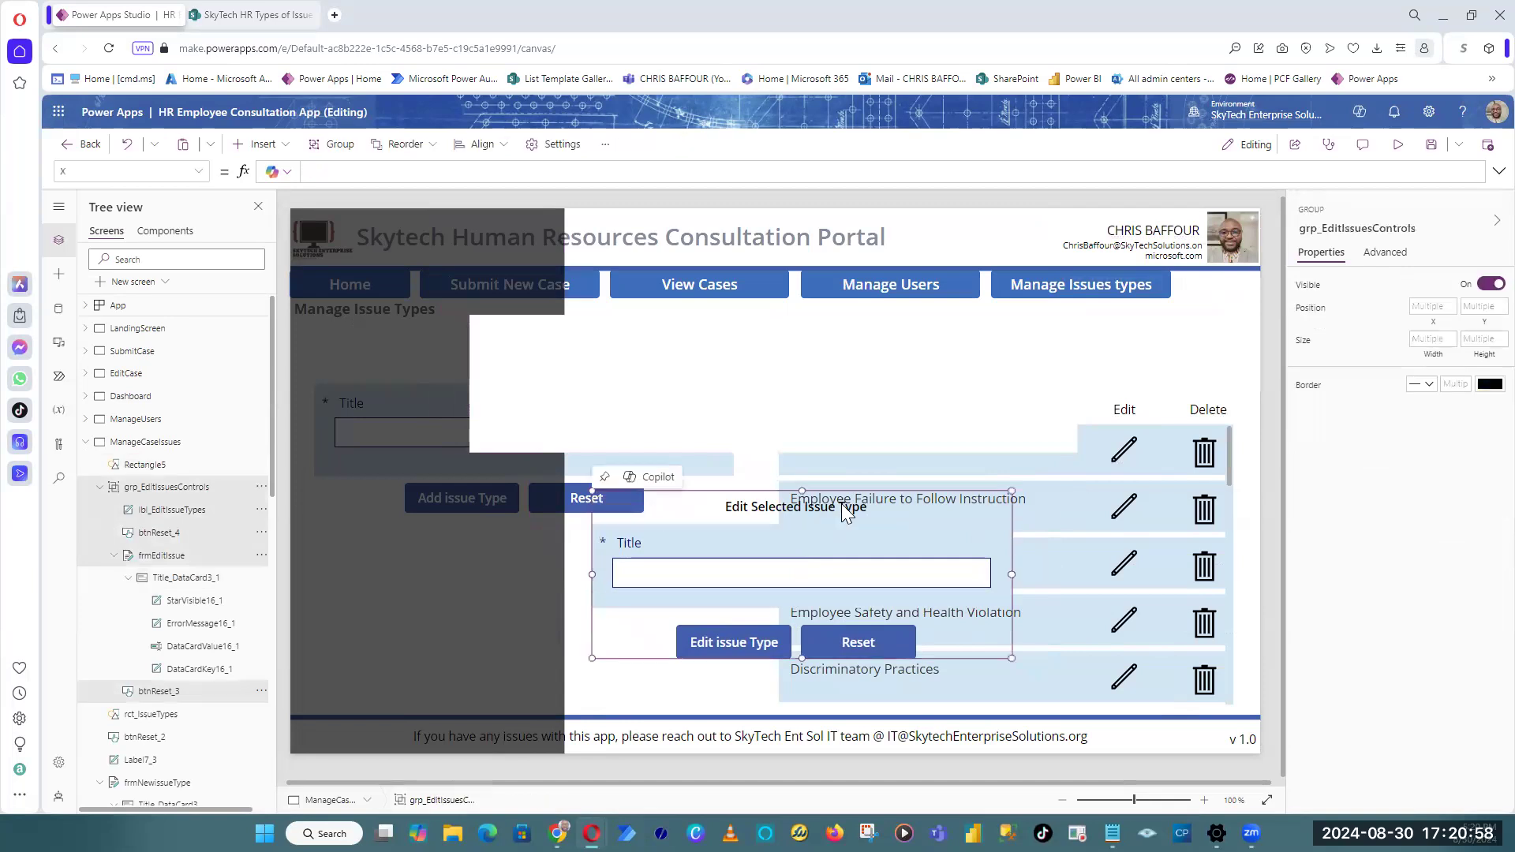
pyautogui.moveTo(839, 488); pyautogui.dragTo(819, 347)
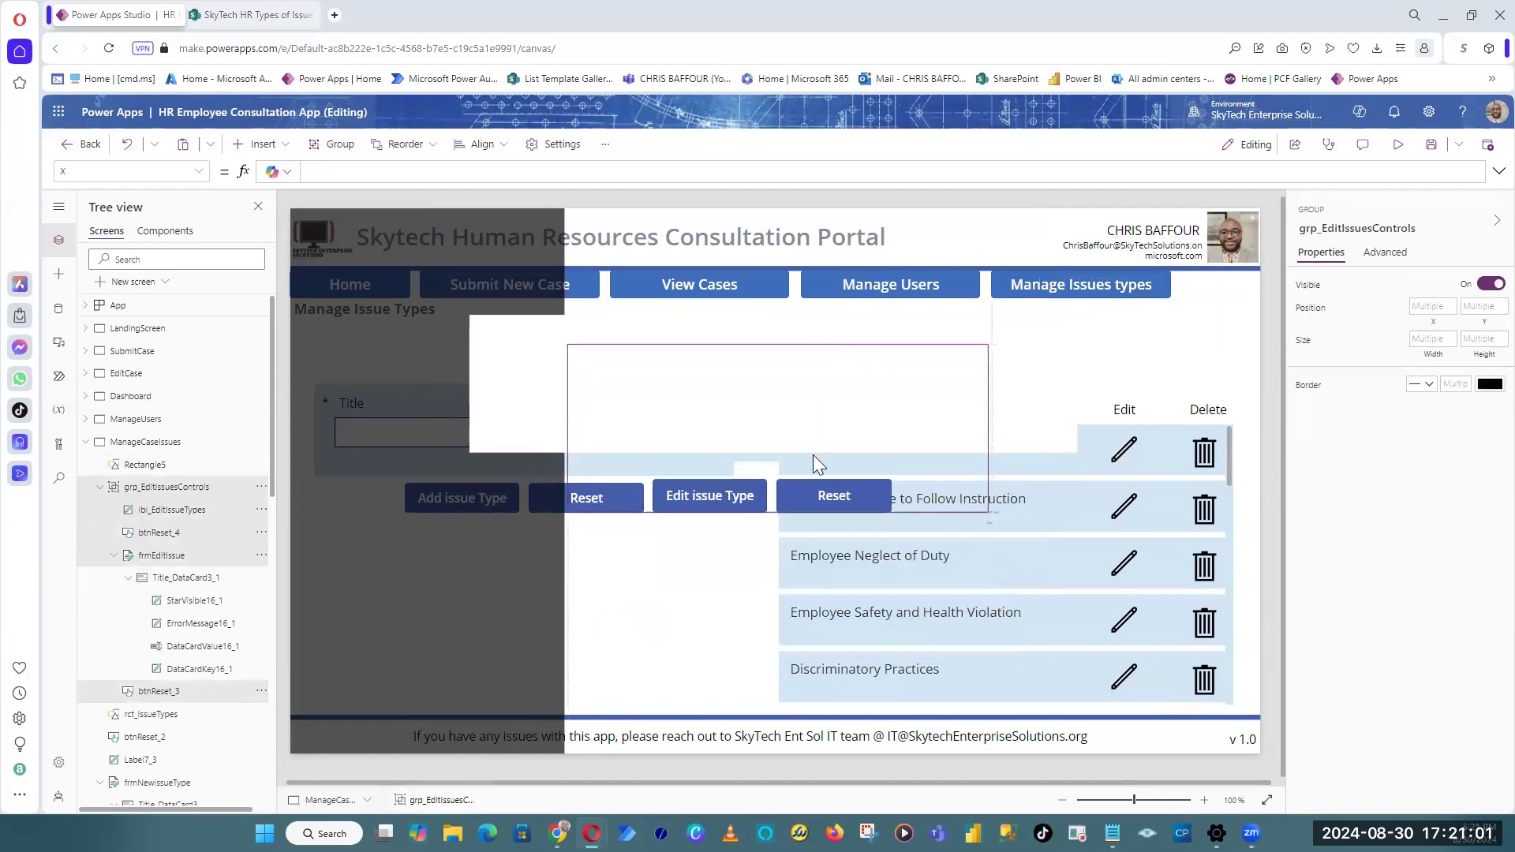
# Step: Bring grp_EditIssuesControls to the front, above the white rectangle
pyautogui.rightClick(910, 513)
pyautogui.moveTo(969, 663)
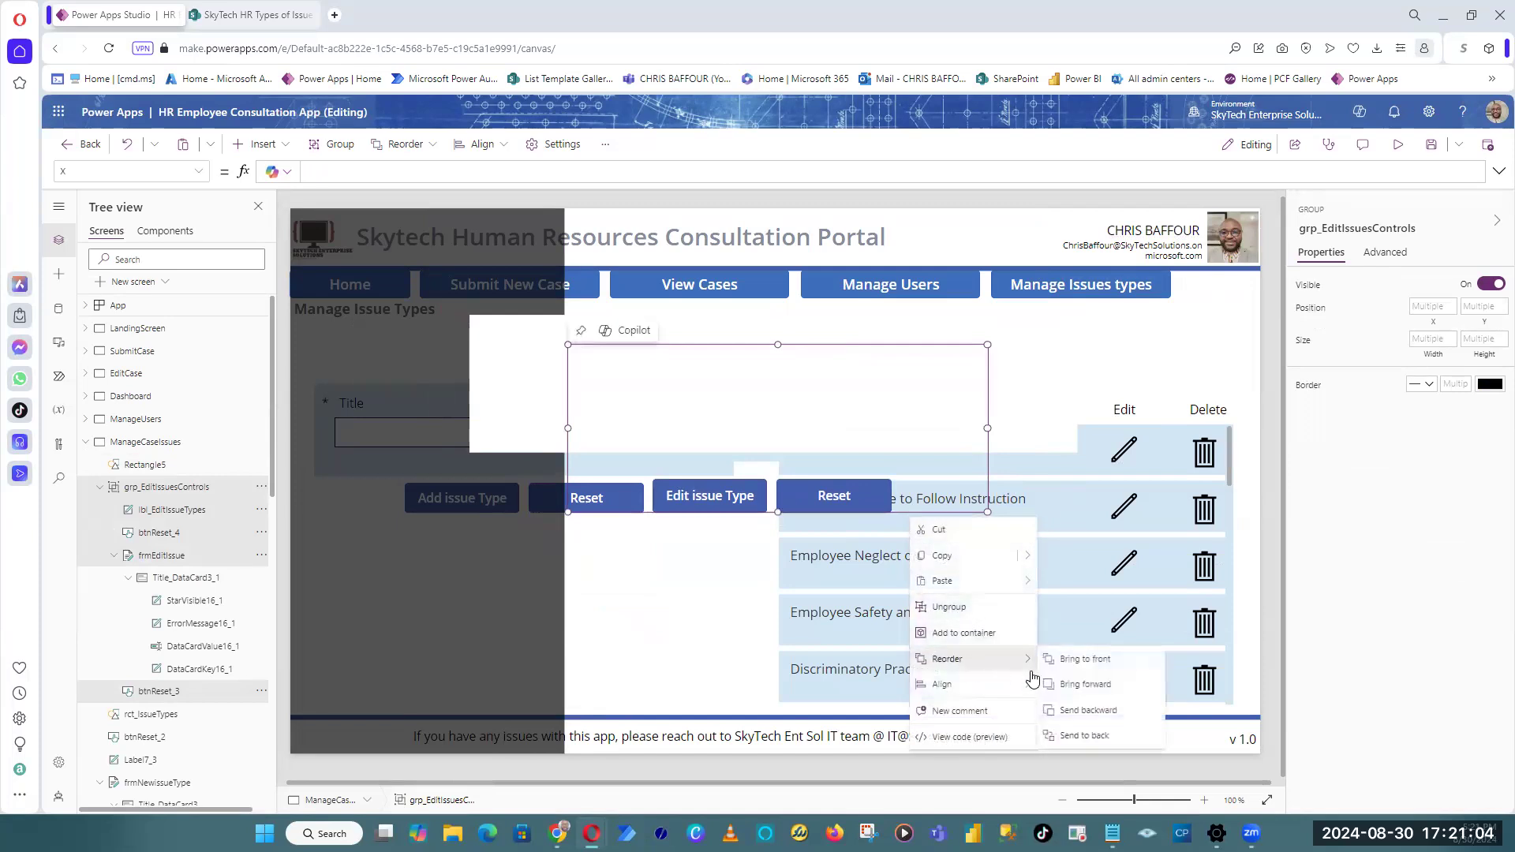
pyautogui.click(1110, 665)
# Step: Resize the white rectangle to frame the edit controls, about 639 by 270 at about X 364, Y 192
pyautogui.click(1010, 419)
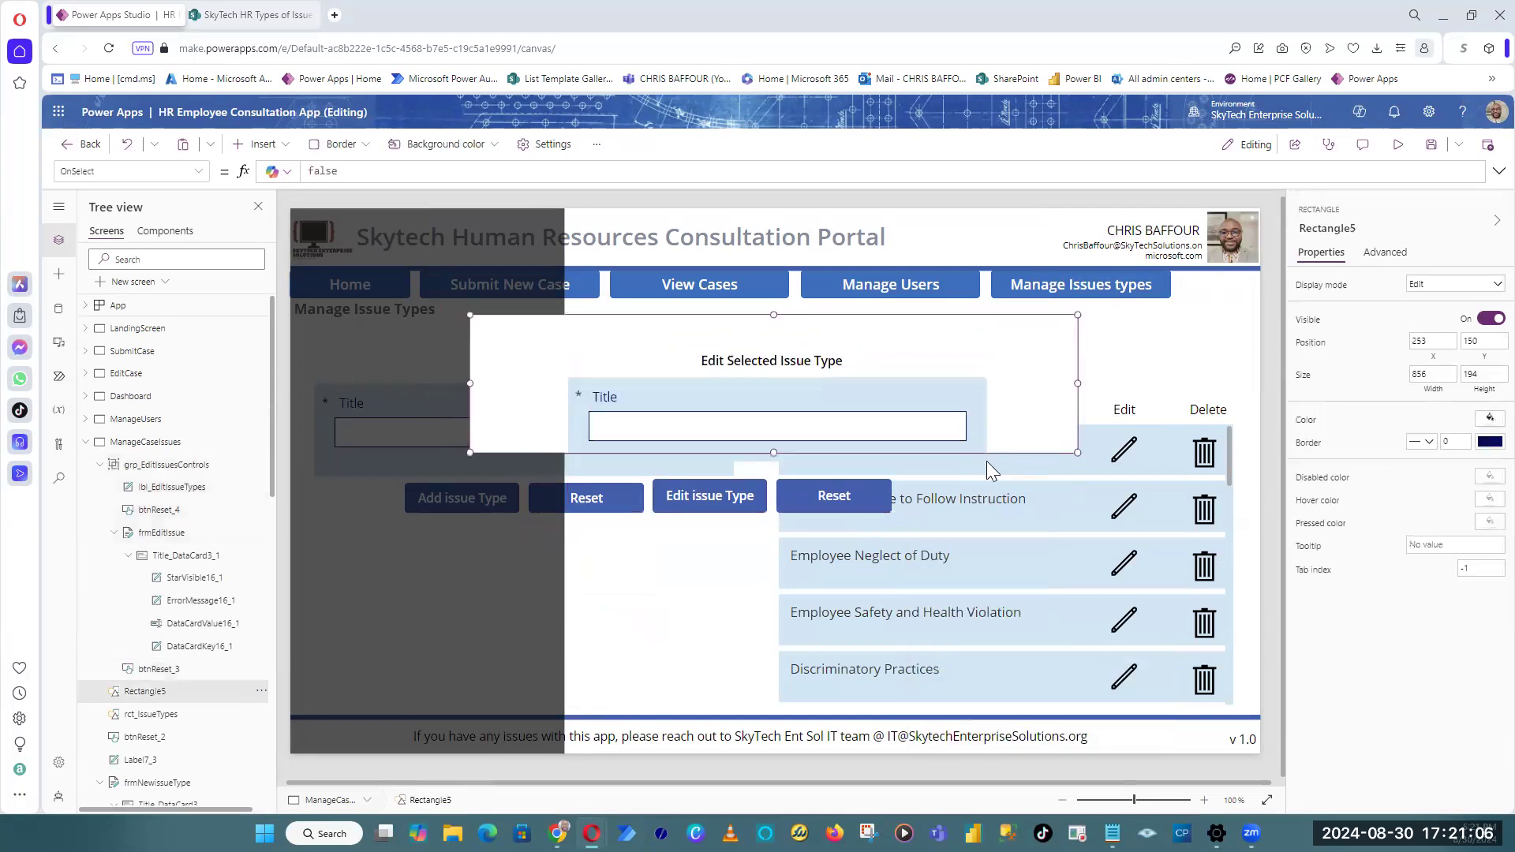
pyautogui.moveTo(774, 452); pyautogui.dragTo(775, 555)
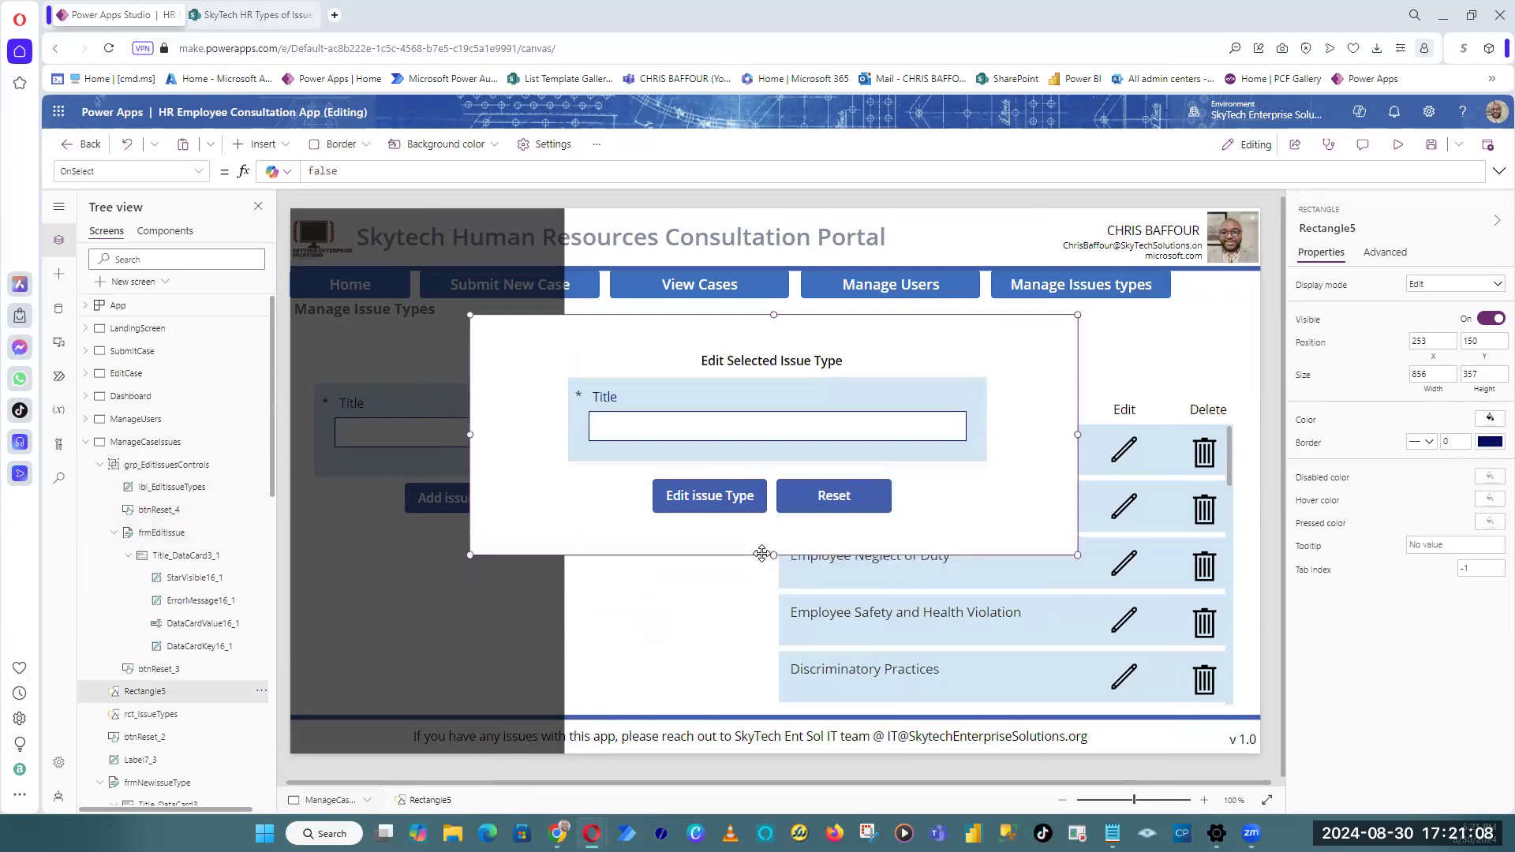
pyautogui.moveTo(472, 433); pyautogui.dragTo(549, 435)
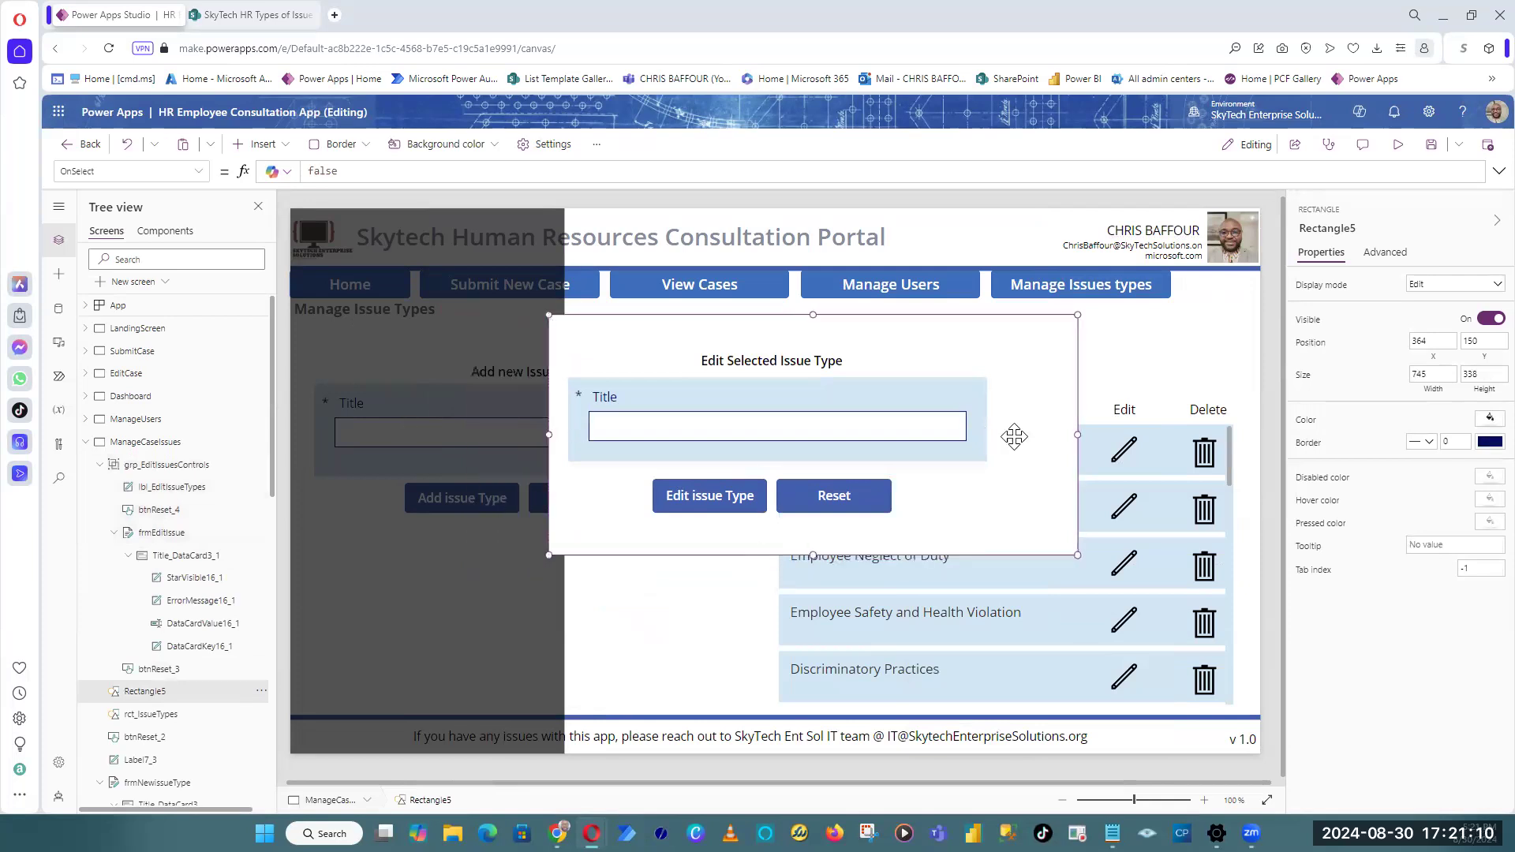
pyautogui.moveTo(1077, 435); pyautogui.dragTo(1003, 440)
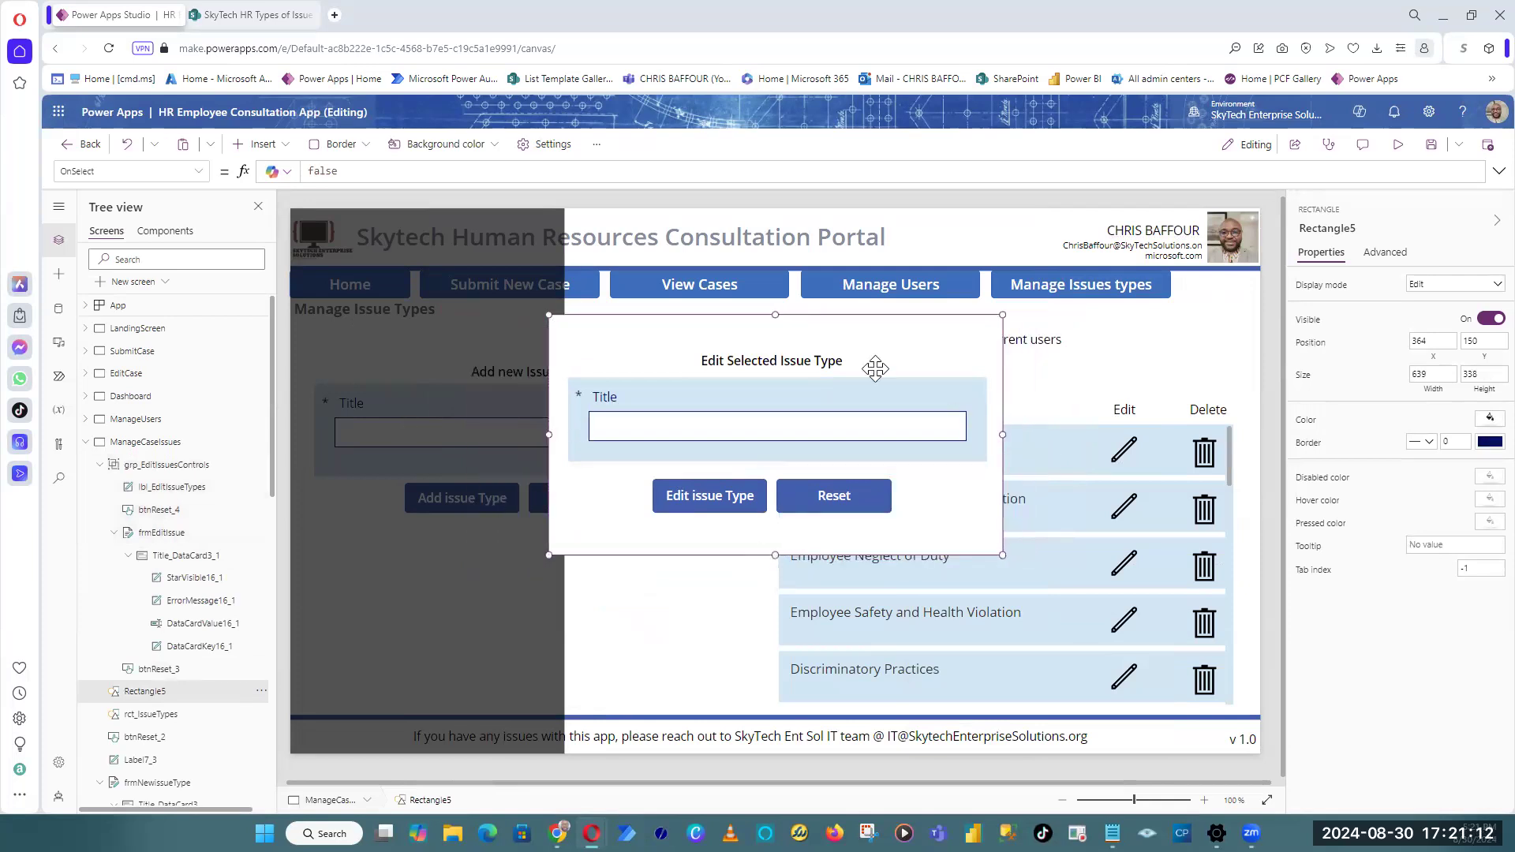
pyautogui.moveTo(776, 314); pyautogui.dragTo(776, 345)
pyautogui.moveTo(778, 555); pyautogui.dragTo(782, 528)
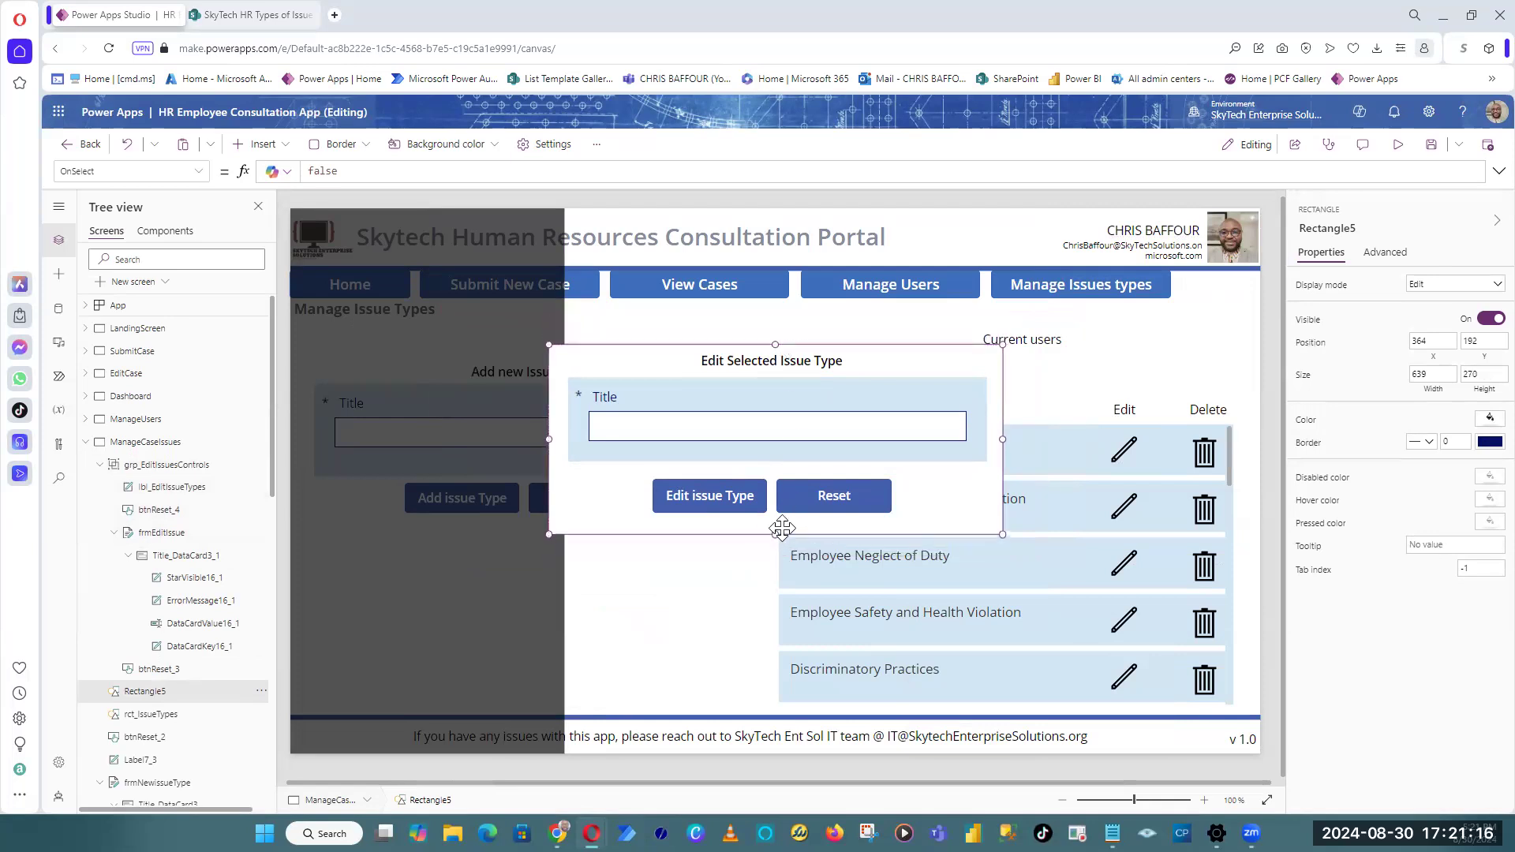
# Step: Widen the dark overlay rct_IssueTypes to 1366 so it spans the full screen, and preview the app
pyautogui.click(476, 426)
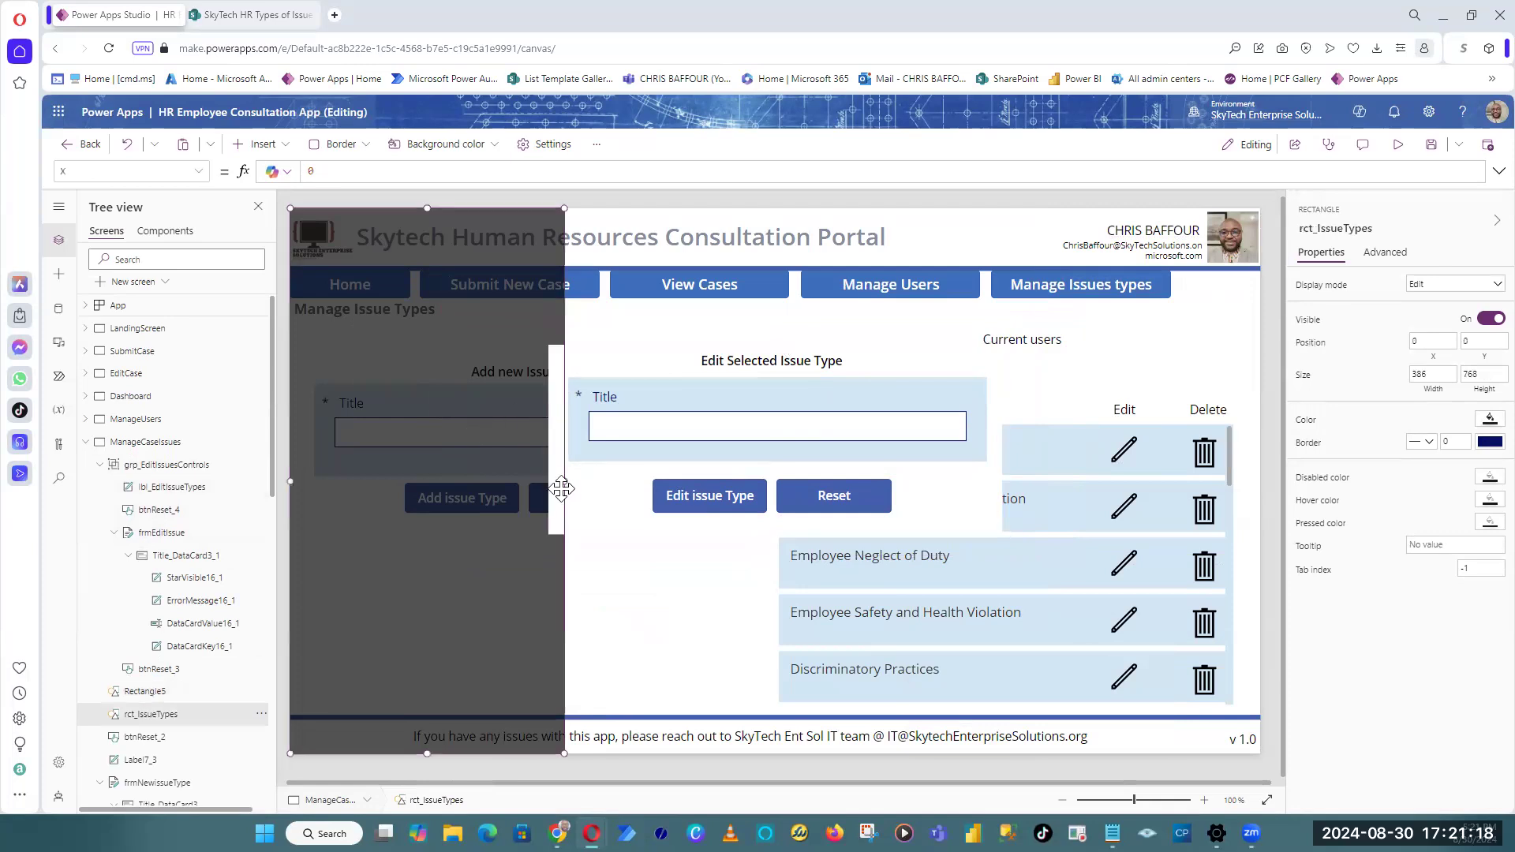
pyautogui.moveTo(561, 489); pyautogui.dragTo(1356, 517)
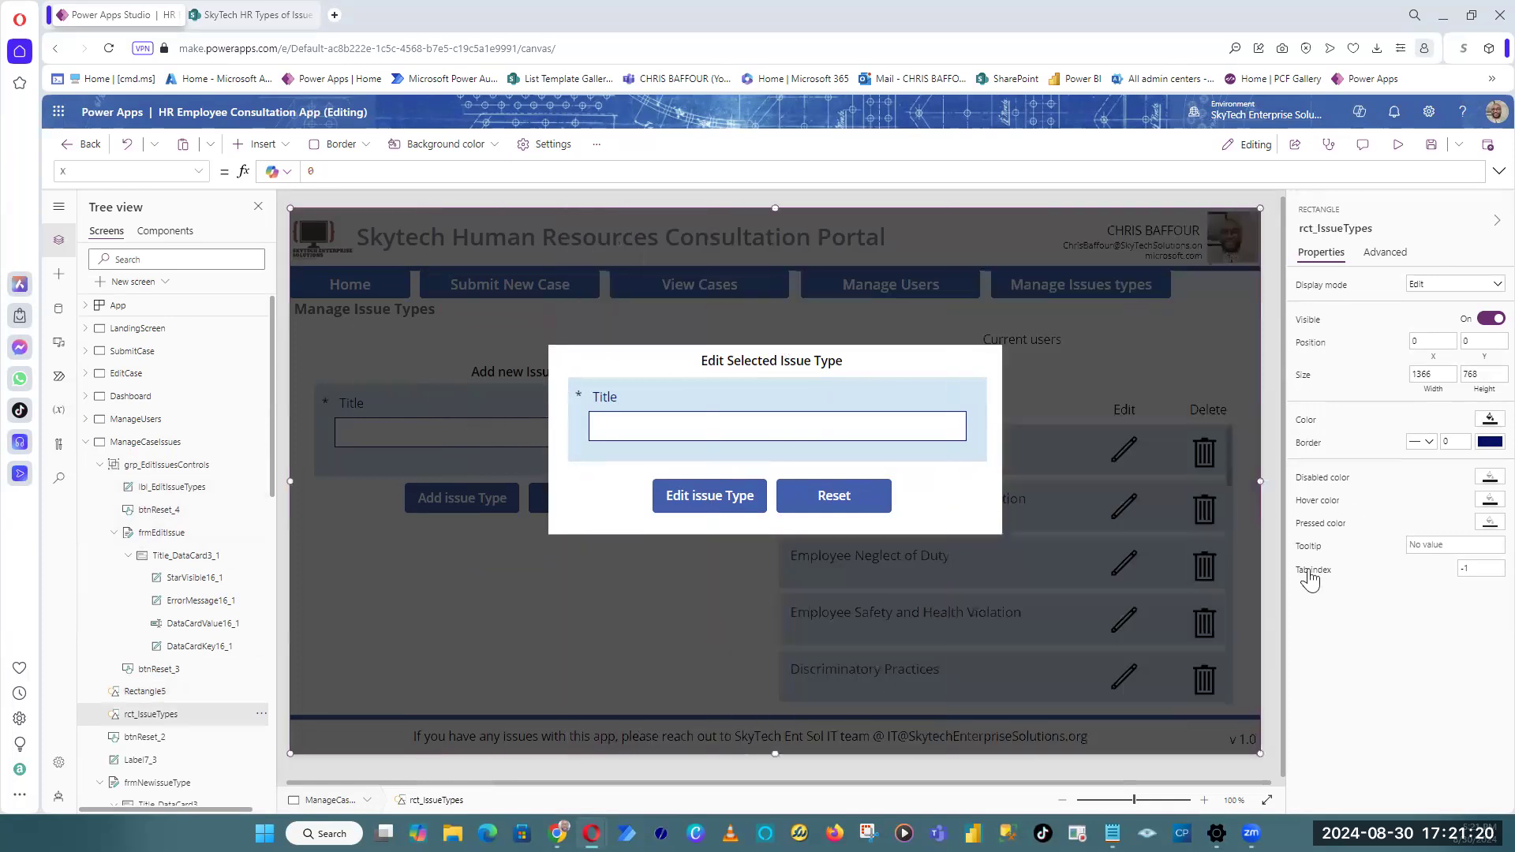
pyautogui.click(1397, 145)
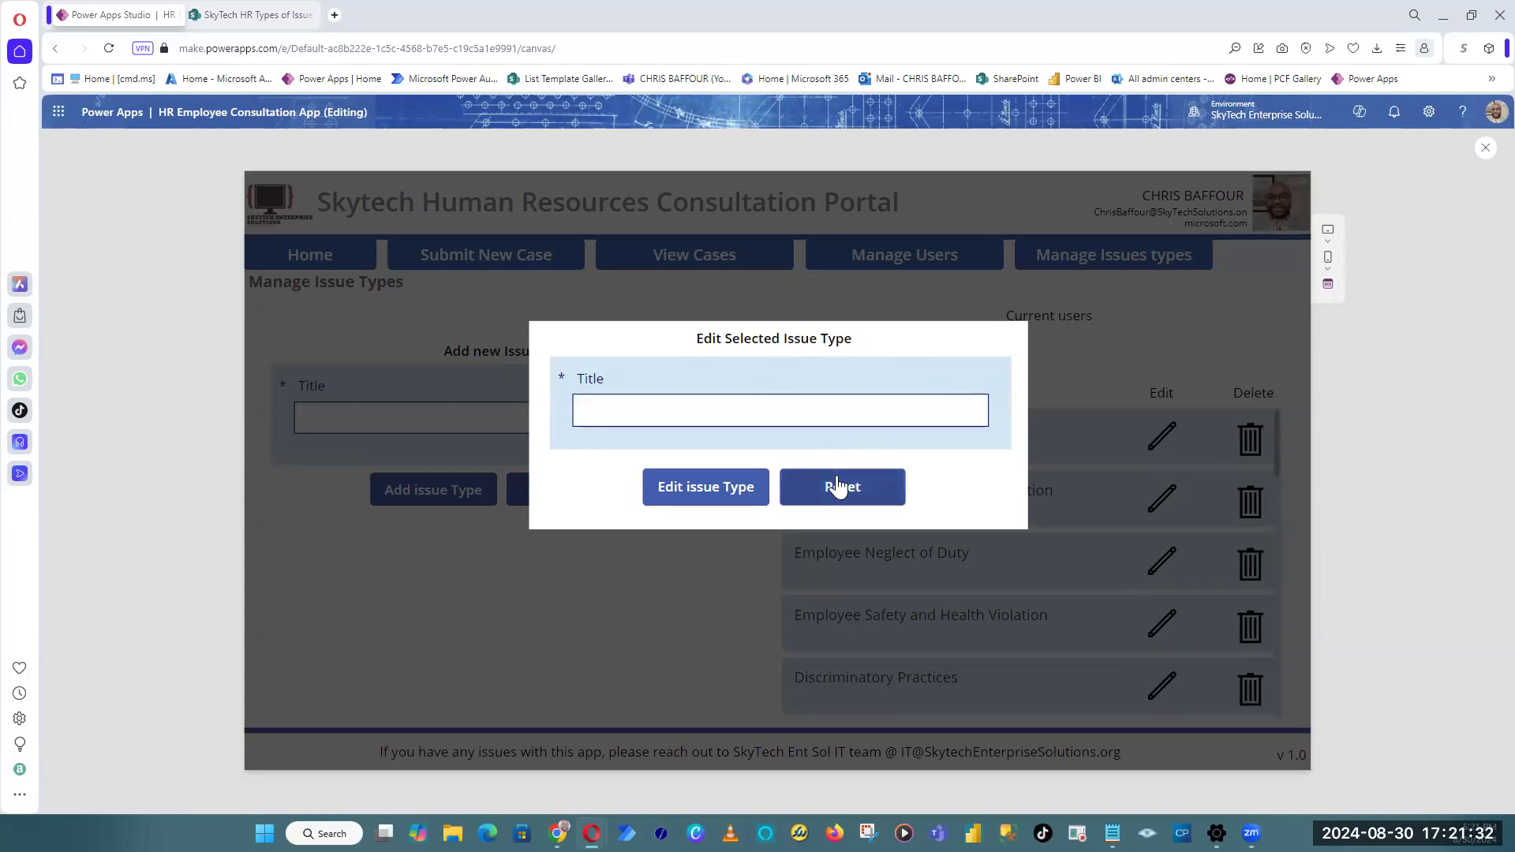
pyautogui.click(1484, 155)
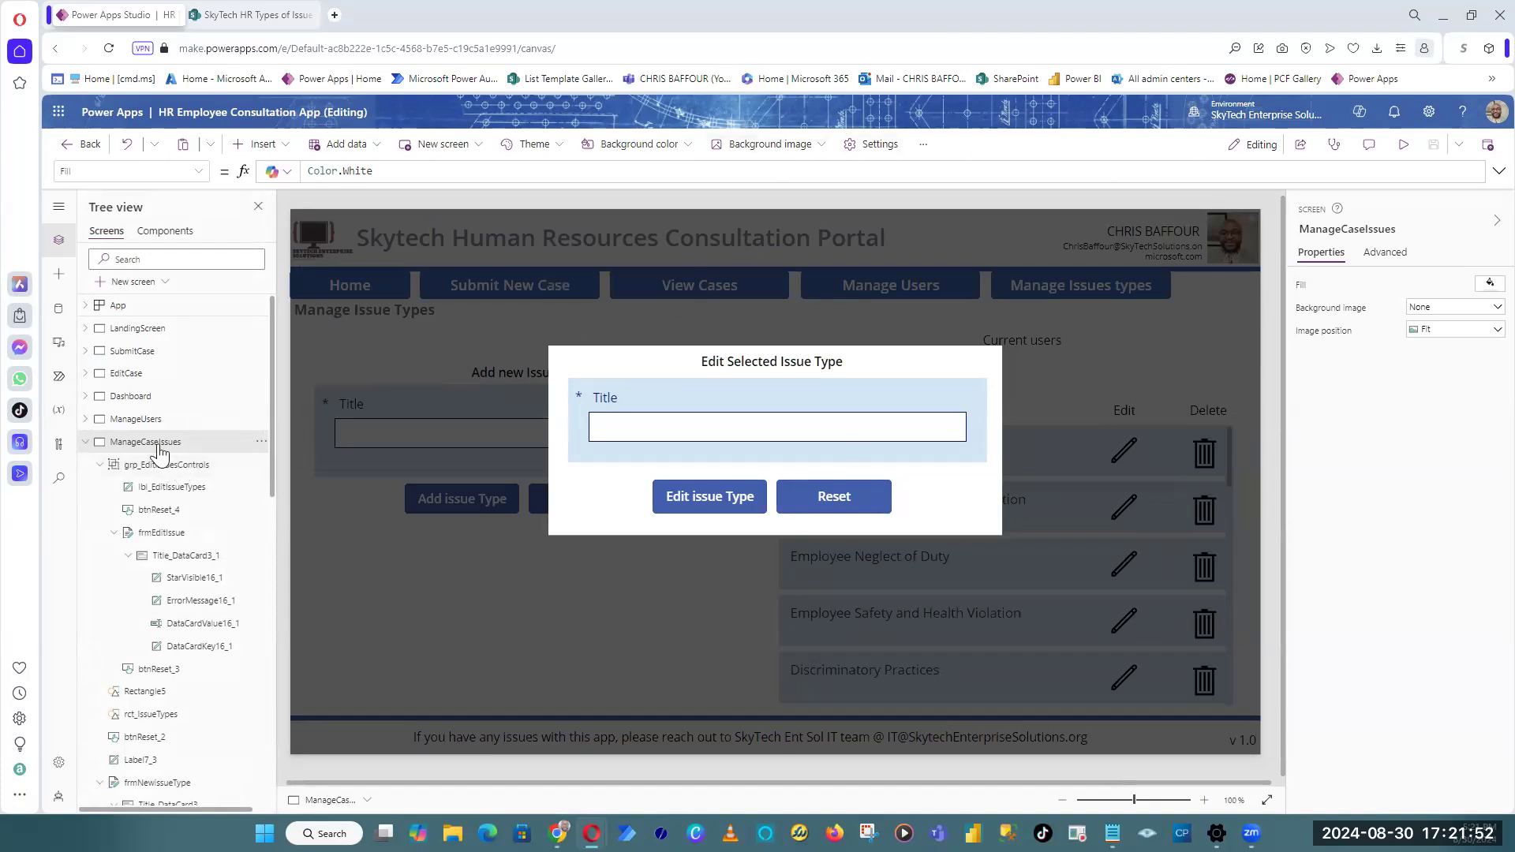
pyautogui.click(178, 467)
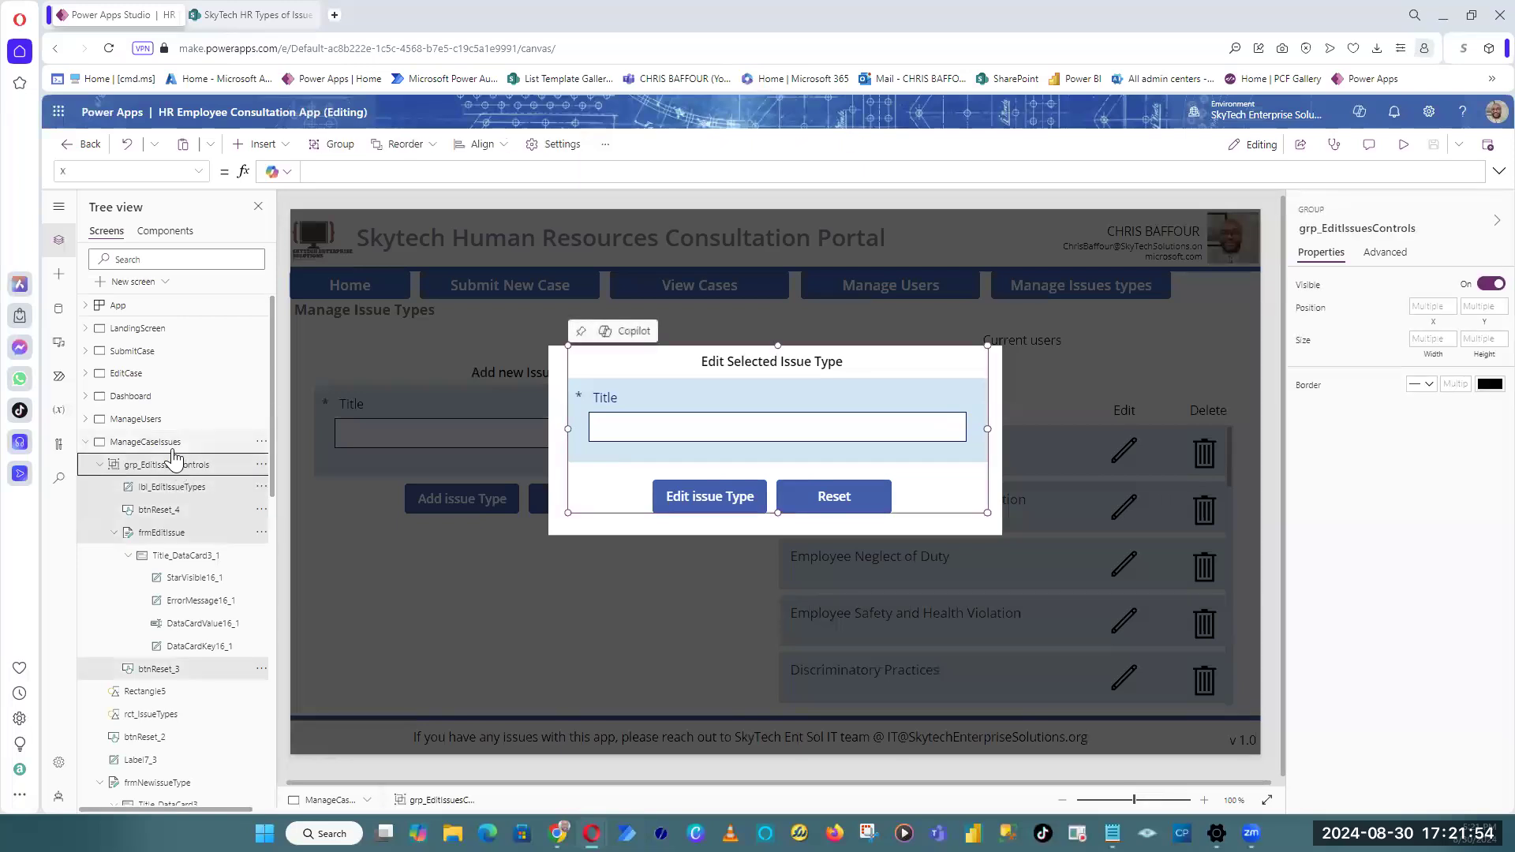
pyautogui.click(145, 442)
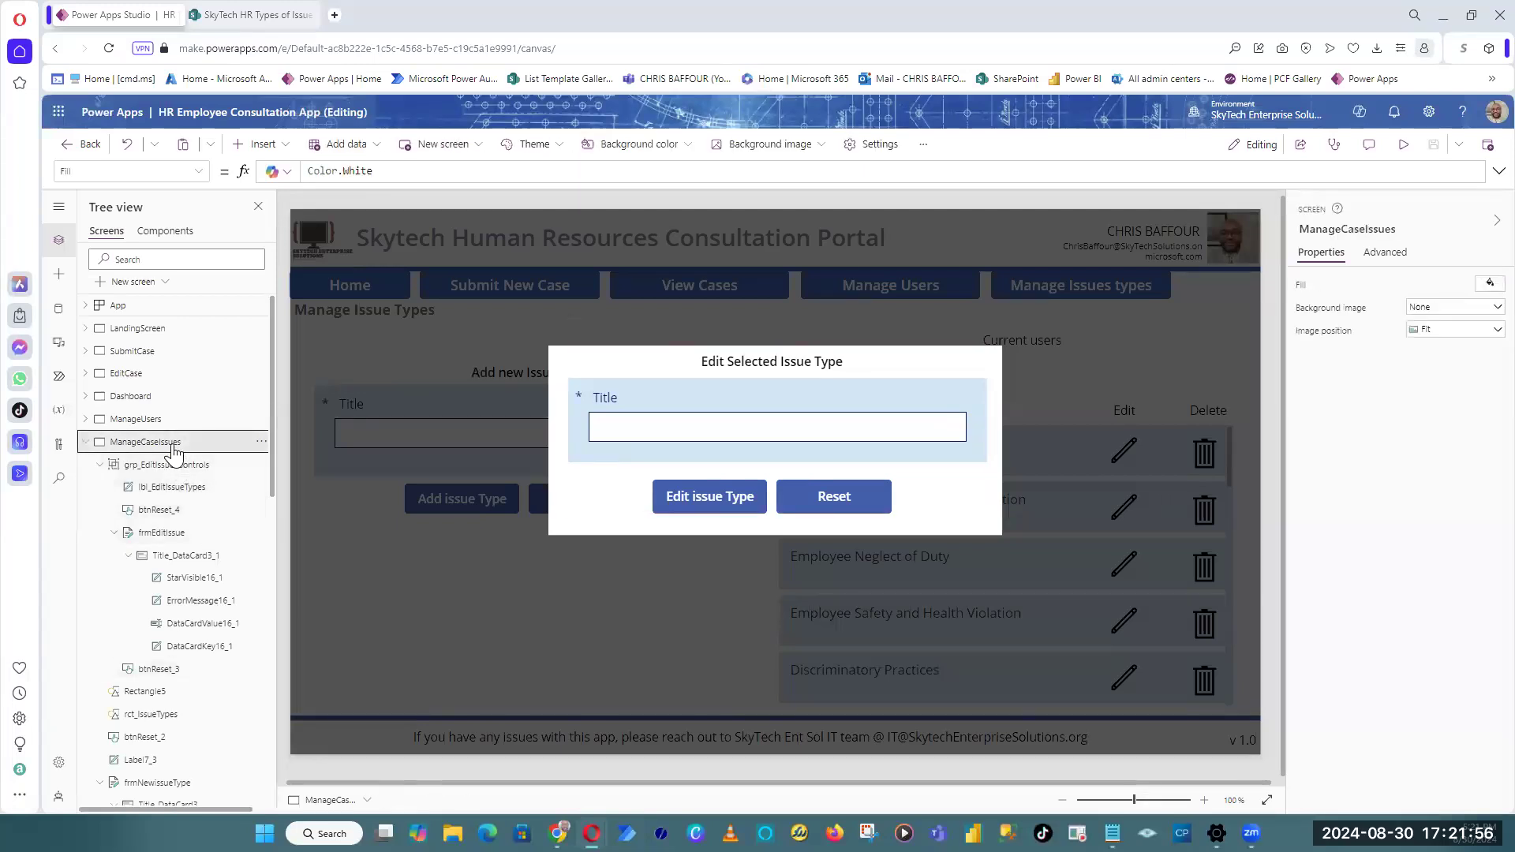
pyautogui.click(158, 465)
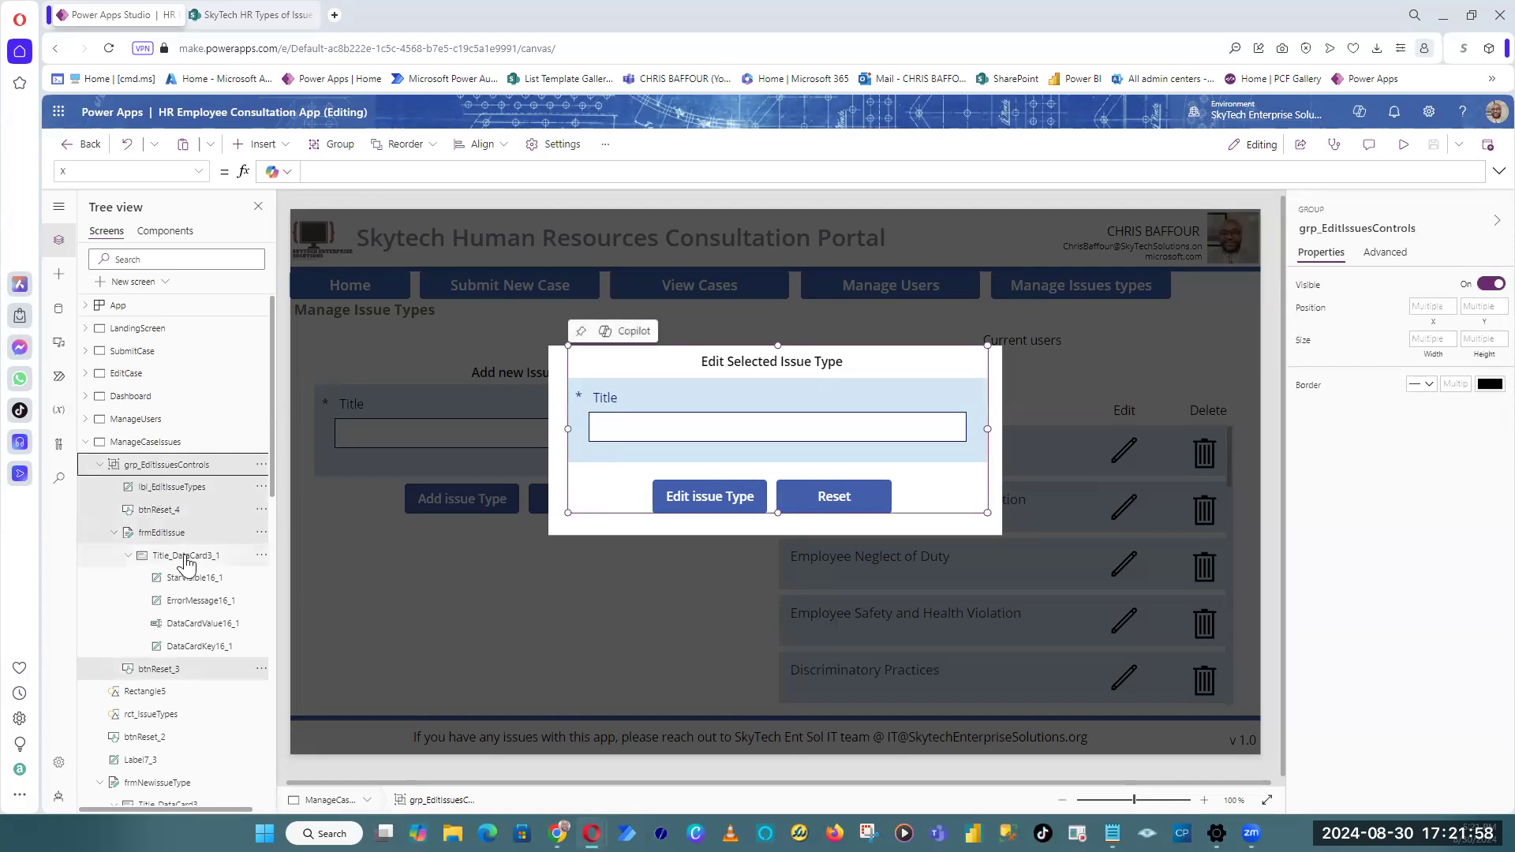
# Step: Rename the white rectangle behind the edit controls to rct_BlankSquare
pyautogui.click(992, 356)
pyautogui.click(1374, 230)
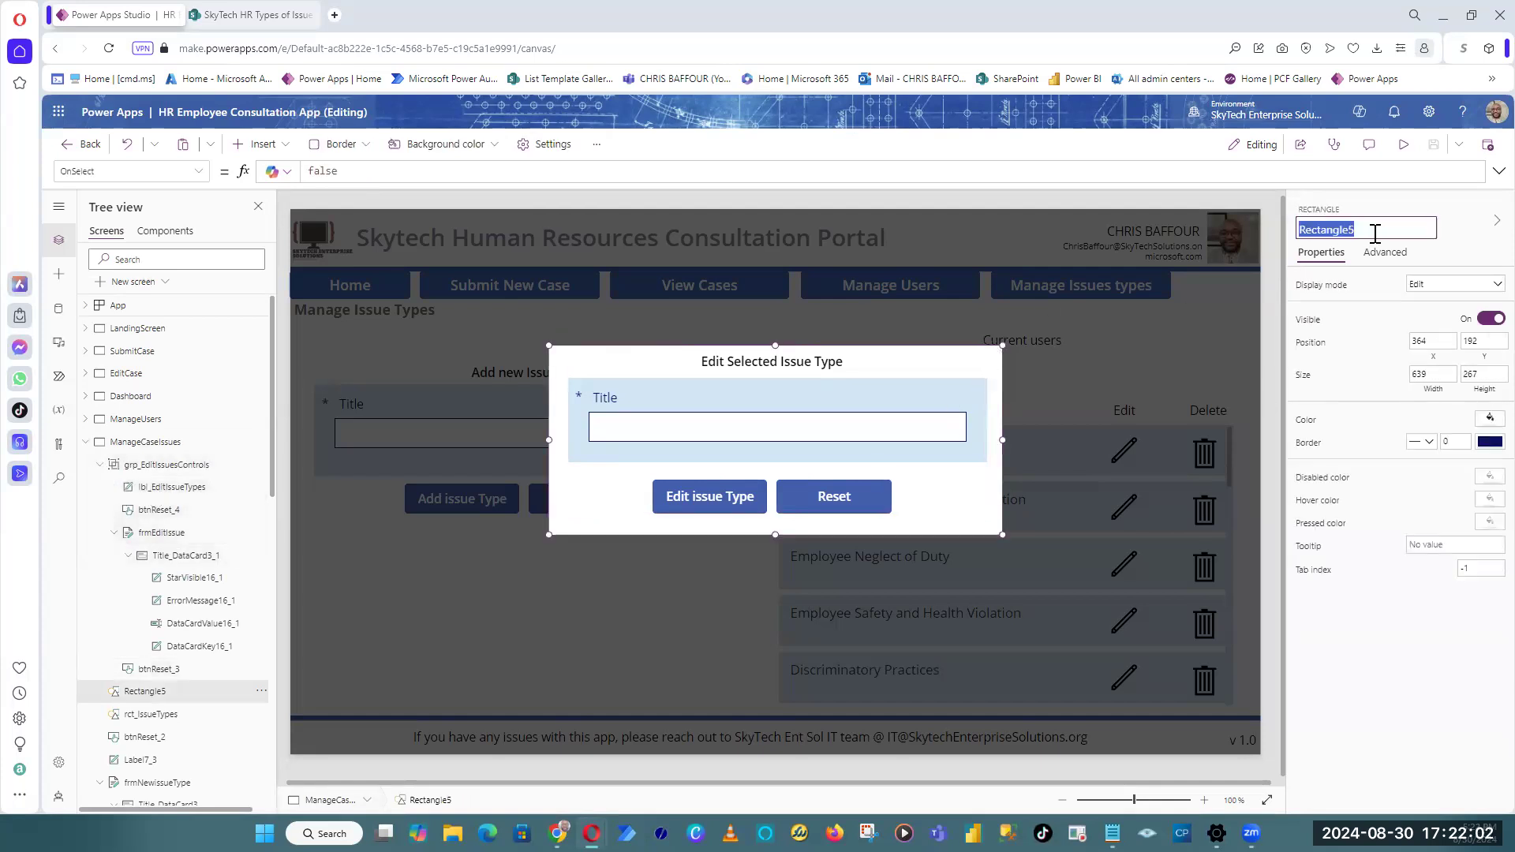
pyautogui.write('rct')
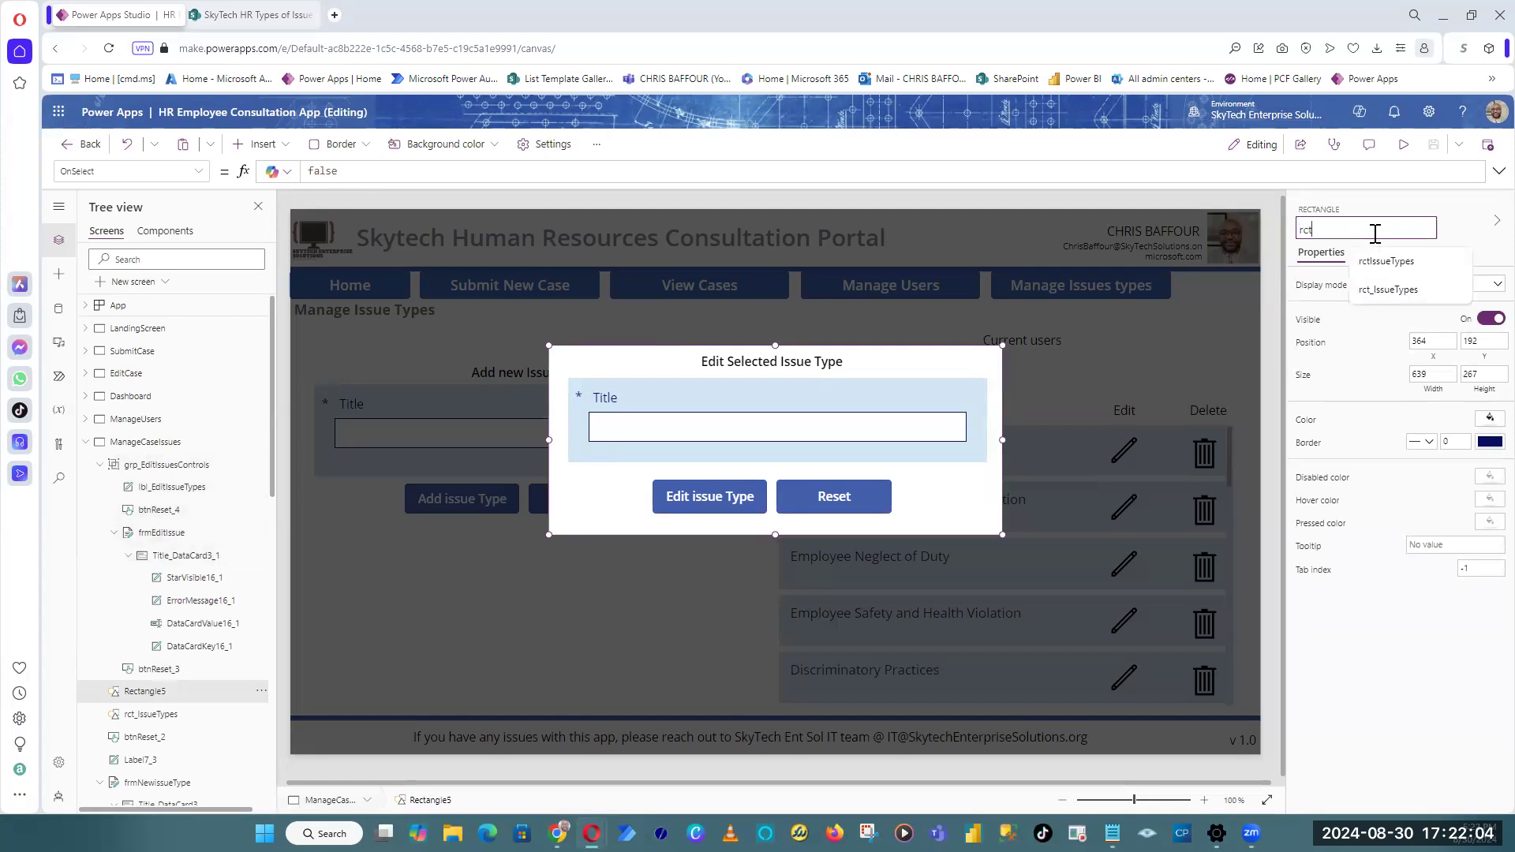
pyautogui.write('_WhiteSqua')
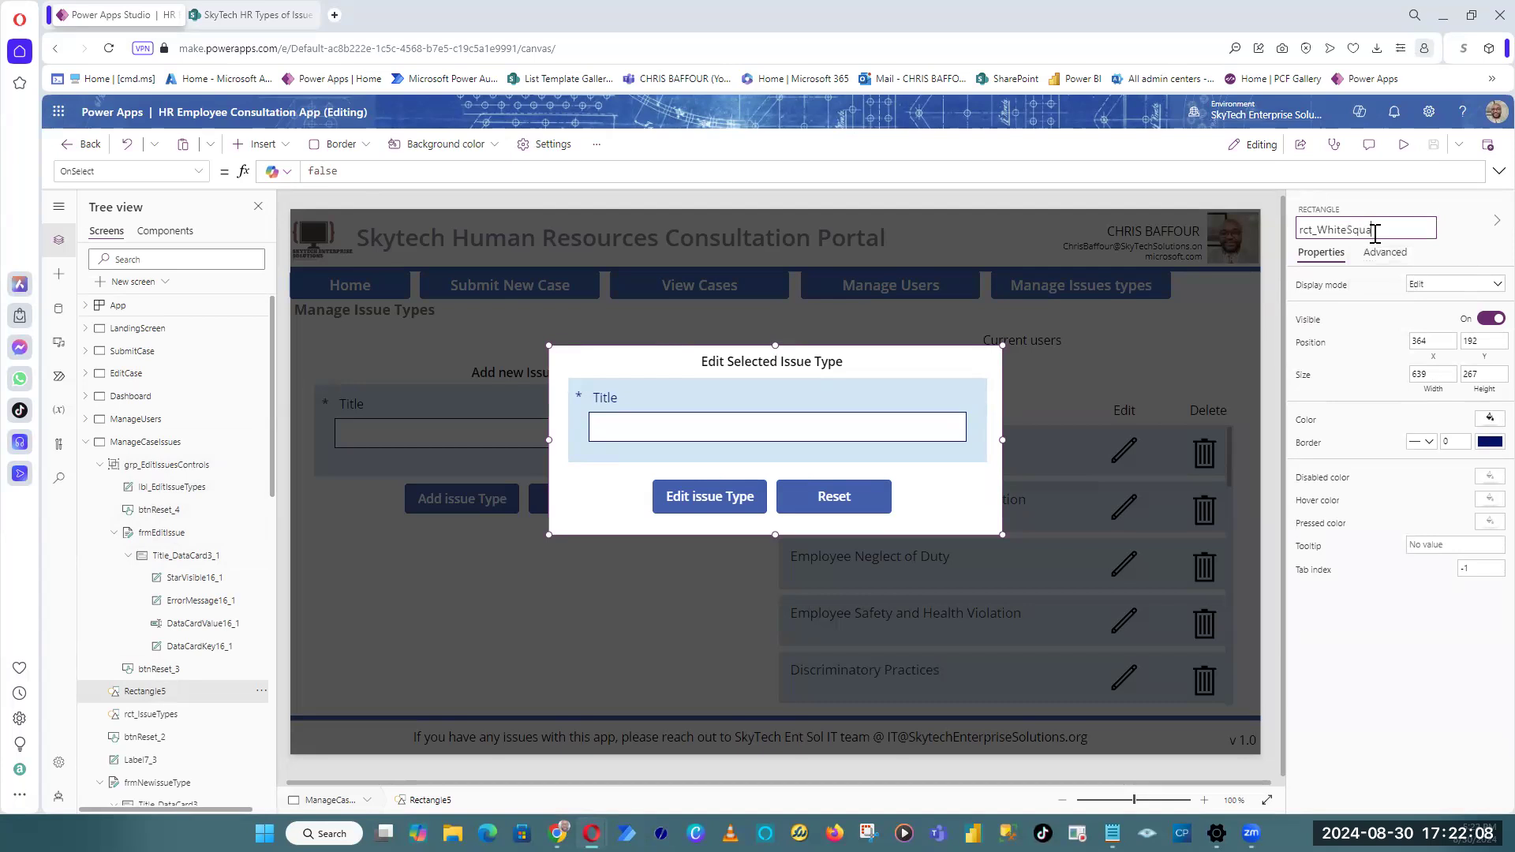
pyautogui.press('BackSpace')
pyautogui.press('BackSpace')
pyautogui.press('BackSpace')
pyautogui.press('BackSpace')
pyautogui.press('BackSpace')
pyautogui.write('Bl')
pyautogui.press('Return')
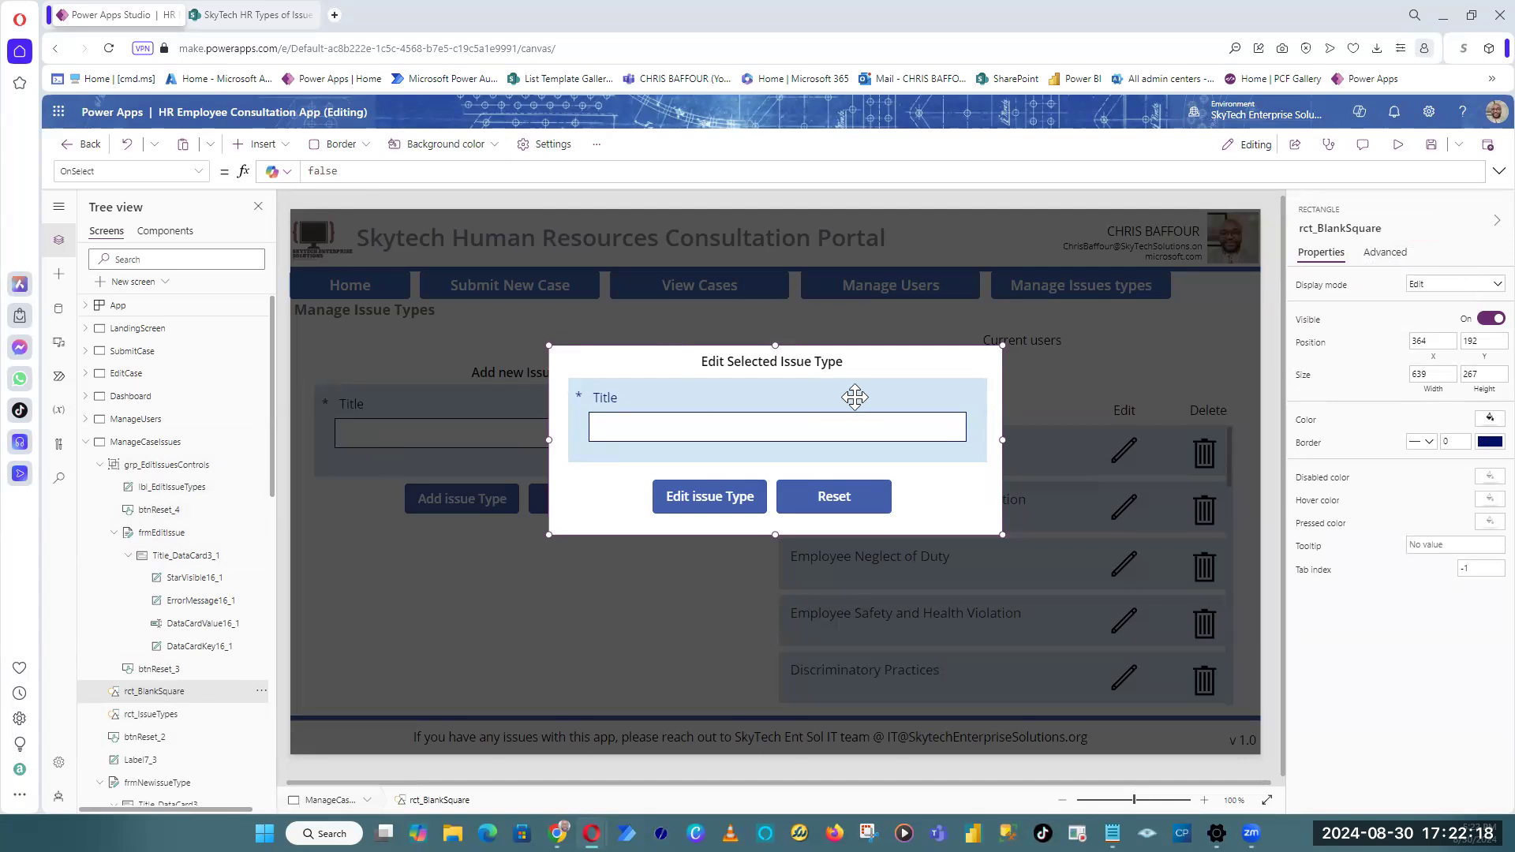
# Step: Nudge grp_EditIssuesControls slightly down within the white rectangle, and group it with rct_BlankSquare and the overlay rct_IssueTypes
pyautogui.click(1271, 371)
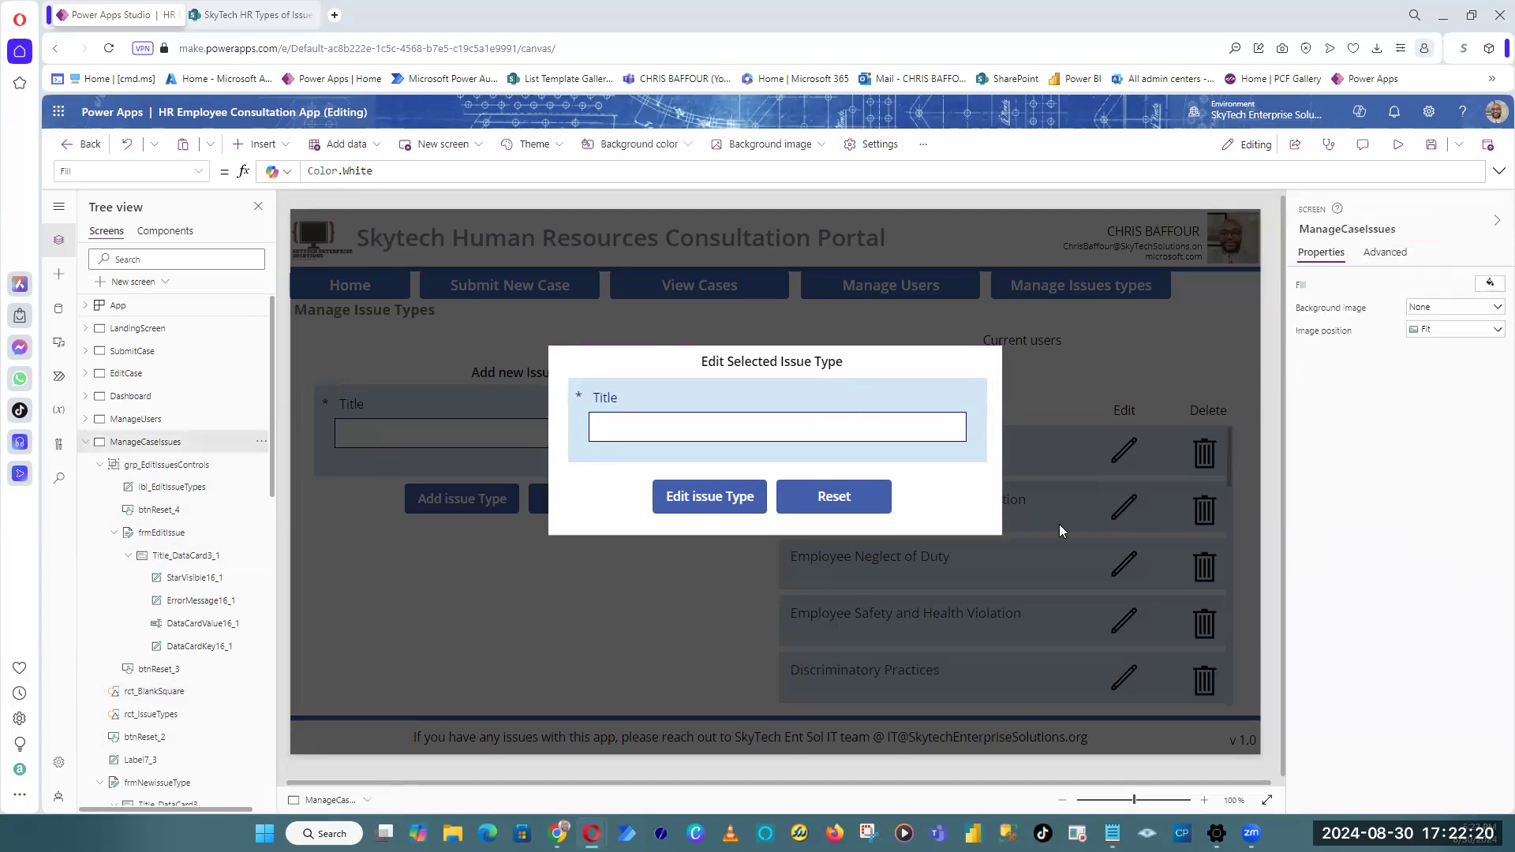
pyautogui.click(739, 511)
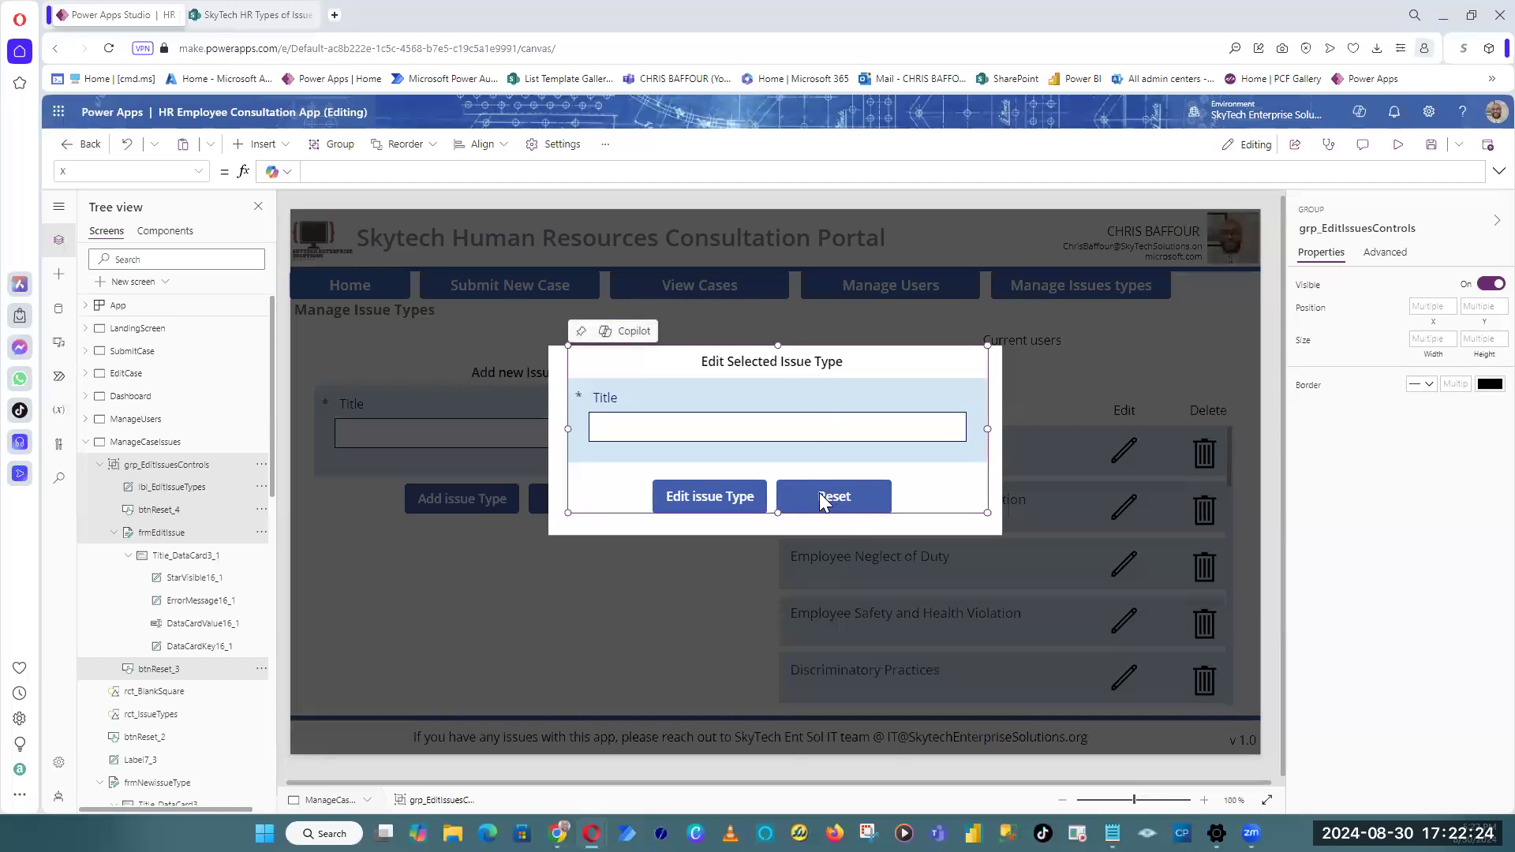
pyautogui.moveTo(813, 508); pyautogui.dragTo(816, 520)
pyautogui.keyDown('shift'); pyautogui.click(551, 397); pyautogui.keyUp('shift')
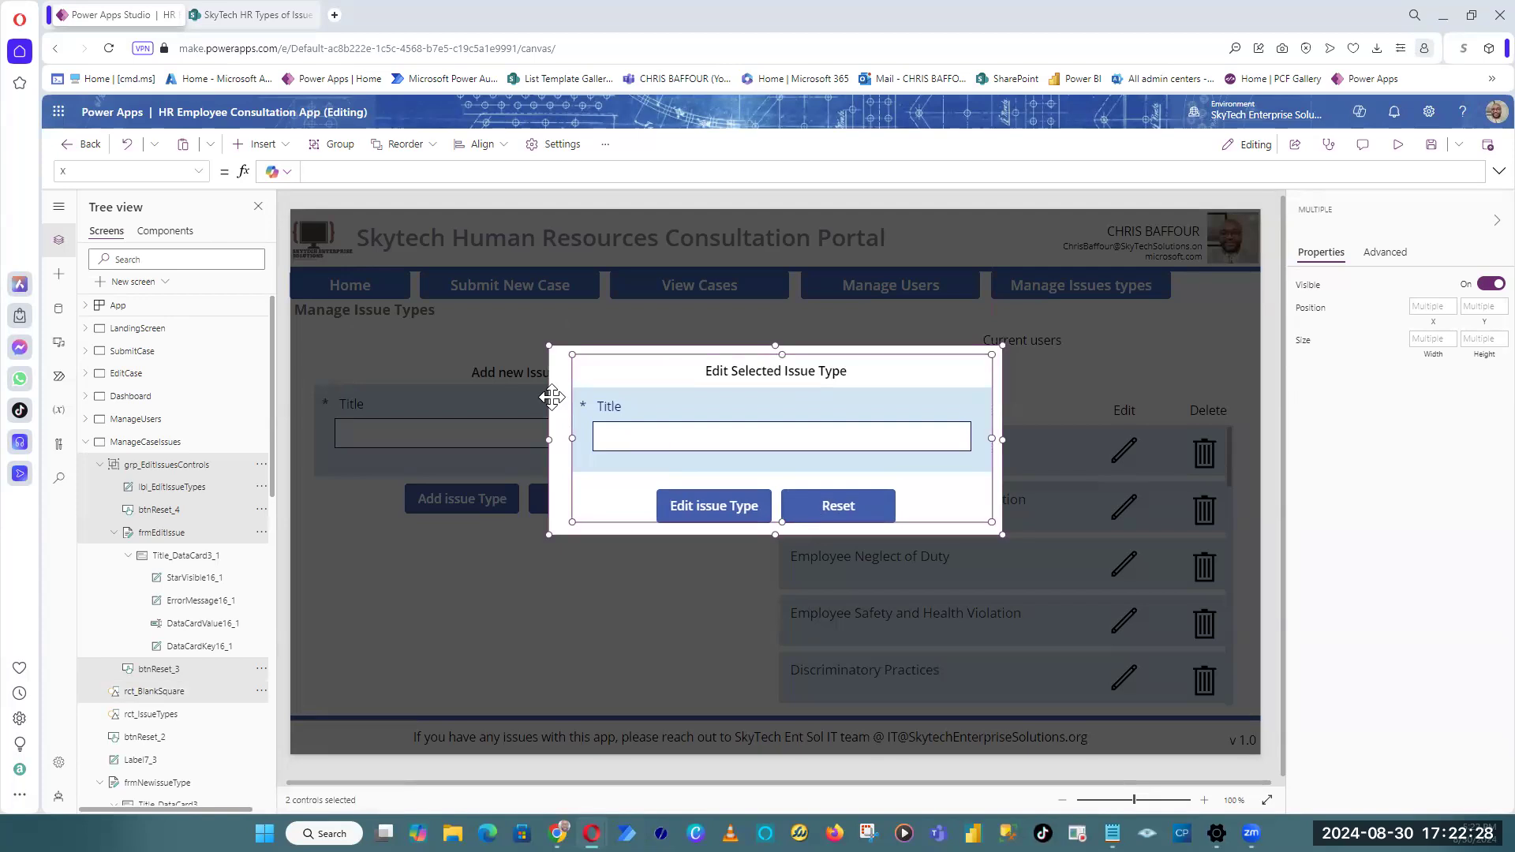
pyautogui.keyDown('shift'); pyautogui.click(1126, 427); pyautogui.keyUp('shift')
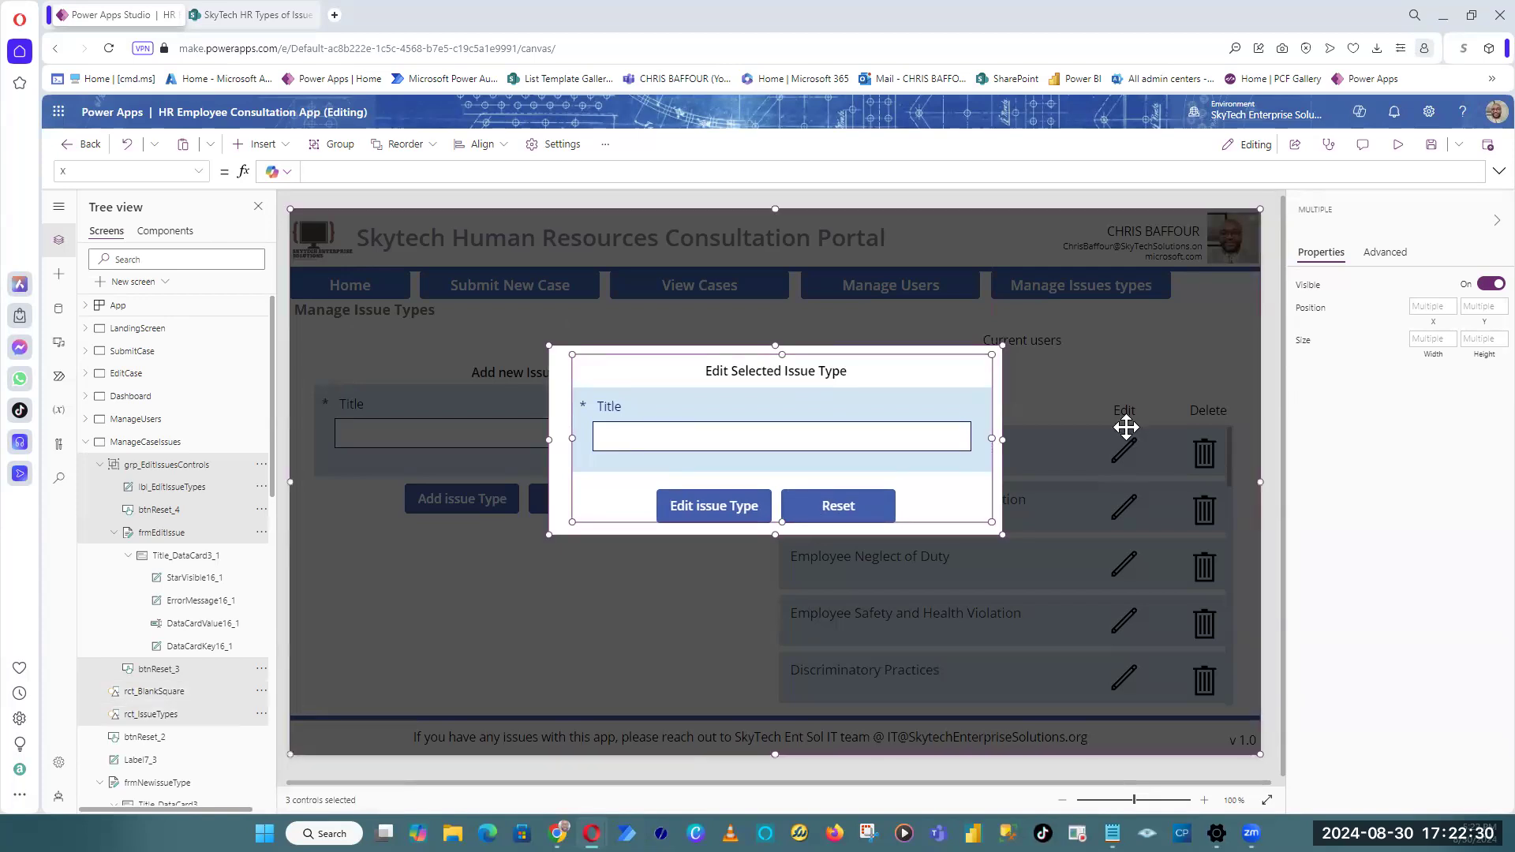
pyautogui.rightClick(1126, 427)
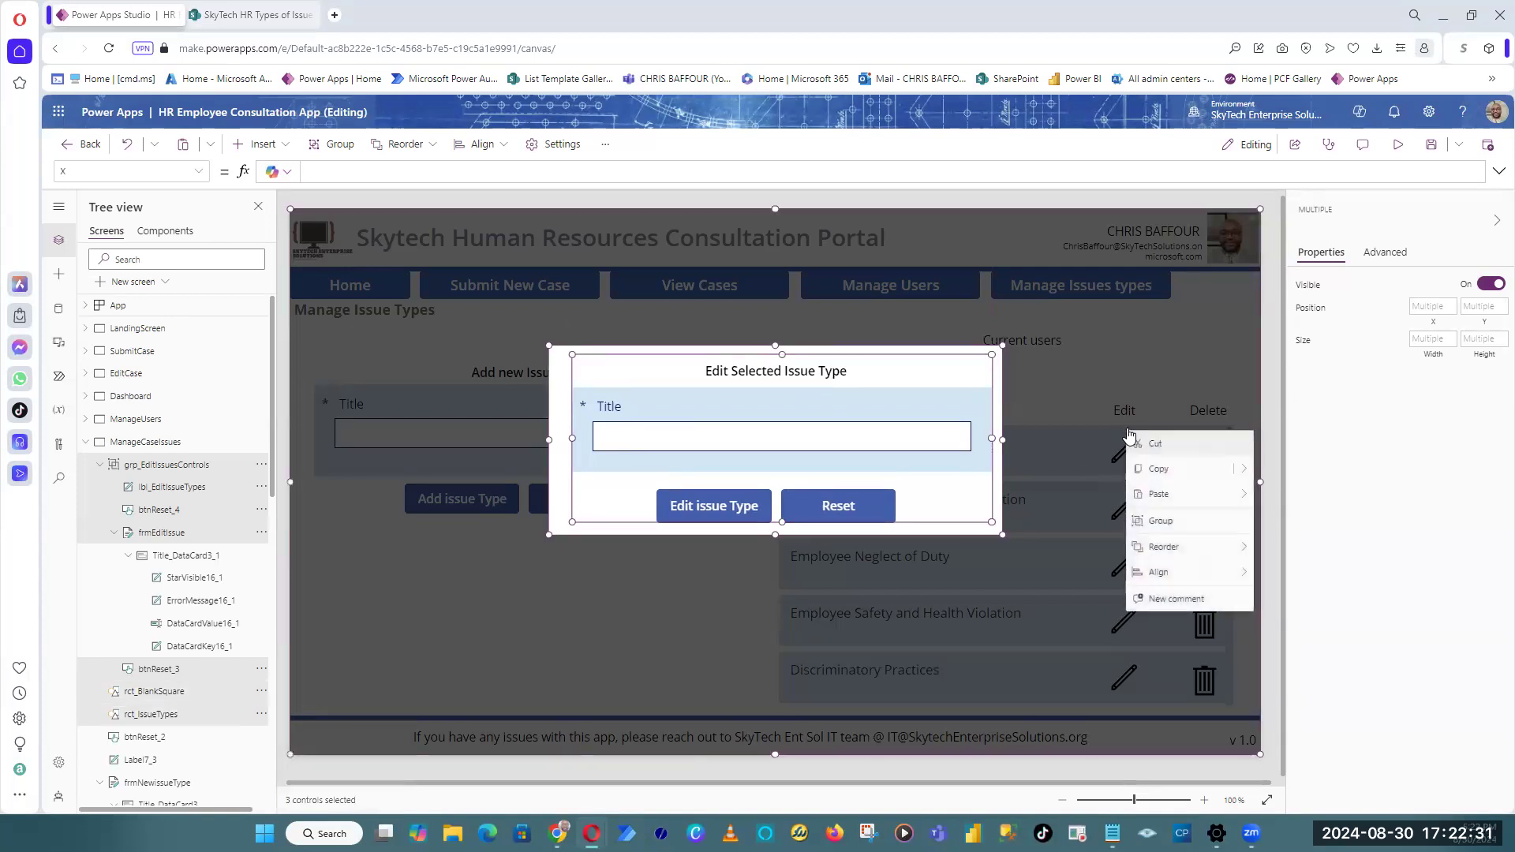
pyautogui.click(1202, 524)
# Step: Rename the new group grp_EditIssuesPopUp and save the app
pyautogui.click(1318, 229)
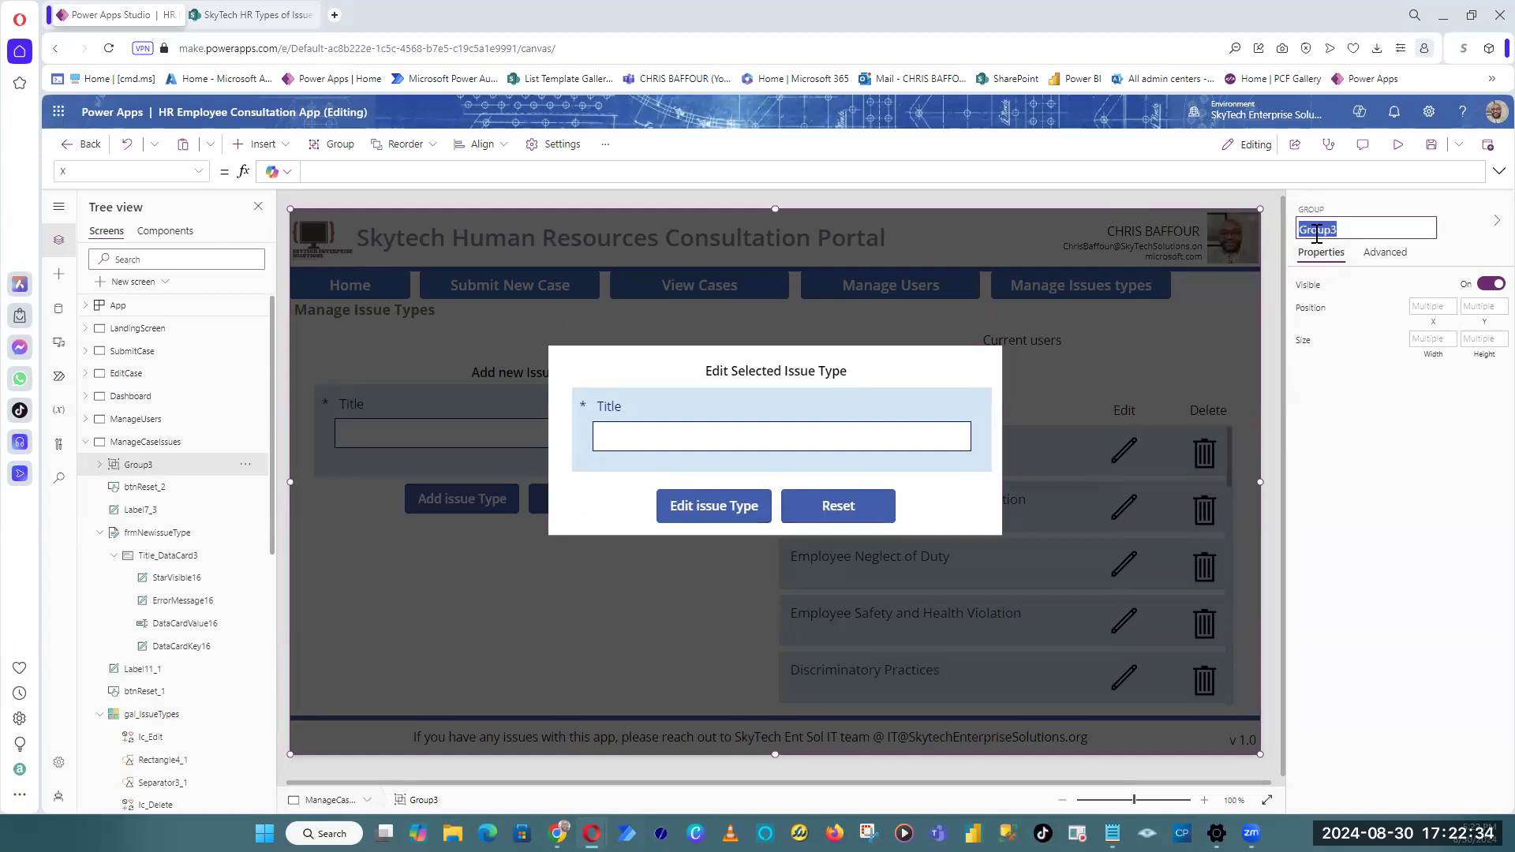
pyautogui.write('grp')
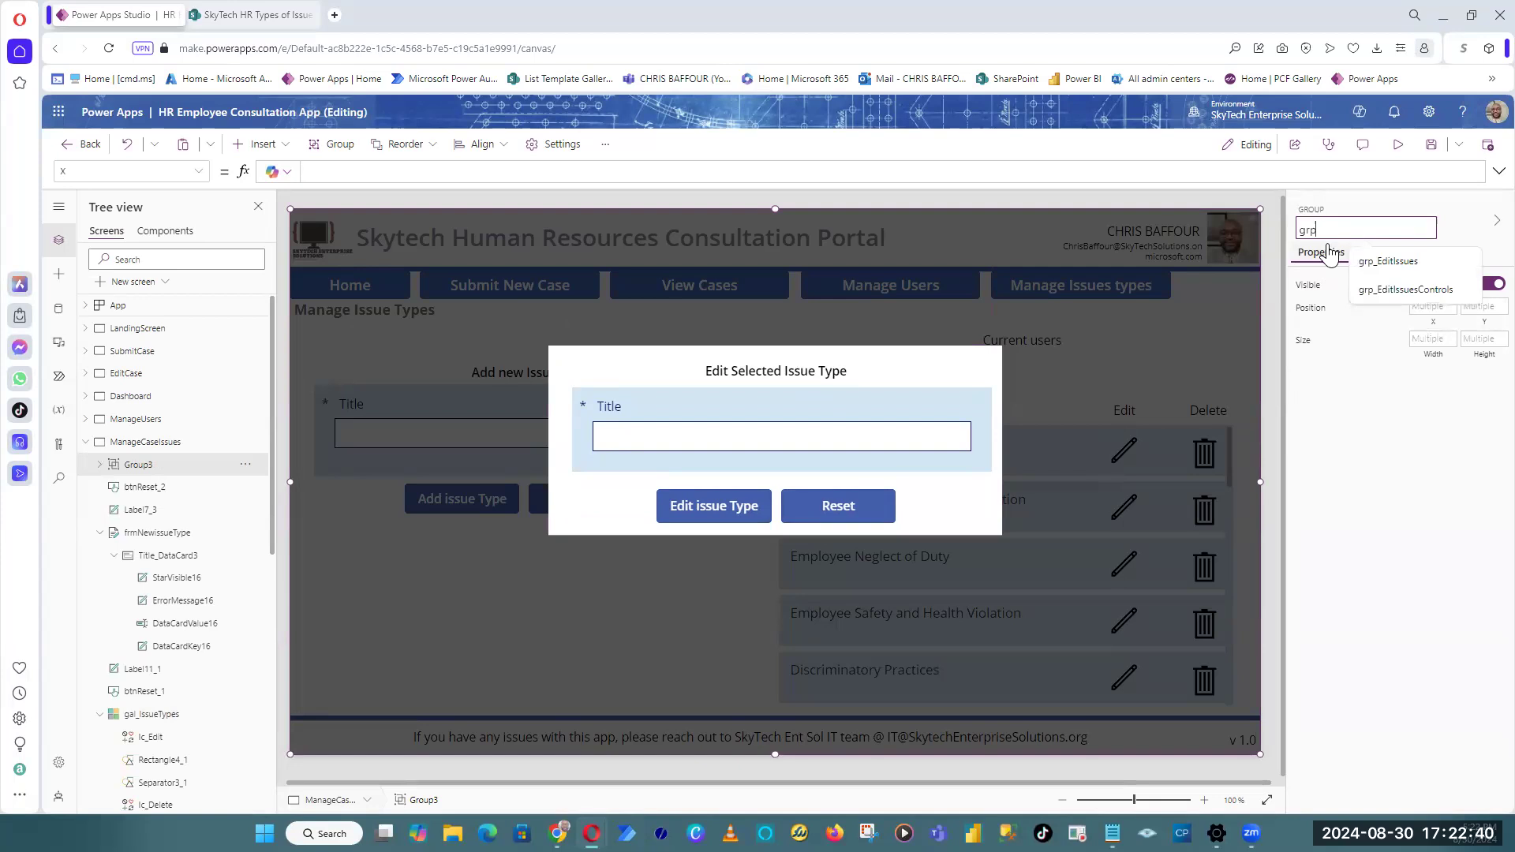
pyautogui.write('_EditPopUp')
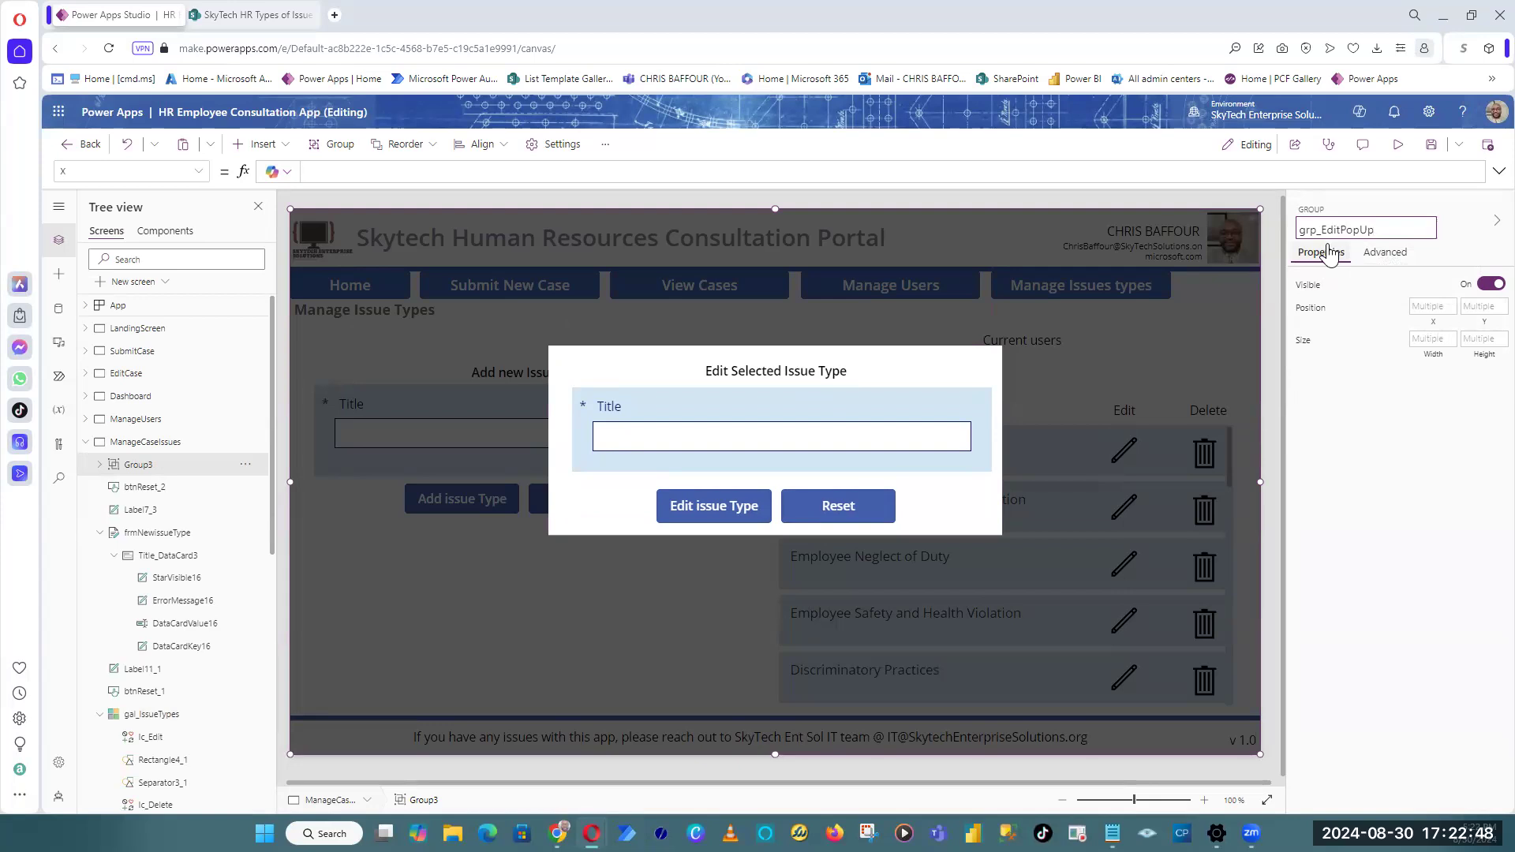
pyautogui.write('Issues')
pyautogui.press('Return')
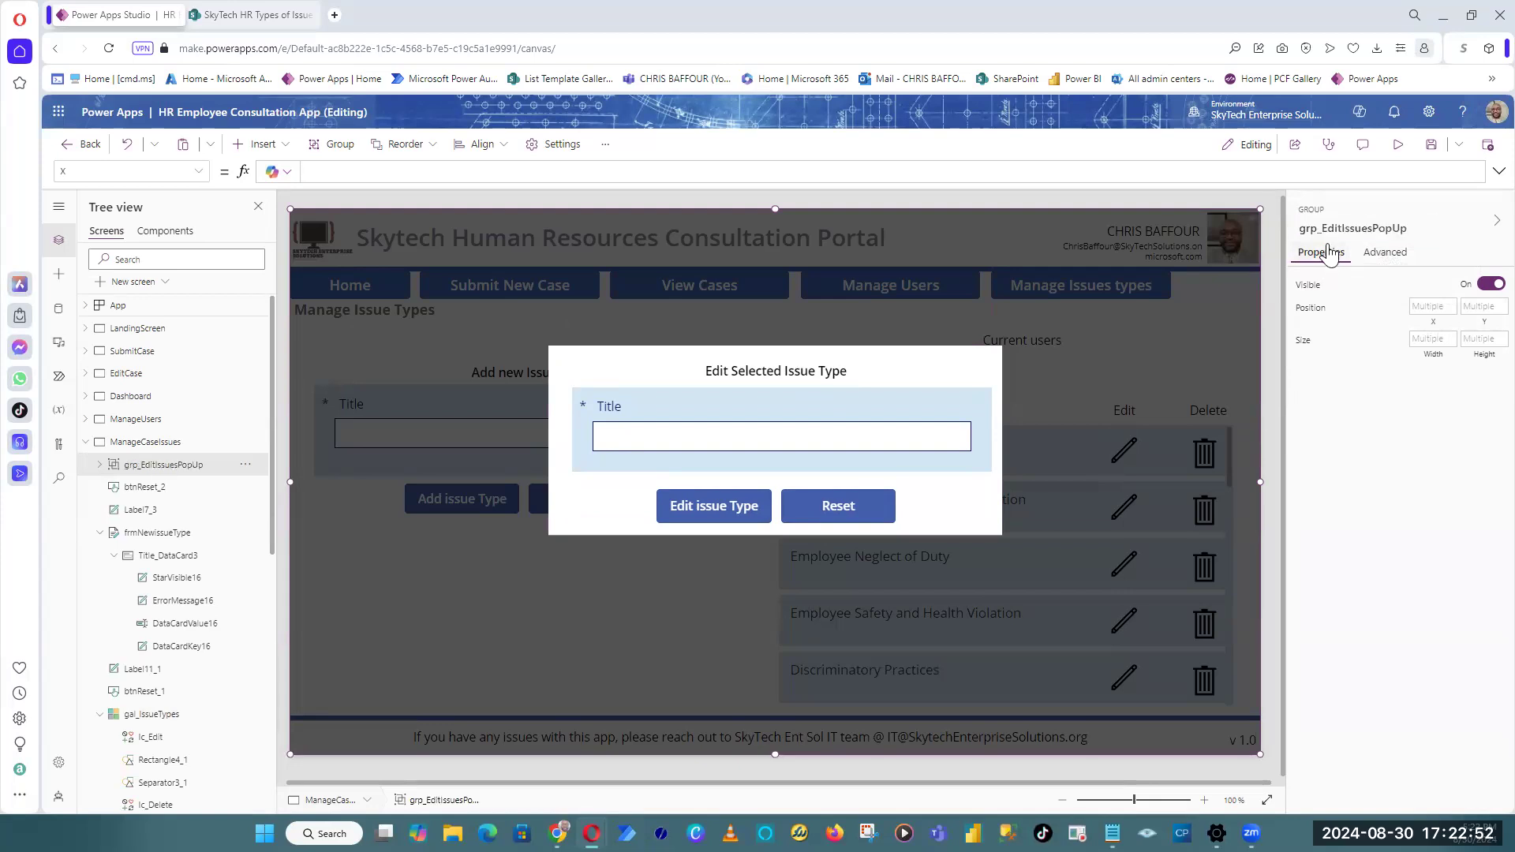
pyautogui.click(1431, 145)
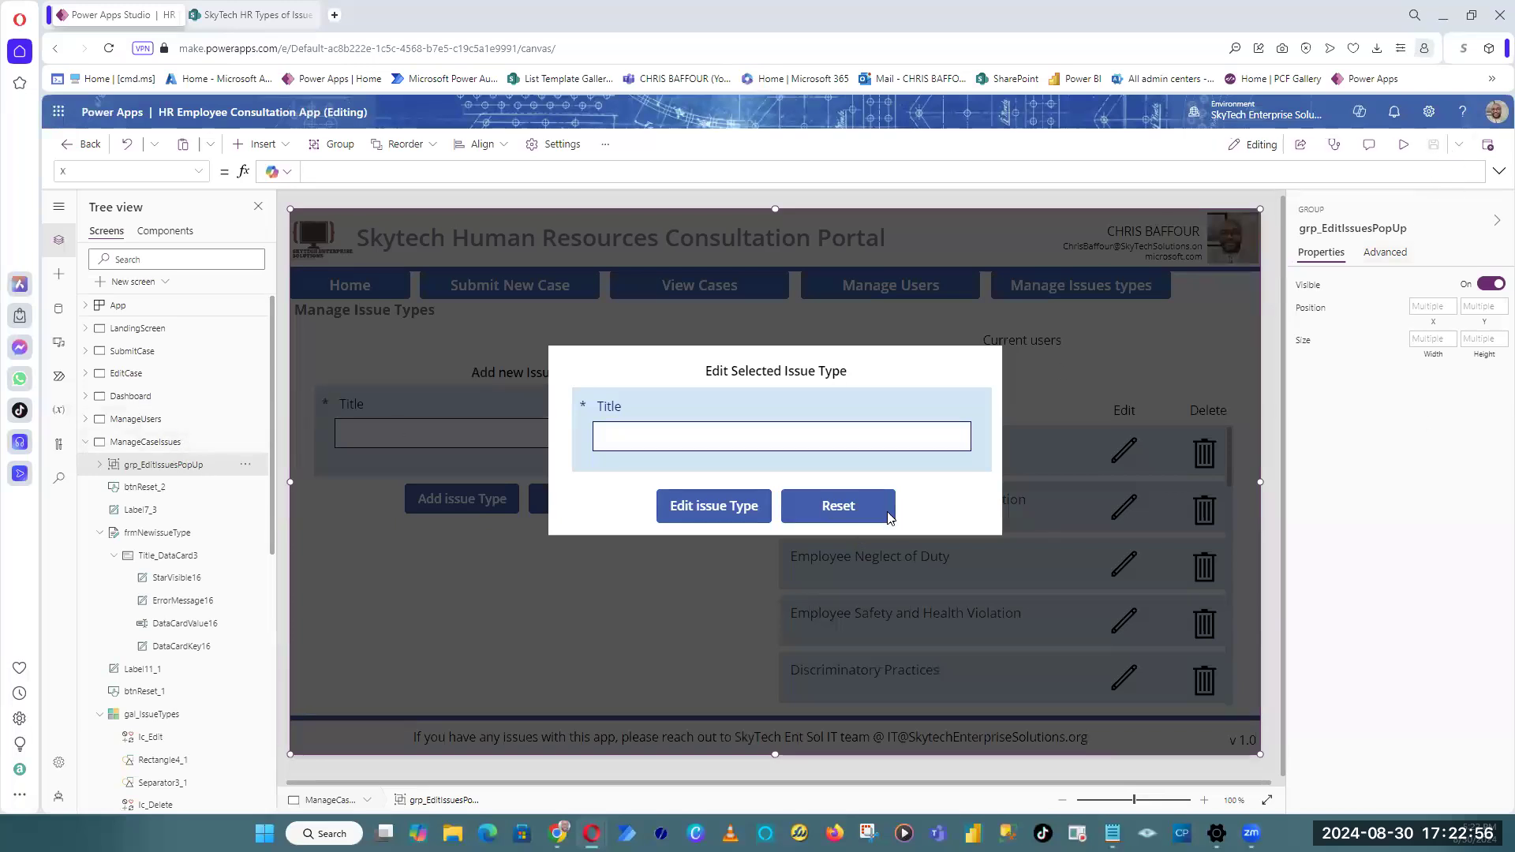
# Step: Preview the app to check the grouped edit pop-up over the Manage Issue Types screen
pyautogui.click(1270, 437)
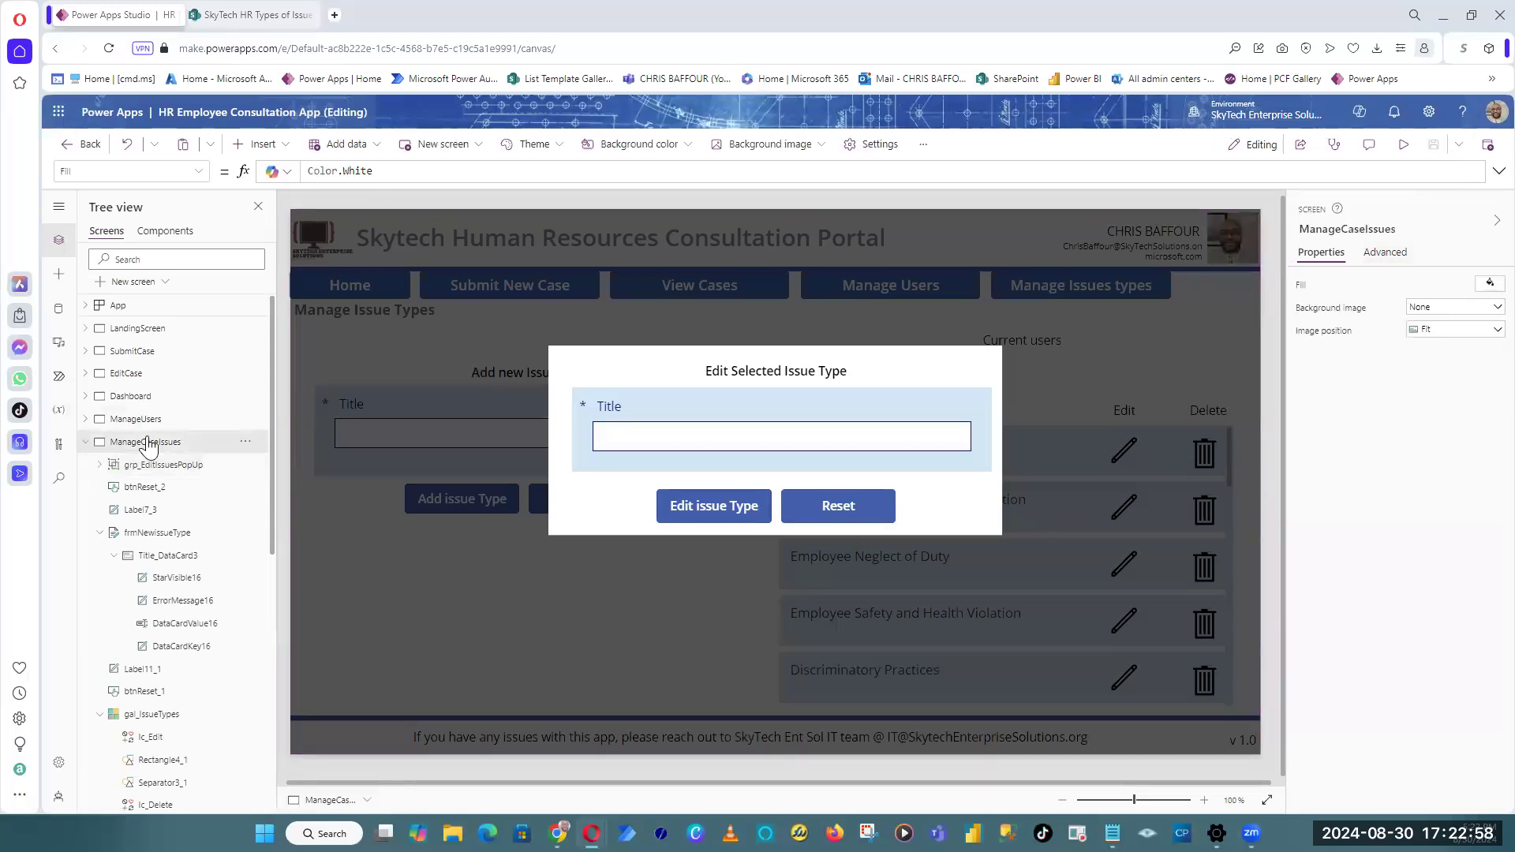
pyautogui.click(175, 467)
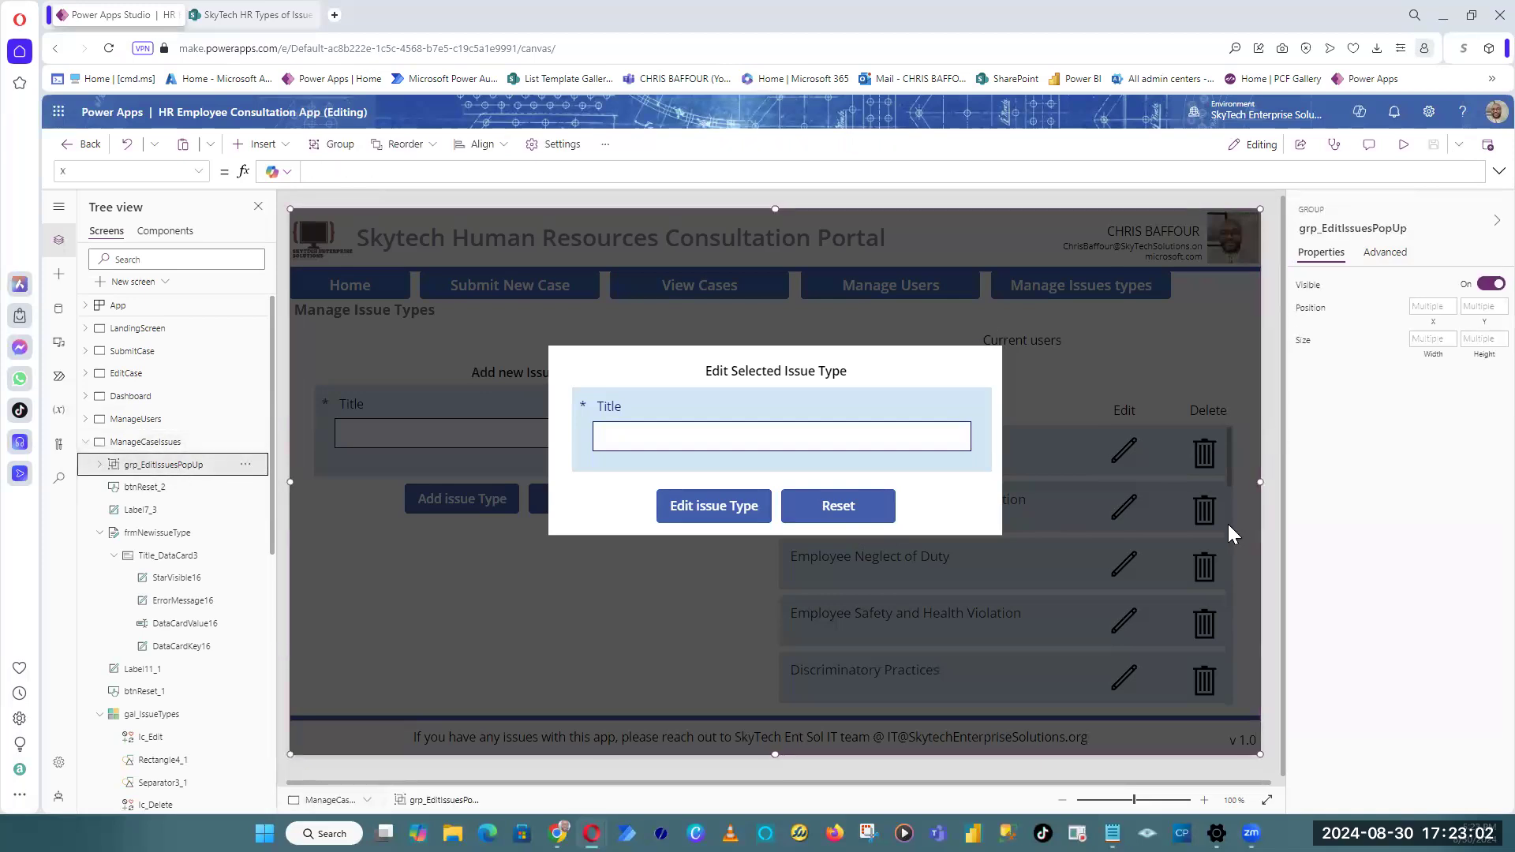
pyautogui.click(1403, 145)
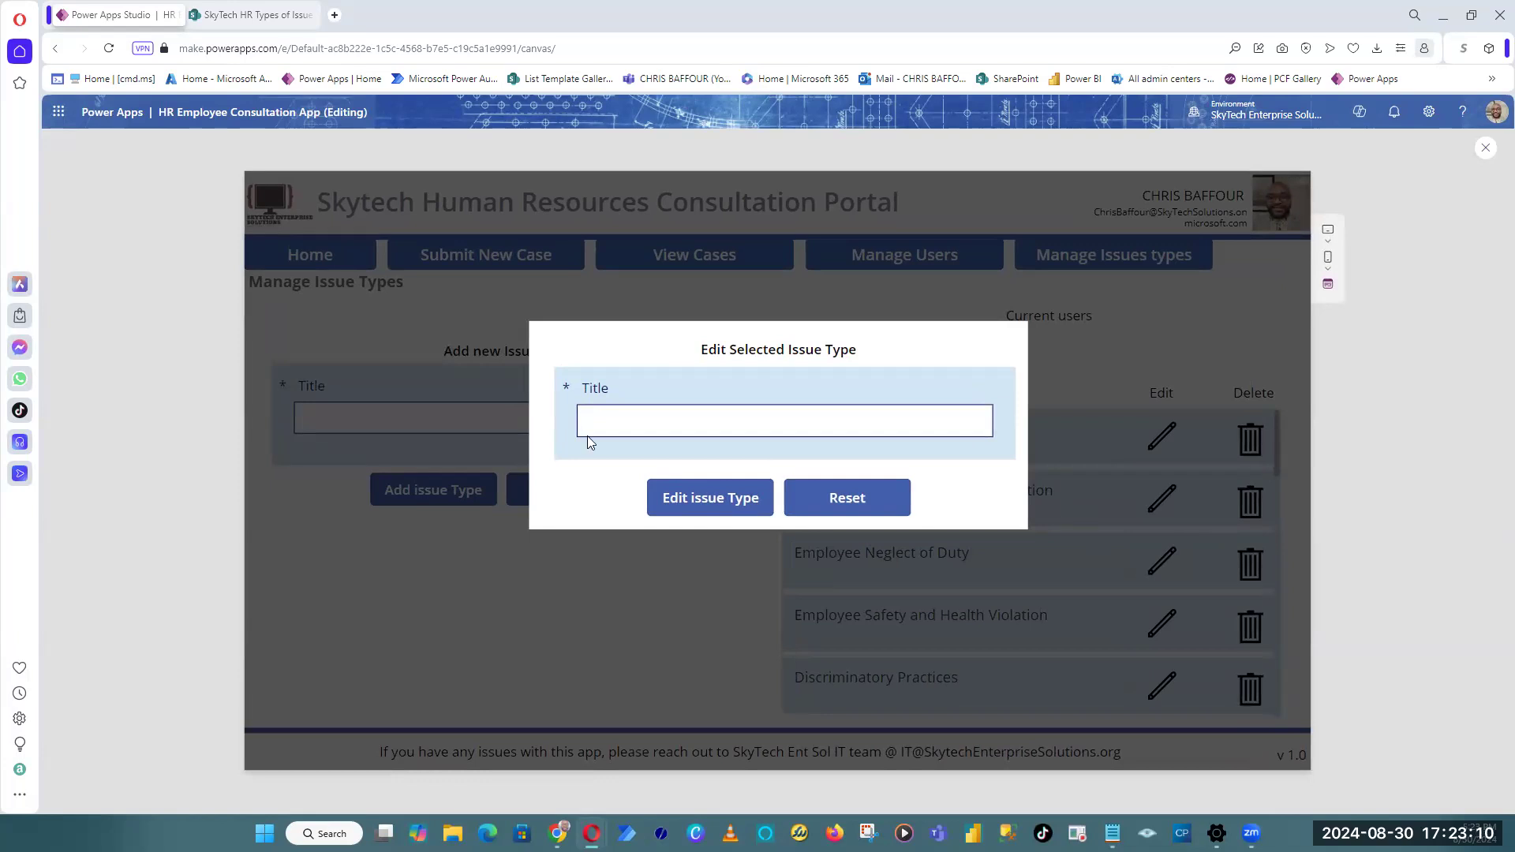
pyautogui.click(1485, 150)
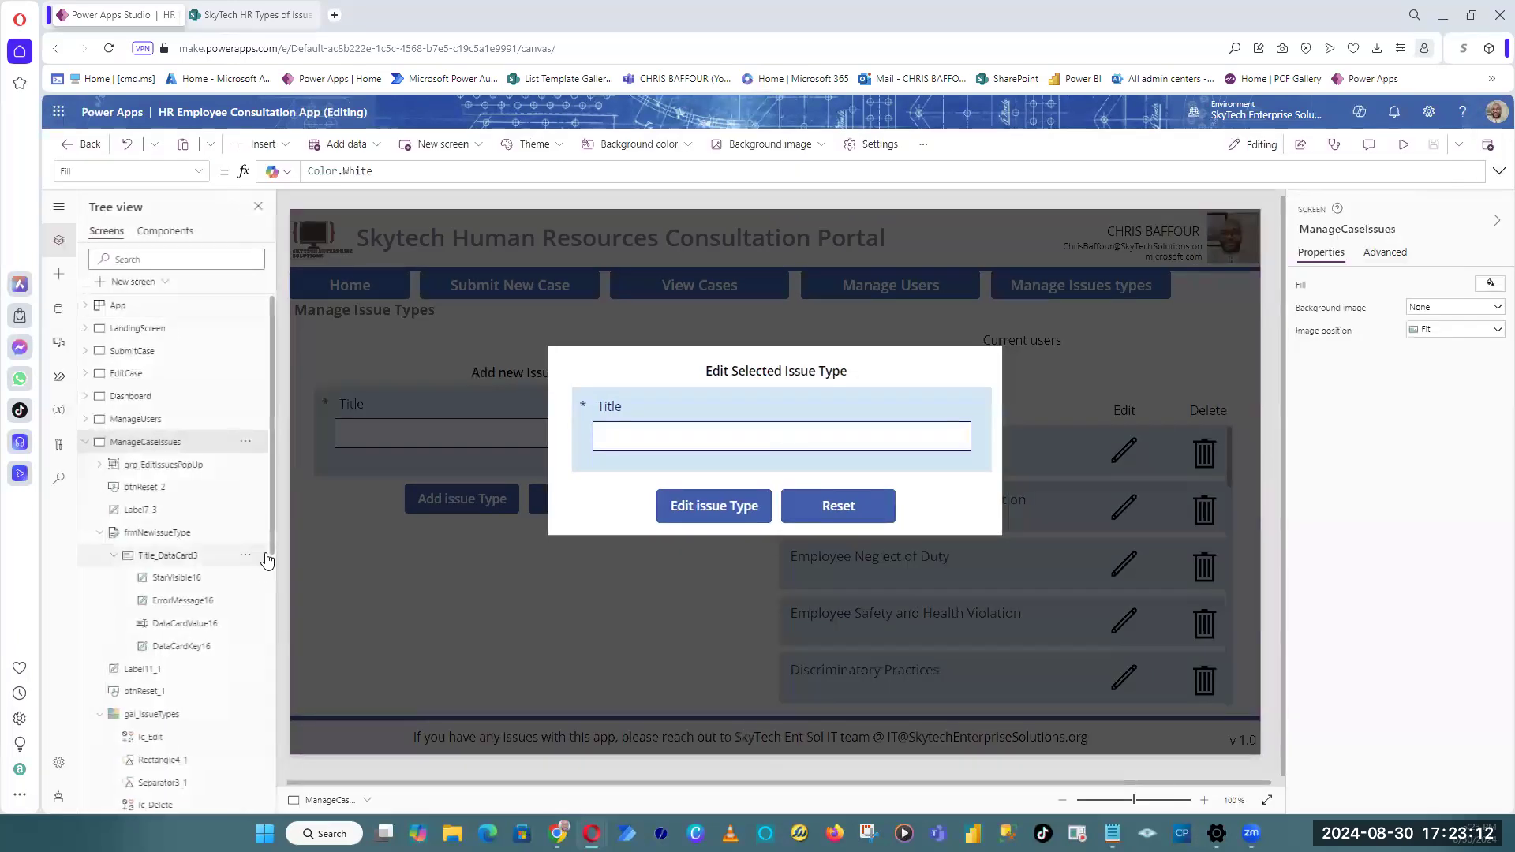
# Step: Switch the visibility of grp_EditIssuesPopUp off and back on
pyautogui.click(173, 467)
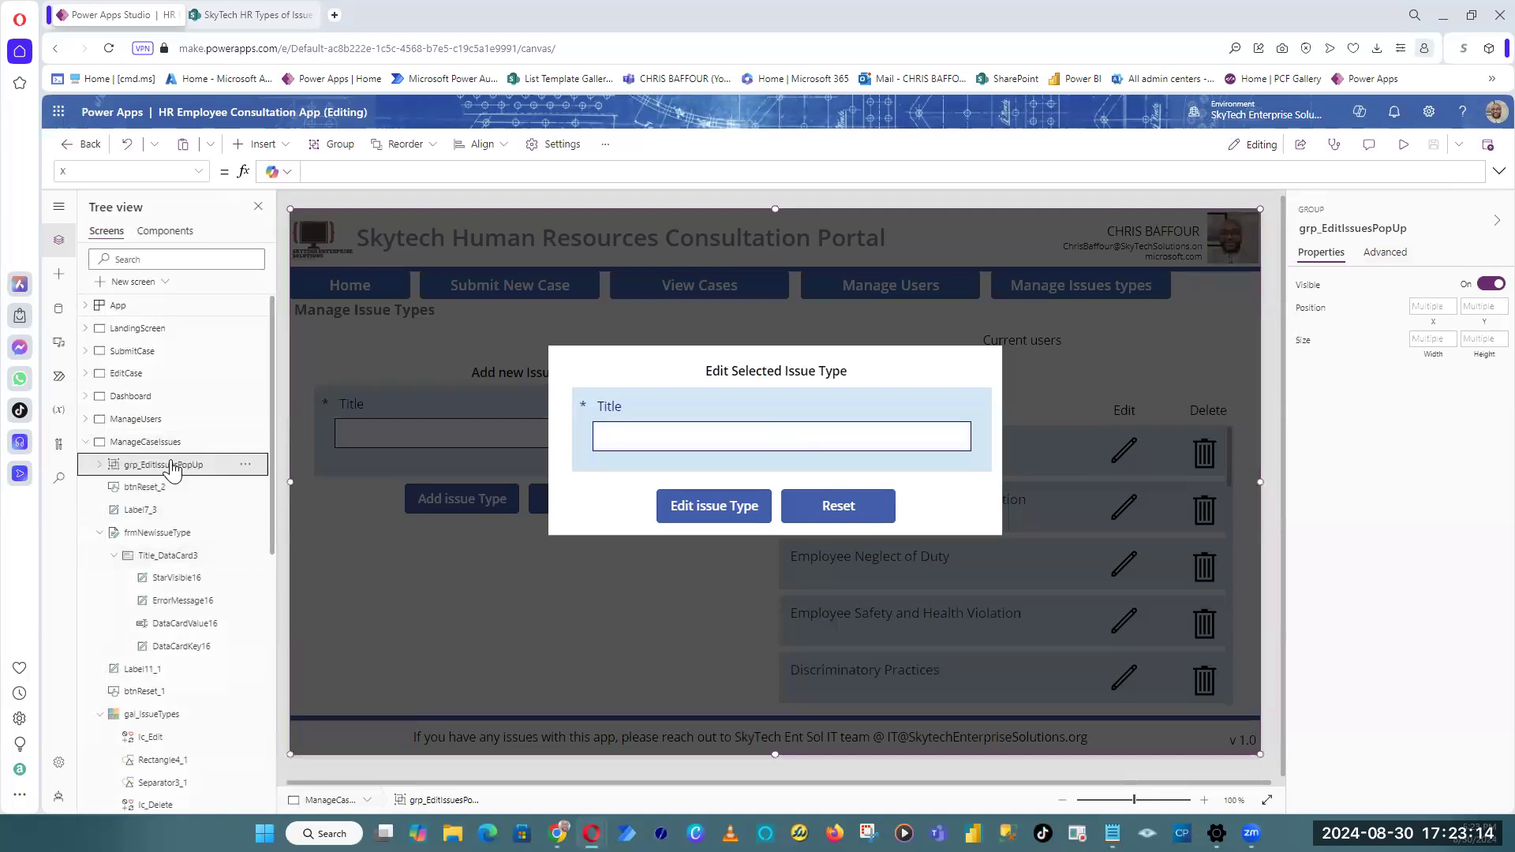
pyautogui.click(1486, 286)
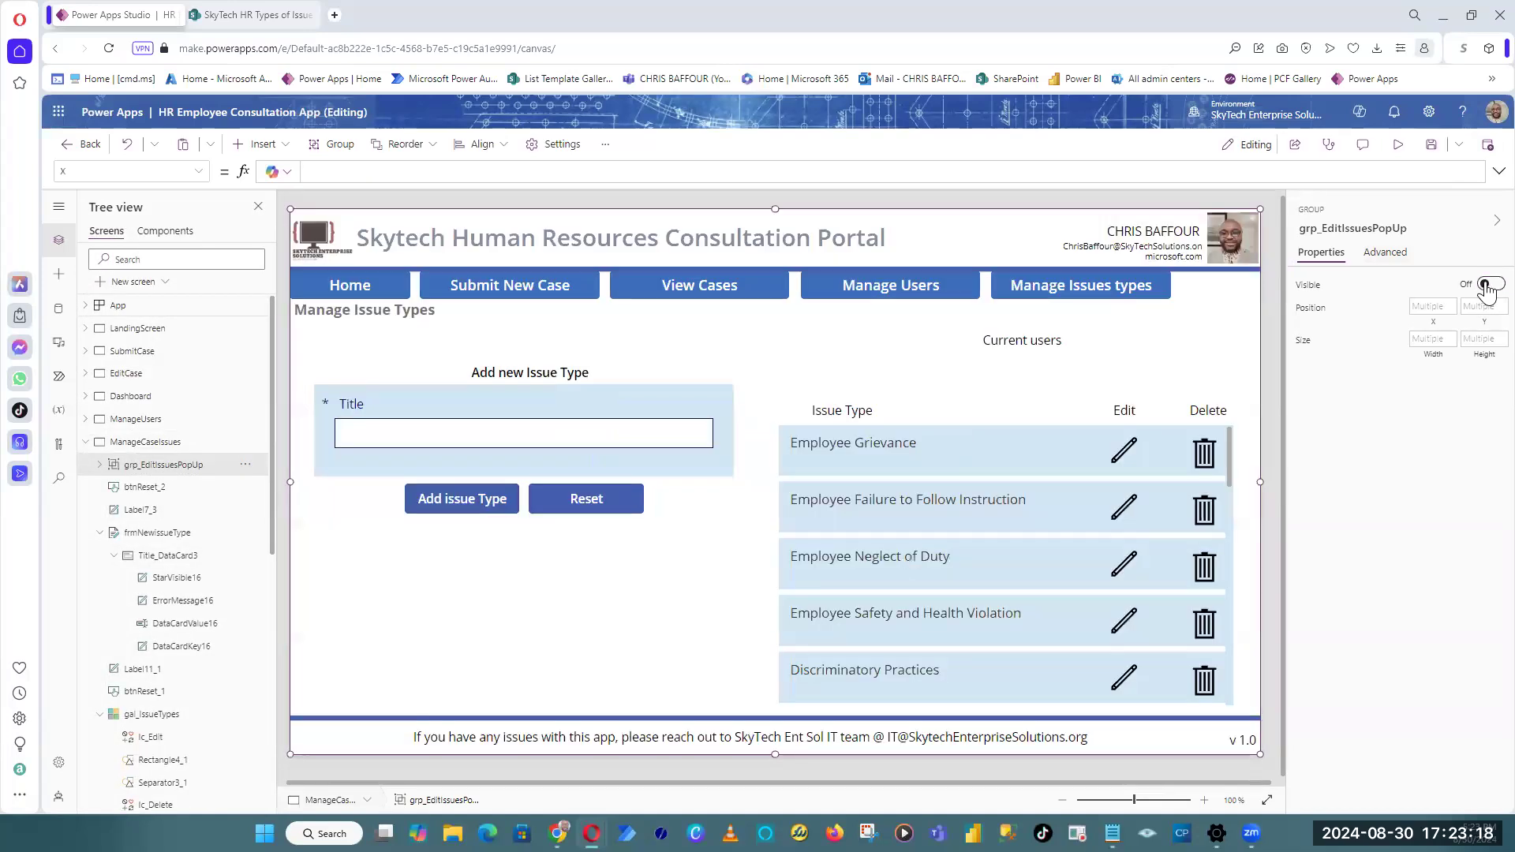
pyautogui.click(1487, 286)
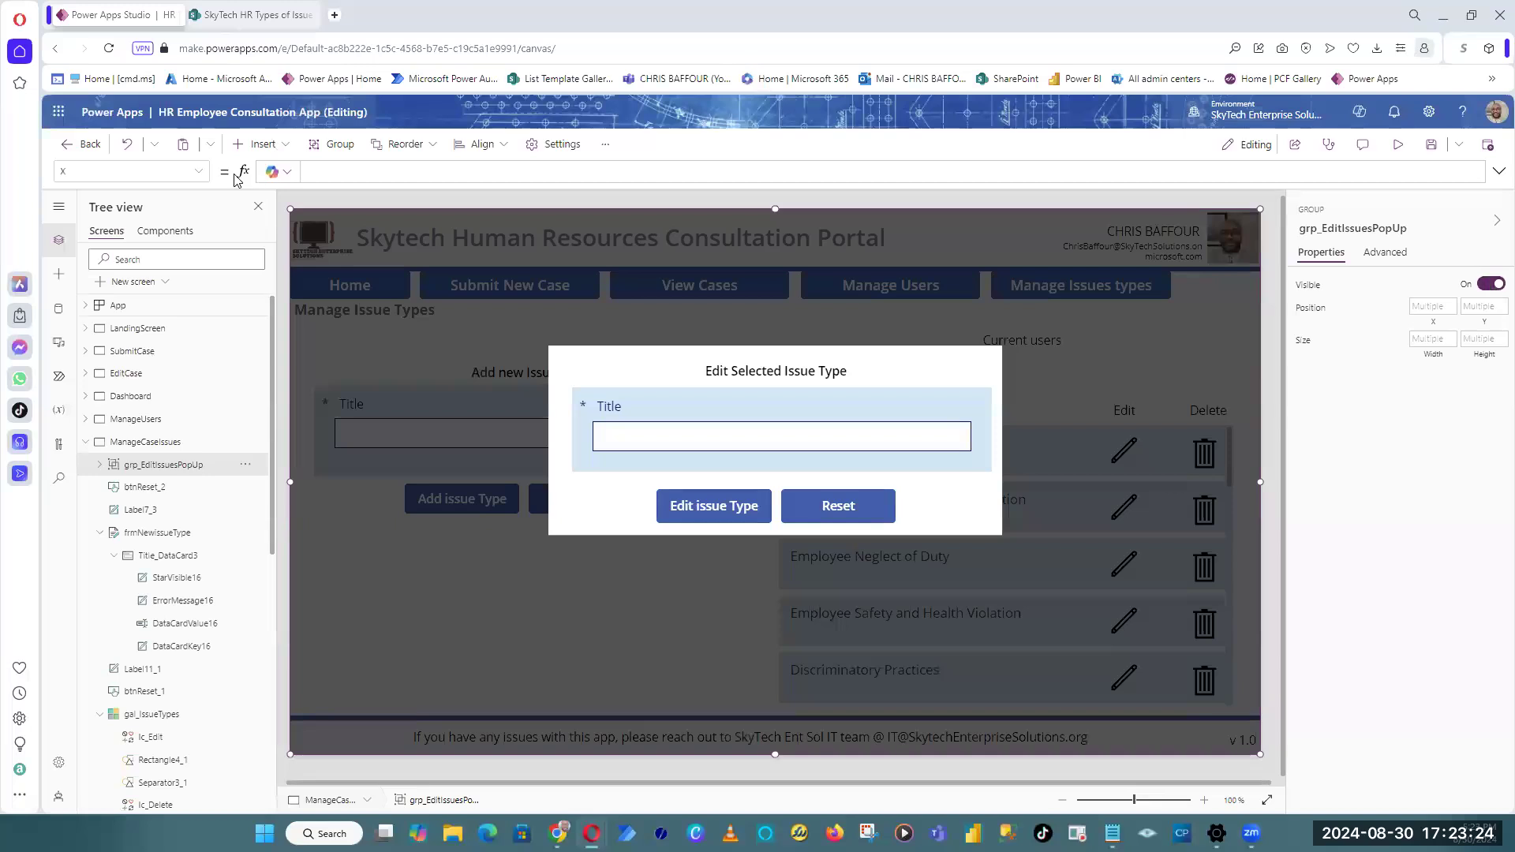
# Step: Comment out the value true in the Visible formula of grp_EditIssuesPopUp
pyautogui.click(198, 171)
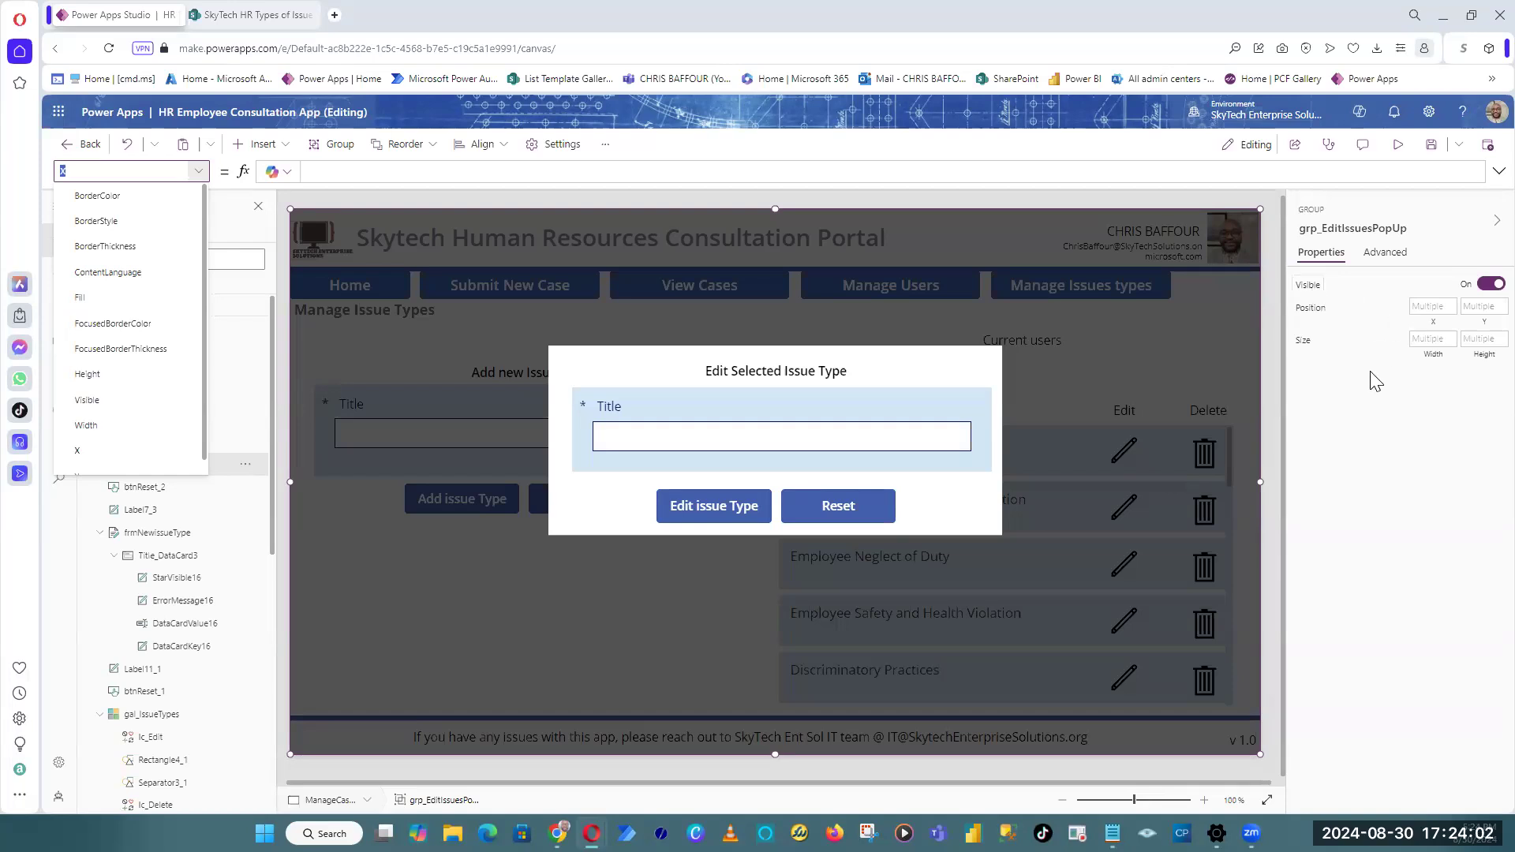
pyautogui.click(127, 400)
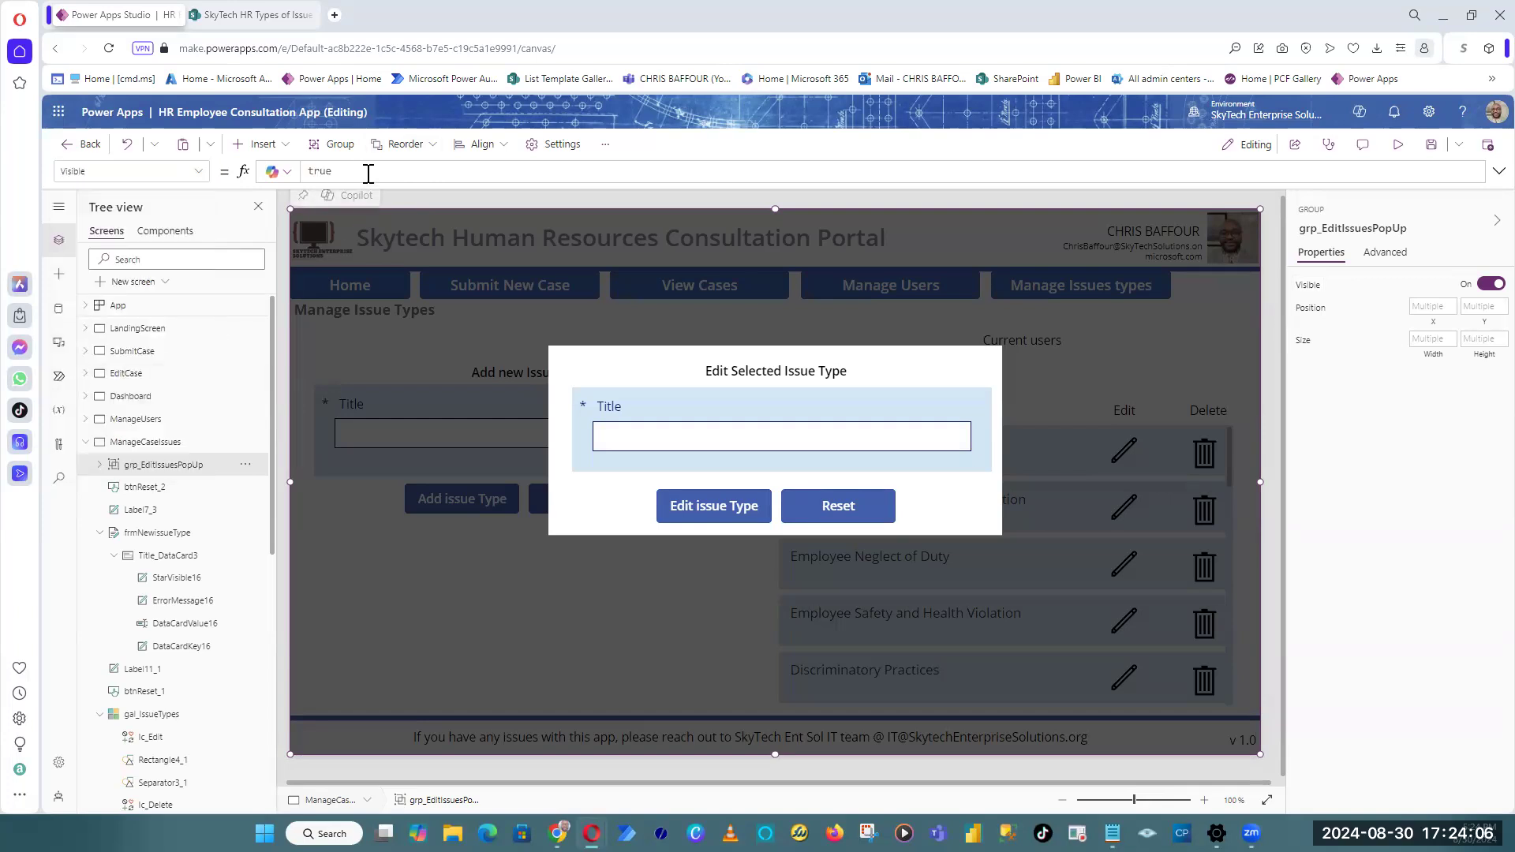
pyautogui.click(368, 174)
pyautogui.click(1498, 172)
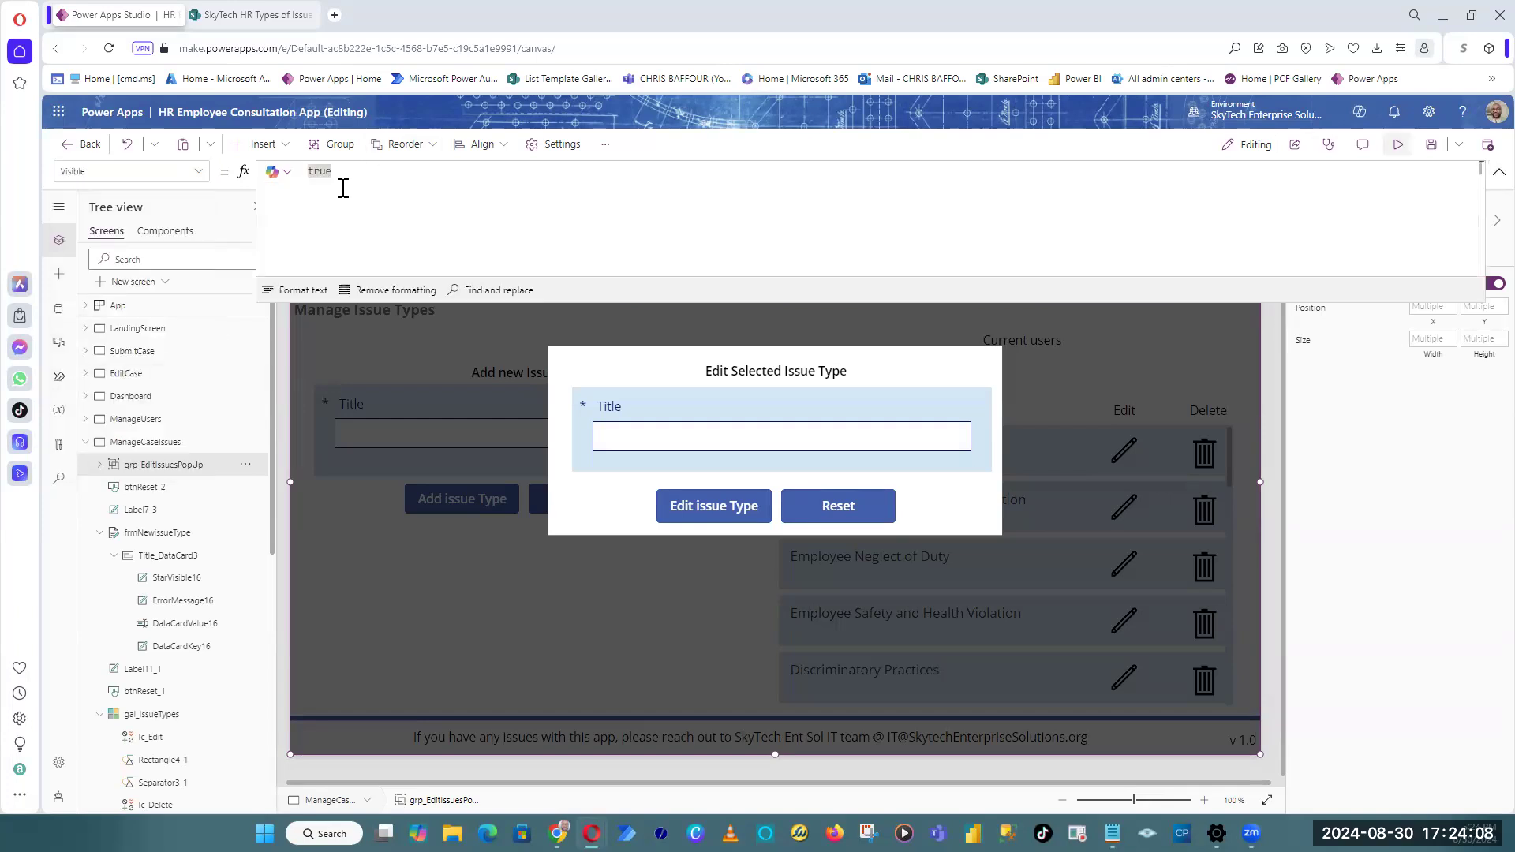
pyautogui.click(387, 197)
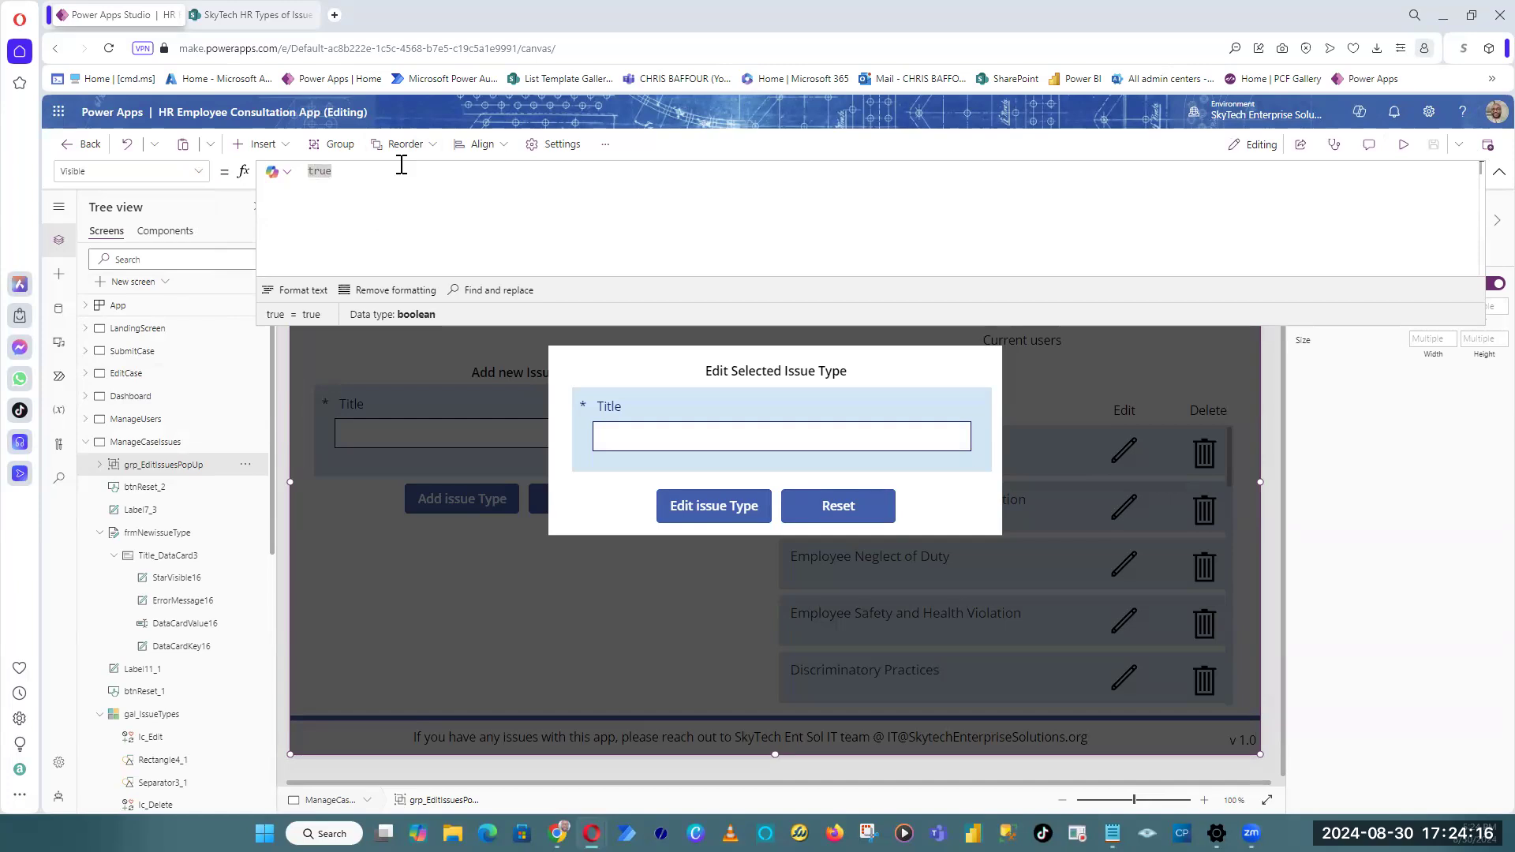
pyautogui.hotkey('ctrl', '/')
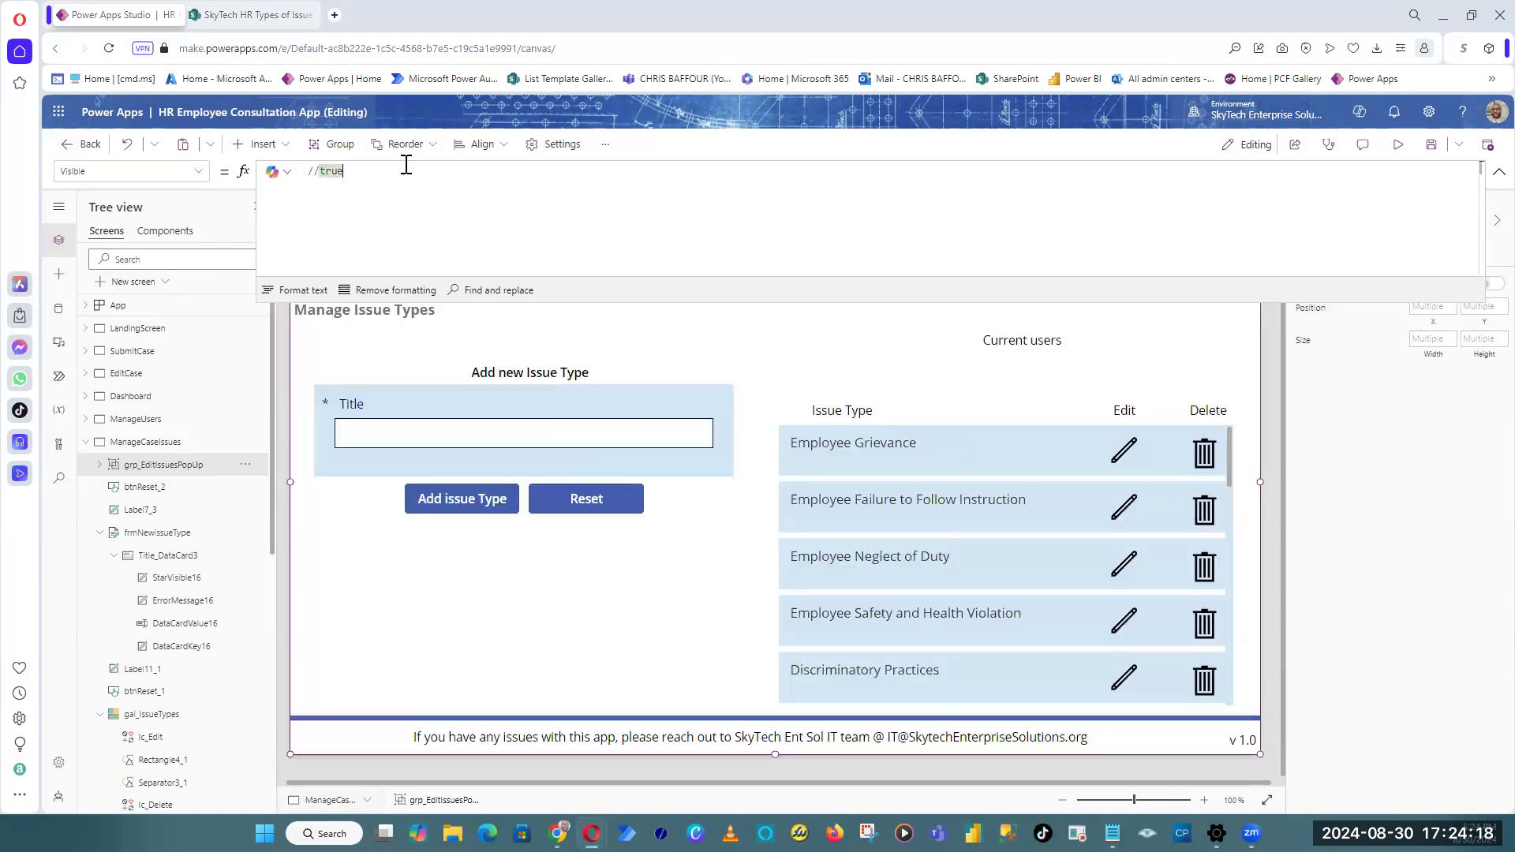
# Step: Enter the variable varEditIssuesTrue on a new line below the comment in the Visible formula of grp_EditIssuesPopUp
pyautogui.press('Return')
pyautogui.write('var')
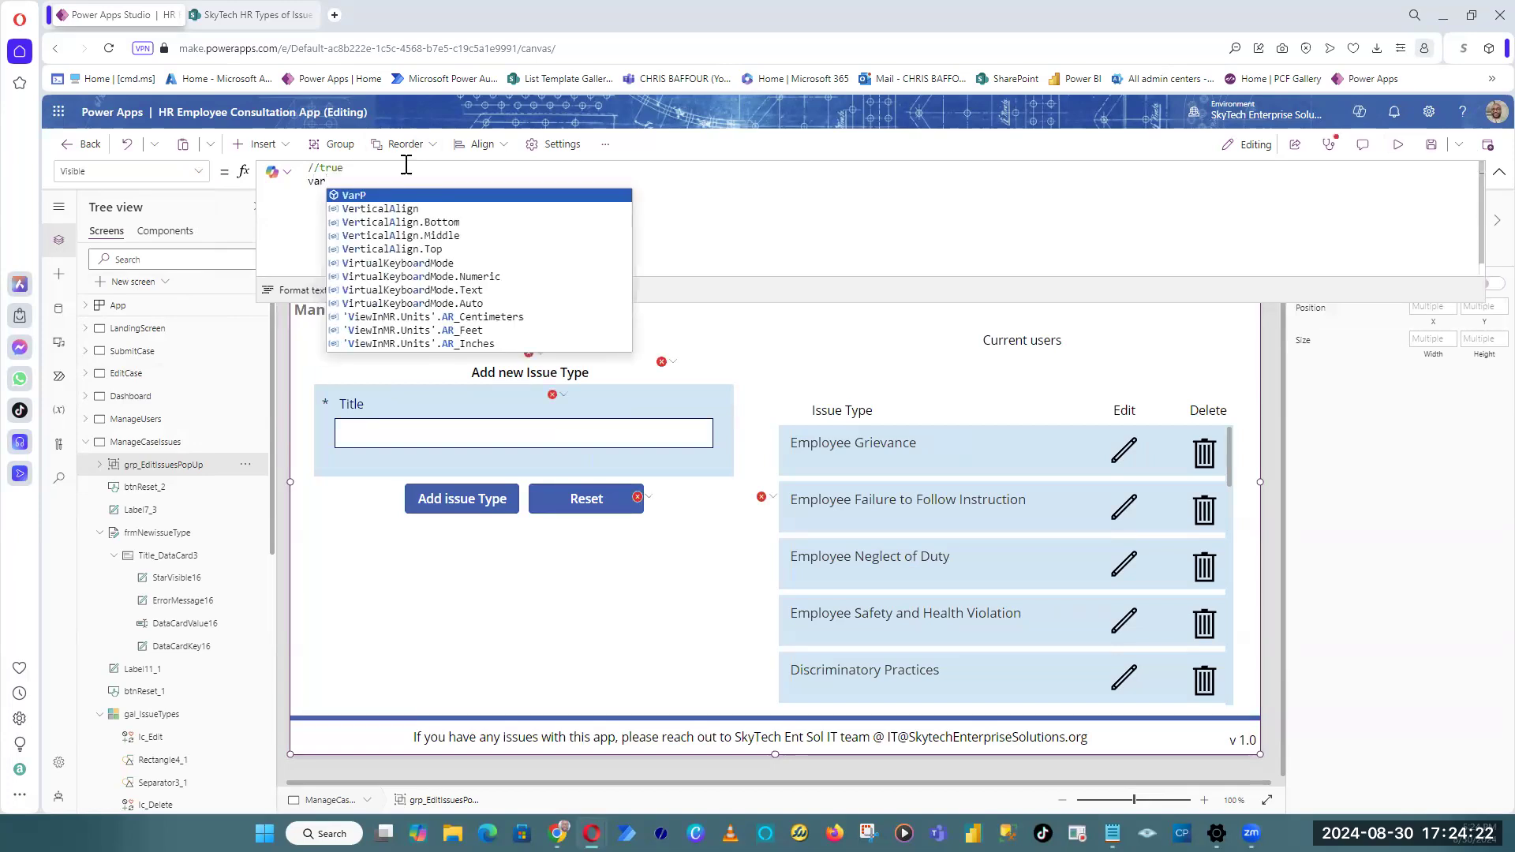
pyautogui.write('E')
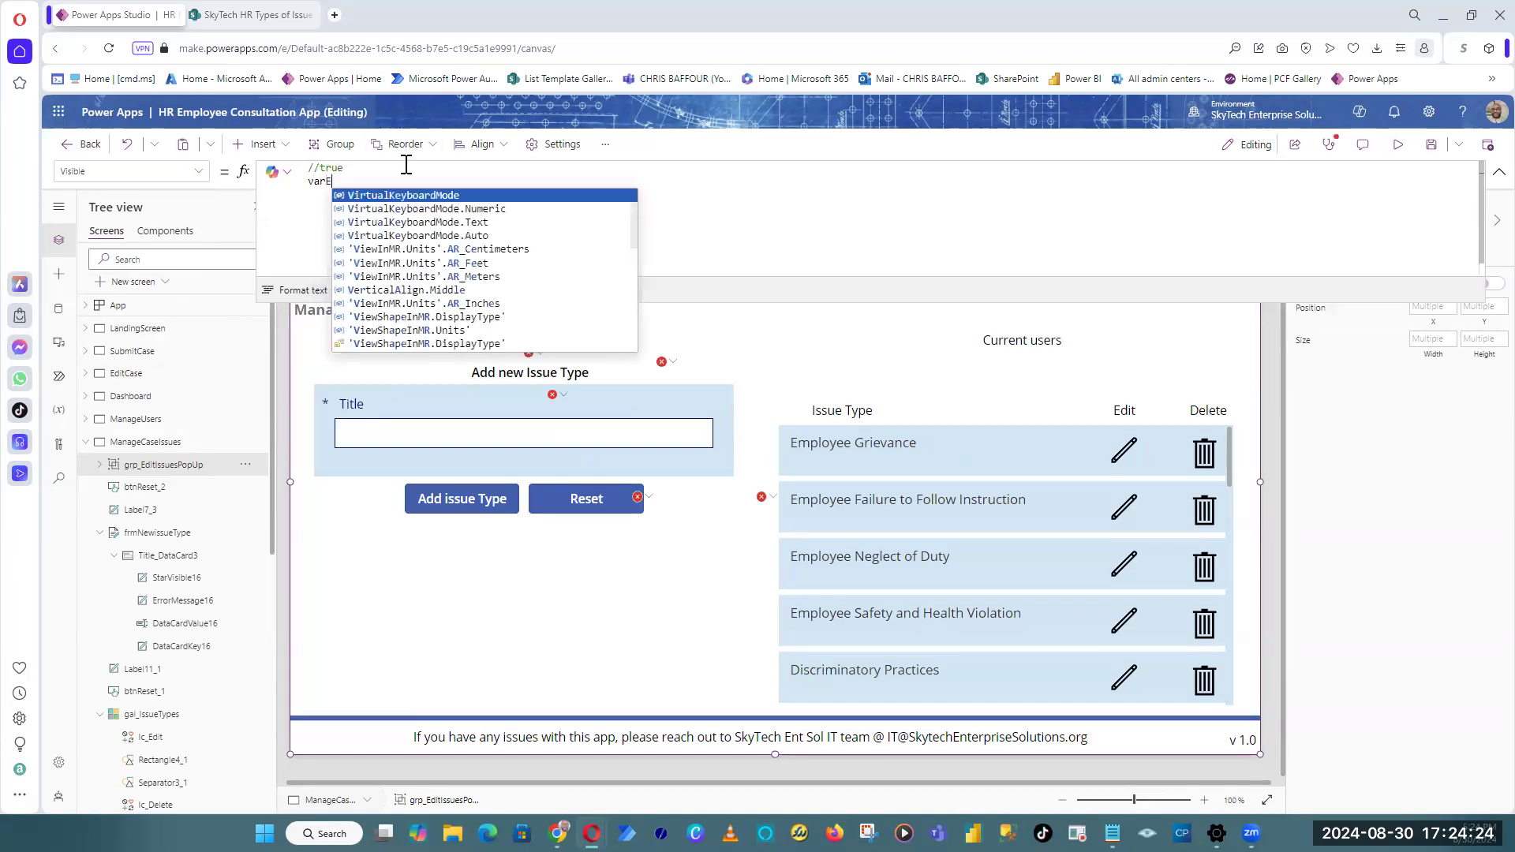
pyautogui.write('ditScreen')
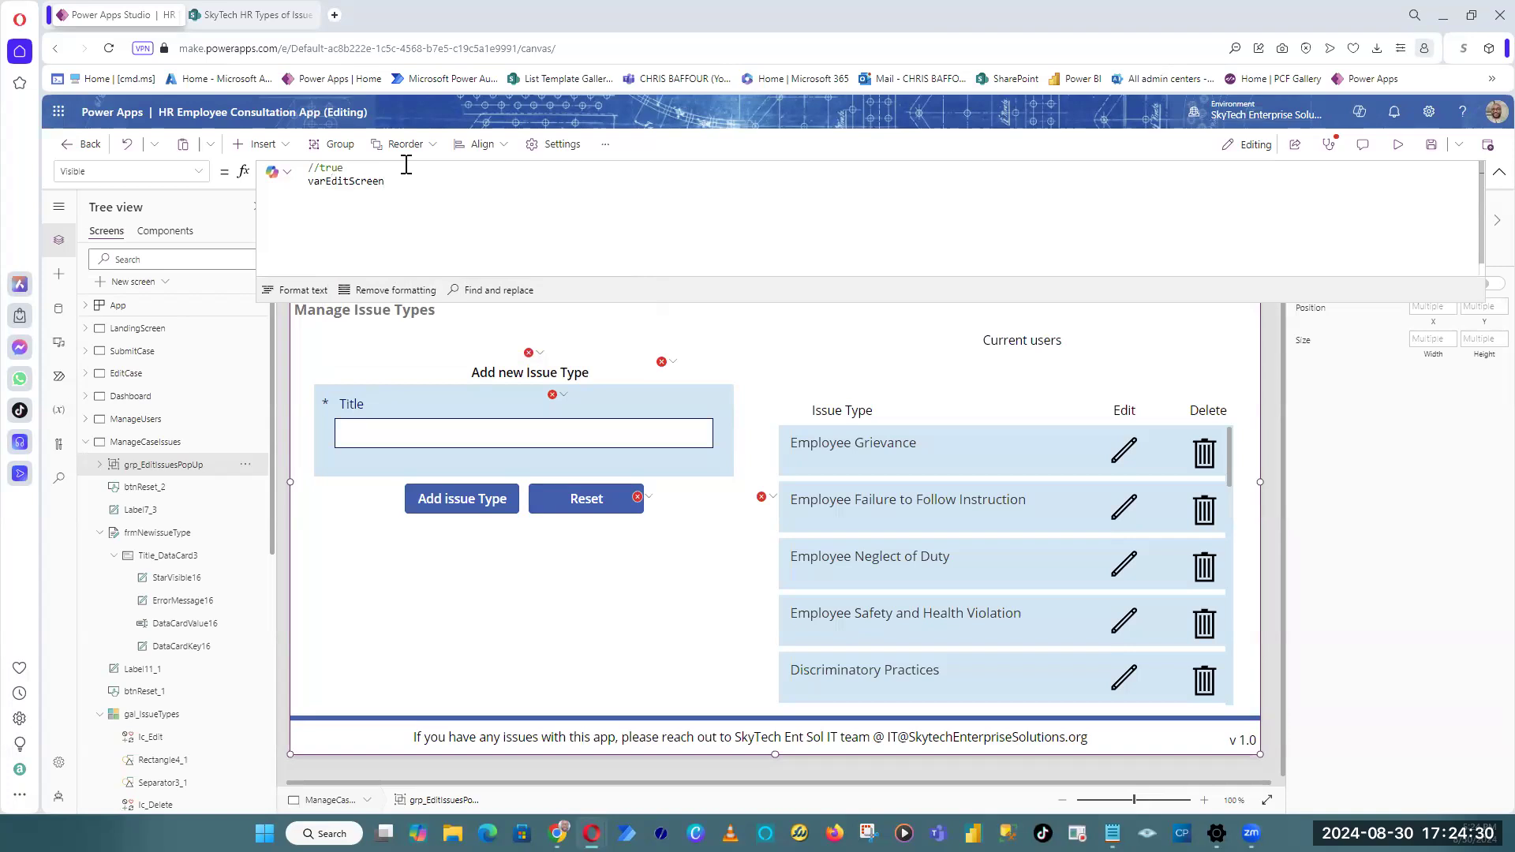
pyautogui.write('True')
pyautogui.click(351, 182)
pyautogui.press('Delete')
pyautogui.press('Delete')
pyautogui.press('Delete')
pyautogui.press('Delete')
pyautogui.write('Issues')
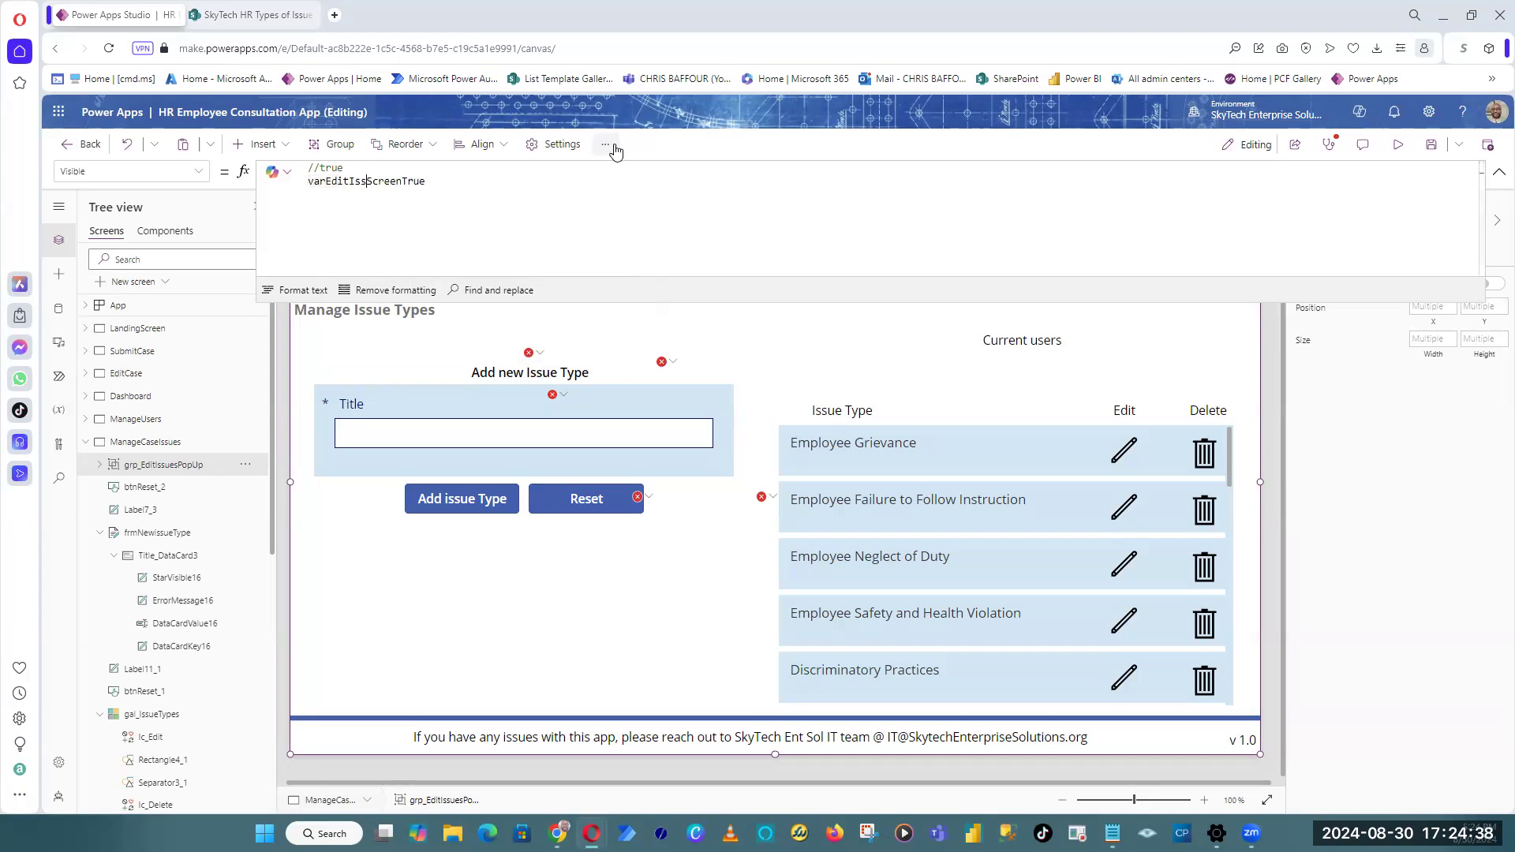
pyautogui.press('Delete')
pyautogui.press('Delete')
pyautogui.click(446, 186)
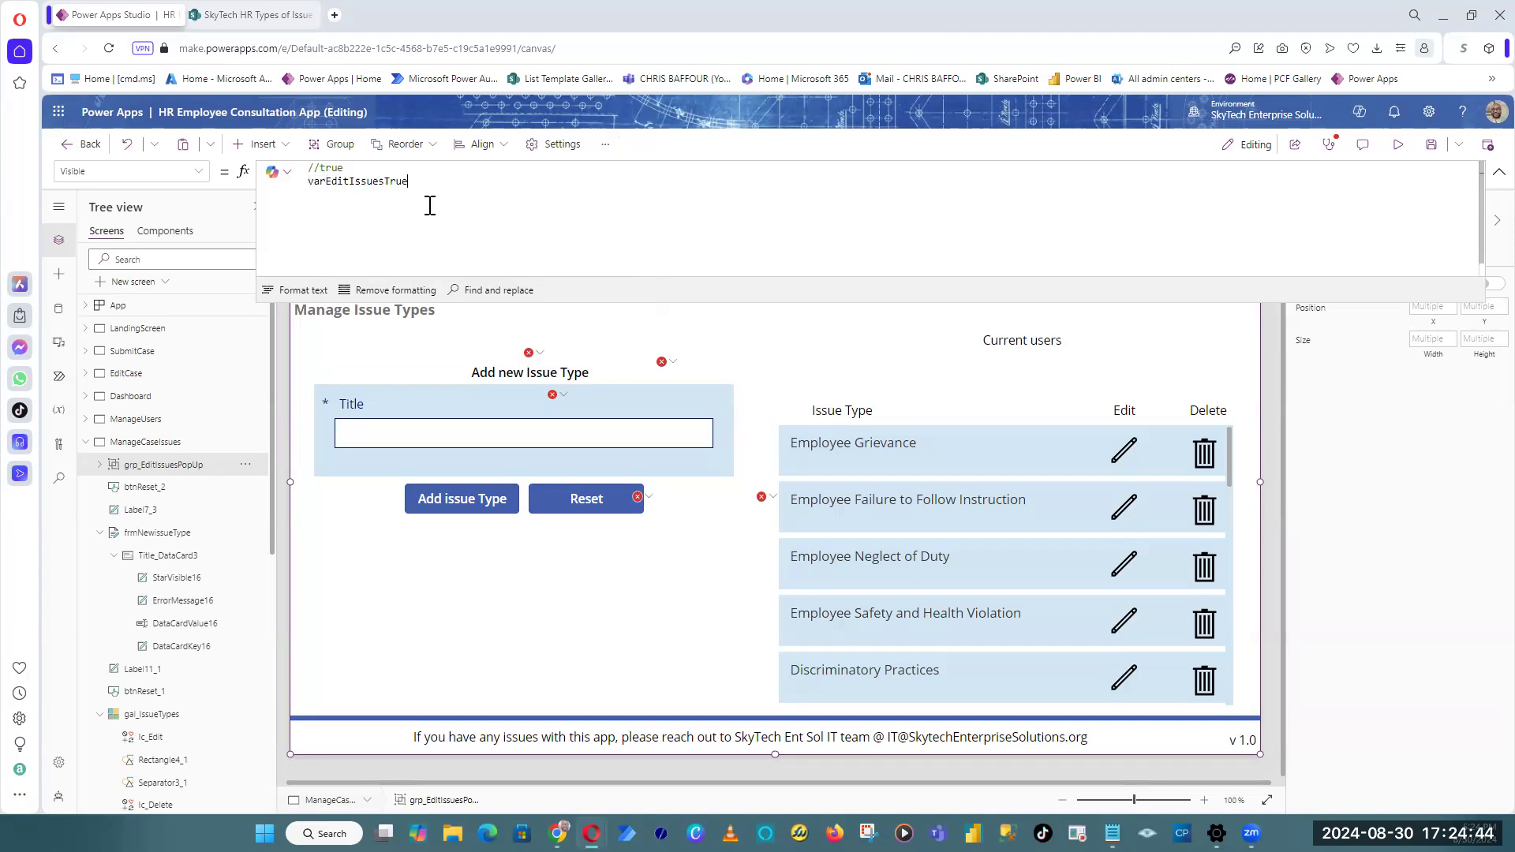
pyautogui.doubleClick(313, 181)
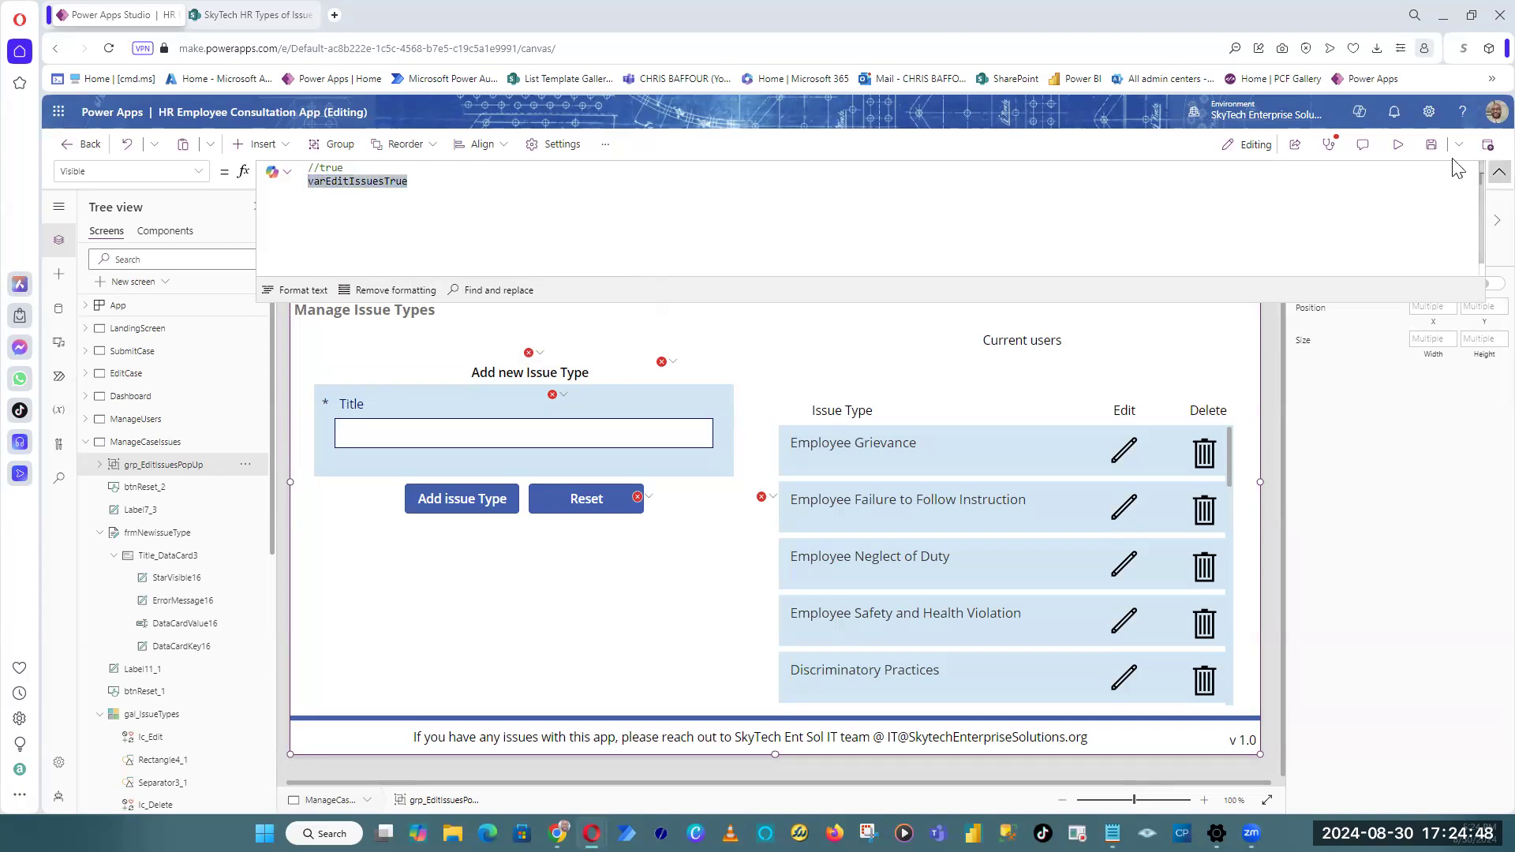
pyautogui.click(1499, 172)
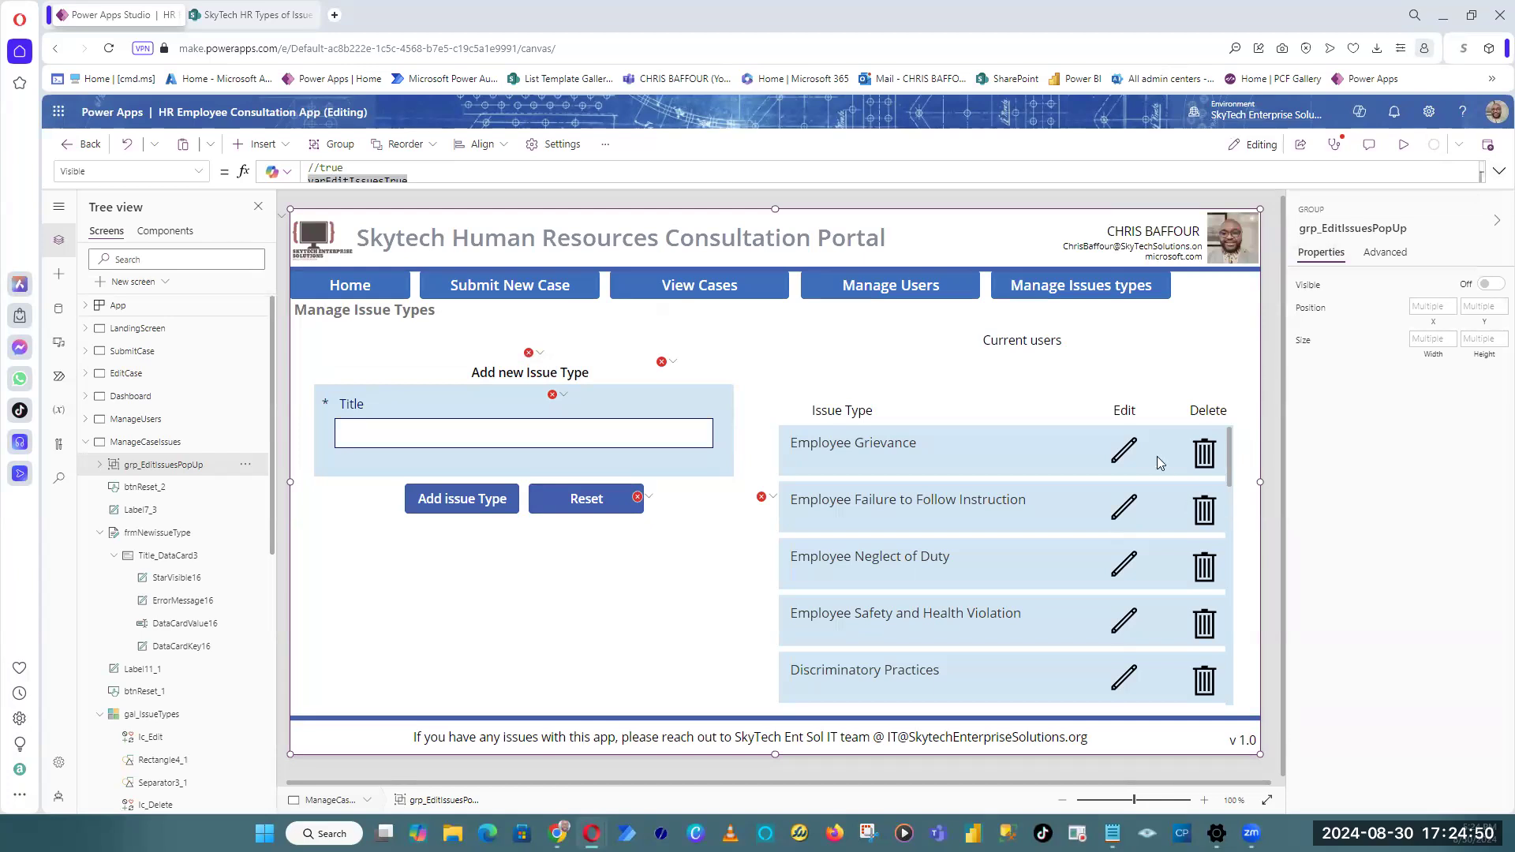
# Step: Comment out EditForm(frmEditIssue); in the OnSelect formula of the issue type gallery's Edit icon
pyautogui.click(1272, 364)
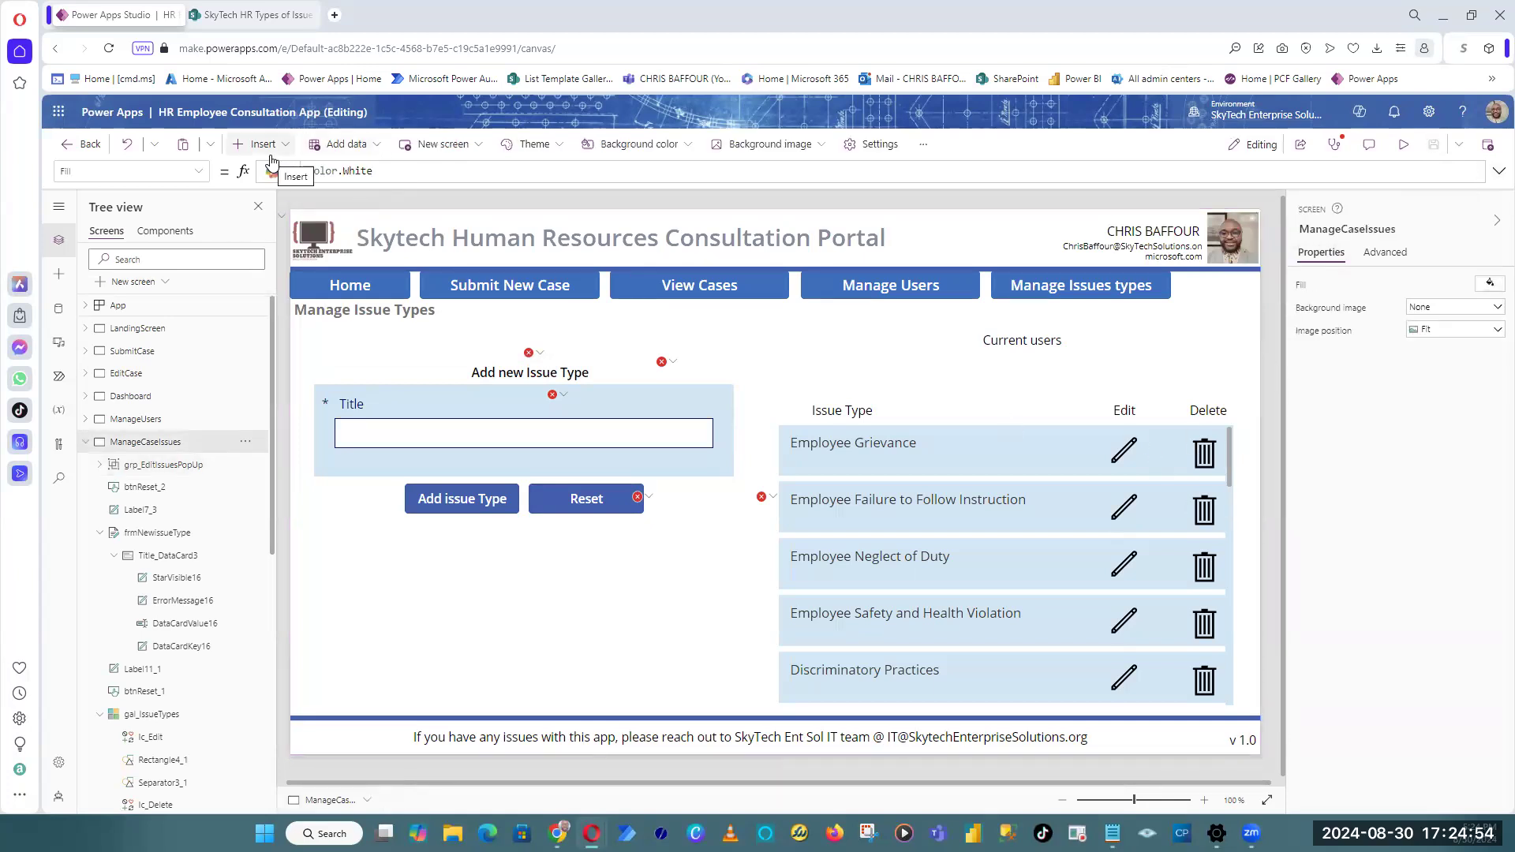
pyautogui.click(1124, 452)
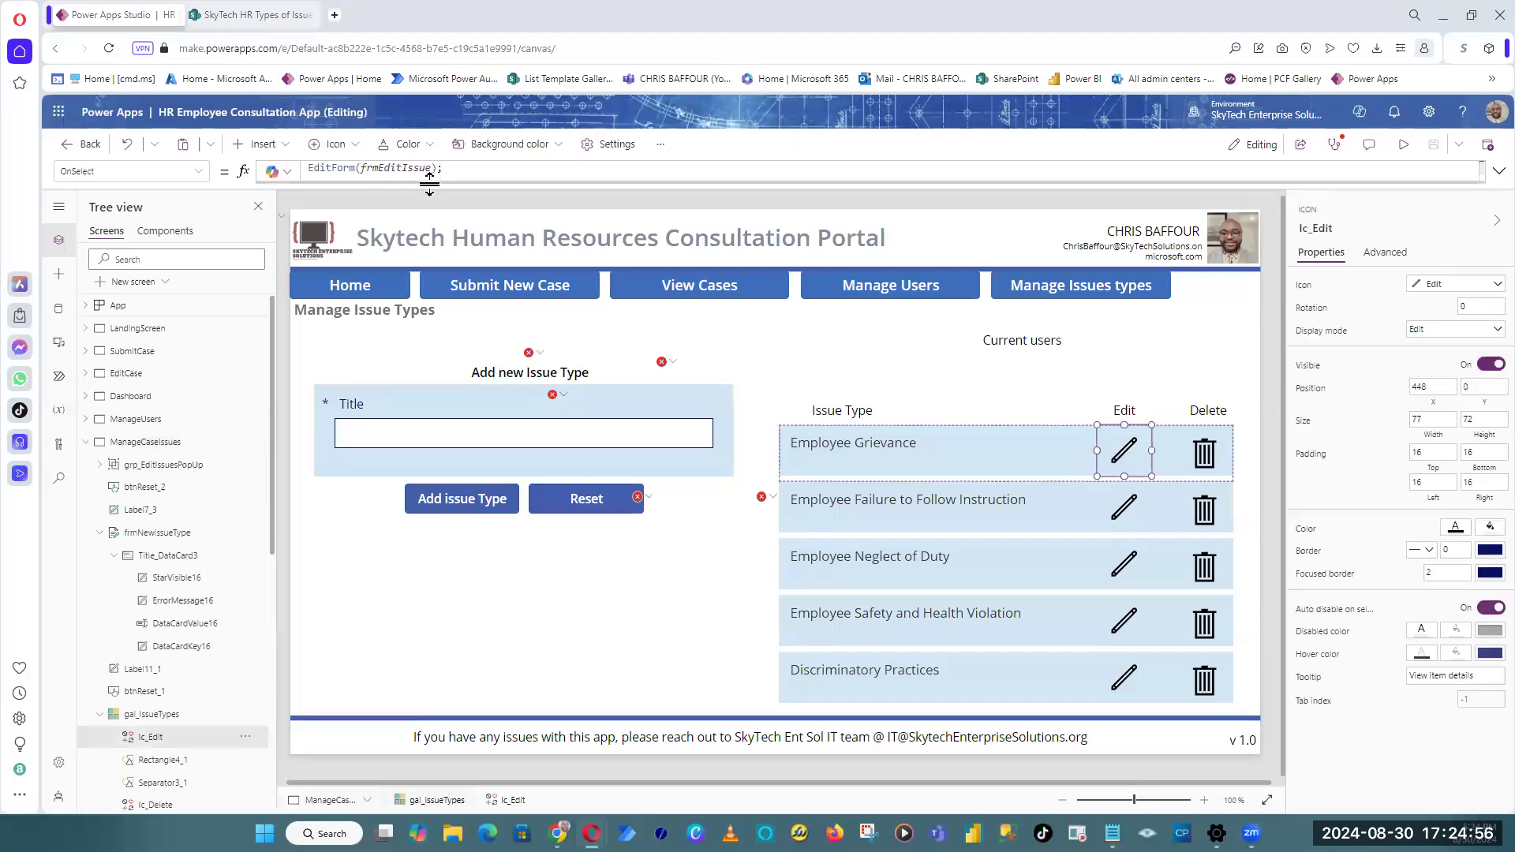
pyautogui.moveTo(429, 183); pyautogui.dragTo(443, 215)
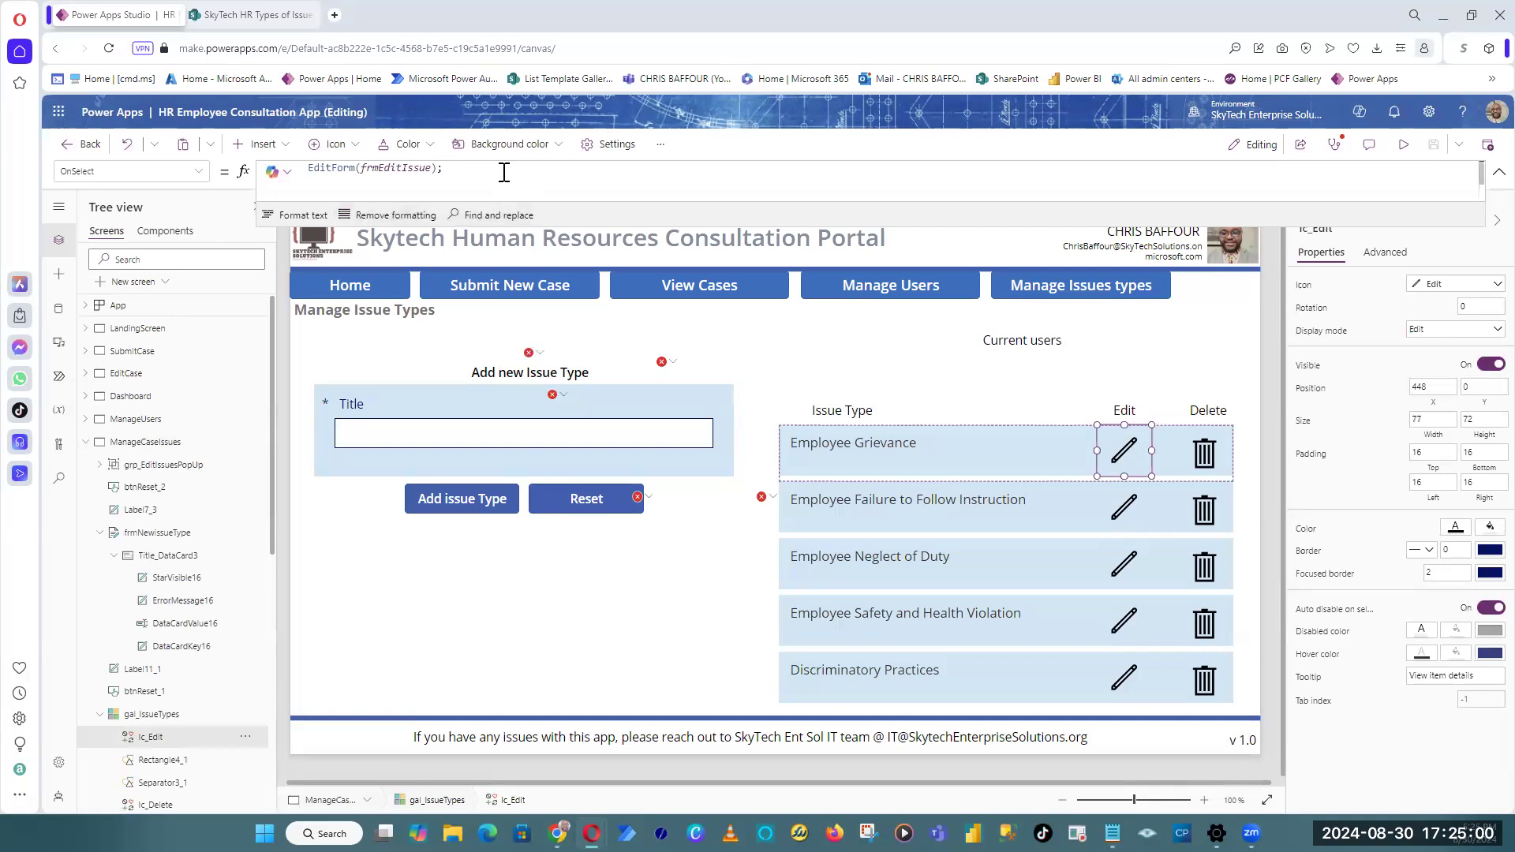
pyautogui.click(310, 168)
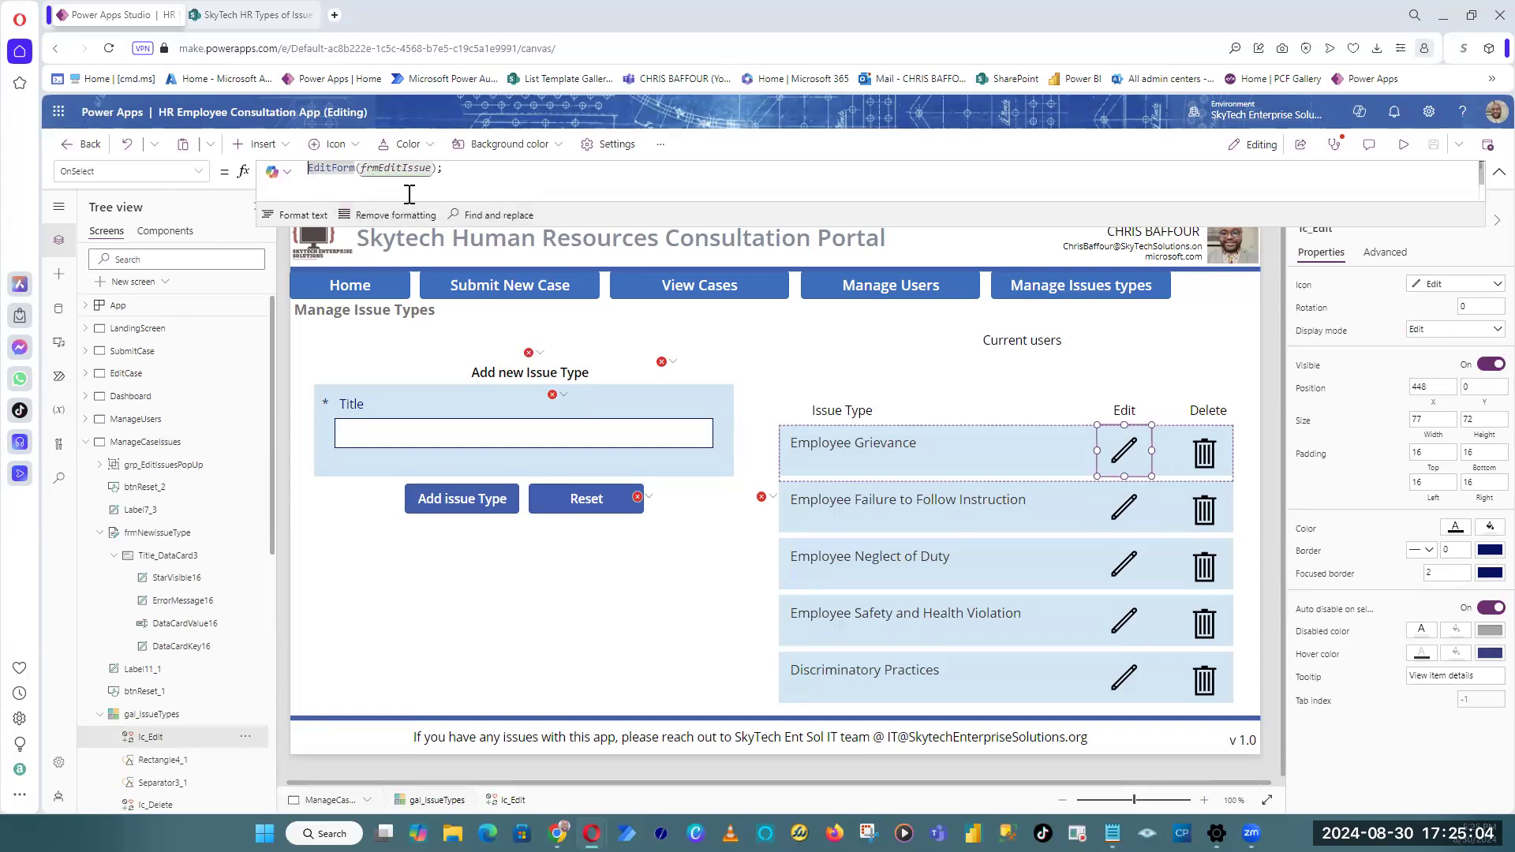
pyautogui.write('//')
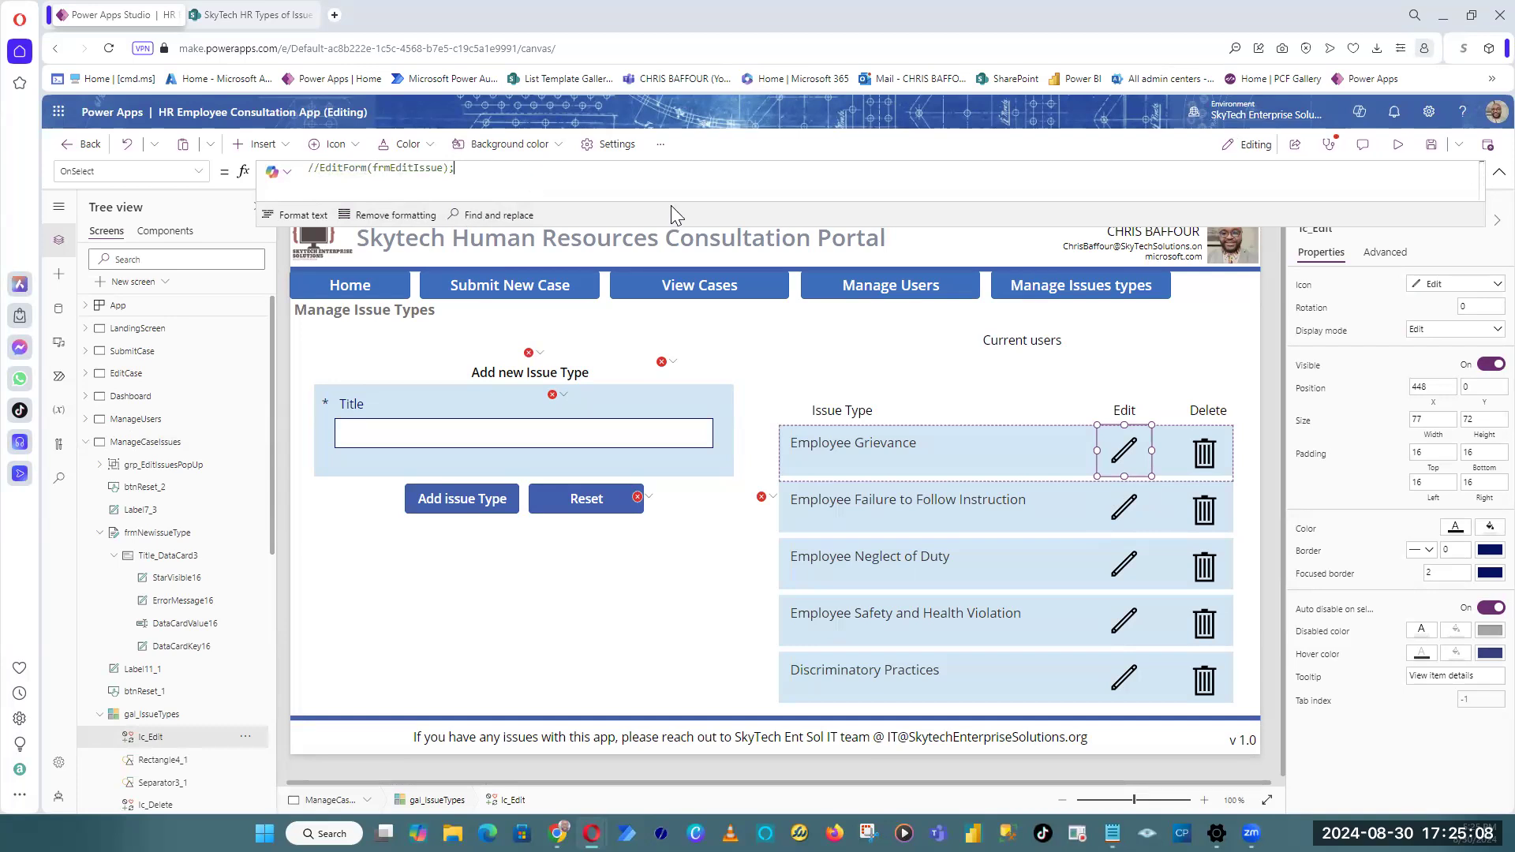
# Step: Add an UpdateContext call on varEditIssuesTrue below the commented line in the Edit icon's OnSelect formula
pyautogui.click(509, 172)
pyautogui.hotkey('shift', 'Return')
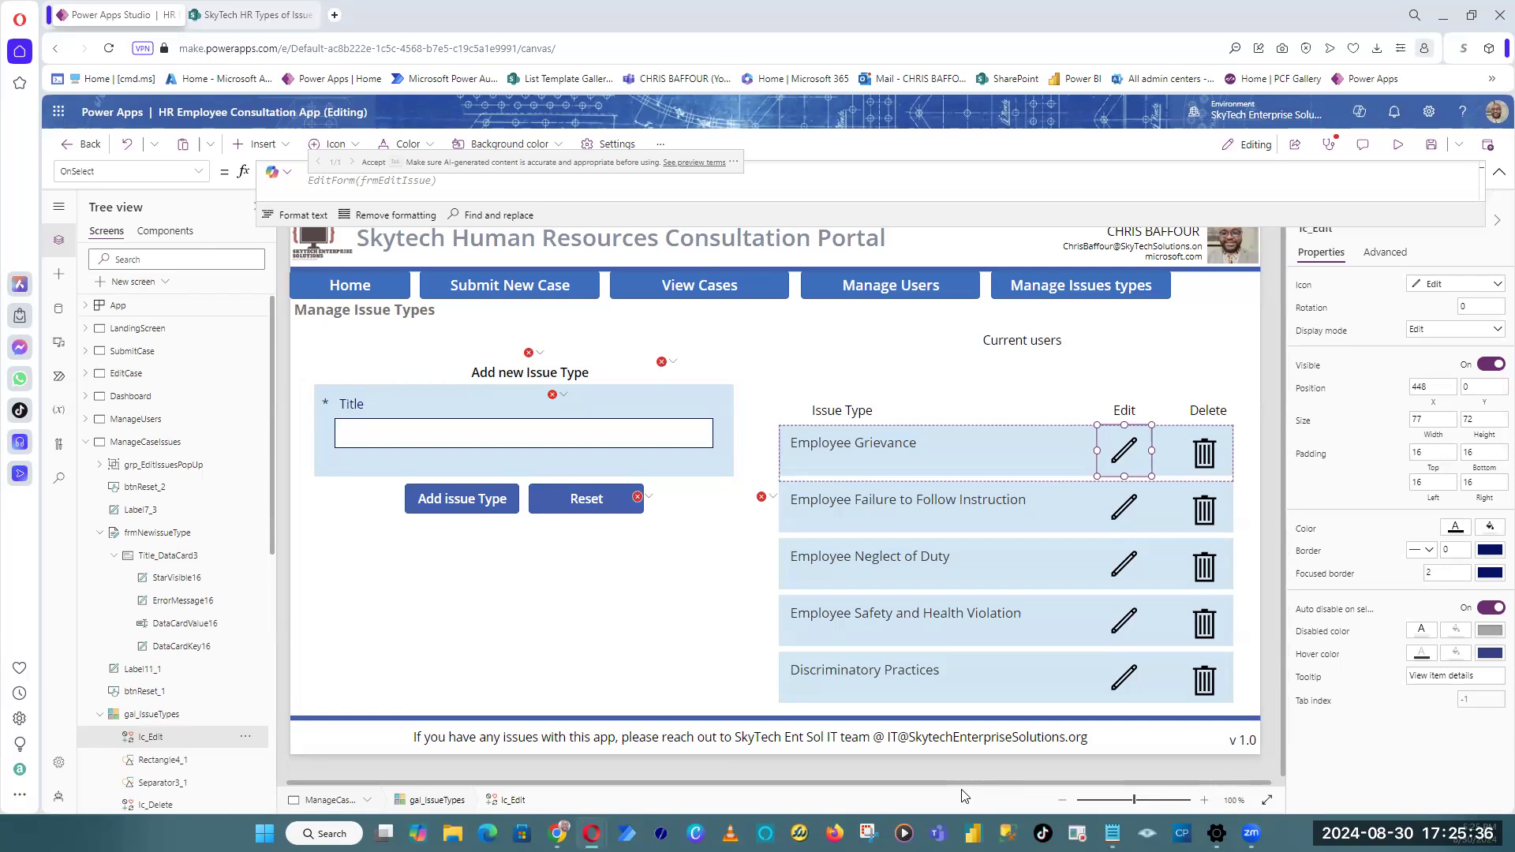
pyautogui.press('Tab')
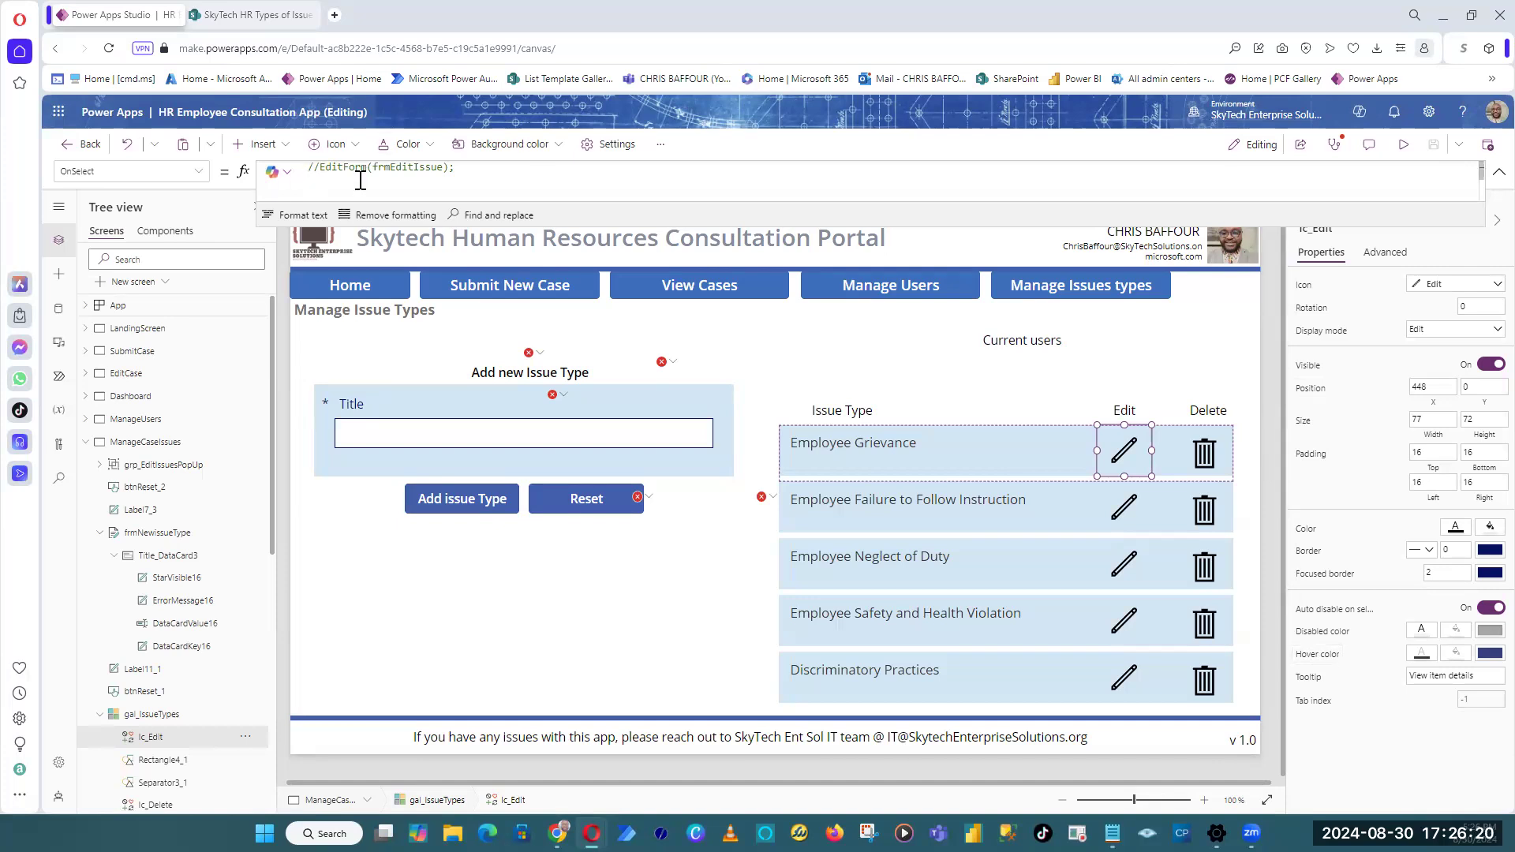
pyautogui.press('Return')
pyautogui.write('UpdateCon')
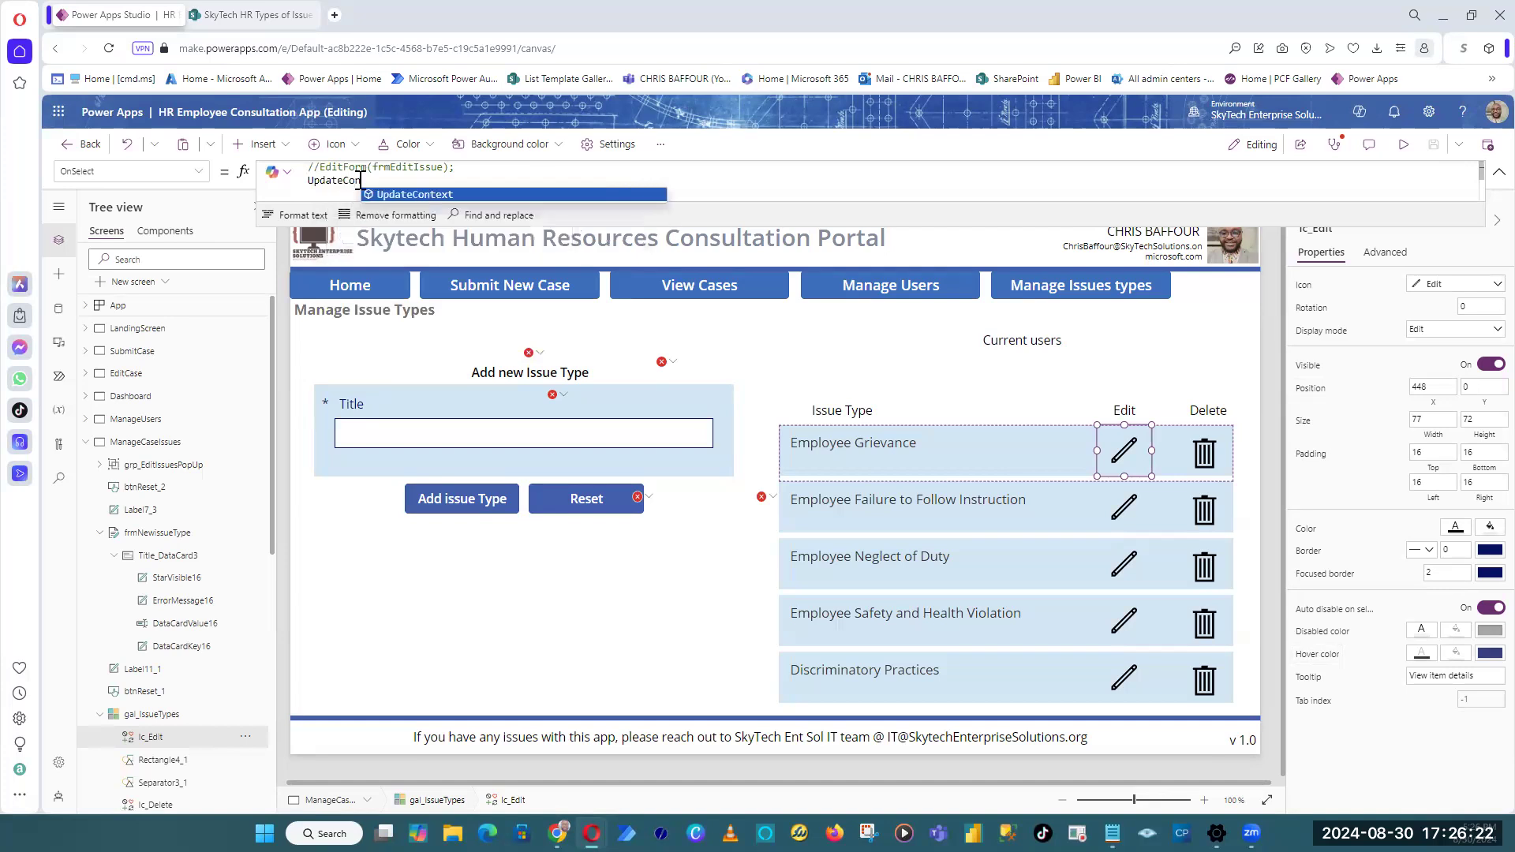
pyautogui.write('text')
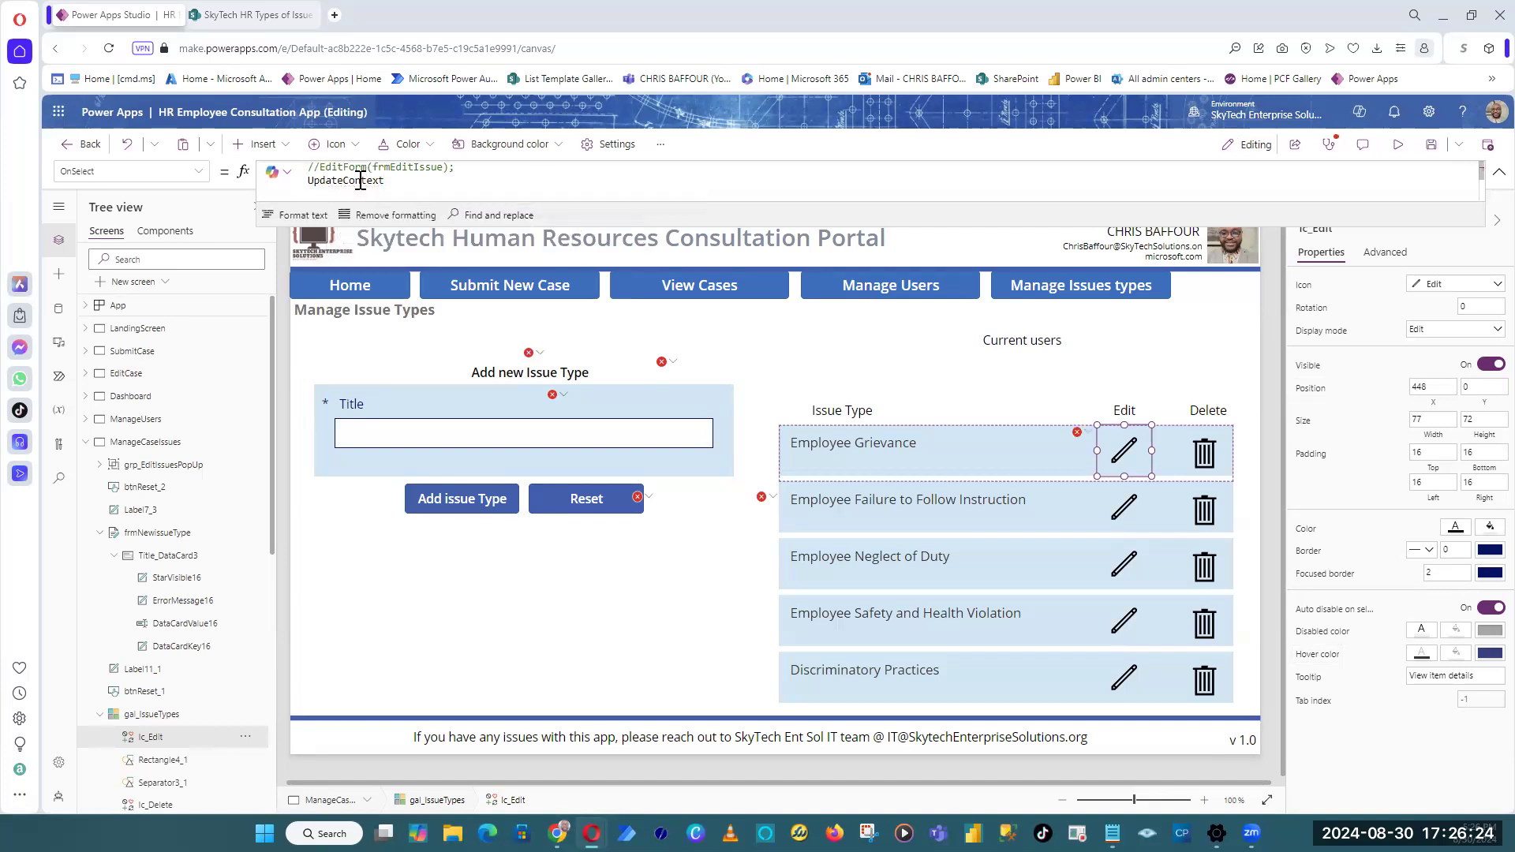
pyautogui.write('(varEditIssuesTrue')
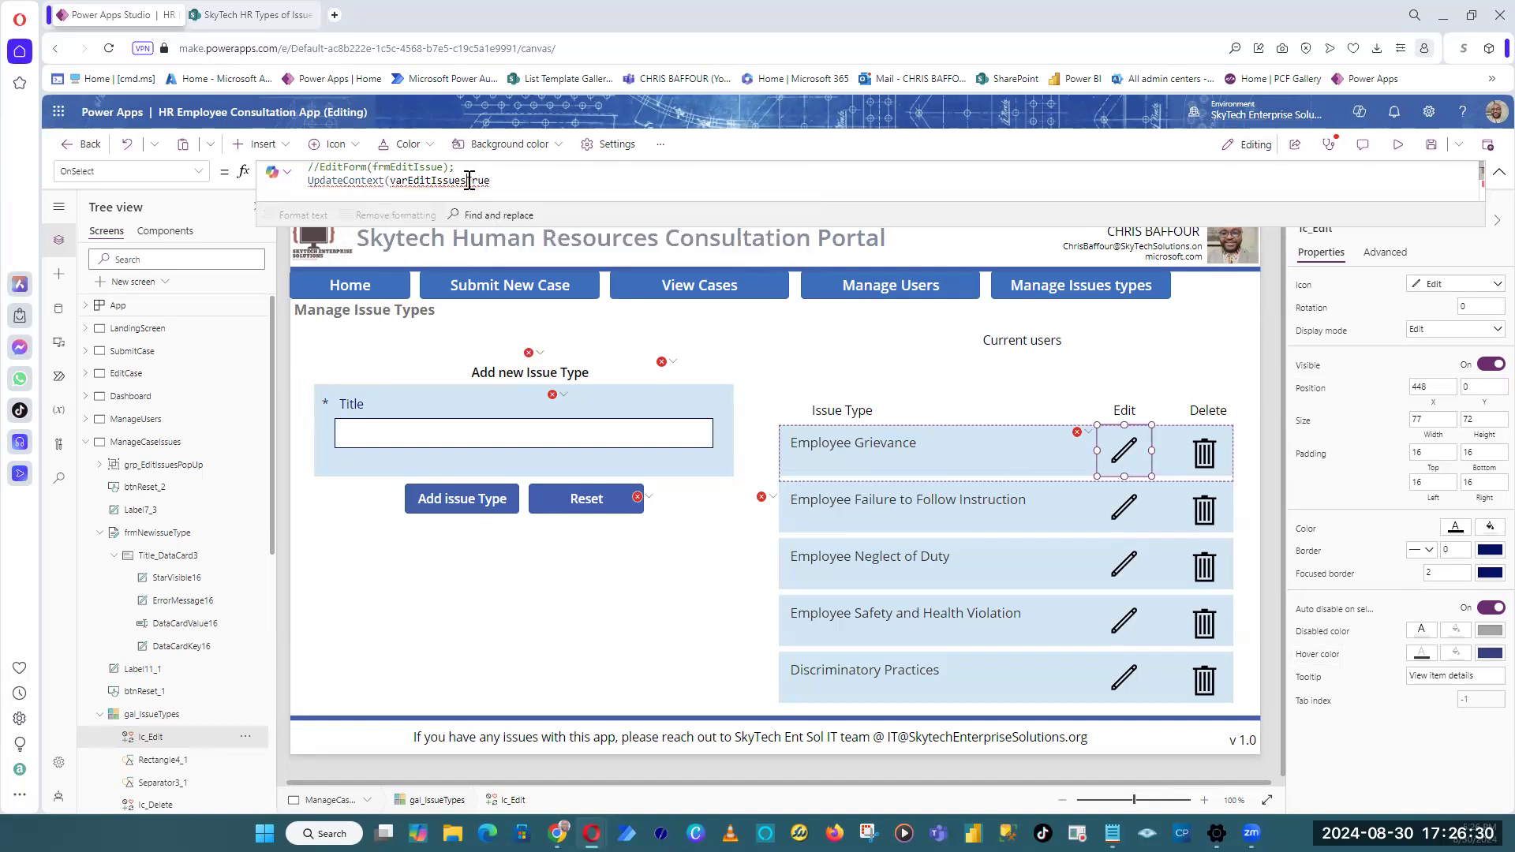
# Step: Correct the UpdateContext argument to the record {varEditIssues:true} and shrink the Edit icon to 67 by 60
pyautogui.moveTo(469, 180); pyautogui.dragTo(490, 180)
pyautogui.write(':True)')
pyautogui.click(391, 181)
pyautogui.write('{')
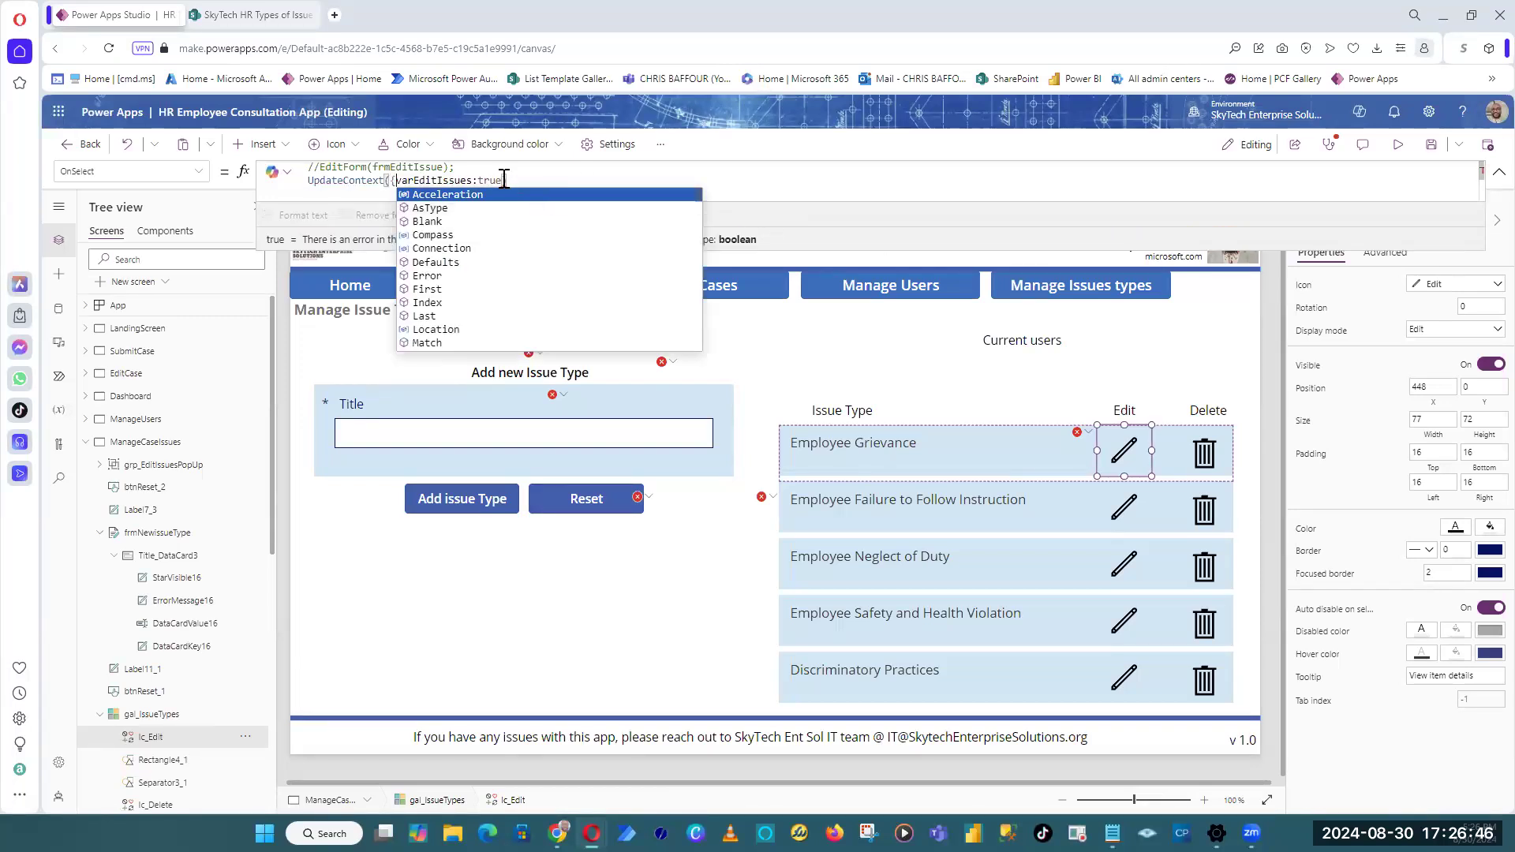
pyautogui.click(839, 176)
pyautogui.write('}')
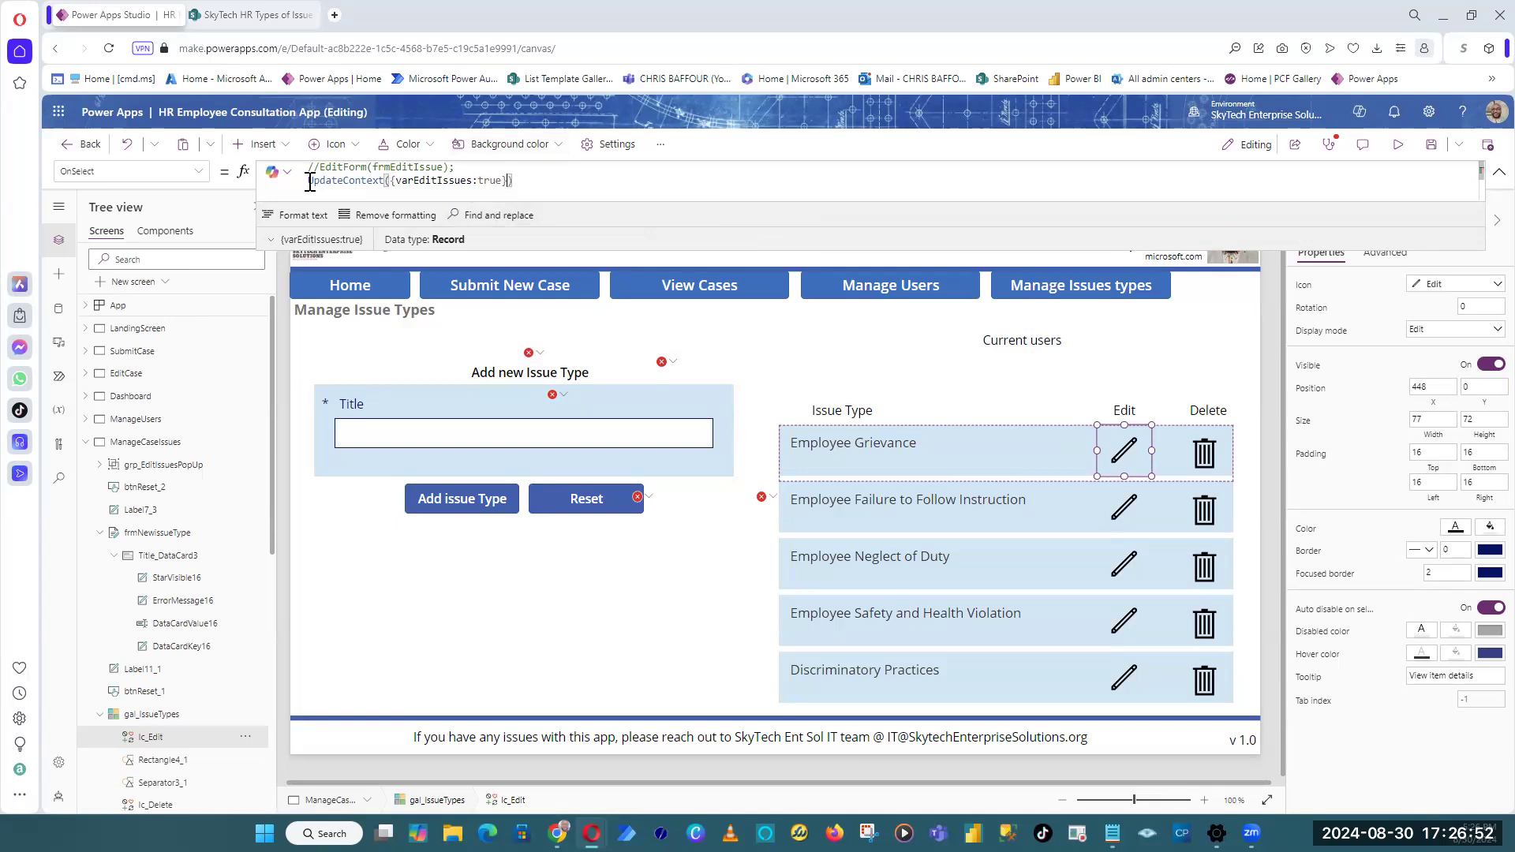
pyautogui.moveTo(1147, 471); pyautogui.dragTo(1140, 463)
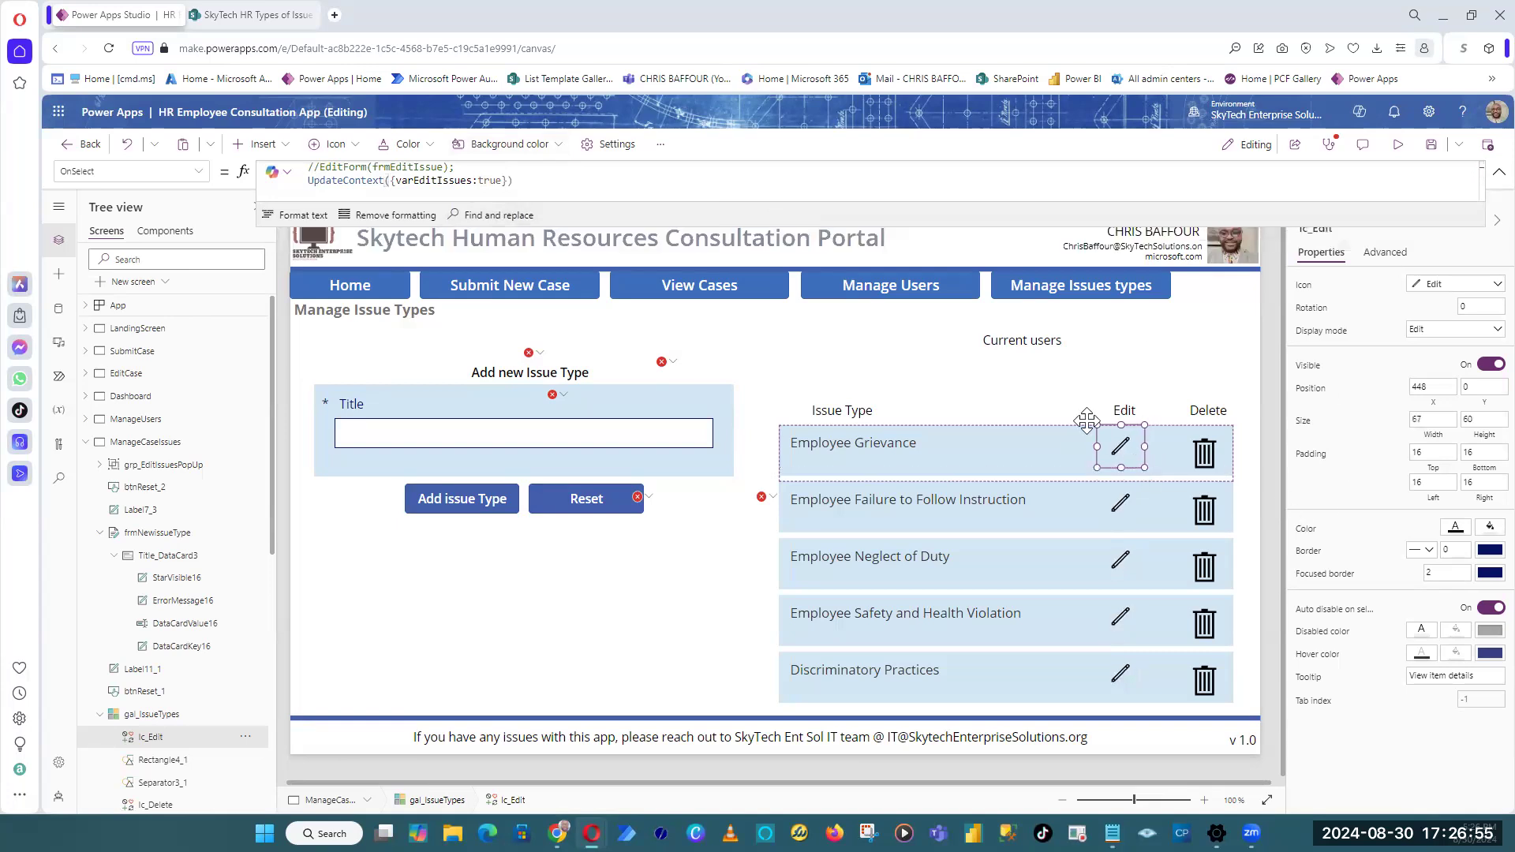
# Step: Replace varEditIssuesTrue with the copied variable varEditIssues in the Visible formula of grp_EditIssuesPopUp and save the app
pyautogui.doubleClick(442, 181)
pyautogui.hotkey('ctrl', 'c')
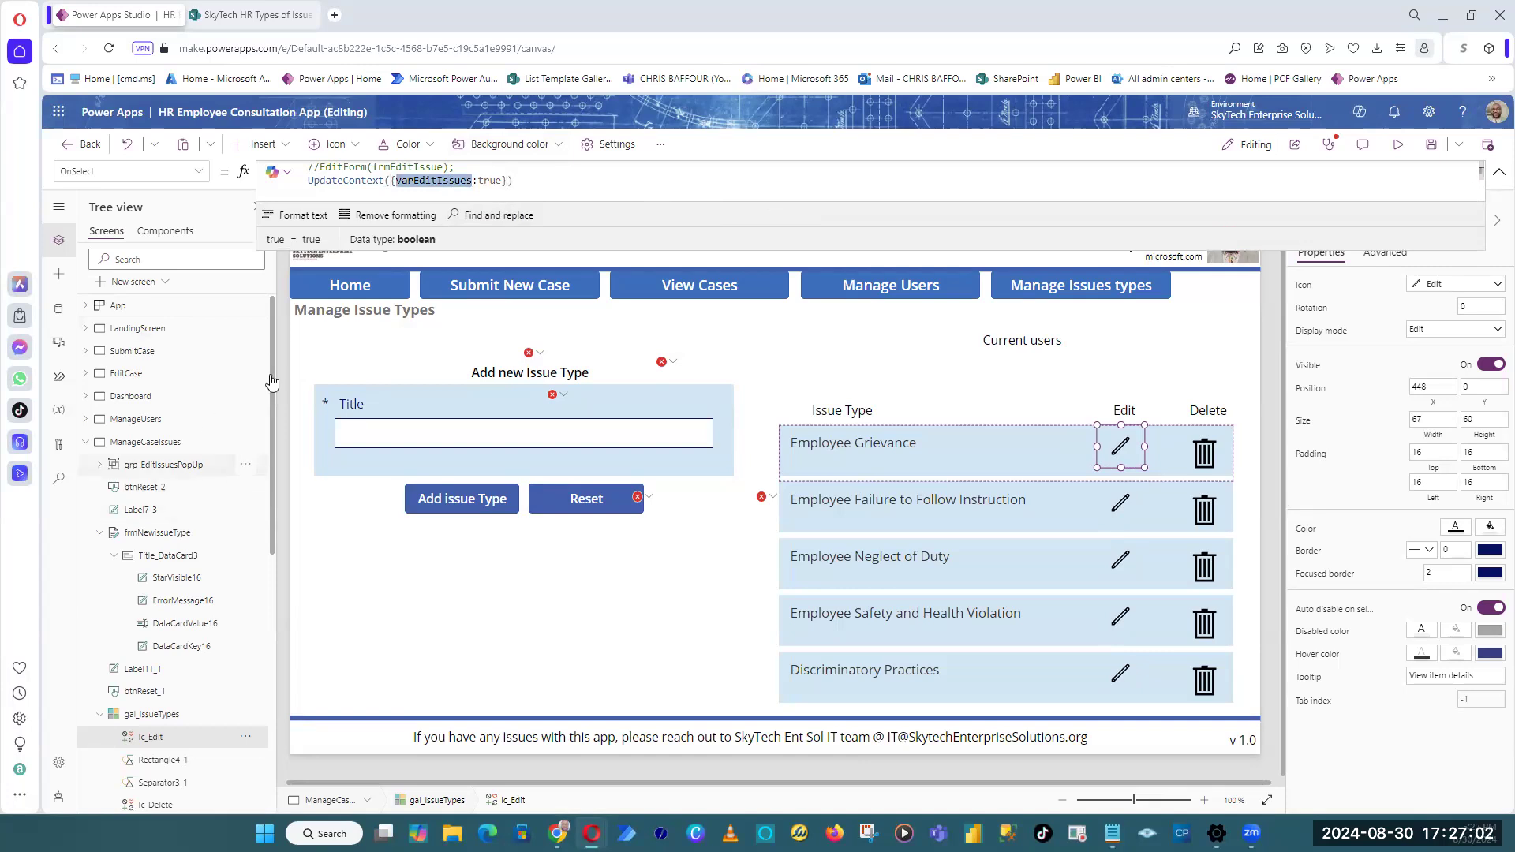
pyautogui.click(191, 473)
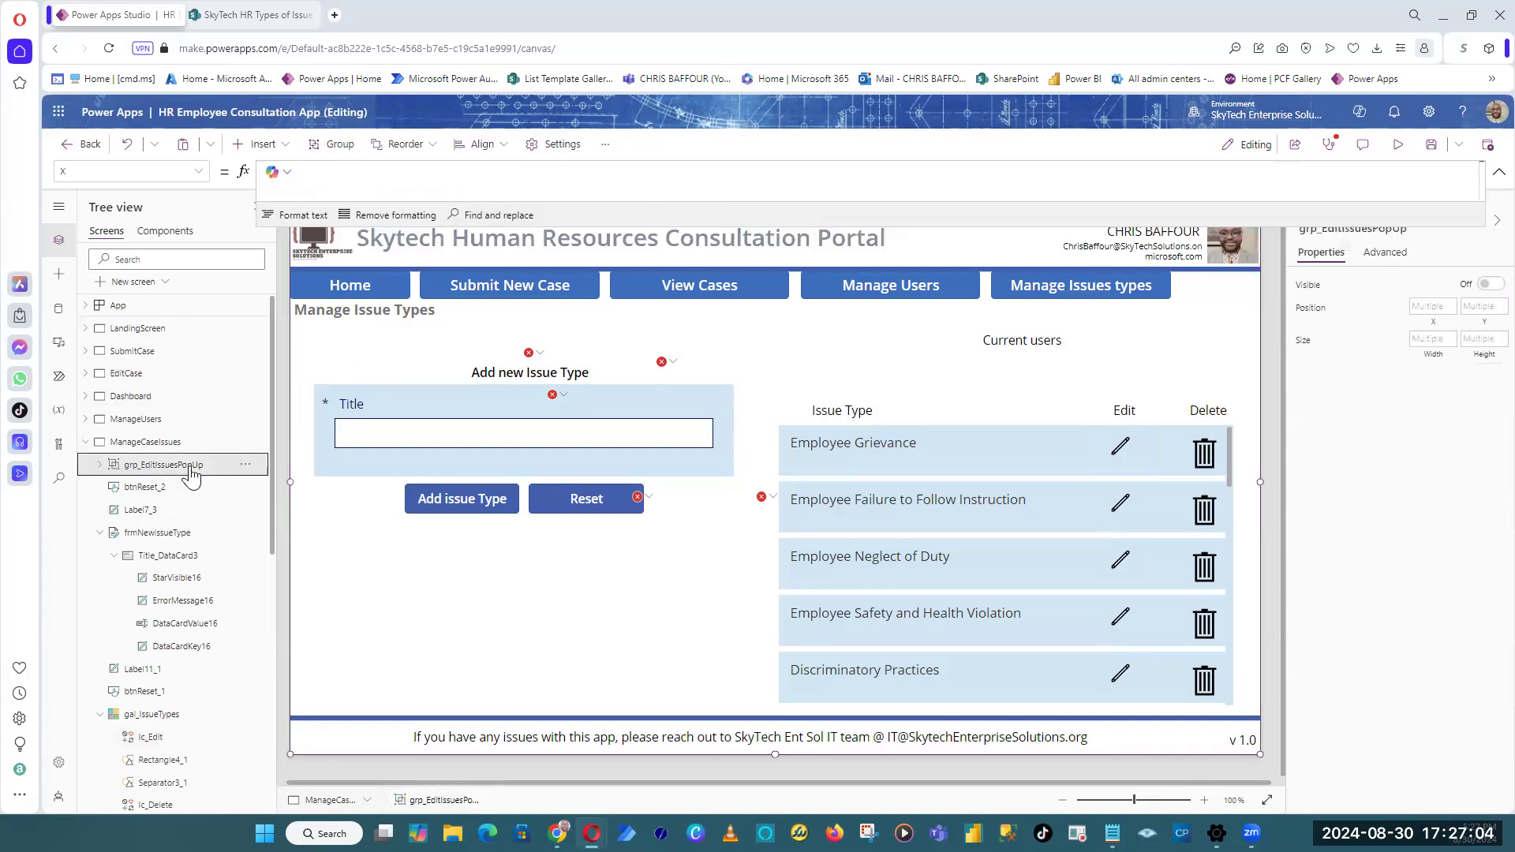
pyautogui.click(1309, 289)
pyautogui.moveTo(409, 181); pyautogui.dragTo(308, 181)
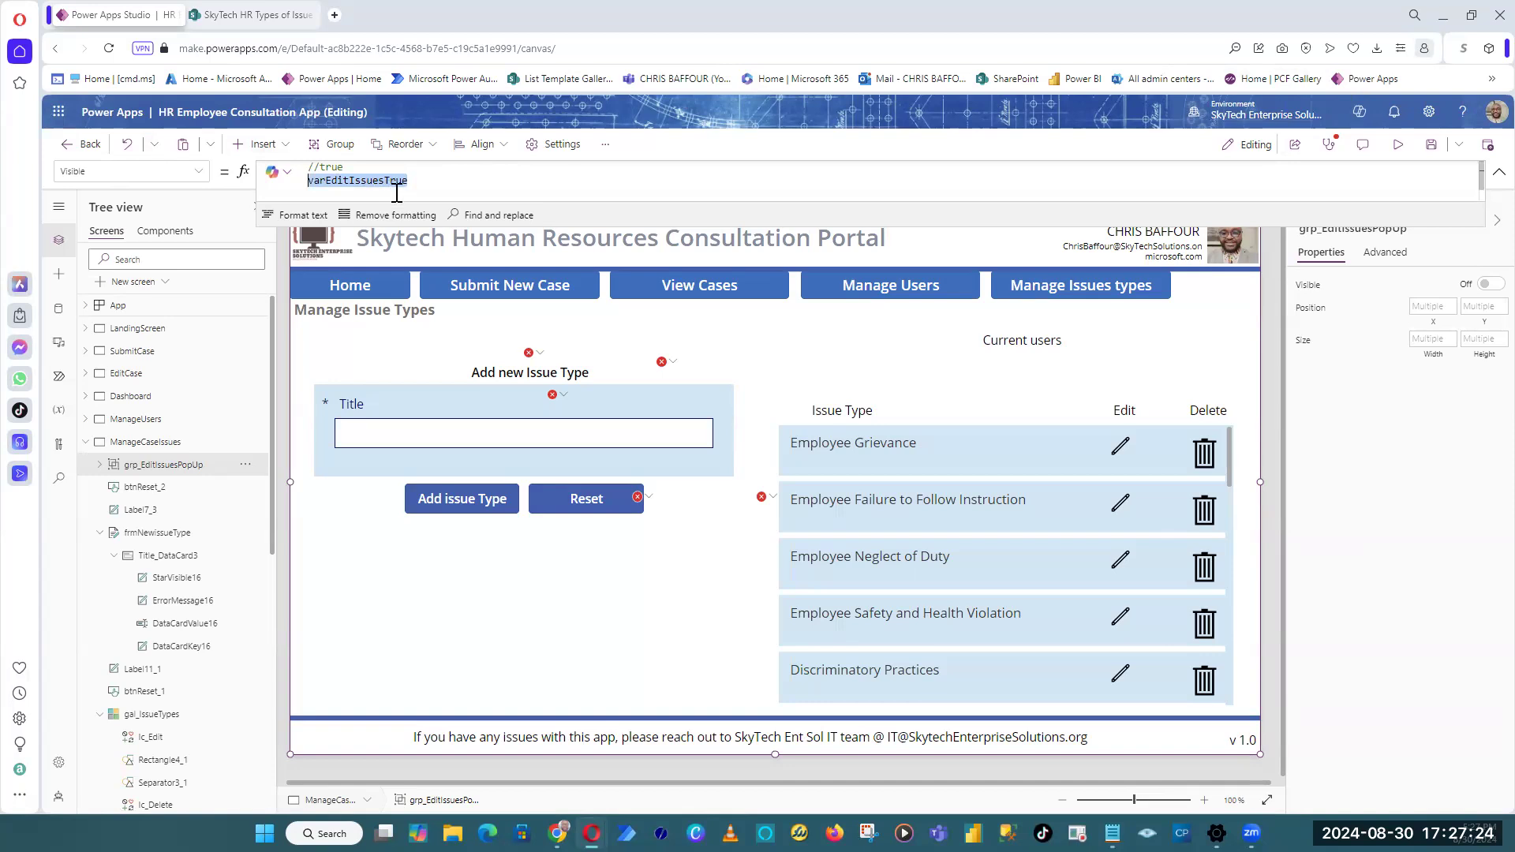
pyautogui.click(425, 182)
pyautogui.doubleClick(303, 181)
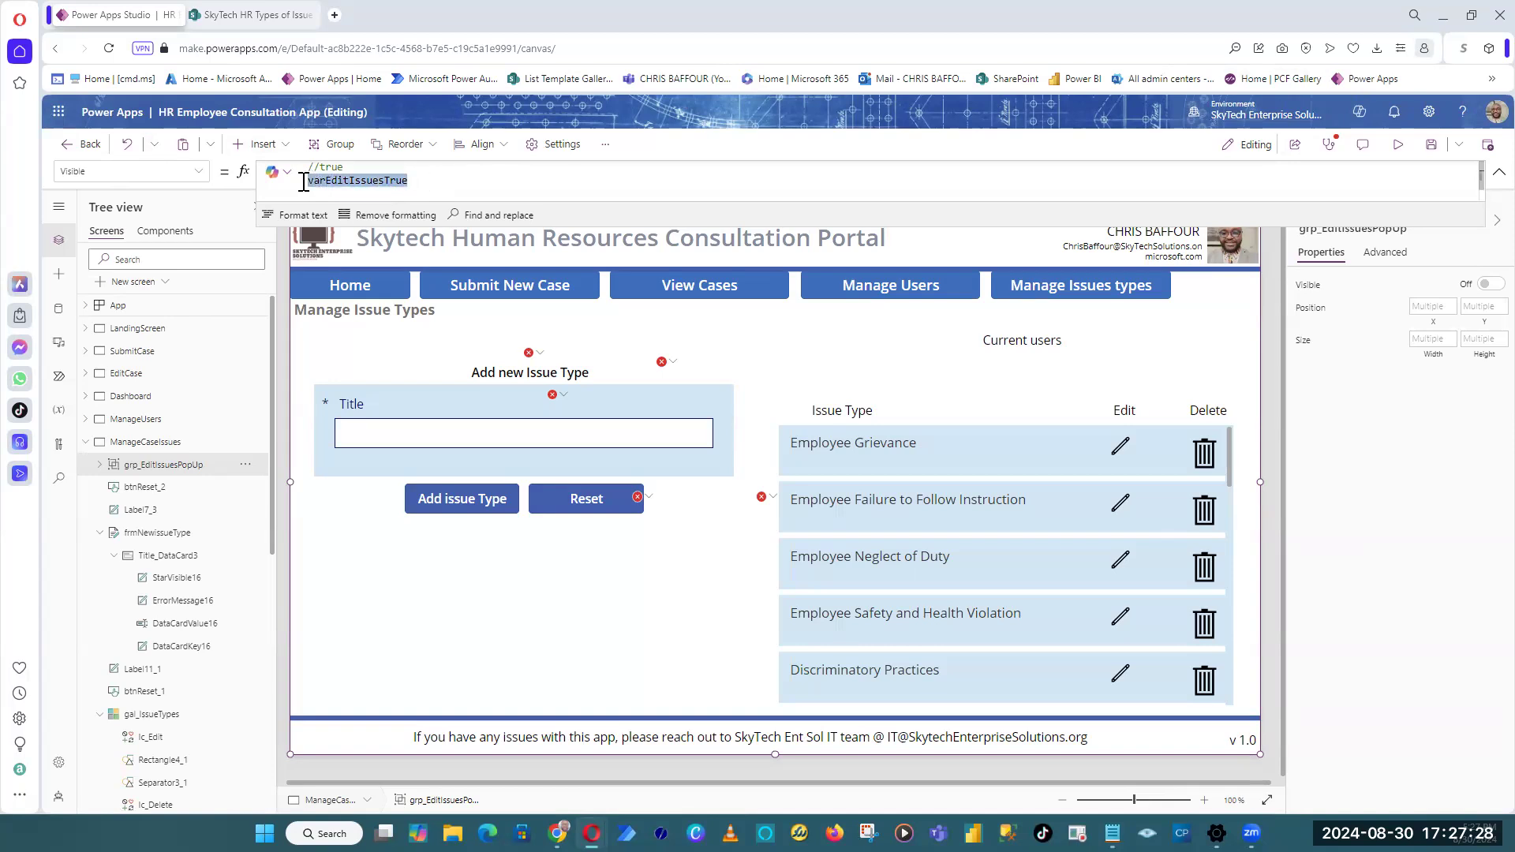
pyautogui.hotkey('ctrl', 'v')
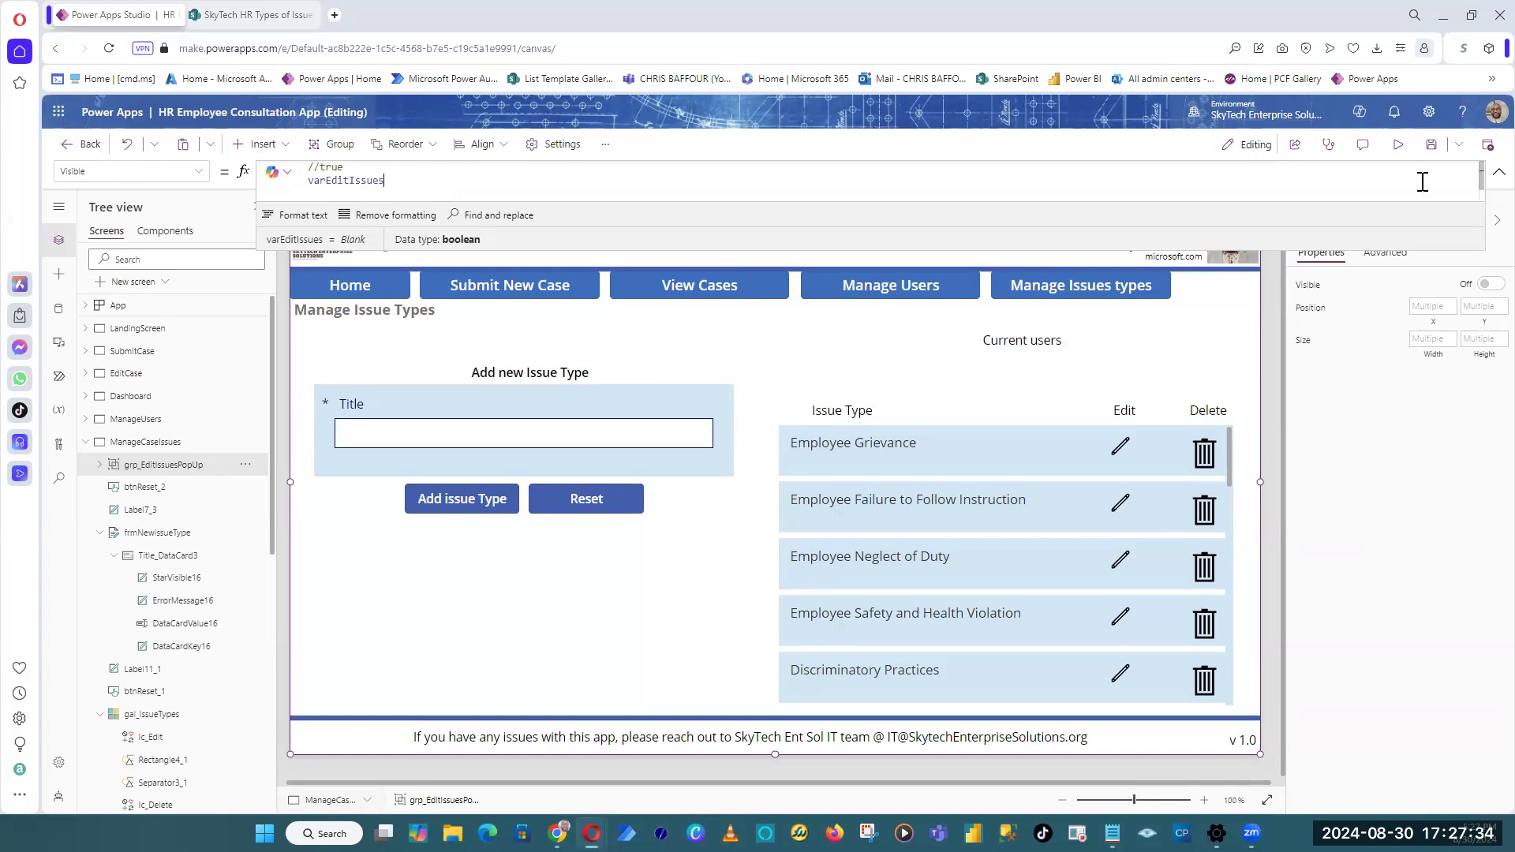
pyautogui.click(1432, 146)
# Step: Preview the app, test the Edit icon of the Employee Grievance row, and return to the editor
pyautogui.click(1406, 148)
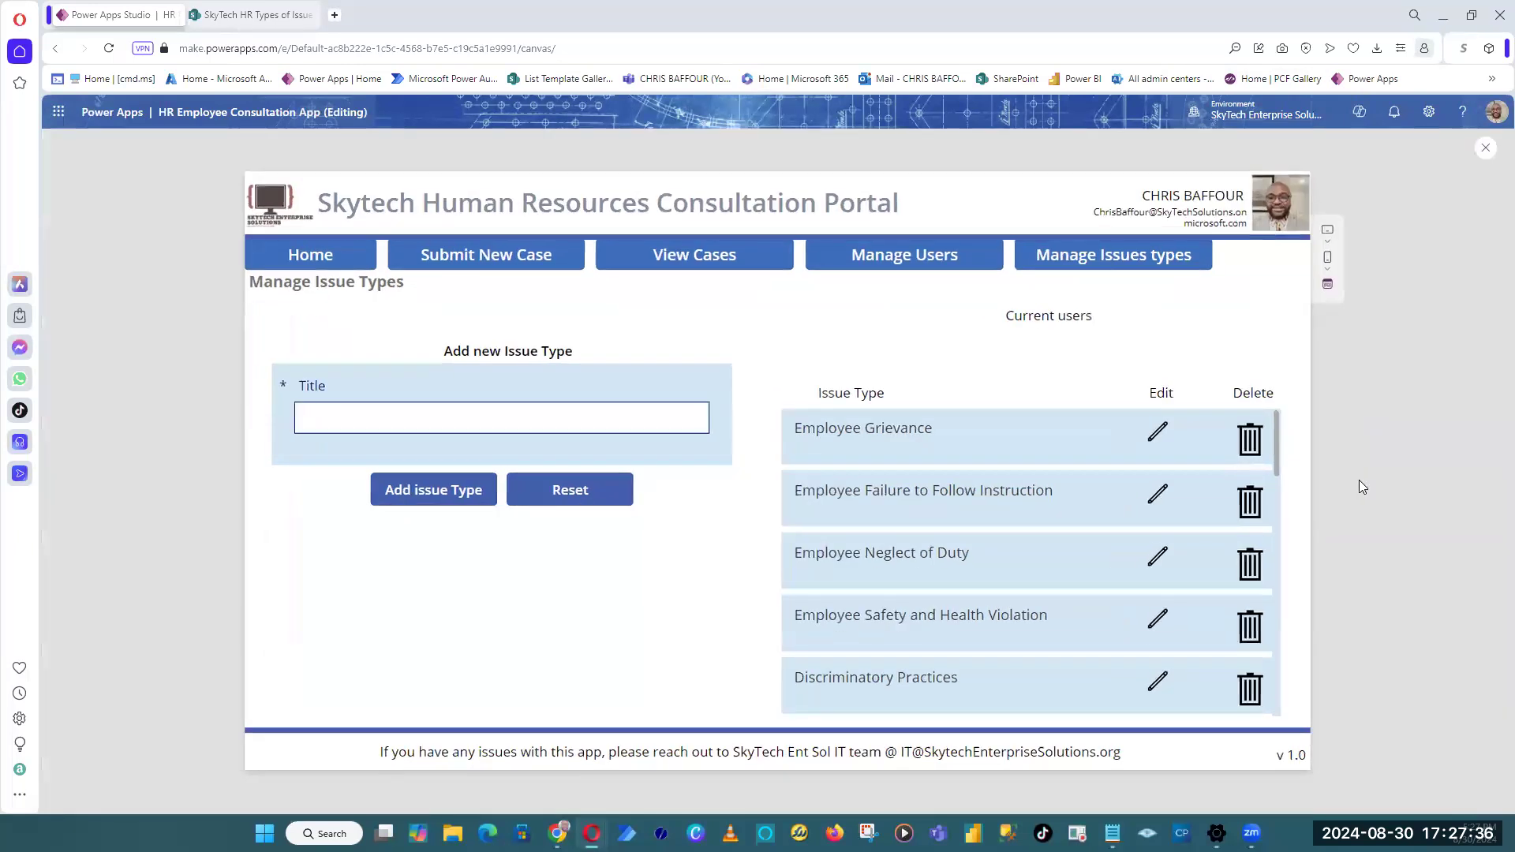
pyautogui.click(1159, 436)
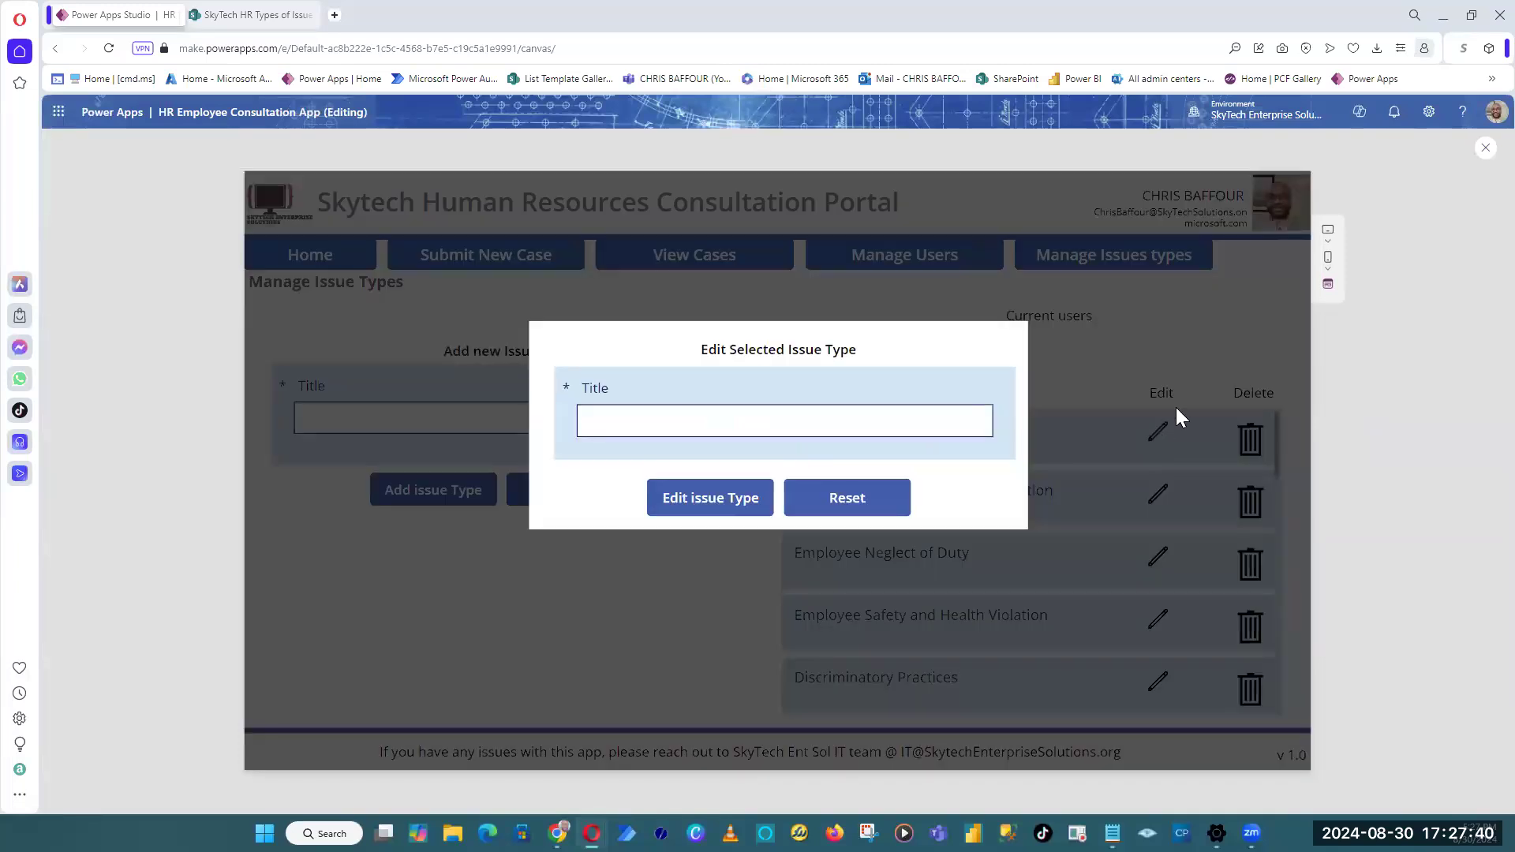
pyautogui.click(1486, 151)
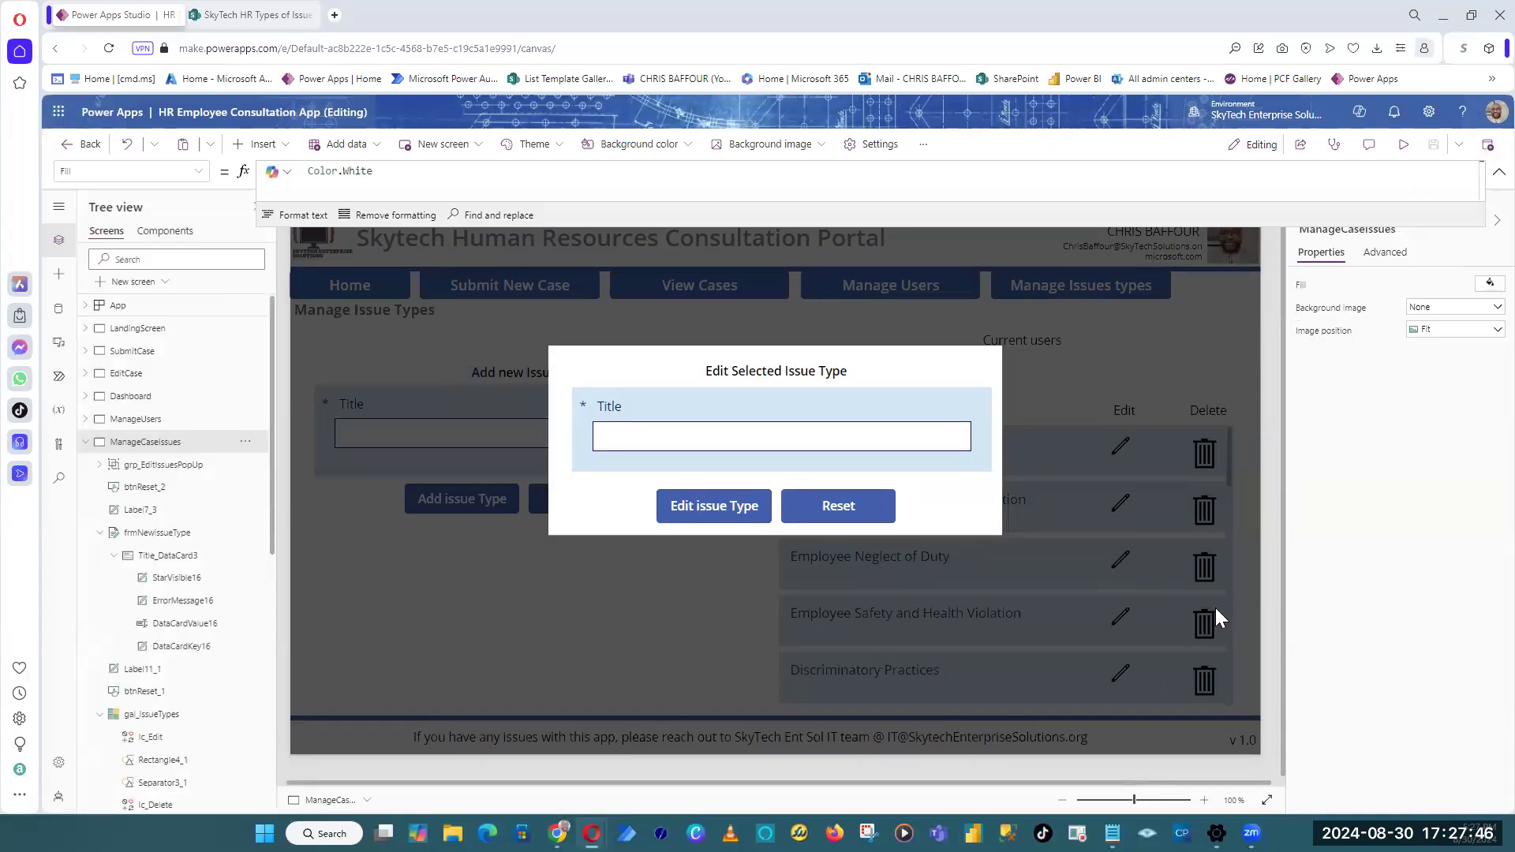
# Step: Comment out ResetForm(frmEditIssue) in the OnSelect formula of the pop-up's Reset button
pyautogui.click(916, 513)
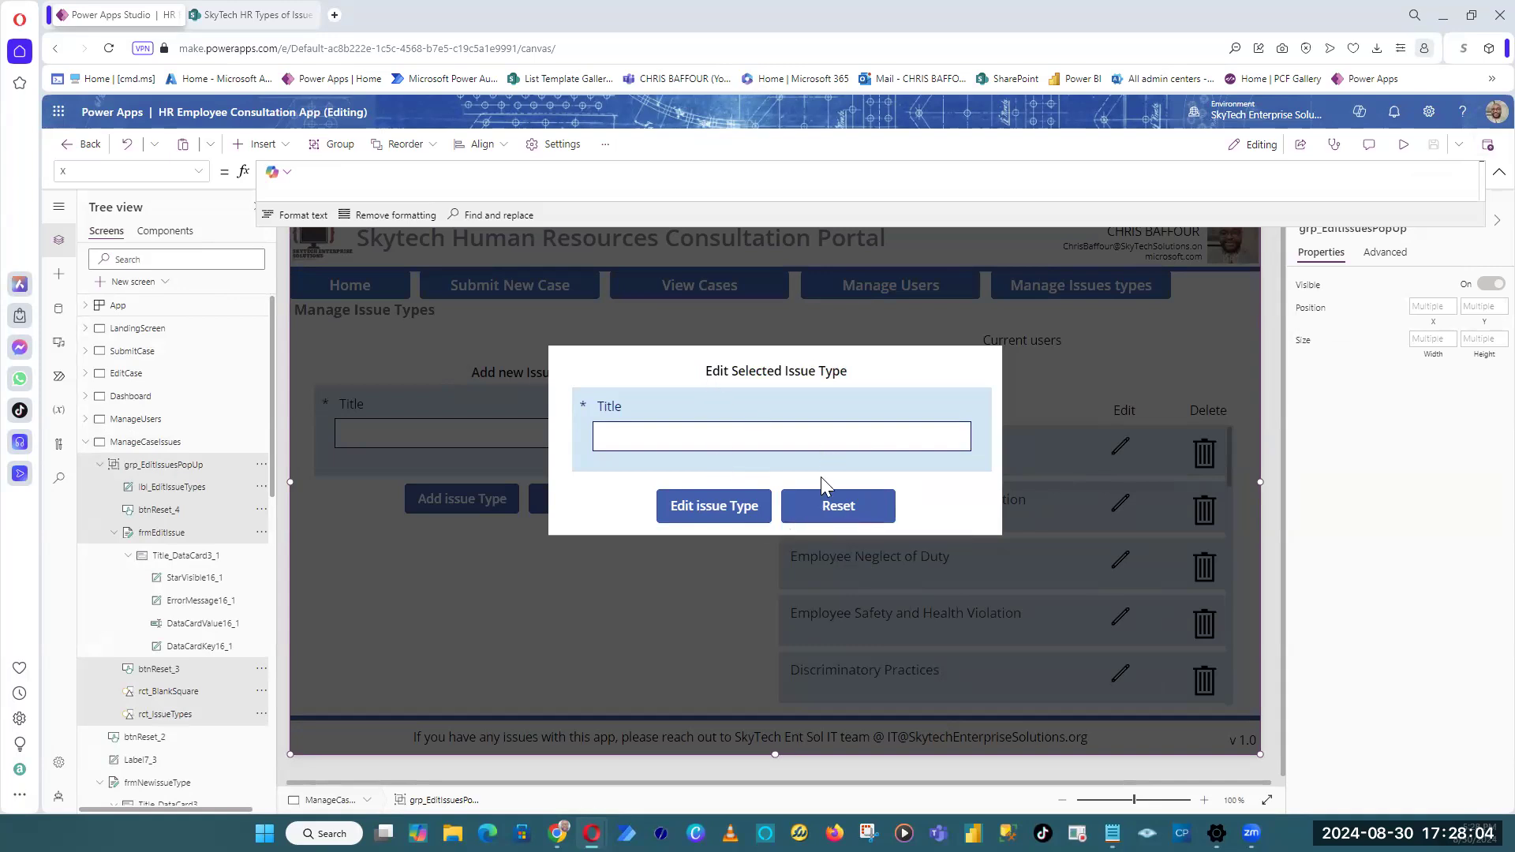
pyautogui.click(841, 513)
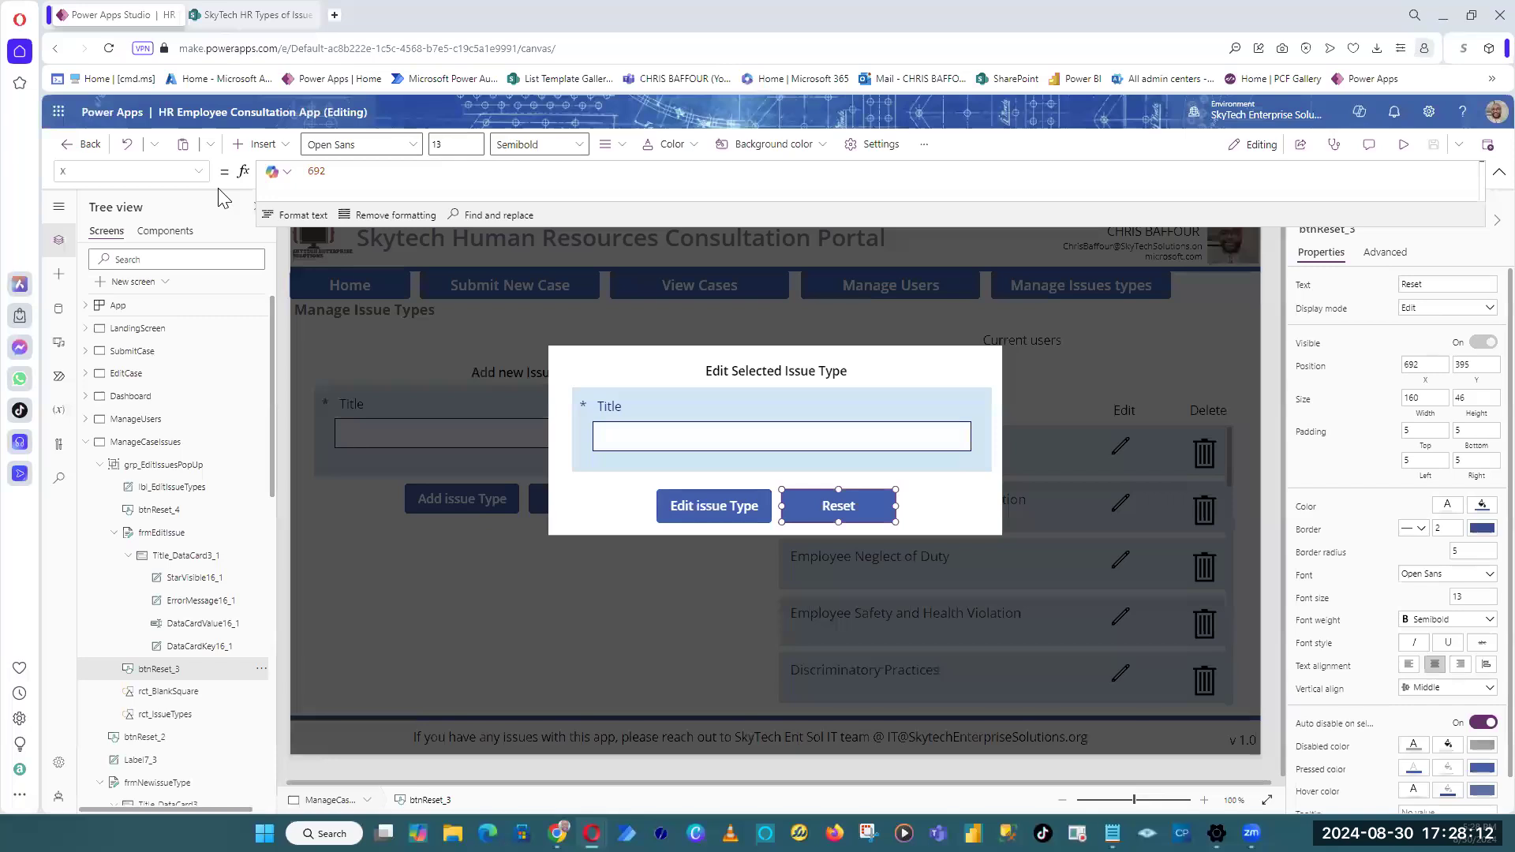
pyautogui.click(193, 171)
pyautogui.scroll(-6, 113, 338)
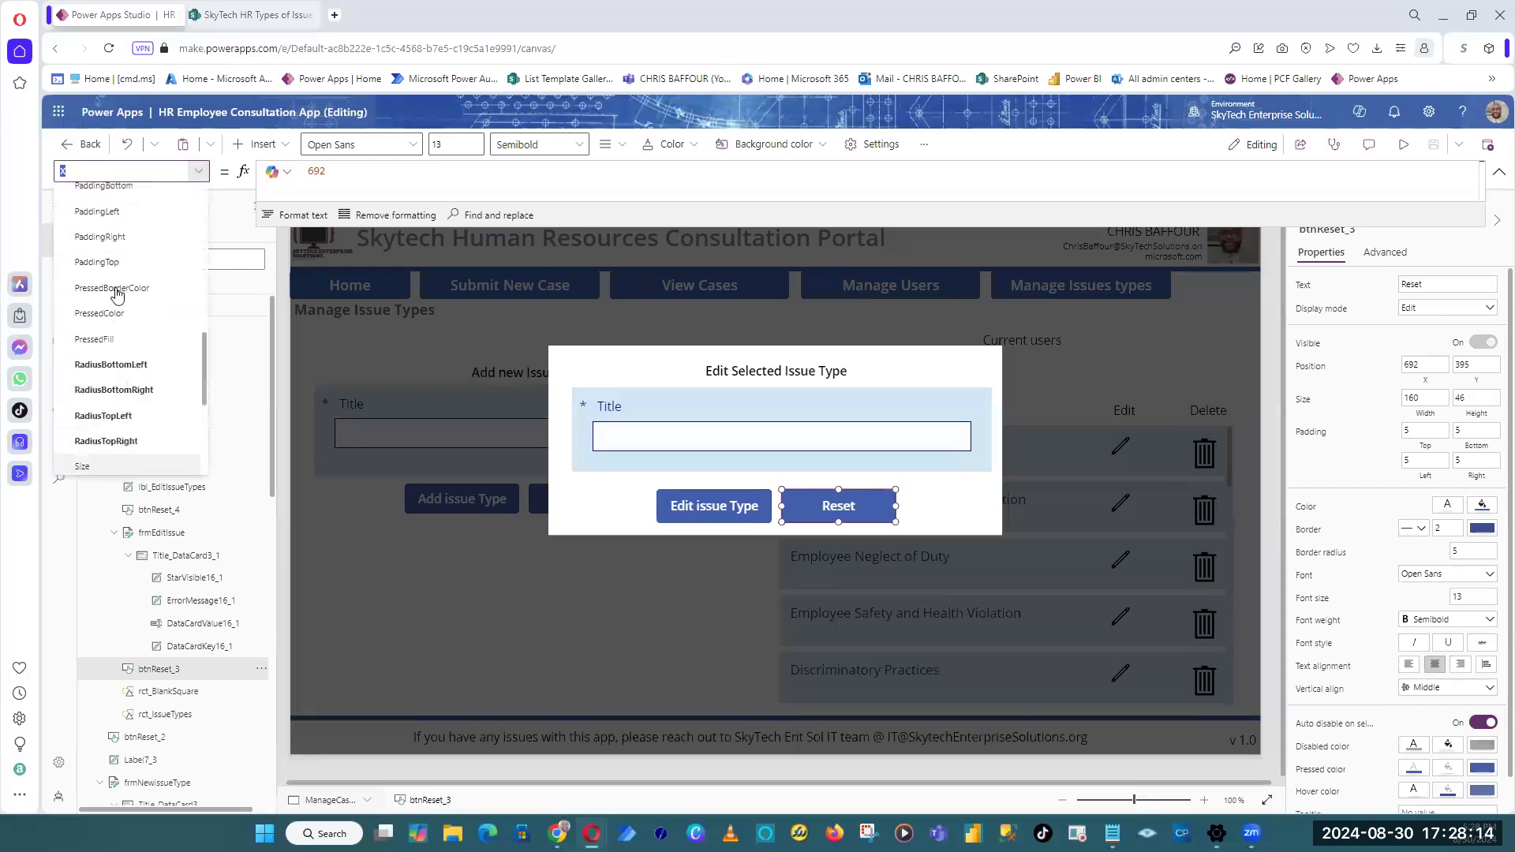
pyautogui.scroll(2, 113, 338)
pyautogui.click(115, 236)
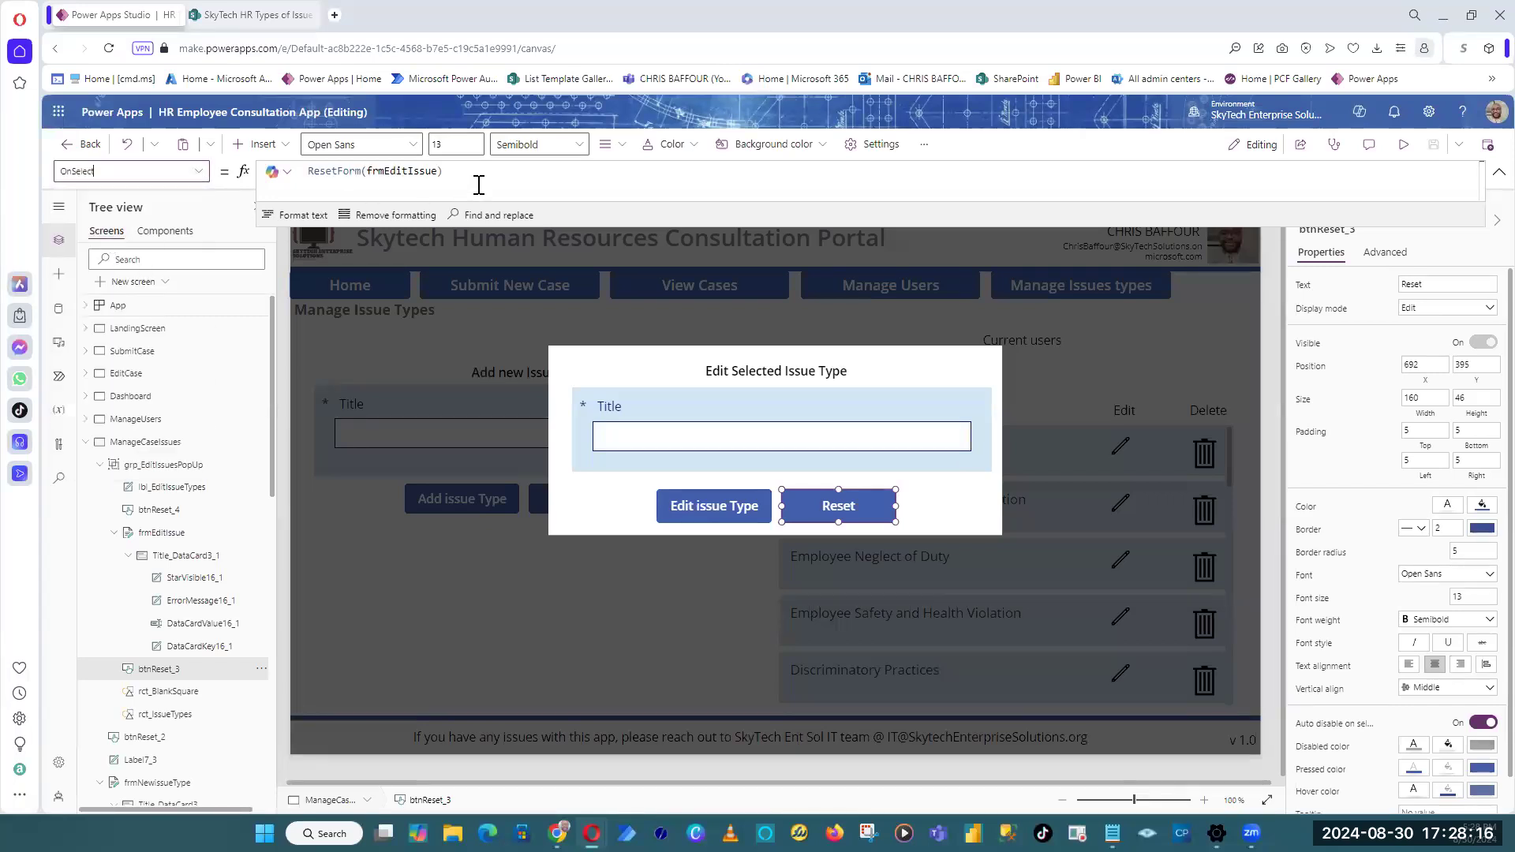
pyautogui.click(413, 174)
pyautogui.press('Home')
pyautogui.write('//')
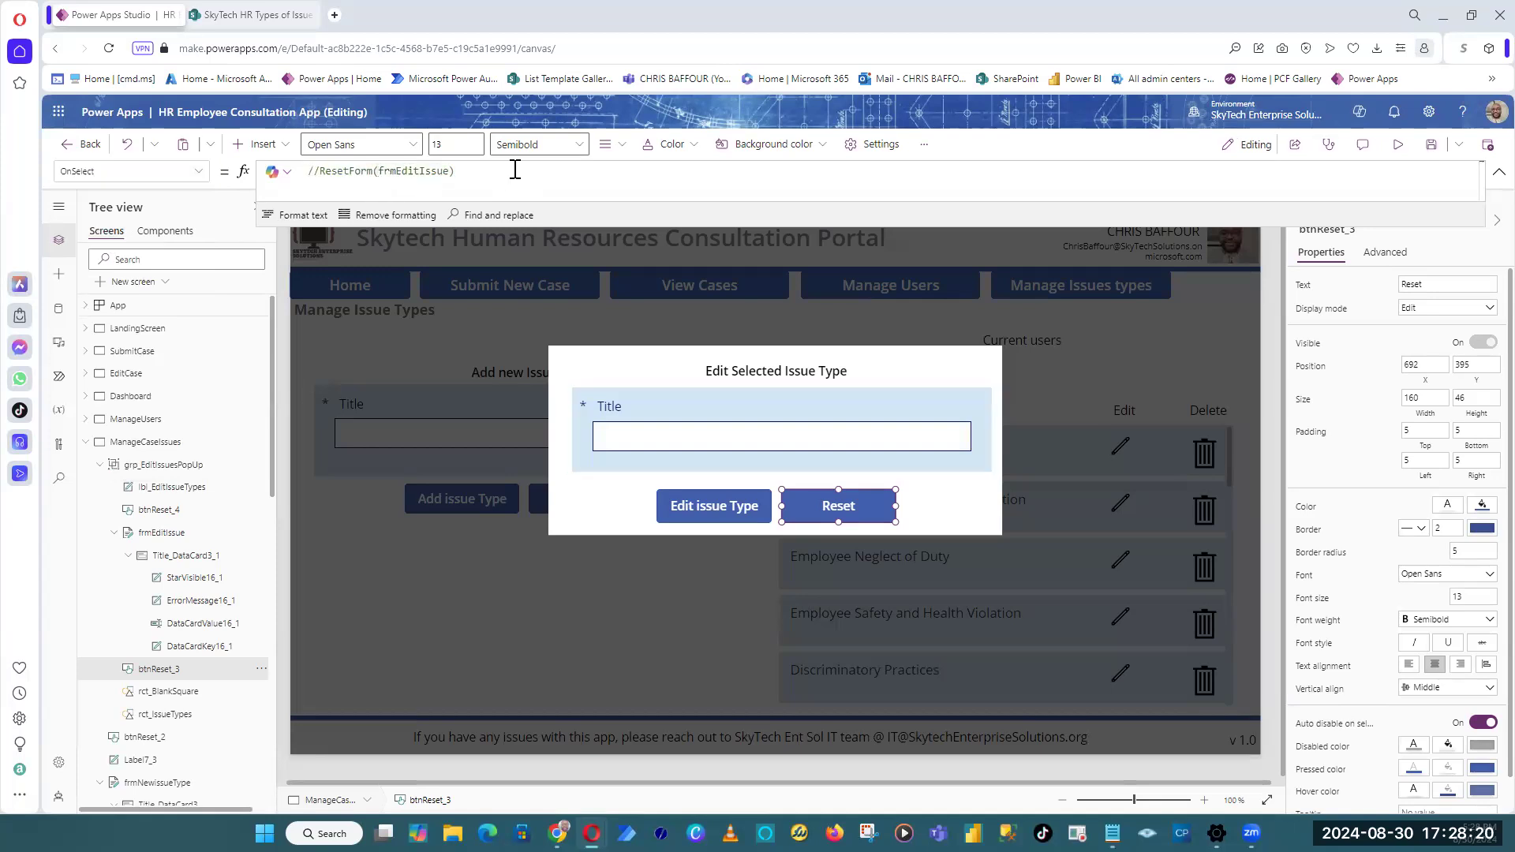
# Step: Add UpdateContext({varEditIssues:false}) on a new line in the pop-up Reset button's OnSelect formula
pyautogui.press('End')
pyautogui.press('Return')
pyautogui.write('Updae')
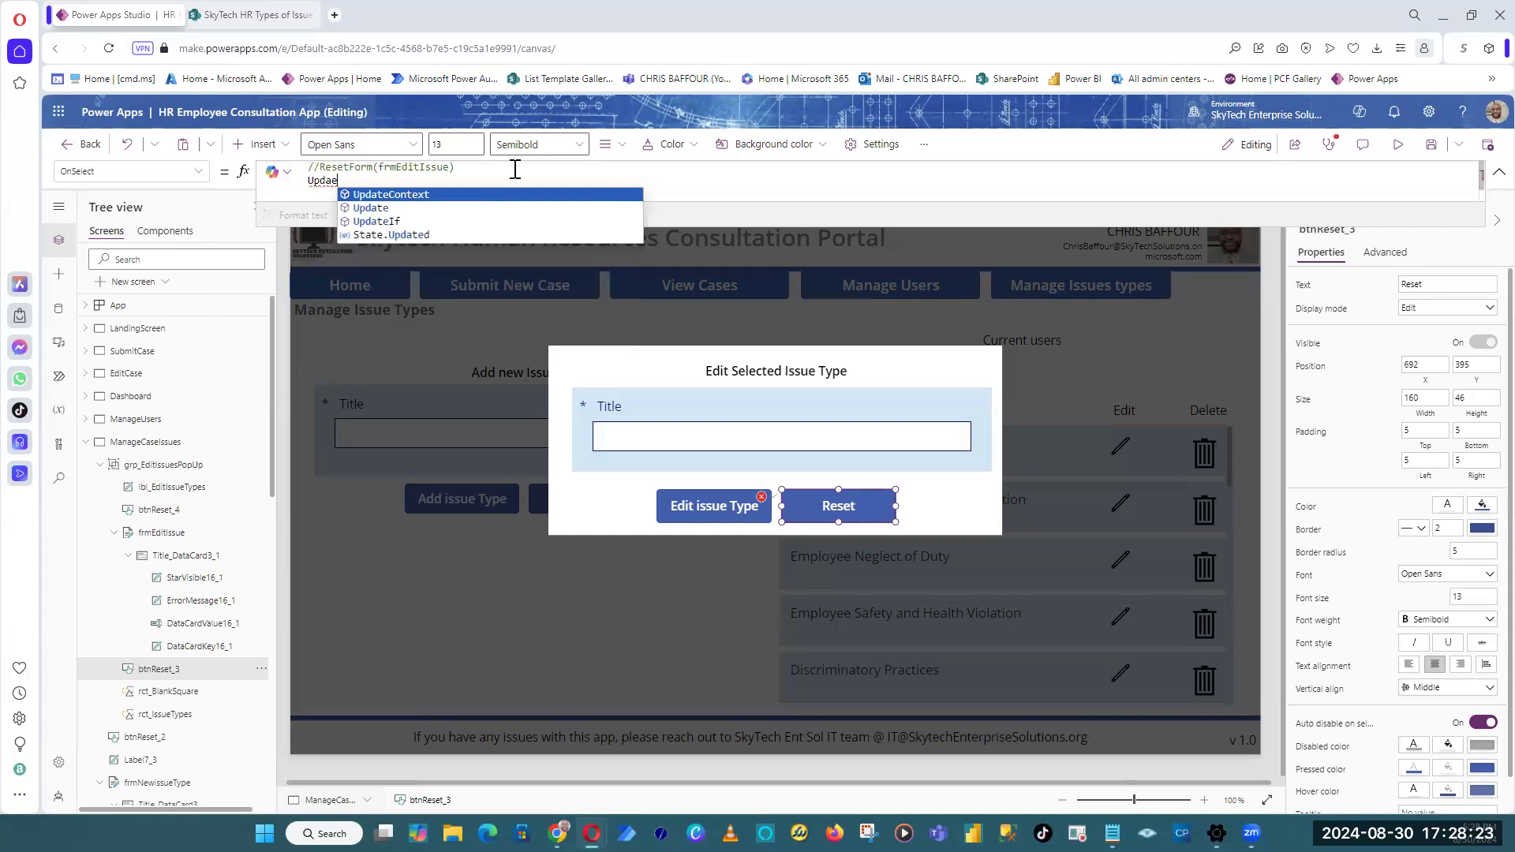
pyautogui.press('Tab')
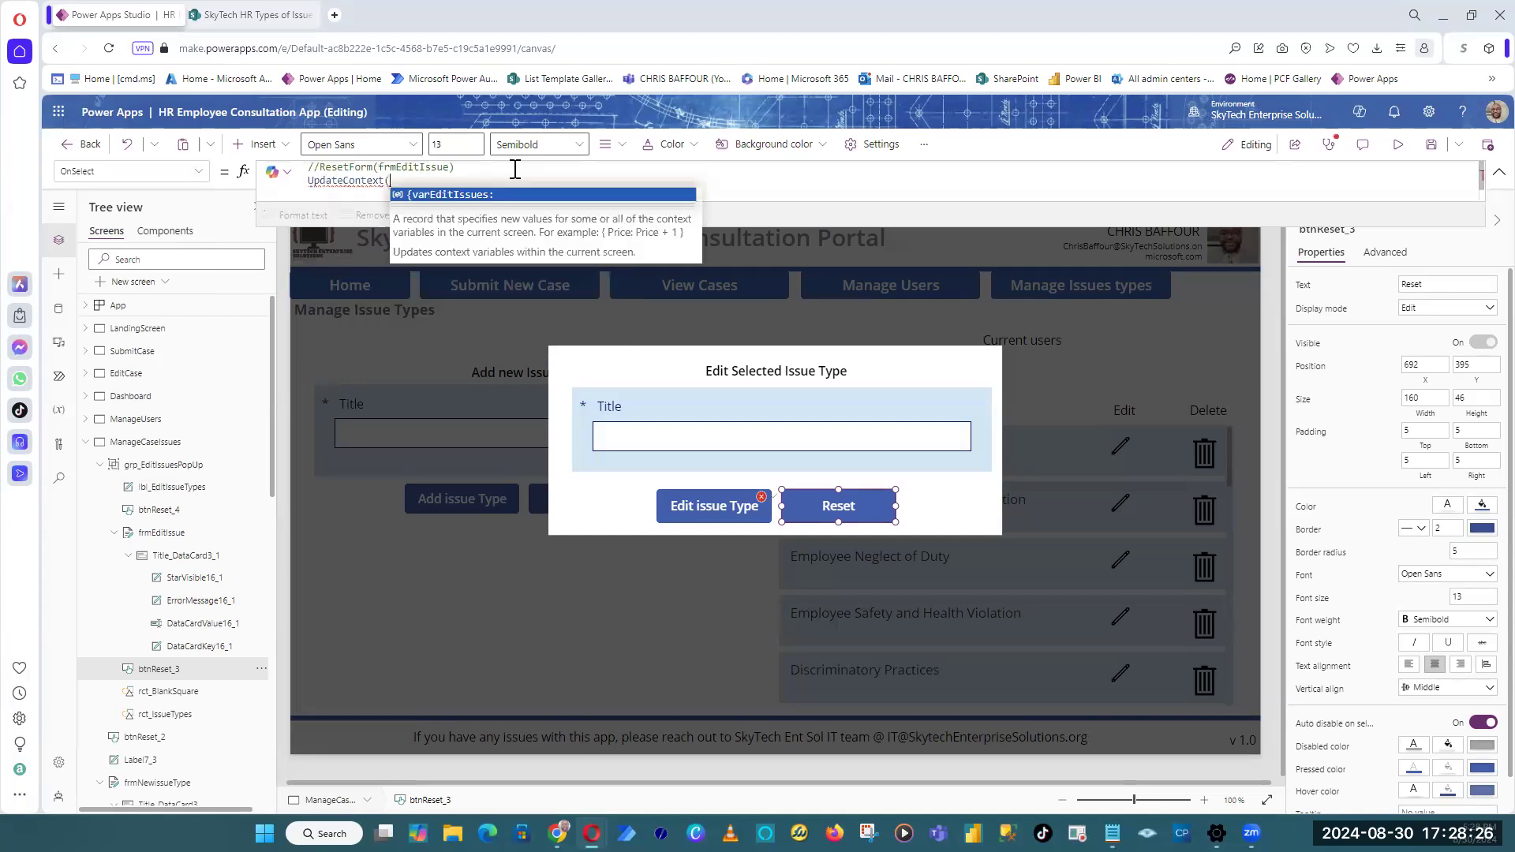
pyautogui.press('Tab')
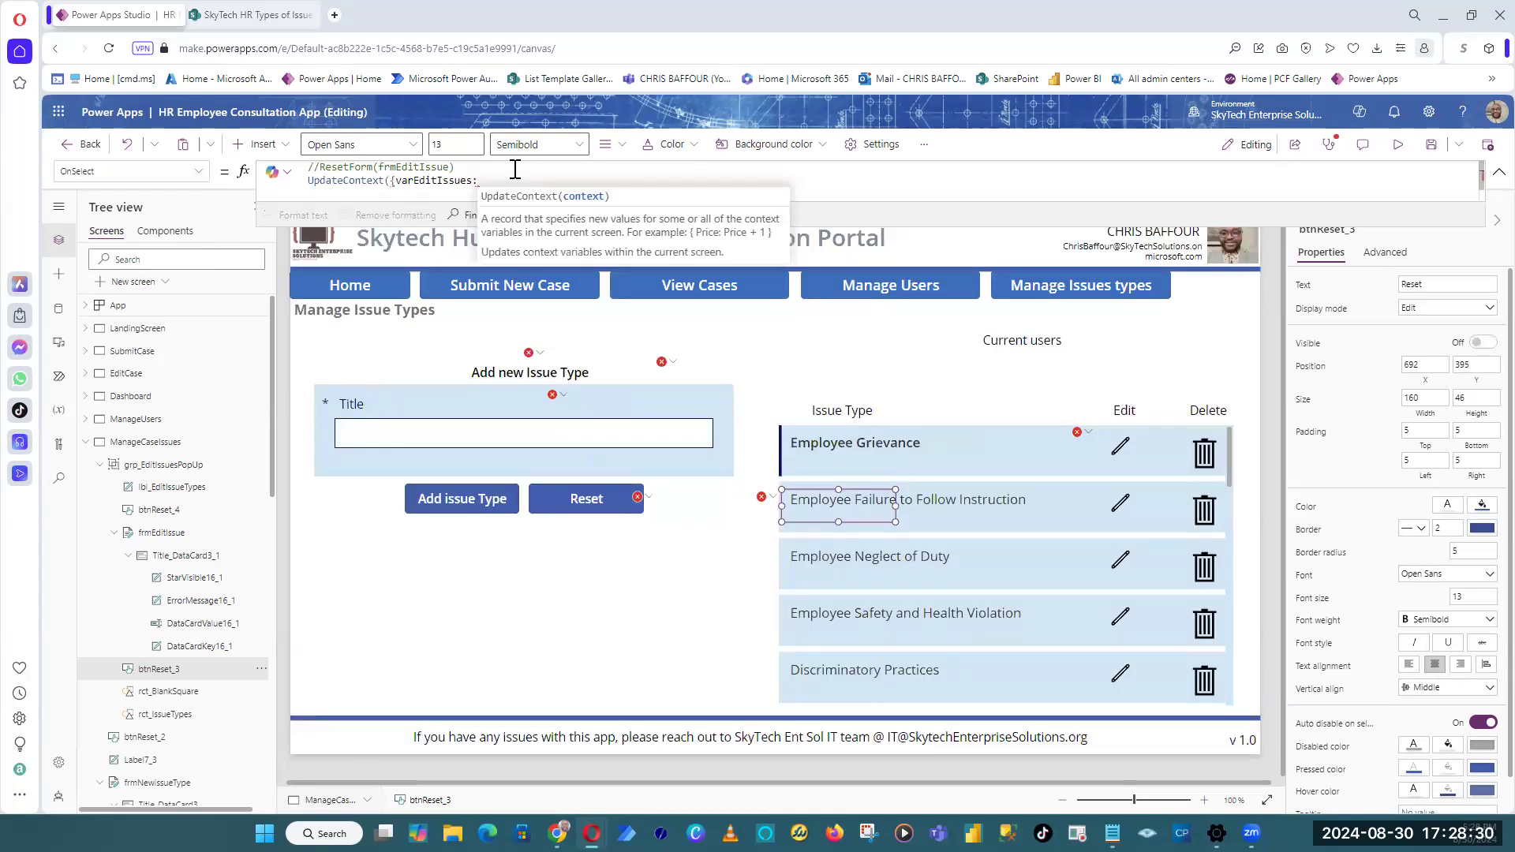
pyautogui.write('false')
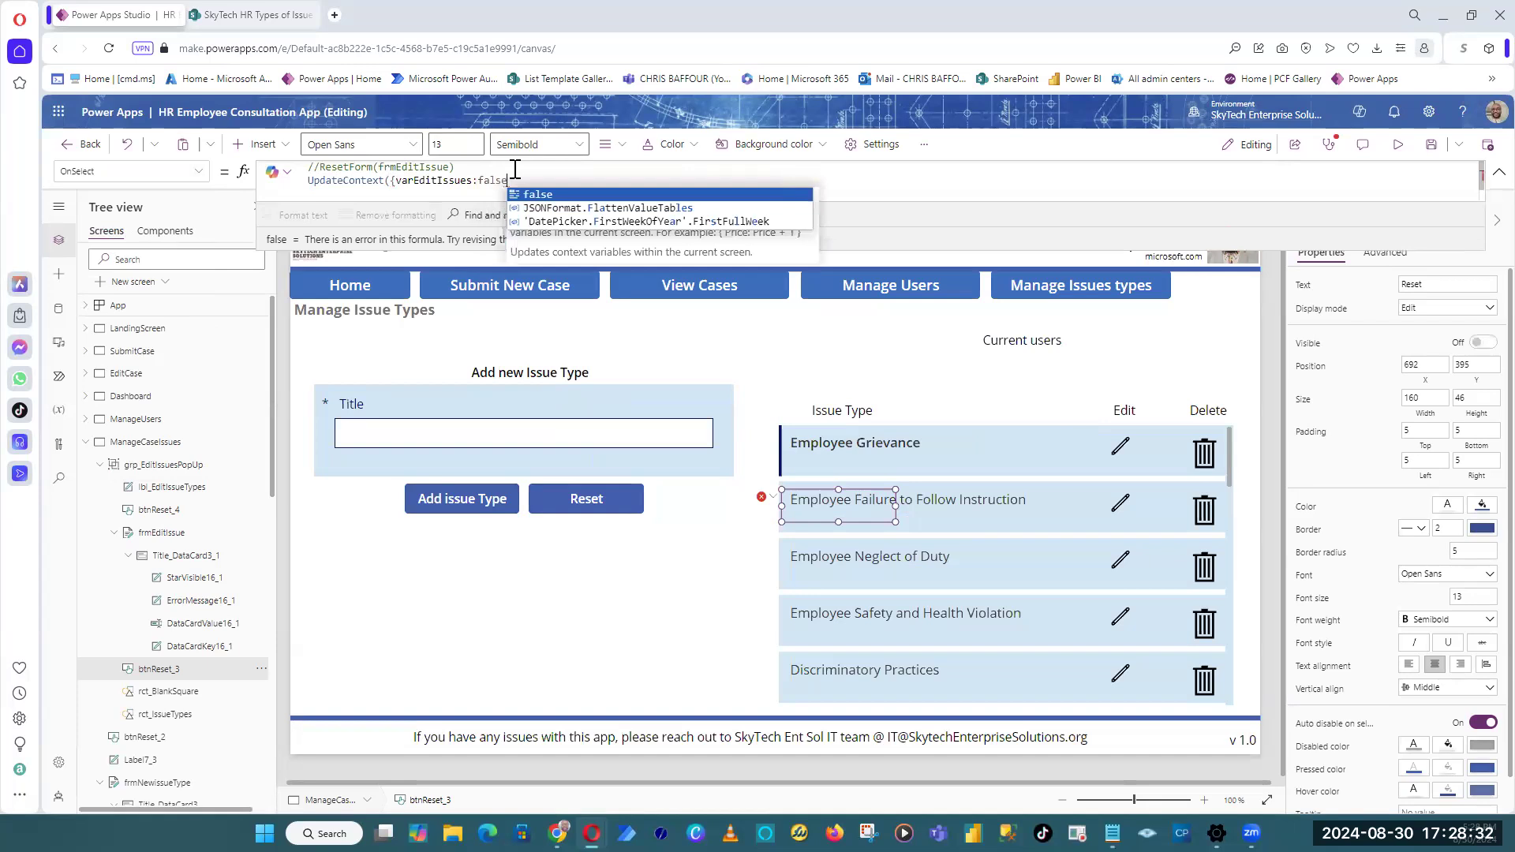
pyautogui.press('Tab')
pyautogui.write('})')
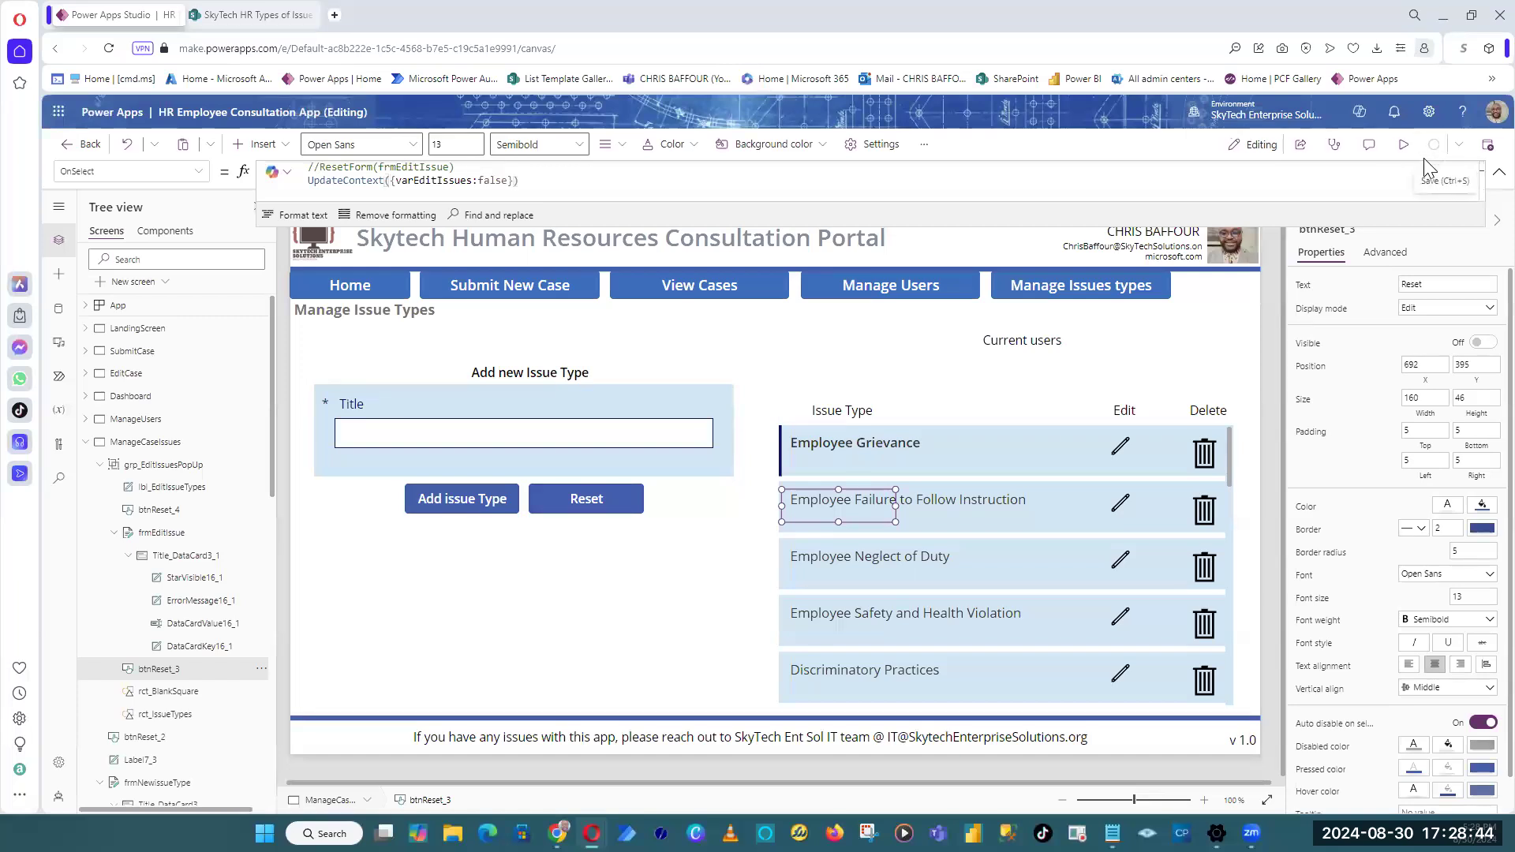
# Step: Preview the app, open the edit pop-up from the Employee Neglect of Duty row, and test its Reset button
pyautogui.click(1397, 145)
pyautogui.scroll(-5, 1150, 552)
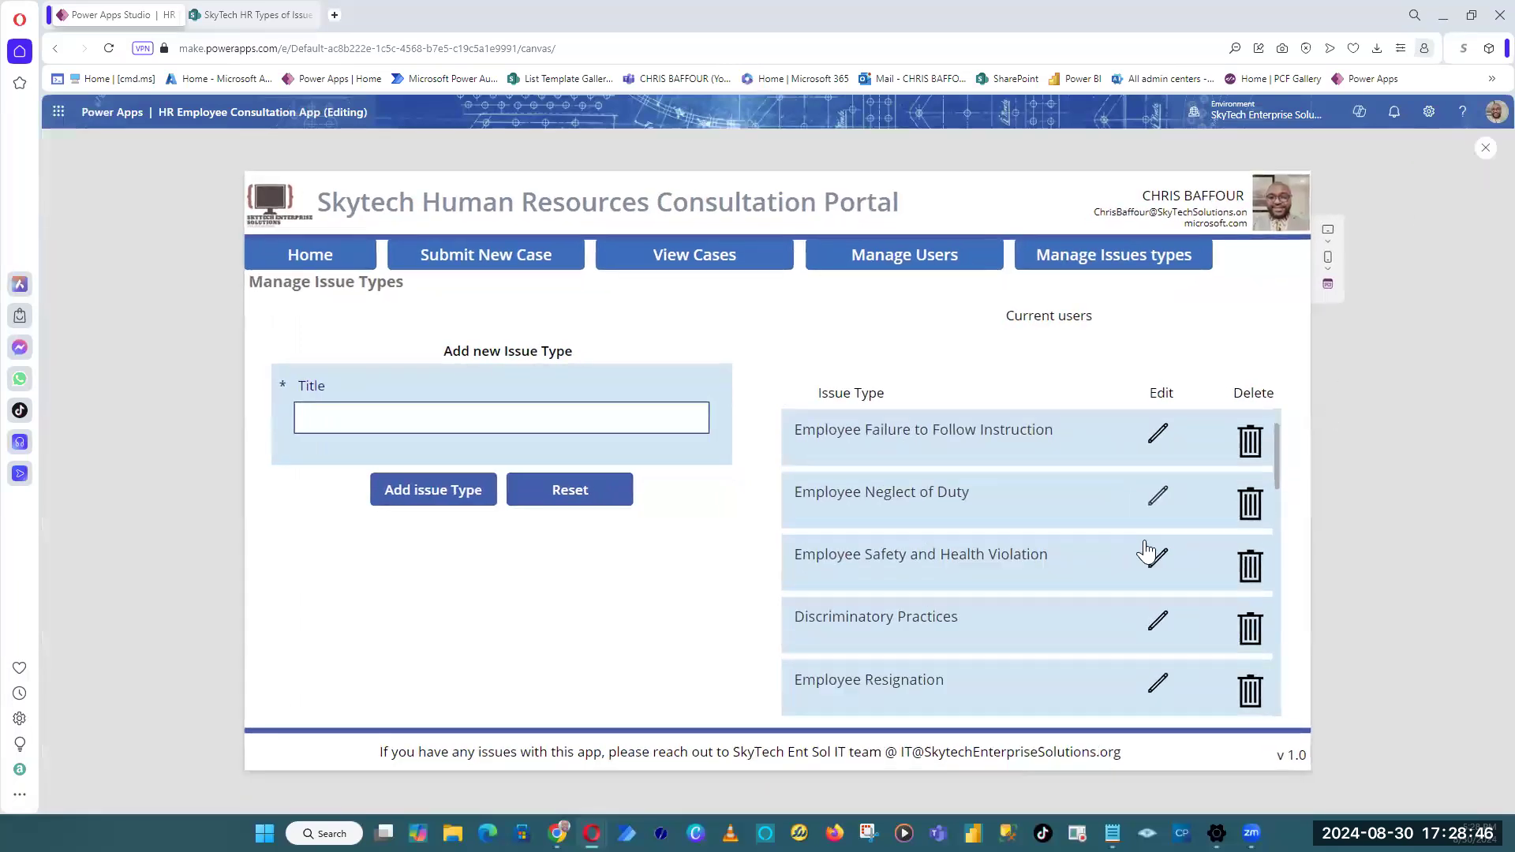
pyautogui.scroll(5, 1130, 571)
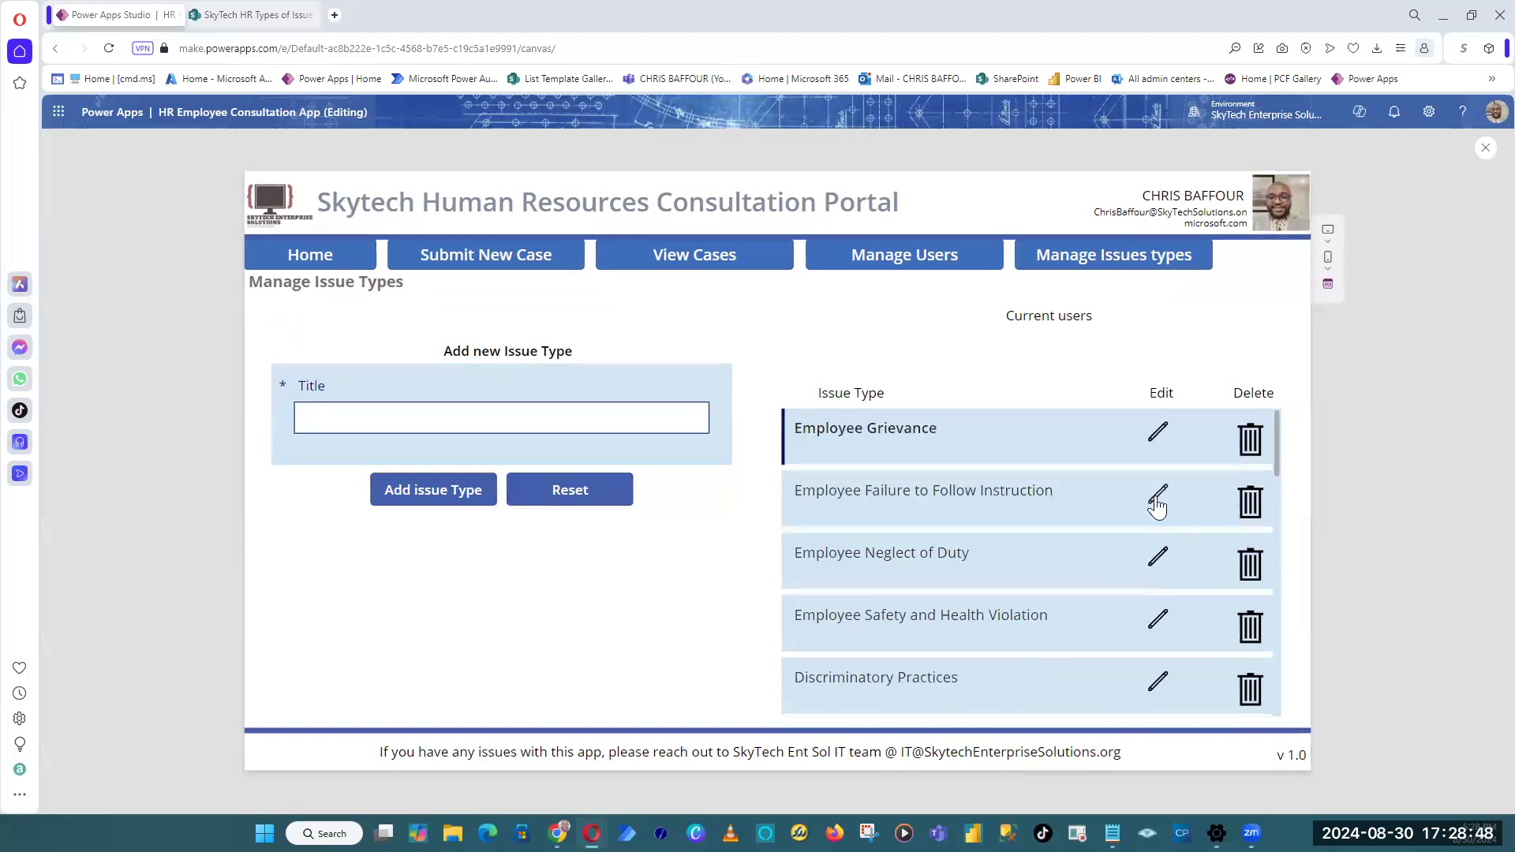
pyautogui.click(1158, 559)
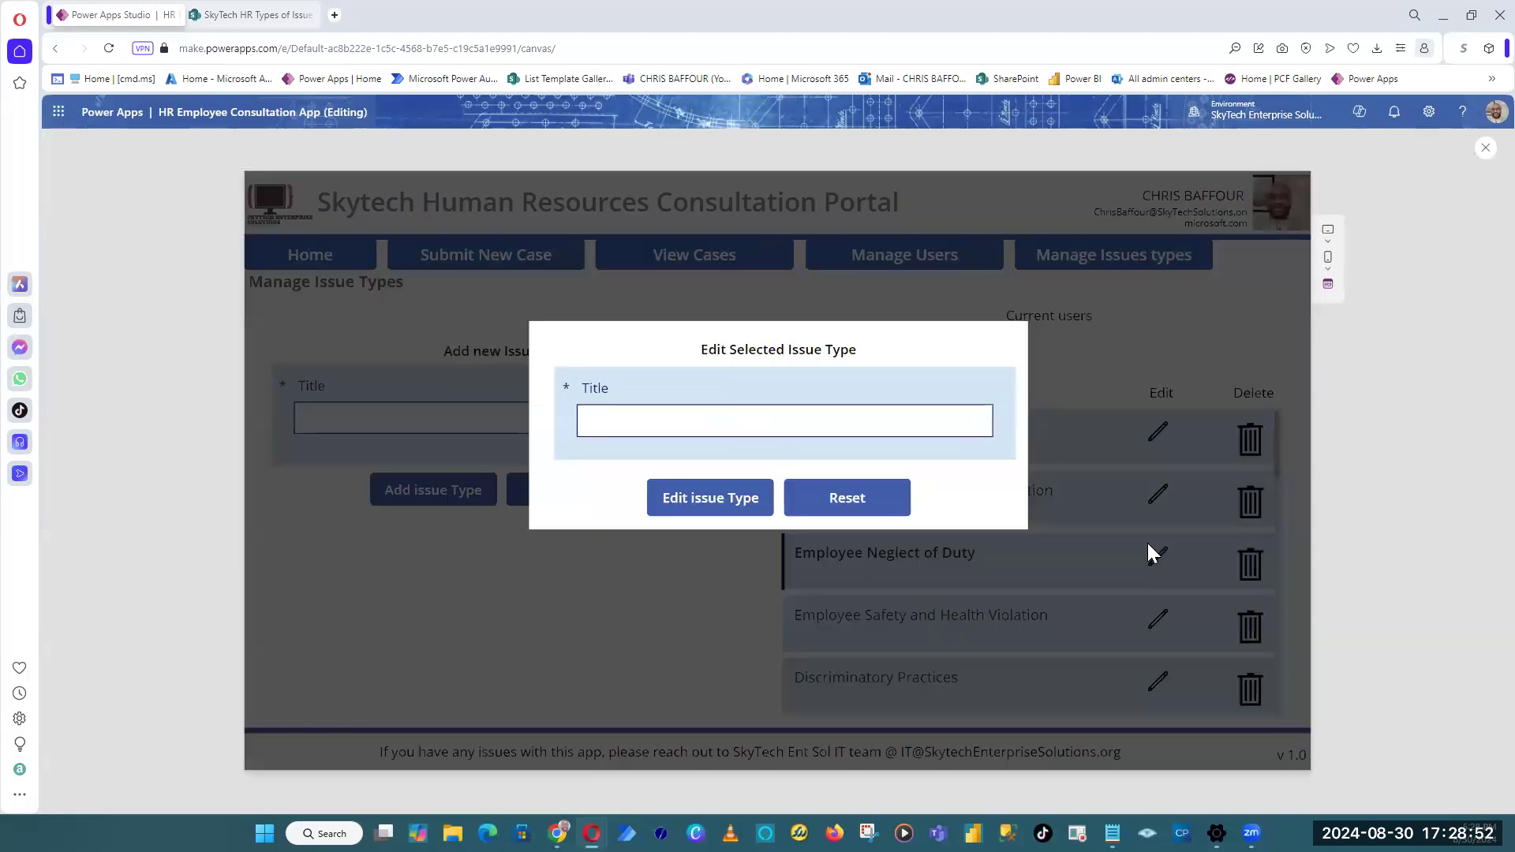
pyautogui.click(878, 506)
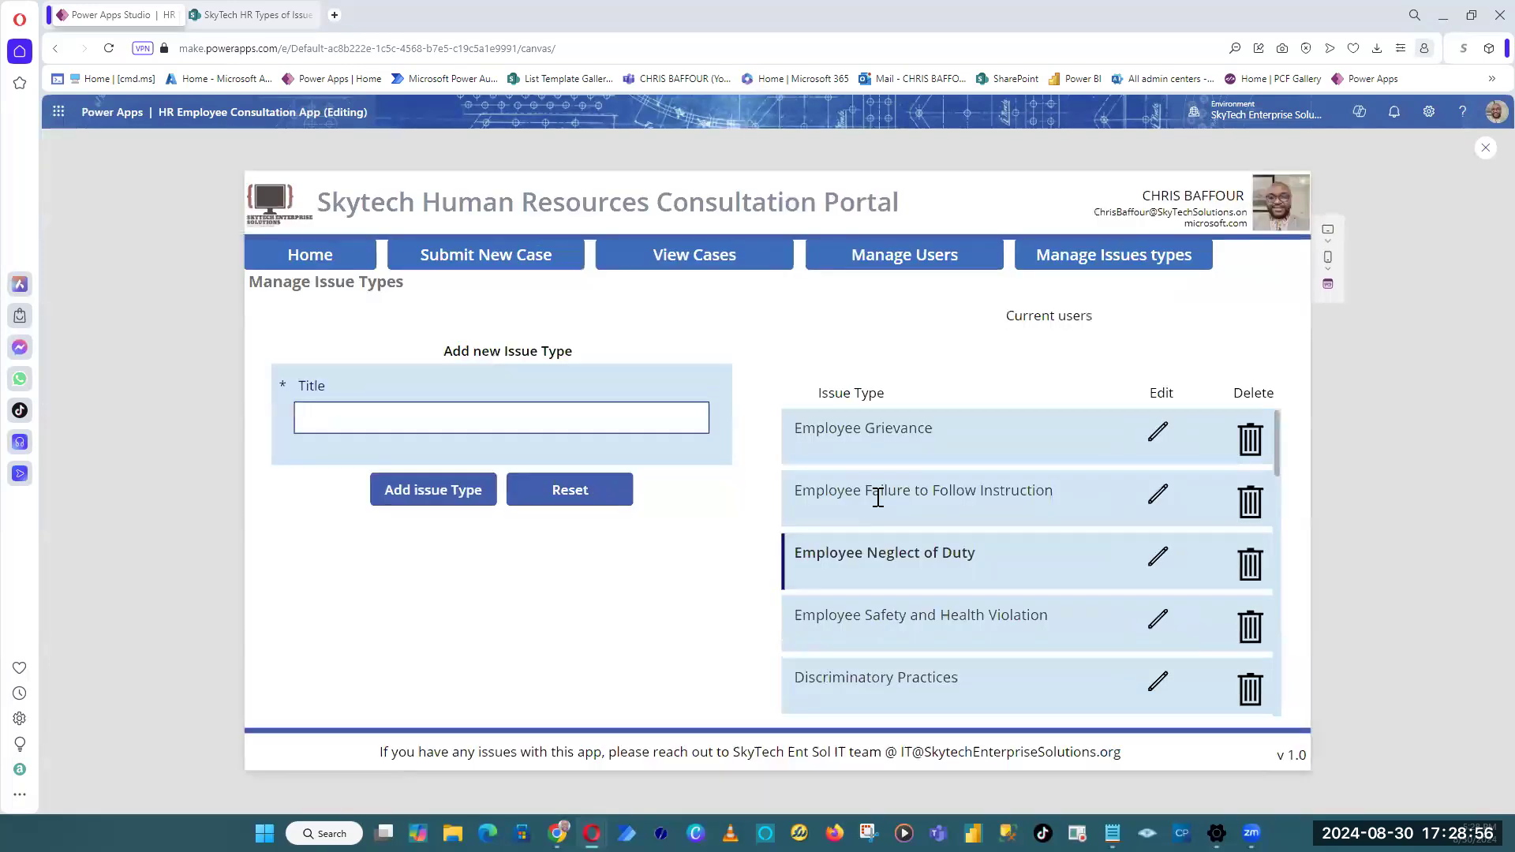
# Step: Test the Edit icons of the Employee Failure to Follow Instruction and Employee Grievance rows and the pop-up's Reset button, and return to the editor
pyautogui.click(1159, 497)
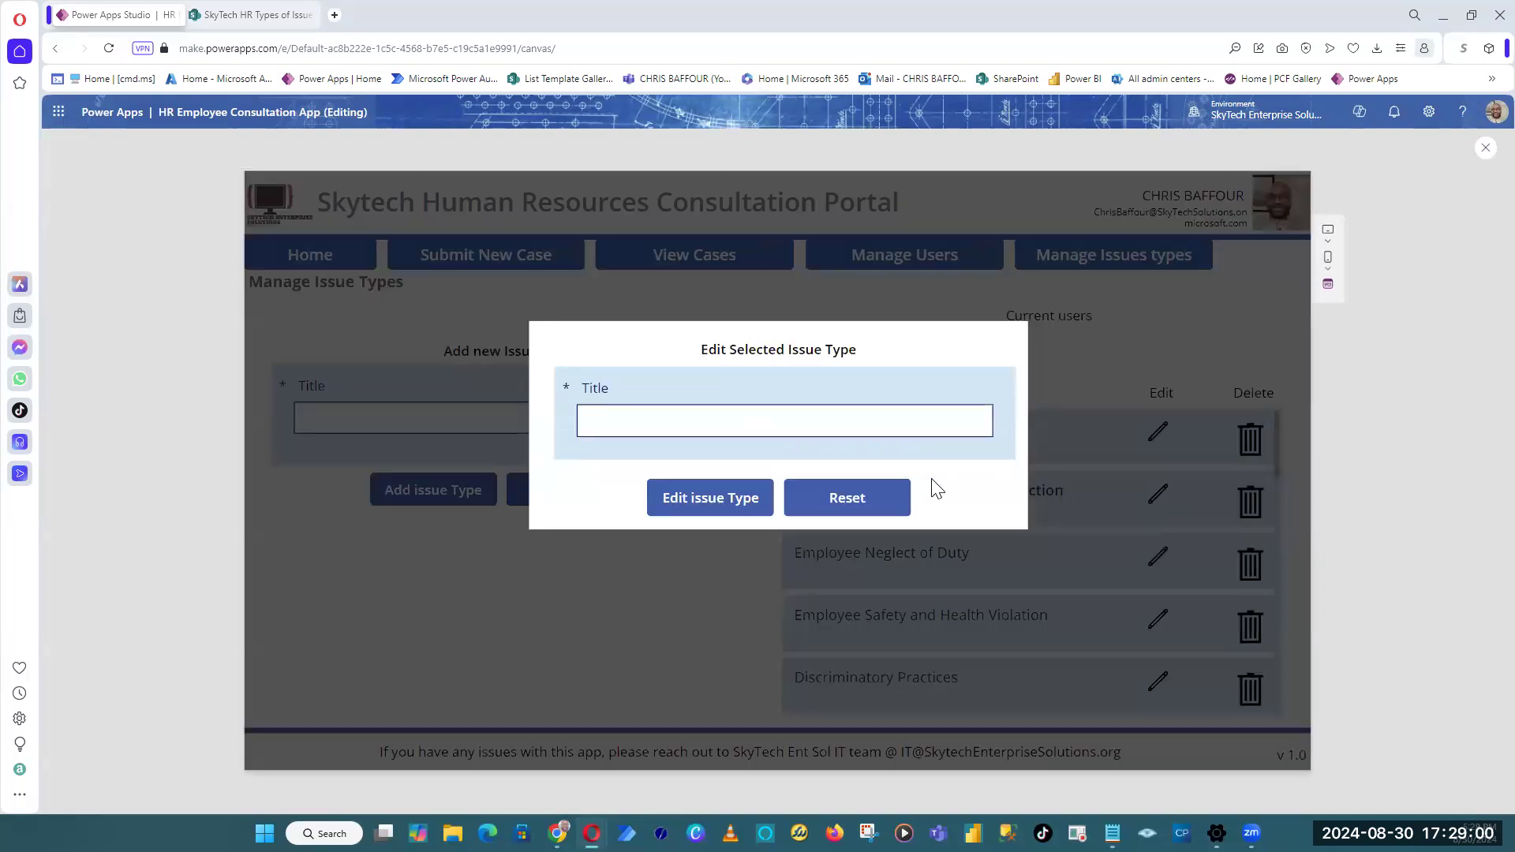
pyautogui.click(898, 495)
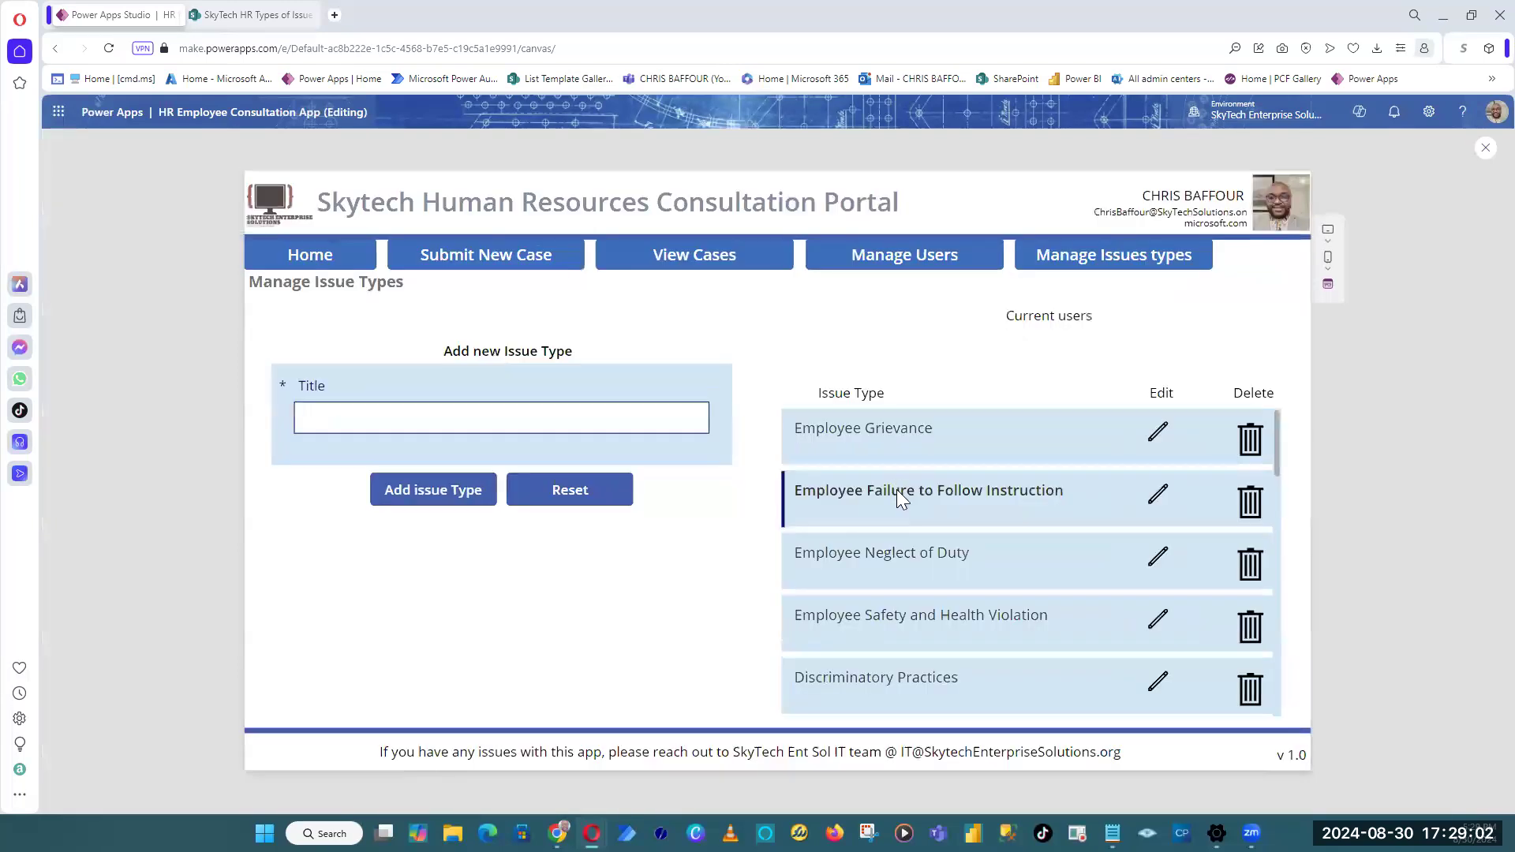
pyautogui.scroll(-5, 1148, 545)
pyautogui.scroll(5, 1148, 552)
pyautogui.click(1158, 434)
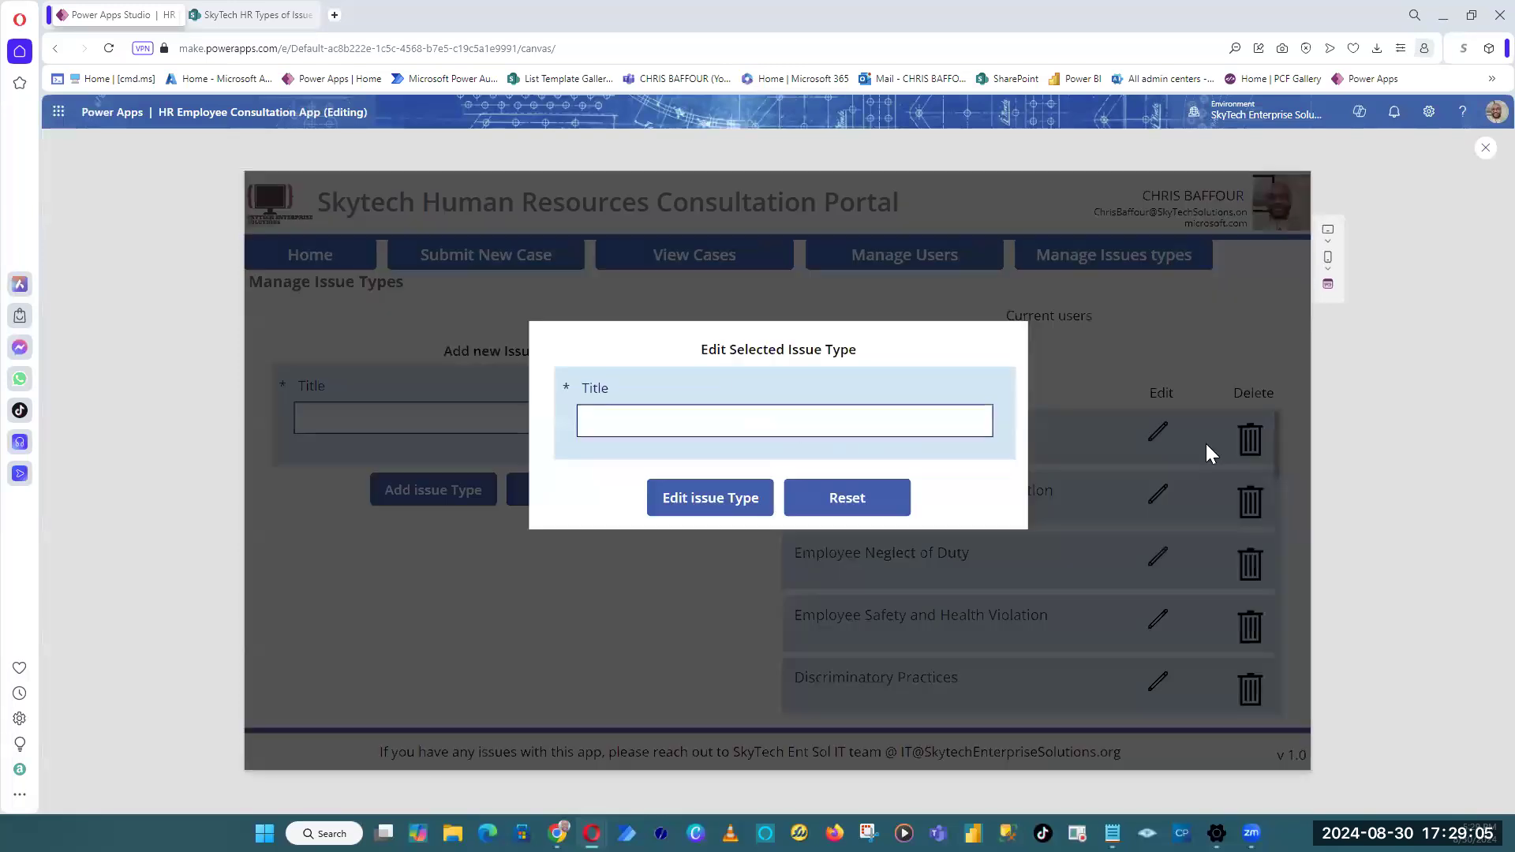
pyautogui.click(1483, 151)
# Step: Change the pop-up Reset button's text to Cancel and narrow the button to a width of 125
pyautogui.click(856, 509)
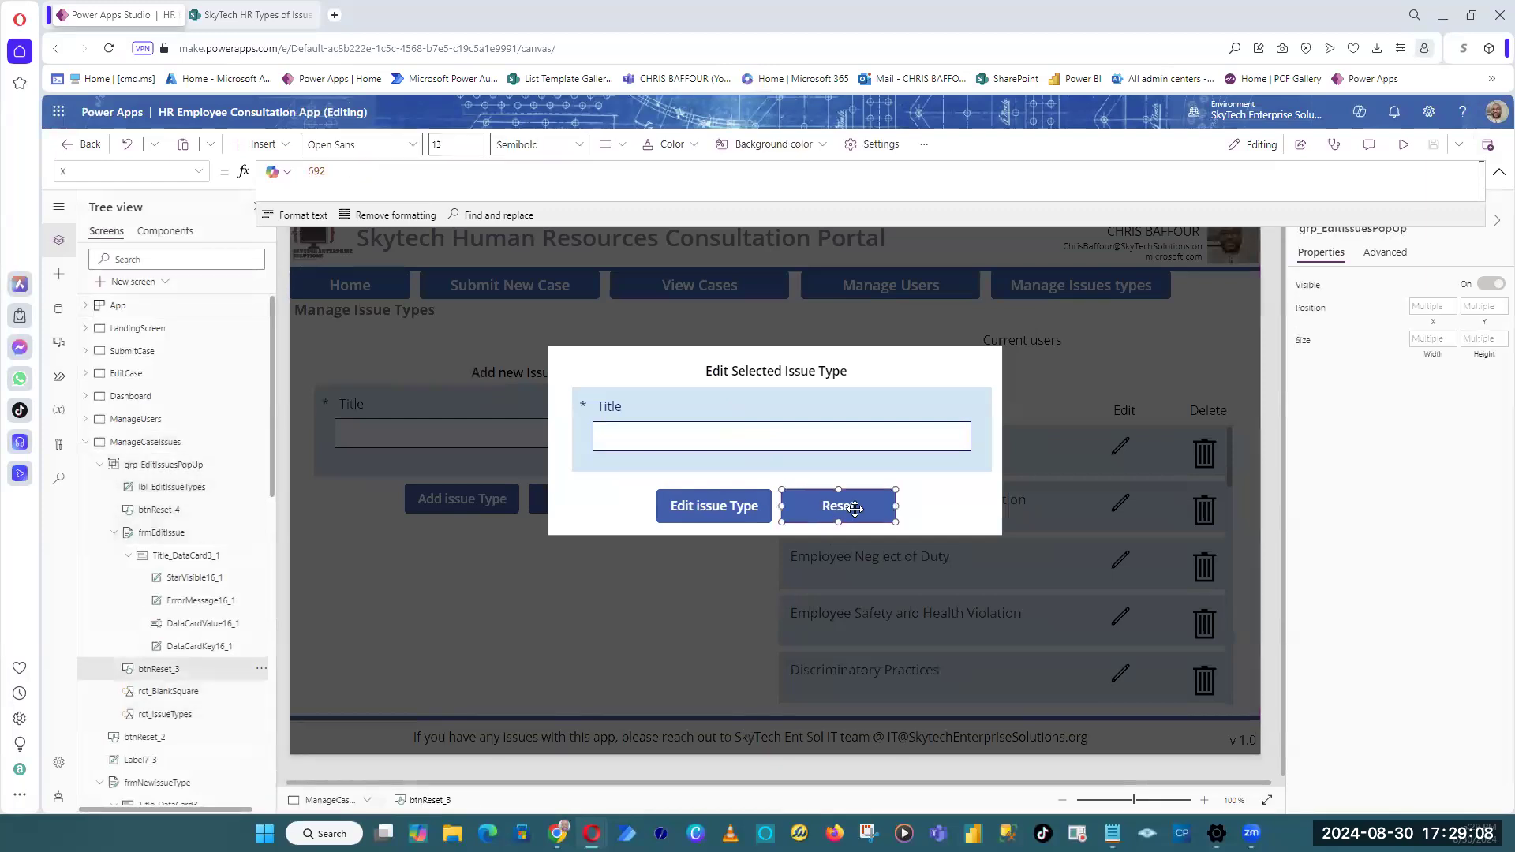
pyautogui.write('Cancel')
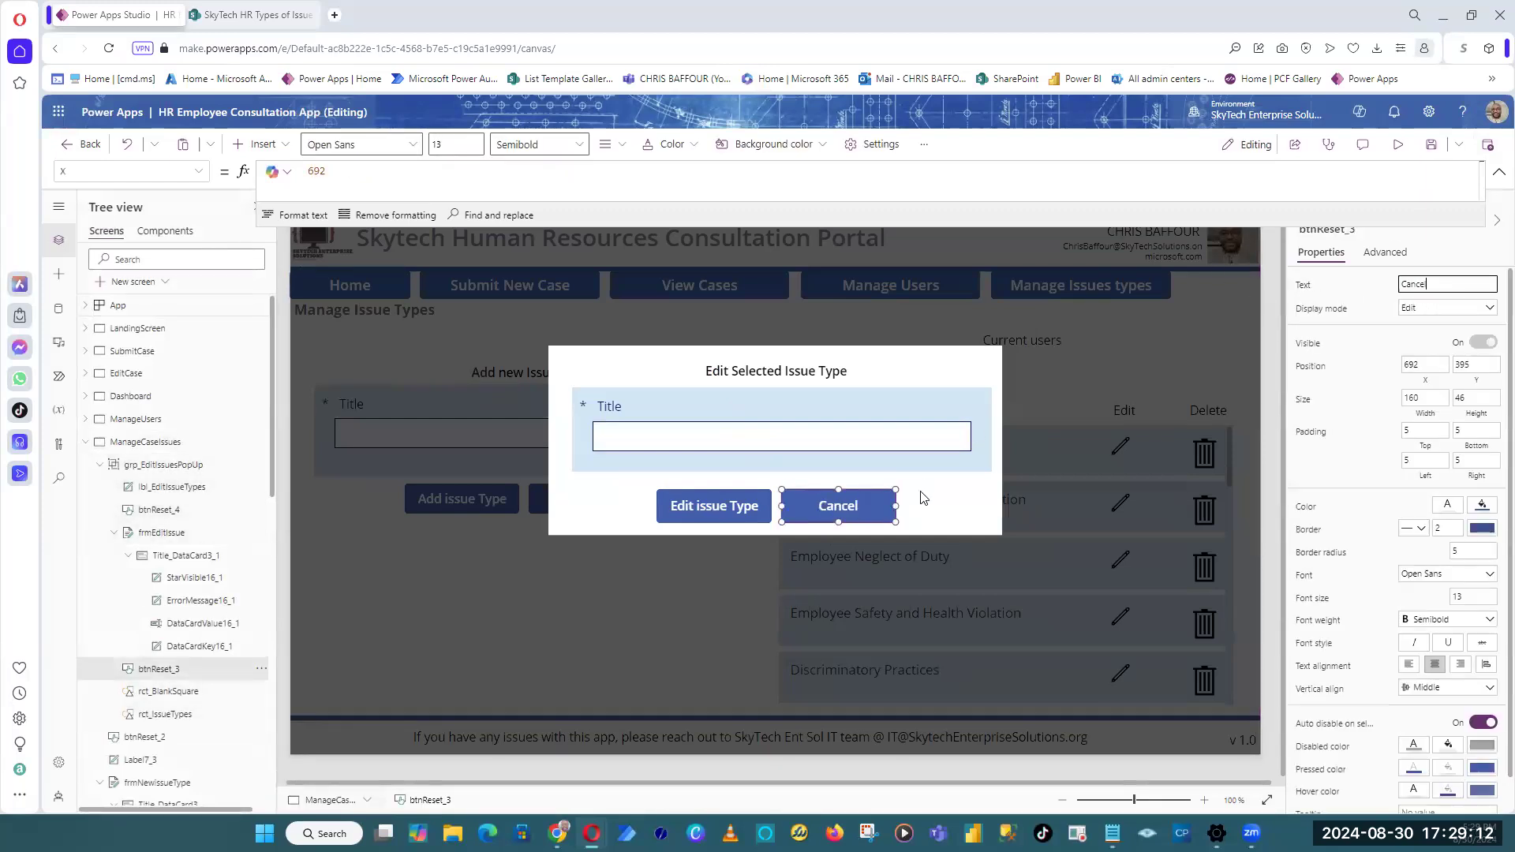
pyautogui.moveTo(896, 506); pyautogui.dragTo(866, 505)
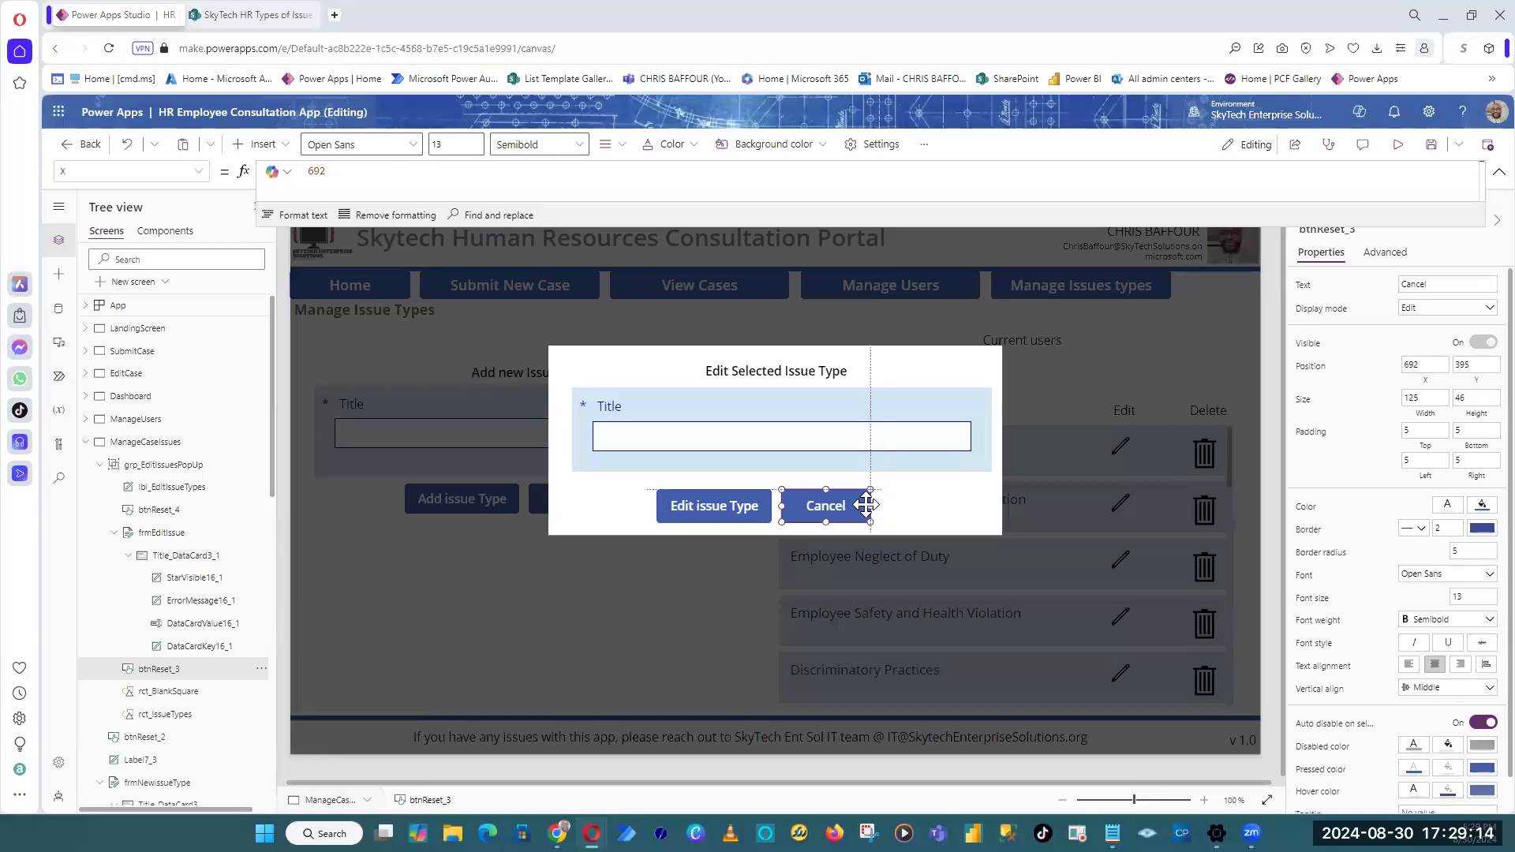
pyautogui.click(1268, 411)
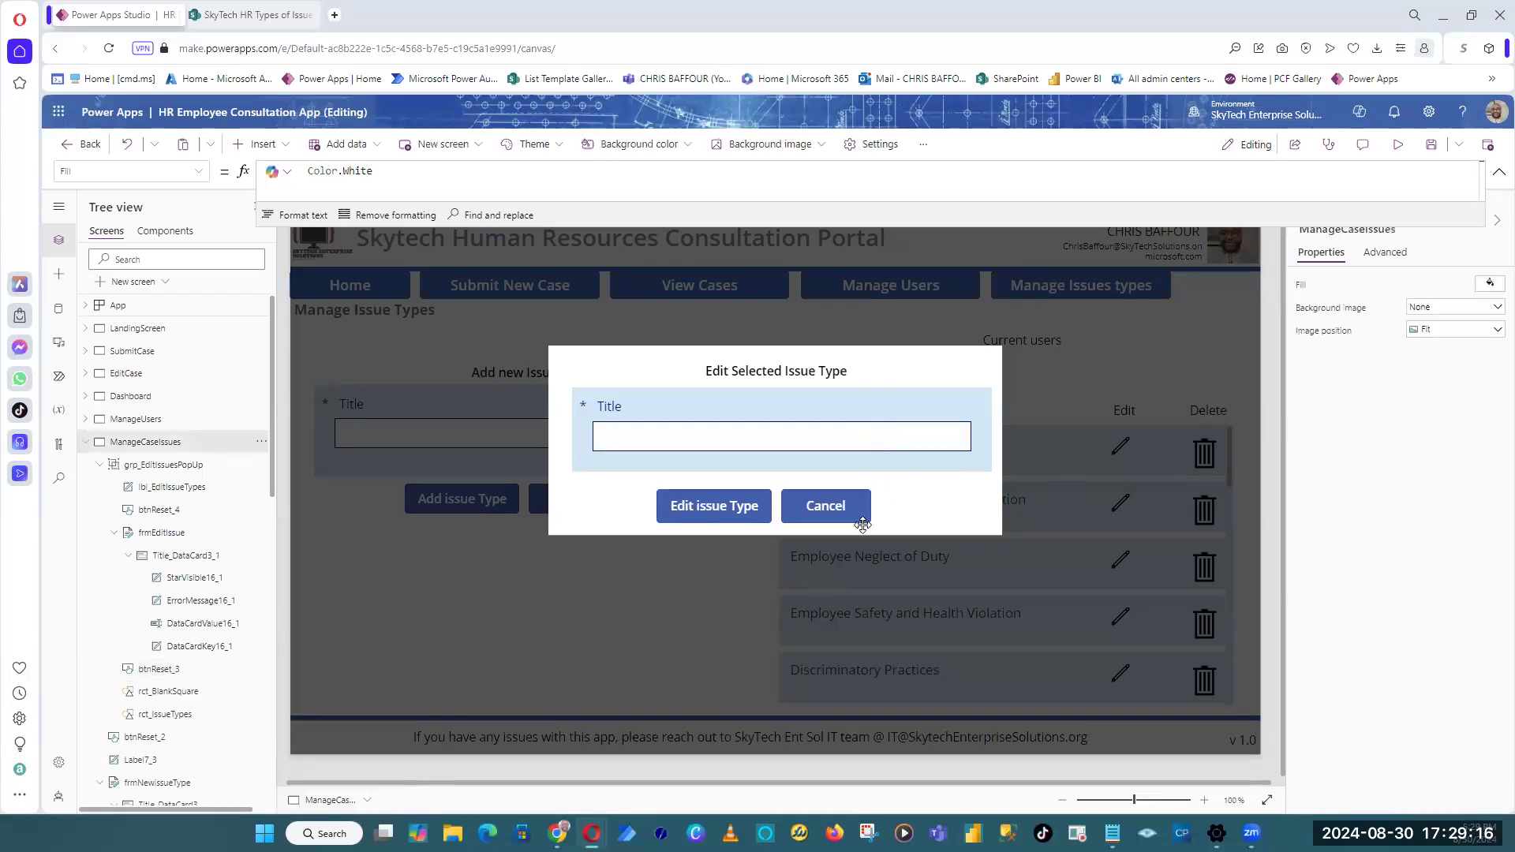
# Step: Check the Item formula of the pop-up form frmEditIssue and save the app
pyautogui.click(760, 435)
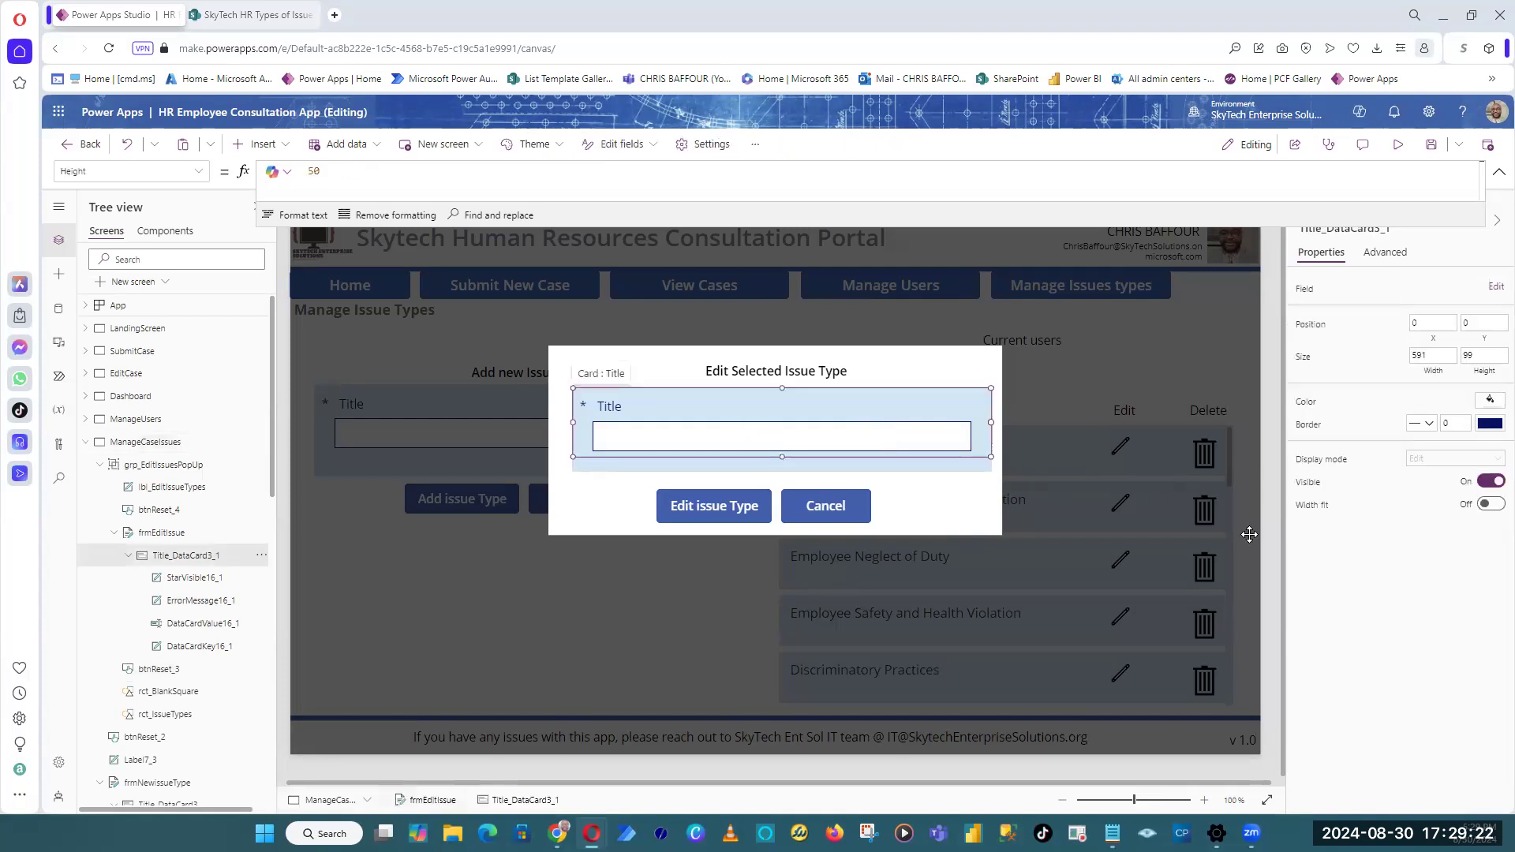
pyautogui.click(1275, 518)
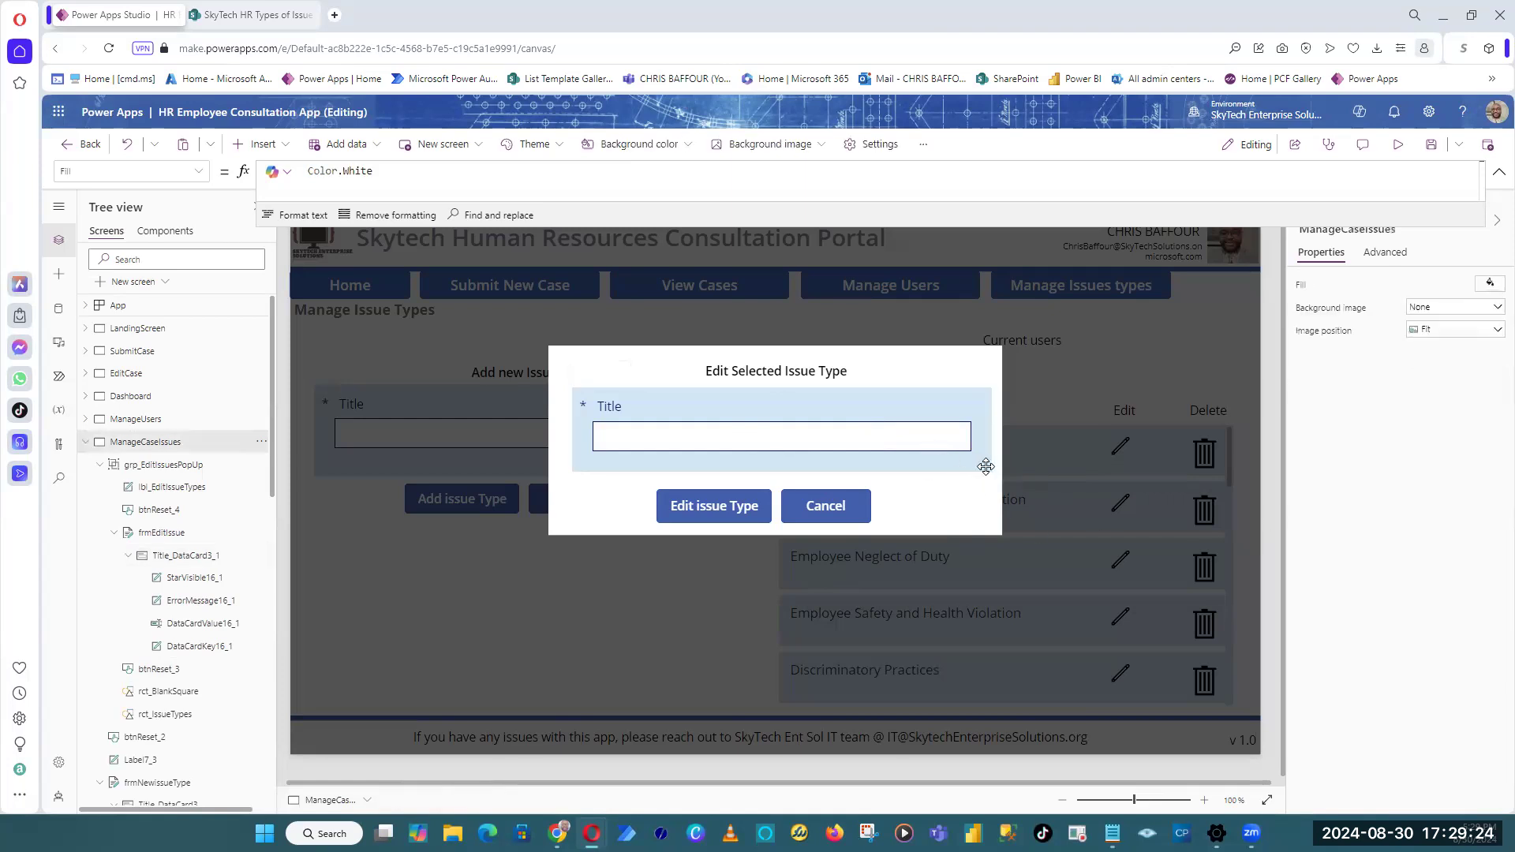
pyautogui.click(986, 466)
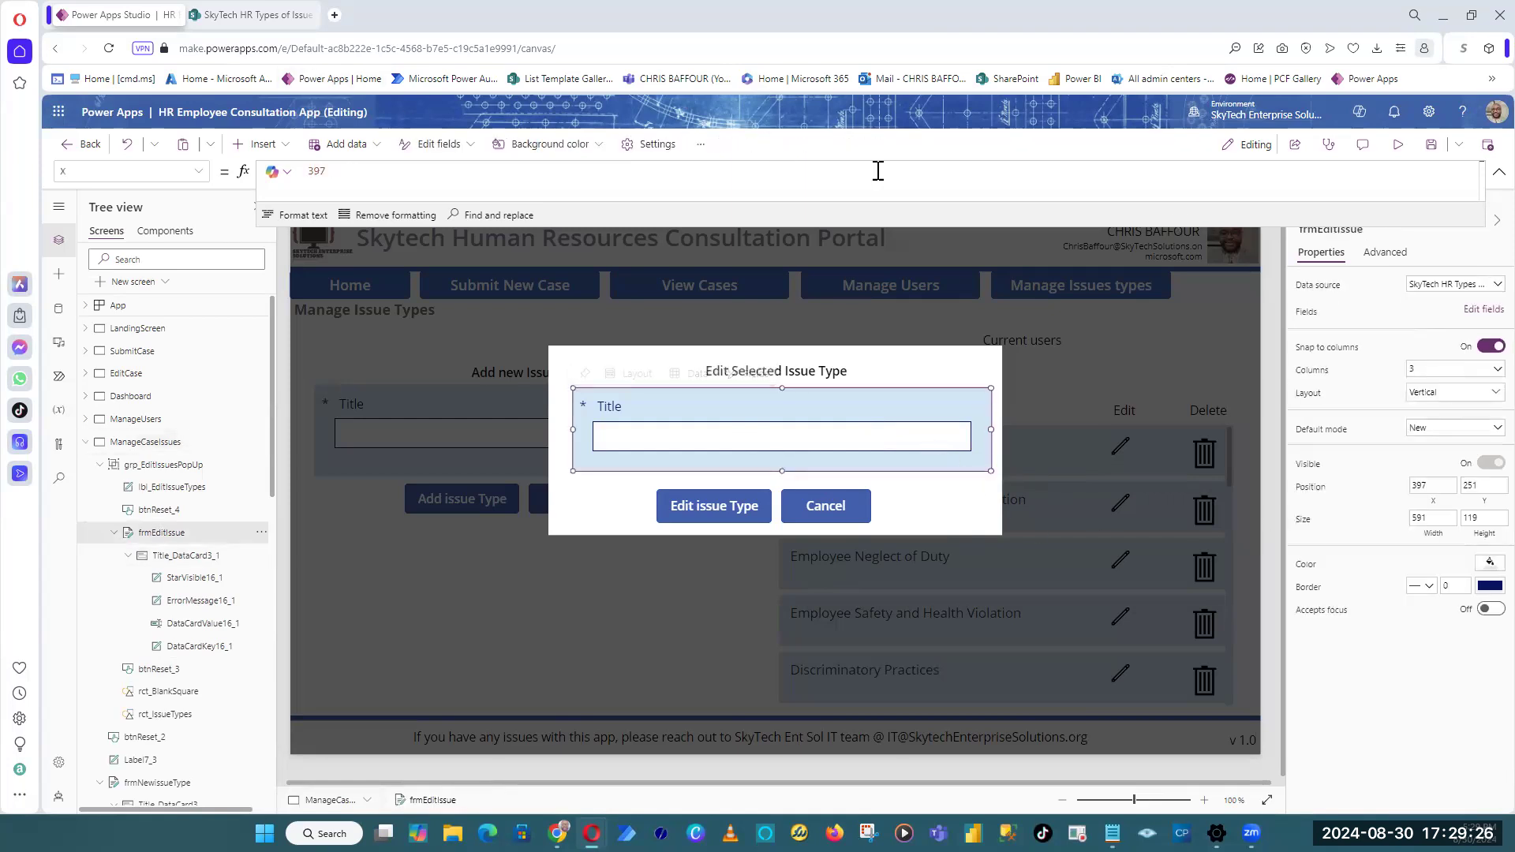
pyautogui.click(198, 170)
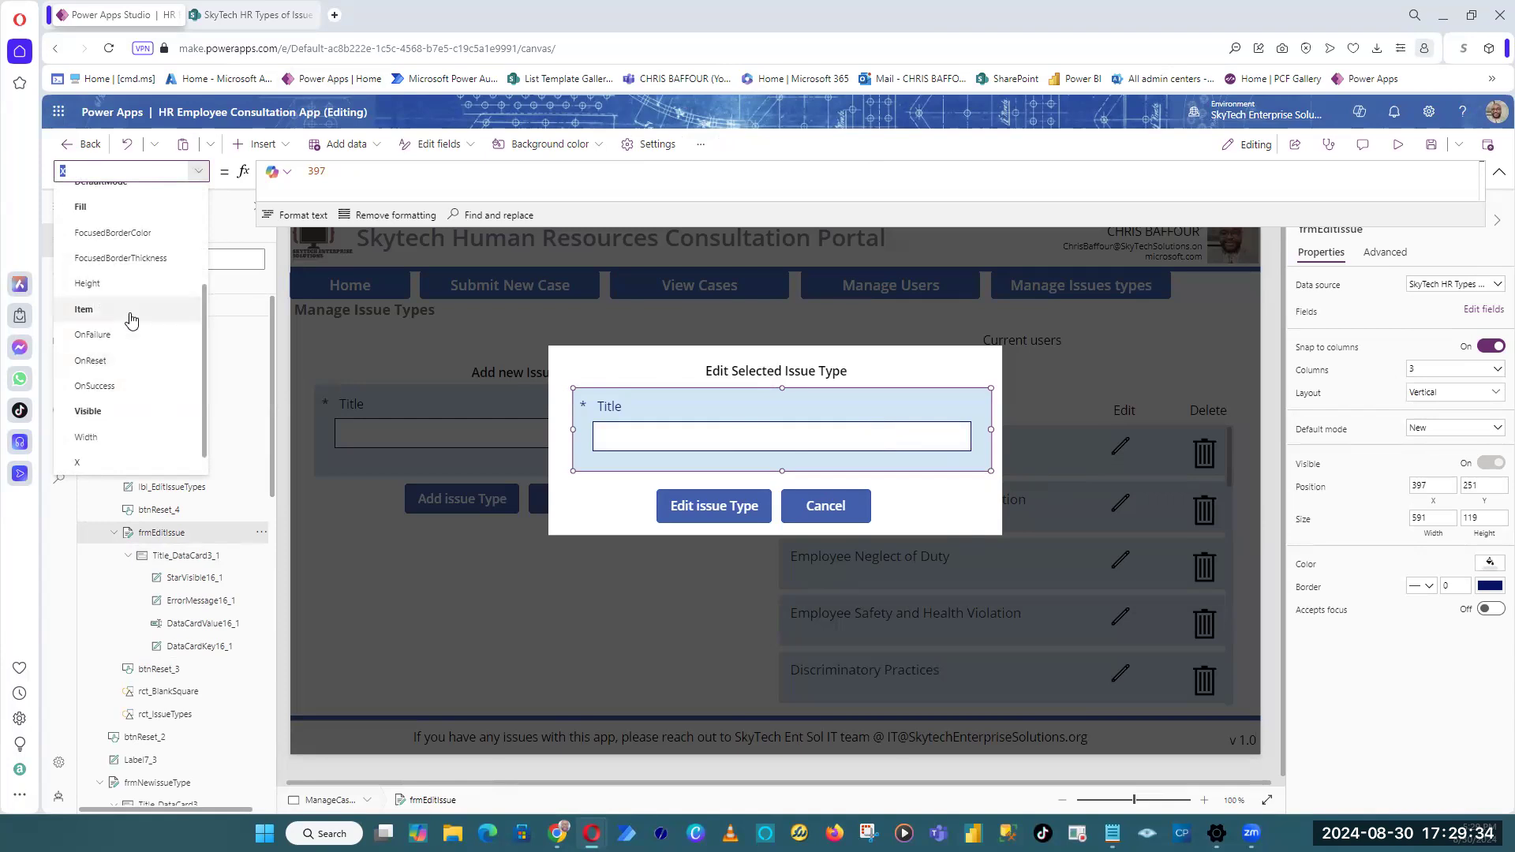
pyautogui.click(83, 309)
pyautogui.click(468, 186)
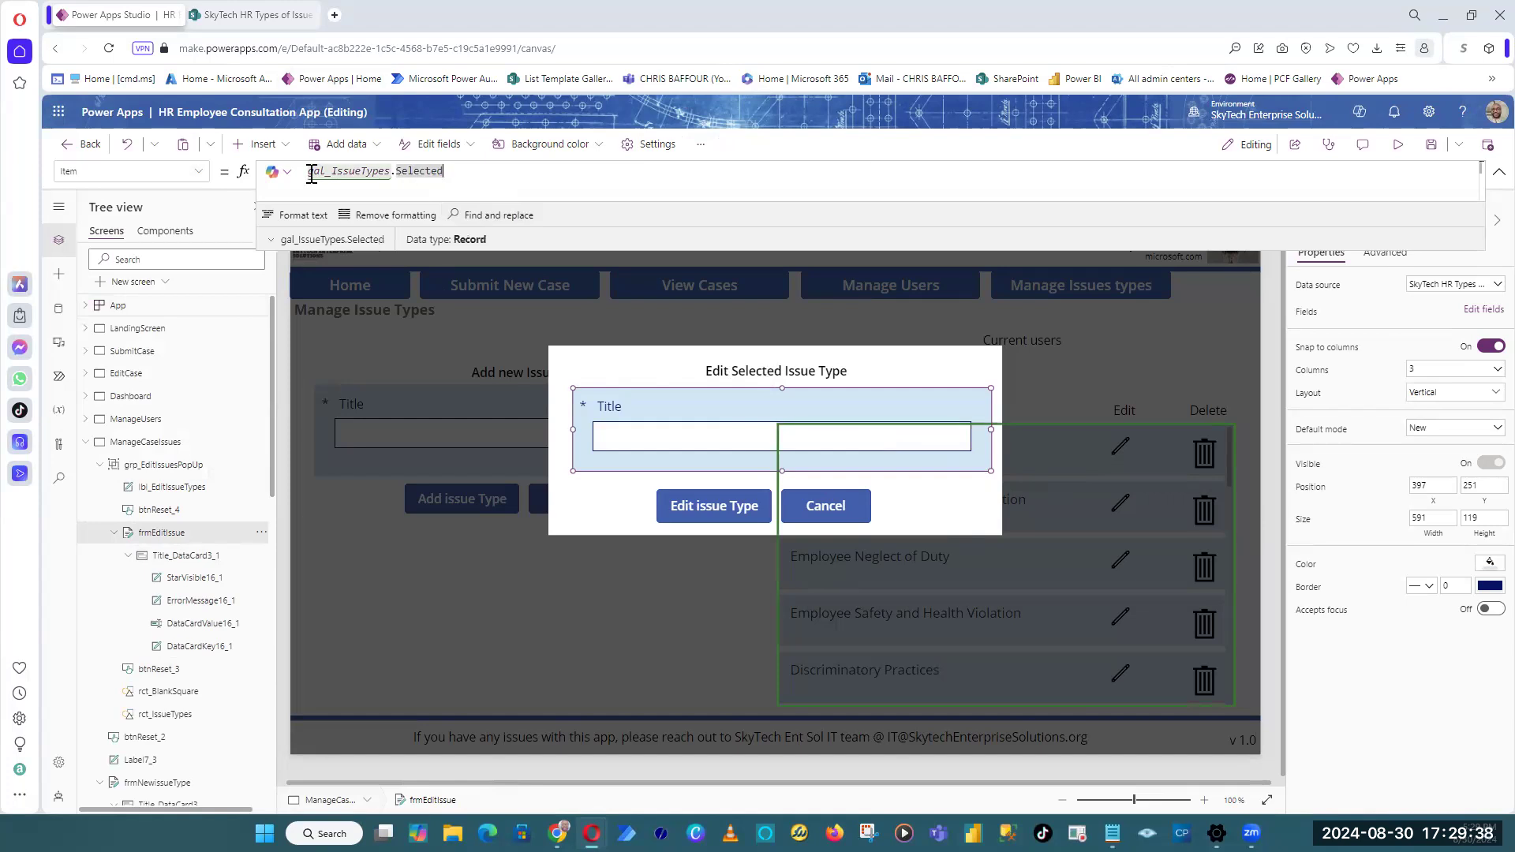
pyautogui.moveTo(311, 174); pyautogui.dragTo(466, 175)
pyautogui.click(466, 182)
pyautogui.moveTo(370, 173); pyautogui.dragTo(311, 173)
pyautogui.click(1270, 427)
pyautogui.click(1432, 145)
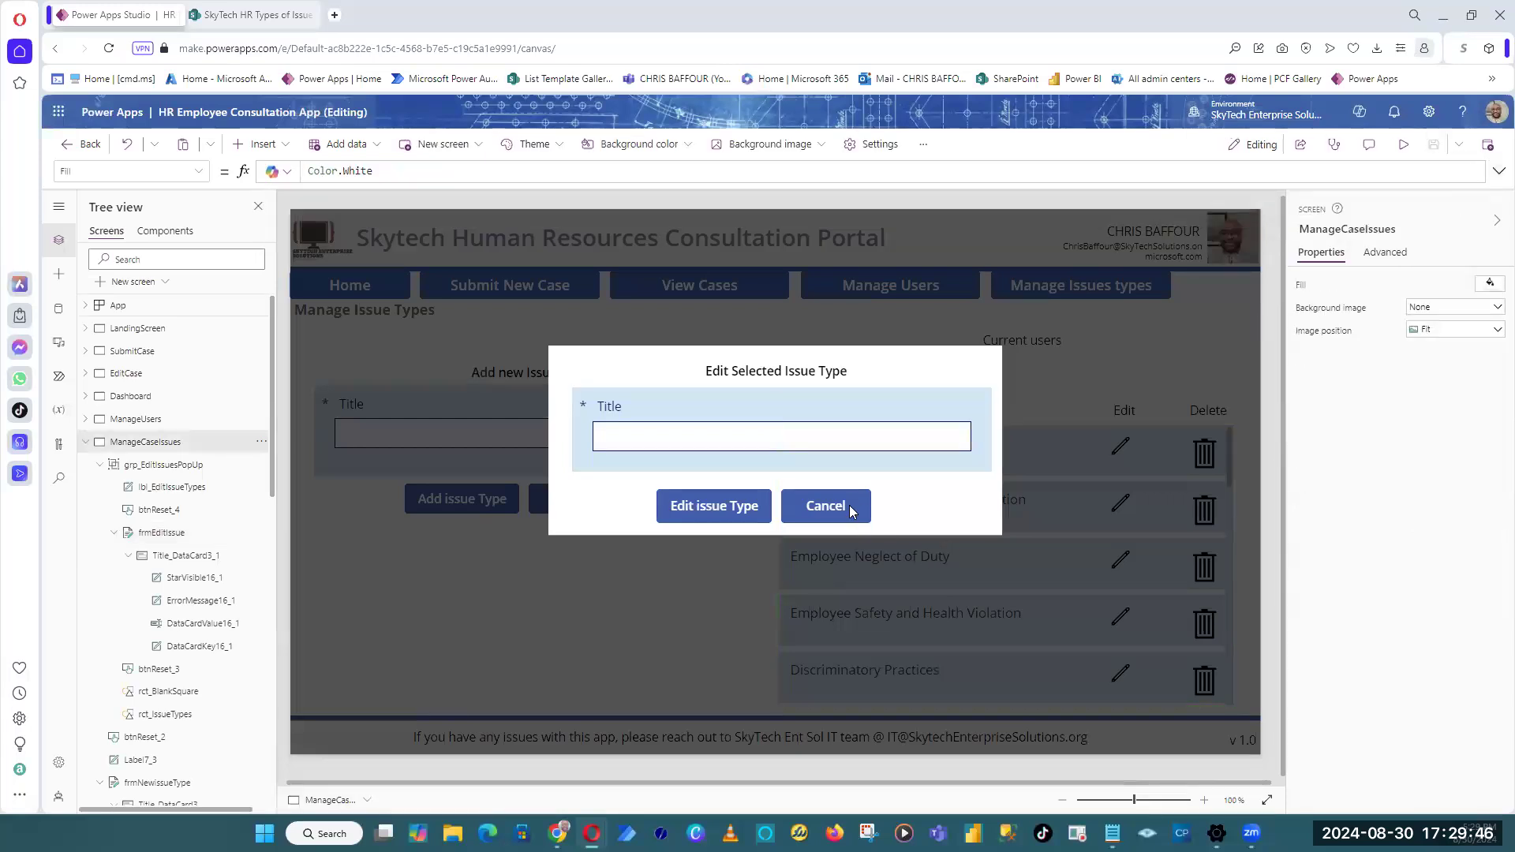
# Step: Preview the app, test the Cancel button on the pop-up opened from the Employee Failure to Follow Instruction row, and return to the editor
pyautogui.click(1403, 146)
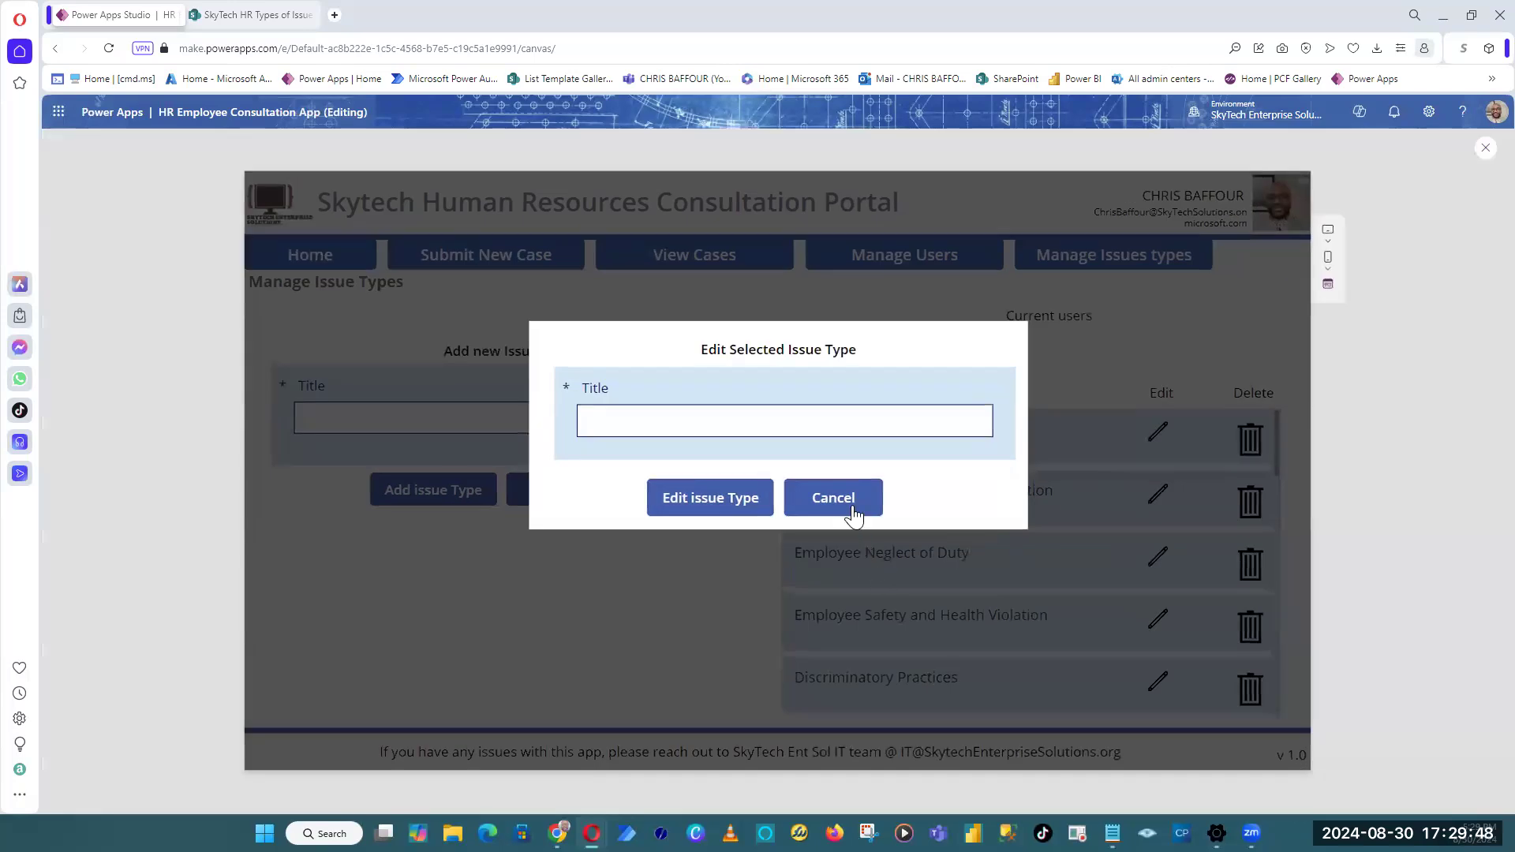
pyautogui.click(1484, 154)
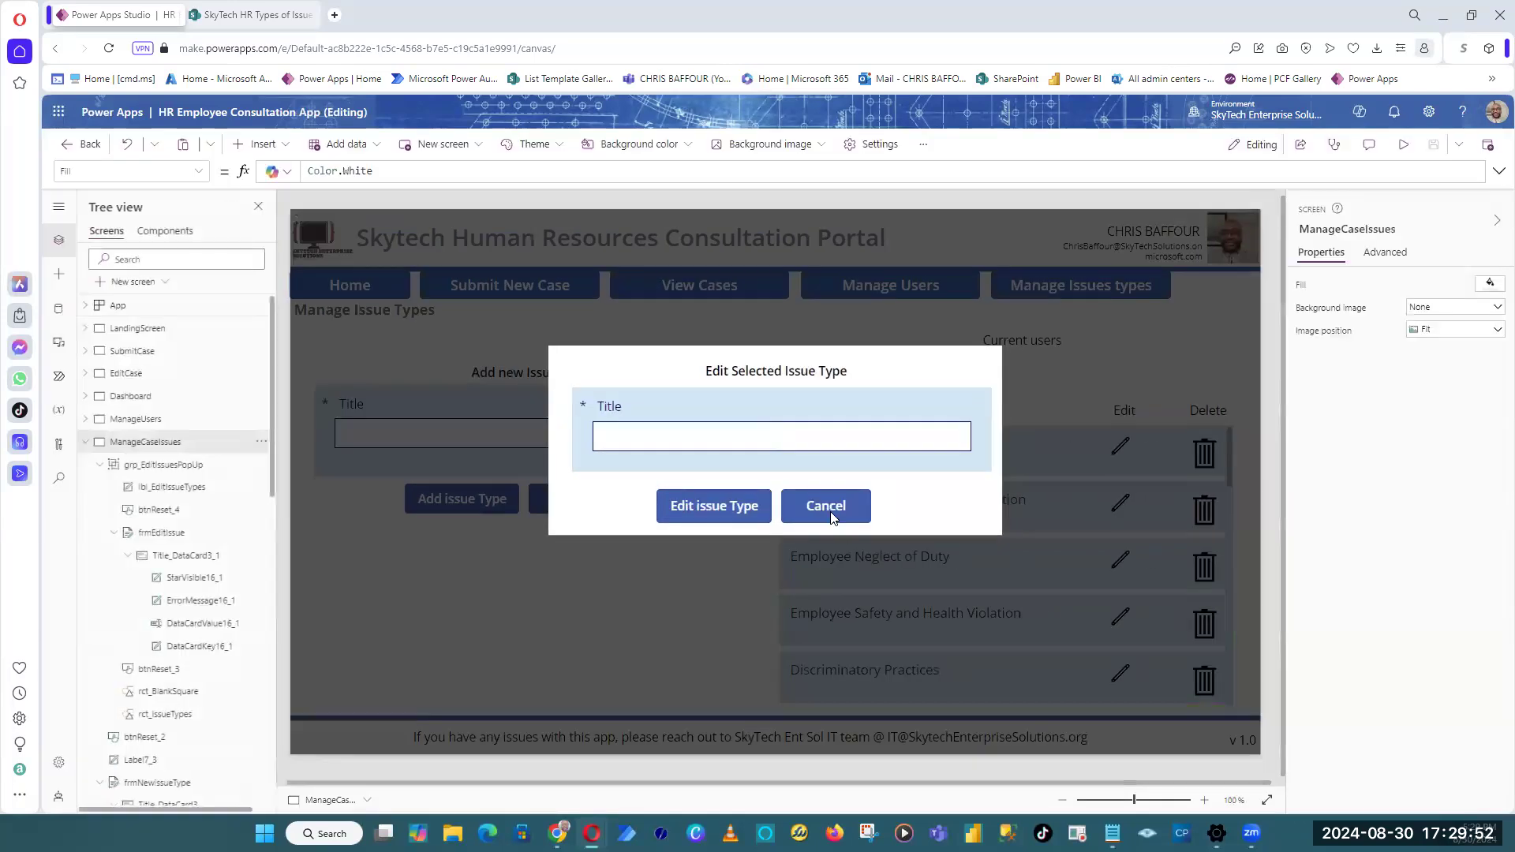
pyautogui.click(1403, 145)
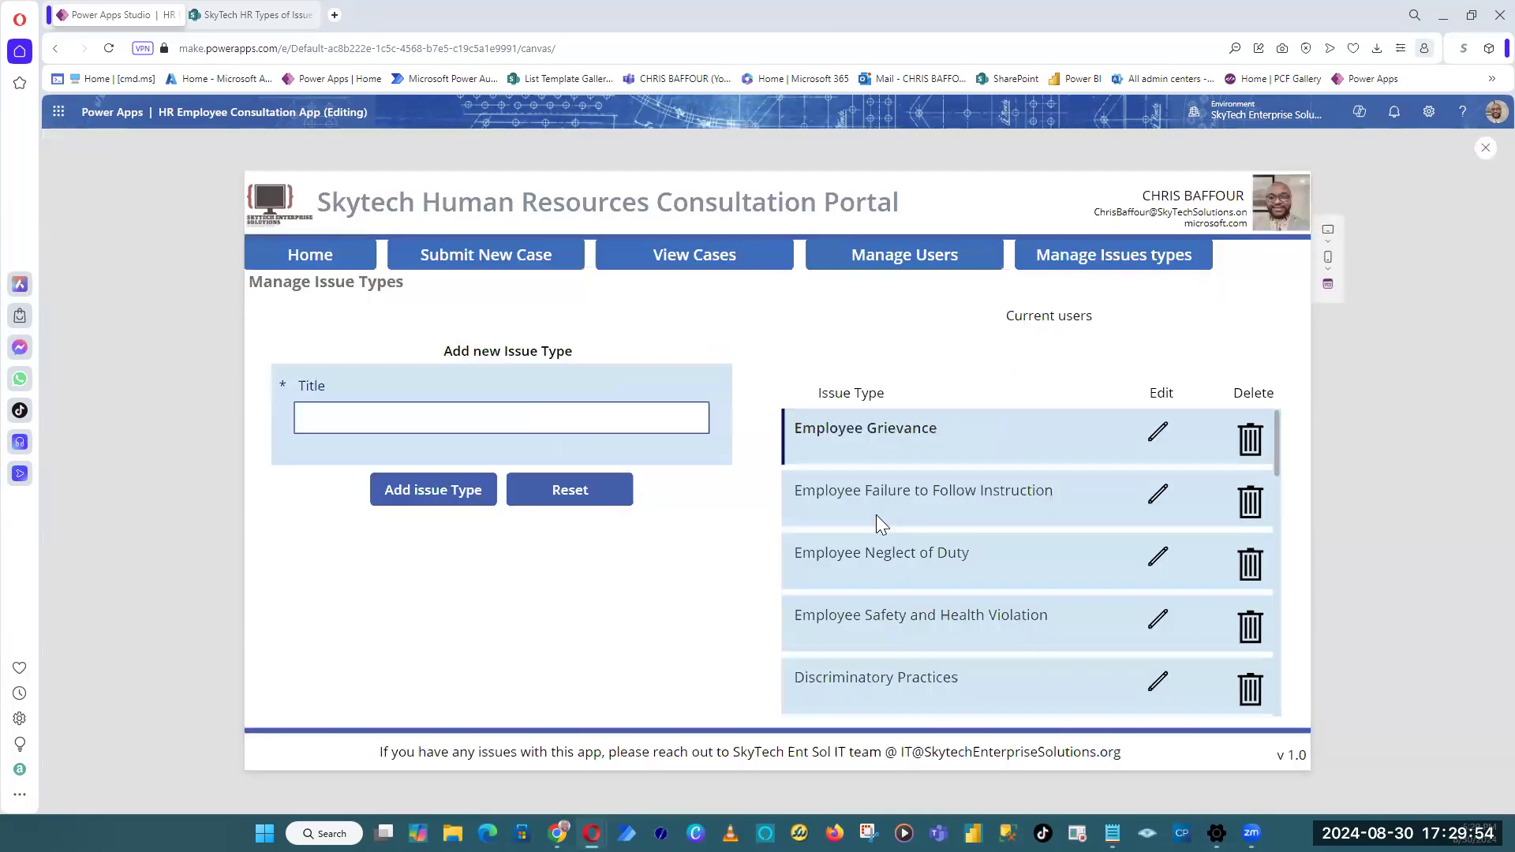
pyautogui.click(1164, 501)
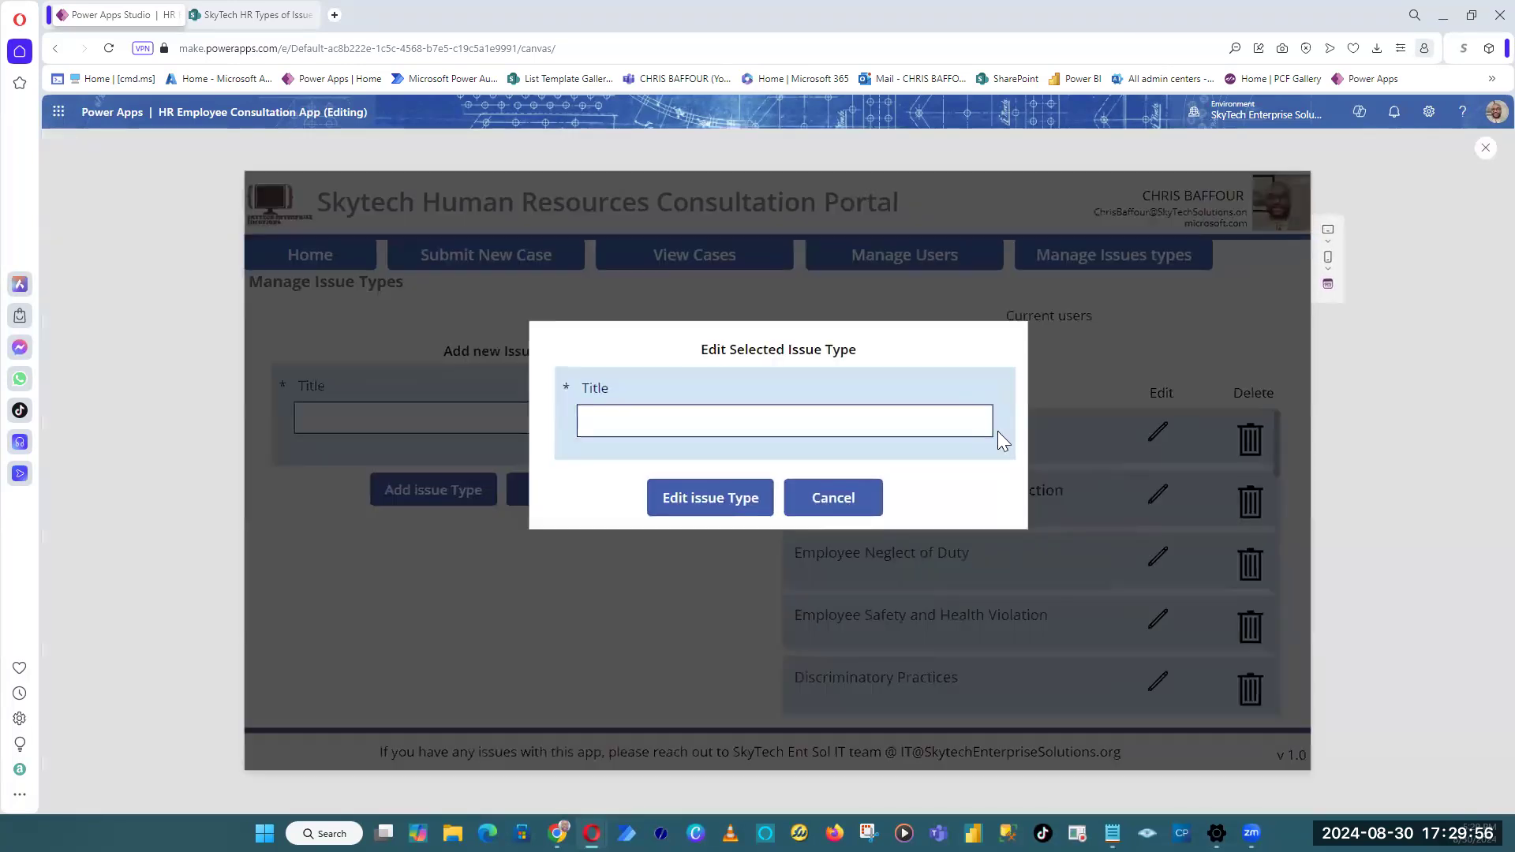
pyautogui.click(817, 497)
pyautogui.click(1485, 152)
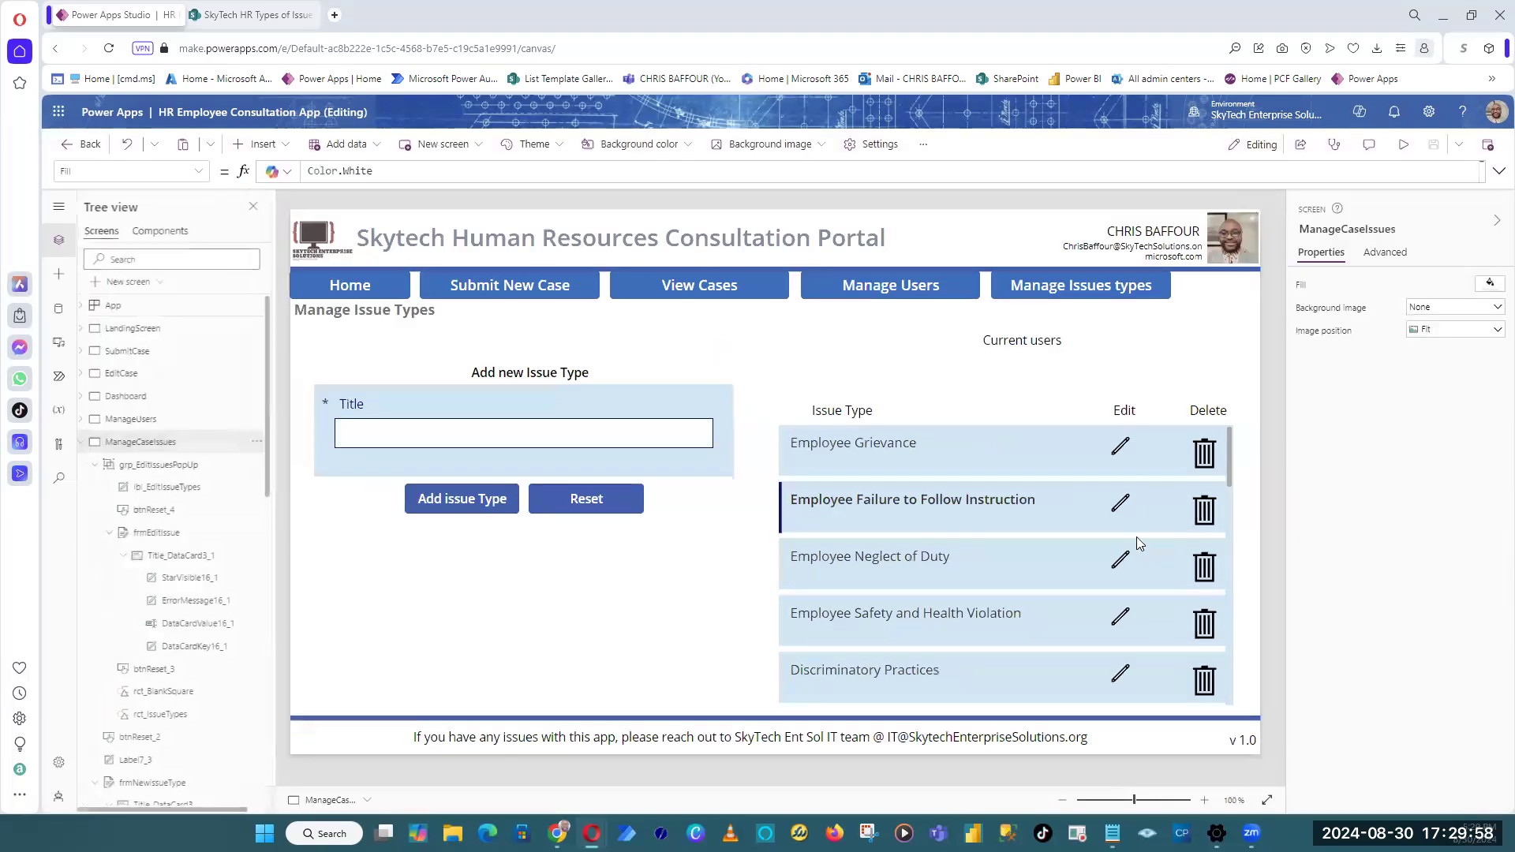
# Step: Uncomment EditForm(frmEditIssue) in the OnSelect formula of the gallery's Edit icon
pyautogui.click(1121, 446)
pyautogui.moveTo(486, 180); pyautogui.dragTo(488, 226)
pyautogui.click(484, 193)
pyautogui.doubleClick(321, 169)
pyautogui.press('Home')
pyautogui.press('Delete')
pyautogui.press('Delete')
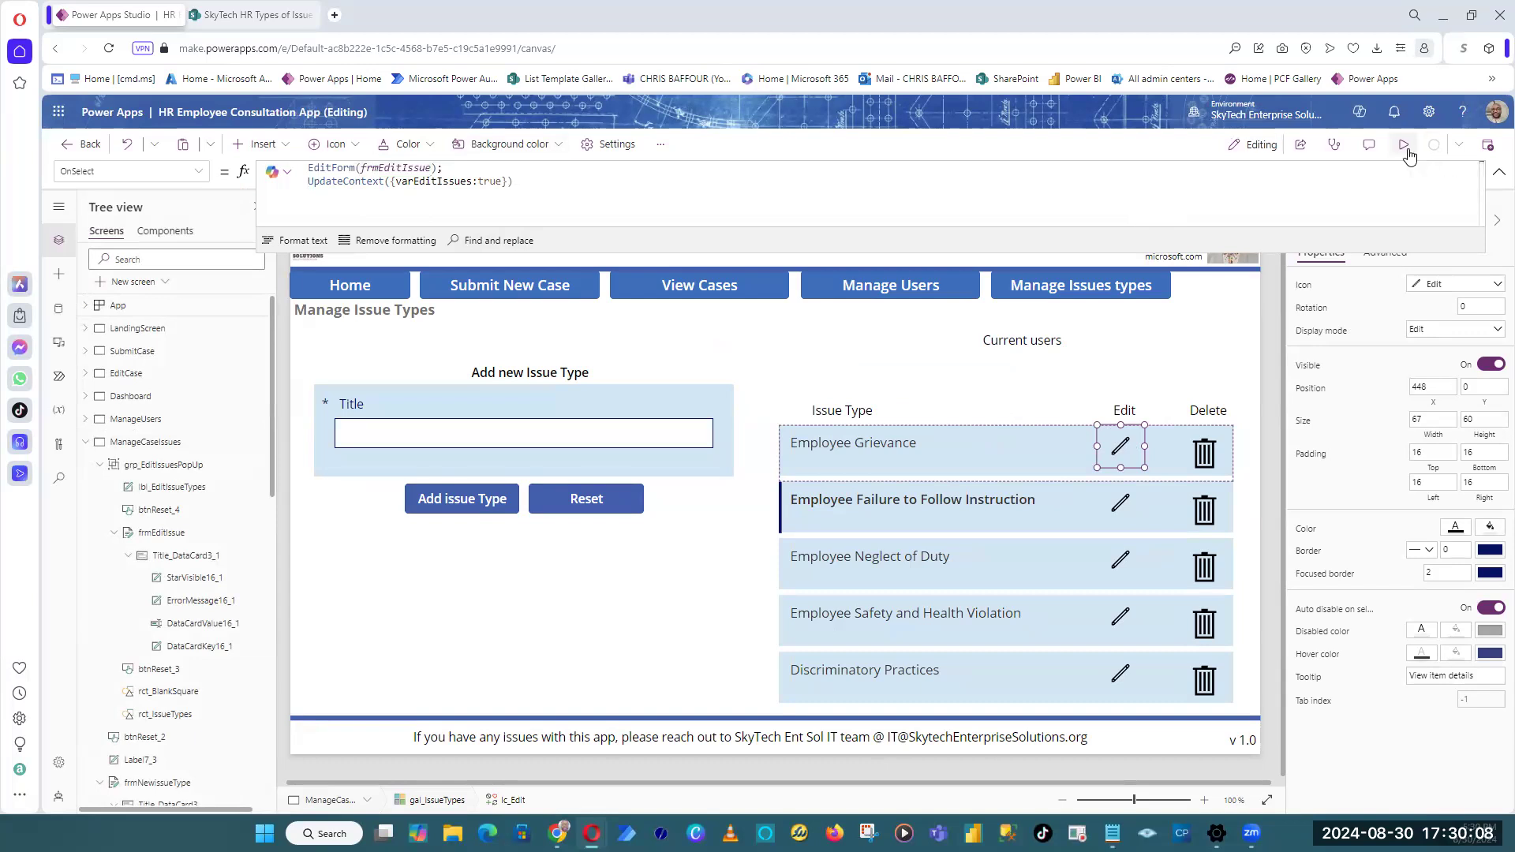
# Step: Preview the app, open the edit pop-up from the Employee Grievance row, cancel it, and return to the editor
pyautogui.click(1398, 145)
pyautogui.click(1158, 433)
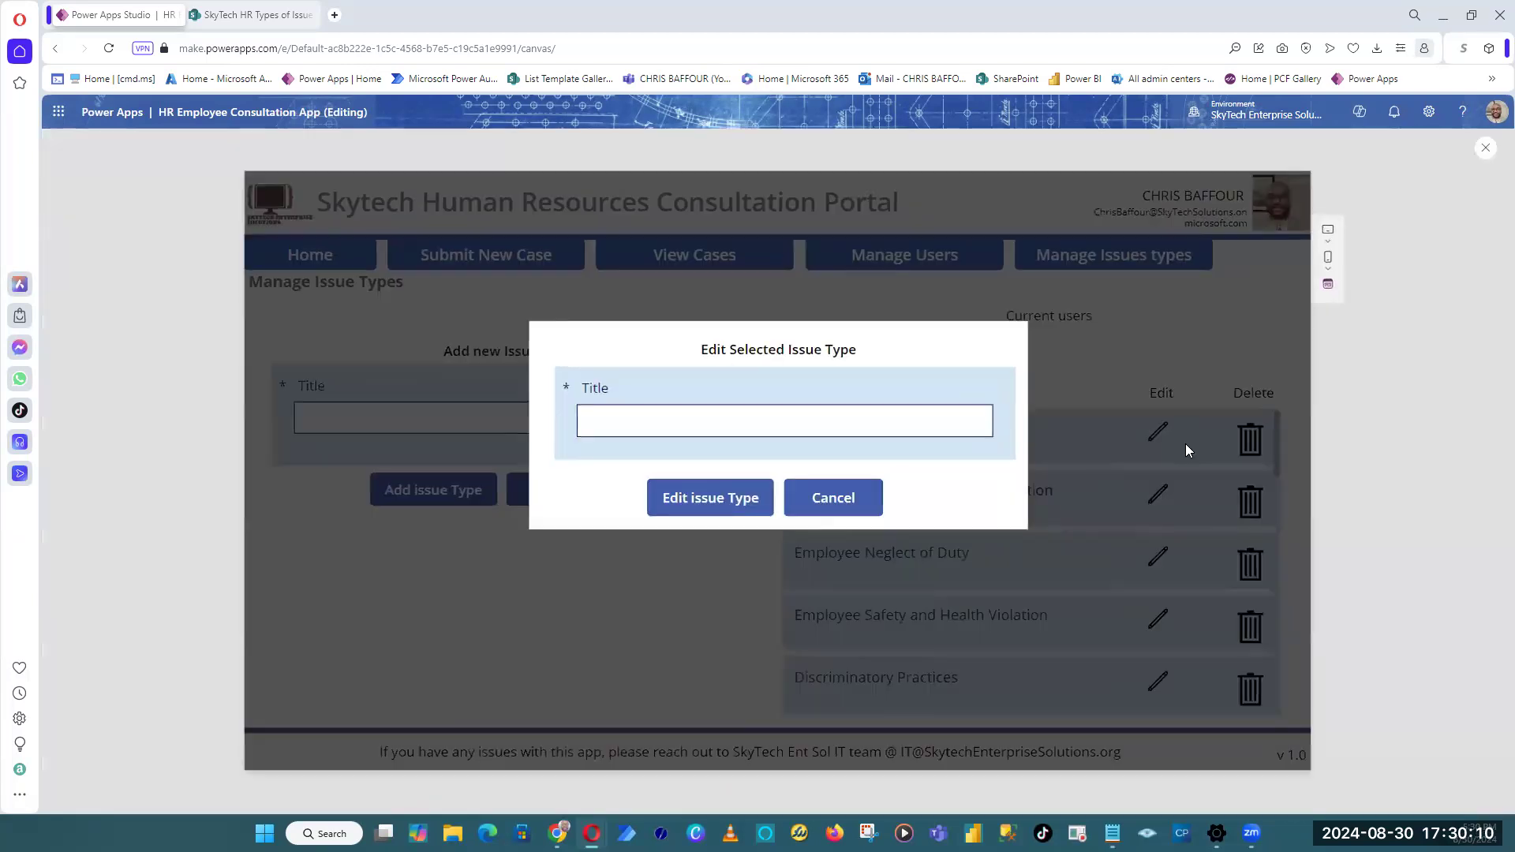
pyautogui.click(880, 516)
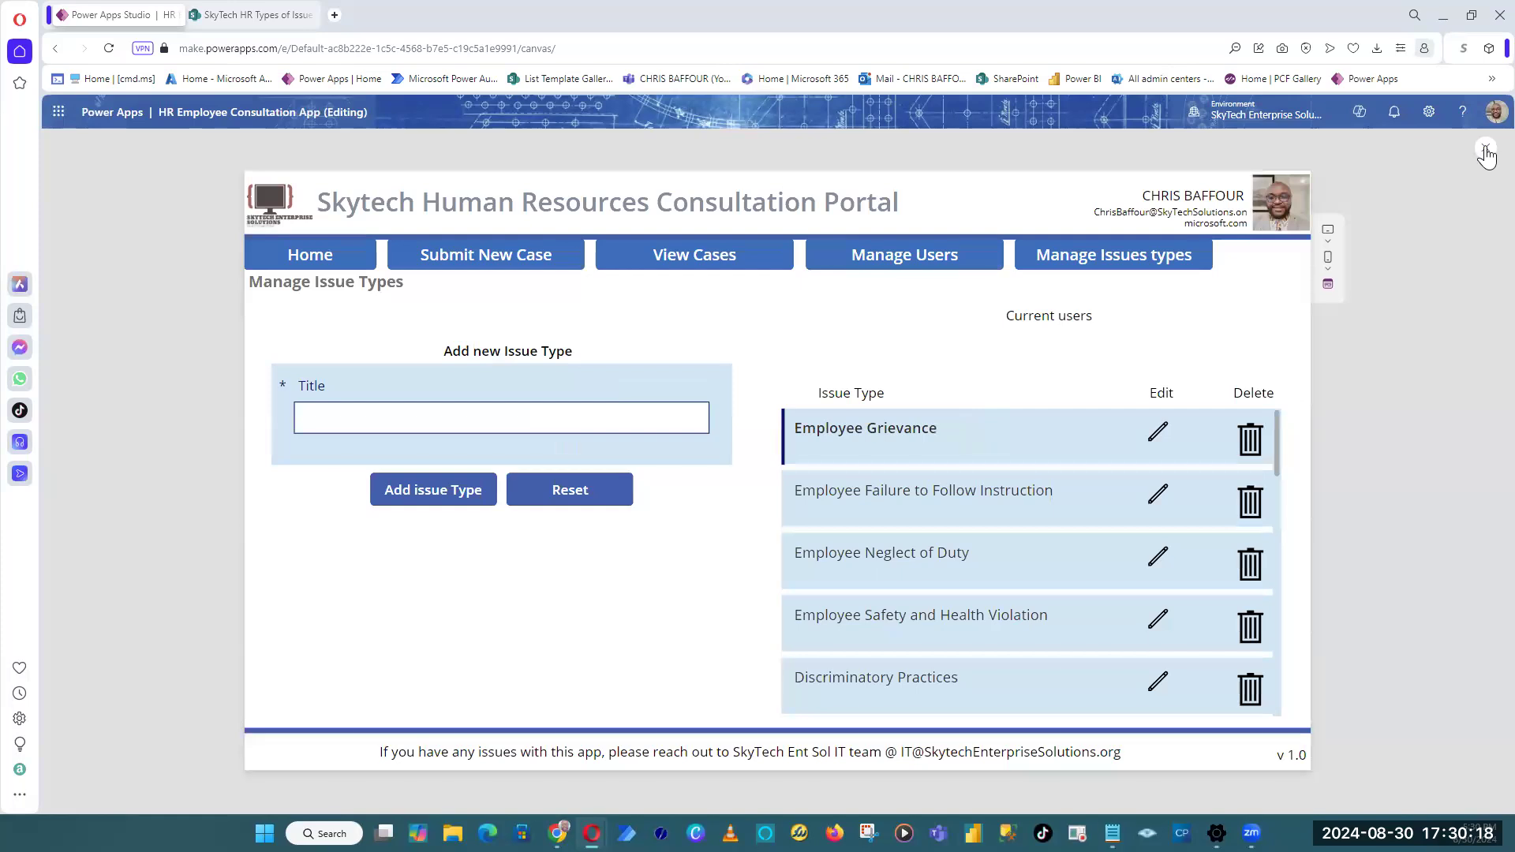
pyautogui.click(1487, 153)
# Step: Review the EditForm and UpdateContext calls in the gallery Edit icon's OnSelect formula and collapse the formula bar
pyautogui.click(1124, 448)
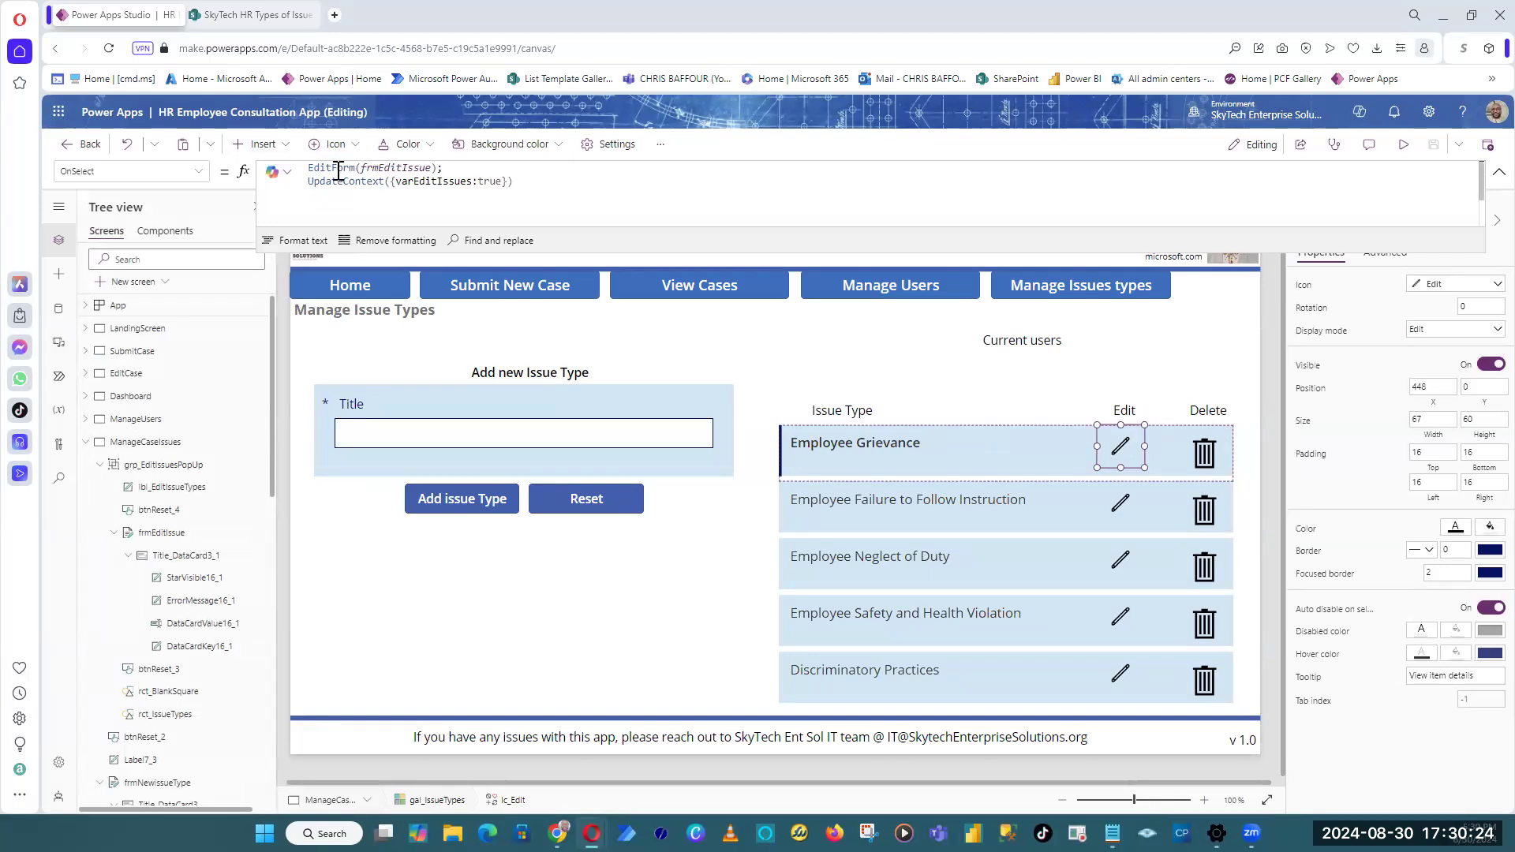
pyautogui.doubleClick(402, 168)
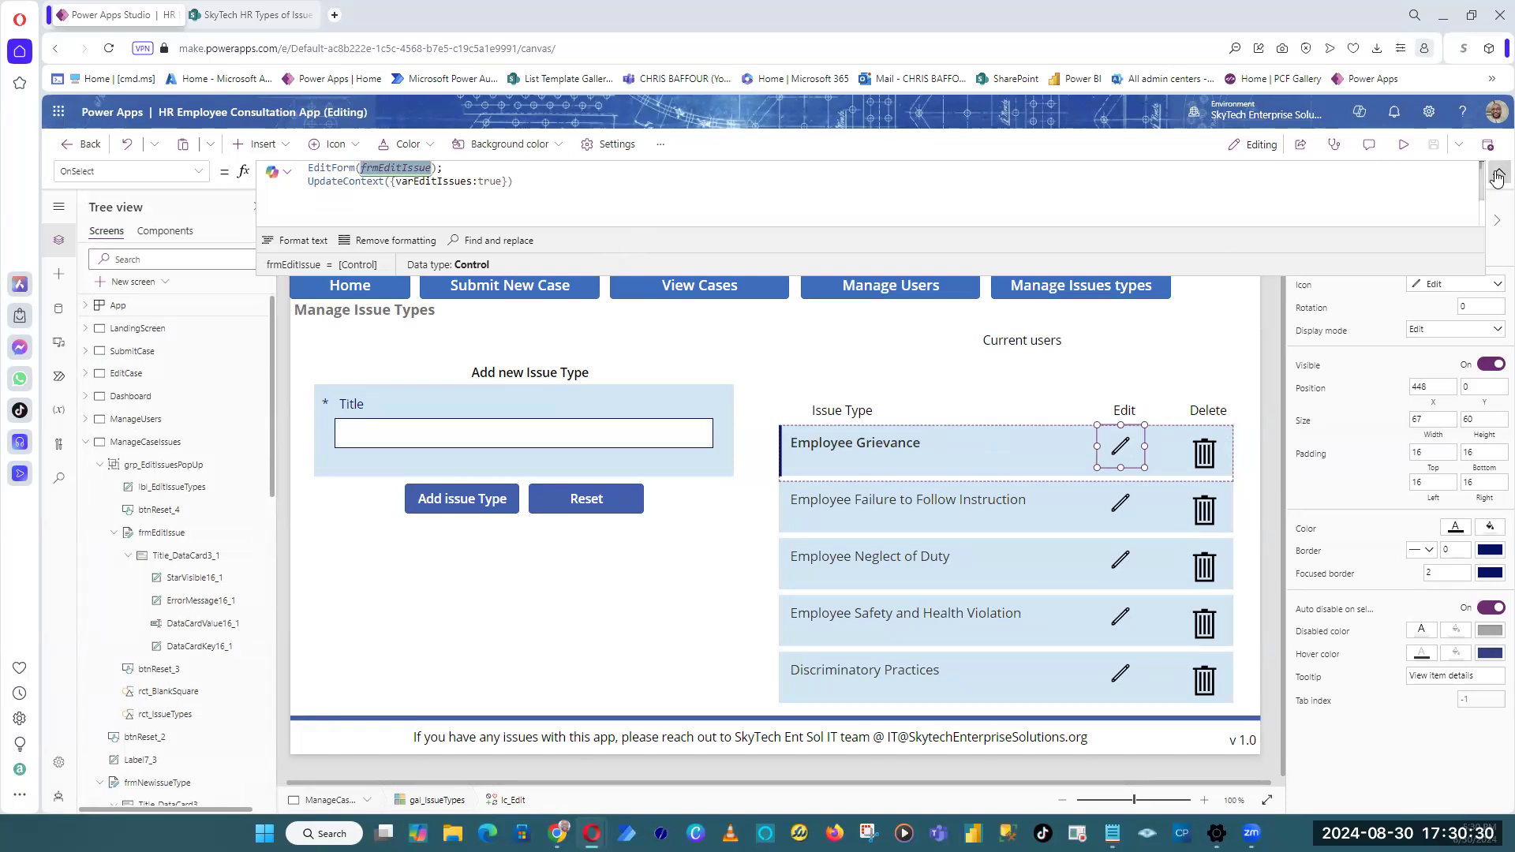
pyautogui.click(406, 170)
pyautogui.doubleClick(332, 168)
pyautogui.click(625, 185)
pyautogui.click(1497, 175)
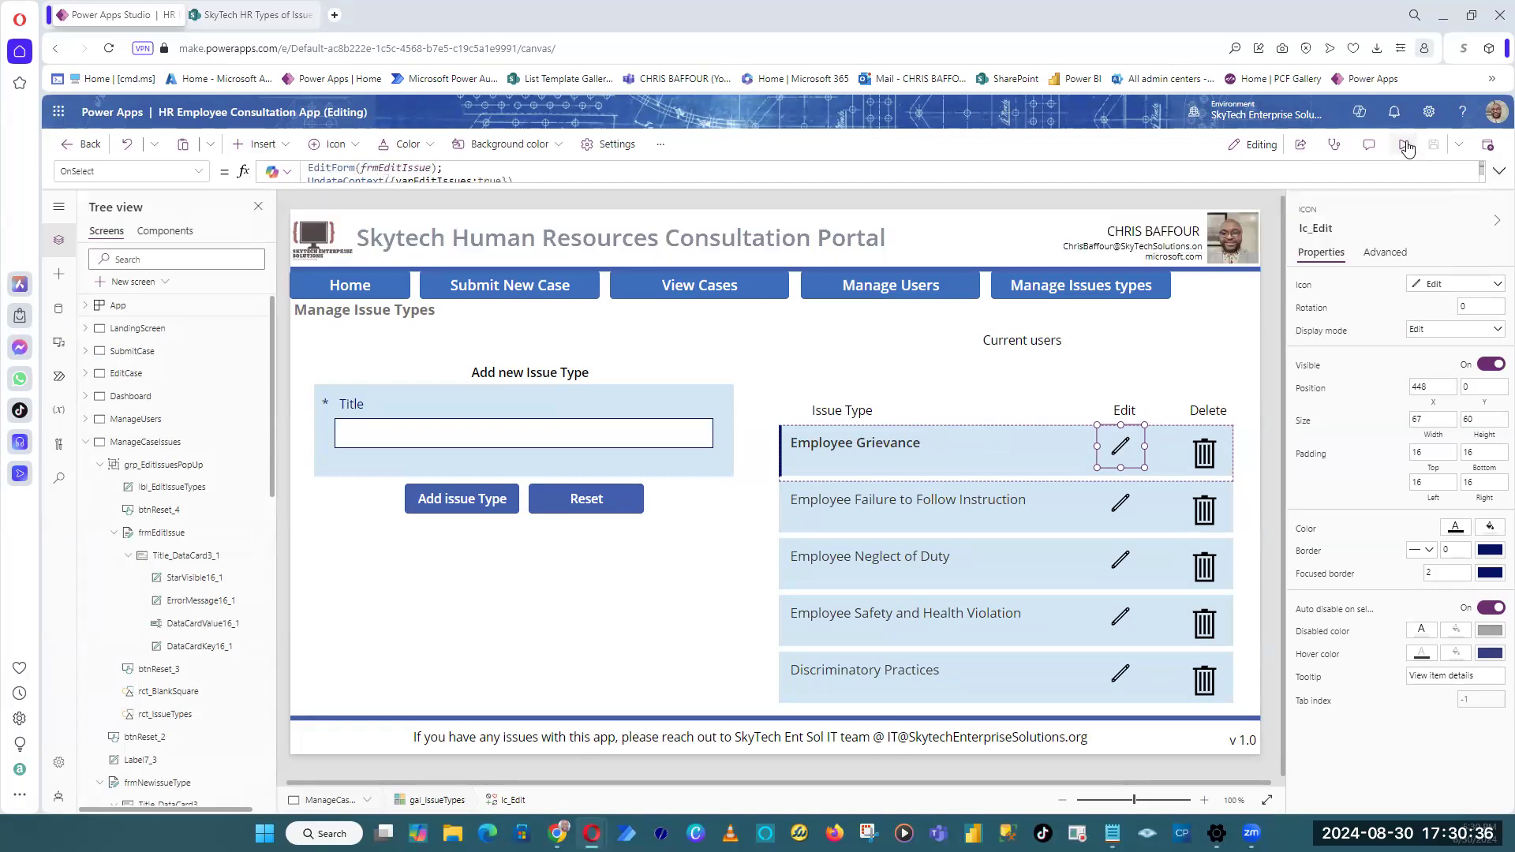
# Step: Preview the app and delete the issue types 00000, test issue, This is a new issue type and Latest Issue type
pyautogui.click(1403, 145)
pyautogui.scroll(-5, 1084, 636)
pyautogui.scroll(-5, 1134, 534)
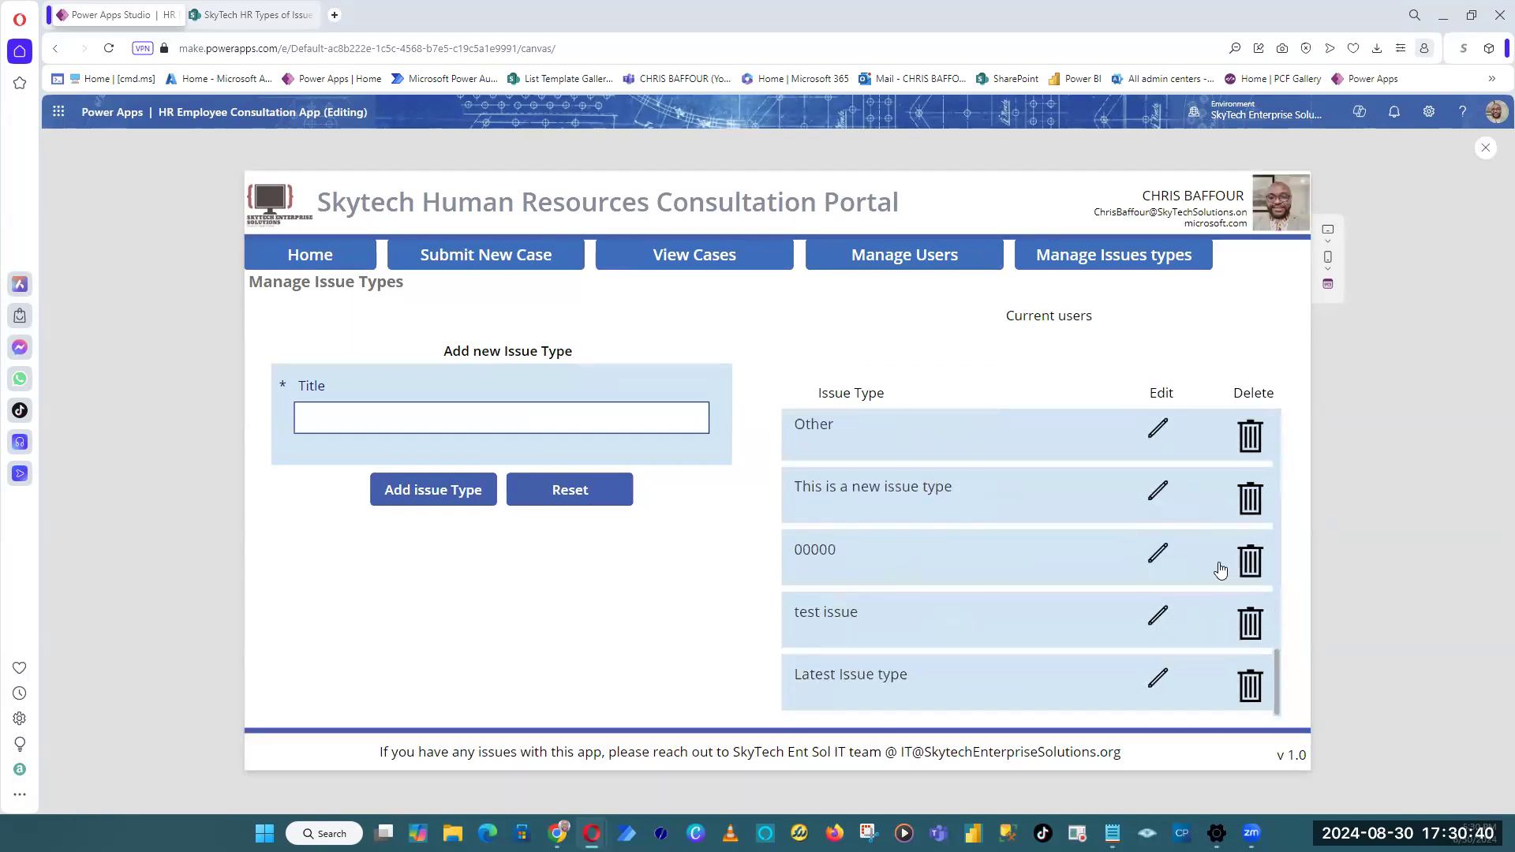
pyautogui.click(1250, 562)
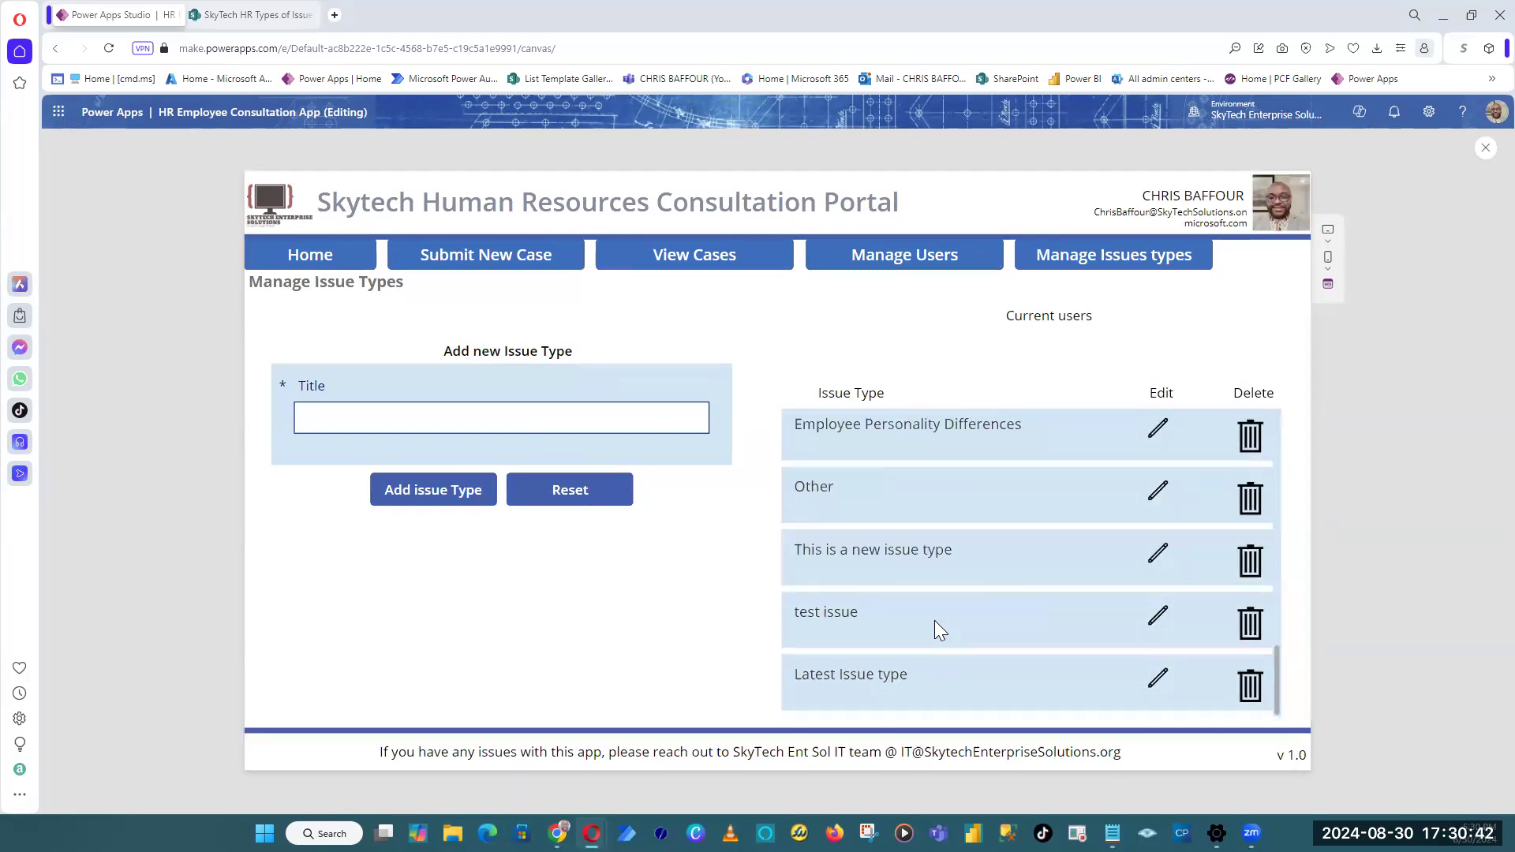
pyautogui.click(1250, 624)
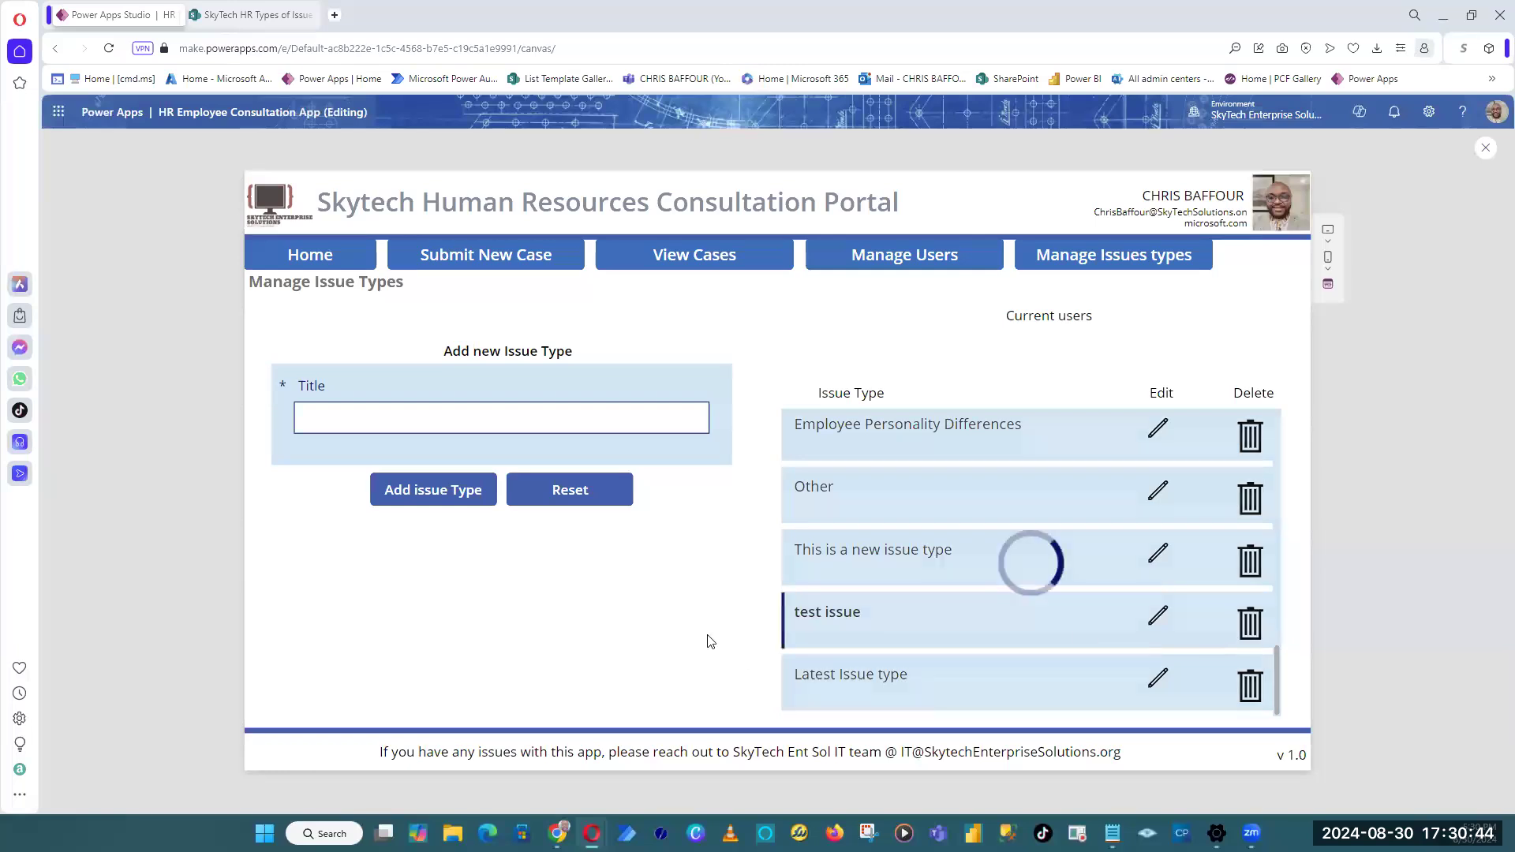
pyautogui.click(1254, 691)
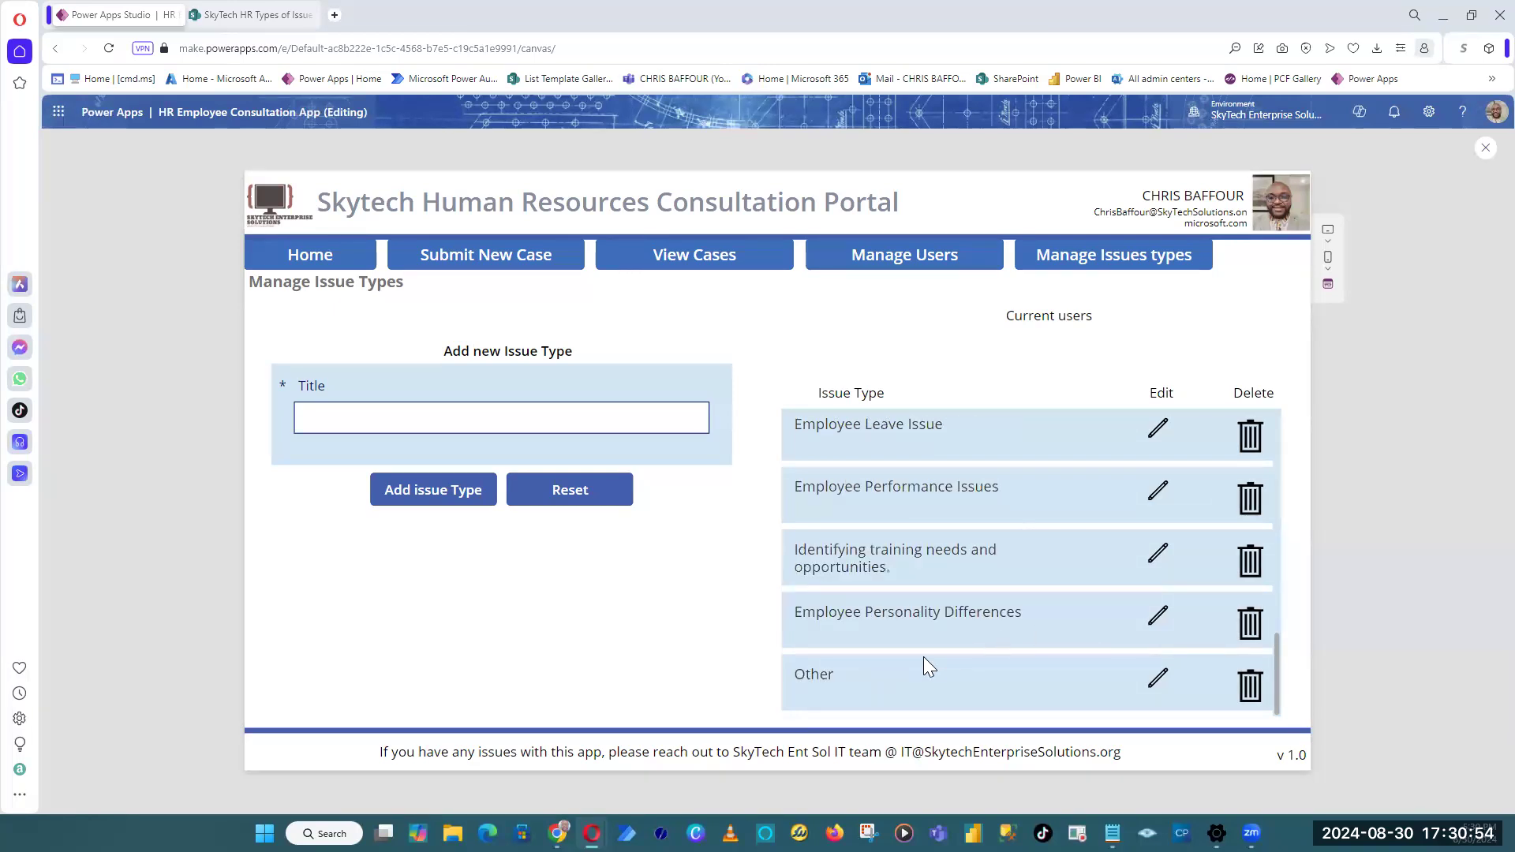
# Step: Rename the issue type Other to Other Issue Type through the edit pop-up, submit it, and return to the editor
pyautogui.click(1160, 682)
pyautogui.click(719, 428)
pyautogui.write('Is')
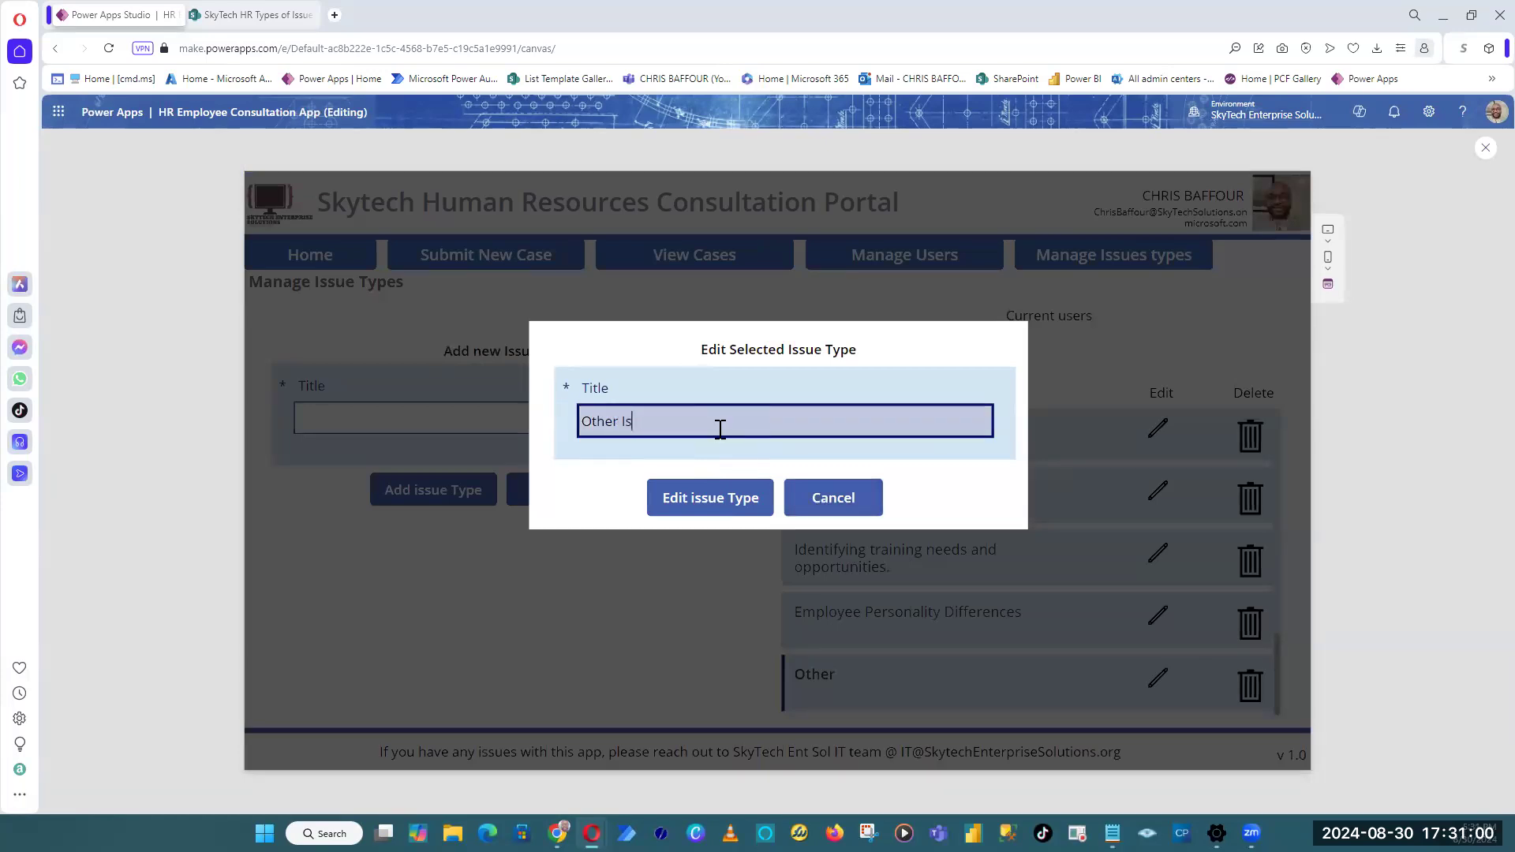
pyautogui.write('sue Type')
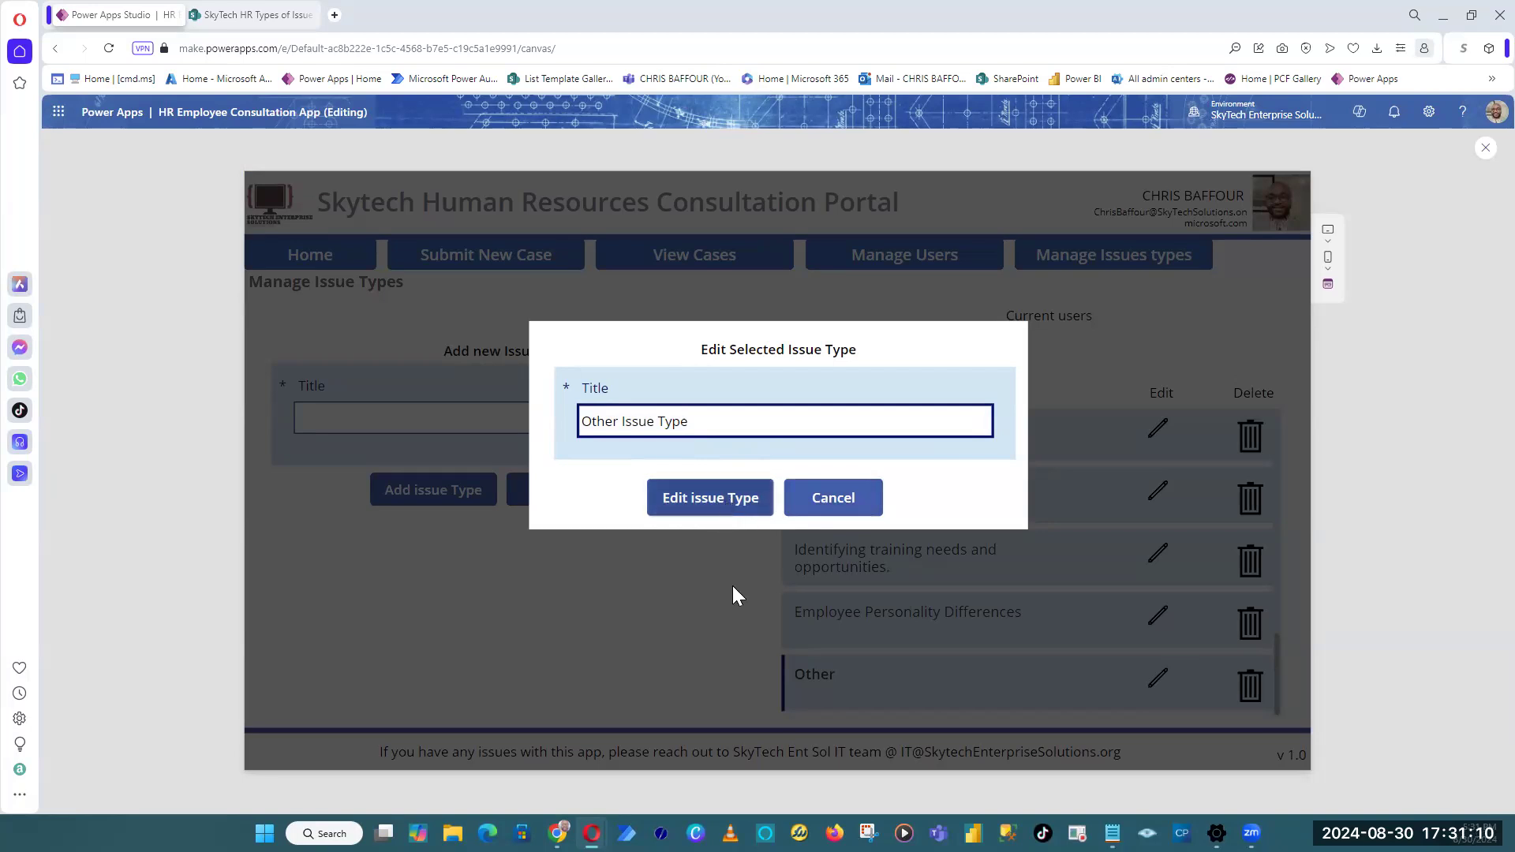
pyautogui.click(701, 499)
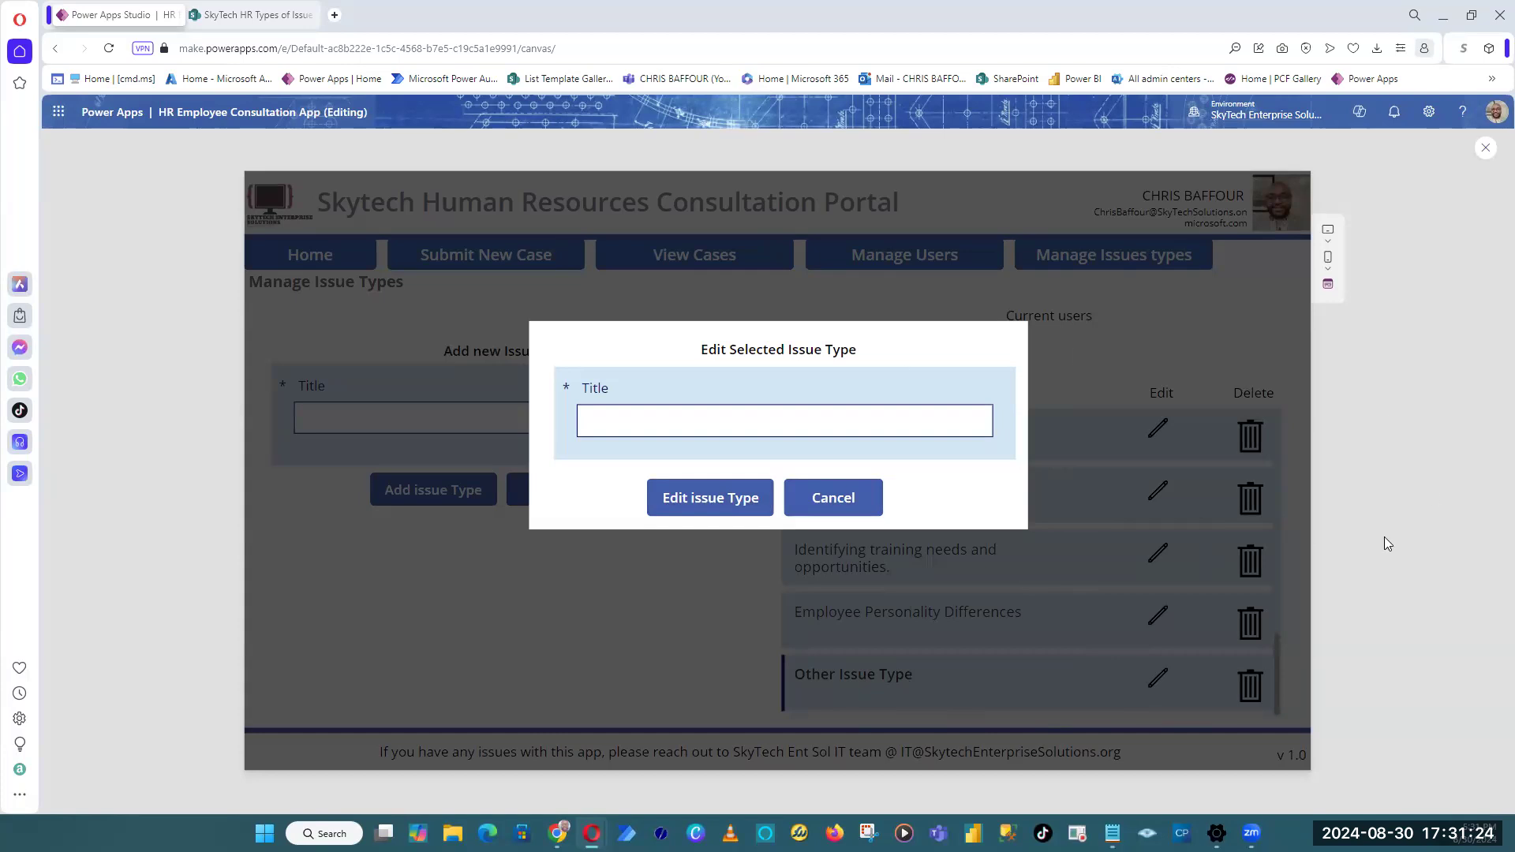
pyautogui.click(1487, 150)
# Step: Change the text of the pop-up's Edit issue Type button to Save Changes and save the app
pyautogui.click(726, 513)
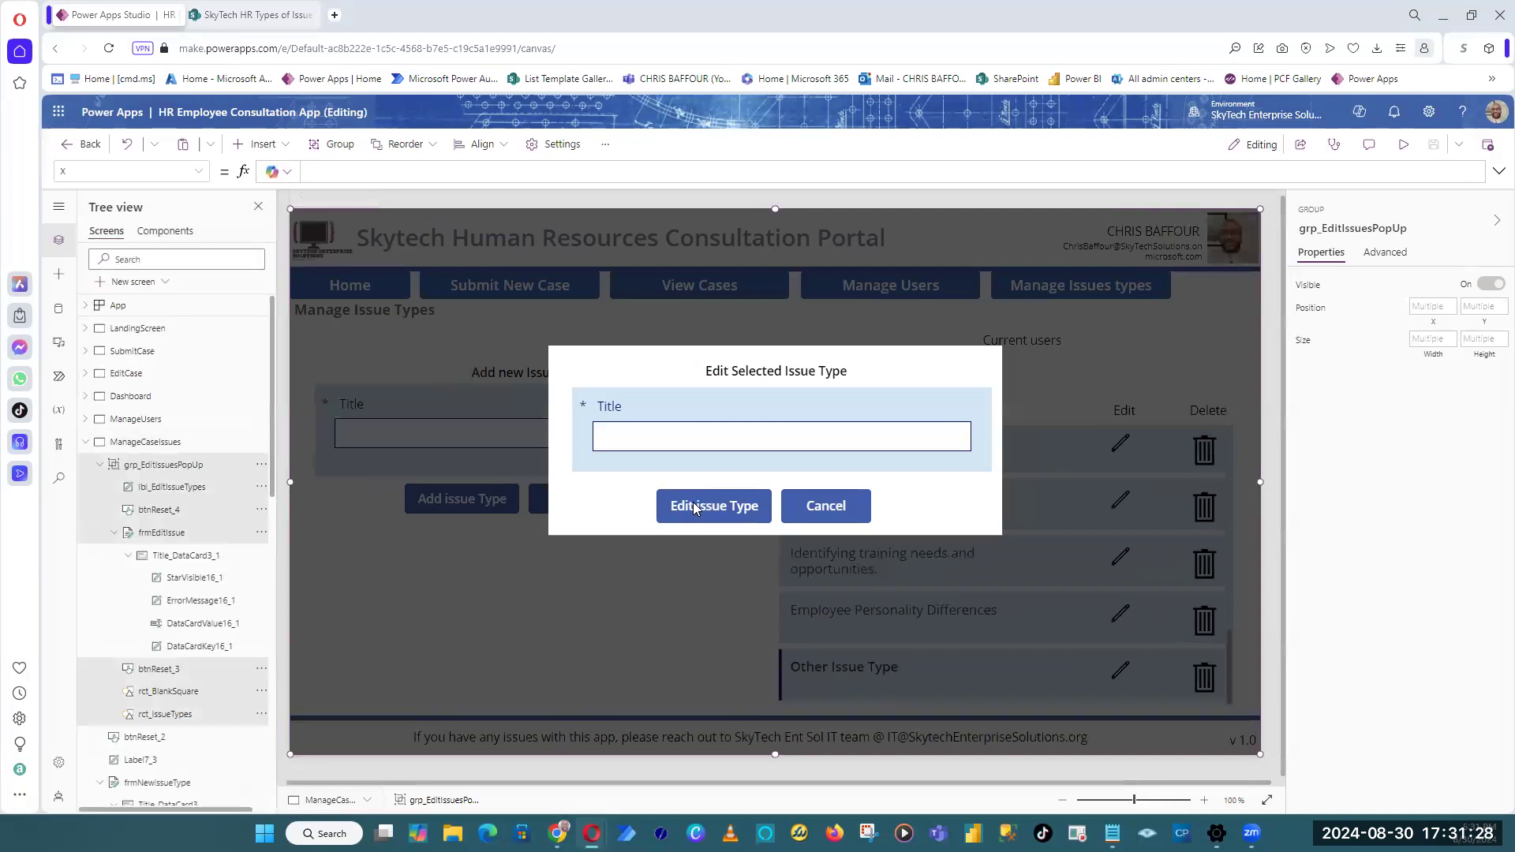
pyautogui.click(1482, 283)
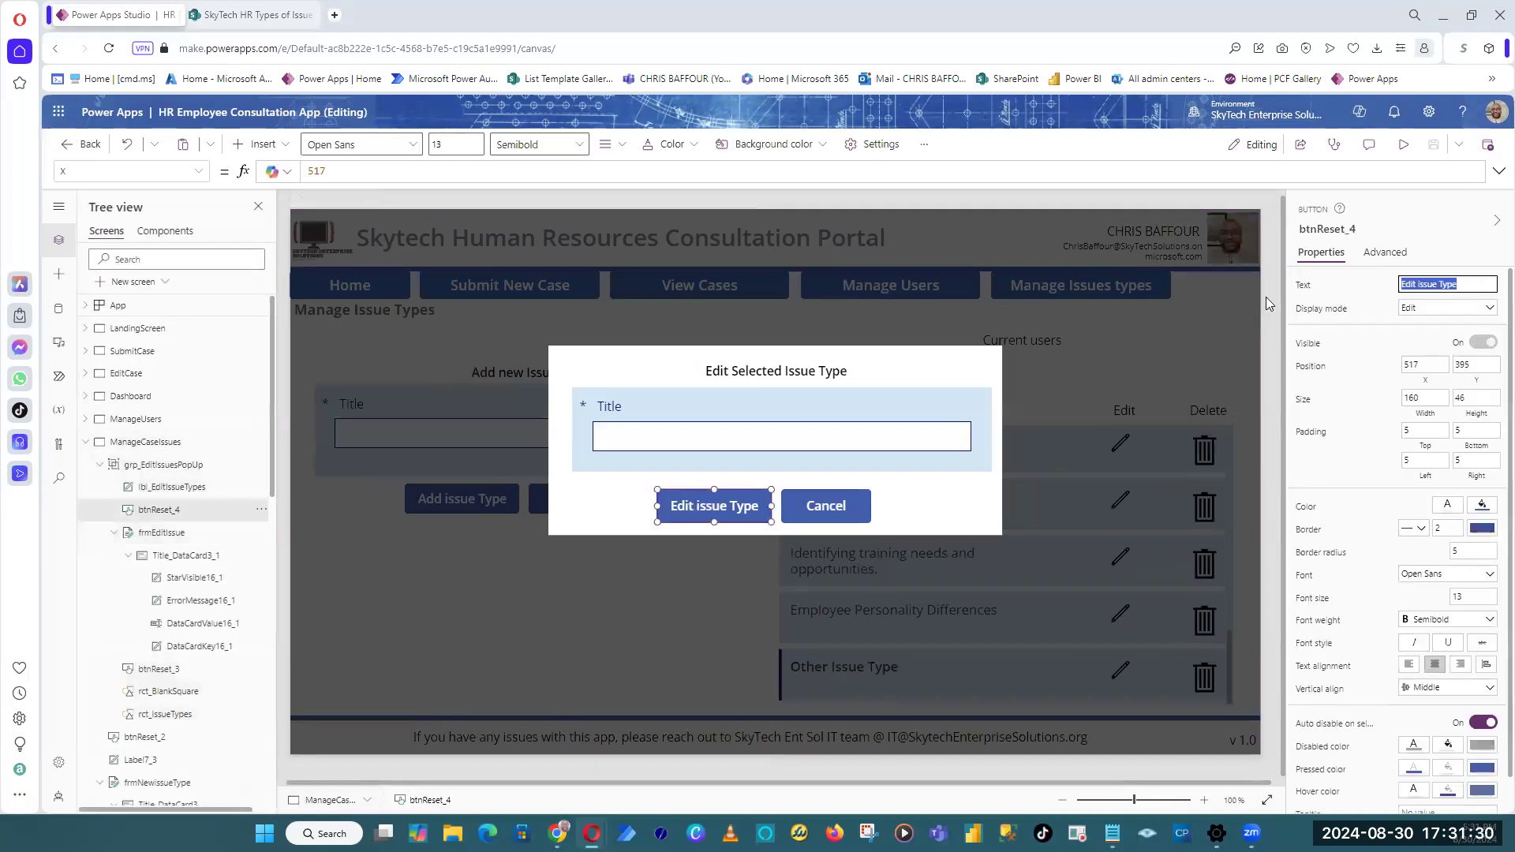
pyautogui.write('Save Changes')
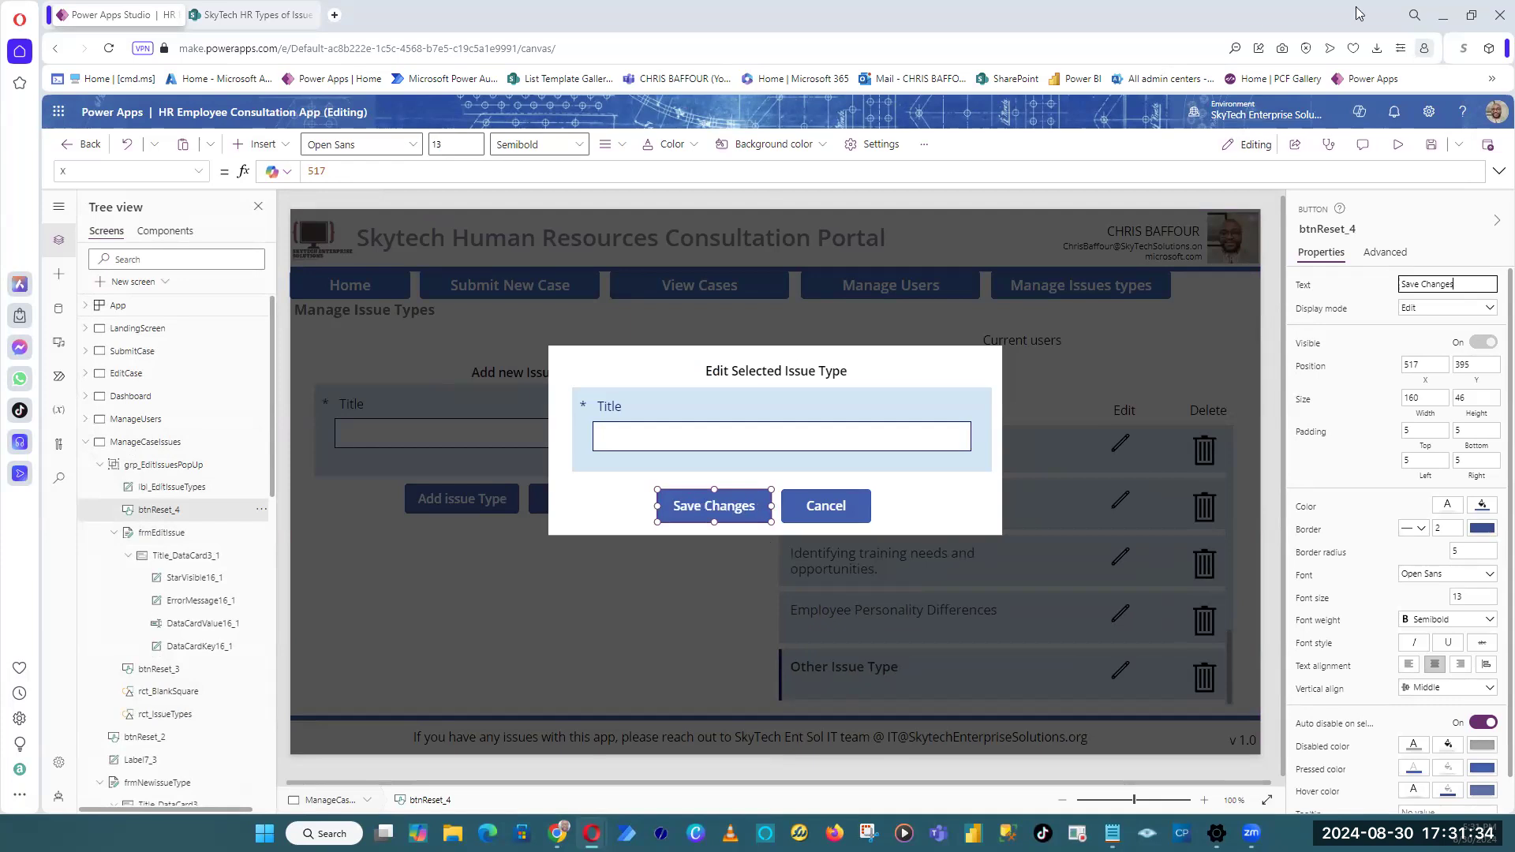
pyautogui.click(1432, 147)
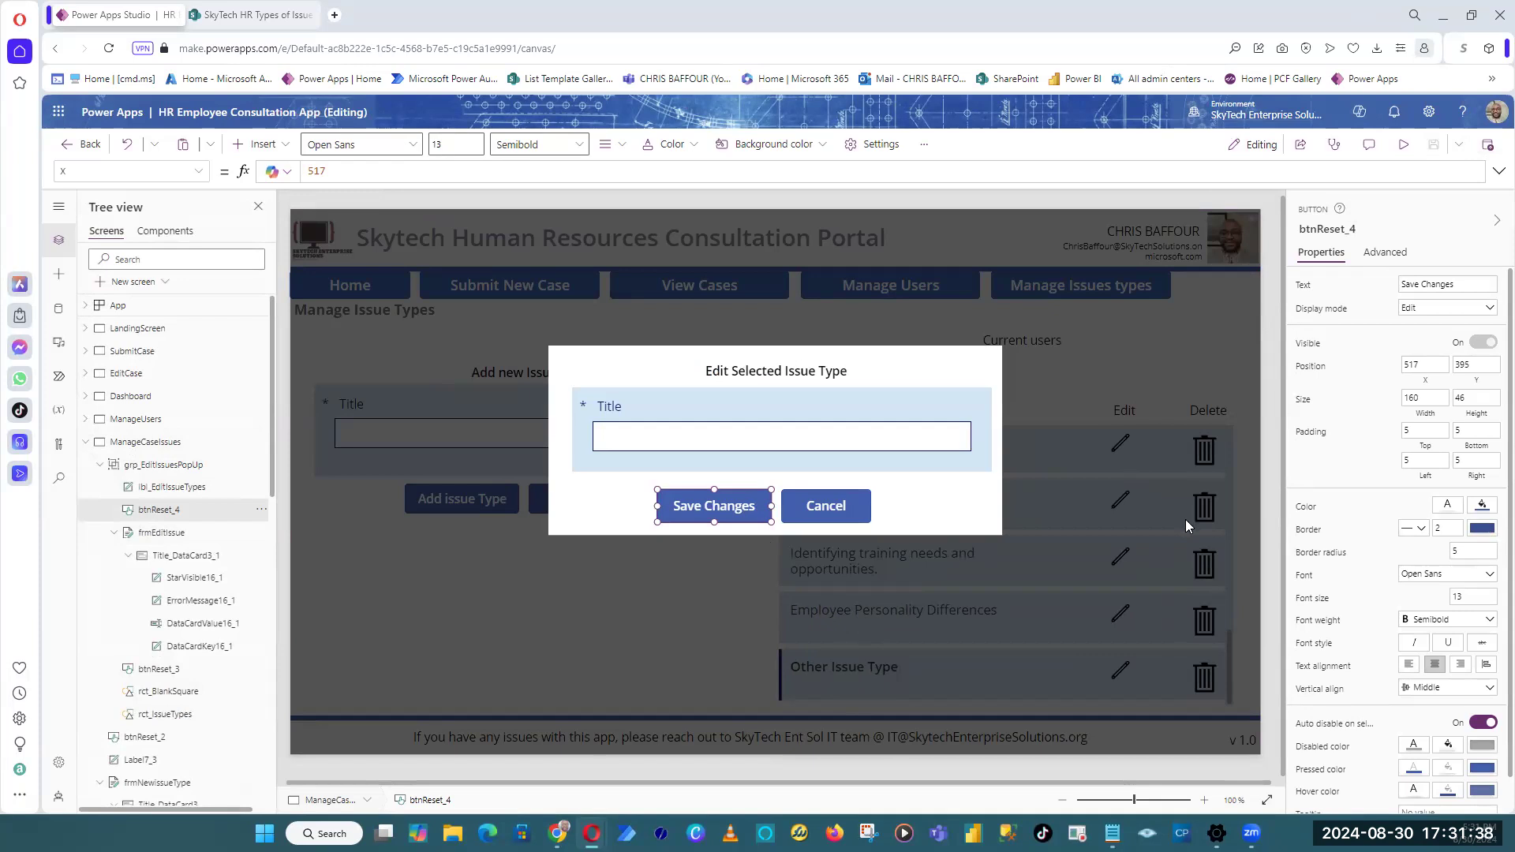
# Step: Open the Visible formula of the grp_EditIssuesPopUp group and copy the variable name varEditIssues from it
pyautogui.click(1266, 513)
pyautogui.click(1187, 584)
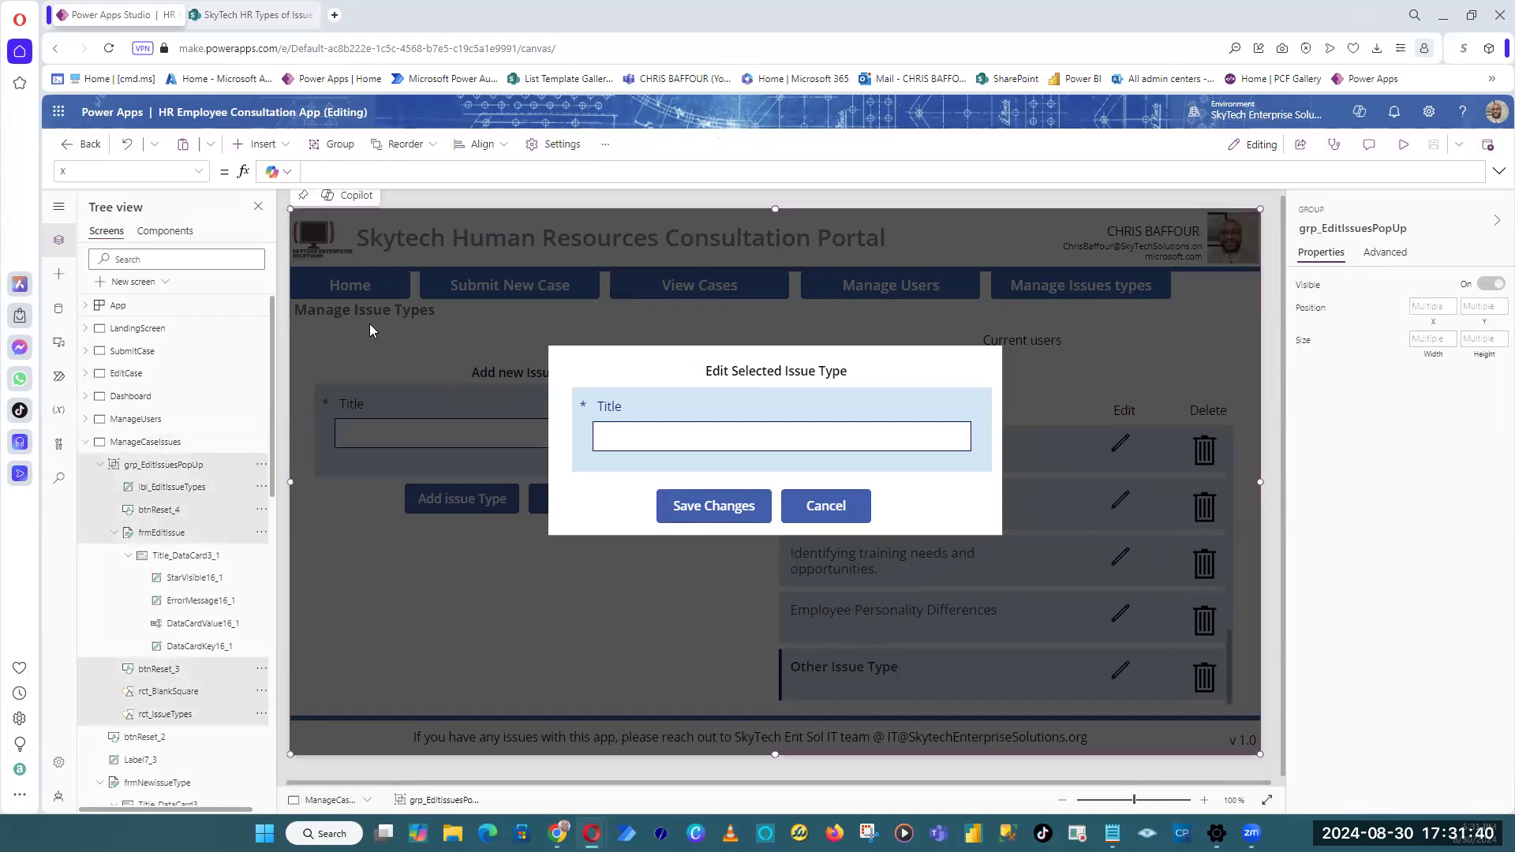
pyautogui.click(1308, 286)
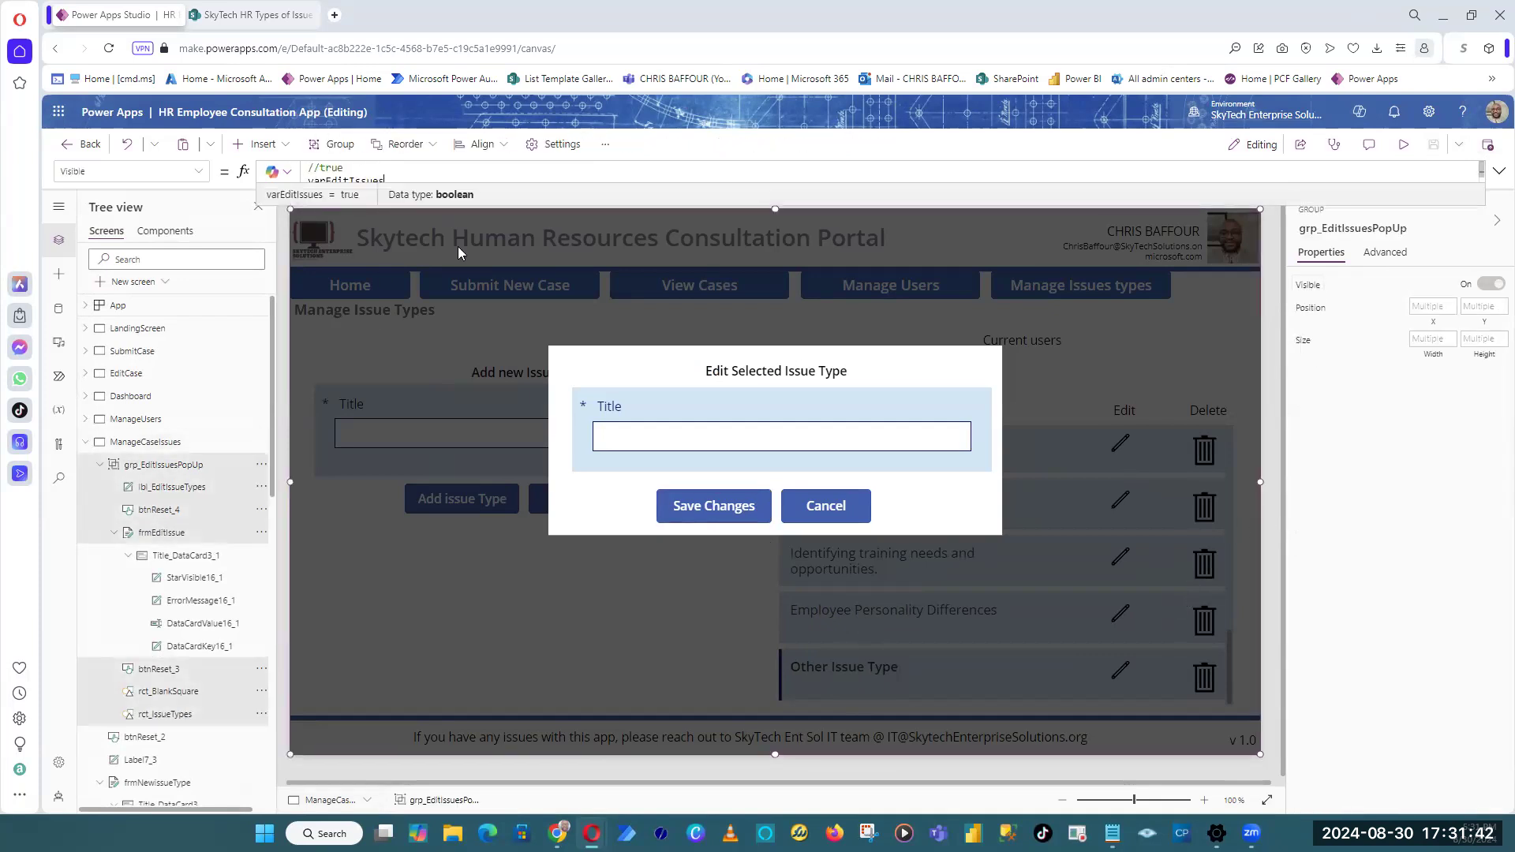
pyautogui.moveTo(457, 206); pyautogui.dragTo(458, 251)
pyautogui.moveTo(418, 188); pyautogui.dragTo(296, 186)
pyautogui.hotkey('ctrl', 'c')
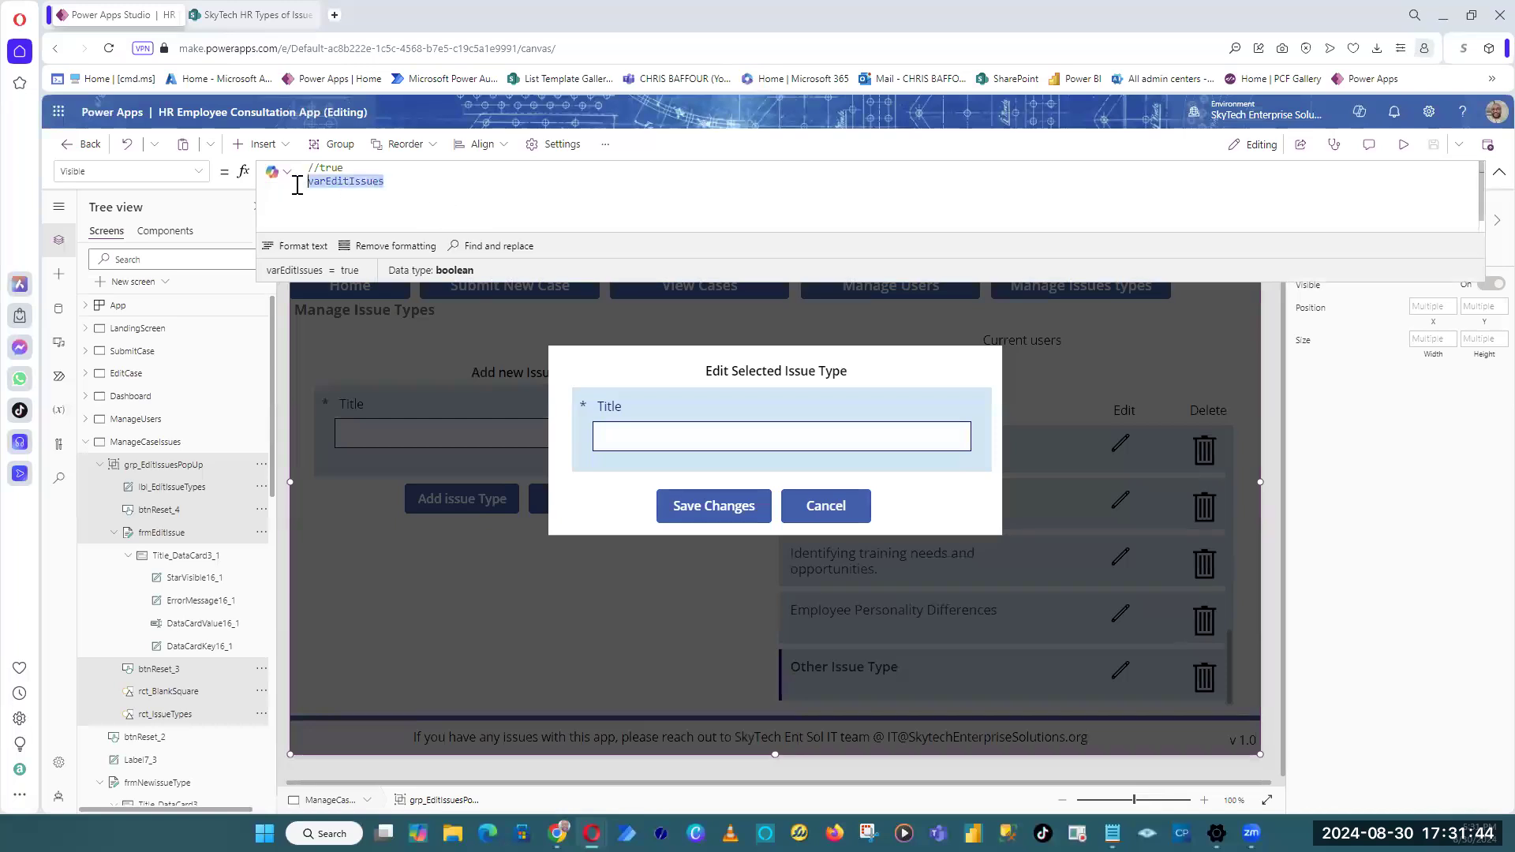
# Step: Extend the pop-up group's Visible formula to varEditIssues = true, save the app and preview it briefly
pyautogui.click(500, 185)
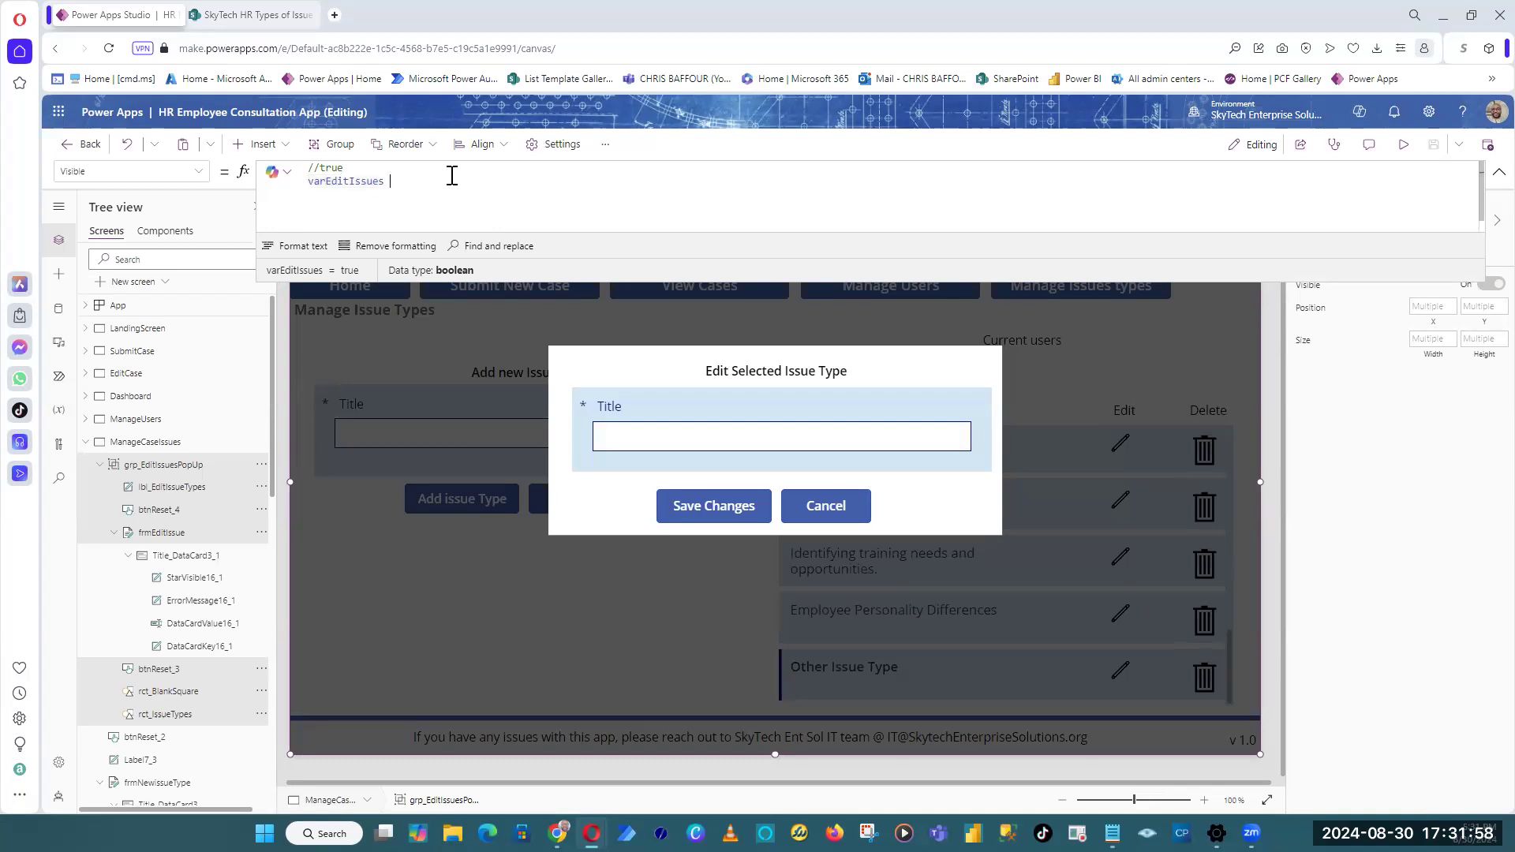
pyautogui.write('= ')
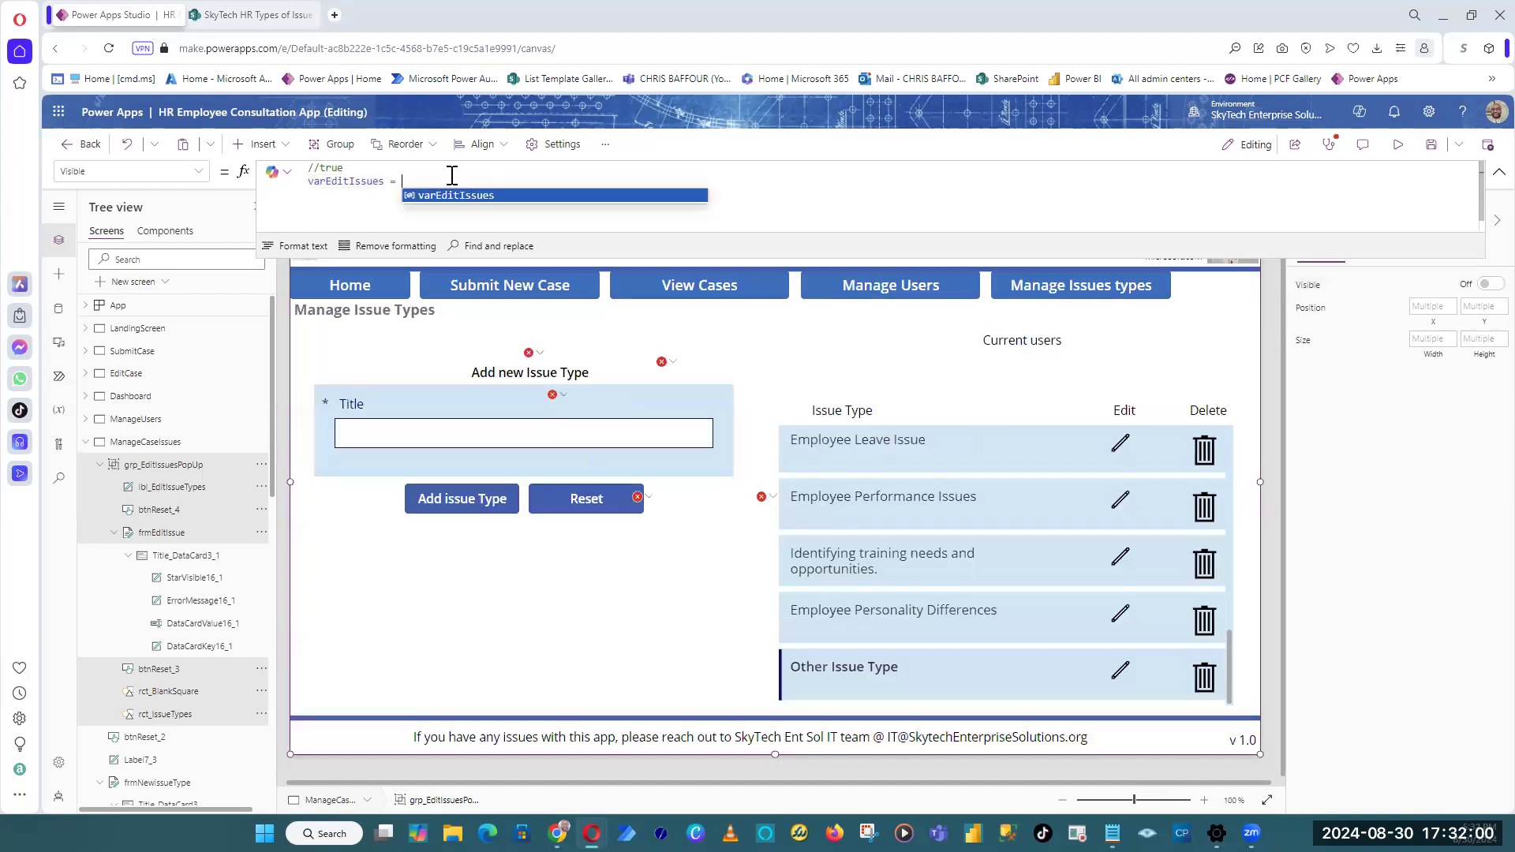
pyautogui.write('true')
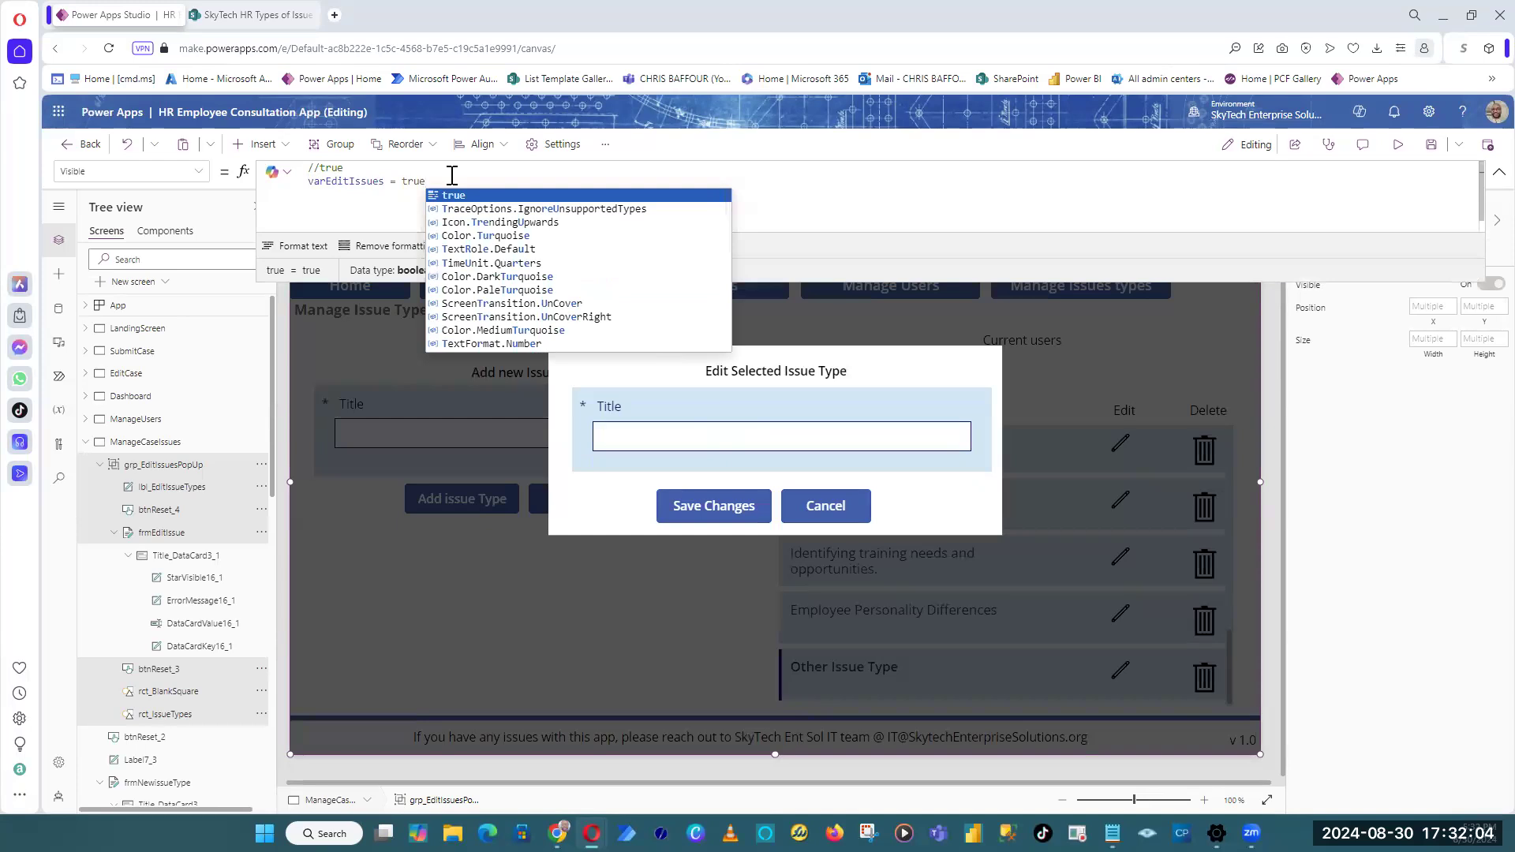
pyautogui.click(463, 199)
pyautogui.click(1431, 148)
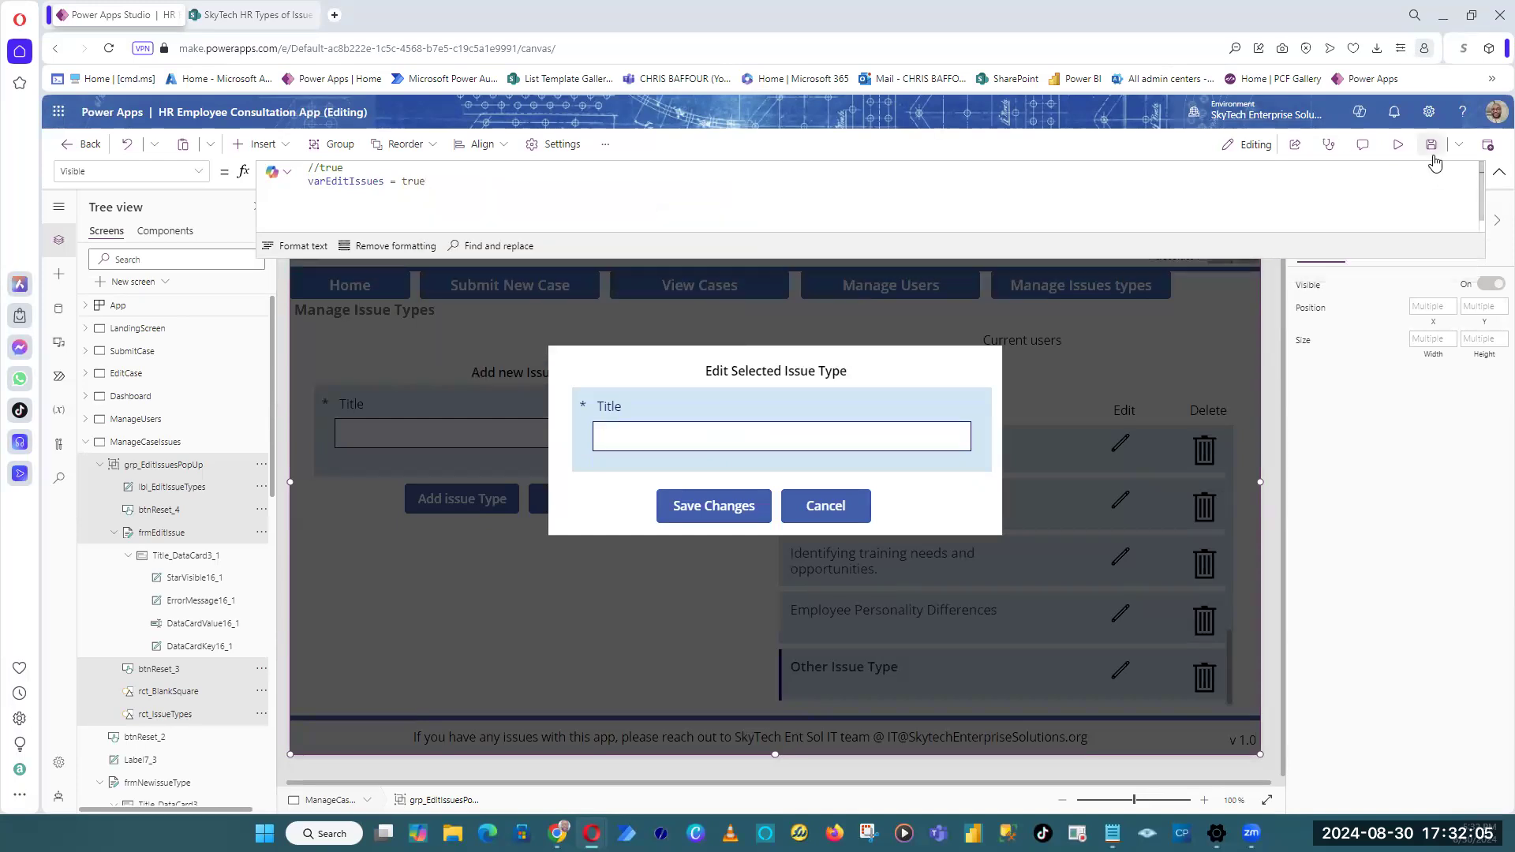
pyautogui.click(1498, 175)
pyautogui.click(1404, 144)
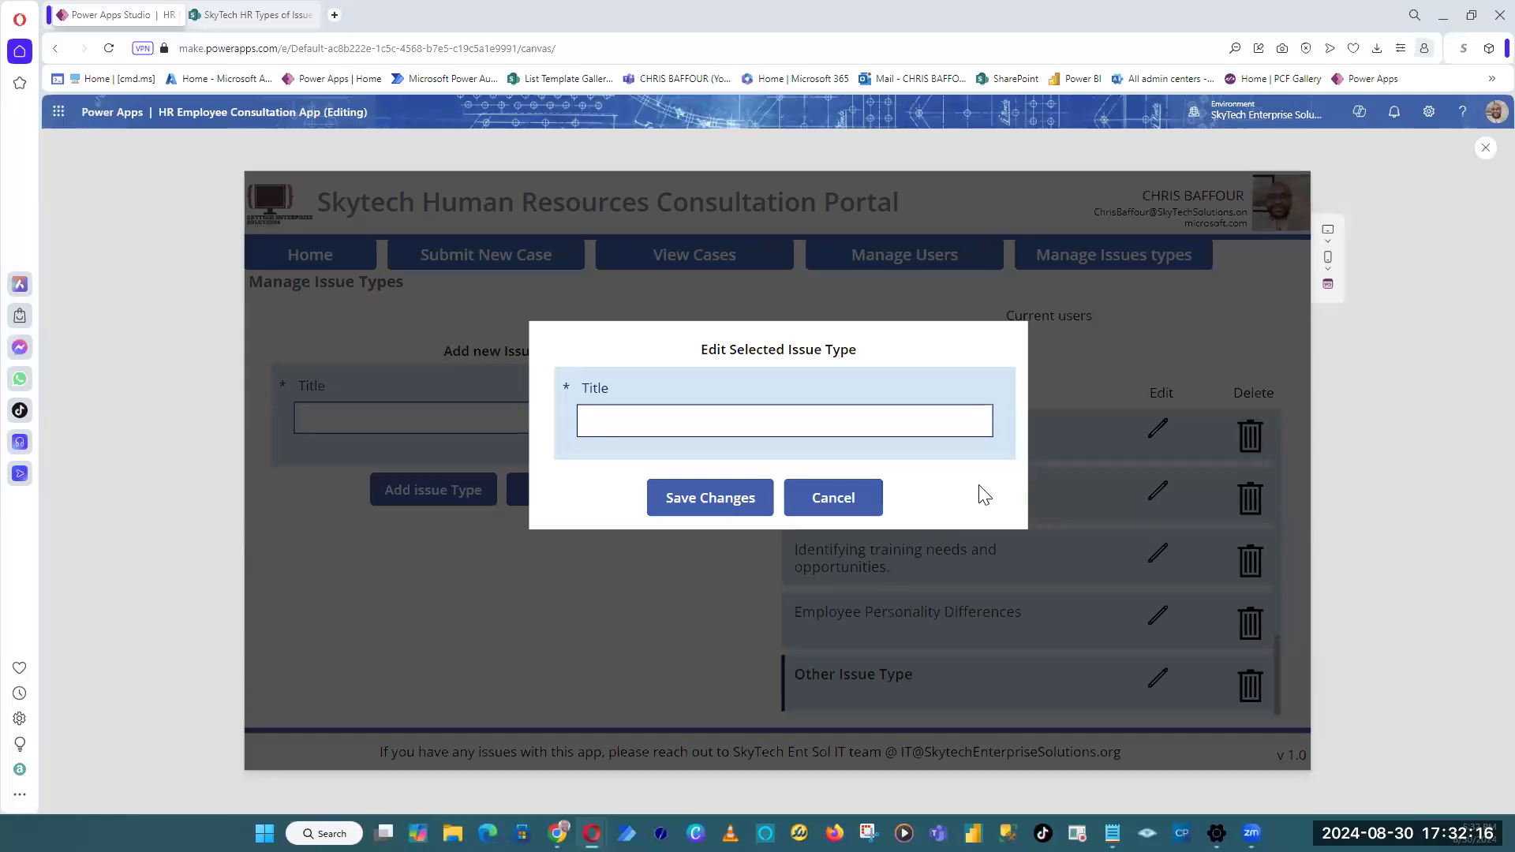
pyautogui.press('Escape')
# Step: Add the comment //Set varEditIssues variable to false above the UpdateContext call in the Cancel button's OnSelect formula
pyautogui.click(836, 513)
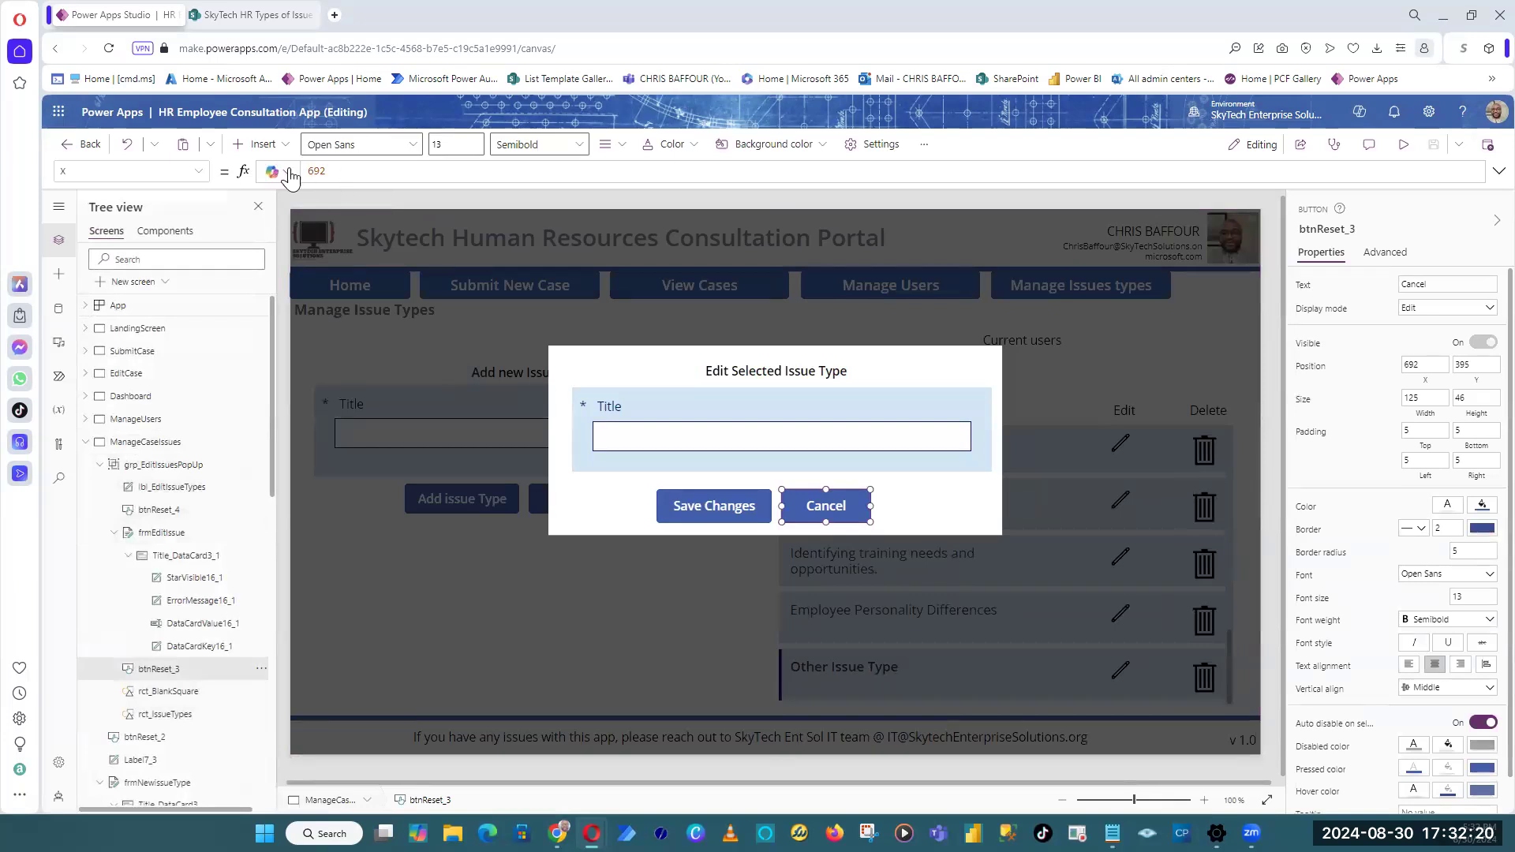
pyautogui.click(199, 171)
pyautogui.scroll(4, 130, 348)
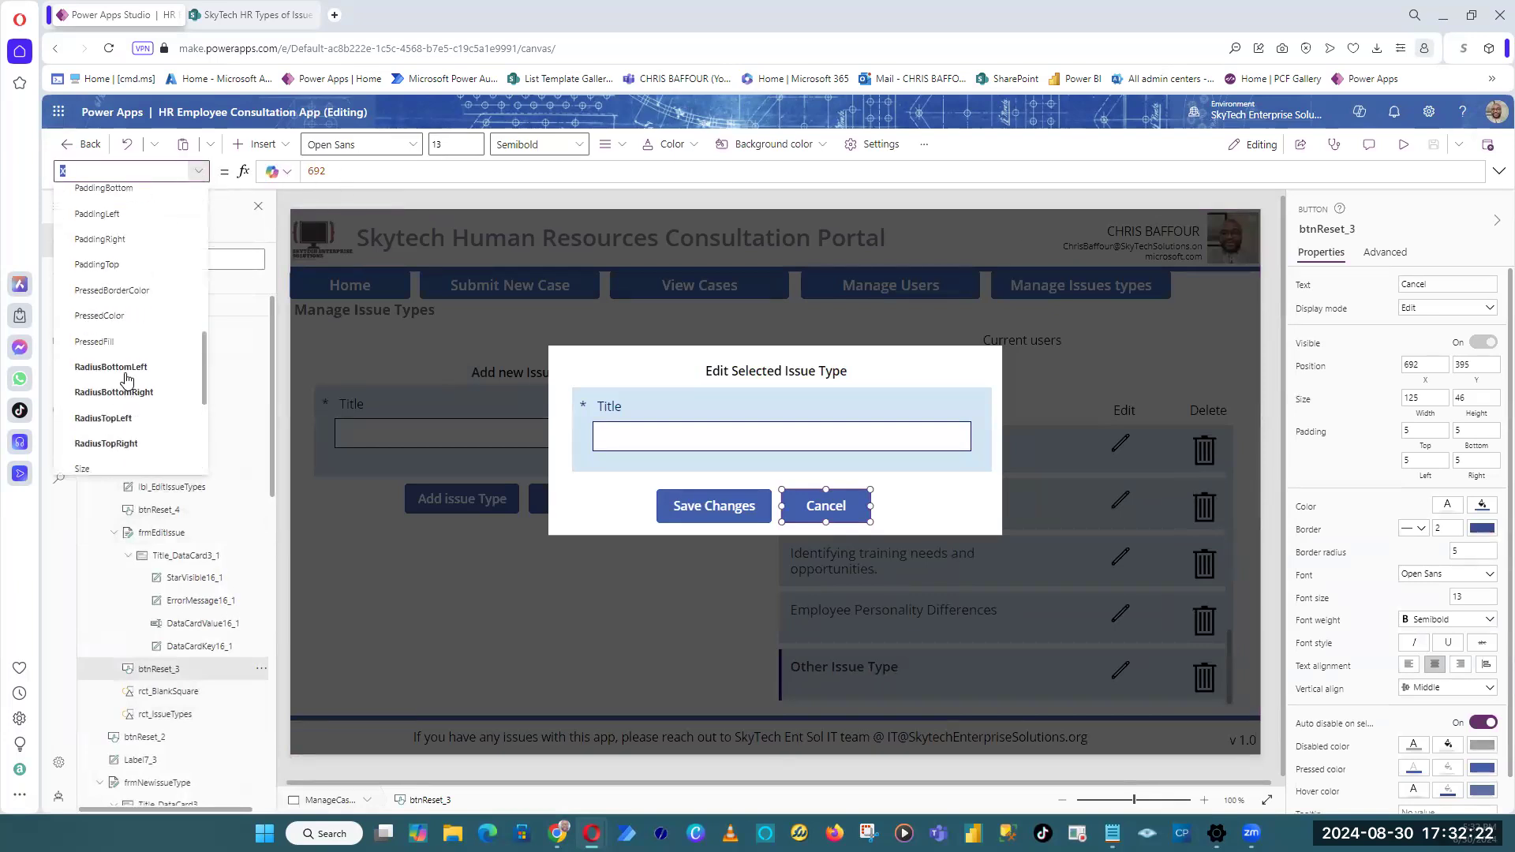
pyautogui.click(122, 319)
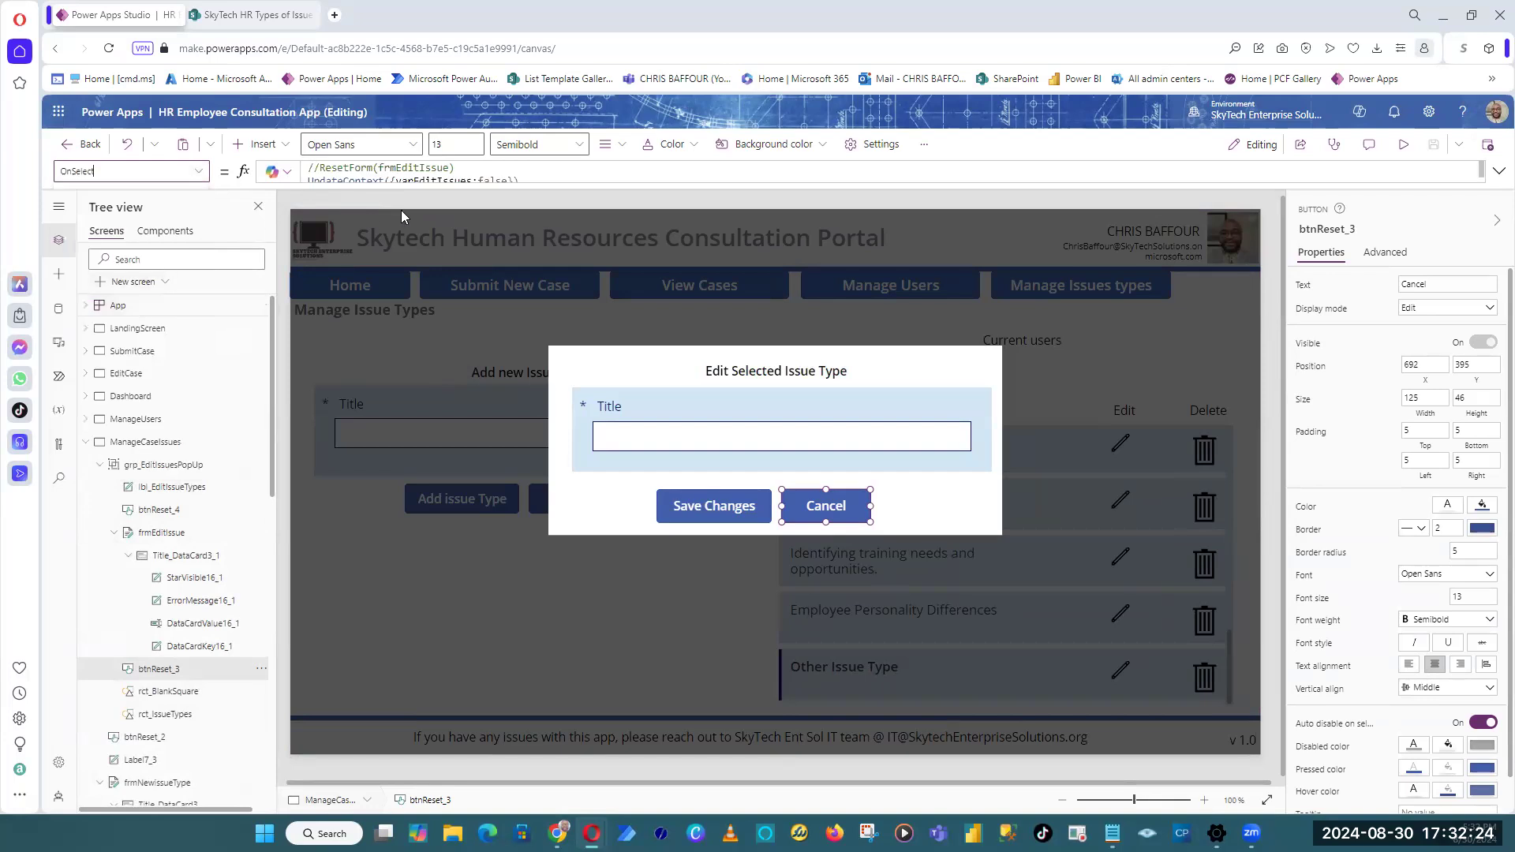
pyautogui.click(423, 181)
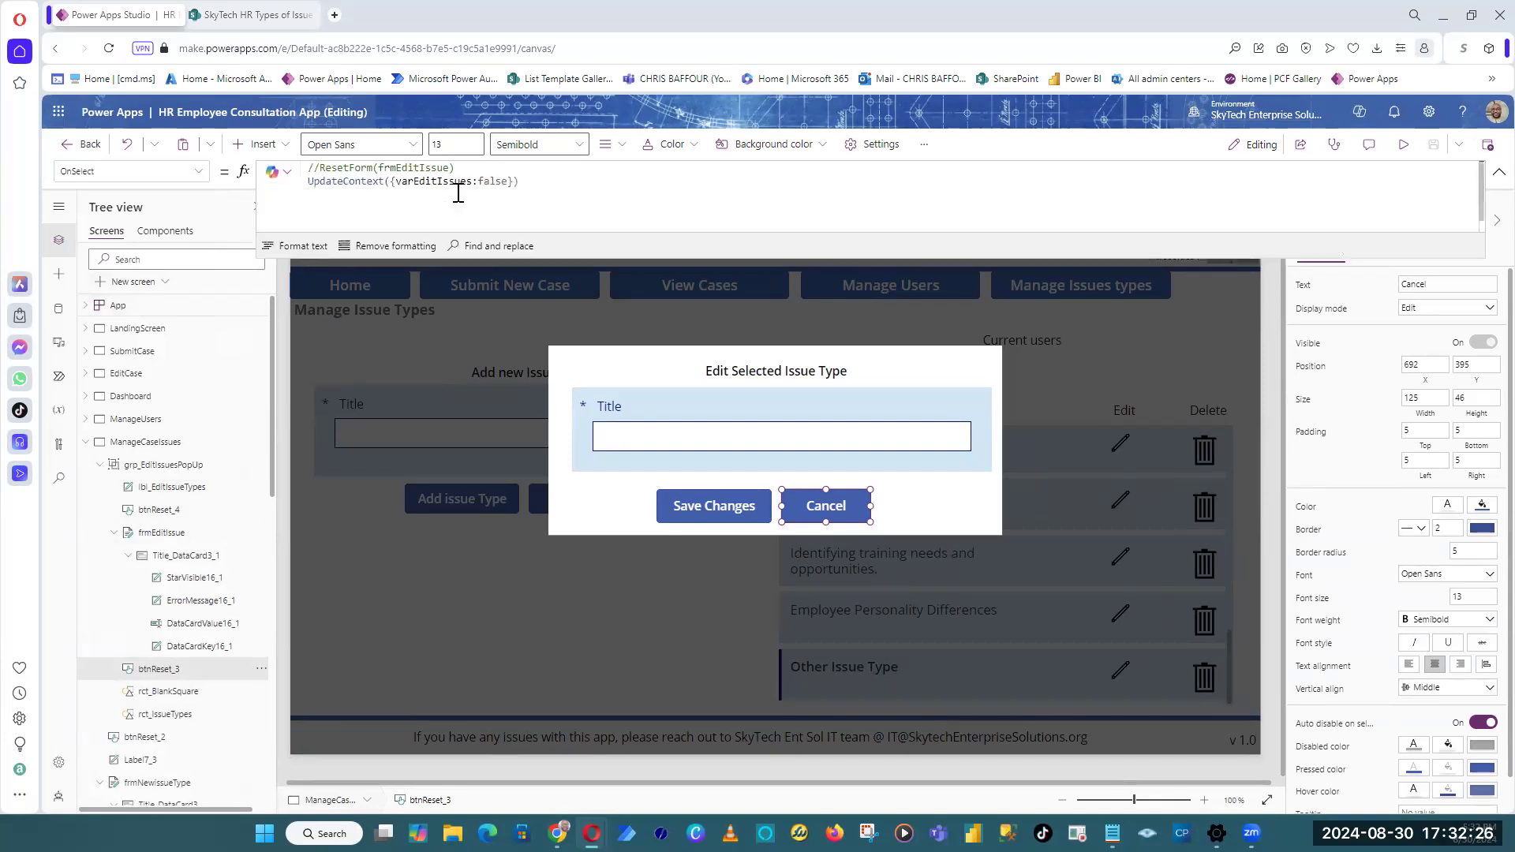
pyautogui.click(579, 164)
pyautogui.press('Return')
pyautogui.write('//')
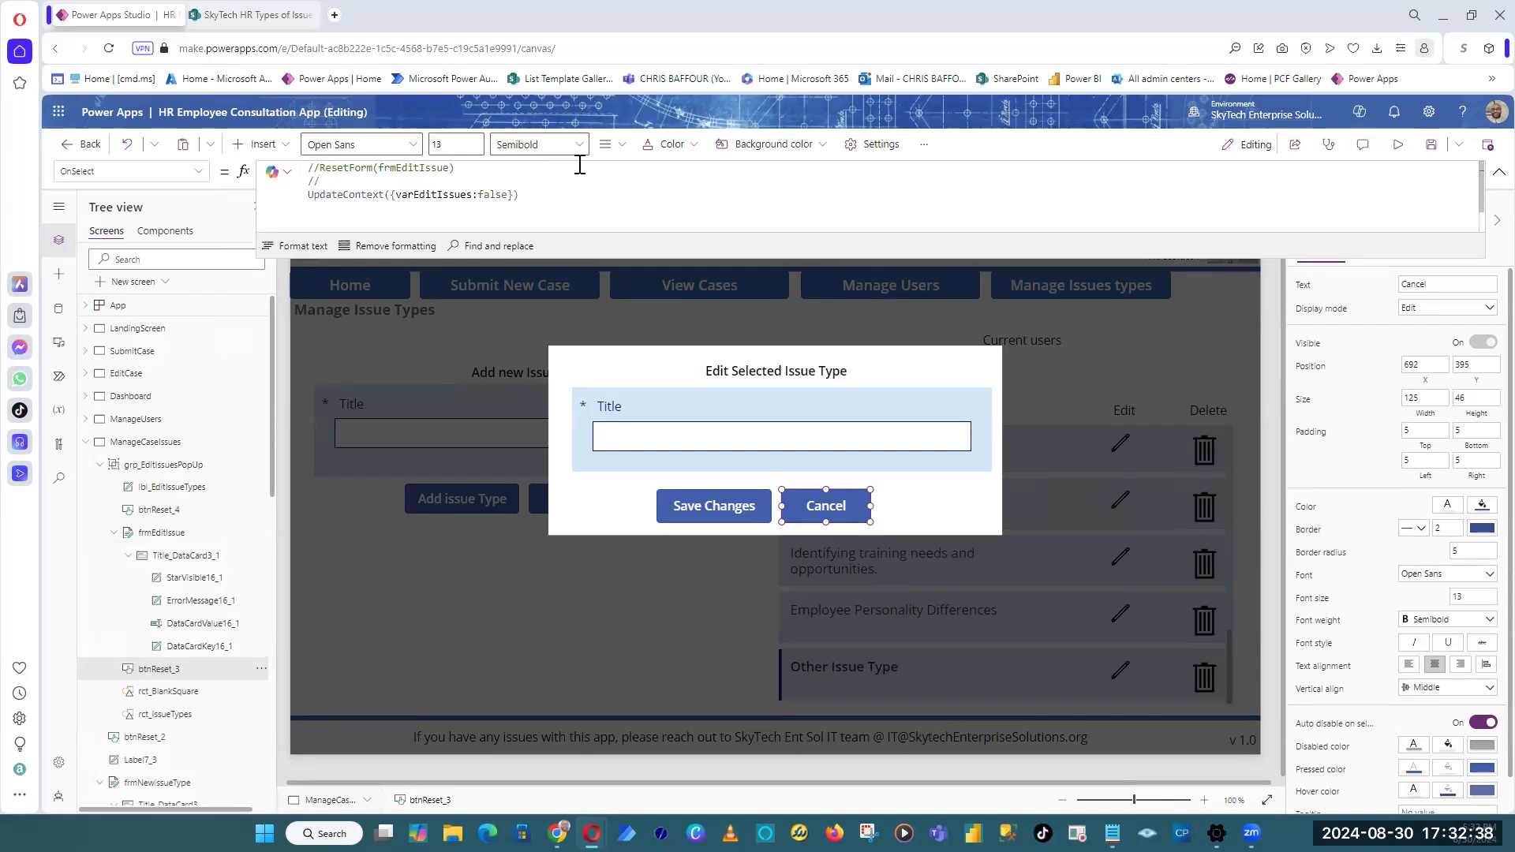
pyautogui.write('Set')
pyautogui.hotkey('ctrl', 'v')
pyautogui.write('variable to fals')
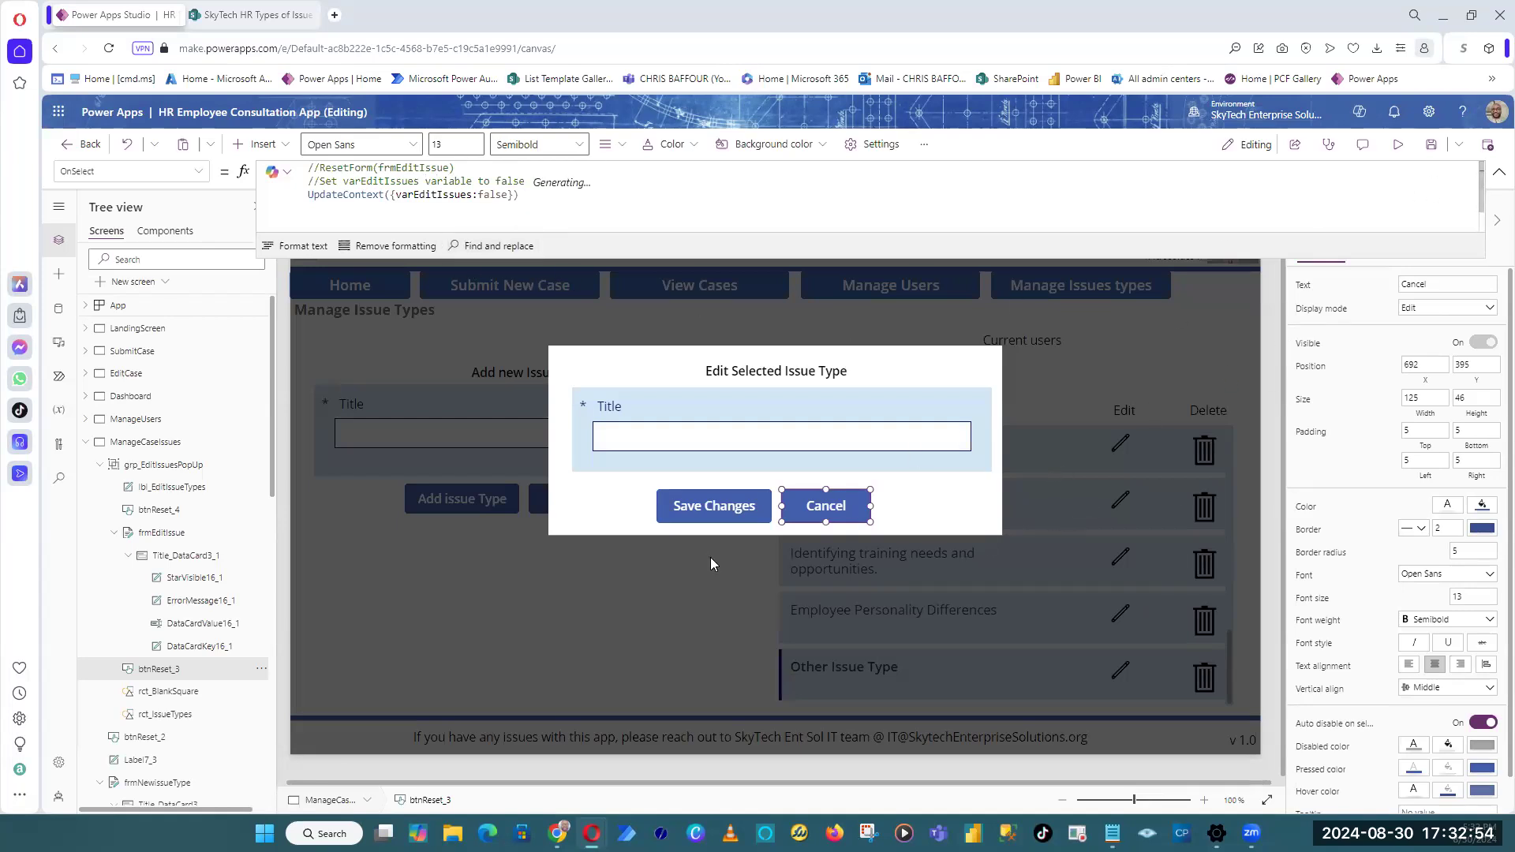
# Step: Highlight the UpdateContext({varEditIssues:false}) call in the Cancel button's OnSelect formula
pyautogui.click(730, 520)
pyautogui.click(817, 509)
pyautogui.moveTo(546, 196); pyautogui.dragTo(230, 199)
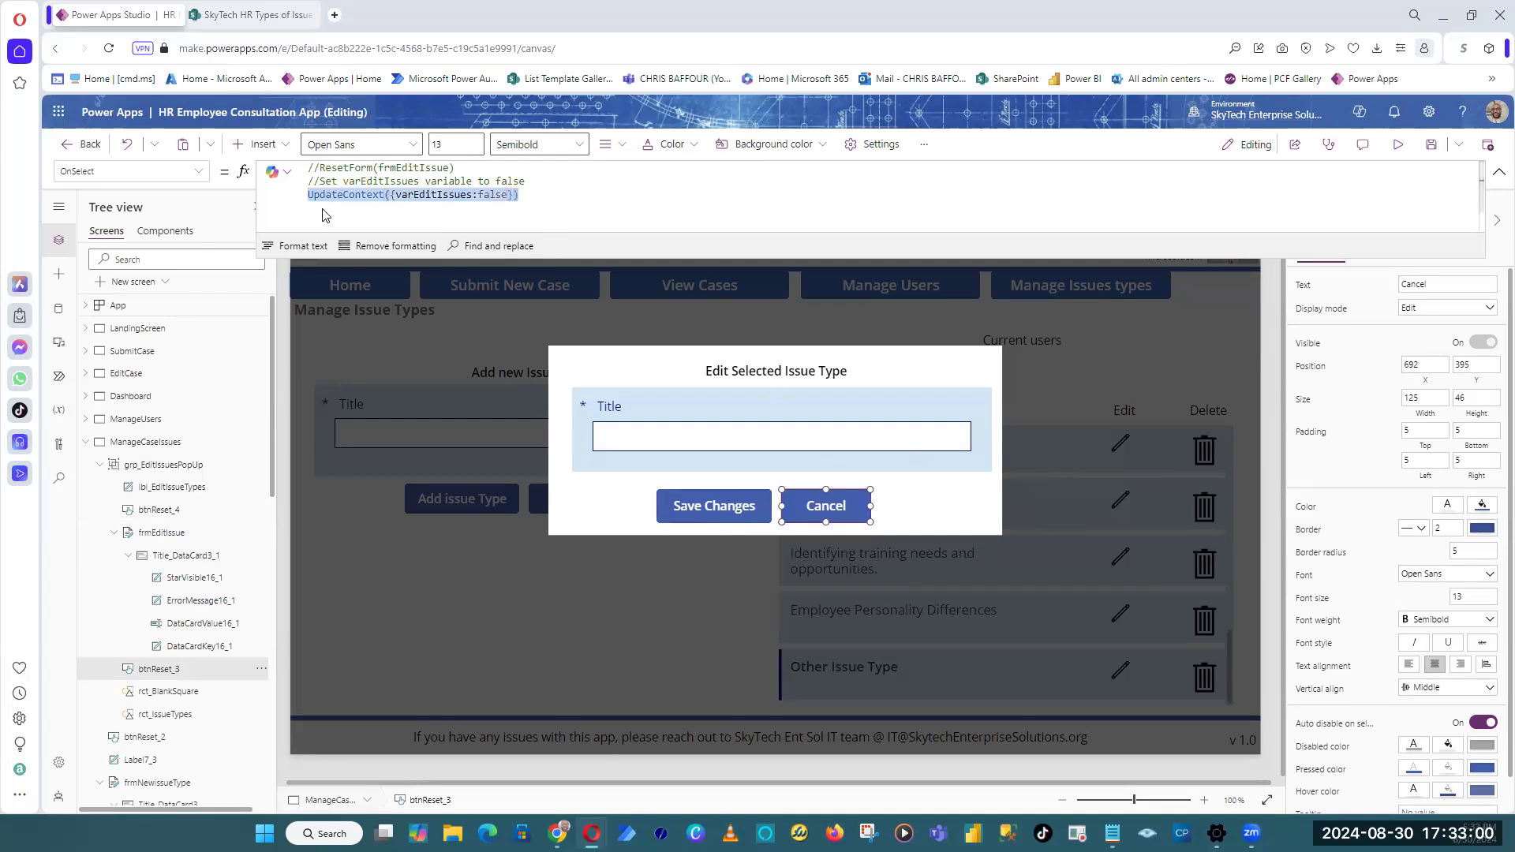
pyautogui.click(685, 199)
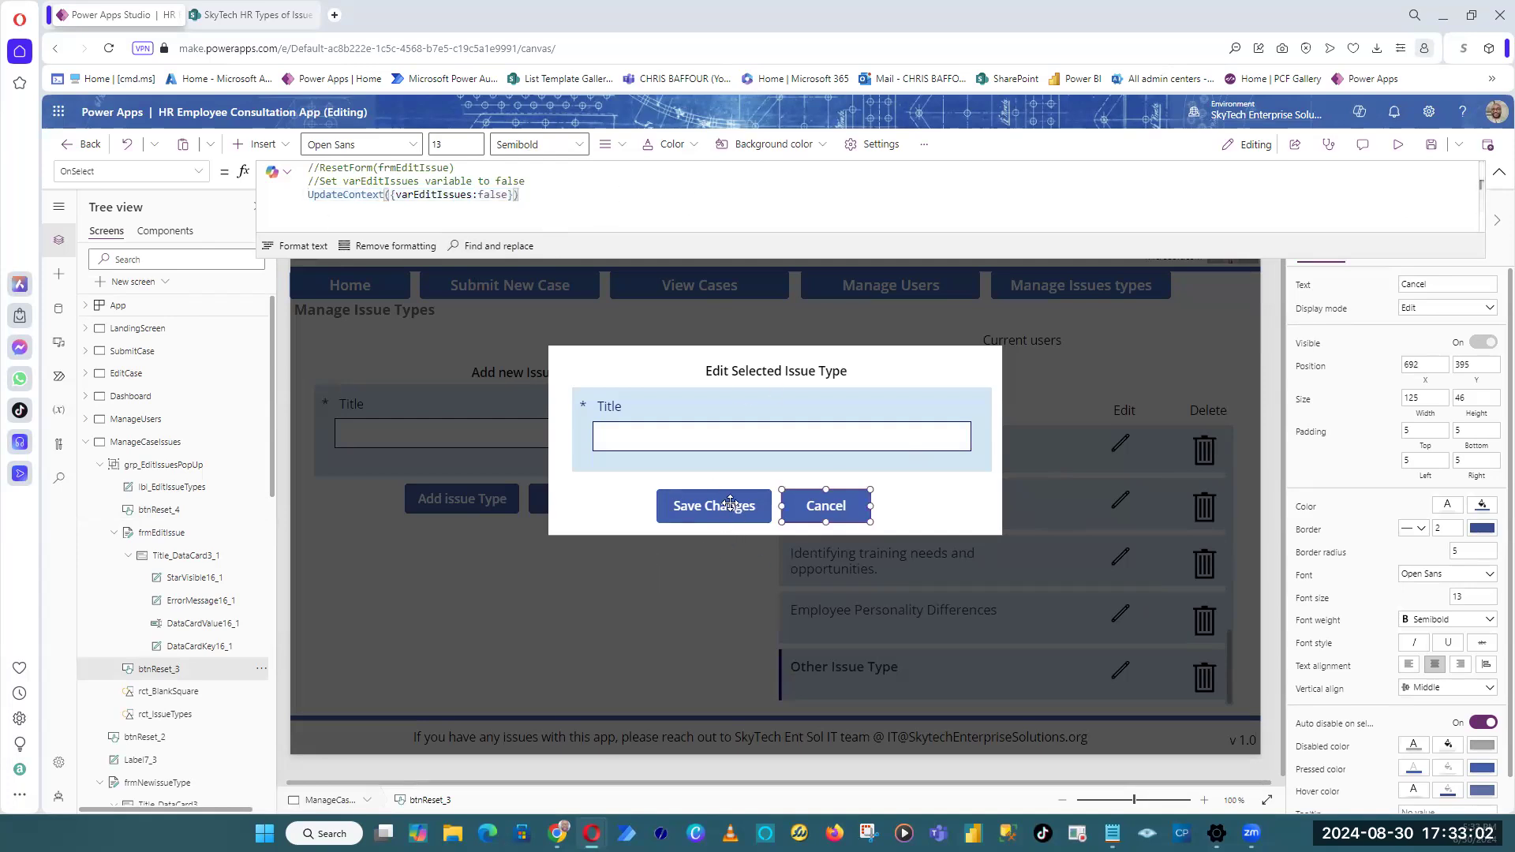
# Step: Append UpdateContext({varEditIssues:false}) after the ResetForm(frmEditIssue) call in the Save Changes button's OnSelect formula
pyautogui.click(730, 504)
pyautogui.click(199, 173)
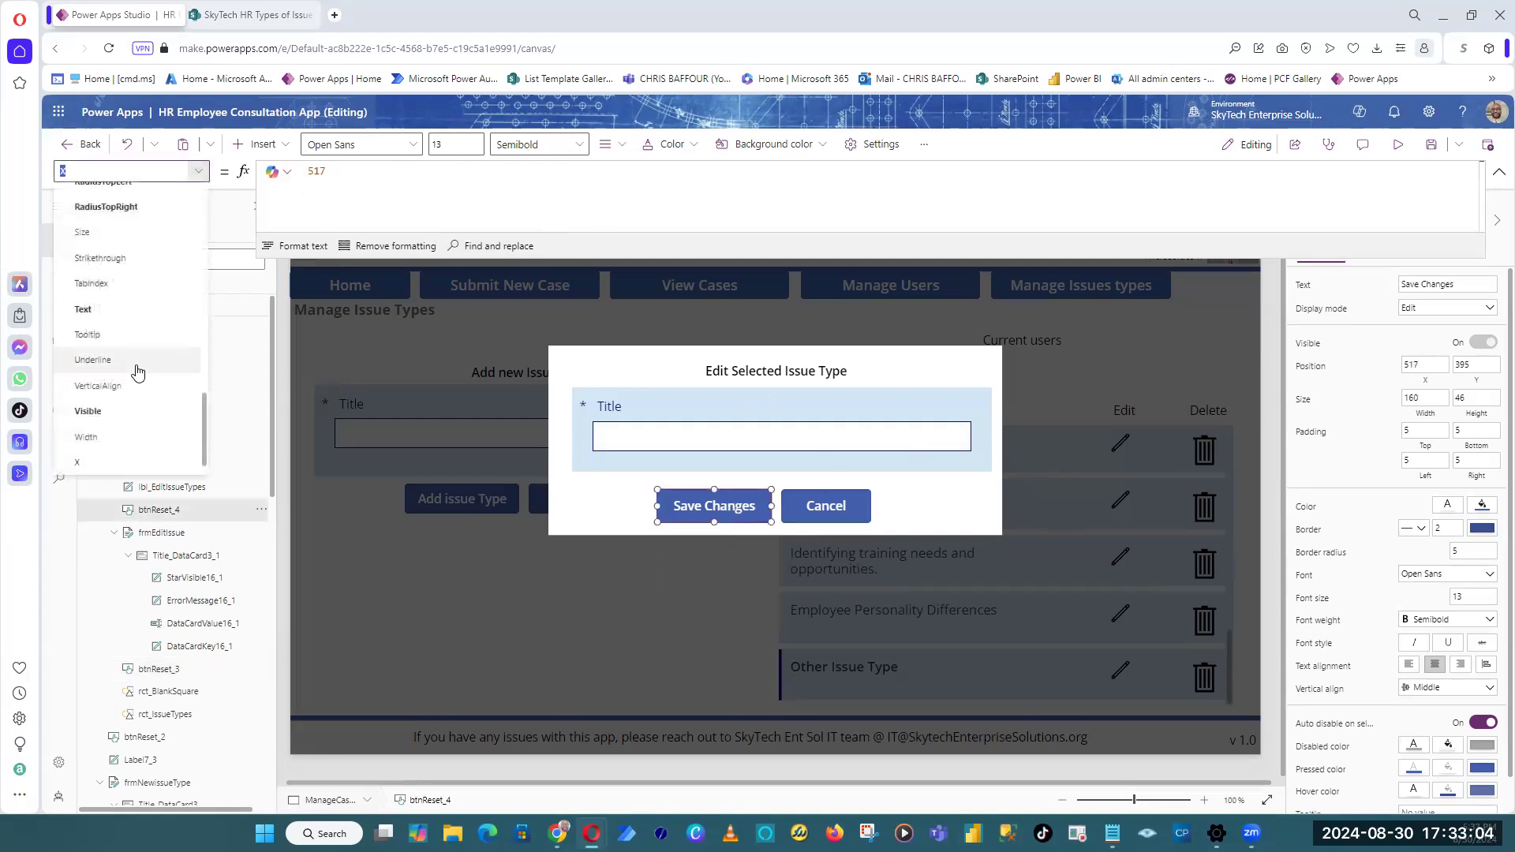
pyautogui.scroll(5, 137, 372)
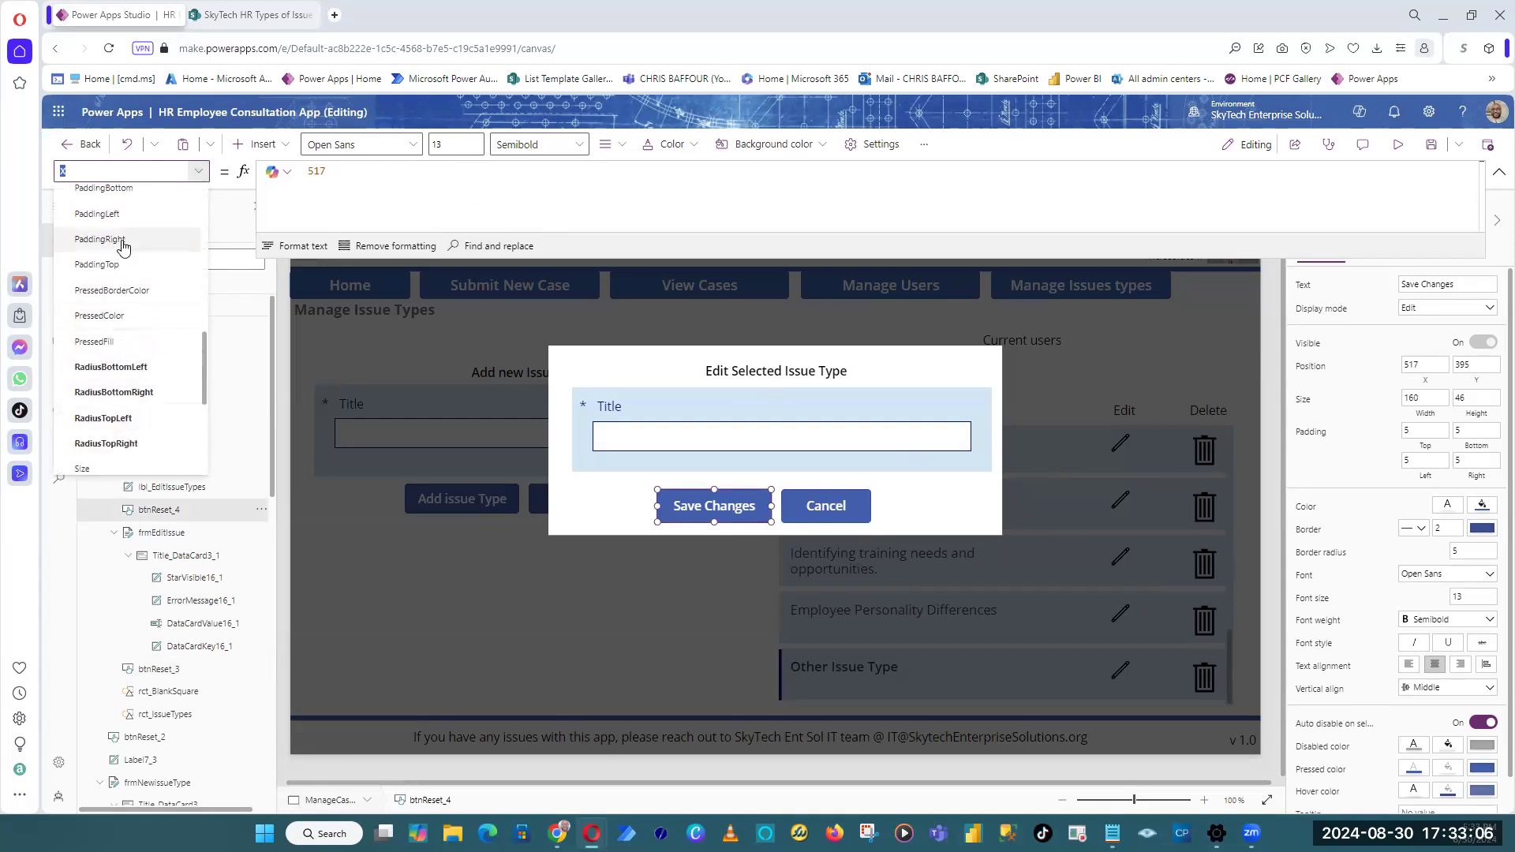
pyautogui.click(92, 398)
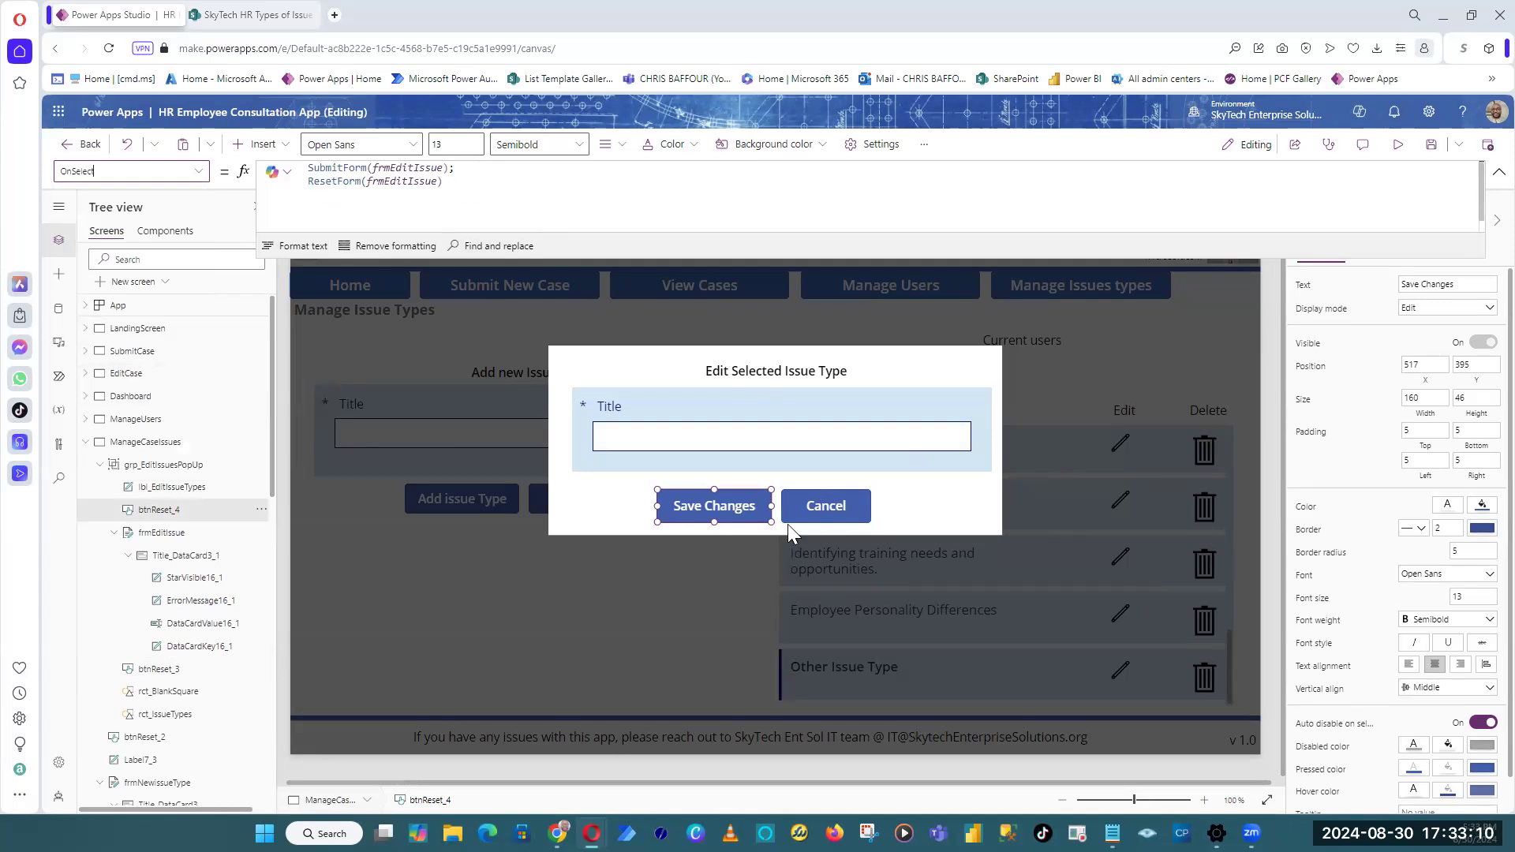
pyautogui.click(466, 185)
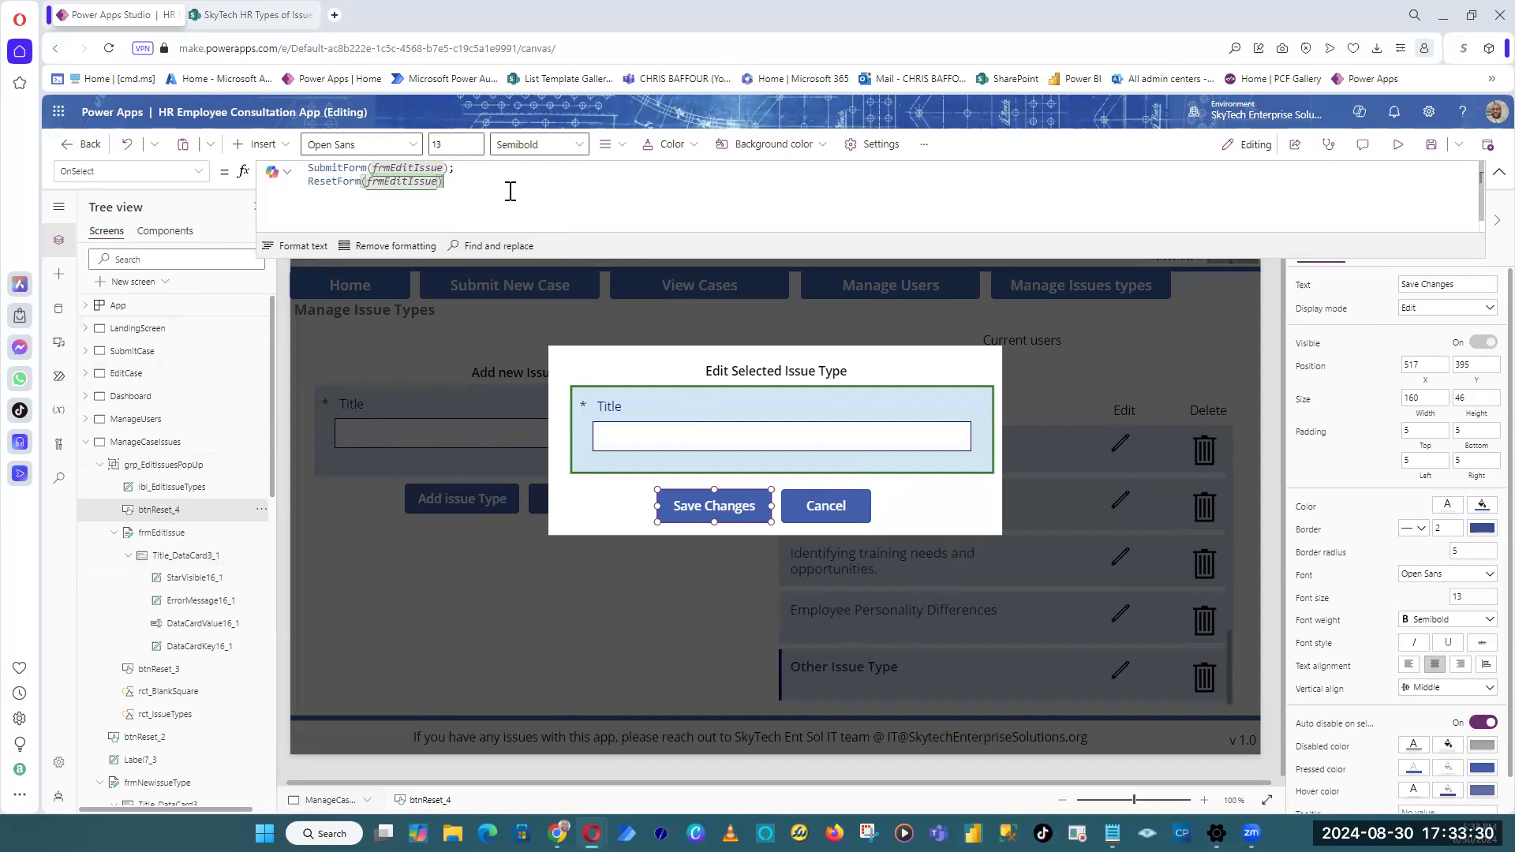
pyautogui.write(';')
pyautogui.press('Return')
pyautogui.write('UpdateContext({varEditIssues:false})')
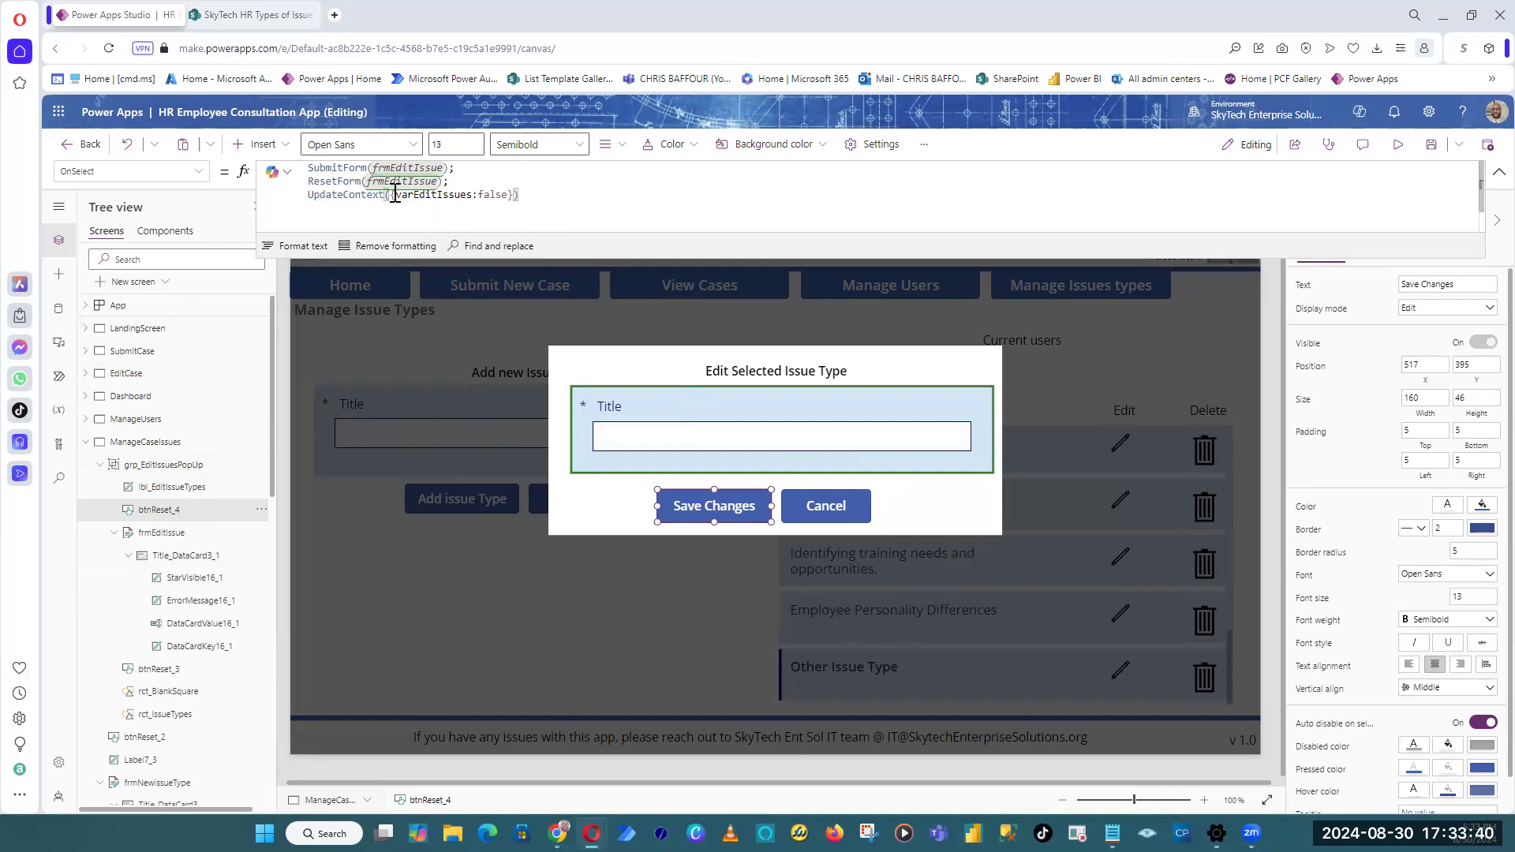
pyautogui.moveTo(396, 197); pyautogui.dragTo(469, 195)
pyautogui.click(520, 195)
# Step: Preview the app, dismiss the edit pop-up with Cancel and look through the issue type list
pyautogui.click(1409, 158)
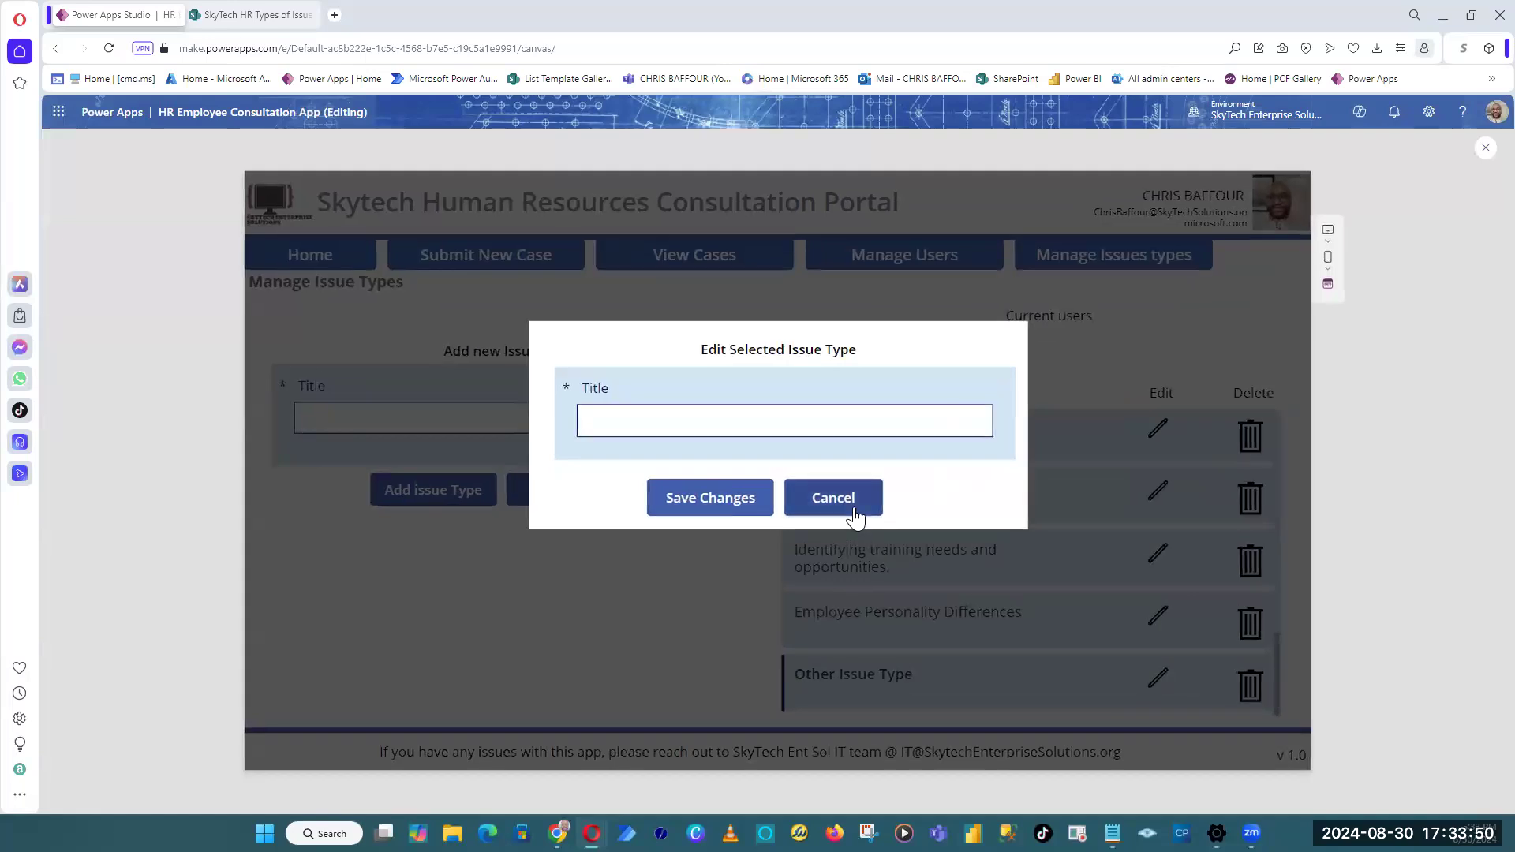
pyautogui.click(843, 509)
pyautogui.scroll(4, 1042, 568)
pyautogui.scroll(-4, 1042, 576)
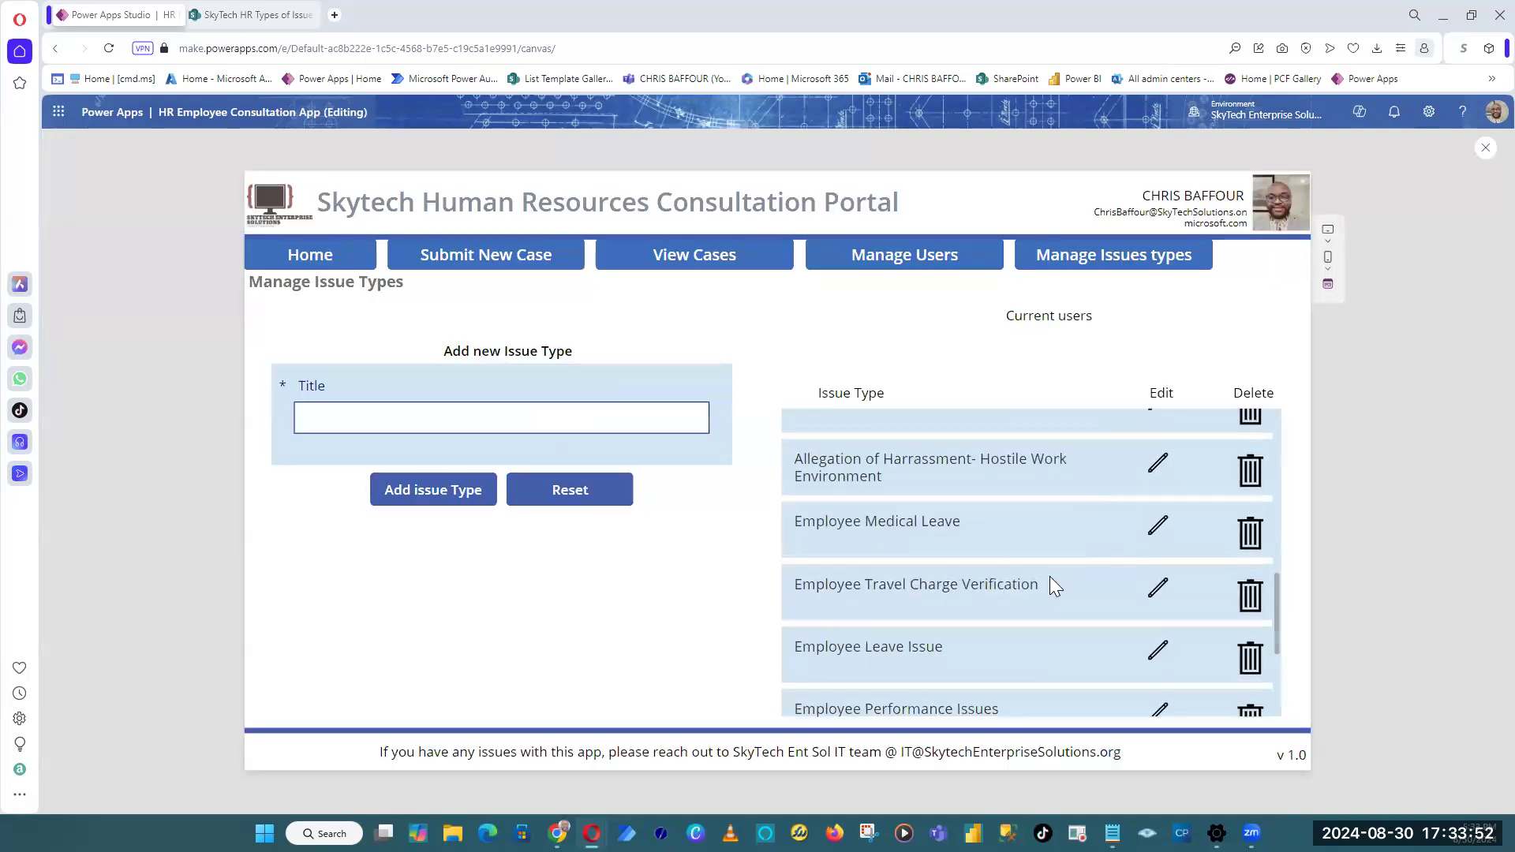
pyautogui.scroll(6, 994, 553)
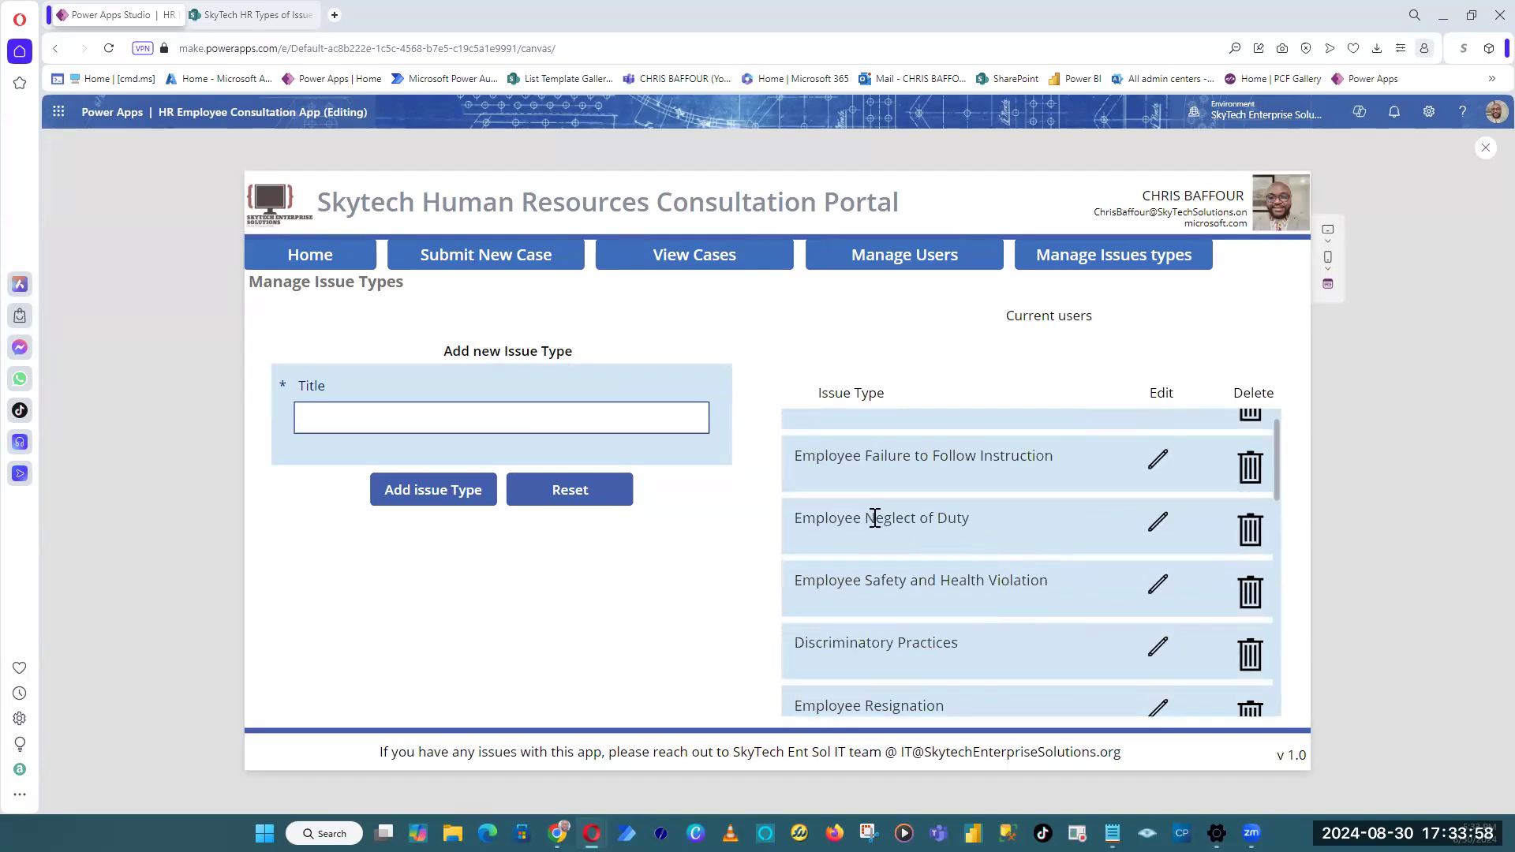
pyautogui.scroll(-8, 987, 552)
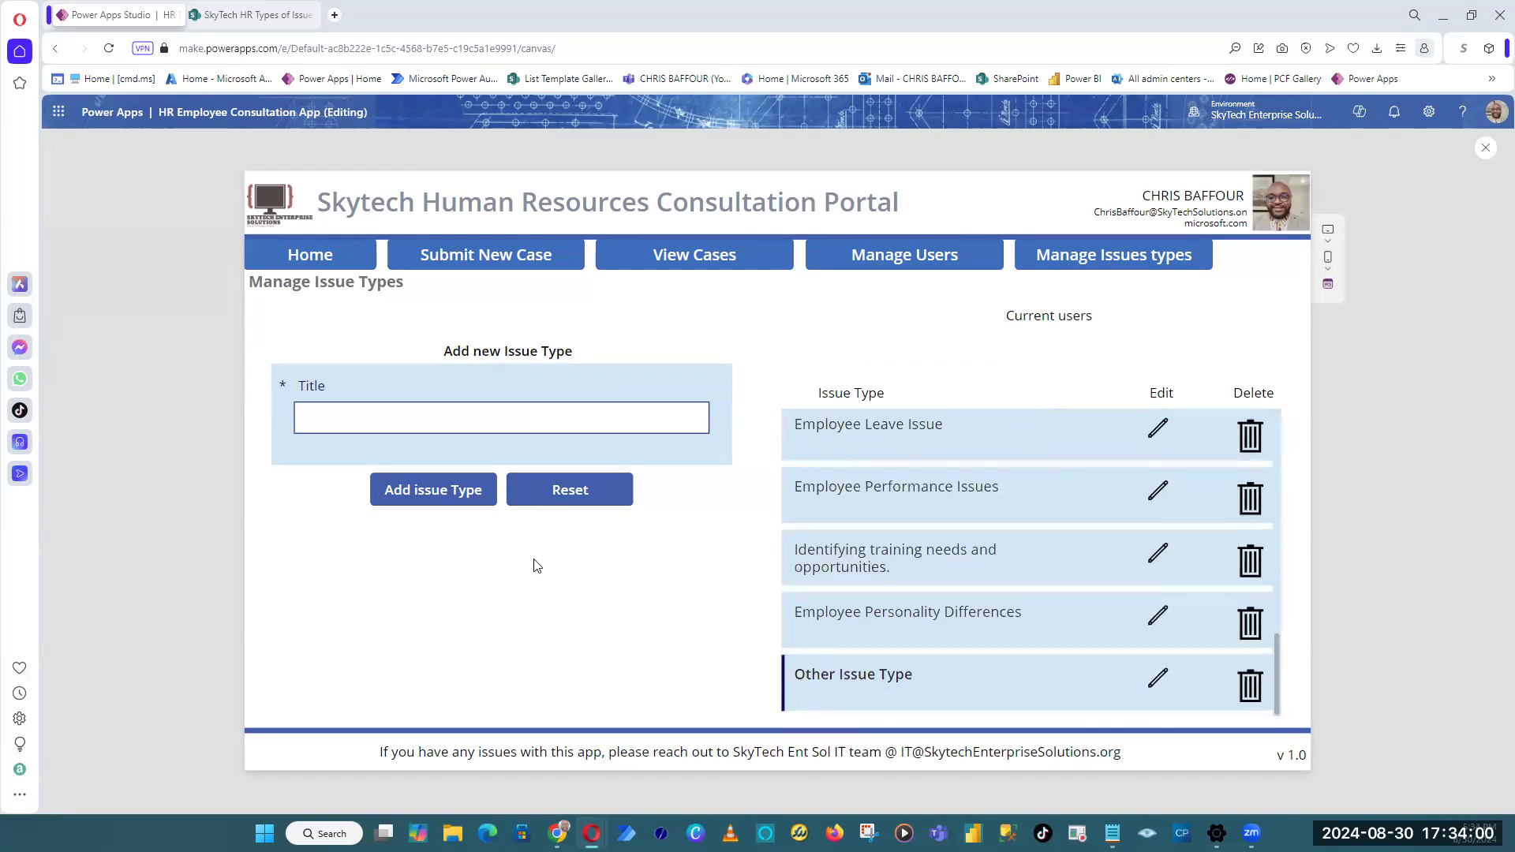
# Step: Add a new issue type titled Some random issue type
pyautogui.click(614, 417)
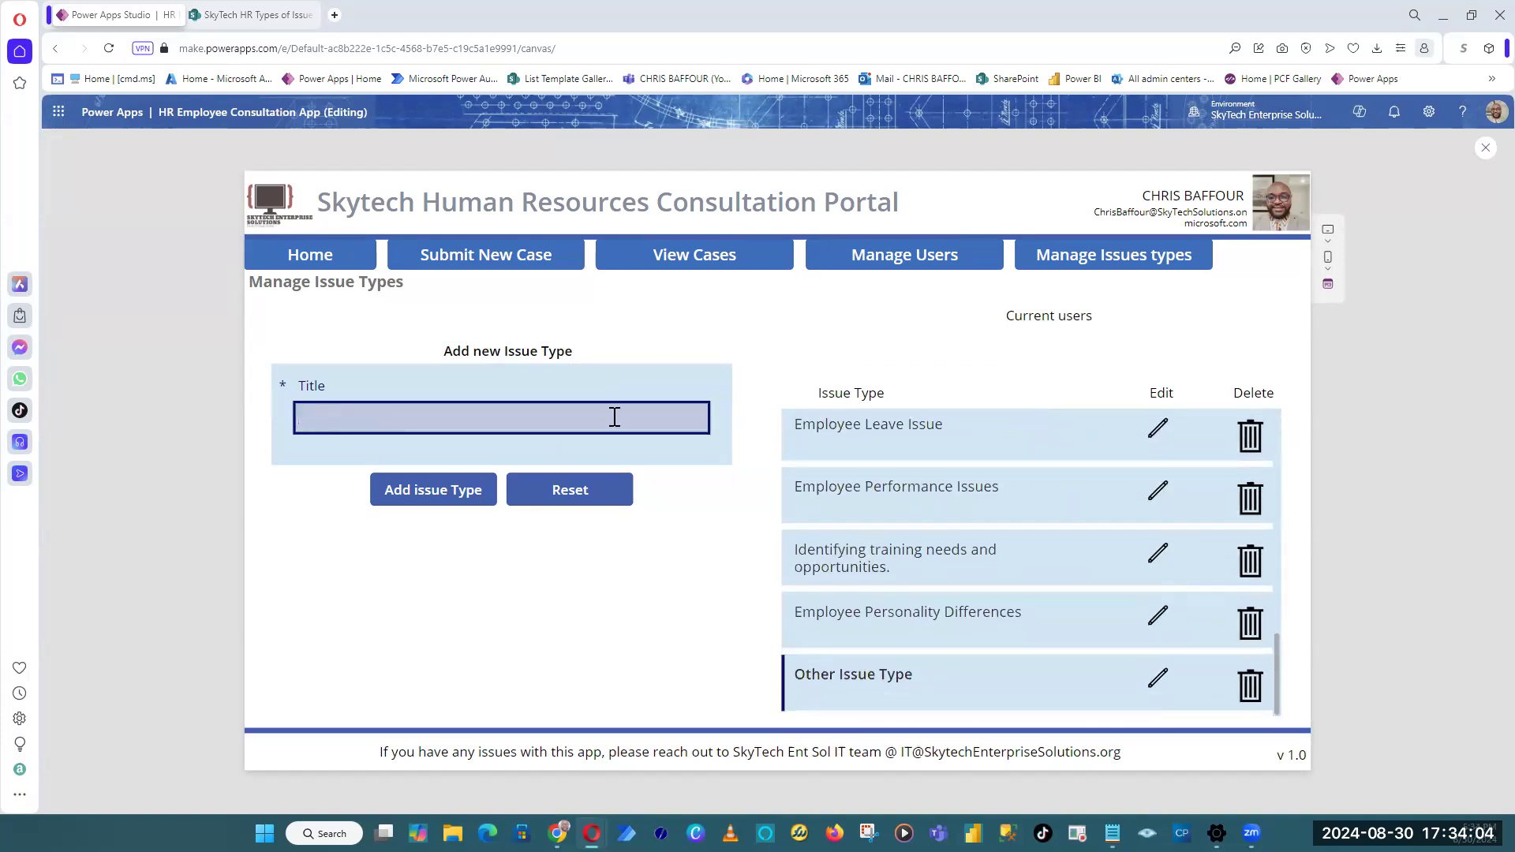
pyautogui.write('Some random issue type')
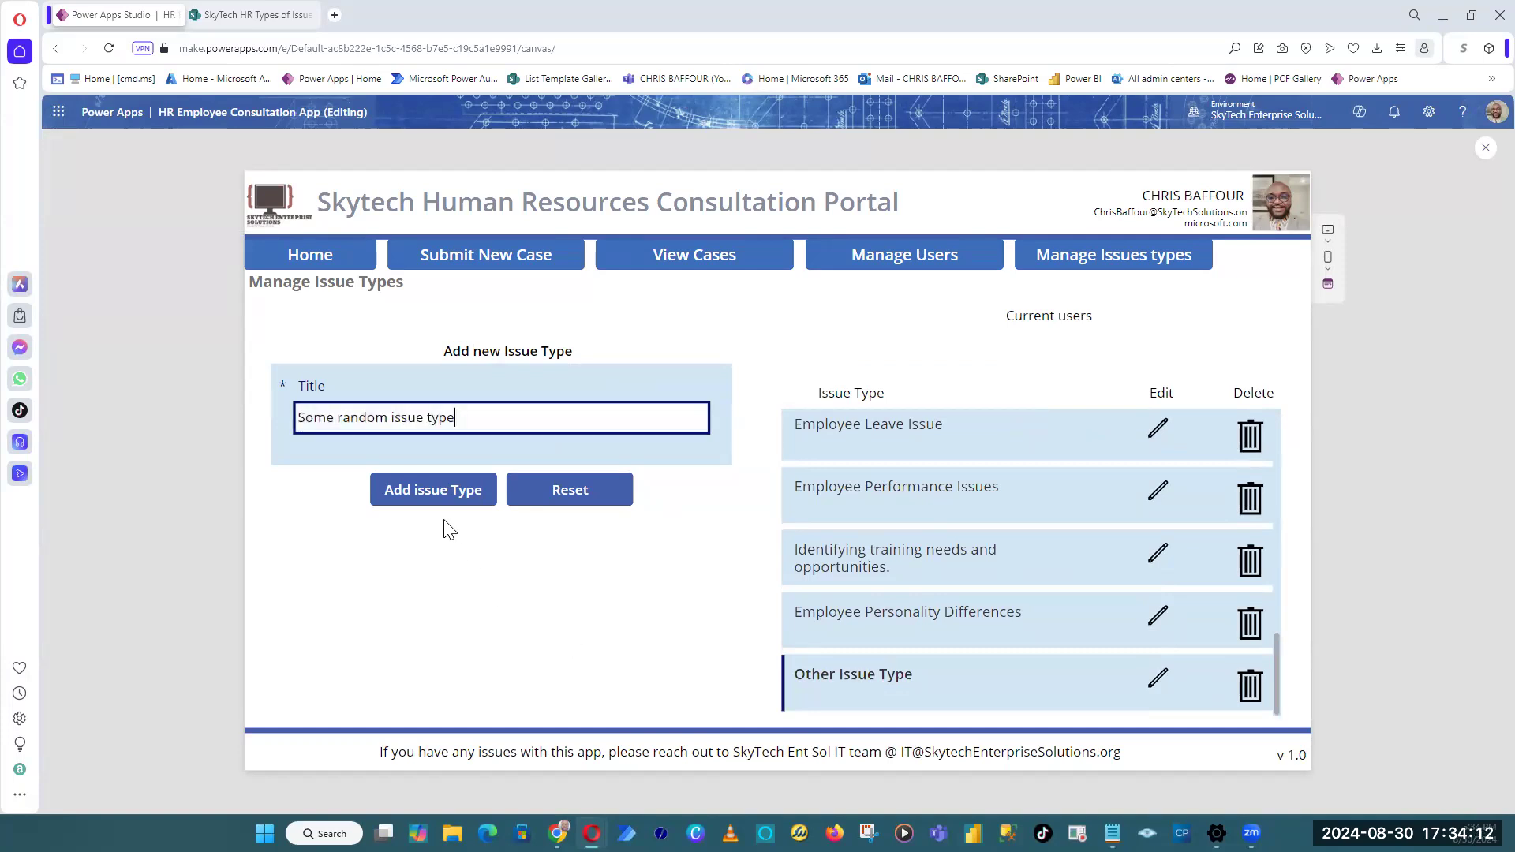
pyautogui.click(440, 495)
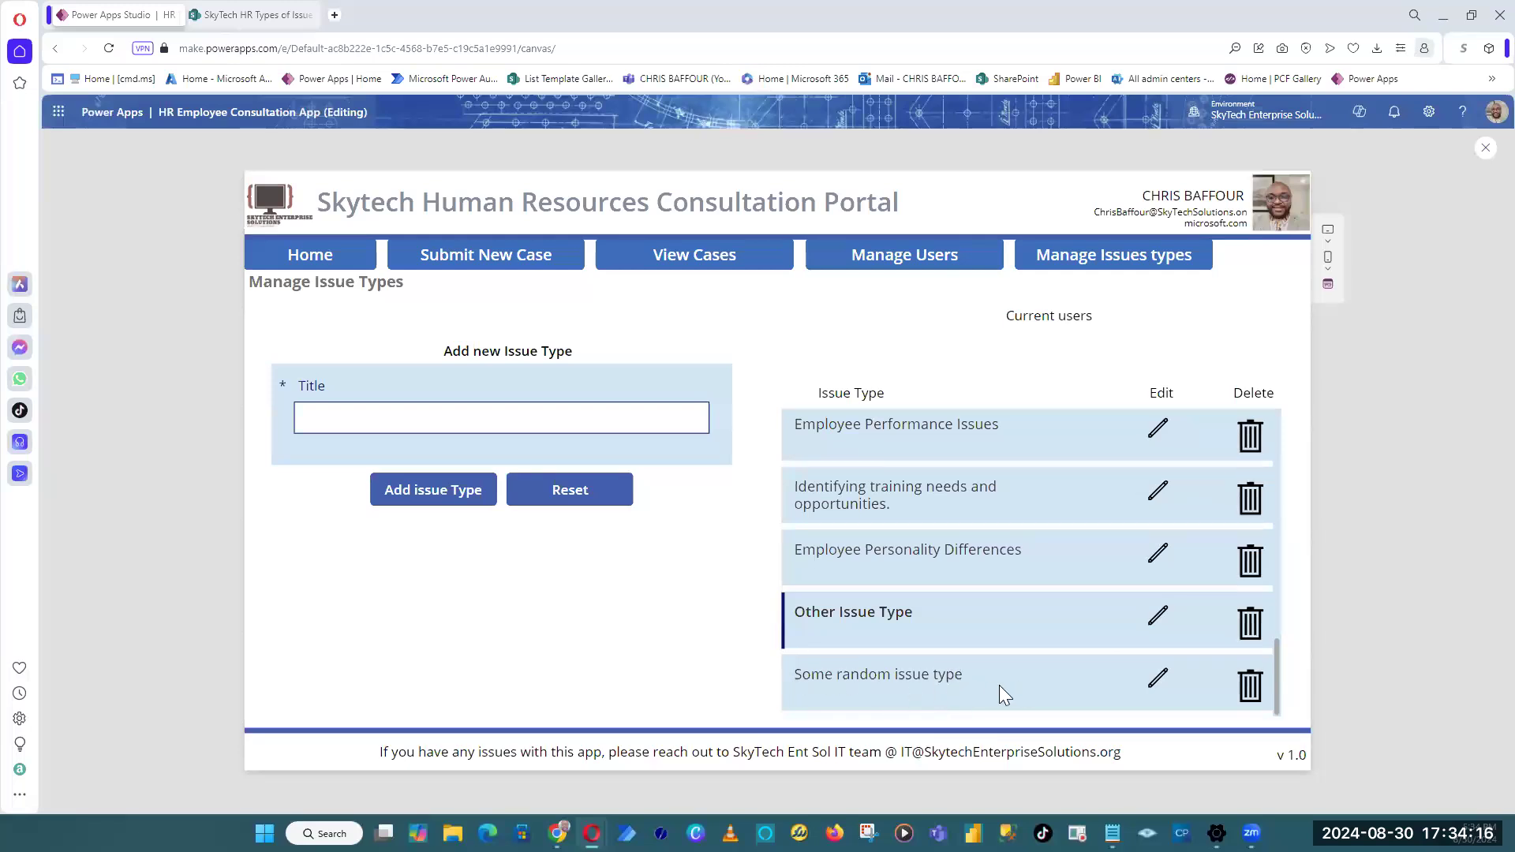
# Step: Edit the issue type Some random issue type, retitle it A very important issue type and save the changes
pyautogui.click(1160, 681)
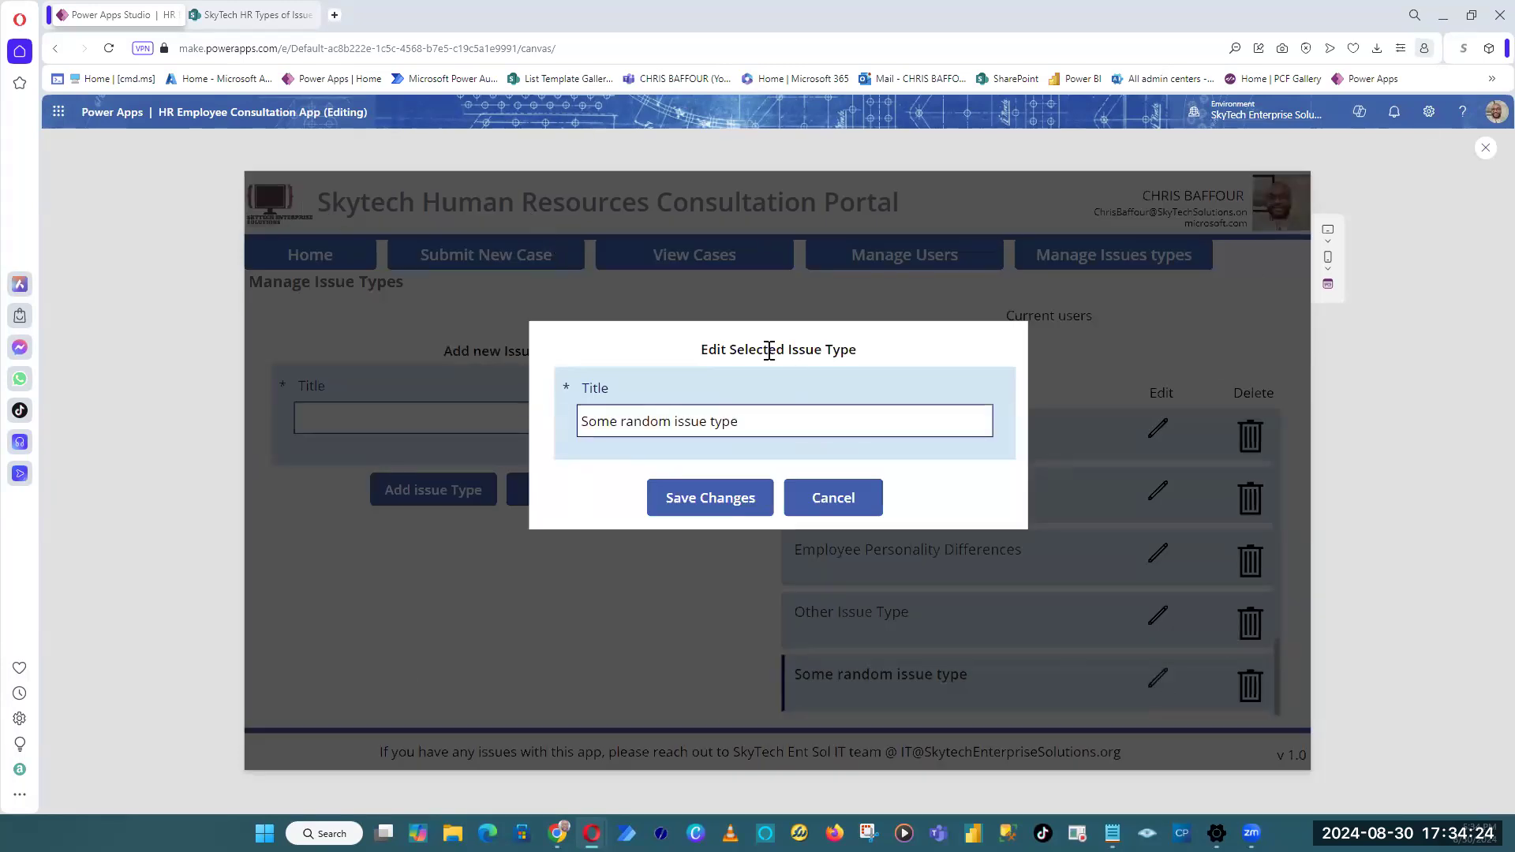
pyautogui.click(781, 432)
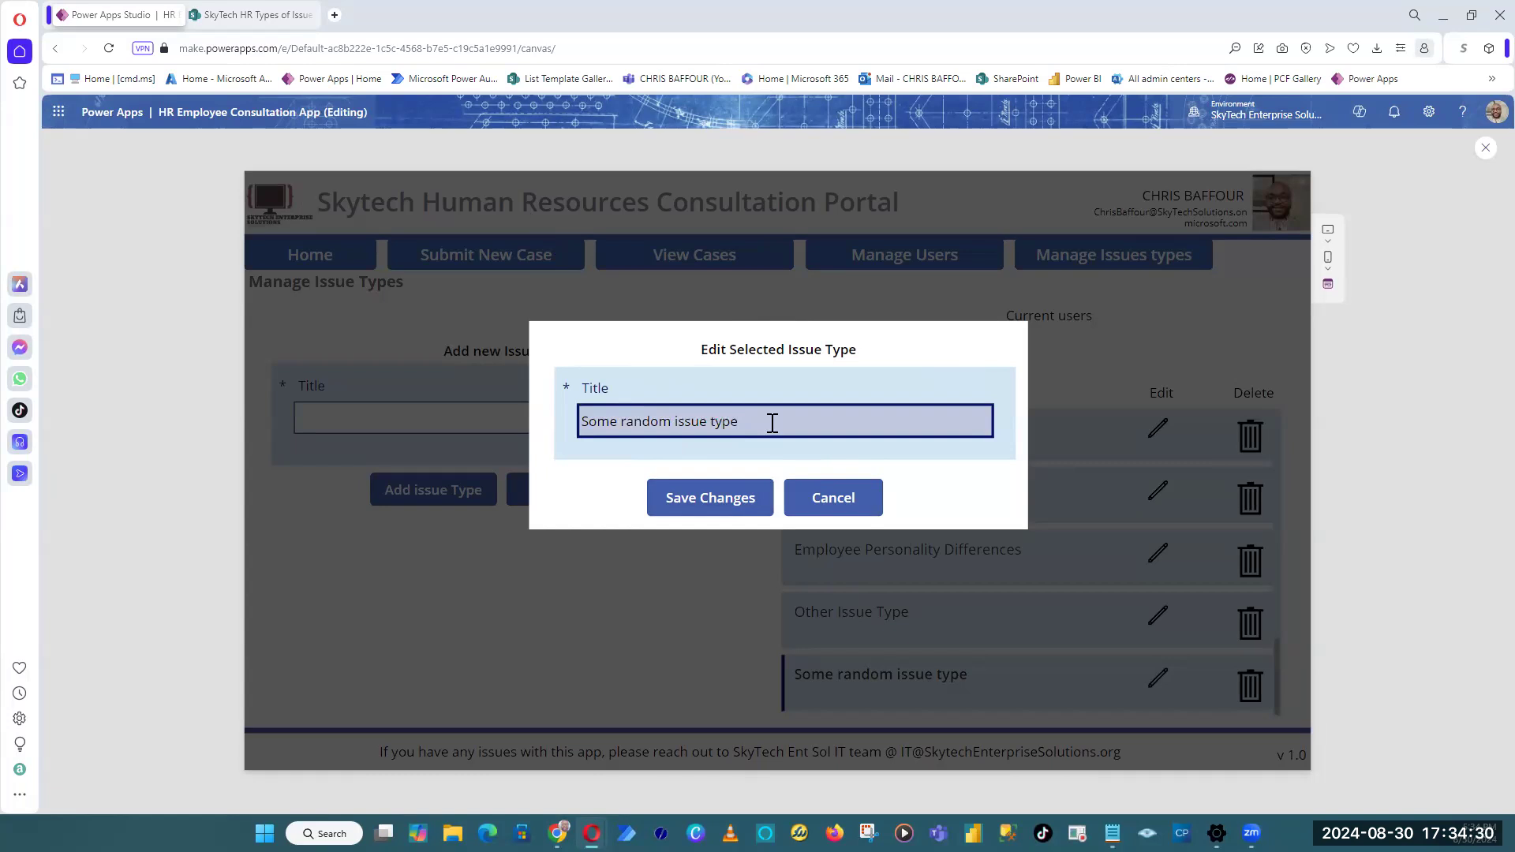
pyautogui.moveTo(672, 423); pyautogui.dragTo(588, 438)
pyautogui.write('A very important')
pyautogui.press('BackSpace')
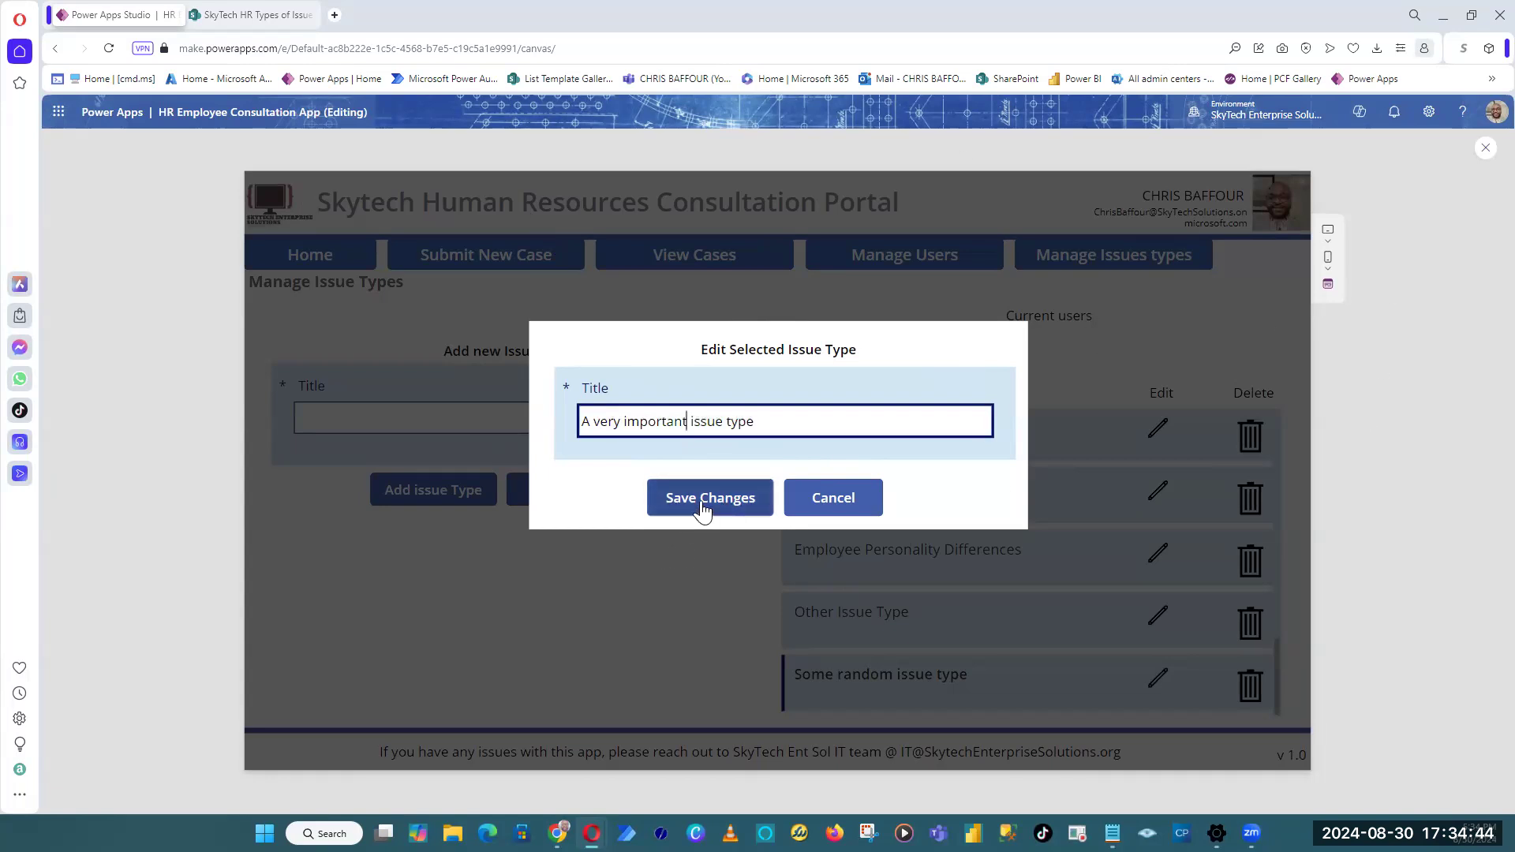
pyautogui.click(749, 505)
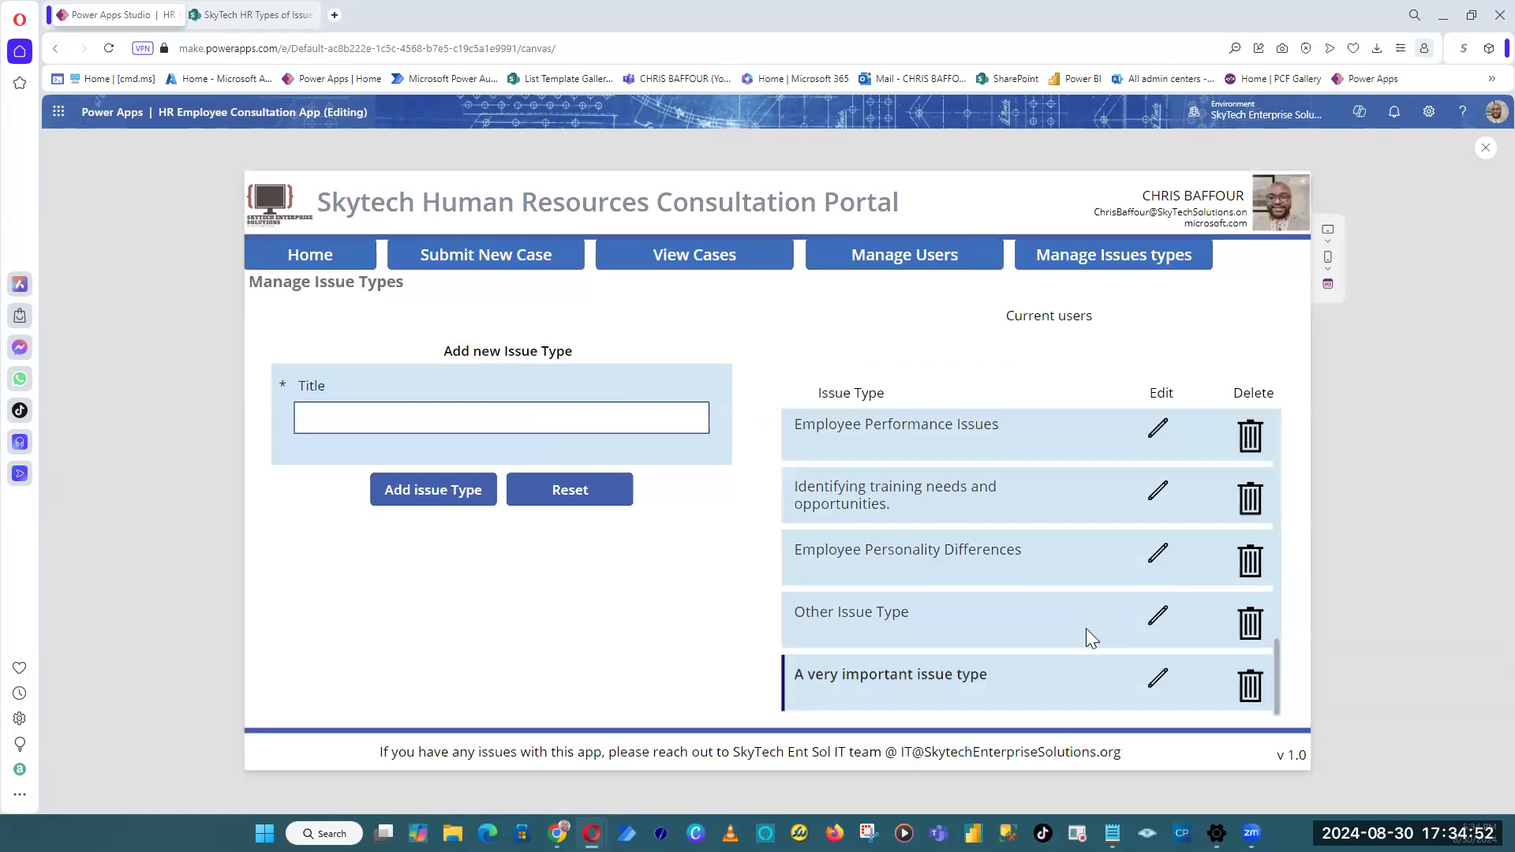
# Step: Look through the issue type list, leave the preview and select the Title input of the Add new Issue Type form
pyautogui.scroll(5, 1086, 628)
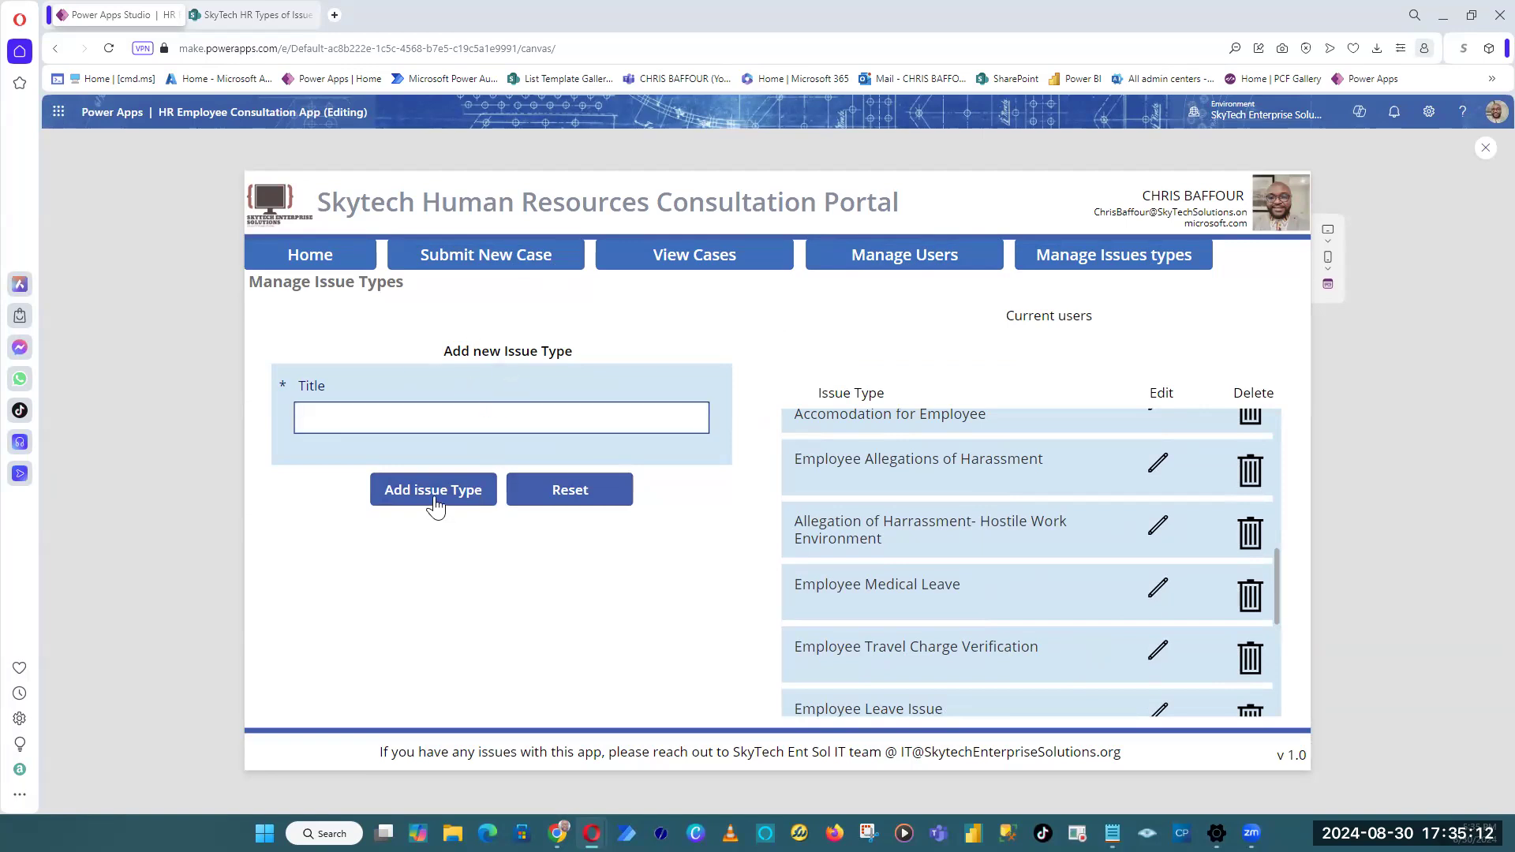
pyautogui.scroll(-5, 941, 495)
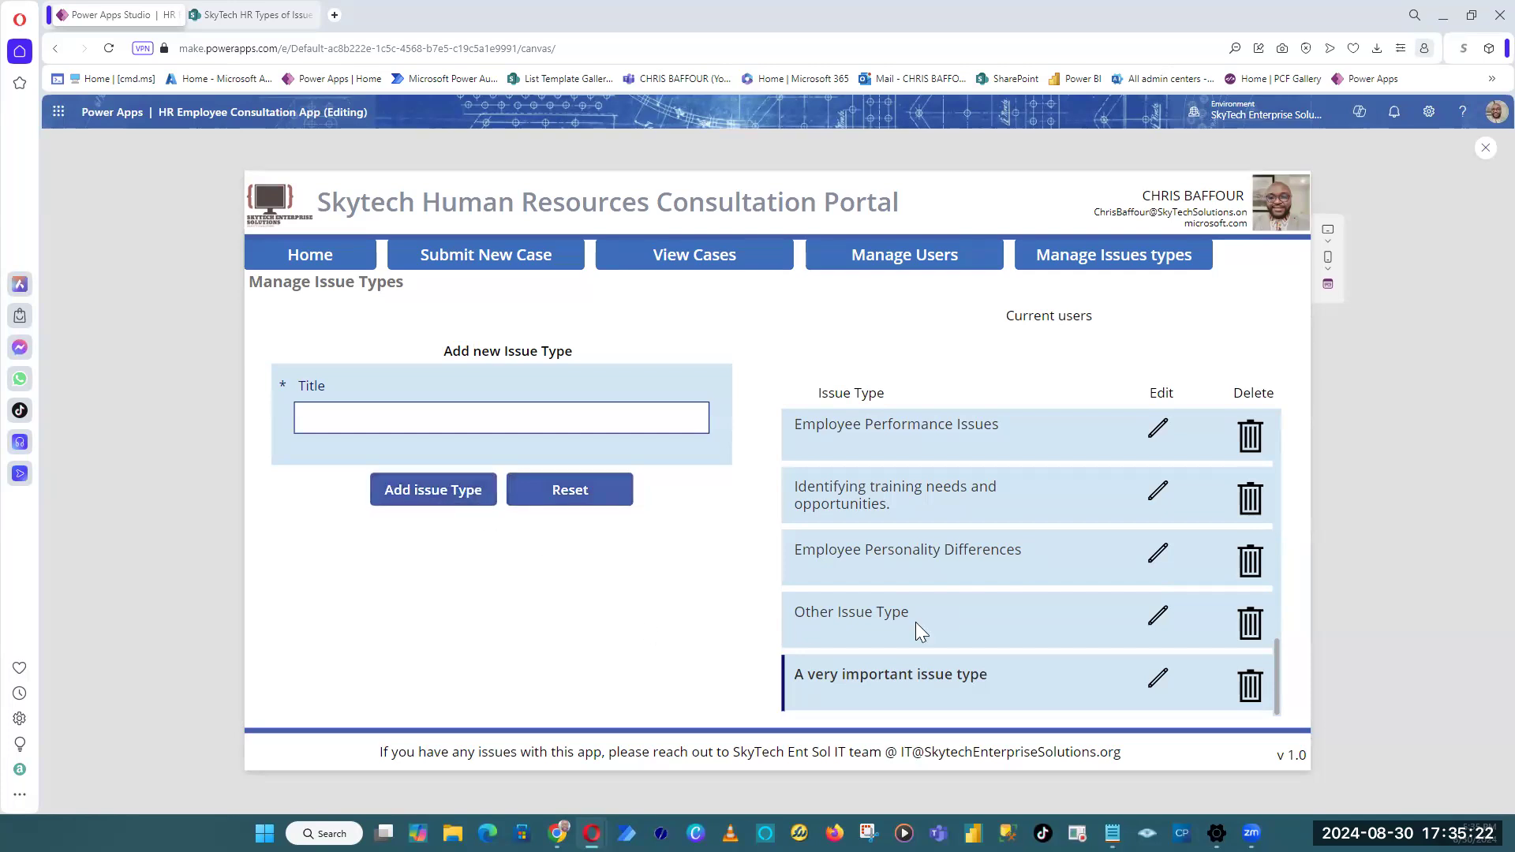
pyautogui.click(1485, 148)
pyautogui.click(608, 436)
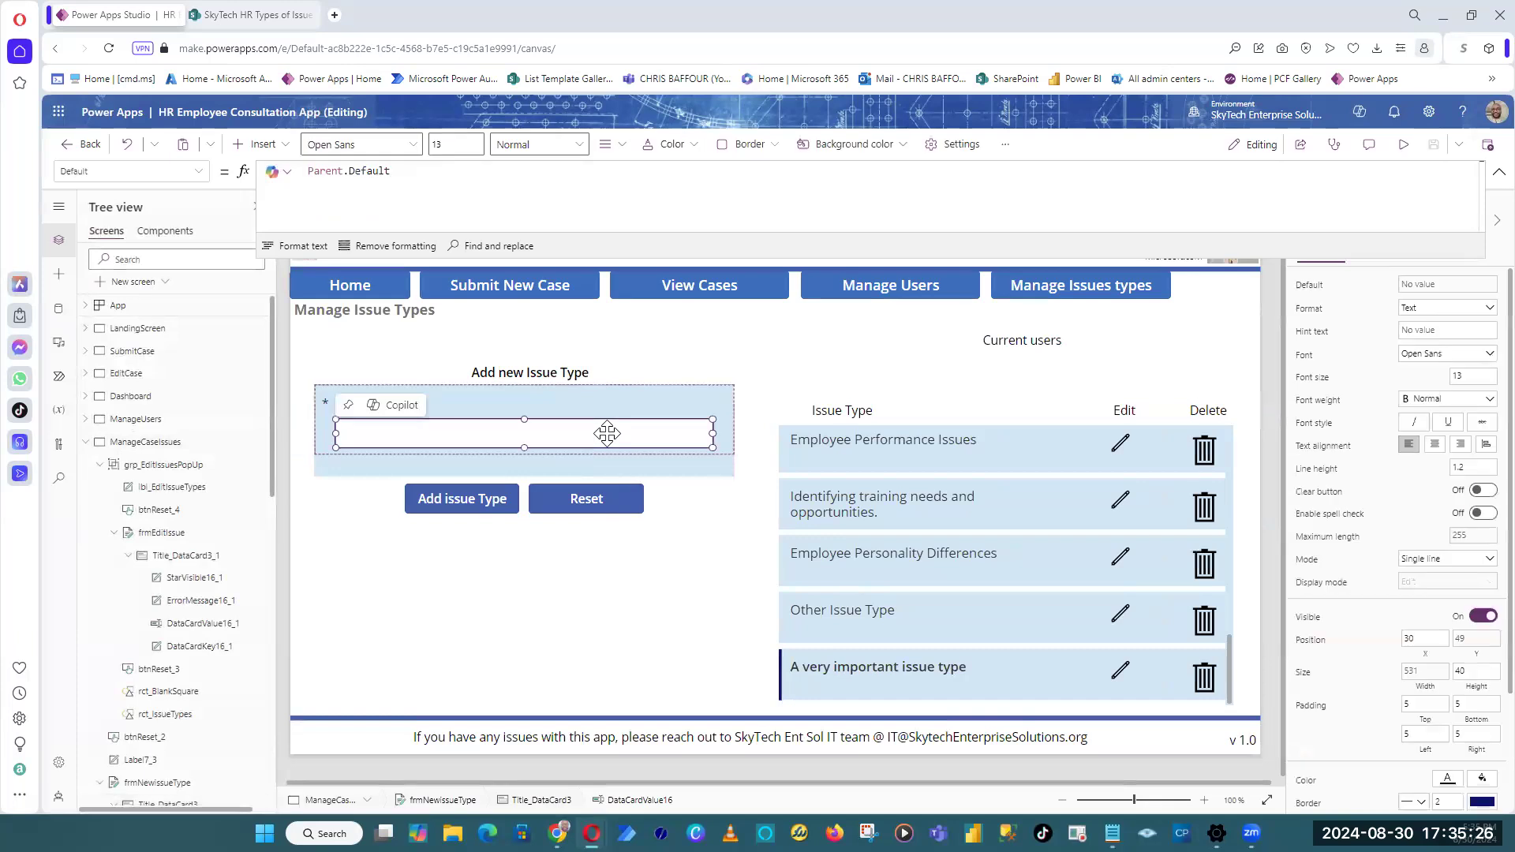
# Step: Examine the advanced properties of the Title input and of the Add new Issue Type form
pyautogui.click(1500, 172)
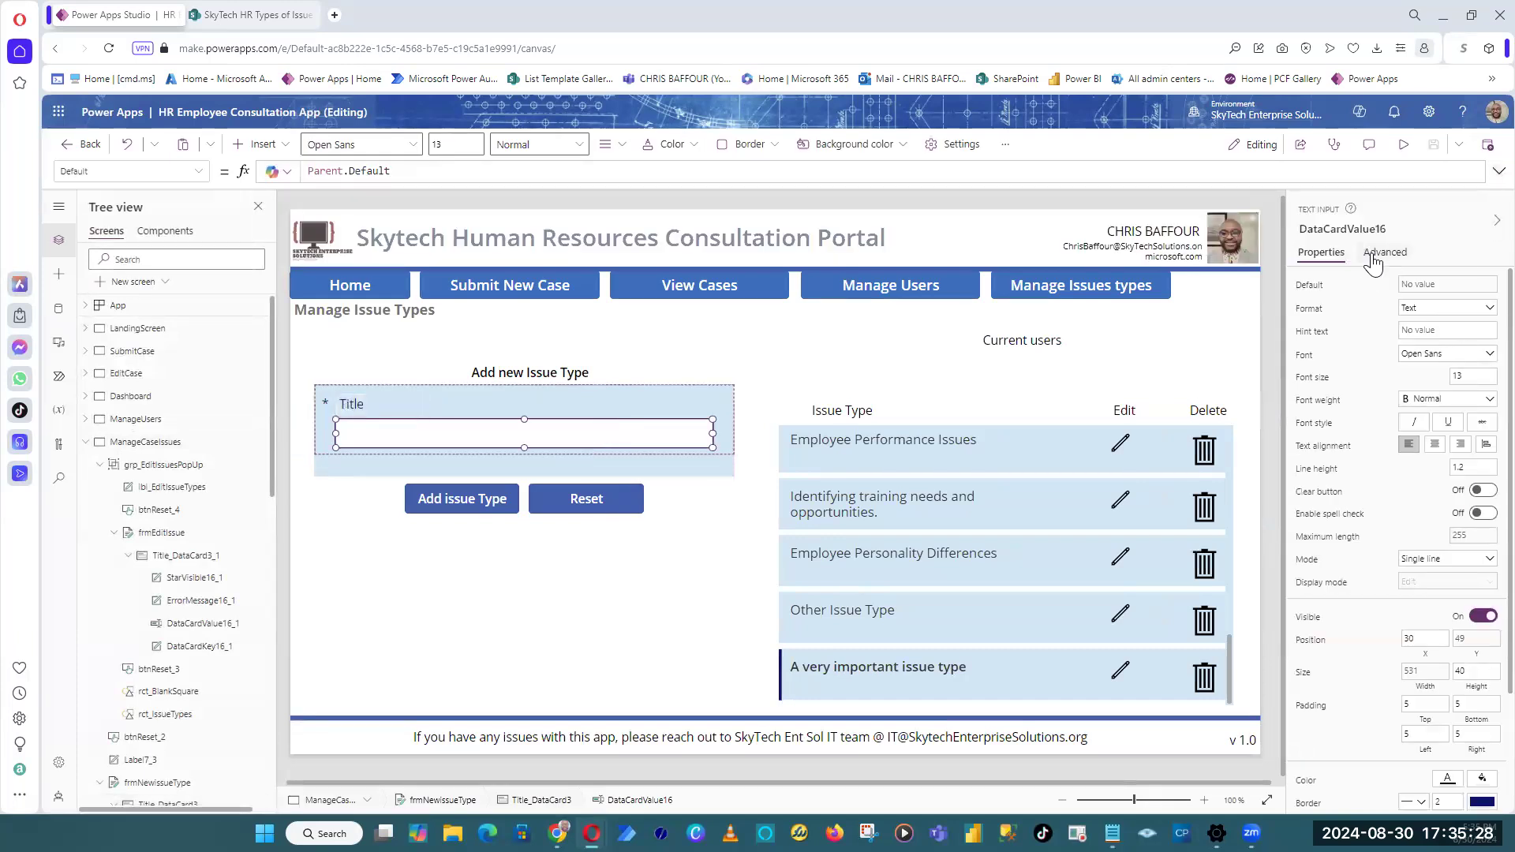
pyautogui.click(1385, 252)
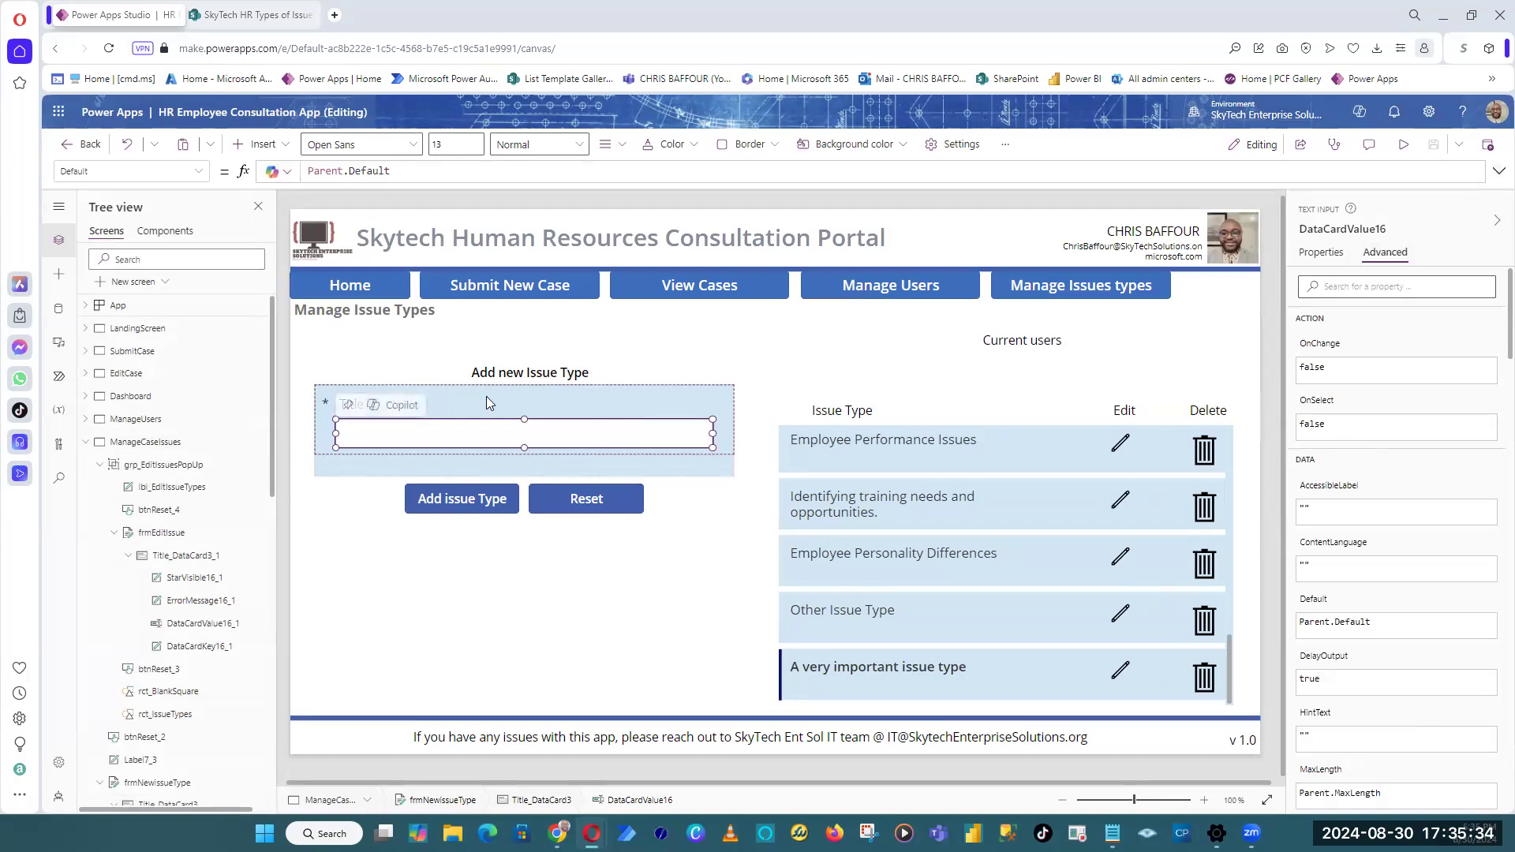
pyautogui.scroll(-2, 1410, 658)
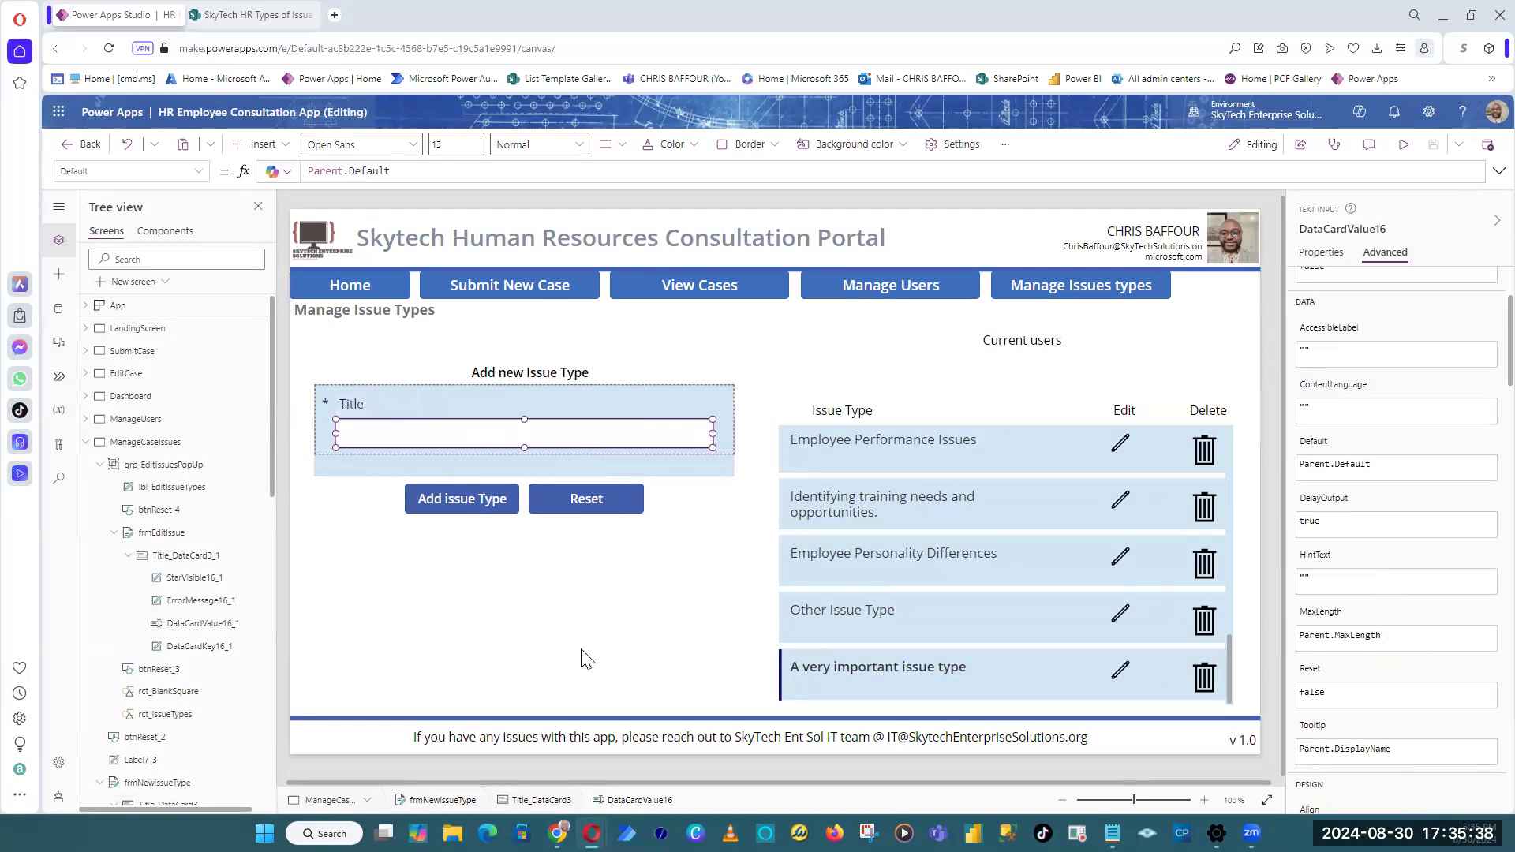
pyautogui.click(714, 472)
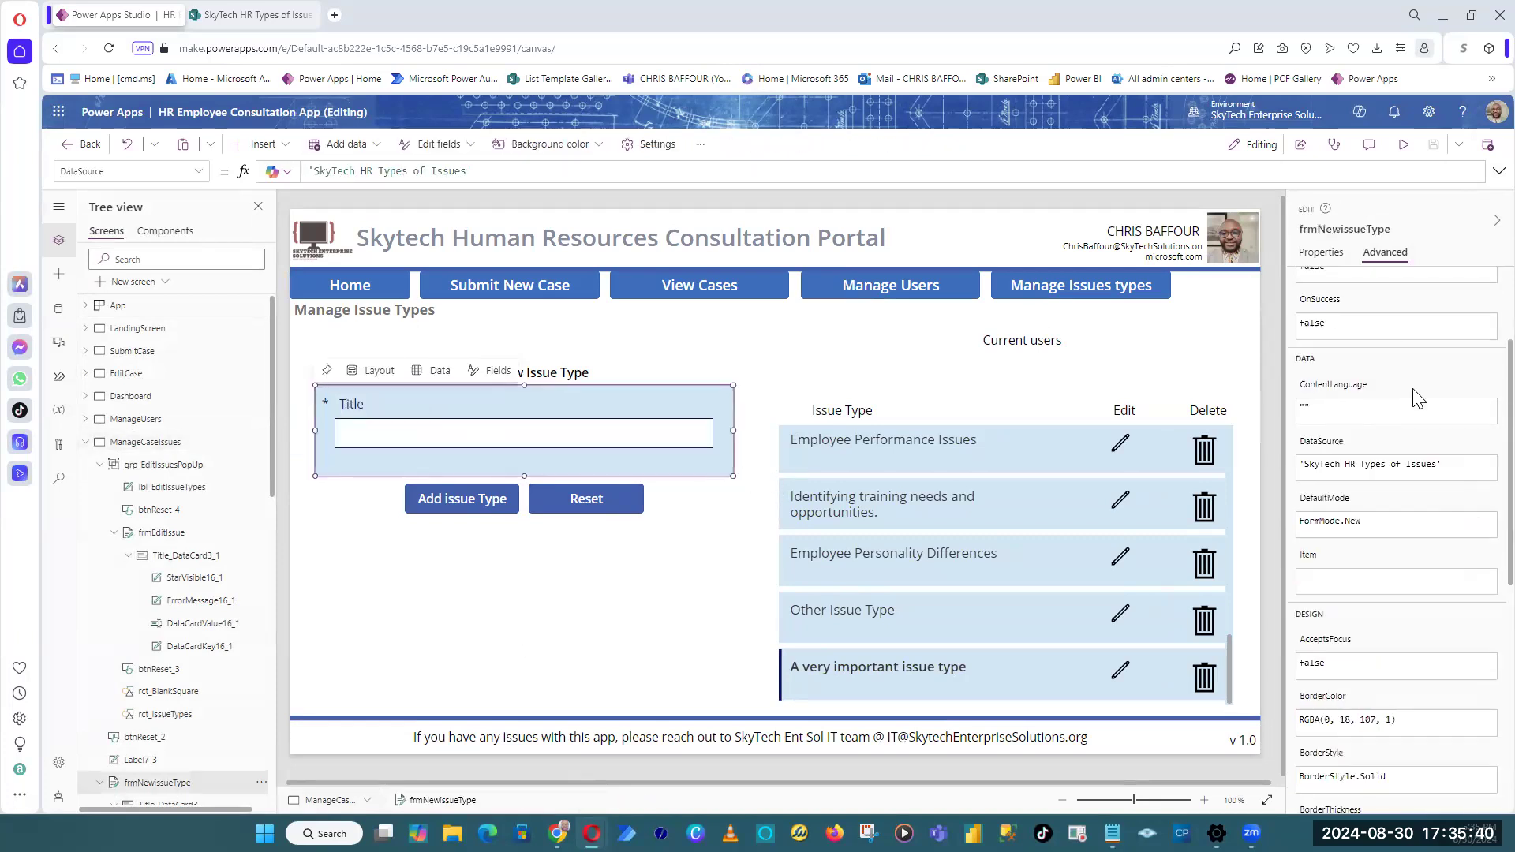
pyautogui.scroll(2, 1407, 588)
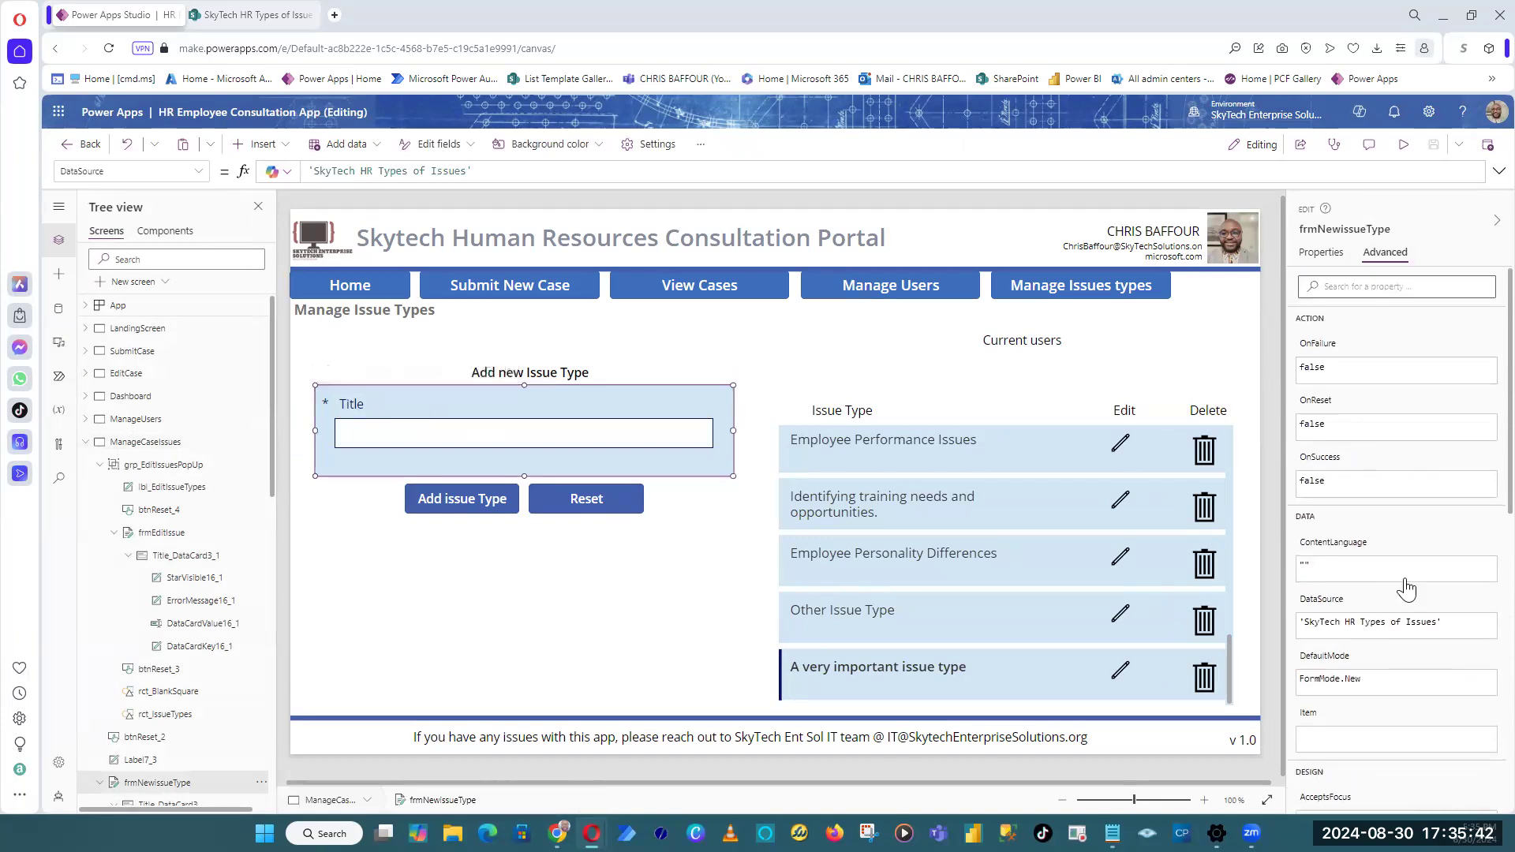
pyautogui.scroll(-3, 1408, 588)
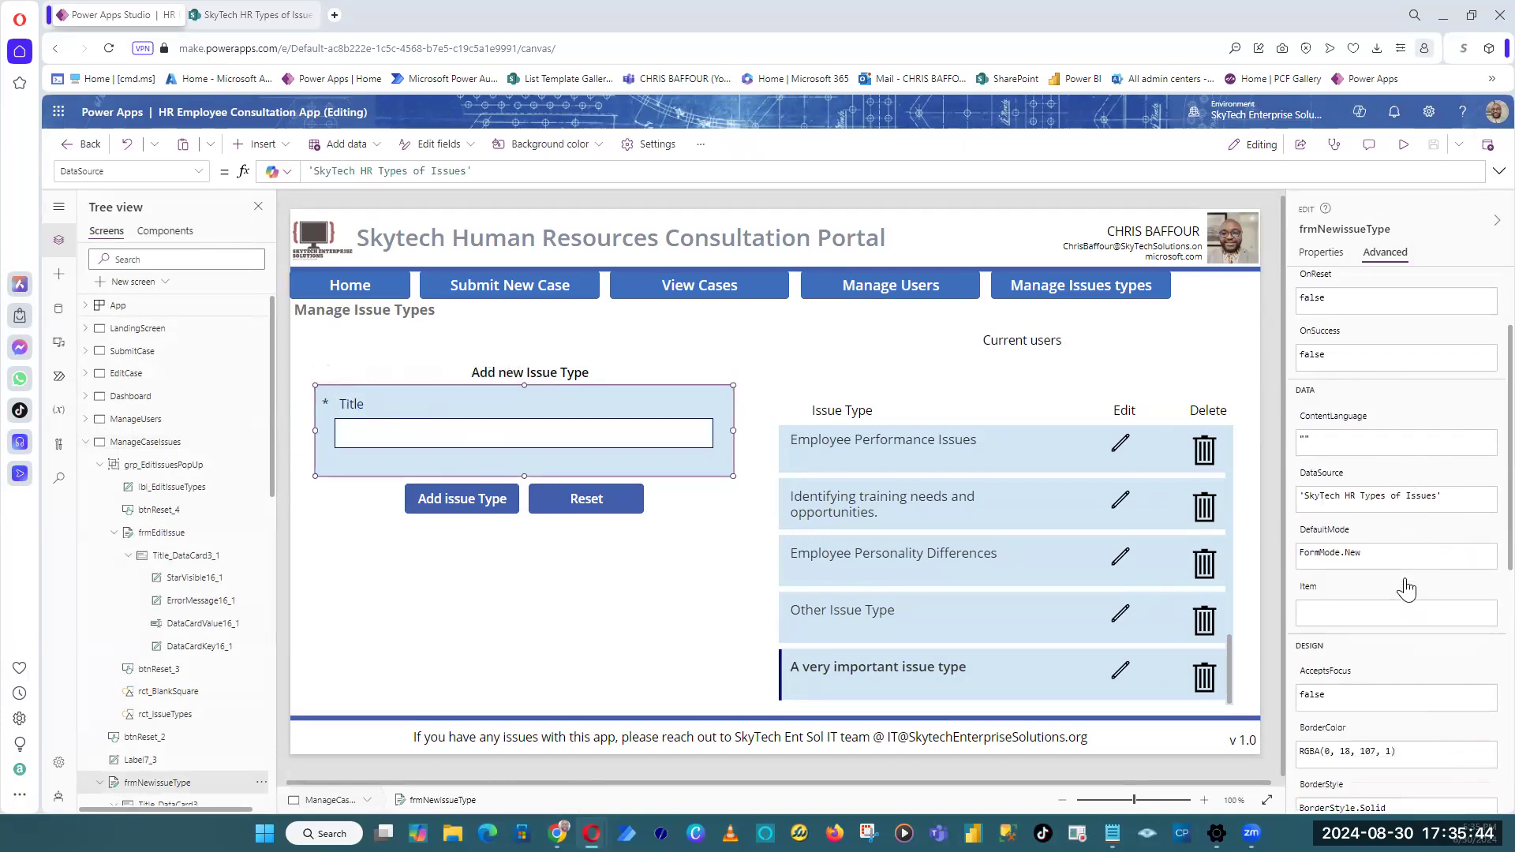
# Step: Examine the advanced properties of the form's Title card and bring up its Required property formula
pyautogui.click(615, 429)
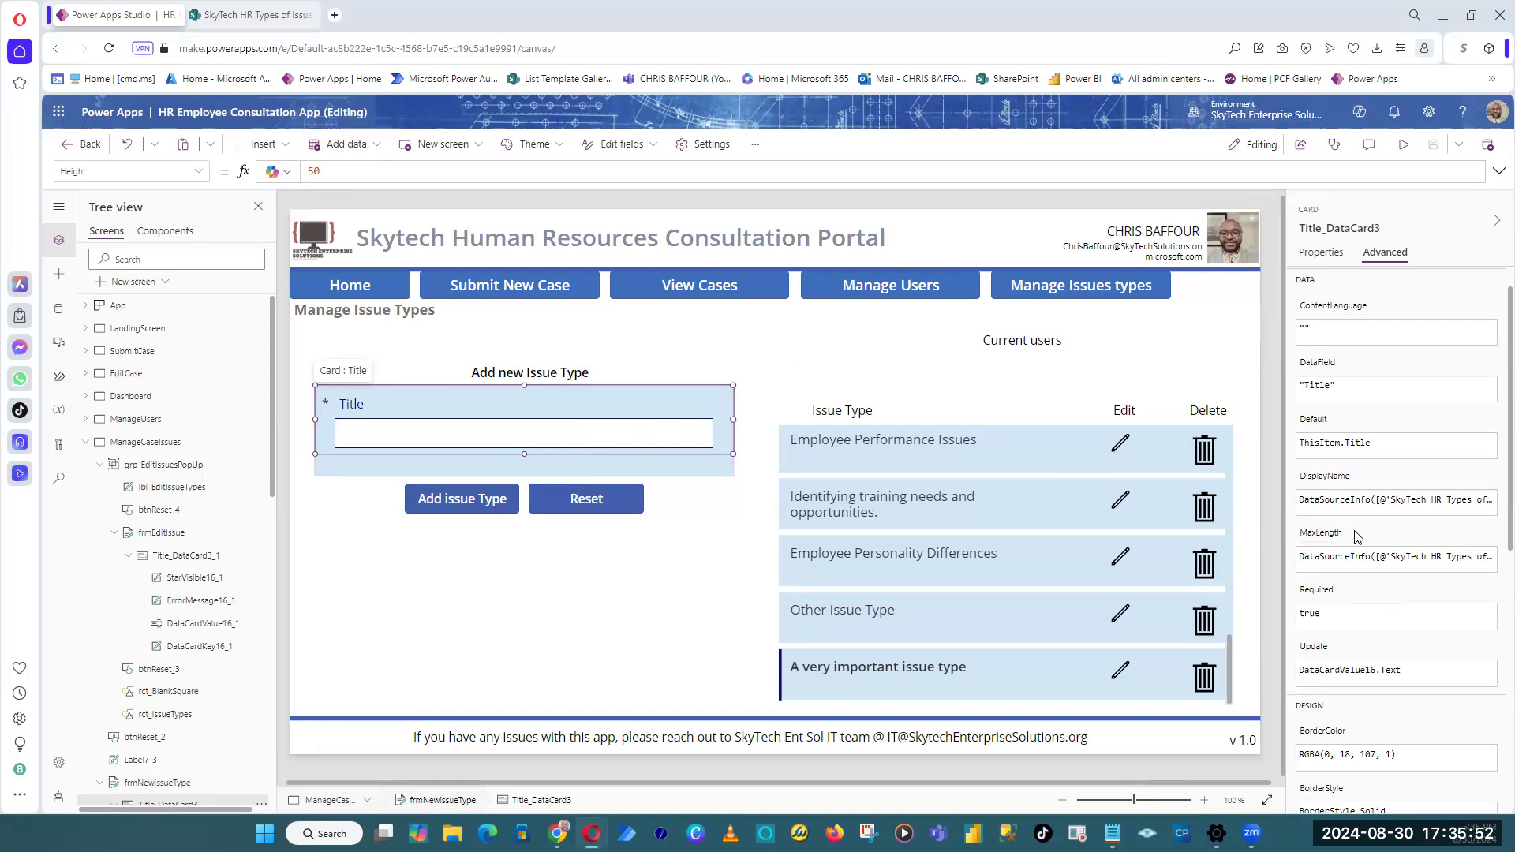
pyautogui.scroll(-6, 1357, 667)
pyautogui.scroll(3, 1357, 667)
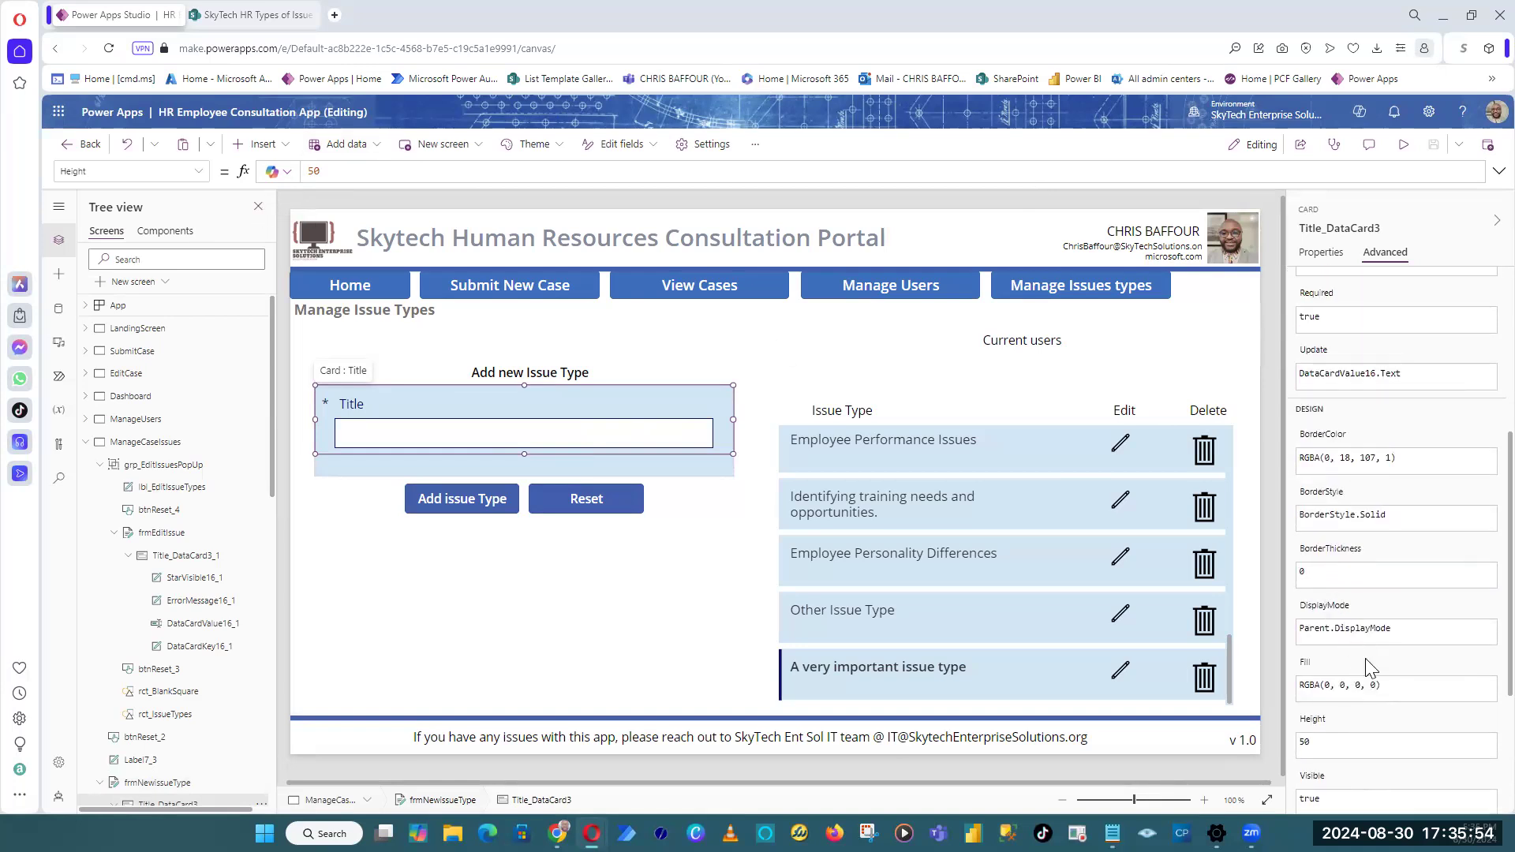
pyautogui.click(197, 171)
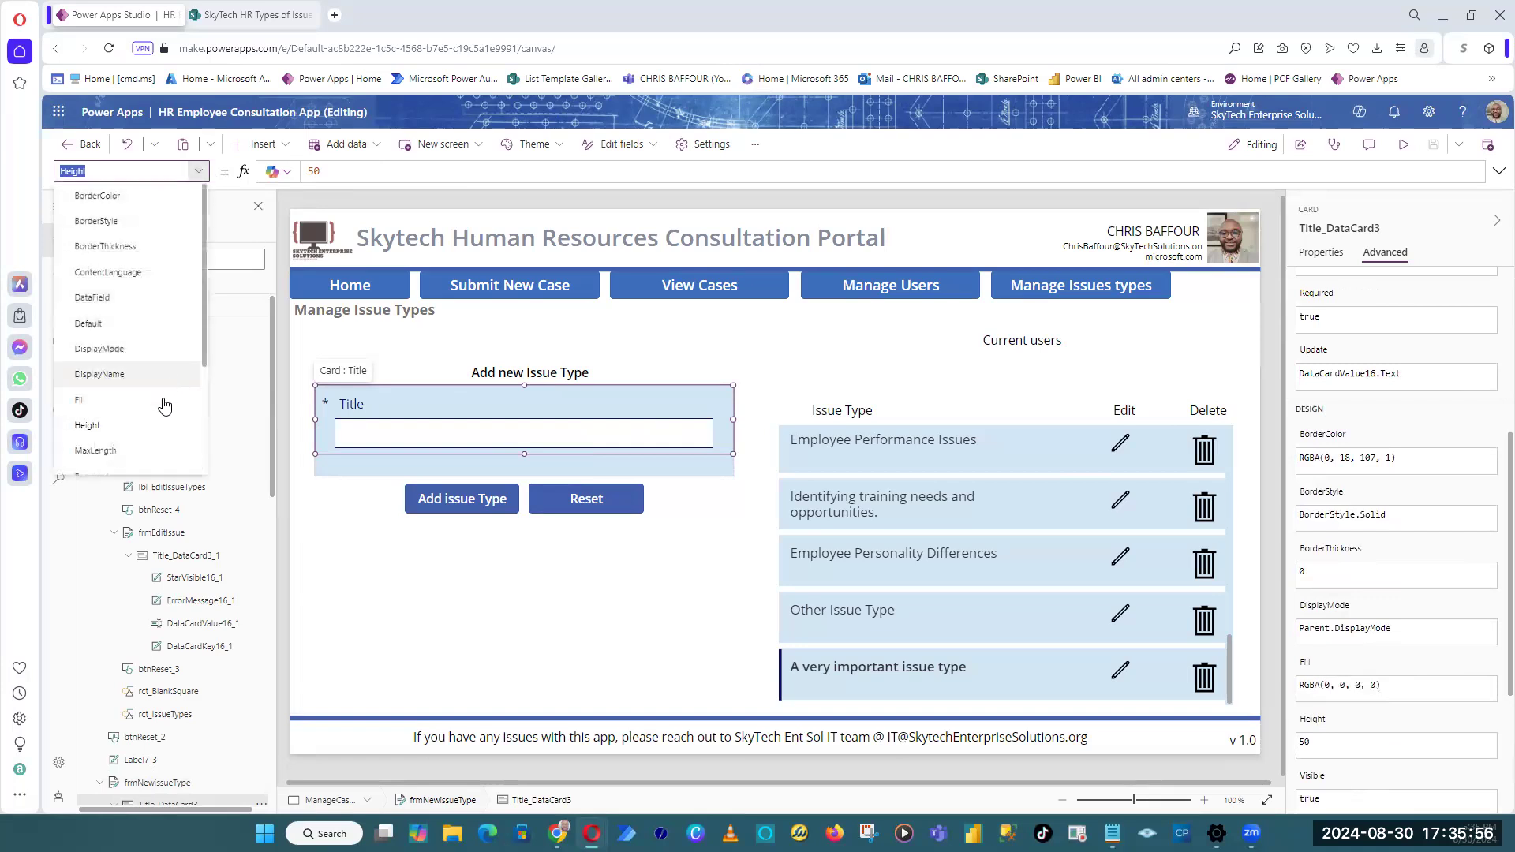
pyautogui.scroll(-5, 134, 347)
pyautogui.click(125, 311)
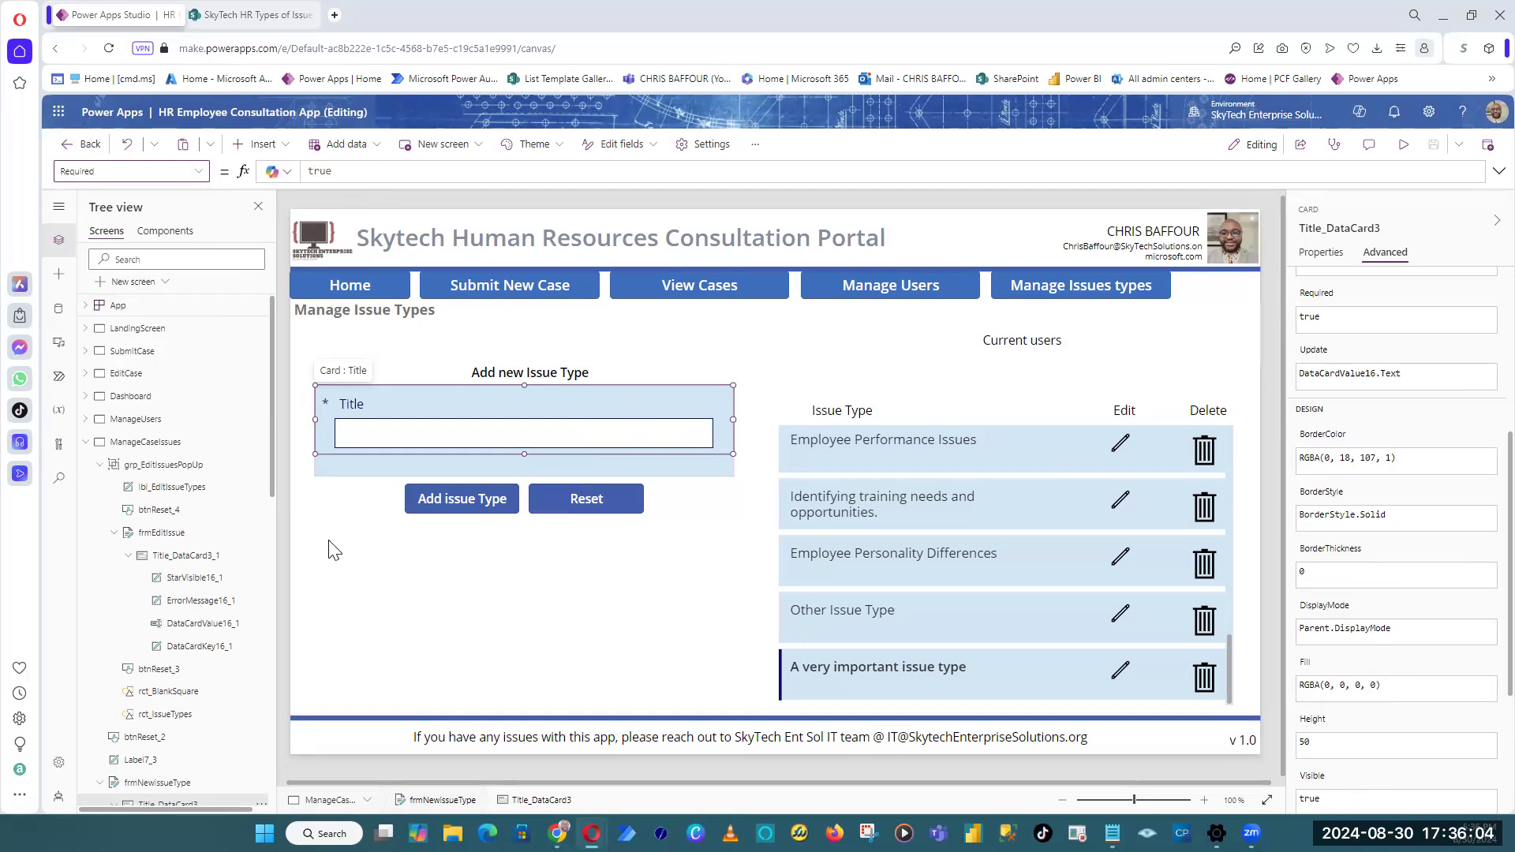
pyautogui.click(283, 512)
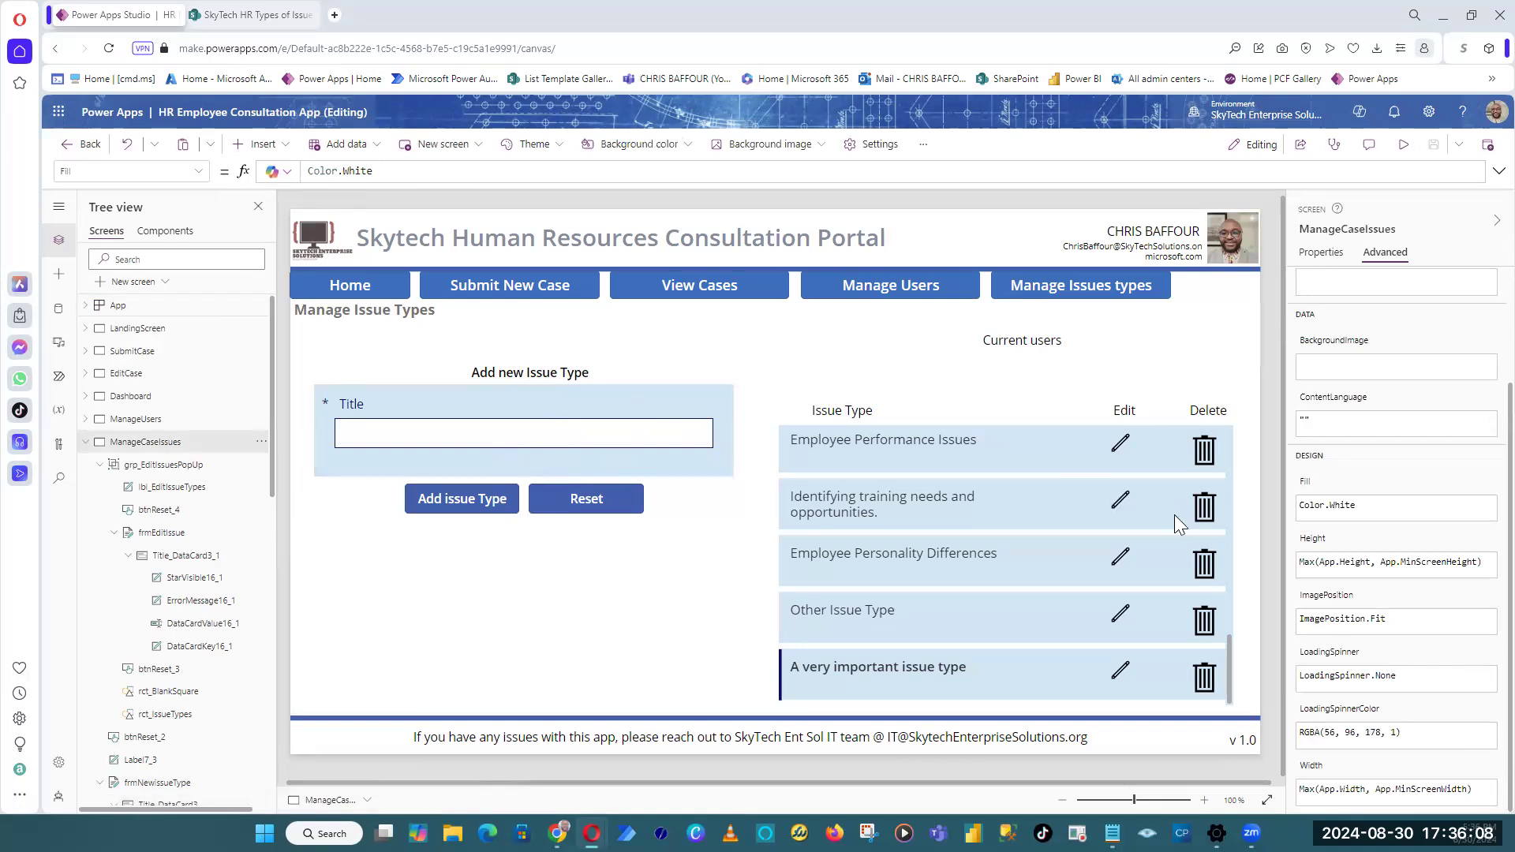
pyautogui.click(480, 438)
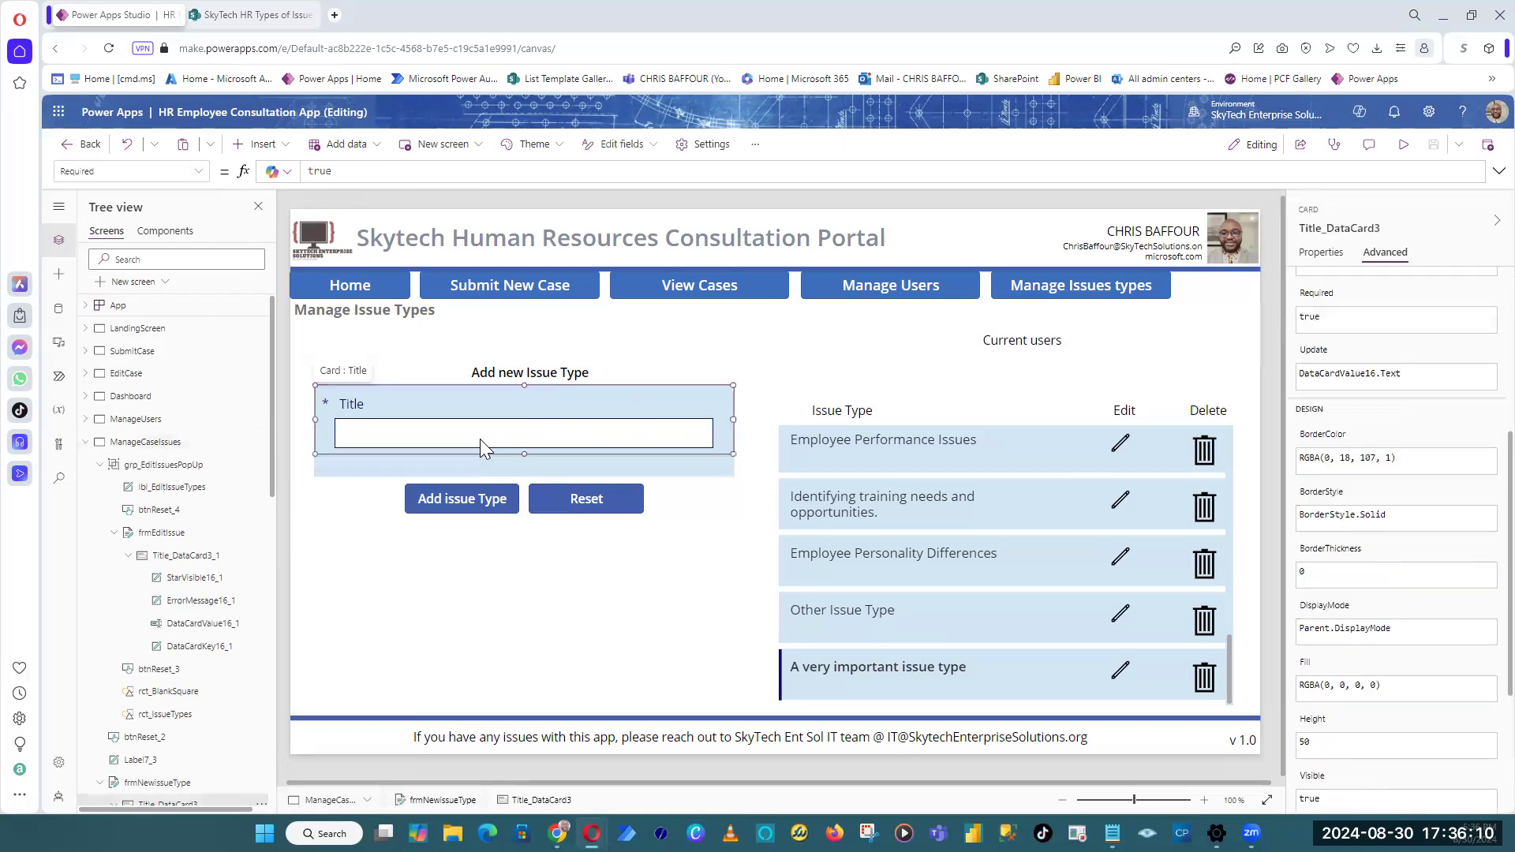
# Step: Shorten the Add new Issue Type form slightly, move the Add issue Type and Reset buttons up beneath it, and save the app
pyautogui.click(521, 475)
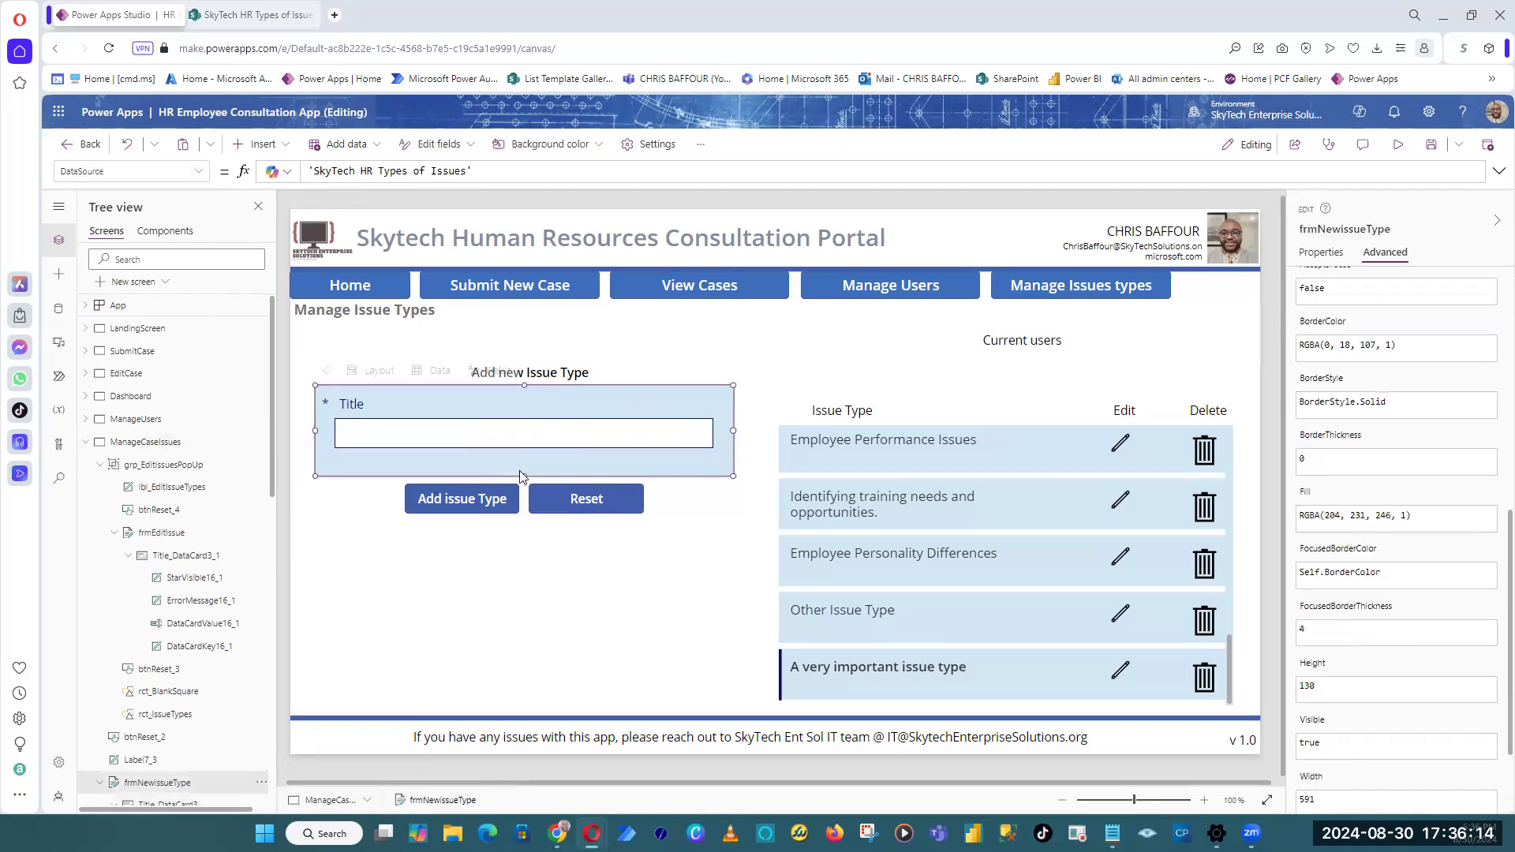
pyautogui.click(488, 505)
pyautogui.keyDown('shift'); pyautogui.click(576, 511); pyautogui.keyUp('shift')
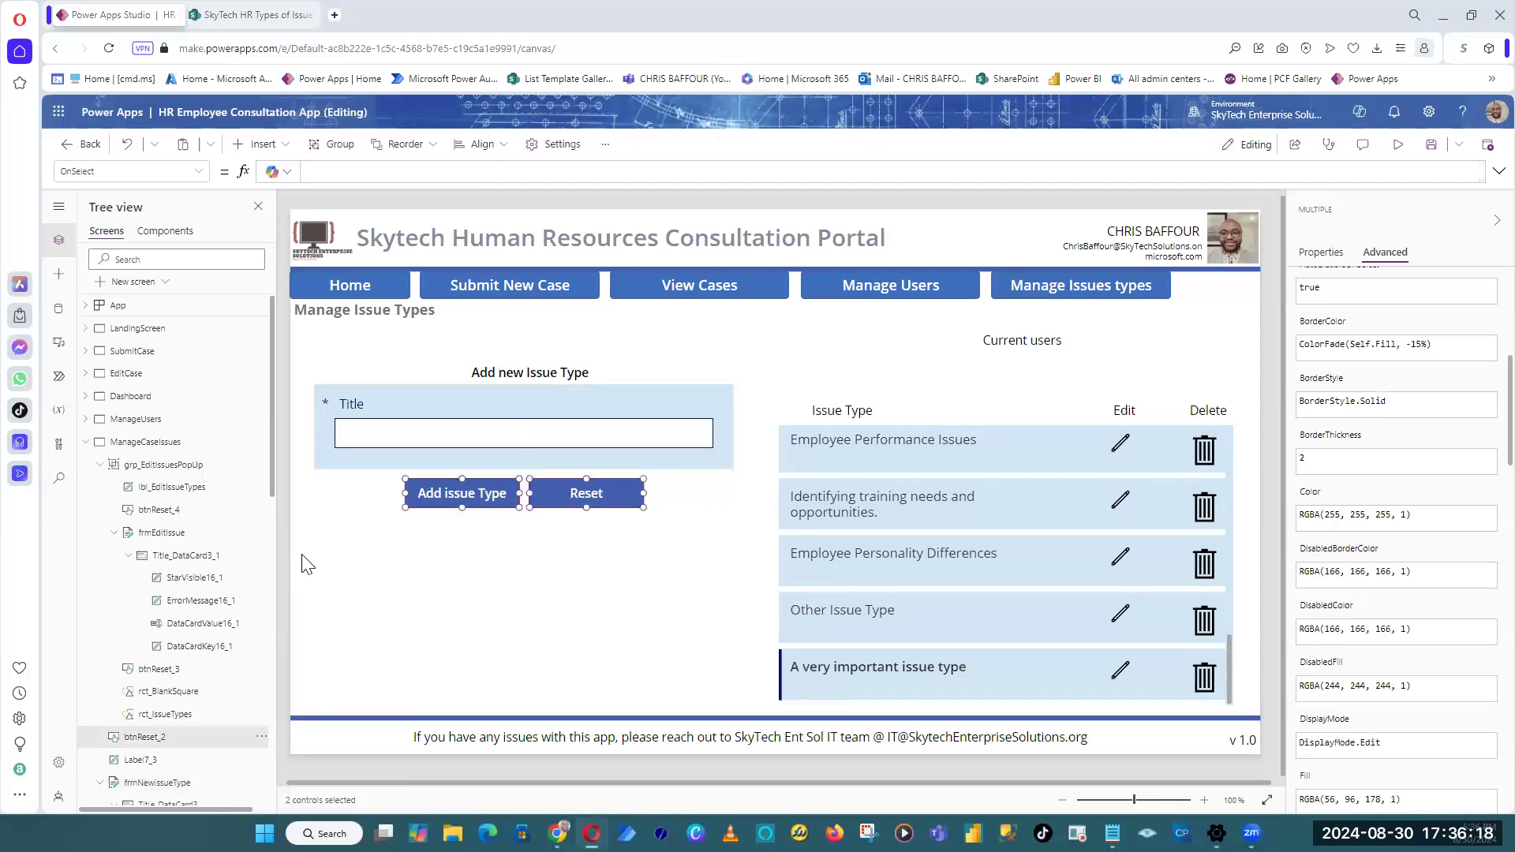
pyautogui.click(348, 532)
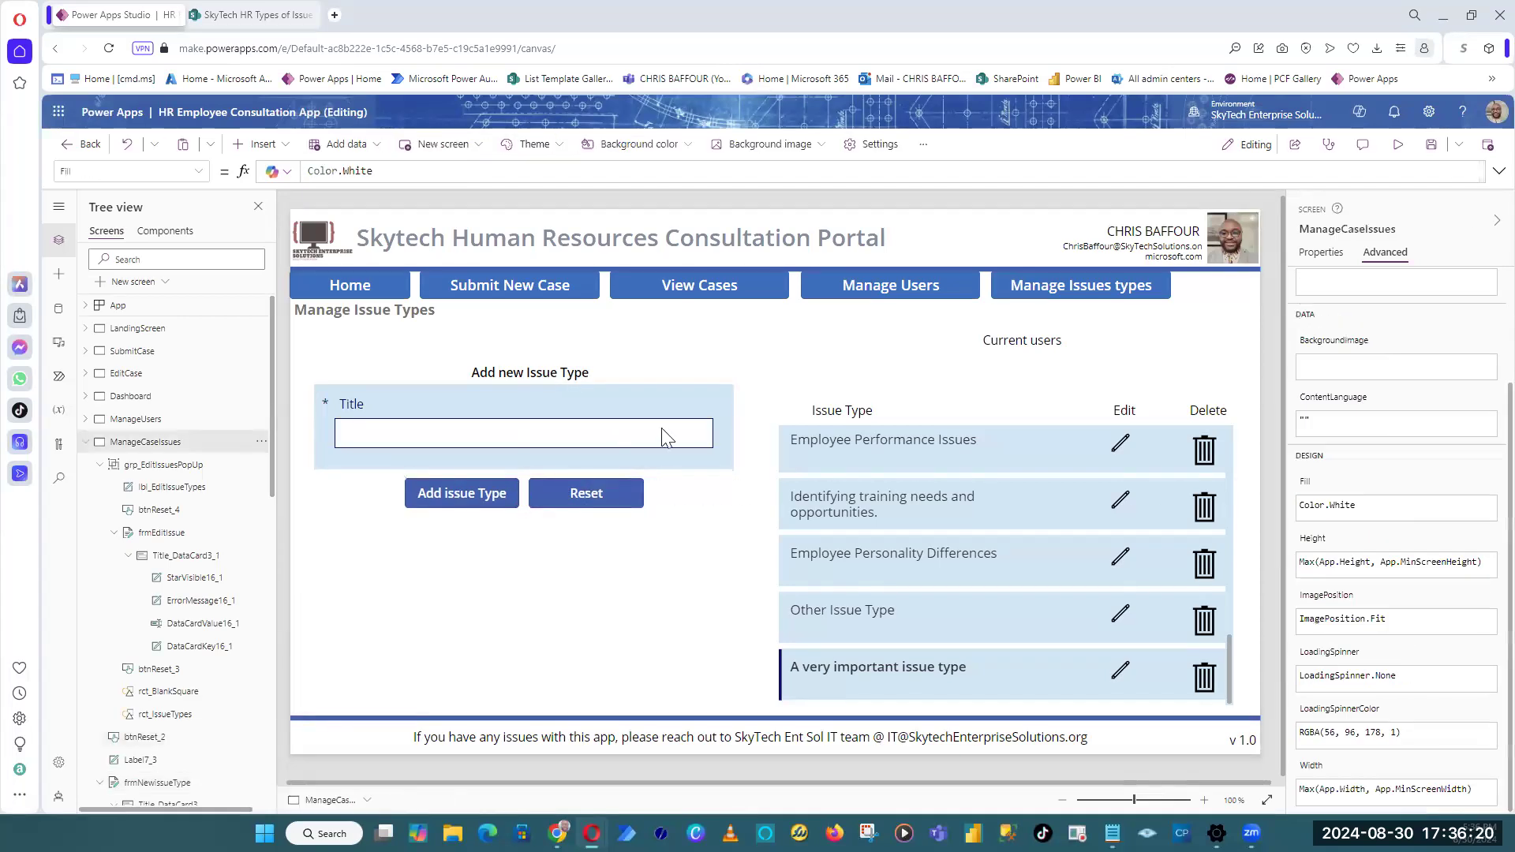
pyautogui.click(1431, 144)
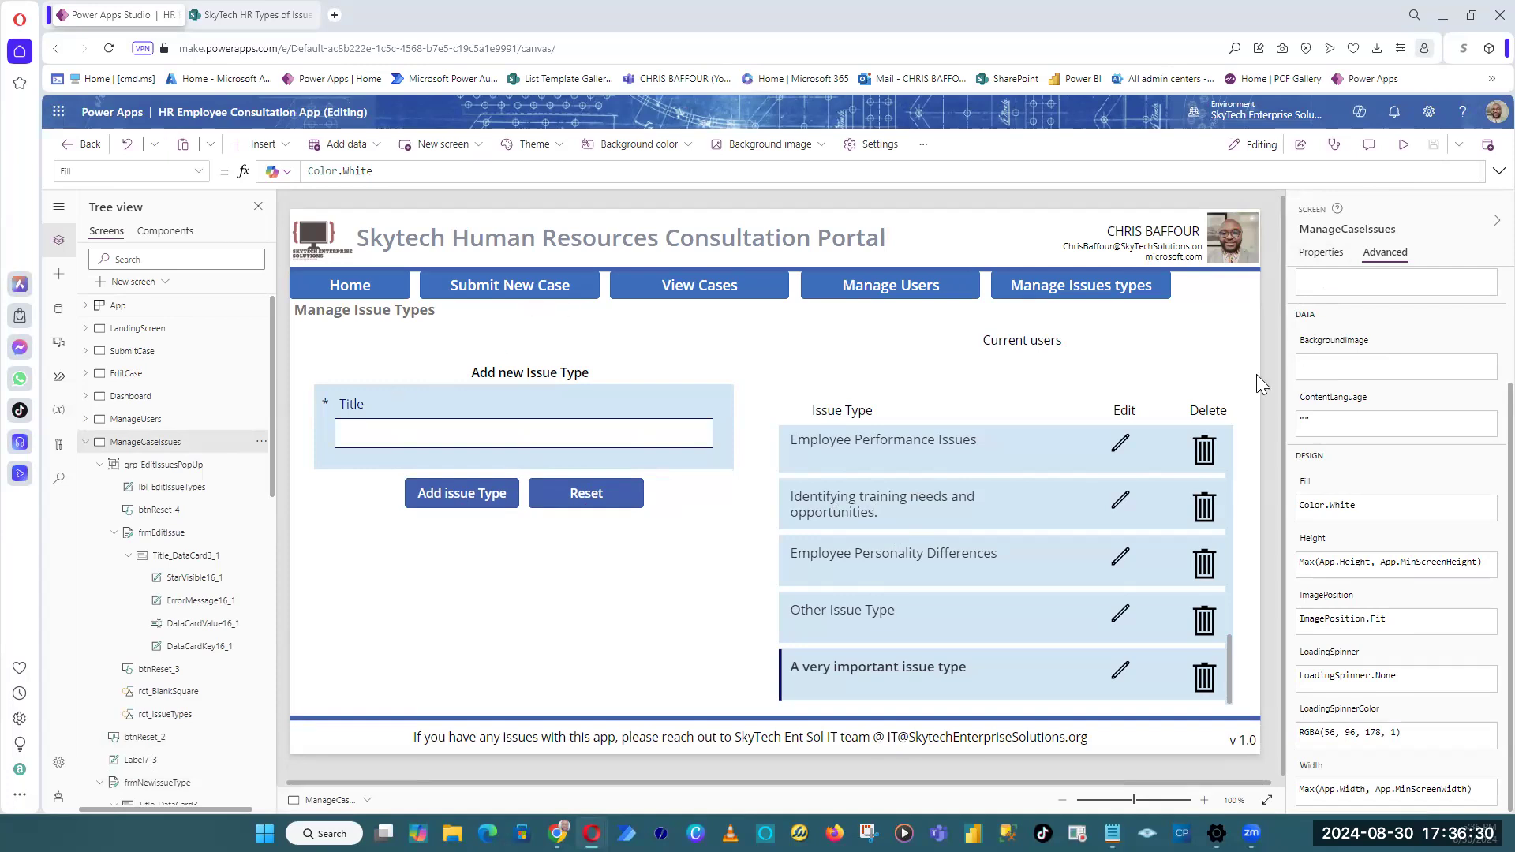
# Step: Narrow the Home, Submit New Case and View Cases navigation buttons and place them close together with small gaps
pyautogui.click(355, 287)
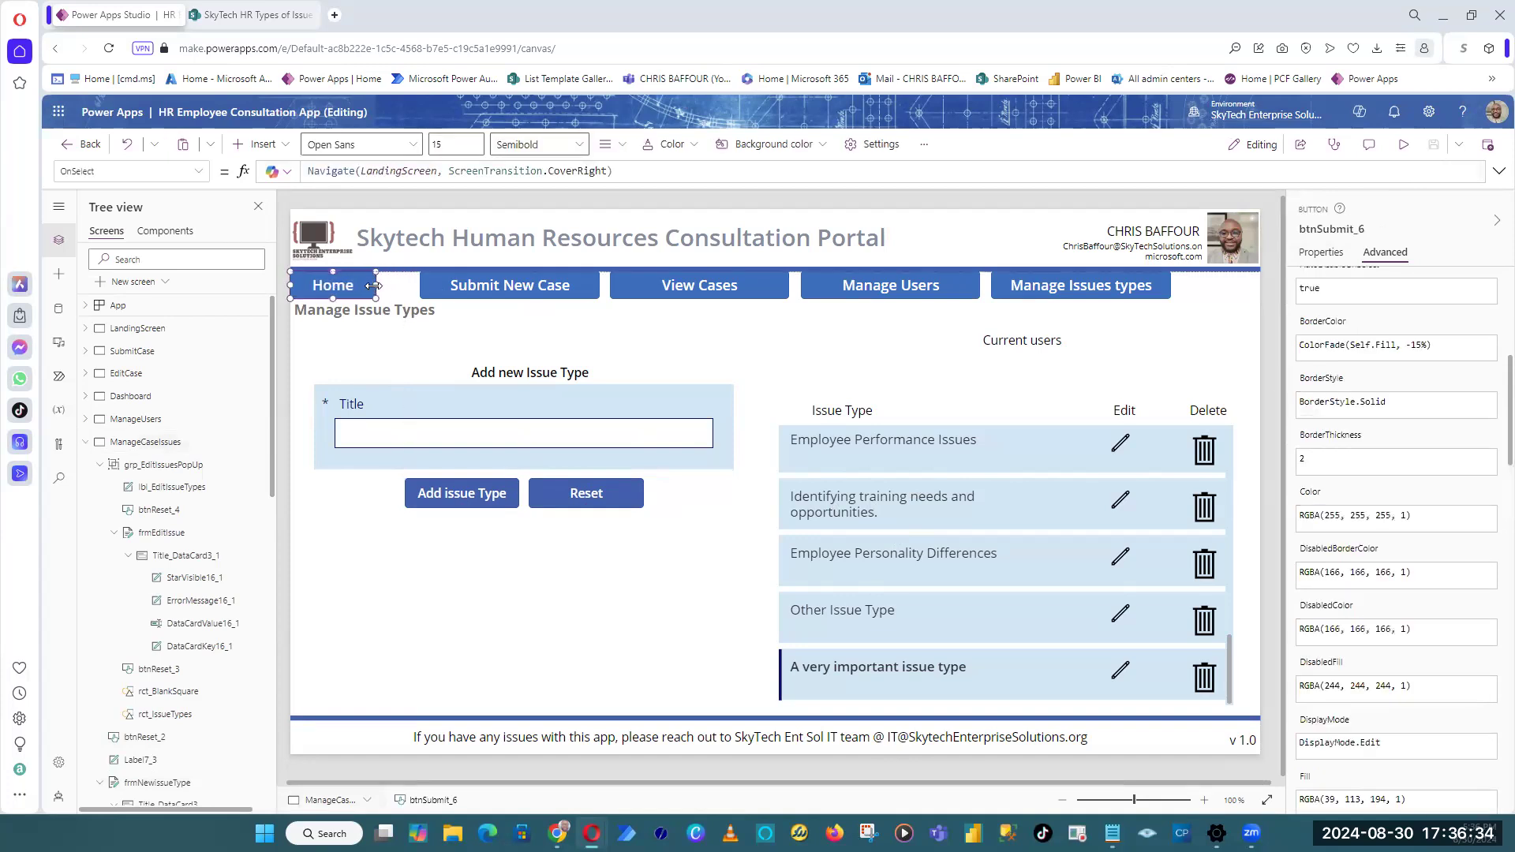
pyautogui.click(472, 285)
pyautogui.moveTo(472, 285); pyautogui.dragTo(449, 286)
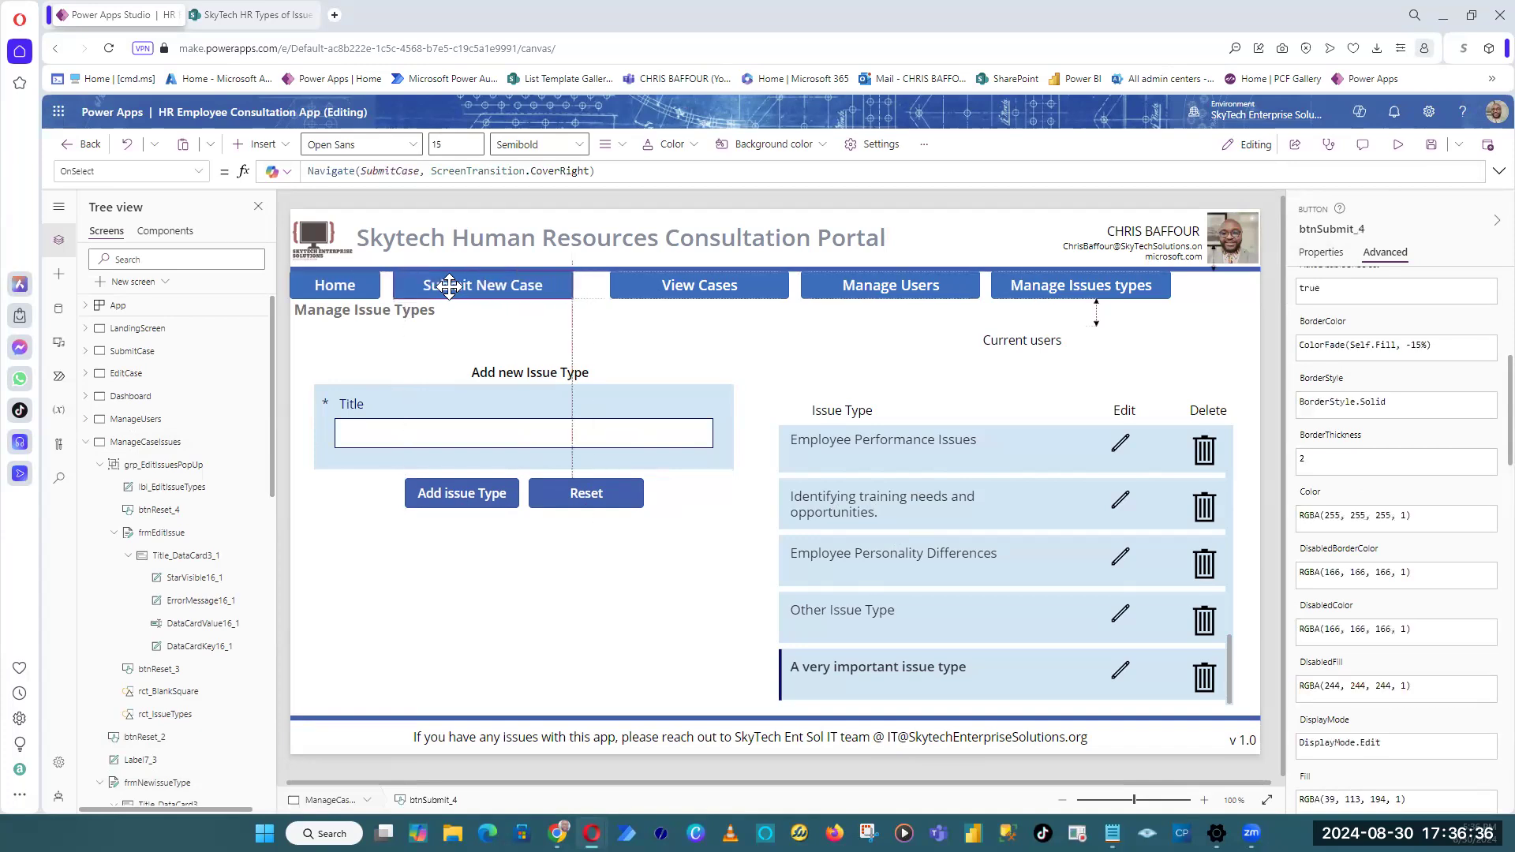
pyautogui.moveTo(570, 284); pyautogui.dragTo(539, 288)
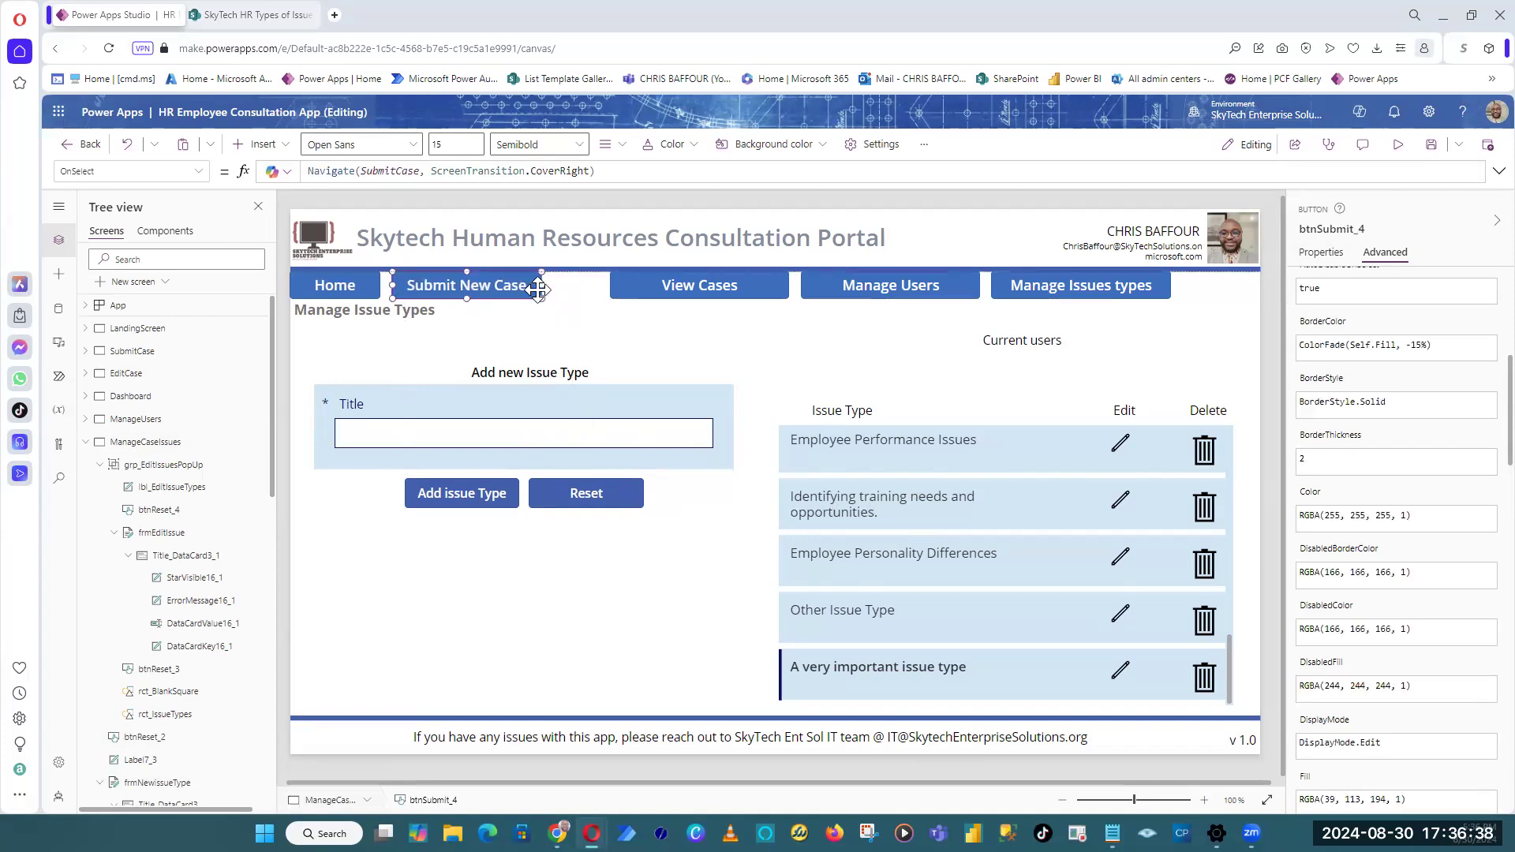
pyautogui.click(653, 285)
pyautogui.moveTo(653, 284); pyautogui.dragTo(590, 284)
pyautogui.moveTo(727, 284); pyautogui.dragTo(690, 284)
# Step: Move Manage Users beside View Cases and narrow it, with Manage Issues types placed right after it
pyautogui.moveTo(868, 289); pyautogui.dragTo(711, 286)
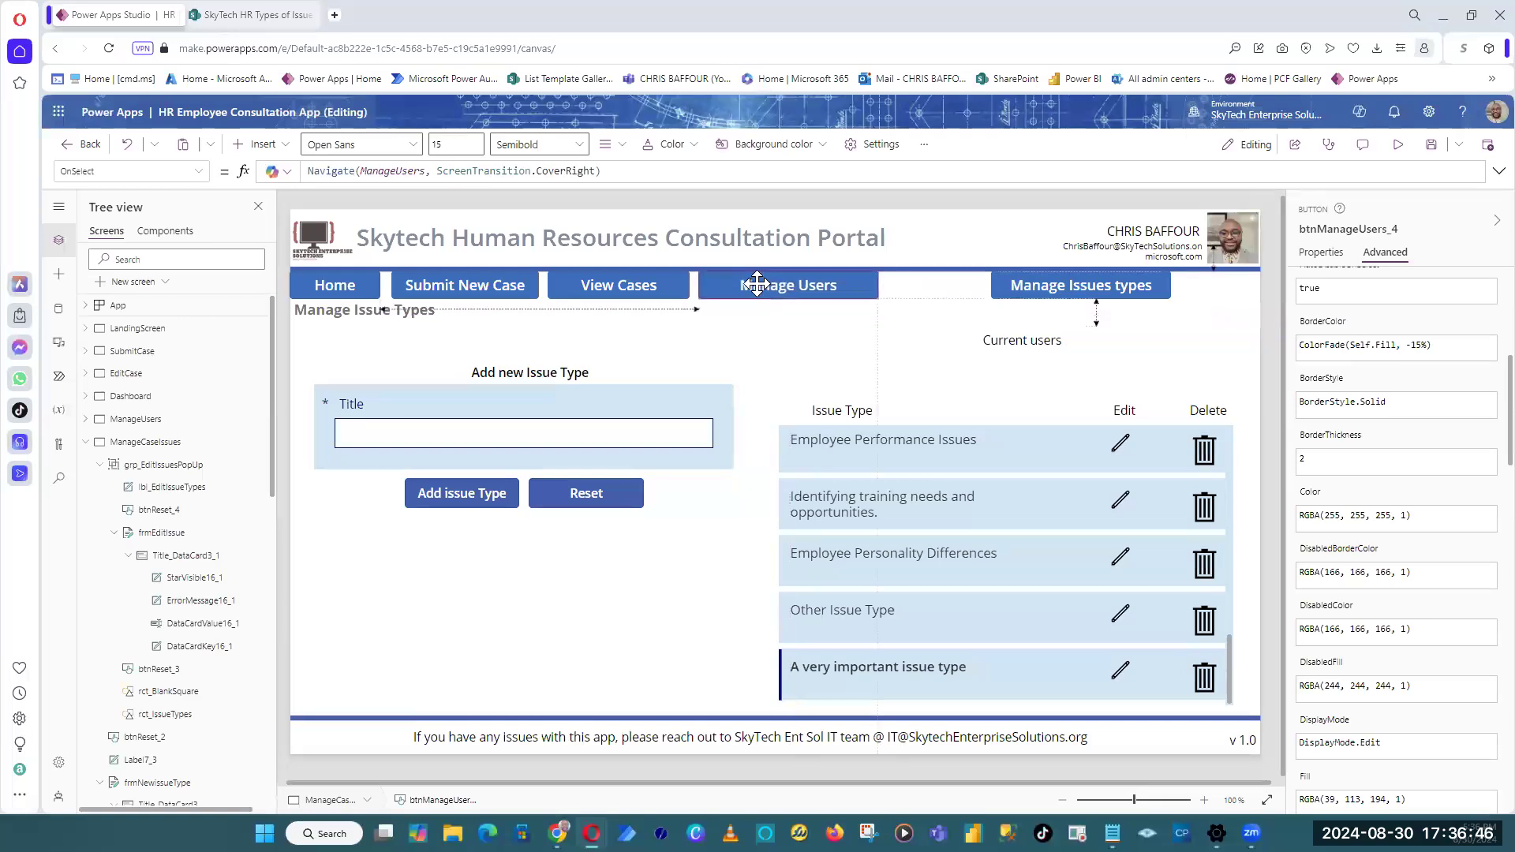
pyautogui.moveTo(872, 285); pyautogui.dragTo(853, 285)
pyautogui.click(1044, 283)
pyautogui.moveTo(1044, 282); pyautogui.dragTo(909, 285)
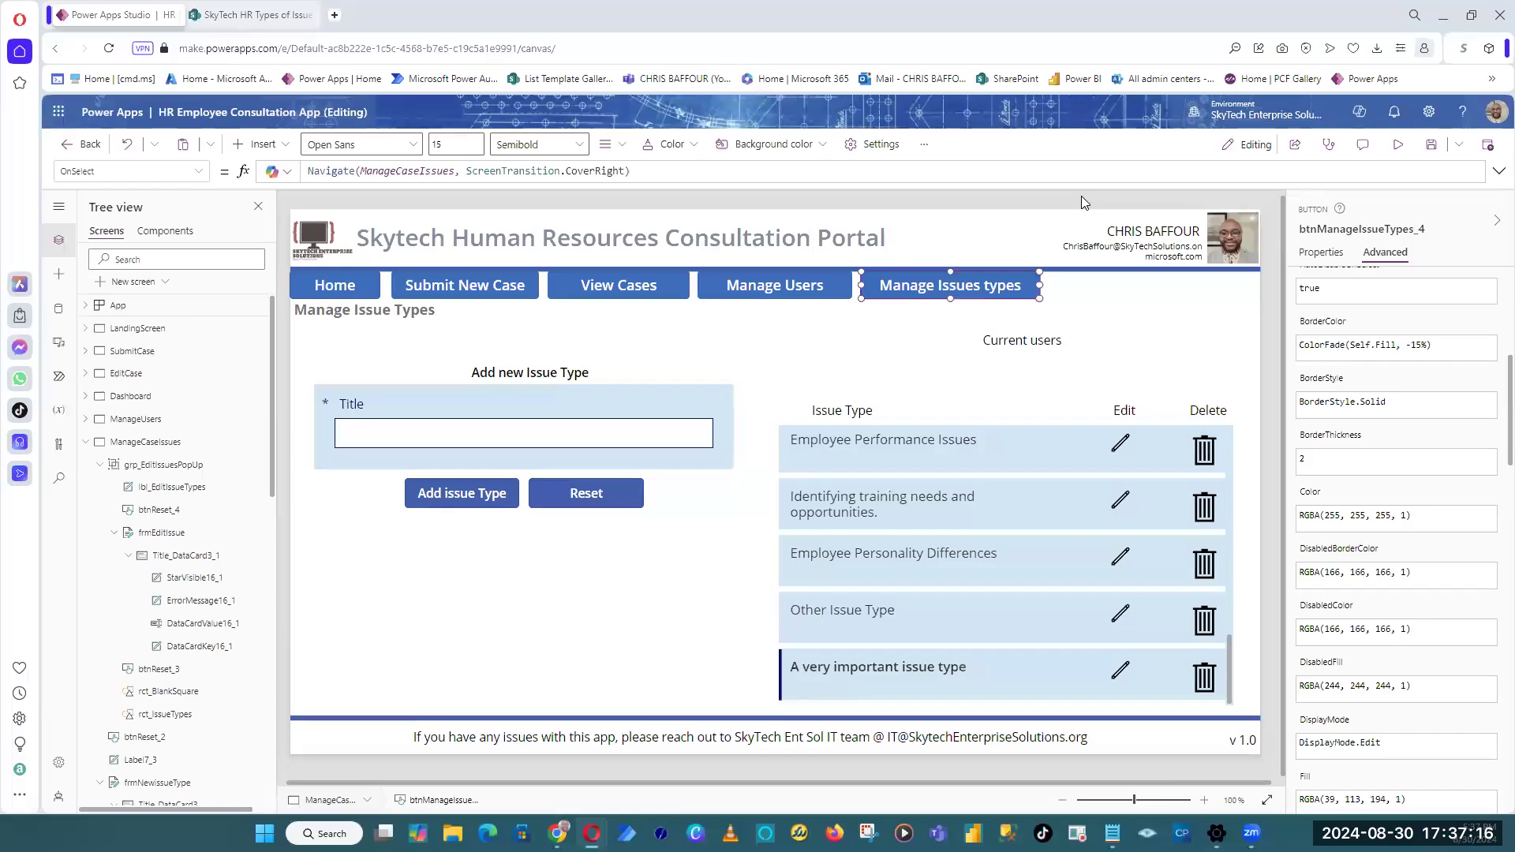
pyautogui.click(1082, 196)
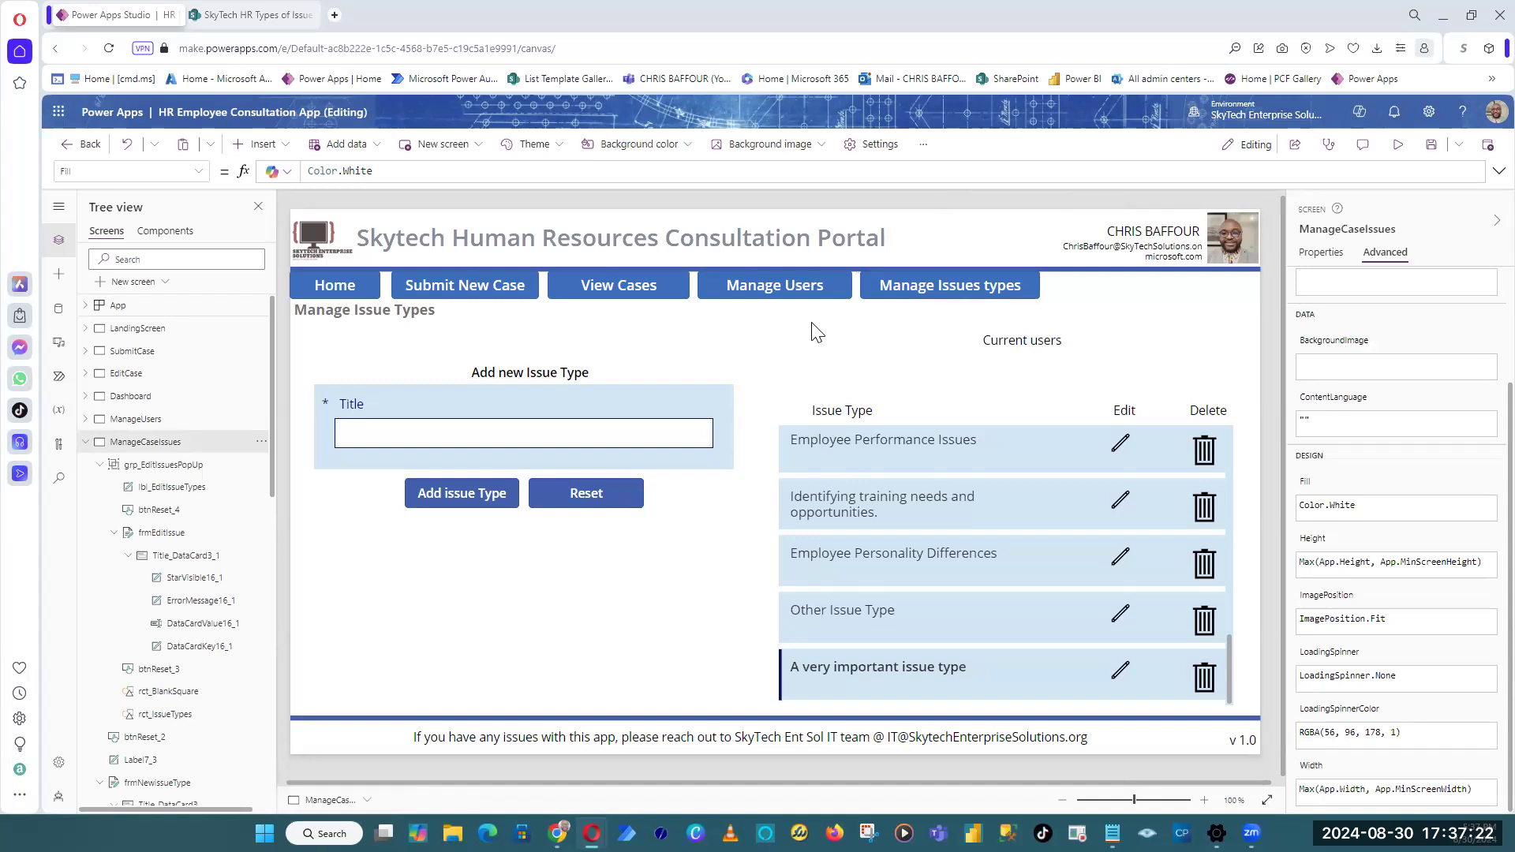
# Step: Set the border radius of all five navigation buttons to 0
pyautogui.click(964, 290)
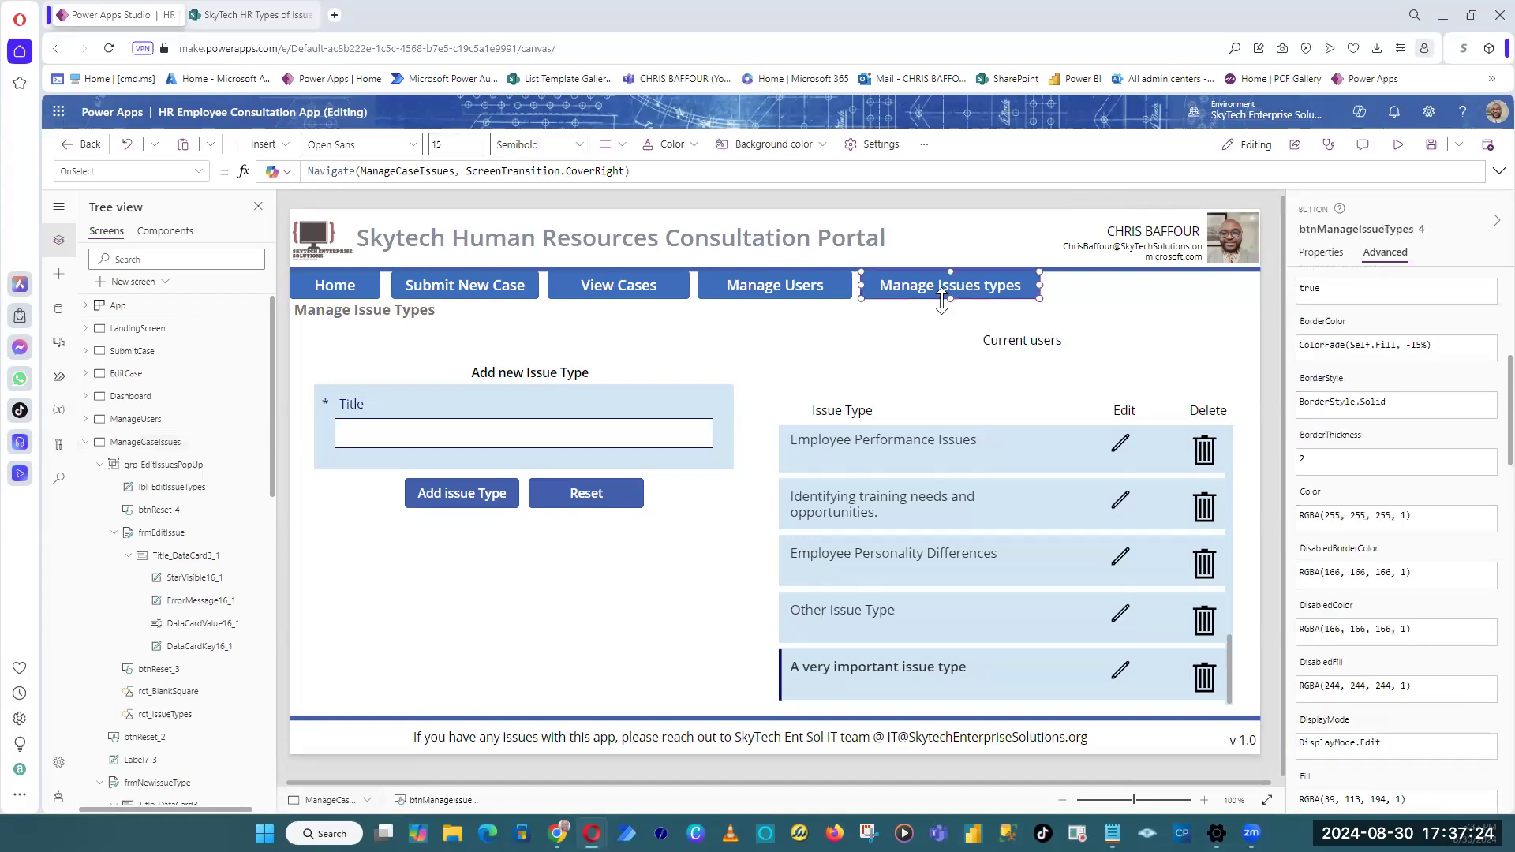
pyautogui.keyDown('shift'); pyautogui.click(775, 289); pyautogui.keyUp('shift')
pyautogui.keyDown('shift'); pyautogui.click(563, 281); pyautogui.keyUp('shift')
pyautogui.keyDown('shift'); pyautogui.click(498, 285); pyautogui.keyUp('shift')
pyautogui.keyDown('shift'); pyautogui.click(357, 278); pyautogui.keyUp('shift')
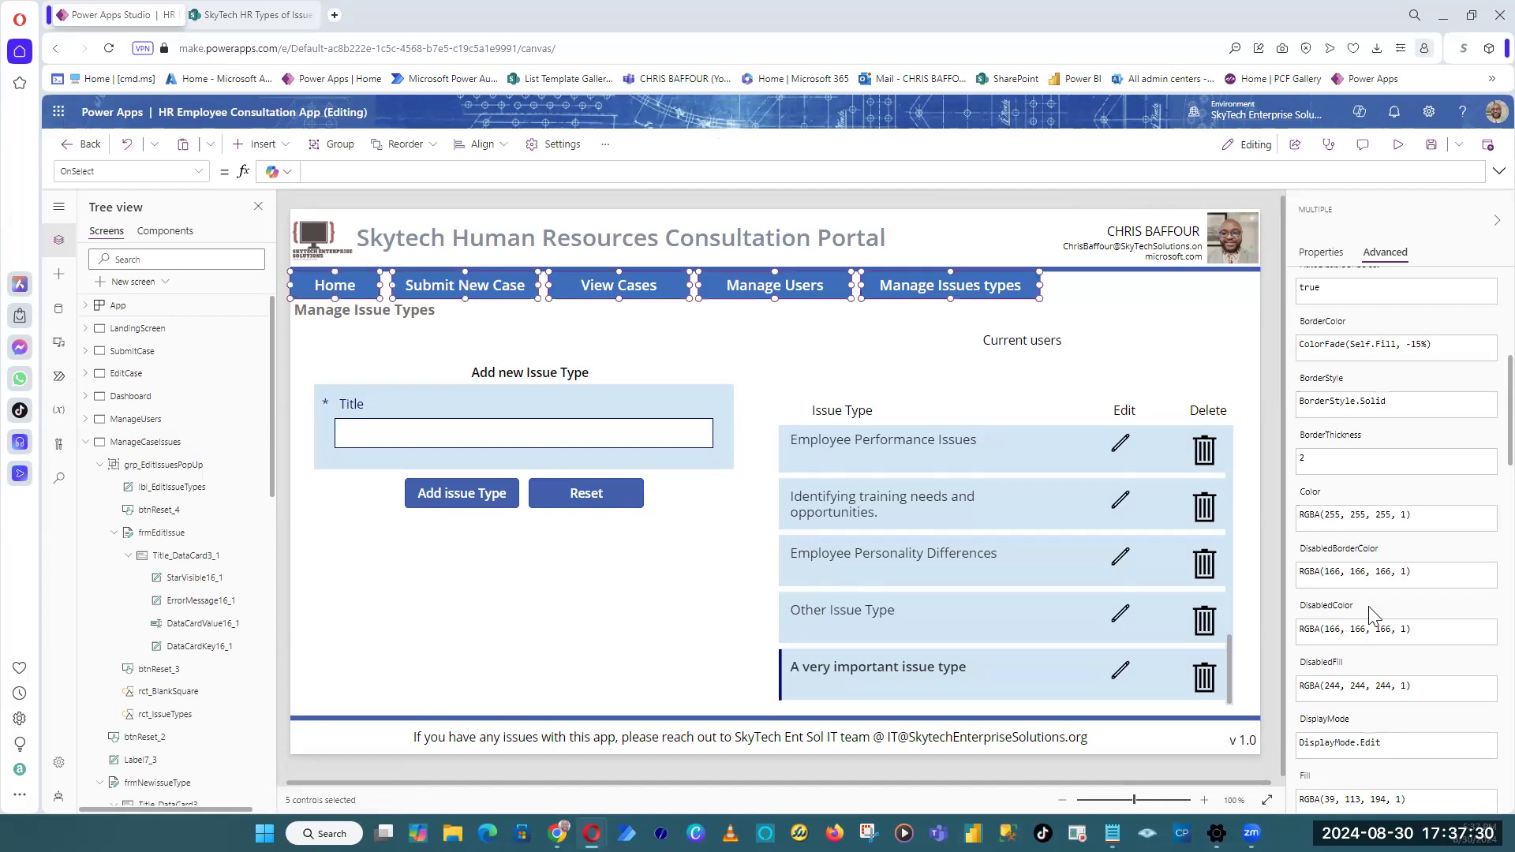
pyautogui.click(1321, 253)
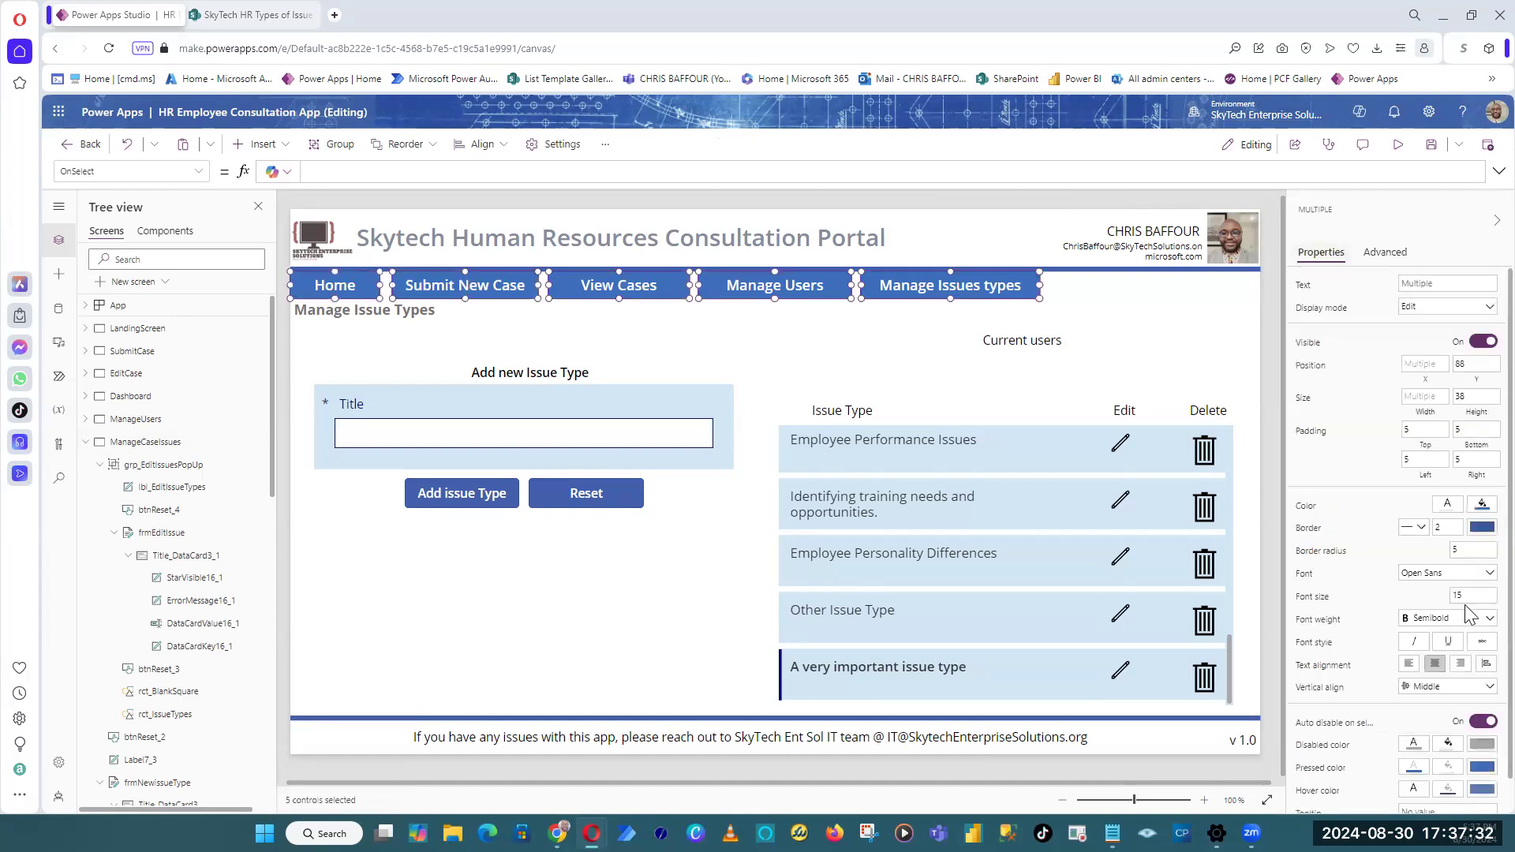
pyautogui.click(1470, 550)
pyautogui.click(1372, 406)
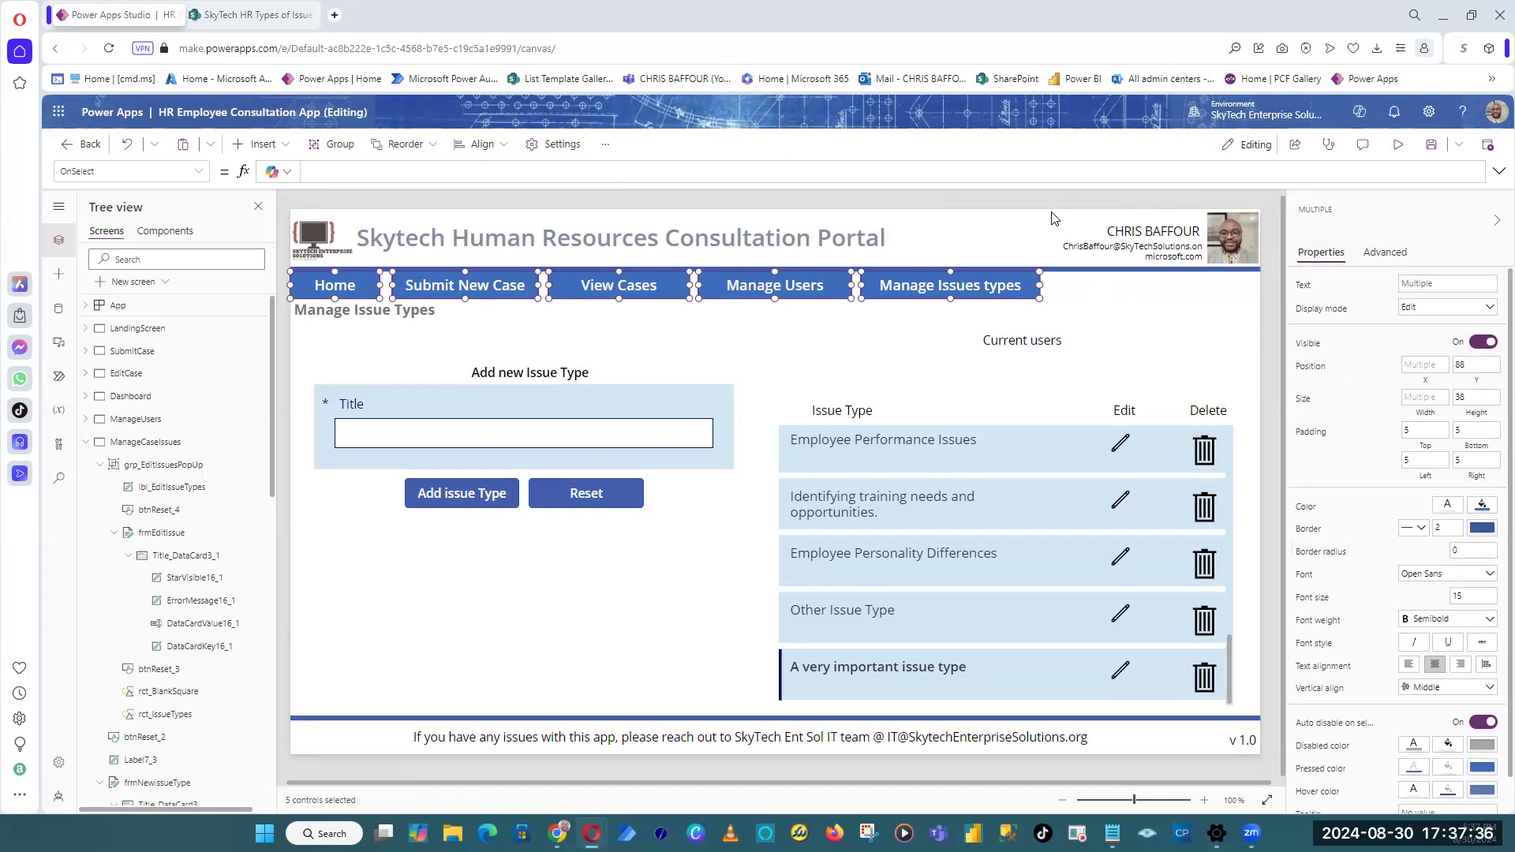
pyautogui.click(740, 355)
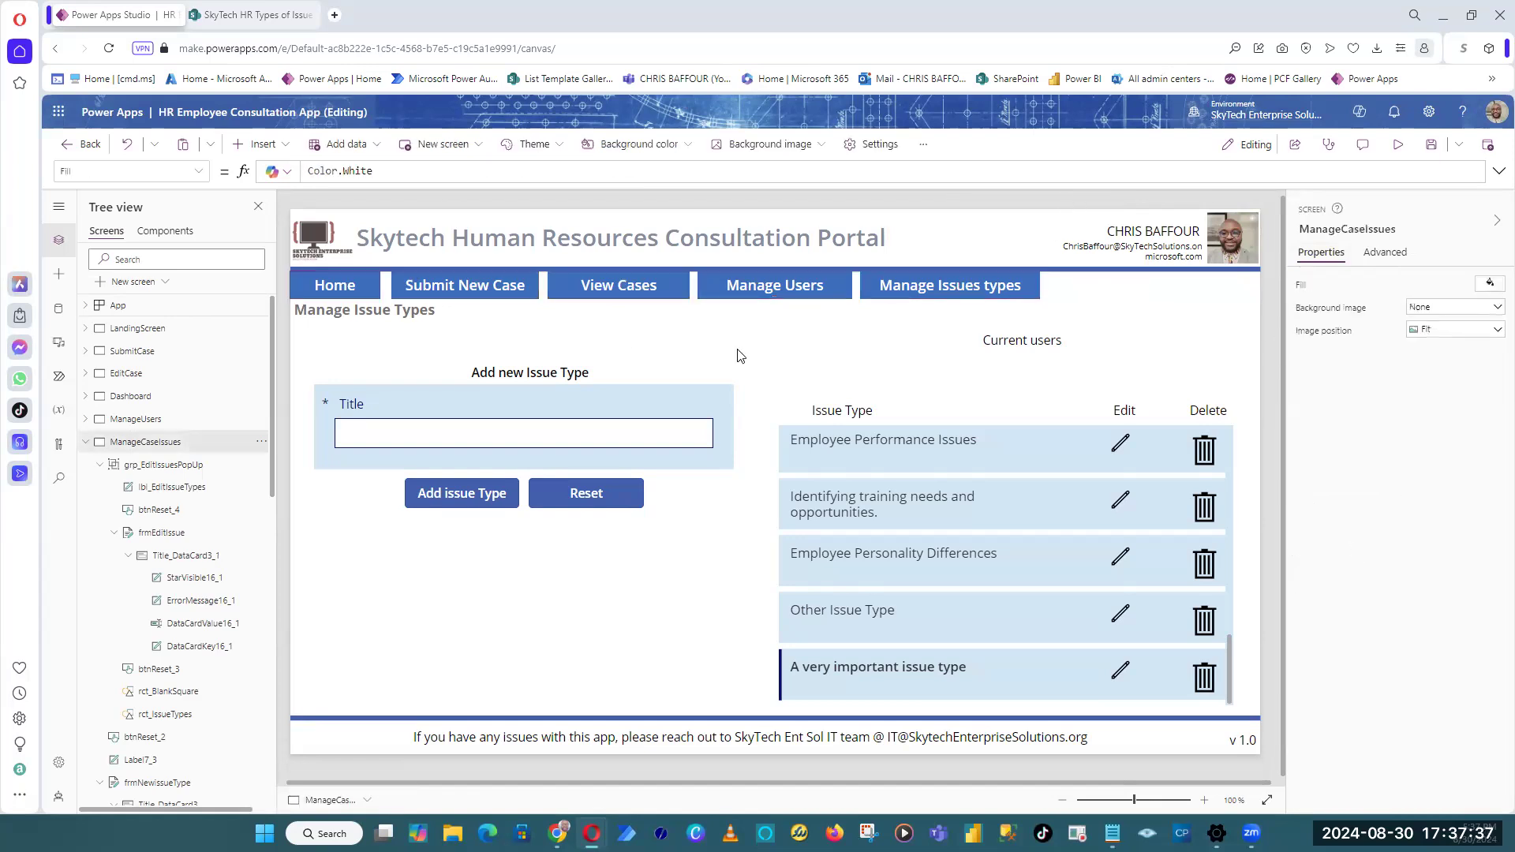
# Step: Move Submit New Case, View Cases, Manage Users and Manage Issues types flush against one another after Home to form a continuous bar
pyautogui.click(442, 294)
pyautogui.moveTo(443, 289); pyautogui.dragTo(429, 290)
pyautogui.moveTo(602, 293); pyautogui.dragTo(562, 286)
pyautogui.moveTo(715, 285); pyautogui.dragTo(692, 284)
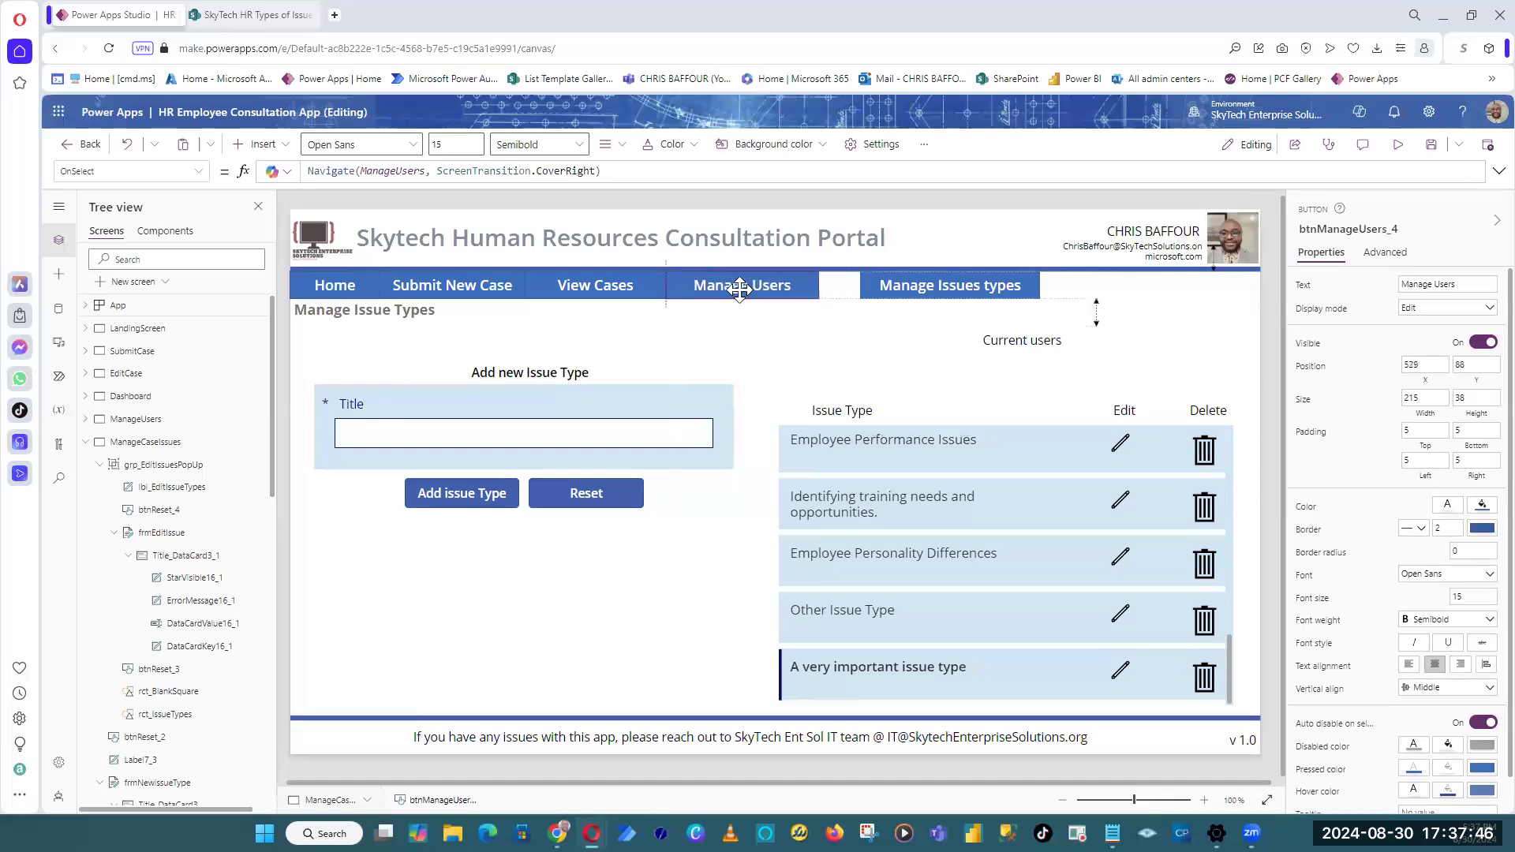
pyautogui.moveTo(896, 286); pyautogui.dragTo(855, 285)
pyautogui.click(838, 200)
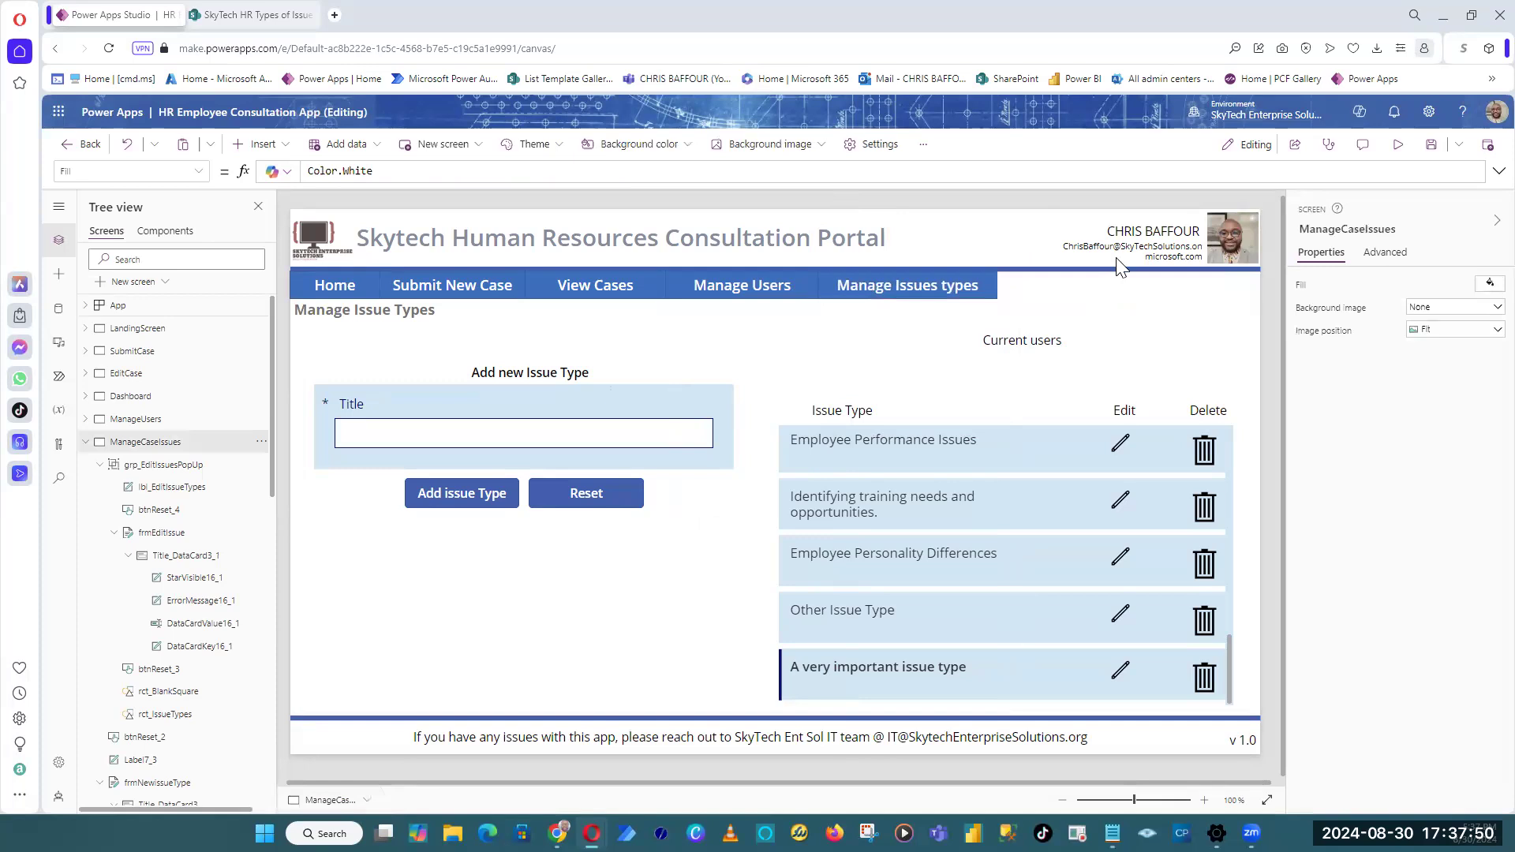
# Step: Nudge the Manage Issue Types heading slightly down from the navigation bar and check the layout in the app preview
pyautogui.click(357, 316)
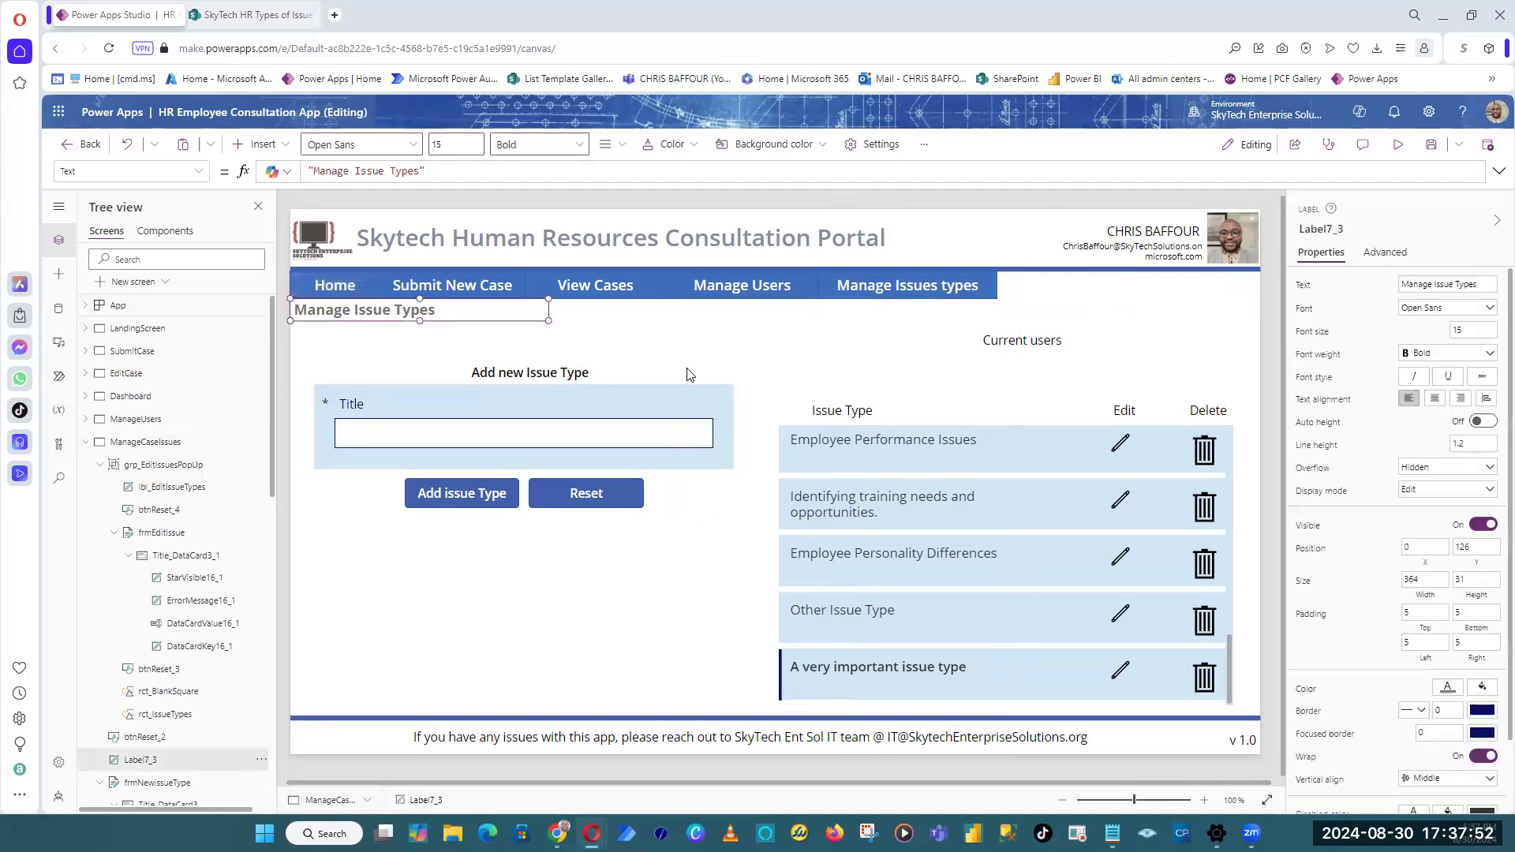
pyautogui.press('Down')
pyautogui.click(731, 206)
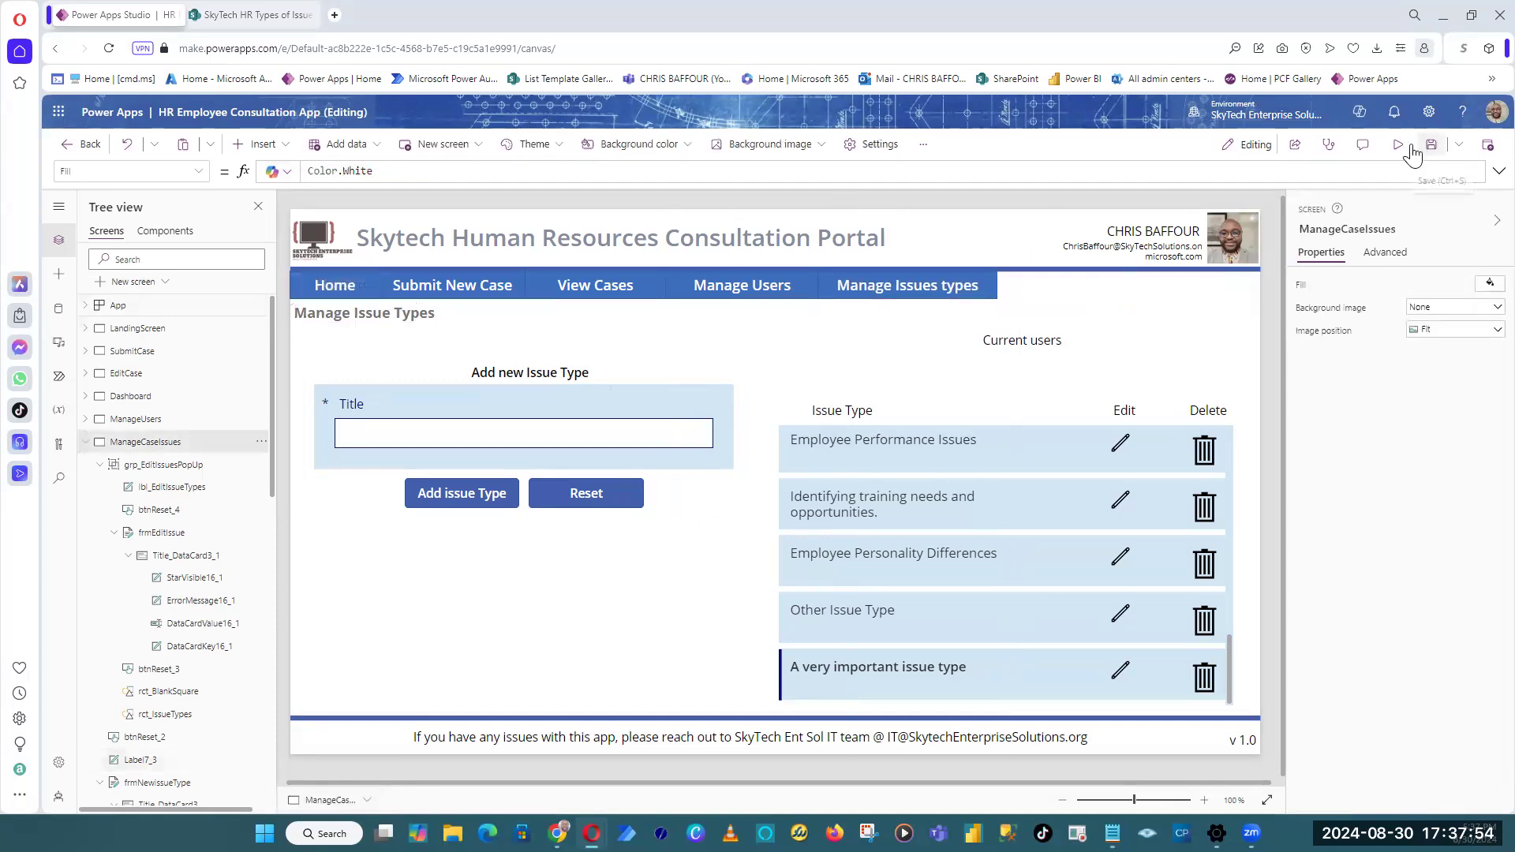
pyautogui.click(1398, 145)
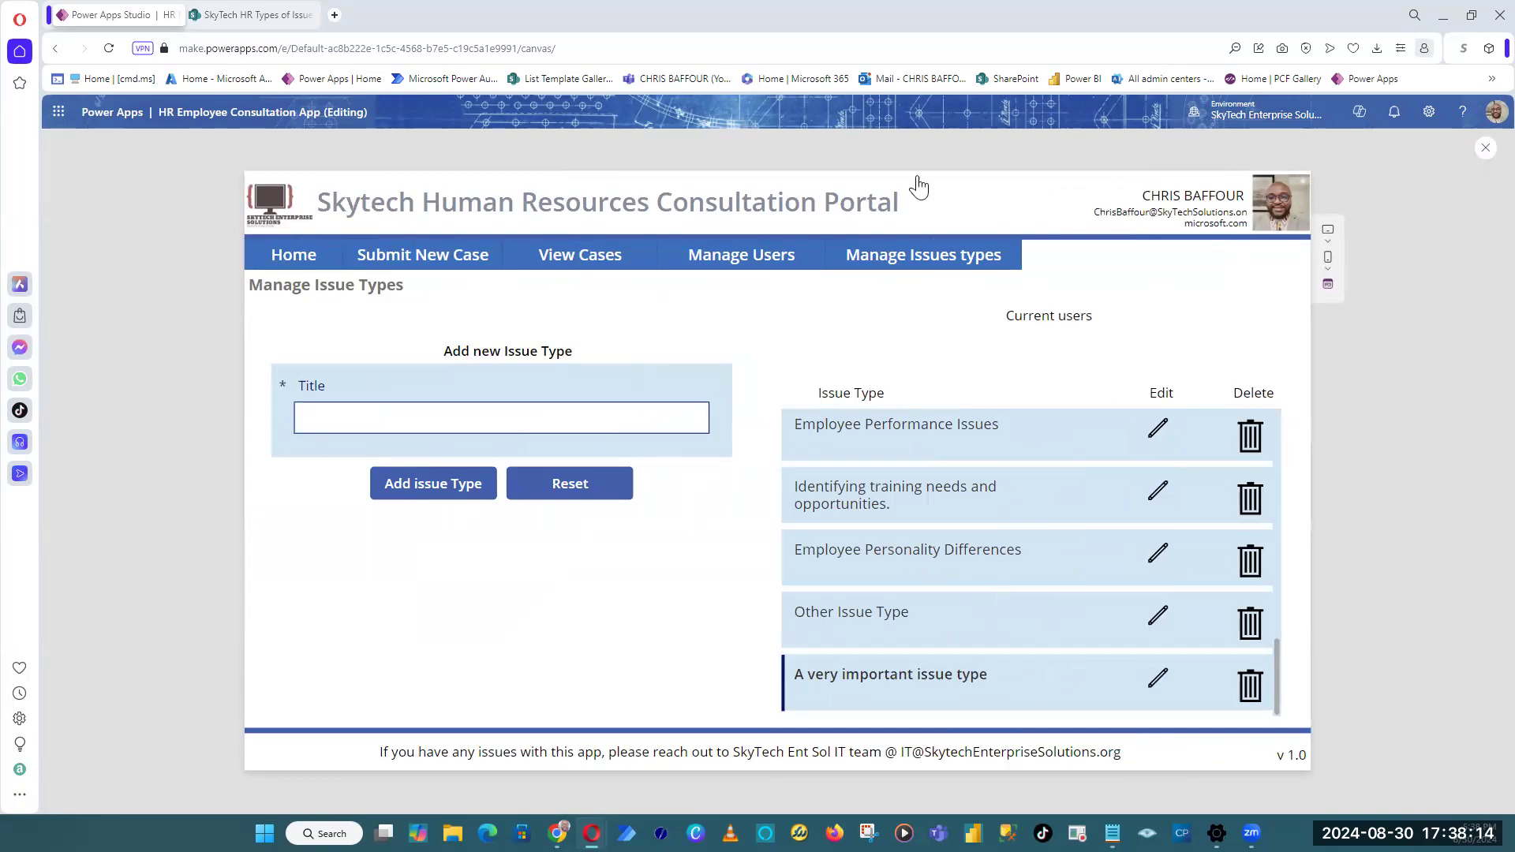
pyautogui.press('Escape')
# Step: Narrow the Home button a little more and shift the other four navigation buttons together flush against it
pyautogui.click(351, 286)
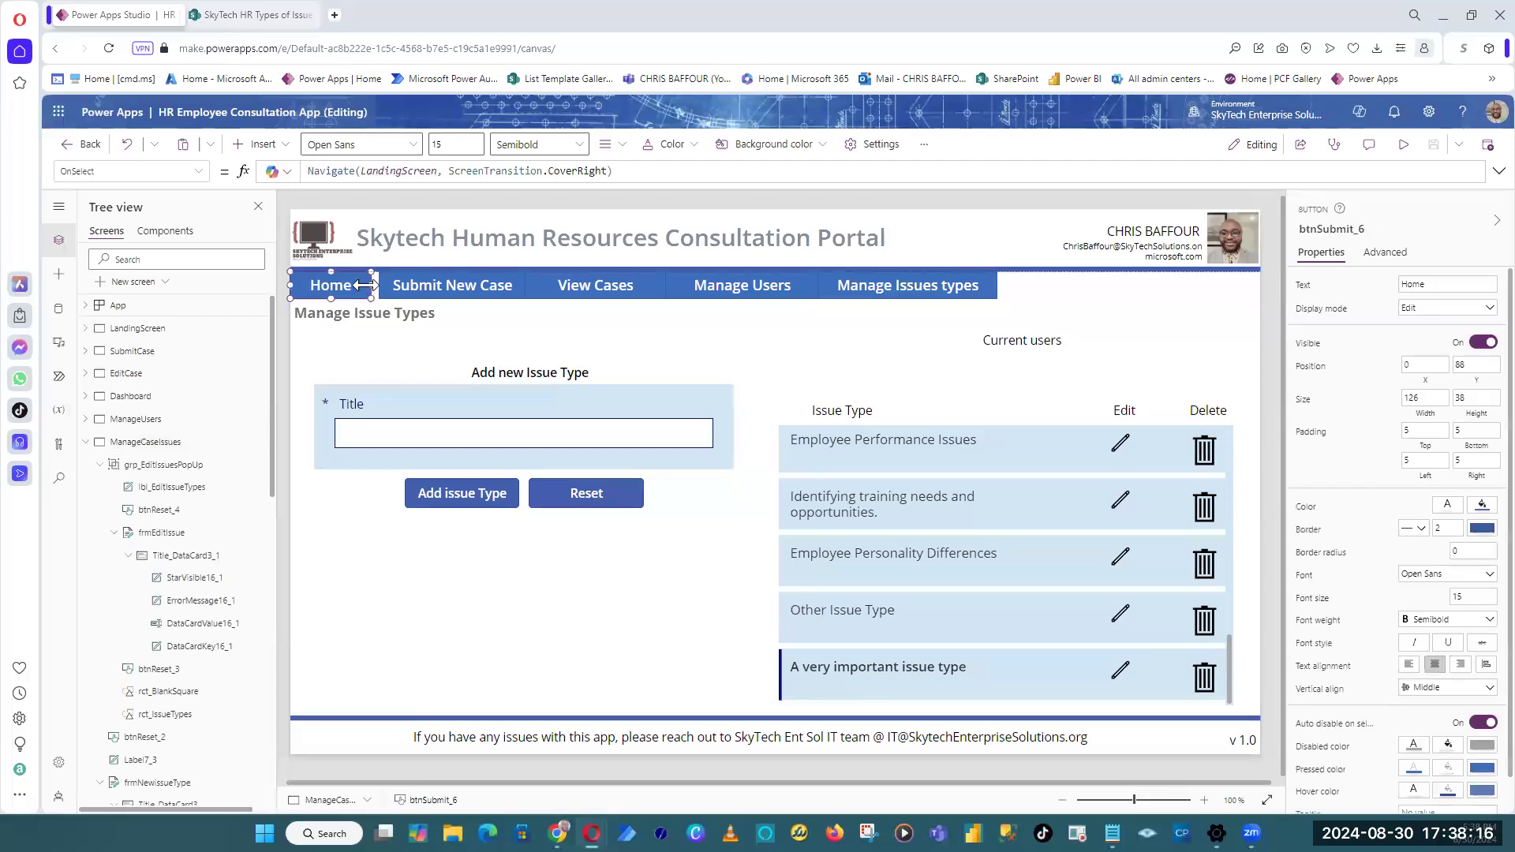
pyautogui.click(442, 286)
pyautogui.keyDown('shift'); pyautogui.click(578, 286); pyautogui.keyUp('shift')
pyautogui.keyDown('shift'); pyautogui.click(713, 293); pyautogui.keyUp('shift')
pyautogui.keyDown('shift'); pyautogui.click(910, 283); pyautogui.keyUp('shift')
pyautogui.moveTo(440, 286); pyautogui.dragTo(427, 286)
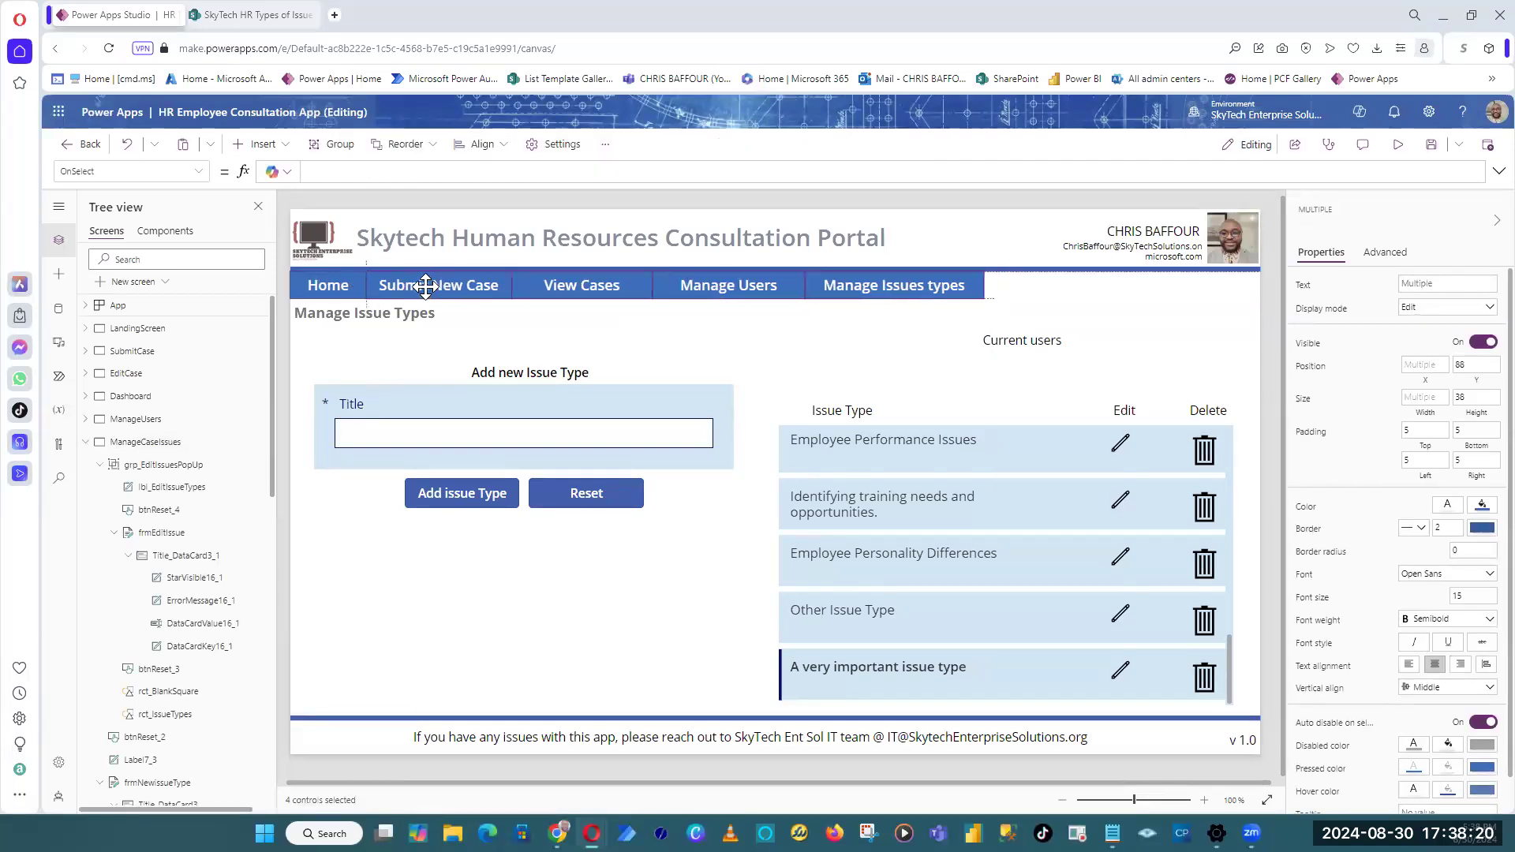
pyautogui.click(283, 347)
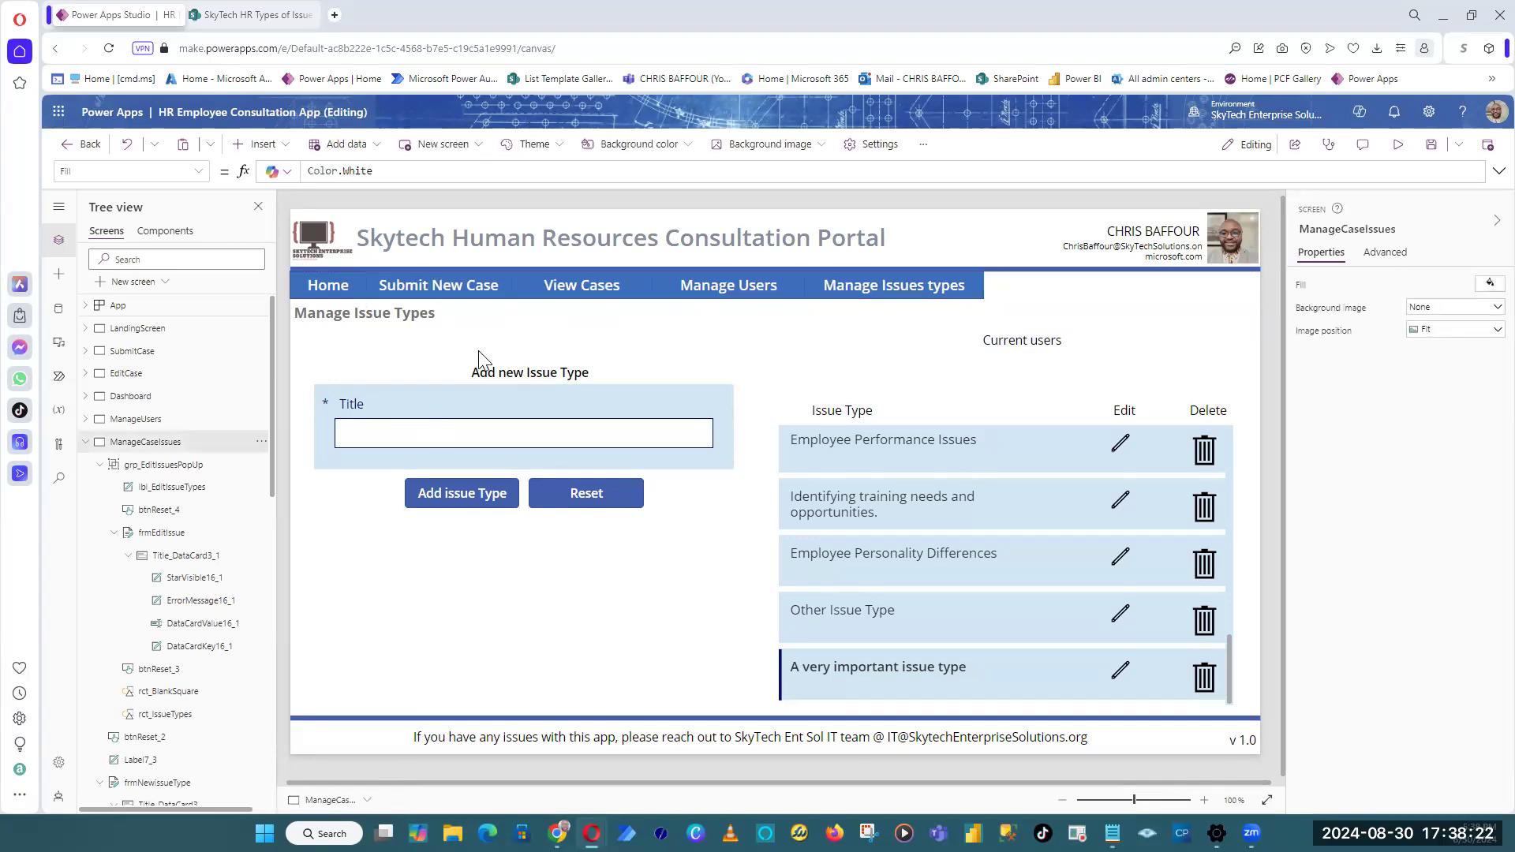
# Step: Set the font weight of all five navigation buttons to Normal
pyautogui.click(340, 286)
pyautogui.keyDown('ctrl'); pyautogui.click(474, 287); pyautogui.keyUp('ctrl')
pyautogui.keyDown('ctrl'); pyautogui.click(602, 276); pyautogui.keyUp('ctrl')
pyautogui.keyDown('ctrl'); pyautogui.click(749, 280); pyautogui.keyUp('ctrl')
pyautogui.keyDown('ctrl'); pyautogui.click(912, 283); pyautogui.keyUp('ctrl')
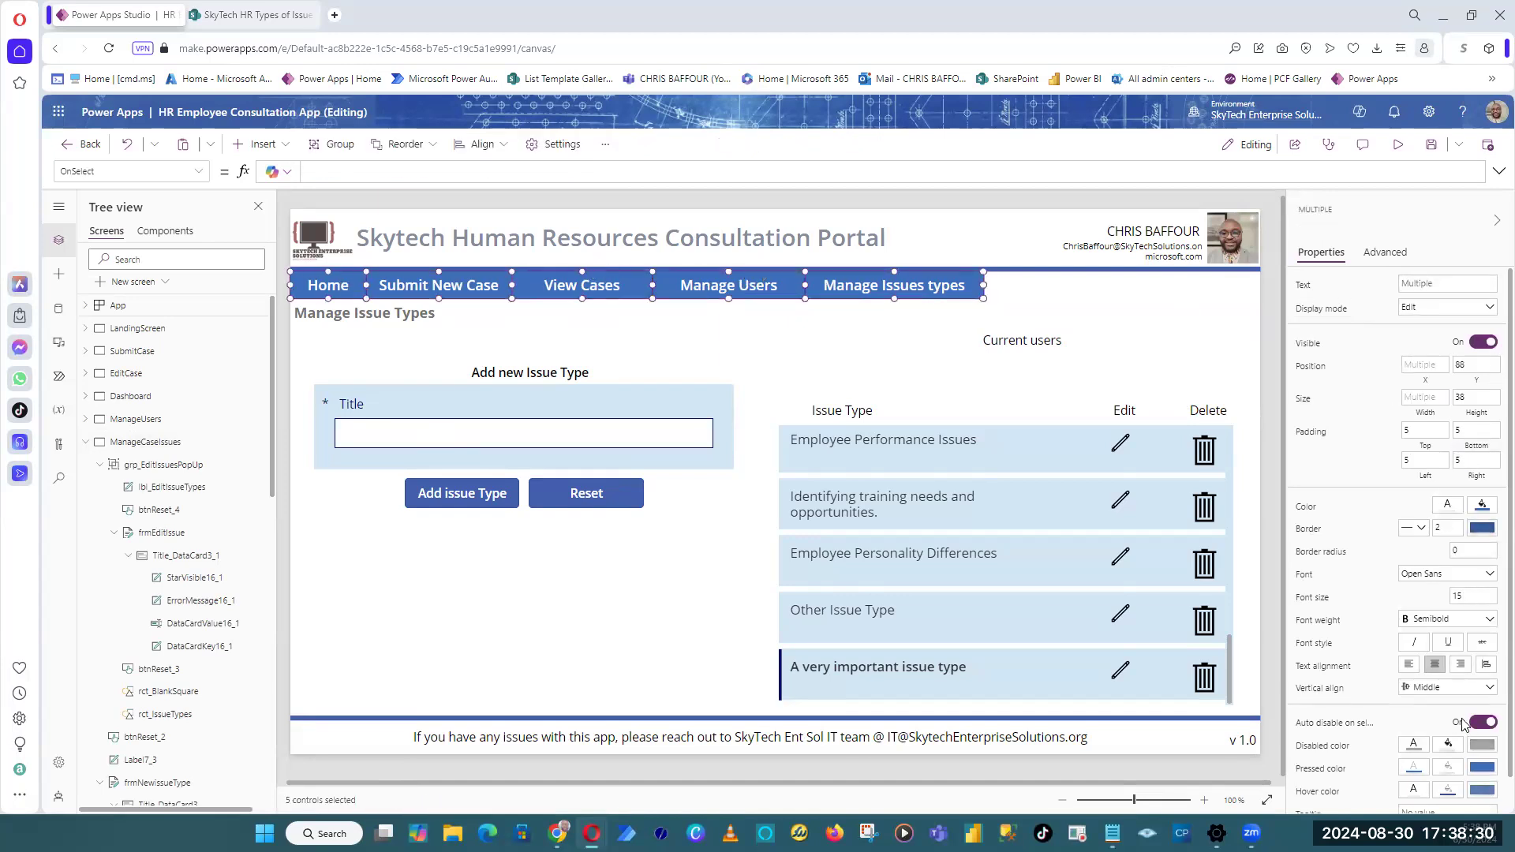
pyautogui.click(1464, 623)
pyautogui.click(1445, 672)
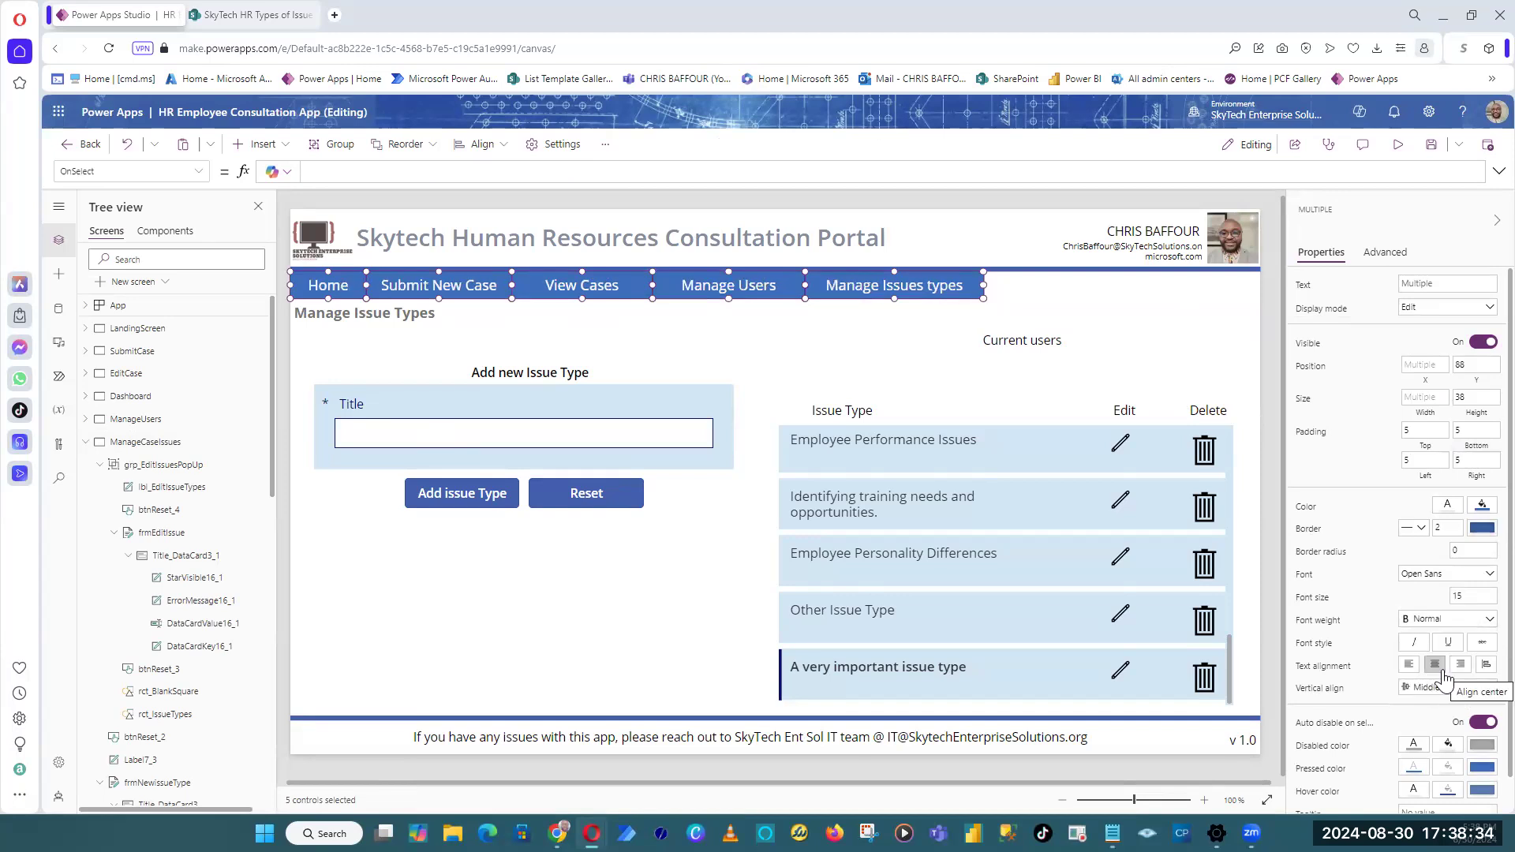
# Step: Try a darker blue theme colour as the fill of the five navigation buttons and check it in the app preview
pyautogui.click(1480, 529)
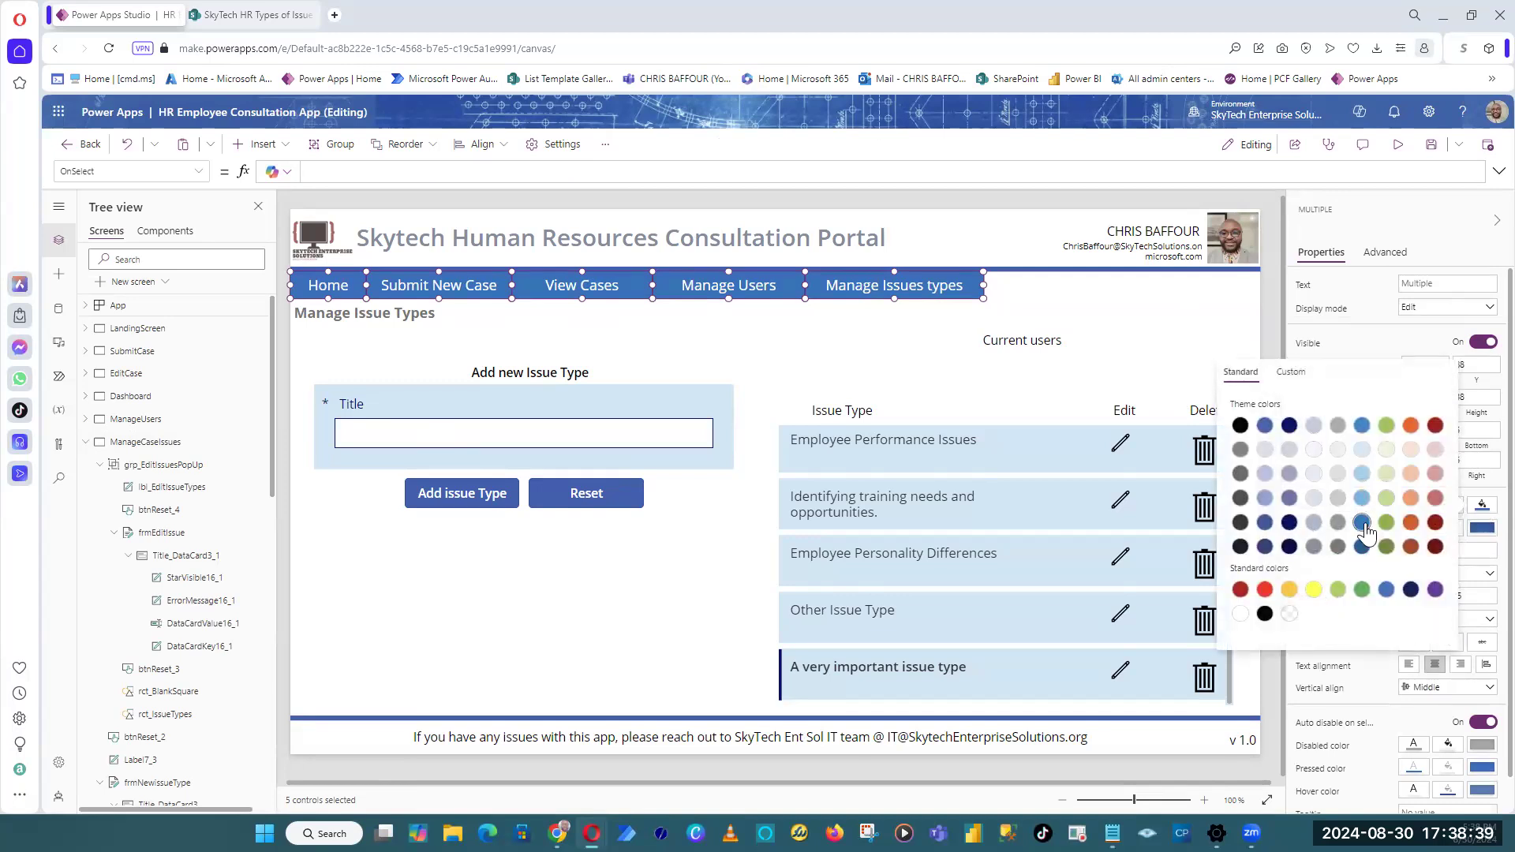
pyautogui.click(1078, 200)
pyautogui.click(1398, 143)
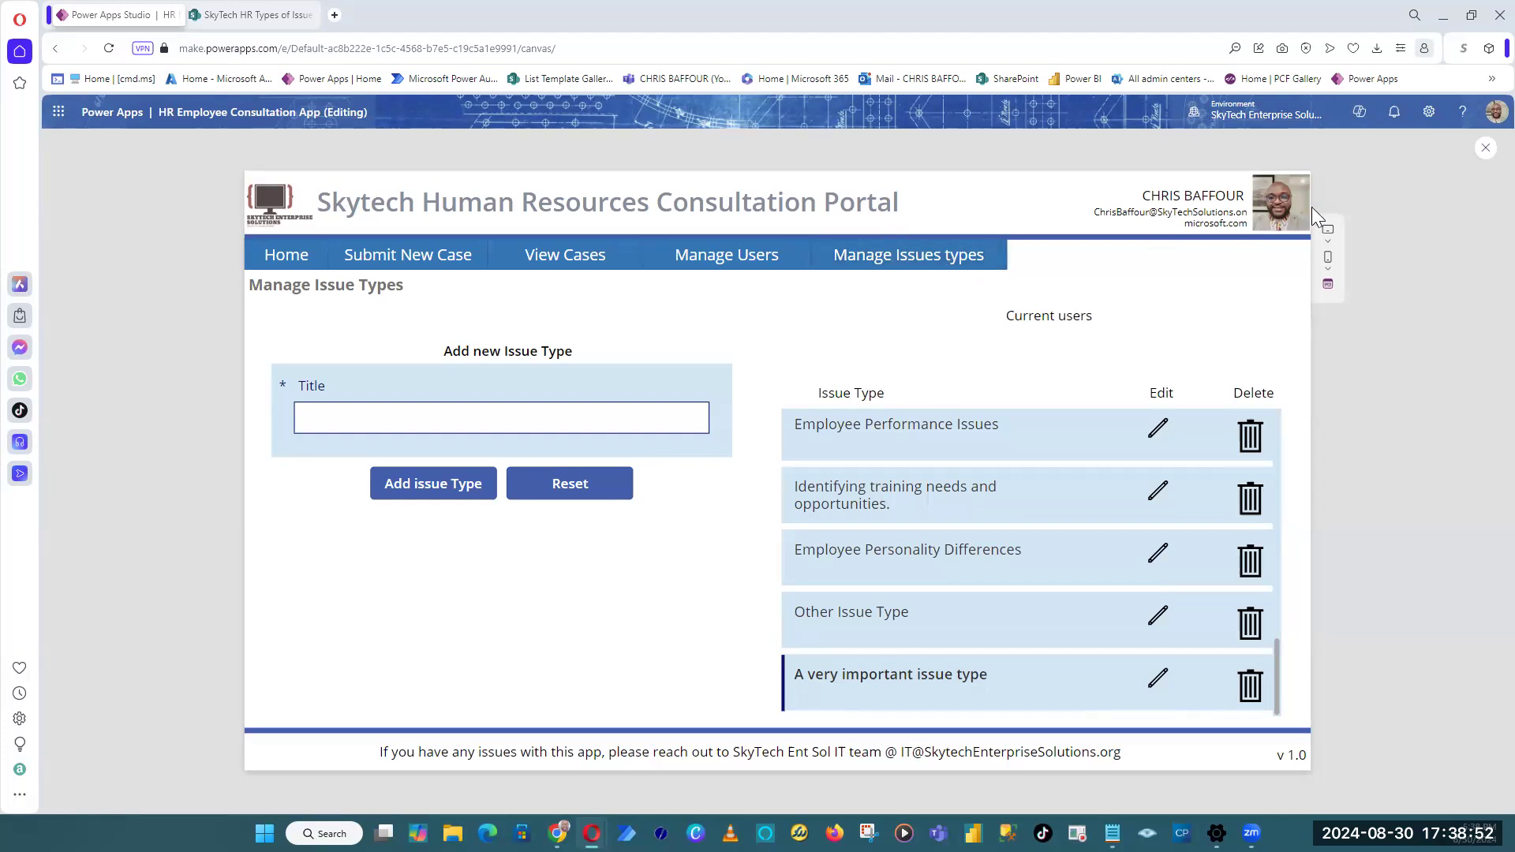
pyautogui.click(1483, 149)
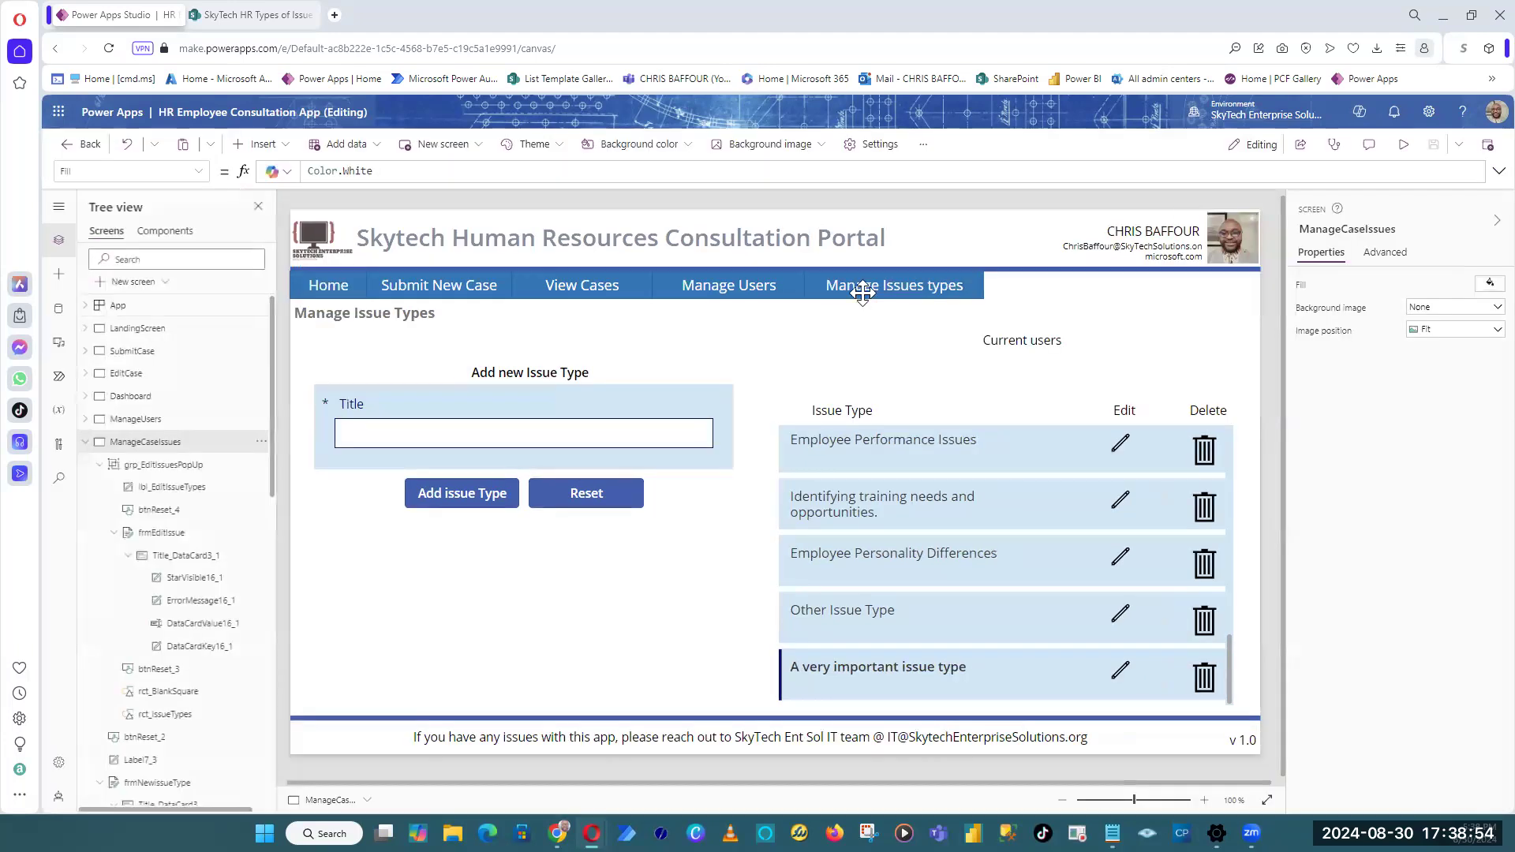
# Step: Fill all five navigation buttons with the theme blue RGBA(0, 134, 208, 1) and check the bar in the app preview
pyautogui.click(861, 292)
pyautogui.keyDown('ctrl'); pyautogui.click(741, 298); pyautogui.keyUp('ctrl')
pyautogui.keyDown('ctrl'); pyautogui.click(586, 295); pyautogui.keyUp('ctrl')
pyautogui.keyDown('ctrl'); pyautogui.click(439, 295); pyautogui.keyUp('ctrl')
pyautogui.keyDown('ctrl'); pyautogui.click(320, 291); pyautogui.keyUp('ctrl')
pyautogui.click(1481, 509)
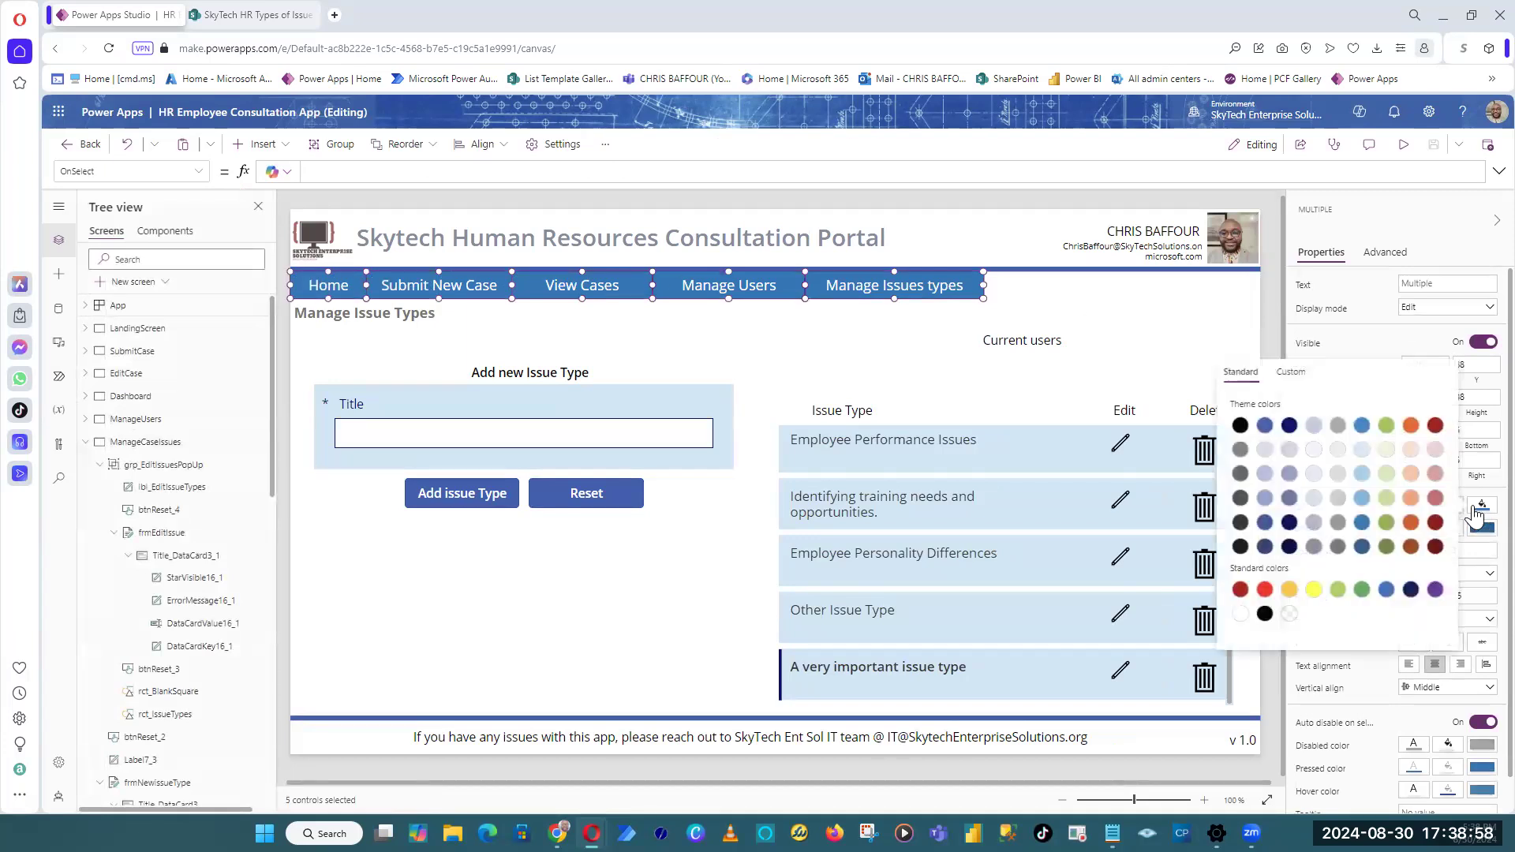
pyautogui.click(1365, 520)
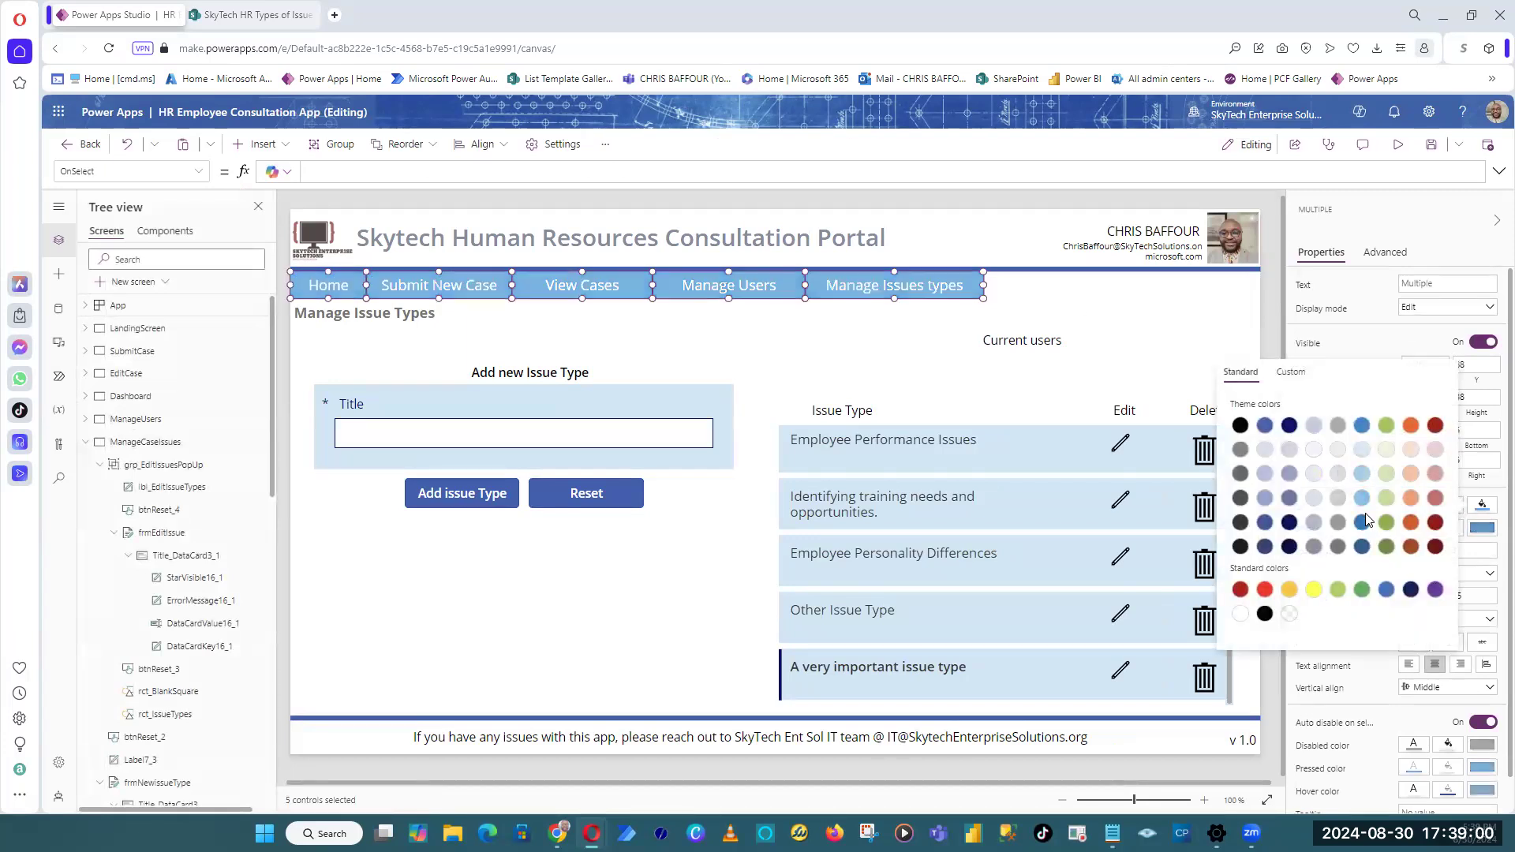
pyautogui.click(1363, 522)
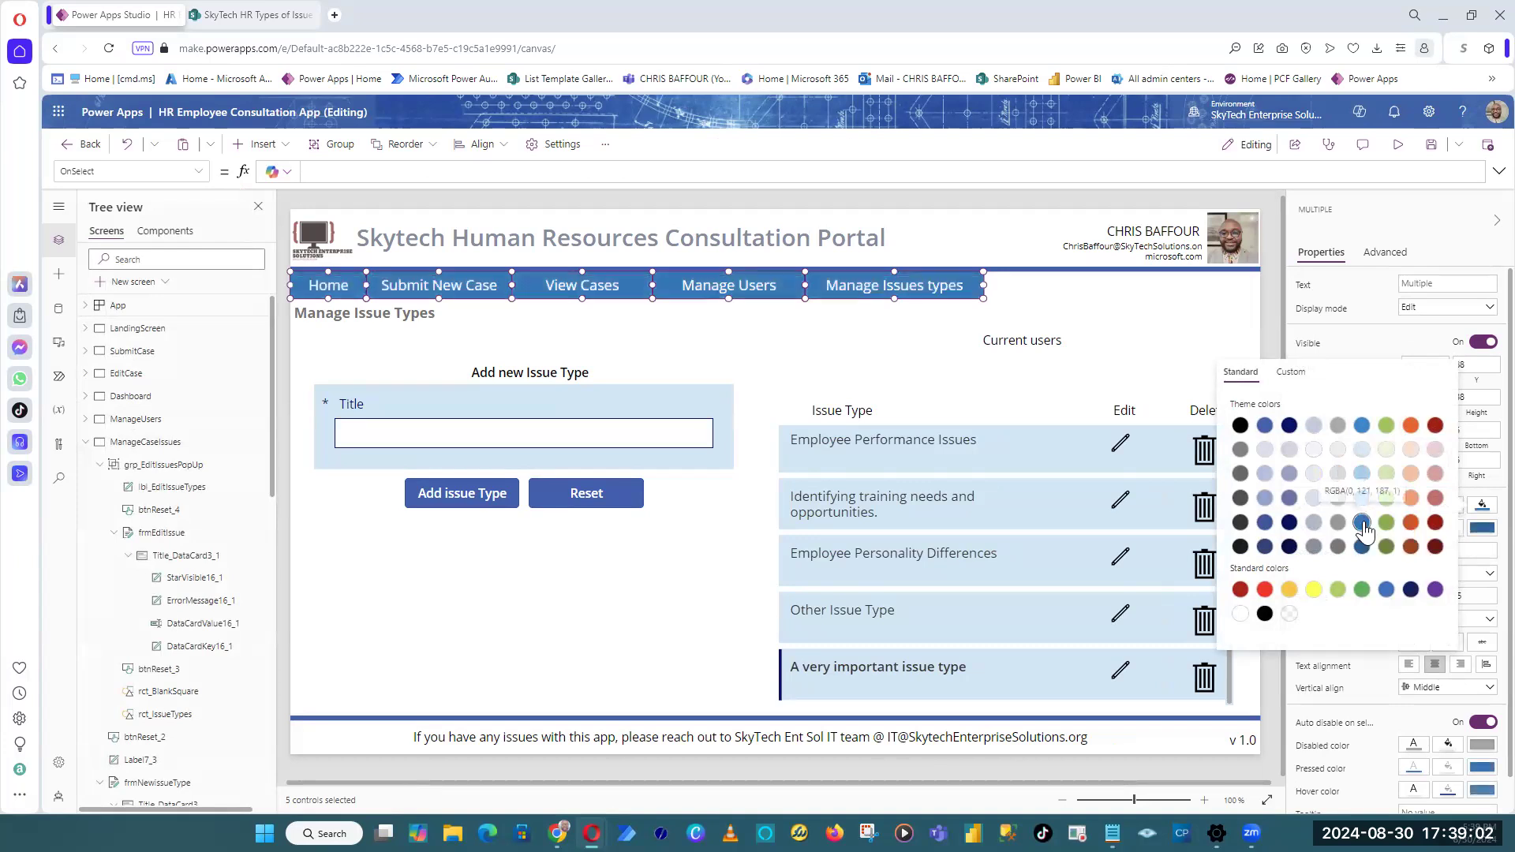
pyautogui.click(1363, 427)
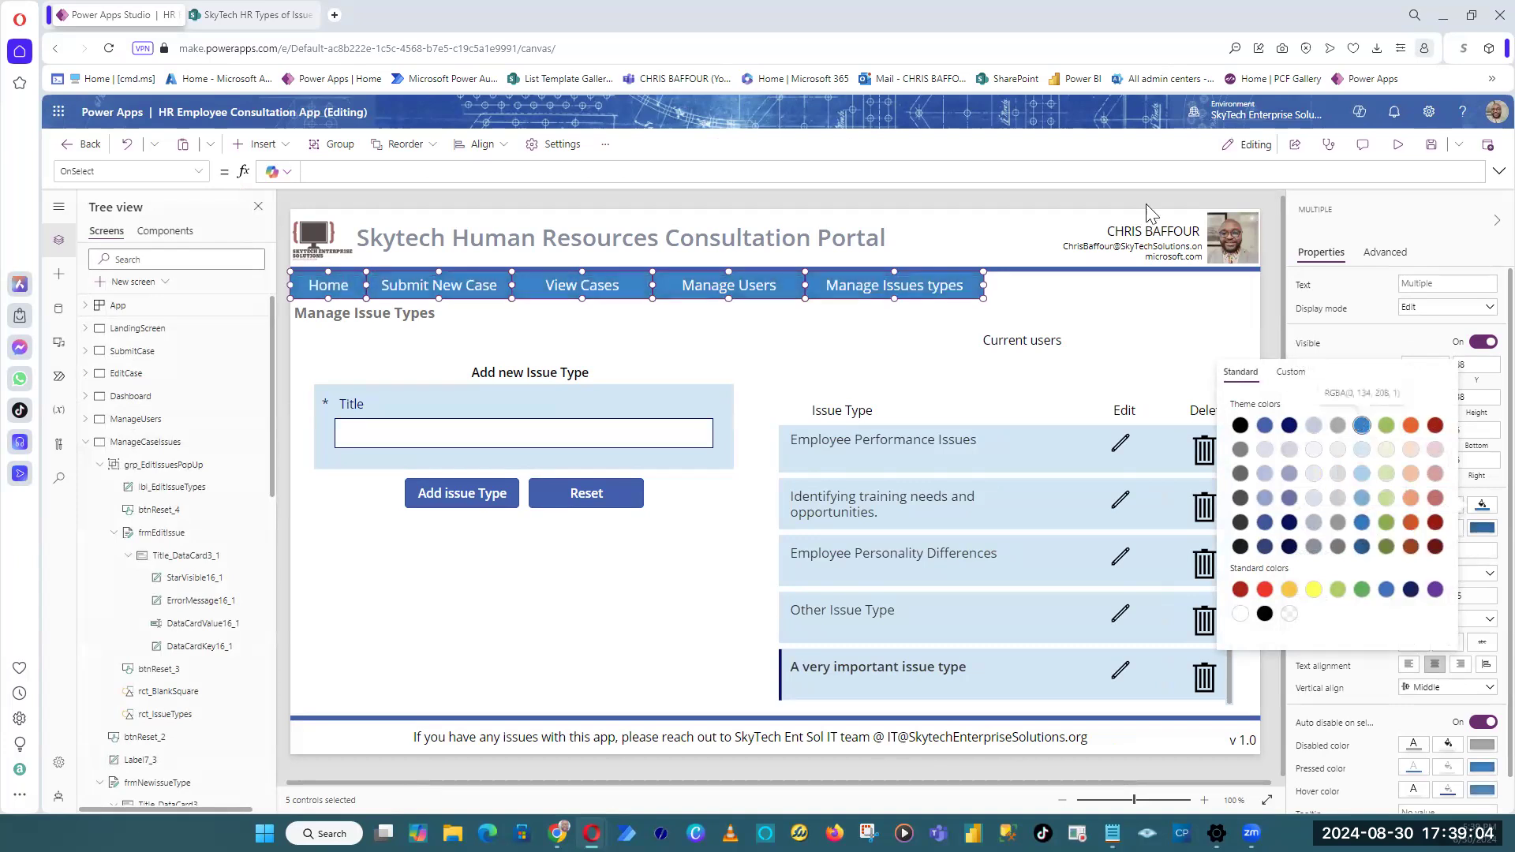
pyautogui.click(984, 195)
pyautogui.click(1403, 150)
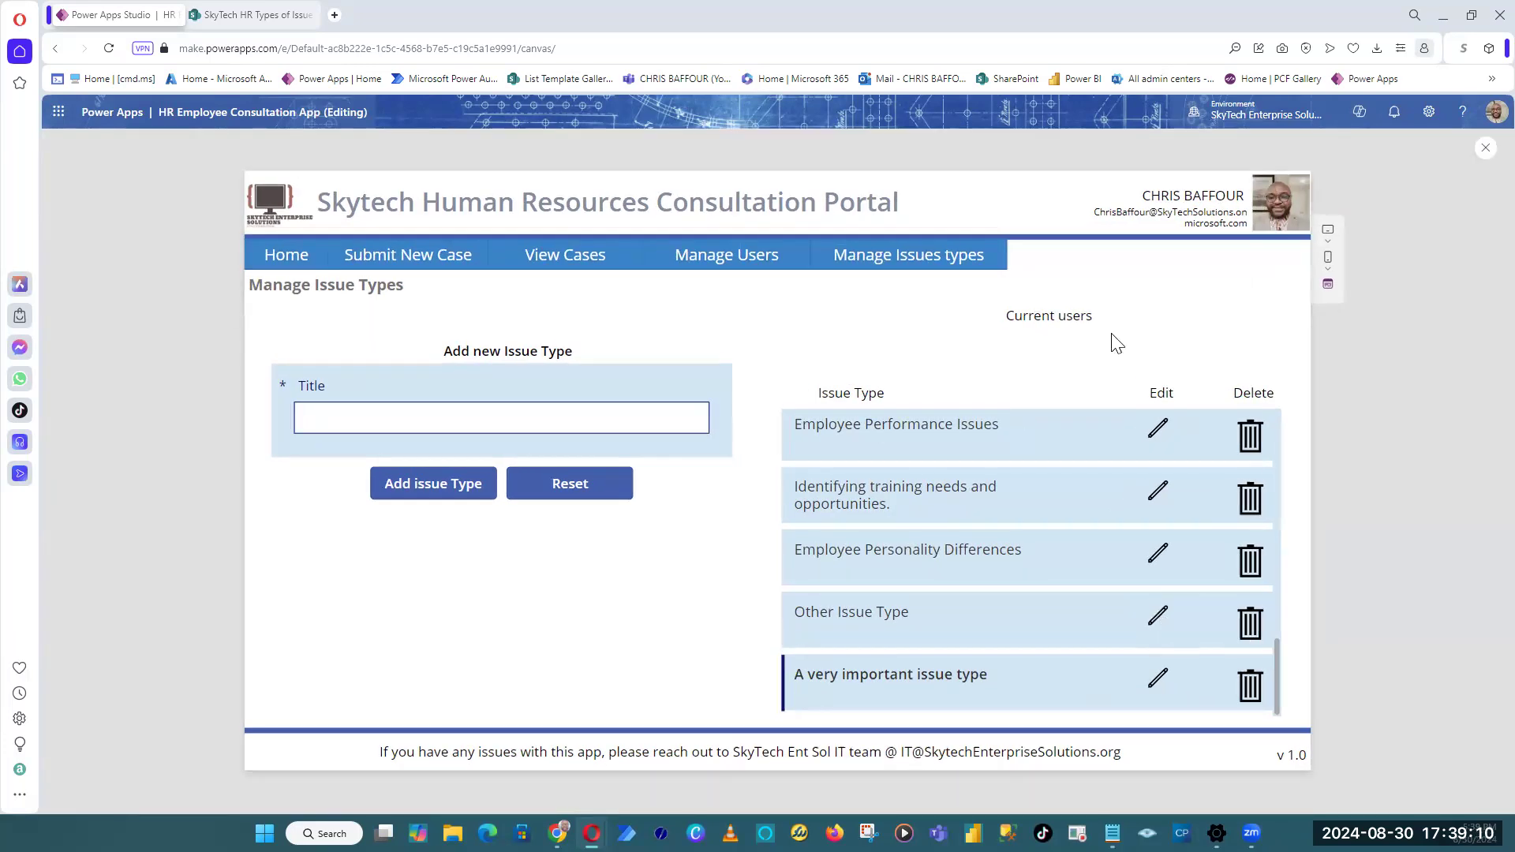
pyautogui.click(1484, 150)
# Step: Narrow Submit New Case to about 185 and View Cases to about 166 wide, and move View Cases flush against Submit New Case
pyautogui.click(645, 285)
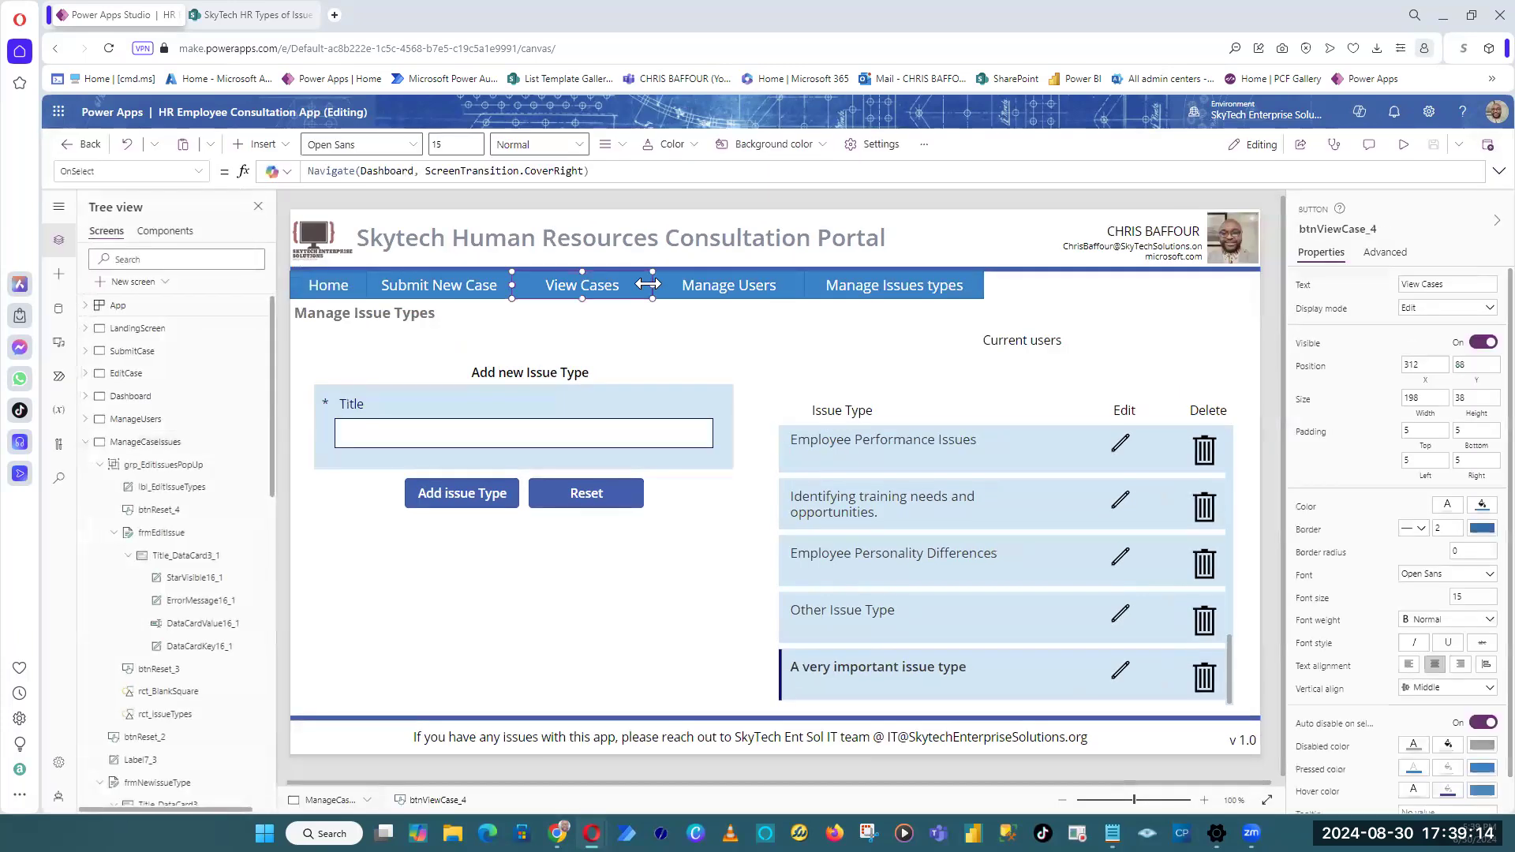
pyautogui.click(486, 288)
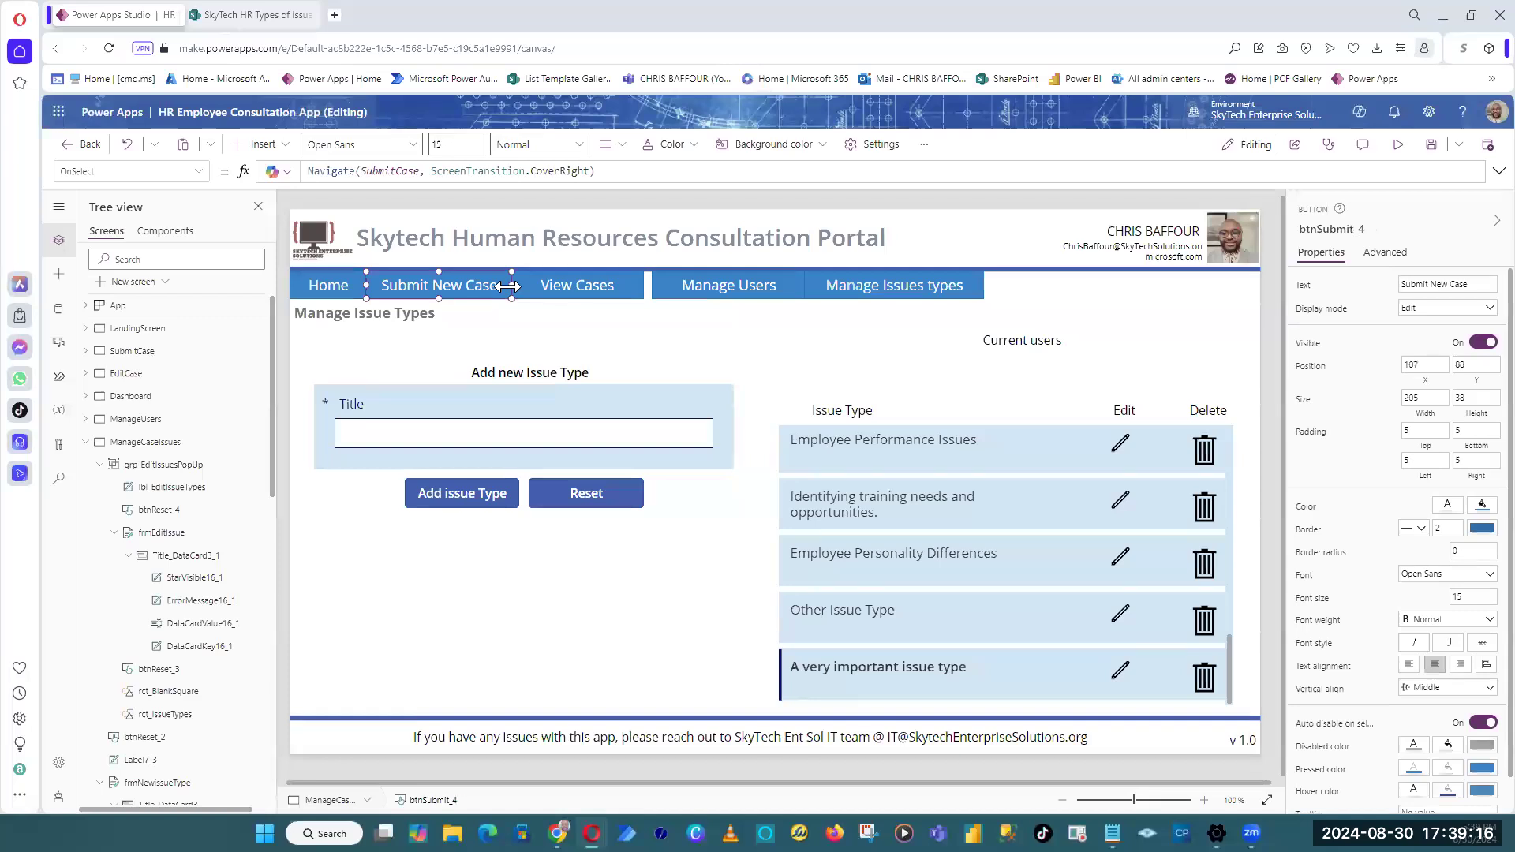
pyautogui.click(559, 291)
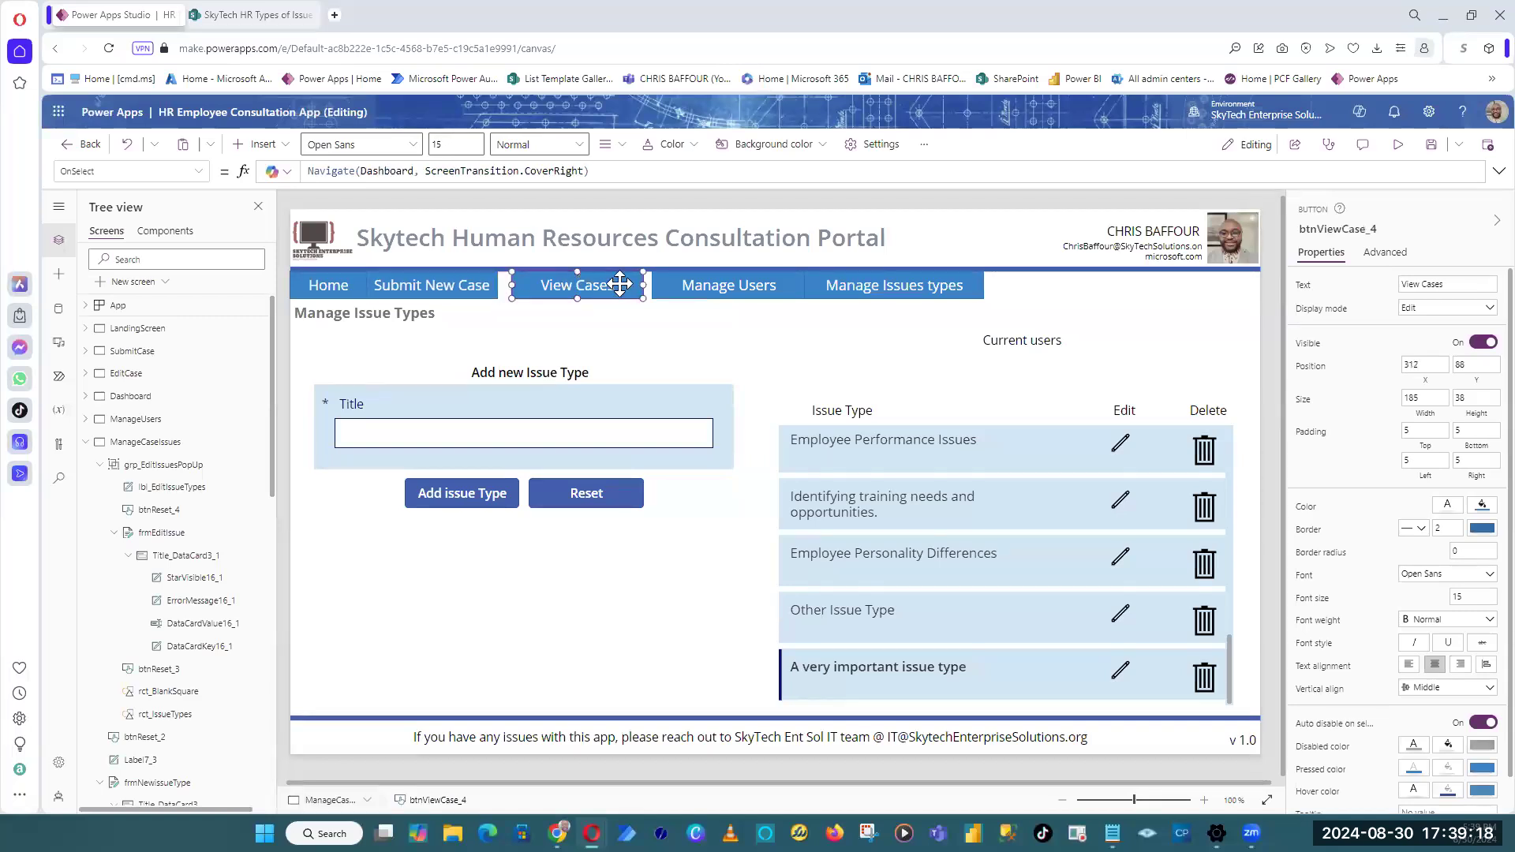
pyautogui.moveTo(562, 285); pyautogui.dragTo(549, 285)
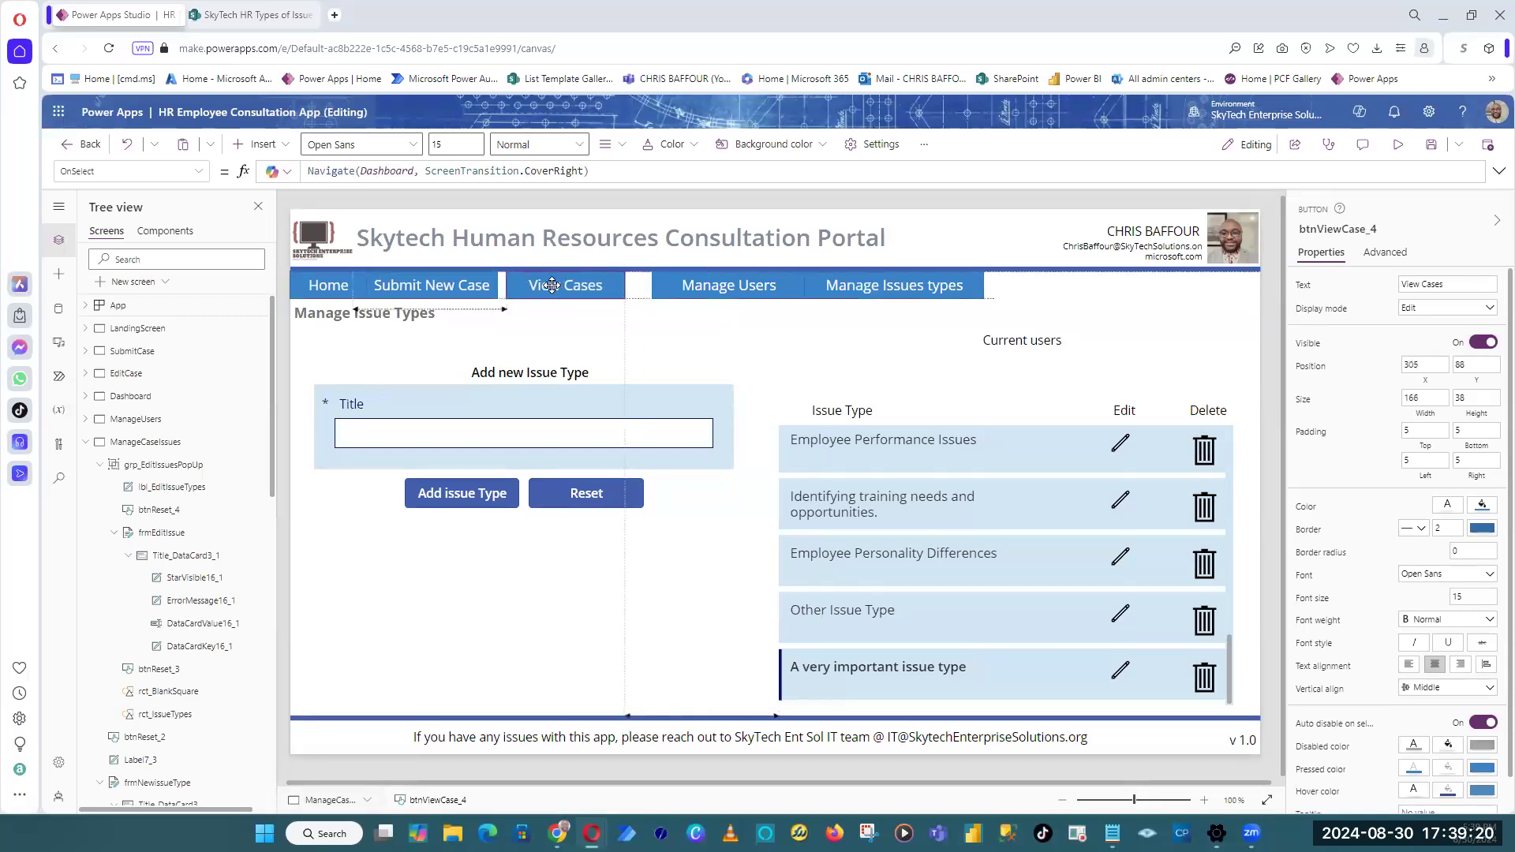
# Step: Narrow Manage Users to about 167 and Manage Issues types to about 225 wide, and place both flush after View Cases
pyautogui.click(686, 283)
pyautogui.moveTo(686, 283); pyautogui.dragTo(672, 284)
pyautogui.moveTo(773, 286); pyautogui.dragTo(734, 286)
pyautogui.click(872, 292)
pyautogui.moveTo(873, 292); pyautogui.dragTo(781, 281)
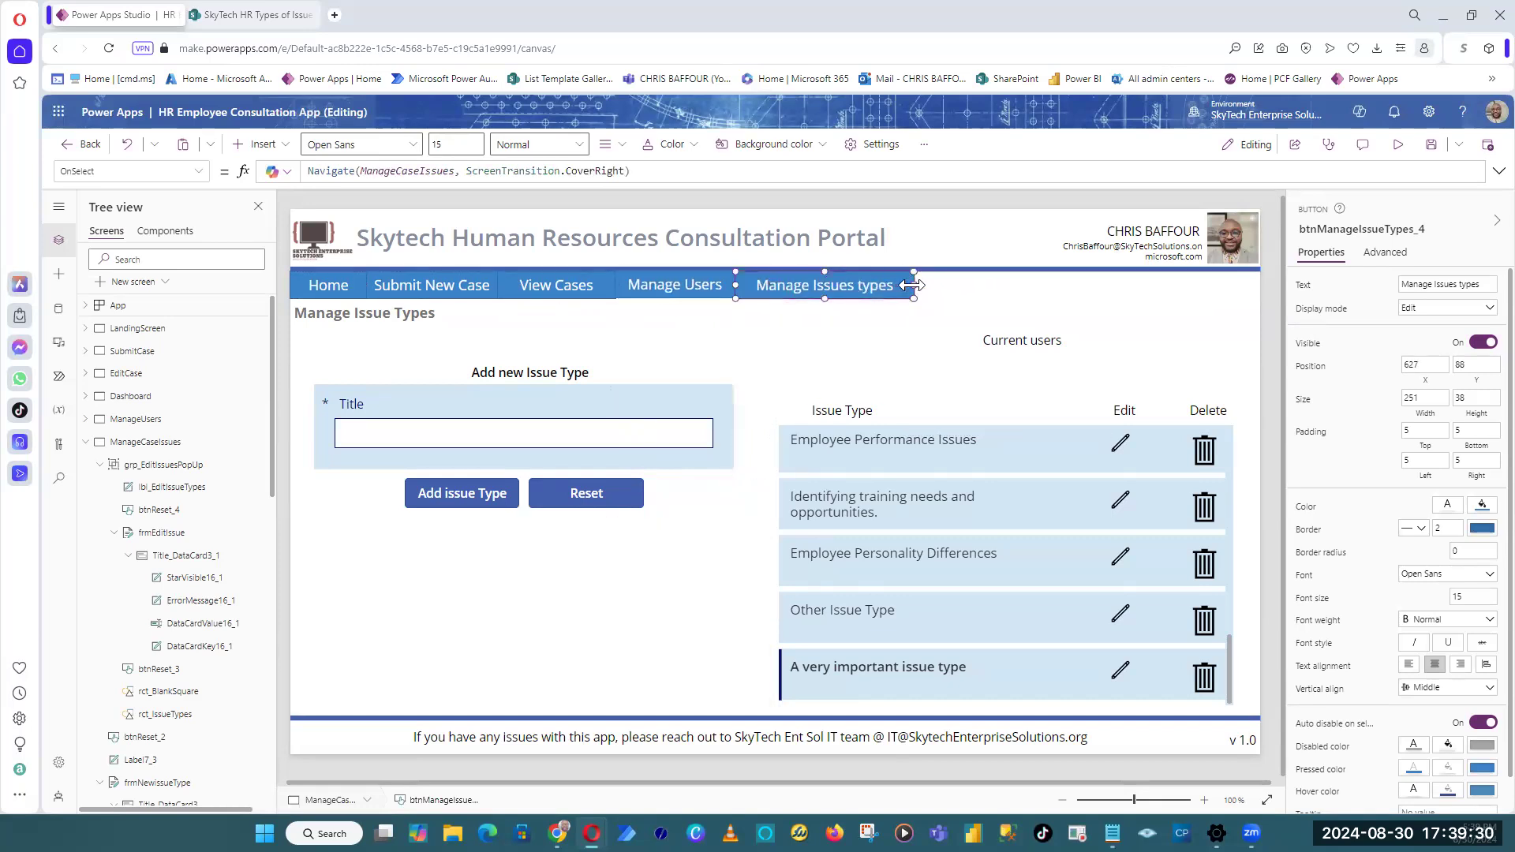
pyautogui.moveTo(903, 285); pyautogui.dragTo(896, 286)
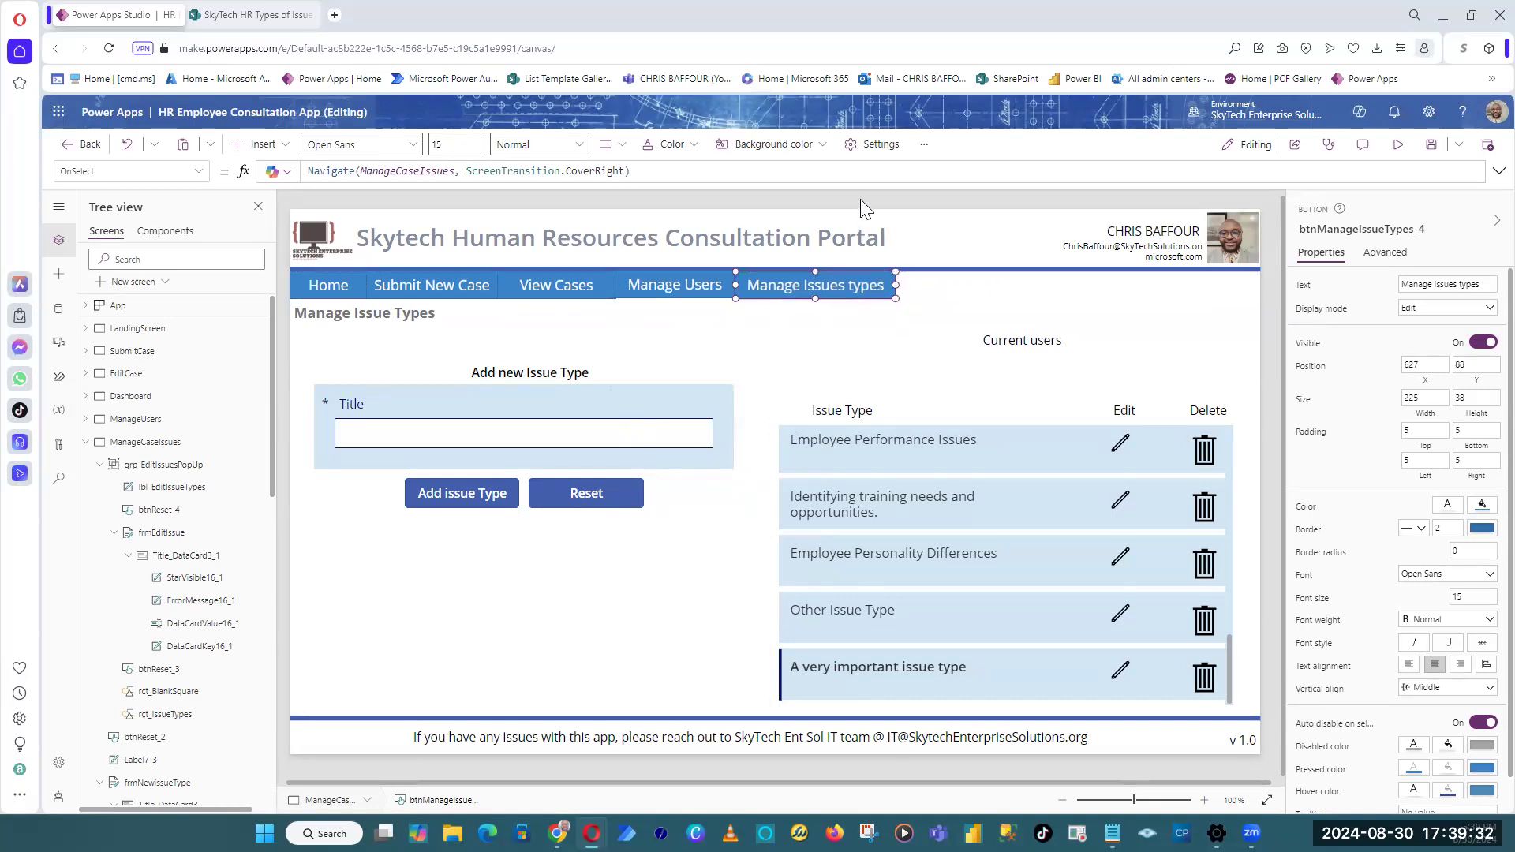
pyautogui.click(457, 359)
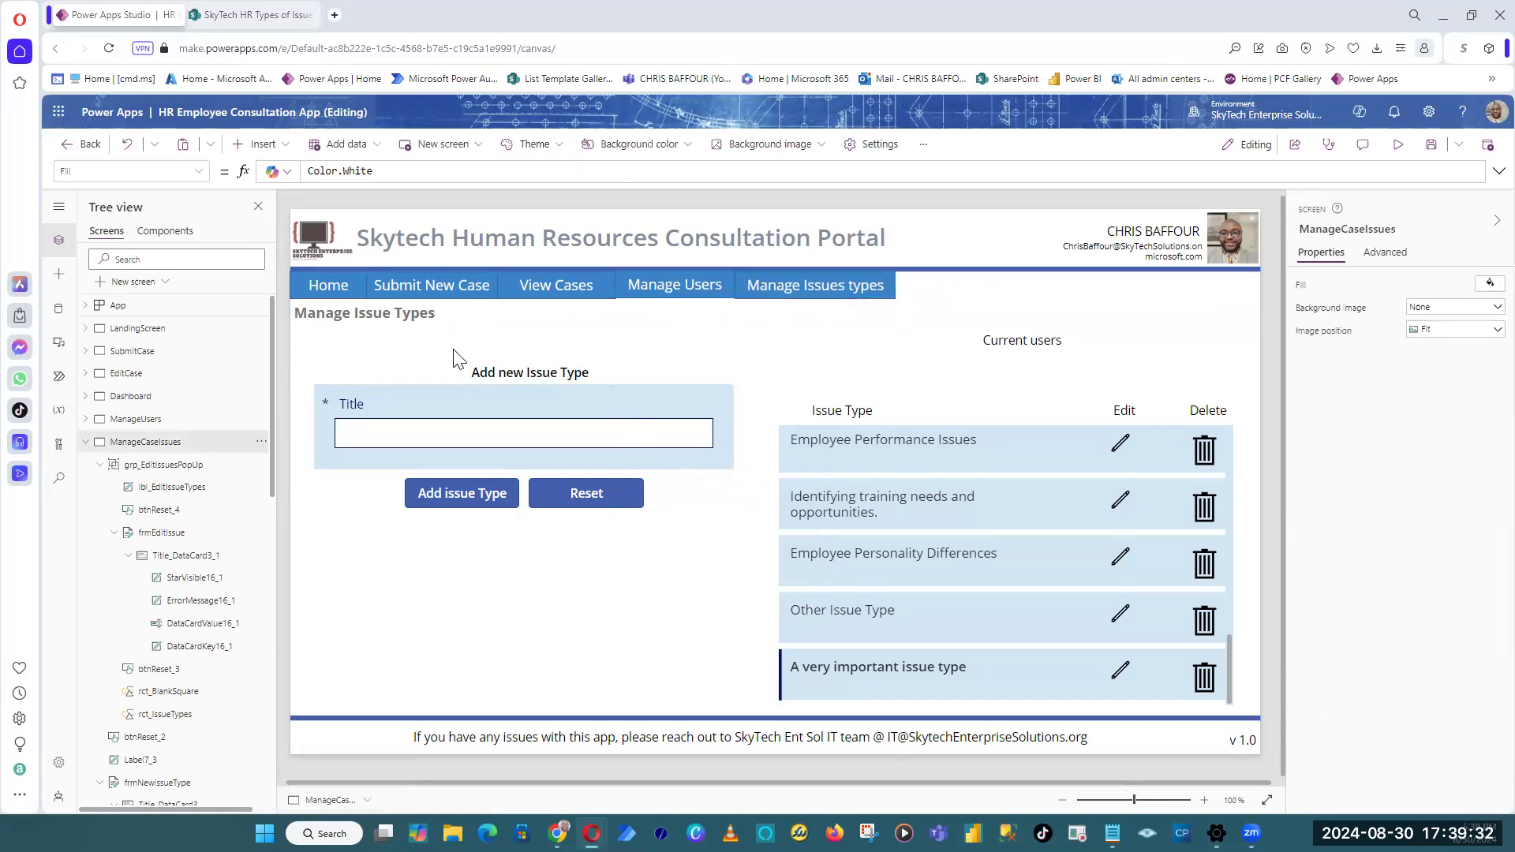
# Step: Try to line up the Manage Issues types button by nudging it slightly upward
pyautogui.click(846, 285)
pyautogui.moveTo(868, 299); pyautogui.dragTo(868, 292)
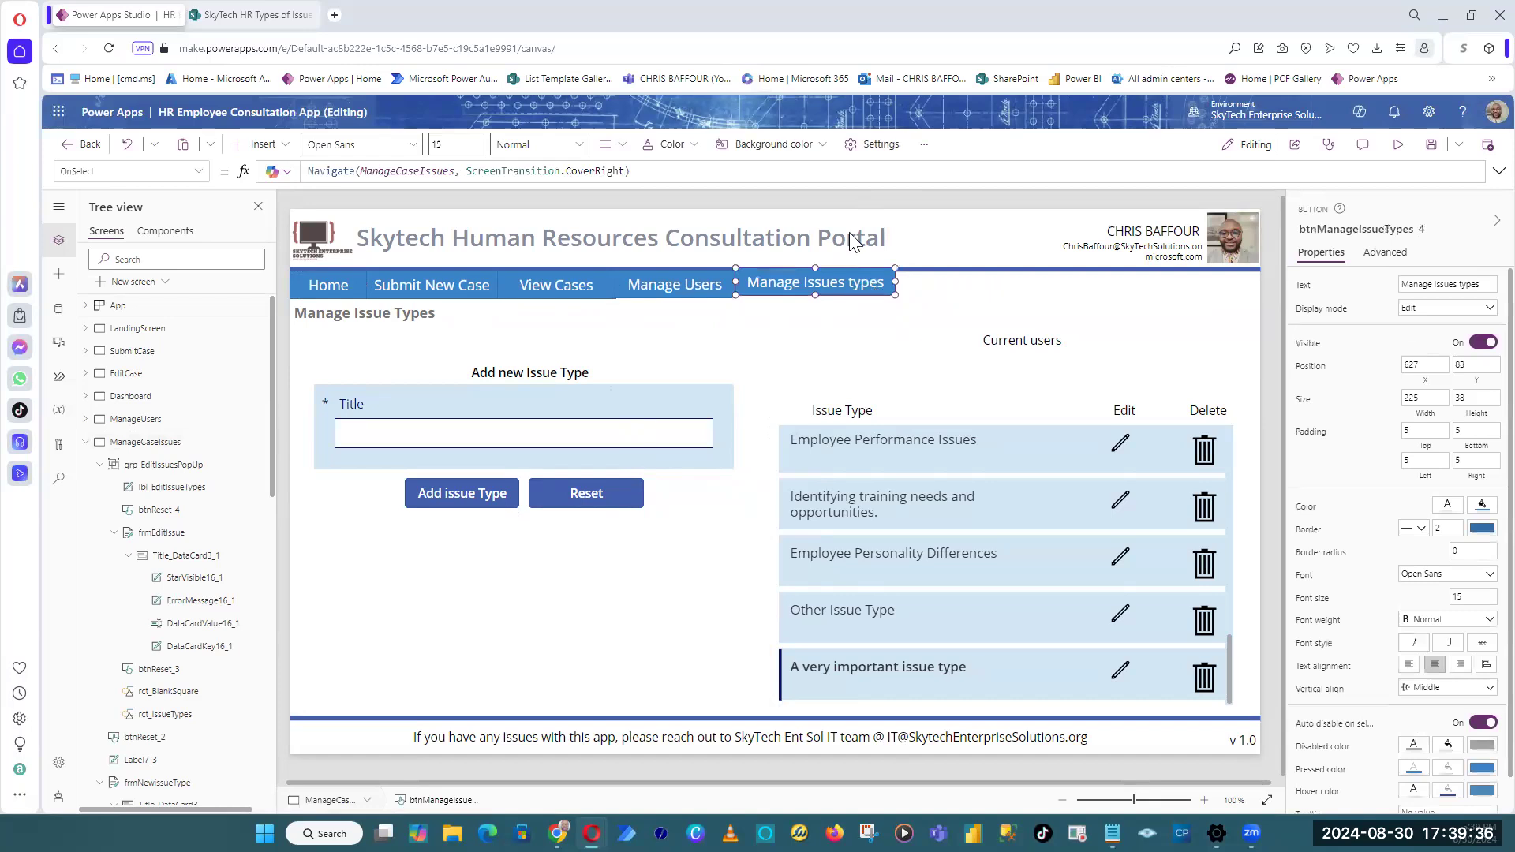
pyautogui.click(788, 309)
pyautogui.click(753, 278)
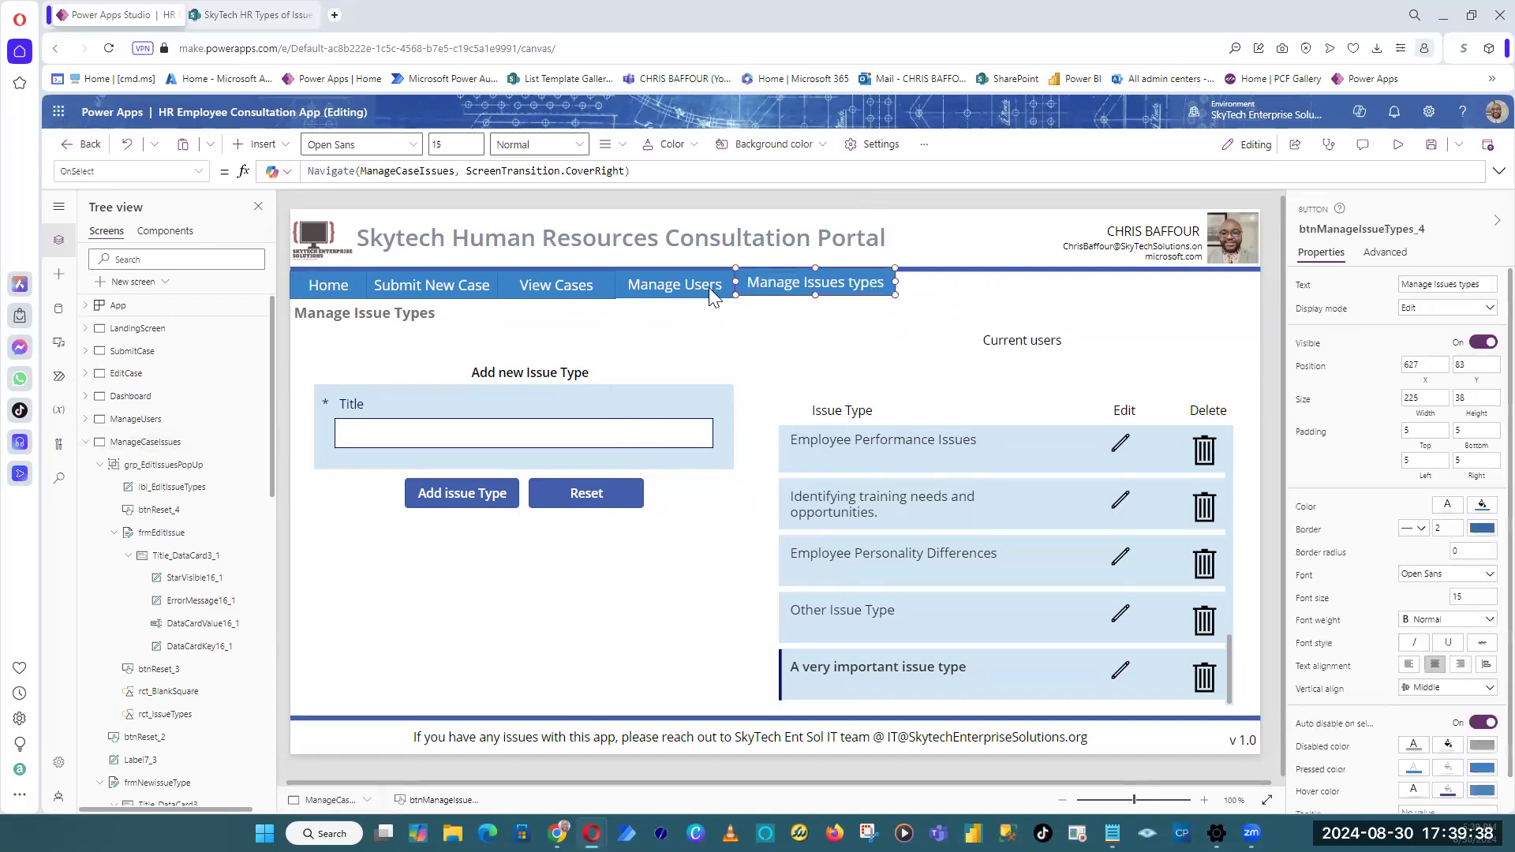
# Step: Check the vertical positions of the View Cases, Home and Submit New Case buttons
pyautogui.click(714, 286)
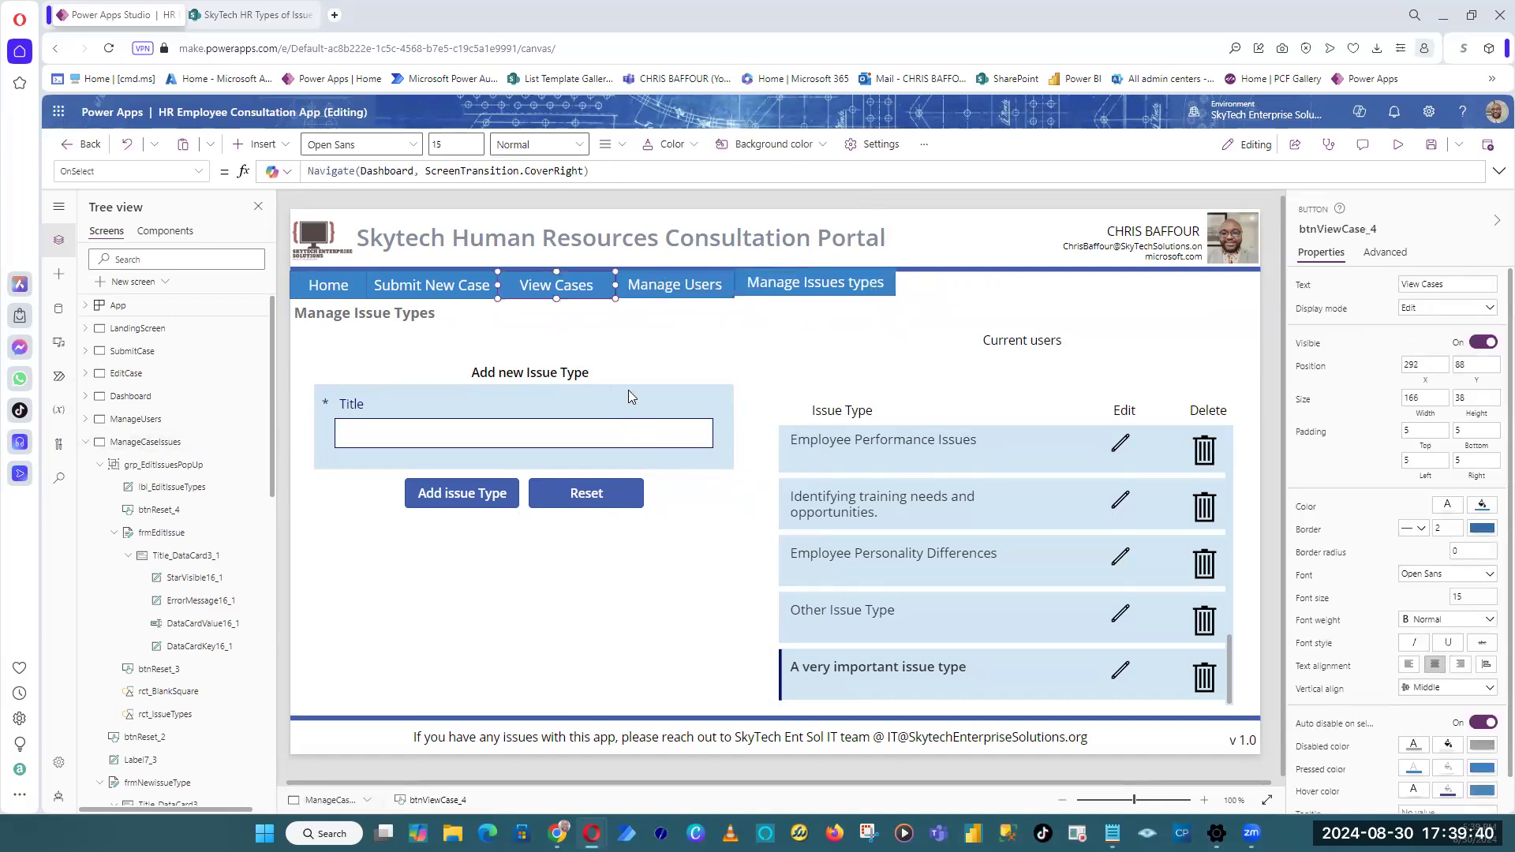
pyautogui.click(341, 291)
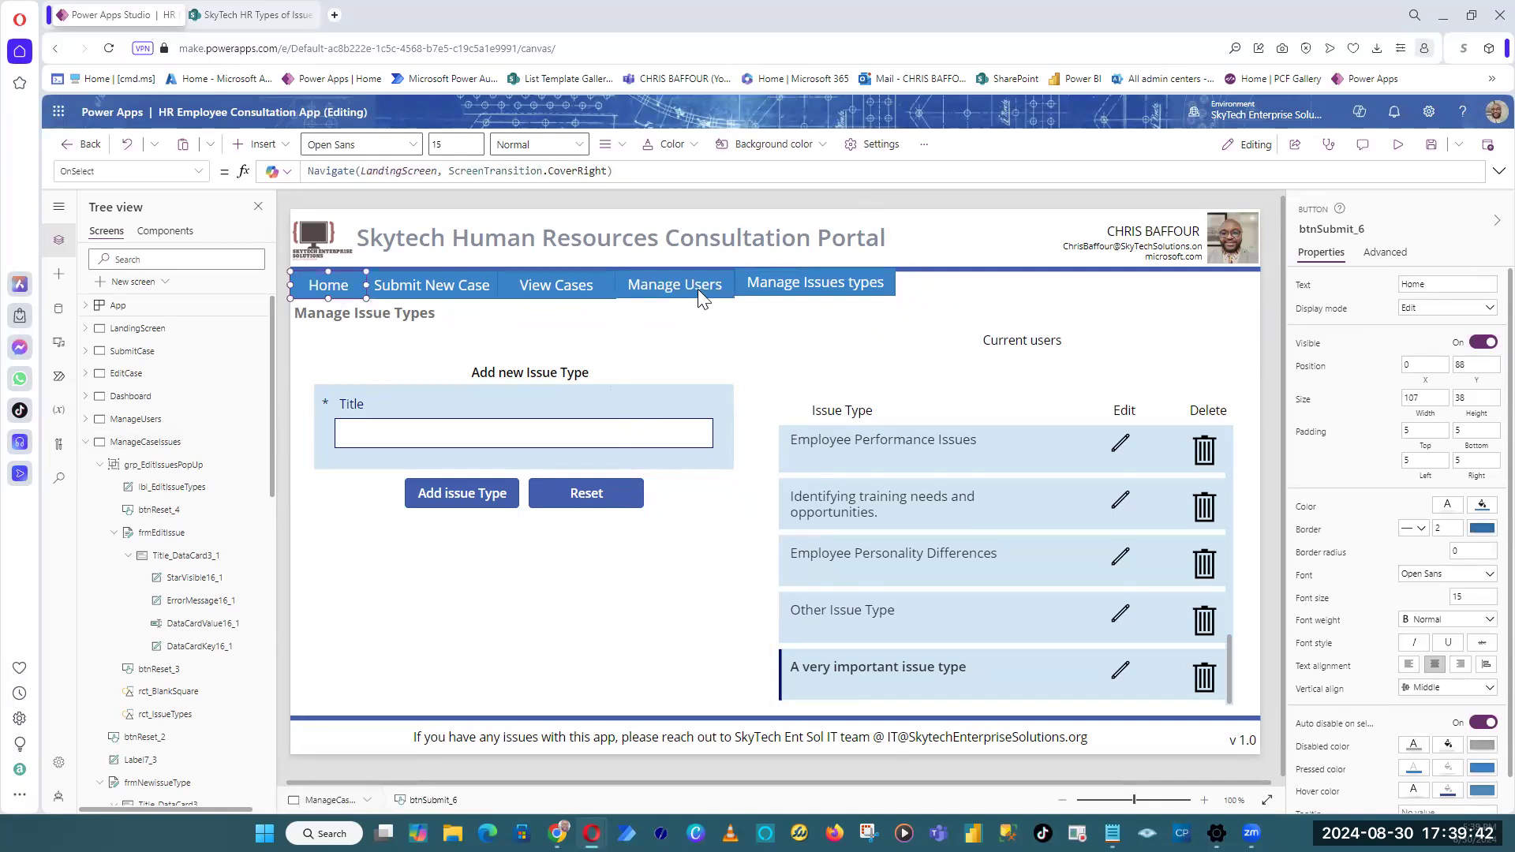
pyautogui.click(427, 287)
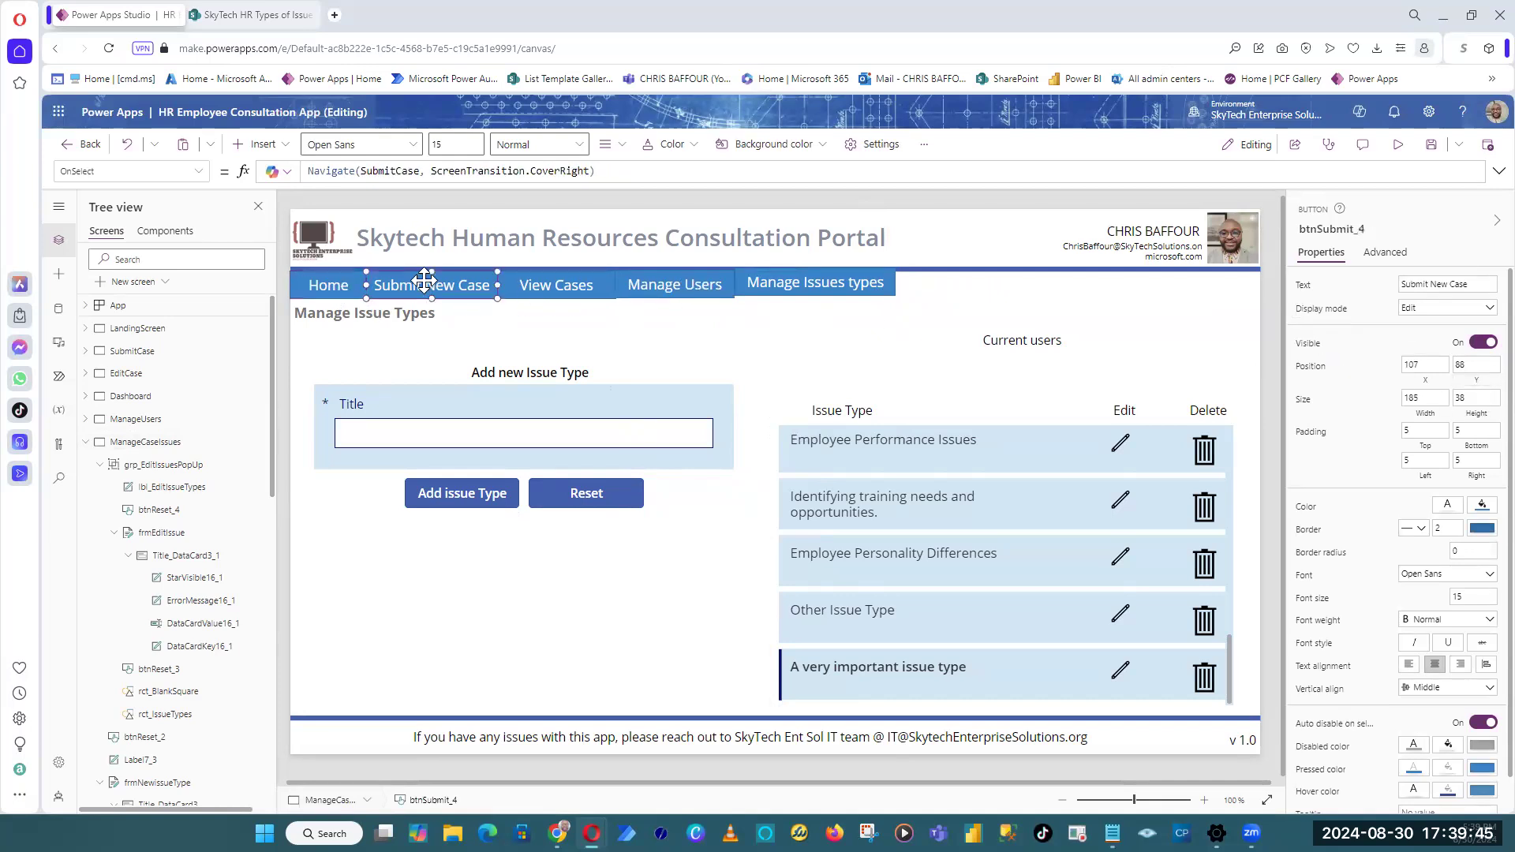
pyautogui.click(1482, 385)
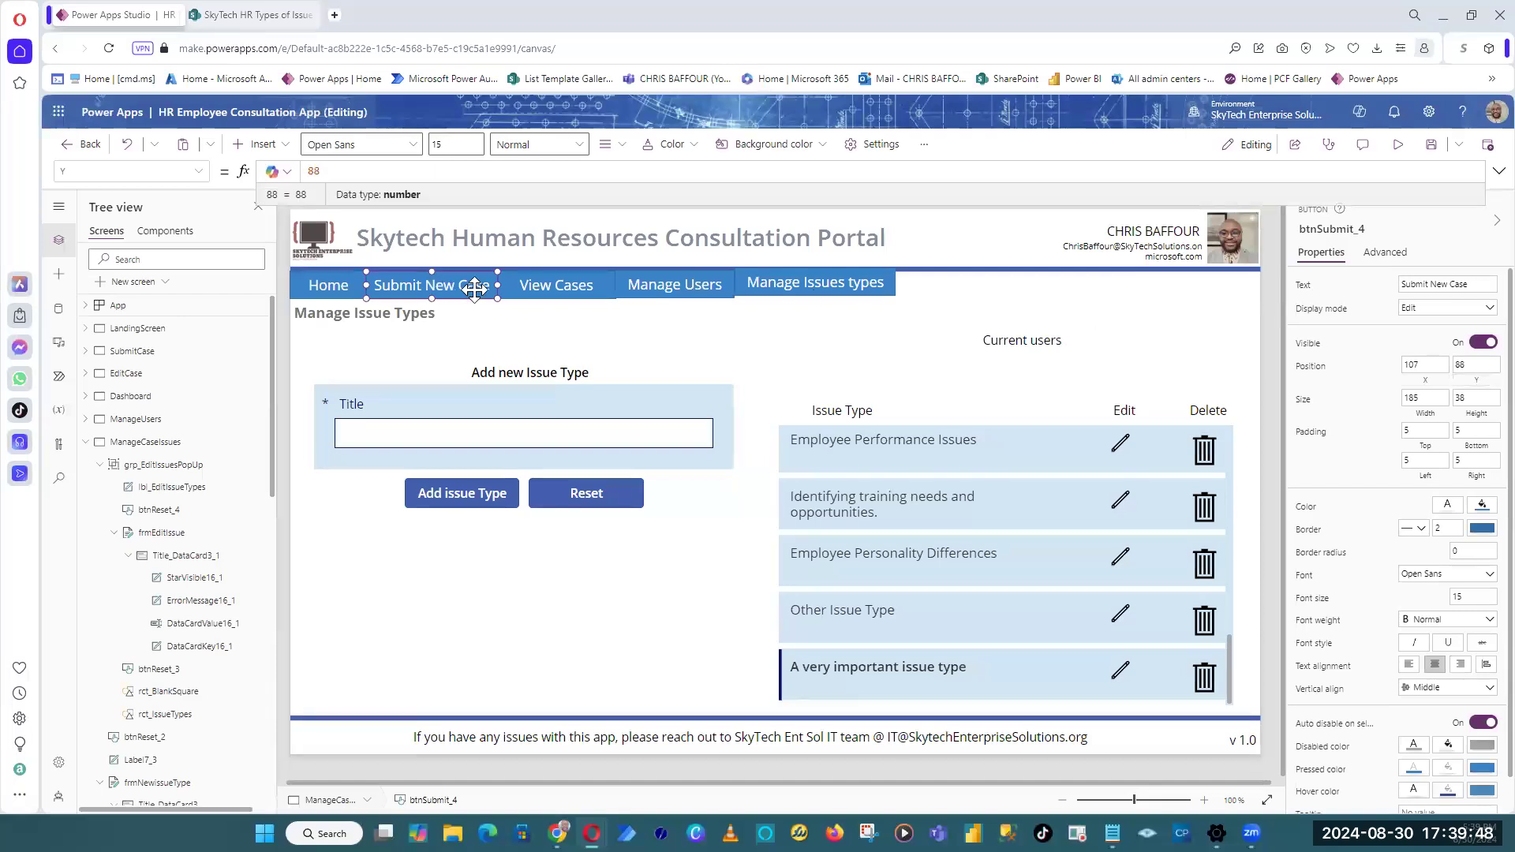
pyautogui.click(342, 289)
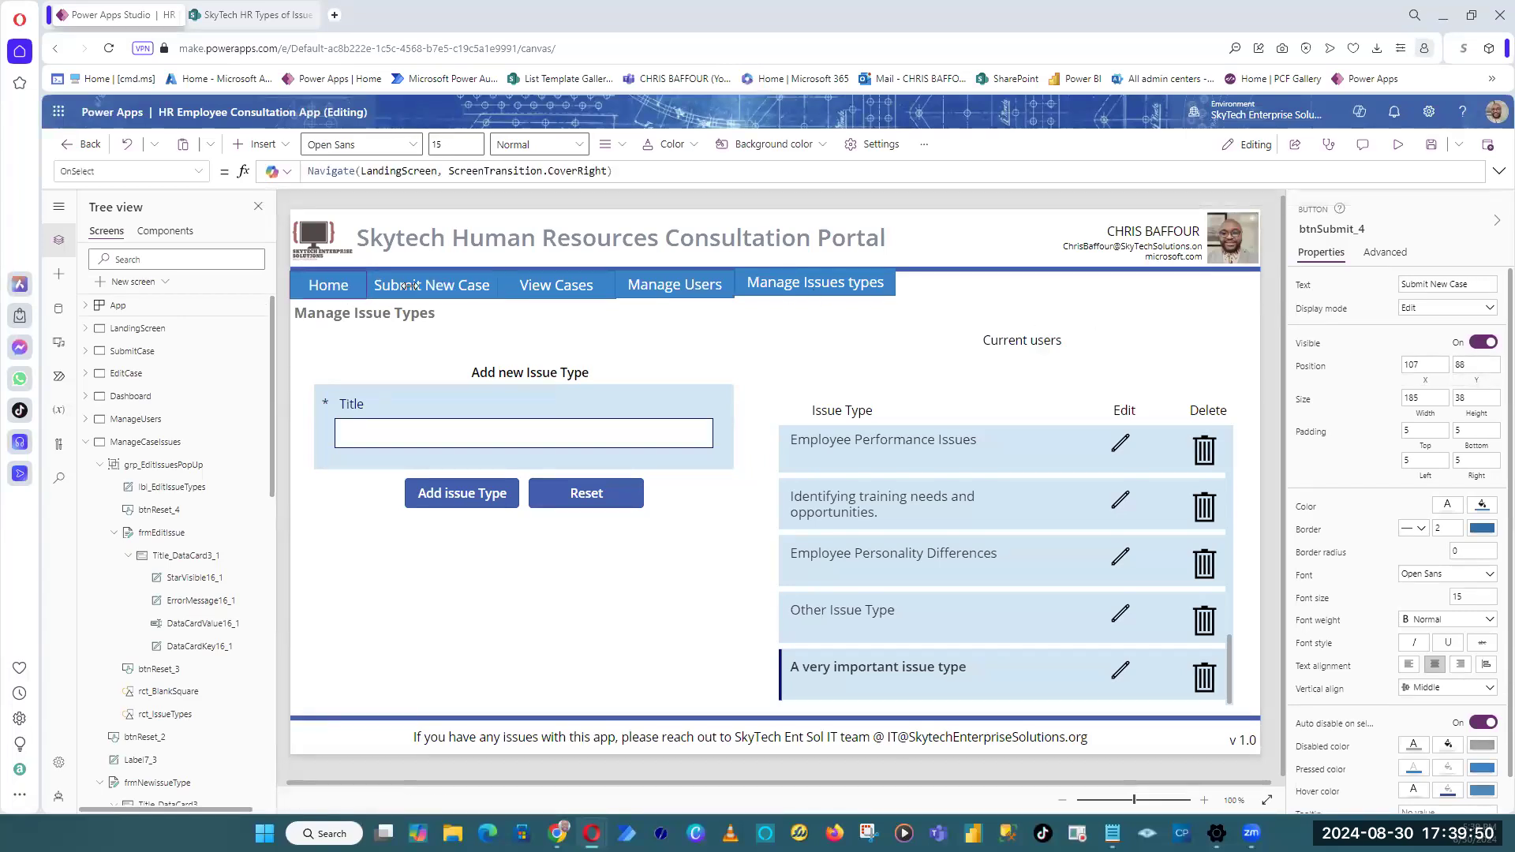
pyautogui.click(412, 288)
# Step: Set the Y position of the Manage Issues types and Manage Users buttons to 88 and save the app
pyautogui.click(834, 285)
pyautogui.click(1478, 368)
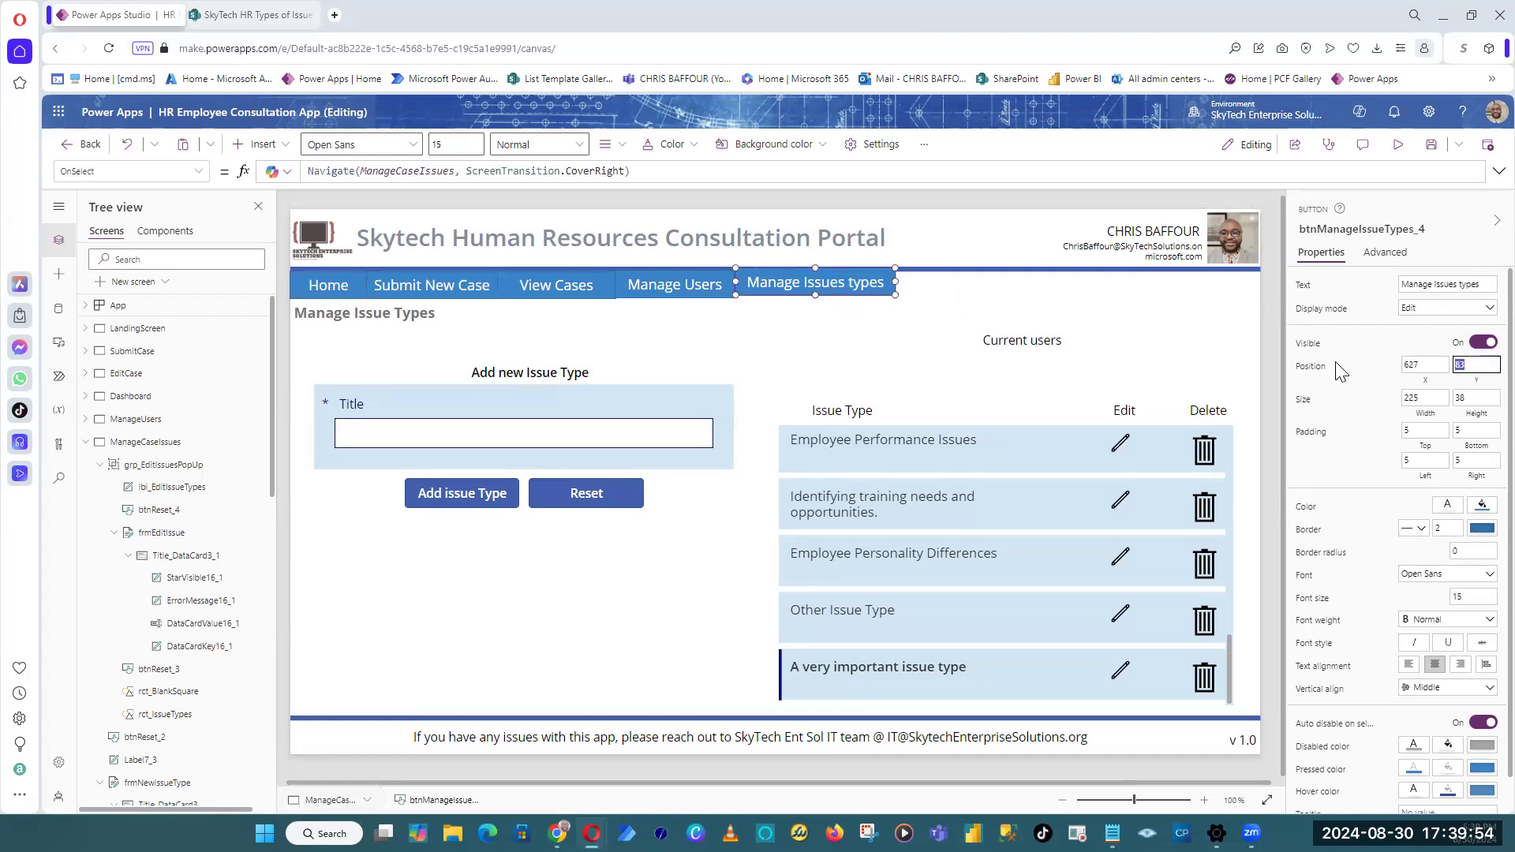
pyautogui.write('88')
pyautogui.press('Return')
pyautogui.click(848, 202)
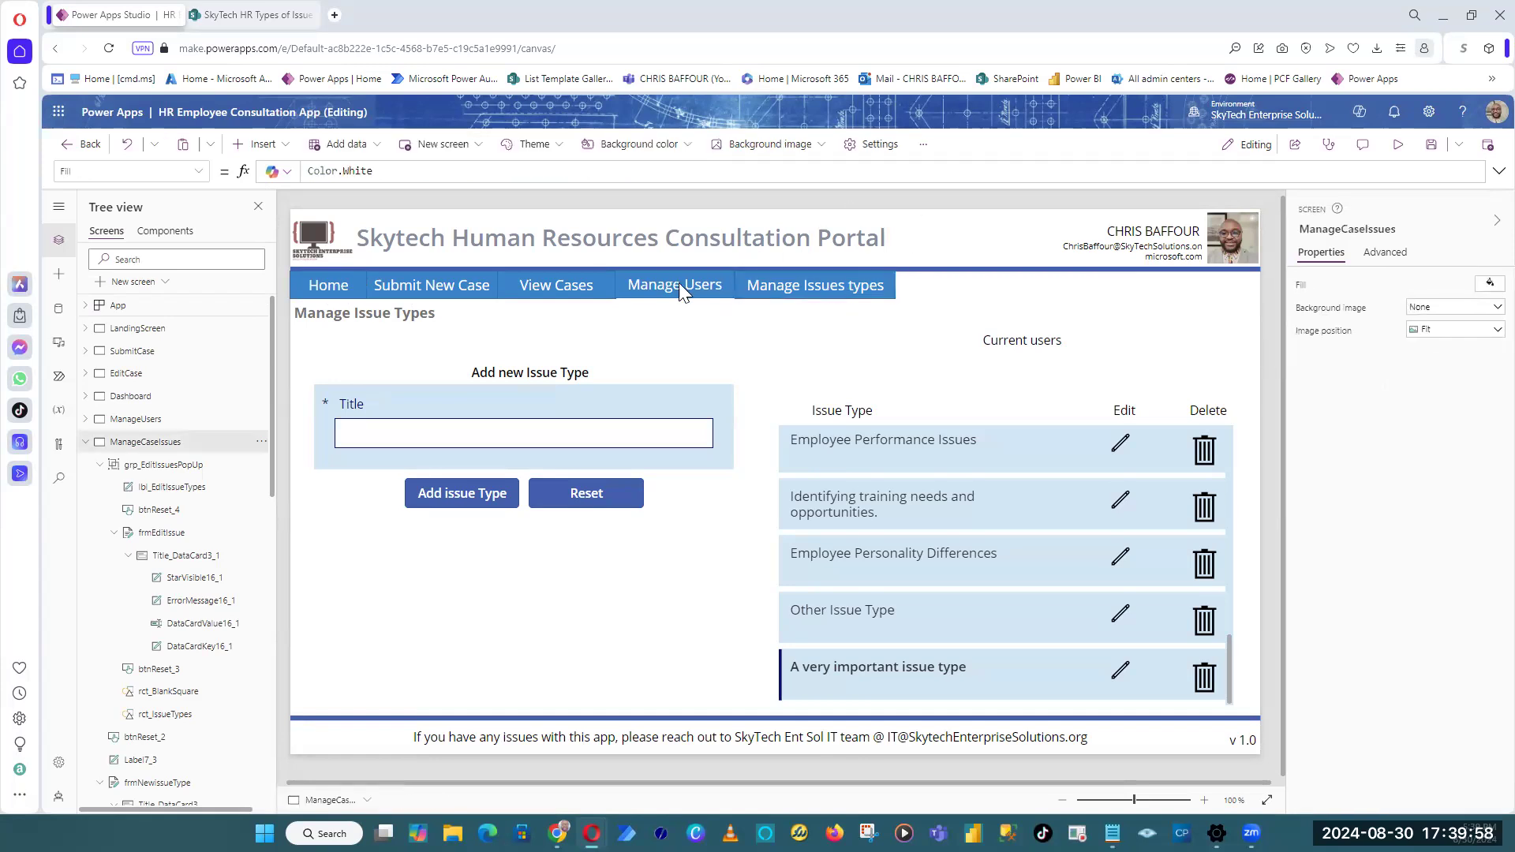
pyautogui.click(705, 295)
pyautogui.click(1476, 364)
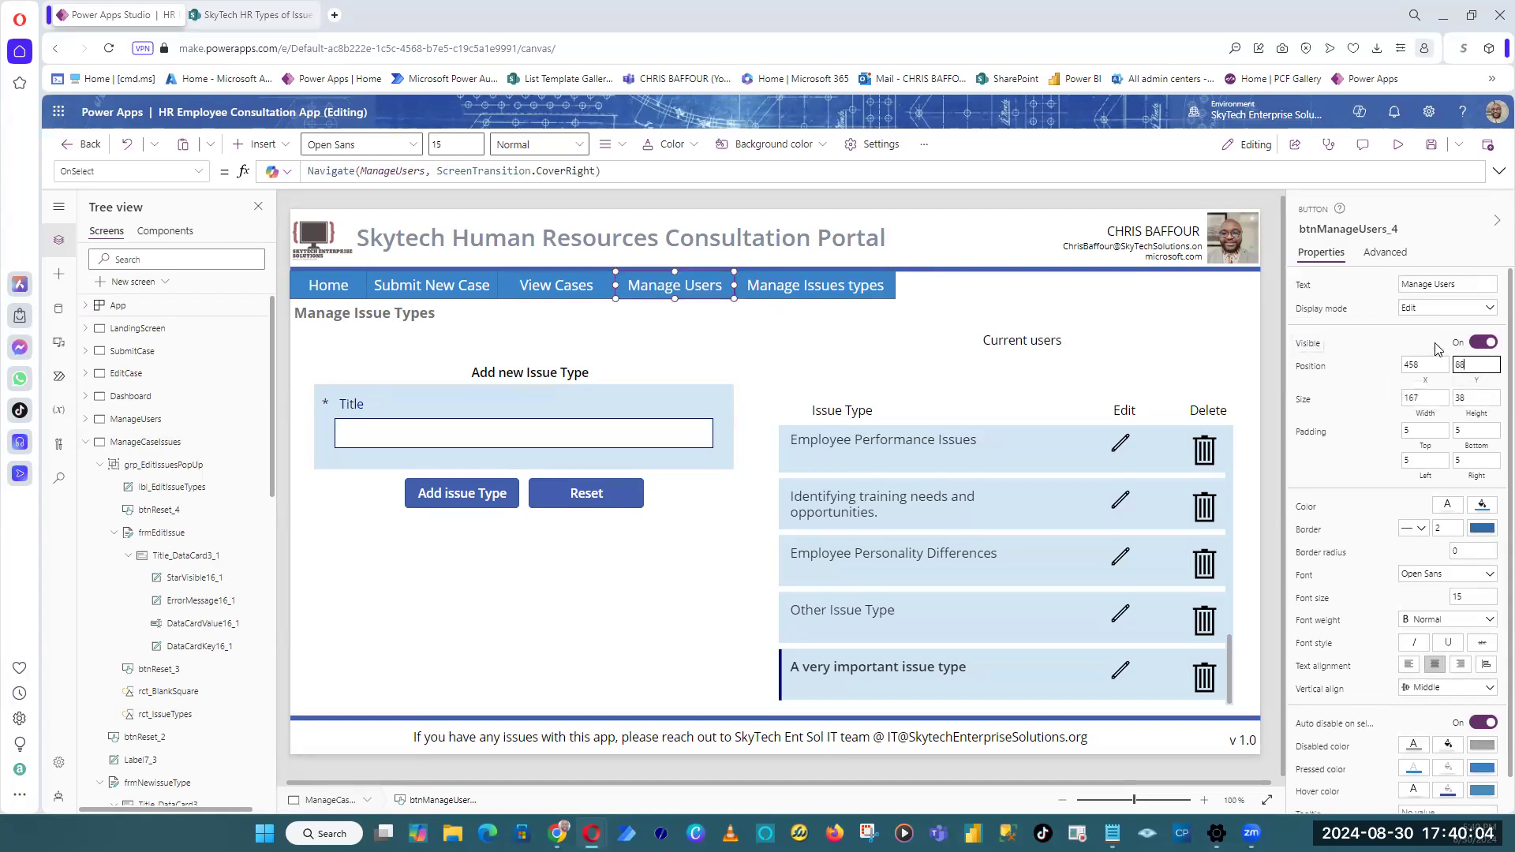
pyautogui.click(759, 262)
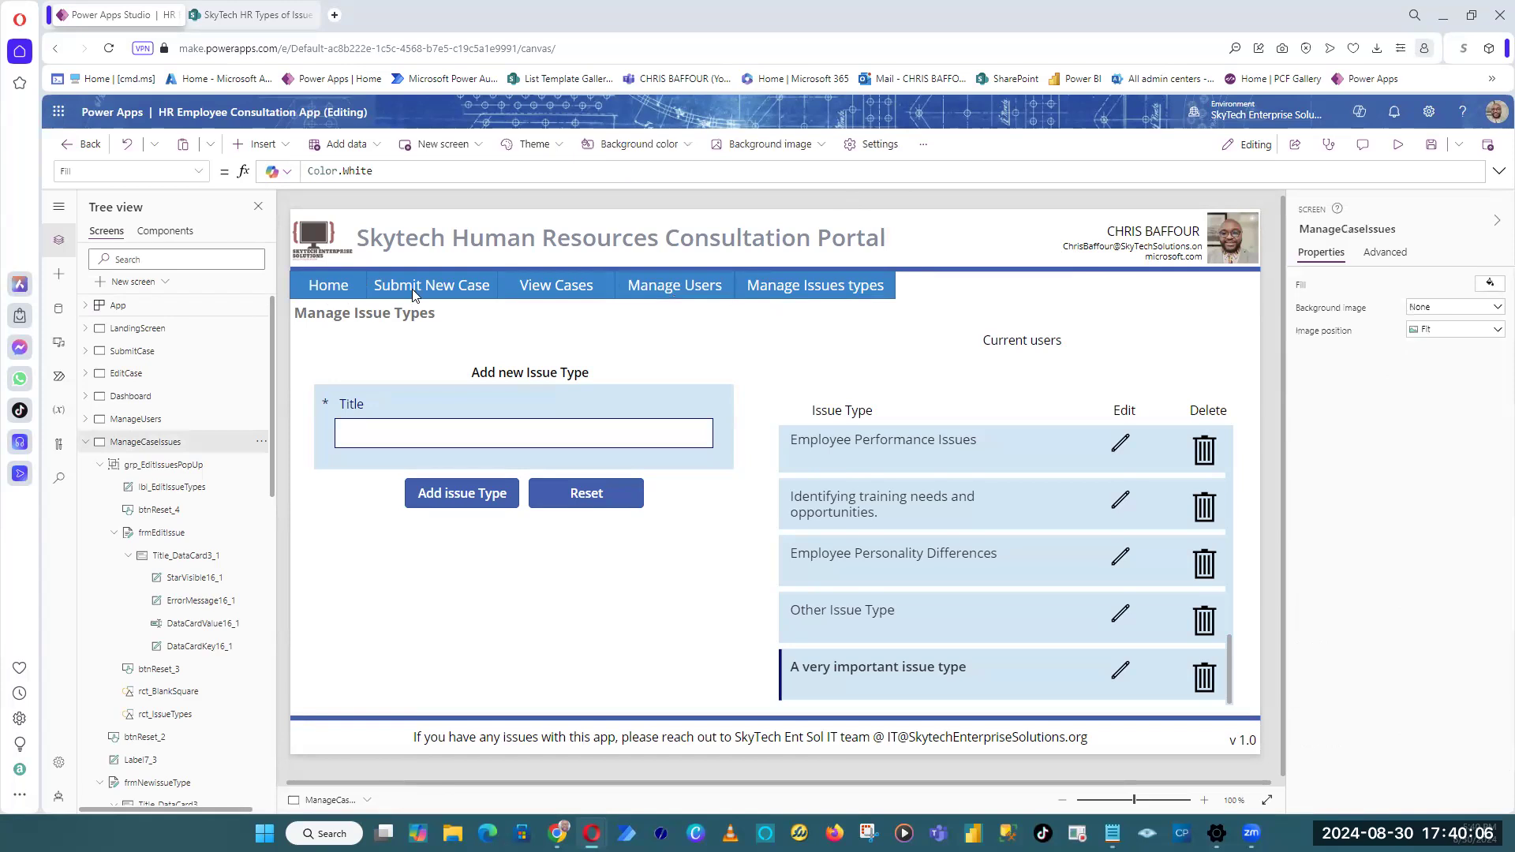
pyautogui.click(1431, 145)
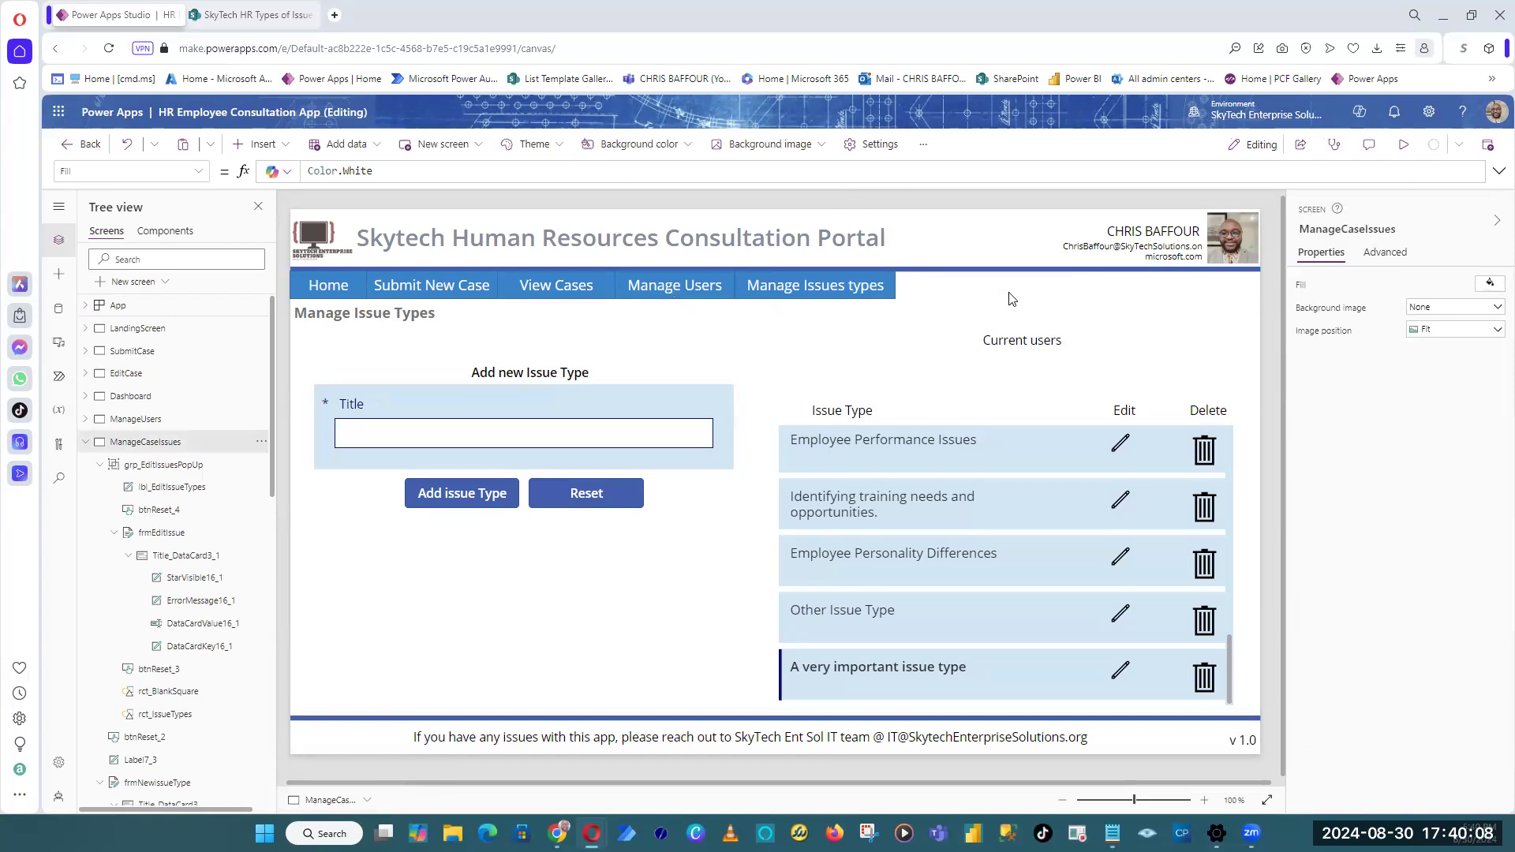
# Step: Copy all five finished navigation buttons from the Manage Issue Types screen
pyautogui.click(830, 292)
pyautogui.keyDown('shift'); pyautogui.click(672, 288); pyautogui.keyUp('shift')
pyautogui.keyDown('shift'); pyautogui.click(541, 284); pyautogui.keyUp('shift')
pyautogui.keyDown('shift'); pyautogui.click(481, 284); pyautogui.keyUp('shift')
pyautogui.keyDown('shift'); pyautogui.click(318, 284); pyautogui.keyUp('shift')
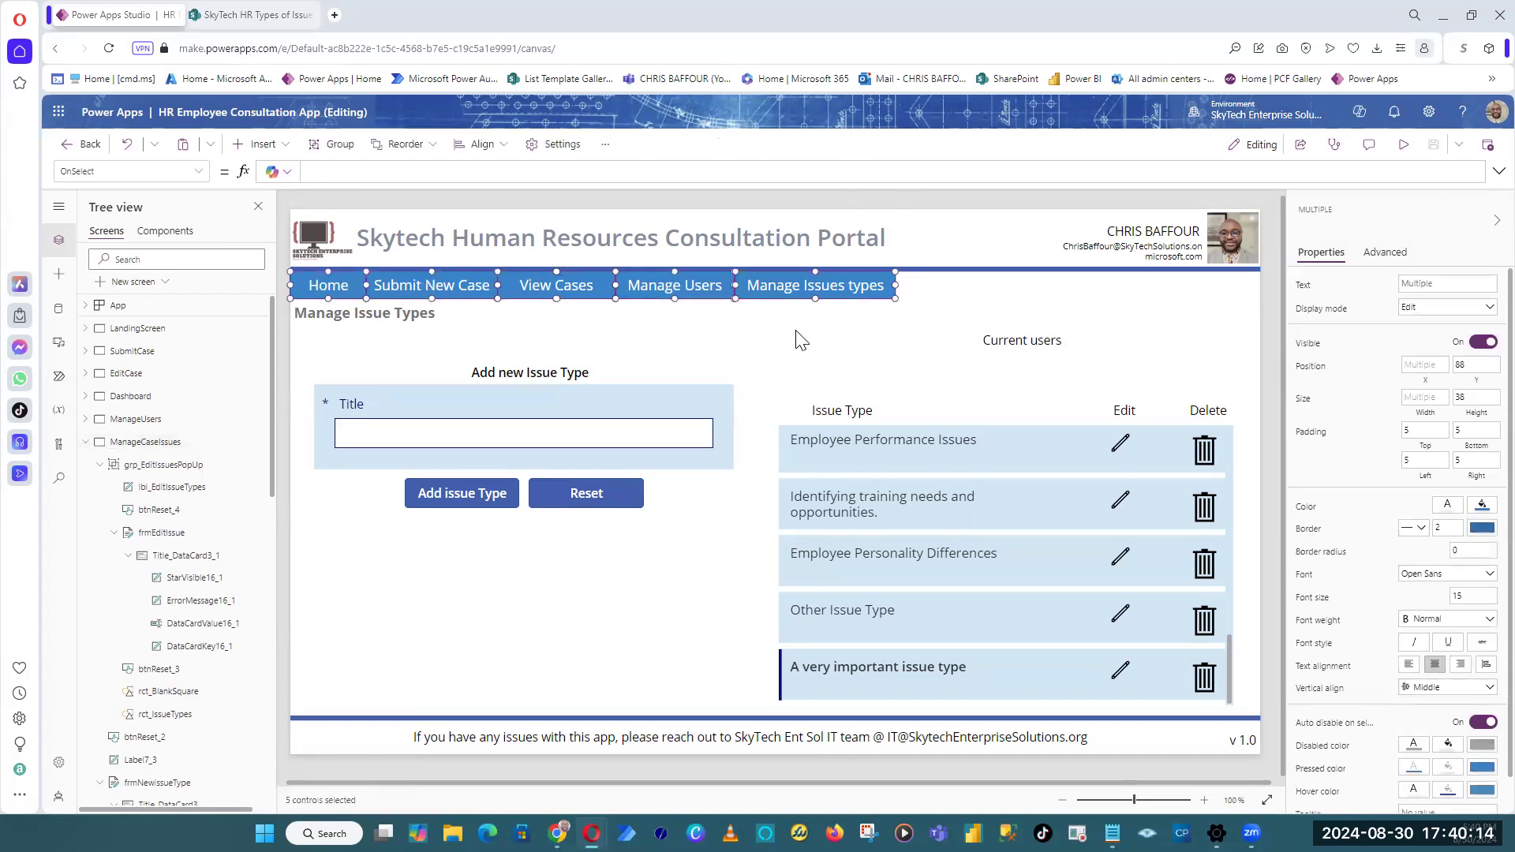
pyautogui.rightClick(799, 289)
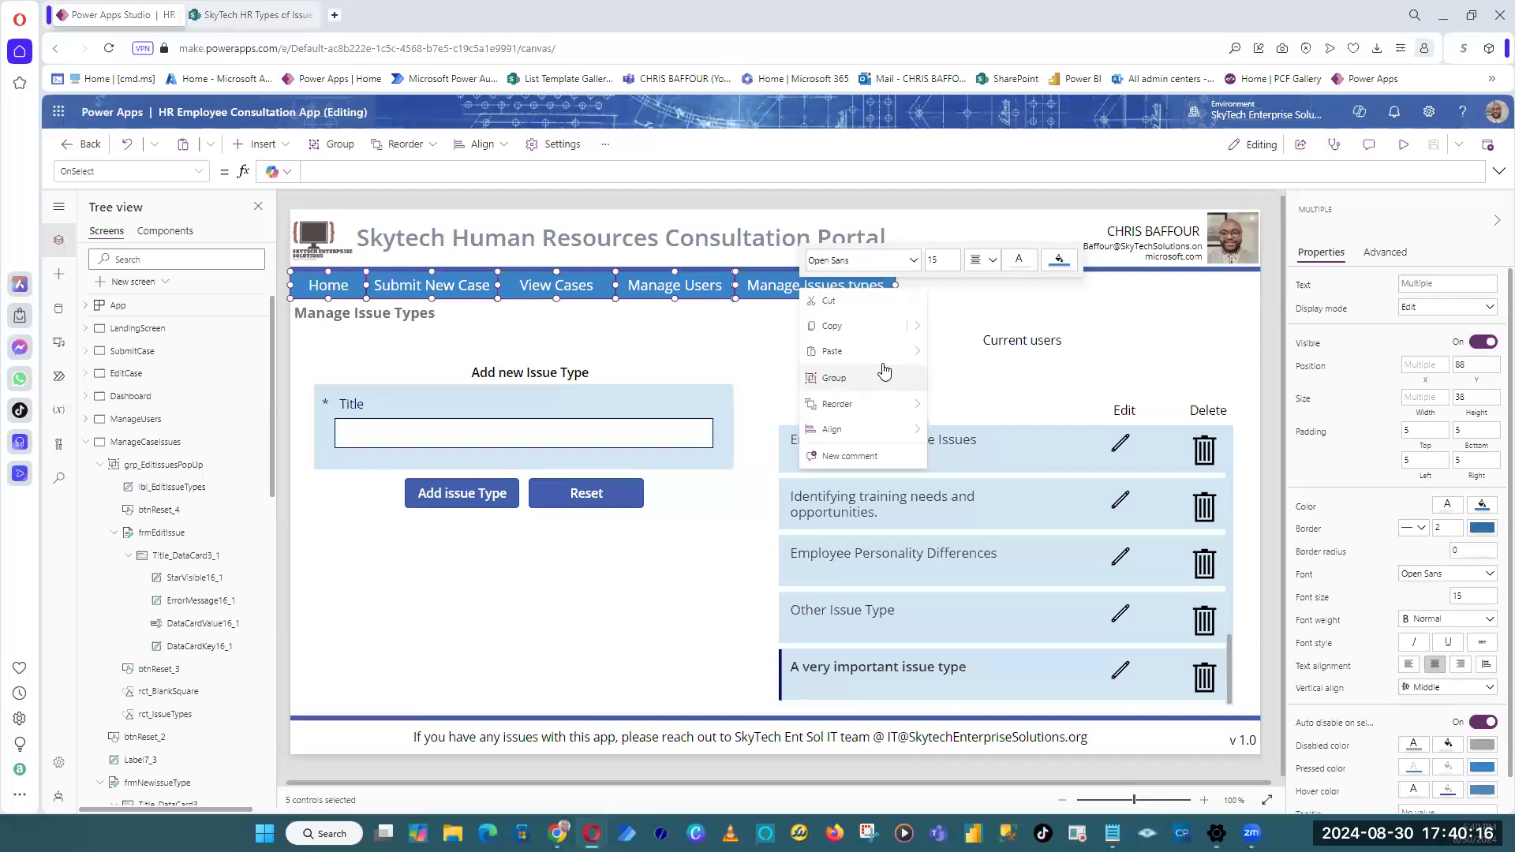
pyautogui.click(842, 330)
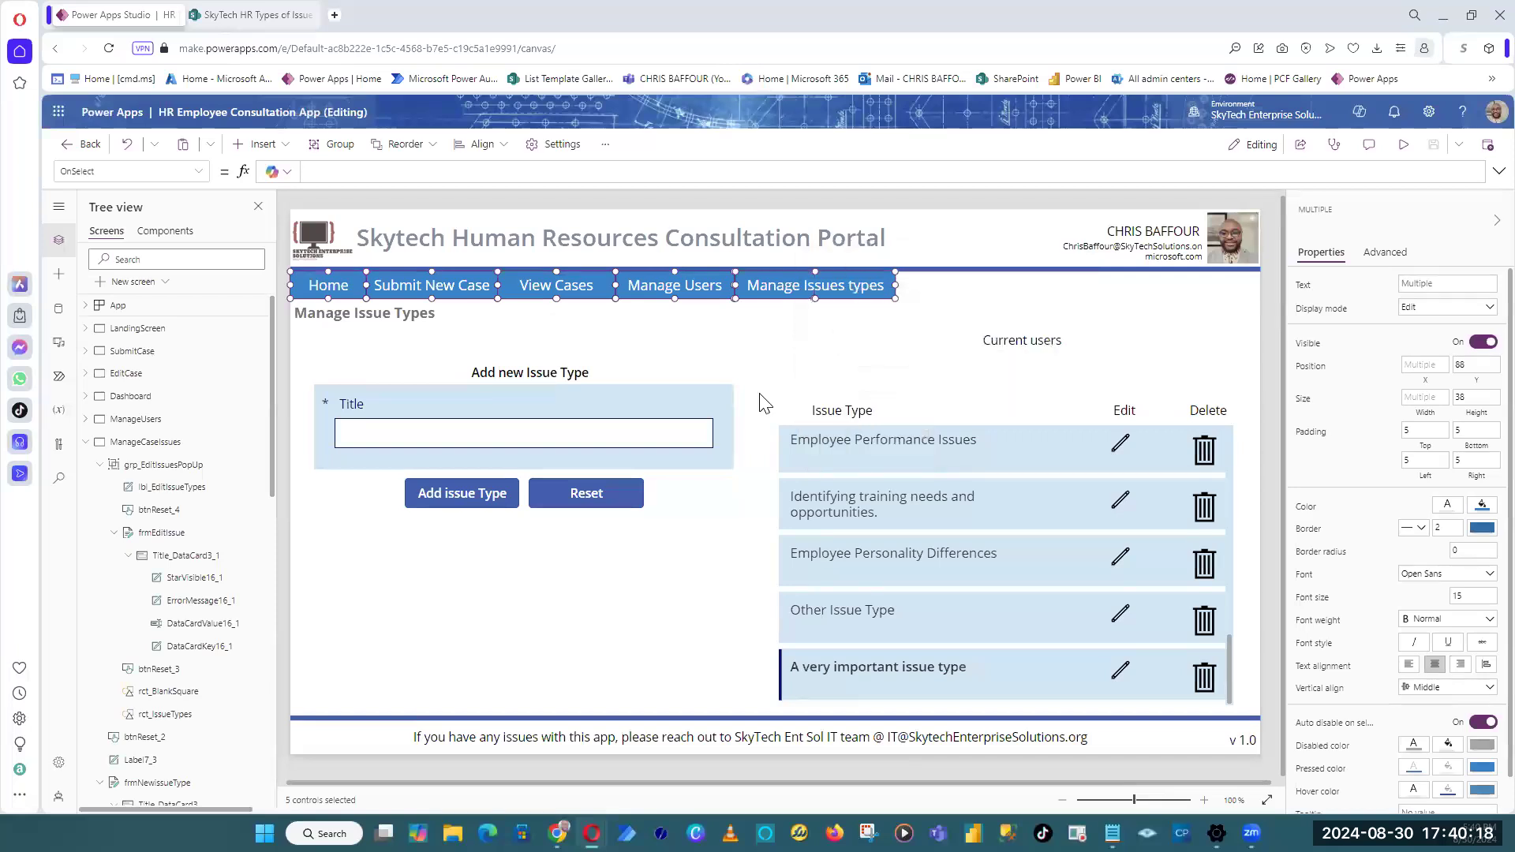
pyautogui.click(802, 332)
# Step: Open the Manage Users screen and delete its five old navigation buttons, including Home
pyautogui.keyDown('alt'); pyautogui.click(711, 292); pyautogui.keyUp('alt')
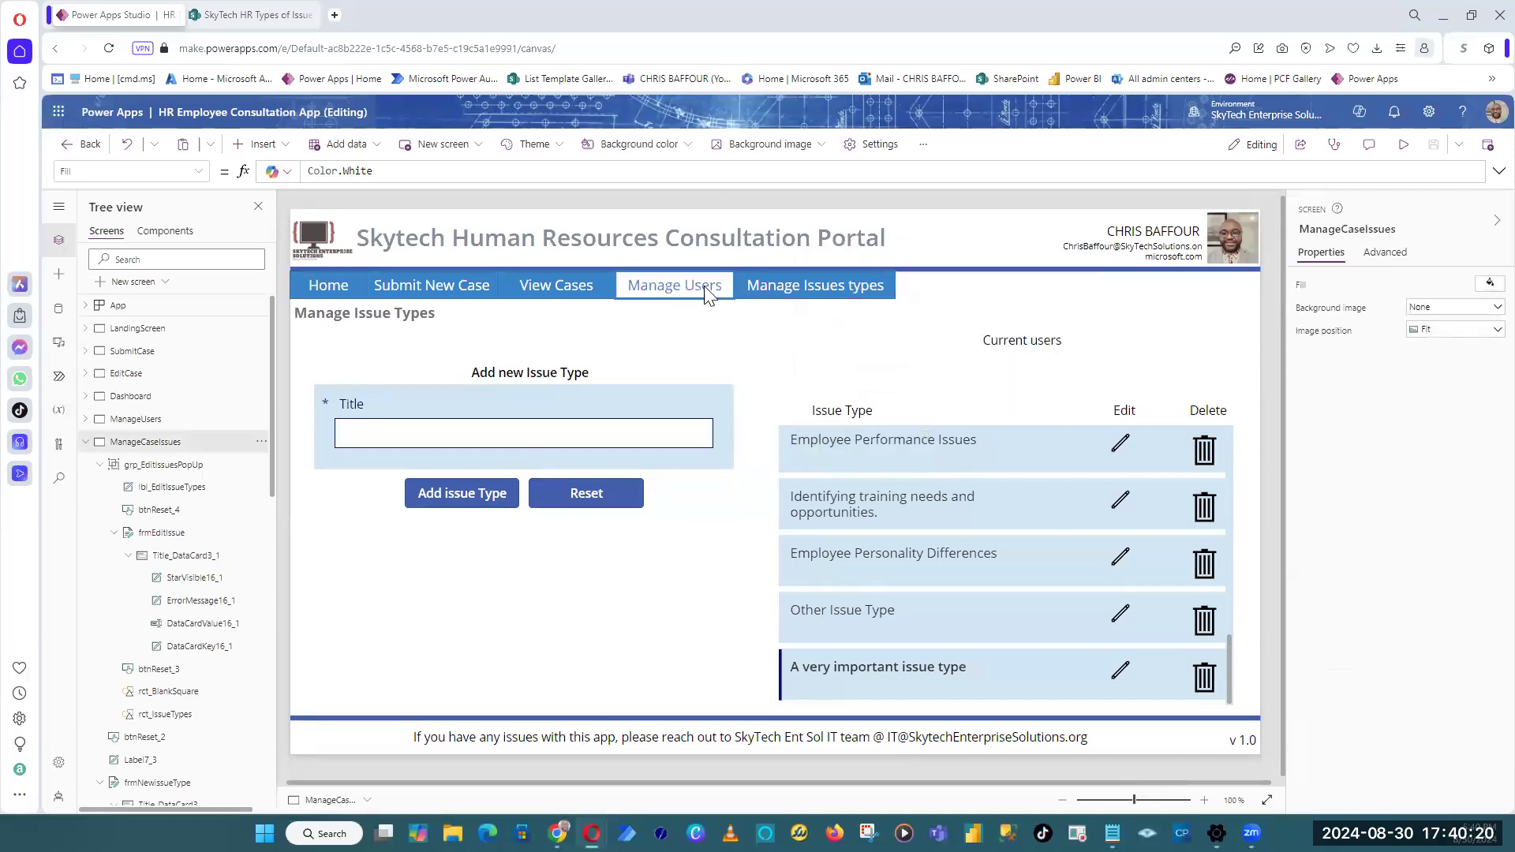
pyautogui.moveTo(1220, 305); pyautogui.dragTo(418, 285)
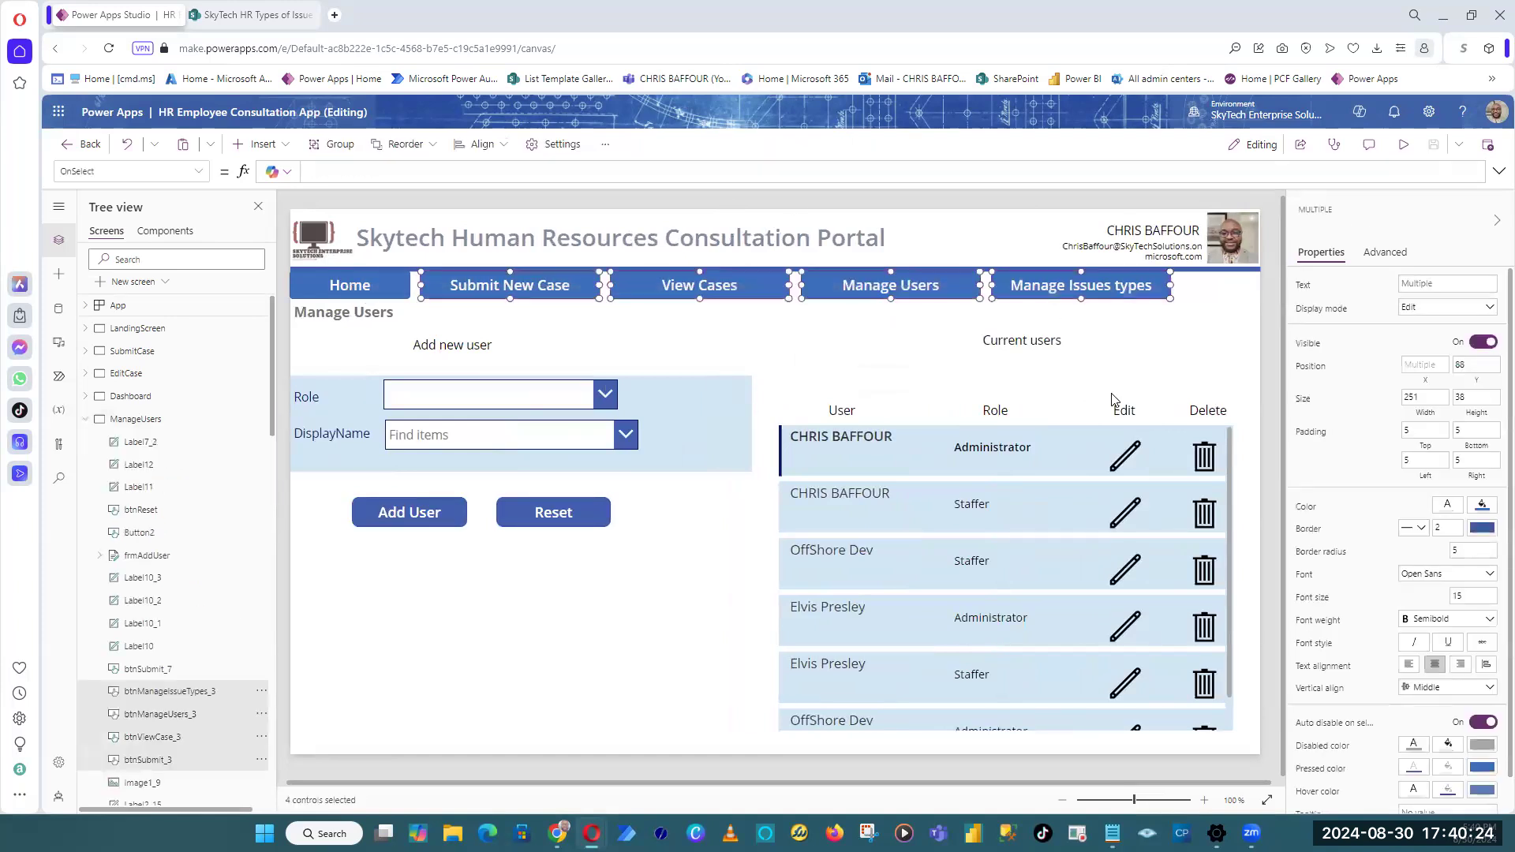
pyautogui.press('Delete')
pyautogui.click(347, 286)
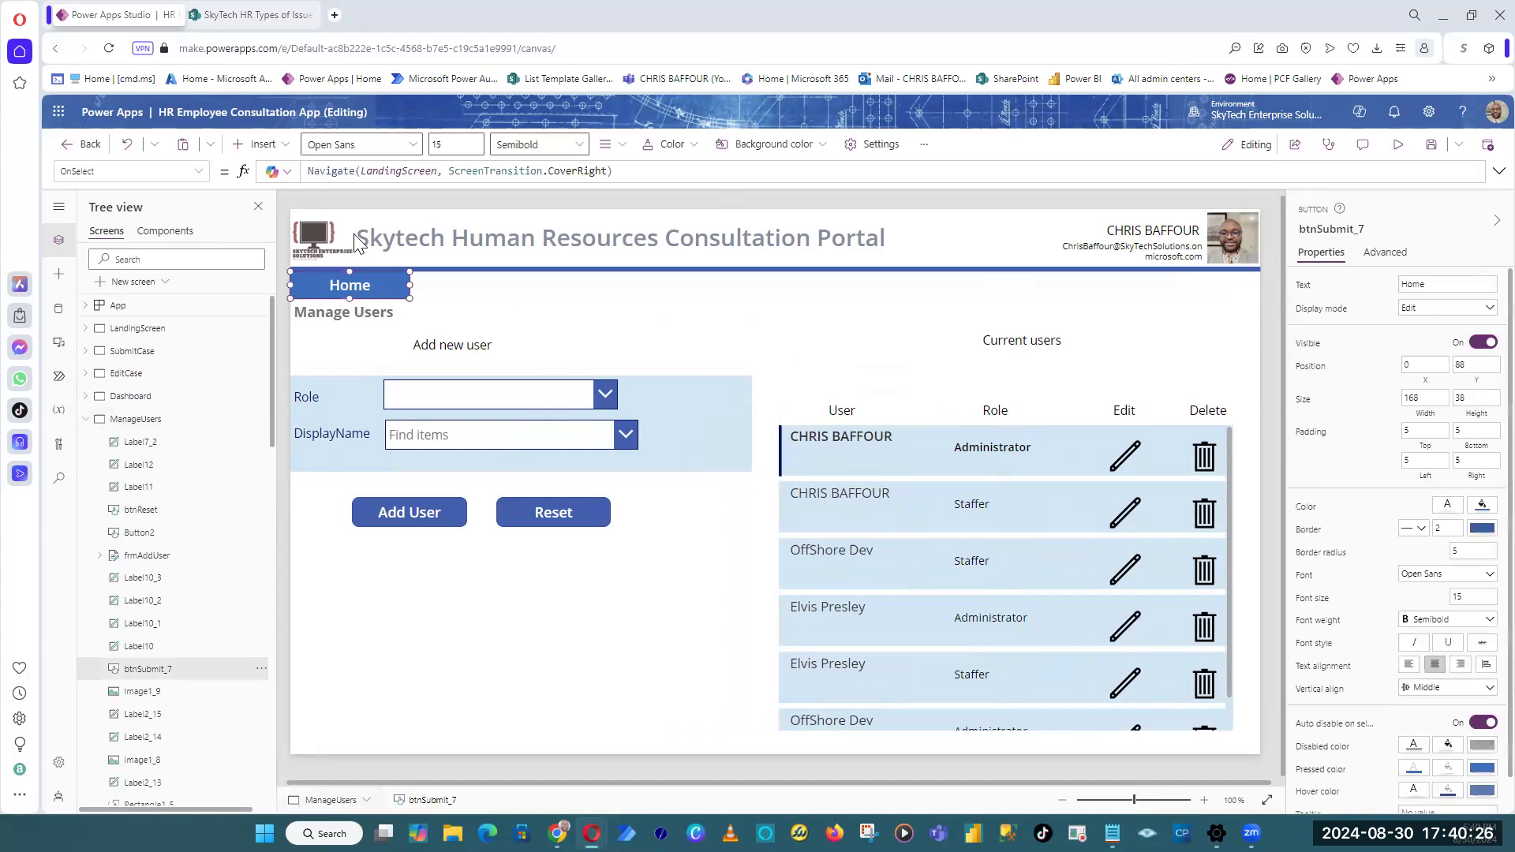
pyautogui.press('Delete')
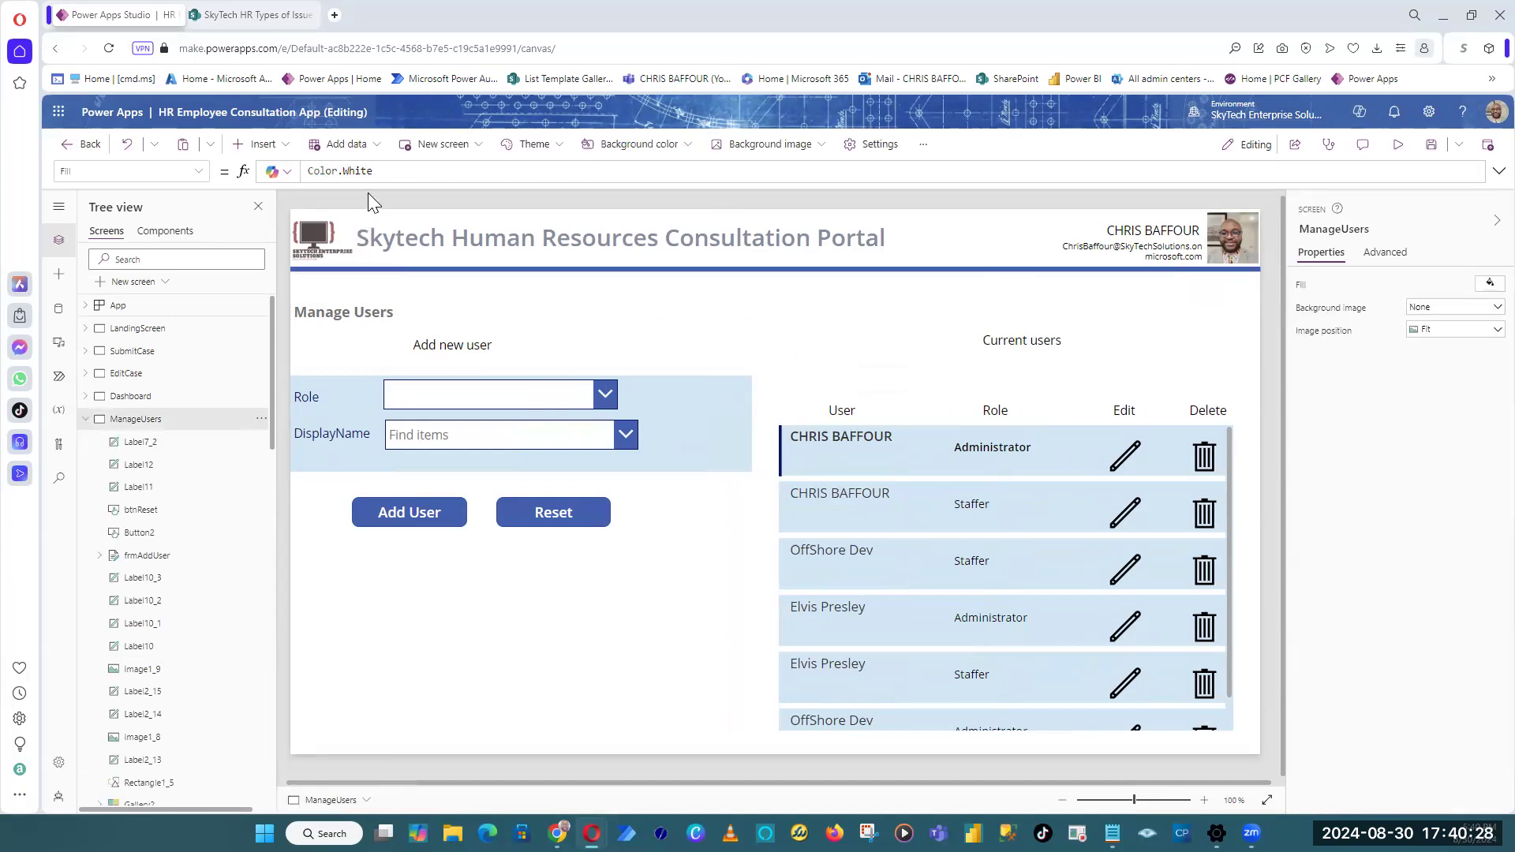
# Step: Paste the copied navigation buttons on the Manage Users screen and move them flush left beneath the header line
pyautogui.hotkey('ctrl', 'v')
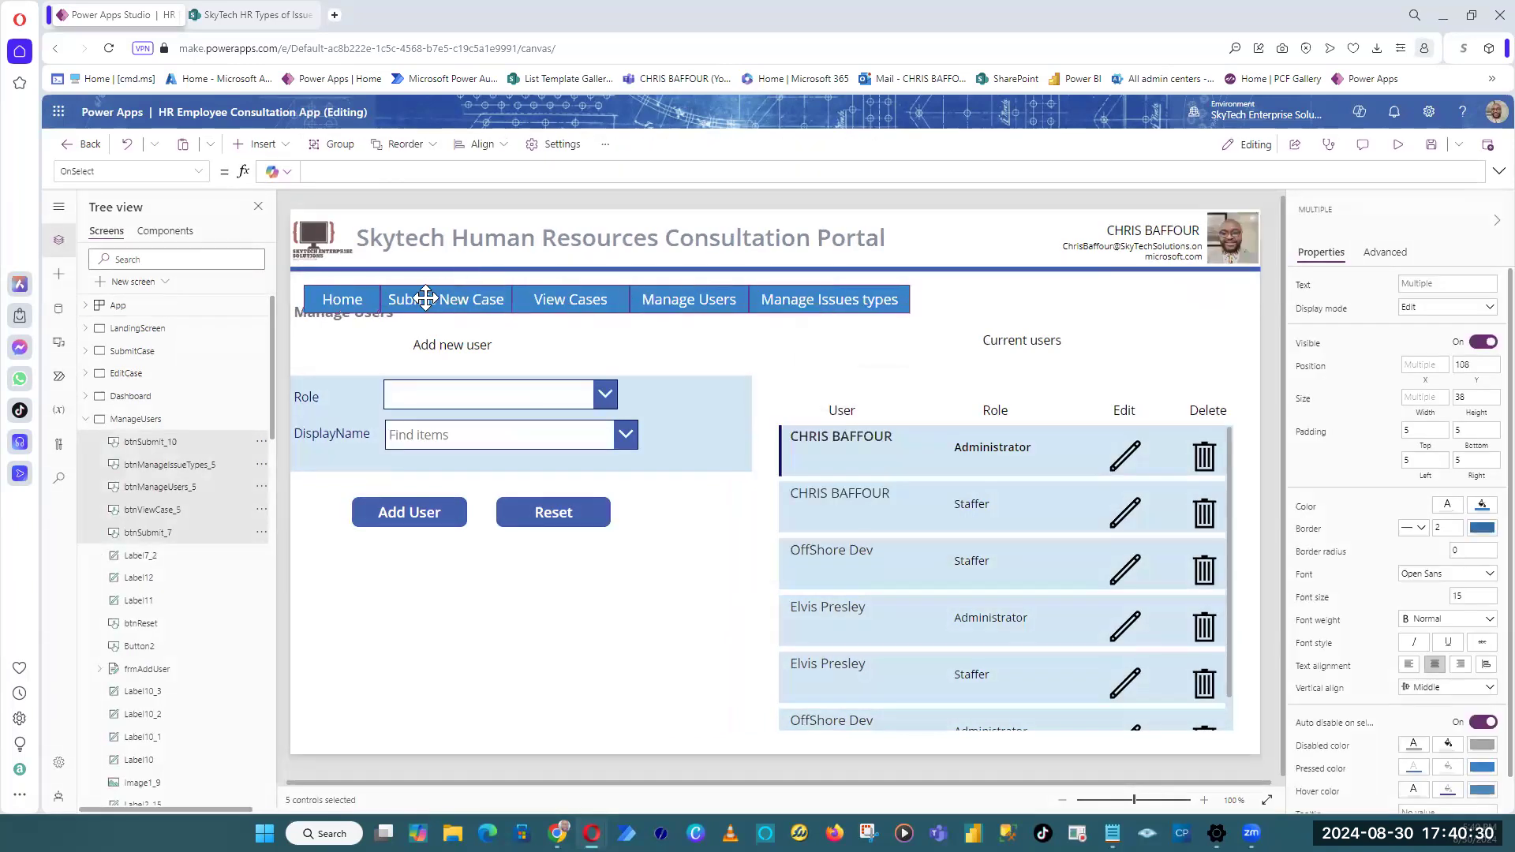
pyautogui.moveTo(444, 292); pyautogui.dragTo(429, 276)
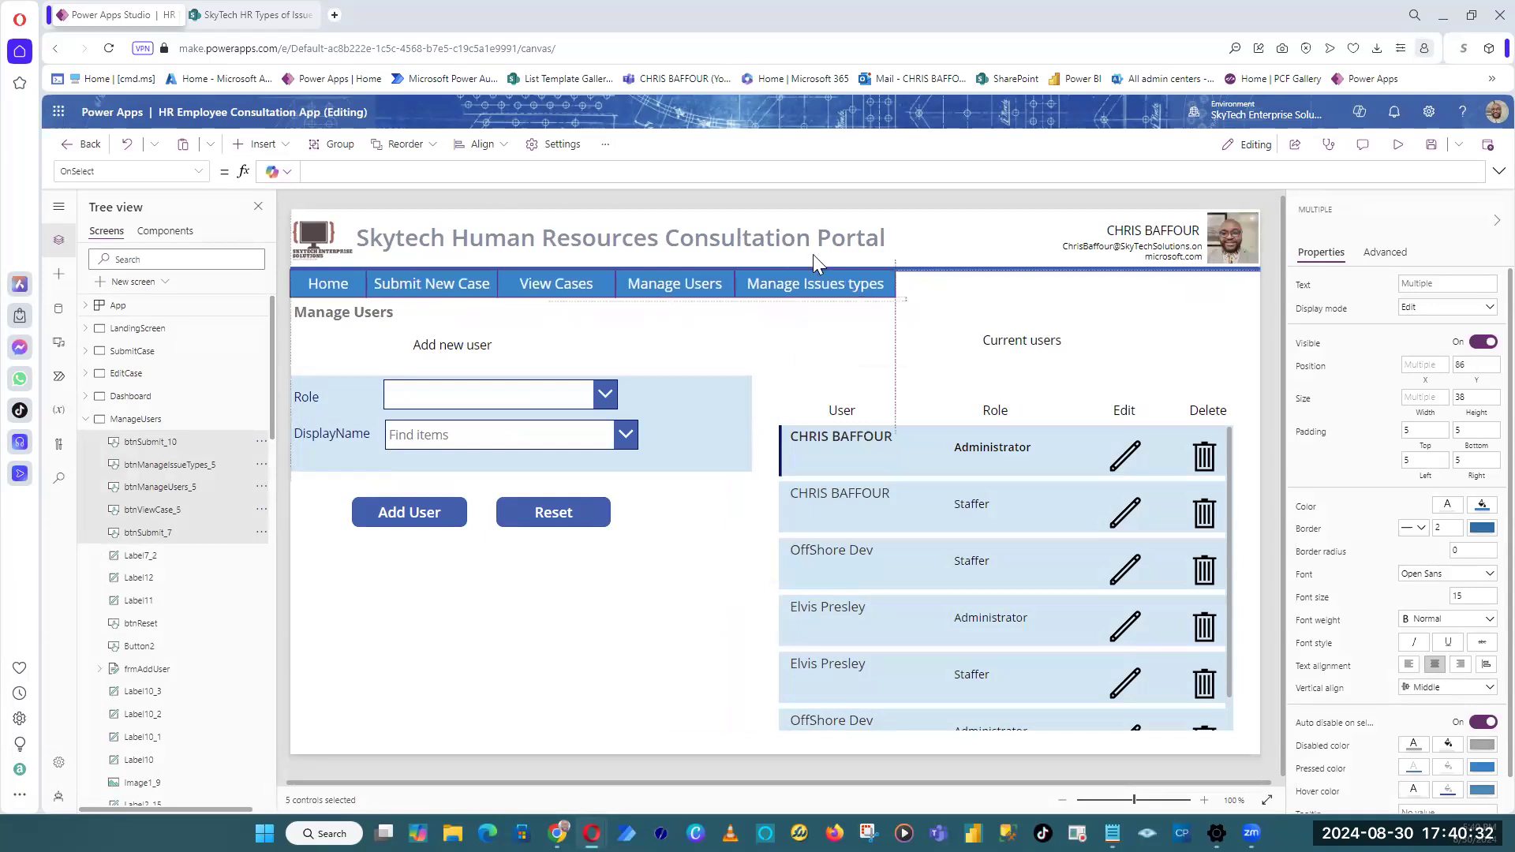
pyautogui.click(809, 202)
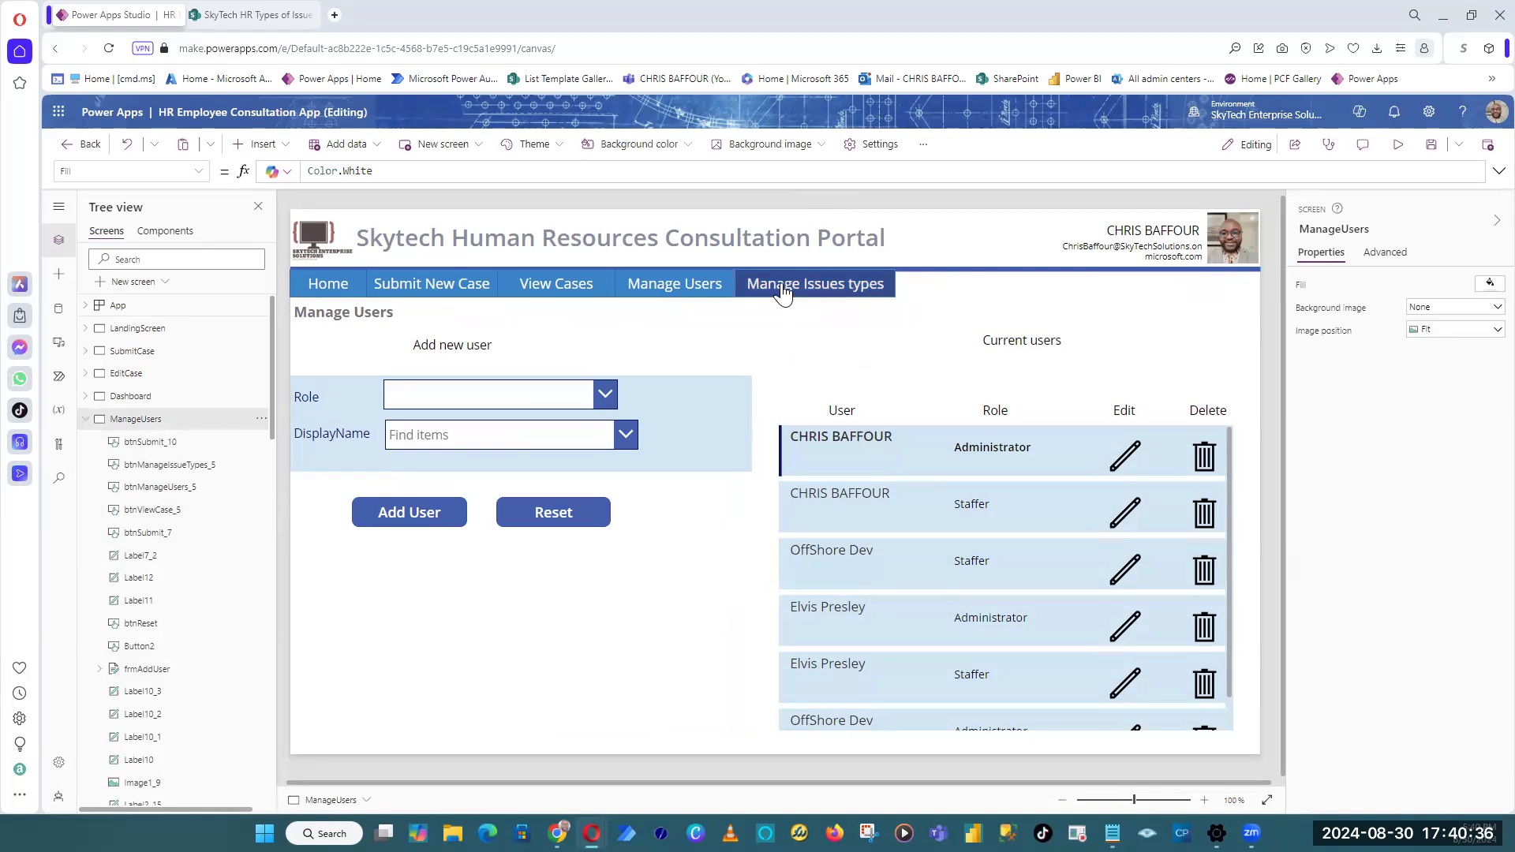
# Step: Check the positions of the Home, Submit New Case, View Cases and Manage Issues types buttons on the Manage Issue Types screen
pyautogui.keyDown('alt'); pyautogui.click(790, 284); pyautogui.keyUp('alt')
pyautogui.click(341, 290)
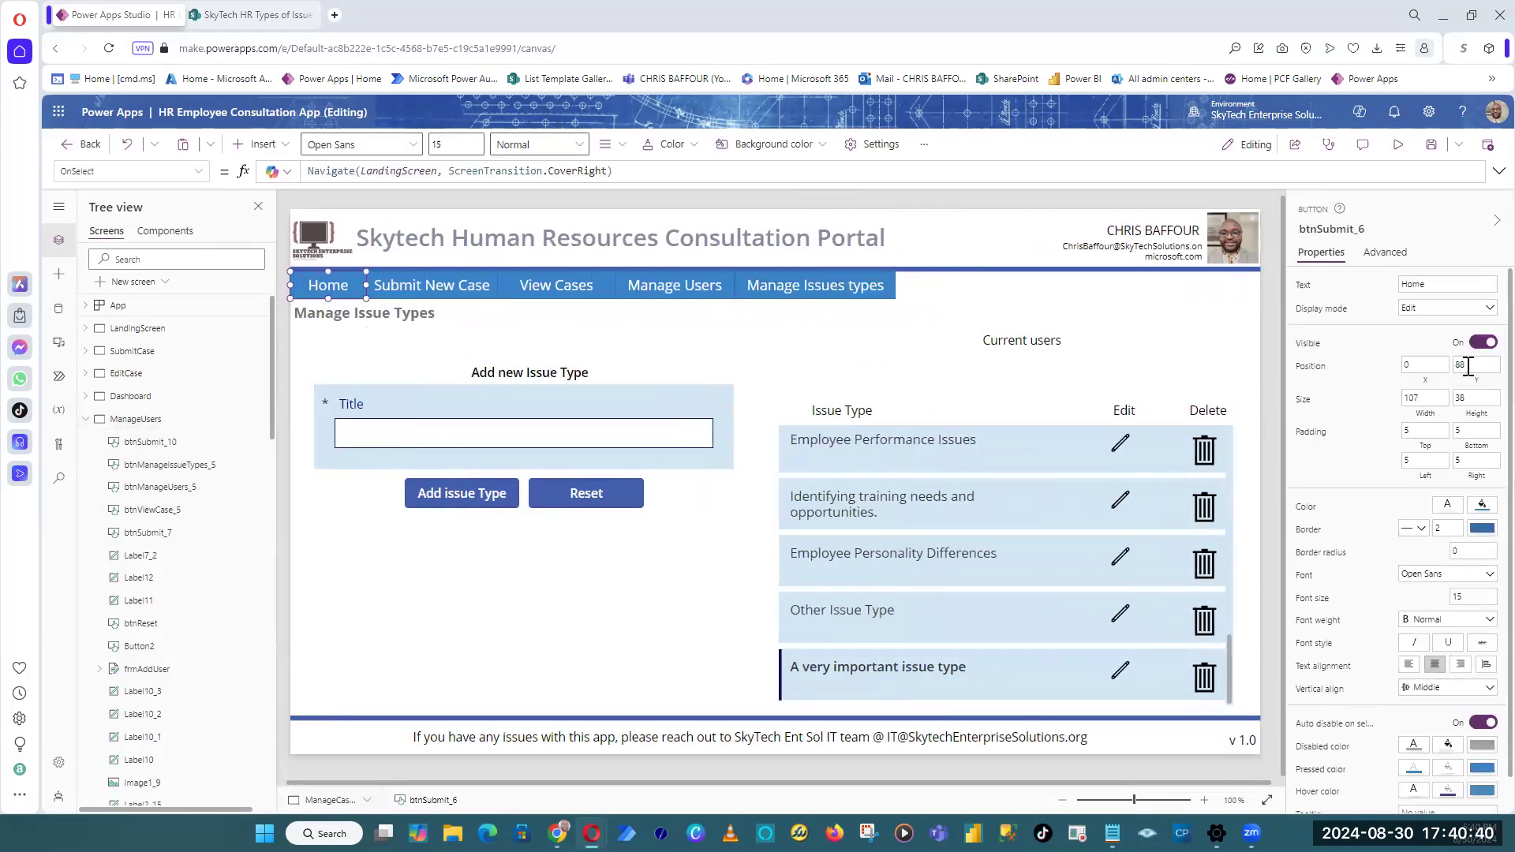
pyautogui.click(461, 286)
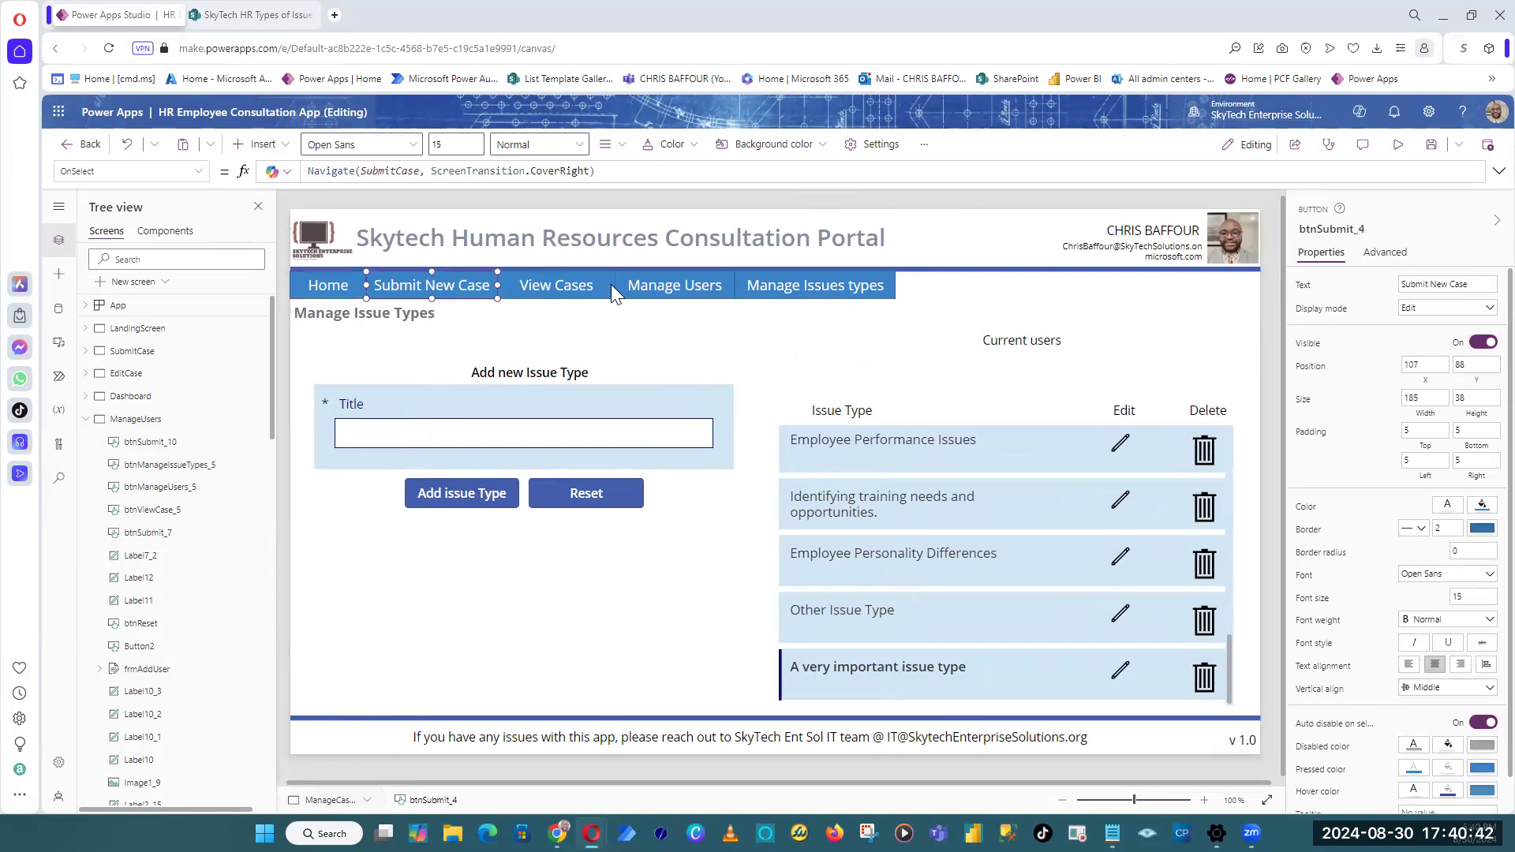
pyautogui.click(575, 282)
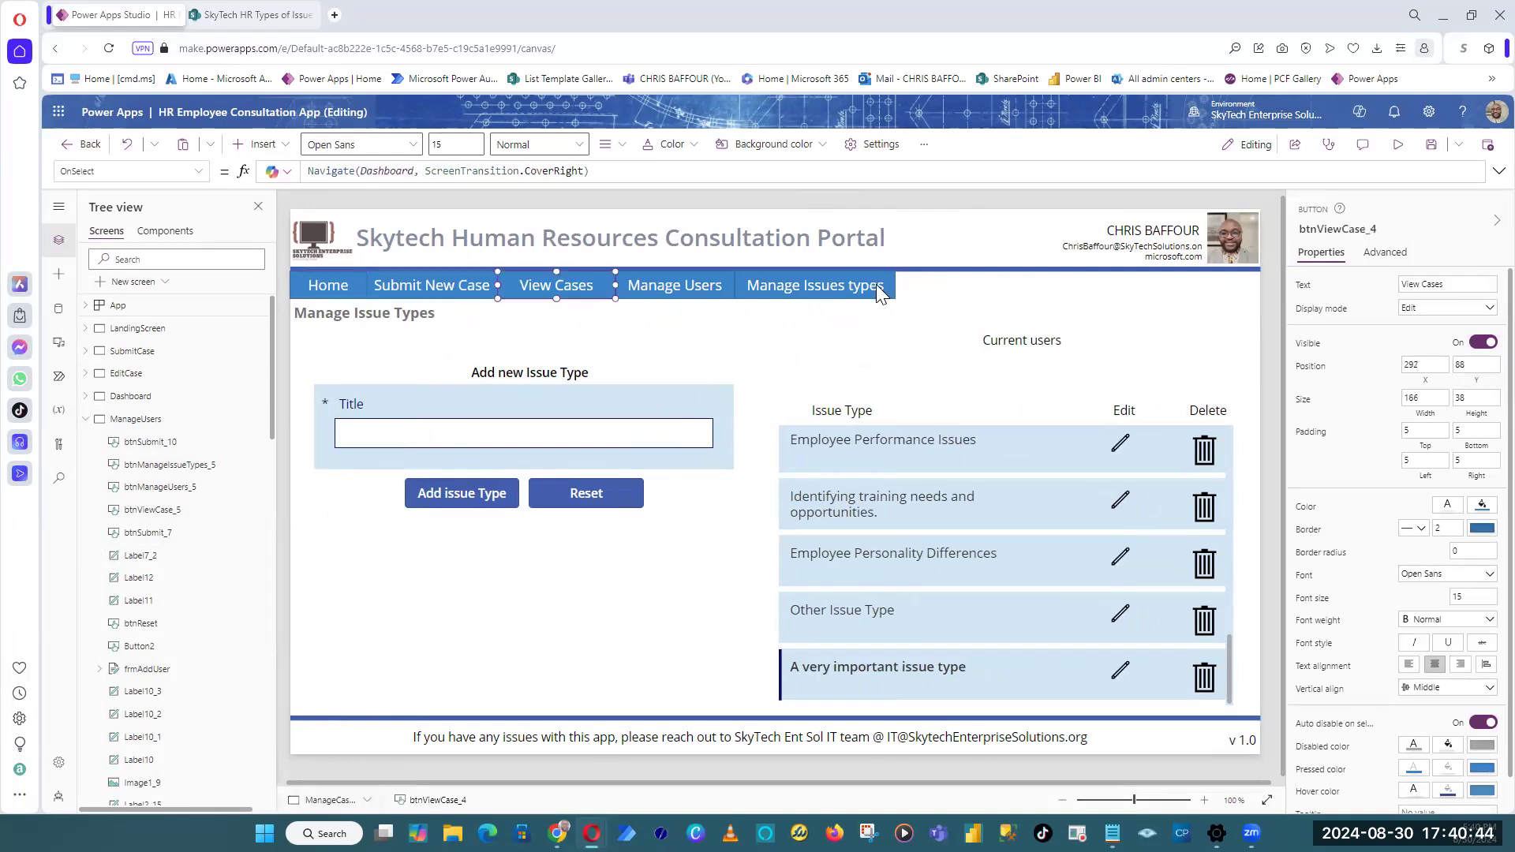
pyautogui.scroll(-1, 1466, 725)
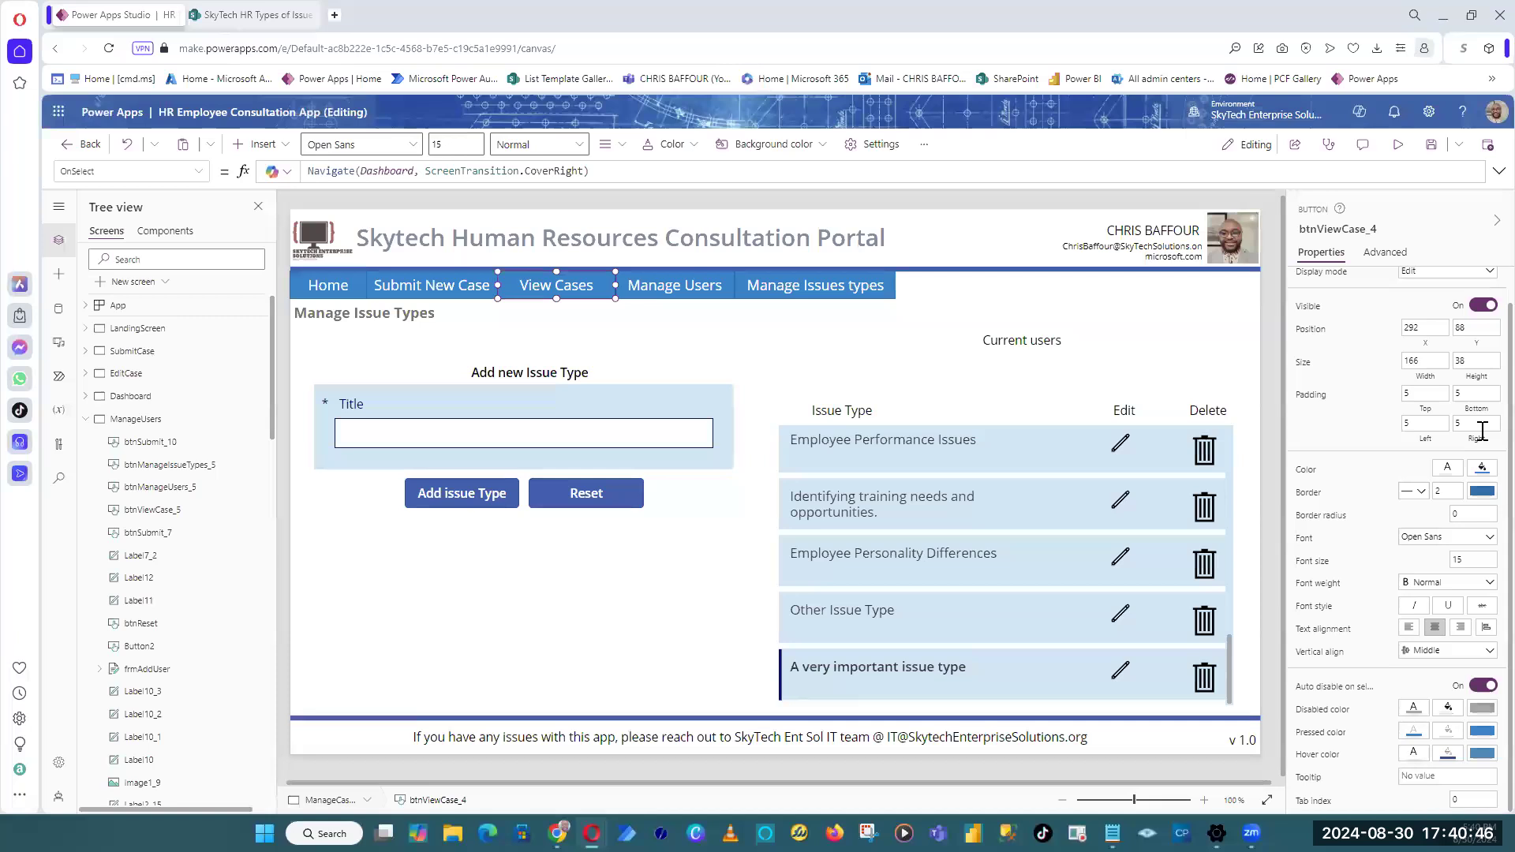
pyautogui.scroll(1, 1480, 410)
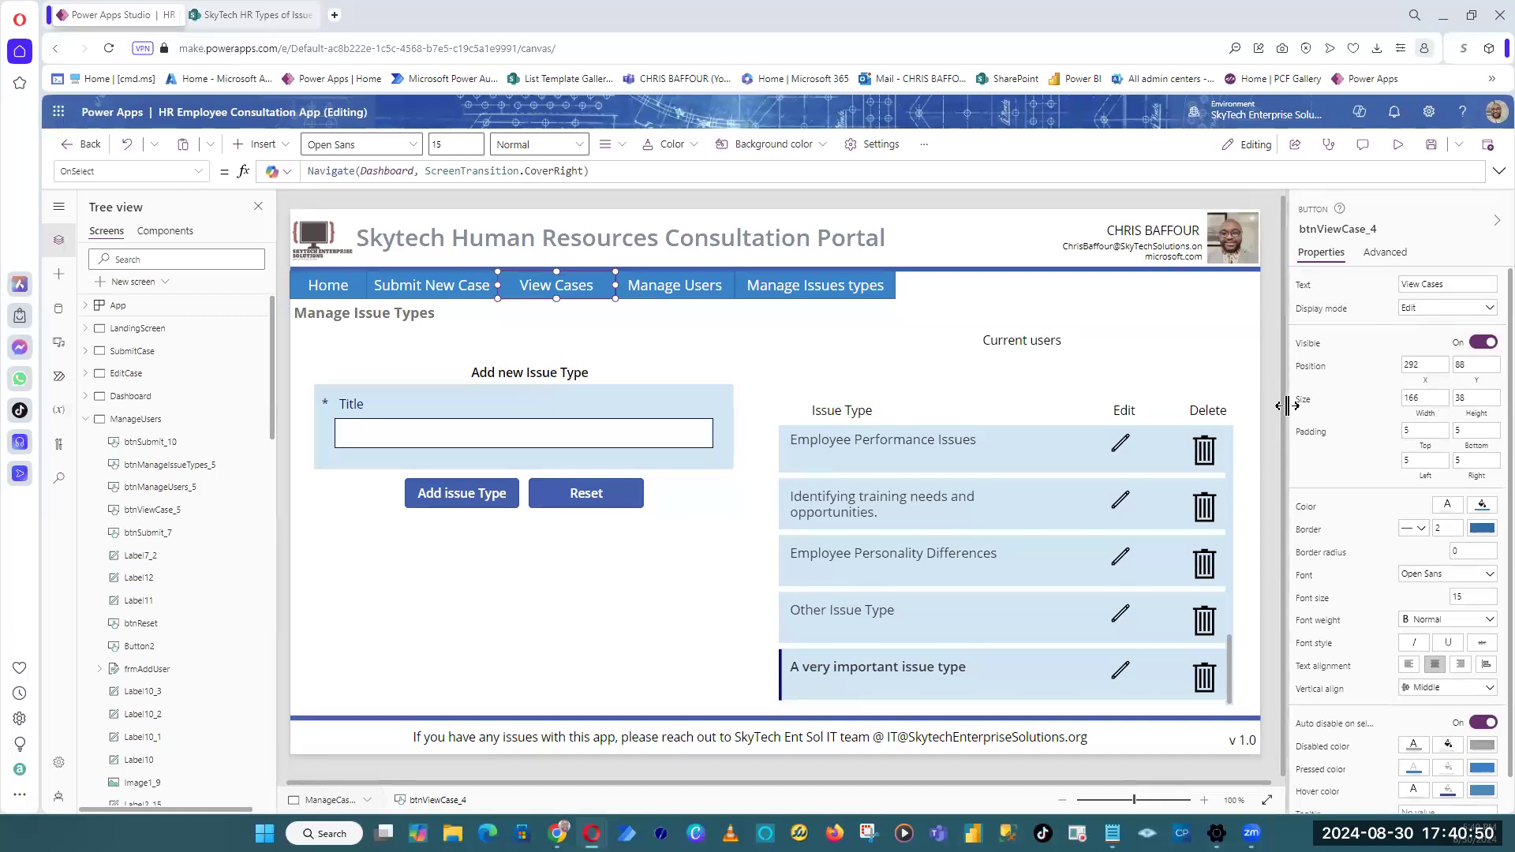
pyautogui.click(804, 292)
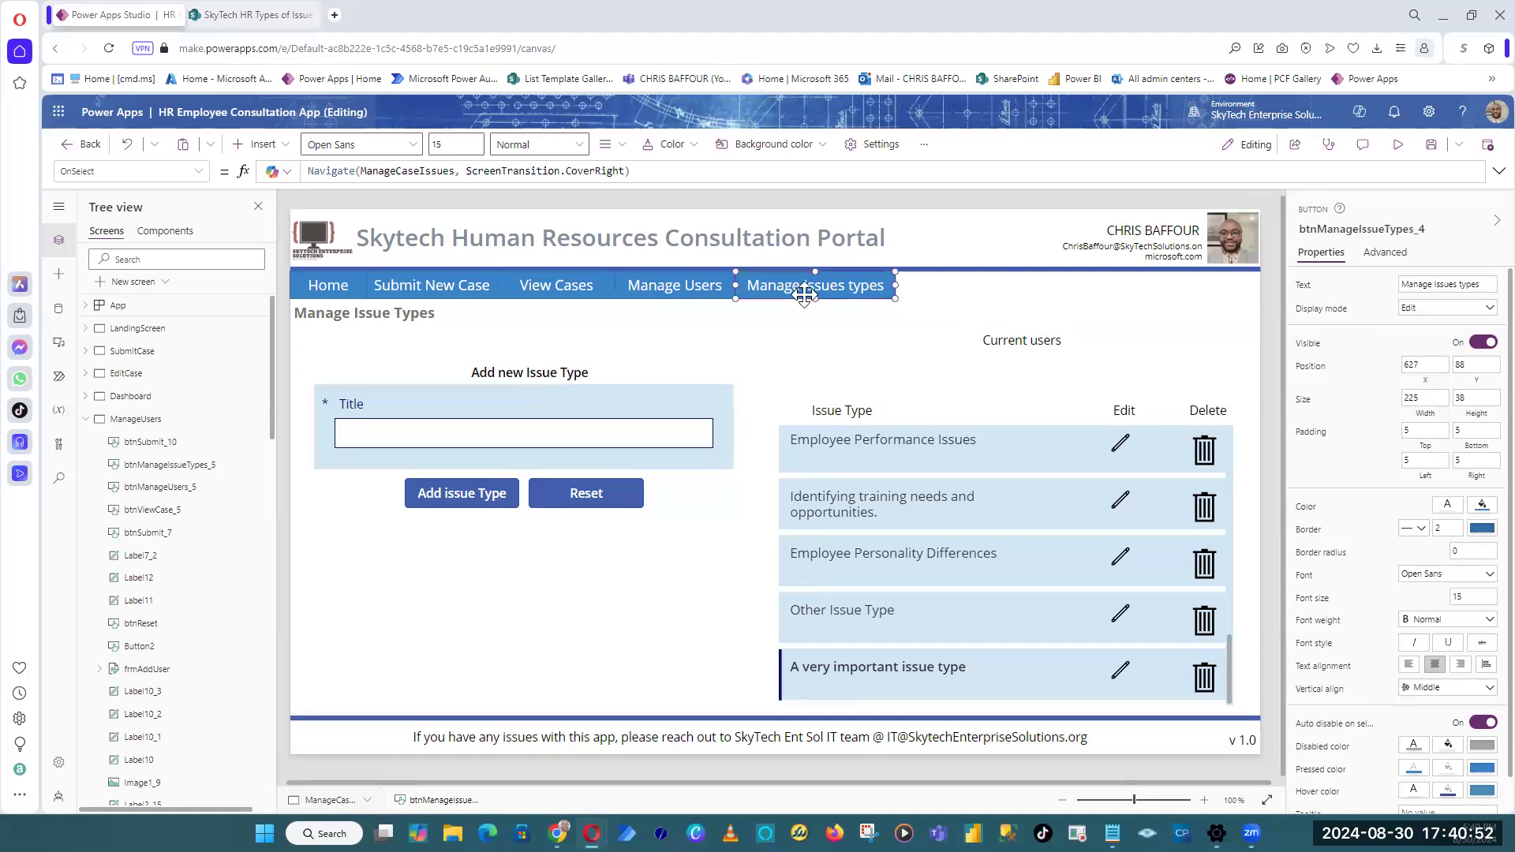
pyautogui.click(782, 196)
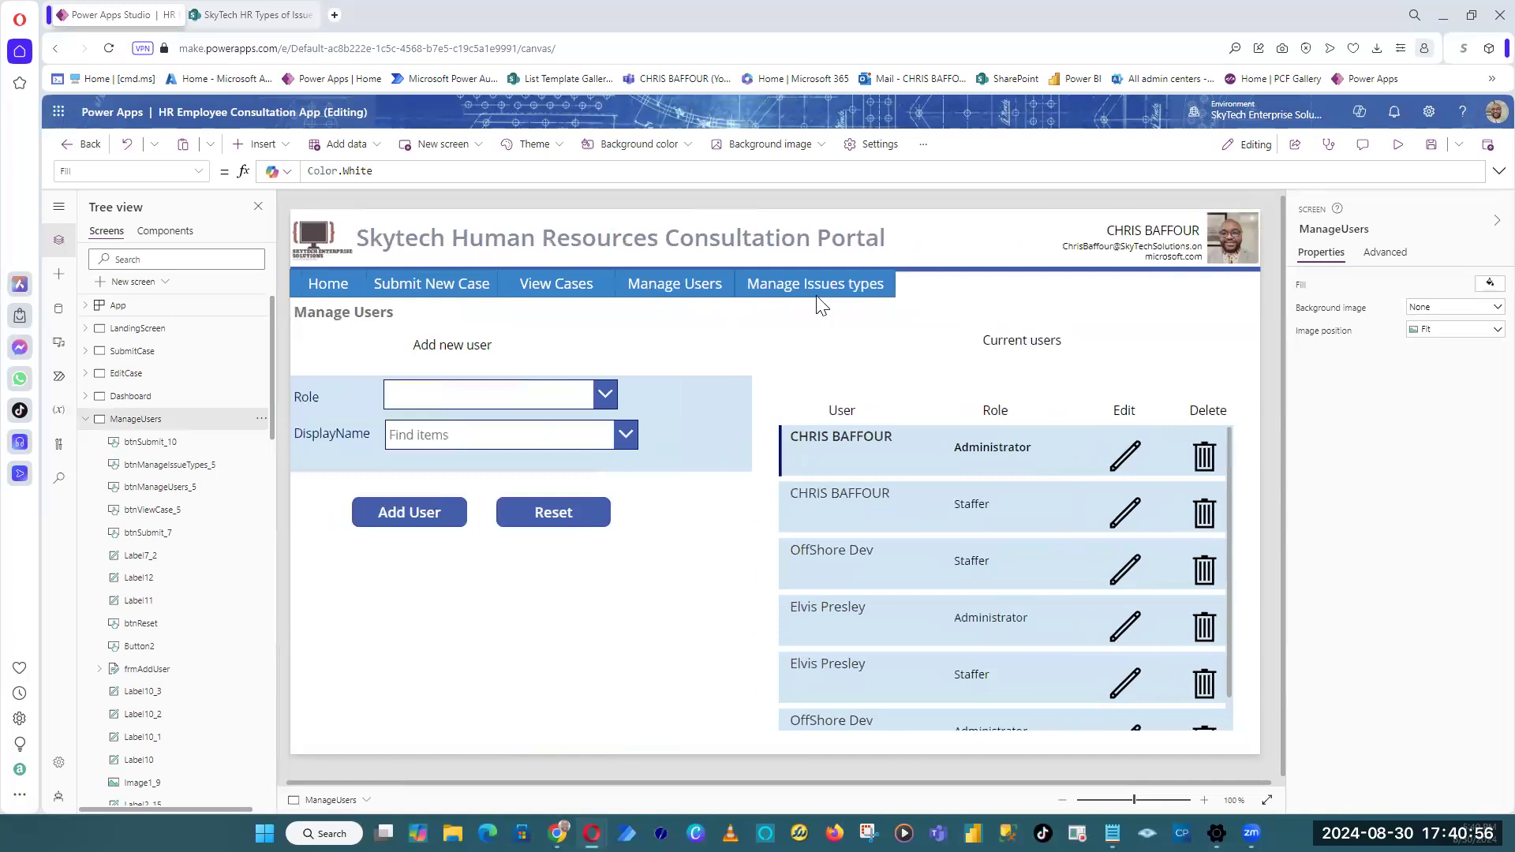
# Step: Set the Y position of all five navigation buttons on the Manage Users screen to 88
pyautogui.click(819, 289)
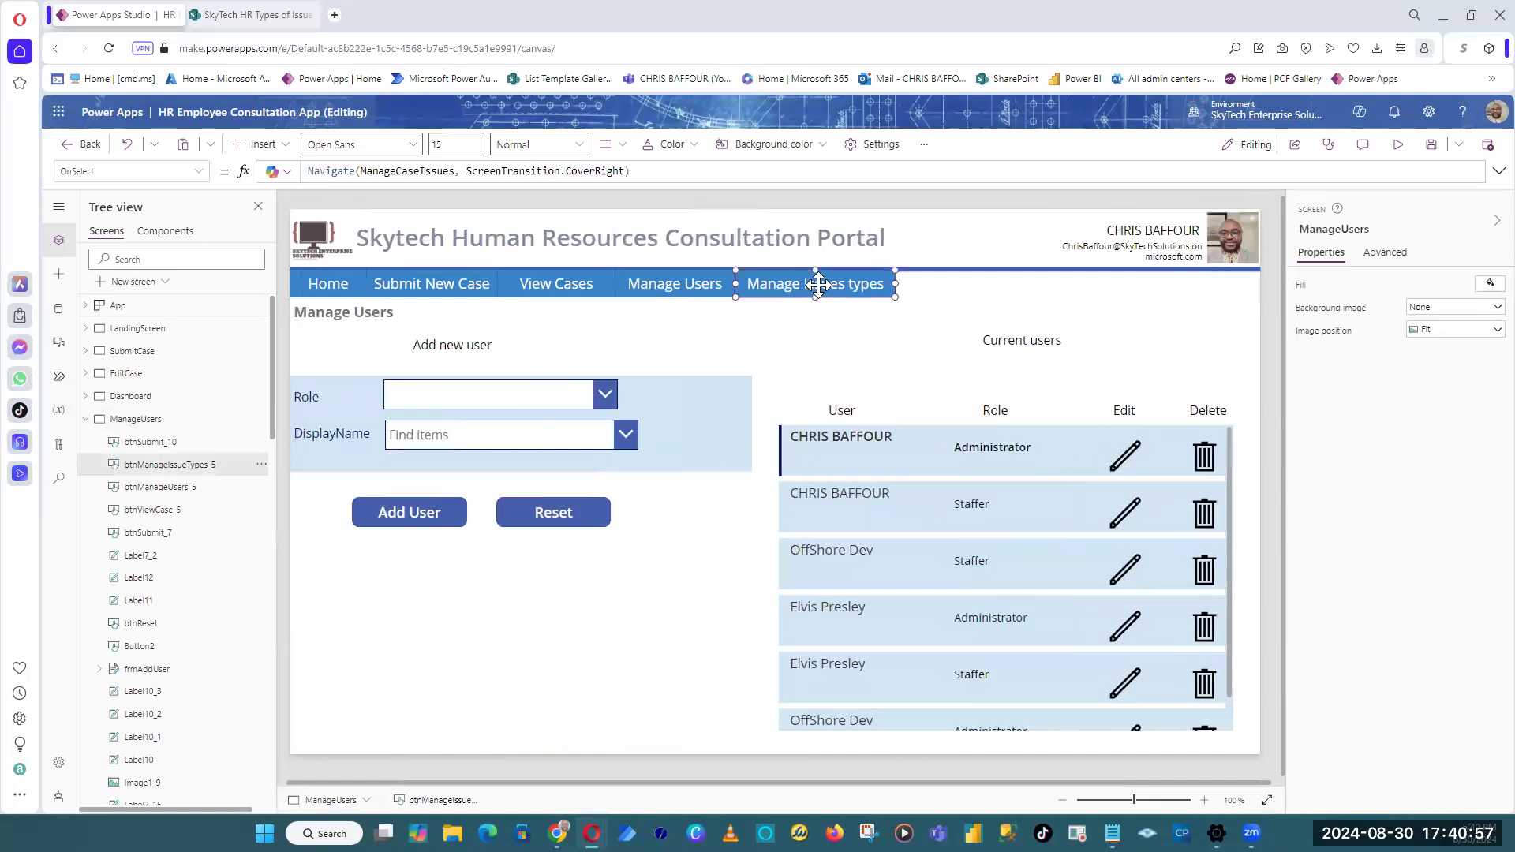
pyautogui.keyDown('shift'); pyautogui.click(664, 287); pyautogui.keyUp('shift')
pyautogui.keyDown('shift'); pyautogui.click(536, 286); pyautogui.keyUp('shift')
pyautogui.keyDown('shift'); pyautogui.click(439, 286); pyautogui.keyUp('shift')
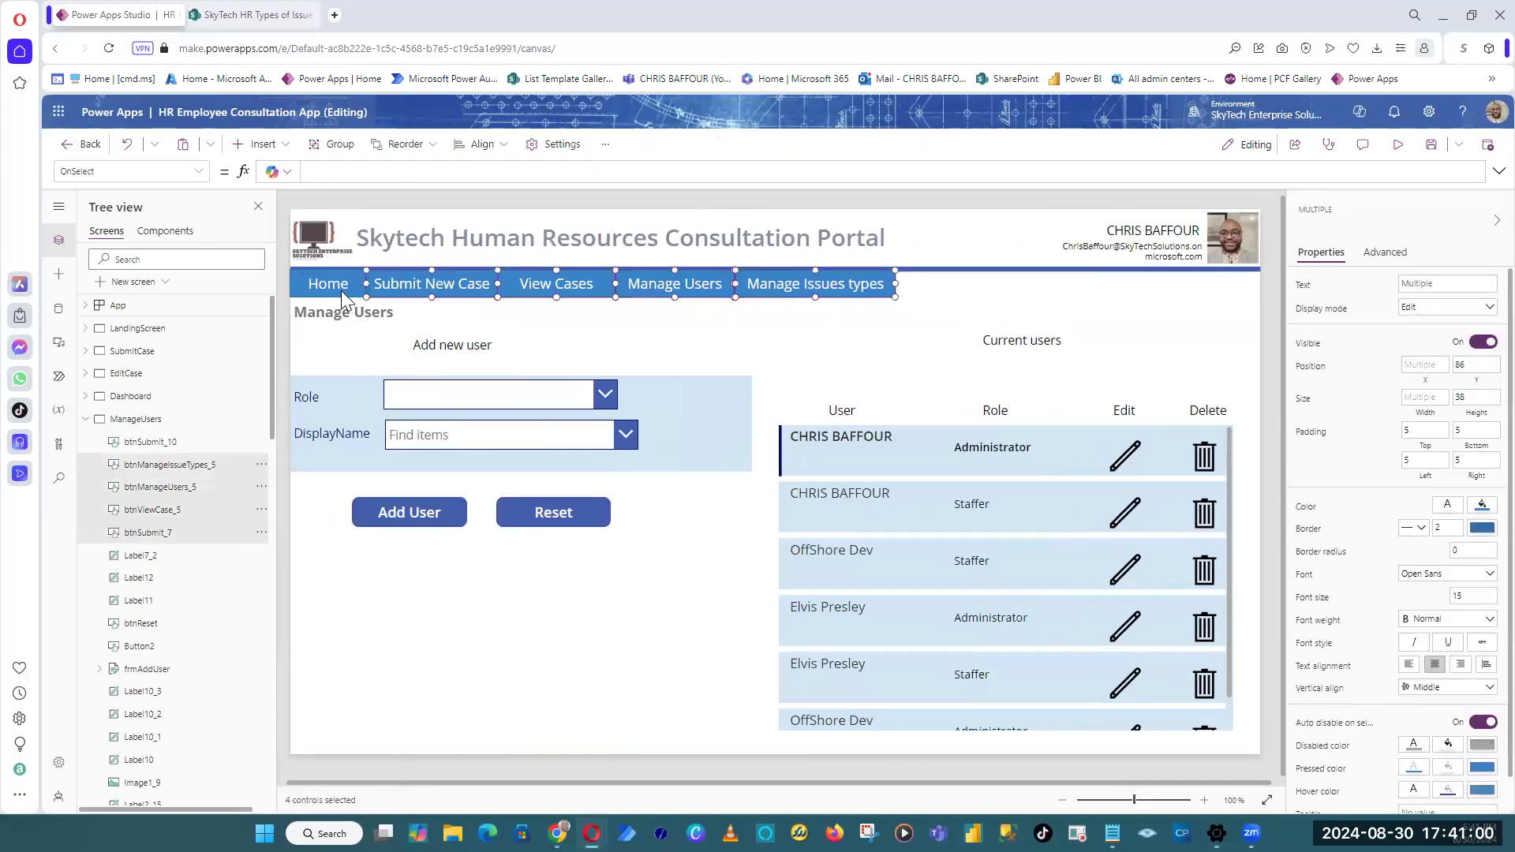
pyautogui.keyDown('shift'); pyautogui.click(324, 285); pyautogui.keyUp('shift')
pyautogui.doubleClick(1473, 365)
pyautogui.write('88')
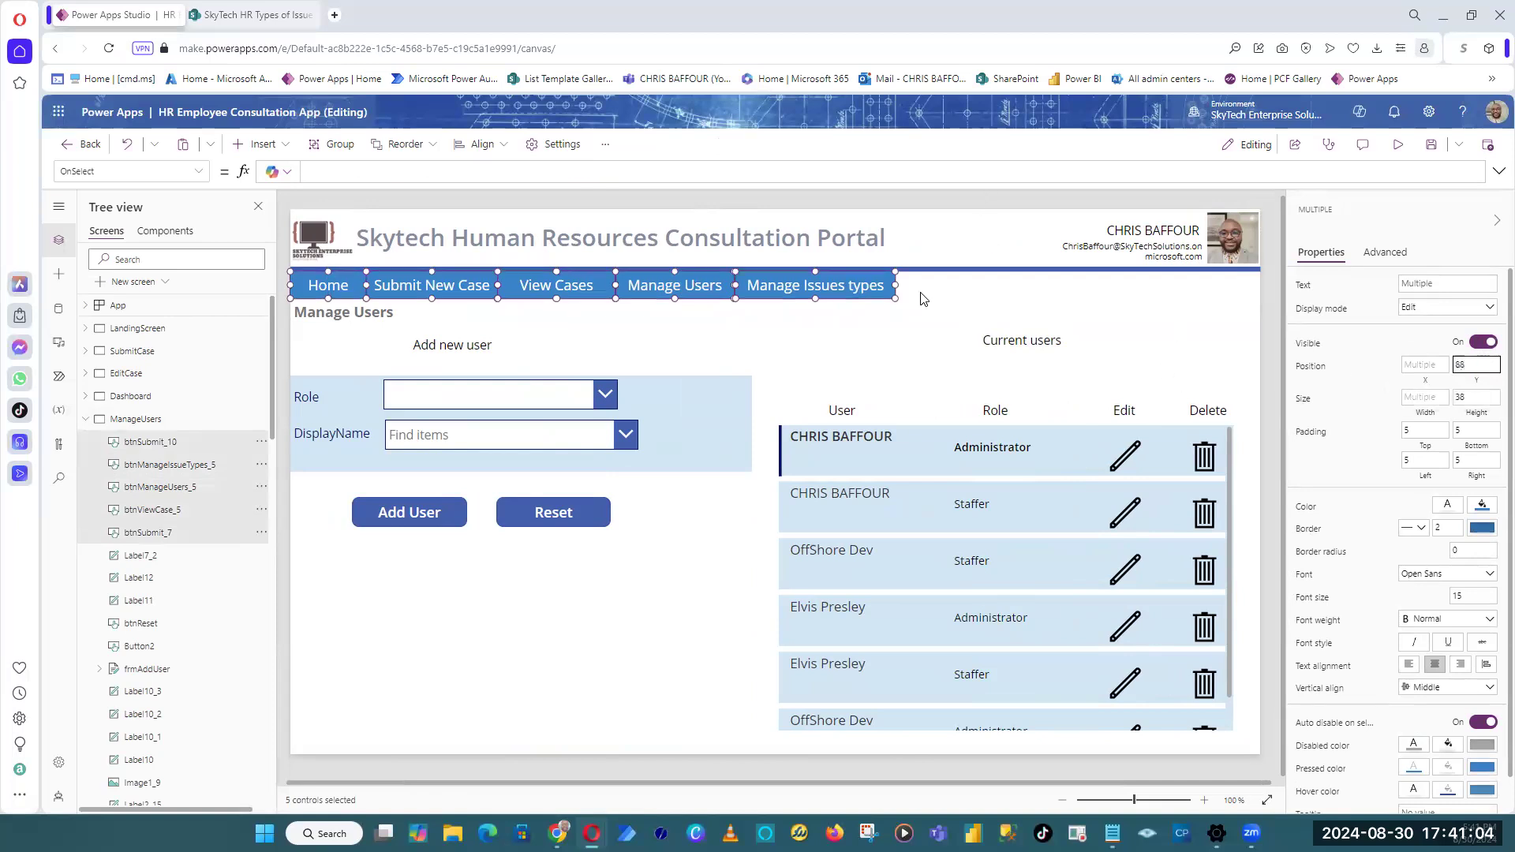
pyautogui.click(923, 298)
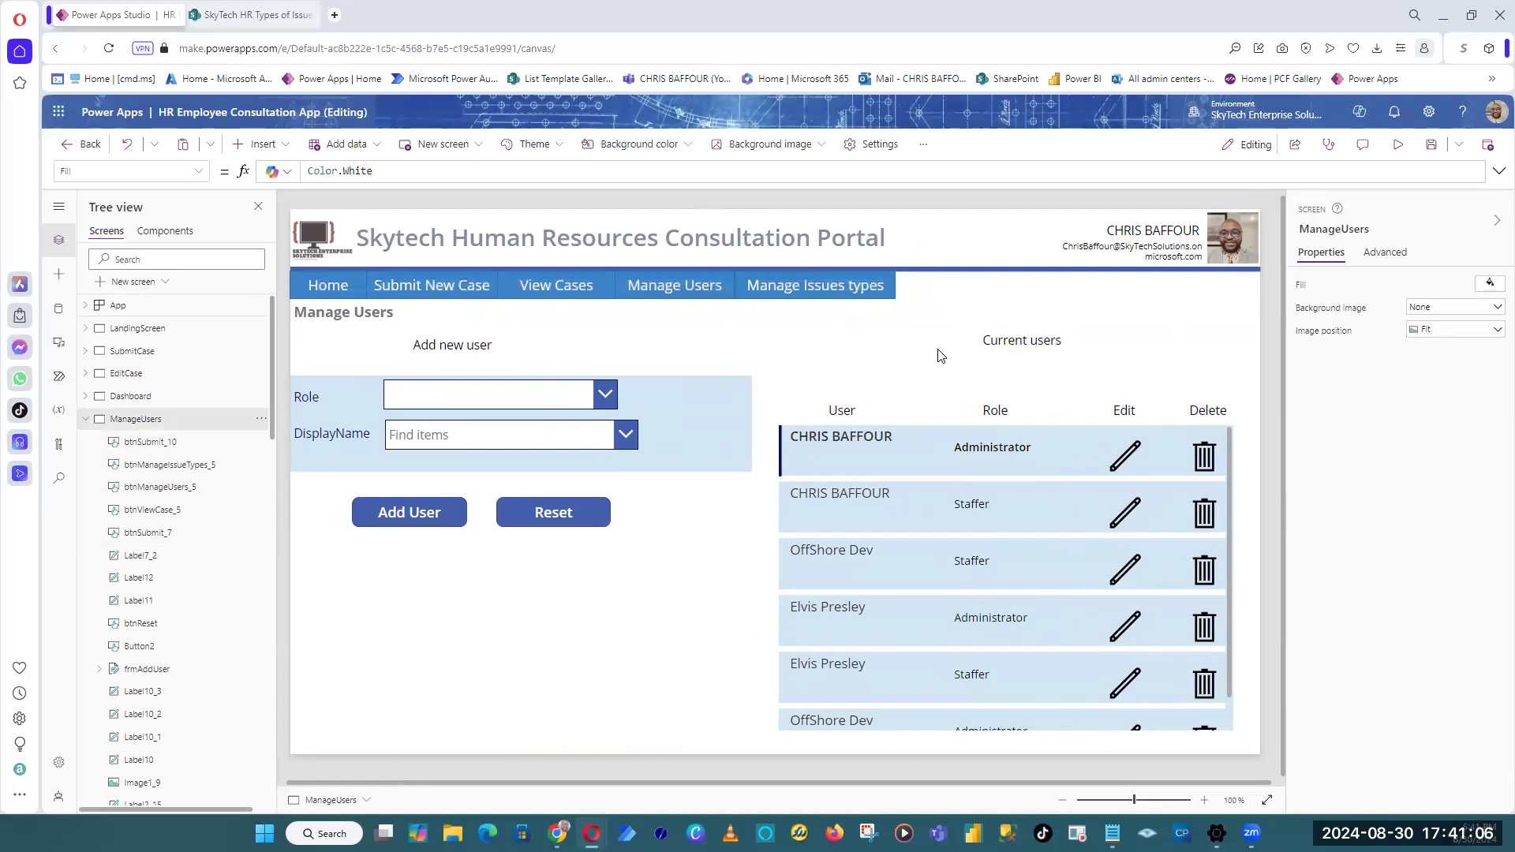
# Step: Select only the five navigation buttons on the Manage Users screen for copying, leaving out the page title
pyautogui.moveTo(940, 284); pyautogui.dragTo(244, 312)
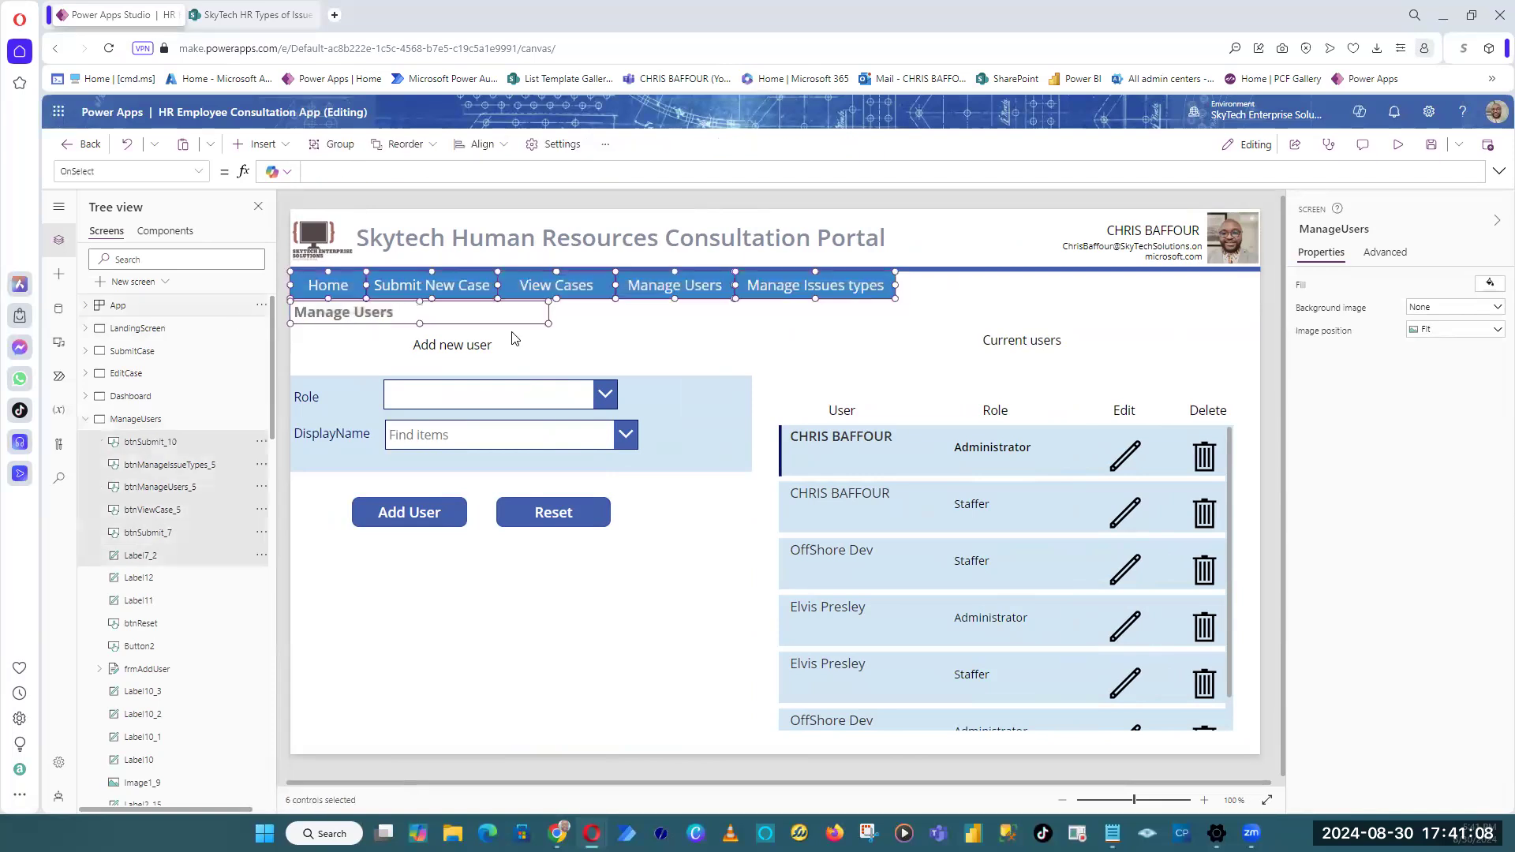
pyautogui.click(907, 297)
pyautogui.moveTo(913, 299); pyautogui.dragTo(303, 282)
pyautogui.click(667, 325)
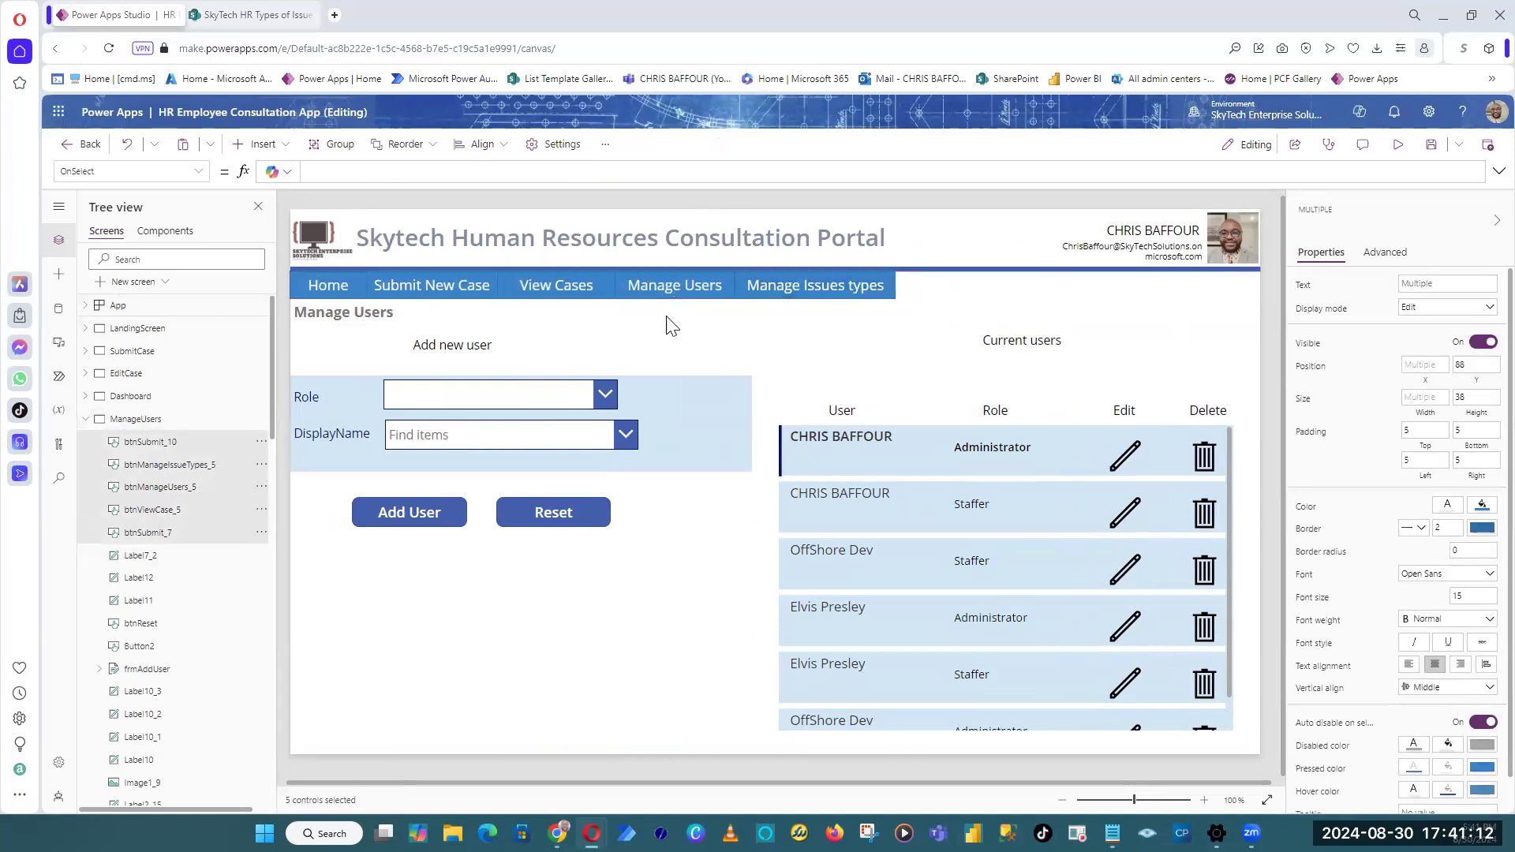
# Step: Open the View Cases screen and delete its five old navigation buttons, including Home
pyautogui.keyDown('alt'); pyautogui.click(559, 291); pyautogui.keyUp('alt')
pyautogui.moveTo(1222, 300); pyautogui.dragTo(425, 289)
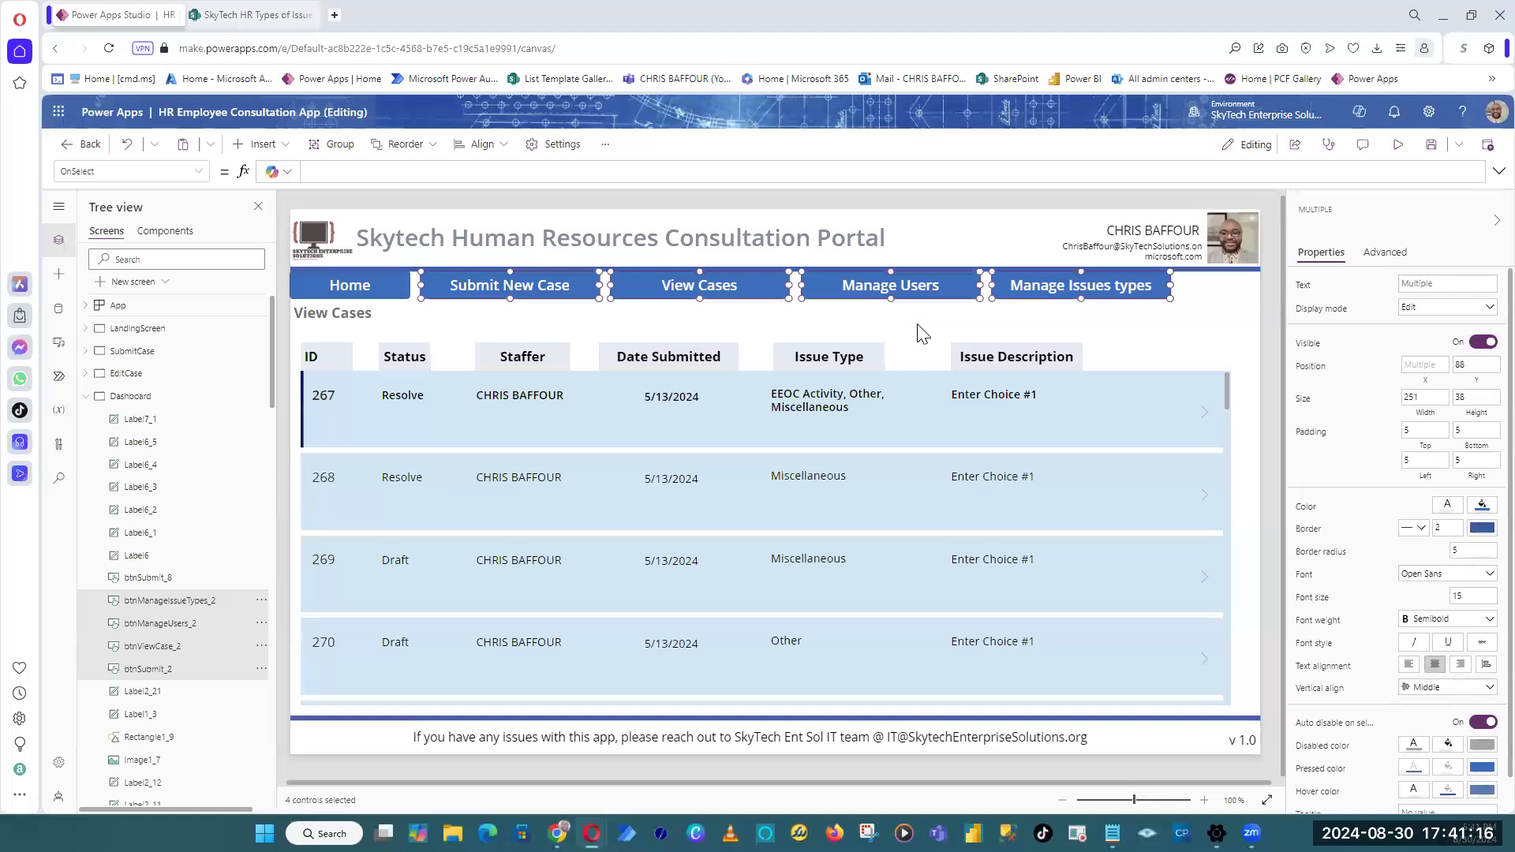
pyautogui.press('Delete')
pyautogui.click(387, 291)
pyautogui.press('Delete')
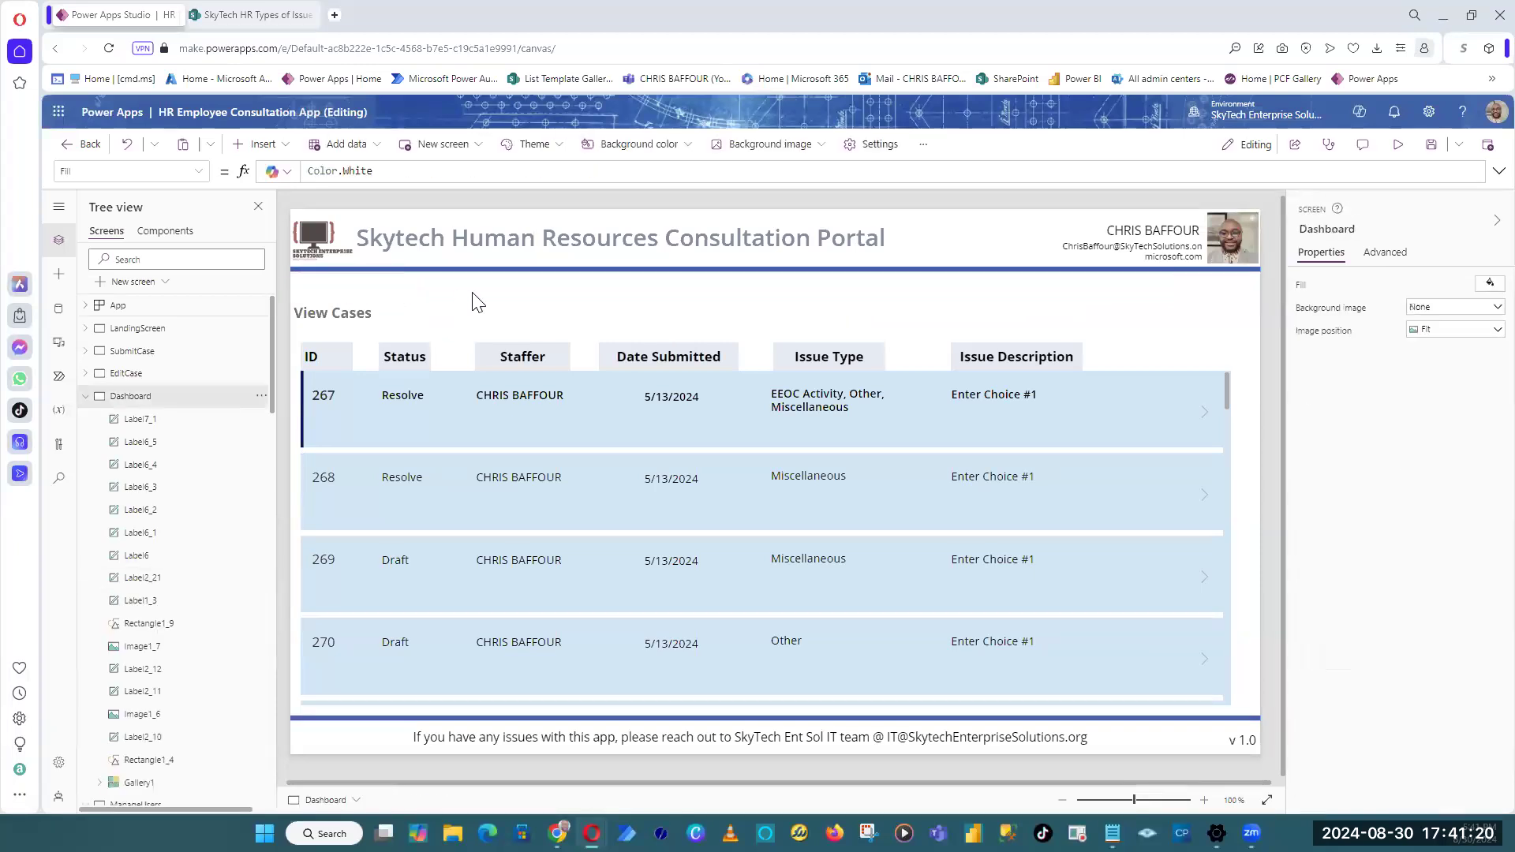
# Step: Paste the new navigation buttons on the View Cases screen and move them flush left beneath the header line, at Y 90
pyautogui.hotkey('ctrl', 'v')
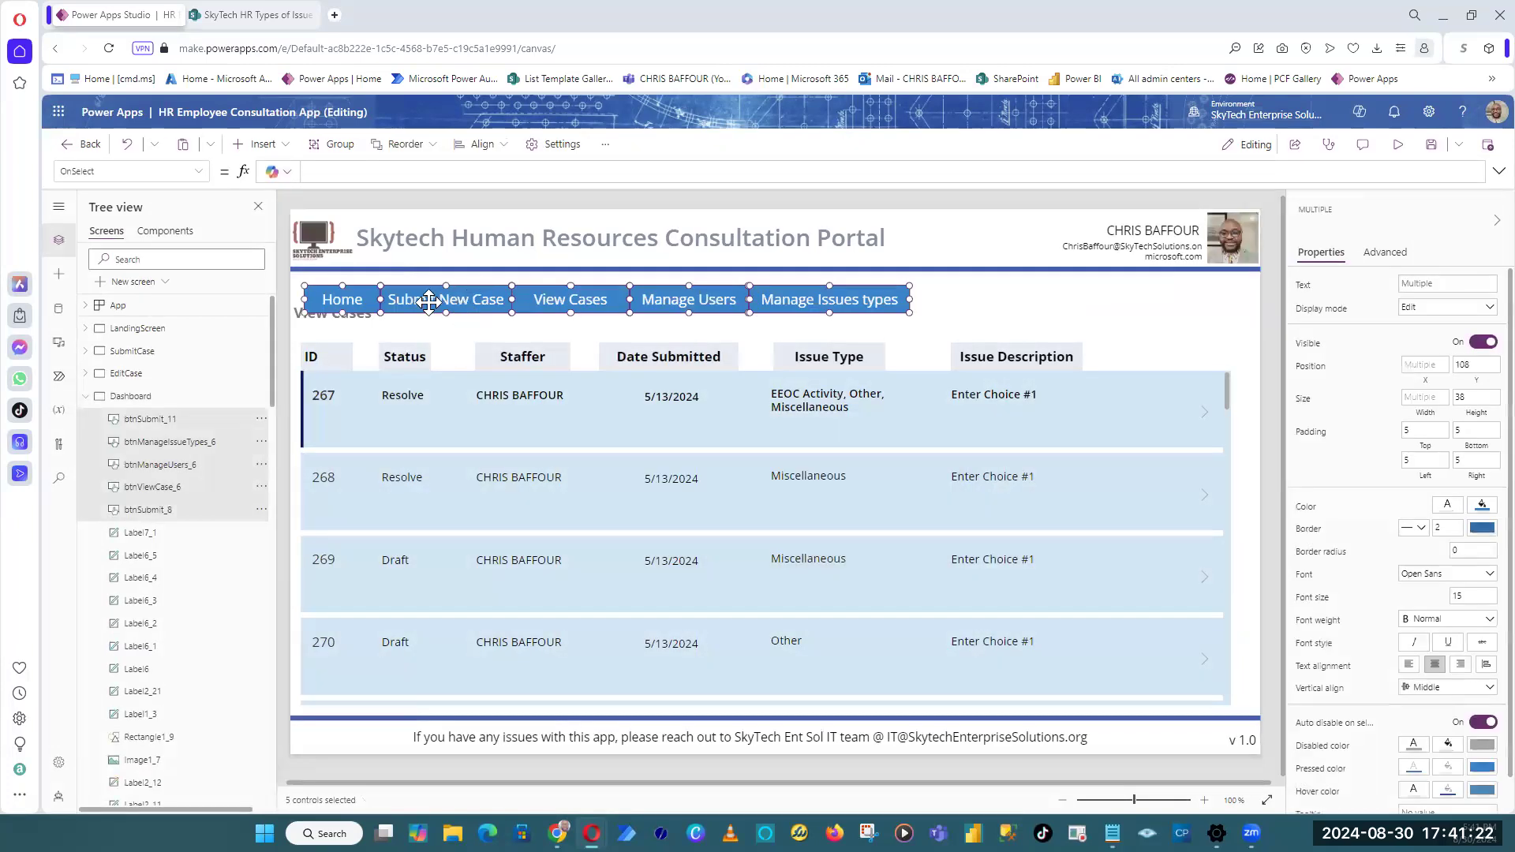
pyautogui.moveTo(417, 291); pyautogui.dragTo(415, 286)
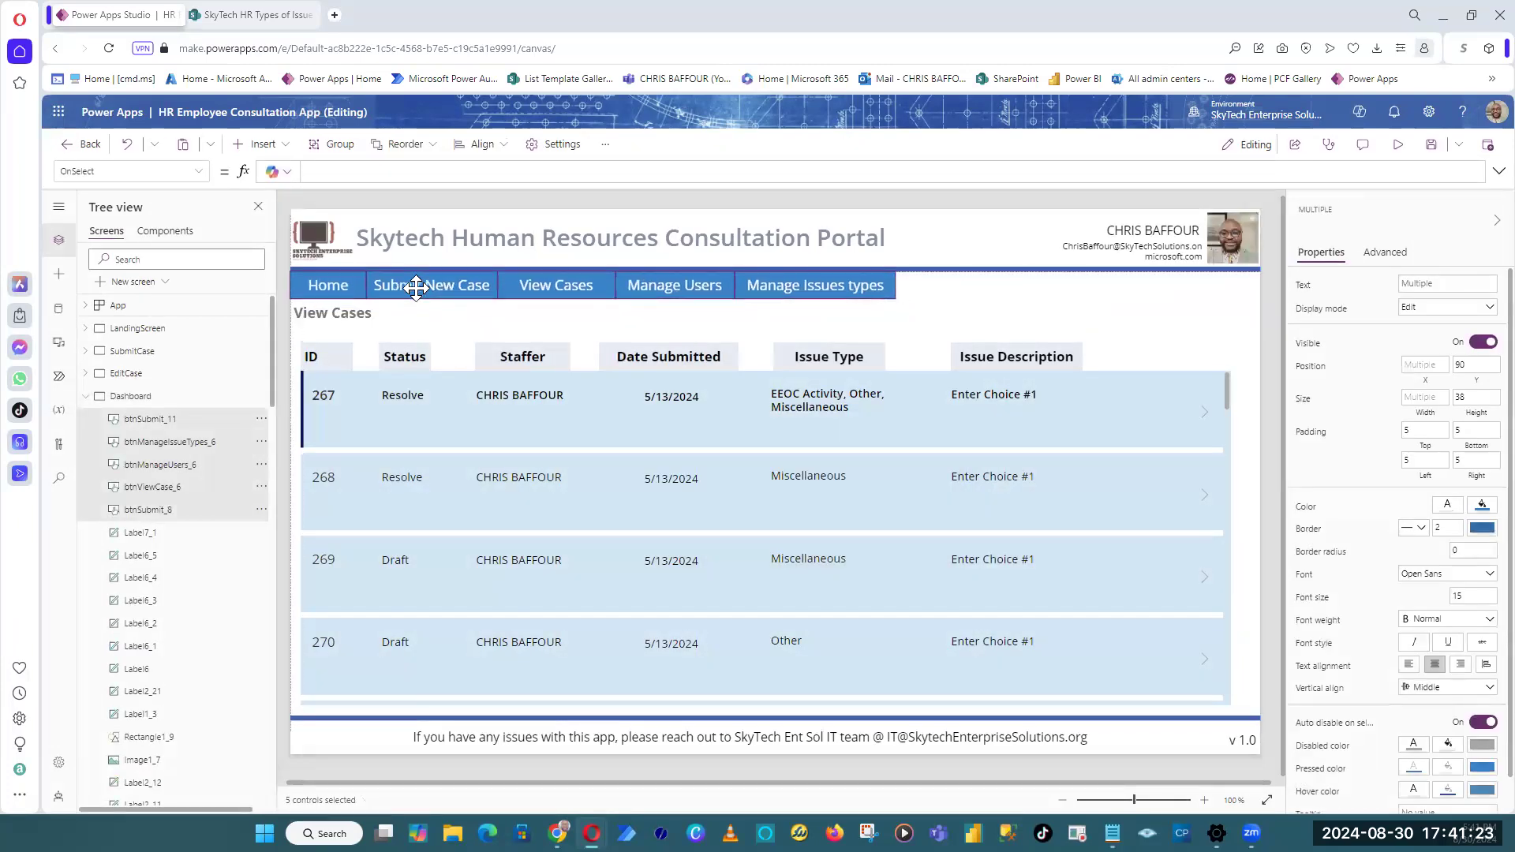
pyautogui.click(467, 200)
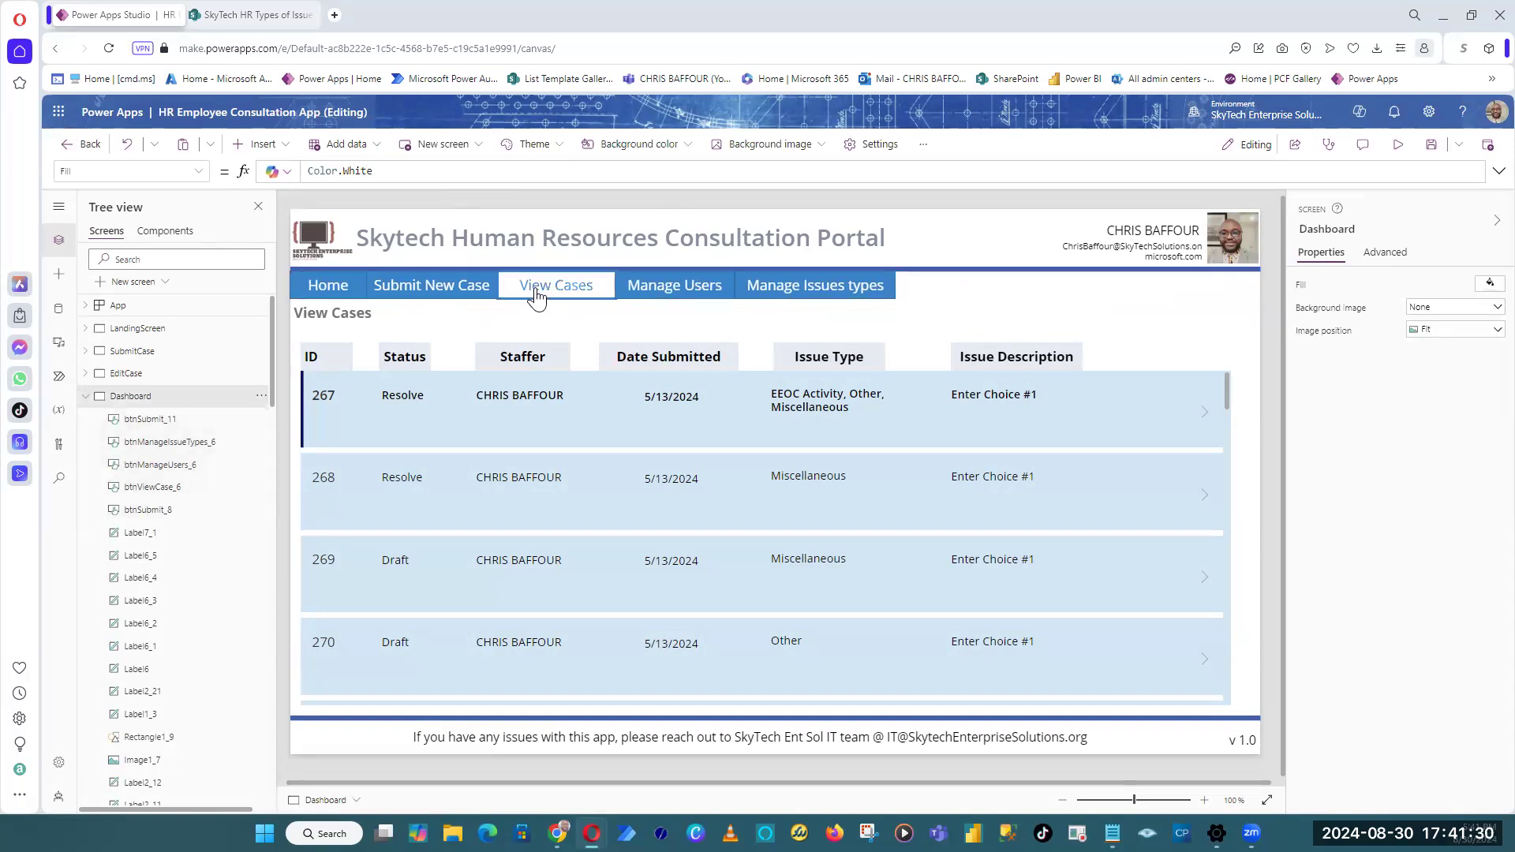
# Step: Open the Submit New Case screen and delete its five old navigation buttons, including Home
pyautogui.keyDown('alt'); pyautogui.click(440, 286); pyautogui.keyUp('alt')
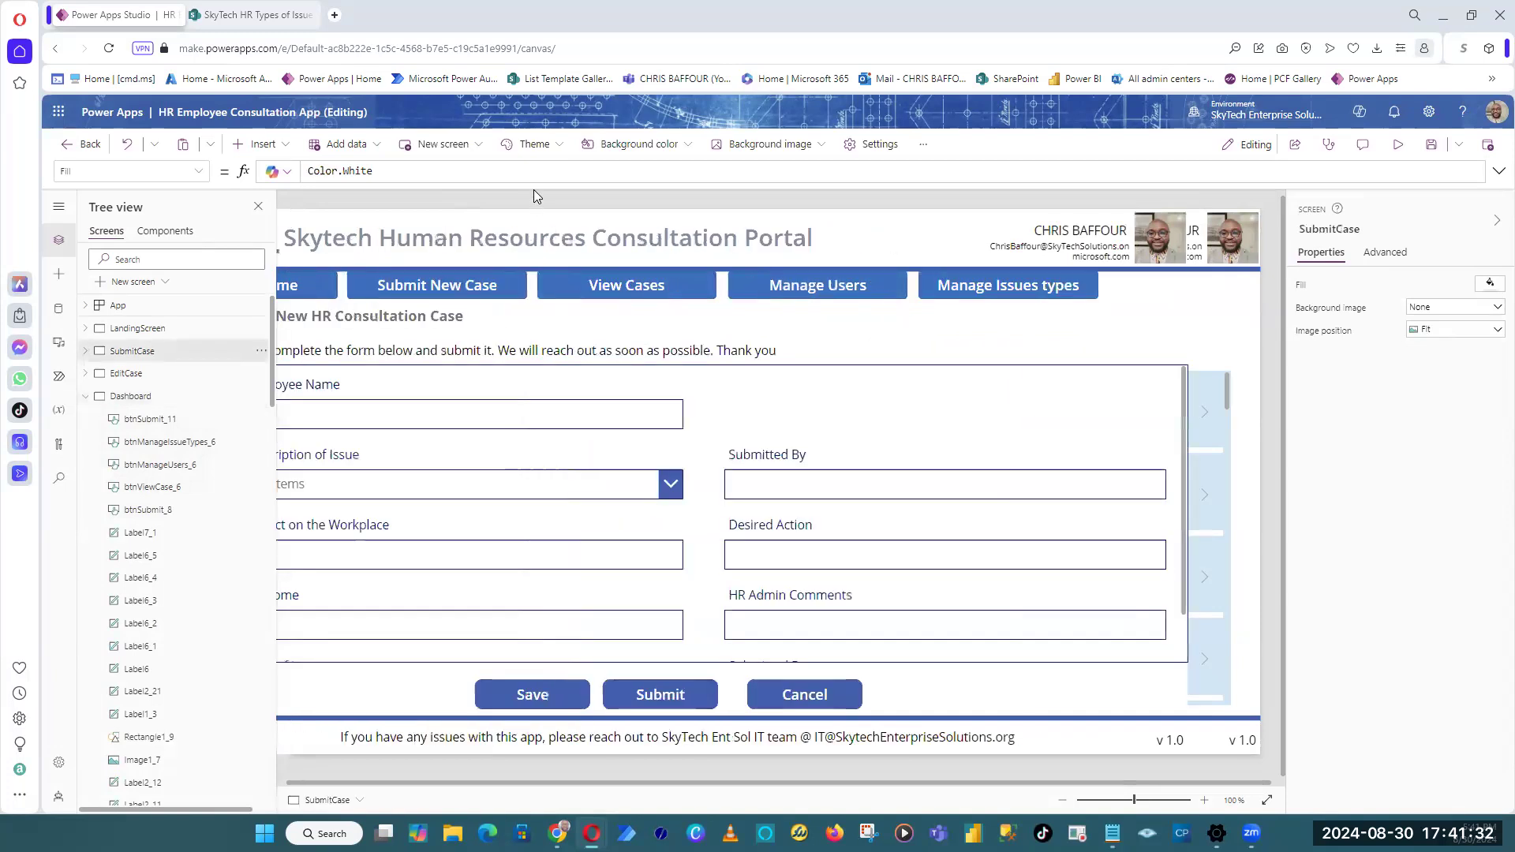
pyautogui.moveTo(1202, 307); pyautogui.dragTo(340, 271)
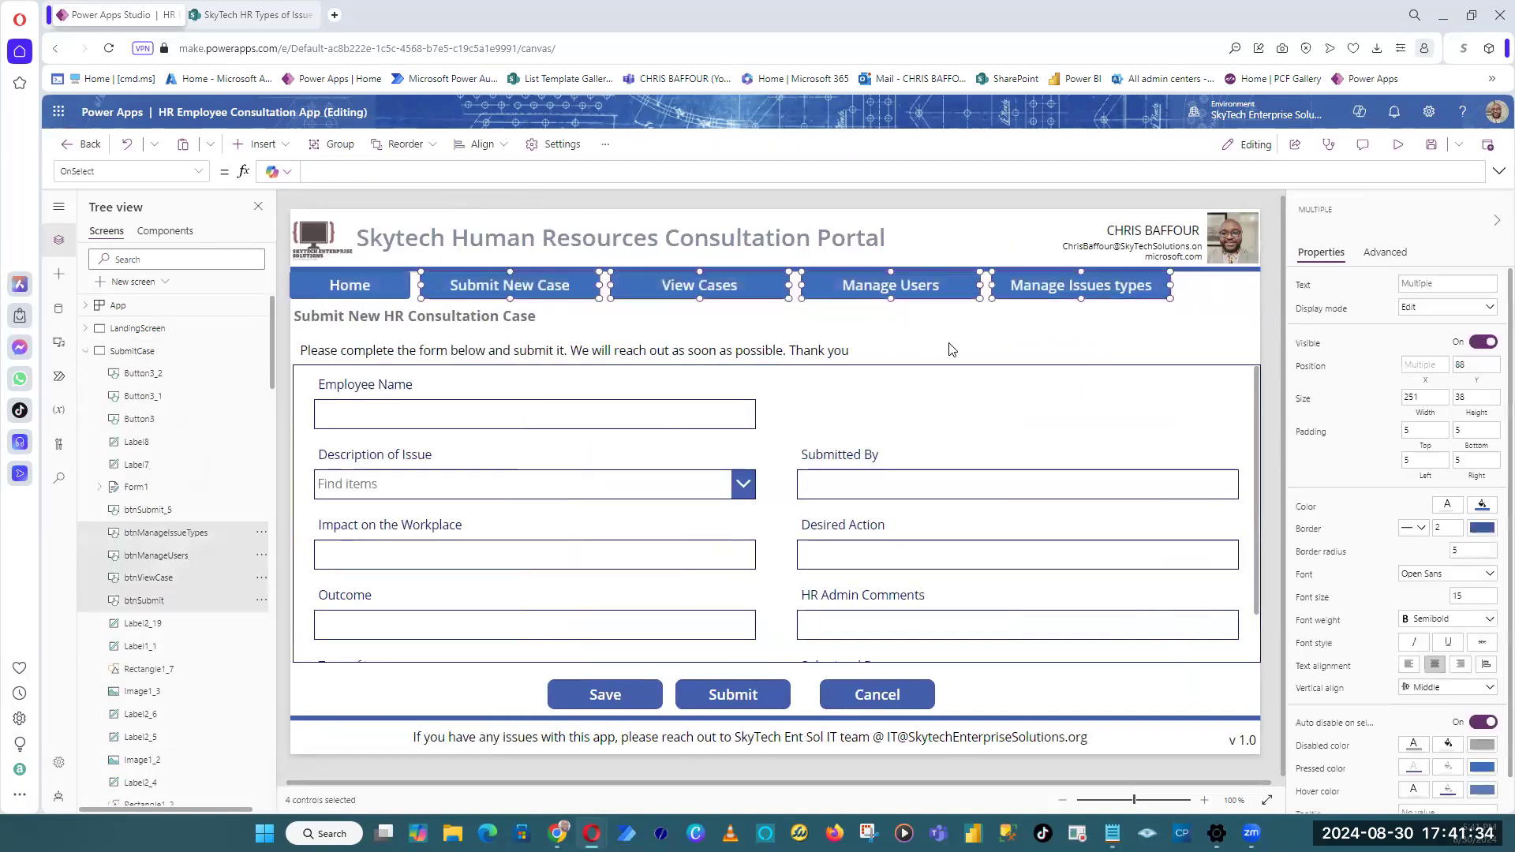
pyautogui.keyDown('shift'); pyautogui.click(381, 296); pyautogui.keyUp('shift')
pyautogui.press('Delete')
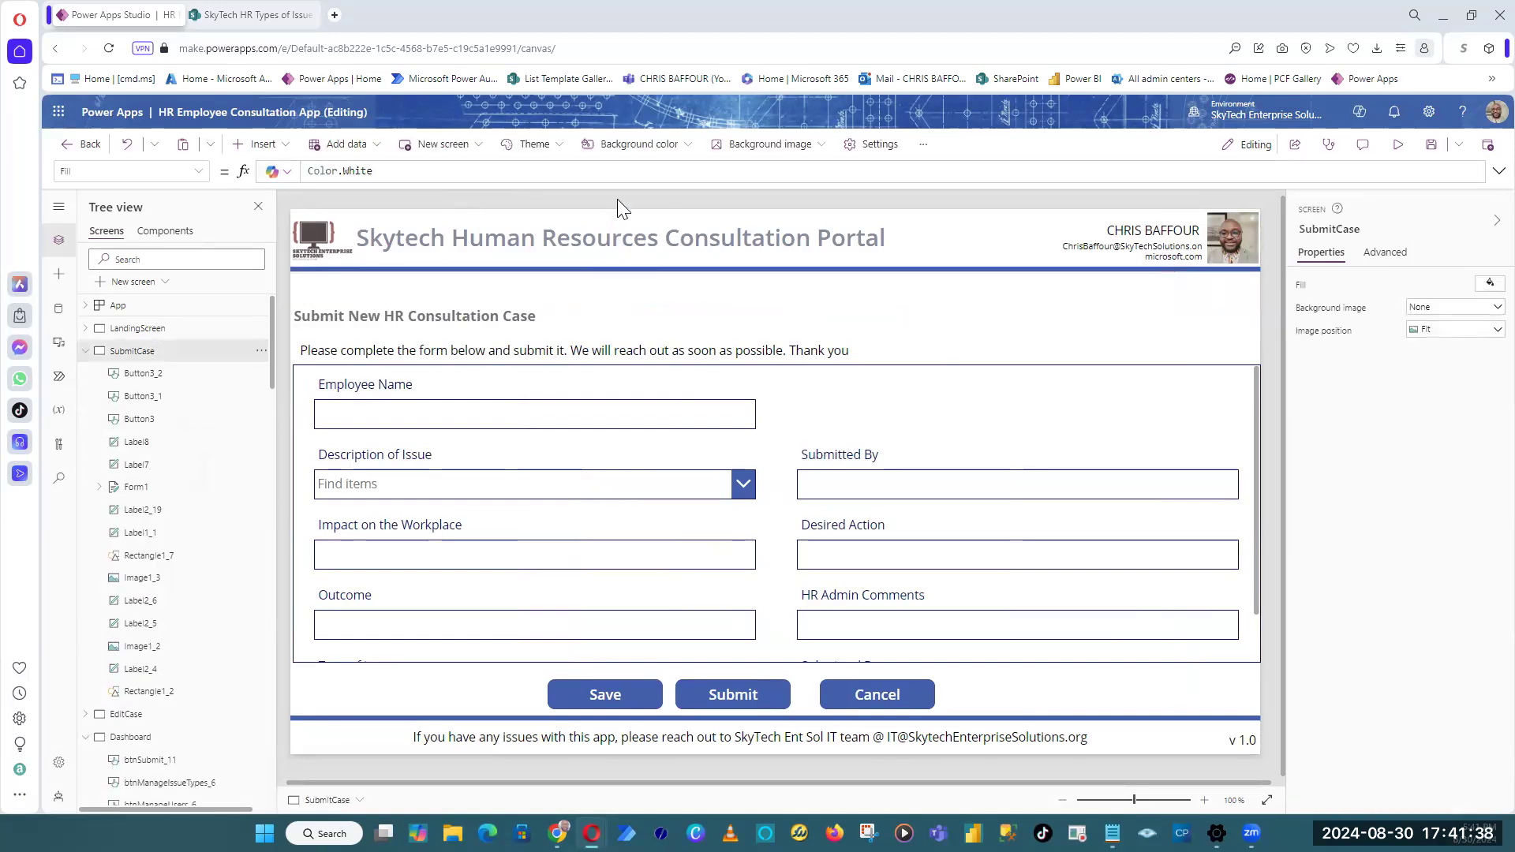
# Step: Paste the new navigation buttons on the Submit New Case screen and move them flush left beneath the header line
pyautogui.hotkey('ctrl', 'v')
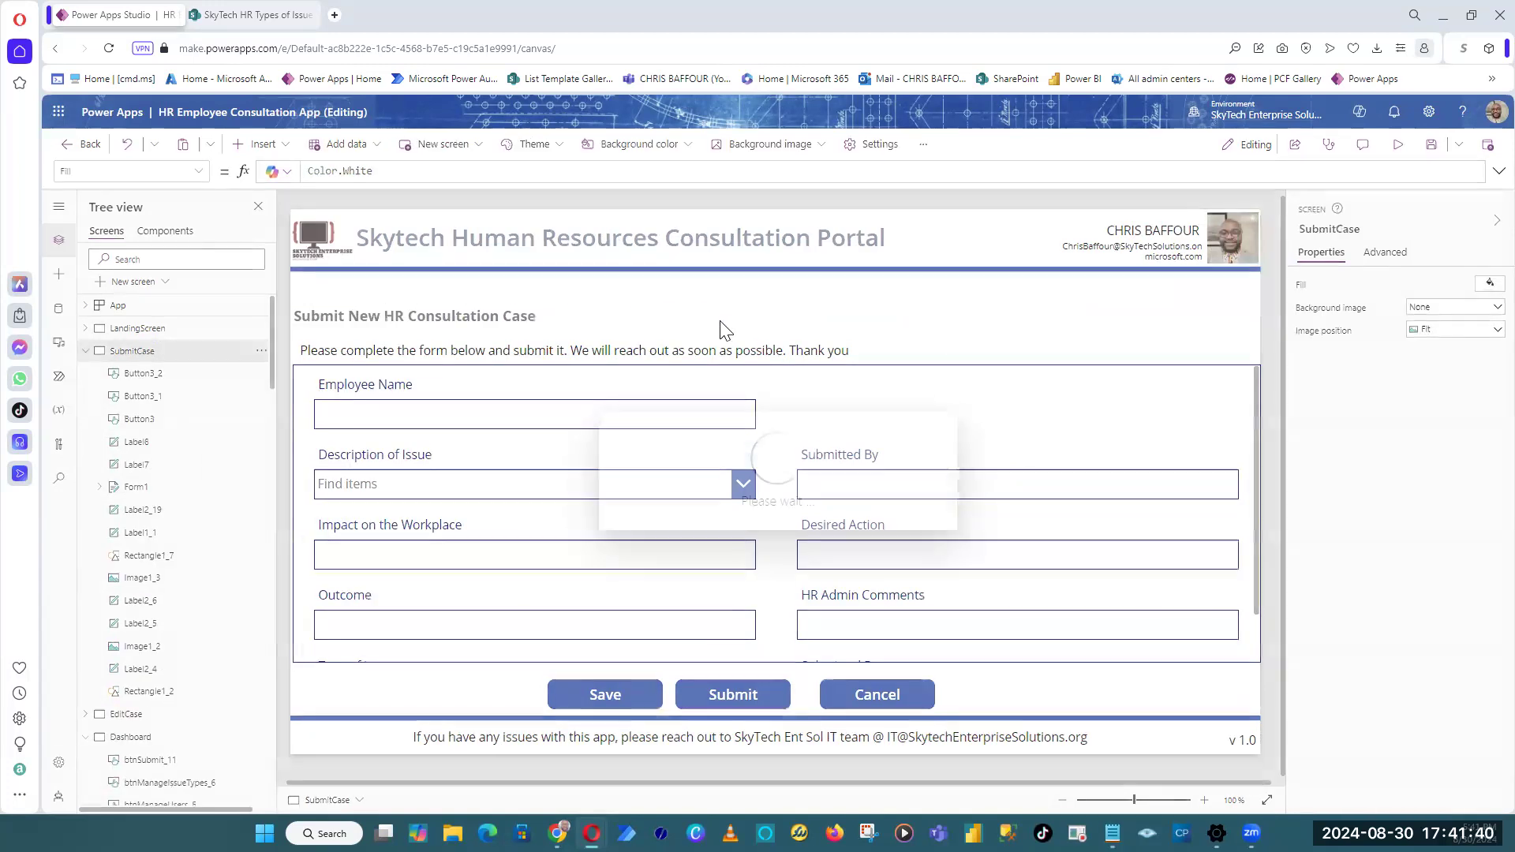
pyautogui.moveTo(549, 303); pyautogui.dragTo(535, 285)
pyautogui.click(570, 191)
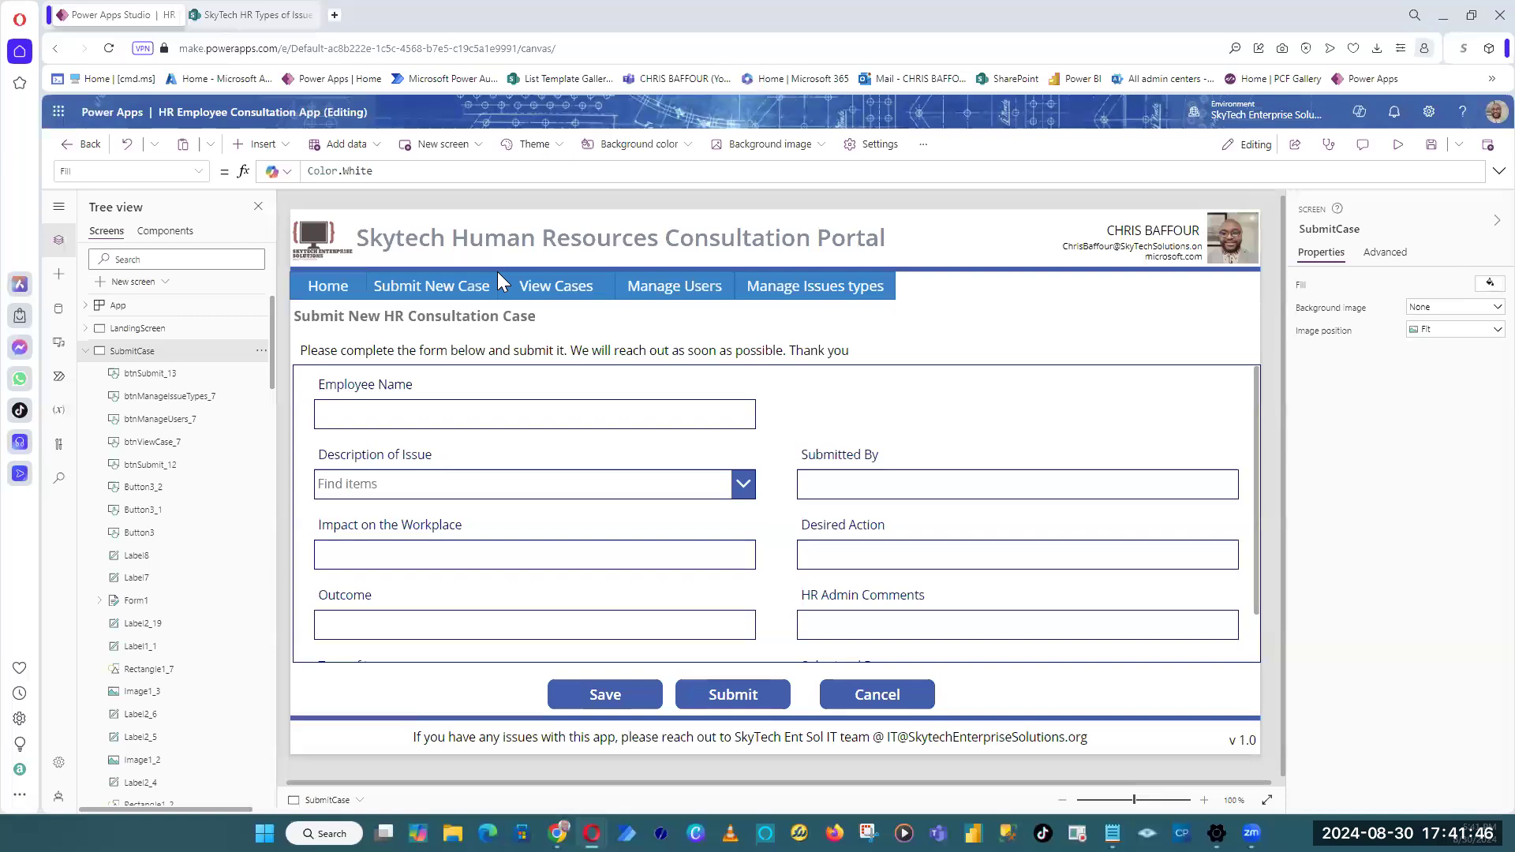
# Step: Go to the landing screen and briefly preview the app from there
pyautogui.keyDown('alt'); pyautogui.click(327, 290); pyautogui.keyUp('alt')
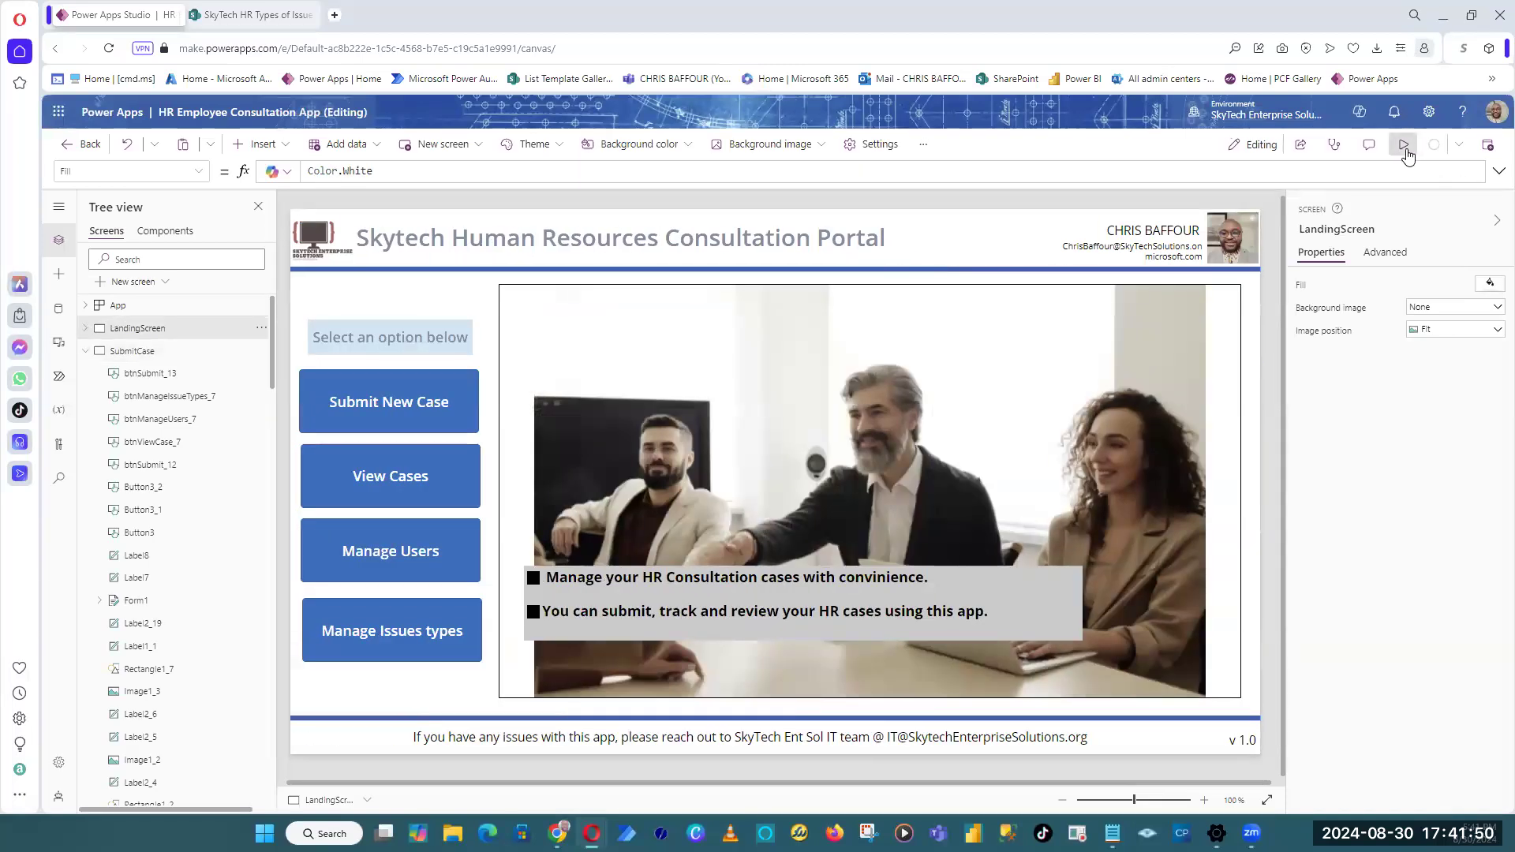
pyautogui.click(1398, 144)
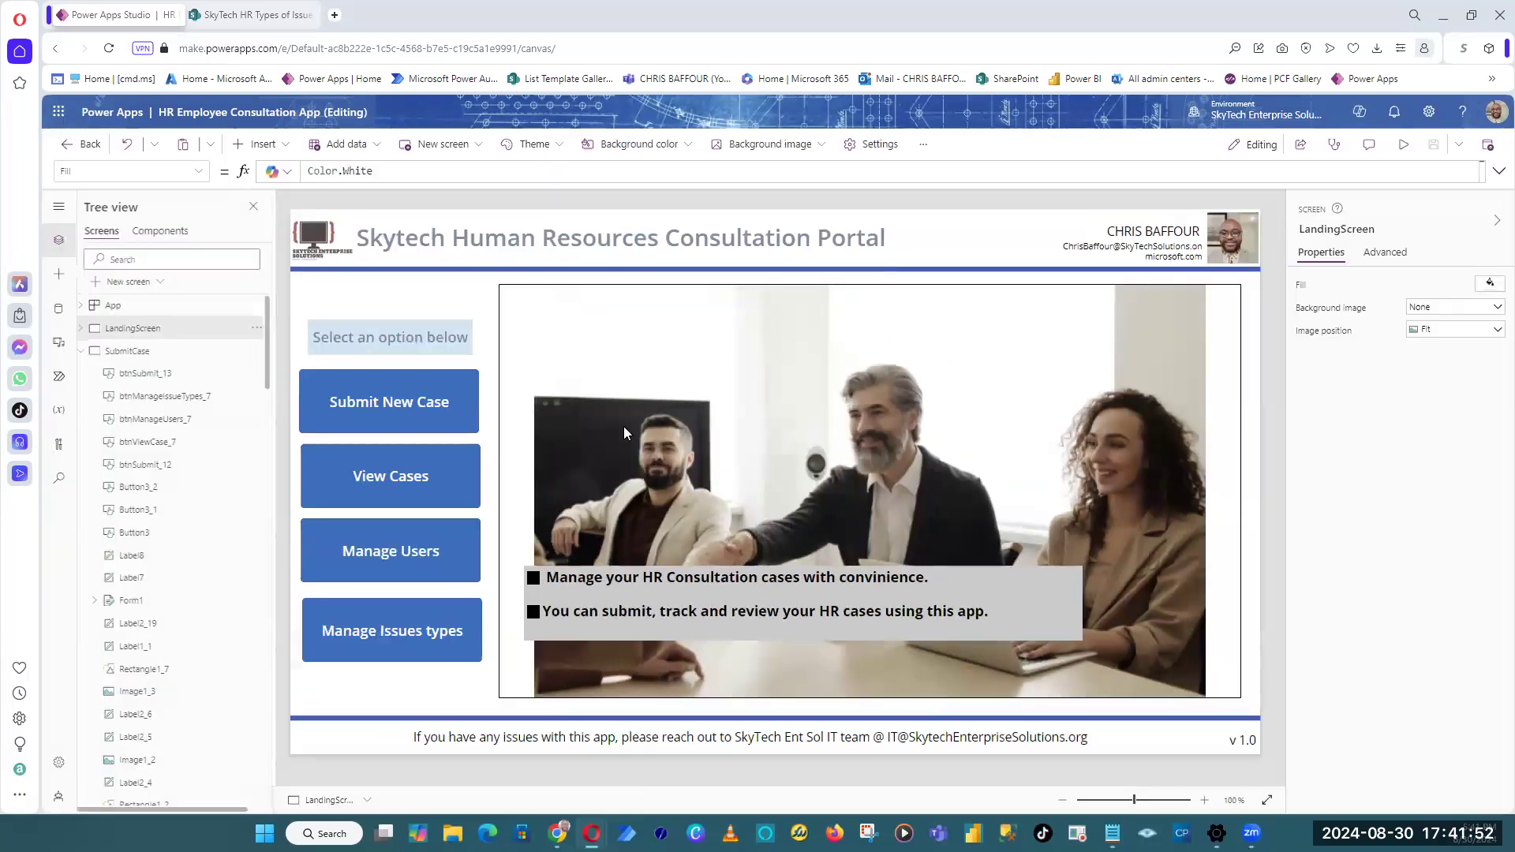
pyautogui.click(1486, 148)
# Step: Fill the landing screen's Submit New Case, View Cases, Manage Users and Manage Issues types buttons with the lighter blue theme color
pyautogui.click(435, 410)
pyautogui.keyDown('shift'); pyautogui.click(438, 478); pyautogui.keyUp('shift')
pyautogui.keyDown('shift'); pyautogui.click(438, 546); pyautogui.keyUp('shift')
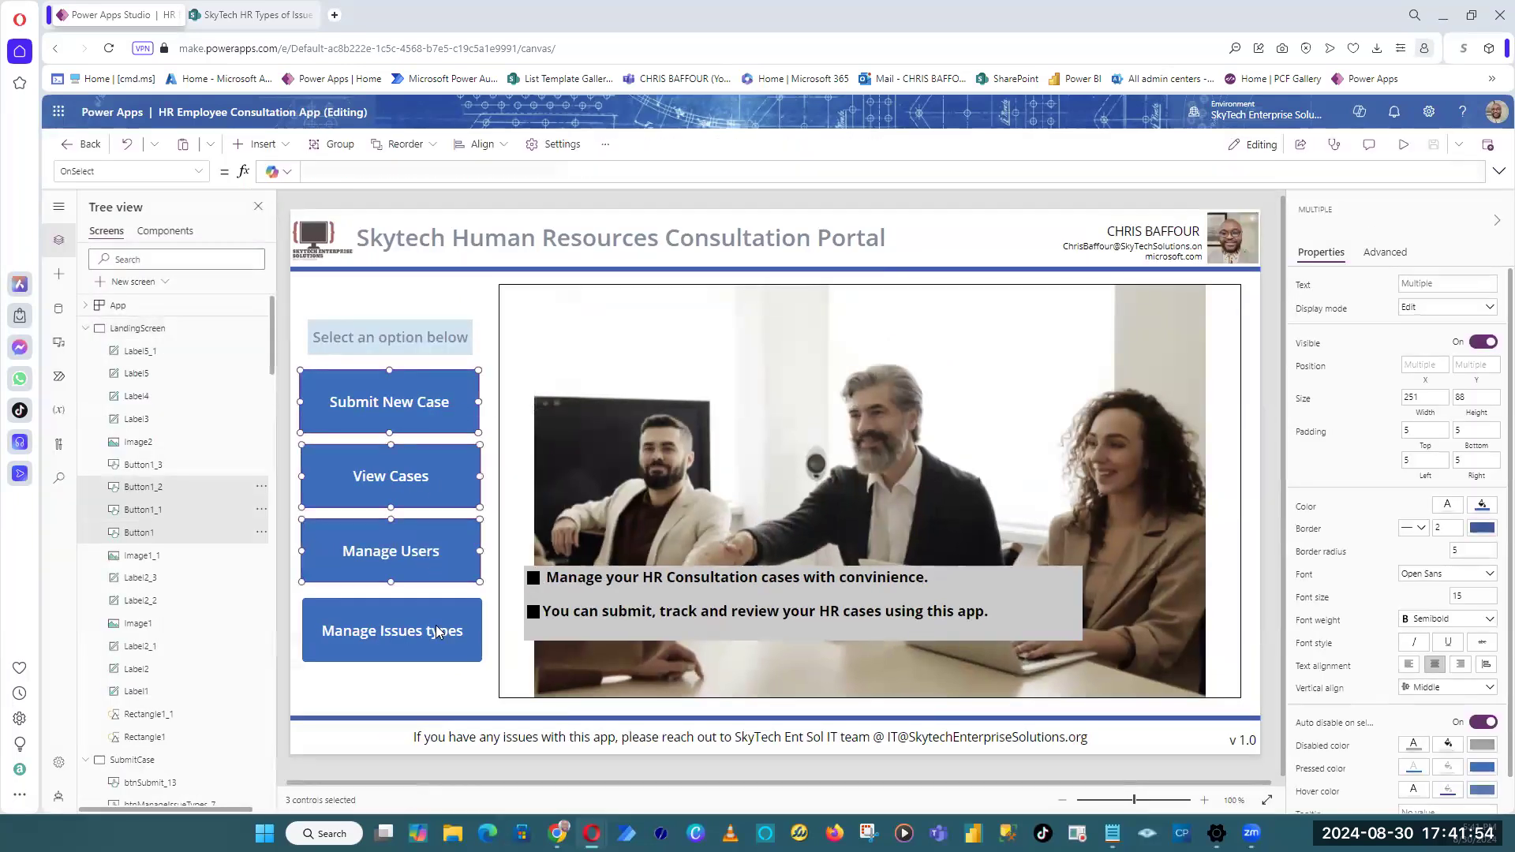
pyautogui.keyDown('shift'); pyautogui.click(436, 623); pyautogui.keyUp('shift')
pyautogui.click(1482, 506)
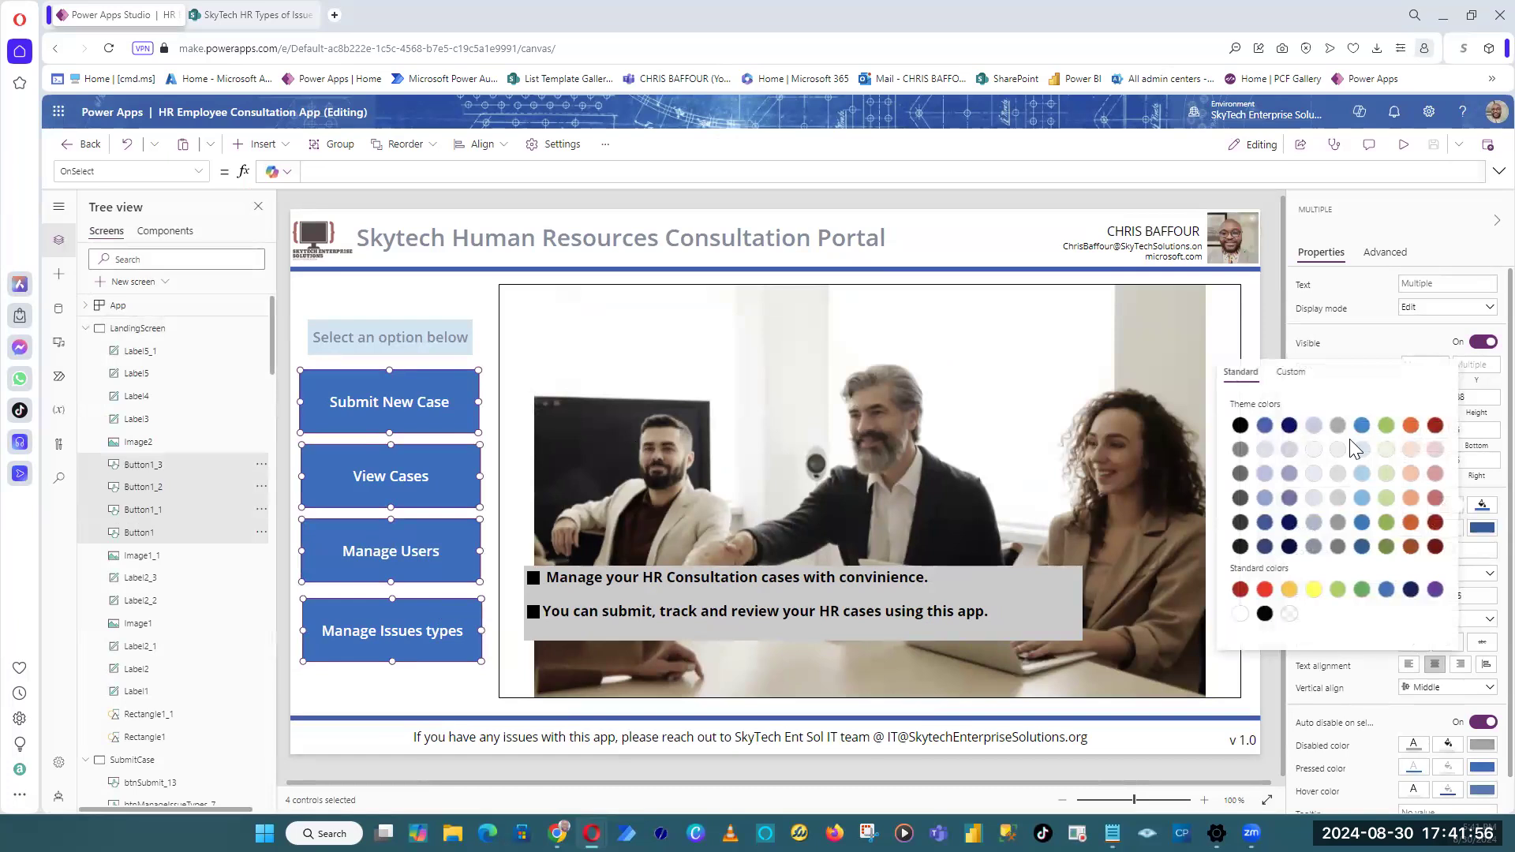
pyautogui.click(1363, 427)
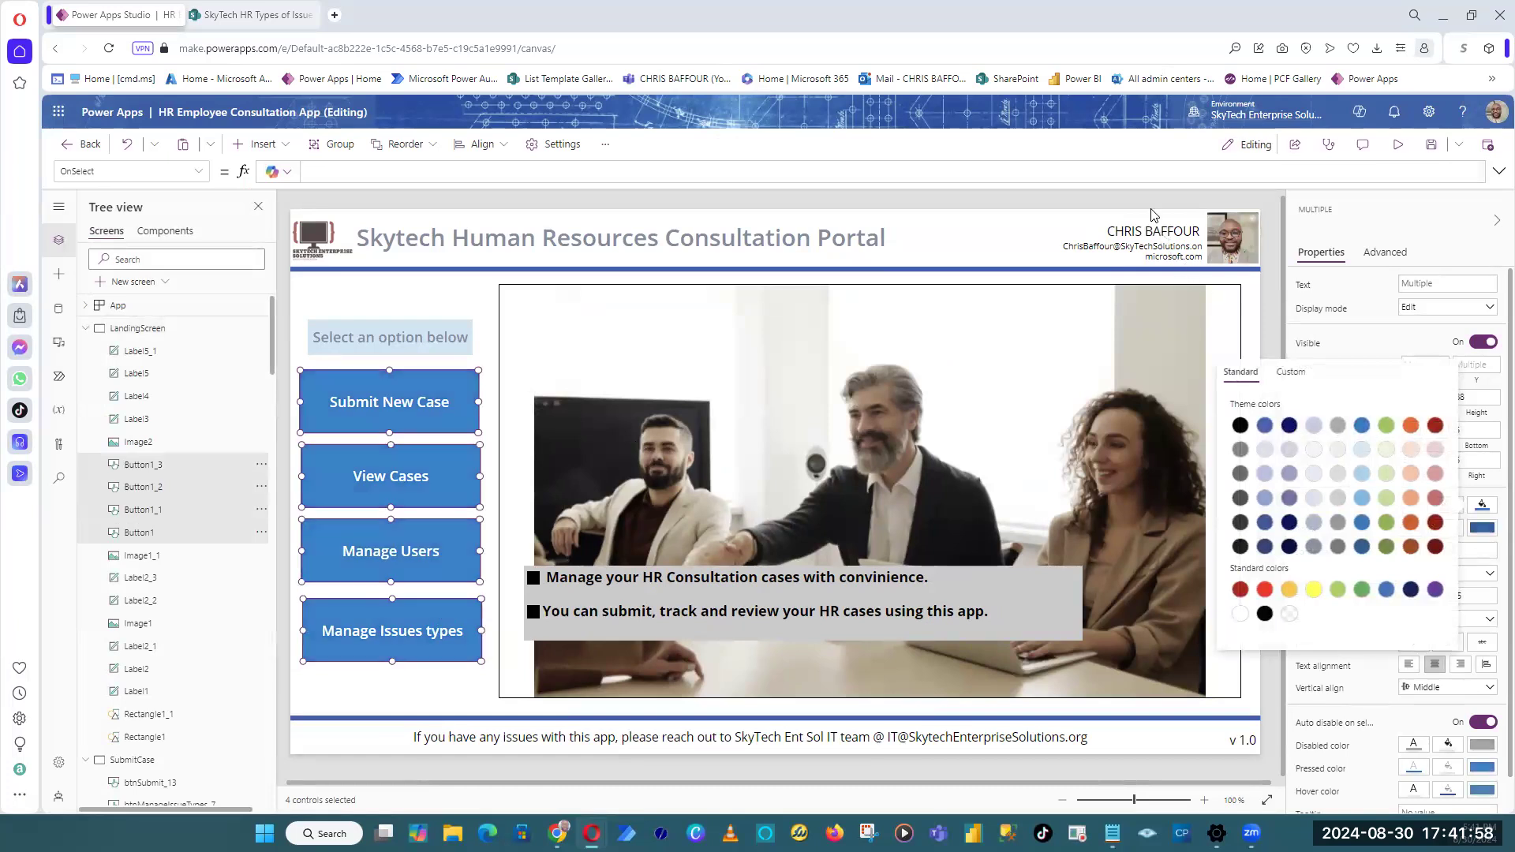
# Step: Preview the app's View Cases and Manage Issue Types screens, opening and cancelling the edit dialog for Employee Performance Issues
pyautogui.click(1164, 196)
pyautogui.click(1398, 145)
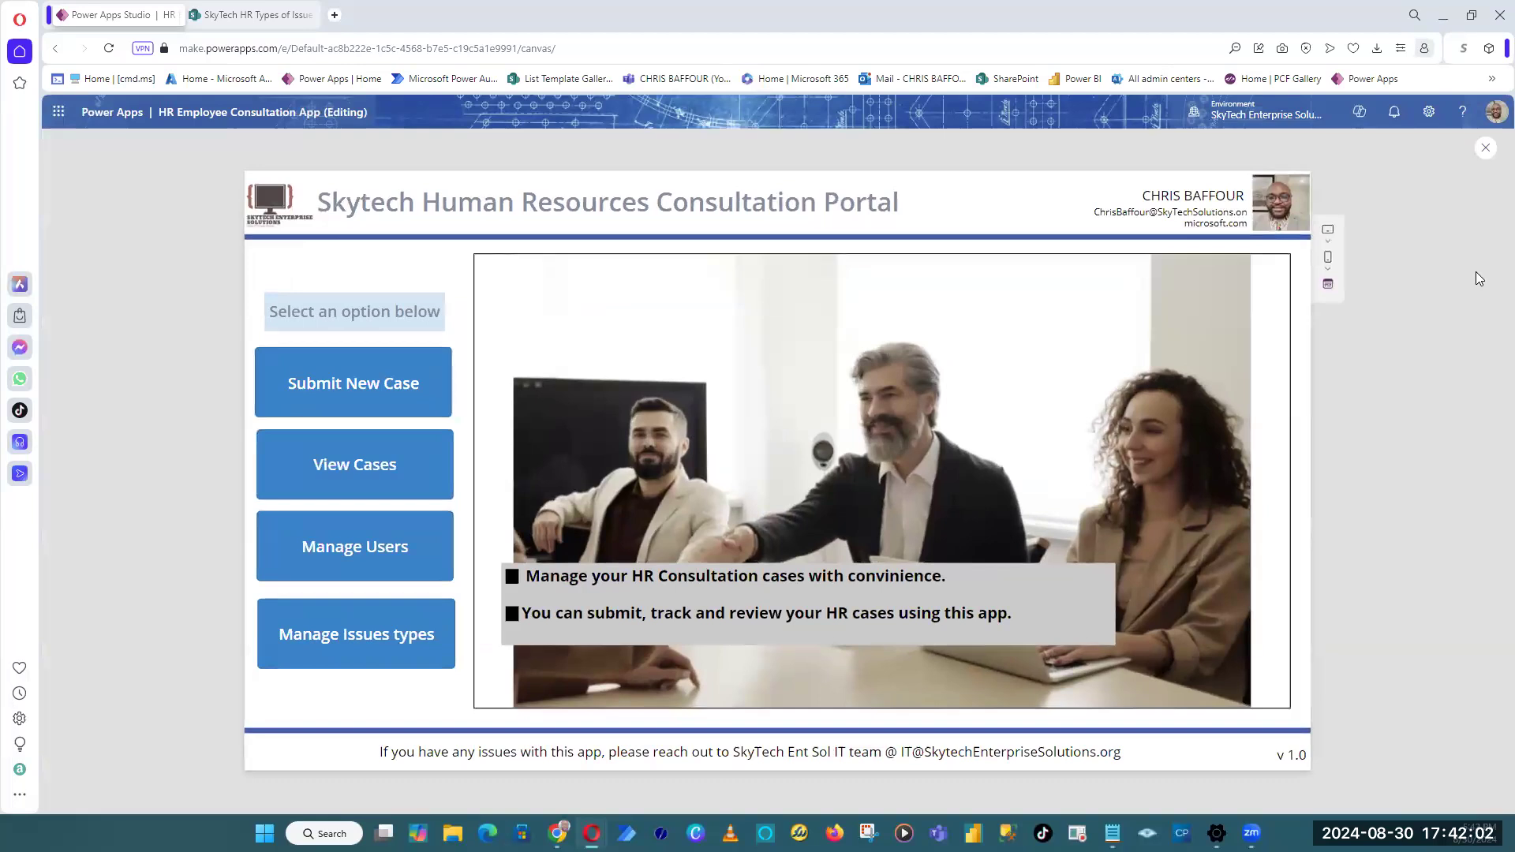
pyautogui.click(389, 484)
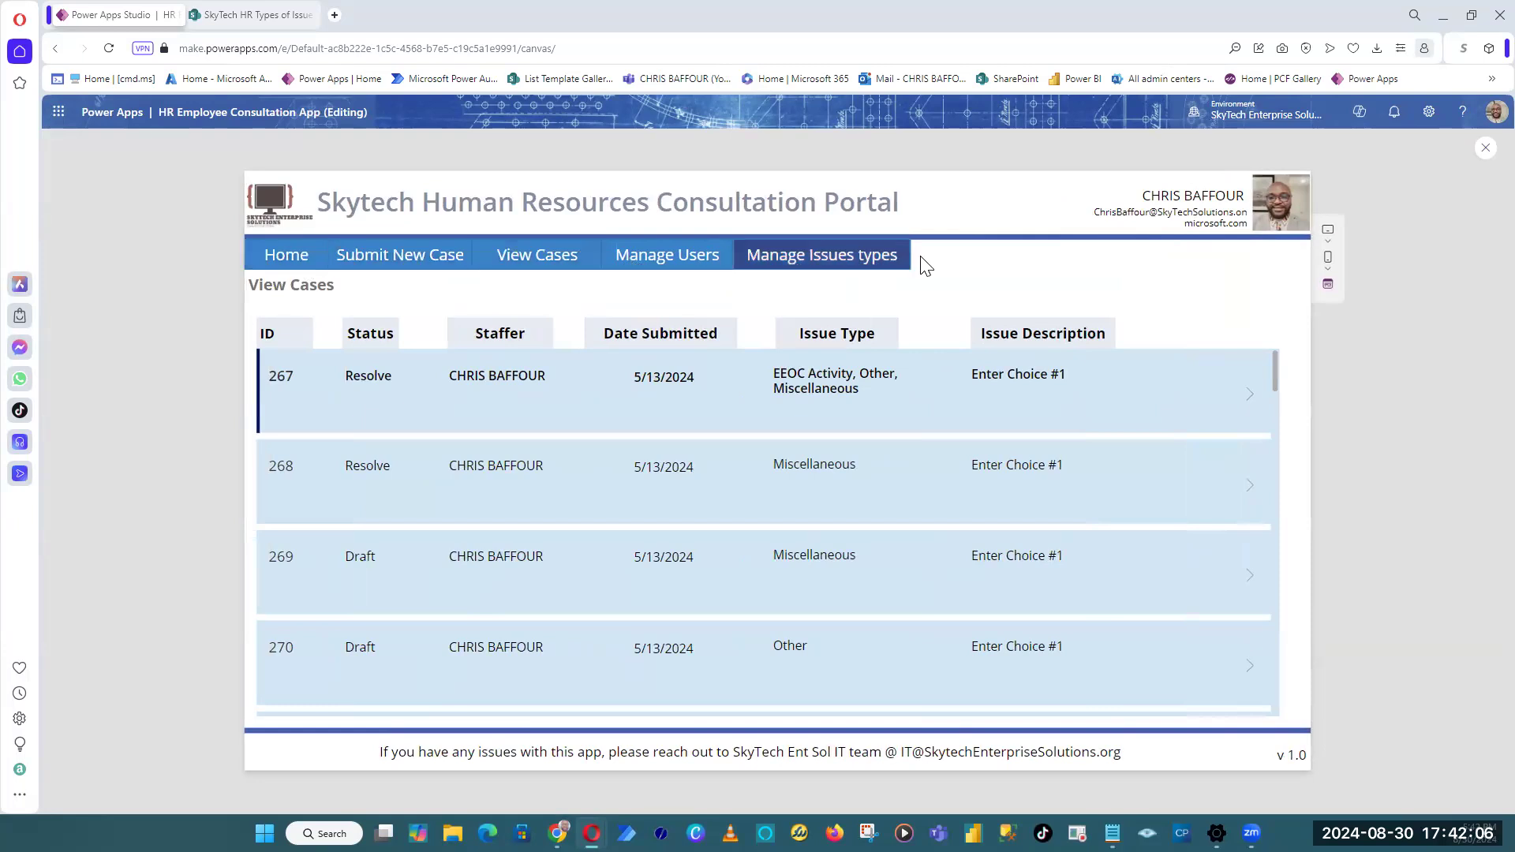
pyautogui.click(900, 265)
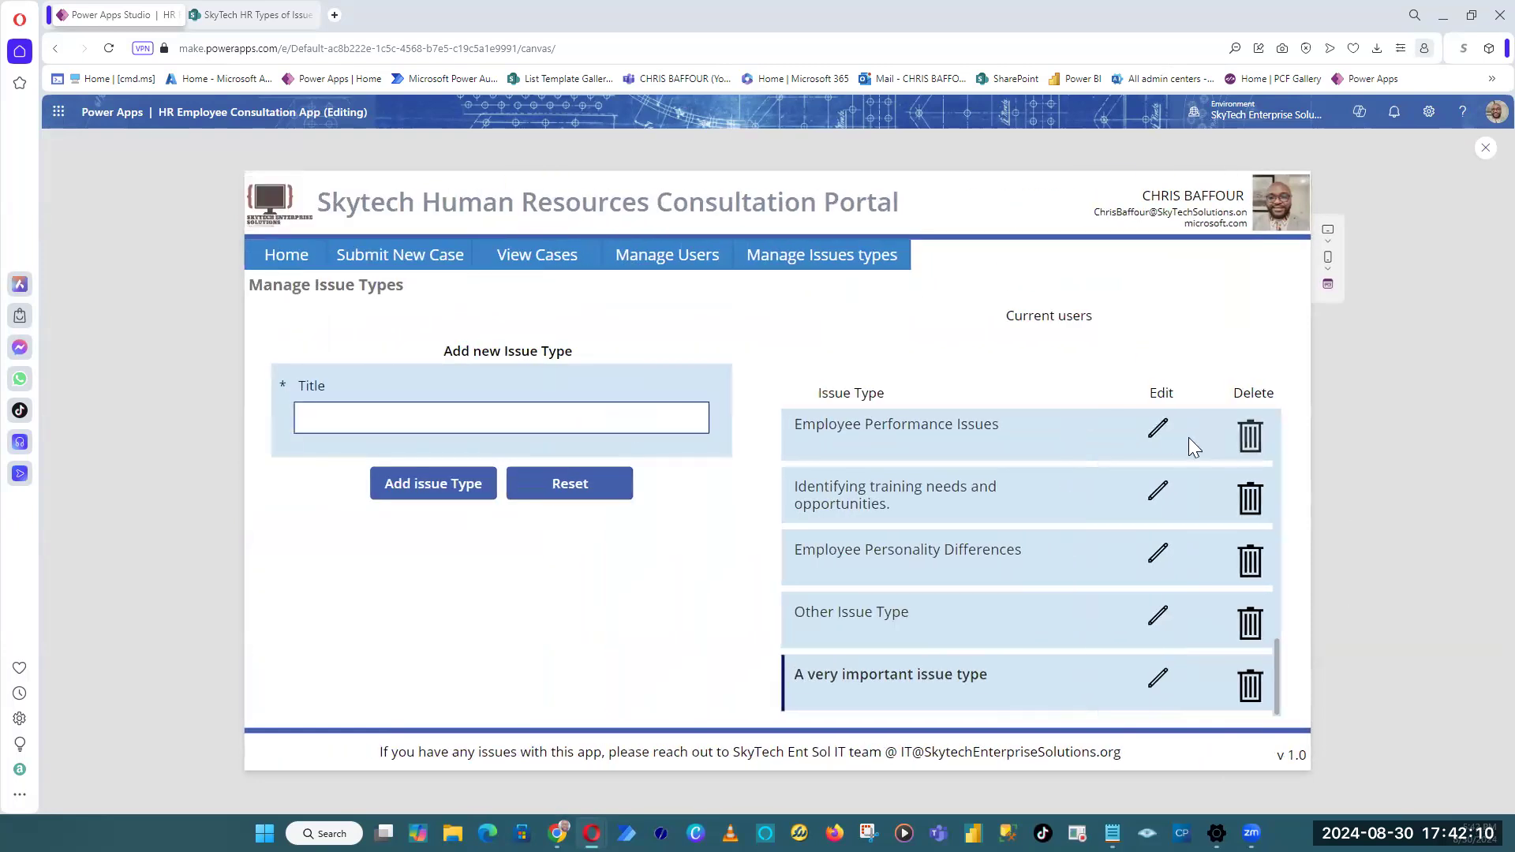
pyautogui.click(1160, 430)
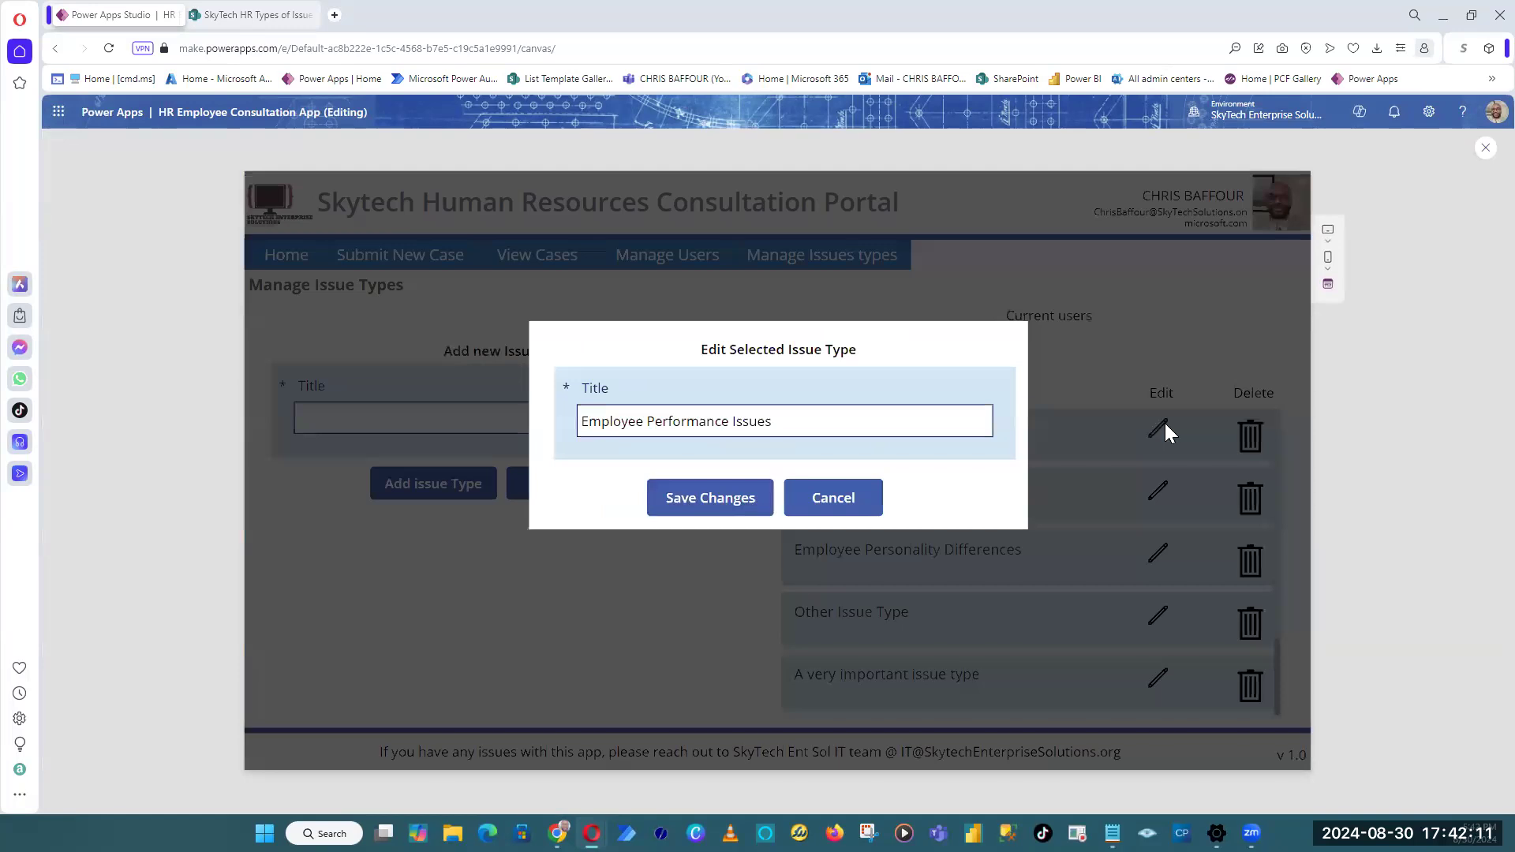
pyautogui.click(813, 505)
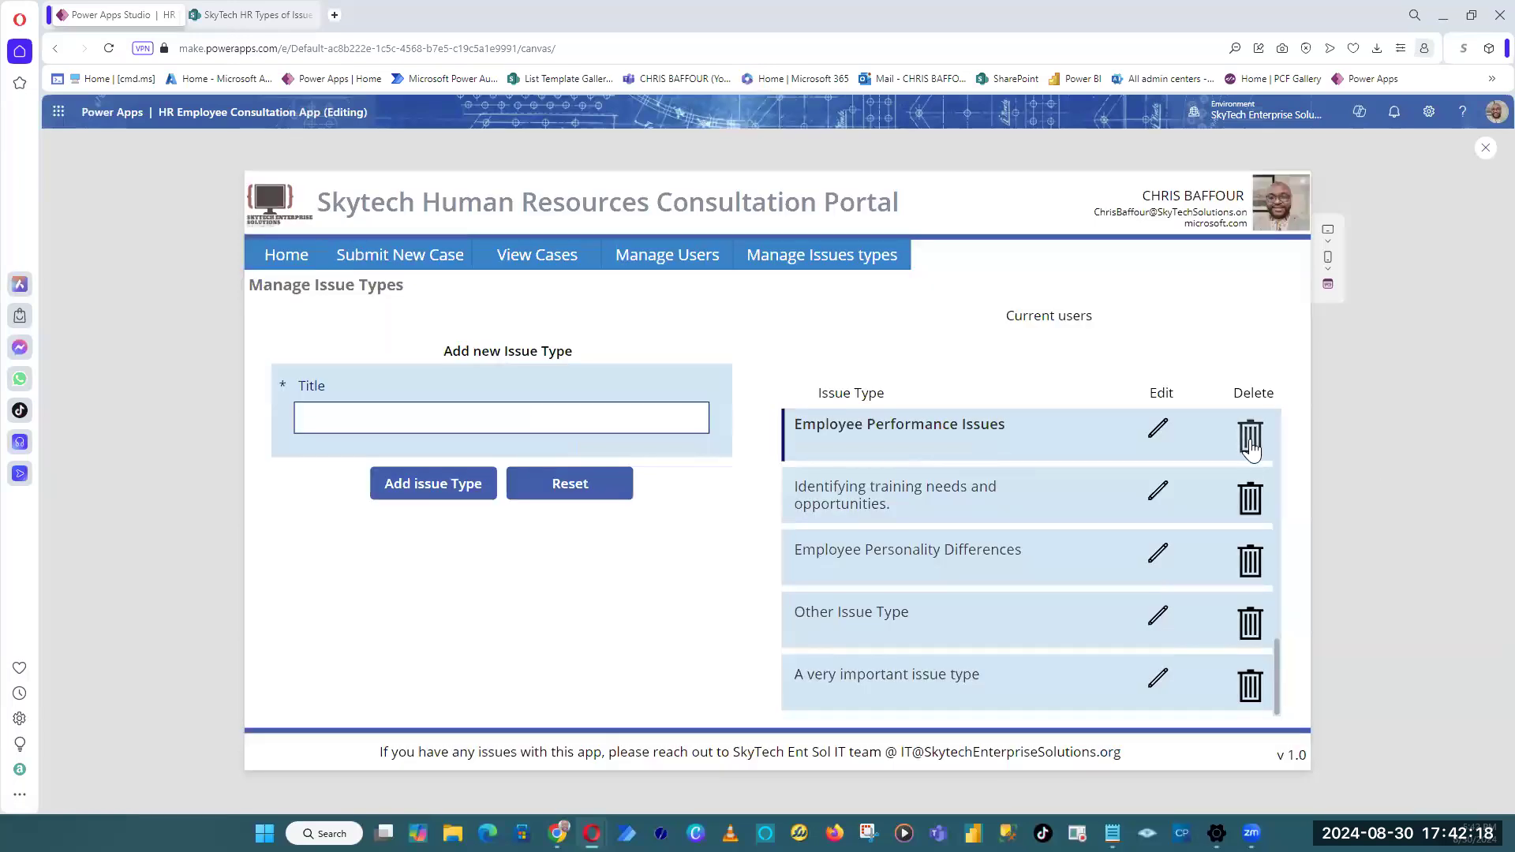
pyautogui.moveTo(1278, 668); pyautogui.dragTo(1302, 712)
pyautogui.moveTo(1277, 665); pyautogui.dragTo(1312, 440)
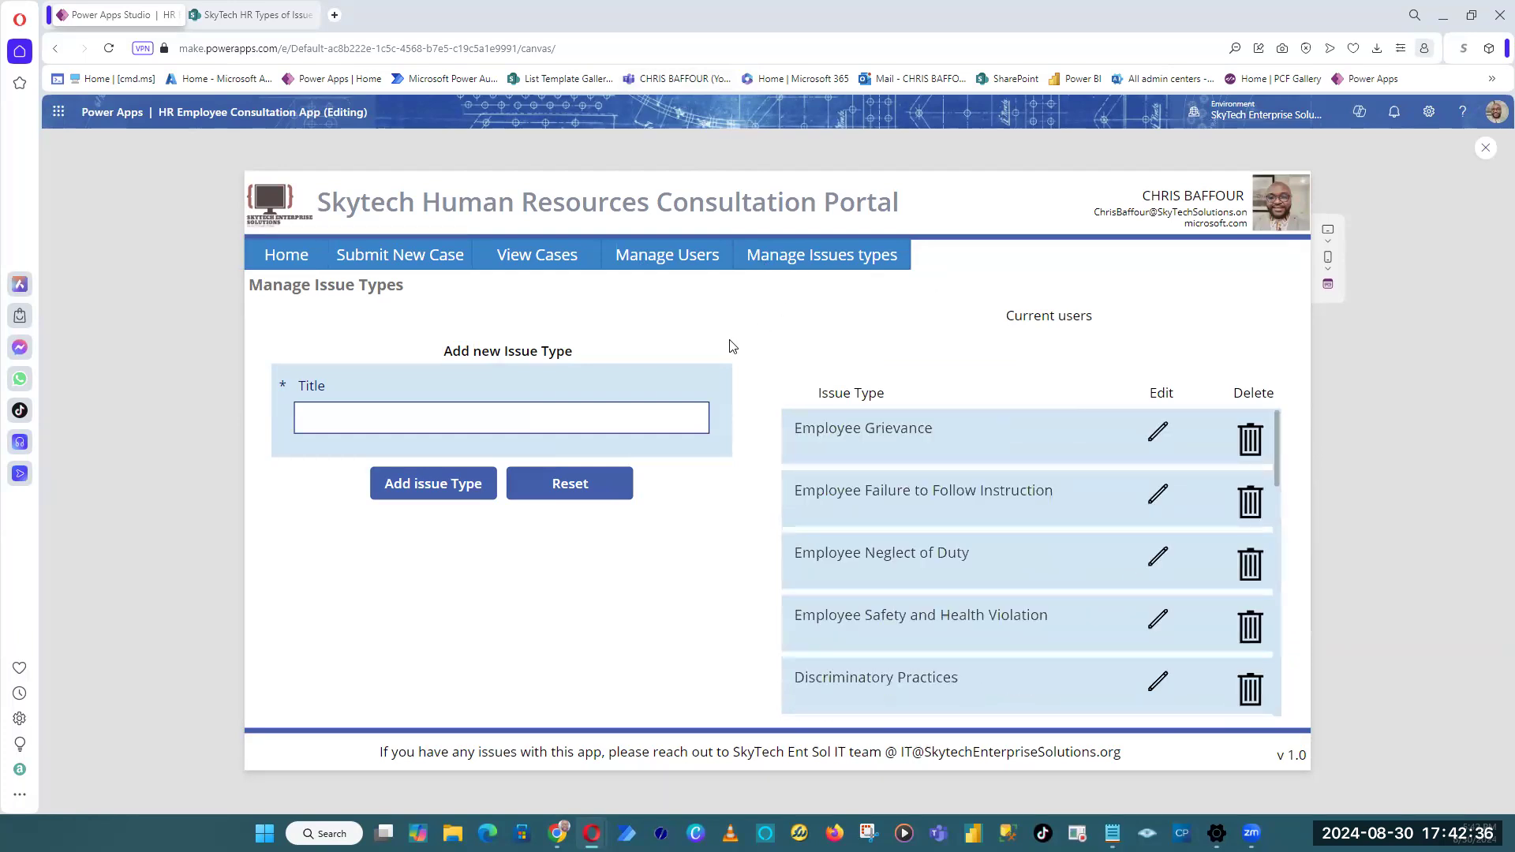
# Step: Go to Manage Users in the preview and try deleting a Staffer and an Administrator entry from the current users list
pyautogui.click(653, 260)
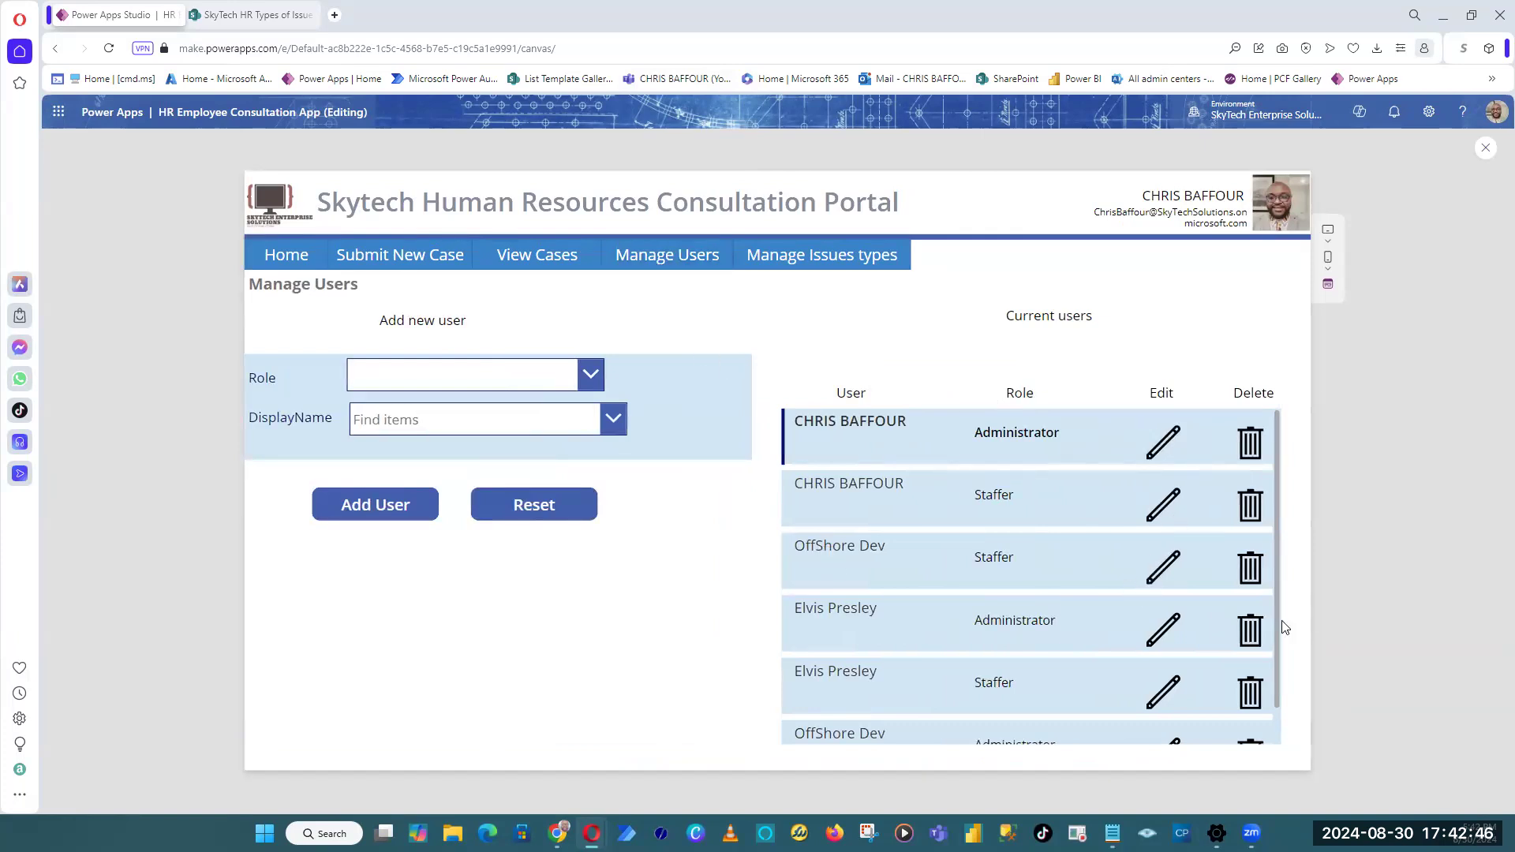
pyautogui.scroll(-1, 1286, 708)
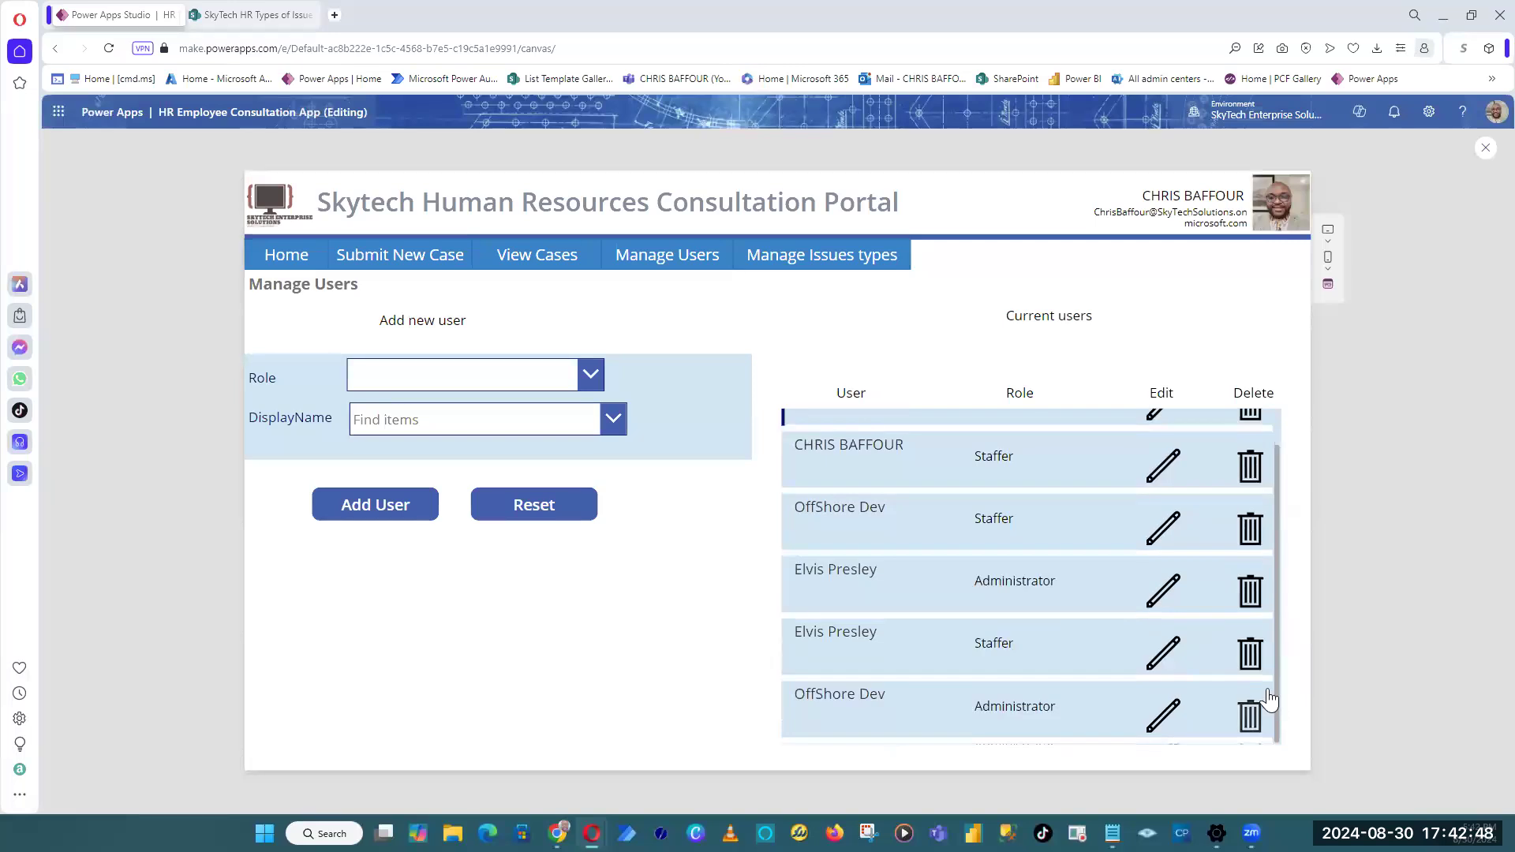
pyautogui.click(1247, 663)
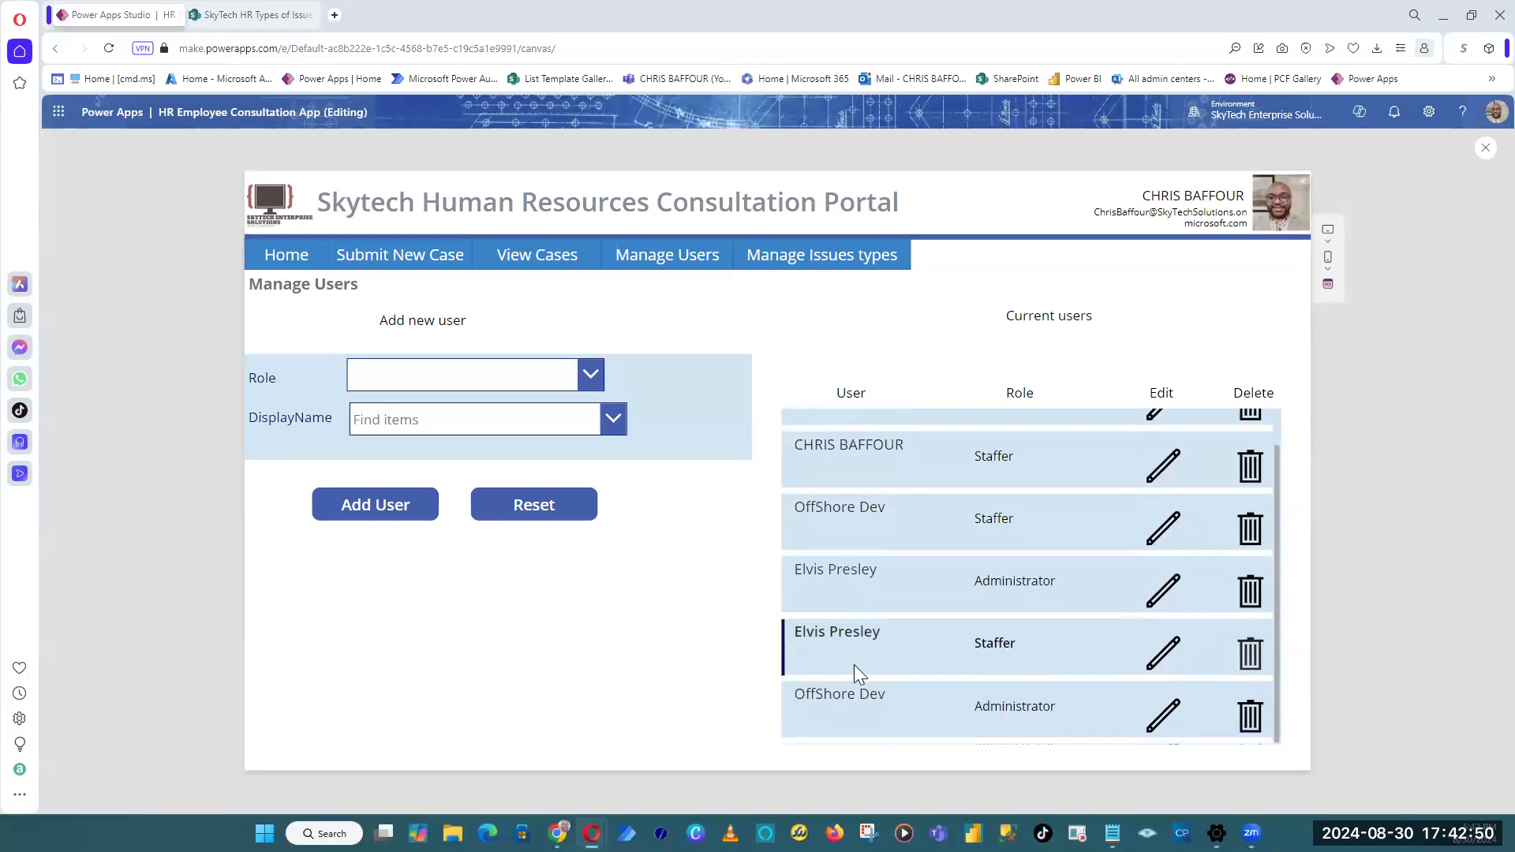
pyautogui.click(1250, 591)
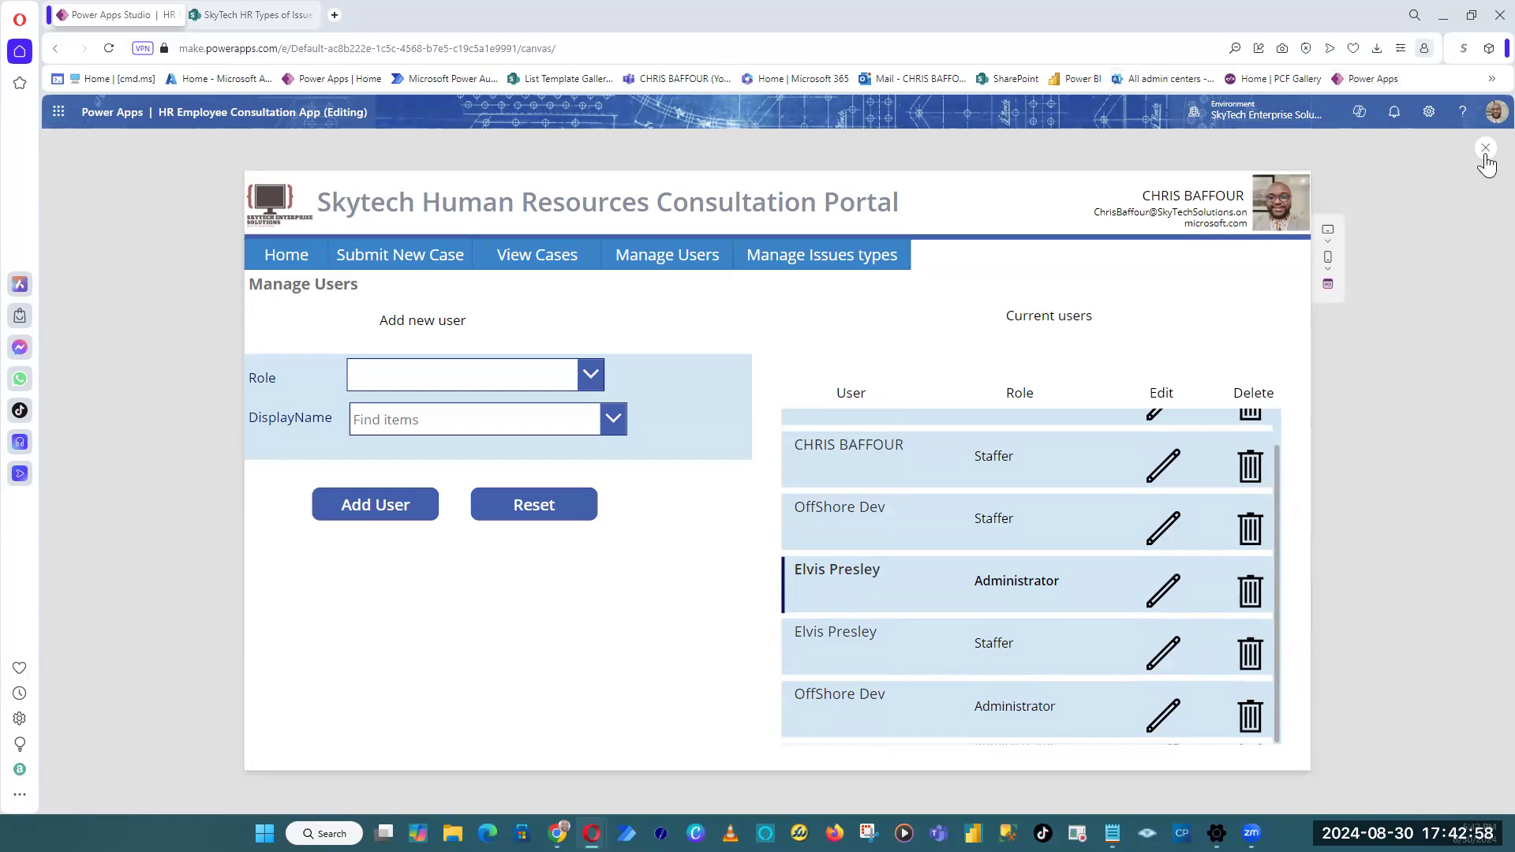
# Step: Check the edit dialog for Employee Failure to Follow Instruction on Manage Issue Types, cancel it and return to Manage Users
pyautogui.click(785, 265)
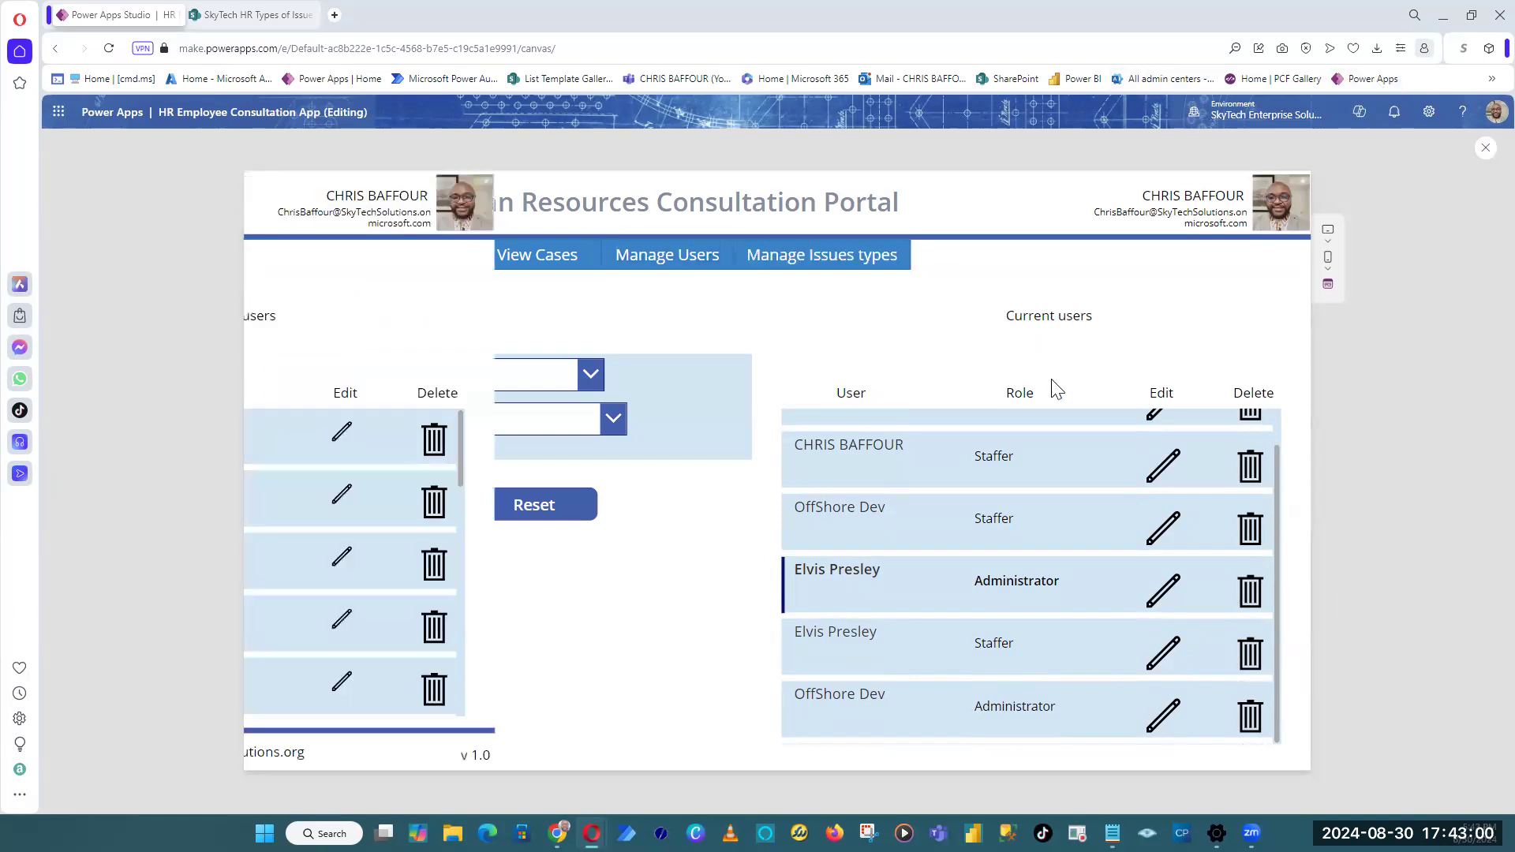
pyautogui.click(1158, 498)
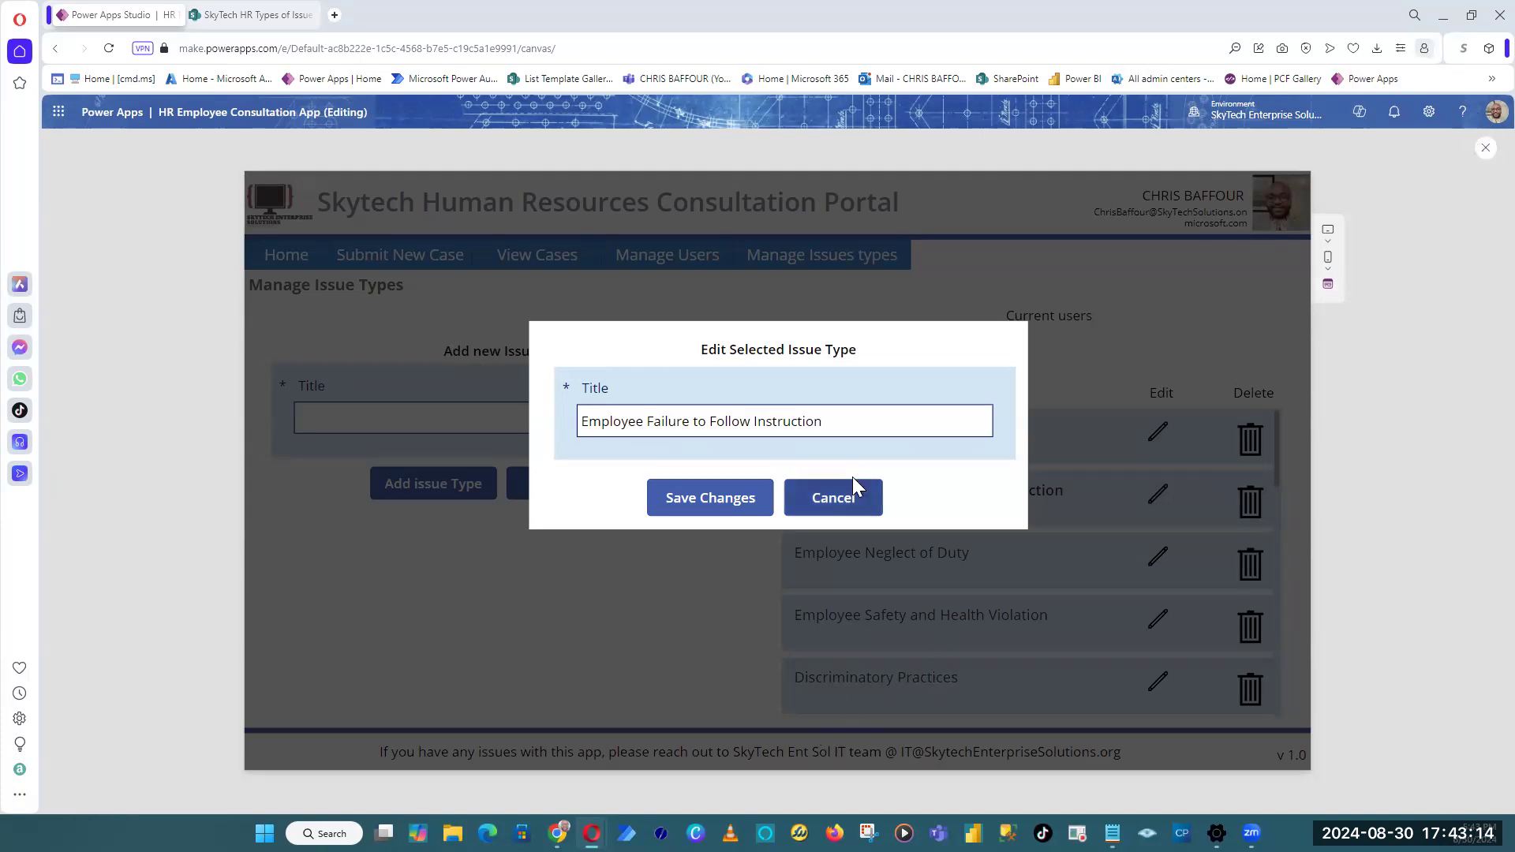
pyautogui.click(844, 505)
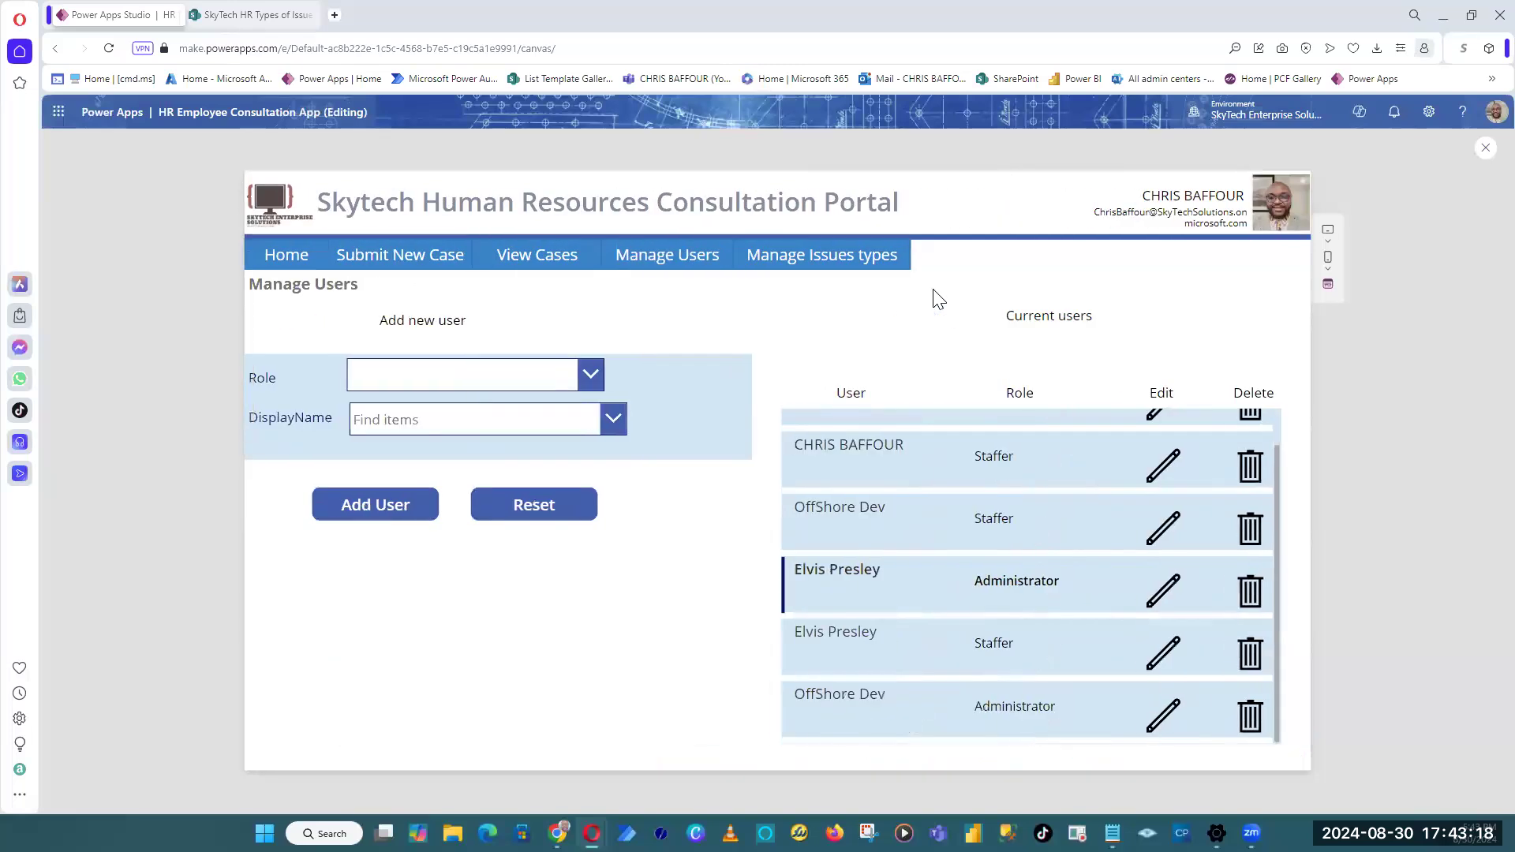
pyautogui.scroll(2, 1127, 646)
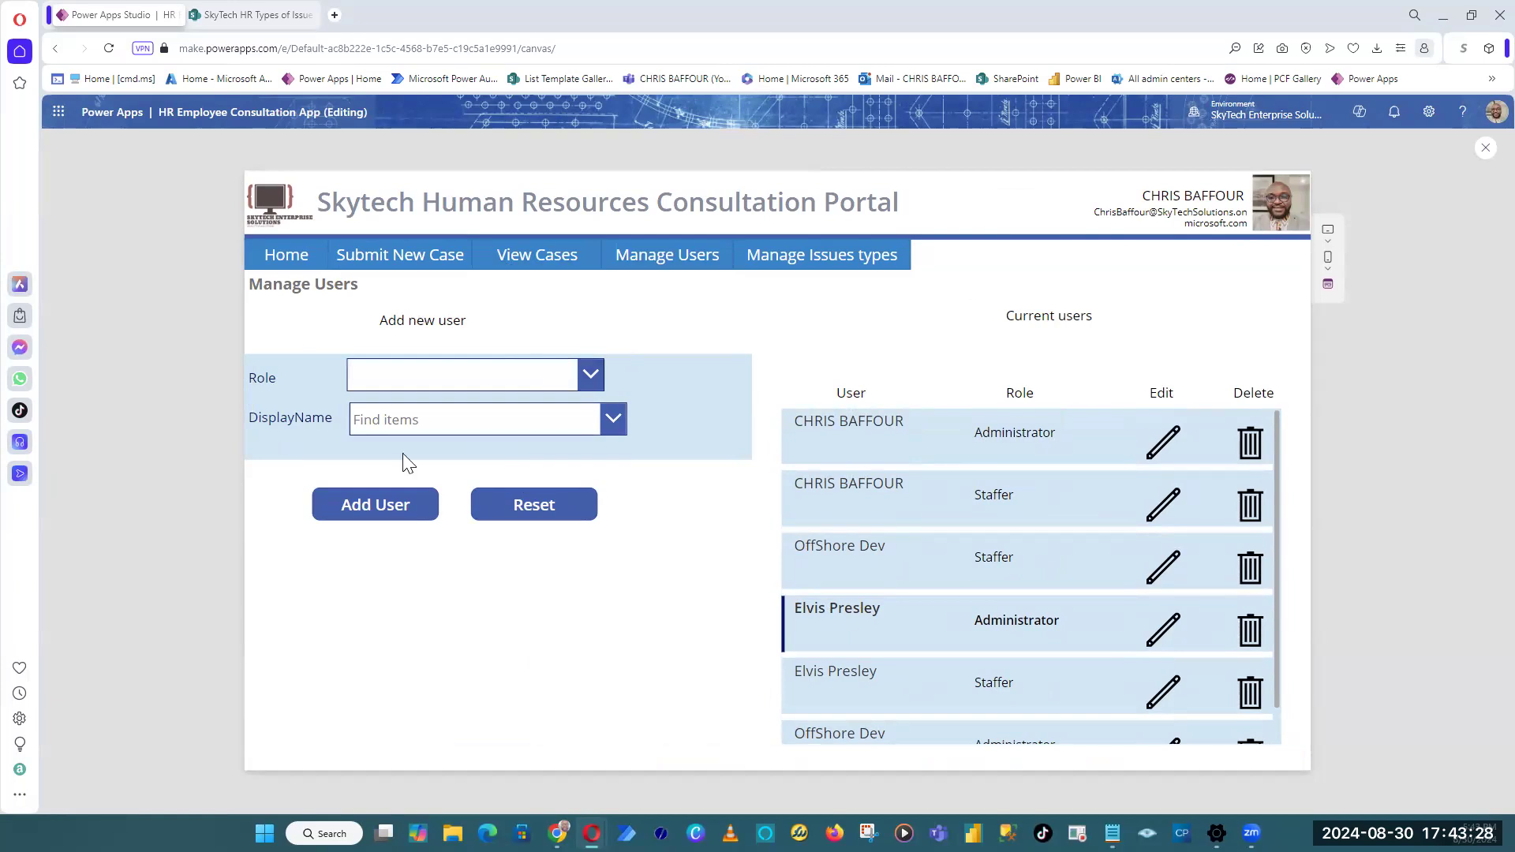
# Step: Try the Add new user form with the Administrator role and a user's display name, and close the preview
pyautogui.click(597, 377)
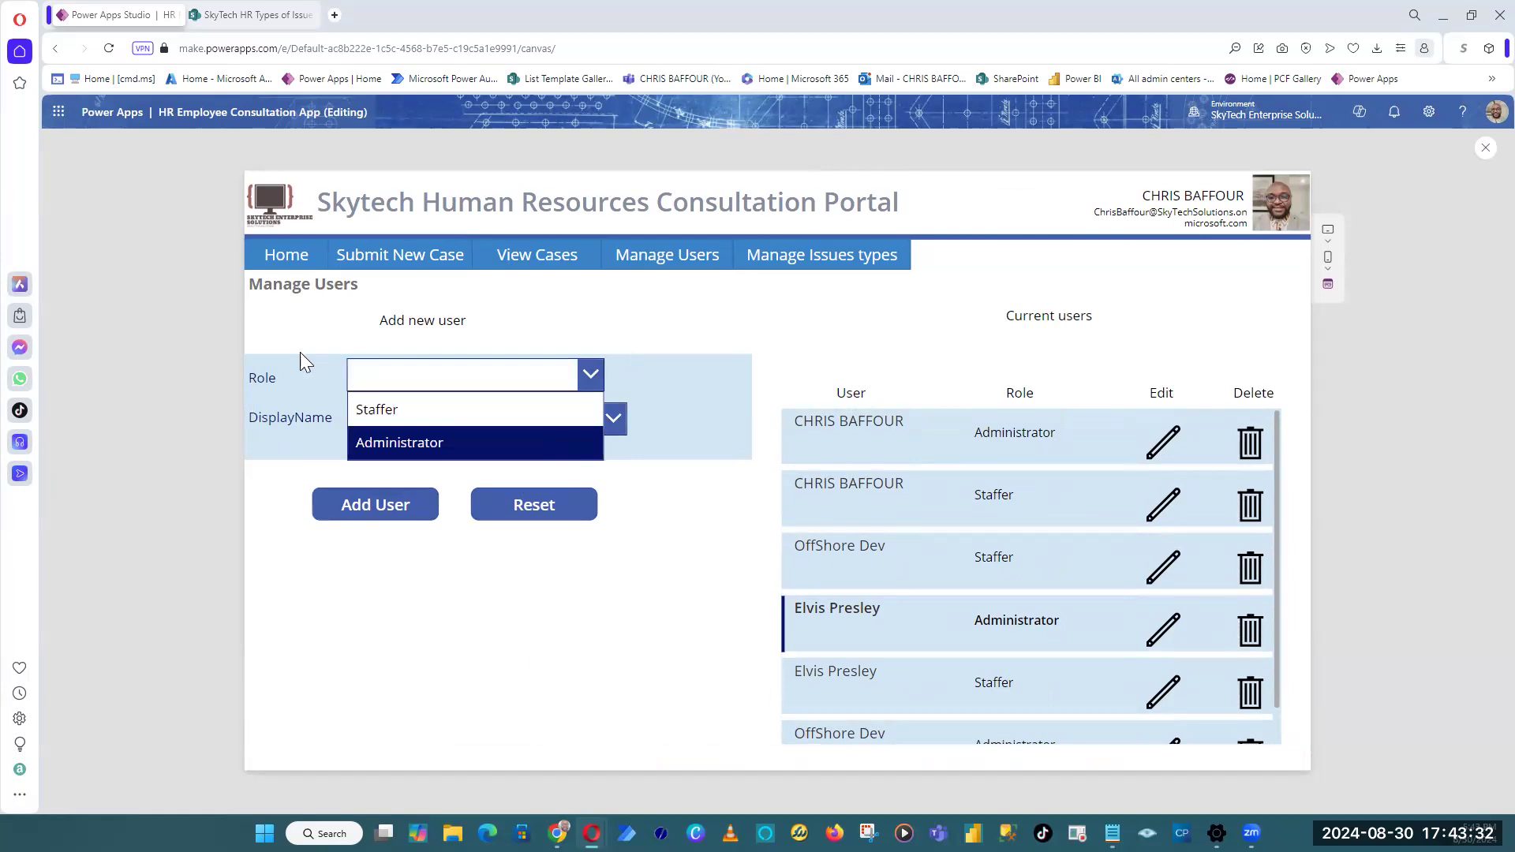
pyautogui.click(543, 442)
pyautogui.click(613, 419)
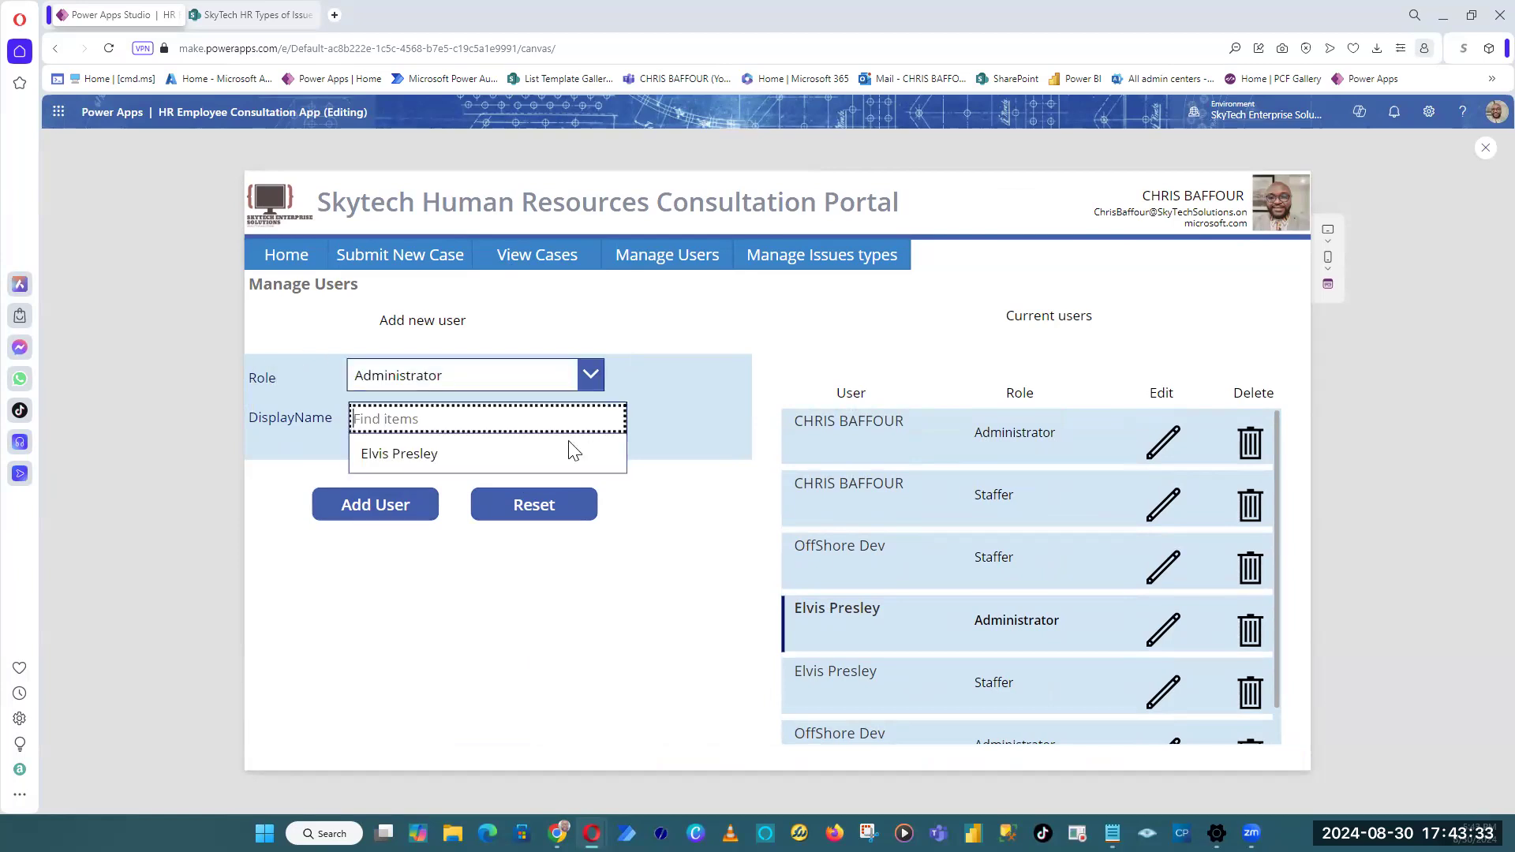
pyautogui.click(516, 453)
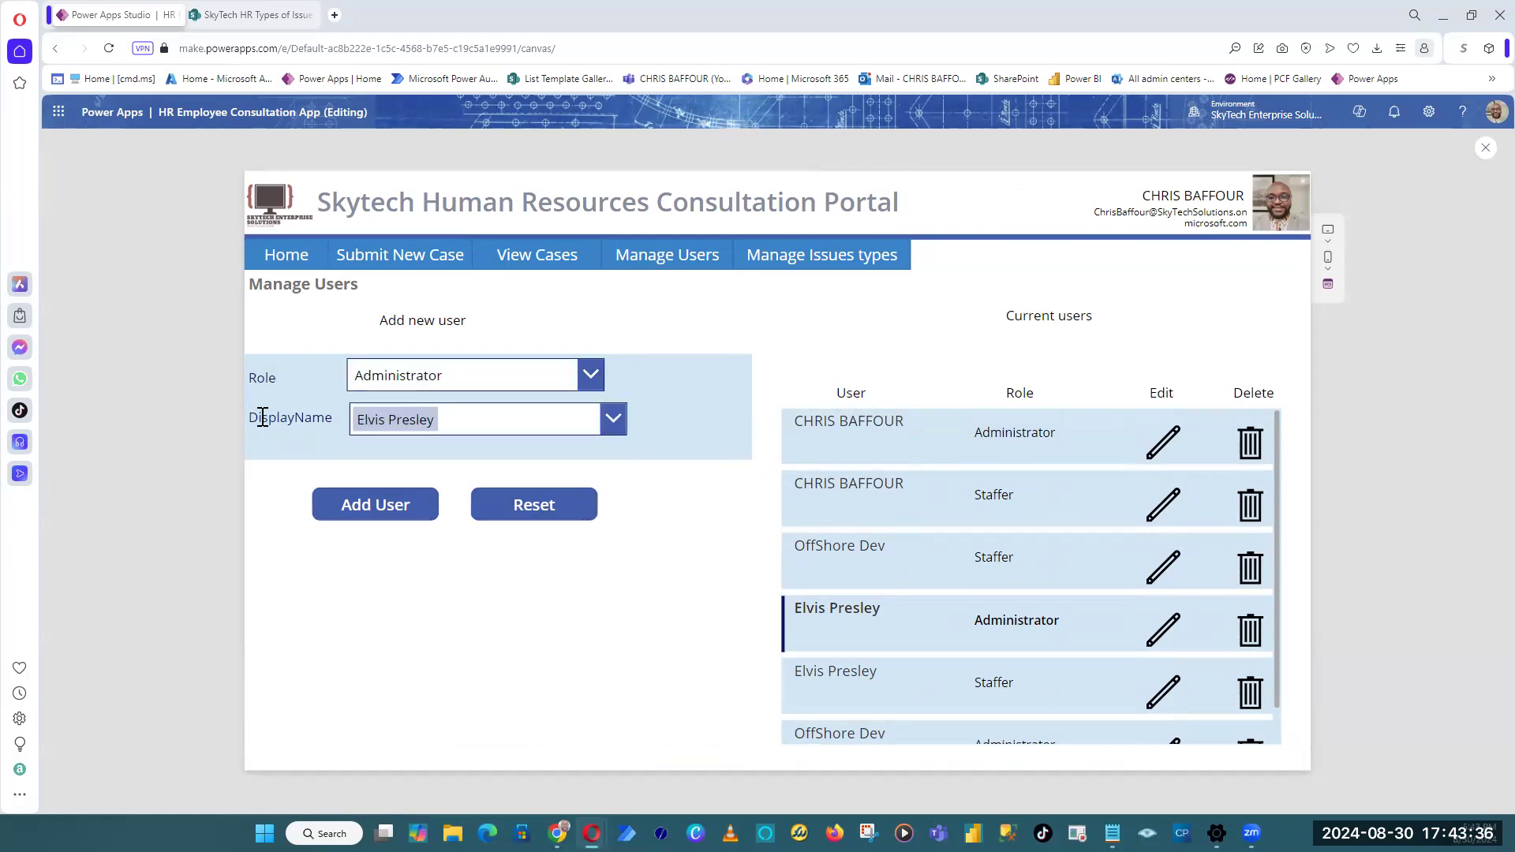
pyautogui.moveTo(263, 418); pyautogui.dragTo(618, 431)
pyautogui.click(1485, 150)
# Step: Move the Add User and Reset buttons up close beneath the form and shift Reset next to Add User
pyautogui.click(454, 515)
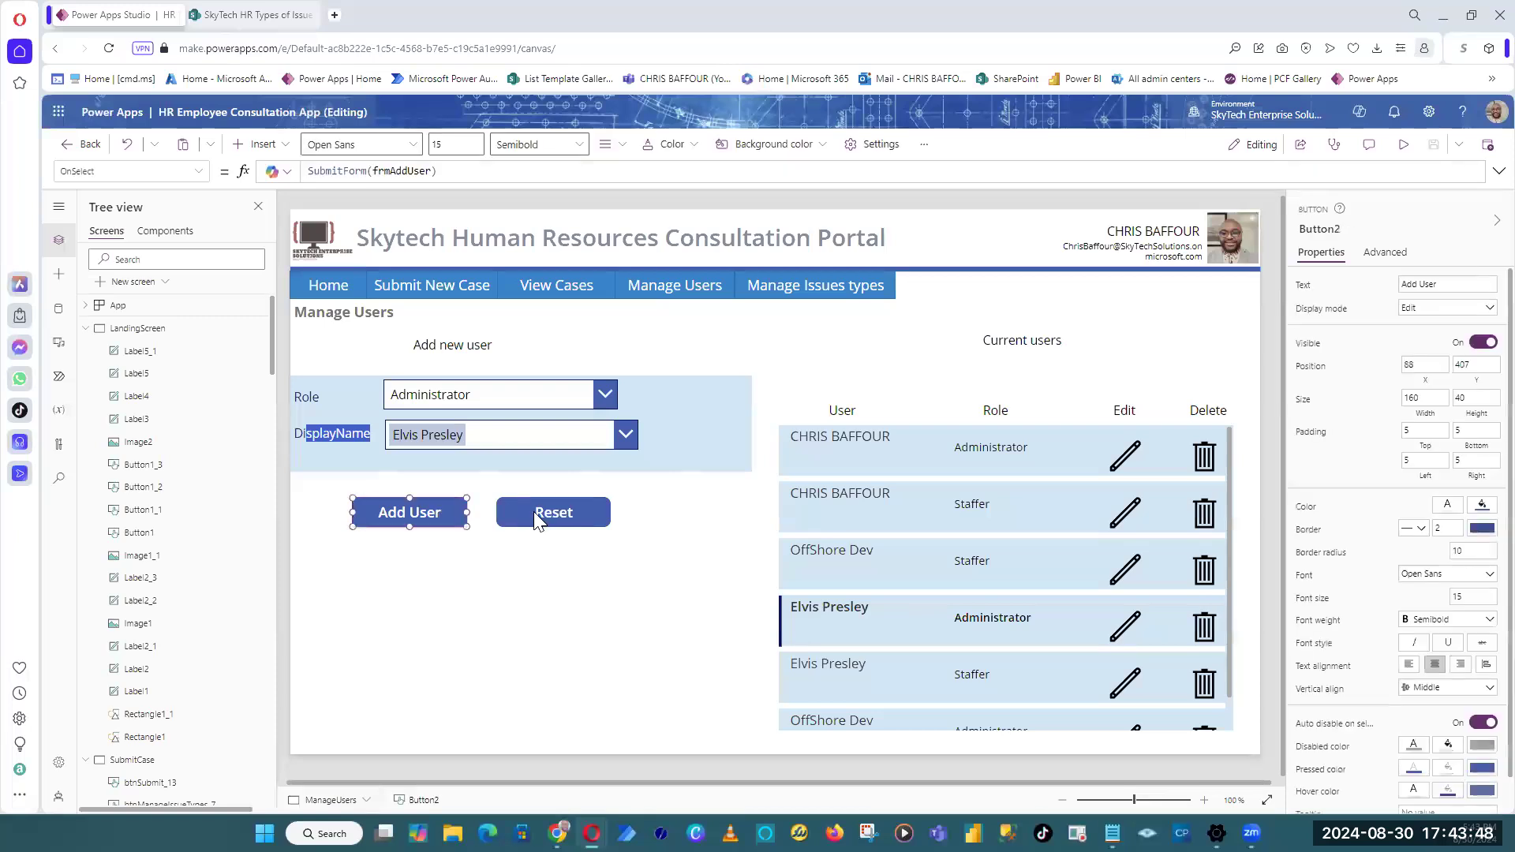
pyautogui.keyDown('shift'); pyautogui.click(534, 512); pyautogui.keyUp('shift')
pyautogui.moveTo(534, 511); pyautogui.dragTo(539, 494)
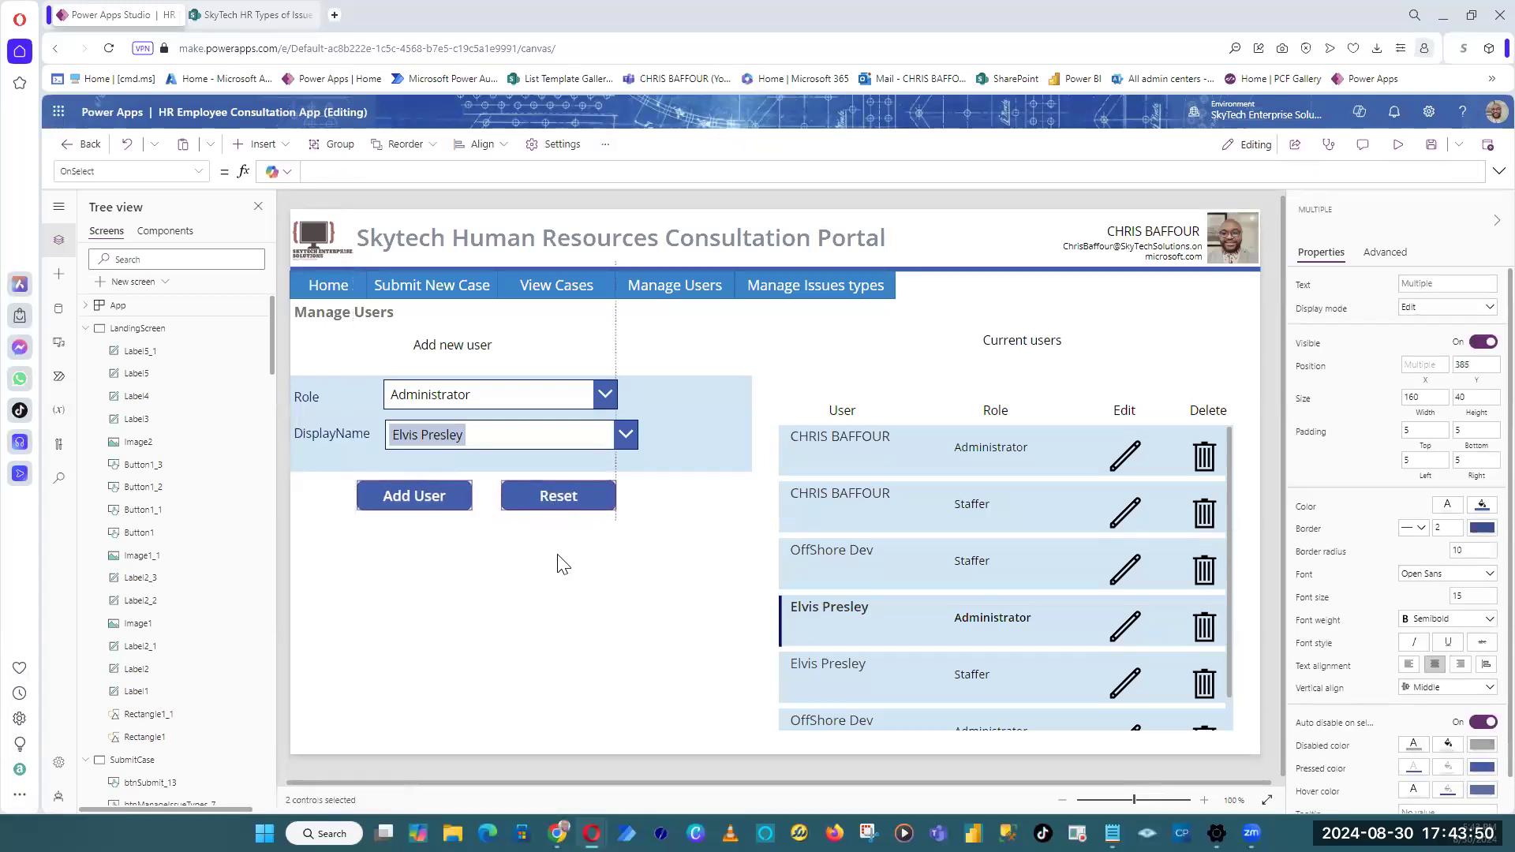
pyautogui.click(552, 498)
pyautogui.moveTo(543, 496); pyautogui.dragTo(521, 496)
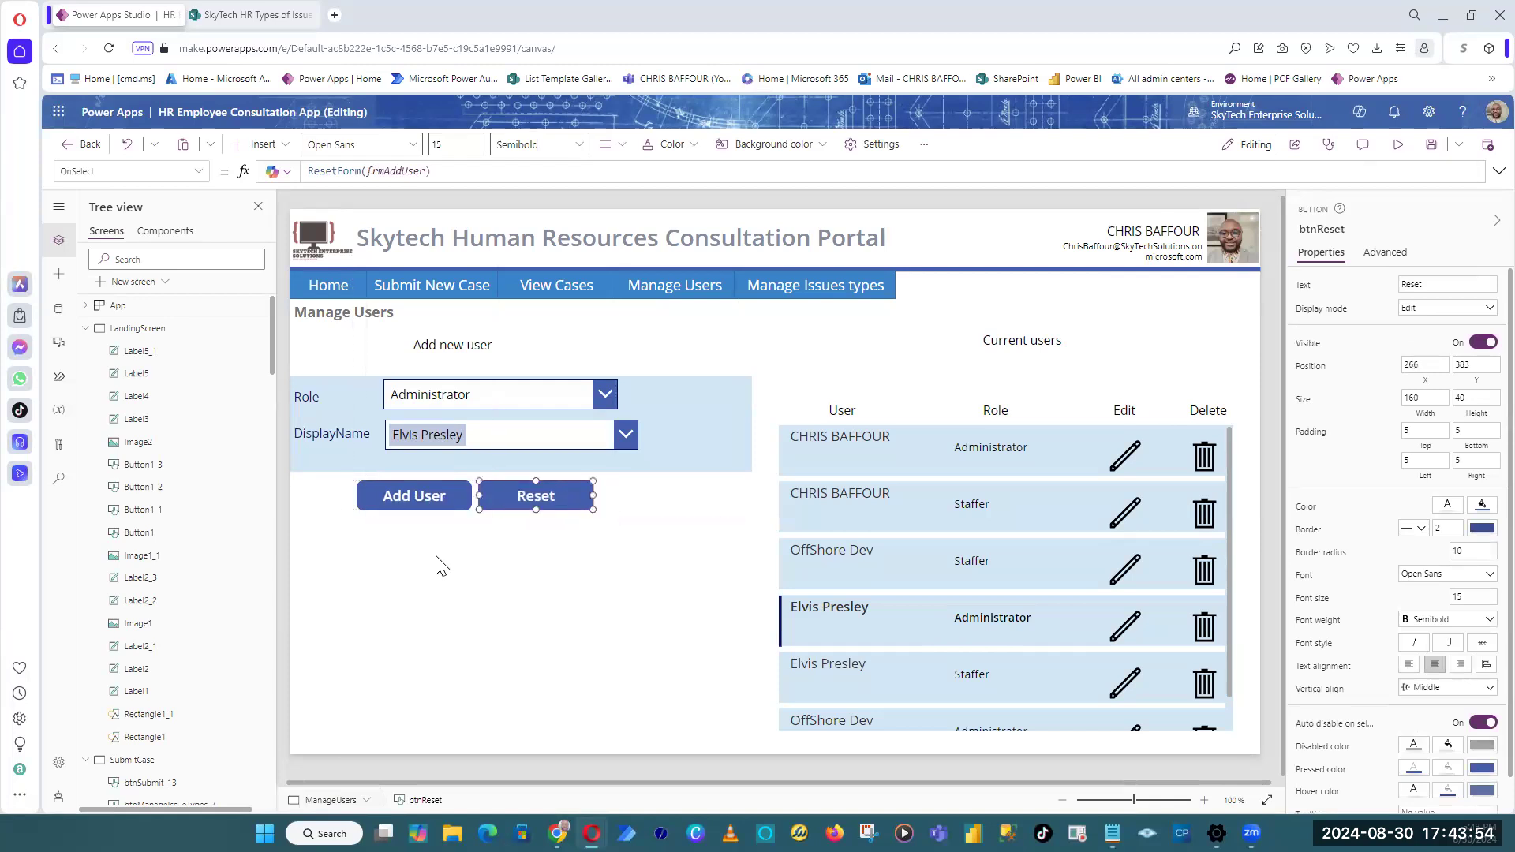
# Step: Set the border radius of the Add User and Reset buttons to 5
pyautogui.keyDown('shift'); pyautogui.click(439, 497); pyautogui.keyUp('shift')
pyautogui.click(1473, 550)
pyautogui.write('5')
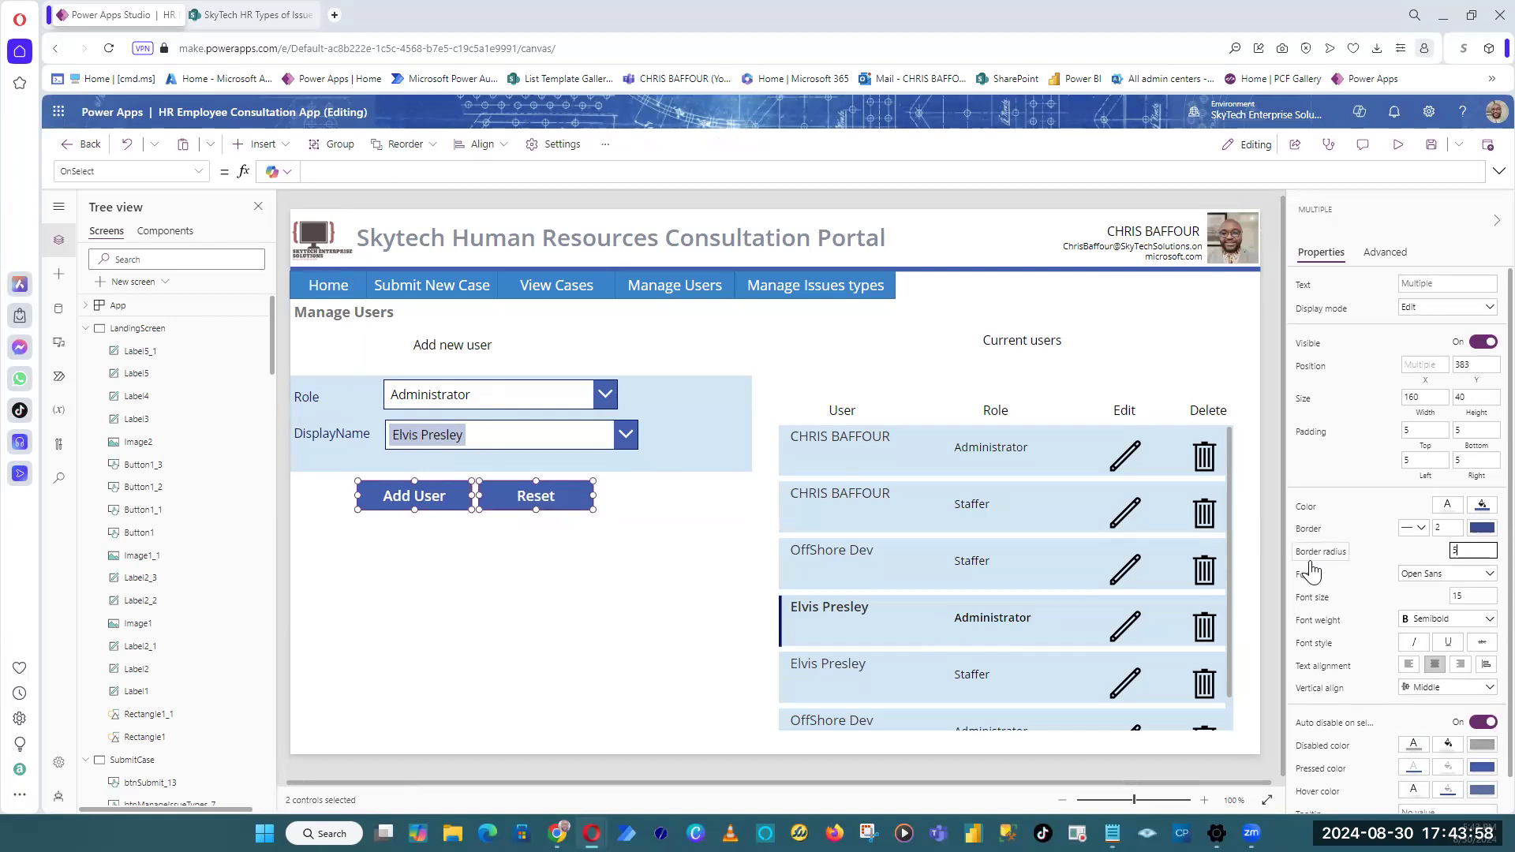
pyautogui.click(469, 582)
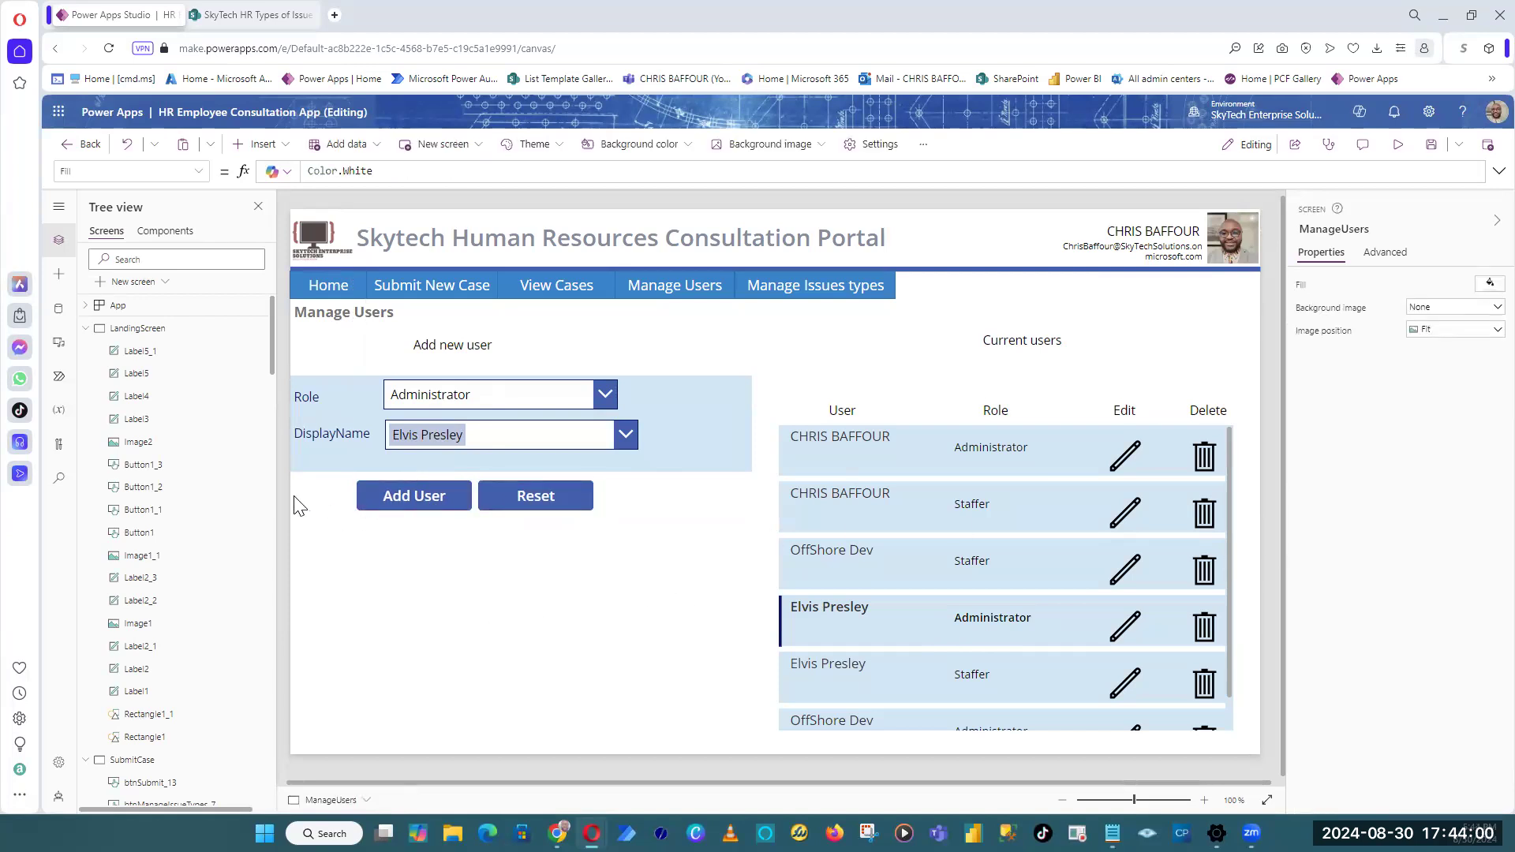
# Step: Narrow the Add new user form from both sides to a width of about 545, starting at X 29
pyautogui.click(327, 436)
pyautogui.click(319, 386)
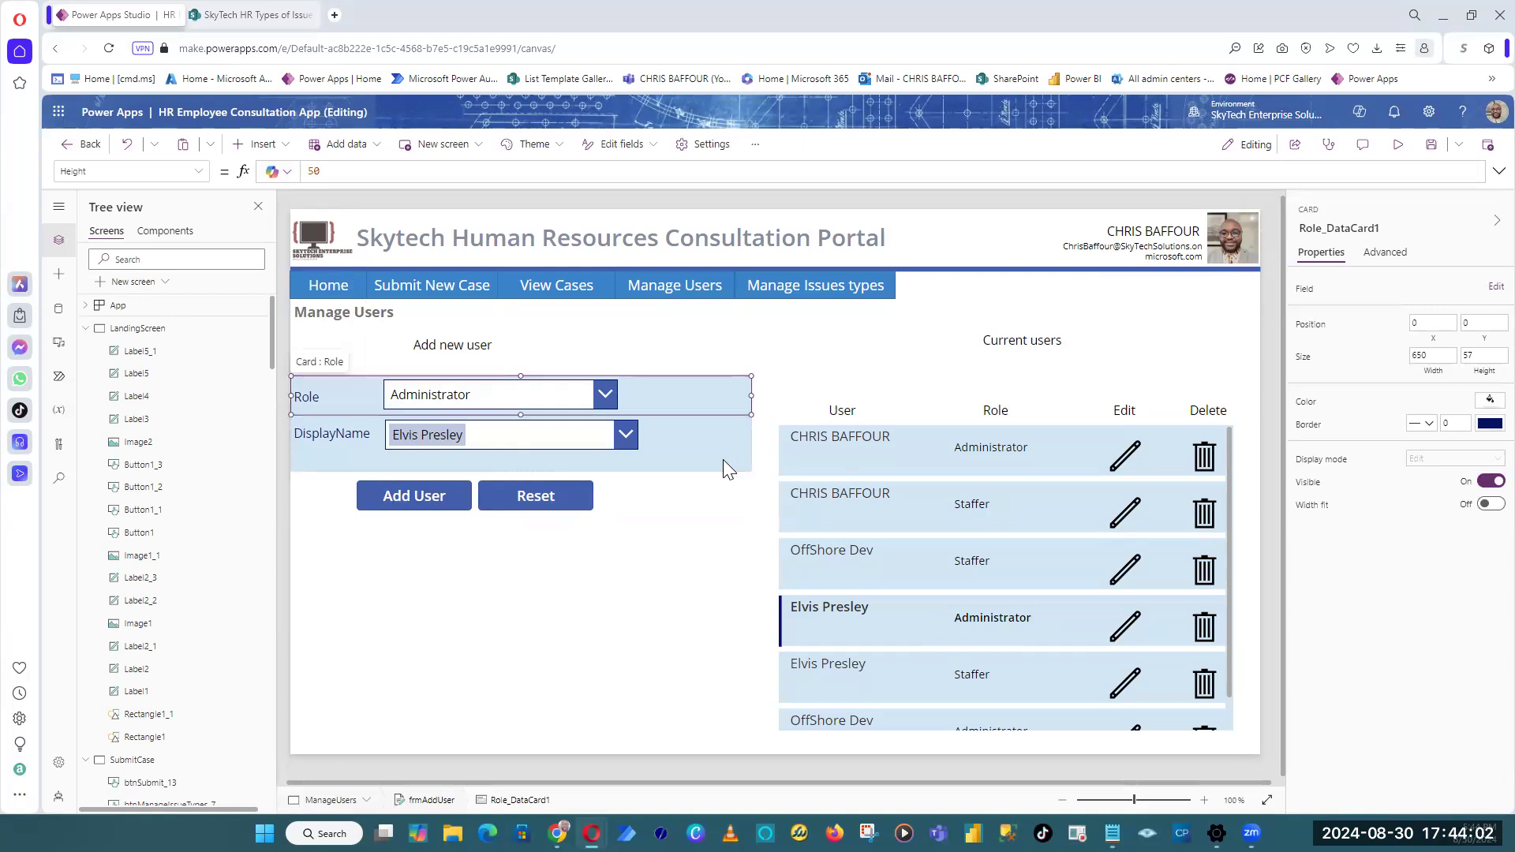
pyautogui.click(723, 461)
pyautogui.moveTo(291, 424); pyautogui.dragTo(313, 424)
pyautogui.moveTo(710, 426); pyautogui.dragTo(696, 426)
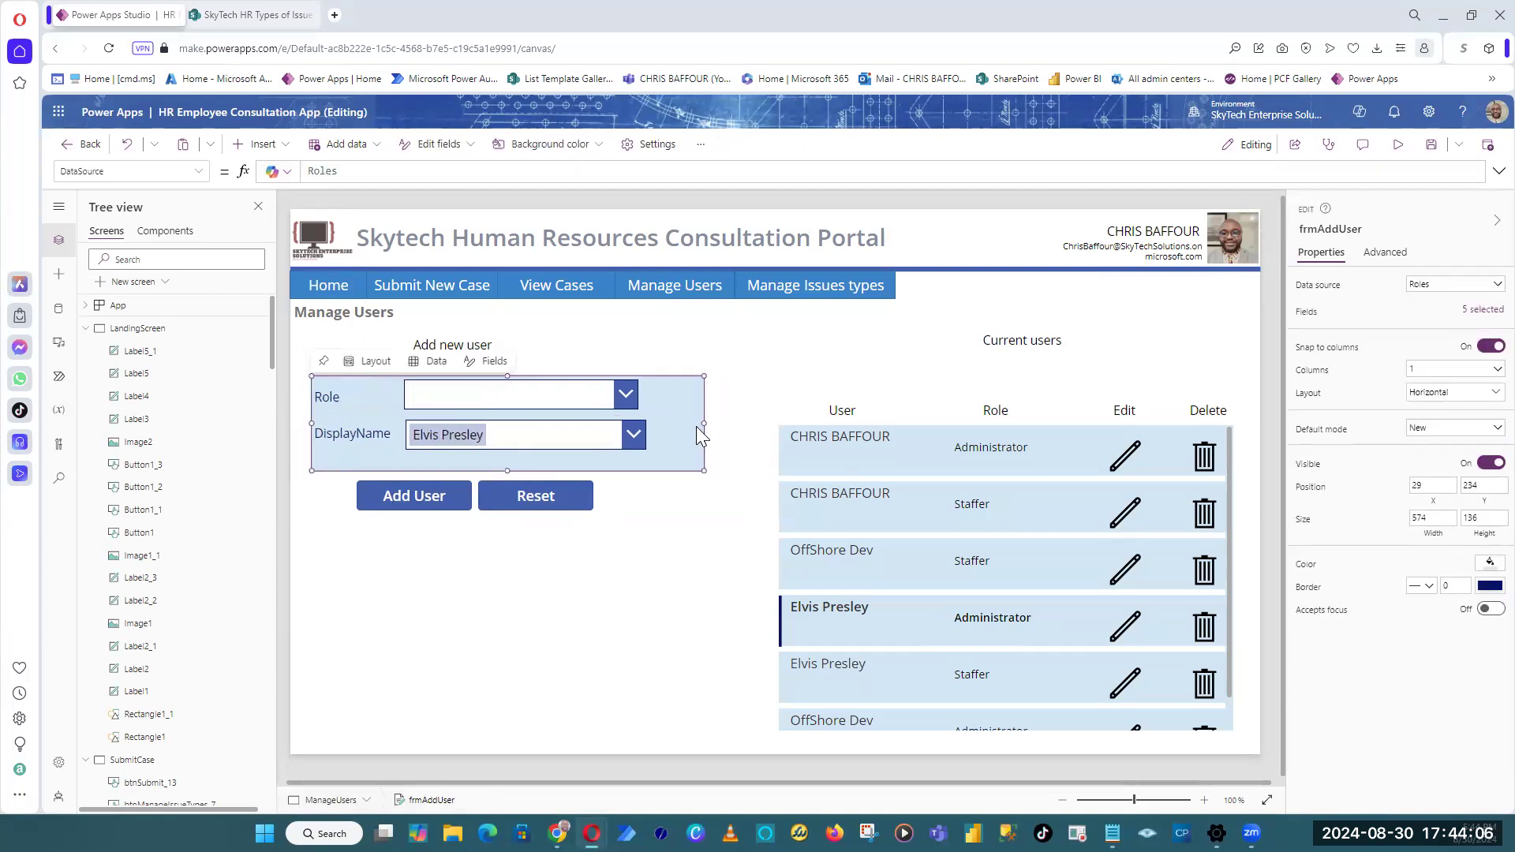
pyautogui.click(535, 597)
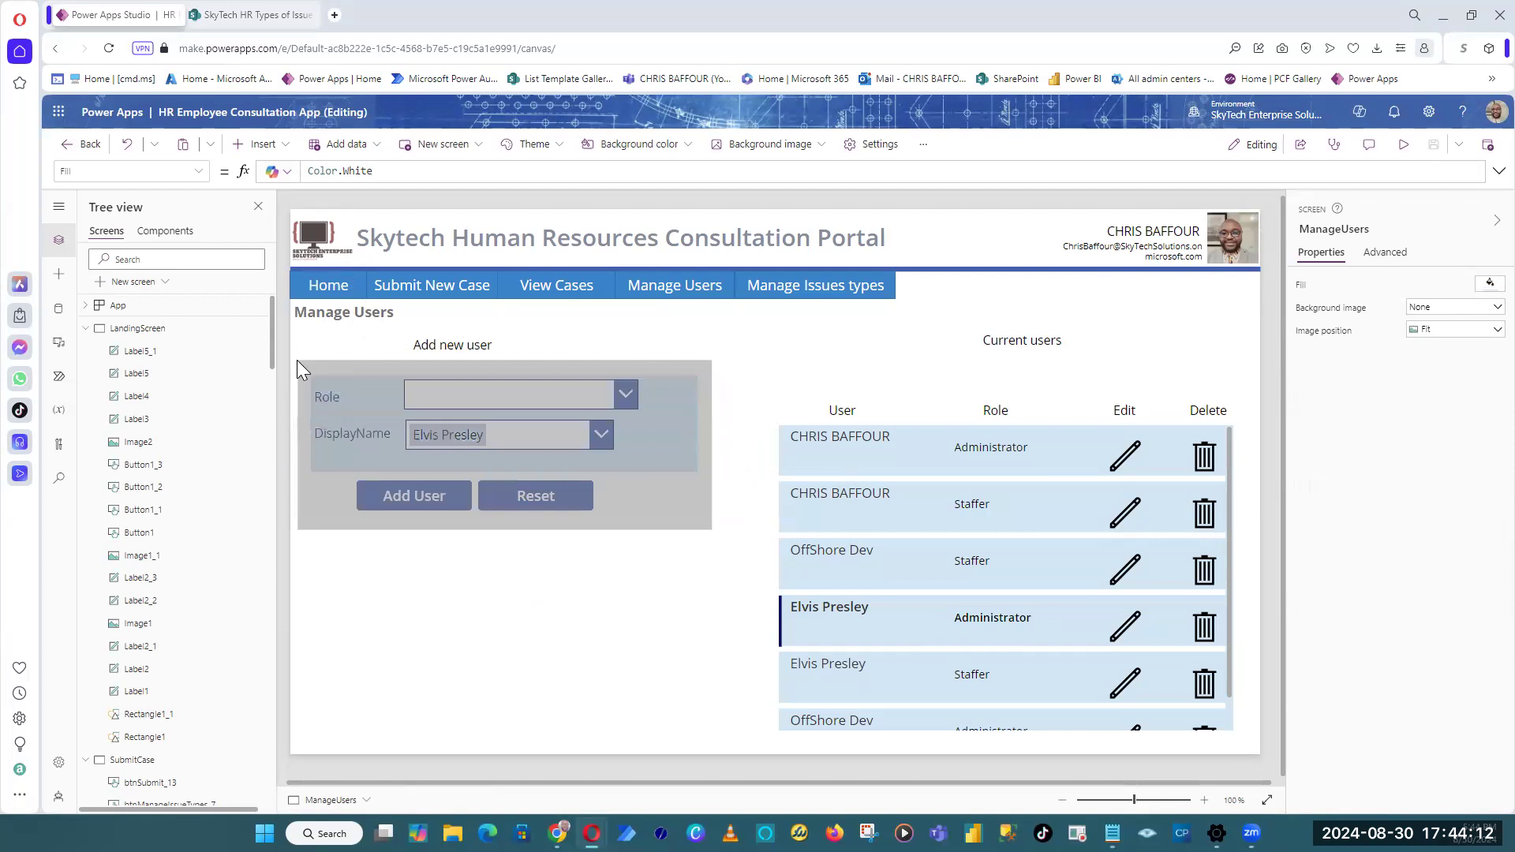
pyautogui.moveTo(297, 362); pyautogui.dragTo(598, 577)
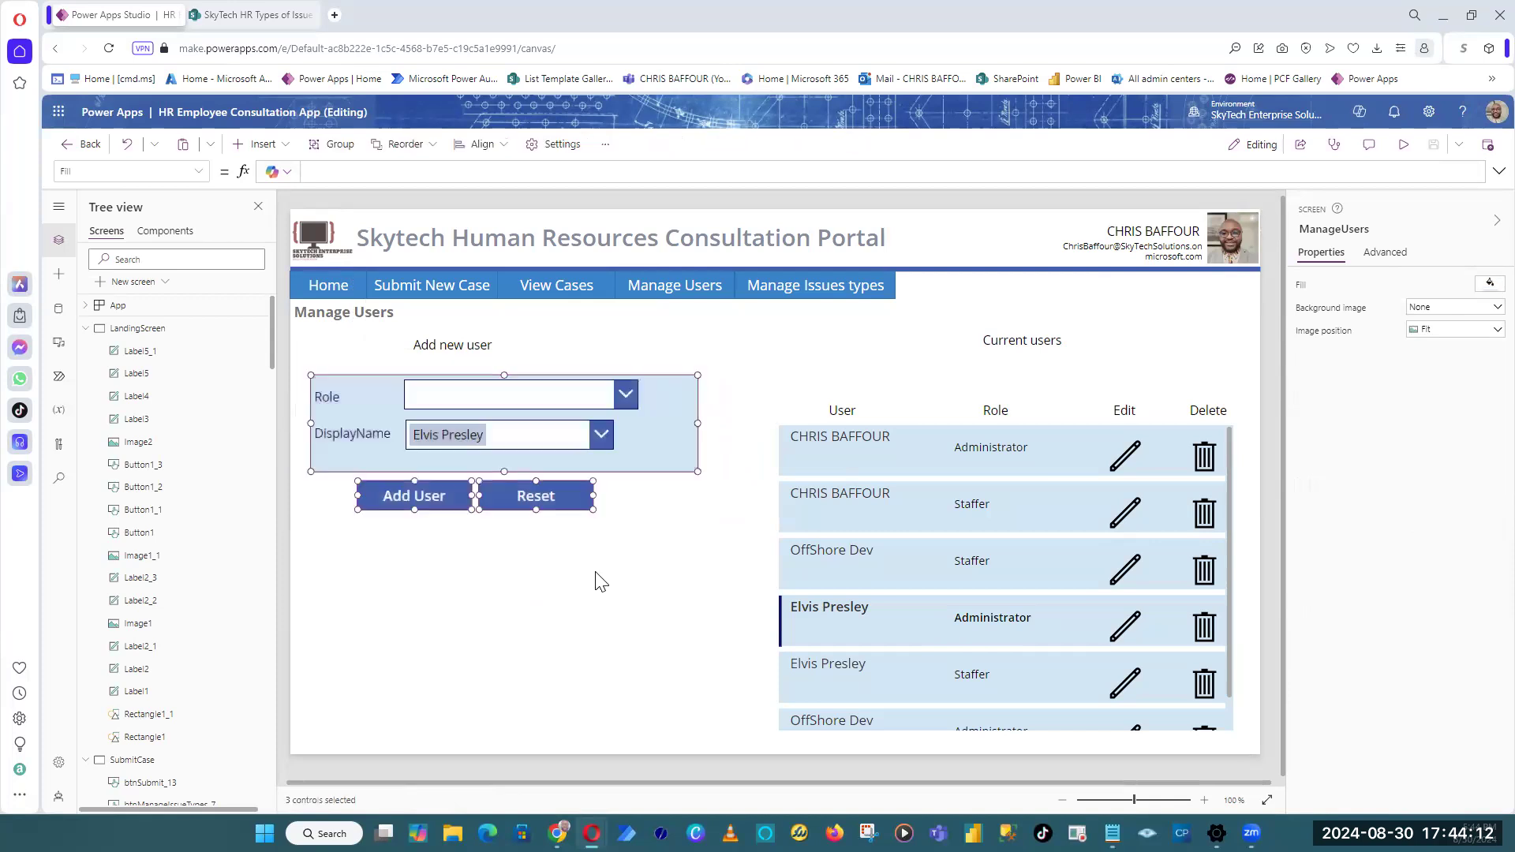
pyautogui.rightClick(652, 401)
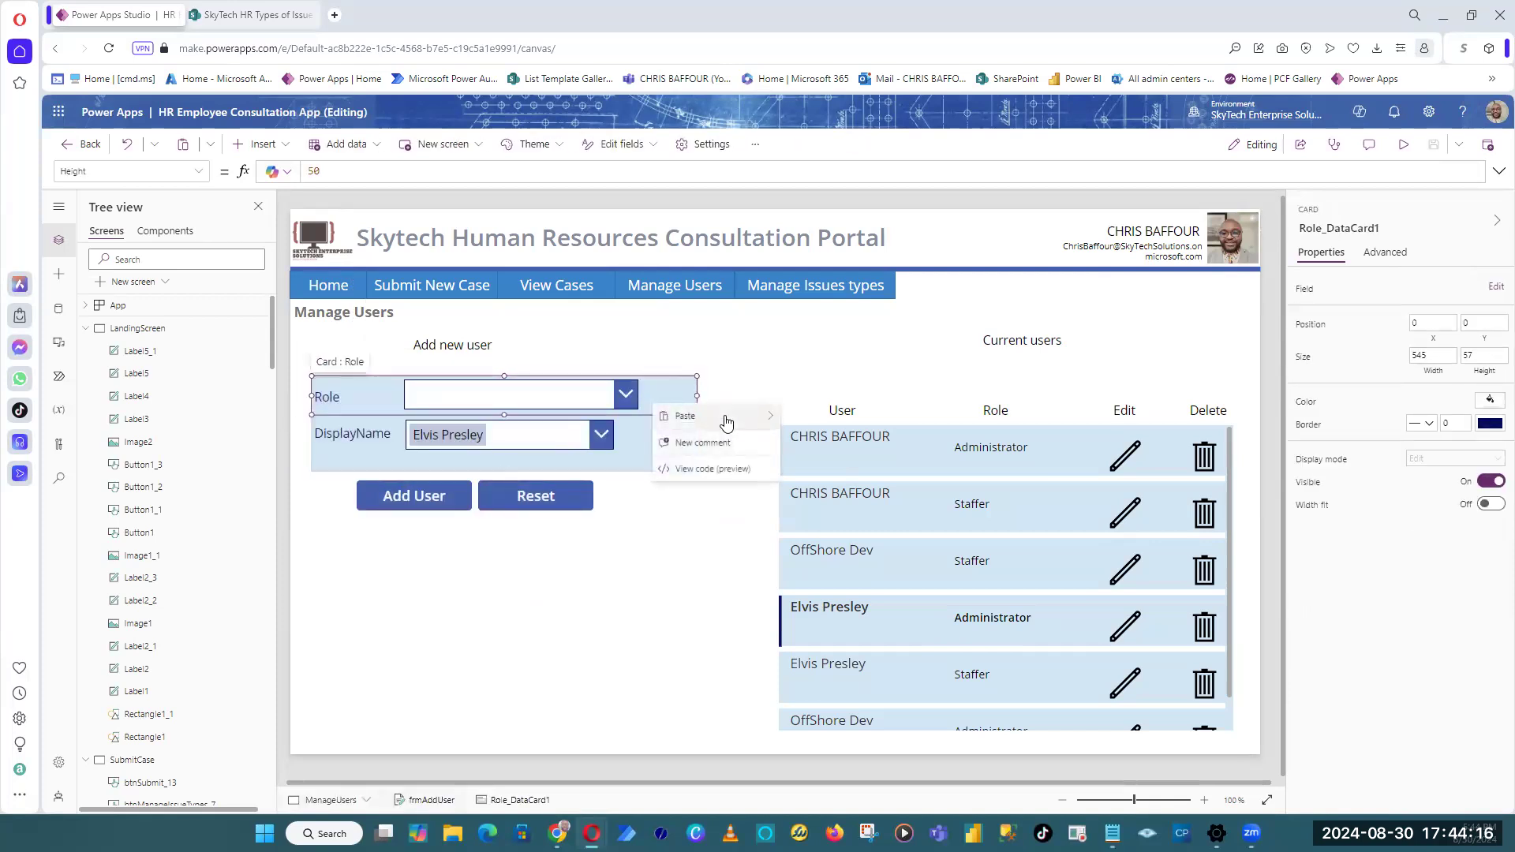
pyautogui.click(710, 196)
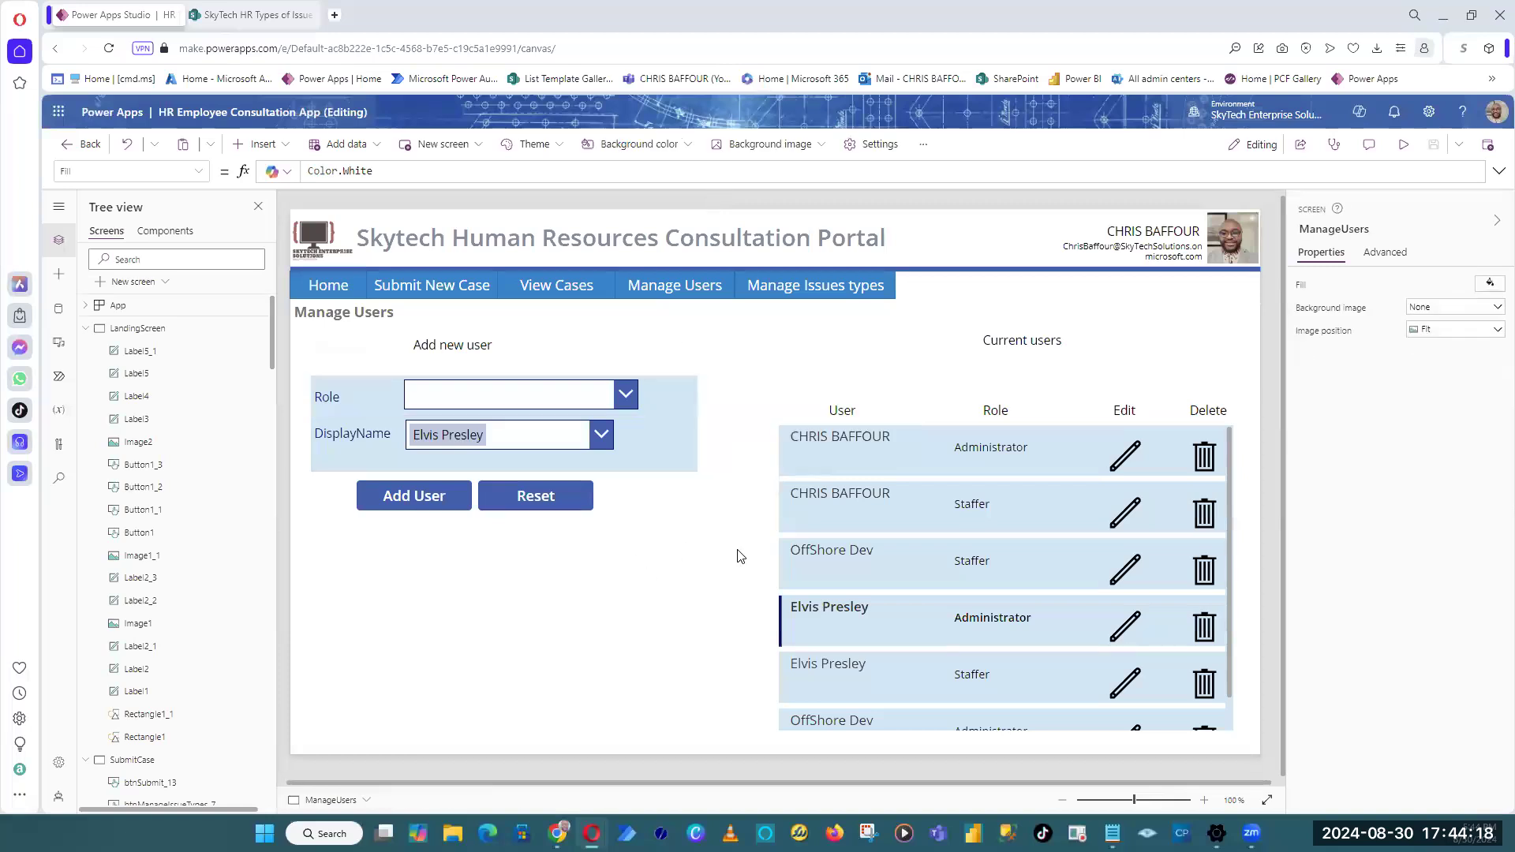
pyautogui.moveTo(738, 552); pyautogui.dragTo(316, 363)
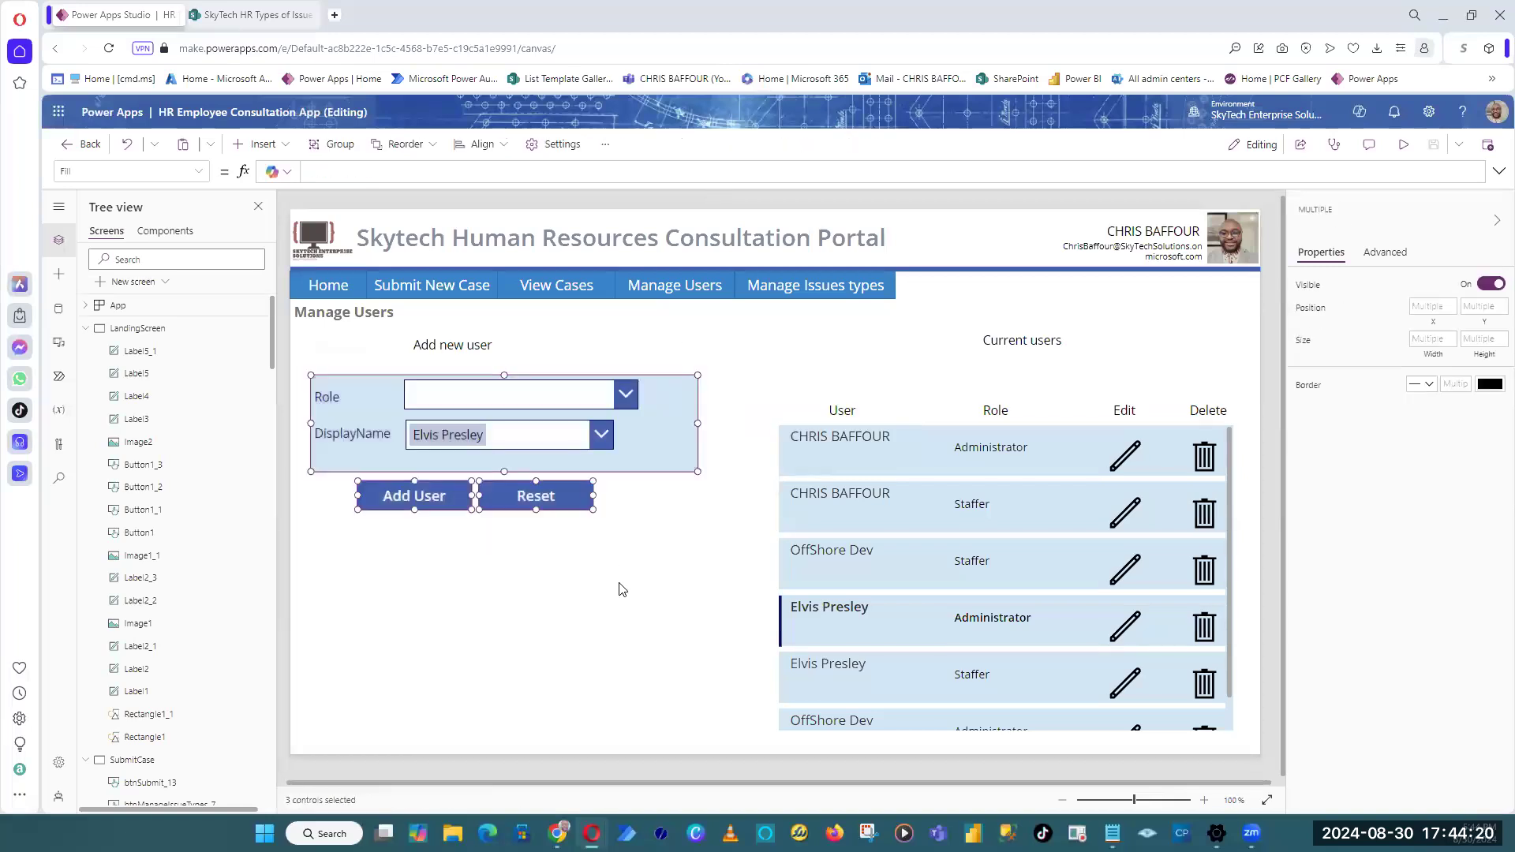
pyautogui.click(622, 590)
# Step: Duplicate the Add new user label, its form and the Add User and Reset buttons, and place the copy beneath the original
pyautogui.moveTo(744, 548); pyautogui.dragTo(300, 324)
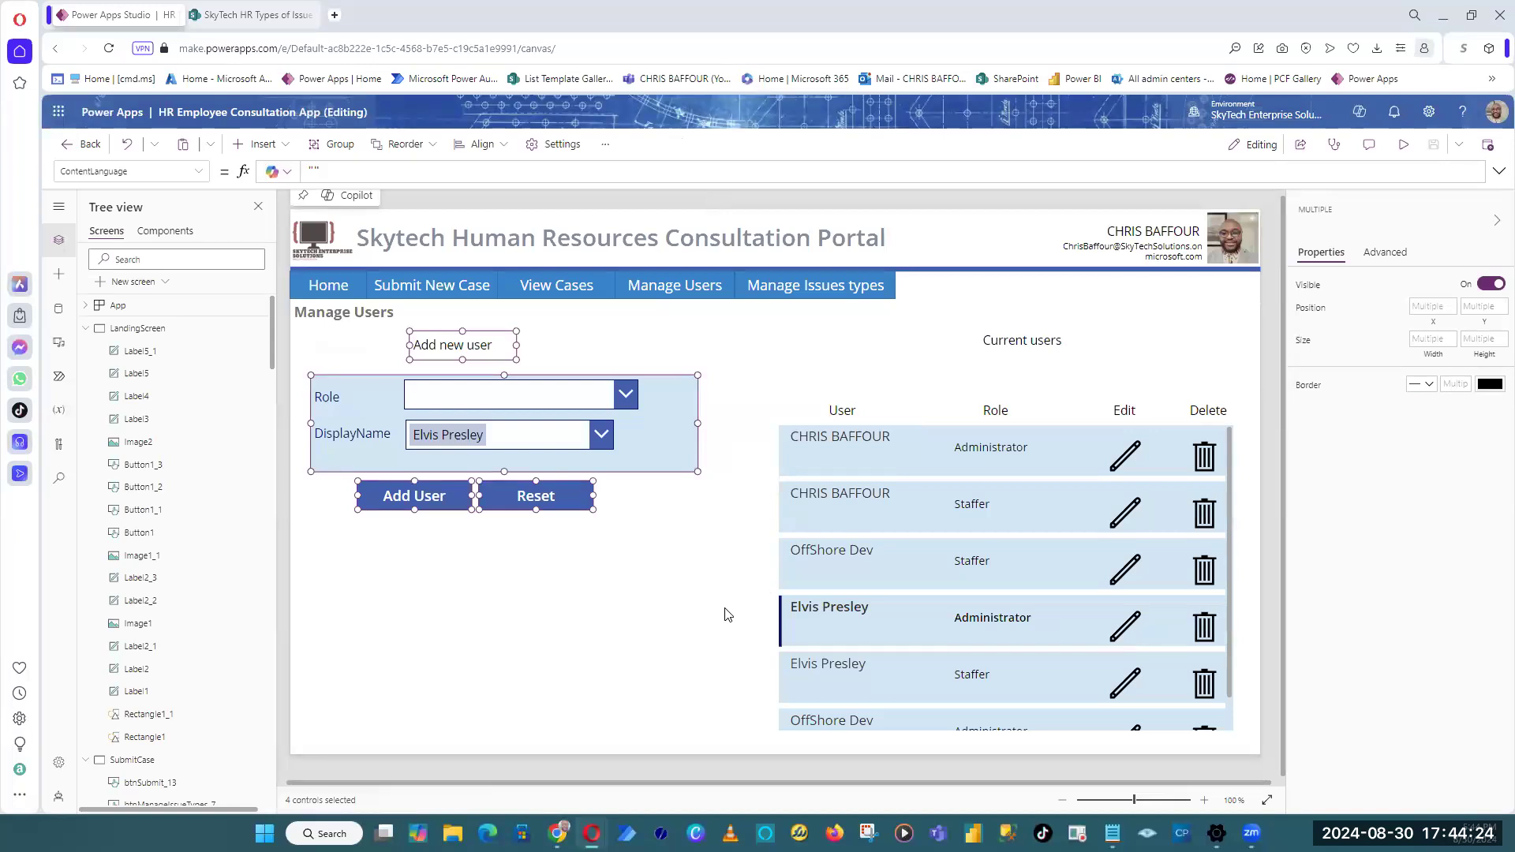
pyautogui.click(692, 612)
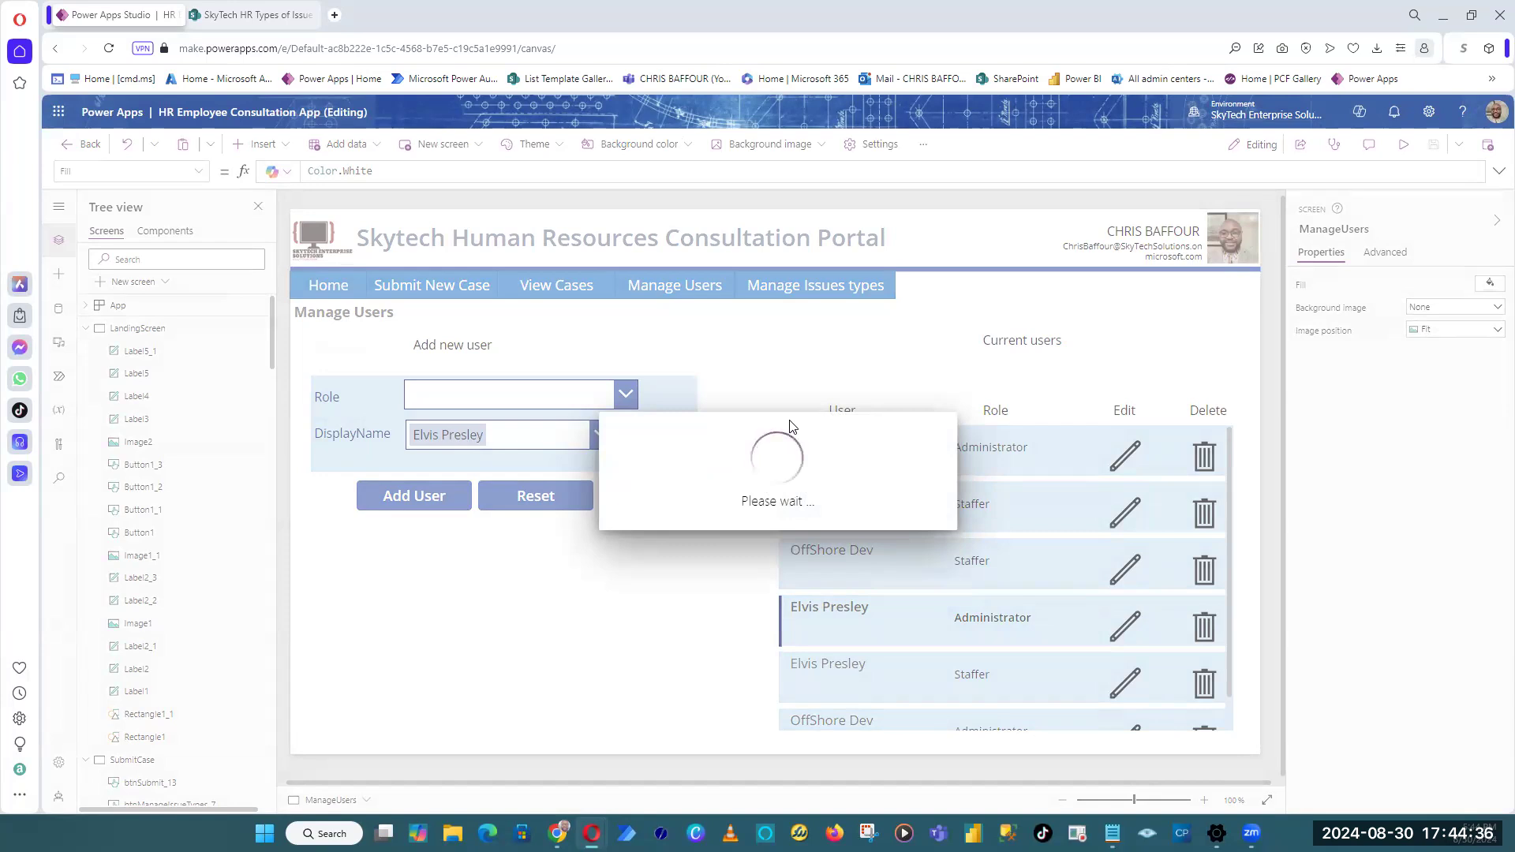
pyautogui.moveTo(668, 405); pyautogui.dragTo(678, 589)
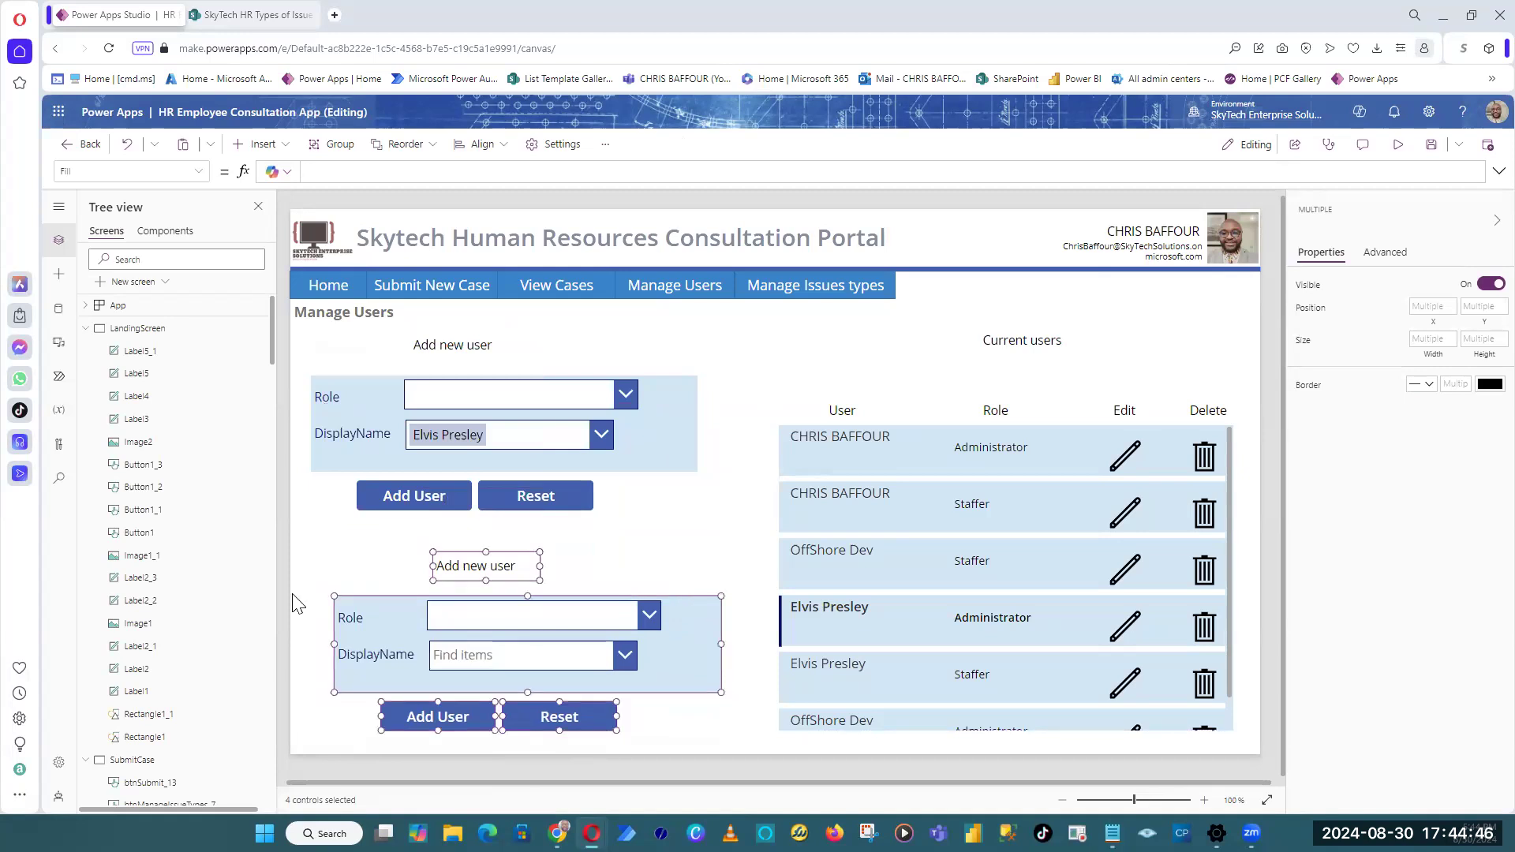
pyautogui.rightClick(693, 623)
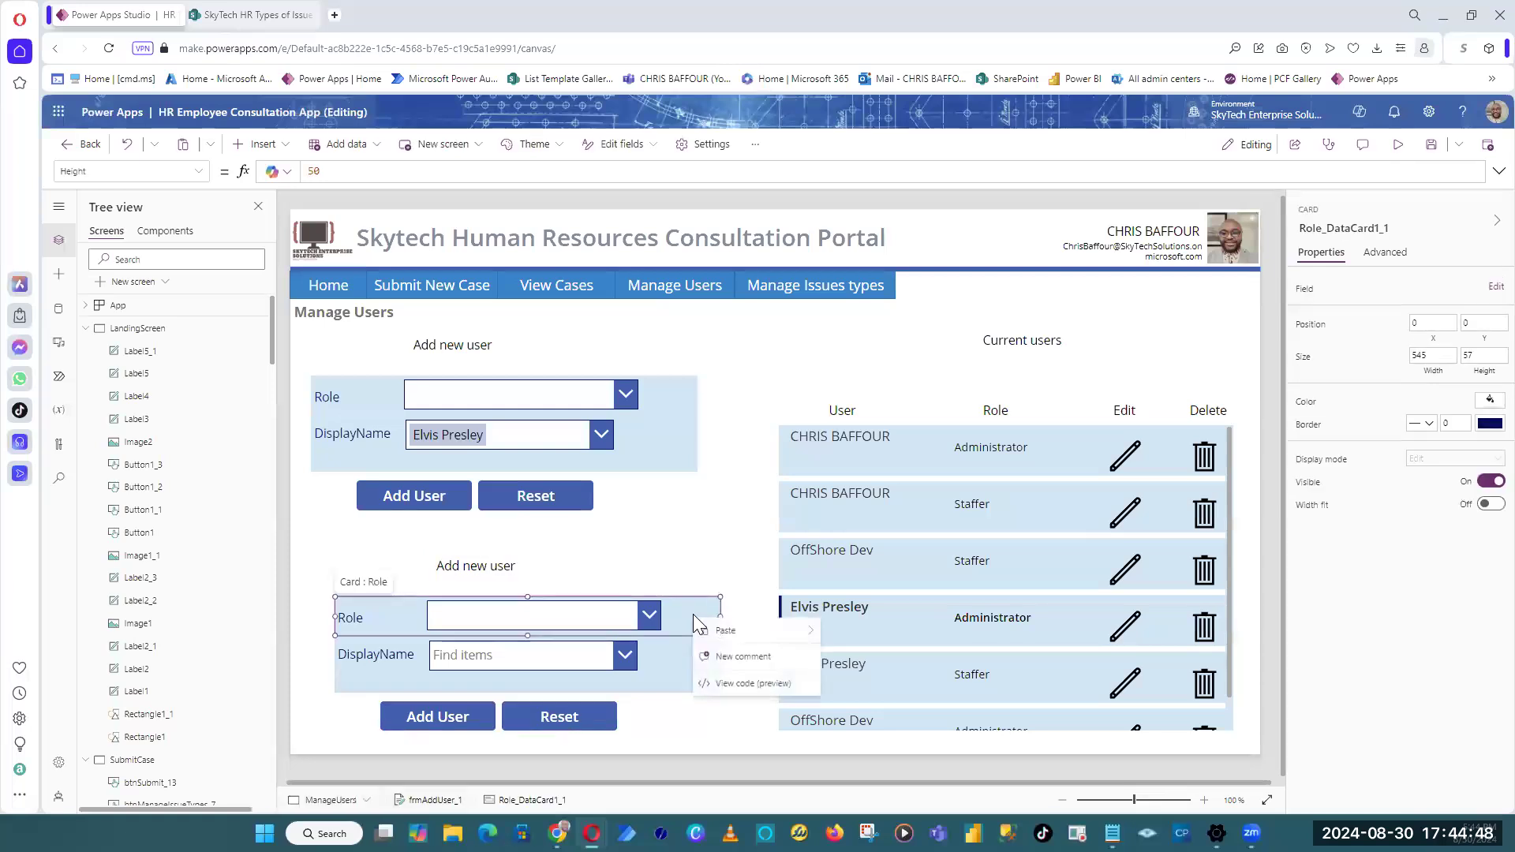
pyautogui.click(466, 569)
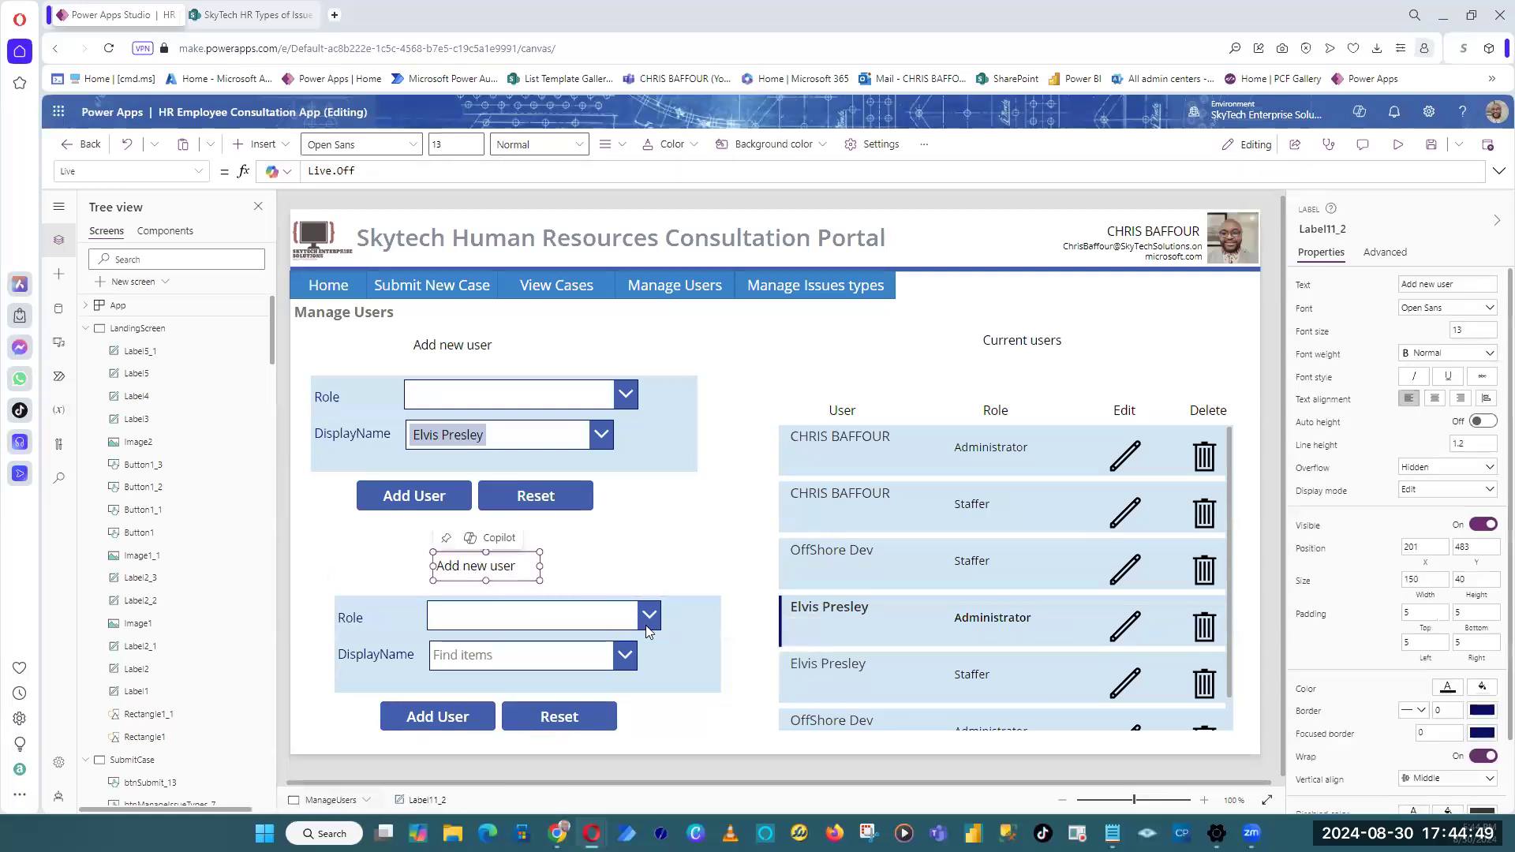
pyautogui.click(694, 642)
pyautogui.click(670, 683)
pyautogui.moveTo(727, 730); pyautogui.dragTo(299, 548)
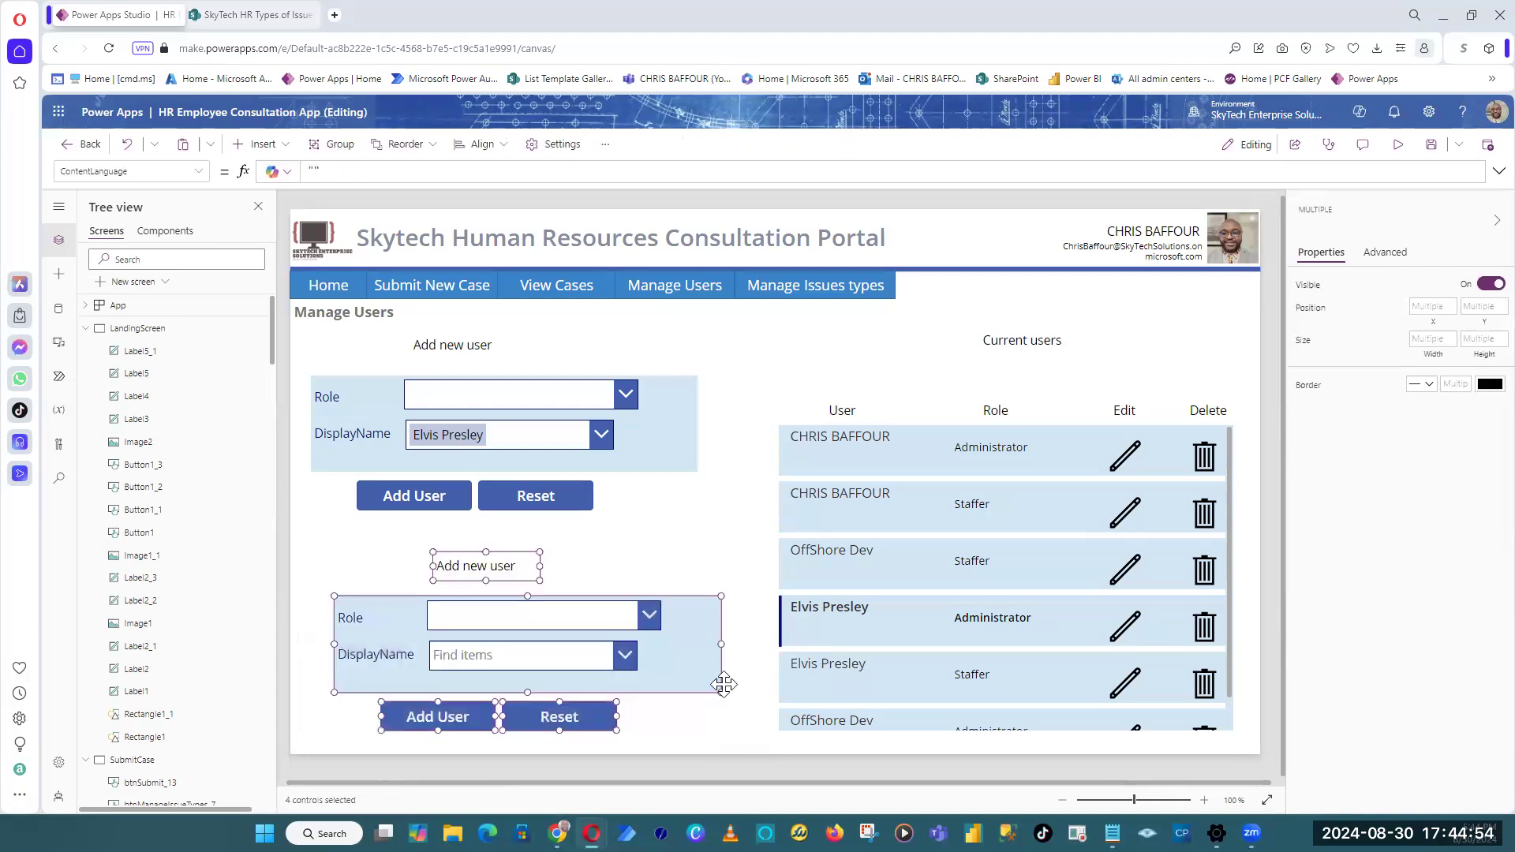
pyautogui.rightClick(720, 682)
pyautogui.moveTo(722, 687)
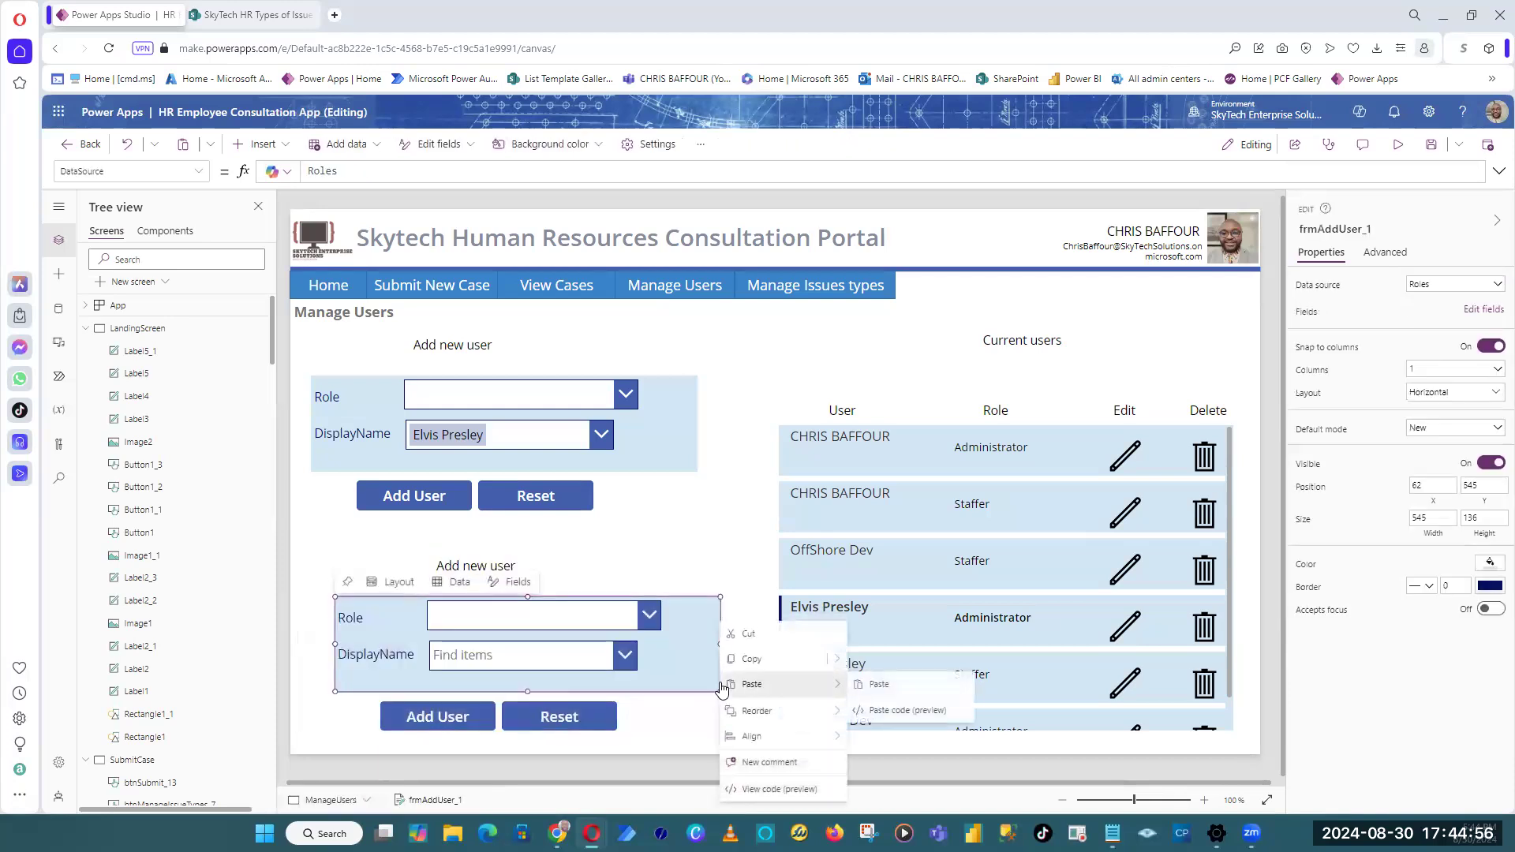
pyautogui.click(677, 717)
pyautogui.moveTo(725, 734); pyautogui.dragTo(291, 545)
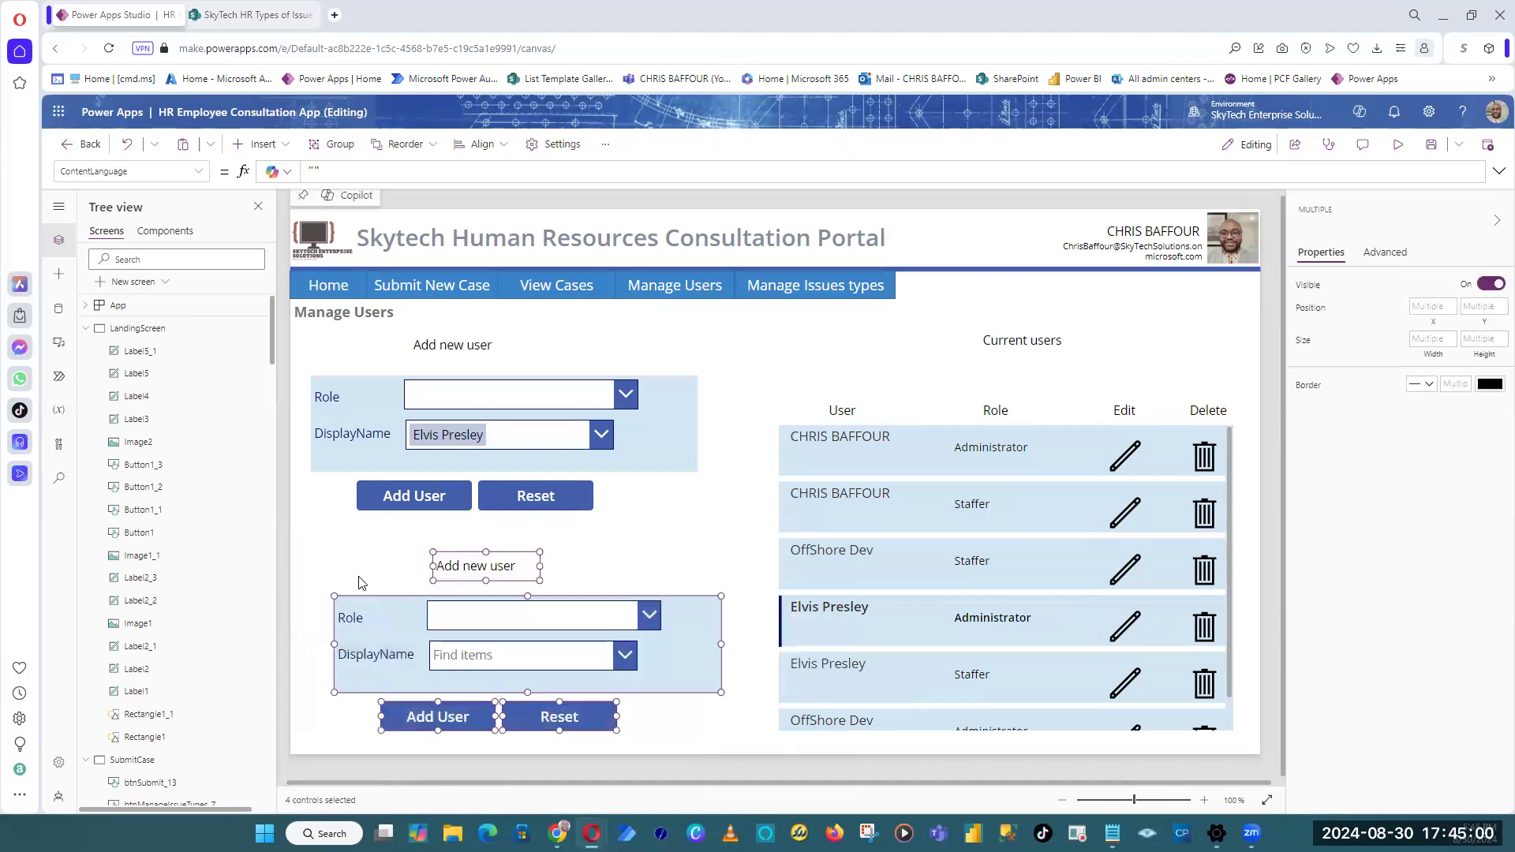
pyautogui.click(363, 608)
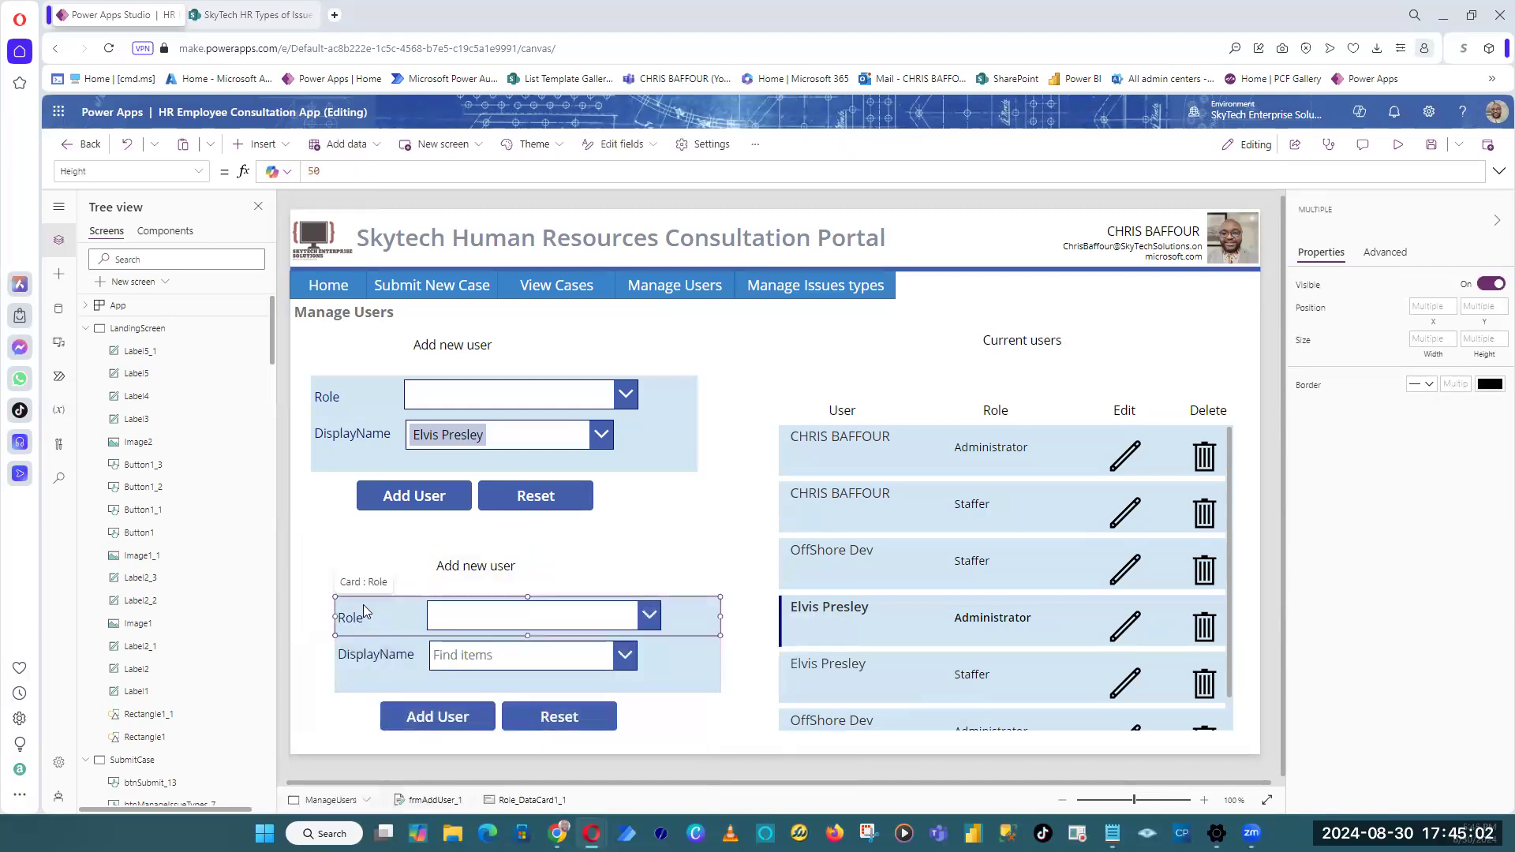
# Step: Group the copied Add new user label, form and Add User and Reset buttons, and name the group grpEditUsrControls
pyautogui.moveTo(321, 539); pyautogui.dragTo(762, 750)
pyautogui.rightClick(393, 625)
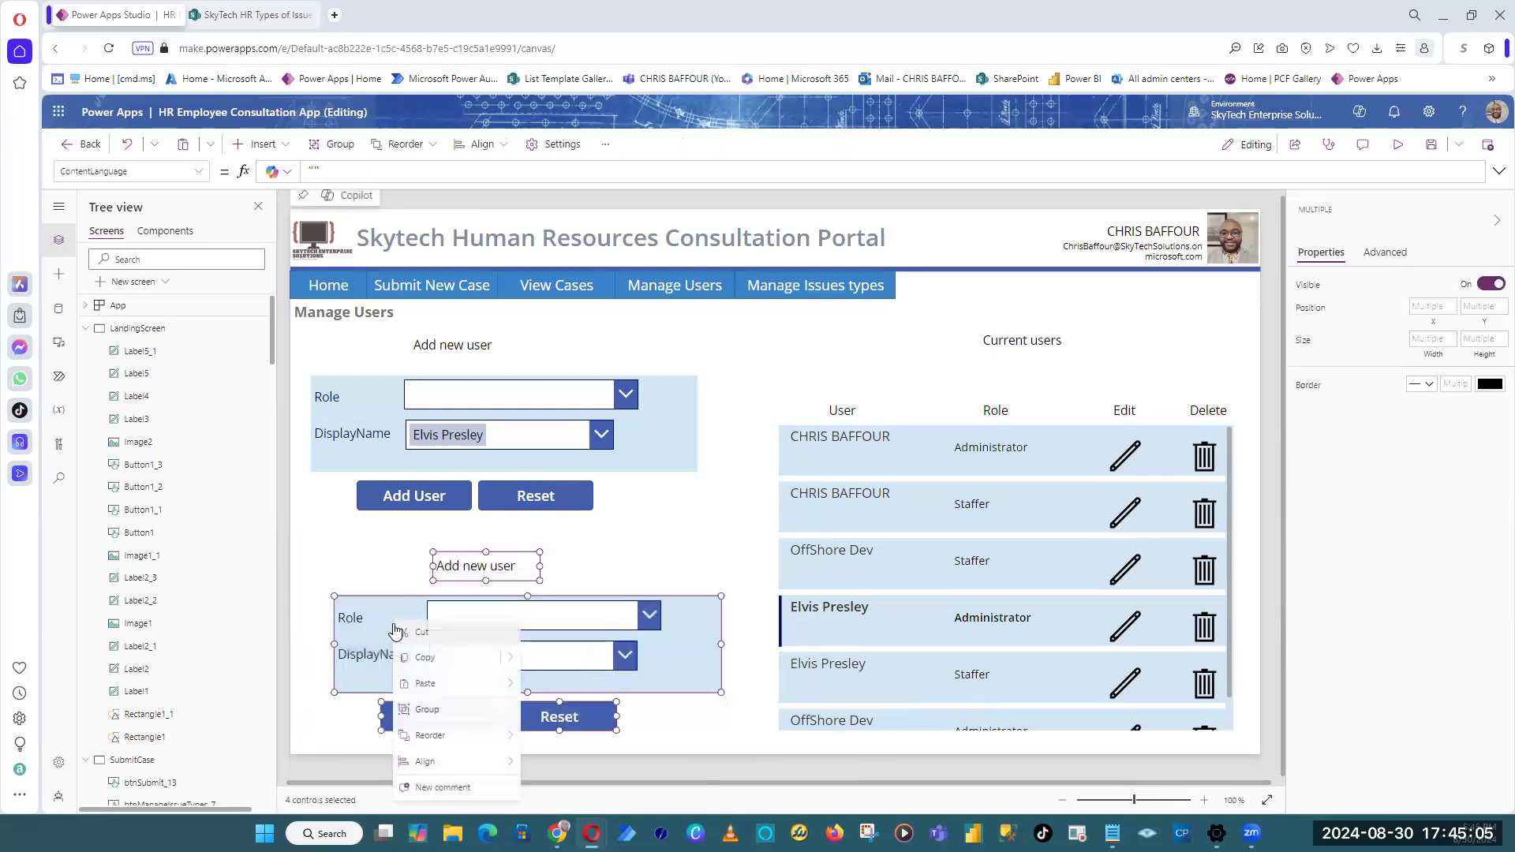
pyautogui.click(466, 711)
pyautogui.click(1335, 227)
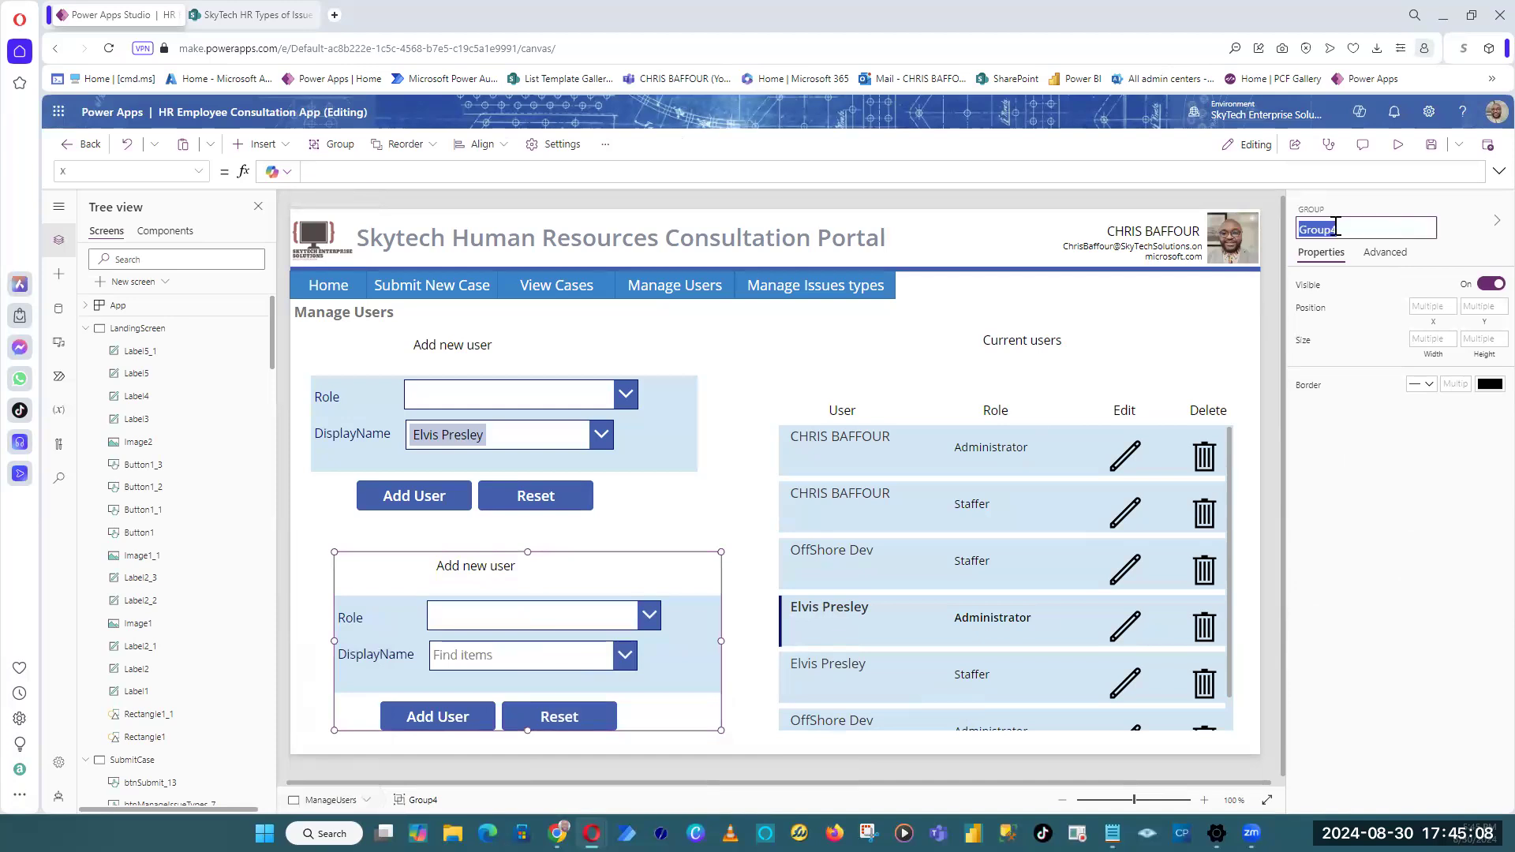
pyautogui.write('grp')
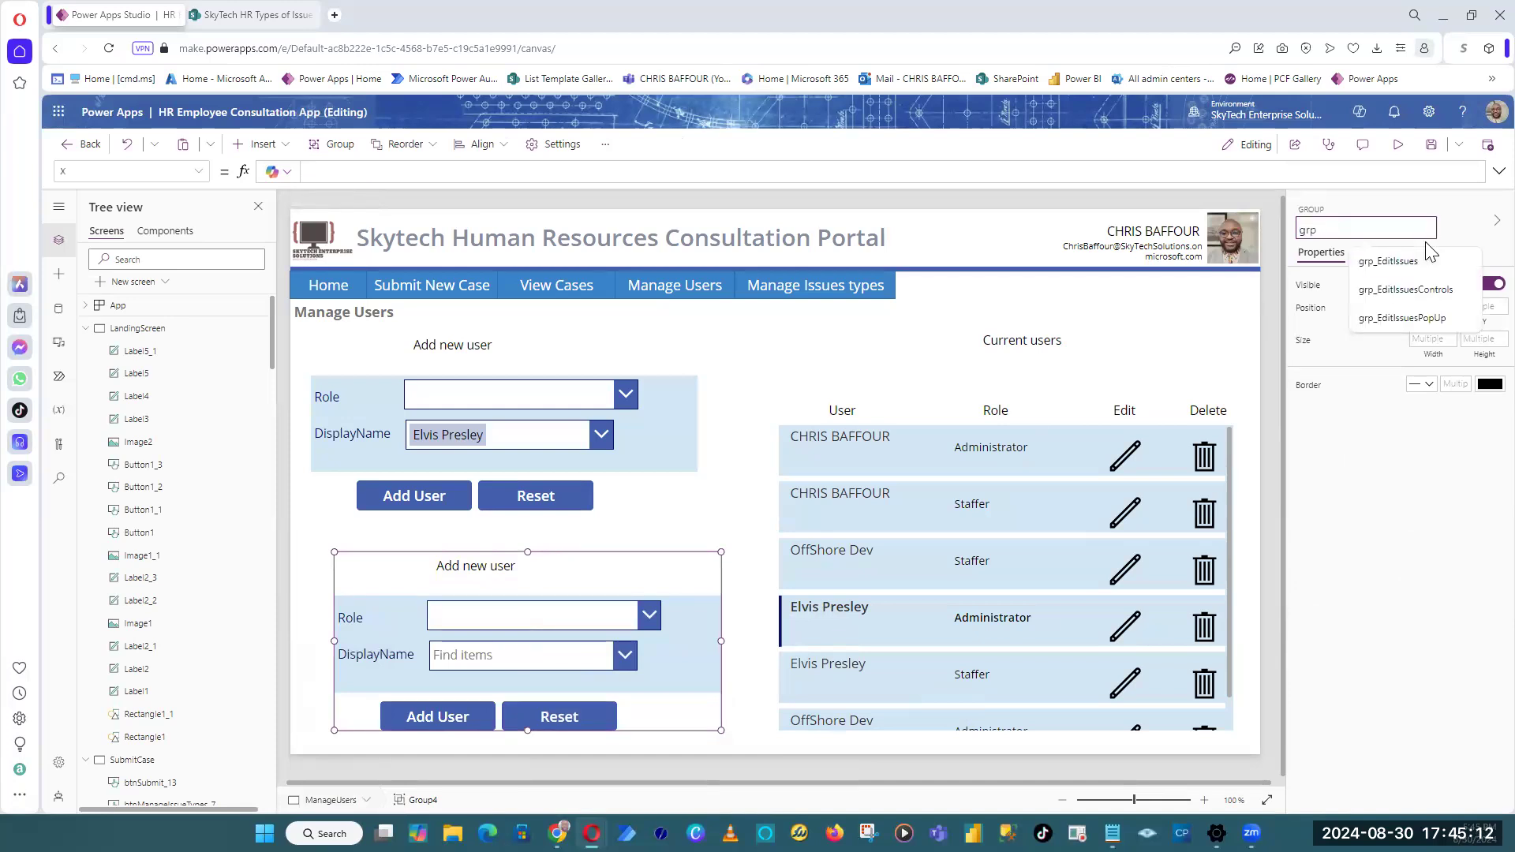
pyautogui.write('EditUsrControls')
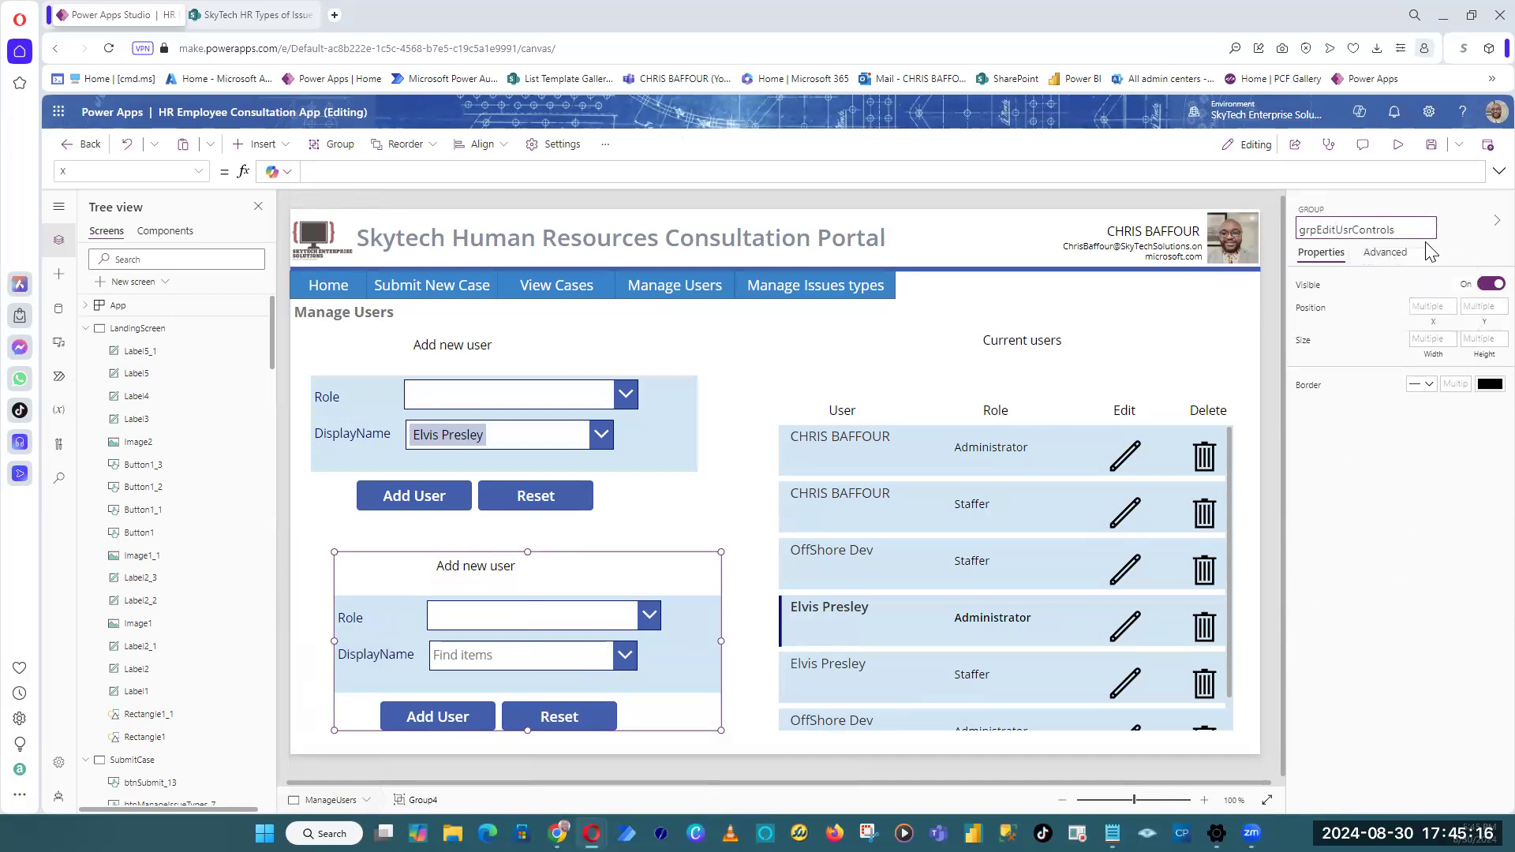
pyautogui.press('Return')
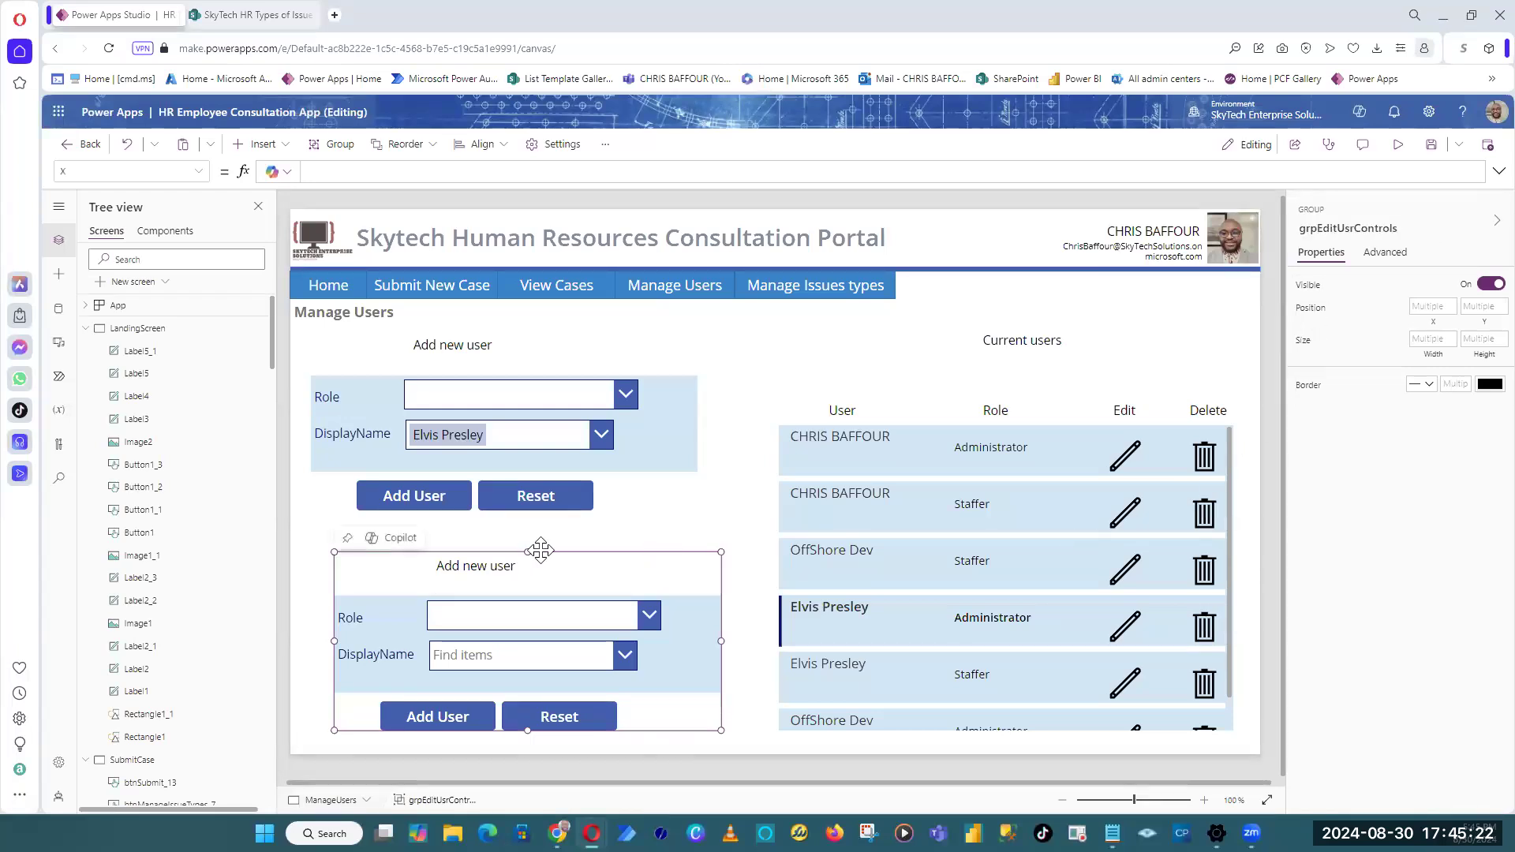
# Step: Move the grpEditUsrControls group slightly up and over so it sits just below the original Add User and Reset buttons
pyautogui.moveTo(541, 550); pyautogui.dragTo(541, 536)
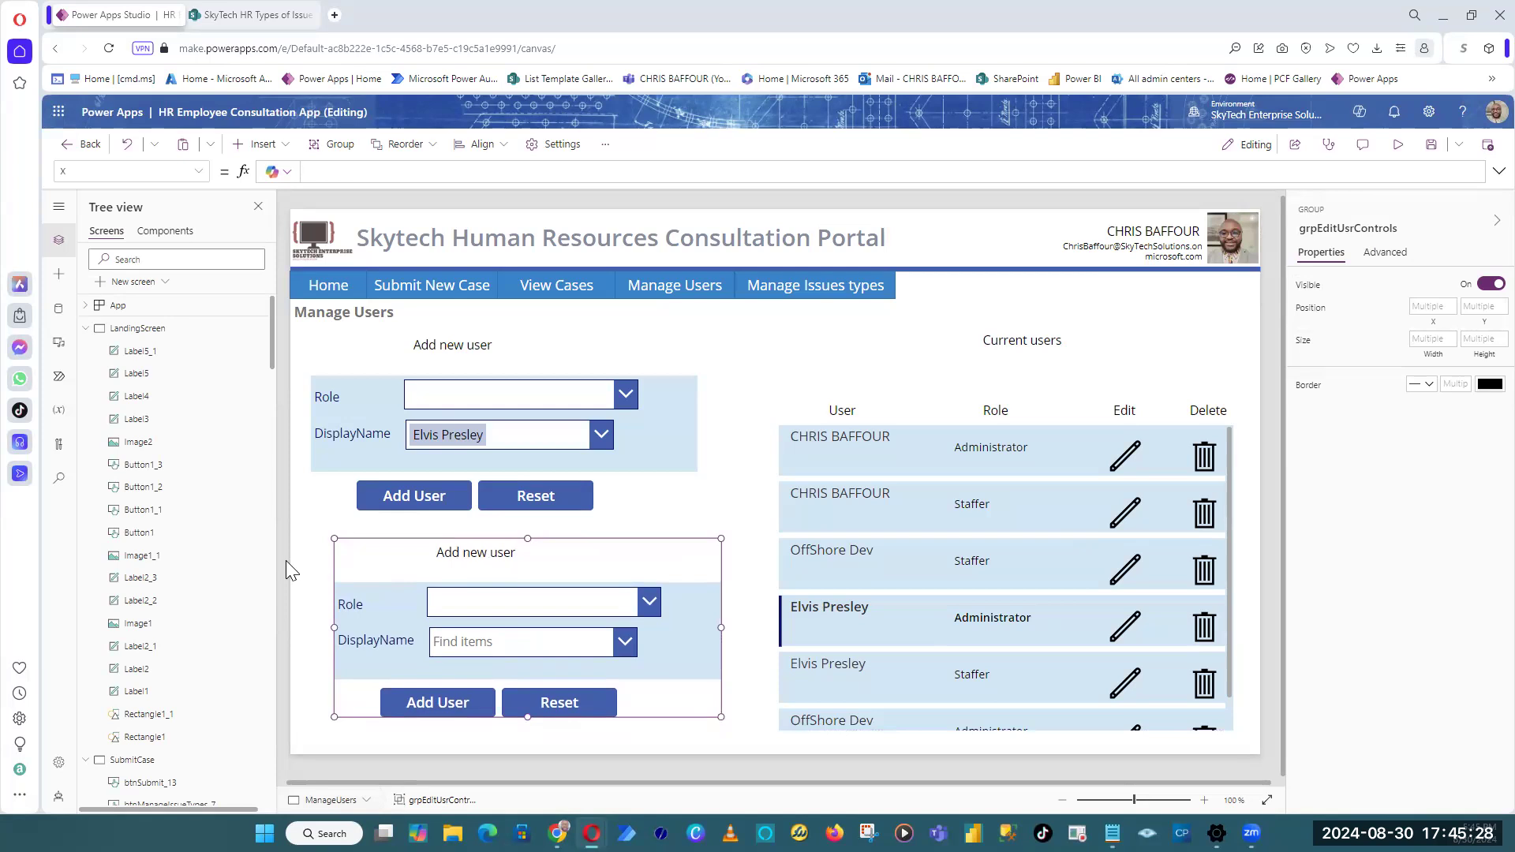
pyautogui.moveTo(690, 536); pyautogui.dragTo(876, 476)
pyautogui.moveTo(756, 521); pyautogui.dragTo(663, 534)
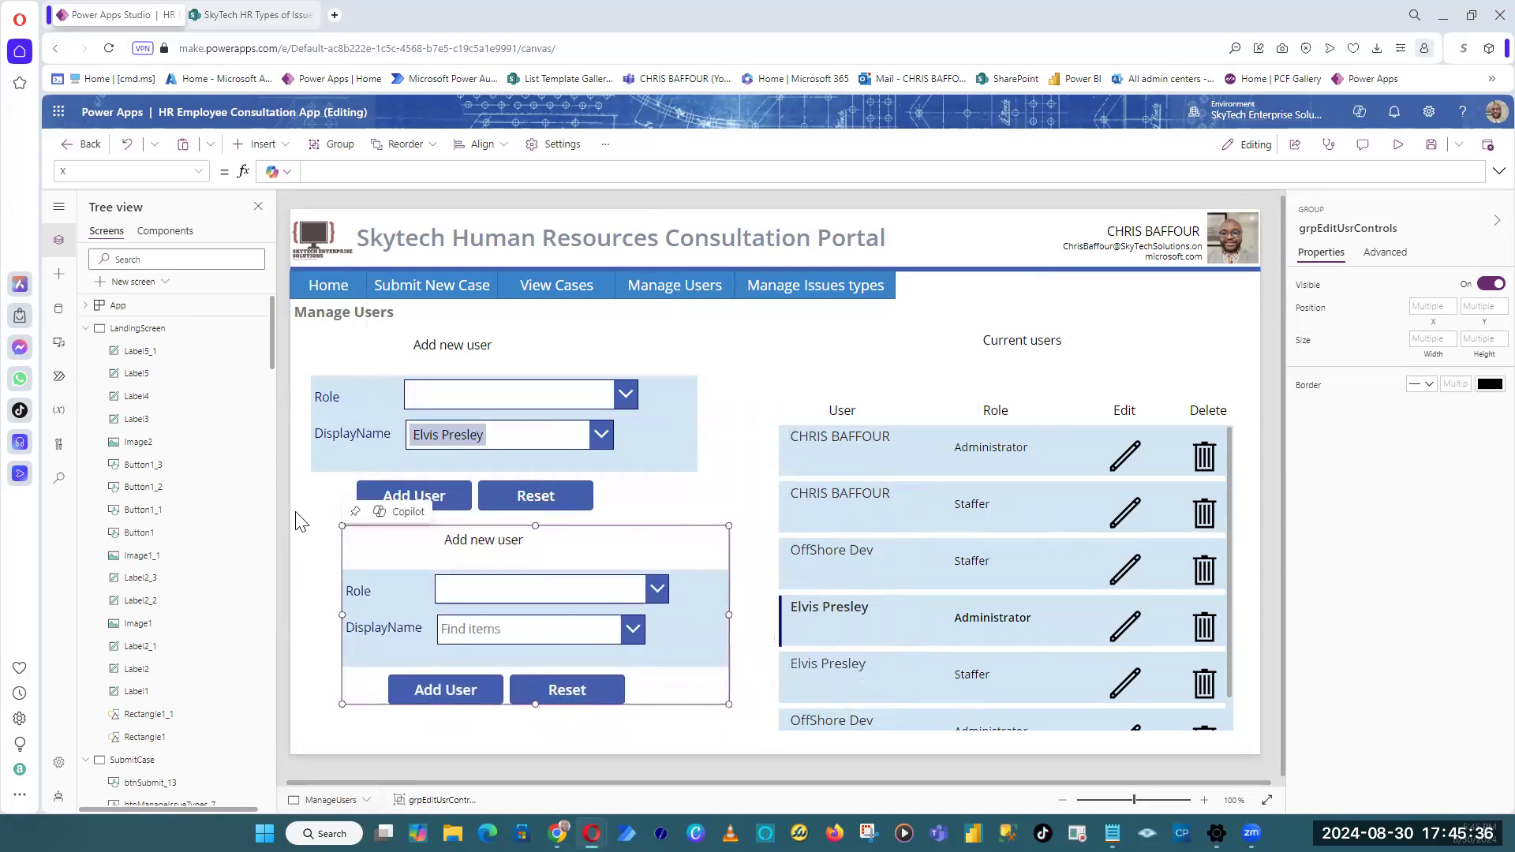
pyautogui.press('Escape')
# Step: Insert a rectangle over the upper corner of the copied form beside its Add new user label, and fill it white
pyautogui.click(253, 144)
pyautogui.click(299, 327)
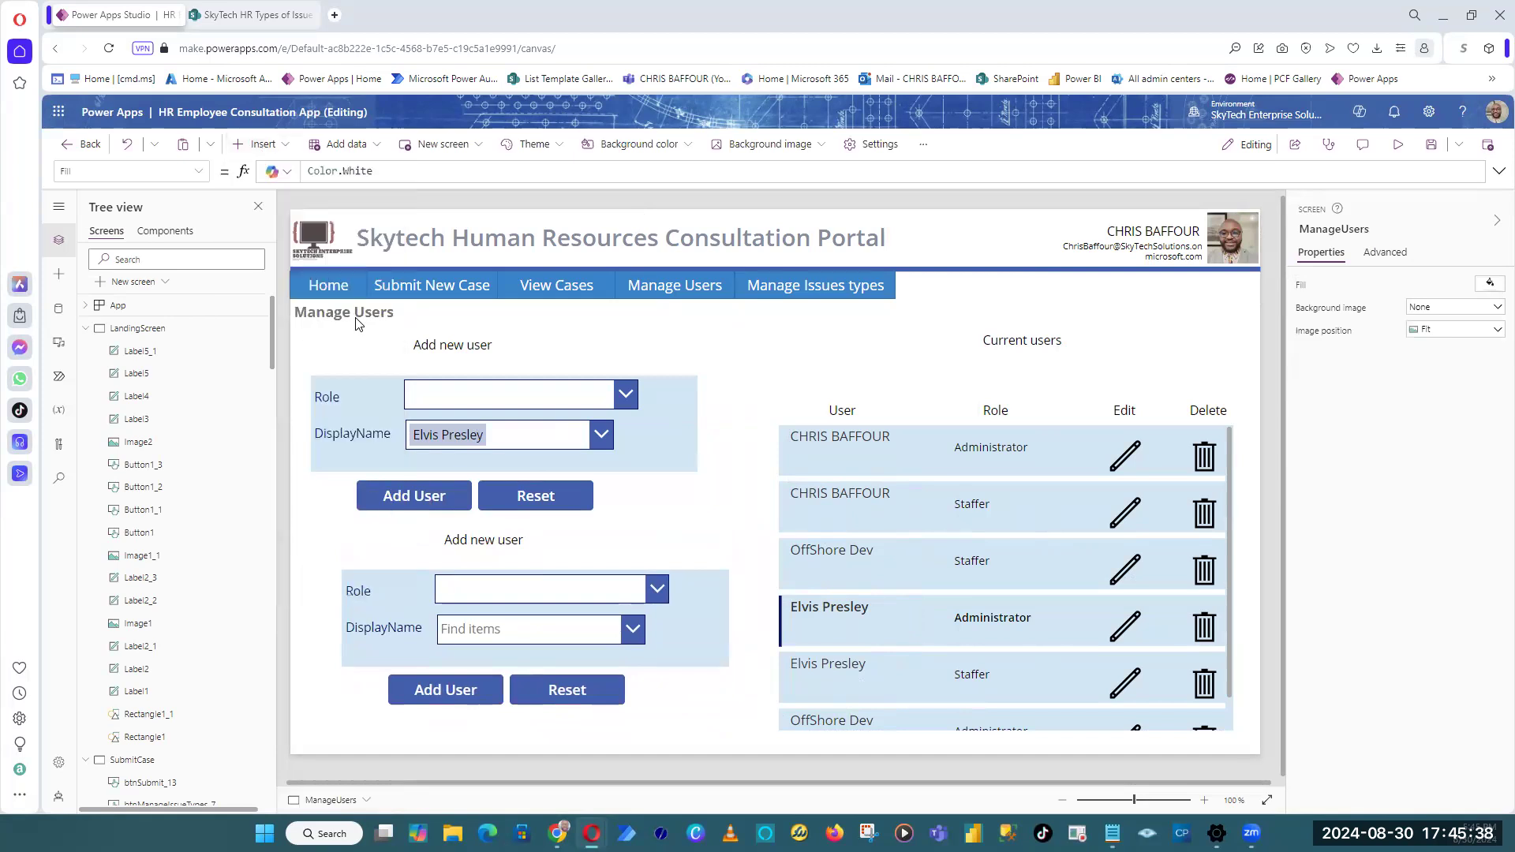
pyautogui.moveTo(379, 284); pyautogui.dragTo(349, 531)
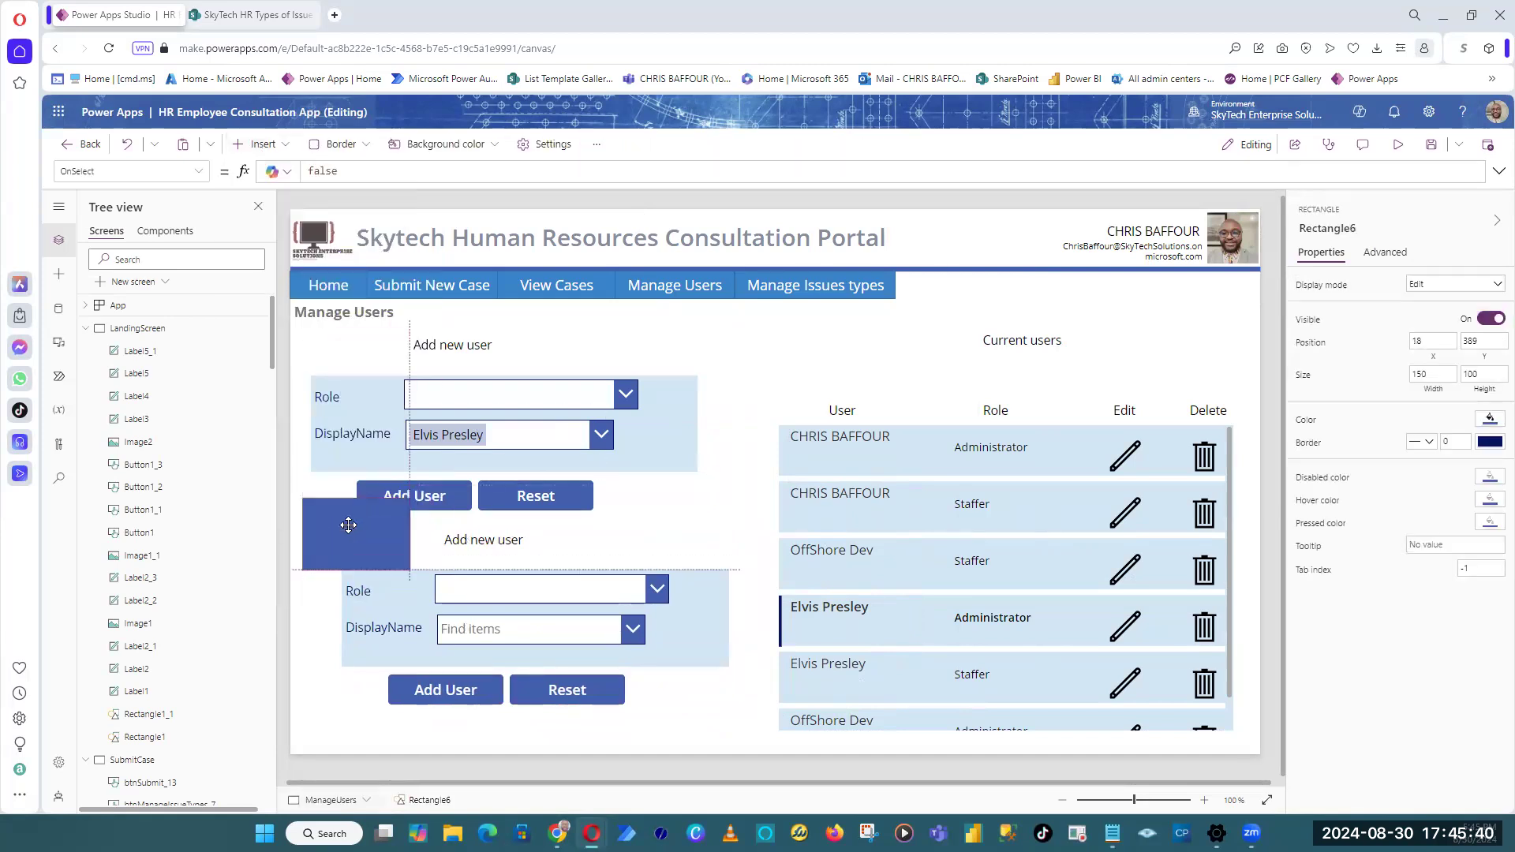
pyautogui.click(1490, 419)
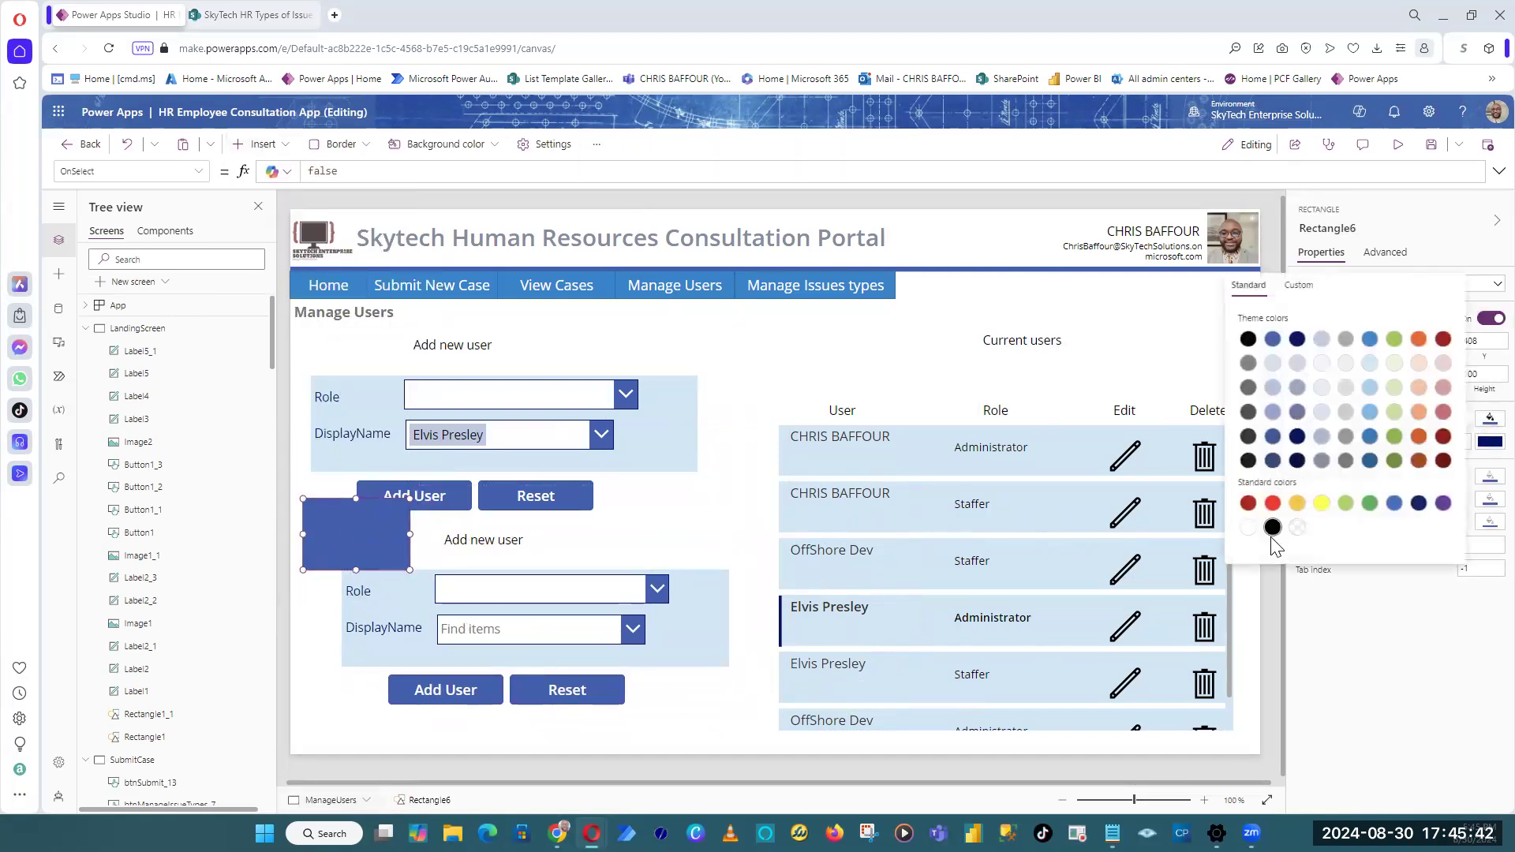
pyautogui.click(1249, 528)
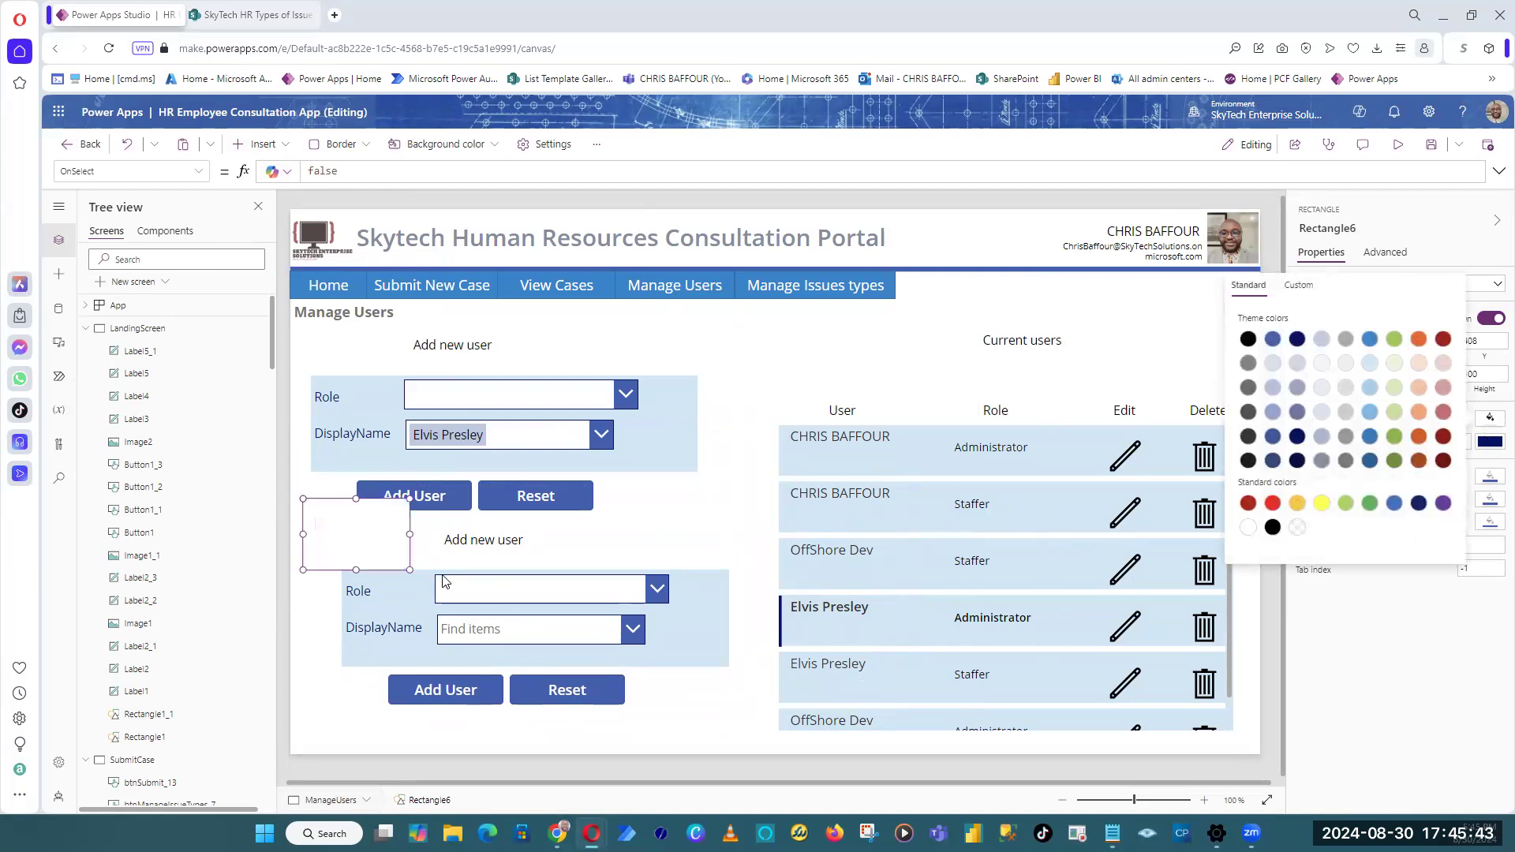
# Step: Name the white rectangle rct_BlankEditUsr and resize it to about 107 wide and 326 high
pyautogui.click(1334, 231)
pyautogui.write('rct_BlankEditUsr')
pyautogui.press('Return')
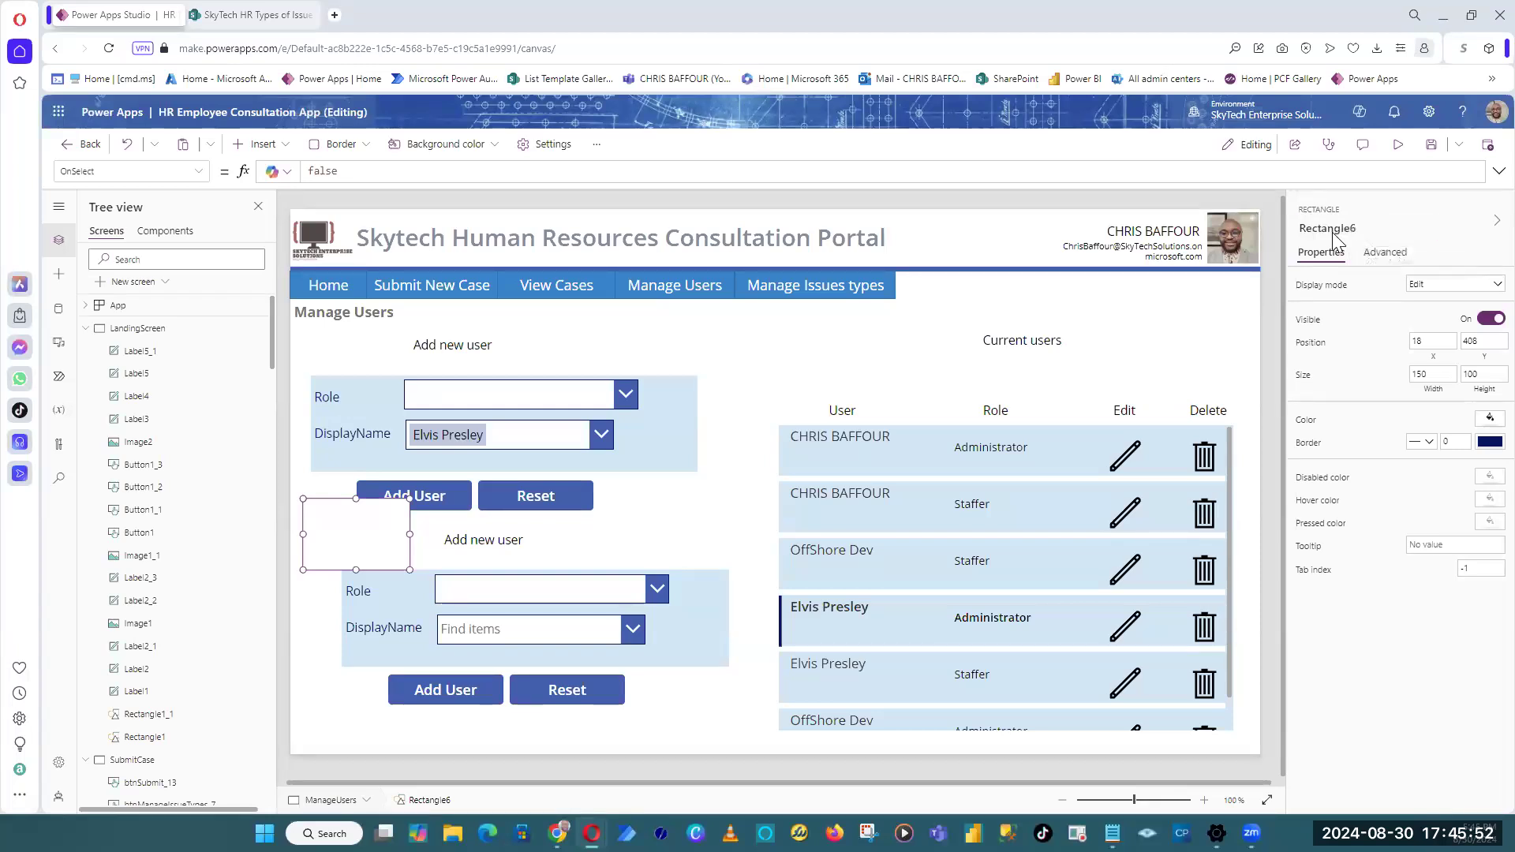
pyautogui.moveTo(410, 569); pyautogui.dragTo(382, 727)
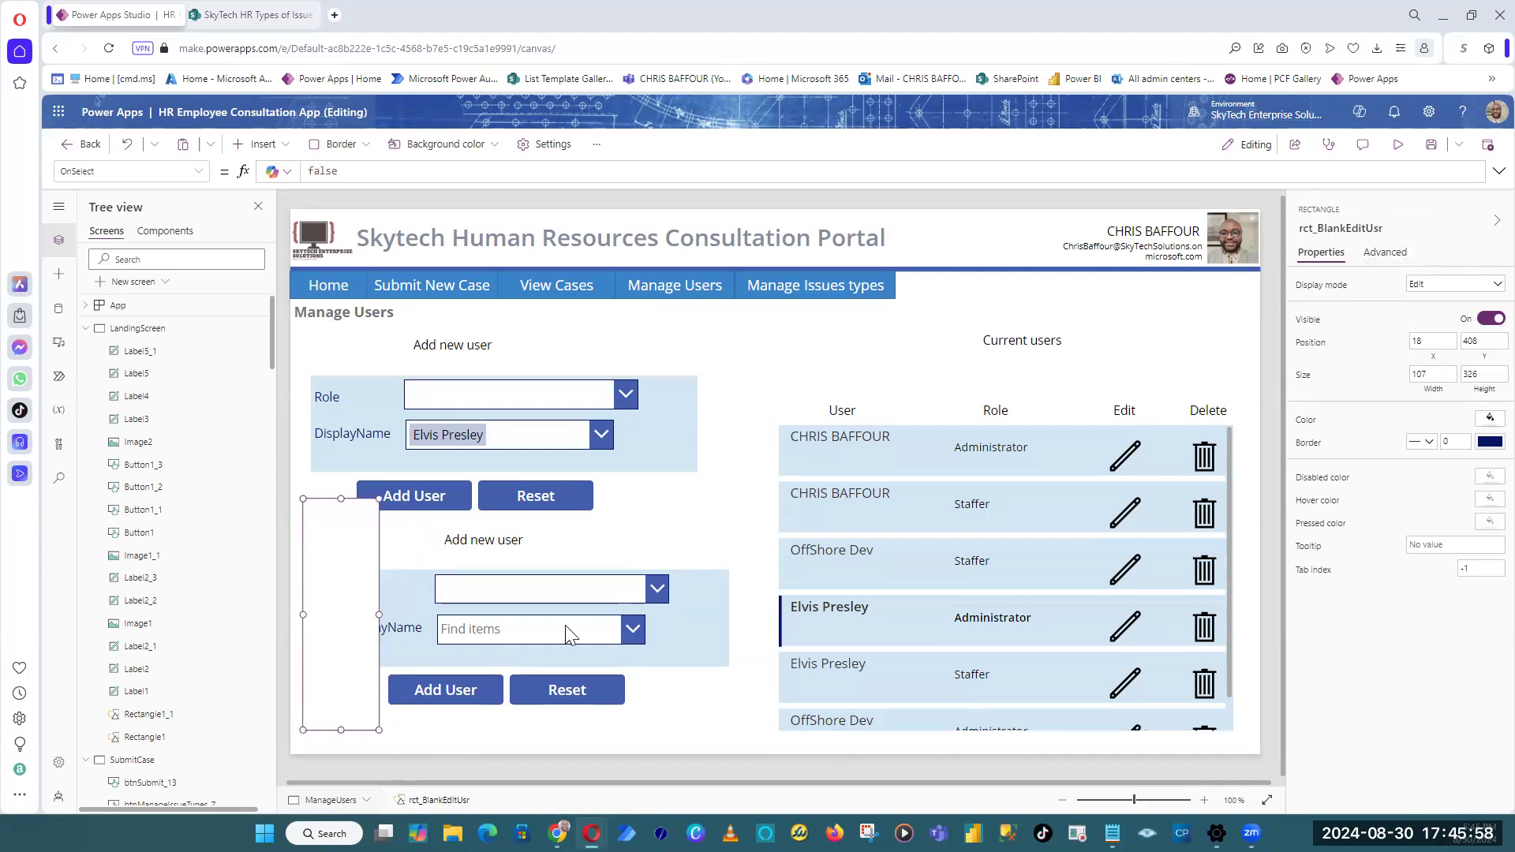
pyautogui.click(696, 614)
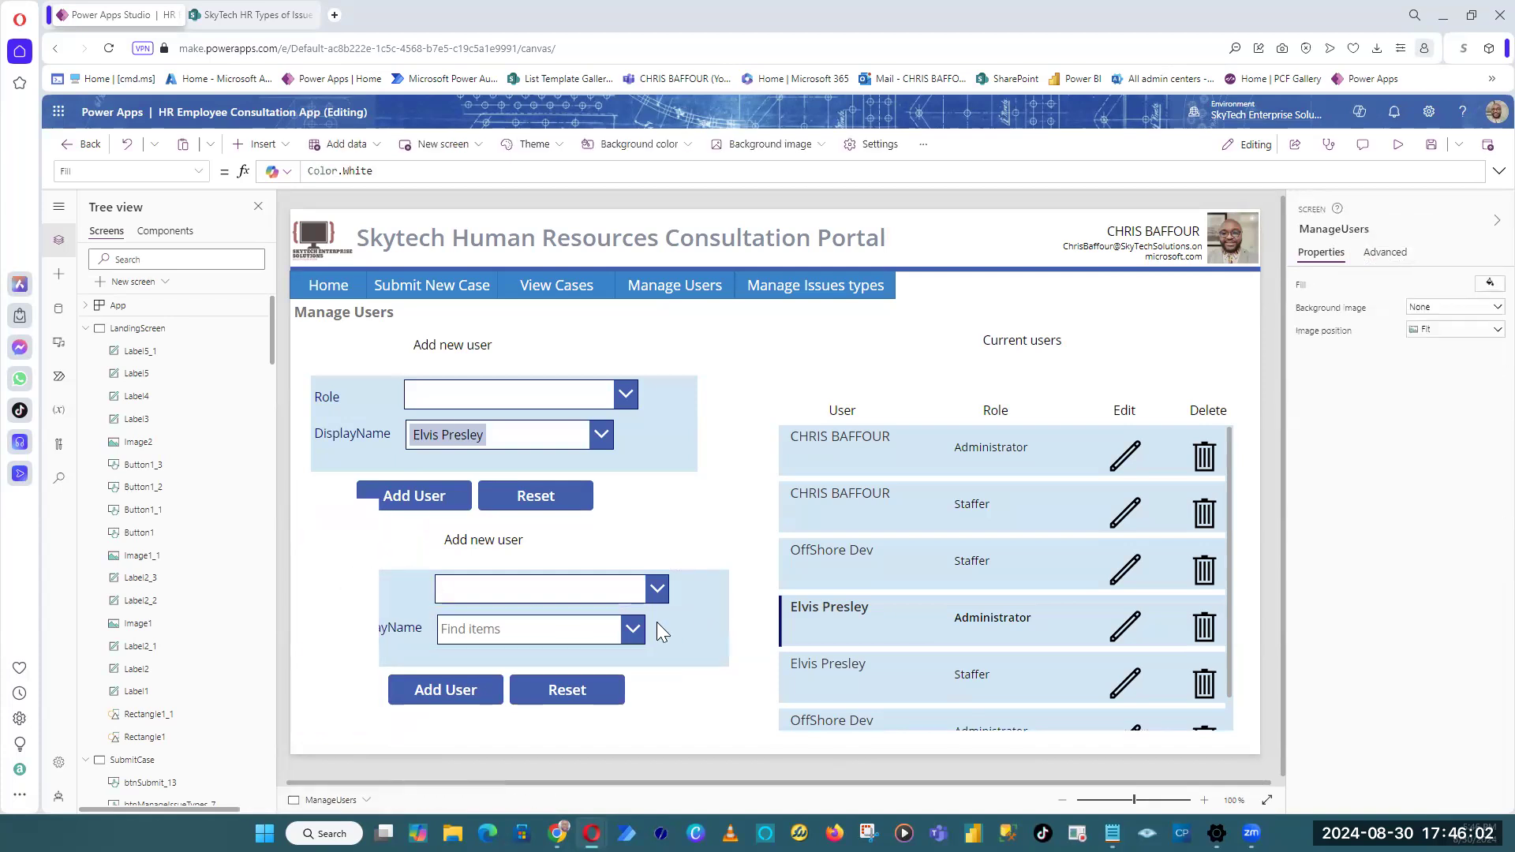
pyautogui.click(685, 573)
pyautogui.click(634, 546)
pyautogui.click(85, 328)
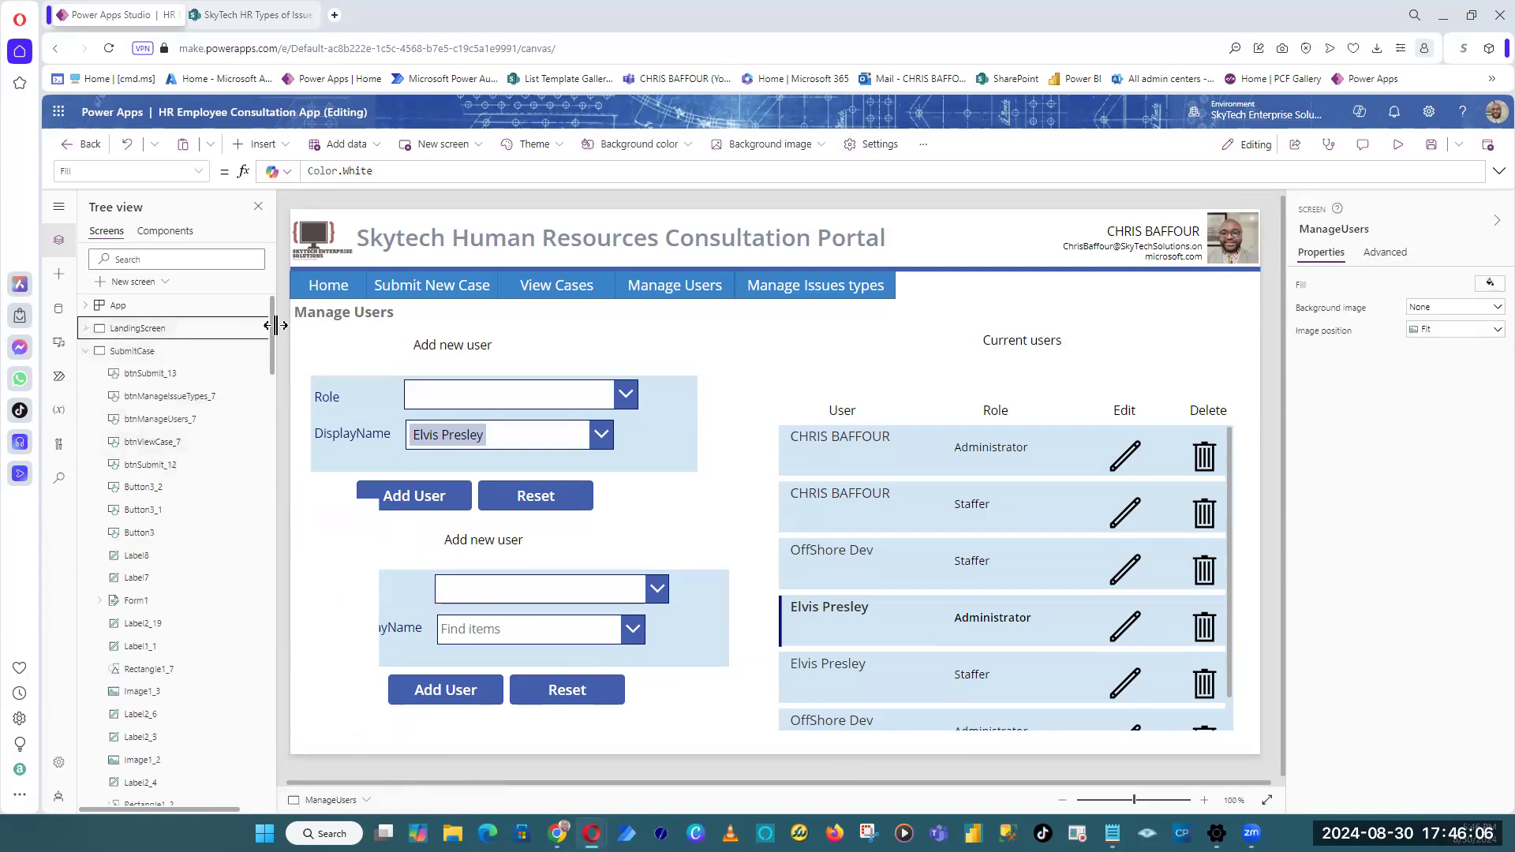
pyautogui.moveTo(276, 336); pyautogui.dragTo(281, 441)
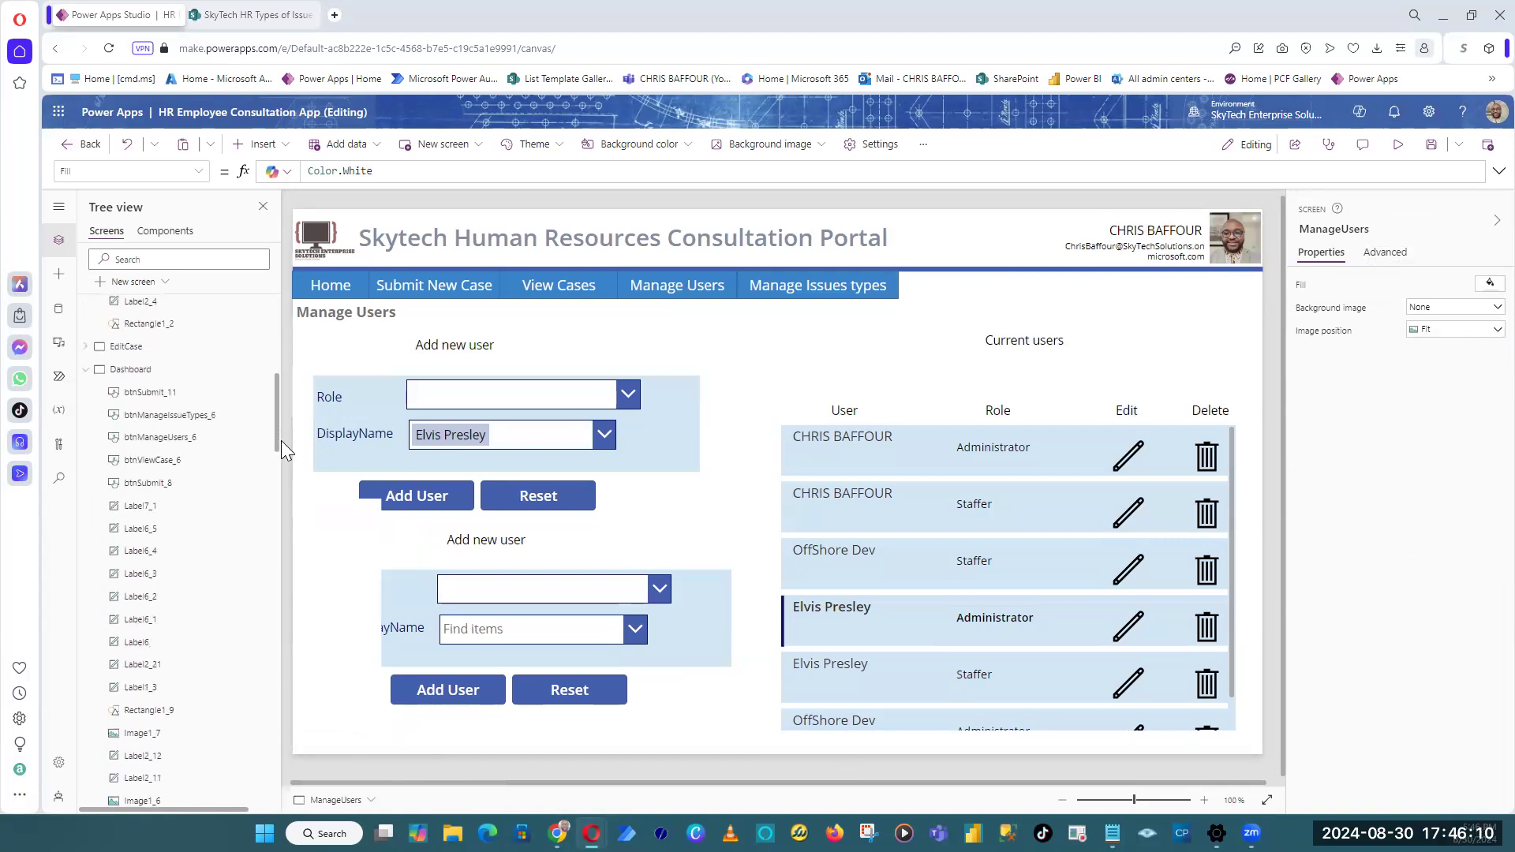
pyautogui.click(187, 259)
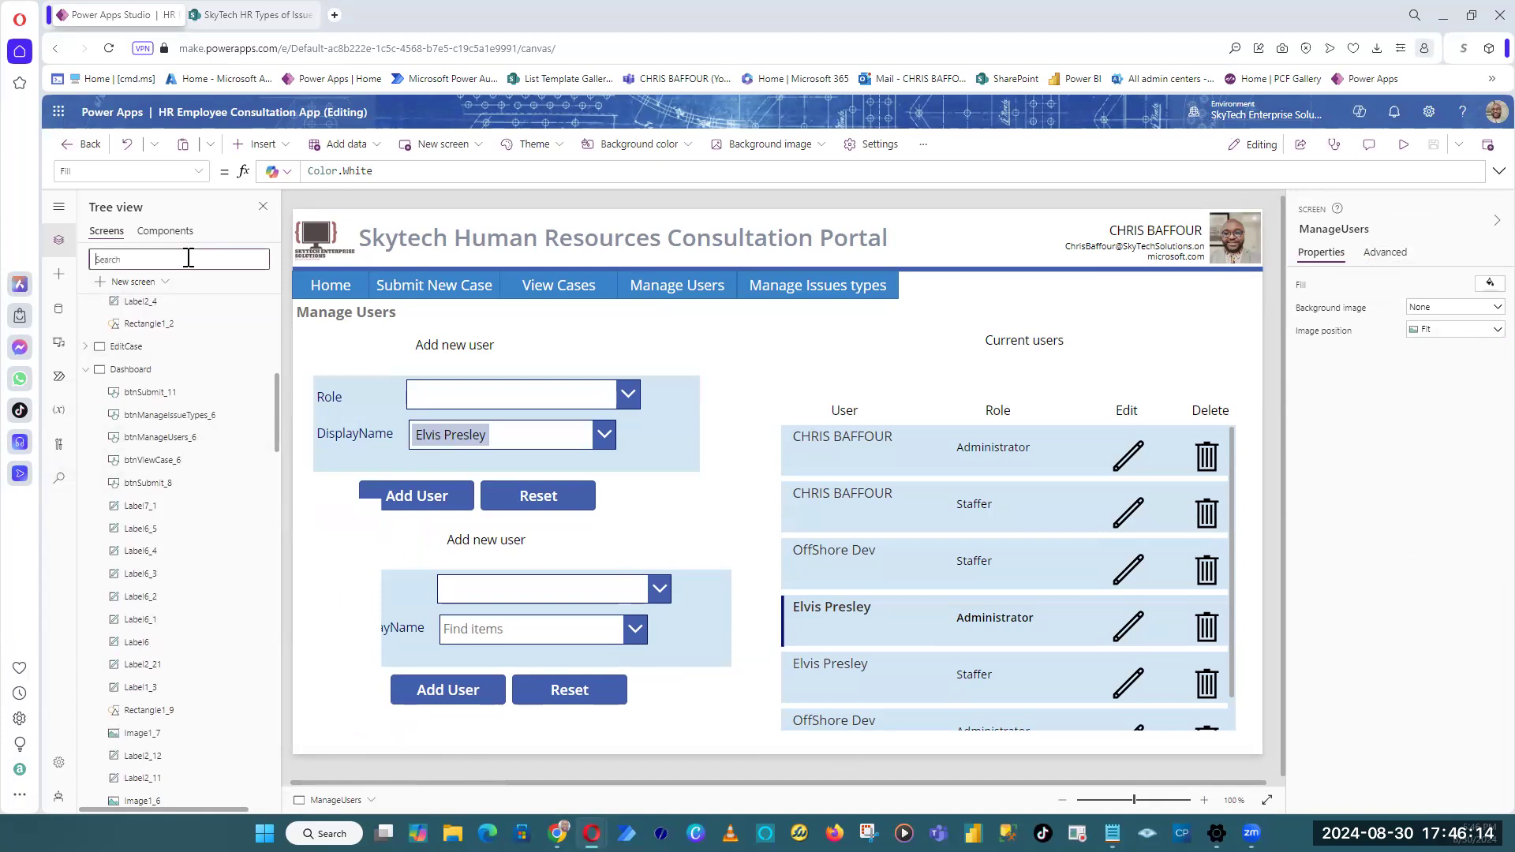
pyautogui.write('grp')
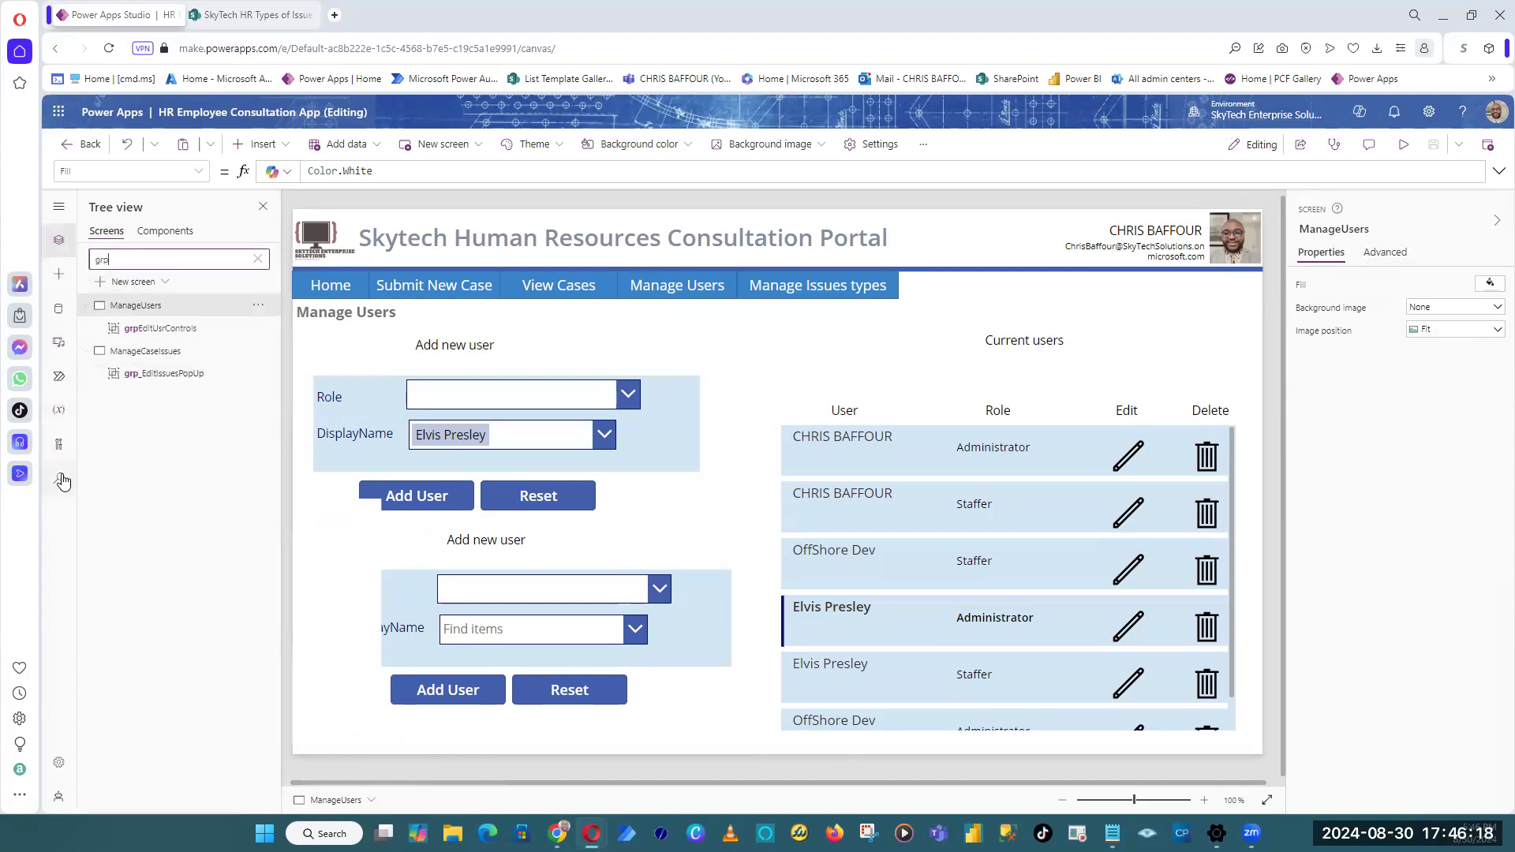
pyautogui.click(257, 259)
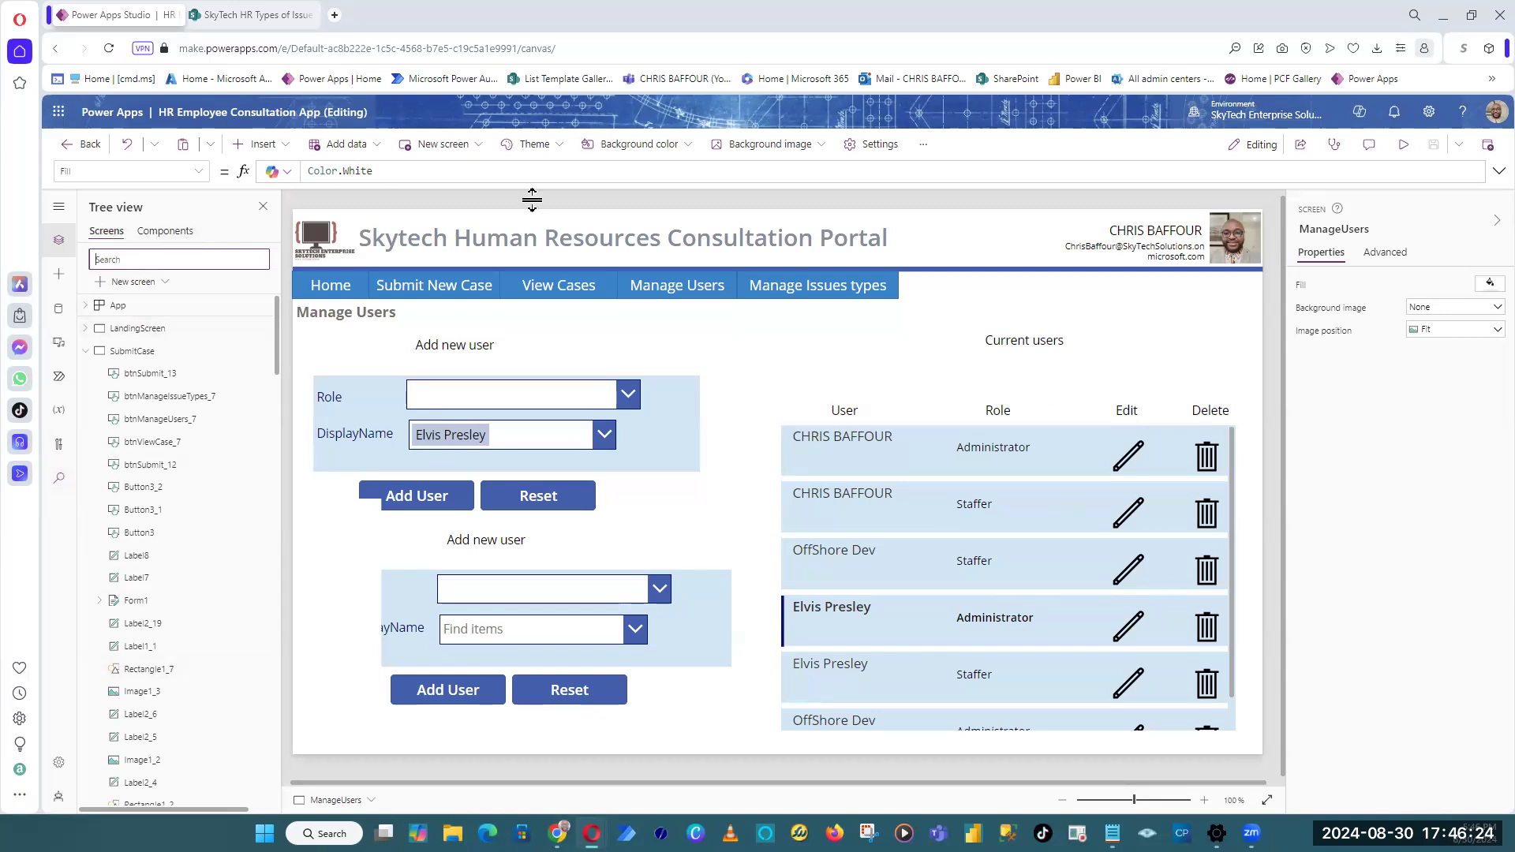
# Step: Find the grpEditUsrControls group by searching the screen tree for "grp" and bring it to the front
pyautogui.click(130, 258)
pyautogui.write('grp')
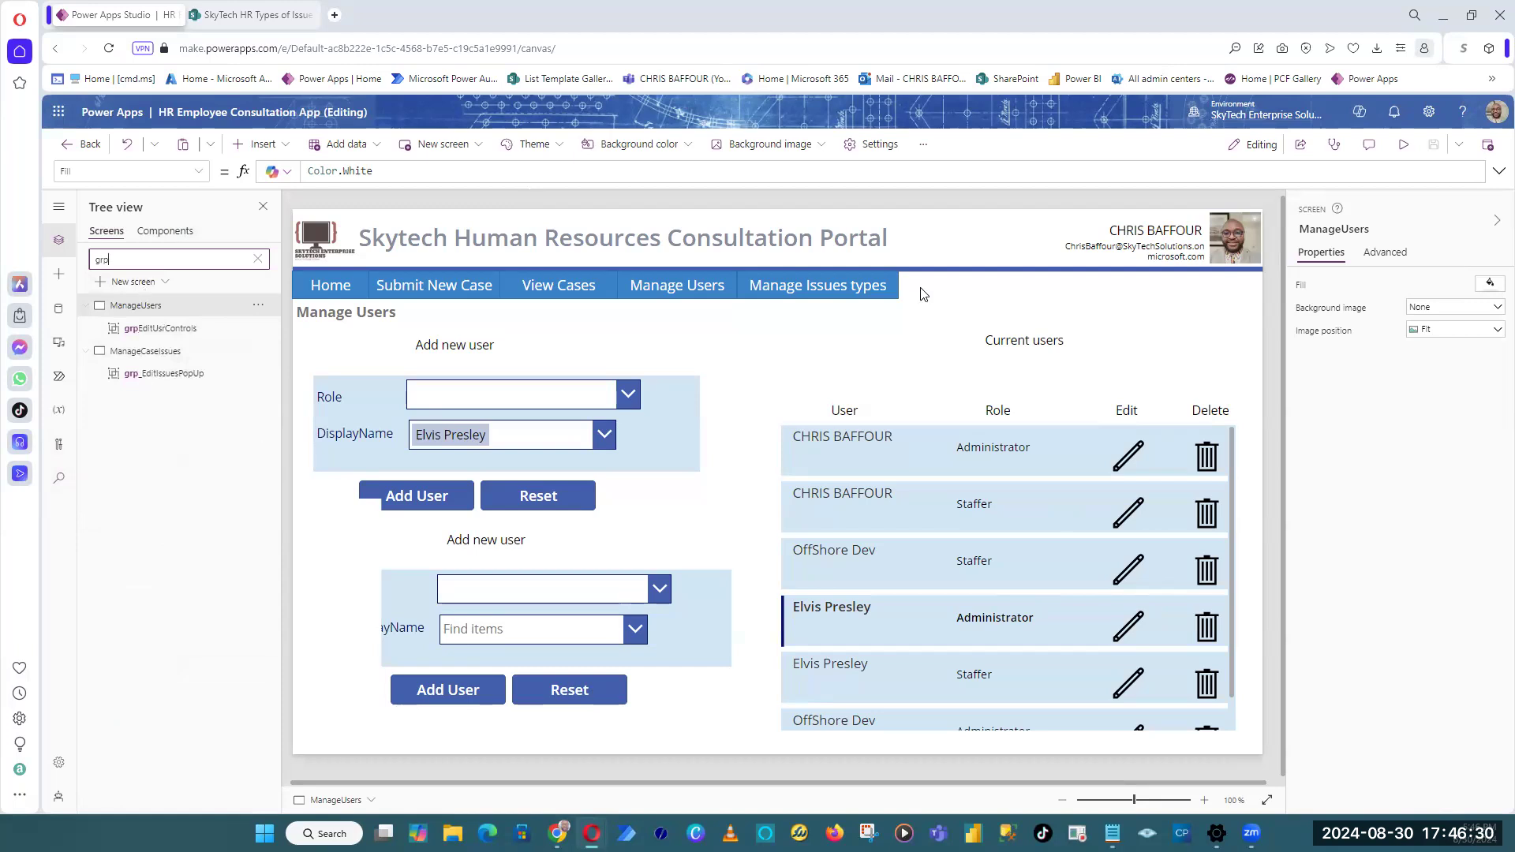
pyautogui.click(177, 338)
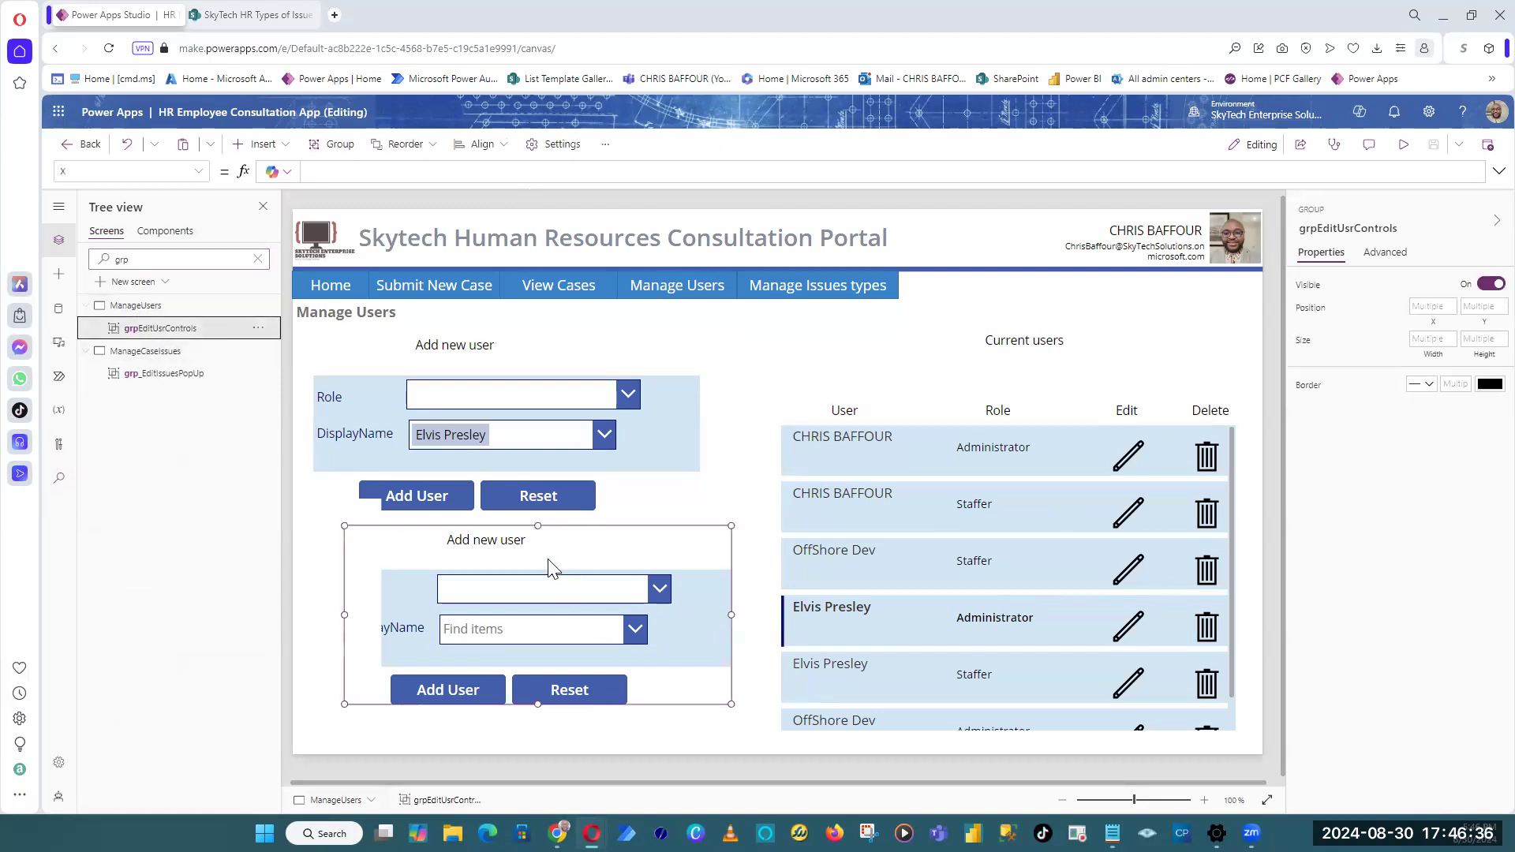
pyautogui.click(316, 591)
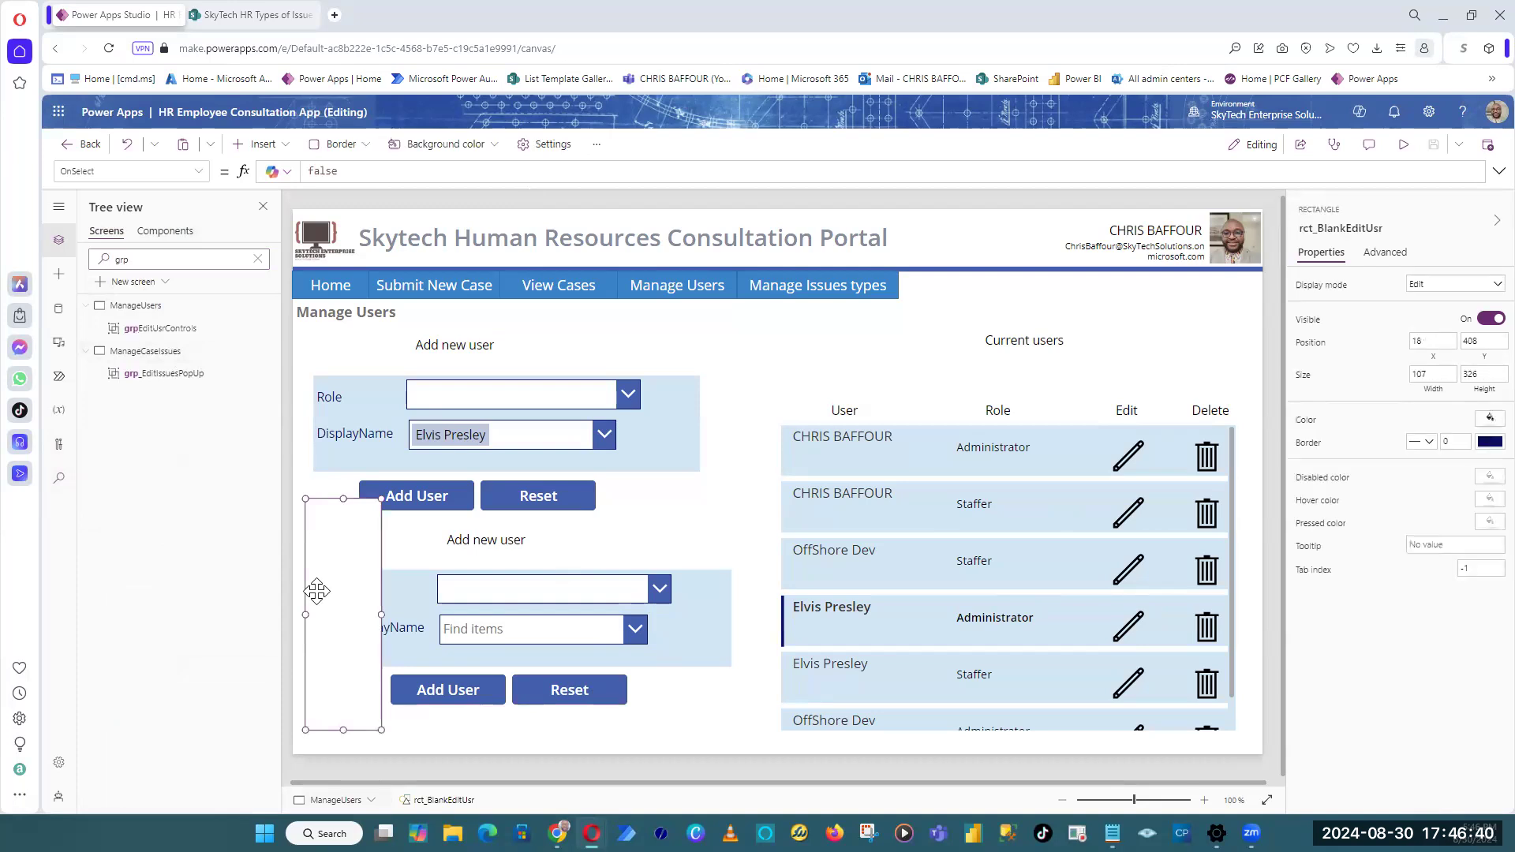
pyautogui.click(177, 332)
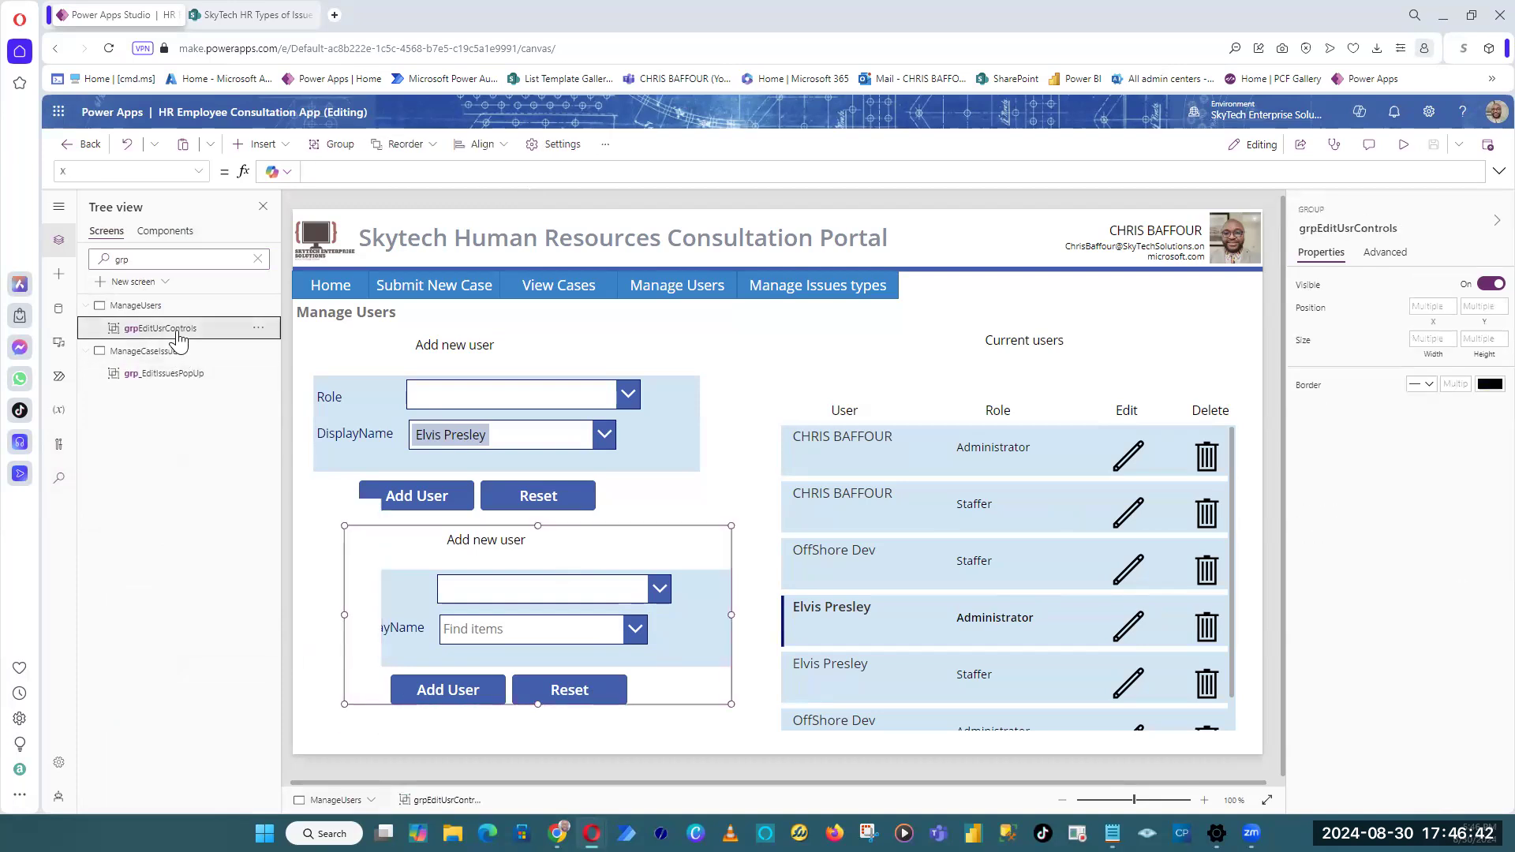
pyautogui.rightClick(668, 522)
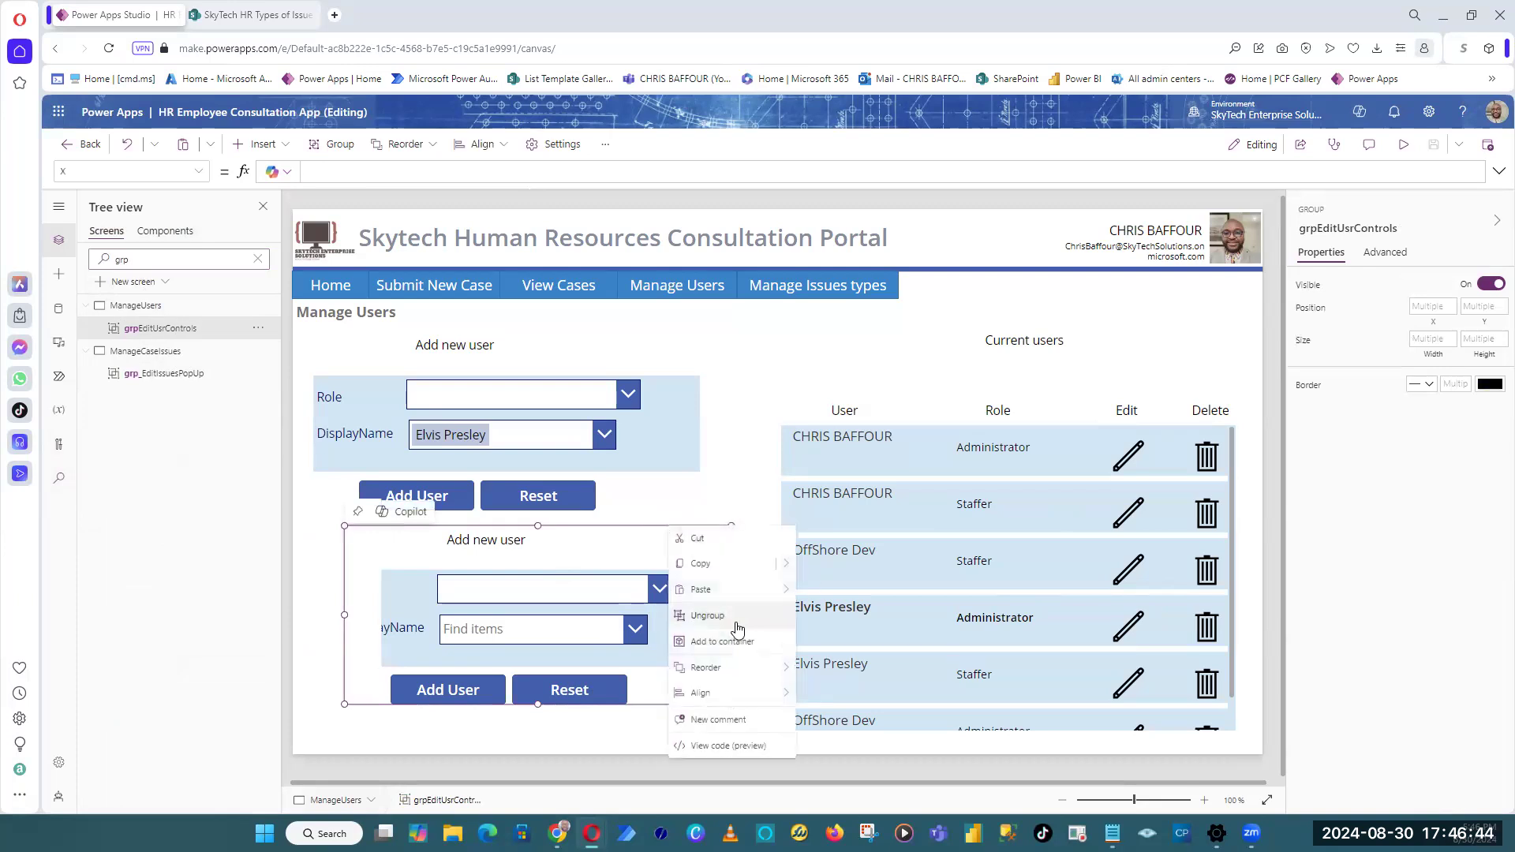
pyautogui.moveTo(718, 676)
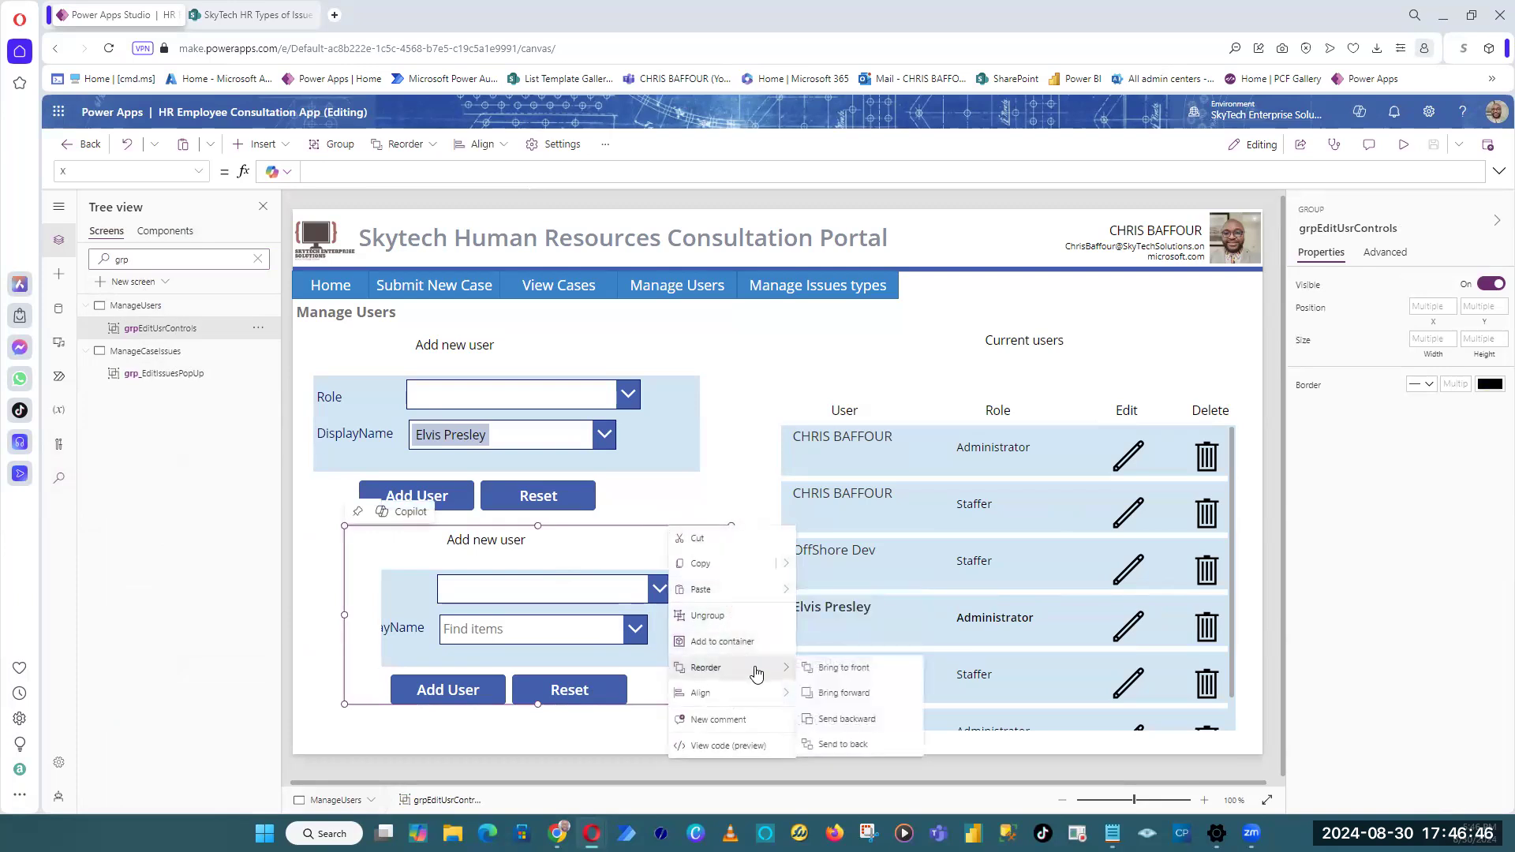
pyautogui.click(870, 670)
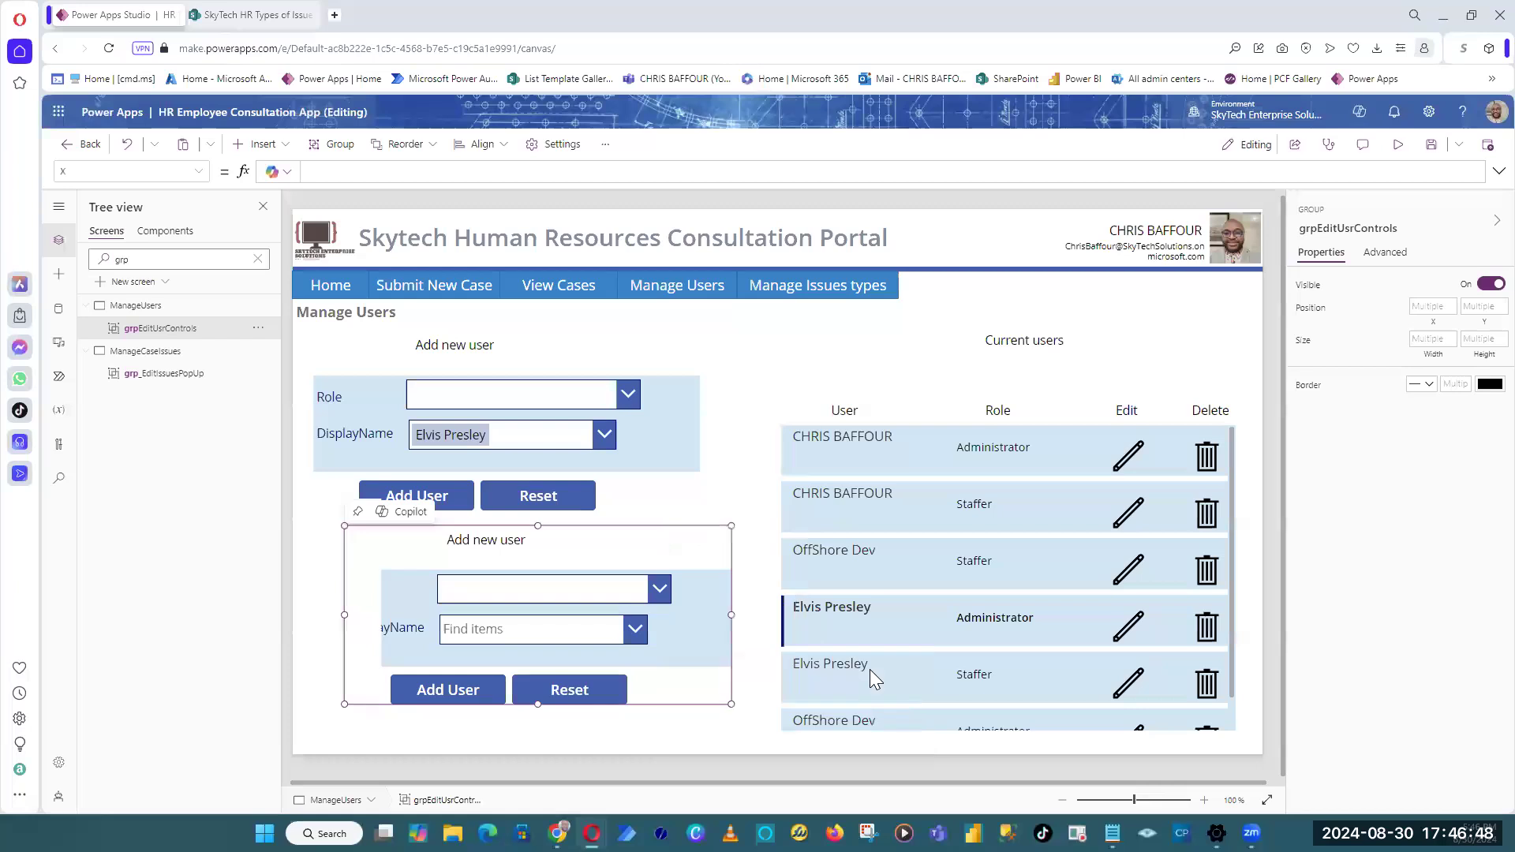
# Step: Stretch rct_BlankEditUsr behind the whole copied form, to X 50 and a width of about 575
pyautogui.click(330, 610)
pyautogui.moveTo(642, 630); pyautogui.dragTo(738, 643)
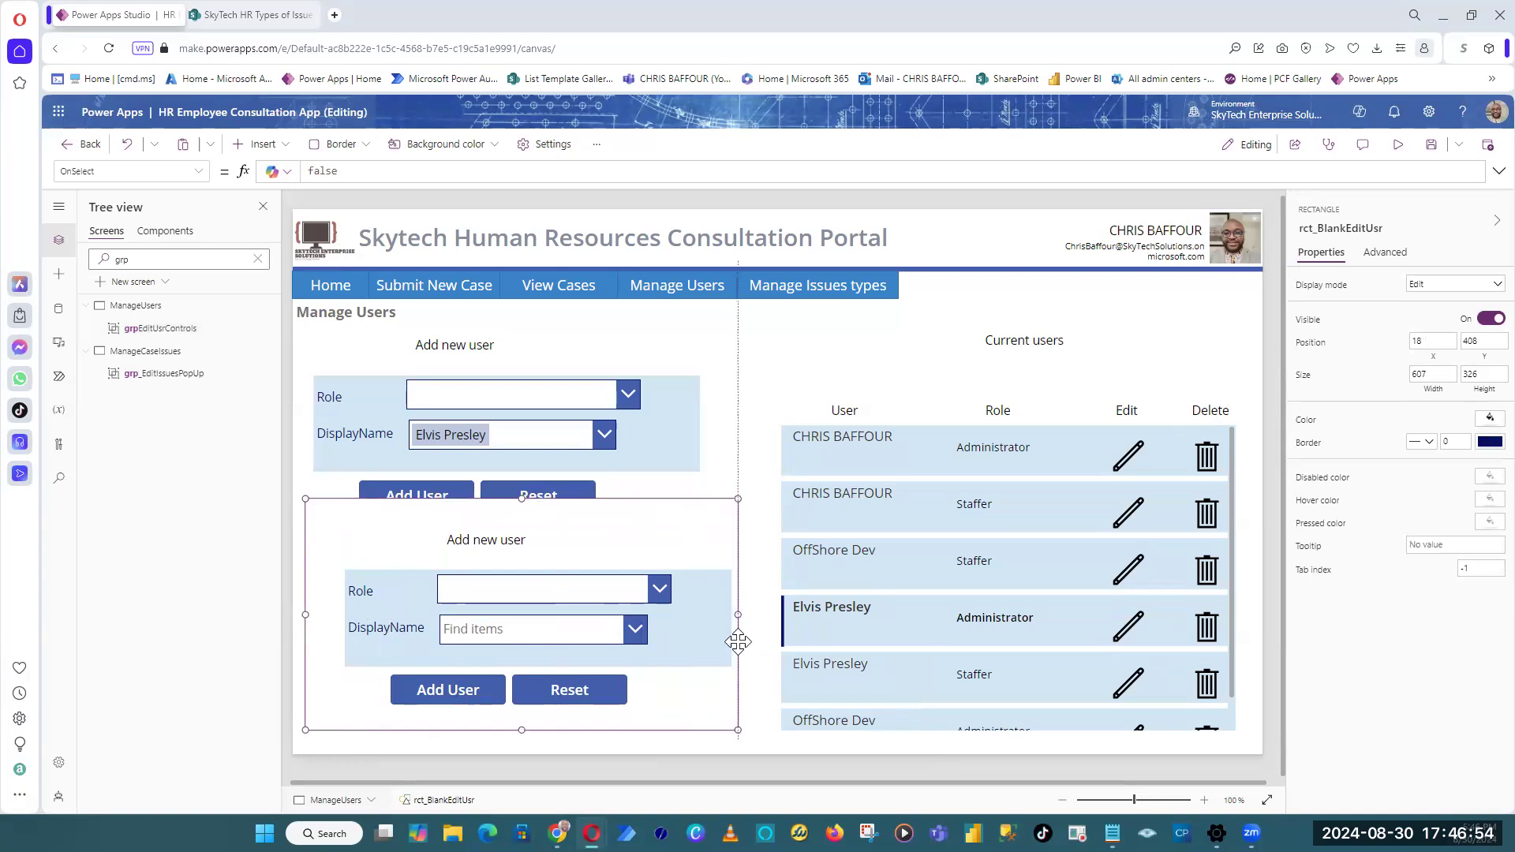
pyautogui.moveTo(306, 614); pyautogui.dragTo(329, 614)
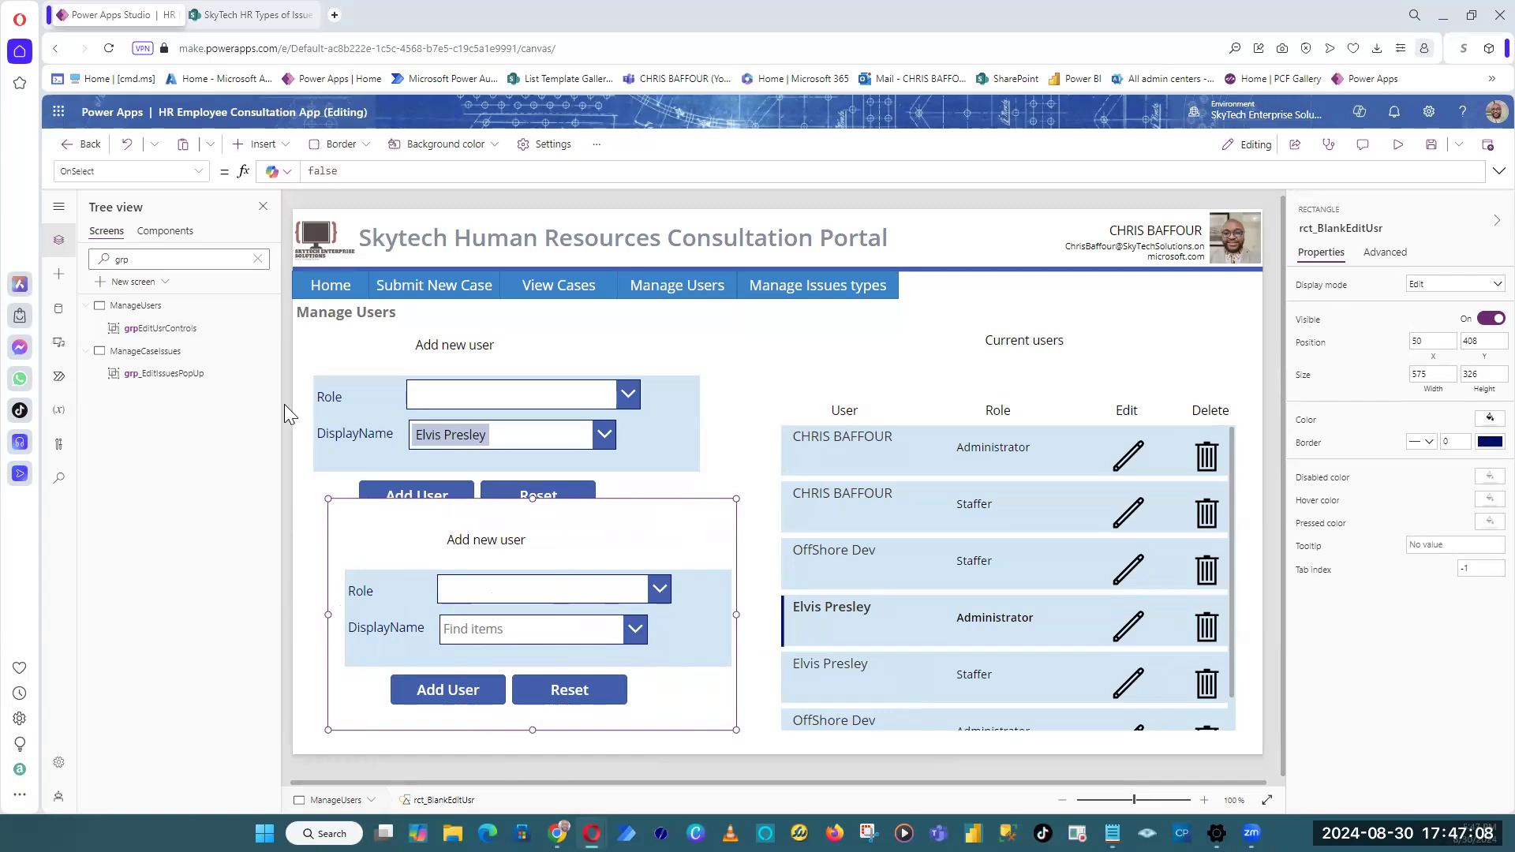
pyautogui.click(397, 195)
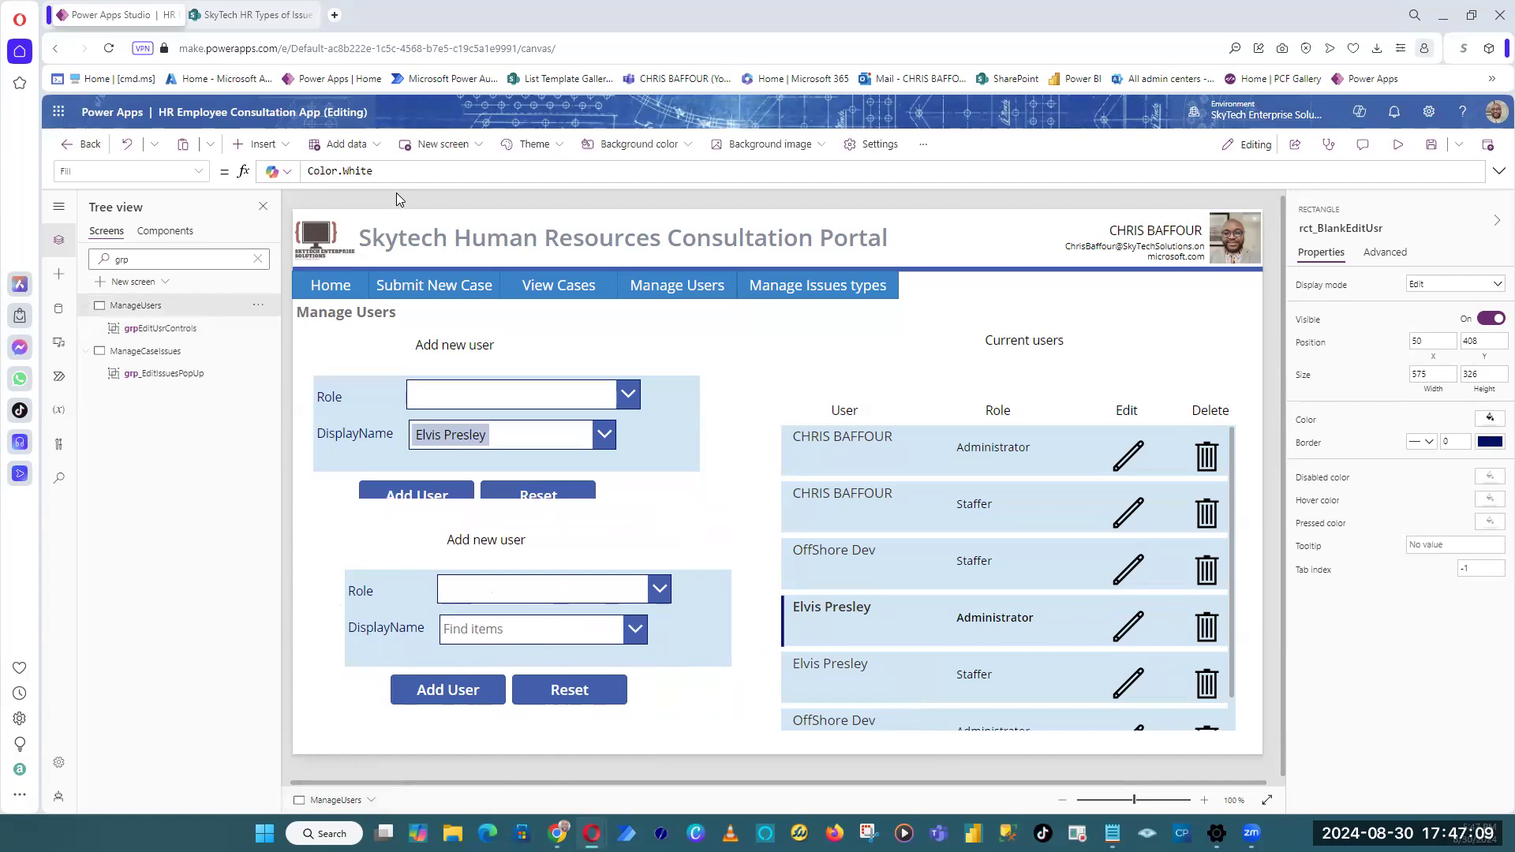
# Step: Insert a rectangle on the ManageUsers screen, placed at X 0, Y 0 and stretched to 1366 wide and about 396 high
pyautogui.click(259, 144)
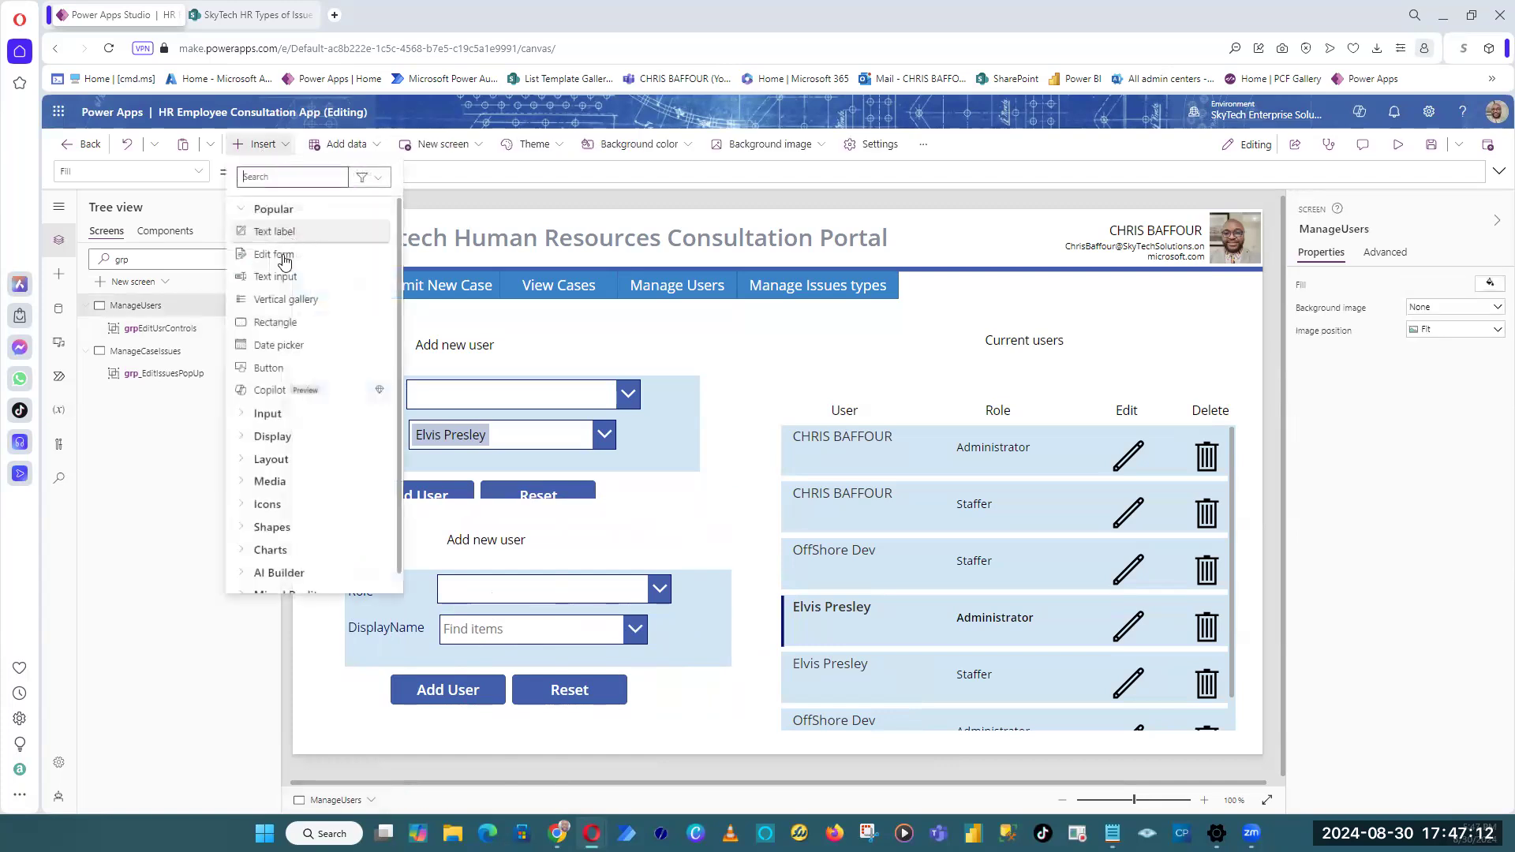
pyautogui.click(278, 323)
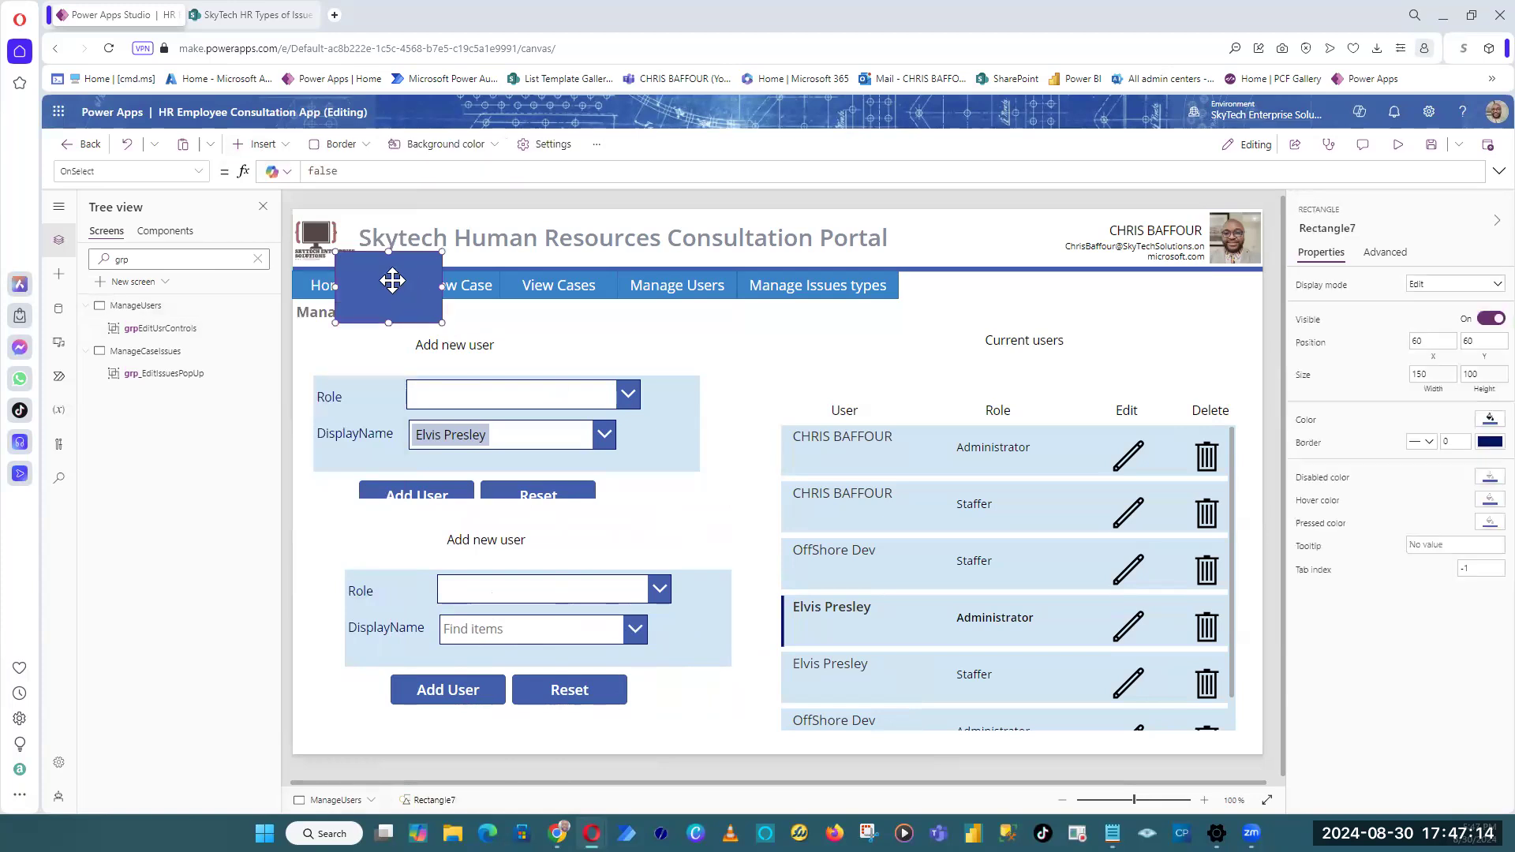
pyautogui.moveTo(392, 280); pyautogui.dragTo(349, 238)
pyautogui.moveTo(1244, 514); pyautogui.dragTo(1389, 485)
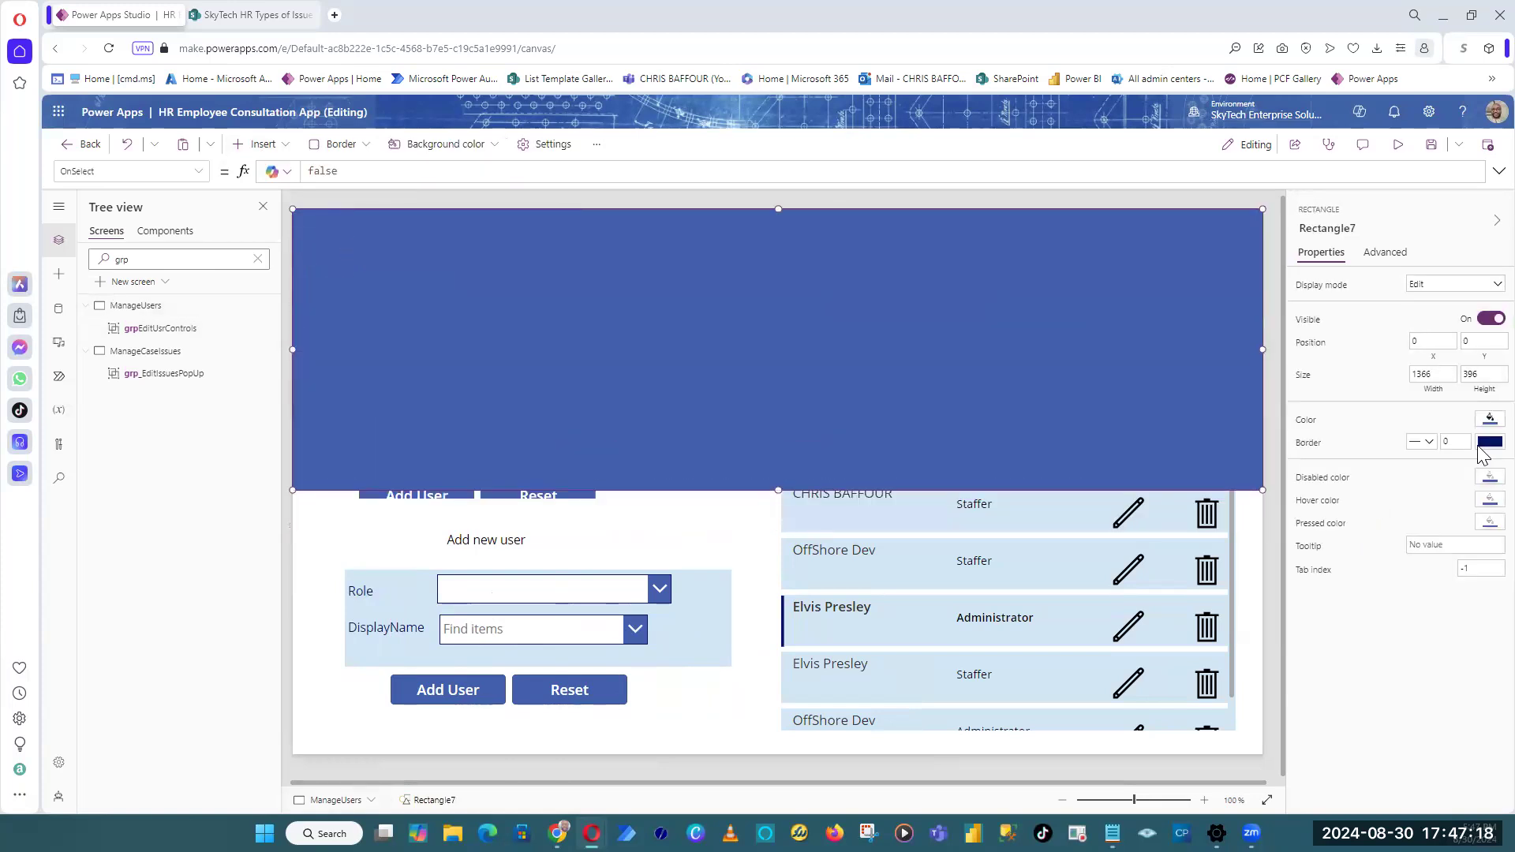
# Step: Fill the new full-width rectangle with black at about 64% opacity
pyautogui.click(1490, 420)
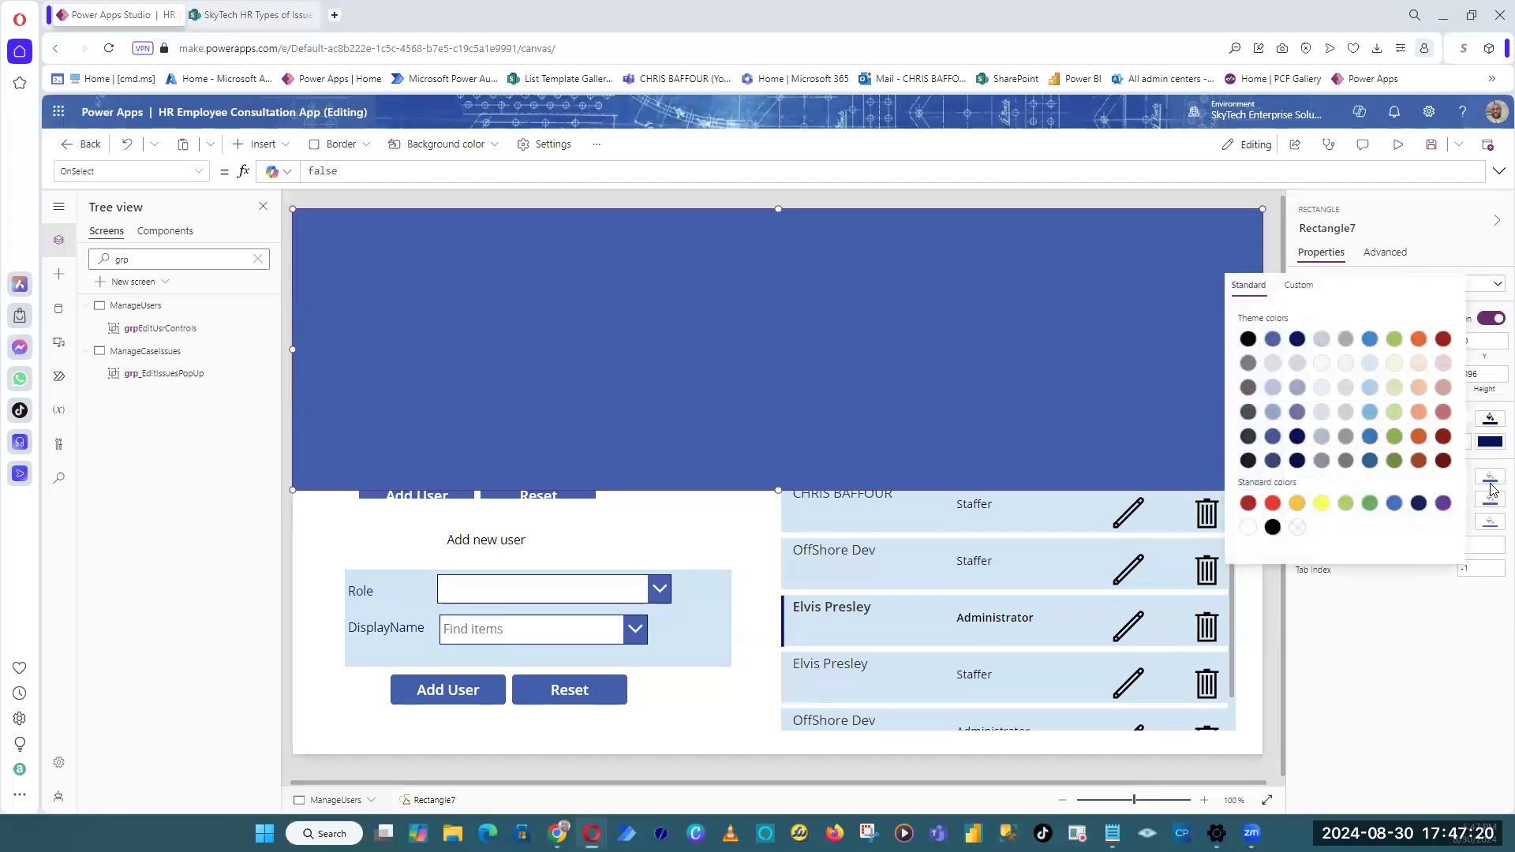
pyautogui.click(1413, 679)
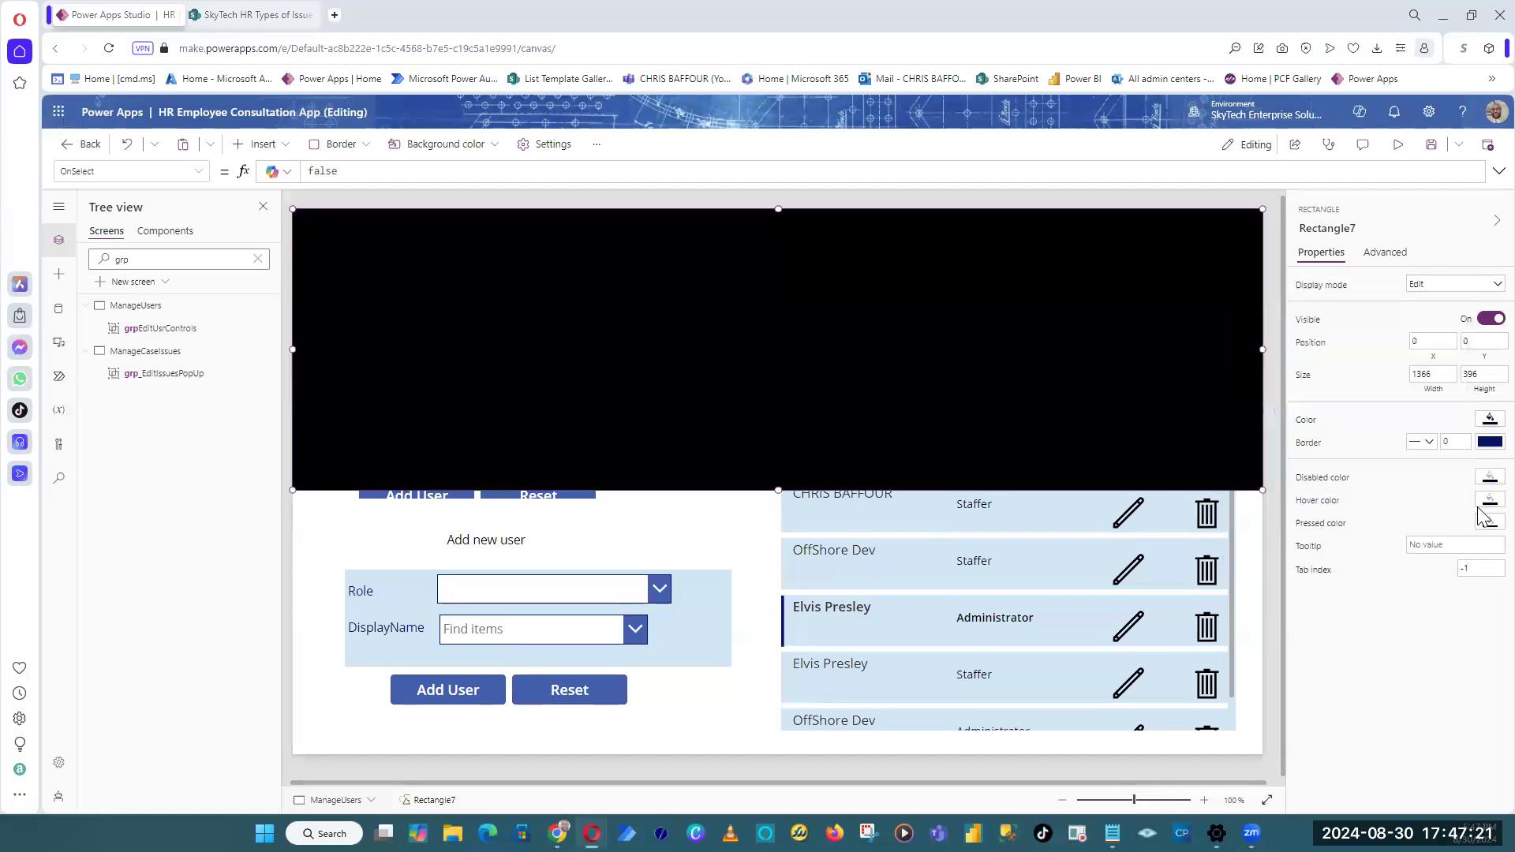
pyautogui.click(1489, 440)
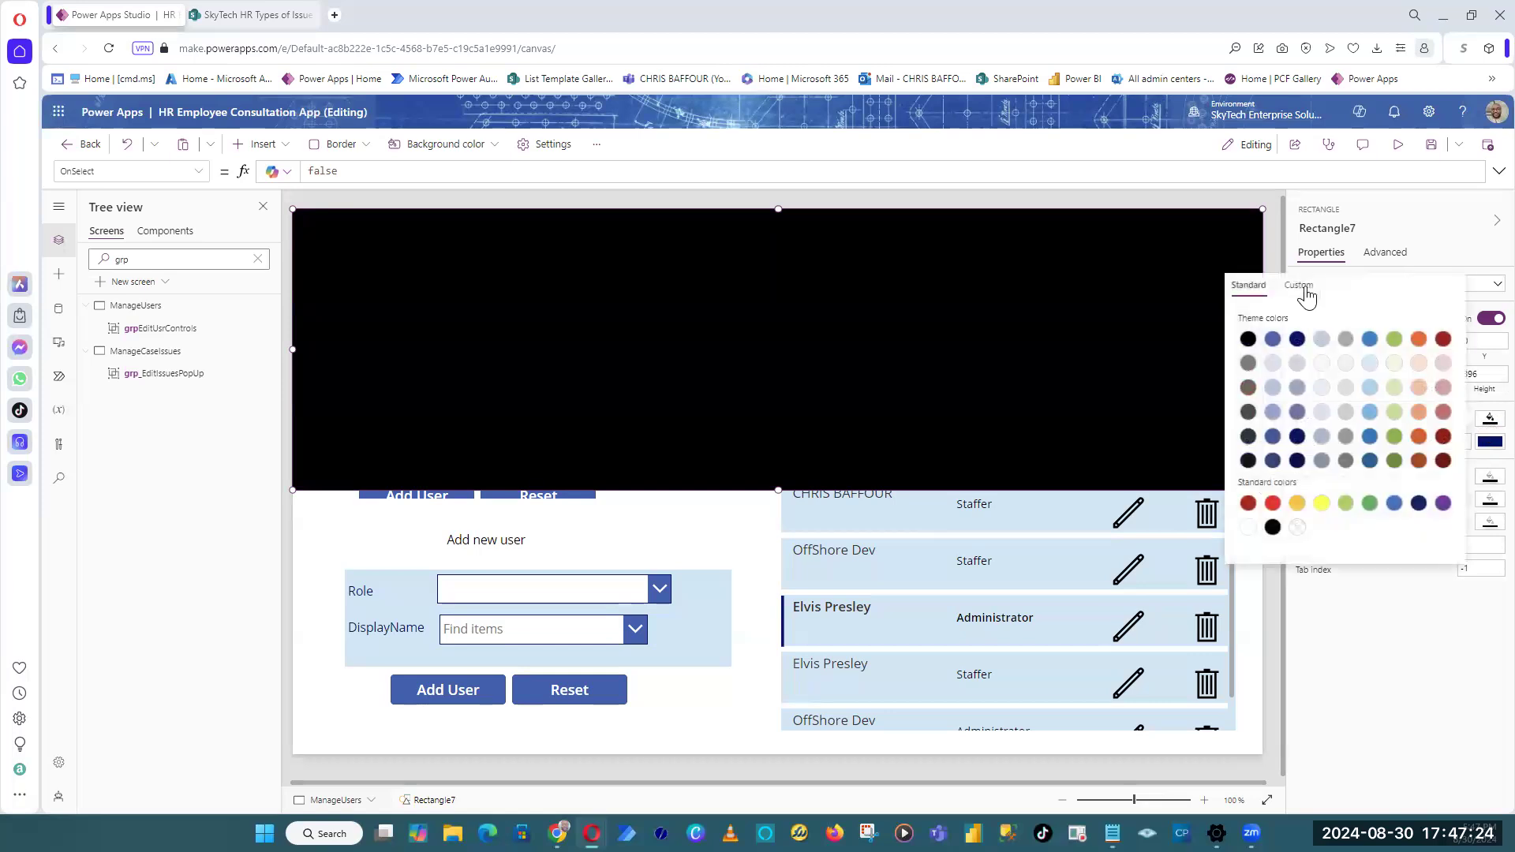
pyautogui.click(1306, 290)
pyautogui.click(1353, 505)
pyautogui.moveTo(1355, 515); pyautogui.dragTo(1389, 514)
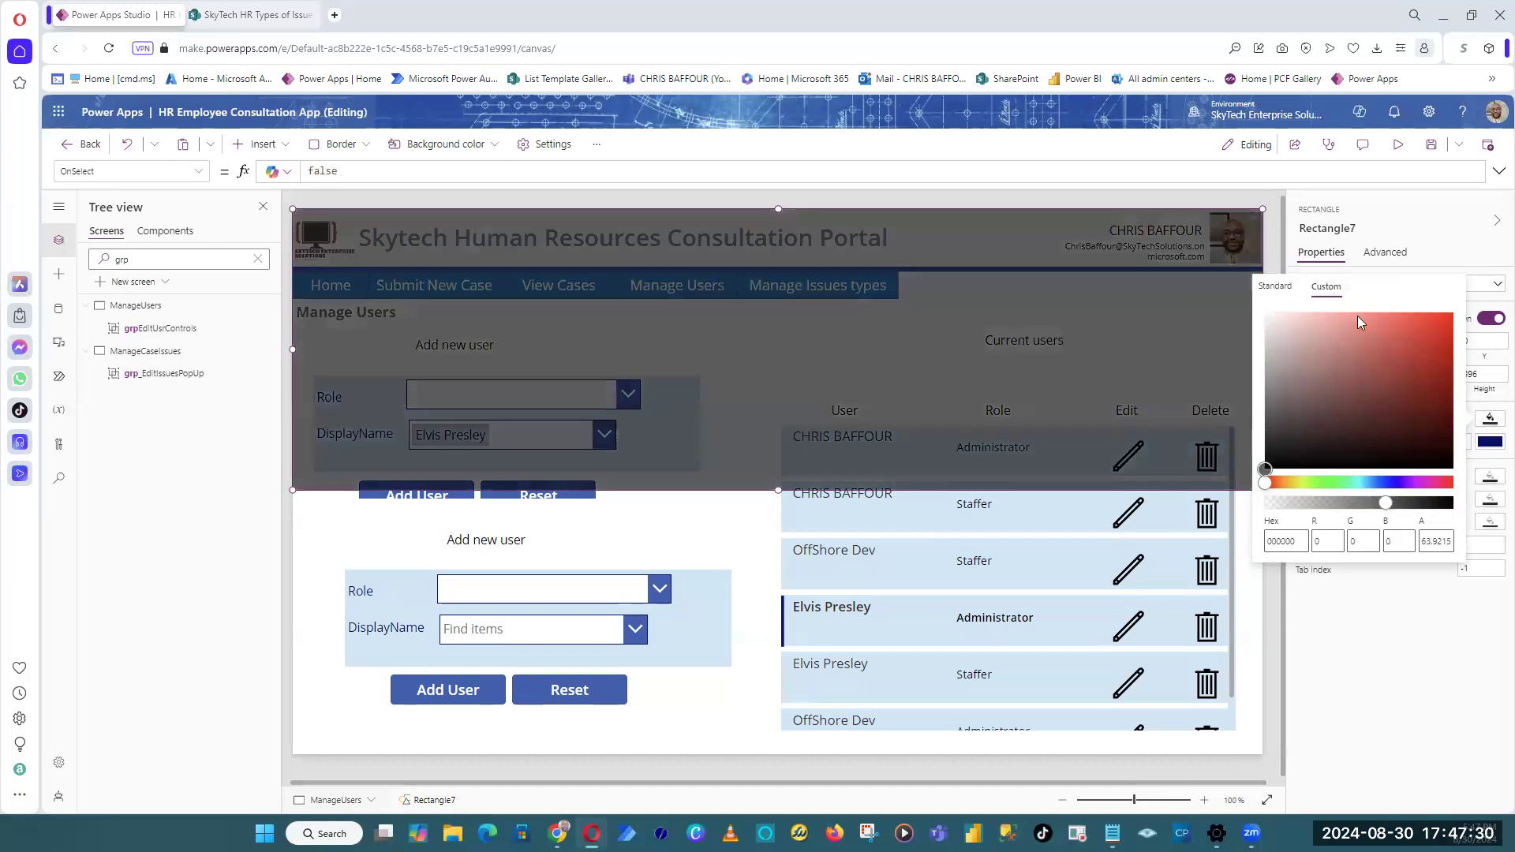
# Step: Rename the semi-transparent black rectangle as rct_EditUsrPopBackgrnd
pyautogui.click(1340, 229)
pyautogui.write('rct')
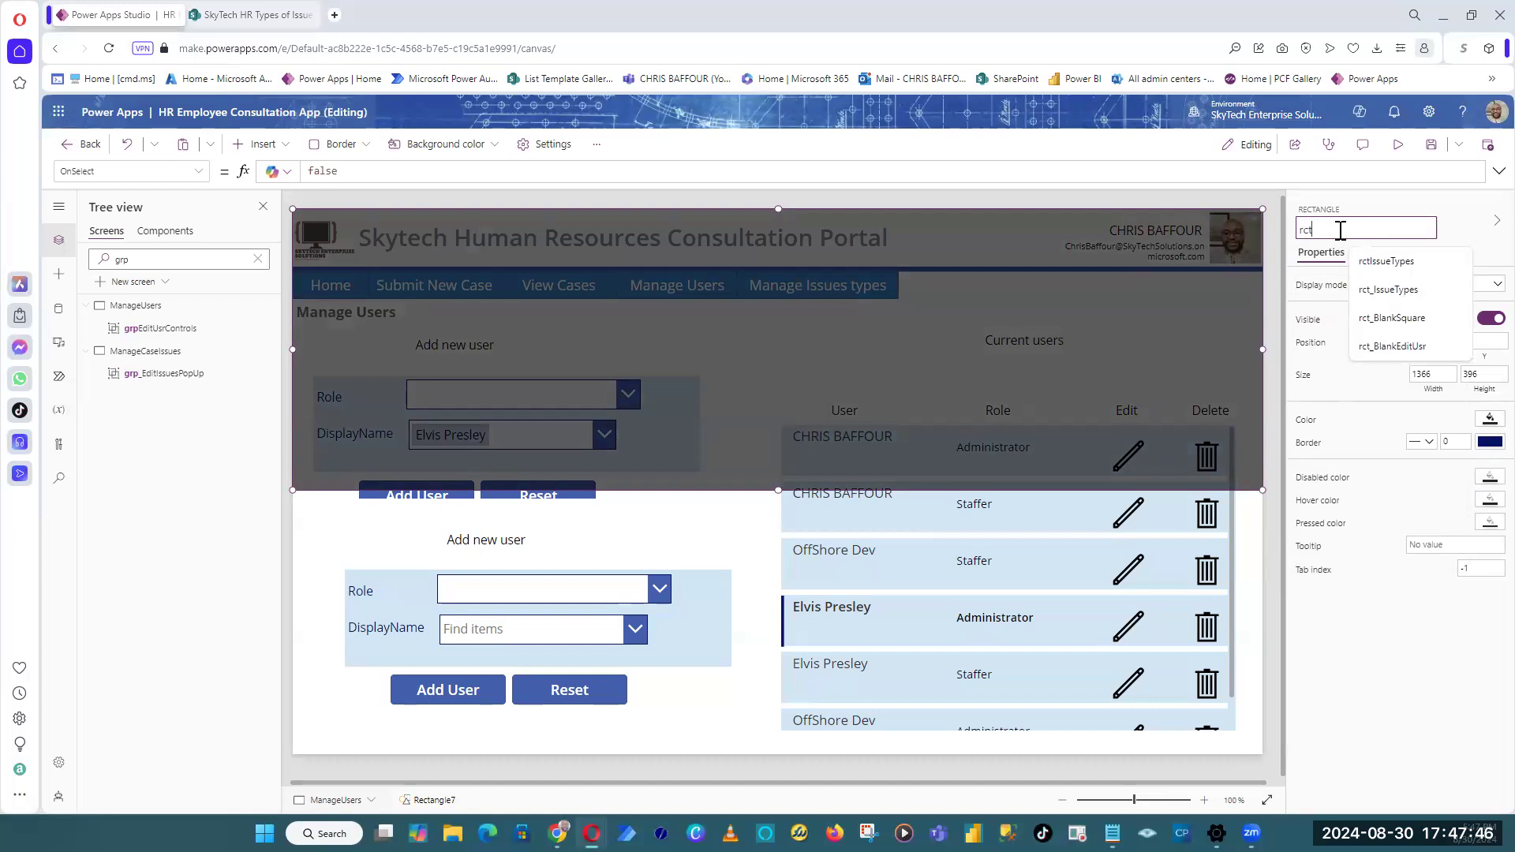
pyautogui.write('Pop')
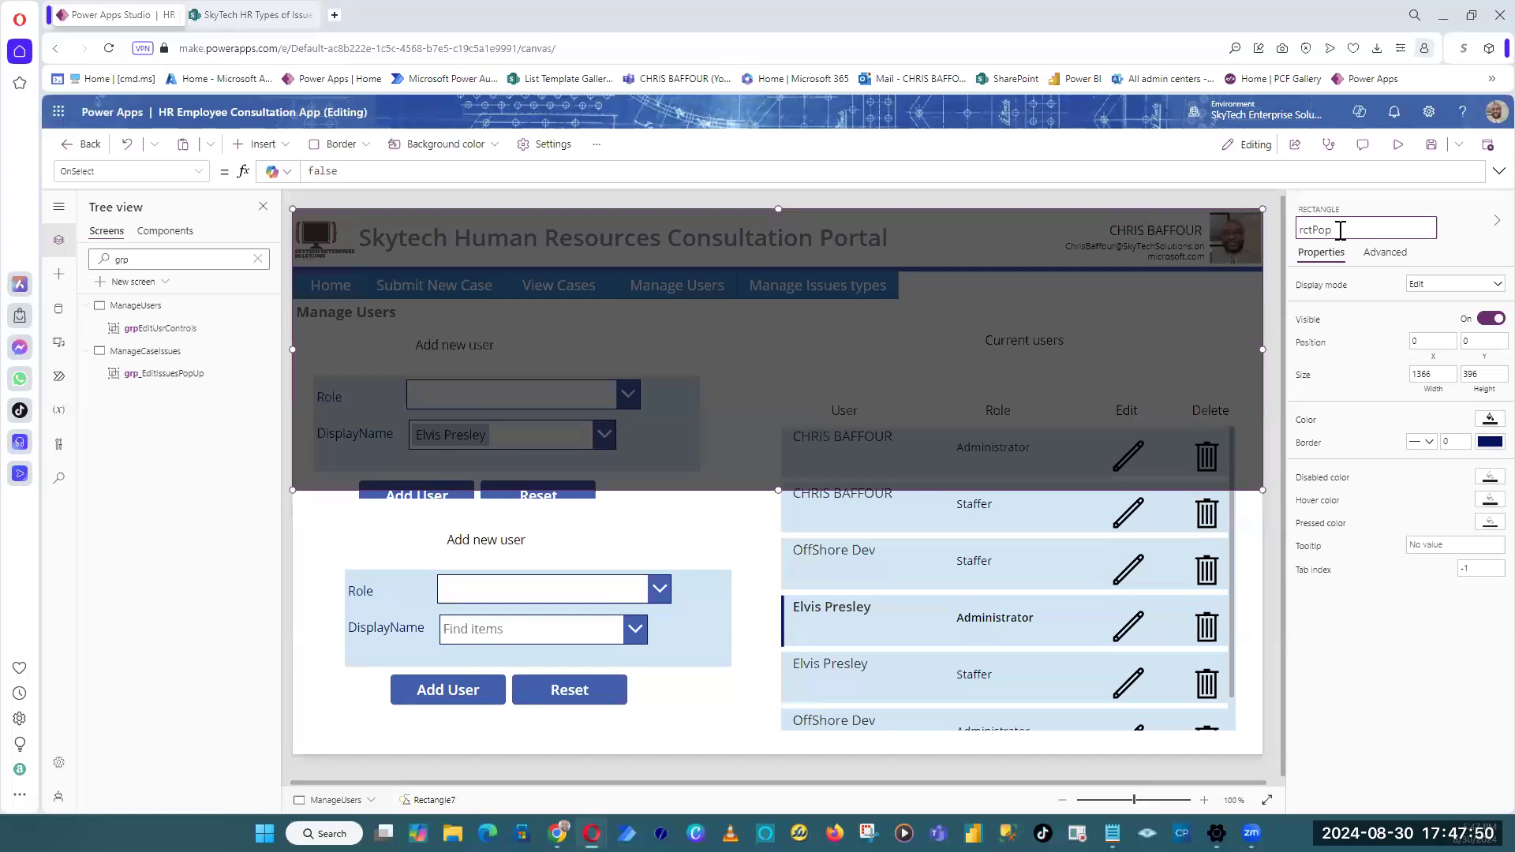
pyautogui.write('Backgrnd')
pyautogui.click(1313, 228)
pyautogui.write('_EditUsr')
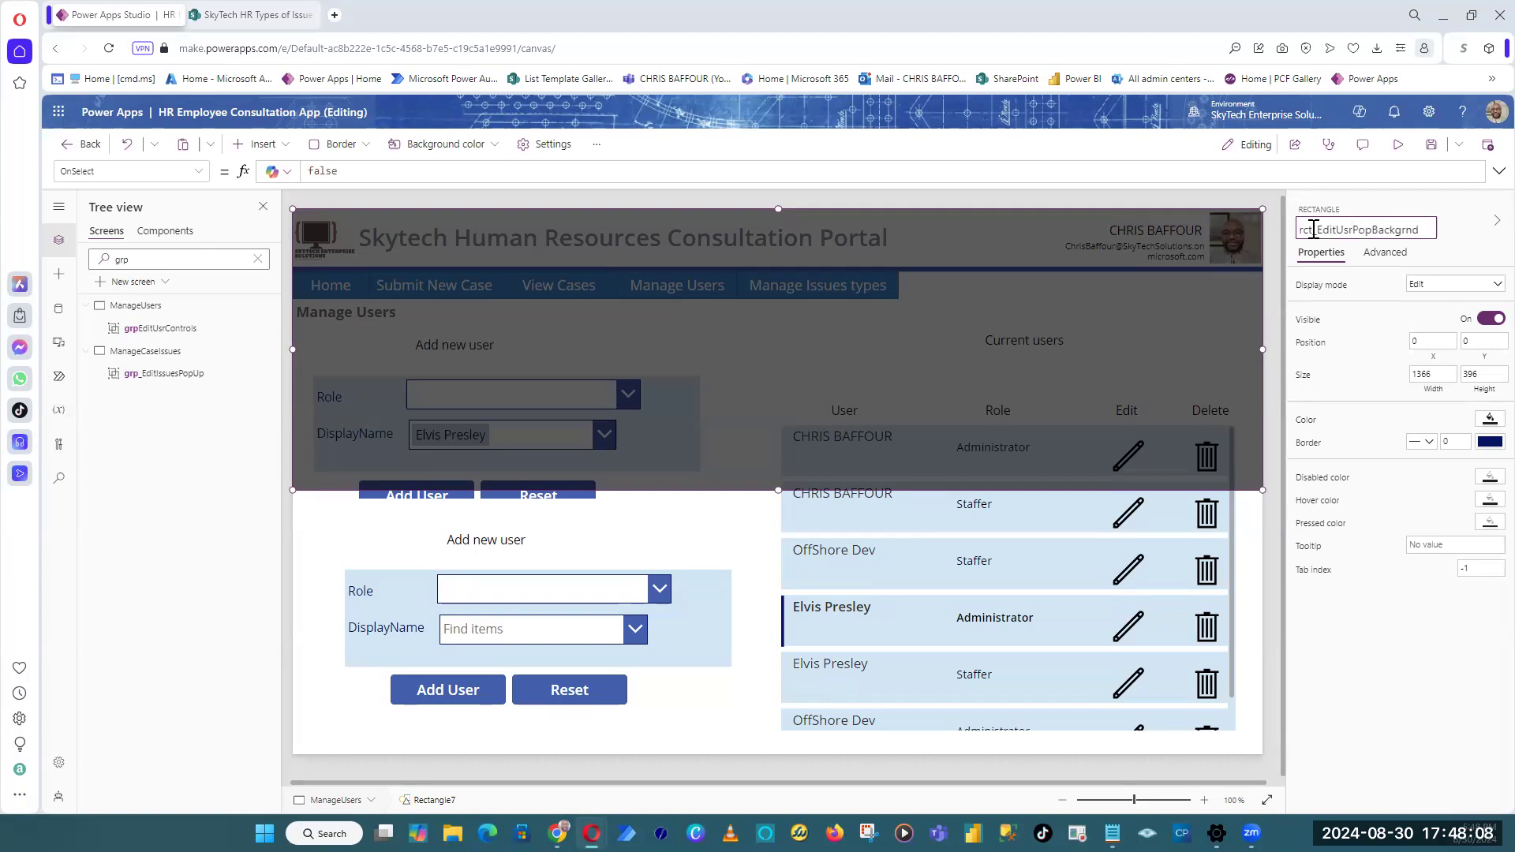
pyautogui.press('Return')
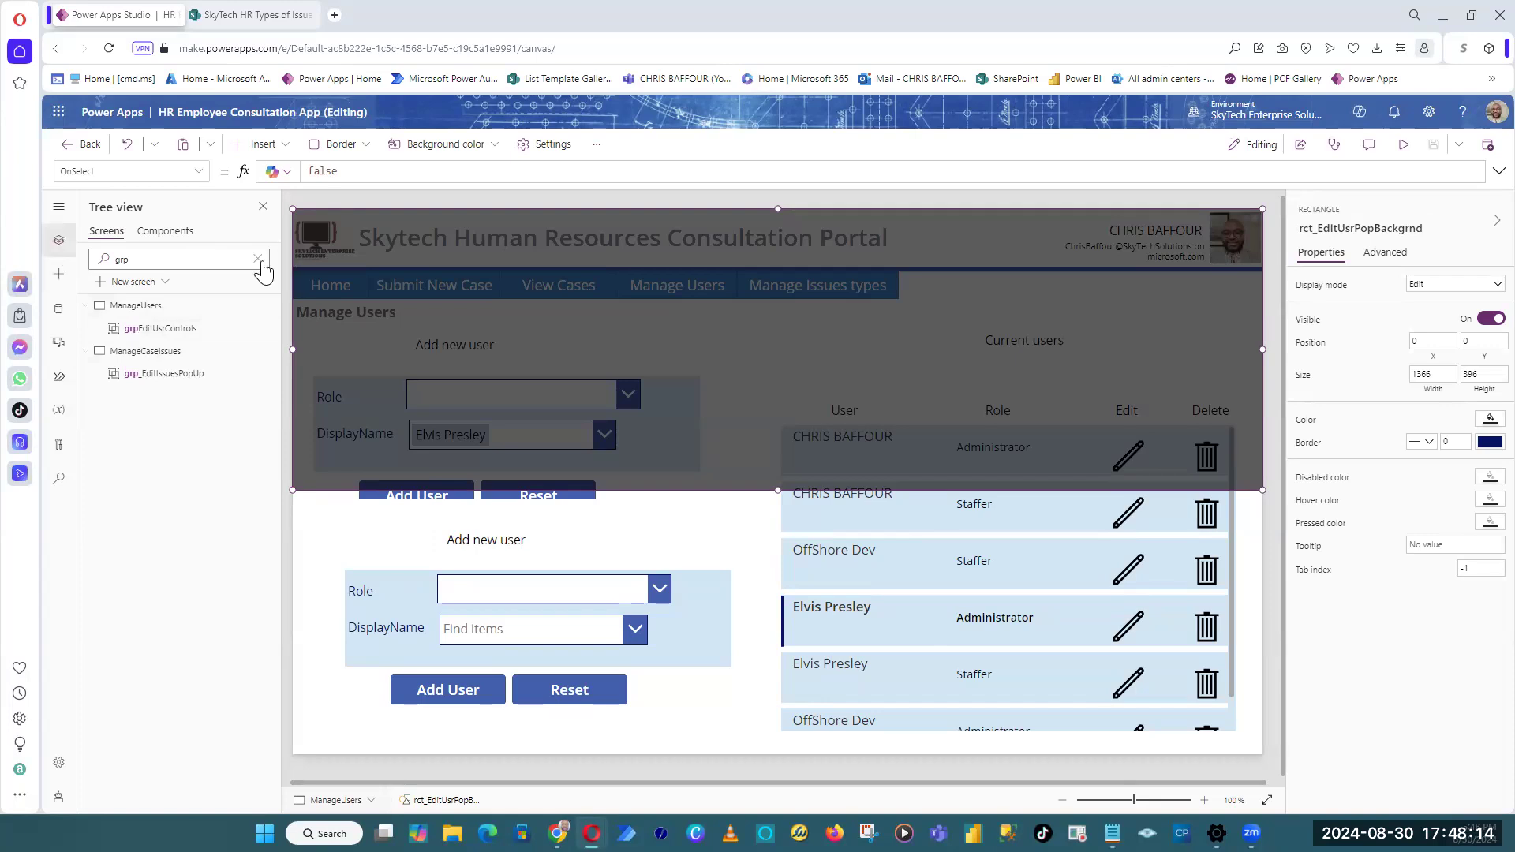
# Step: Search the screen tree for "grp" and compare what grpEditUsrControls and the white rct_BlankEditUsr each cover on the canvas
pyautogui.click(138, 259)
pyautogui.click(258, 259)
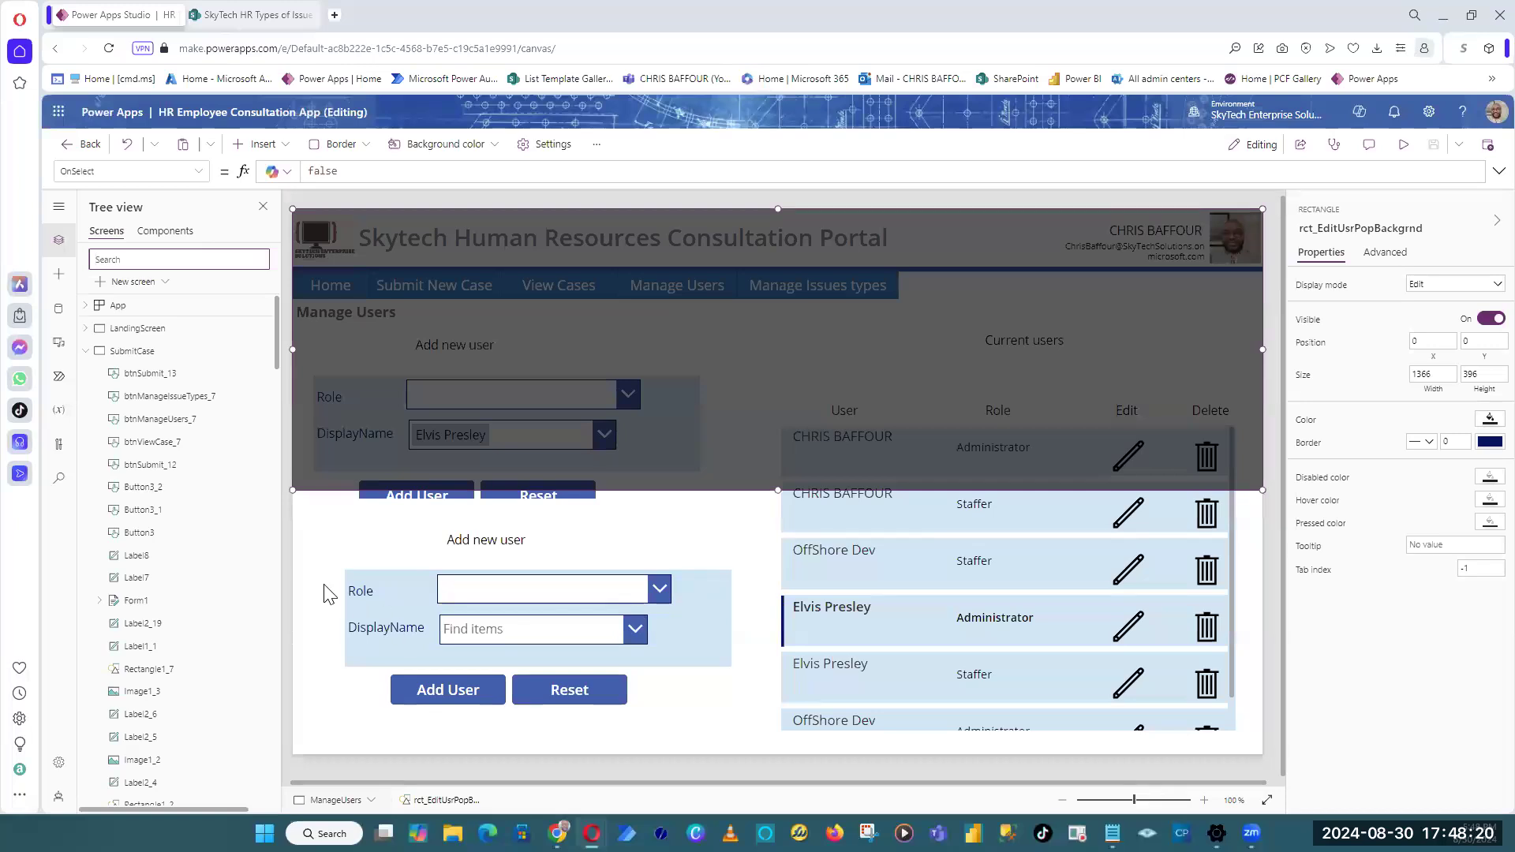
pyautogui.click(709, 630)
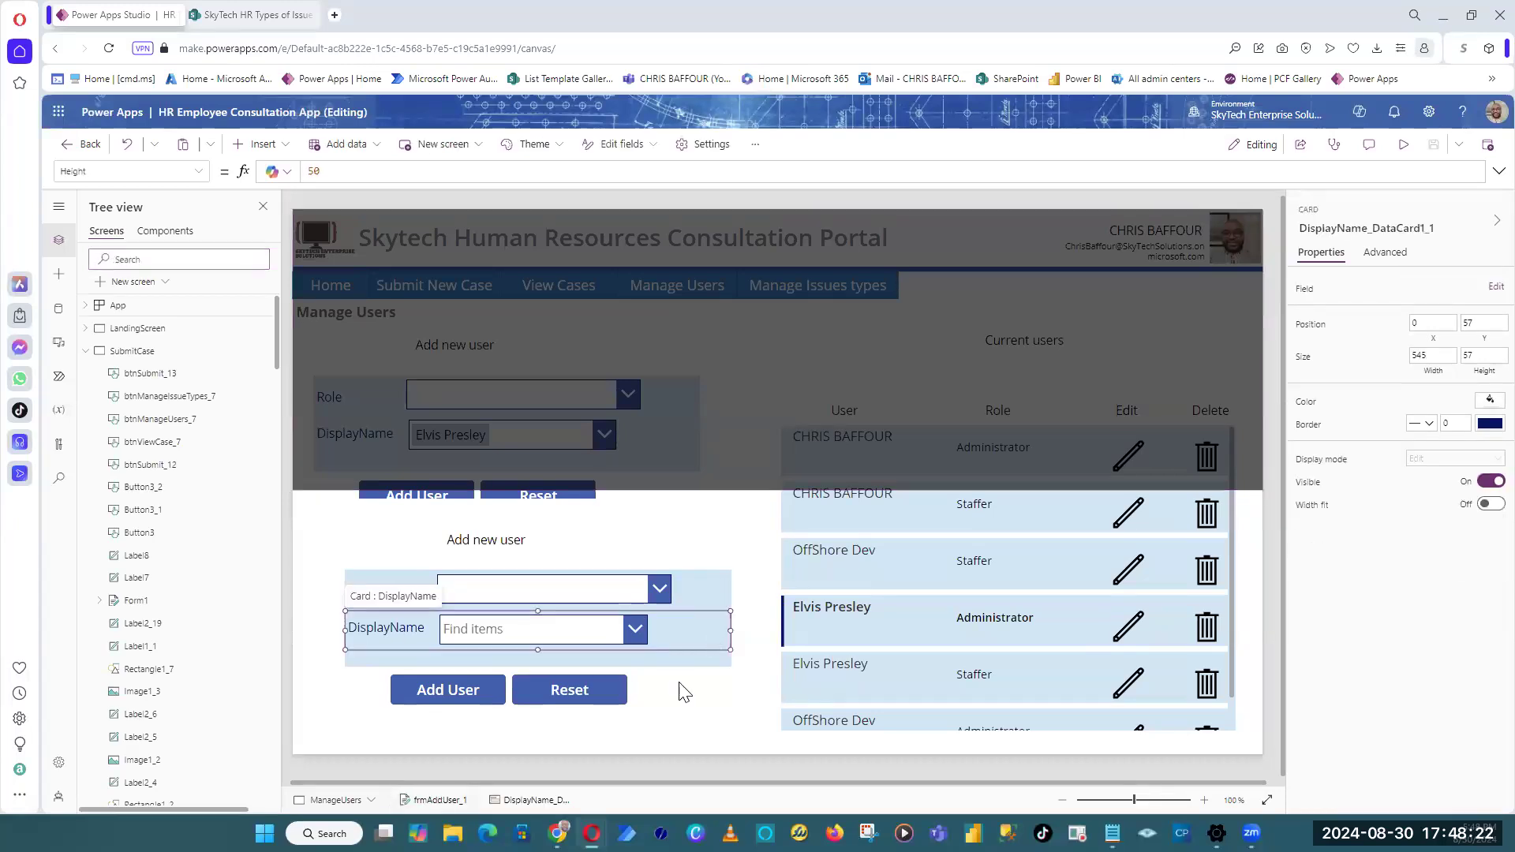
pyautogui.click(662, 695)
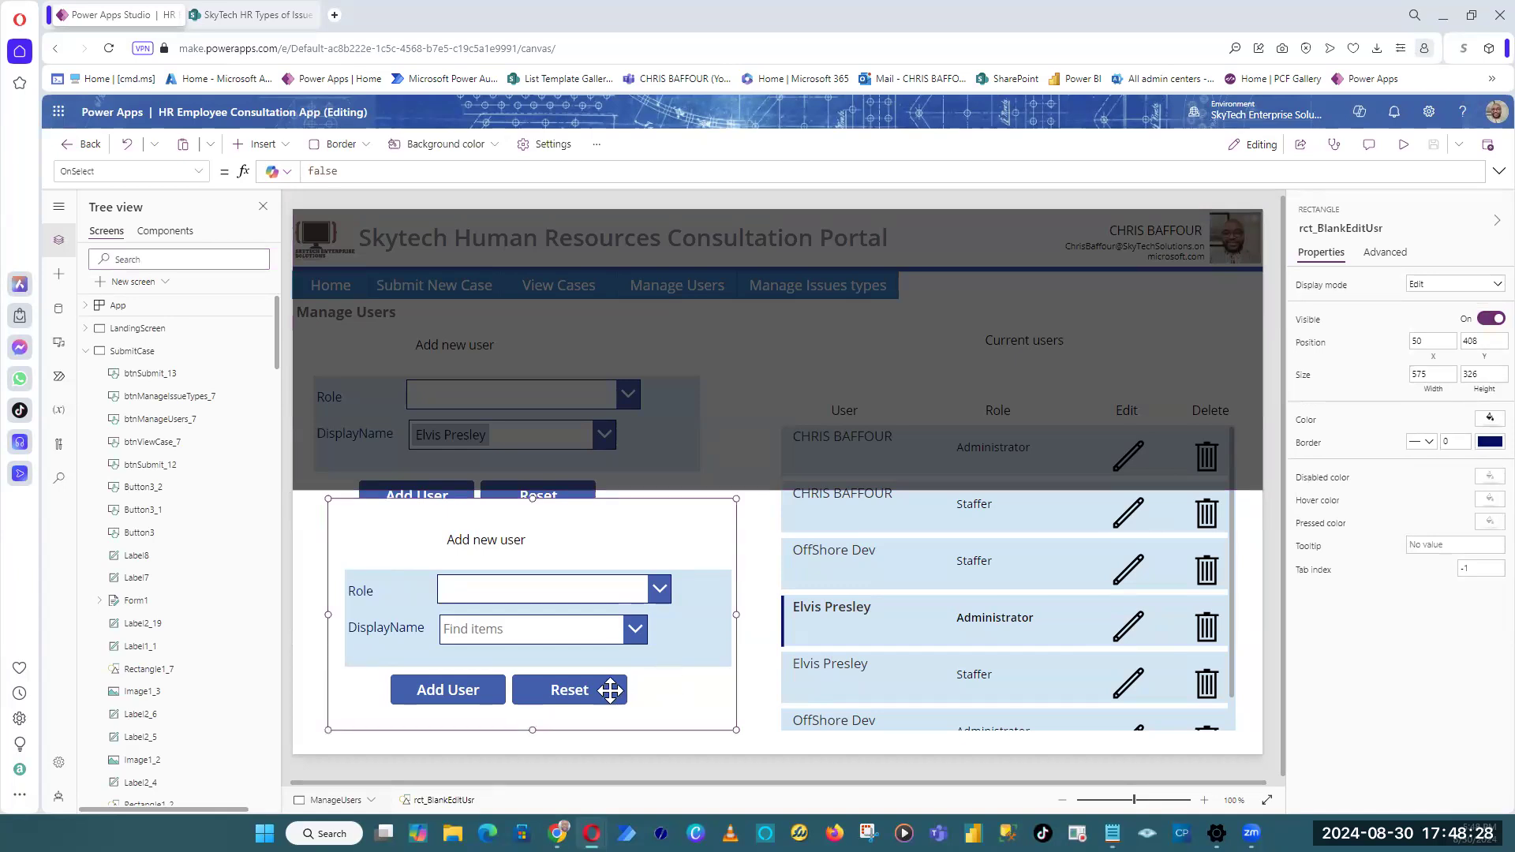
pyautogui.click(163, 252)
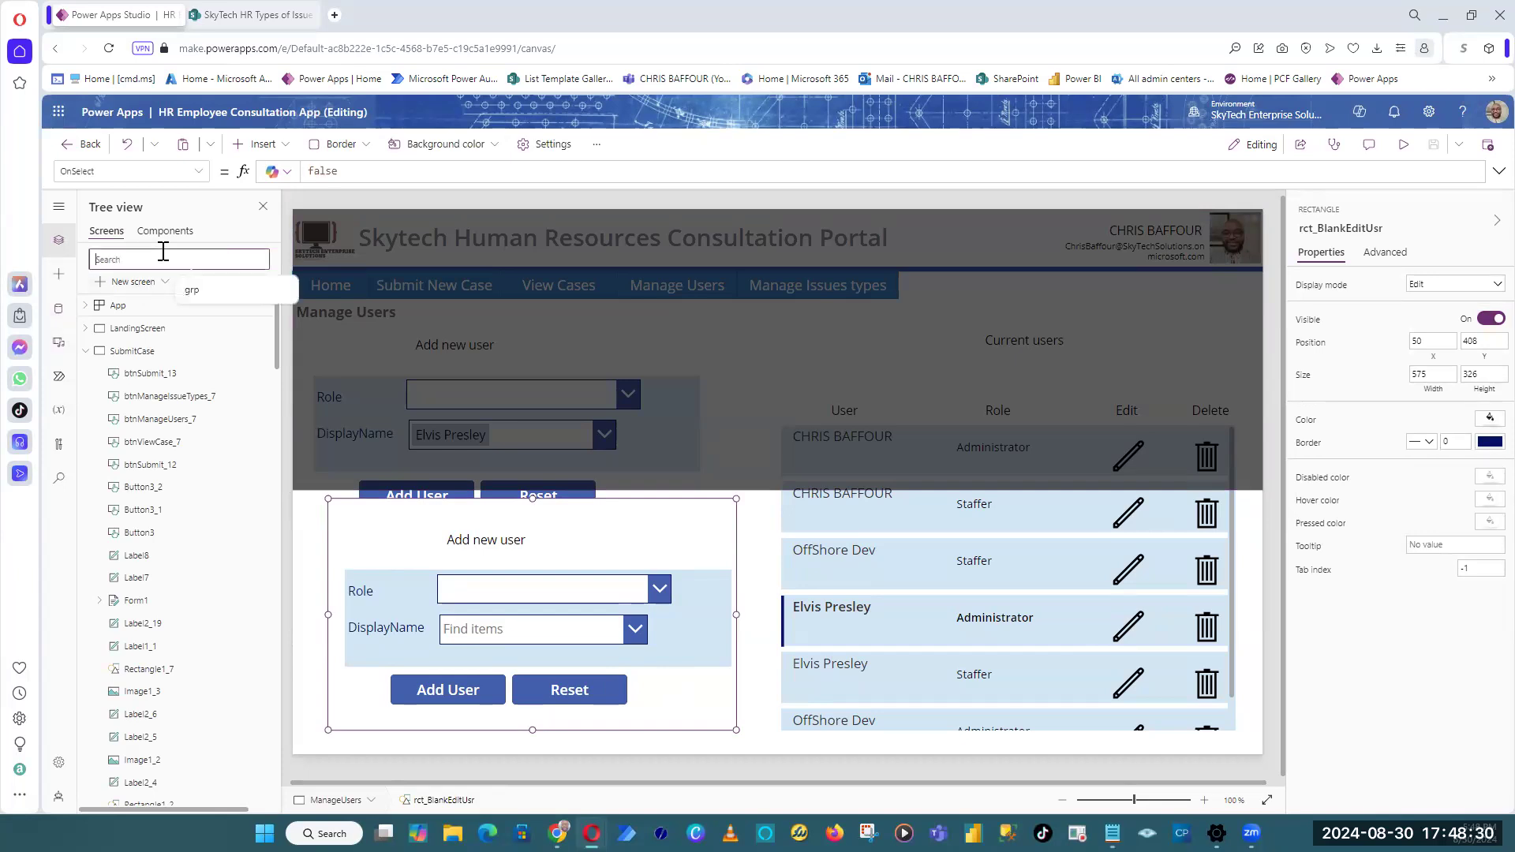
pyautogui.write('grp')
pyautogui.click(160, 328)
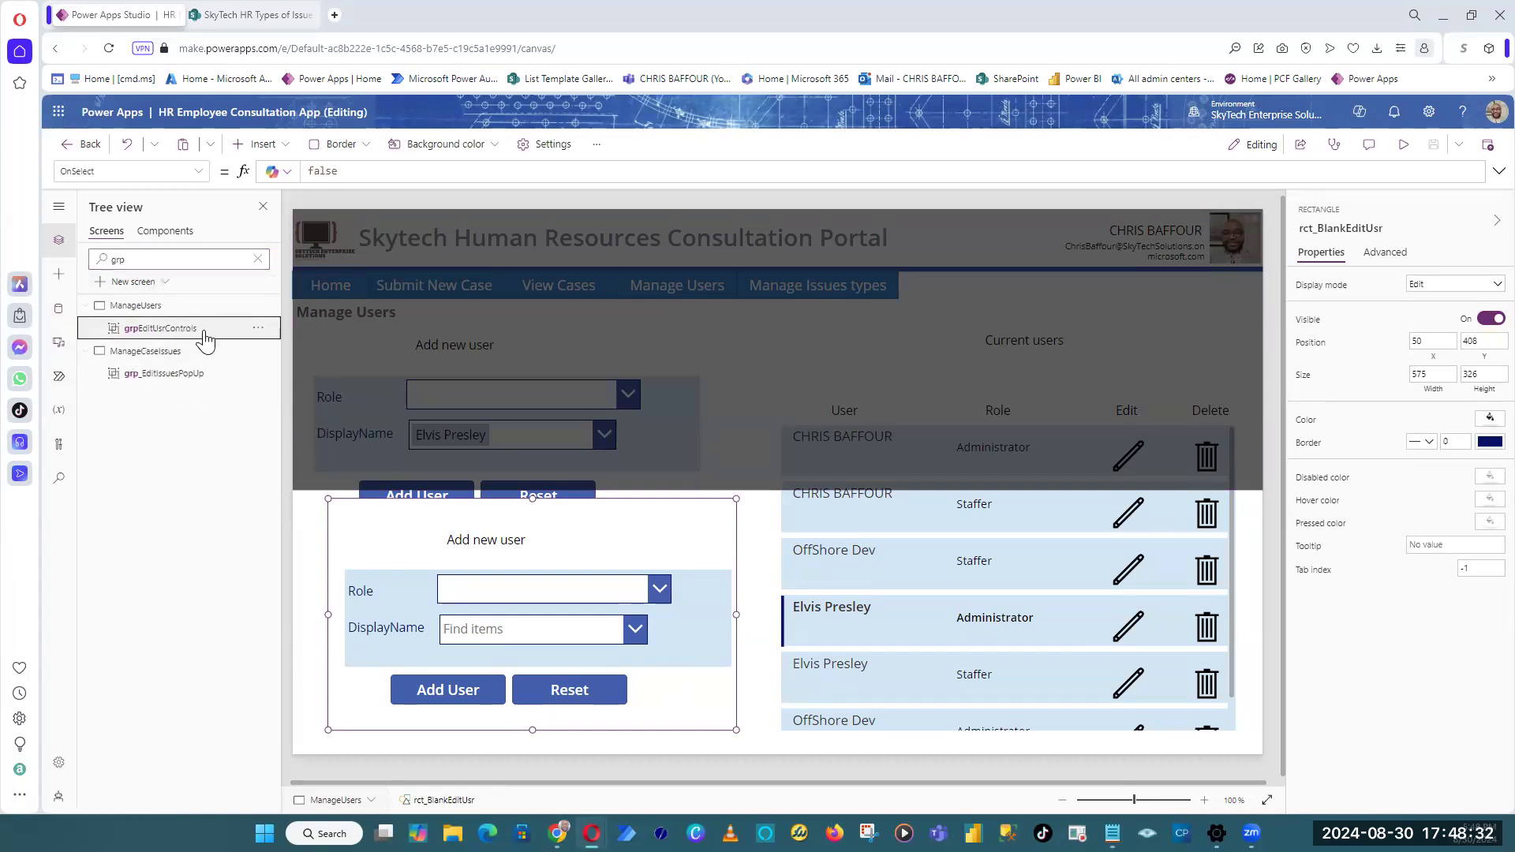
pyautogui.click(326, 565)
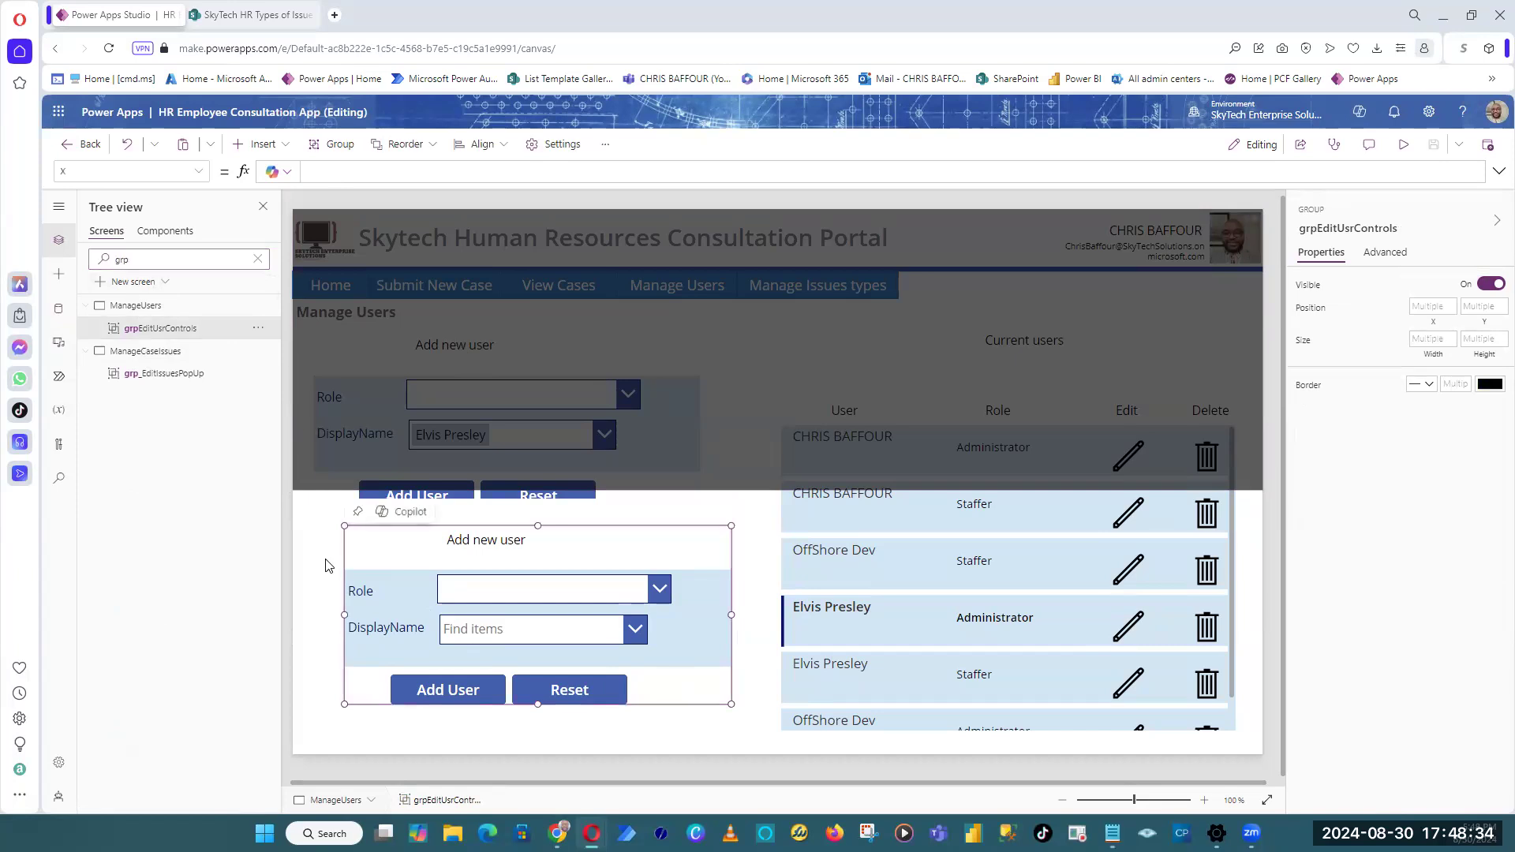
pyautogui.click(338, 604)
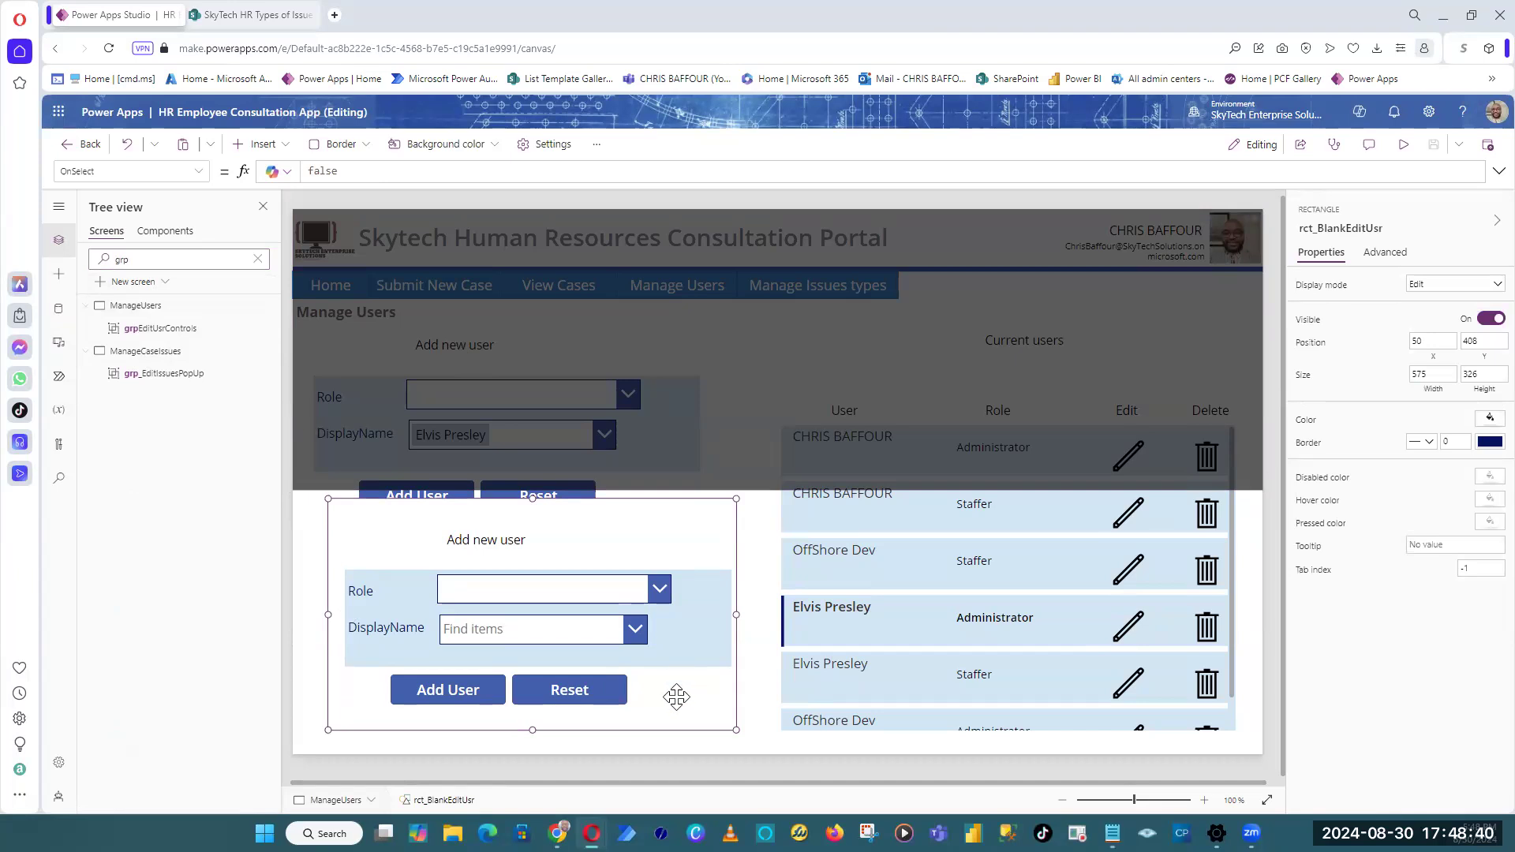
pyautogui.click(155, 265)
pyautogui.doubleClick(148, 262)
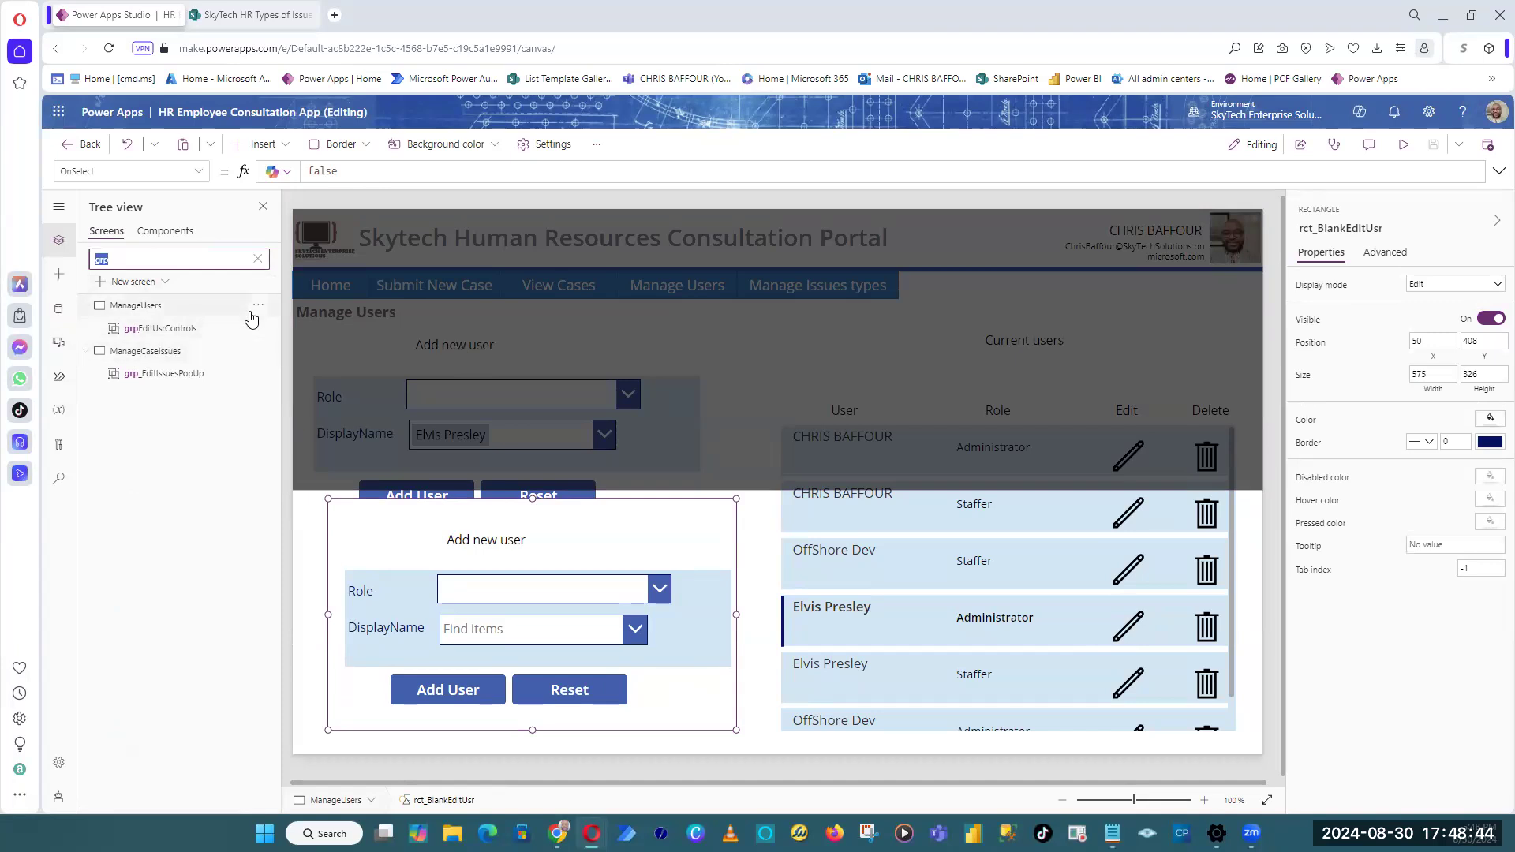
pyautogui.click(257, 259)
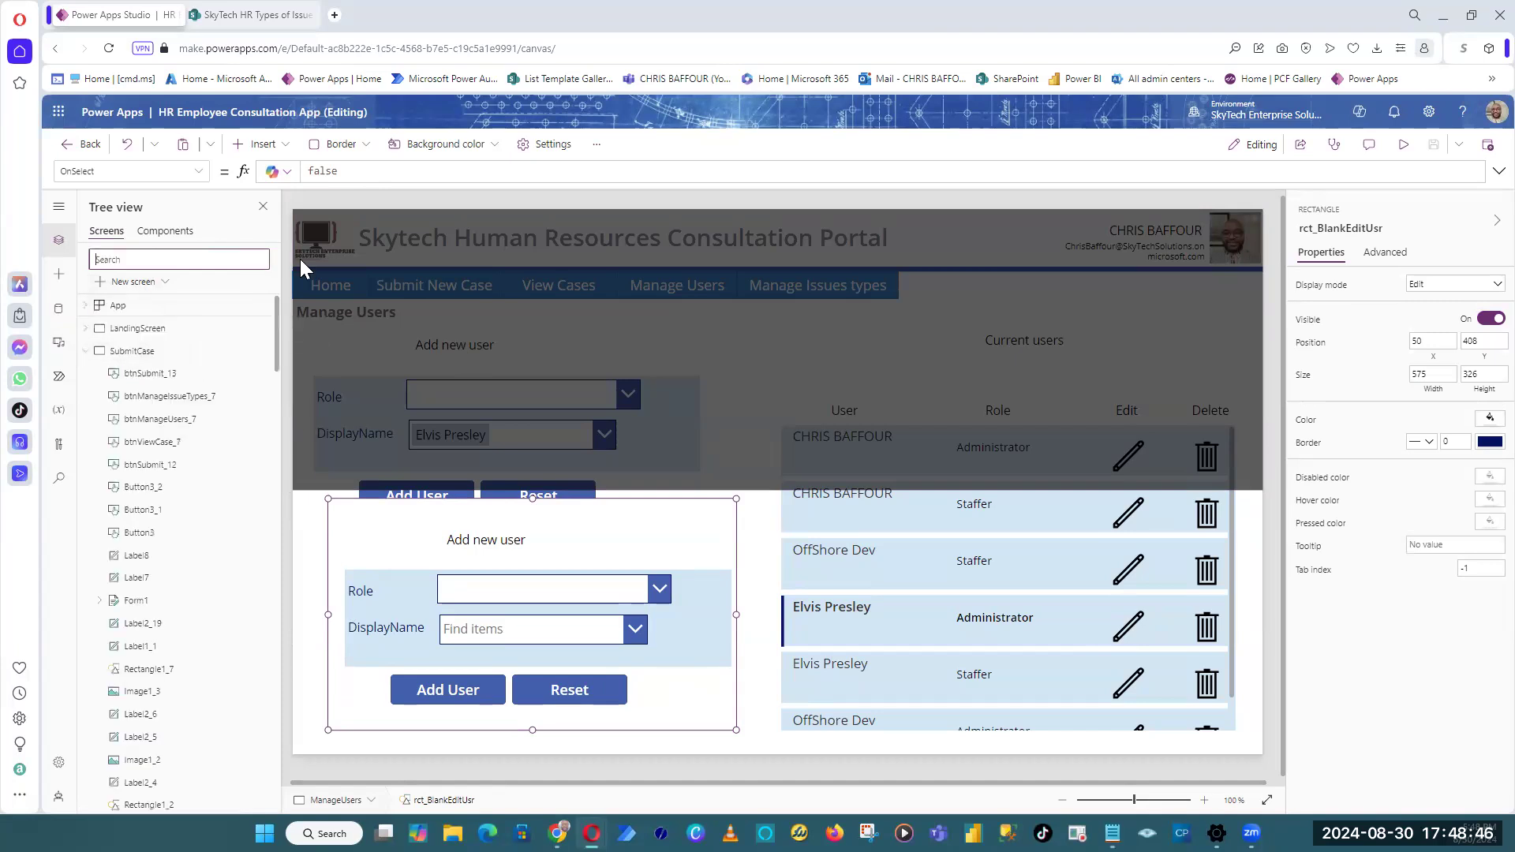
# Step: Group grpEditUsrControls together with the white rectangle rct_BlankEditUsr under the ManageUsers screen
pyautogui.moveTo(277, 339); pyautogui.dragTo(340, 505)
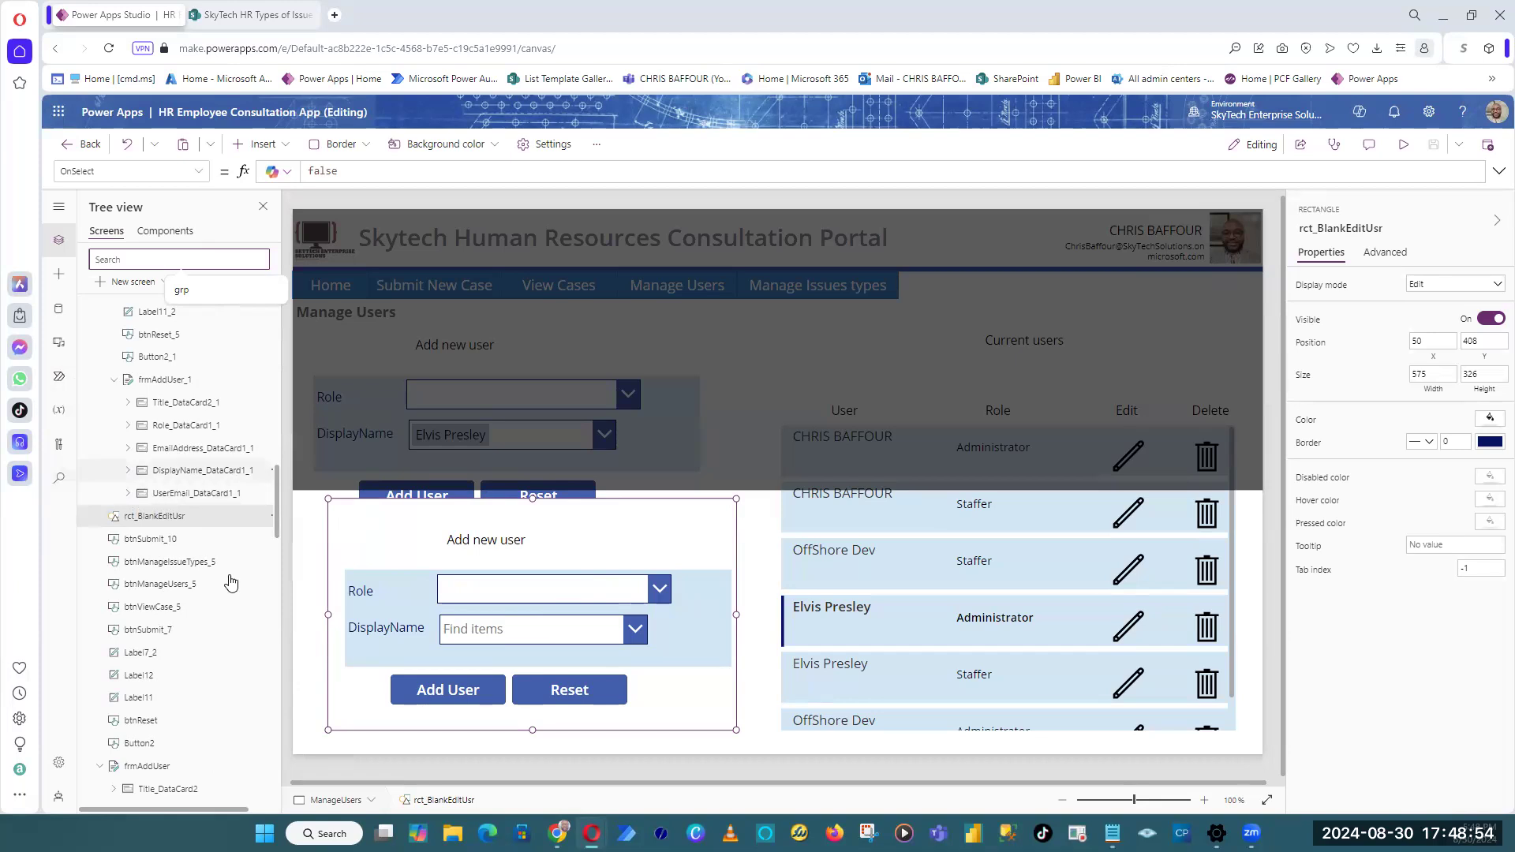
pyautogui.click(184, 539)
pyautogui.click(181, 519)
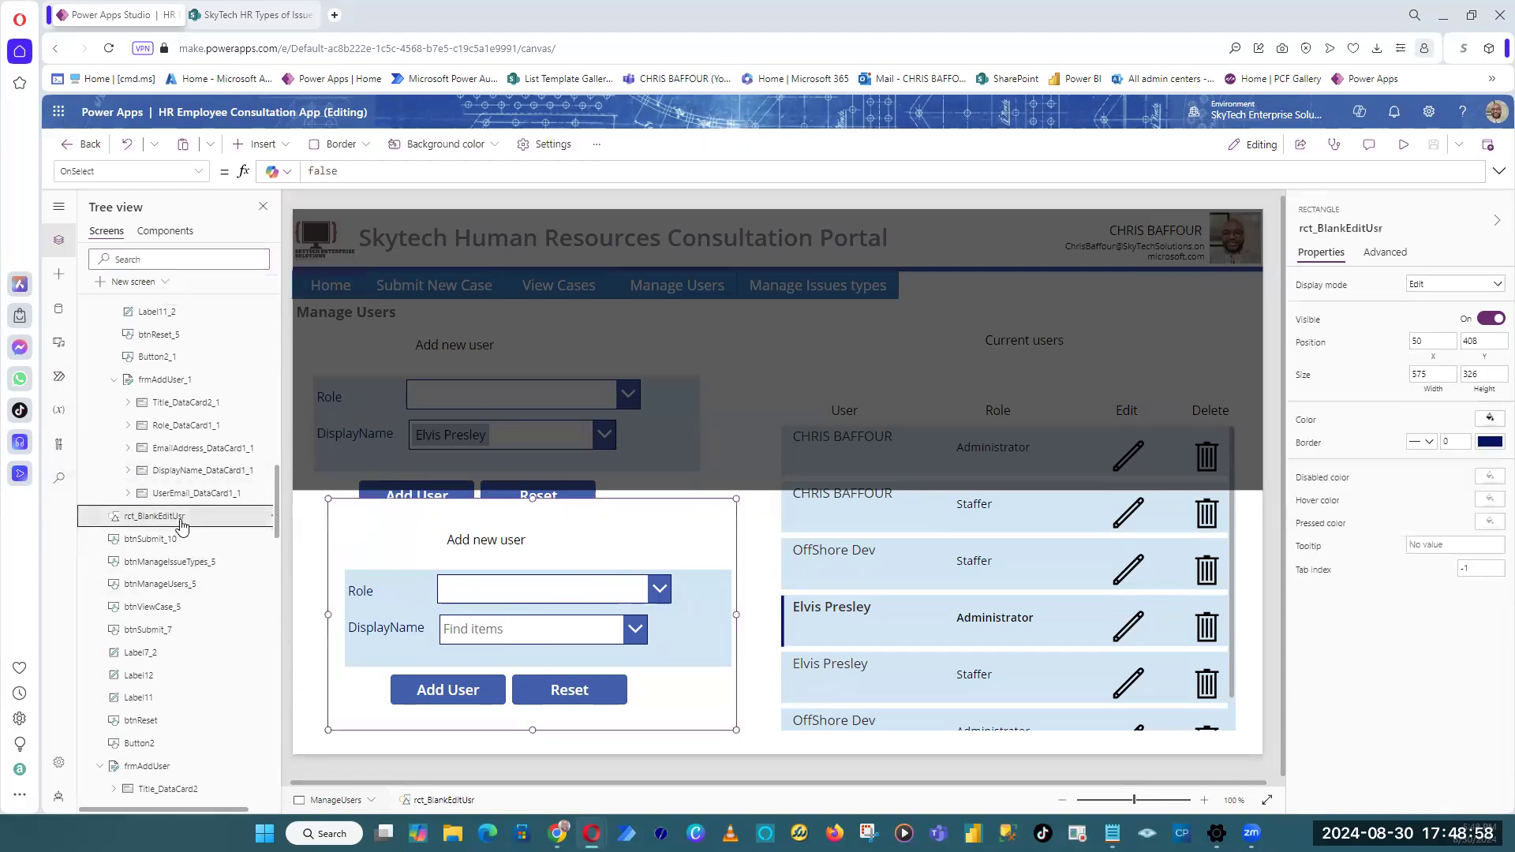
pyautogui.scroll(2, 184, 536)
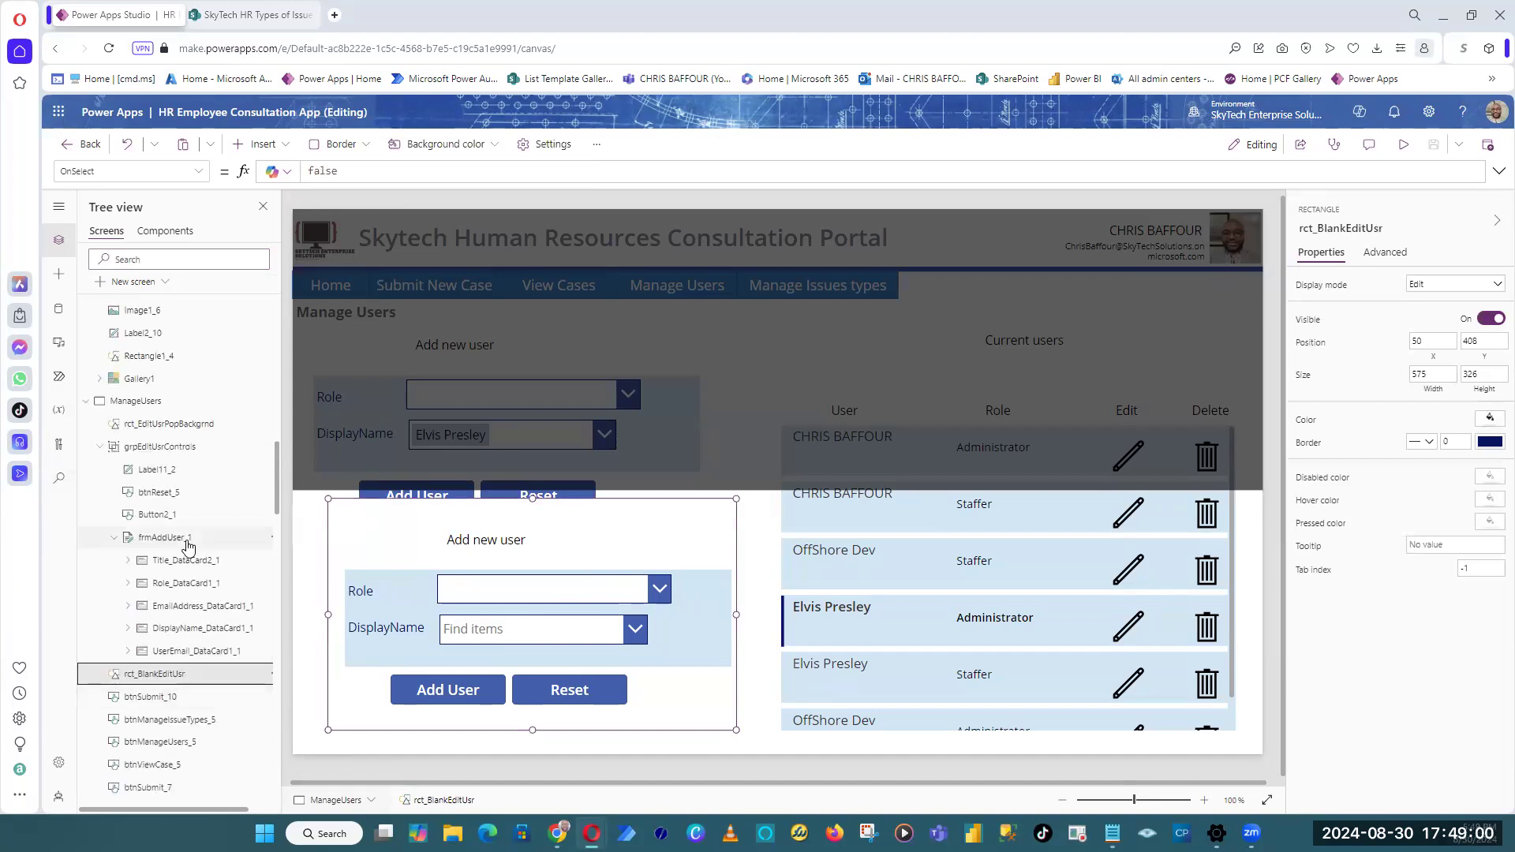
pyautogui.click(188, 448)
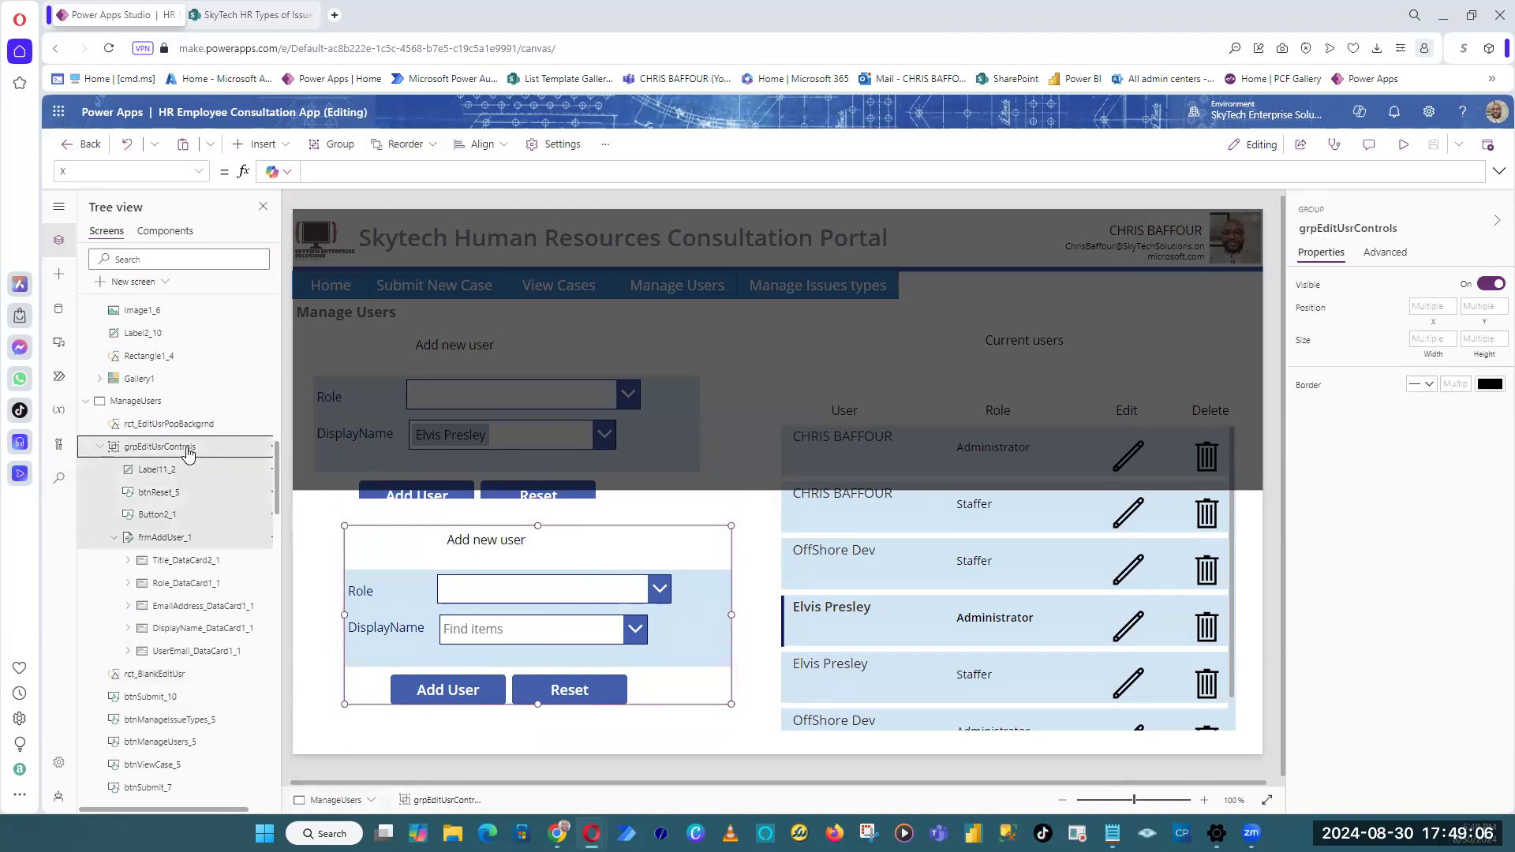
pyautogui.click(99, 447)
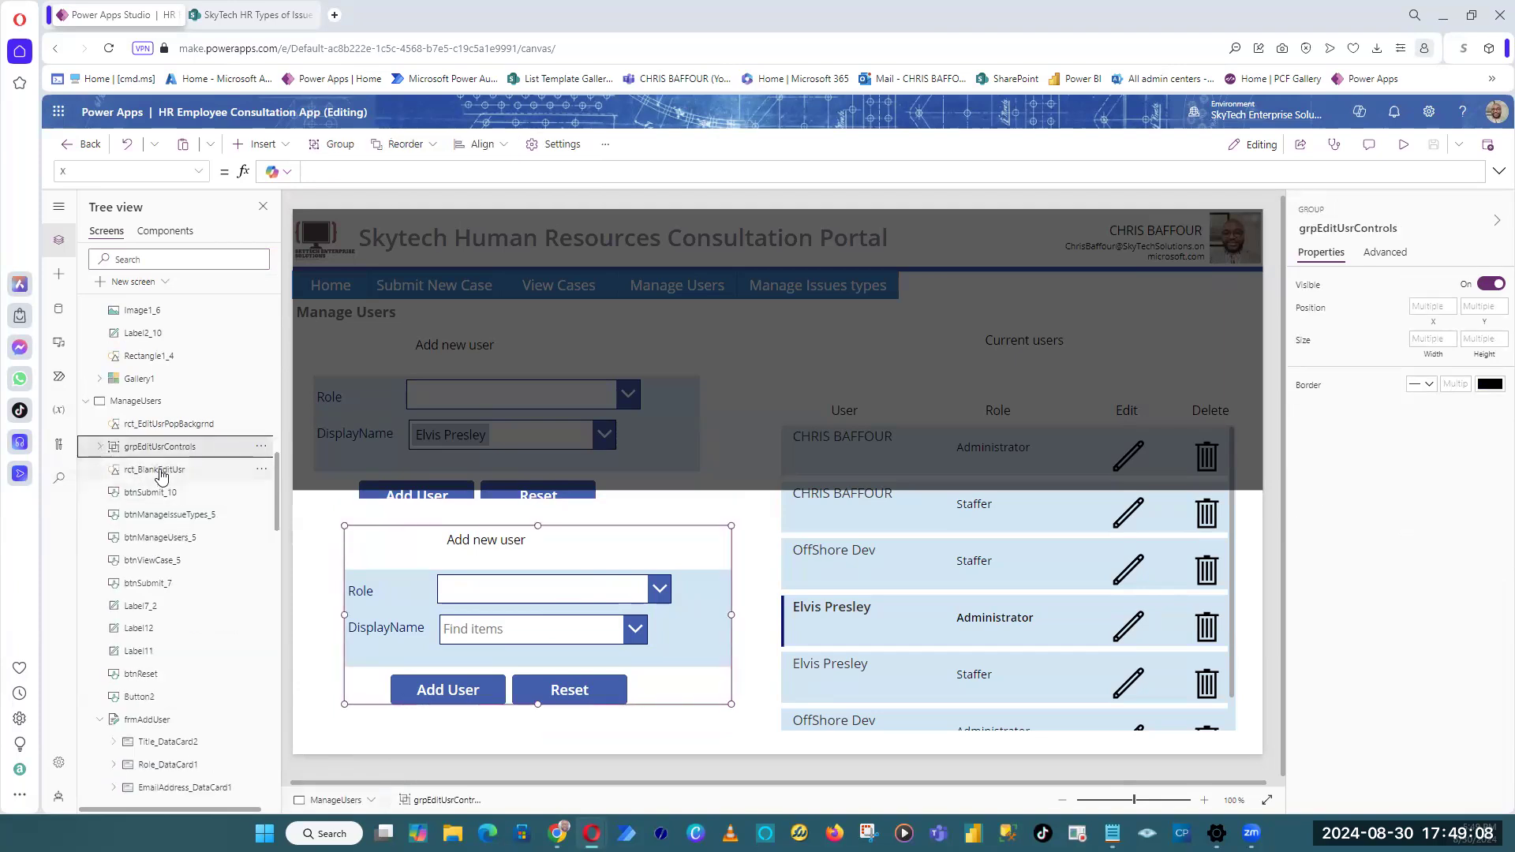
pyautogui.click(161, 472)
pyautogui.keyDown('ctrl'); pyautogui.click(162, 447); pyautogui.keyUp('ctrl')
pyautogui.rightClick(164, 450)
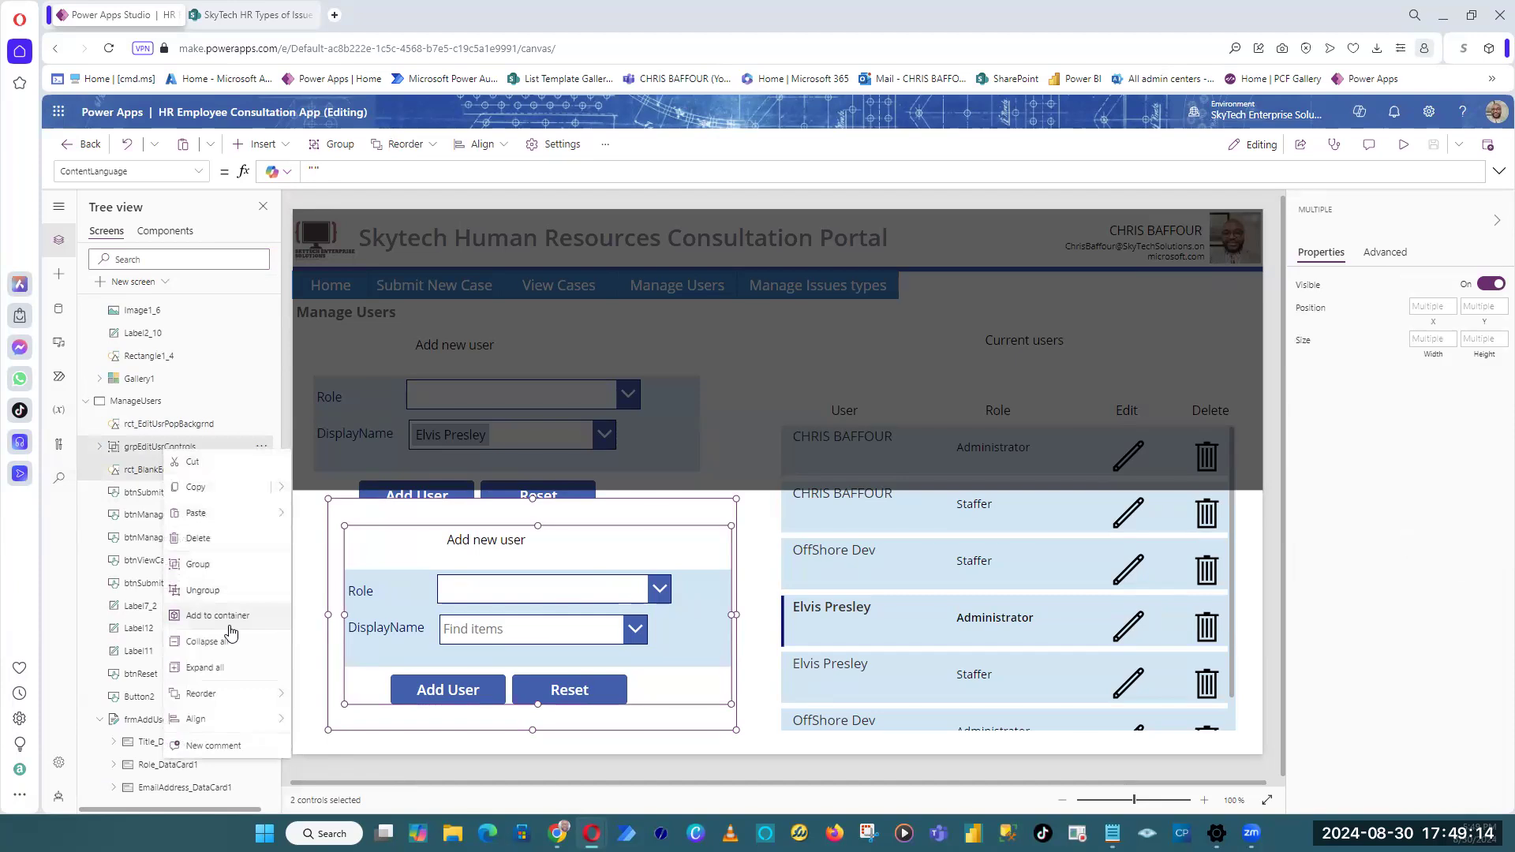
pyautogui.click(198, 564)
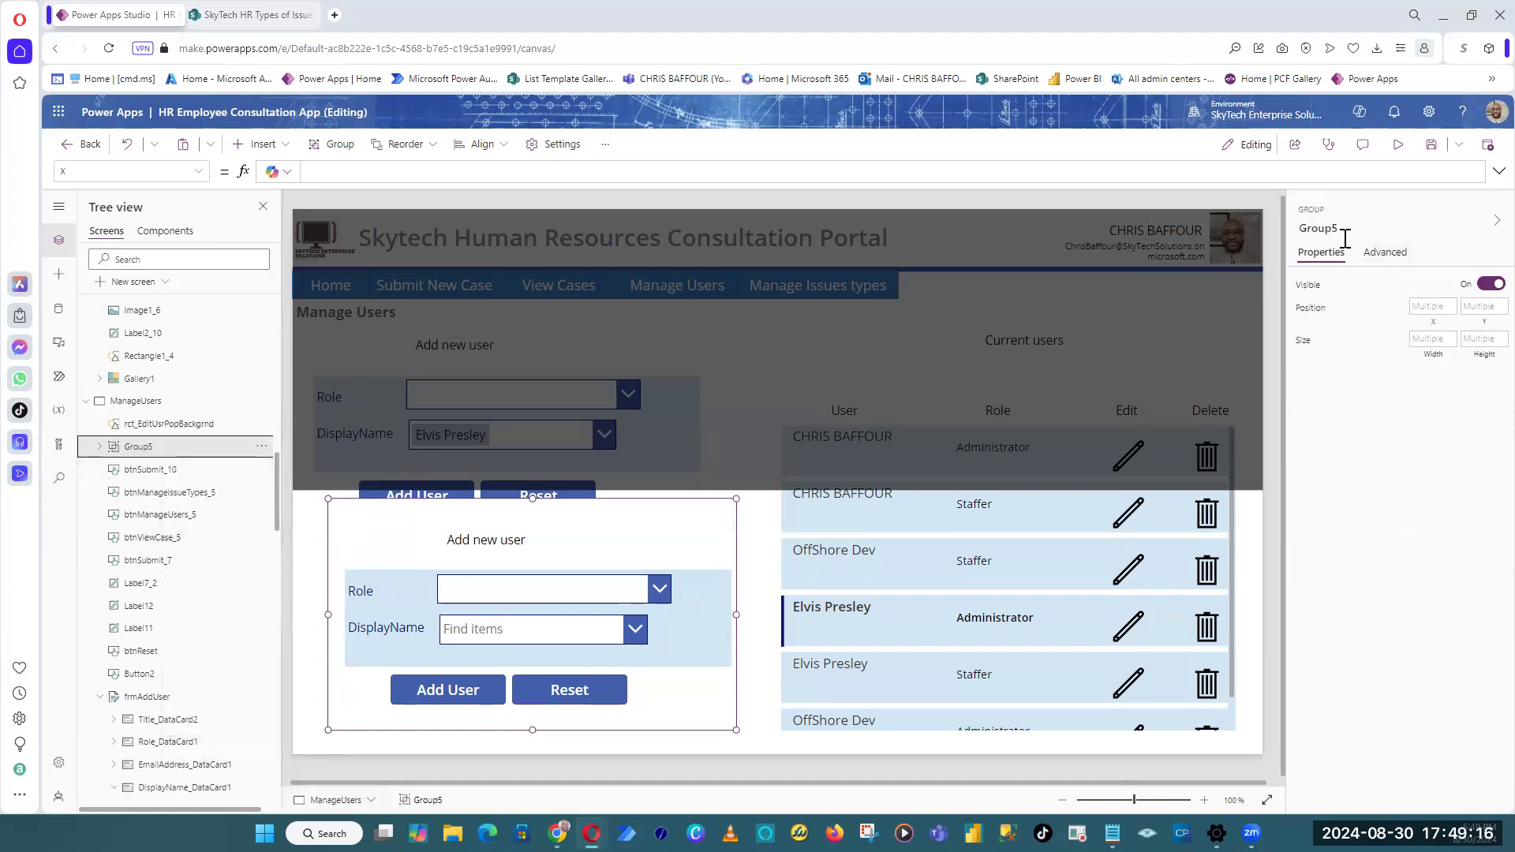
# Step: Name the new group of form controls and white rectangle grp_PopUpAll
pyautogui.click(1377, 234)
pyautogui.write('gr')
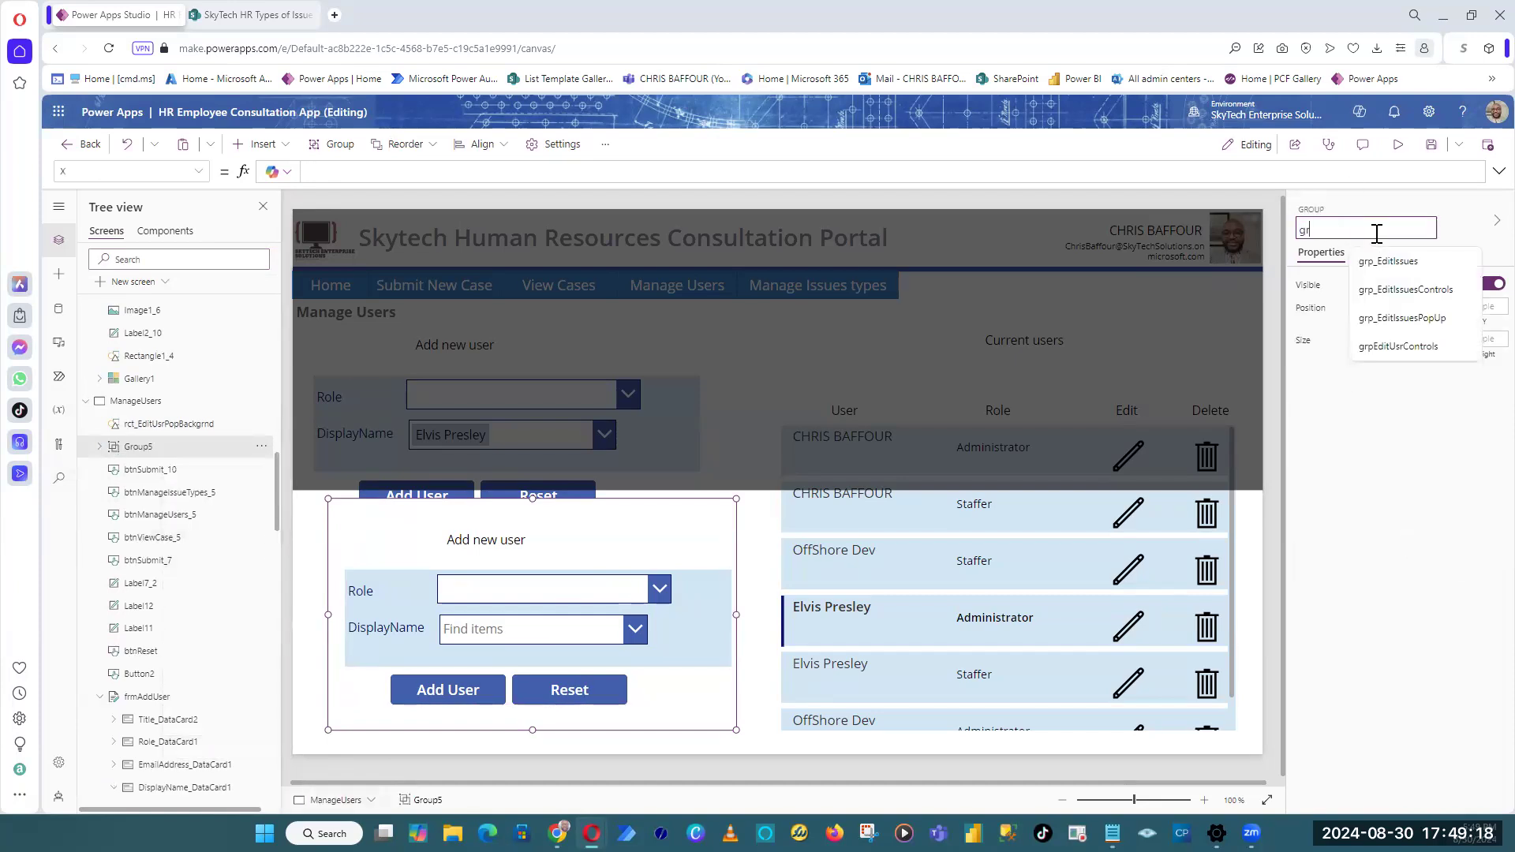
pyautogui.write('p_Pop')
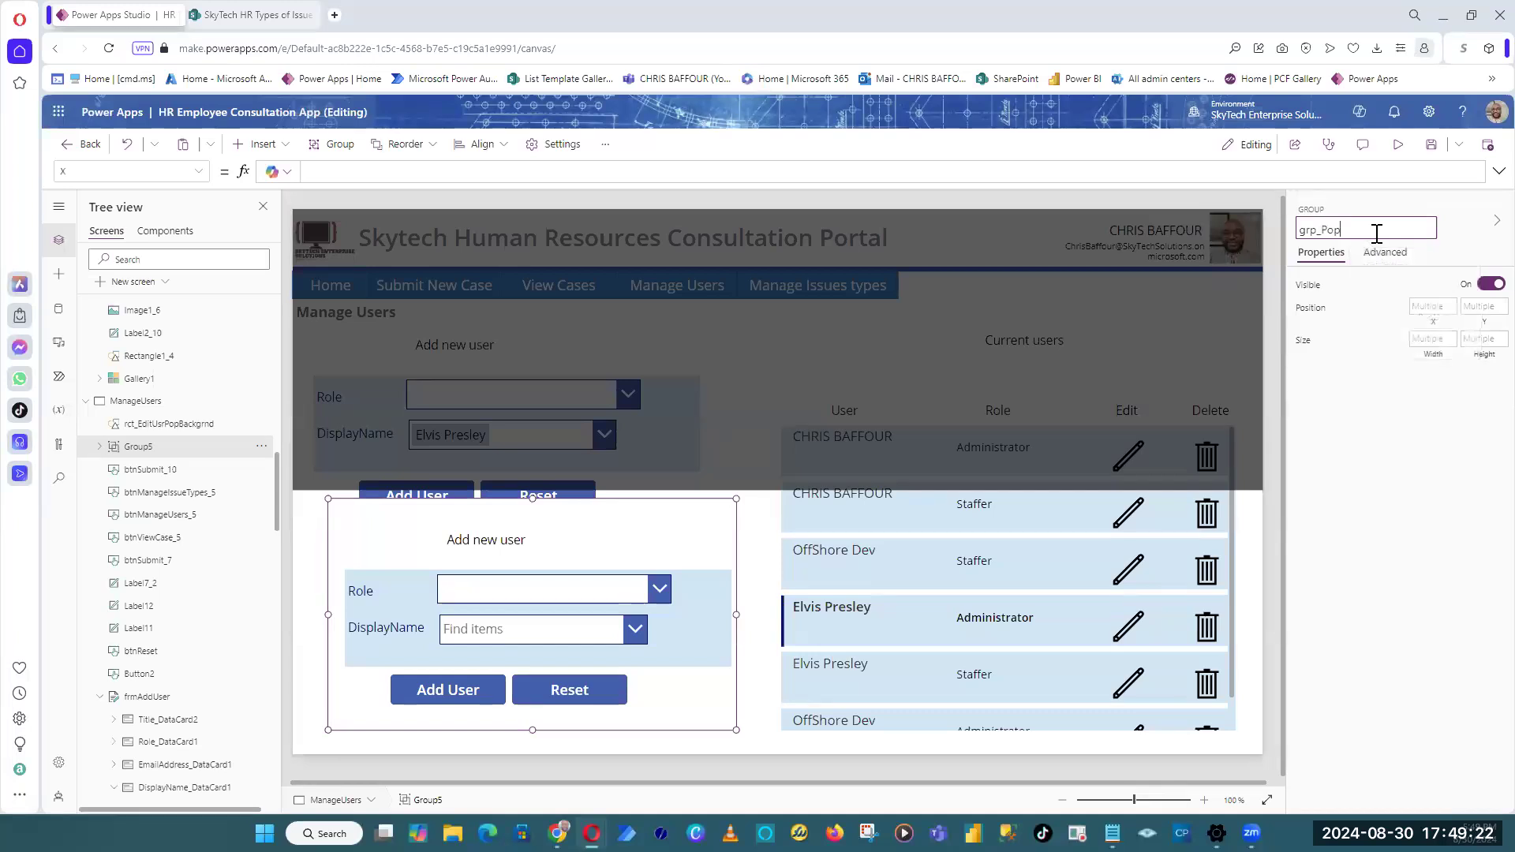
pyautogui.write('UpAll')
pyautogui.press('Return')
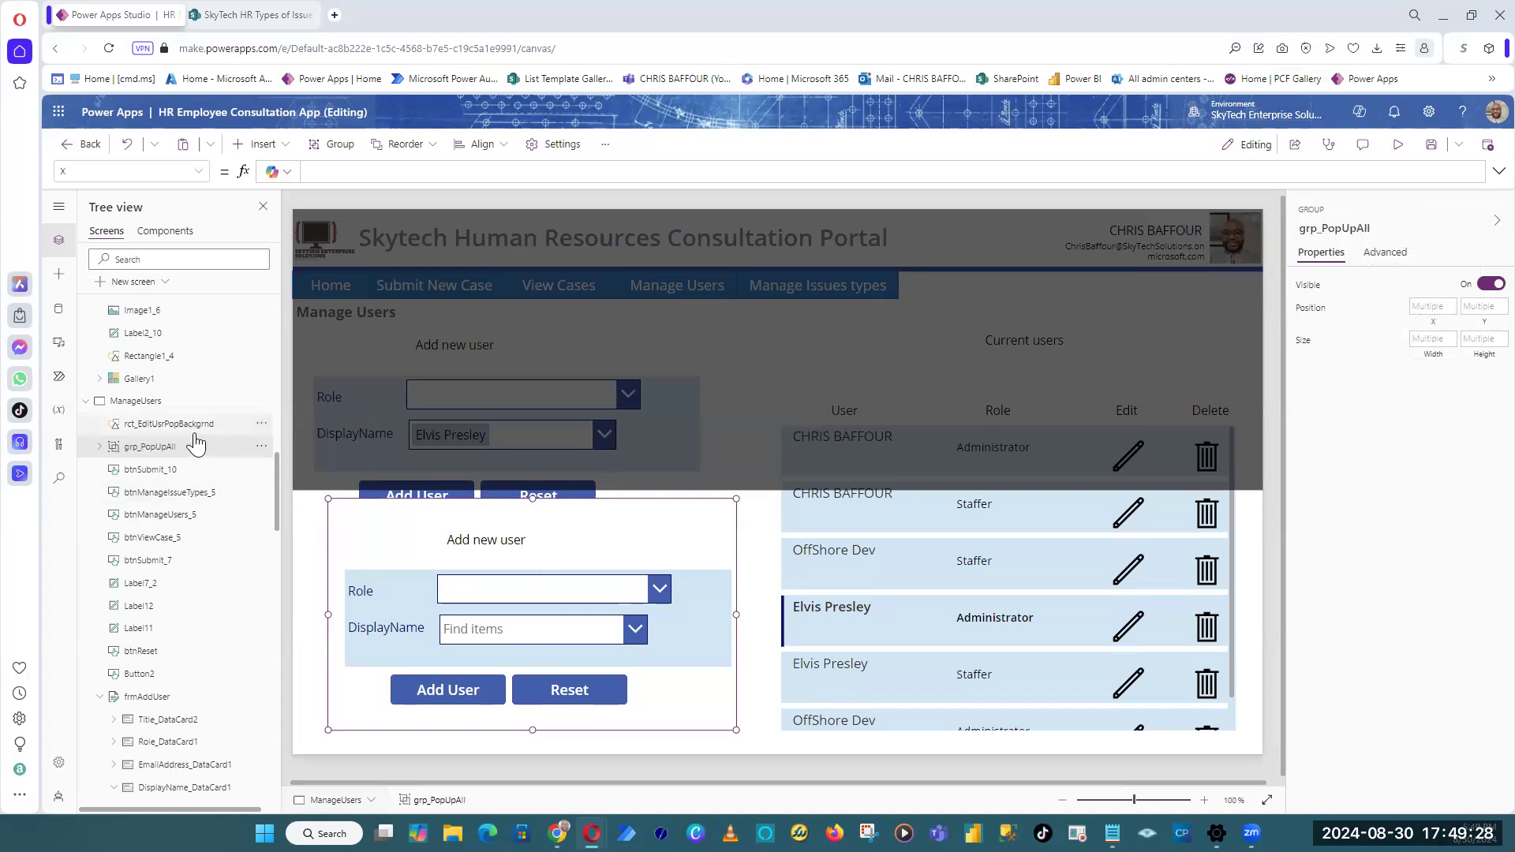
# Step: Shift grp_PopUpAll slightly right and up so it overlaps the dark rectangle's lower edge, and bring it to the front
pyautogui.moveTo(732, 497); pyautogui.dragTo(767, 498)
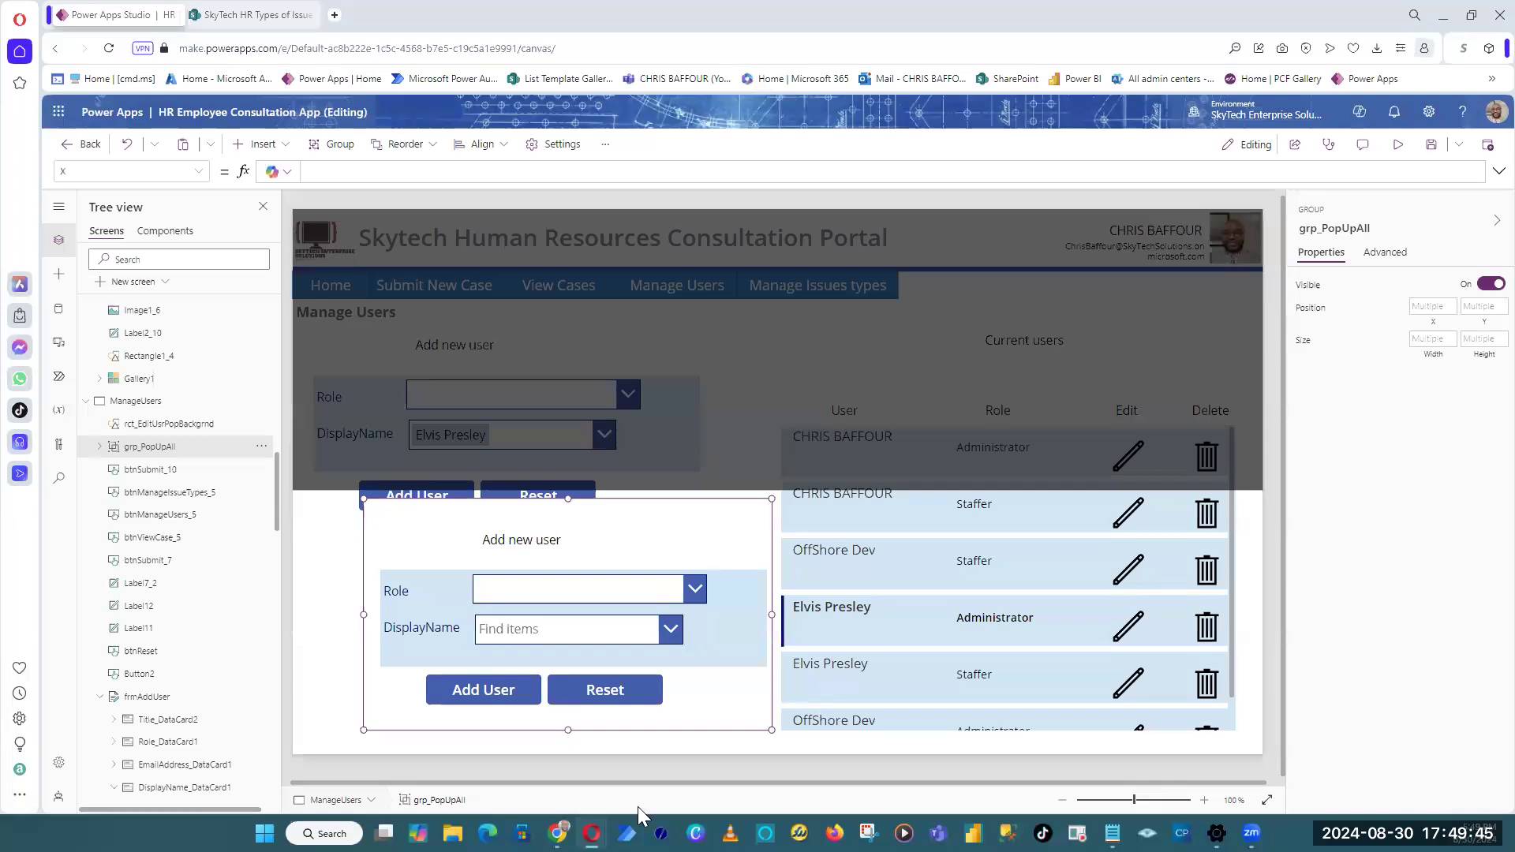
pyautogui.moveTo(629, 544); pyautogui.dragTo(636, 465)
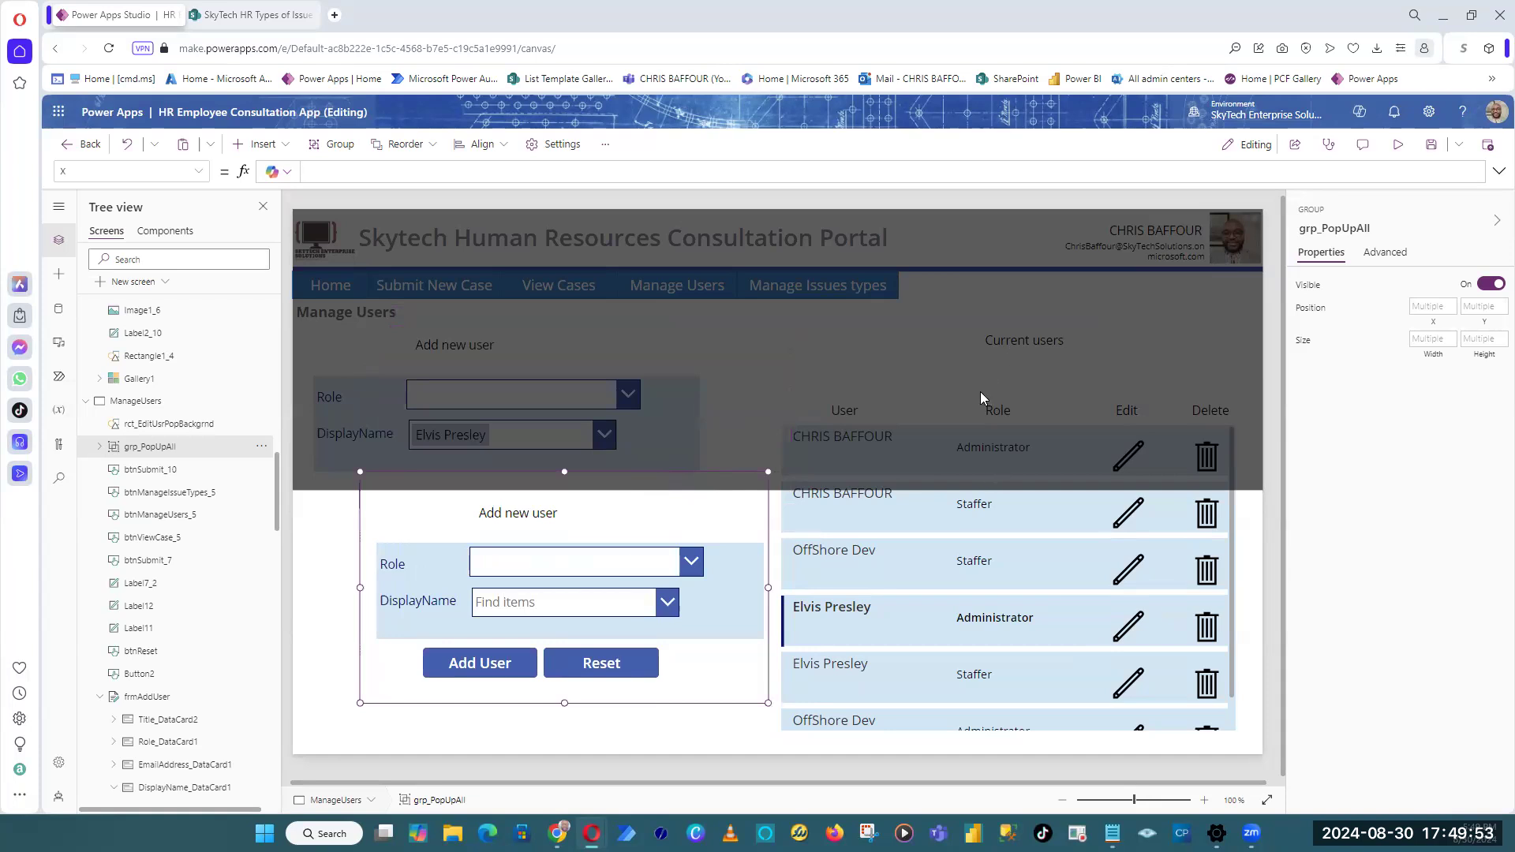
pyautogui.rightClick(745, 531)
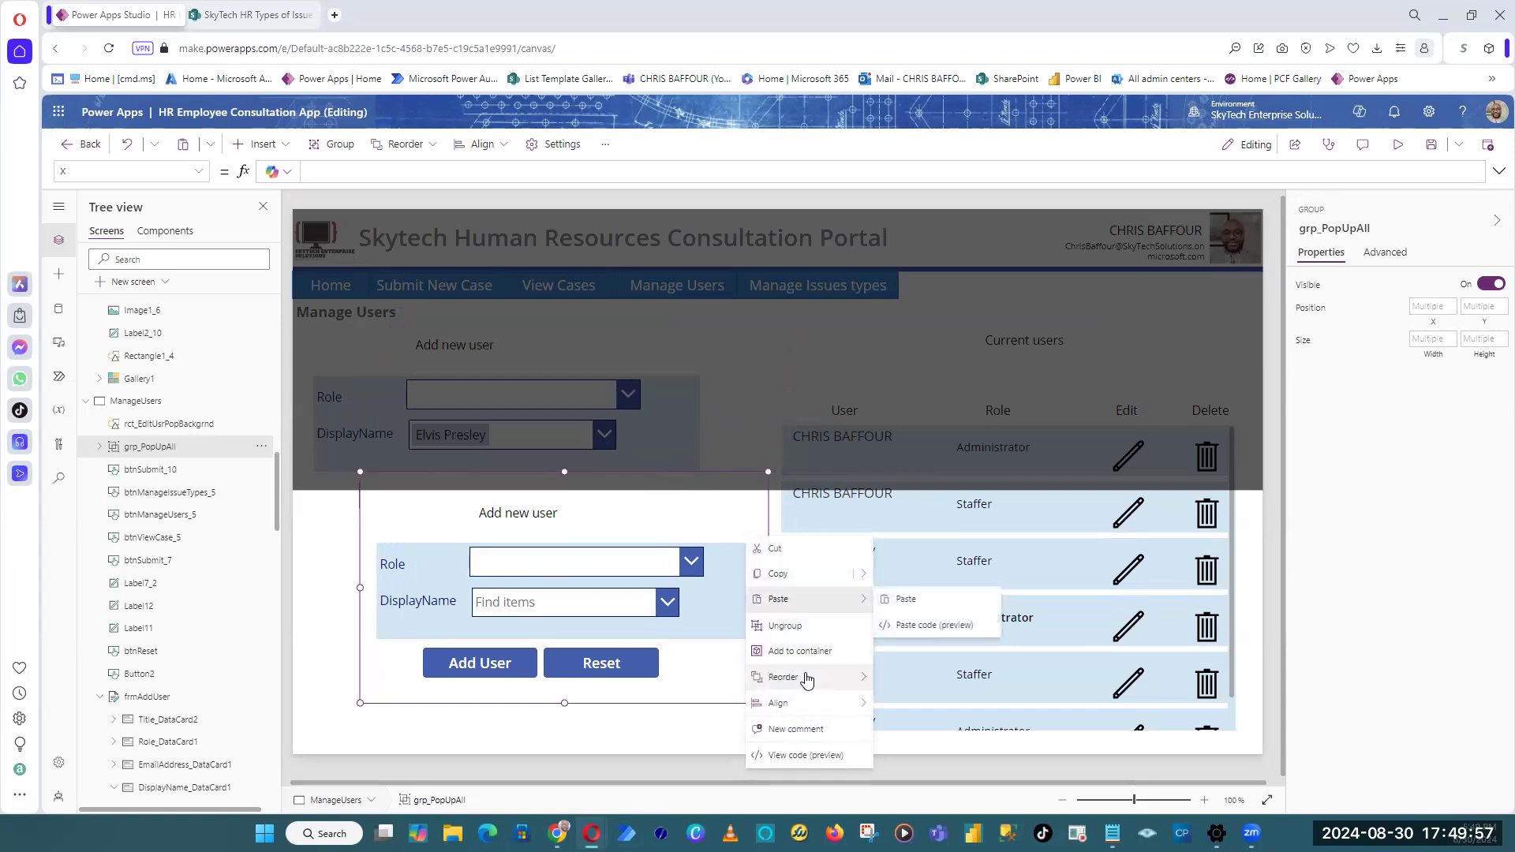
pyautogui.moveTo(784, 676)
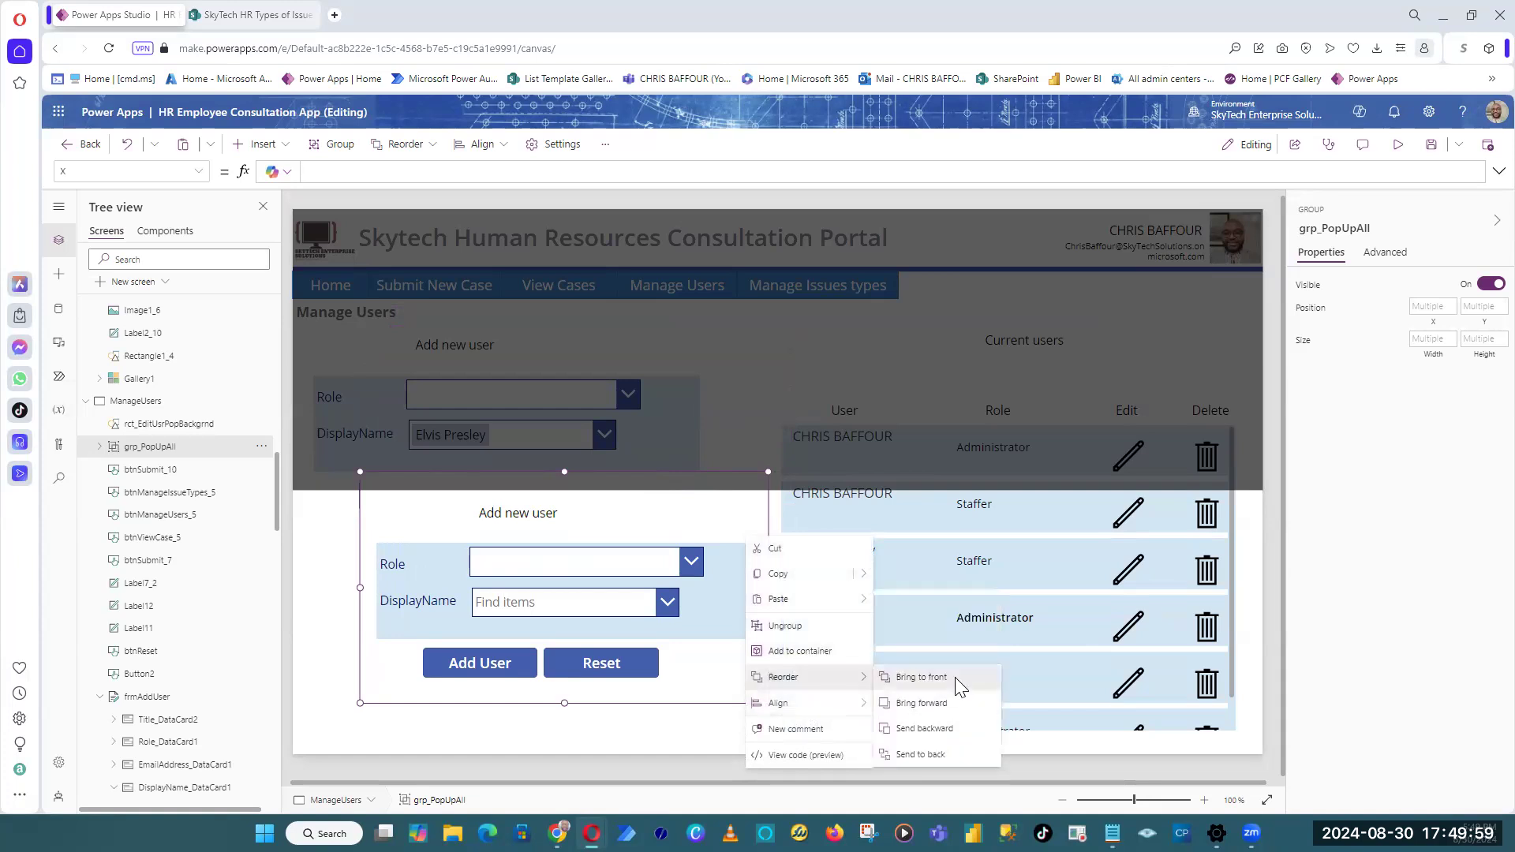
pyautogui.click(955, 677)
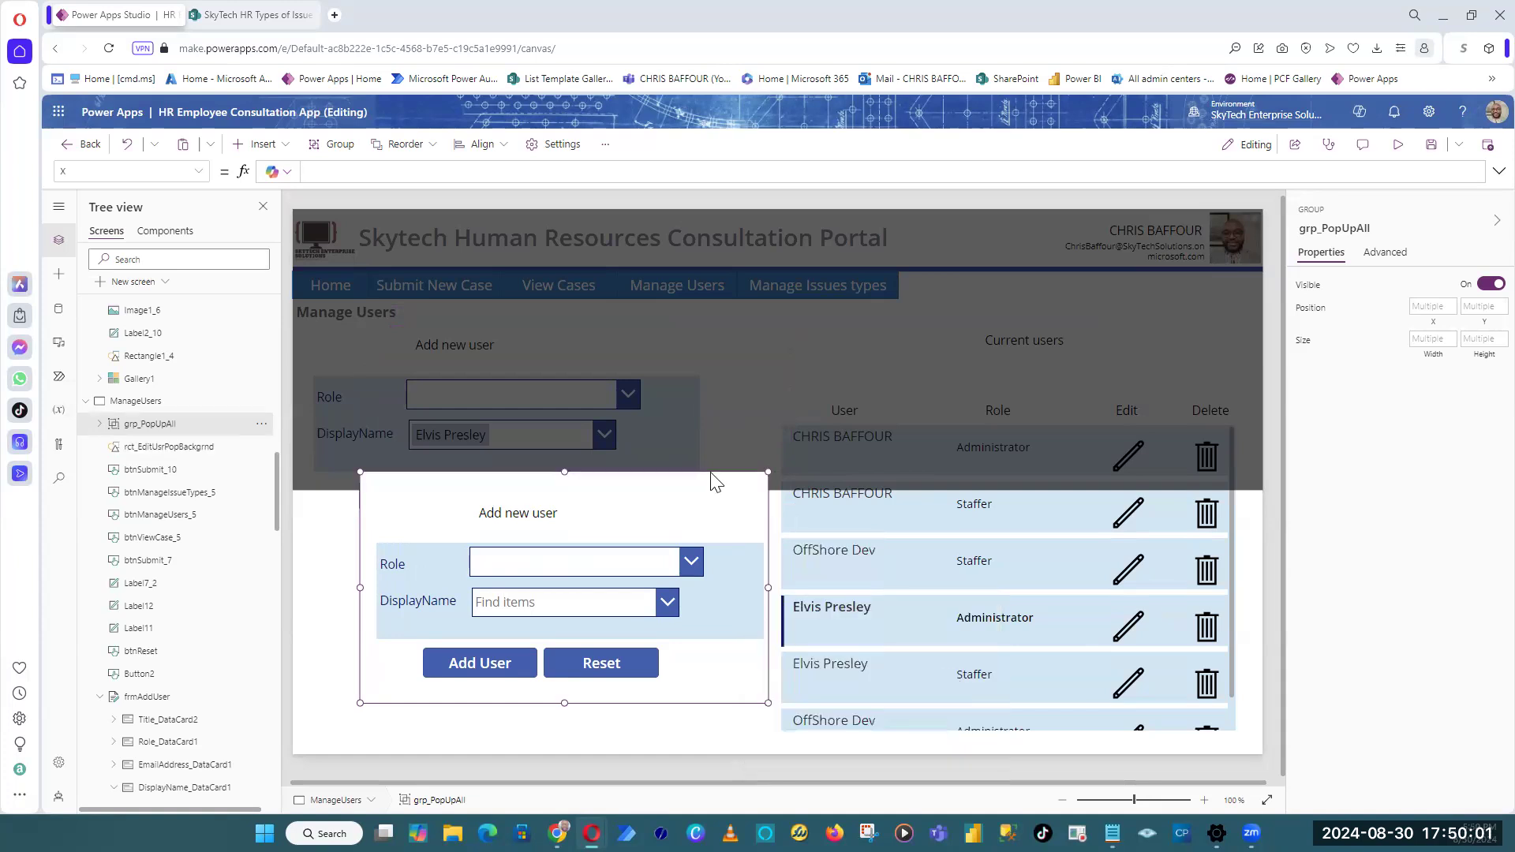
# Step: Move grp_PopUpAll to the middle of the screen and extend rct_EditUsrPopBackgrnd down to 768 high to cover the whole screen
pyautogui.moveTo(724, 475); pyautogui.dragTo(883, 360)
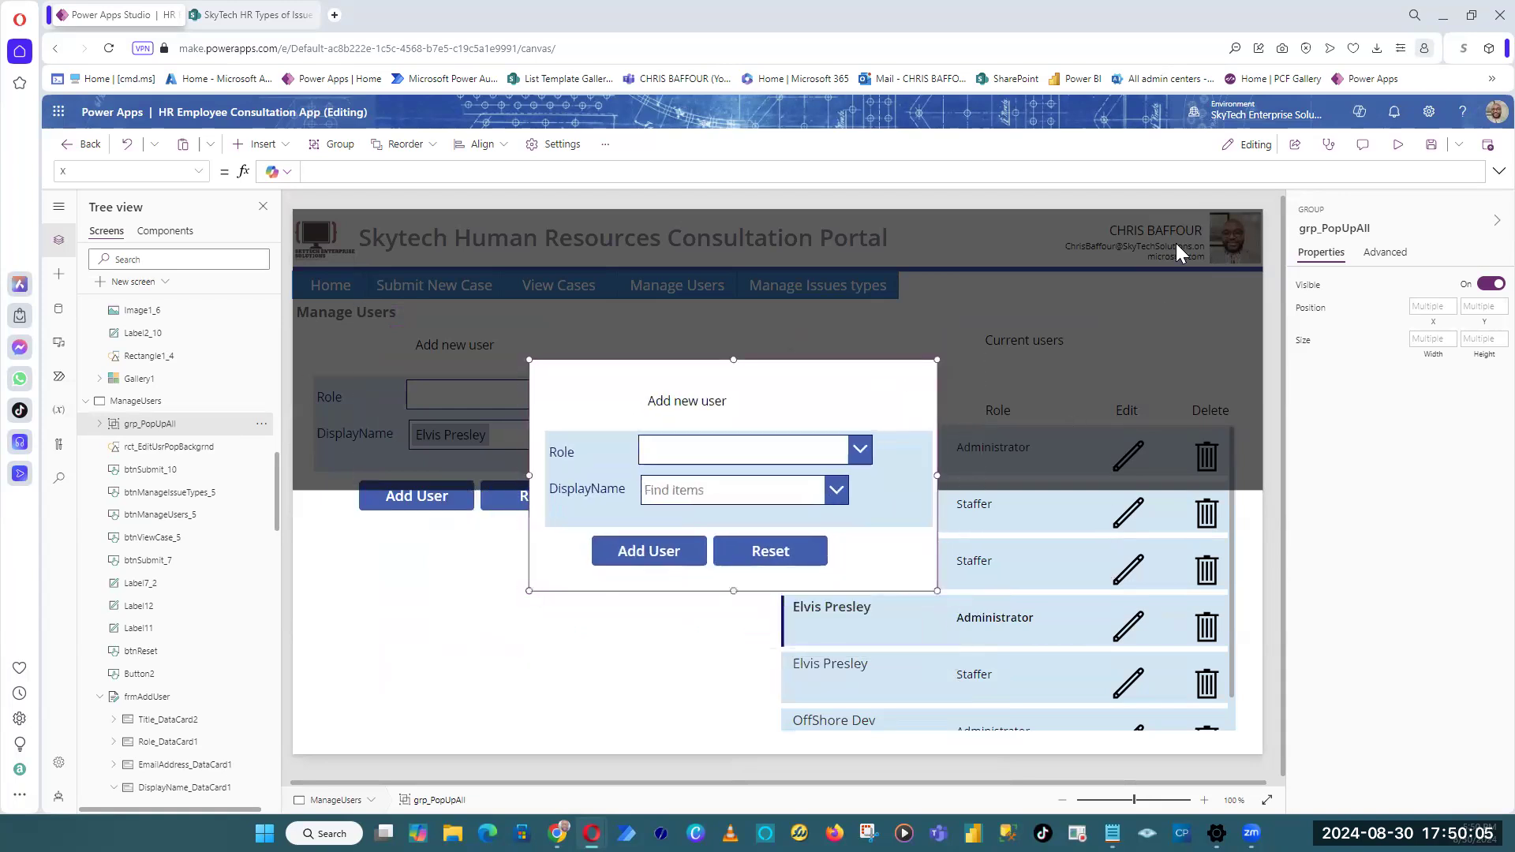
pyautogui.click(1005, 430)
pyautogui.moveTo(774, 501); pyautogui.dragTo(738, 770)
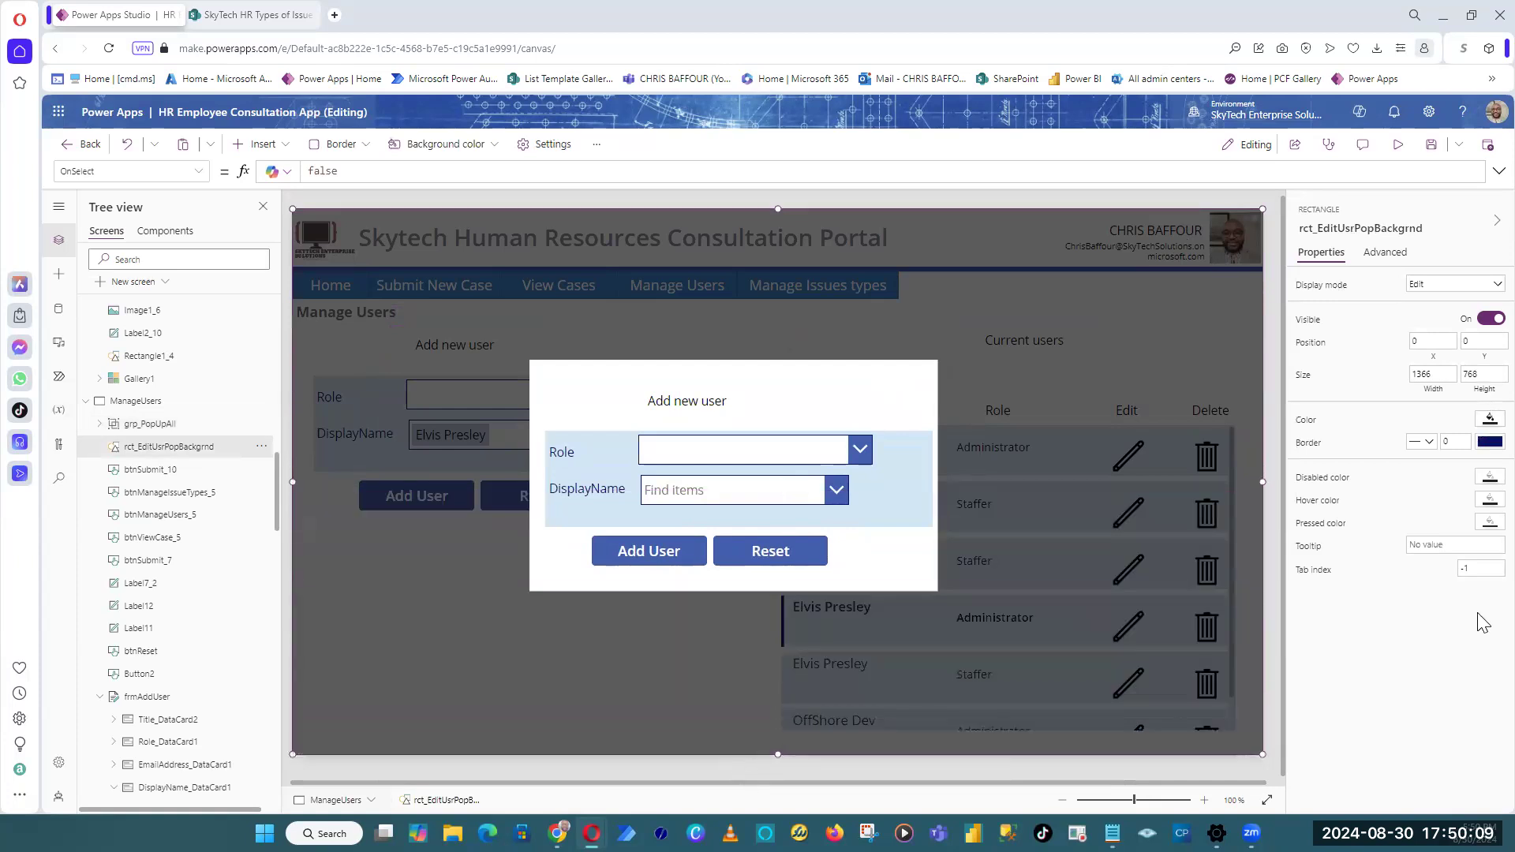
# Step: Darken the fill of rct_EditUsrPopBackgrnd by raising its black colour's alpha to 75
pyautogui.click(1490, 419)
pyautogui.click(1297, 294)
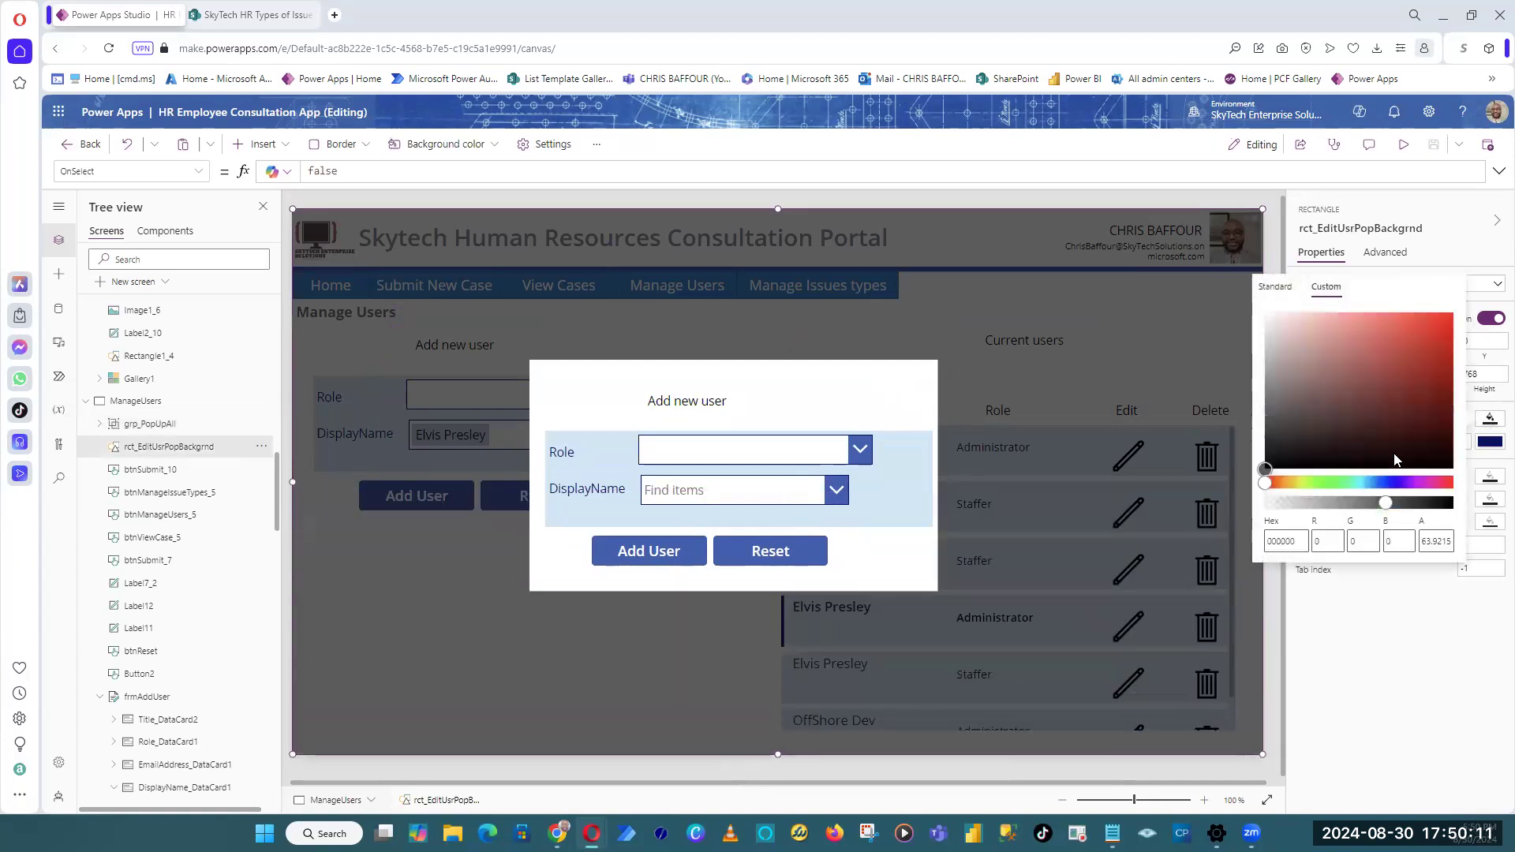
pyautogui.moveTo(1387, 505); pyautogui.dragTo(1410, 507)
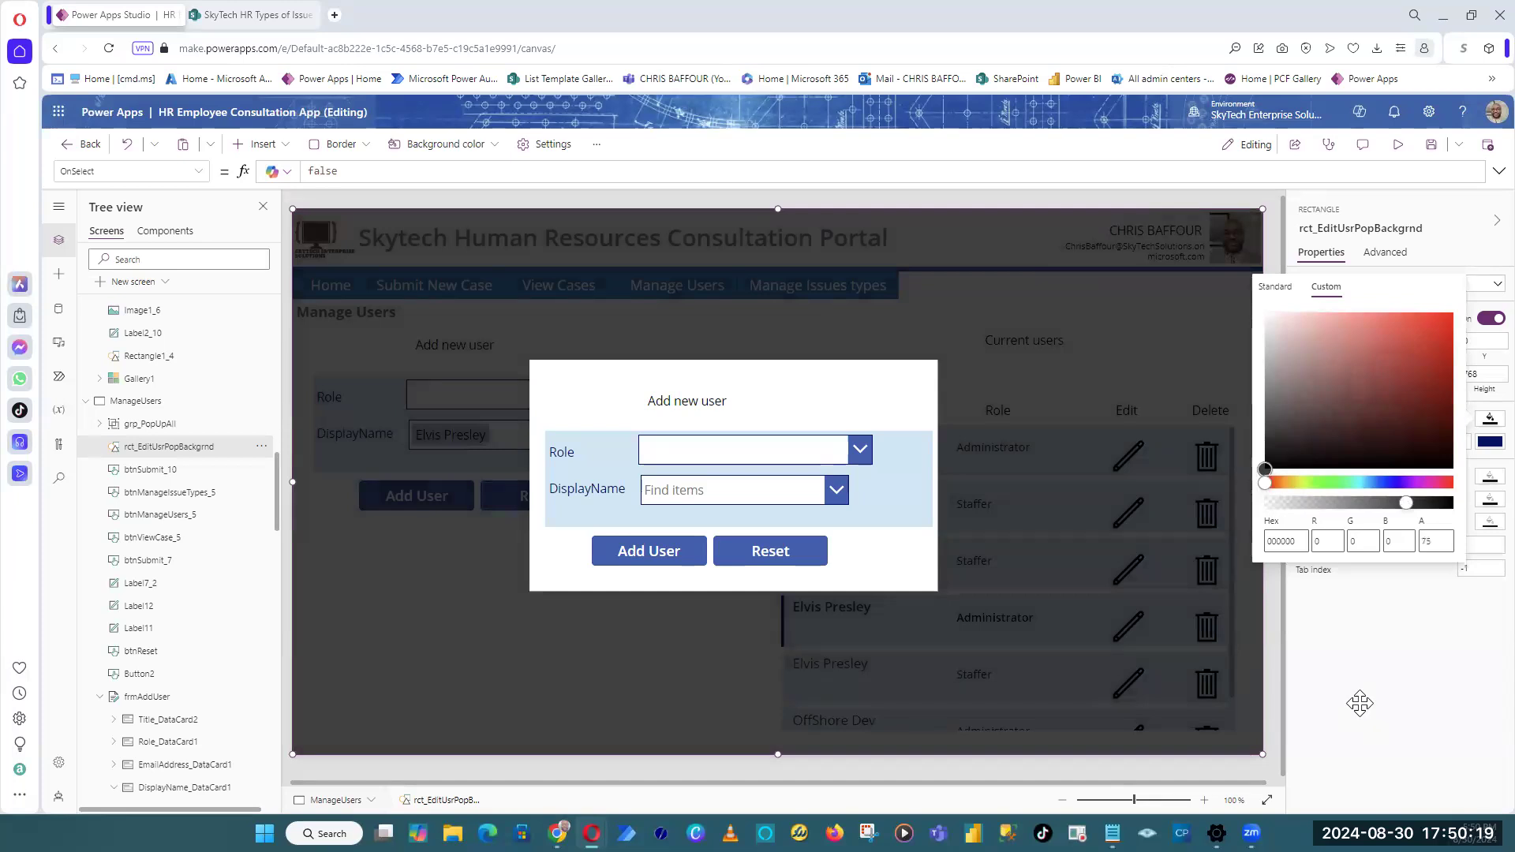
pyautogui.click(1411, 675)
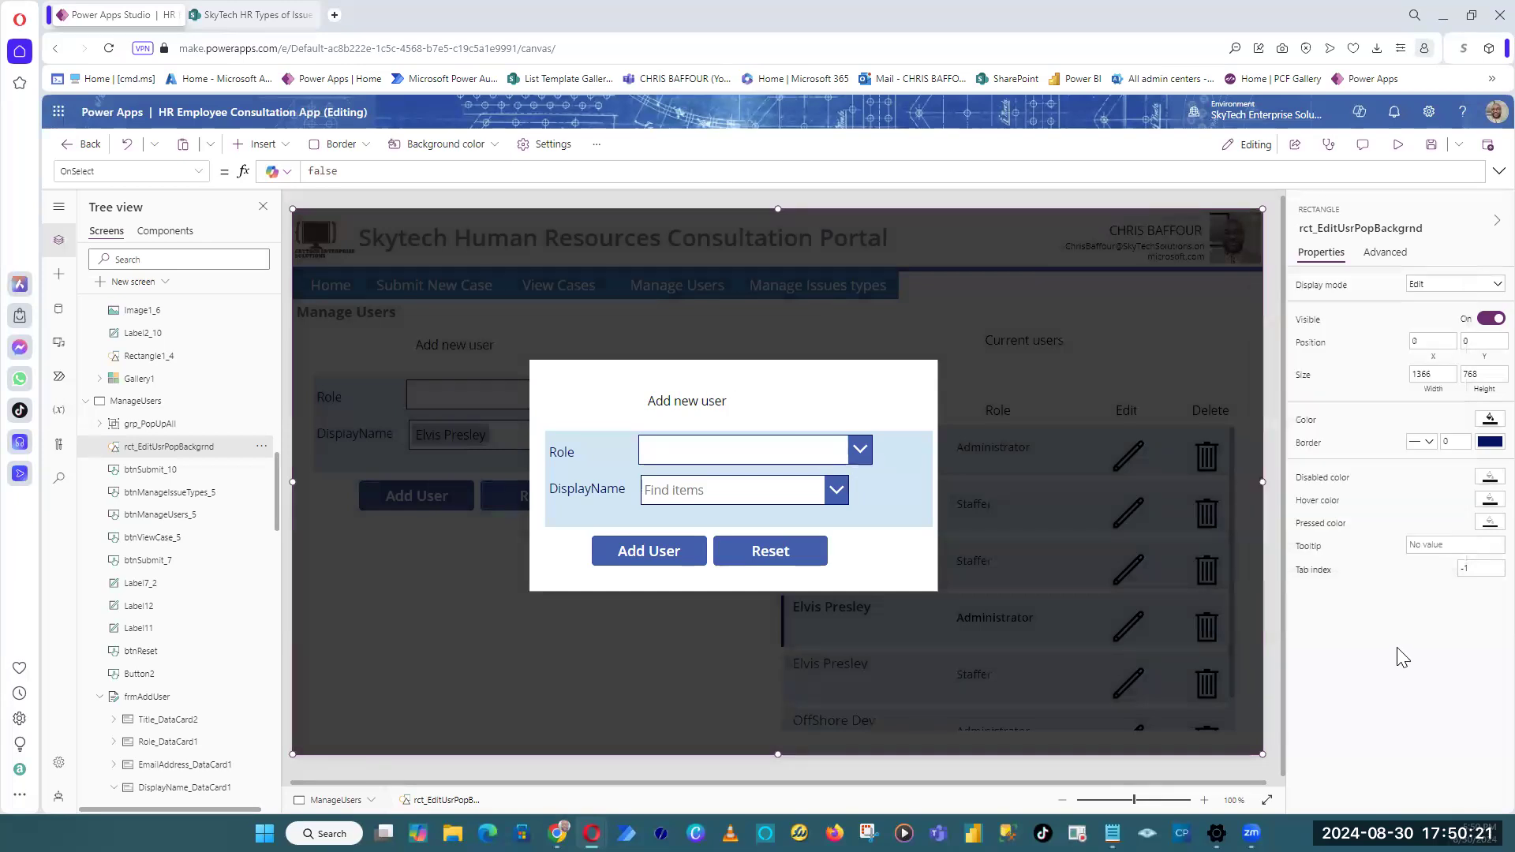
# Step: Group grp_PopUpAll together with the dark rectangle rct_EditUsrPopBackgrnd
pyautogui.click(174, 427)
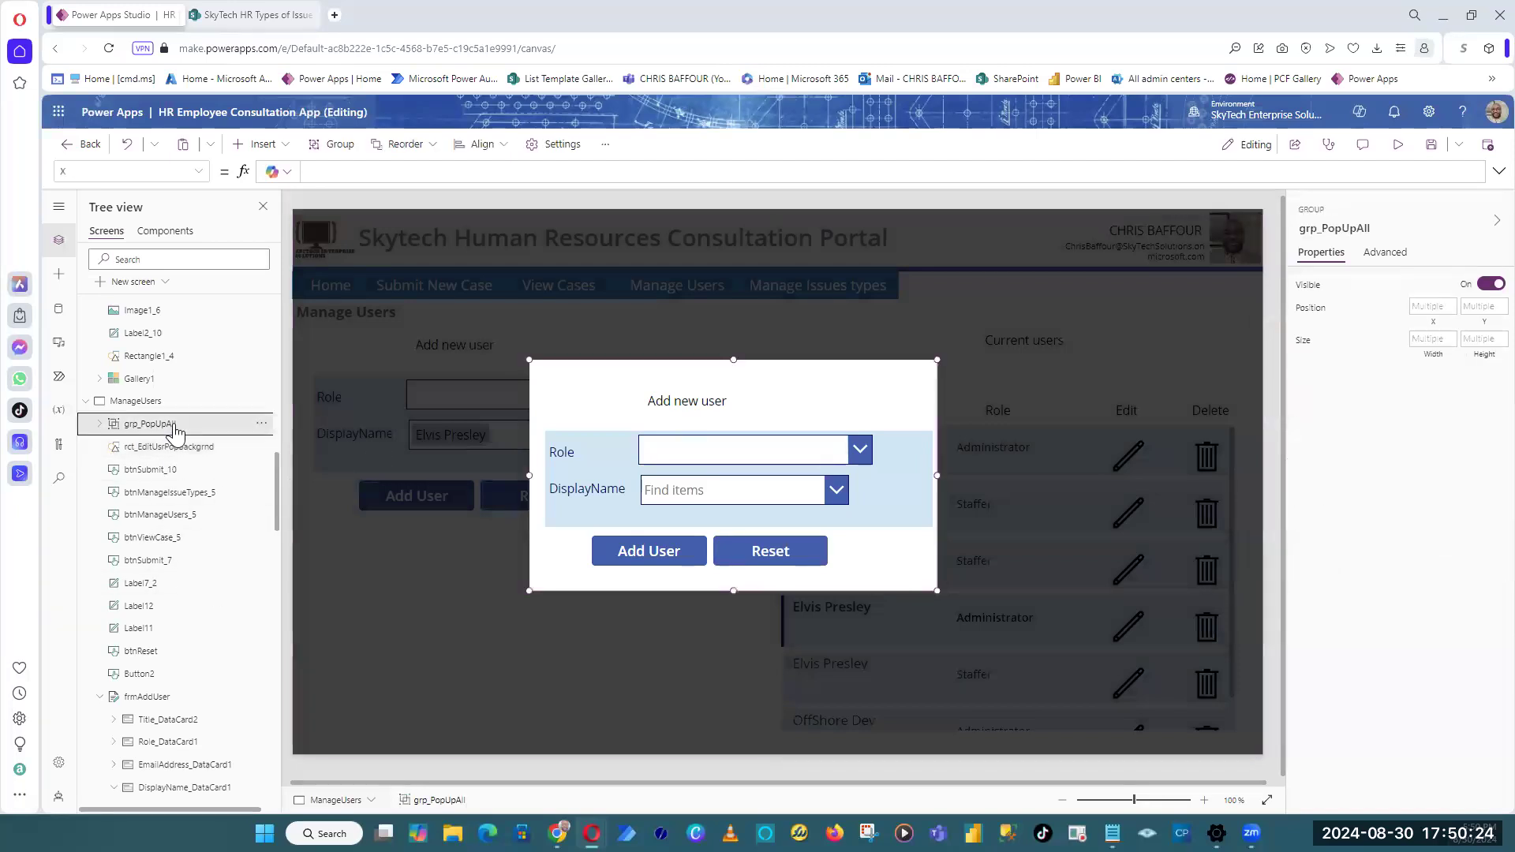
pyautogui.click(174, 456)
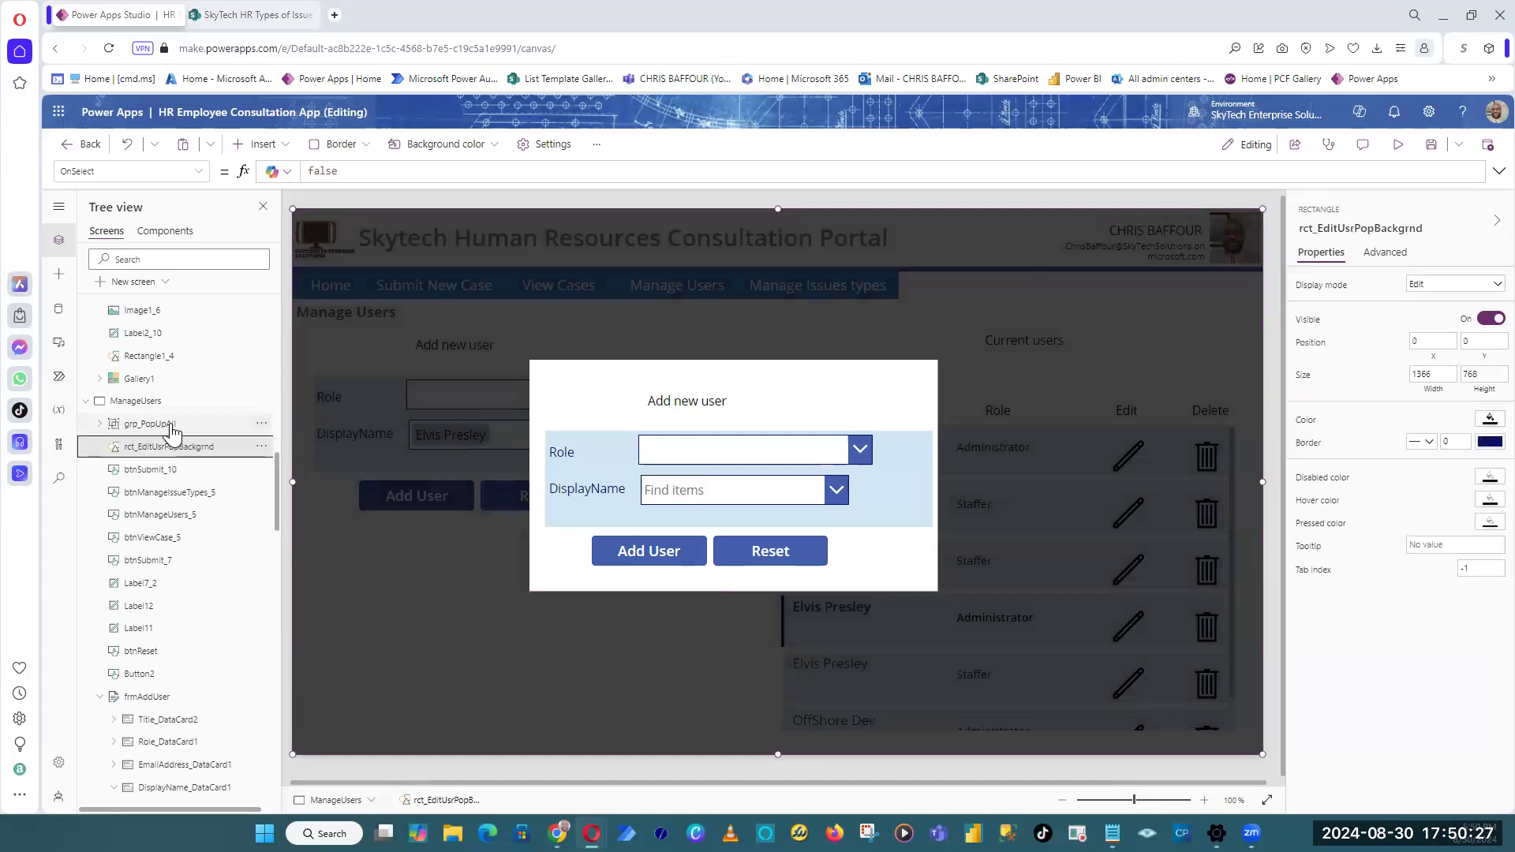
pyautogui.keyDown('ctrl'); pyautogui.click(172, 430); pyautogui.keyUp('ctrl')
pyautogui.rightClick(172, 431)
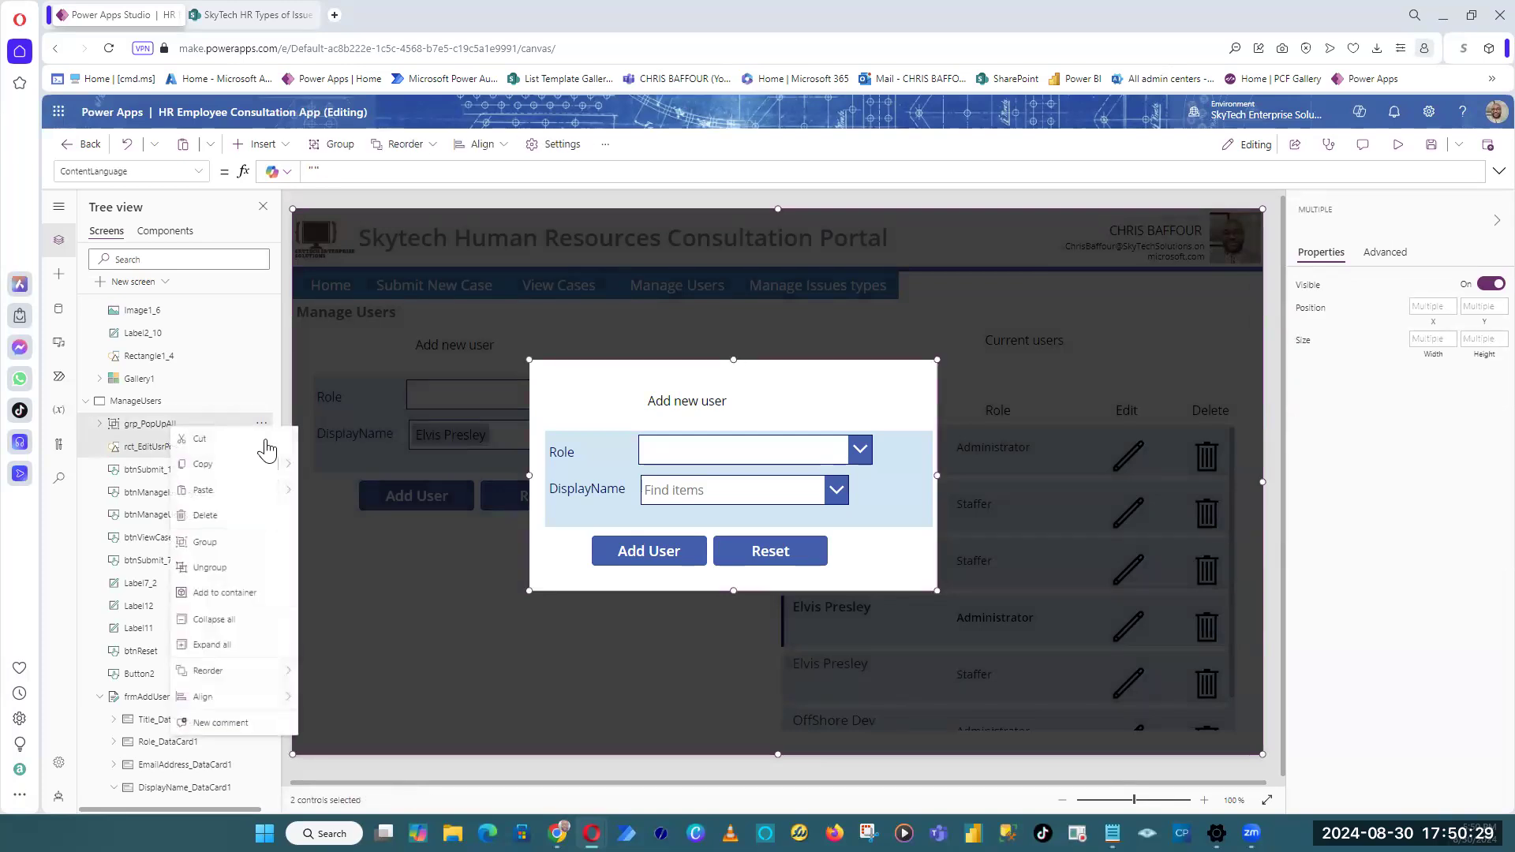
pyautogui.click(237, 545)
# Step: Name the new group of pop-up and dark background grp_ManageUsersFinali and save the app
pyautogui.click(1345, 231)
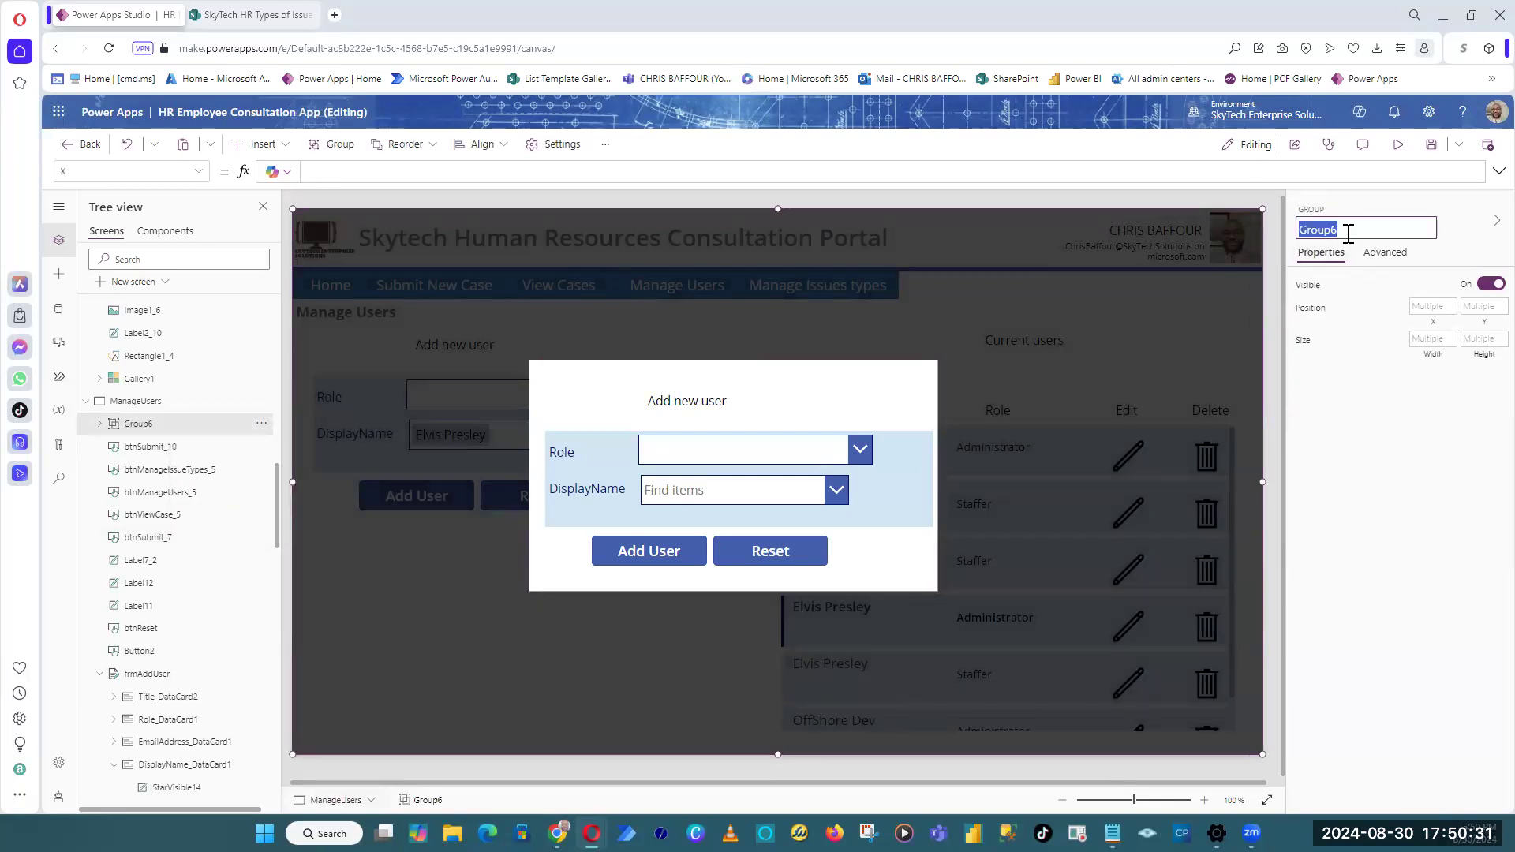
pyautogui.write('grp_')
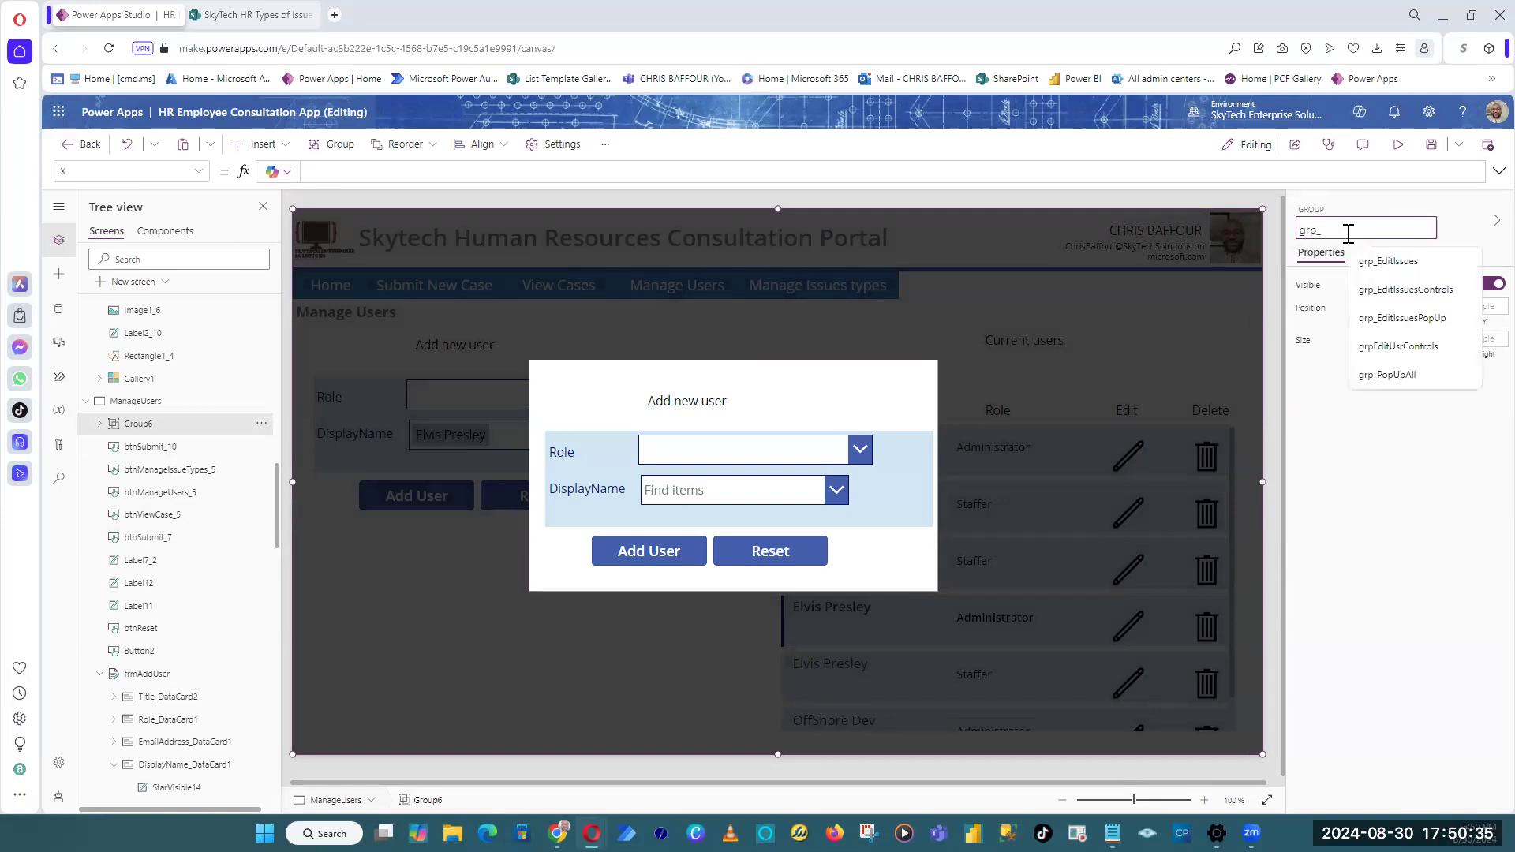
pyautogui.write('ManageUse')
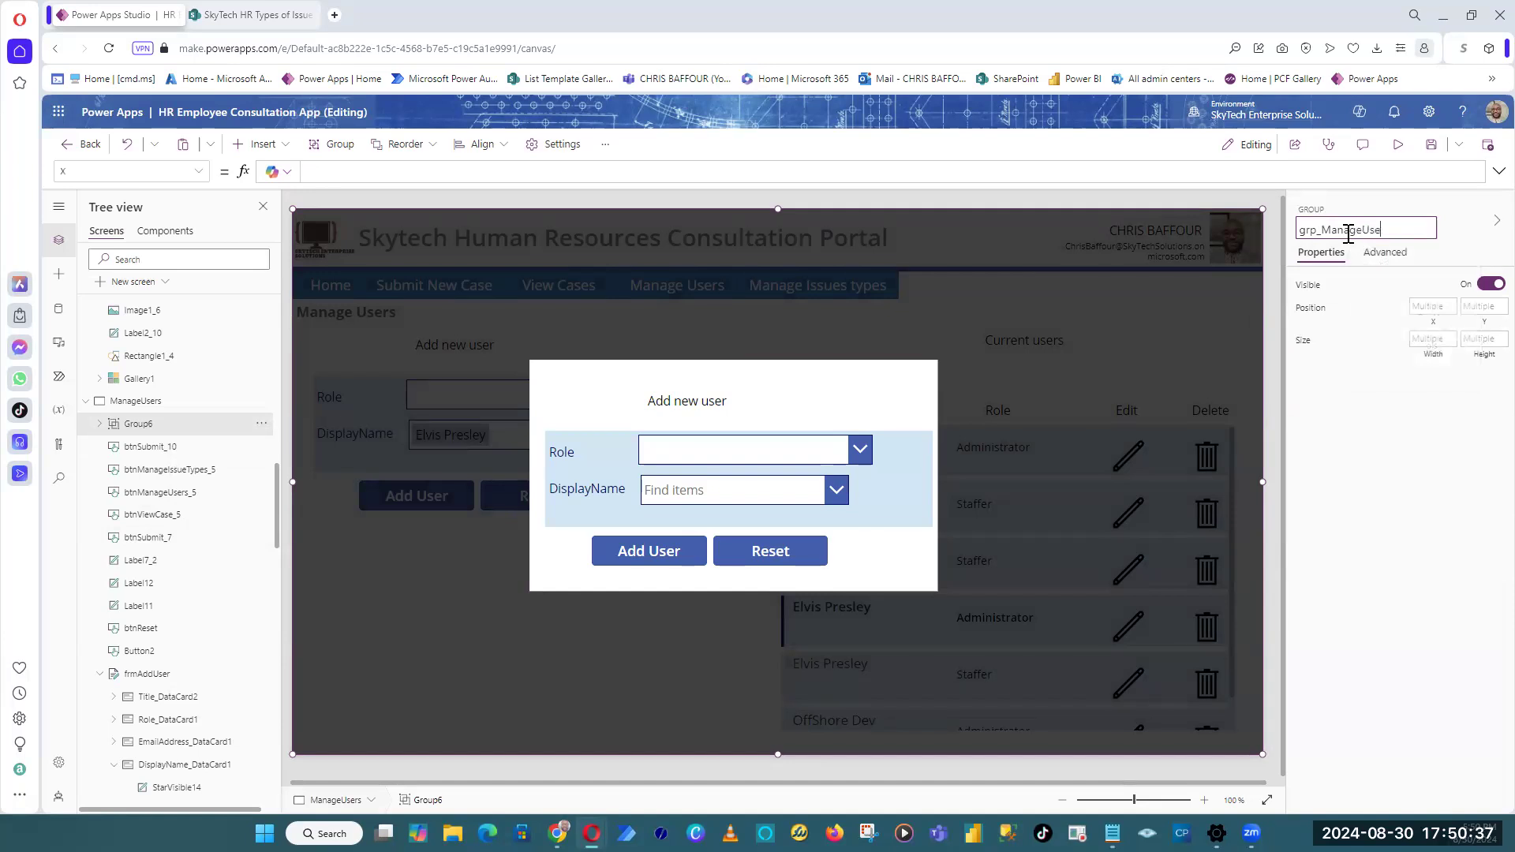
pyautogui.write('rsFinali')
pyautogui.press('Return')
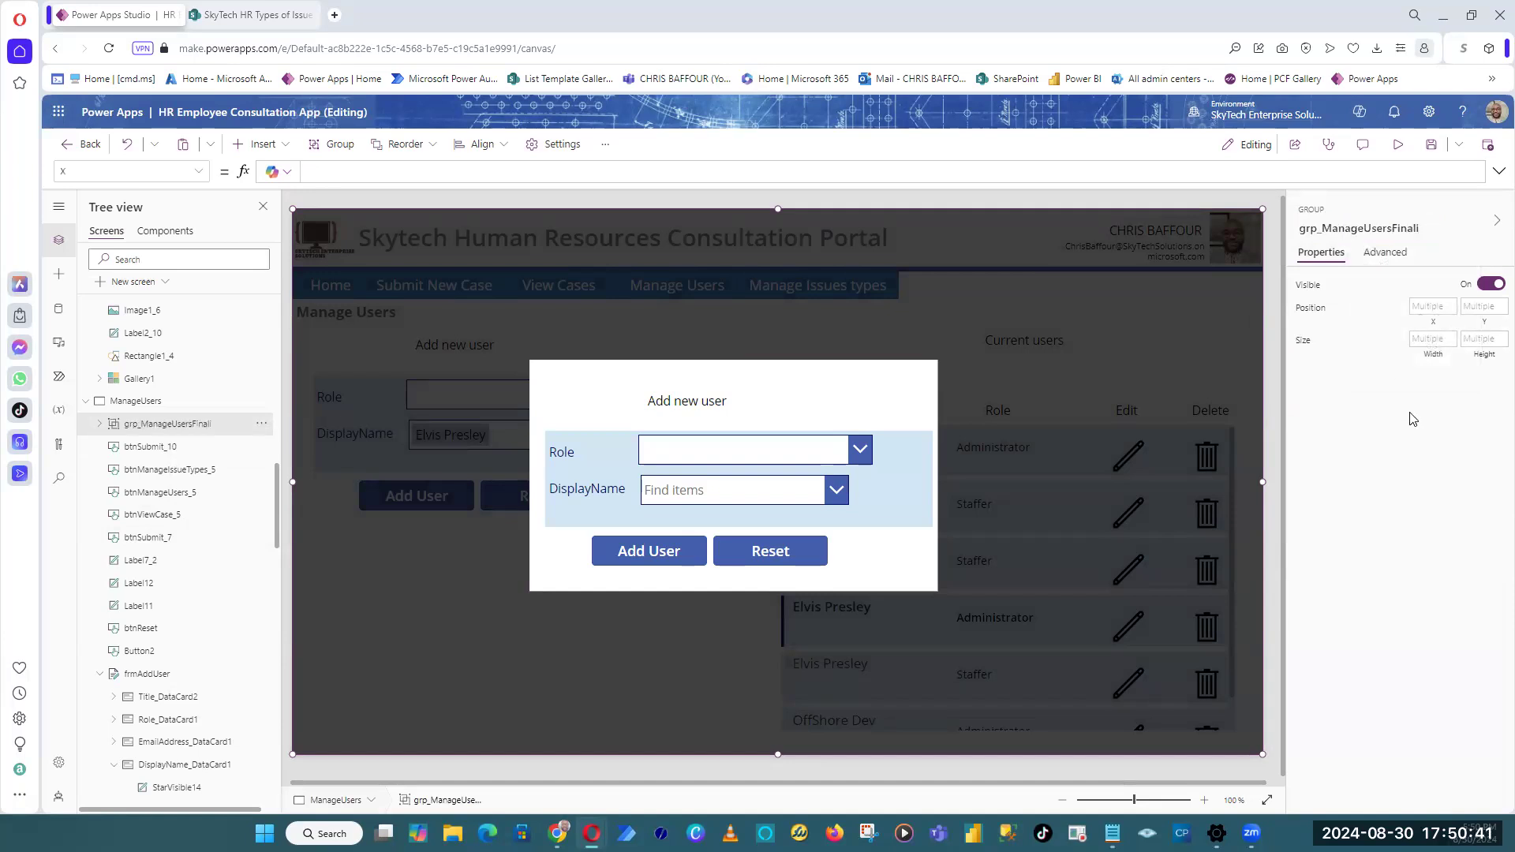
pyautogui.click(1433, 146)
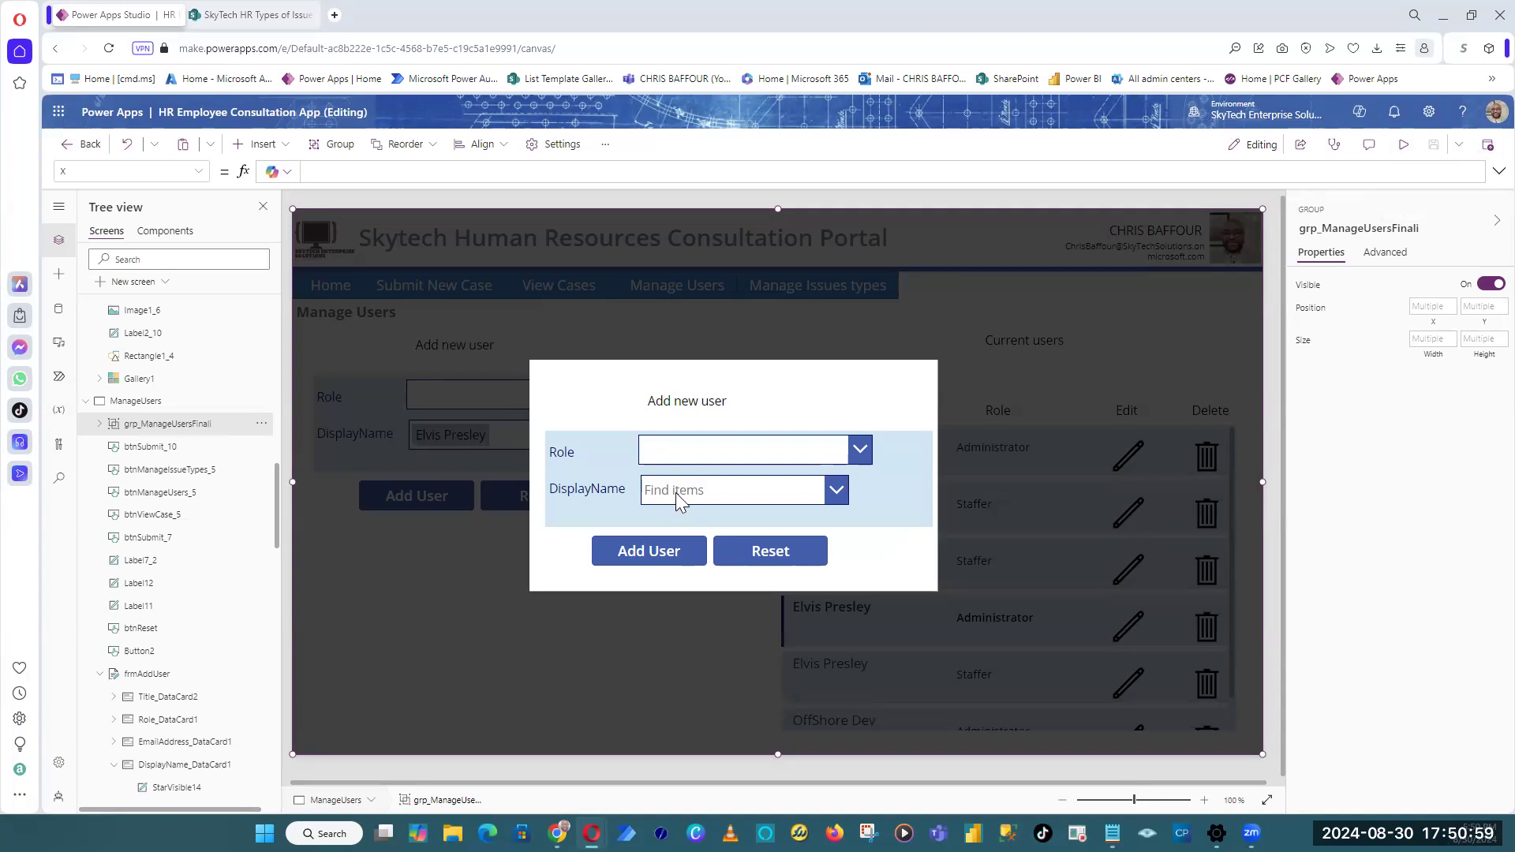
# Step: Change the pop-up's heading label text to "Edit User Permissions"
pyautogui.click(604, 502)
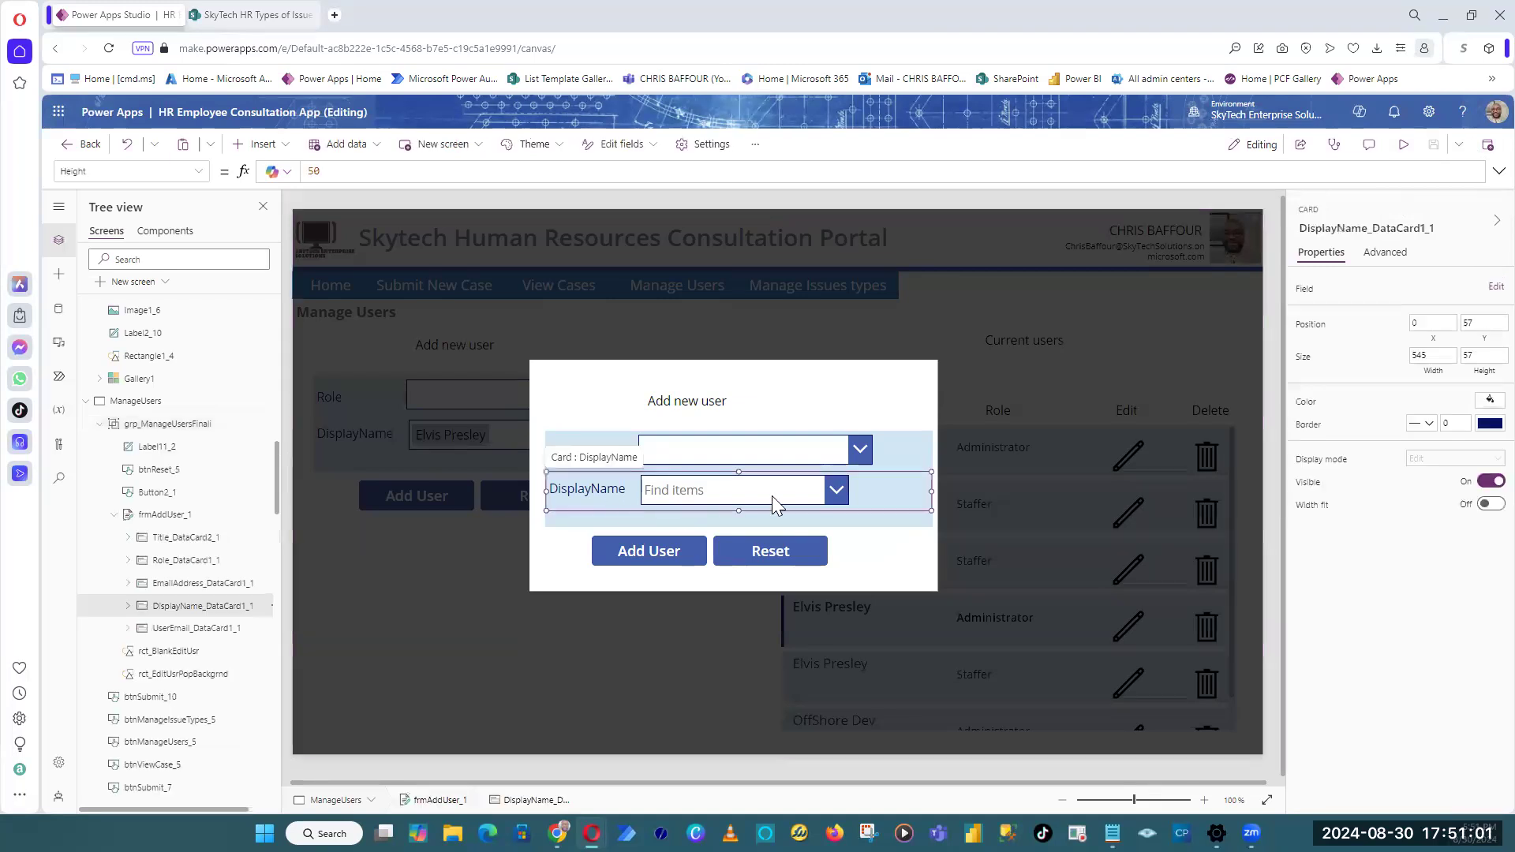
pyautogui.click(778, 494)
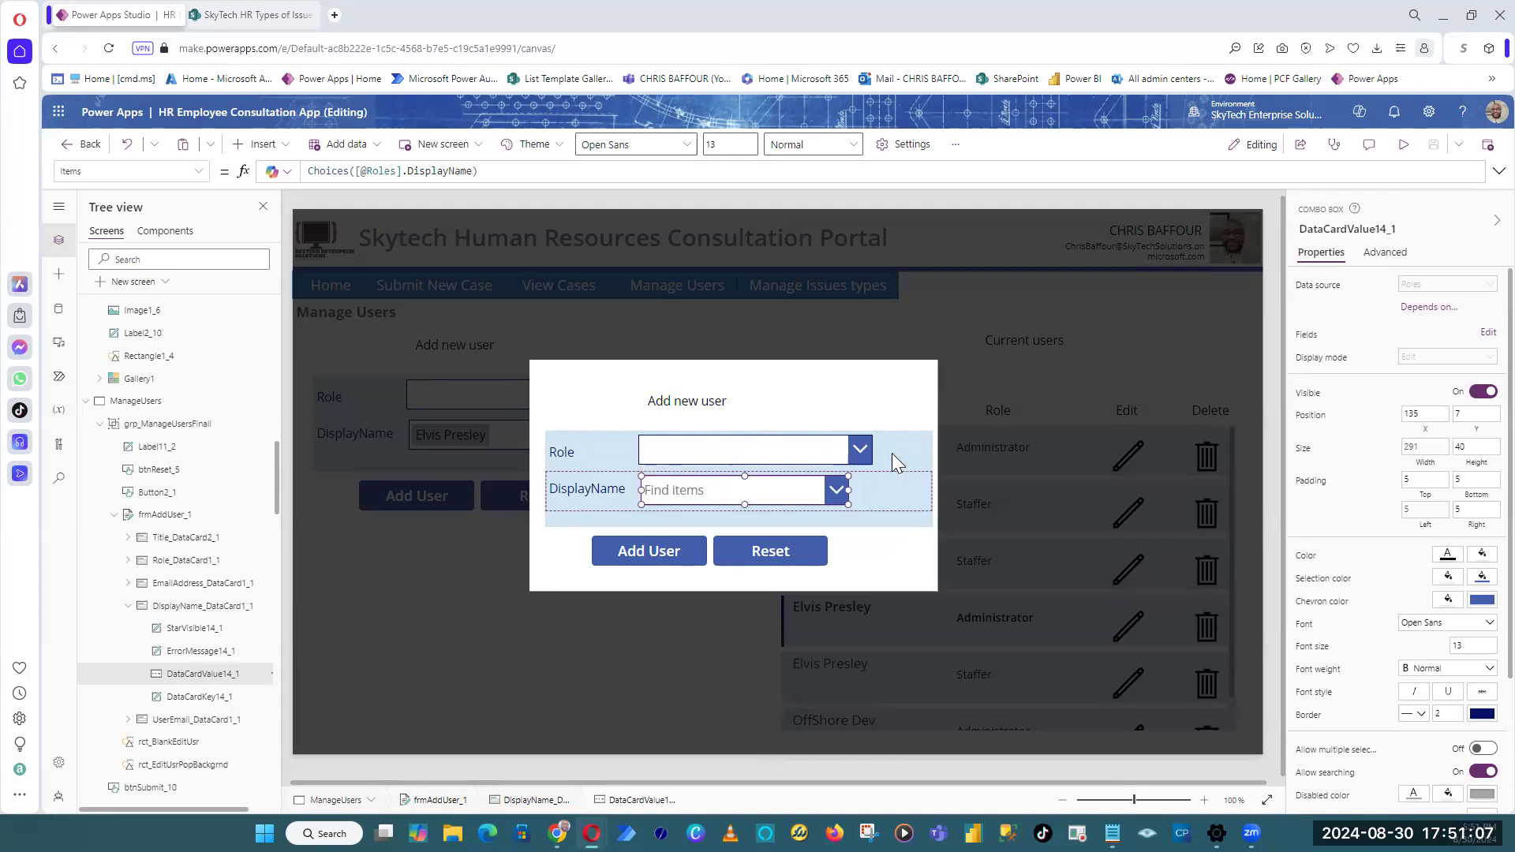
pyautogui.click(685, 411)
pyautogui.click(686, 406)
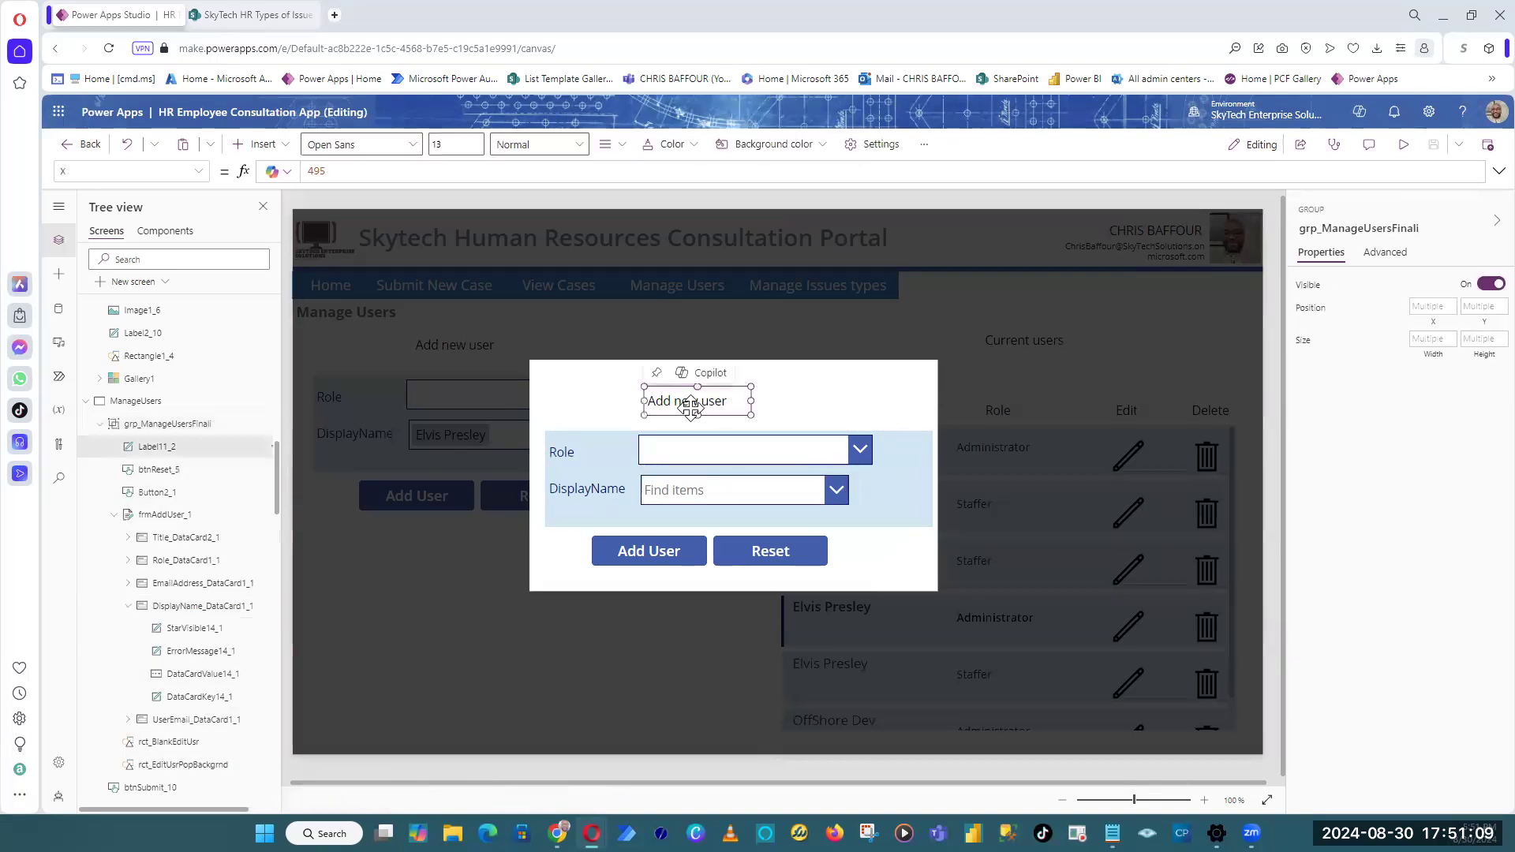
pyautogui.click(1471, 282)
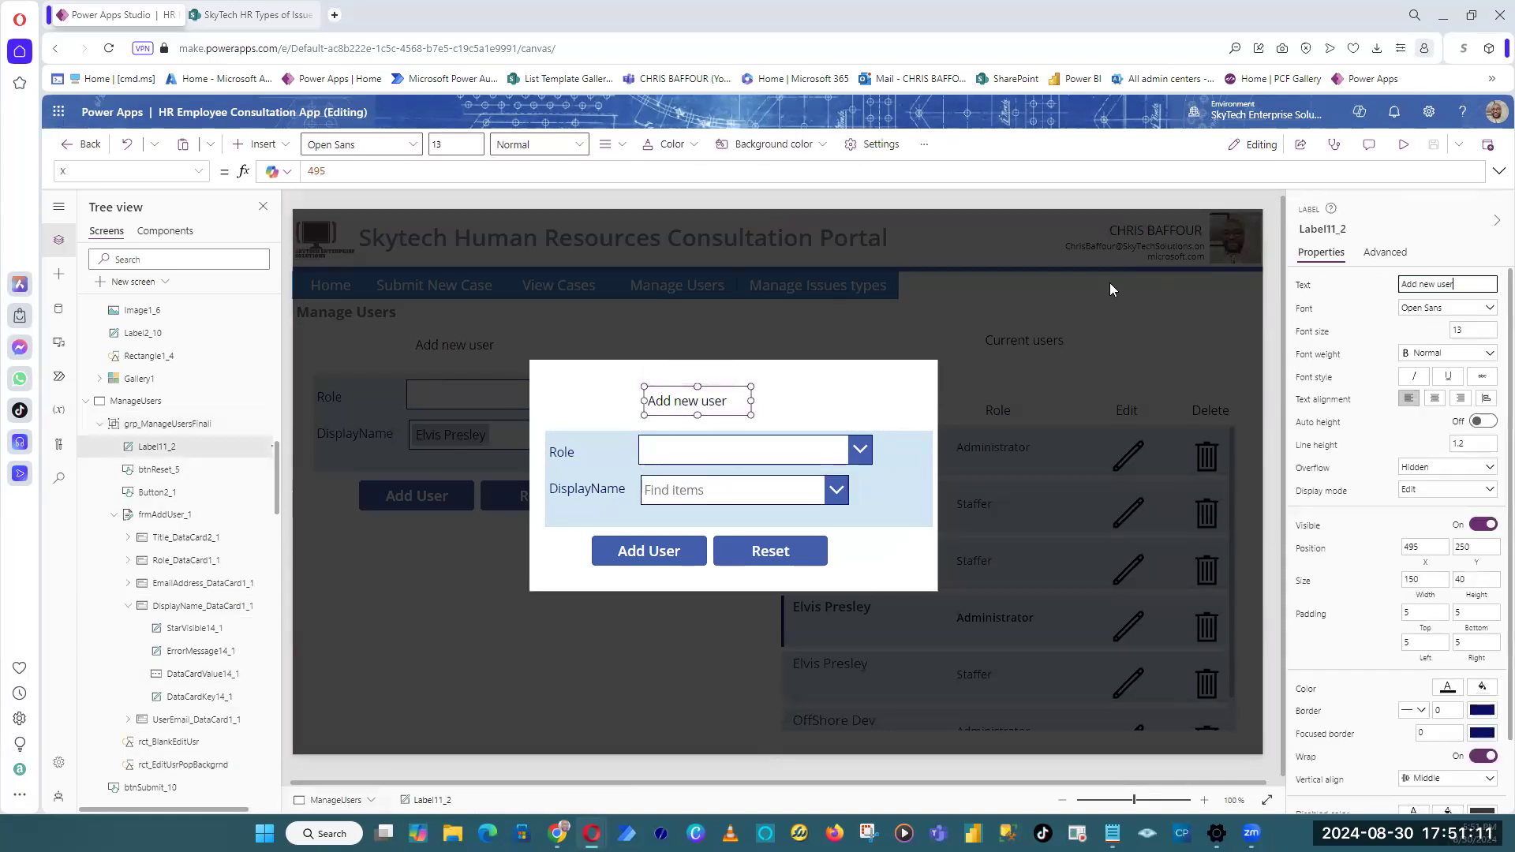
pyautogui.write('Edit User Permissions')
# Step: Widen the pop-up heading to about 277, centre its text, shift it to about X 492, Y 264, and save
pyautogui.click(752, 401)
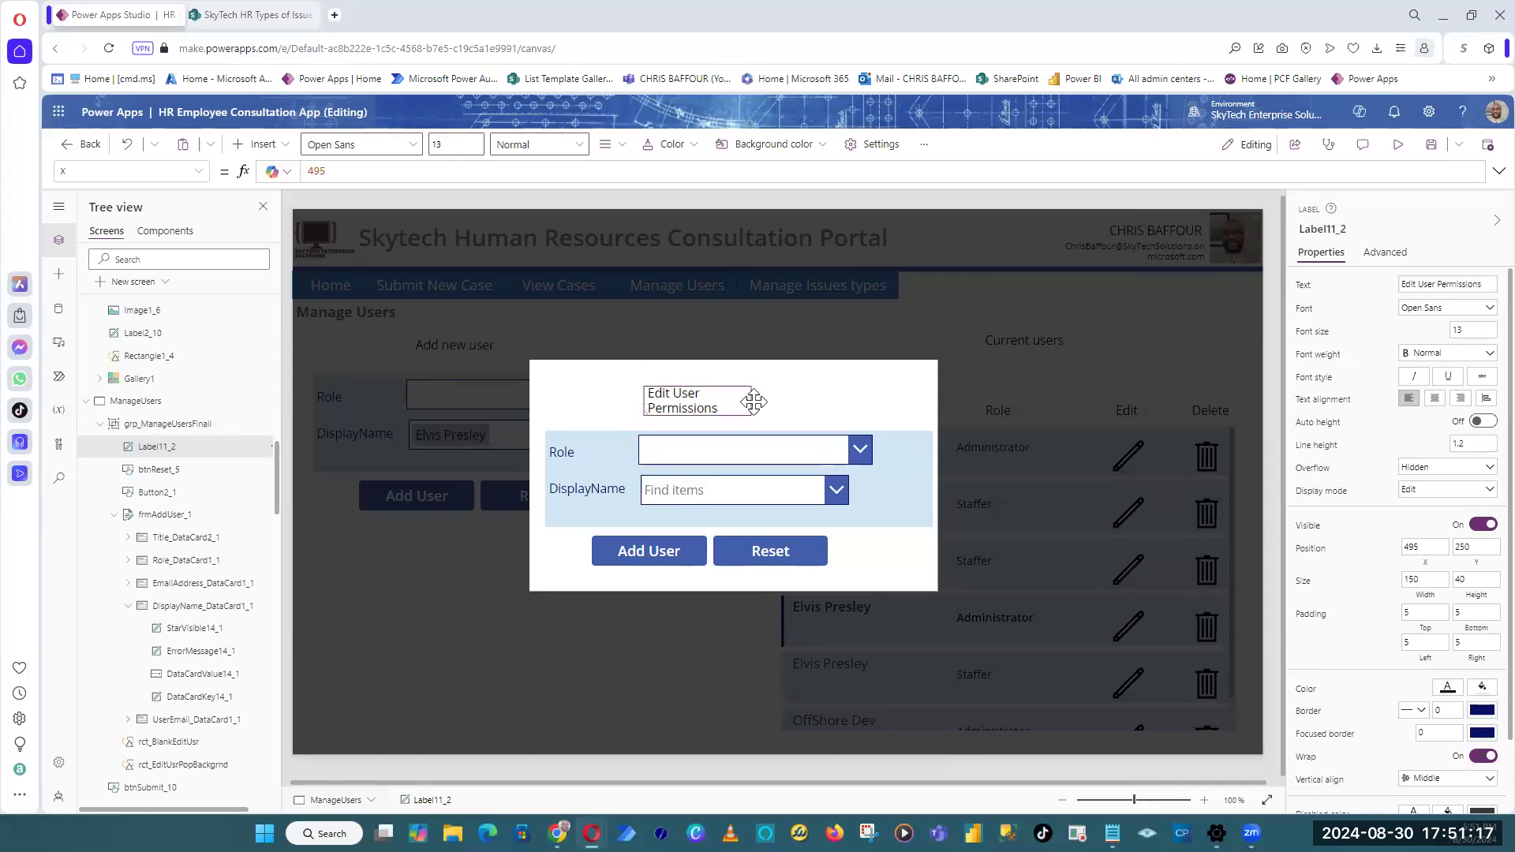
pyautogui.moveTo(834, 408); pyautogui.dragTo(842, 406)
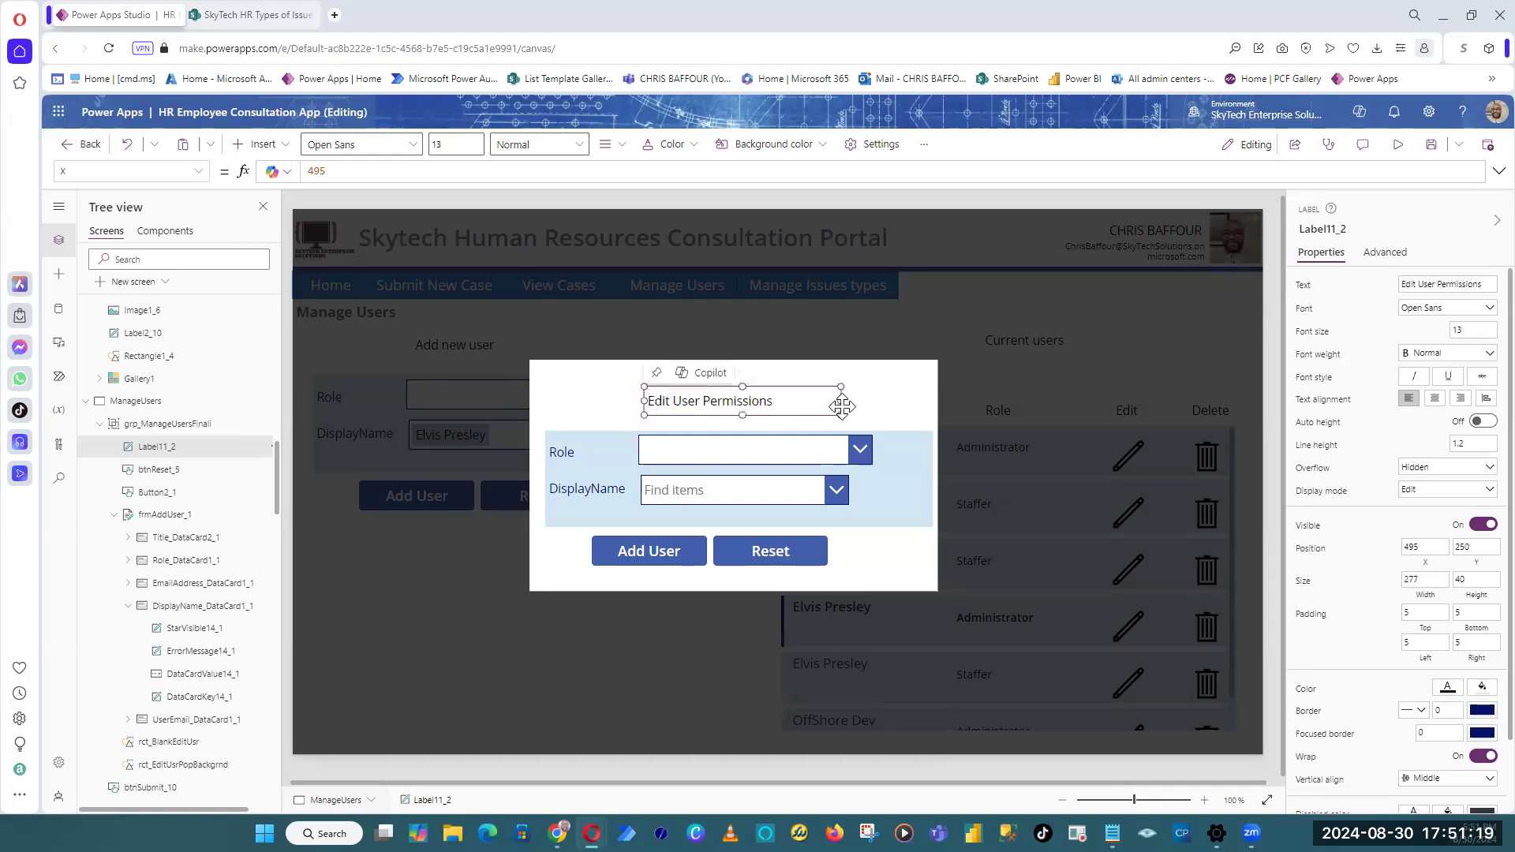
pyautogui.click(1435, 398)
pyautogui.click(1431, 147)
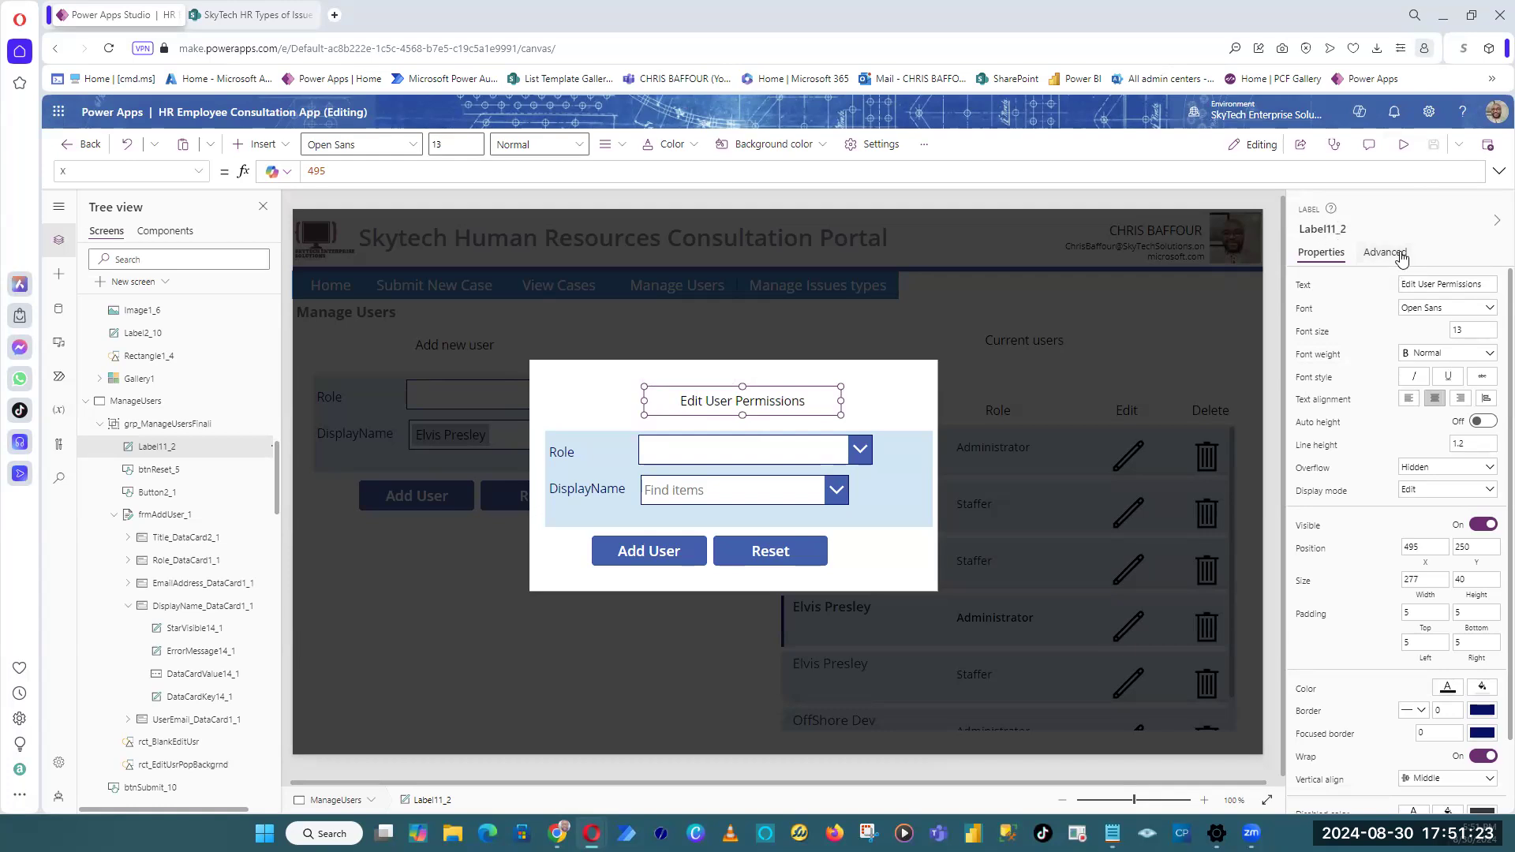
pyautogui.moveTo(779, 392); pyautogui.dragTo(777, 405)
pyautogui.click(1433, 144)
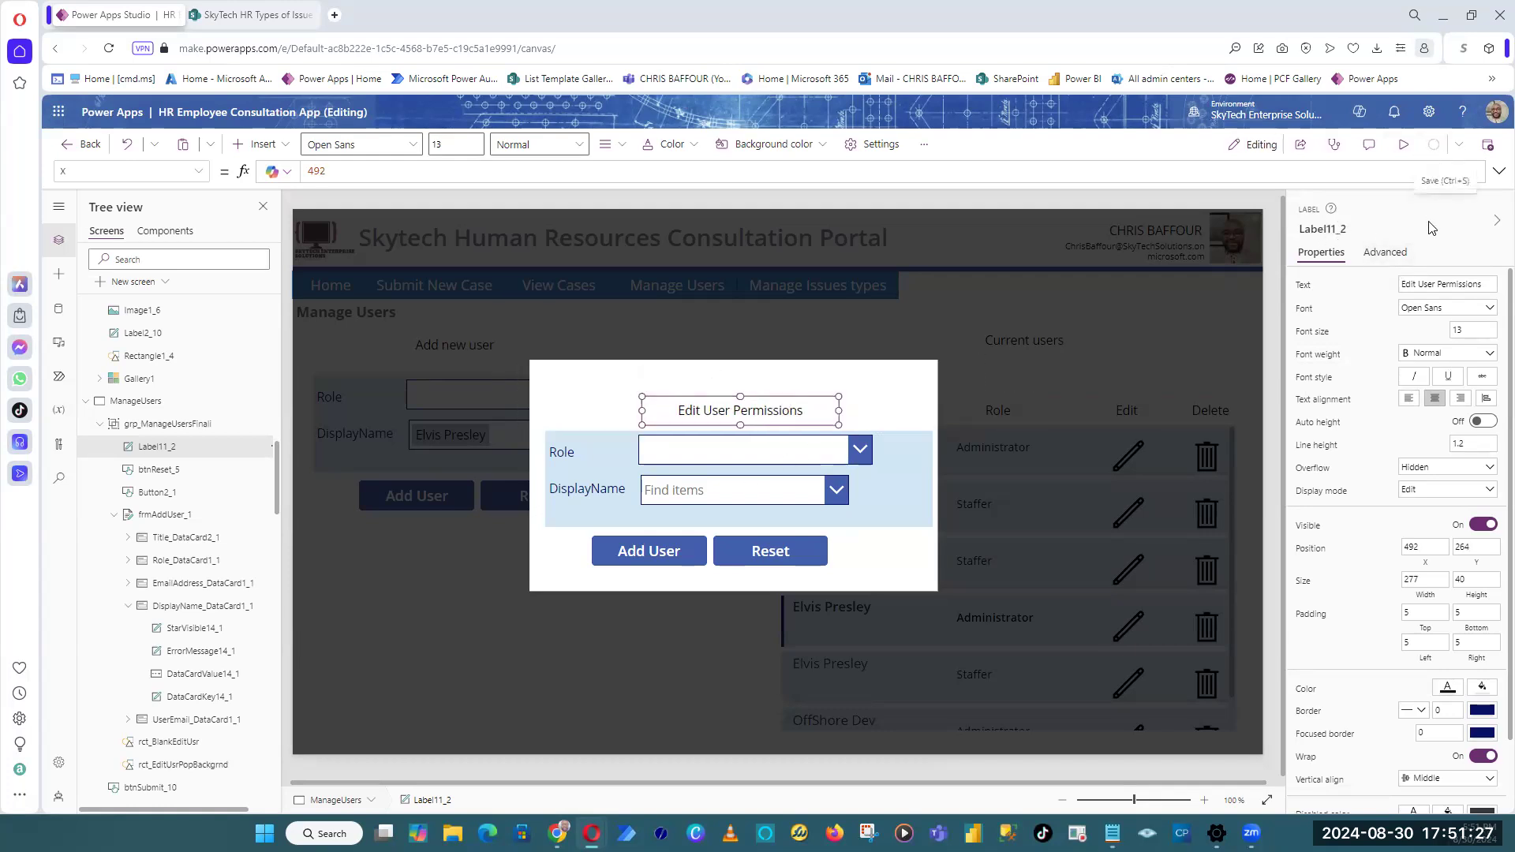
pyautogui.click(1273, 313)
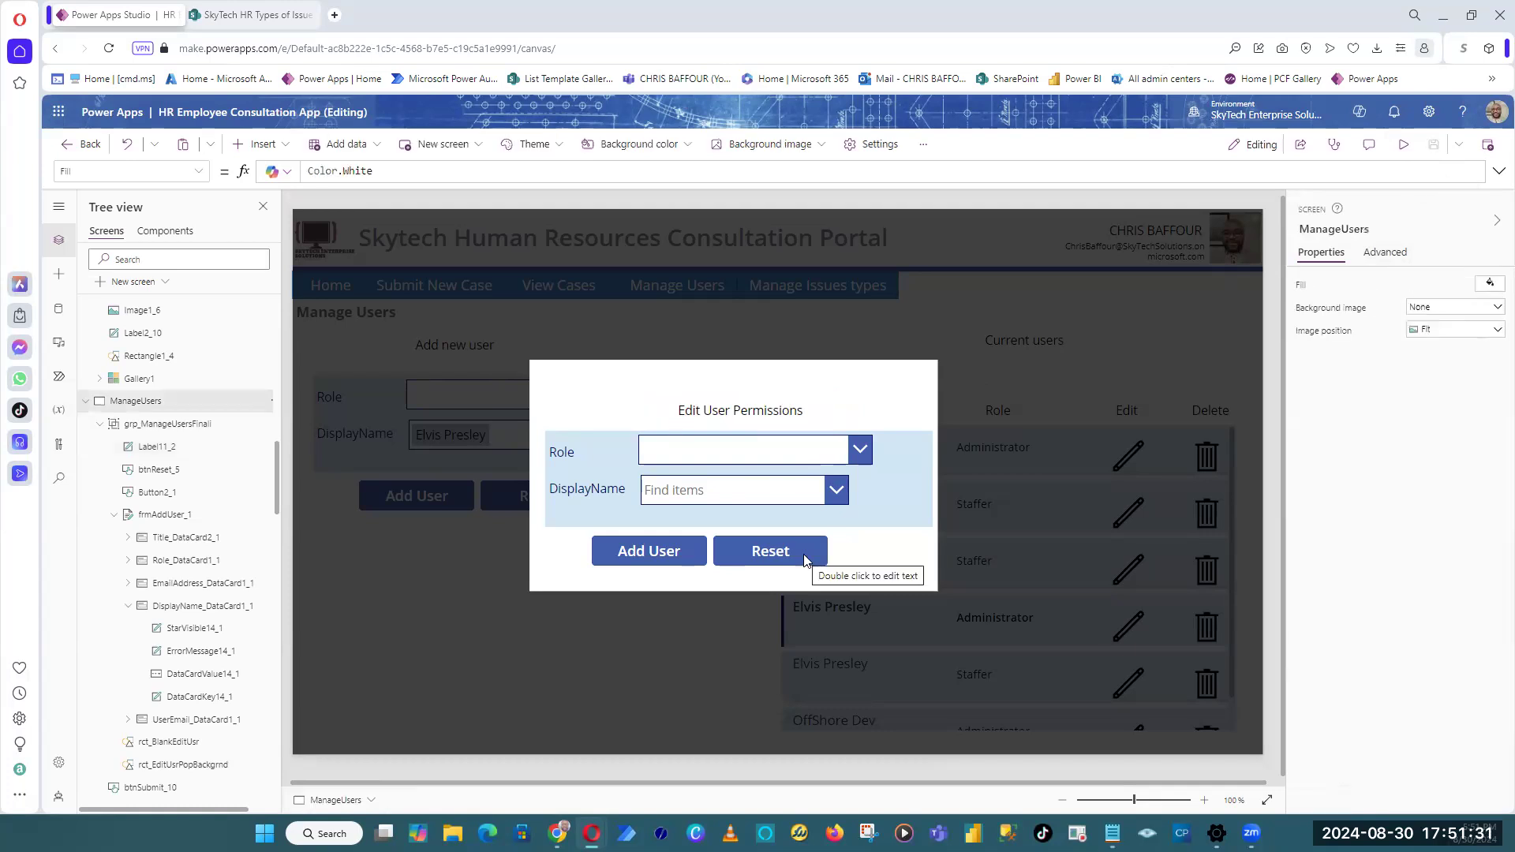
pyautogui.click(643, 545)
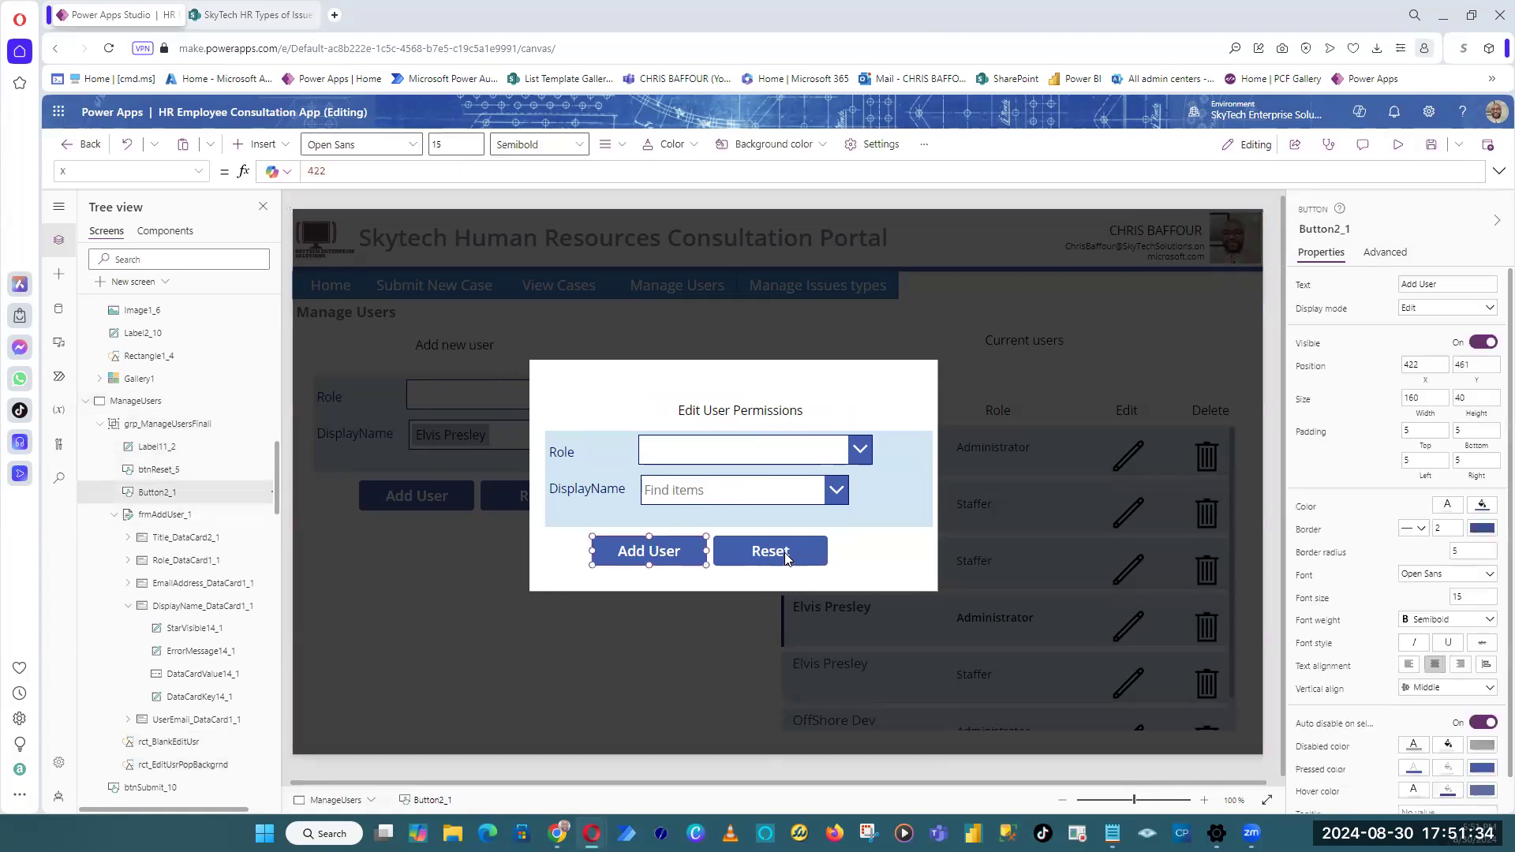
pyautogui.click(1272, 300)
# Step: Comment out the true value in the Visible formula of grp_ManageUsersFinali
pyautogui.click(1213, 388)
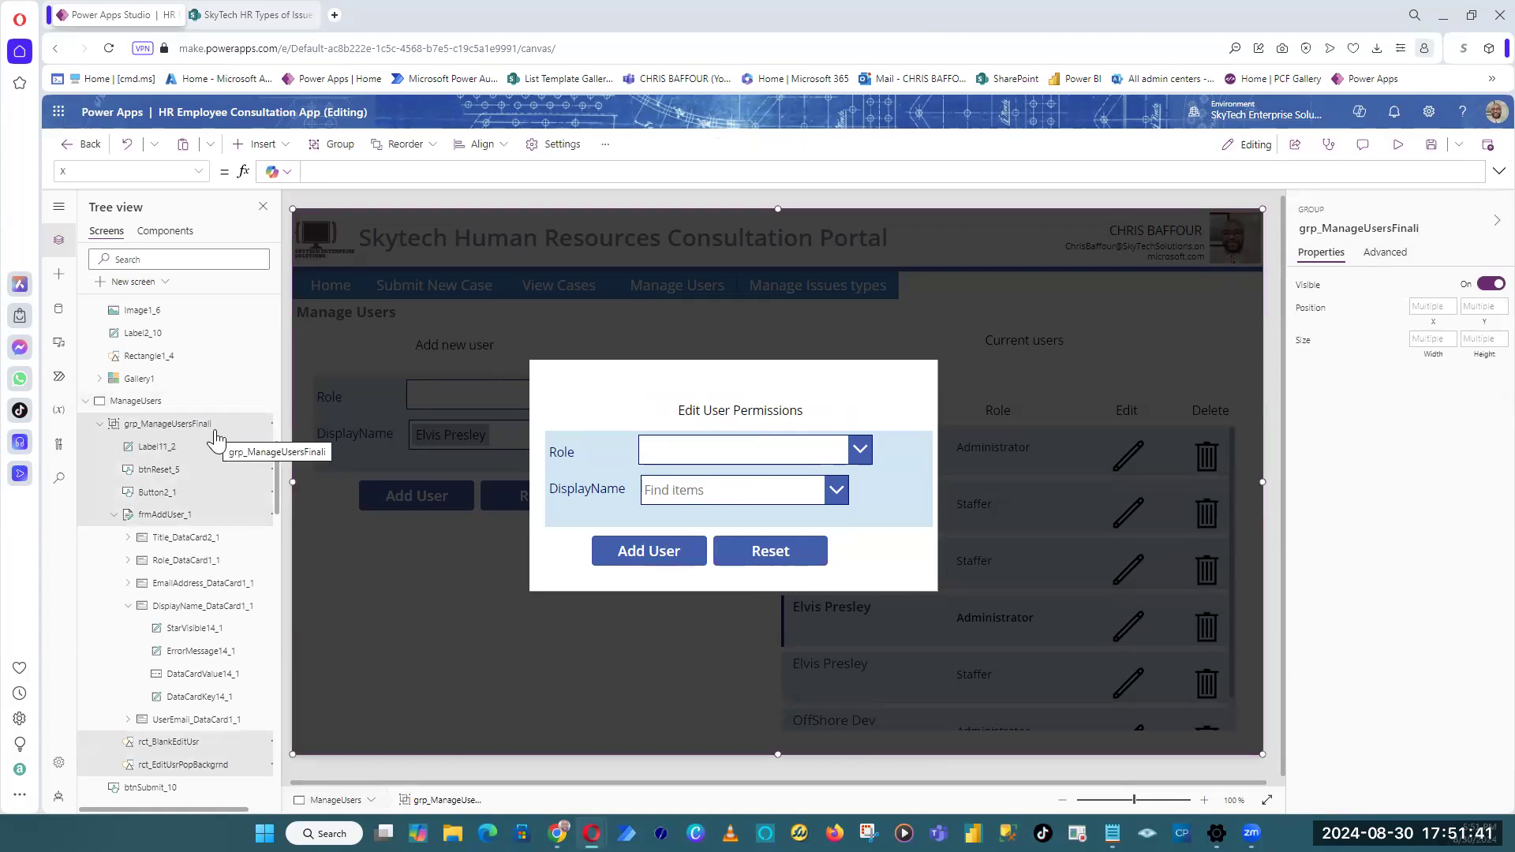
pyautogui.click(1309, 285)
pyautogui.moveTo(359, 169); pyautogui.dragTo(229, 176)
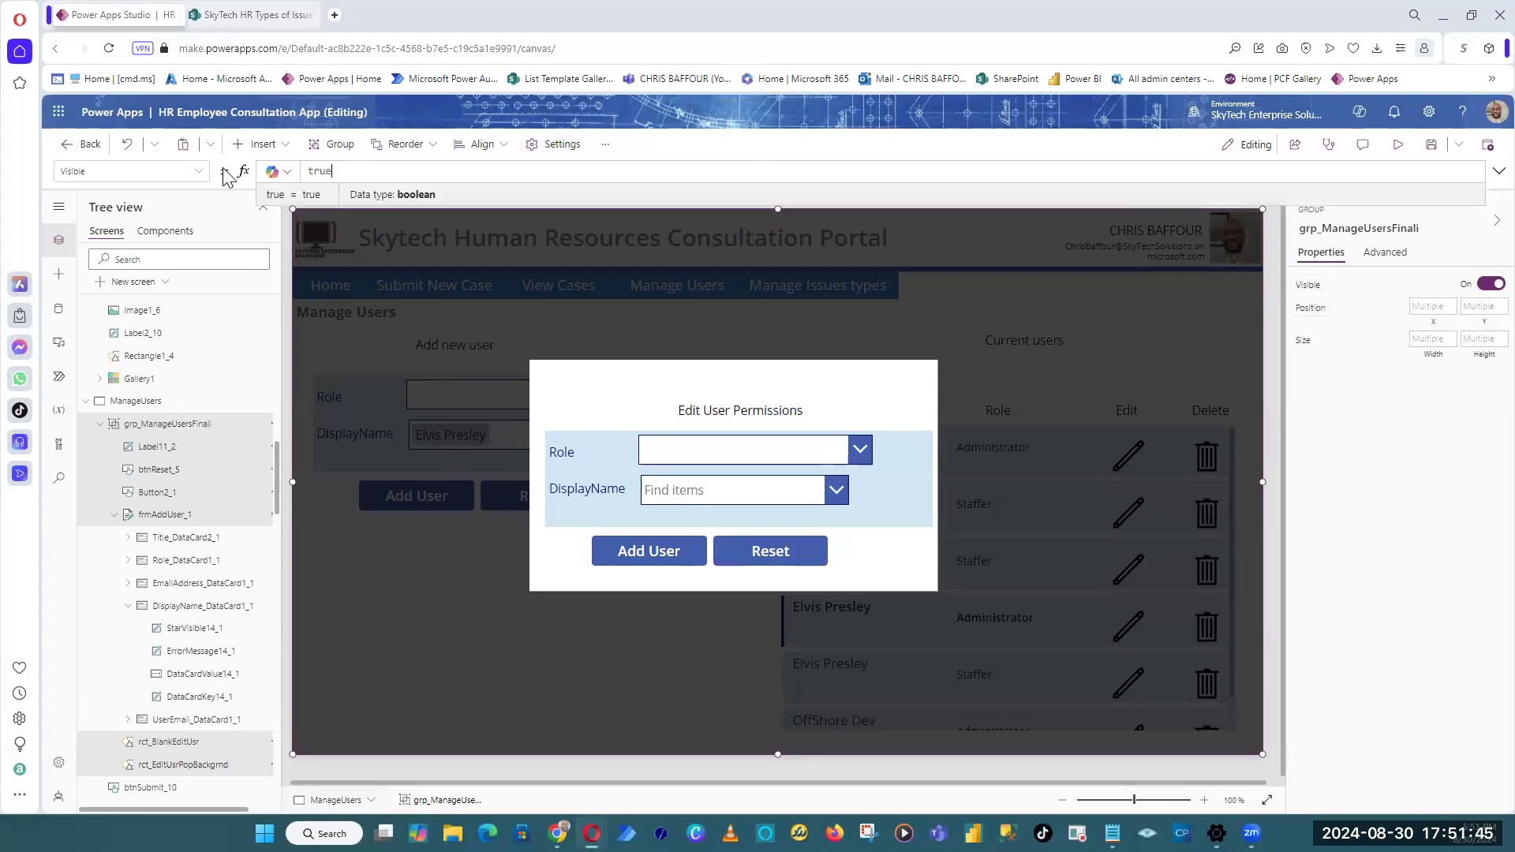
pyautogui.press('Home')
pyautogui.write('//')
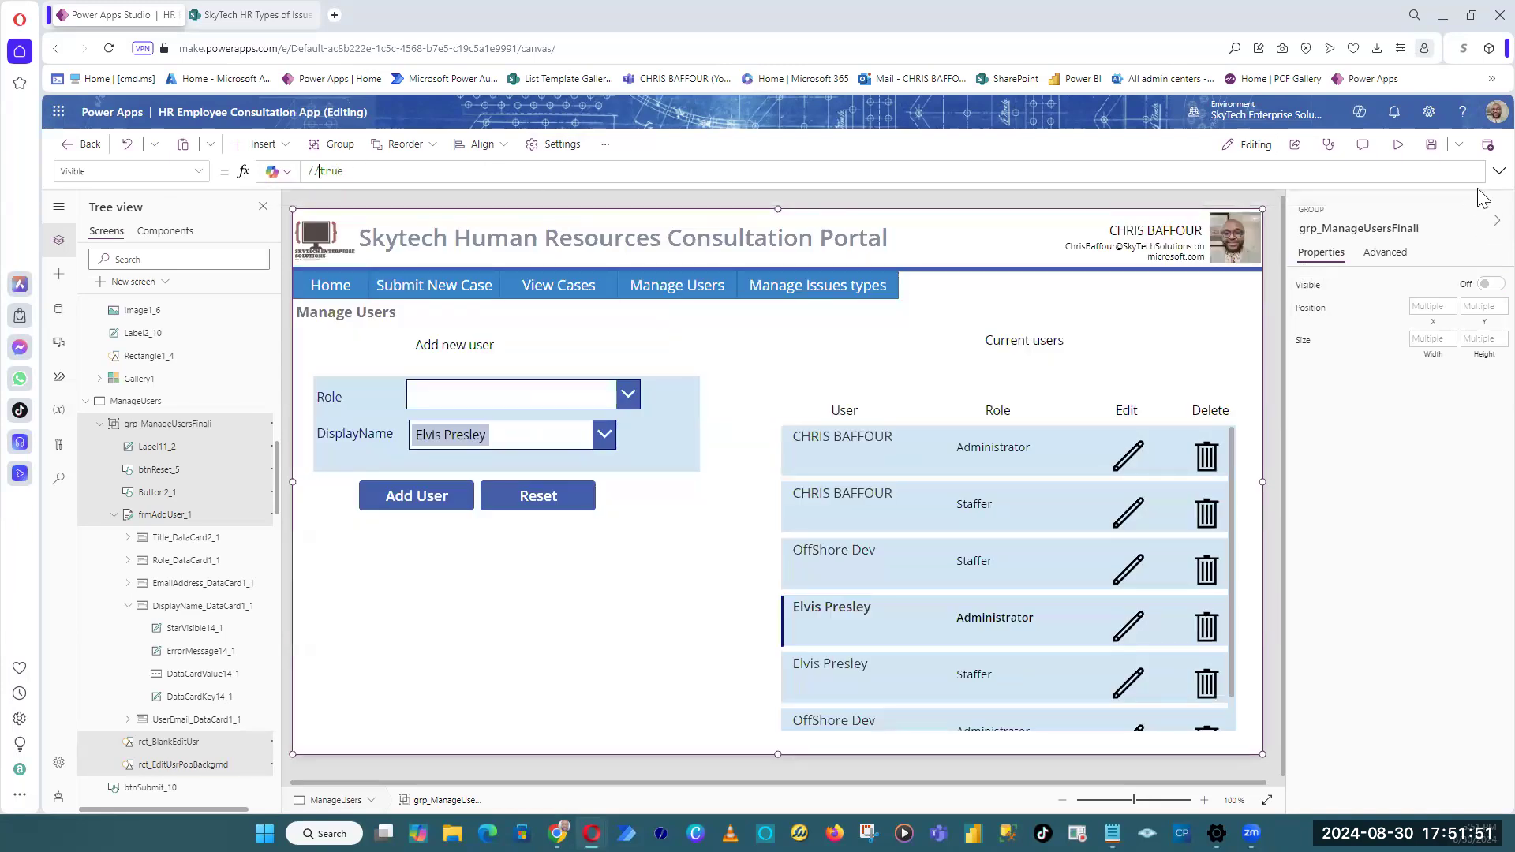
# Step: Add the line "varEditUsrPopUp = true" below the commented value in the group's Visible formula, and select that line
pyautogui.click(1499, 171)
pyautogui.hotkey('ctrl', 'a')
pyautogui.press('BackSpace')
pyautogui.write('var')
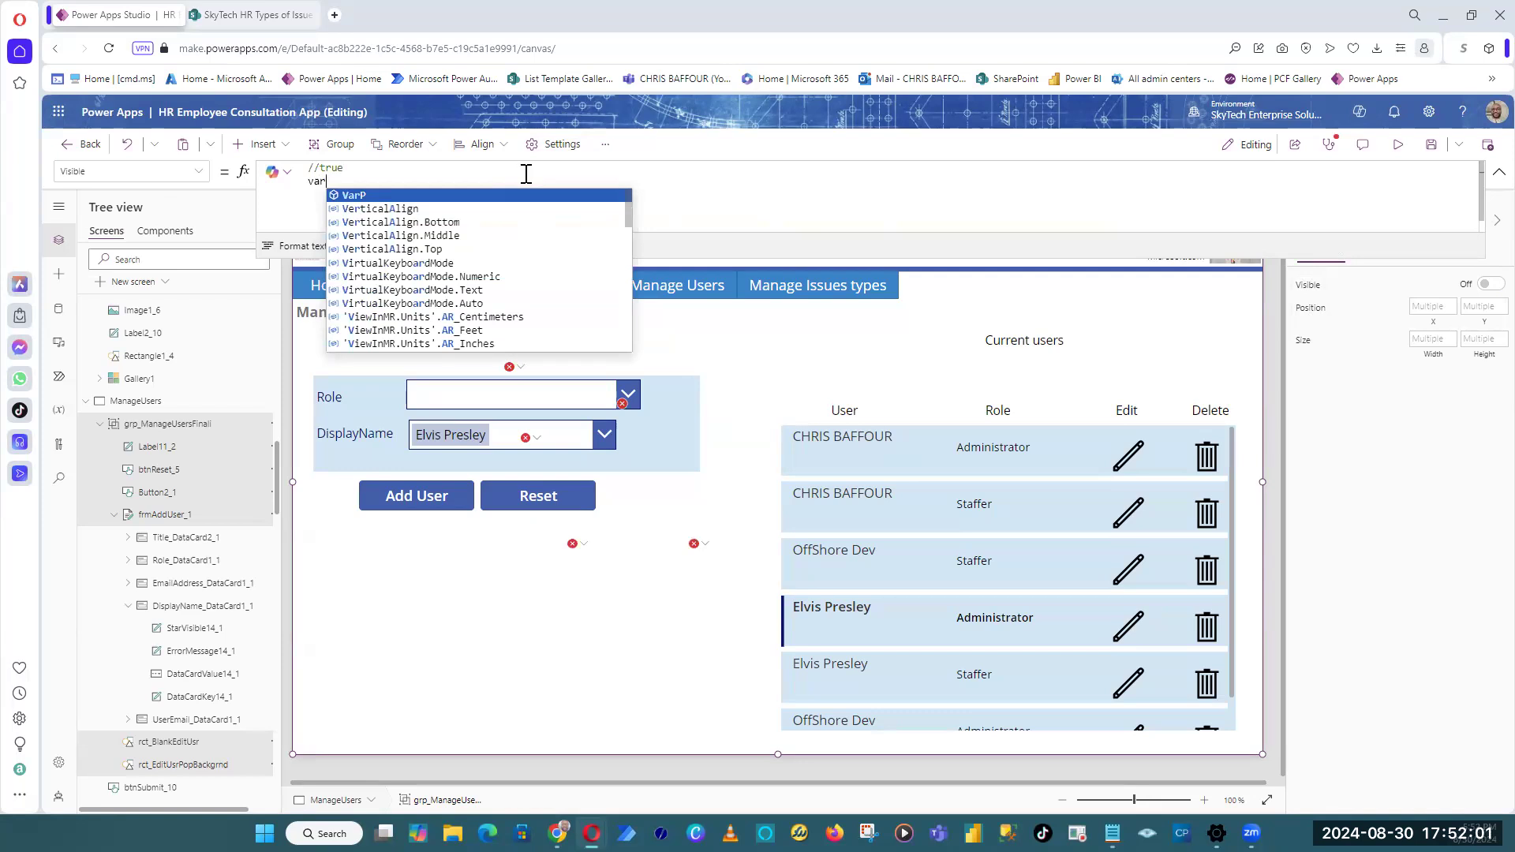
pyautogui.write('EditUsrPopUp')
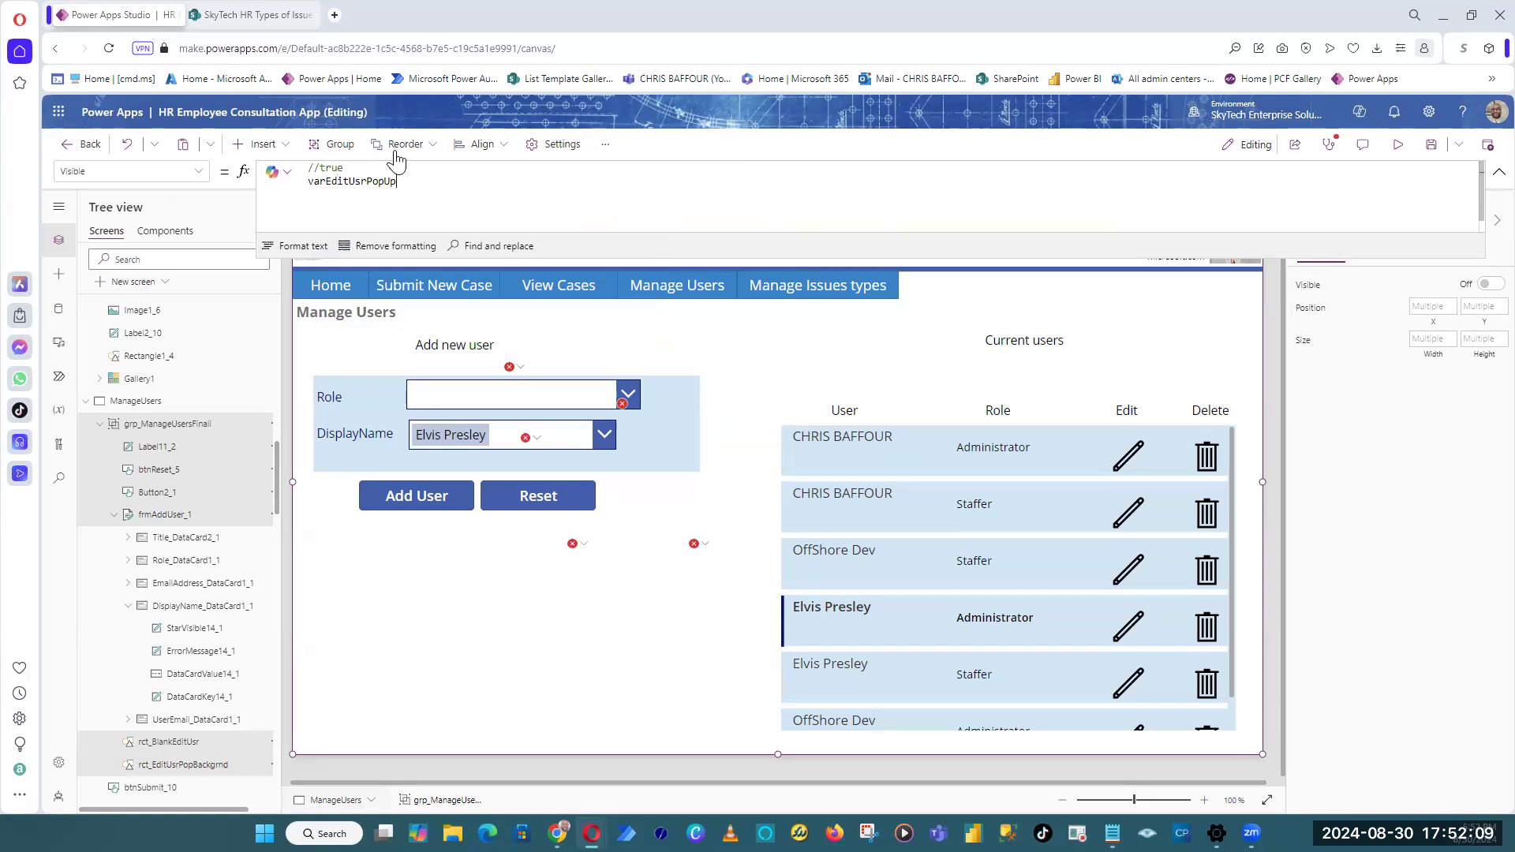
pyautogui.write(' = true')
pyautogui.moveTo(531, 187); pyautogui.dragTo(272, 185)
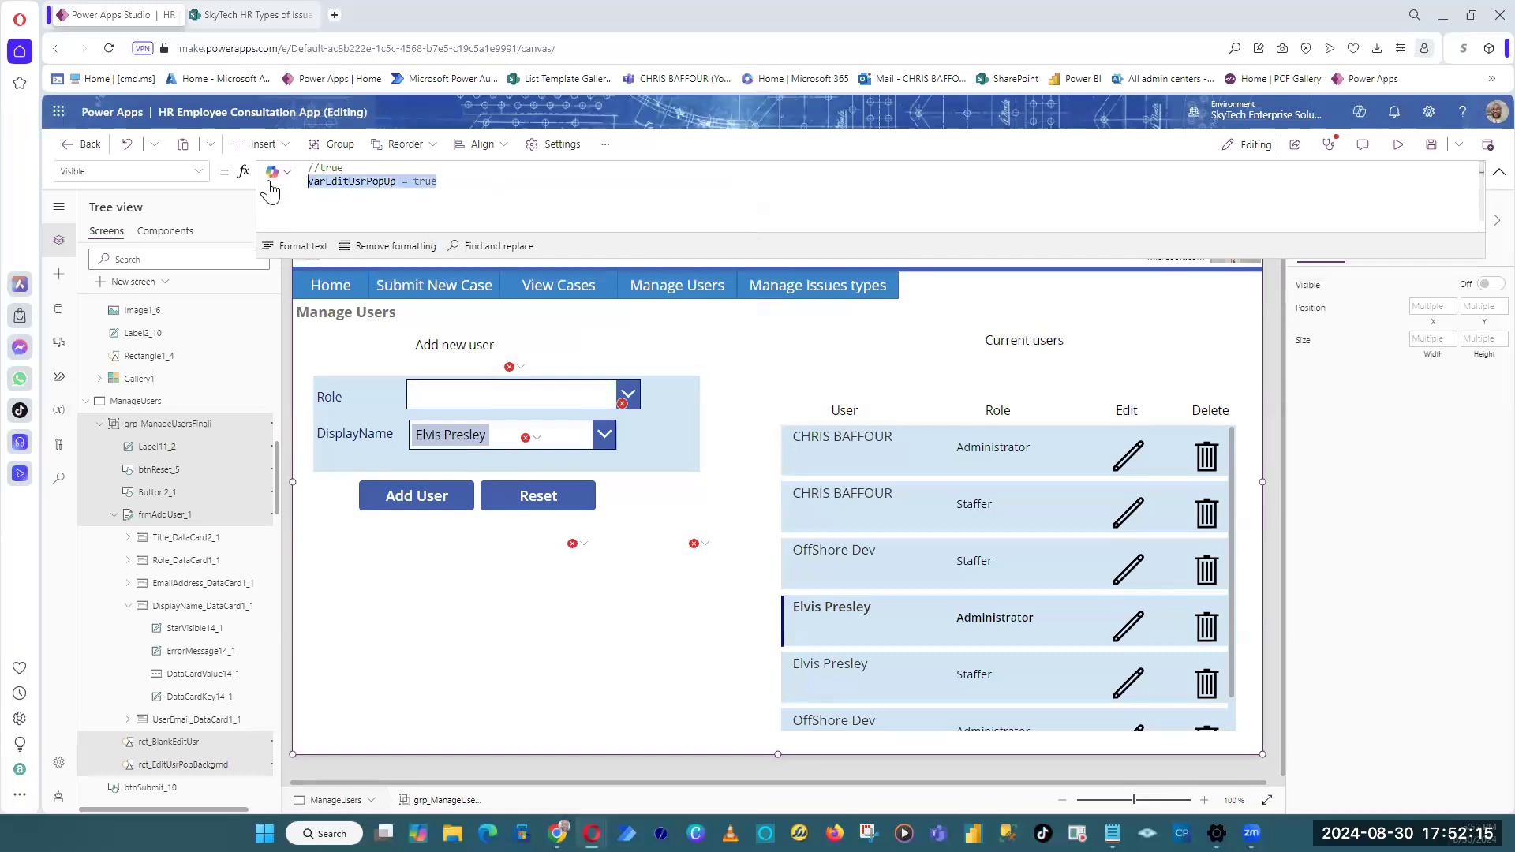
# Step: Comment out Select(Parent) in the OnSelect formula of the Edit pencil icon in the users gallery and start a new line below it
pyautogui.click(1440, 665)
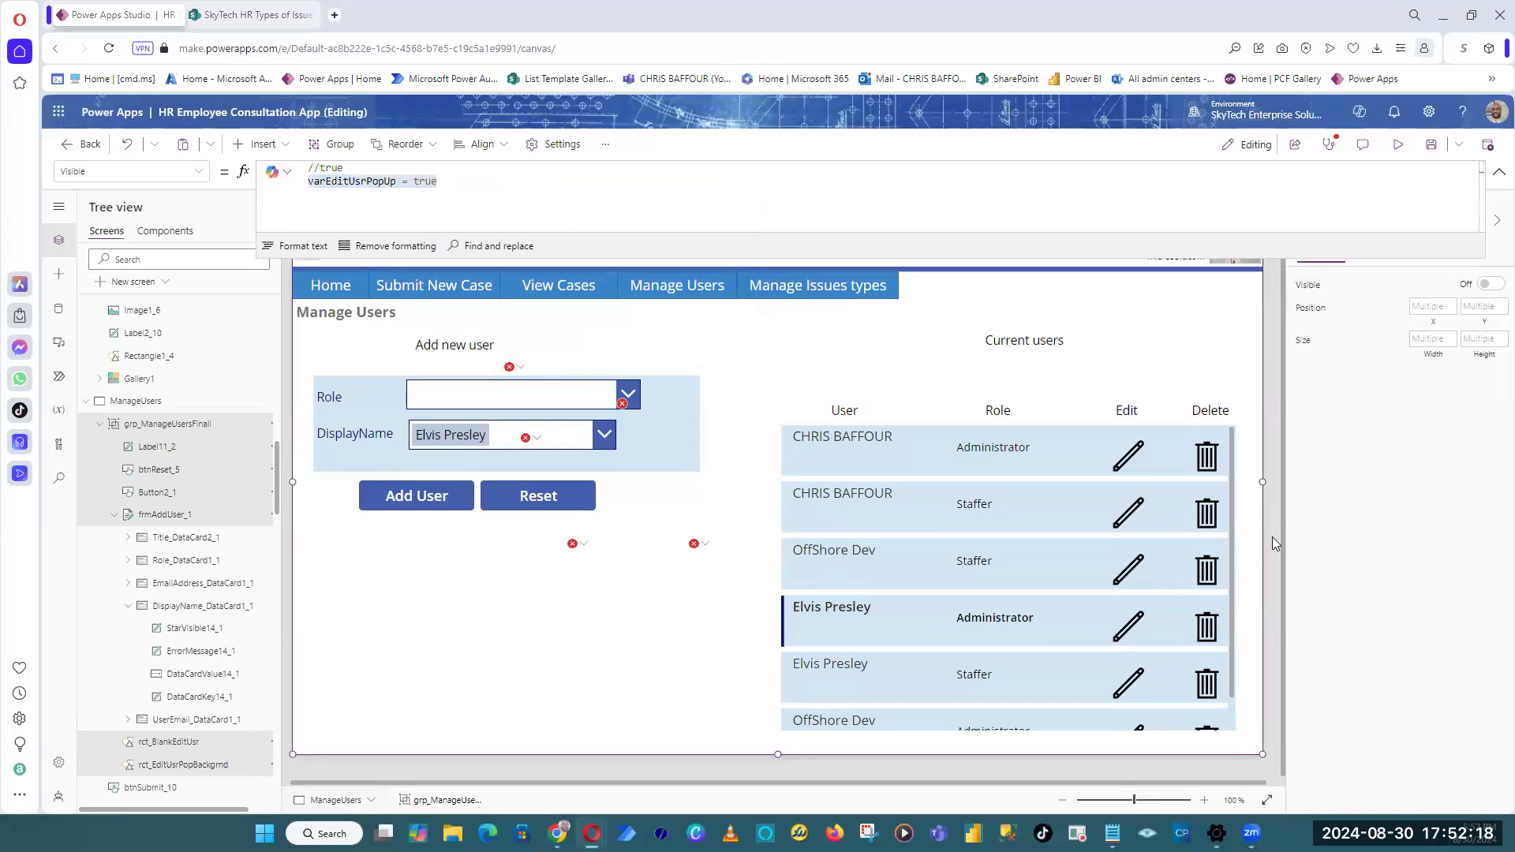
pyautogui.click(1137, 457)
pyautogui.moveTo(1157, 485); pyautogui.dragTo(1150, 477)
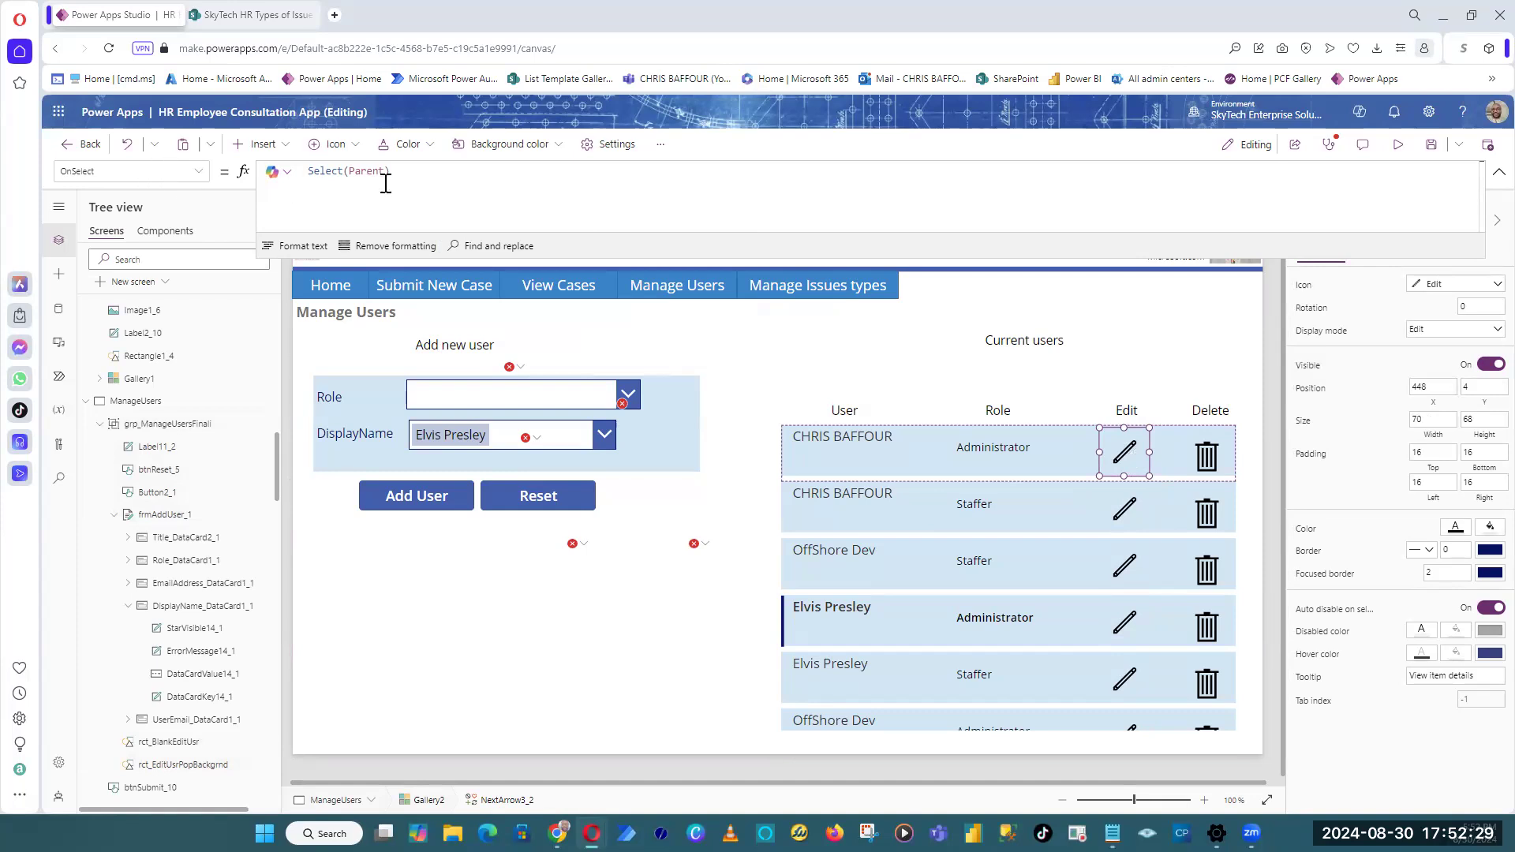
pyautogui.doubleClick(322, 179)
pyautogui.write('//')
pyautogui.hotkey('shift', 'Return')
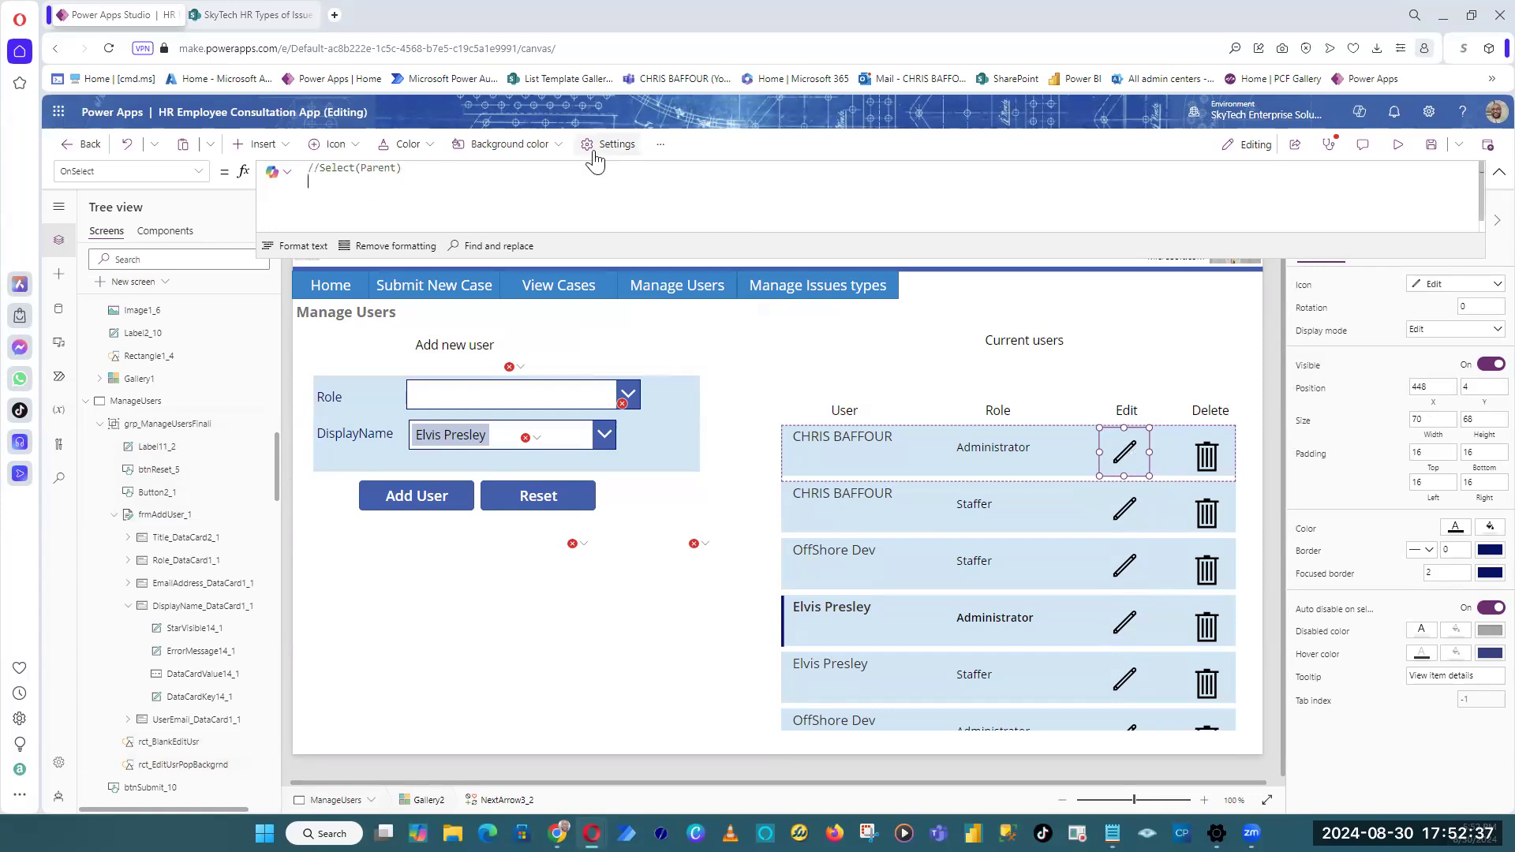
# Step: Add UpdateContext({varEditUsrPopUp:true}) to the Edit icon's OnSelect formula beneath the commented line
pyautogui.write('Update')
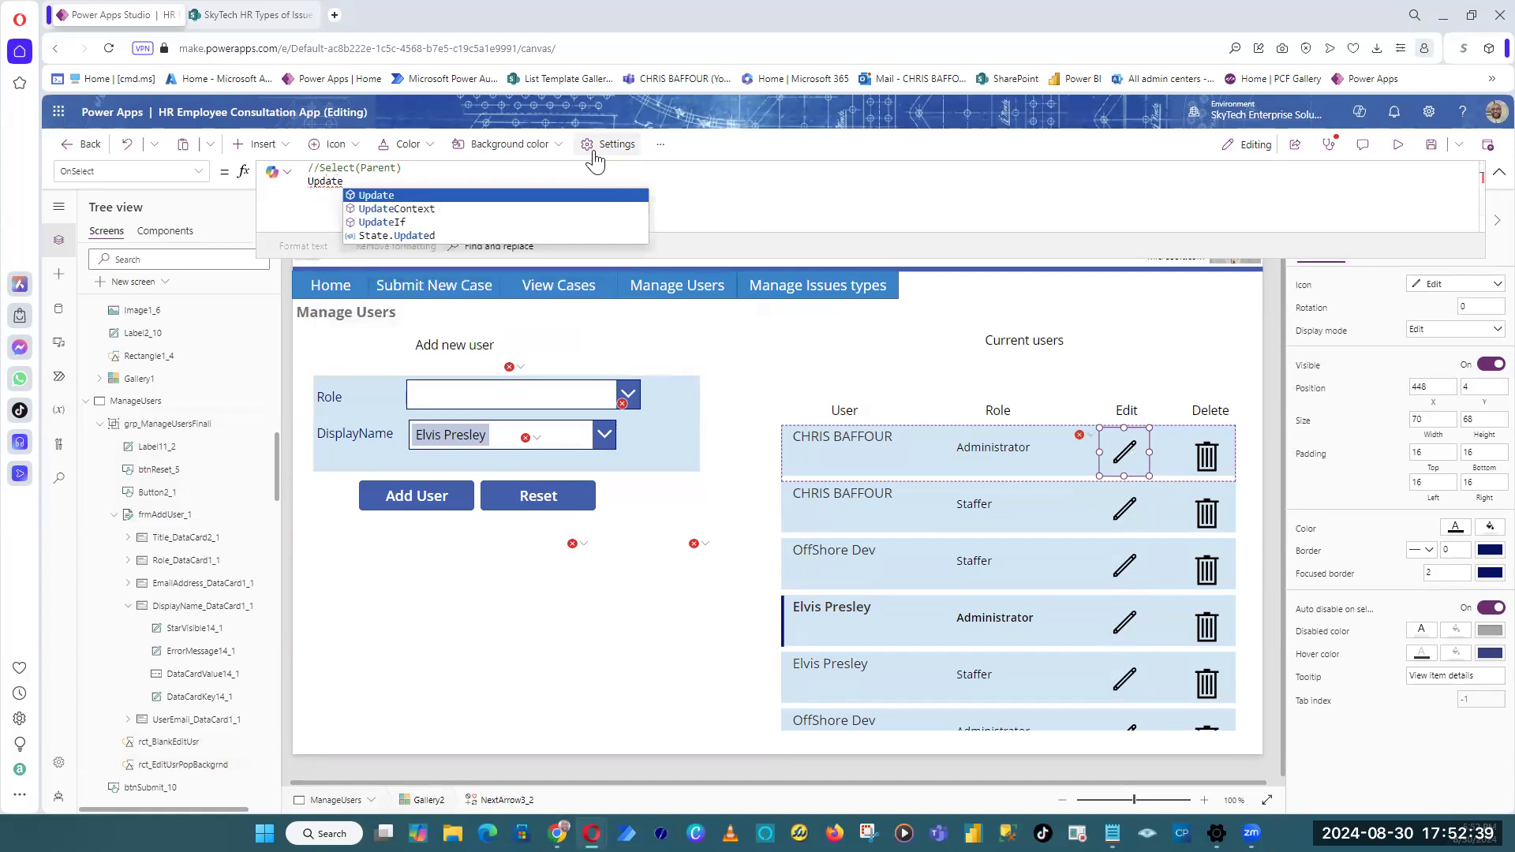
pyautogui.write('Context')
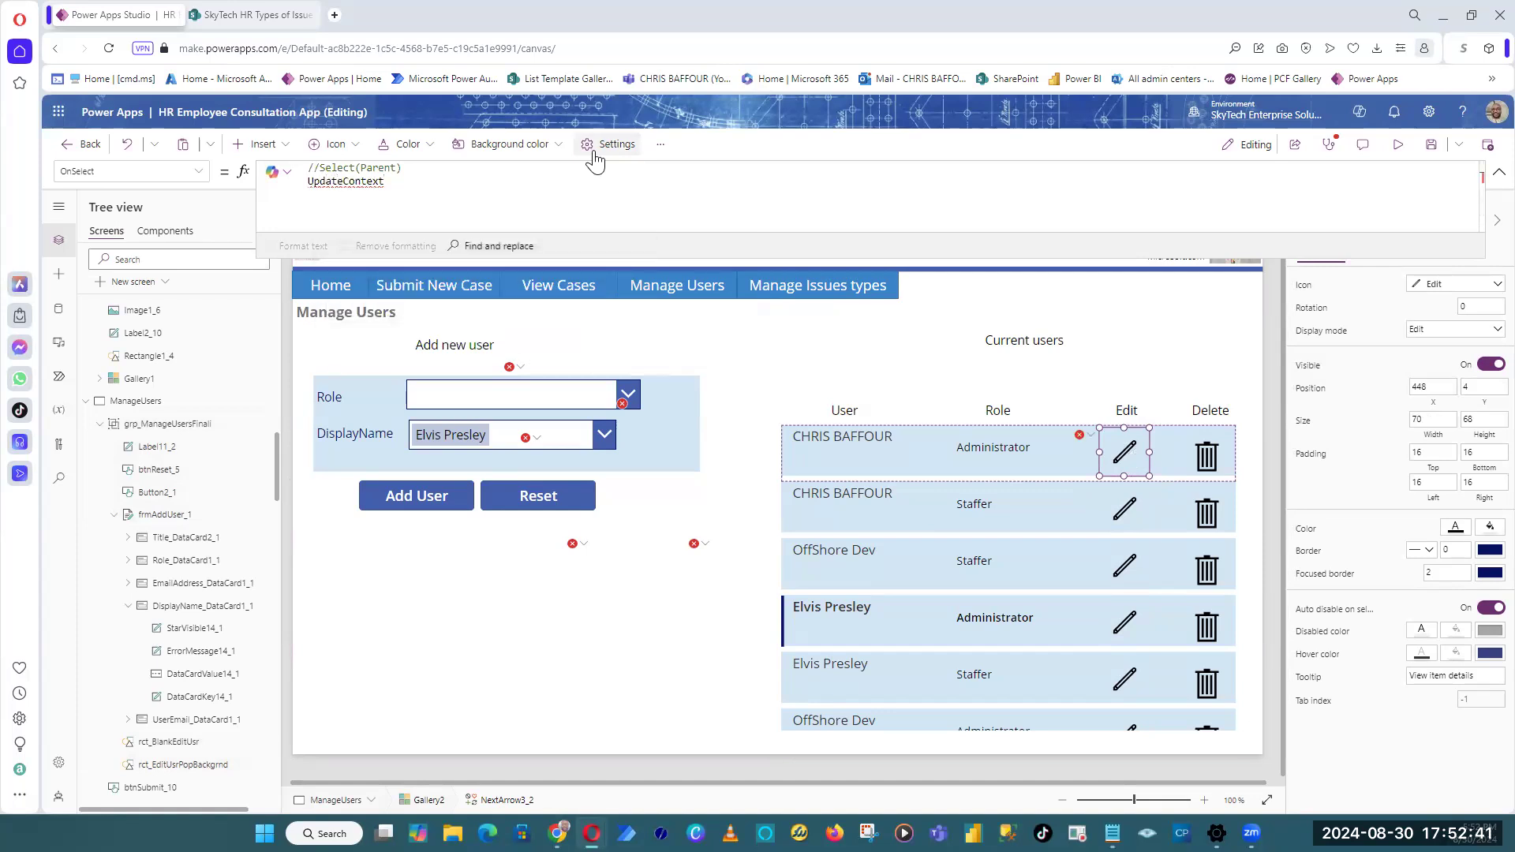
pyautogui.write('({varEditUsrPopUp = true')
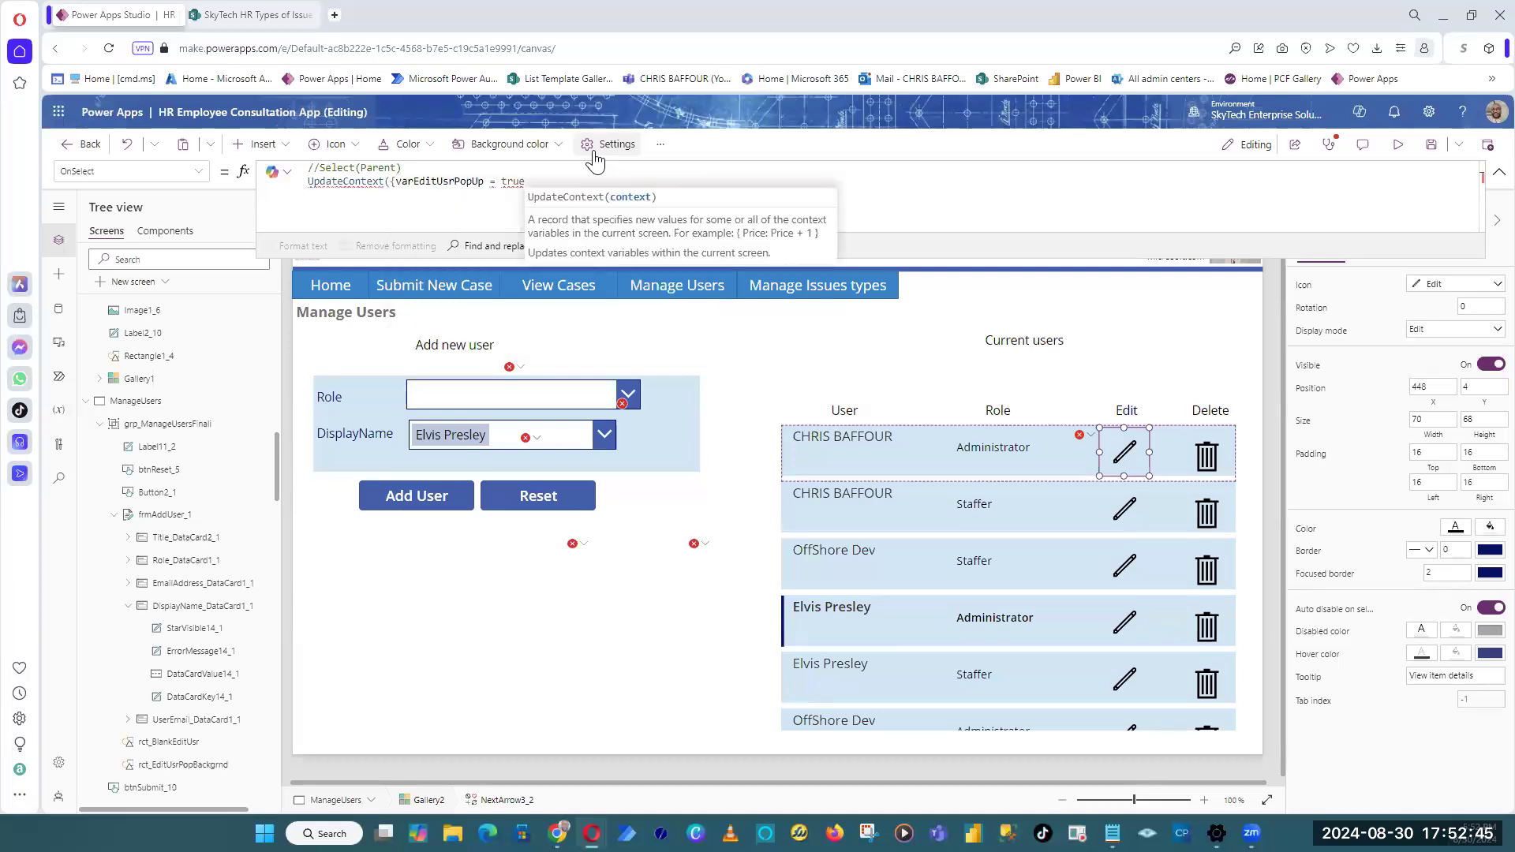
pyautogui.write('})')
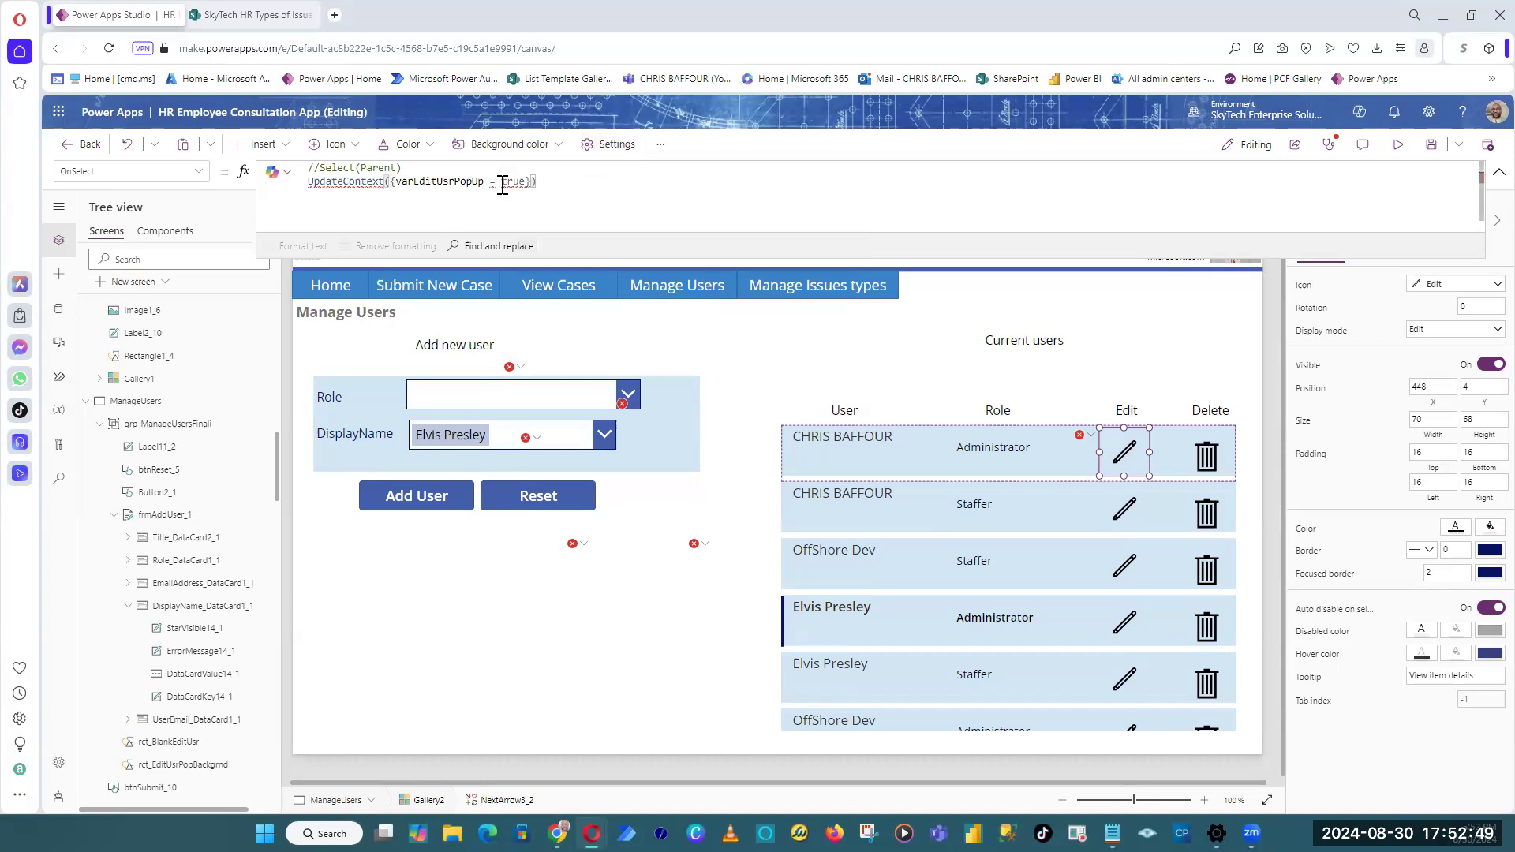
pyautogui.moveTo(498, 181); pyautogui.dragTo(486, 181)
pyautogui.moveTo(485, 181)
pyautogui.write(':')
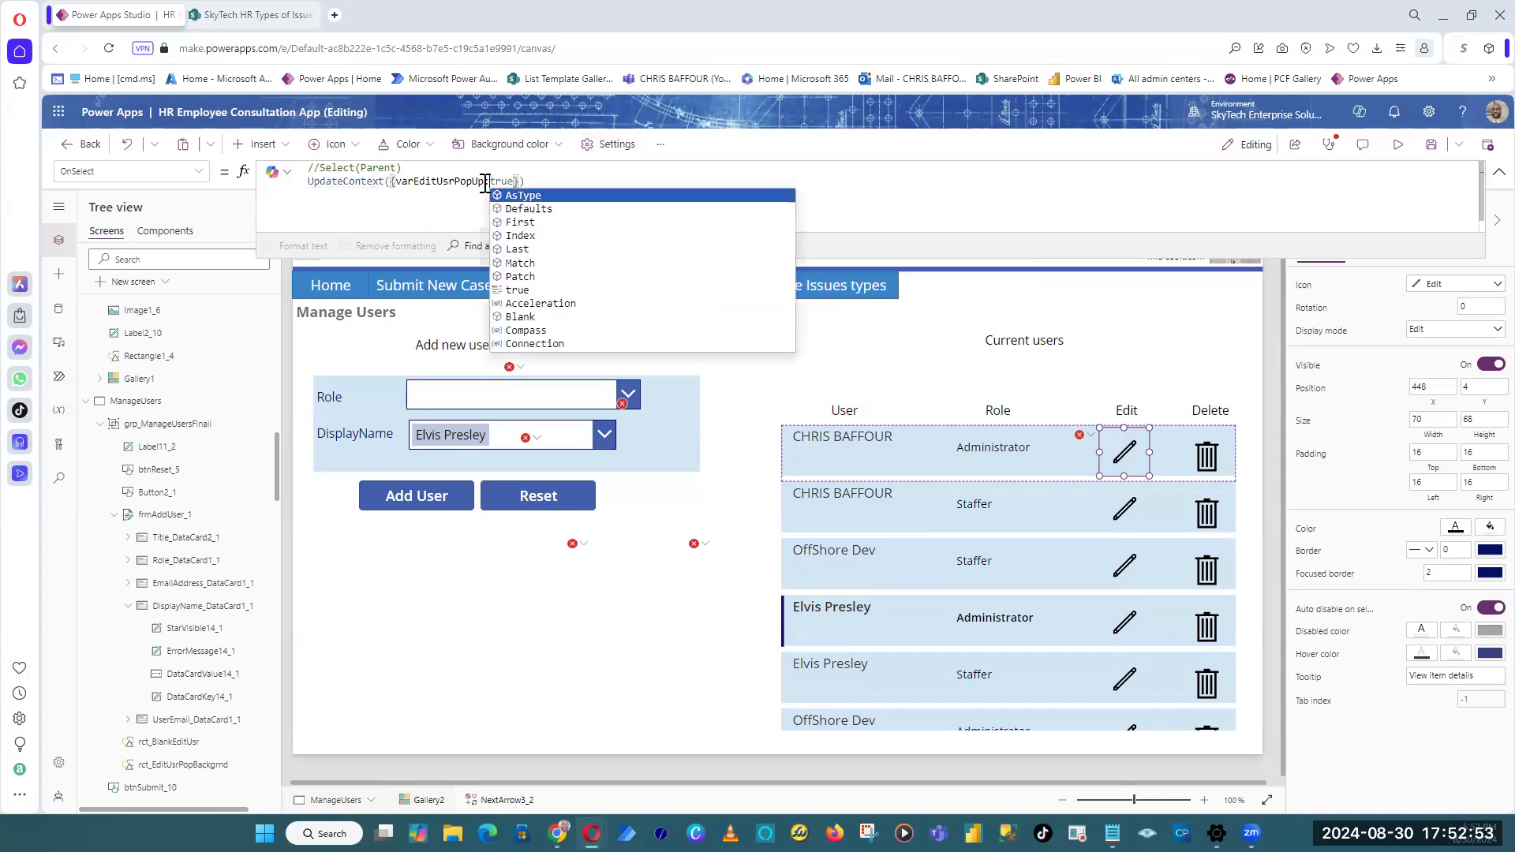
pyautogui.press('Escape')
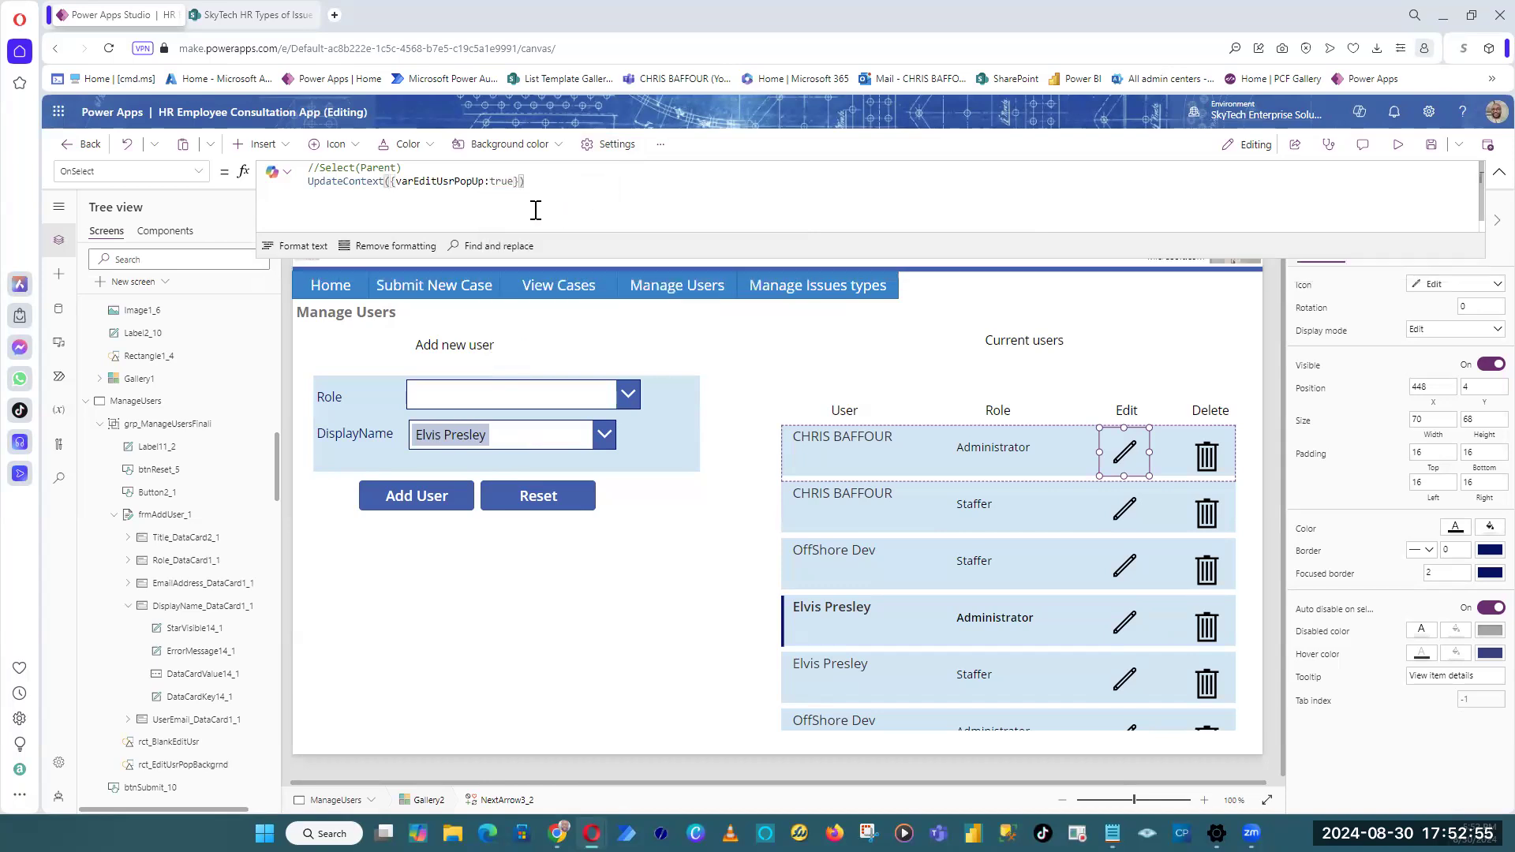
pyautogui.doubleClick(439, 181)
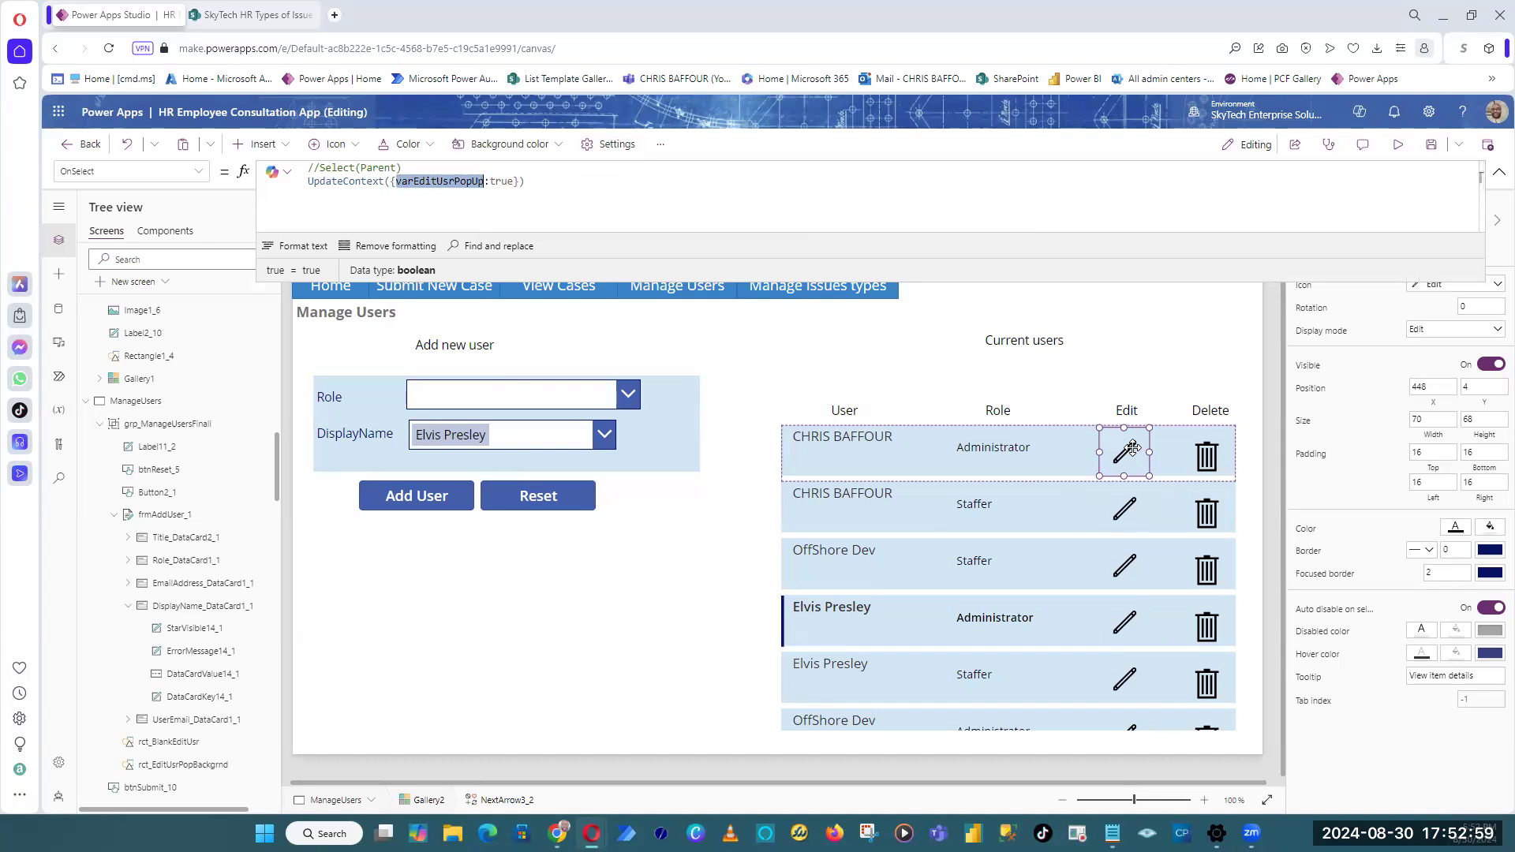
pyautogui.click(511, 182)
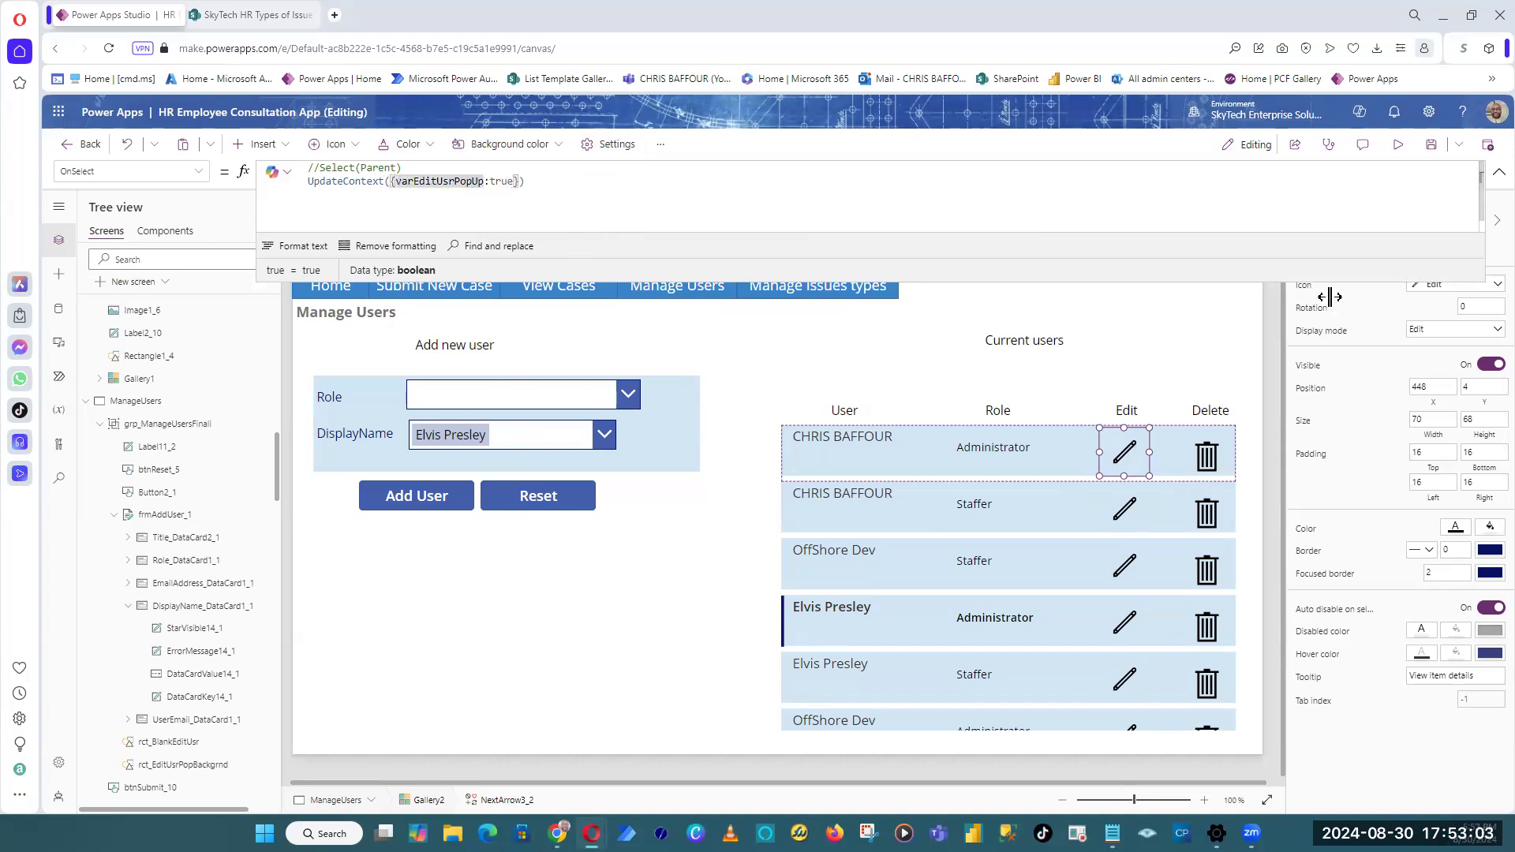
# Step: Preview the app, trigger the Edit icon of the first user in the gallery, and return to the editor
pyautogui.click(1497, 172)
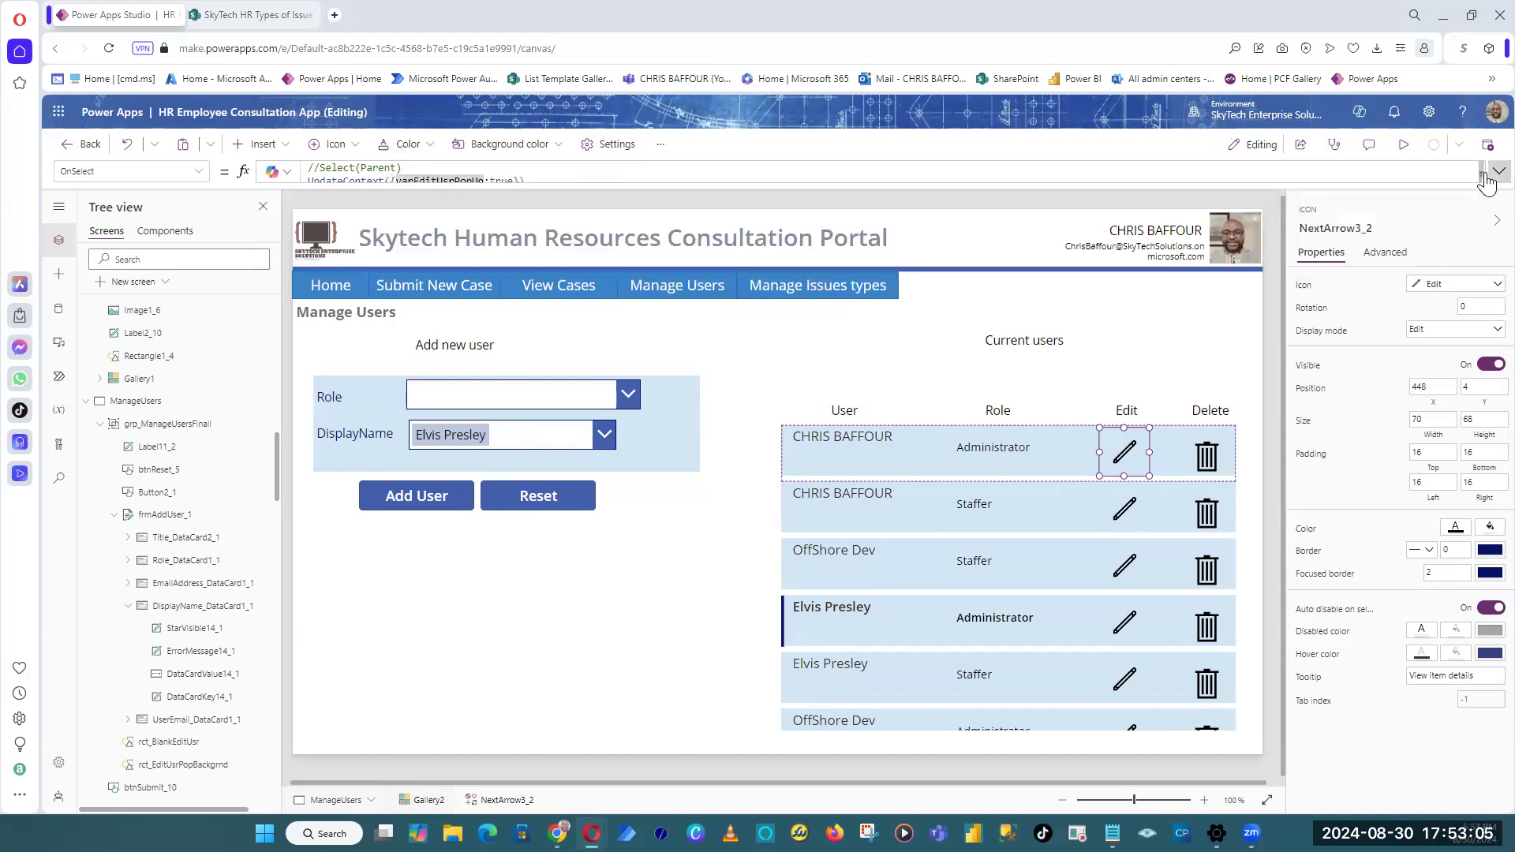
pyautogui.click(1403, 144)
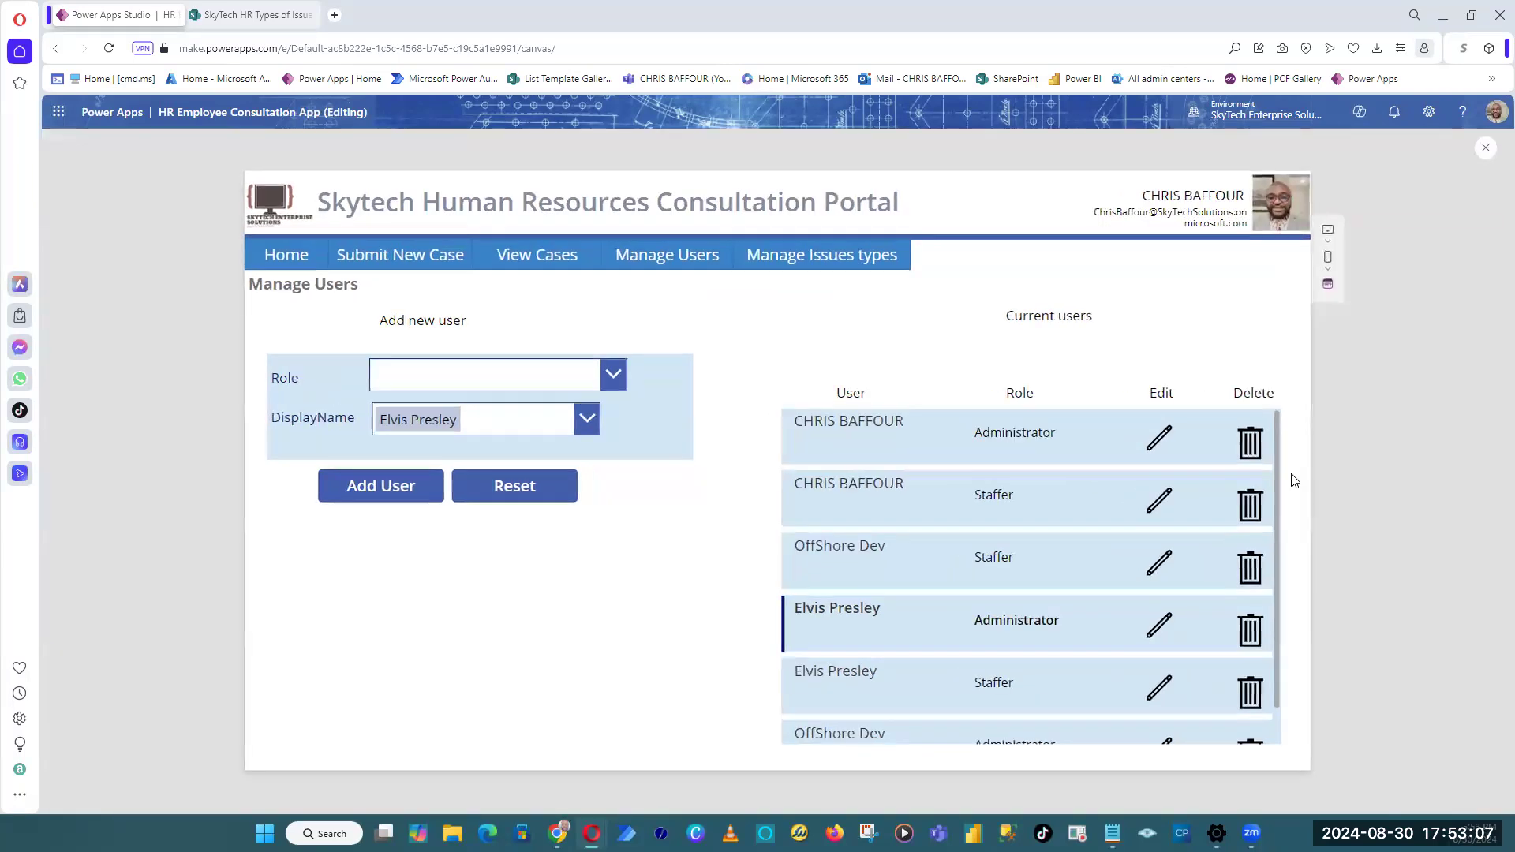
pyautogui.click(1160, 440)
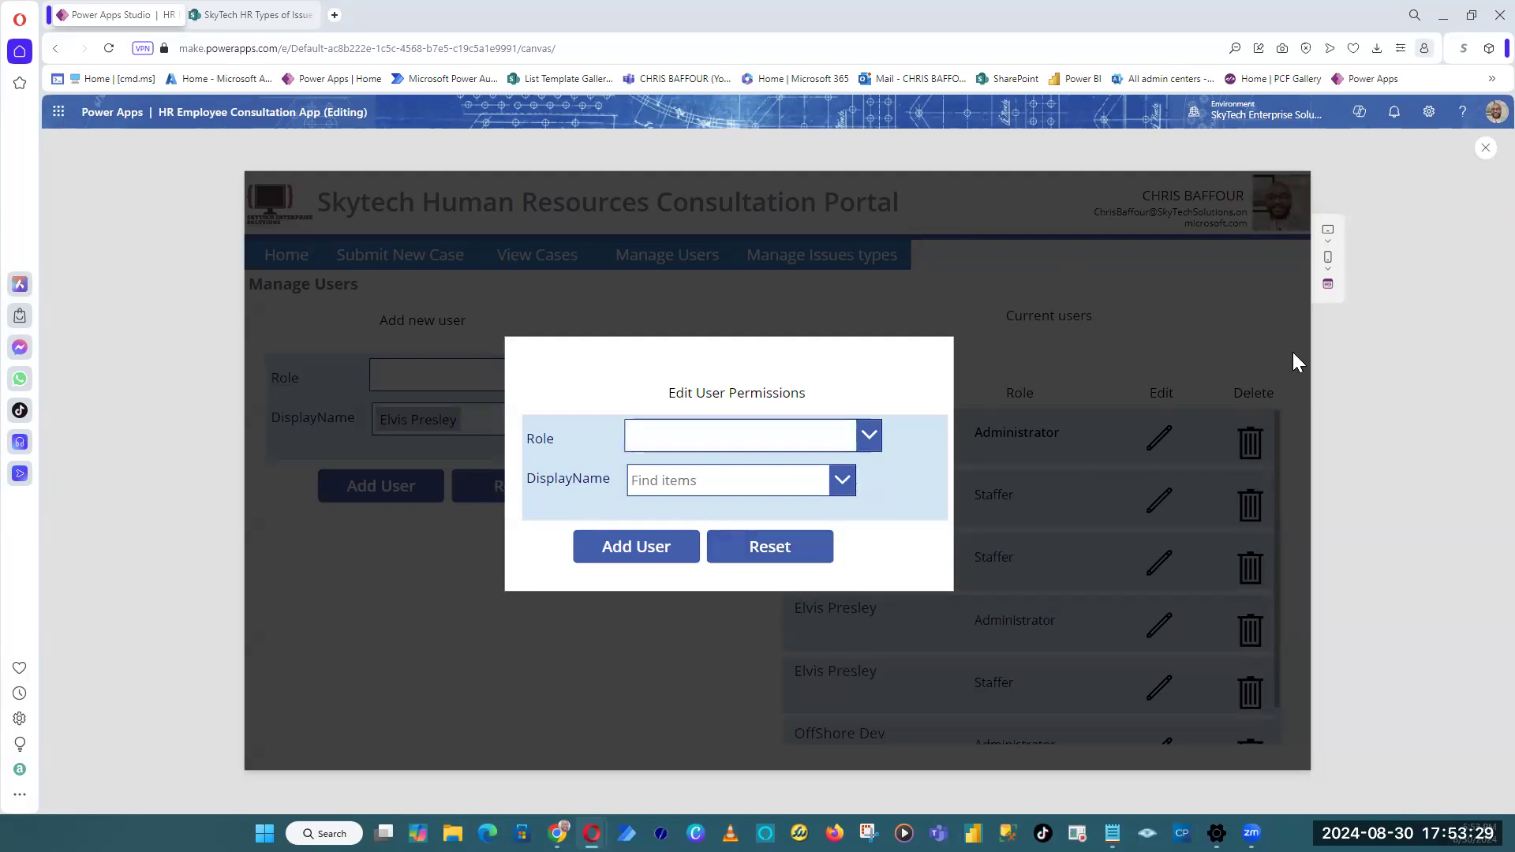
pyautogui.click(1484, 150)
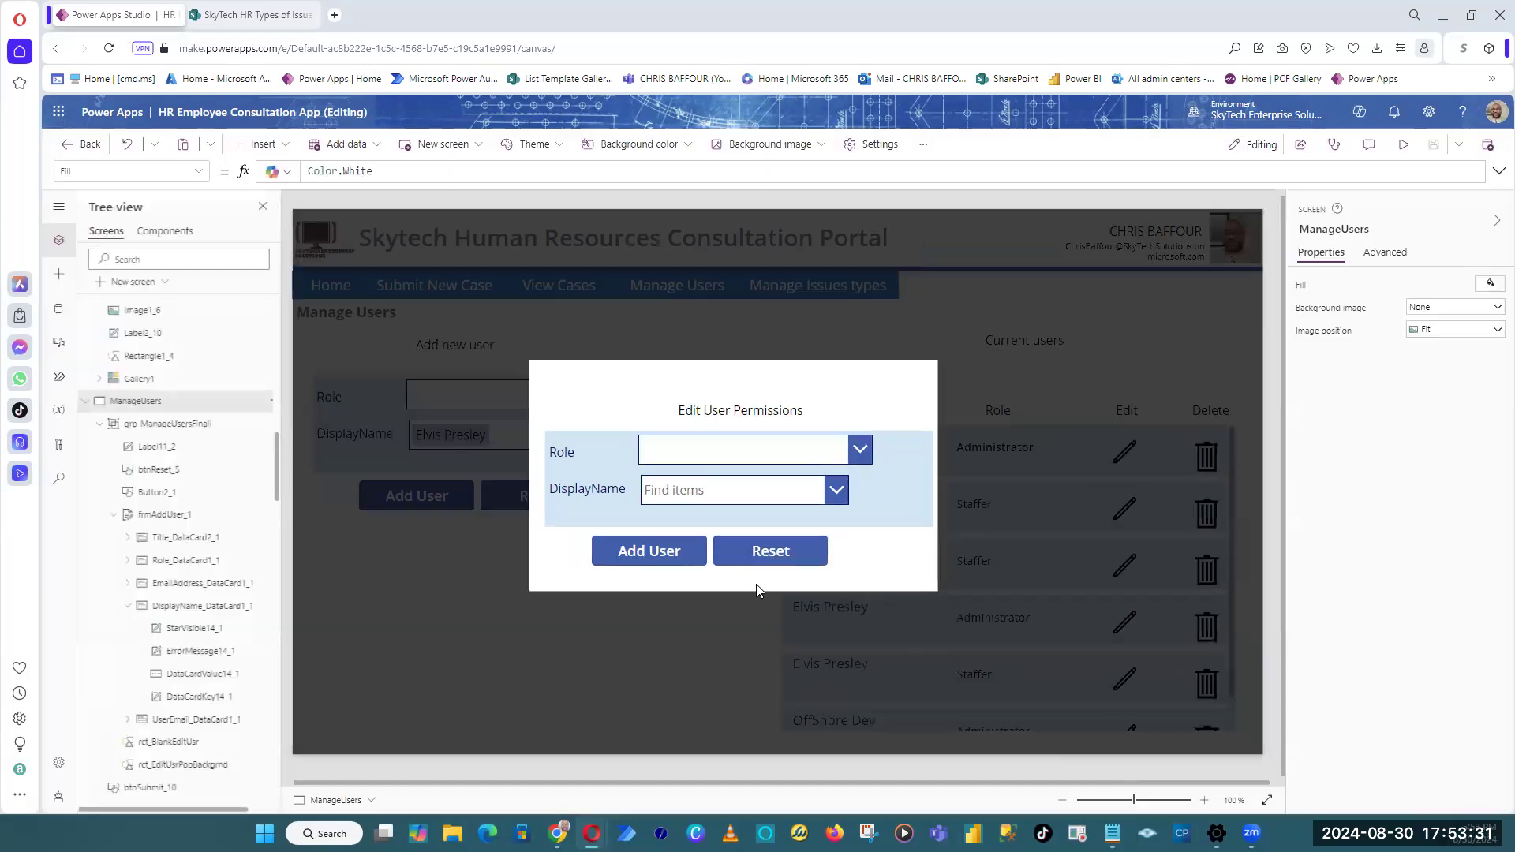
# Step: Change the text of the Reset button in the Edit User Permissions pop-up to Cancel
pyautogui.click(782, 558)
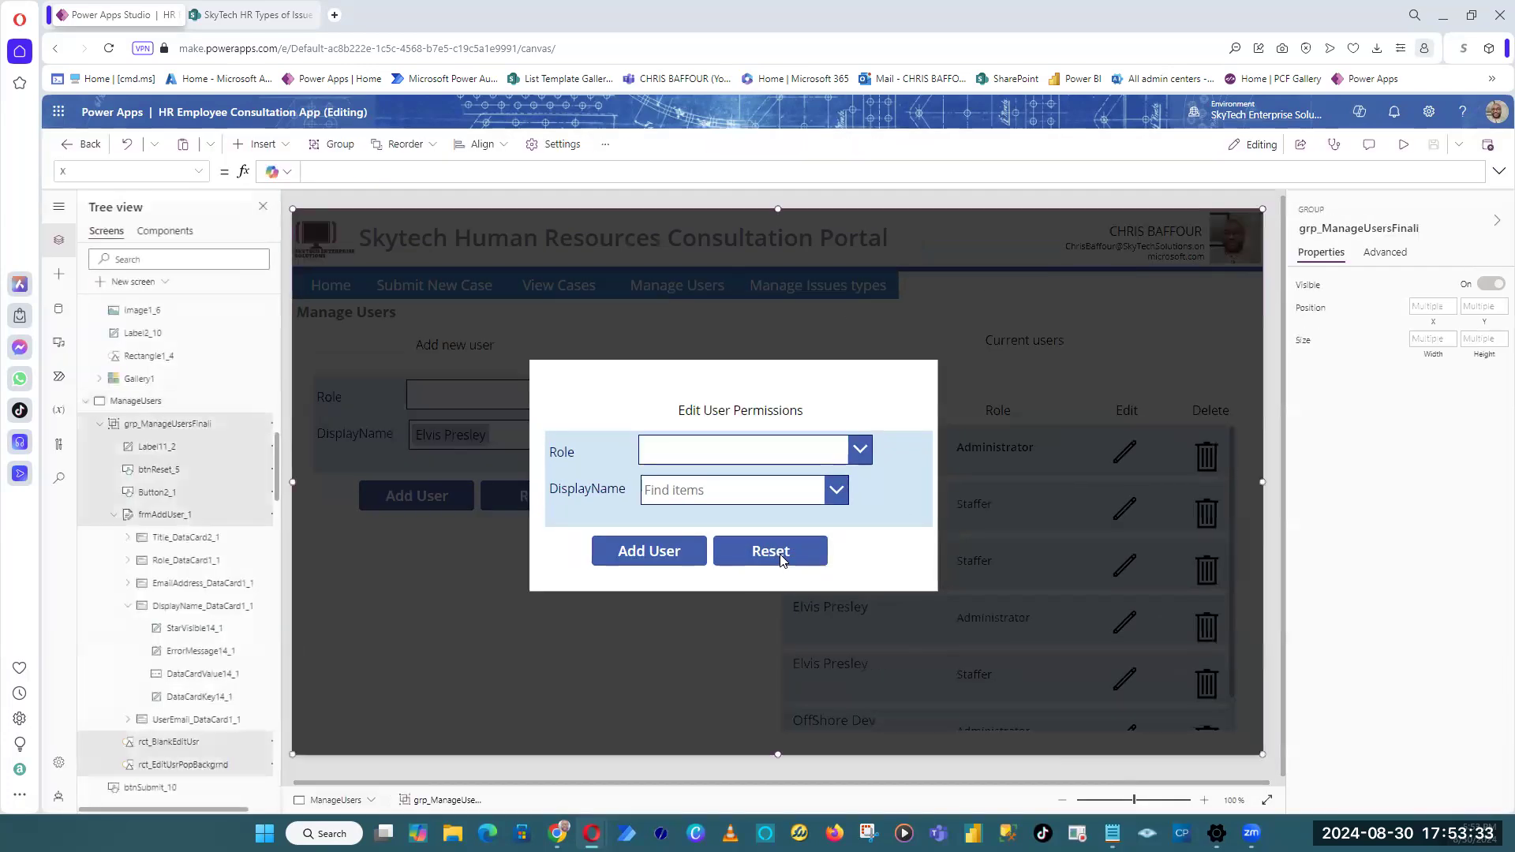
pyautogui.click(781, 558)
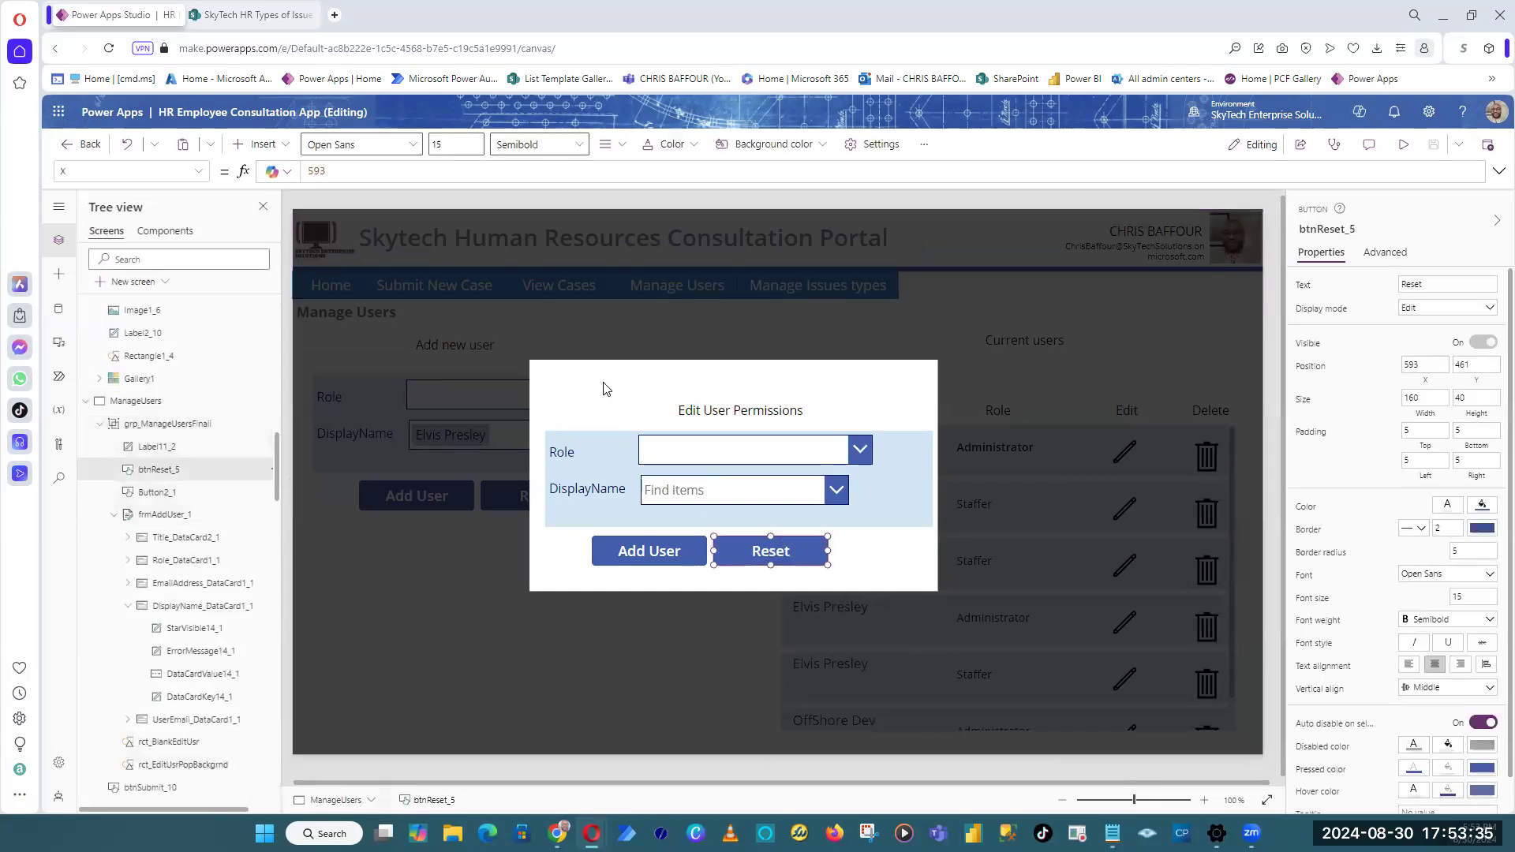
pyautogui.click(1433, 285)
pyautogui.write('Cancel')
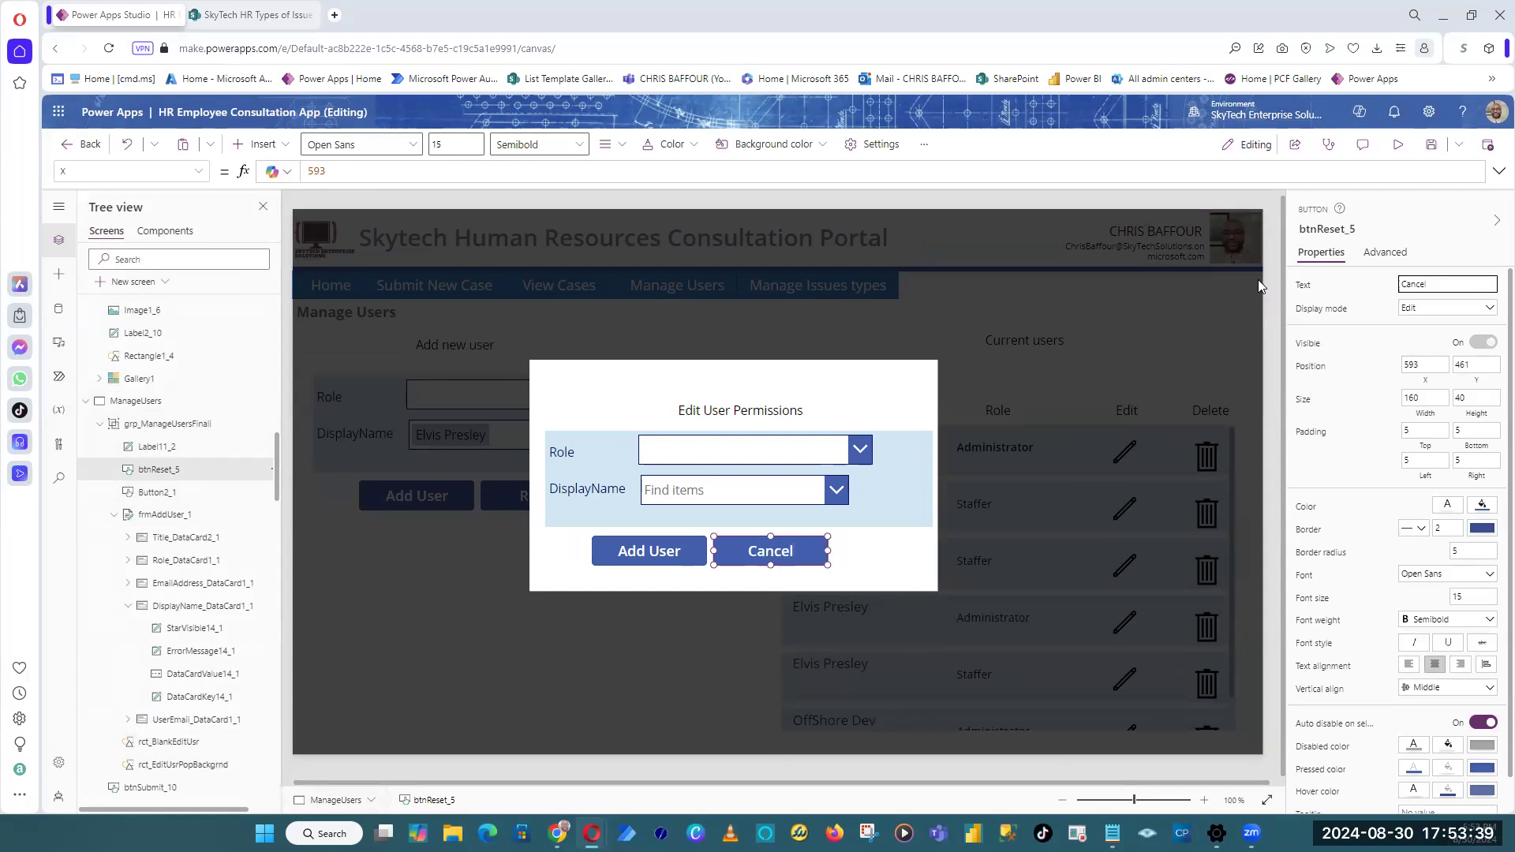
# Step: Comment out ResetForm(frmAddUser_1) in the Cancel button's OnSelect formula and start a new line below it
pyautogui.click(196, 172)
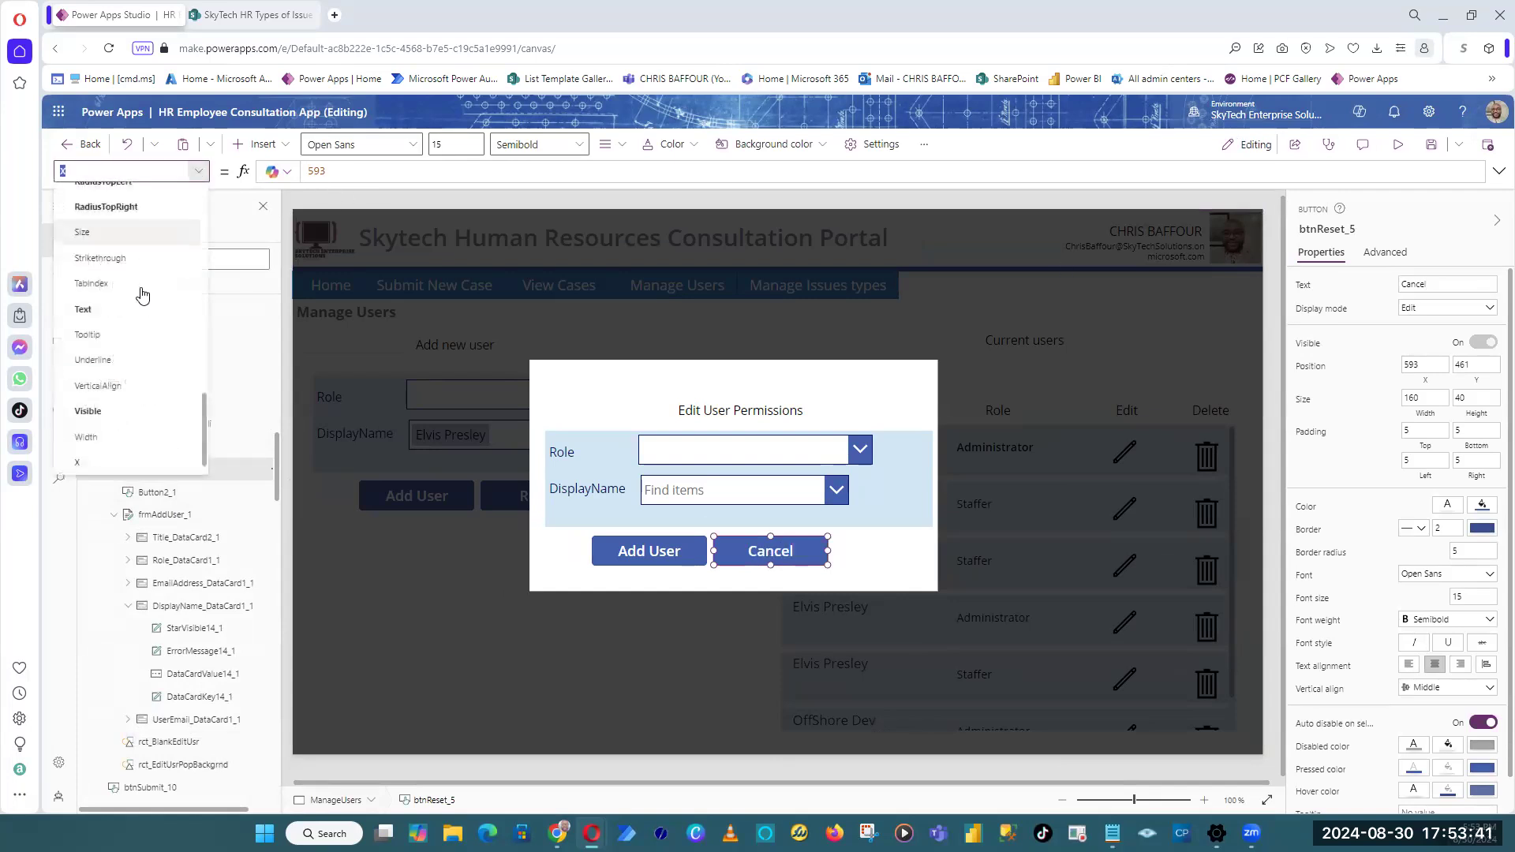
pyautogui.scroll(3, 128, 251)
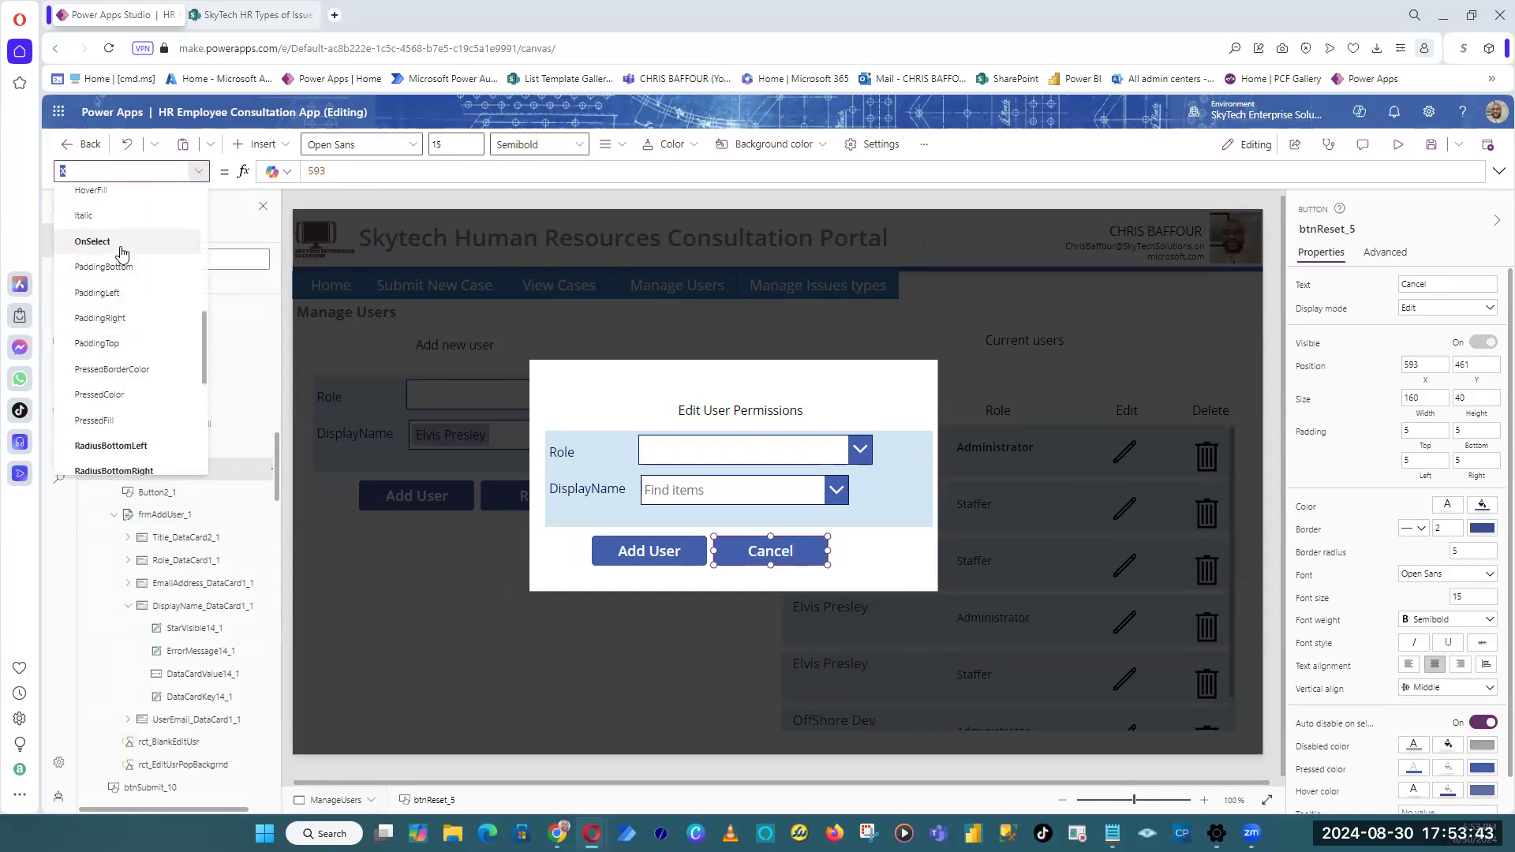
pyautogui.moveTo(457, 183); pyautogui.dragTo(448, 203)
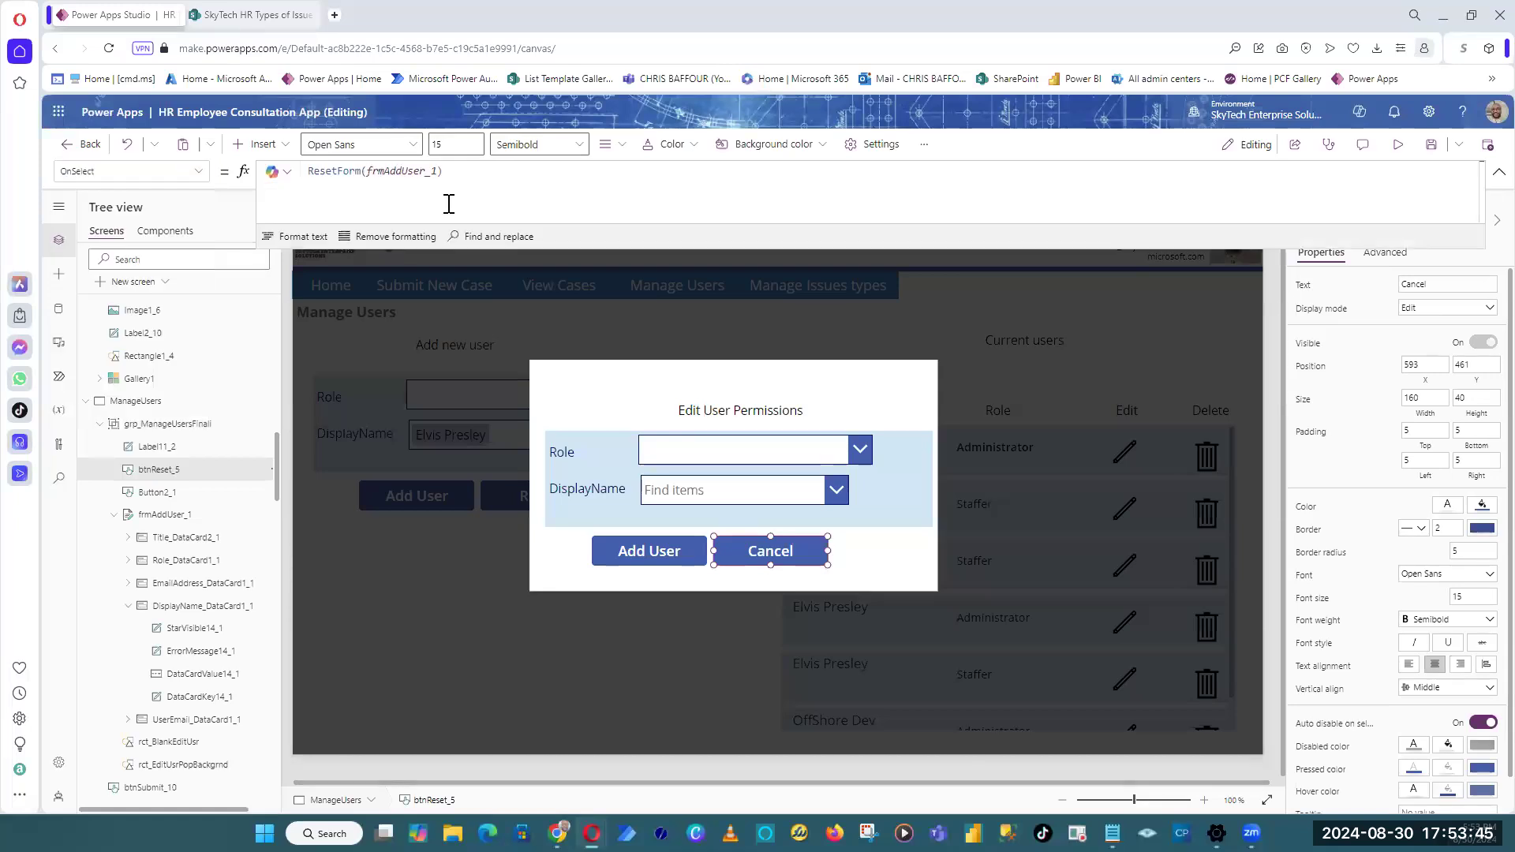
pyautogui.doubleClick(312, 173)
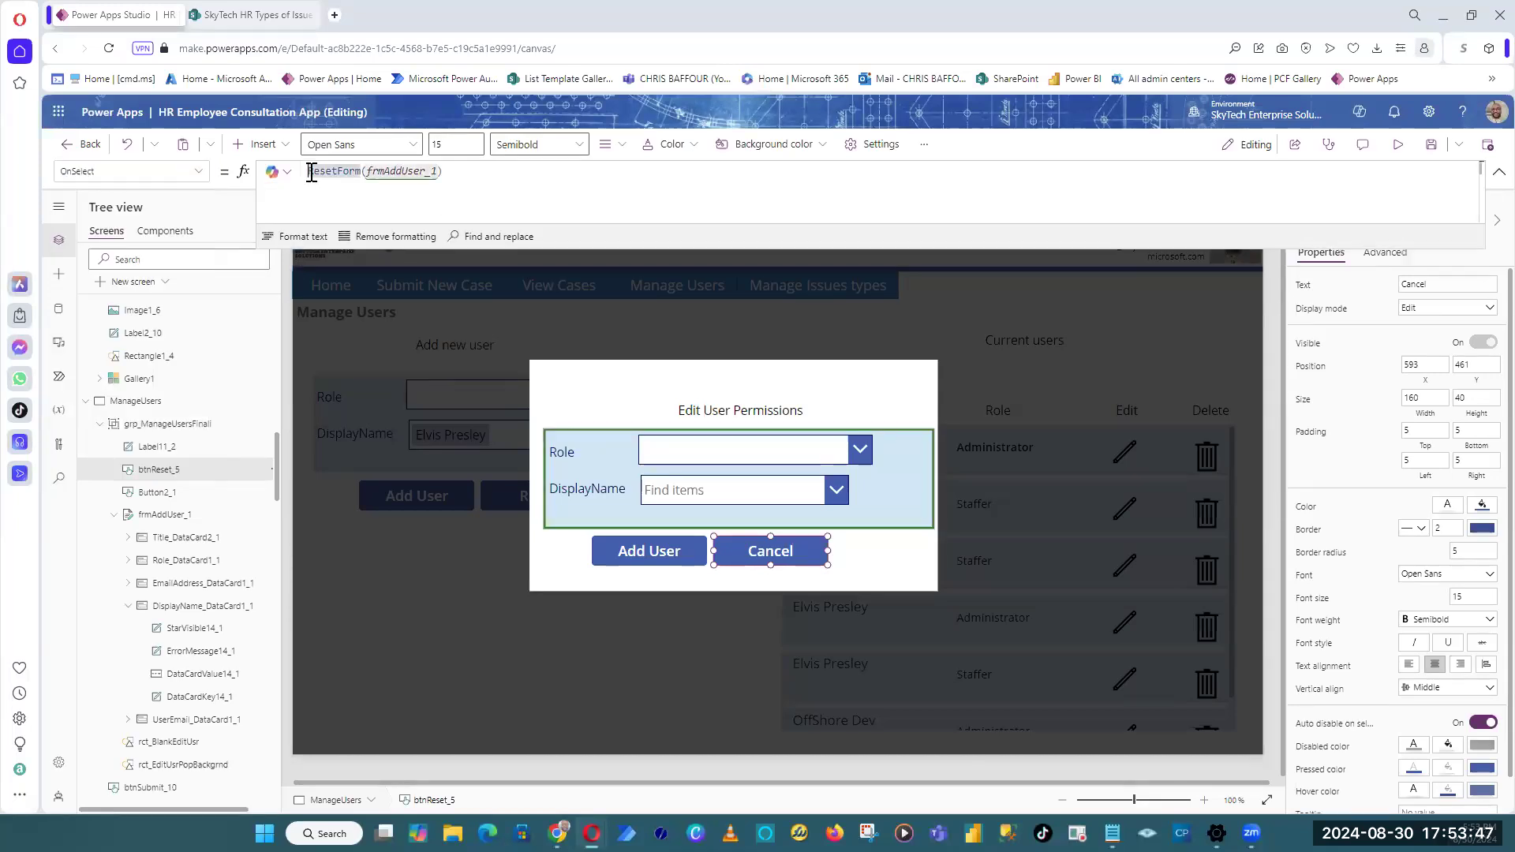
pyautogui.click(310, 172)
pyautogui.write('//')
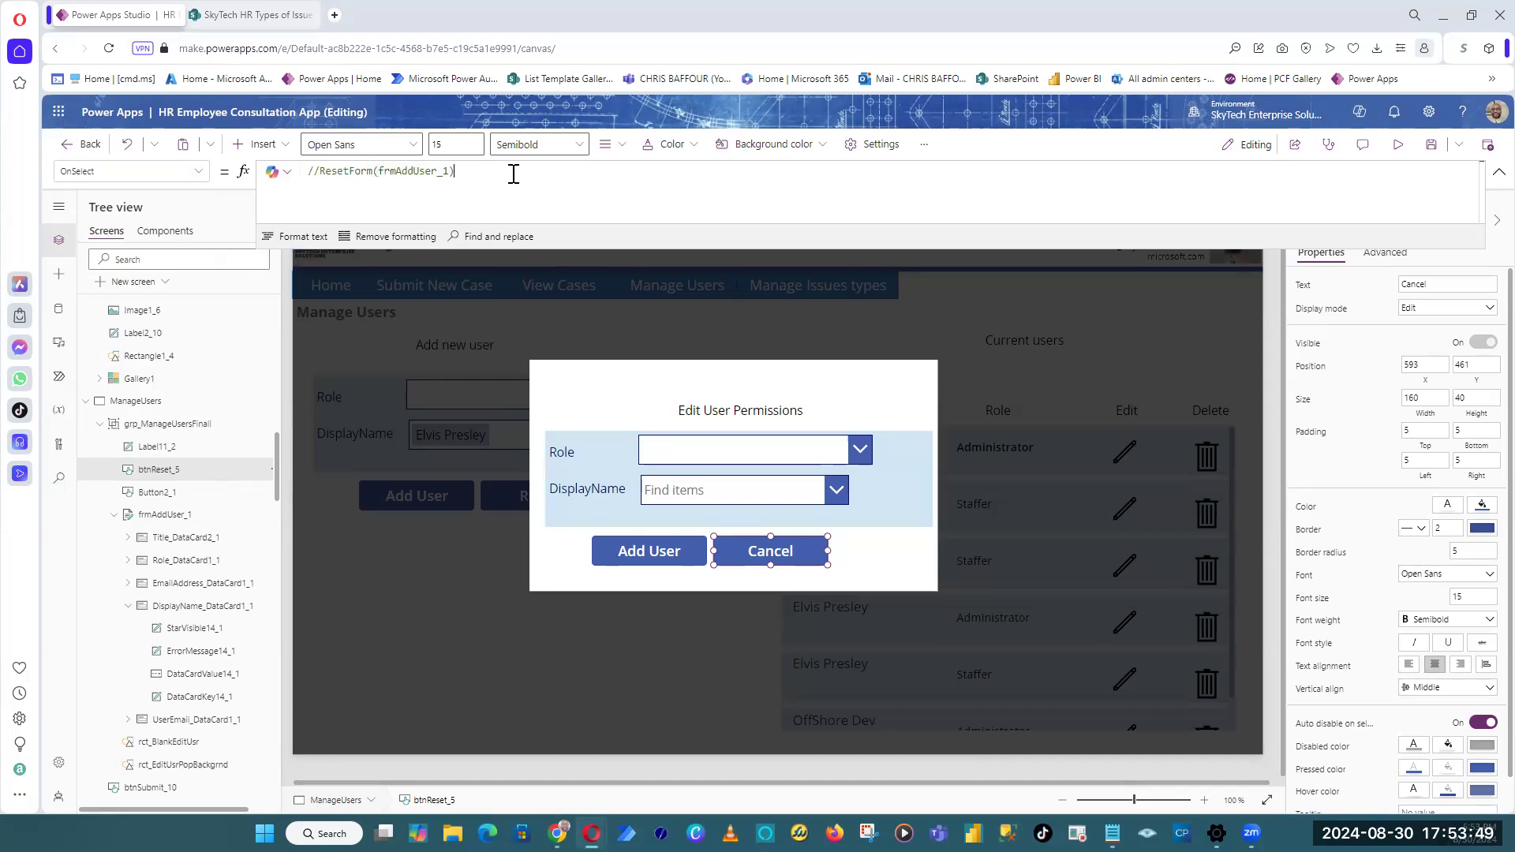
pyautogui.press('Return')
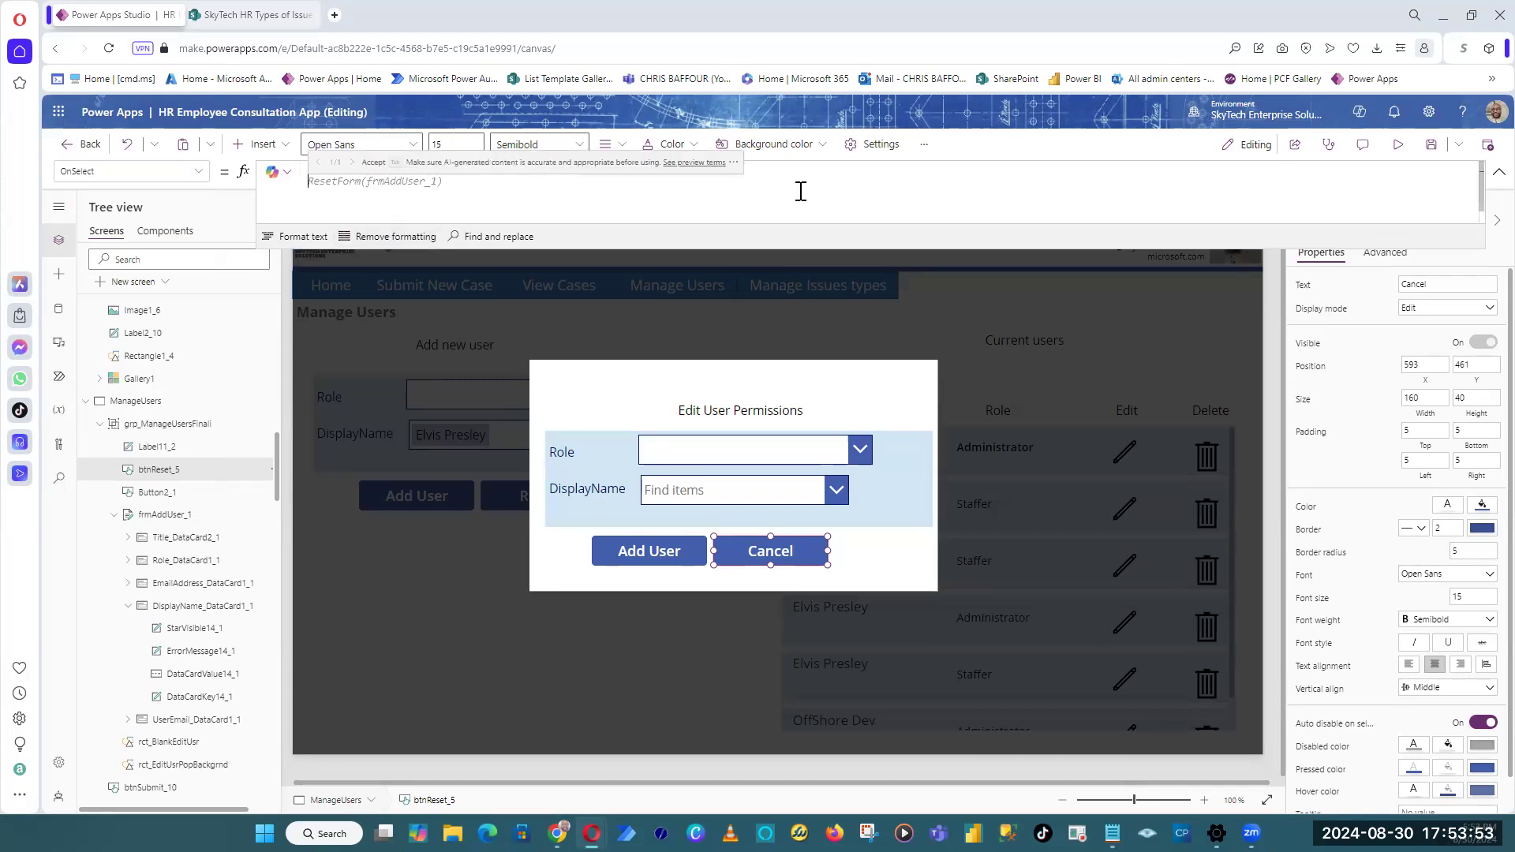
pyautogui.press('BackSpace')
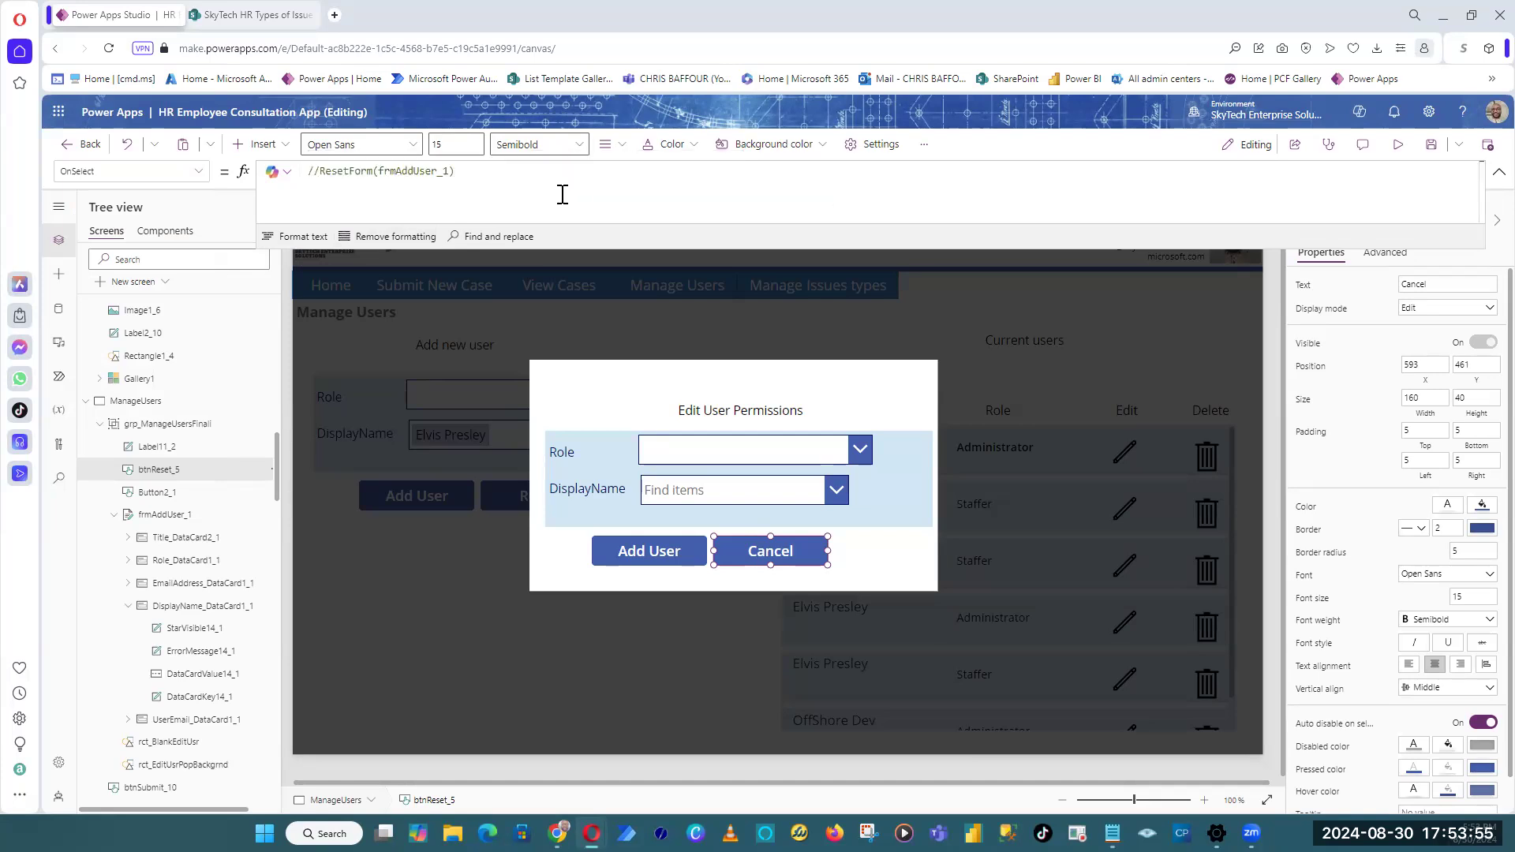
pyautogui.press('Return')
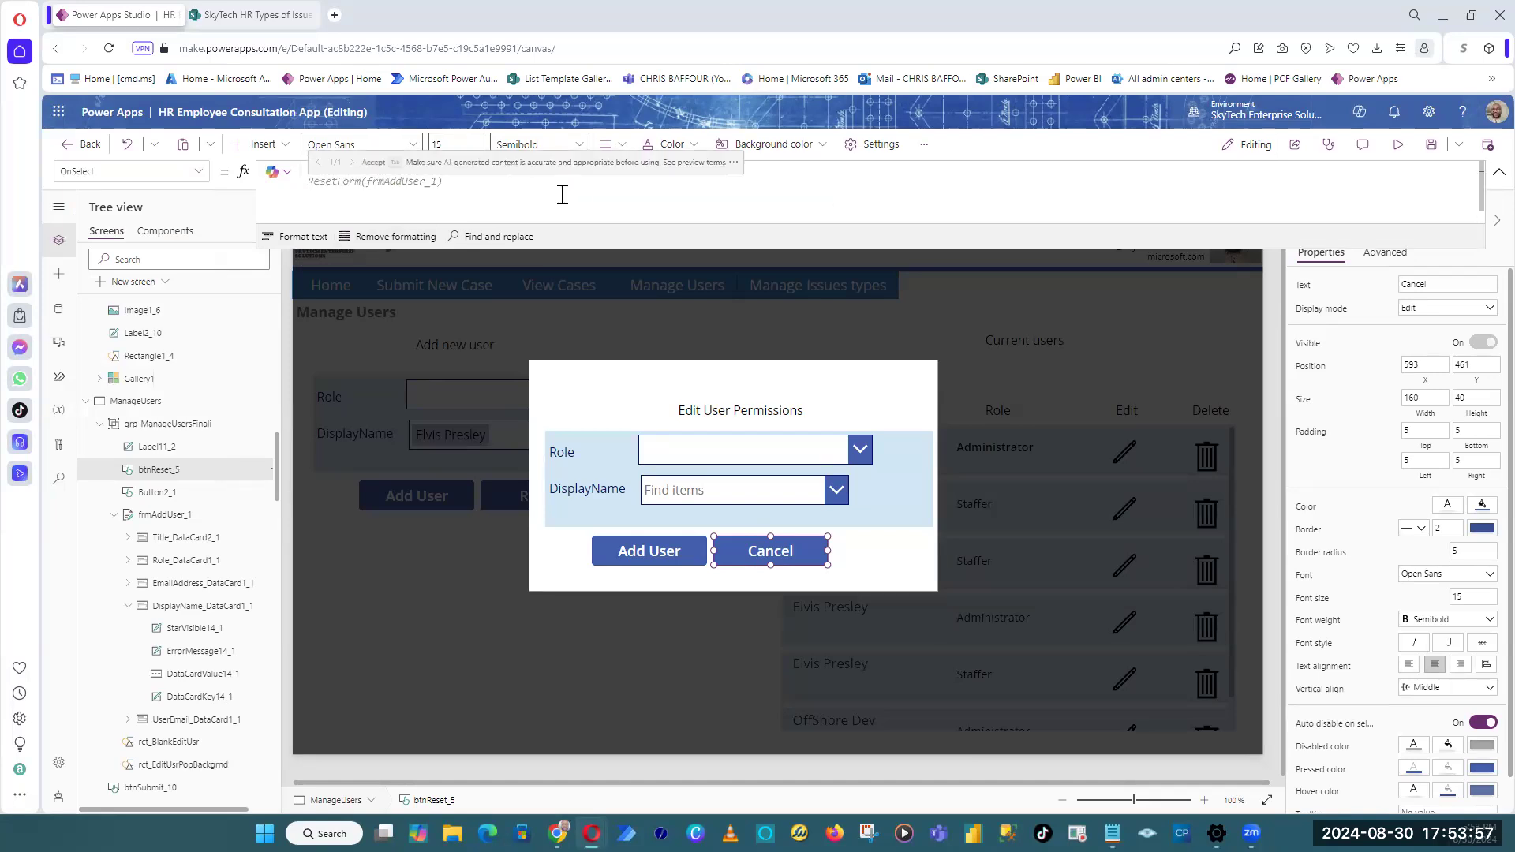
# Step: Add UpdateContext({varEditUsrPopUp:false}) to the Cancel button's OnSelect formula beneath the commented line
pyautogui.write('varEditUsrPopUp')
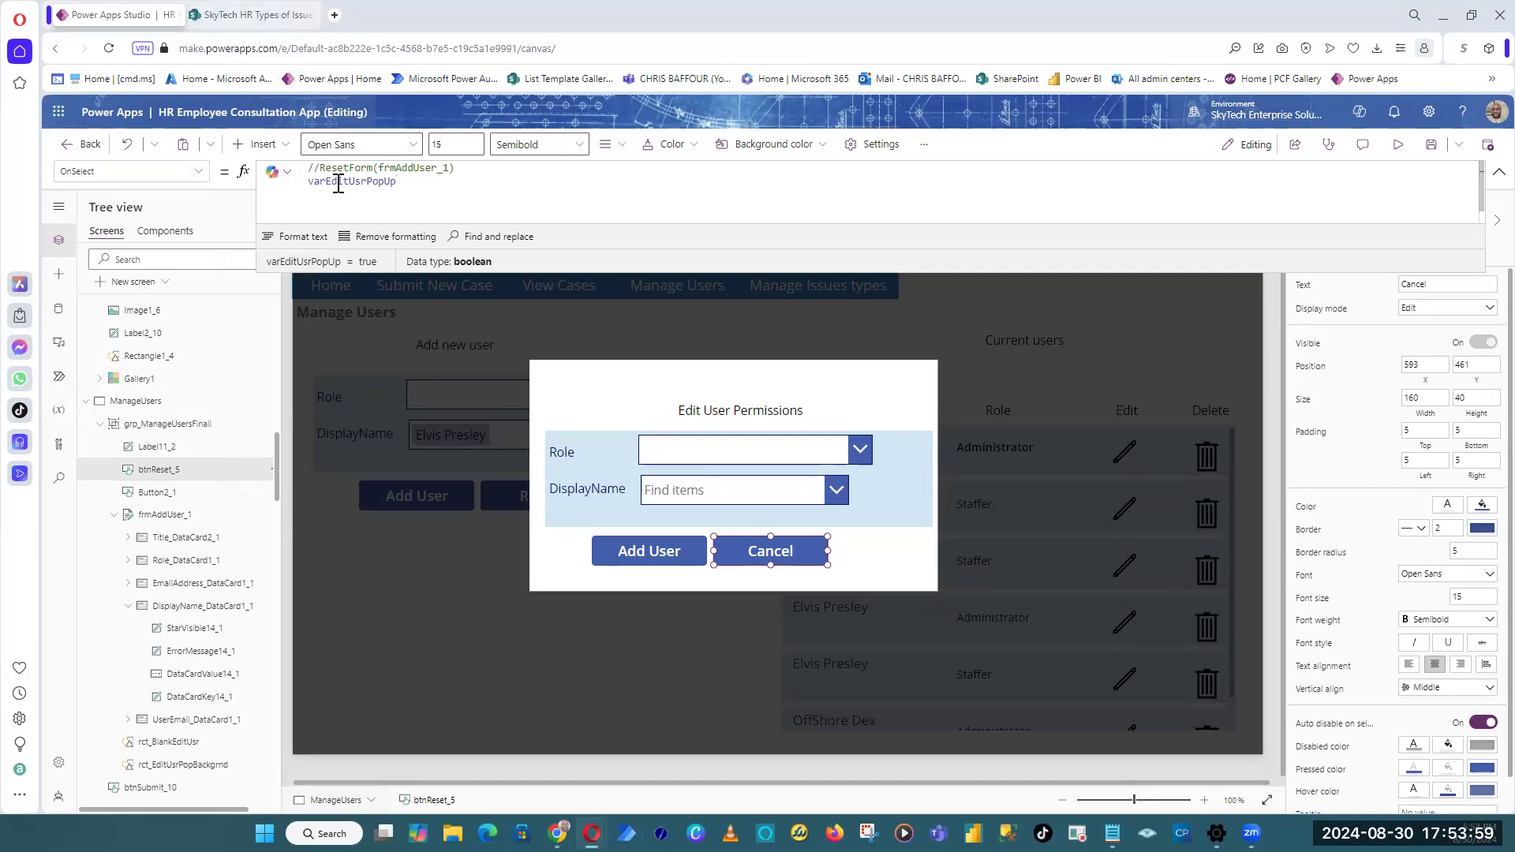
pyautogui.click(311, 185)
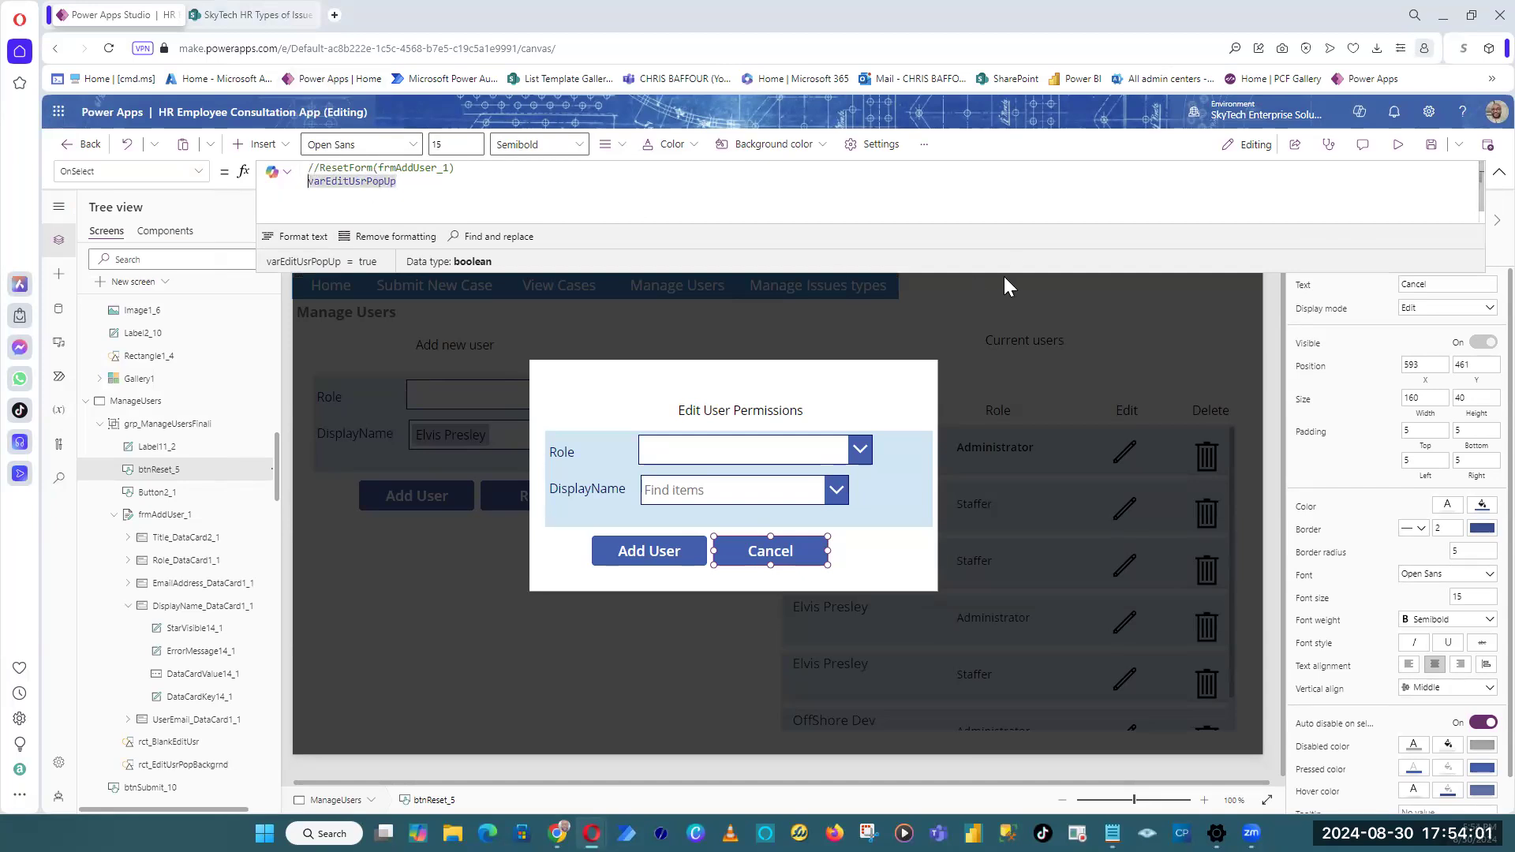
pyautogui.write('UpdateContext')
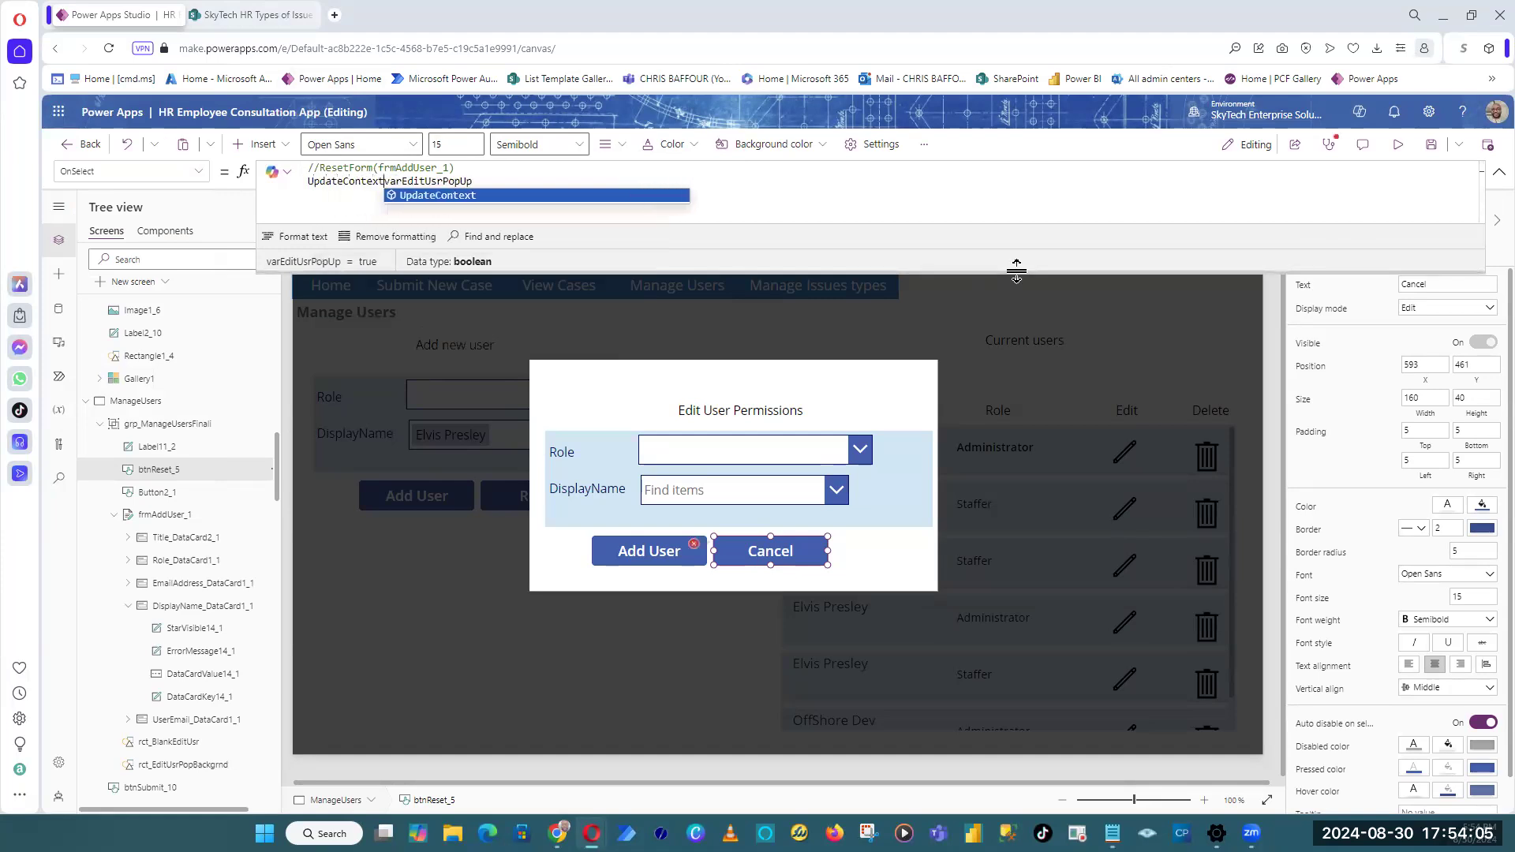
pyautogui.write('(')
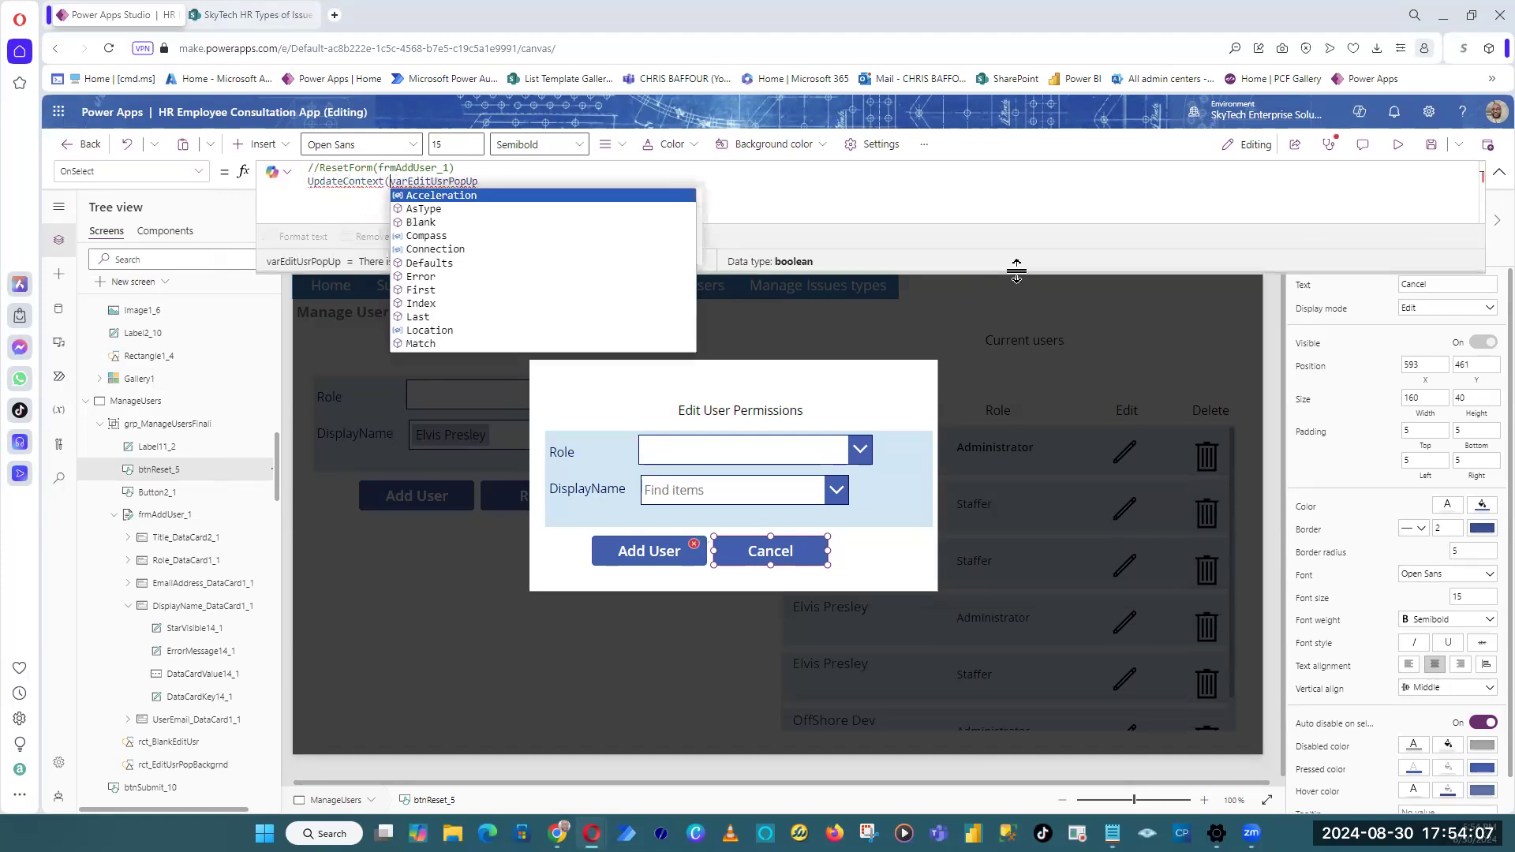
pyautogui.write('{')
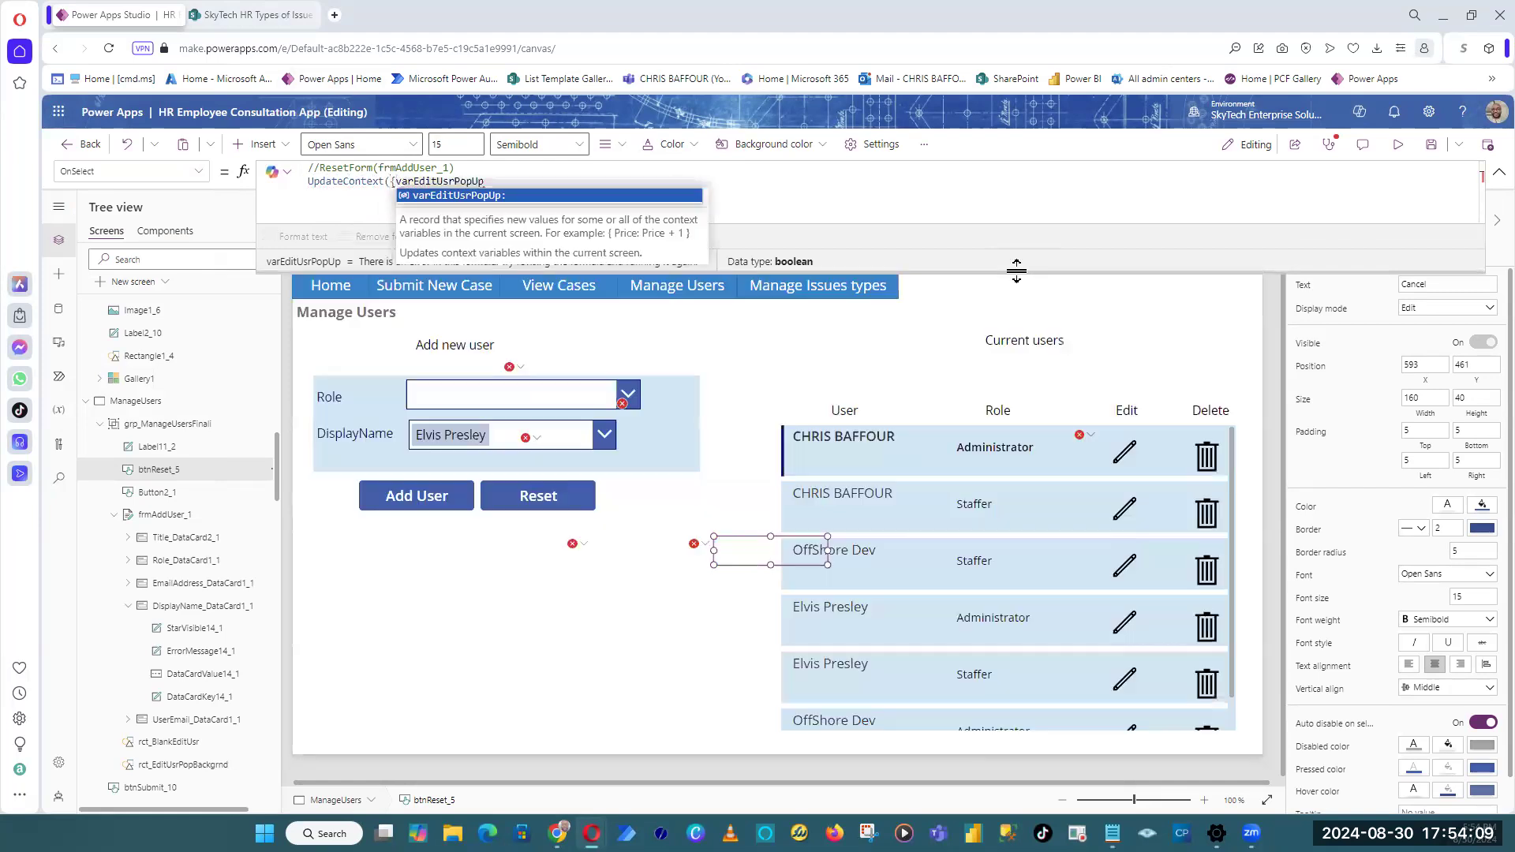
pyautogui.click(543, 172)
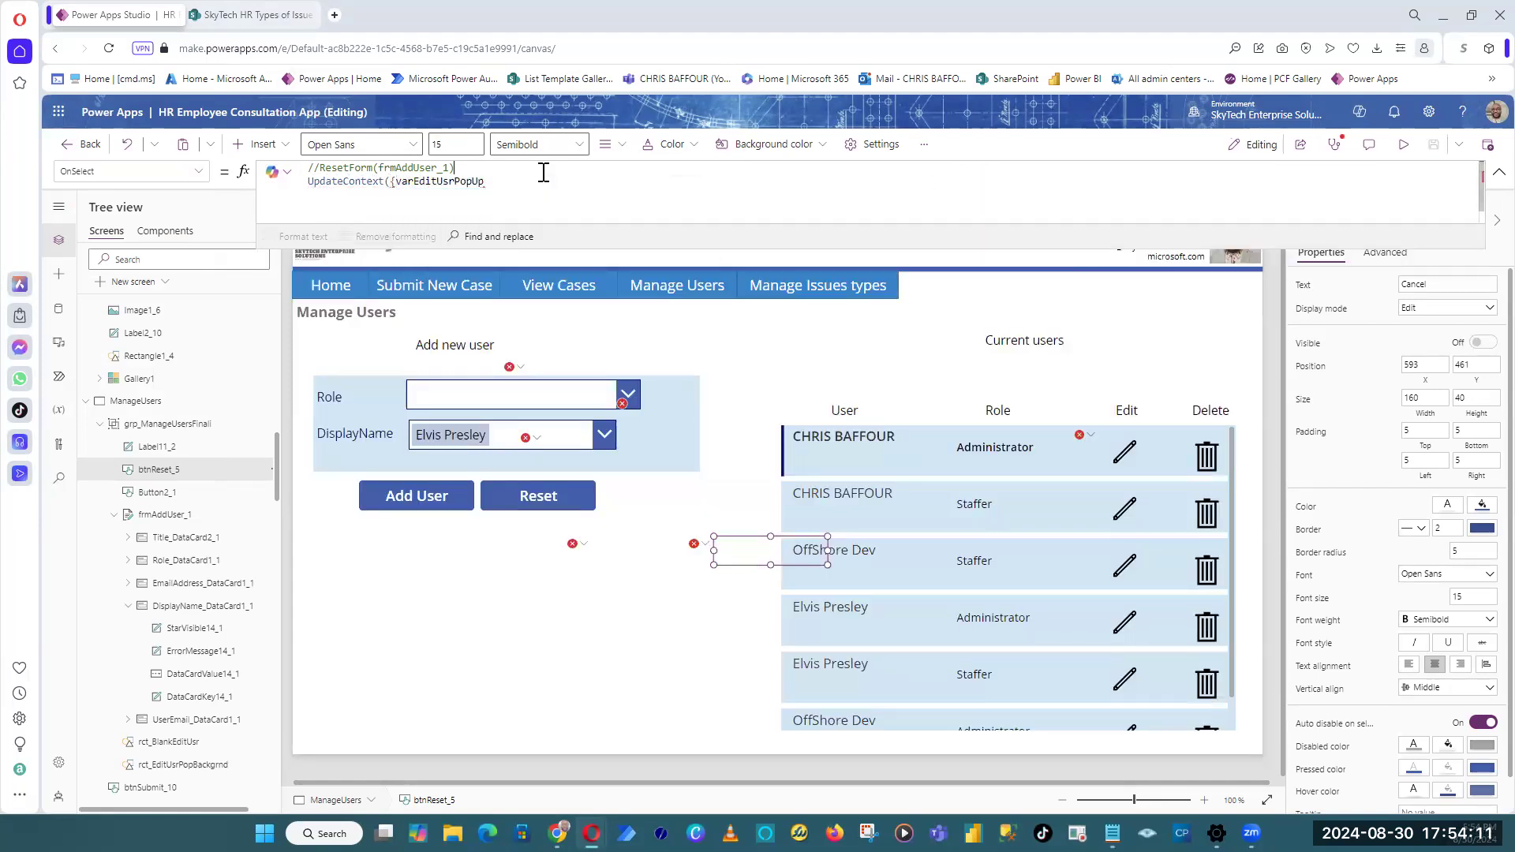
pyautogui.click(543, 183)
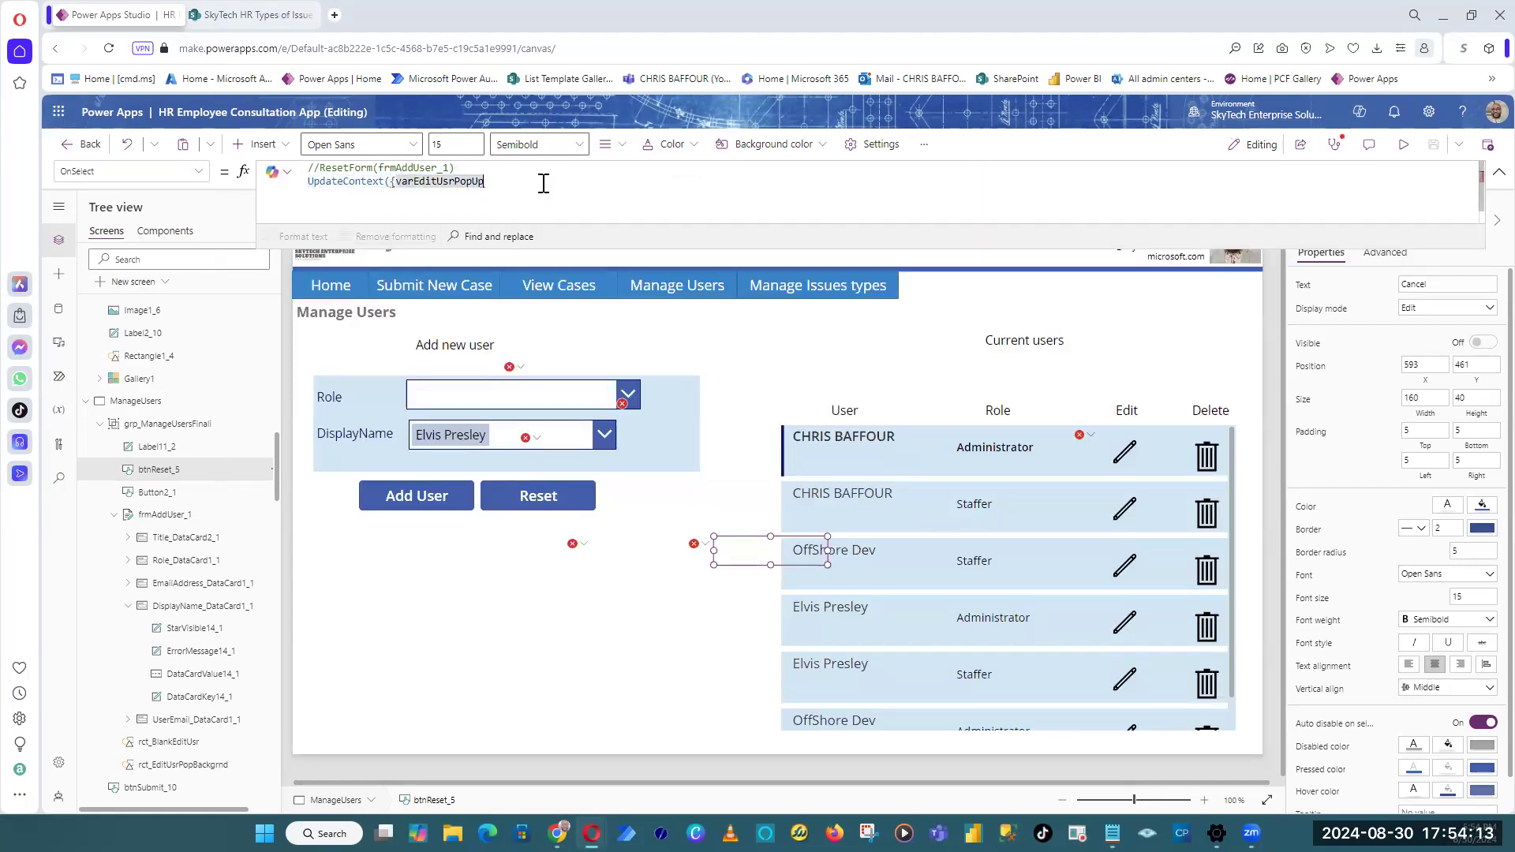
pyautogui.write(':false')
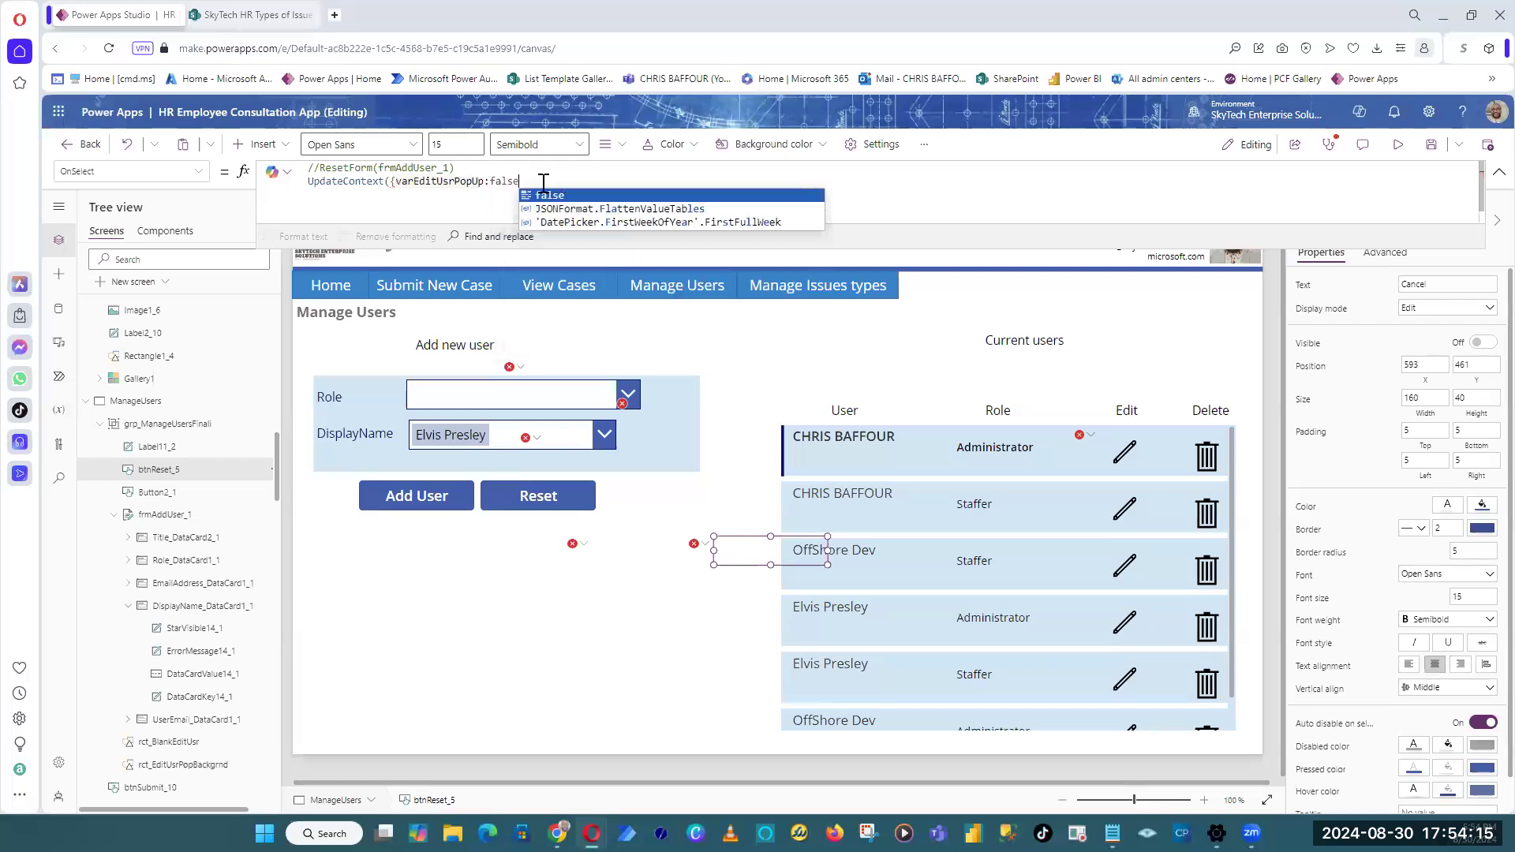
pyautogui.write('})')
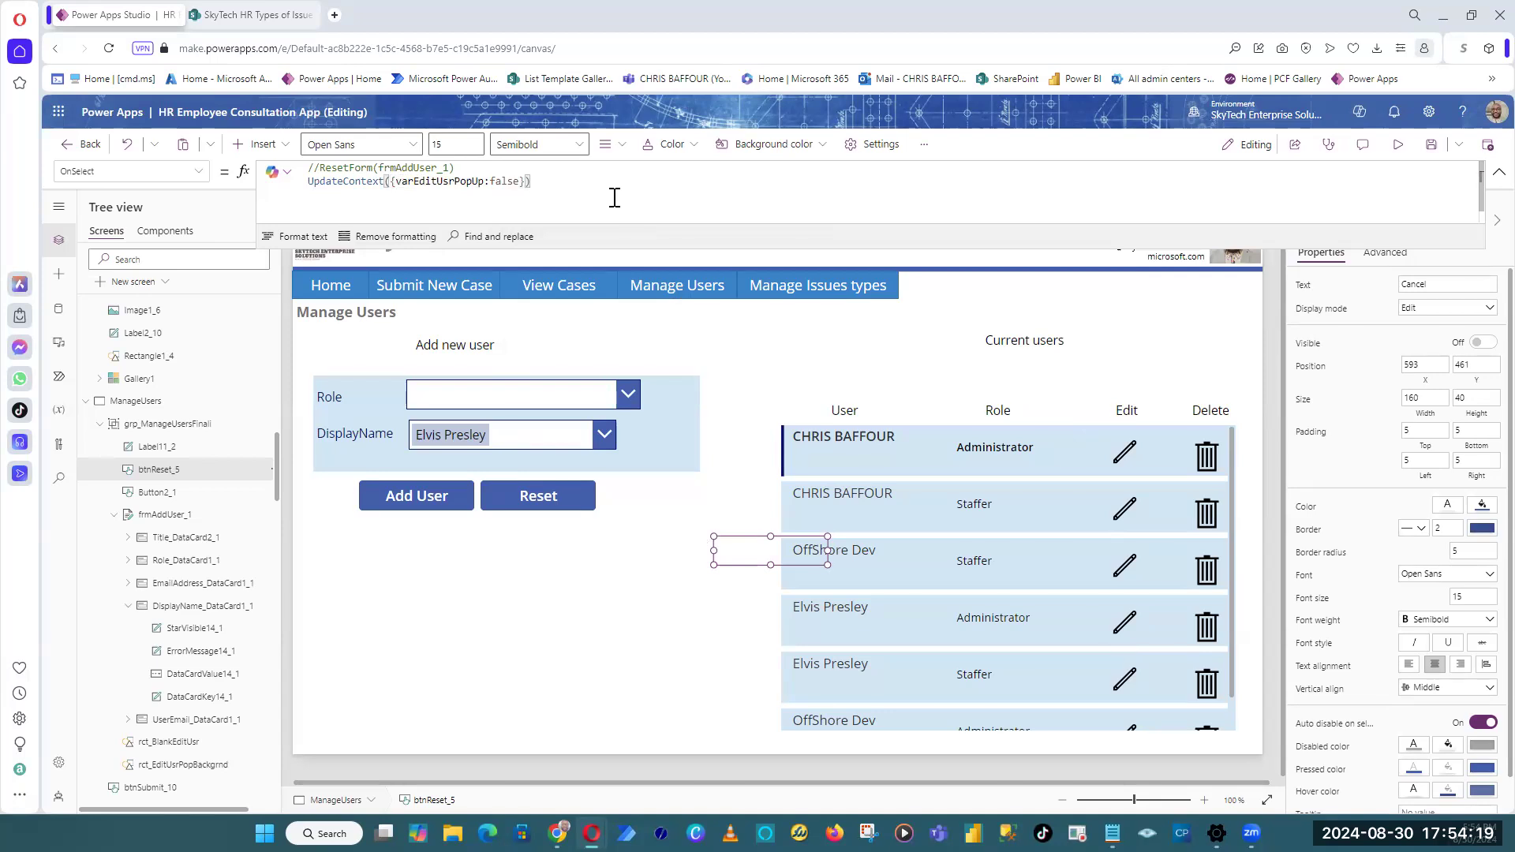
# Step: Save the app and preview opening the pop-up from the third and fourth users' edit icons, closing it with Cancel each time
pyautogui.click(1430, 144)
pyautogui.click(1401, 147)
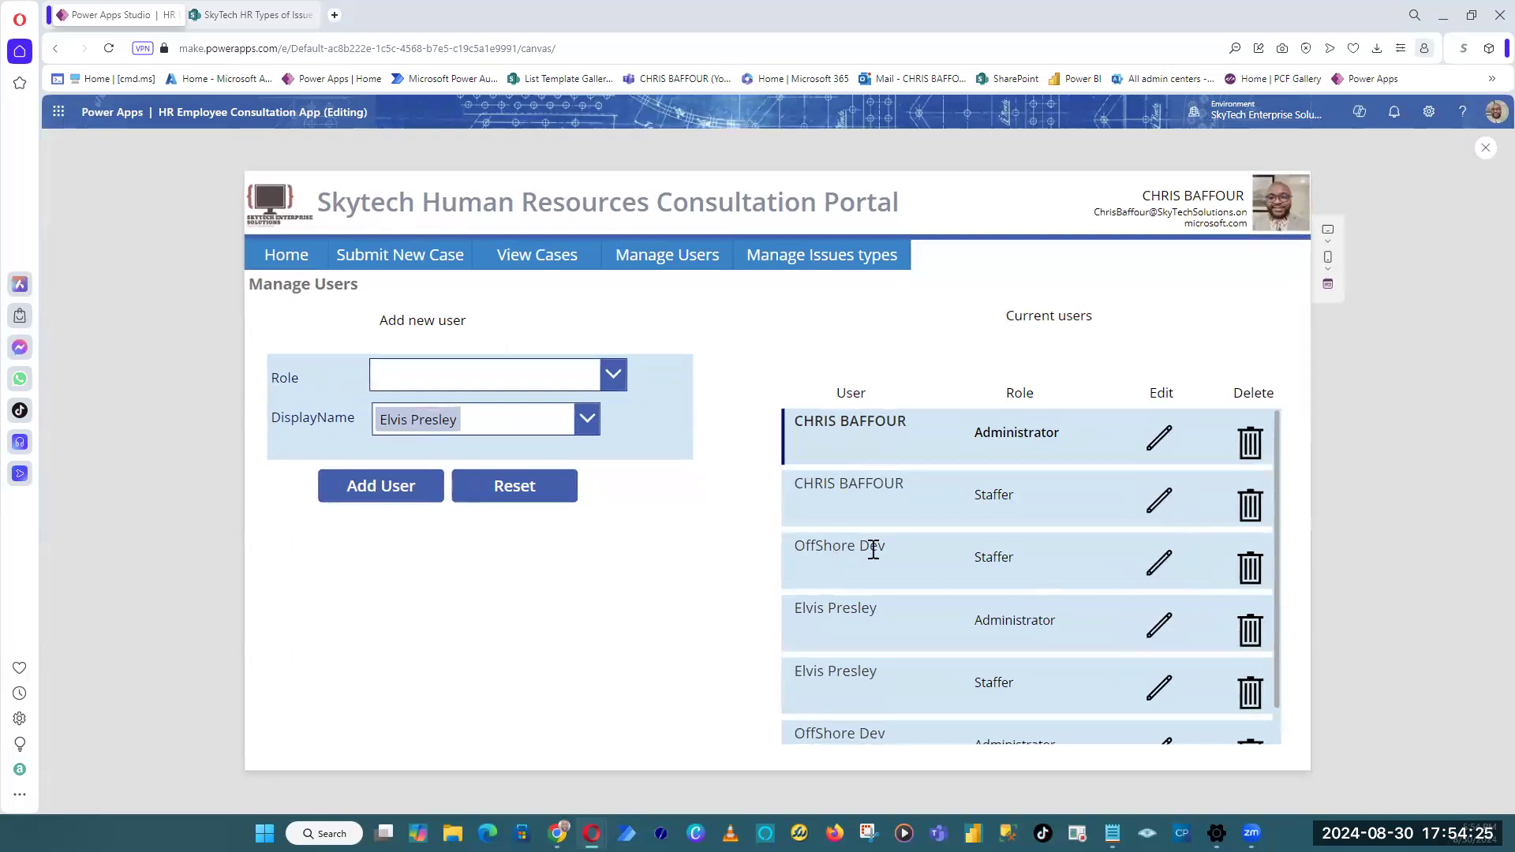
pyautogui.click(1154, 571)
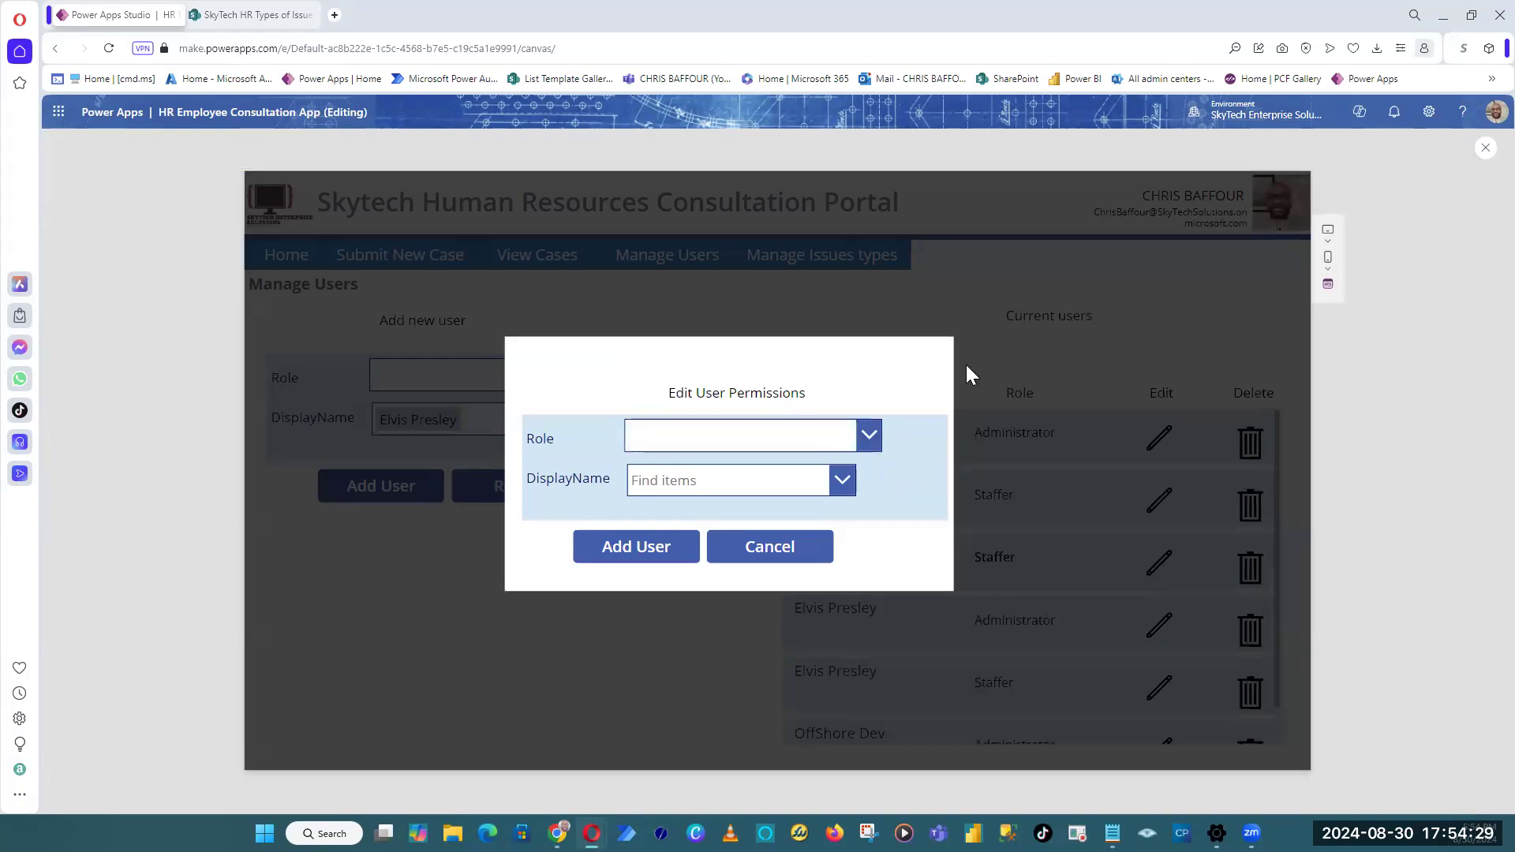
pyautogui.click(793, 549)
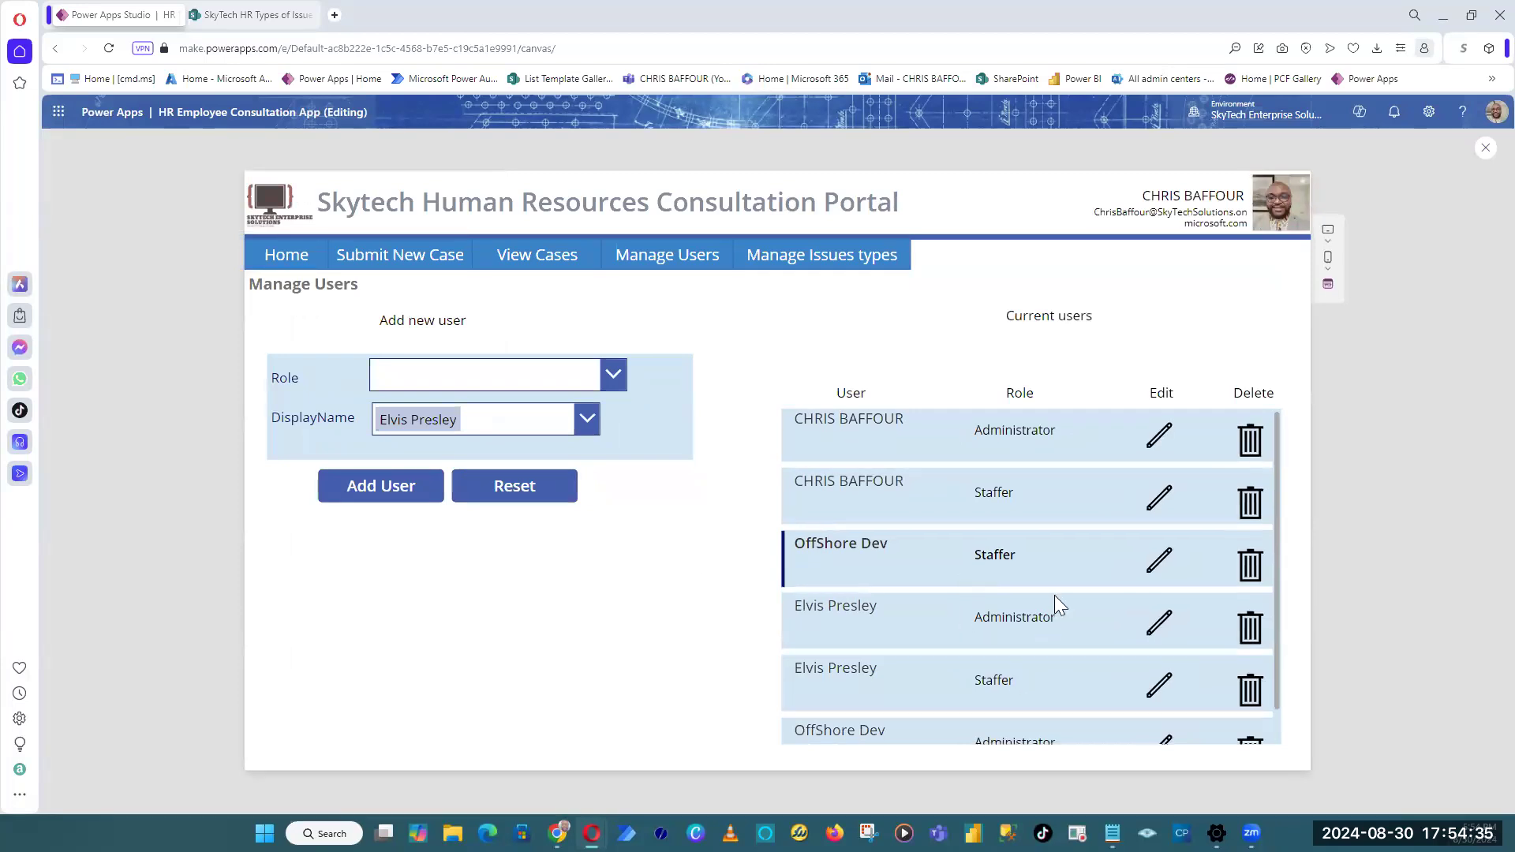
pyautogui.scroll(-1, 1056, 604)
pyautogui.click(1160, 589)
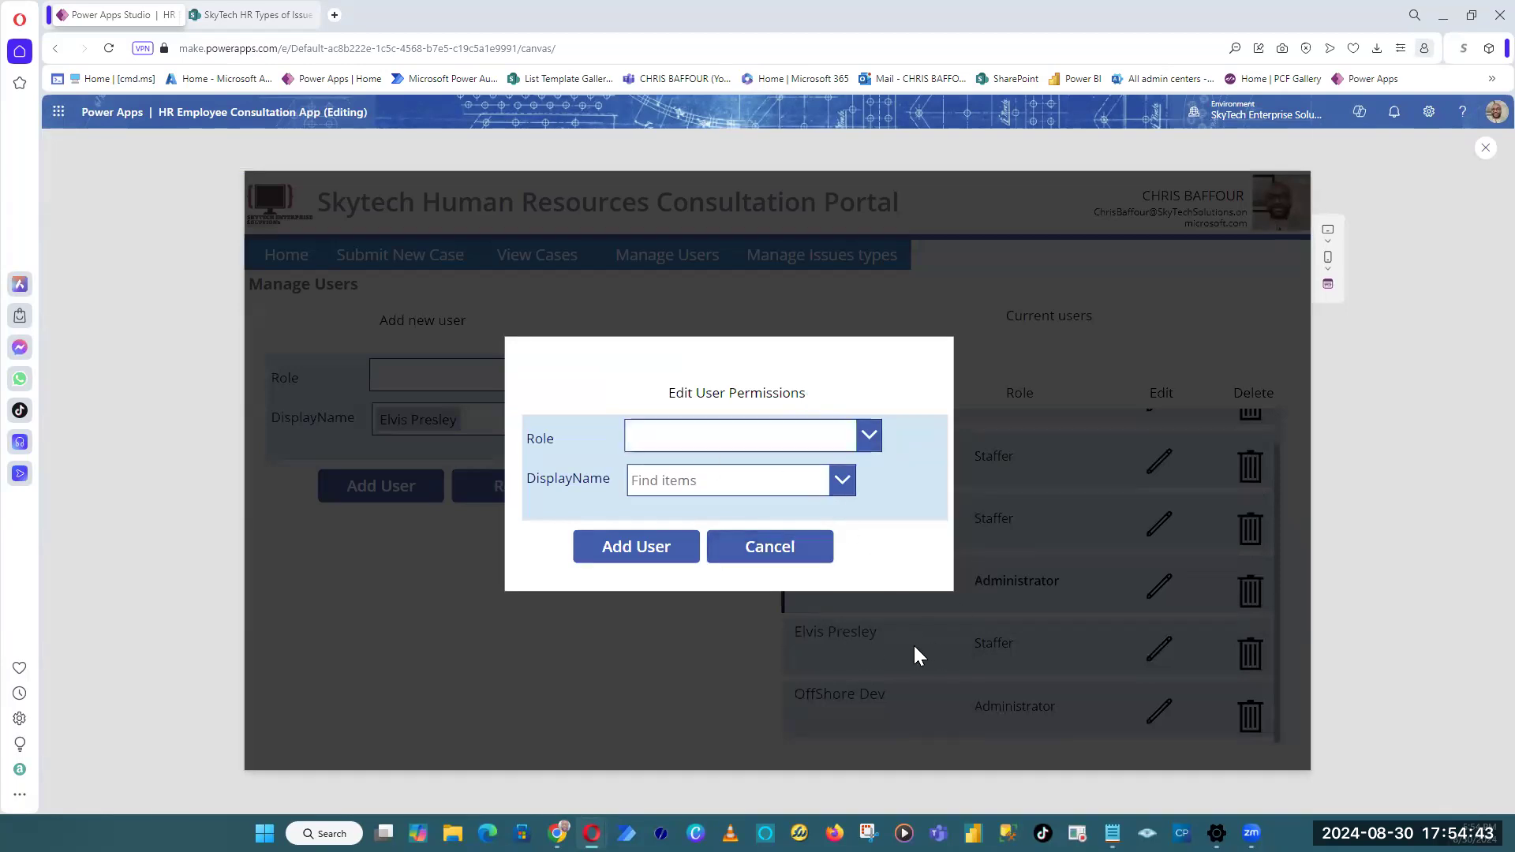
pyautogui.click(812, 557)
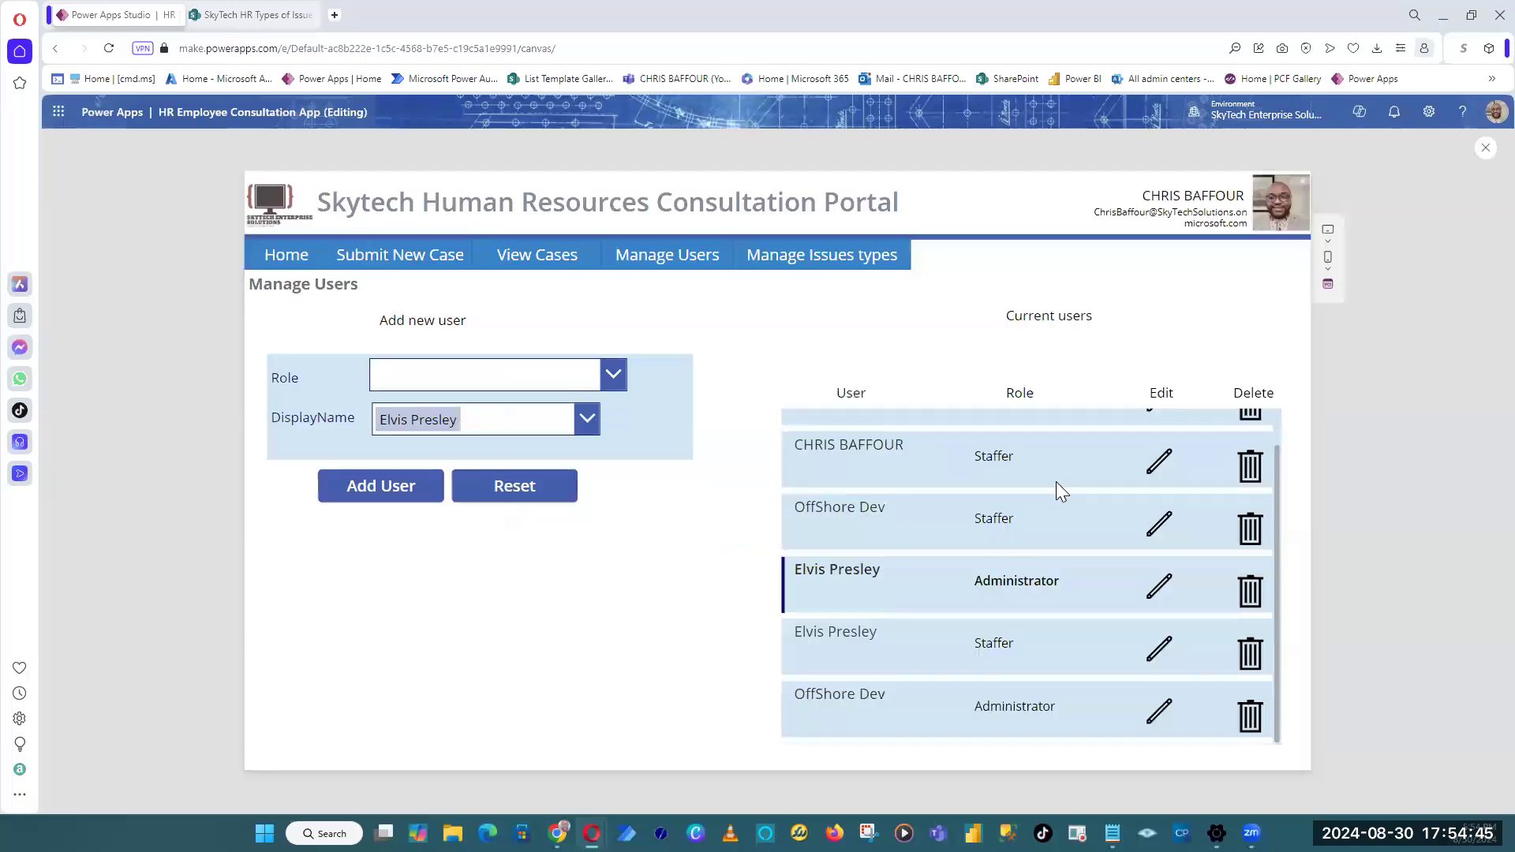
pyautogui.scroll(1, 1161, 576)
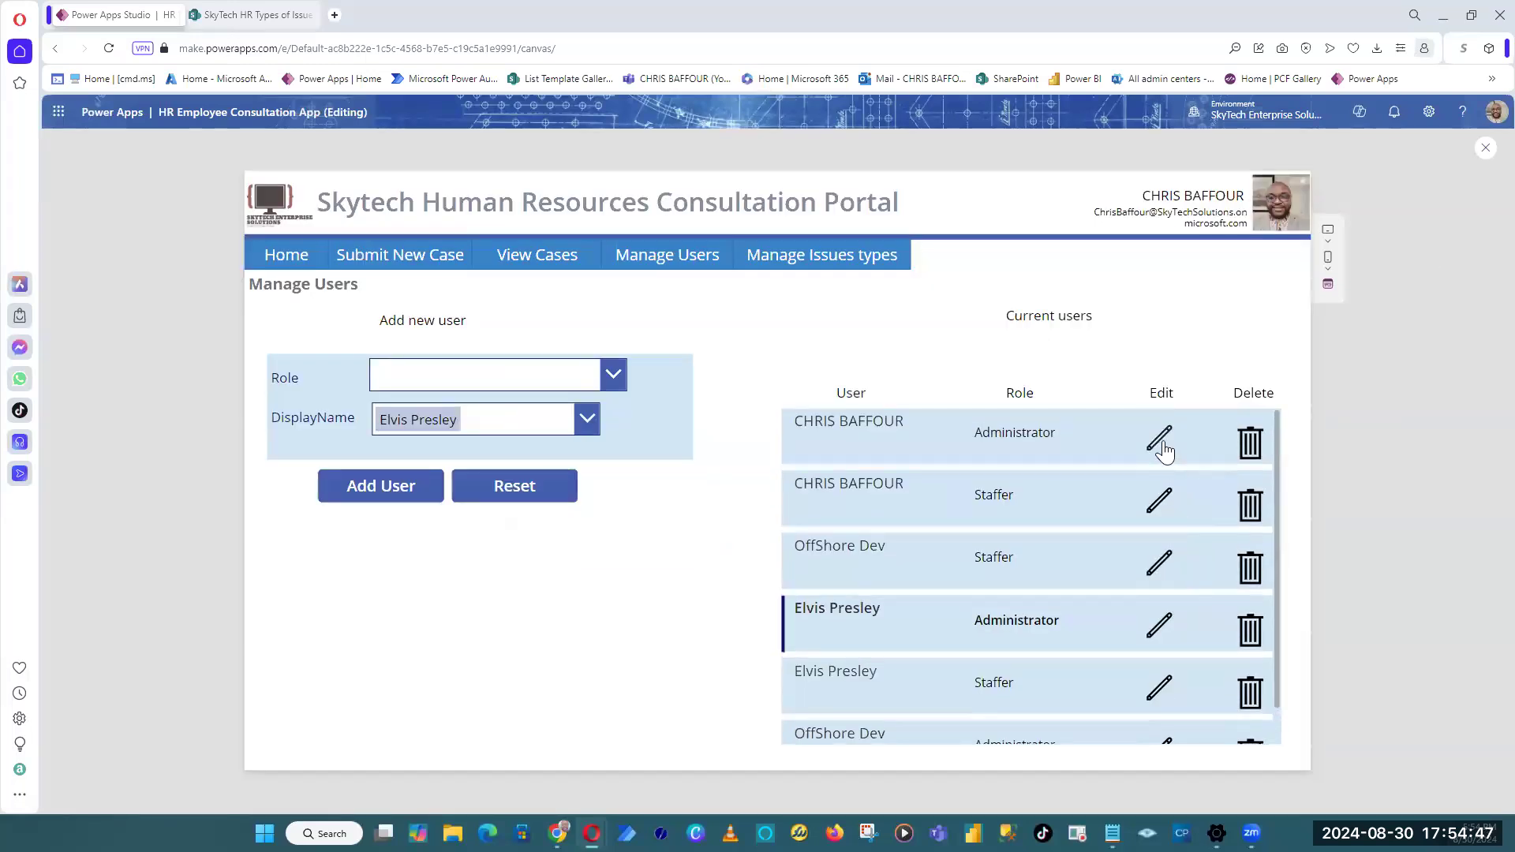
pyautogui.press('Escape')
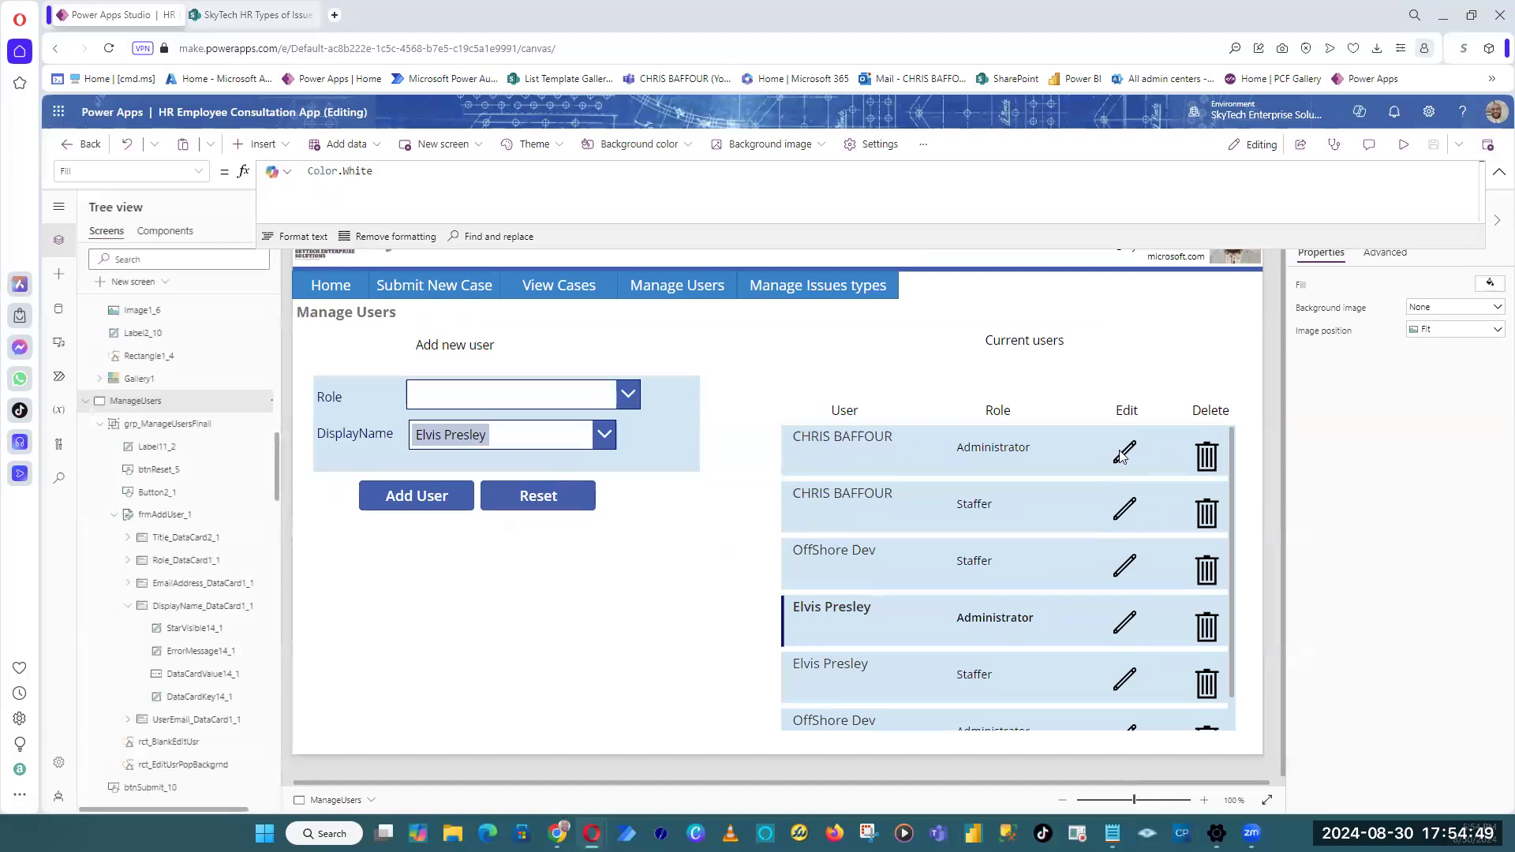
# Step: Resize the gallery's Edit icon to 65 by 62 and open the pop-up from the first user in preview, leaving it open on return to the editor
pyautogui.click(1121, 456)
pyautogui.moveTo(1148, 474); pyautogui.dragTo(1144, 470)
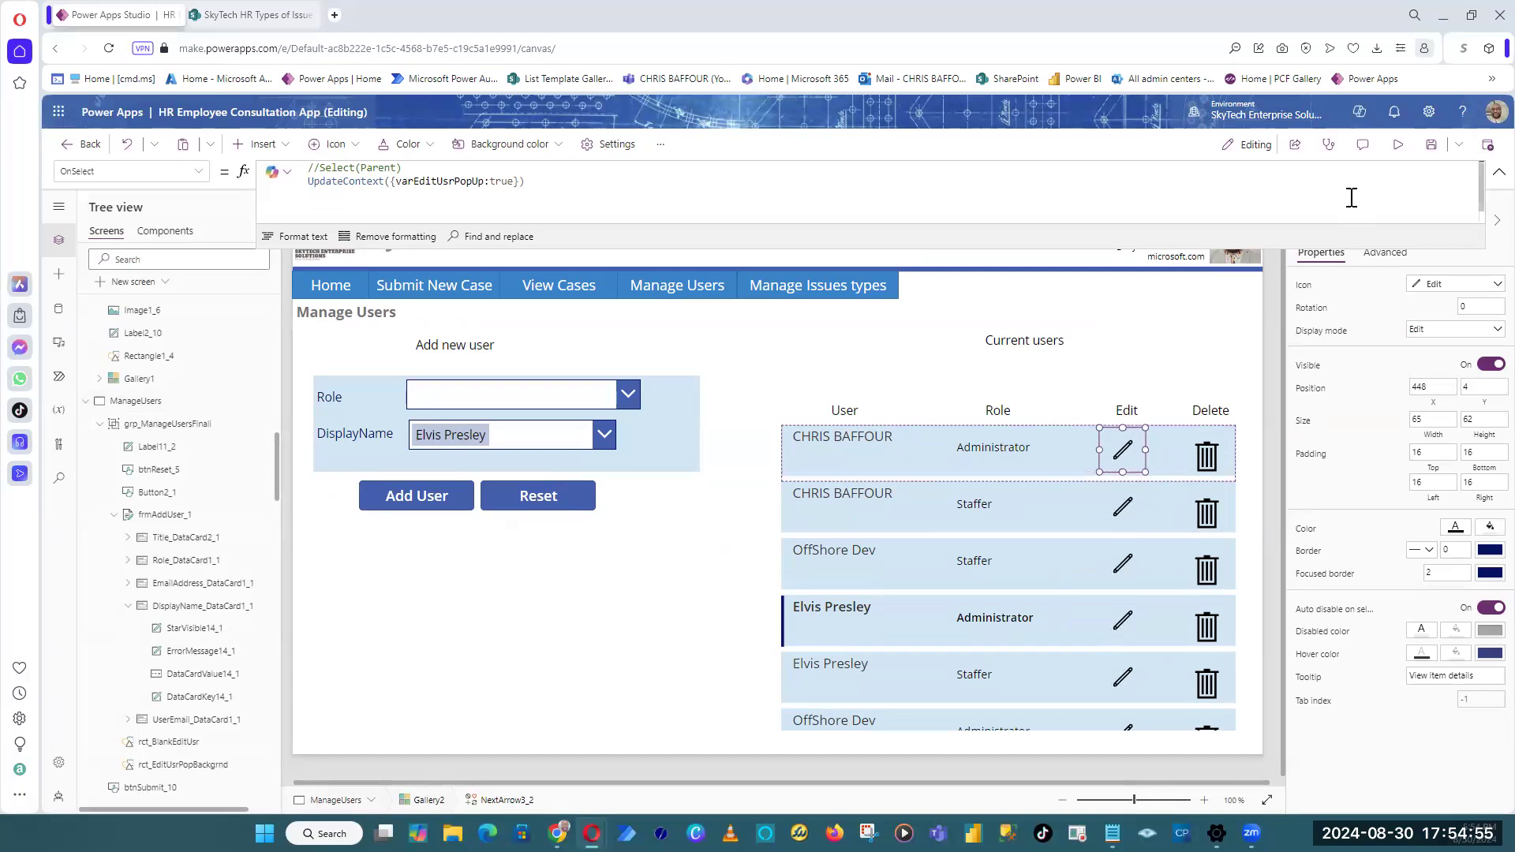
pyautogui.click(1397, 144)
pyautogui.click(1157, 439)
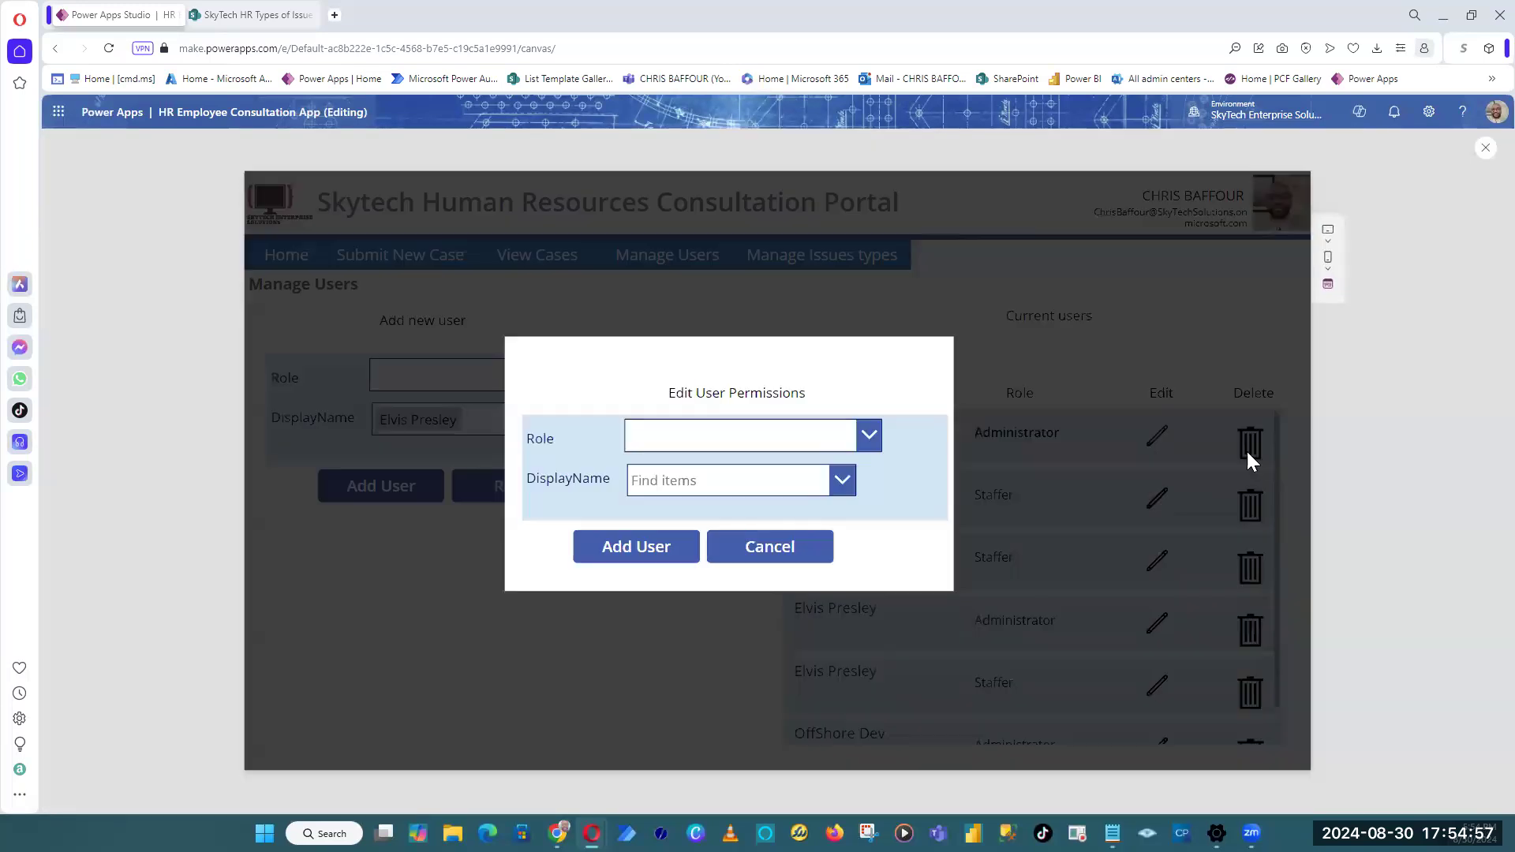
pyautogui.click(1486, 148)
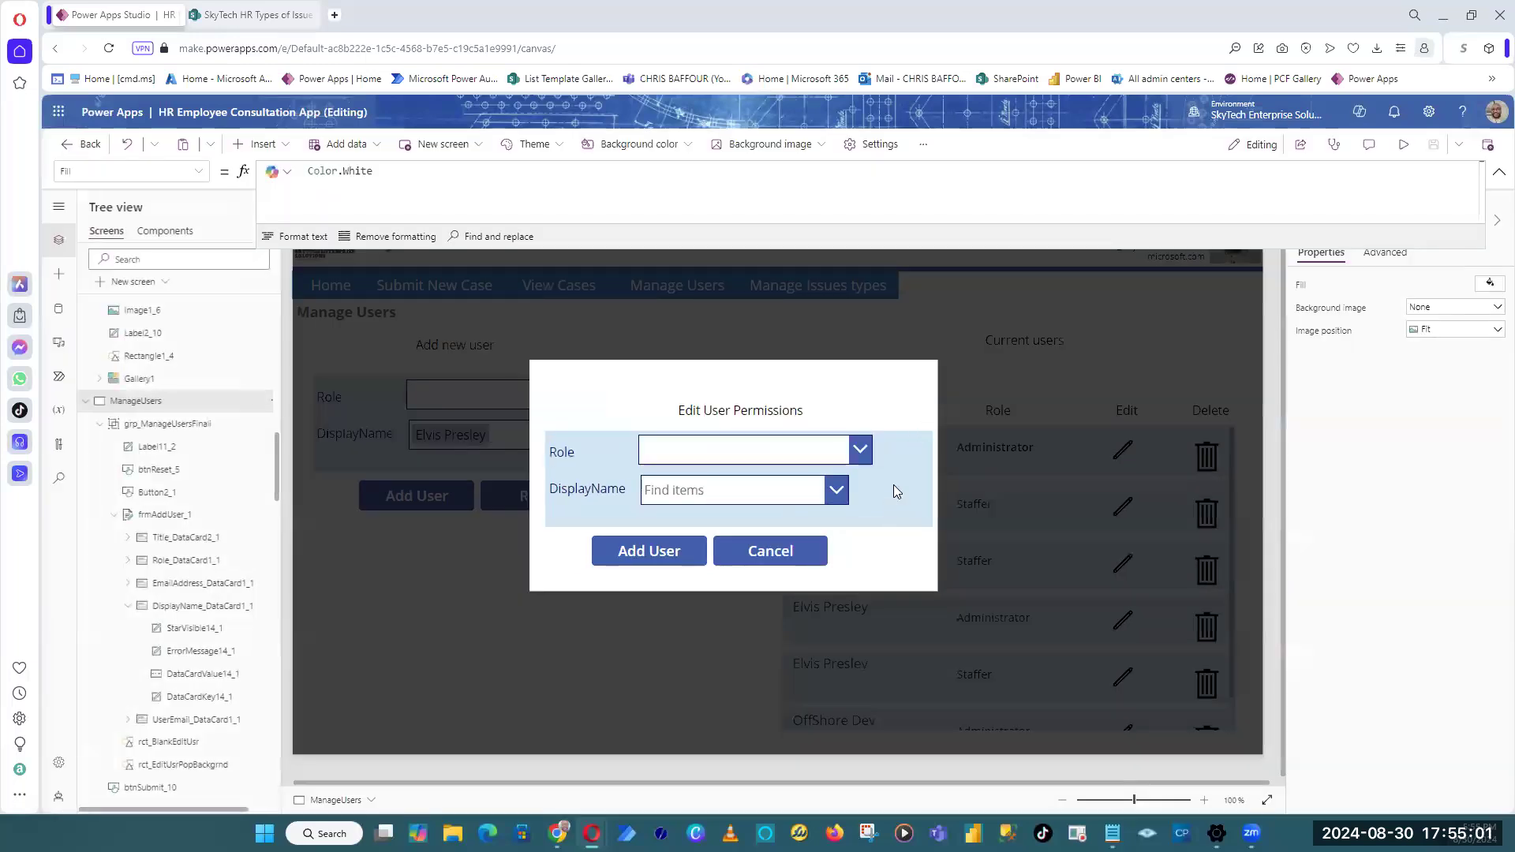
# Step: Select the frmAddUser_1 form in the Edit User Permissions pop-up and collapse the expanded formula bar
pyautogui.click(893, 484)
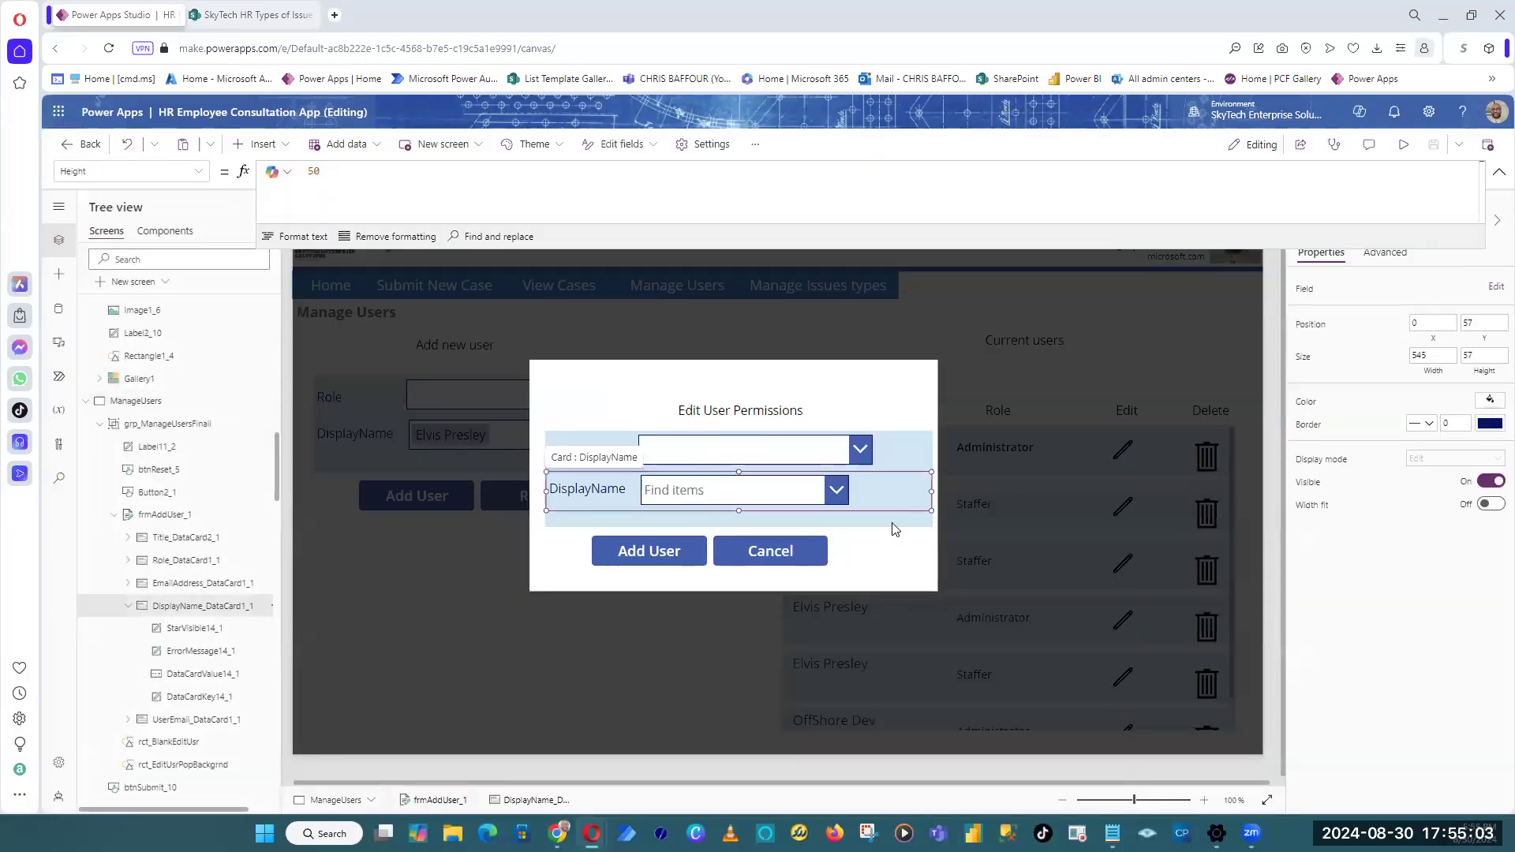
pyautogui.click(895, 524)
pyautogui.click(1498, 173)
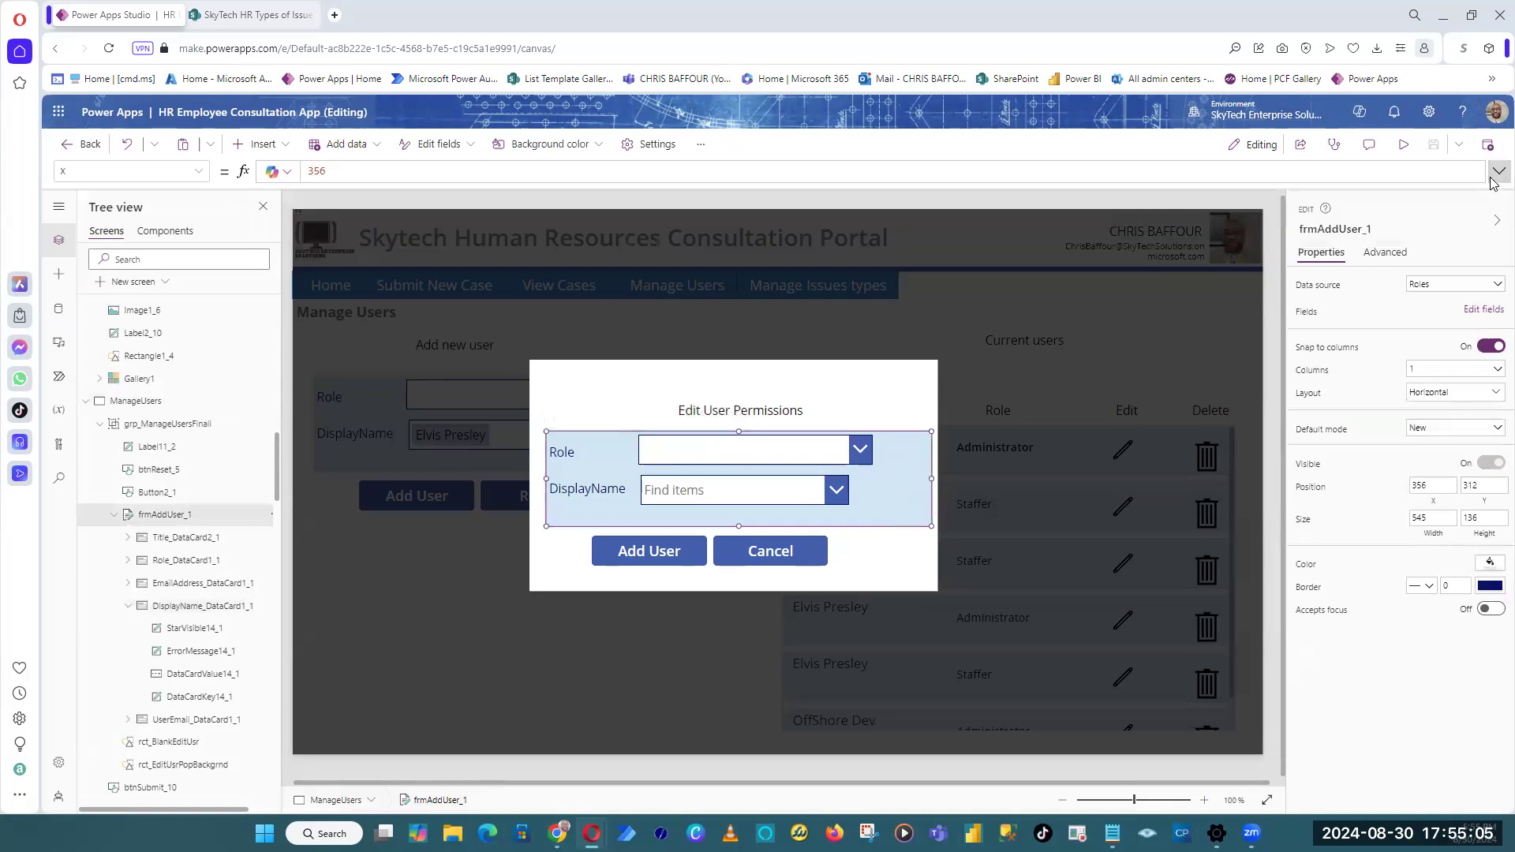
pyautogui.click(1356, 230)
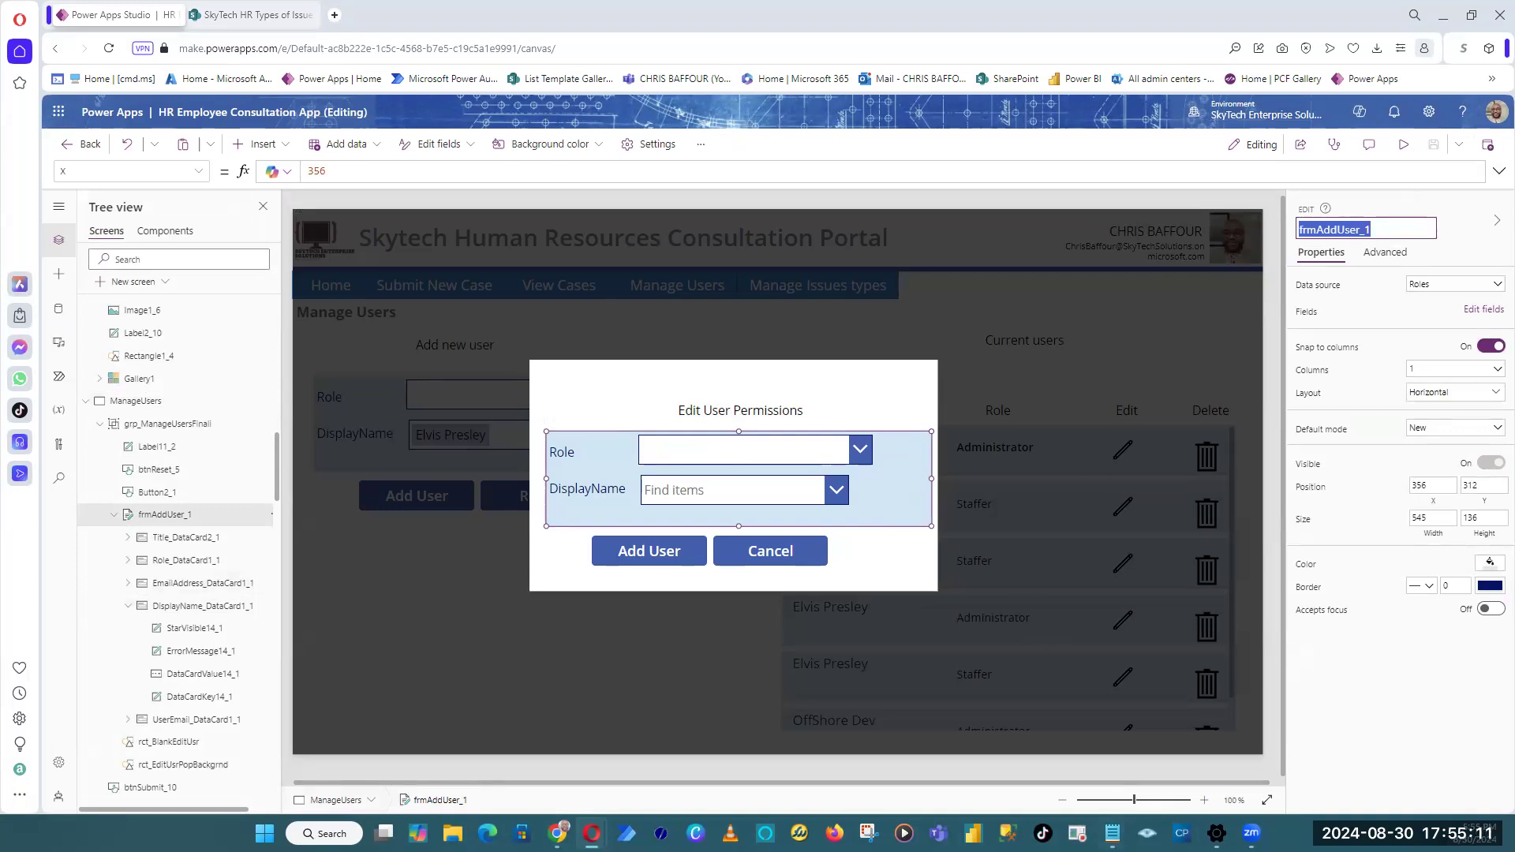
pyautogui.press('Escape')
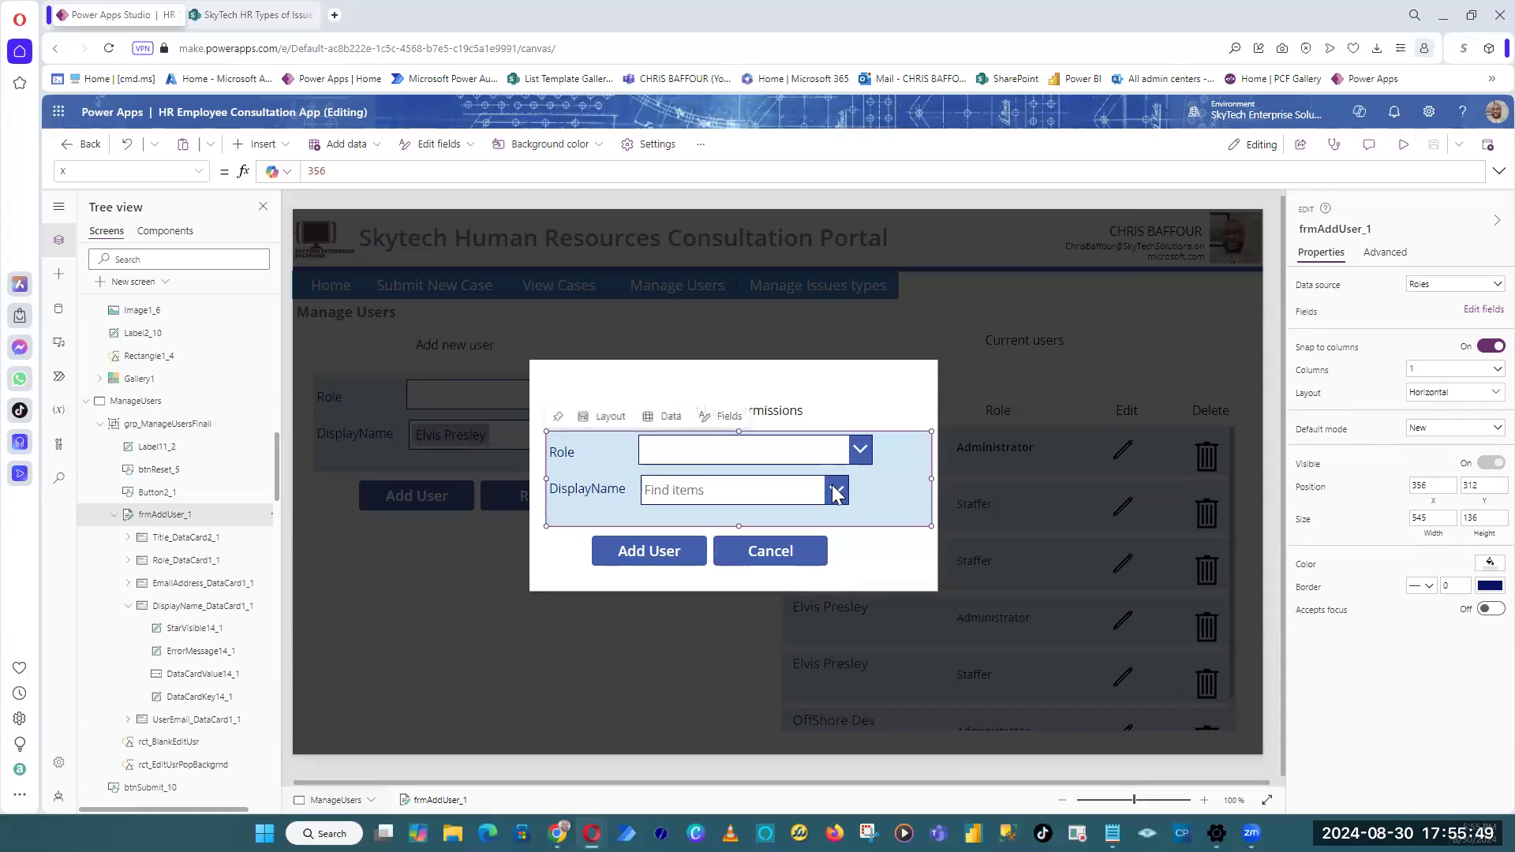
pyautogui.click(914, 573)
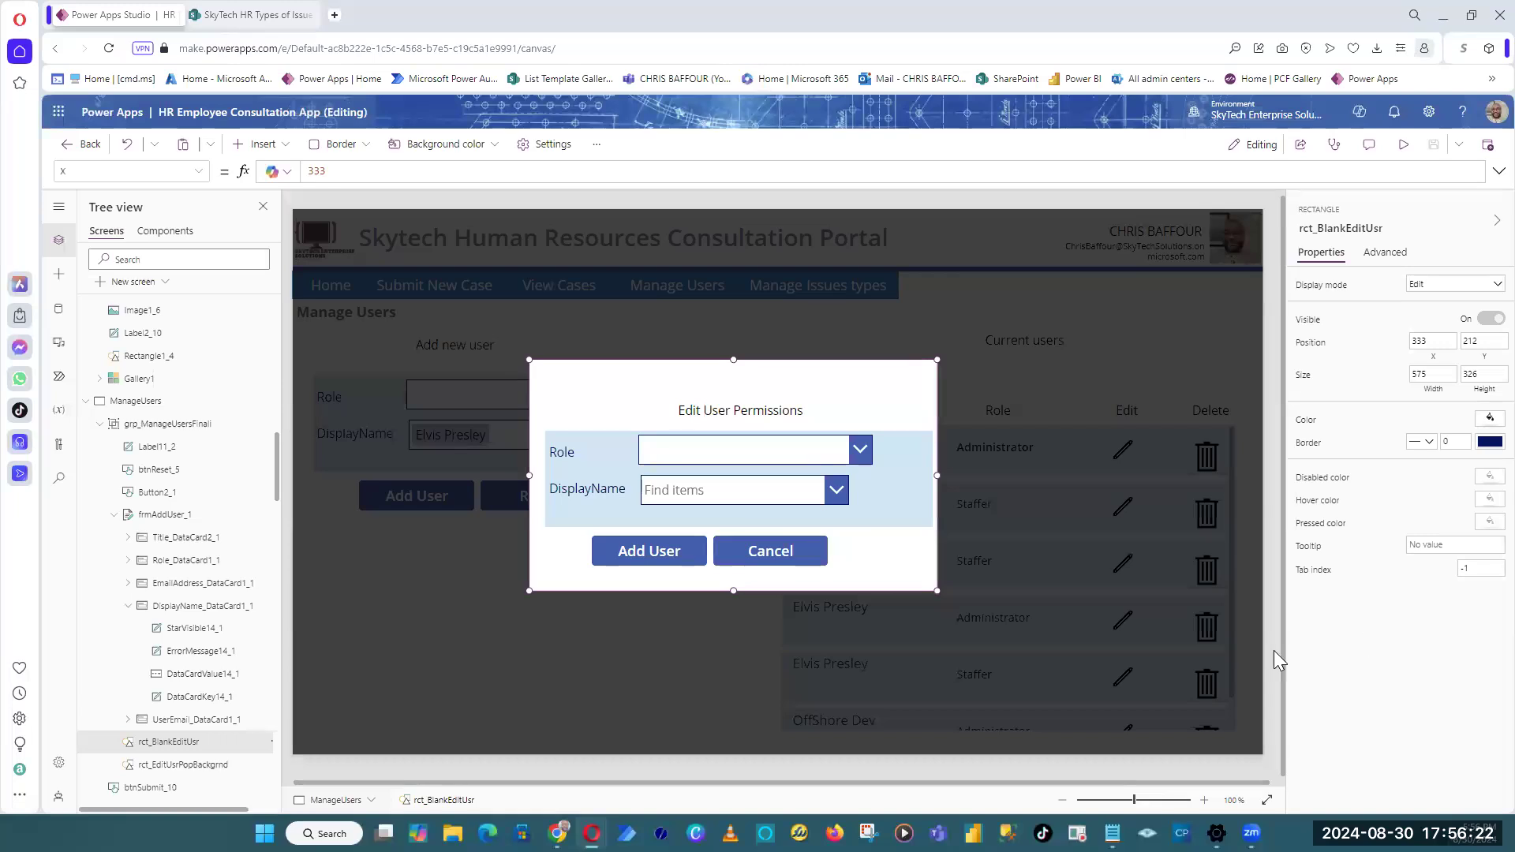
pyautogui.click(1274, 650)
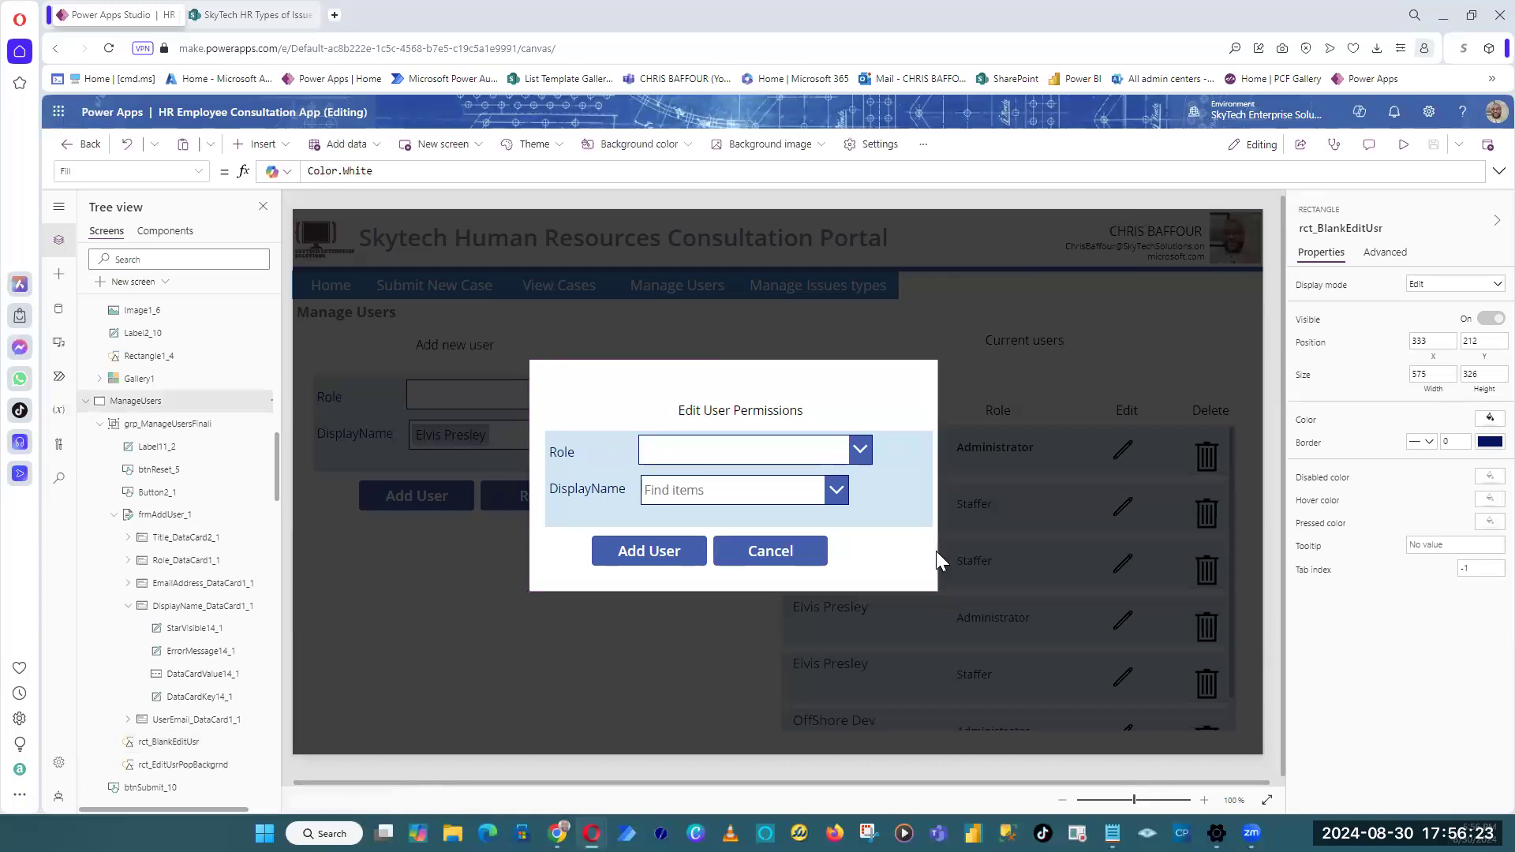
# Step: Display the DataSource property of the frmAddUser_1 form in the pop-up
pyautogui.click(878, 518)
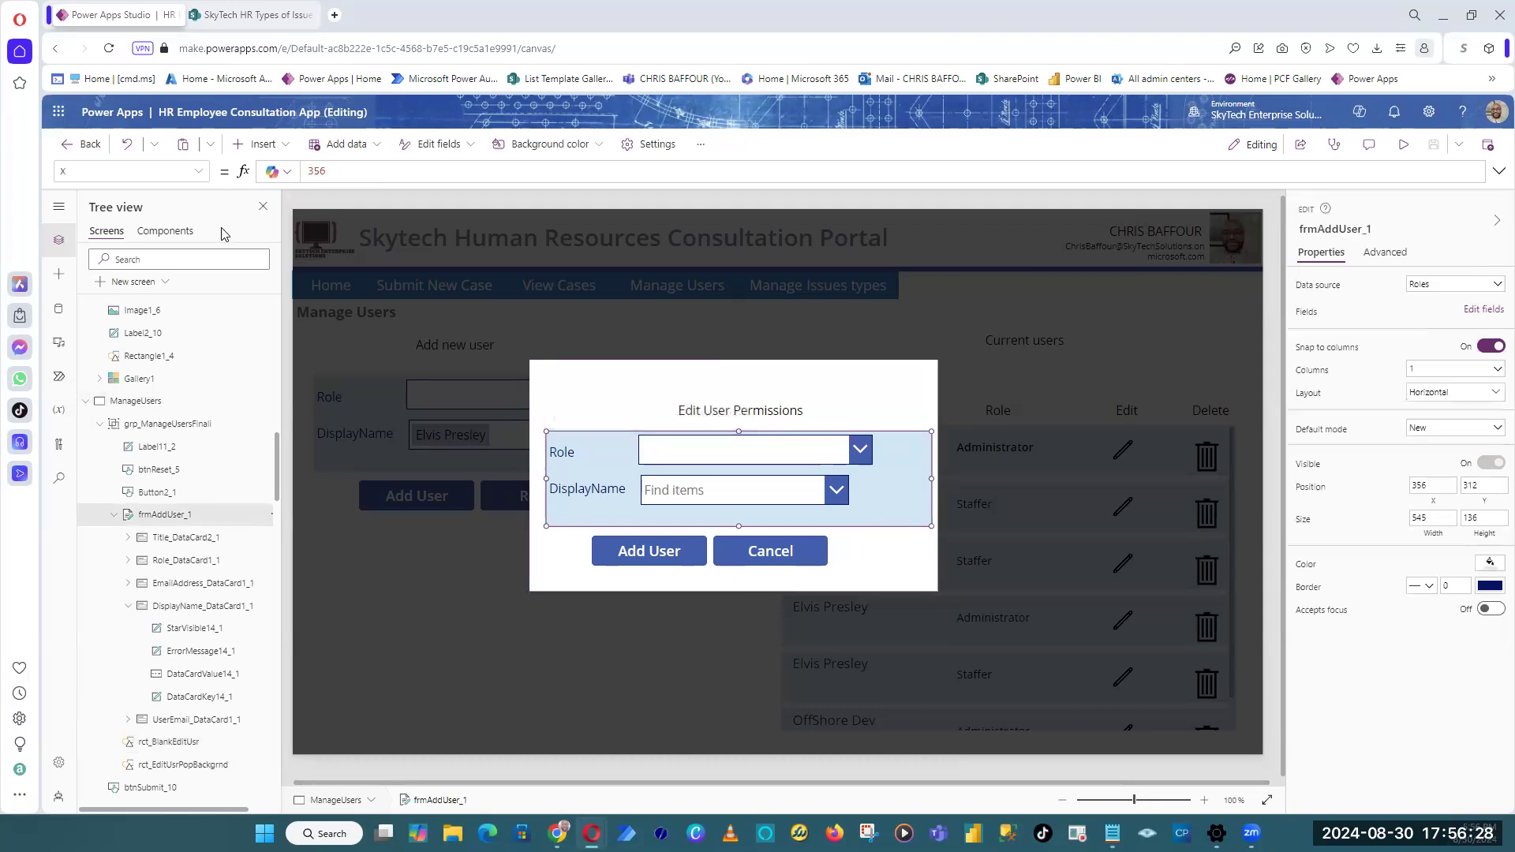
pyautogui.click(199, 171)
pyautogui.scroll(5, 142, 363)
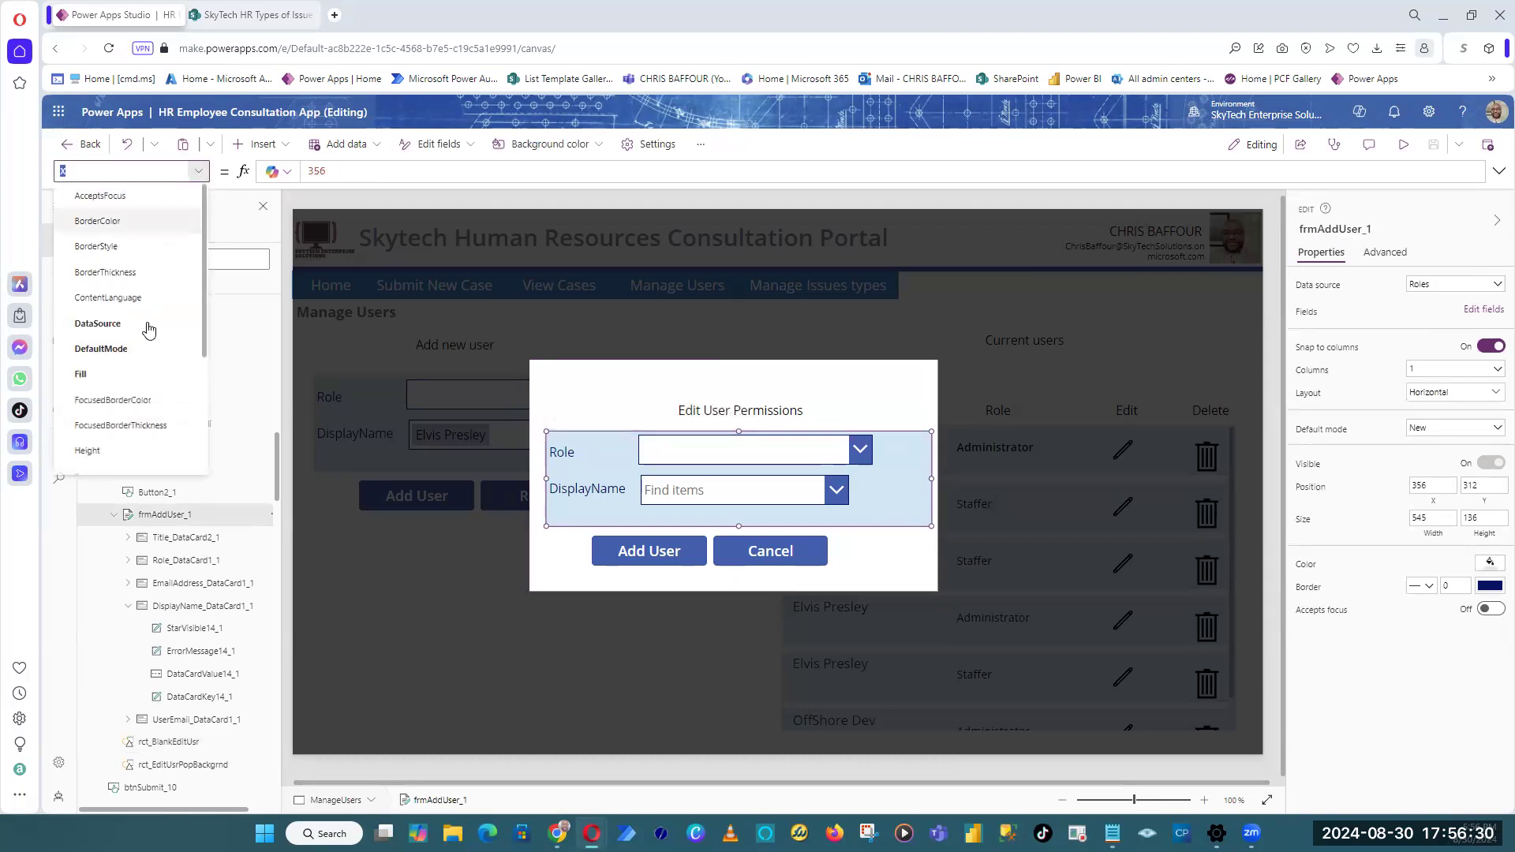
pyautogui.click(149, 326)
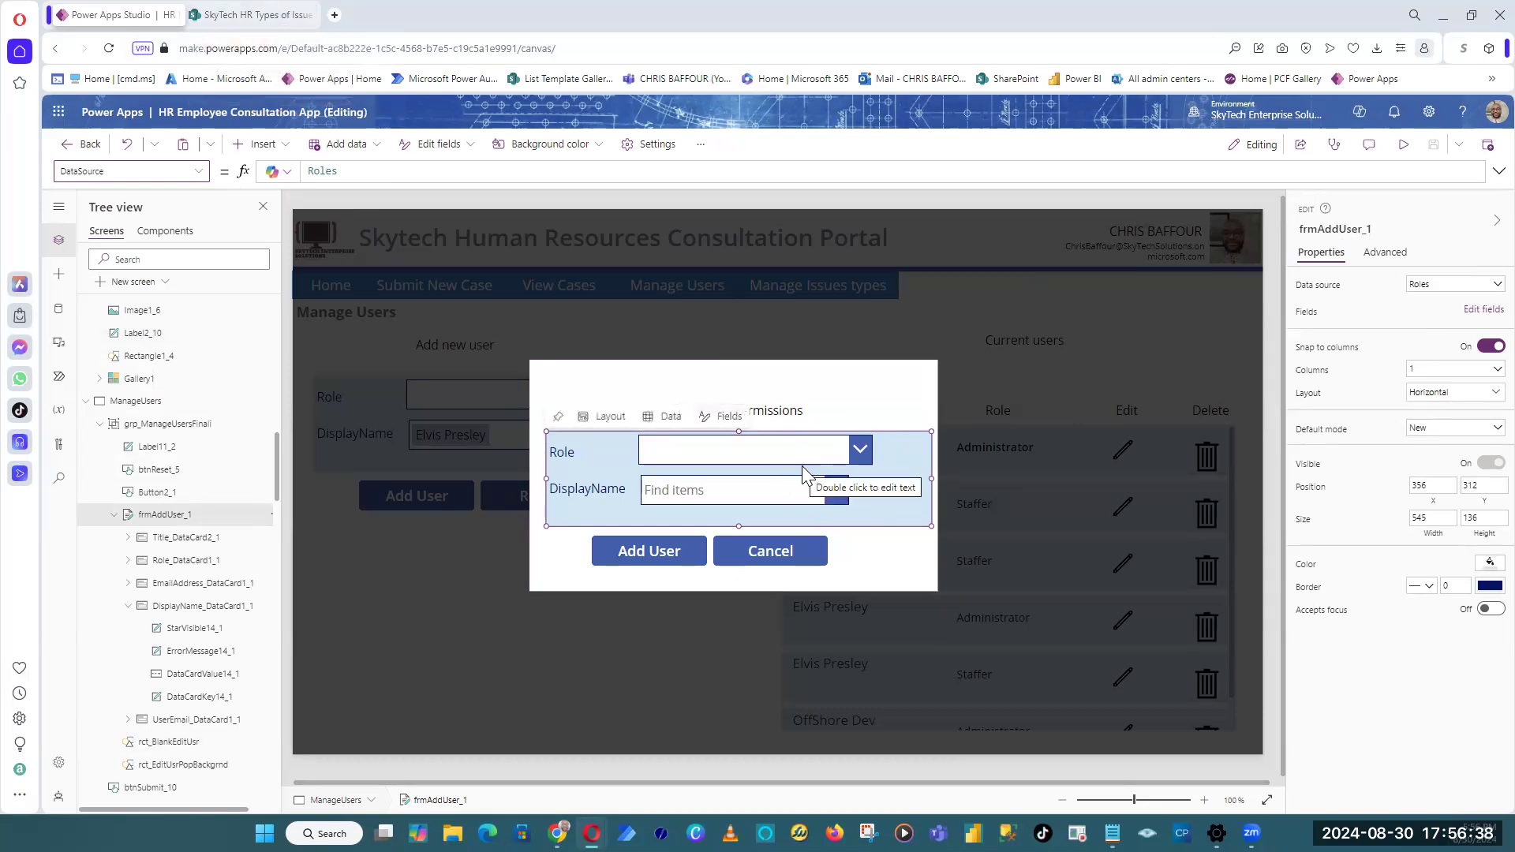
# Step: Open the Roles data source's SharePoint list to examine its items and columns, and return to Power Apps Studio
pyautogui.click(56, 318)
pyautogui.click(266, 333)
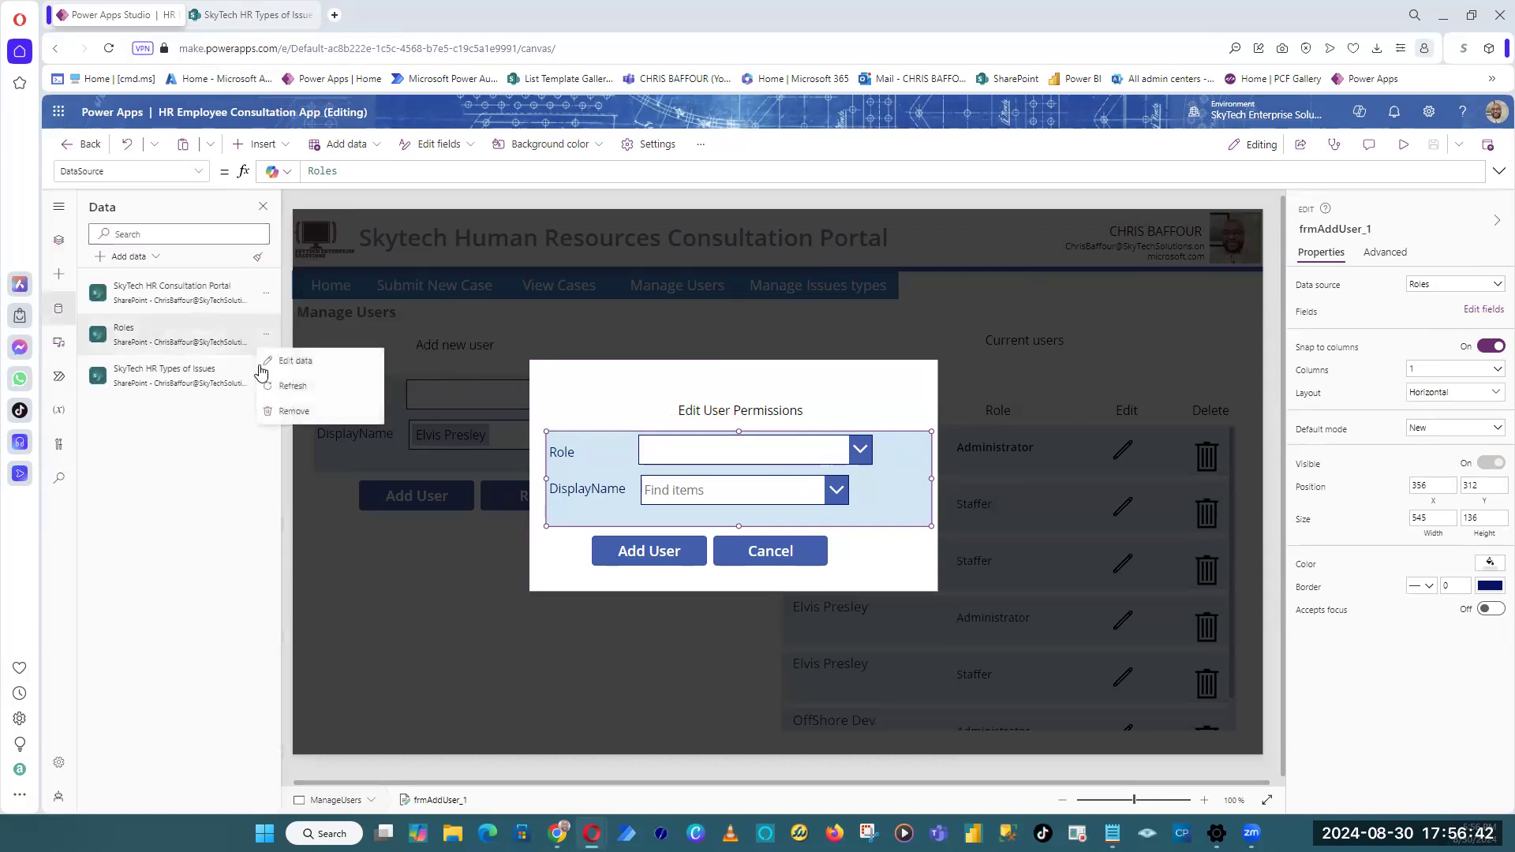
pyautogui.click(286, 361)
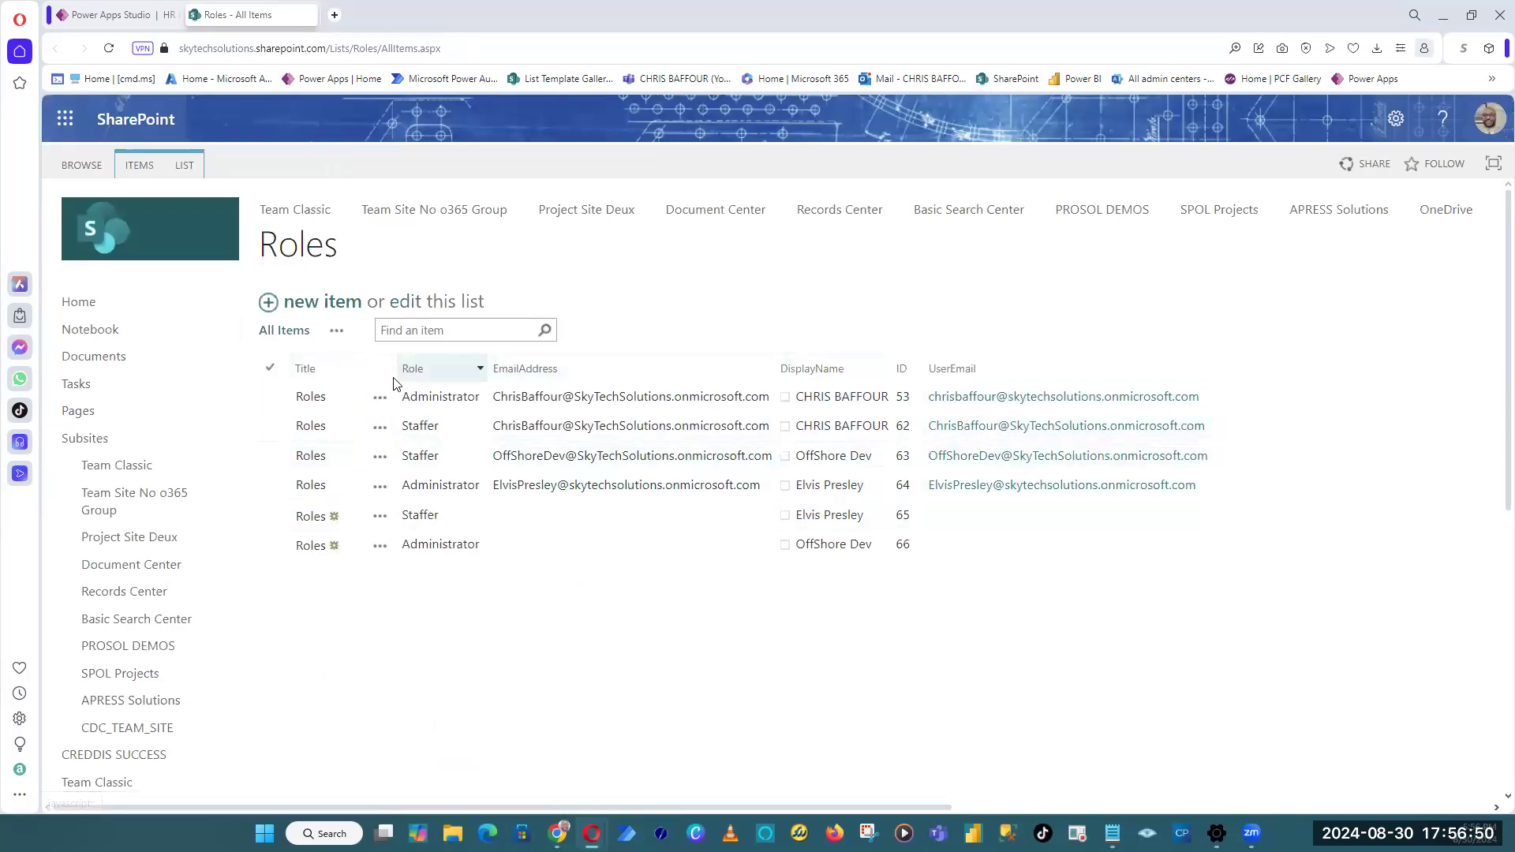
pyautogui.click(117, 14)
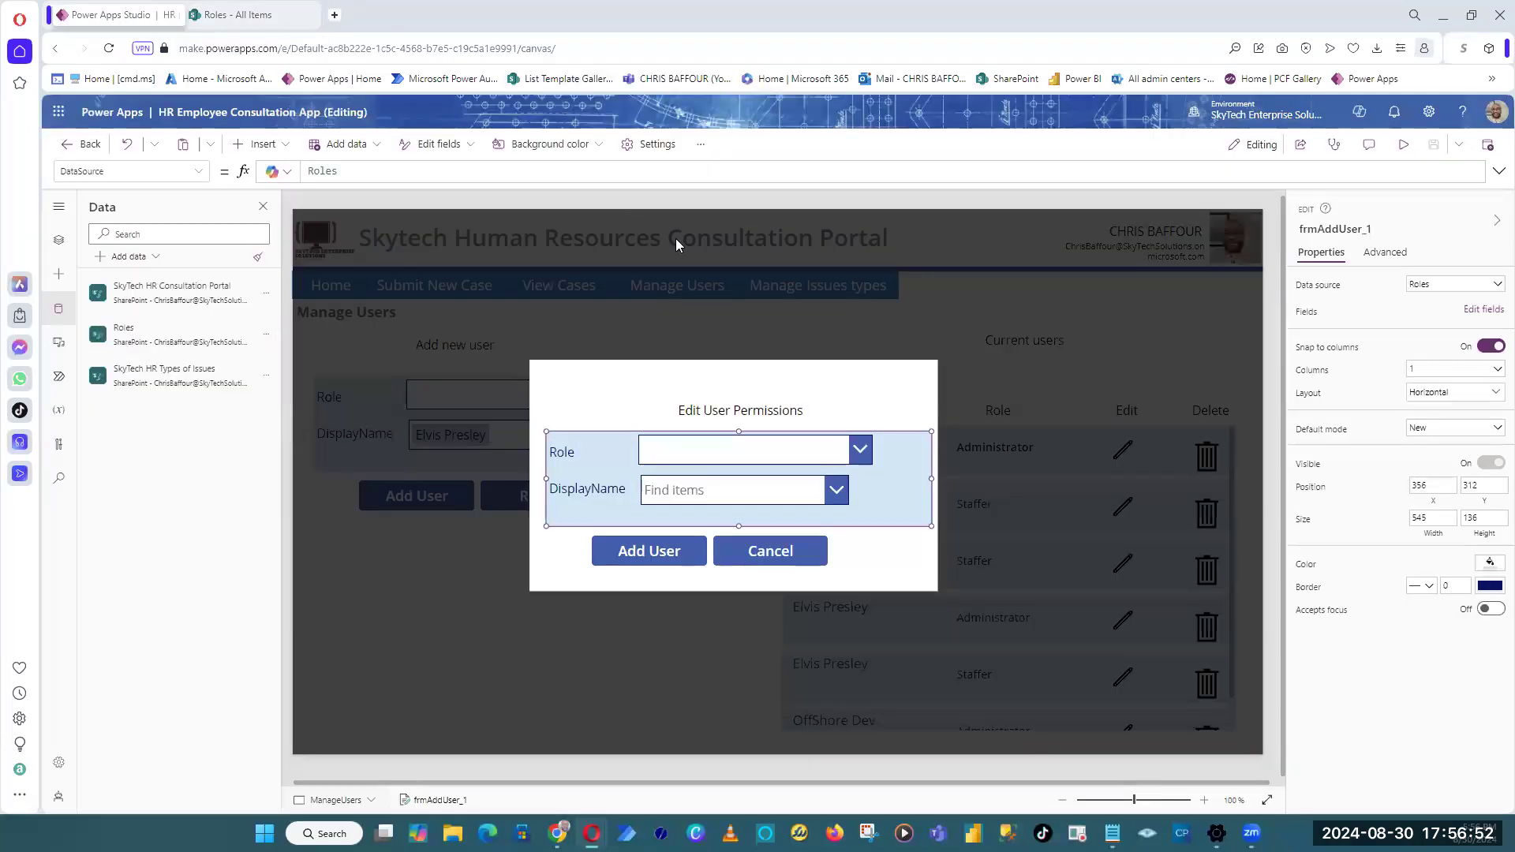
# Step: Examine the Item property of the pop-up's frmAddUser_1 form and deselect the form
pyautogui.click(198, 171)
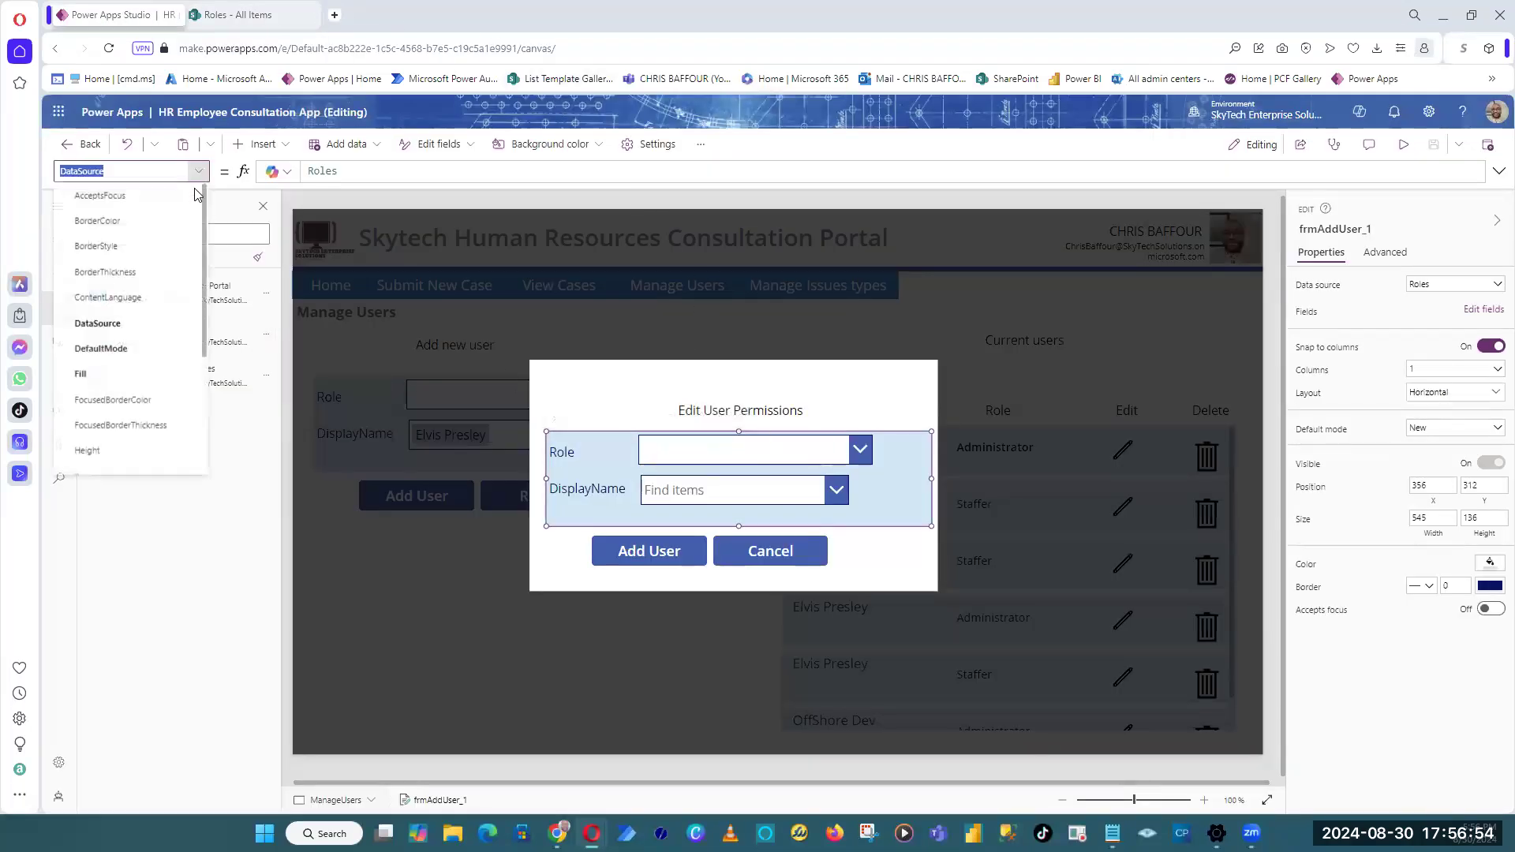
pyautogui.scroll(-2, 101, 457)
pyautogui.click(110, 399)
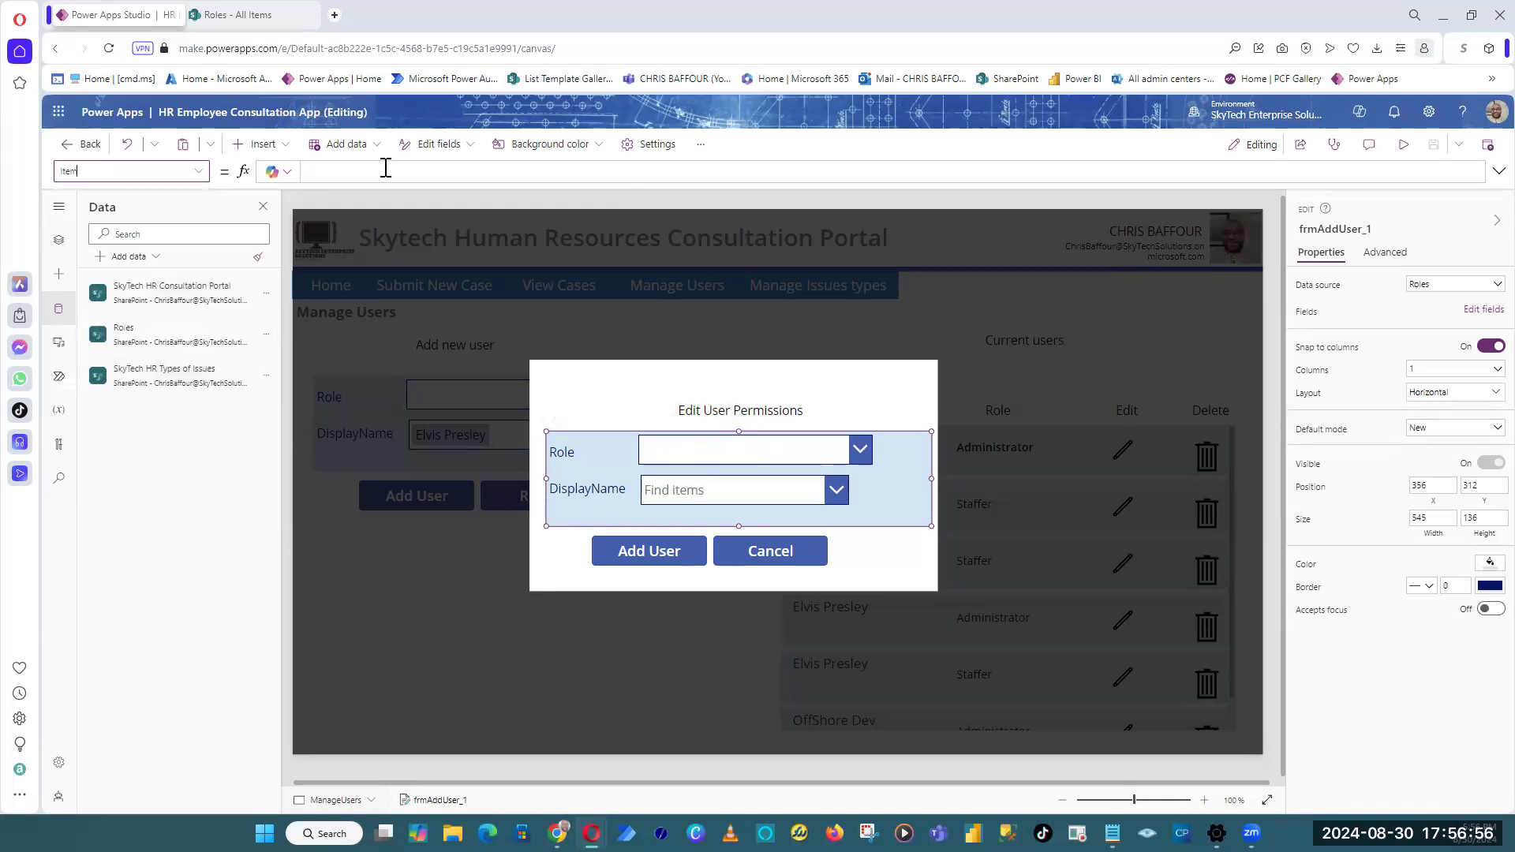
pyautogui.click(385, 171)
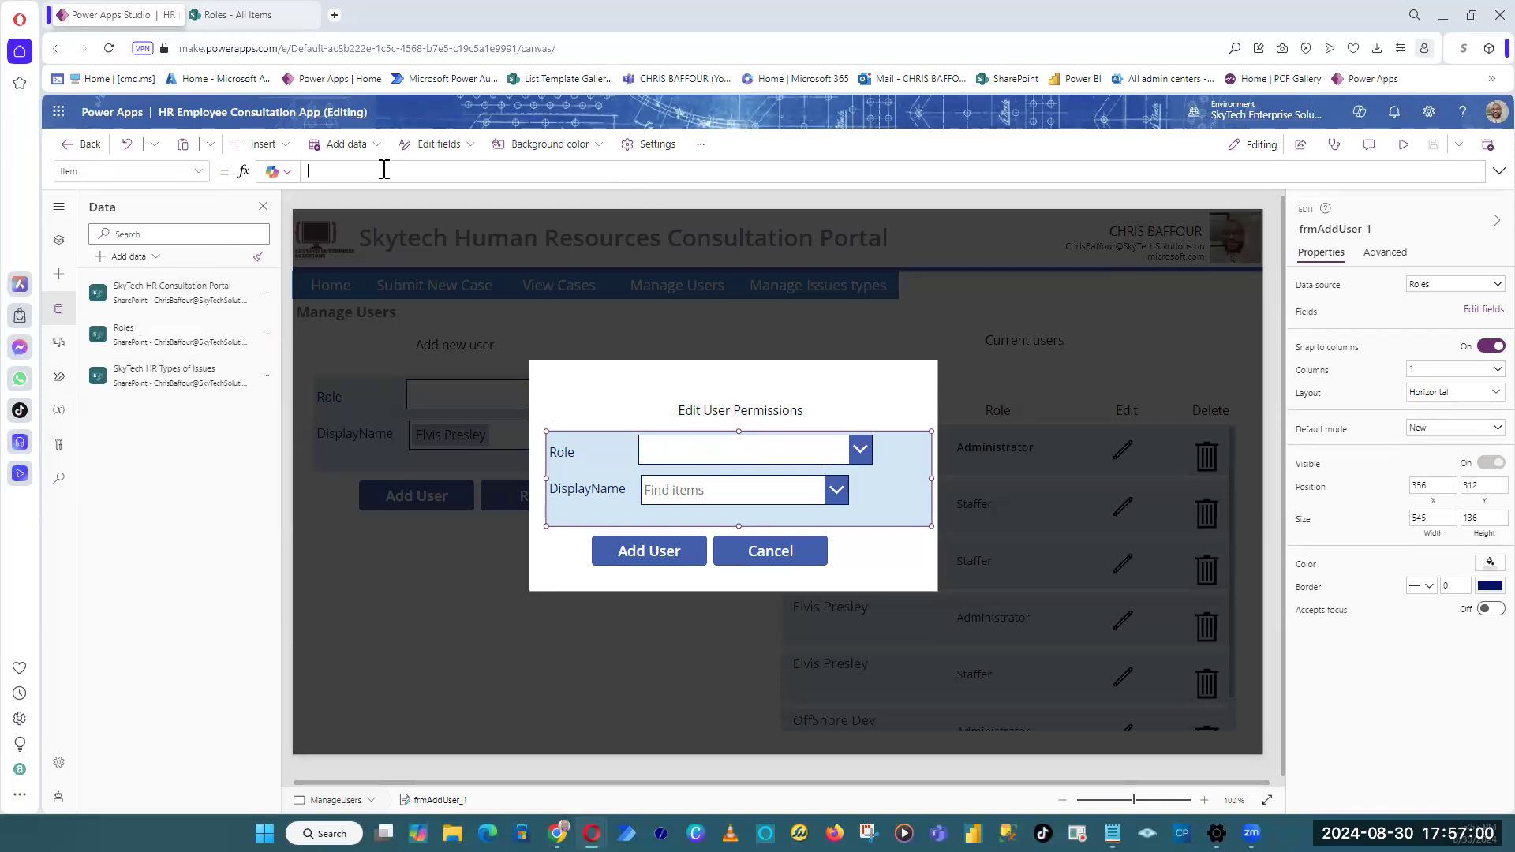
pyautogui.click(1268, 486)
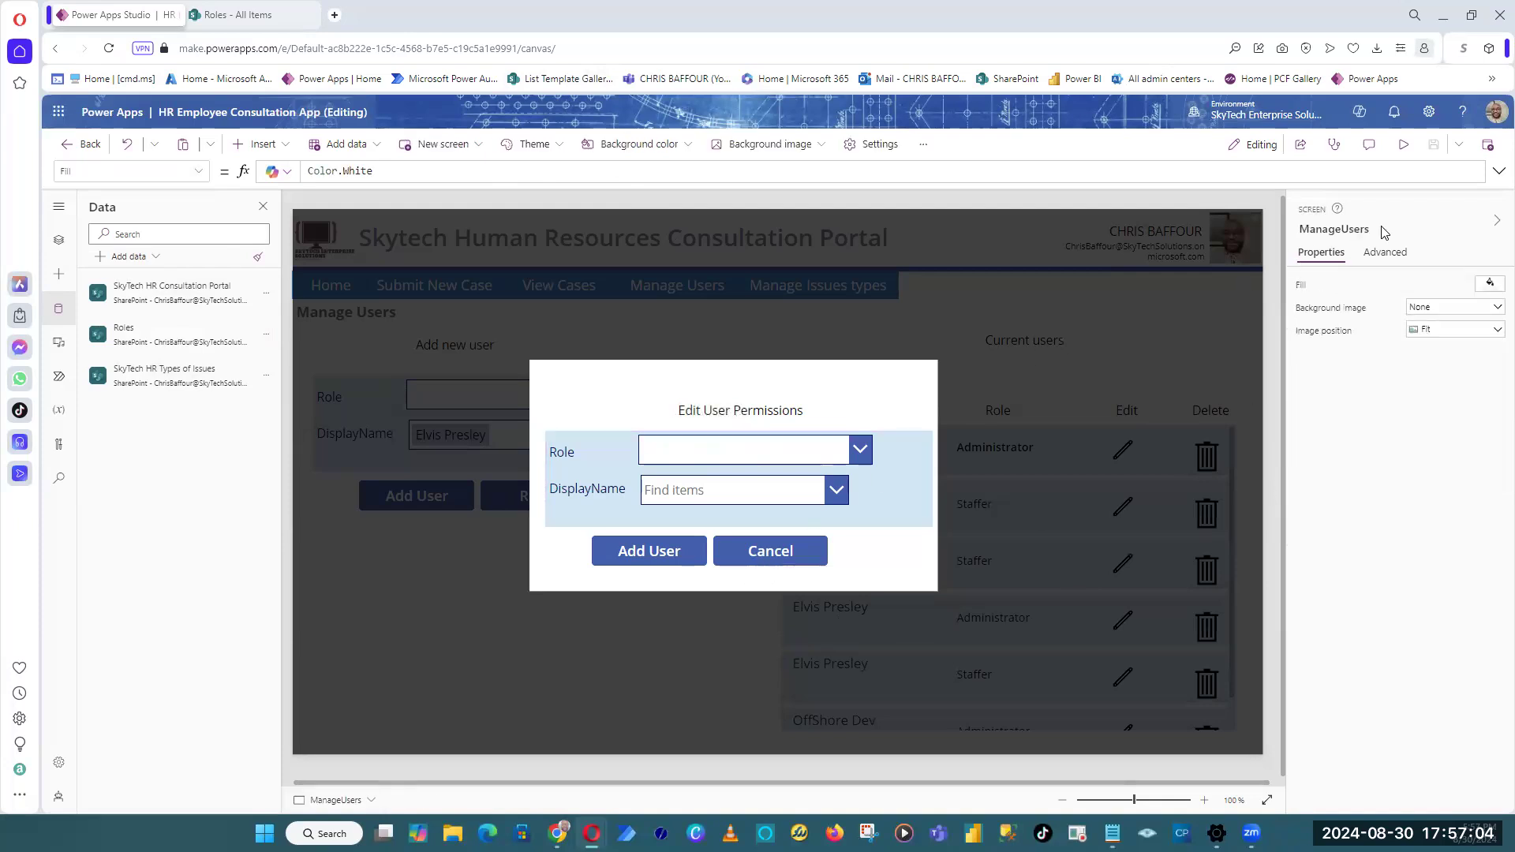
# Step: Preview the app, dismiss the Edit User Permissions pop-up with its Cancel button, and return to the editor
pyautogui.click(1403, 144)
pyautogui.click(769, 547)
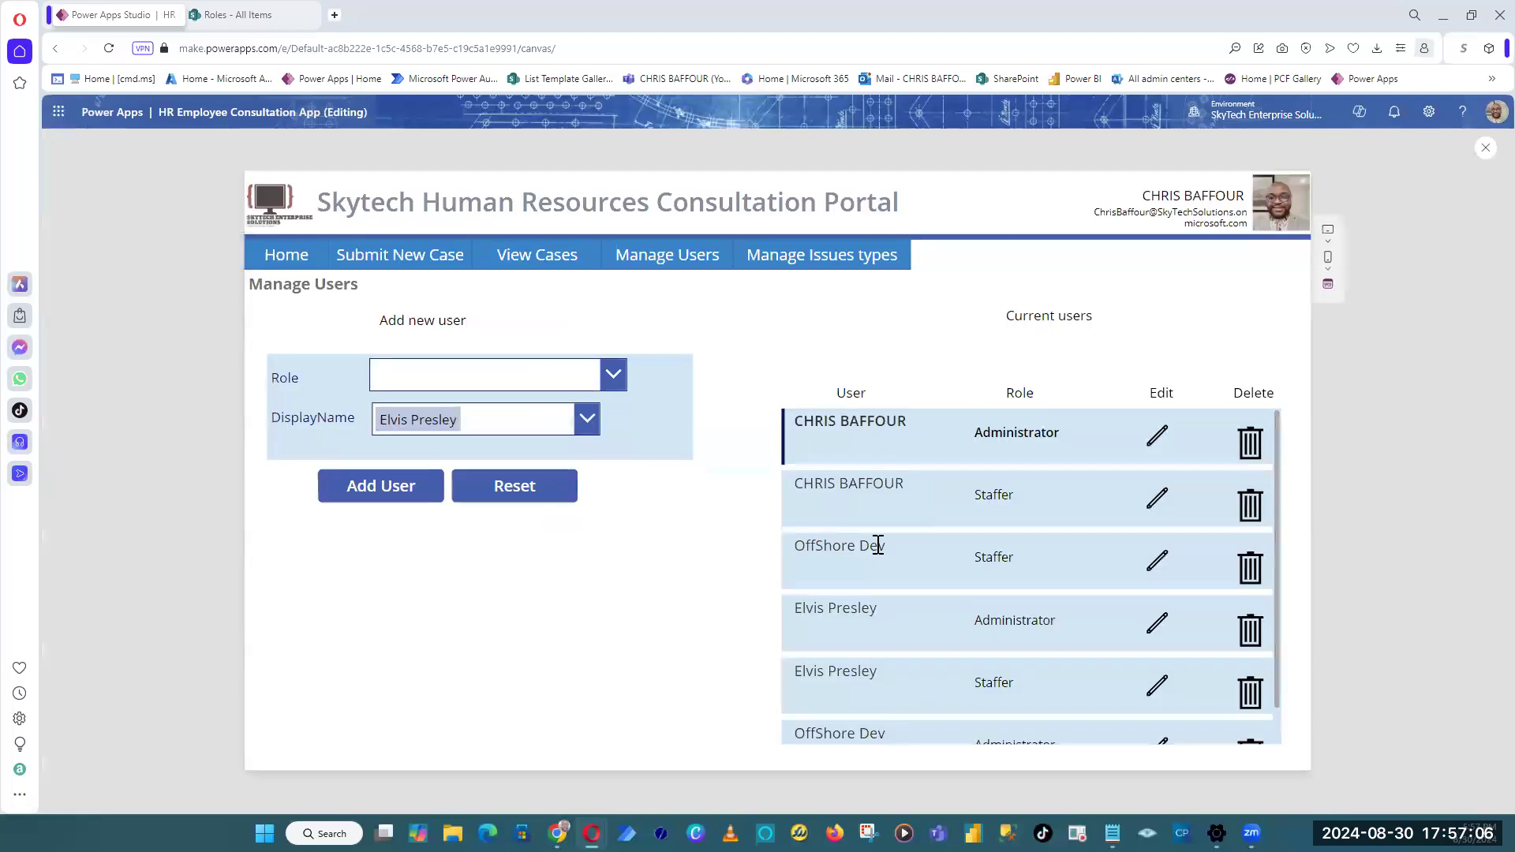
pyautogui.click(1485, 156)
# Step: Widen the current users gallery to a width of 658
pyautogui.click(1229, 455)
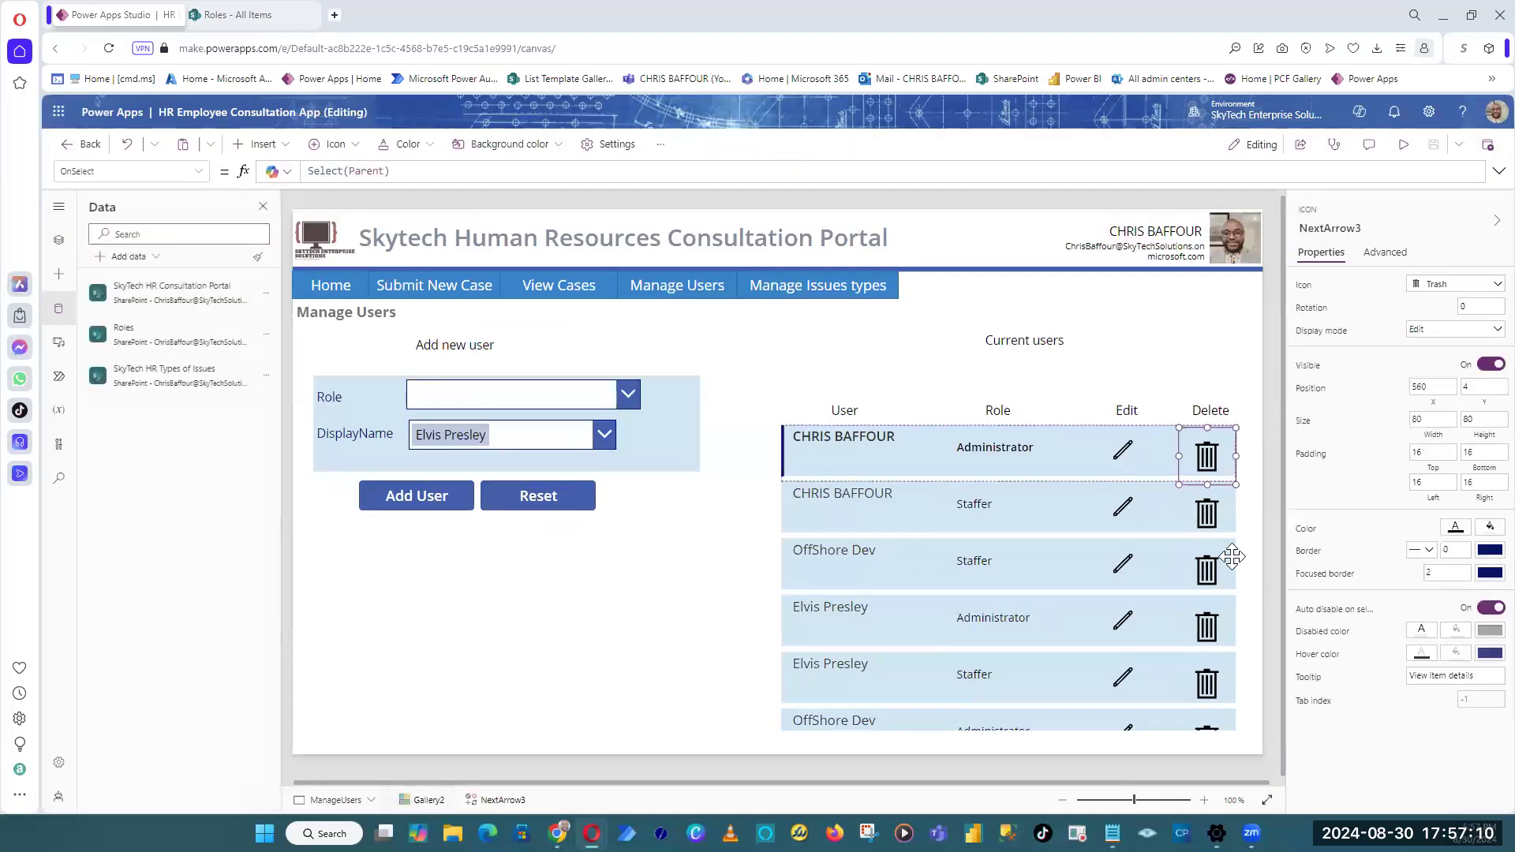
pyautogui.click(1232, 558)
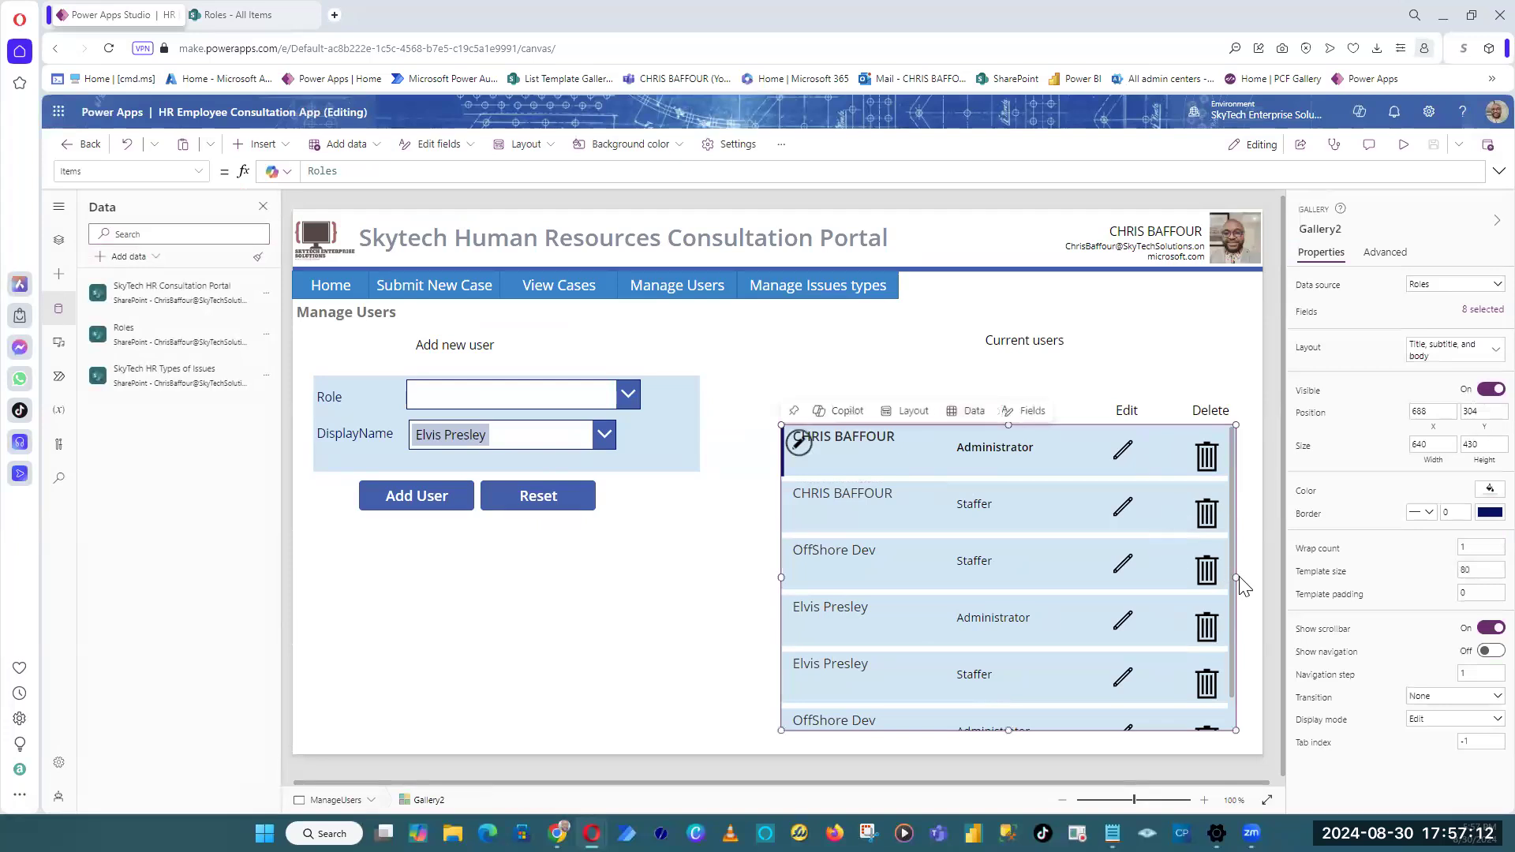
pyautogui.moveTo(1237, 577); pyautogui.dragTo(1250, 579)
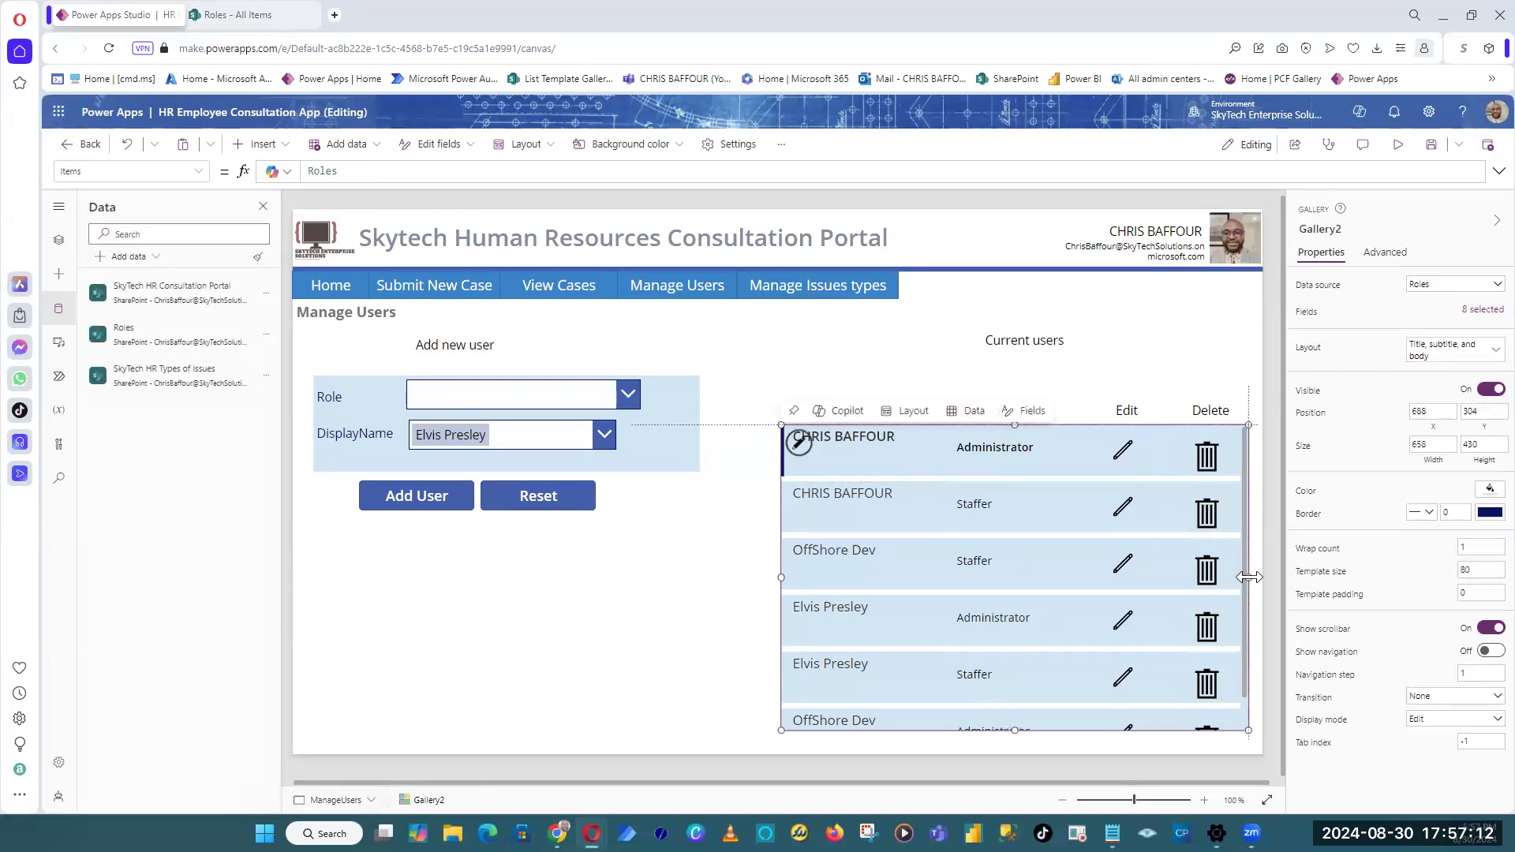
# Step: Rename the current users gallery as gal_CurrentUsrs and save the app
pyautogui.click(1342, 231)
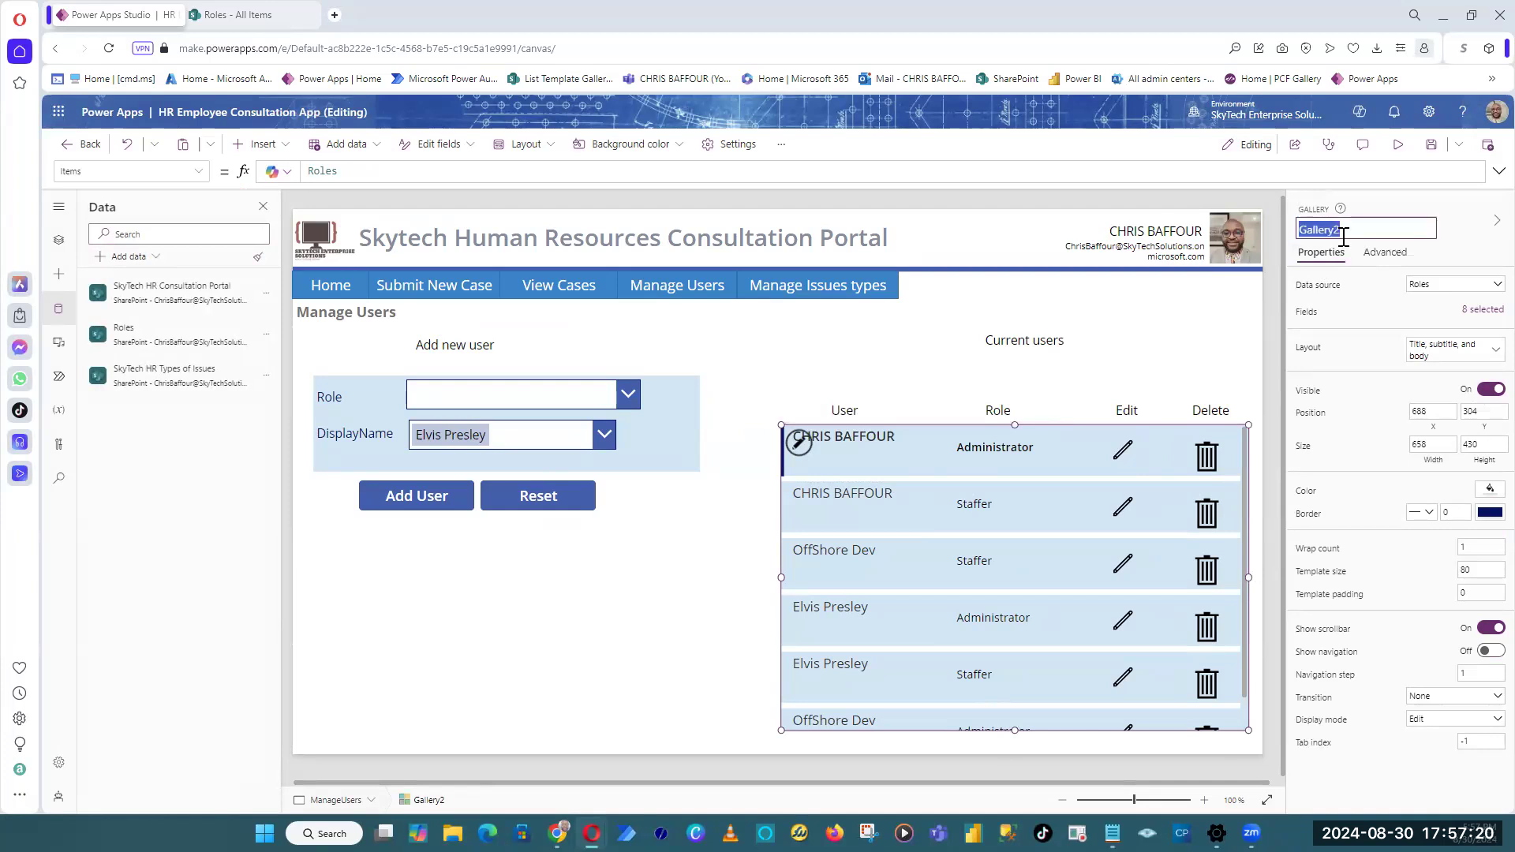
pyautogui.write('gal')
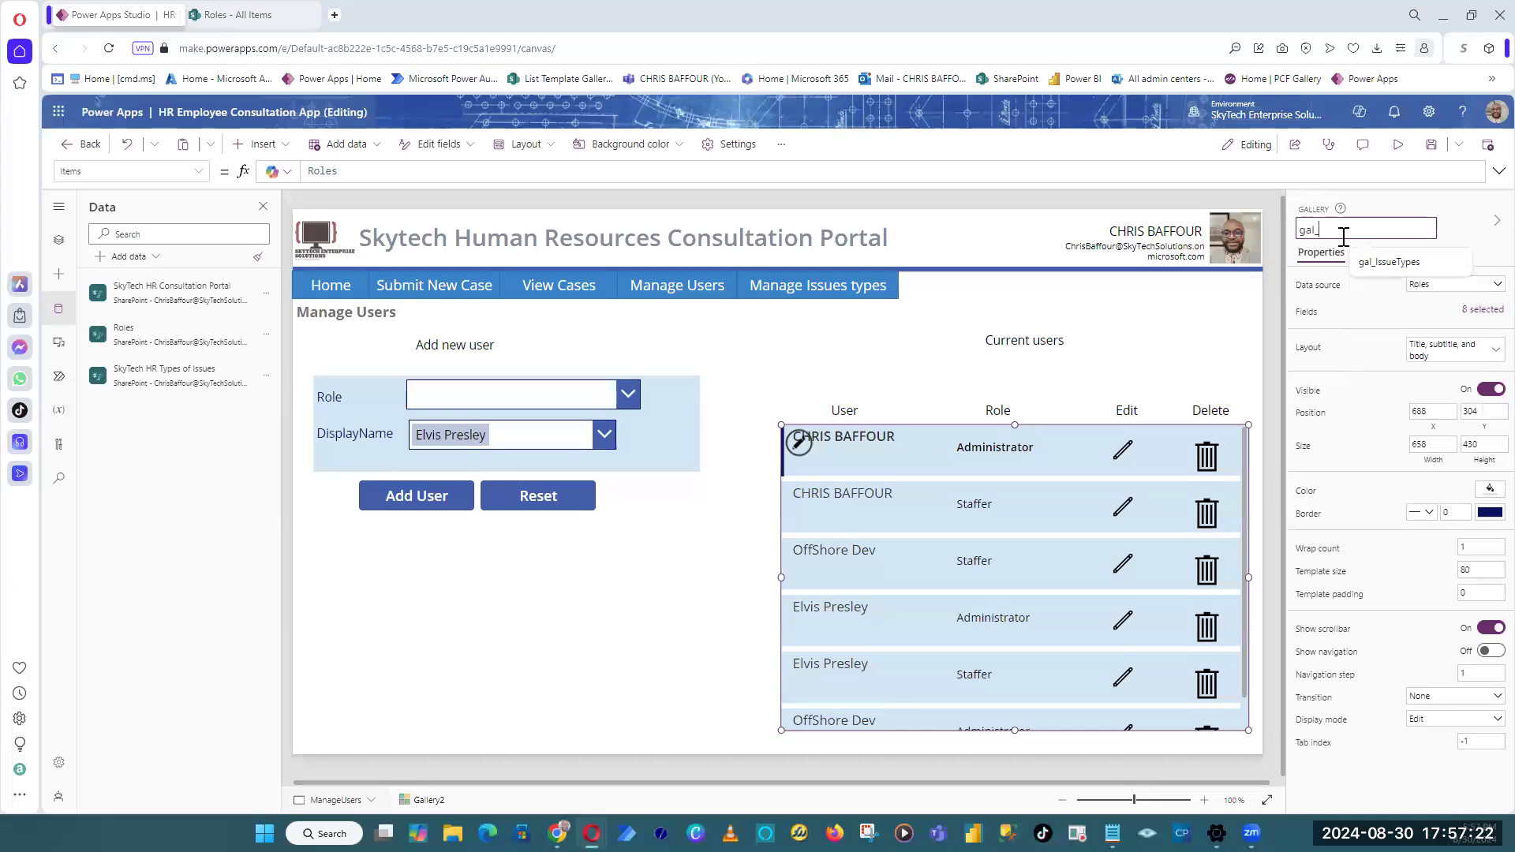
pyautogui.write('_Curr')
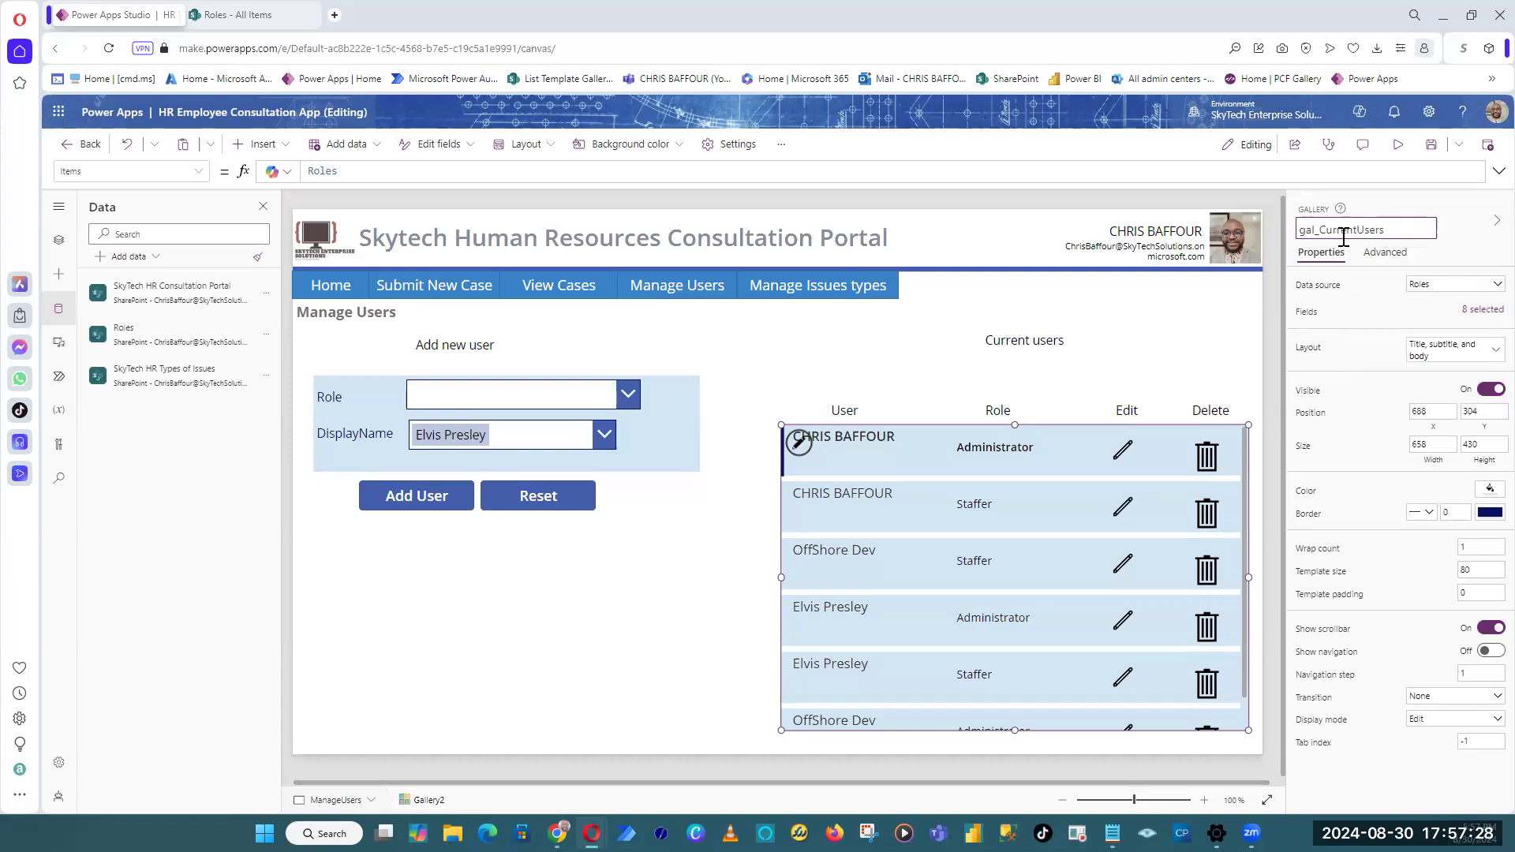
pyautogui.write('entUsrs')
pyautogui.press('Return')
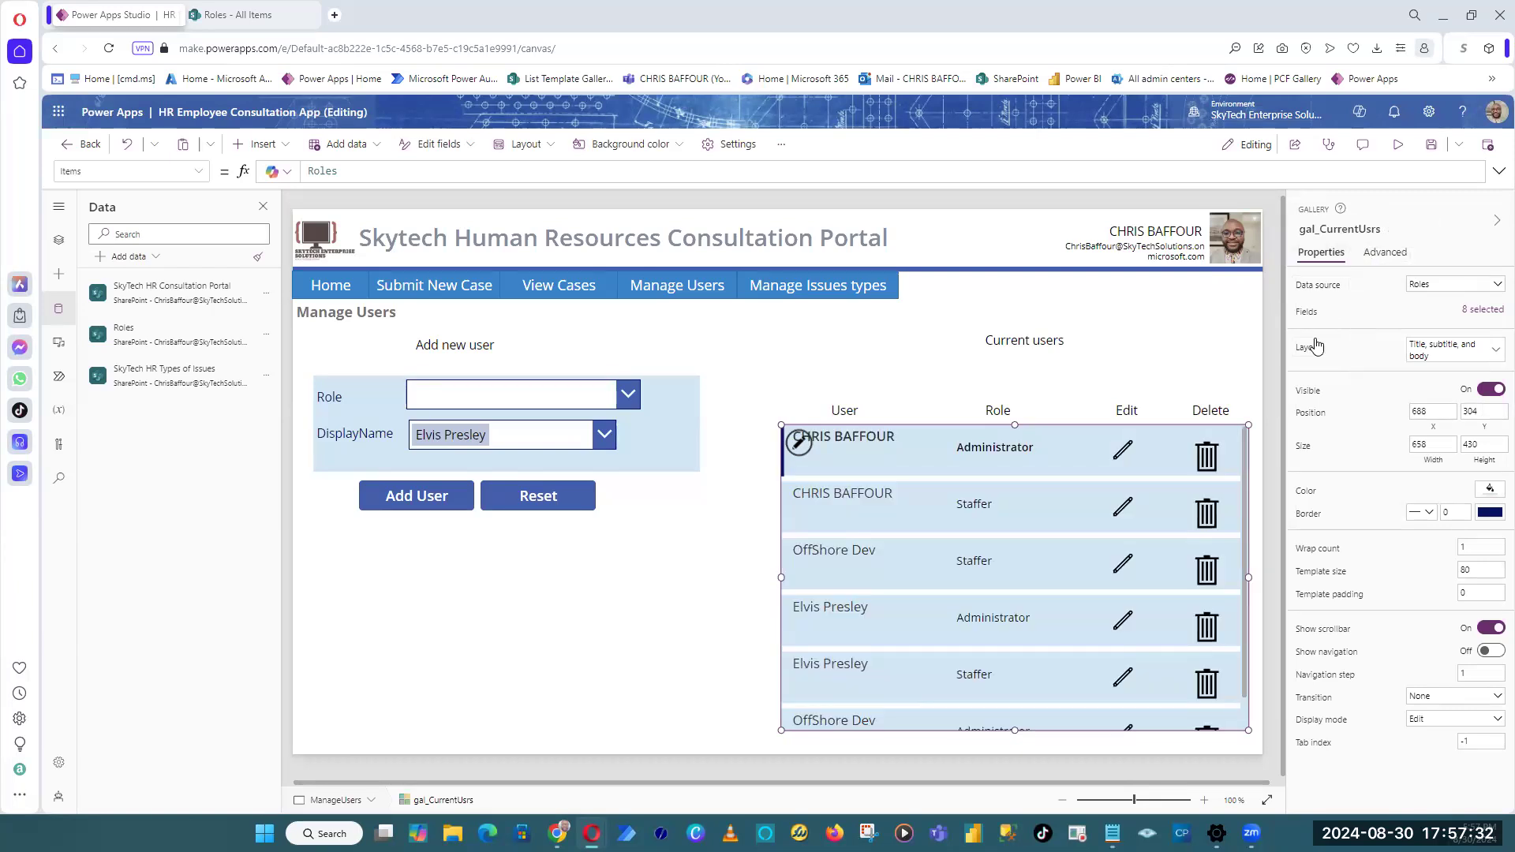
pyautogui.click(1434, 149)
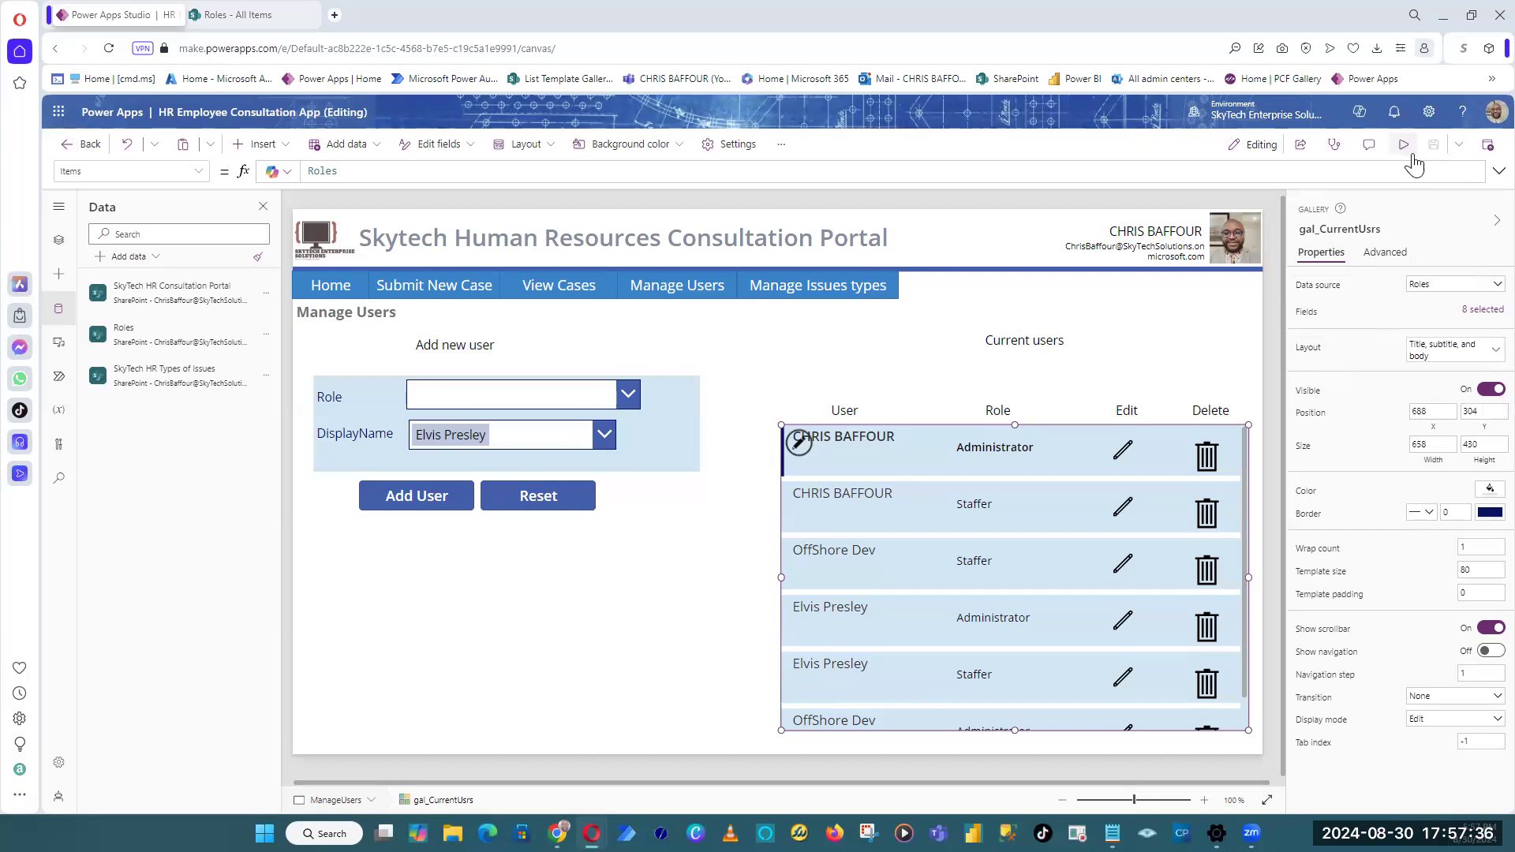
# Step: Preview the app, check the edit pop-up, and add a new user with the Administrator role and the listed display name
pyautogui.click(1404, 144)
pyautogui.click(1182, 444)
pyautogui.click(754, 553)
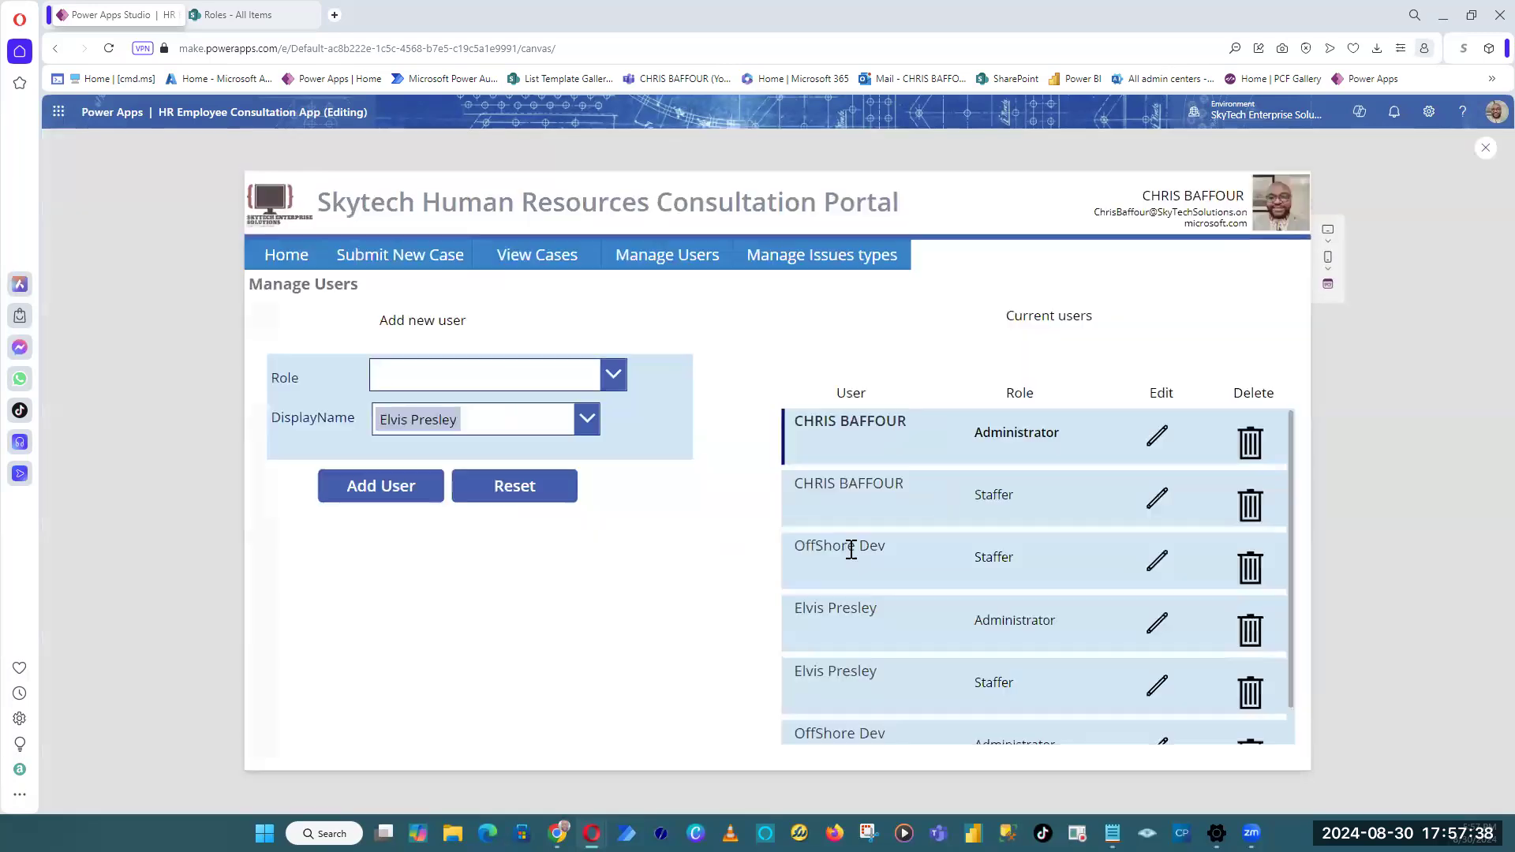
pyautogui.click(482, 377)
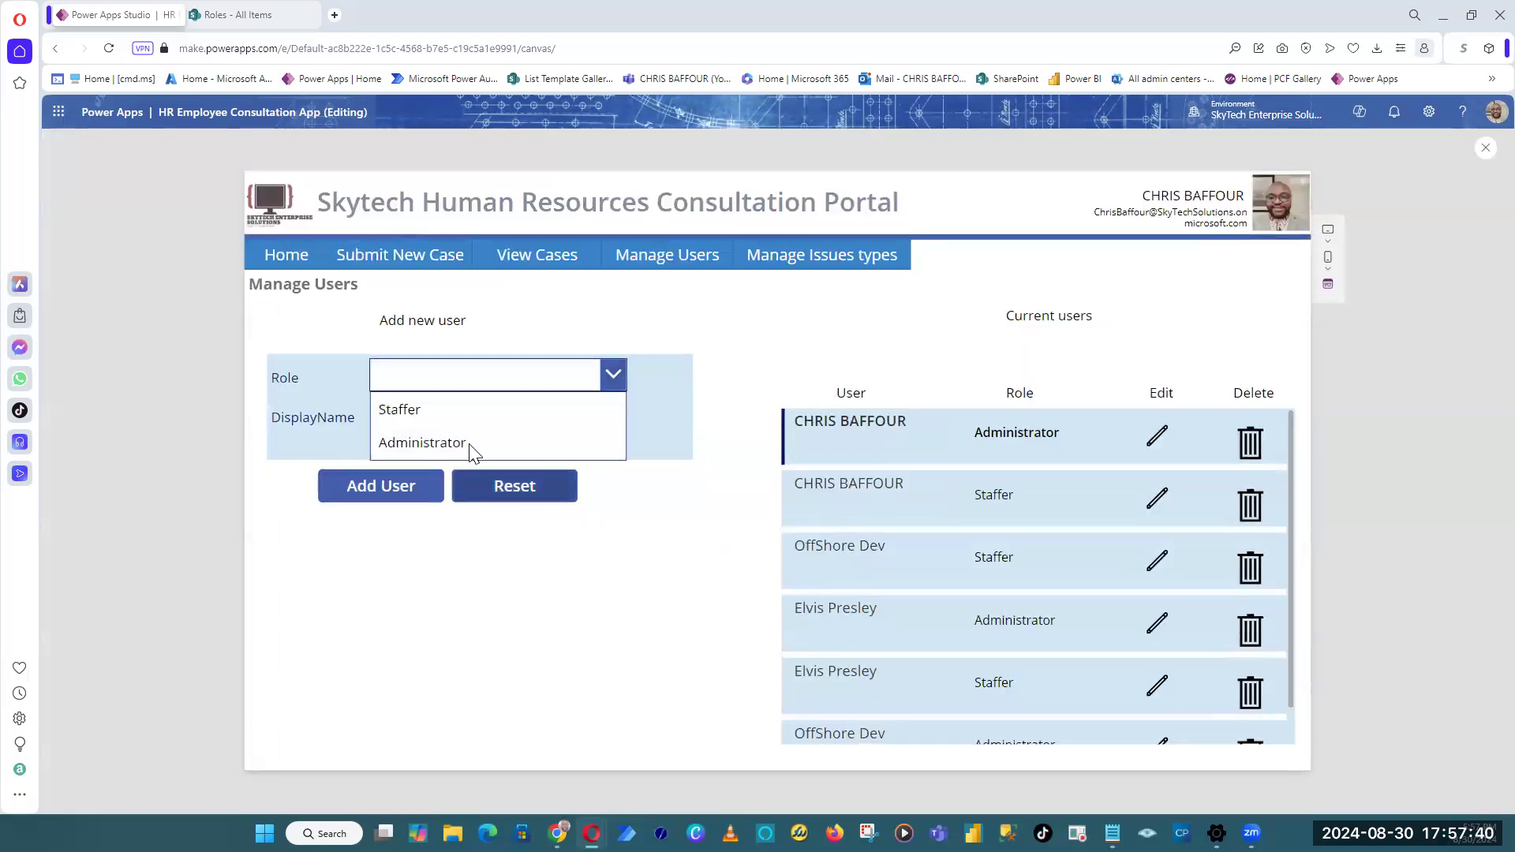
pyautogui.click(472, 442)
pyautogui.click(579, 426)
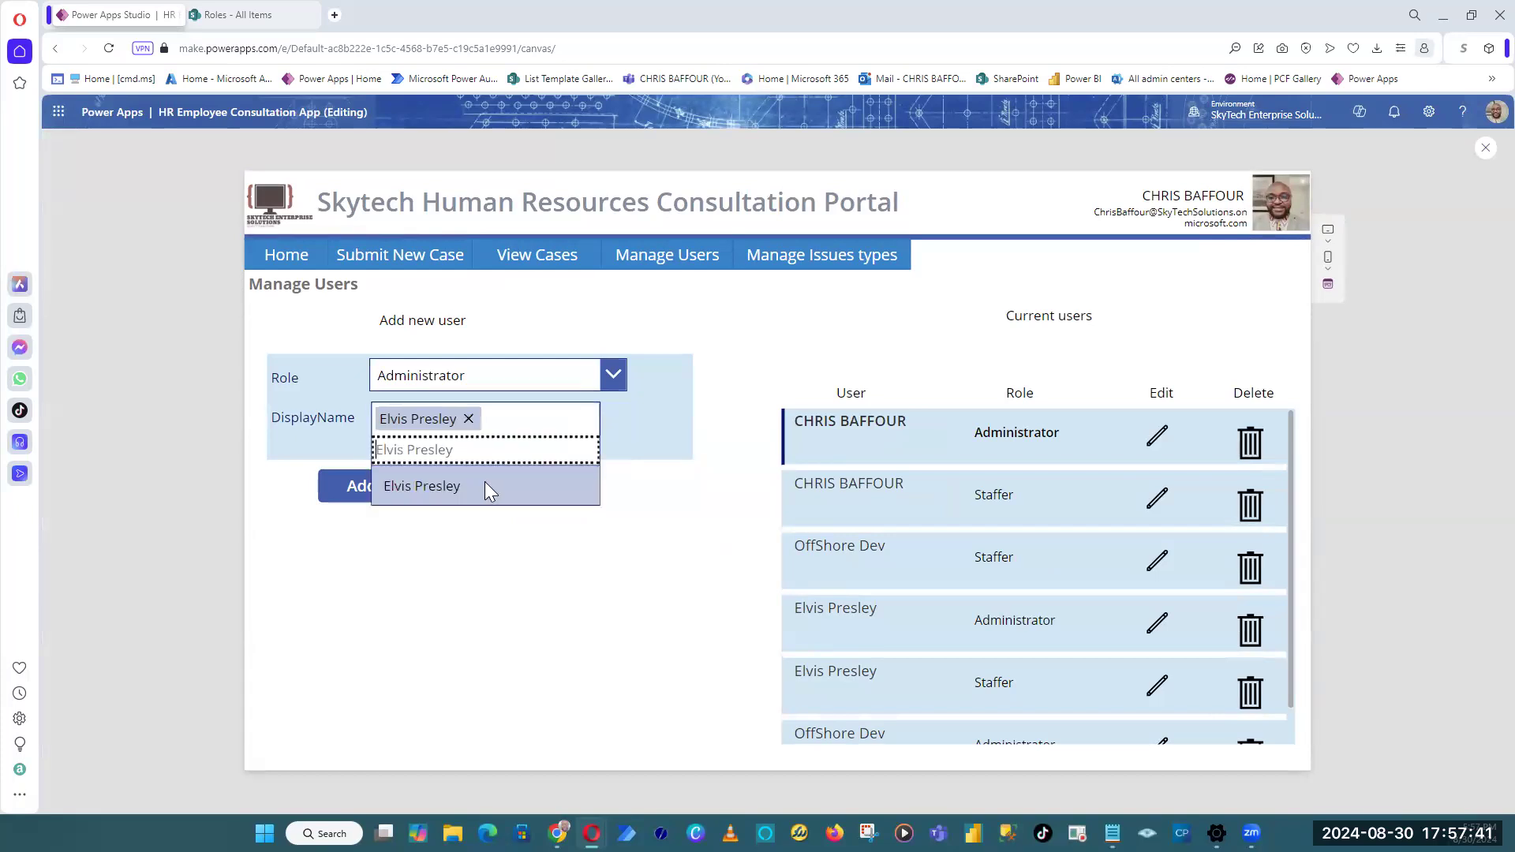
pyautogui.click(440, 632)
pyautogui.click(381, 486)
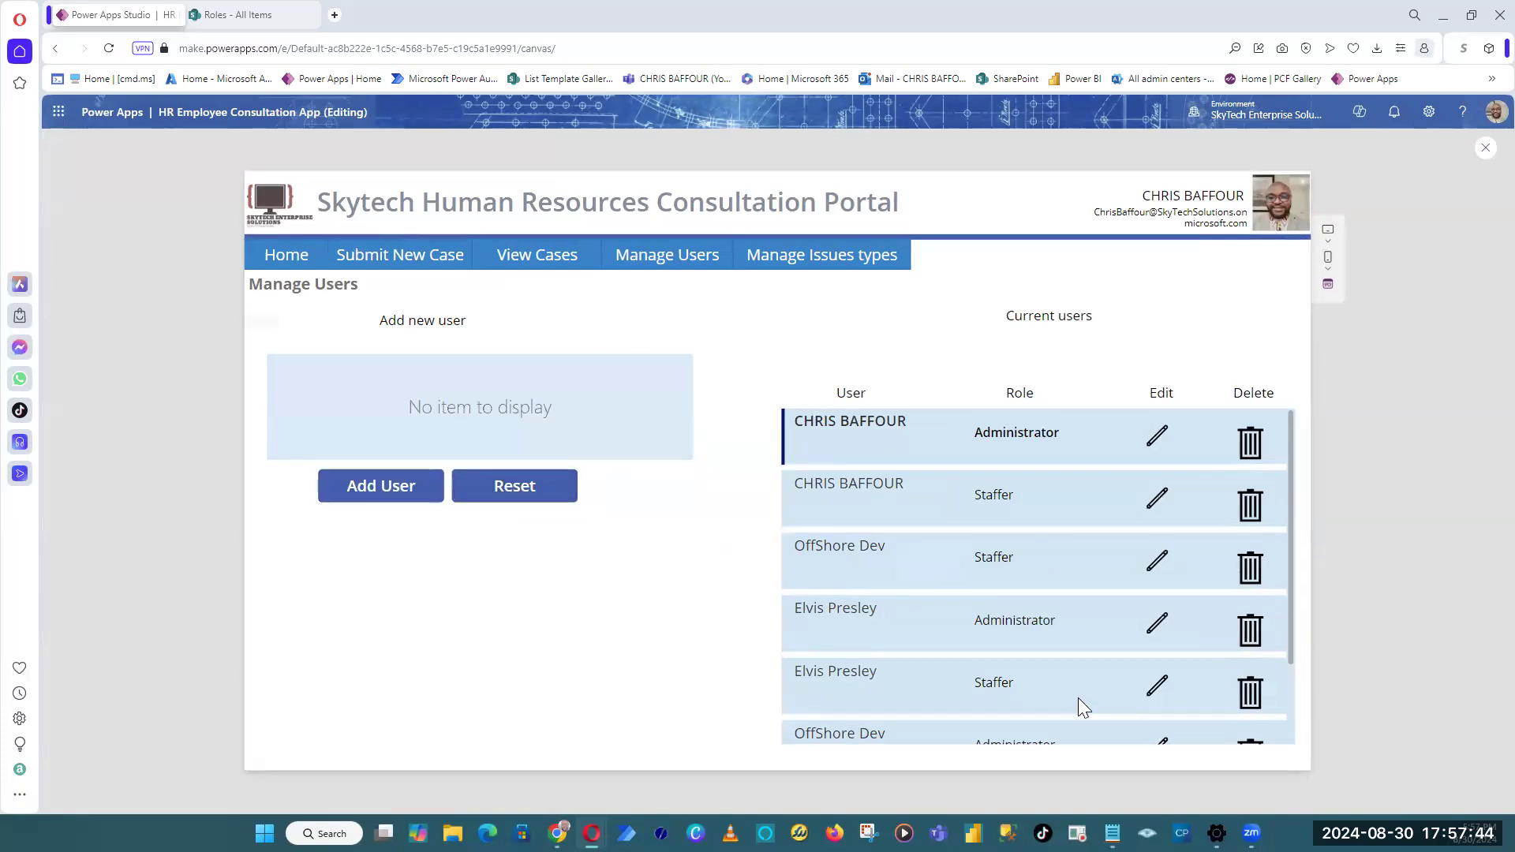
# Step: Test opening the edit pop-up from two user rows, cancelling it in between, and return to the editor
pyautogui.scroll(-2, 1078, 698)
pyautogui.scroll(2, 960, 642)
pyautogui.click(1156, 562)
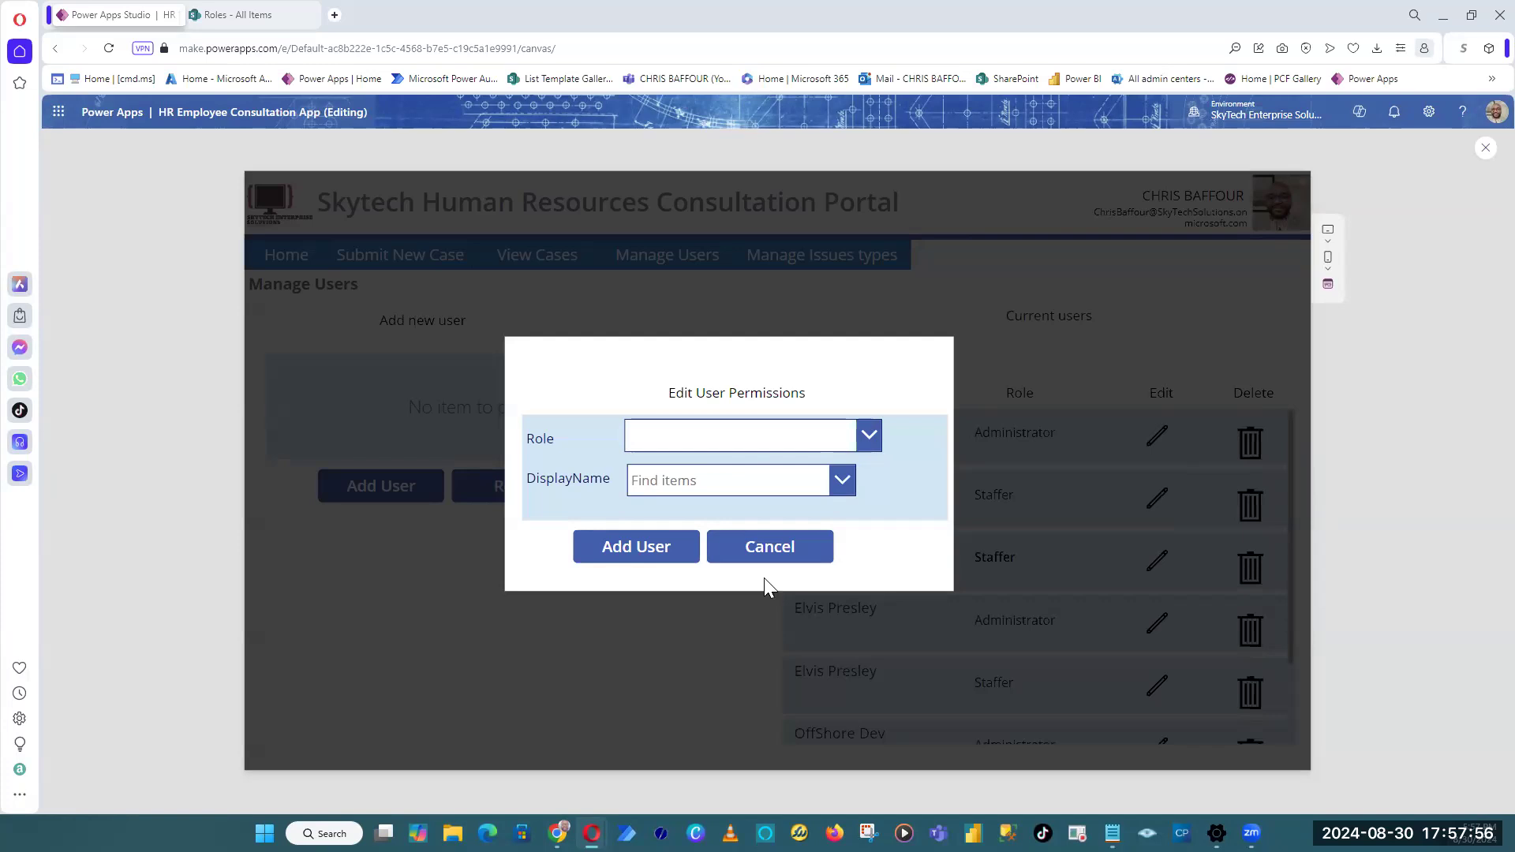
pyautogui.click(779, 562)
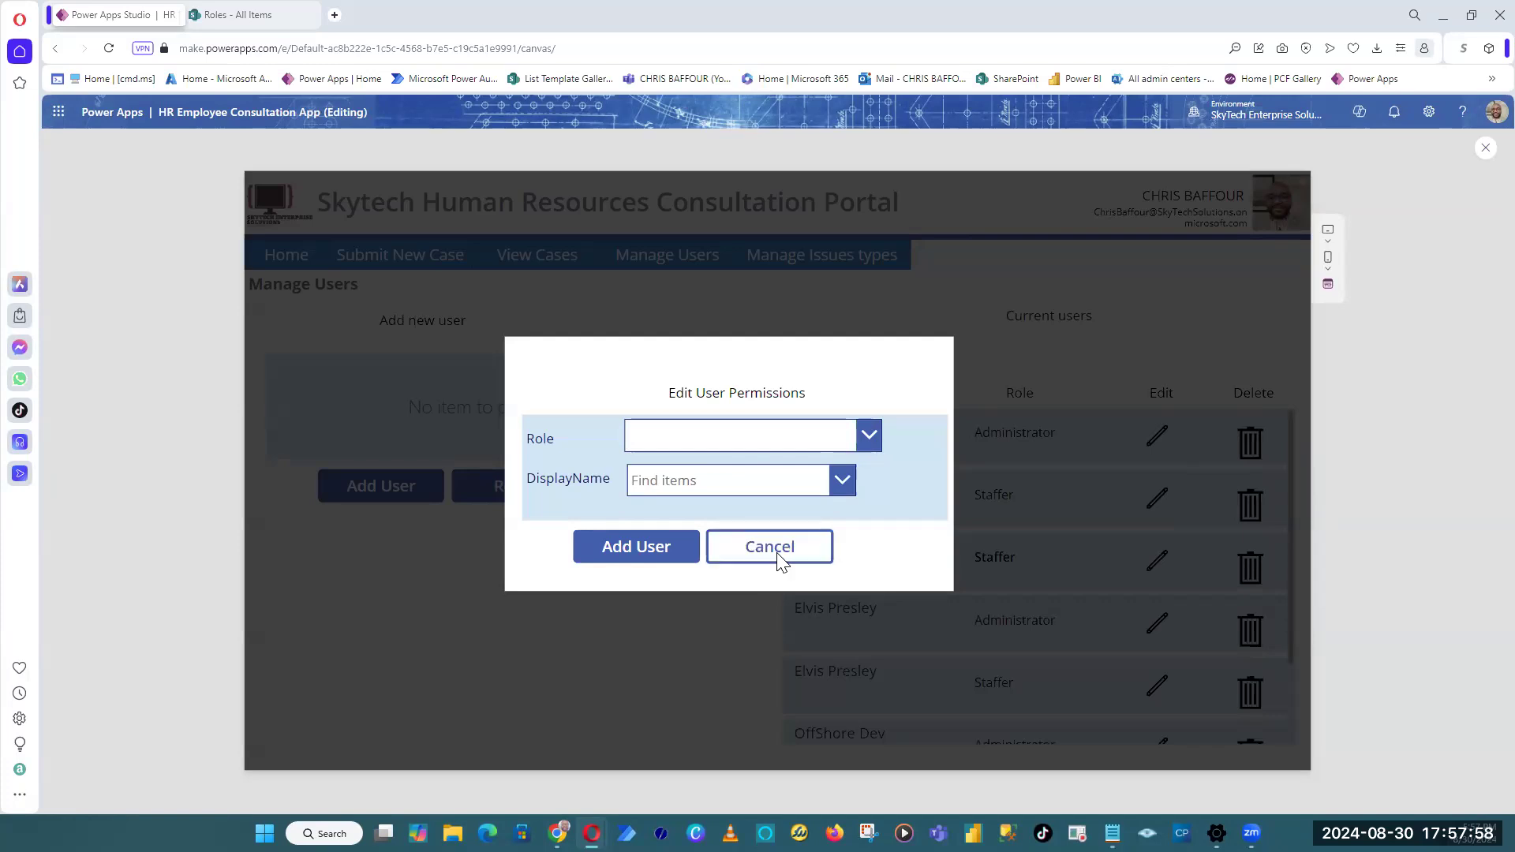
pyautogui.click(1160, 499)
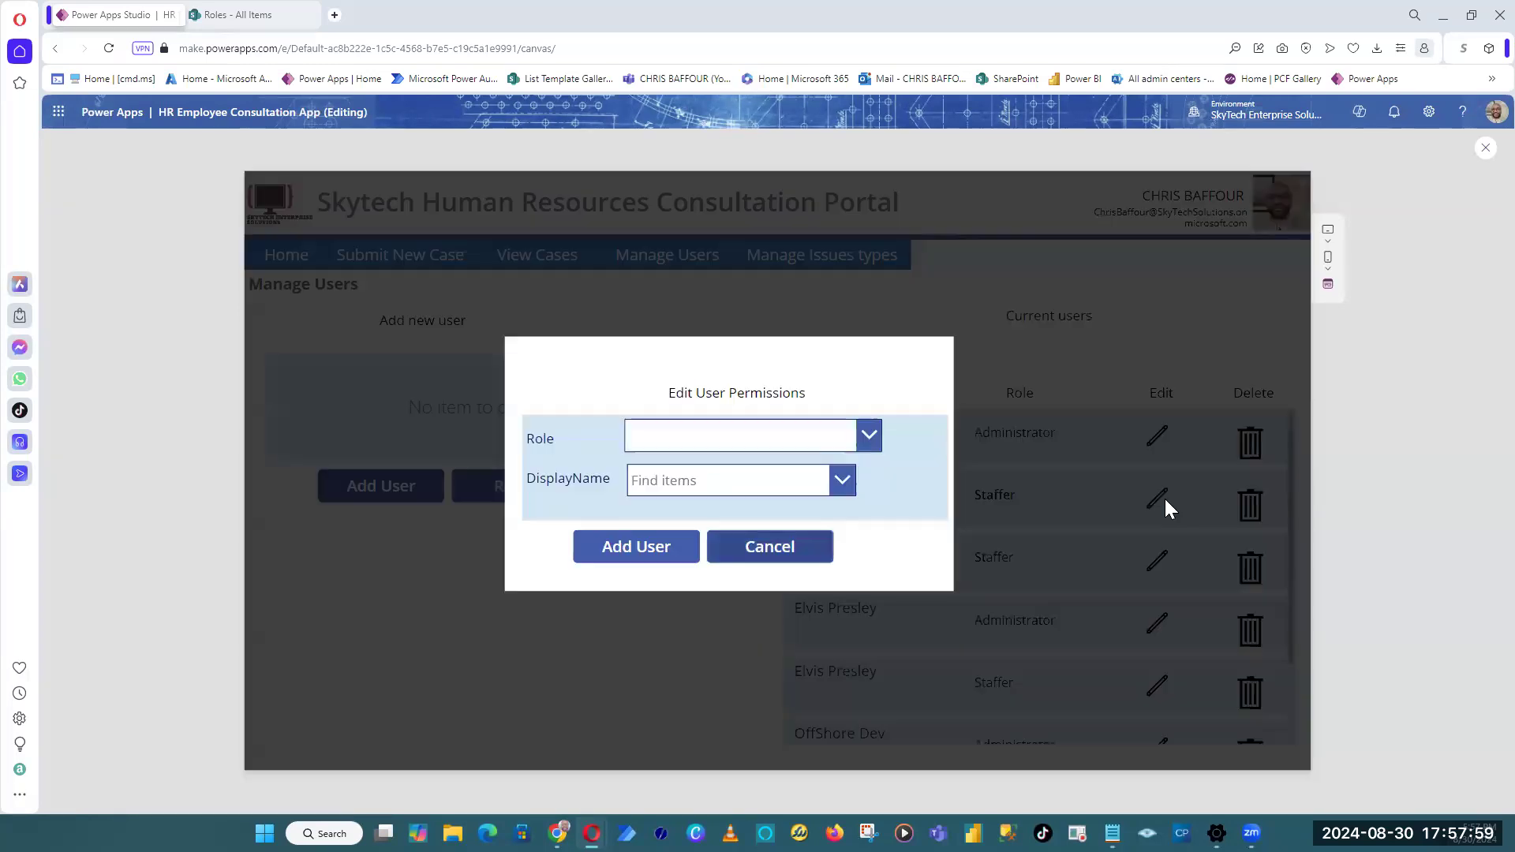
pyautogui.click(1483, 150)
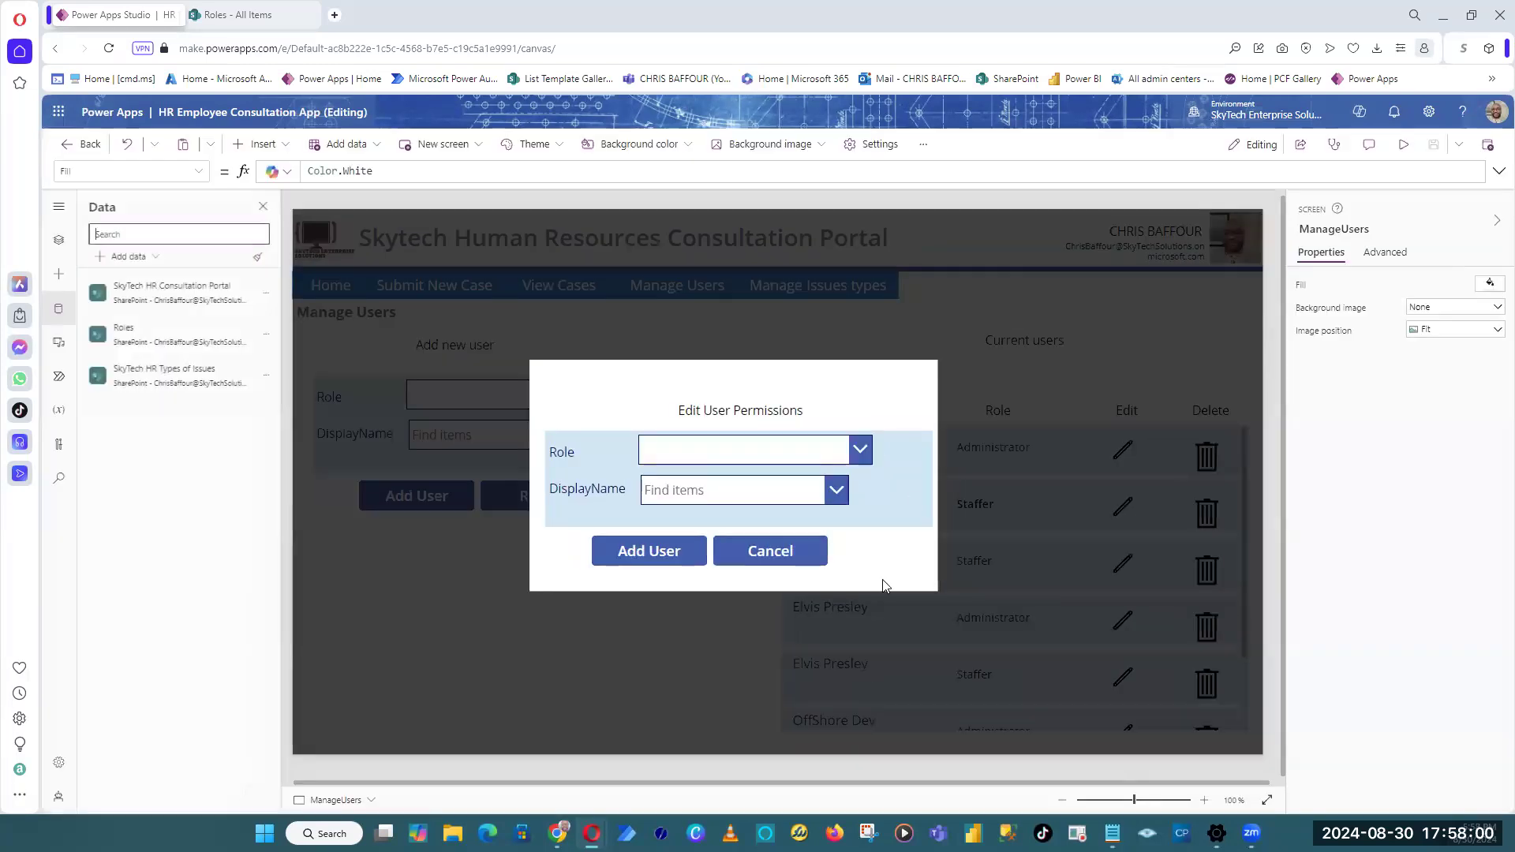
# Step: Dismiss the pop-up in the editor and copy the name of the current users gallery
pyautogui.click(897, 523)
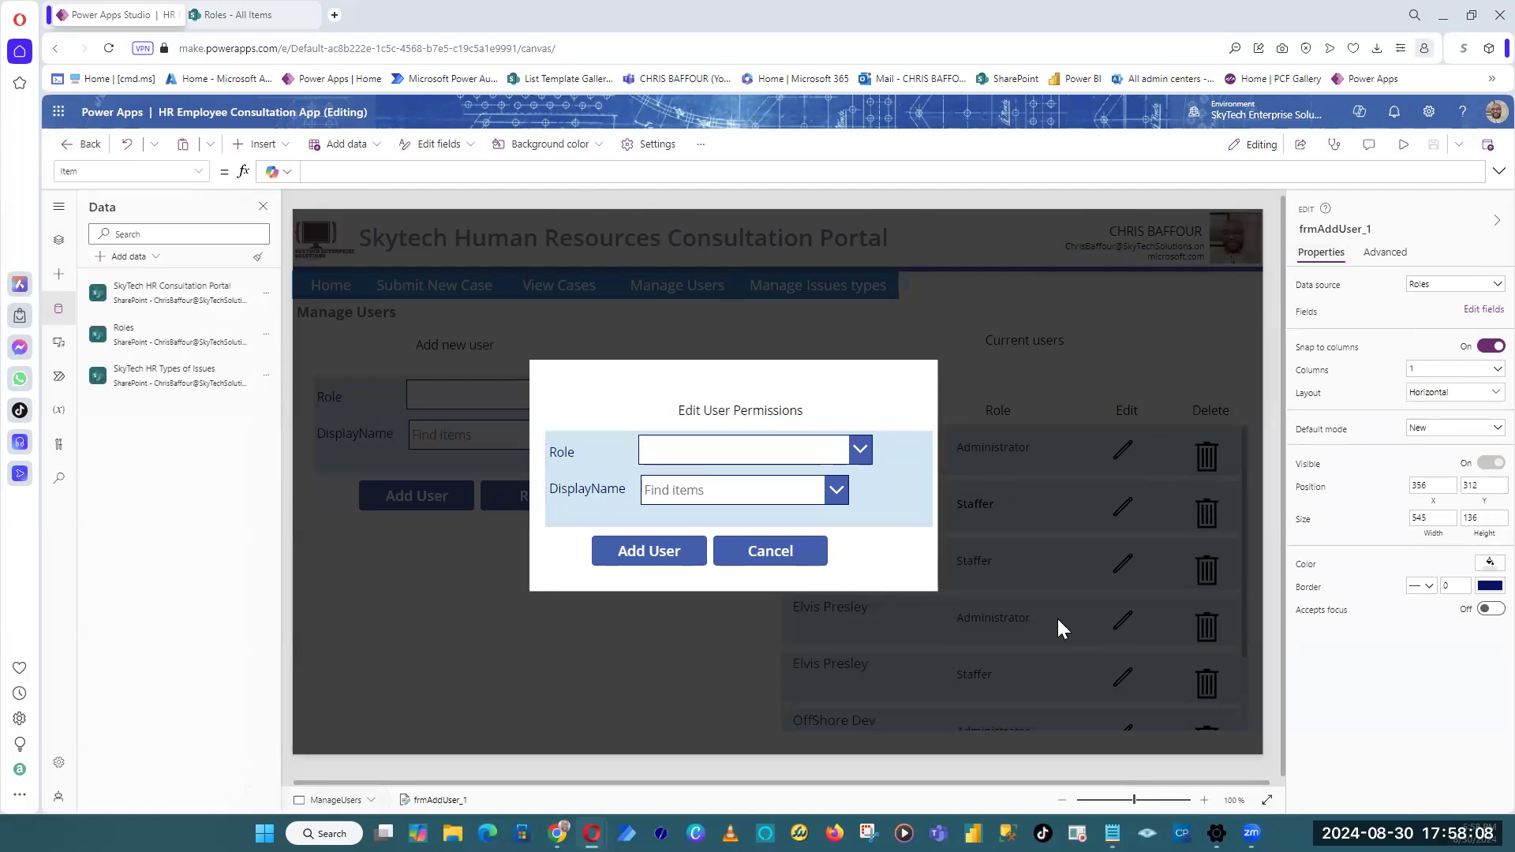
pyautogui.keyDown('alt'); pyautogui.click(765, 553); pyautogui.keyUp('alt')
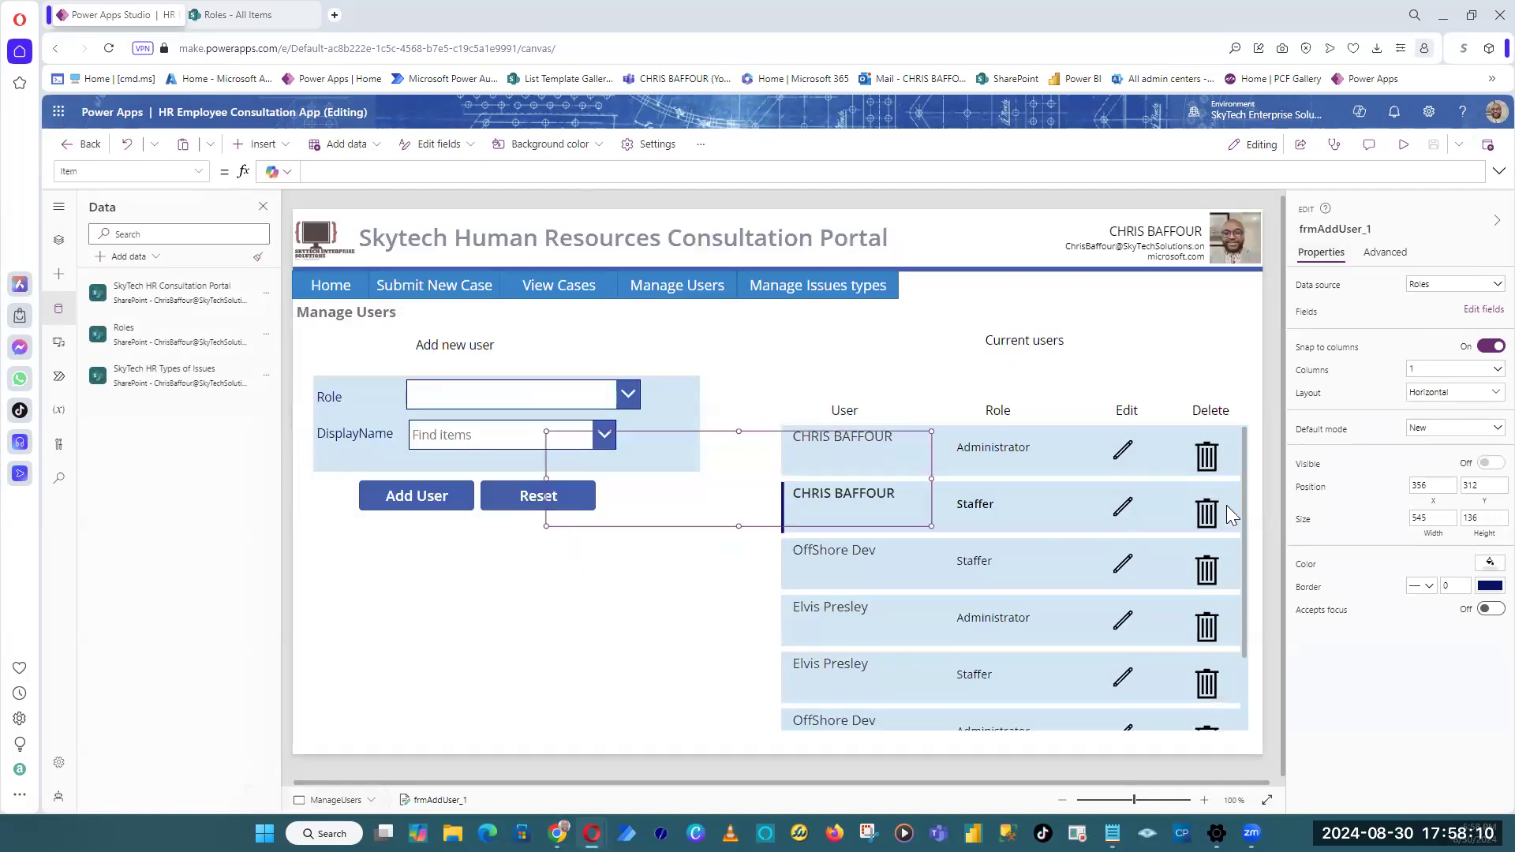
pyautogui.click(1246, 478)
pyautogui.click(1241, 552)
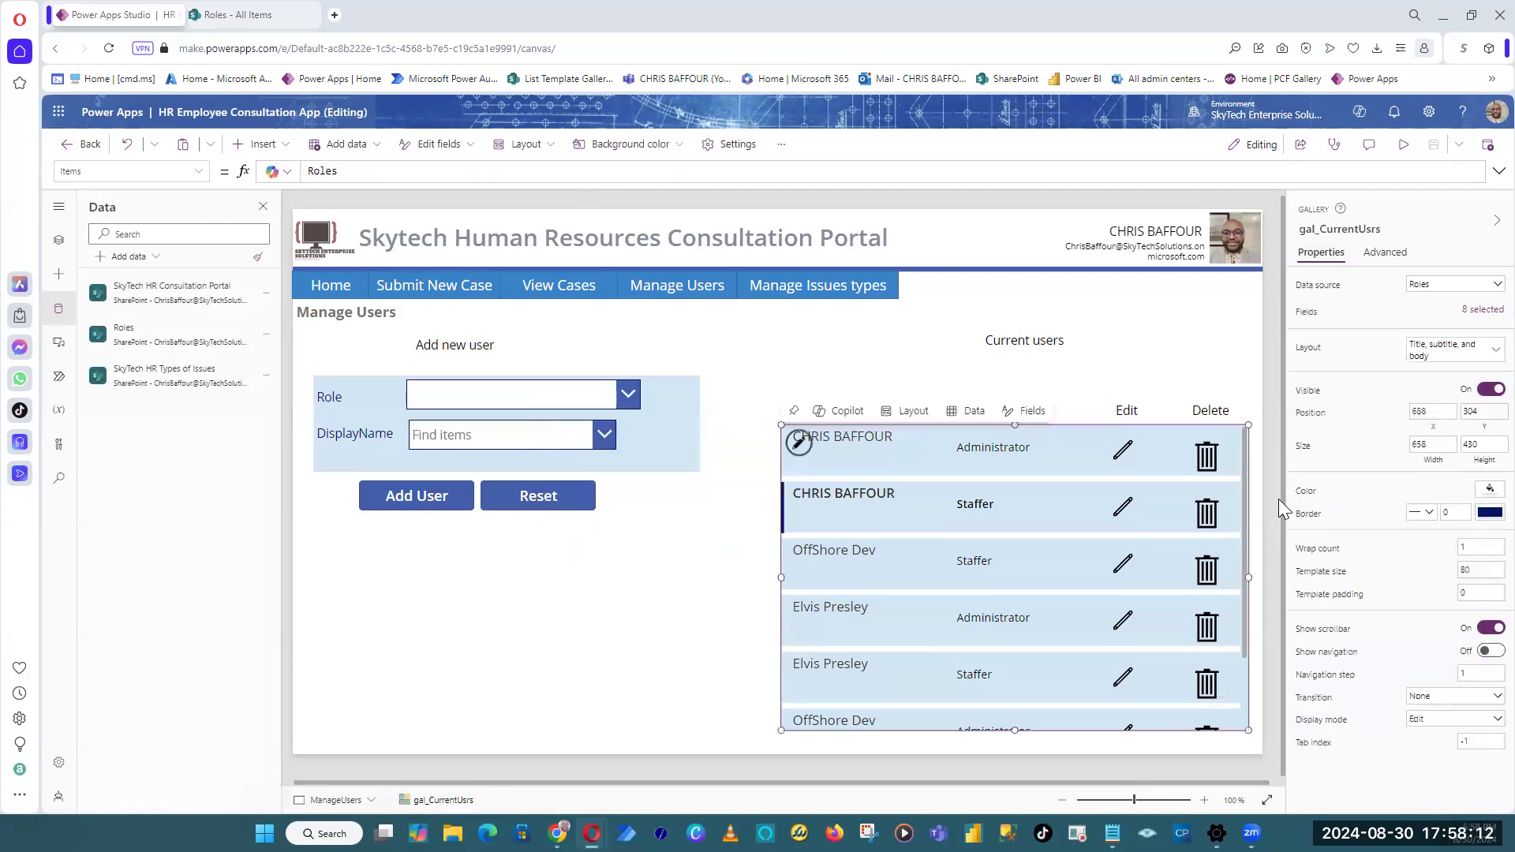
pyautogui.click(1349, 232)
pyautogui.hotkey('ctrl', 'c')
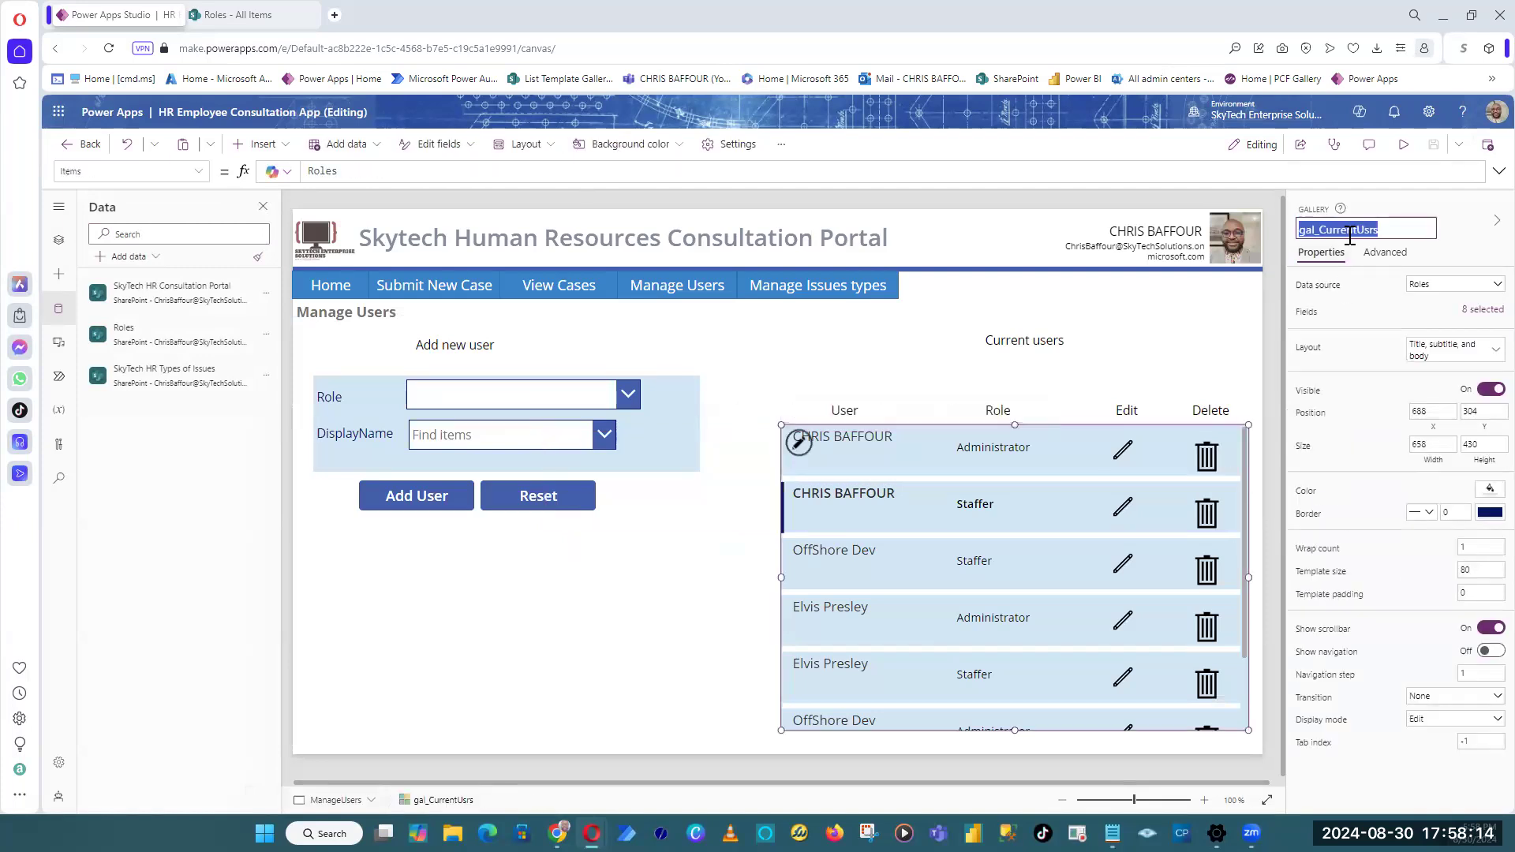
pyautogui.click(1269, 356)
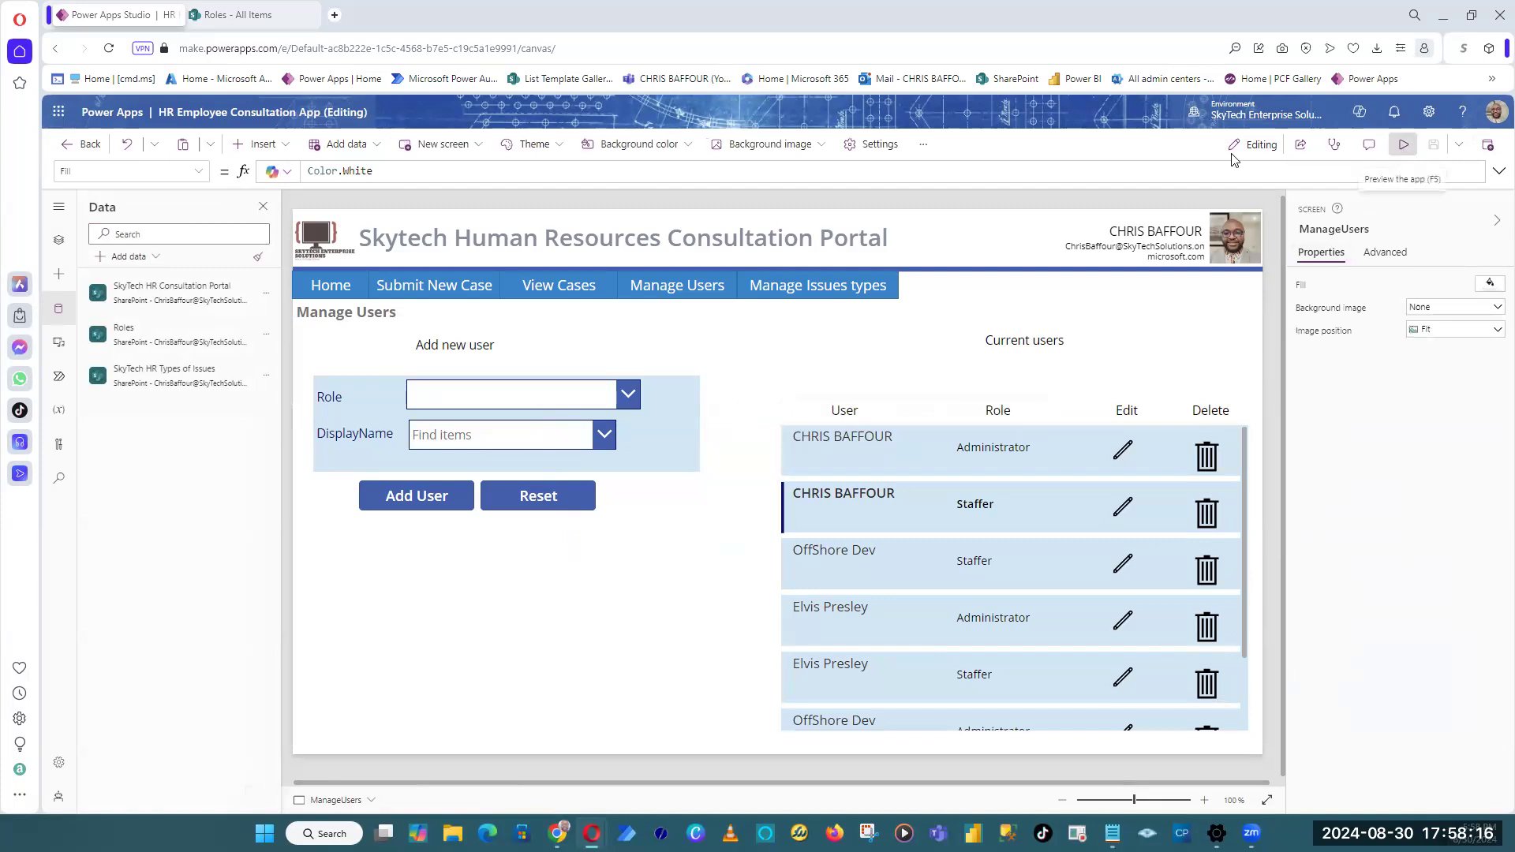
# Step: Bring the pop-up back through the app preview and set its form's Item property to gal_CurrentUsrs.Selected
pyautogui.press('F5')
pyautogui.click(1160, 430)
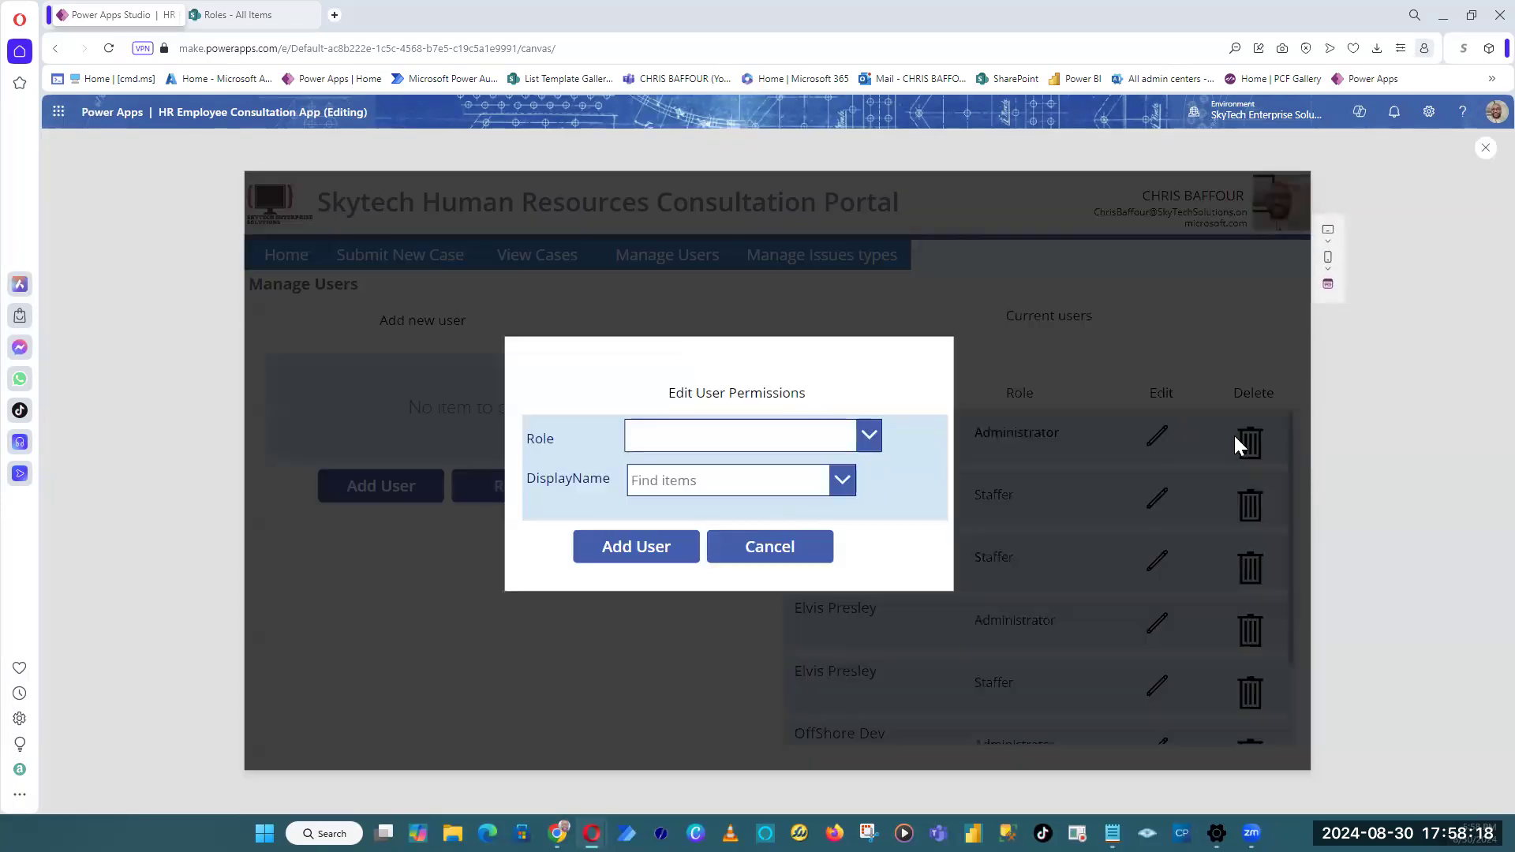
pyautogui.click(1485, 149)
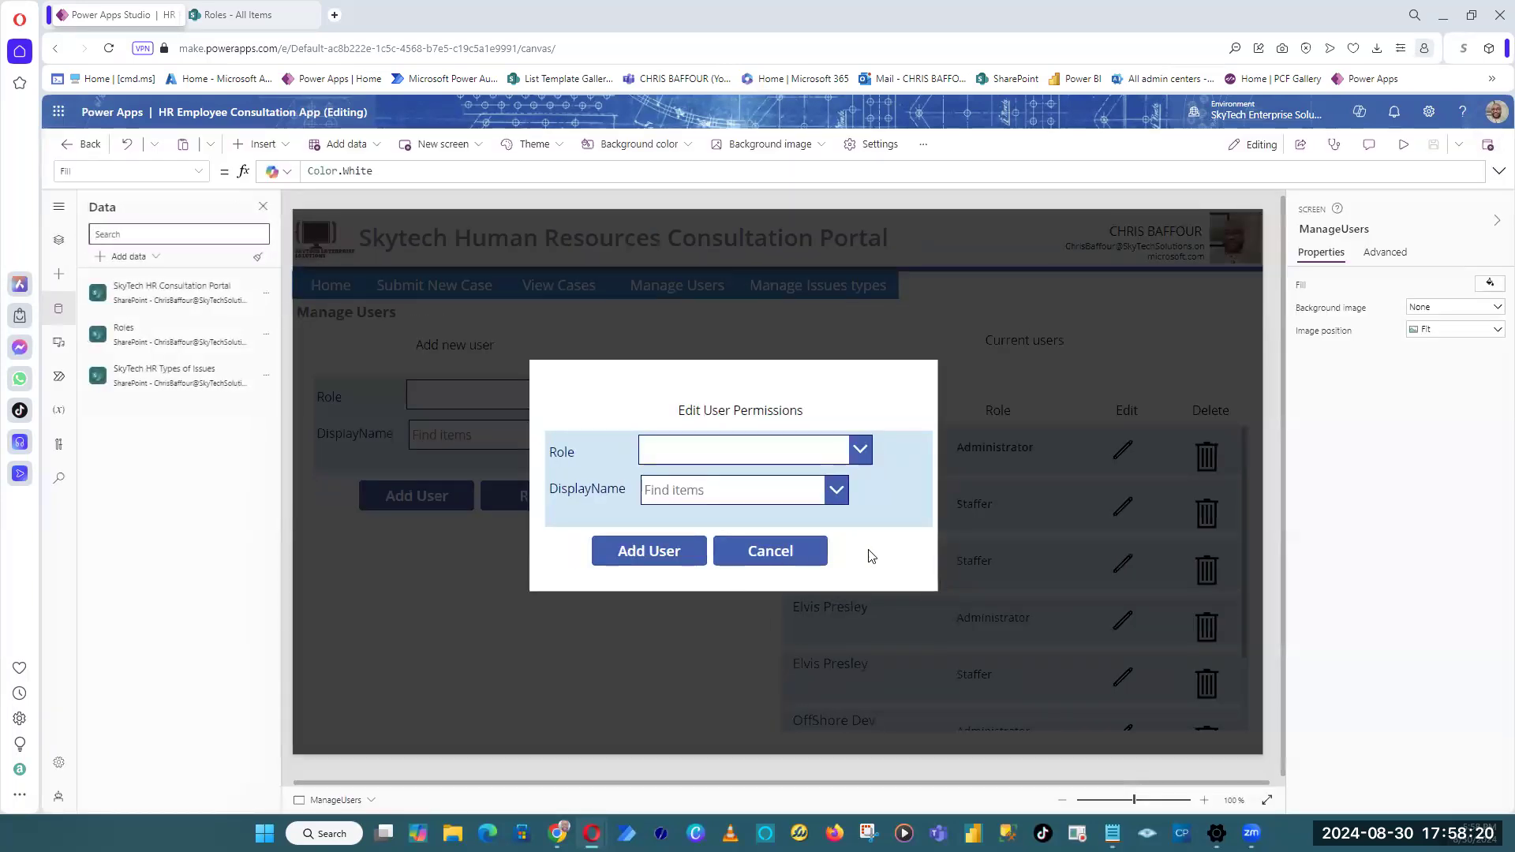
pyautogui.click(895, 521)
pyautogui.click(336, 171)
pyautogui.hotkey('ctrl', 'v')
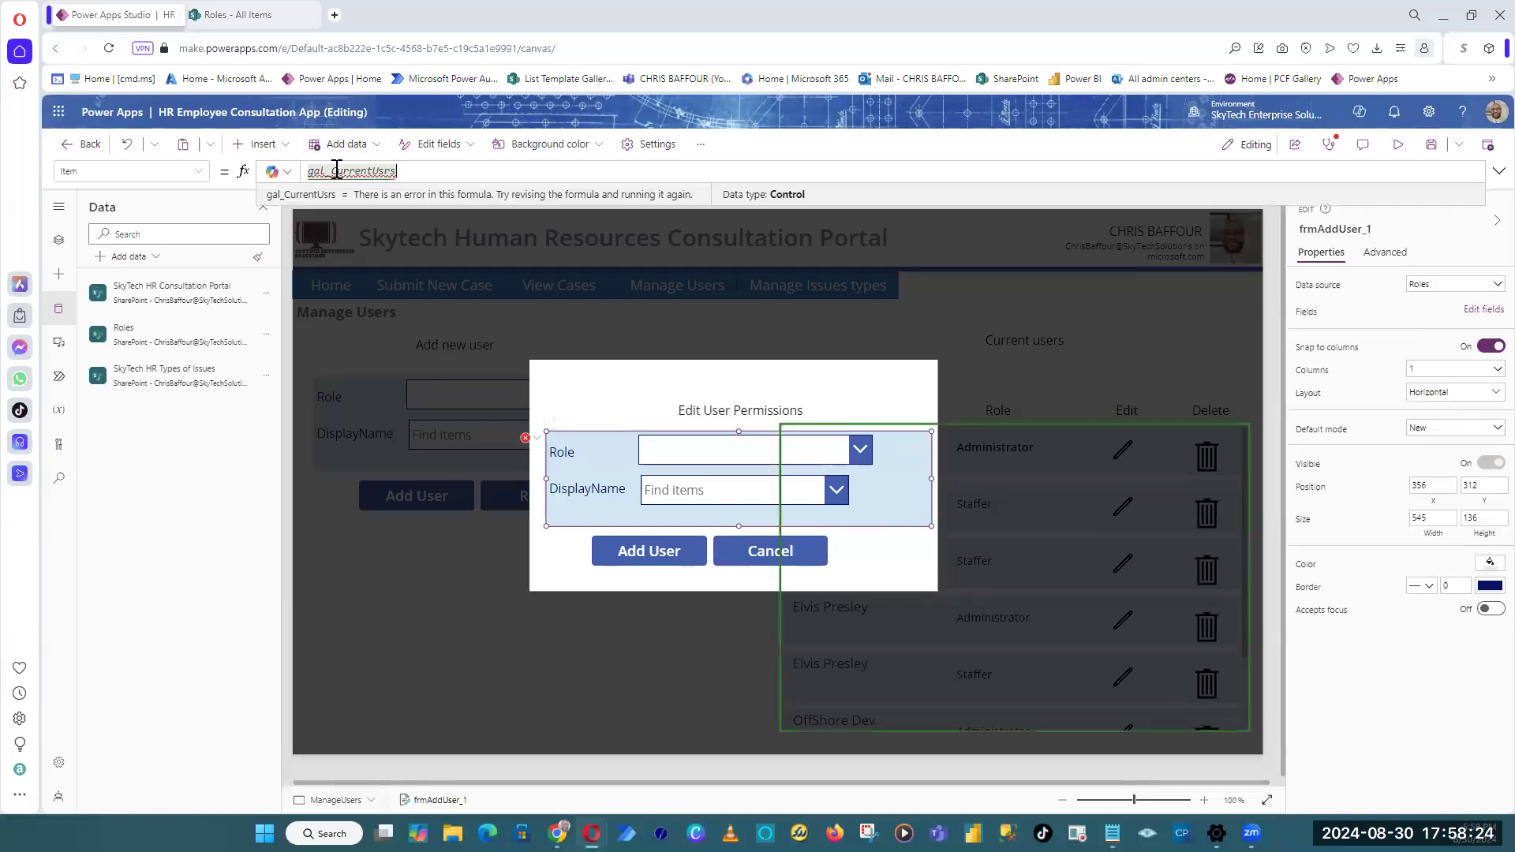
pyautogui.write('.')
pyautogui.click(474, 180)
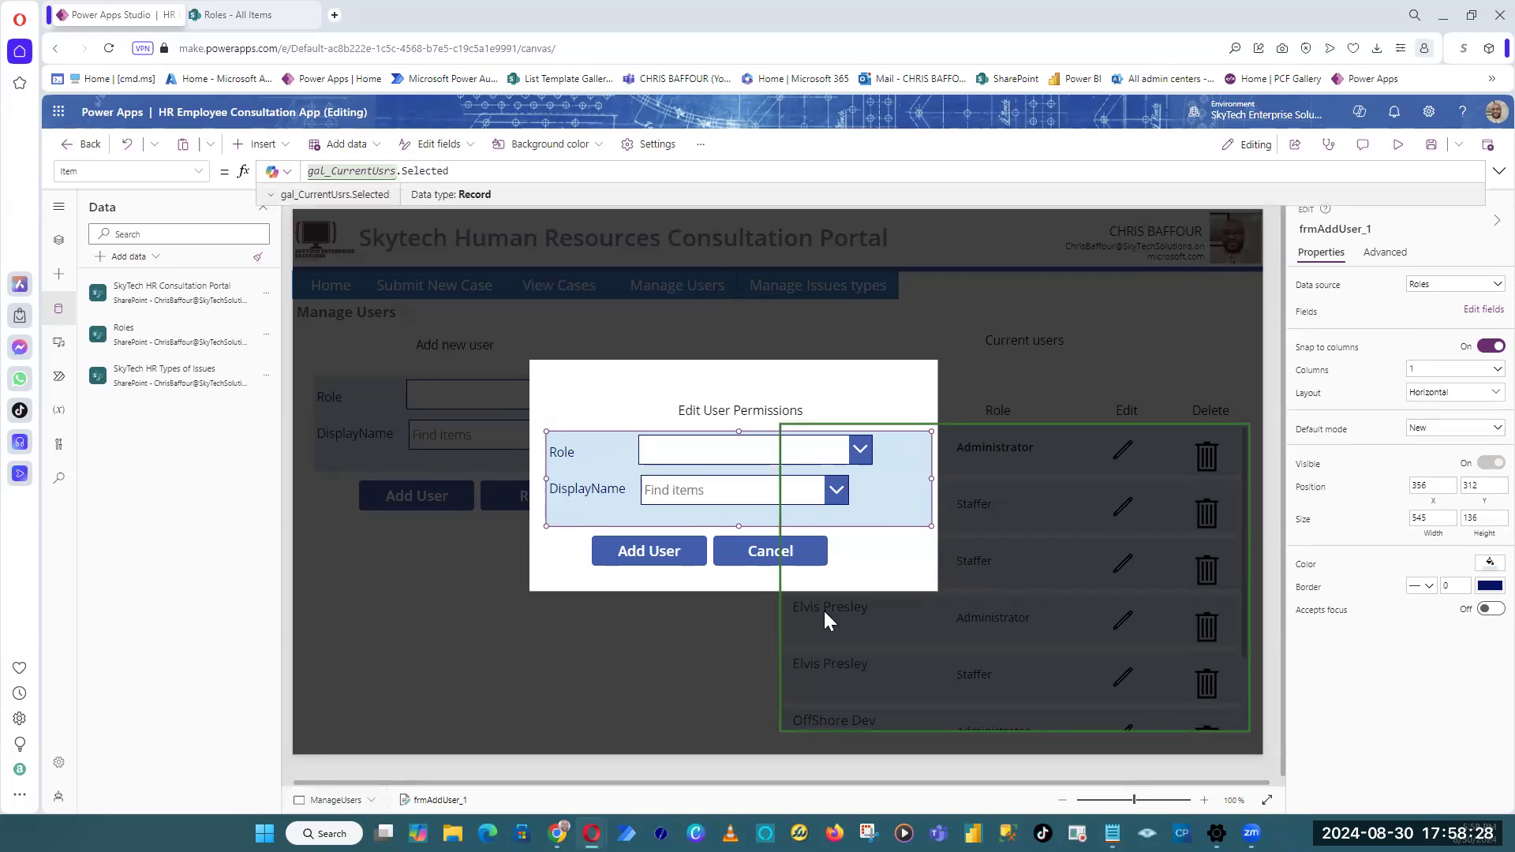
# Step: Preview the app, test the pop-up and its Role choices from two different user rows, and return to the editor
pyautogui.click(1398, 144)
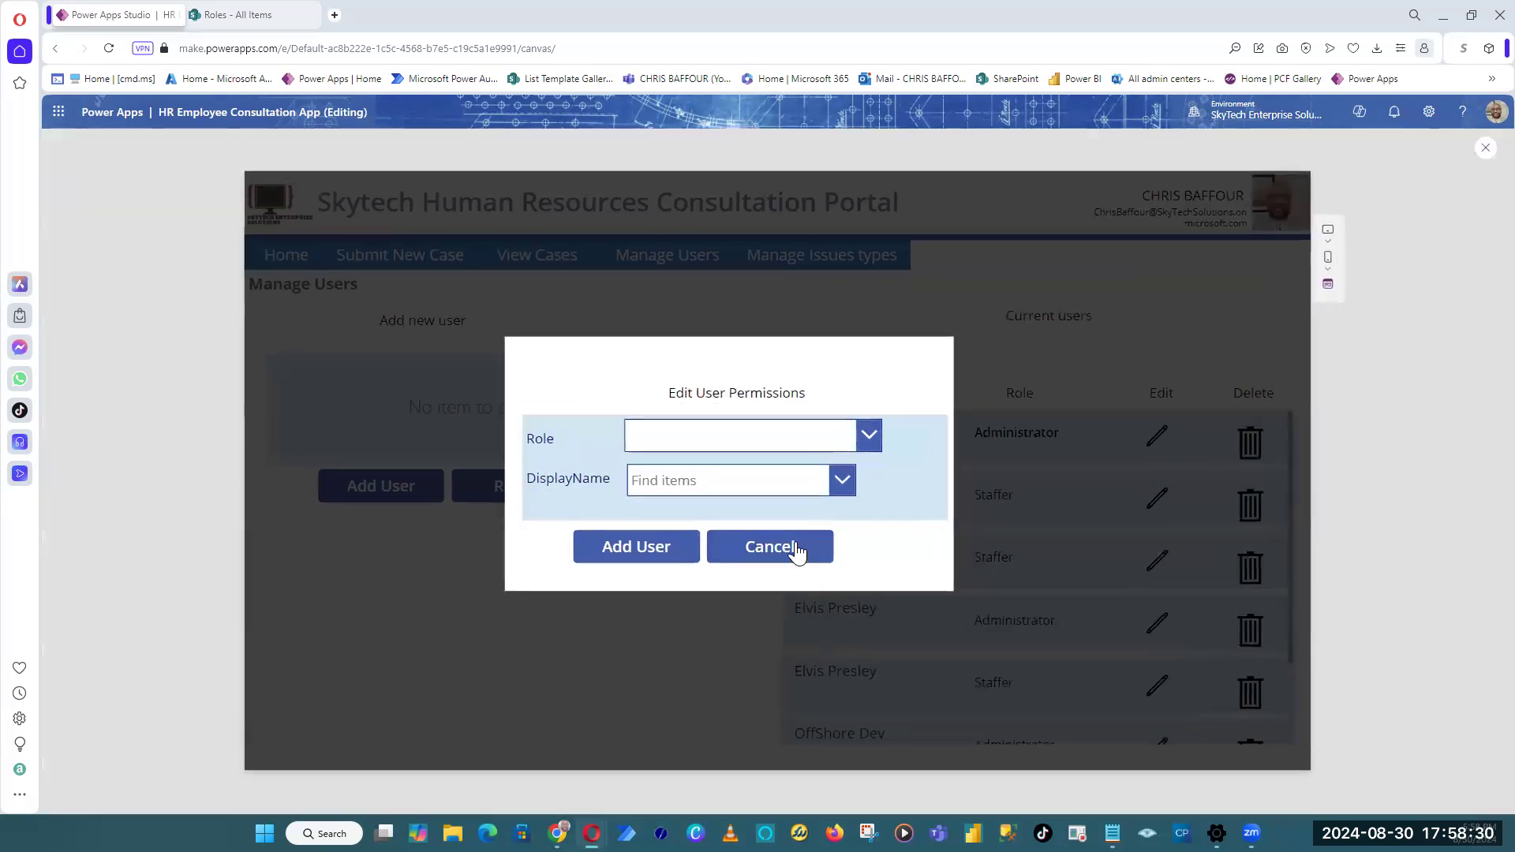
pyautogui.click(792, 552)
pyautogui.scroll(-1, 1070, 579)
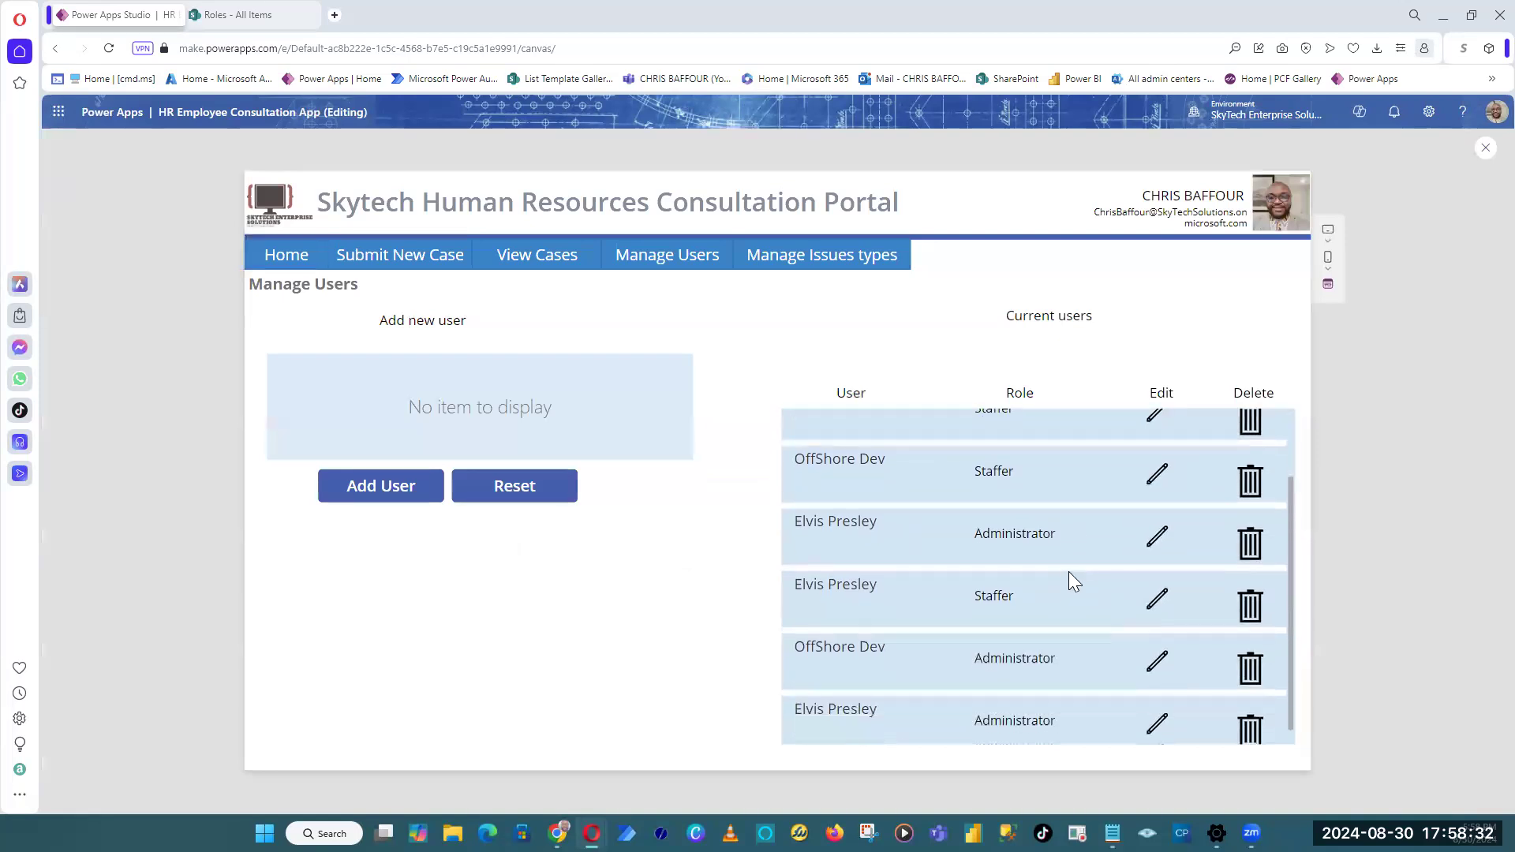
pyautogui.click(1174, 545)
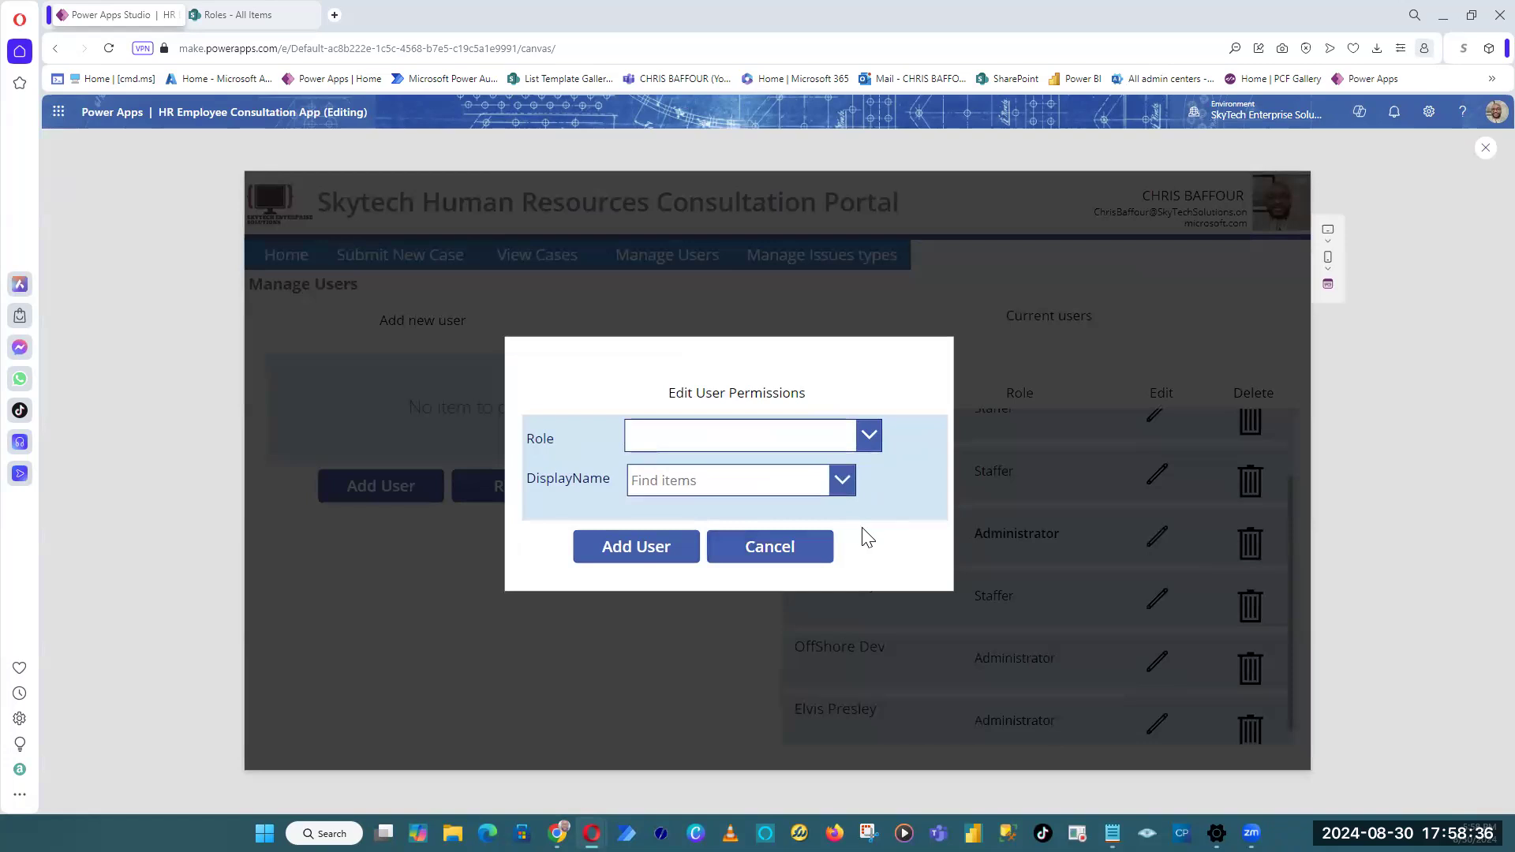
pyautogui.click(876, 433)
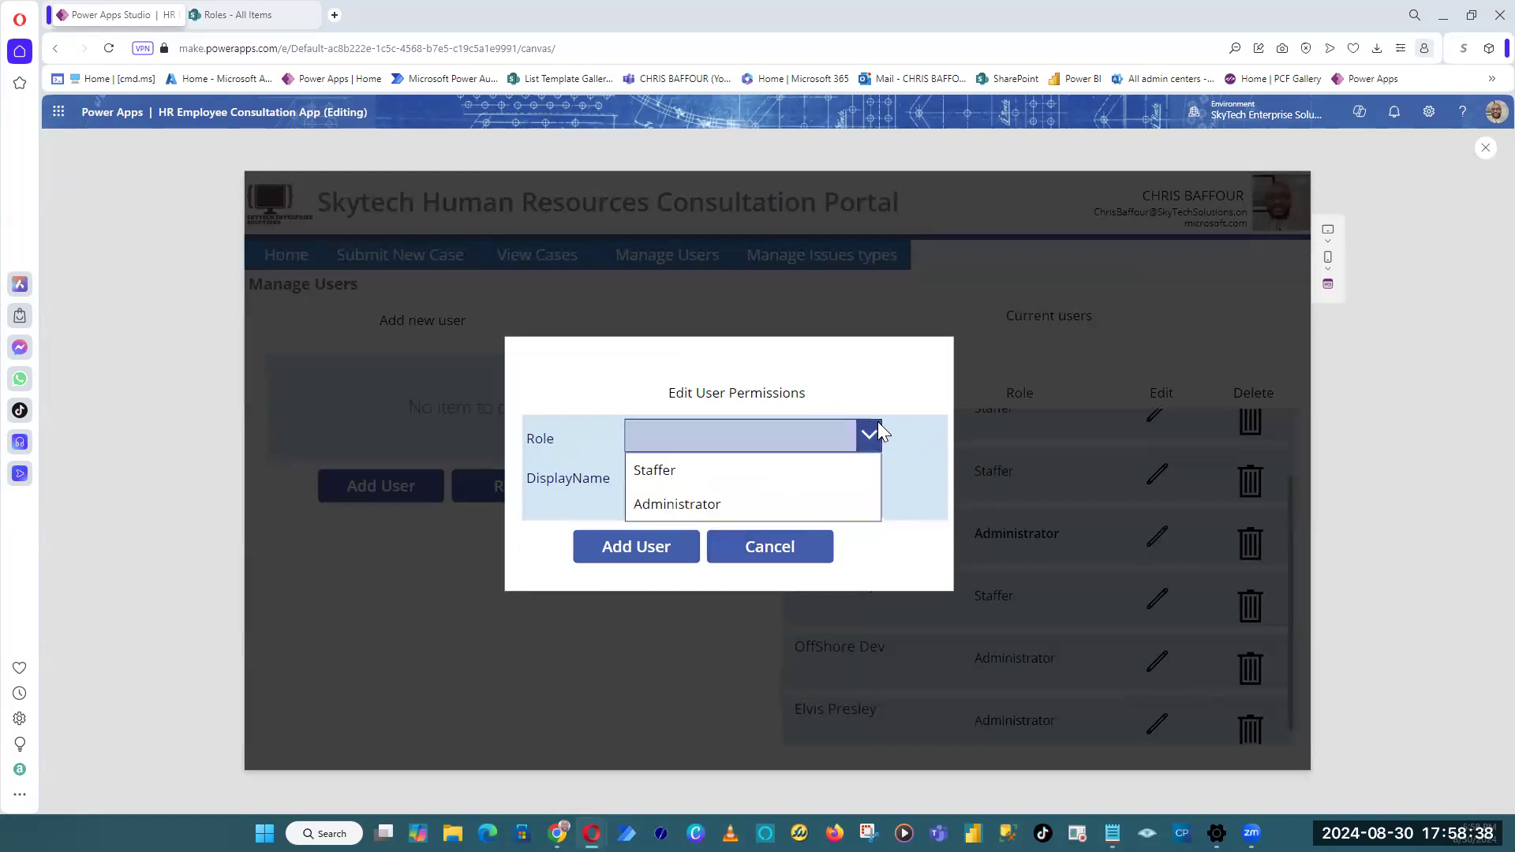
pyautogui.click(819, 561)
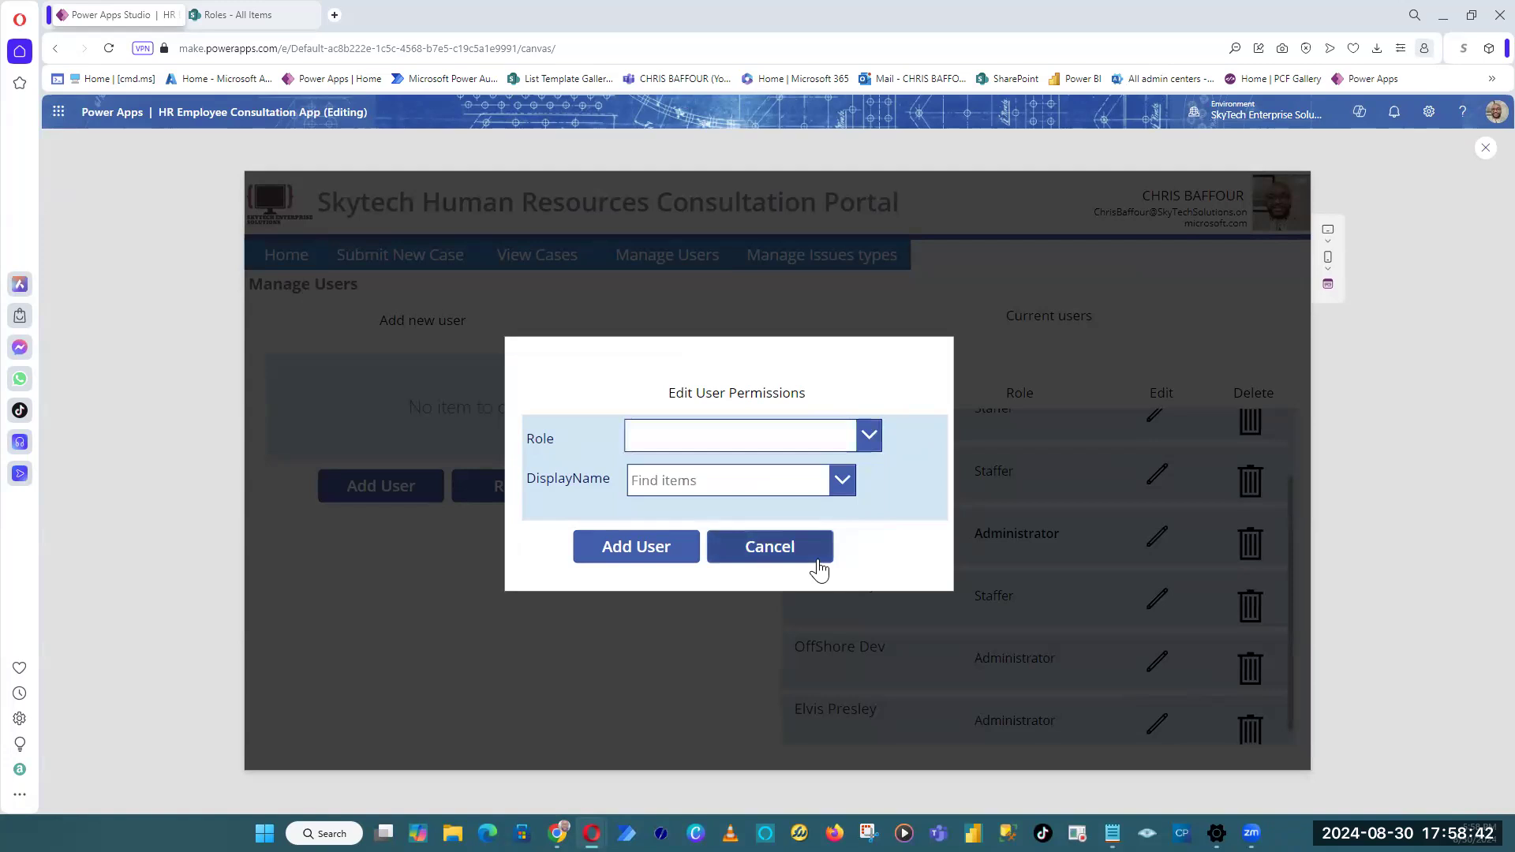
pyautogui.click(819, 565)
pyautogui.click(1166, 469)
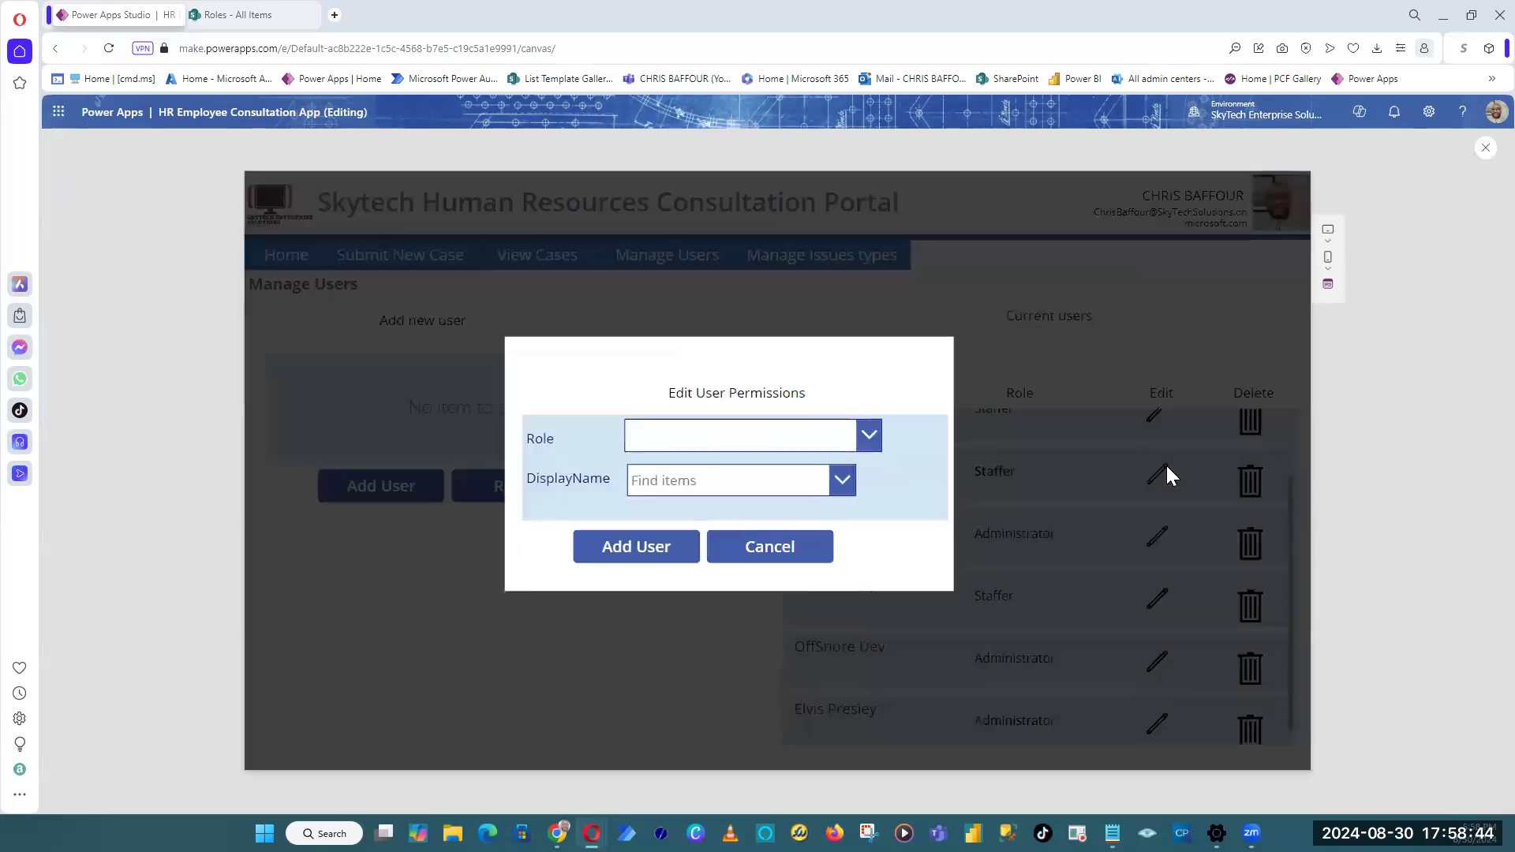
pyautogui.click(1487, 150)
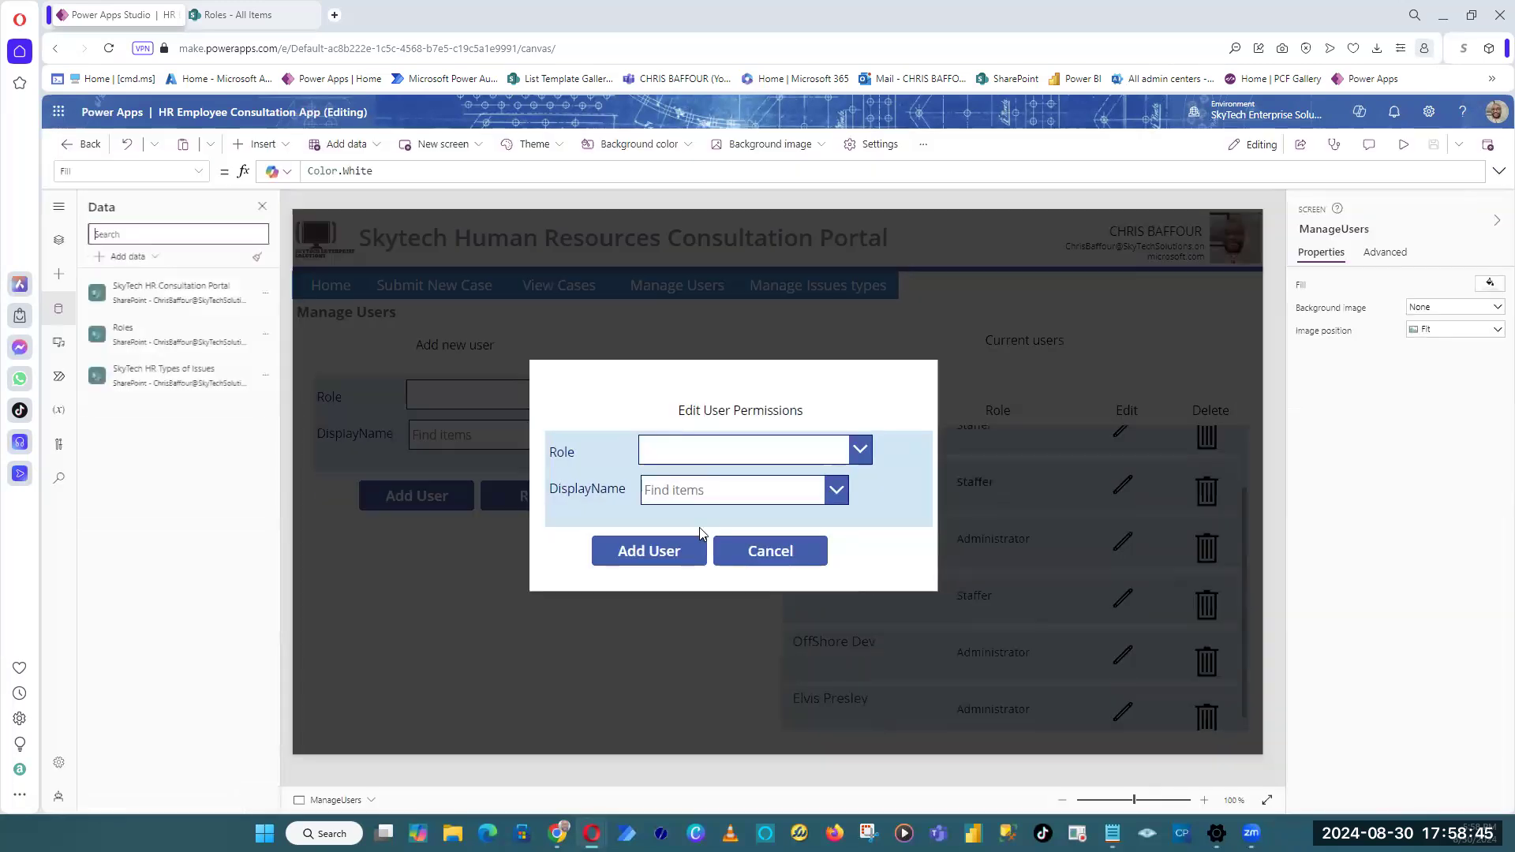
# Step: Narrow the Role drop-down and the DisplayName combo box in the Edit User Permissions form
pyautogui.click(840, 465)
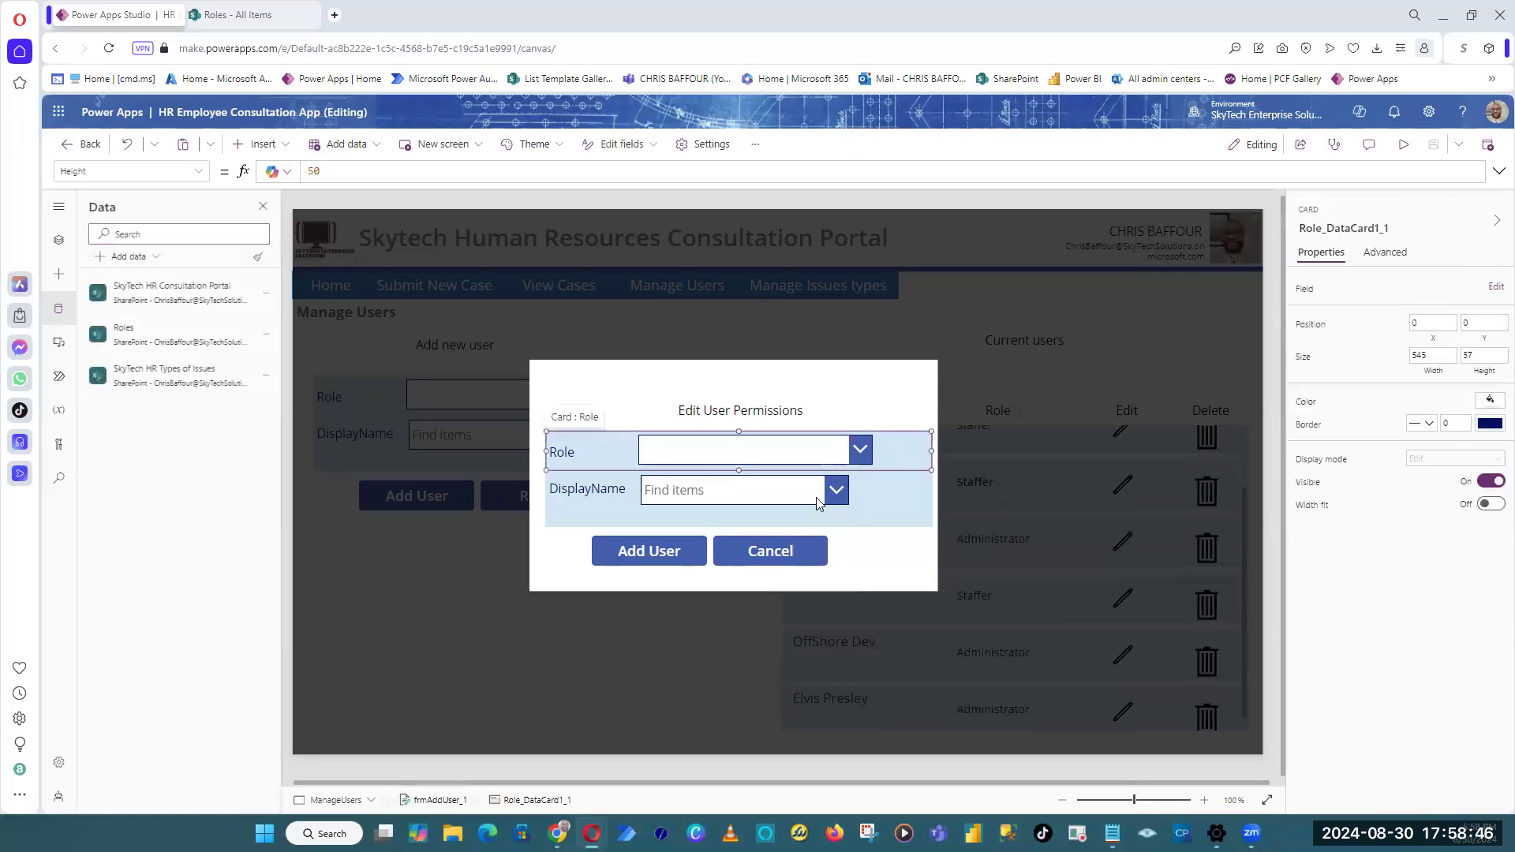
pyautogui.click(867, 451)
pyautogui.moveTo(872, 451); pyautogui.dragTo(836, 456)
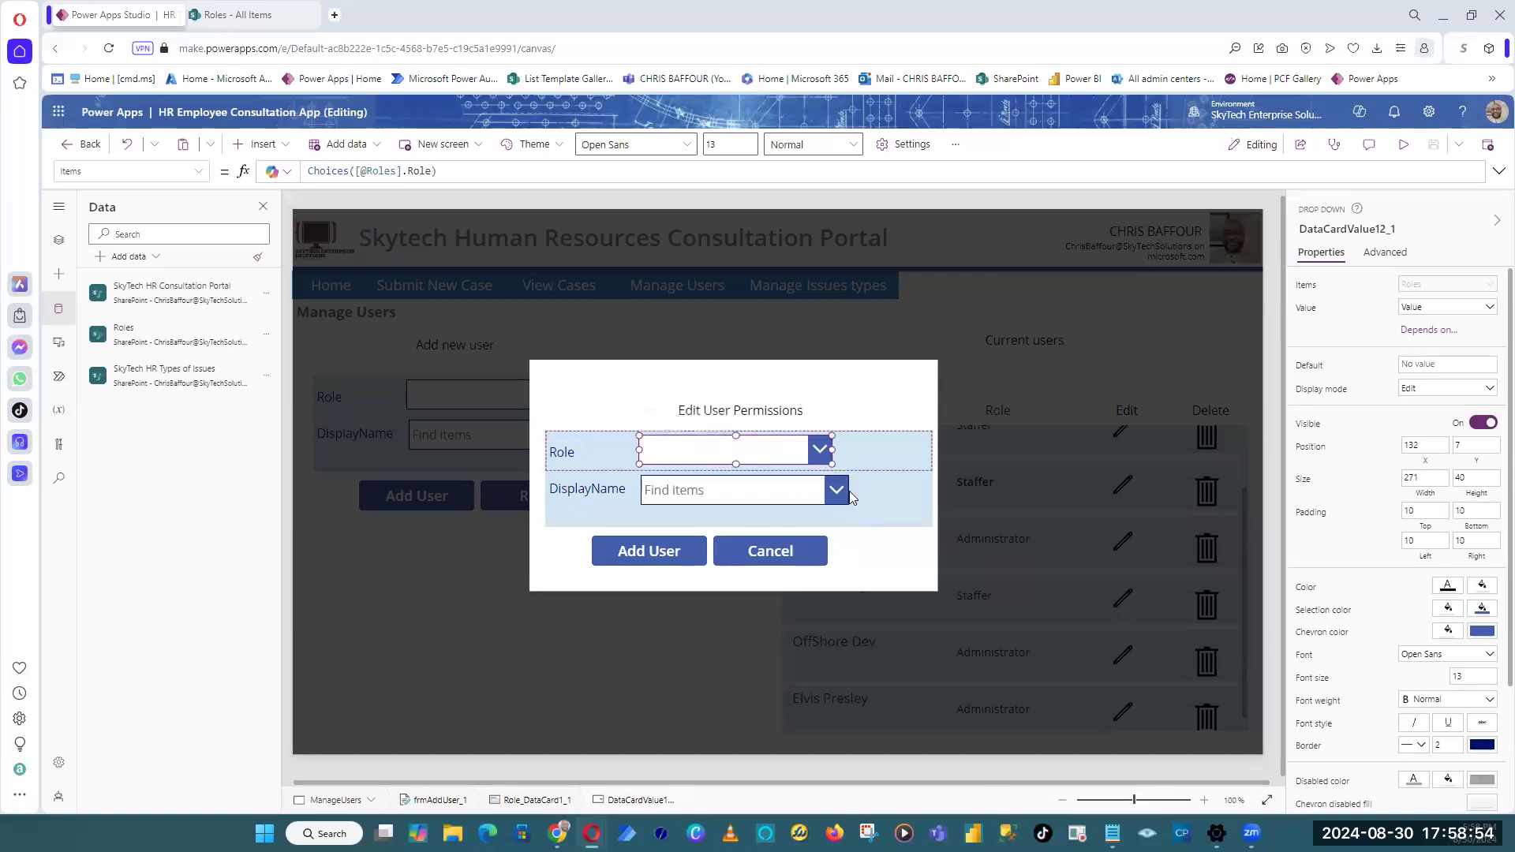
pyautogui.click(810, 502)
pyautogui.click(837, 494)
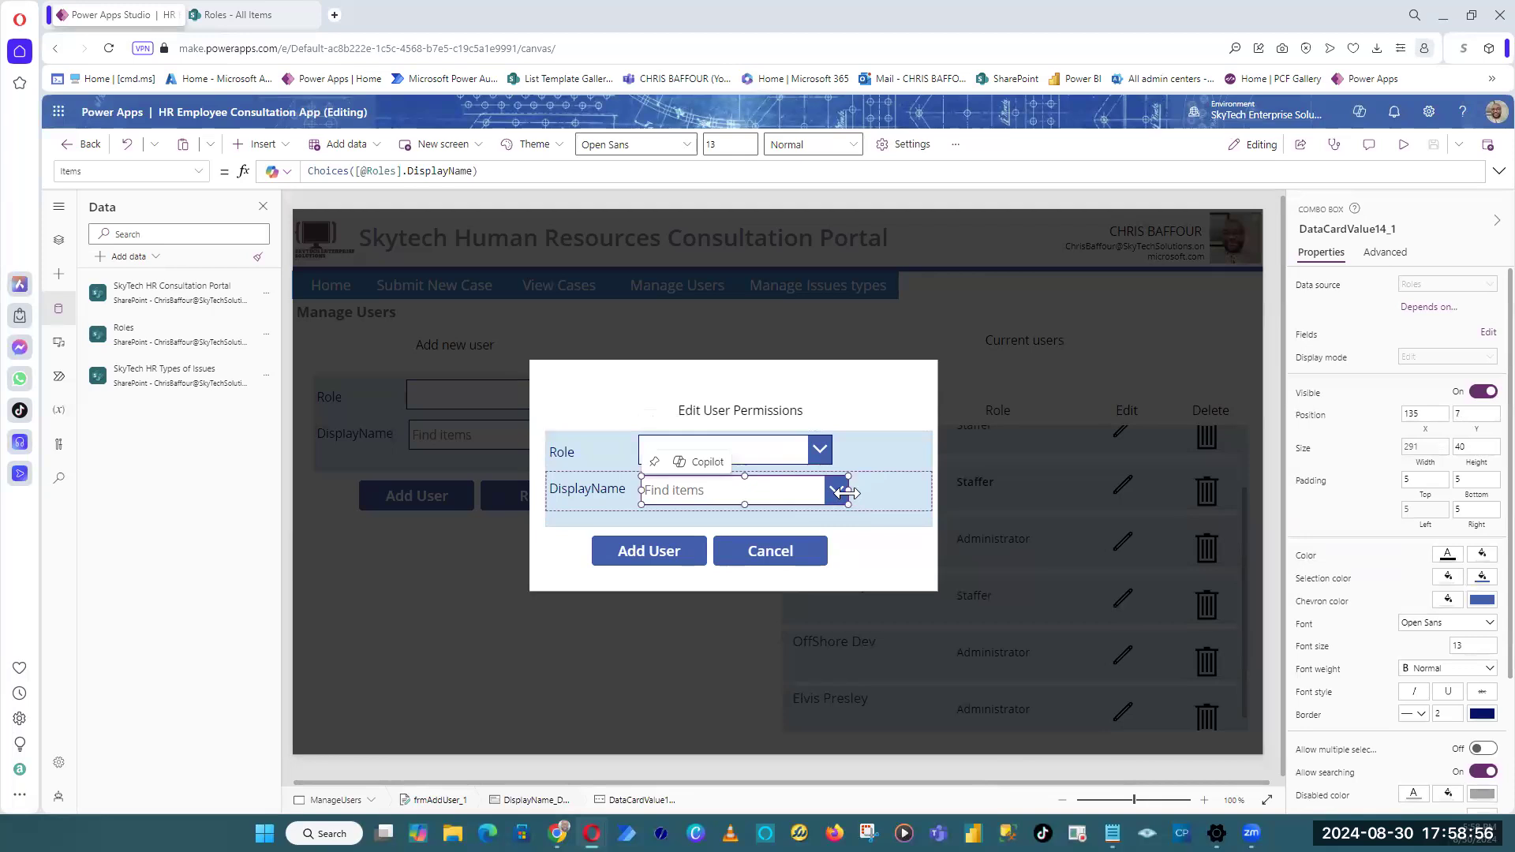
pyautogui.moveTo(849, 490); pyautogui.dragTo(795, 451)
pyautogui.click(820, 449)
pyautogui.click(821, 454)
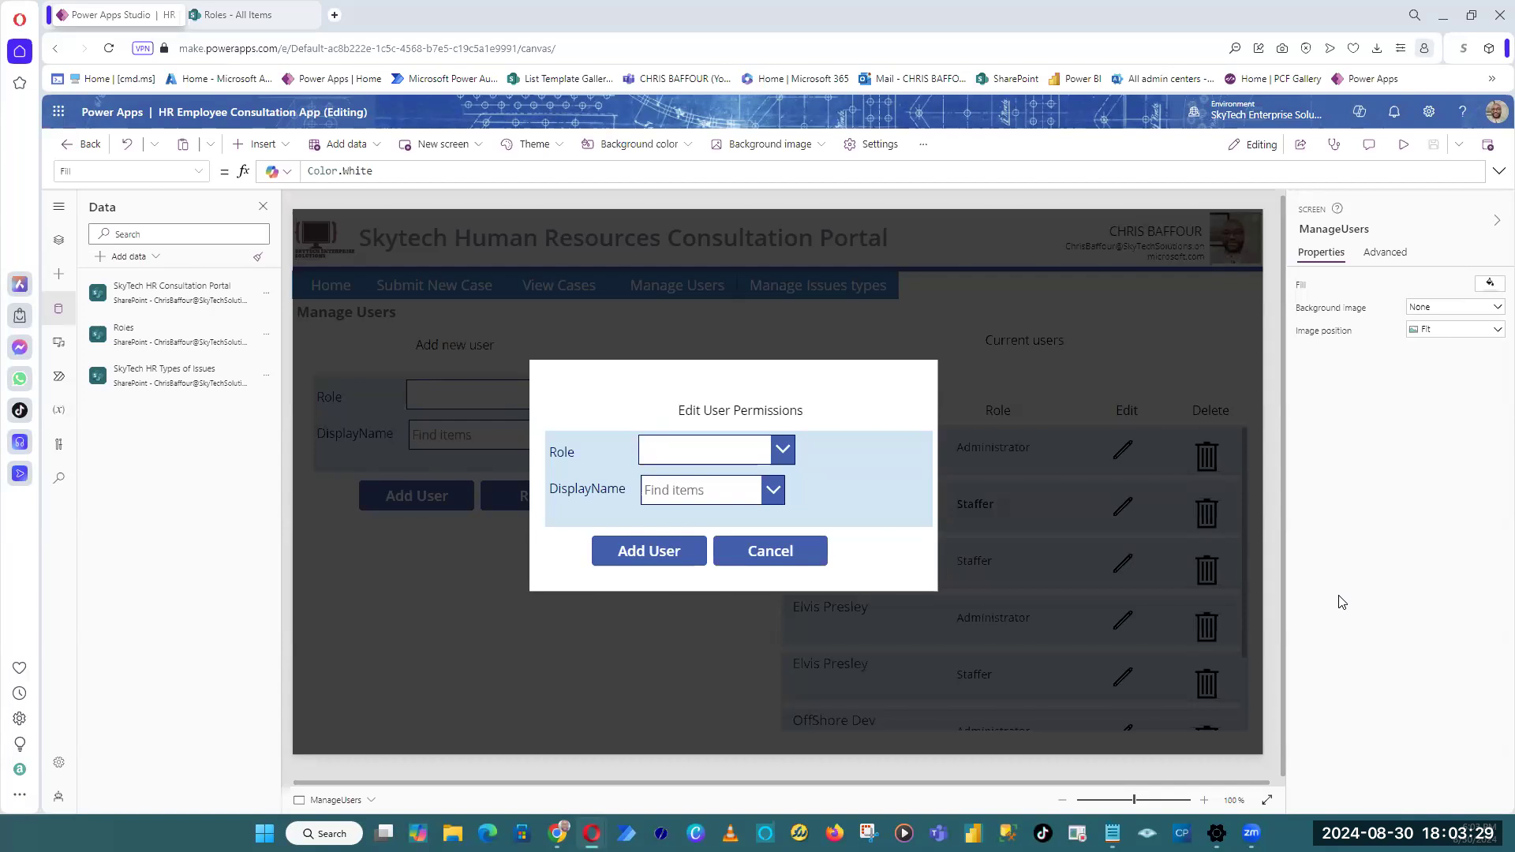
# Step: In the app preview, open the pop-up from an Administrator row, choose a display name and the Staffer role, and cancel
pyautogui.click(1403, 145)
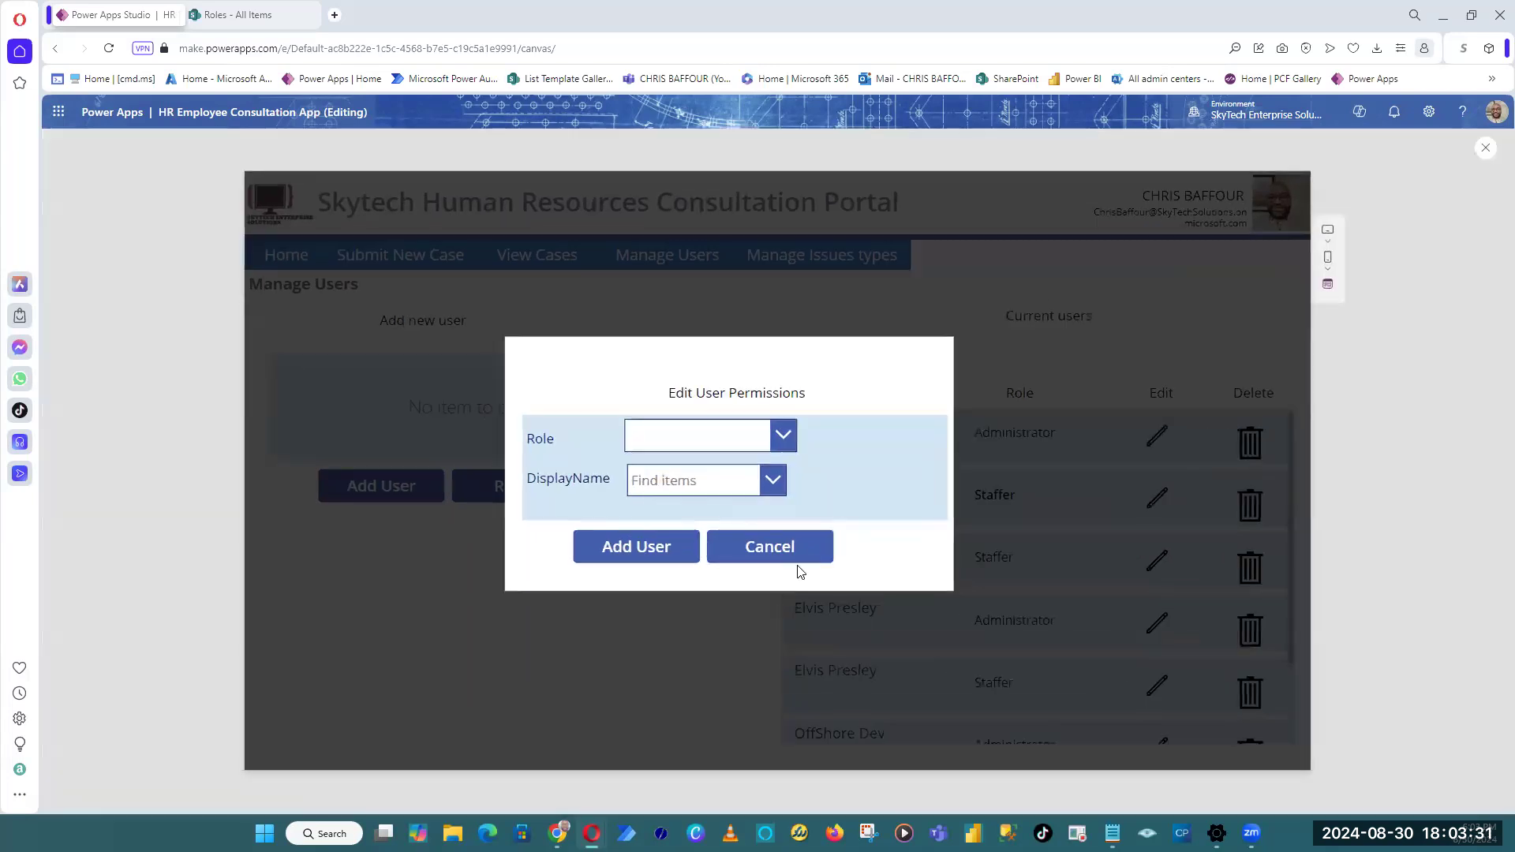
pyautogui.click(798, 568)
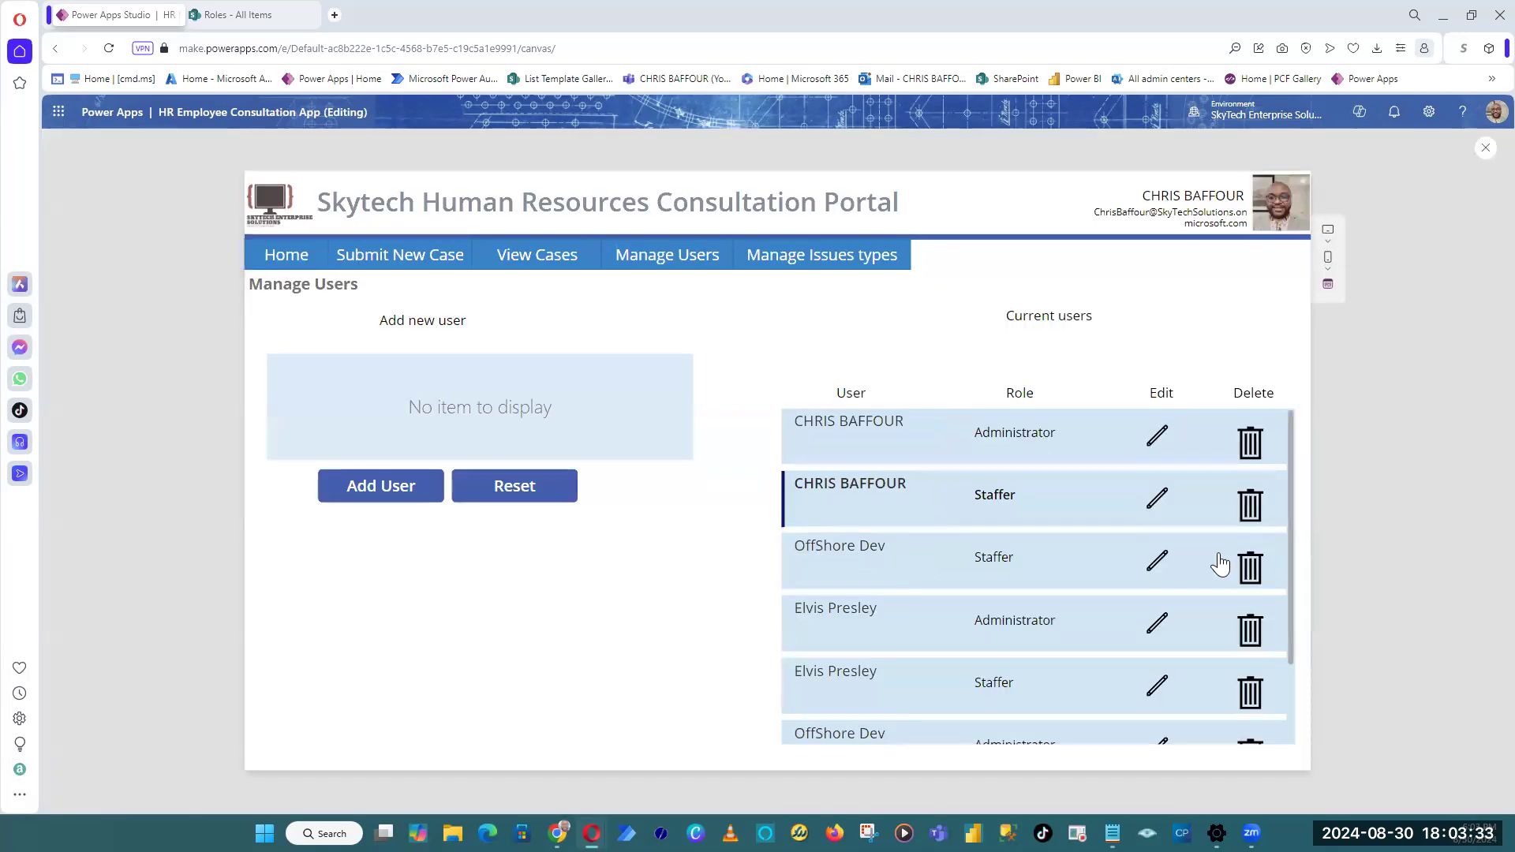
pyautogui.scroll(-2, 1218, 565)
pyautogui.click(1157, 527)
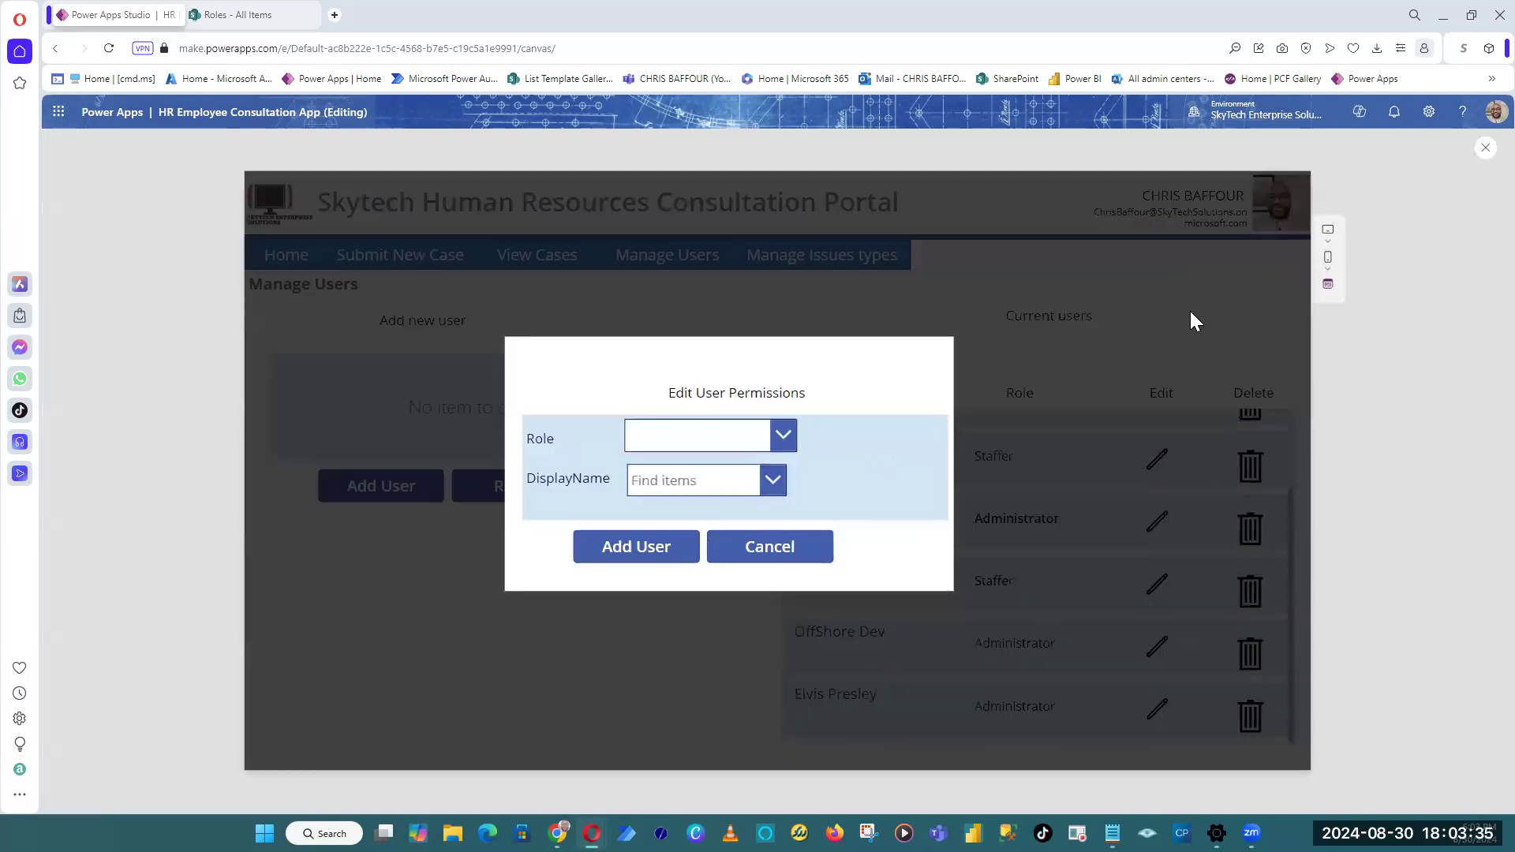
pyautogui.click(774, 479)
pyautogui.click(718, 518)
pyautogui.click(785, 438)
pyautogui.click(667, 466)
pyautogui.click(793, 547)
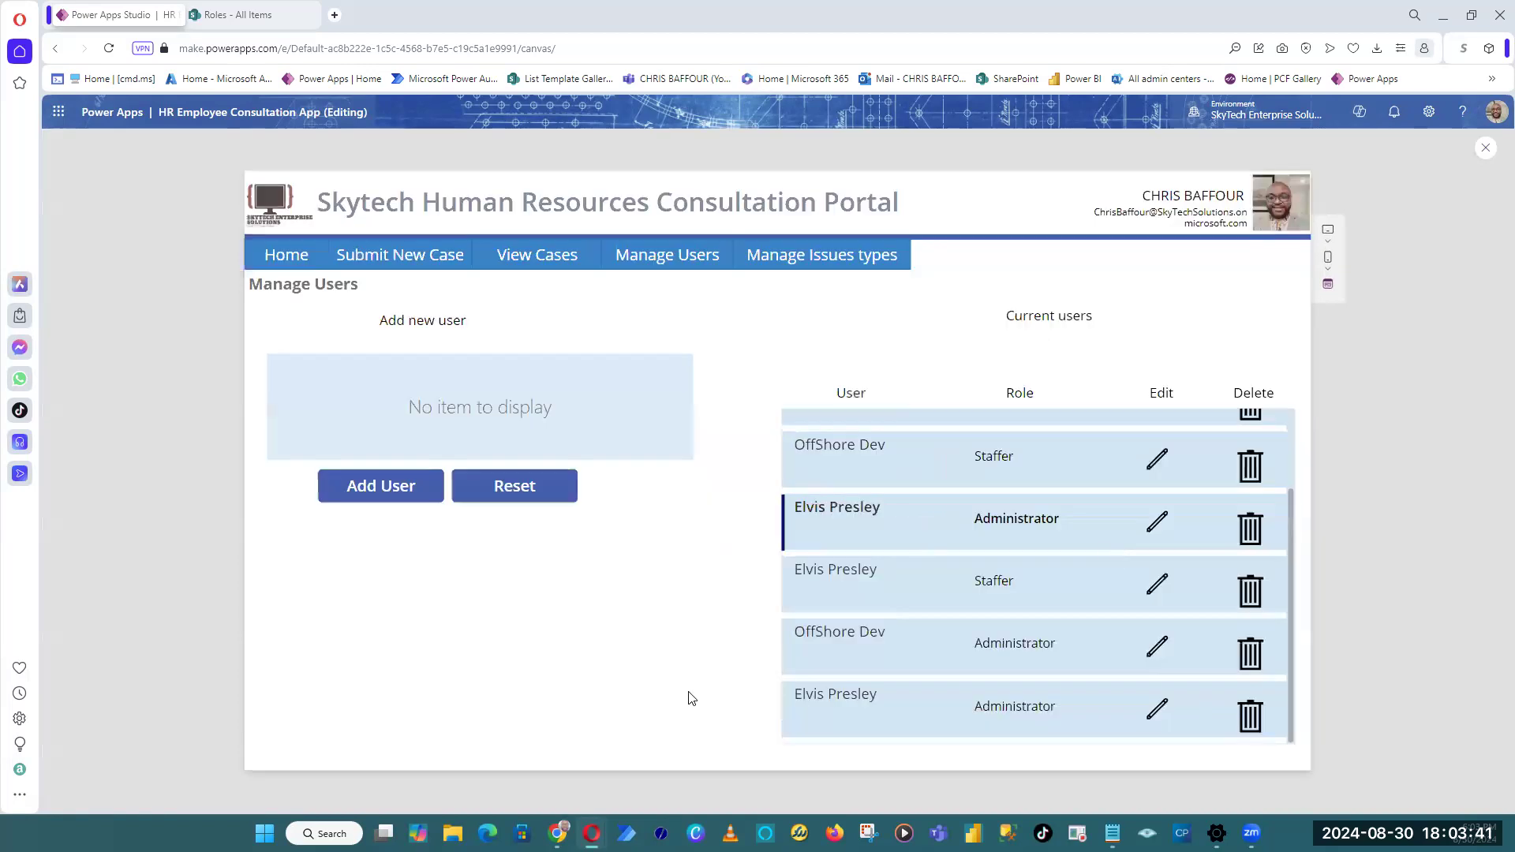
# Step: Check the pop-up's DisplayName choices from the OffShore Dev Administrator row, cancel, and reopen and dismiss it from another Administrator row
pyautogui.click(1159, 648)
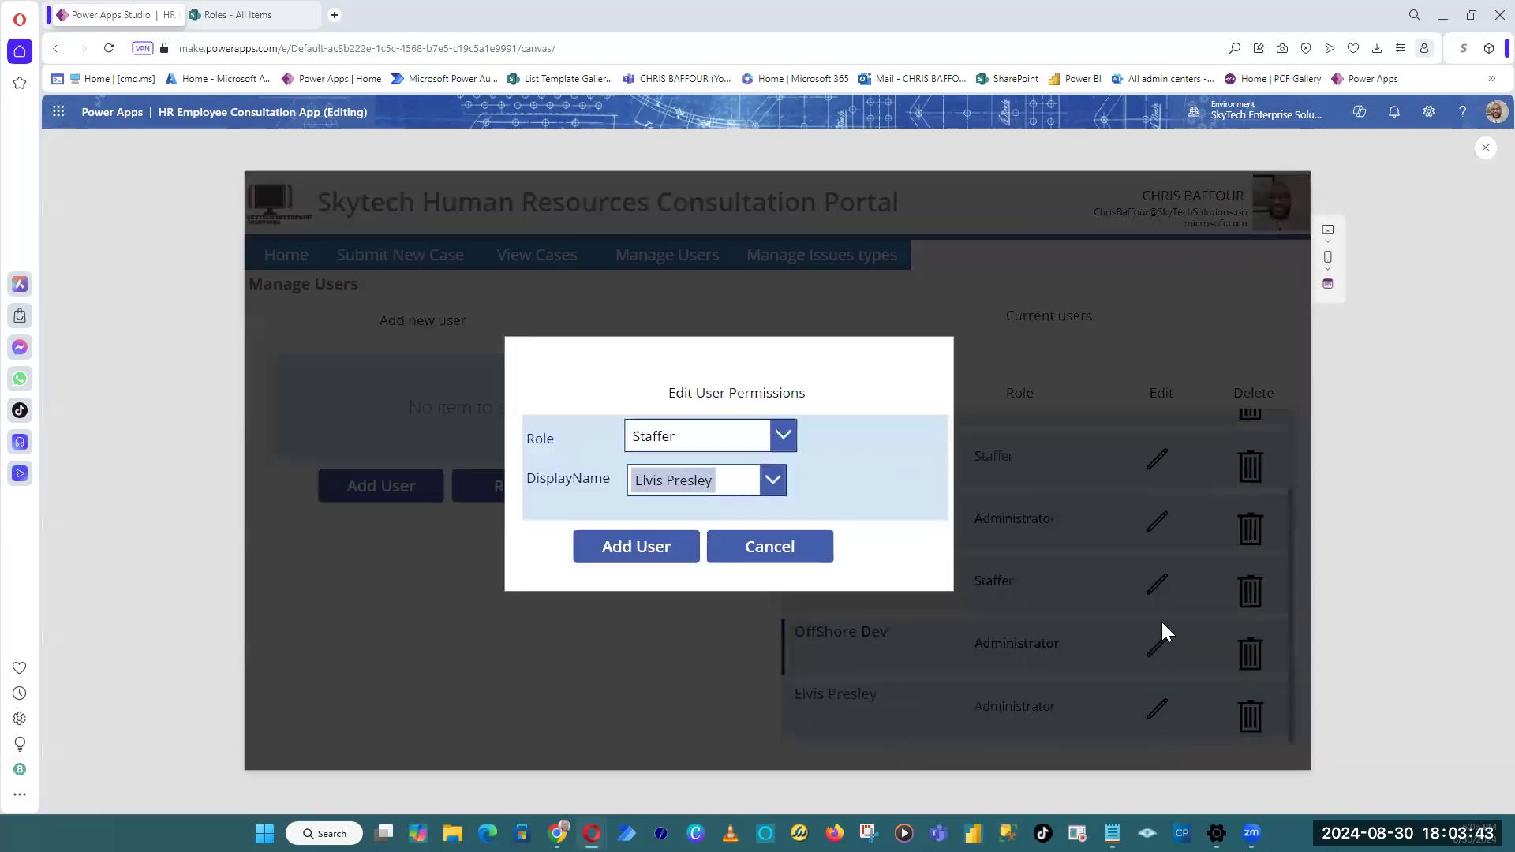
pyautogui.click(774, 481)
pyautogui.click(830, 493)
pyautogui.click(774, 558)
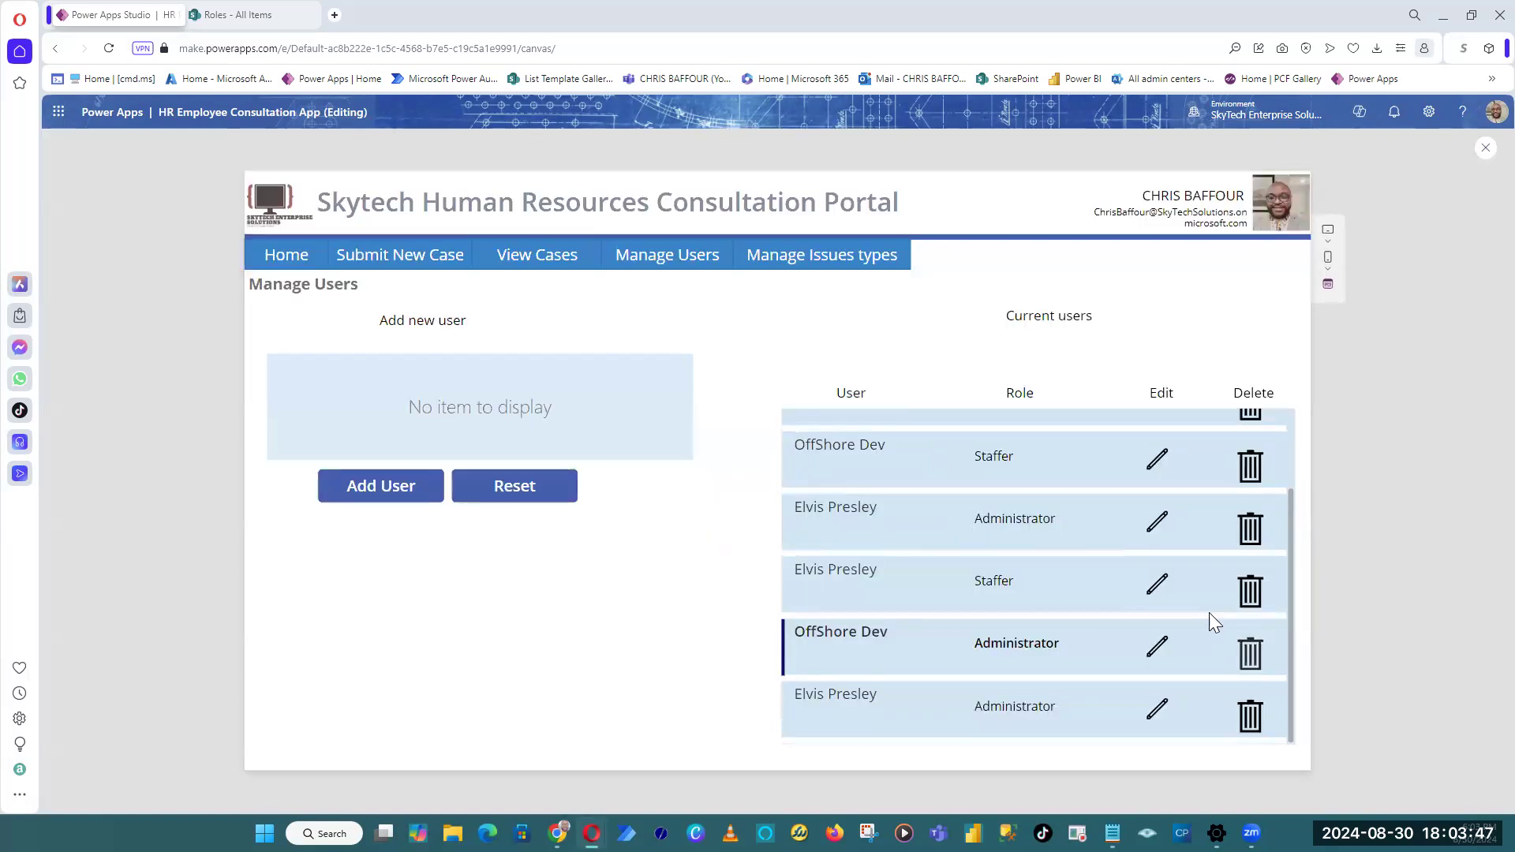
pyautogui.click(1156, 524)
pyautogui.click(789, 554)
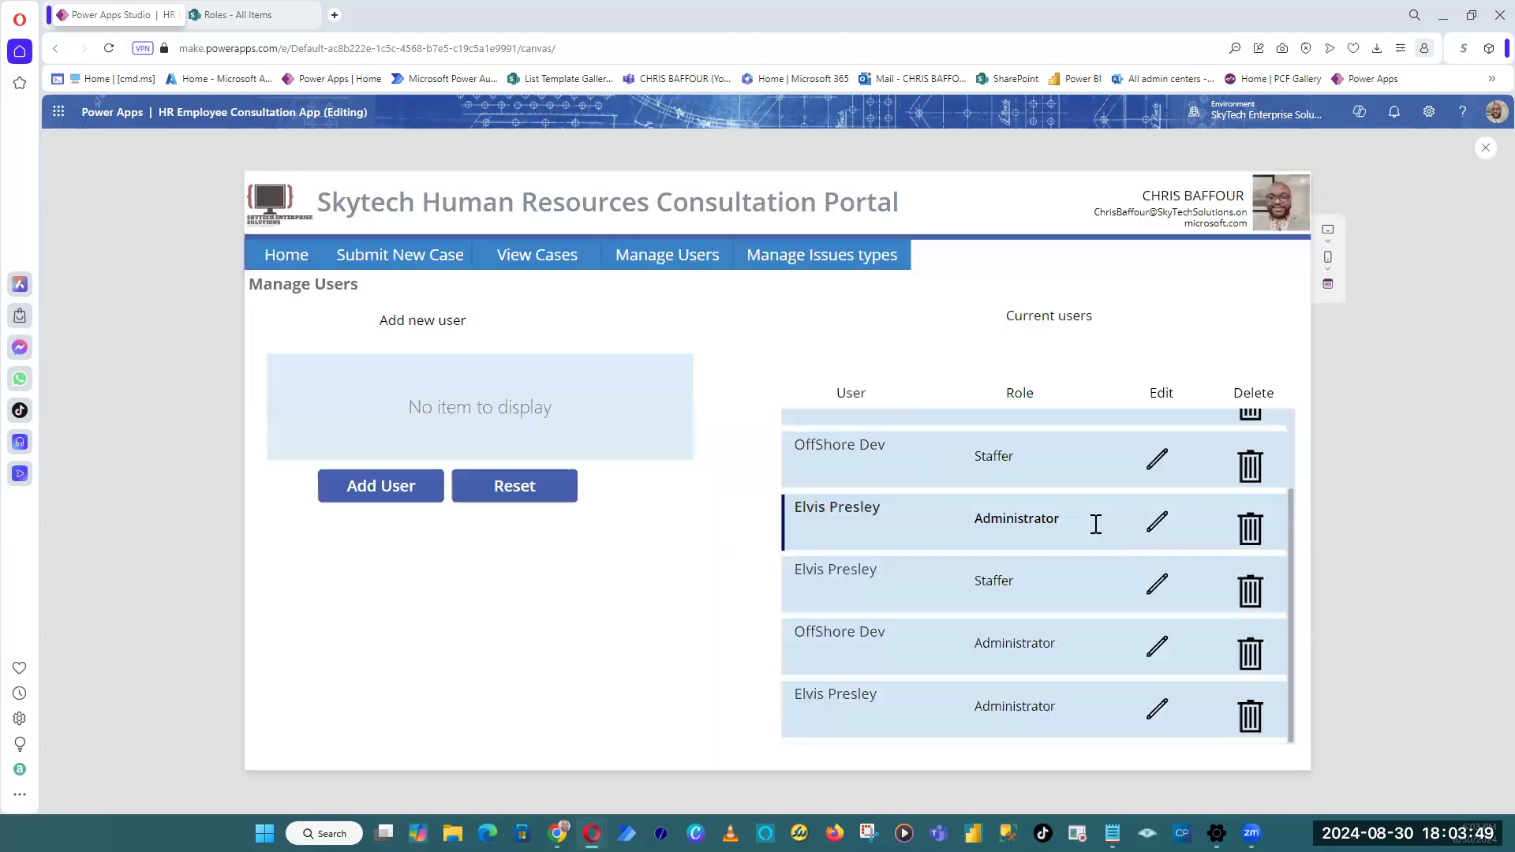
# Step: Restart the app preview, open the pop-up from the first Administrator row, and return to the editor
pyautogui.scroll(2, 1253, 556)
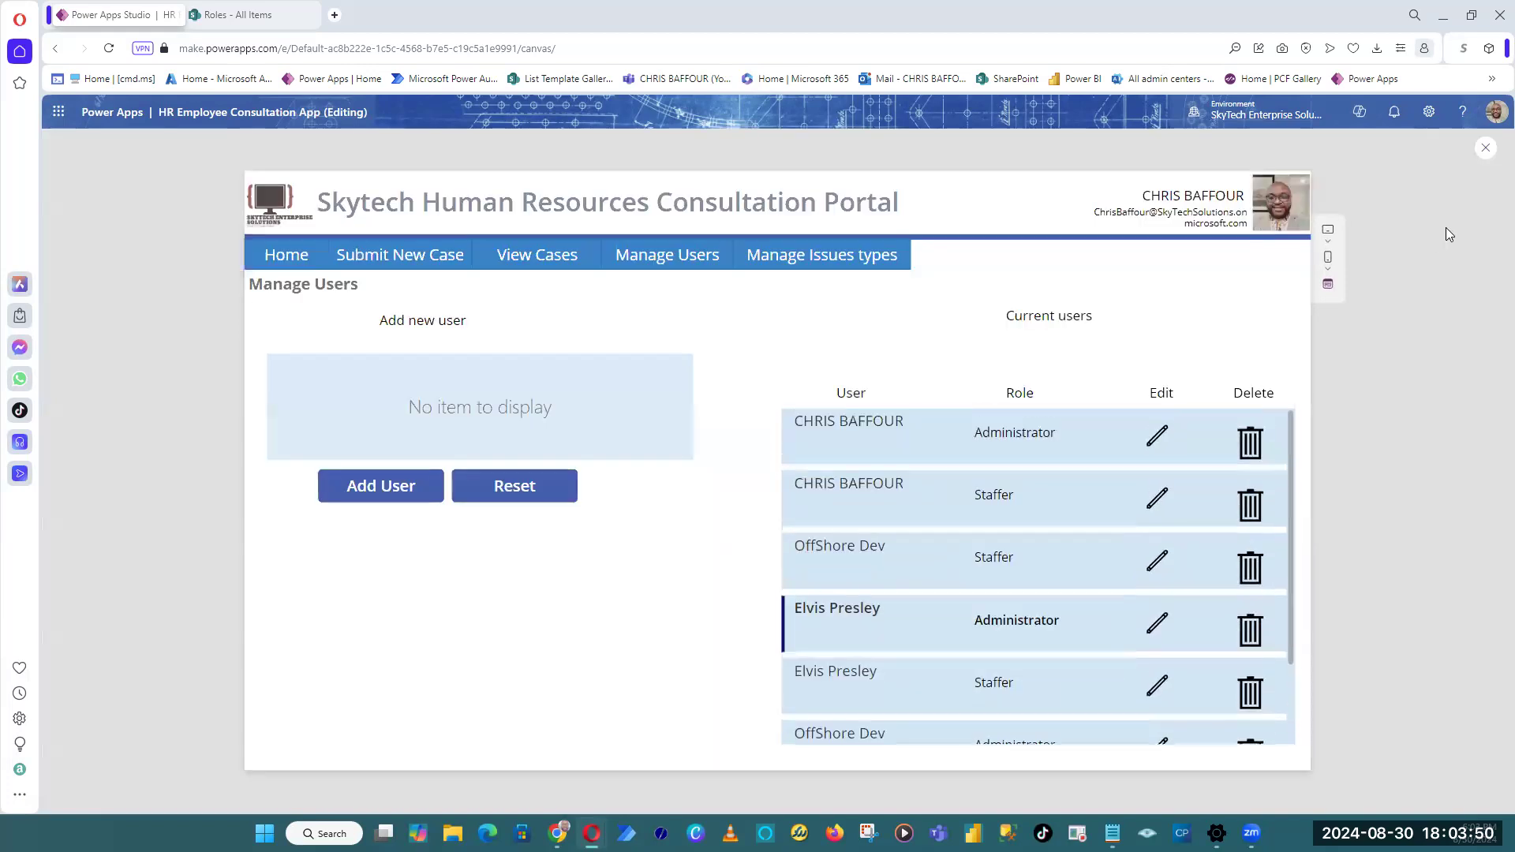
pyautogui.click(1484, 150)
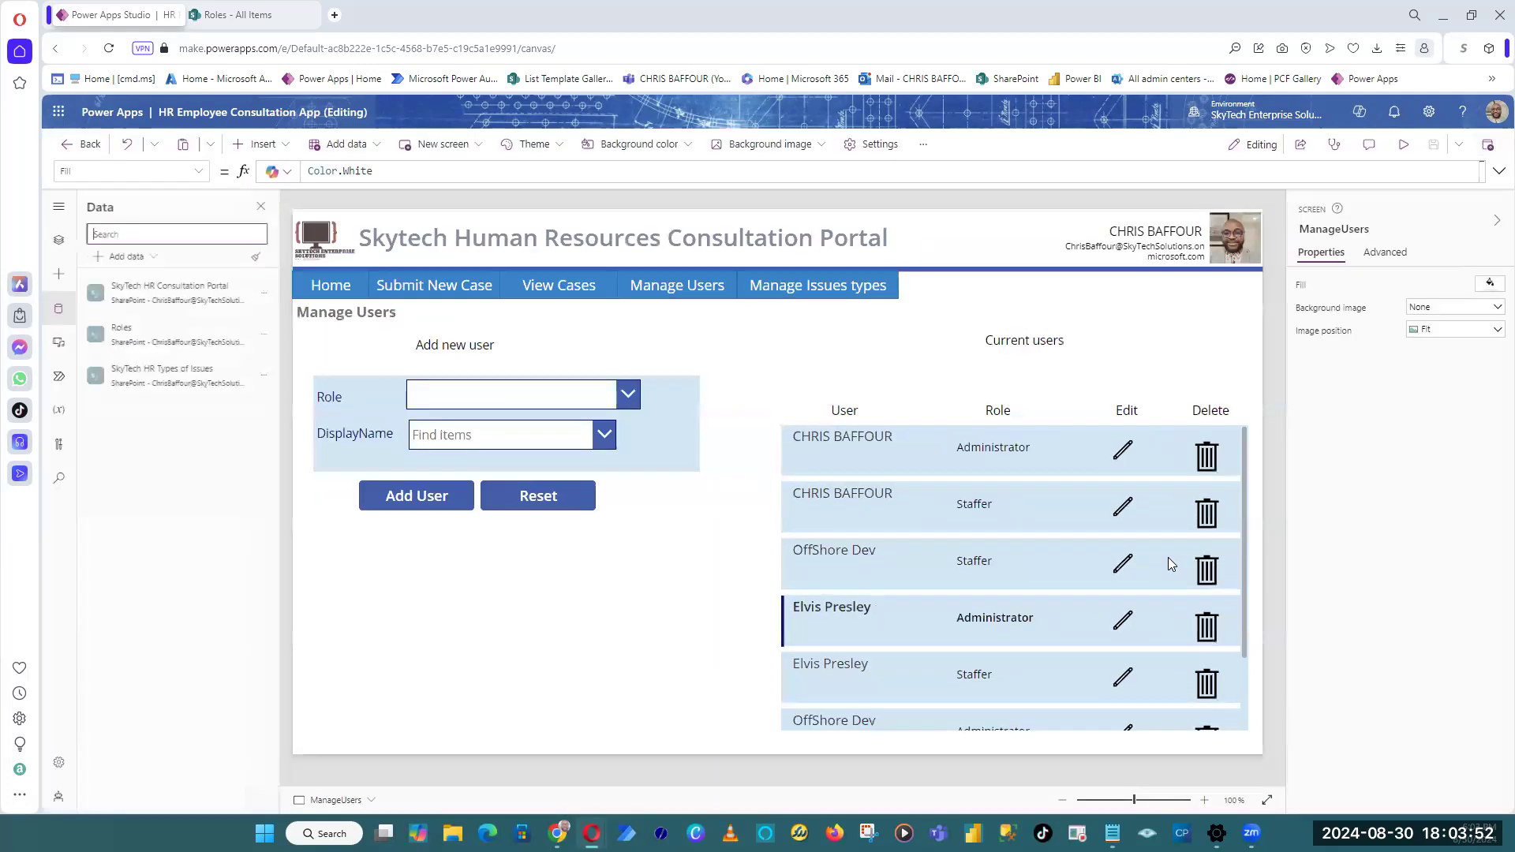
pyautogui.click(1408, 144)
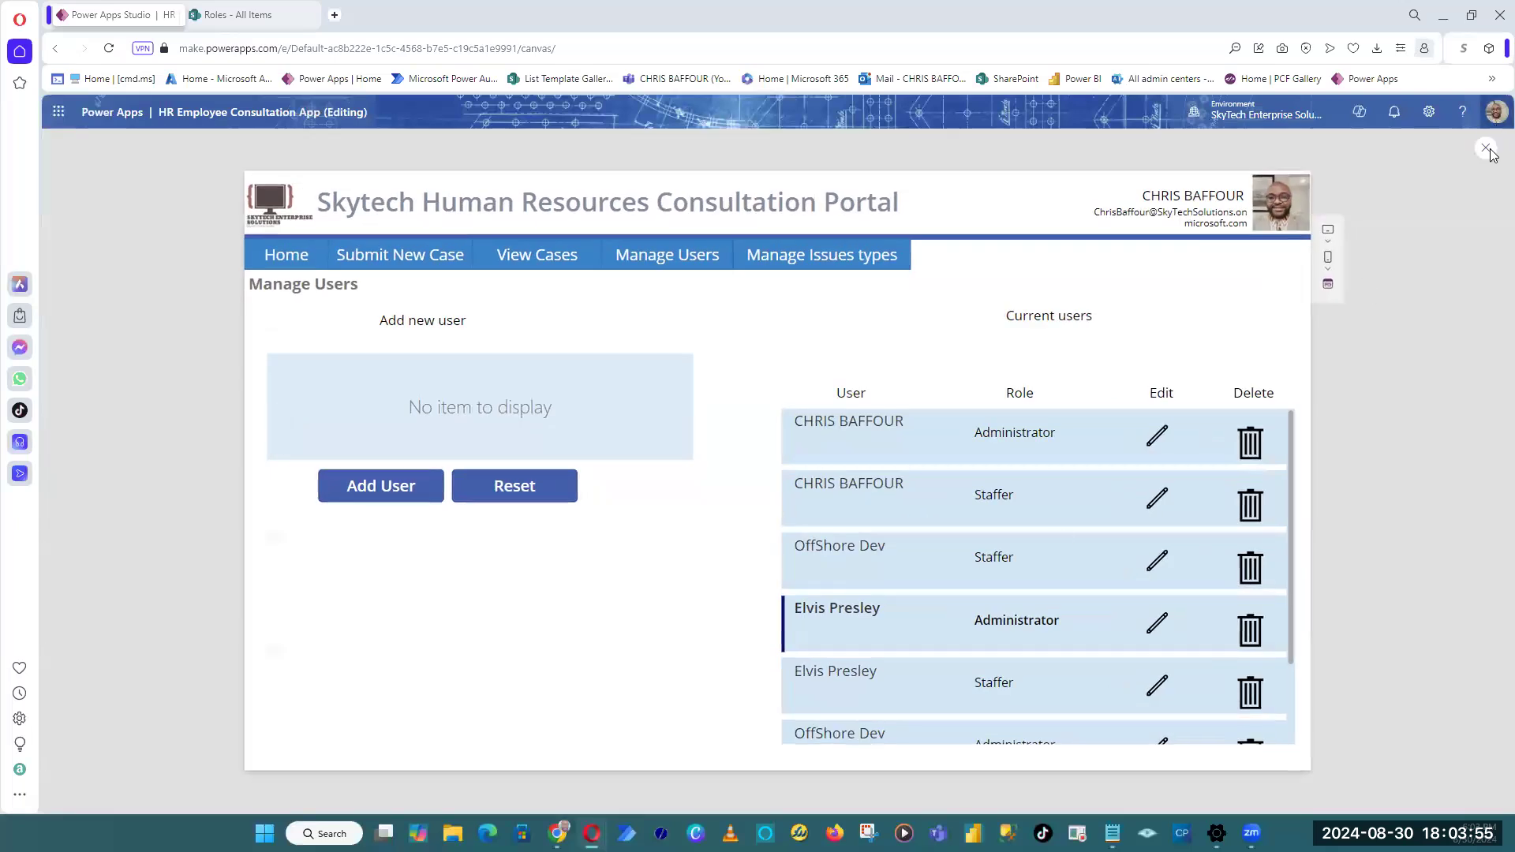
pyautogui.click(1157, 438)
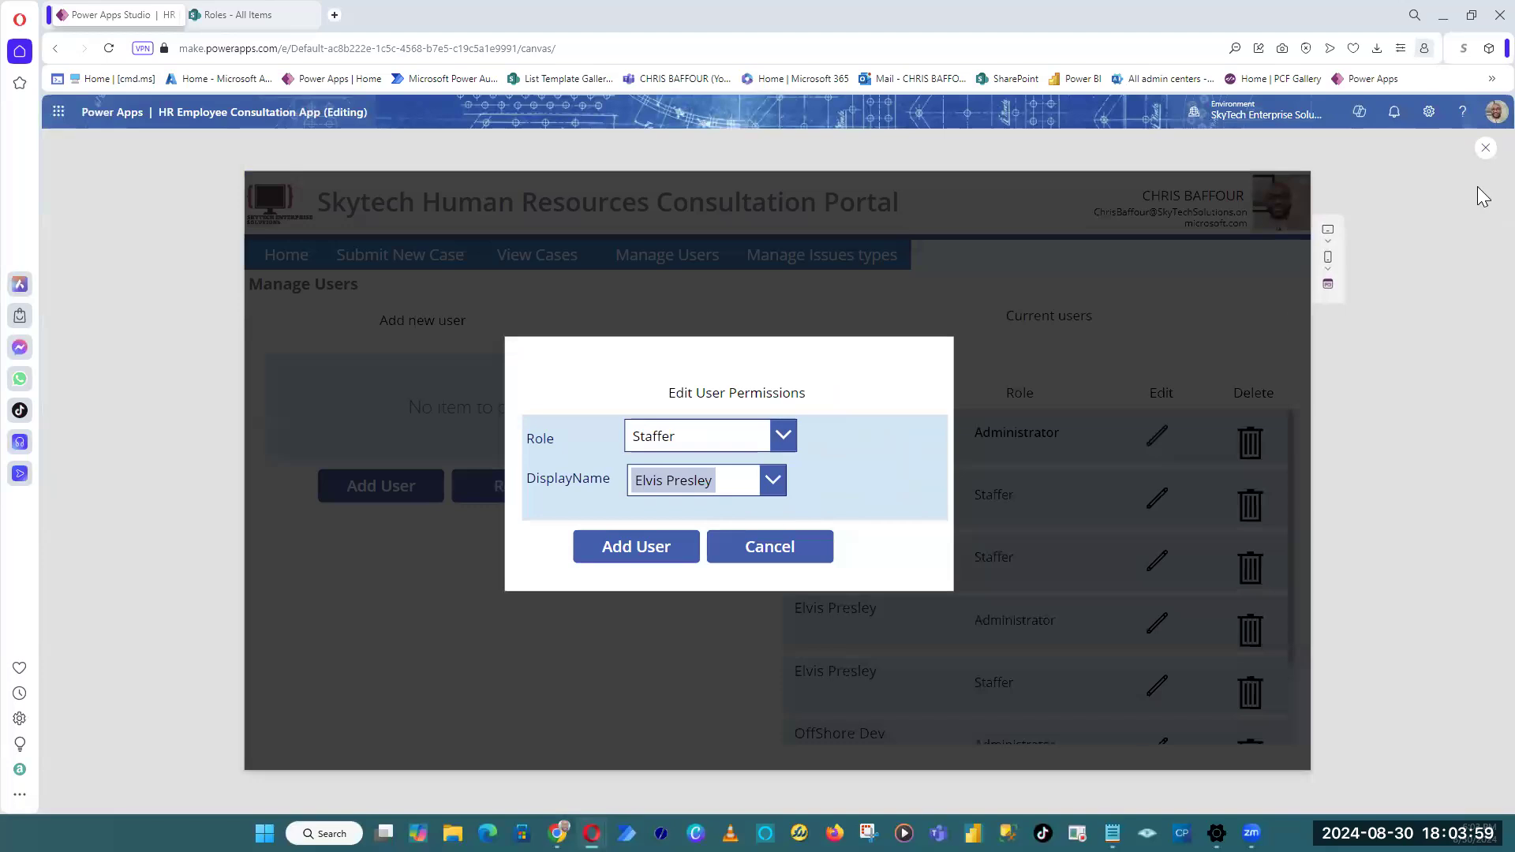
pyautogui.click(1485, 150)
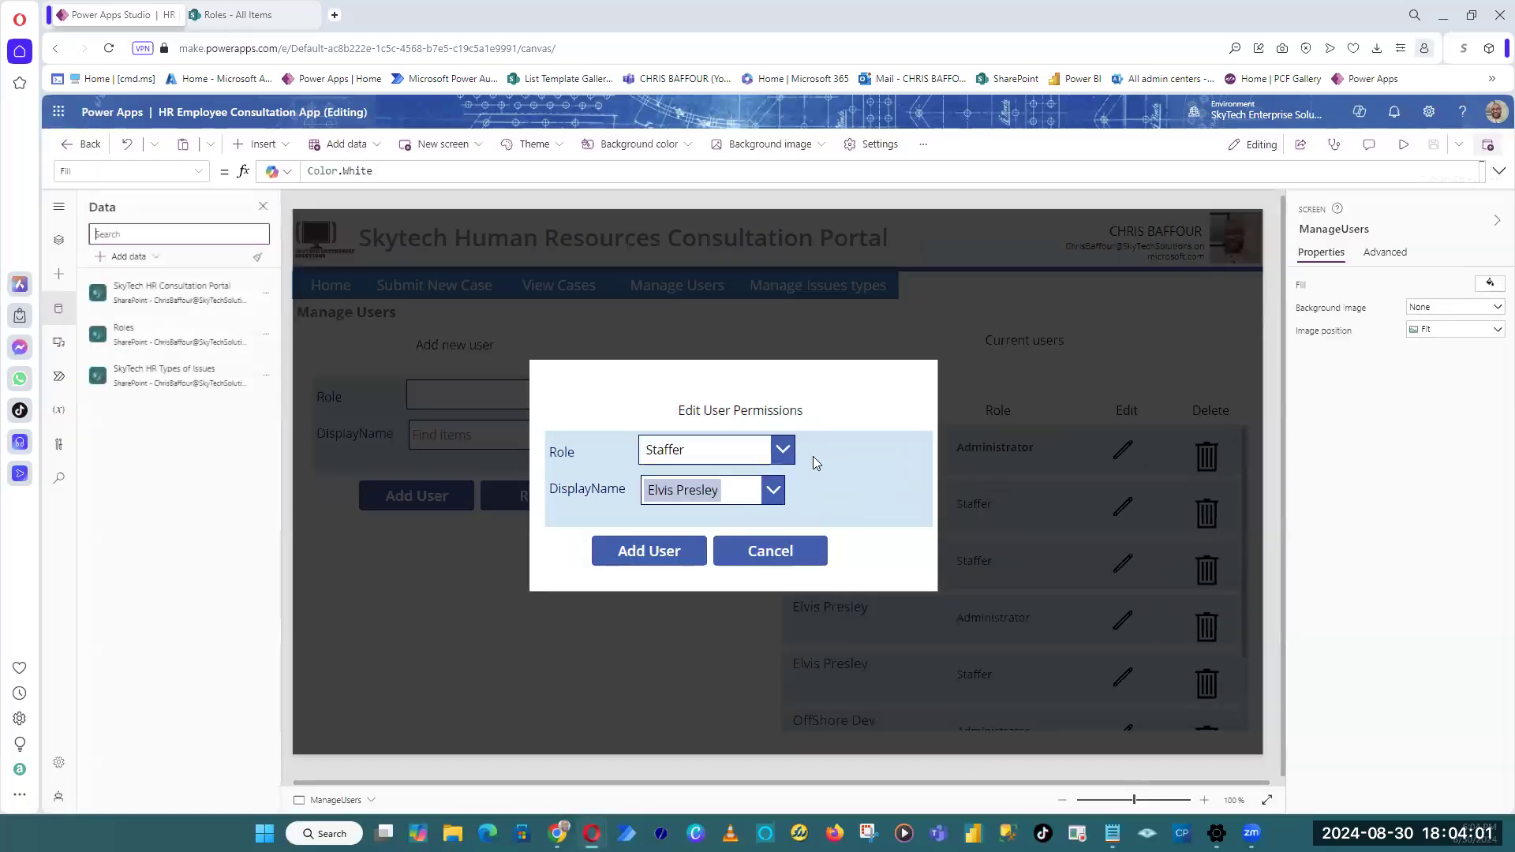
# Step: Check the DataSource property of the form in the Edit User Permissions pop-up and look at the Roles list in SharePoint
pyautogui.click(863, 480)
pyautogui.click(859, 519)
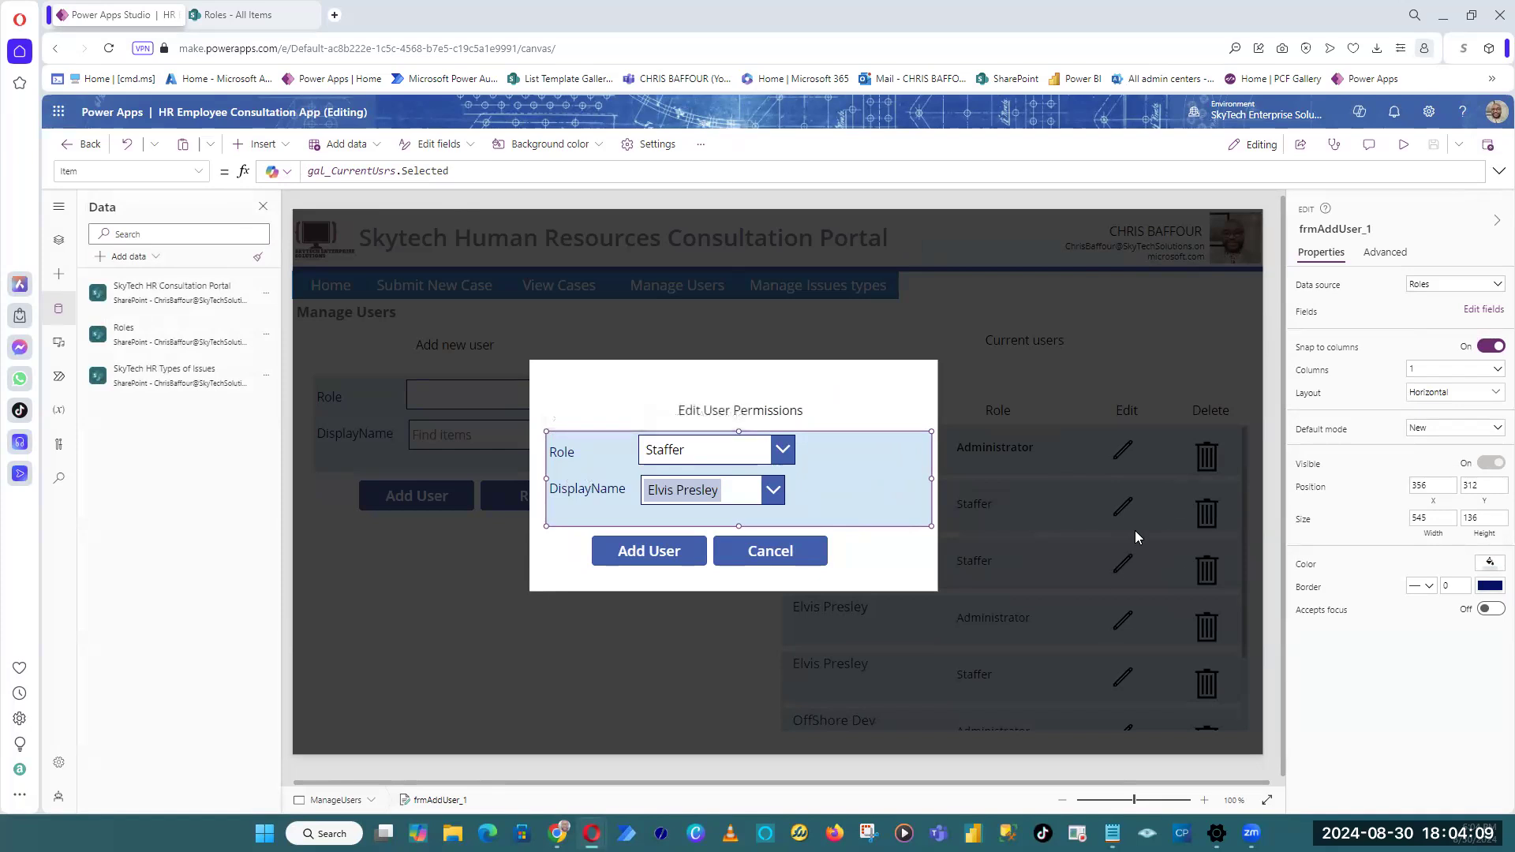
pyautogui.click(197, 172)
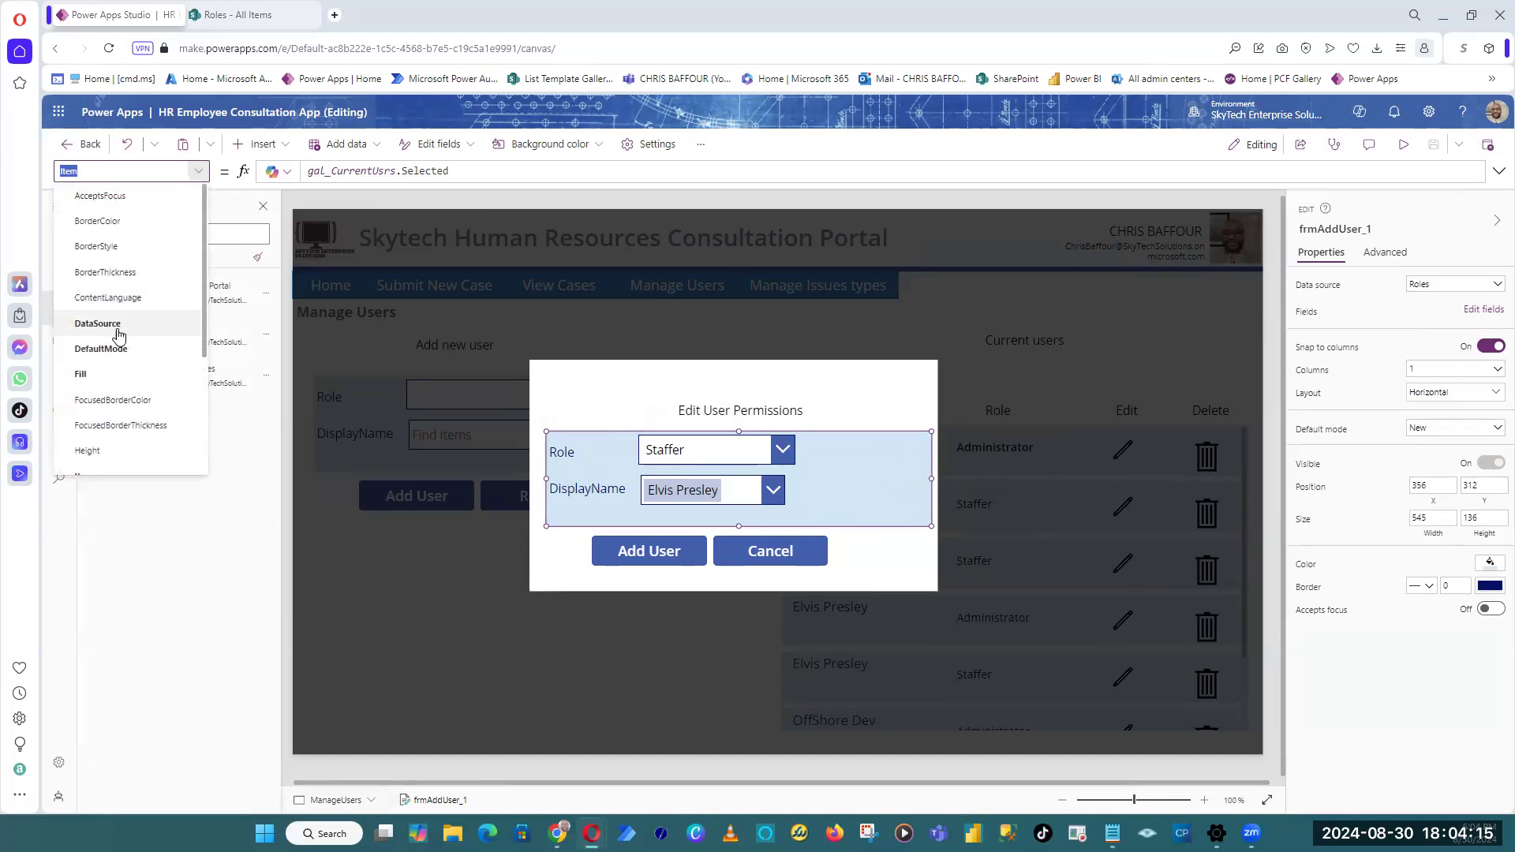
pyautogui.click(103, 322)
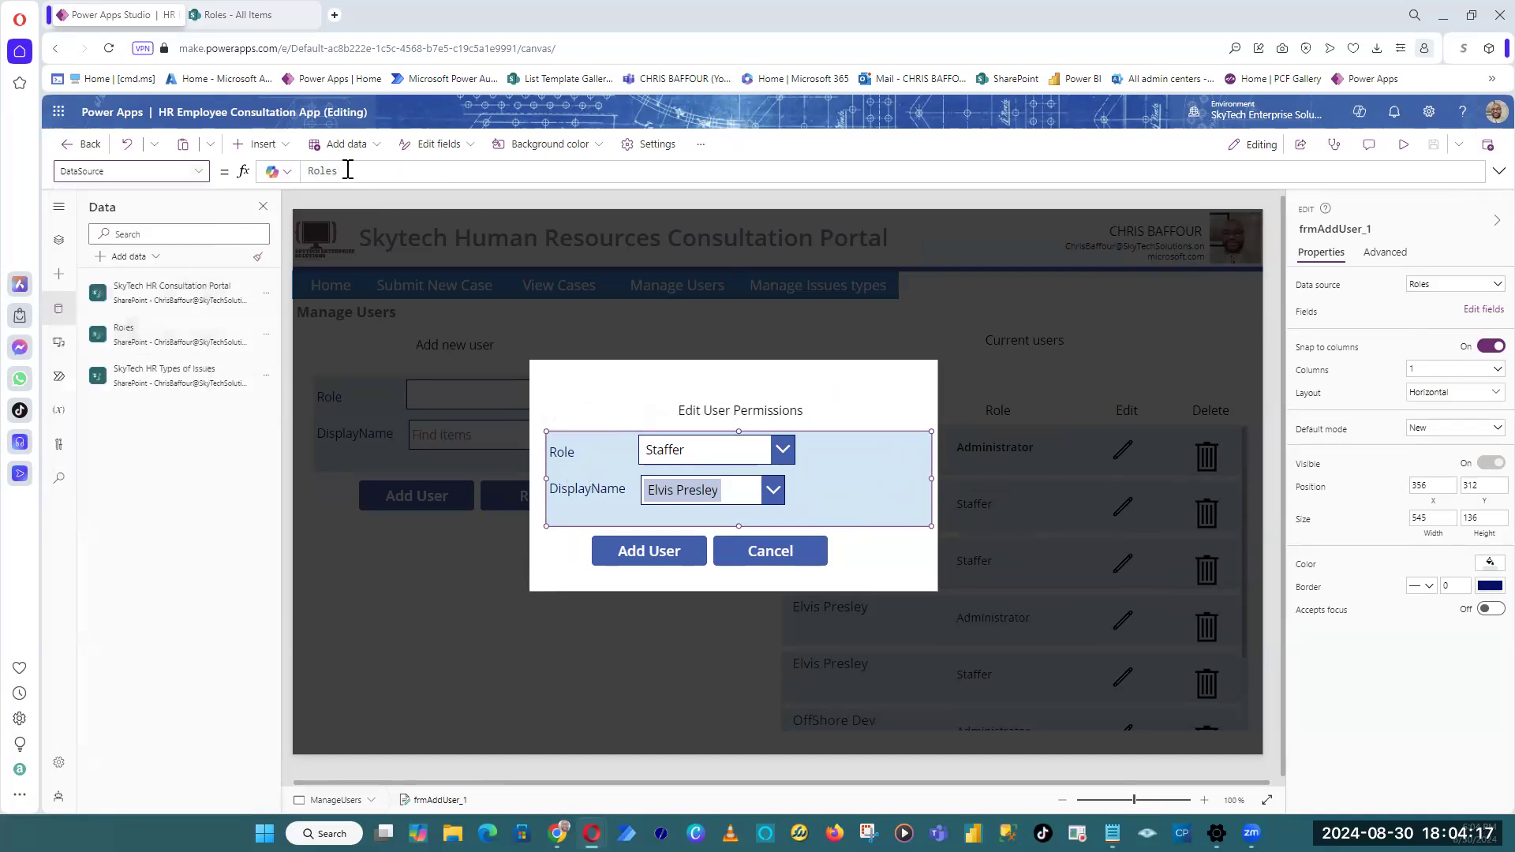
pyautogui.click(237, 14)
pyautogui.click(111, 16)
# Step: Cancel the pop-up in the app preview and inspect the full OnSelect formula of the gallery's edit icon
pyautogui.click(1404, 145)
pyautogui.click(798, 556)
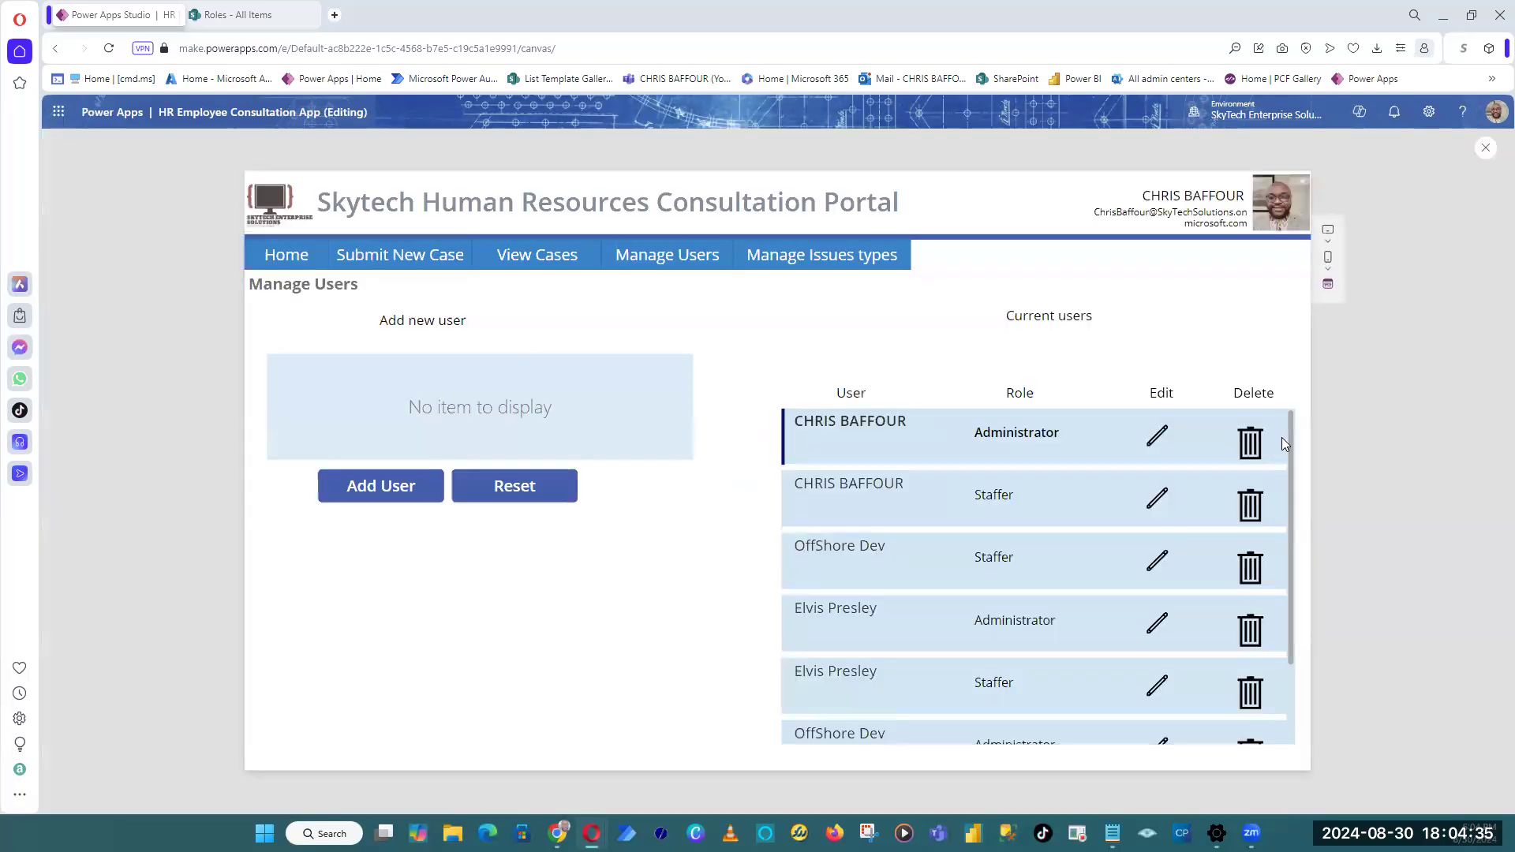
pyautogui.press('Escape')
pyautogui.click(1124, 449)
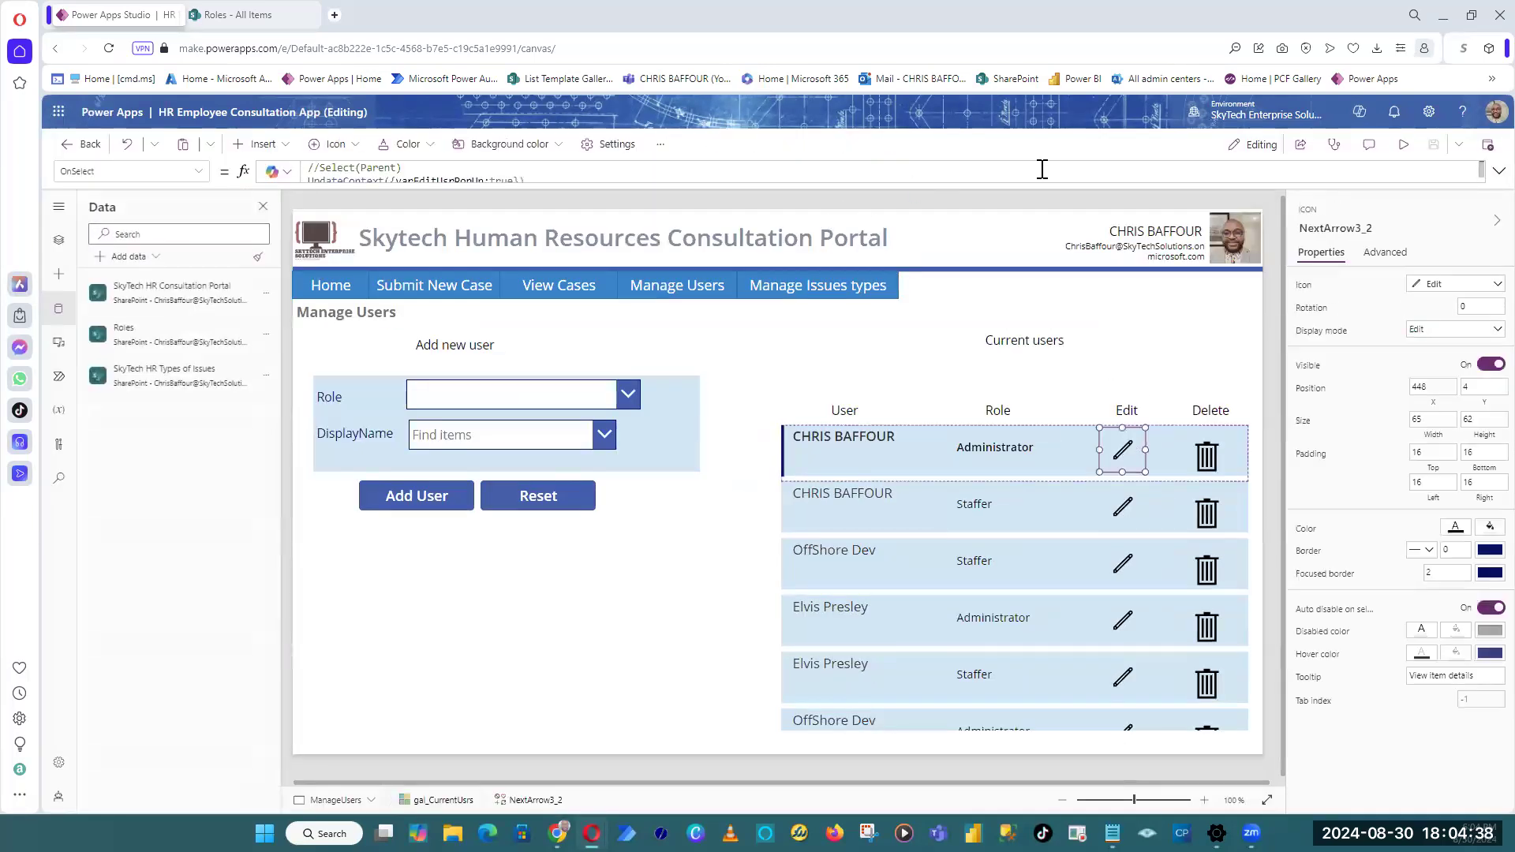
pyautogui.click(1499, 172)
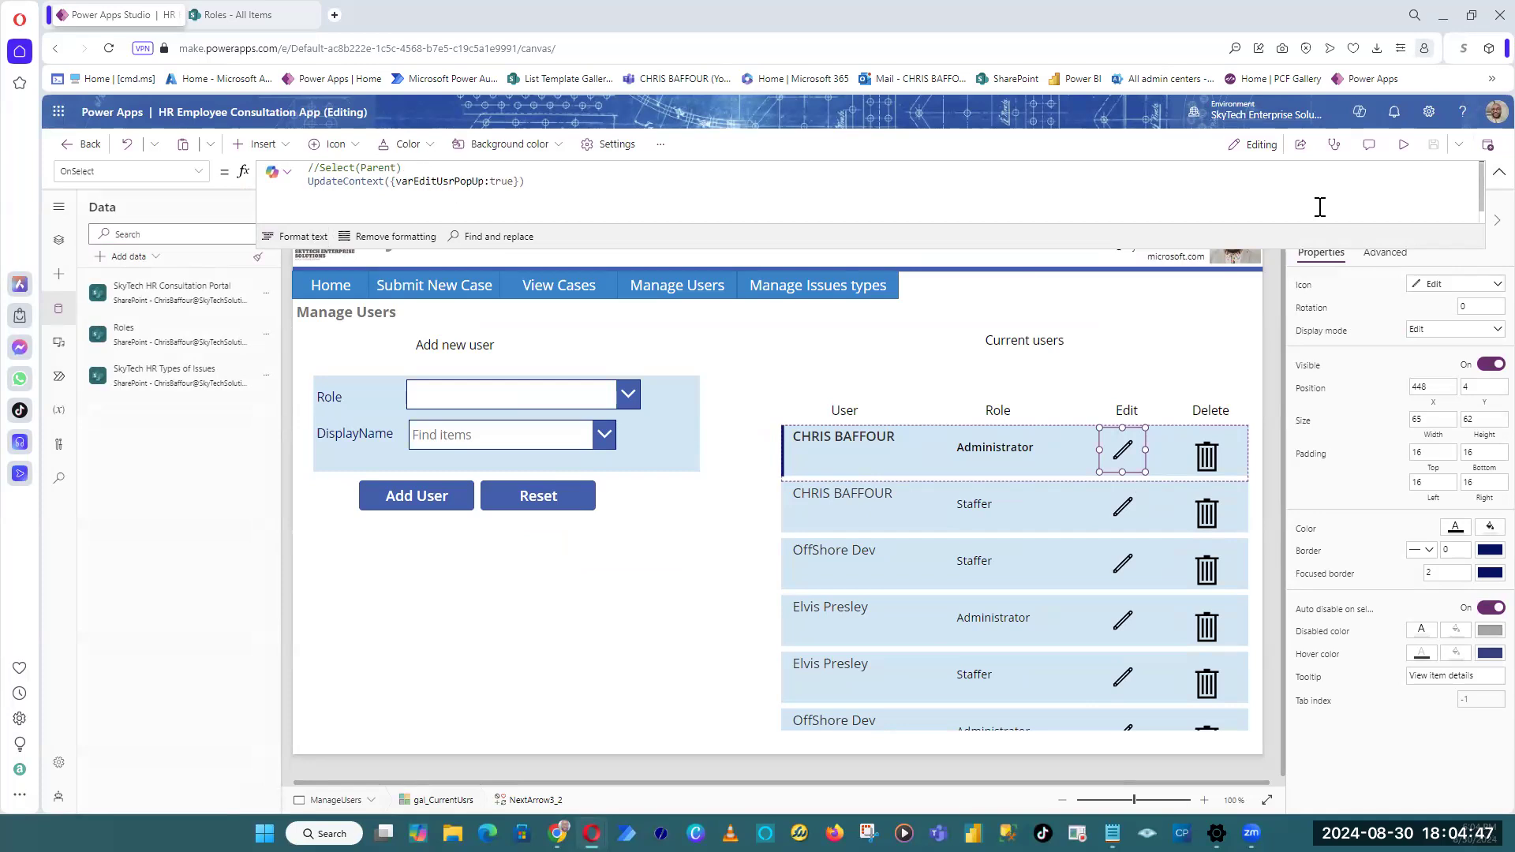
# Step: Preview the app, open the pop-up from the OffShore Dev Staffer row, and return to the editor
pyautogui.click(1403, 144)
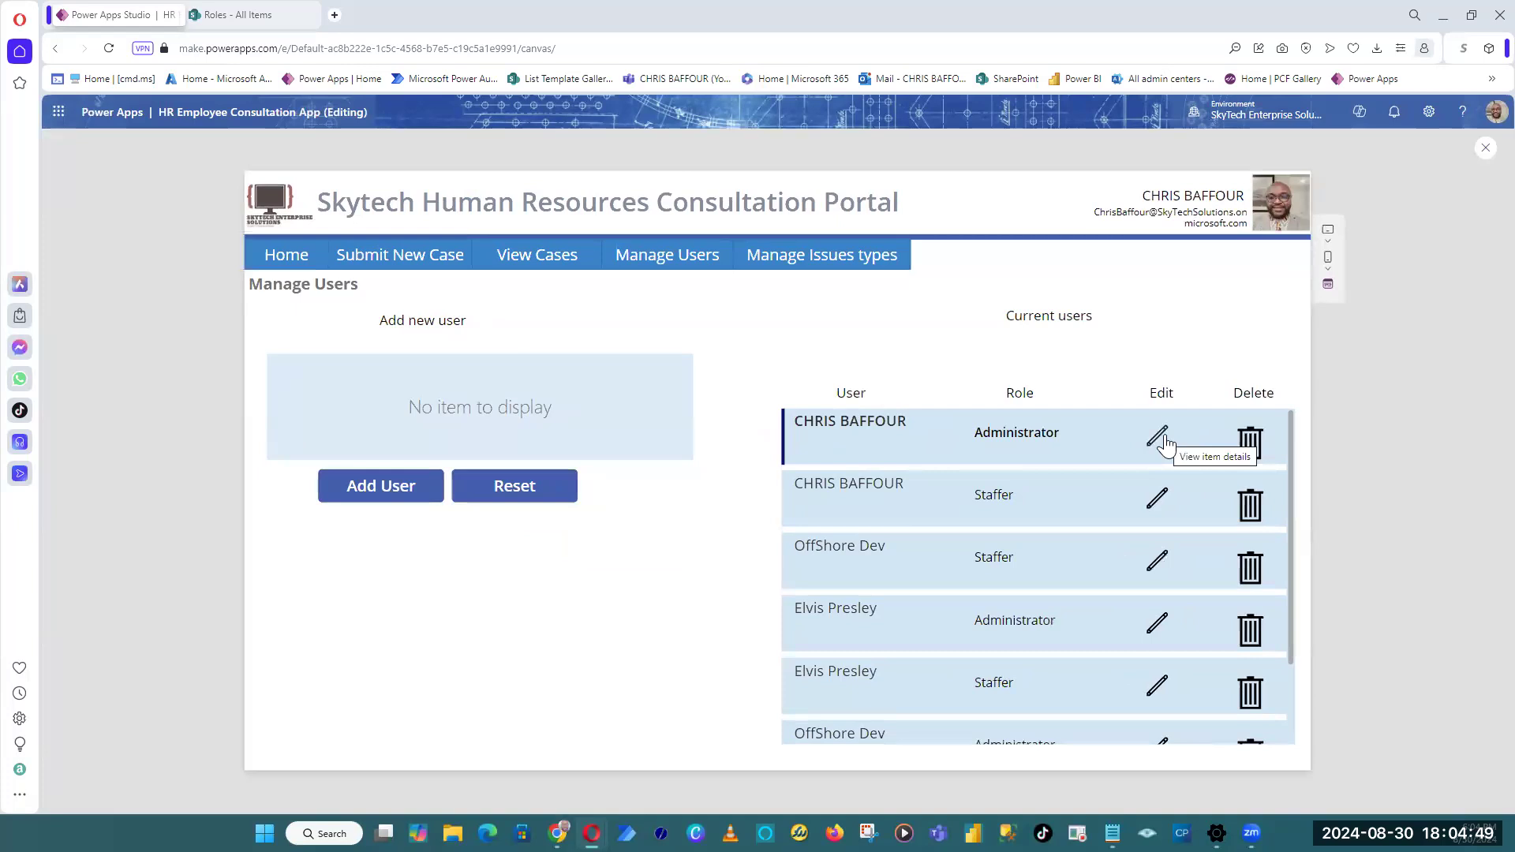
pyautogui.click(1158, 565)
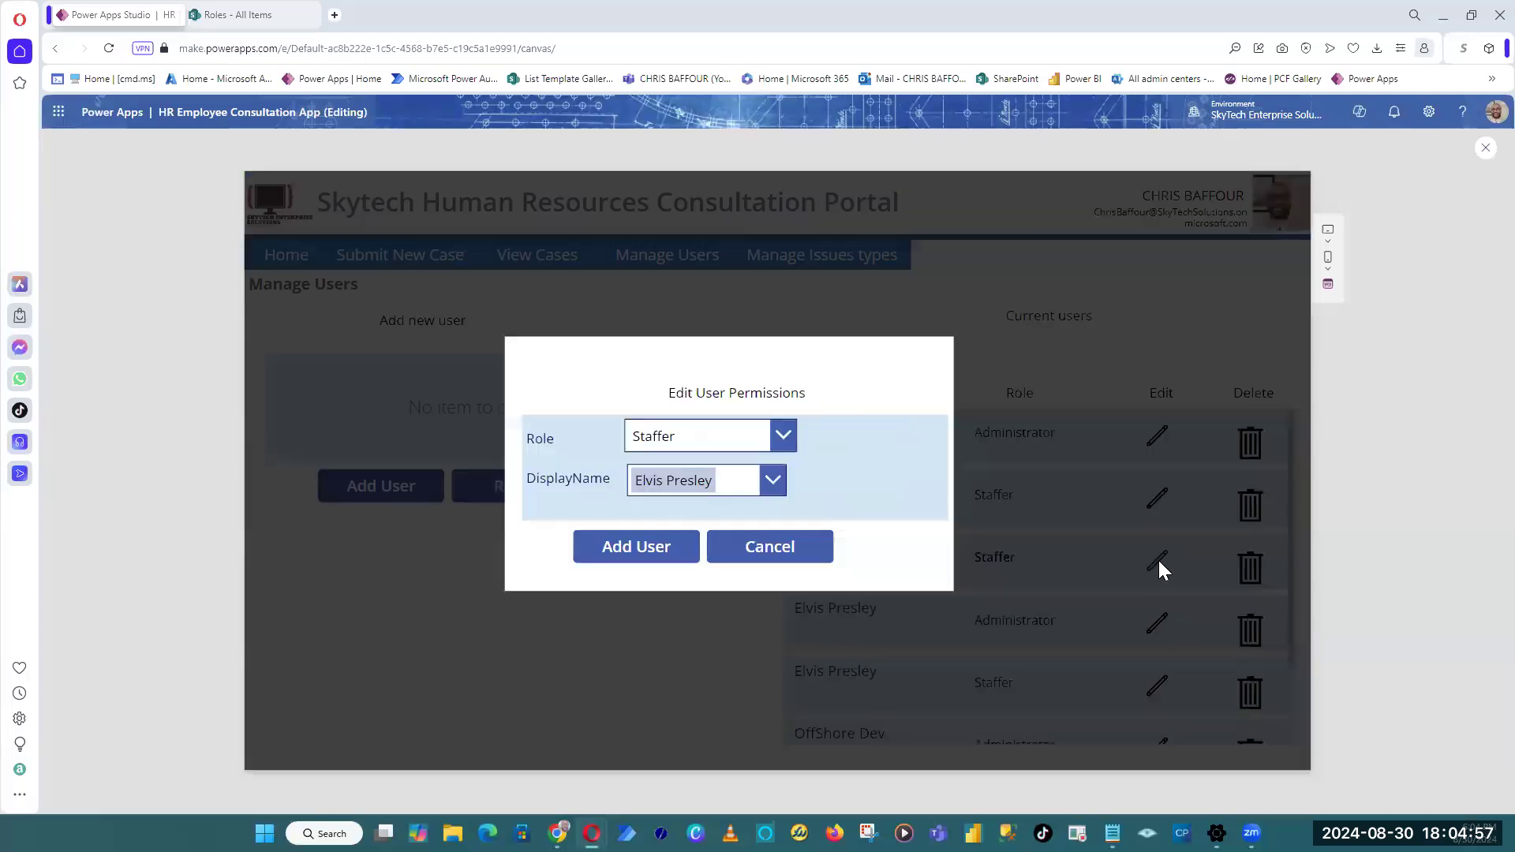
pyautogui.click(1486, 148)
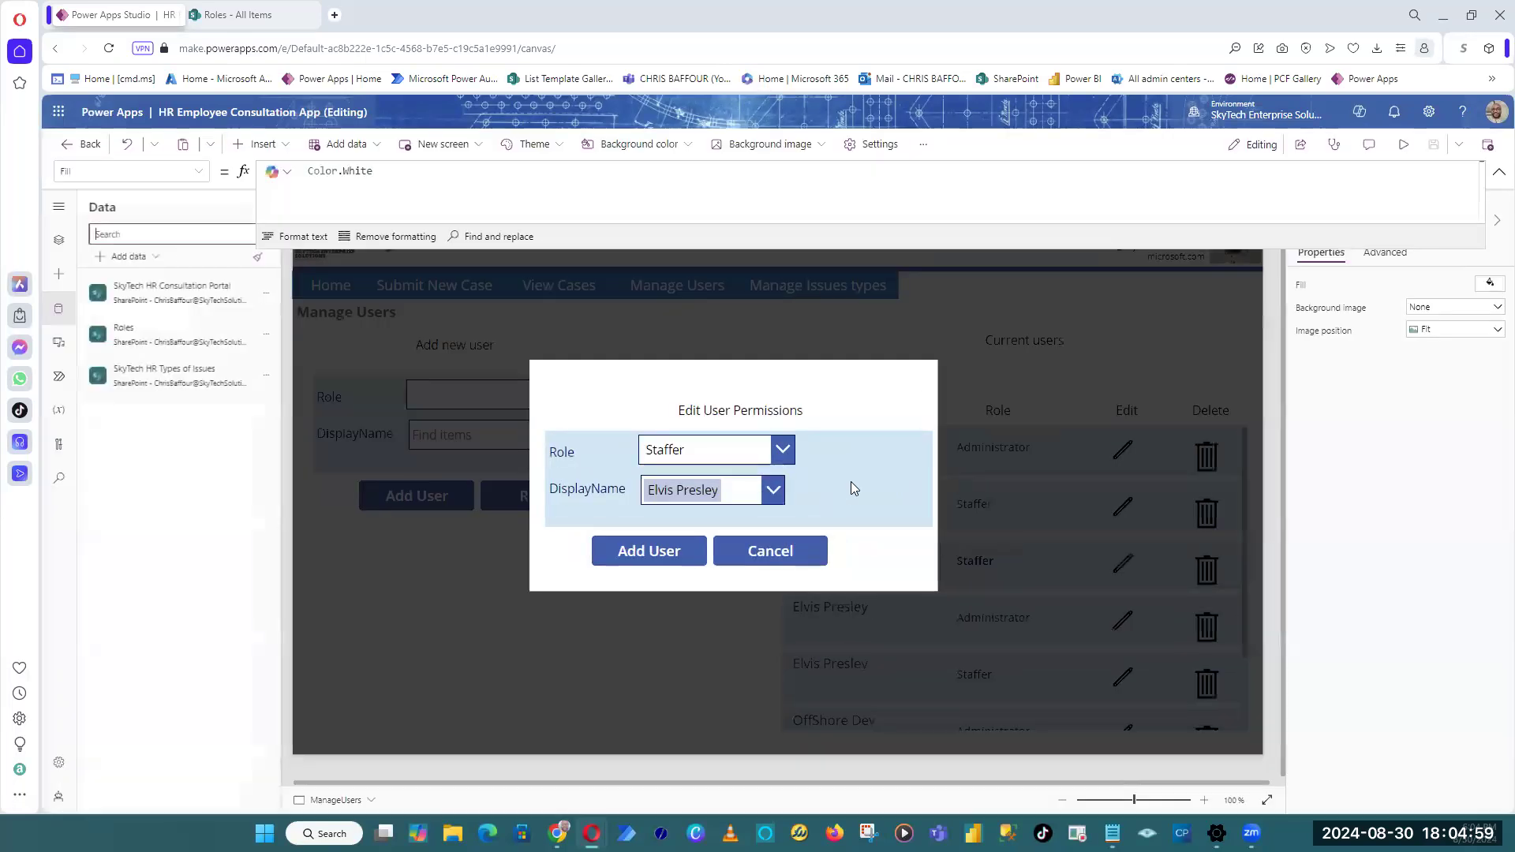
# Step: Set the default mode of the Edit User Permissions form to Edit
pyautogui.click(852, 483)
pyautogui.click(888, 513)
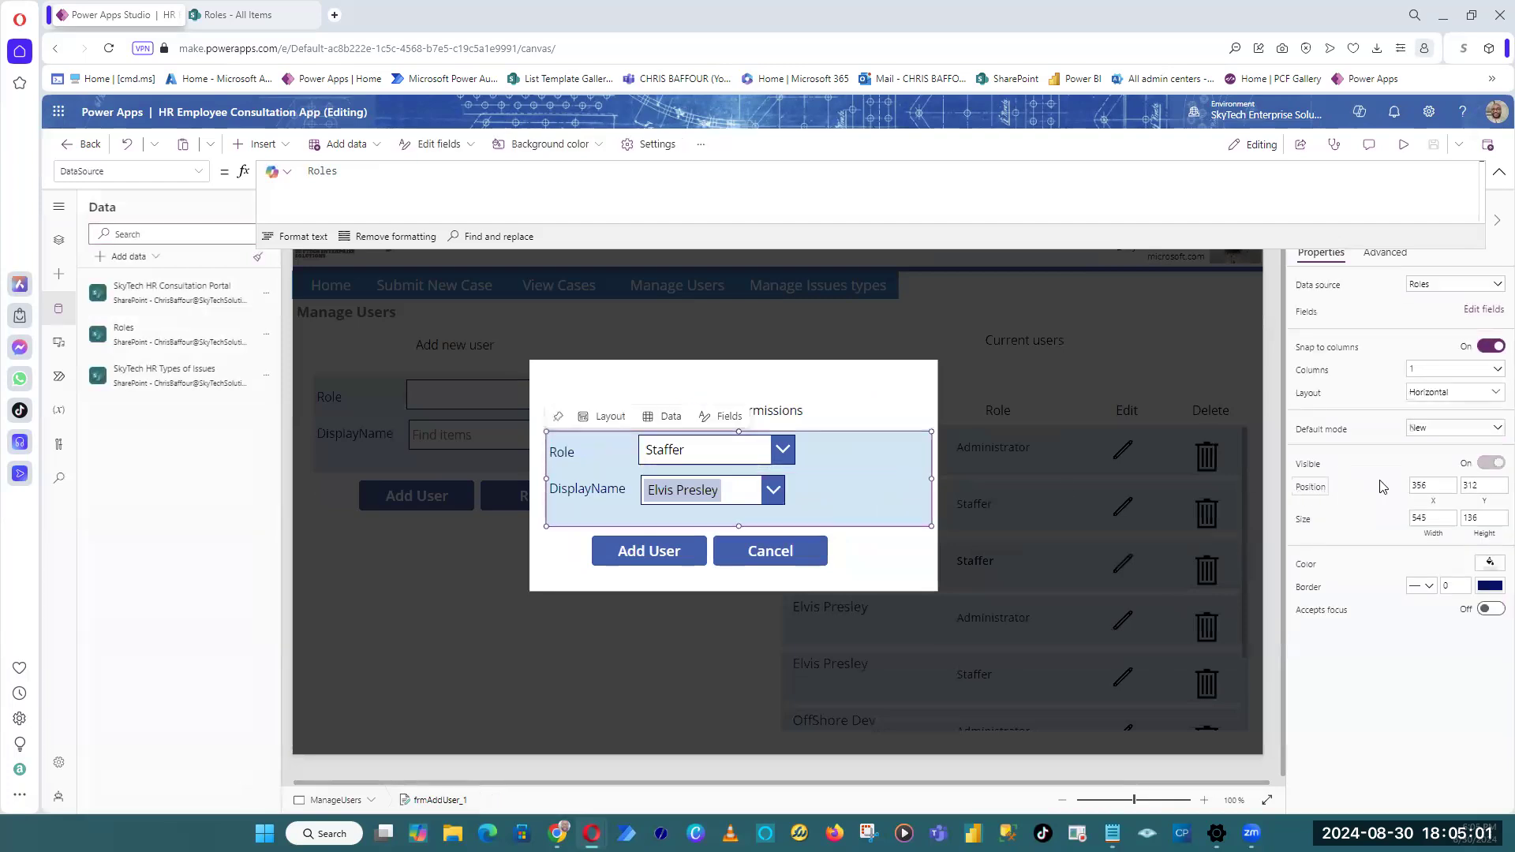
pyautogui.click(1456, 428)
pyautogui.click(1444, 447)
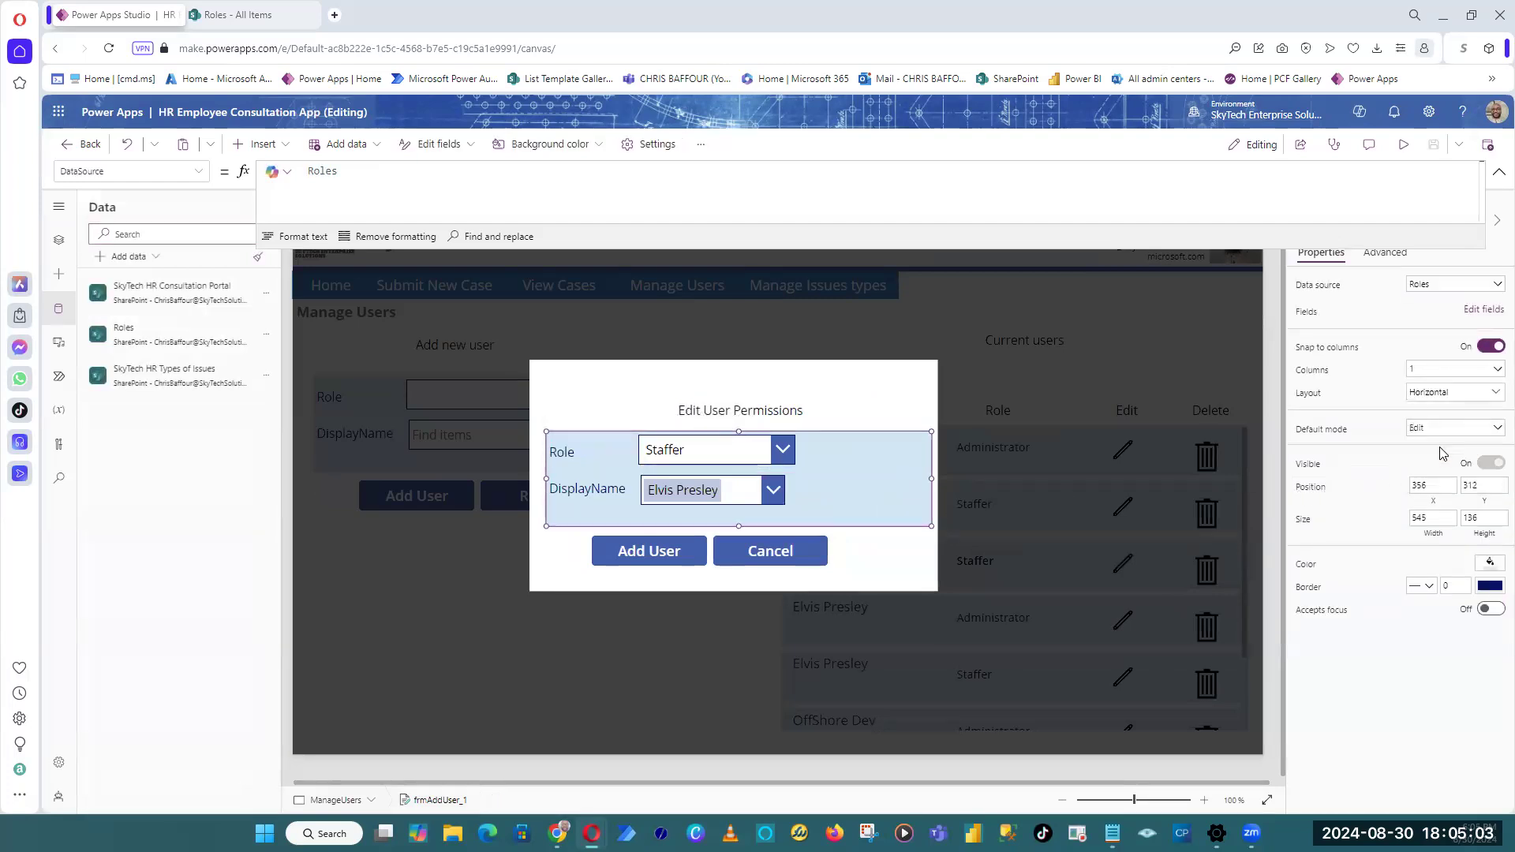
# Step: Preview the app, test the pop-up from a Staffer row and the OffShore Dev Administrator row, and check its DisplayName choices
pyautogui.click(1434, 145)
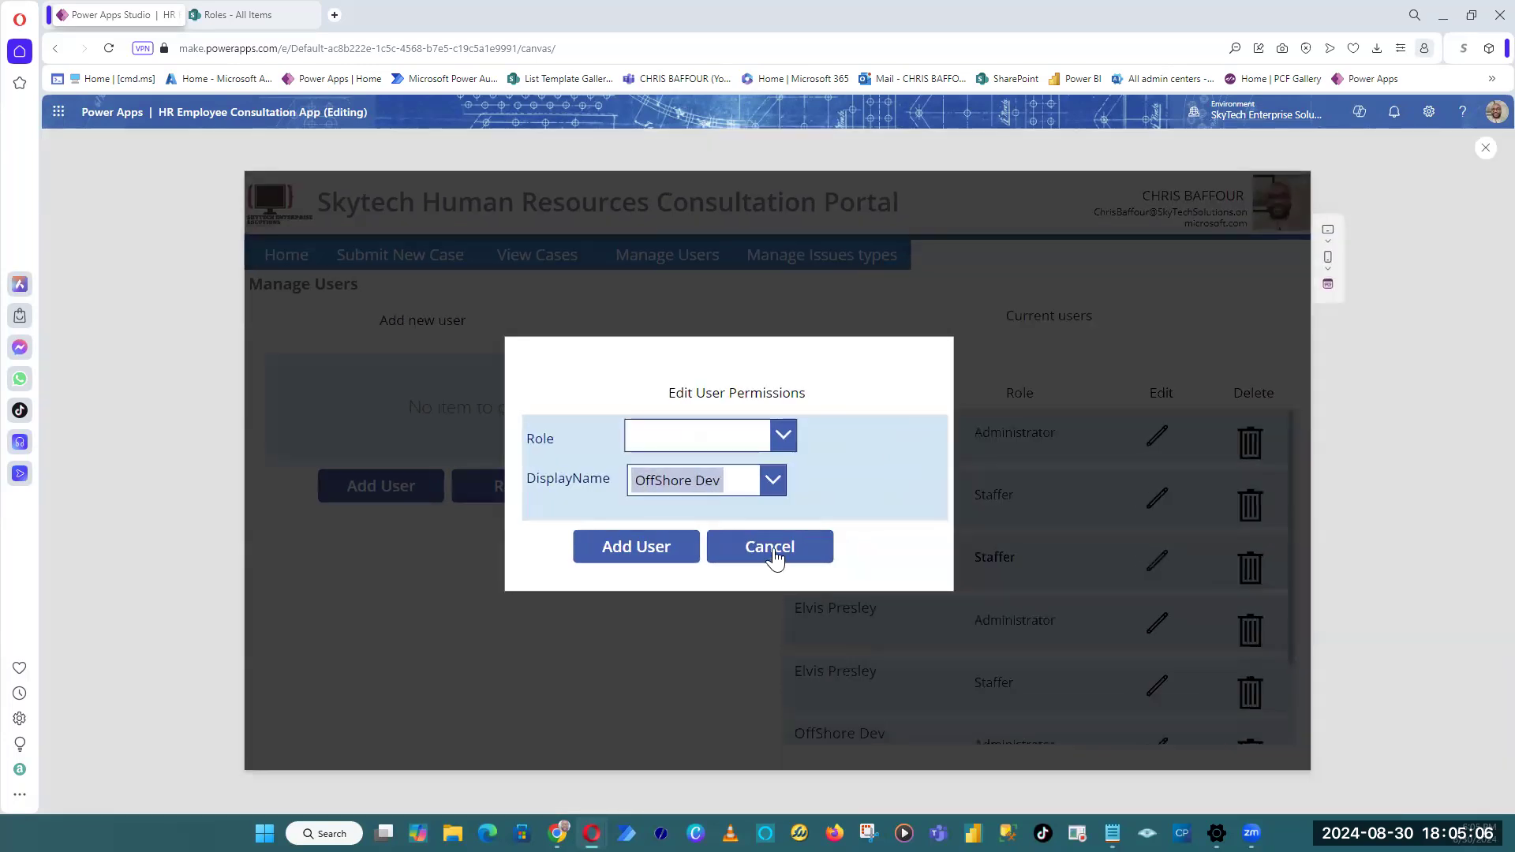
pyautogui.click(773, 550)
pyautogui.scroll(-2, 927, 482)
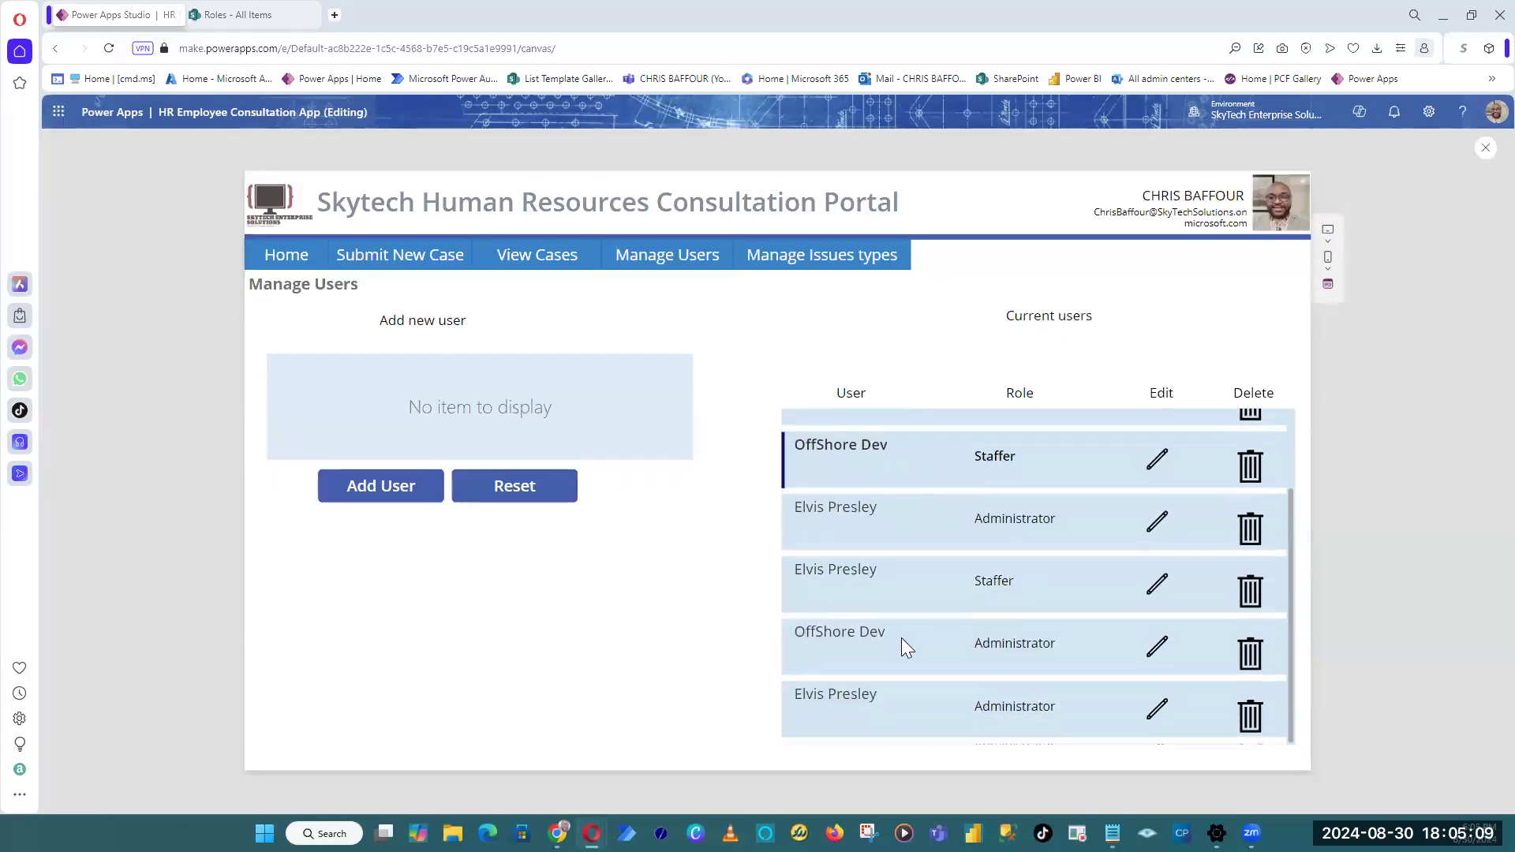
pyautogui.click(1158, 587)
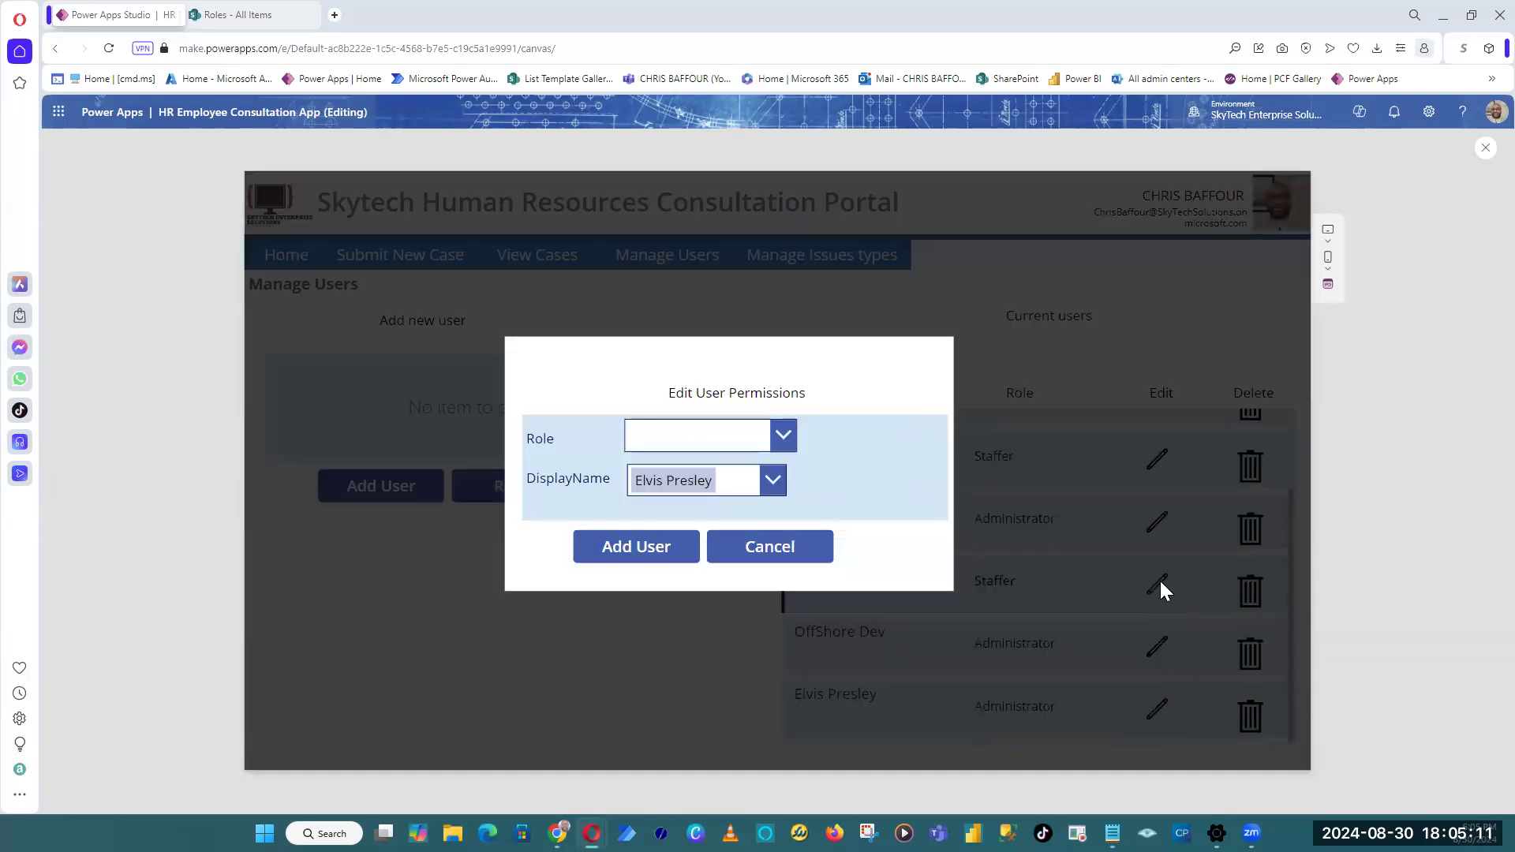
pyautogui.click(766, 556)
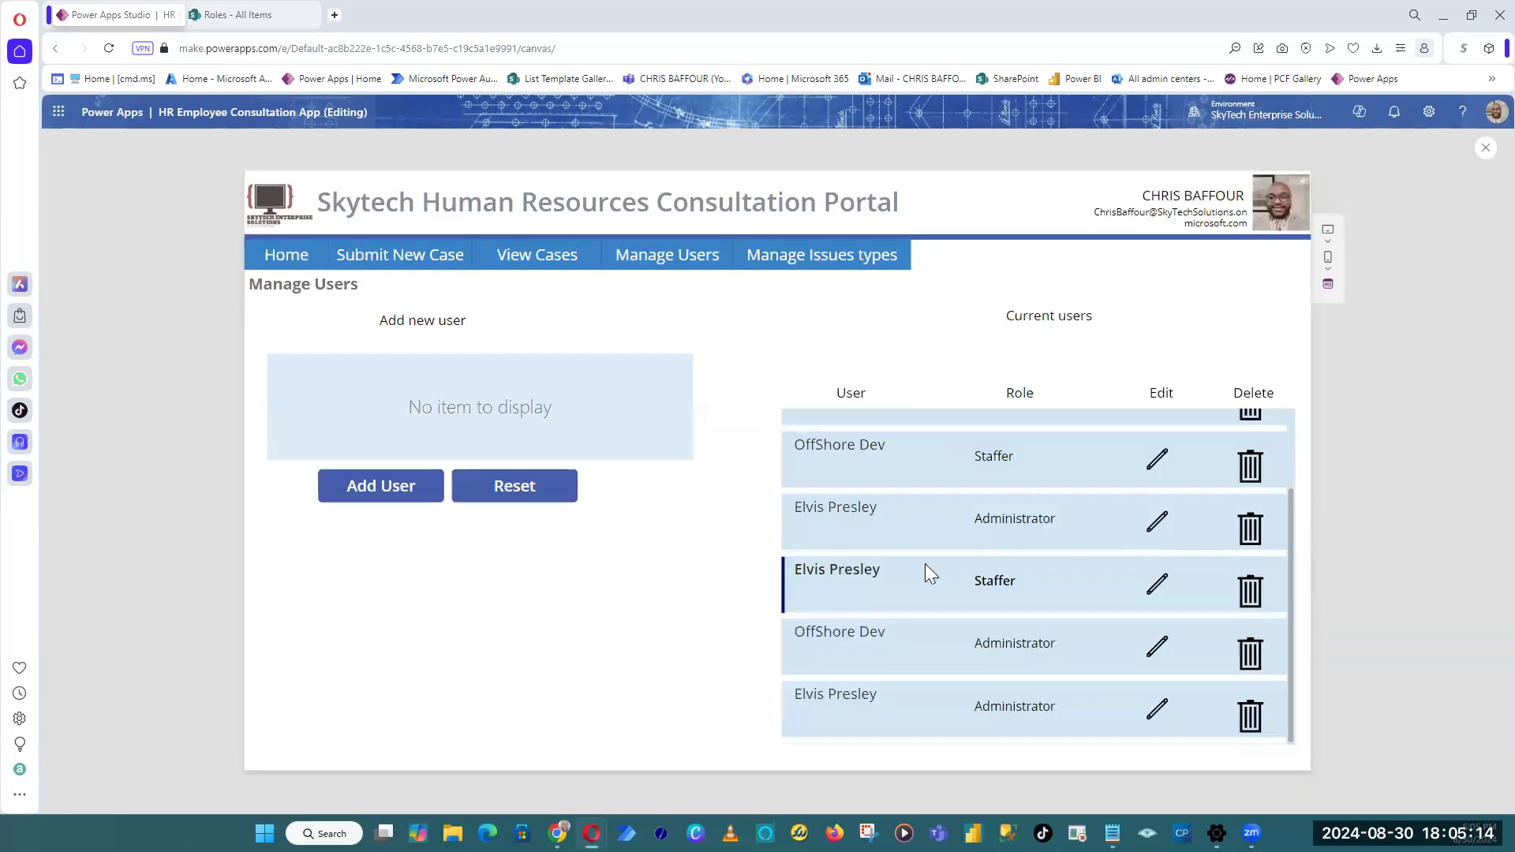
pyautogui.click(1160, 651)
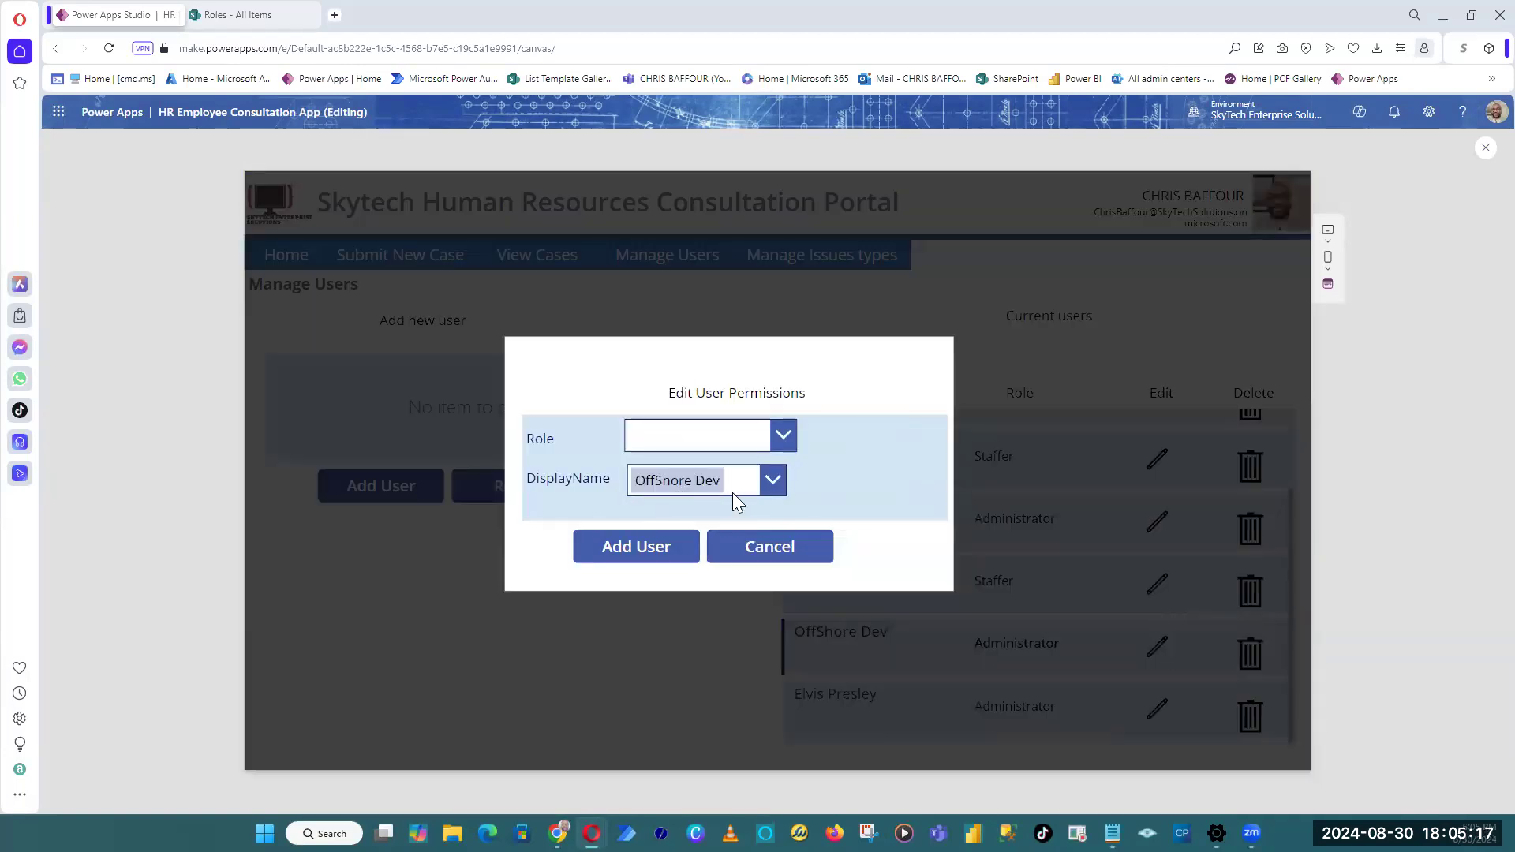
pyautogui.click(770, 481)
pyautogui.click(873, 501)
pyautogui.click(1484, 151)
# Step: Widen the DisplayName combo box in the Edit User Permissions form to about 320
pyautogui.click(778, 493)
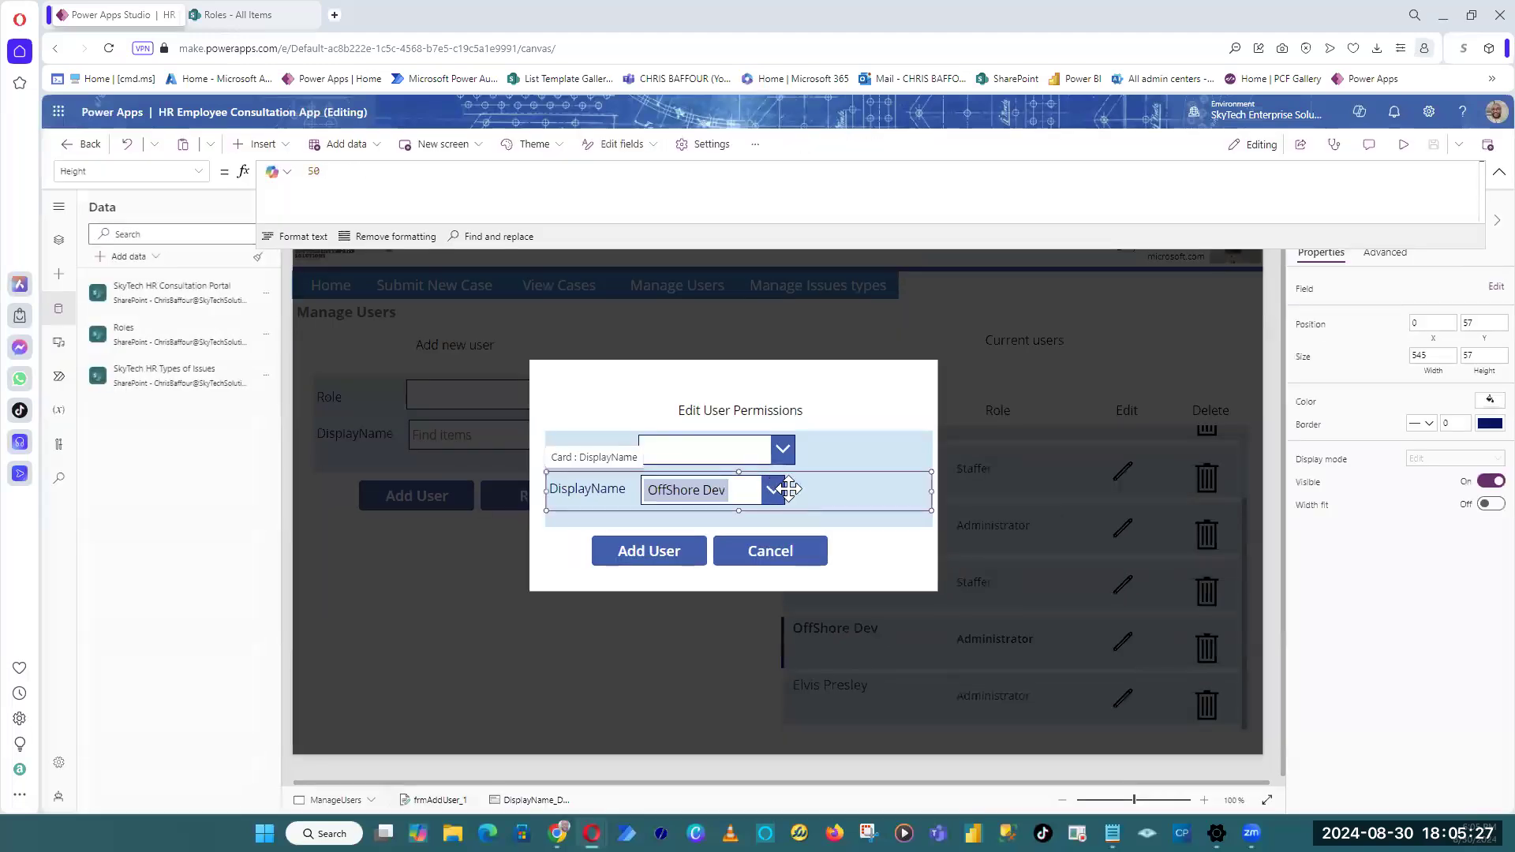
pyautogui.click(790, 489)
pyautogui.moveTo(787, 491); pyautogui.dragTo(868, 491)
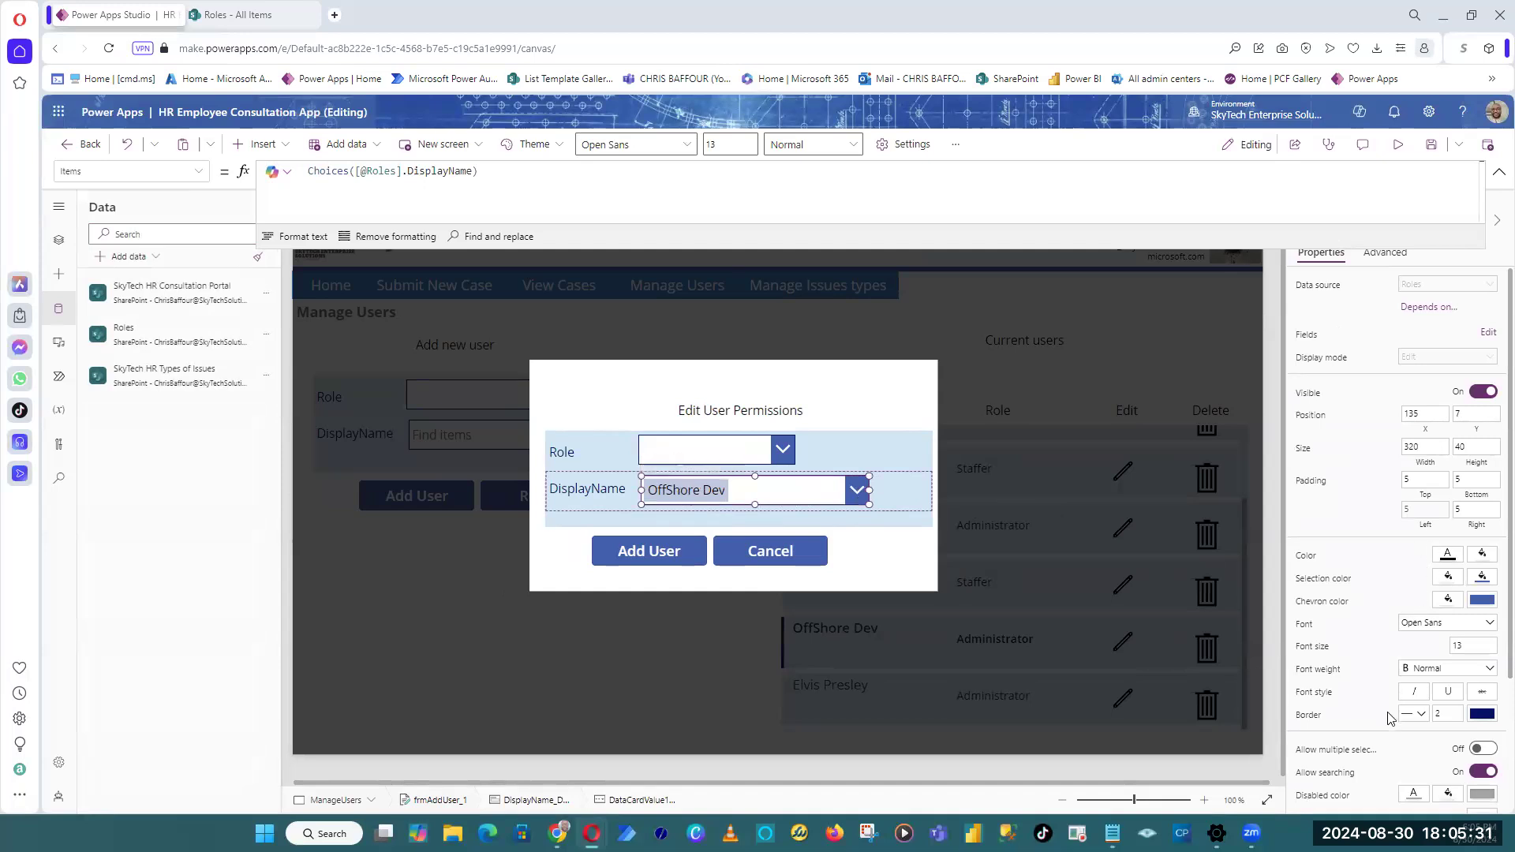
# Step: Replace the DisplayName combo box's DisplayMode formula with DisplayMode.View
pyautogui.scroll(-2, 1391, 718)
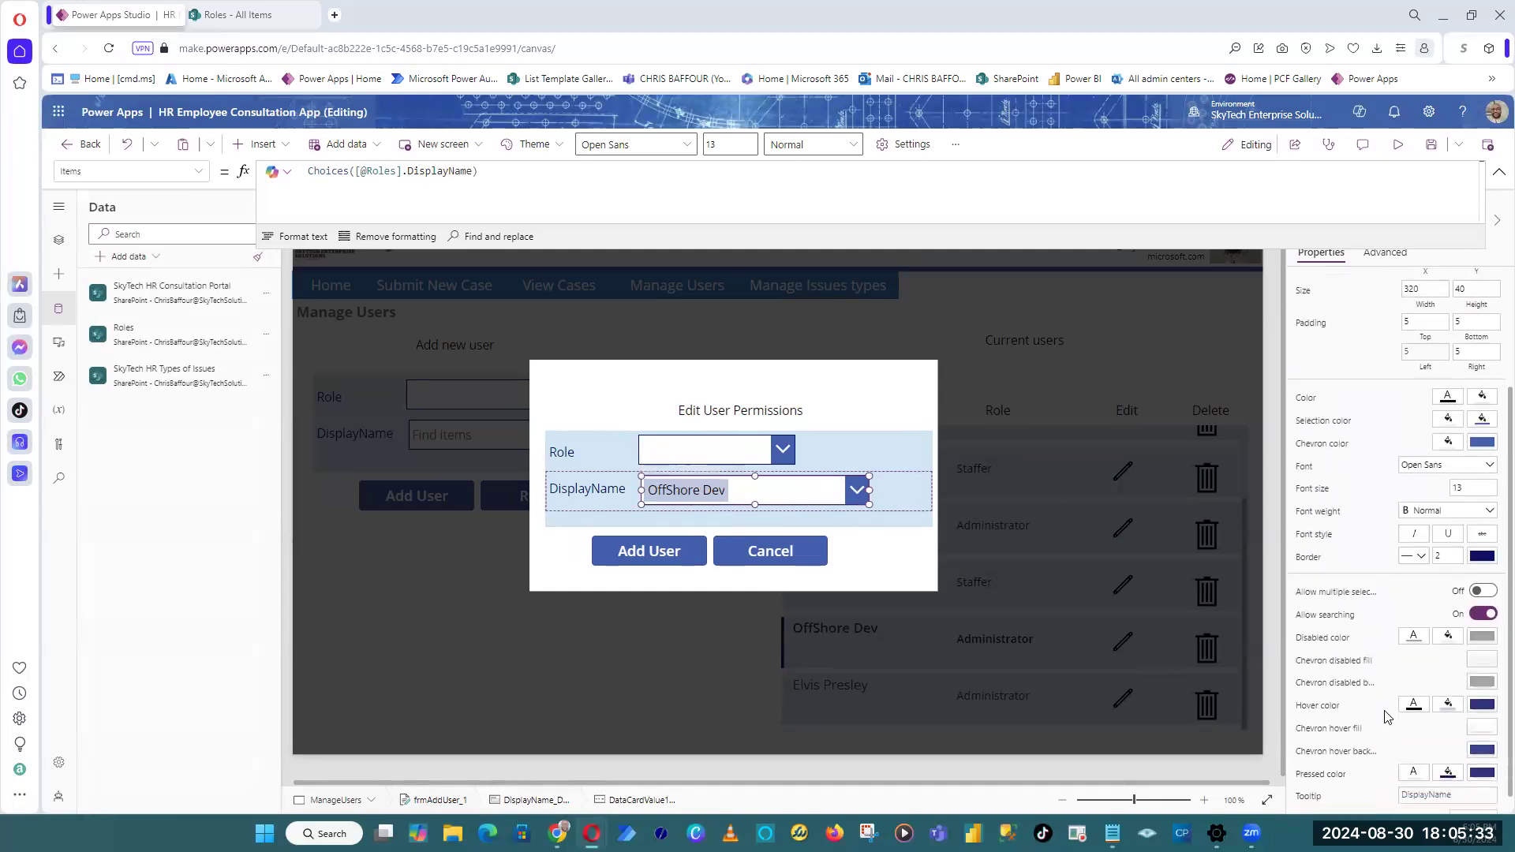
pyautogui.scroll(2, 1388, 716)
pyautogui.click(1324, 359)
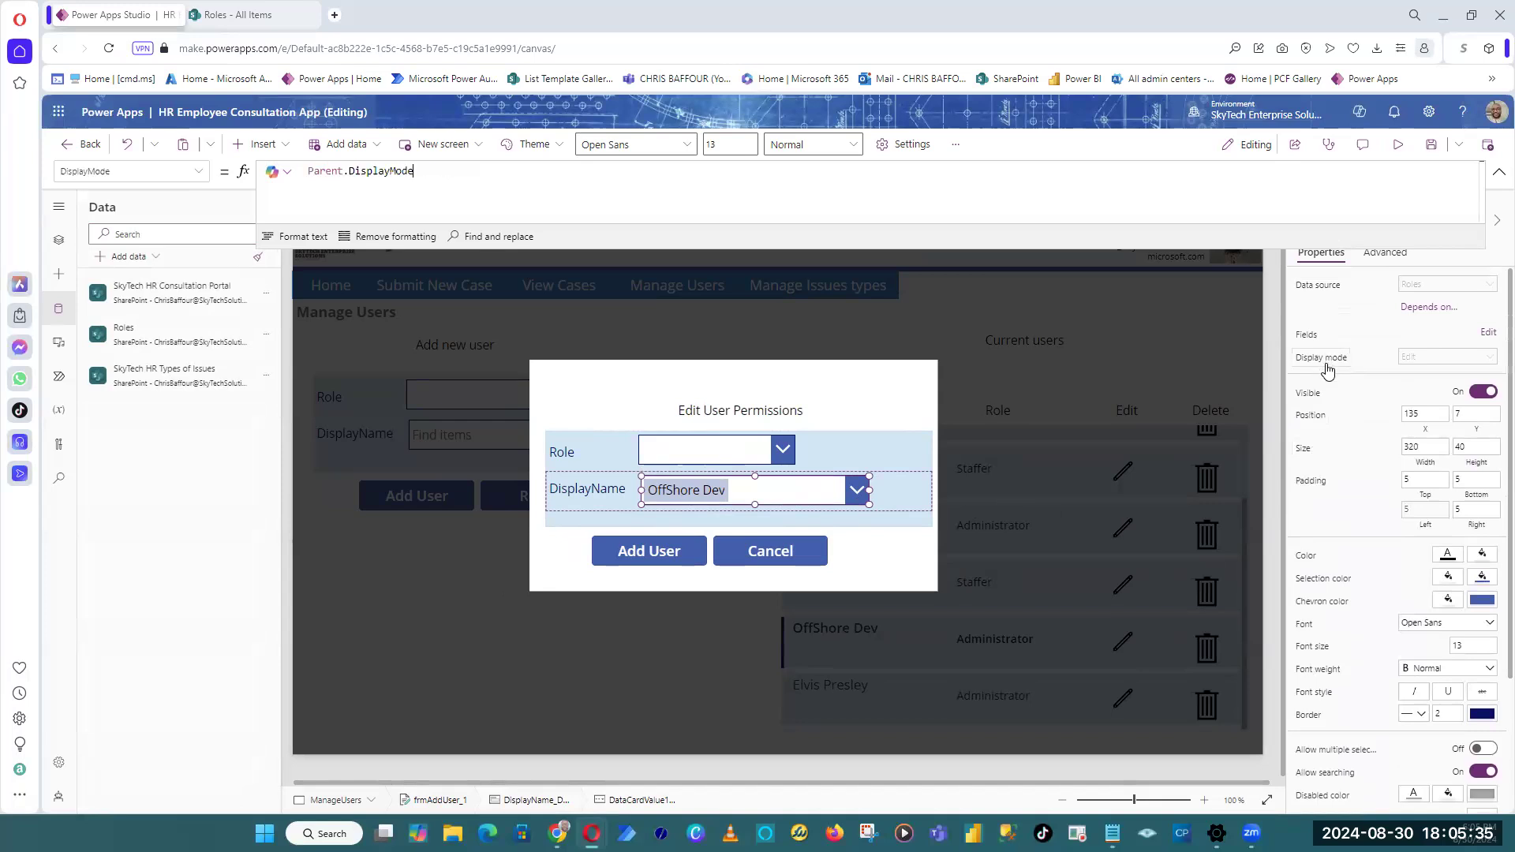
pyautogui.click(572, 175)
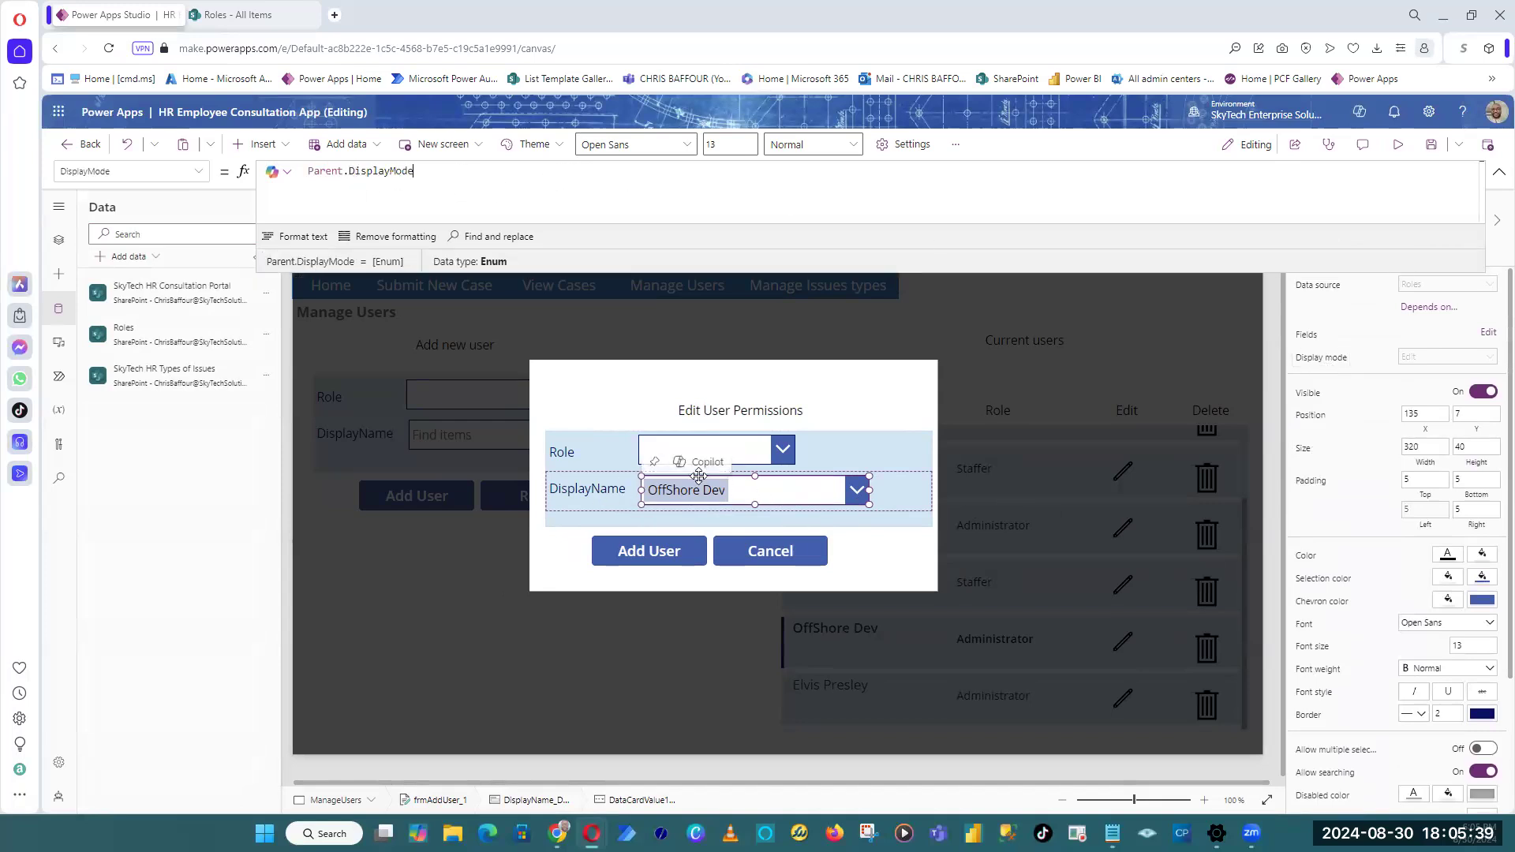
pyautogui.moveTo(422, 178); pyautogui.dragTo(345, 173)
pyautogui.doubleClick(373, 176)
pyautogui.doubleClick(320, 172)
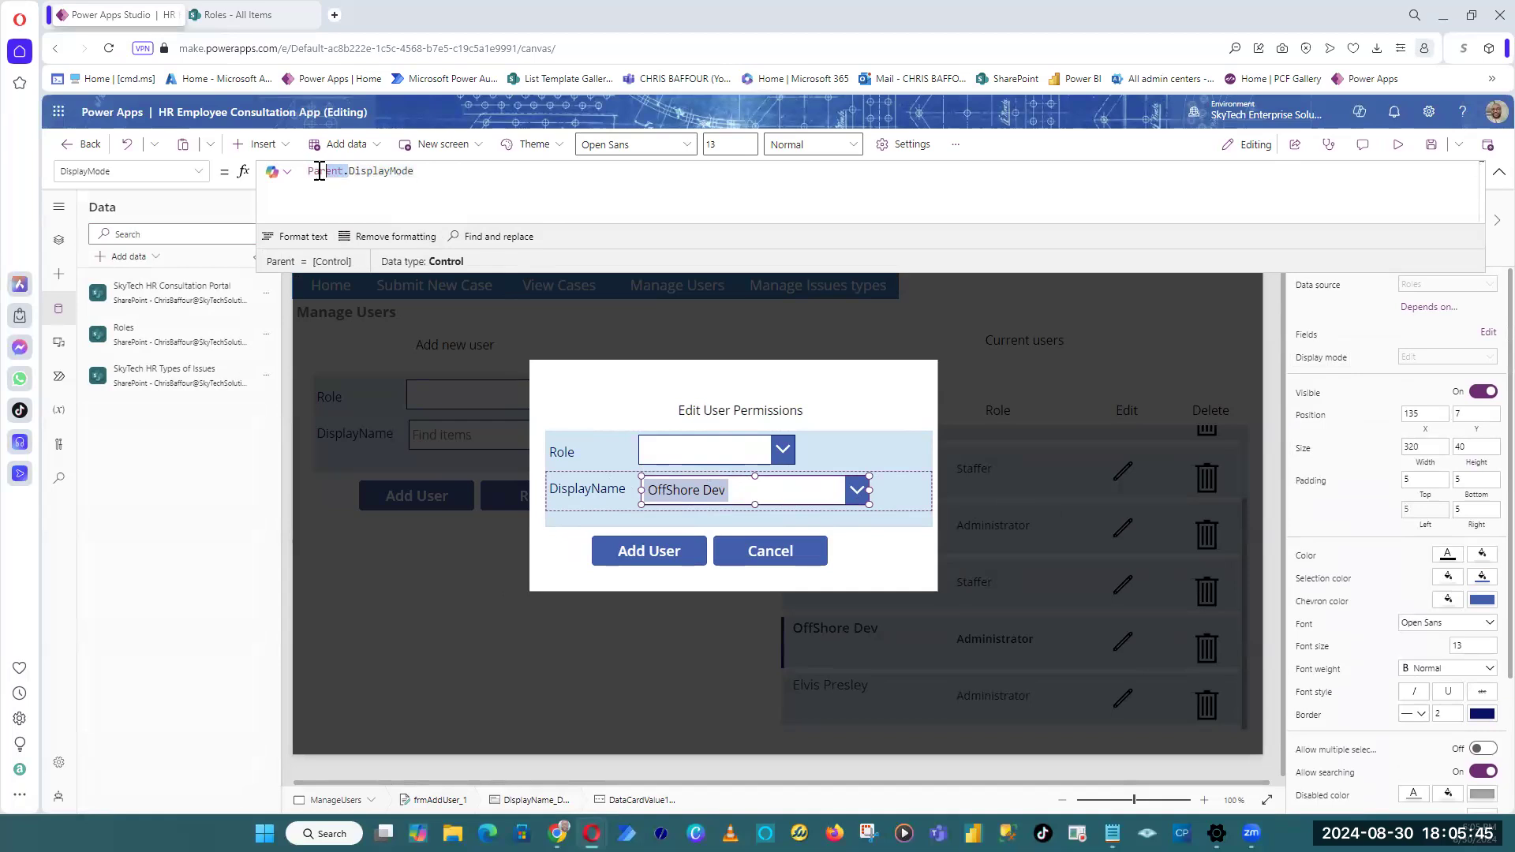
pyautogui.press('BackSpace')
pyautogui.click(400, 175)
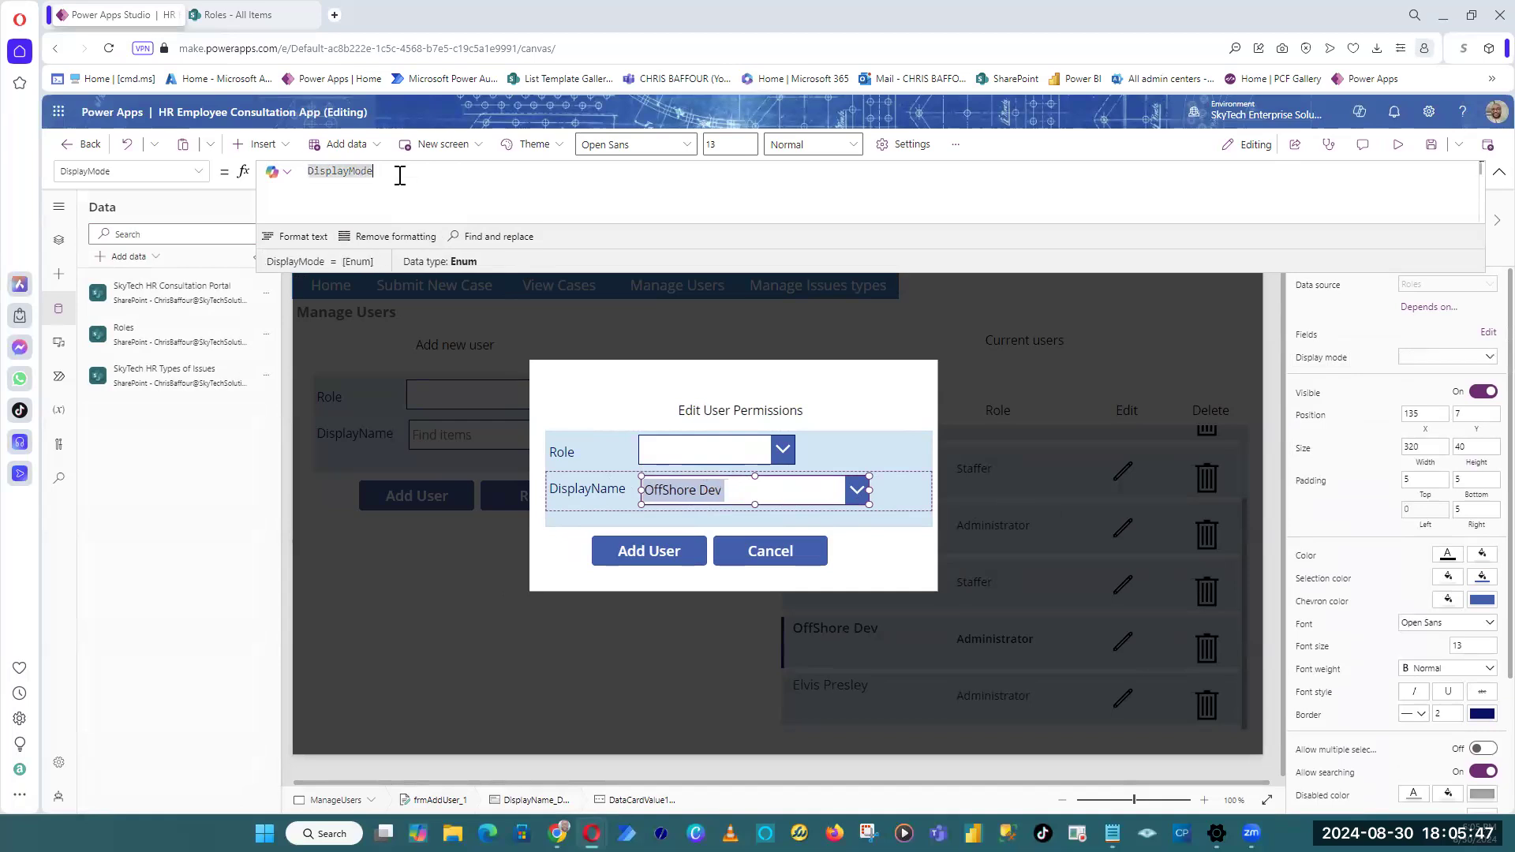
pyautogui.write('.')
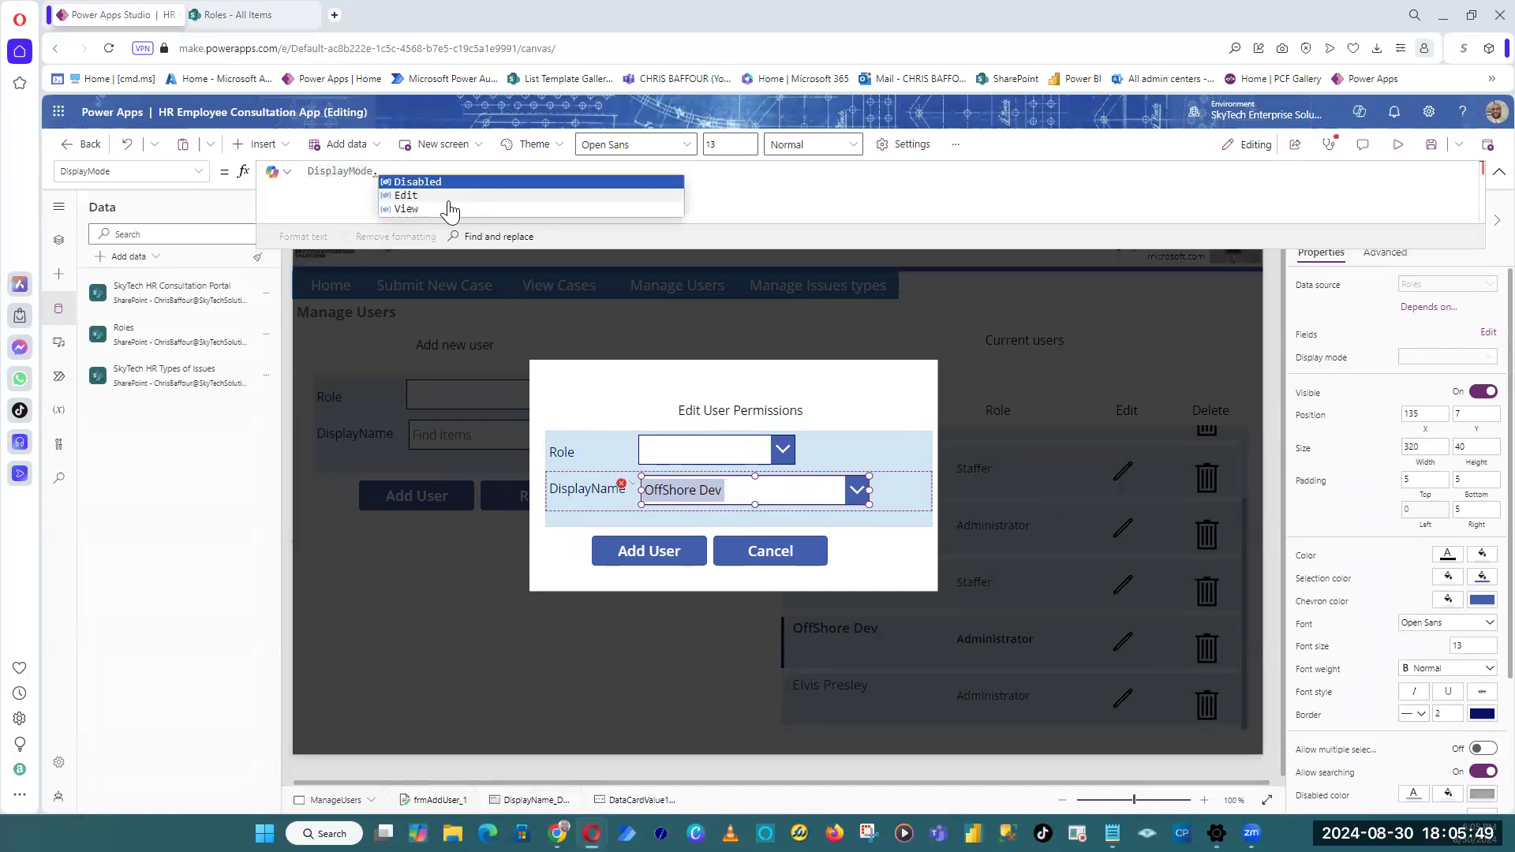
pyautogui.click(442, 207)
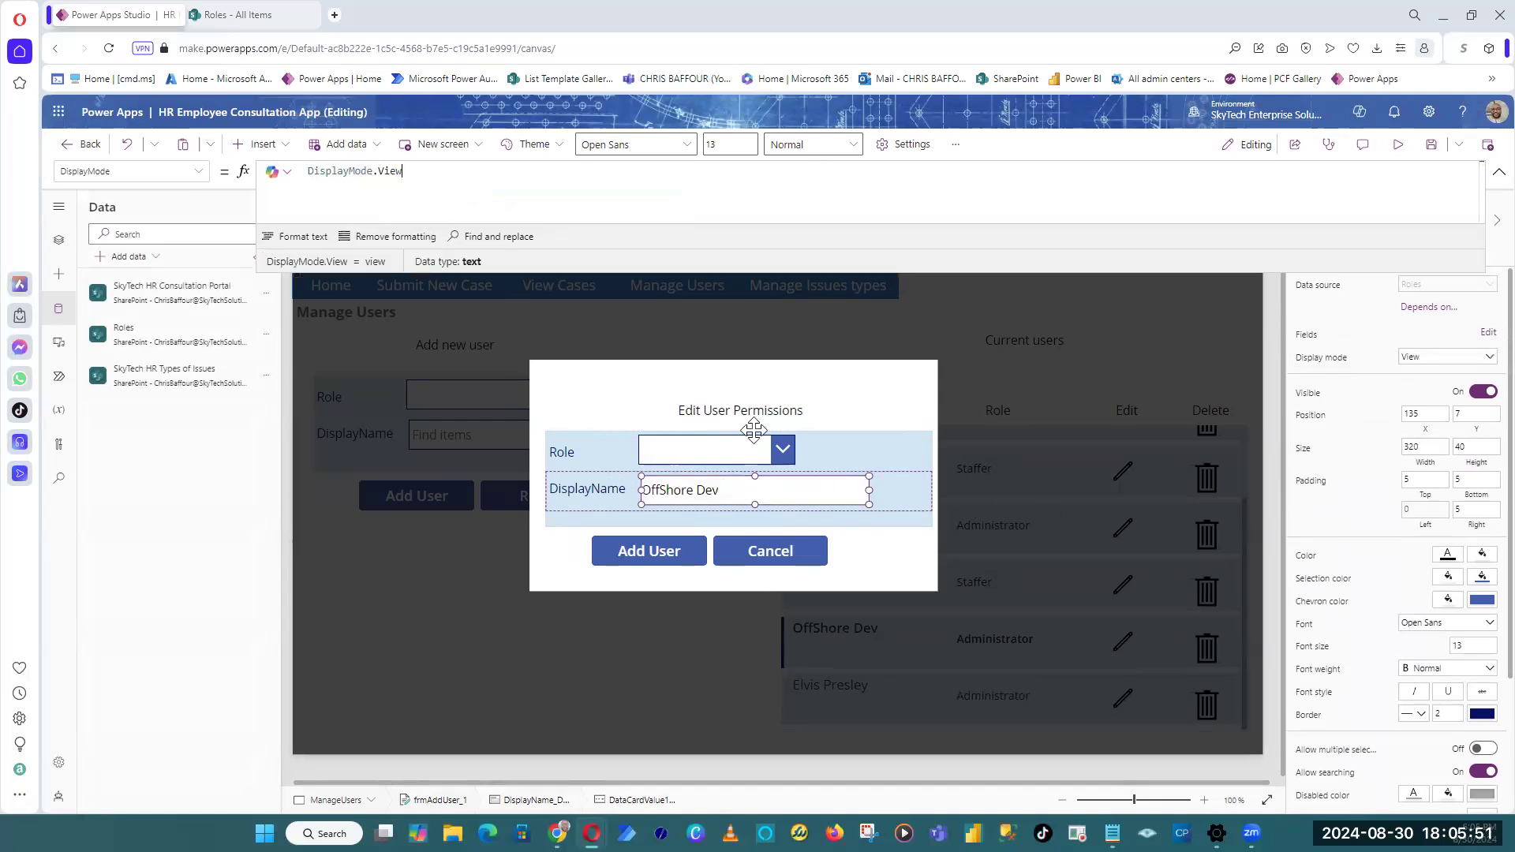
# Step: Change the DisplayName combo box's DisplayMode to DisplayMode.Disabled and check the pop-up in the app preview
pyautogui.doubleClick(387, 171)
pyautogui.write('disab;')
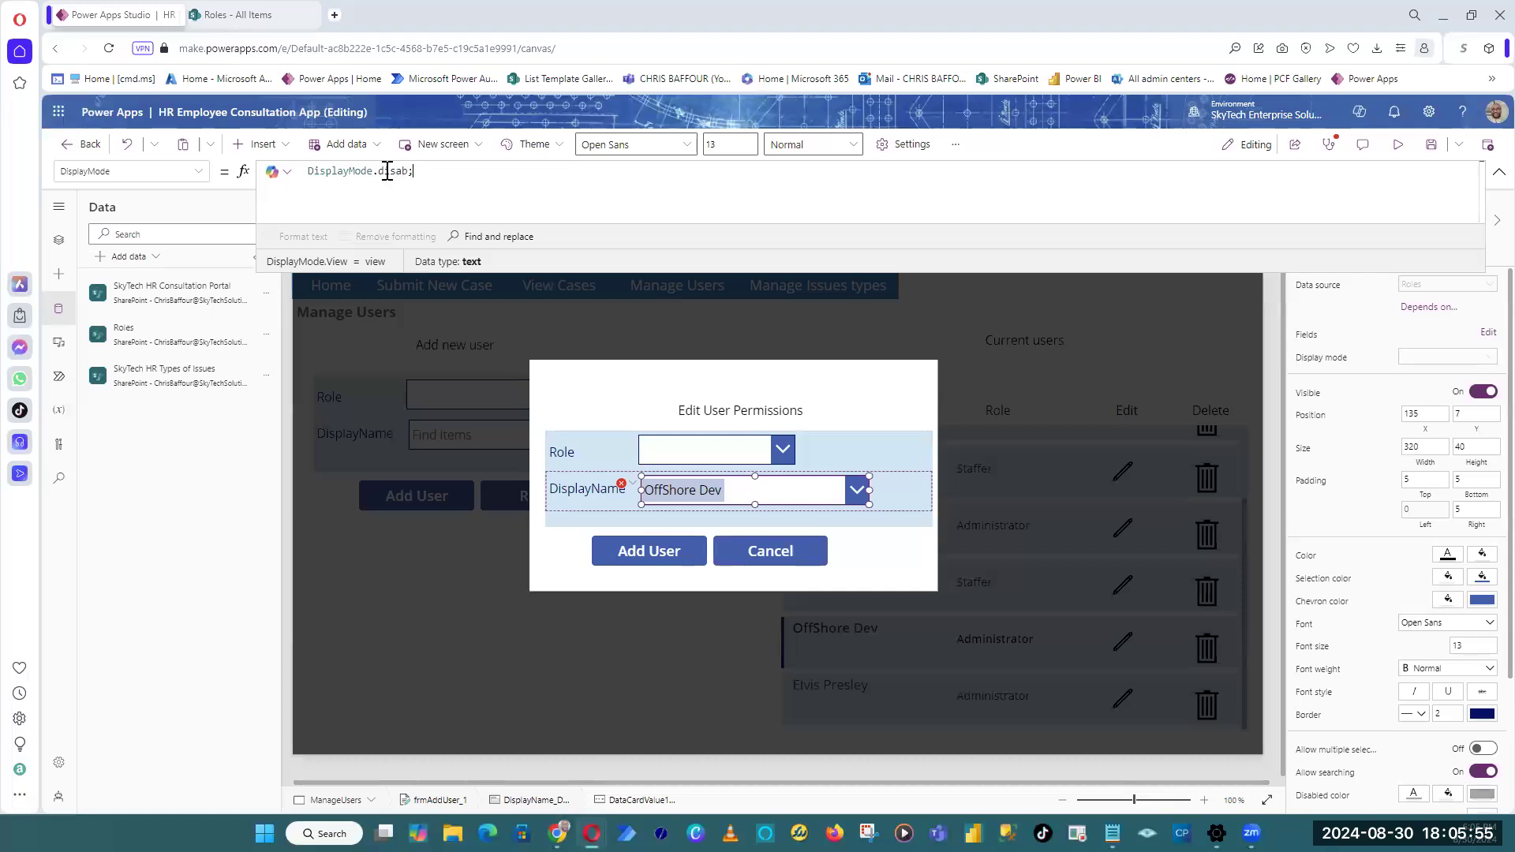
pyautogui.press('BackSpace')
pyautogui.write('led')
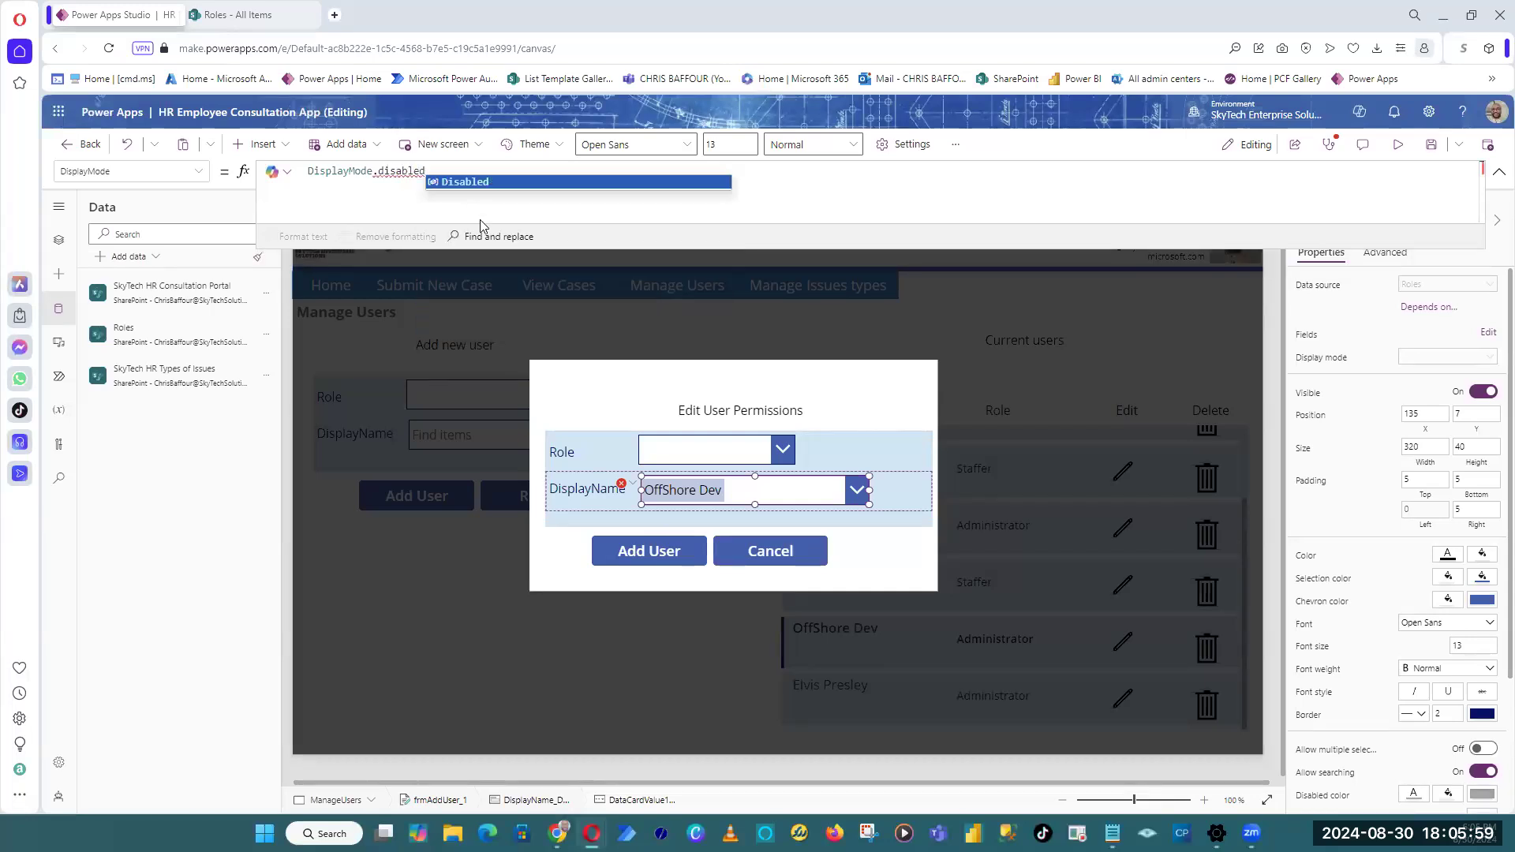
pyautogui.click(499, 181)
pyautogui.click(1399, 145)
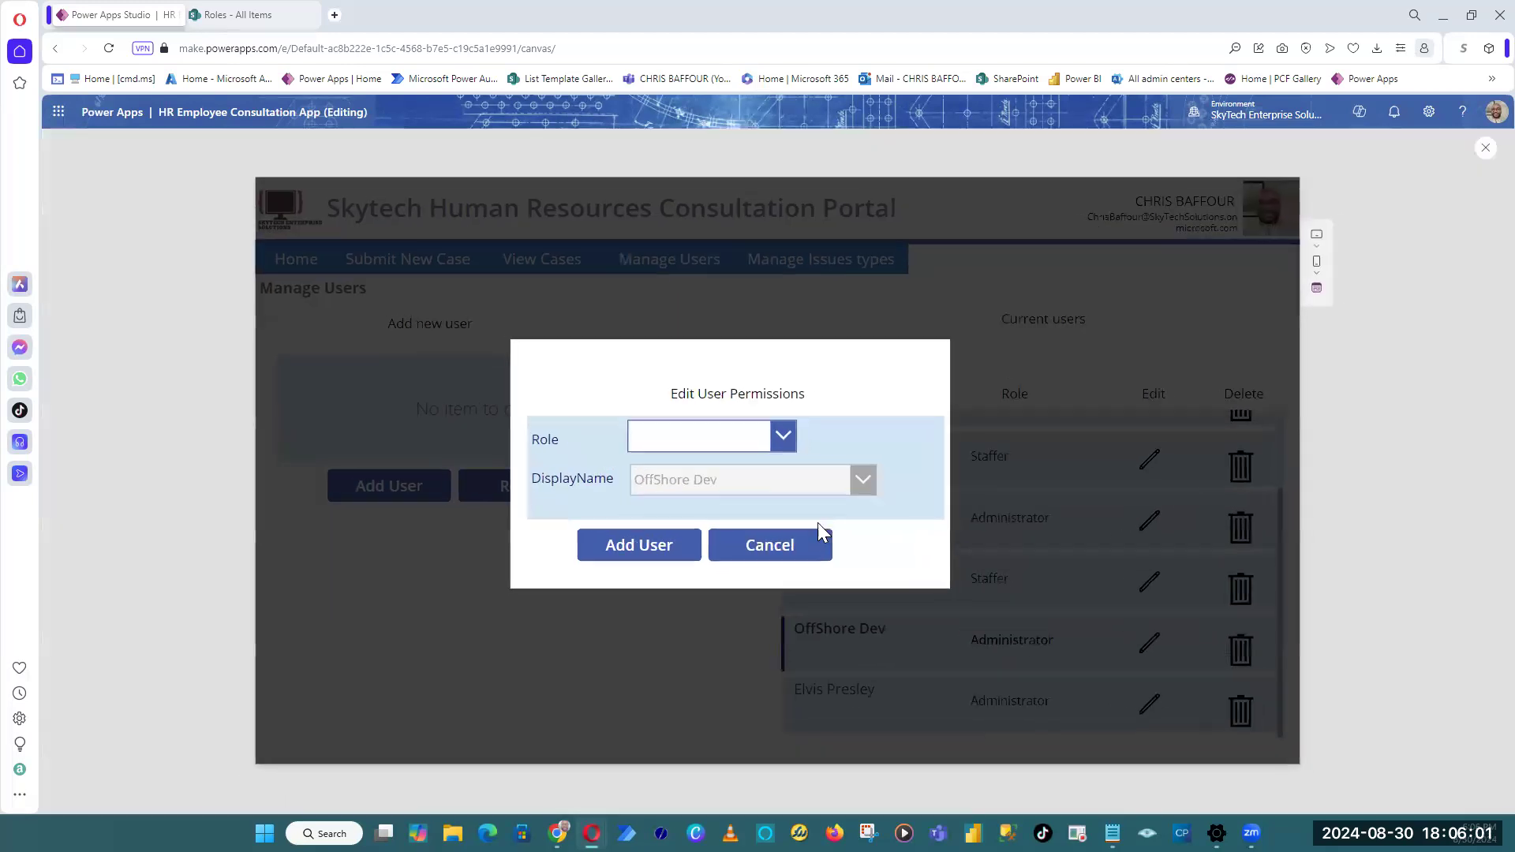
pyautogui.click(1486, 149)
# Step: Replace Disabled with View in the DisplayName combo box's DisplayMode formula, giving DisplayMode.View
pyautogui.click(759, 489)
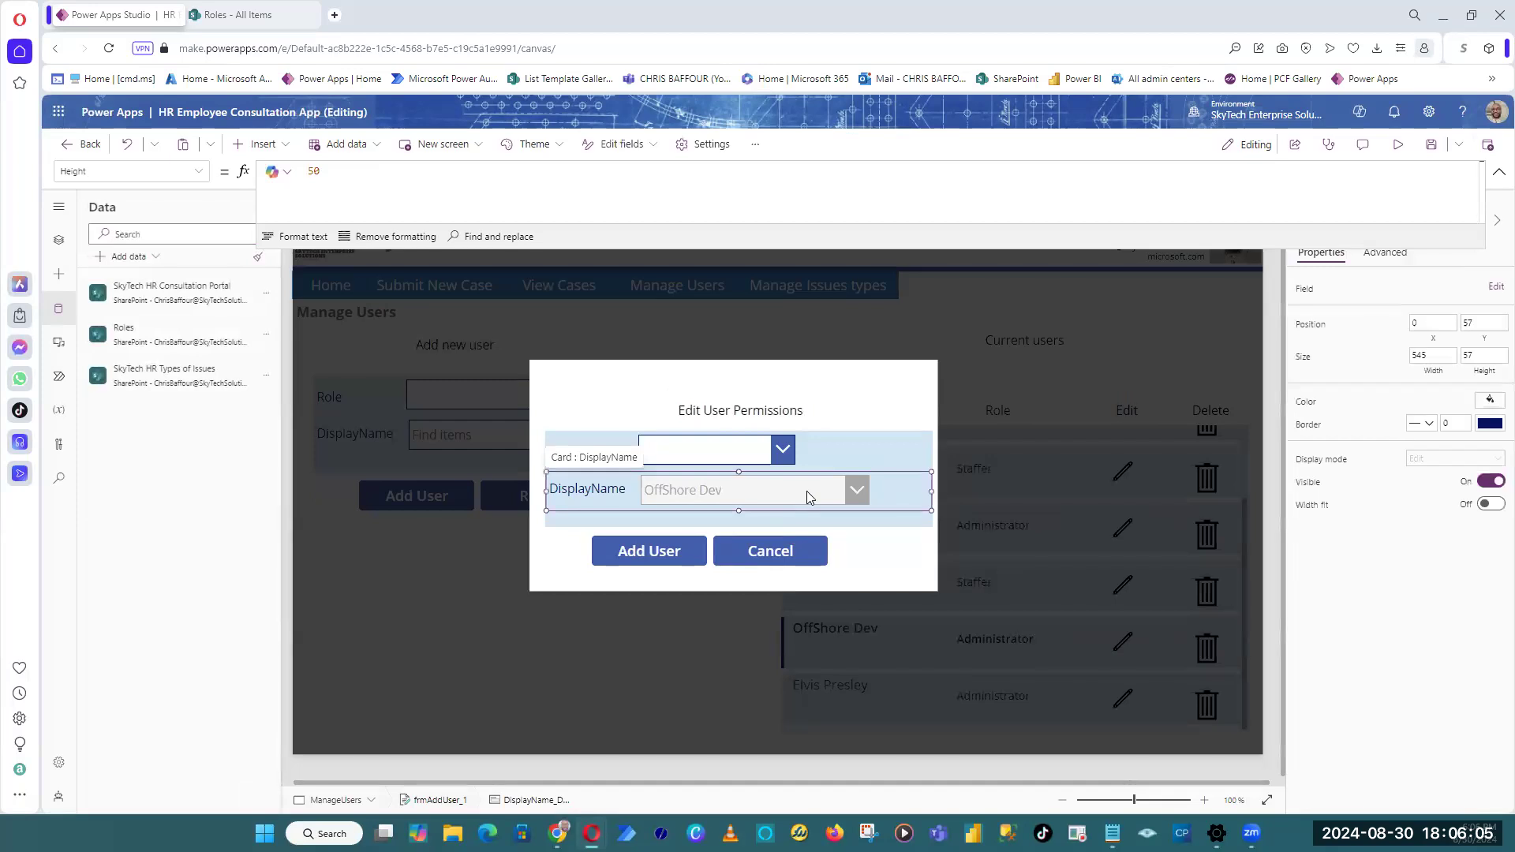
pyautogui.click(409, 175)
pyautogui.doubleClick(410, 172)
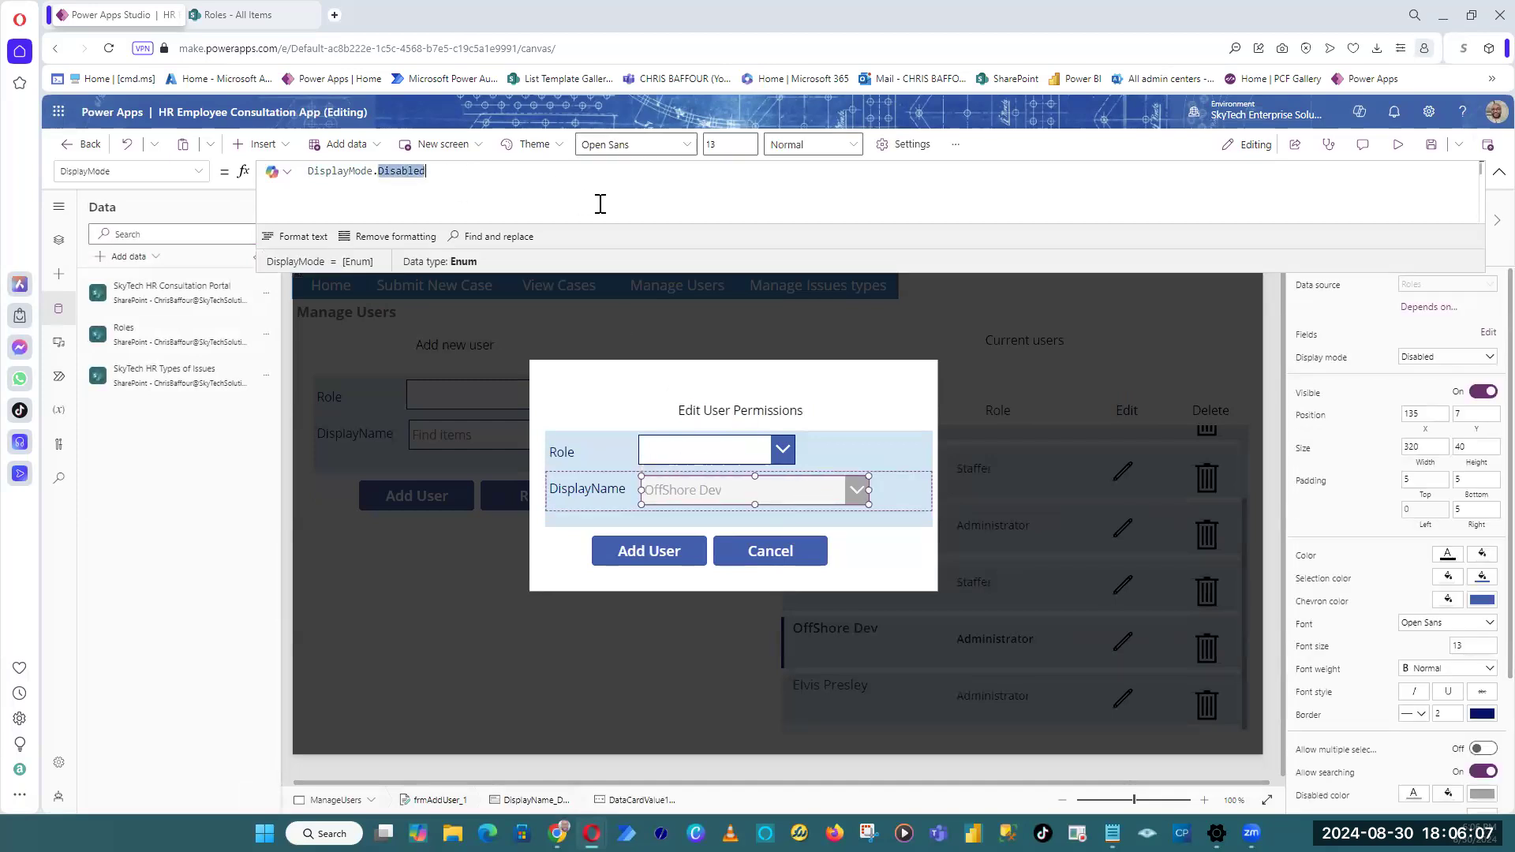
pyautogui.write('View')
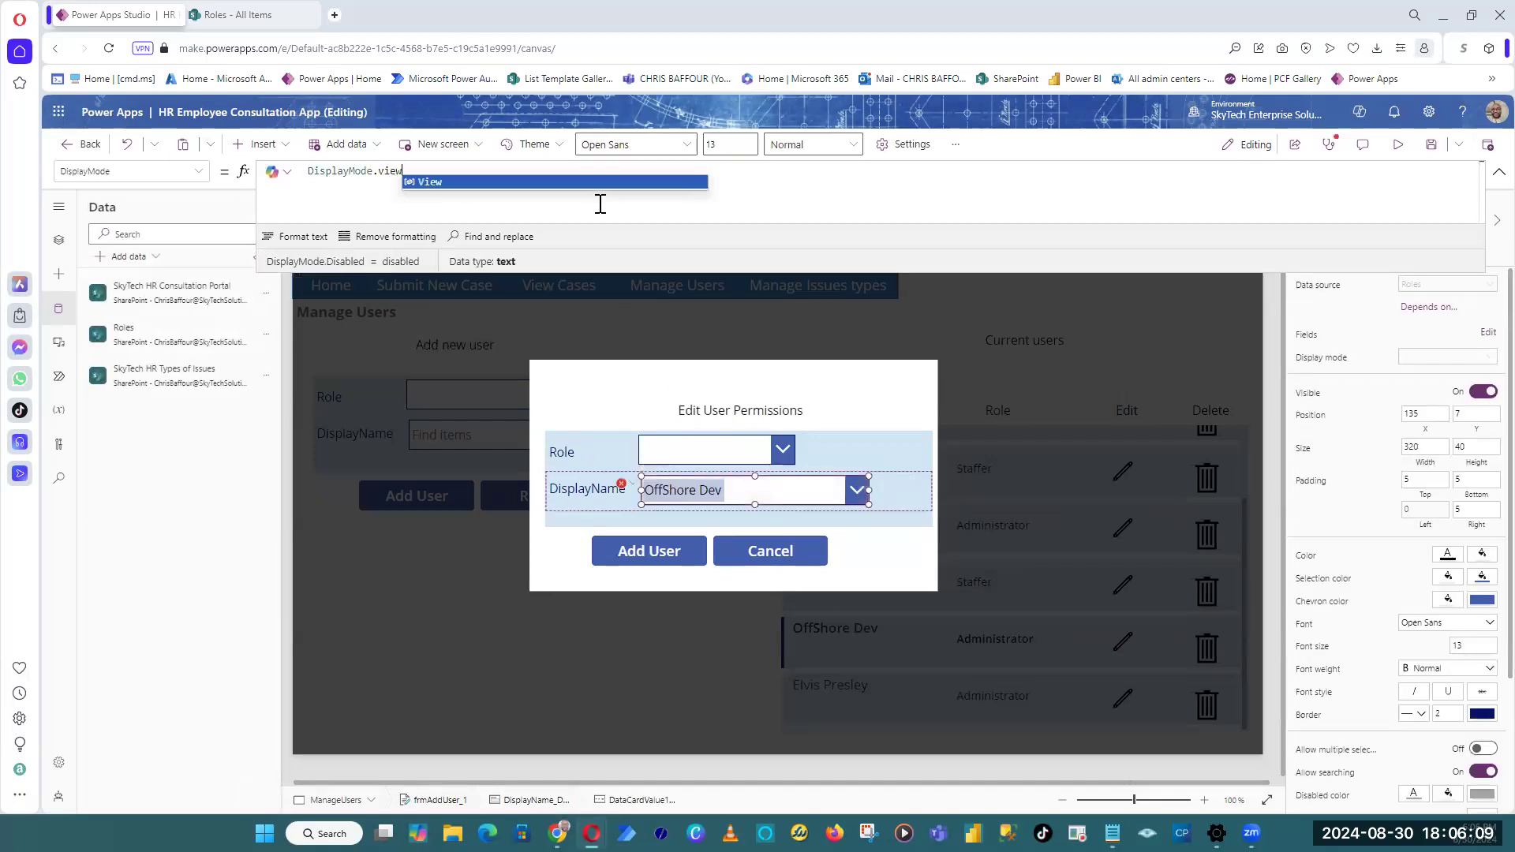
# Step: Preview the app and check how DisplayName appears in the pop-up for the OffShore Dev, first Administrator and Elvis Presley Administrator rows
pyautogui.click(1398, 145)
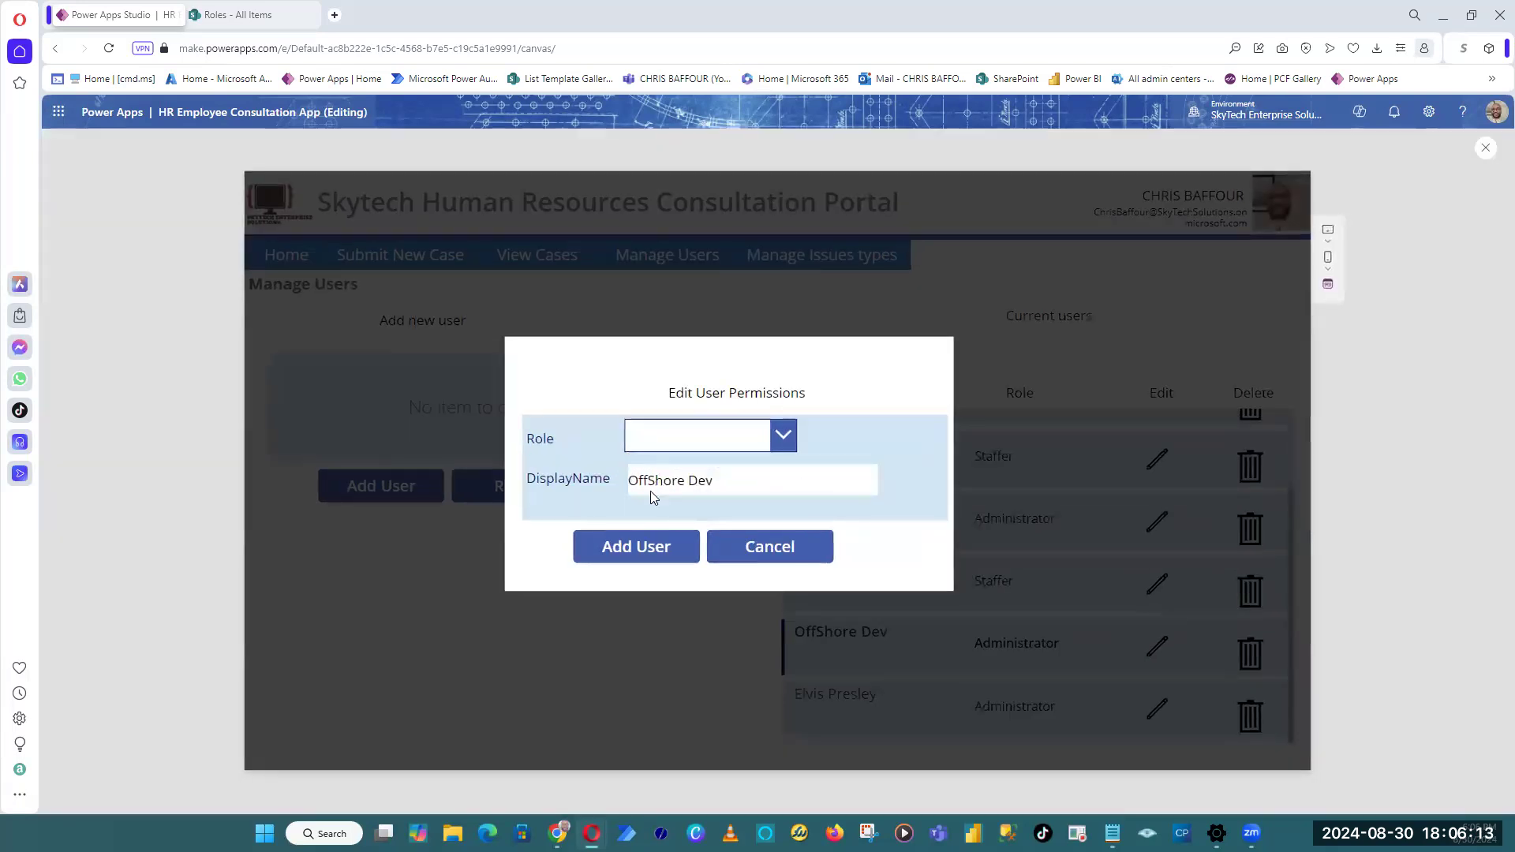
pyautogui.click(770, 547)
pyautogui.scroll(1, 1026, 584)
pyautogui.scroll(2, 1101, 596)
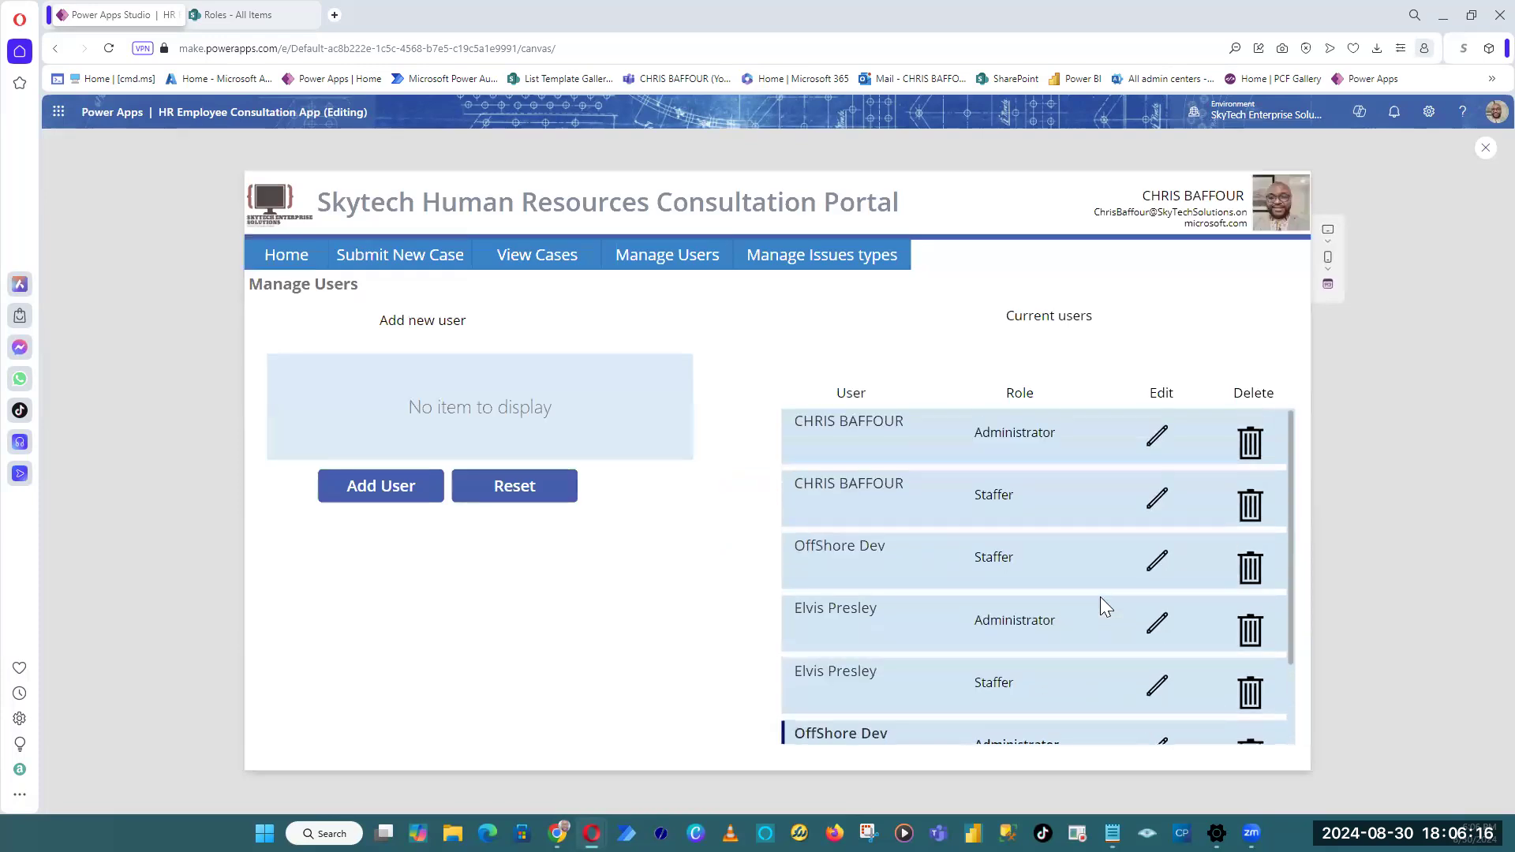
pyautogui.click(1157, 434)
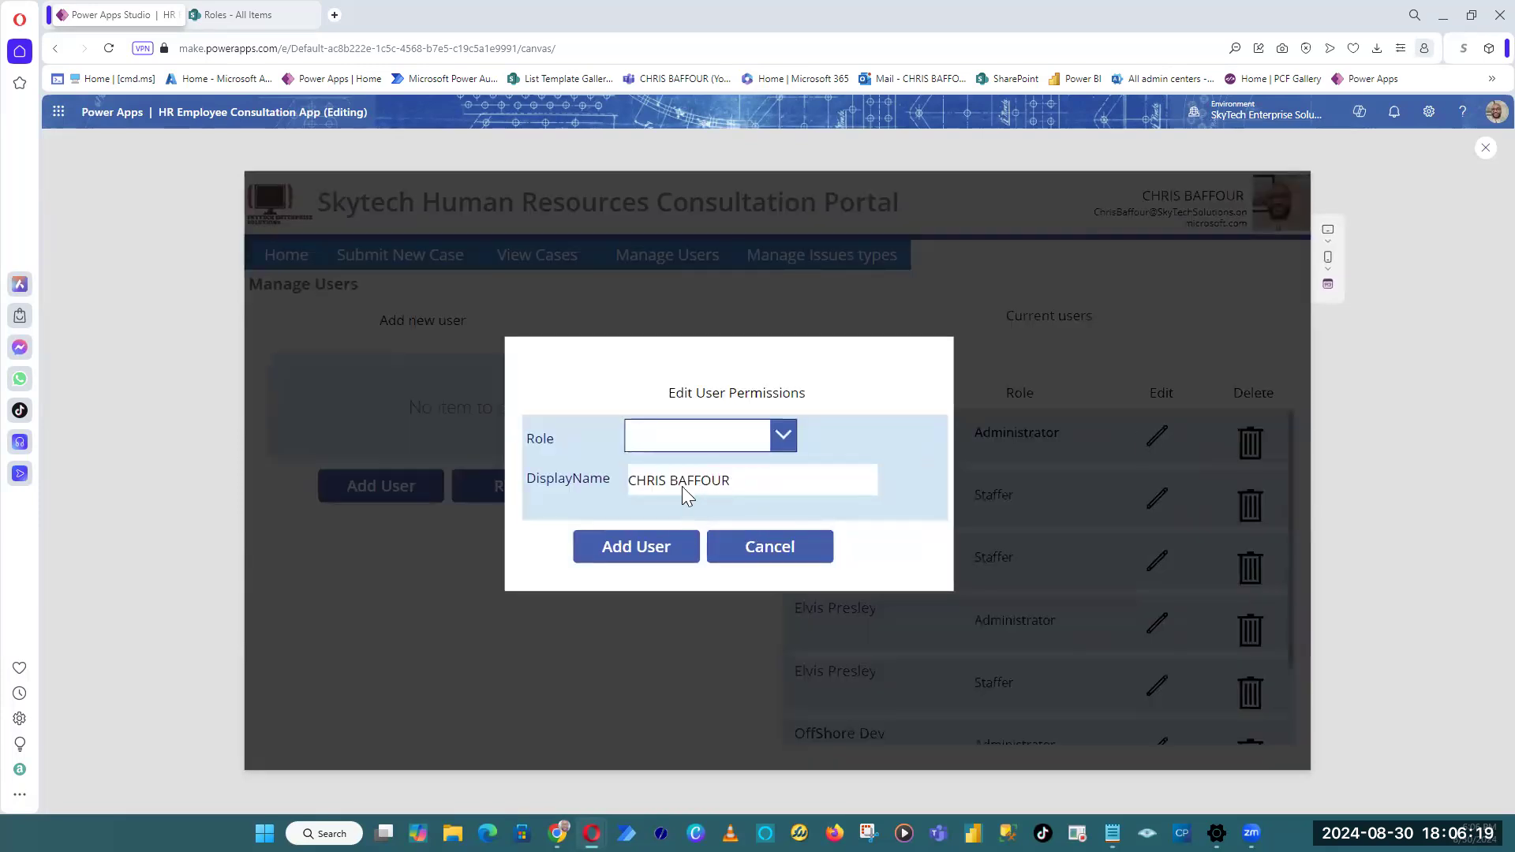
pyautogui.click(792, 557)
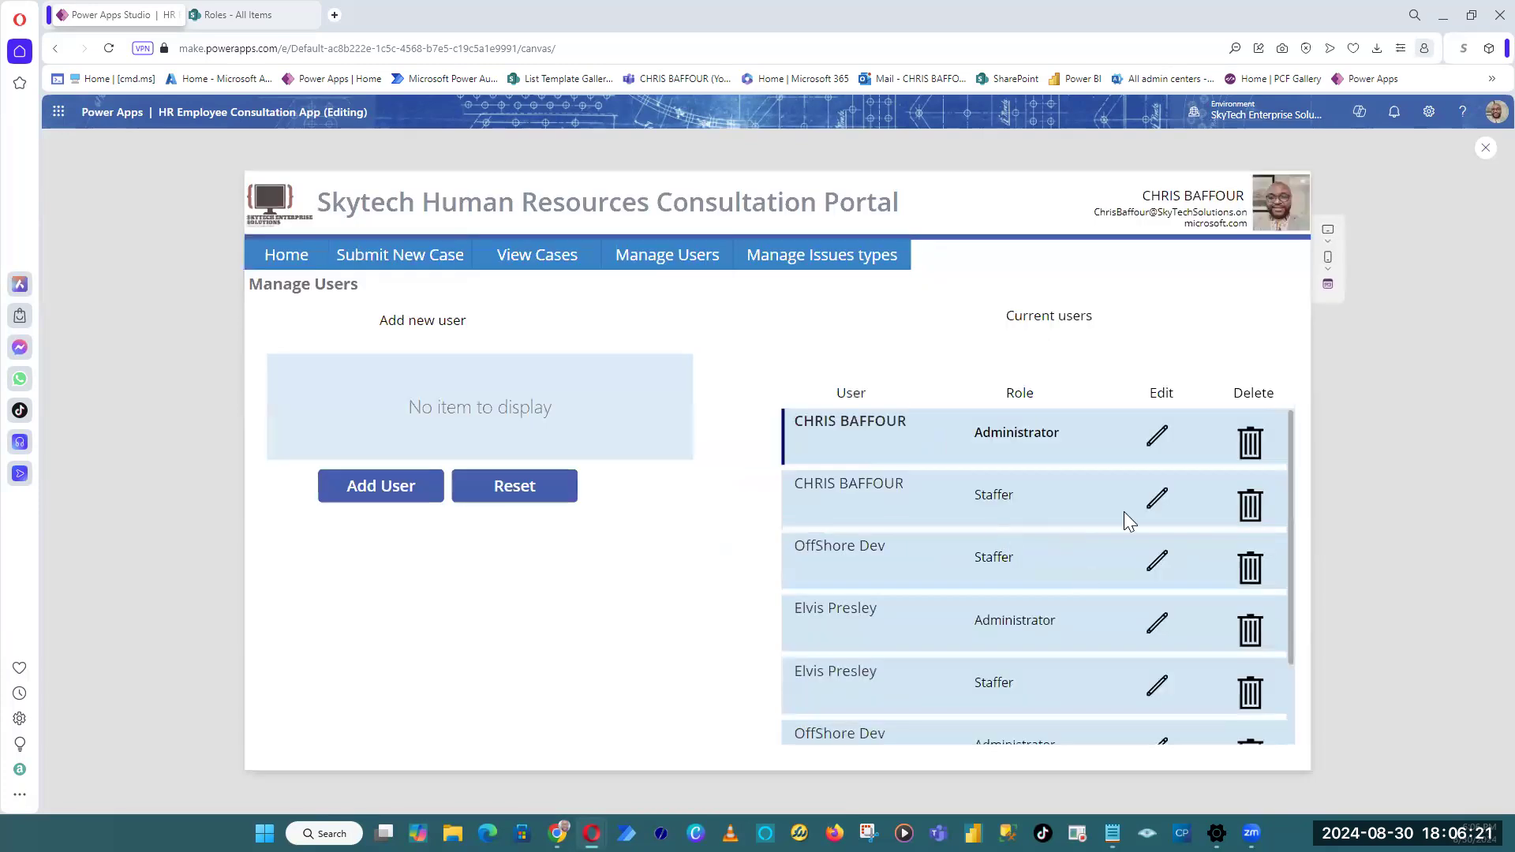
pyautogui.click(1157, 623)
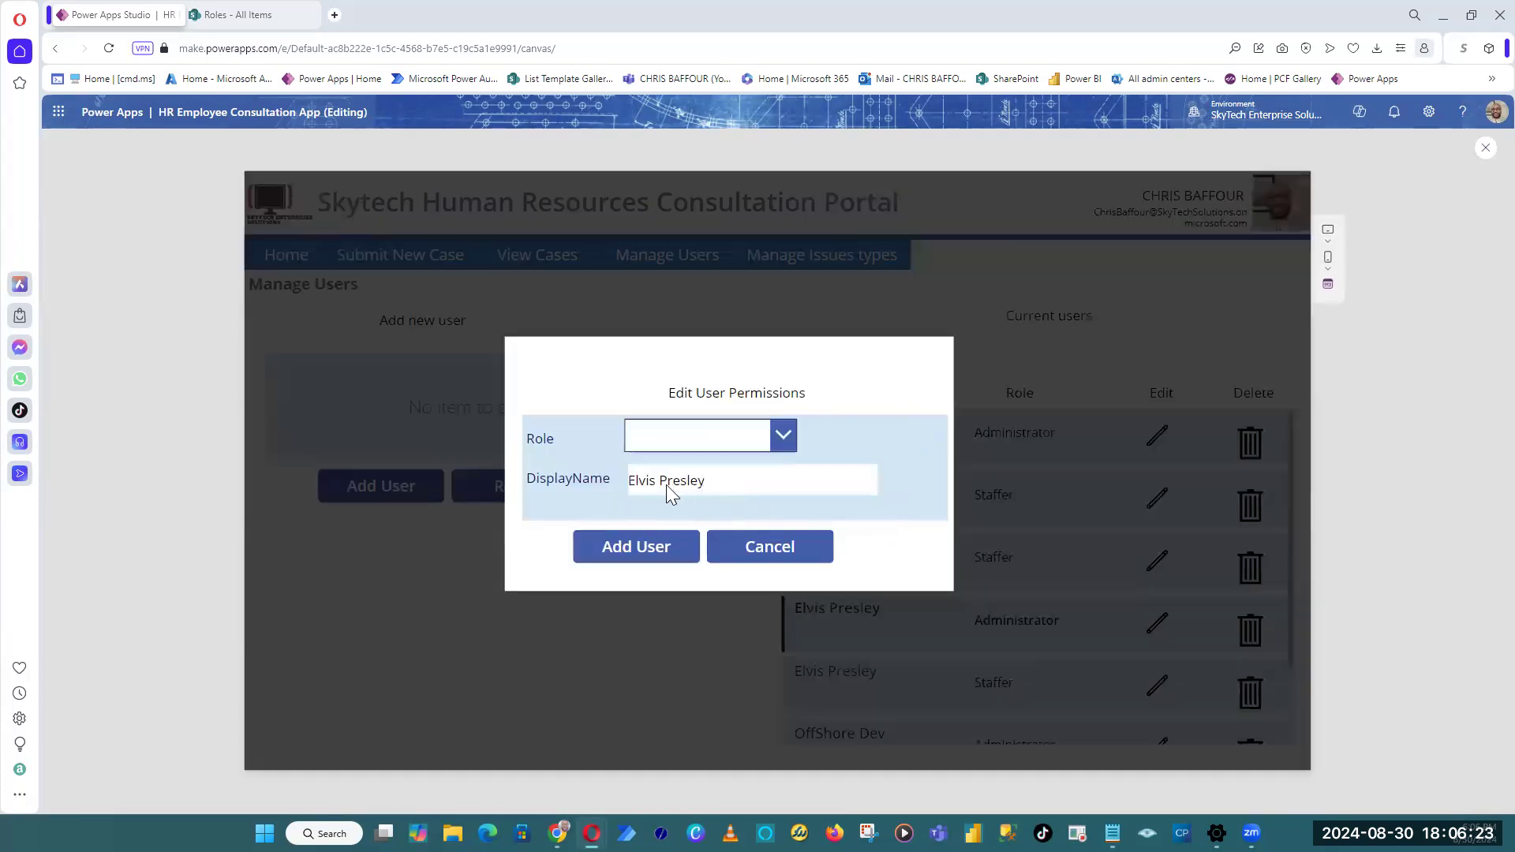
pyautogui.click(1485, 149)
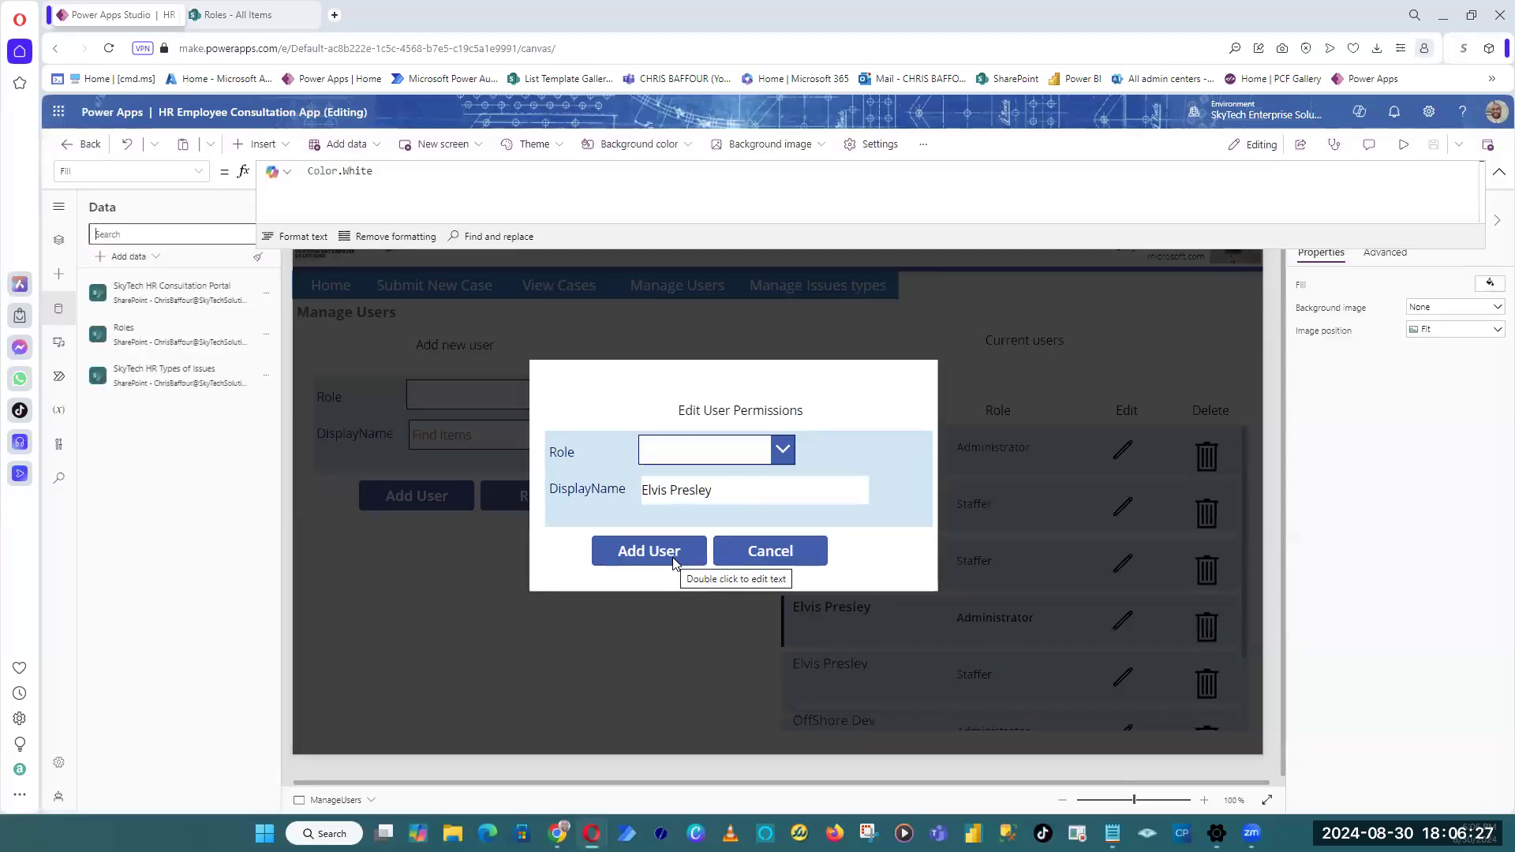
# Step: Change the pop-up's Add User button text to "Save Changes" and save the app
pyautogui.click(677, 555)
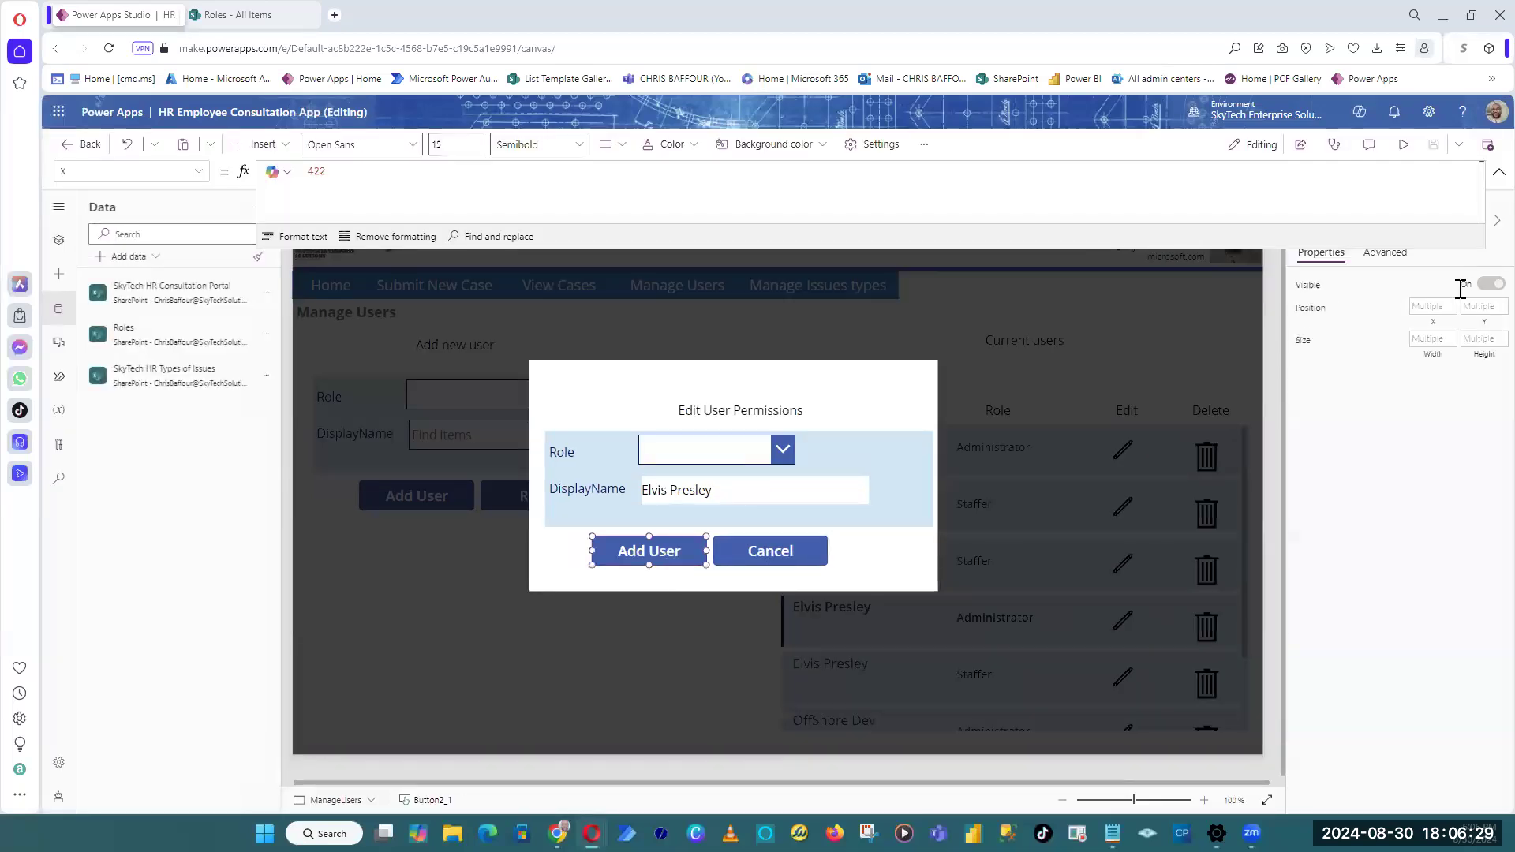
pyautogui.moveTo(1452, 285); pyautogui.dragTo(1296, 292)
pyautogui.write('Save Changes')
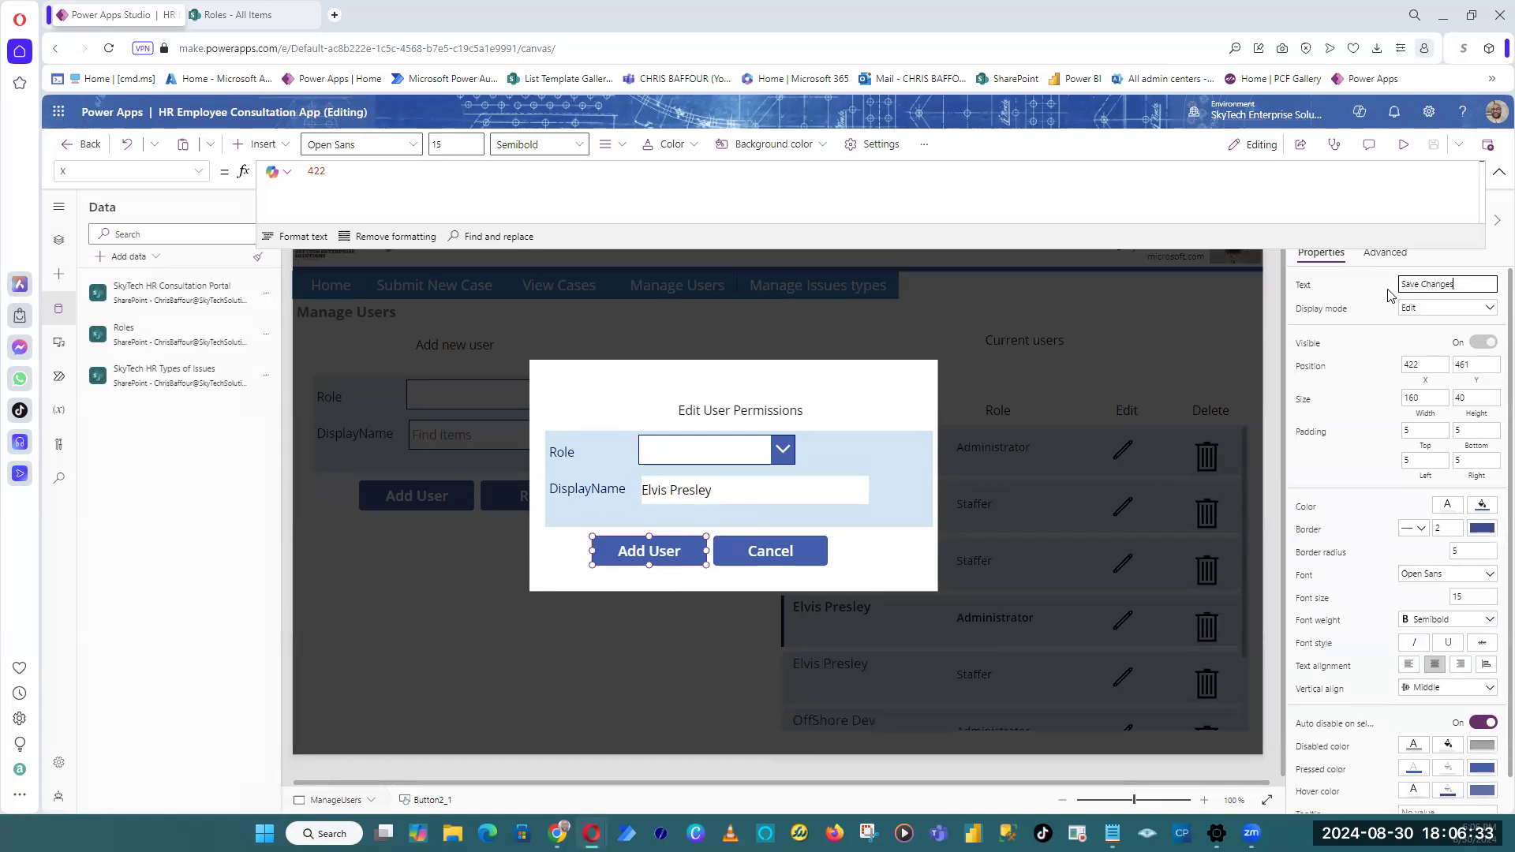
pyautogui.click(1431, 145)
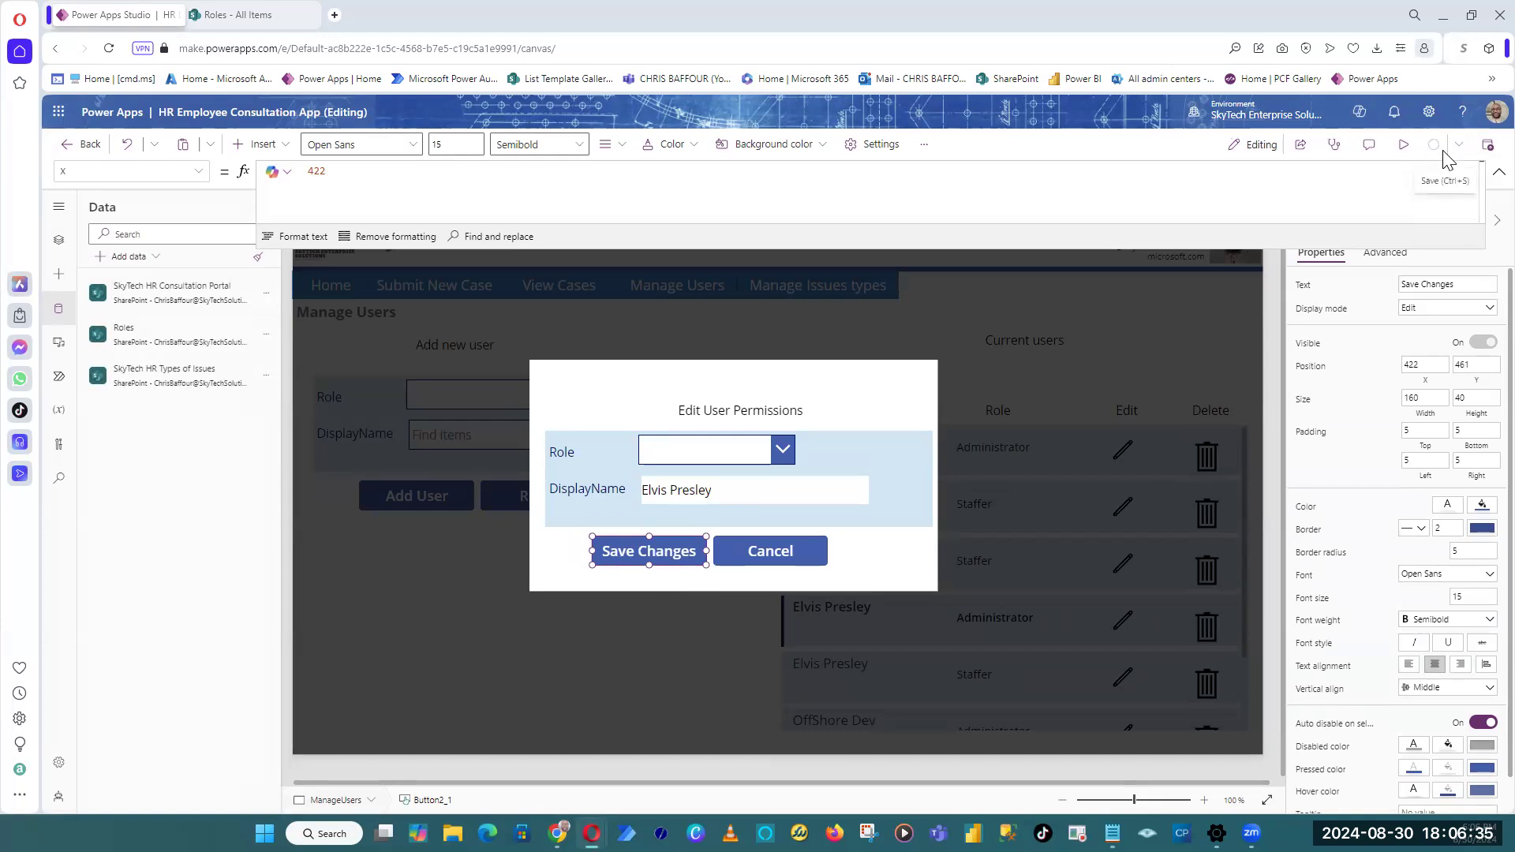
# Step: Preview the app and check the pop-up's Role choices for the Elvis Presley and OffShore Dev Administrator rows
pyautogui.click(1404, 145)
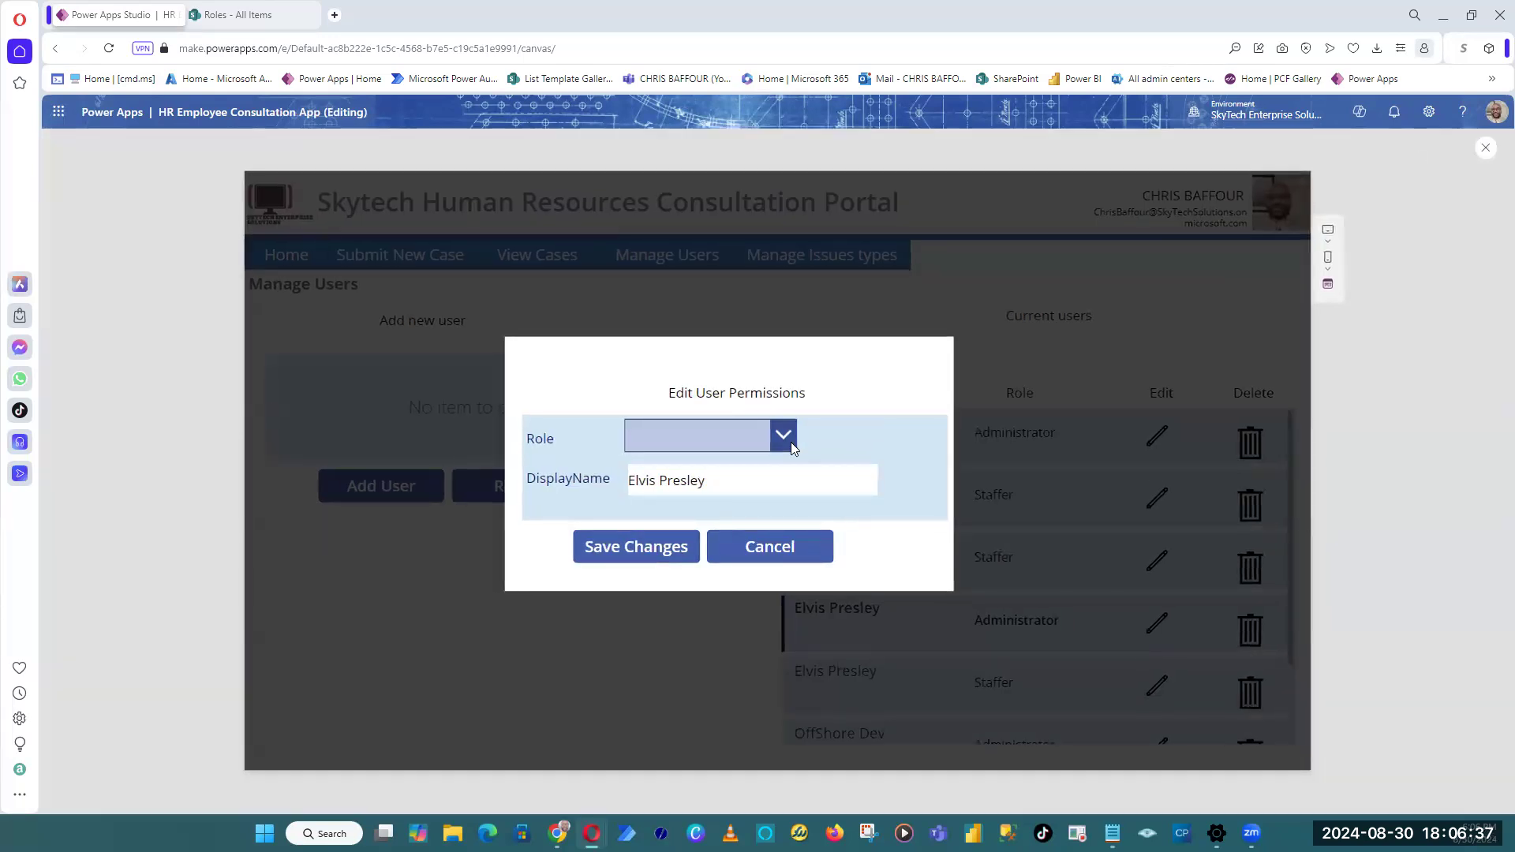
pyautogui.click(792, 441)
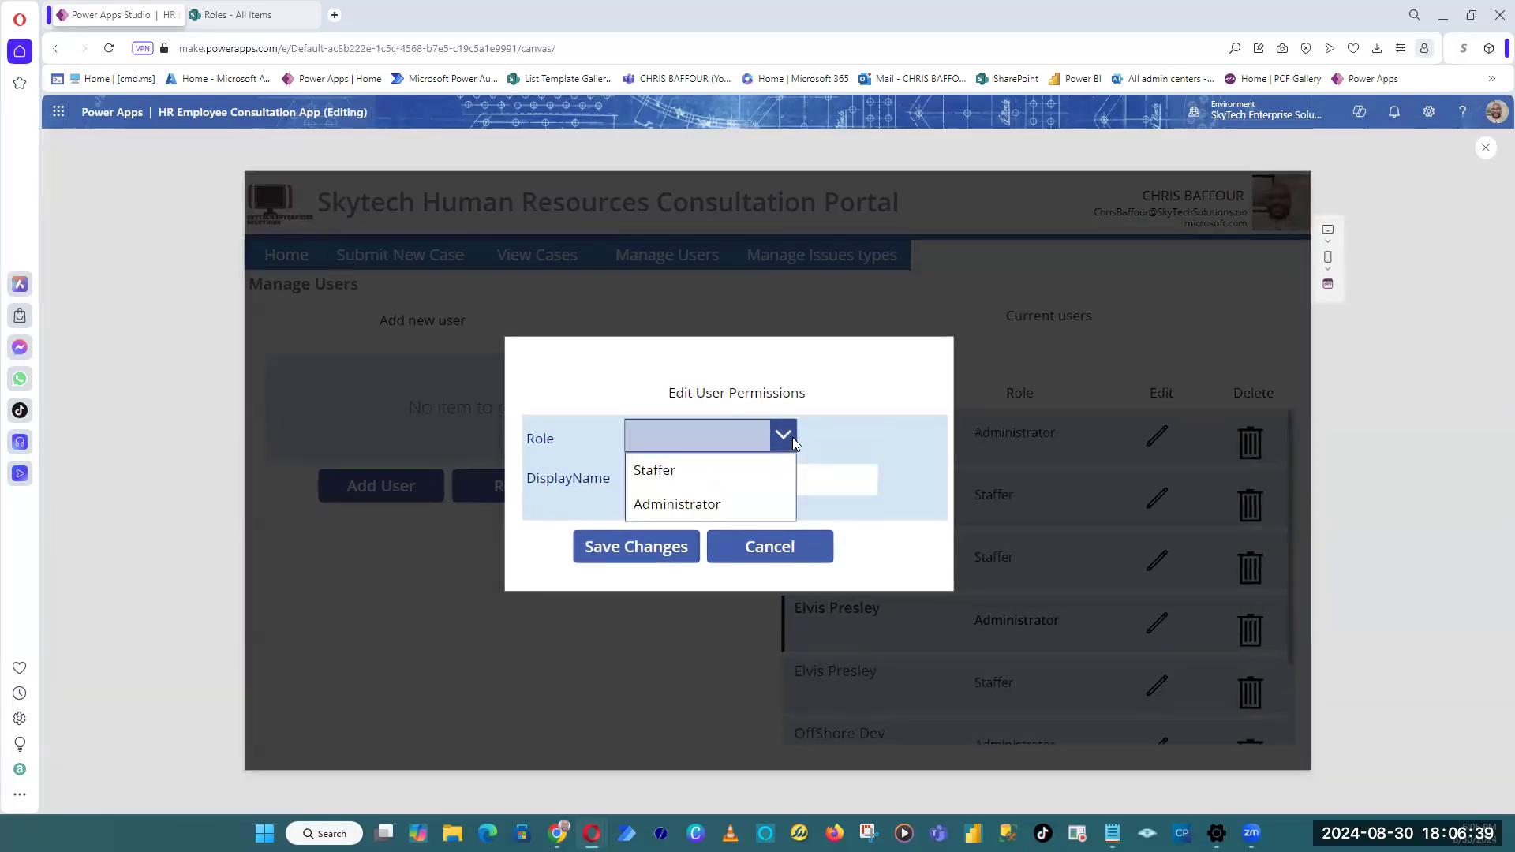
pyautogui.click(824, 446)
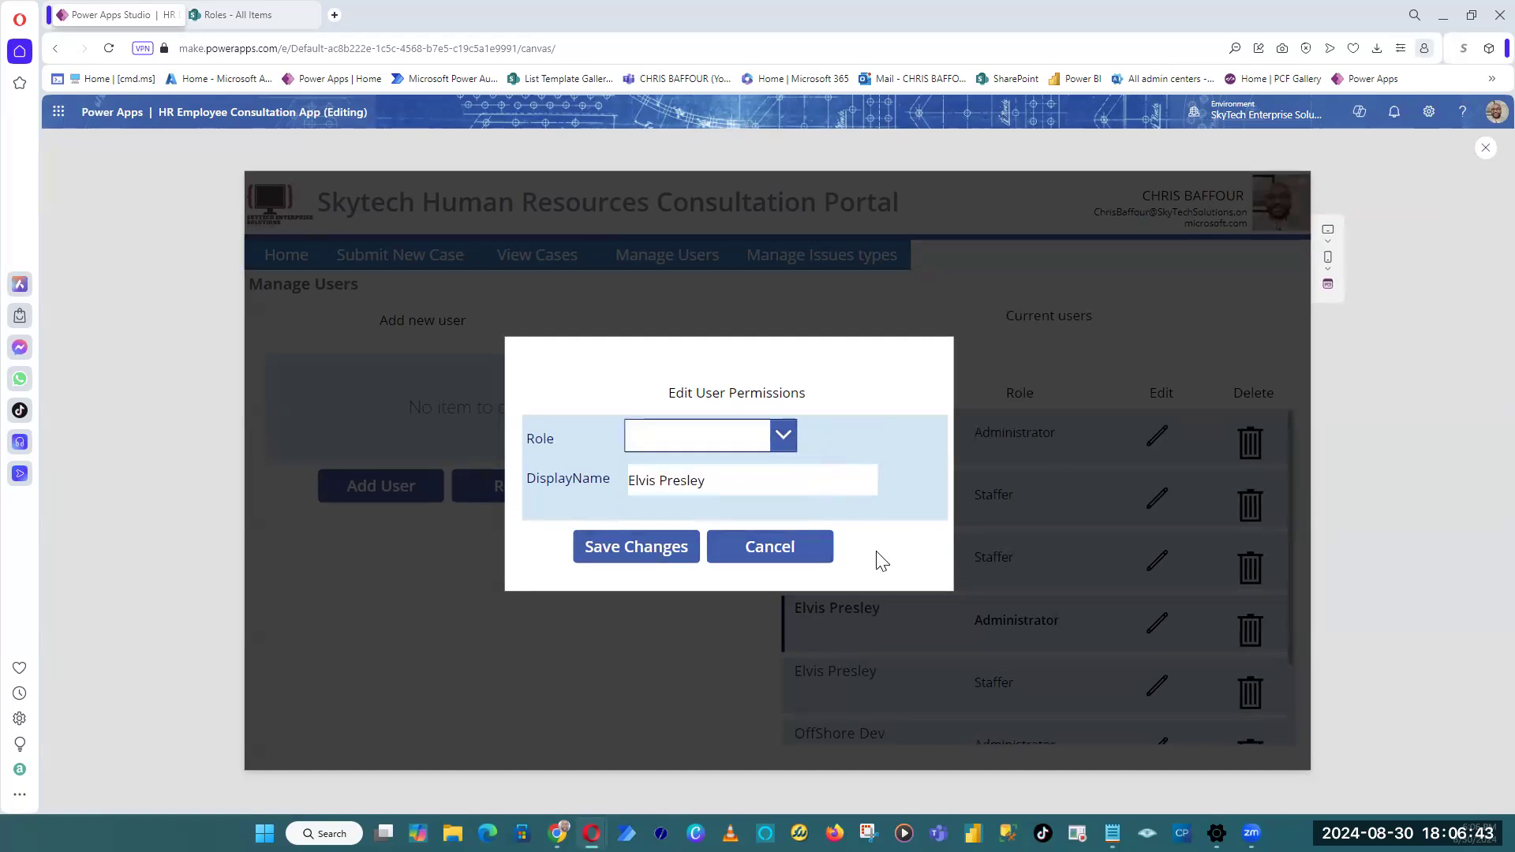
pyautogui.click(797, 553)
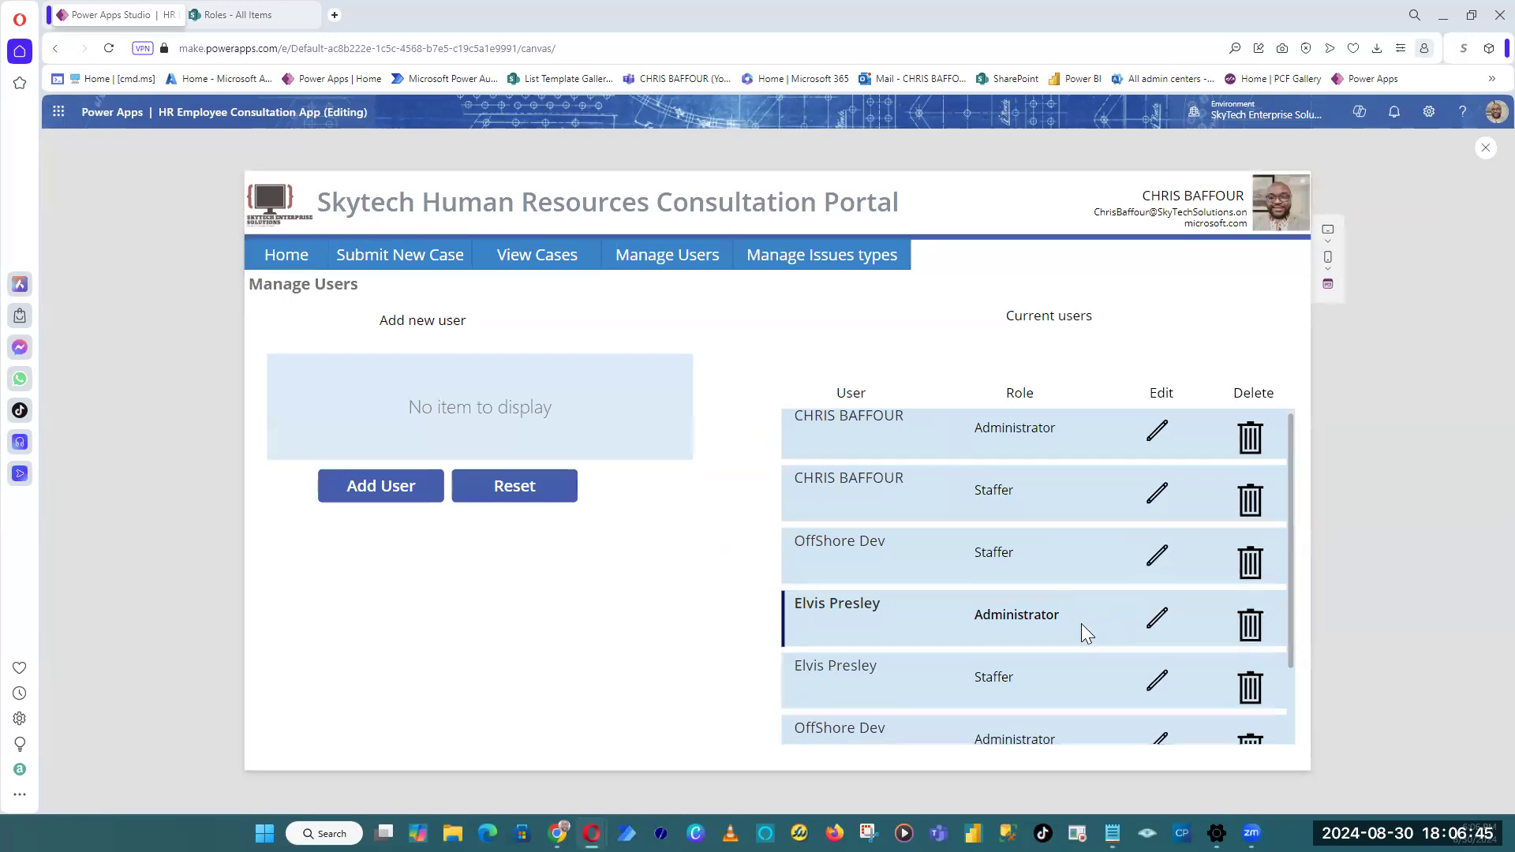
pyautogui.scroll(-3, 1081, 623)
pyautogui.click(1159, 649)
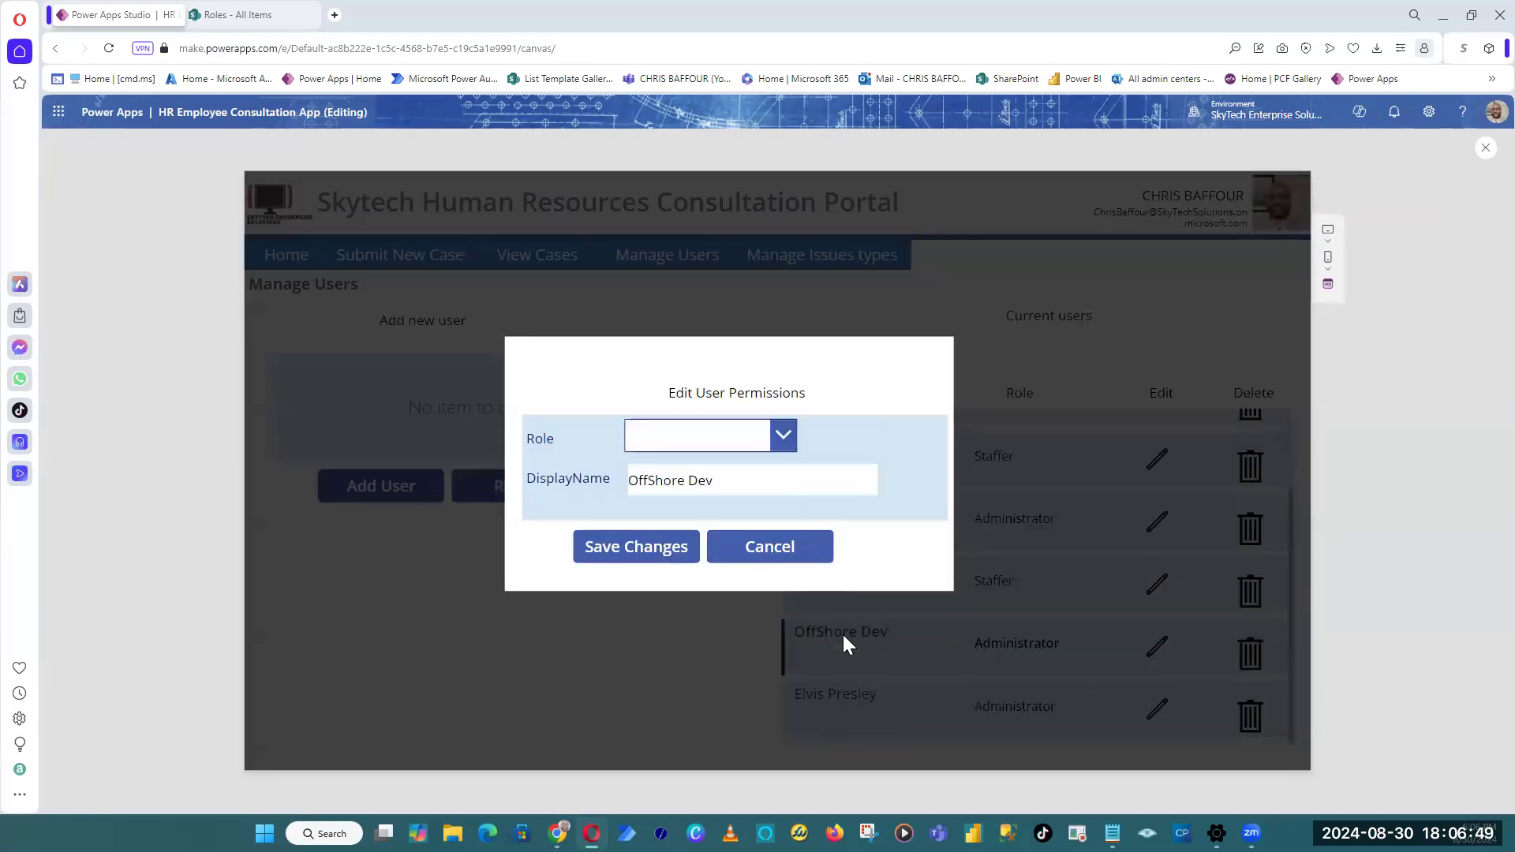
pyautogui.click(772, 441)
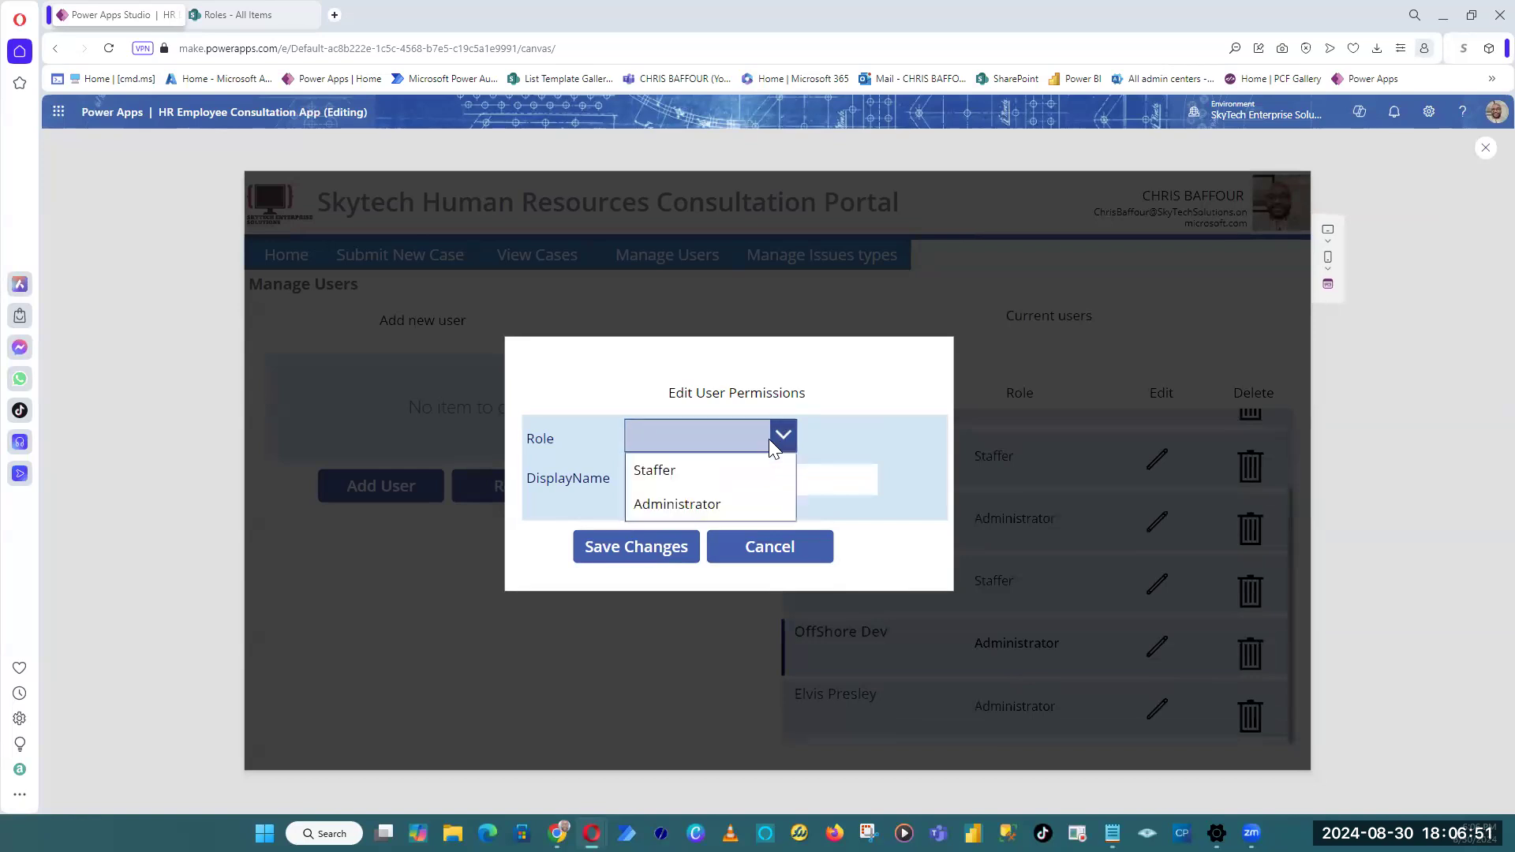
pyautogui.click(805, 589)
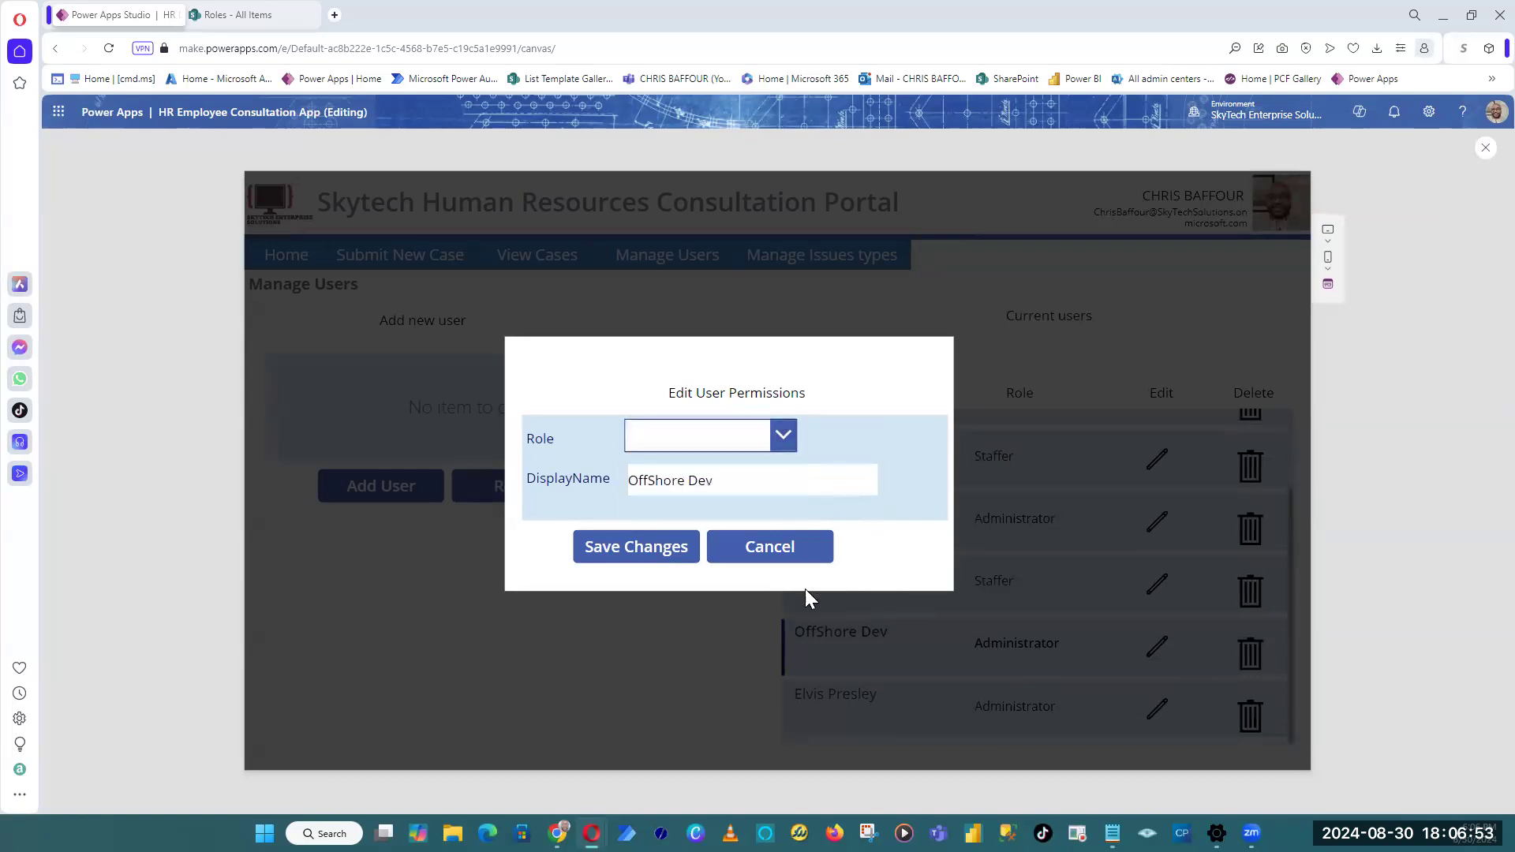
pyautogui.click(1486, 149)
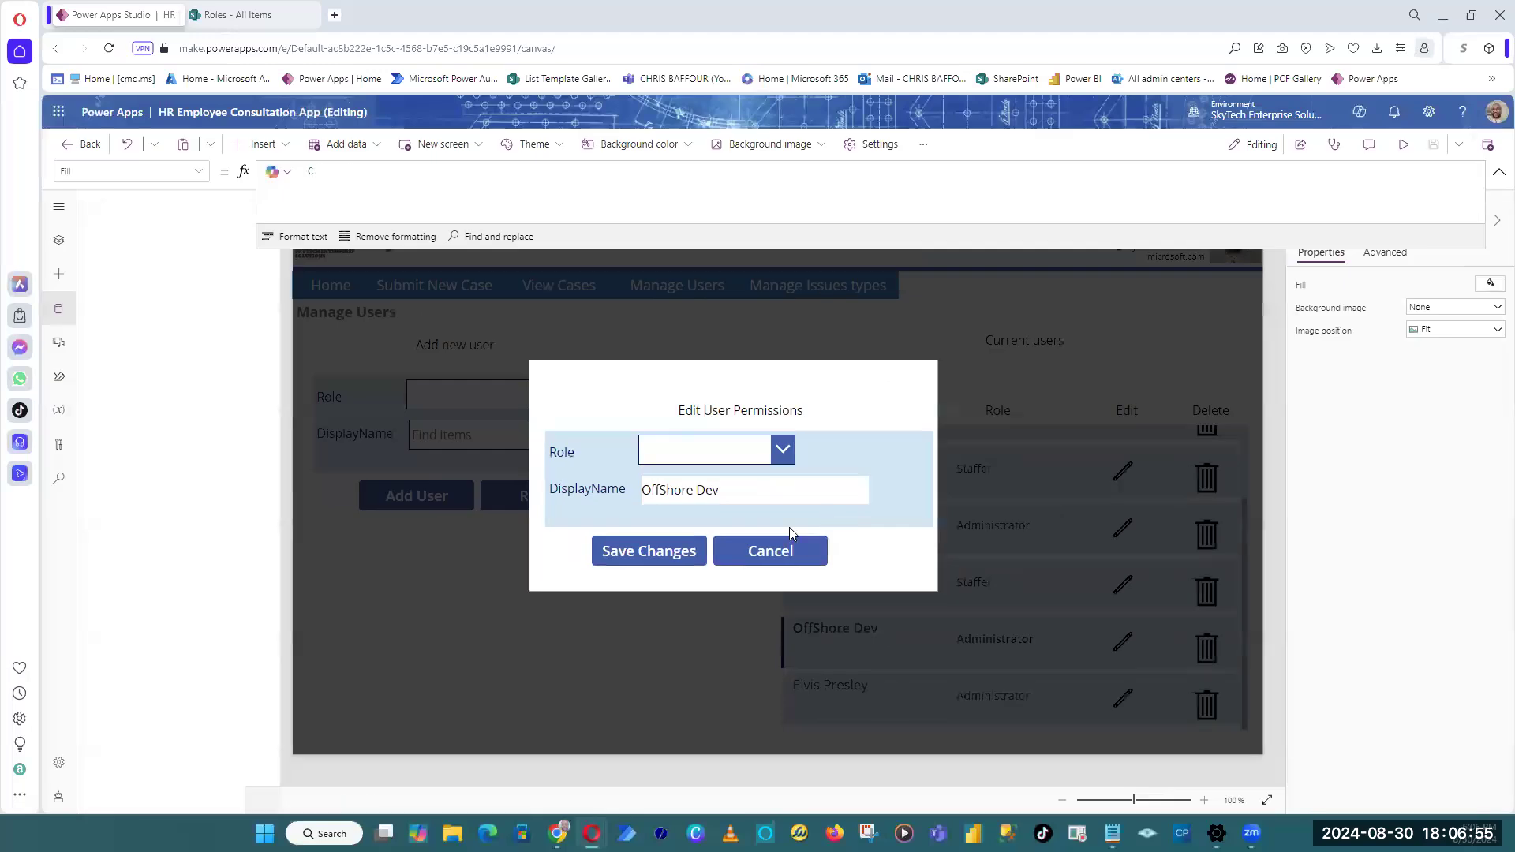
pyautogui.click(756, 451)
pyautogui.click(1498, 172)
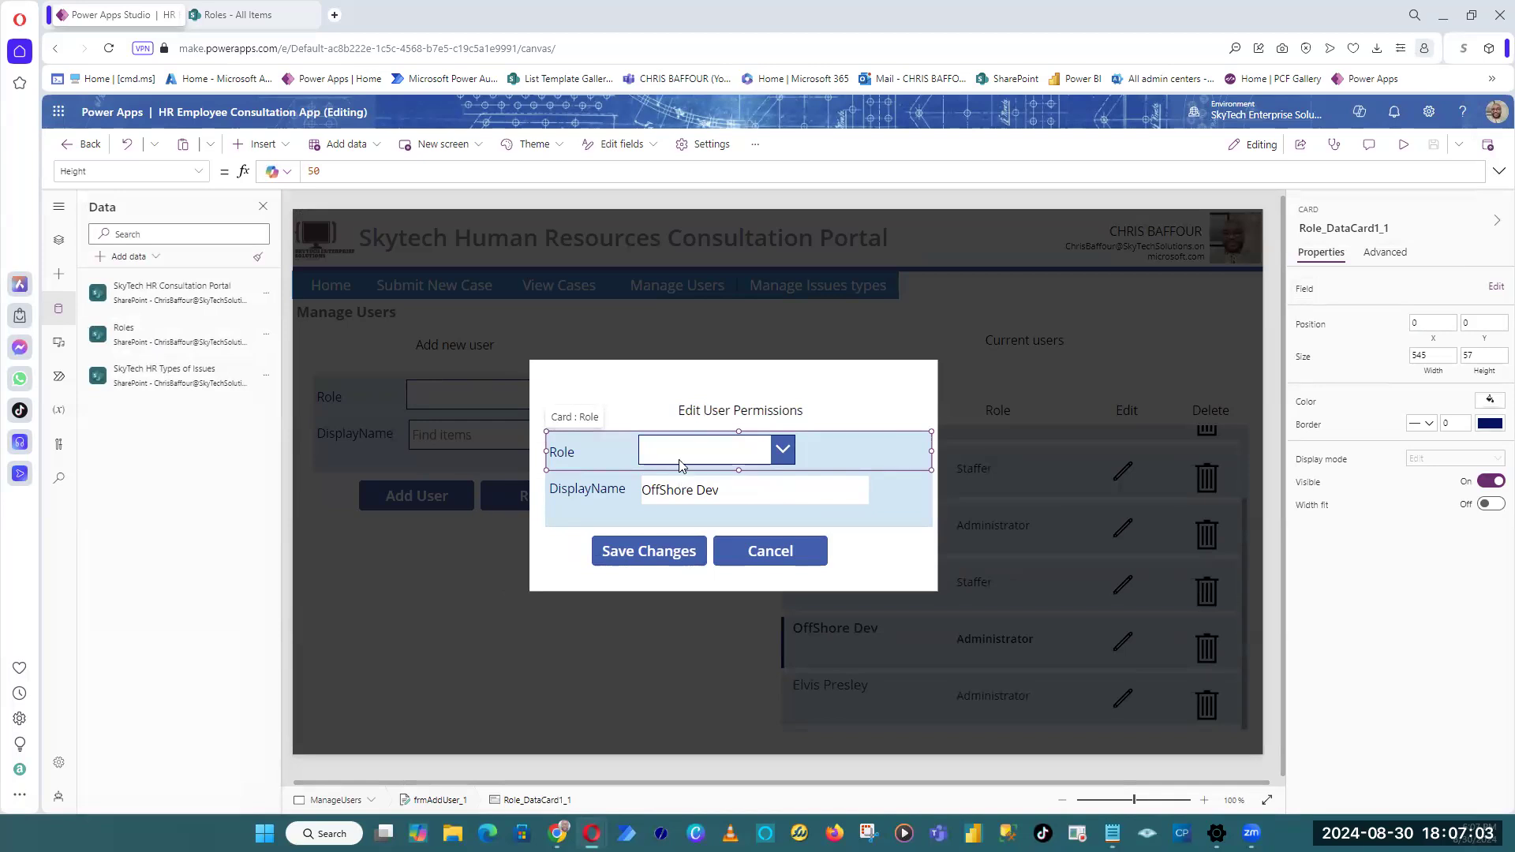
pyautogui.click(258, 144)
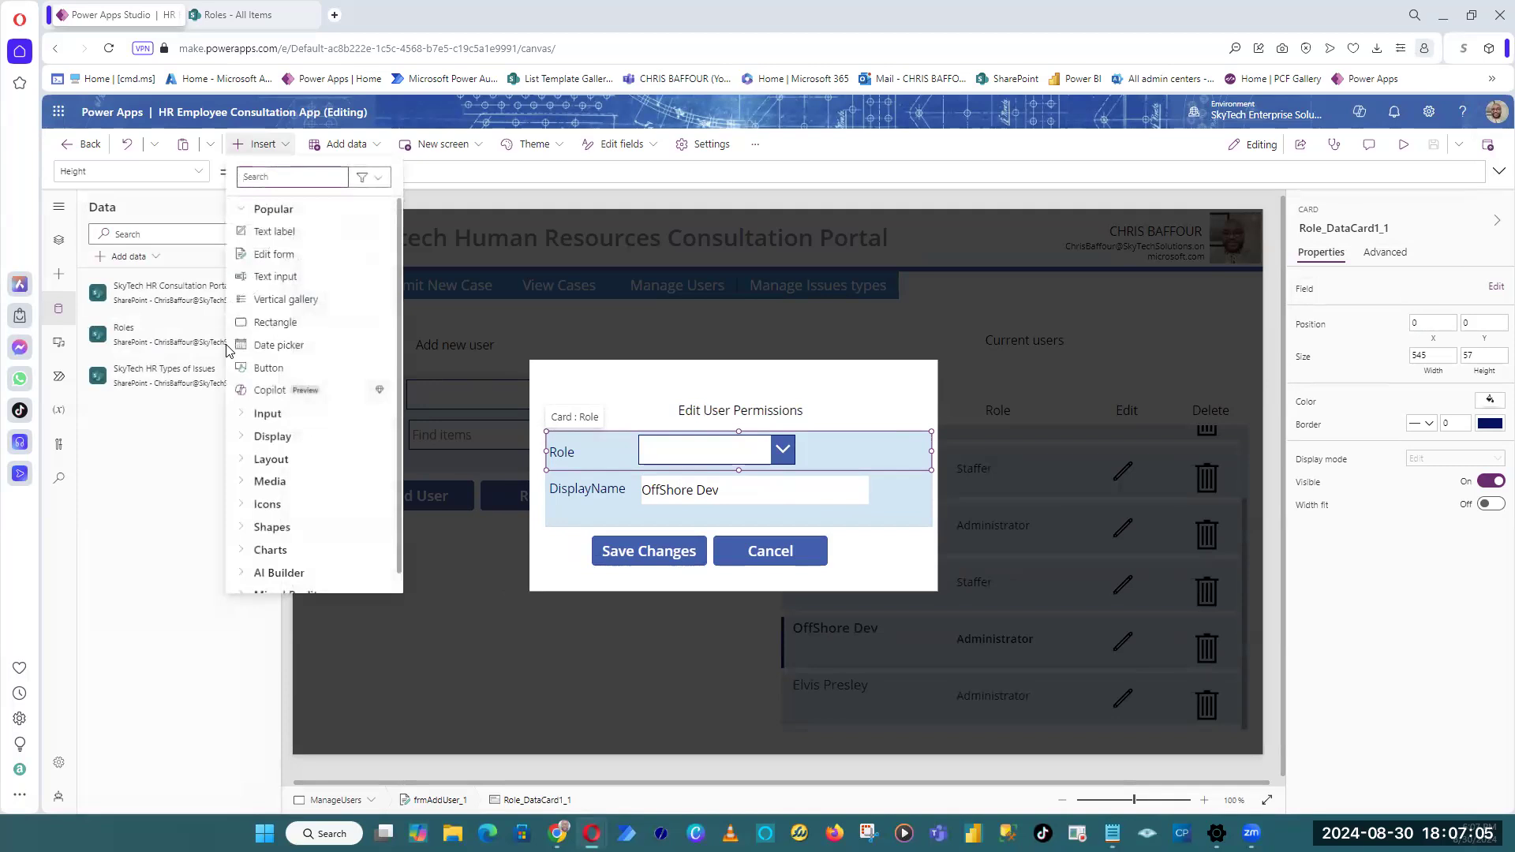
pyautogui.click(272, 177)
pyautogui.click(1424, 651)
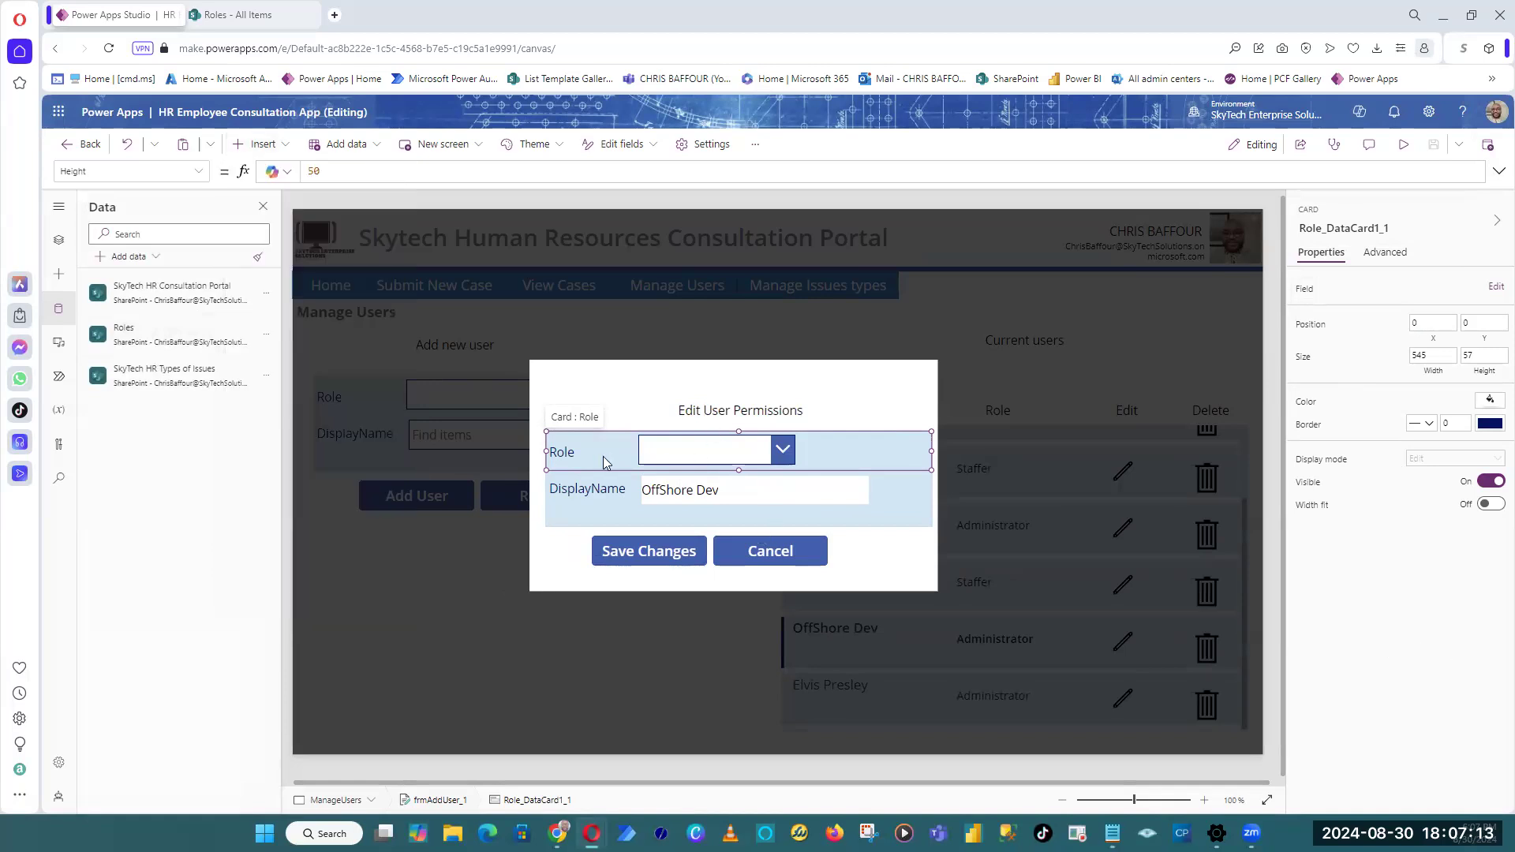
# Step: Narrow the Role drop-down in the Edit User Permissions form to a width of about 157
pyautogui.click(783, 460)
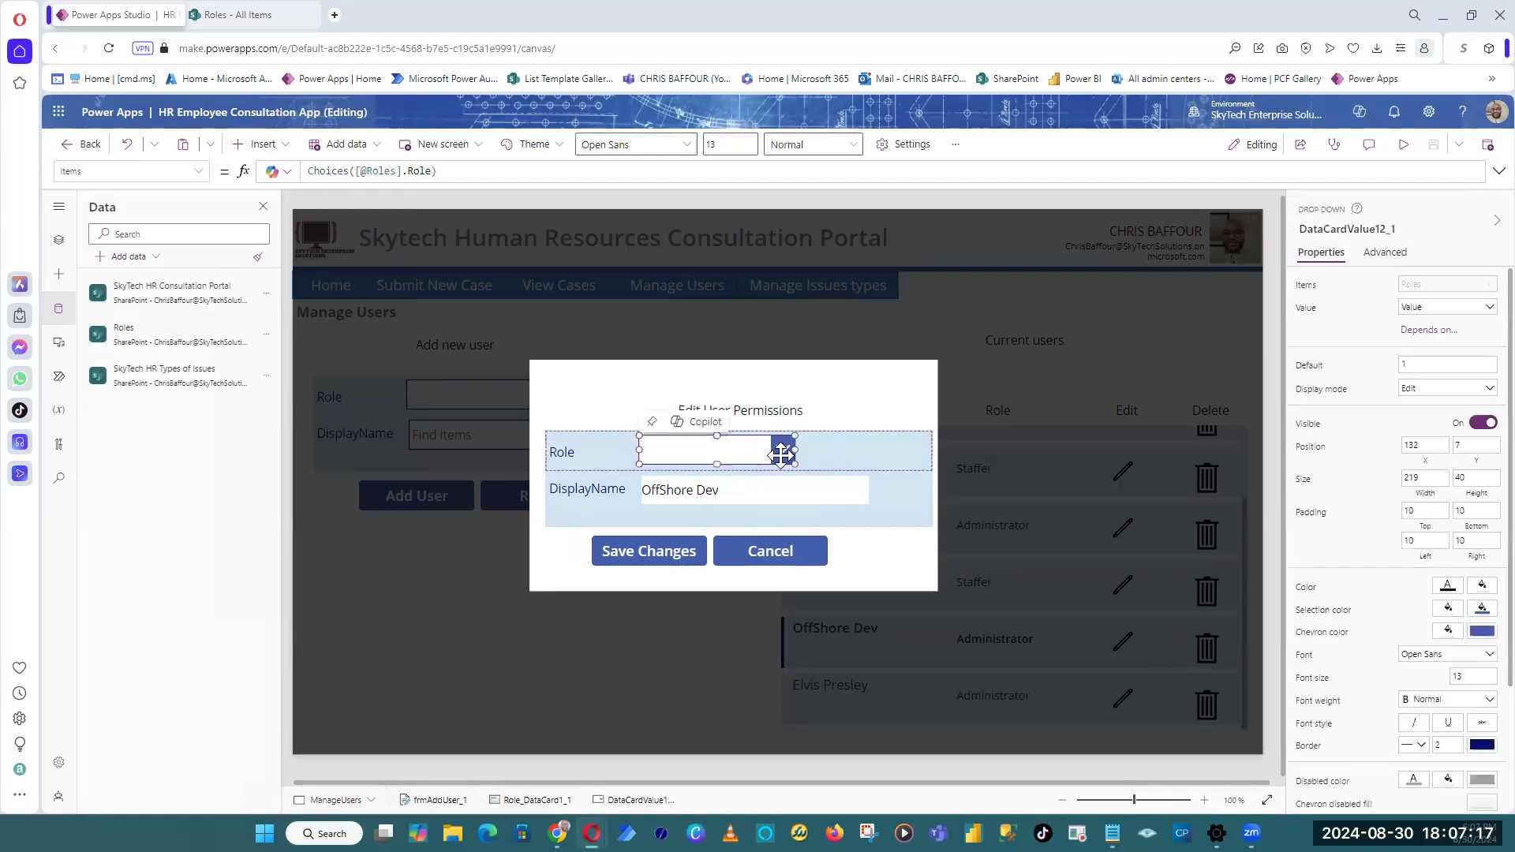
pyautogui.moveTo(789, 447); pyautogui.dragTo(859, 449)
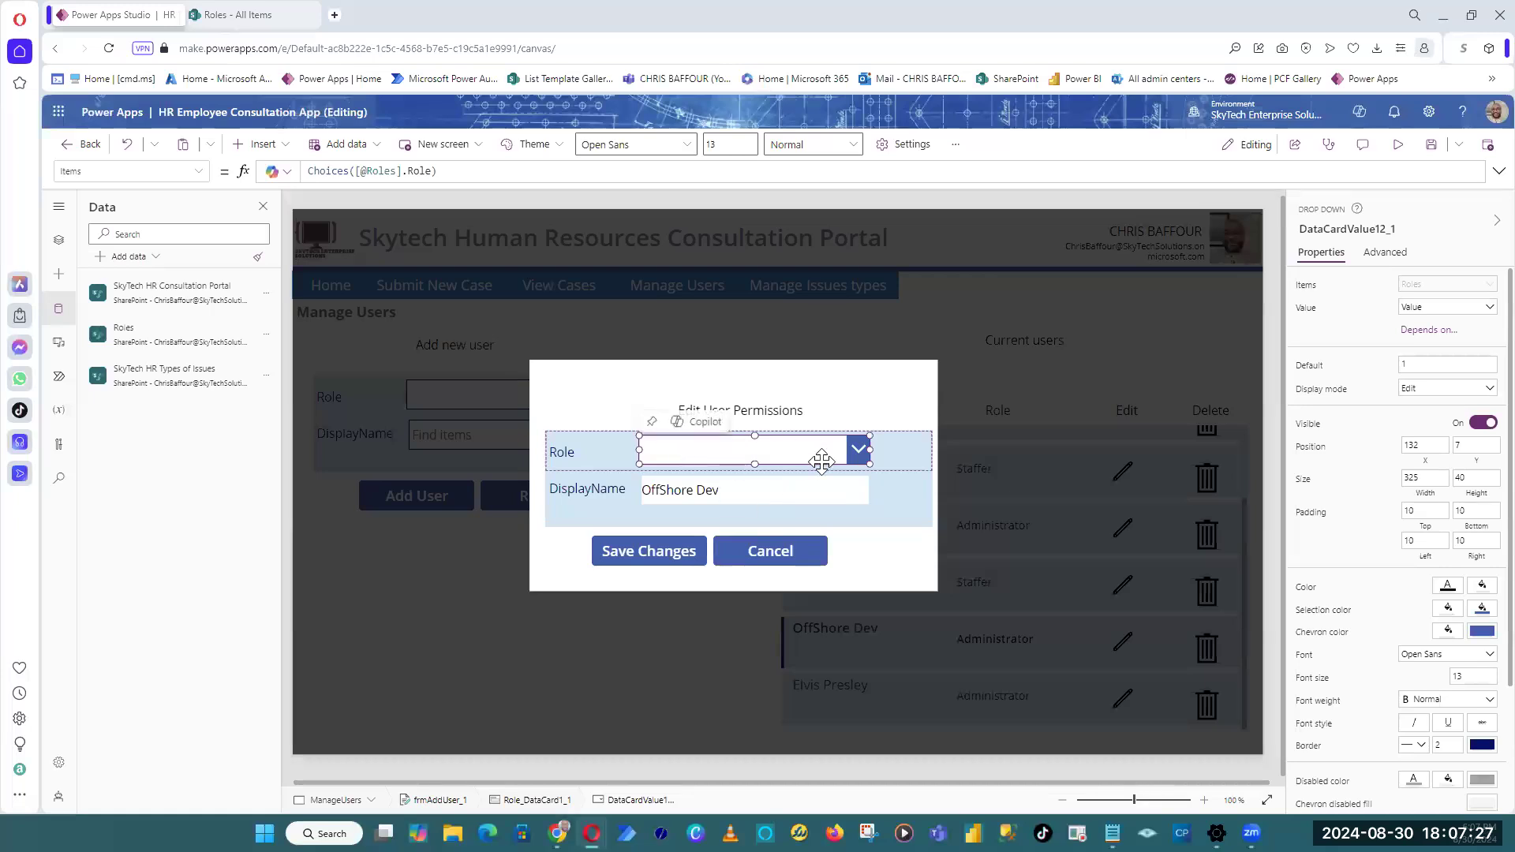
pyautogui.moveTo(869, 449); pyautogui.dragTo(768, 449)
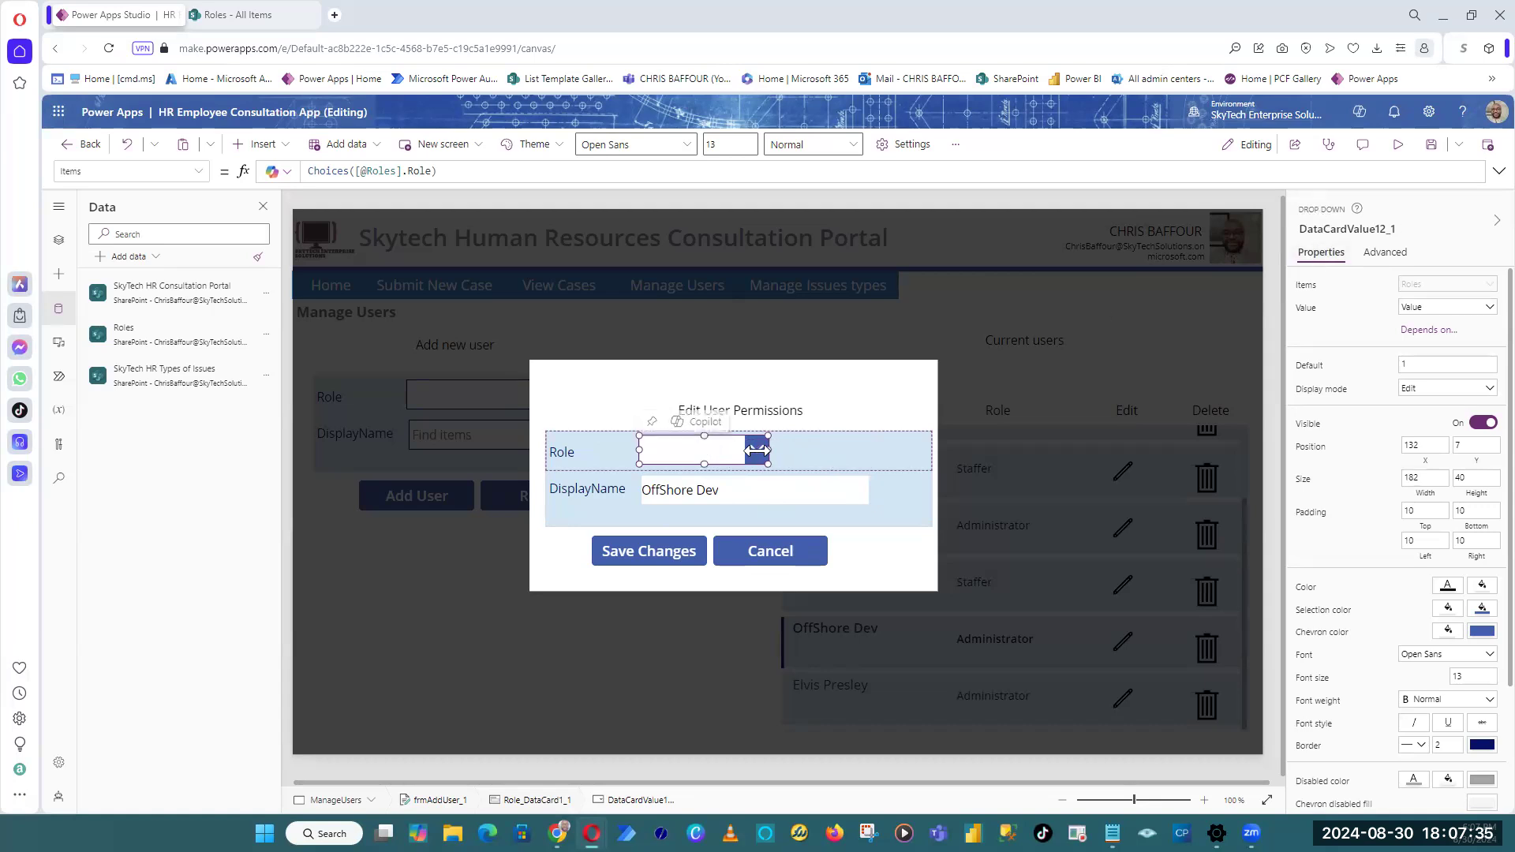
pyautogui.moveTo(768, 450); pyautogui.dragTo(750, 449)
pyautogui.click(1273, 426)
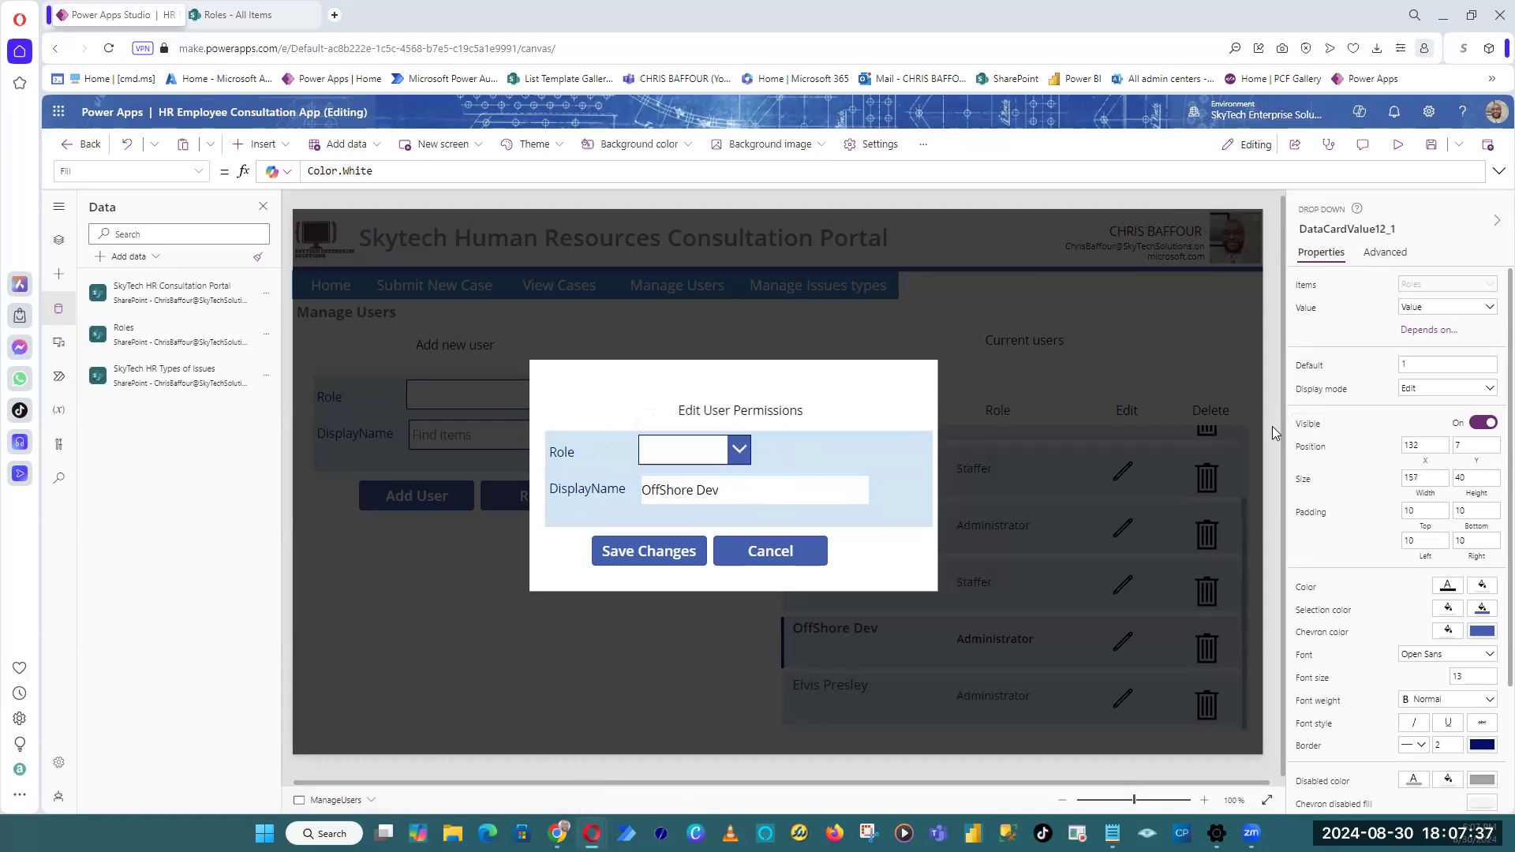
# Step: Insert a combo box into the Role data card of the Edit User Permissions form without choosing a data source
pyautogui.click(898, 454)
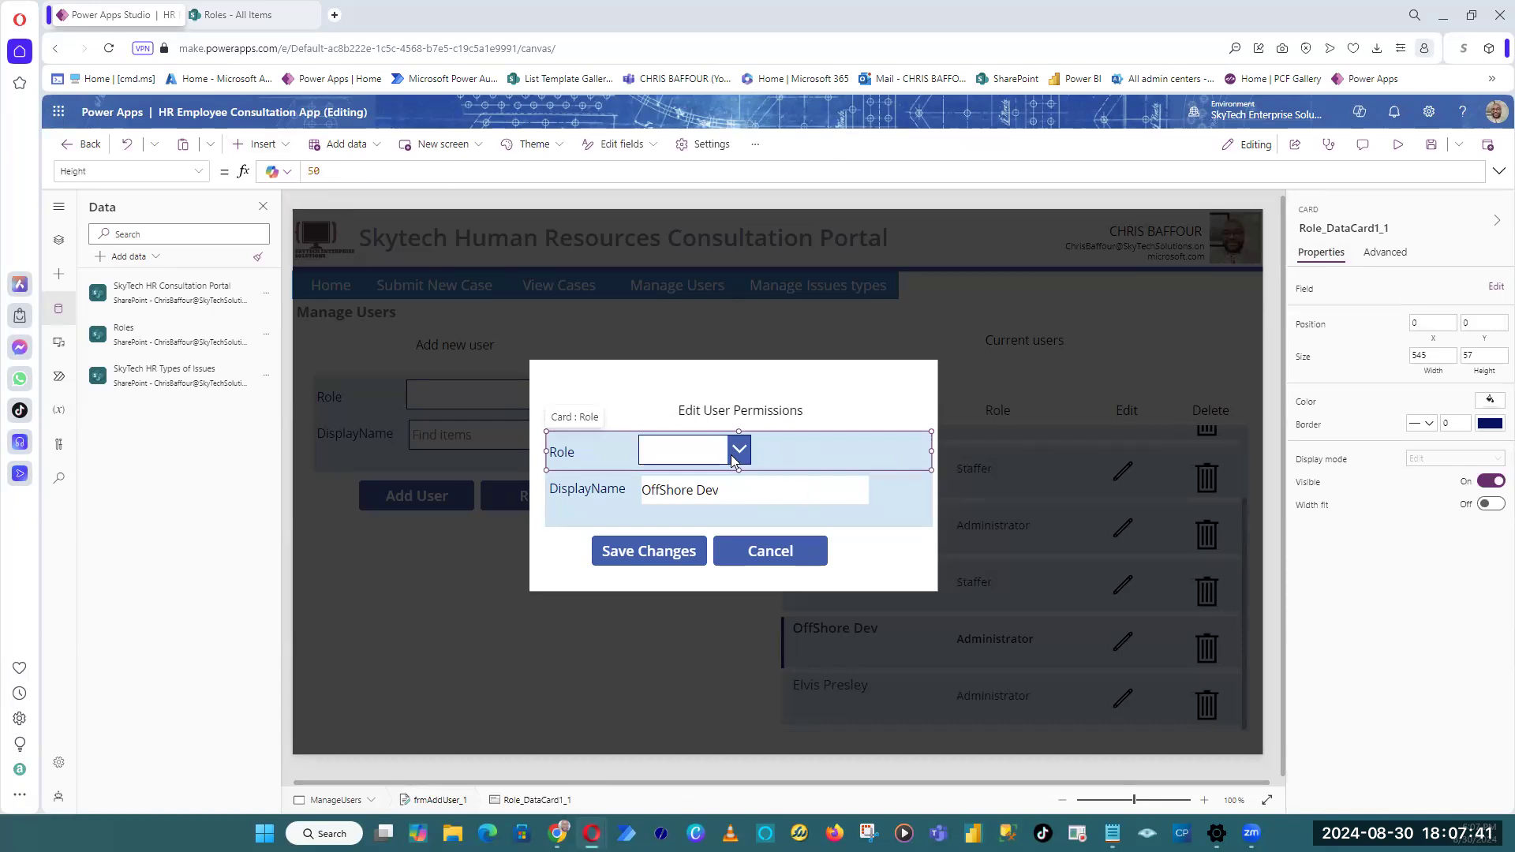
pyautogui.click(261, 145)
pyautogui.write('combo')
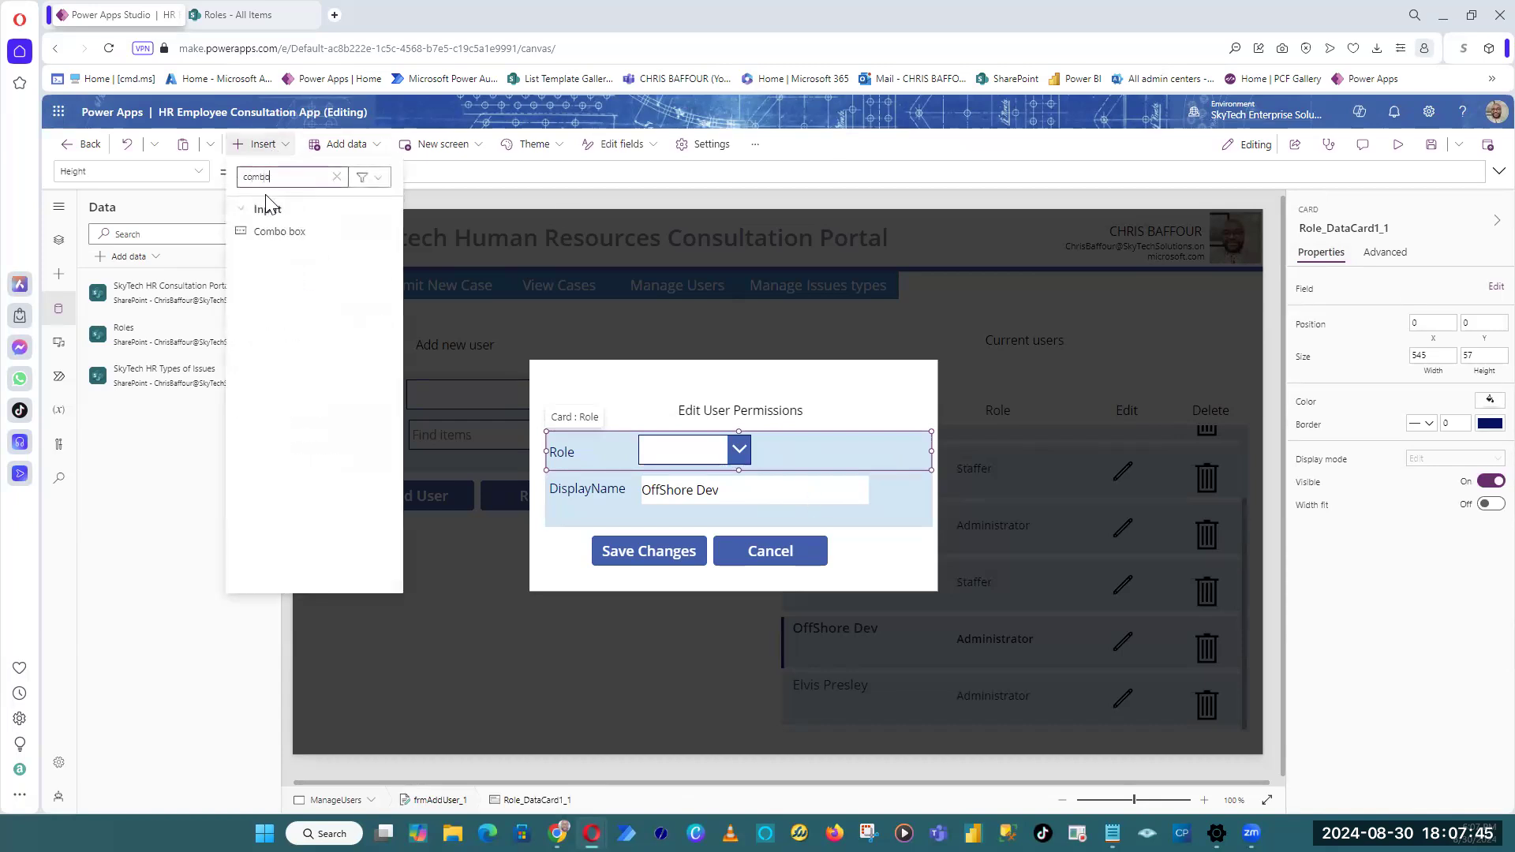
pyautogui.press('Escape')
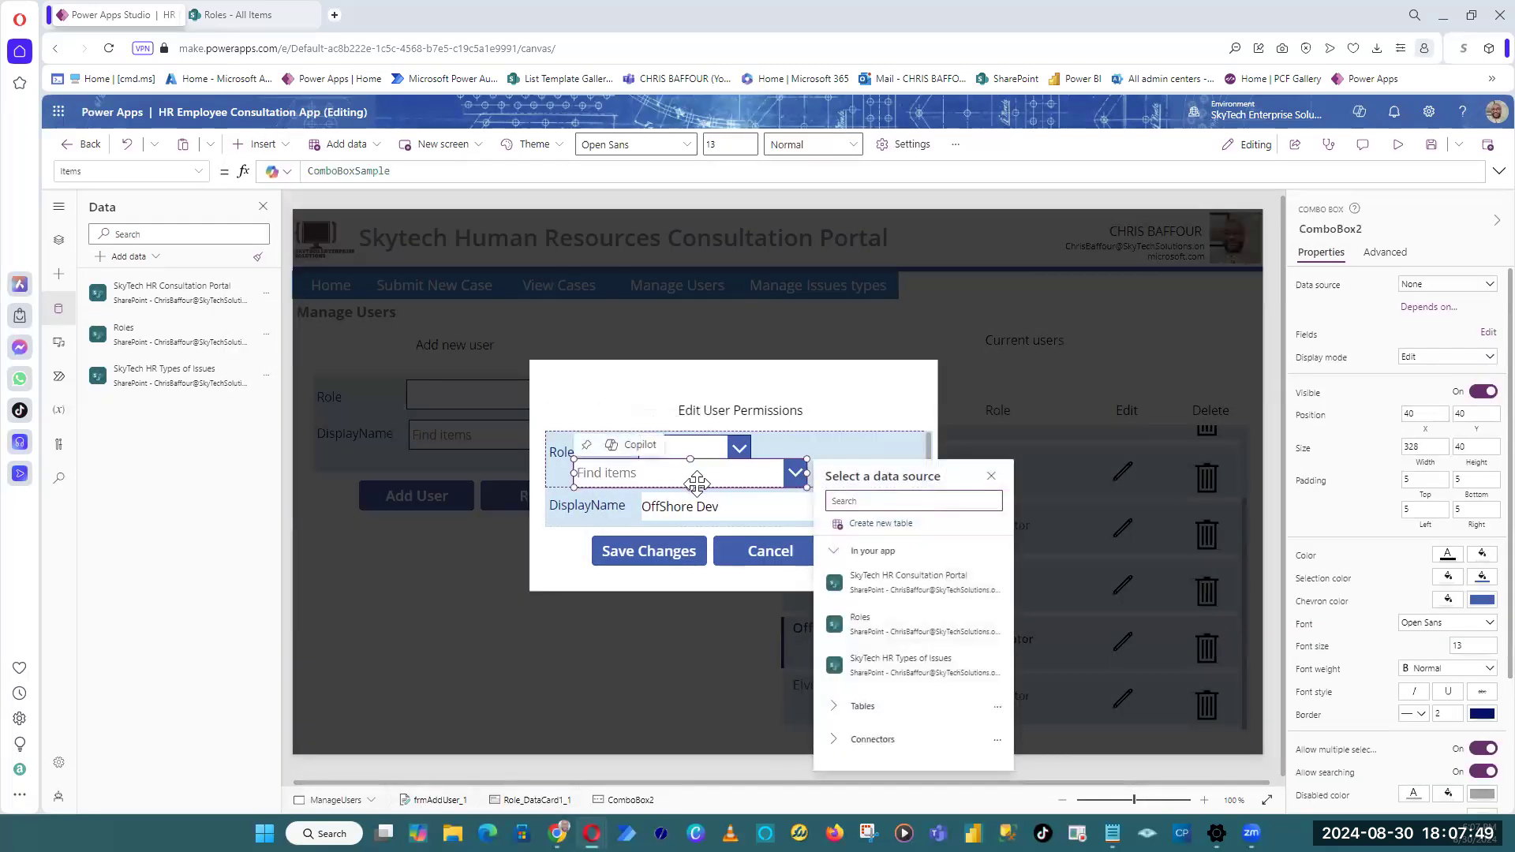
pyautogui.moveTo(885, 629)
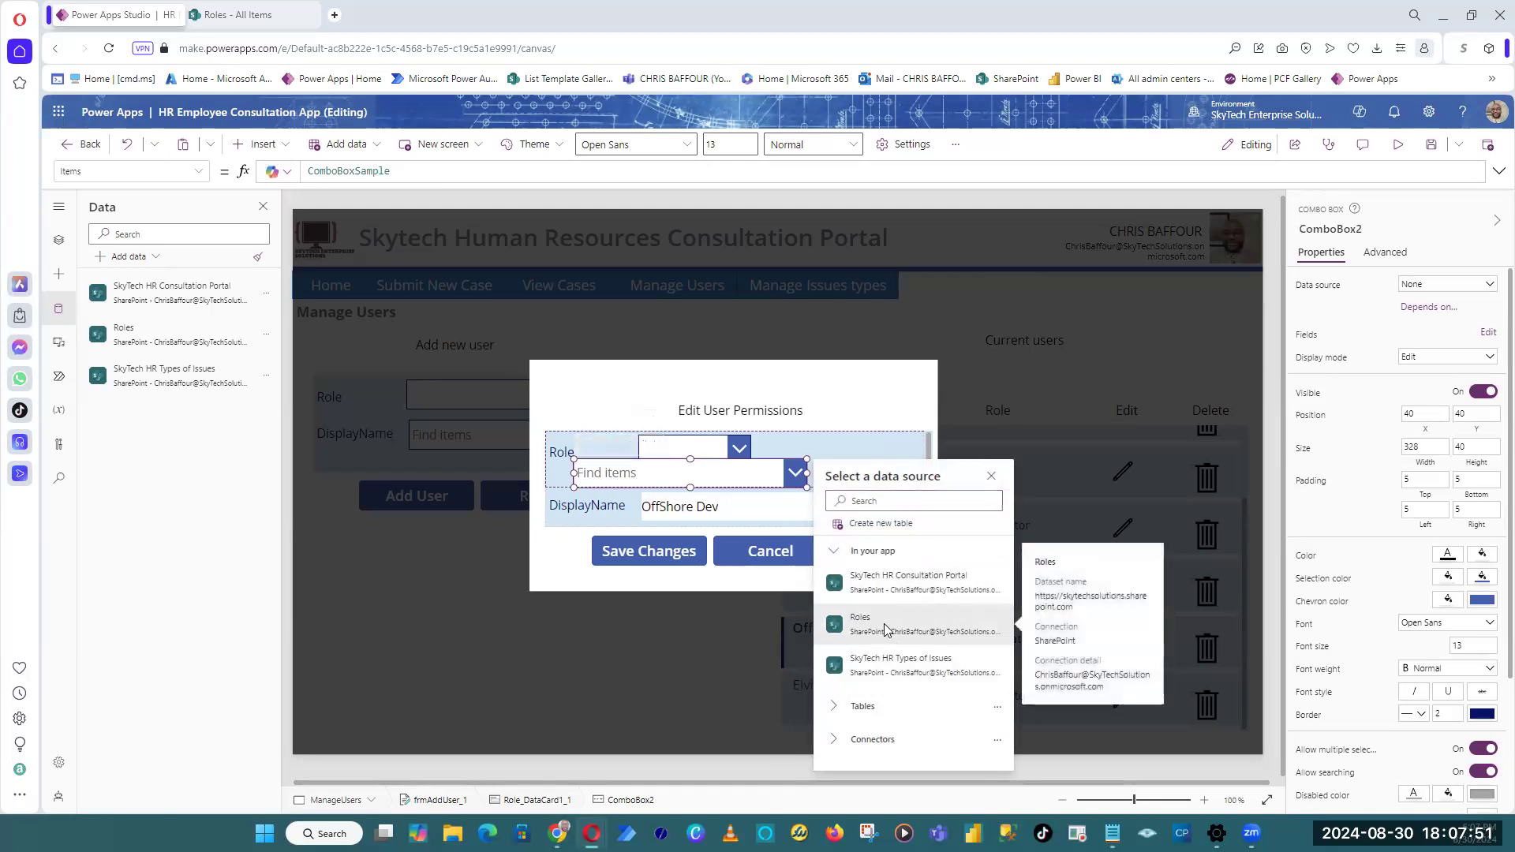
pyautogui.click(703, 472)
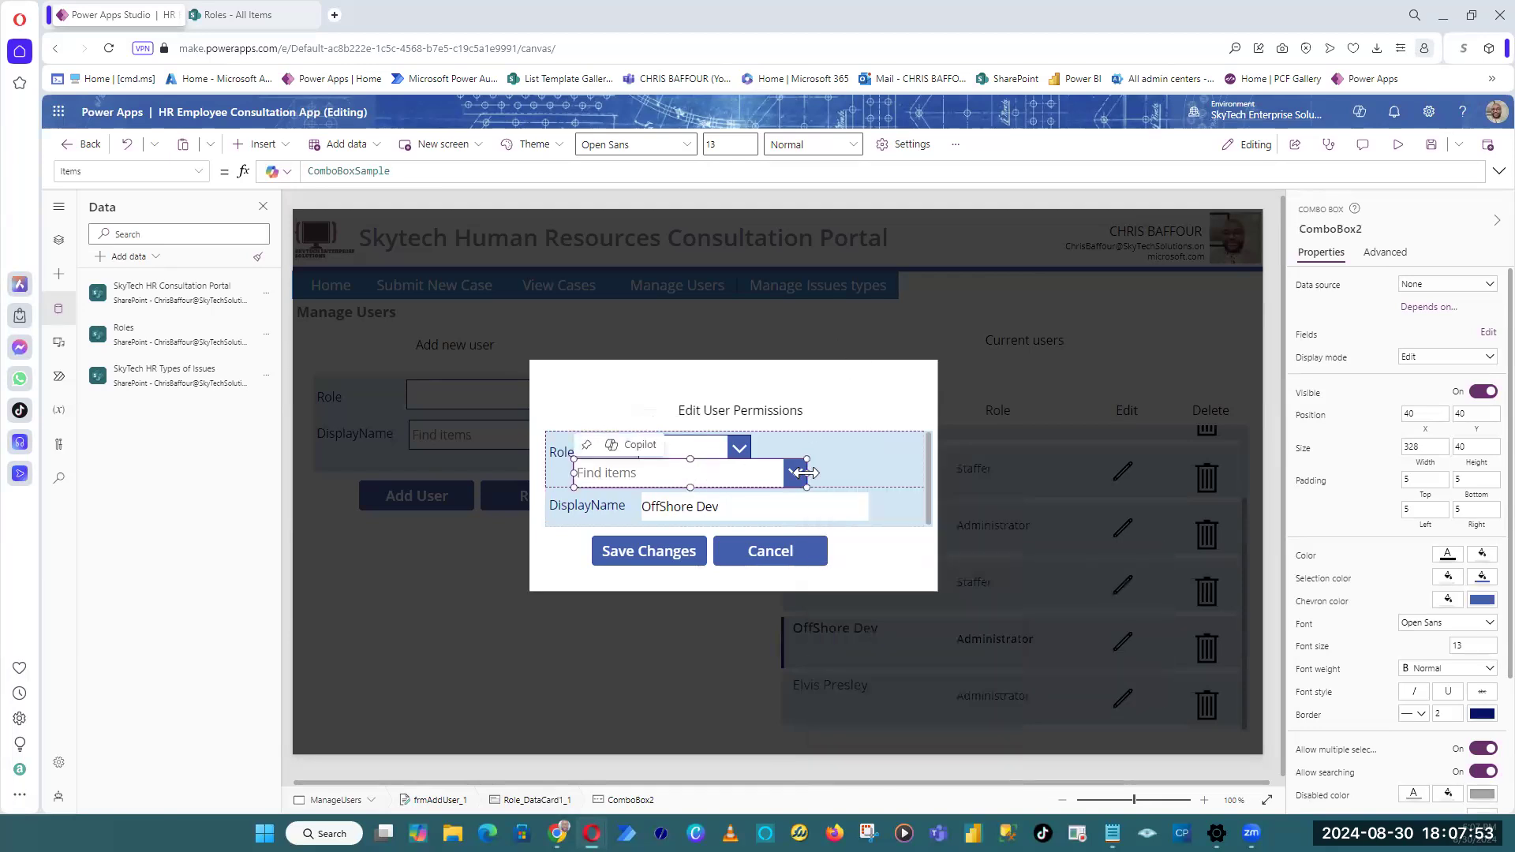
# Step: Resize the new combo box to about 177 wide and place it beside the Role drop-down at about X 307, Y 7
pyautogui.moveTo(707, 470); pyautogui.dragTo(831, 446)
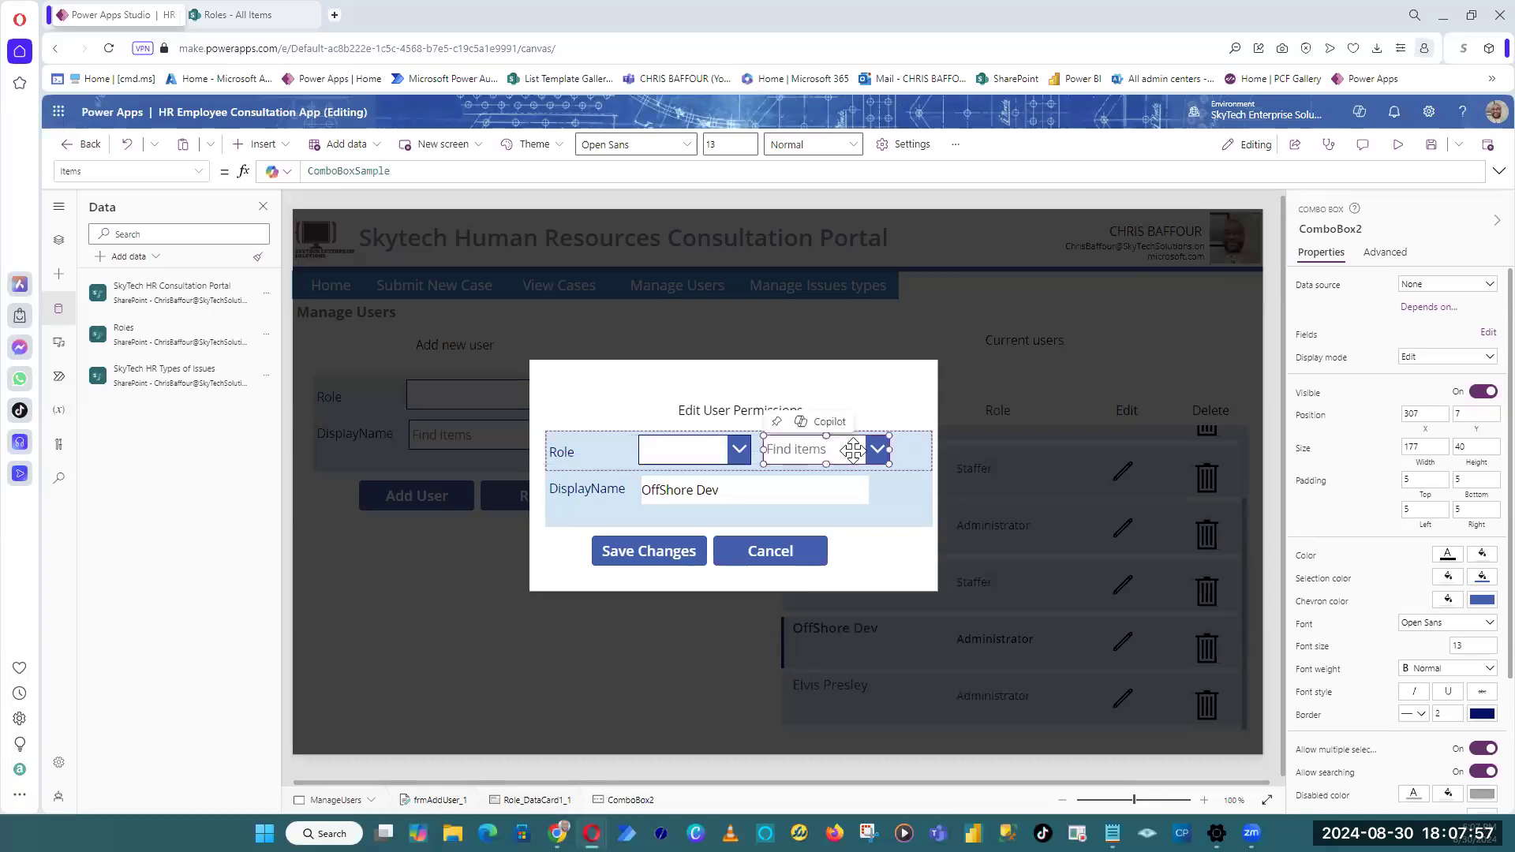
pyautogui.rightClick(853, 450)
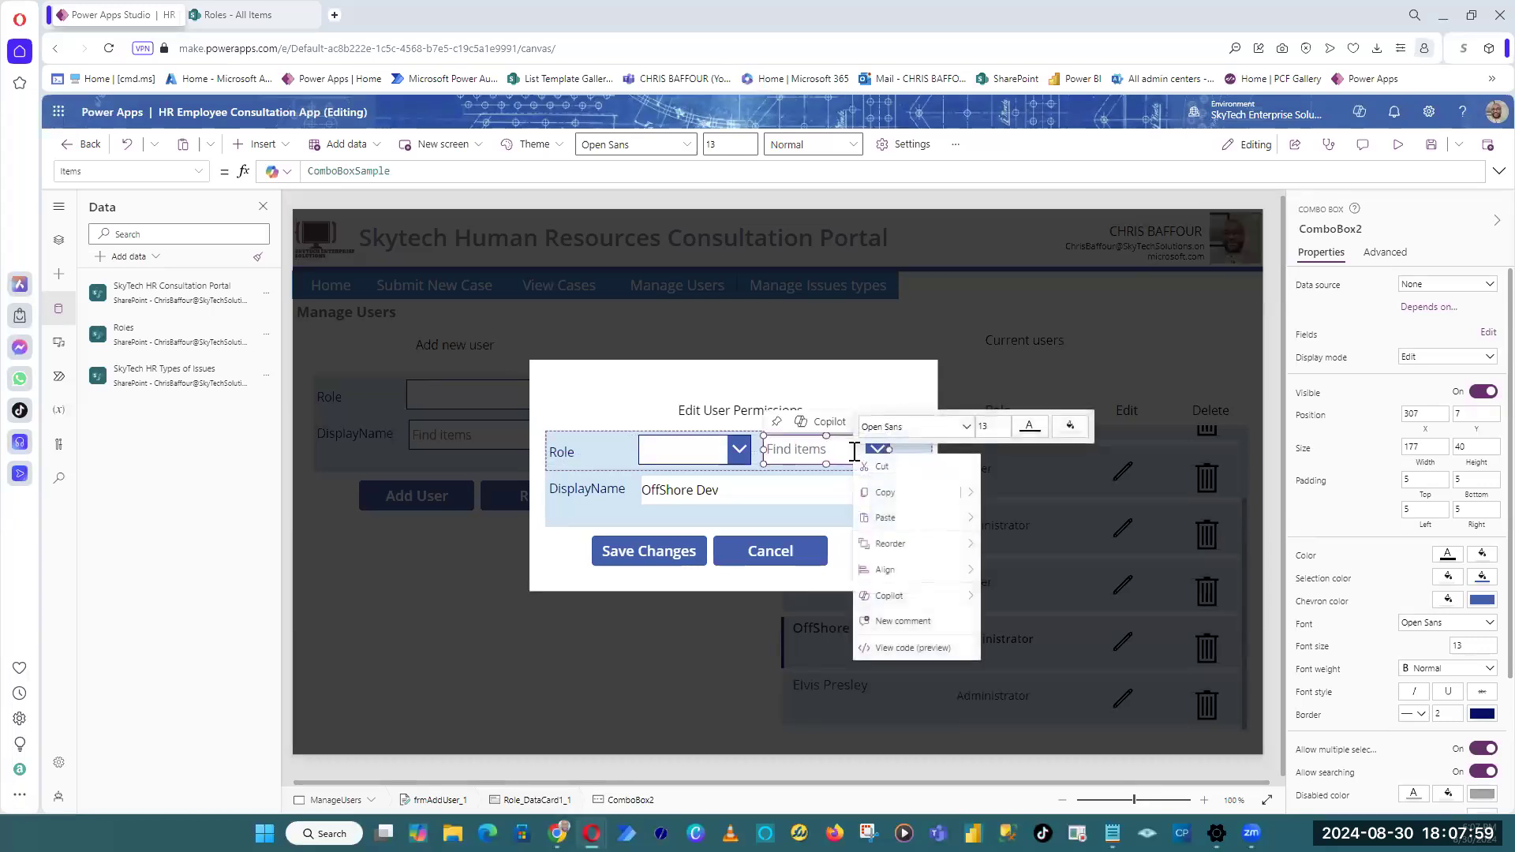
pyautogui.click(1048, 140)
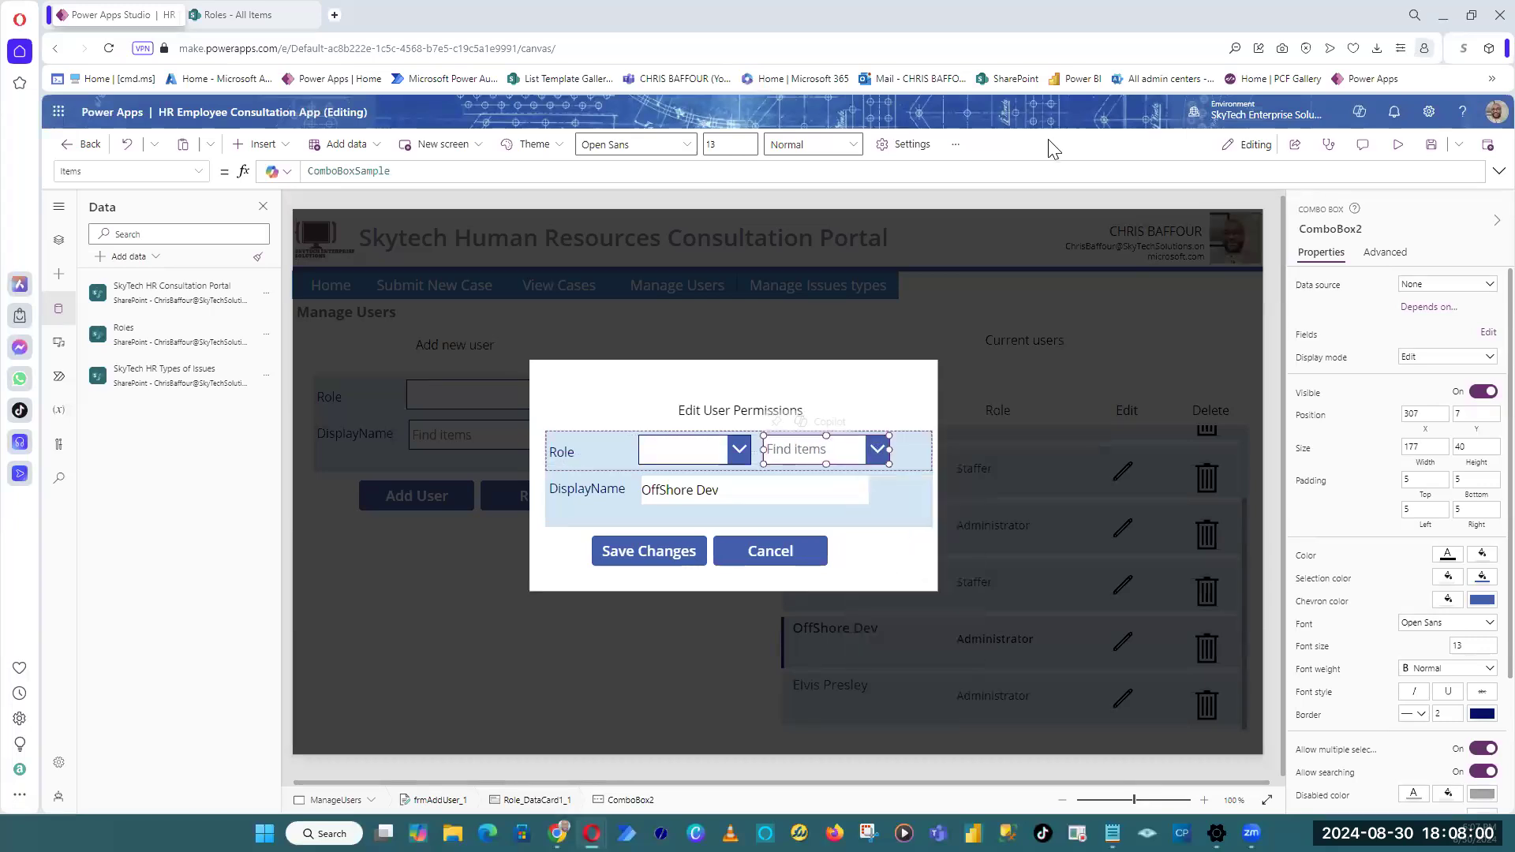
pyautogui.click(706, 452)
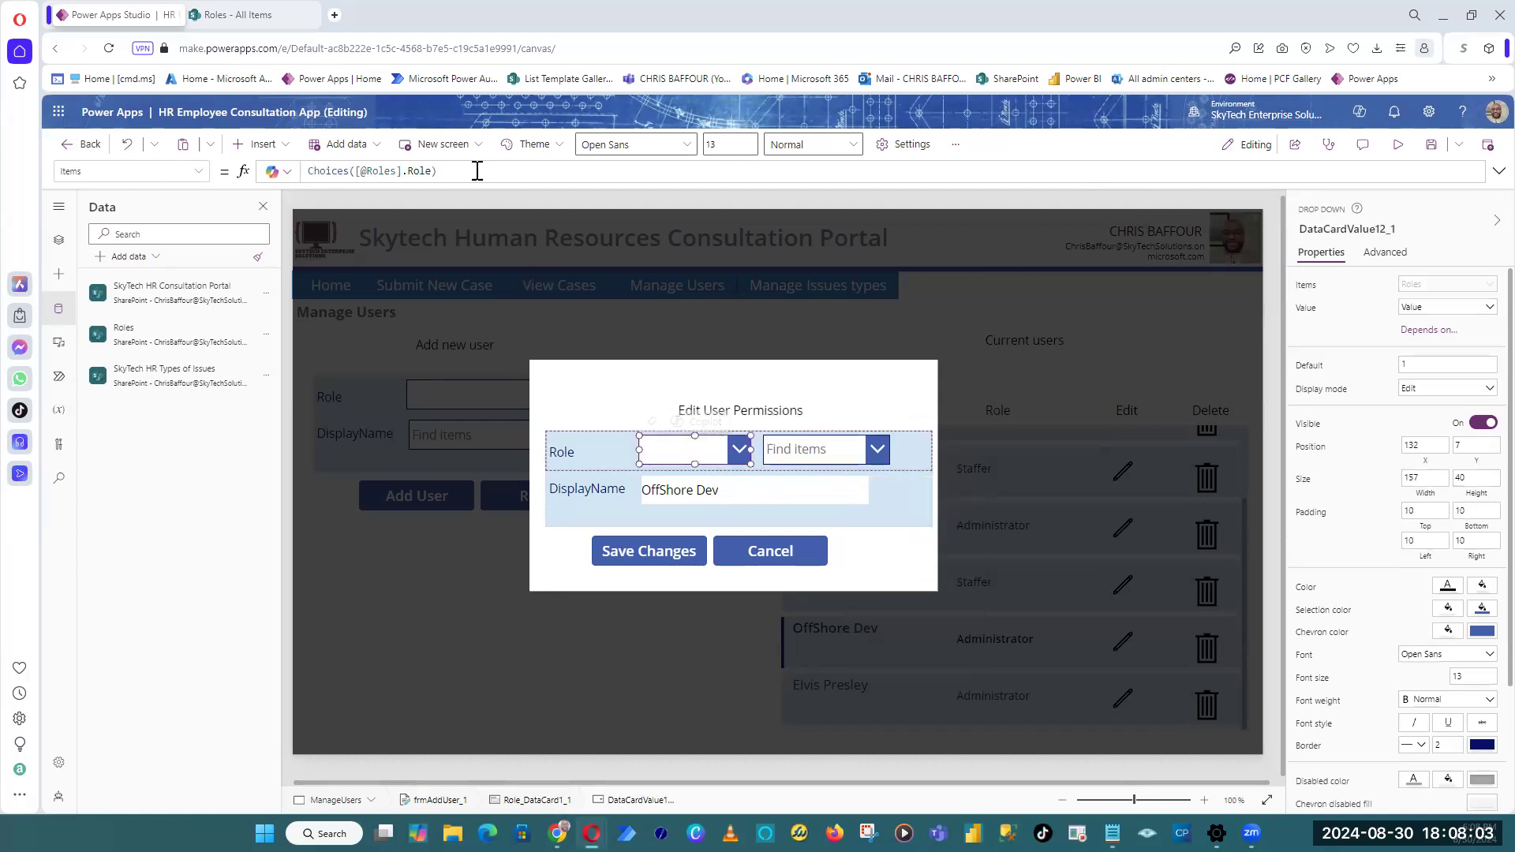
pyautogui.moveTo(477, 171); pyautogui.dragTo(285, 217)
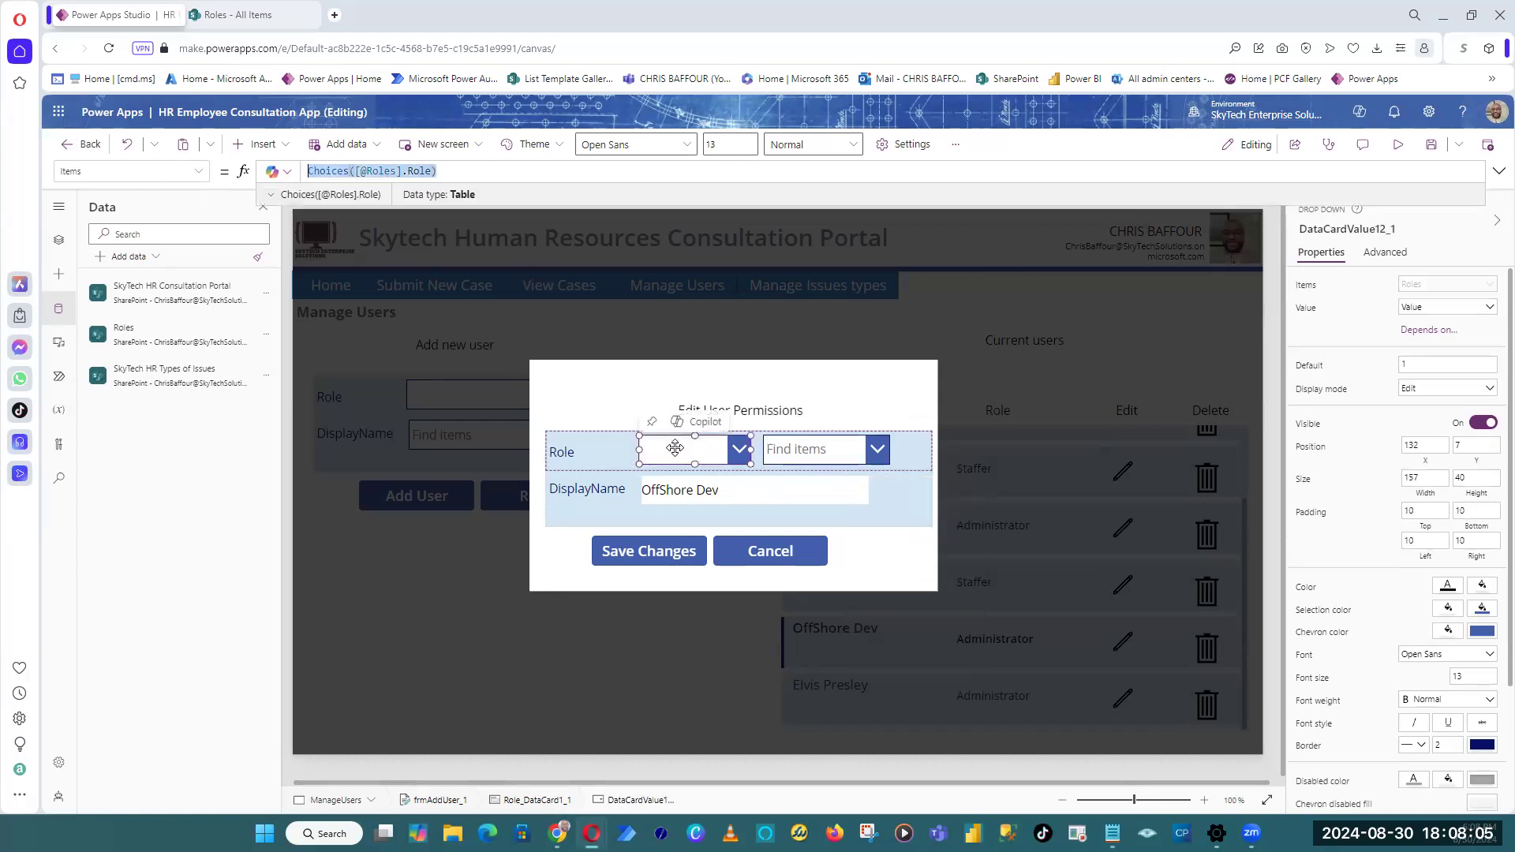
pyautogui.click(802, 454)
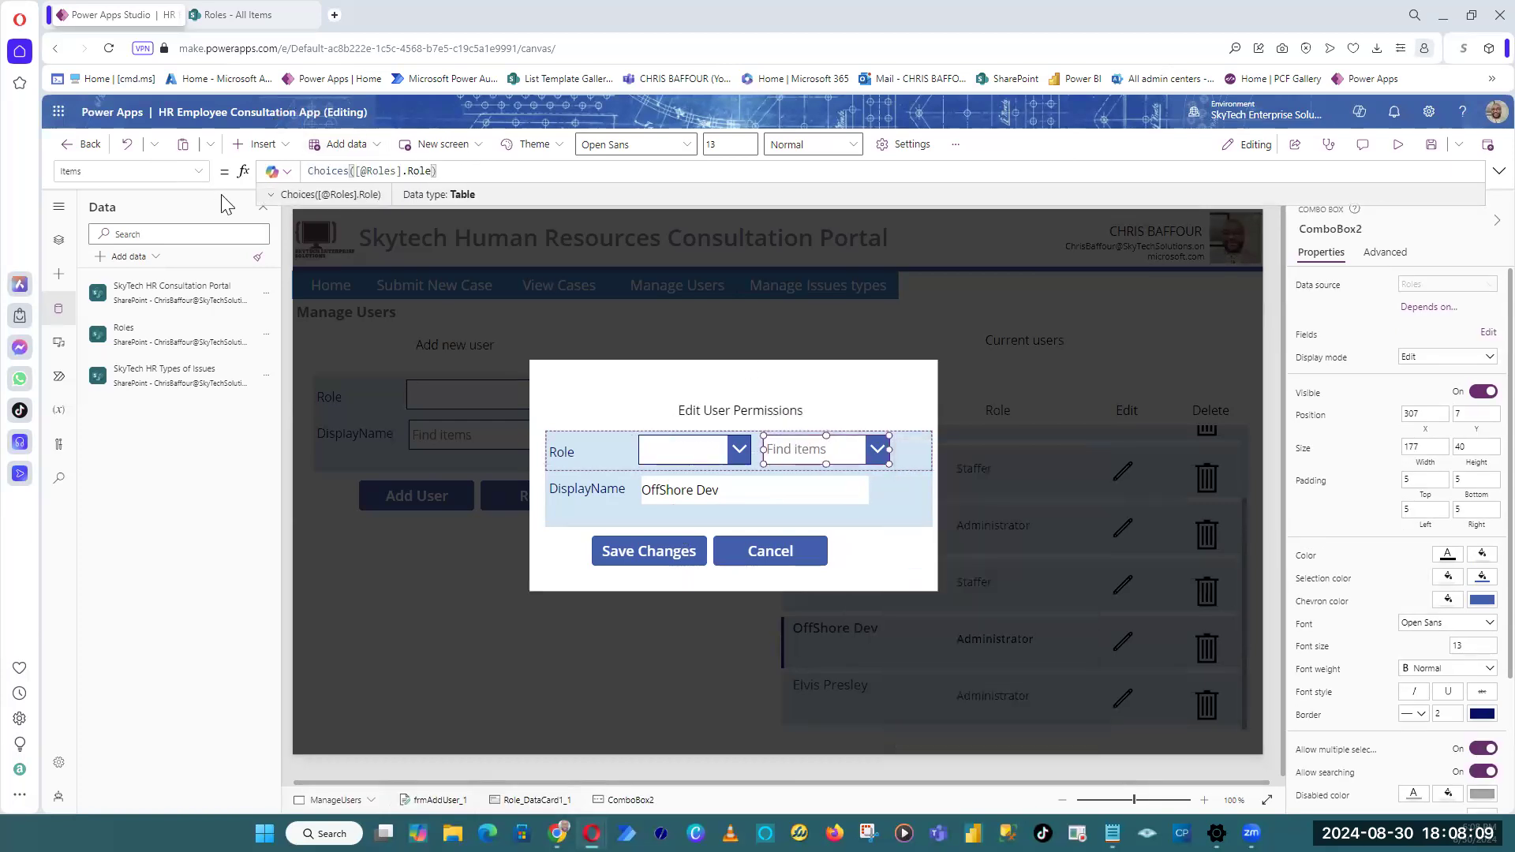
pyautogui.click(877, 449)
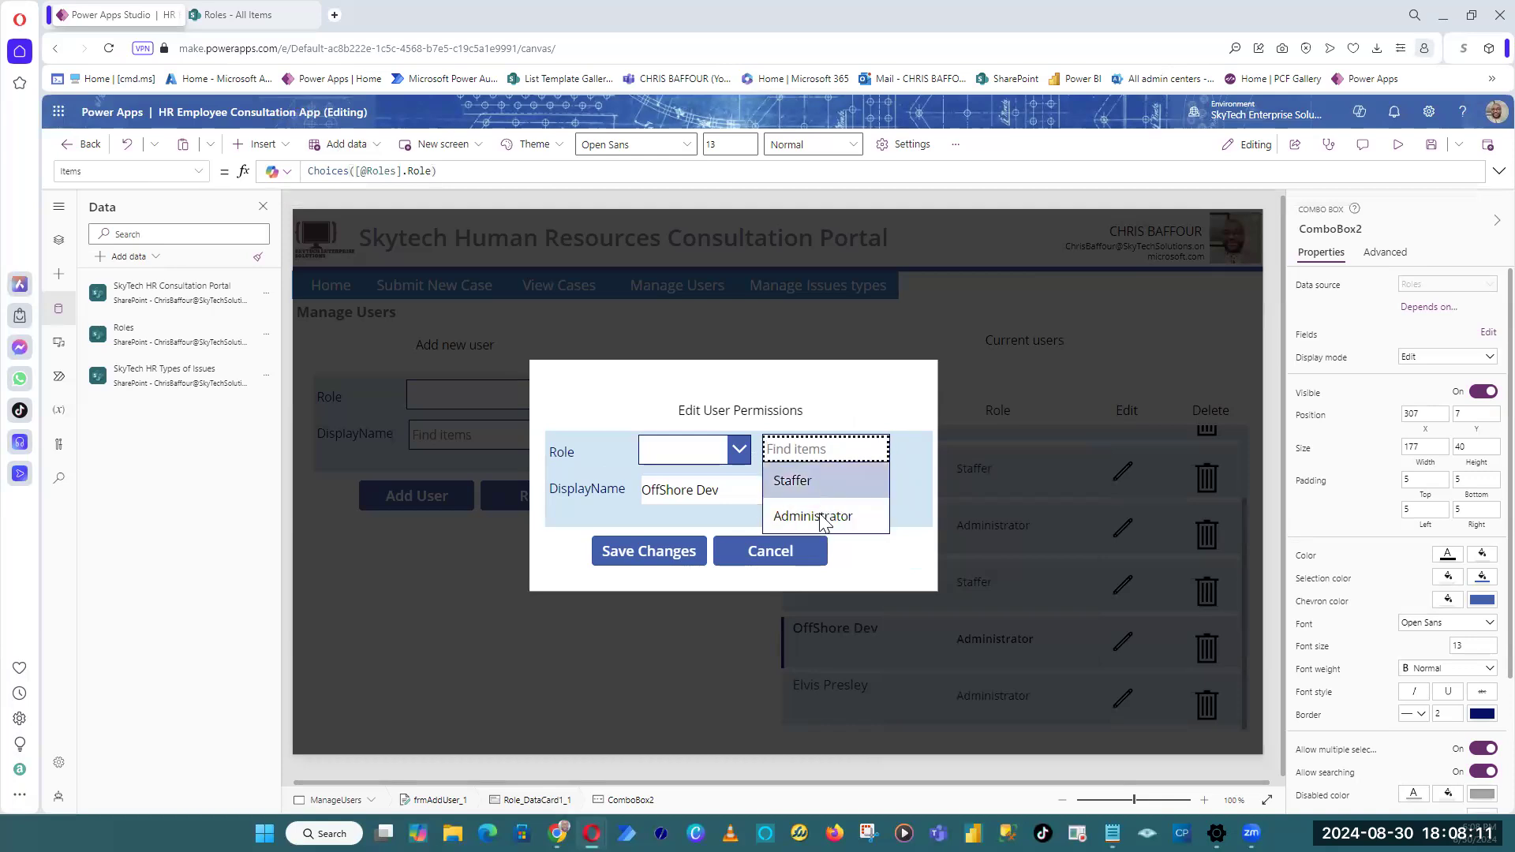
pyautogui.click(1269, 408)
# Step: Copy the name of the old Role drop-down, DataCardValue12_1, and delete that drop-down from the Role data card
pyautogui.click(681, 458)
pyautogui.click(682, 457)
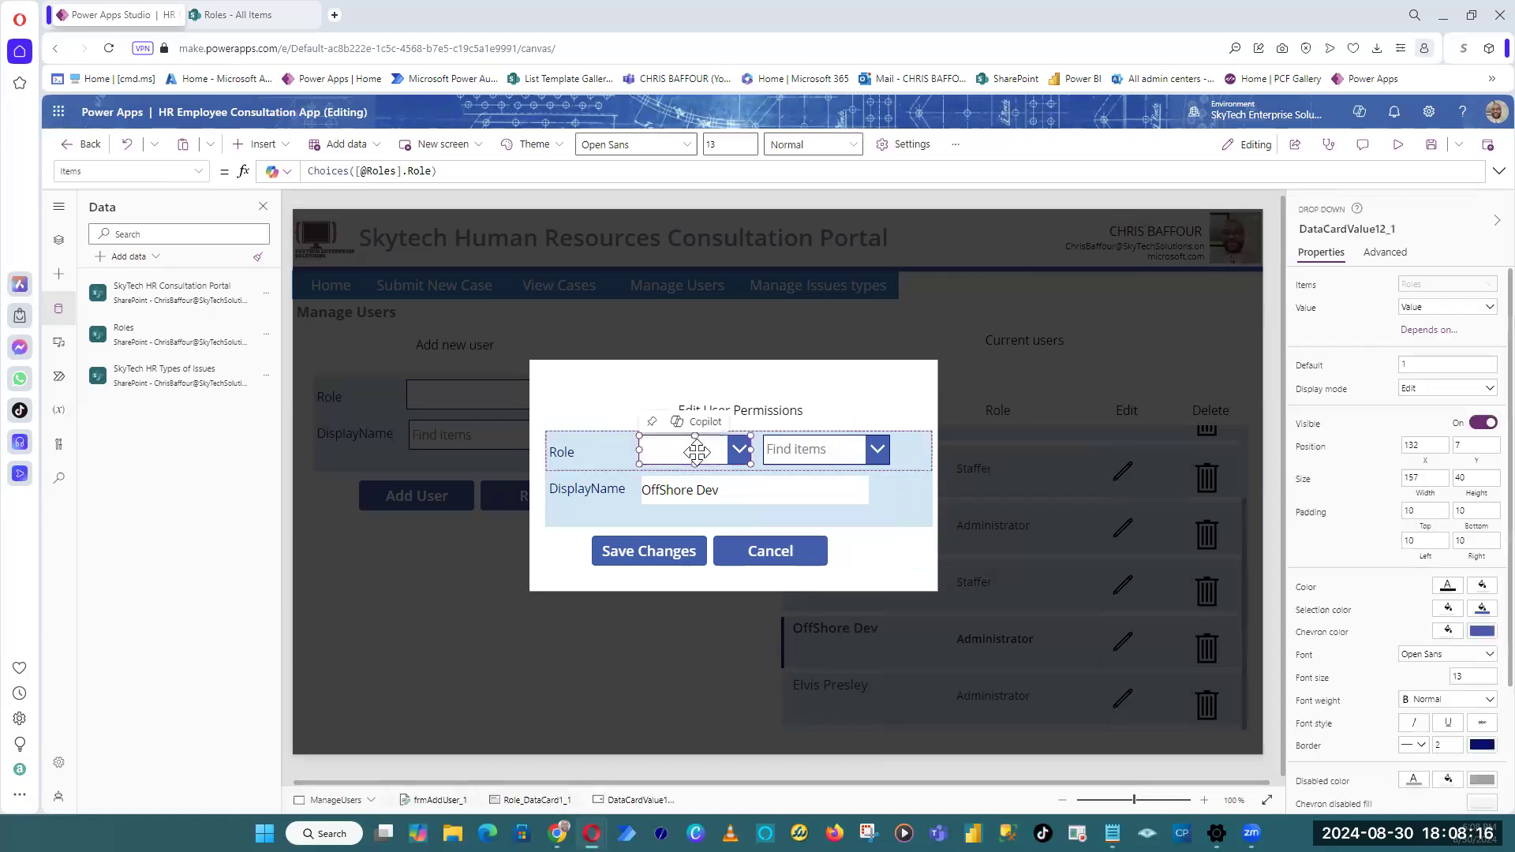
pyautogui.click(1377, 229)
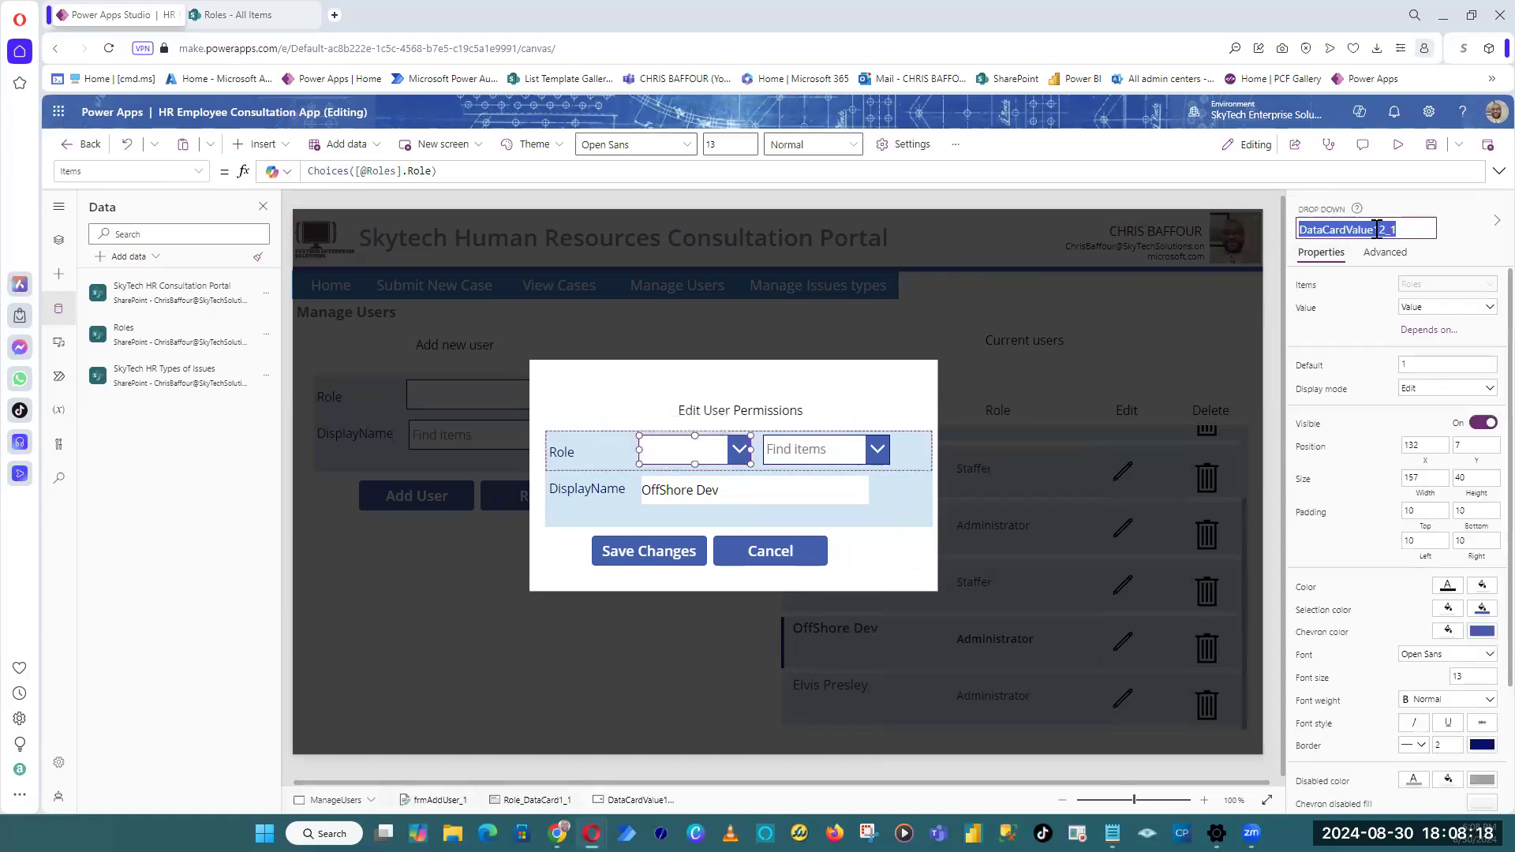
pyautogui.click(794, 452)
pyautogui.click(666, 454)
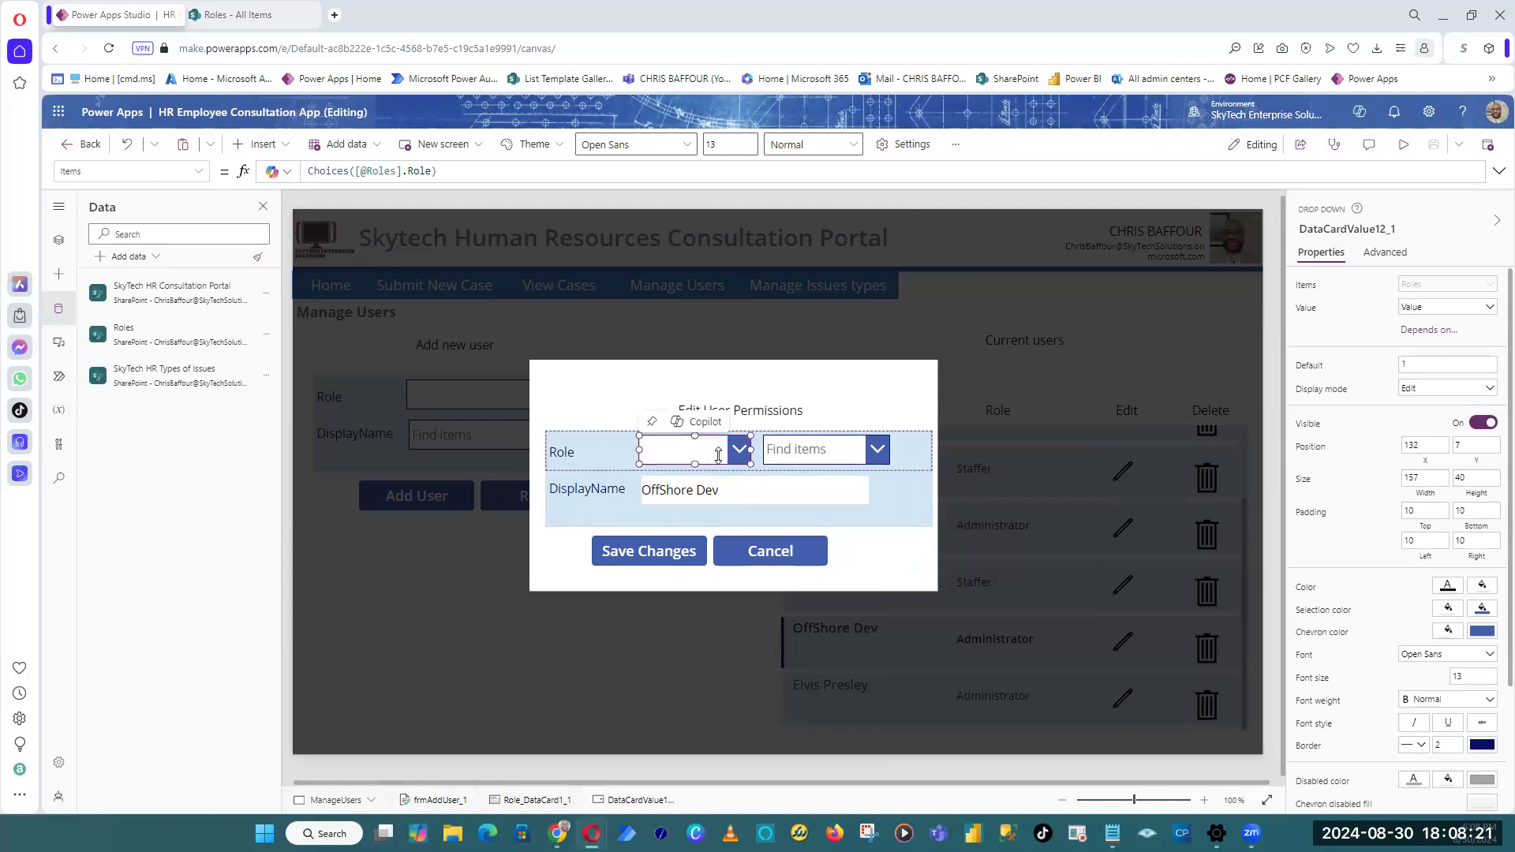
pyautogui.click(811, 449)
pyautogui.click(678, 464)
pyautogui.press('Delete')
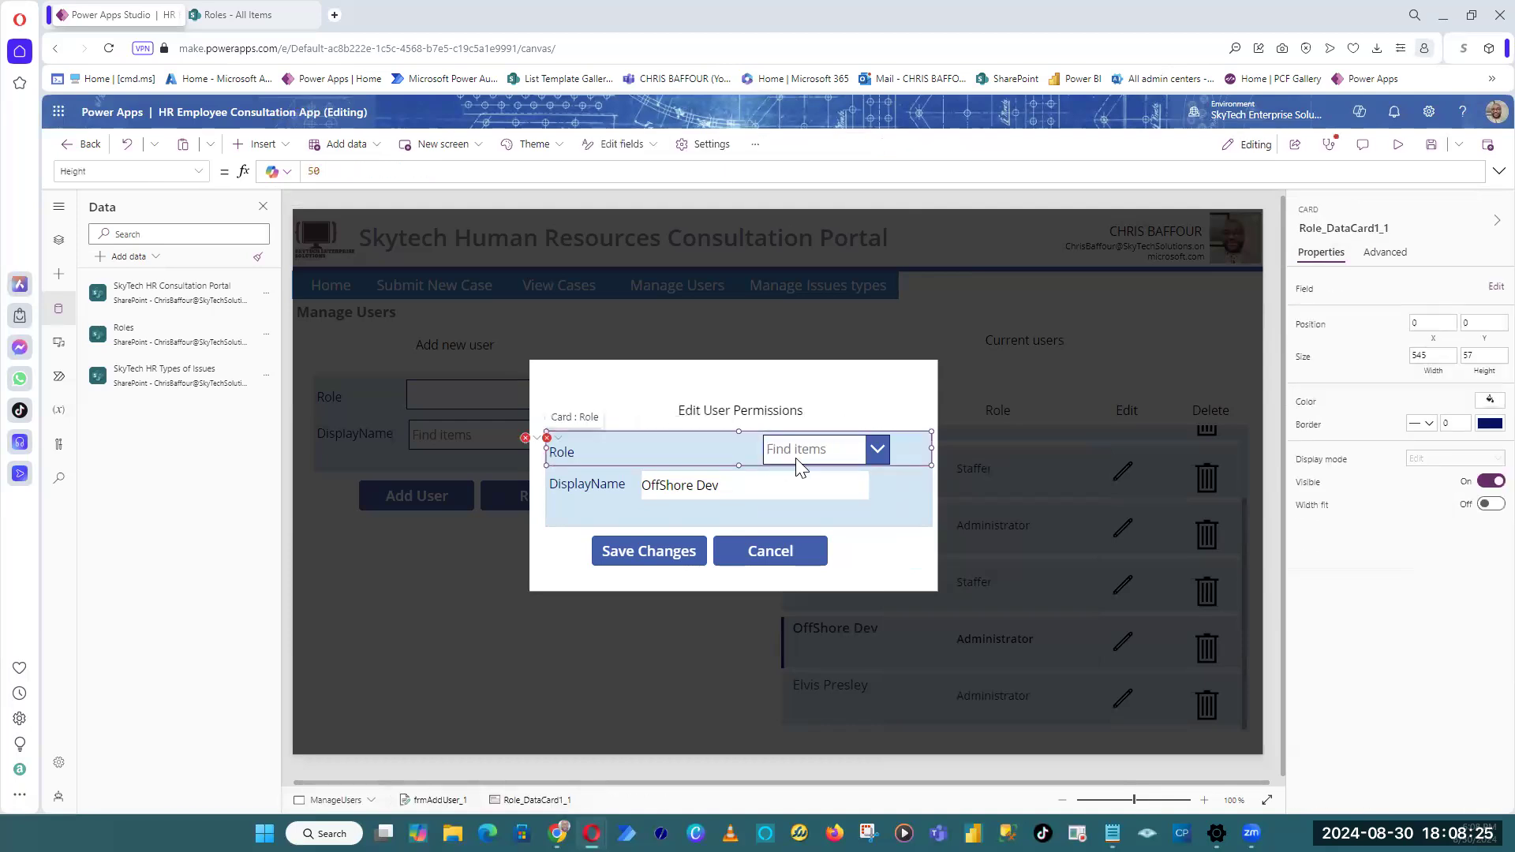
# Step: Move the combo box beside the Role label at about X 136 and widen it to about 314
pyautogui.click(809, 447)
pyautogui.moveTo(808, 447); pyautogui.dragTo(661, 448)
pyautogui.moveTo(768, 449); pyautogui.dragTo(865, 449)
# Step: Rename the combo box as DataCardValue12_1 and save the app
pyautogui.click(1325, 230)
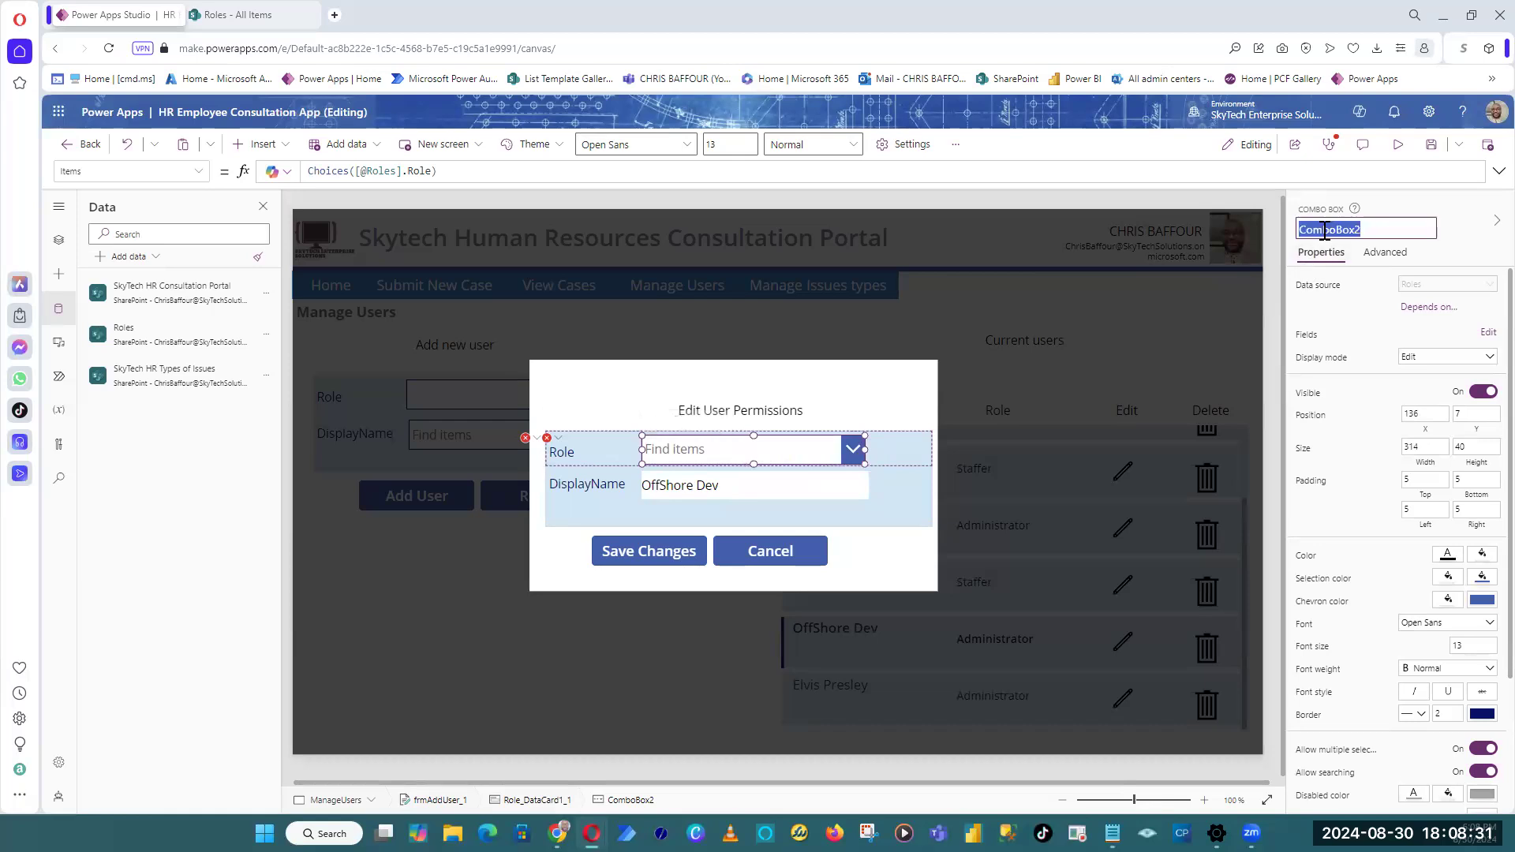
pyautogui.write('DataCardValue12_1')
pyautogui.press('Return')
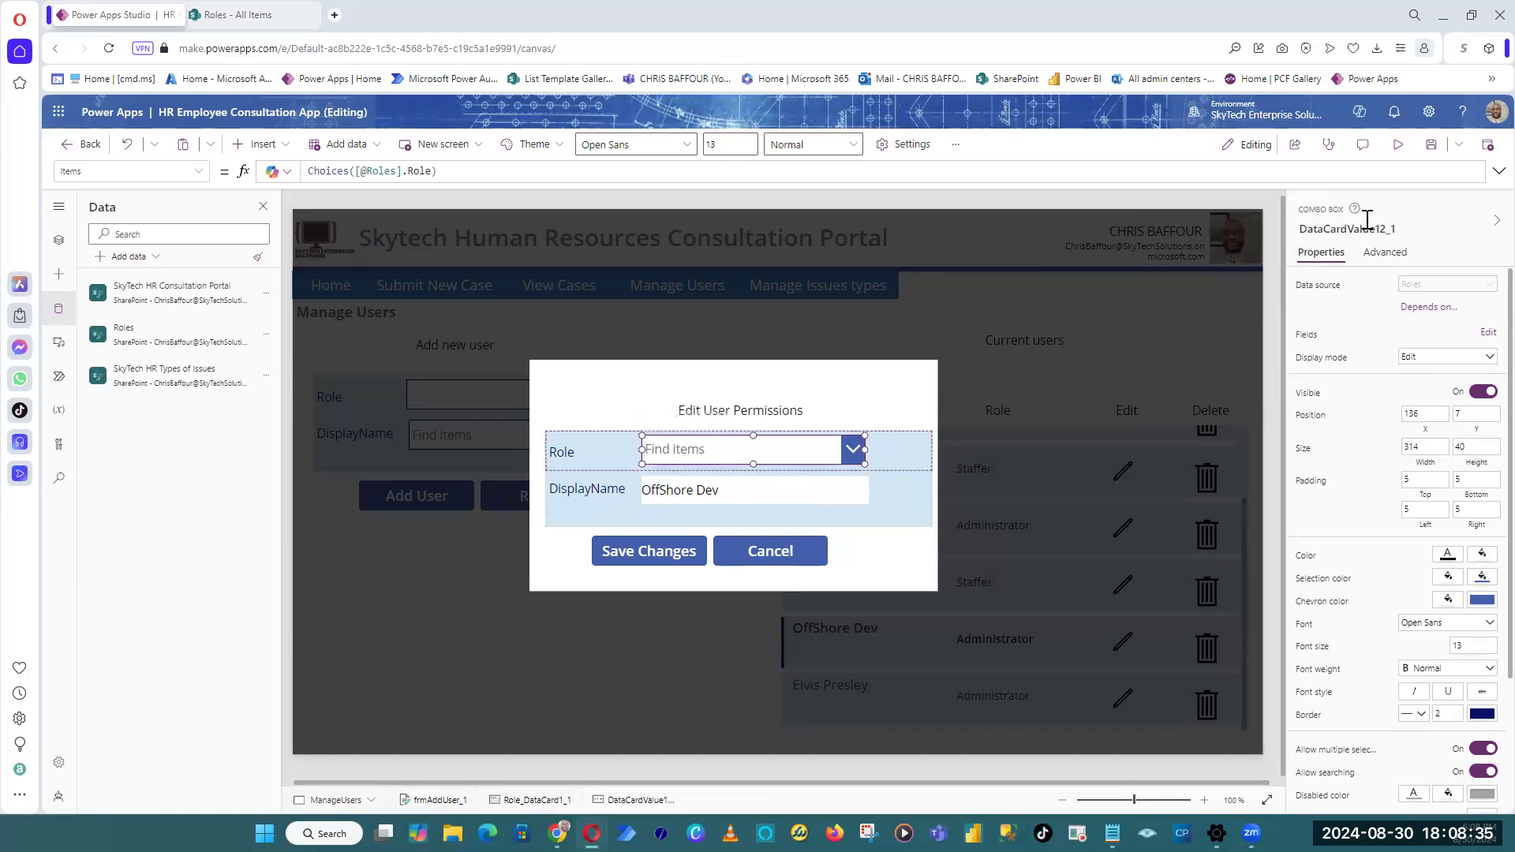
pyautogui.click(1431, 144)
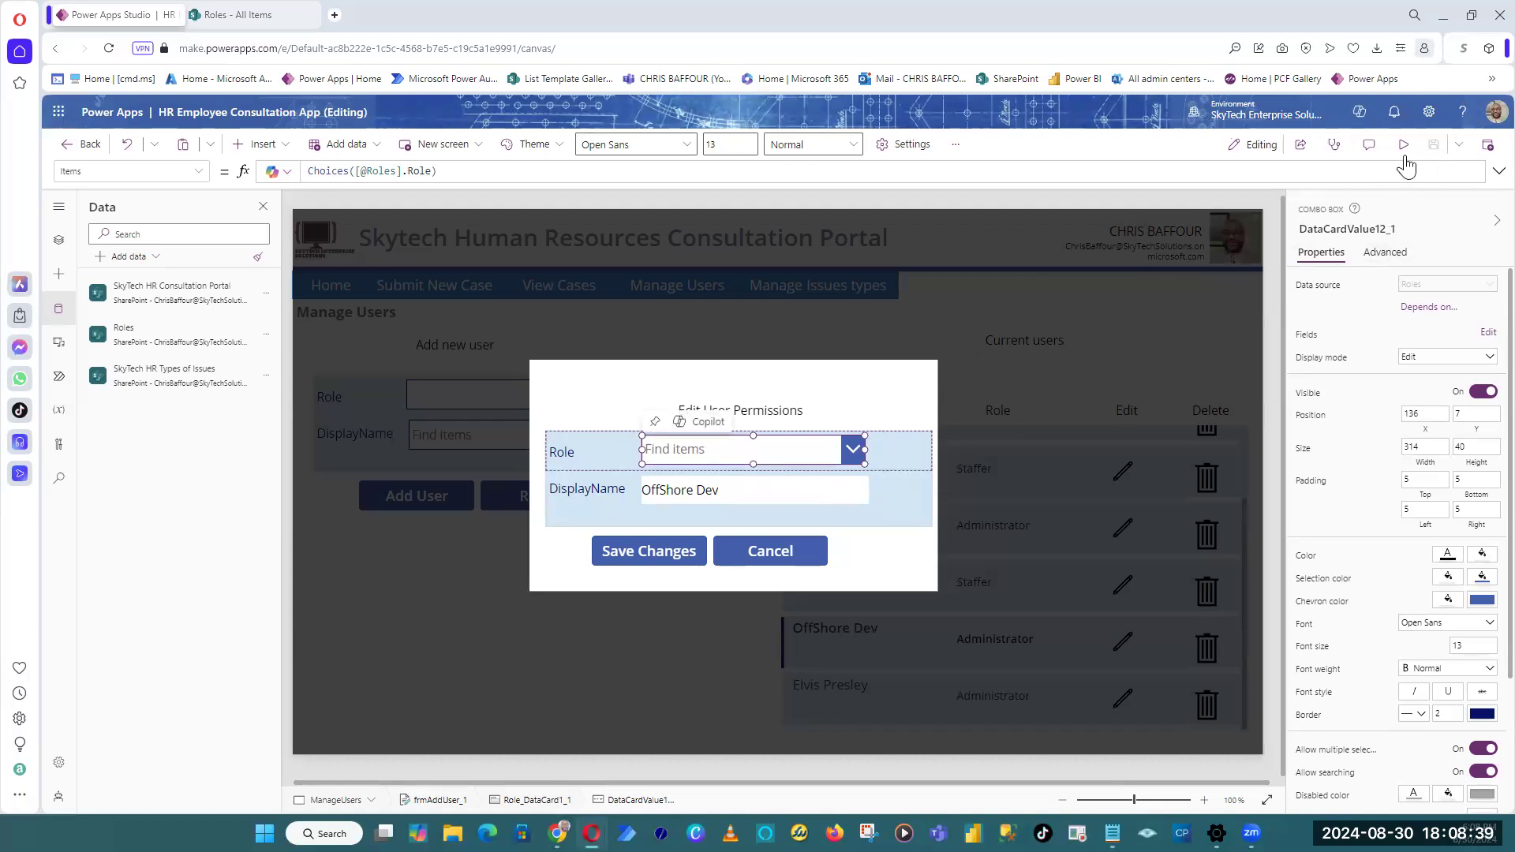
# Step: Preview the app and check the Role combo box in the pop-up for the Elvis Presley Staffer row and the second gallery row
pyautogui.press('F5')
pyautogui.click(784, 552)
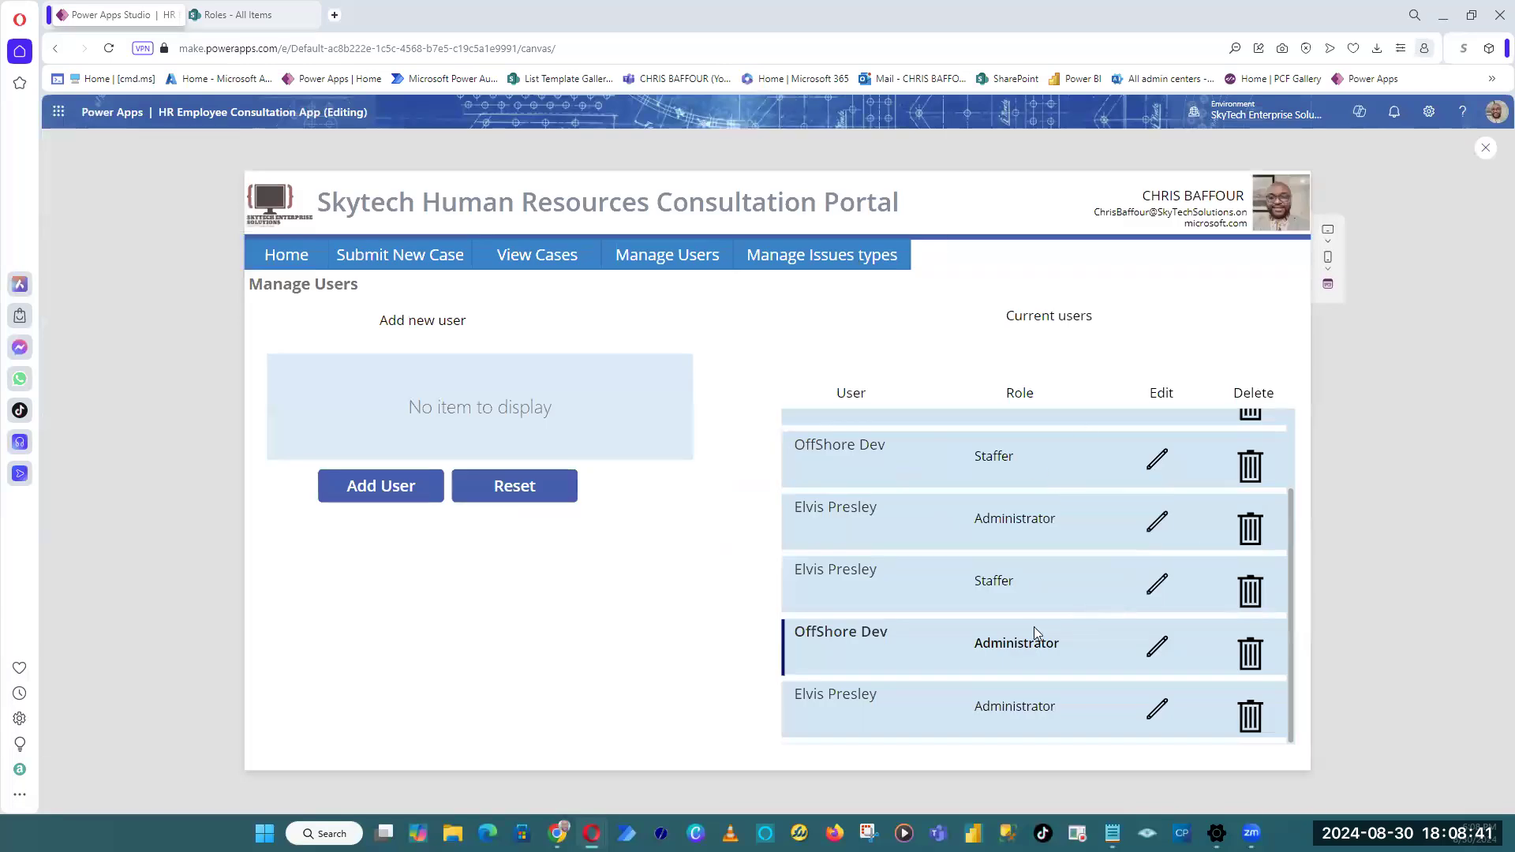
pyautogui.click(1156, 590)
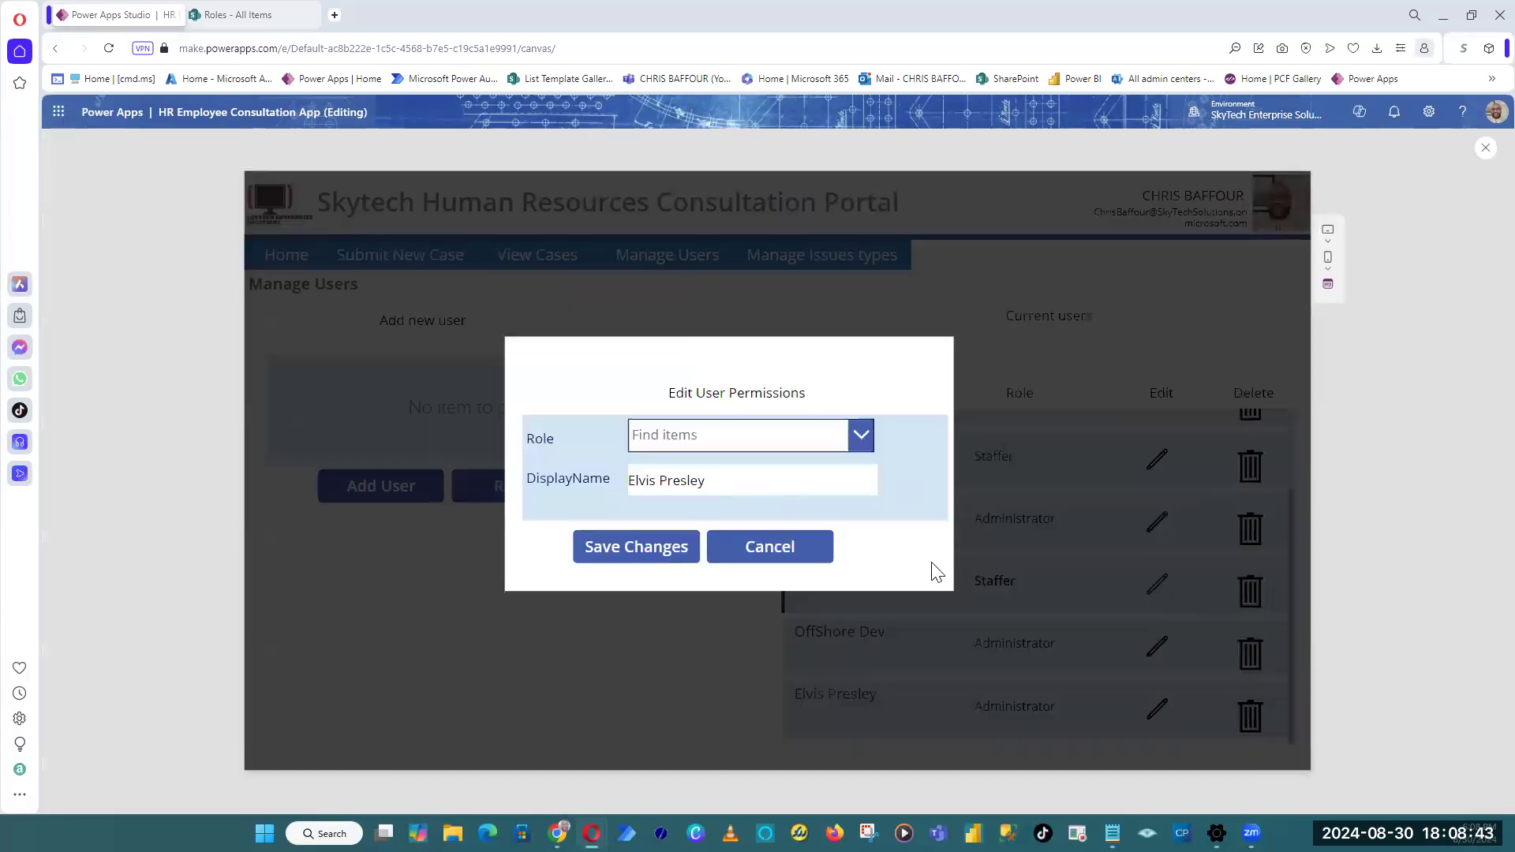
pyautogui.click(861, 434)
pyautogui.click(871, 434)
pyautogui.click(815, 548)
pyautogui.scroll(2, 1157, 553)
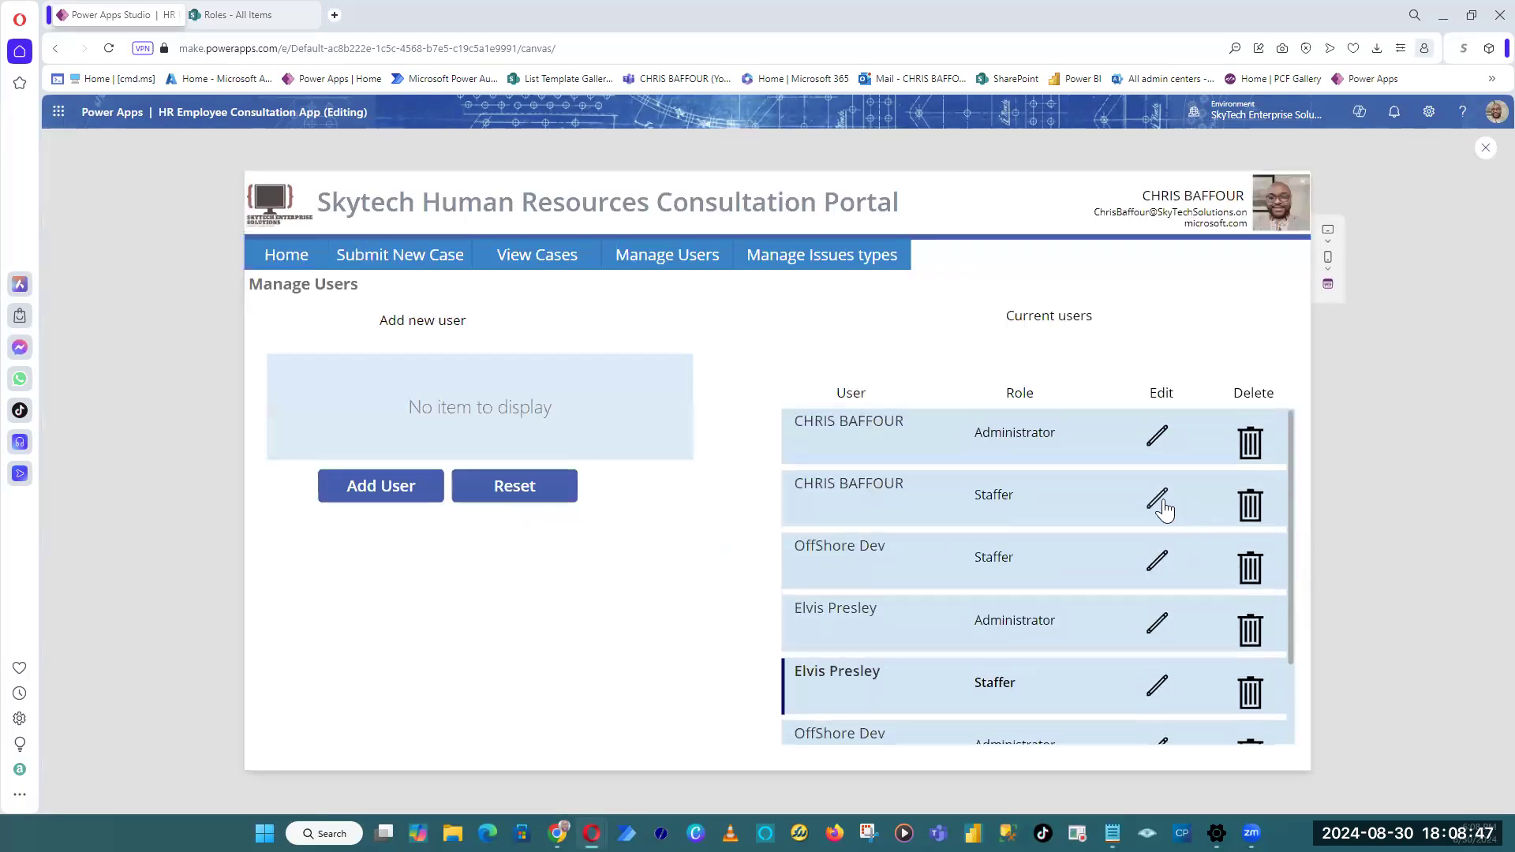
pyautogui.click(1157, 498)
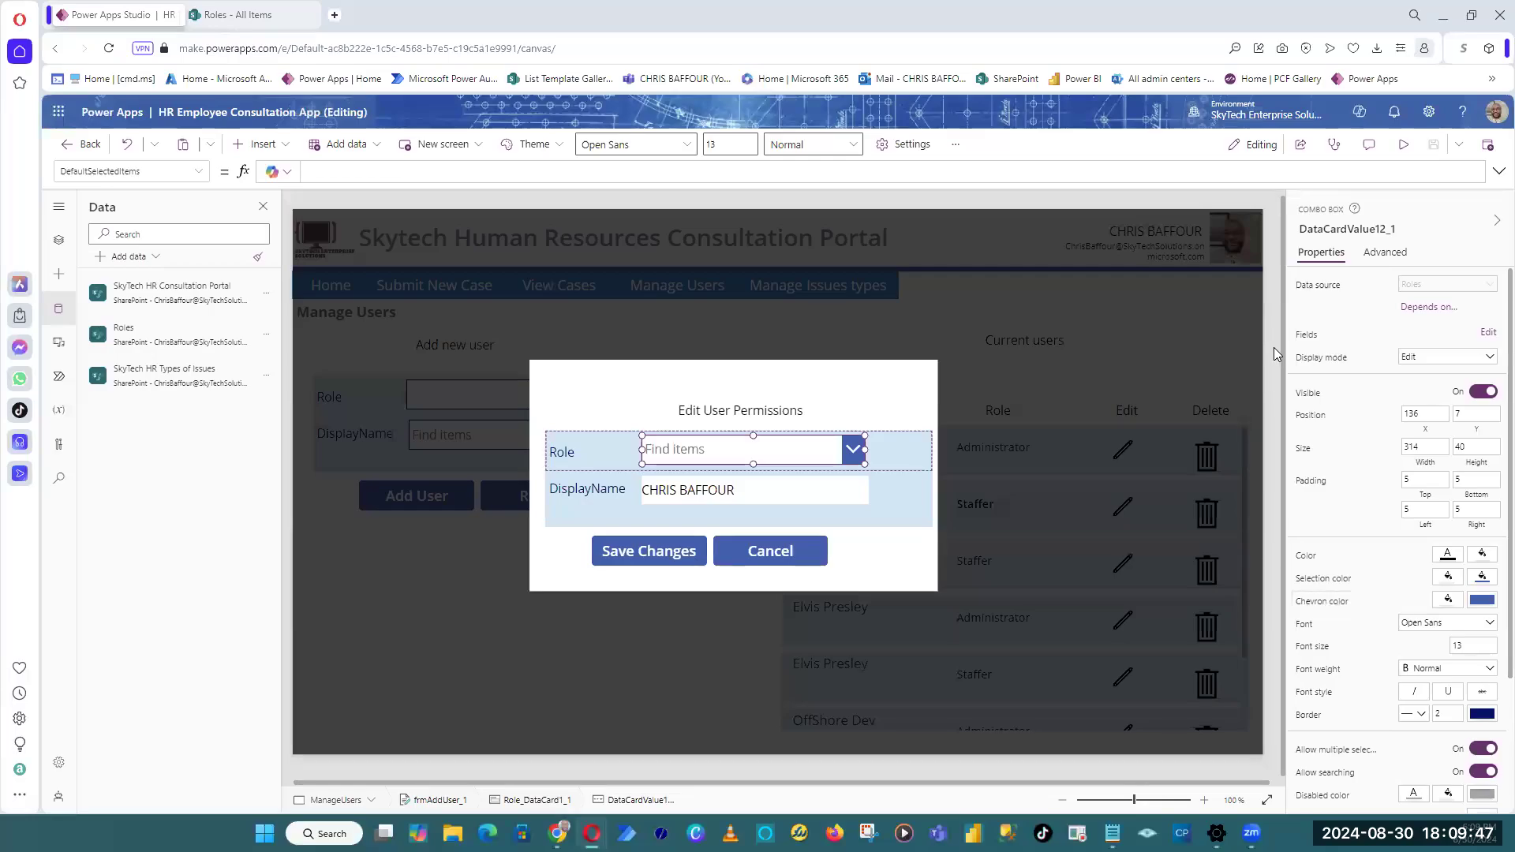
# Step: Examine the edit form, its data cards and the Role combo box's Default and DefaultSelectedItems properties
pyautogui.click(1272, 348)
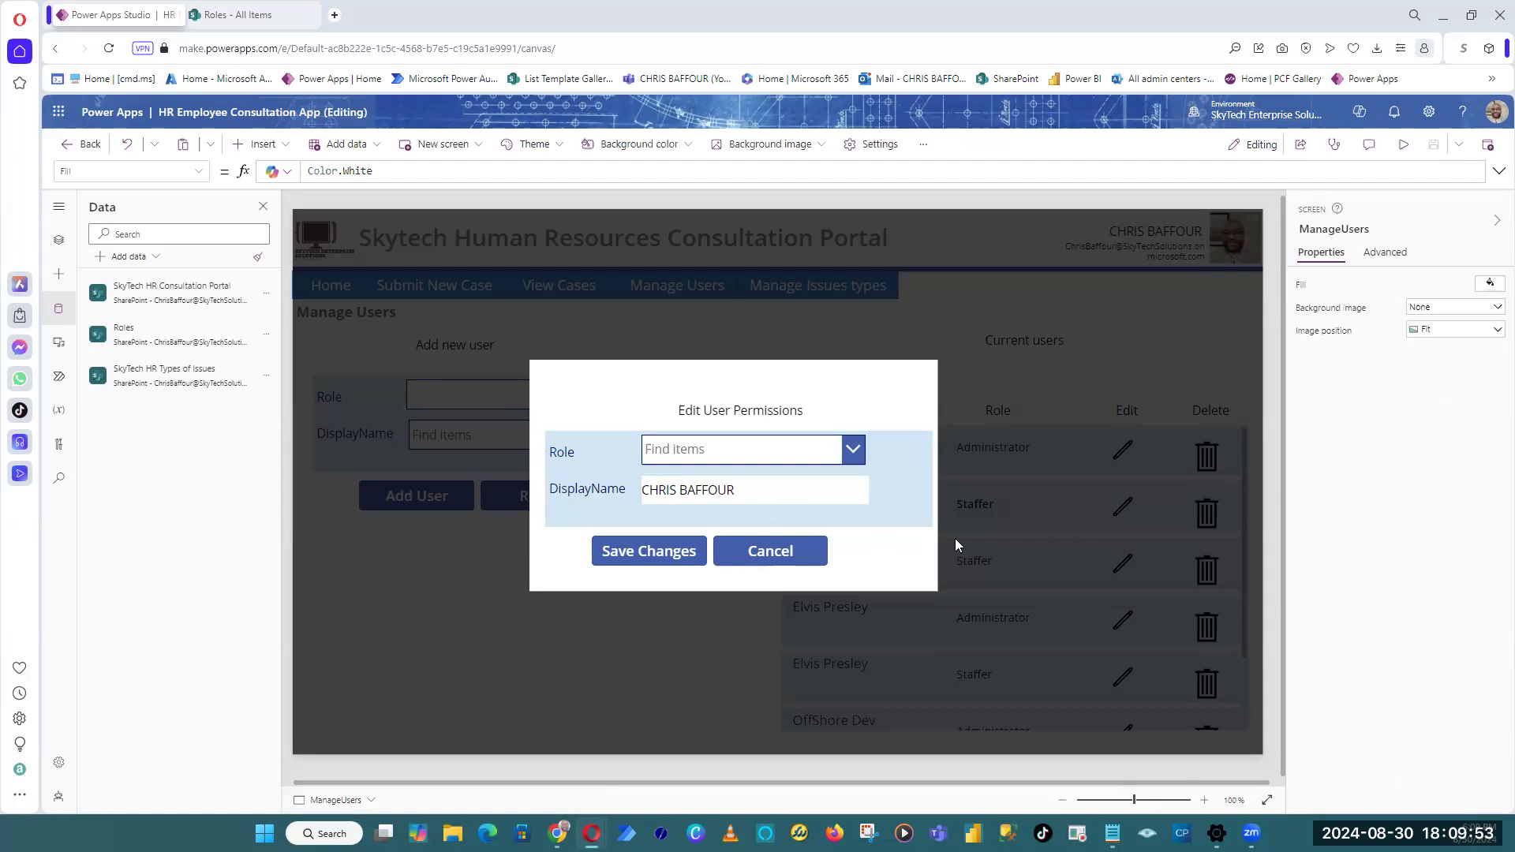
pyautogui.click(912, 497)
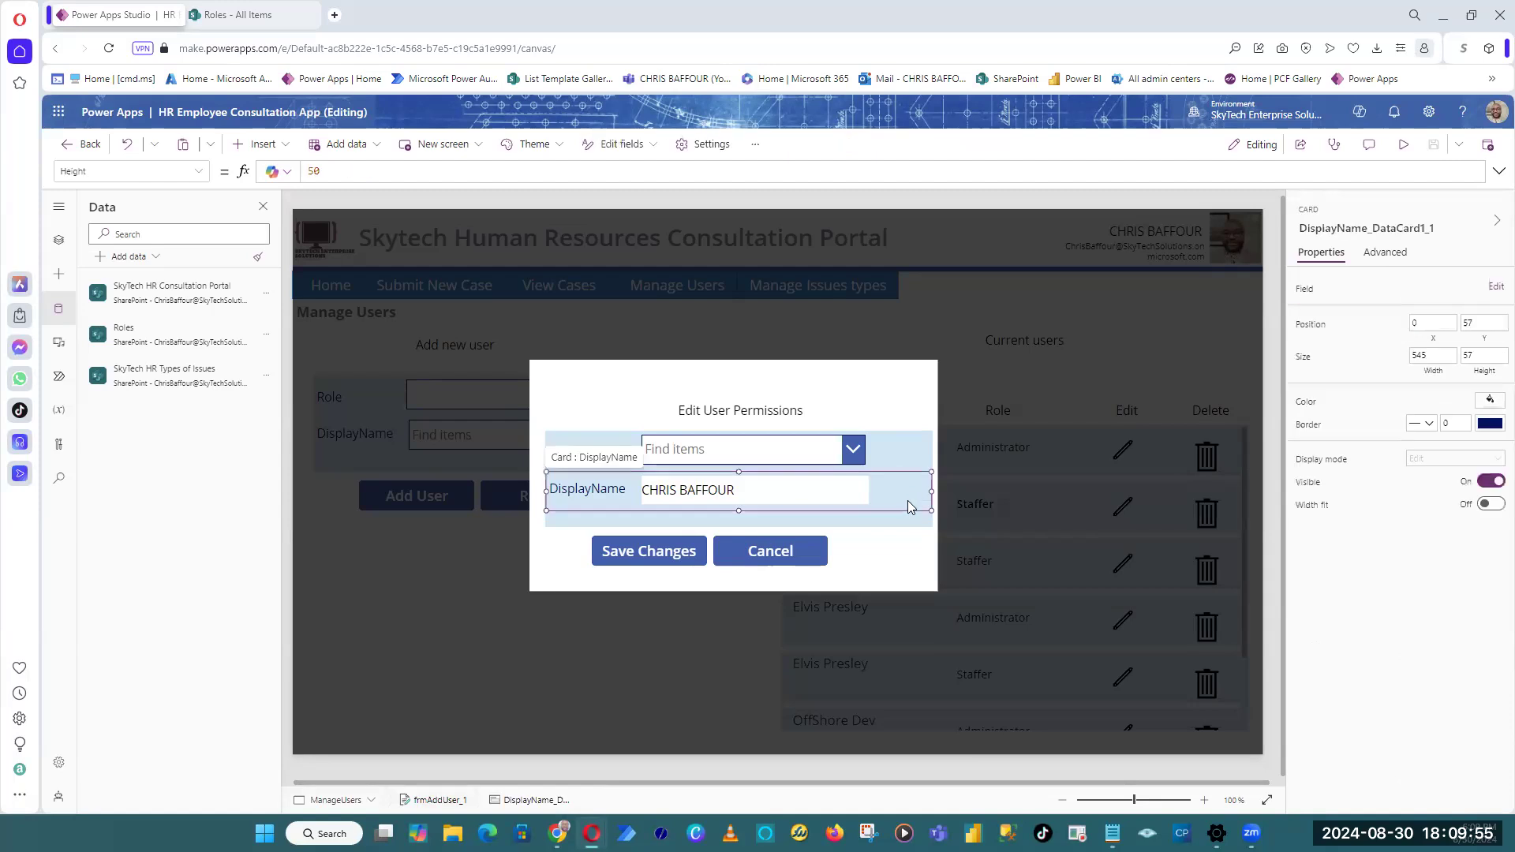
pyautogui.click(899, 523)
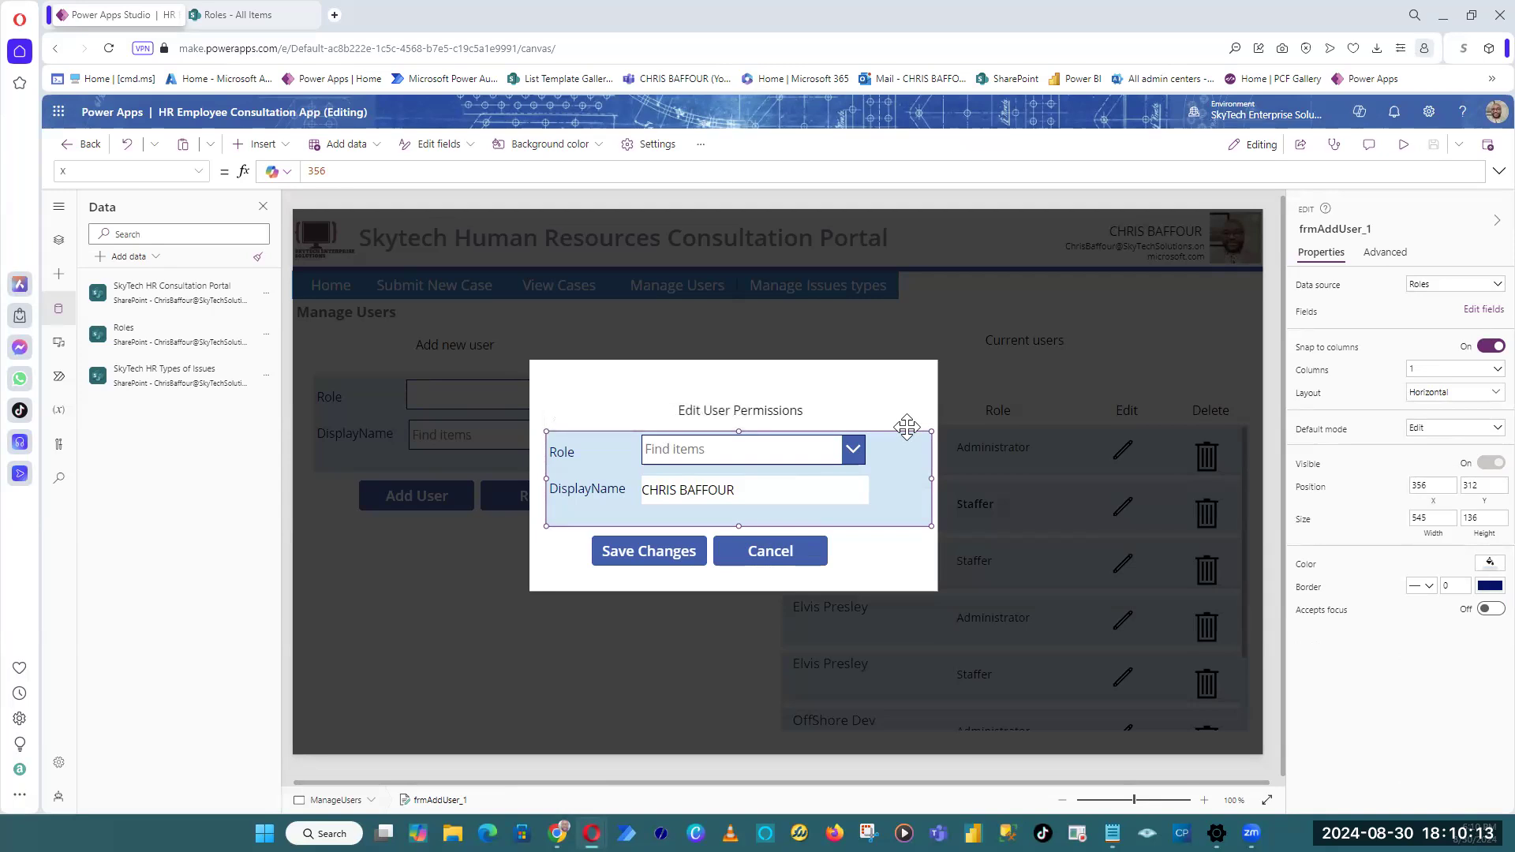
pyautogui.click(787, 456)
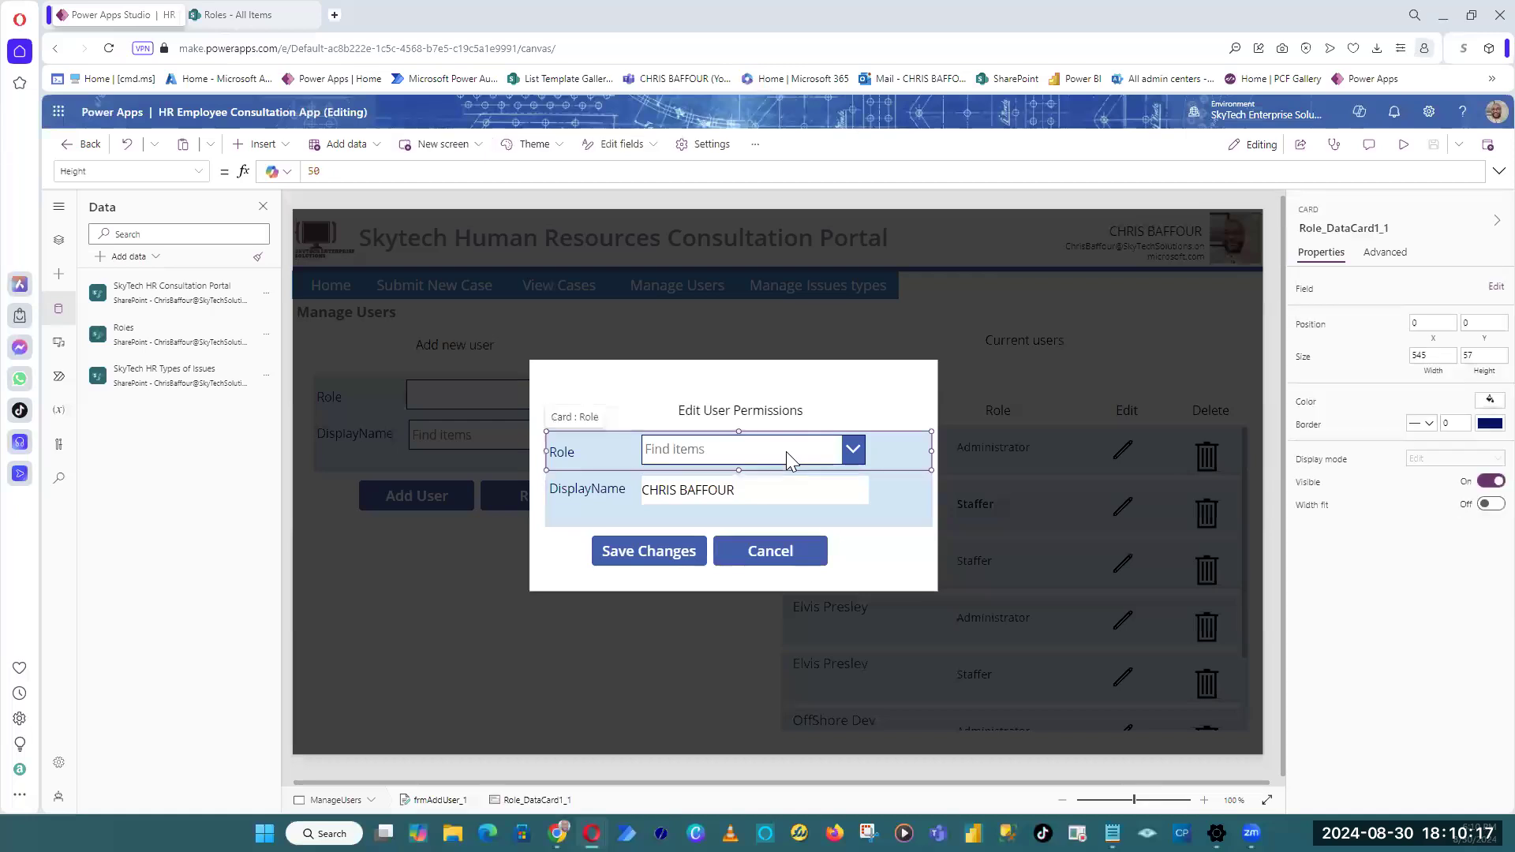
pyautogui.click(786, 451)
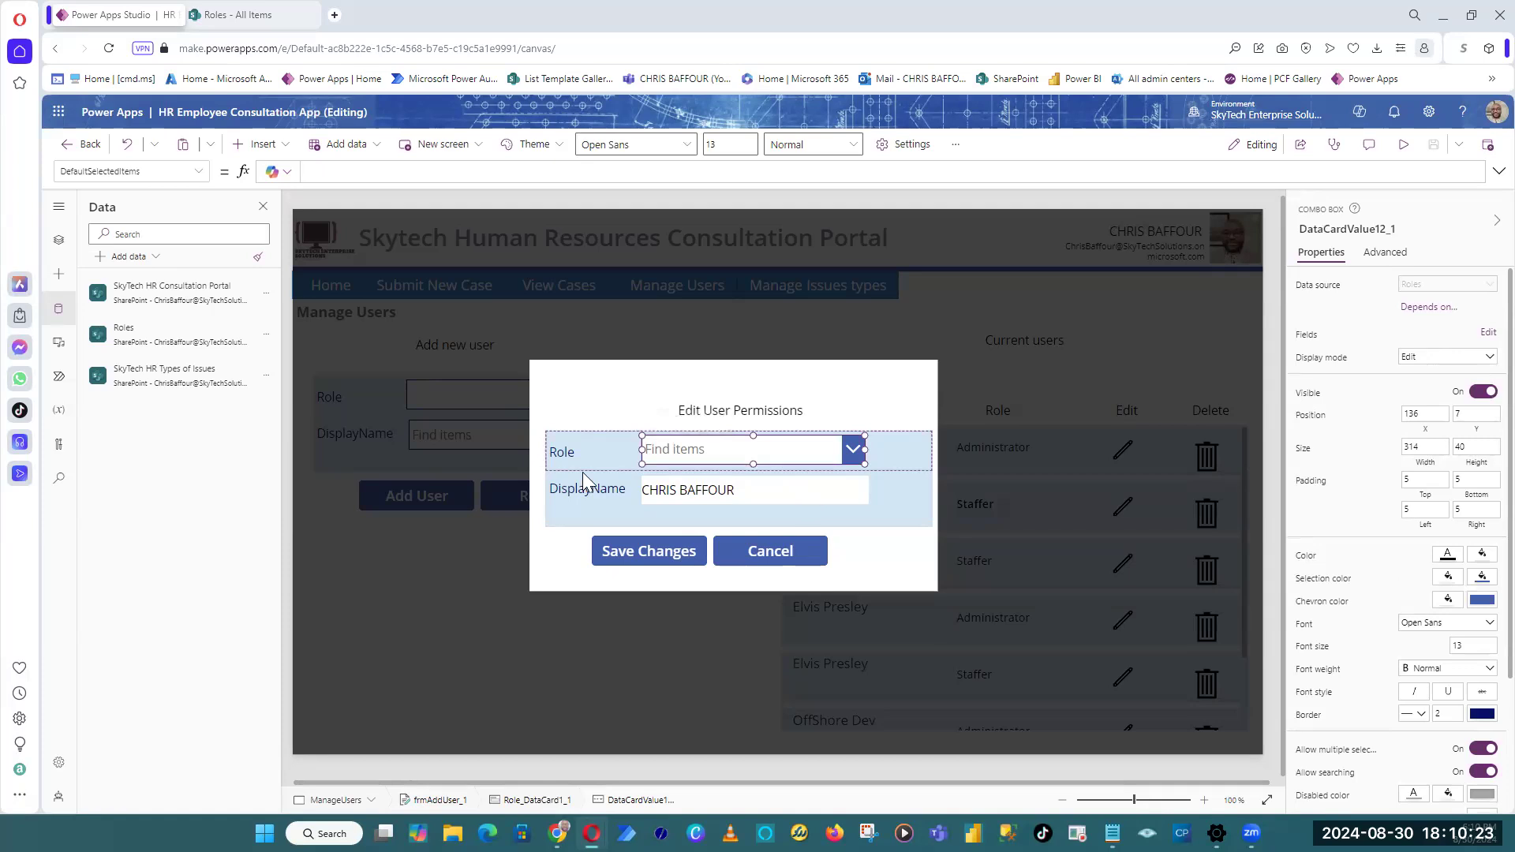
pyautogui.click(201, 180)
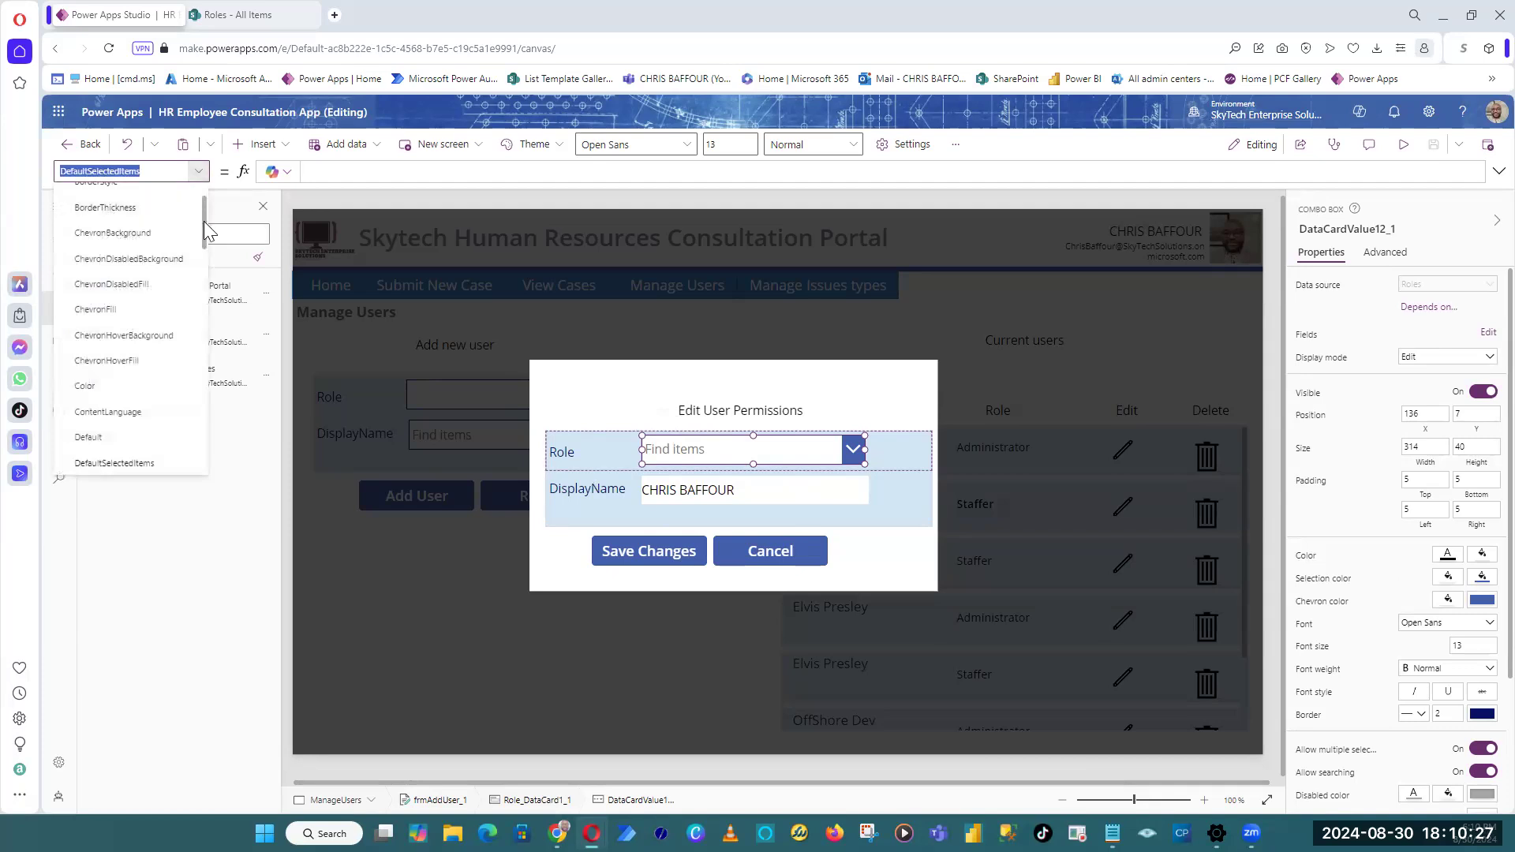
pyautogui.moveTo(204, 221); pyautogui.dragTo(202, 236)
pyautogui.click(89, 360)
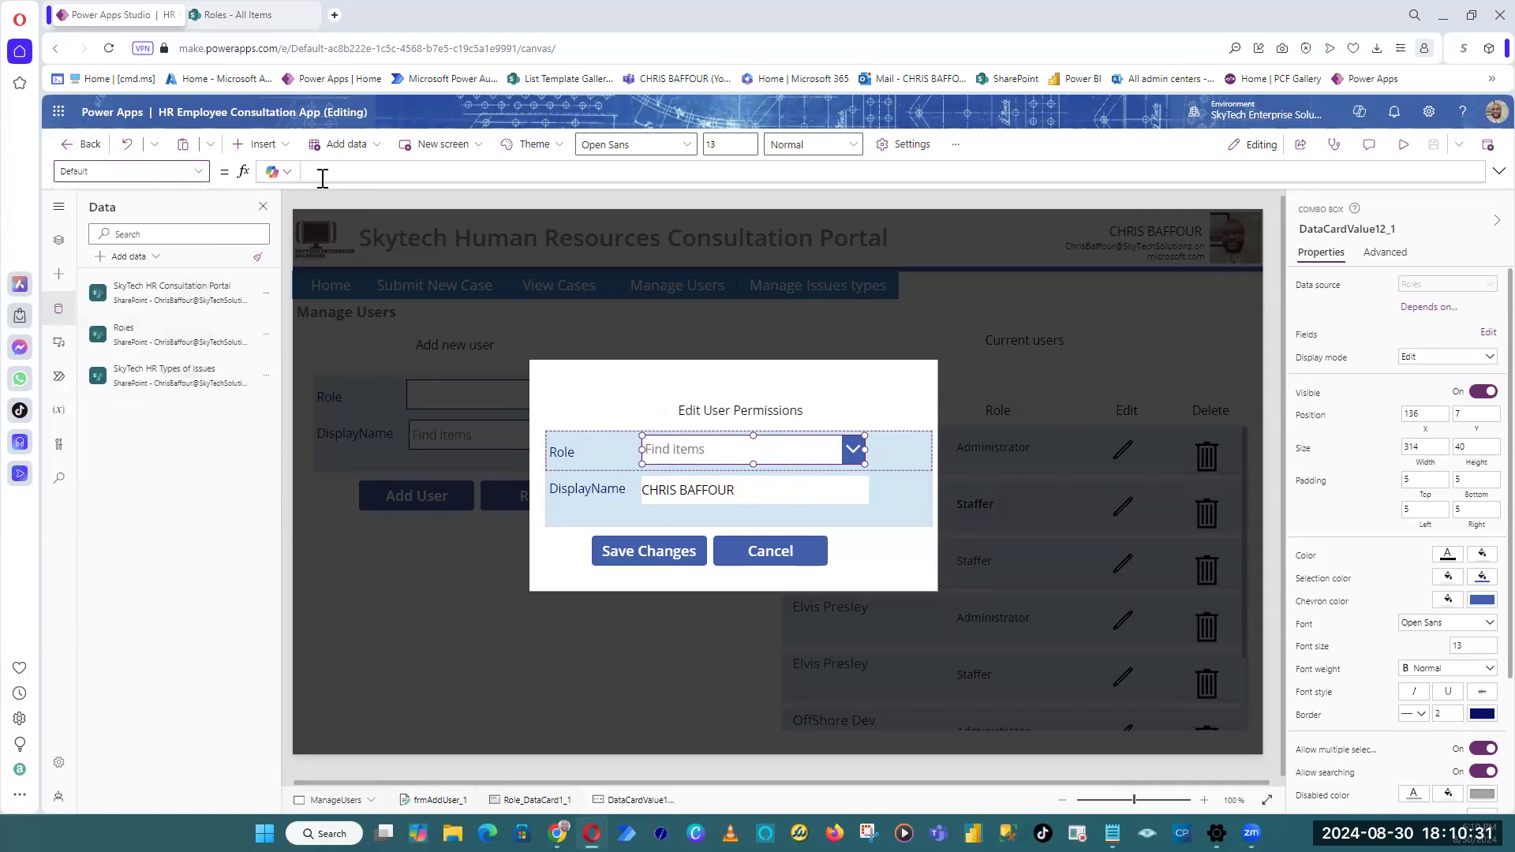
pyautogui.click(197, 175)
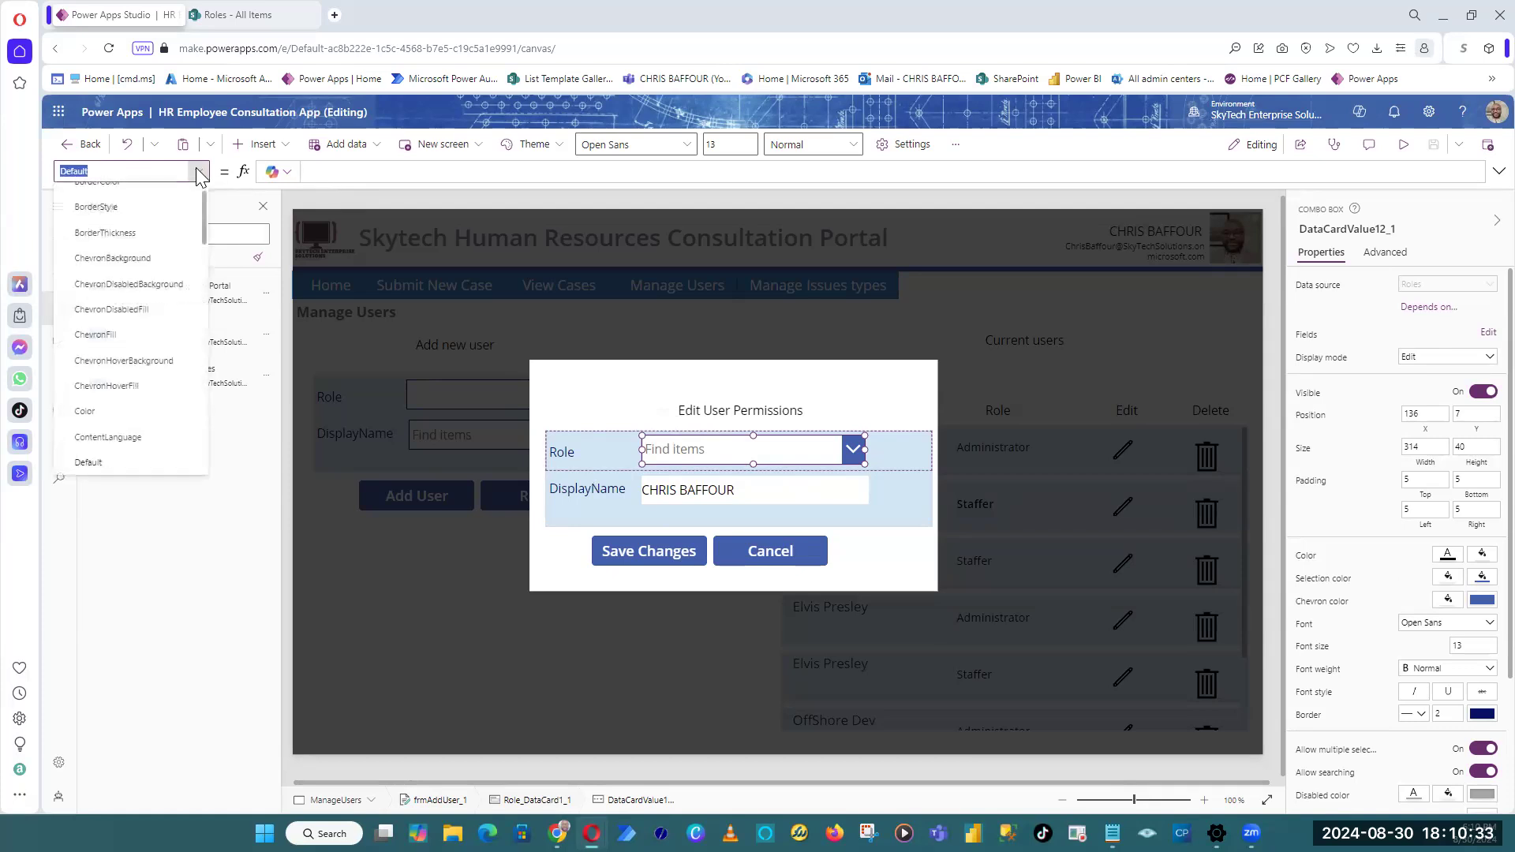
pyautogui.scroll(1, 142, 391)
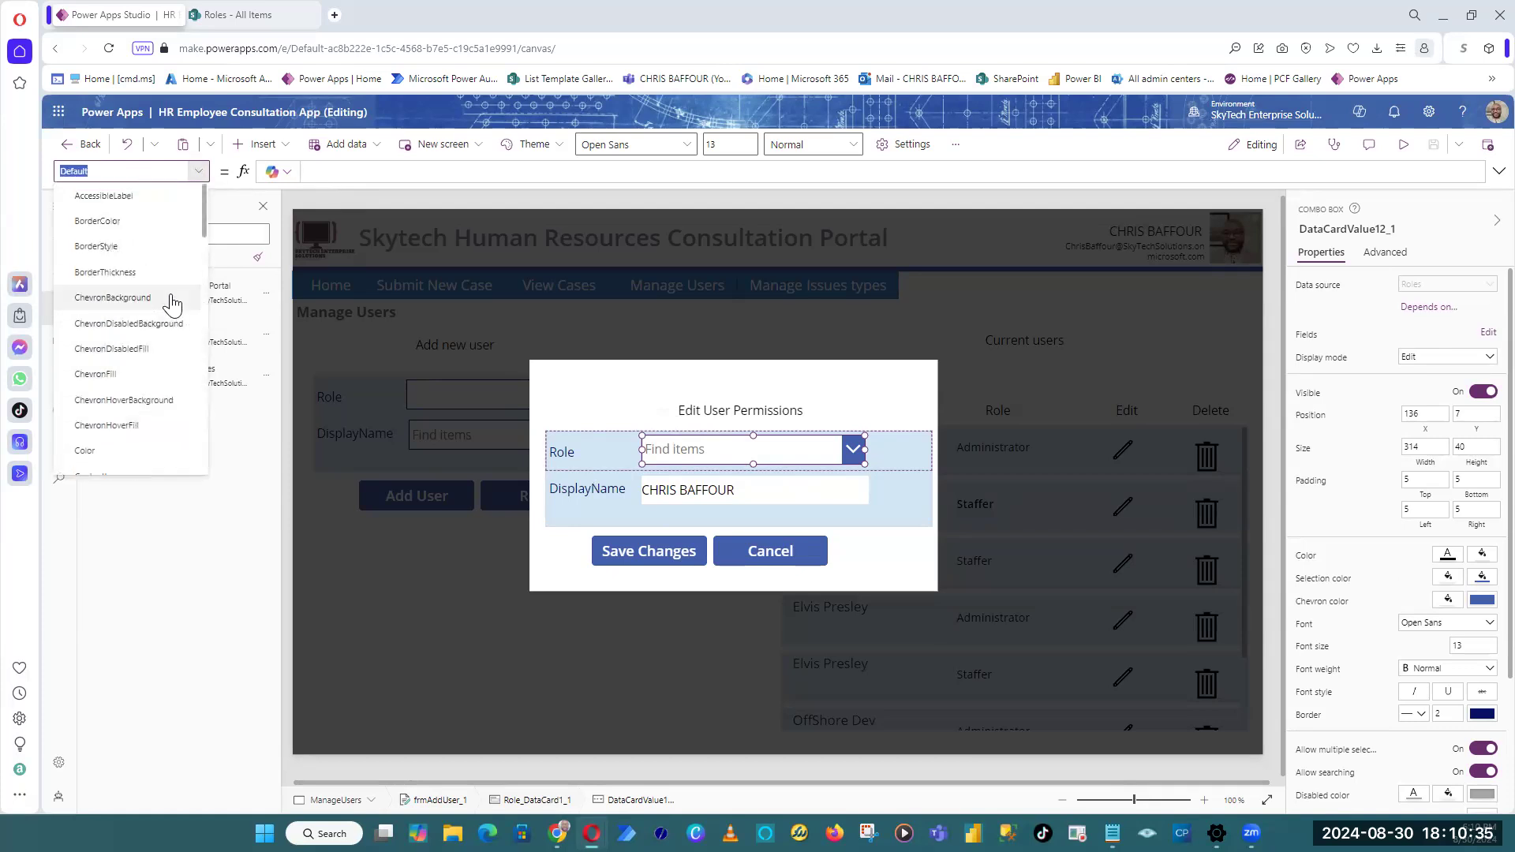
pyautogui.scroll(-2, 142, 395)
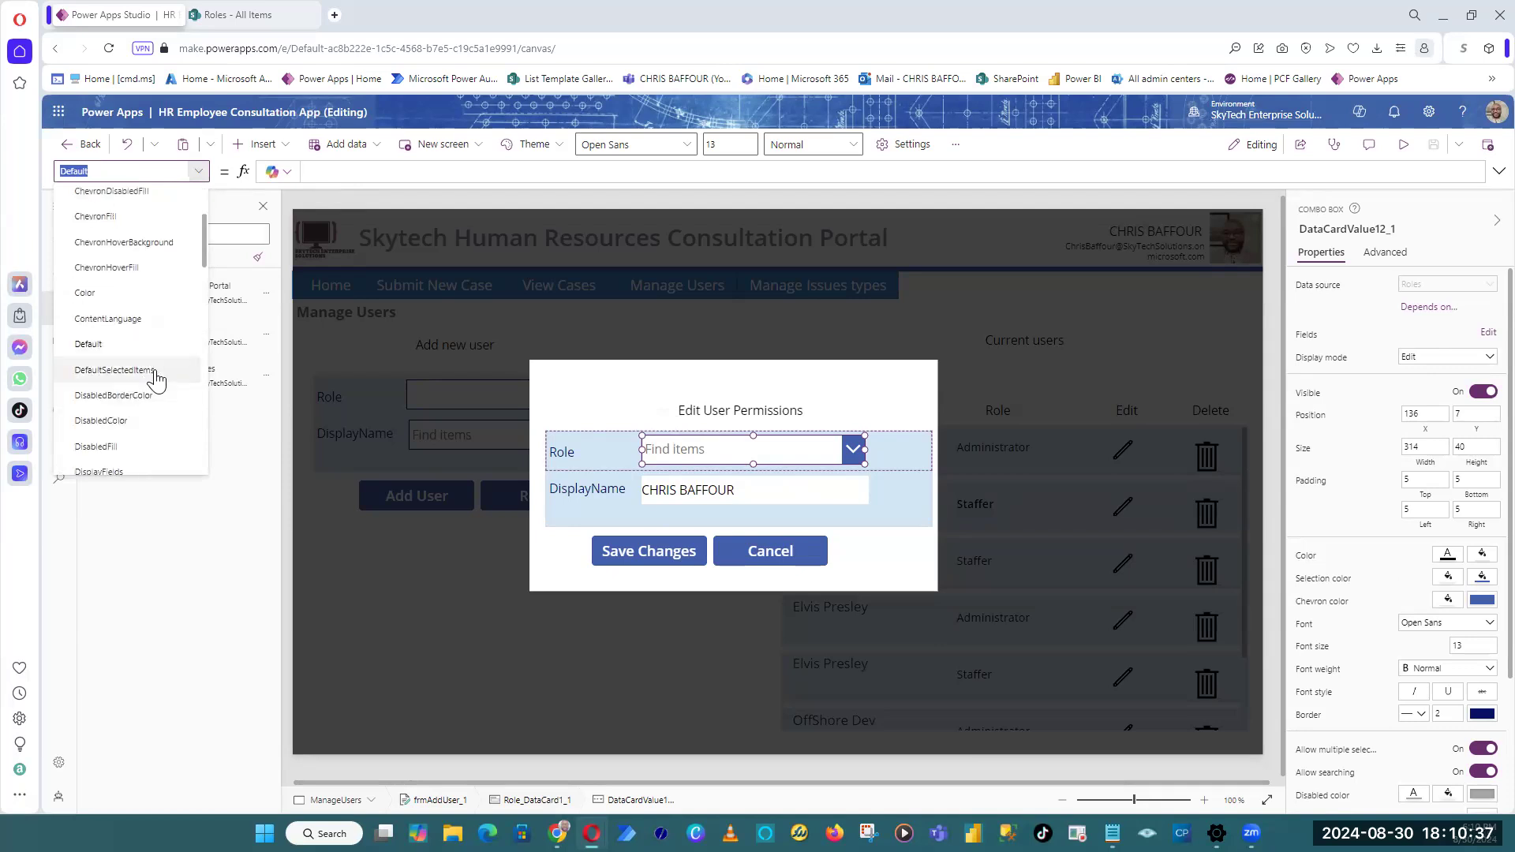
pyautogui.click(157, 380)
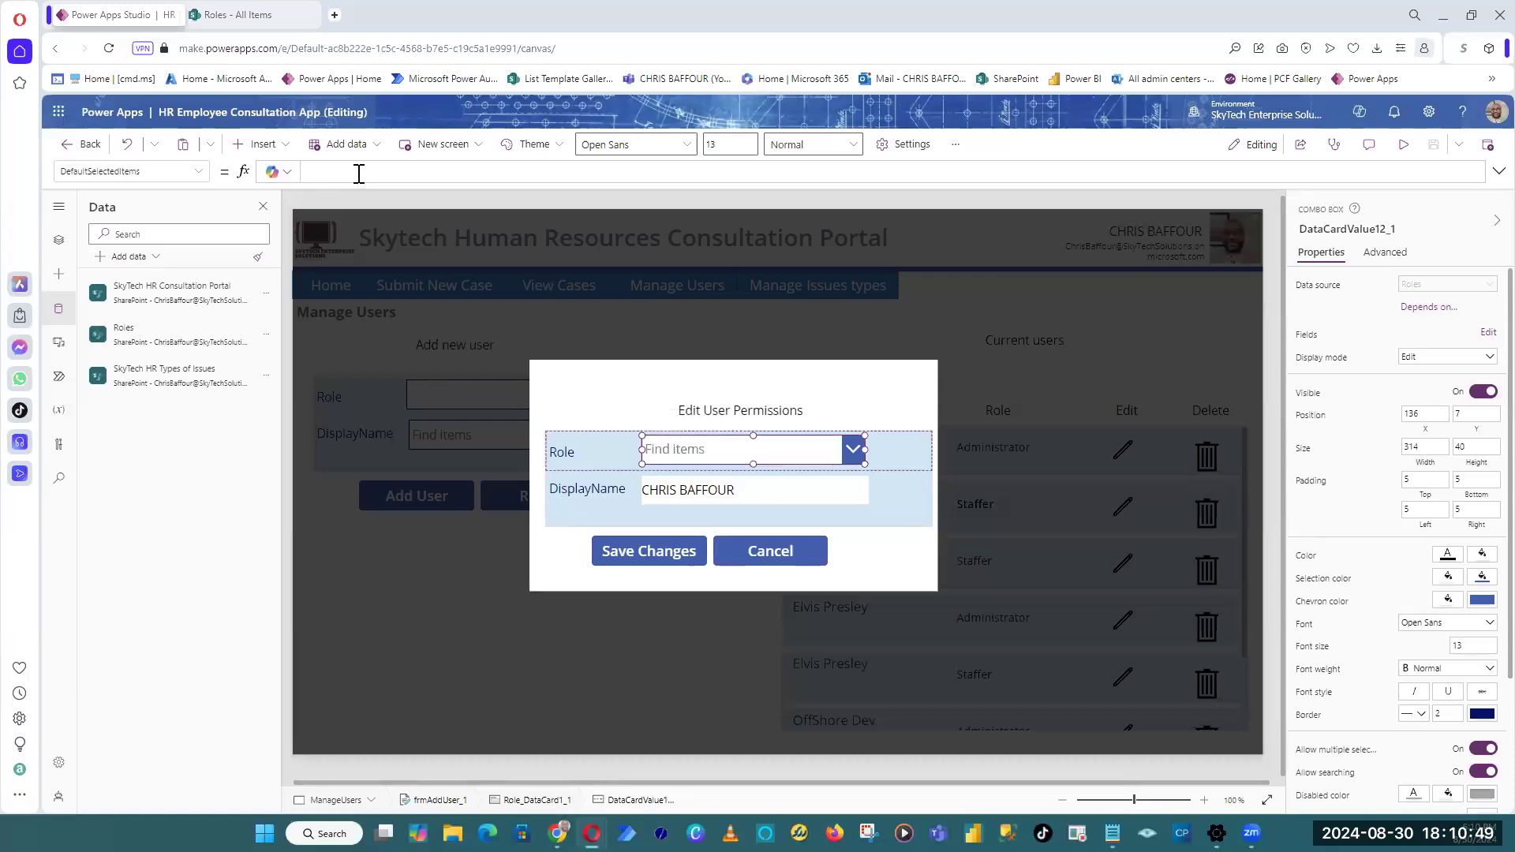
# Step: Narrow the Role combo box to a width of about 102 and select the Role data card
pyautogui.moveTo(869, 453); pyautogui.dragTo(753, 462)
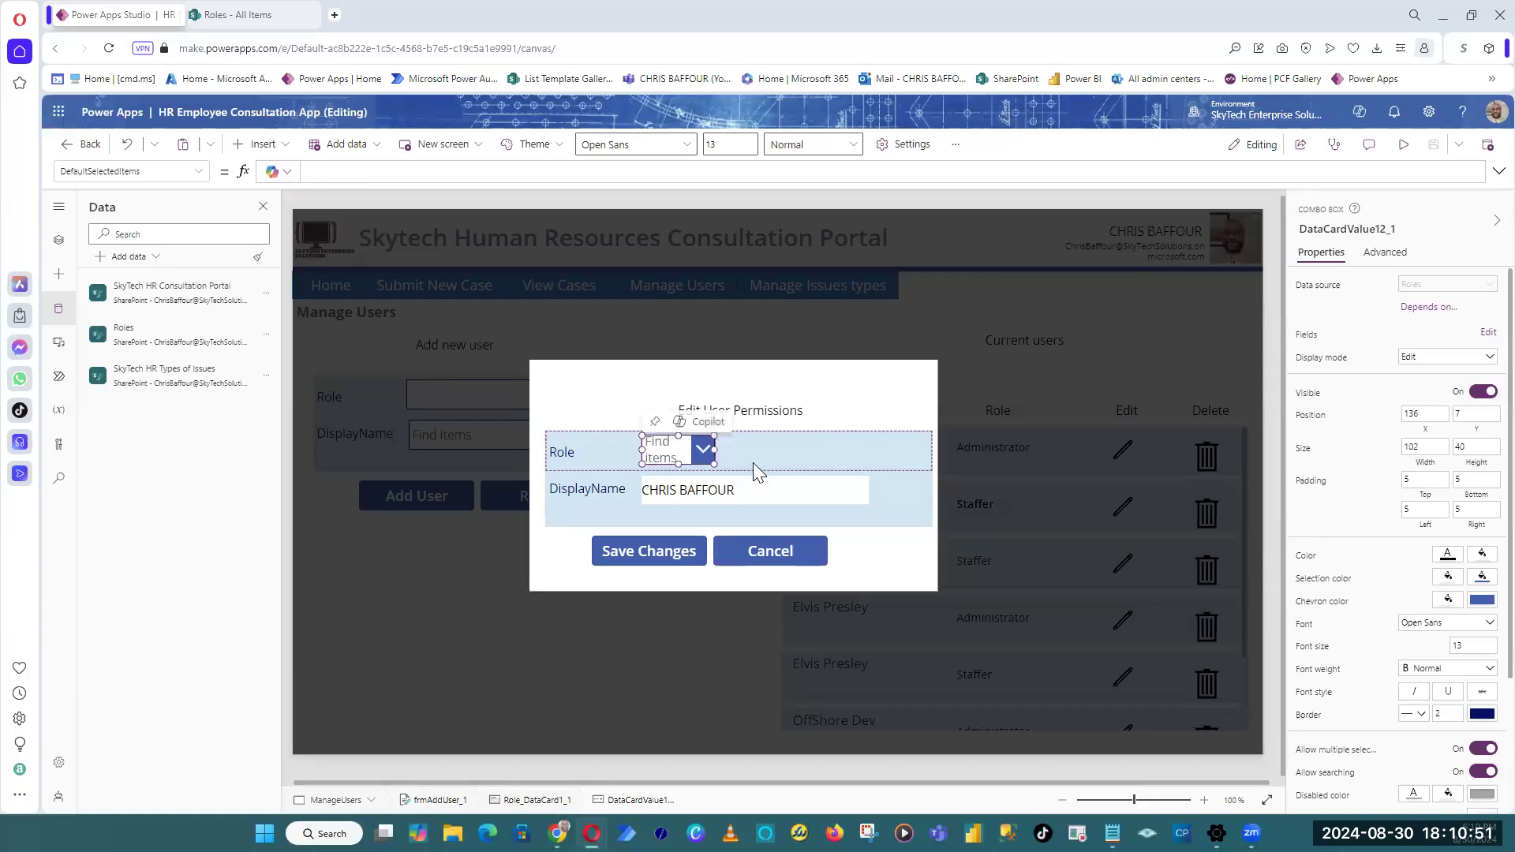
pyautogui.click(816, 466)
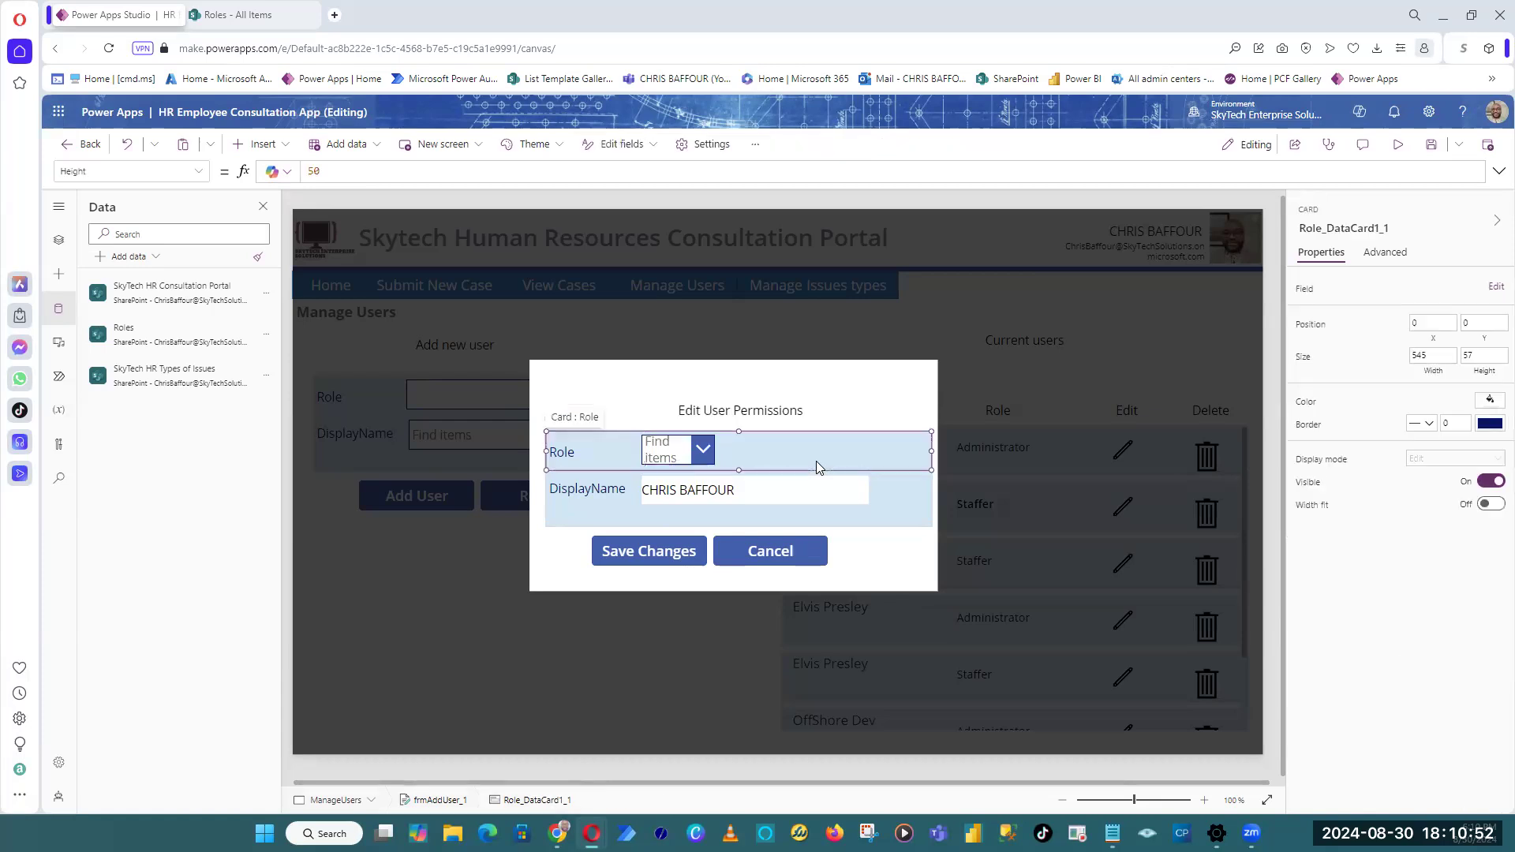
# Step: Insert a drop down control into the Role data card of the Edit User Permissions form
pyautogui.click(261, 144)
pyautogui.write('dropdo')
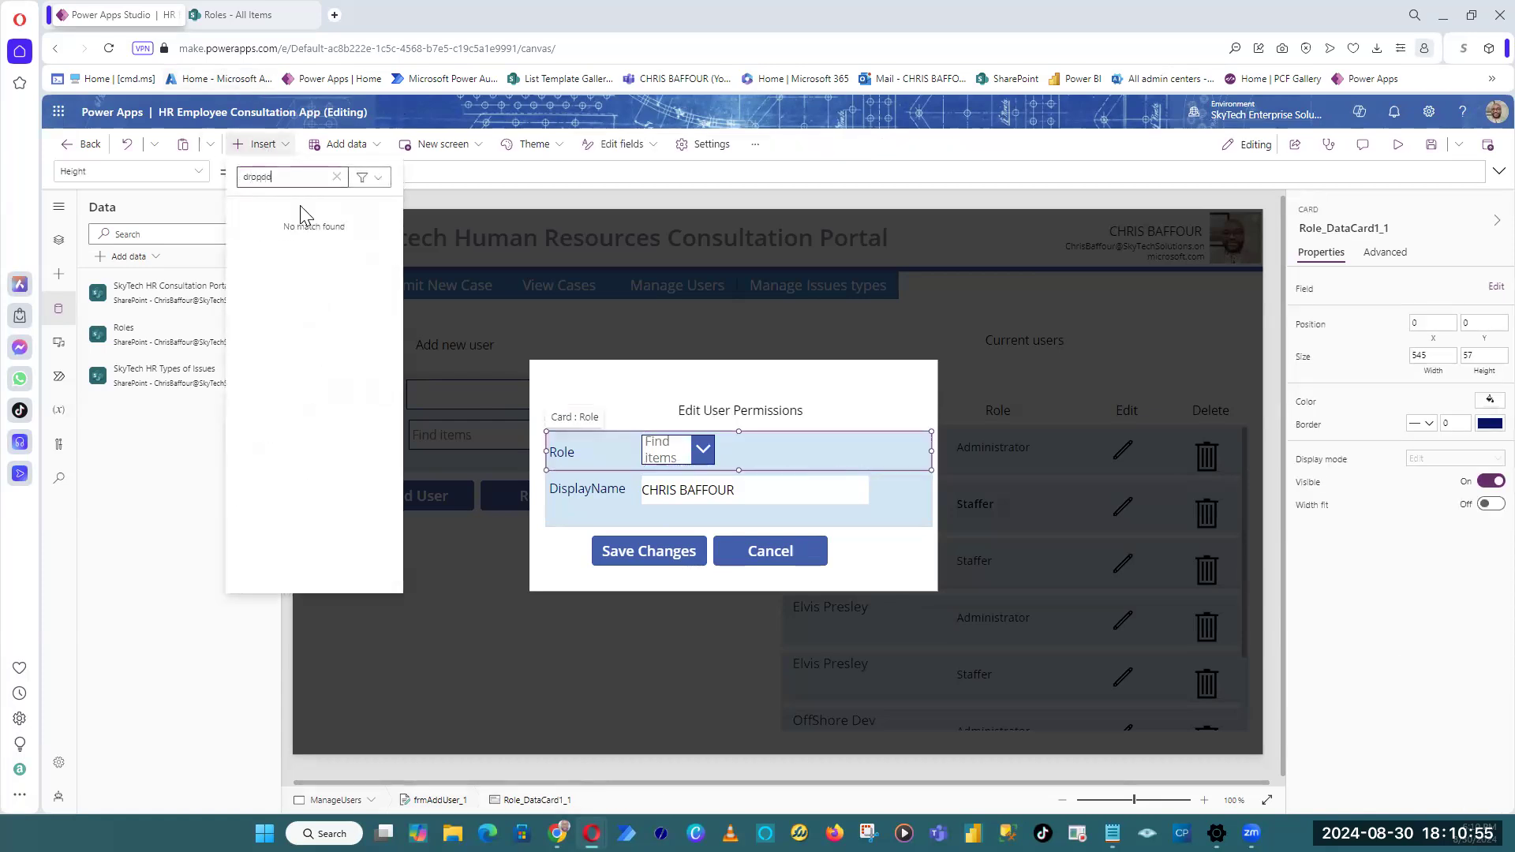
pyautogui.hotkey('ctrl', 's')
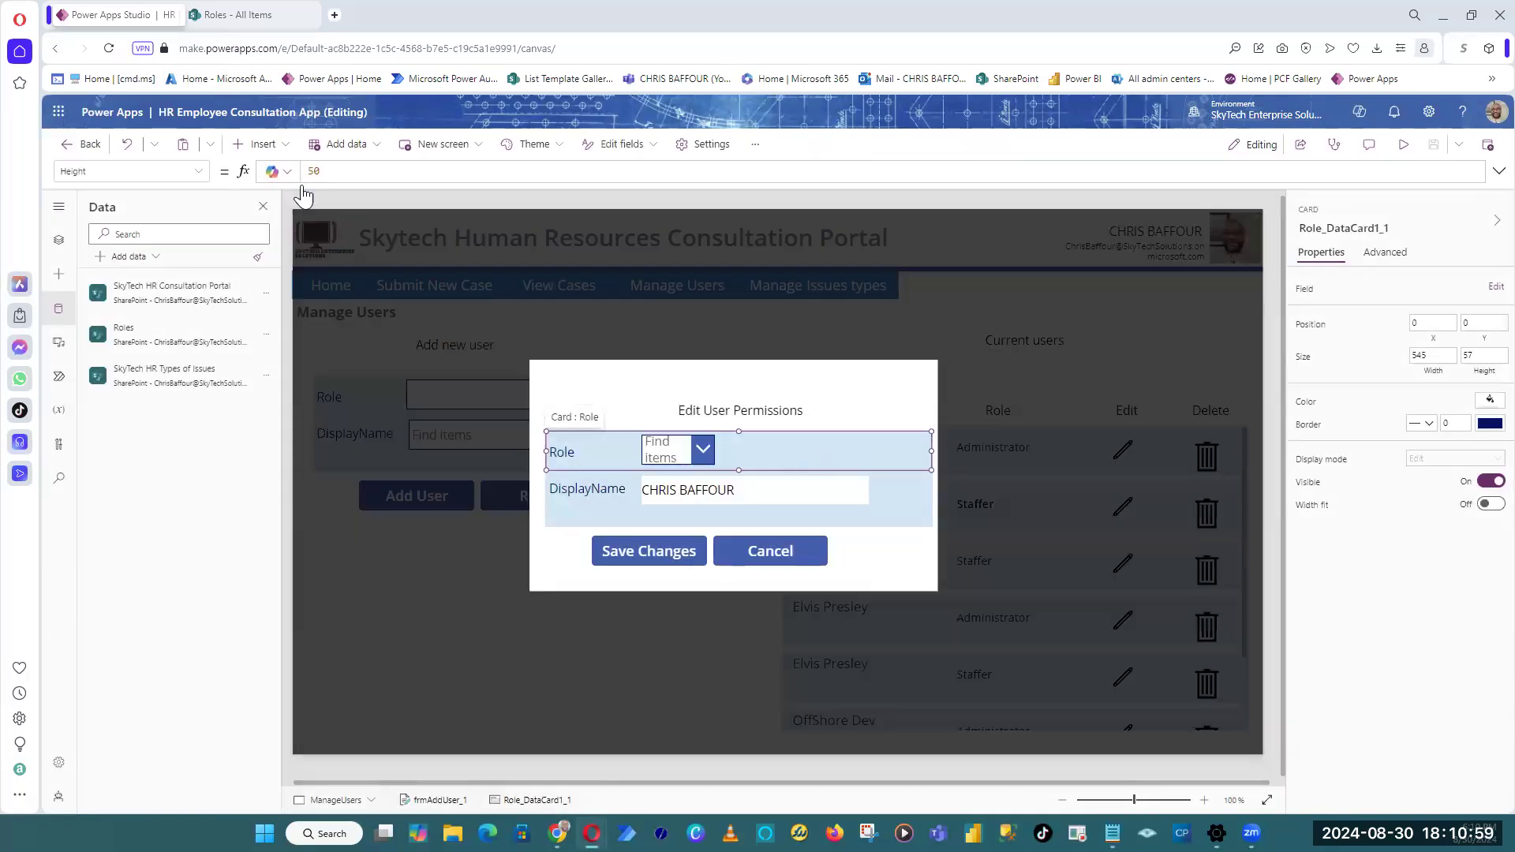
pyautogui.click(260, 144)
pyautogui.write('drop')
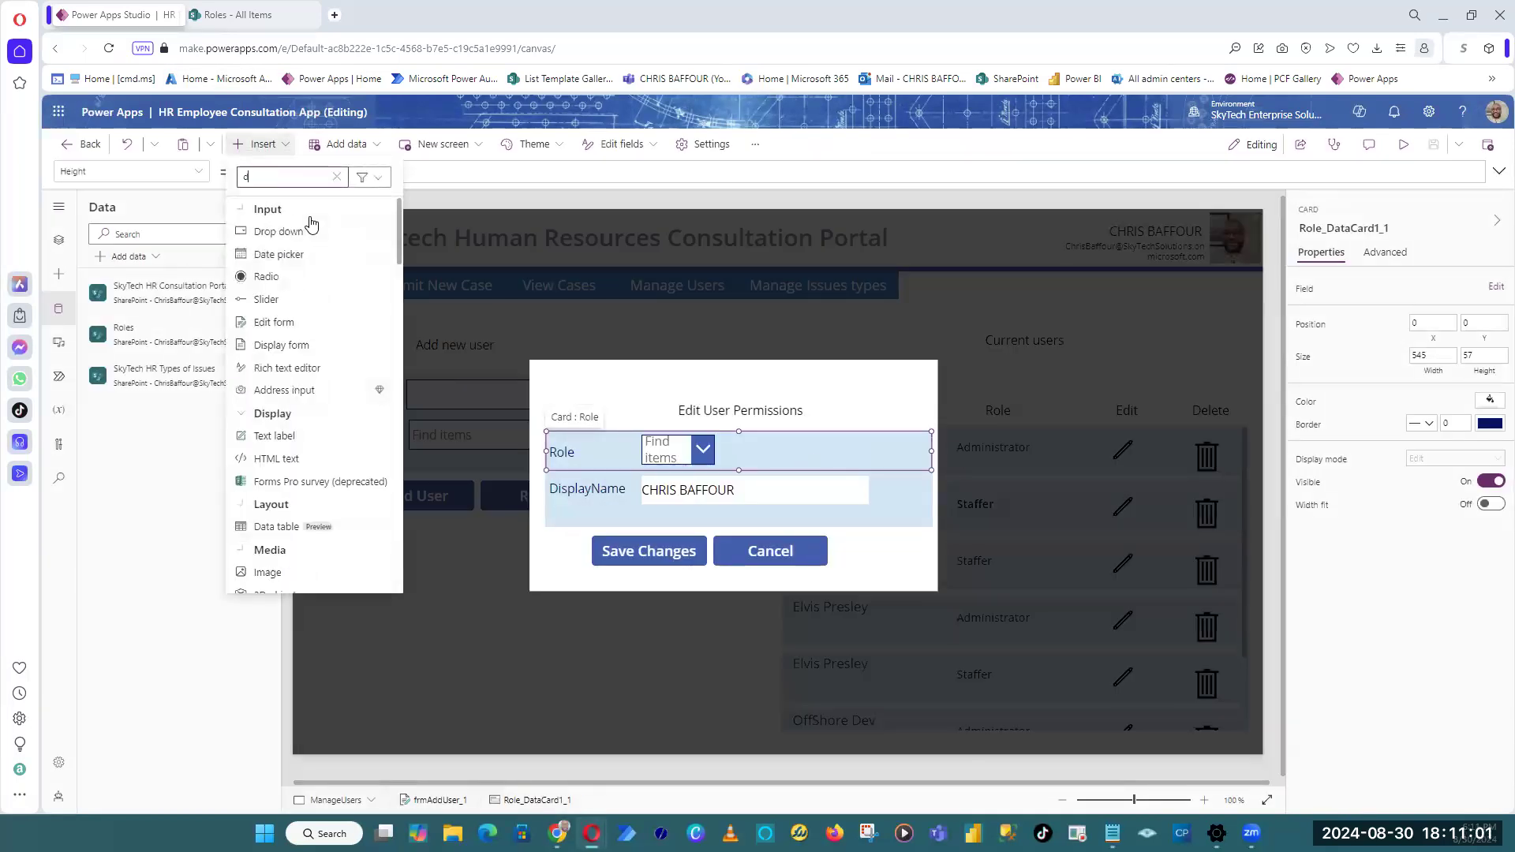
pyautogui.click(298, 234)
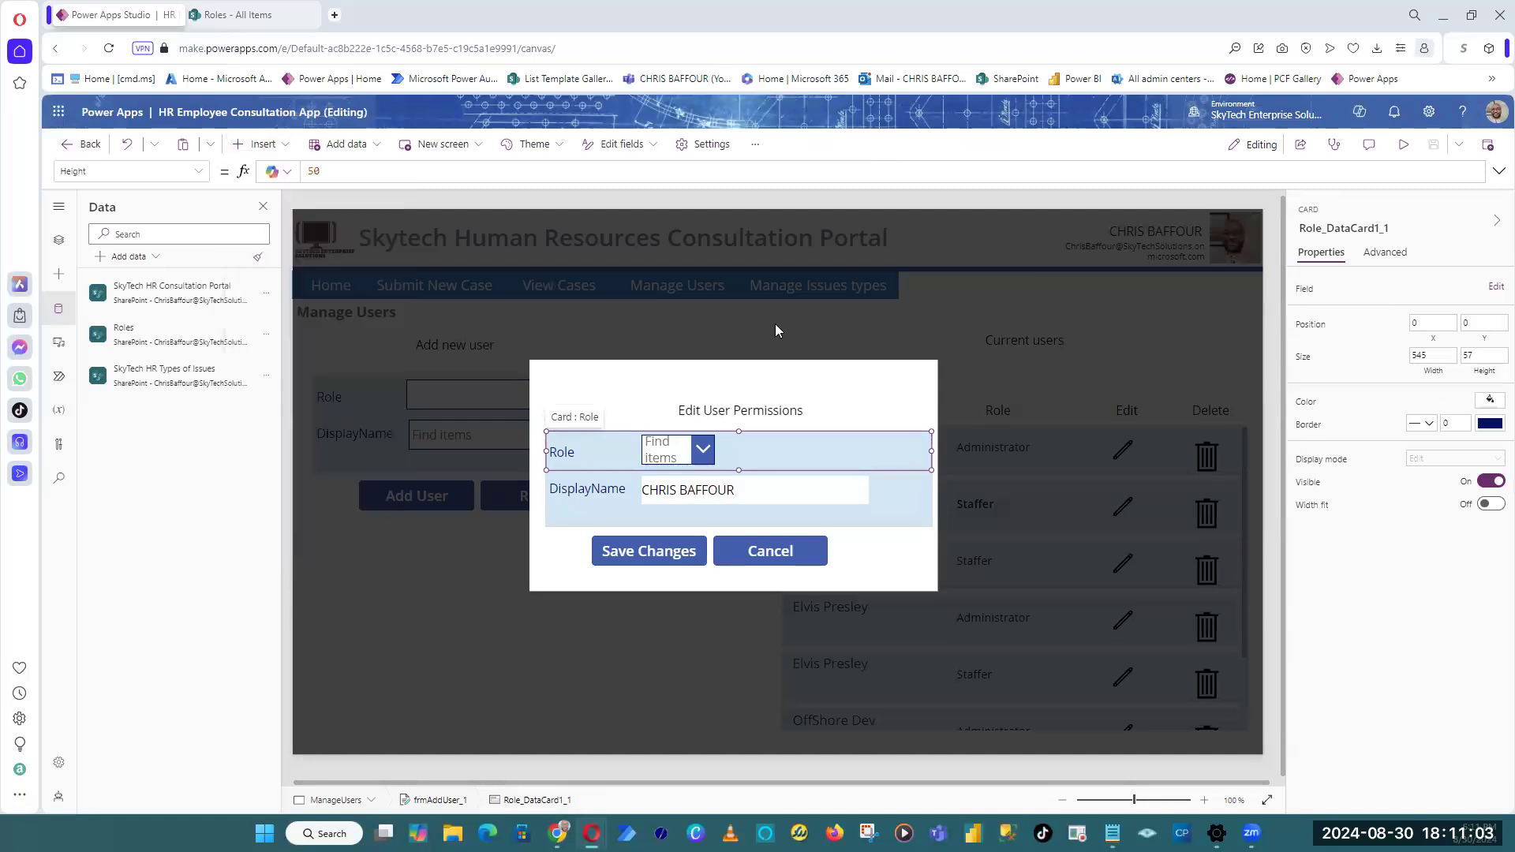
# Step: Look through the new drop down's available properties and delete it from the Role data card
pyautogui.click(198, 170)
pyautogui.scroll(3, 135, 371)
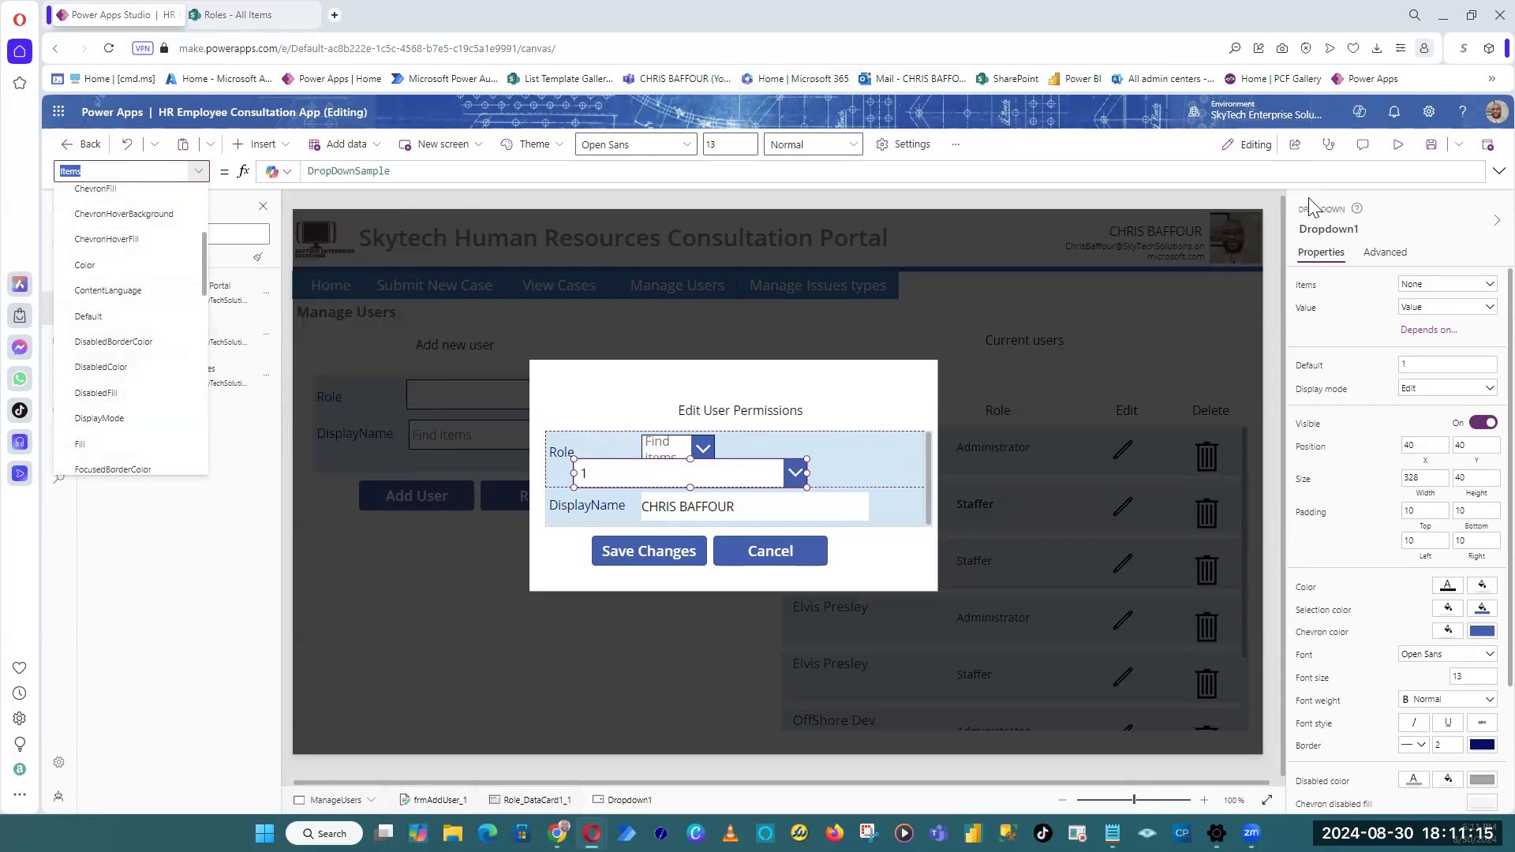
pyautogui.click(1413, 220)
pyautogui.click(759, 476)
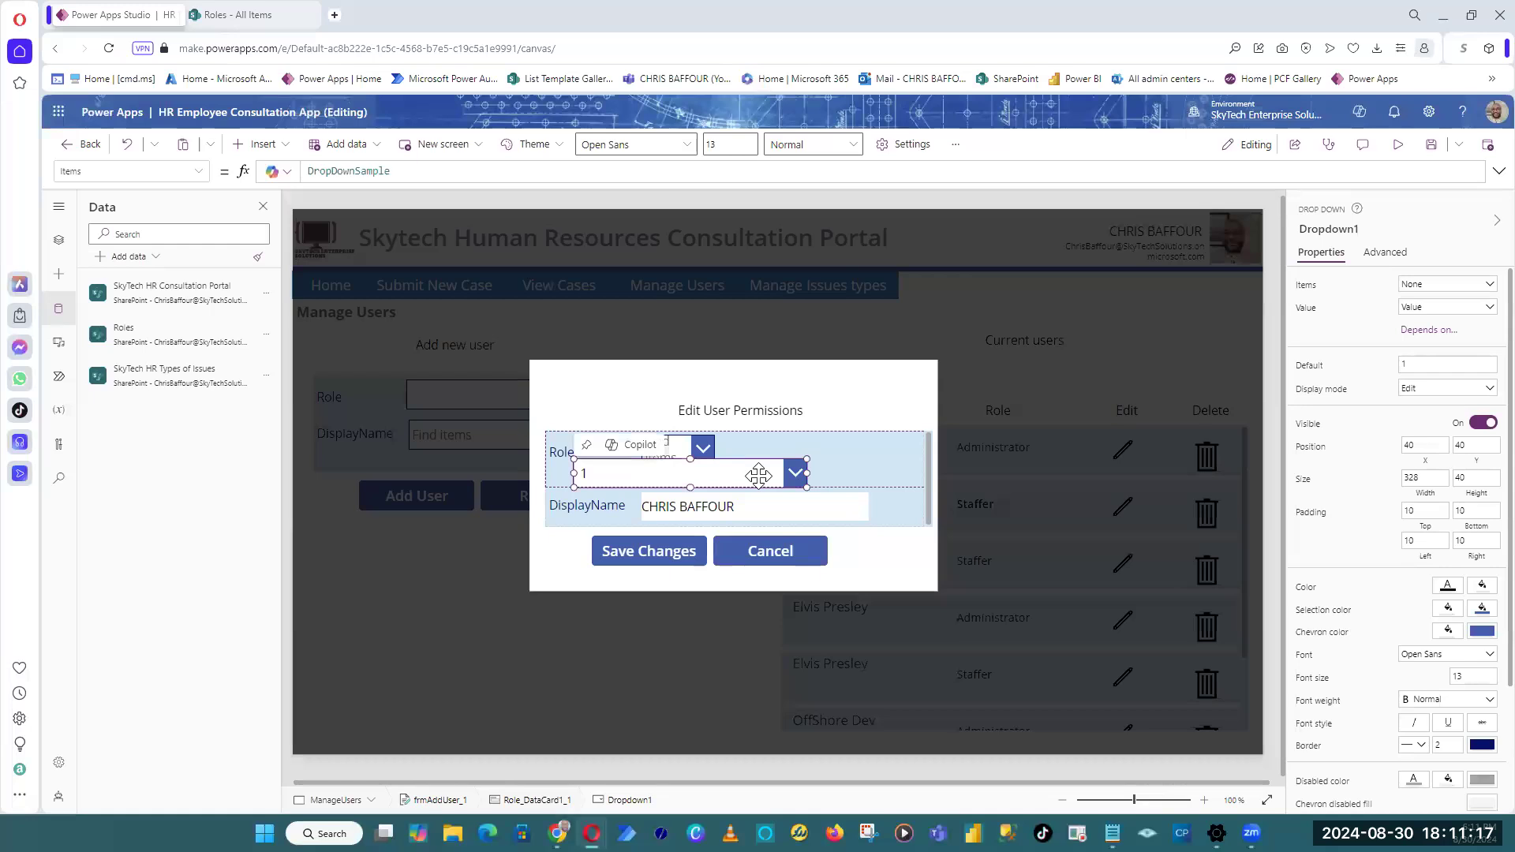
pyautogui.press('Delete')
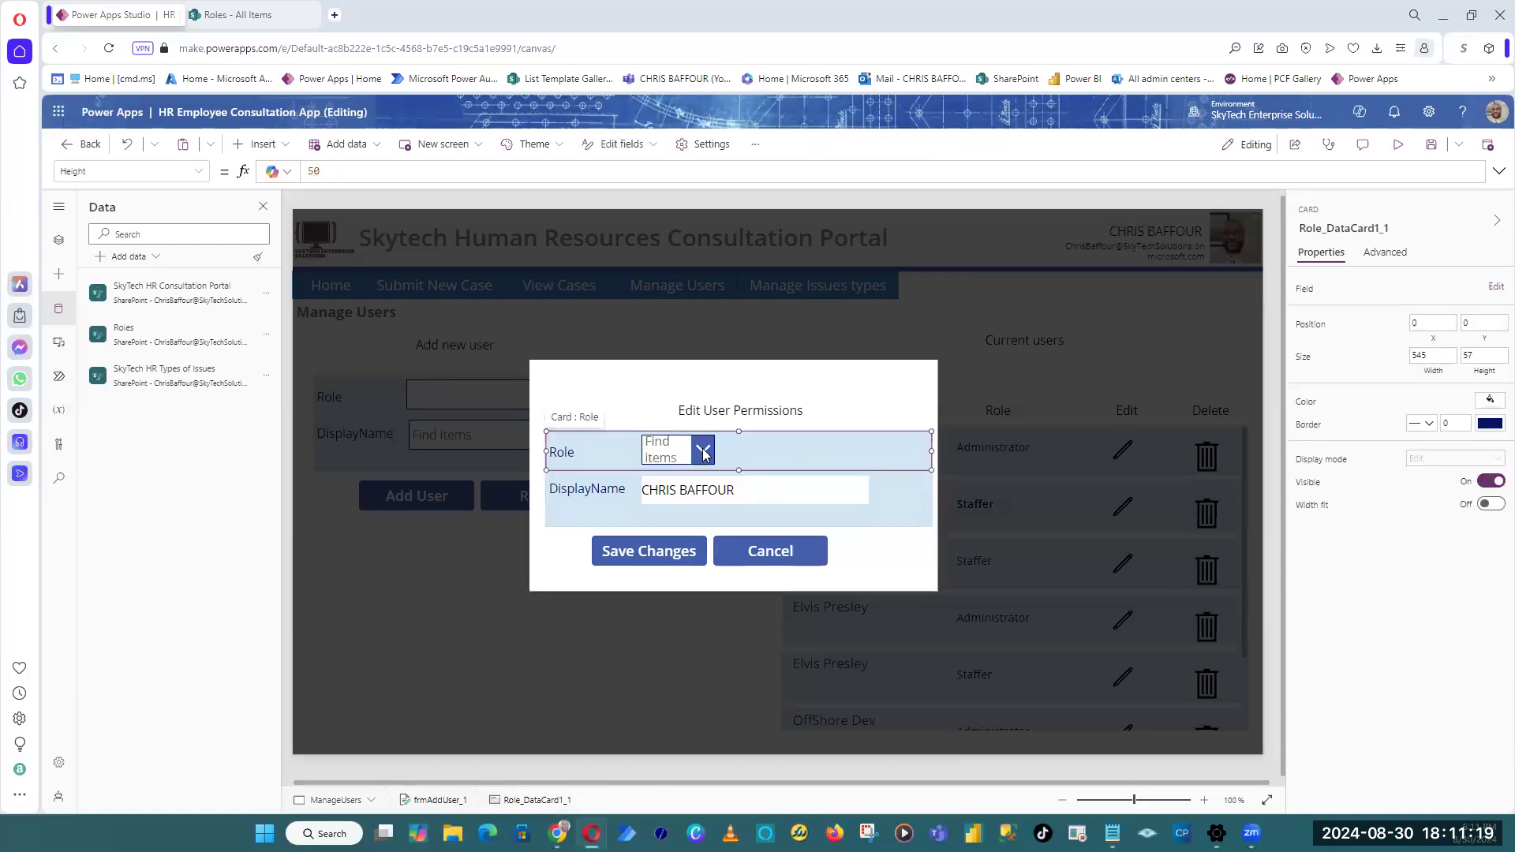
# Step: Widen the Role combo box to 318, set its DefaultSelectedItems to Parent.Default and save the app
pyautogui.click(709, 451)
pyautogui.moveTo(714, 452); pyautogui.dragTo(868, 449)
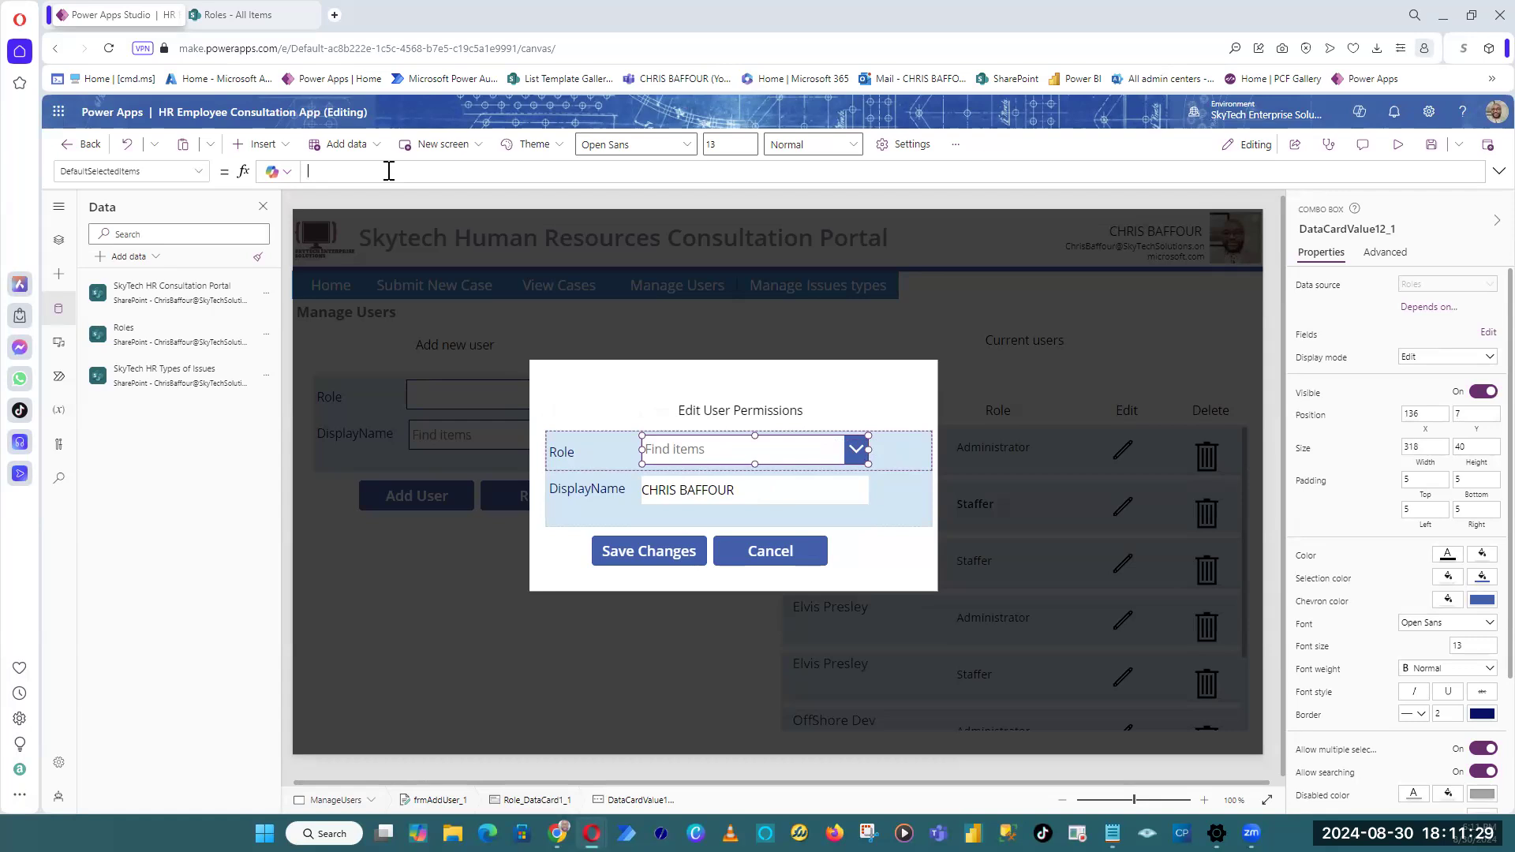
pyautogui.write('arent')
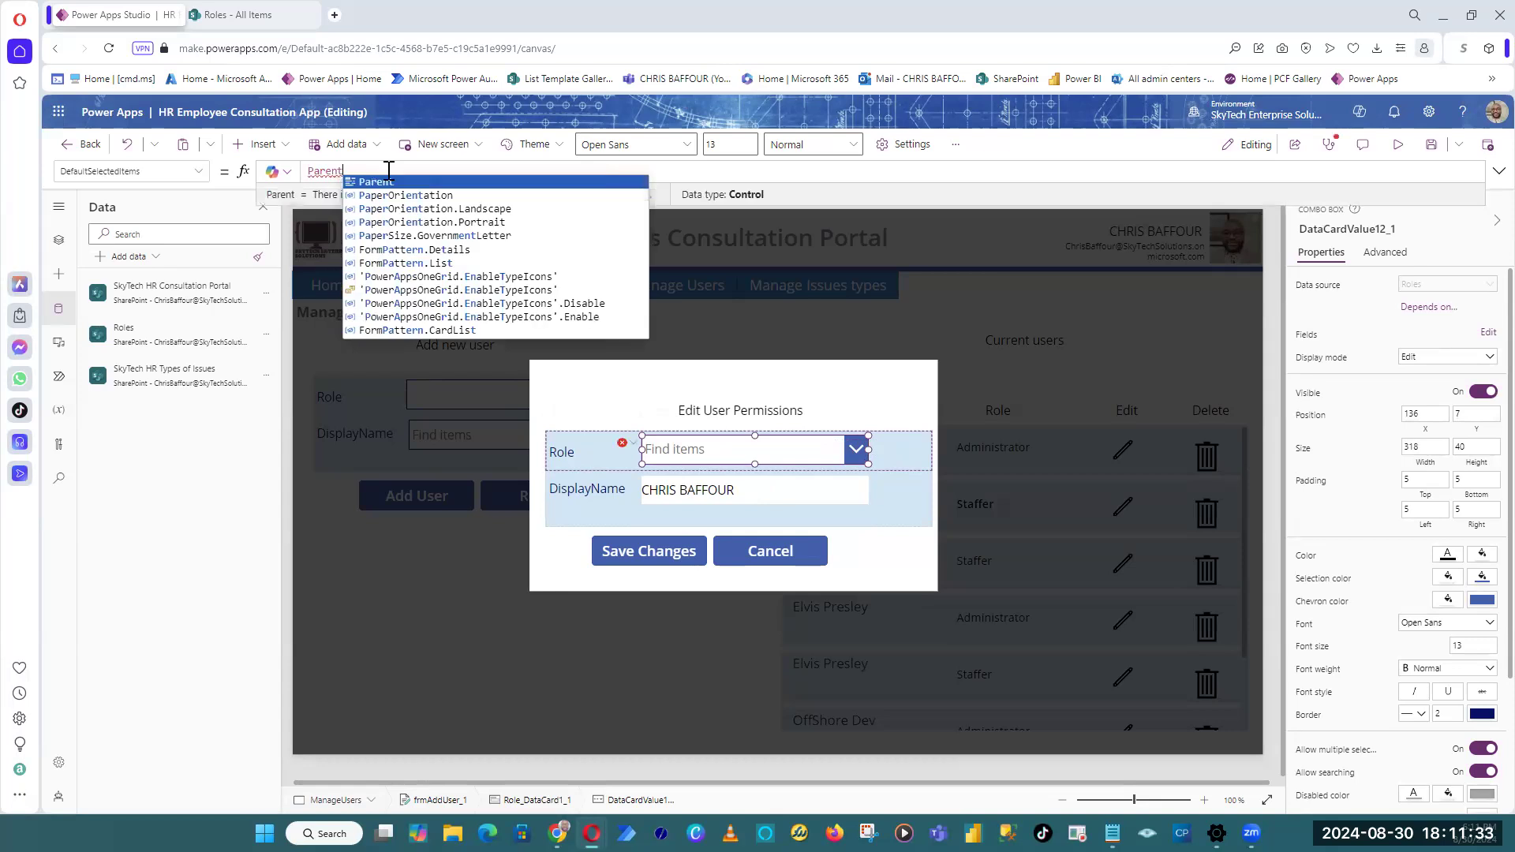
pyautogui.write('.De')
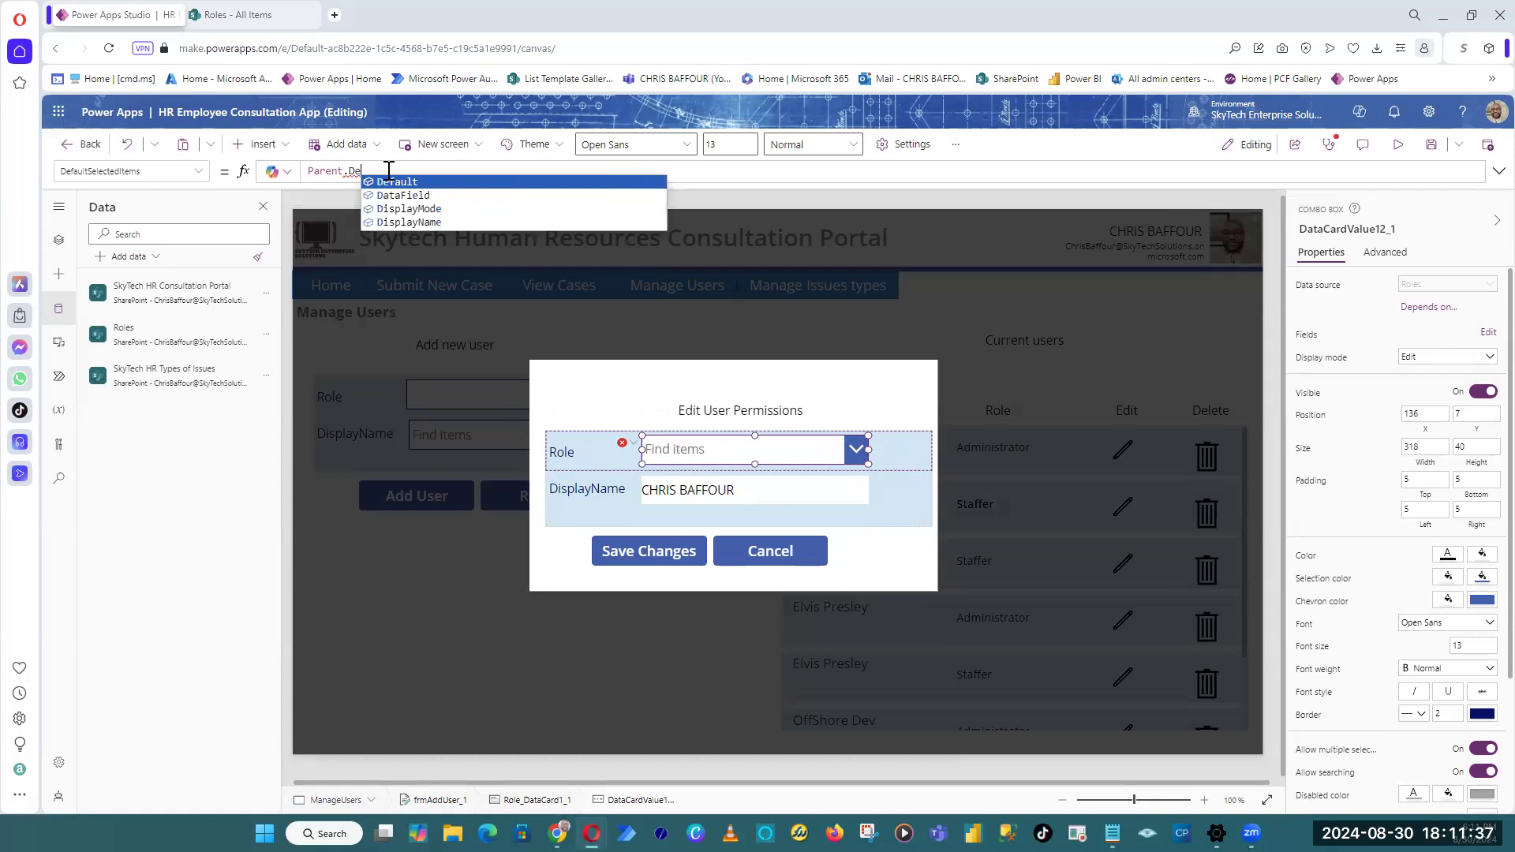
pyautogui.click(407, 182)
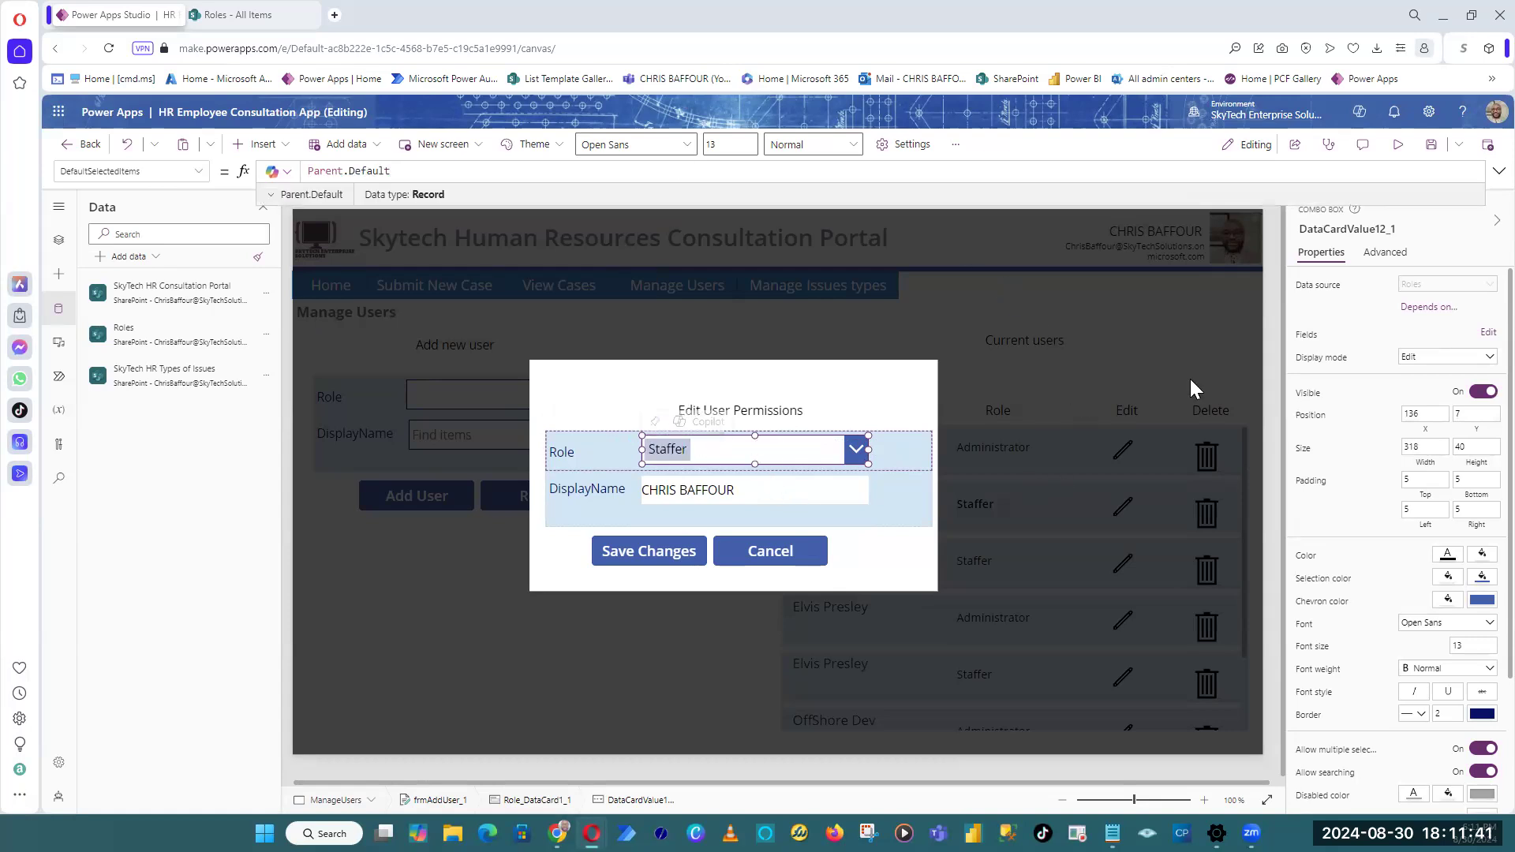
pyautogui.click(1430, 146)
# Step: Preview the app and check which role and display name the edit pop-up loads for several current users
pyautogui.click(1405, 146)
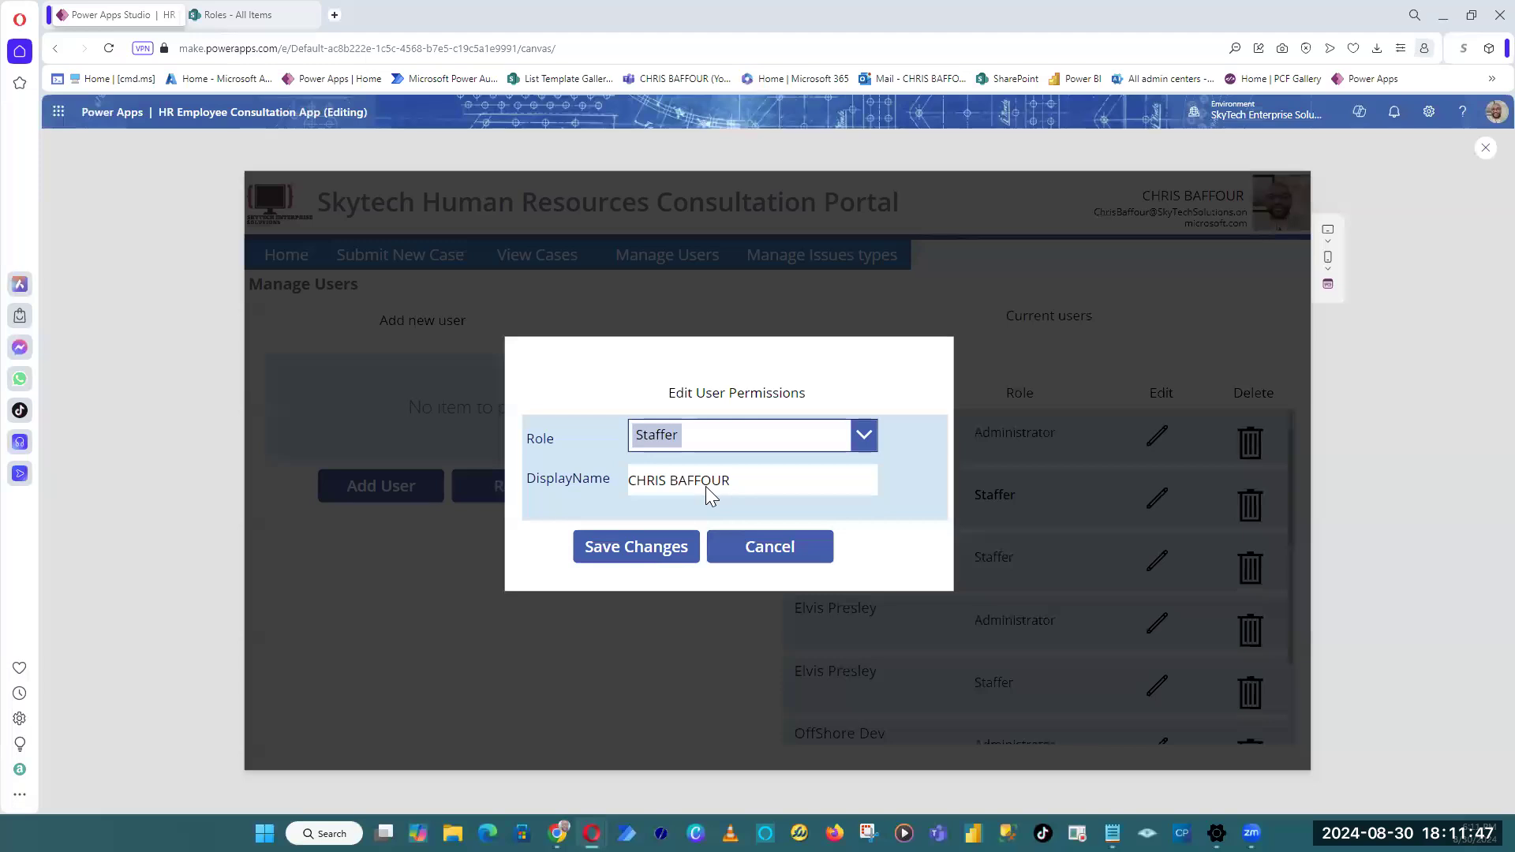
pyautogui.click(786, 546)
pyautogui.scroll(-2, 1067, 573)
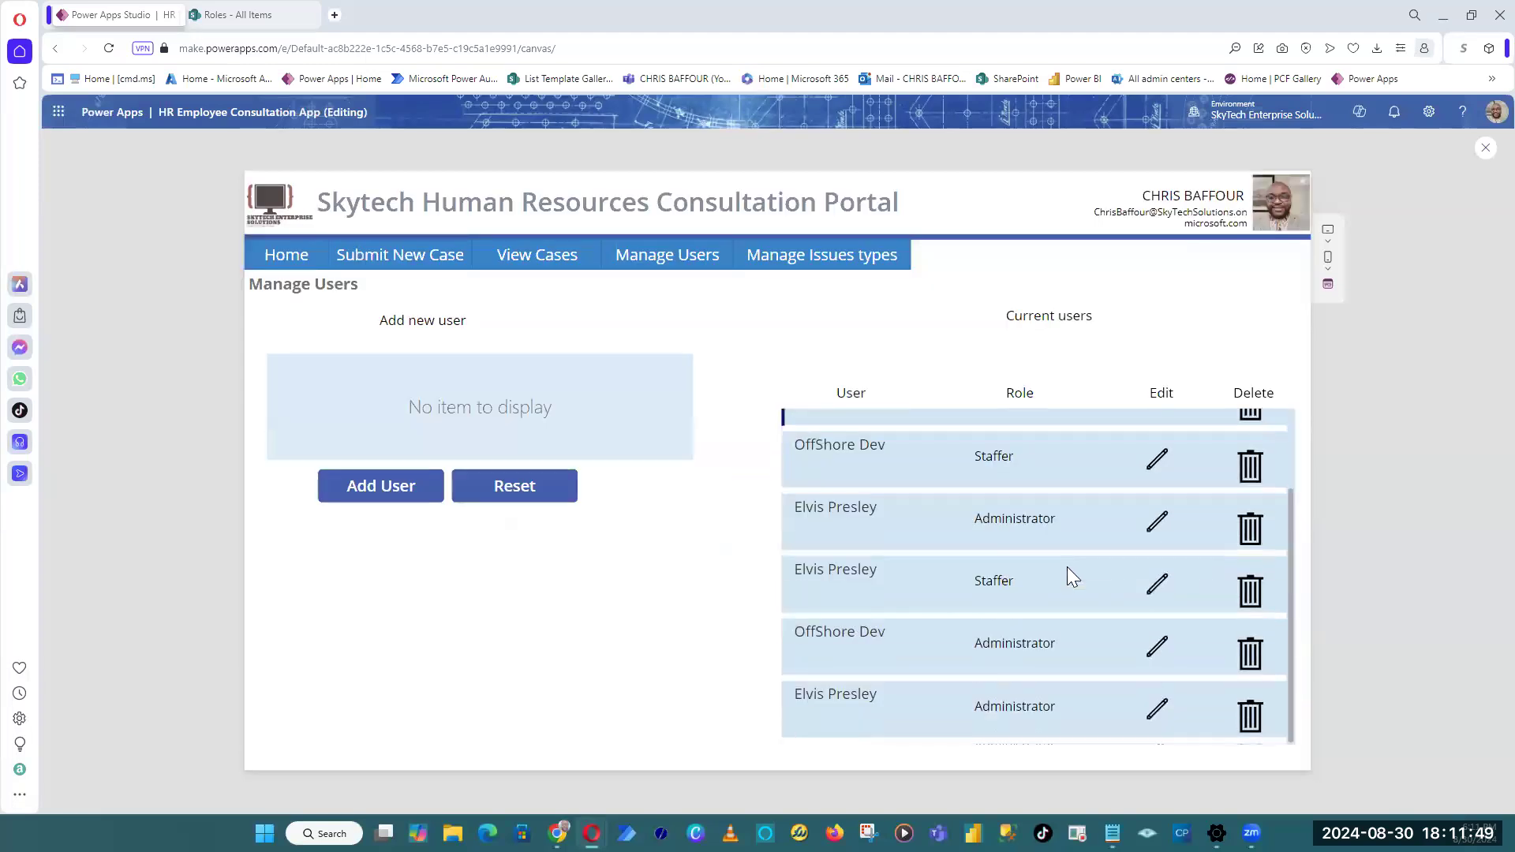
pyautogui.click(1158, 647)
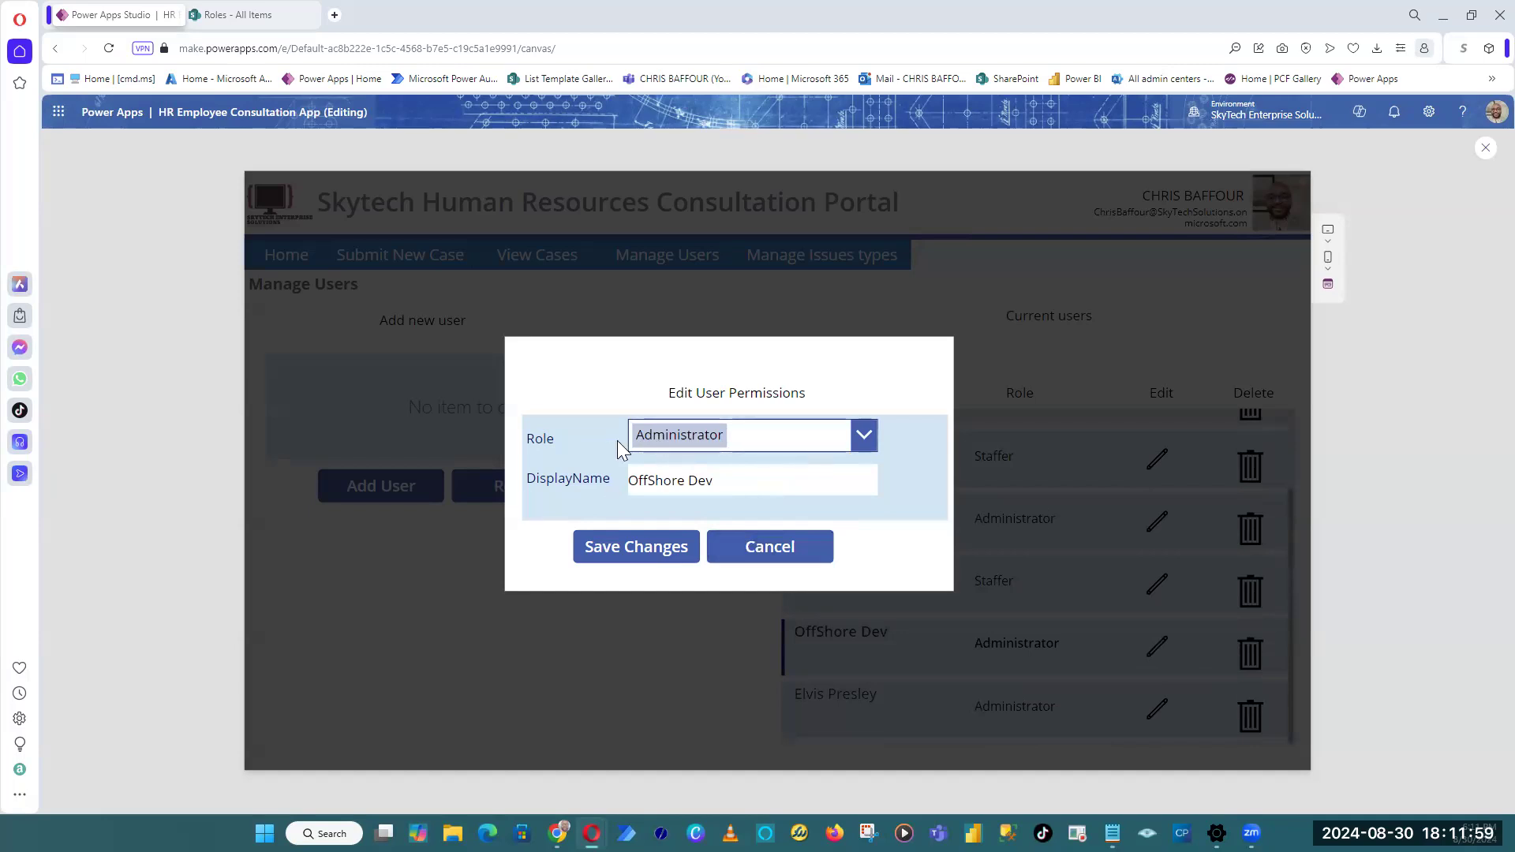
pyautogui.click(762, 562)
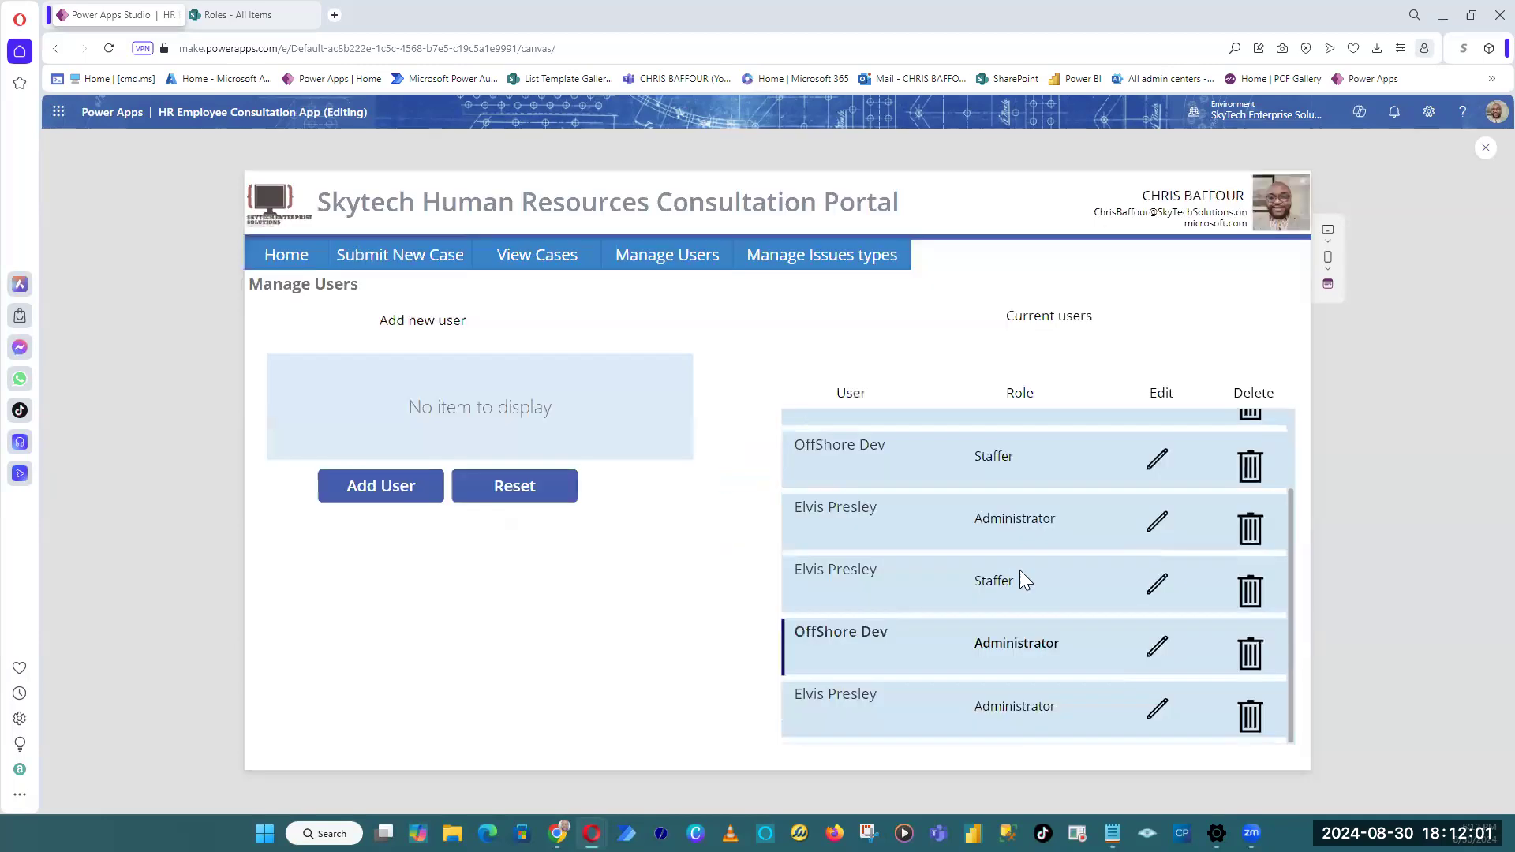
pyautogui.scroll(2, 1053, 615)
pyautogui.click(1158, 500)
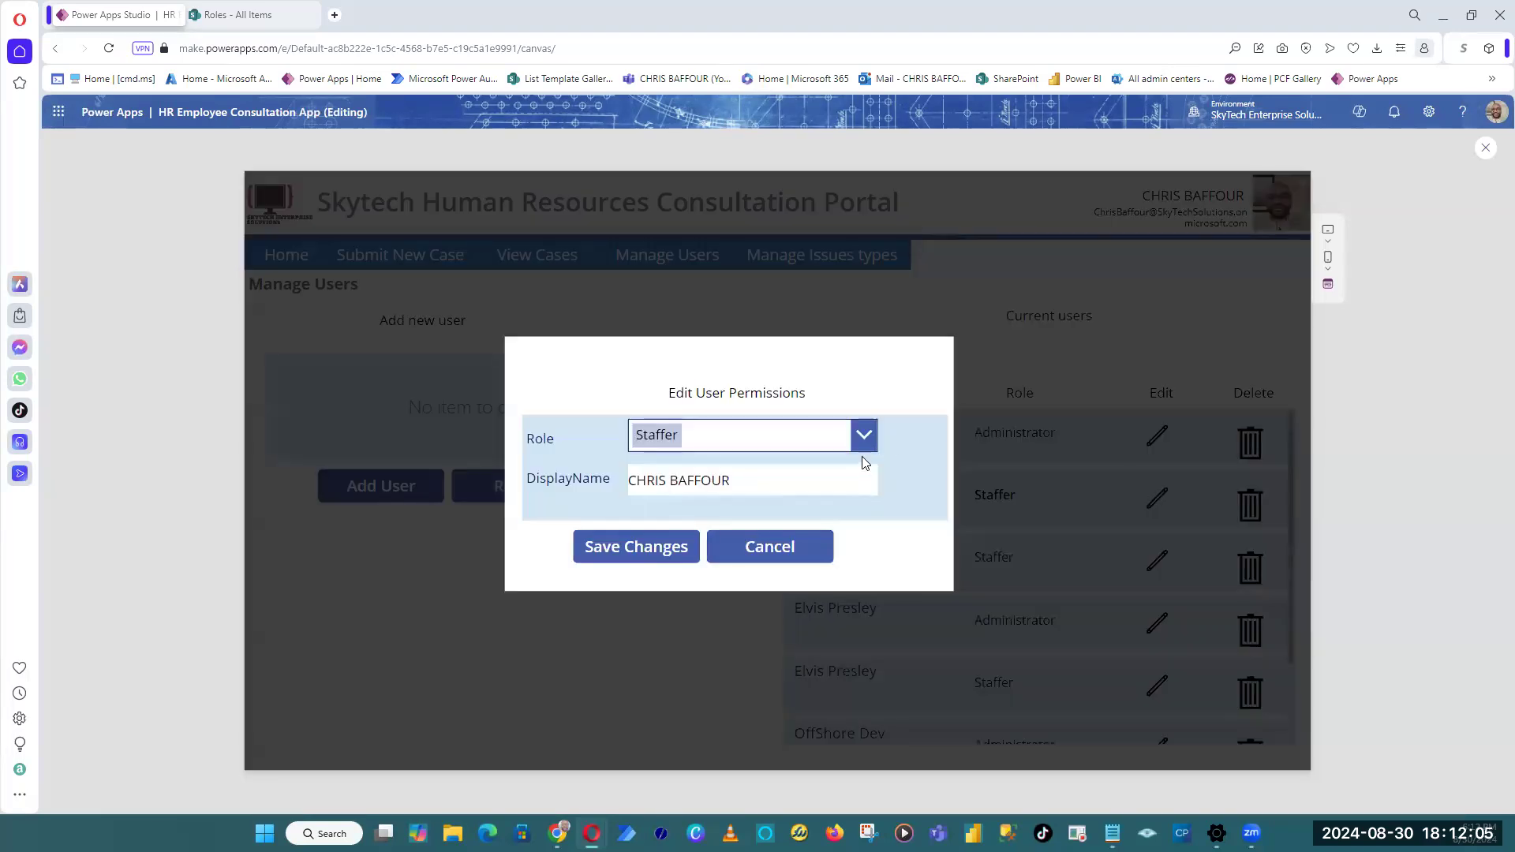
pyautogui.click(779, 547)
# Step: Test adding Administrator as a second role for a Staffer user in the edit pop-up, without saving, and leave the preview
pyautogui.scroll(-2, 1018, 679)
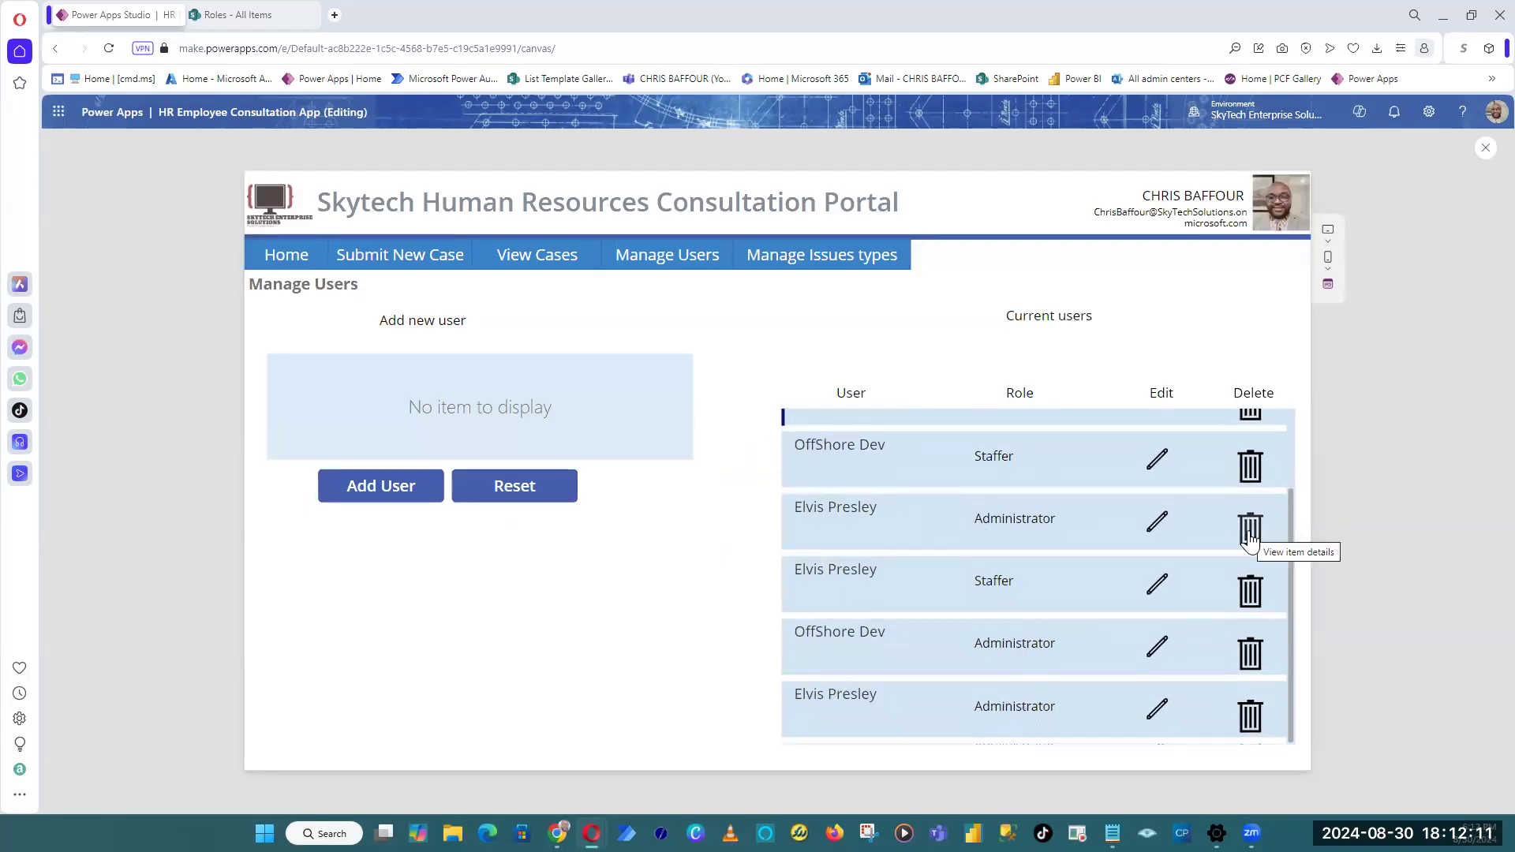
pyautogui.click(1154, 588)
pyautogui.click(862, 436)
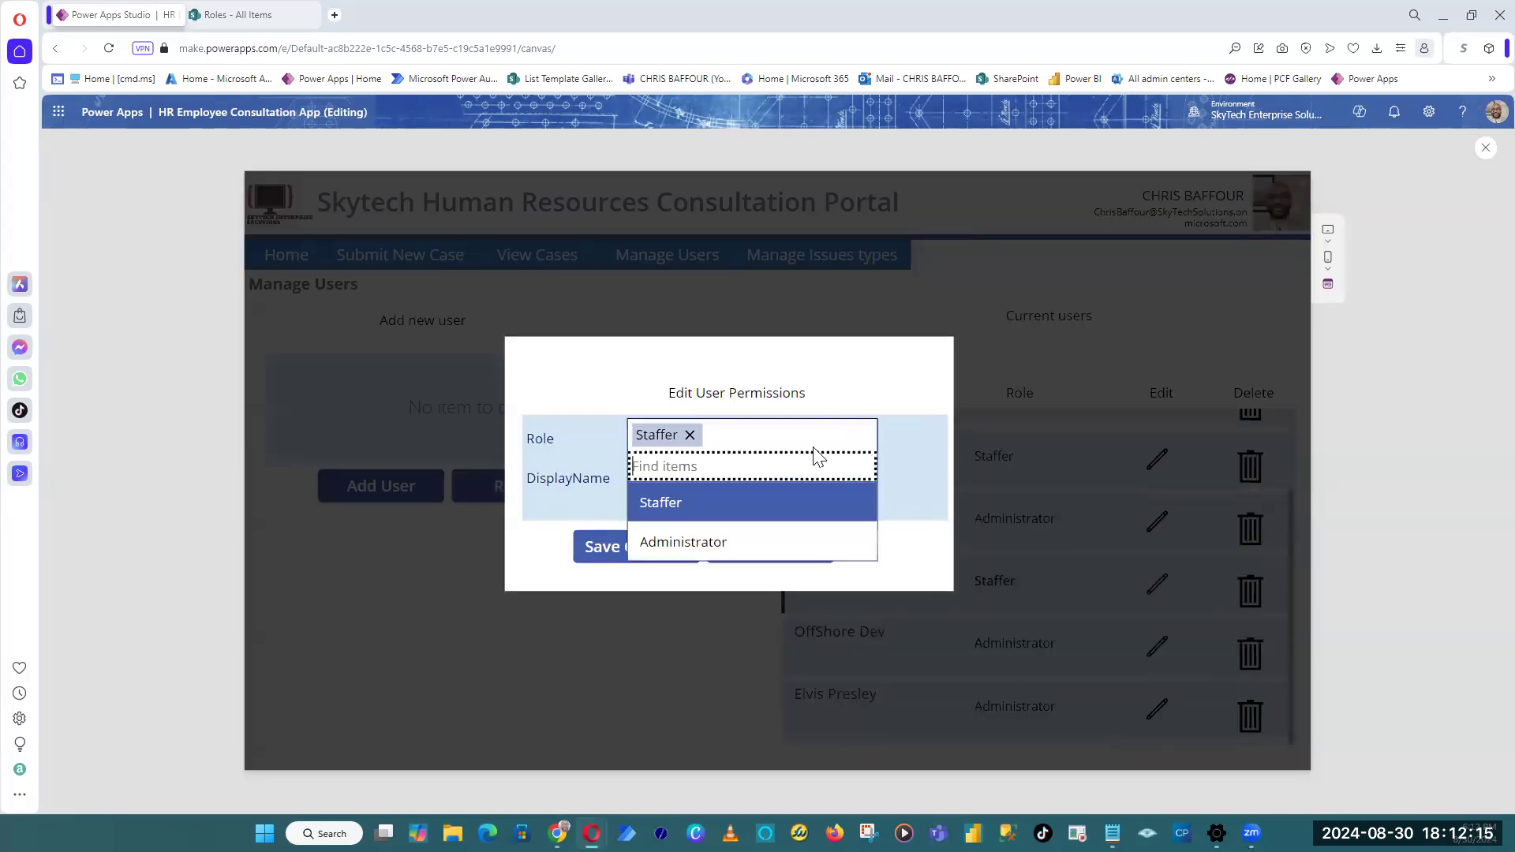
pyautogui.click(678, 543)
pyautogui.click(581, 404)
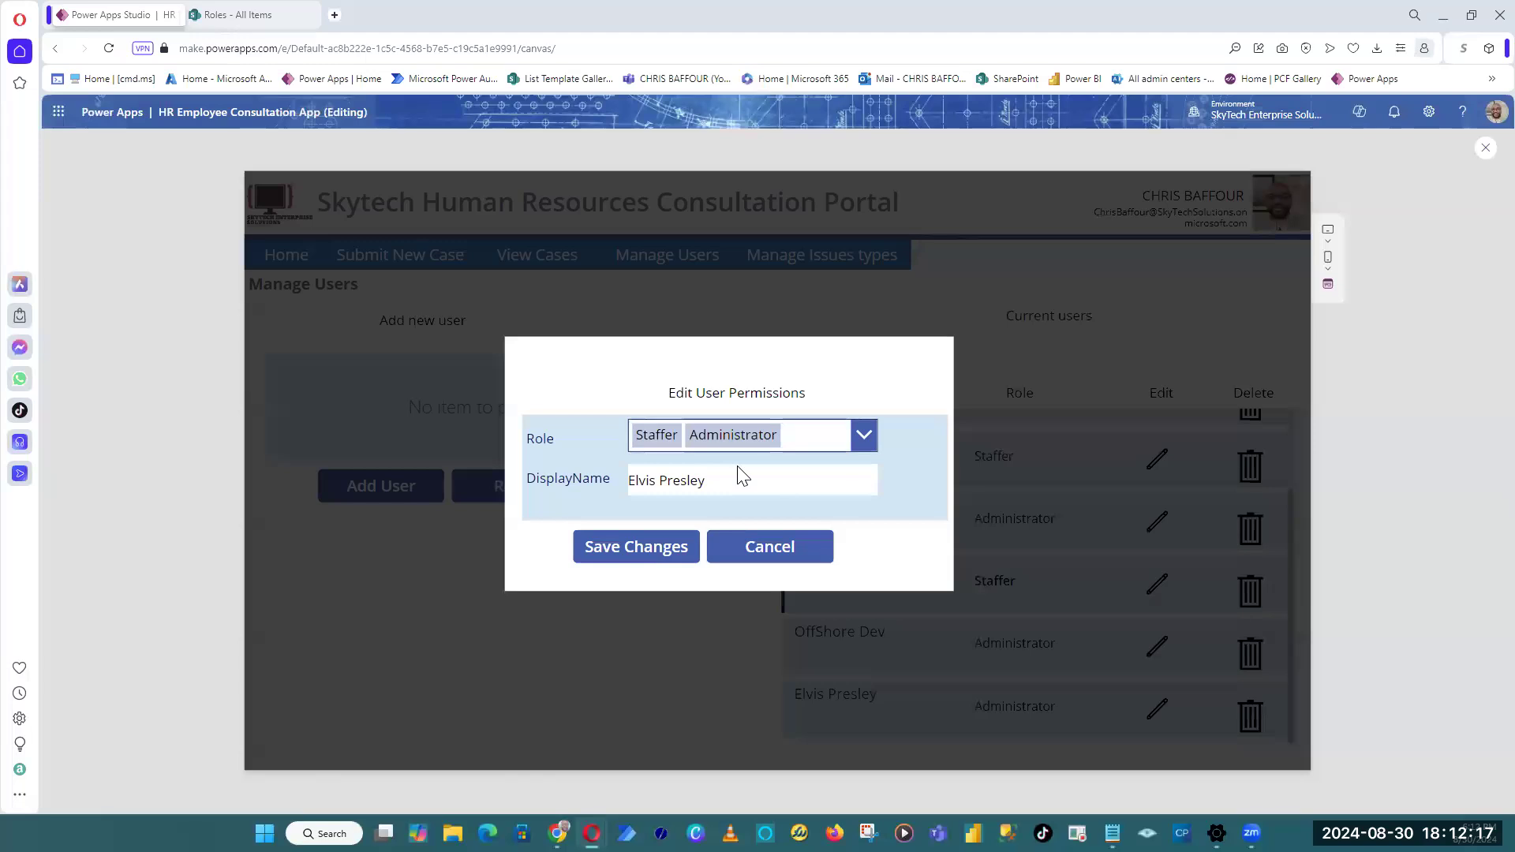
pyautogui.click(1484, 151)
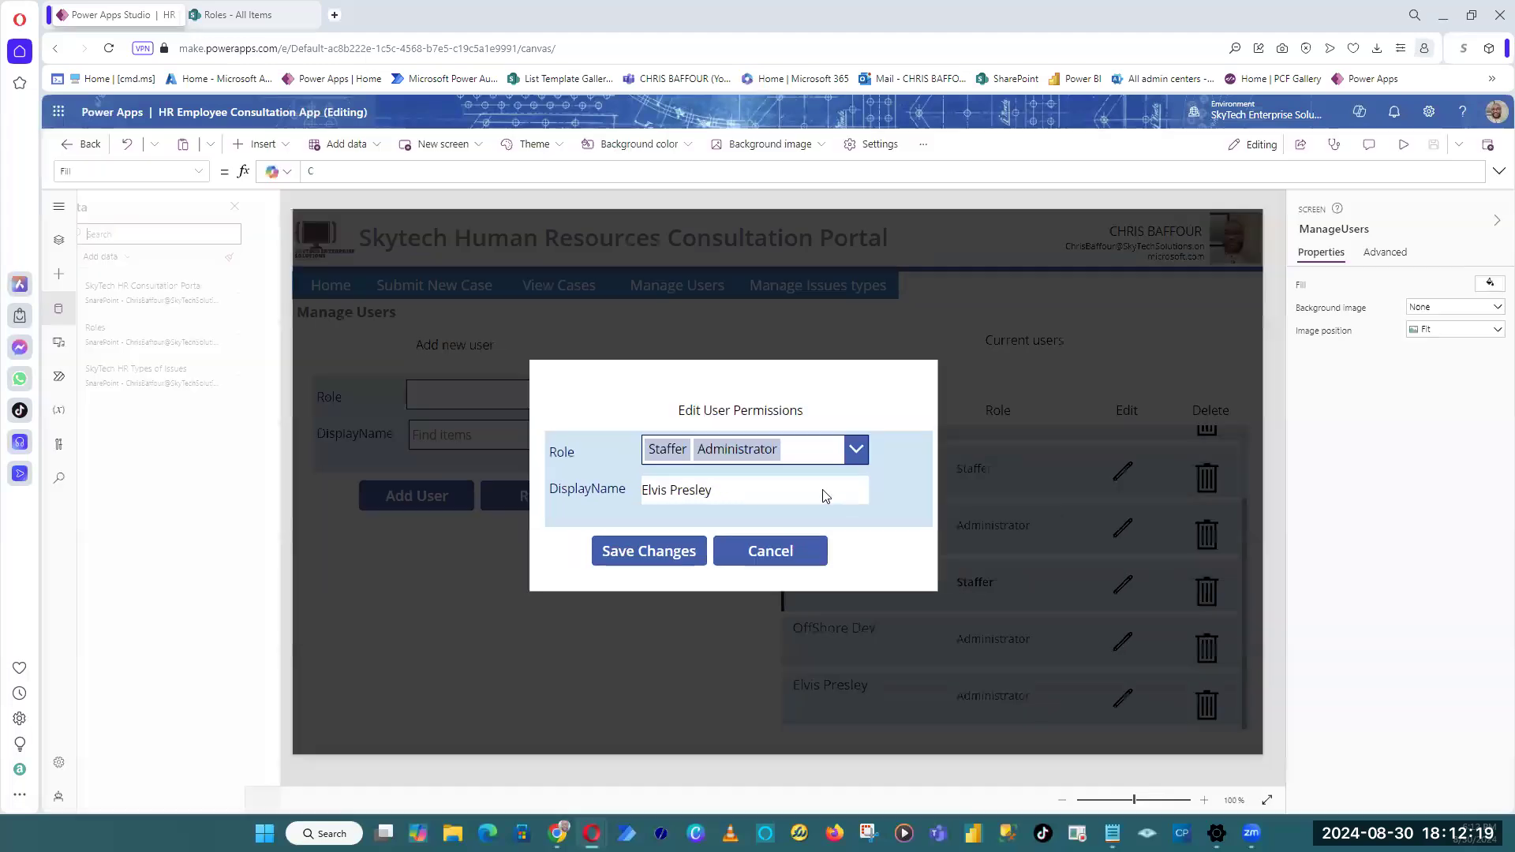
# Step: Turn off multiple selections for the Role combo box in the Edit User Permissions form
pyautogui.click(821, 458)
pyautogui.scroll(-2, 1372, 576)
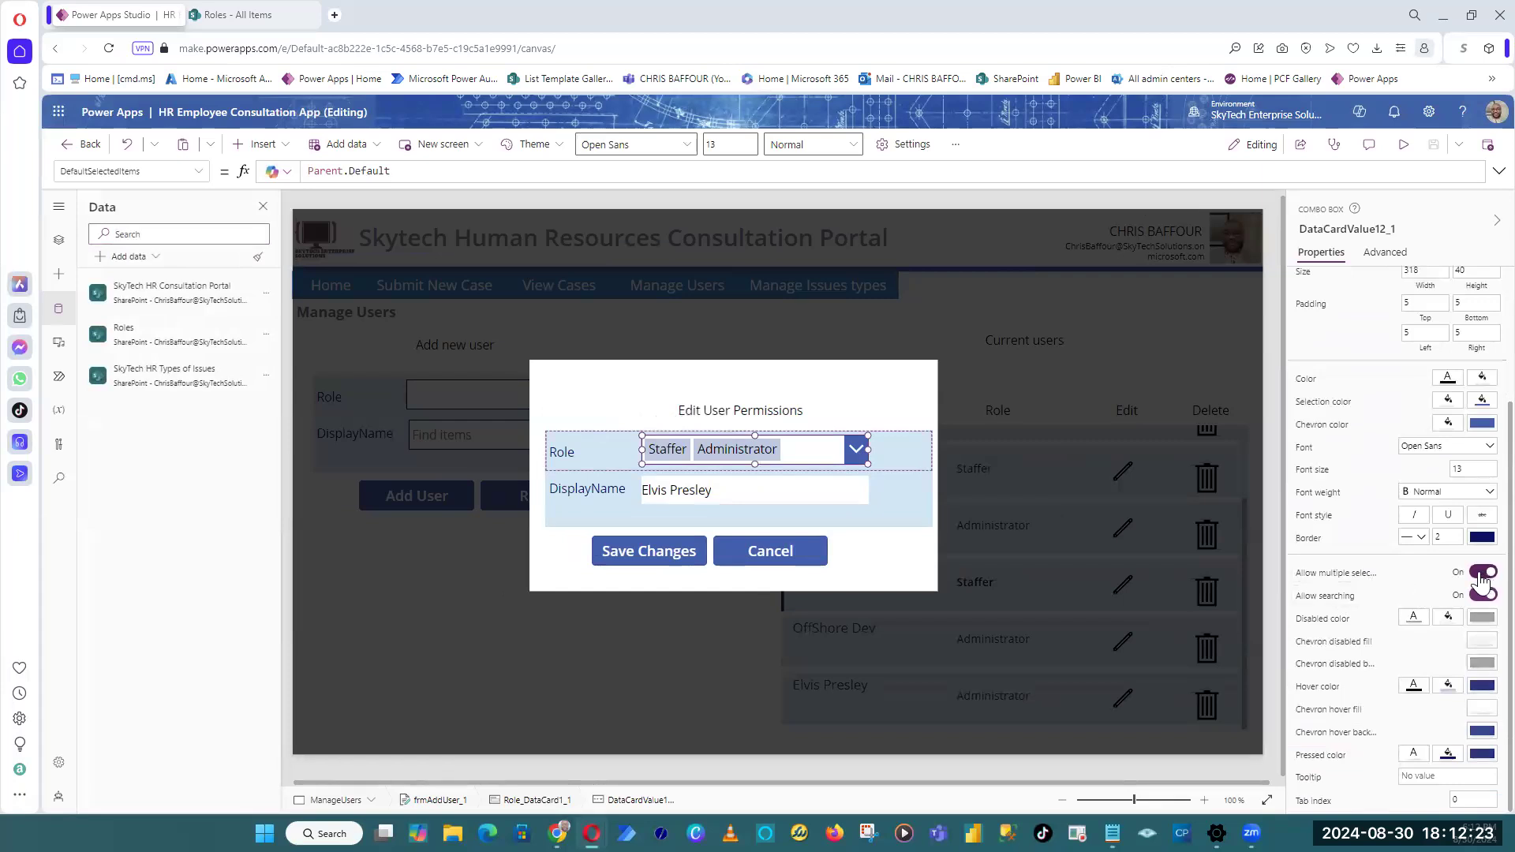
pyautogui.click(1482, 573)
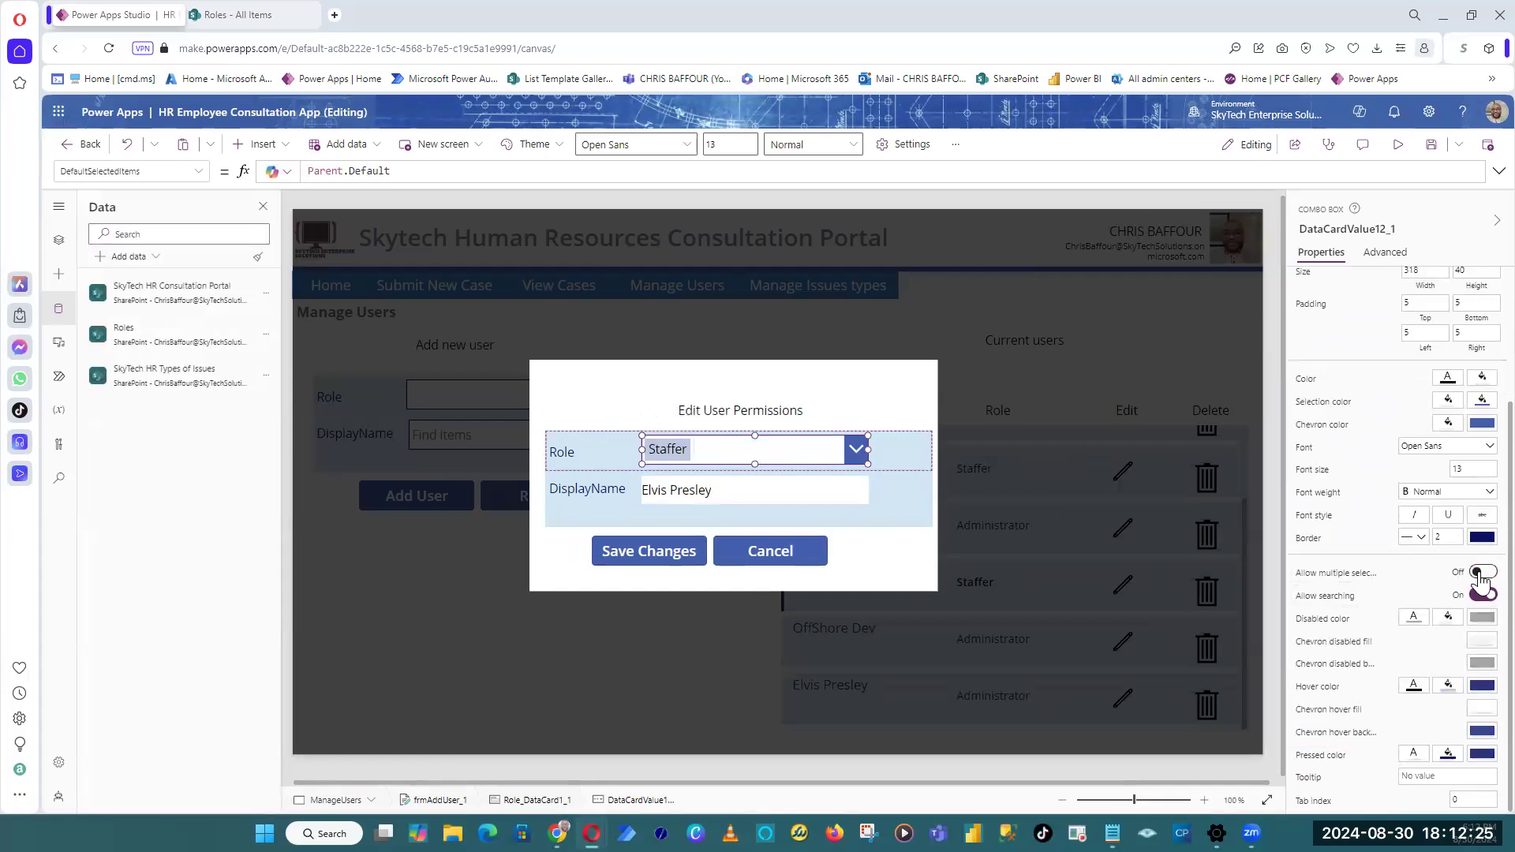
# Step: Preview the app, change the last listed user's role to Staffer, save the changes and leave the preview
pyautogui.click(1403, 144)
pyautogui.click(825, 555)
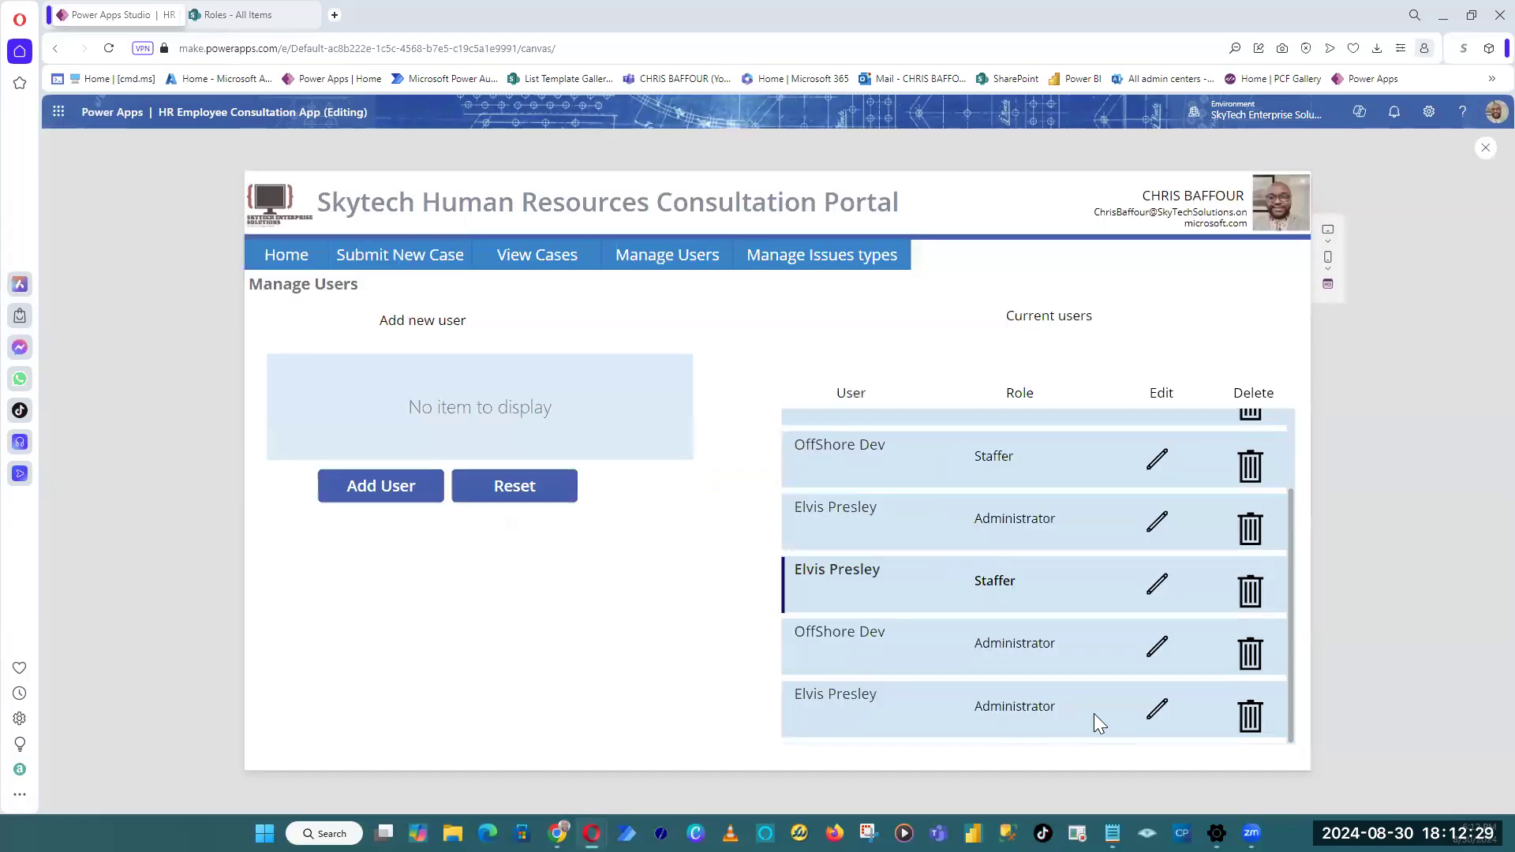
pyautogui.scroll(2, 858, 717)
pyautogui.scroll(-2, 868, 710)
pyautogui.moveTo(836, 698); pyautogui.dragTo(794, 696)
pyautogui.click(1158, 712)
pyautogui.click(868, 432)
pyautogui.click(785, 502)
pyautogui.click(673, 554)
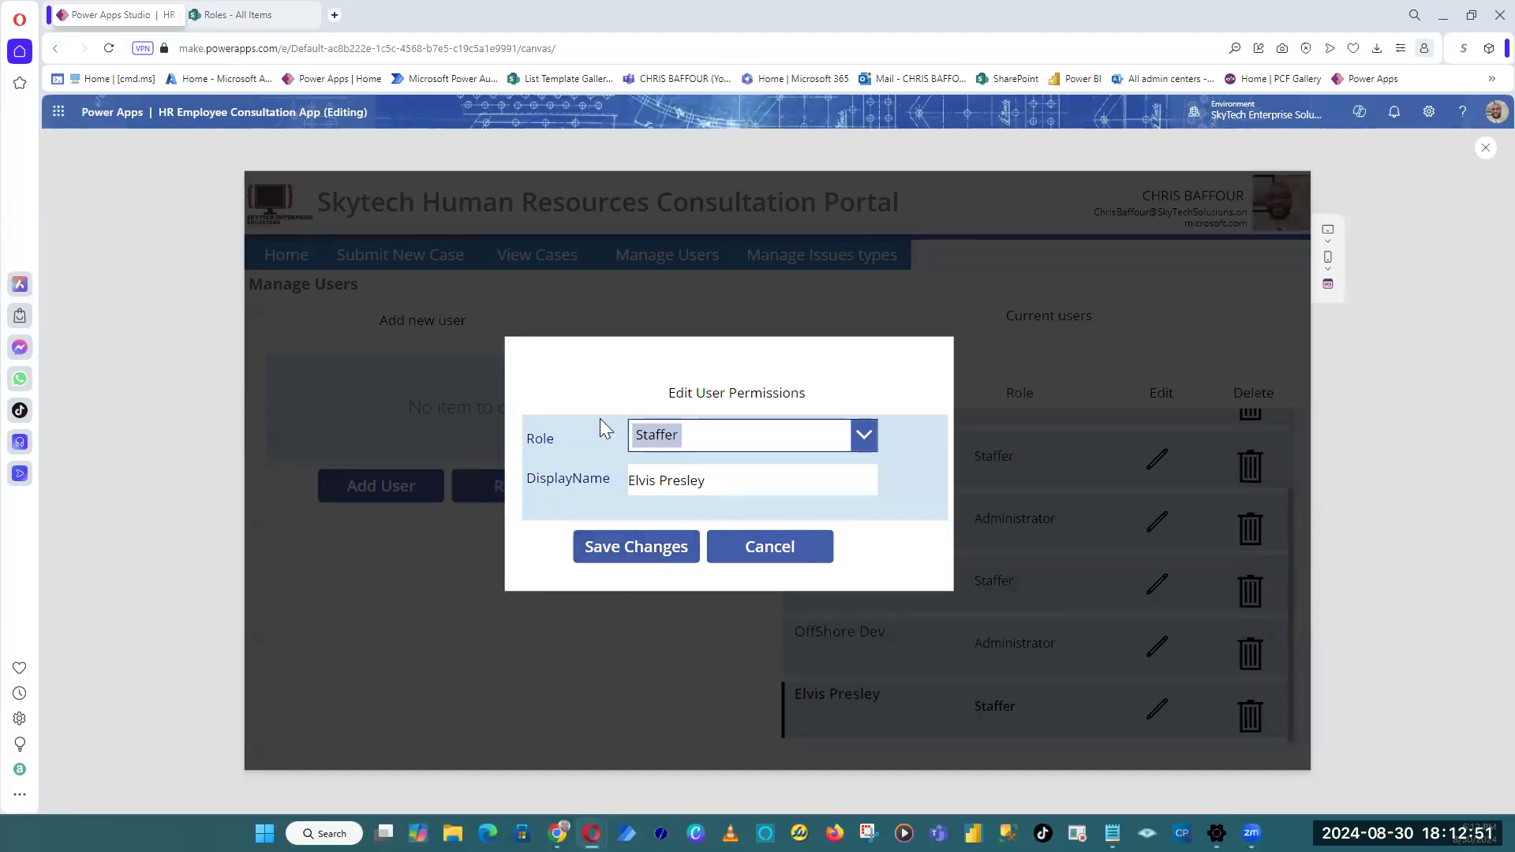
pyautogui.click(1485, 148)
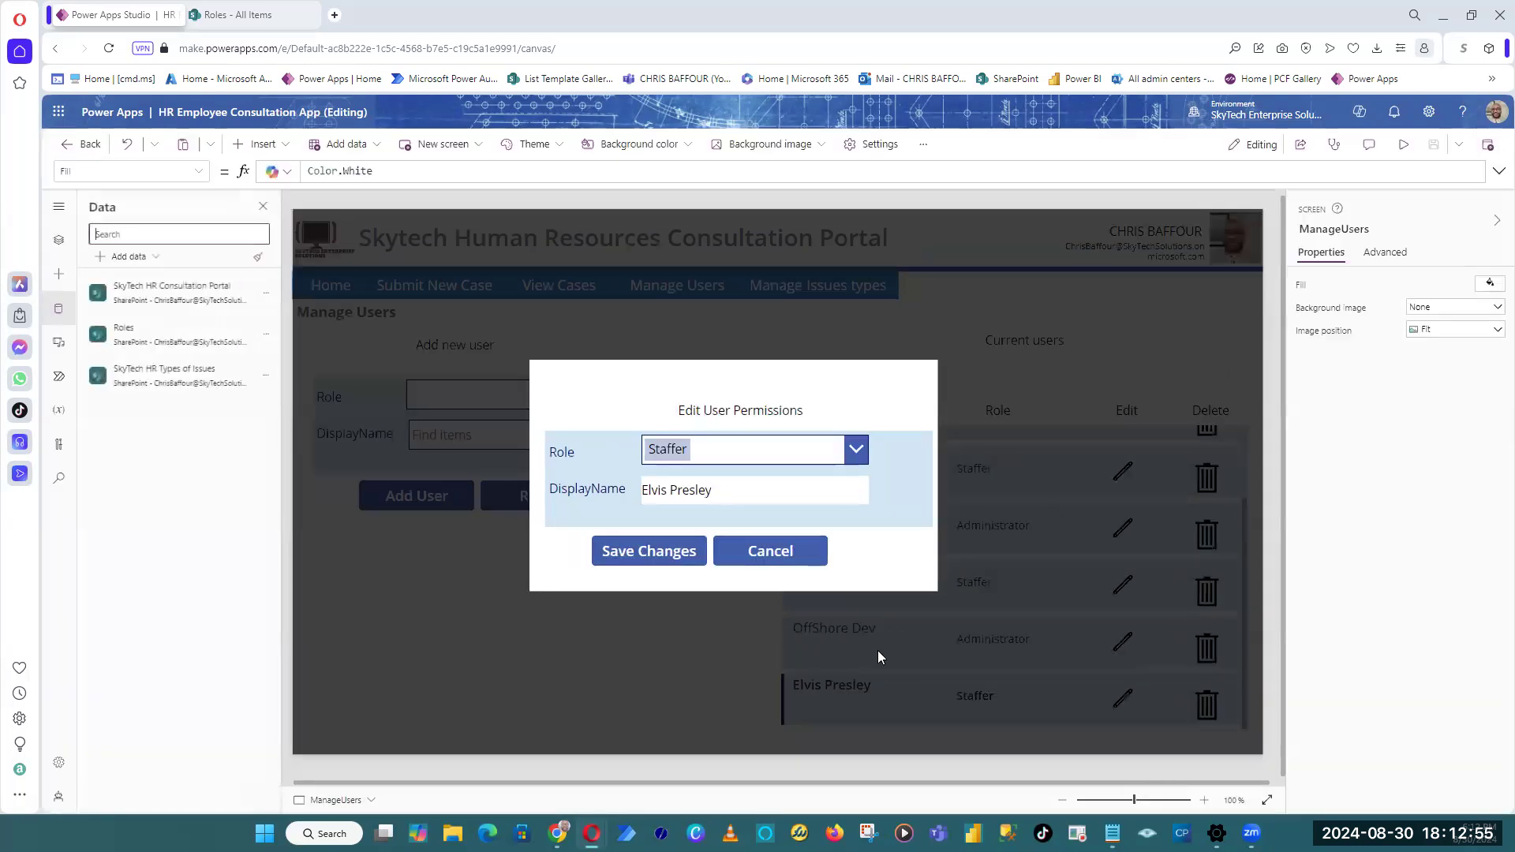
# Step: Copy UpdateContext({varEditUsrPopUp:false}) from the OnSelect formula of the pop-up's Cancel button
pyautogui.click(804, 552)
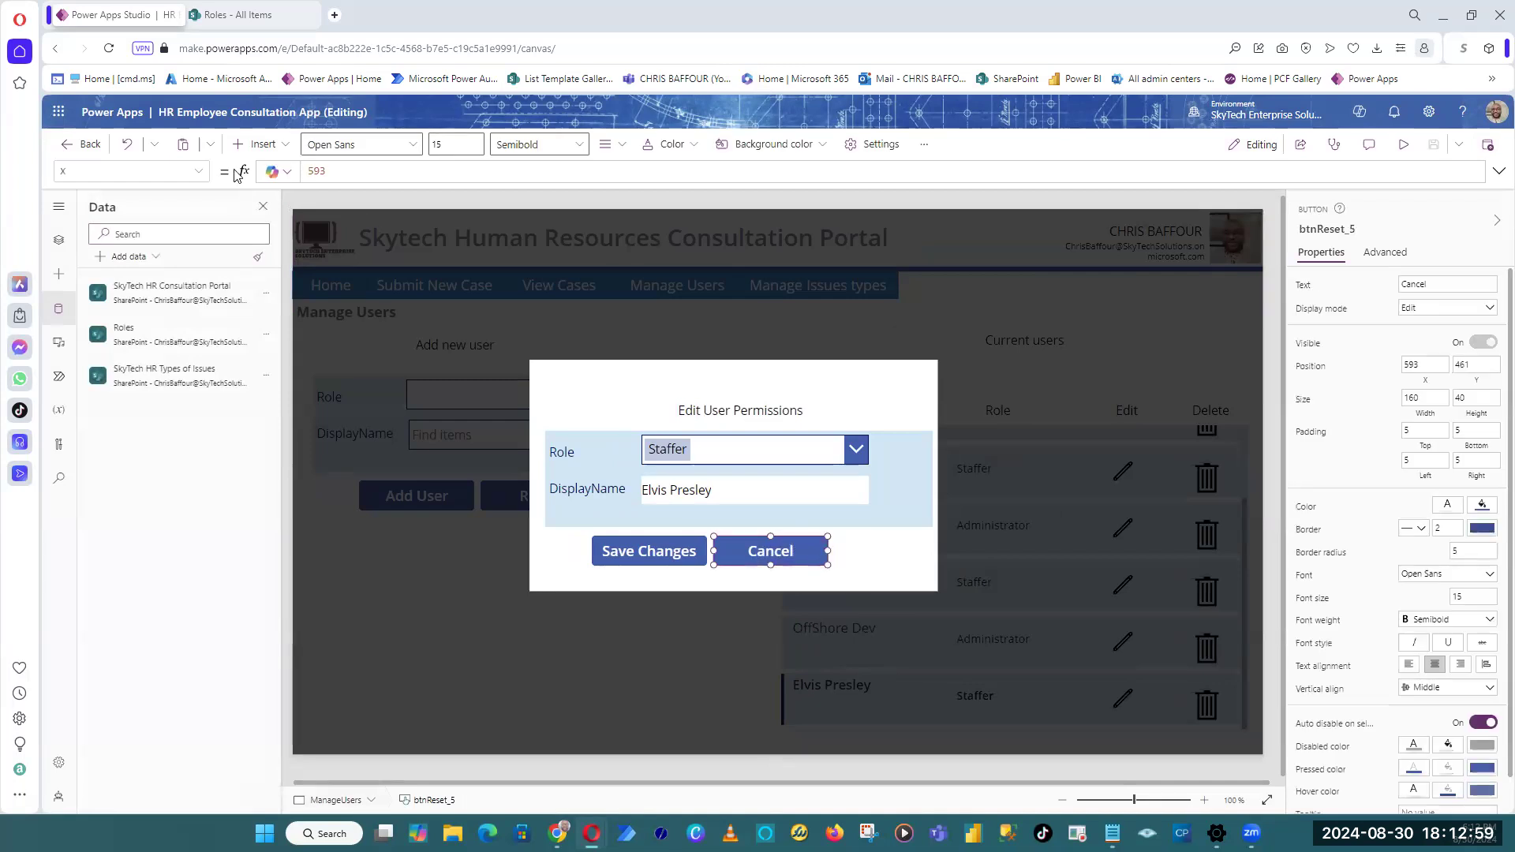
pyautogui.click(190, 172)
pyautogui.scroll(-5, 108, 306)
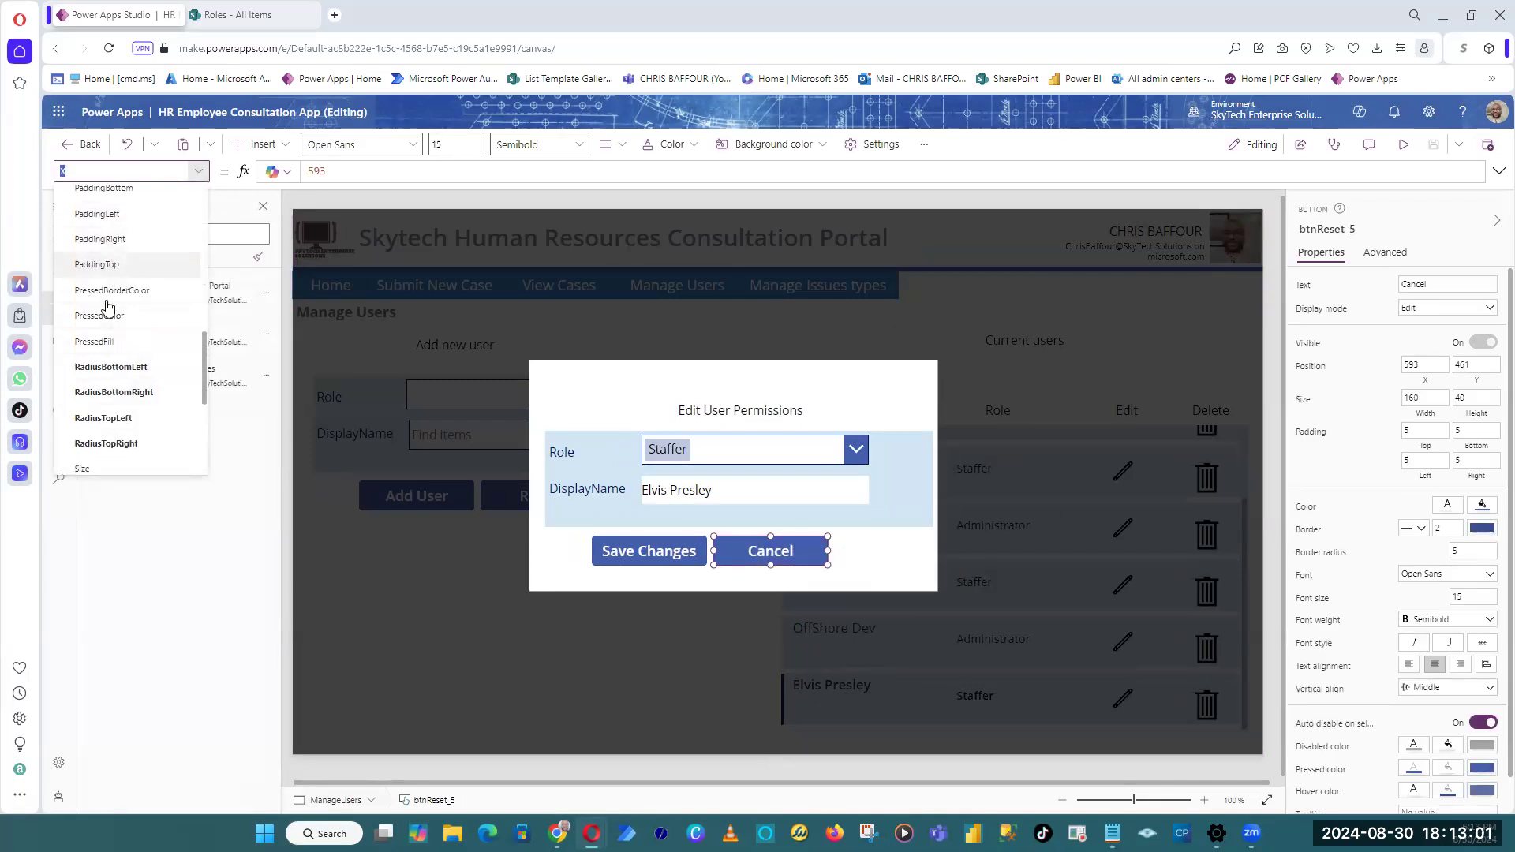
pyautogui.scroll(3, 108, 308)
pyautogui.click(109, 326)
pyautogui.click(464, 183)
pyautogui.moveTo(561, 185); pyautogui.dragTo(220, 191)
pyautogui.hotkey('ctrl', 'c')
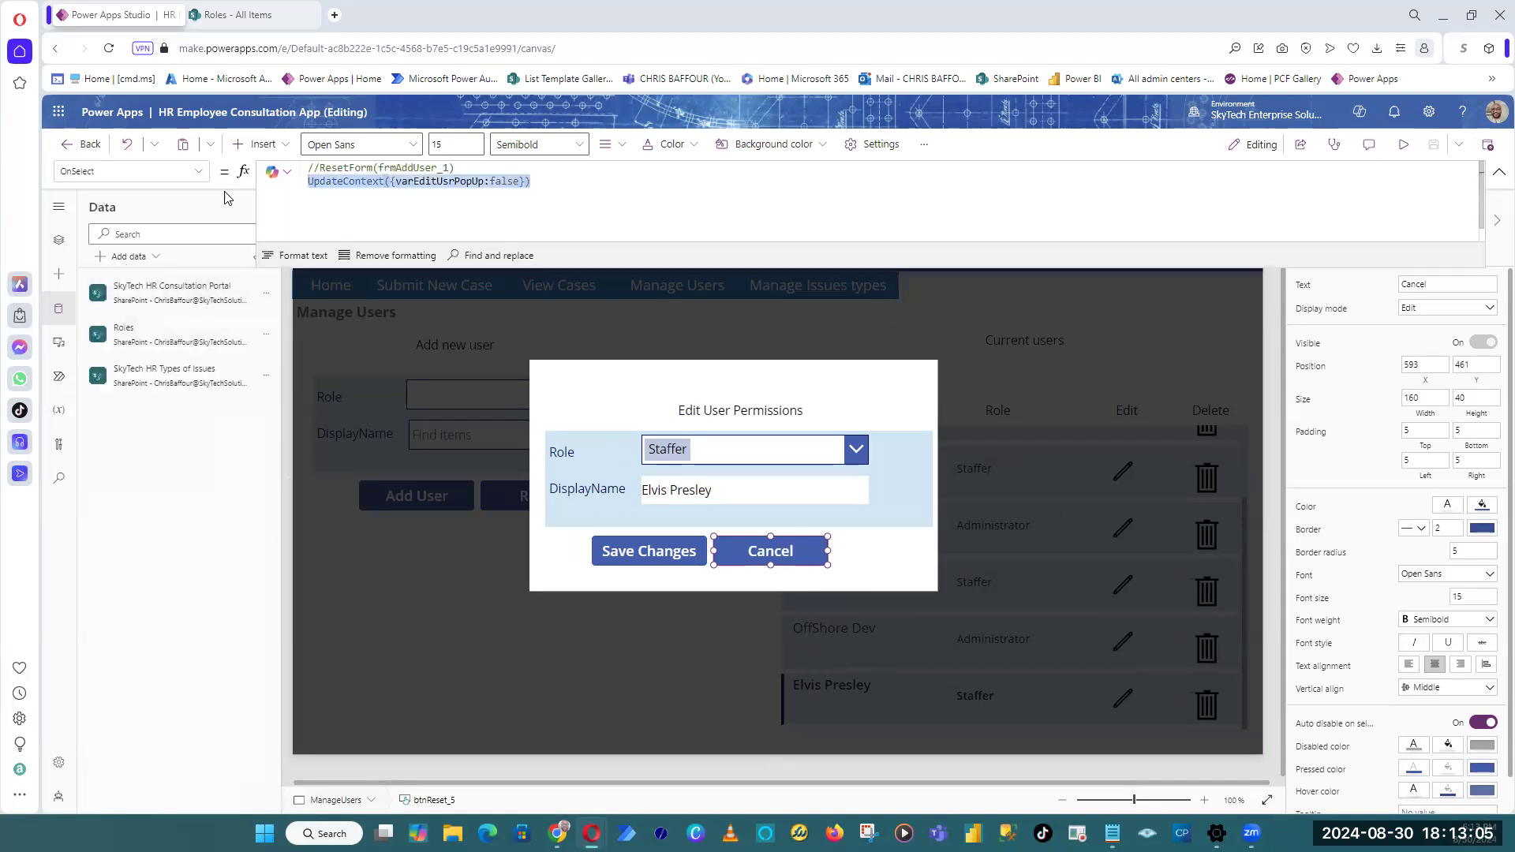
pyautogui.click(595, 180)
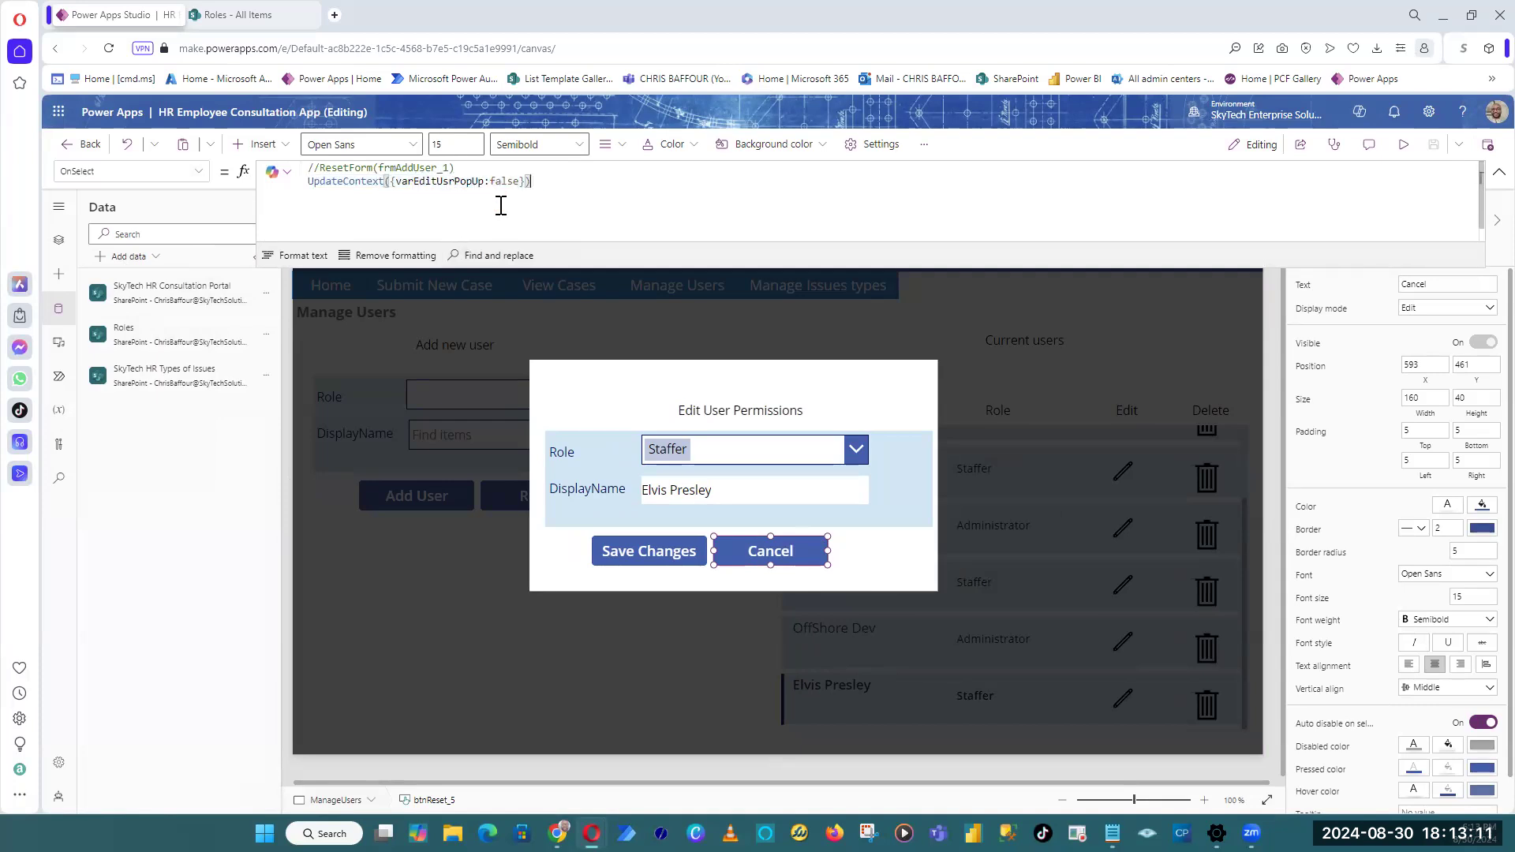
# Step: Add UpdateContext({varEditUsrPopUp:false}) on a new line after SubmitForm(frmAddUser_1); in the OnSelect formula of Save Changes
pyautogui.click(653, 550)
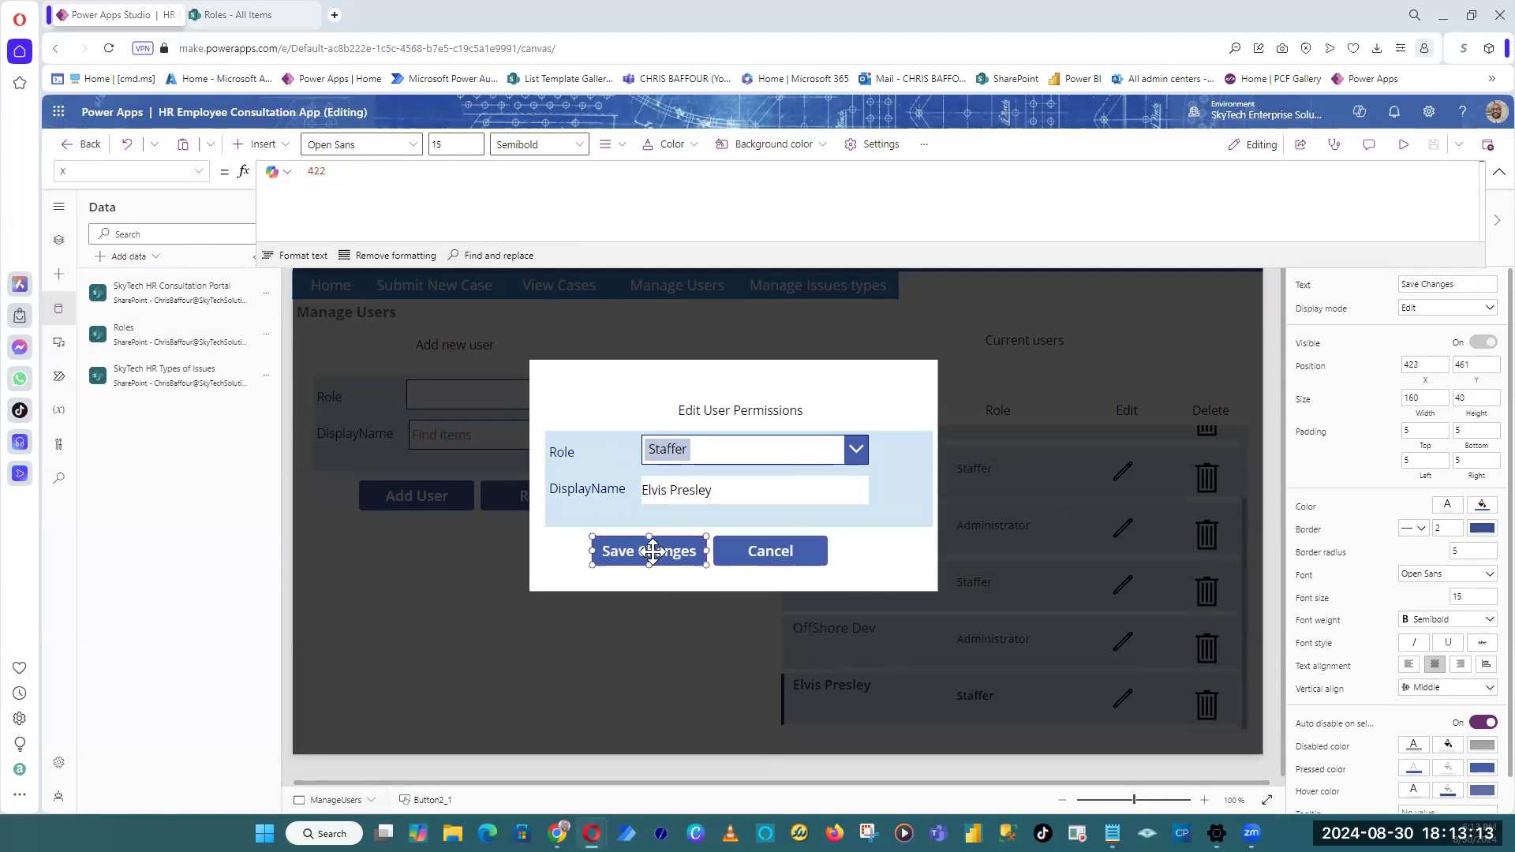
pyautogui.click(126, 172)
pyautogui.scroll(-5, 134, 347)
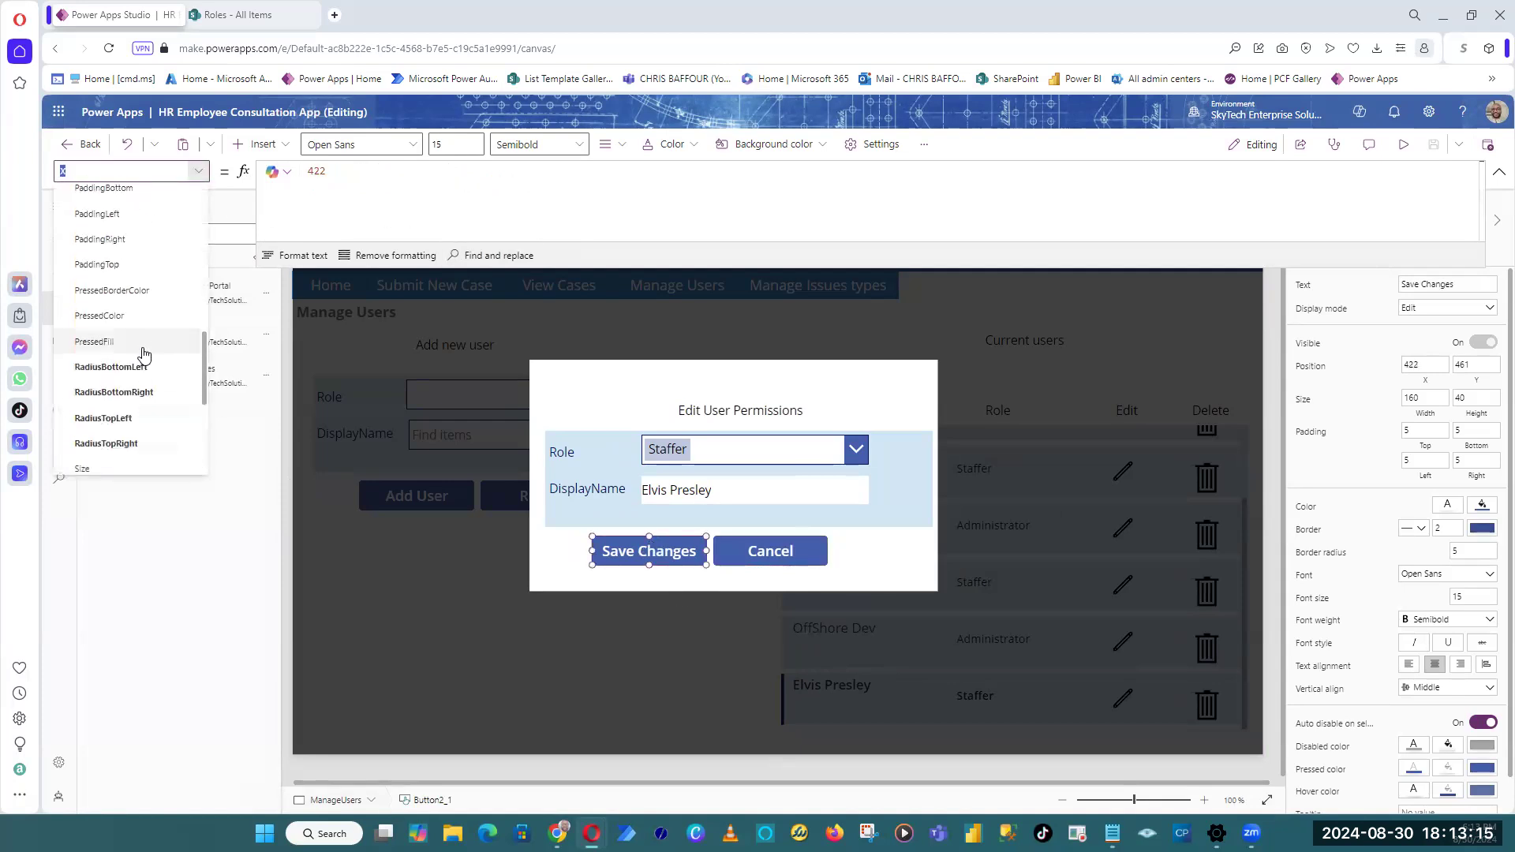
pyautogui.click(118, 322)
pyautogui.click(486, 179)
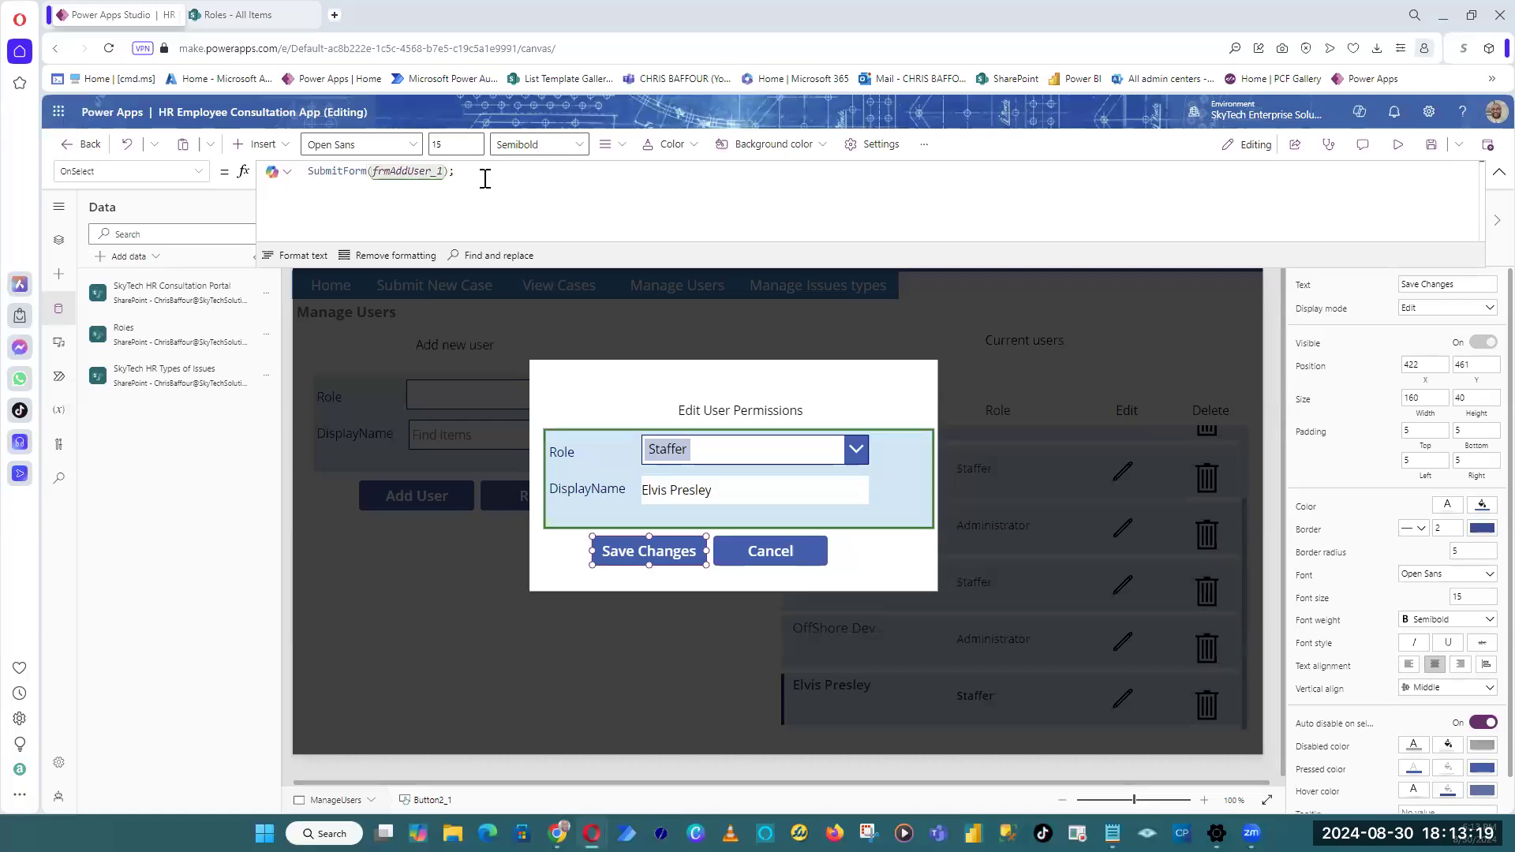
pyautogui.hotkey('shift', 'Return')
pyautogui.hotkey('ctrl', 'v')
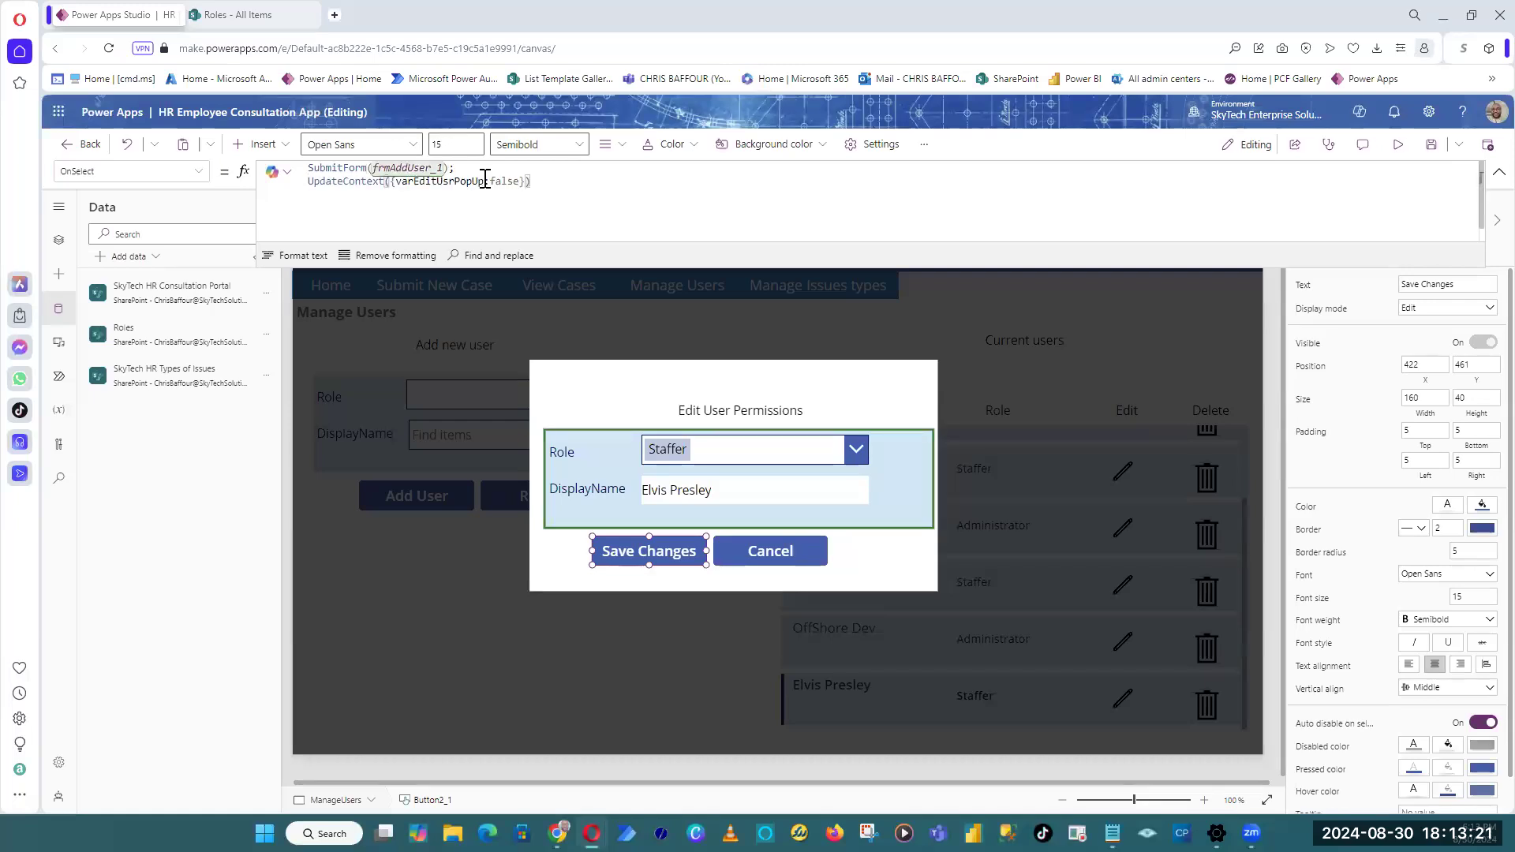
# Step: Preview the app, change the second-to-last listed user's role to Staffer, save the changes and leave the preview
pyautogui.click(1405, 146)
pyautogui.click(817, 557)
pyautogui.scroll(2, 1033, 633)
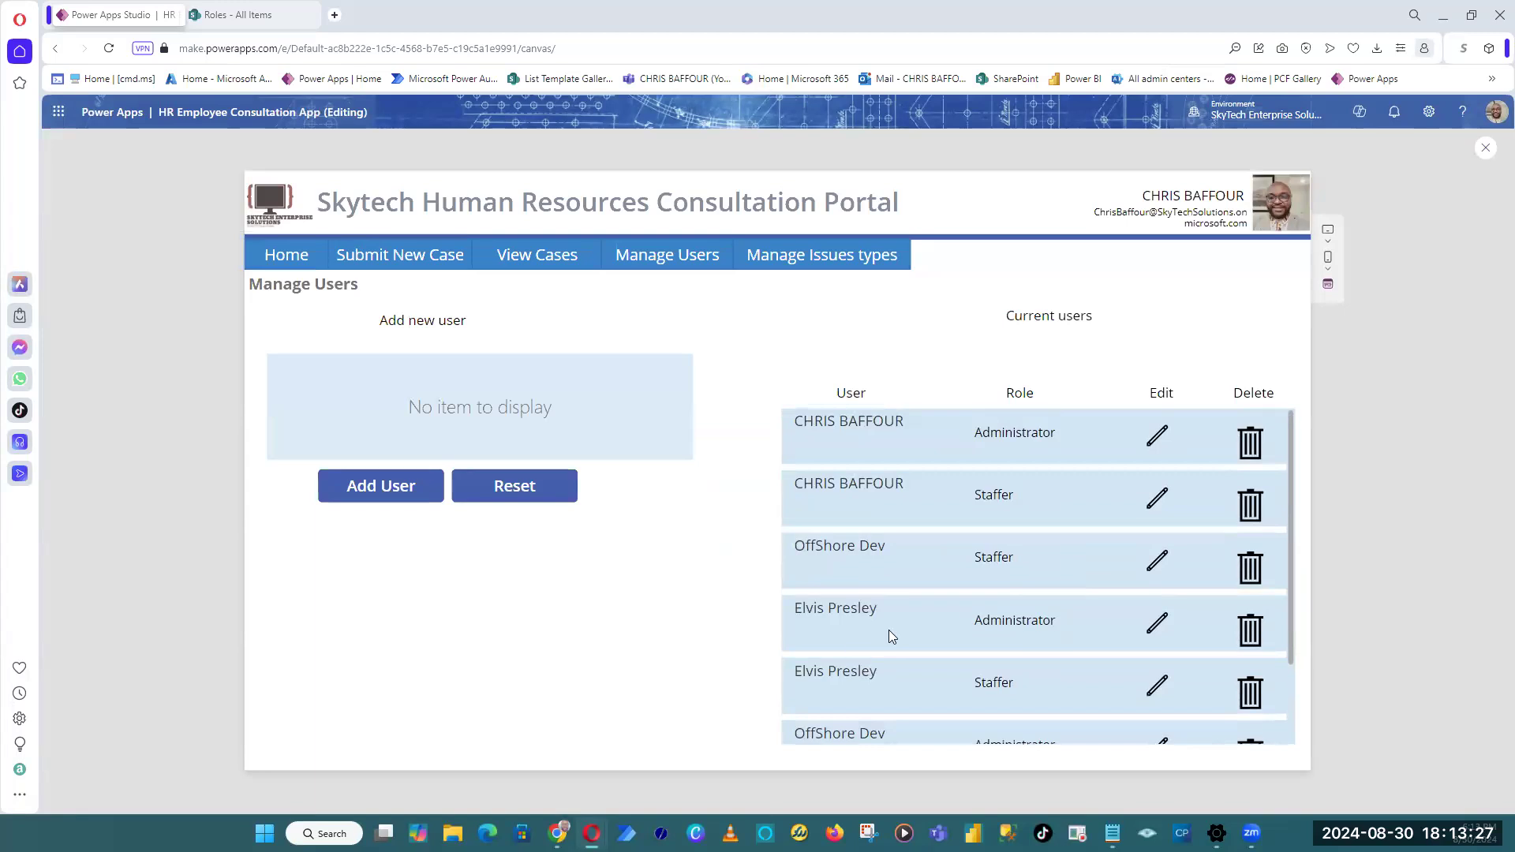
pyautogui.scroll(-1, 888, 630)
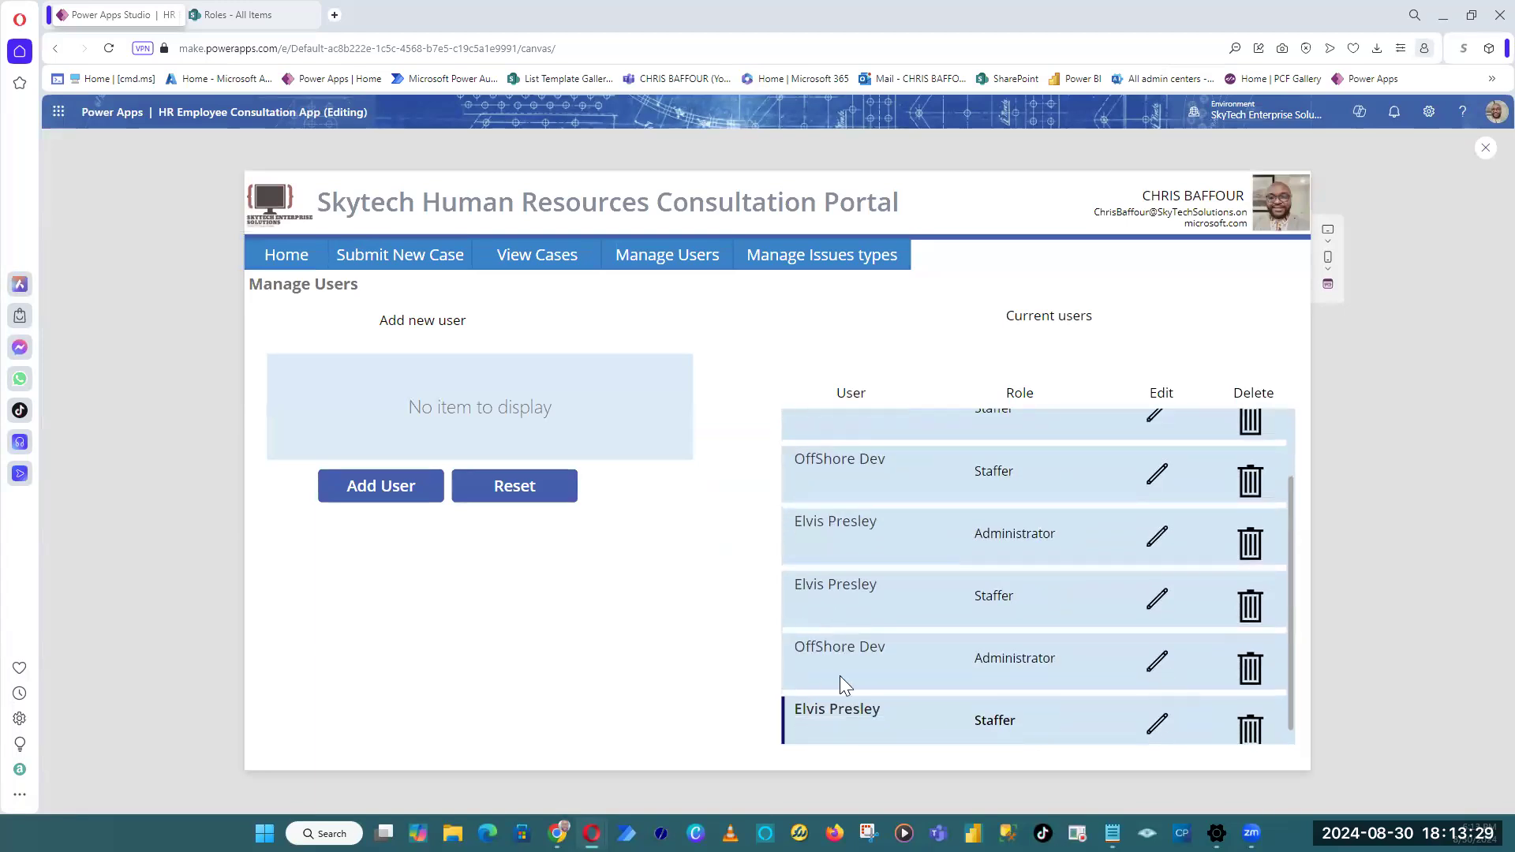
pyautogui.moveTo(1062, 658); pyautogui.dragTo(977, 663)
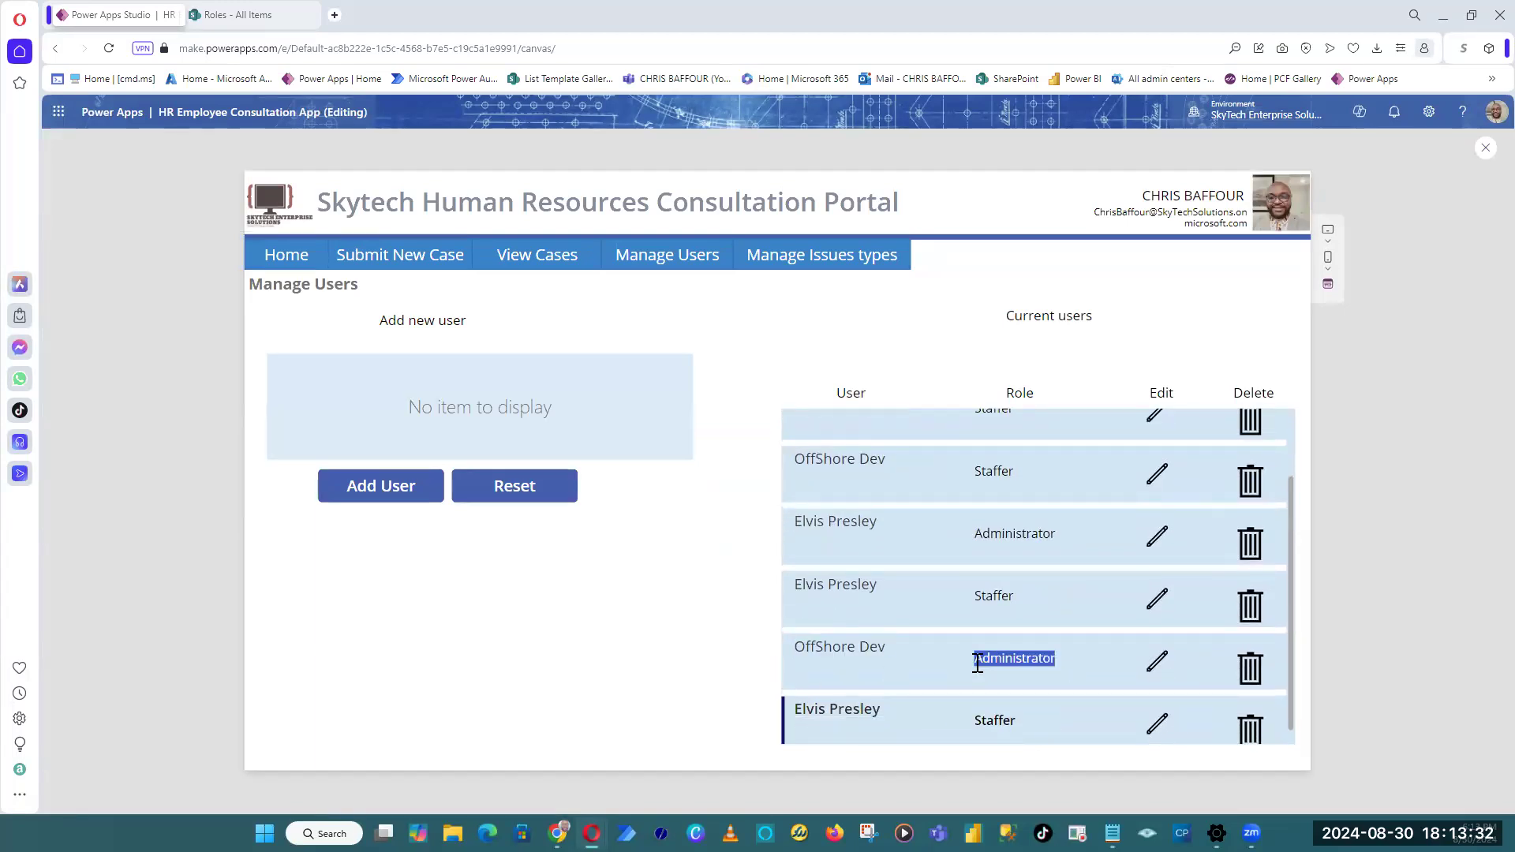
pyautogui.click(1154, 665)
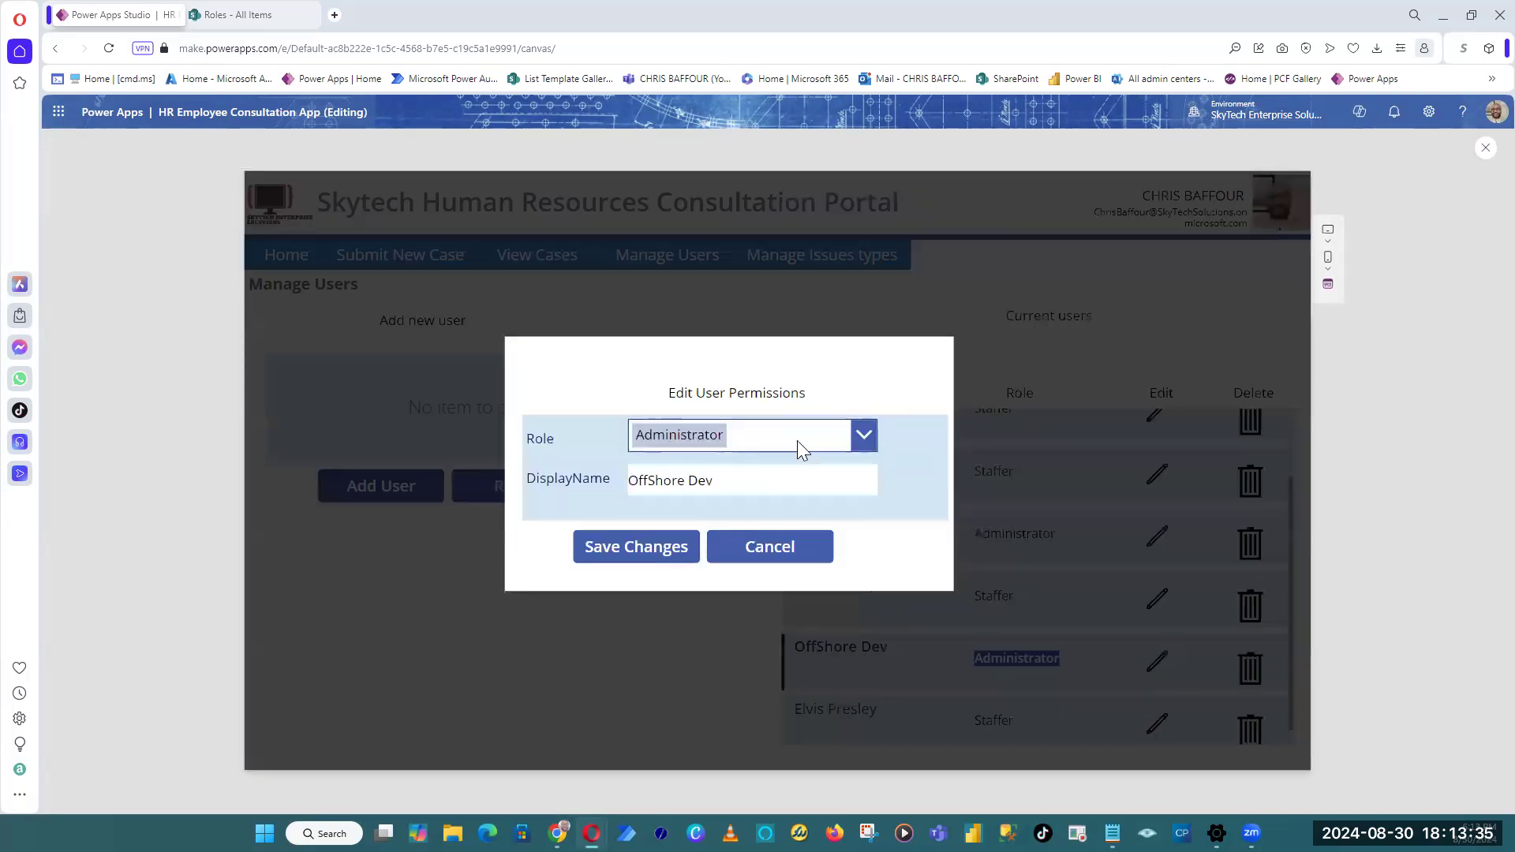
pyautogui.click(862, 436)
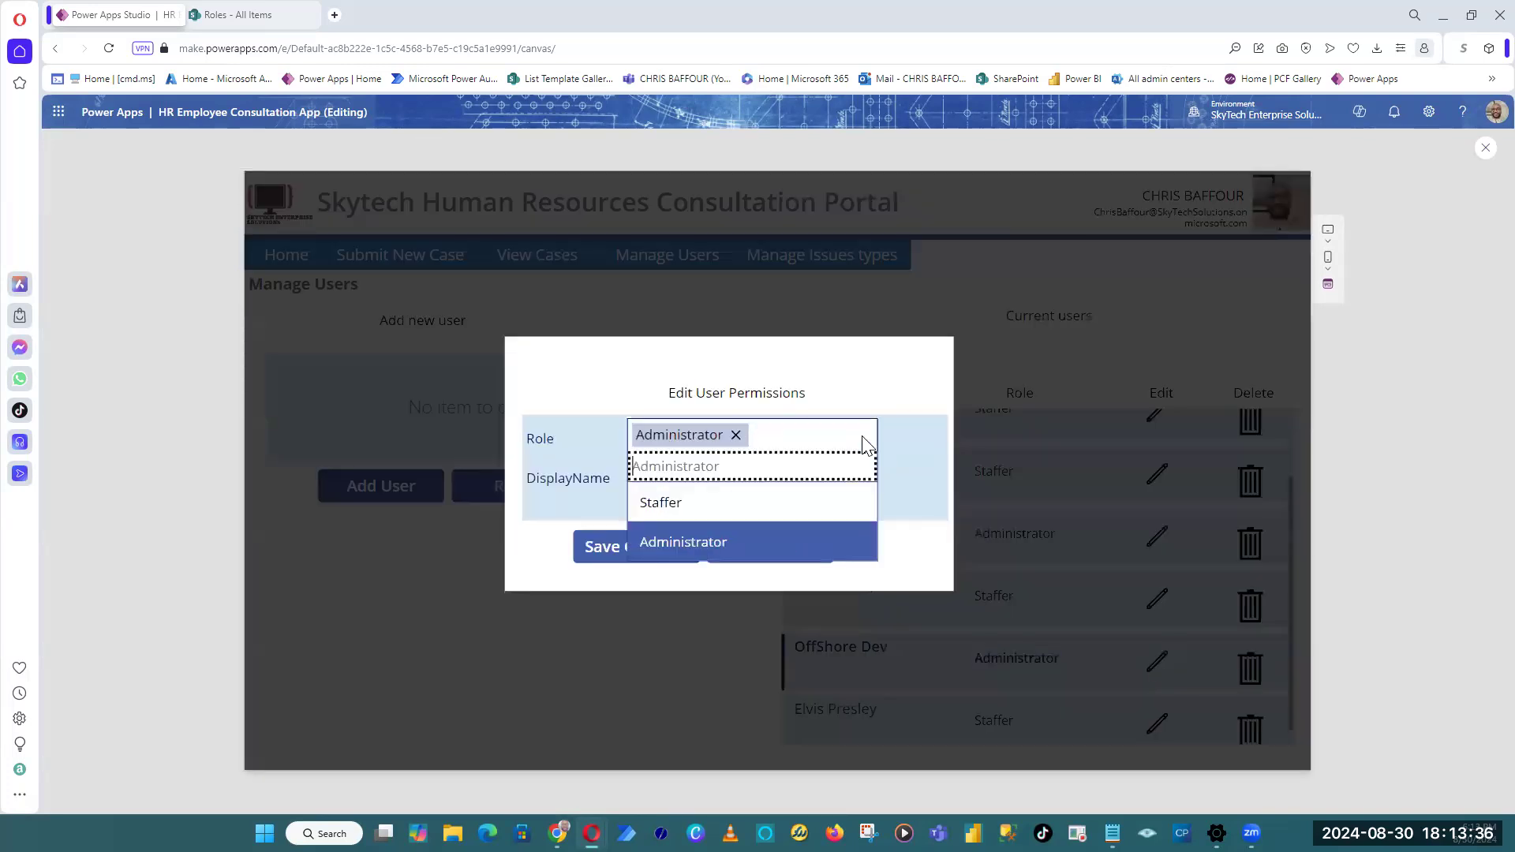
pyautogui.click(689, 505)
pyautogui.click(656, 546)
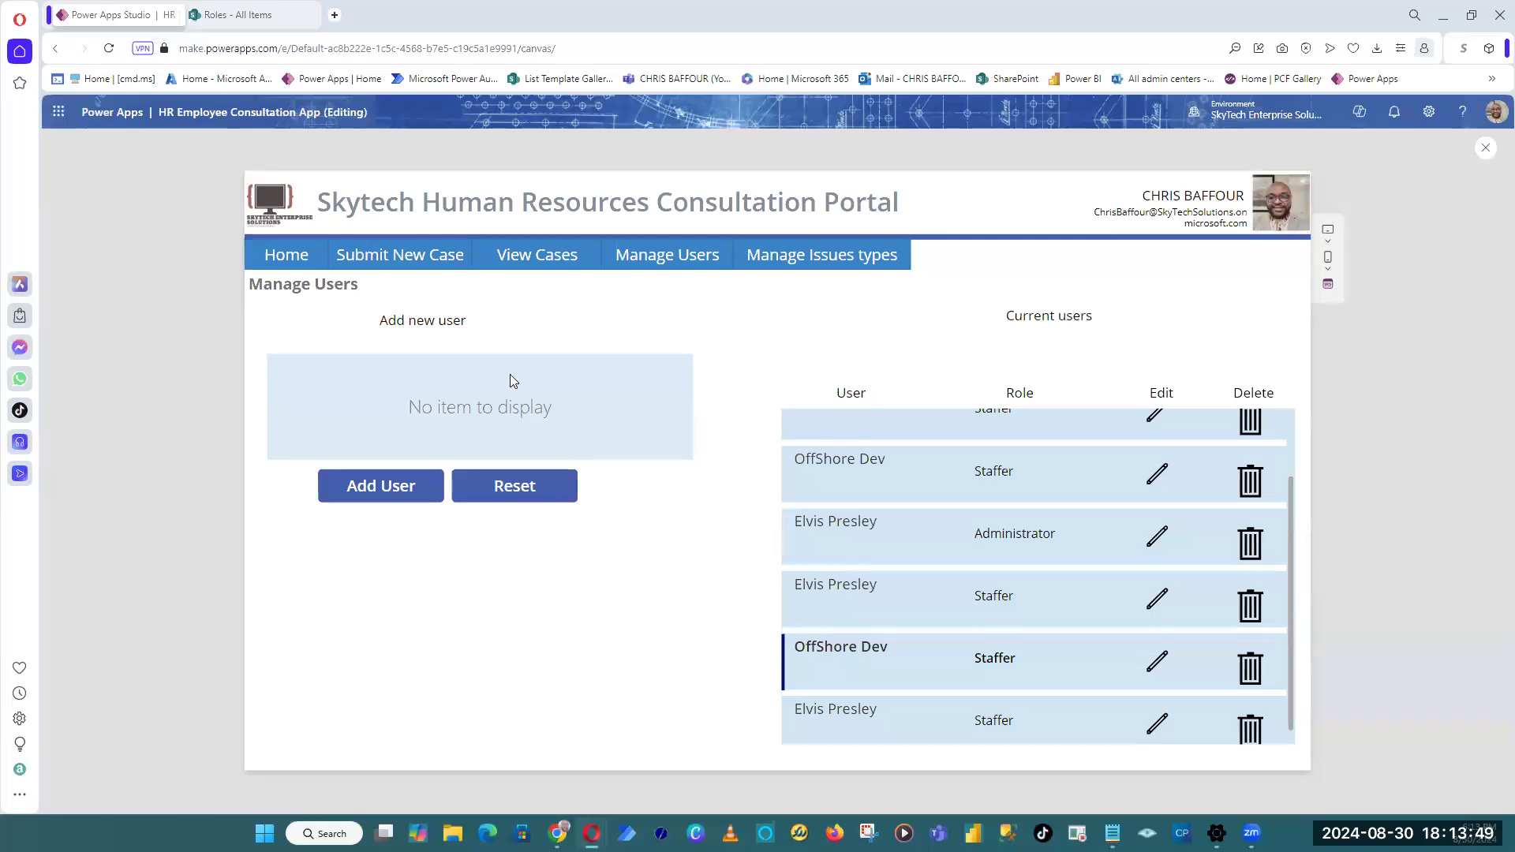
pyautogui.click(1486, 147)
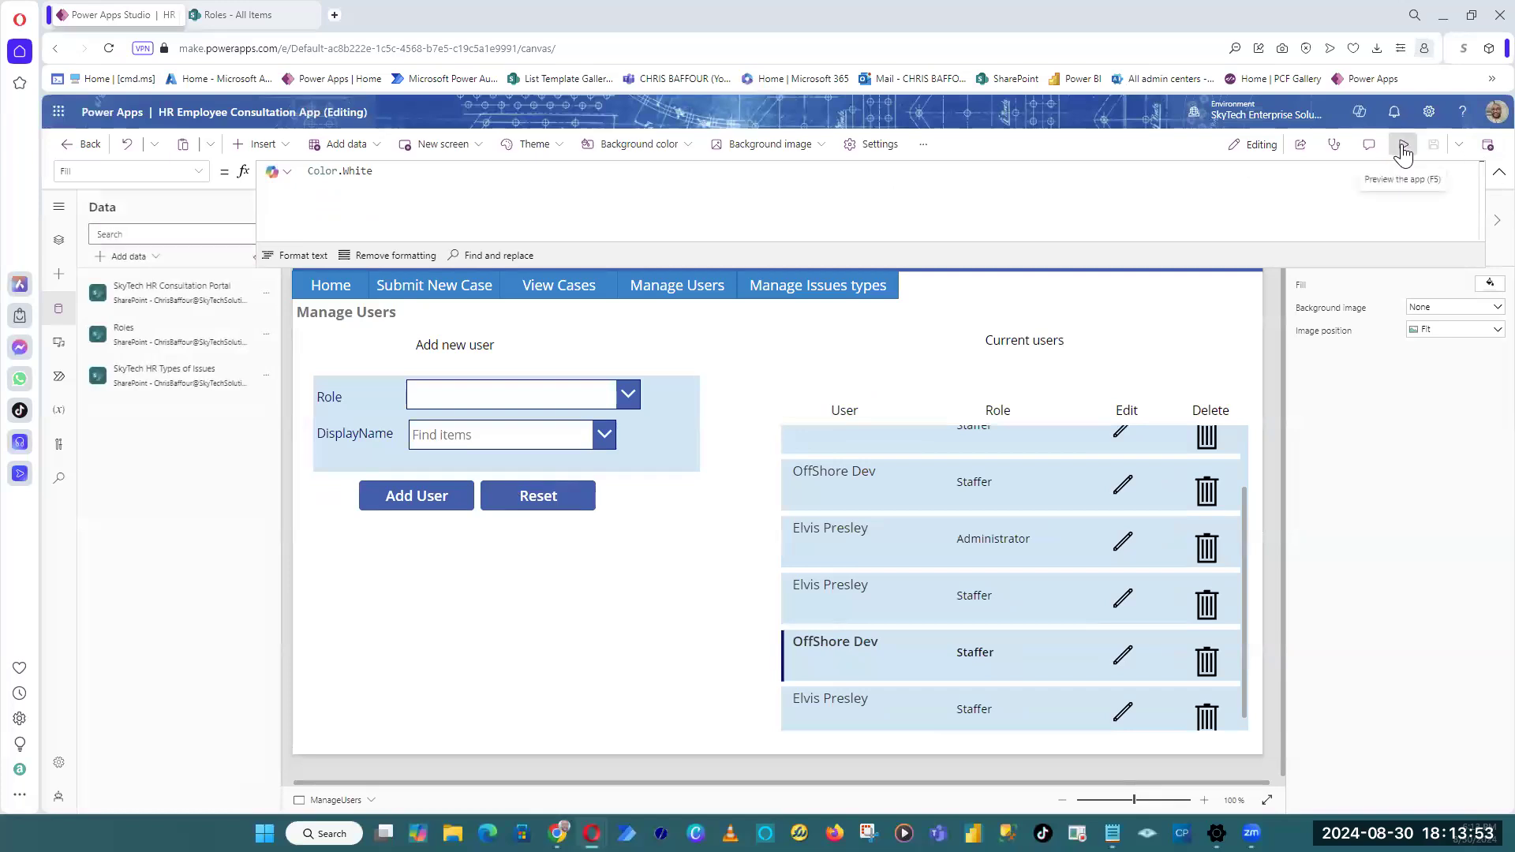
pyautogui.click(1404, 145)
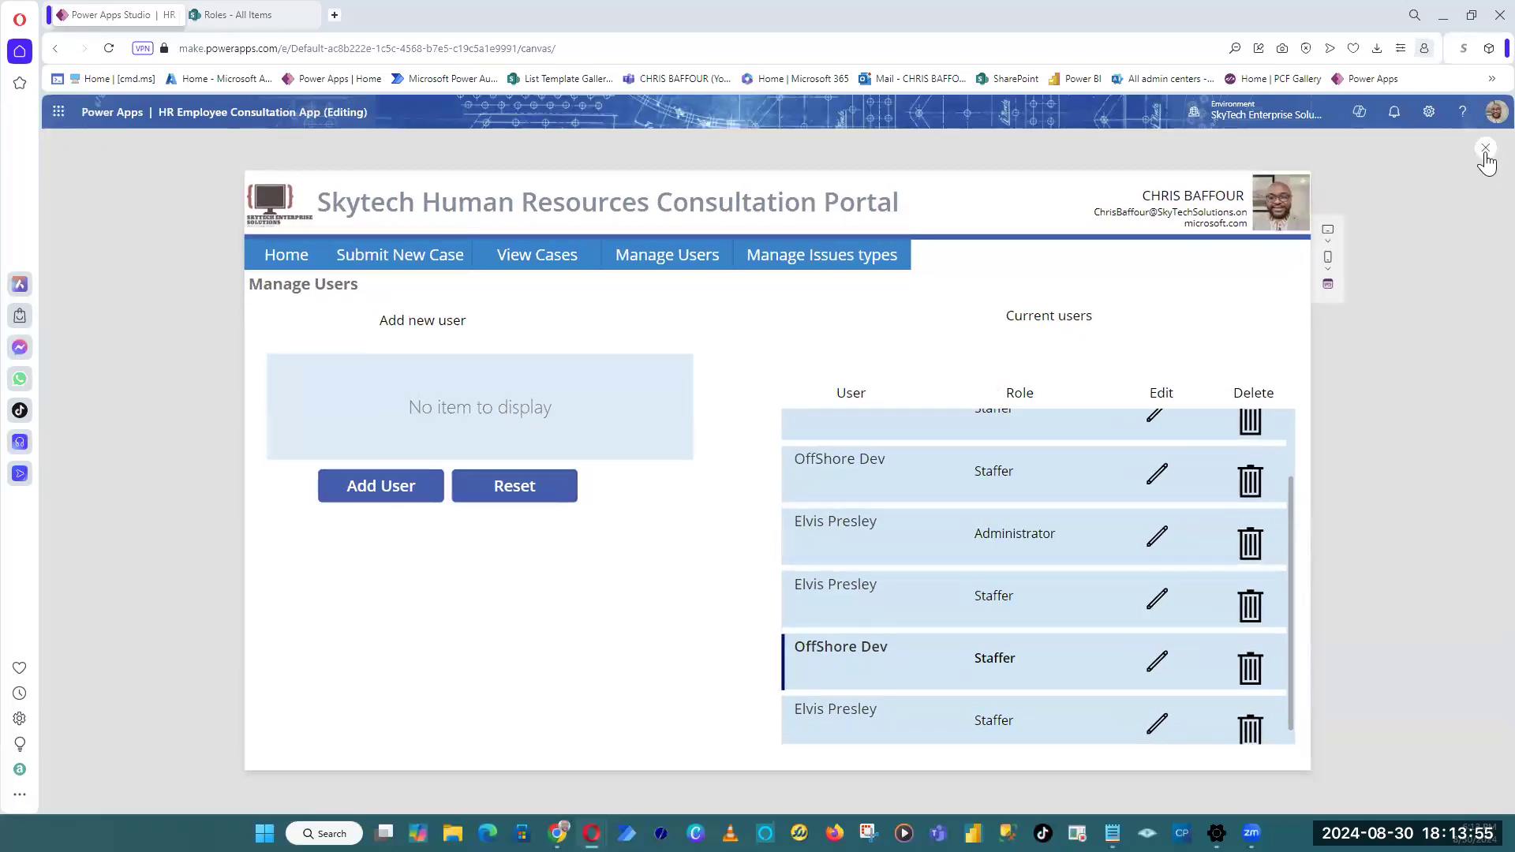
pyautogui.click(1485, 150)
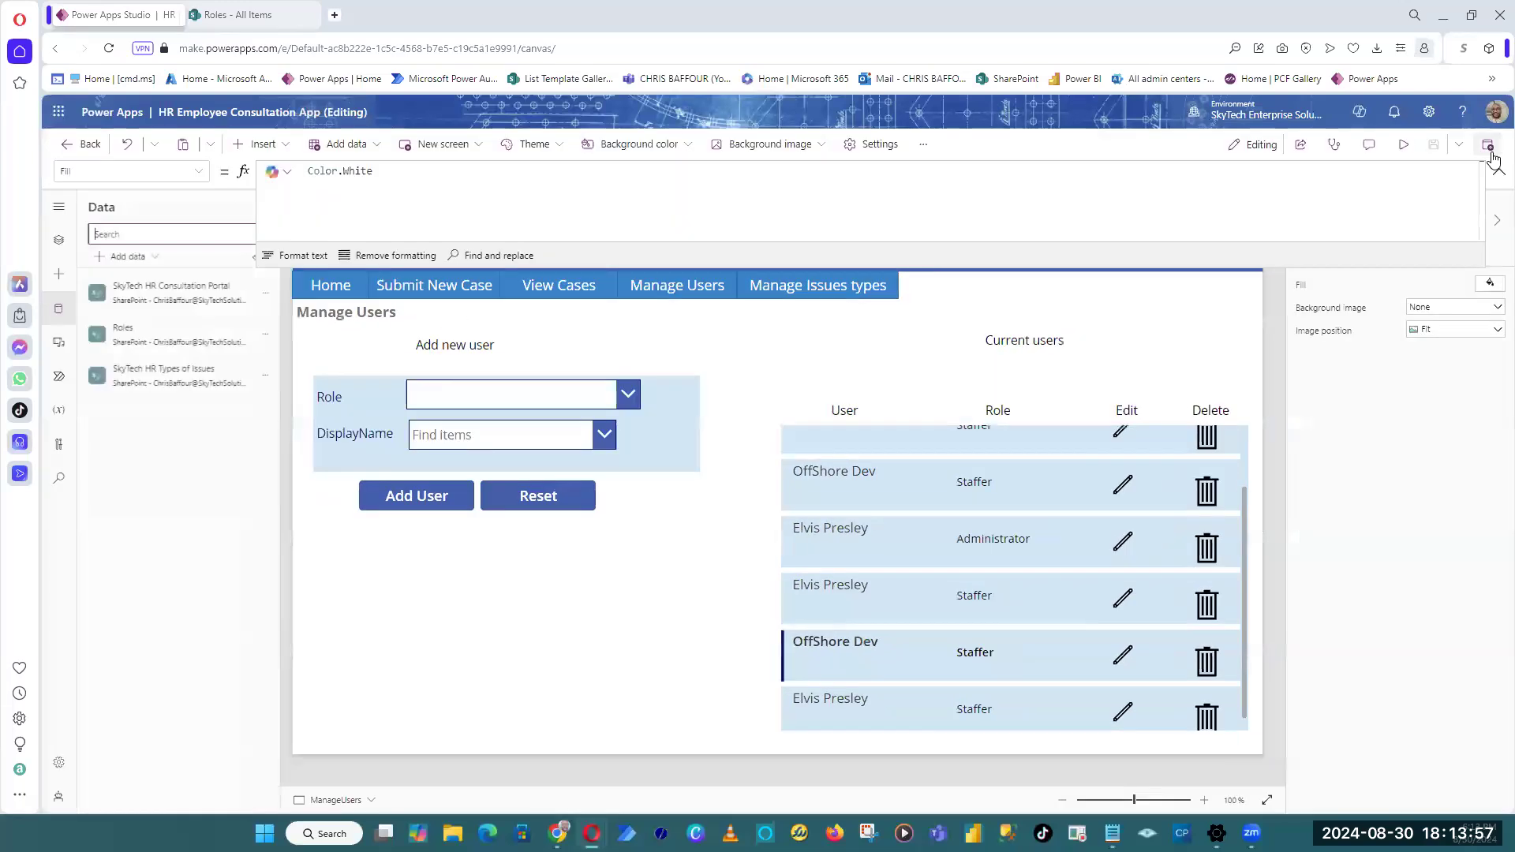
# Step: Copy ResetForm(frmAddUser) from the OnSelect formula of the Reset button and collapse the formula editor
pyautogui.click(523, 509)
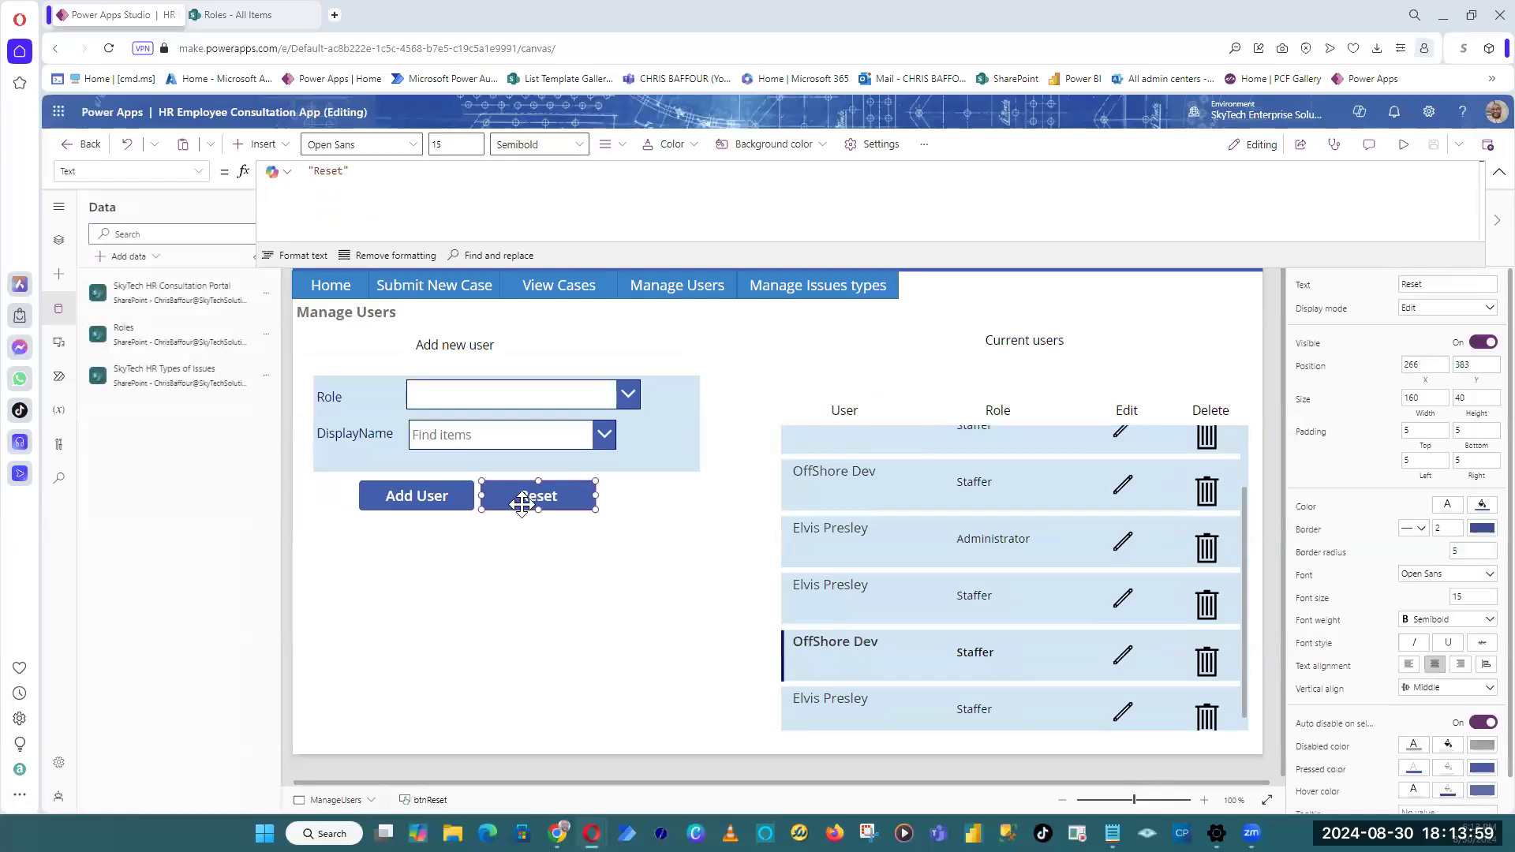
pyautogui.click(198, 171)
pyautogui.scroll(-5, 121, 242)
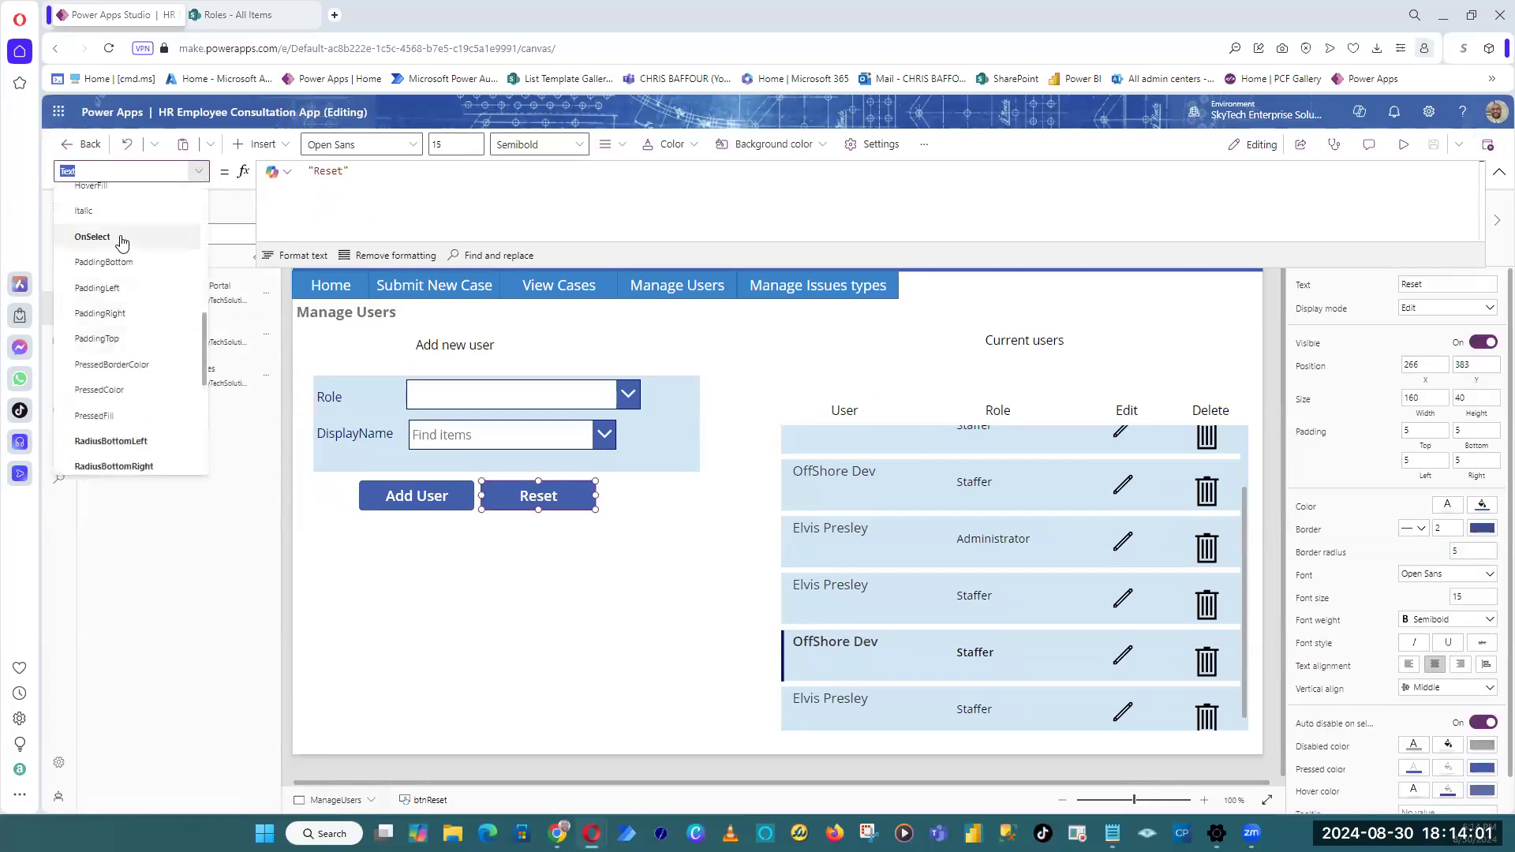
pyautogui.click(120, 238)
pyautogui.hotkey('ctrl', 'c')
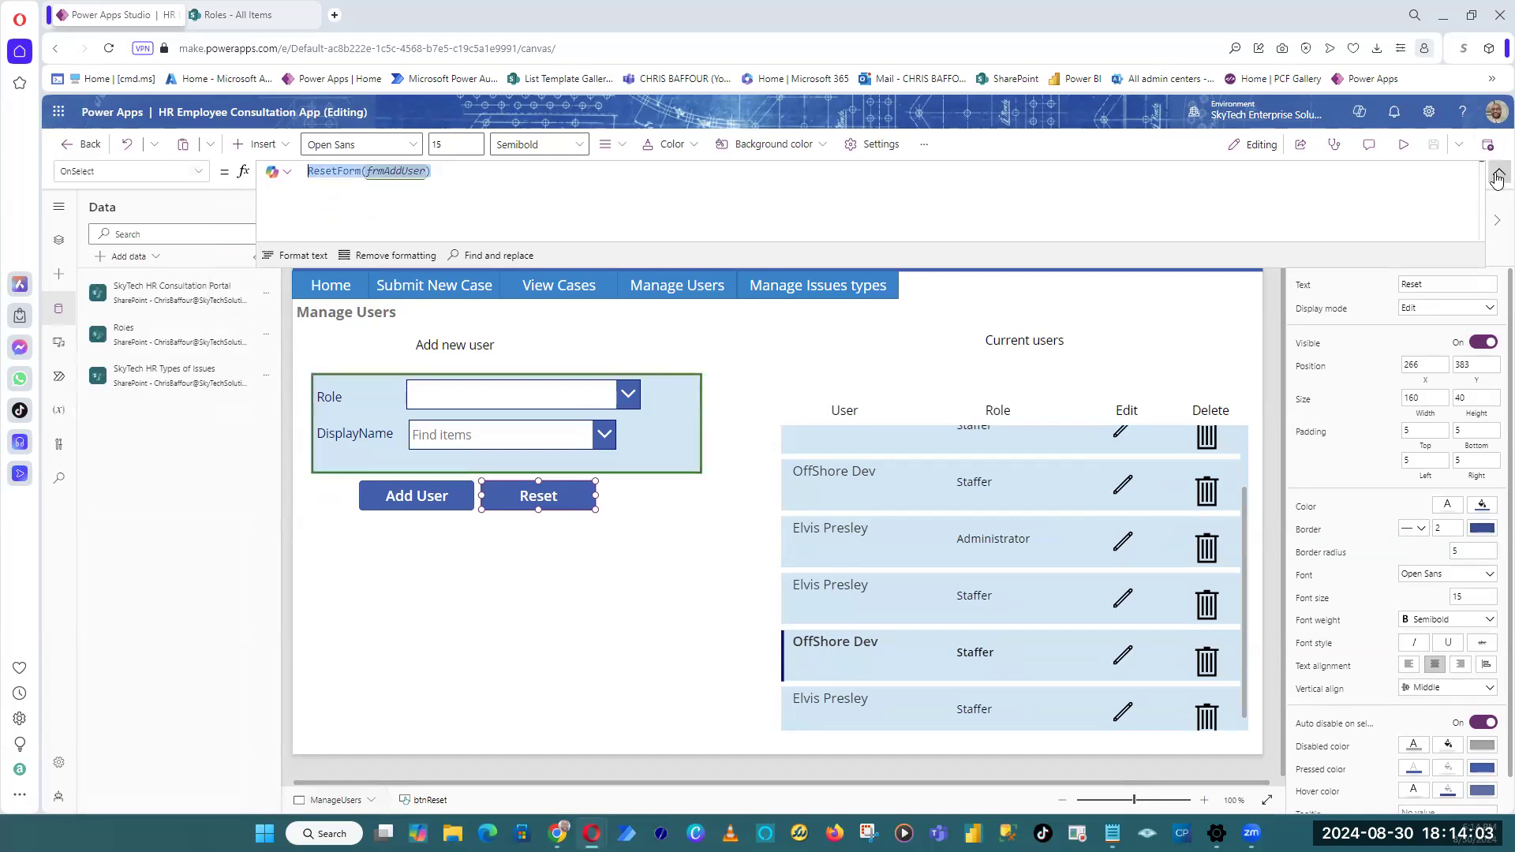
pyautogui.click(1497, 180)
# Step: Select the ManageUsers screen and show the app's tree view of screens in place of the data sources
pyautogui.click(920, 195)
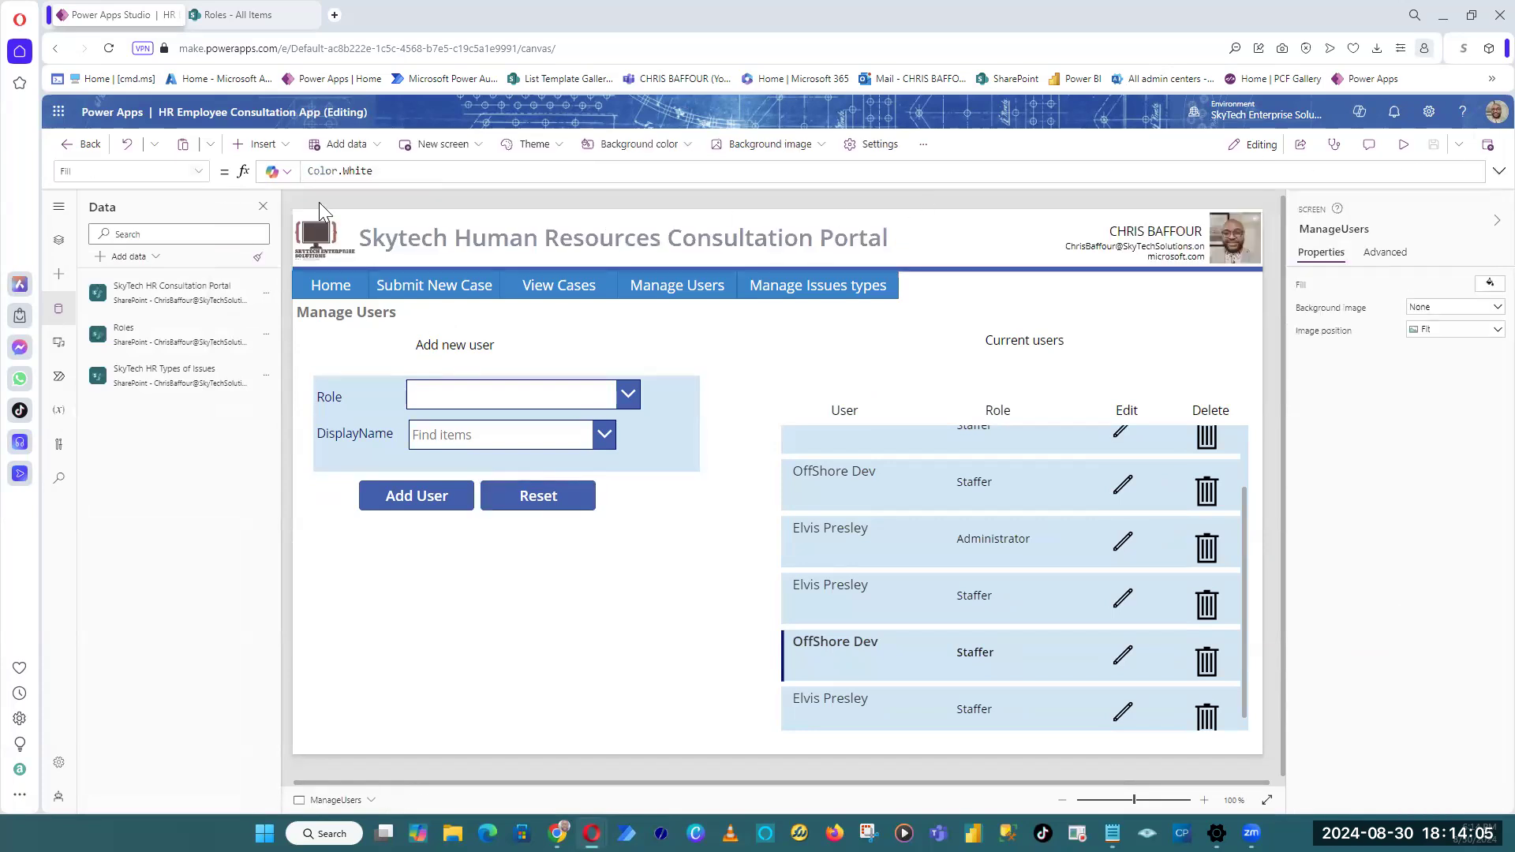
pyautogui.click(58, 206)
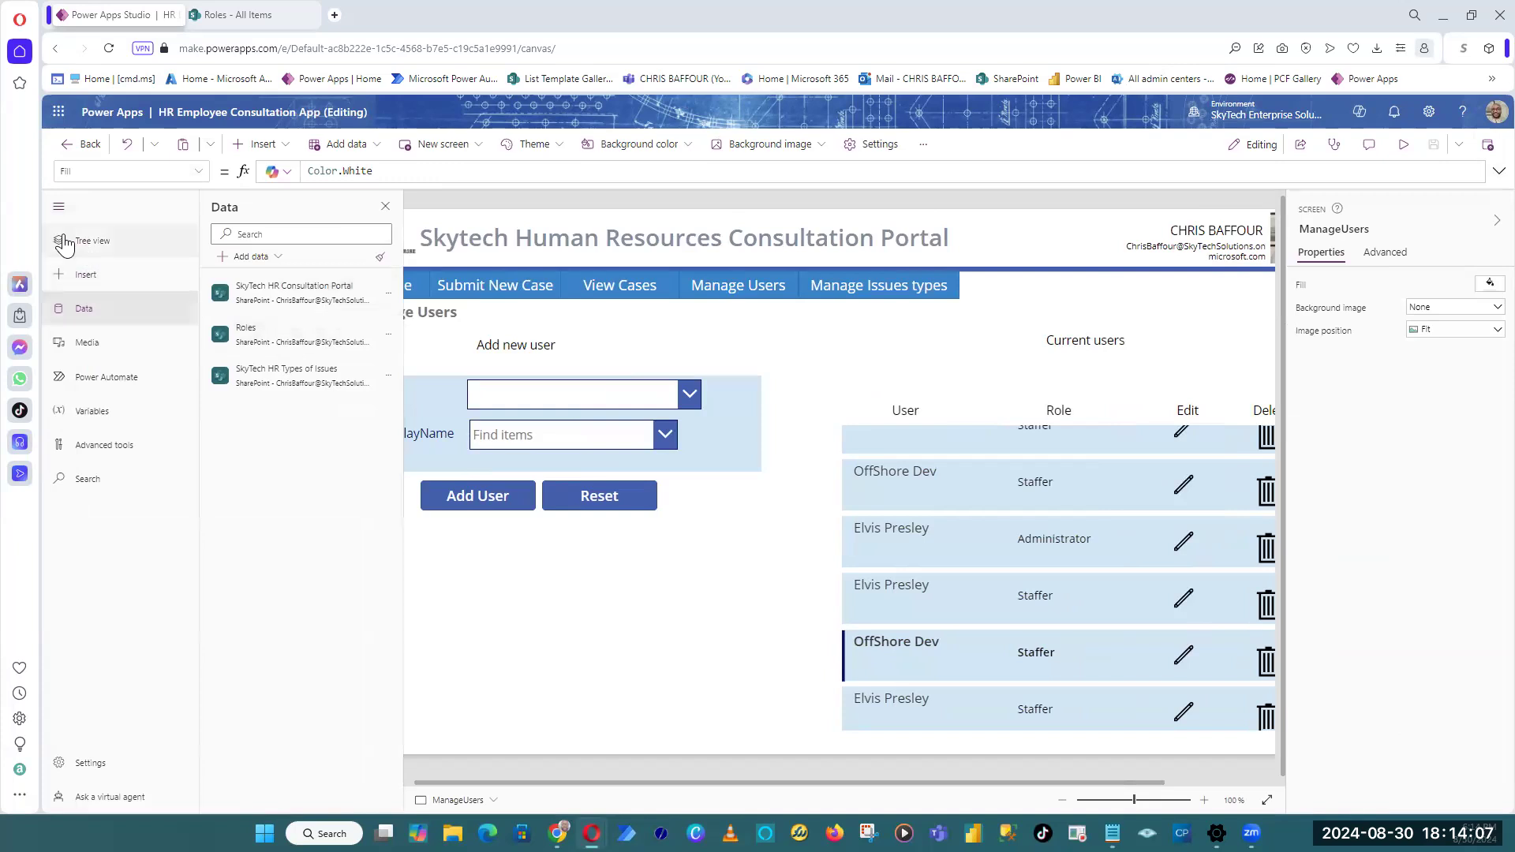
pyautogui.click(57, 243)
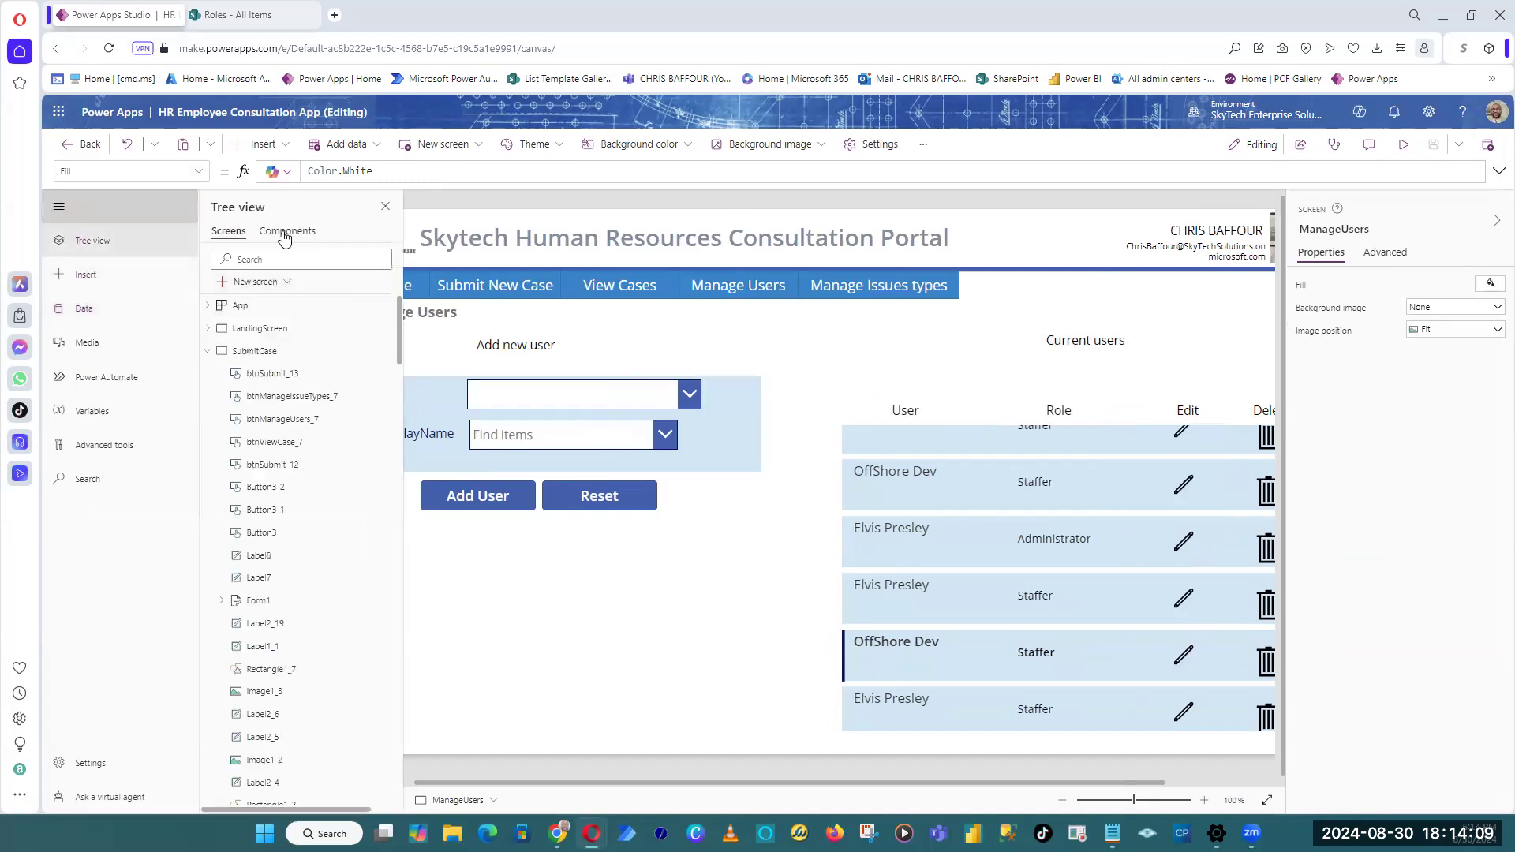
pyautogui.click(58, 206)
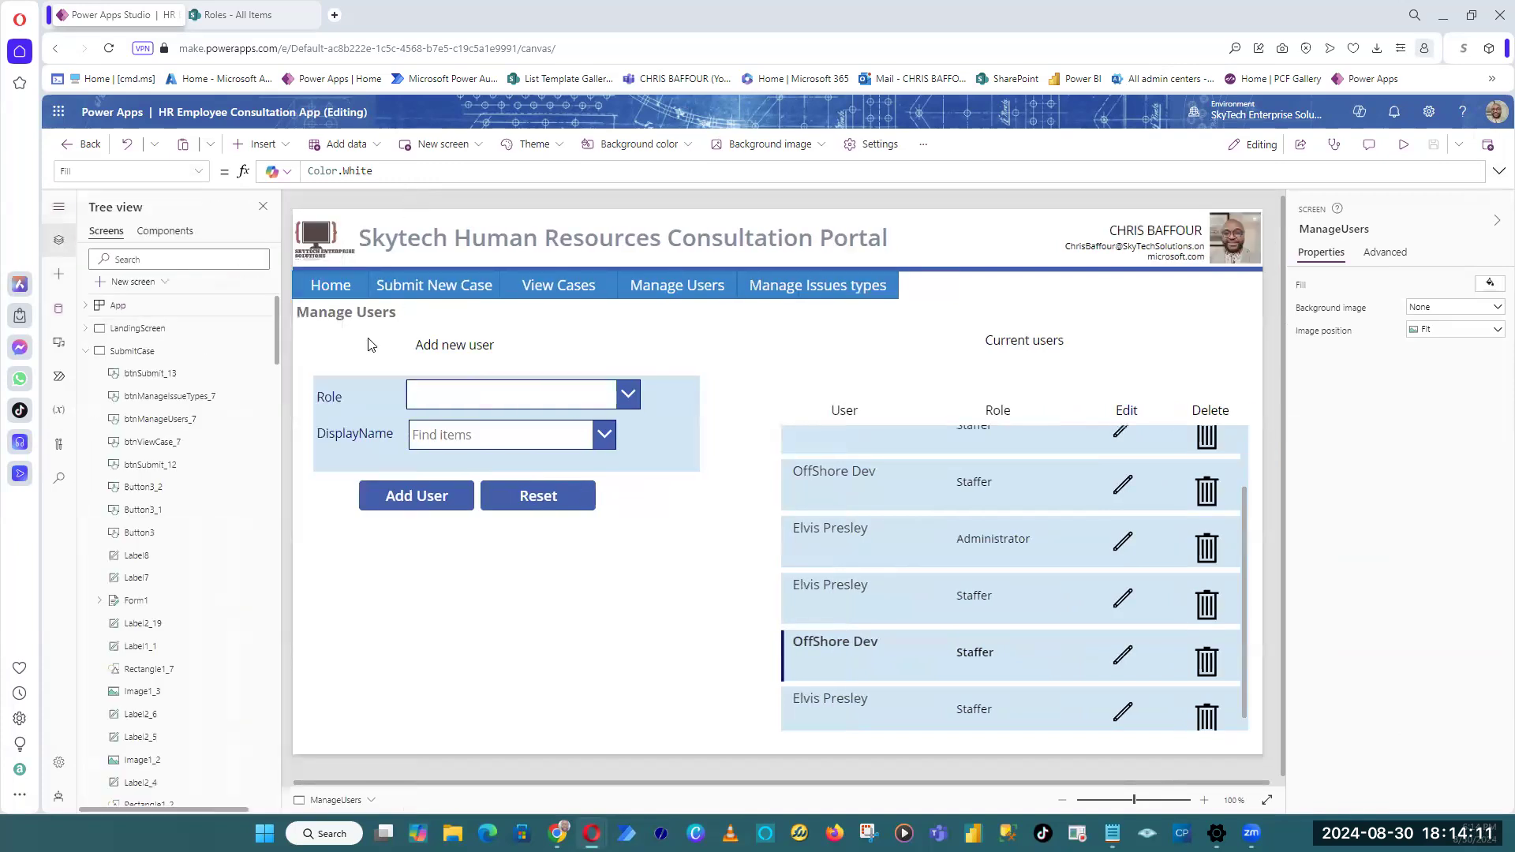
# Step: Set the OnVisible formula of the ManageUsers screen to ResetForm(frmAddUser)
pyautogui.click(685, 436)
pyautogui.click(507, 467)
pyautogui.click(286, 454)
pyautogui.click(446, 505)
pyautogui.click(290, 555)
pyautogui.click(199, 171)
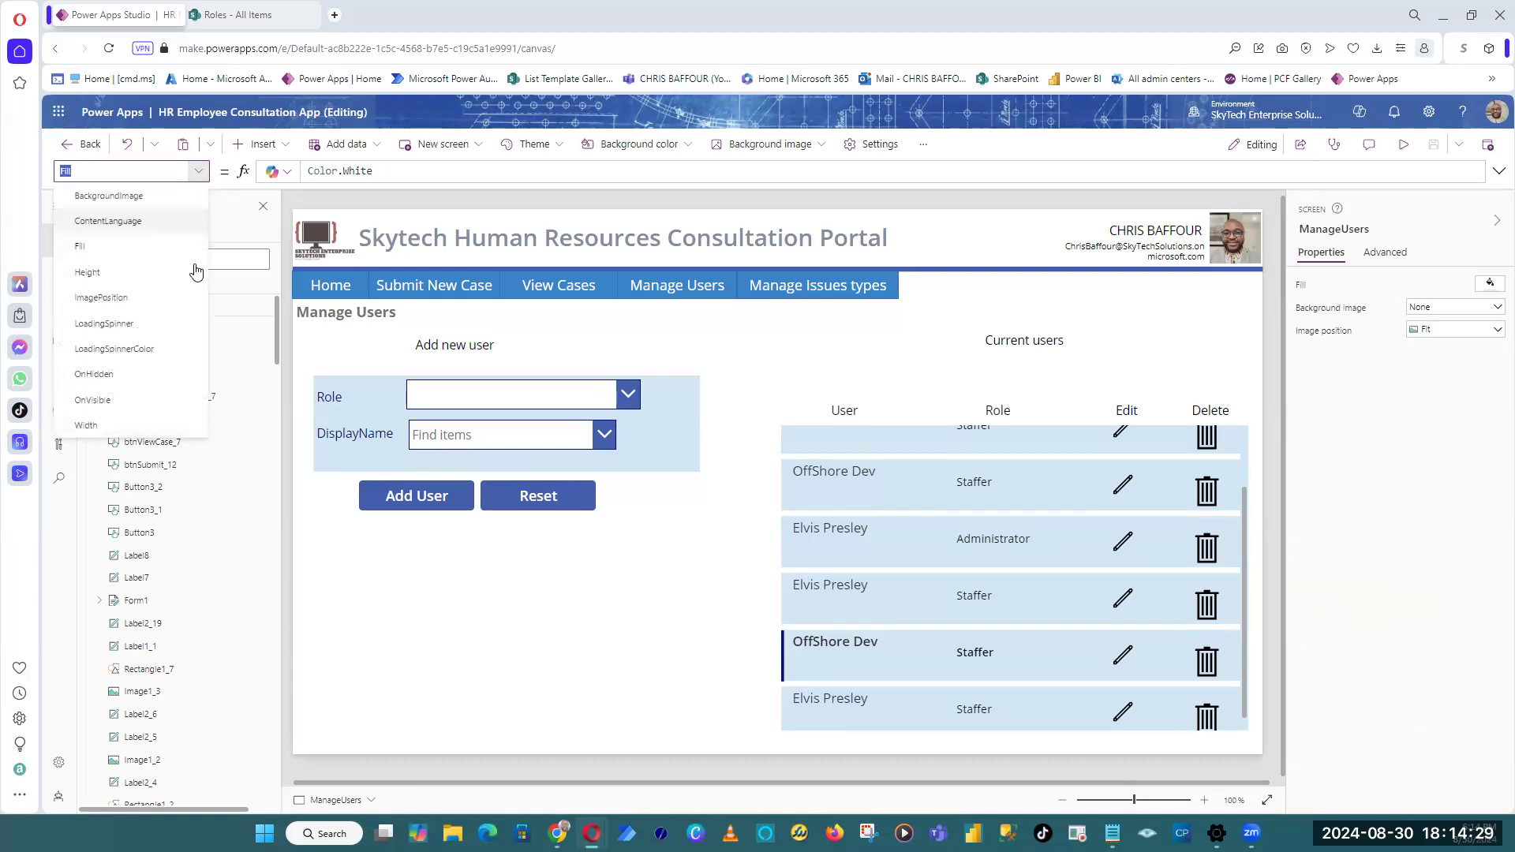
pyautogui.click(145, 400)
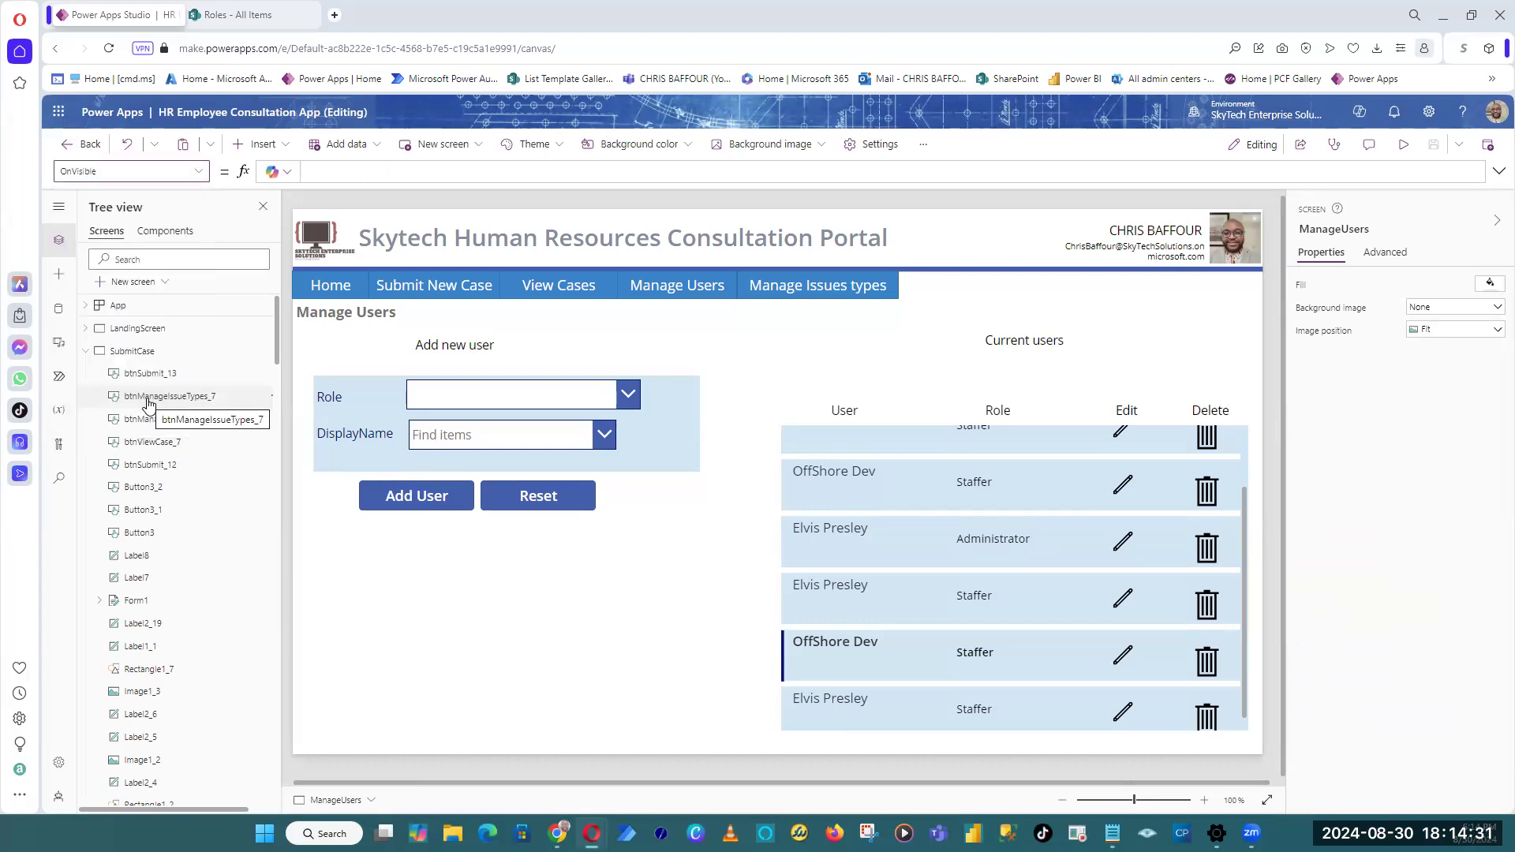
pyautogui.click(373, 173)
pyautogui.hotkey('ctrl', 'v')
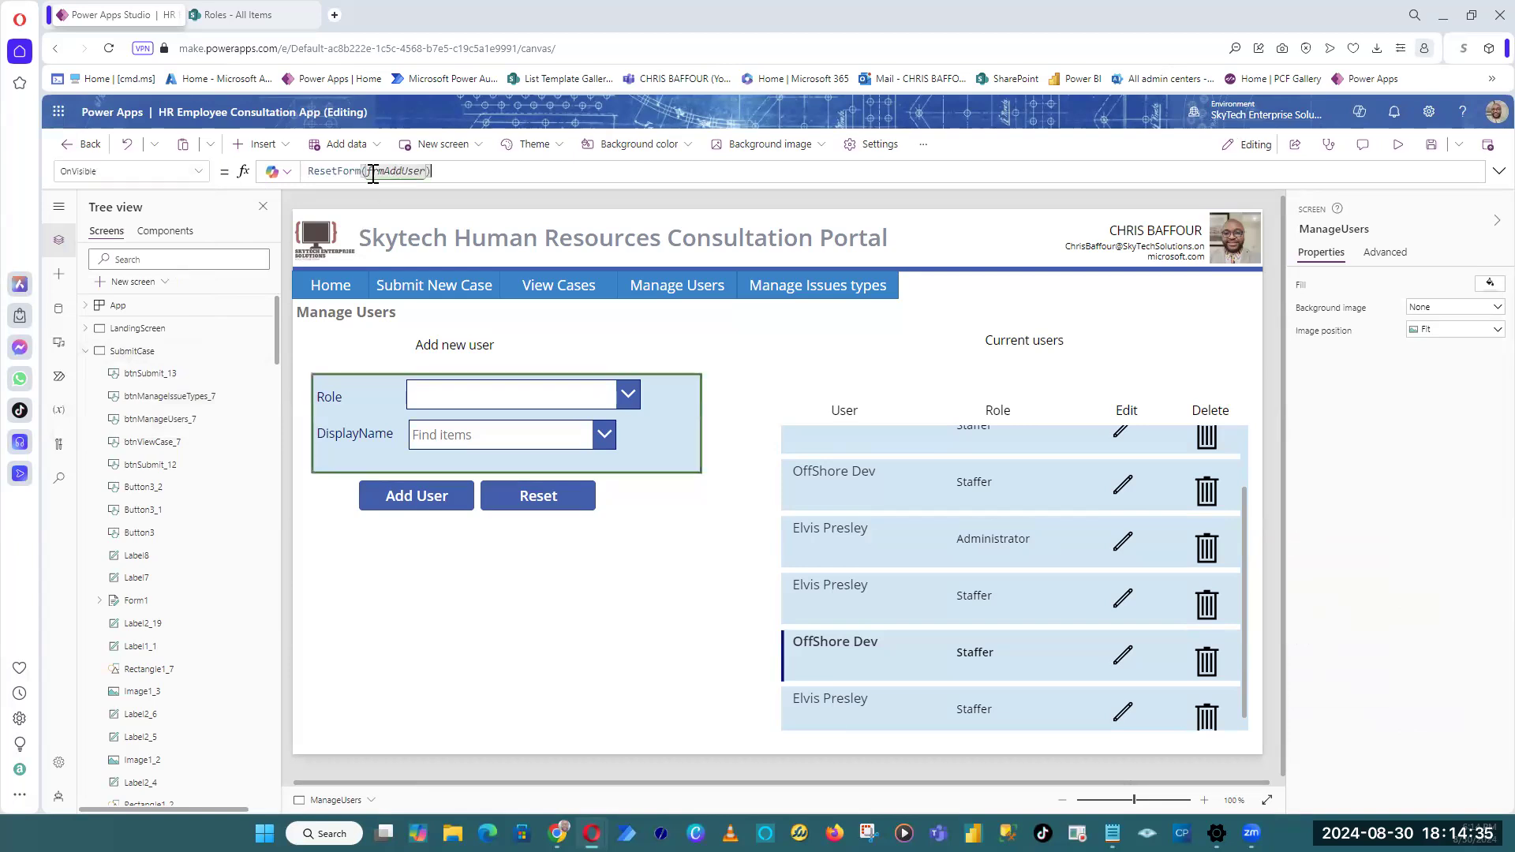
# Step: Preview the app and reopen Manage Users from the Home screen to test the form reset
pyautogui.click(1431, 145)
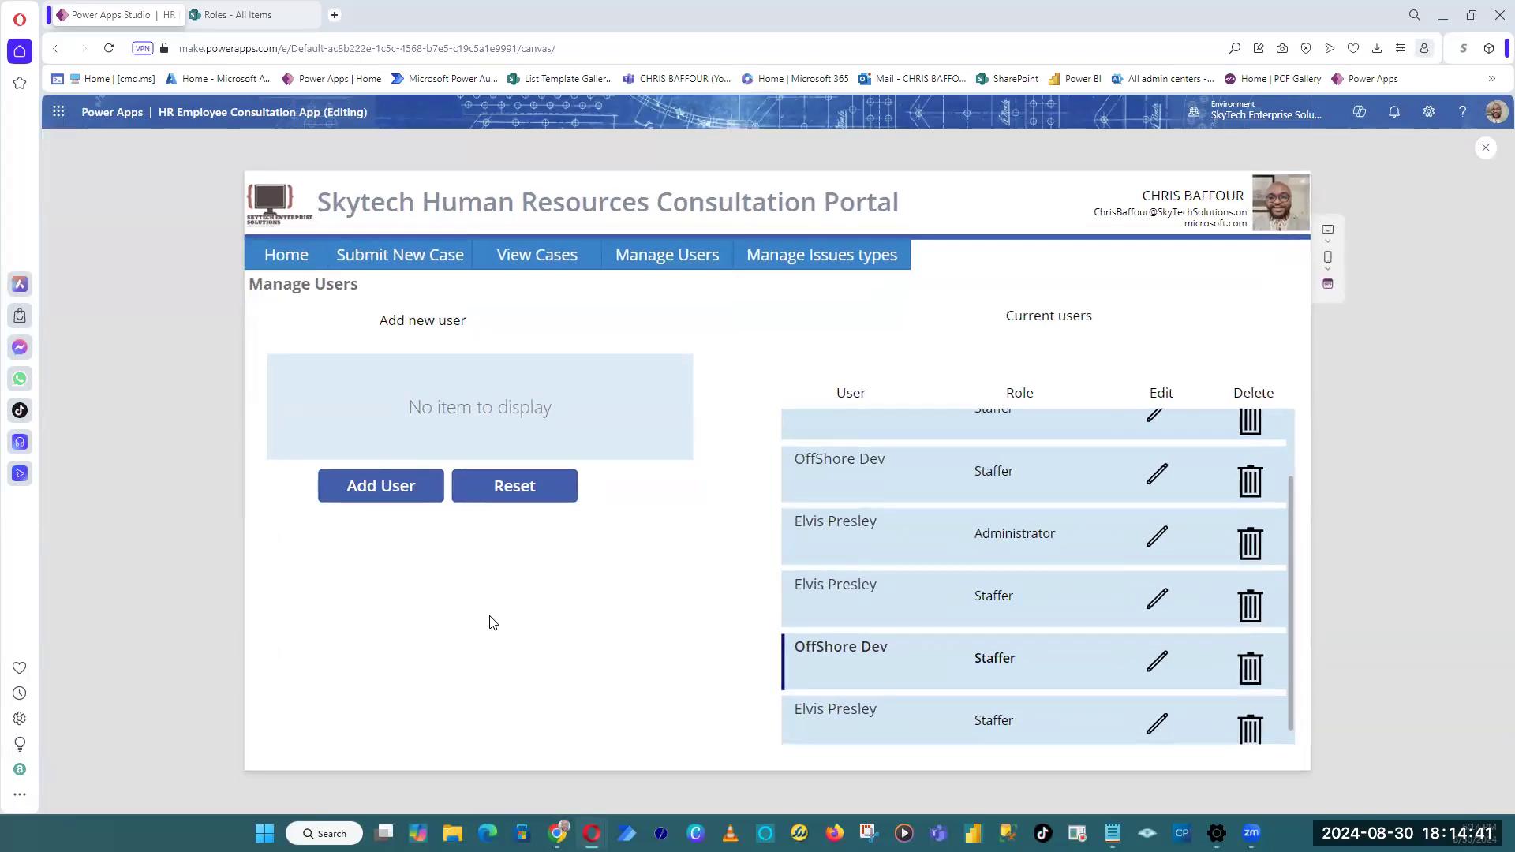
pyautogui.click(286, 254)
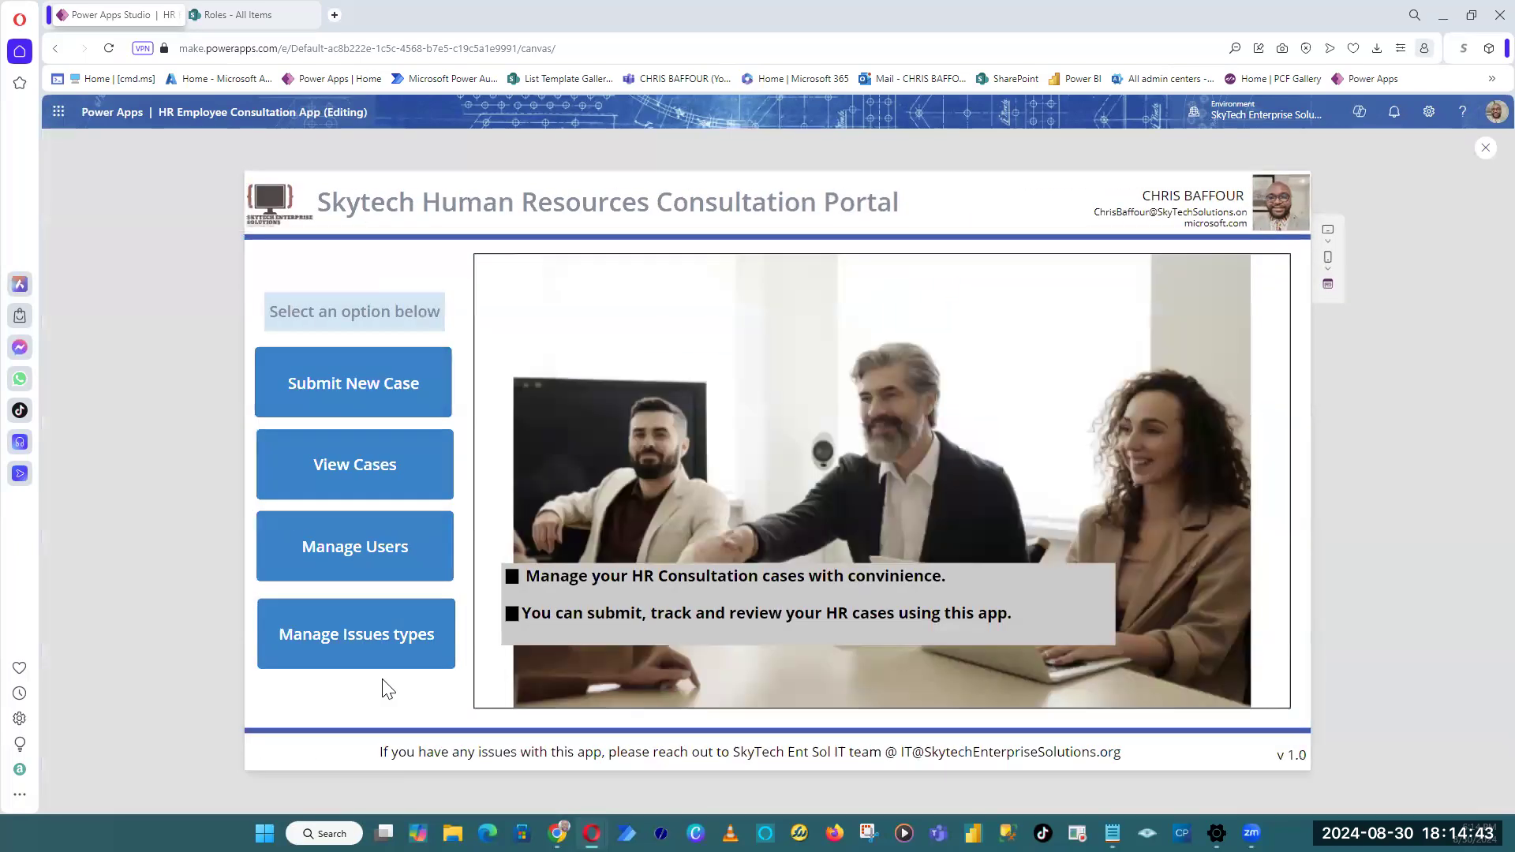
pyautogui.click(372, 569)
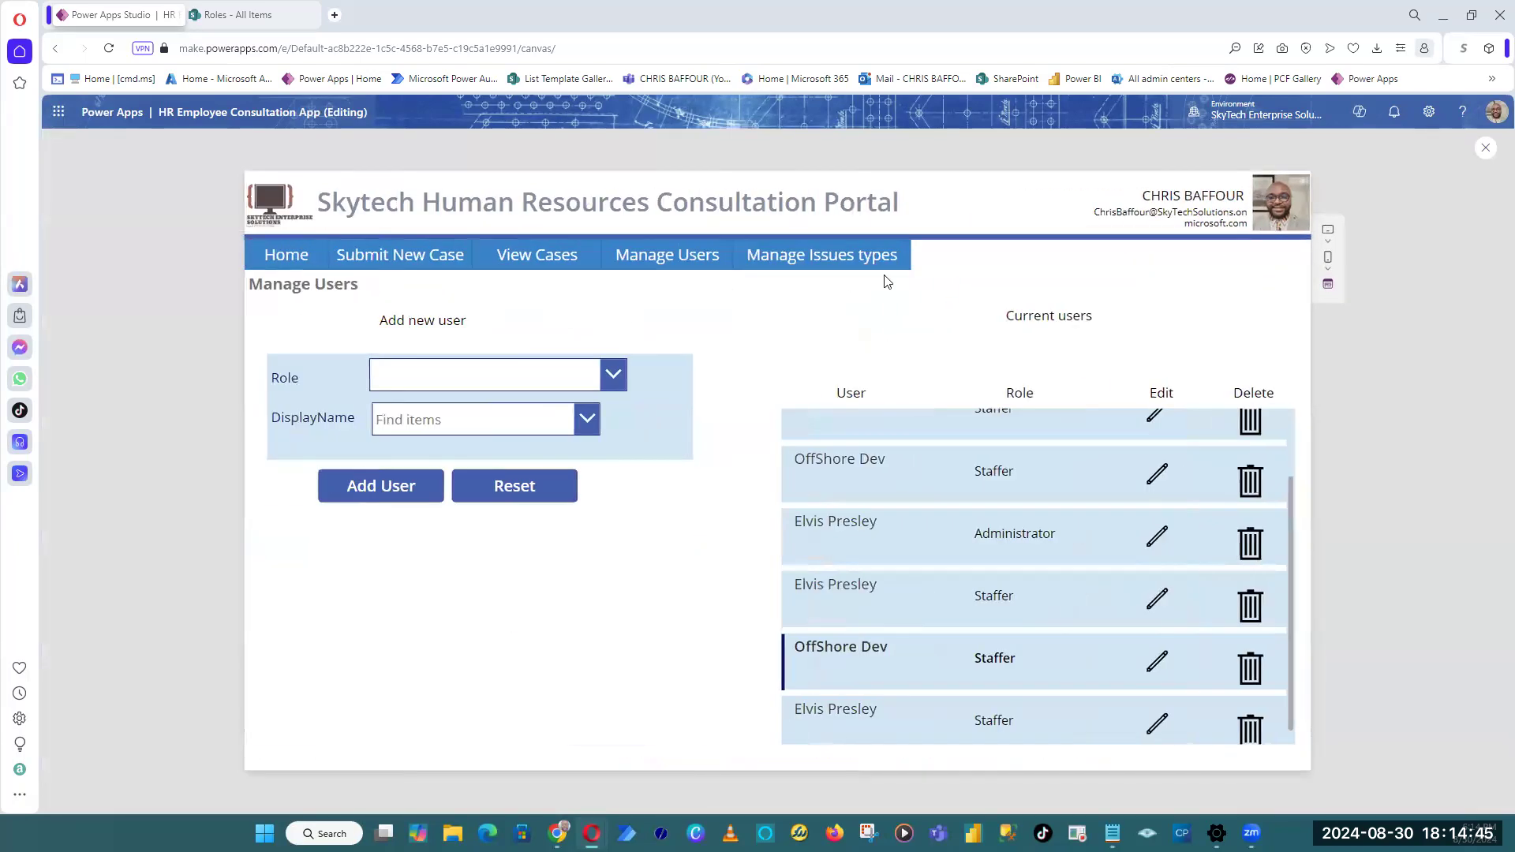
# Step: Edit the first fully visible user in the current users list, set the role to Administrator and save the changes
pyautogui.click(843, 255)
pyautogui.click(1157, 476)
pyautogui.click(867, 440)
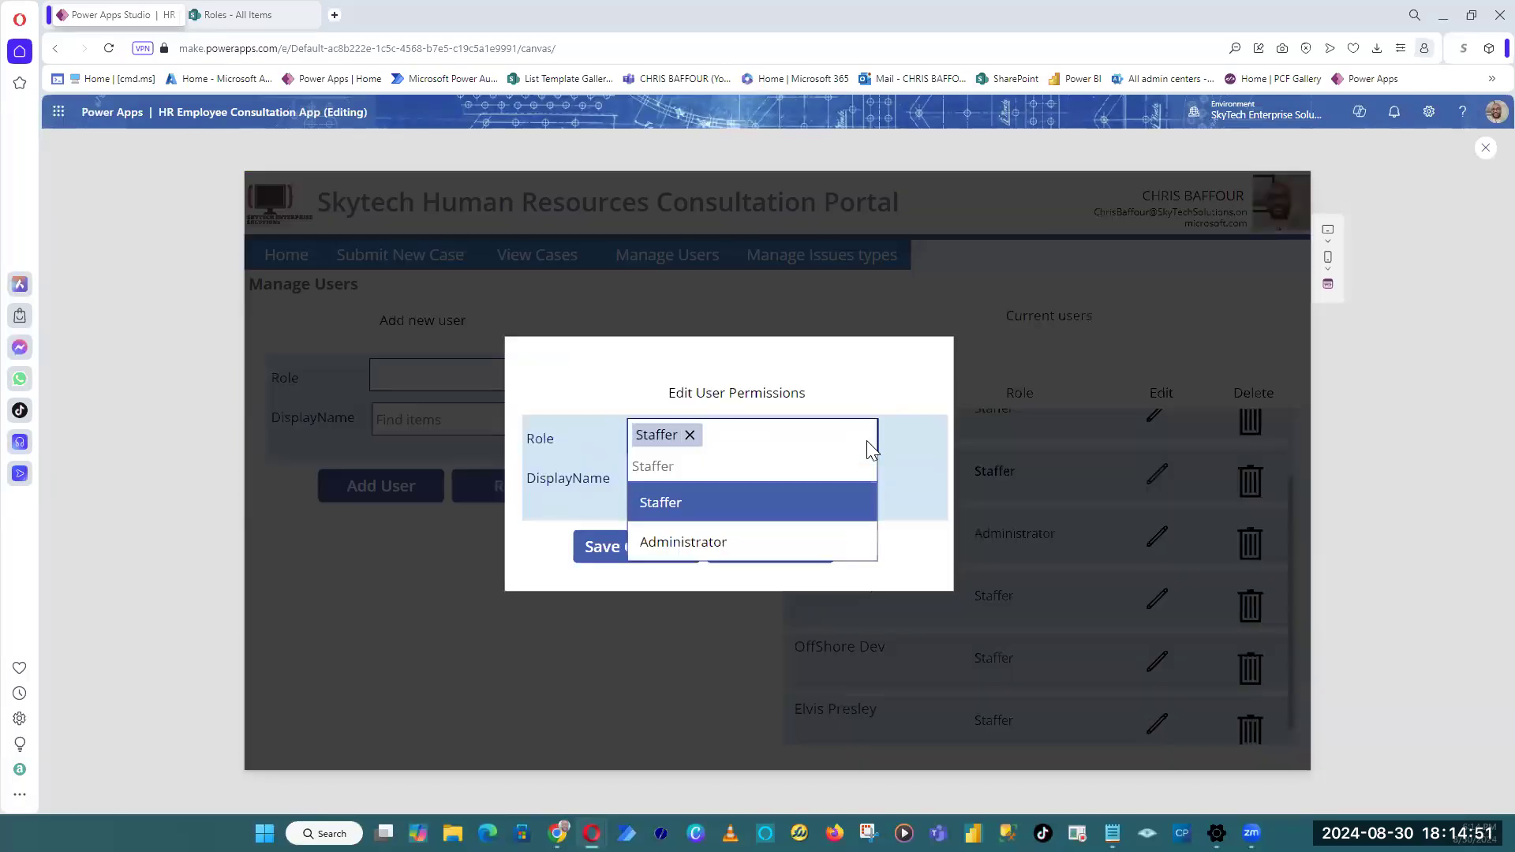
pyautogui.click(729, 546)
pyautogui.click(663, 552)
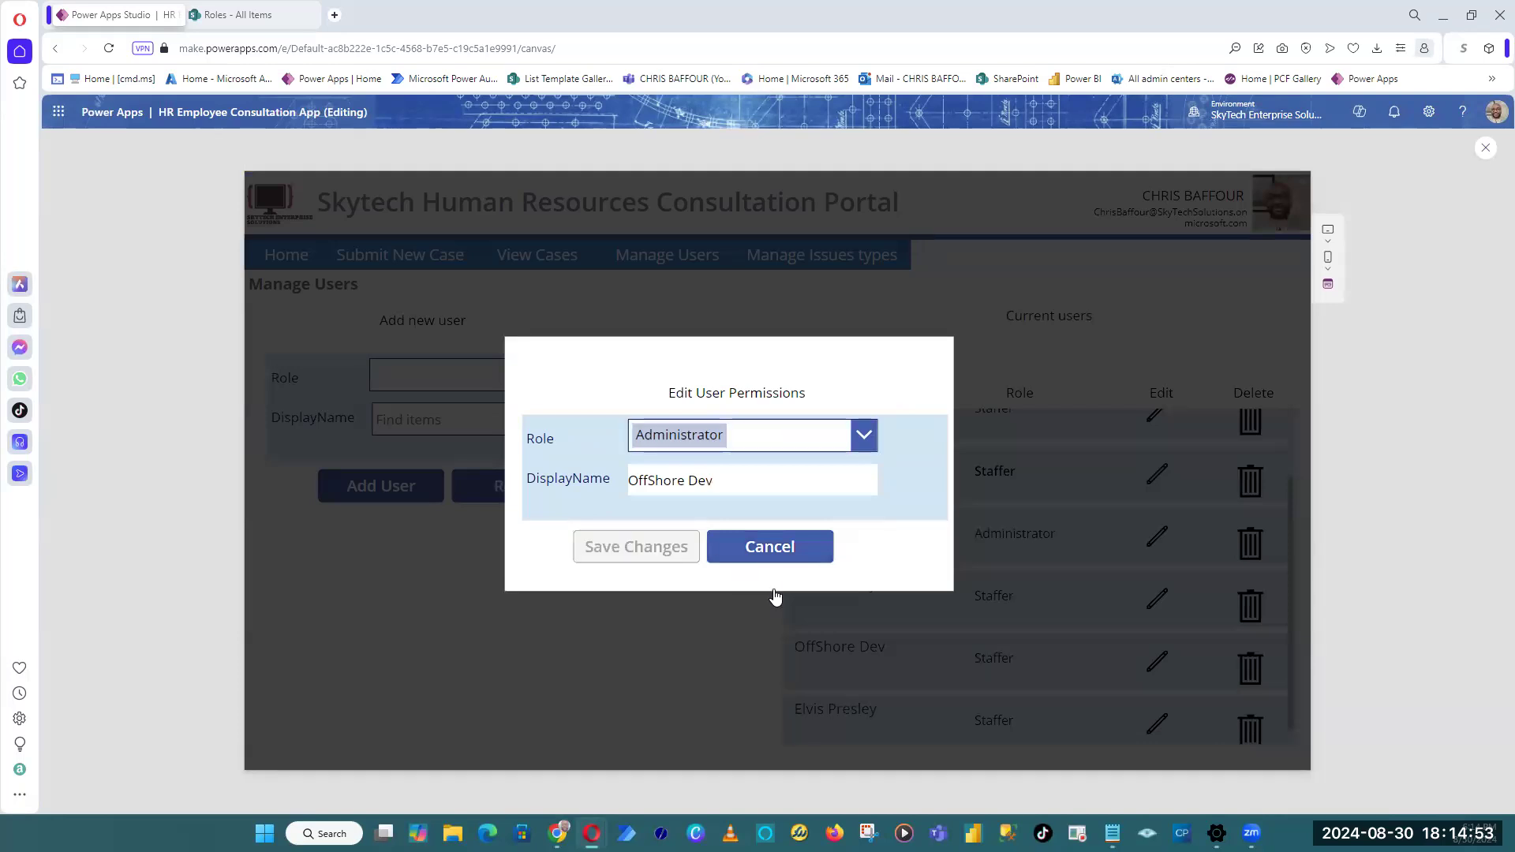
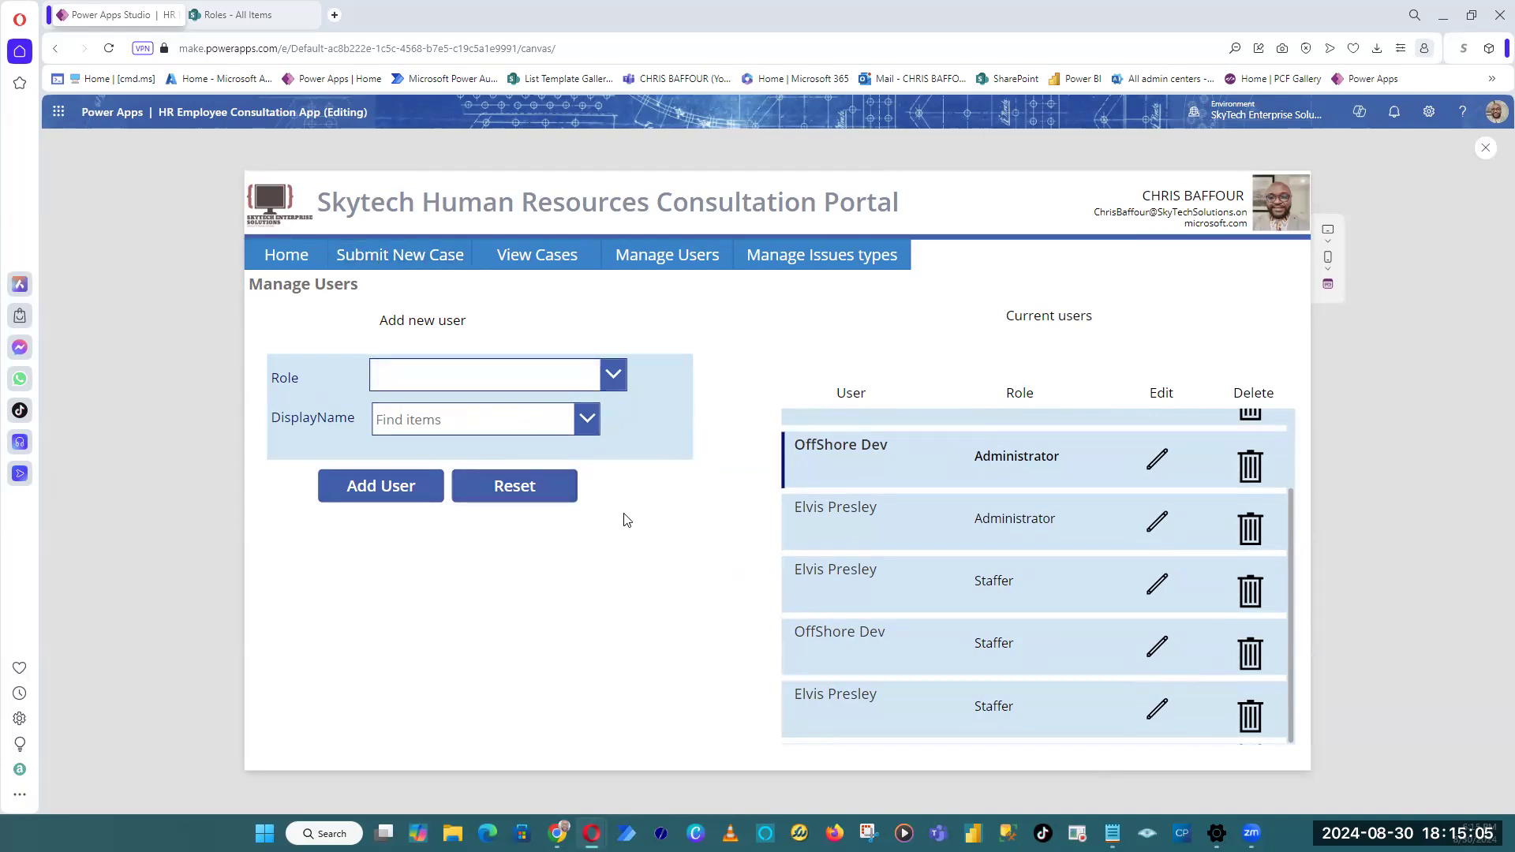
# Step: Add a new user with the Administrator role, finding the display name by a first-name search, and leave the preview
pyautogui.click(524, 377)
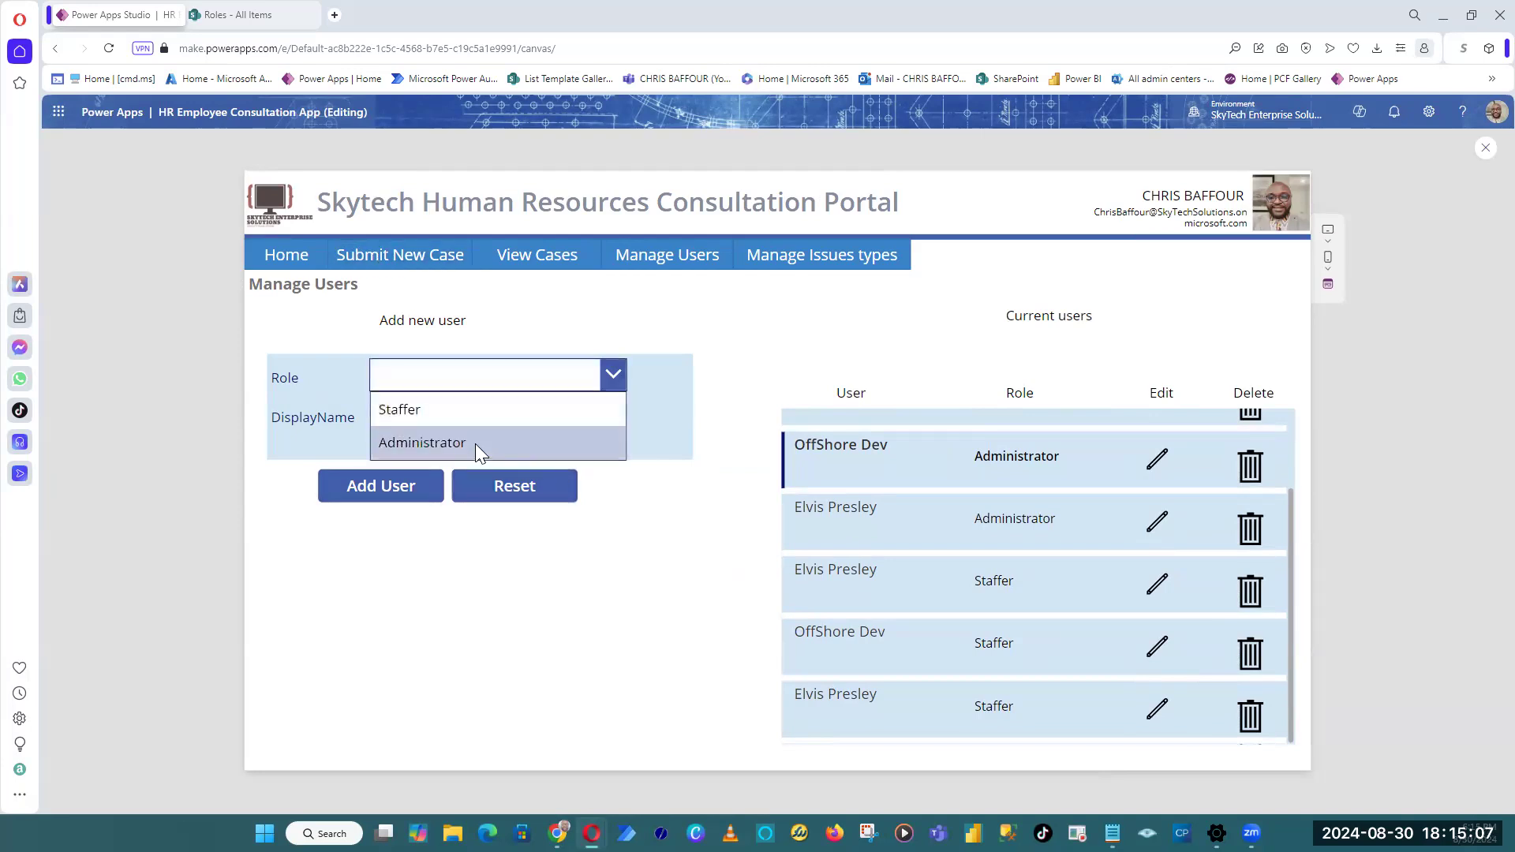
pyautogui.click(475, 443)
pyautogui.click(507, 417)
pyautogui.click(502, 456)
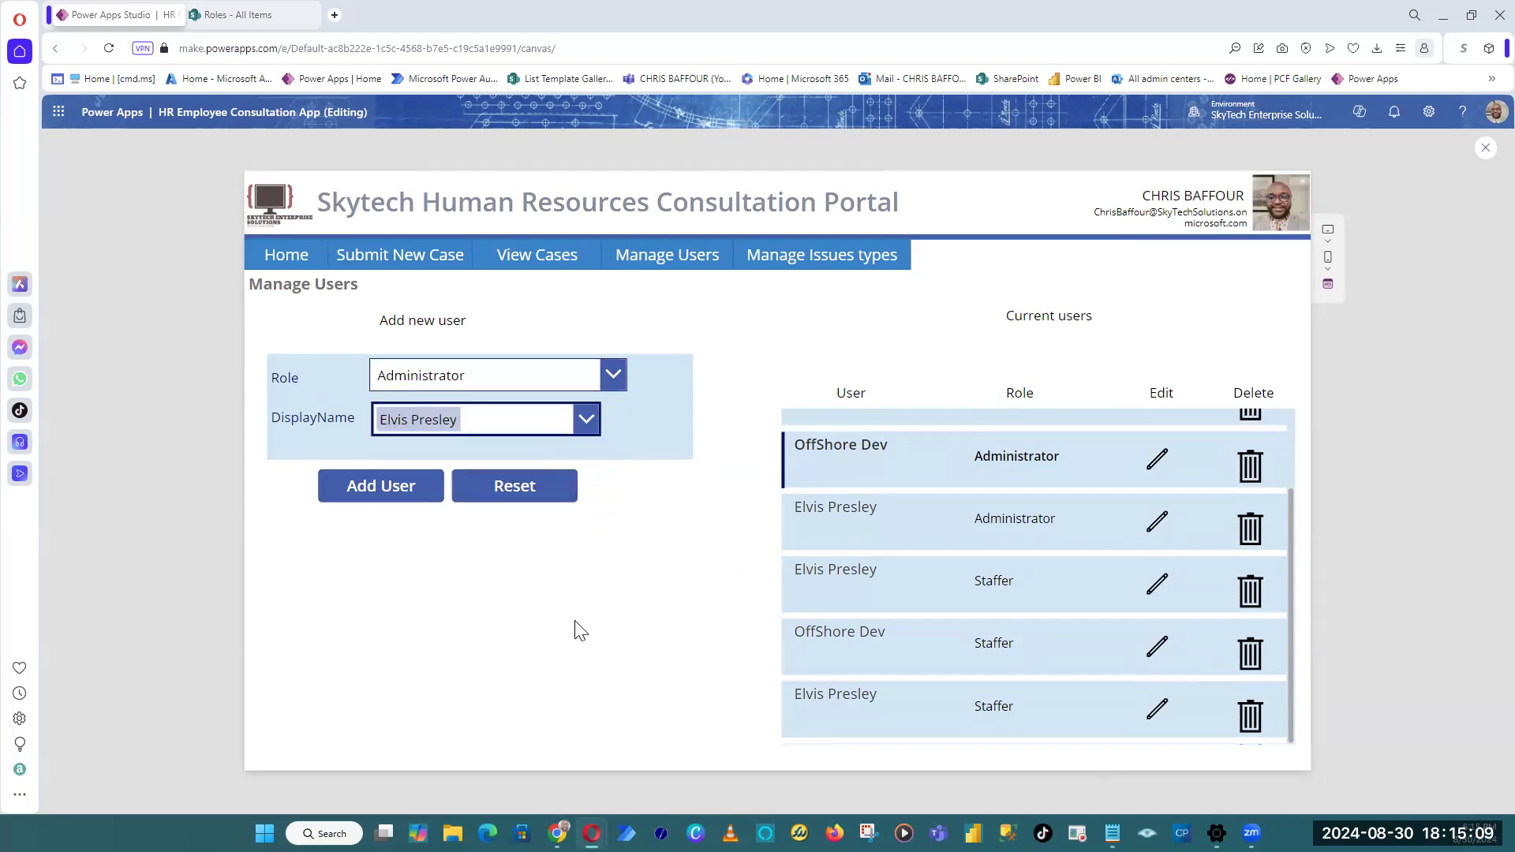
pyautogui.click(533, 418)
pyautogui.click(469, 420)
pyautogui.write('chris')
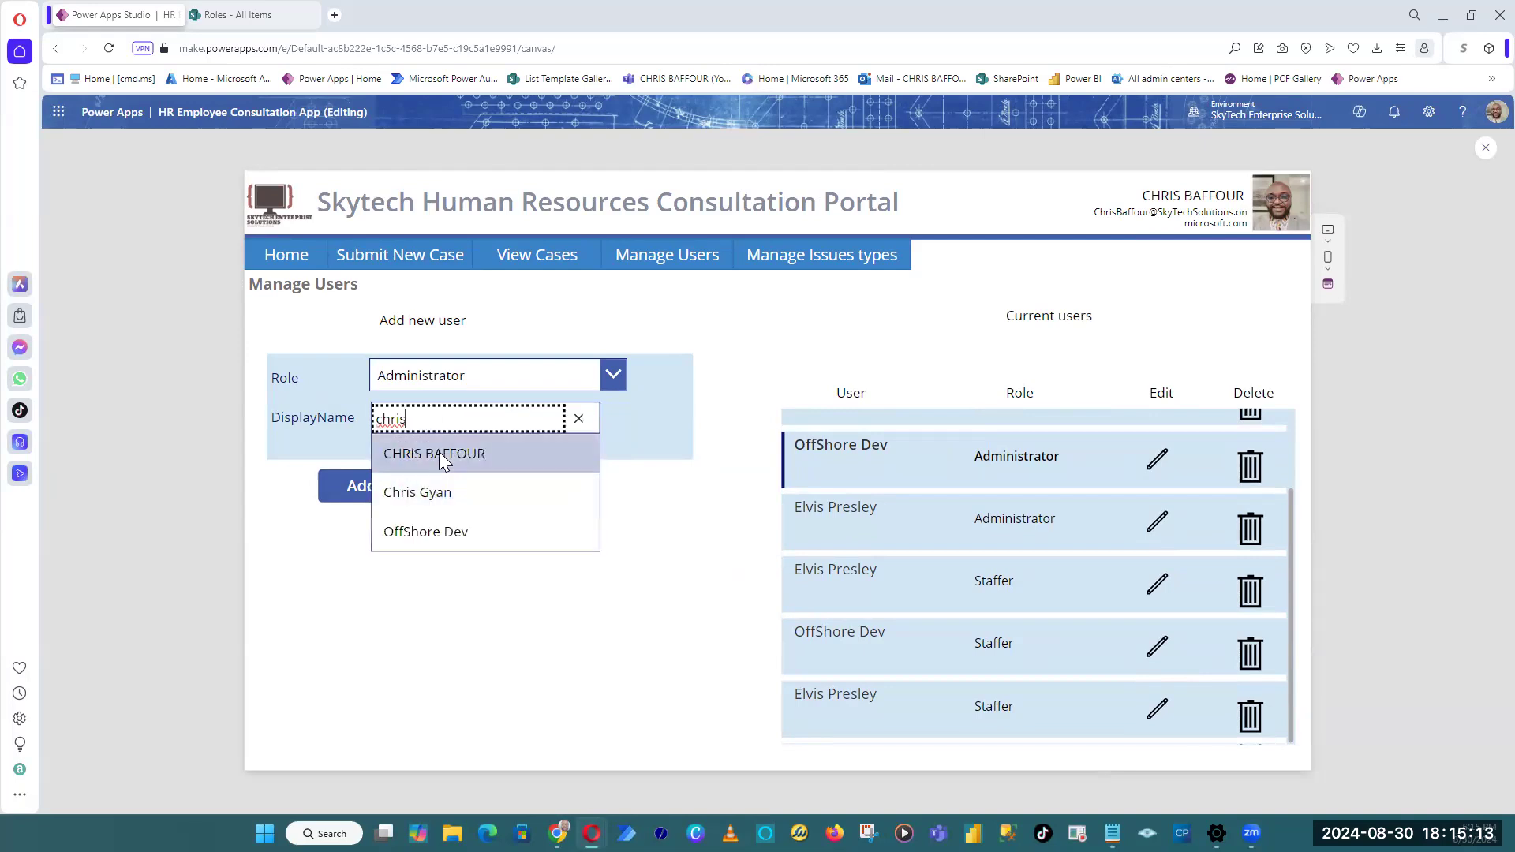
pyautogui.click(438, 450)
pyautogui.click(397, 494)
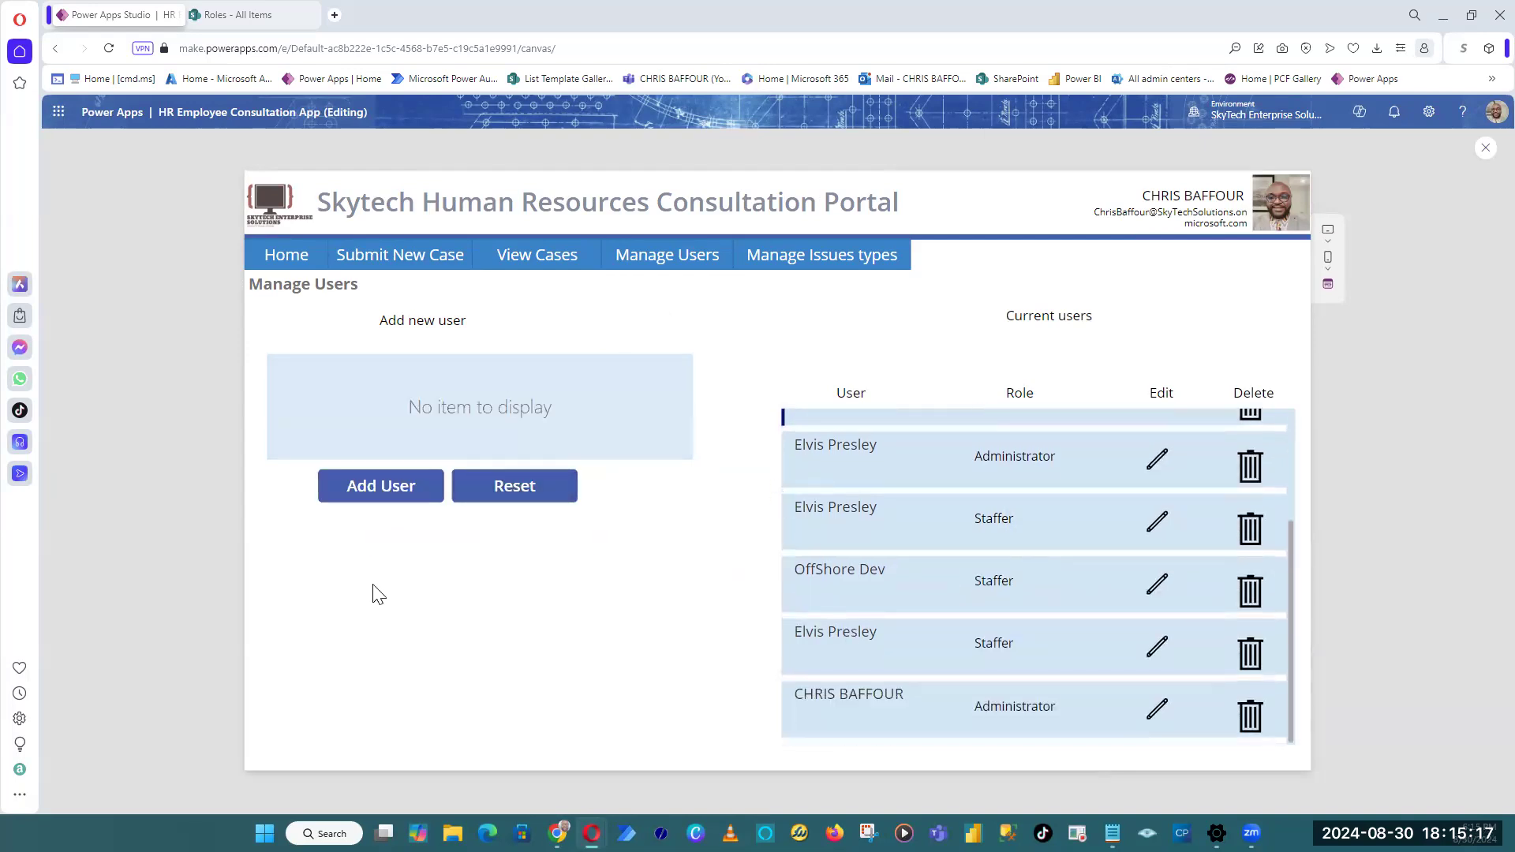
pyautogui.click(1486, 151)
# Step: Add ResetForm(frmAddUser) on a new line after SubmitForm(frmAddUser); in the OnSelect formula of Add User
pyautogui.click(439, 496)
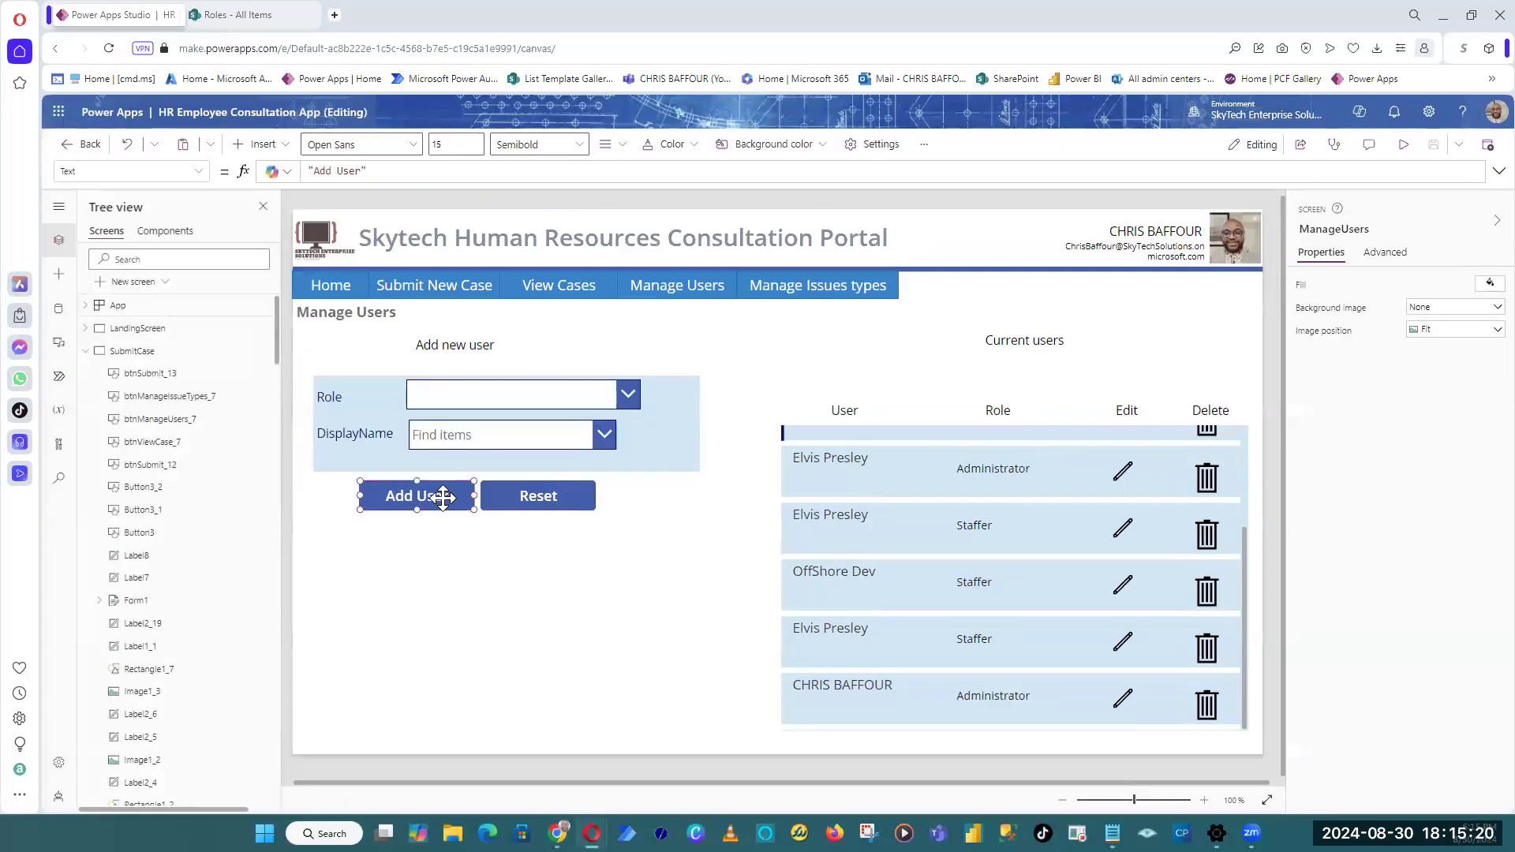
pyautogui.click(197, 170)
pyautogui.scroll(-4, 109, 314)
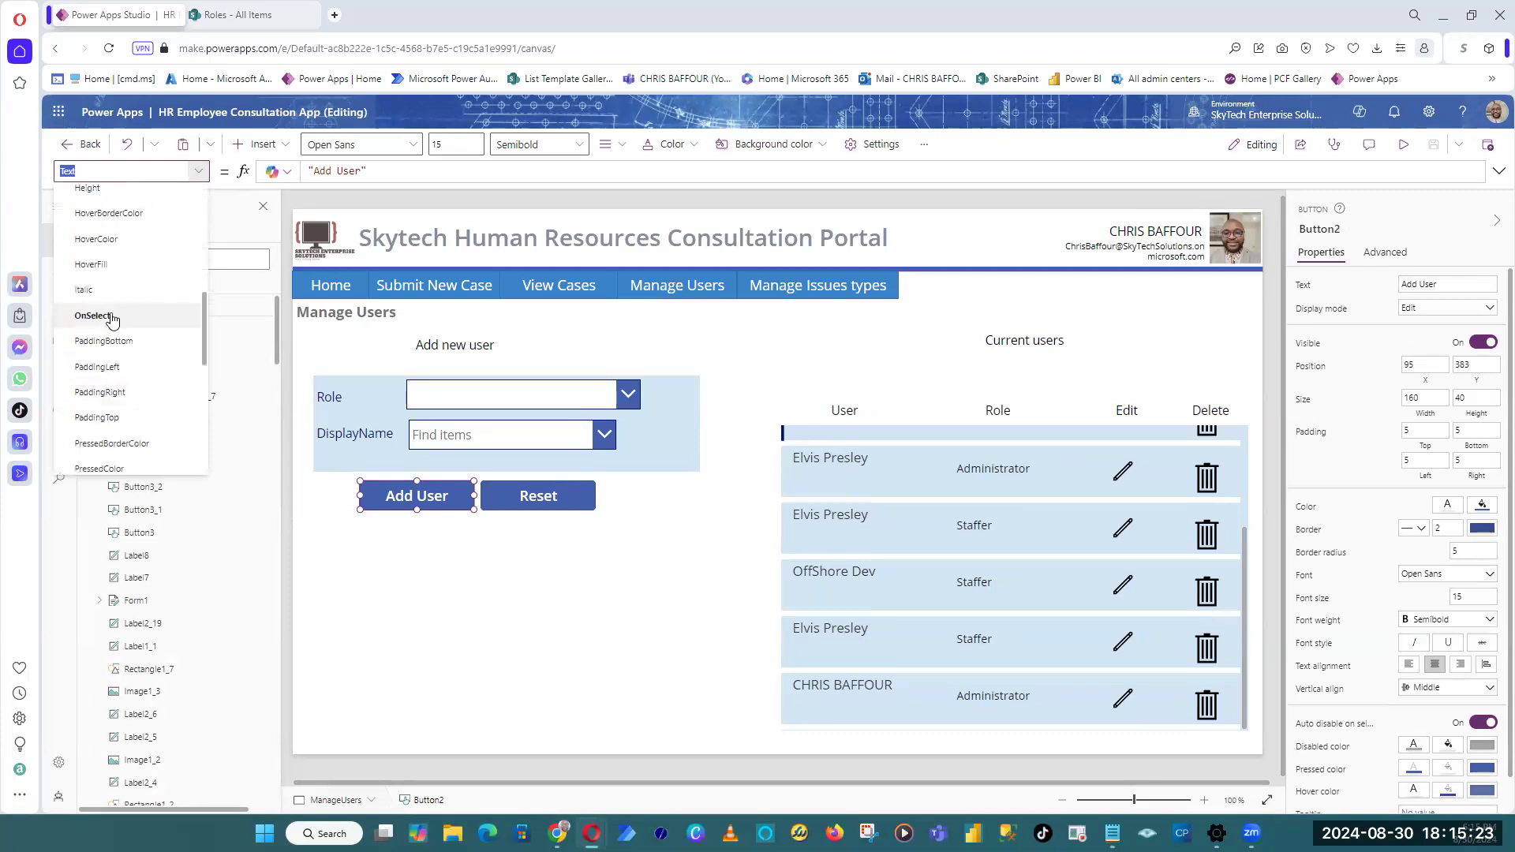
pyautogui.click(109, 314)
pyautogui.click(477, 181)
pyautogui.click(477, 177)
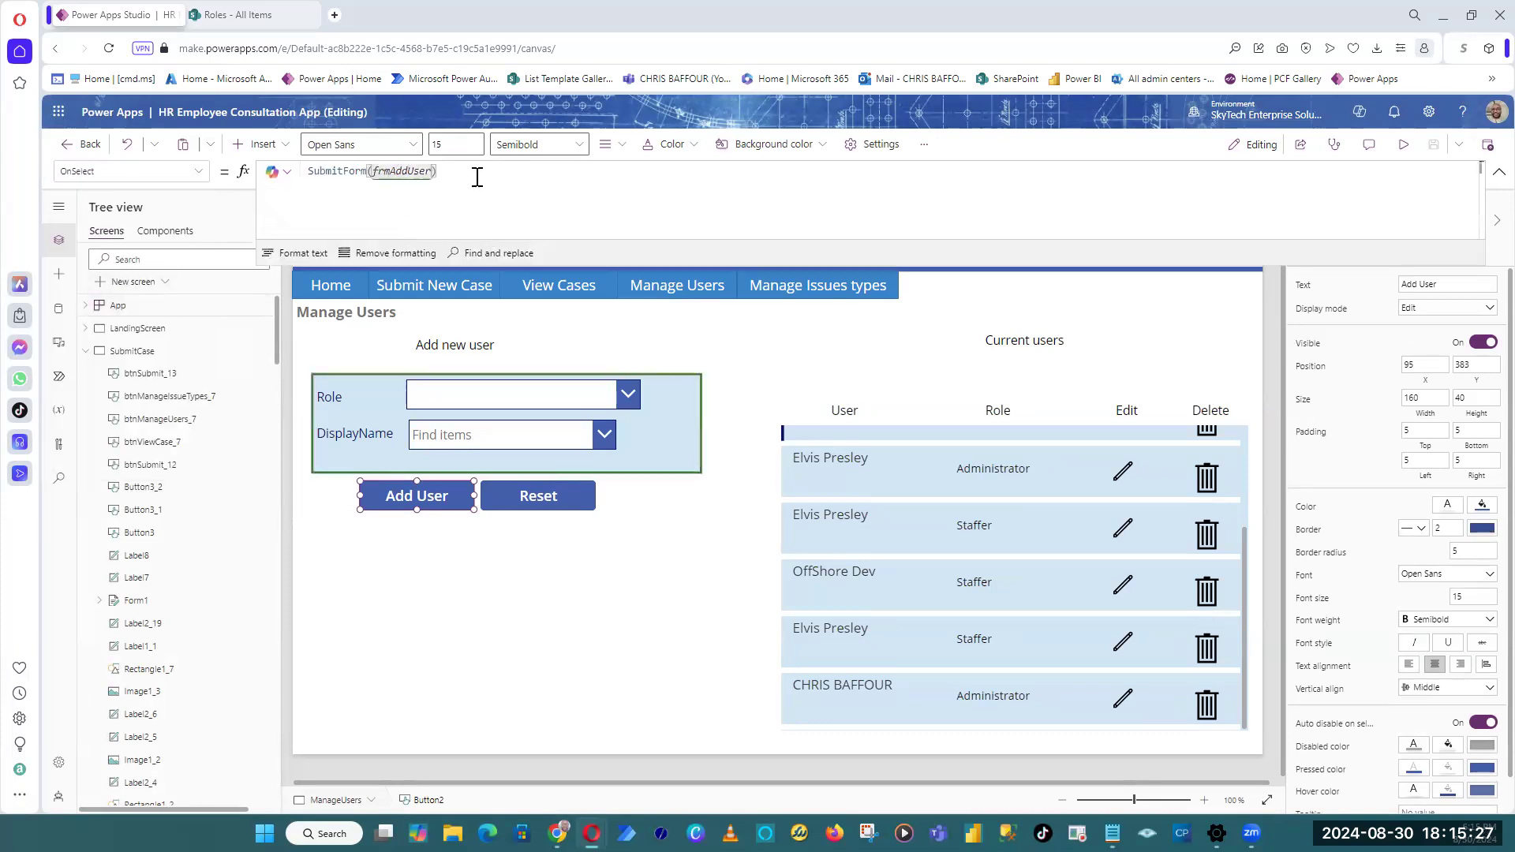
pyautogui.write('; ResetForm(frmAddUser)')
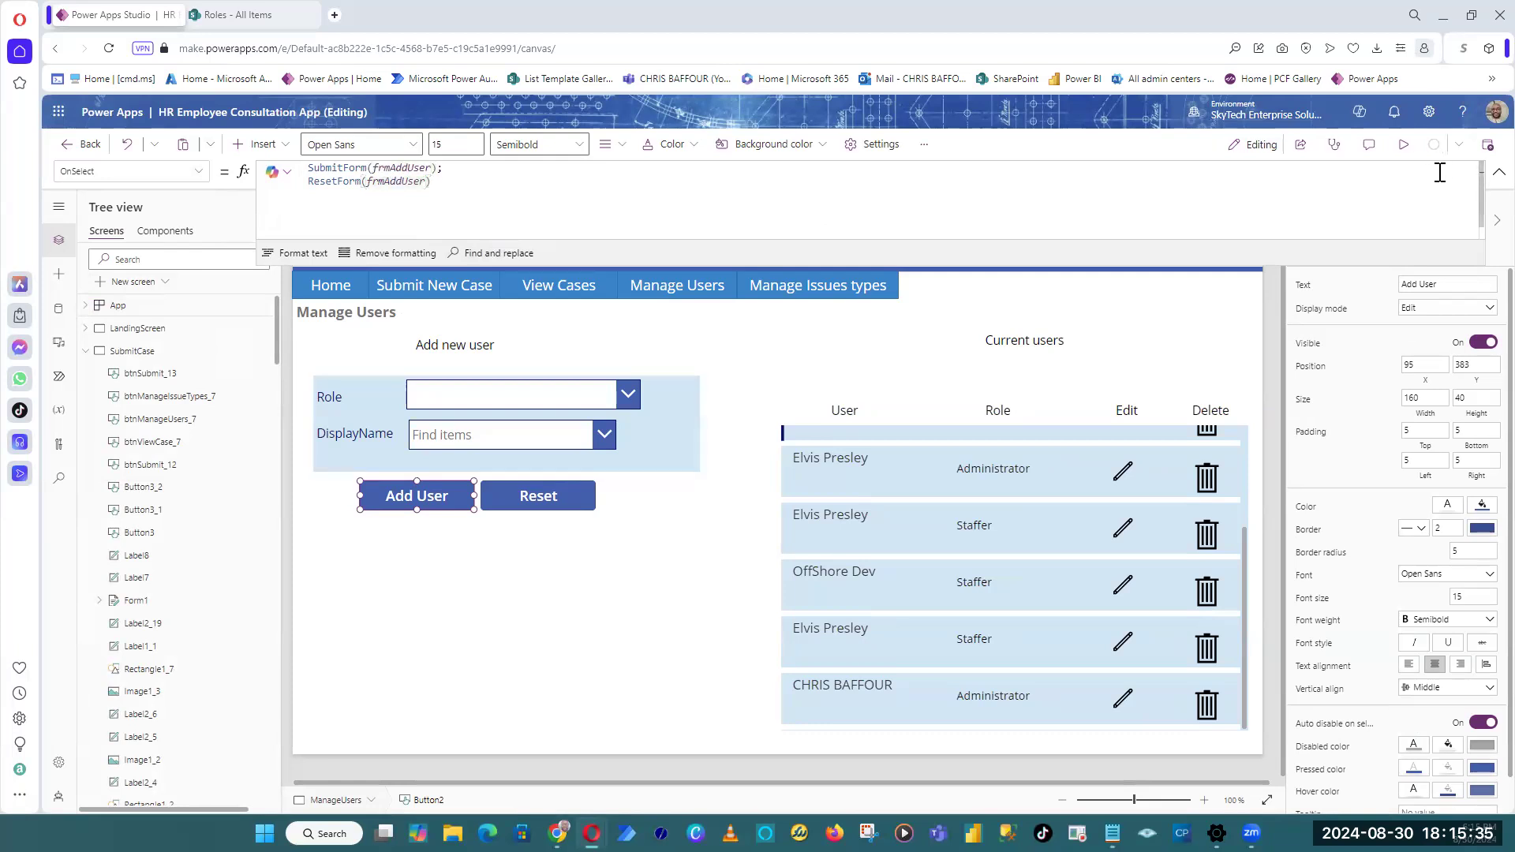
# Step: Preview the app, return to Manage Users through the Home screen and leave the preview
pyautogui.click(1398, 144)
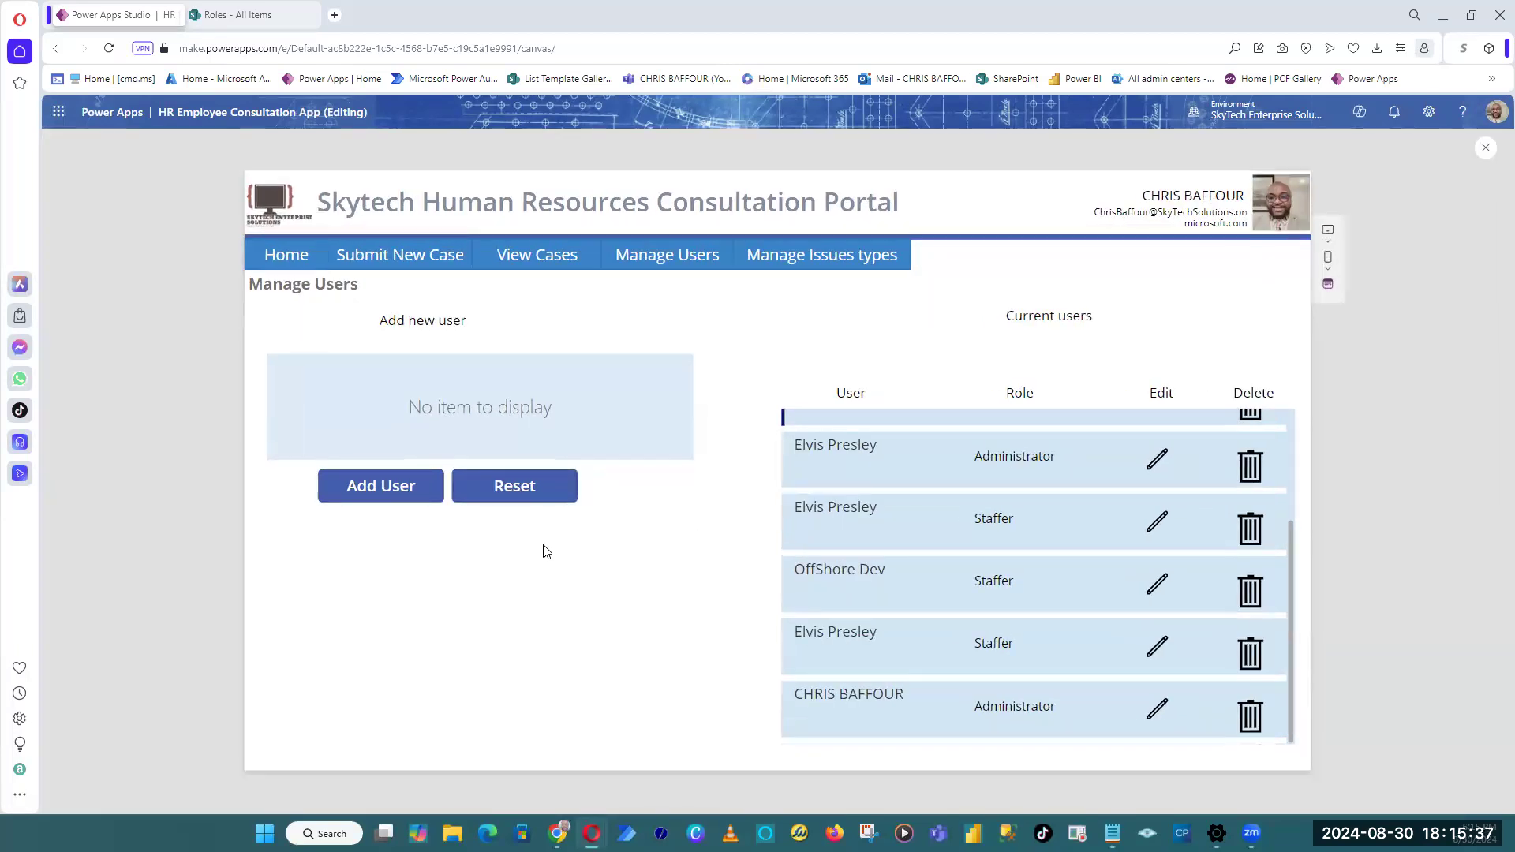
pyautogui.click(284, 256)
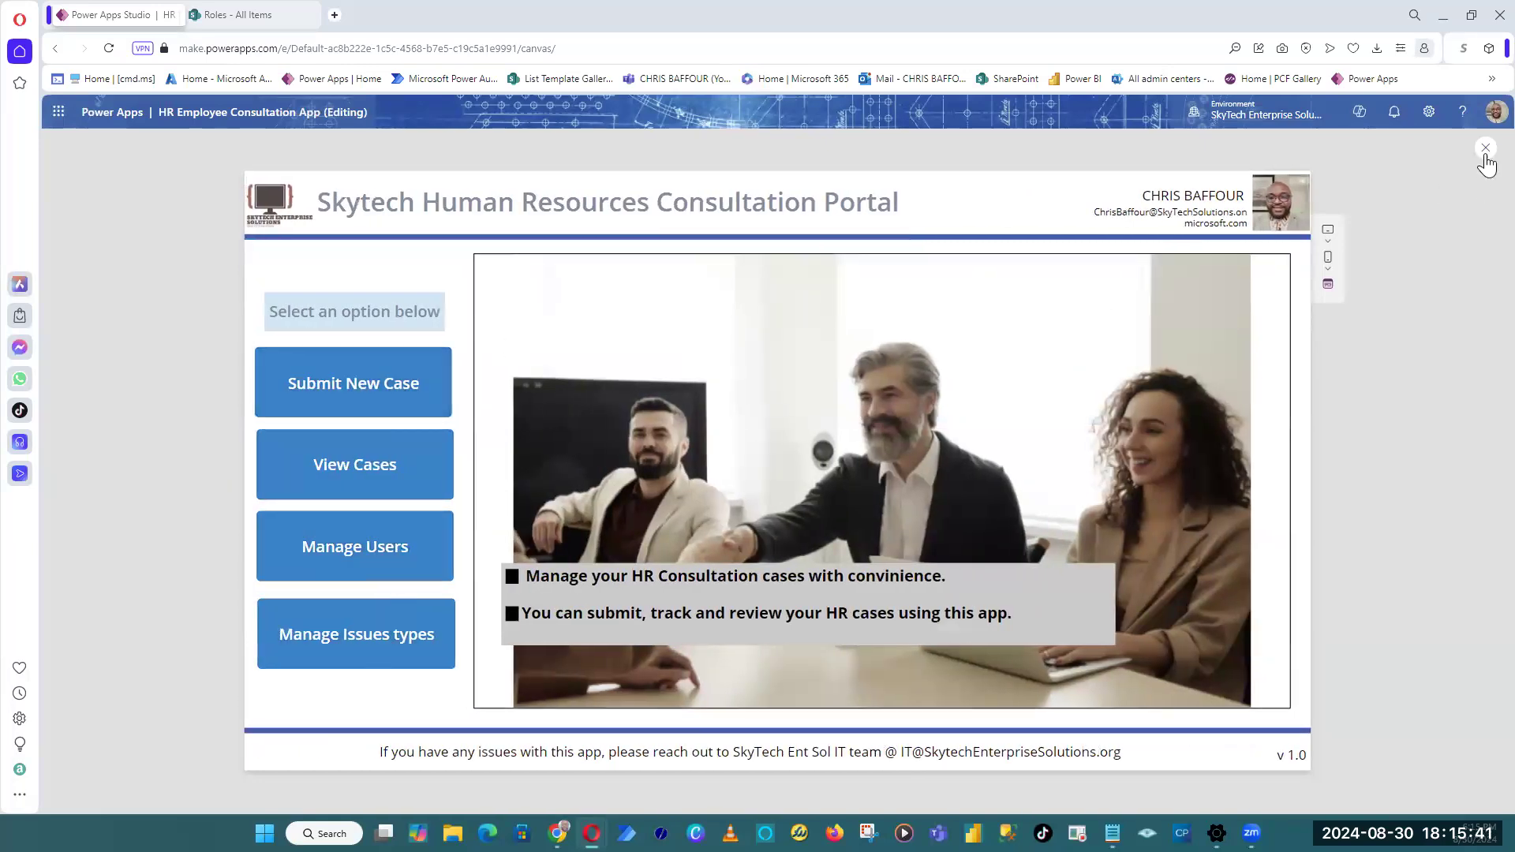
pyautogui.click(413, 549)
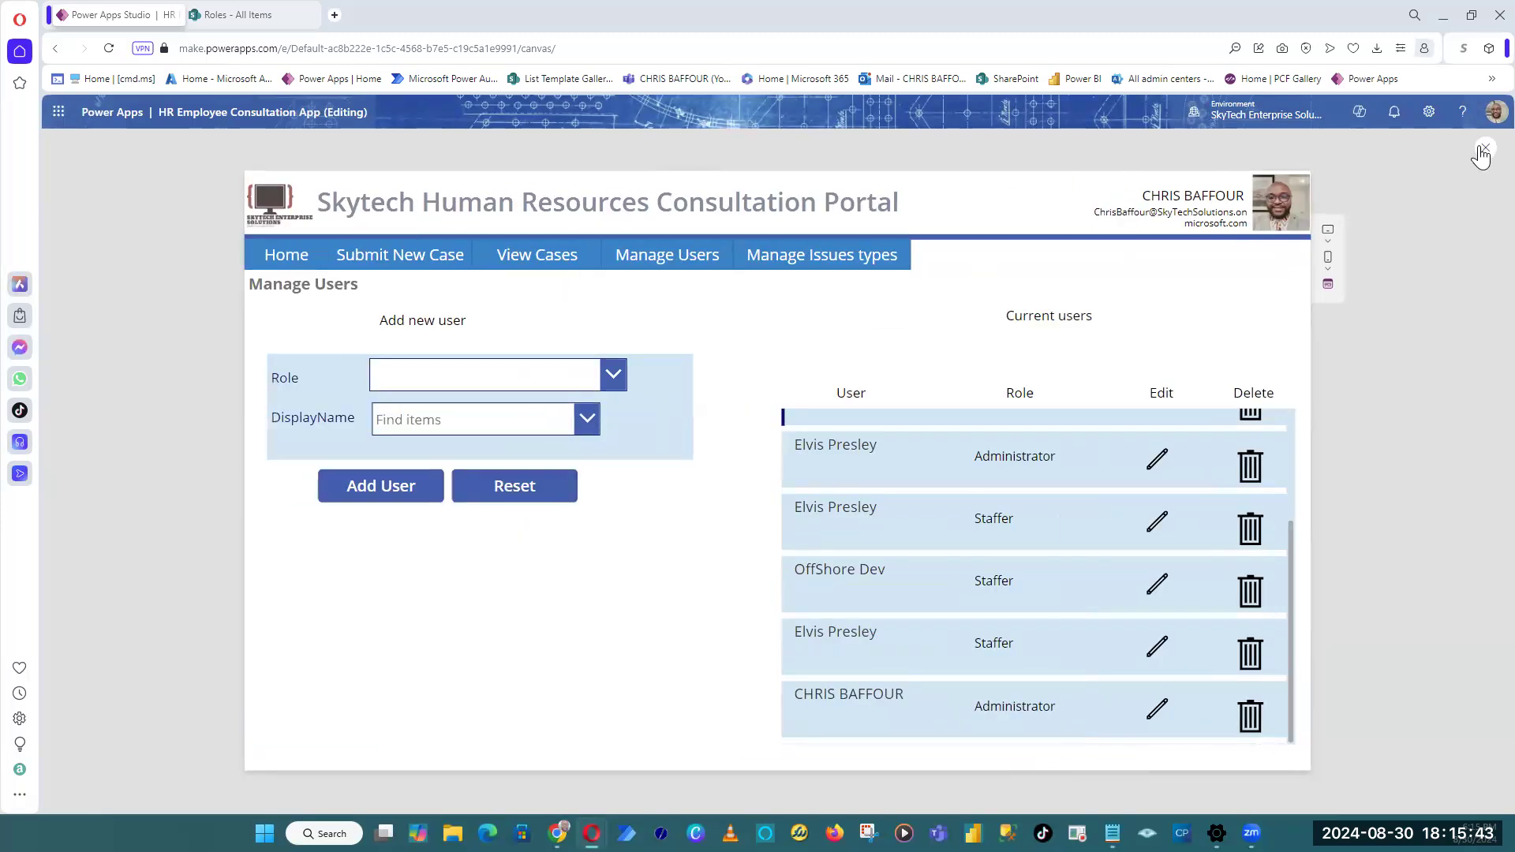
pyautogui.click(1483, 150)
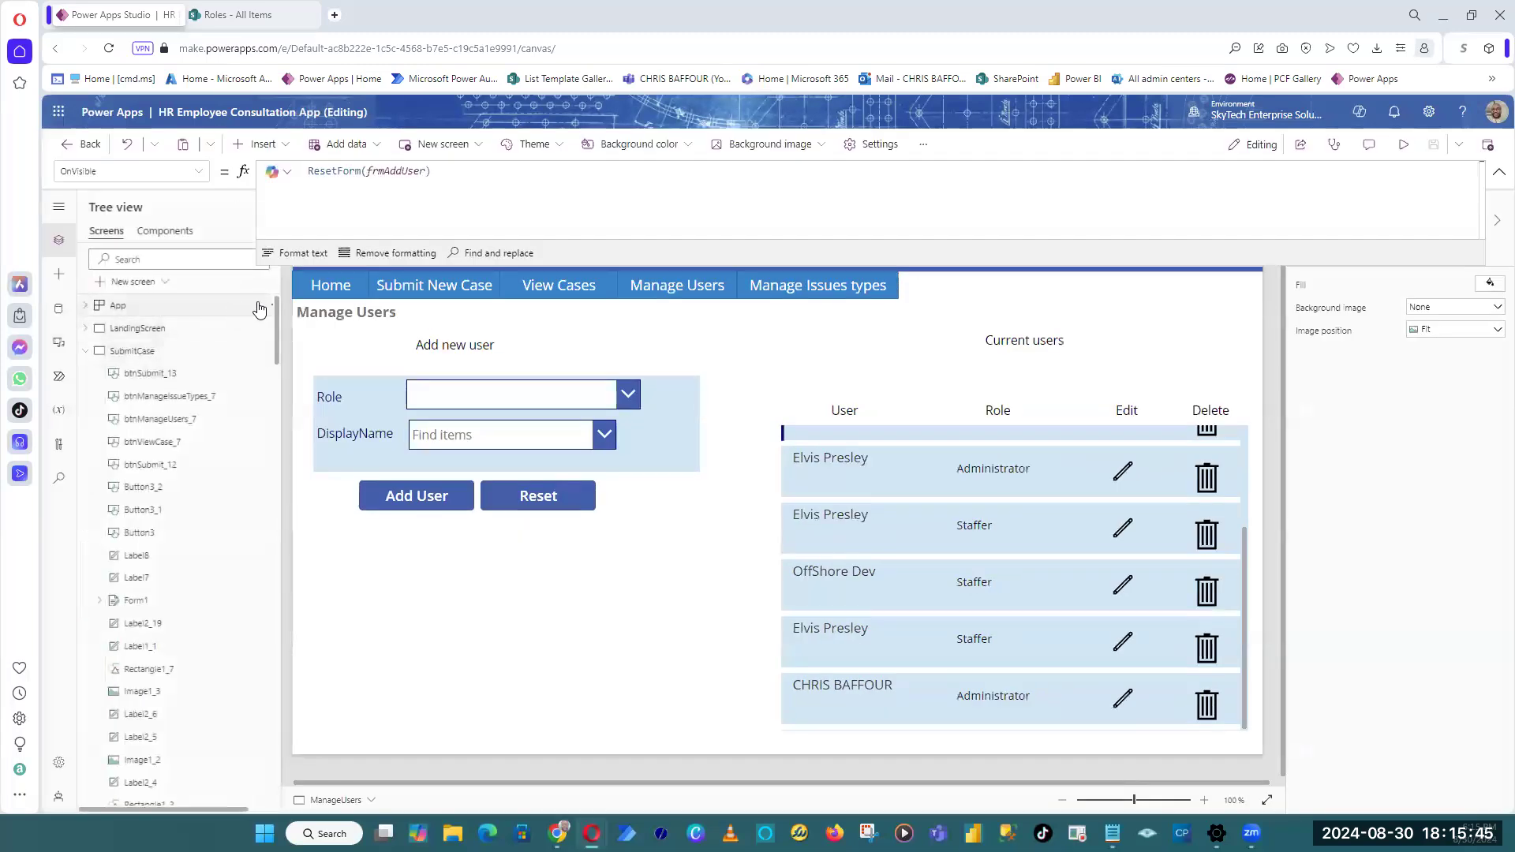
# Step: Select the App object in the tree view and collapse the expanded formula editor
pyautogui.rightClick(259, 306)
pyautogui.click(314, 396)
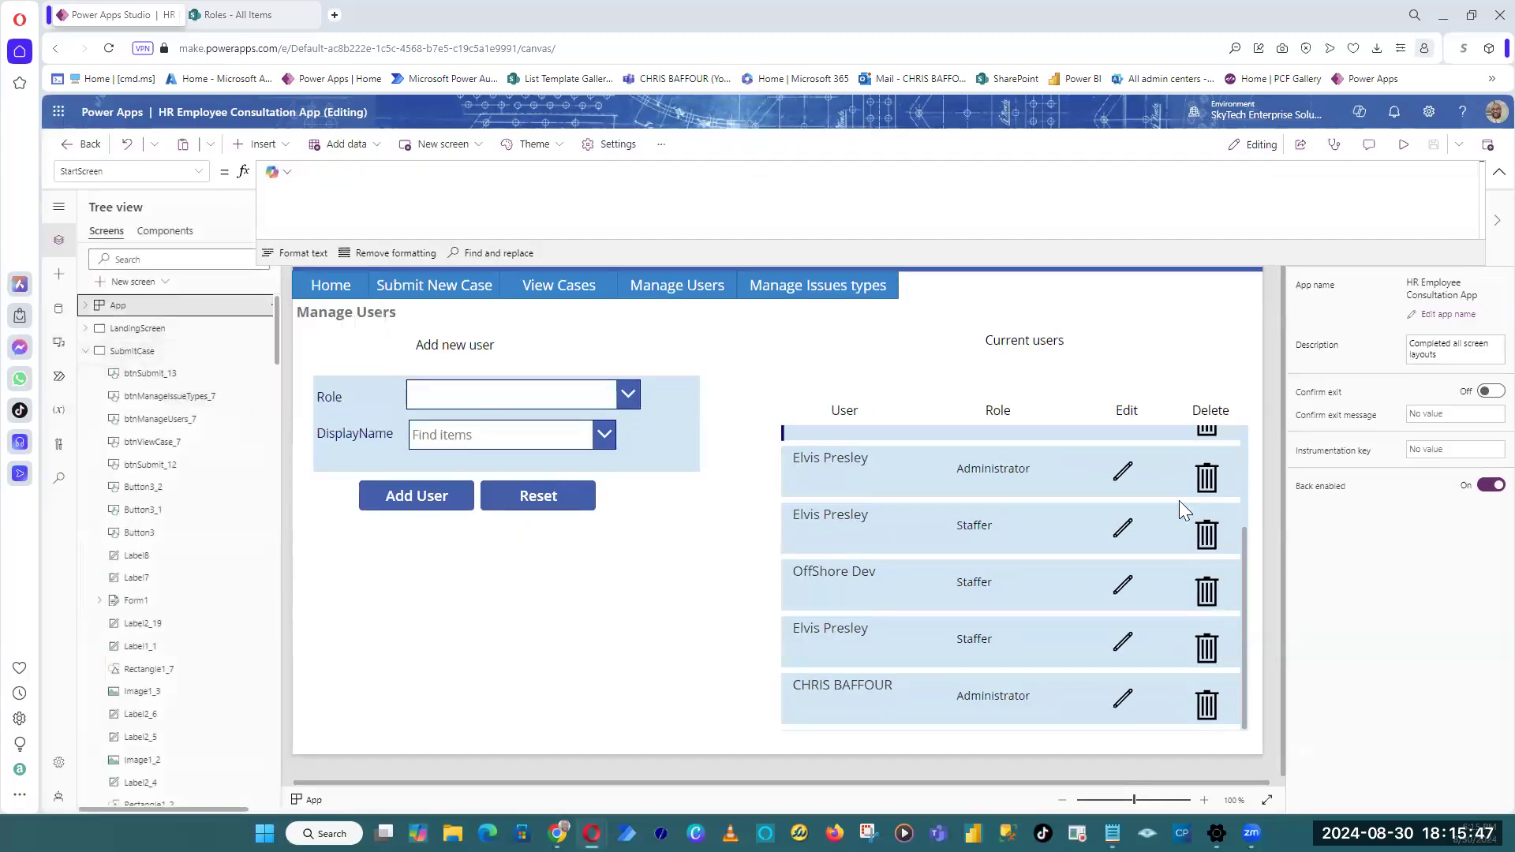
pyautogui.click(1499, 172)
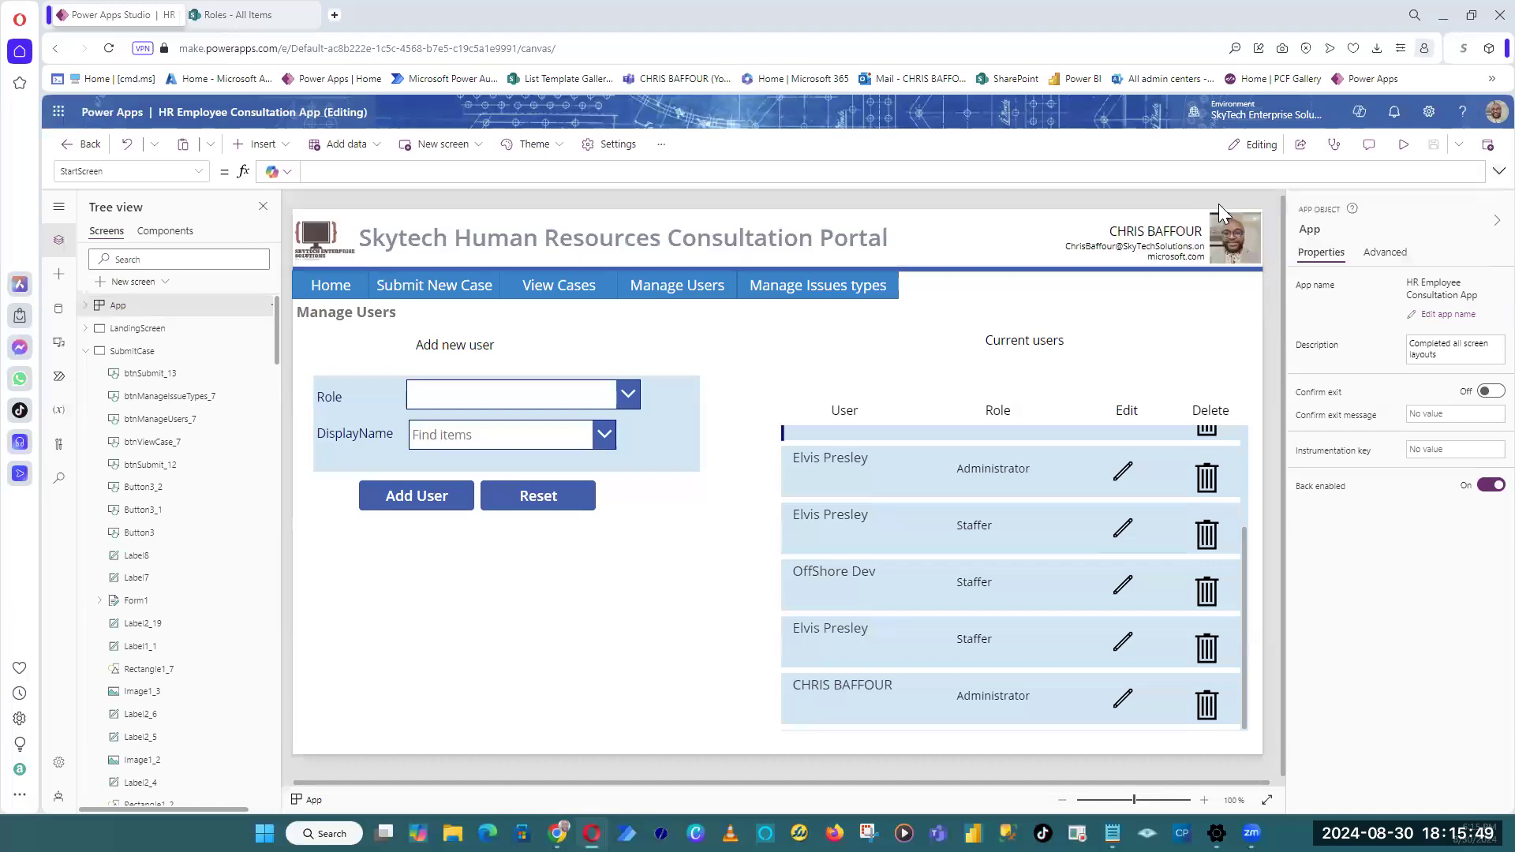
# Step: Preview the app, add OffShore Dev as a new user with the Administrator role and check the current users list
pyautogui.click(1402, 154)
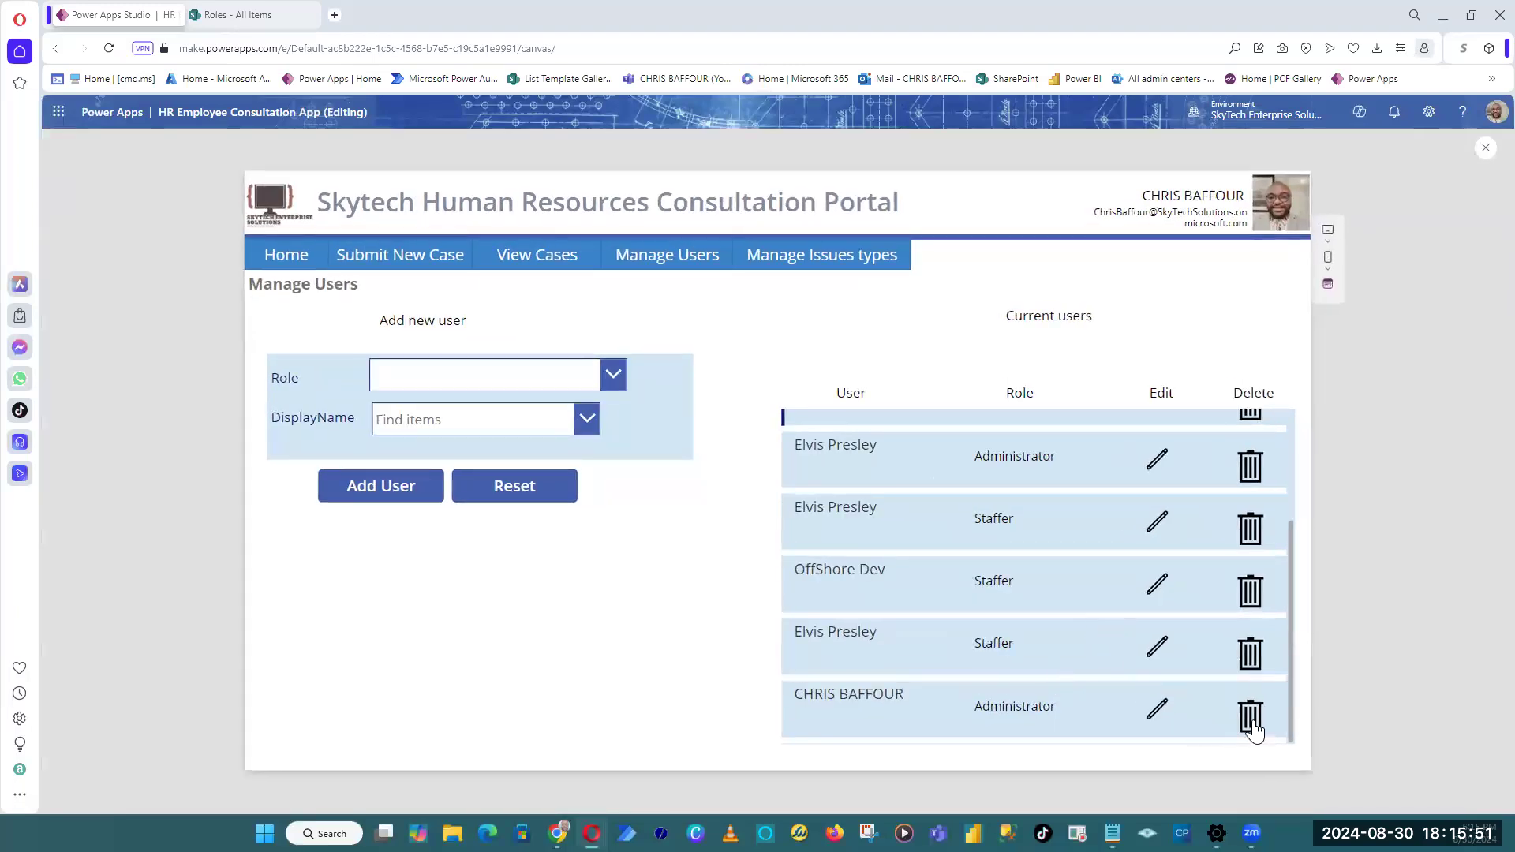
pyautogui.click(464, 374)
pyautogui.click(436, 443)
pyautogui.click(458, 420)
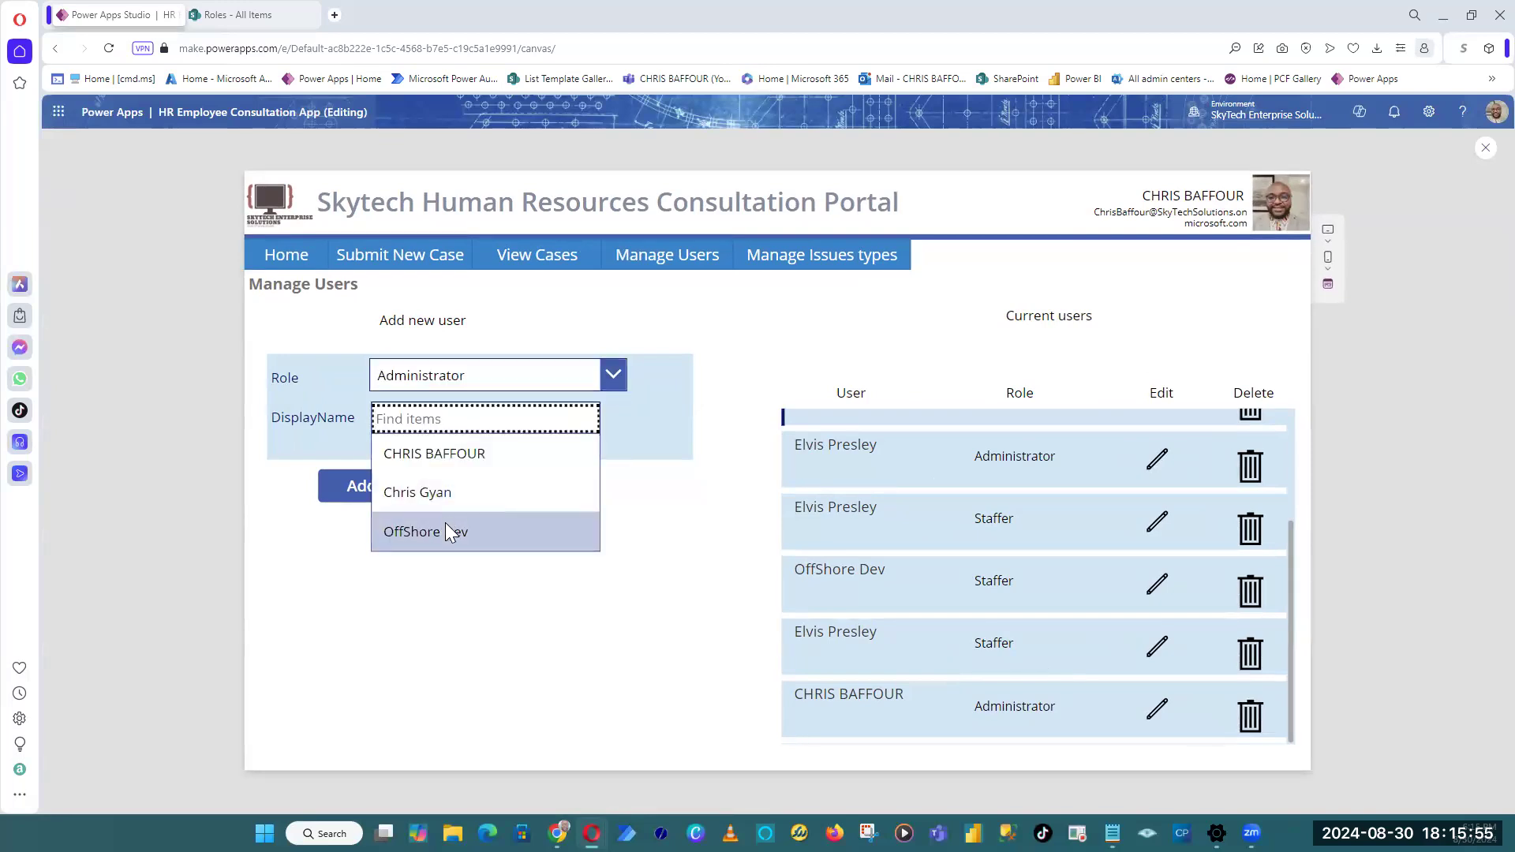
pyautogui.click(445, 529)
pyautogui.click(397, 488)
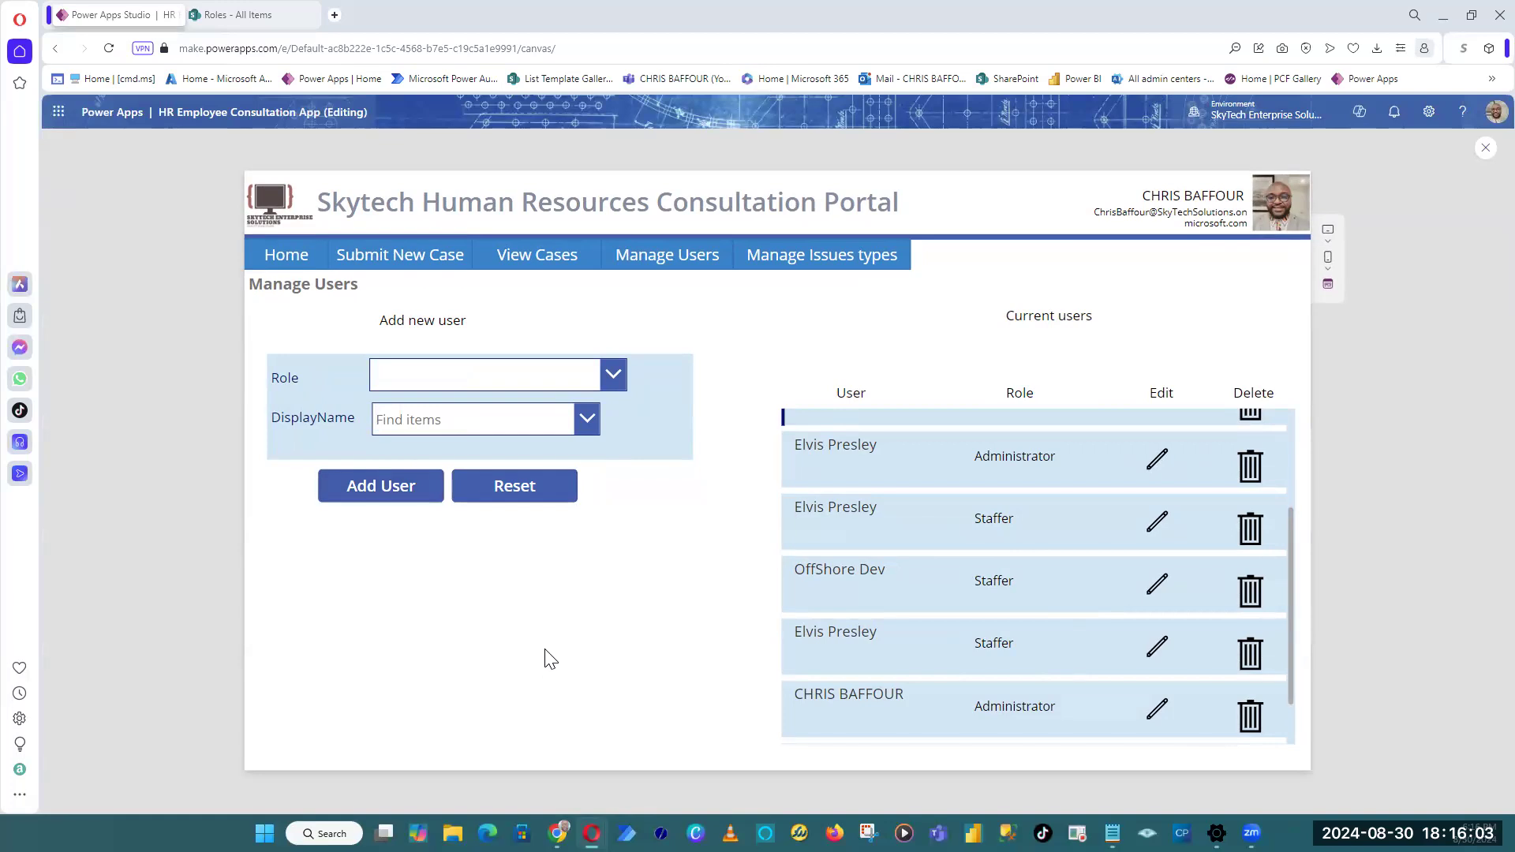
pyautogui.scroll(3, 803, 653)
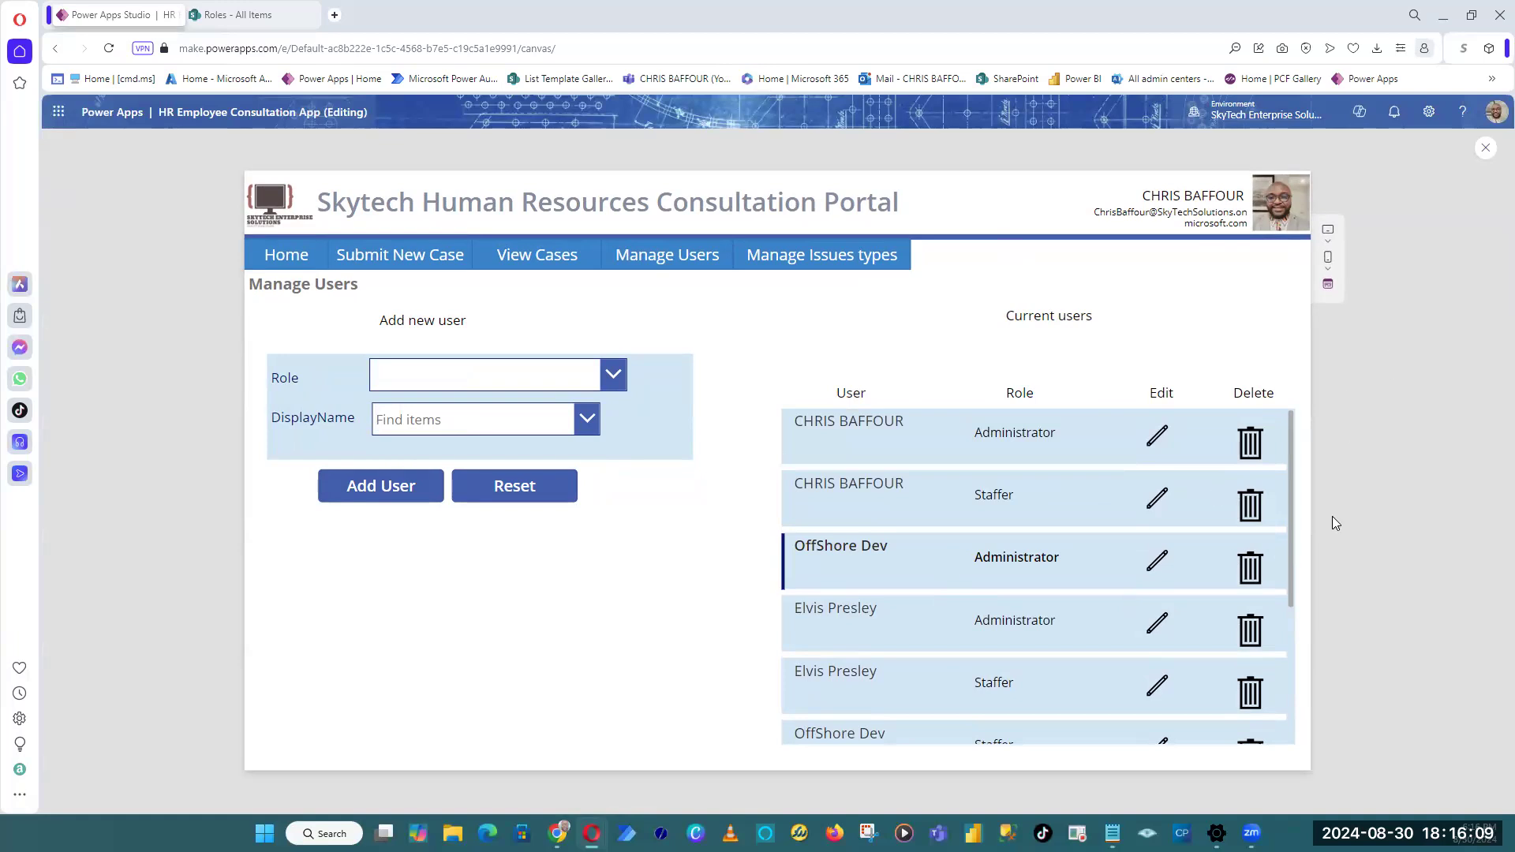
pyautogui.scroll(-3, 1289, 577)
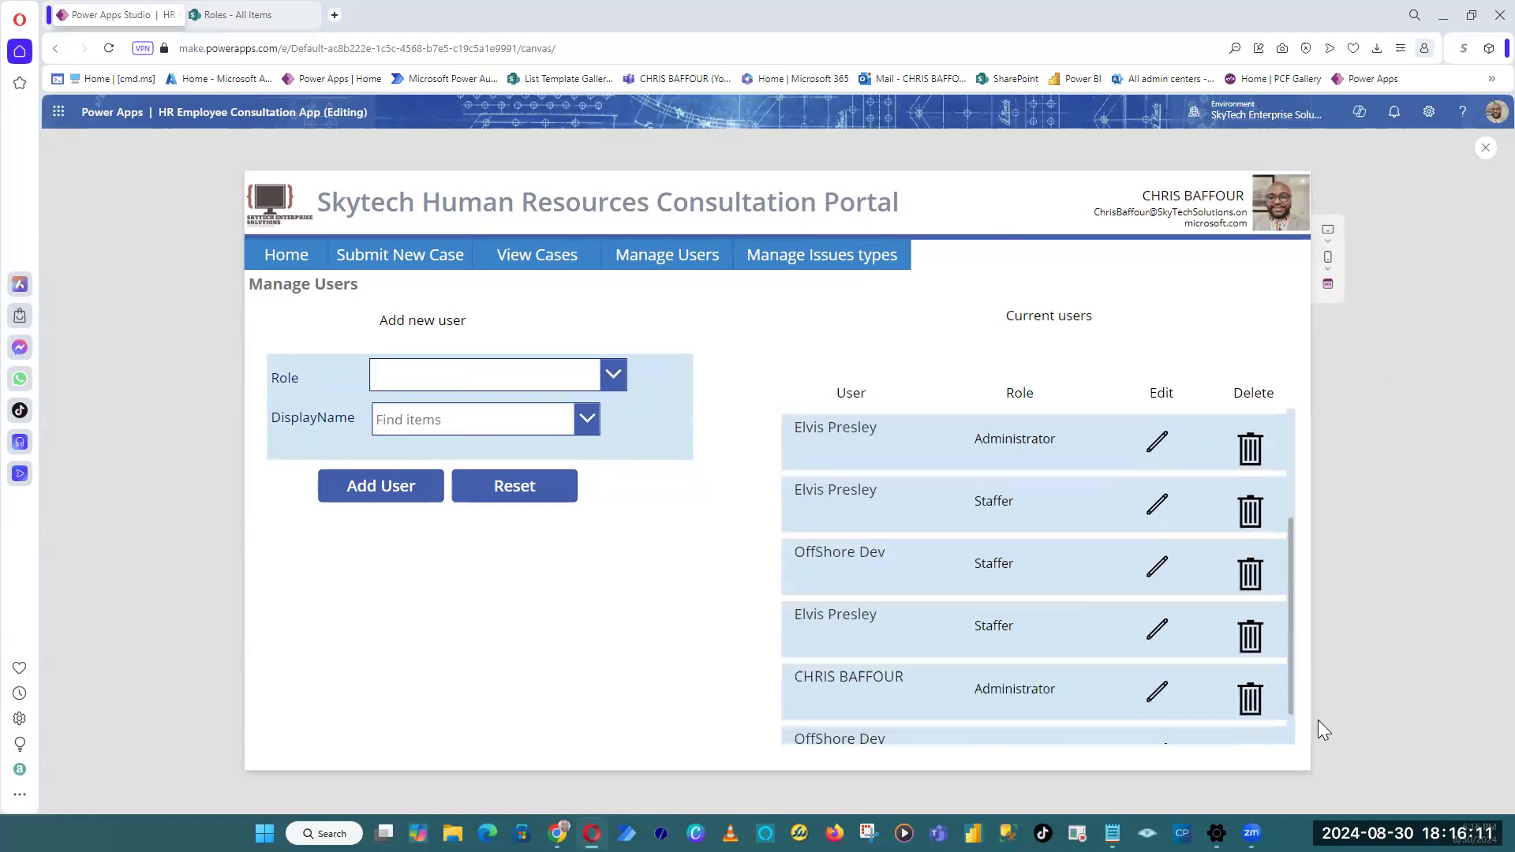
# Step: Leave the preview on Manage Issue Types and inspect the OnSelect formula of the issue type gallery's delete icon
pyautogui.moveTo(1317, 720); pyautogui.dragTo(1329, 467)
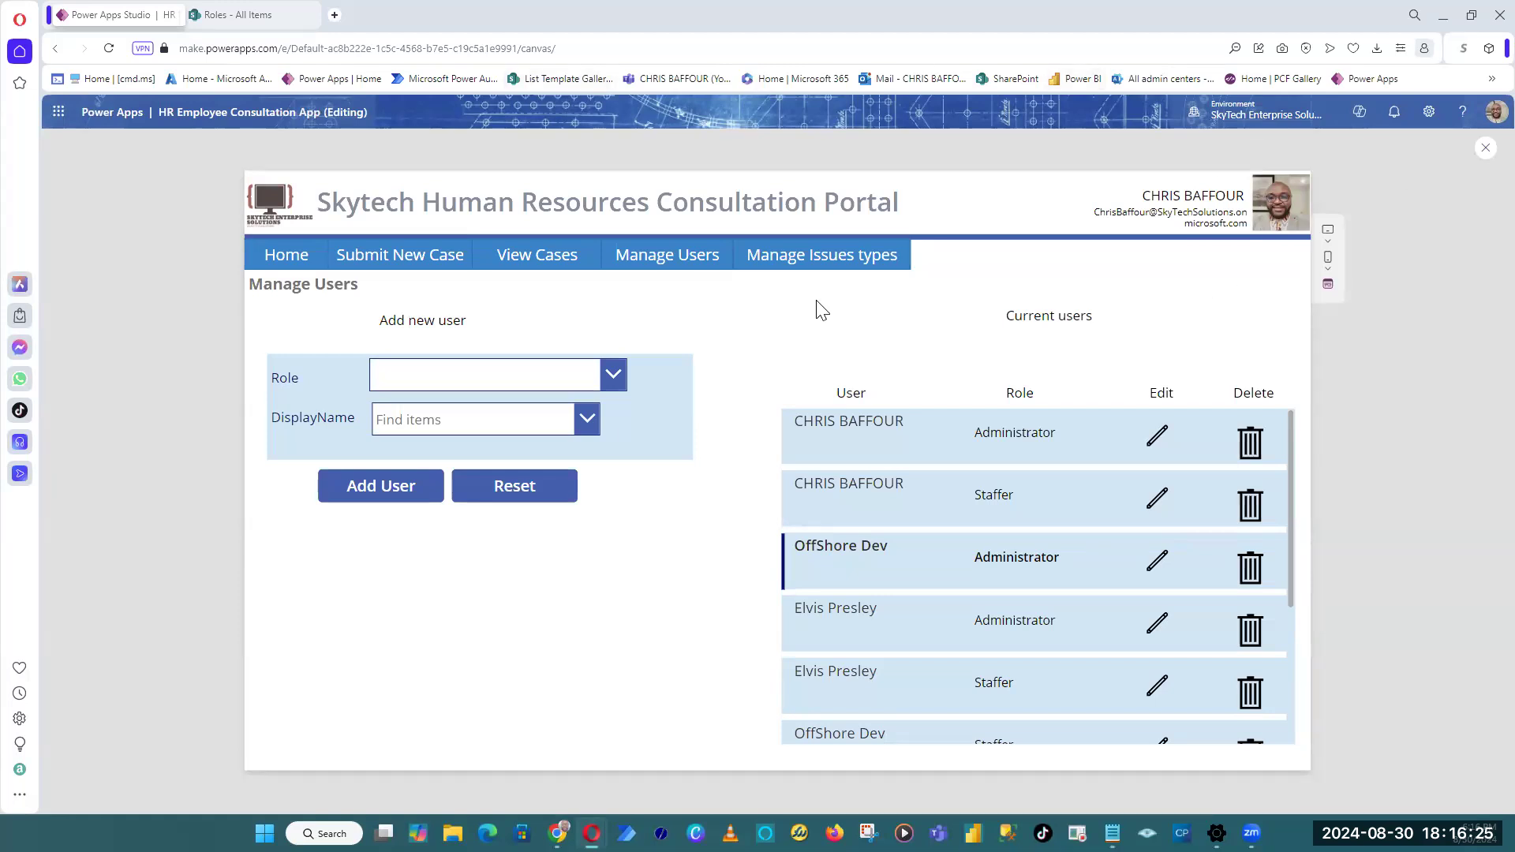
pyautogui.click(890, 261)
pyautogui.scroll(-10, 1026, 564)
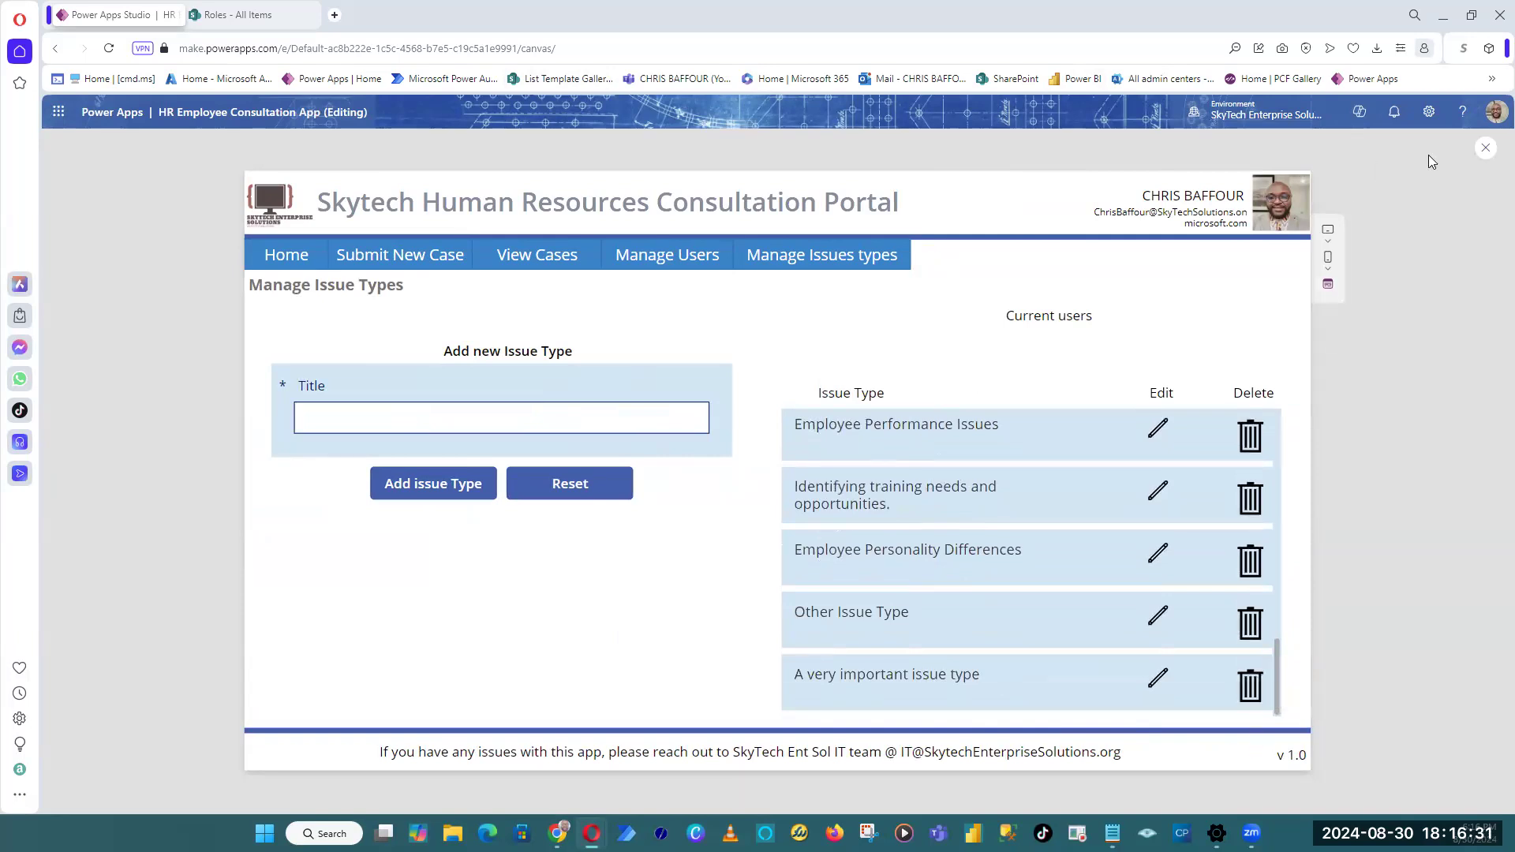
pyautogui.click(1485, 150)
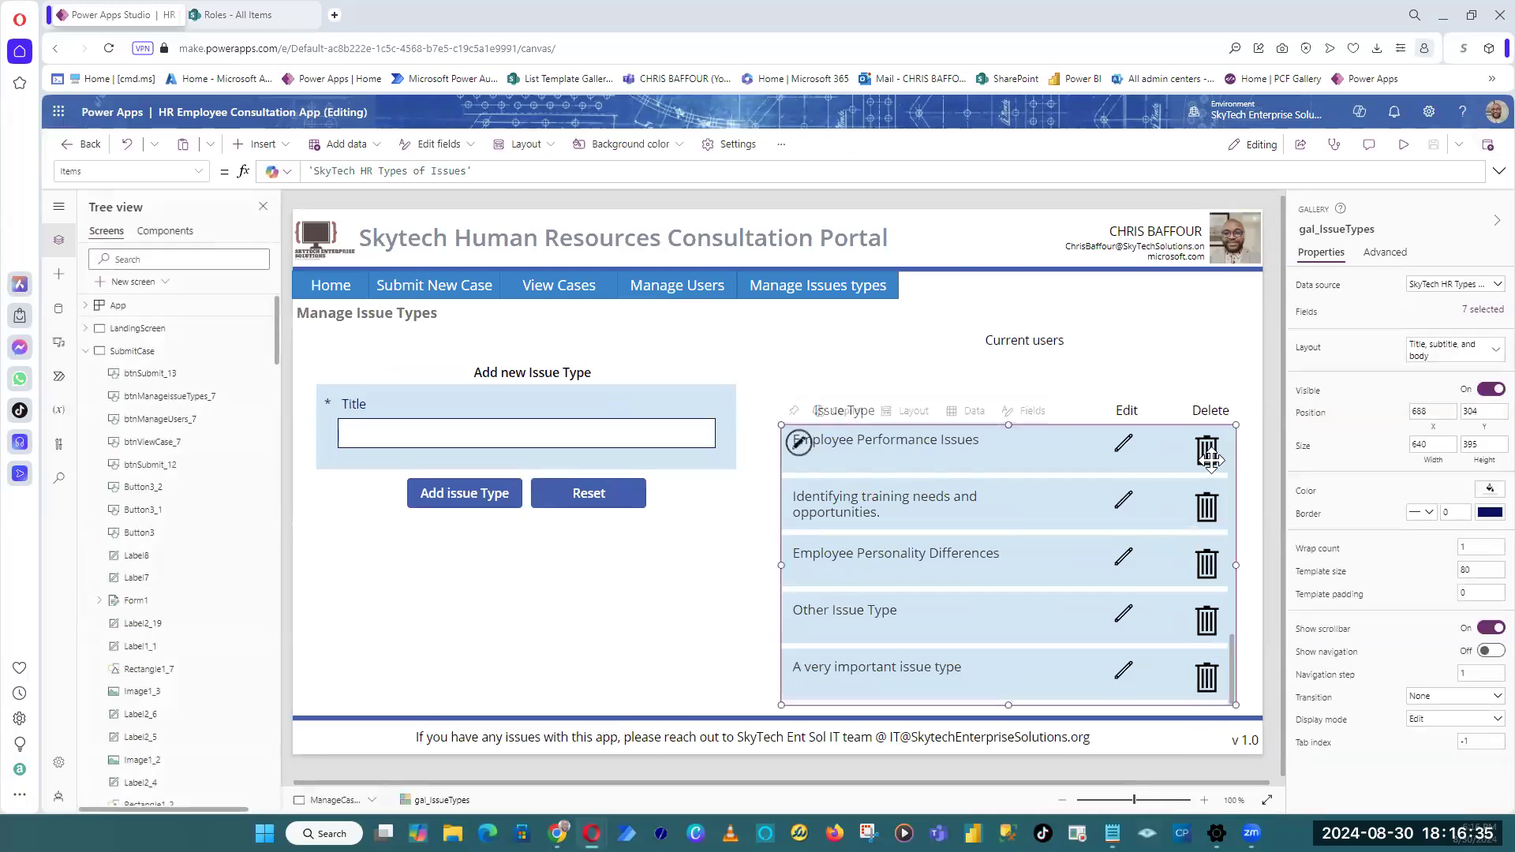
pyautogui.click(1255, 446)
pyautogui.click(1209, 448)
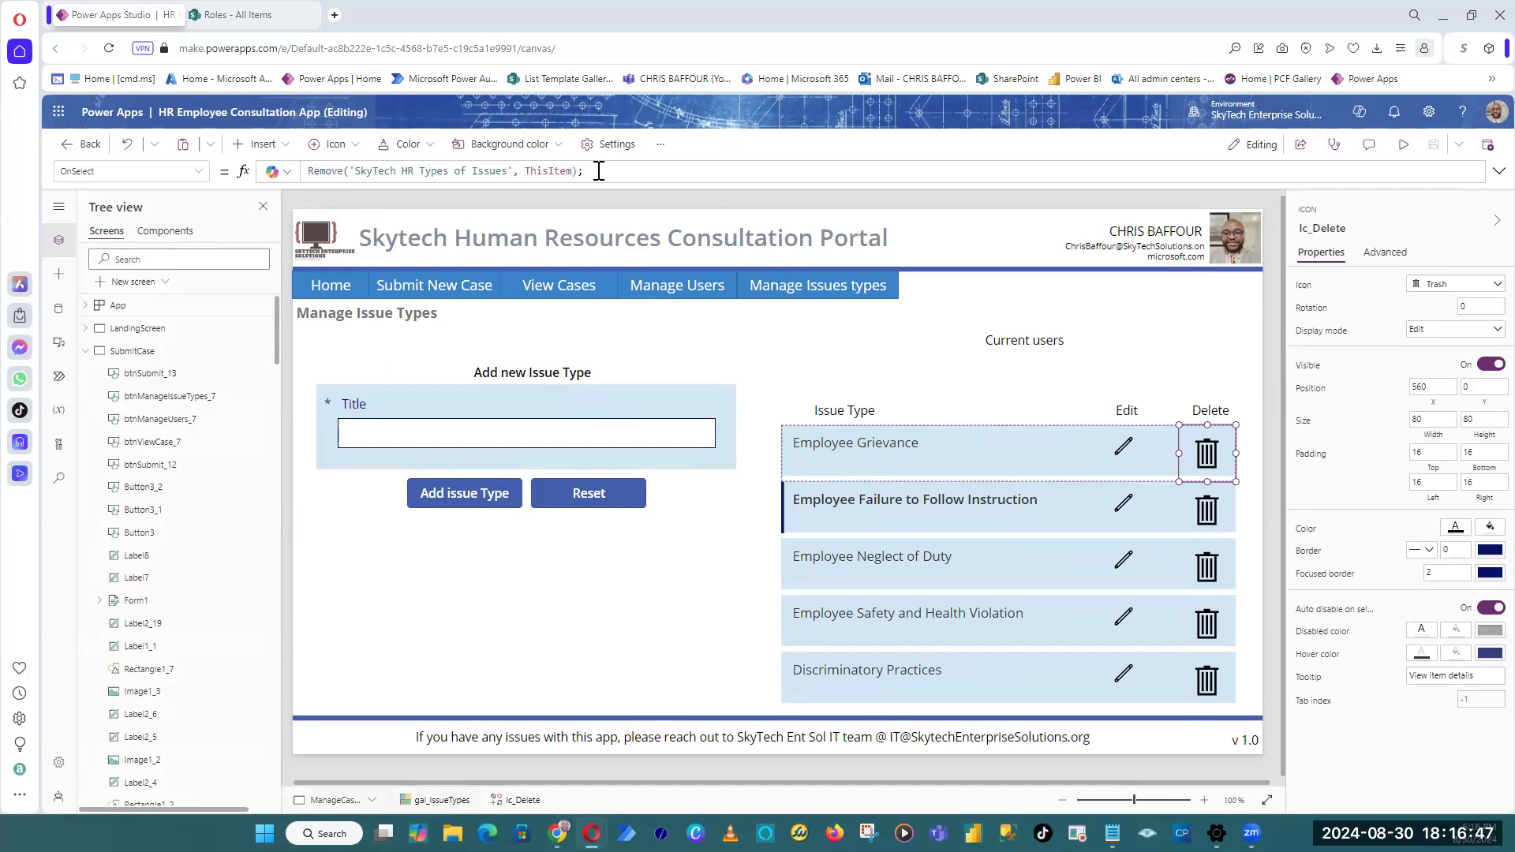
# Step: Go to the Manage Users screen through the preview and shrink the gallery's trash icon to 73 by 62
pyautogui.click(1403, 144)
pyautogui.click(663, 266)
pyautogui.moveTo(1291, 506); pyautogui.dragTo(1317, 601)
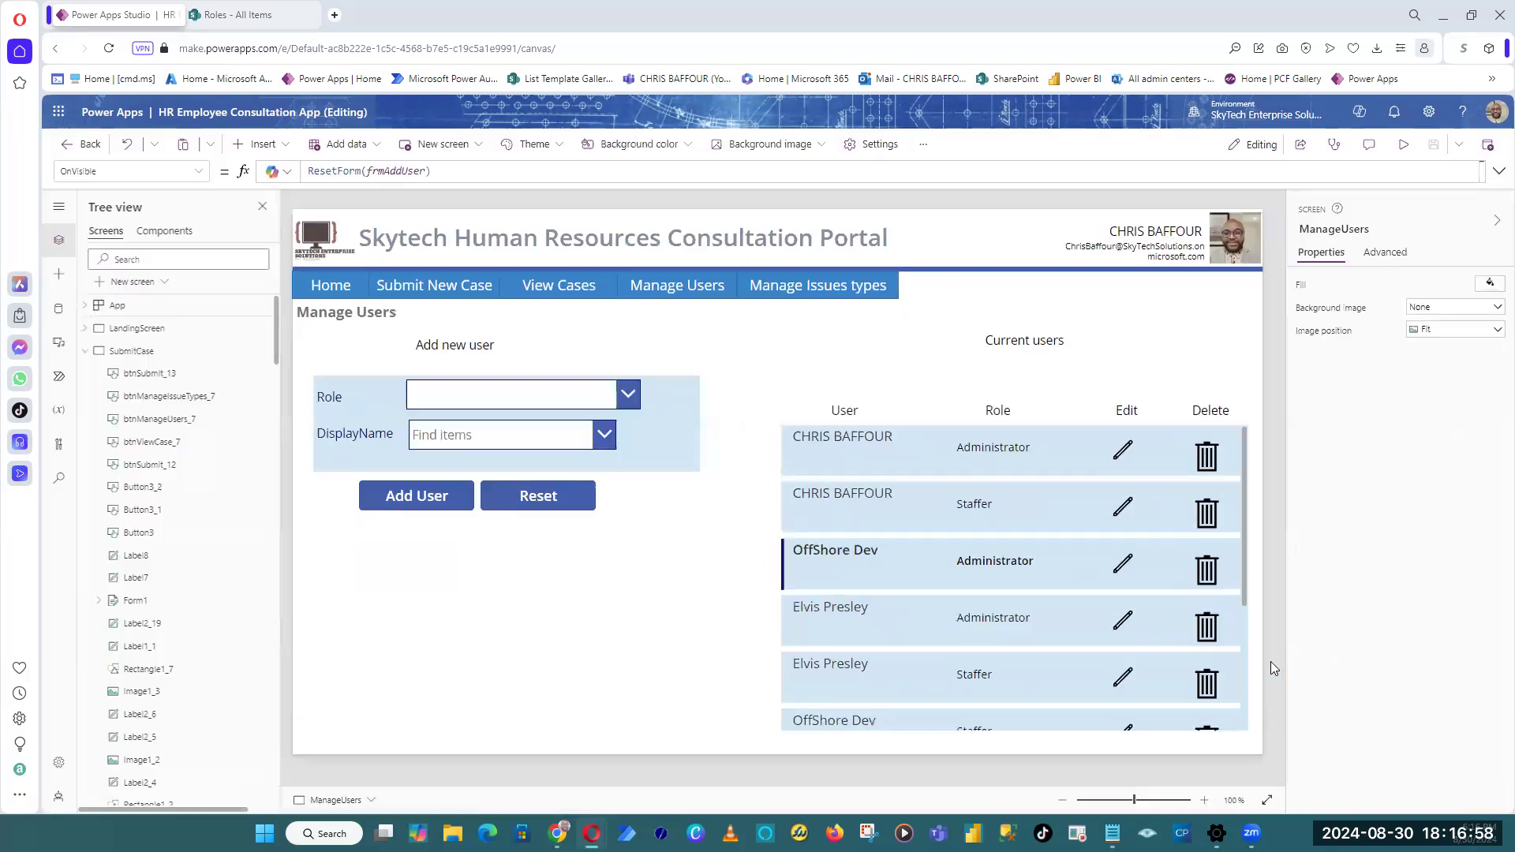
pyautogui.click(1486, 148)
pyautogui.click(1230, 473)
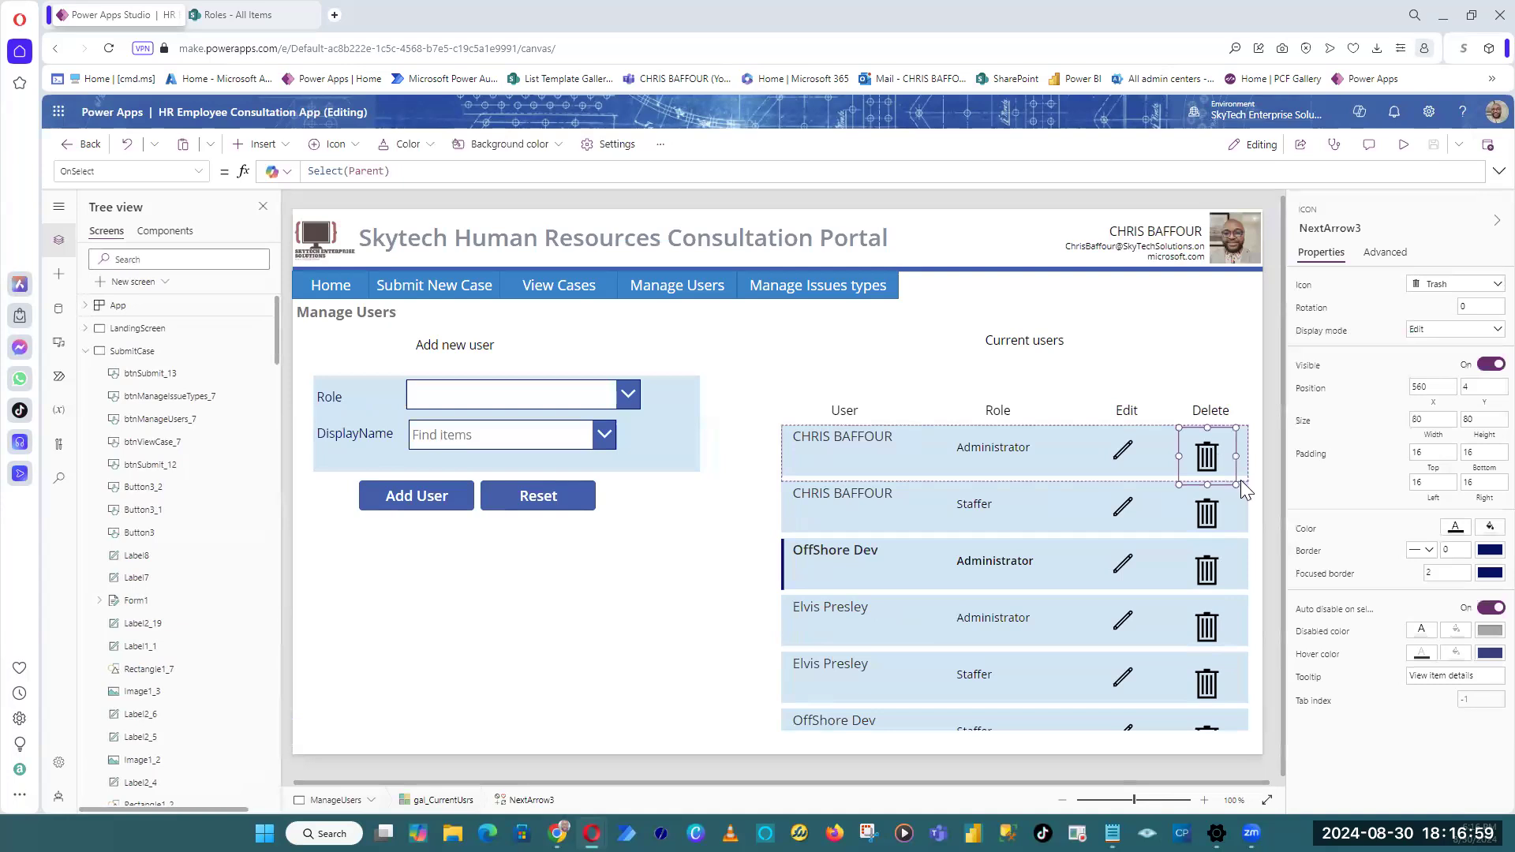
pyautogui.moveTo(1231, 467); pyautogui.dragTo(1233, 471)
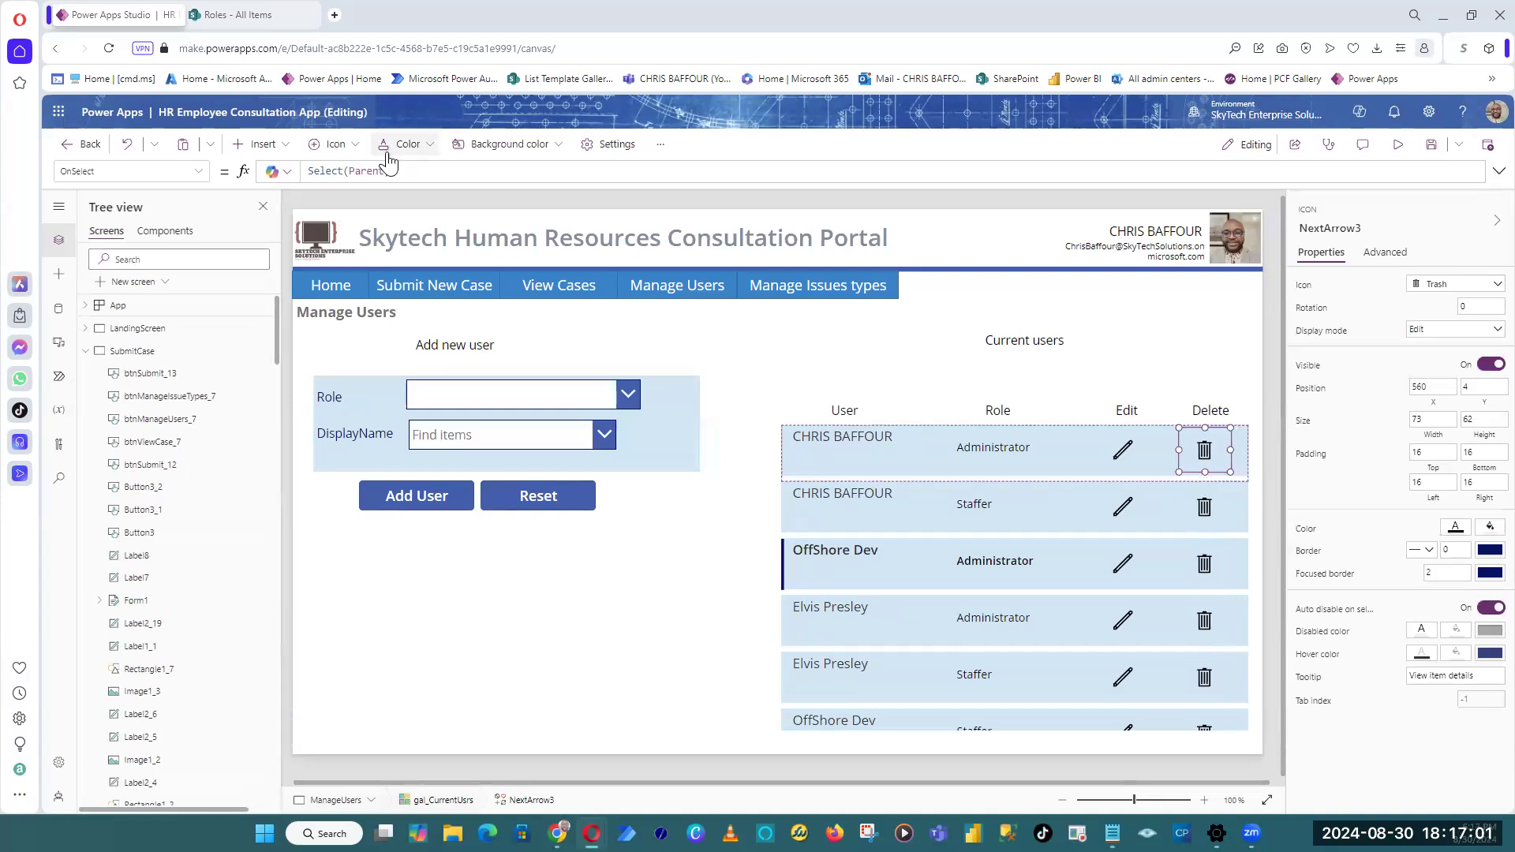
# Step: Comment out Select(Parent) in the trash icon's OnSelect formula and add Remove(Roles,ThisItem) on a new line
pyautogui.tripleClick(353, 173)
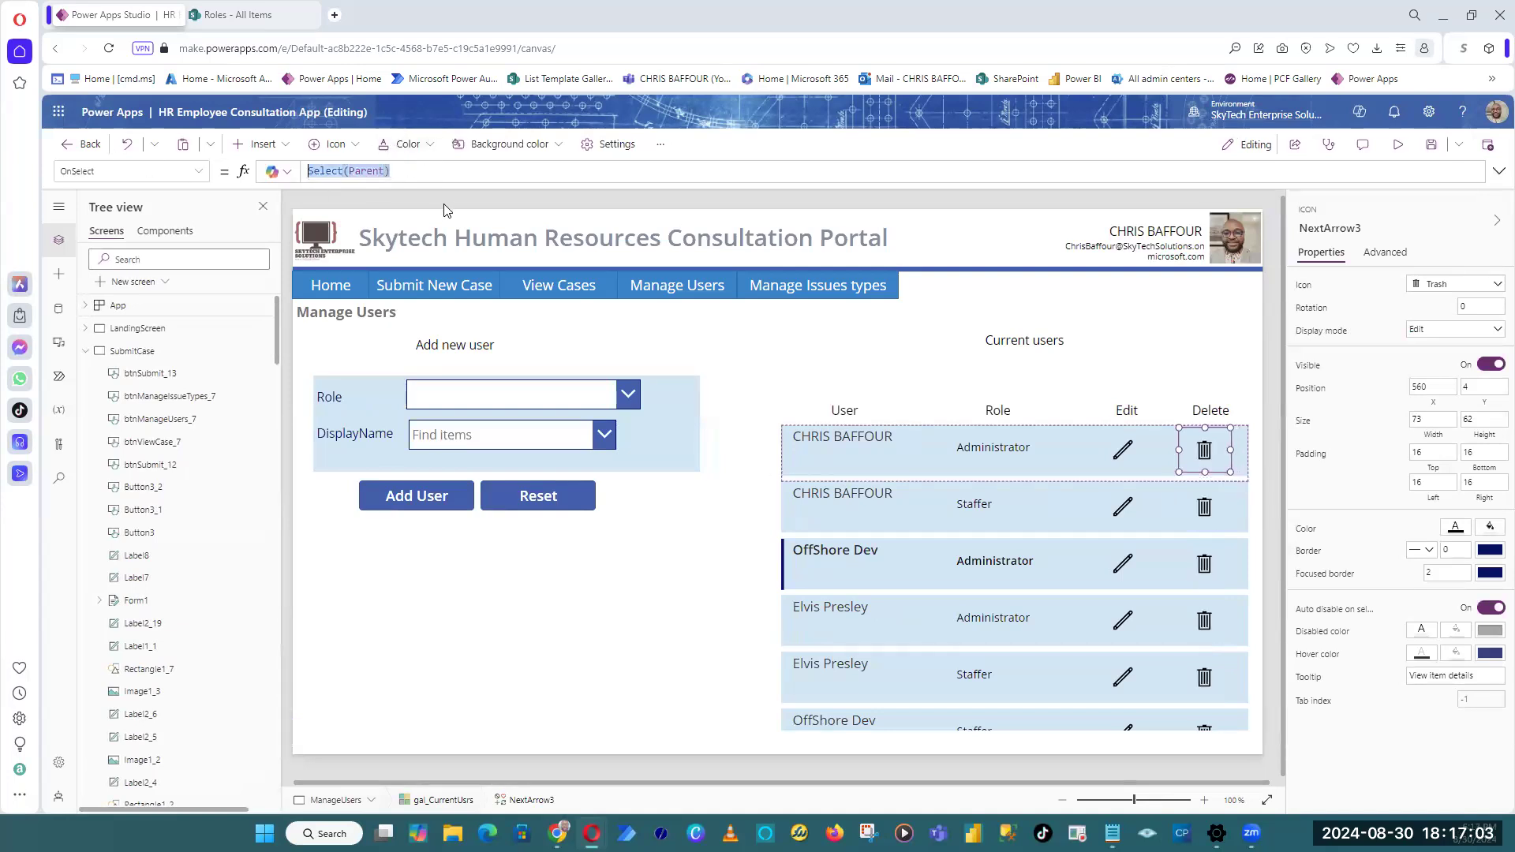
pyautogui.click(420, 167)
pyautogui.hotkey('ctrl', '/')
pyautogui.hotkey('shift', 'Return')
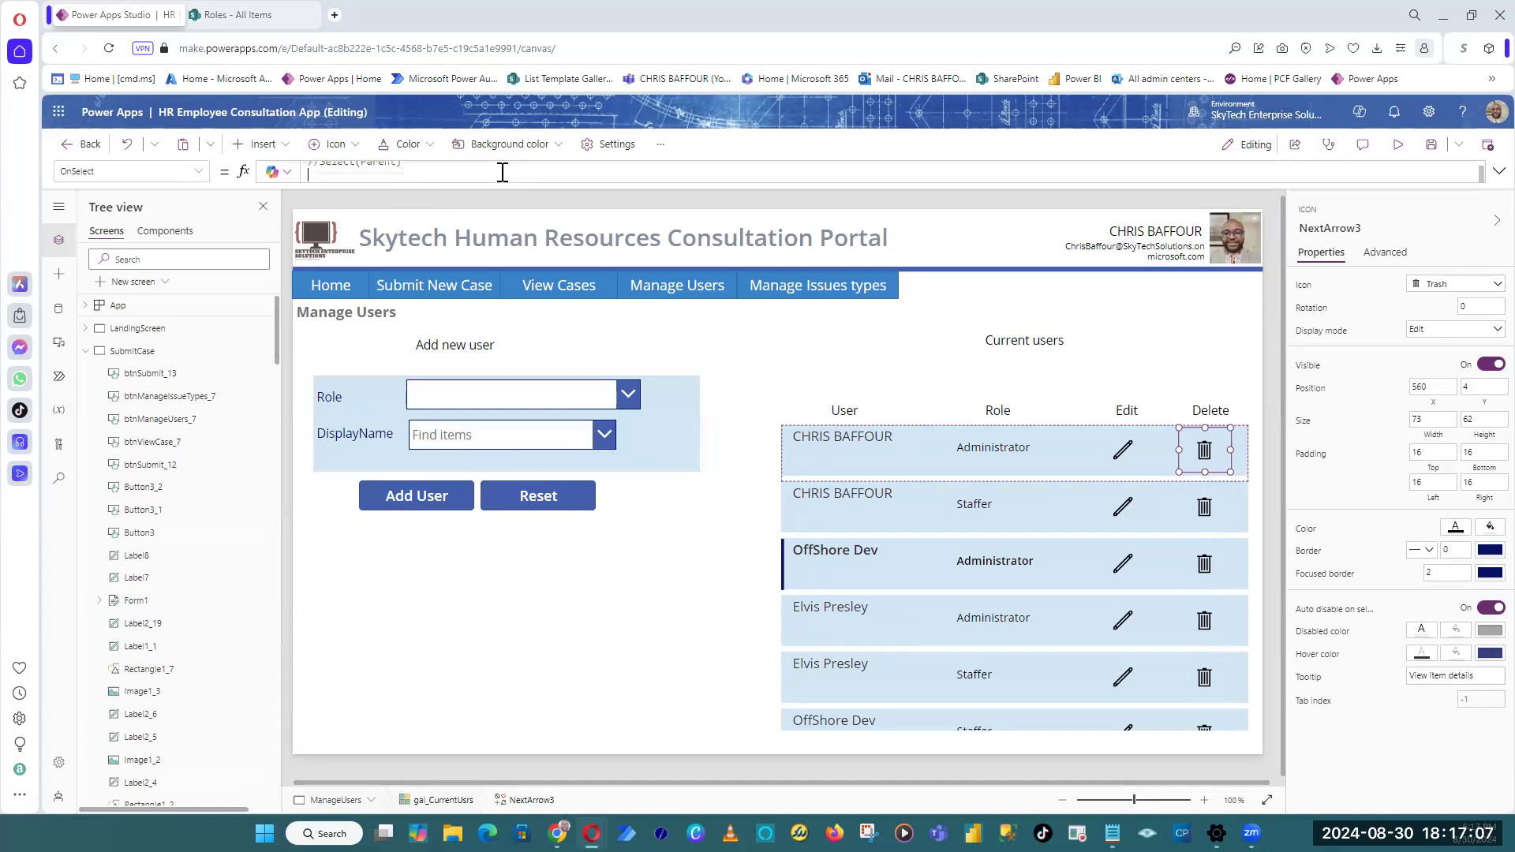
pyautogui.write('Remove')
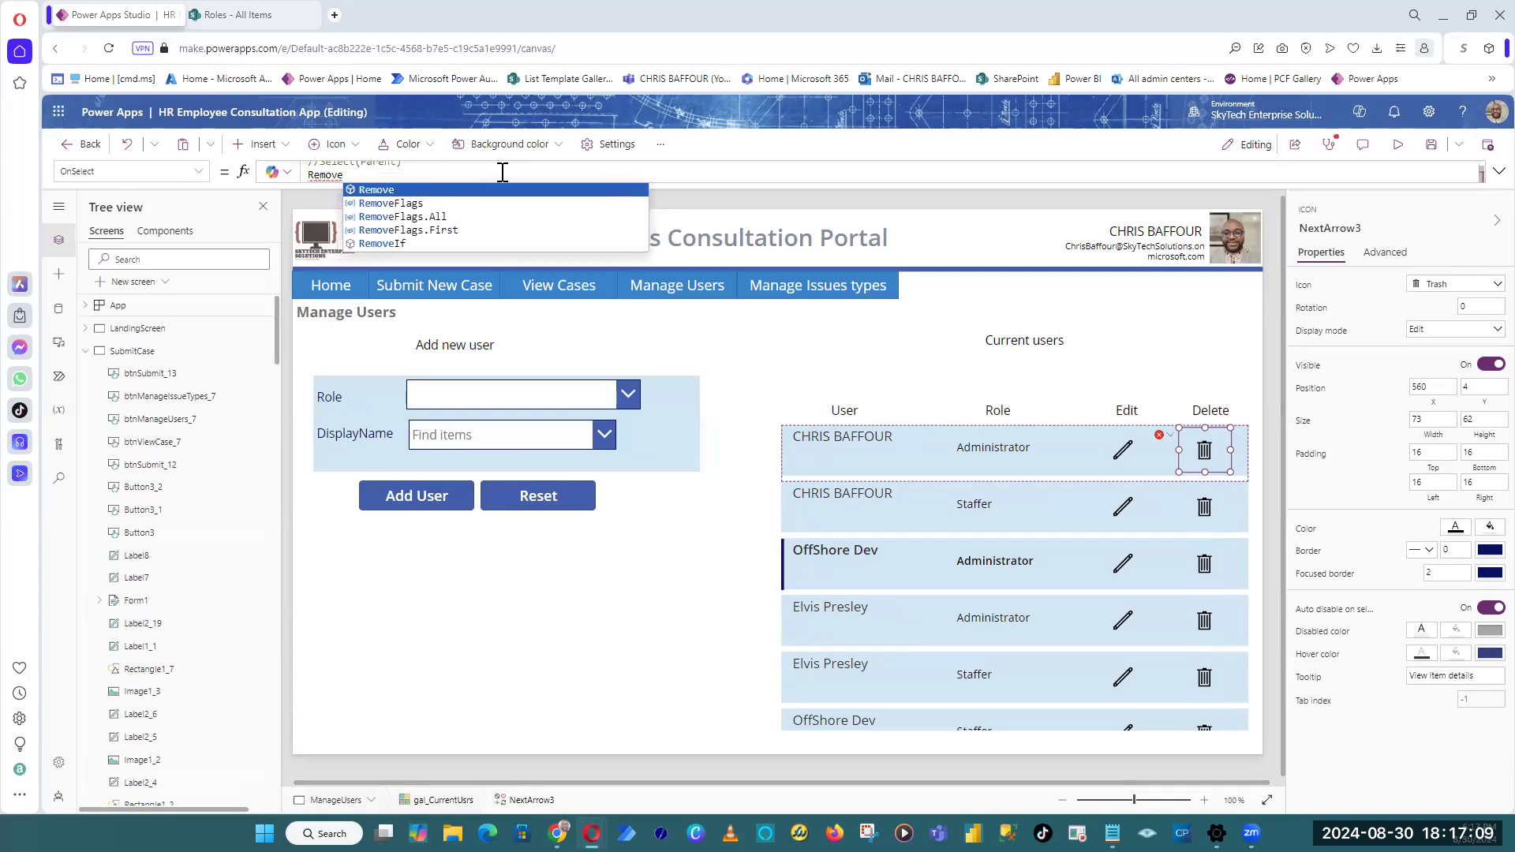
pyautogui.write('(')
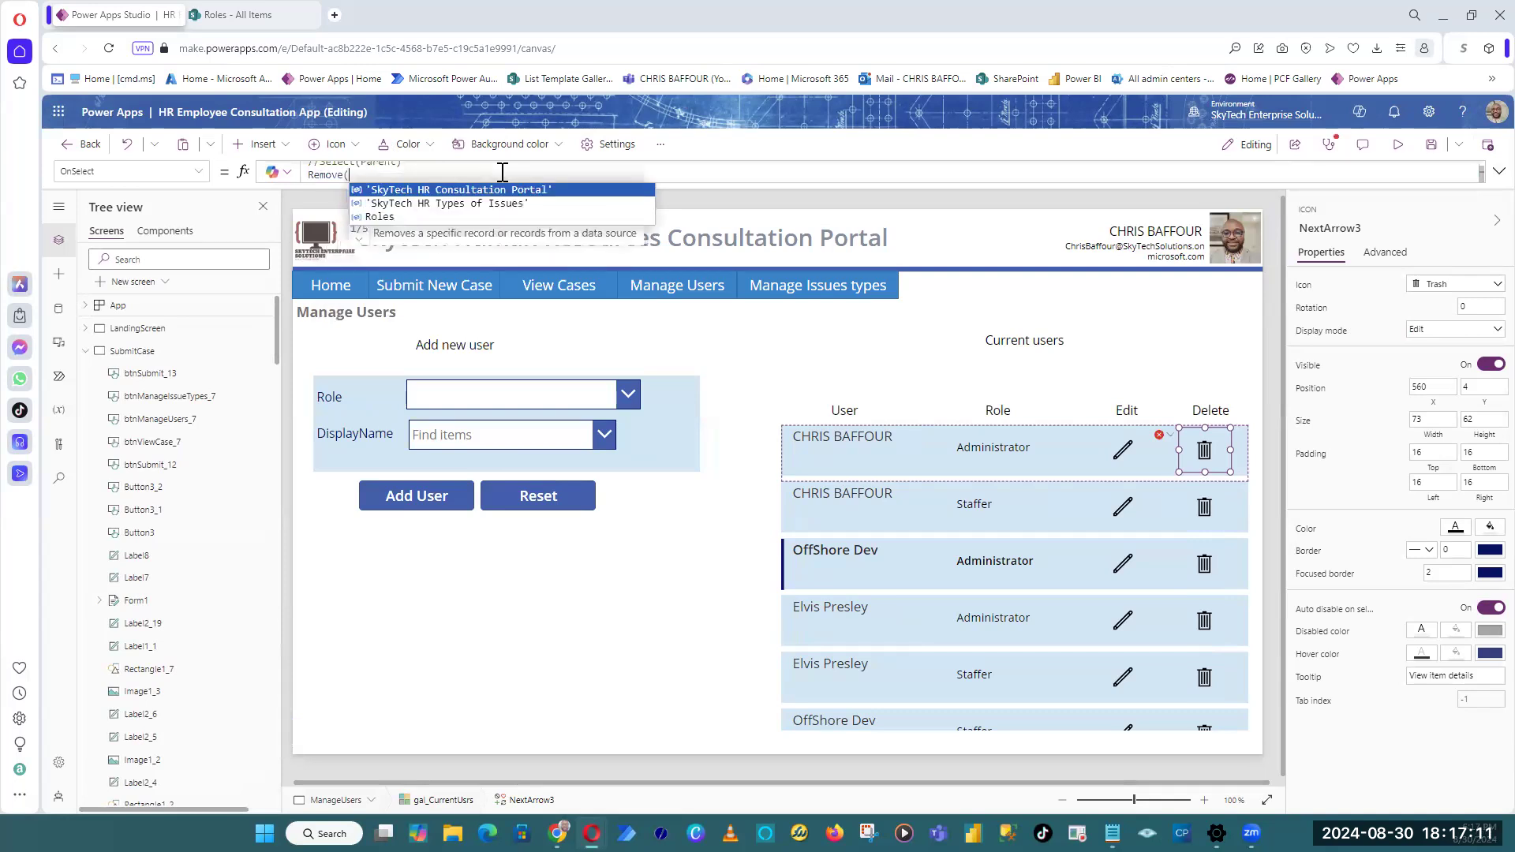
pyautogui.write('Roles,')
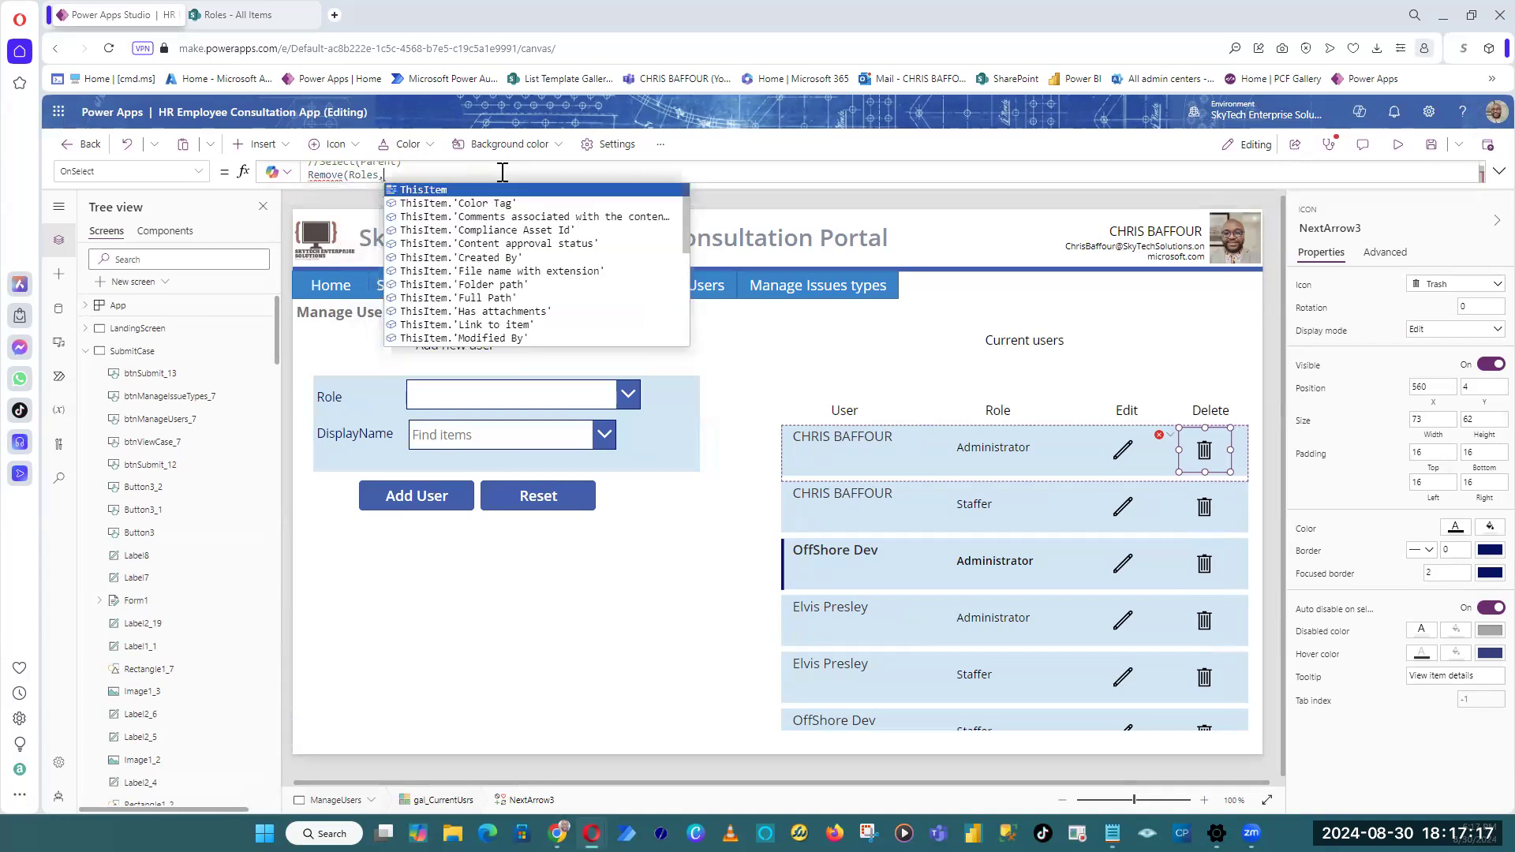
pyautogui.press('Tab')
pyautogui.write(')')
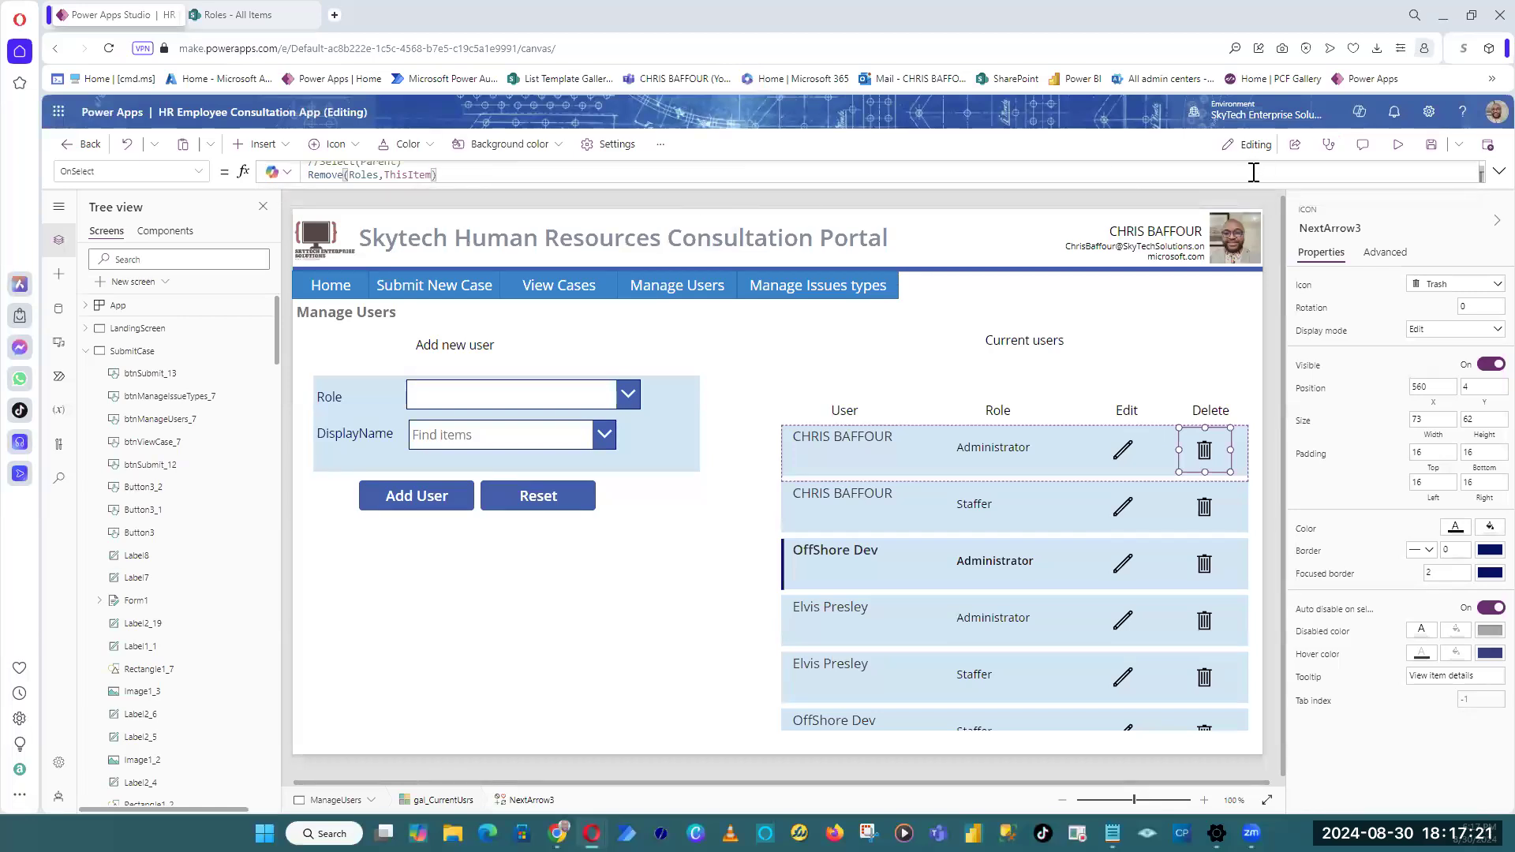
# Step: Preview the app and delete the duplicate entries from the current users list until one row per user remains
pyautogui.click(1398, 144)
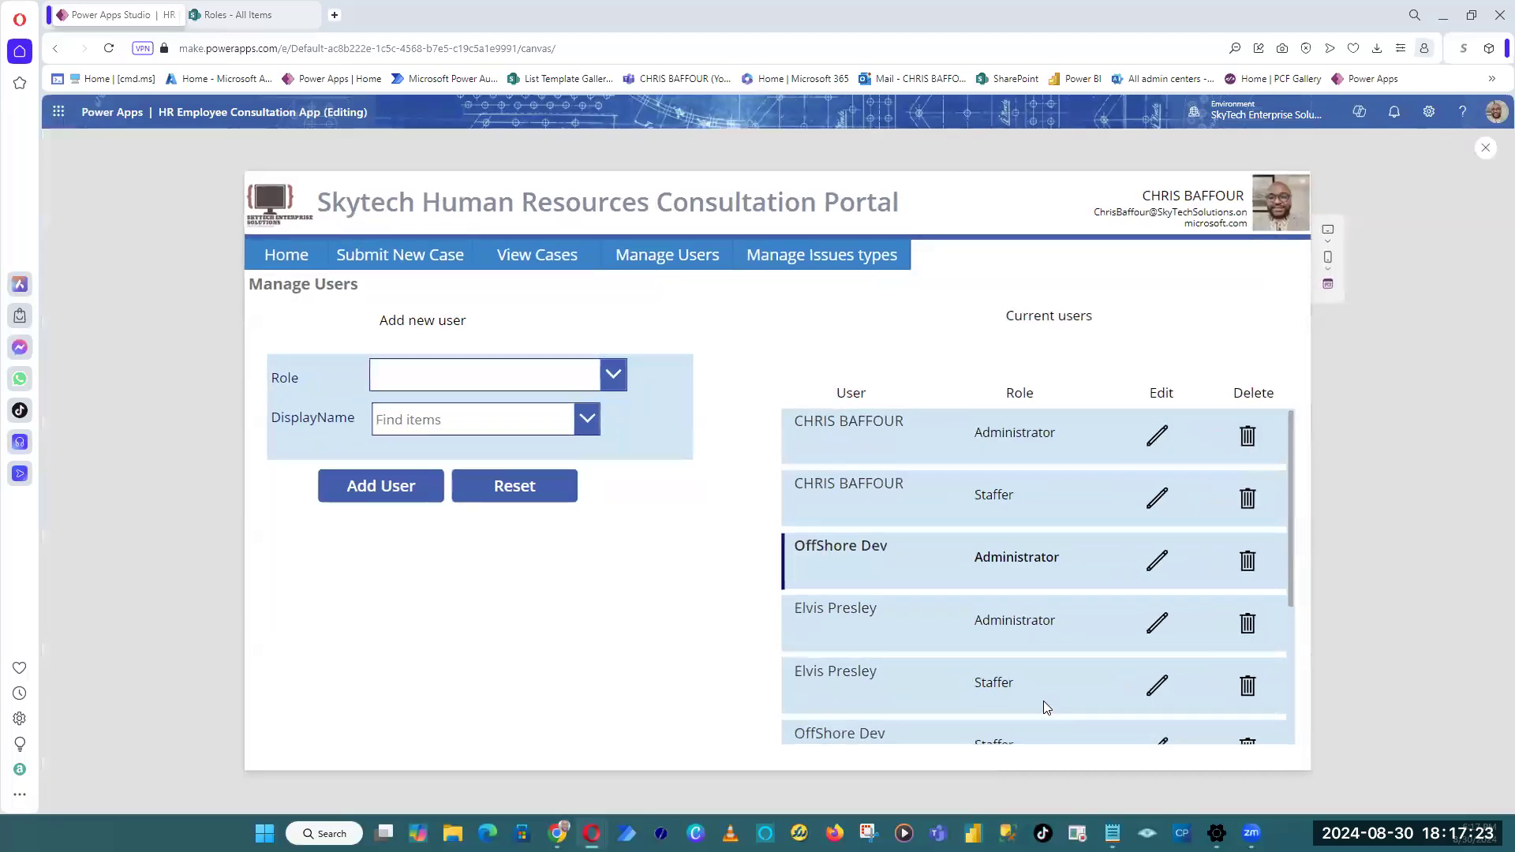
pyautogui.scroll(-3, 1043, 701)
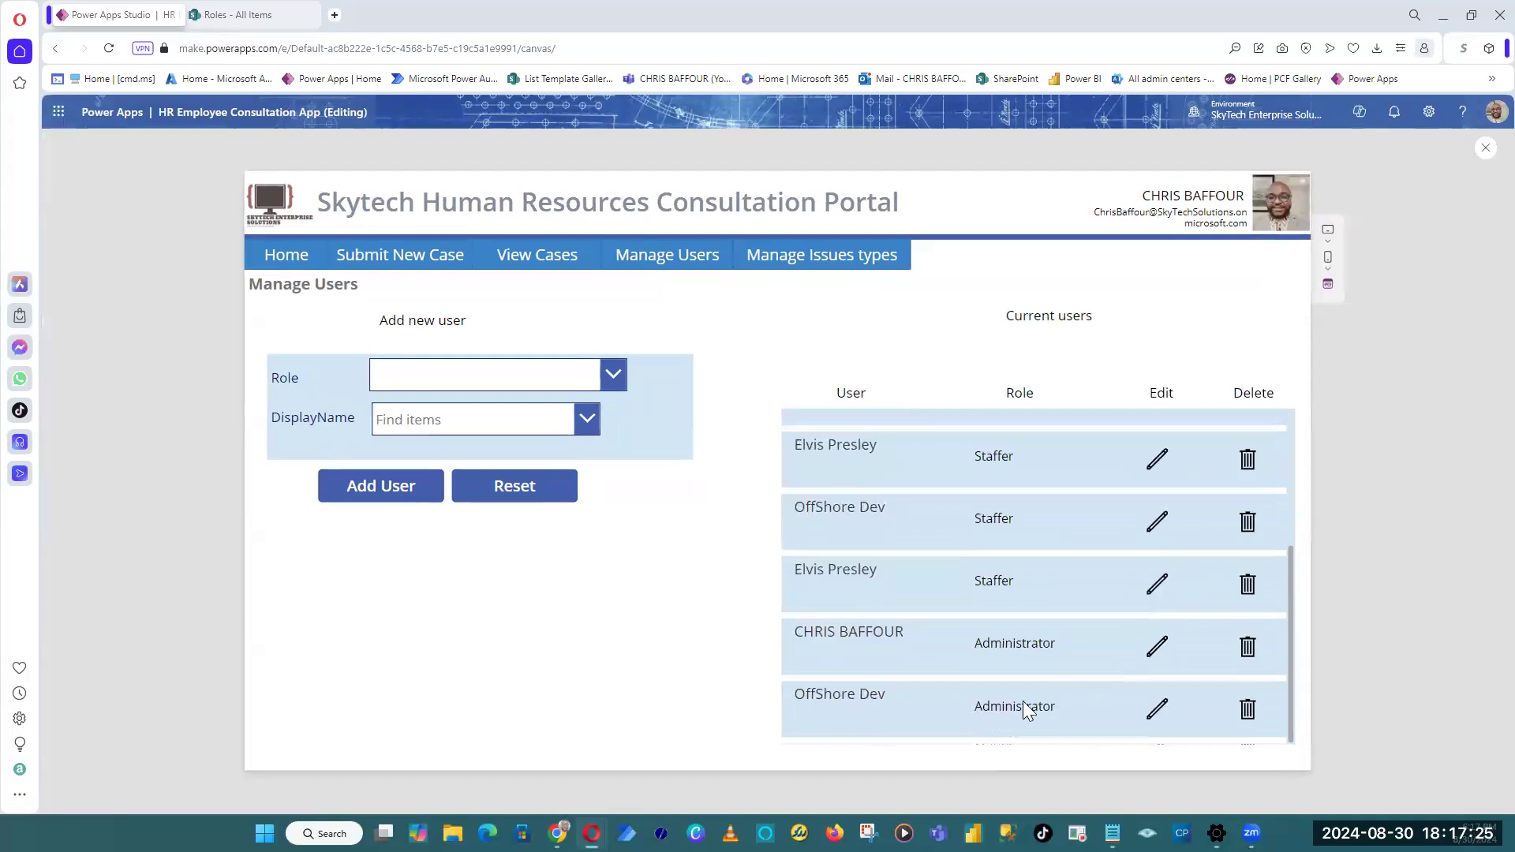
pyautogui.click(1247, 711)
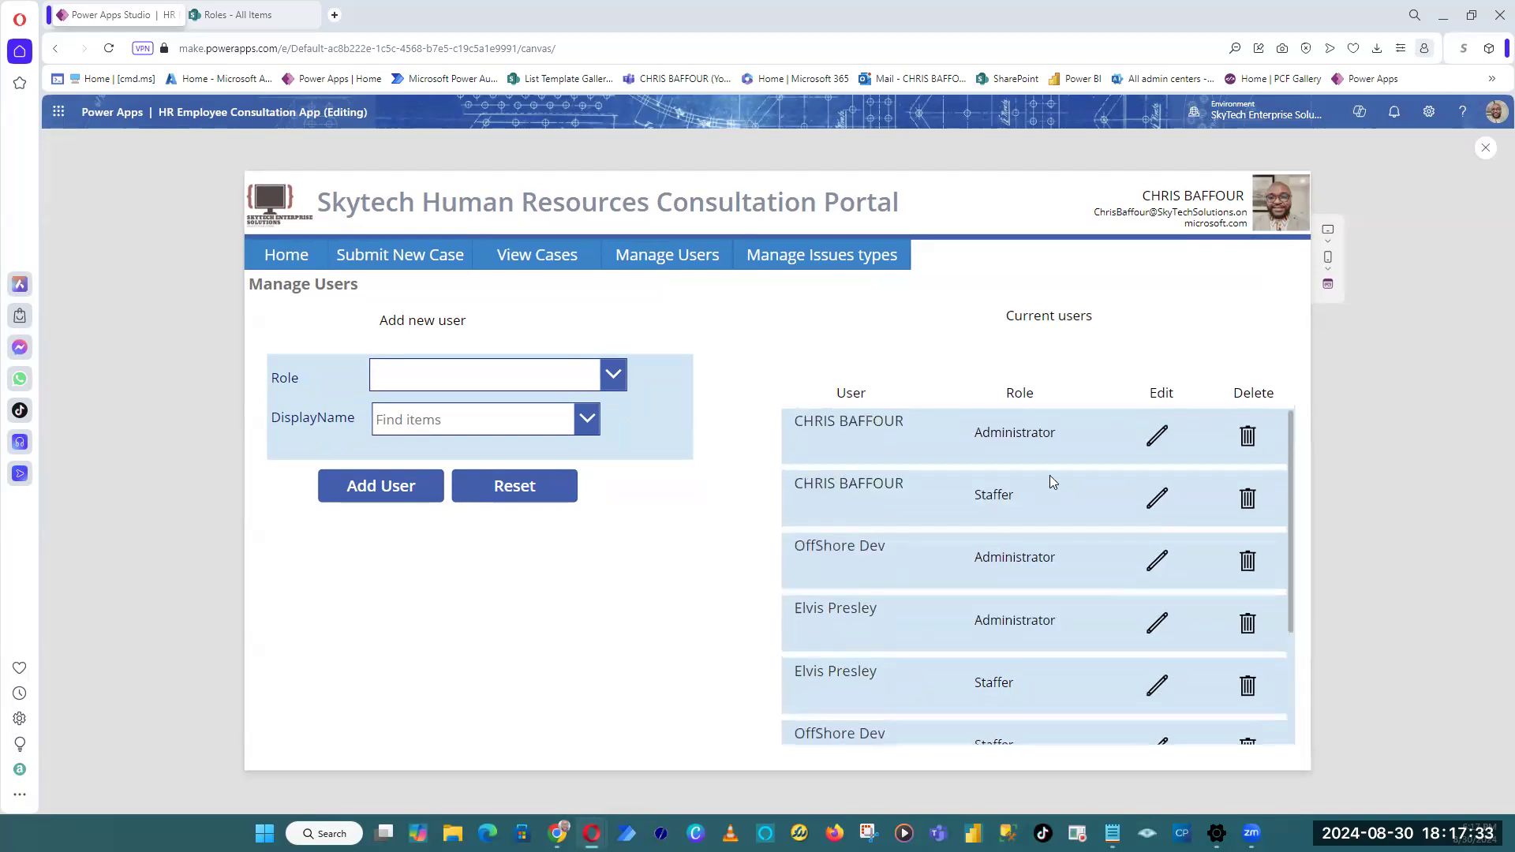
pyautogui.click(1241, 502)
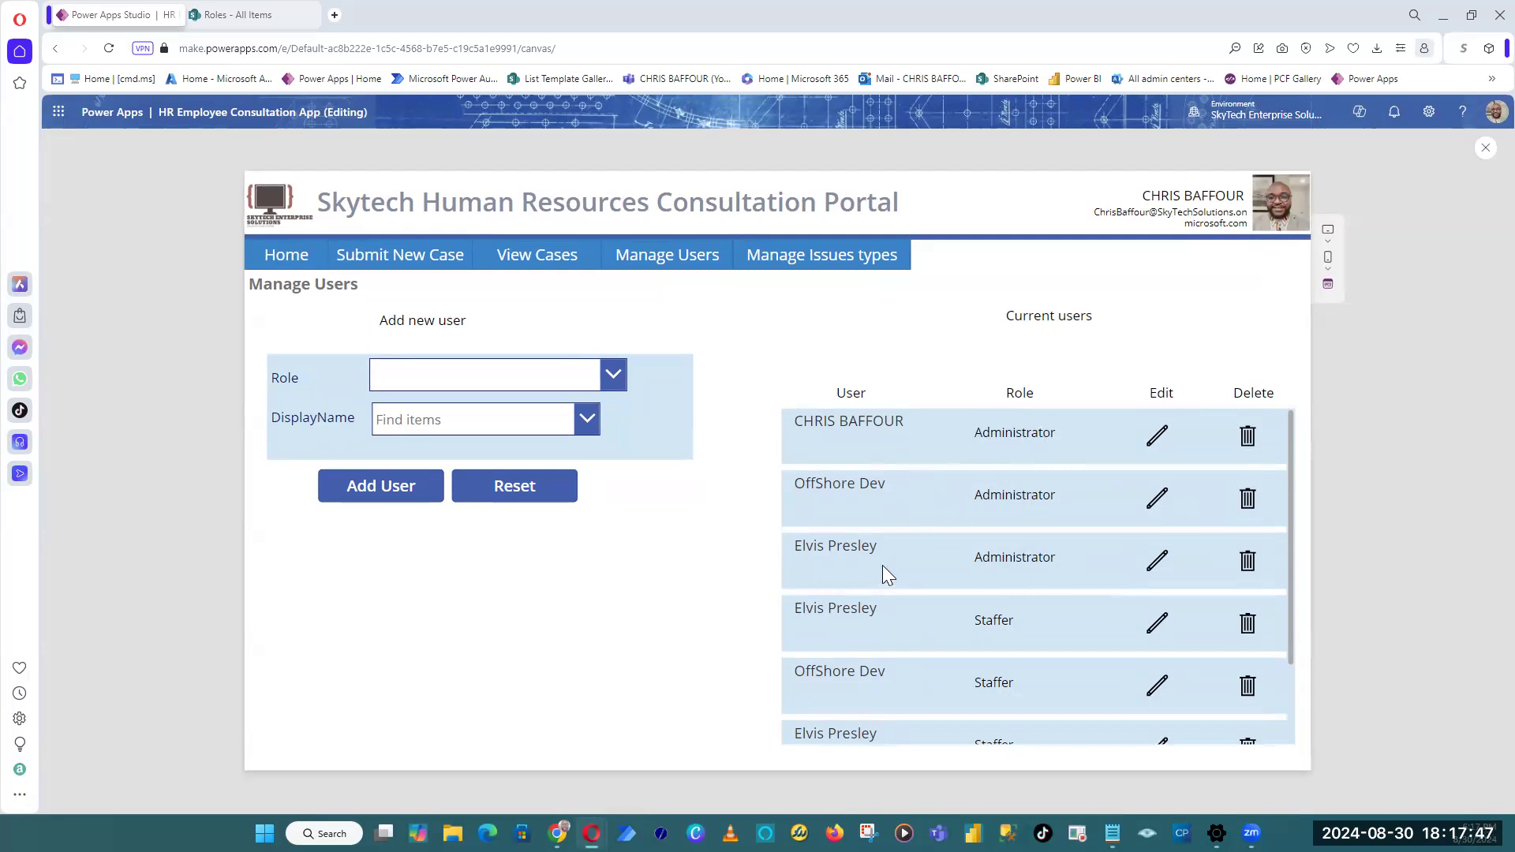
pyautogui.click(1254, 565)
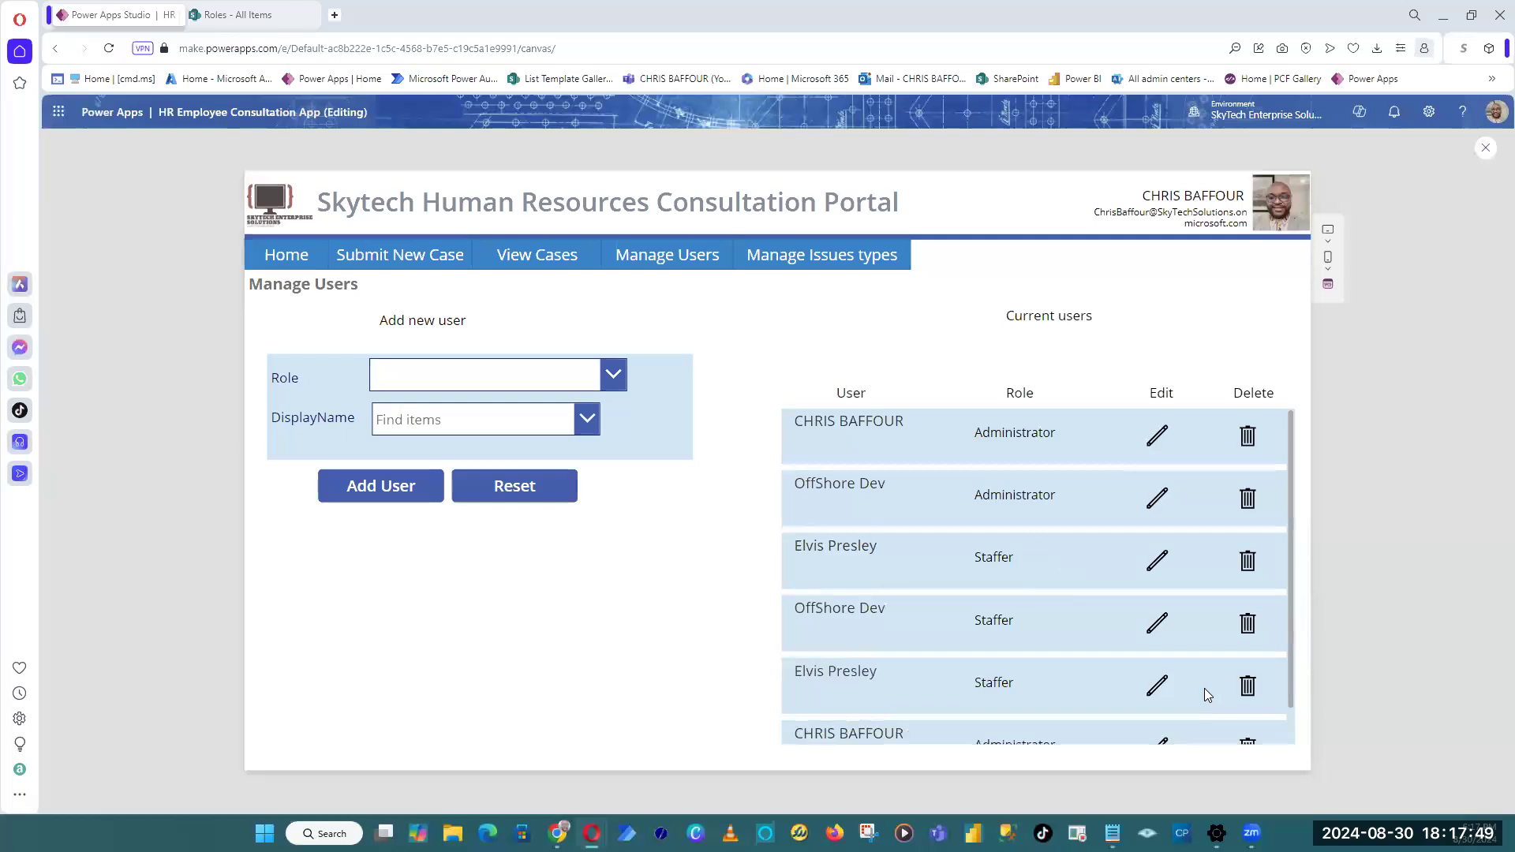
pyautogui.click(1247, 626)
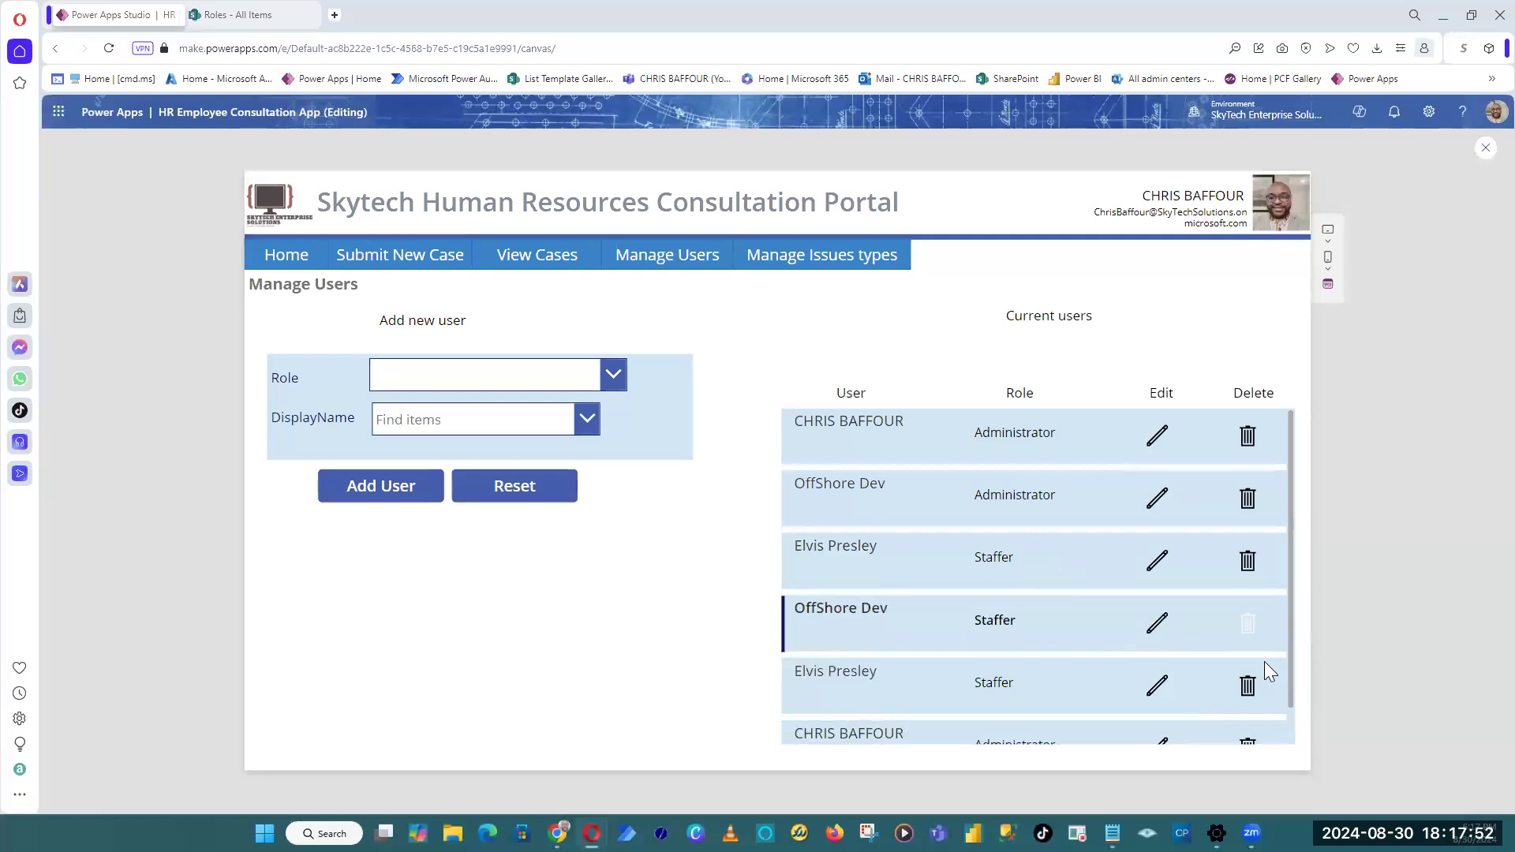
pyautogui.click(1248, 624)
pyautogui.click(1249, 624)
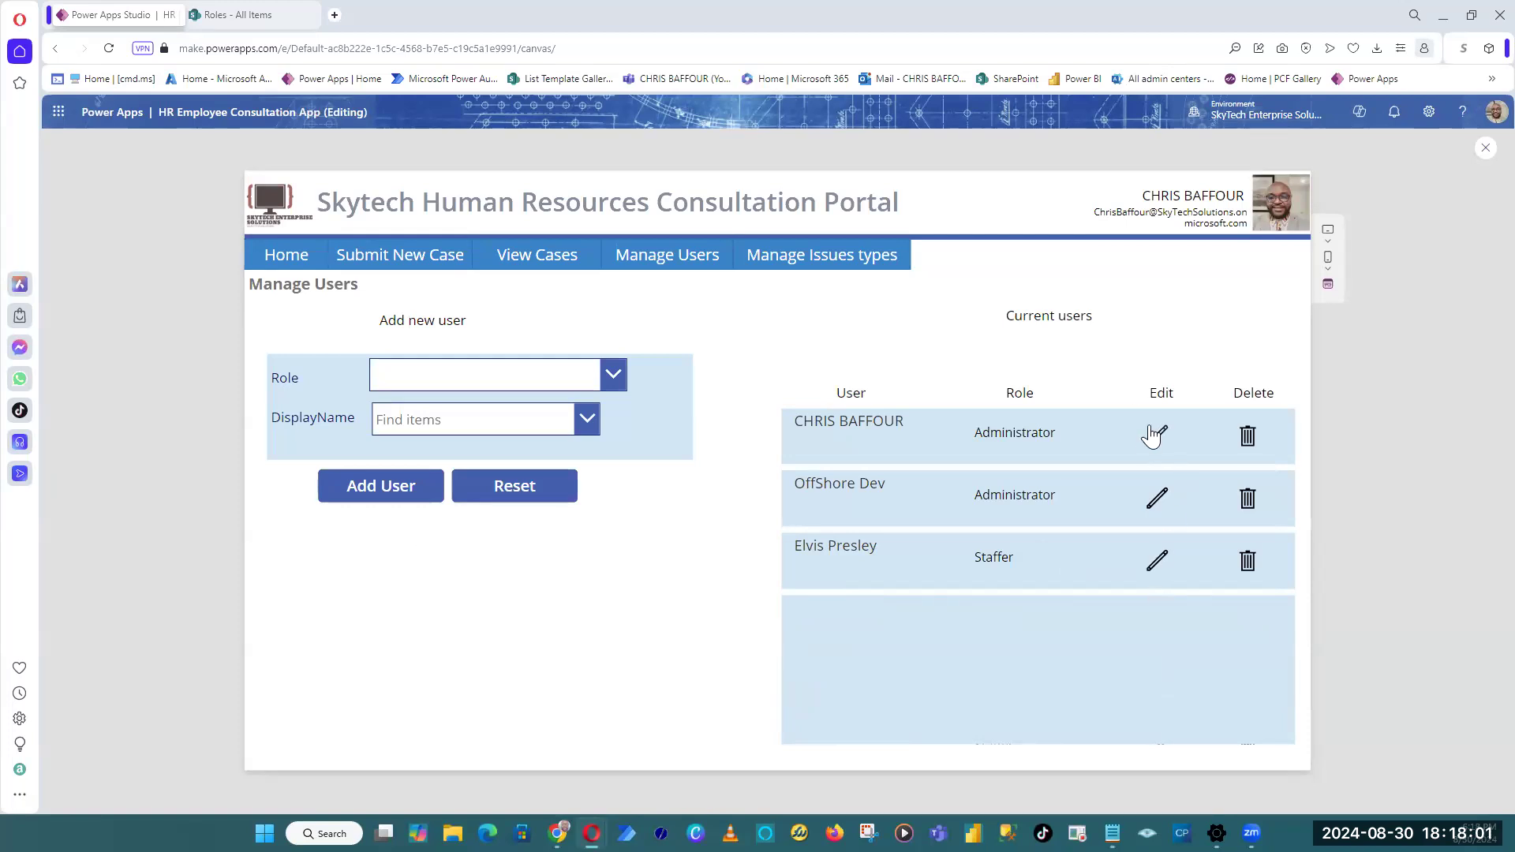
# Step: Look through the View Cases and Manage Issue Types screens in the preview and return to Manage Users
pyautogui.click(829, 257)
pyautogui.click(666, 257)
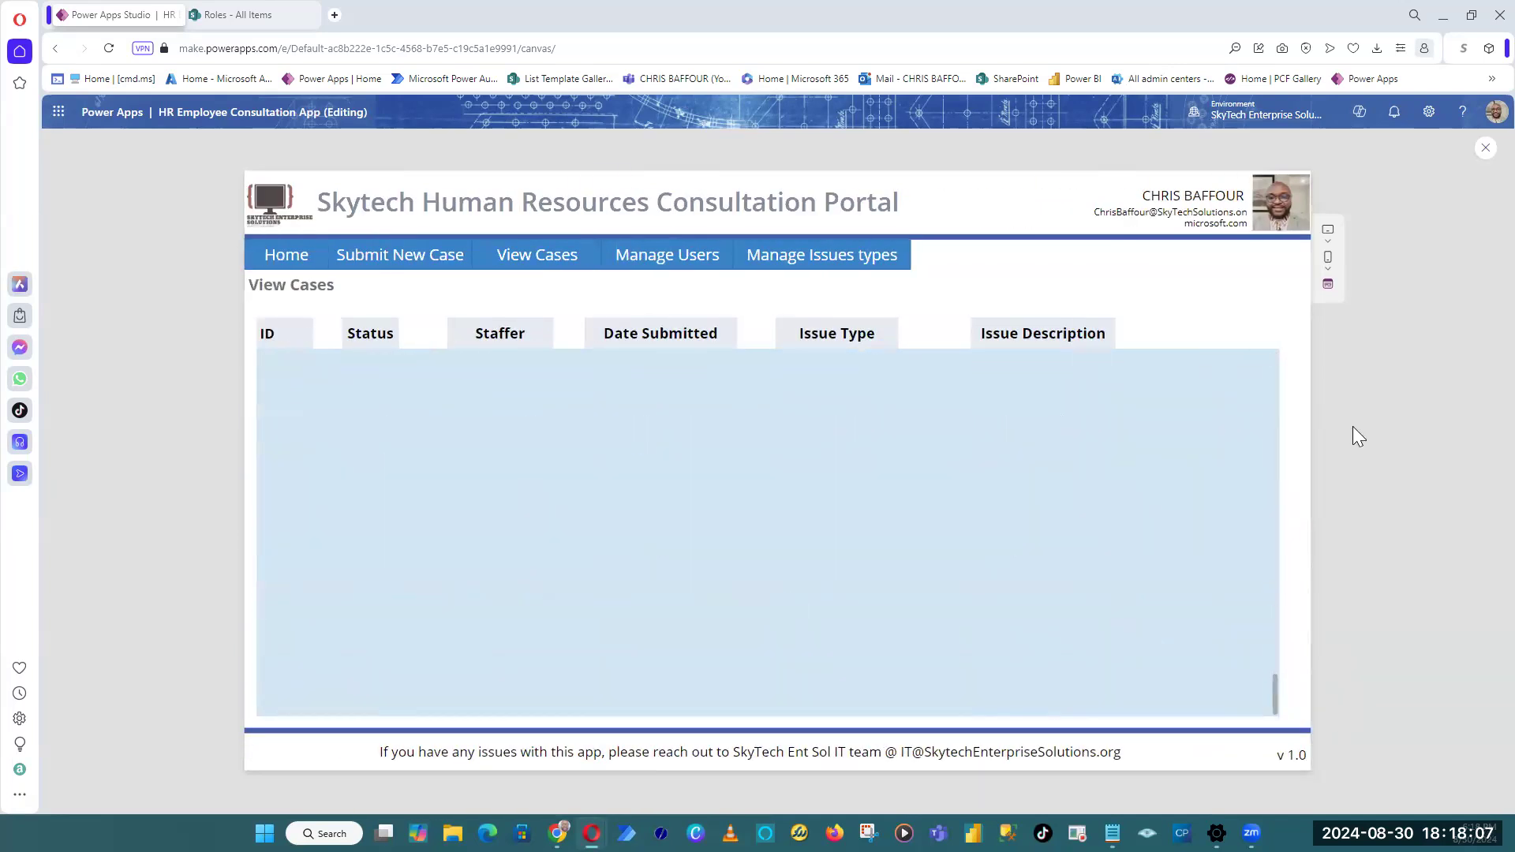
pyautogui.click(802, 265)
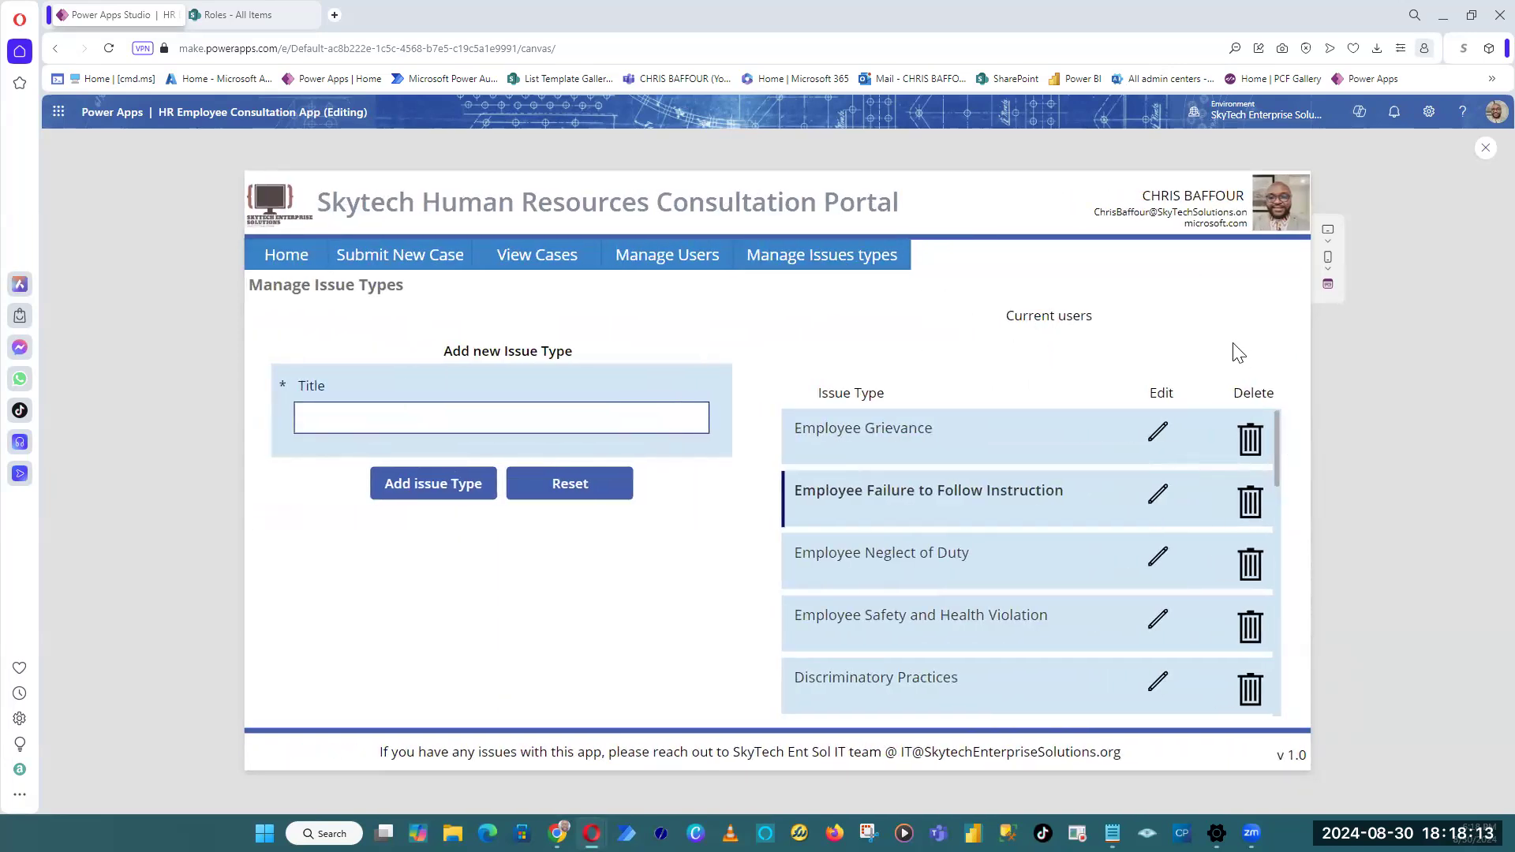
pyautogui.scroll(-5, 995, 600)
pyautogui.scroll(10, 959, 576)
pyautogui.click(655, 259)
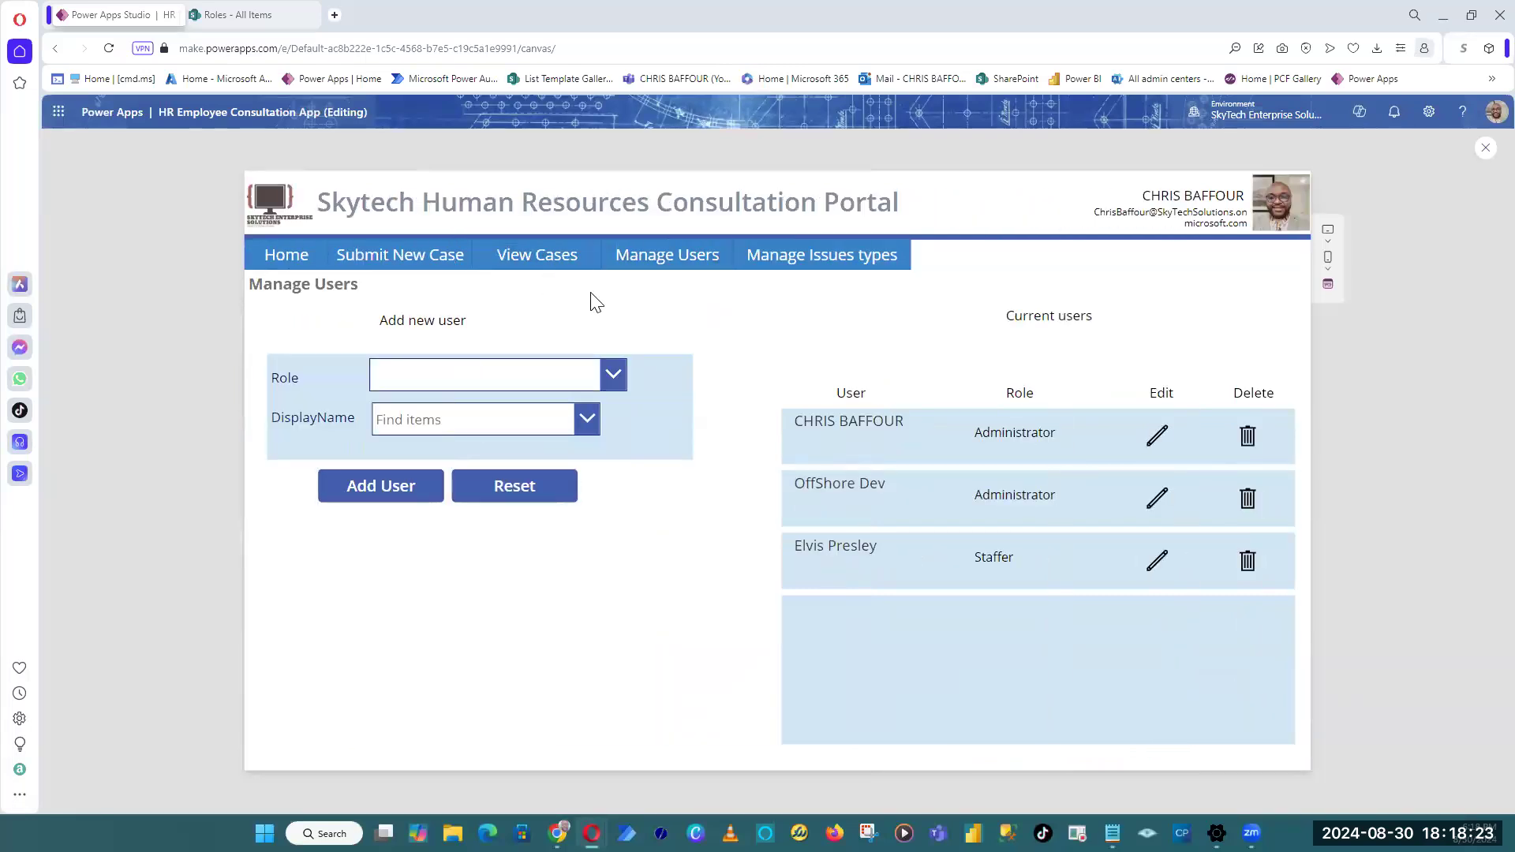
# Step: Open View Cases in the preview and examine the Resolve and Draft statuses across the listed cases
pyautogui.click(543, 269)
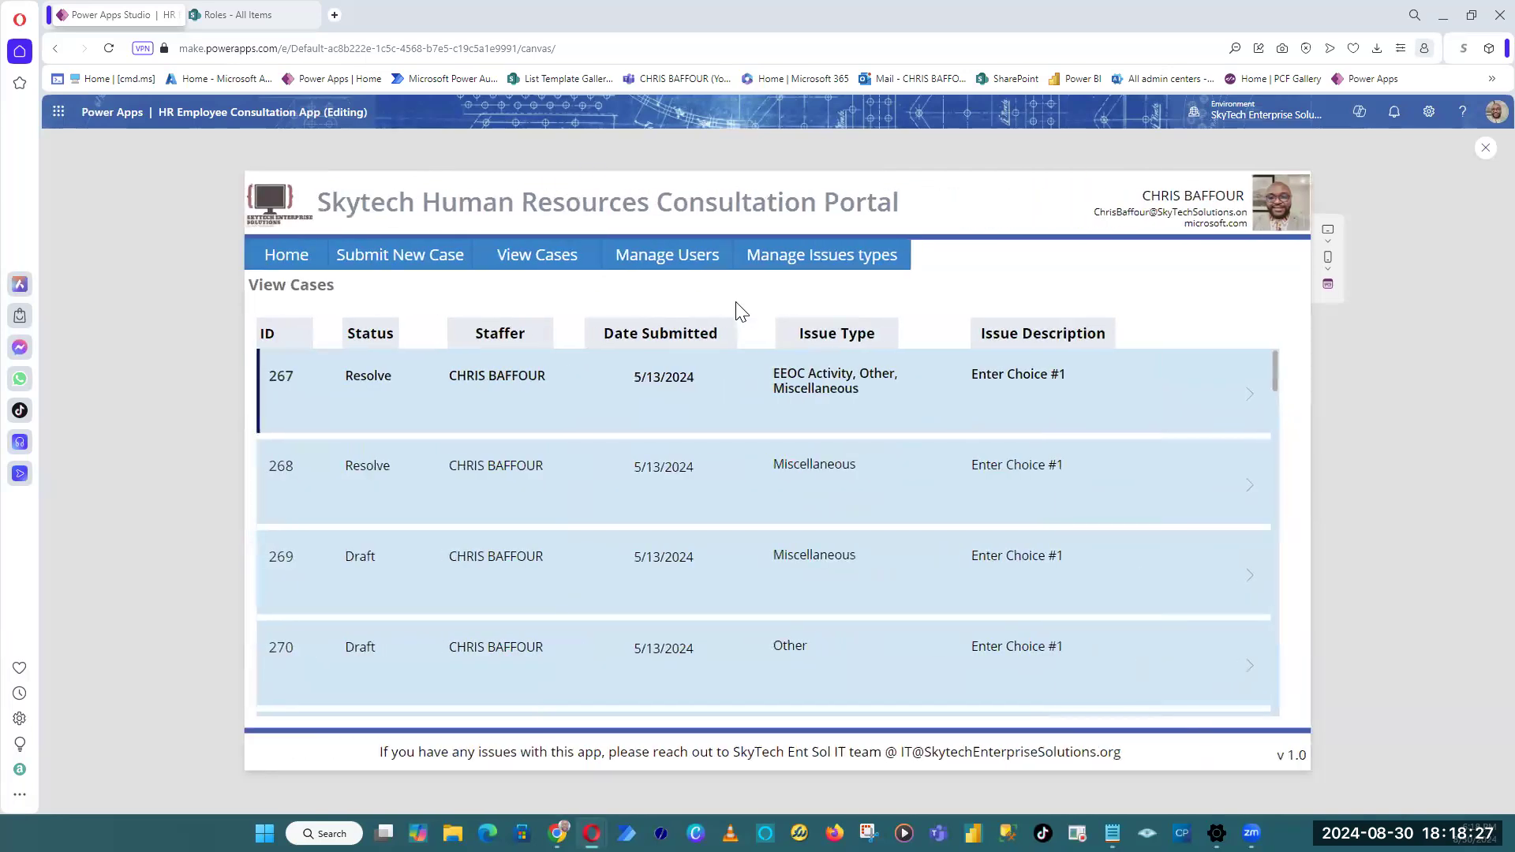
pyautogui.moveTo(1277, 358); pyautogui.dragTo(1289, 266)
pyautogui.scroll(-1, 433, 552)
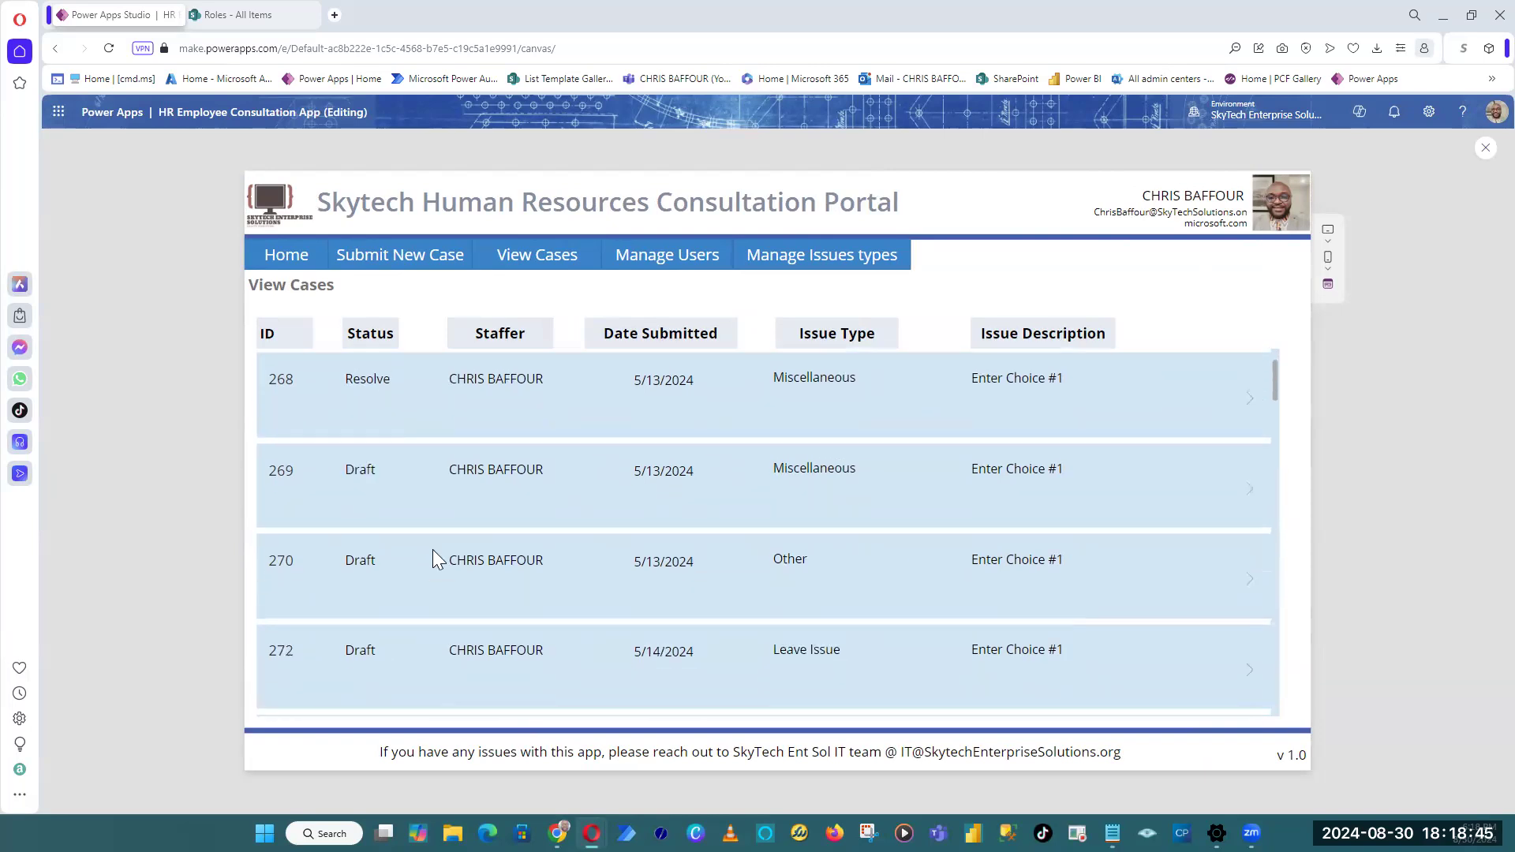
pyautogui.moveTo(384, 475); pyautogui.dragTo(319, 464)
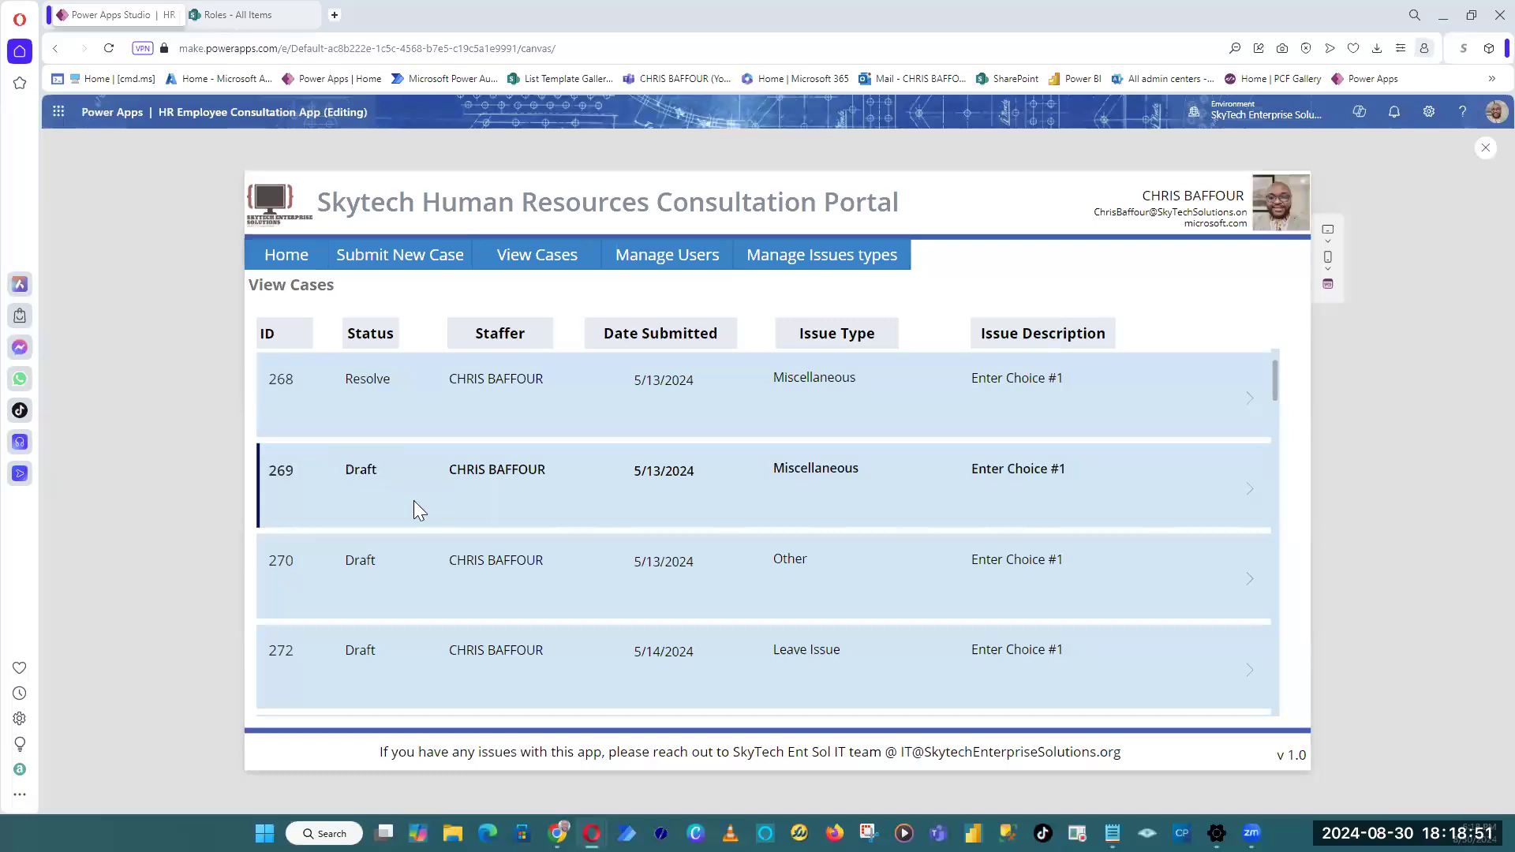
pyautogui.scroll(-1, 480, 510)
pyautogui.doubleClick(347, 475)
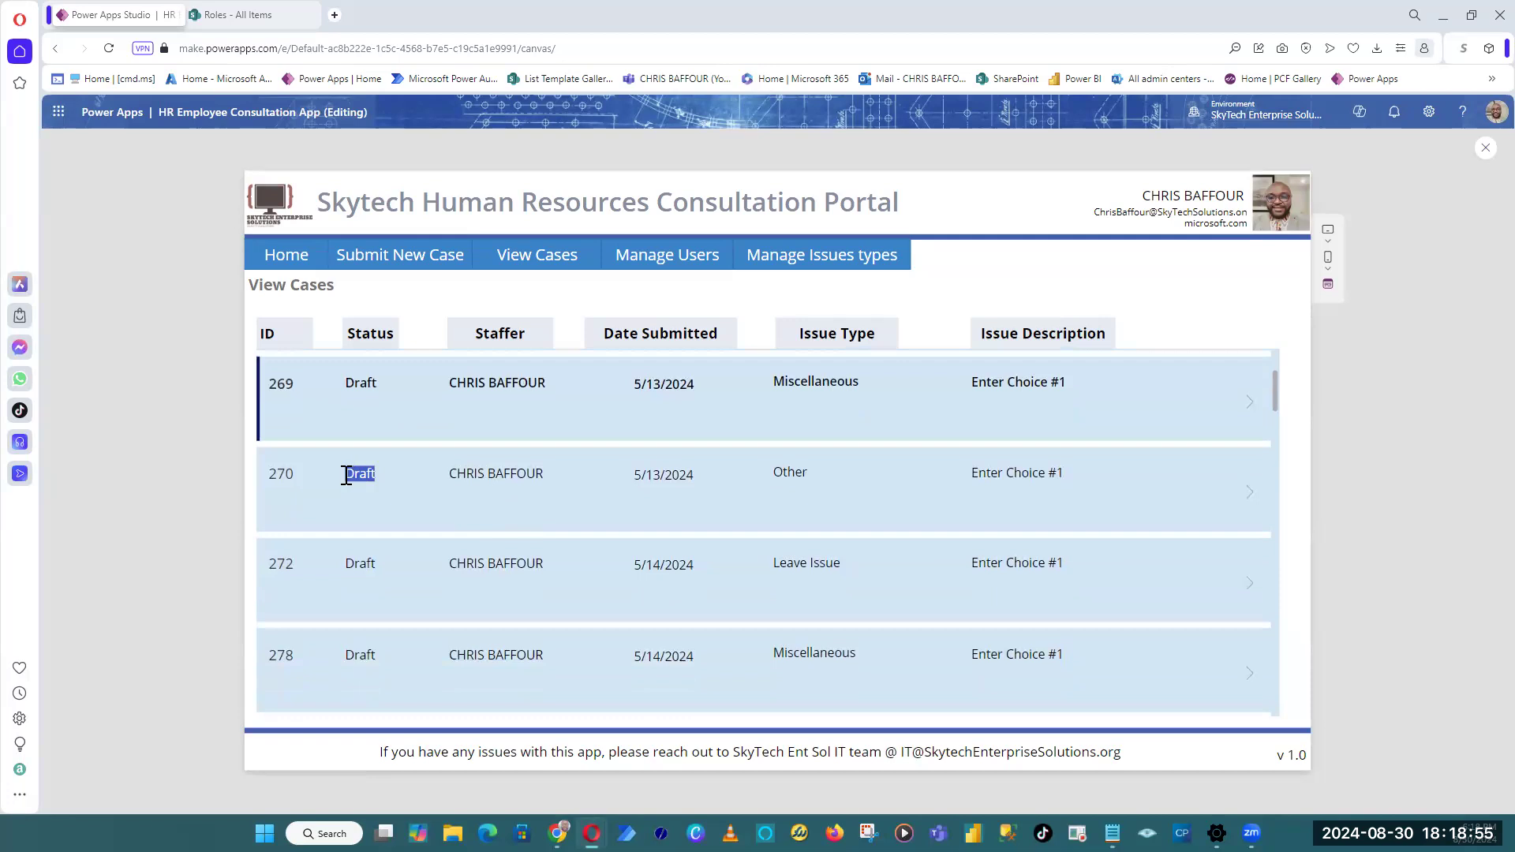
pyautogui.click(386, 507)
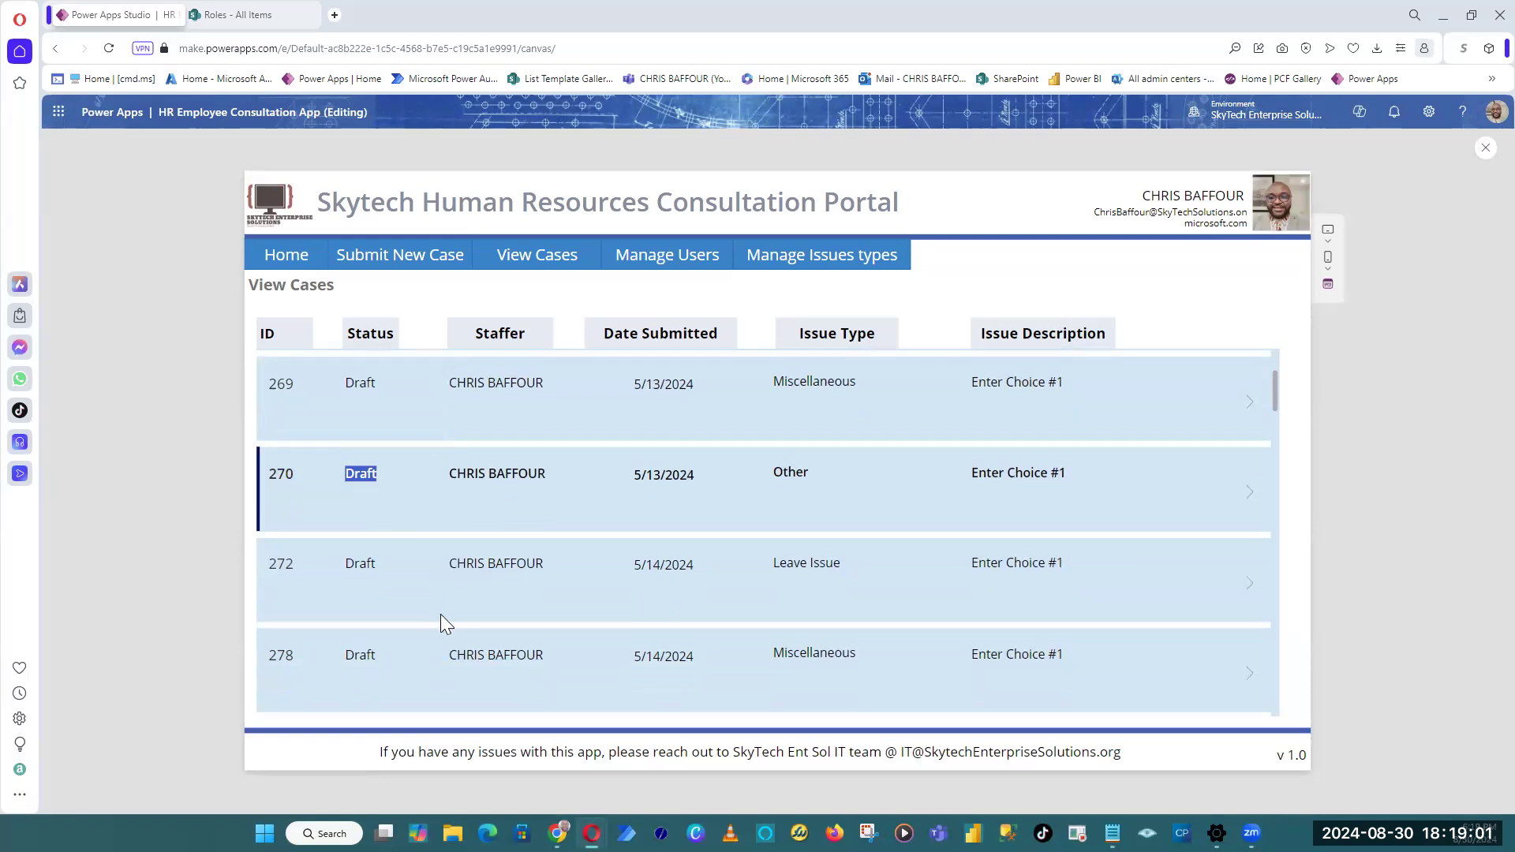
pyautogui.scroll(-4, 399, 438)
pyautogui.scroll(3, 427, 537)
pyautogui.scroll(3, 426, 535)
pyautogui.click(392, 469)
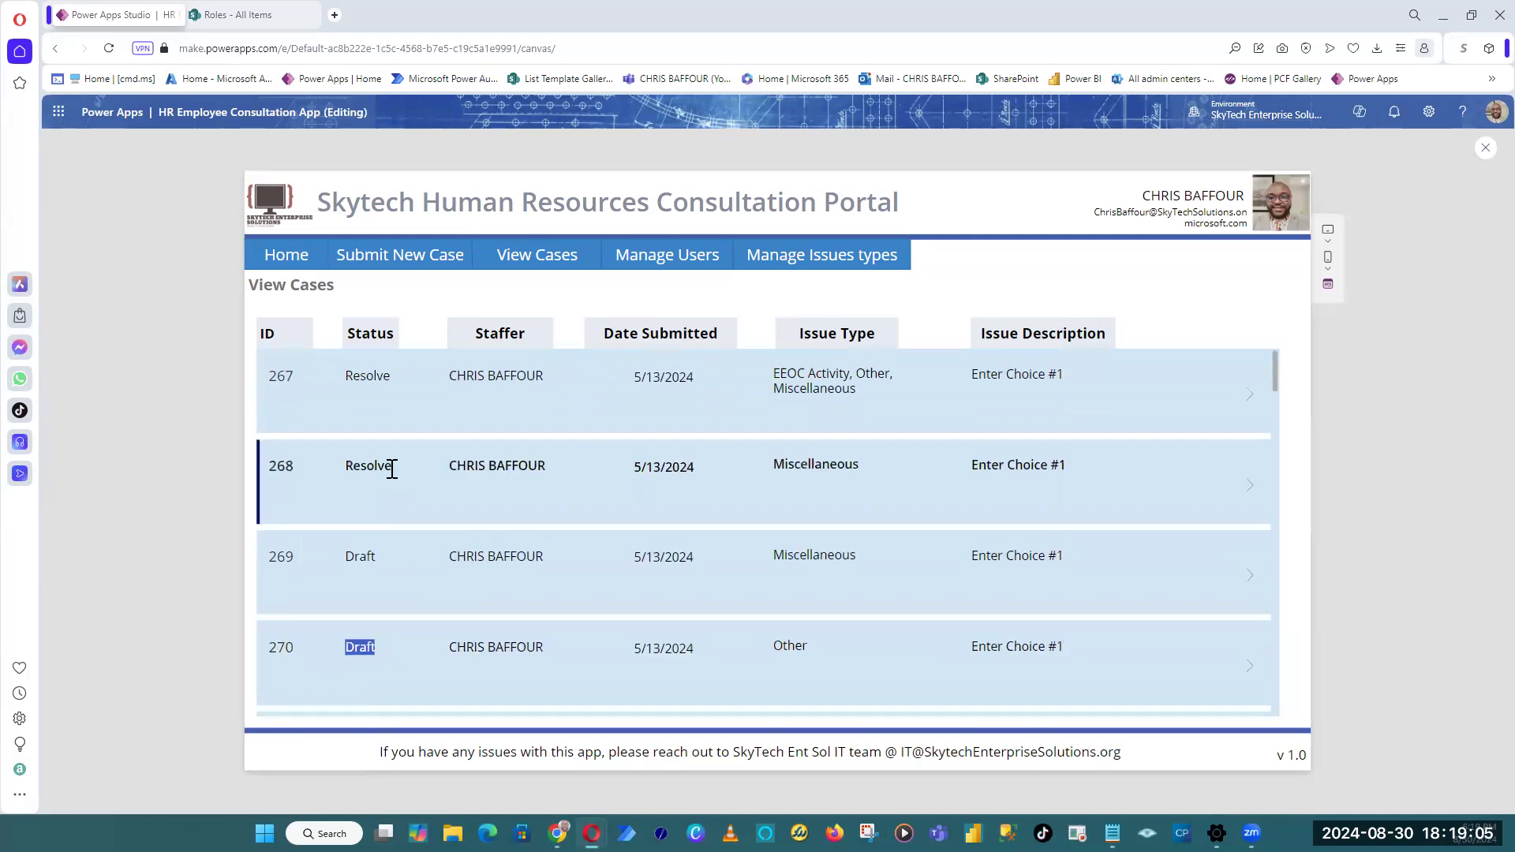
pyautogui.moveTo(391, 468); pyautogui.dragTo(345, 468)
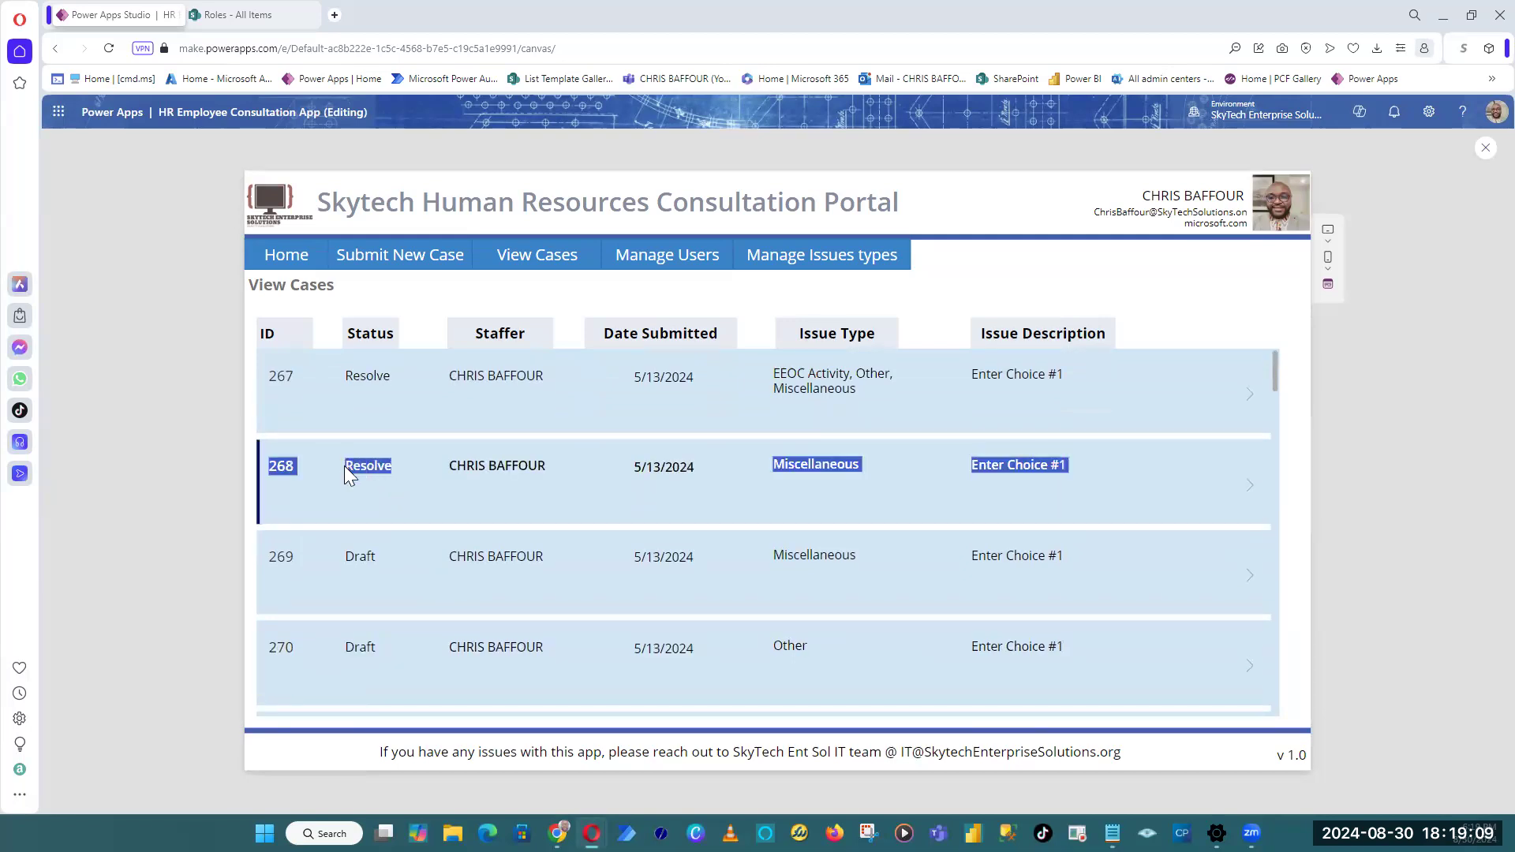
pyautogui.doubleClick(344, 466)
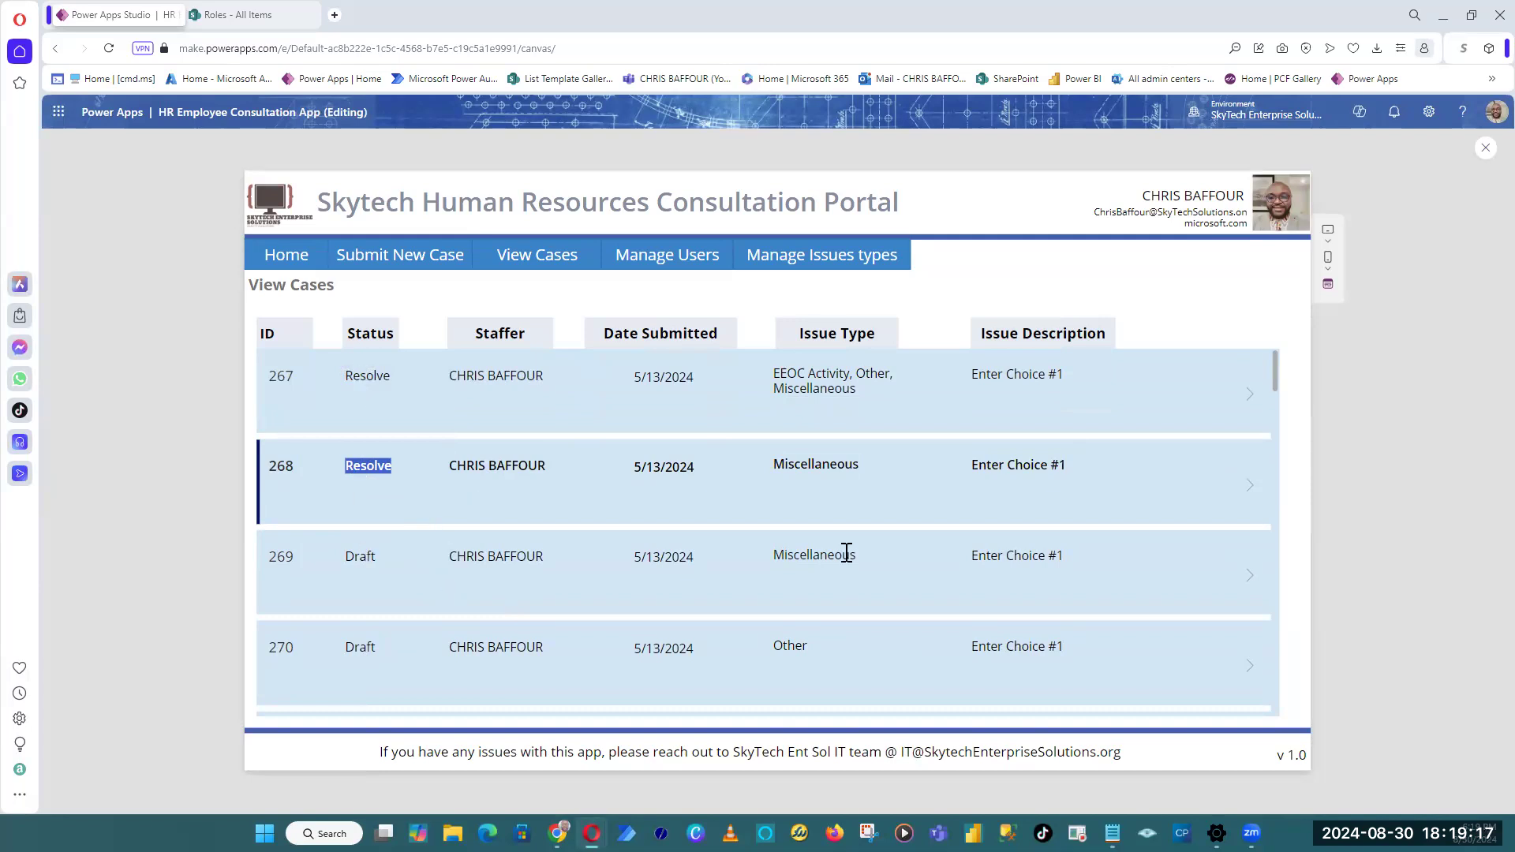
pyautogui.click(384, 378)
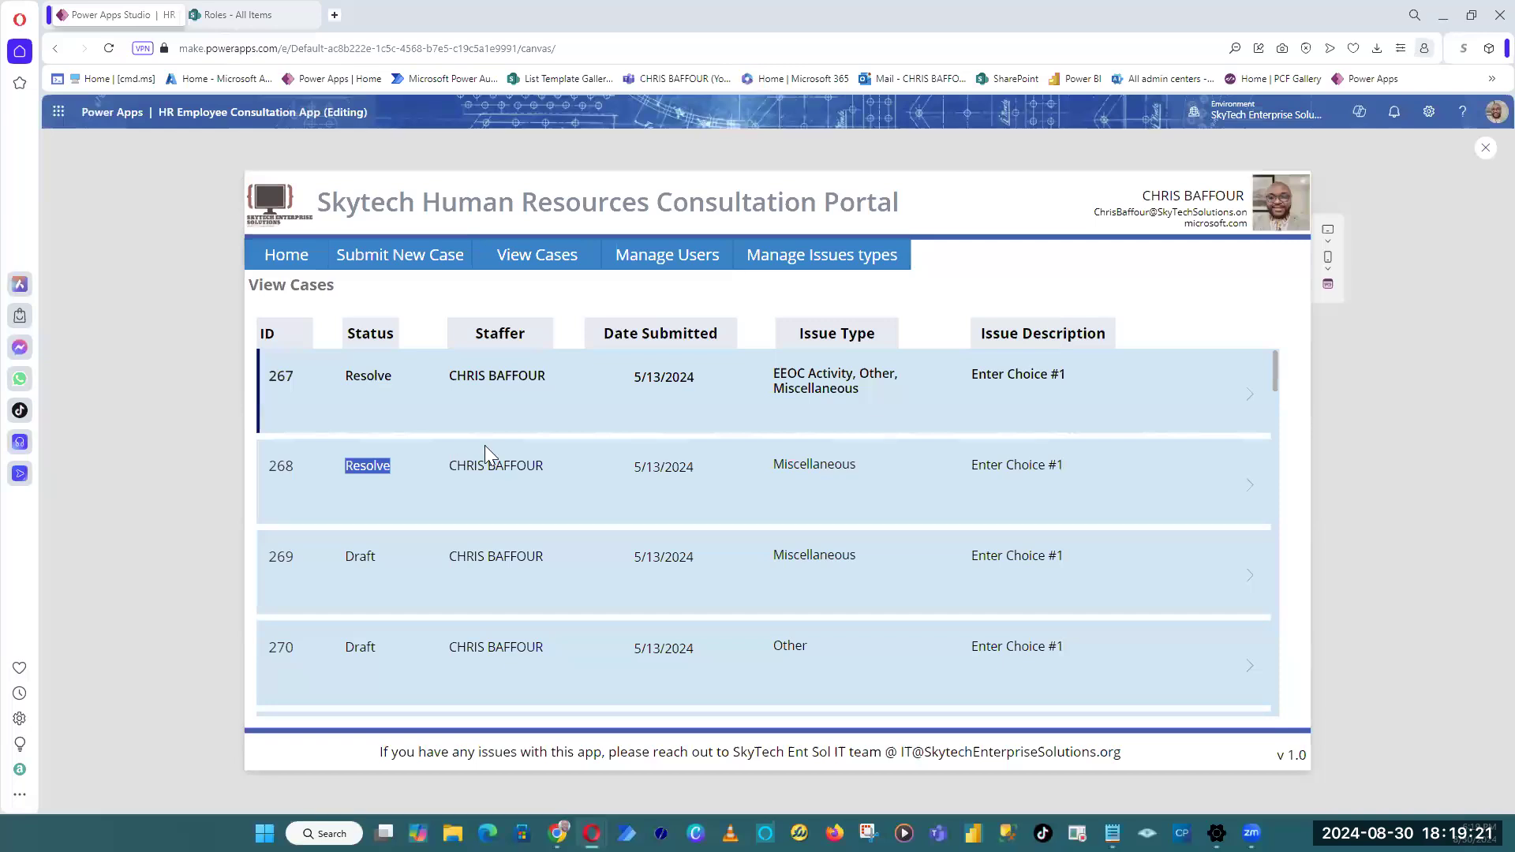
pyautogui.doubleClick(372, 376)
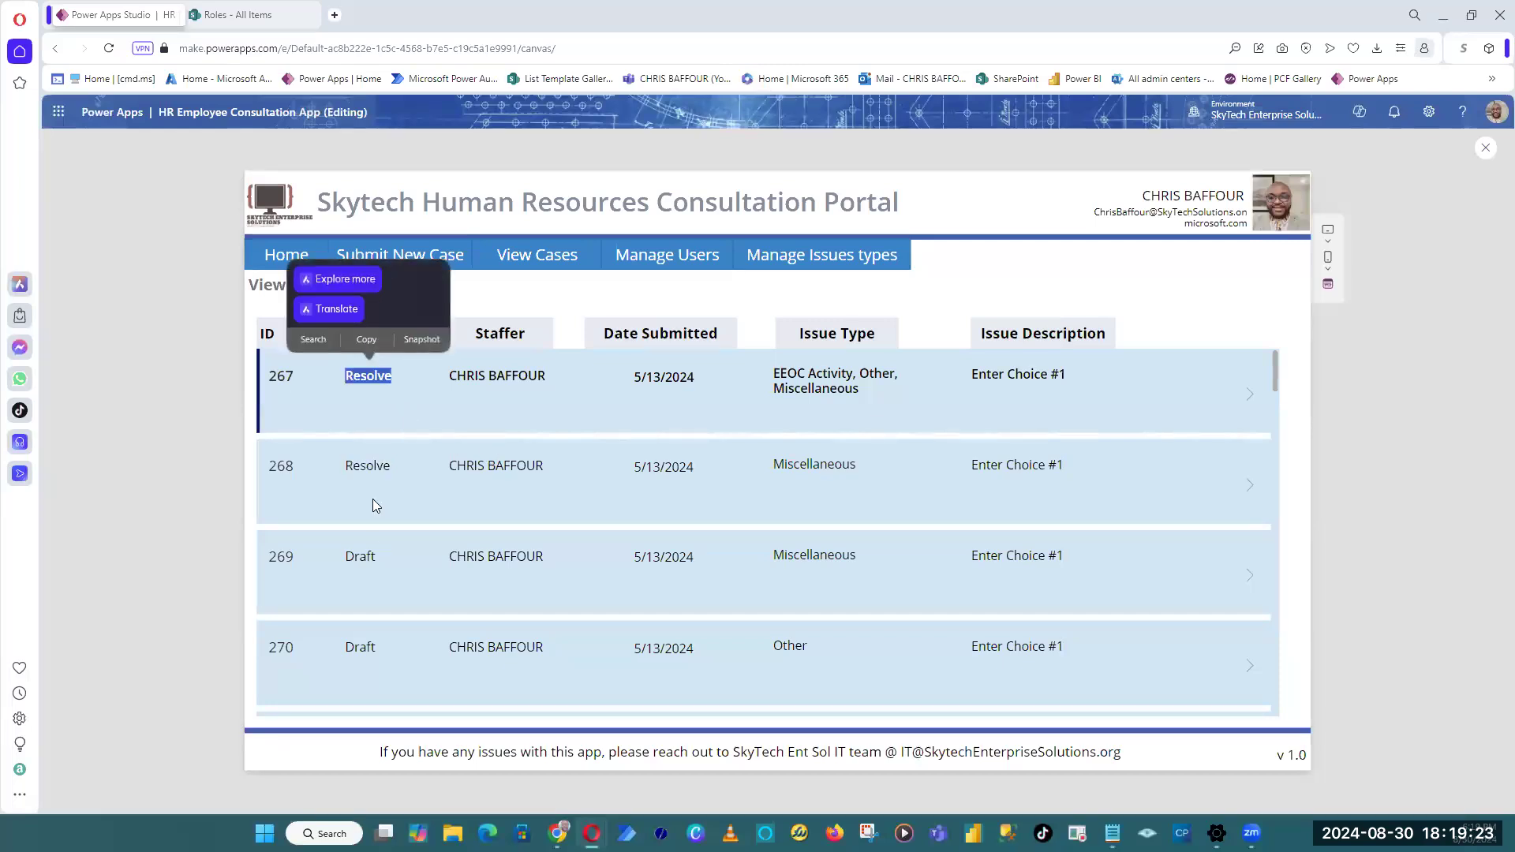
pyautogui.click(367, 553)
pyautogui.doubleClick(367, 555)
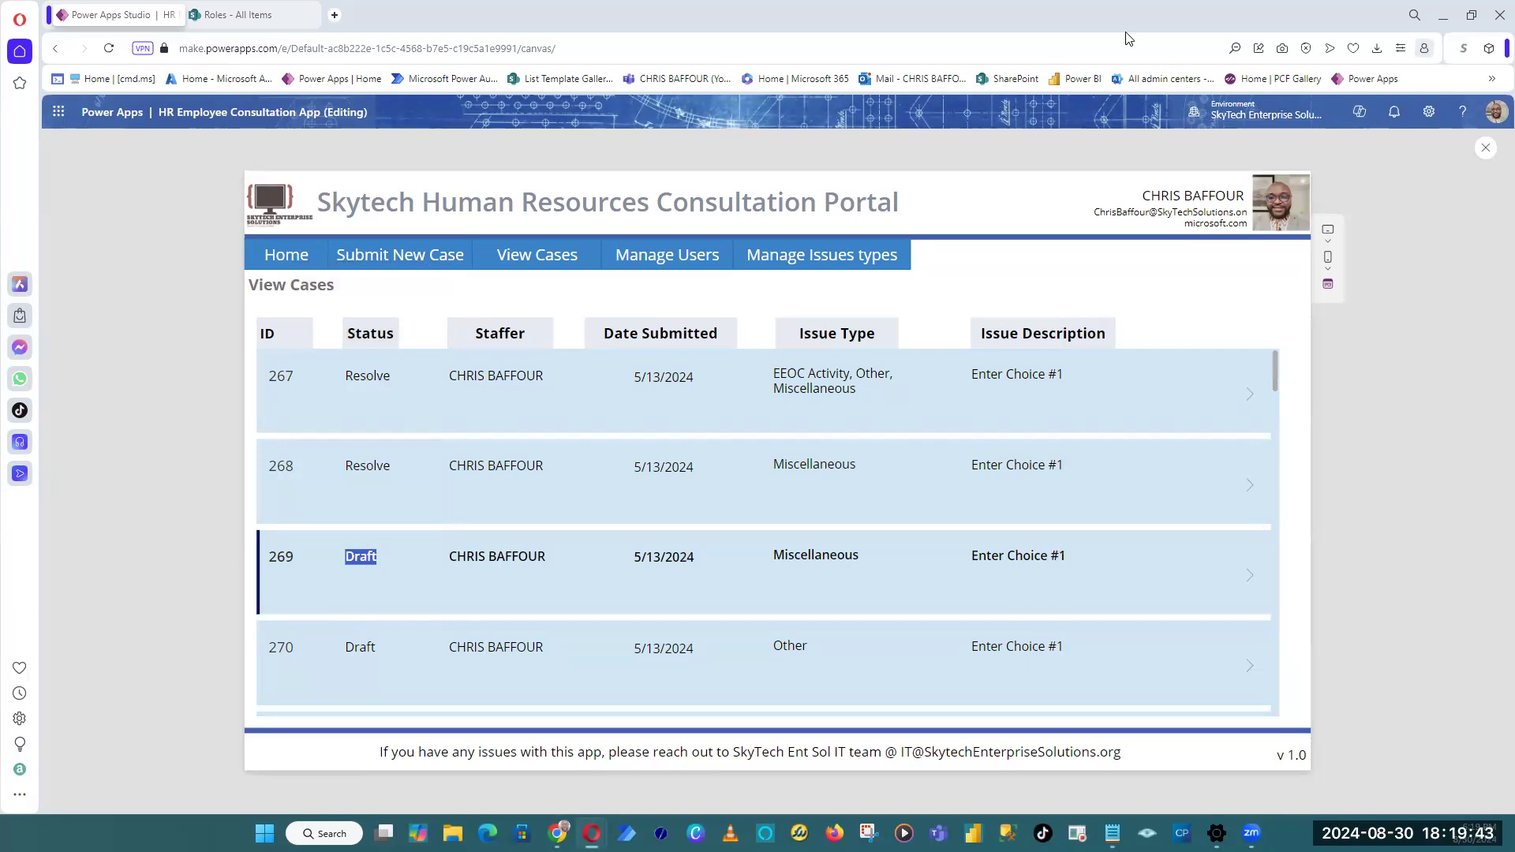
# Step: Leave the preview and insert a text label on the View Cases screen
pyautogui.click(1486, 155)
pyautogui.click(260, 144)
pyautogui.click(297, 259)
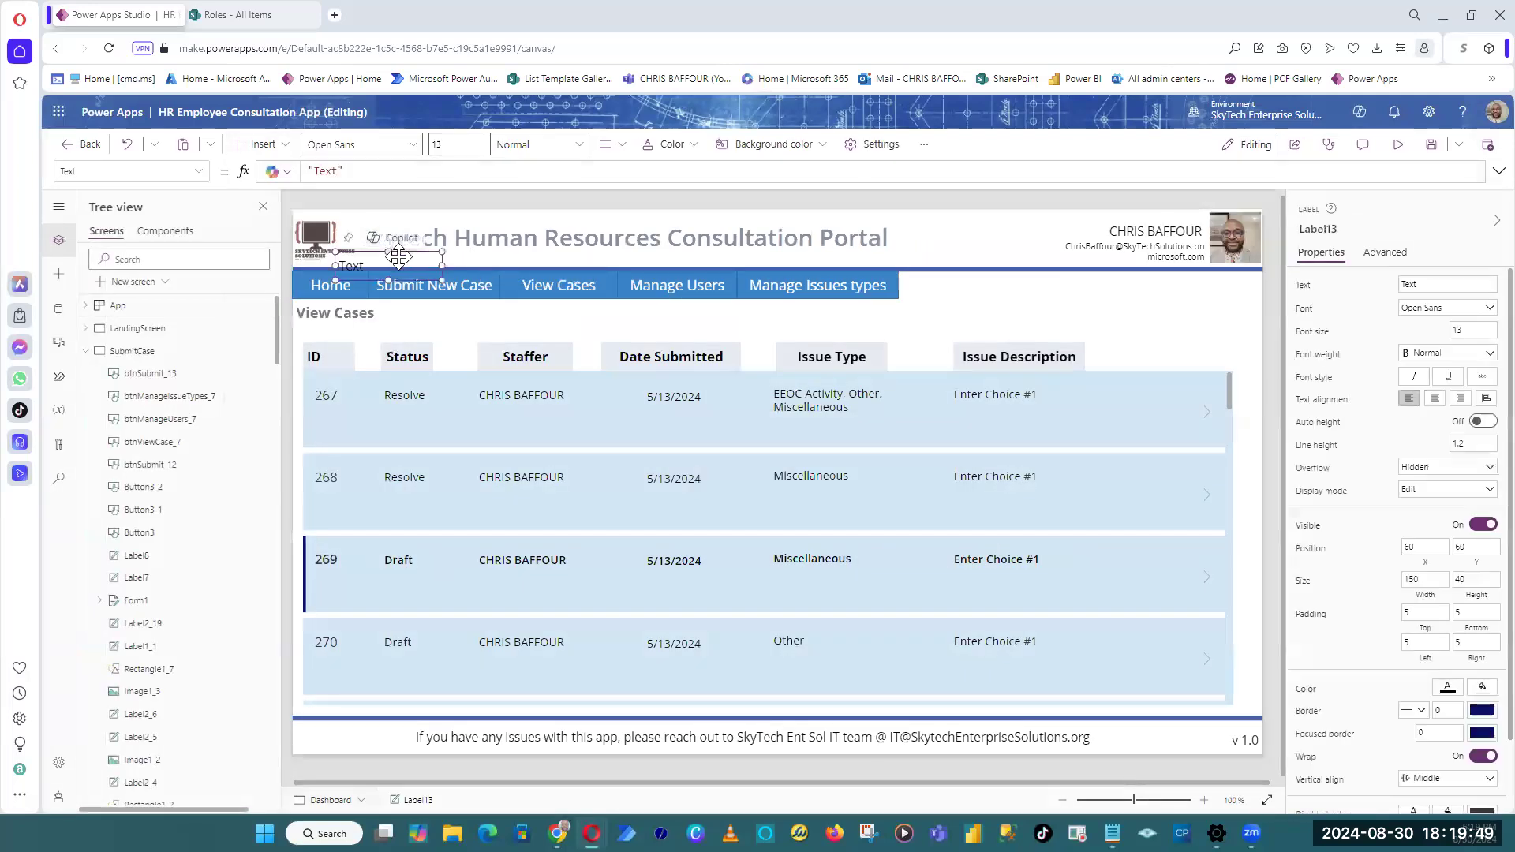
# Step: Place the new label below the profile details, set its text to "You are logged in as a :" and resize it to about 209 by 25
pyautogui.moveTo(391, 253); pyautogui.dragTo(1126, 269)
pyautogui.click(1461, 286)
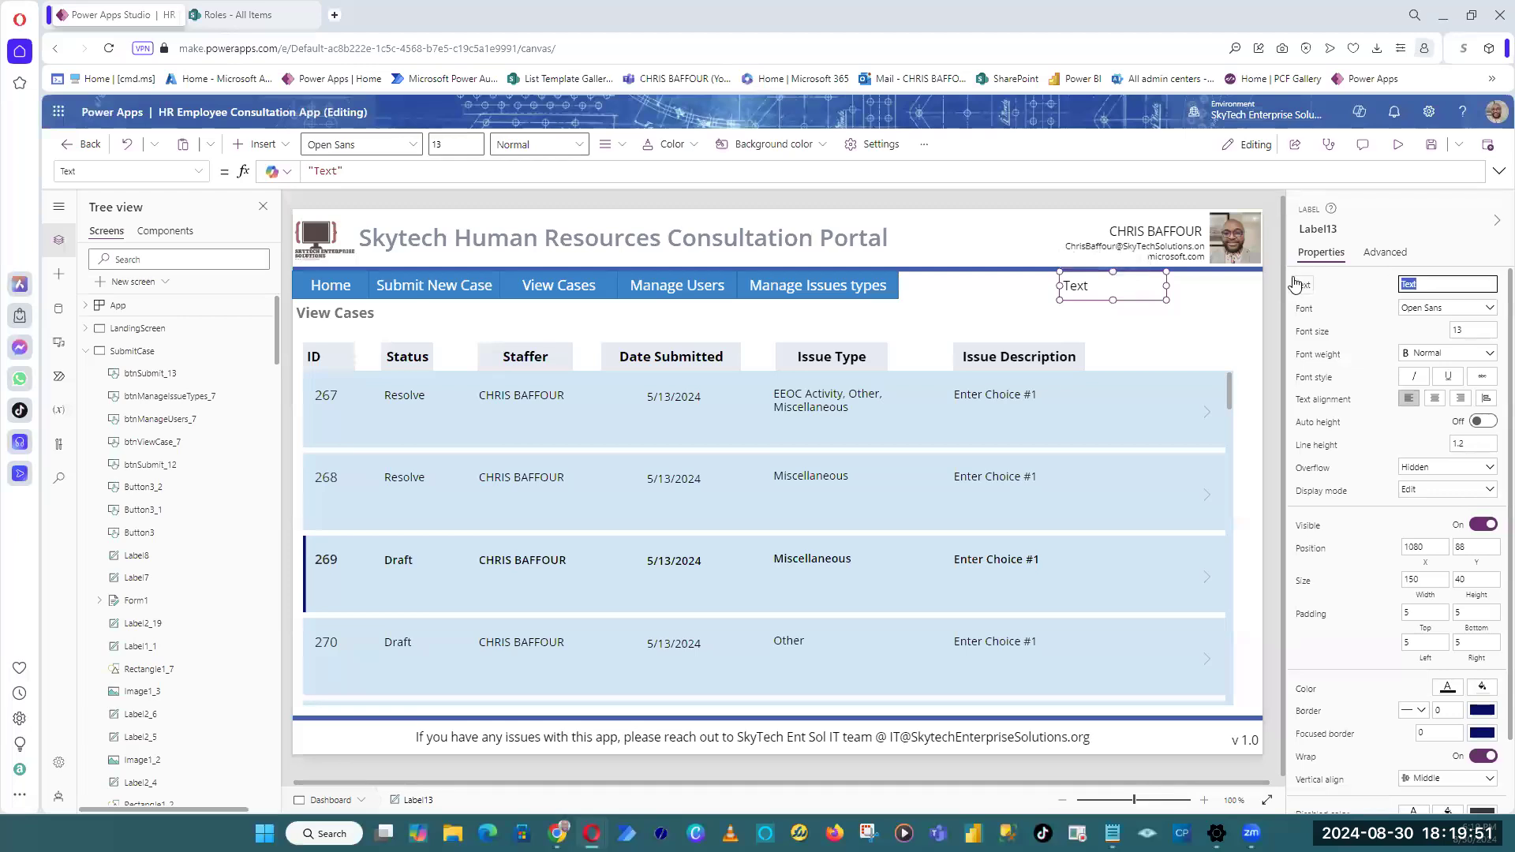
pyautogui.write('You are logged in as')
pyautogui.write('a :')
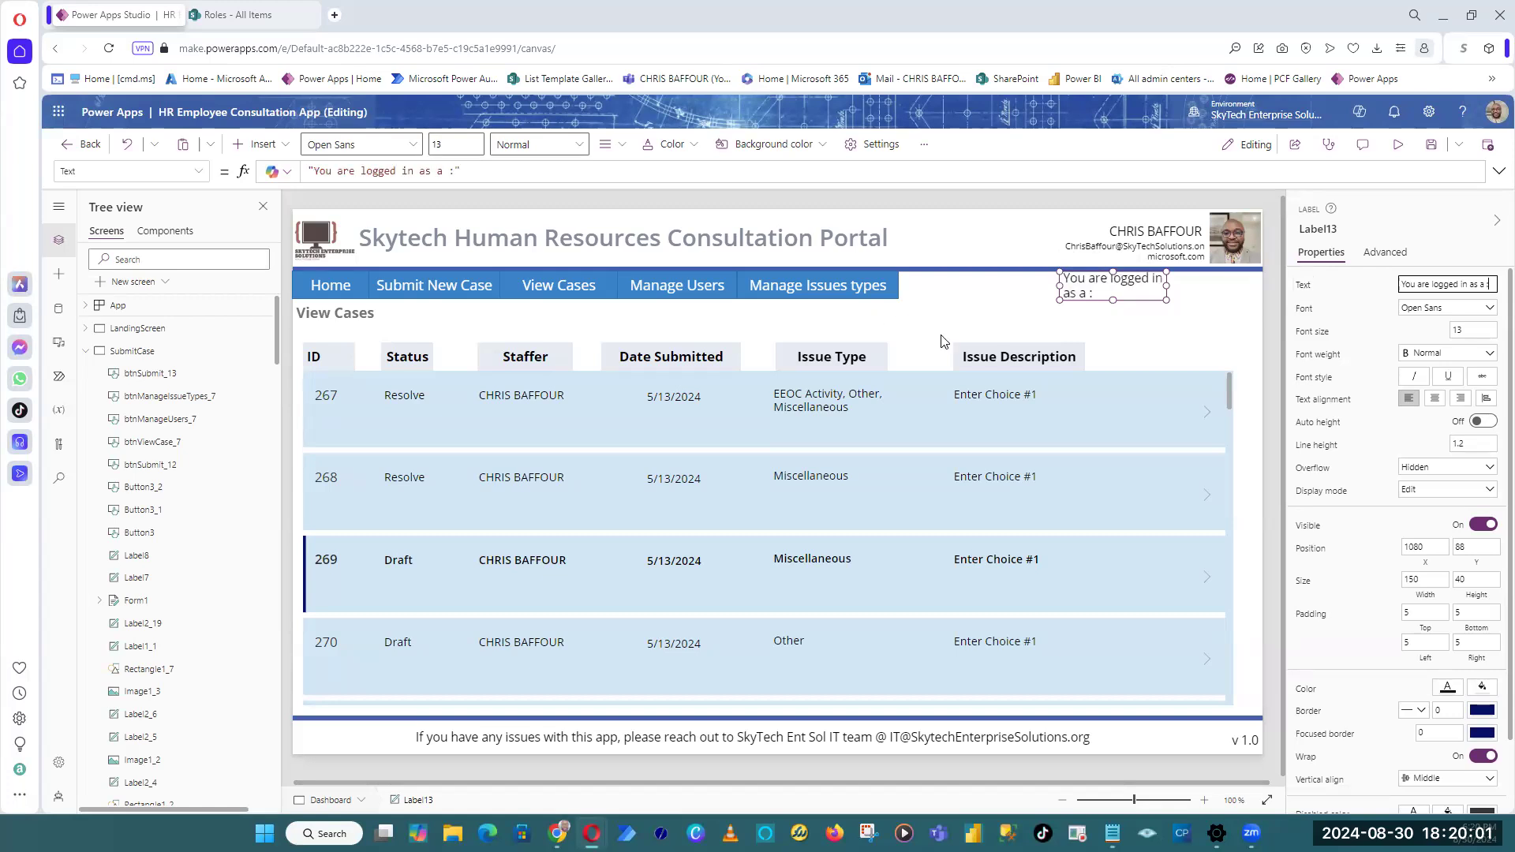
pyautogui.moveTo(1059, 287); pyautogui.dragTo(1017, 289)
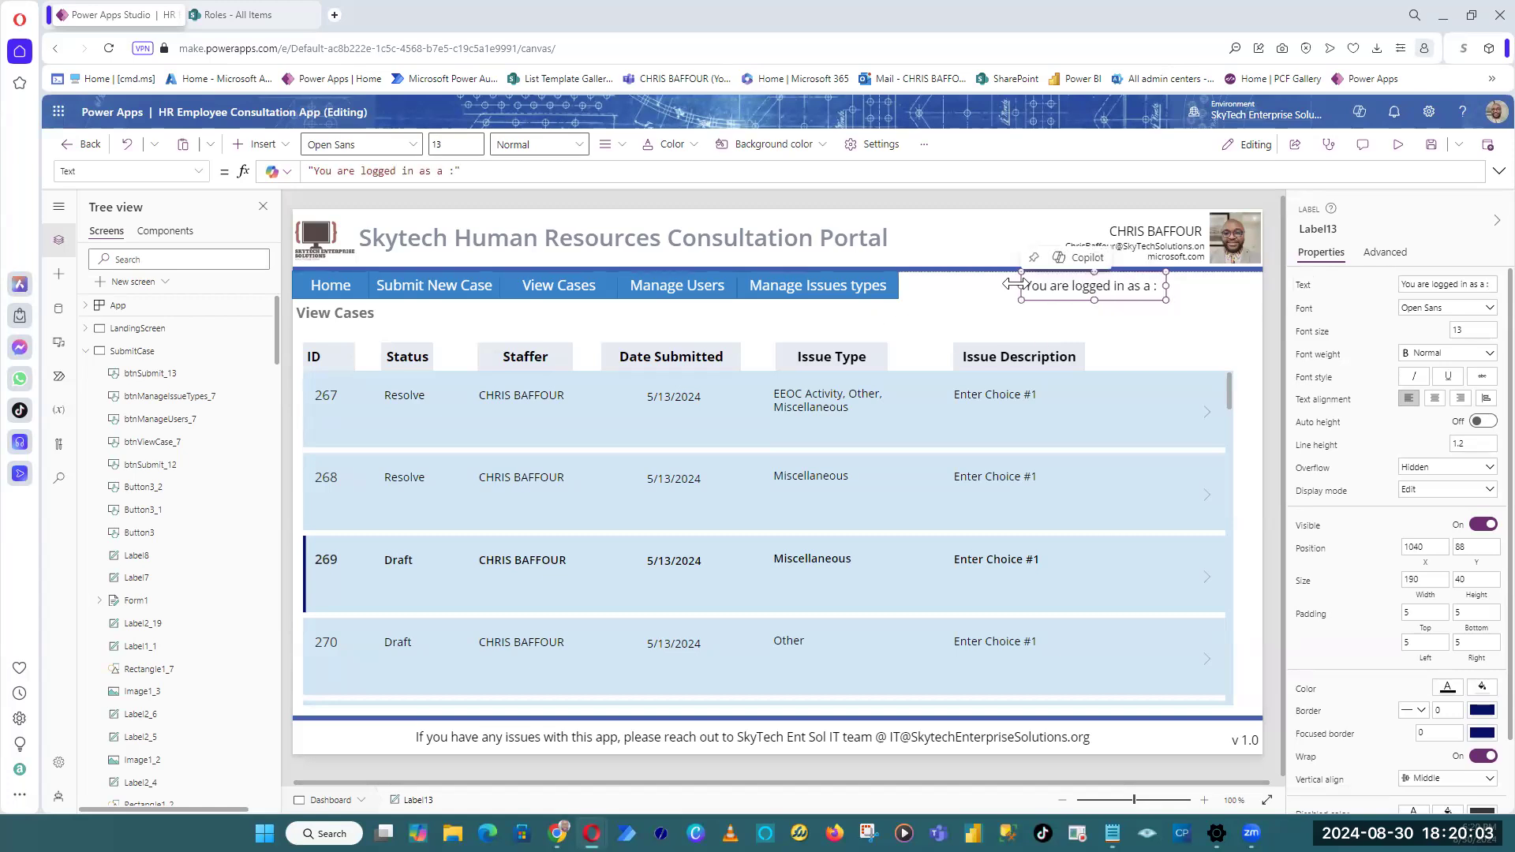
pyautogui.moveTo(1093, 300); pyautogui.dragTo(1131, 276)
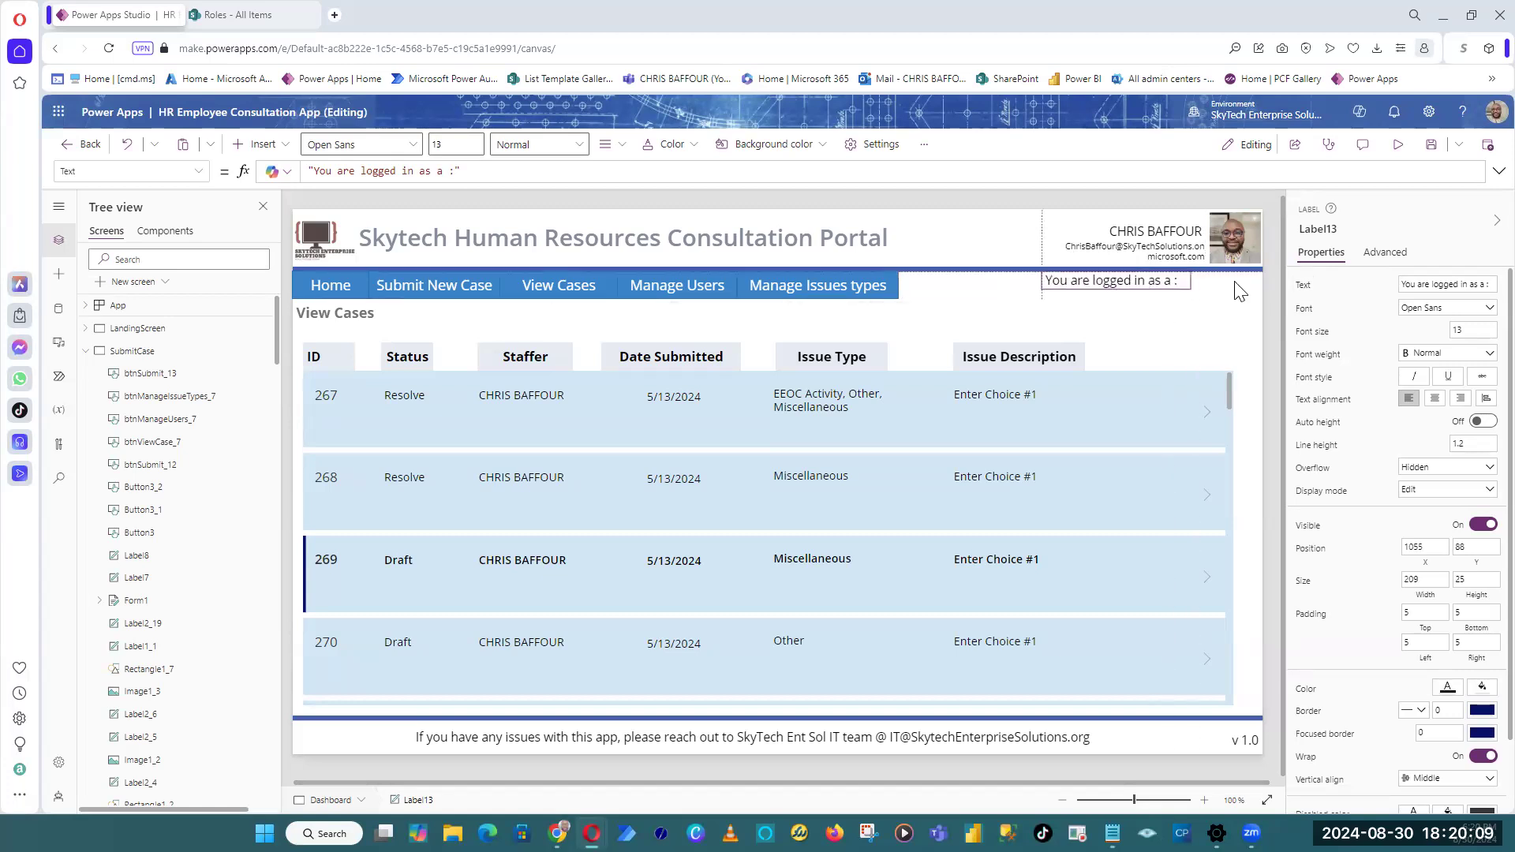
# Step: Preview the app and look through the cases listed on the View Cases screen
pyautogui.click(1398, 145)
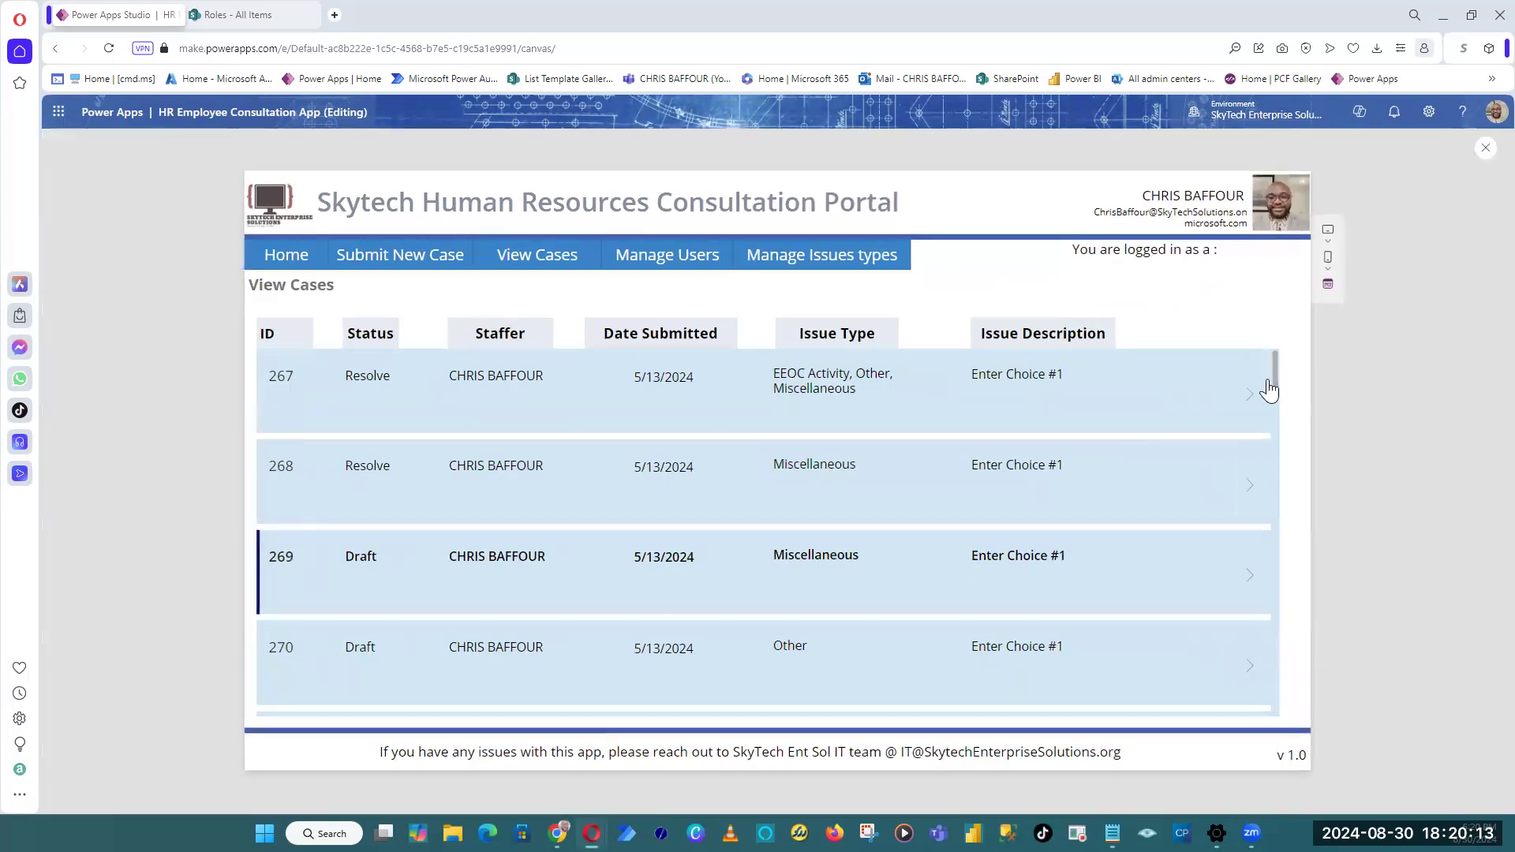
pyautogui.moveTo(1277, 372); pyautogui.dragTo(1291, 691)
pyautogui.click(504, 537)
pyautogui.scroll(-4, 553, 568)
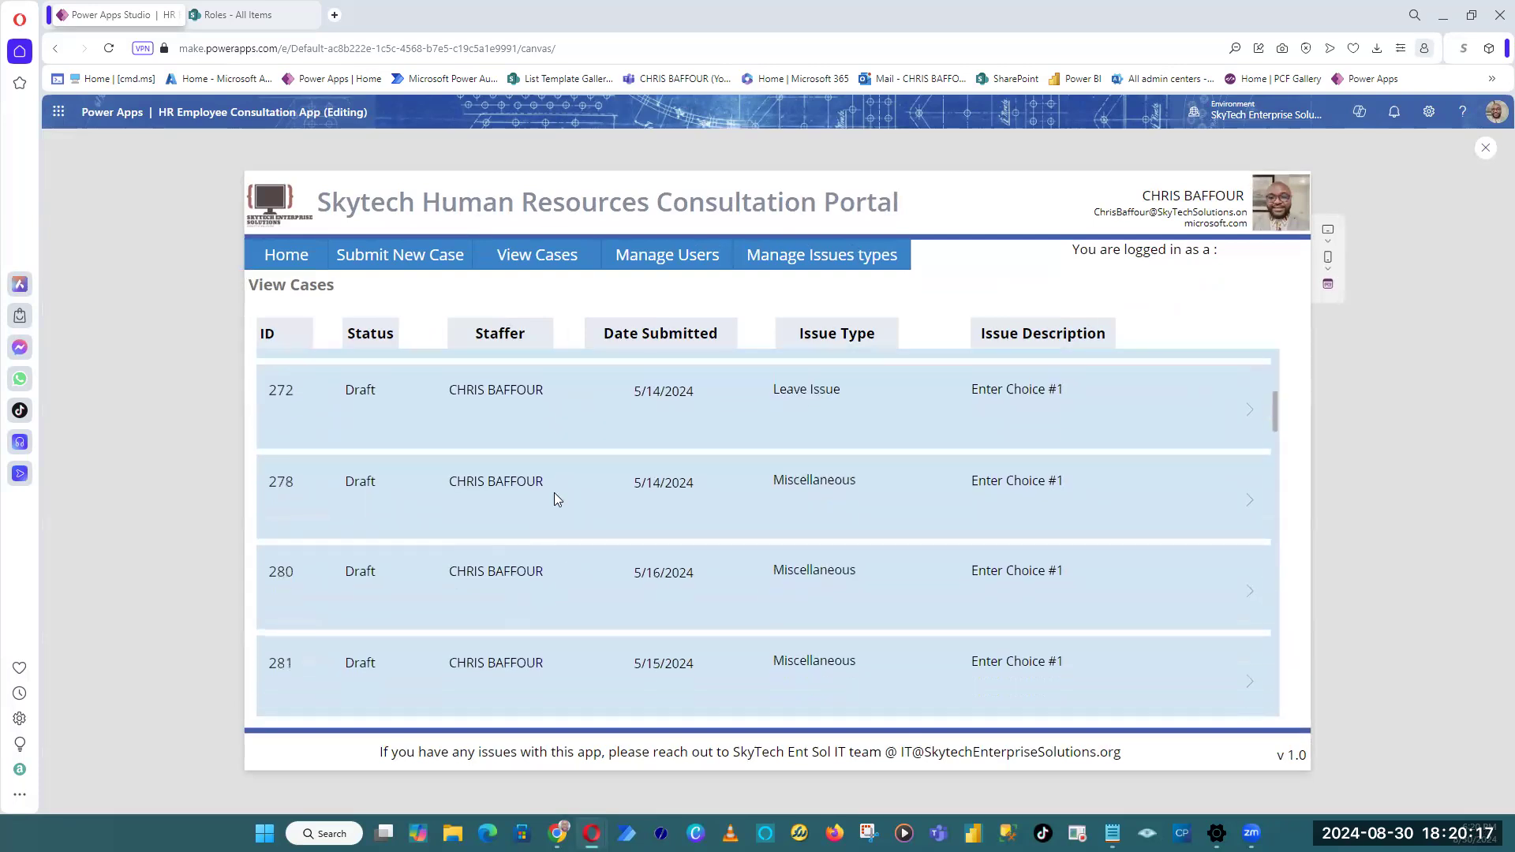
pyautogui.scroll(-4, 561, 537)
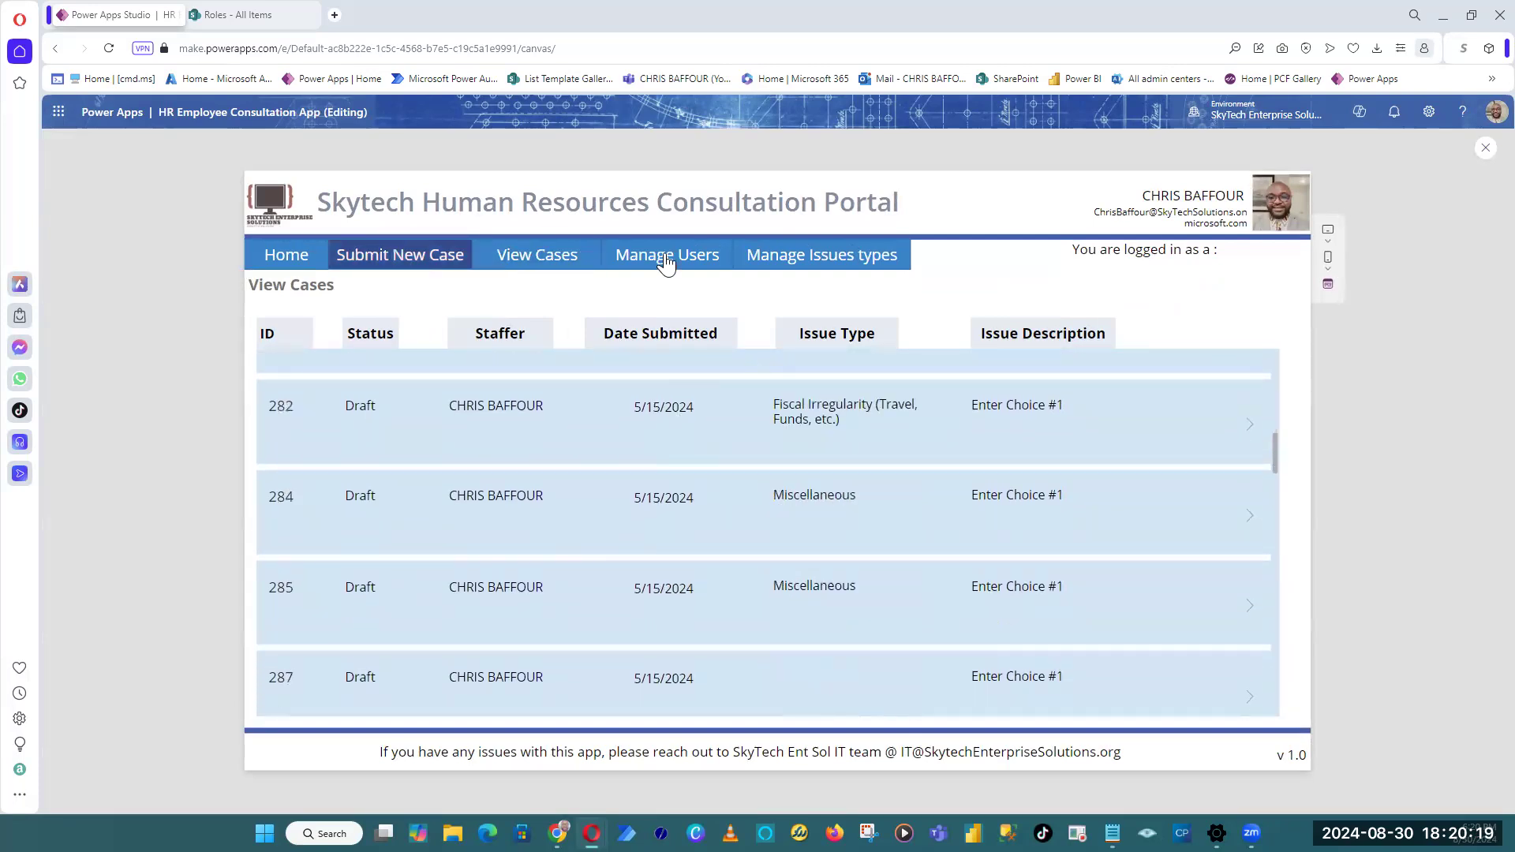
# Step: Check the first current user on the Manage Users screen against the staffers listed on View Cases
pyautogui.click(711, 261)
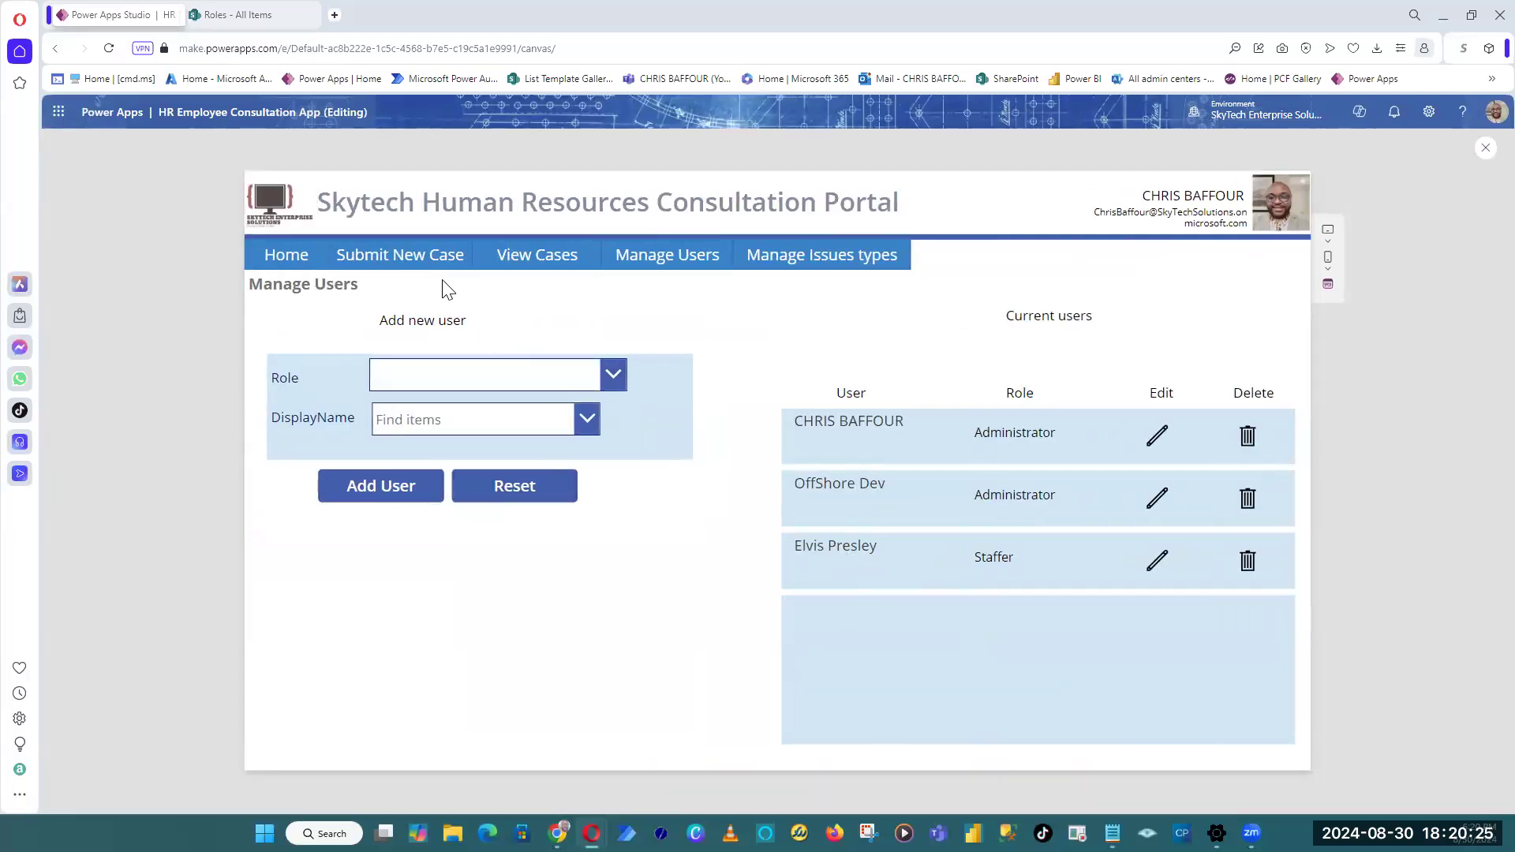
pyautogui.moveTo(798, 423); pyautogui.dragTo(908, 424)
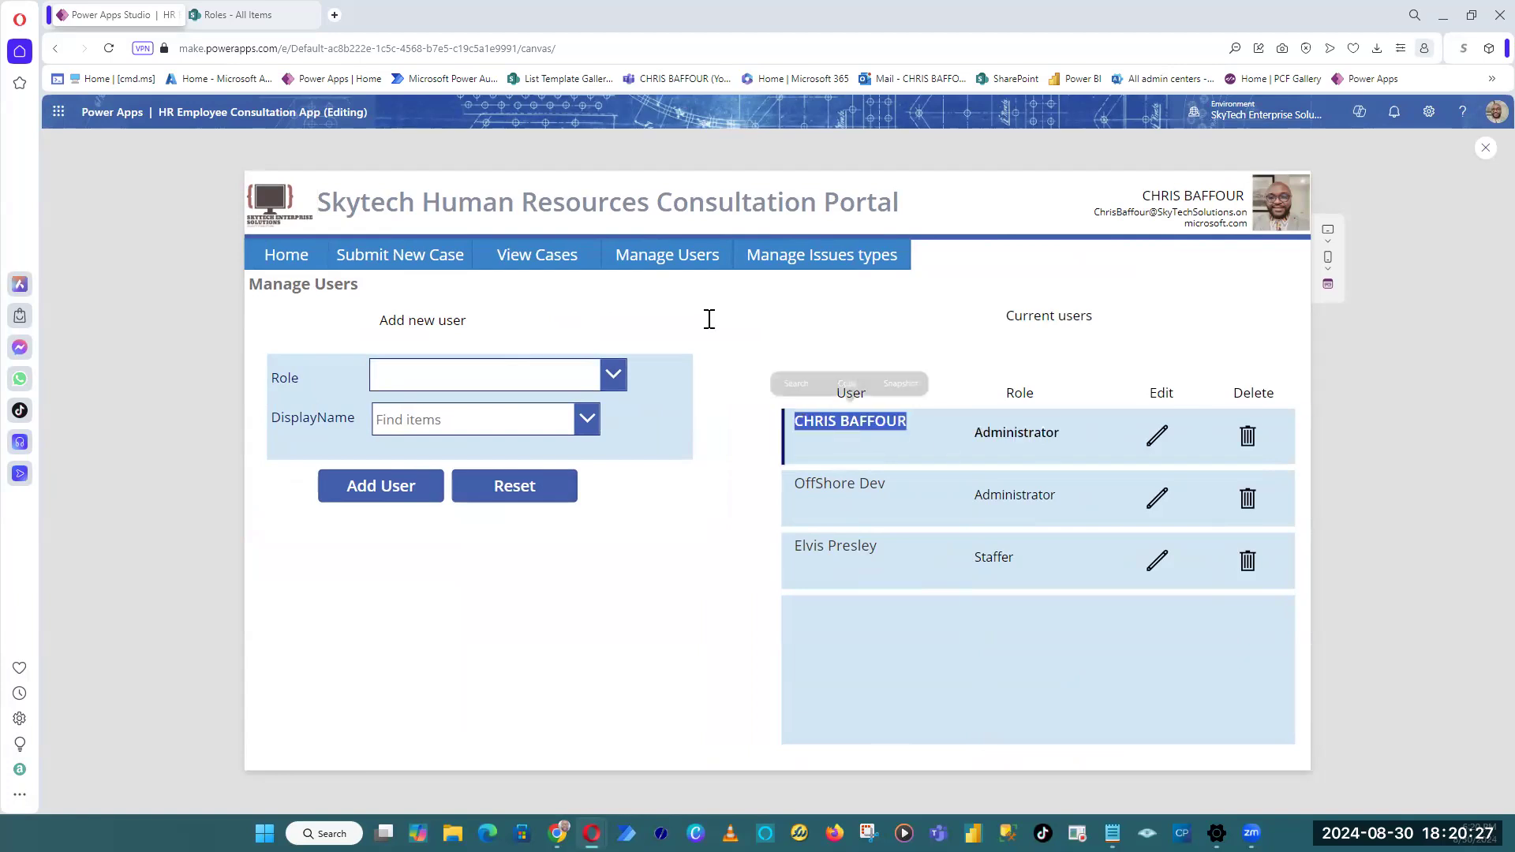
pyautogui.click(527, 260)
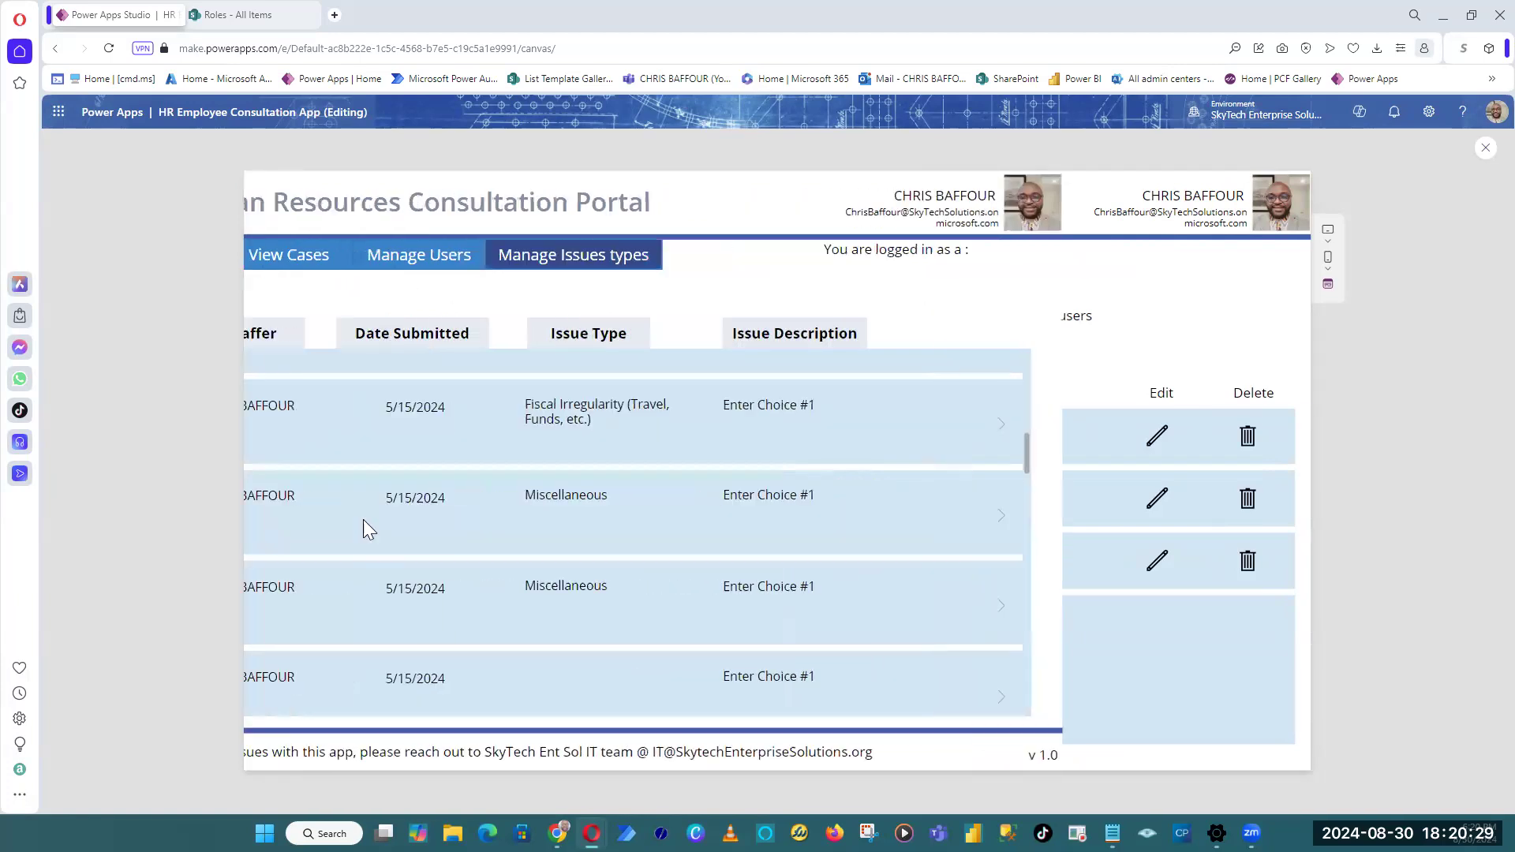
pyautogui.scroll(-1, 423, 588)
pyautogui.scroll(6, 622, 510)
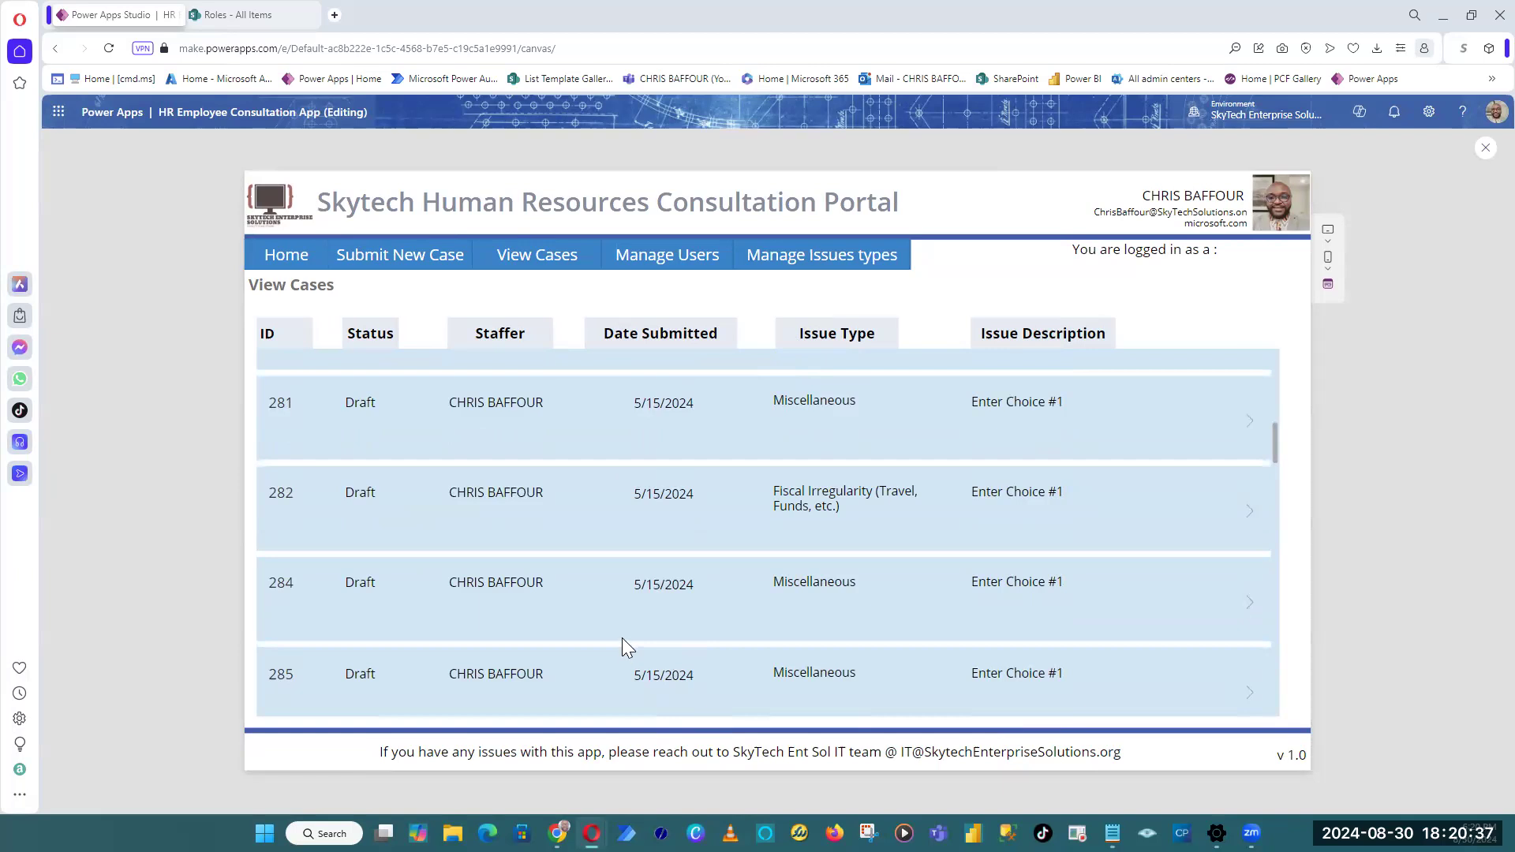
pyautogui.scroll(10, 1012, 641)
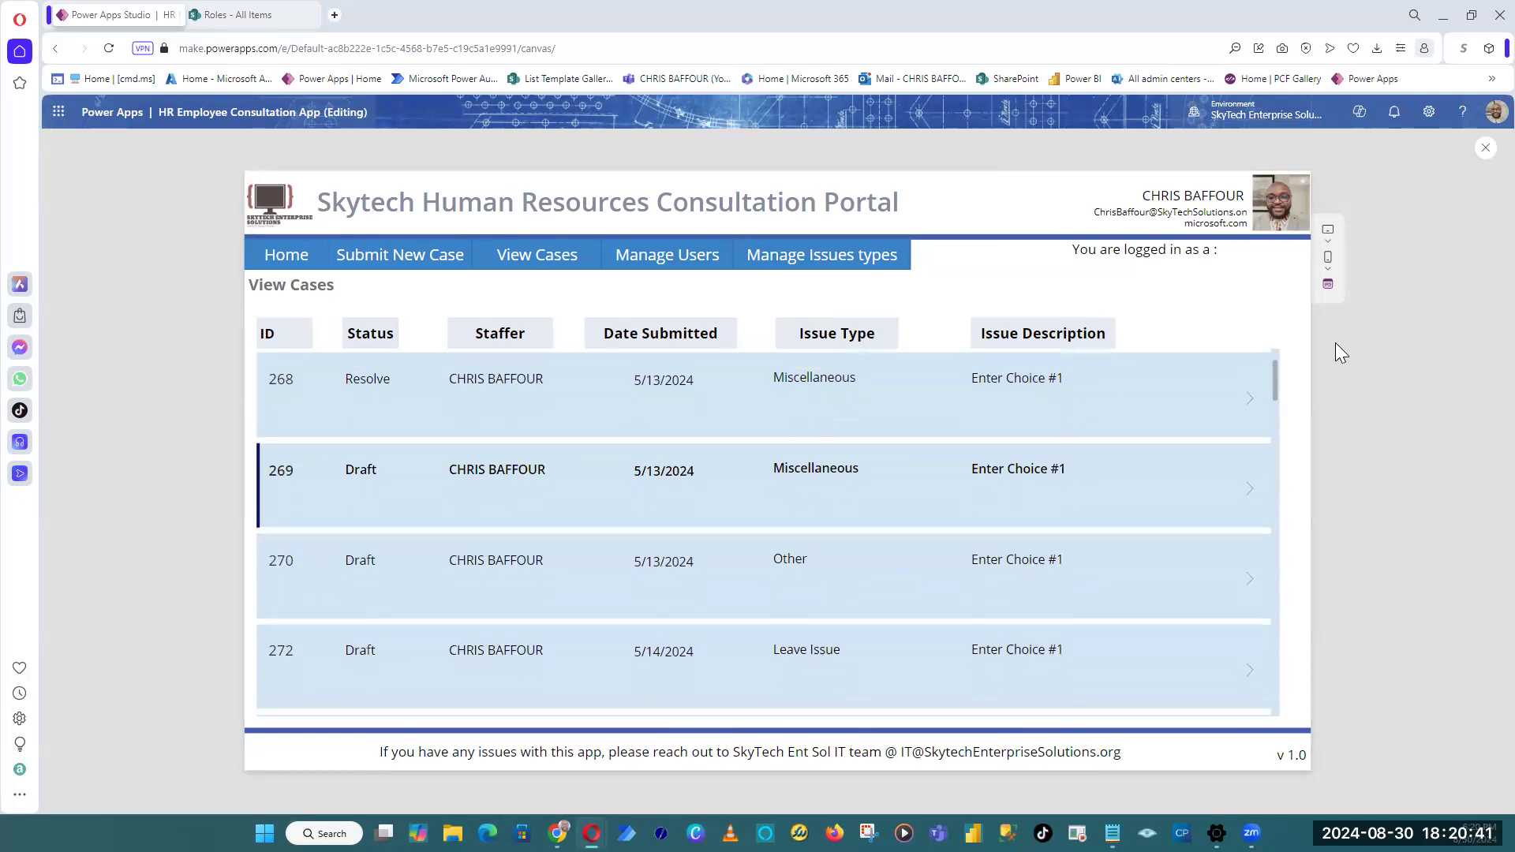
# Step: Inspect the edit dialogs of the Employee Grievance issue type and the first current user, cancelling both without changes
pyautogui.click(900, 254)
pyautogui.click(1149, 432)
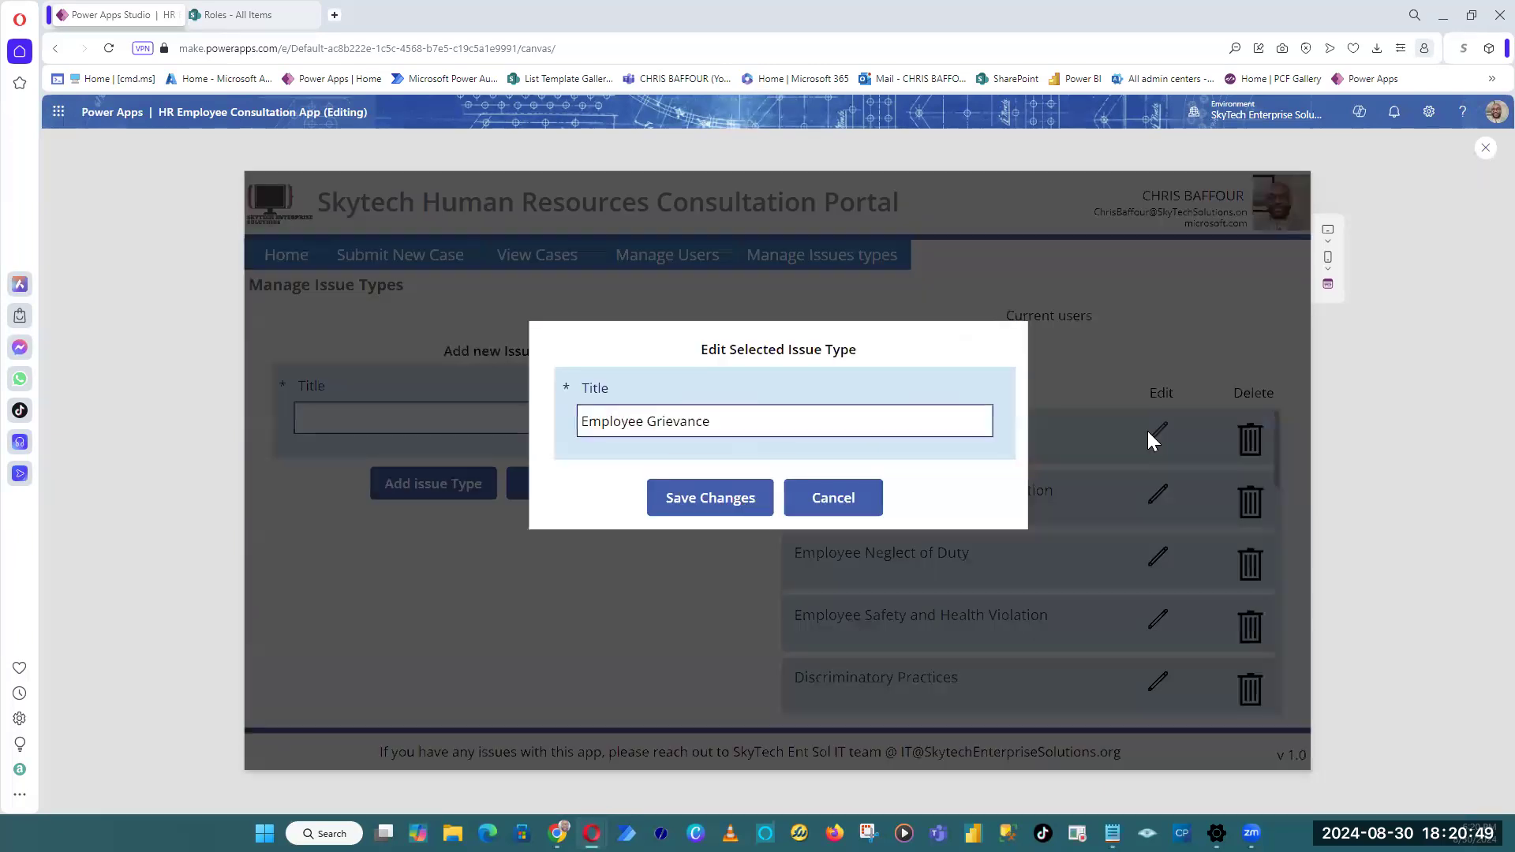
pyautogui.click(828, 505)
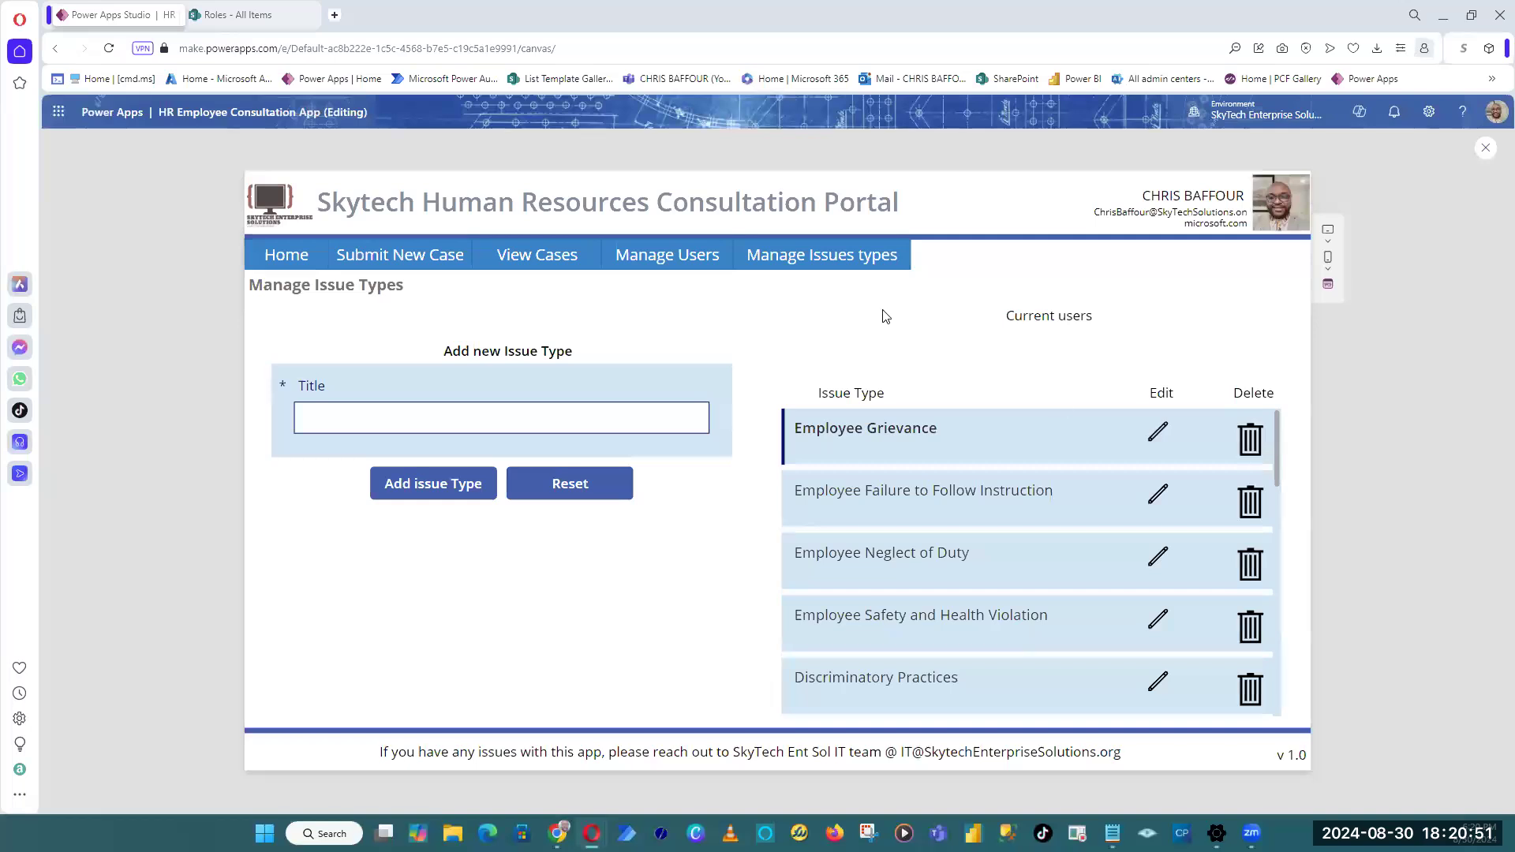
pyautogui.click(666, 261)
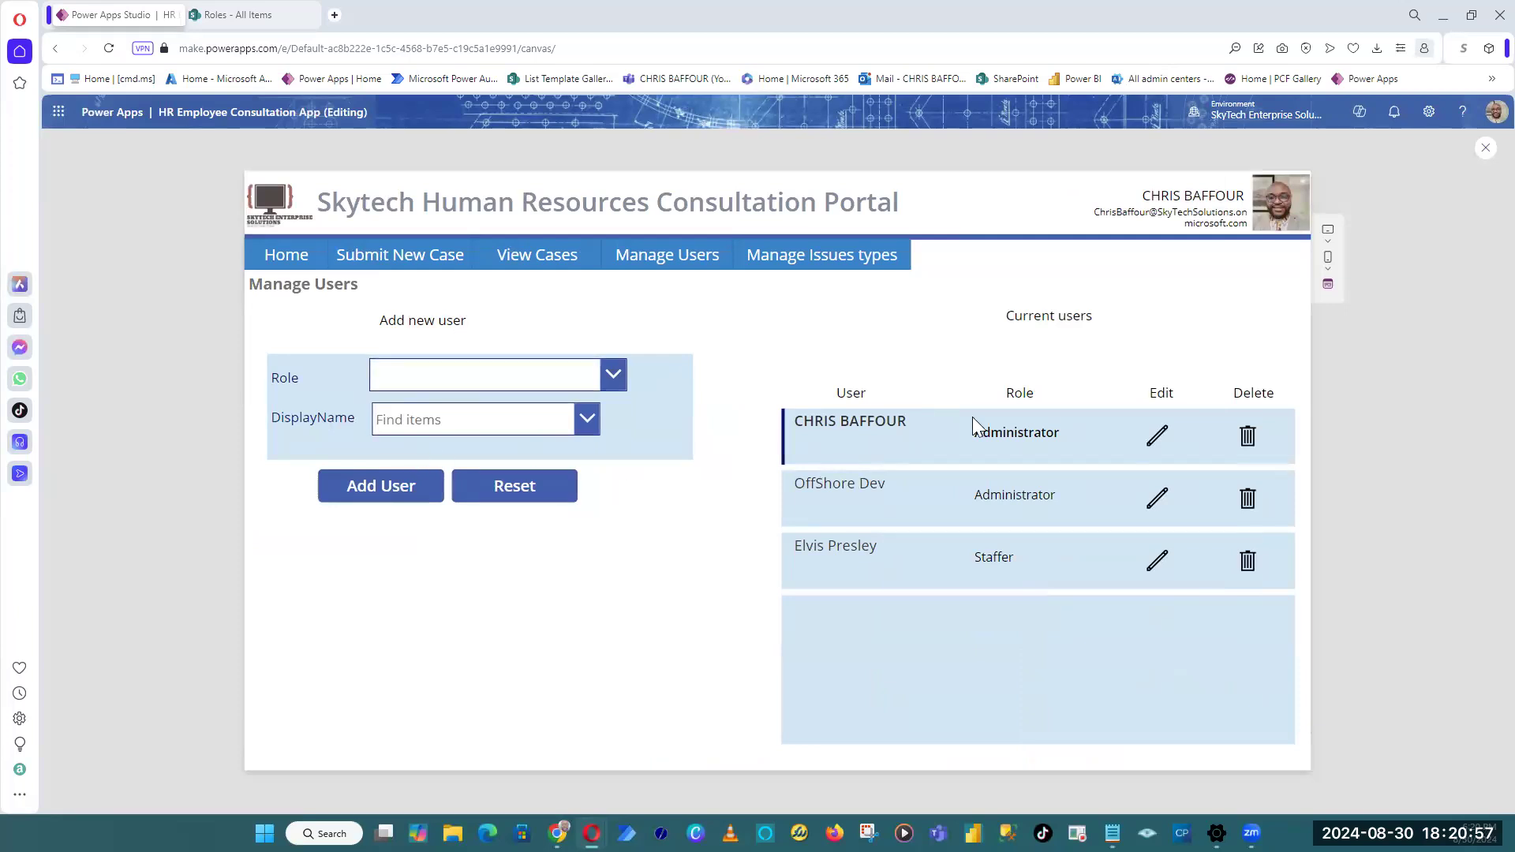
pyautogui.click(1158, 440)
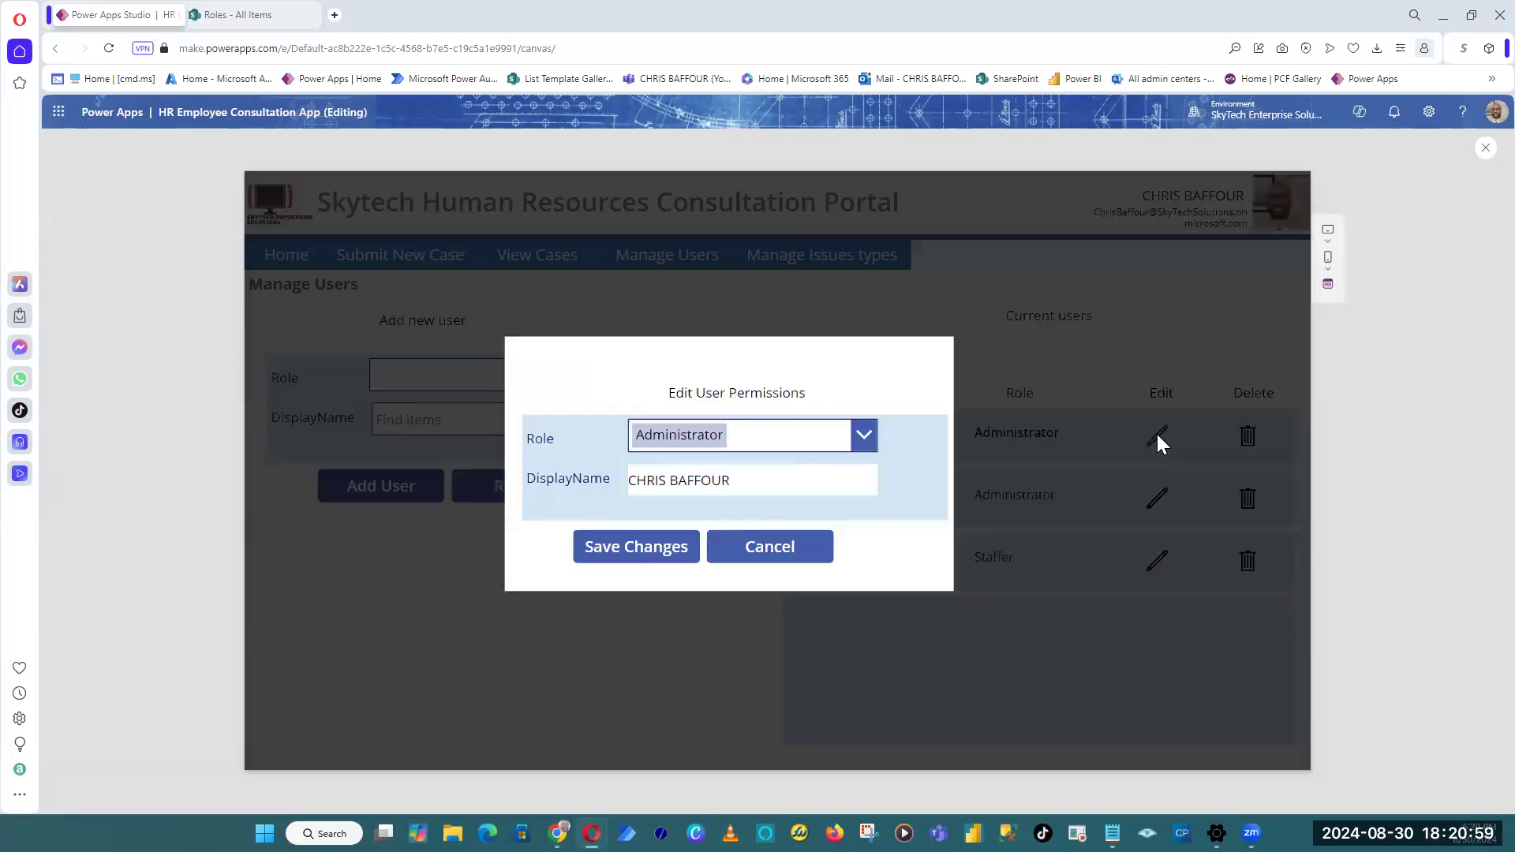
pyautogui.click(770, 547)
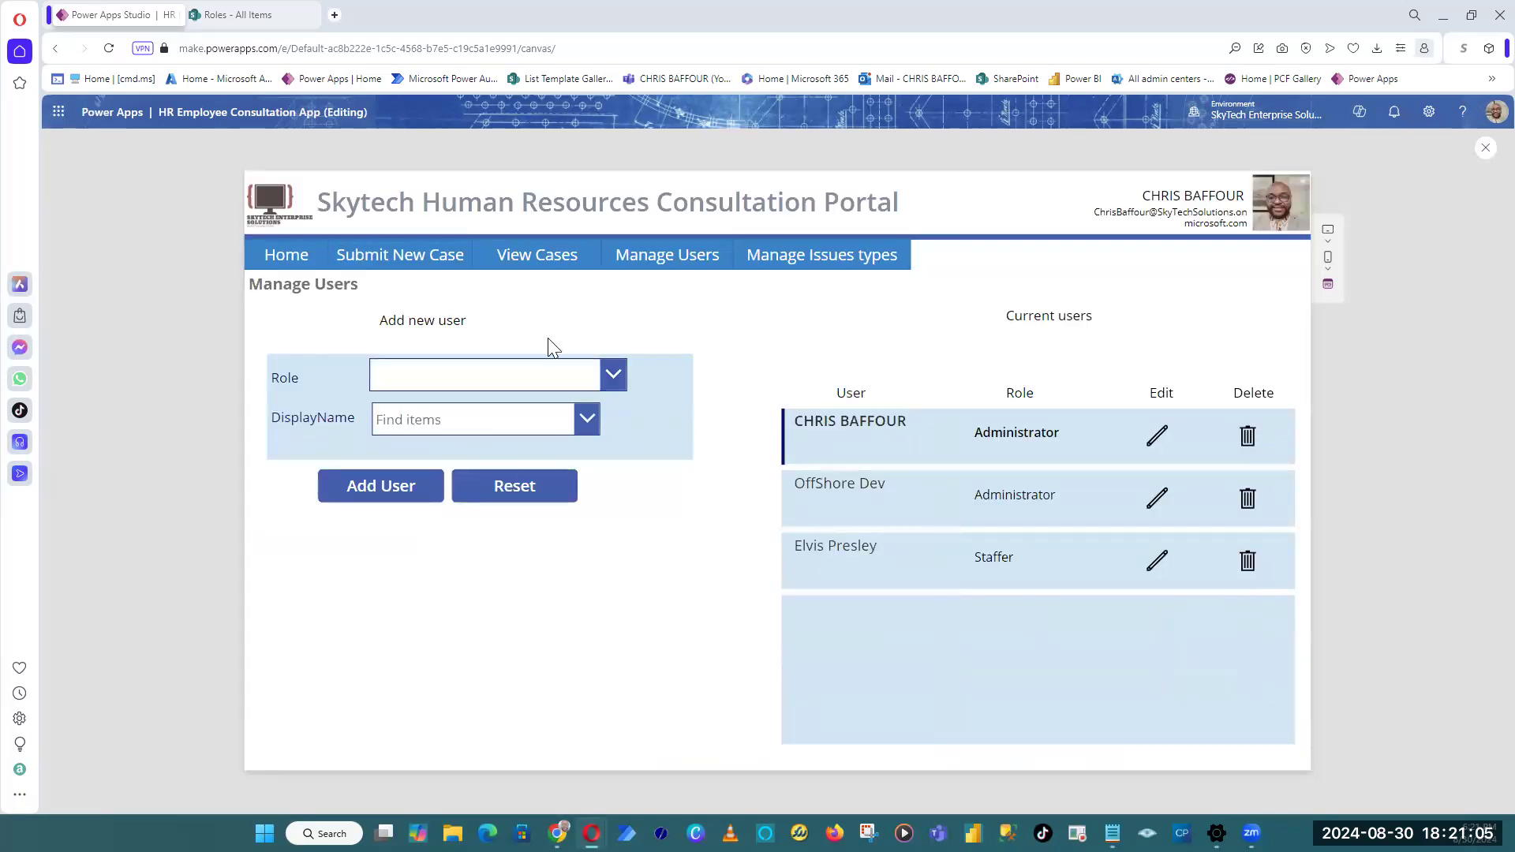
# Step: Starting from the home screen, review the View Cases, Manage Users, Manage Issue Types and Submit New Case screens, and return home
pyautogui.click(279, 262)
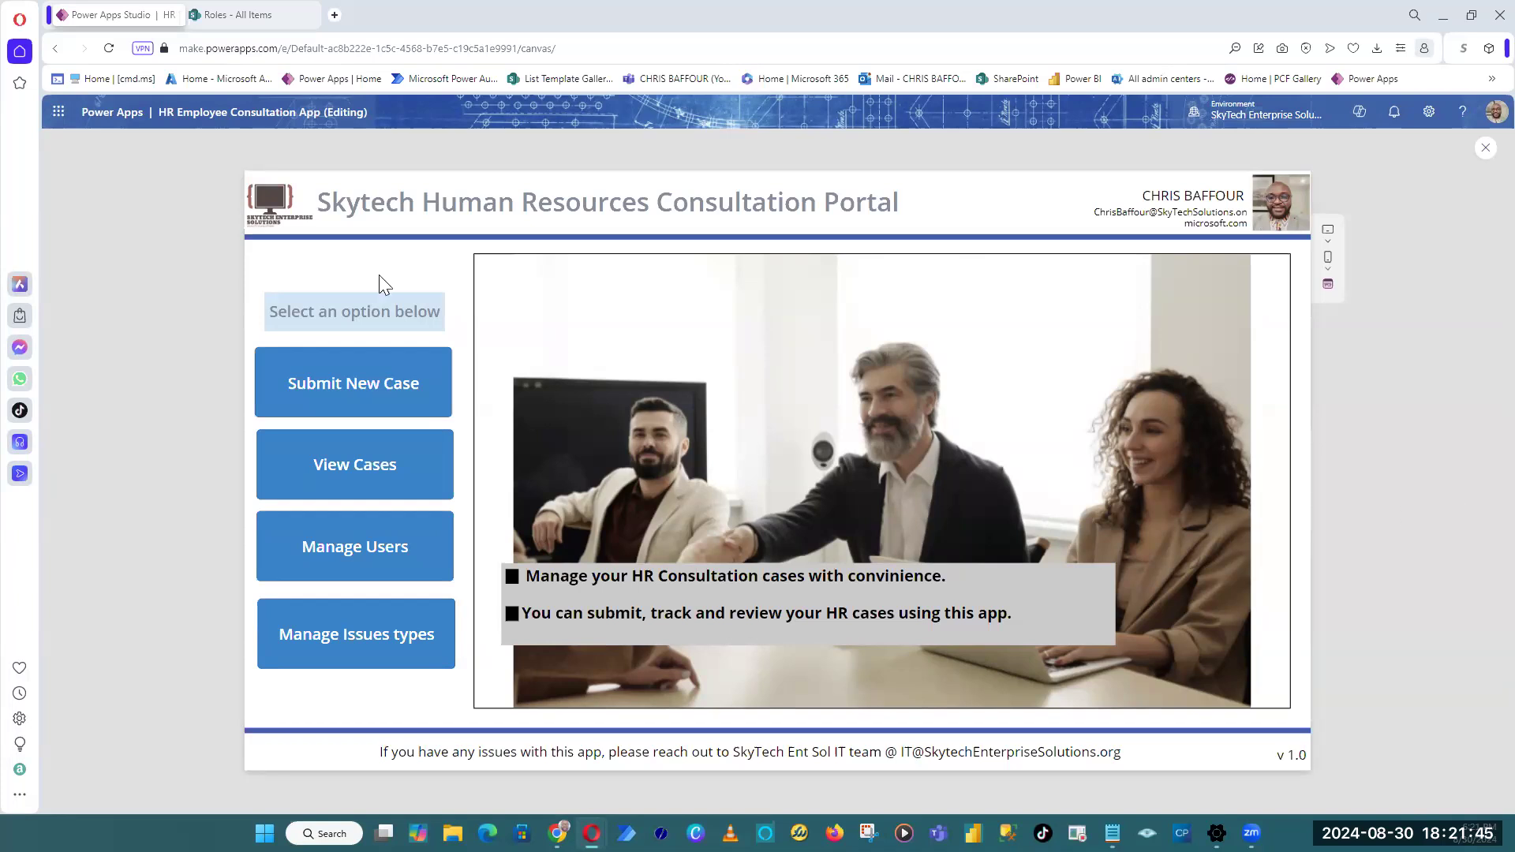
pyautogui.click(375, 475)
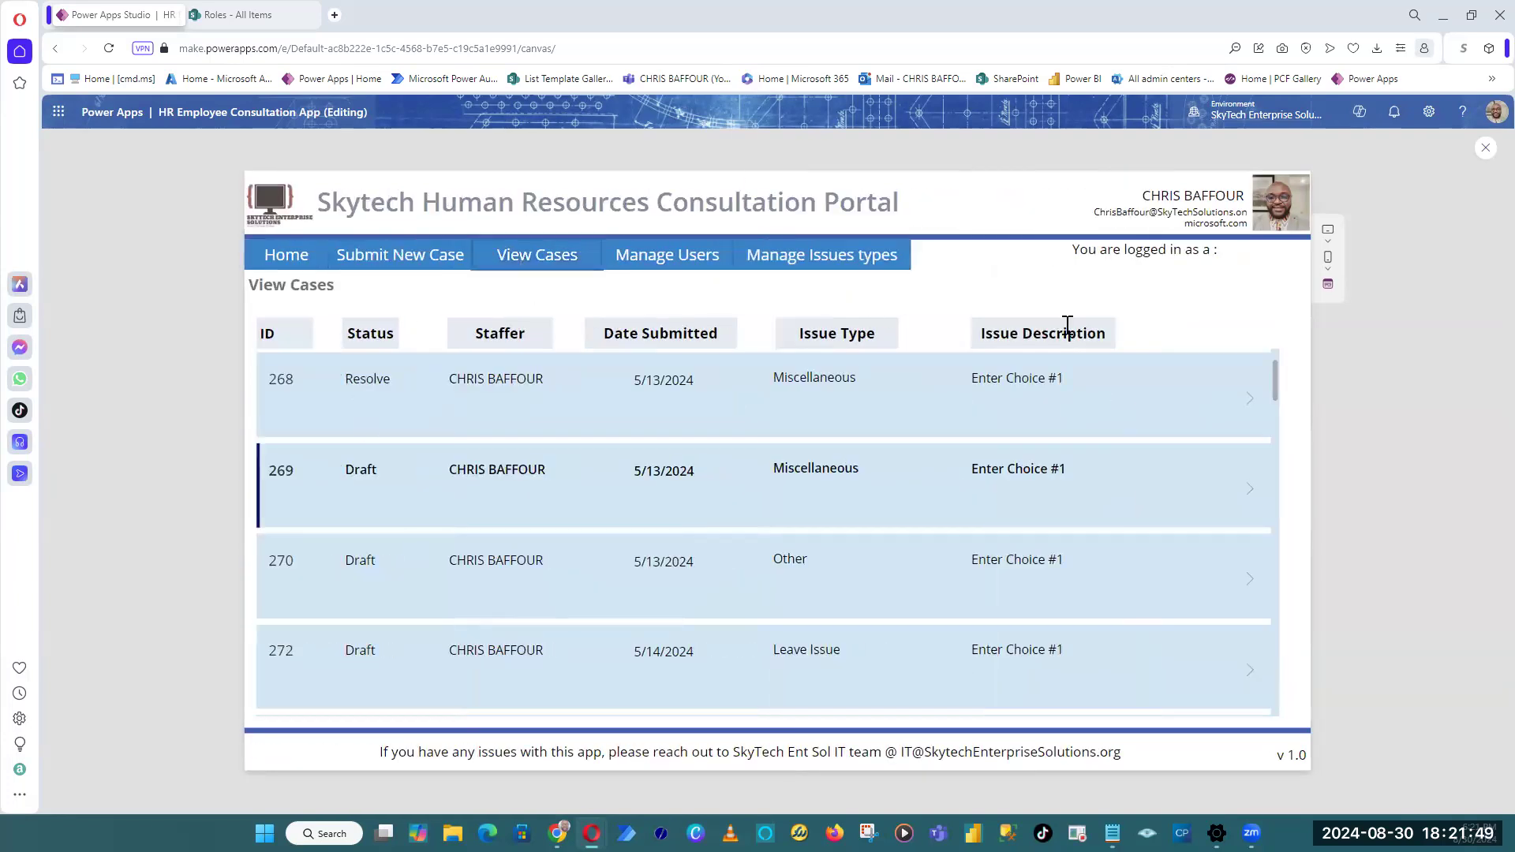
pyautogui.click(714, 259)
pyautogui.click(828, 257)
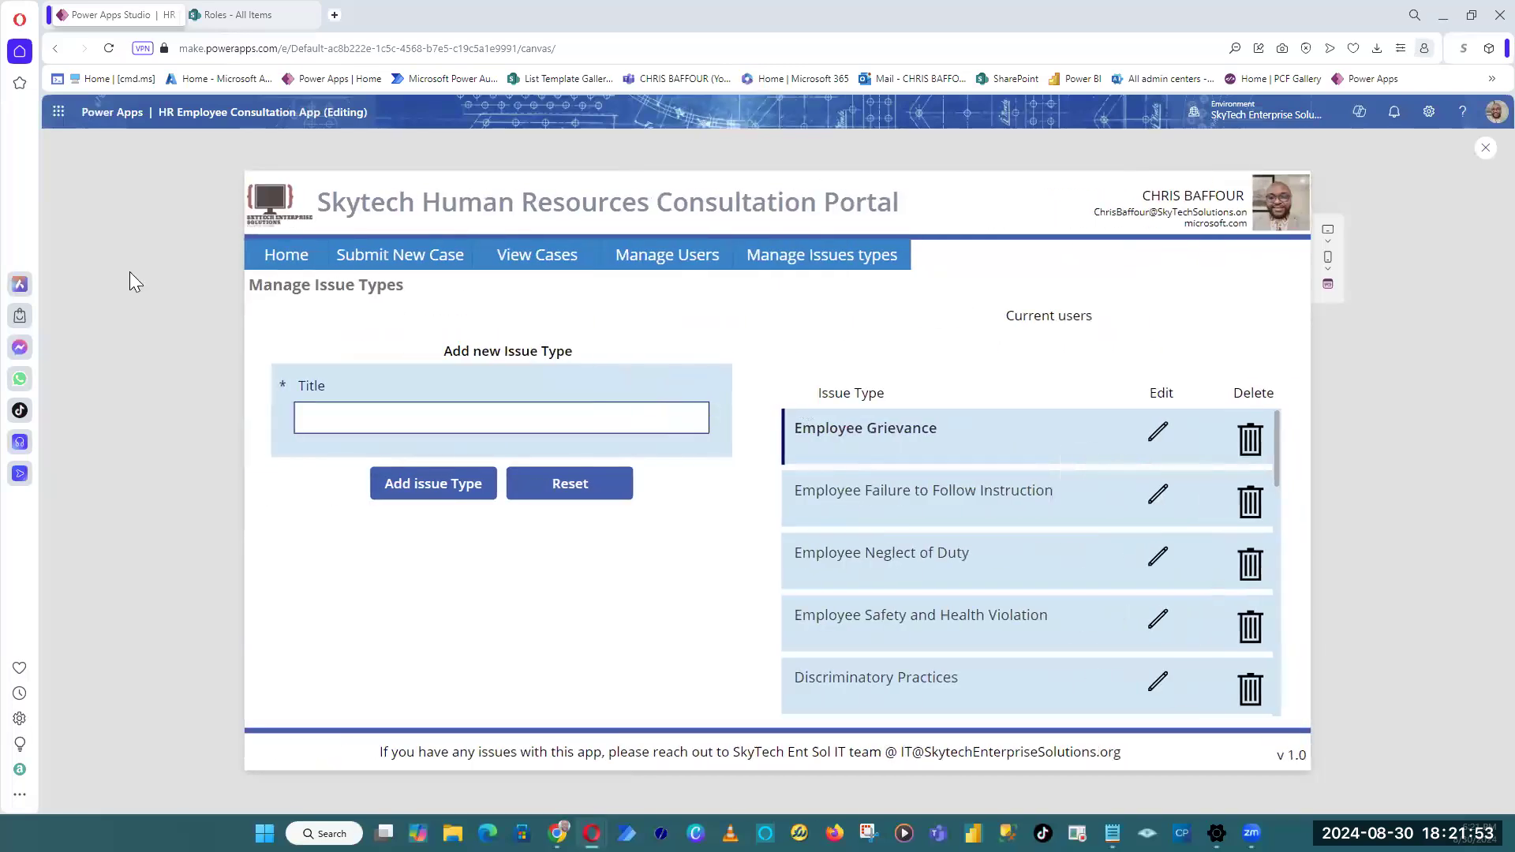
pyautogui.click(284, 257)
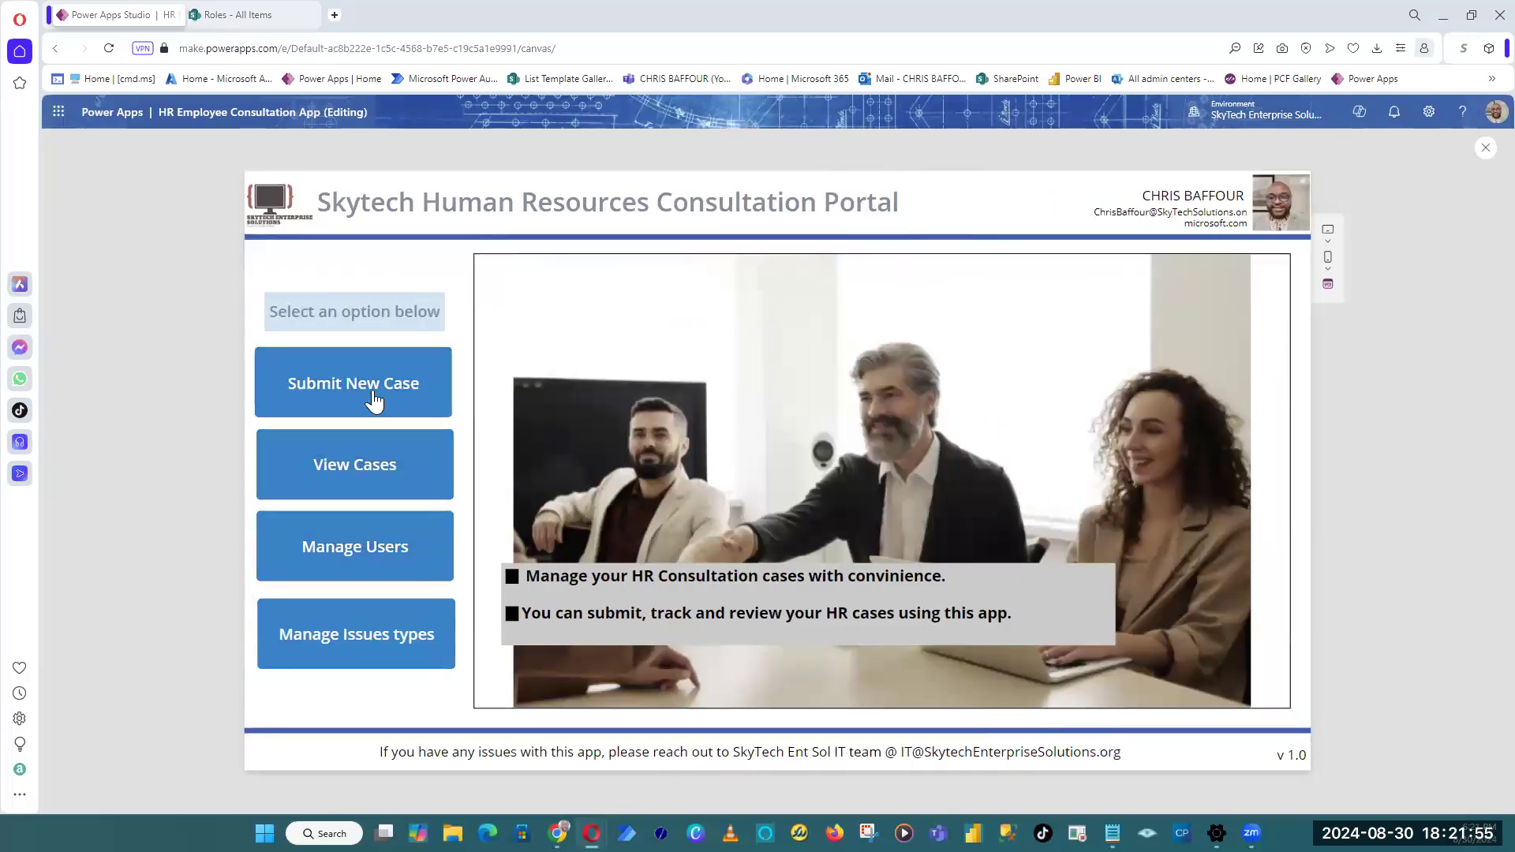
pyautogui.click(374, 401)
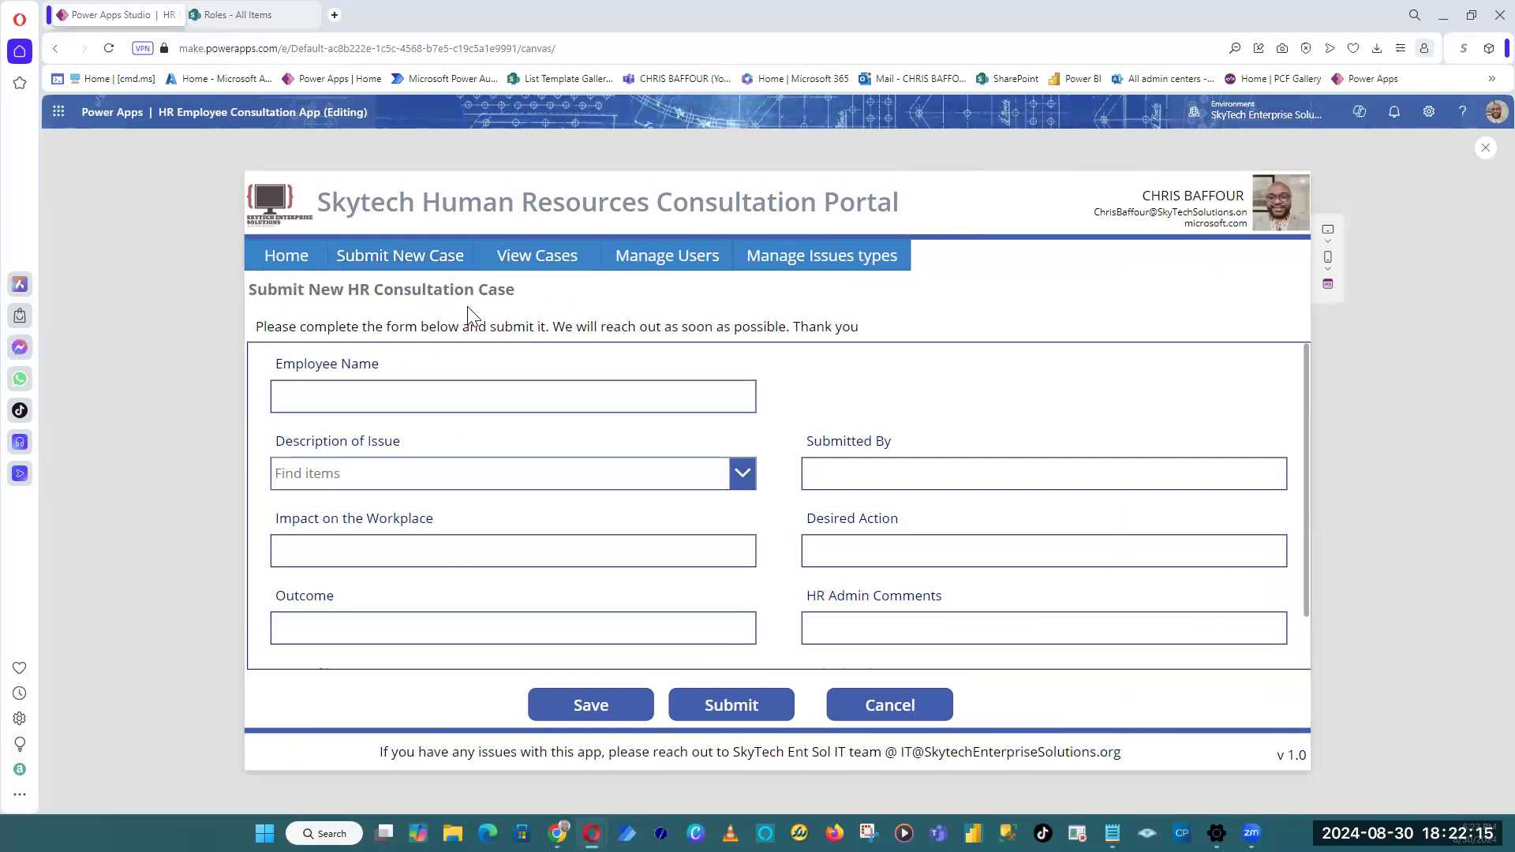
pyautogui.click(292, 264)
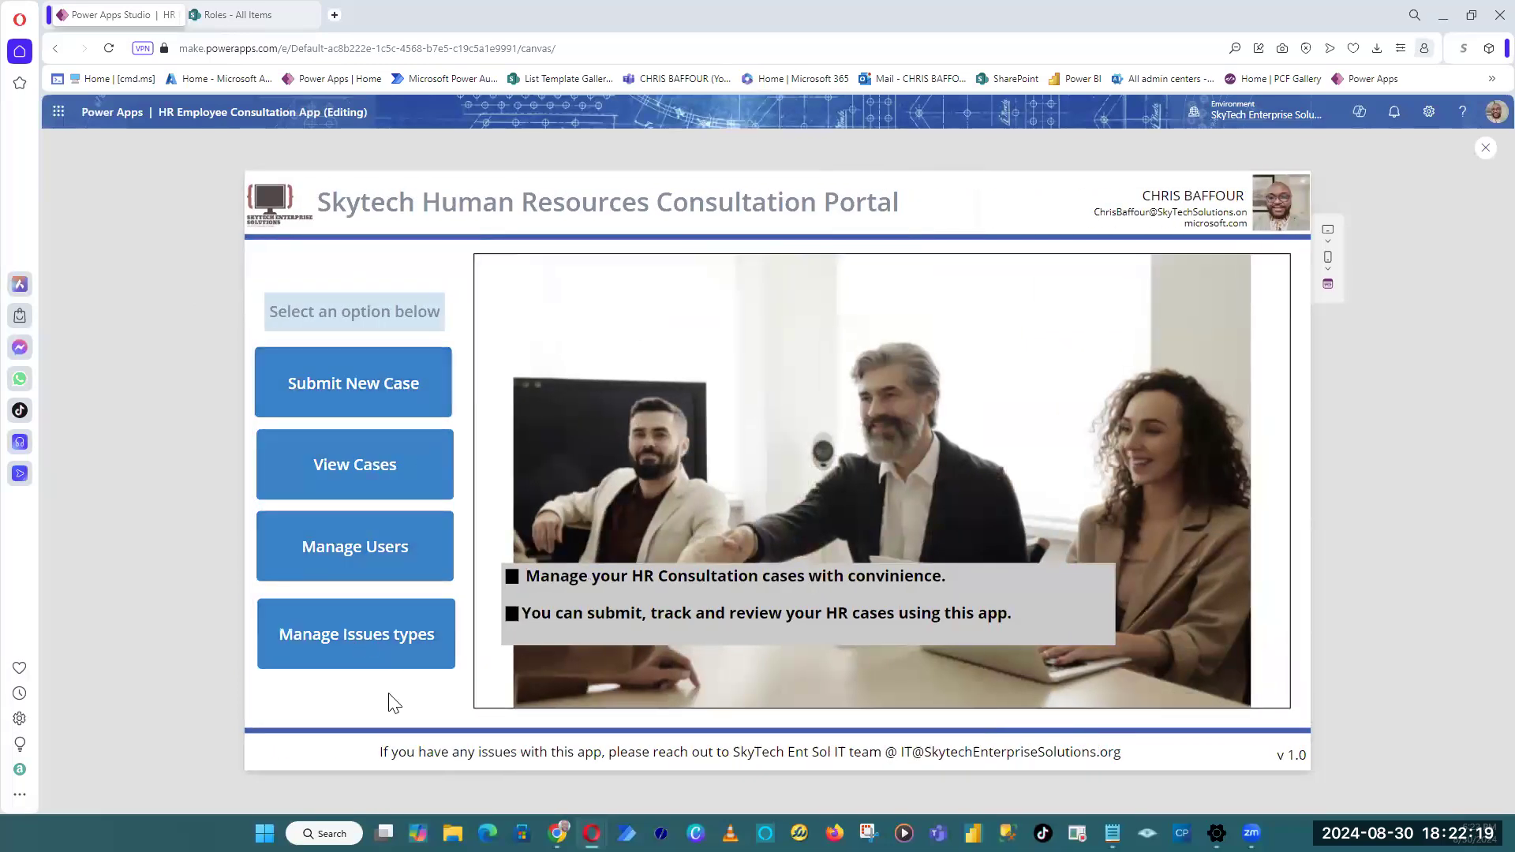
pyautogui.click(371, 652)
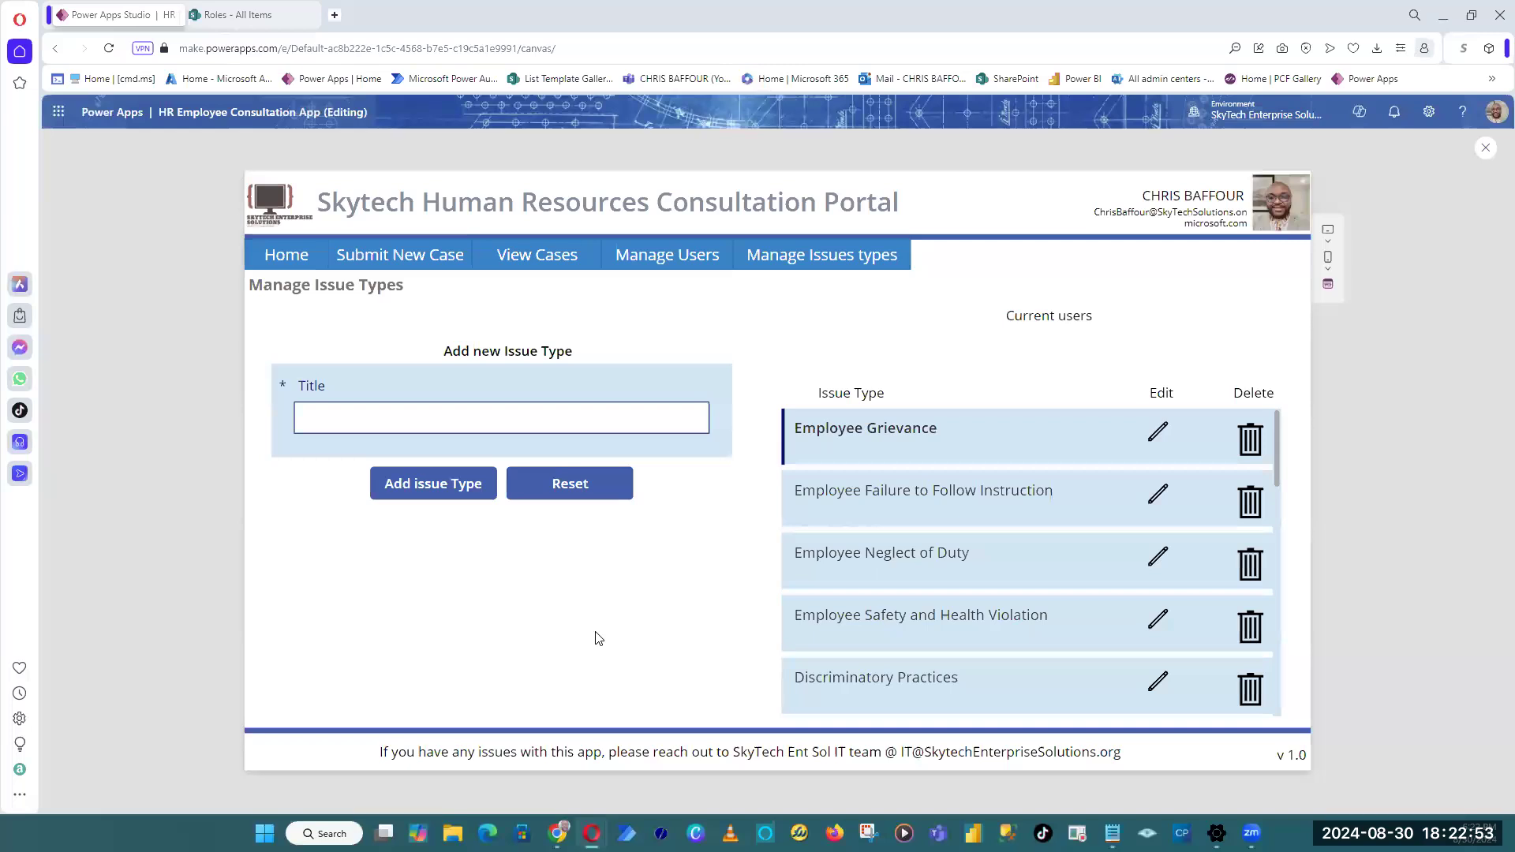
pyautogui.click(272, 257)
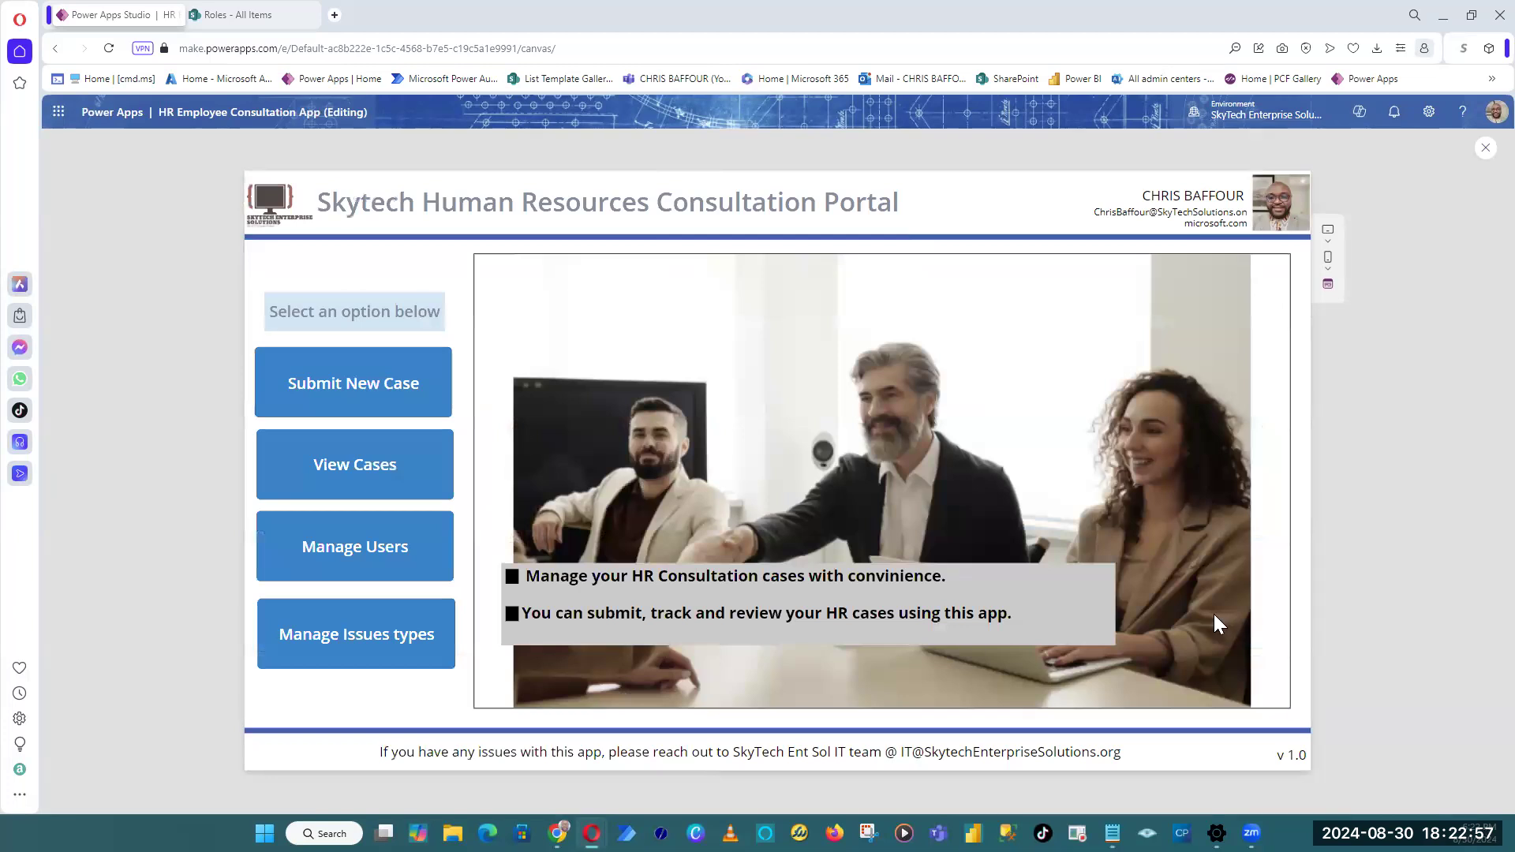